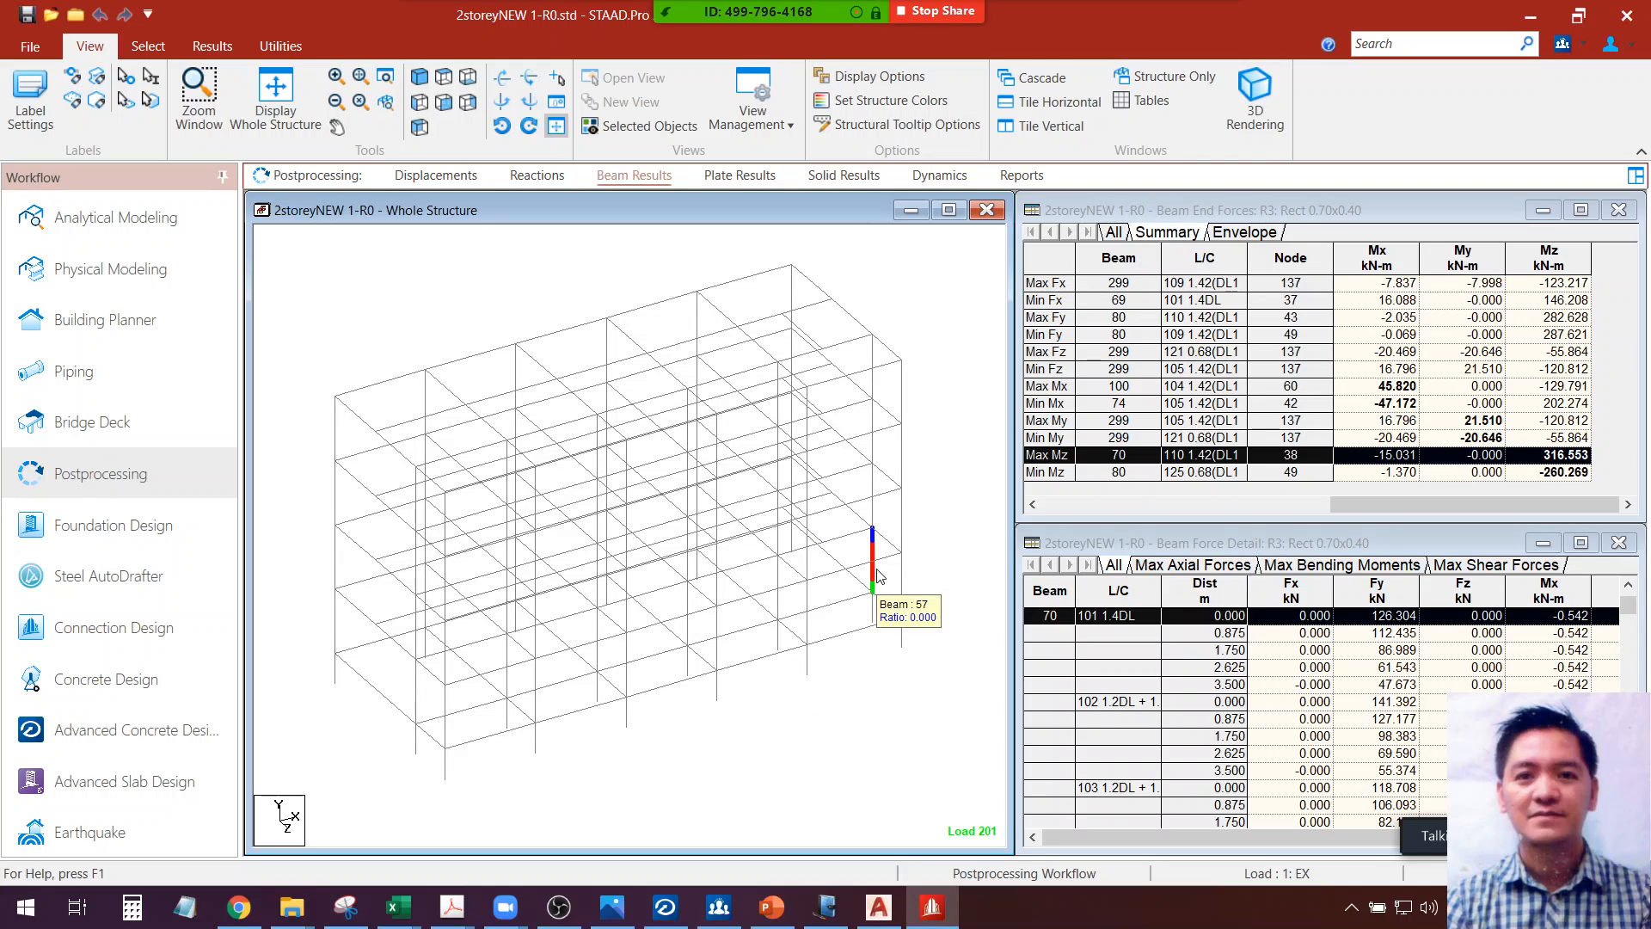
Search the computer for STAAD, launch another STAAD.Pro CONNECT Edition V22 Update 1 session, and dismiss its license information
{"action": "key", "text": "super"}
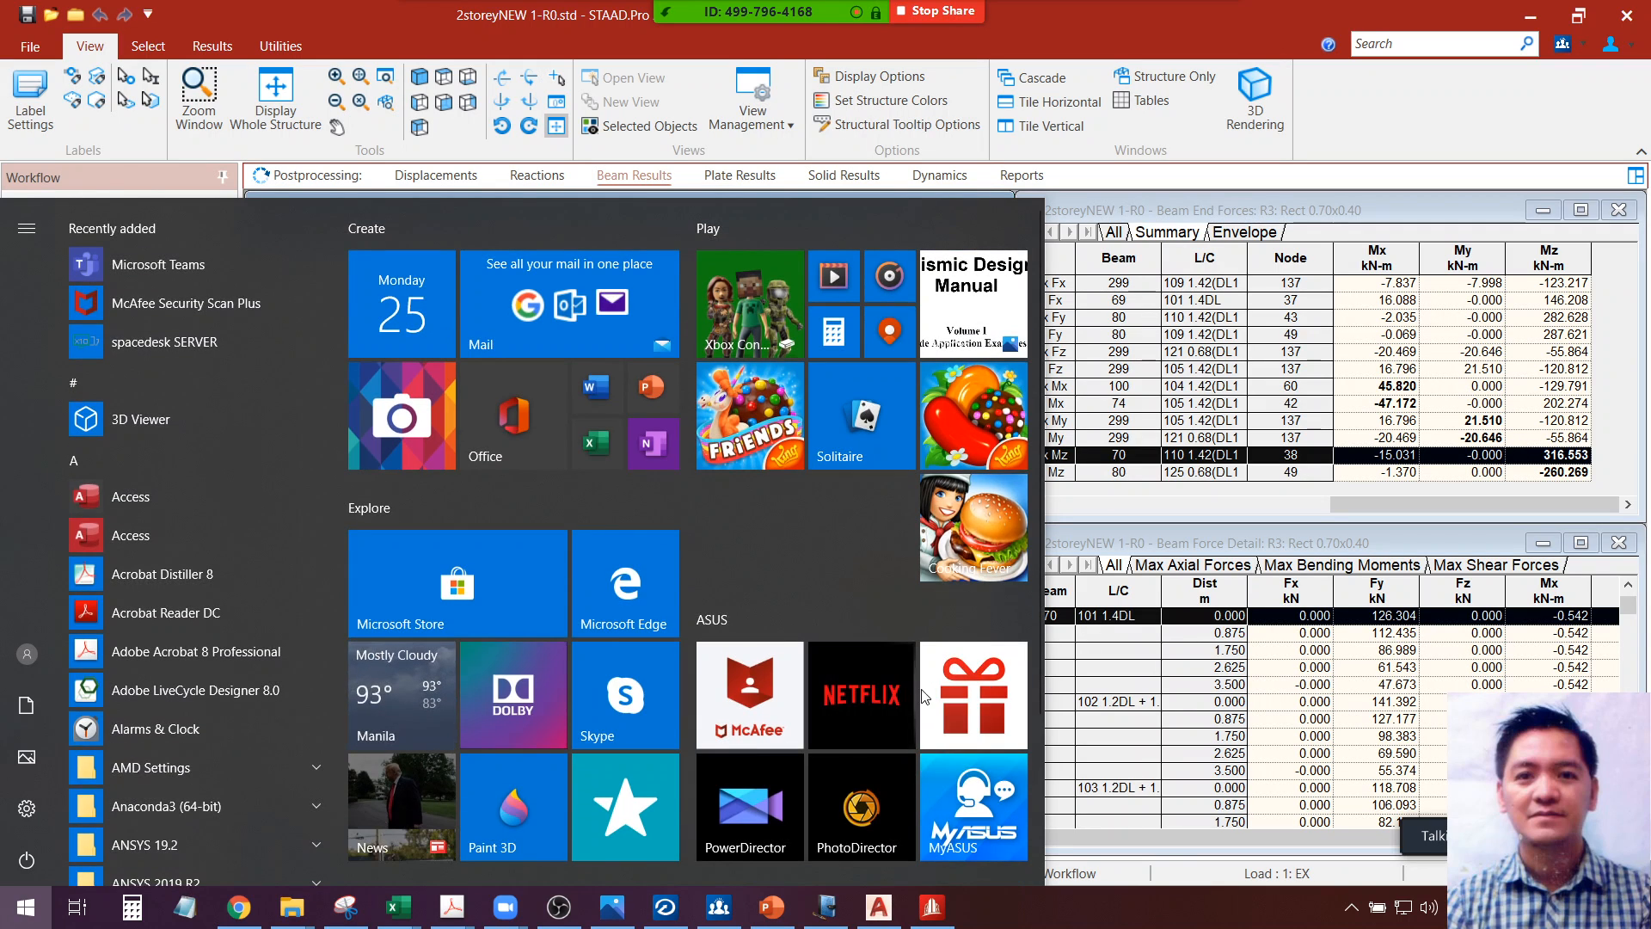
{"action": "type", "text": "S"}
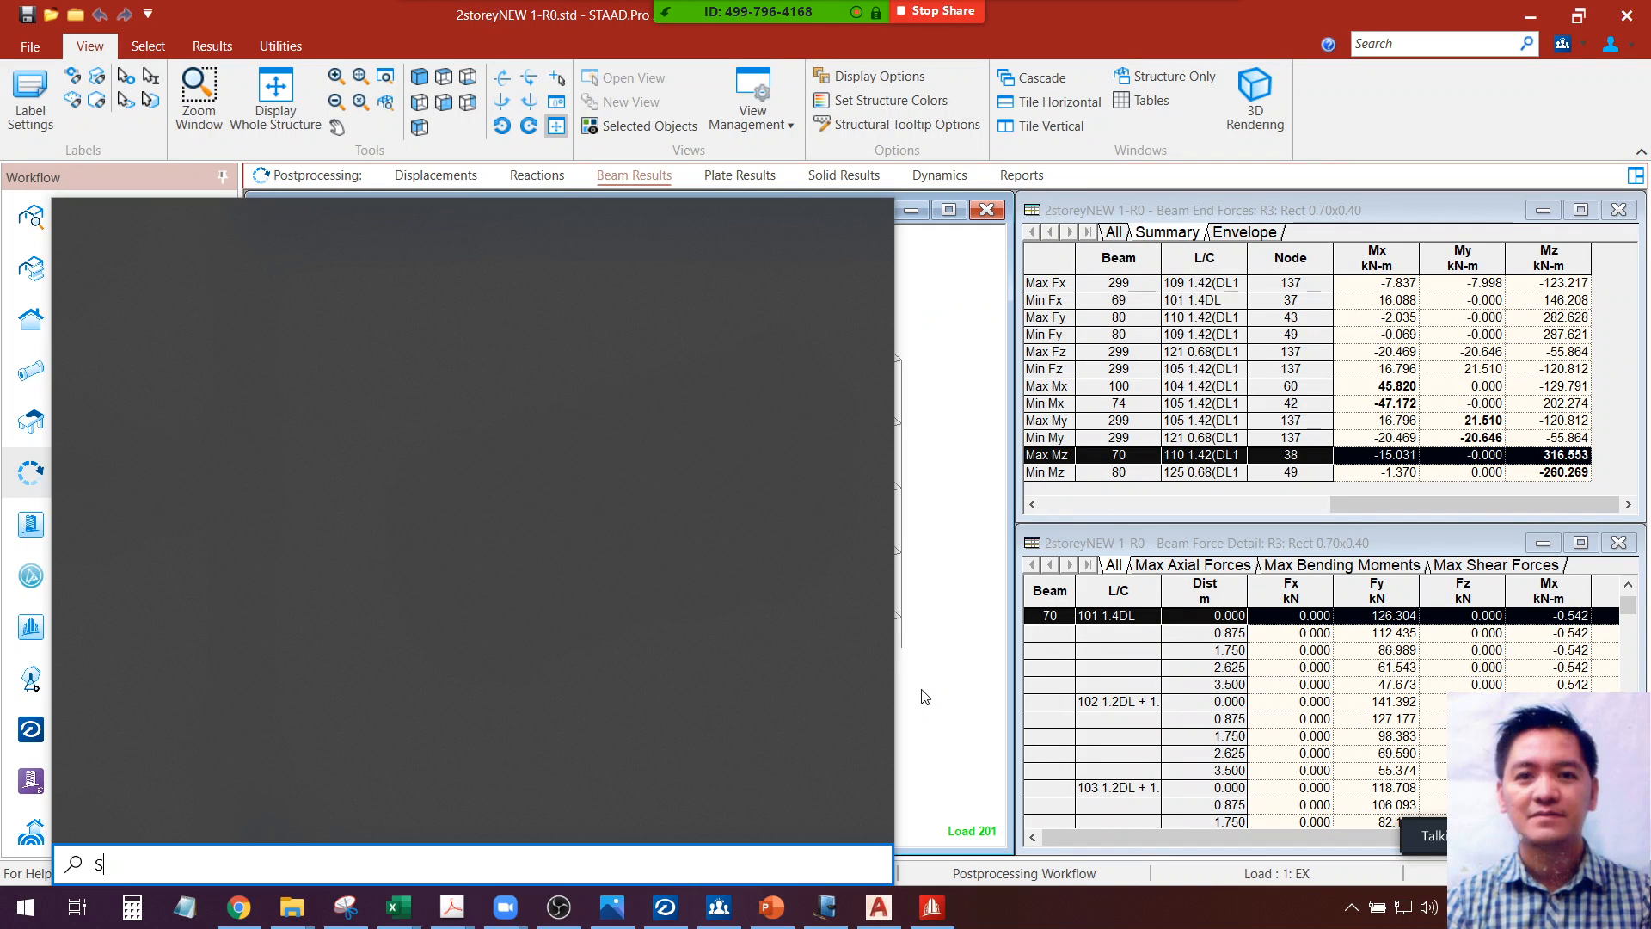
{"action": "type", "text": "TAAD"}
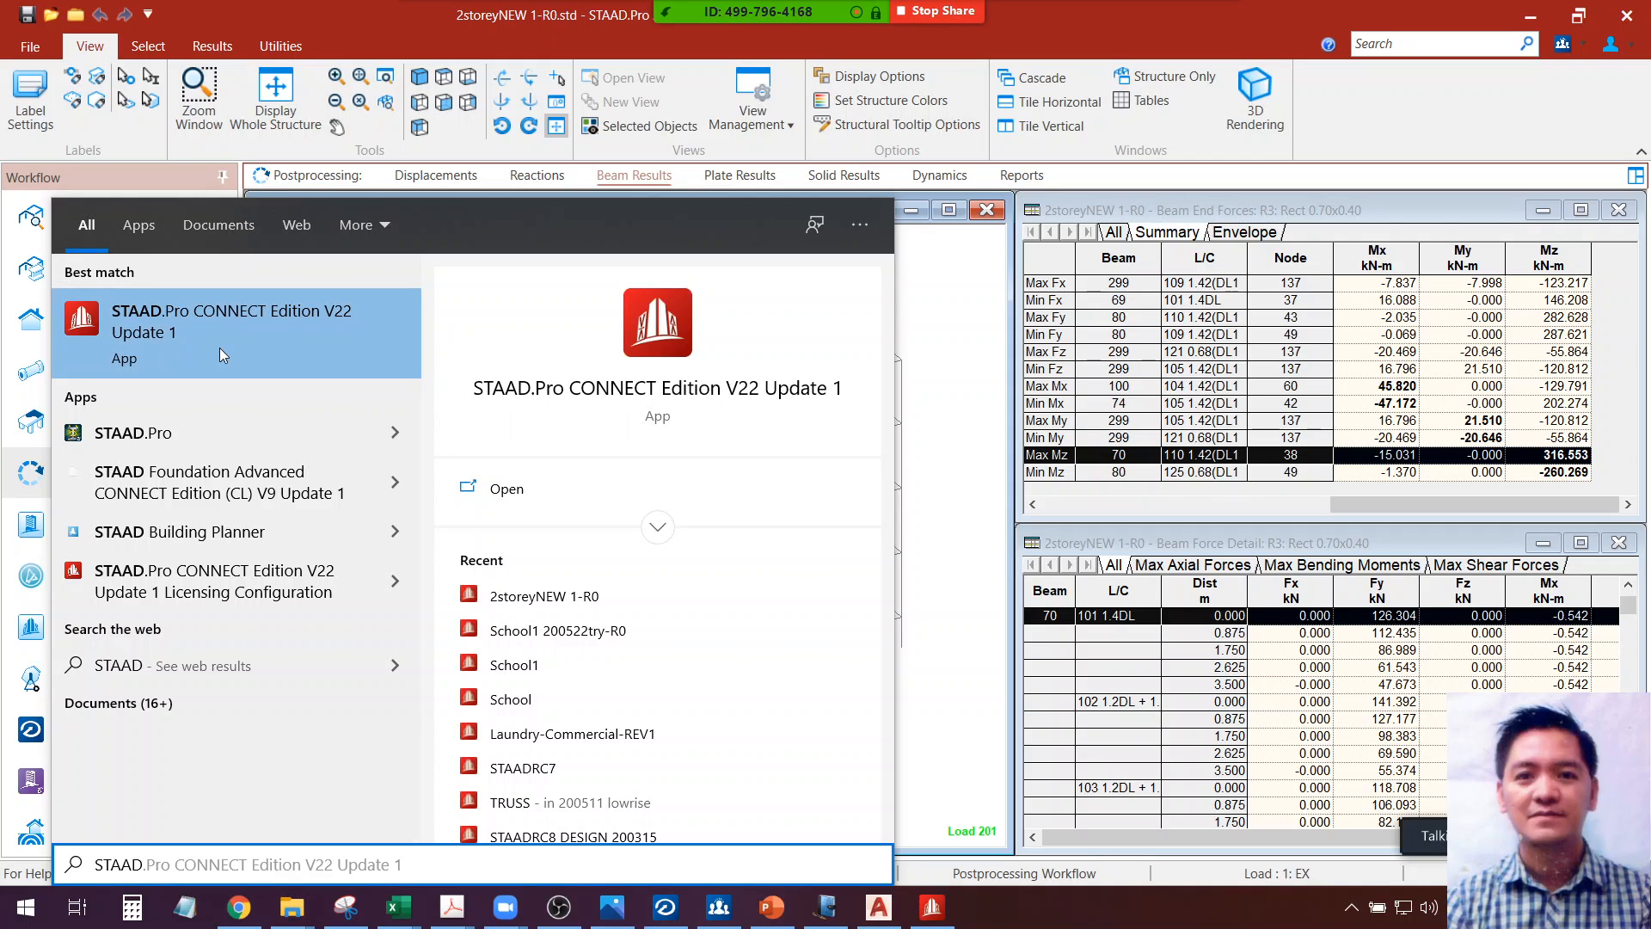
{"action": "scroll", "coordinate": [605, 714], "scroll_direction": "down", "scroll_amount": 1}
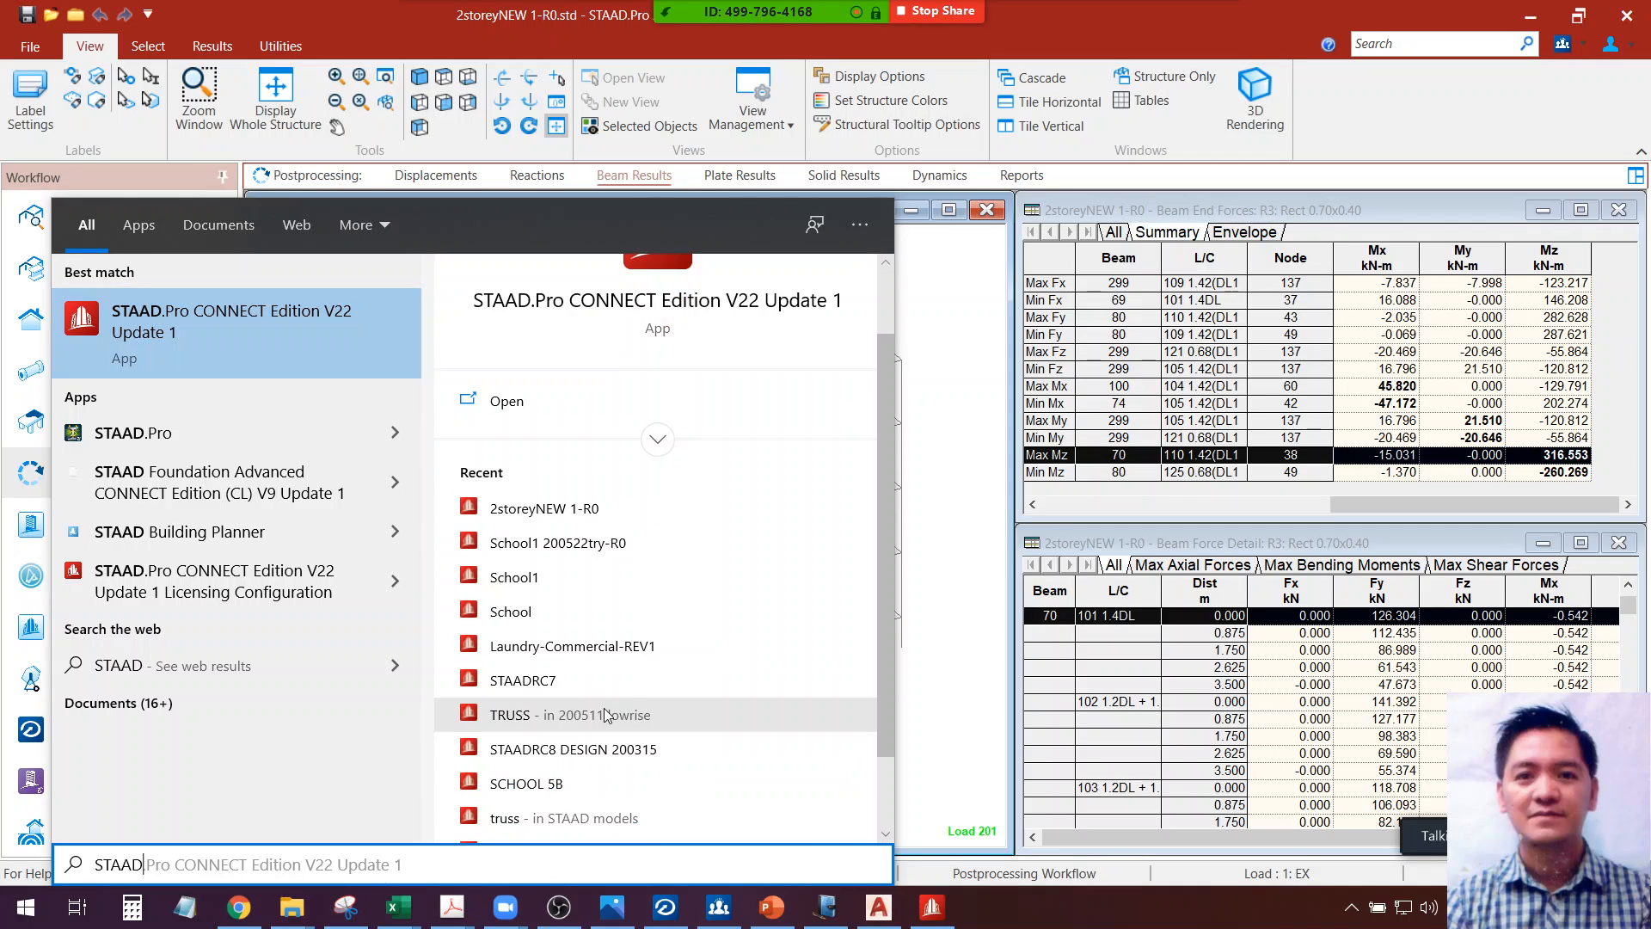
{"action": "scroll", "coordinate": [721, 638], "scroll_direction": "down", "scroll_amount": 1}
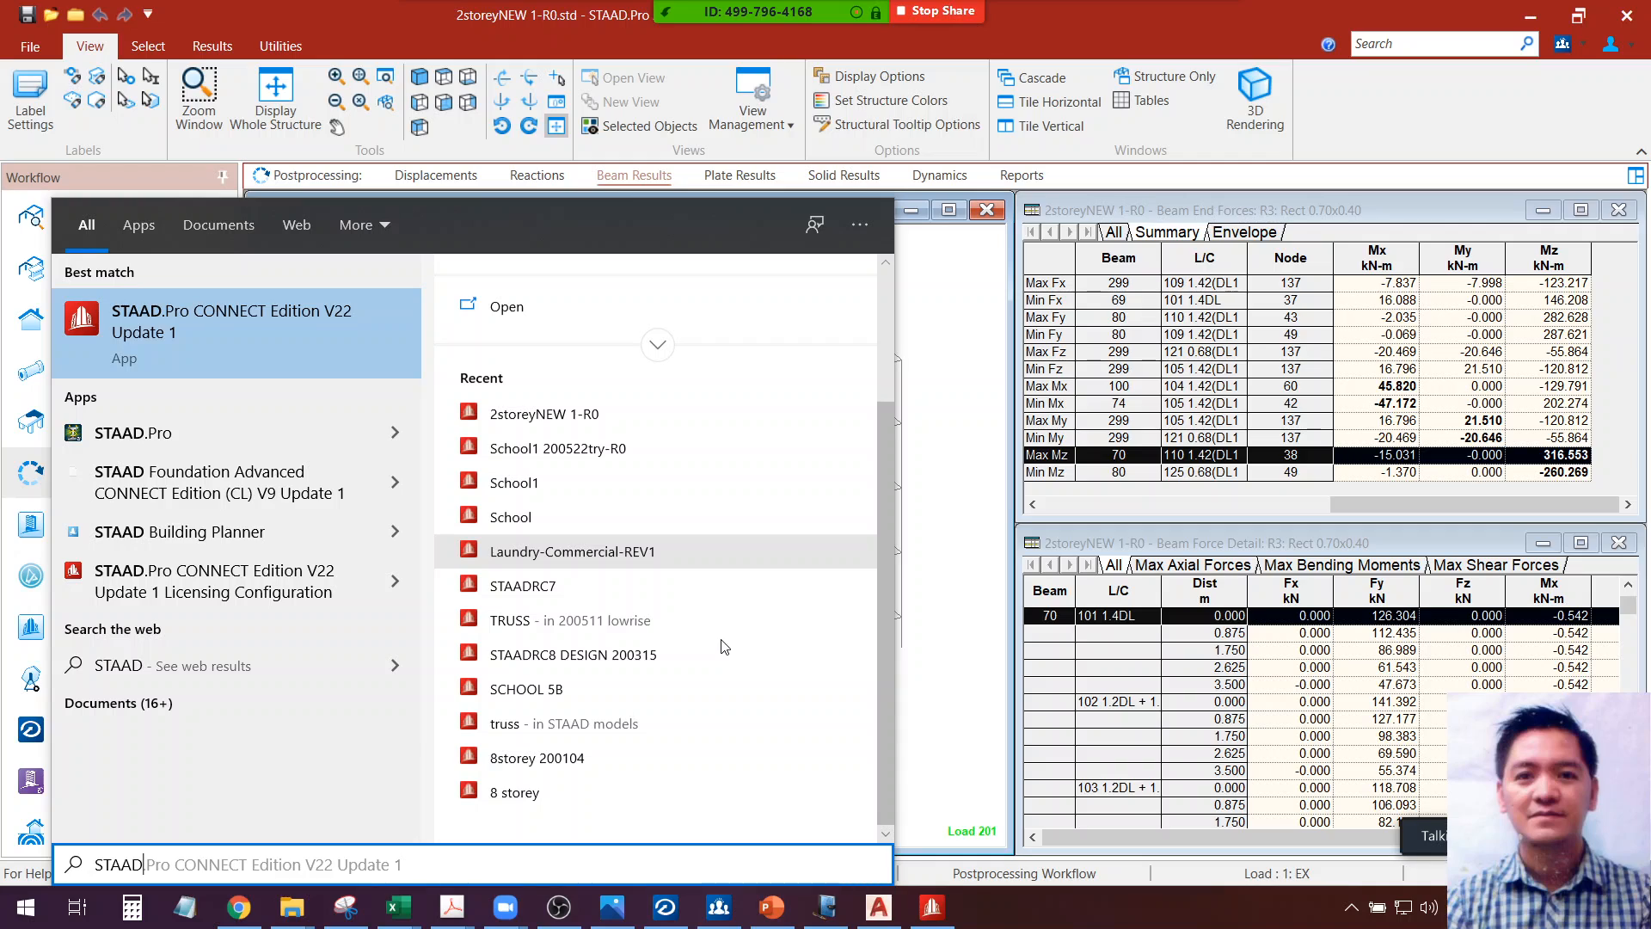
{"action": "scroll", "coordinate": [723, 645], "scroll_direction": "up", "scroll_amount": 2}
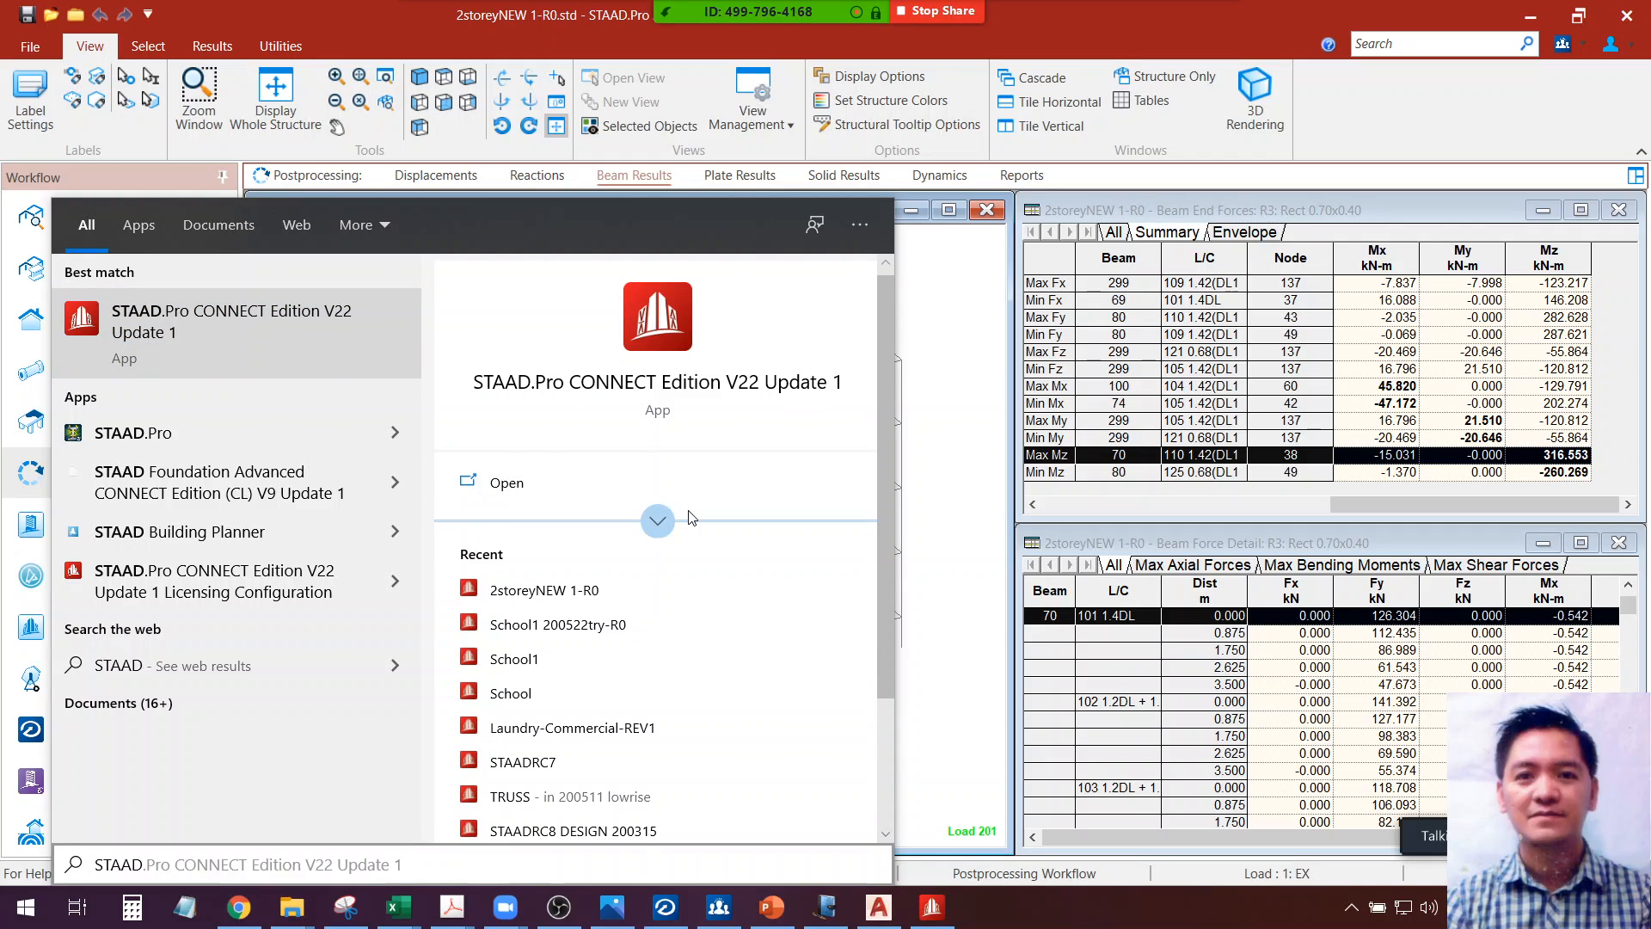
{"action": "key", "text": "Escape"}
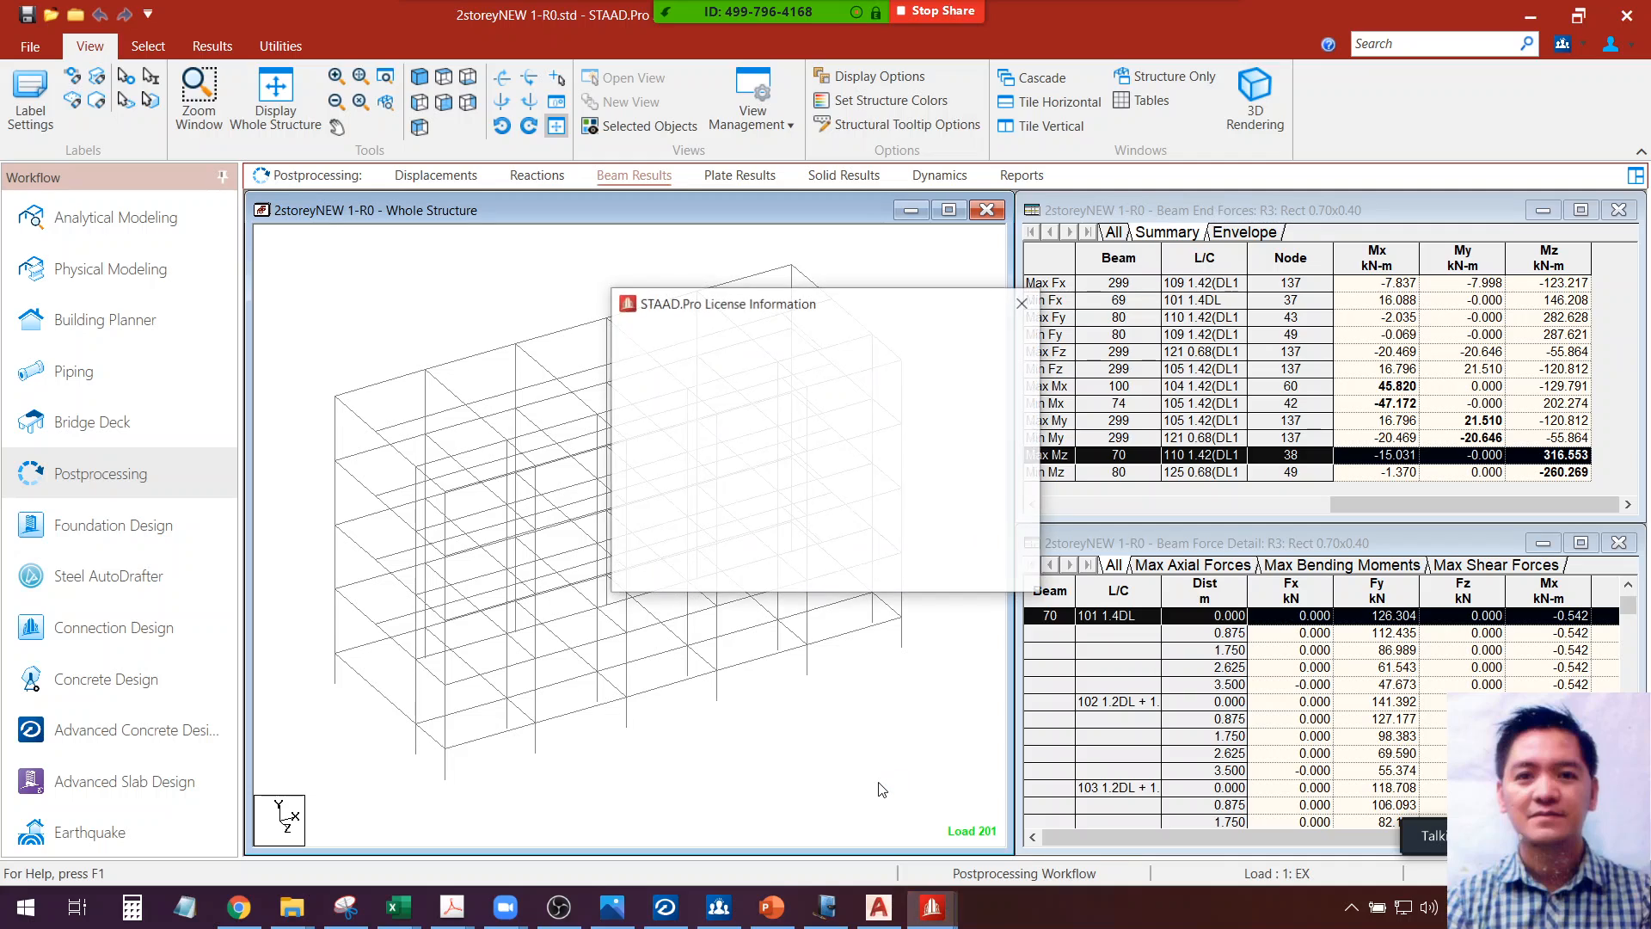
{"action": "left_click", "coordinate": [872, 567]}
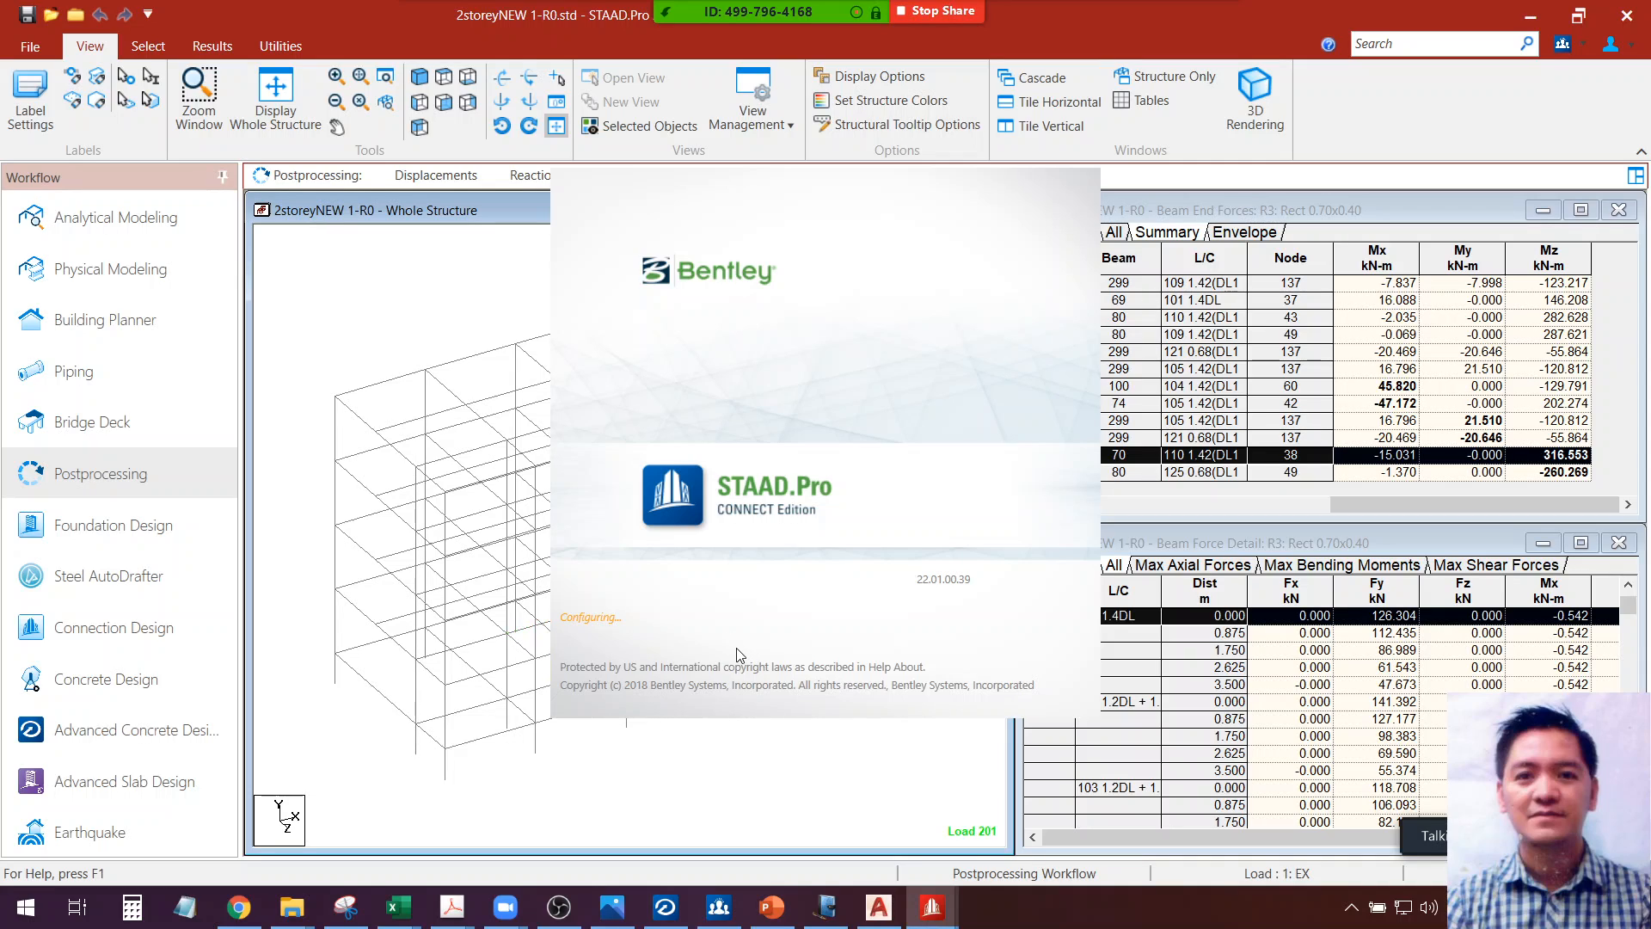
{"action": "left_click", "coordinate": [1352, 910]}
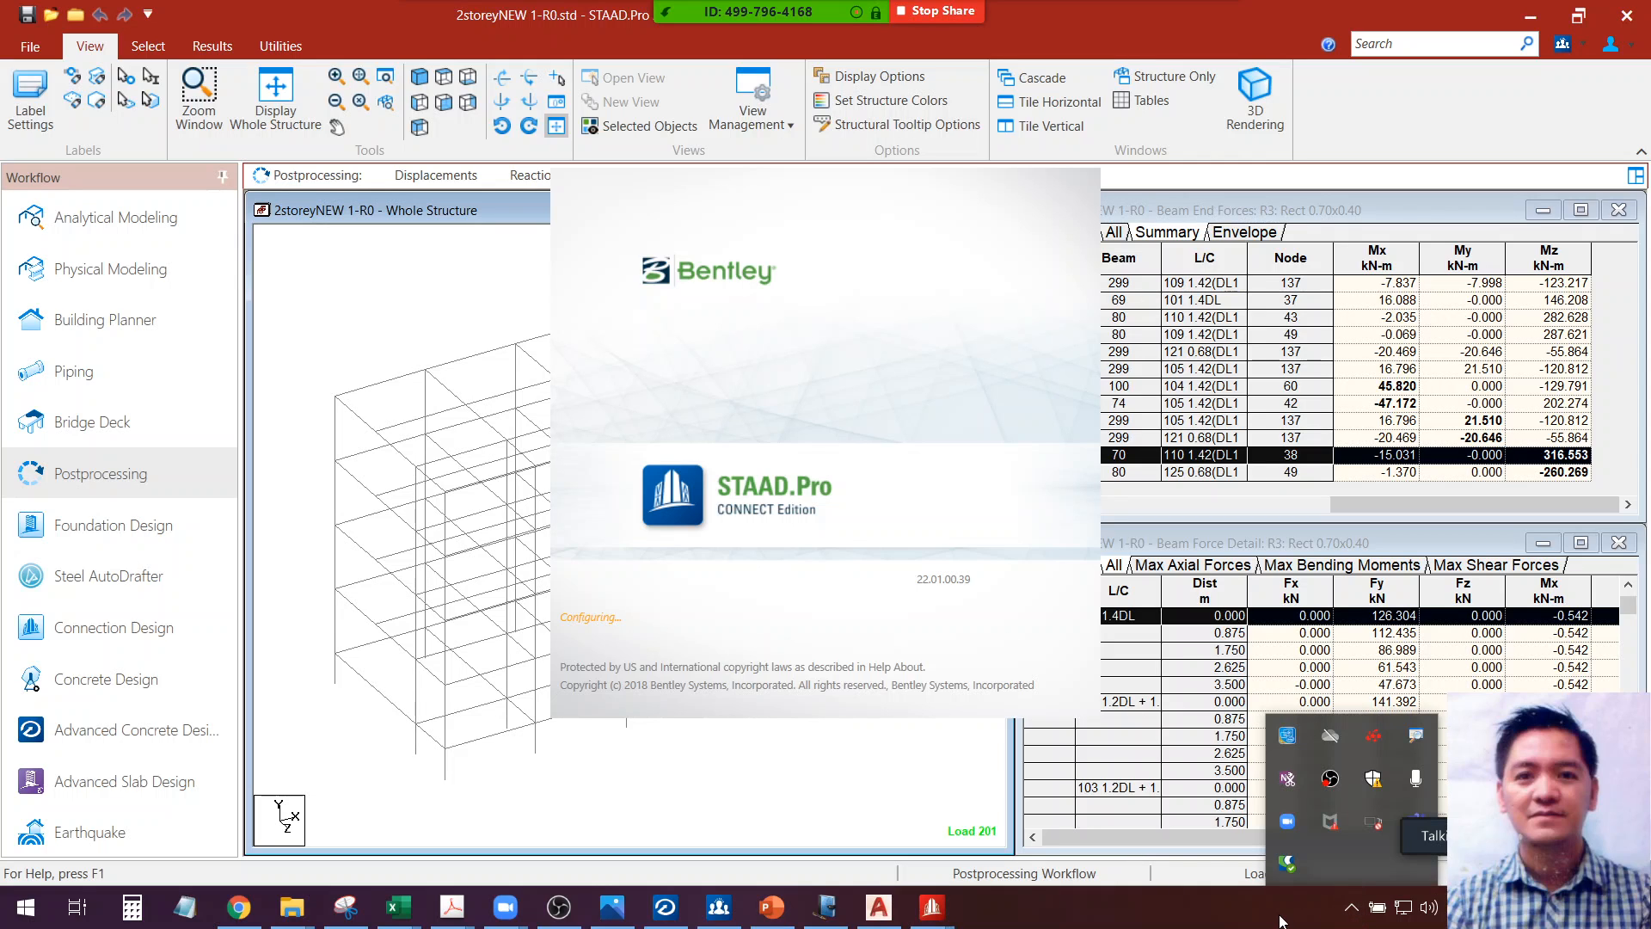
{"action": "left_click", "coordinate": [559, 908]}
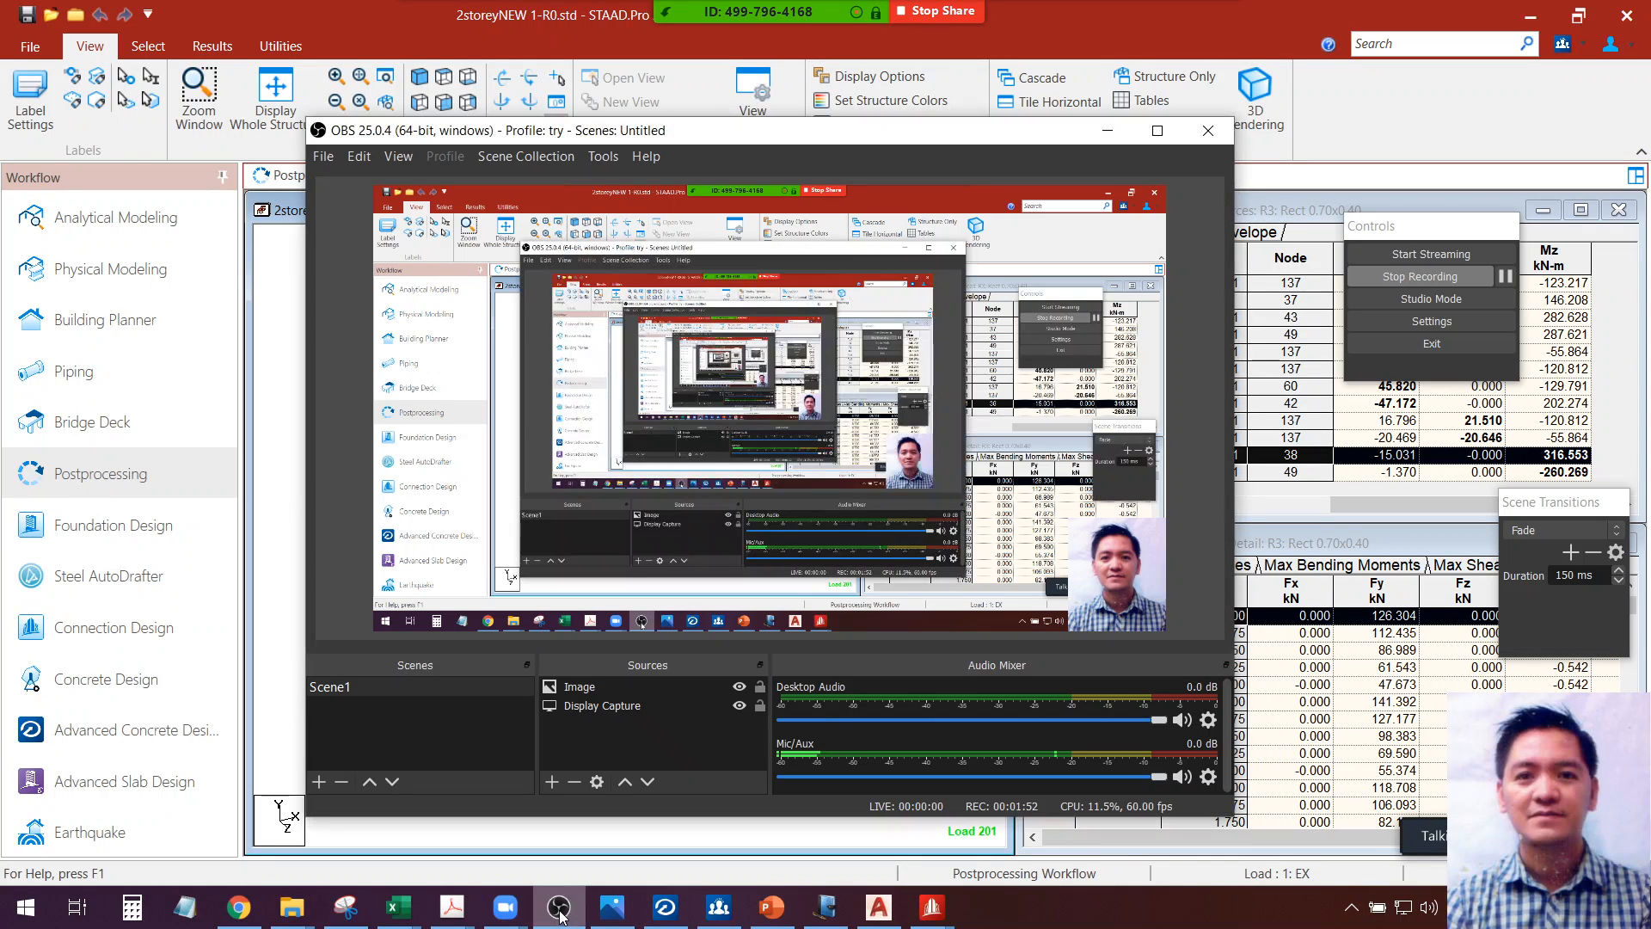
{"action": "left_click", "coordinate": [558, 912]}
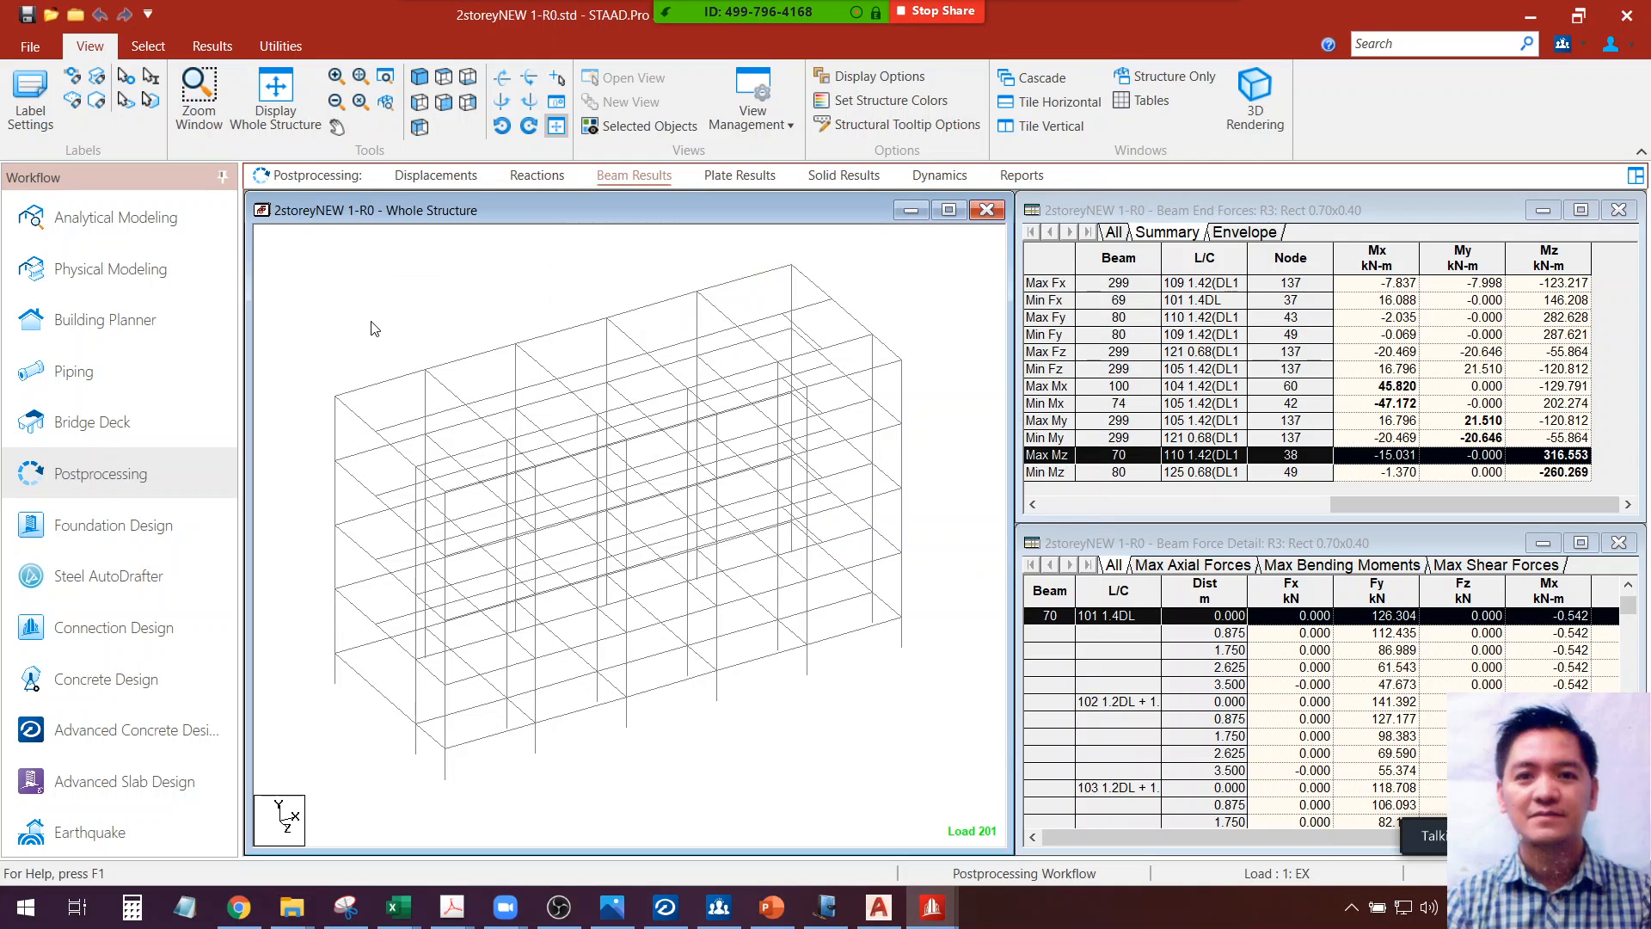
{"action": "scroll", "coordinate": [375, 329], "scroll_direction": "down", "scroll_amount": 3}
{"action": "scroll", "coordinate": [520, 420], "scroll_direction": "up", "scroll_amount": 2}
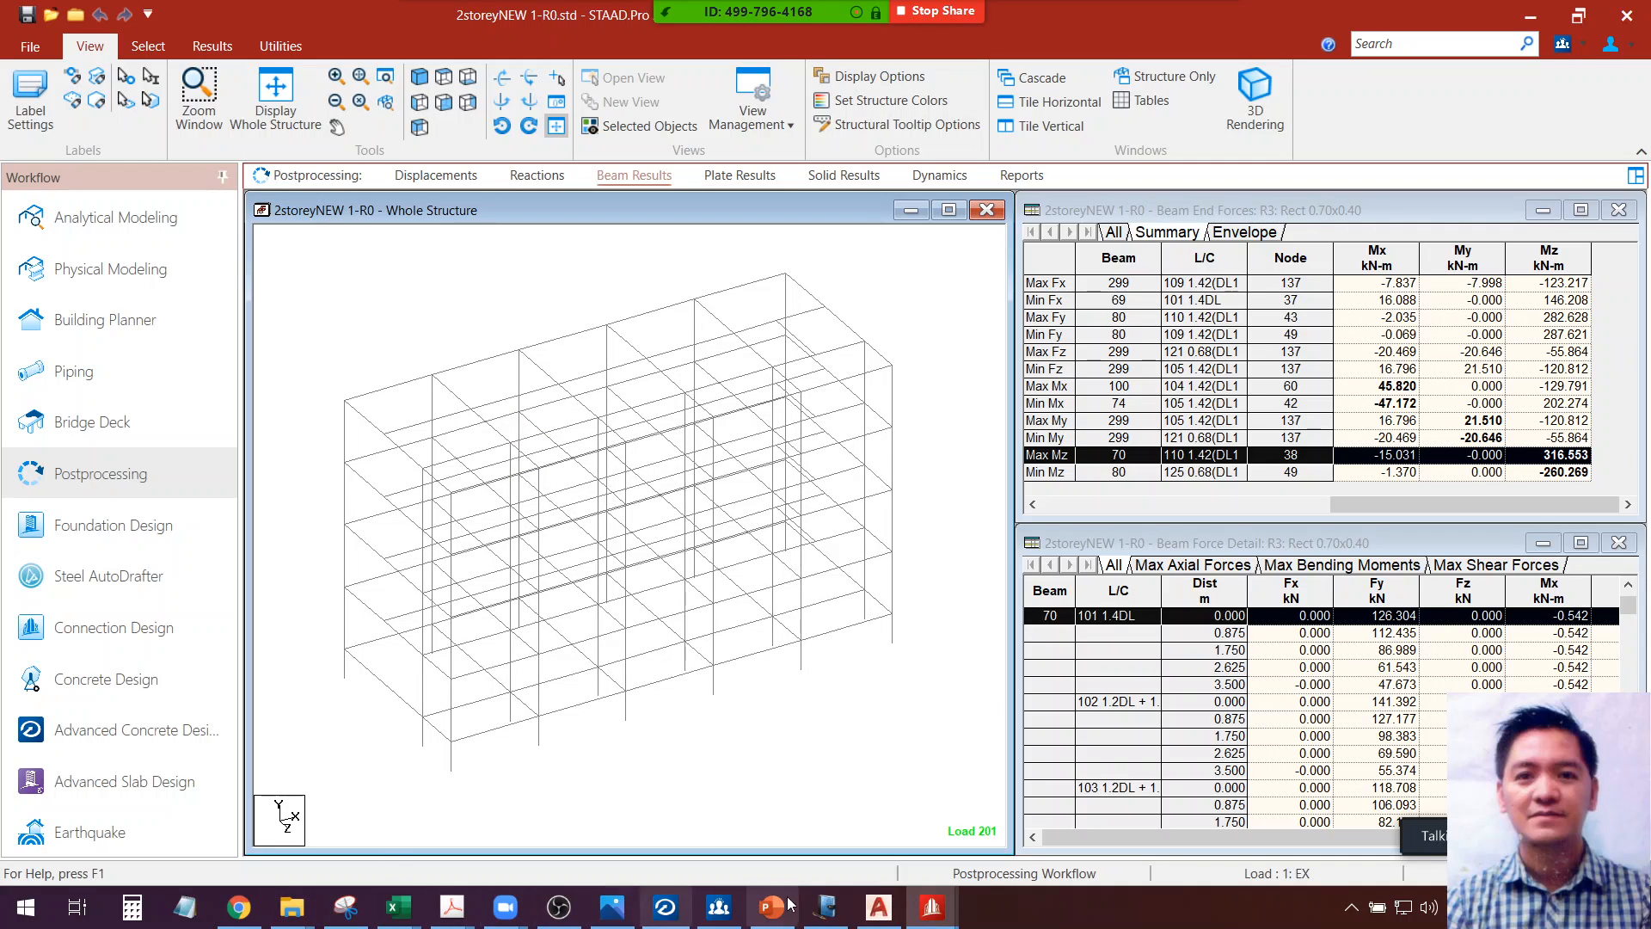
Switch to Adobe Acrobat by opening the recent PDF 3 STRY LOW RISE 150, and cancel its print dialog
{"action": "left_click", "coordinate": [457, 914]}
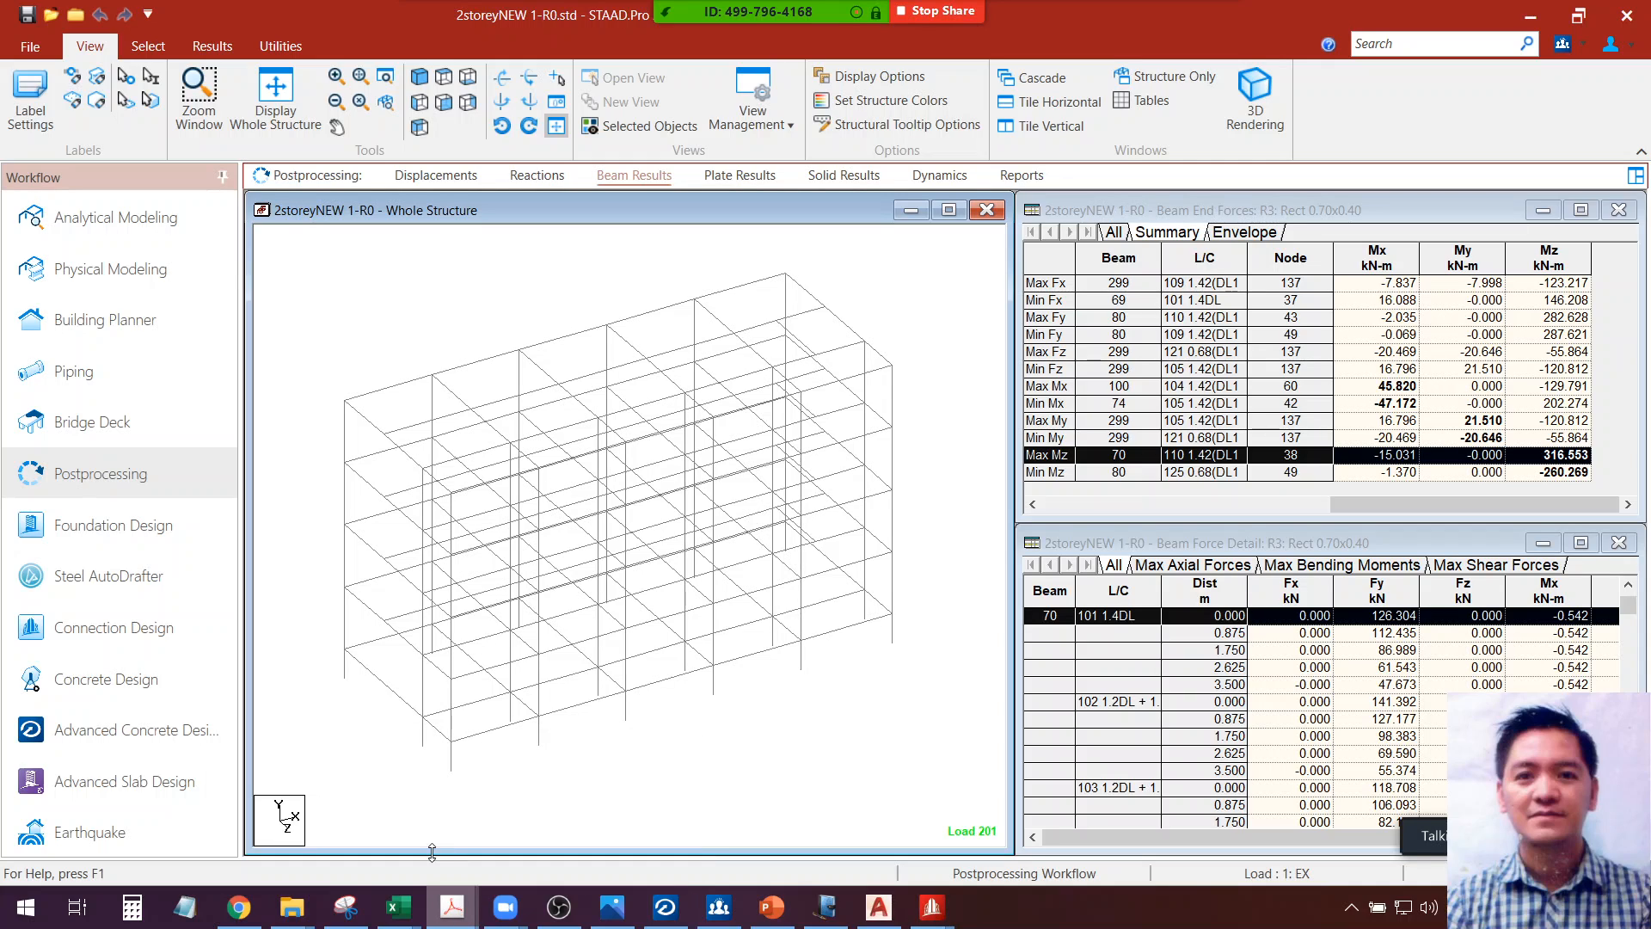
{"action": "right_click", "coordinate": [457, 914]}
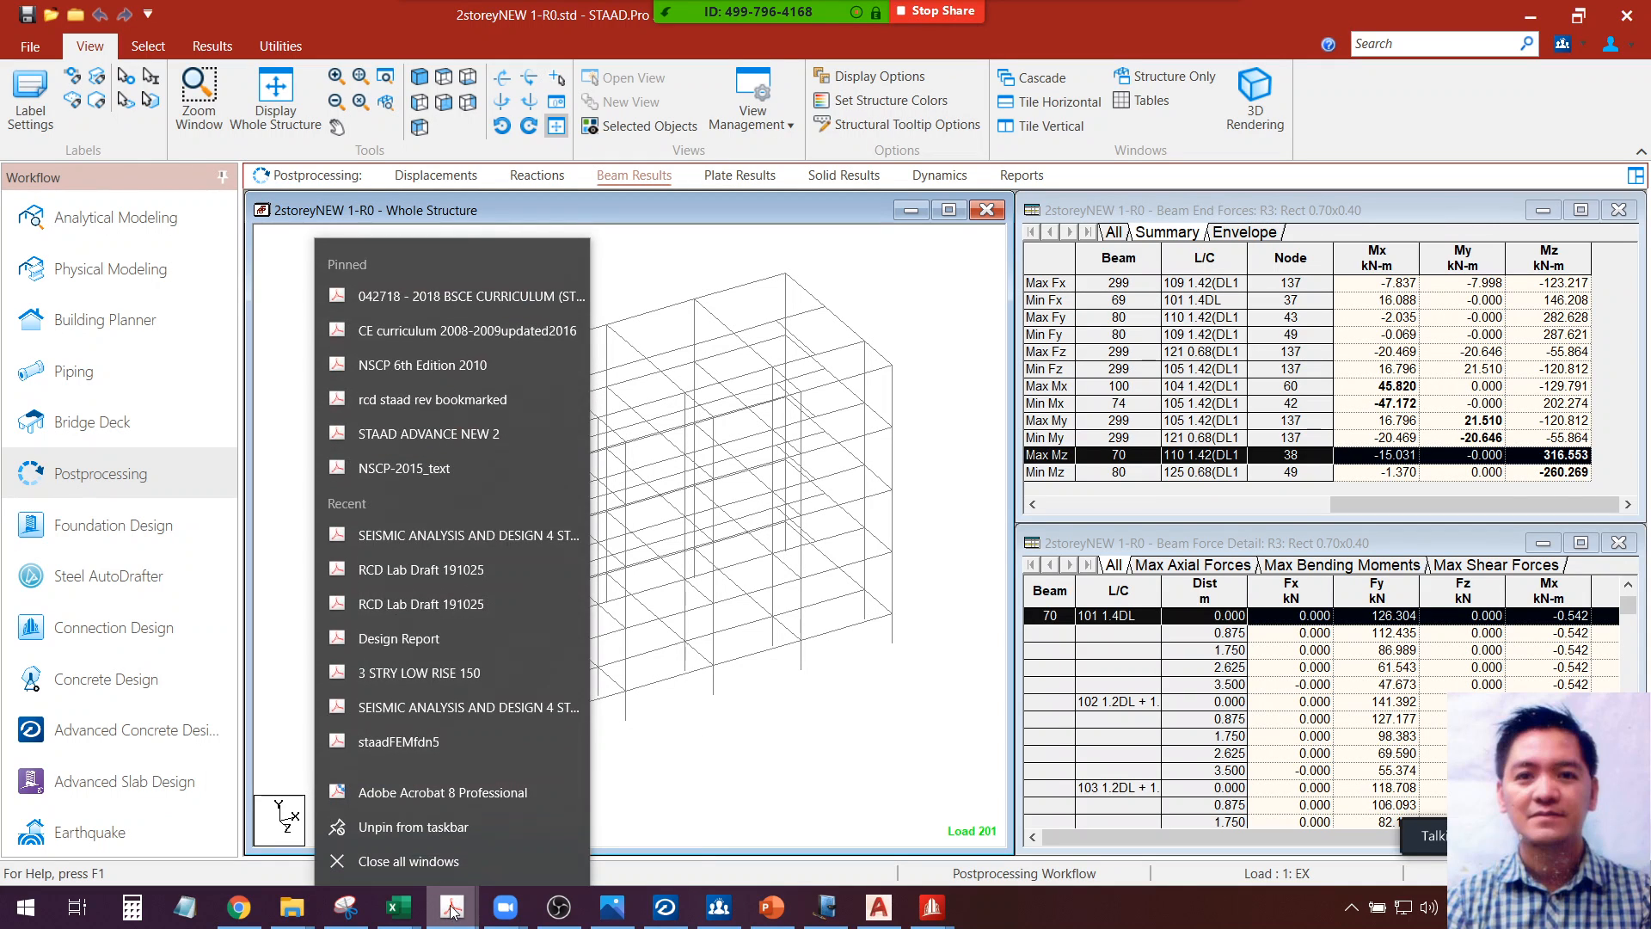
{"action": "left_click", "coordinate": [435, 675]}
{"action": "left_click", "coordinate": [860, 718]}
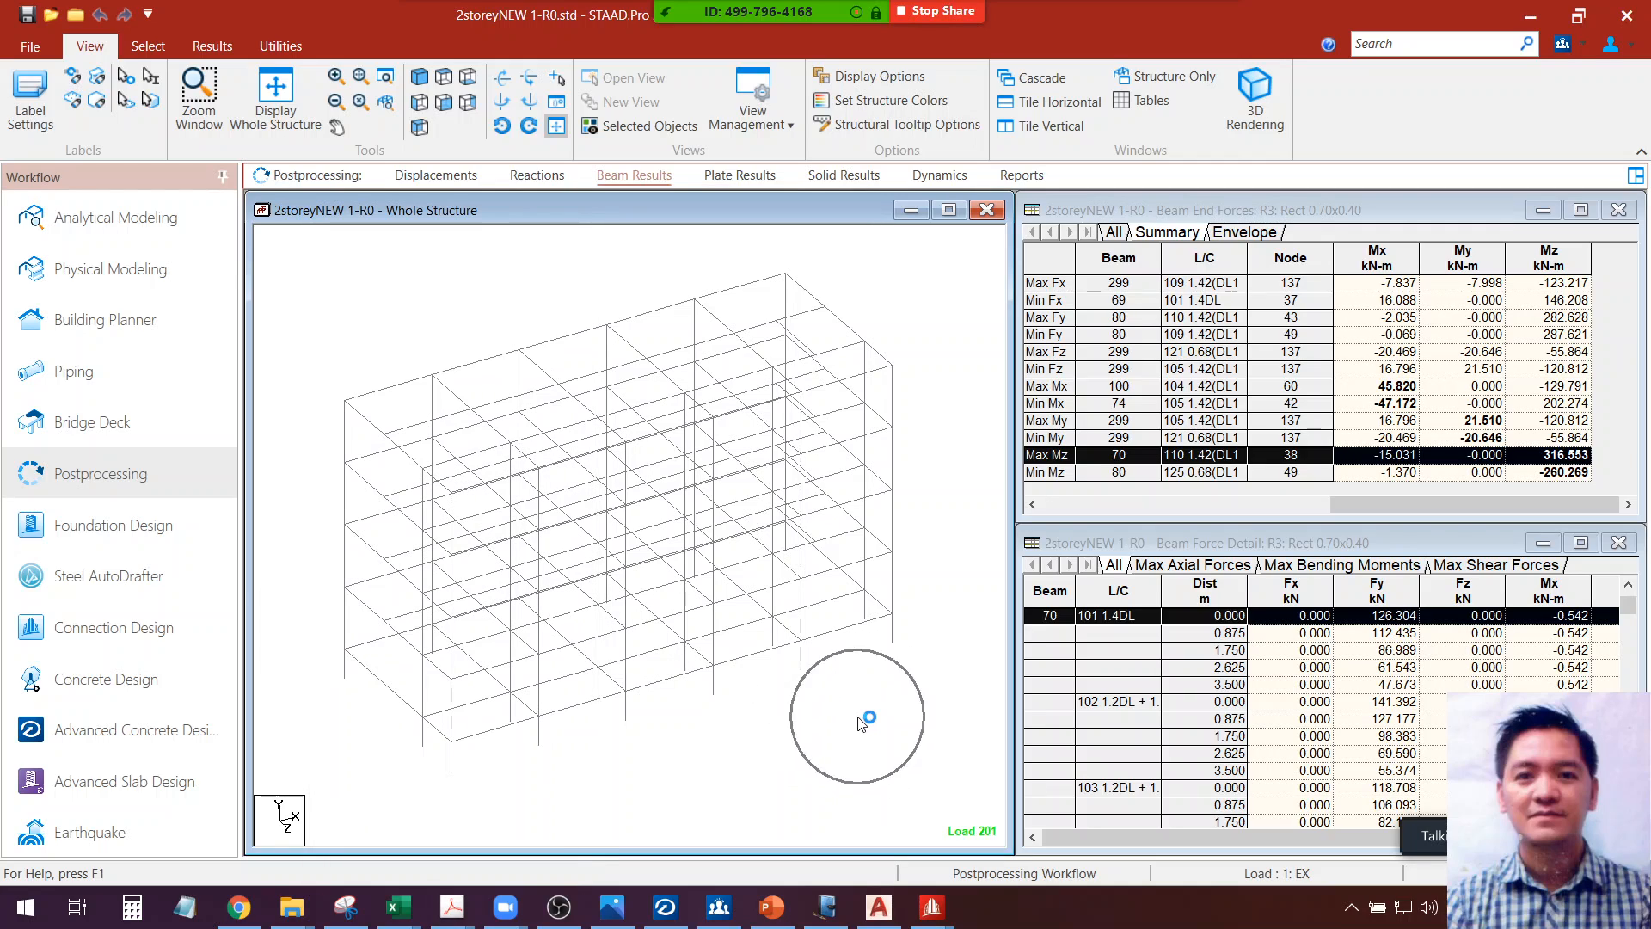
{"action": "left_click", "coordinate": [736, 698]}
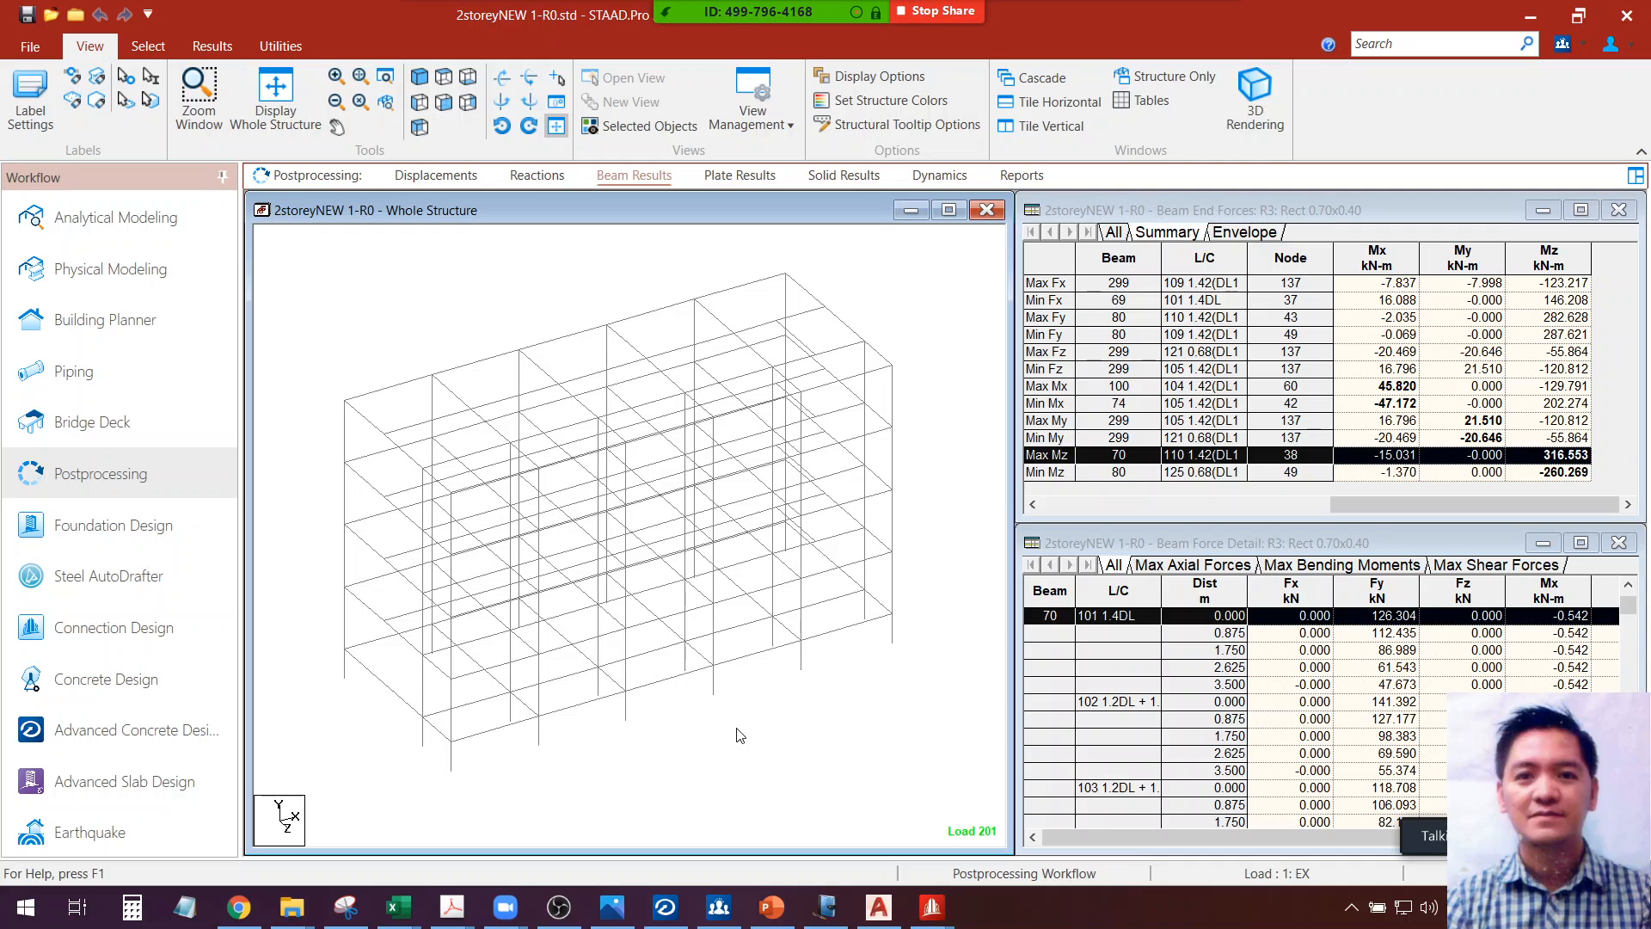
{"action": "key", "text": "alt+Tab"}
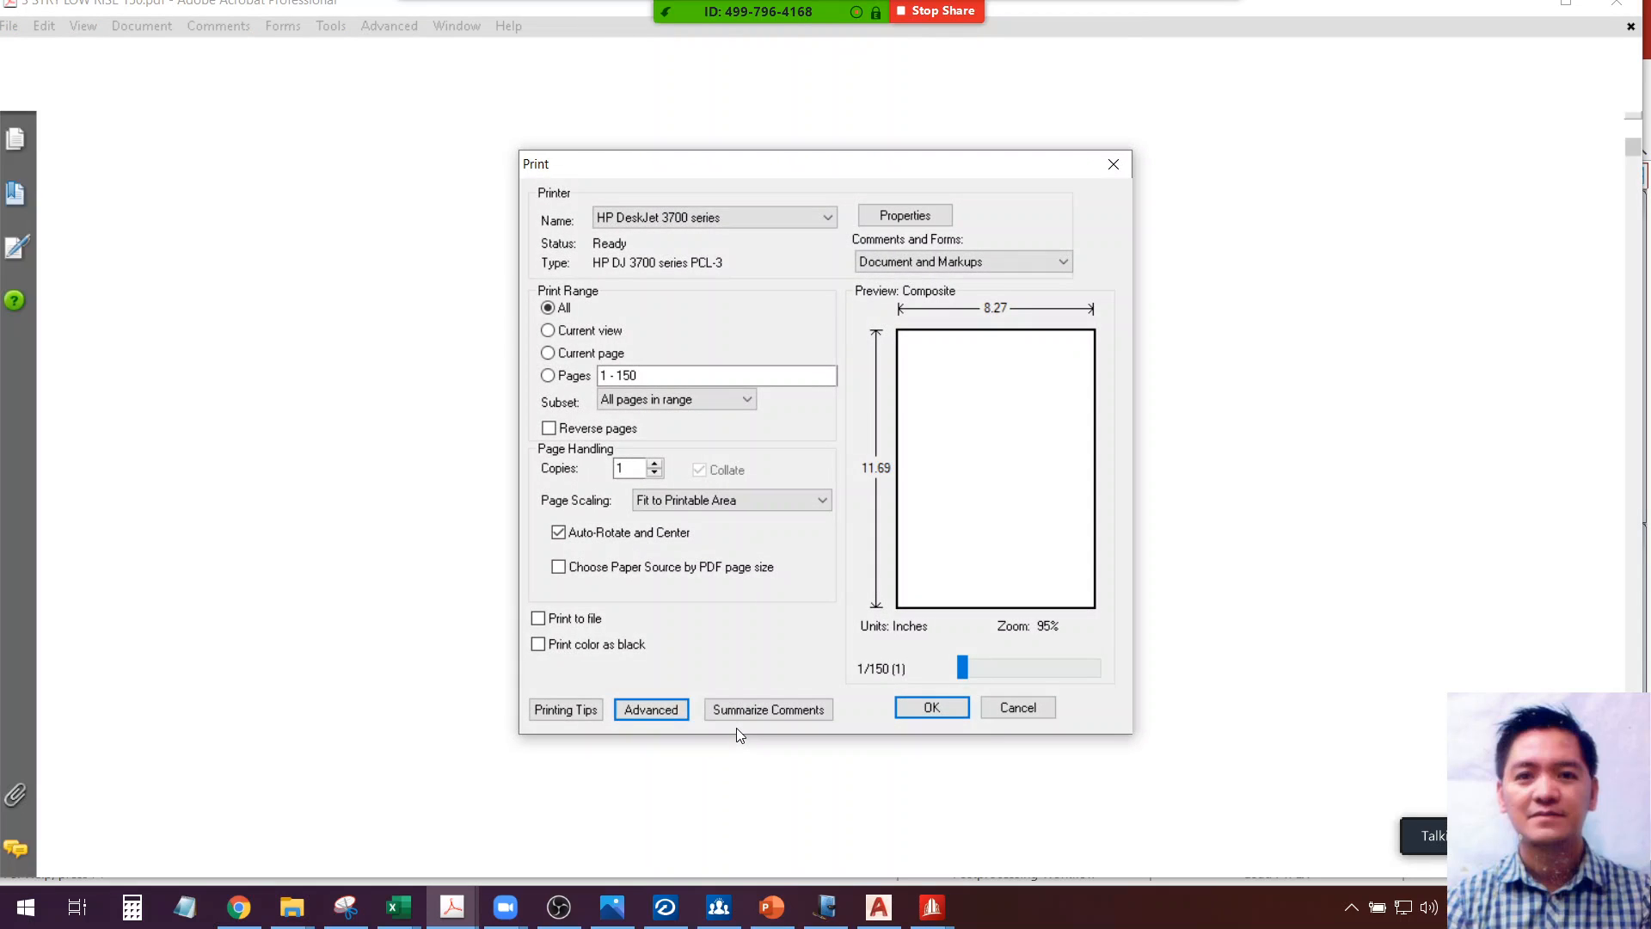
{"action": "left_click", "coordinate": [1019, 709]}
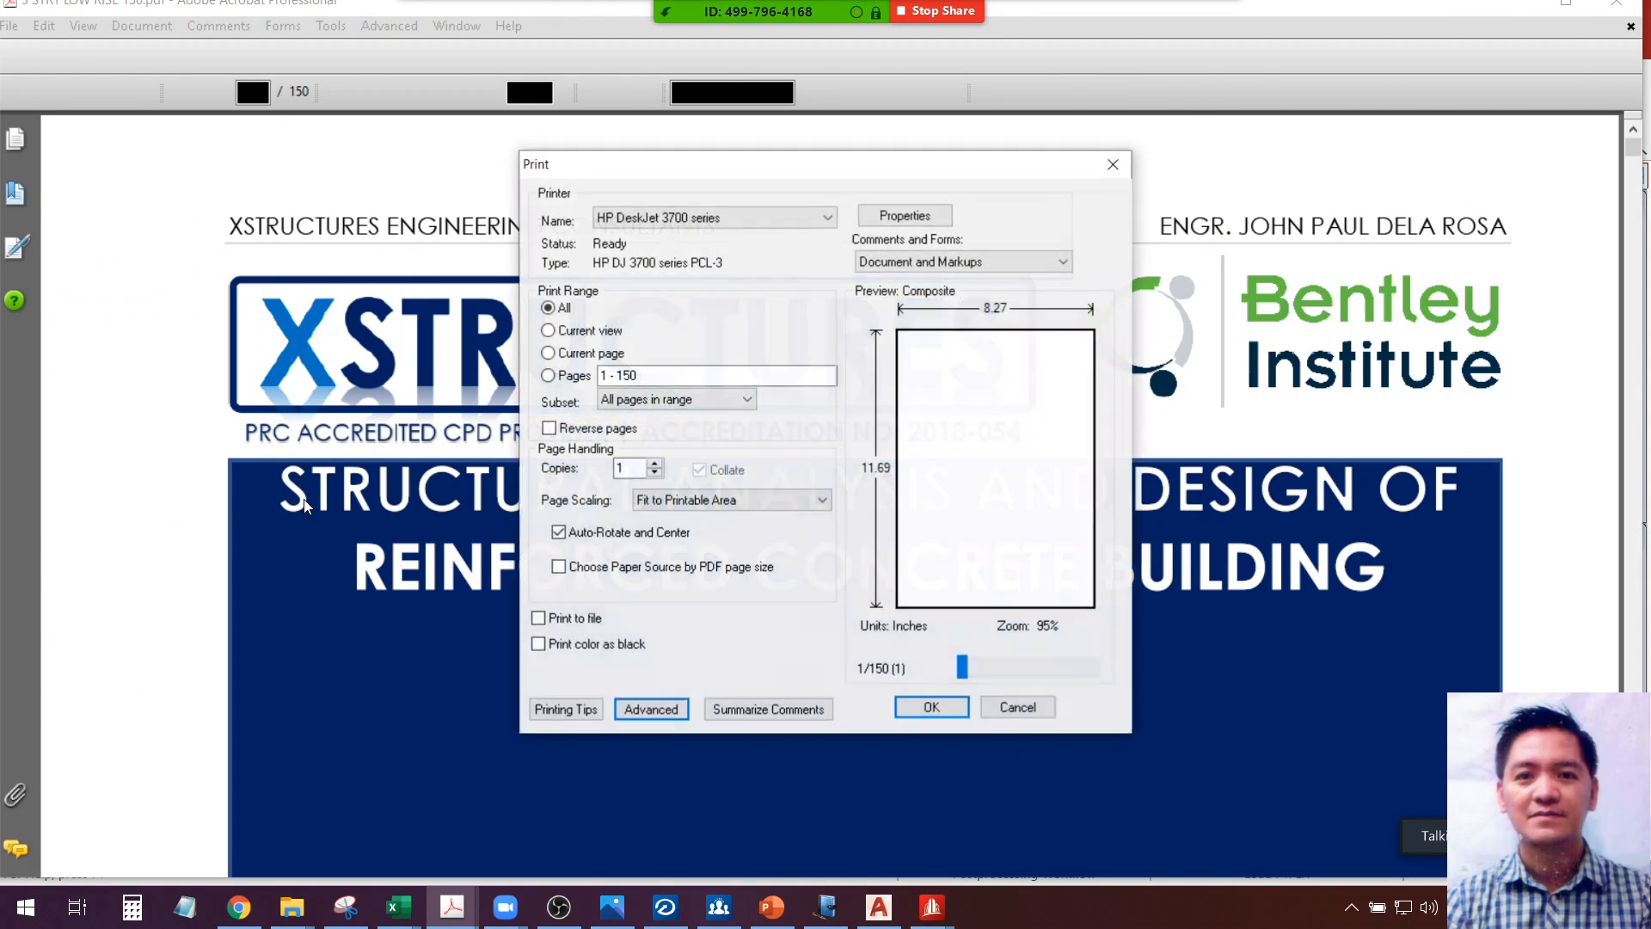
{"action": "left_click", "coordinate": [995, 707]}
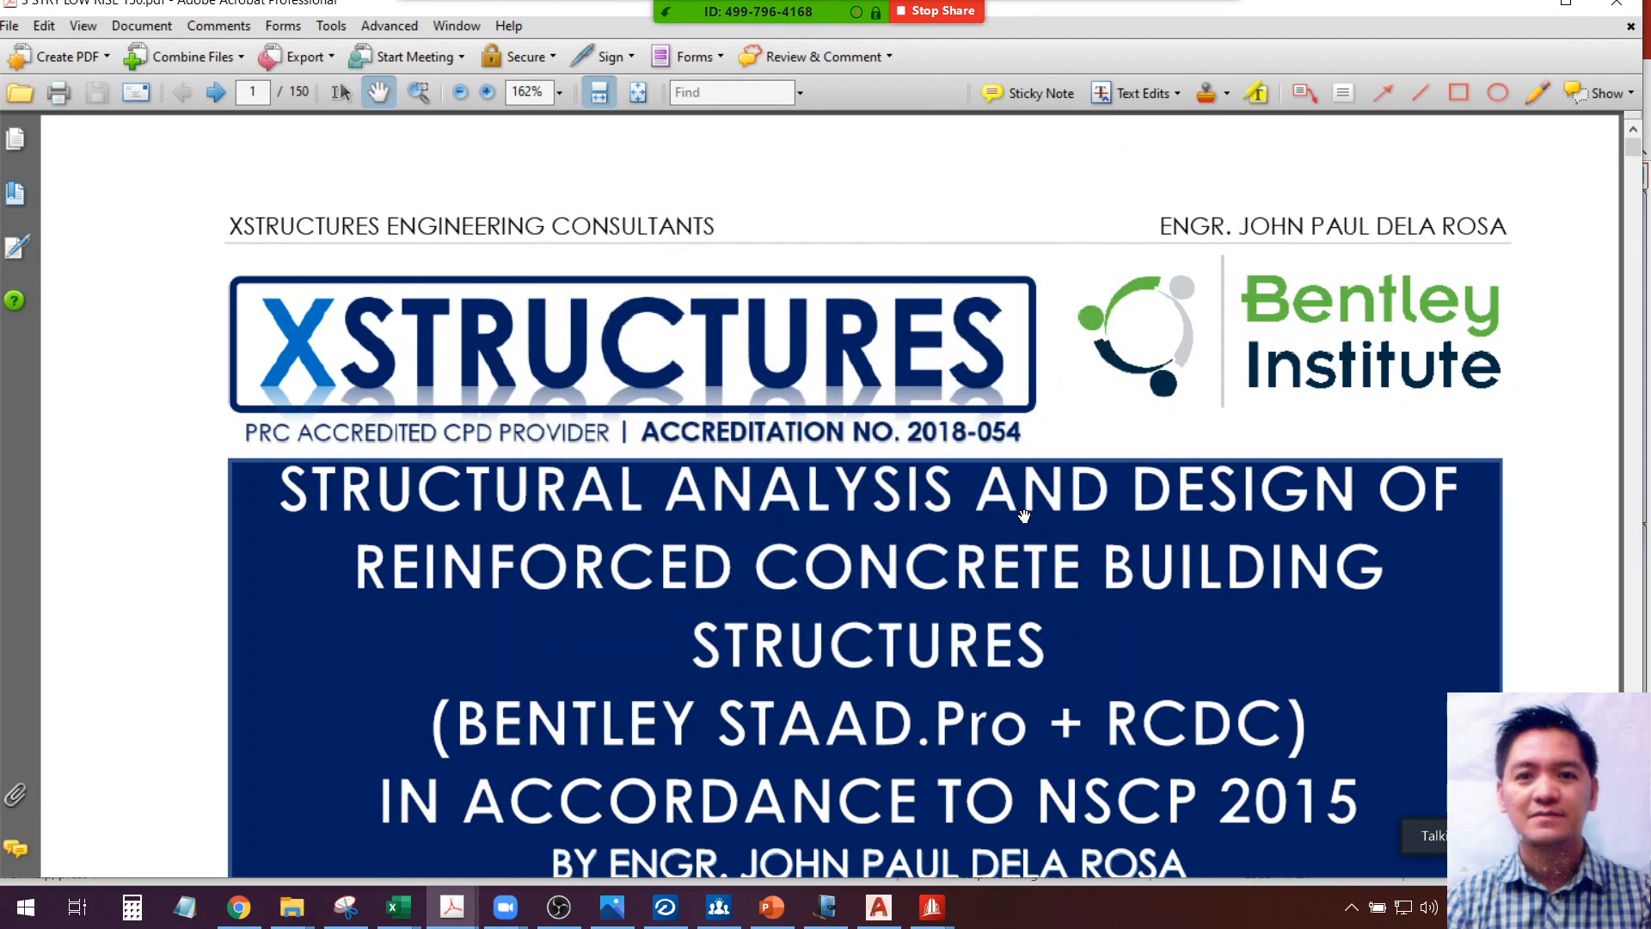
Show the PDF's bookmarks, go to displacement-Ctrl under 6 prelim analysis, and view section 5.6.2 on verifying the results
{"action": "scroll", "coordinate": [1075, 464], "scroll_direction": "down", "scroll_amount": 5}
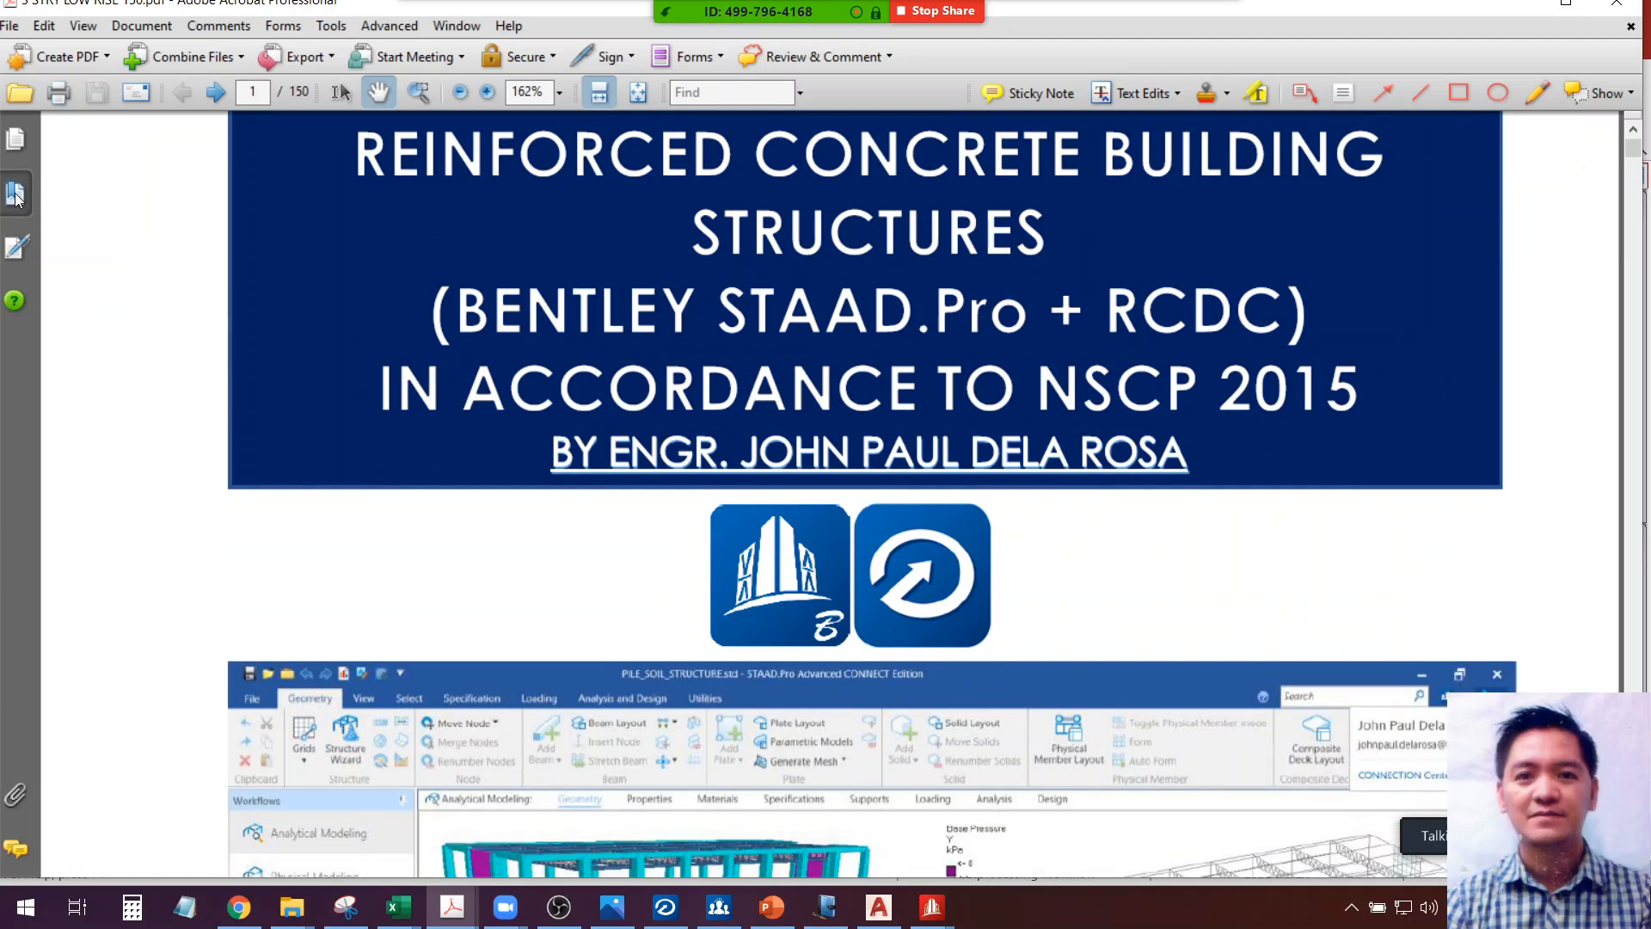
{"action": "left_click", "coordinate": [15, 194]}
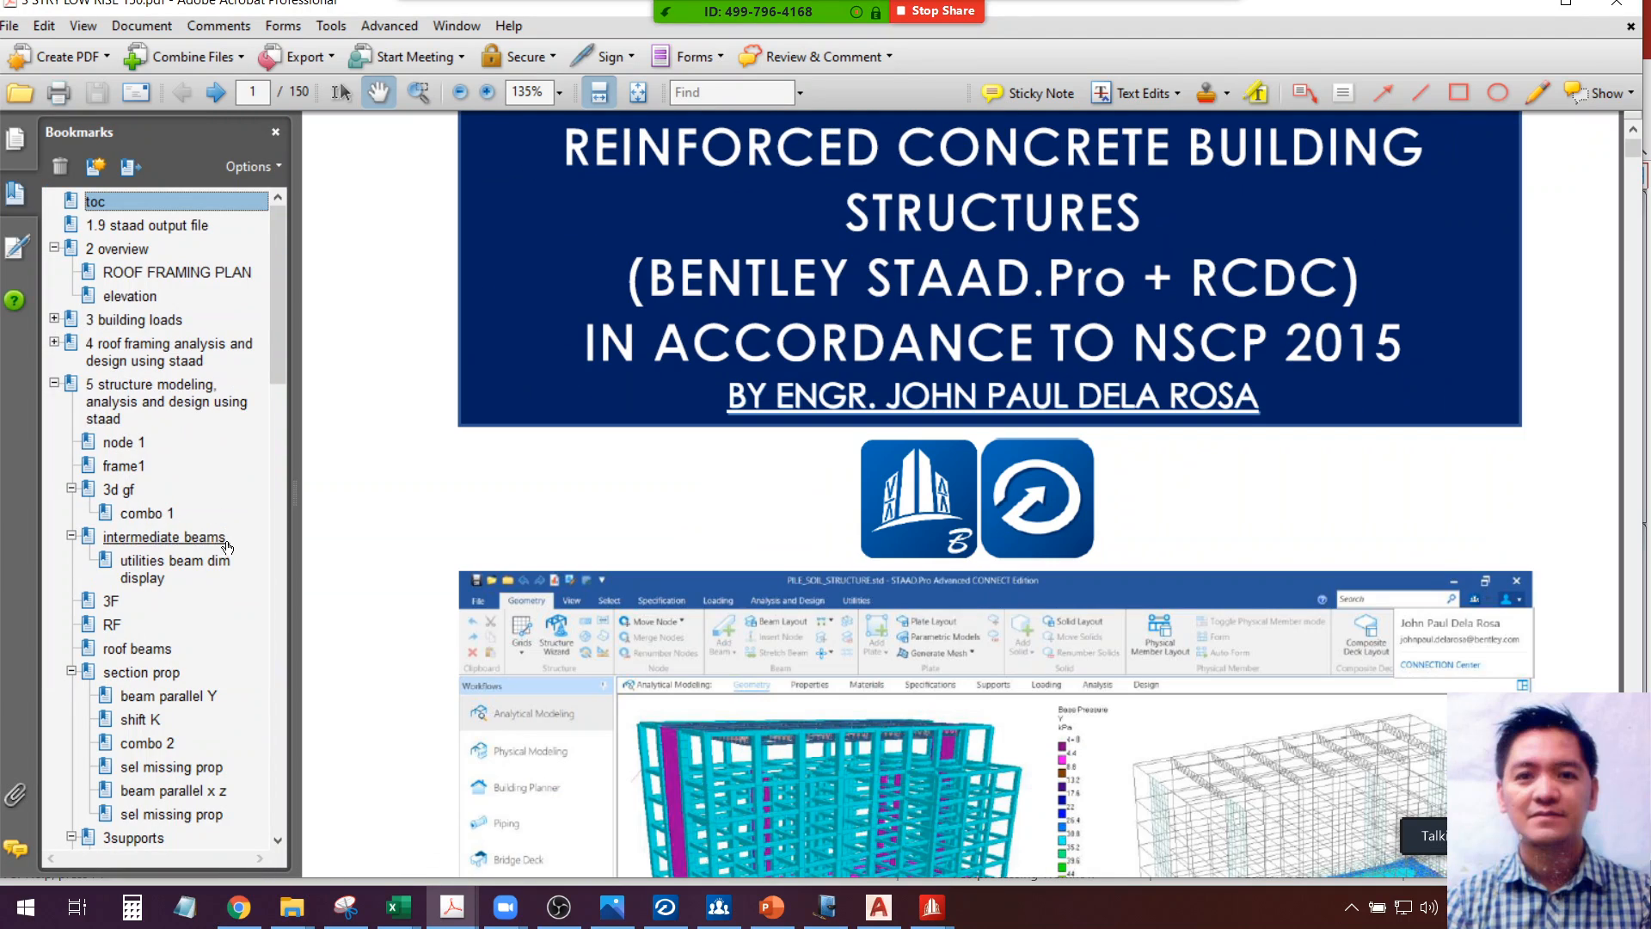
{"action": "scroll", "coordinate": [172, 516], "scroll_direction": "down", "scroll_amount": 5}
{"action": "scroll", "coordinate": [231, 549], "scroll_direction": "down", "scroll_amount": 3}
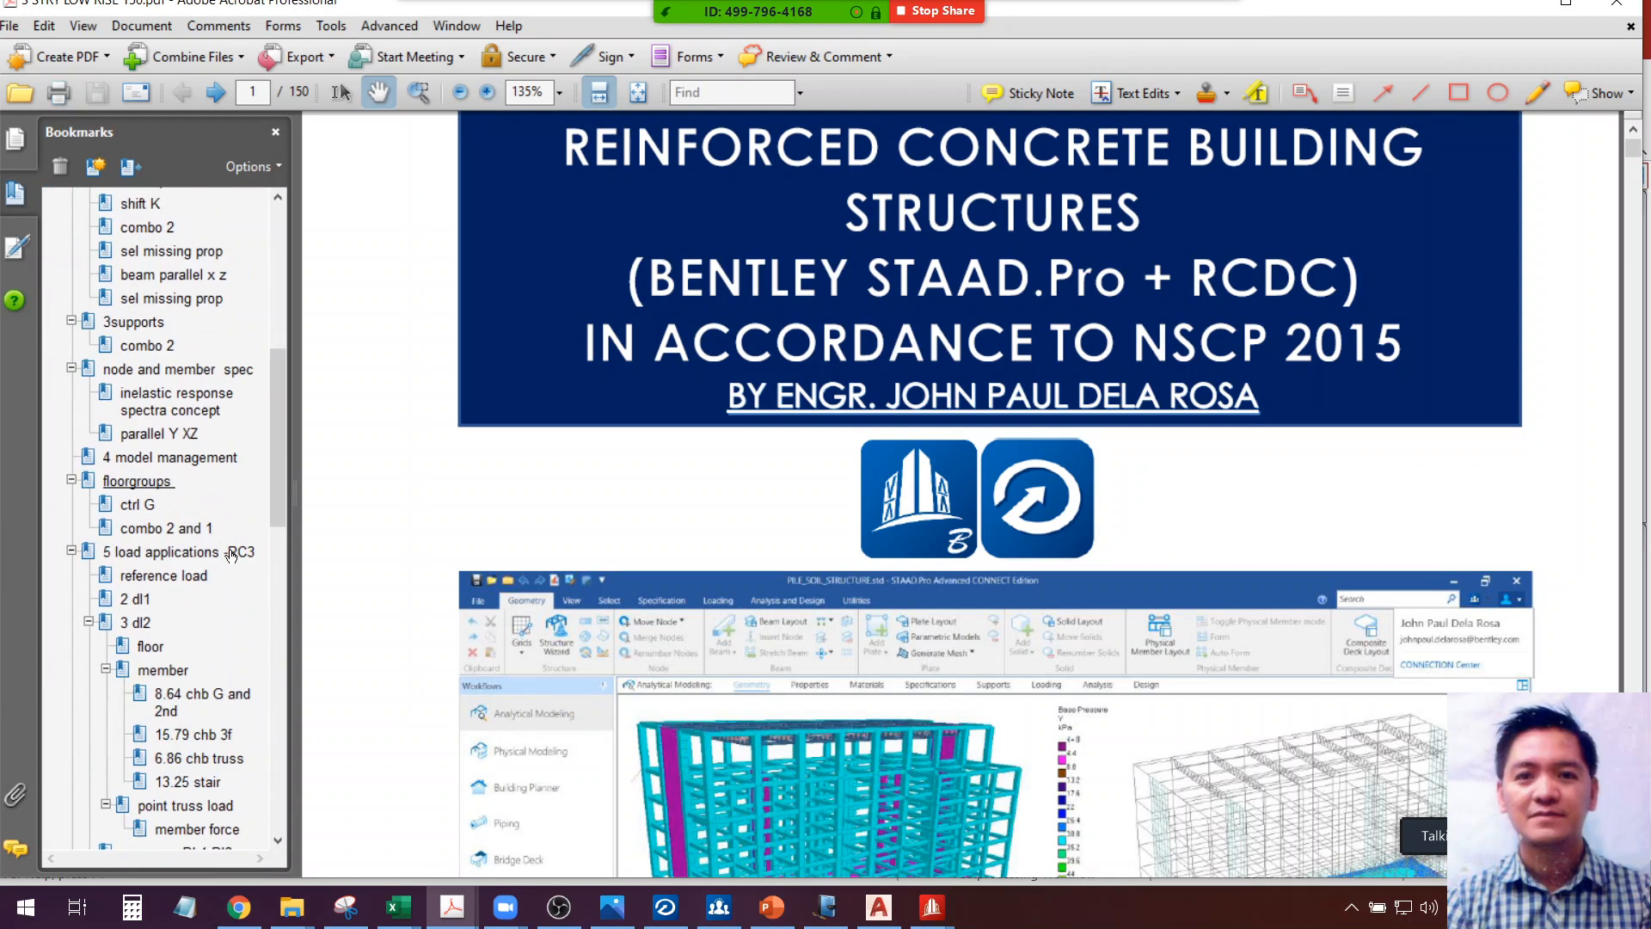
{"action": "scroll", "coordinate": [231, 554], "scroll_direction": "down", "scroll_amount": 7}
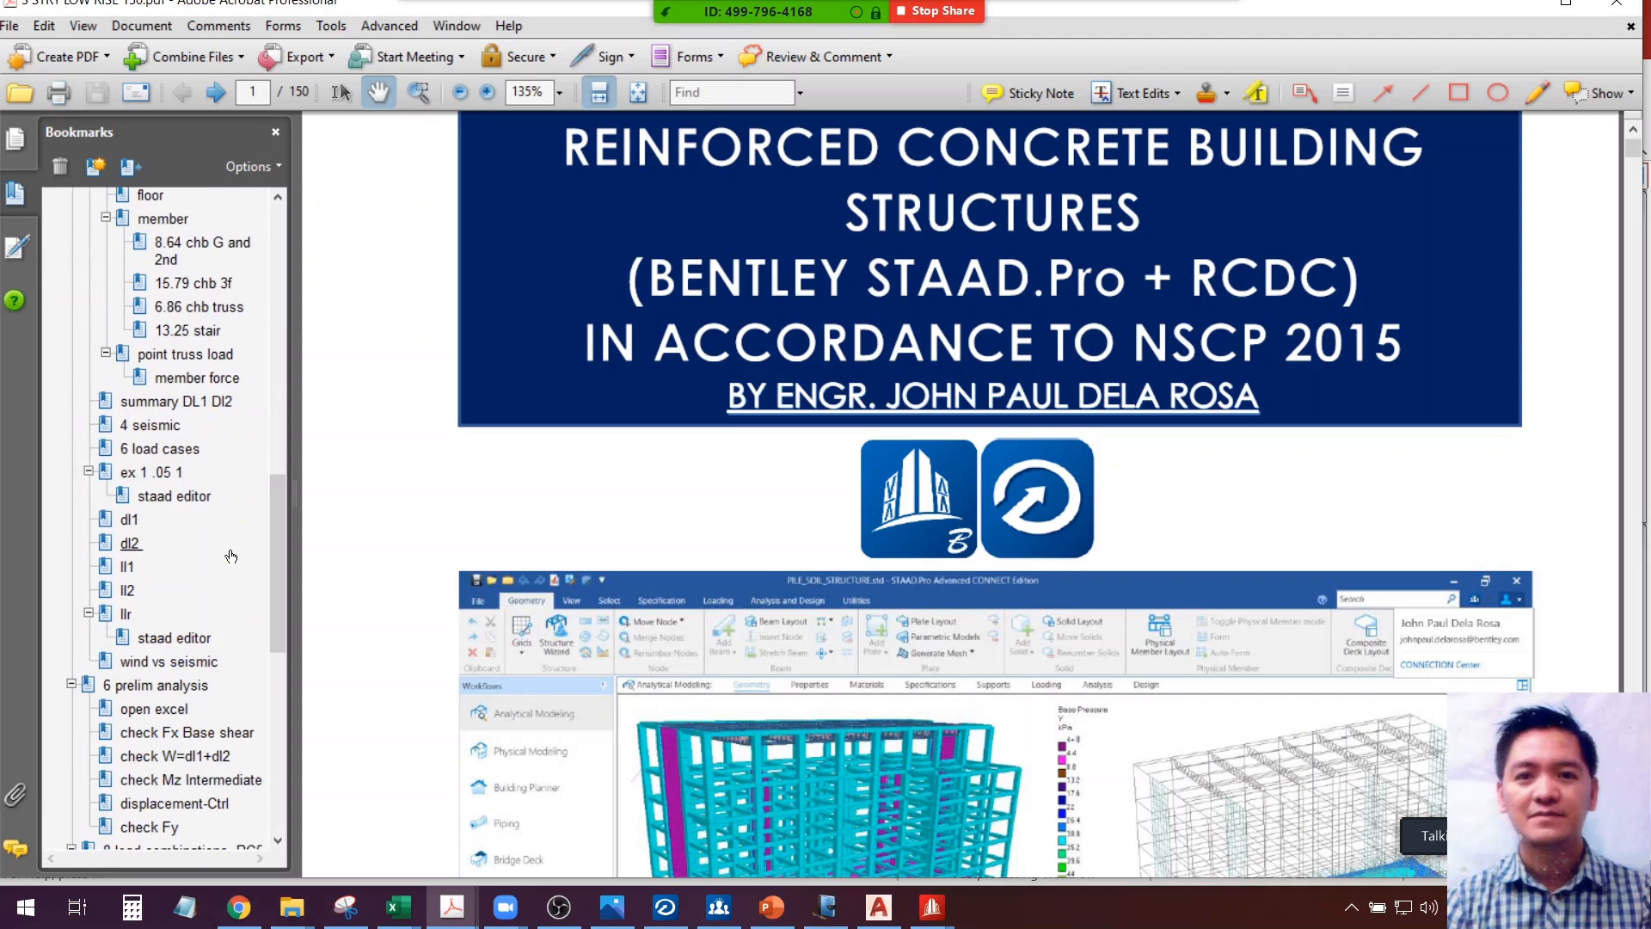
{"action": "scroll", "coordinate": [231, 555], "scroll_direction": "down", "scroll_amount": 2}
{"action": "scroll", "coordinate": [221, 598], "scroll_direction": "down", "scroll_amount": 2}
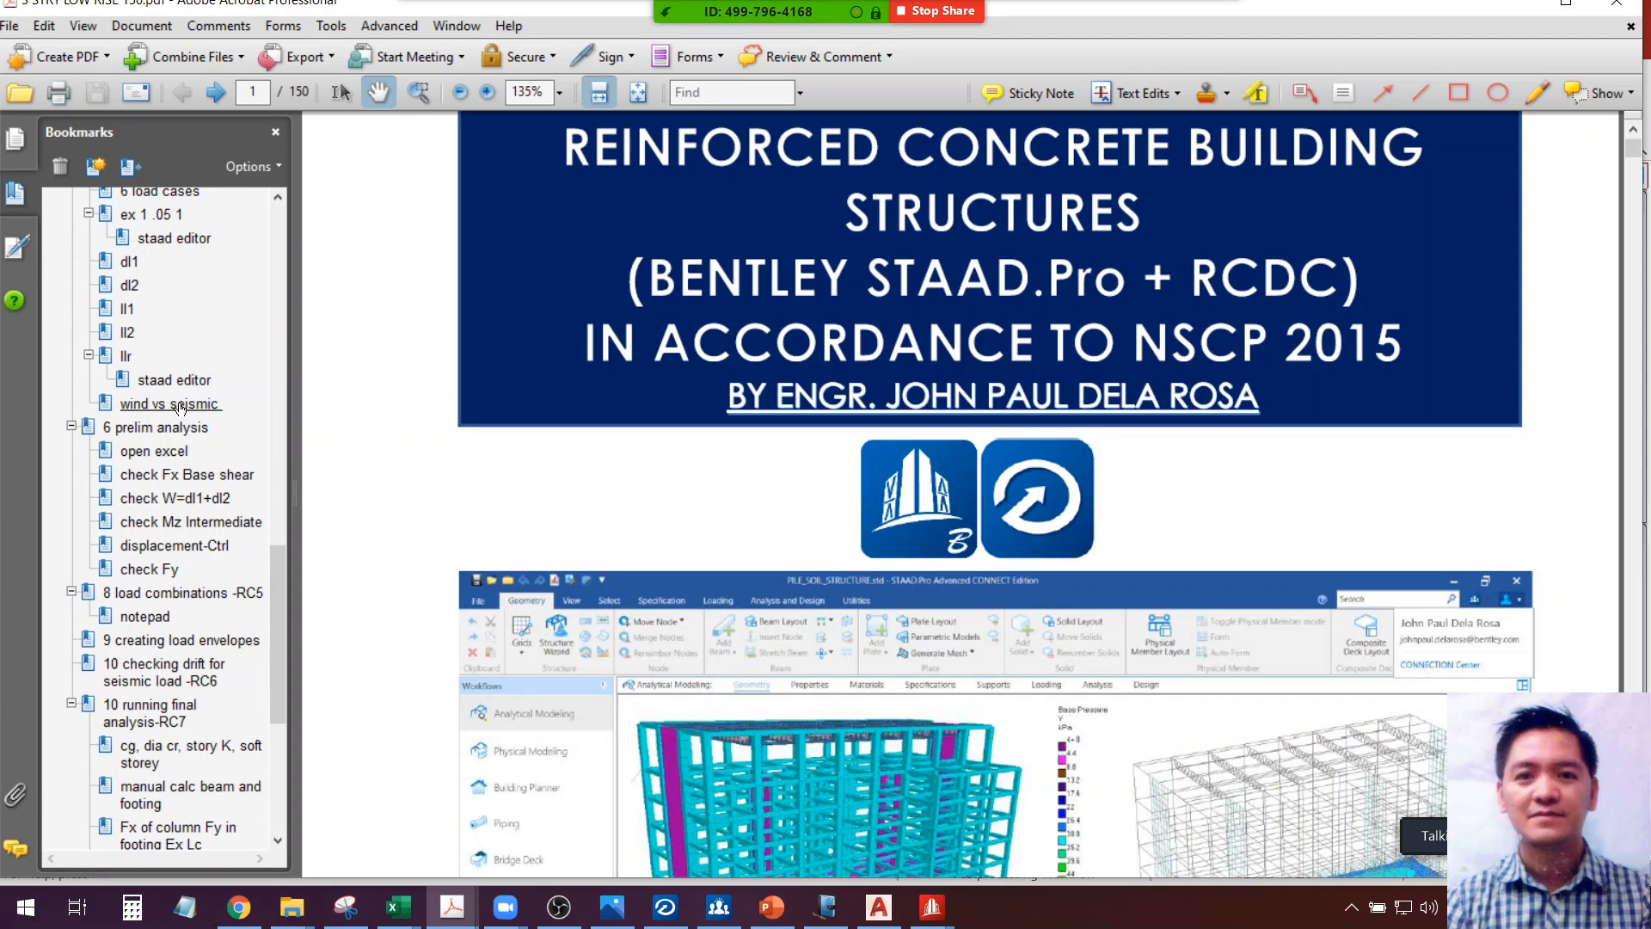
{"action": "scroll", "coordinate": [233, 570], "scroll_direction": "down", "scroll_amount": 2}
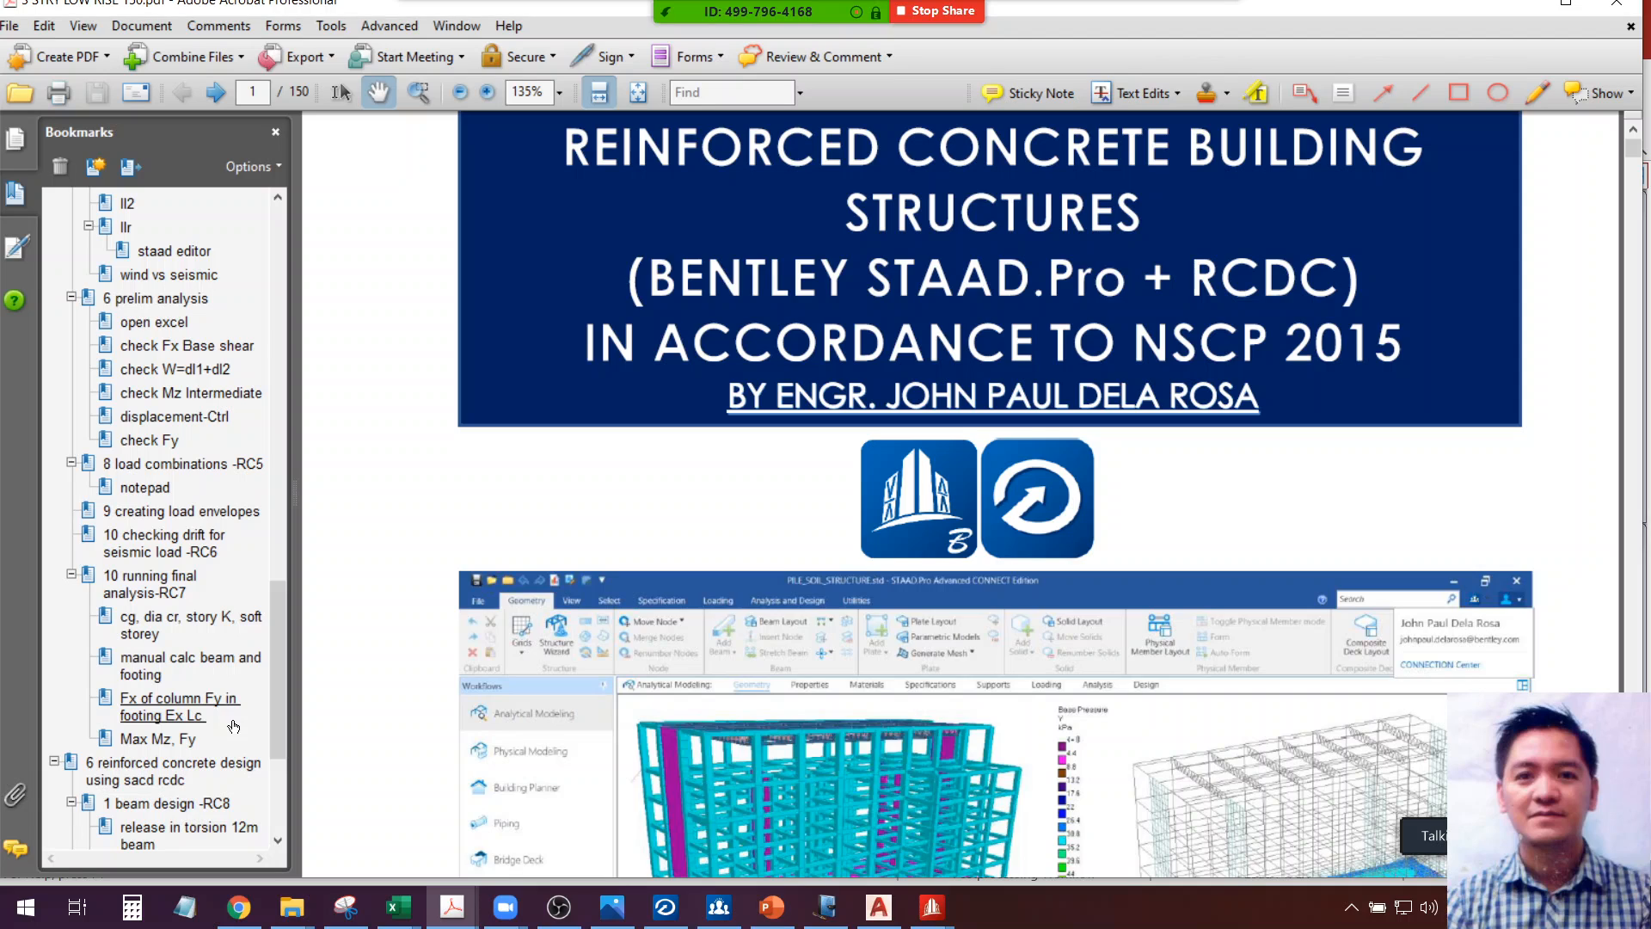
{"action": "left_click", "coordinate": [201, 417]}
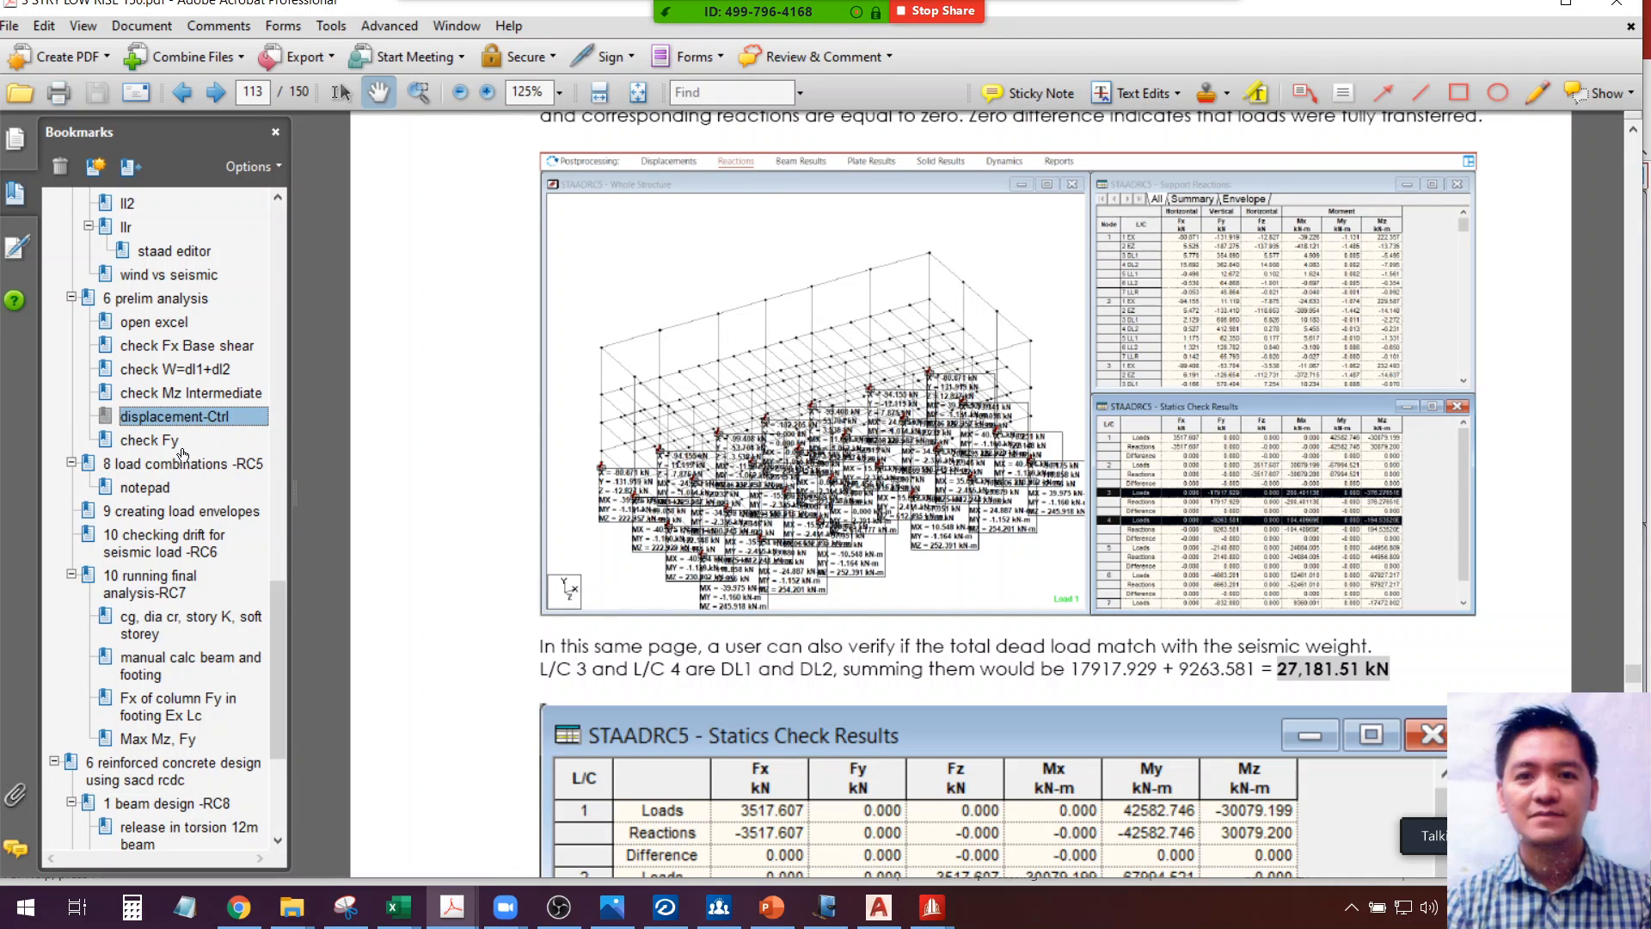
{"action": "left_click", "coordinate": [539, 422]}
{"action": "scroll", "coordinate": [539, 421], "scroll_direction": "up", "scroll_amount": 5}
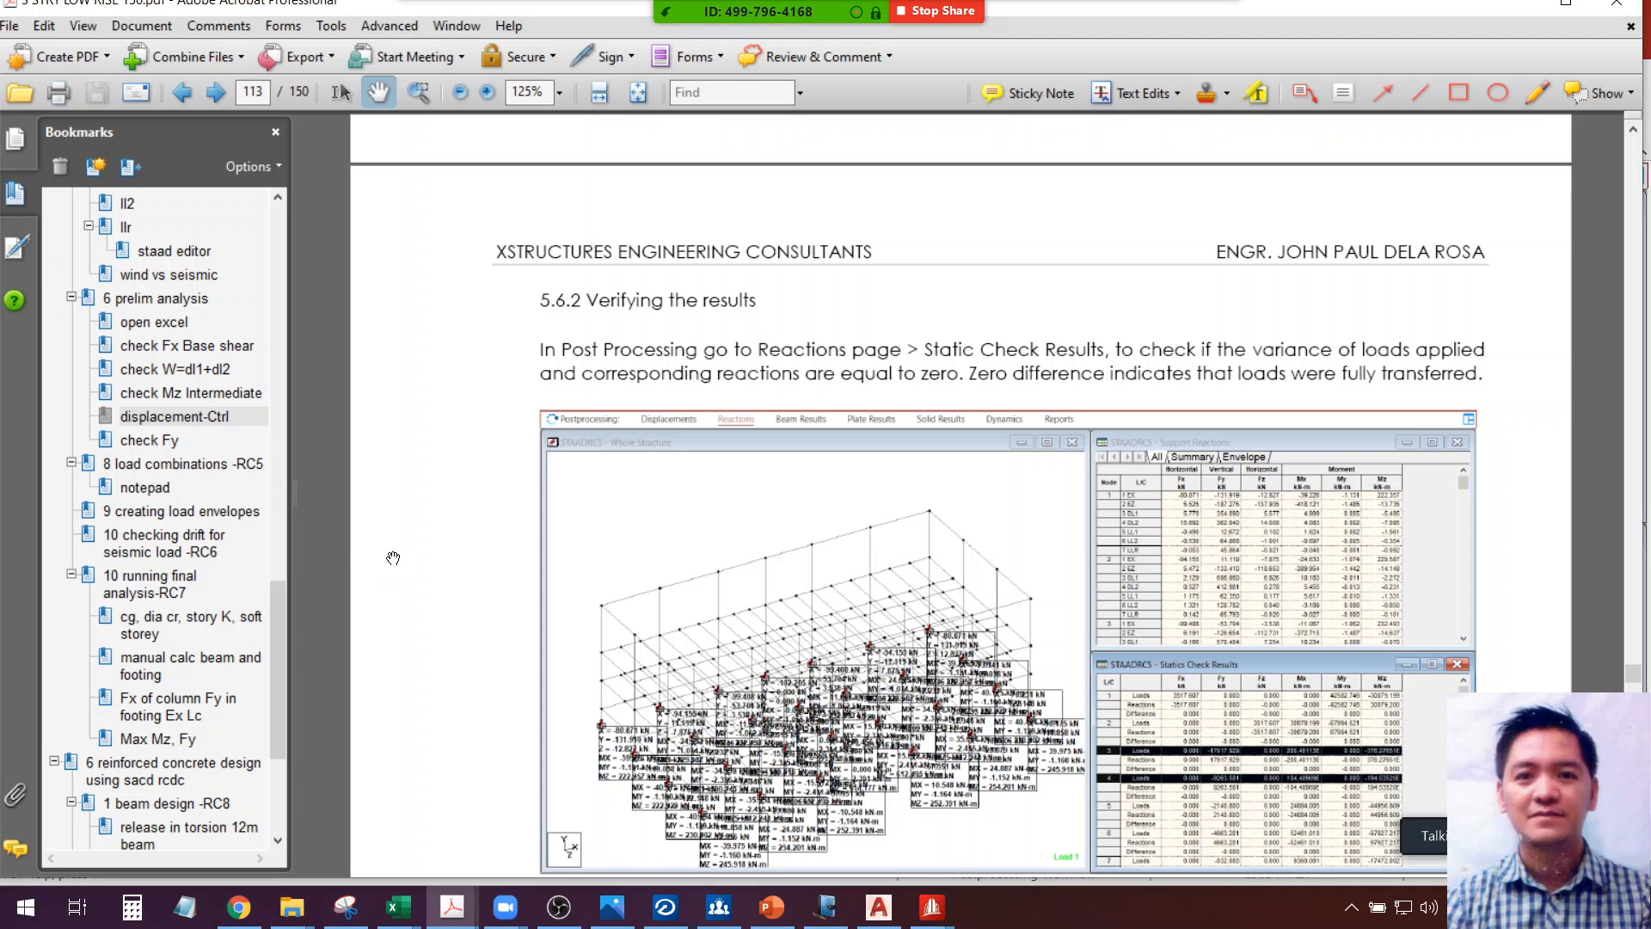
Go to the bookmark 10 running final analysis-RC7 and review the additional analysis commands and the final seismic drift check output
{"action": "left_click", "coordinate": [194, 594]}
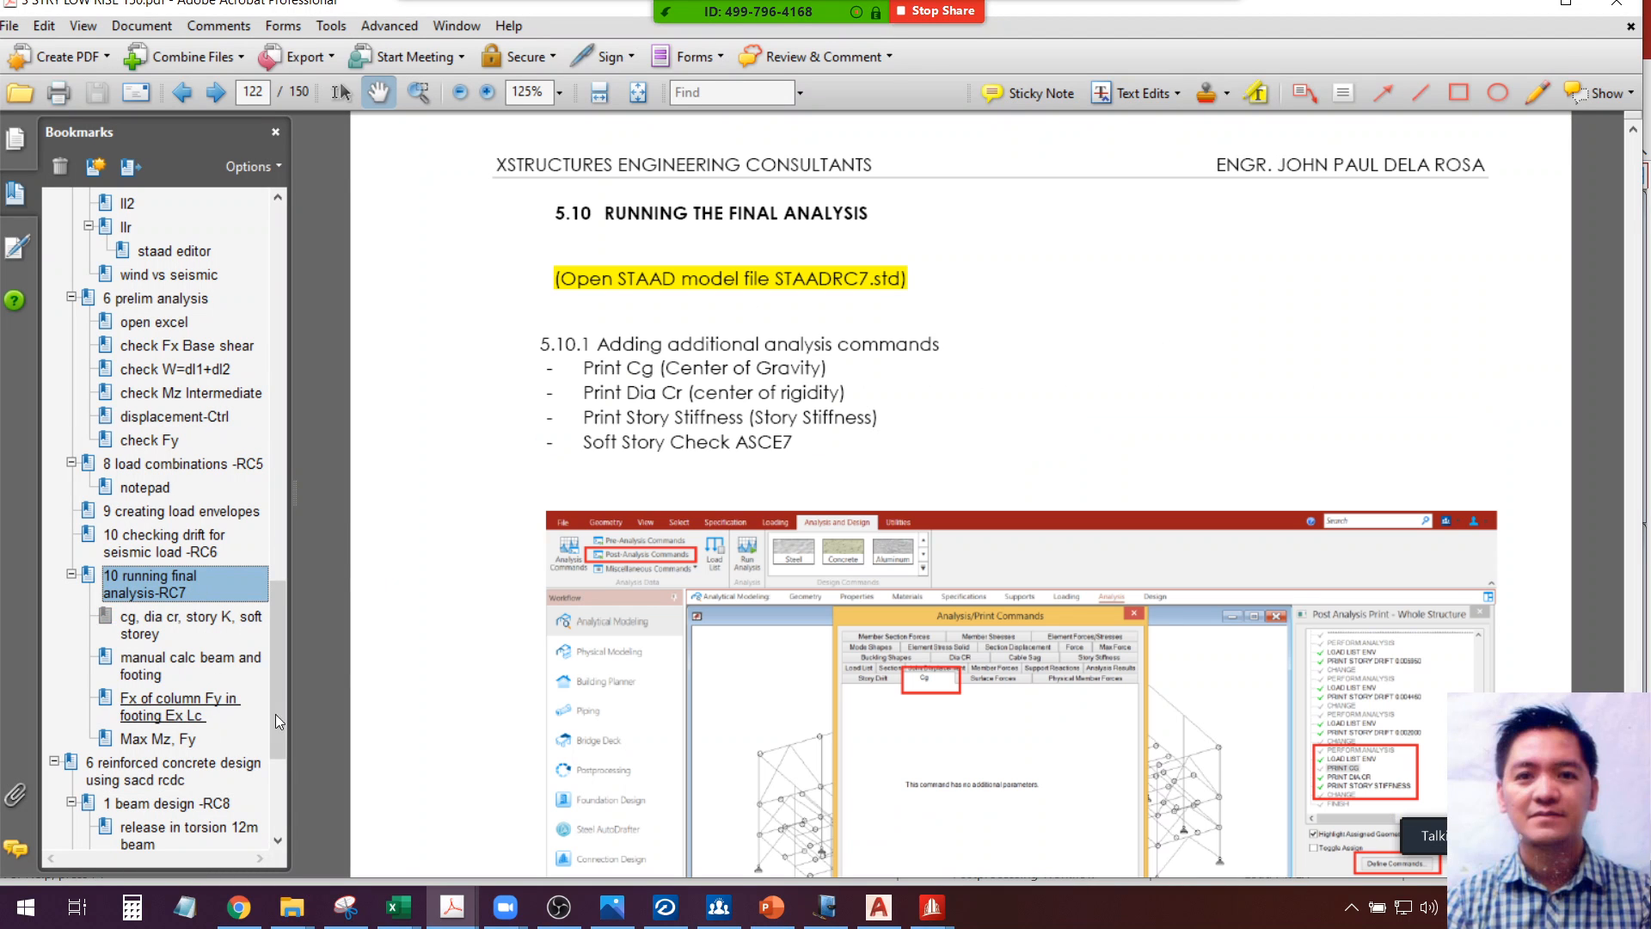
{"action": "scroll", "coordinate": [452, 506], "scroll_direction": "down", "scroll_amount": 5}
{"action": "scroll", "coordinate": [455, 506], "scroll_direction": "down", "scroll_amount": 5}
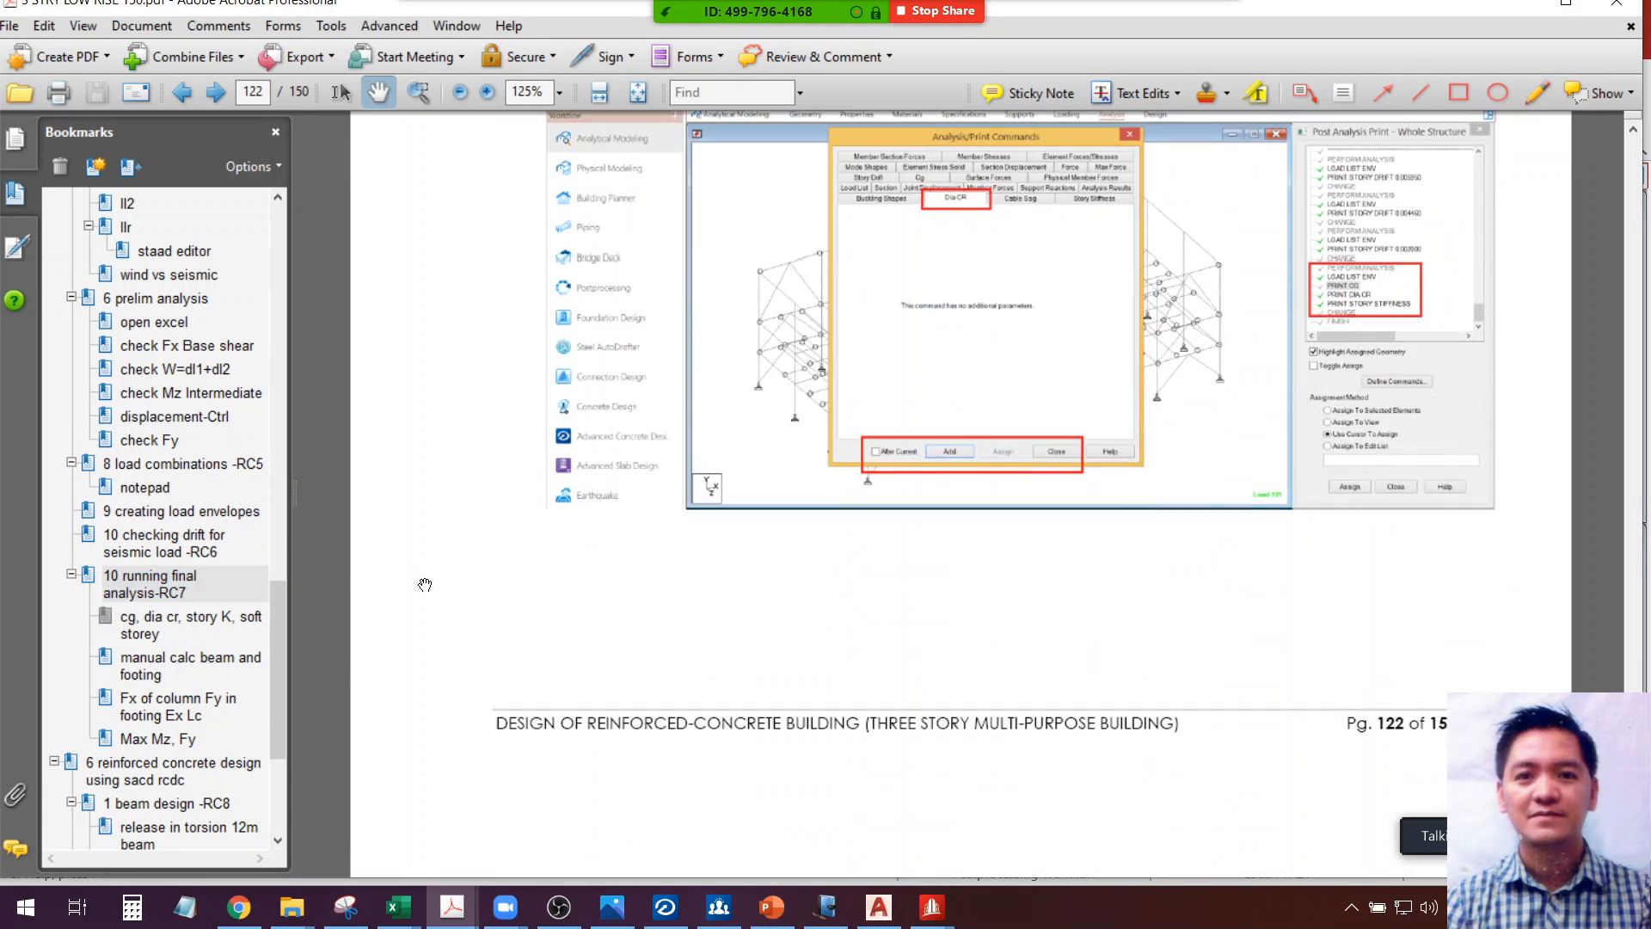
{"action": "scroll", "coordinate": [425, 584], "scroll_direction": "up", "scroll_amount": 7}
{"action": "scroll", "coordinate": [425, 585], "scroll_direction": "up", "scroll_amount": 1}
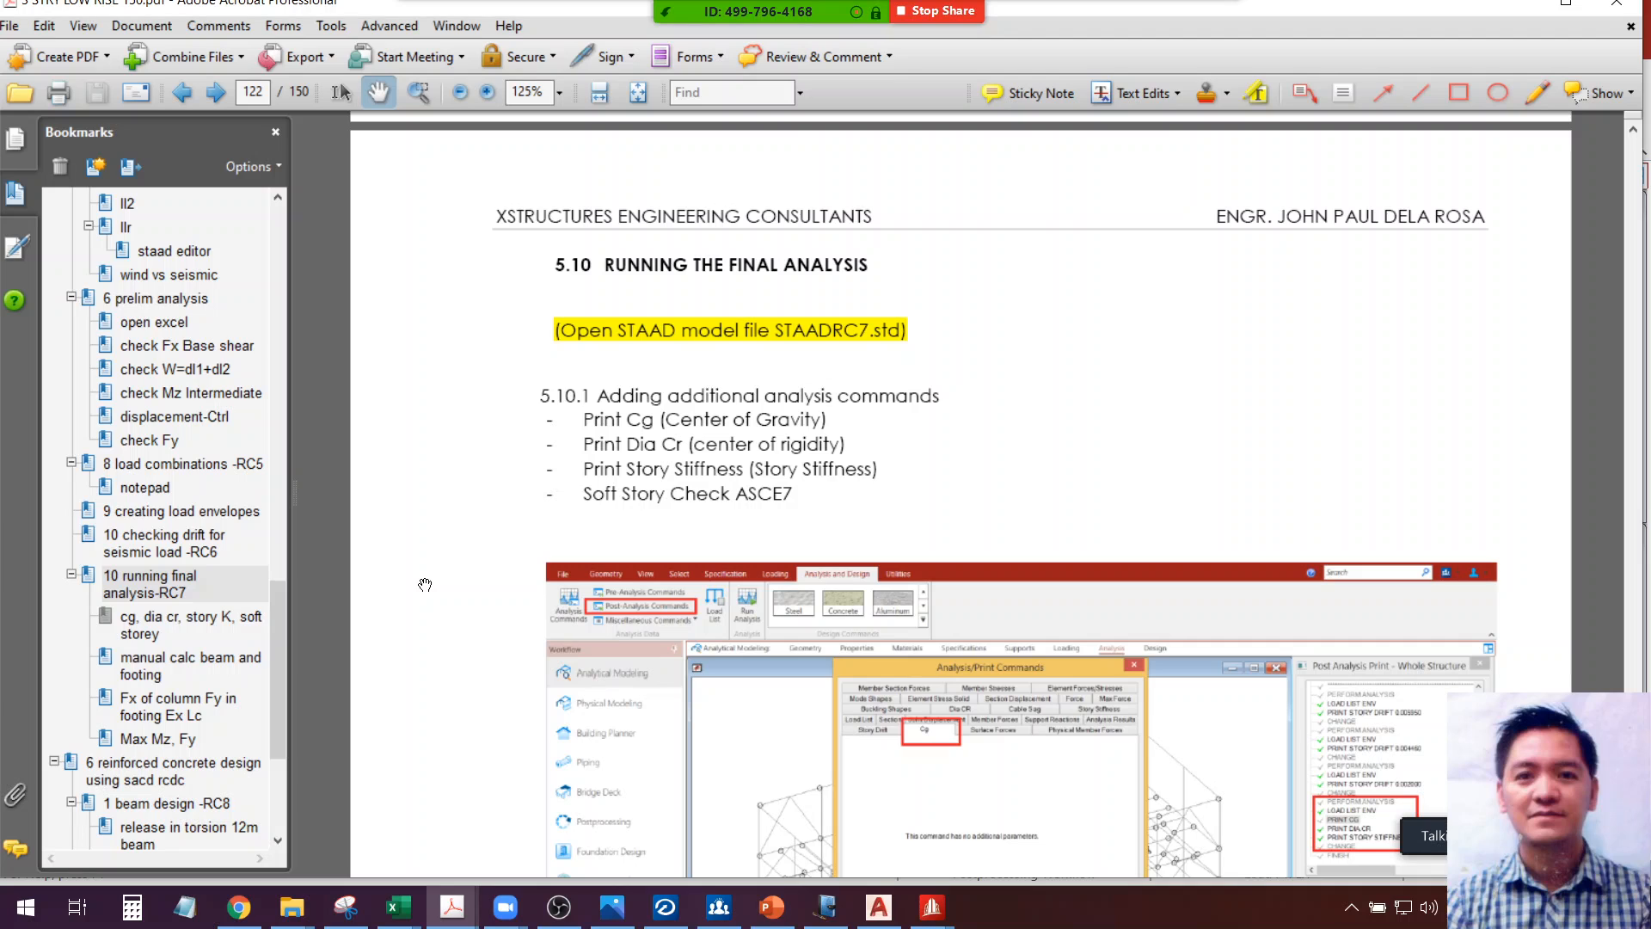
{"action": "scroll", "coordinate": [425, 585], "scroll_direction": "down", "scroll_amount": 10}
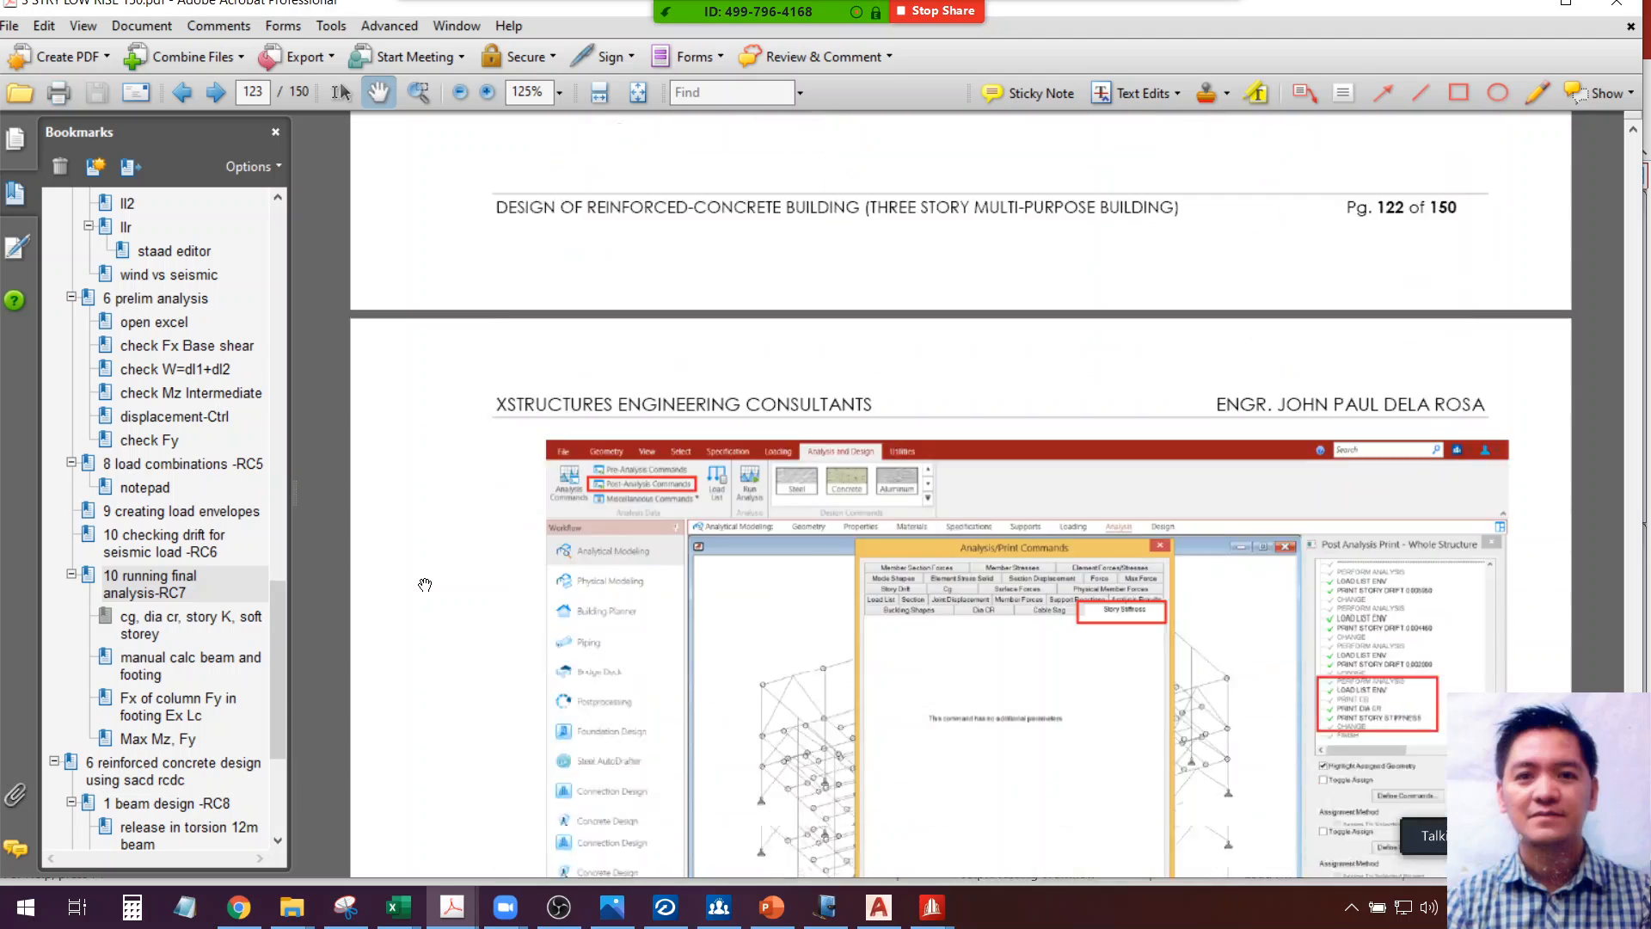
{"action": "scroll", "coordinate": [425, 585], "scroll_direction": "down", "scroll_amount": 12}
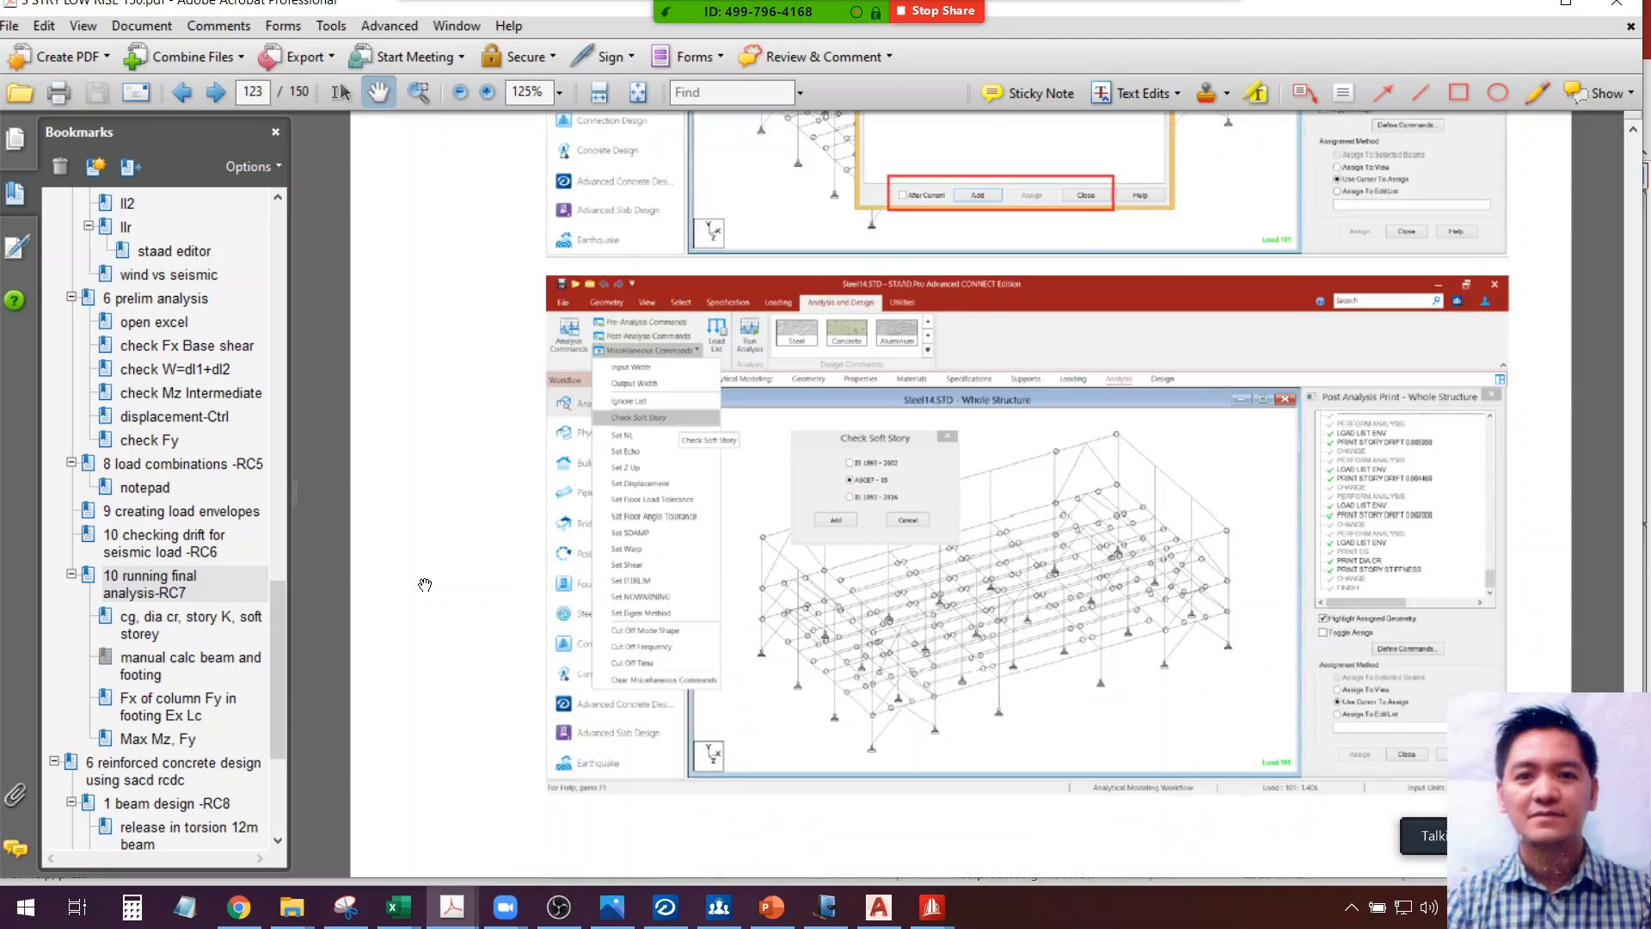
{"action": "scroll", "coordinate": [425, 585], "scroll_direction": "down", "scroll_amount": 20}
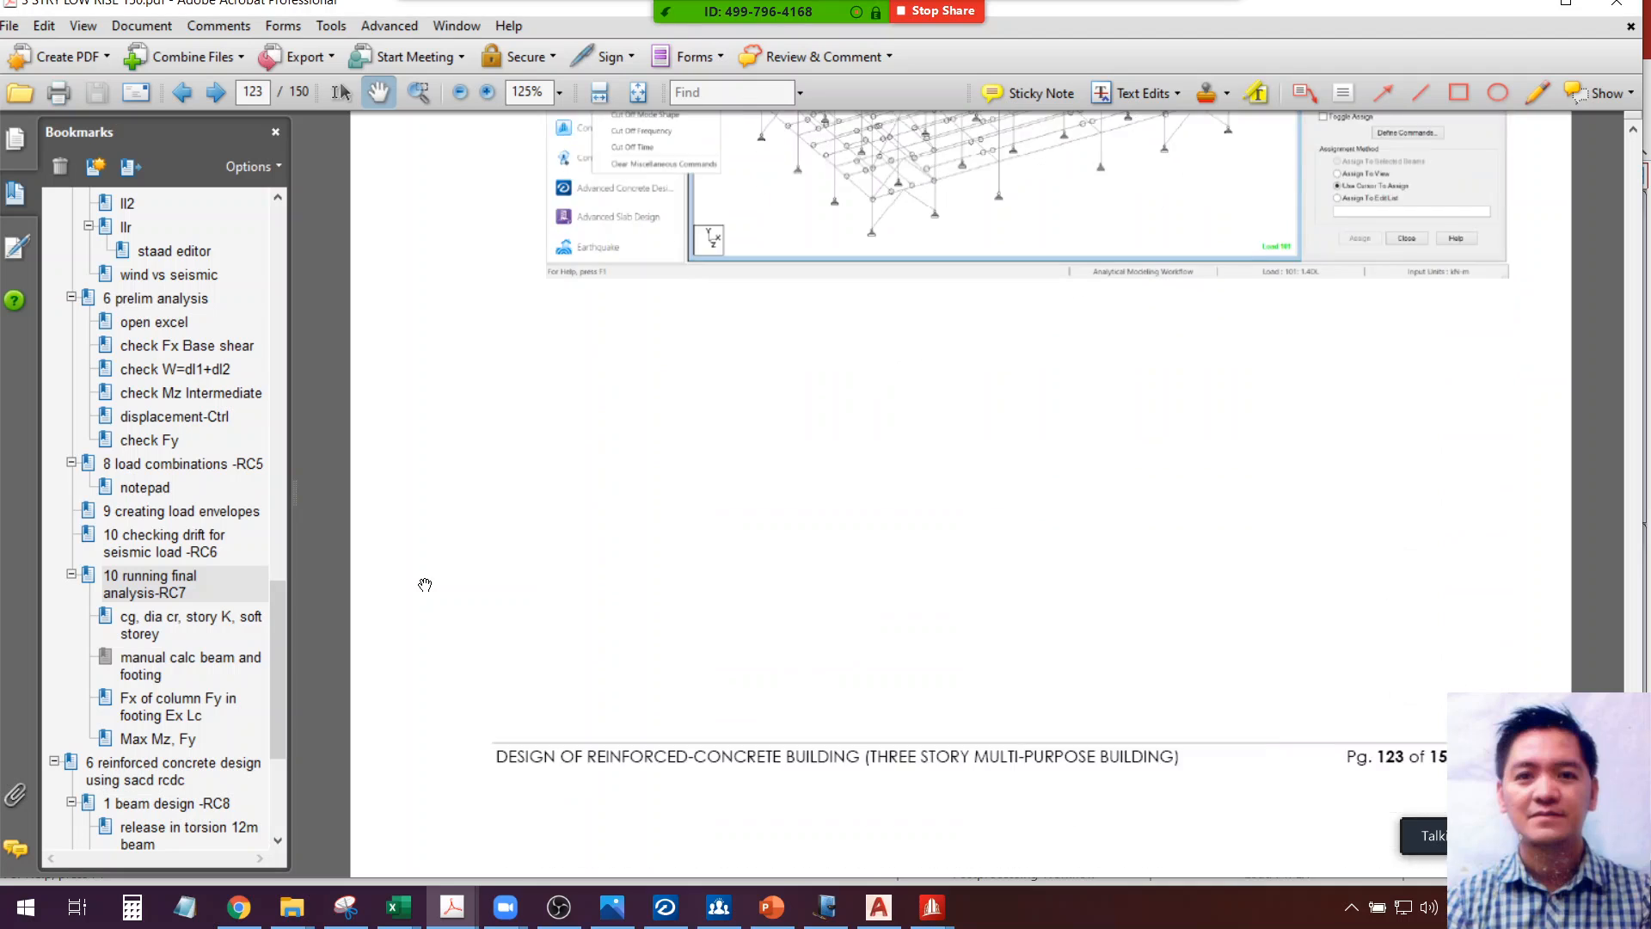
{"action": "scroll", "coordinate": [432, 592], "scroll_direction": "down", "scroll_amount": 20}
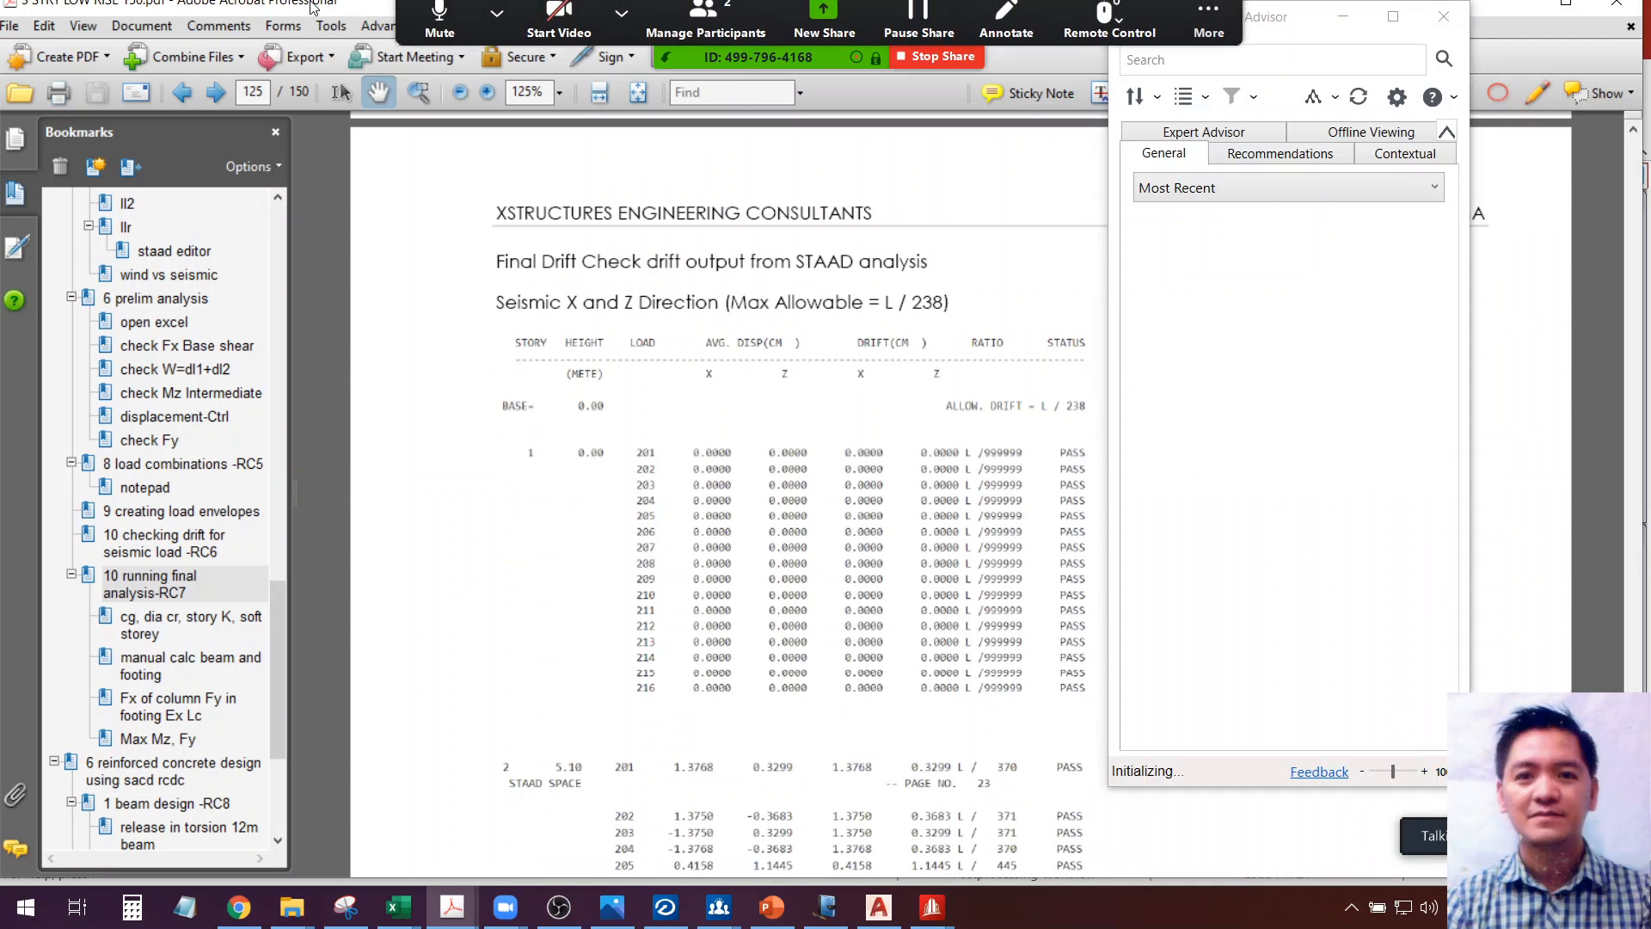
{"action": "scroll", "coordinate": [515, 505], "scroll_direction": "down", "scroll_amount": 15}
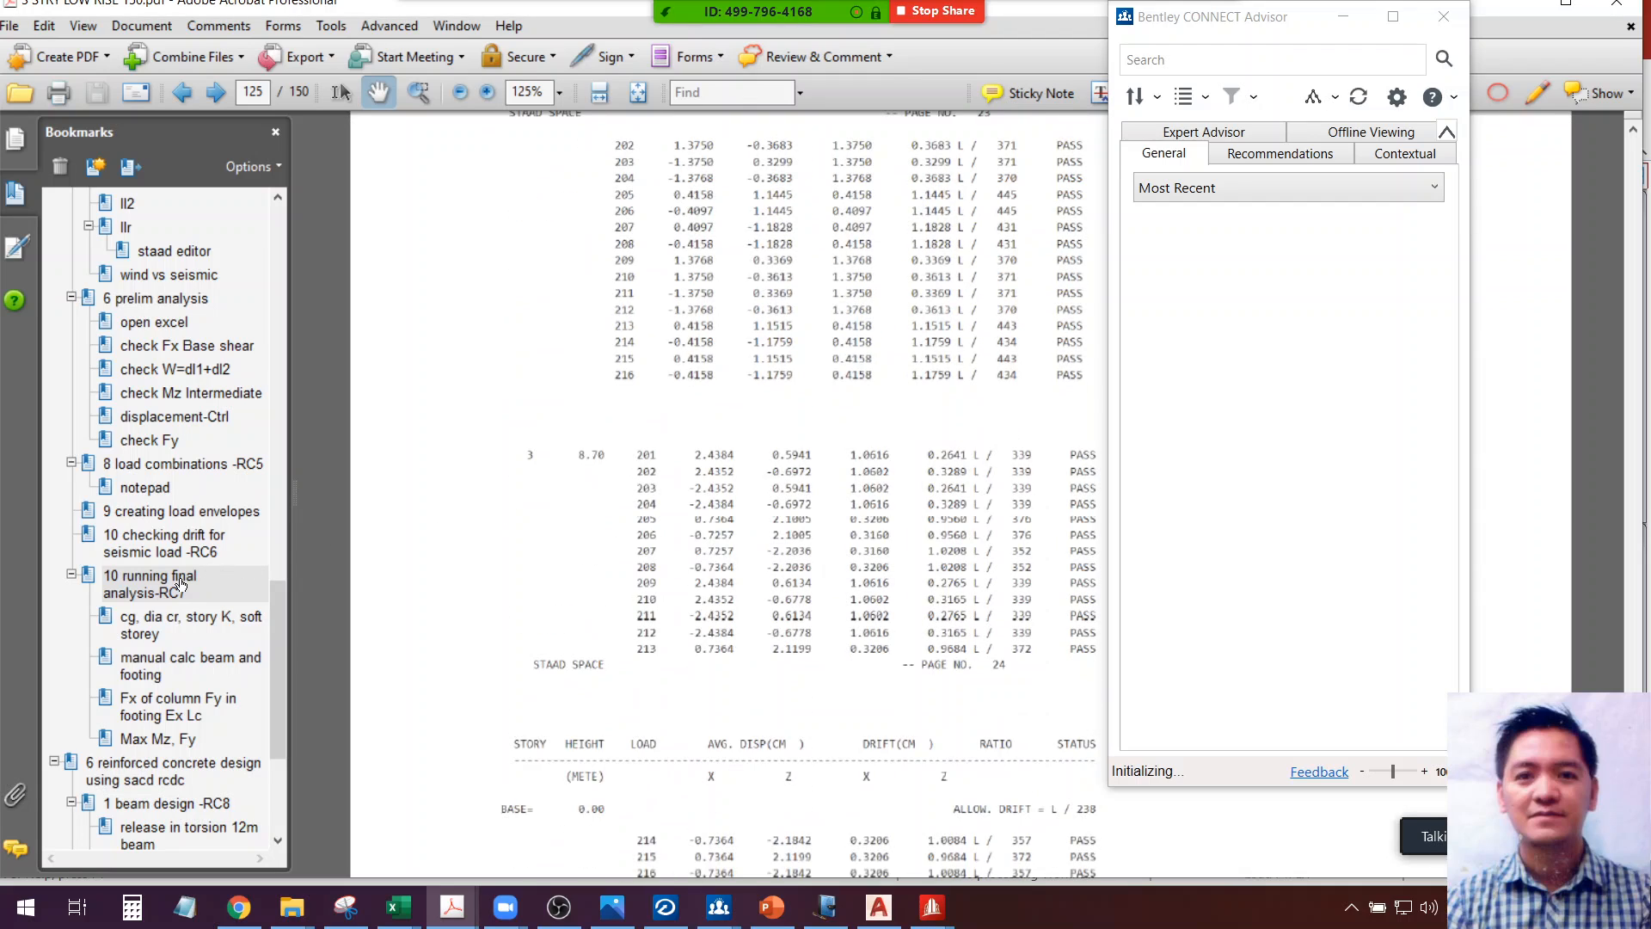
Review the manual's section 5.10 on checking drift for seismic load, minimizing the Bentley CONNECT Advisor window that covers it
{"action": "left_click", "coordinate": [176, 551]}
{"action": "scroll", "coordinate": [817, 344], "scroll_direction": "down", "scroll_amount": 3}
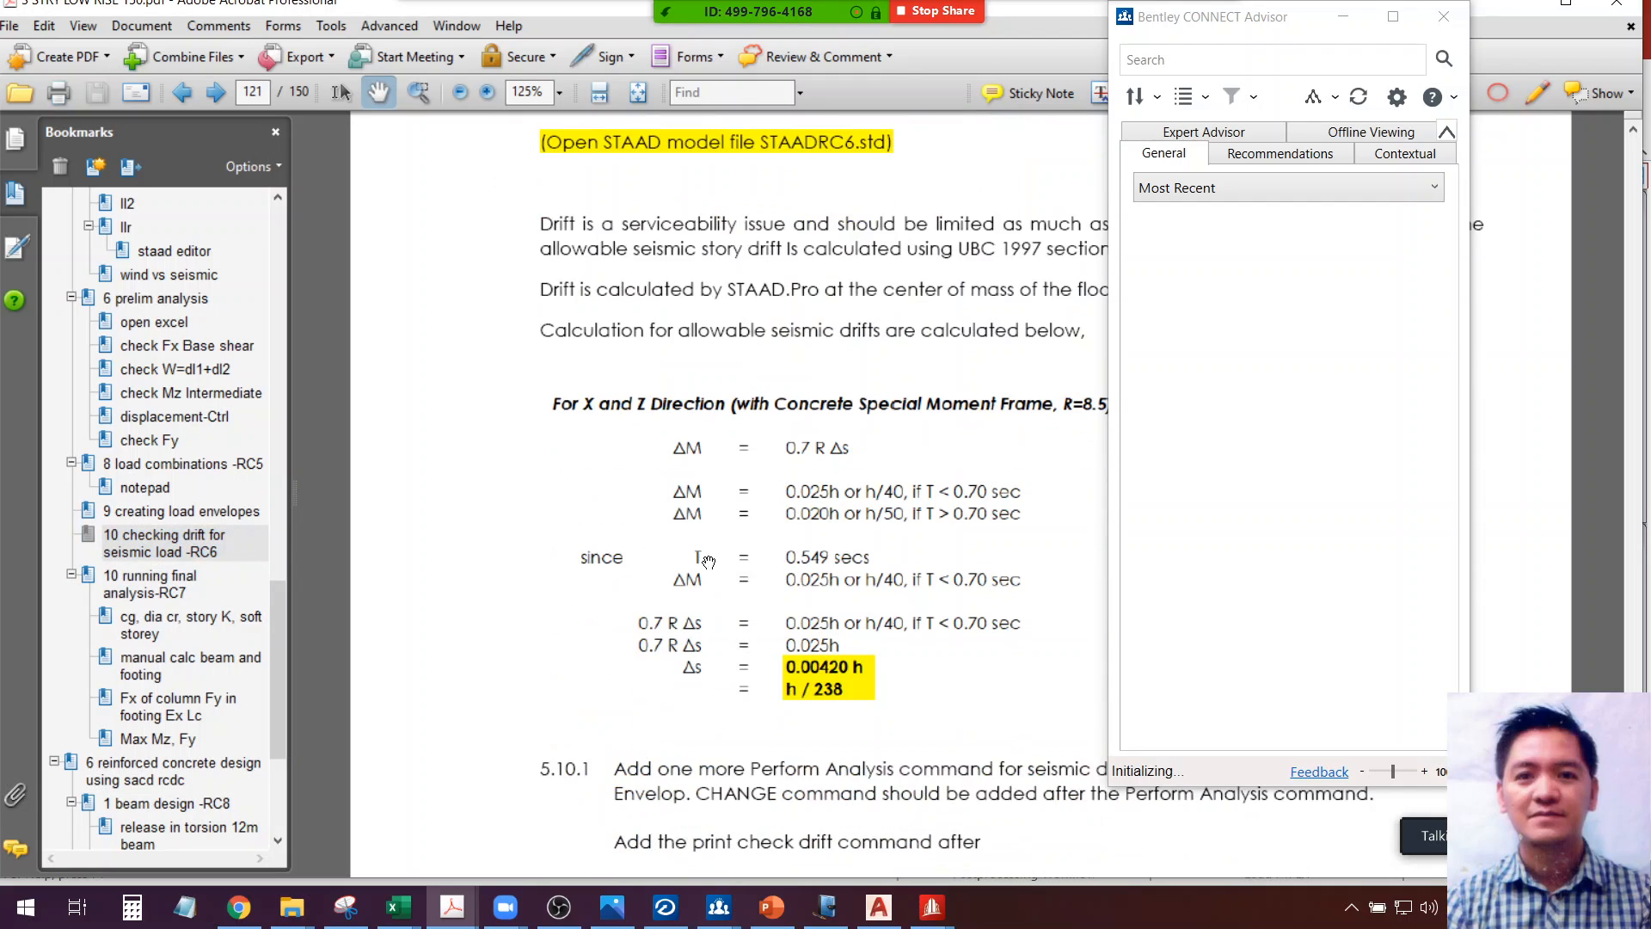
{"action": "left_click", "coordinate": [1351, 17]}
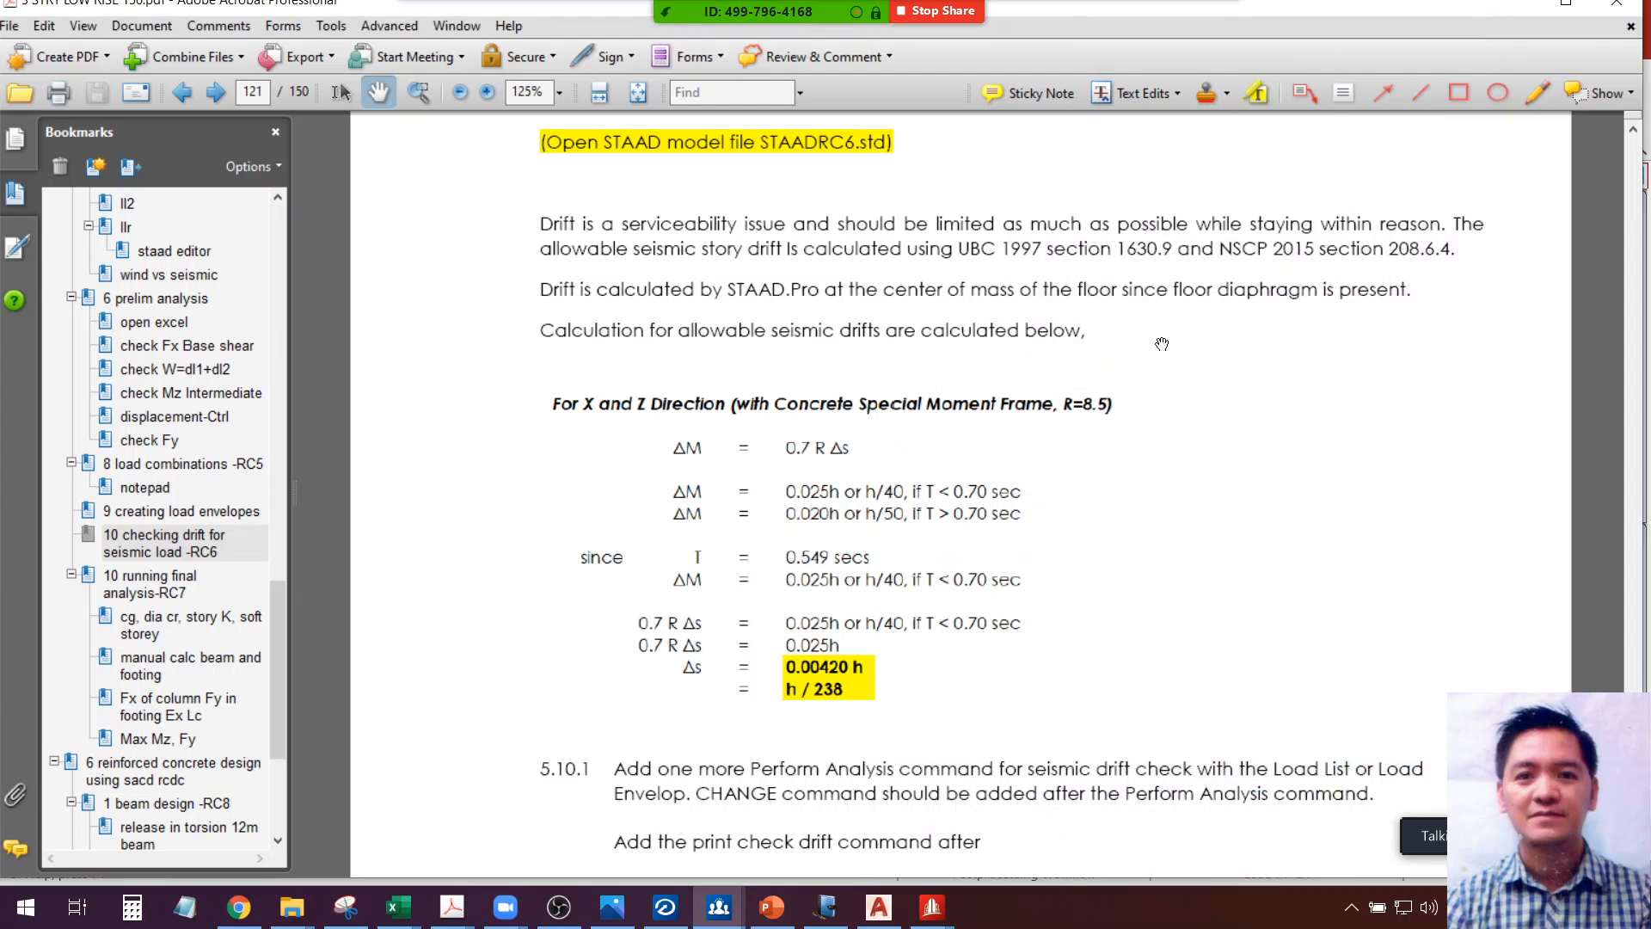
{"action": "scroll", "coordinate": [803, 356], "scroll_direction": "down", "scroll_amount": 2}
{"action": "scroll", "coordinate": [803, 356], "scroll_direction": "up", "scroll_amount": 1, "text": "ctrl"}
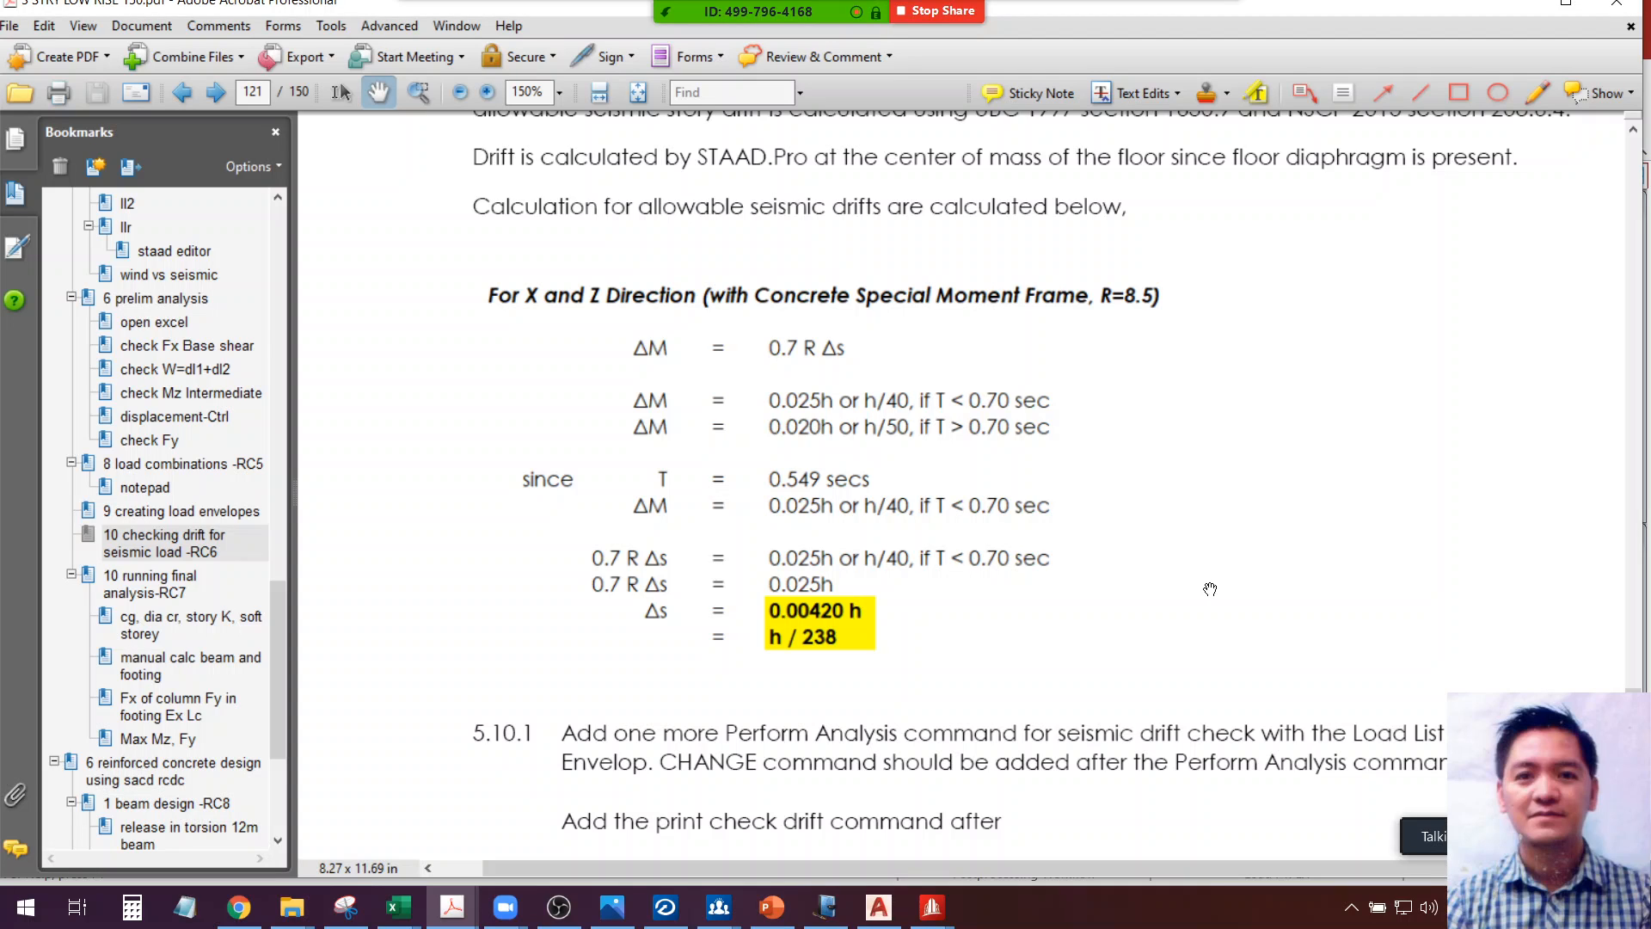
{"action": "scroll", "coordinate": [972, 490], "scroll_direction": "up", "scroll_amount": 8}
{"action": "scroll", "coordinate": [970, 493], "scroll_direction": "down", "scroll_amount": 1, "text": "ctrl"}
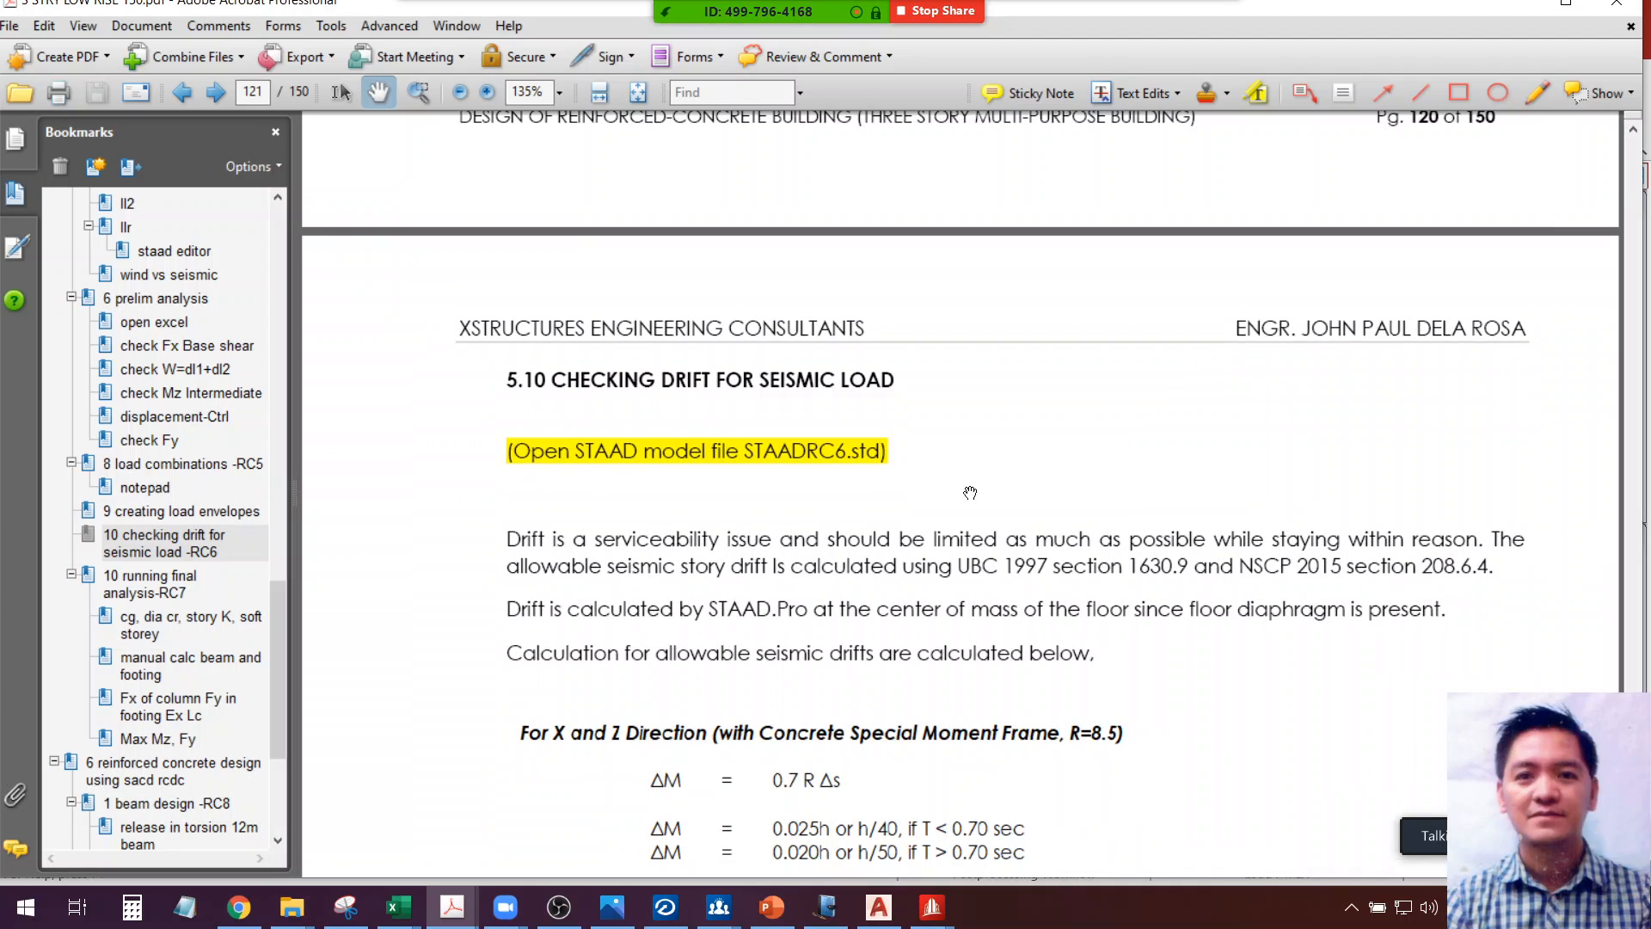
Switch to the STAAD.Pro start page and open the recent model RC1.STD
{"action": "mouse_move", "coordinate": [931, 908]}
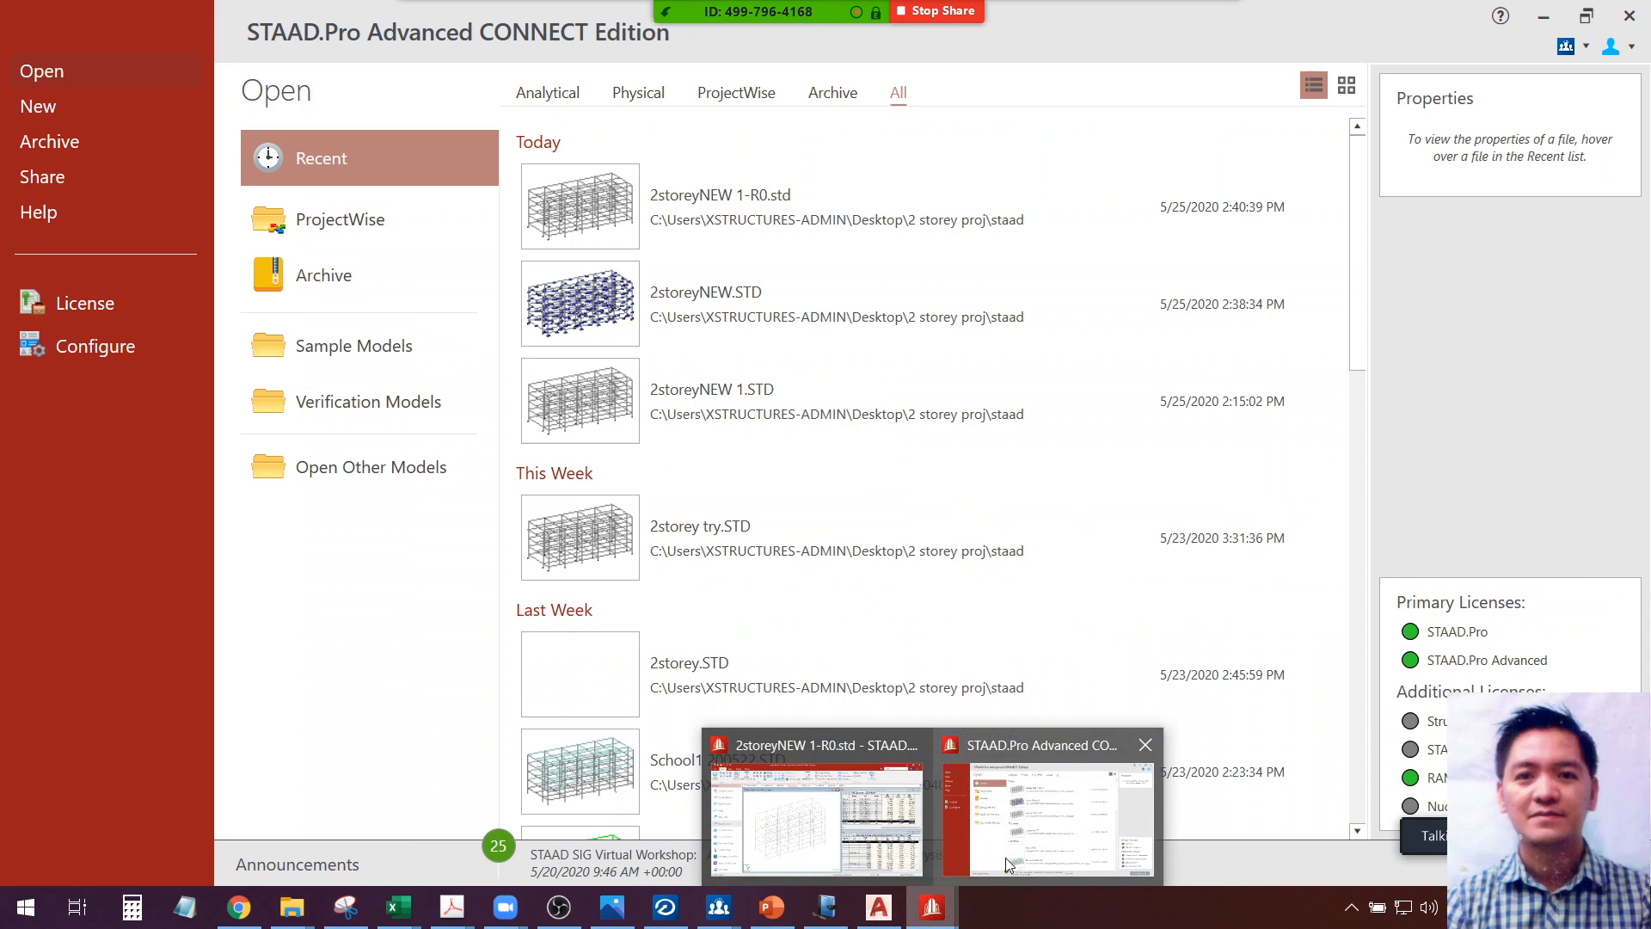
{"action": "left_click", "coordinate": [1005, 858]}
{"action": "scroll", "coordinate": [757, 585], "scroll_direction": "down", "scroll_amount": 3}
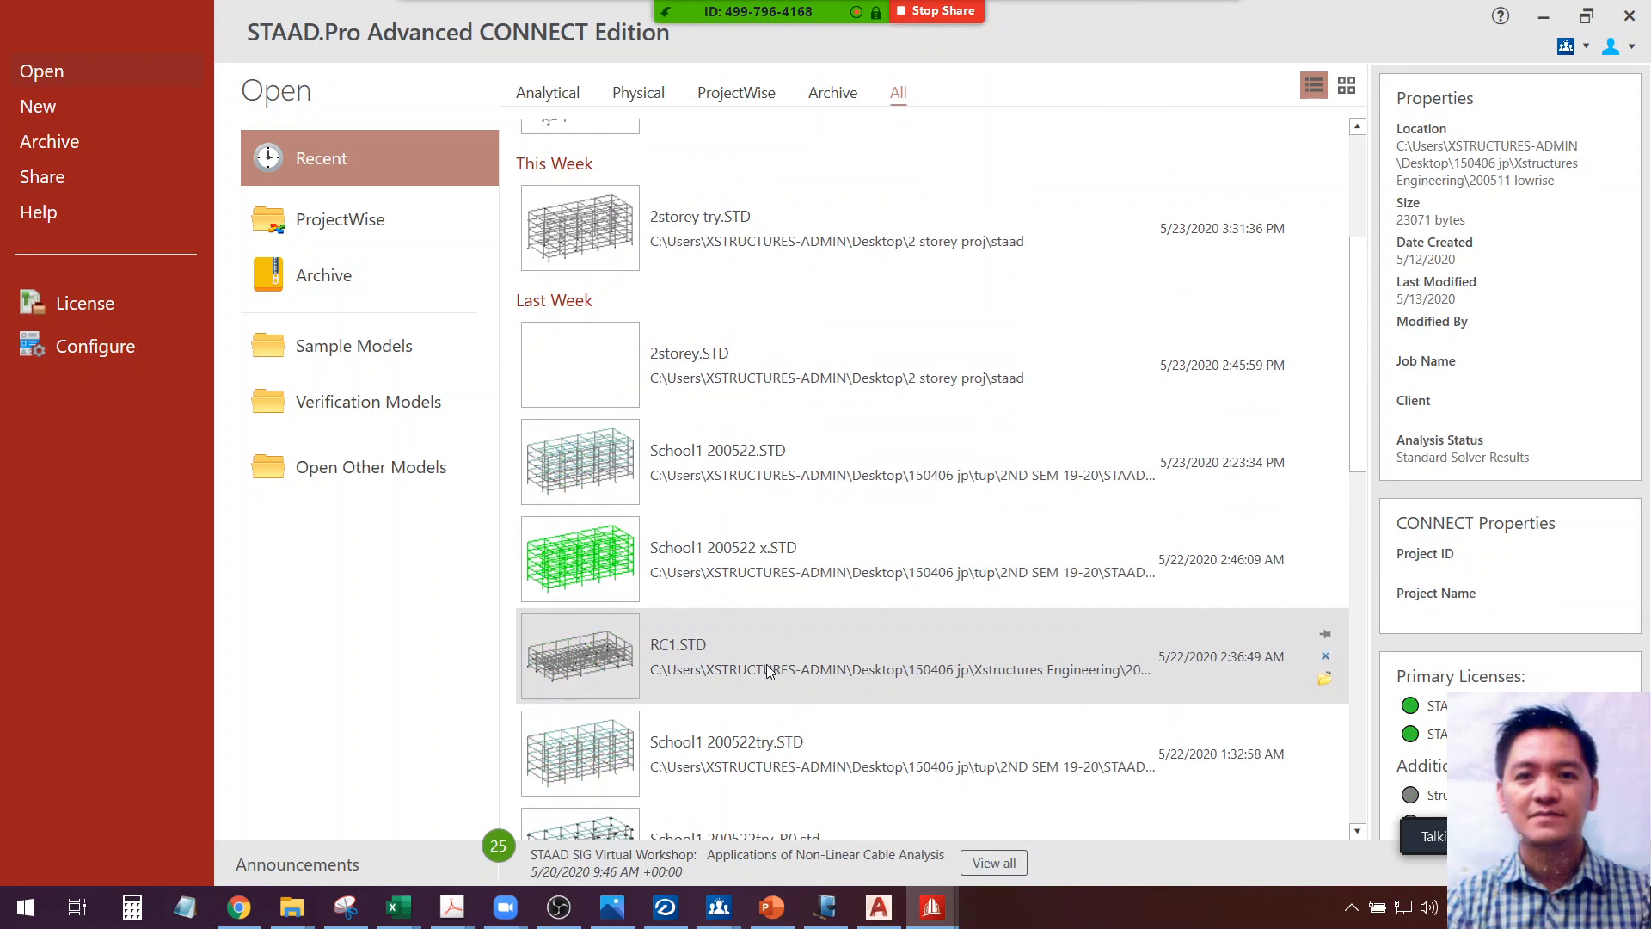
{"action": "scroll", "coordinate": [768, 669], "scroll_direction": "down", "scroll_amount": 2}
{"action": "scroll", "coordinate": [766, 664], "scroll_direction": "down", "scroll_amount": 2}
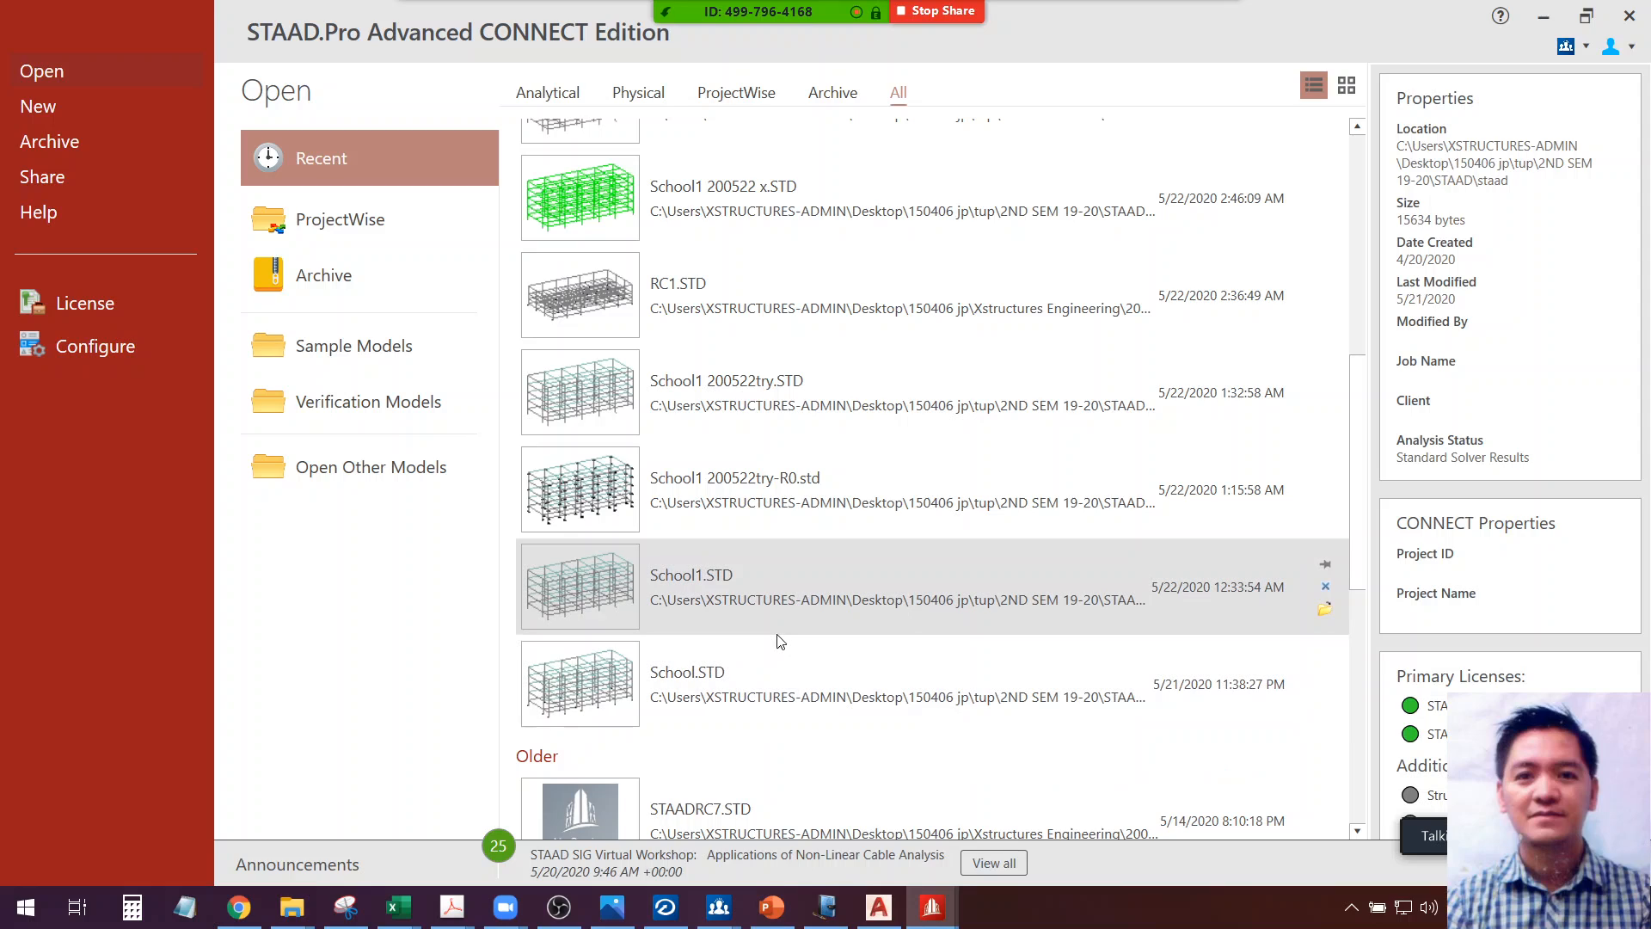
{"action": "left_click", "coordinate": [601, 310]}
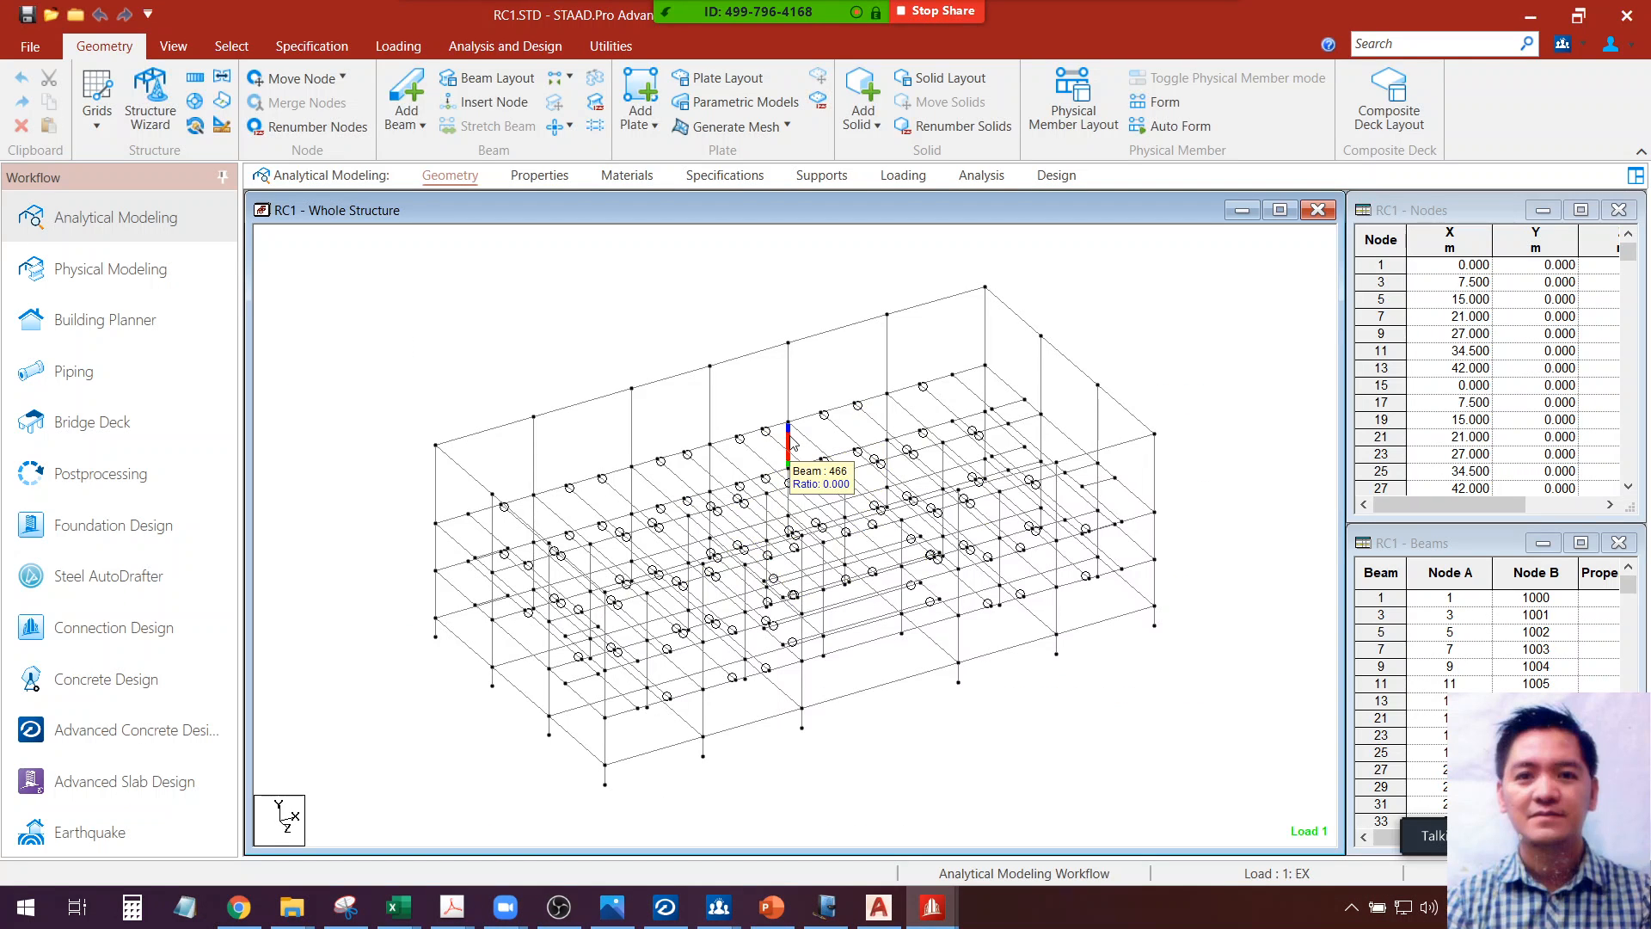
{"action": "mouse_move", "coordinate": [511, 917]}
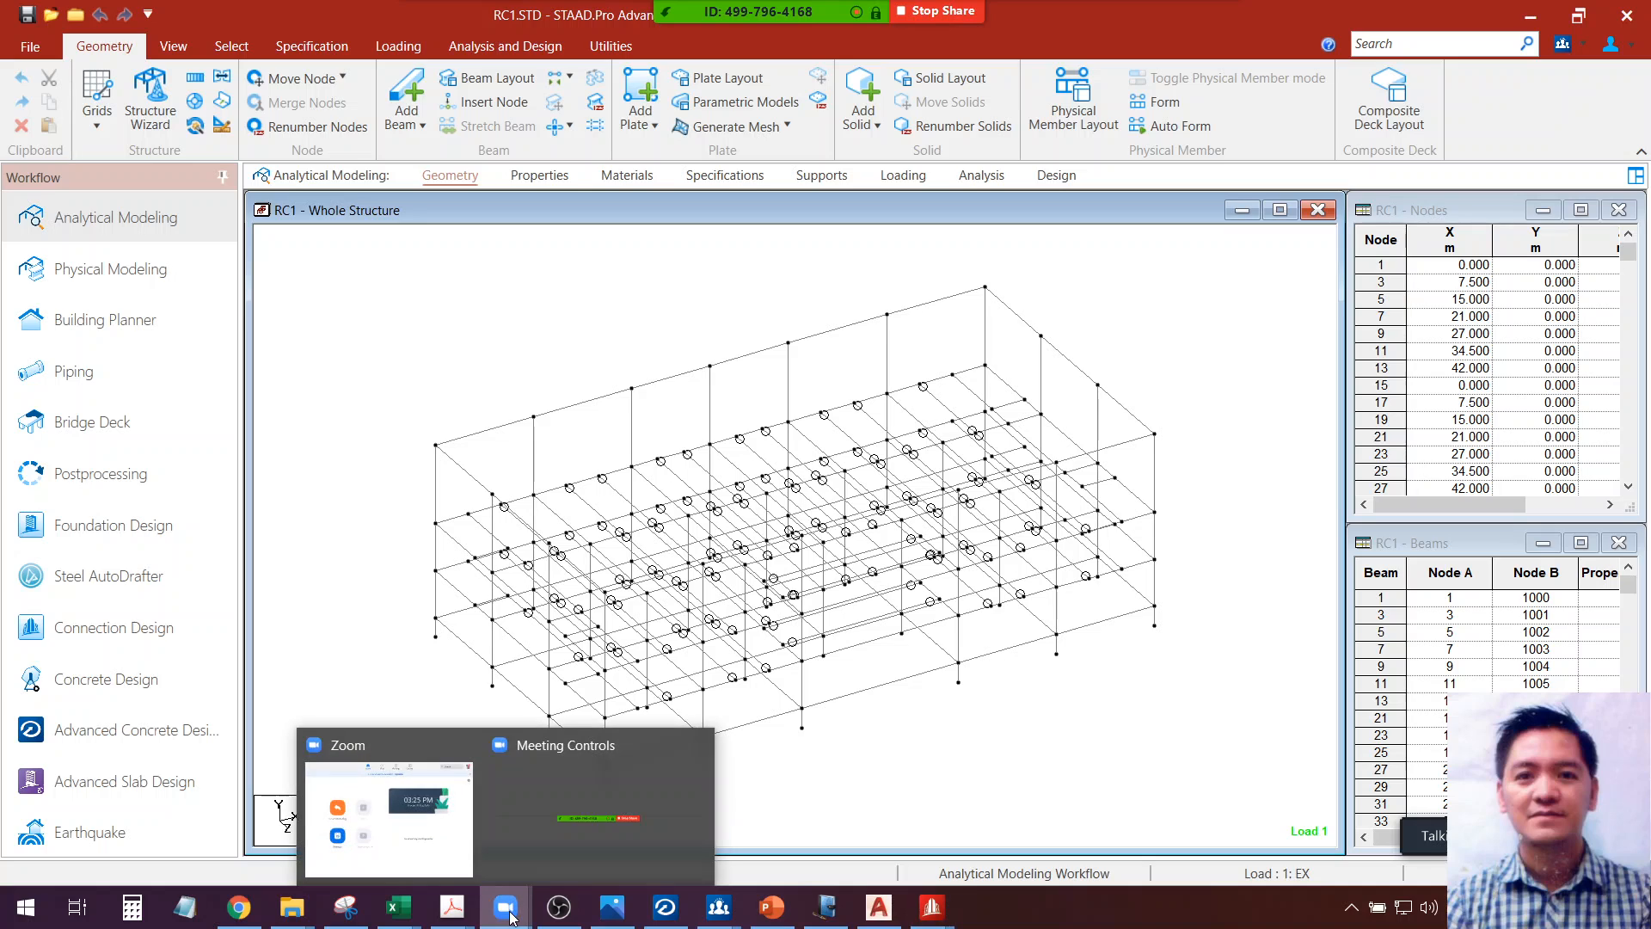
{"action": "left_click", "coordinate": [563, 854]}
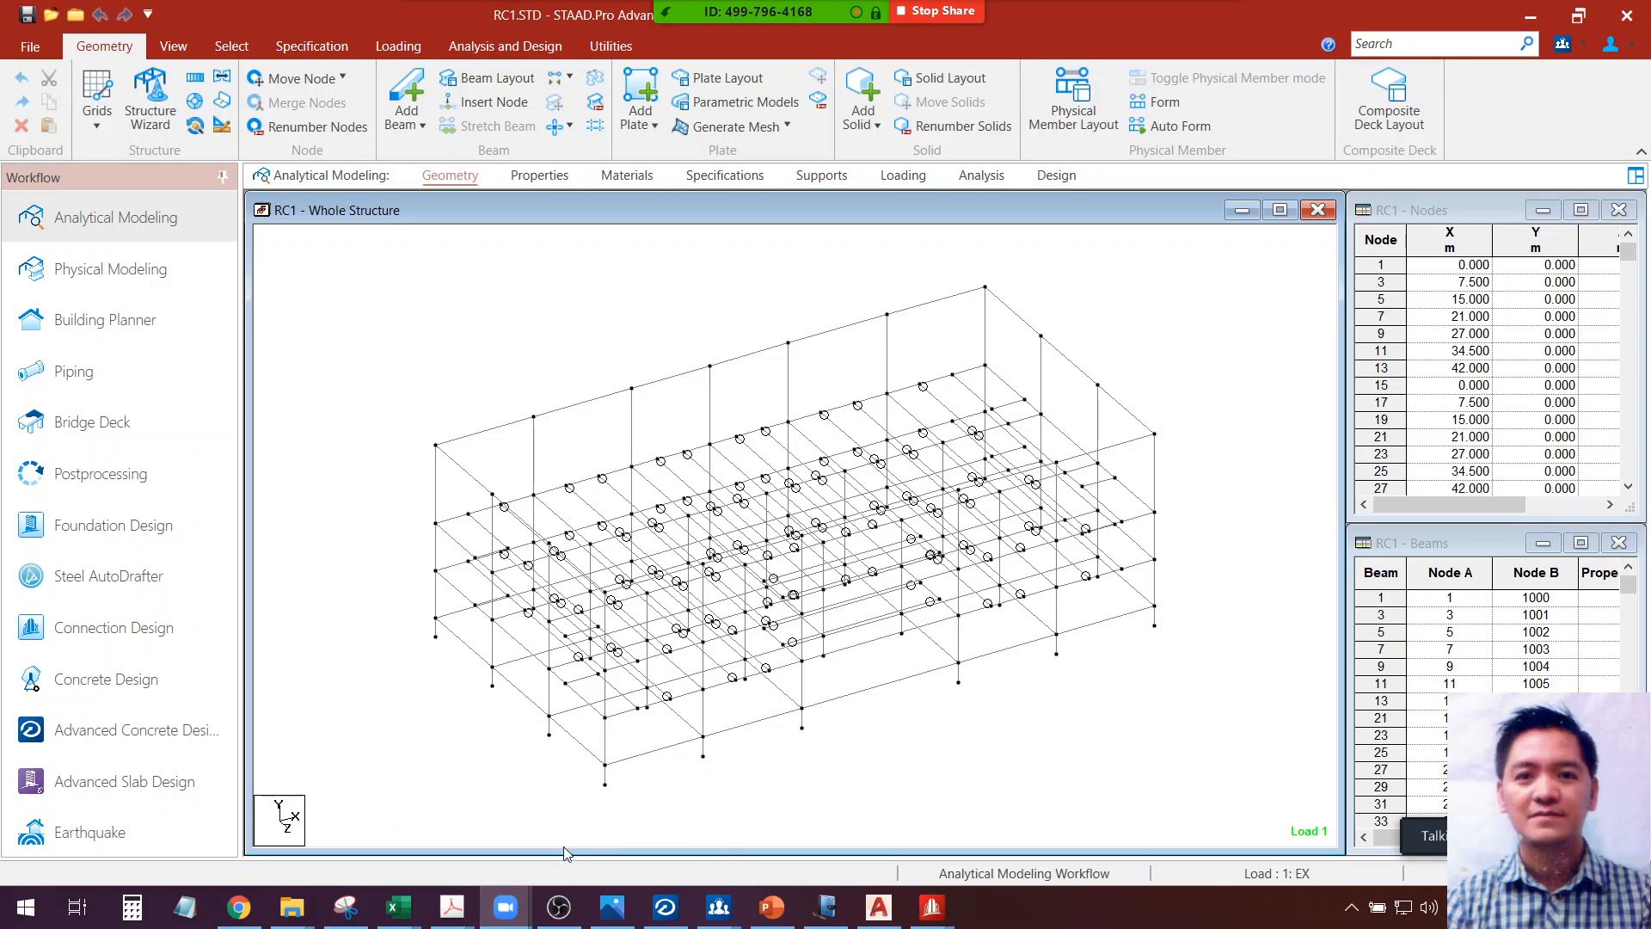
{"action": "mouse_move", "coordinate": [511, 911]}
{"action": "left_click", "coordinate": [421, 864]}
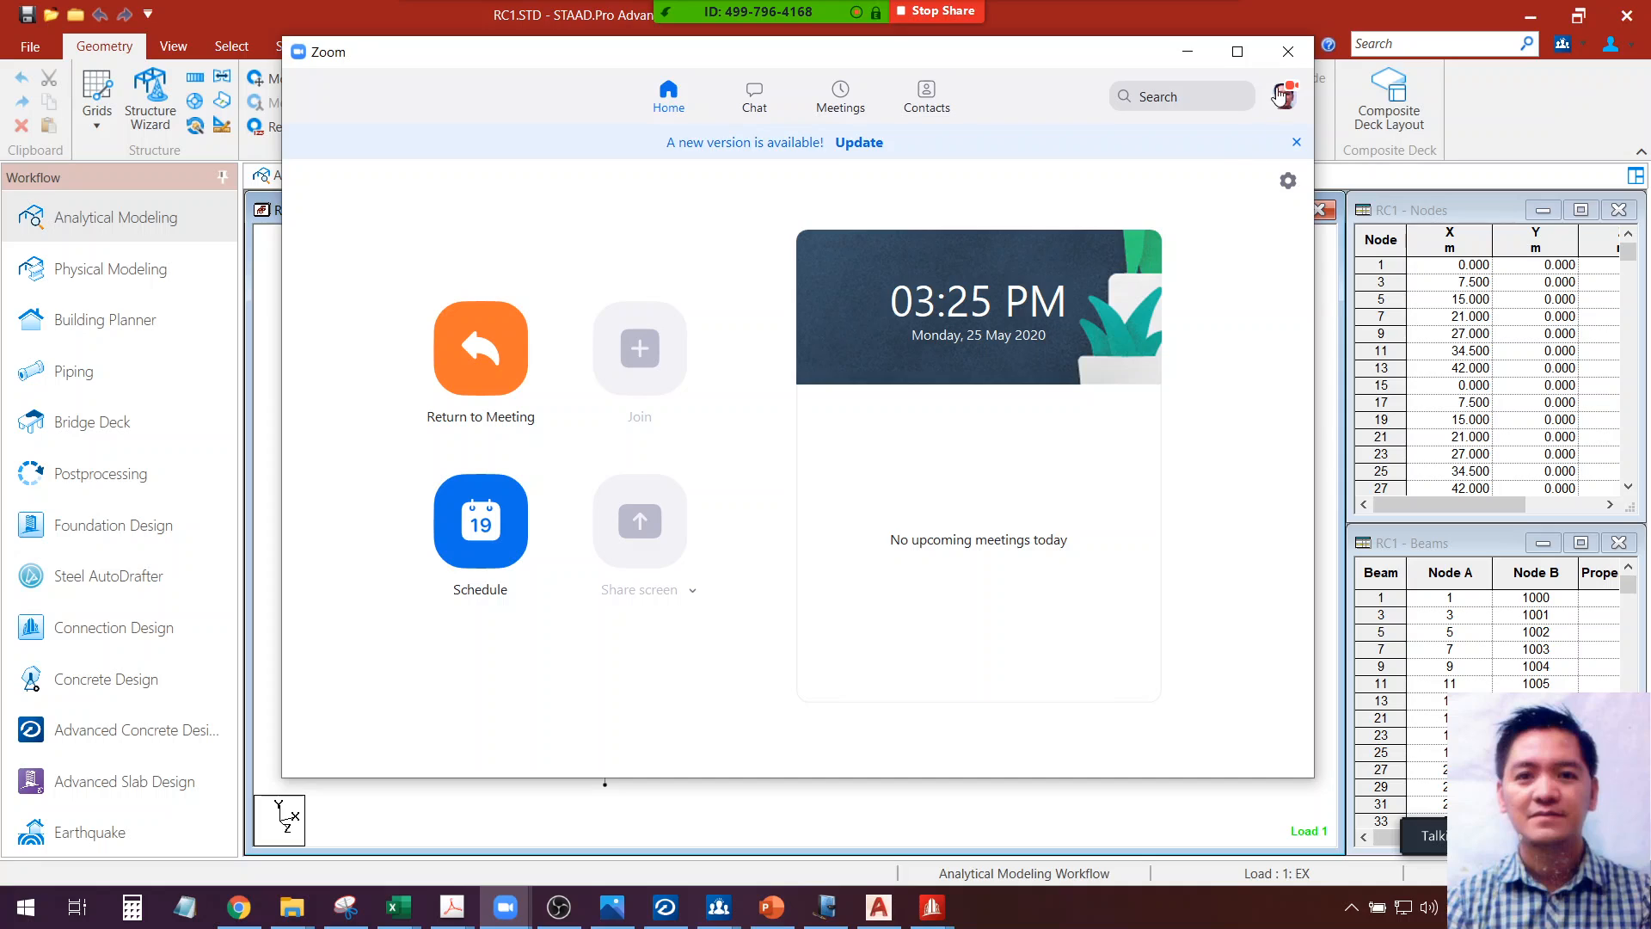
{"action": "left_click", "coordinate": [1185, 51]}
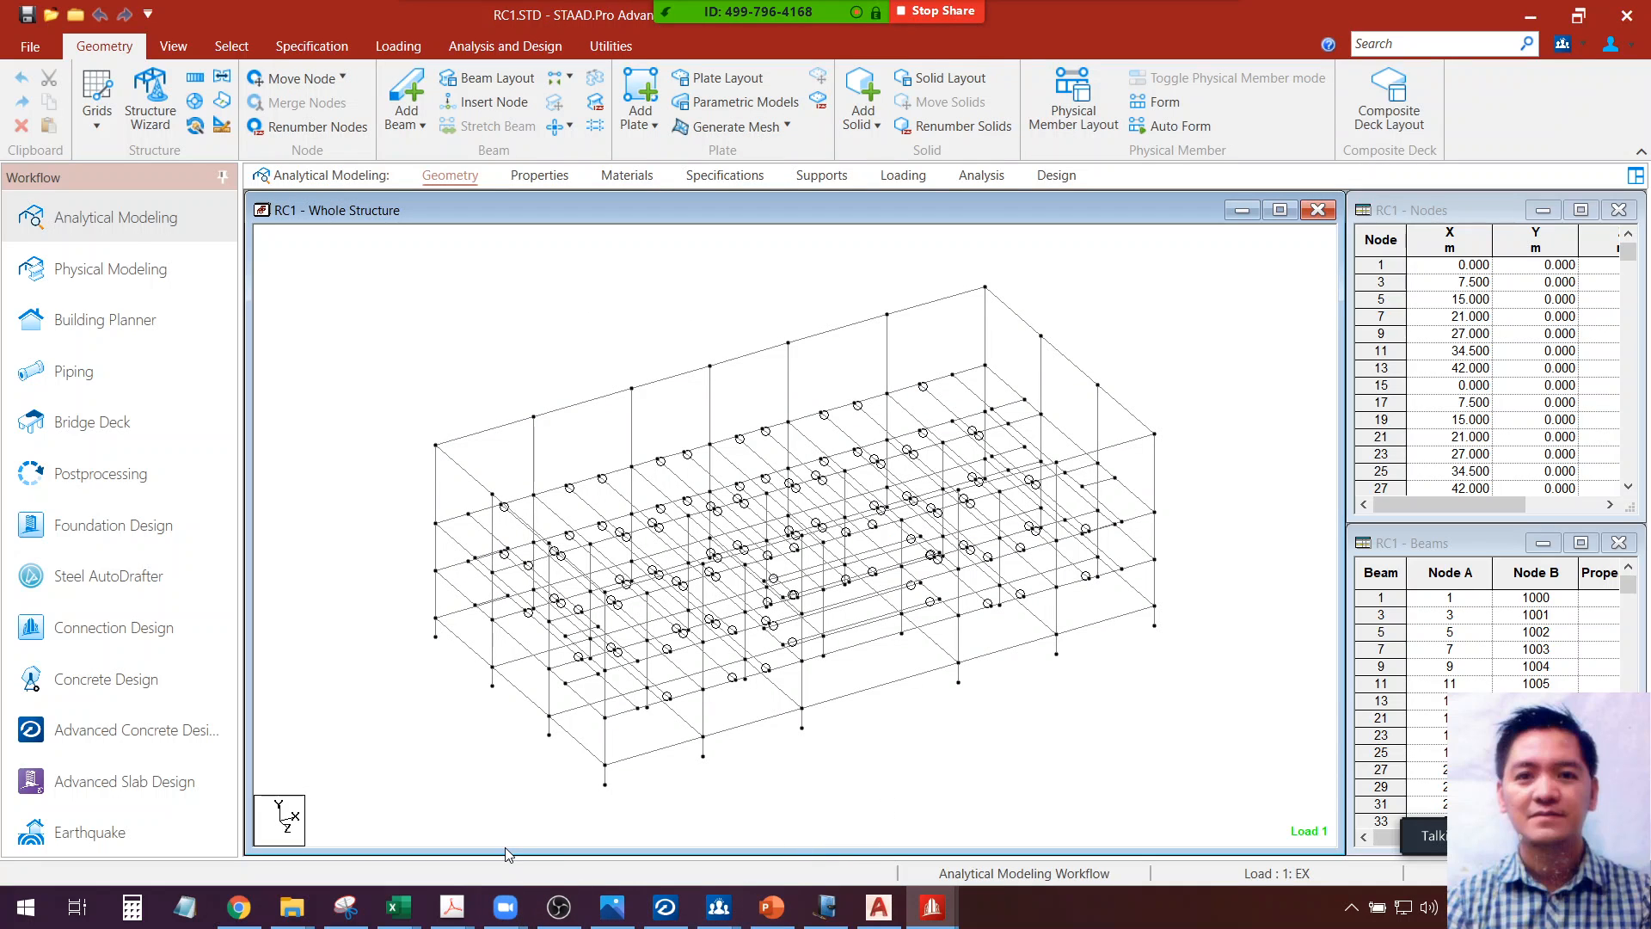
{"action": "mouse_move", "coordinate": [506, 907]}
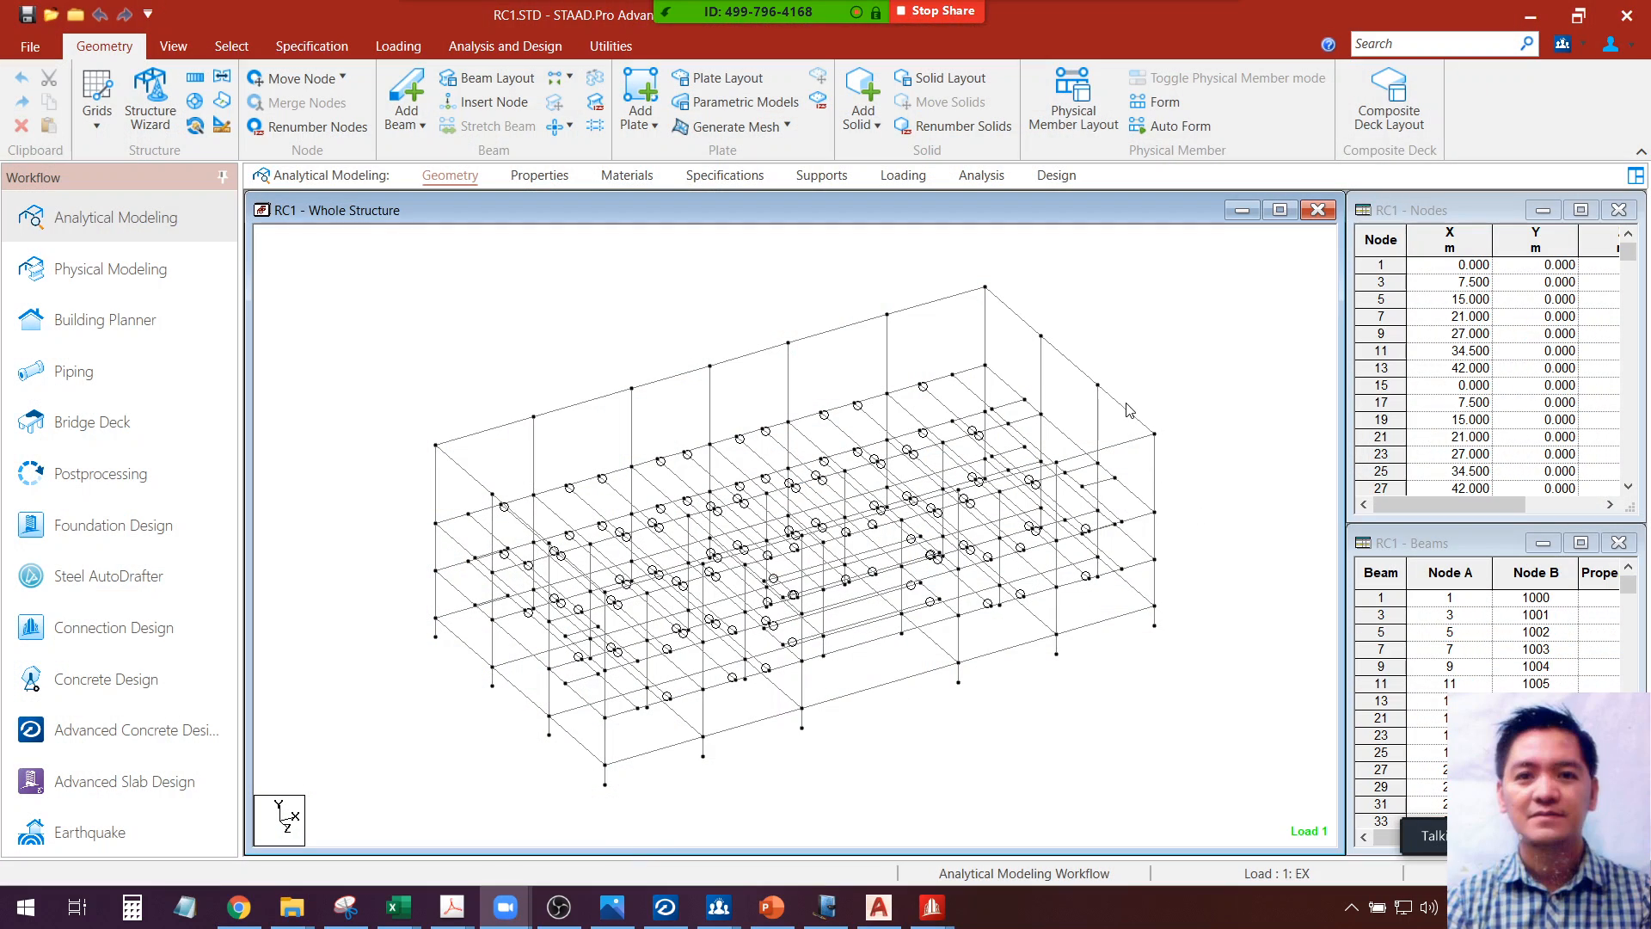
{"action": "left_click", "coordinate": [619, 26]}
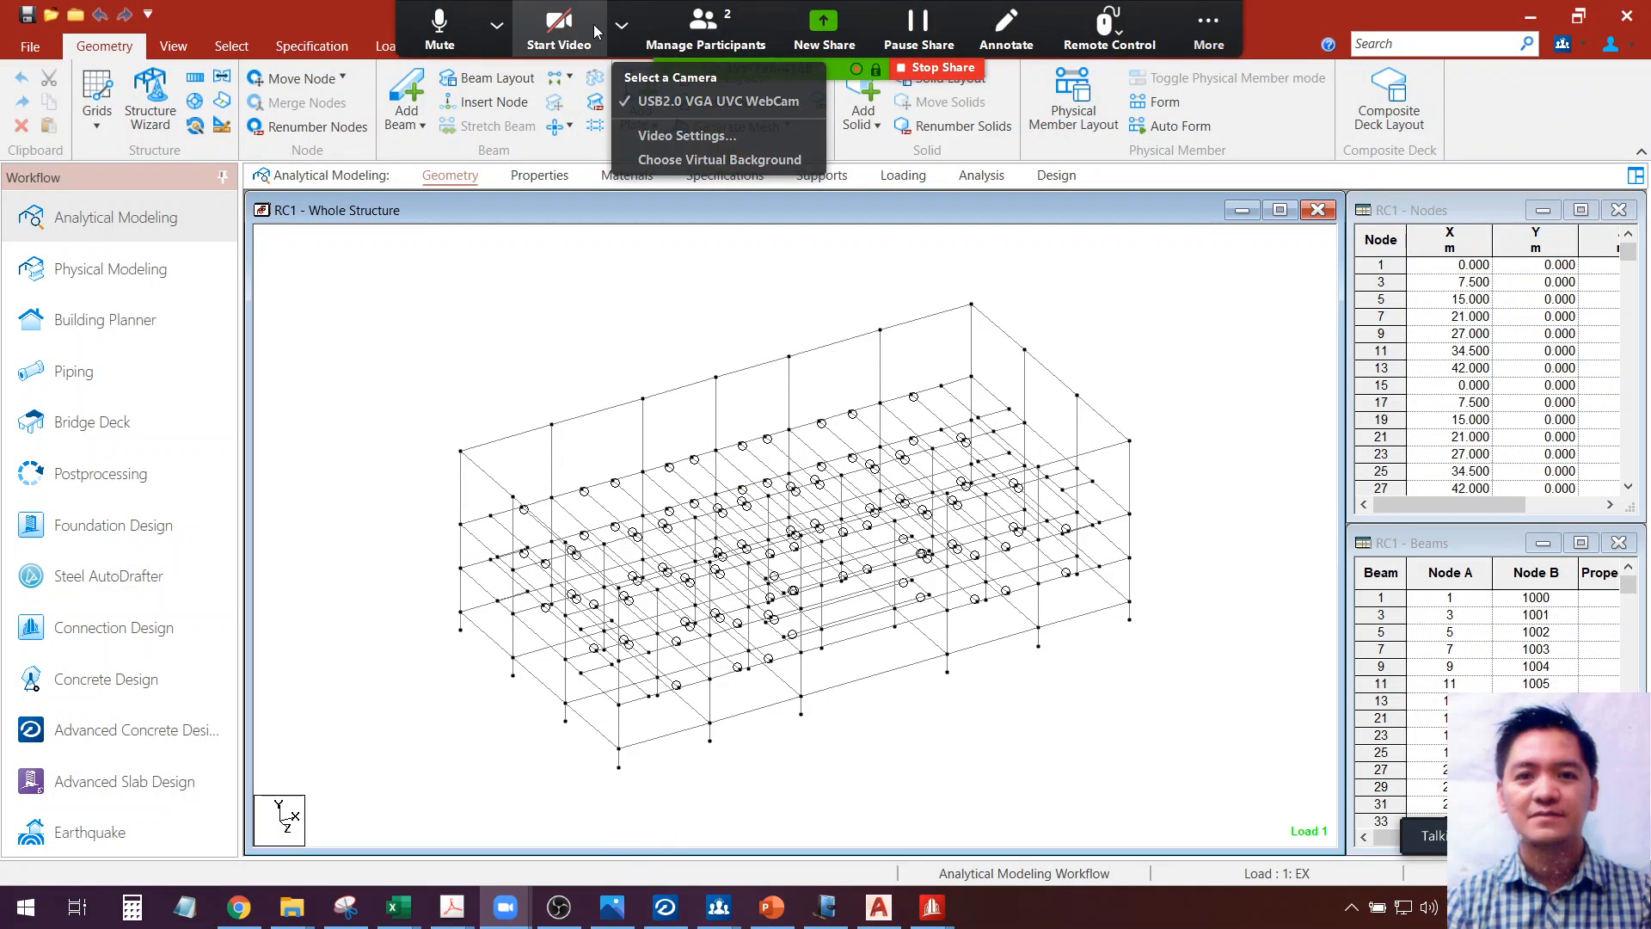
{"action": "left_click", "coordinate": [620, 30]}
{"action": "left_click", "coordinate": [617, 35]}
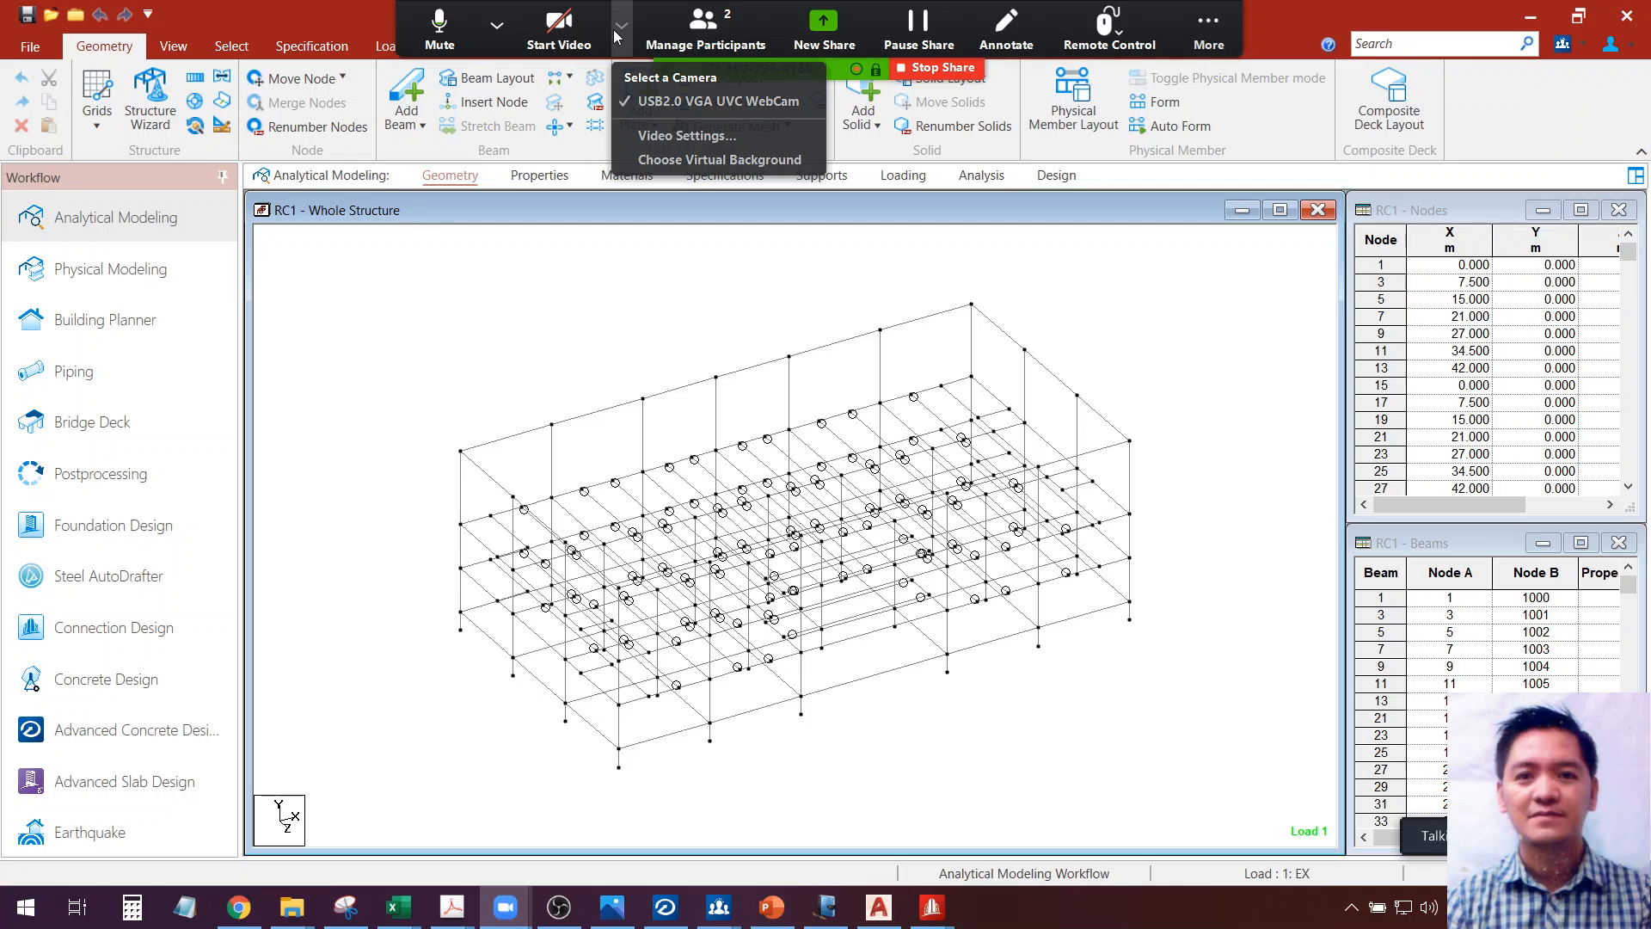
{"action": "left_click", "coordinate": [1145, 388]}
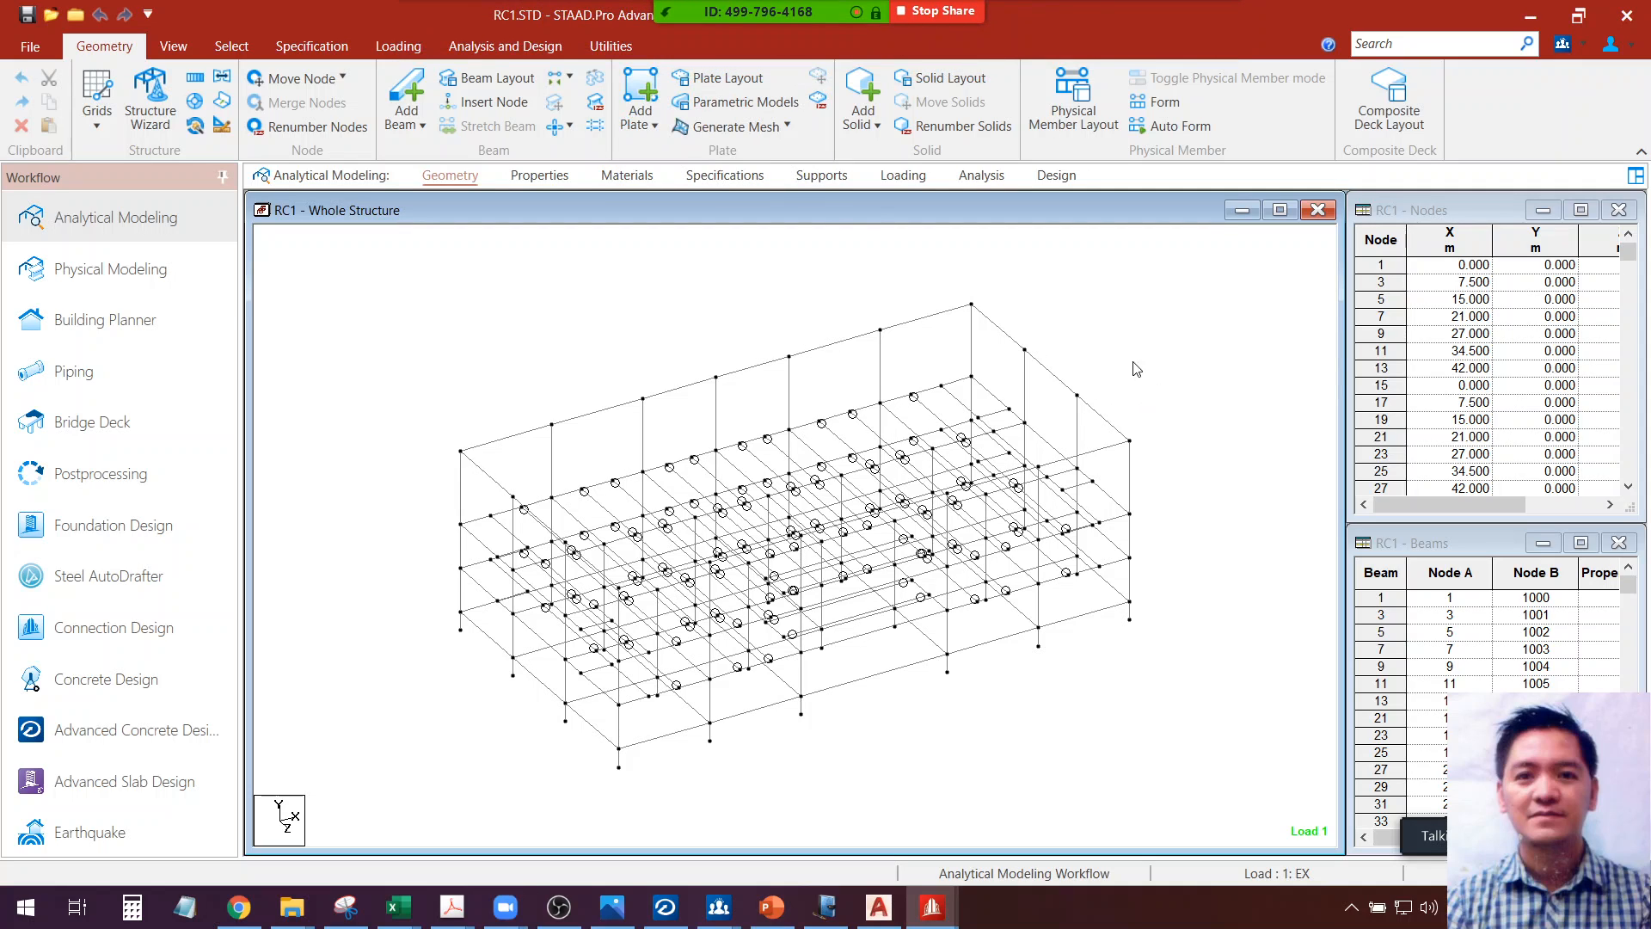
Open RC1's command file in the editor and copy the lines from the last PERFORM ANALYSIS through PRINT STORY STIFFNESS
{"action": "left_click", "coordinate": [612, 50]}
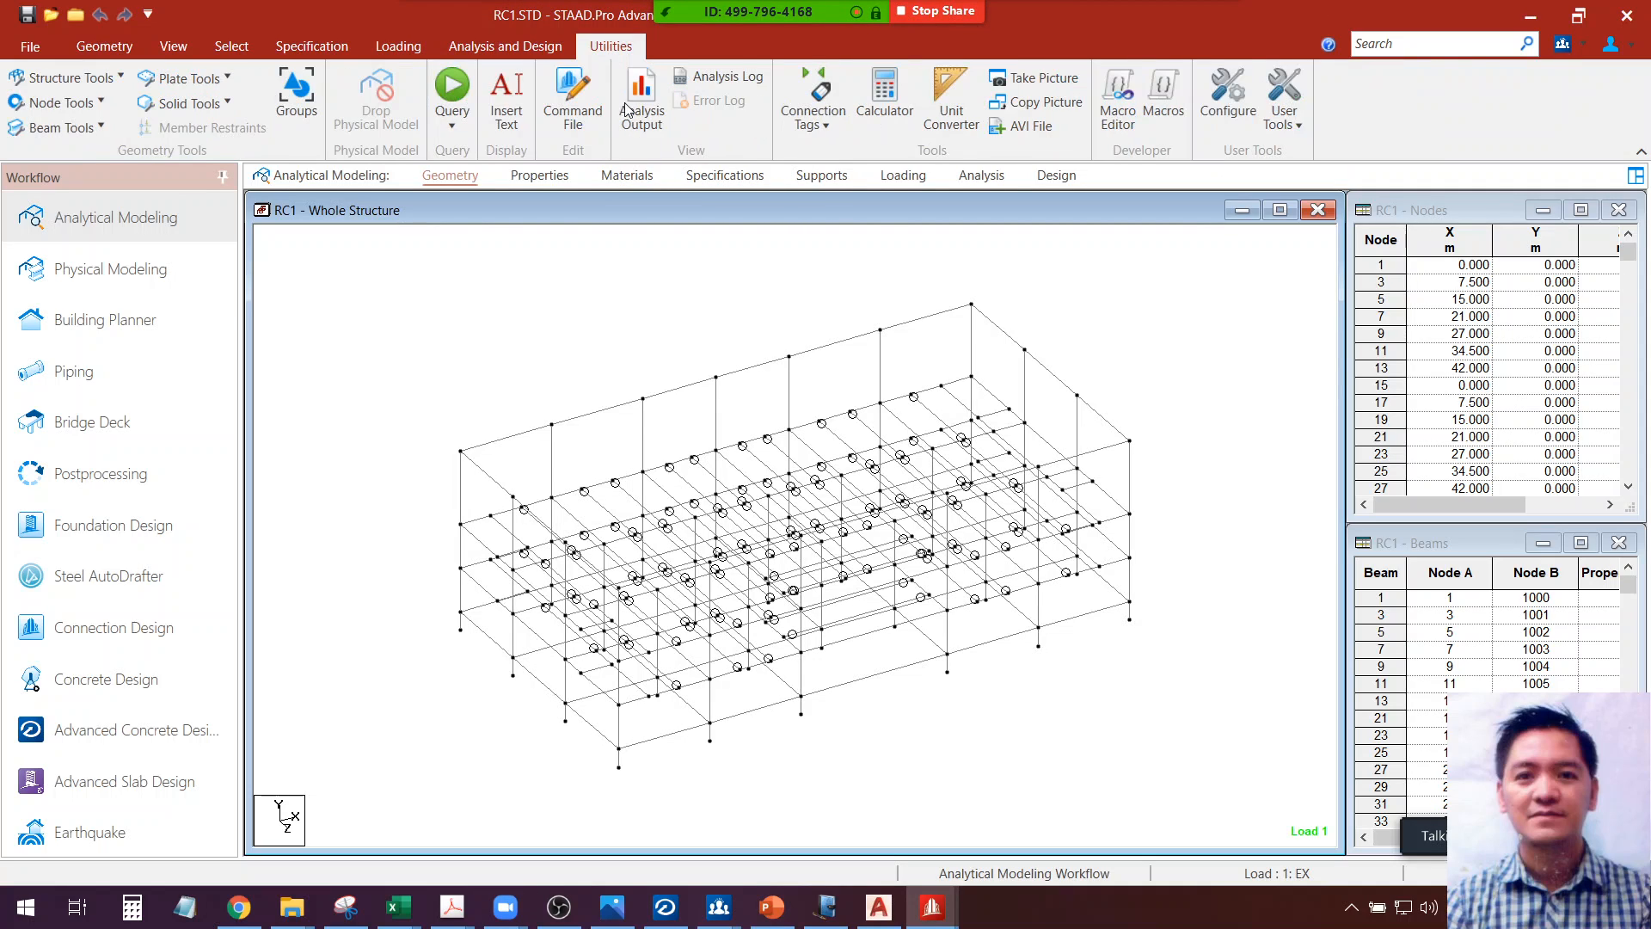
{"action": "left_click", "coordinate": [572, 99]}
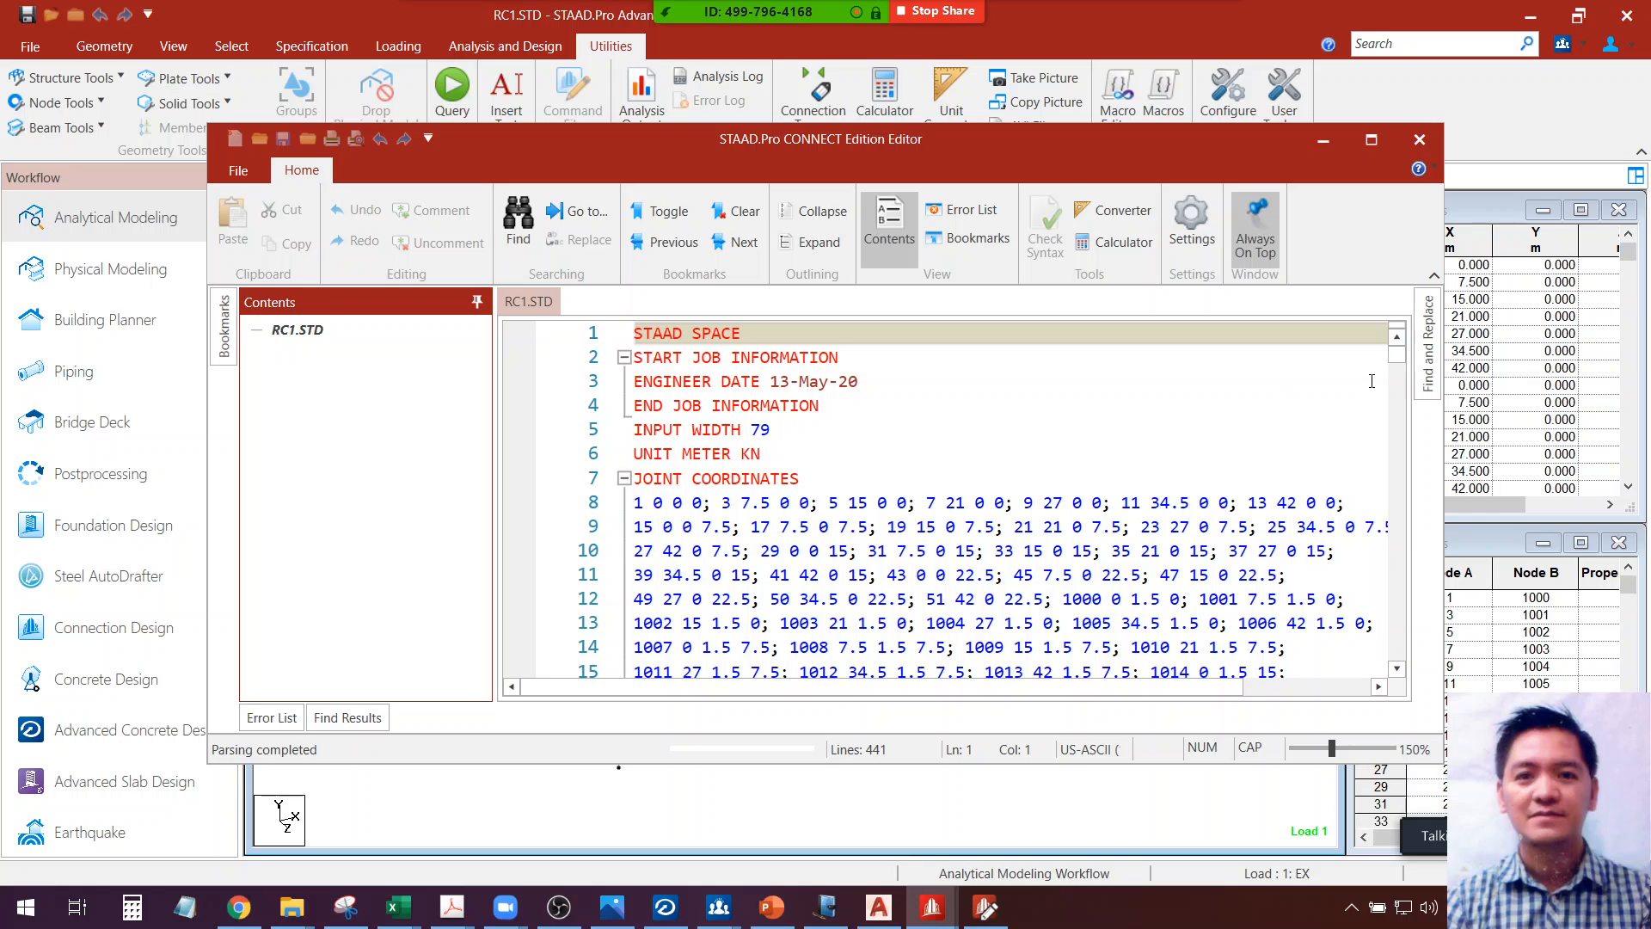
{"action": "scroll", "coordinate": [1372, 381], "scroll_direction": "down", "scroll_amount": 11}
{"action": "left_click_drag", "start_coordinate": [1396, 377], "coordinate": [1379, 656]}
{"action": "scroll", "coordinate": [1156, 585], "scroll_direction": "down", "scroll_amount": 1}
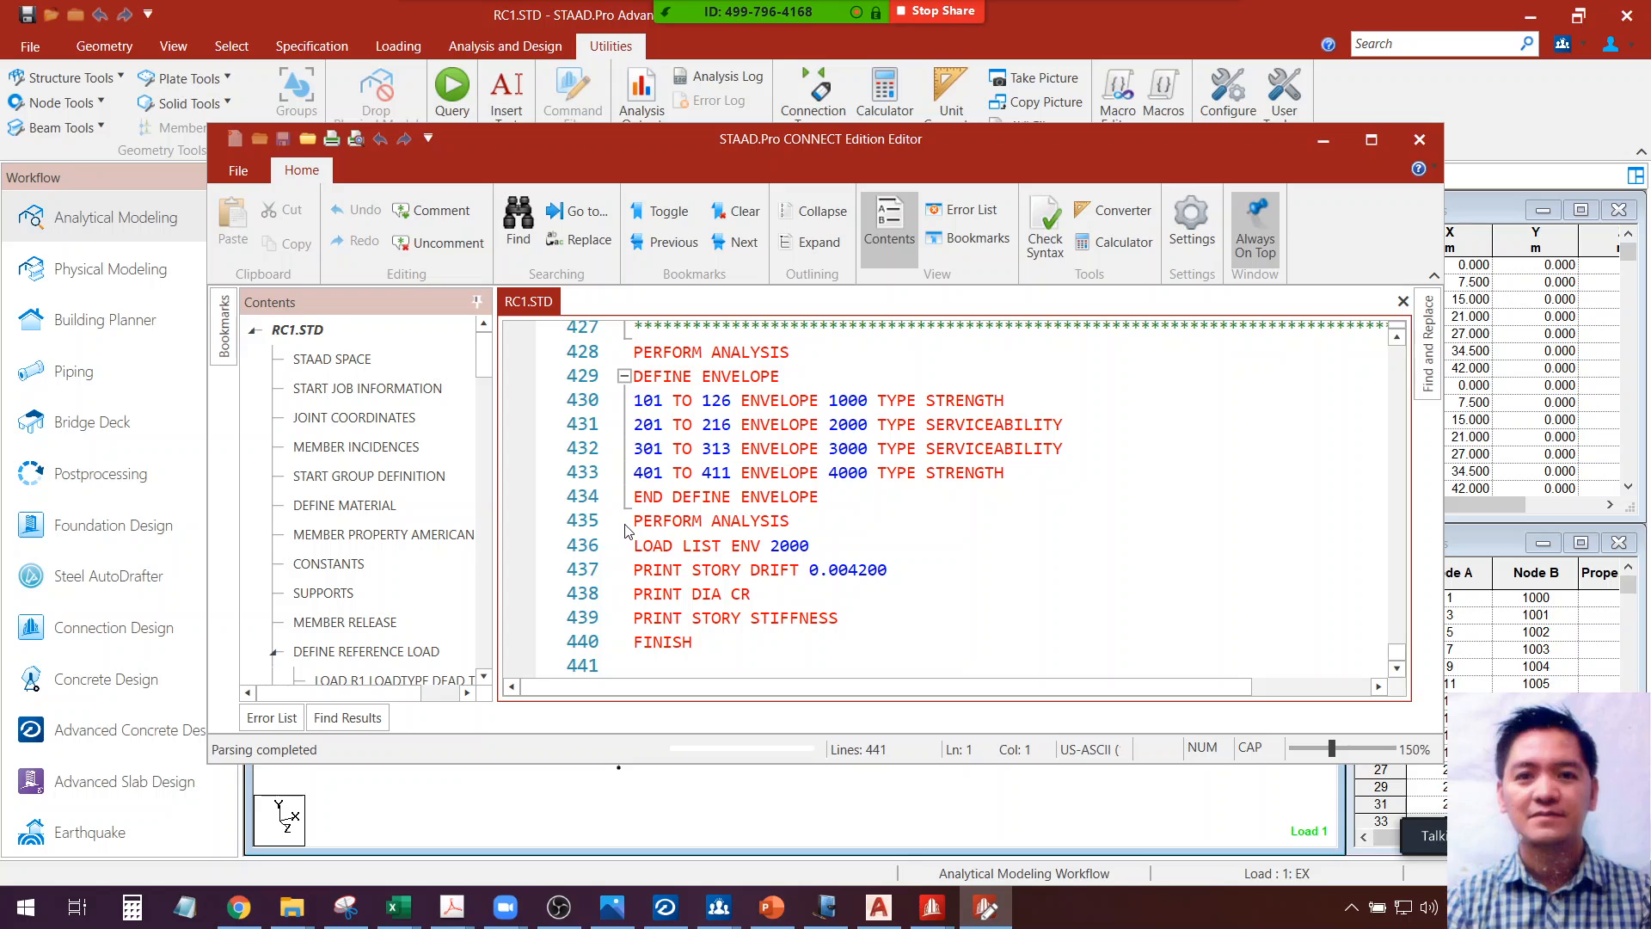
{"action": "left_click_drag", "start_coordinate": [635, 521], "coordinate": [839, 617]}
{"action": "key", "text": "ctrl+c"}
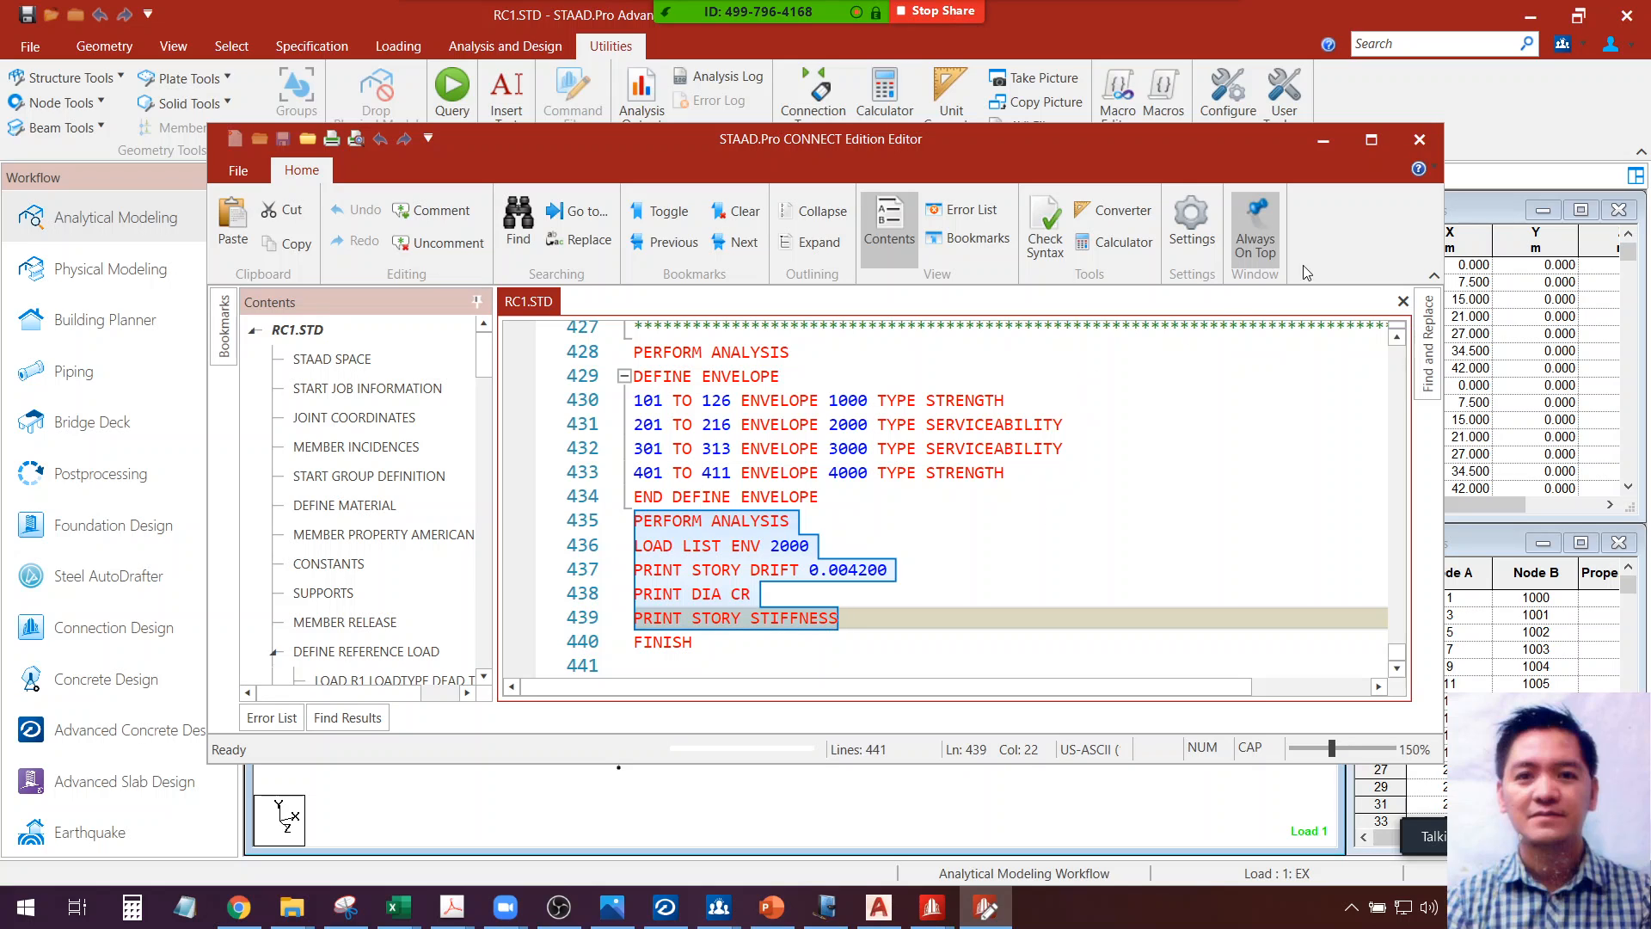
Minimize the RC1 editor, switch to the 2storeyNEW 1-R0 model, and open its command file at the closing lines
{"action": "left_click", "coordinate": [1325, 139]}
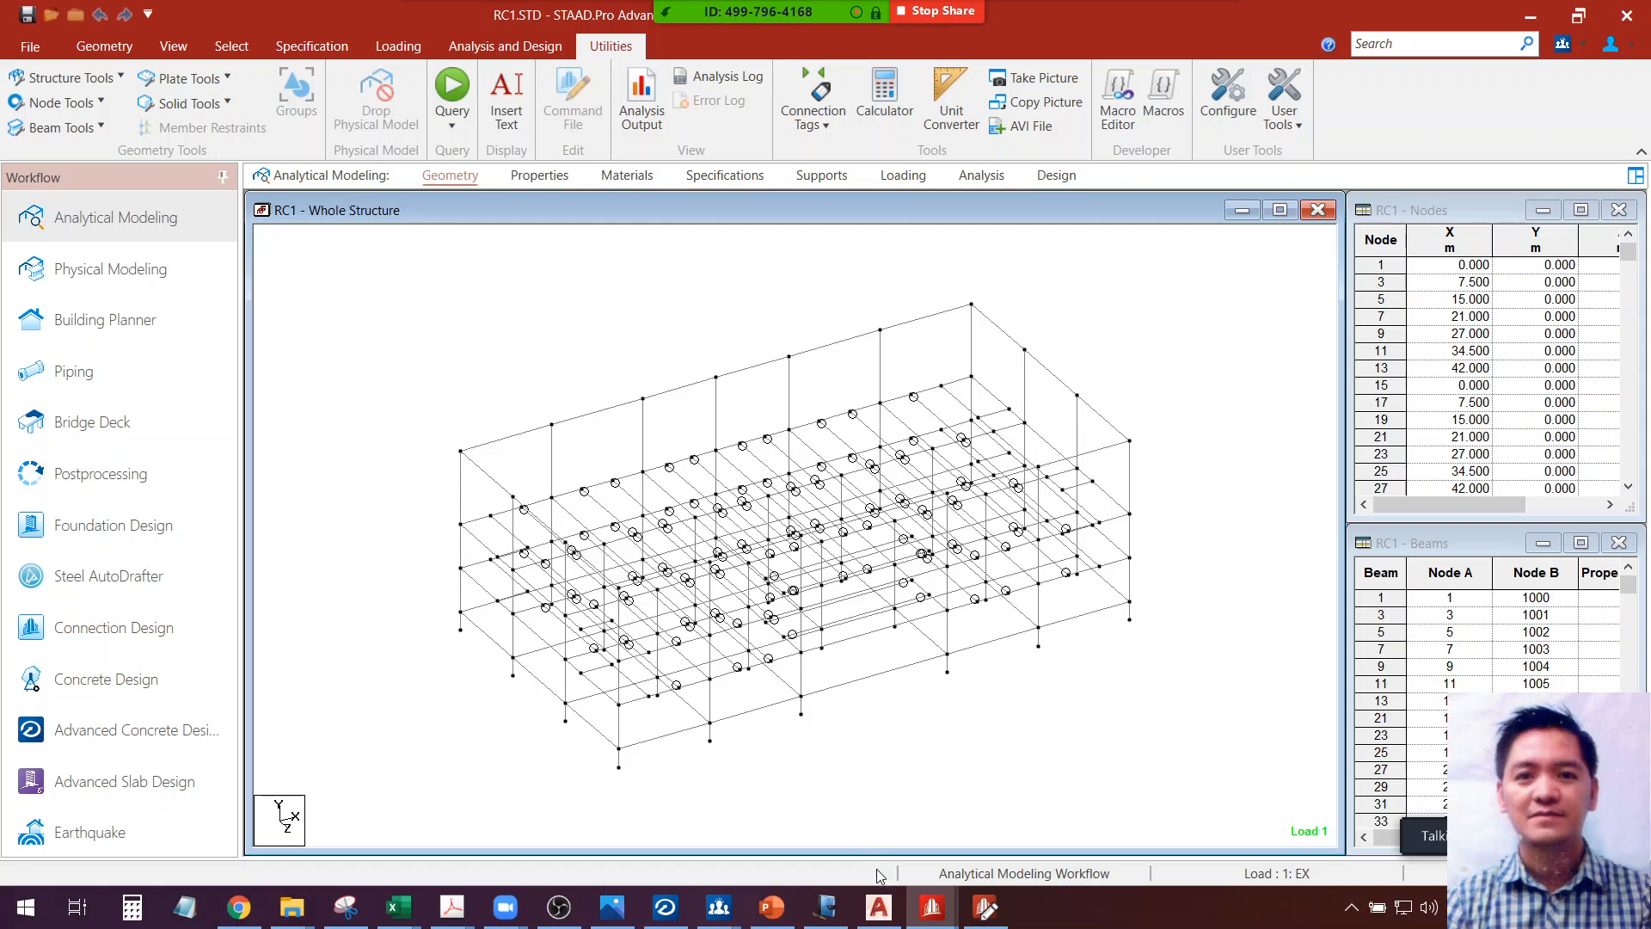
{"action": "mouse_move", "coordinate": [932, 907]}
{"action": "left_click", "coordinate": [839, 852]}
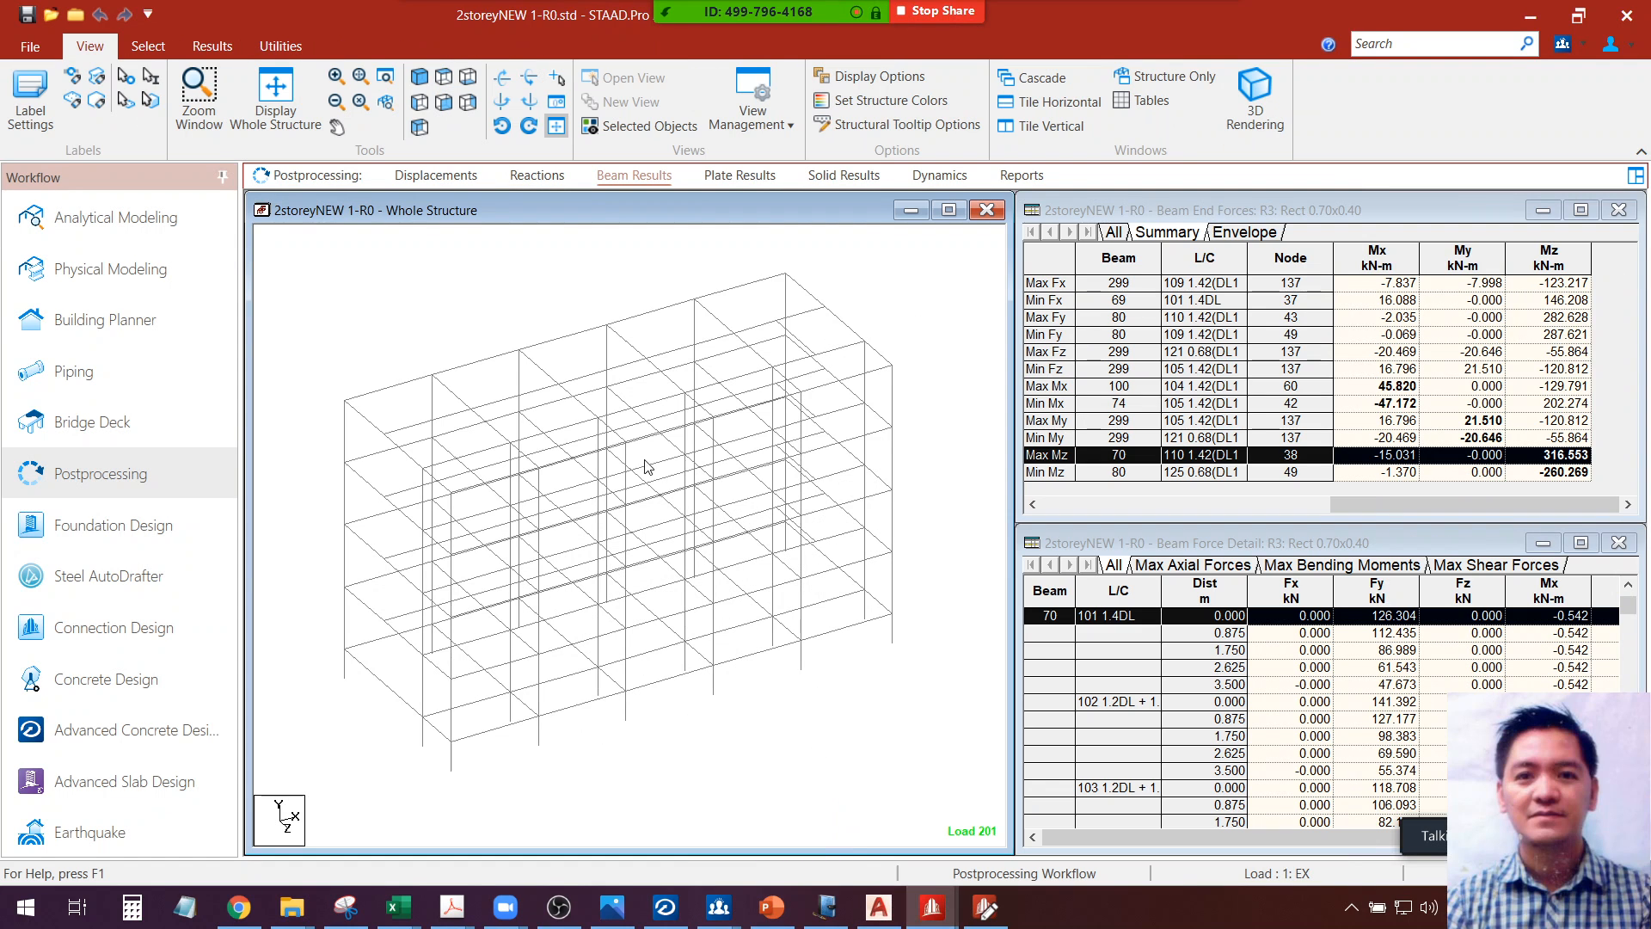
{"action": "left_click", "coordinate": [506, 294]}
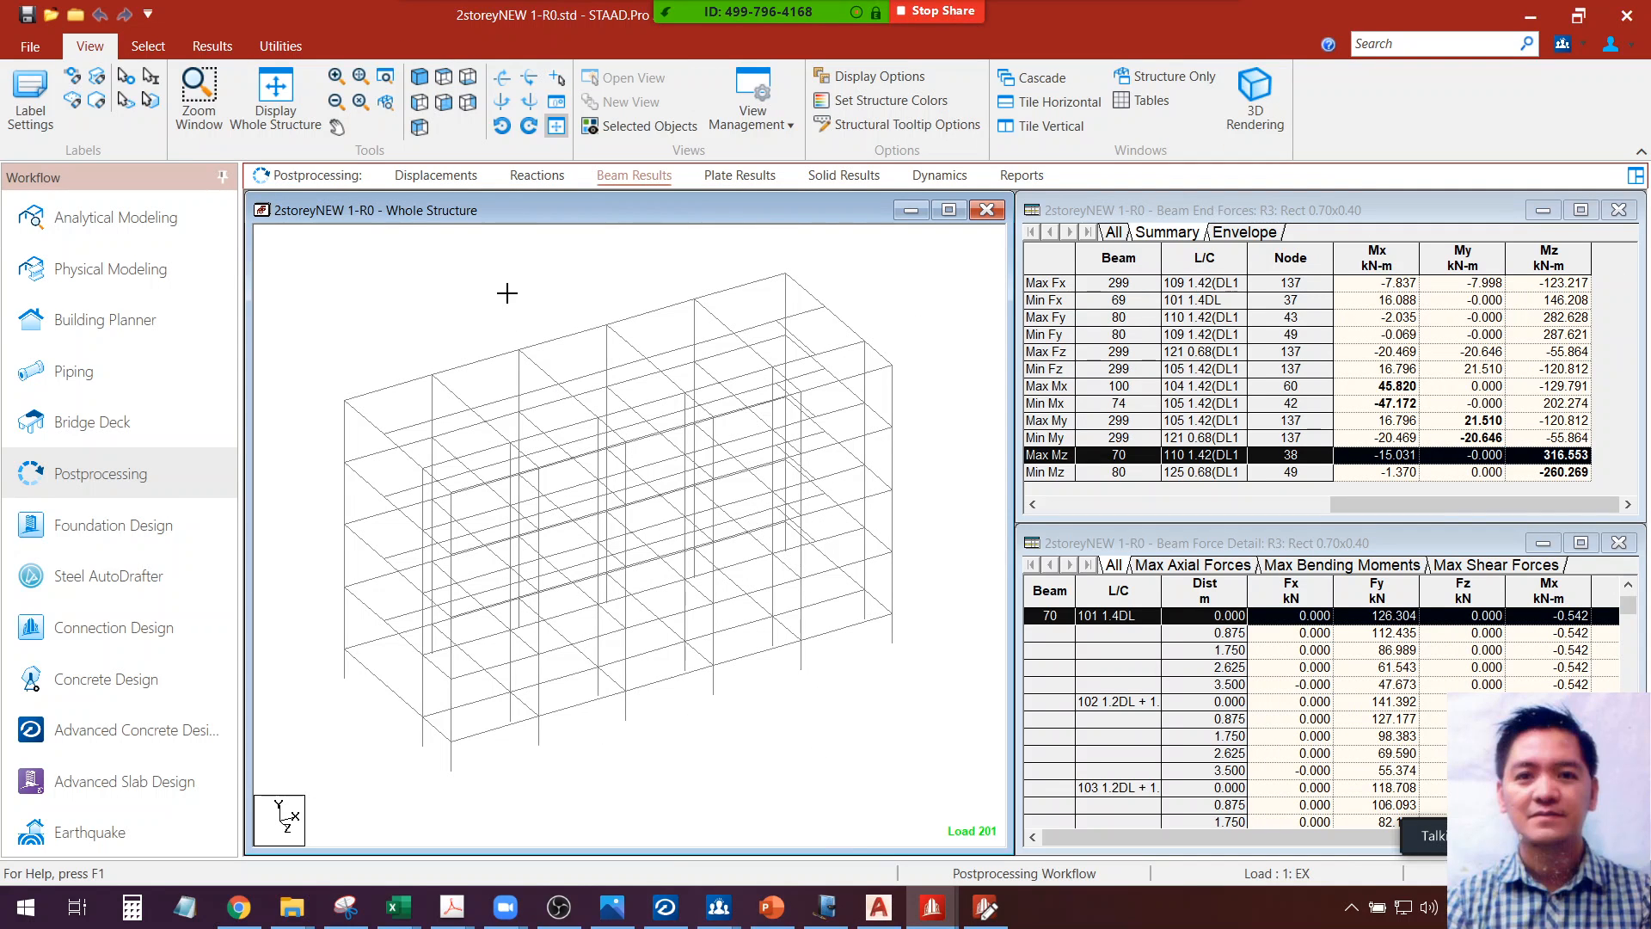
{"action": "left_click", "coordinate": [271, 44]}
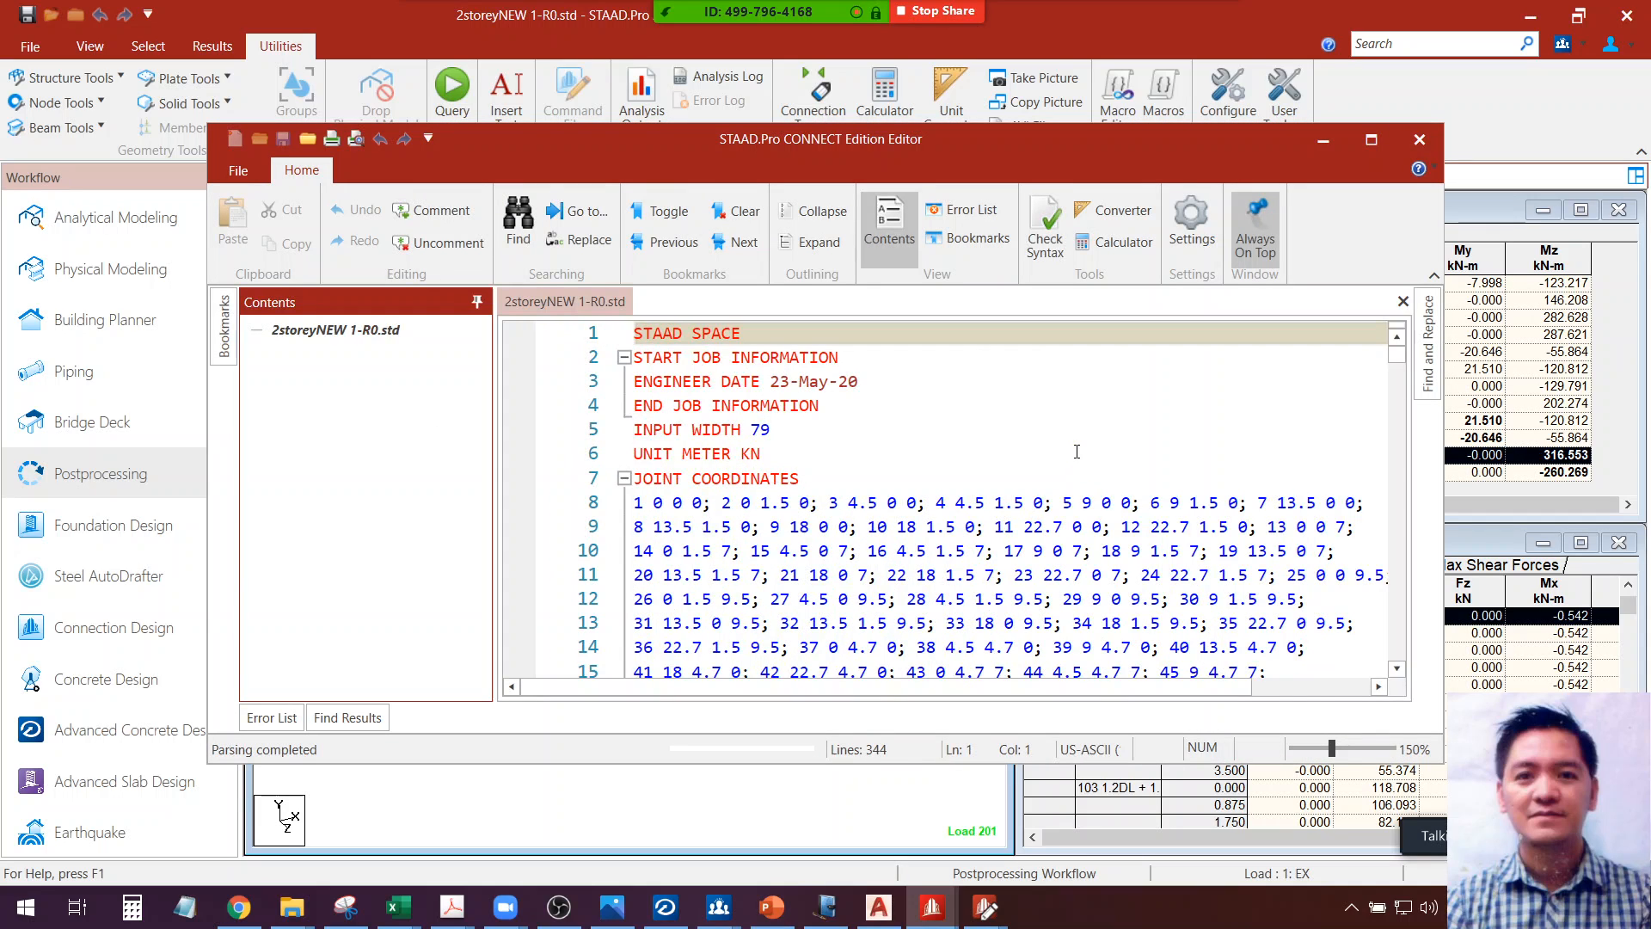
{"action": "scroll", "coordinate": [1077, 452], "scroll_direction": "down", "scroll_amount": 6}
{"action": "left_click_drag", "start_coordinate": [1395, 374], "coordinate": [1316, 638]}
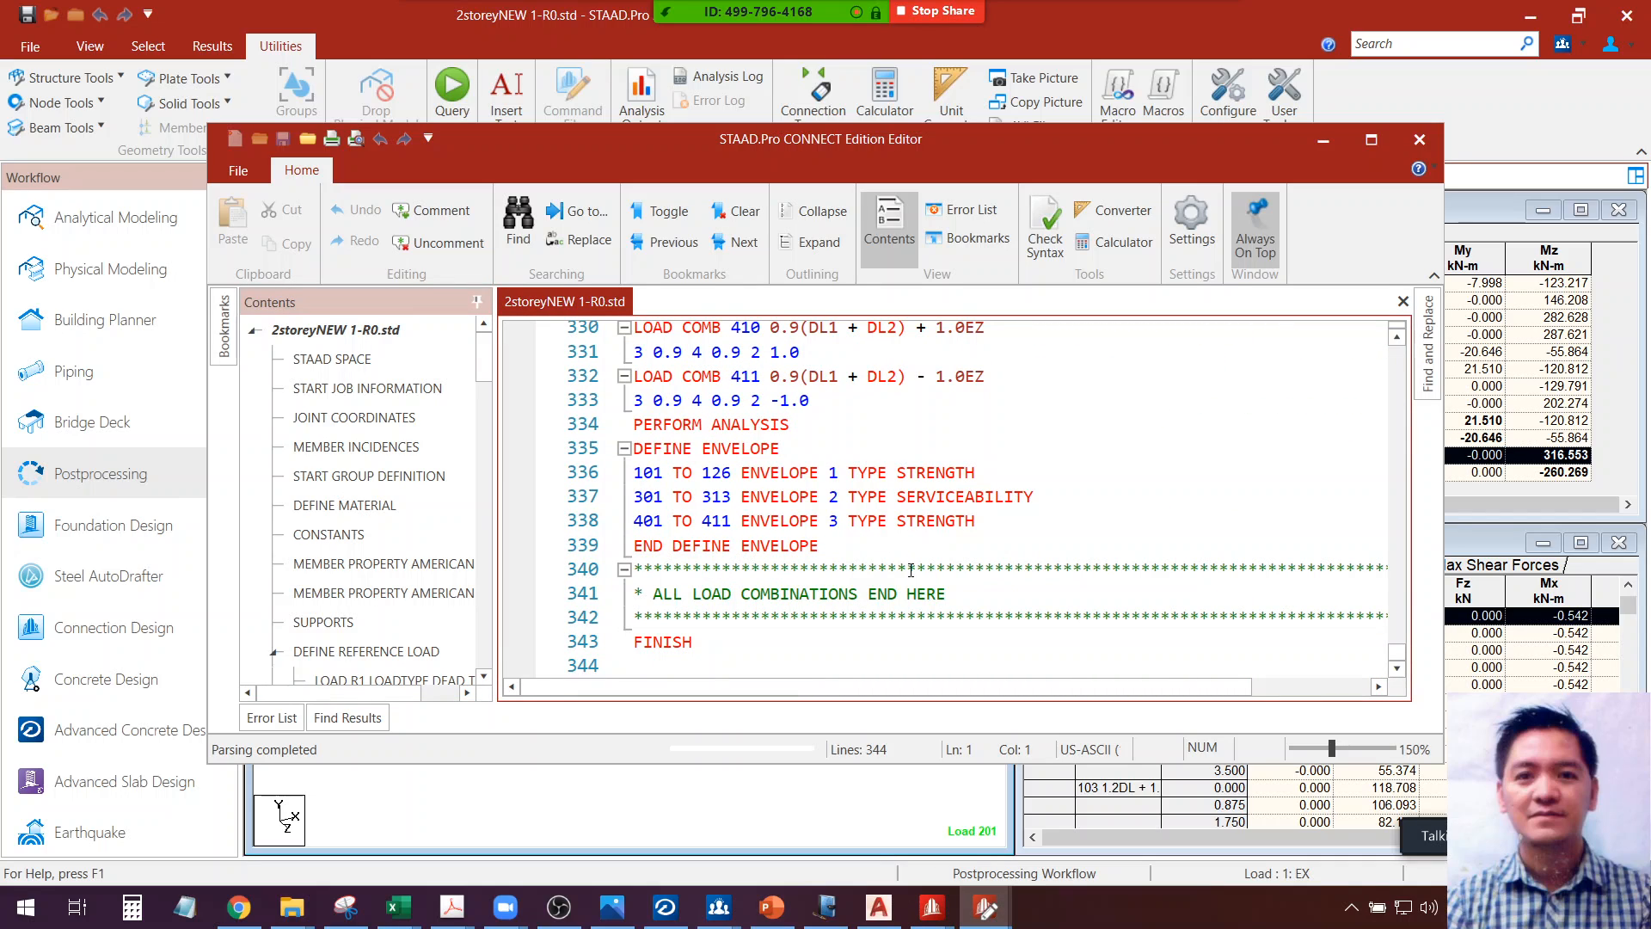
Insert a blank line after END DEFINE ENVELOPE in the 2storeyNEW 1-R0 command file
{"action": "scroll", "coordinate": [911, 570], "scroll_direction": "up", "scroll_amount": 2}
{"action": "scroll", "coordinate": [911, 570], "scroll_direction": "down", "scroll_amount": 2}
{"action": "left_click", "coordinate": [923, 543]}
{"action": "key", "text": "Return"}
{"action": "key", "text": "Caps_Lock"}
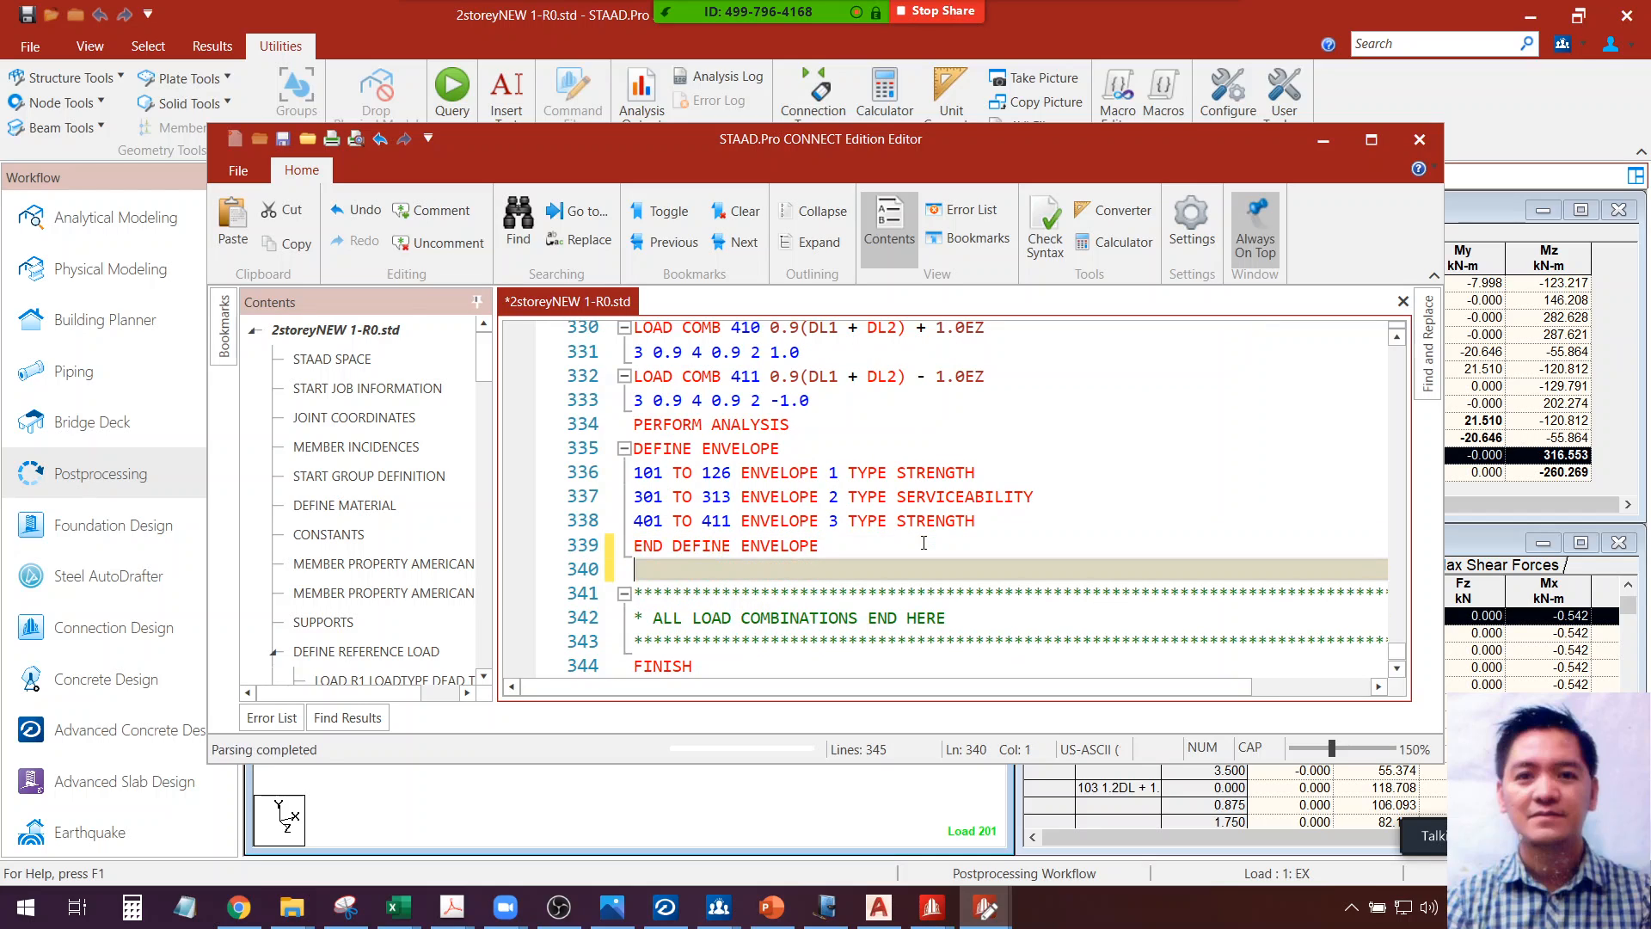
Add blank lines before FINISH and paste the copied analysis, load list, story drift, diaphragm CR and story stiffness commands below the load combinations comment
{"action": "left_click", "coordinate": [691, 664]}
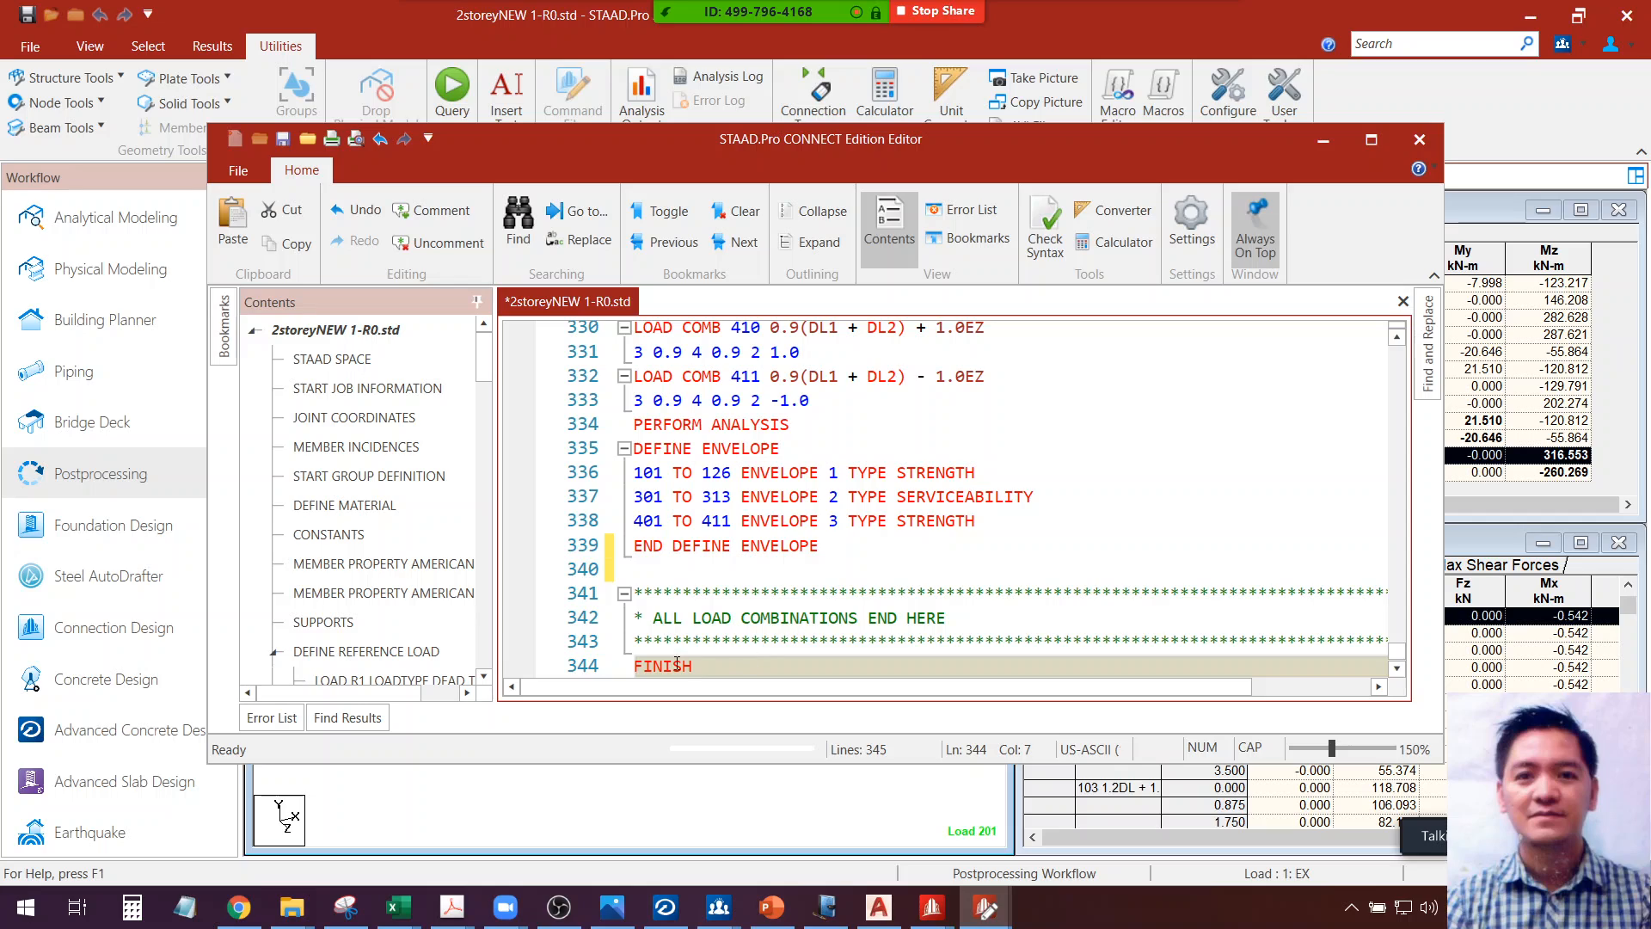
{"action": "left_click", "coordinate": [638, 665]}
{"action": "key", "text": "Return"}
{"action": "key", "text": "Return"}
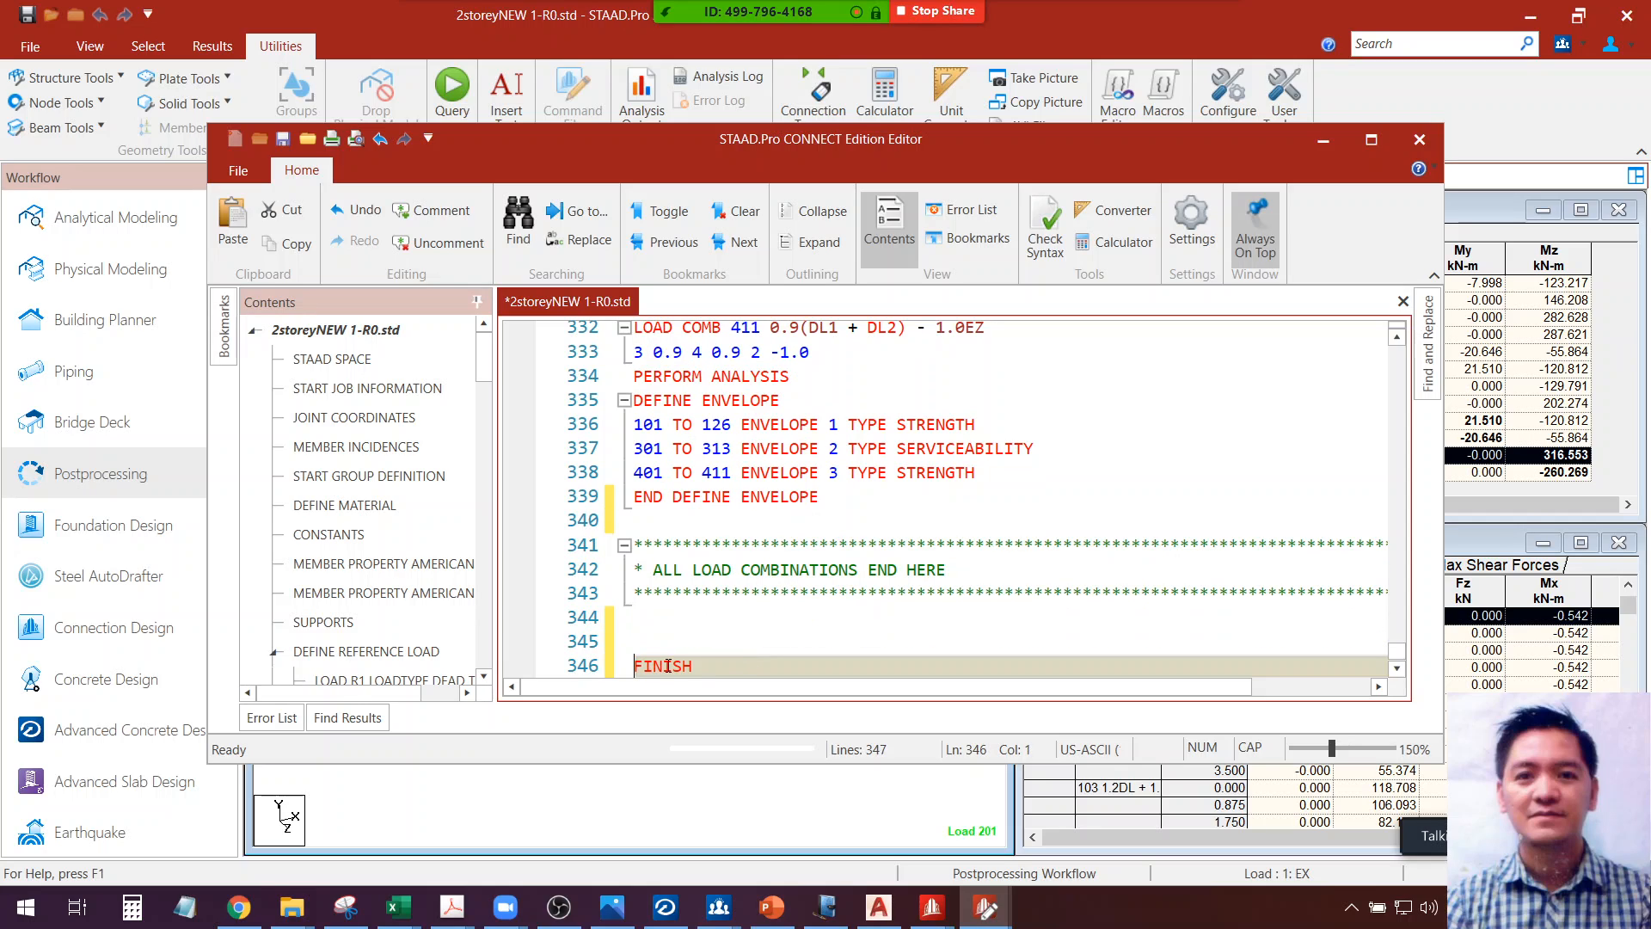
{"action": "left_click", "coordinate": [662, 616]}
{"action": "key", "text": "ctrl+v"}
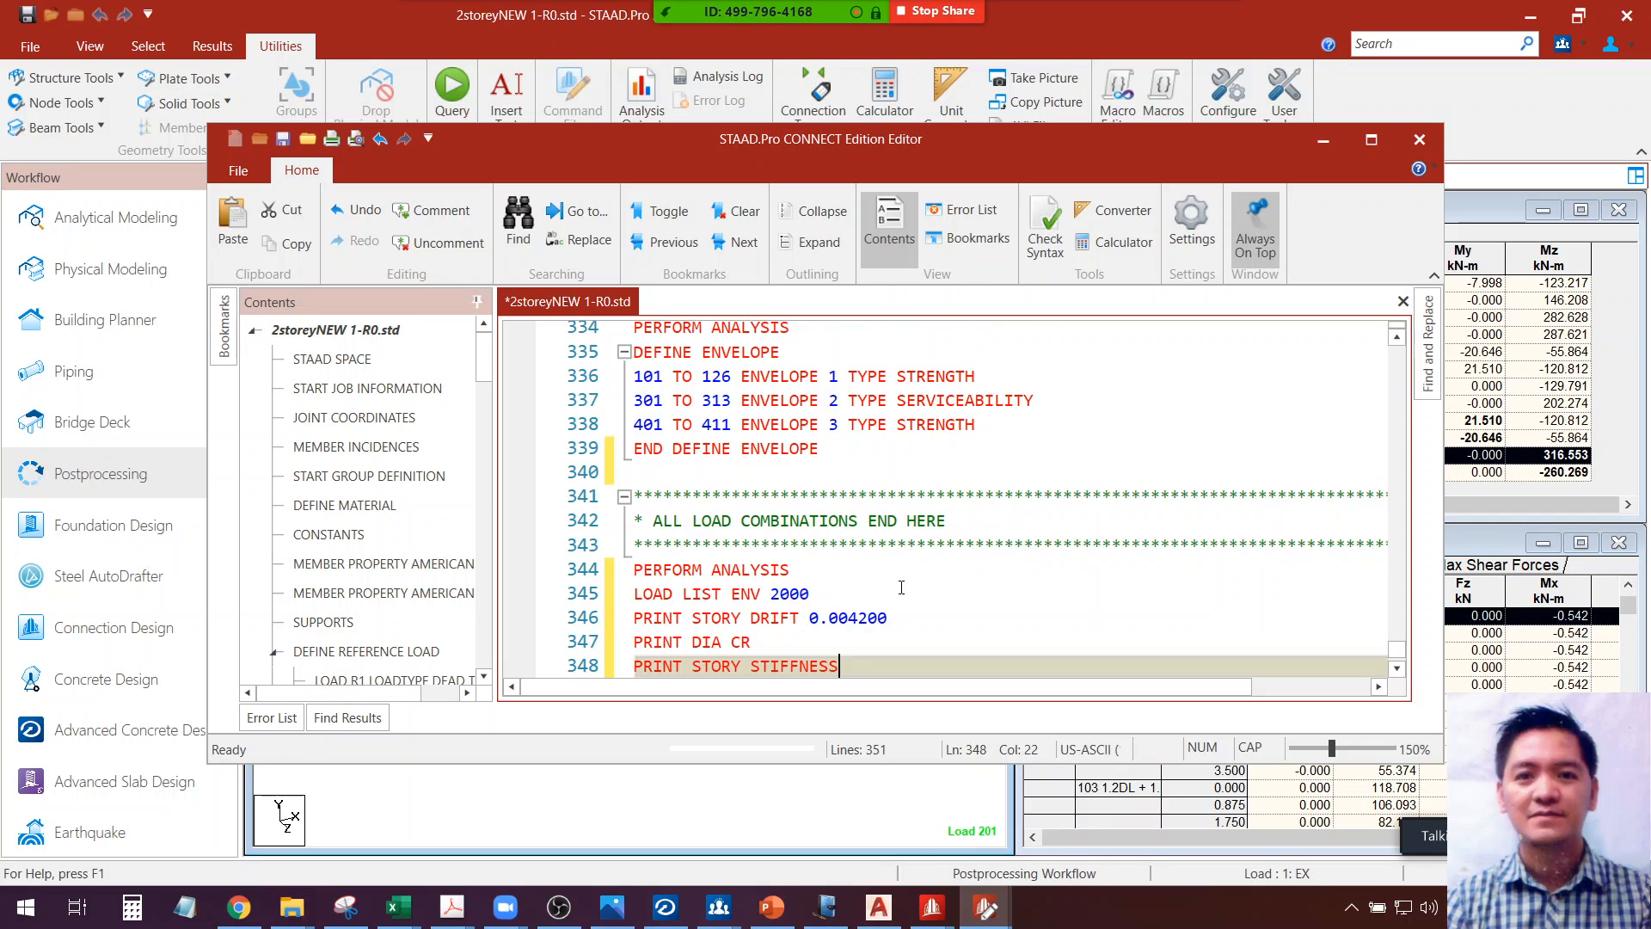
{"action": "scroll", "coordinate": [902, 588], "scroll_direction": "down", "scroll_amount": 1}
{"action": "left_click", "coordinate": [784, 636]}
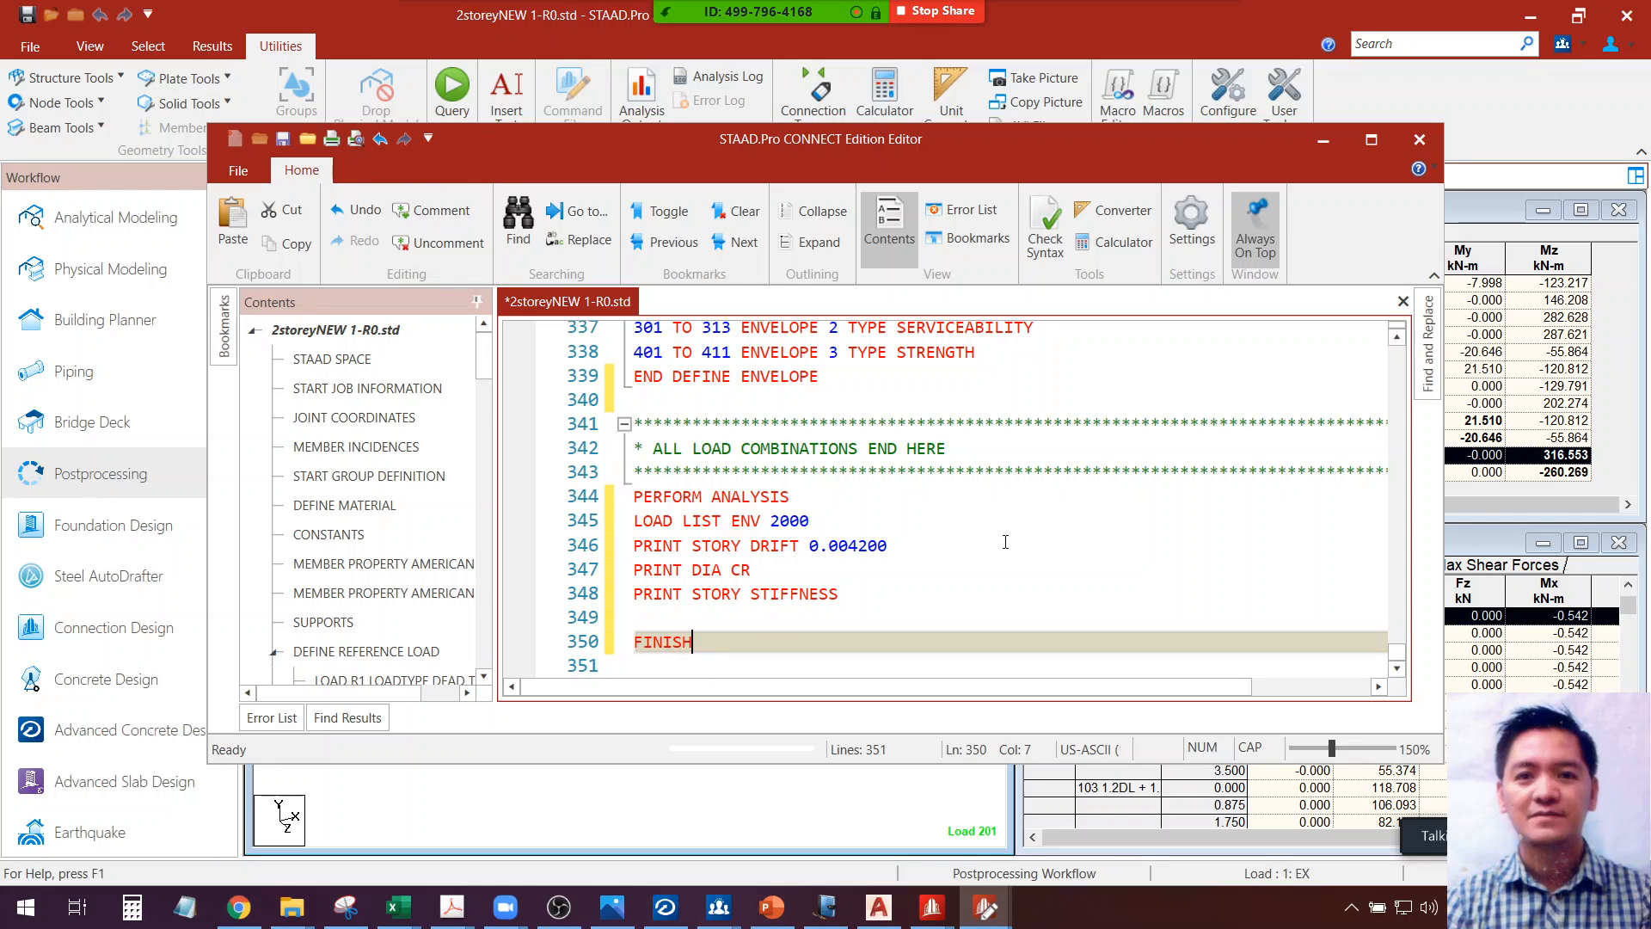
Examine the load combination groups in the command file, checking the numbering range of the 200-series combinations against the envelope definitions
{"action": "scroll", "coordinate": [1006, 542], "scroll_direction": "up", "scroll_amount": 4}
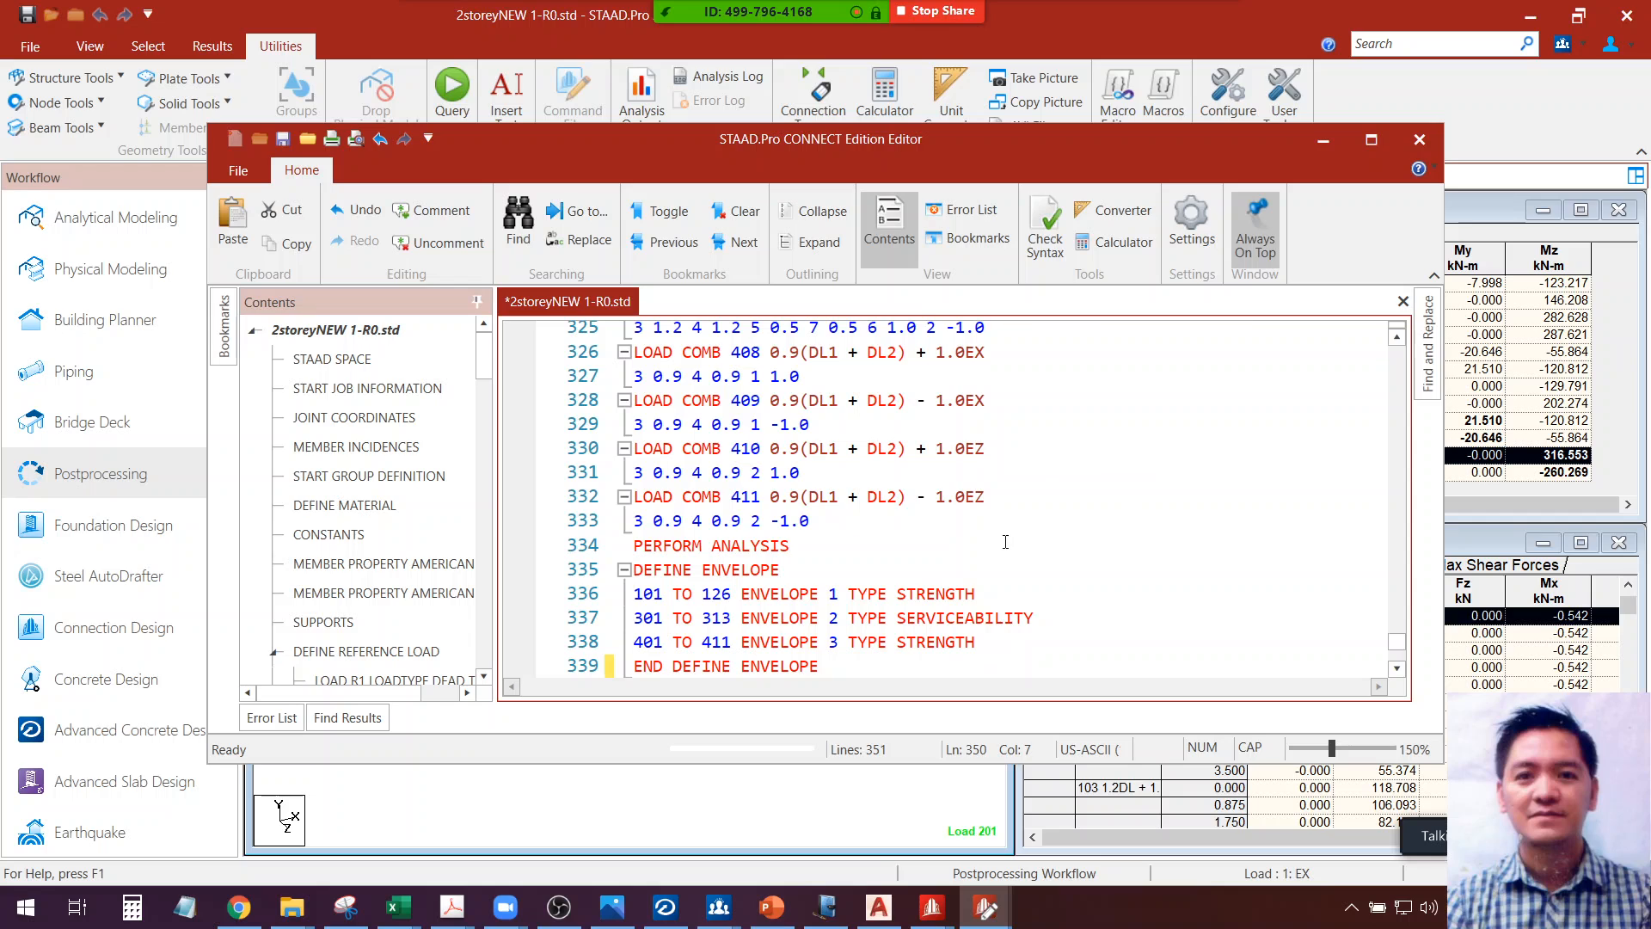
{"action": "scroll", "coordinate": [1005, 542], "scroll_direction": "up", "scroll_amount": 4}
{"action": "scroll", "coordinate": [1010, 541], "scroll_direction": "down", "scroll_amount": 5}
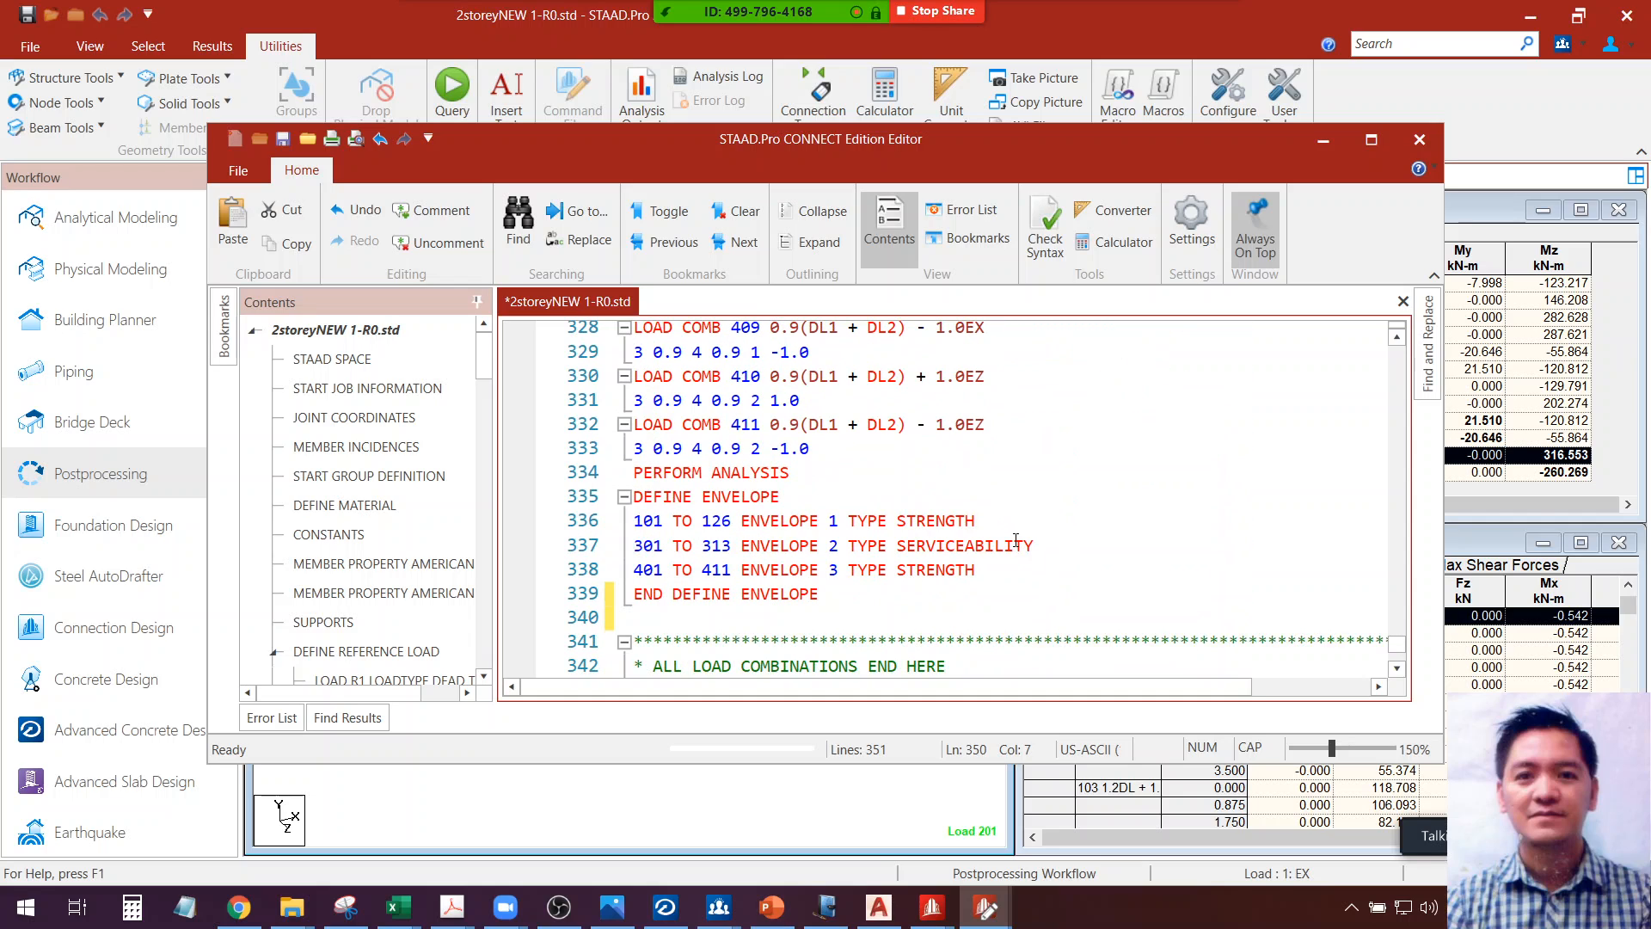
{"action": "scroll", "coordinate": [1013, 533], "scroll_direction": "up", "scroll_amount": 7}
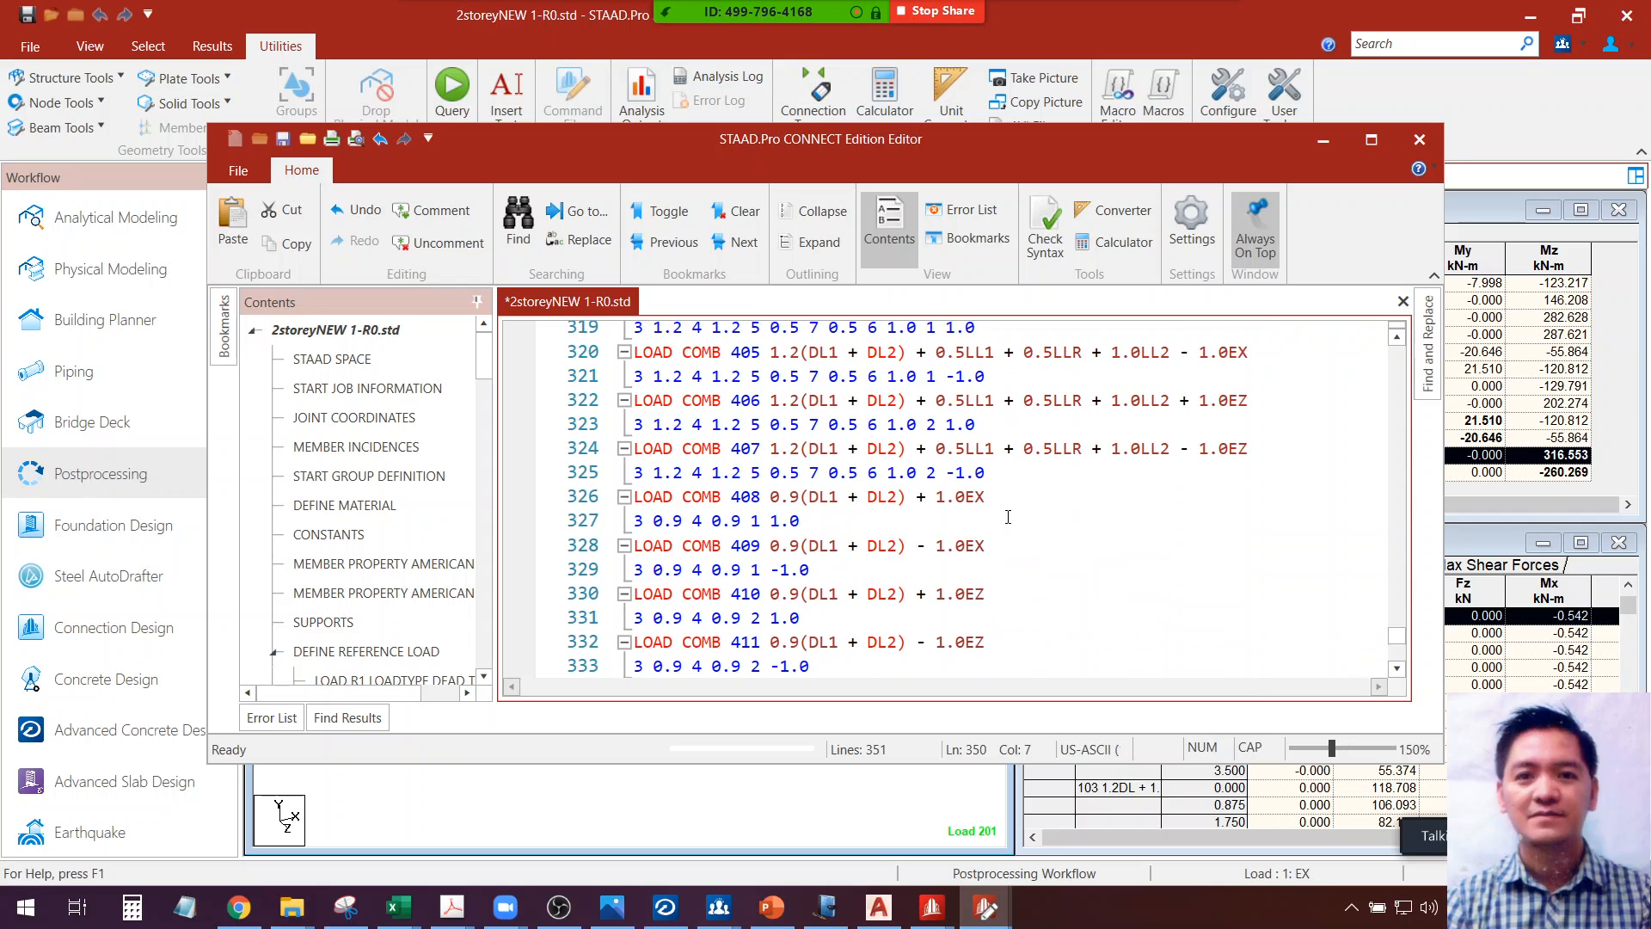
{"action": "scroll", "coordinate": [1009, 517], "scroll_direction": "up", "scroll_amount": 11}
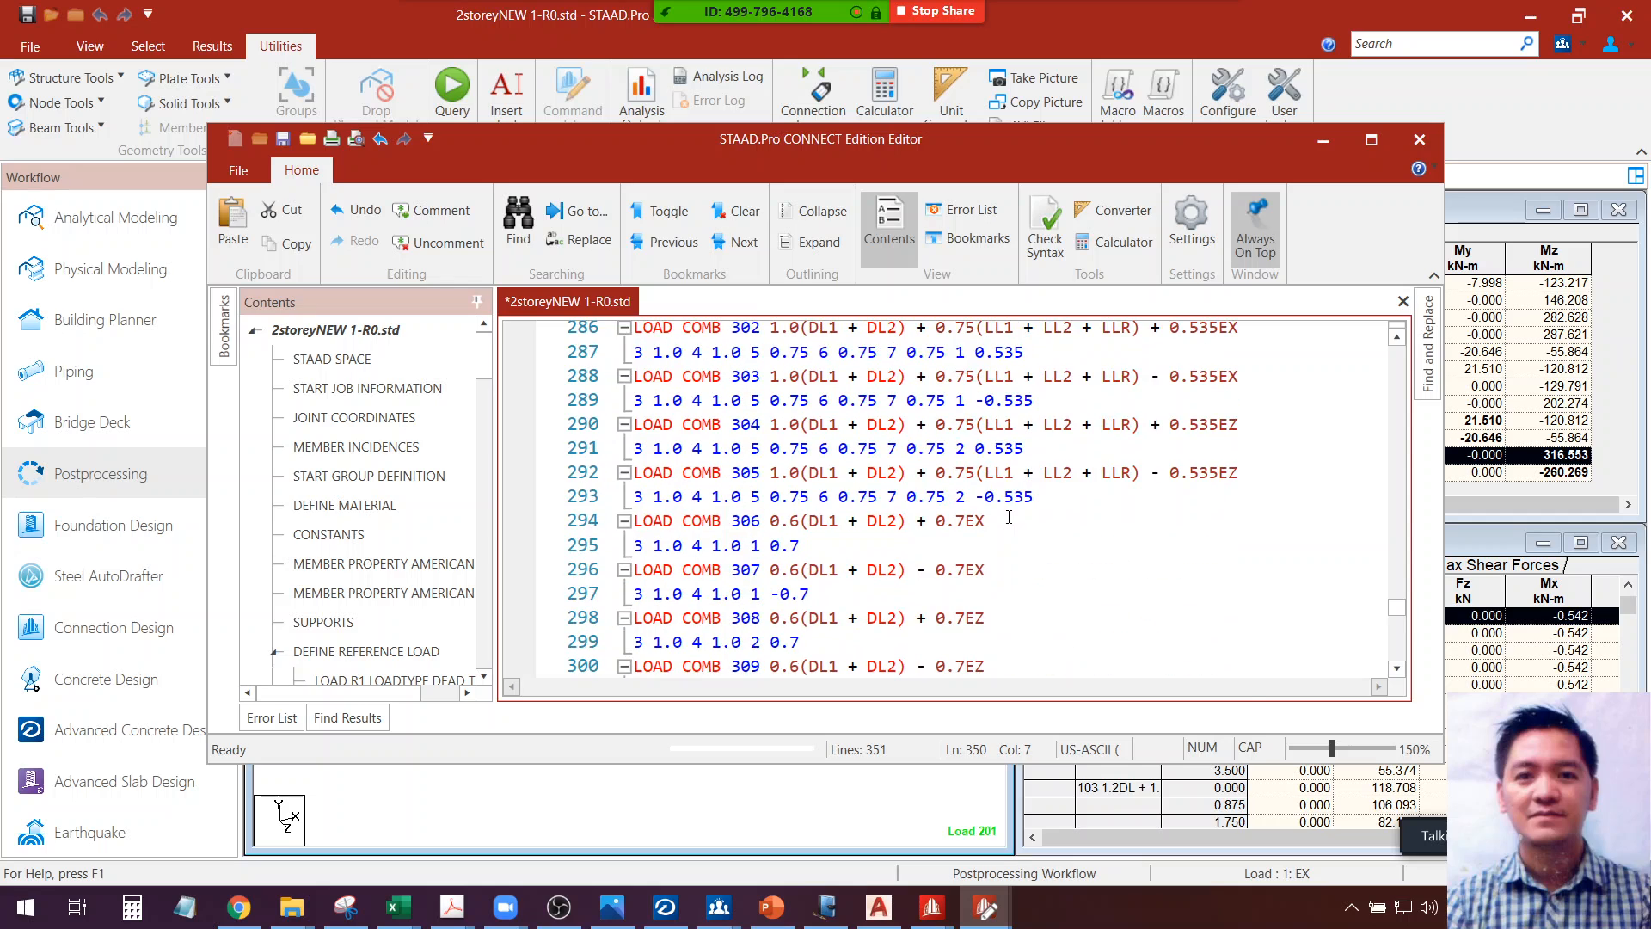
{"action": "scroll", "coordinate": [1020, 533], "scroll_direction": "up", "scroll_amount": 3}
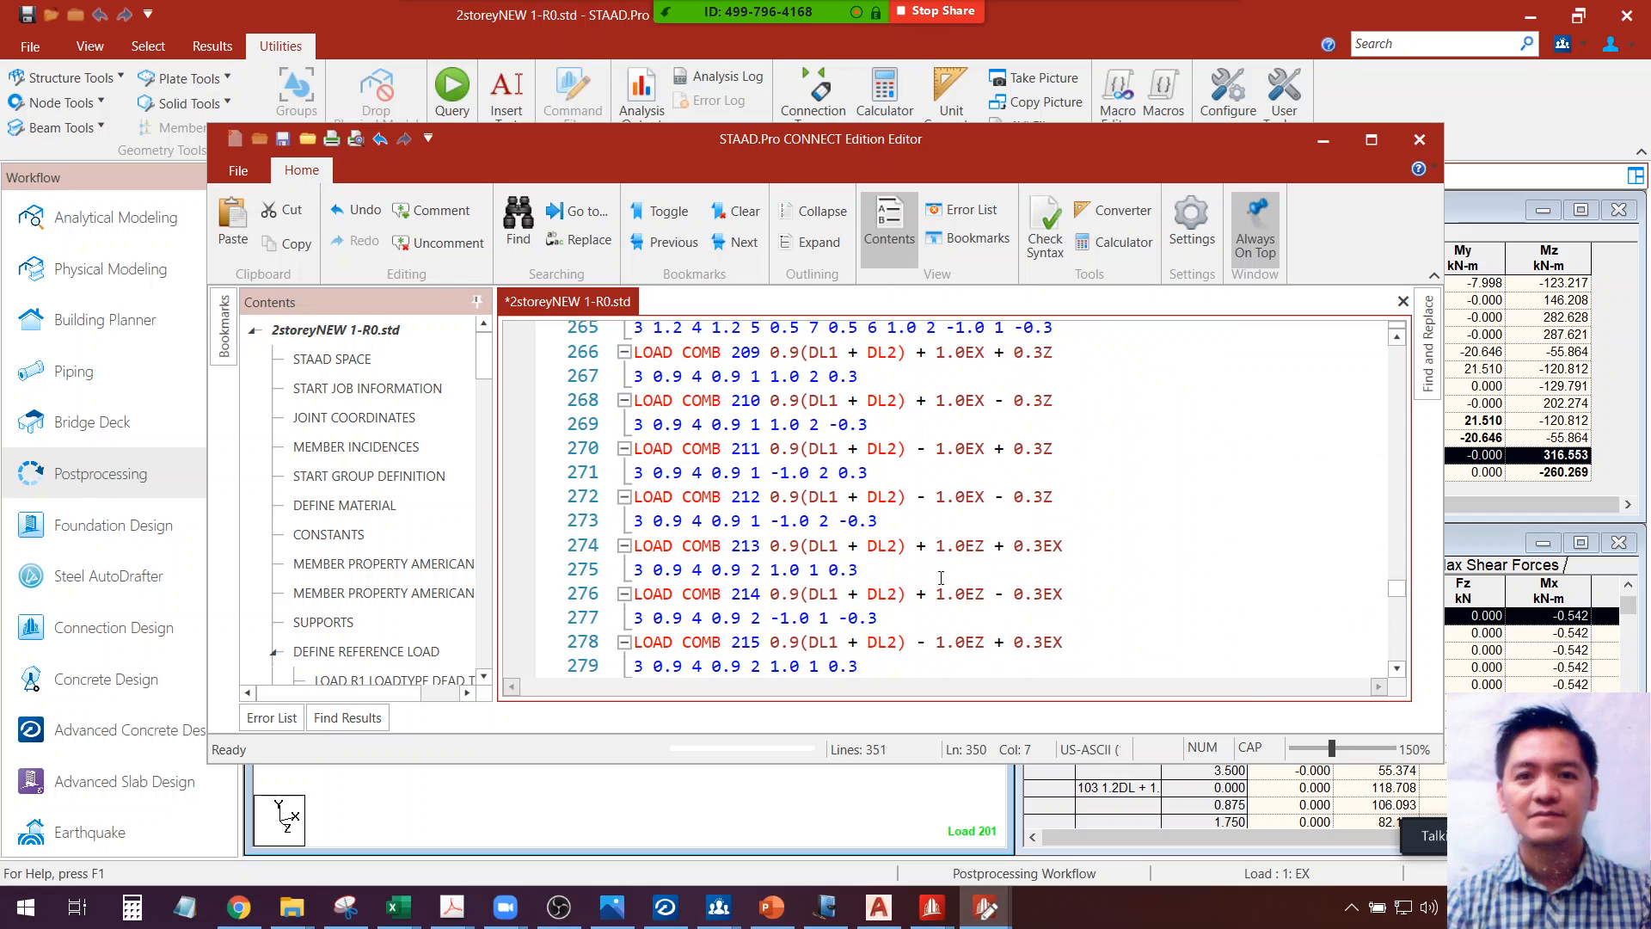
{"action": "scroll", "coordinate": [791, 614], "scroll_direction": "down", "scroll_amount": 1}
{"action": "left_click", "coordinate": [800, 618]}
{"action": "scroll", "coordinate": [800, 618], "scroll_direction": "down", "scroll_amount": 3}
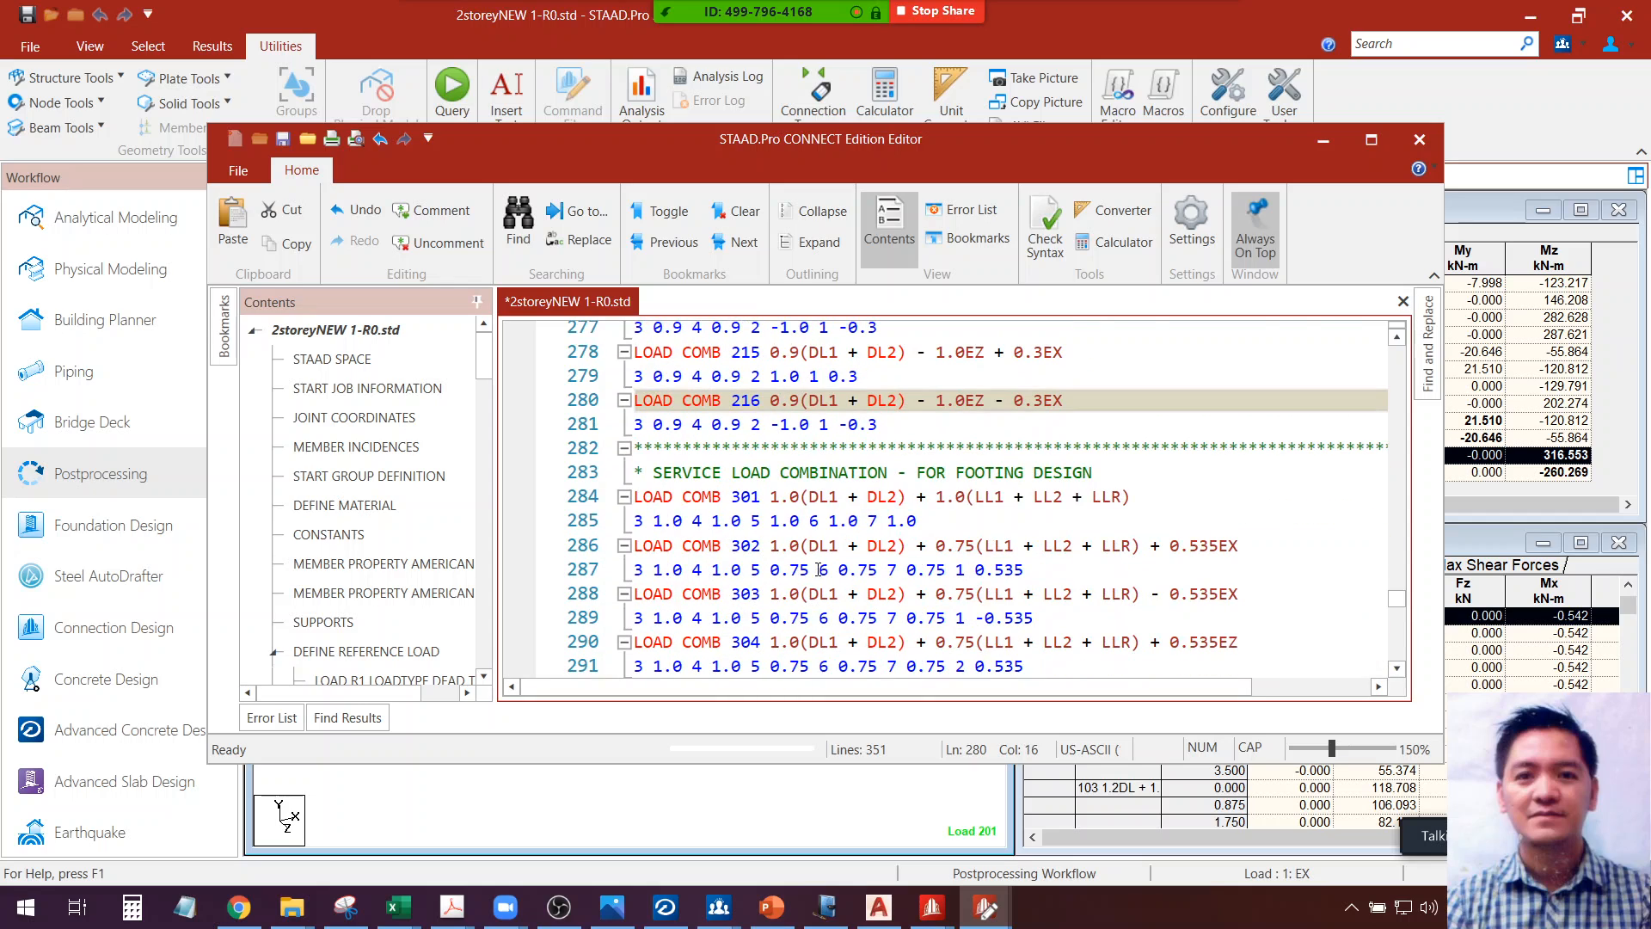
{"action": "scroll", "coordinate": [833, 520], "scroll_direction": "up", "scroll_amount": 7}
{"action": "scroll", "coordinate": [833, 520], "scroll_direction": "up", "scroll_amount": 3}
{"action": "scroll", "coordinate": [873, 567], "scroll_direction": "down", "scroll_amount": 20}
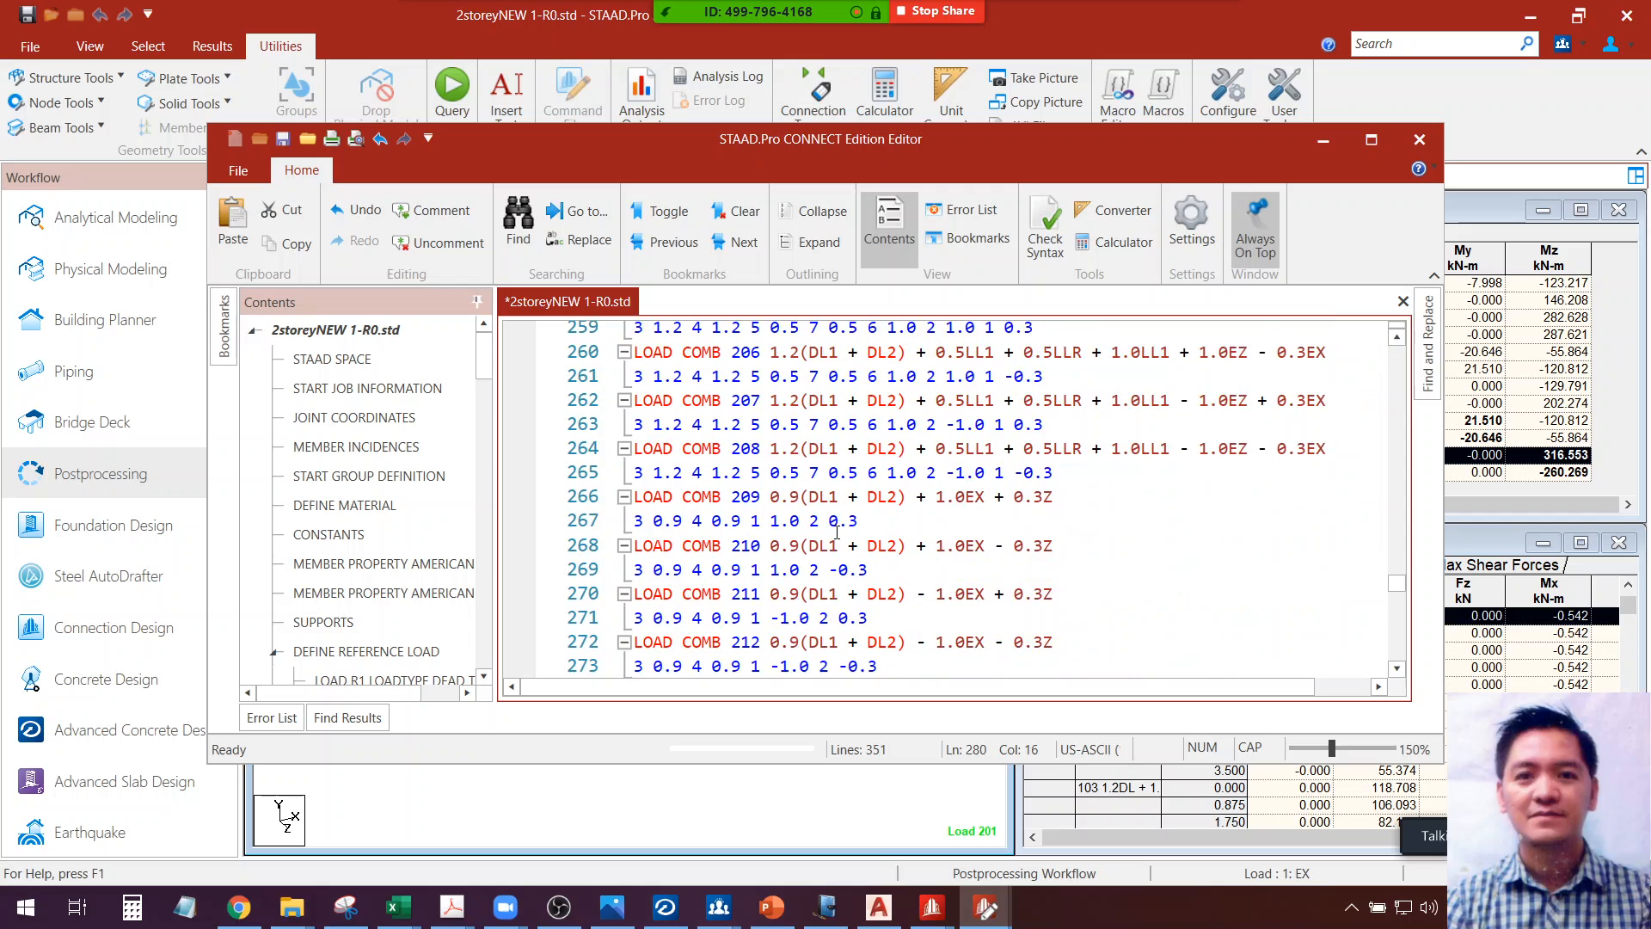
{"action": "scroll", "coordinate": [872, 568], "scroll_direction": "down", "scroll_amount": 4}
{"action": "scroll", "coordinate": [928, 554], "scroll_direction": "up", "scroll_amount": 2}
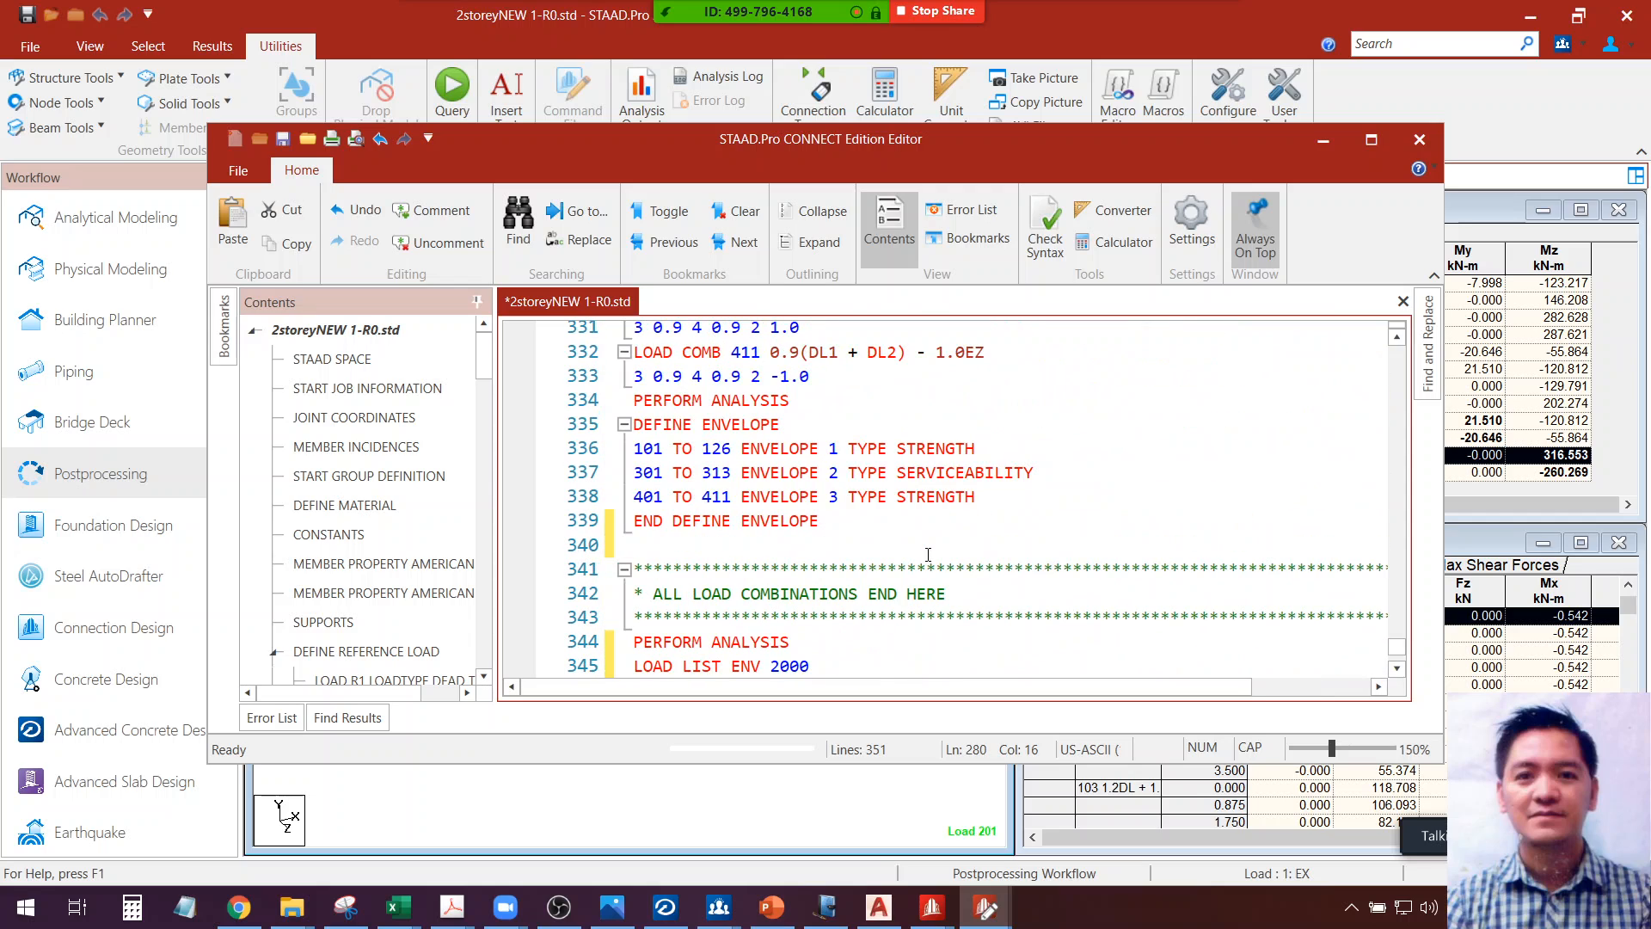
Duplicate the 401 TO 411 envelope line directly beneath itself in the DEFINE ENVELOPE block
{"action": "left_click_drag", "start_coordinate": [989, 497], "coordinate": [637, 478]}
{"action": "left_click", "coordinate": [693, 504]}
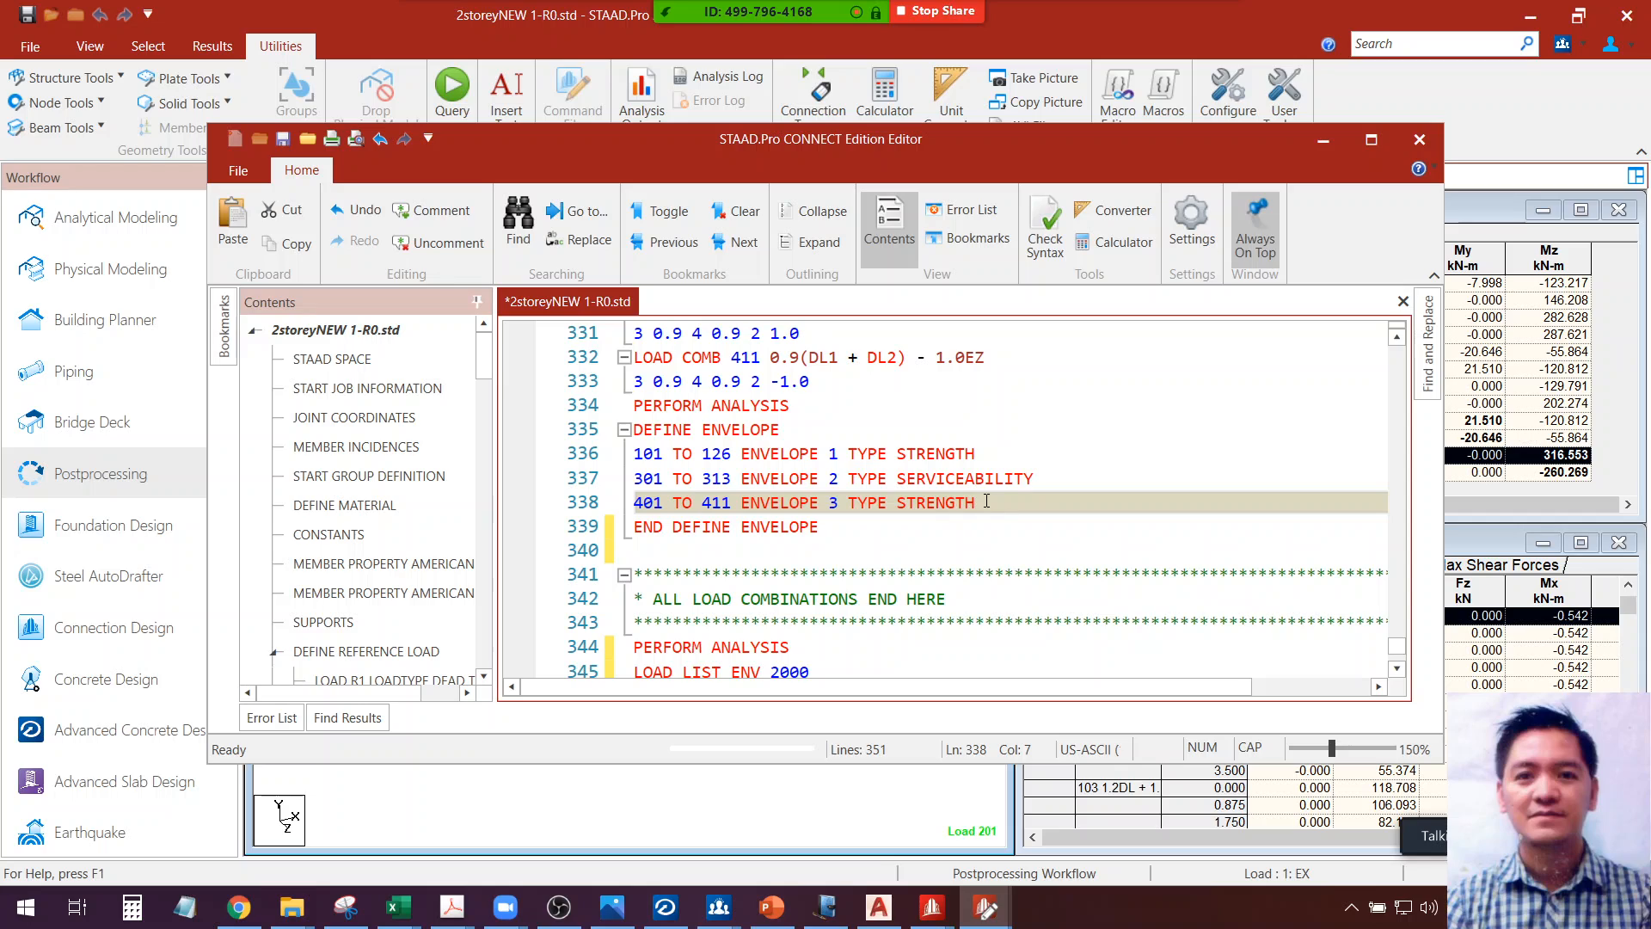
{"action": "left_click_drag", "start_coordinate": [987, 502], "coordinate": [635, 504]}
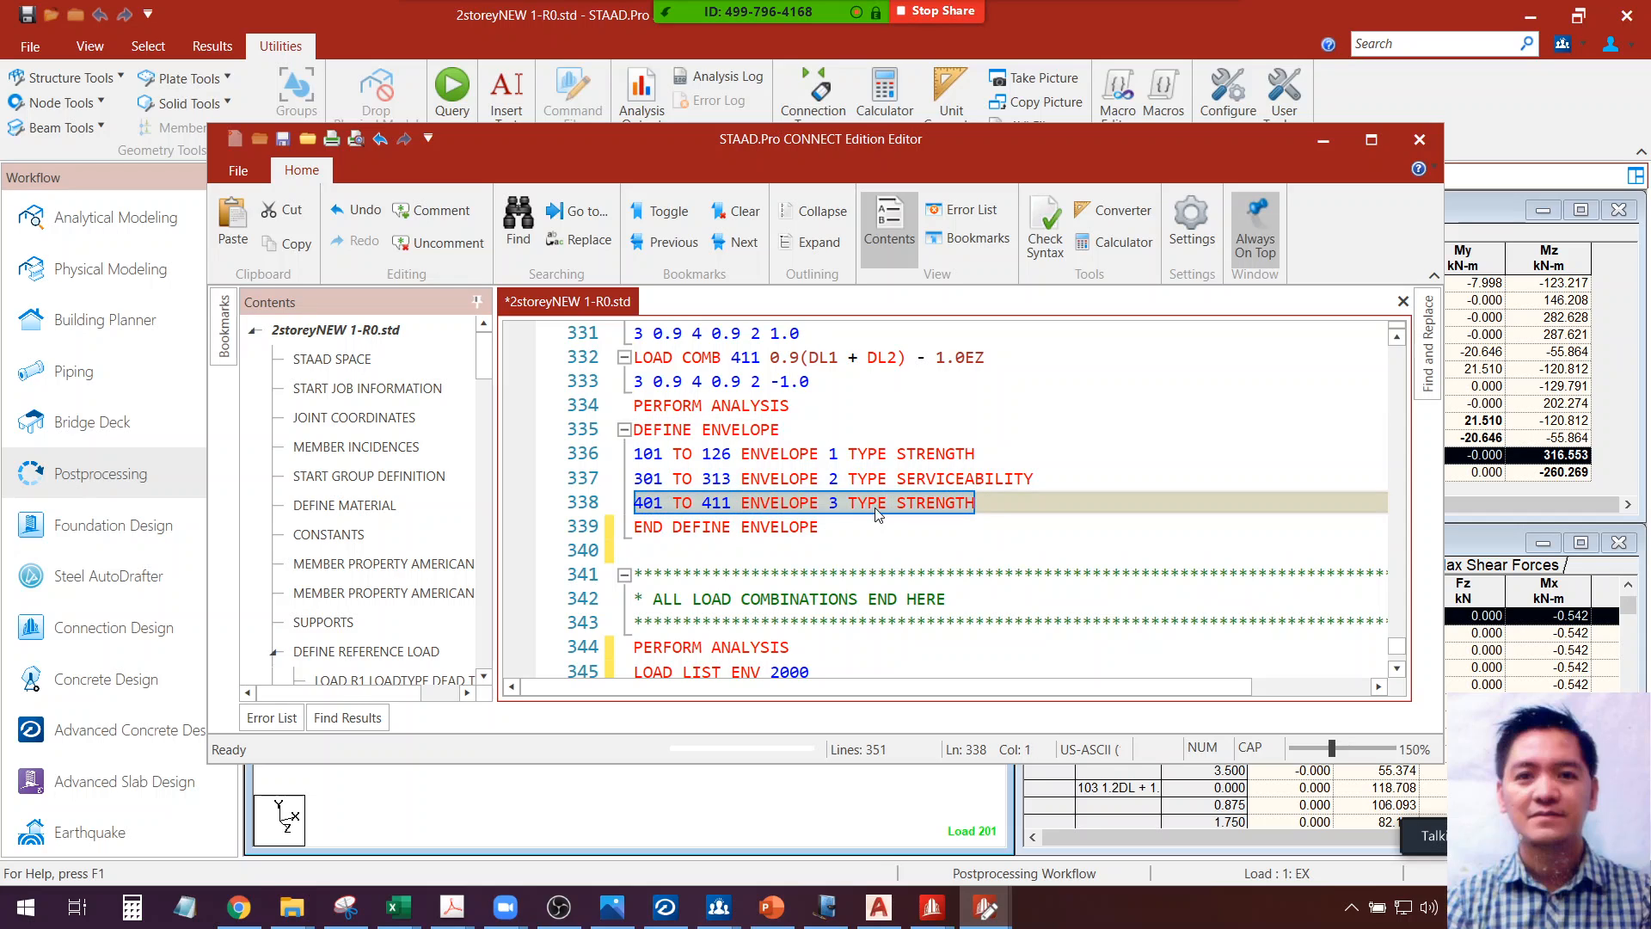
{"action": "key", "text": "ctrl+c"}
{"action": "left_click", "coordinate": [1003, 505]}
{"action": "key", "text": "Return"}
{"action": "key", "text": "ctrl+v"}
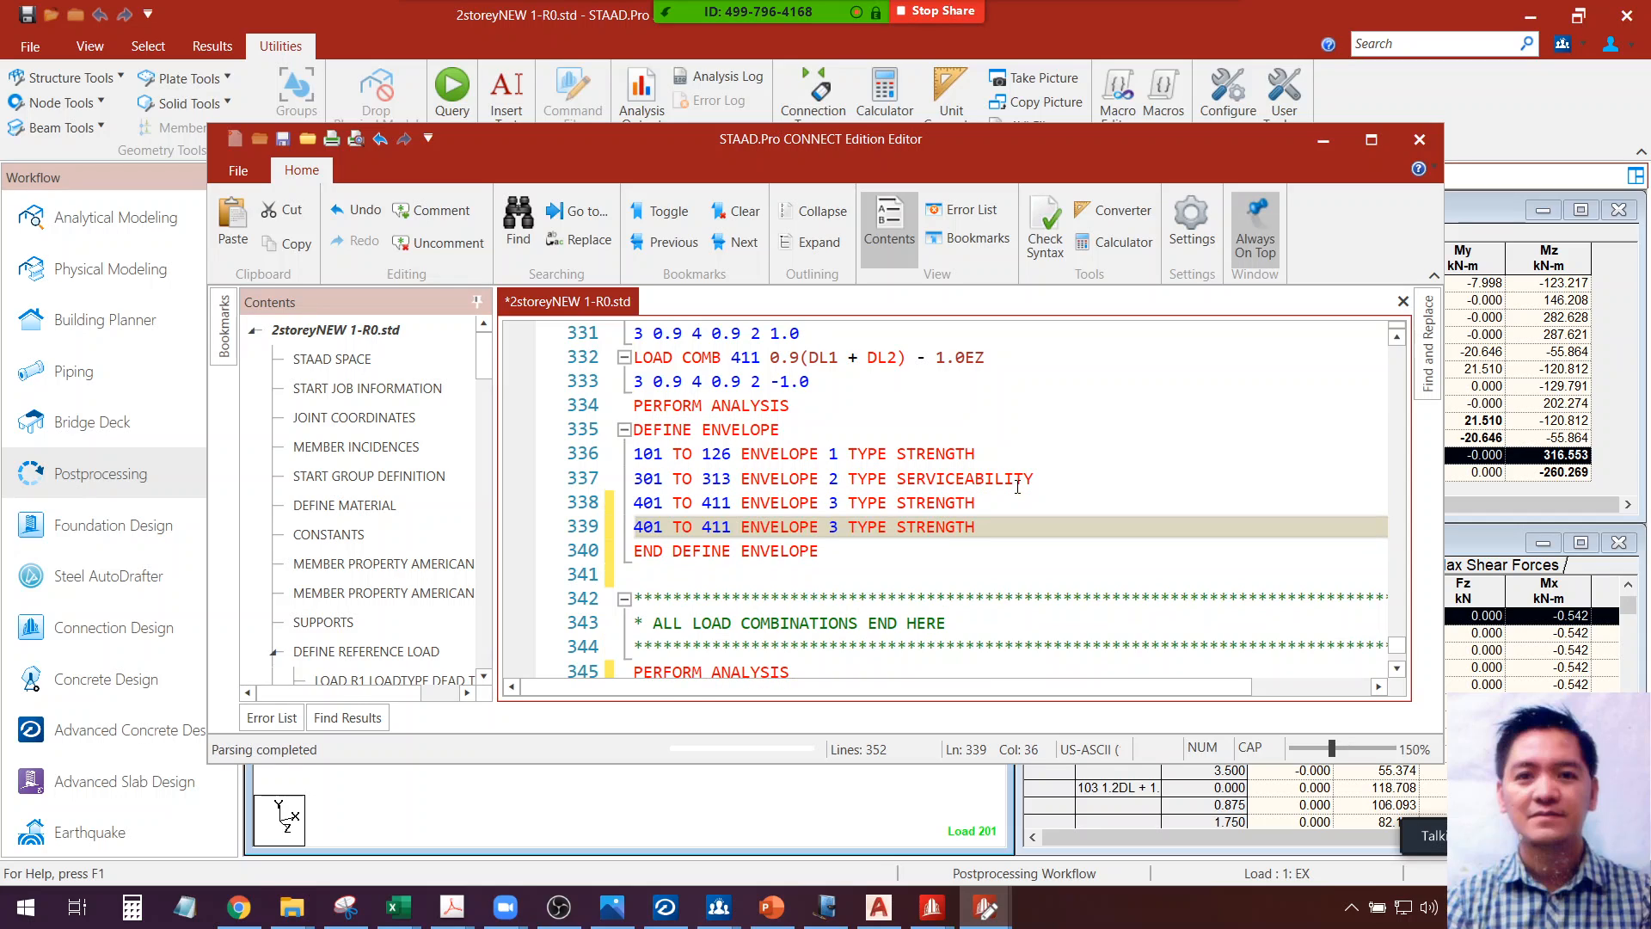
Change the load combination range of the duplicated envelope line to 201 TO 216
{"action": "left_click", "coordinate": [644, 527]}
{"action": "key", "text": "BackSpace"}
{"action": "type", "text": "2"}
{"action": "key", "text": "Right"}
{"action": "key", "text": "Right"}
{"action": "key", "text": "shift+Right"}
{"action": "key", "text": "shift+Right"}
{"action": "key", "text": "shift+Right"}
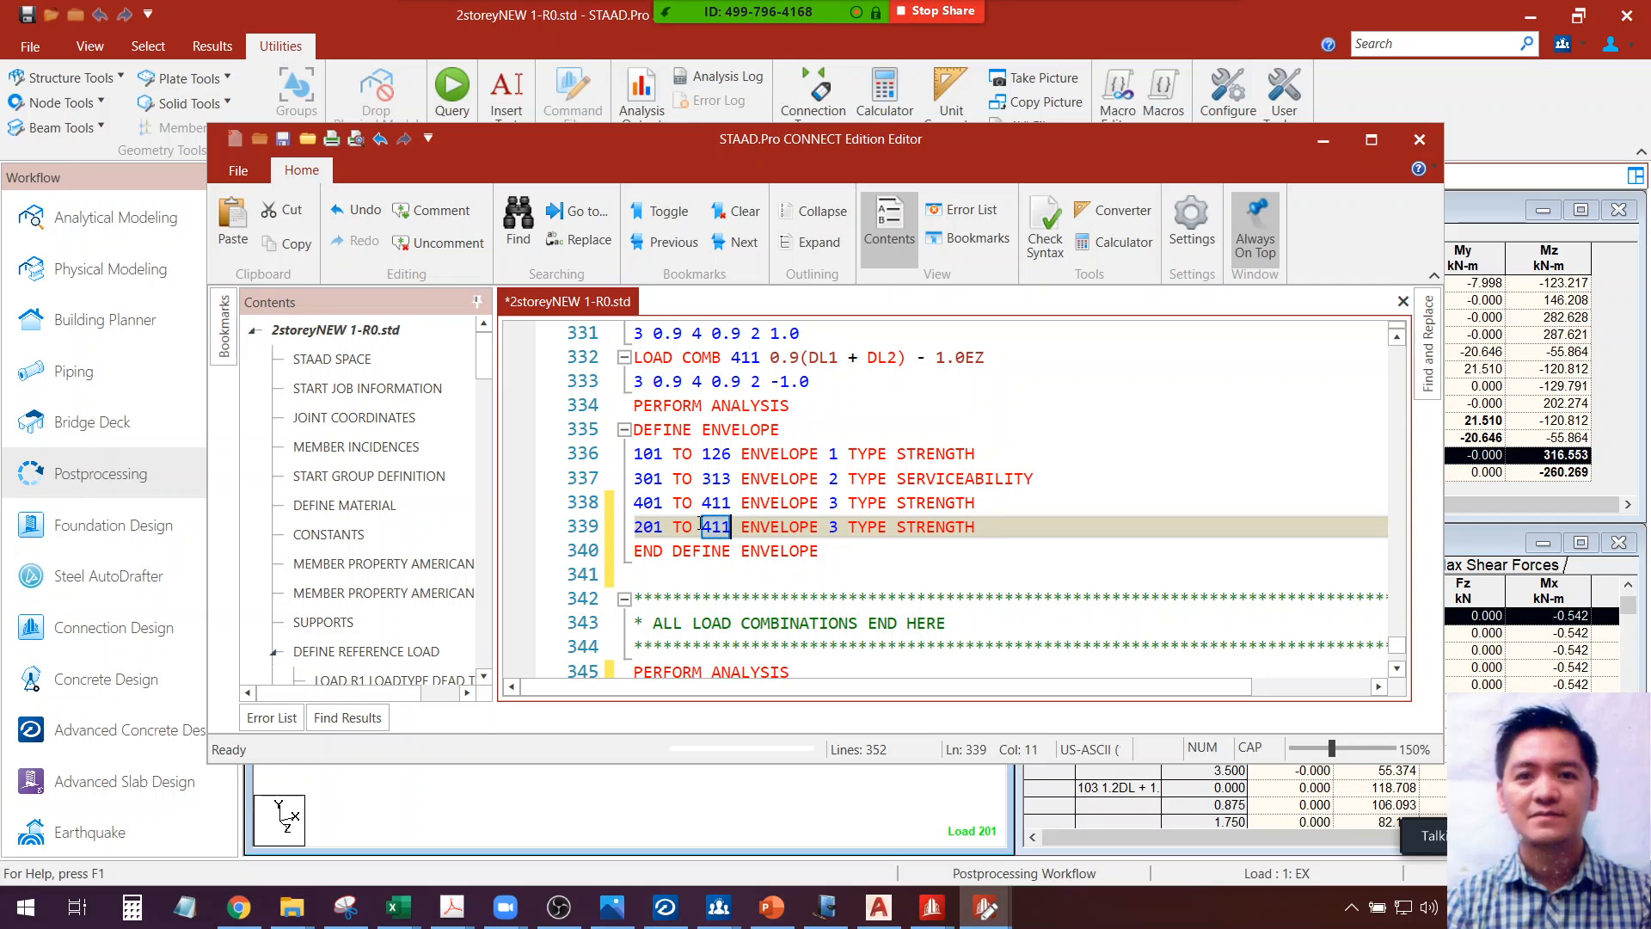
{"action": "type", "text": "216"}
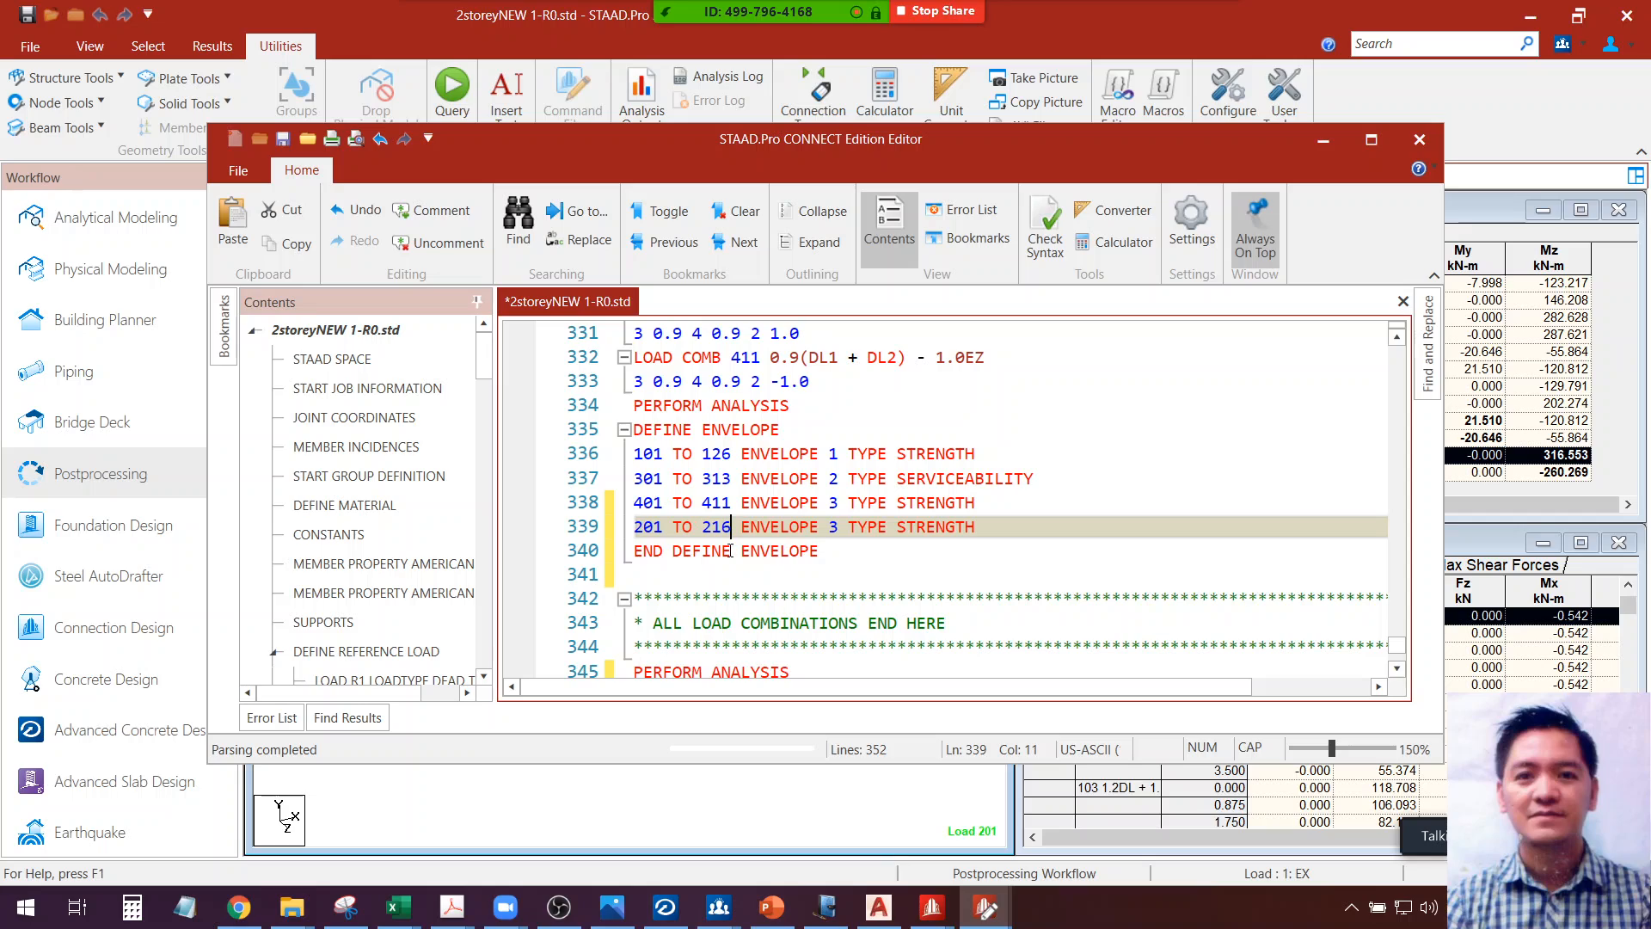
Set the 201 TO 216 line to ENVELOPE 2 with TYPE SERVICEABILITY
{"action": "left_click", "coordinate": [827, 527]}
{"action": "key", "text": "Delete"}
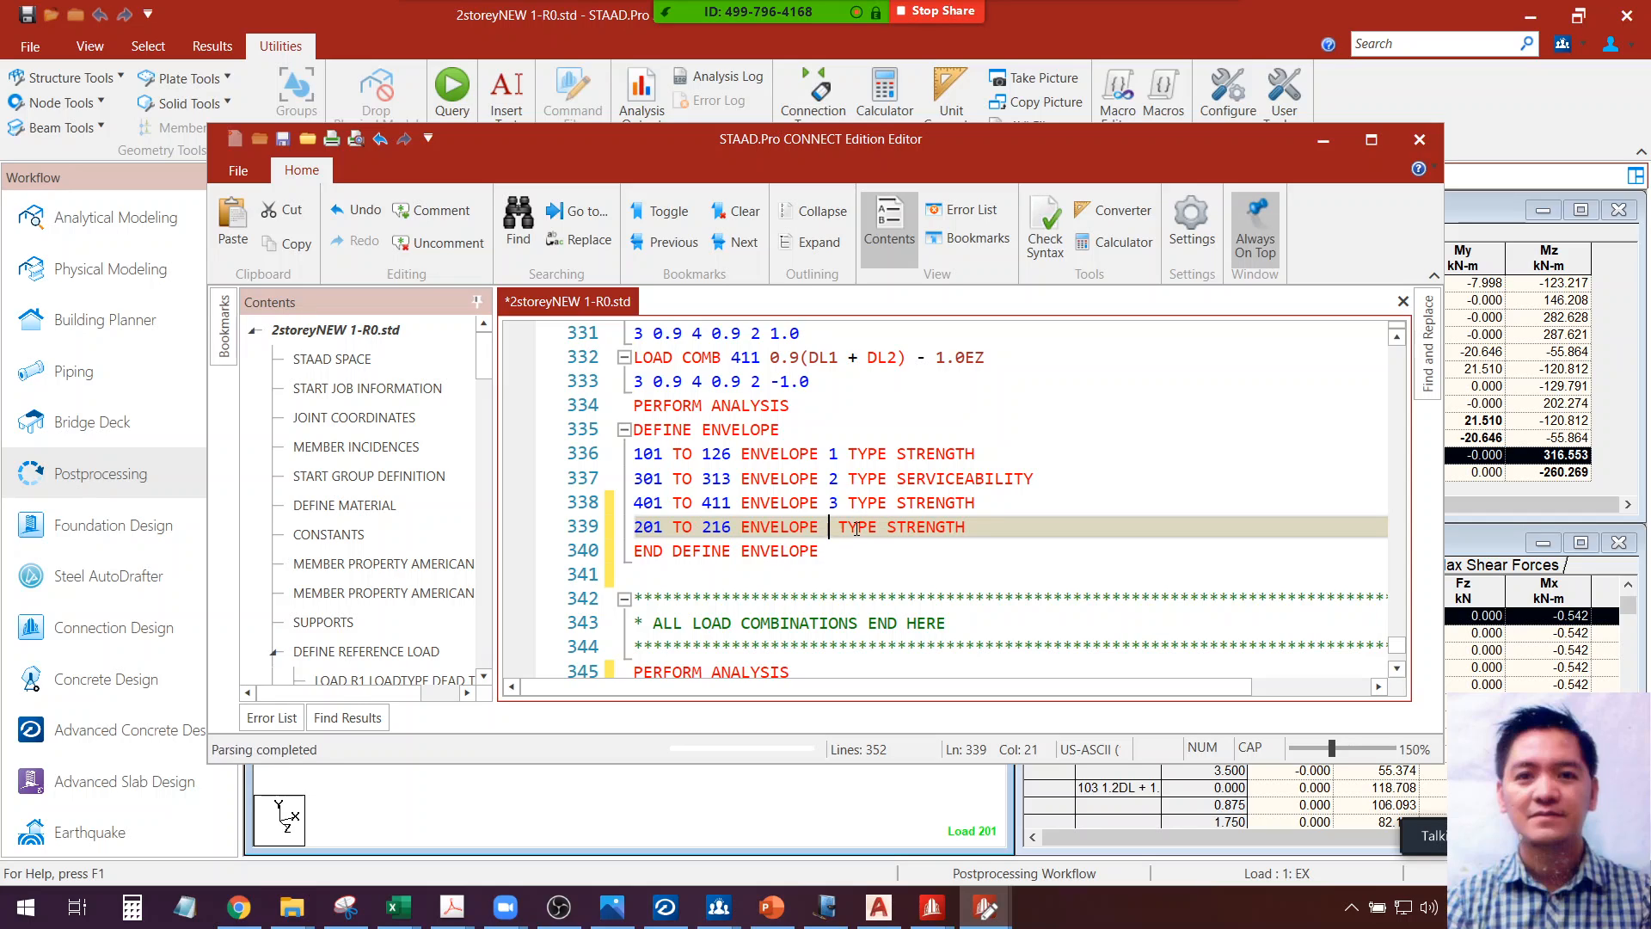
{"action": "type", "text": "4"}
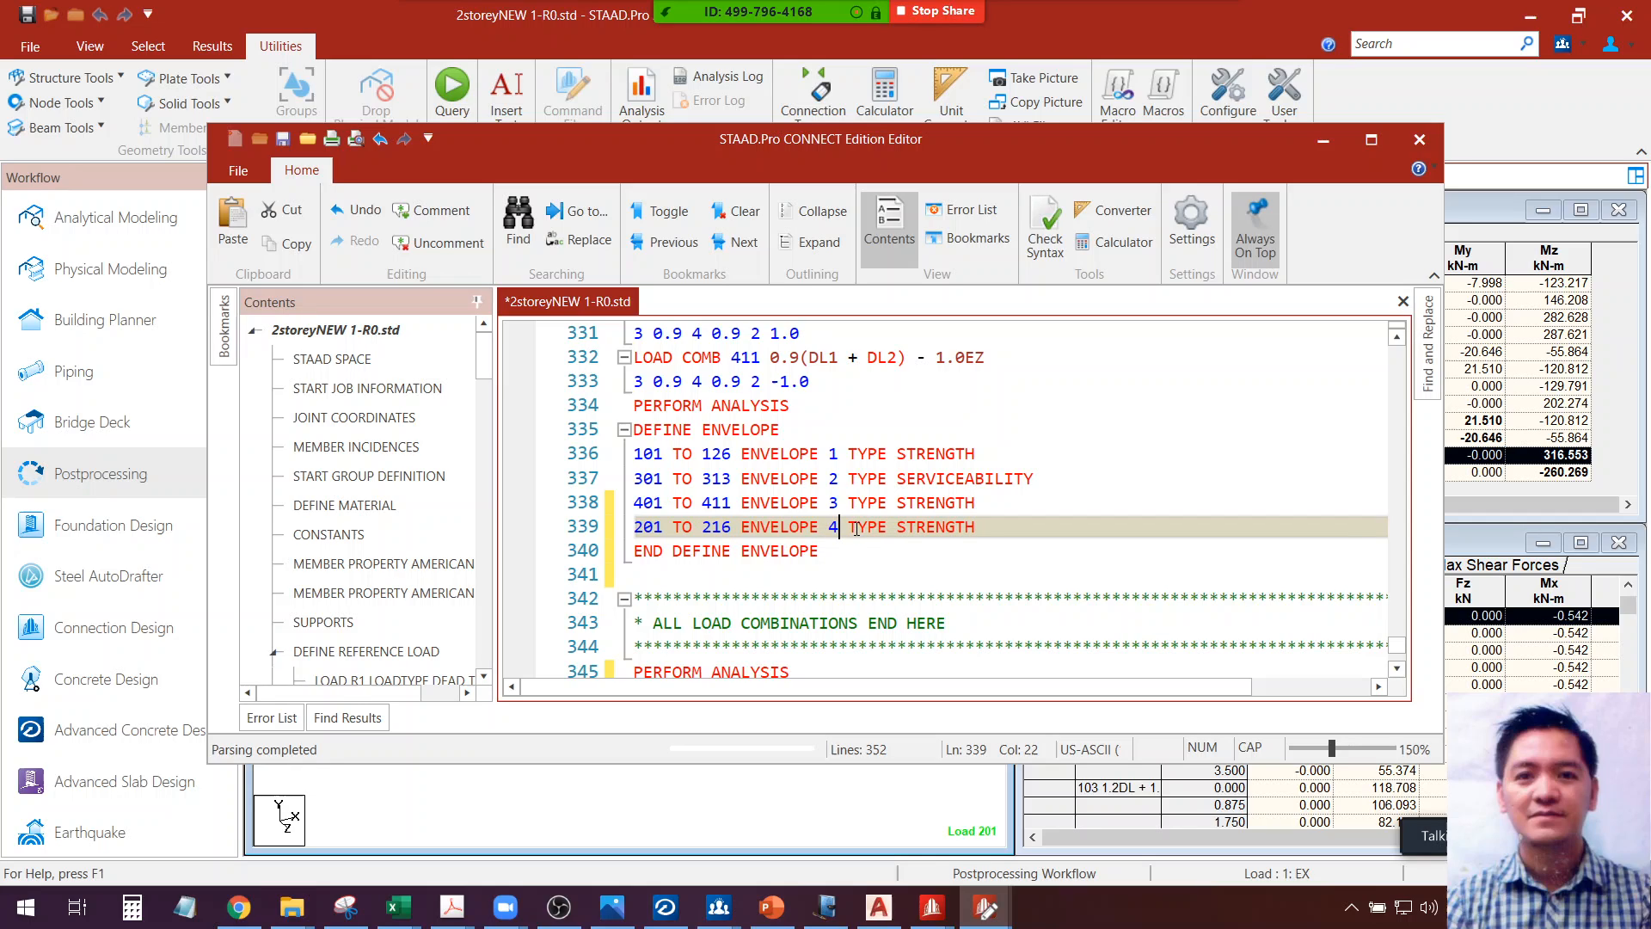
{"action": "double_click", "coordinate": [905, 526]}
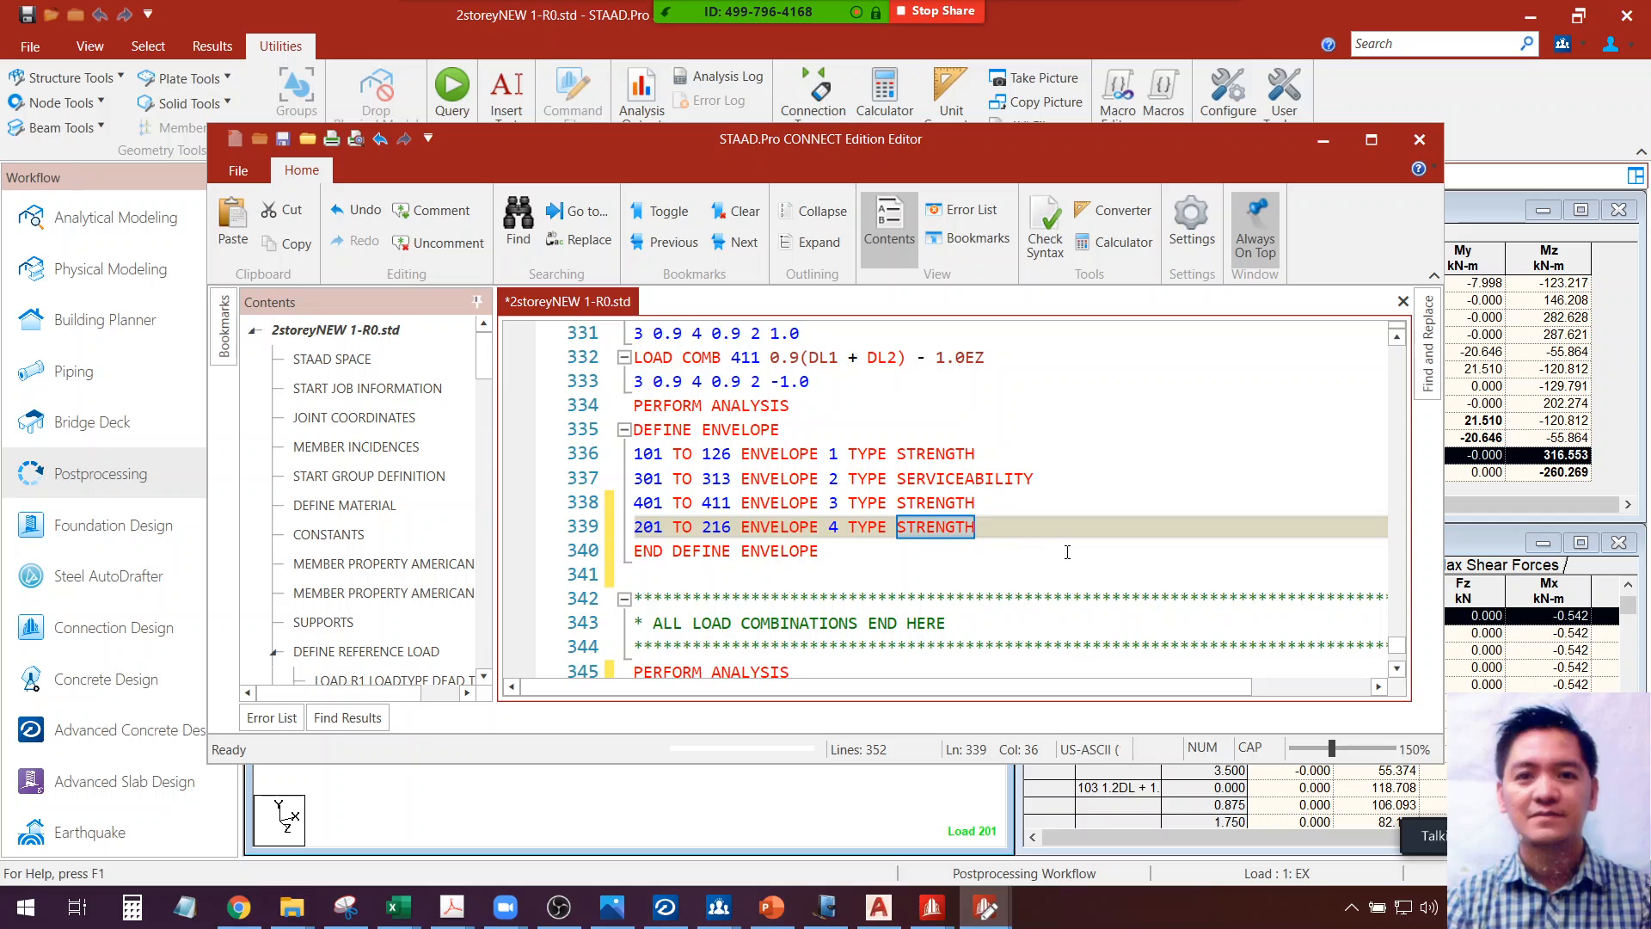
{"action": "type", "text": "SERVICEAB"}
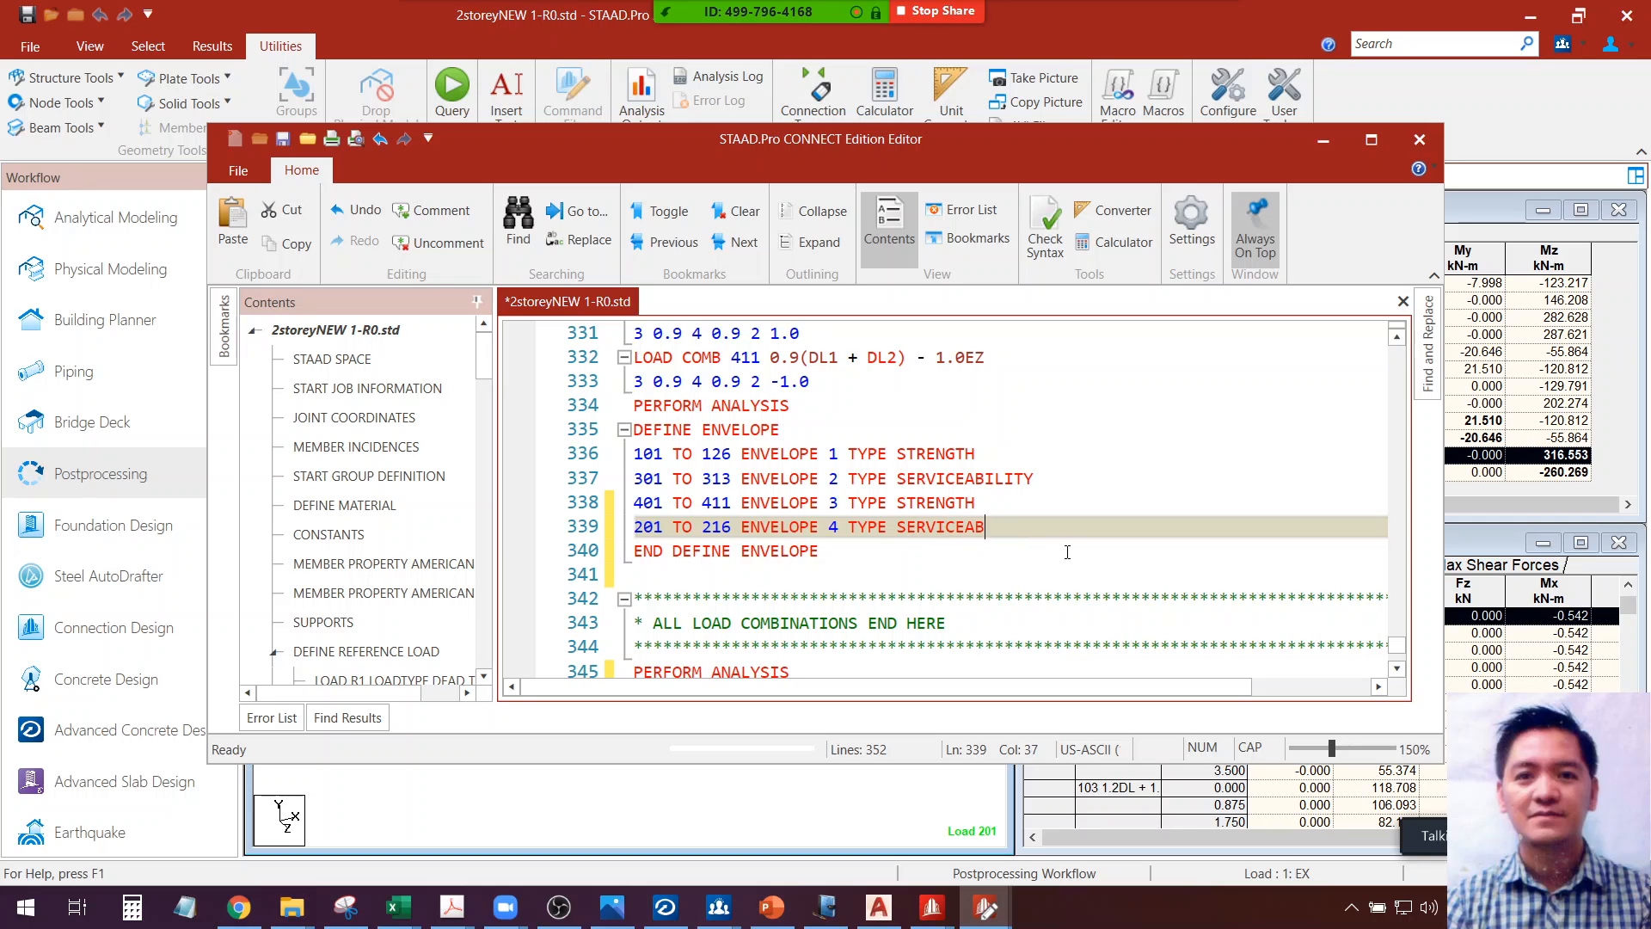
{"action": "type", "text": "ILITY"}
{"action": "double_click", "coordinate": [834, 526]}
{"action": "type", "text": "2"}
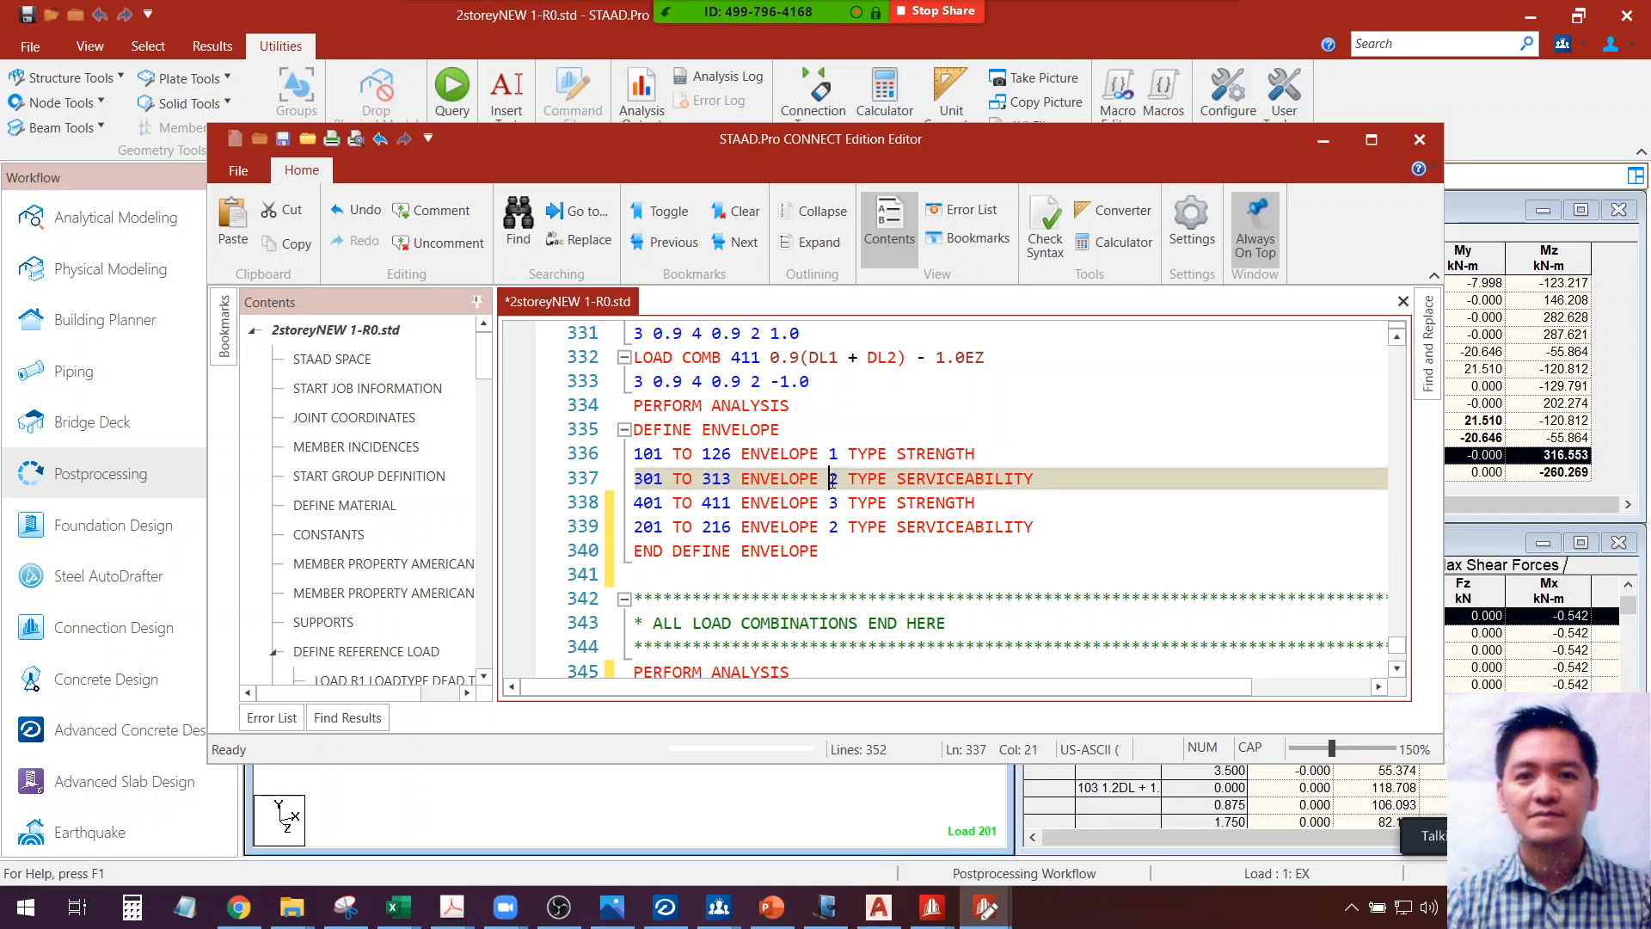
Renumber the 301 TO 313 line as ENVELOPE 3 and the 401 TO 411 line as ENVELOPE 4
{"action": "double_click", "coordinate": [833, 478]}
{"action": "type", "text": "3"}
{"action": "double_click", "coordinate": [834, 502]}
{"action": "type", "text": "4"}
Move the 201 TO 216 envelope line up so it directly follows the 101 TO 126 line
{"action": "left_click", "coordinate": [1058, 526]}
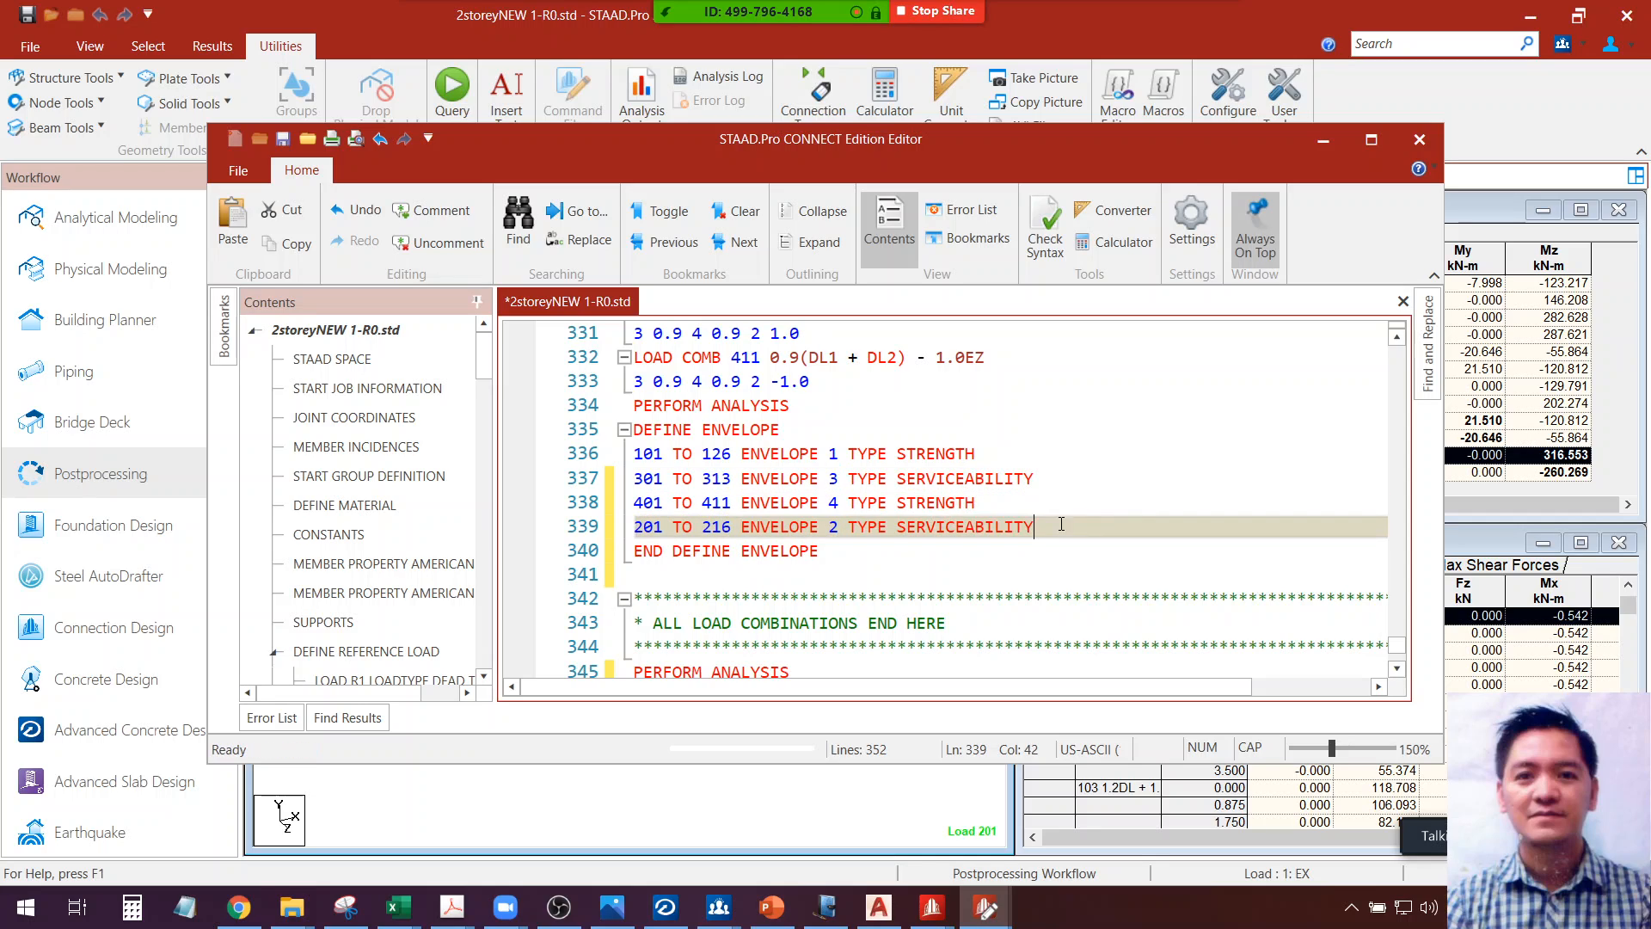
{"action": "key", "text": "shift+Home"}
{"action": "key", "text": "Delete"}
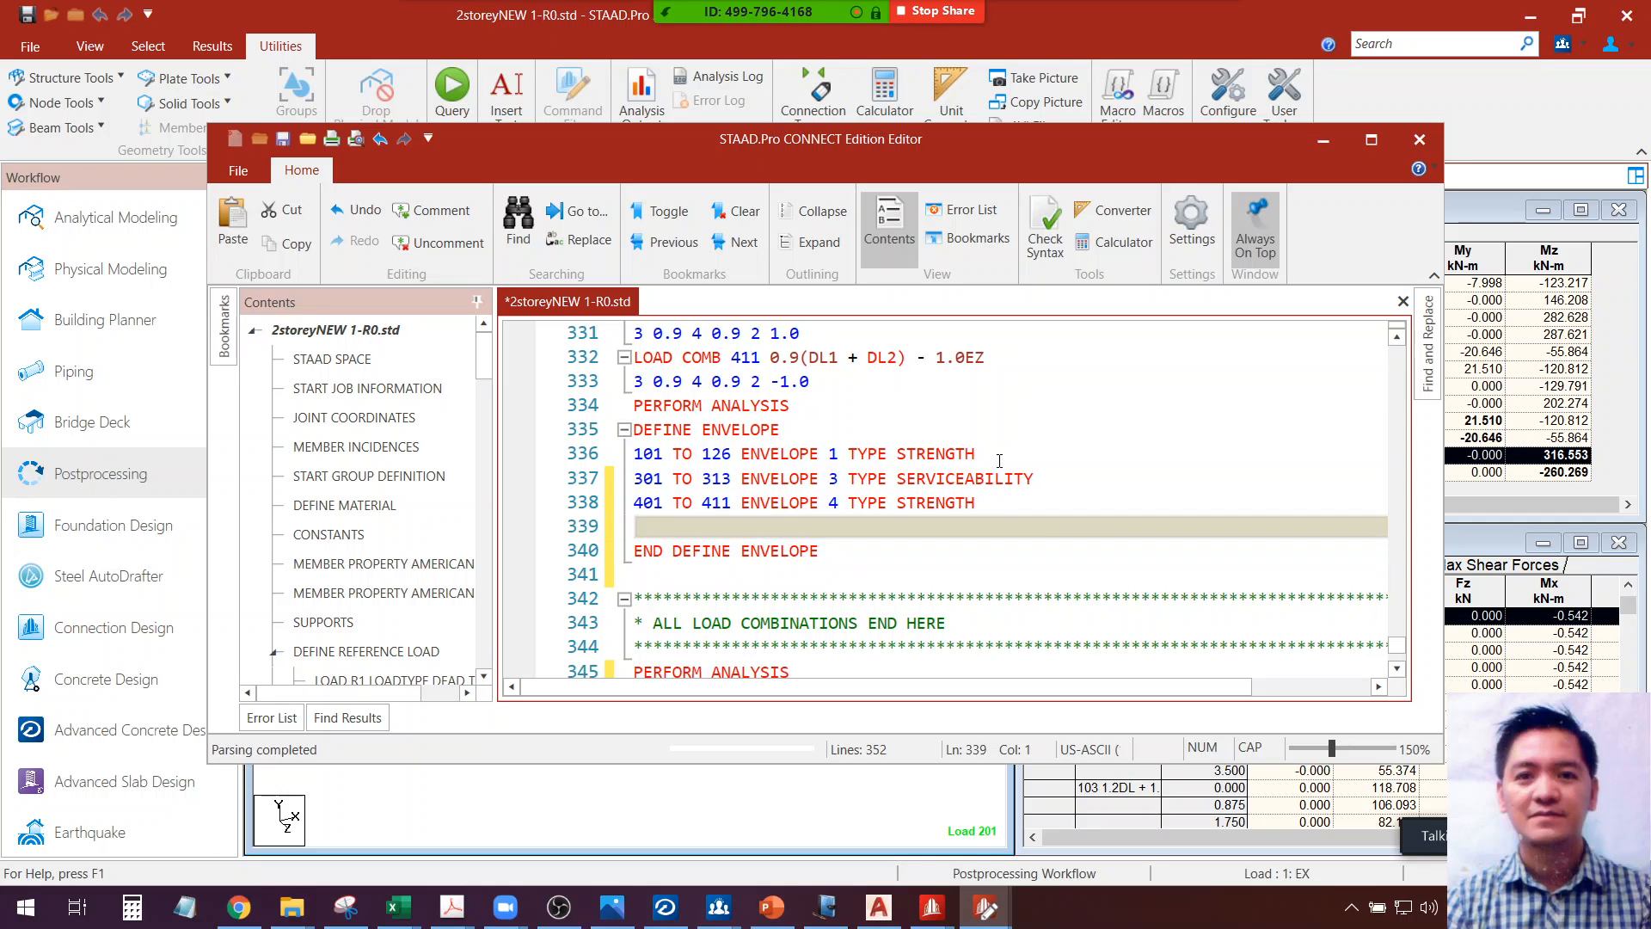
{"action": "left_click", "coordinate": [999, 454]}
{"action": "key", "text": "Return"}
{"action": "key", "text": "ctrl+v"}
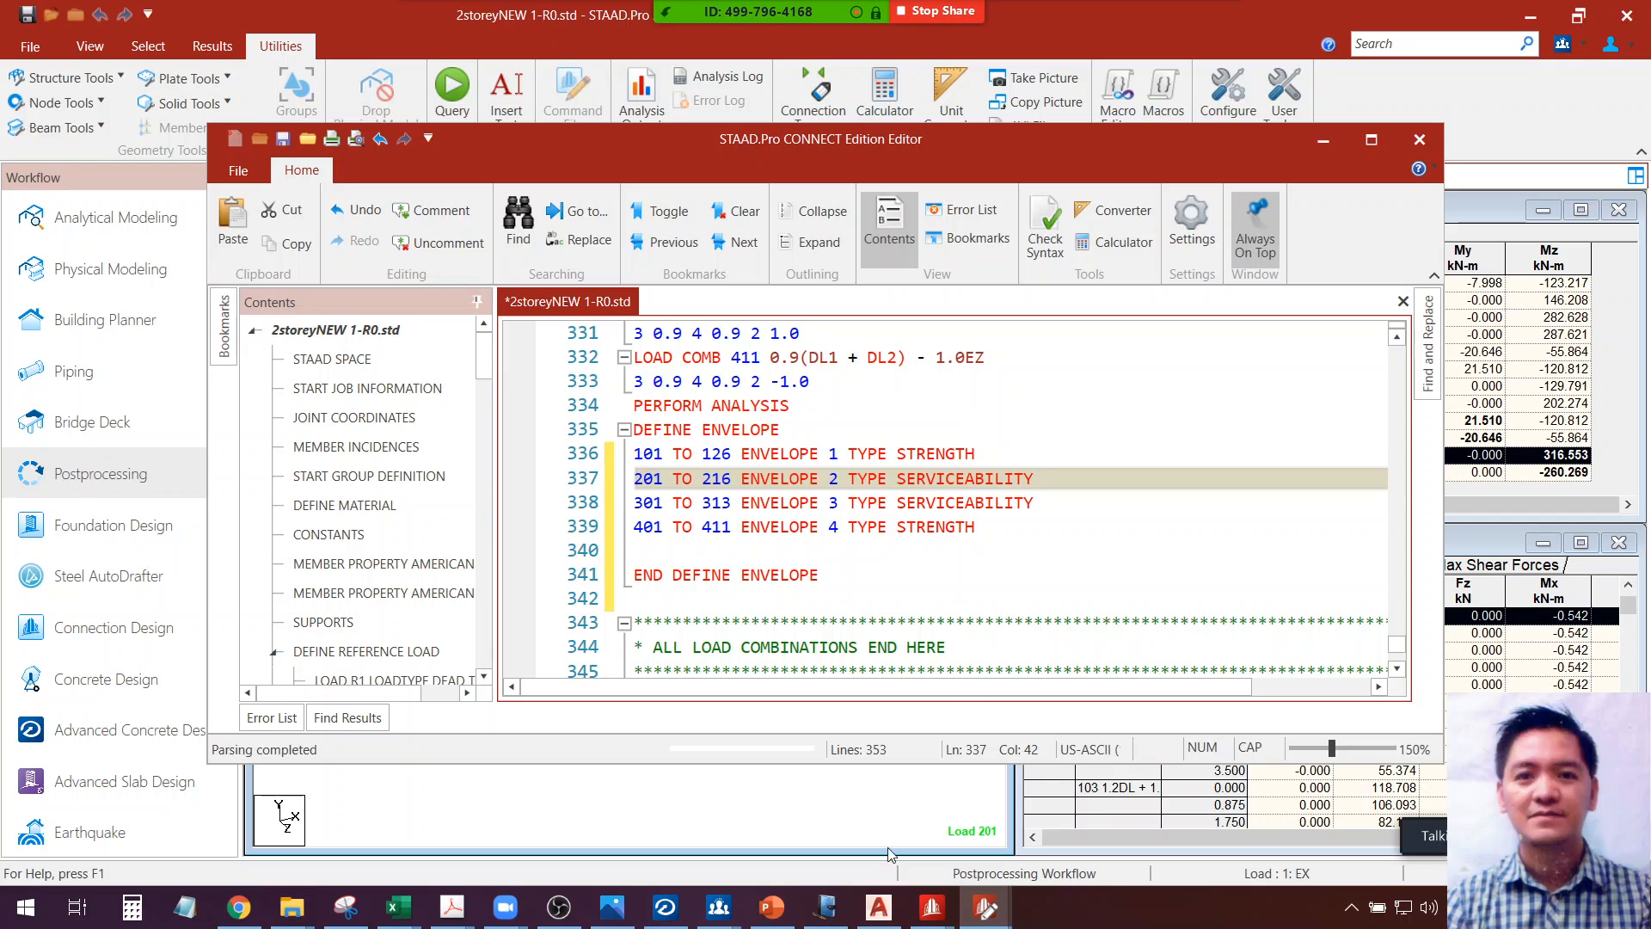
{"action": "left_click", "coordinate": [559, 907]}
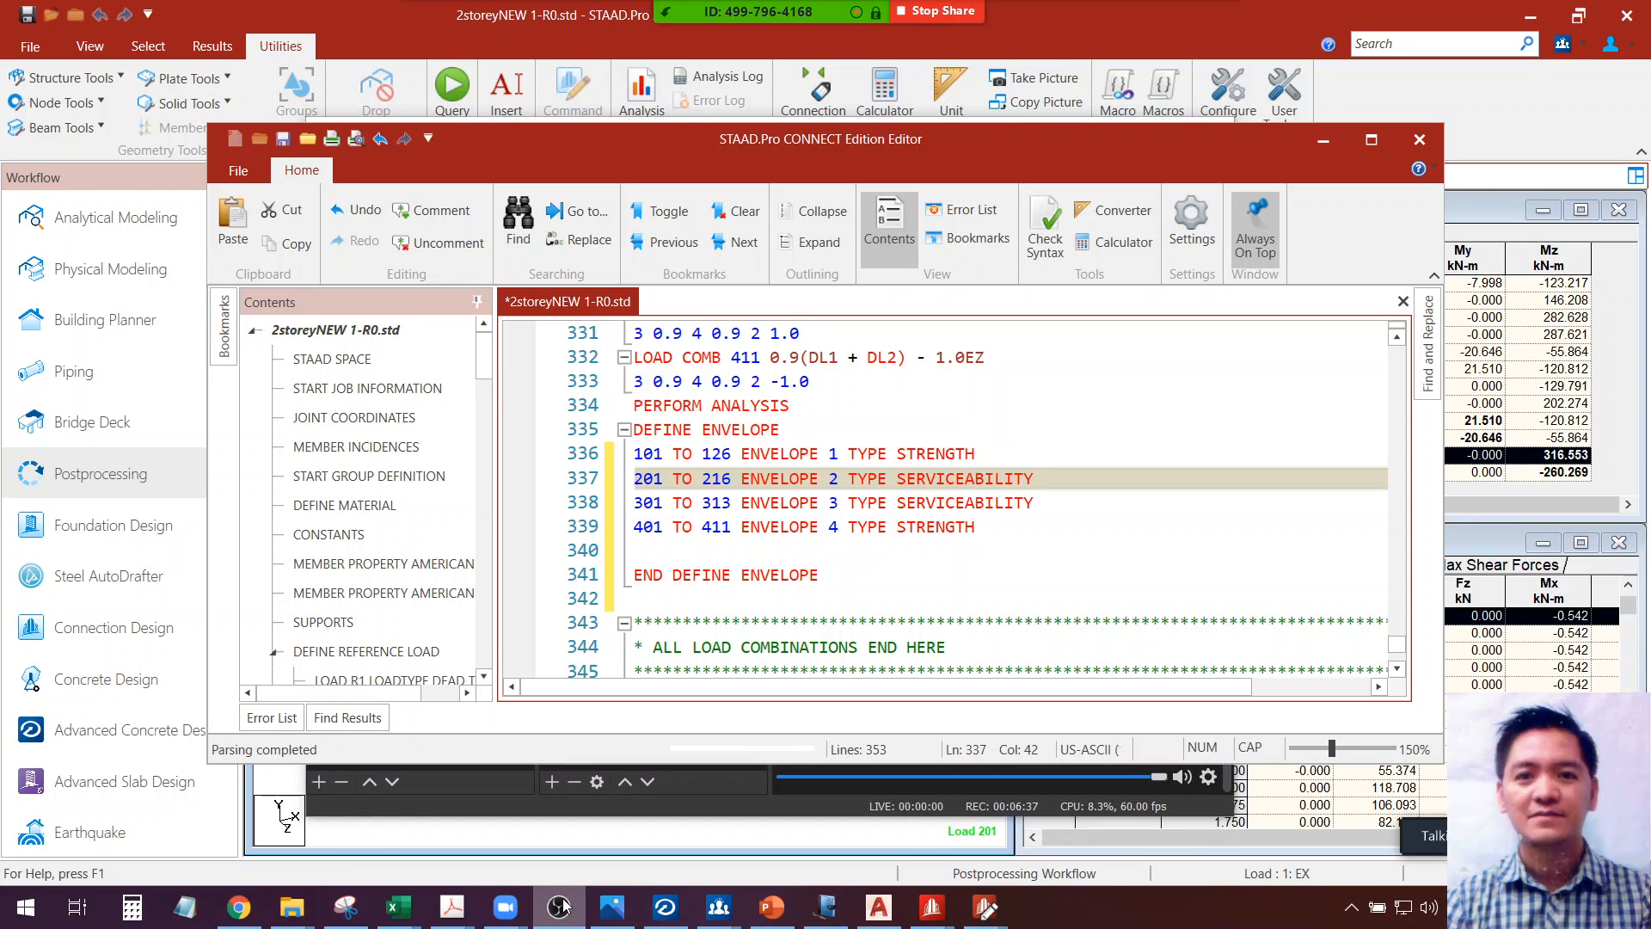
{"action": "left_click", "coordinate": [561, 906]}
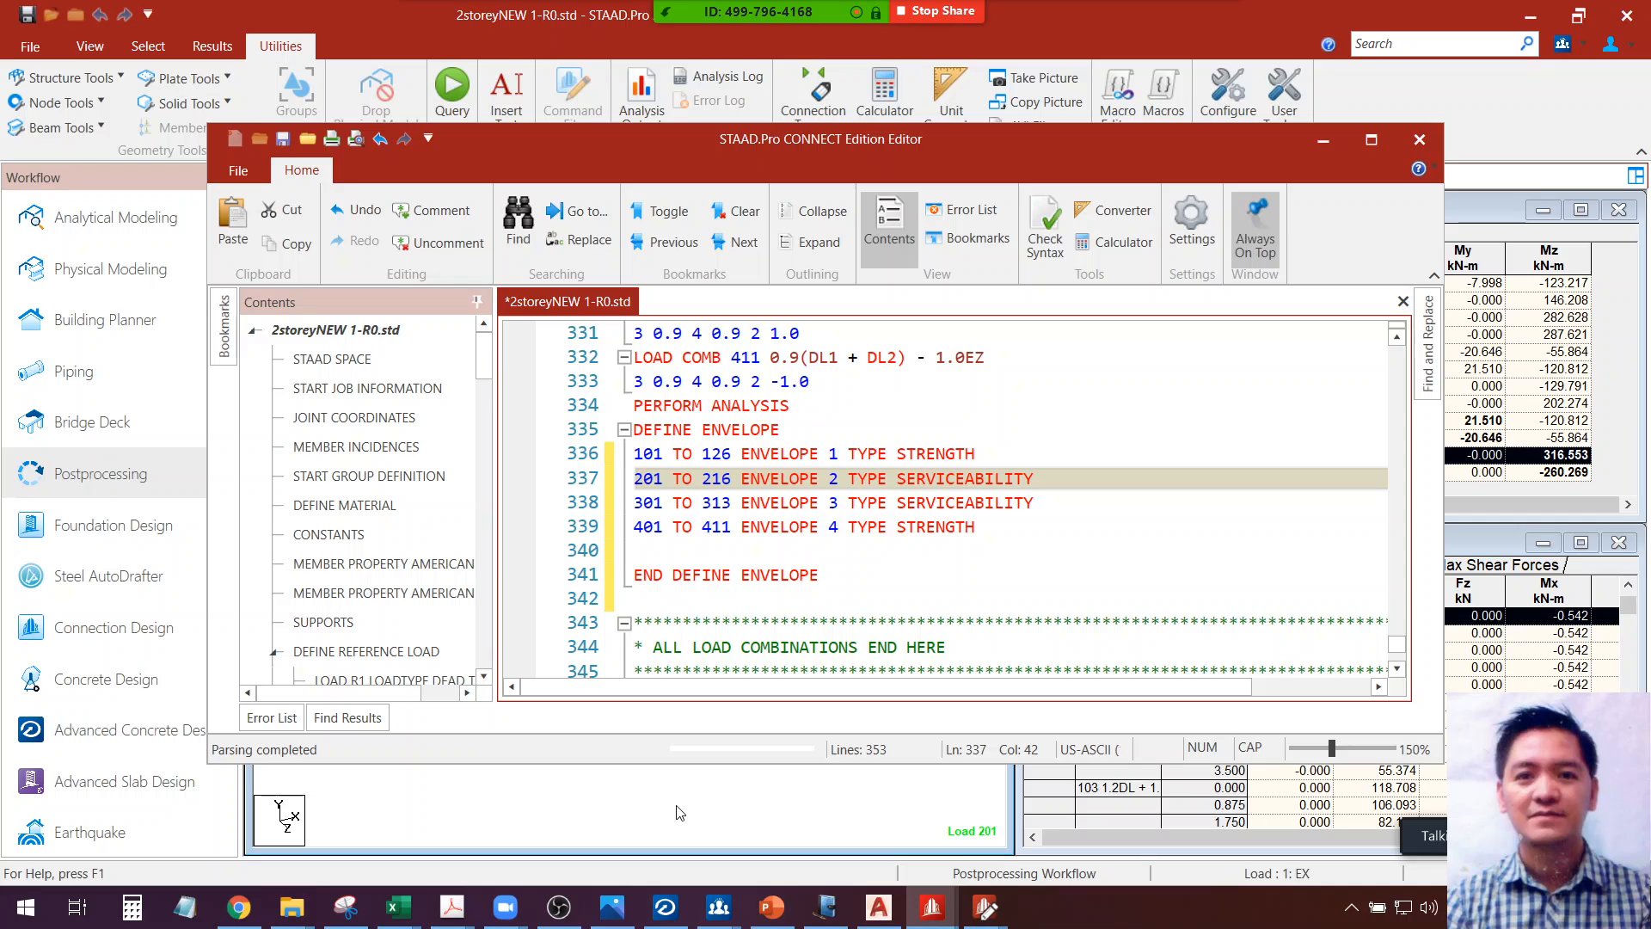
Check the PRINT STORY DRIFT limit in the closing commands, then save the command file and close the editor
{"action": "scroll", "coordinate": [915, 576], "scroll_direction": "down", "scroll_amount": 3}
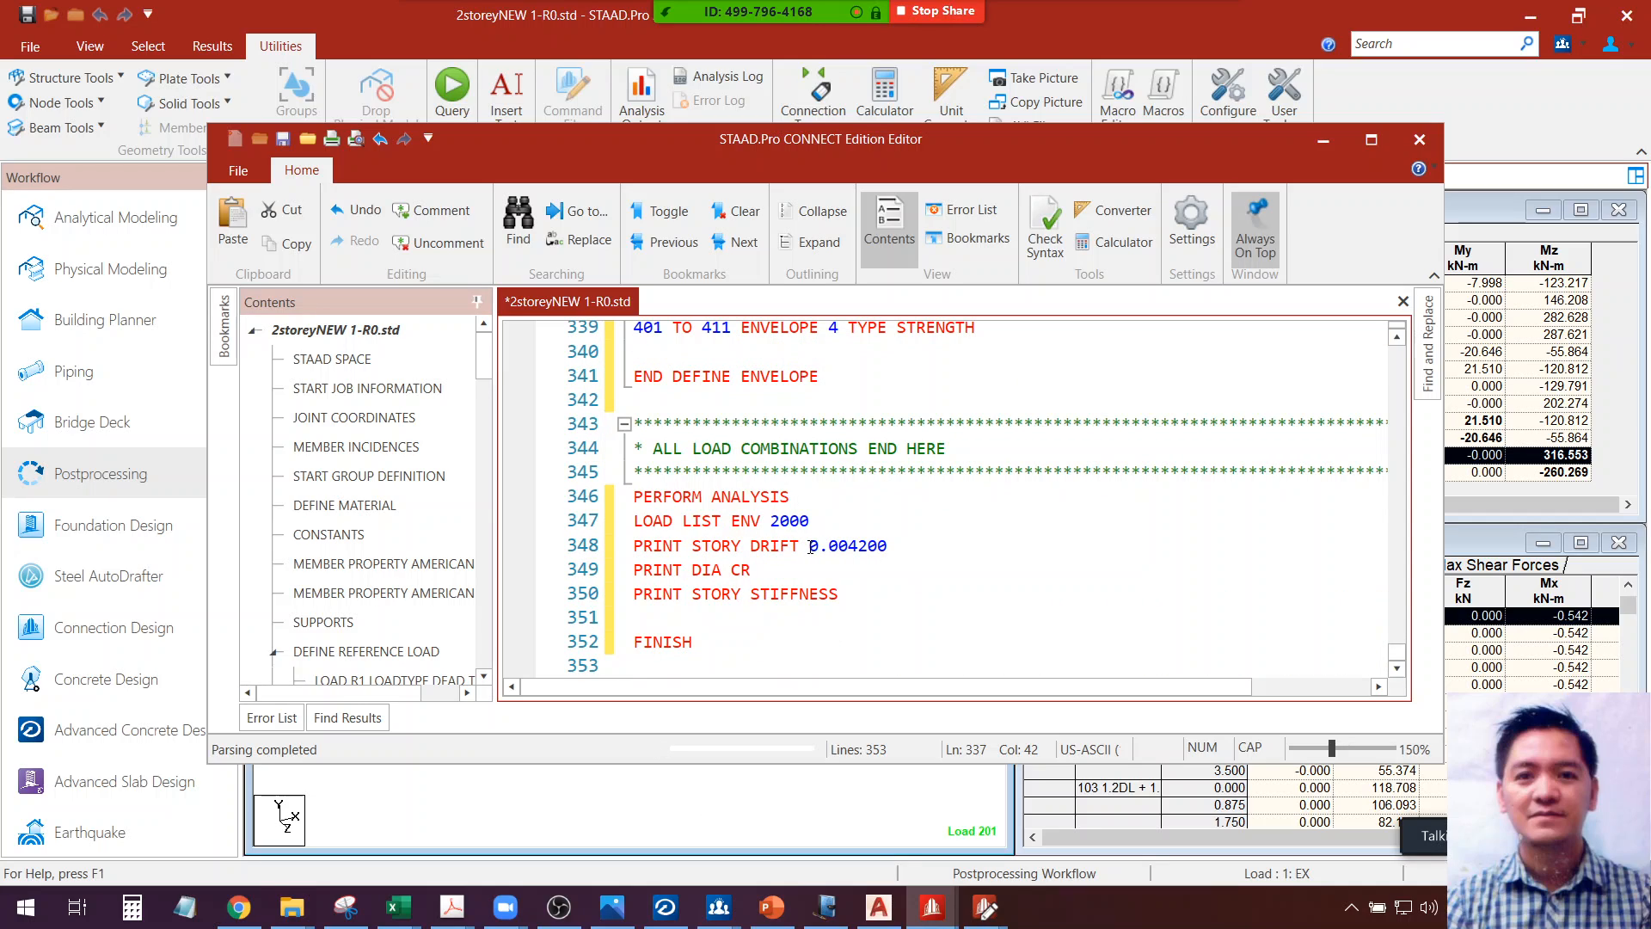
{"action": "left_click_drag", "start_coordinate": [811, 547], "coordinate": [887, 547]}
{"action": "left_click", "coordinate": [902, 569]}
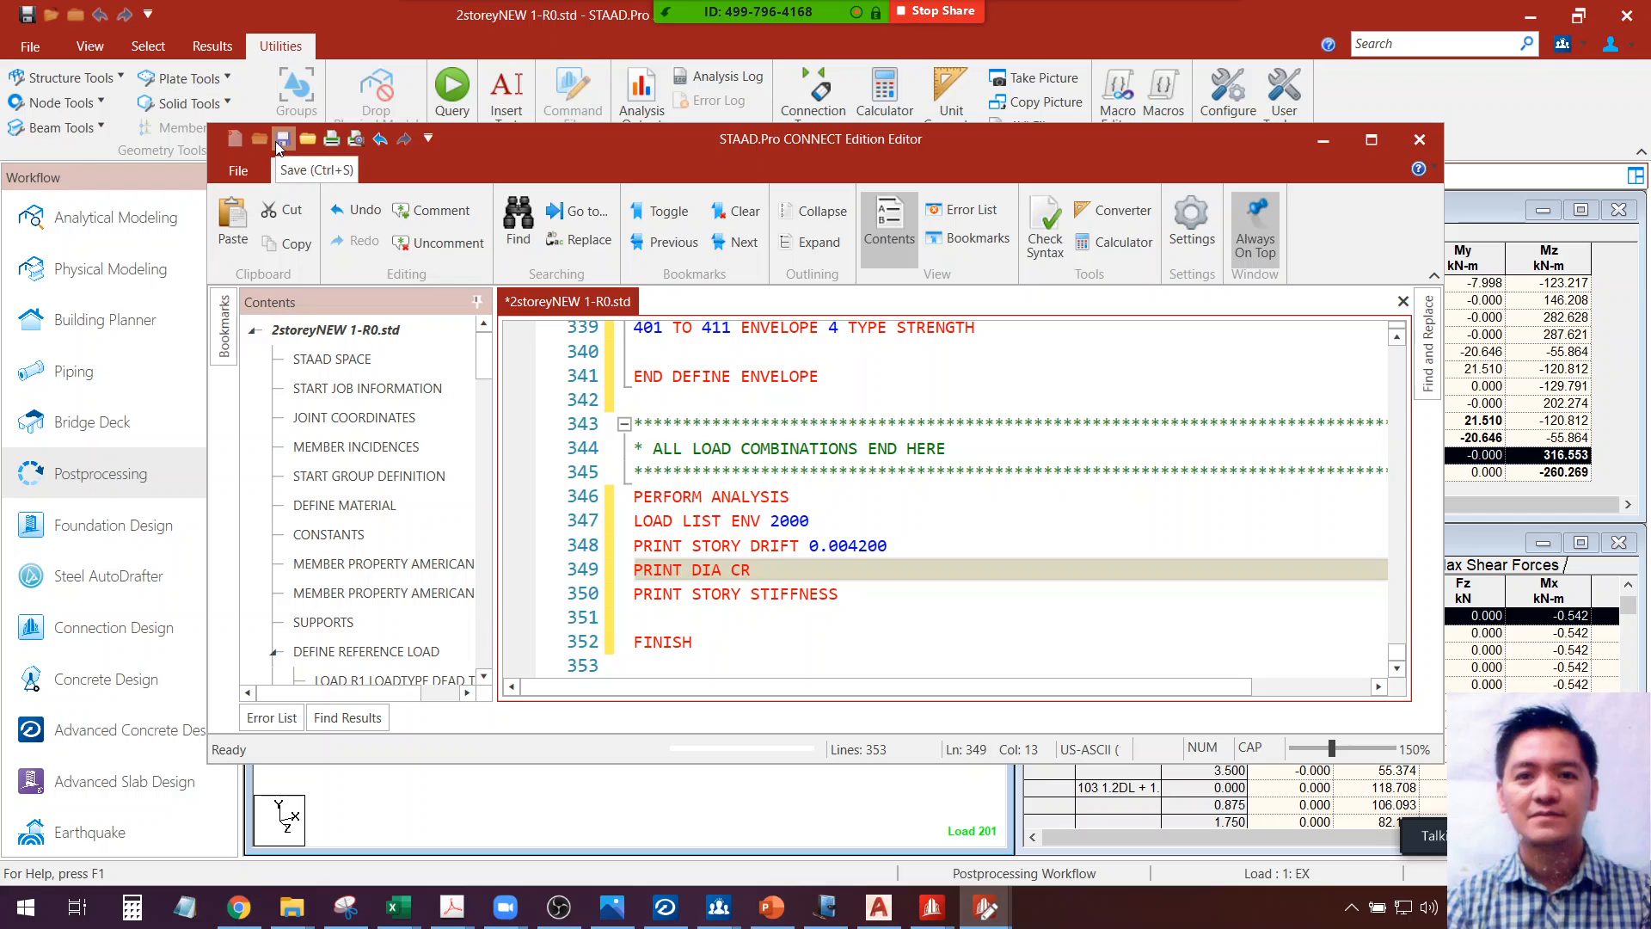
{"action": "left_click", "coordinate": [282, 140]}
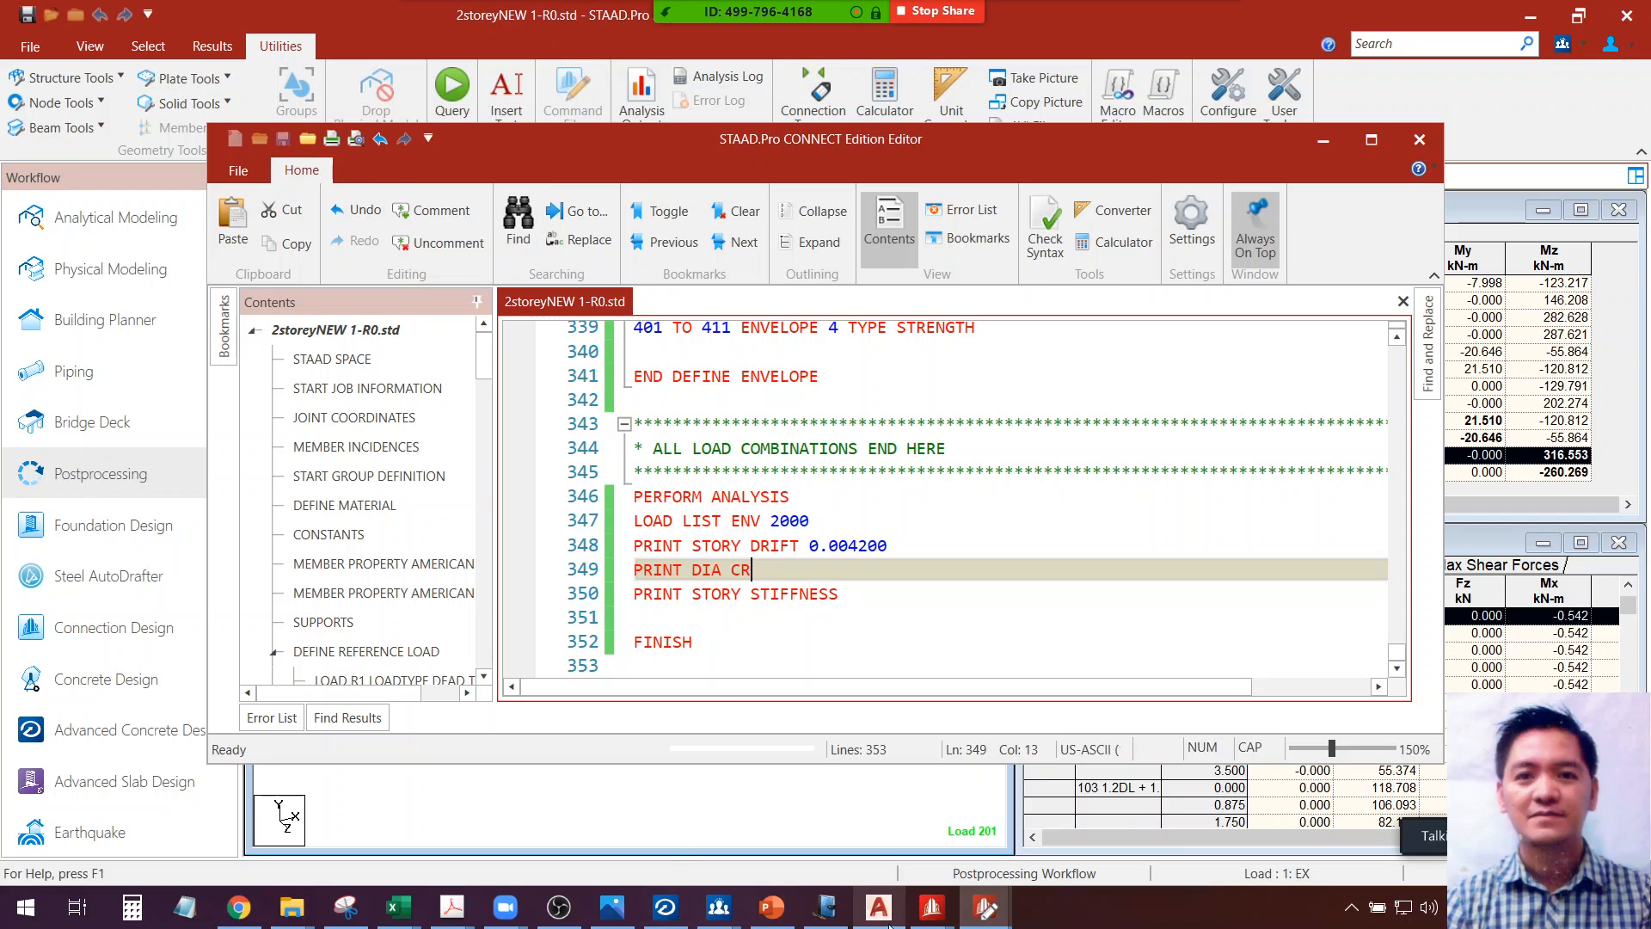
{"action": "left_click", "coordinate": [451, 907]}
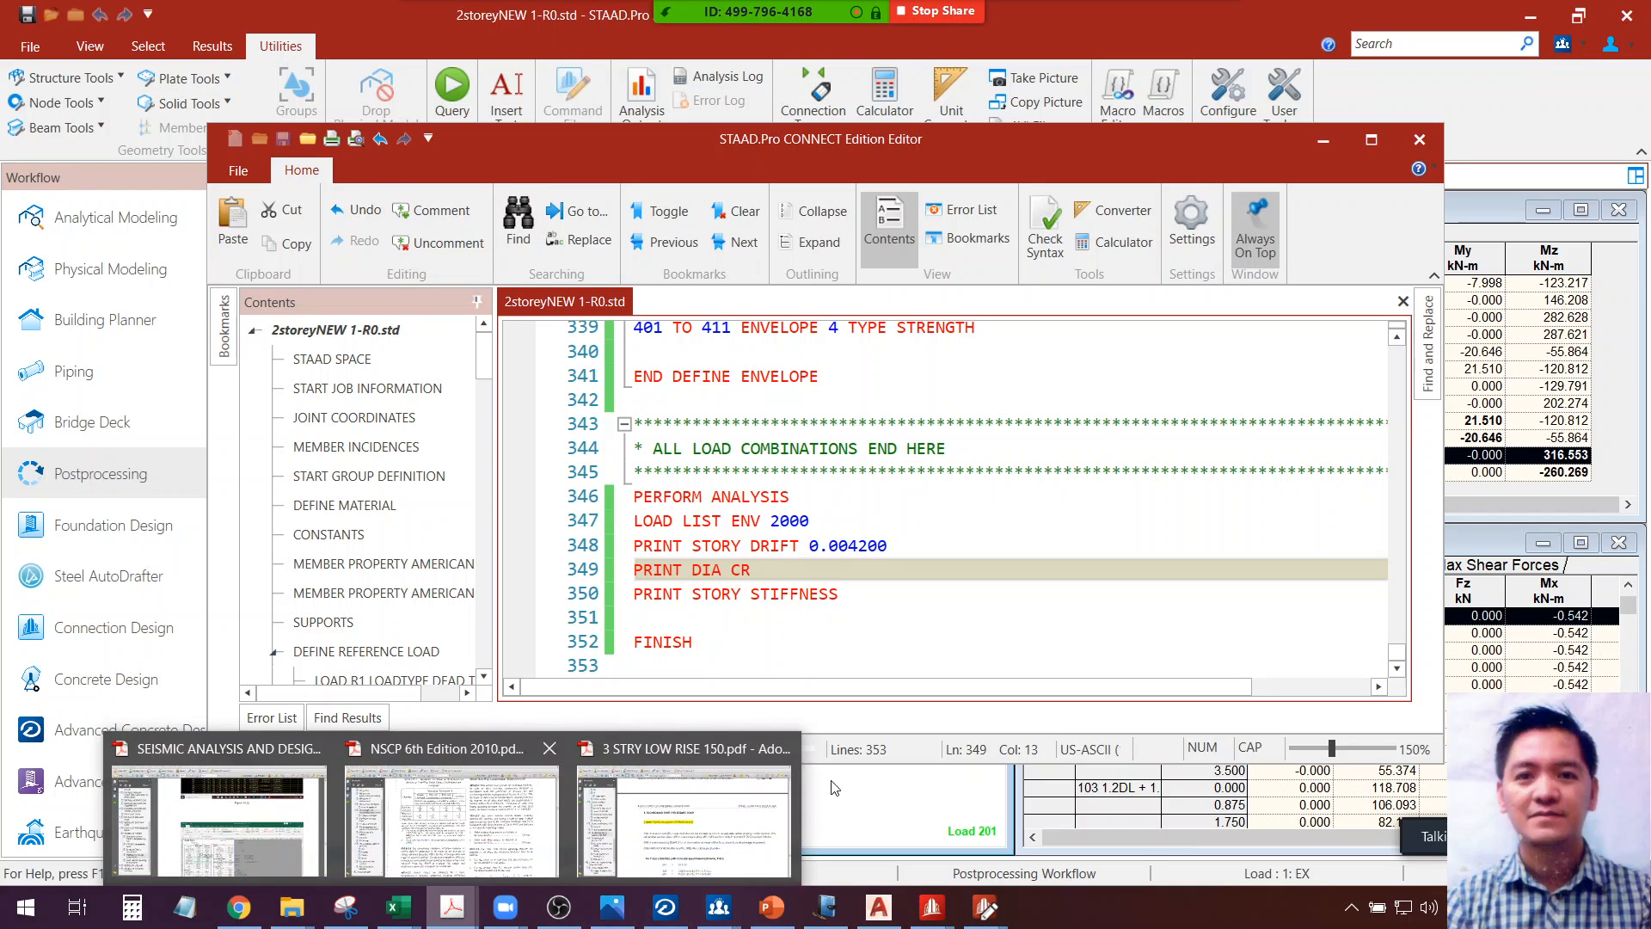
{"action": "left_click", "coordinate": [1402, 141]}
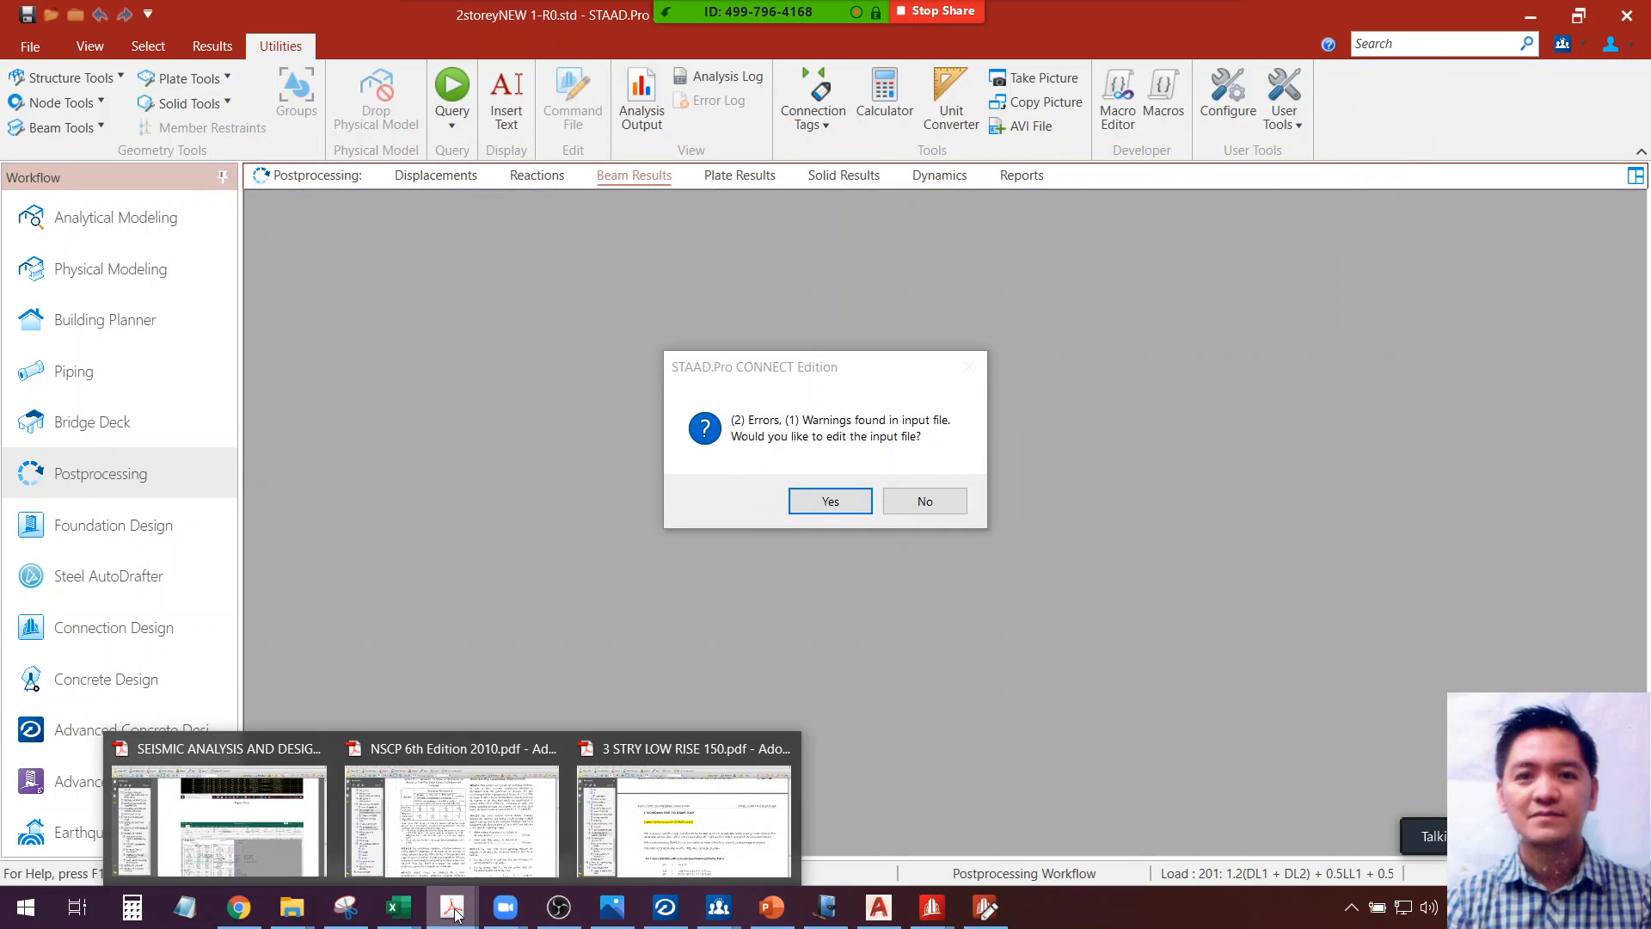
Reopen the input file for editing and go to the line flagged by the "Envelop not found!" error
{"action": "left_click", "coordinate": [830, 501]}
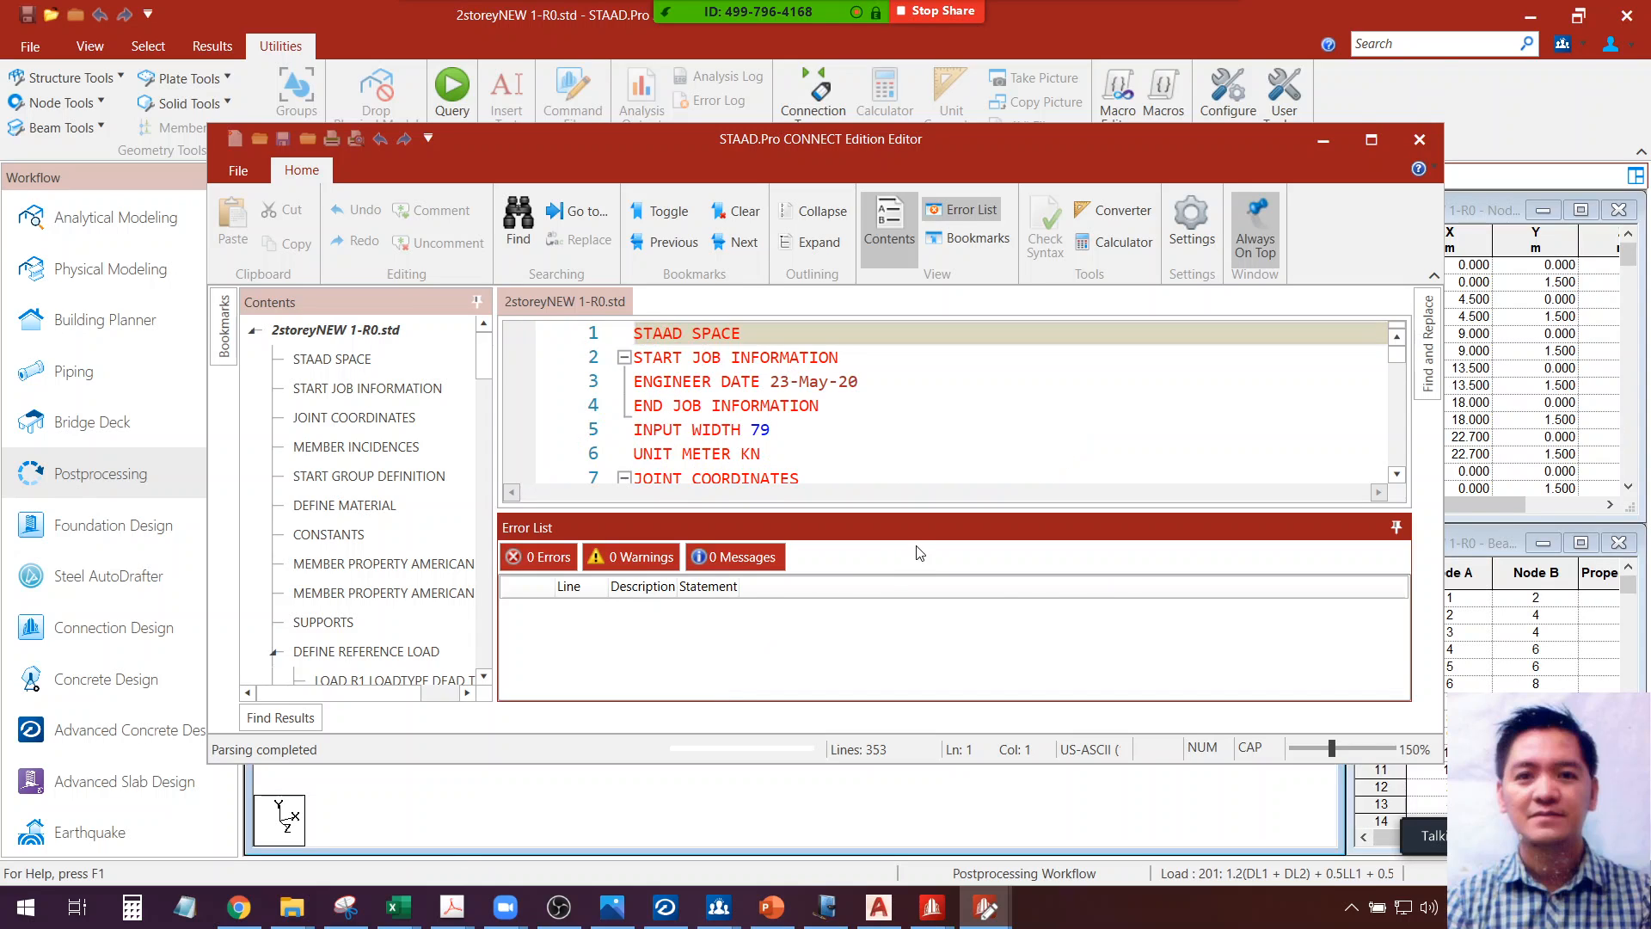
{"action": "double_click", "coordinate": [714, 612]}
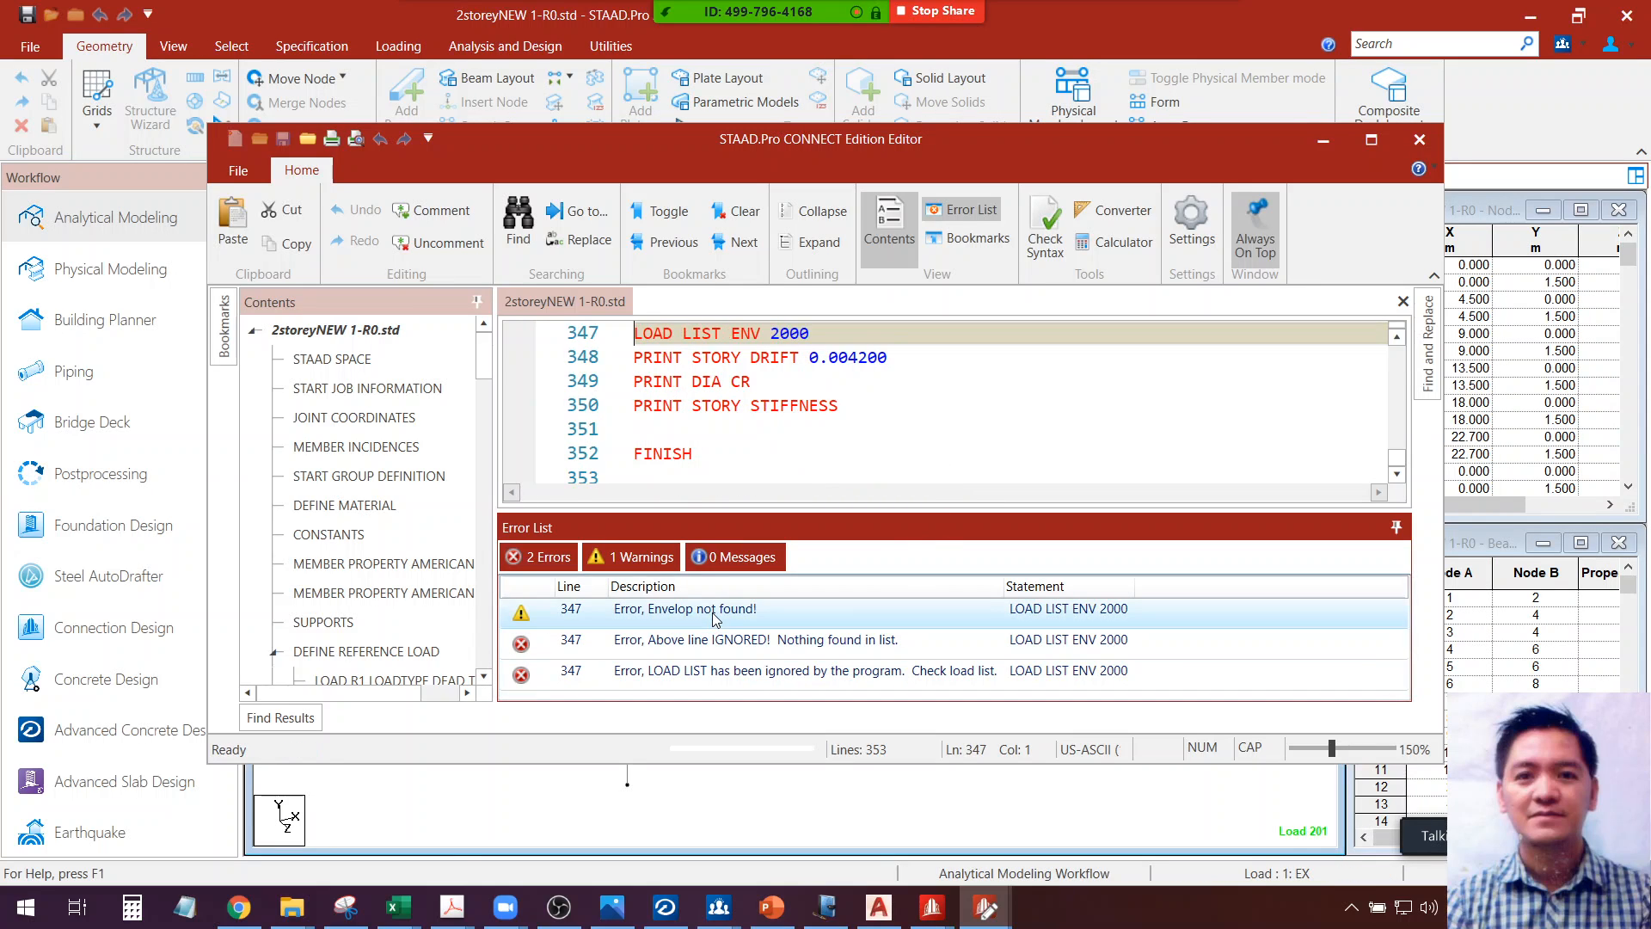
{"action": "left_click", "coordinate": [886, 441]}
{"action": "scroll", "coordinate": [886, 441], "scroll_direction": "up", "scroll_amount": 3}
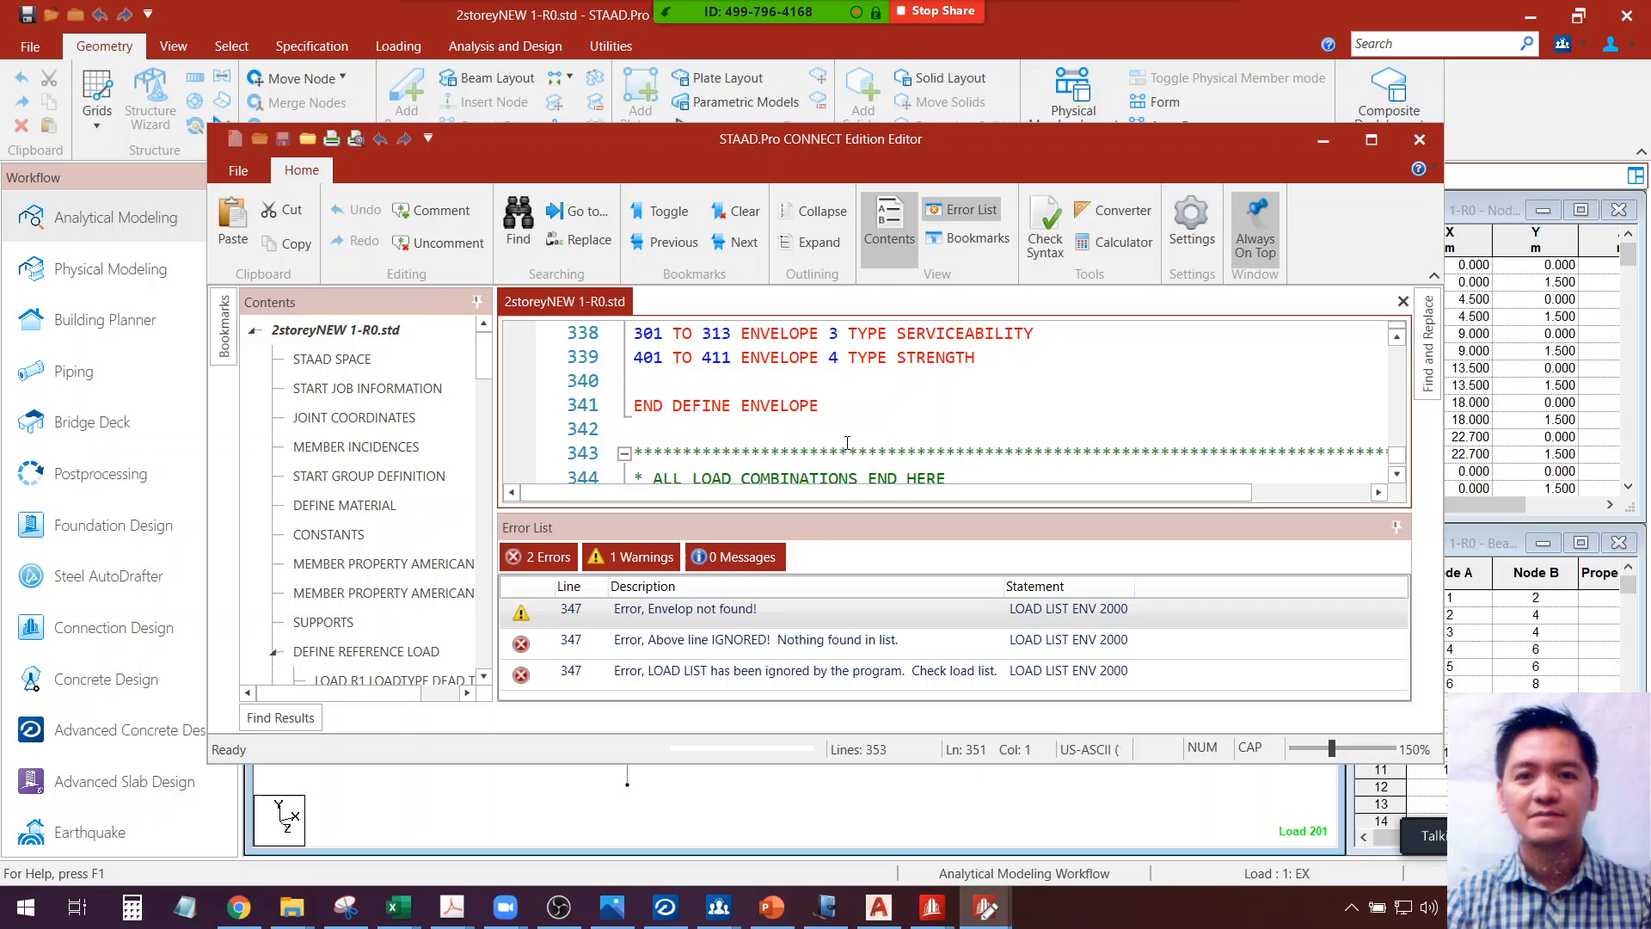
{"action": "scroll", "coordinate": [847, 442], "scroll_direction": "down", "scroll_amount": 2}
Change the load list command to LOAD LIST ENV 2, then save the command file and close the editor
{"action": "left_click_drag", "start_coordinate": [781, 405], "coordinate": [857, 405]}
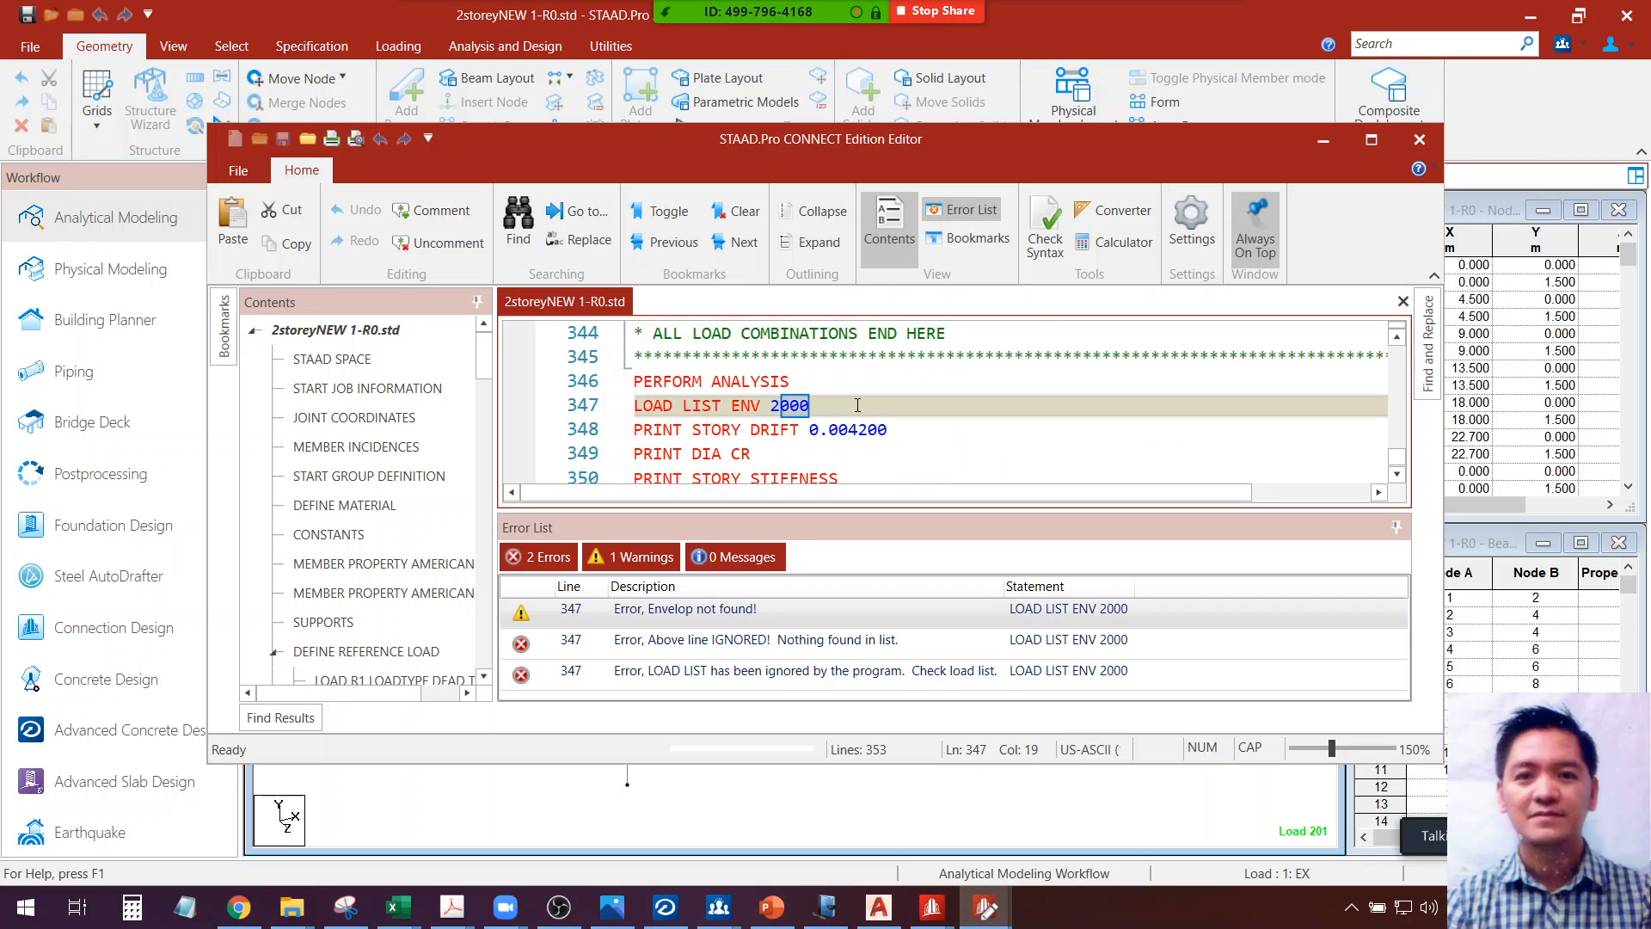
{"action": "key", "text": "BackSpace"}
{"action": "left_click", "coordinate": [283, 139]}
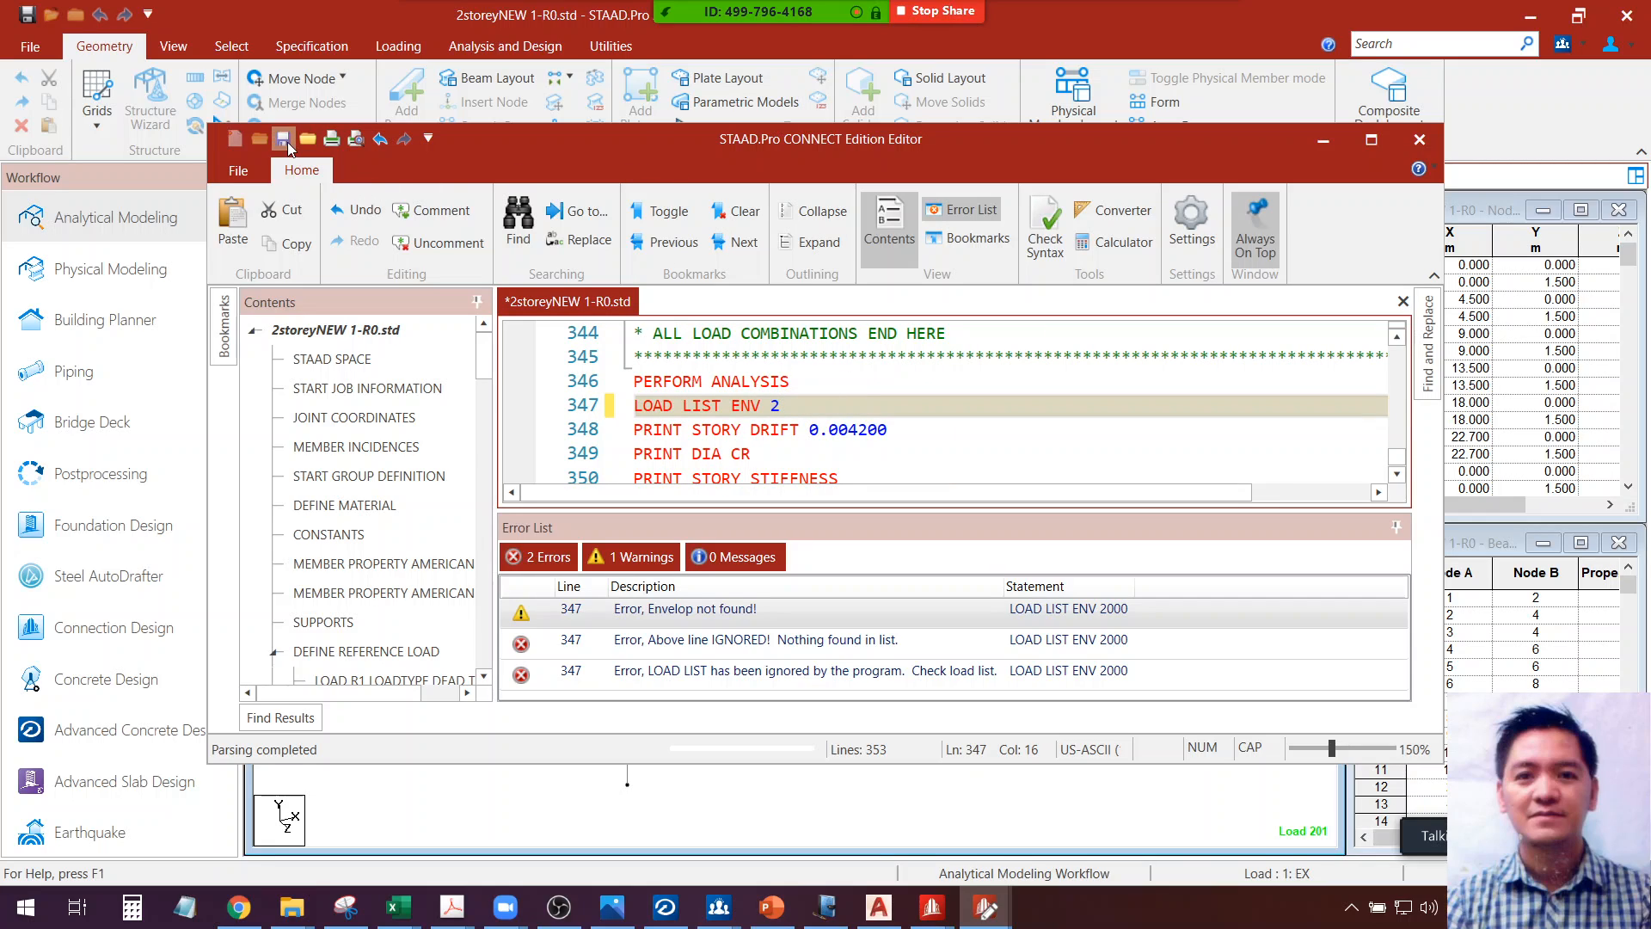
{"action": "left_click", "coordinate": [1406, 145]}
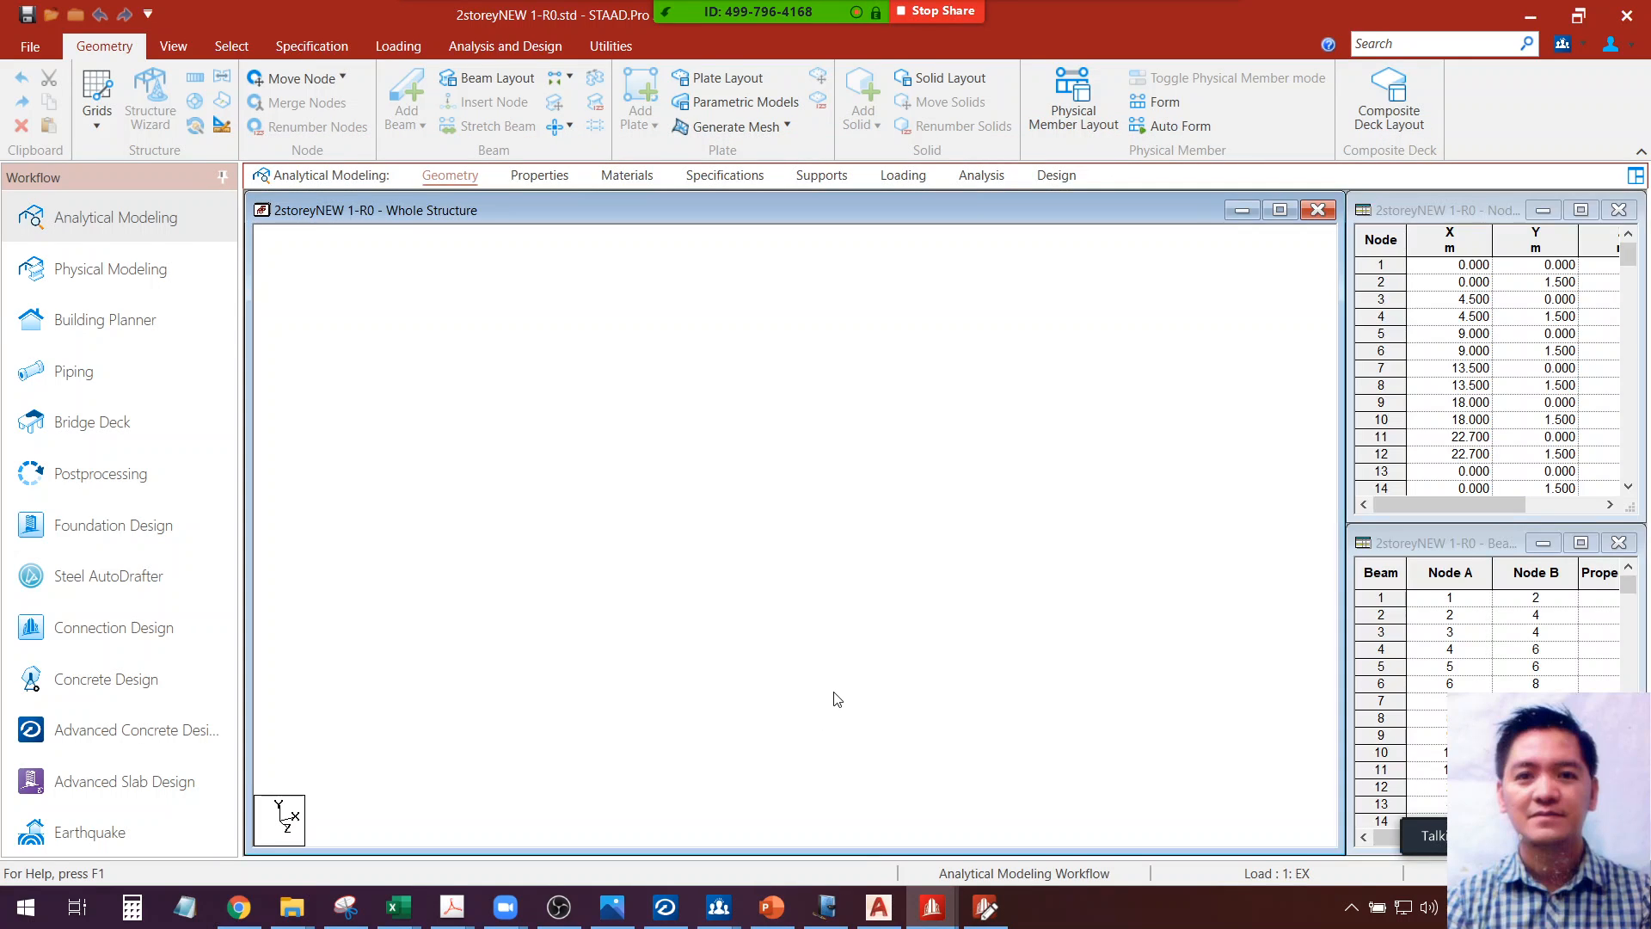
{"action": "mouse_move", "coordinate": [451, 907]}
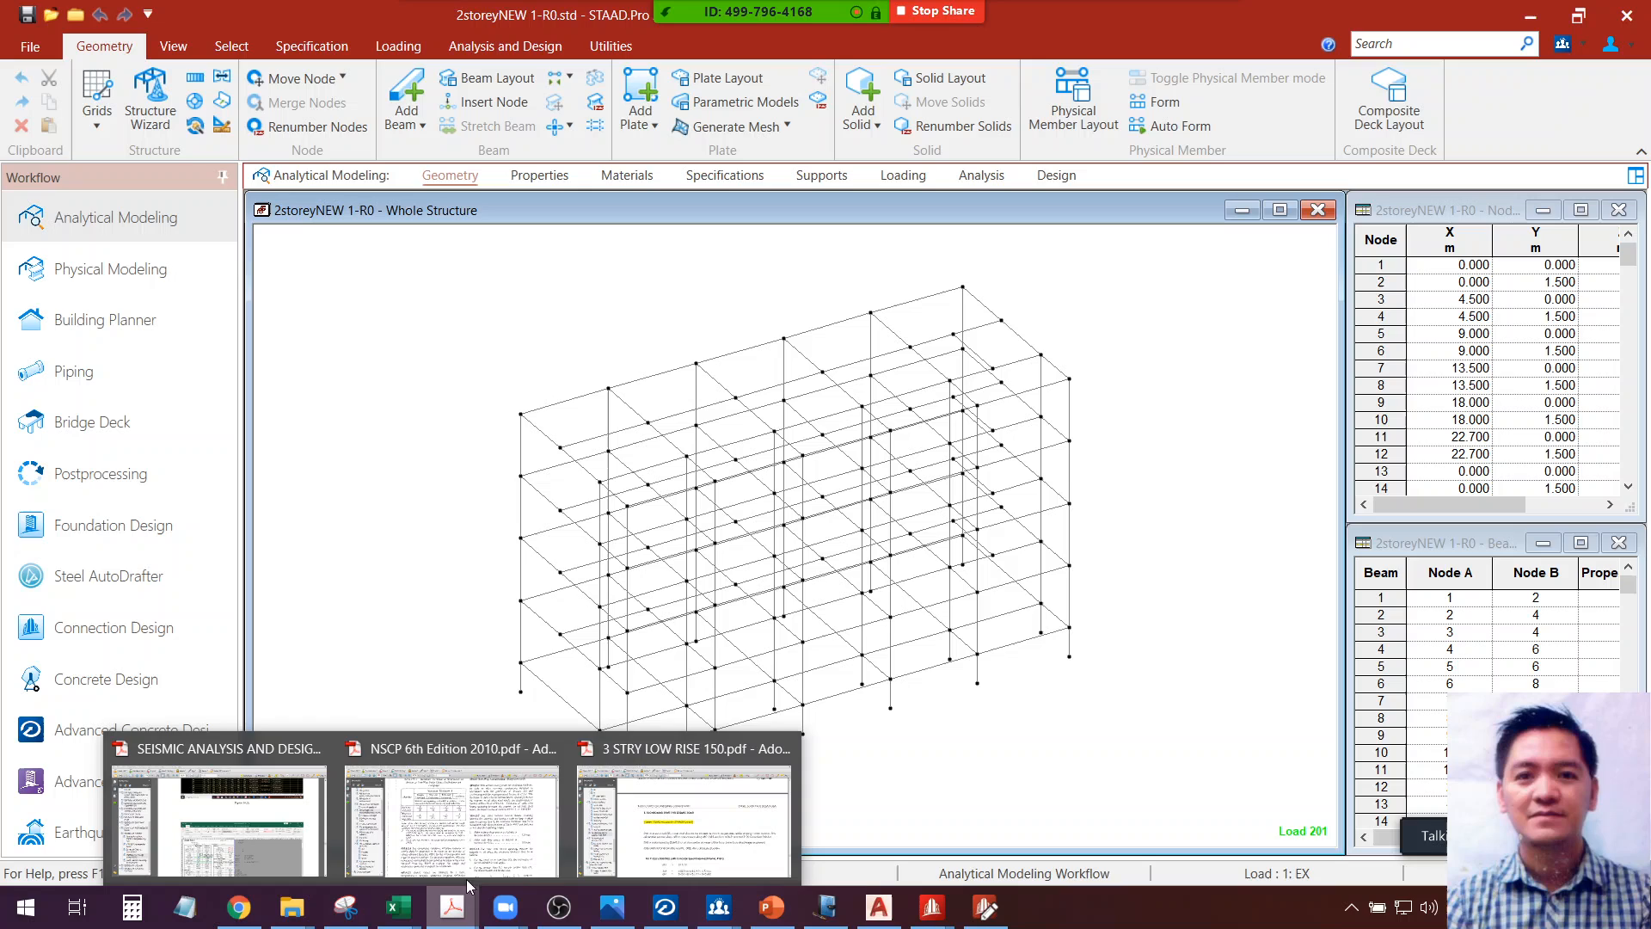
Switch to the 3 STRY LOW RISE 150 PDF and review the allowable seismic drift calculation and section 5.10.1
{"action": "left_click", "coordinate": [659, 829]}
{"action": "scroll", "coordinate": [745, 460], "scroll_direction": "down", "scroll_amount": 4}
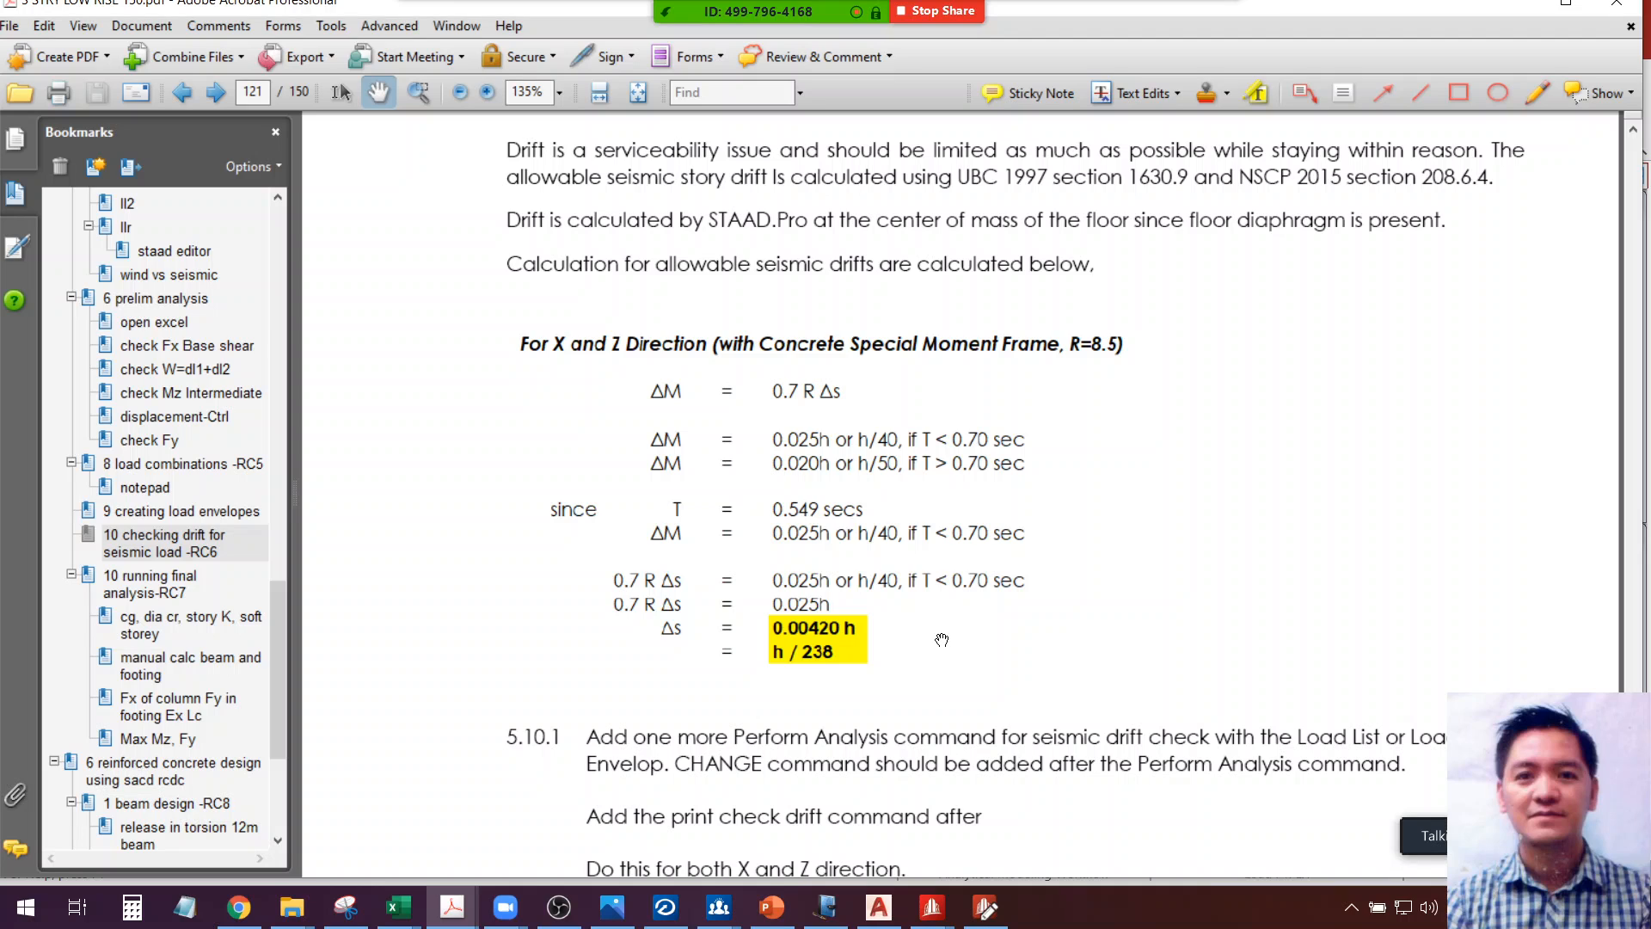
{"action": "scroll", "coordinate": [942, 640], "scroll_direction": "down", "scroll_amount": 3}
Close the command editor showing RC1.STD and switch to the 2storeyNEW 1-R0 model in STAAD.Pro
{"action": "mouse_move", "coordinate": [932, 907]}
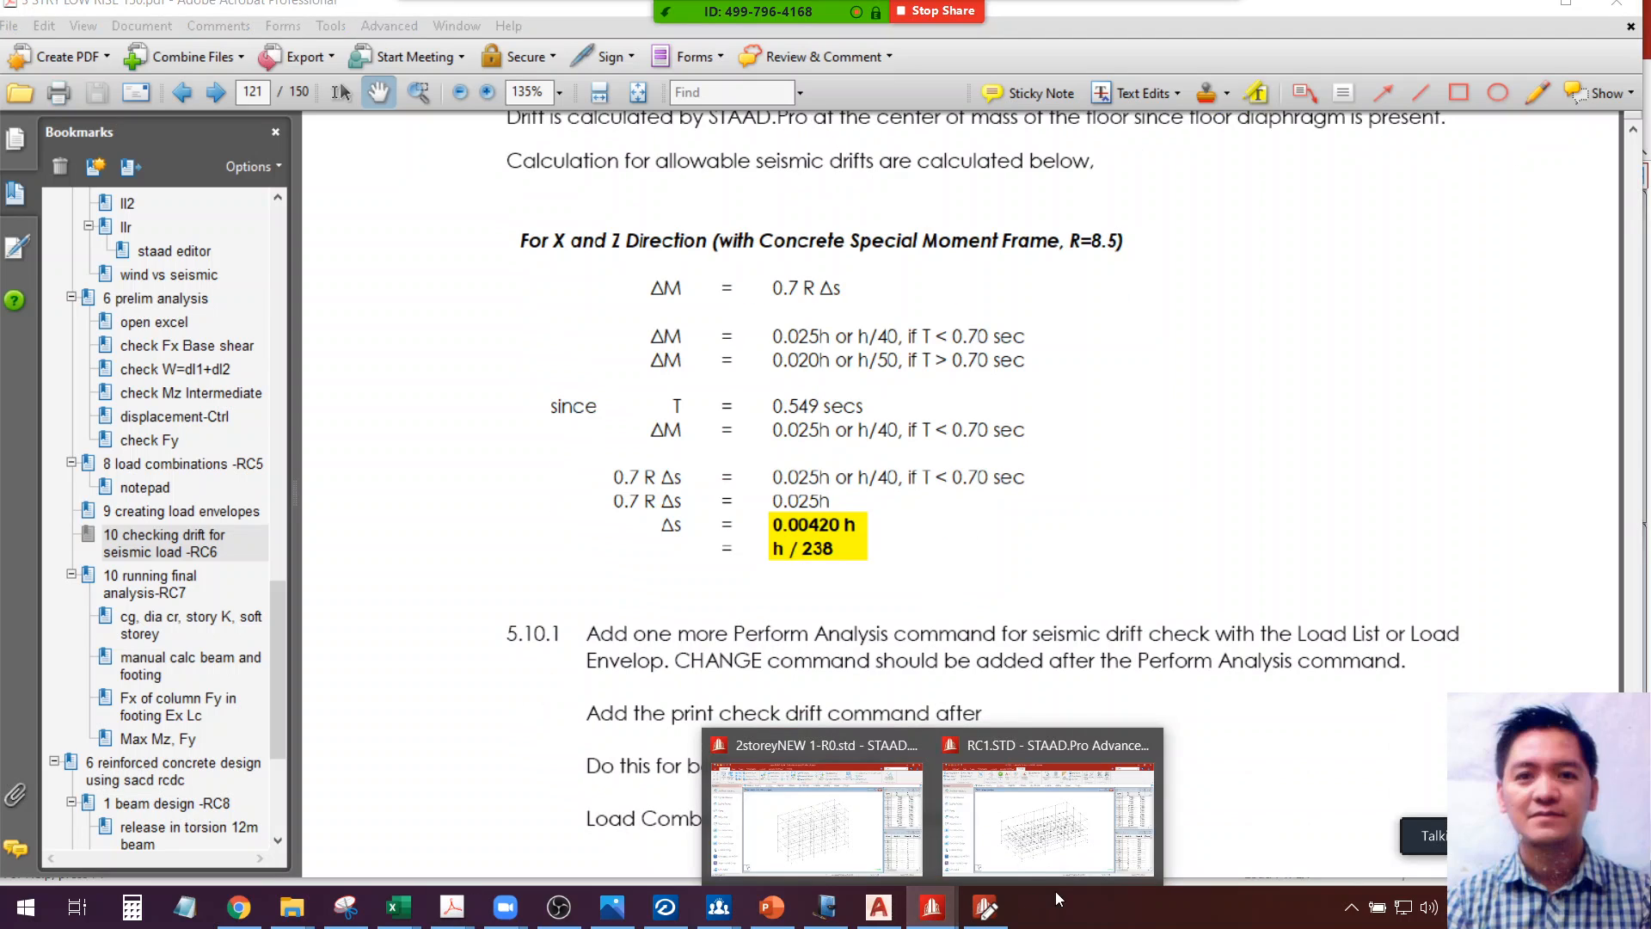
{"action": "left_click", "coordinate": [985, 906]}
{"action": "left_click", "coordinate": [1412, 144]}
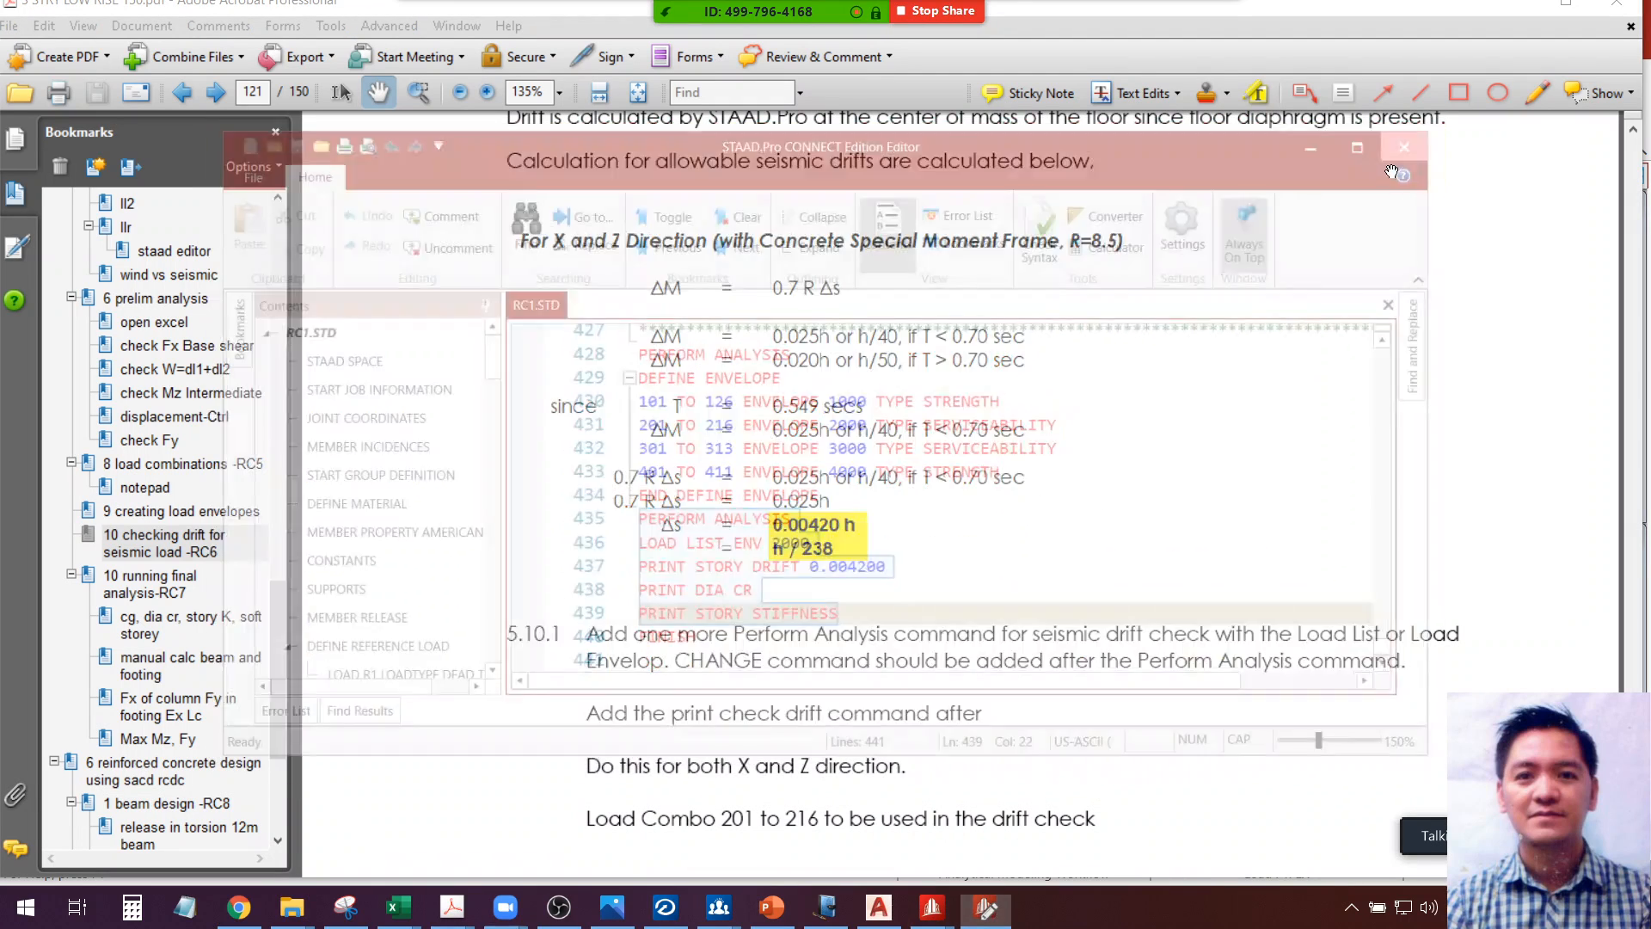
{"action": "mouse_move", "coordinate": [937, 912]}
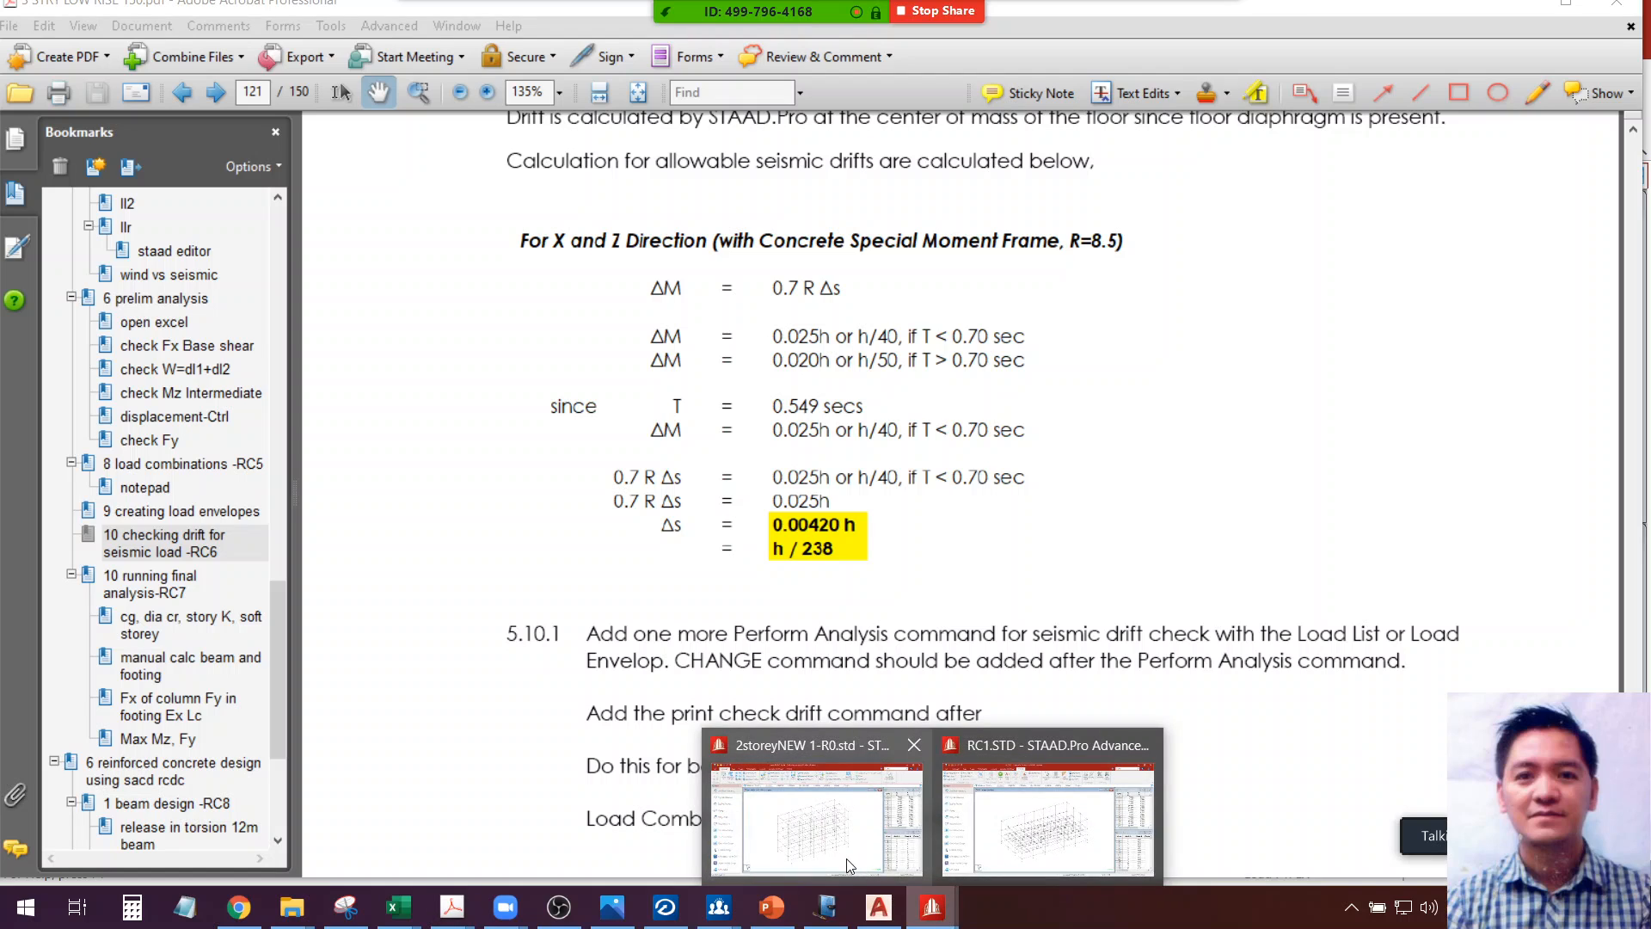
{"action": "left_click", "coordinate": [847, 864]}
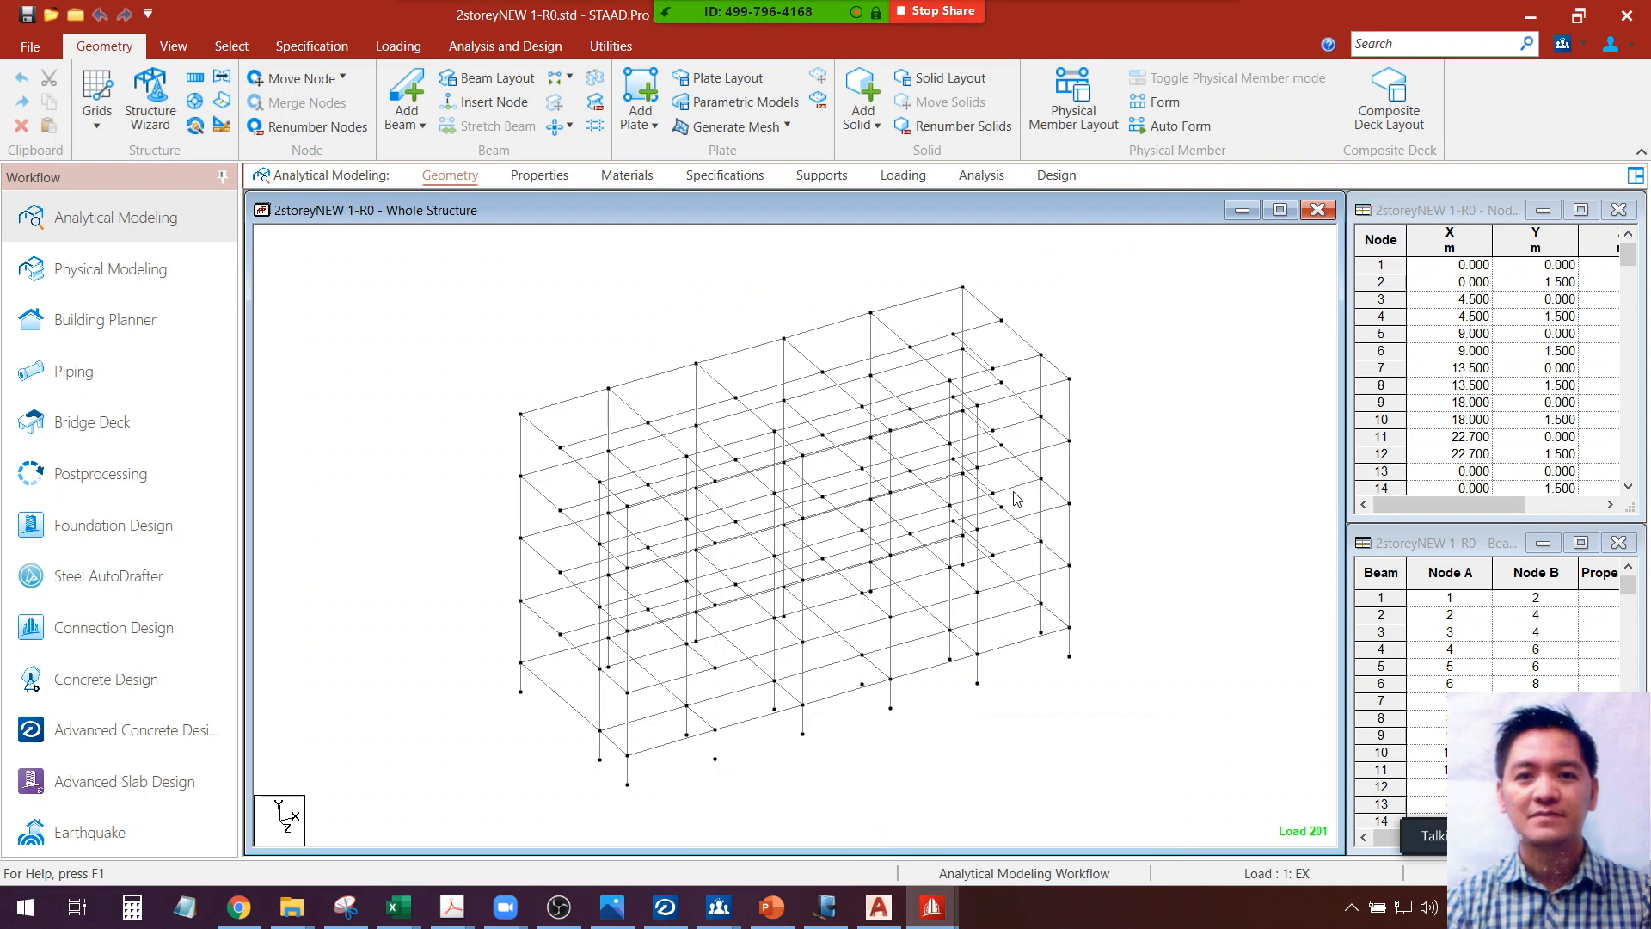
Run the analysis of the 2storeyNEW 1-R0 model and open its output file
{"action": "left_click", "coordinate": [485, 43]}
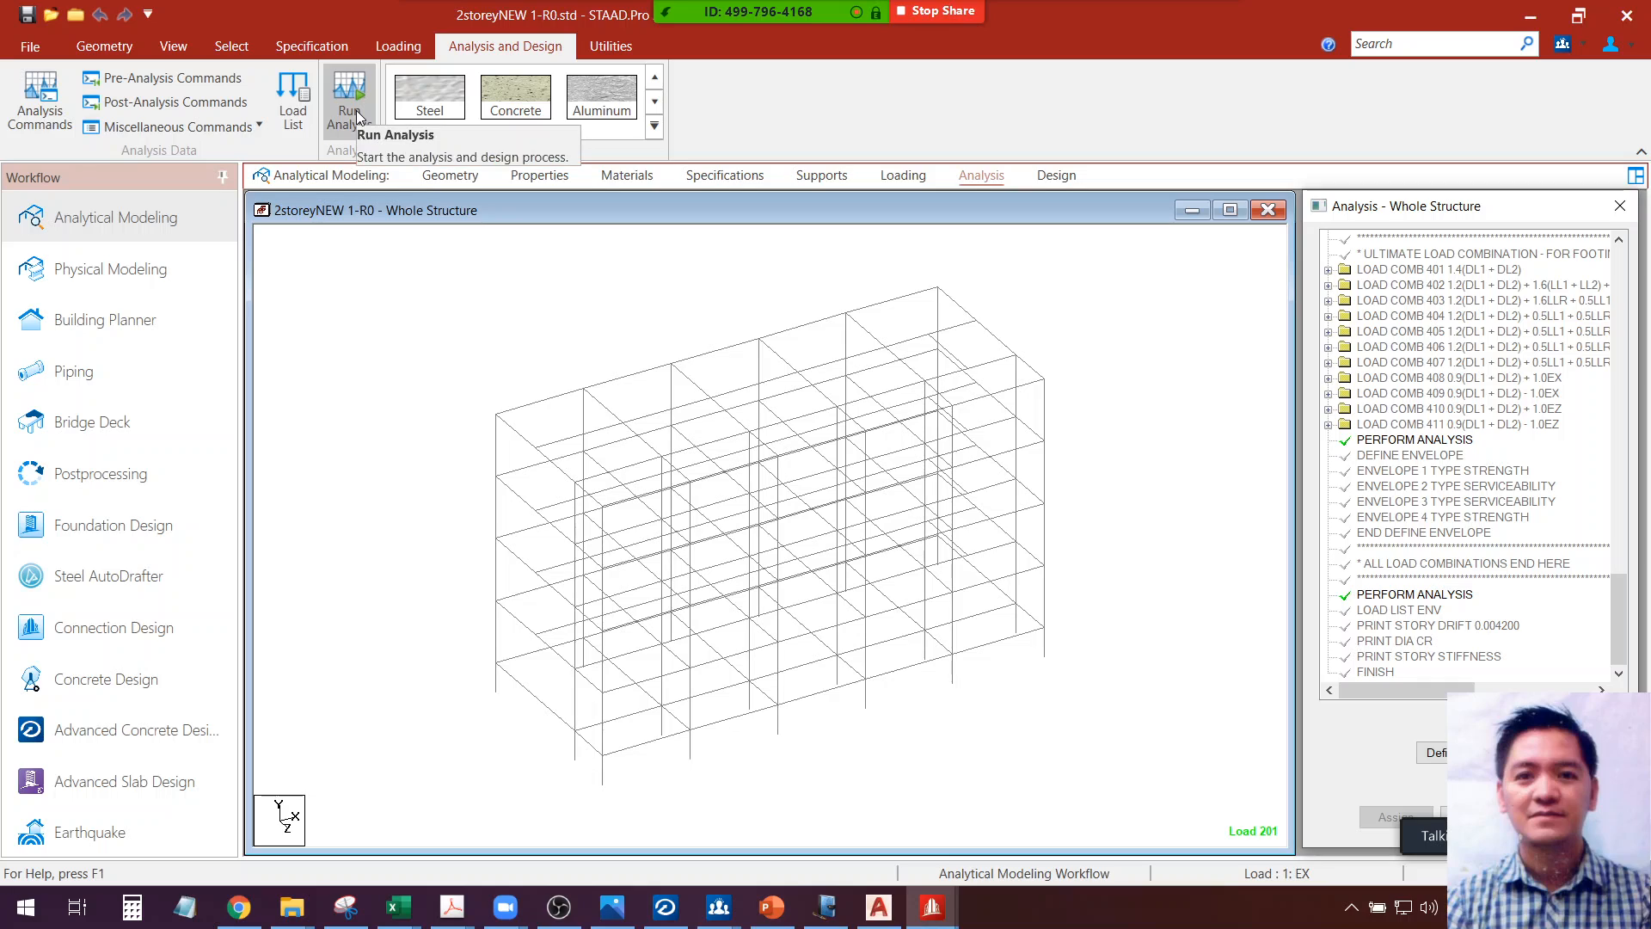
{"action": "left_click", "coordinate": [356, 114]}
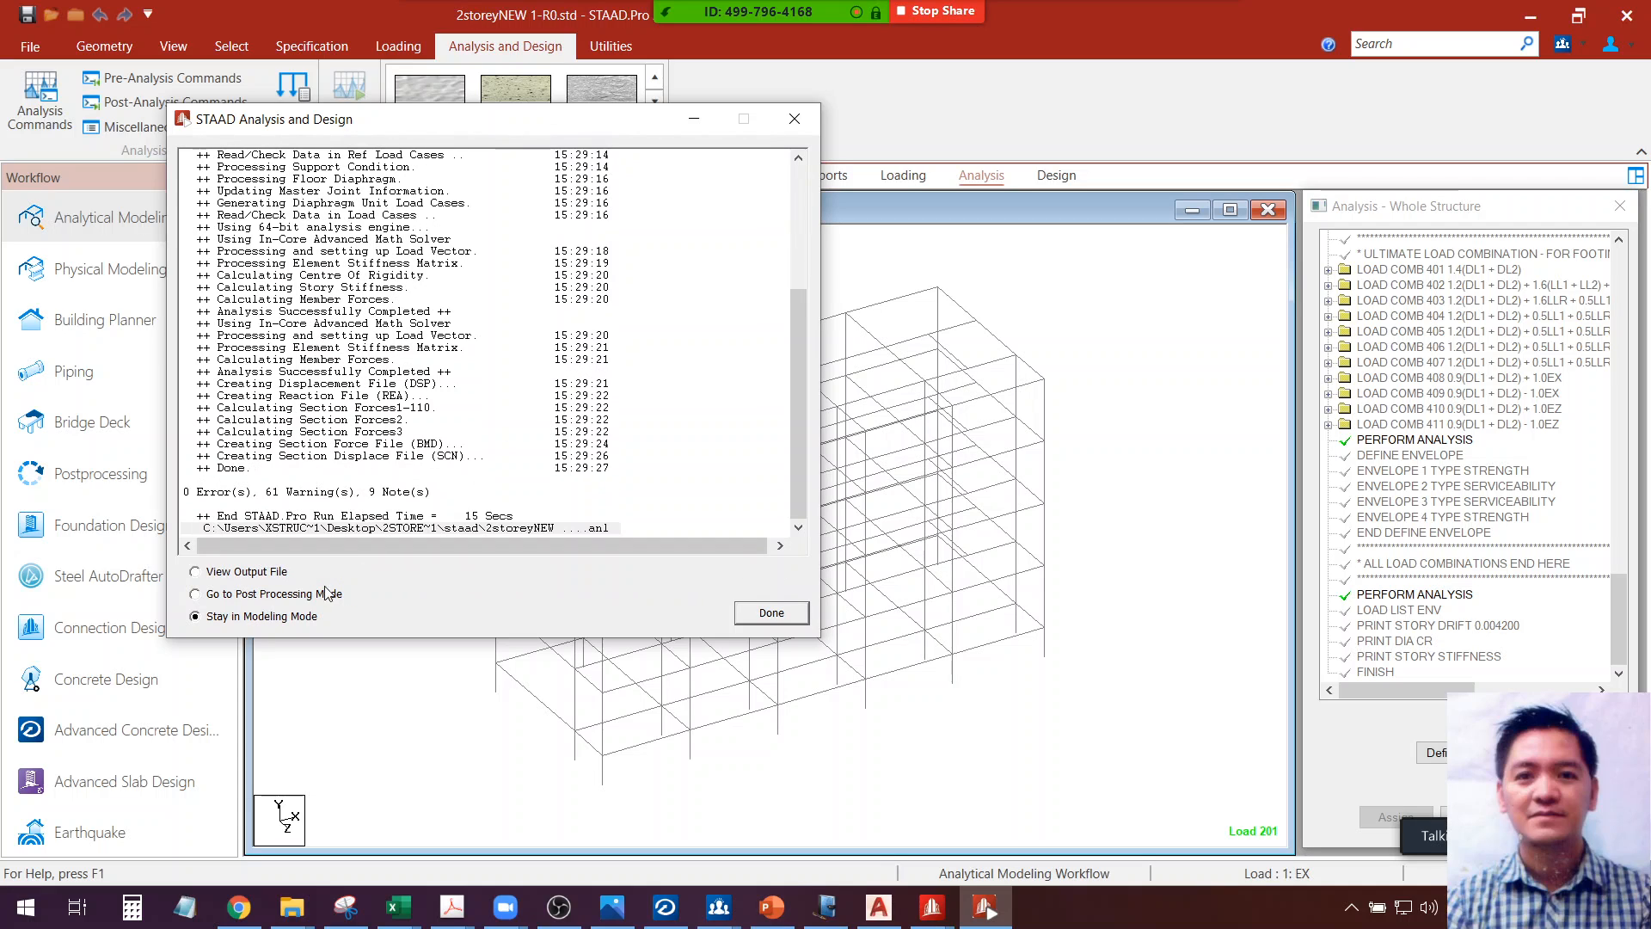
{"action": "left_click", "coordinate": [757, 612]}
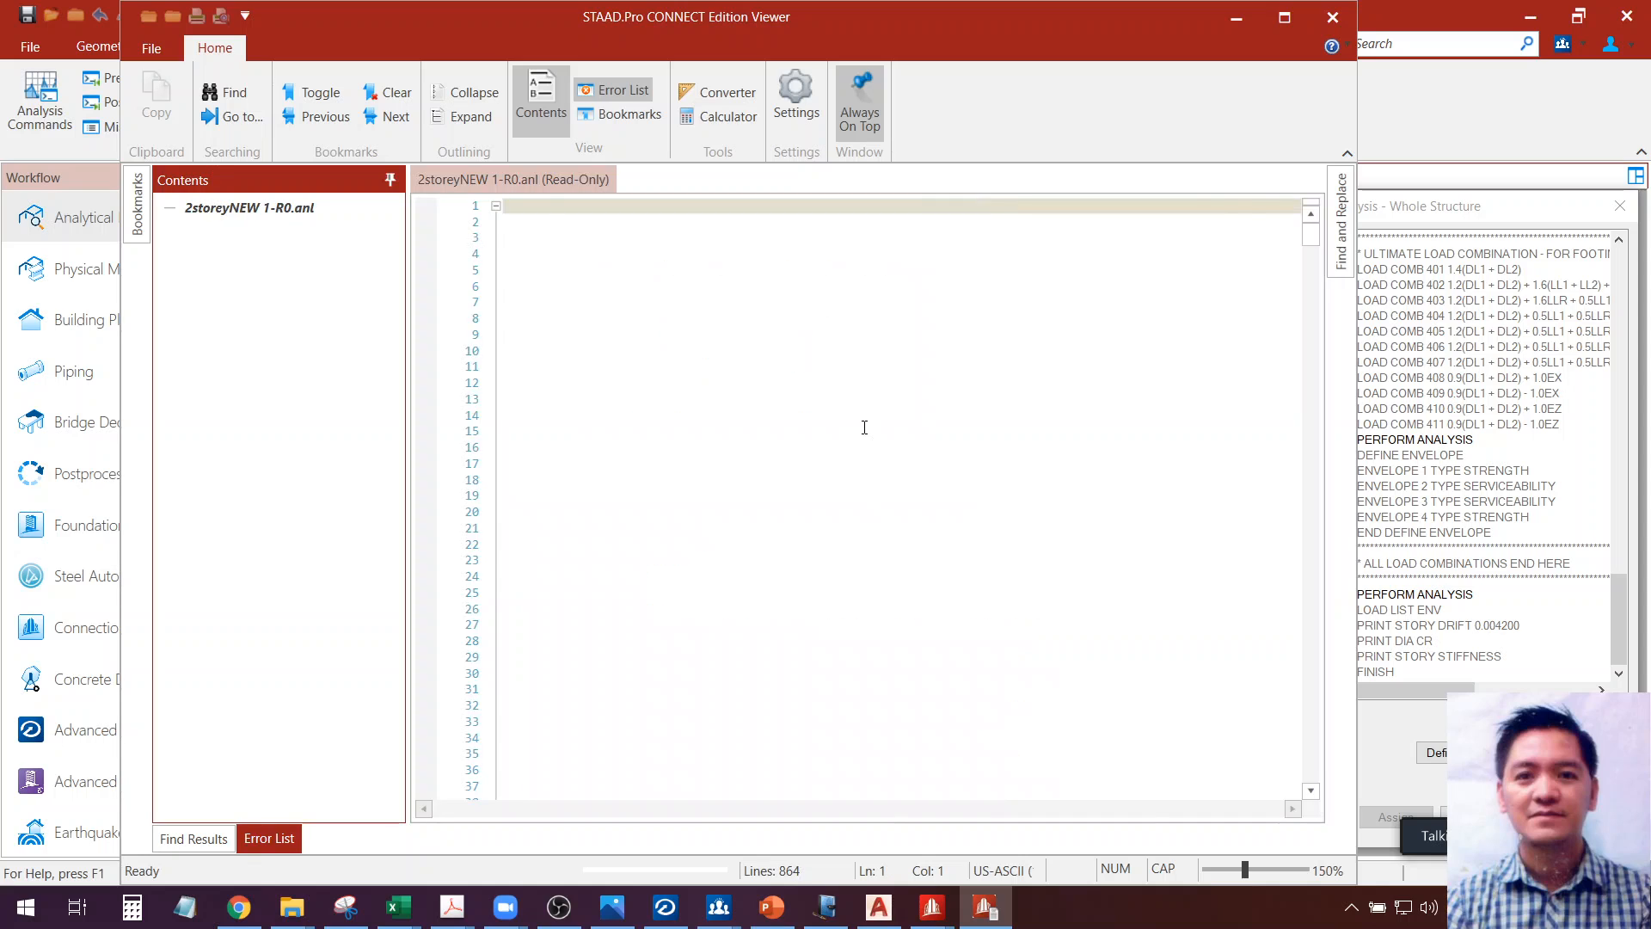
Go to the STORY DRIFT 0.004200 results in the output file and maximize the viewer
{"action": "scroll", "coordinate": [894, 496], "scroll_direction": "down", "scroll_amount": 4}
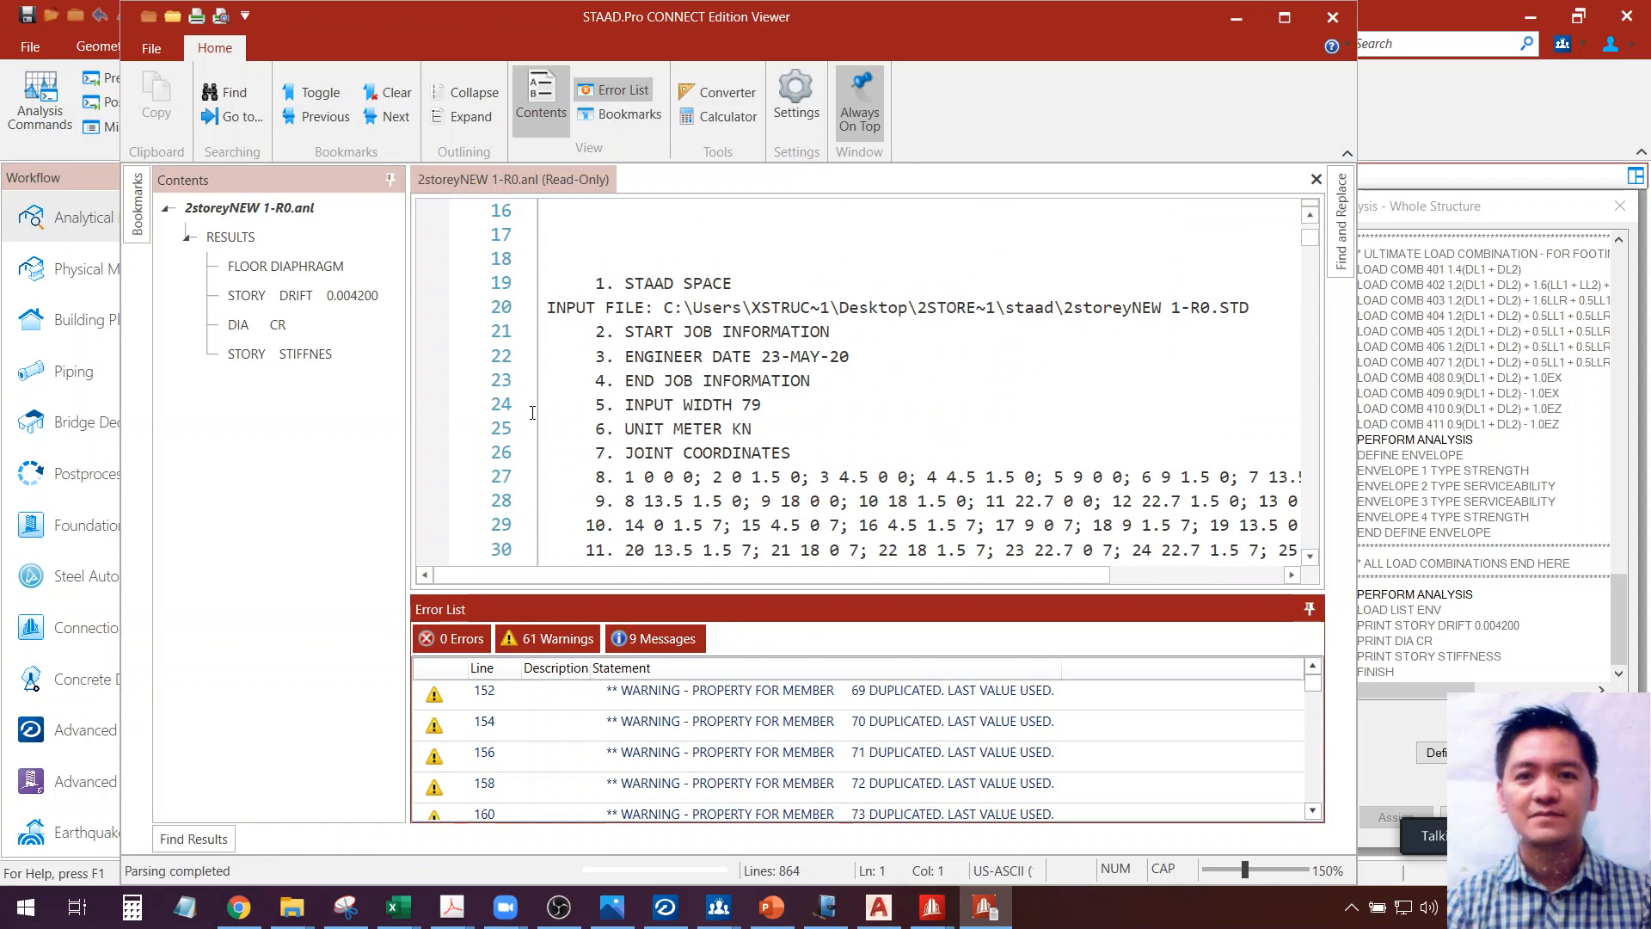
{"action": "left_click", "coordinate": [302, 298]}
{"action": "scroll", "coordinate": [1213, 415], "scroll_direction": "down", "scroll_amount": 3}
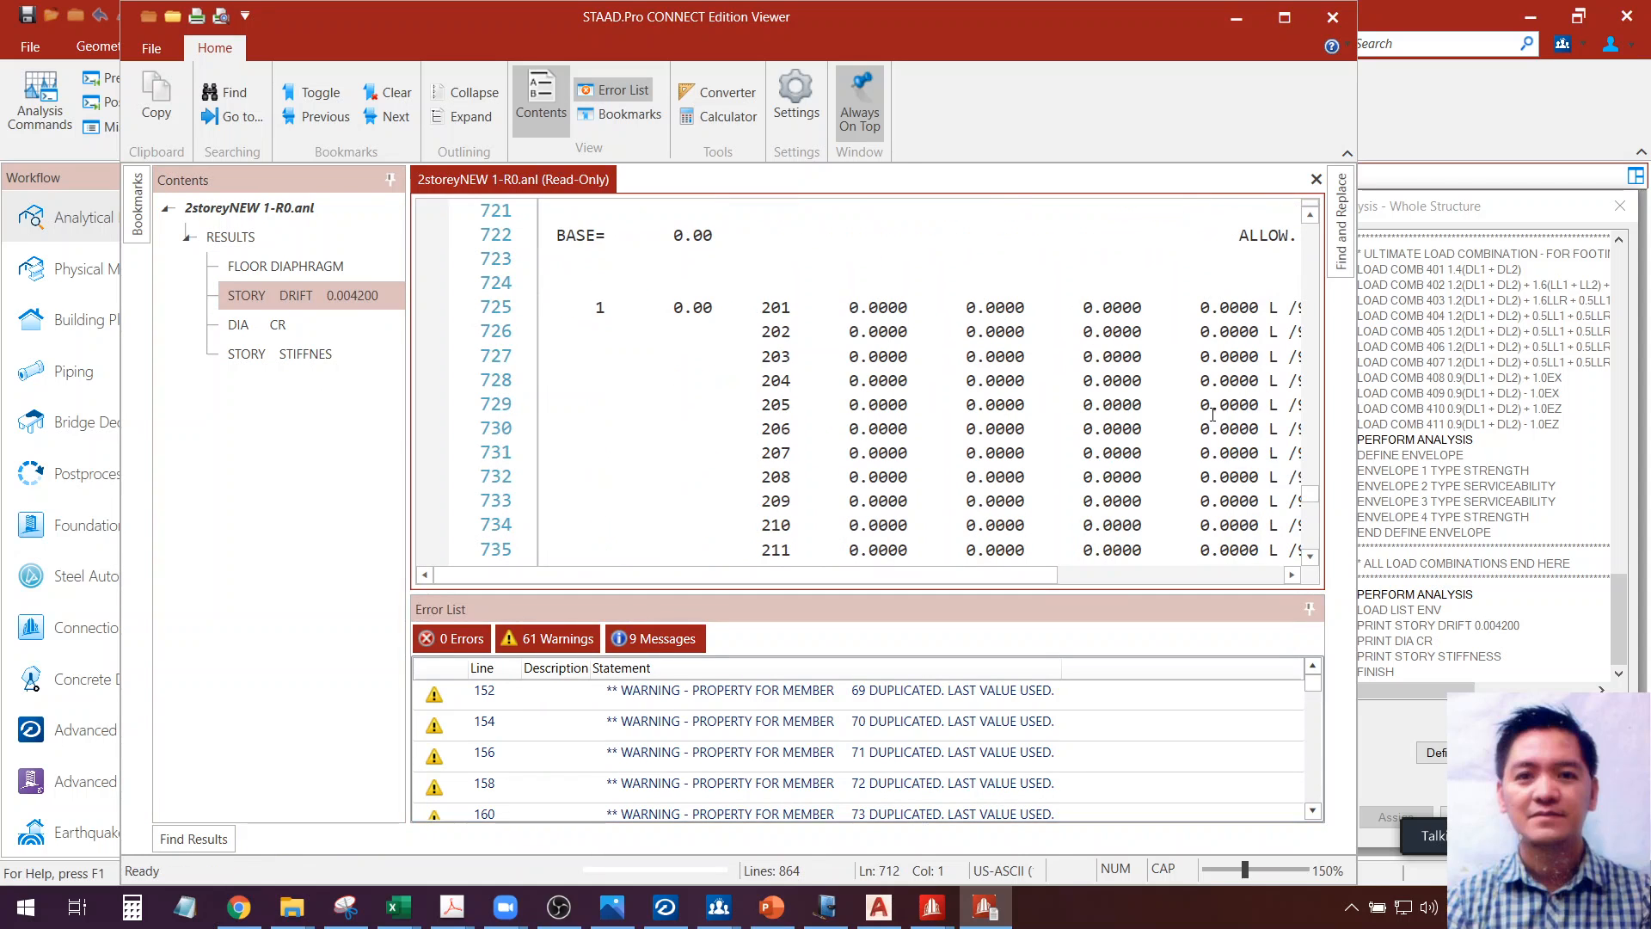
{"action": "left_click", "coordinate": [1282, 19]}
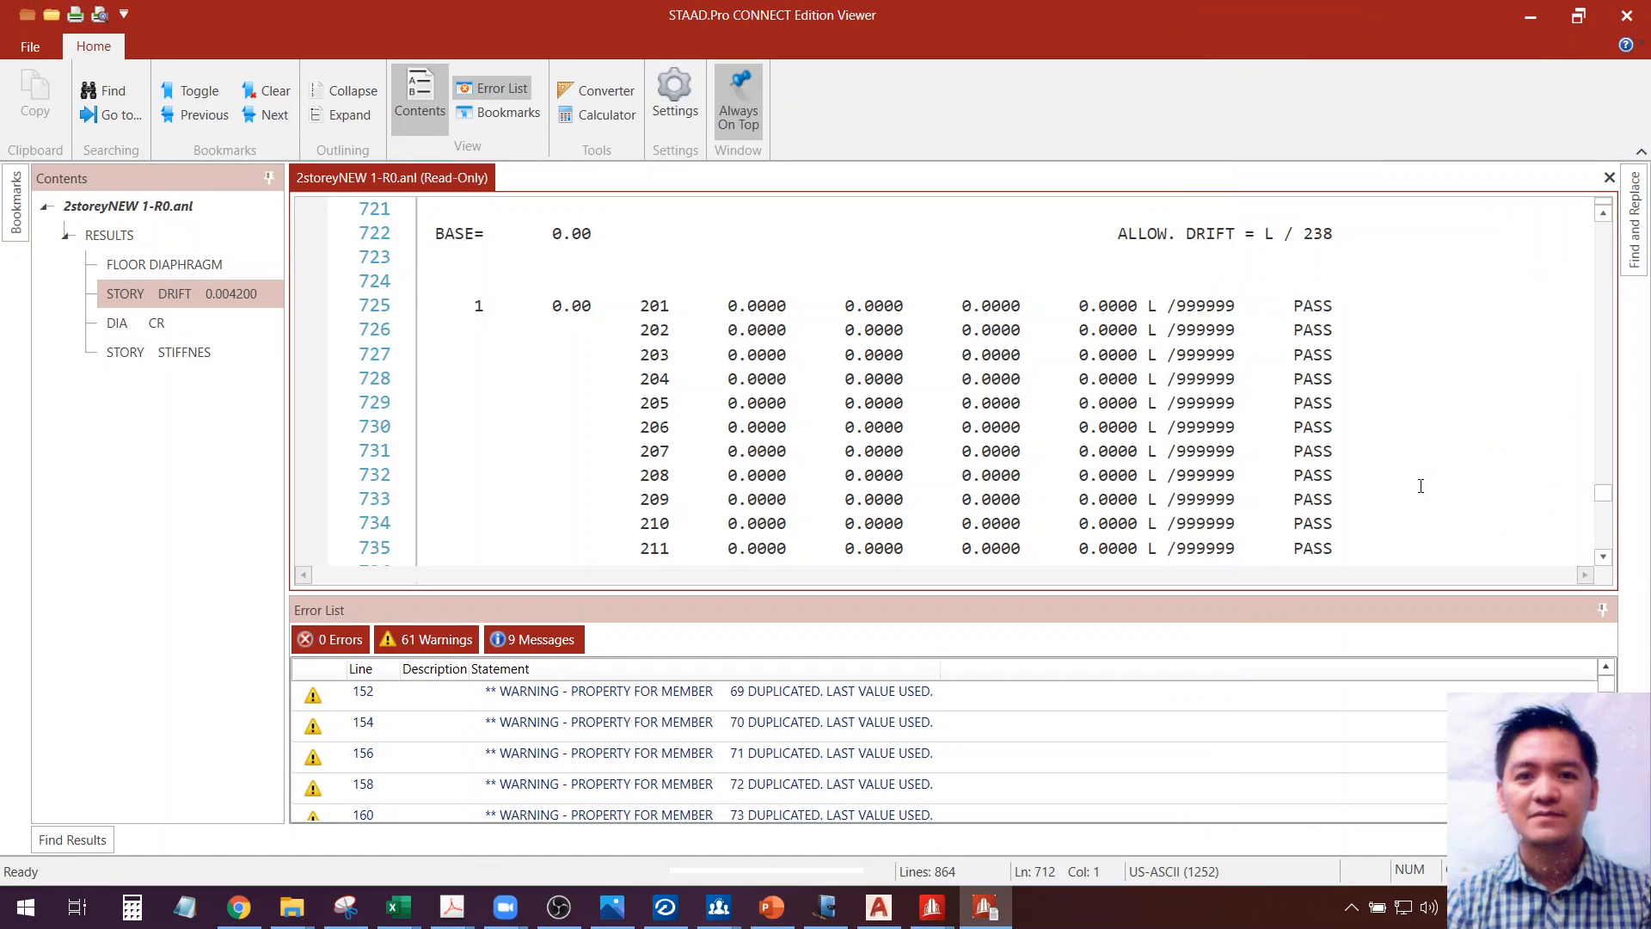
Examine the drift ratio and status of load cases 201 to 216 for every story against the allowable drift
{"action": "scroll", "coordinate": [1419, 447], "scroll_direction": "down", "scroll_amount": 20}
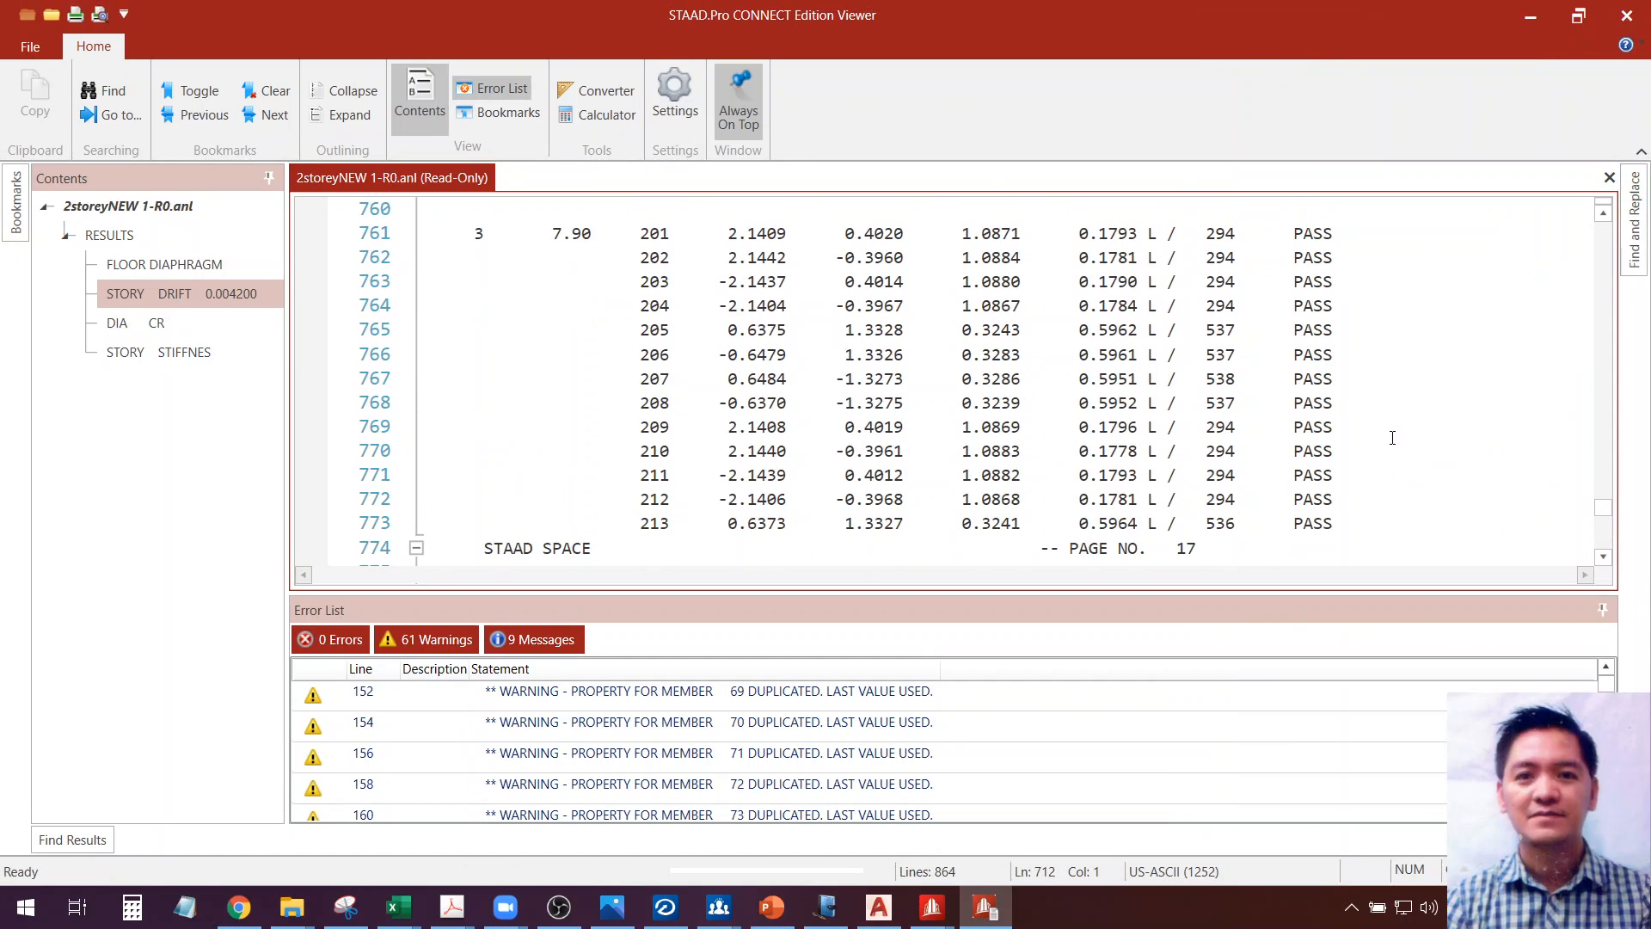
{"action": "scroll", "coordinate": [1393, 438], "scroll_direction": "down", "scroll_amount": 11}
{"action": "scroll", "coordinate": [1392, 438], "scroll_direction": "up", "scroll_amount": 11}
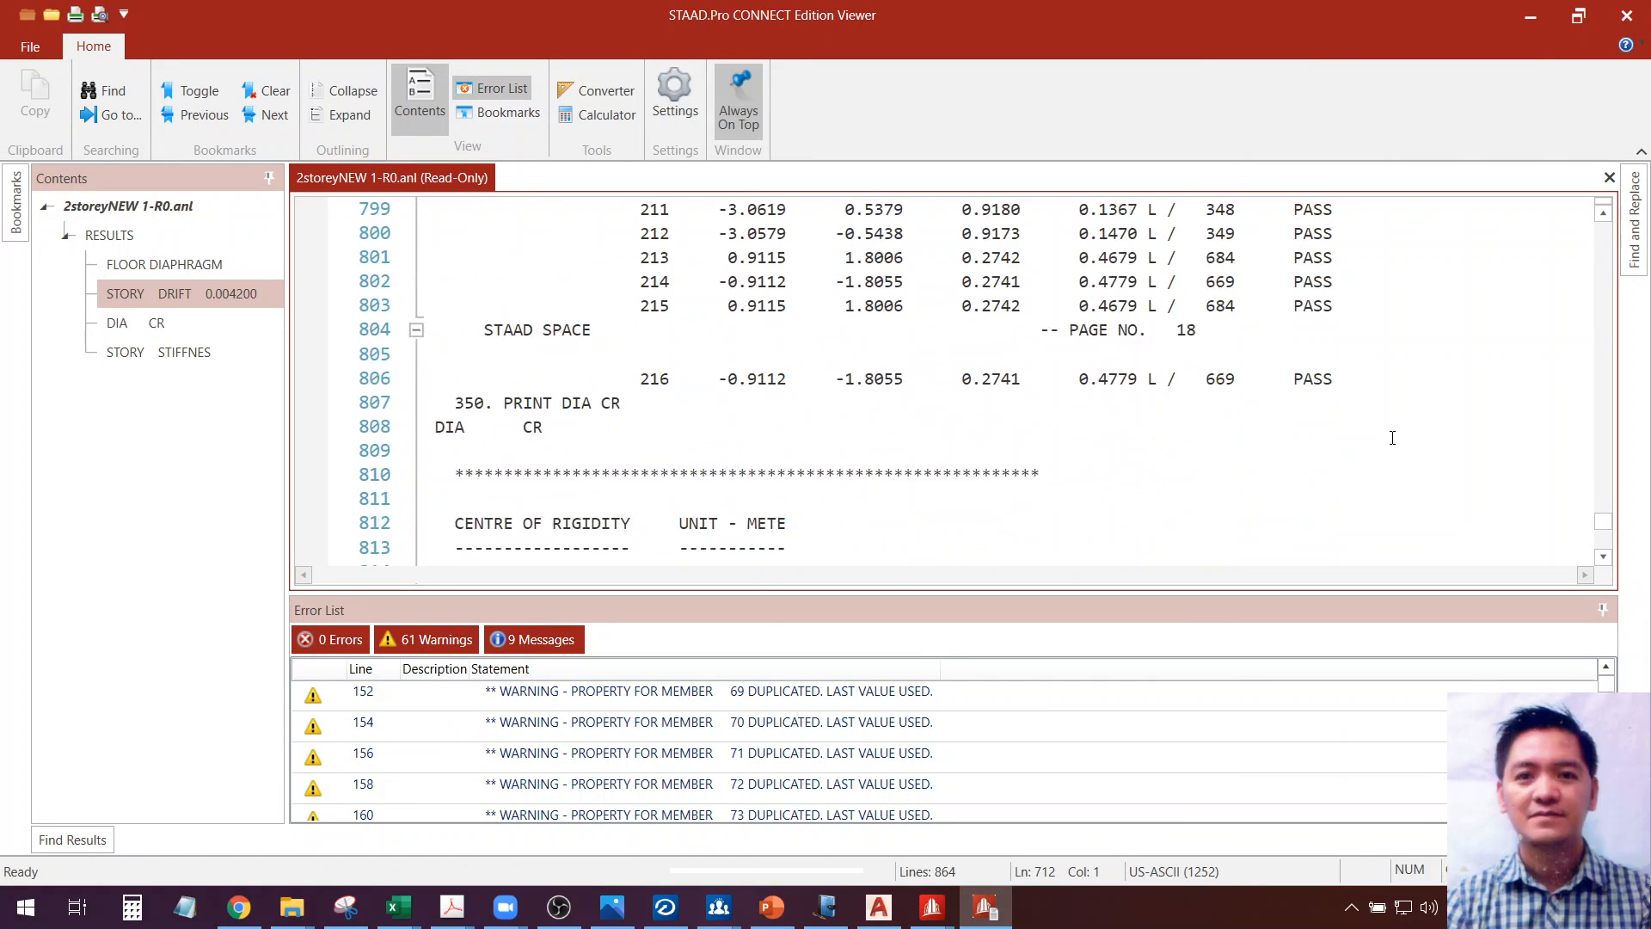
{"action": "scroll", "coordinate": [1392, 438], "scroll_direction": "up", "scroll_amount": 5}
{"action": "scroll", "coordinate": [1393, 438], "scroll_direction": "down", "scroll_amount": 3}
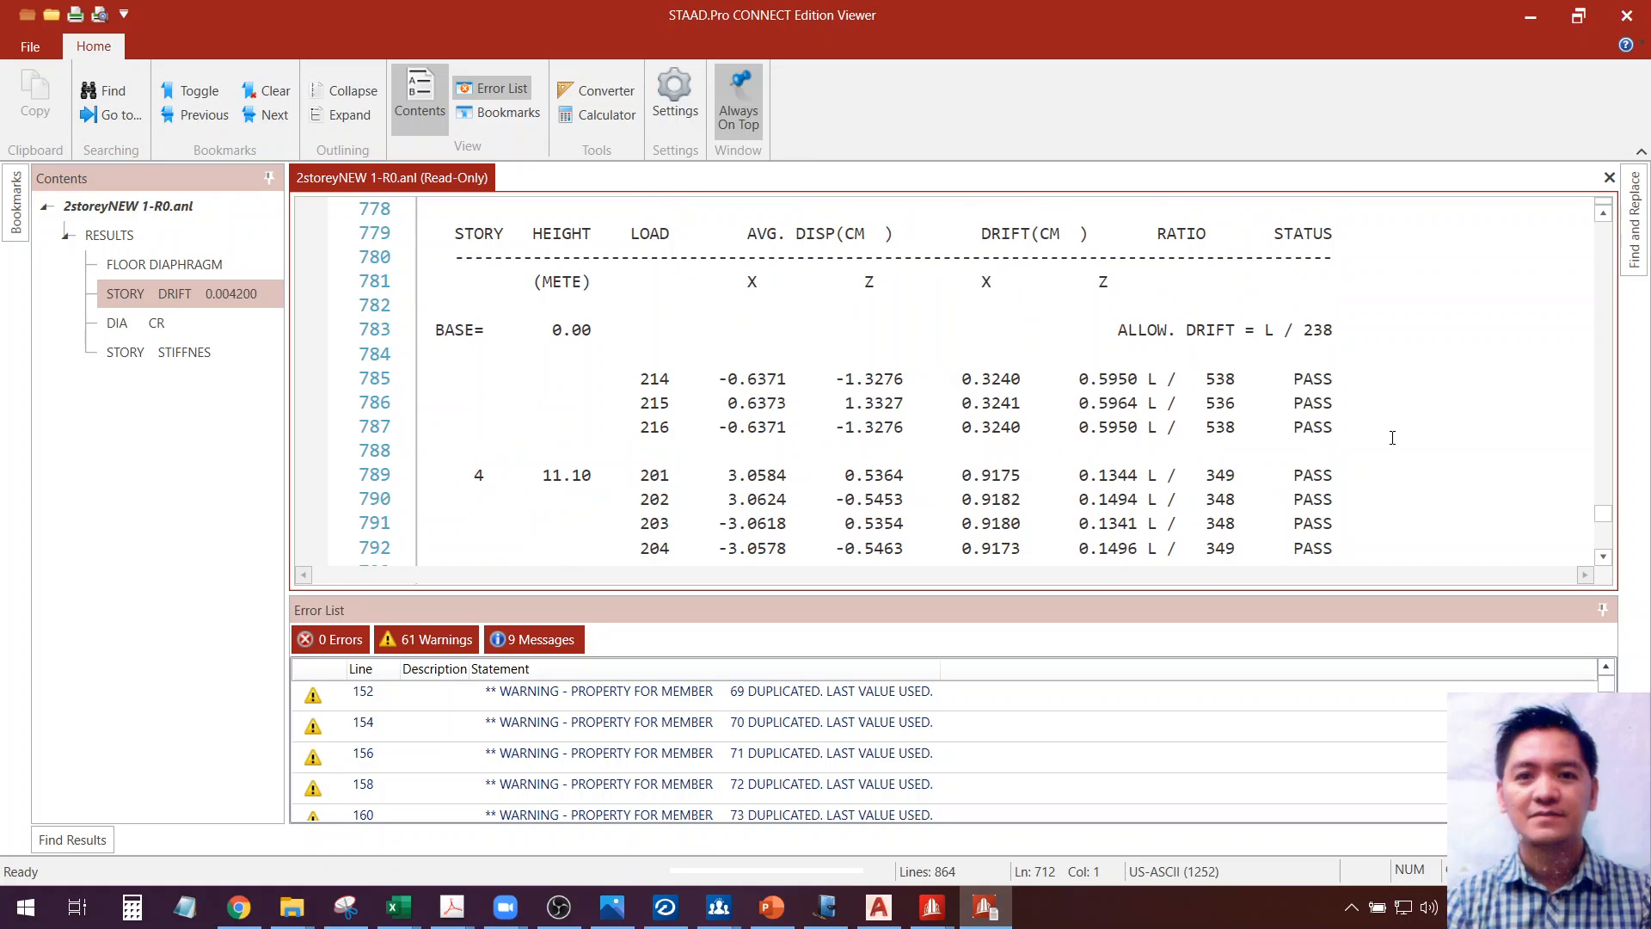
{"action": "scroll", "coordinate": [1392, 437], "scroll_direction": "up", "scroll_amount": 3}
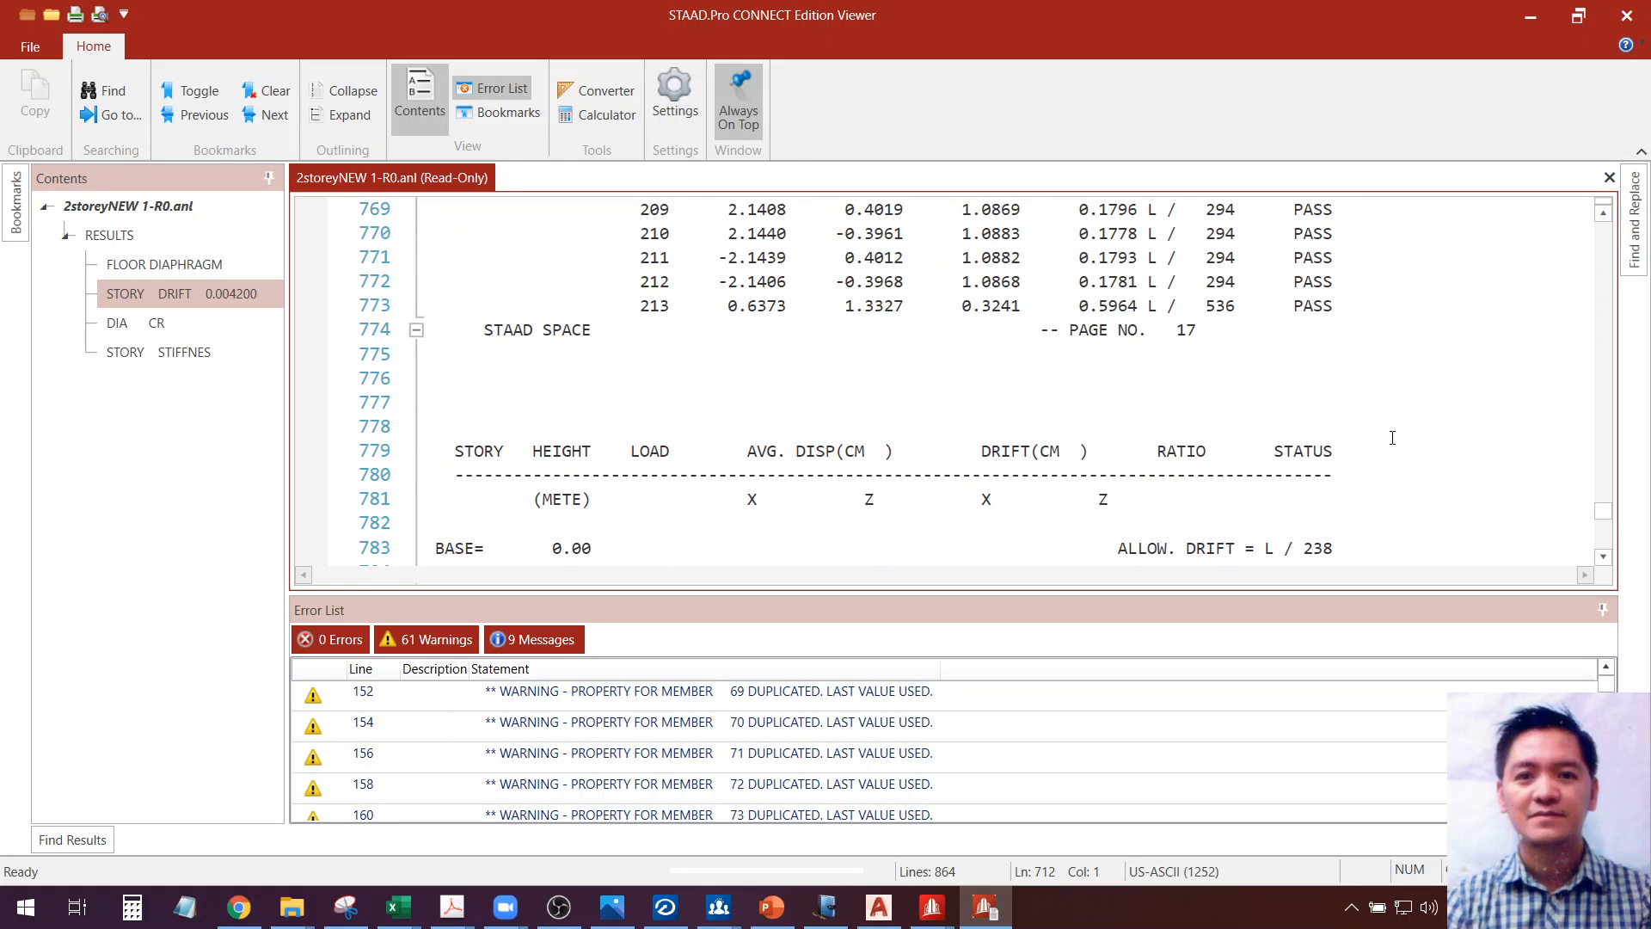
{"action": "scroll", "coordinate": [1393, 437], "scroll_direction": "up", "scroll_amount": 10}
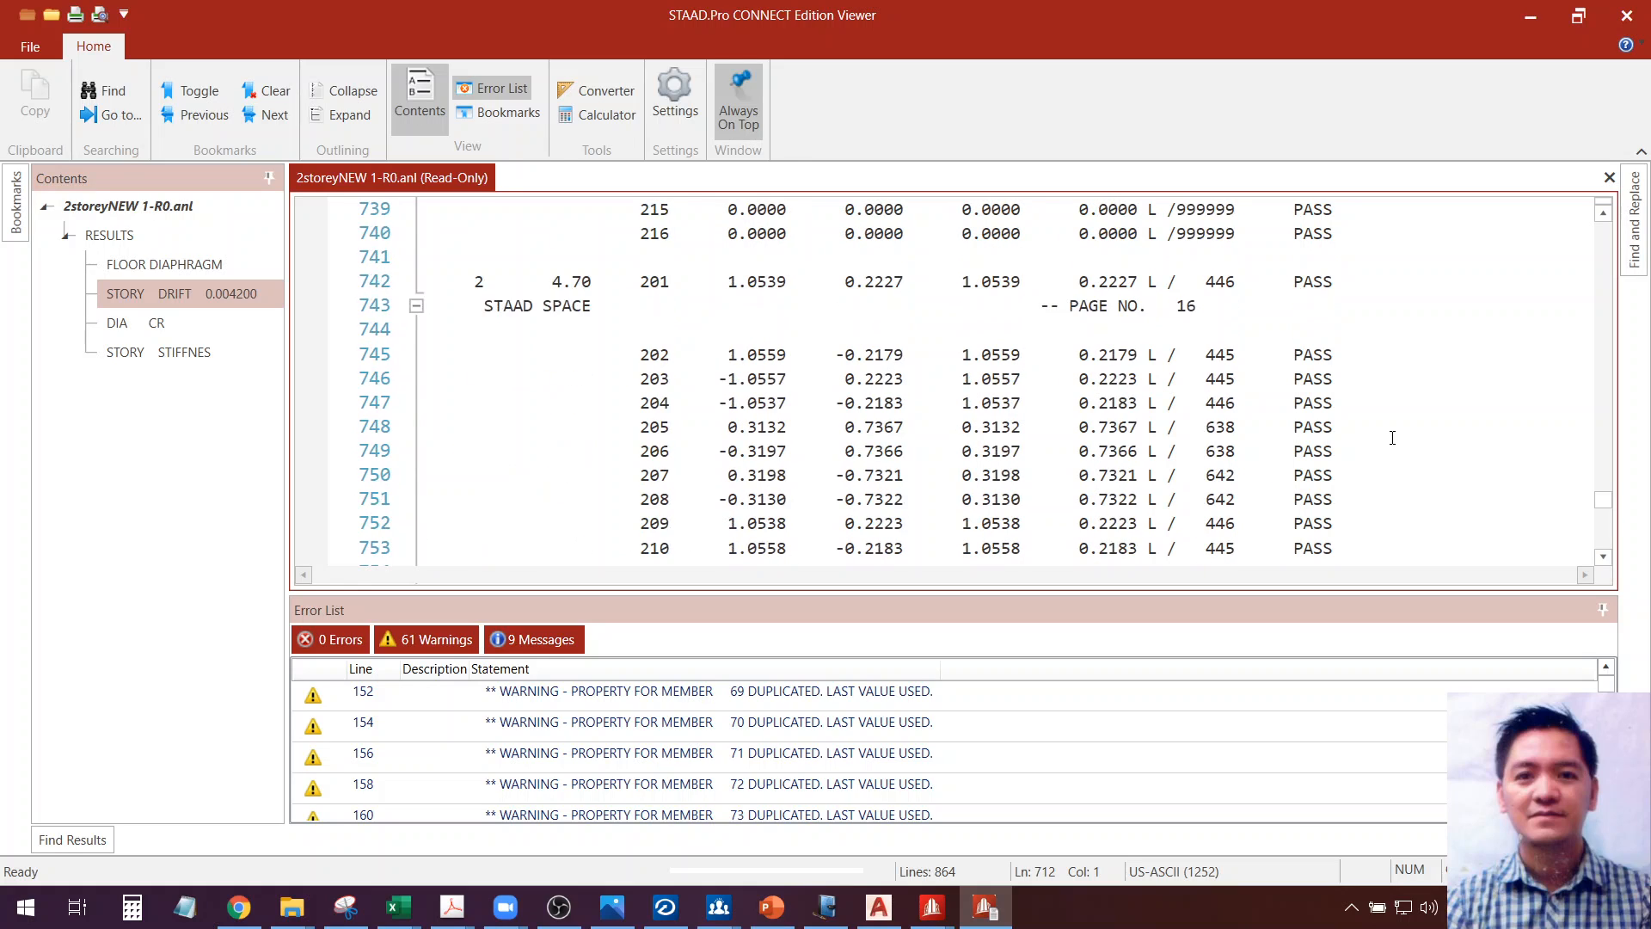
{"action": "scroll", "coordinate": [1392, 438], "scroll_direction": "up", "scroll_amount": 10}
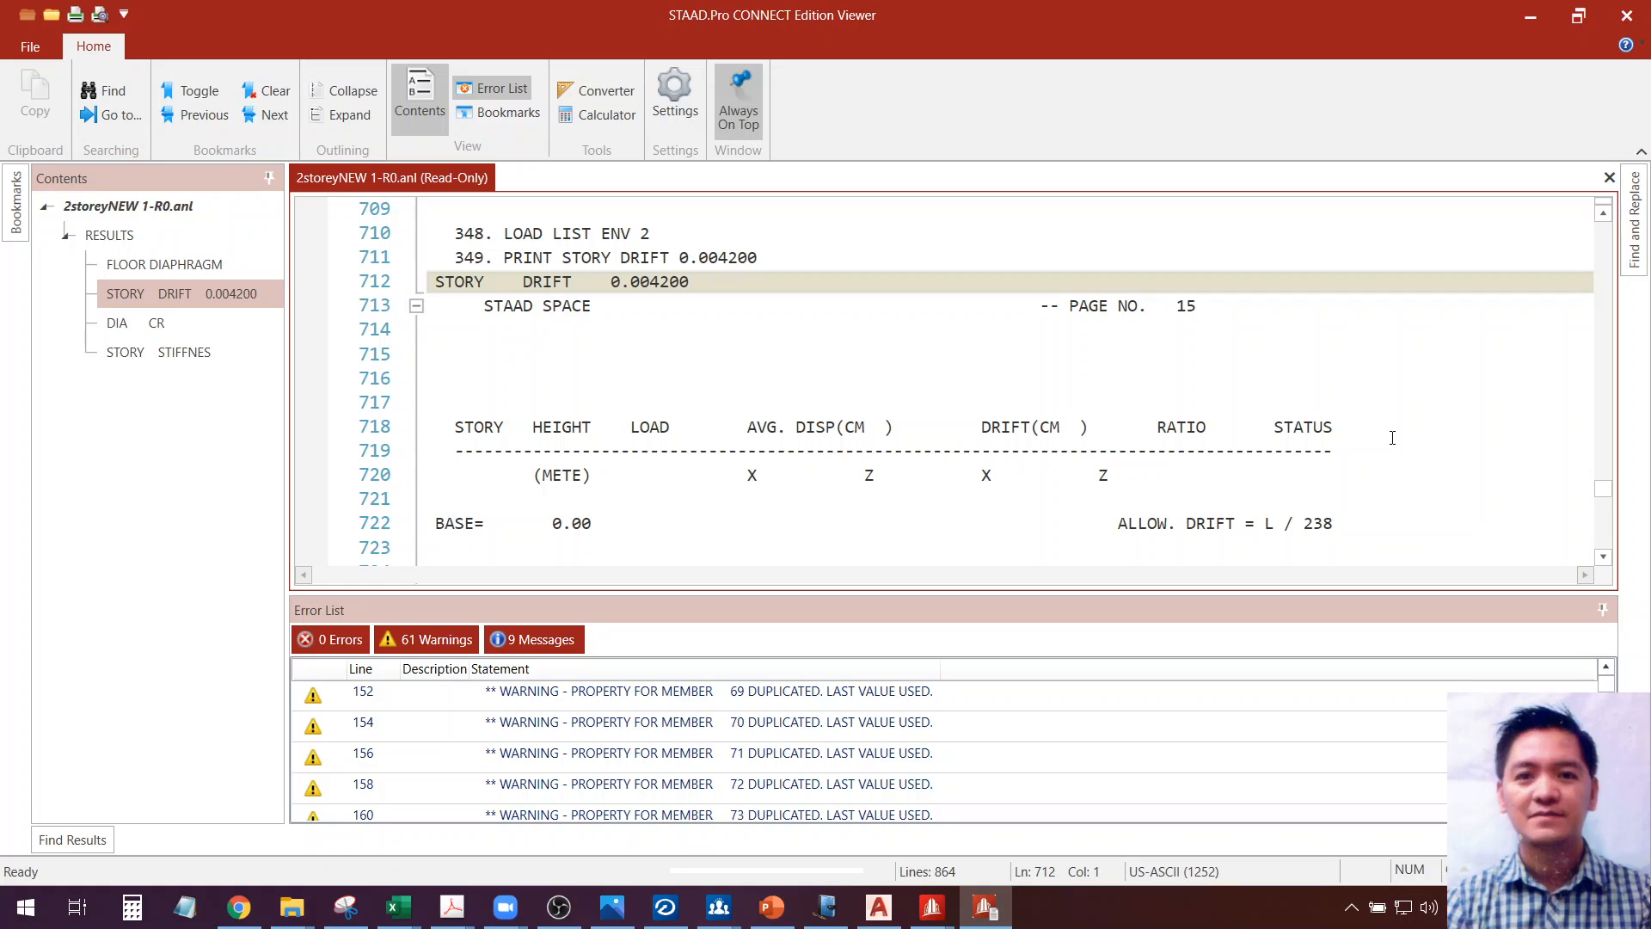
{"action": "scroll", "coordinate": [1392, 438], "scroll_direction": "down", "scroll_amount": 2}
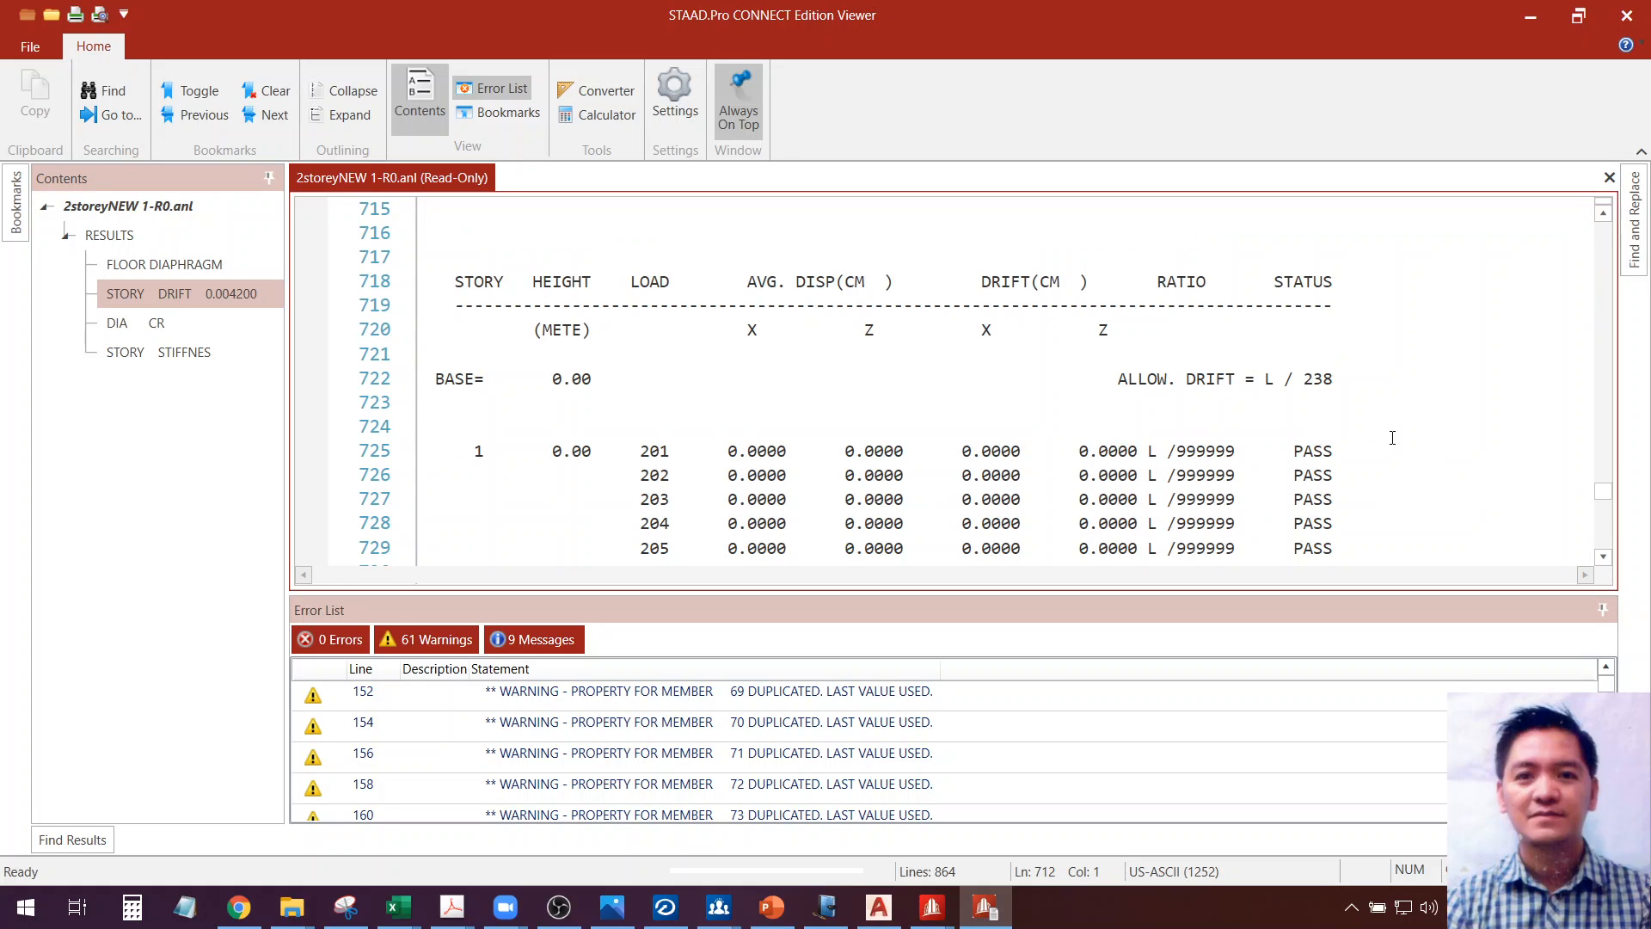
{"action": "scroll", "coordinate": [1392, 437], "scroll_direction": "down", "scroll_amount": 20}
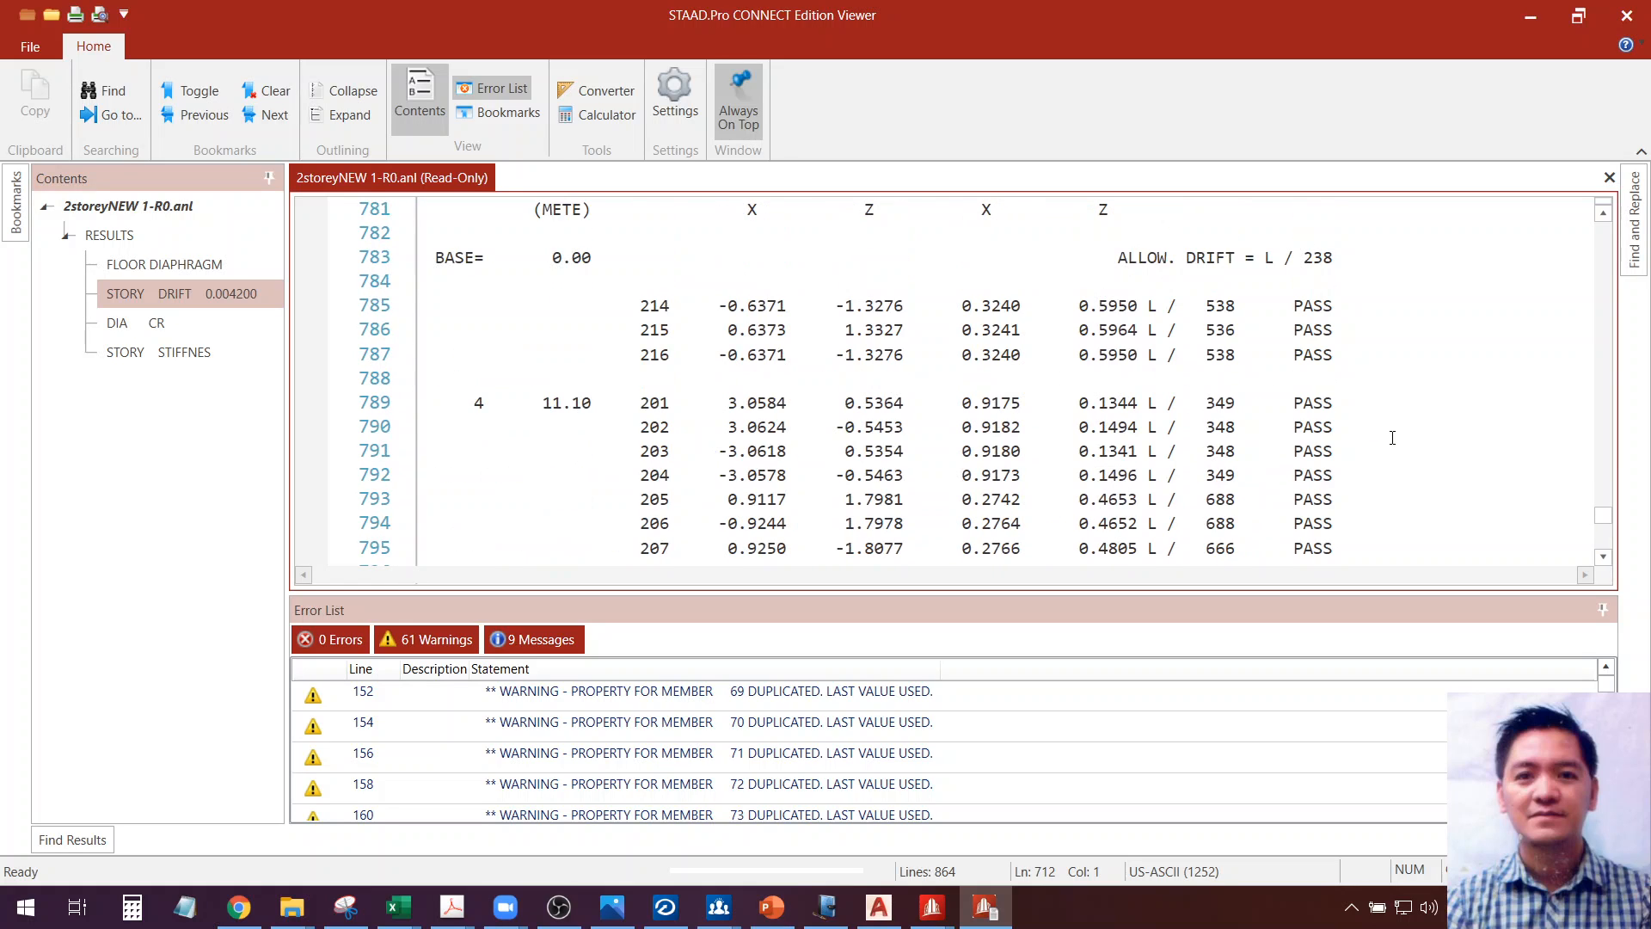
{"action": "scroll", "coordinate": [1392, 438], "scroll_direction": "down", "scroll_amount": 5}
Compare the centre of rigidity X and Z coordinates of the three floor diaphragms in the PRINT DIA CR results
{"action": "scroll", "coordinate": [1392, 437], "scroll_direction": "down", "scroll_amount": 3}
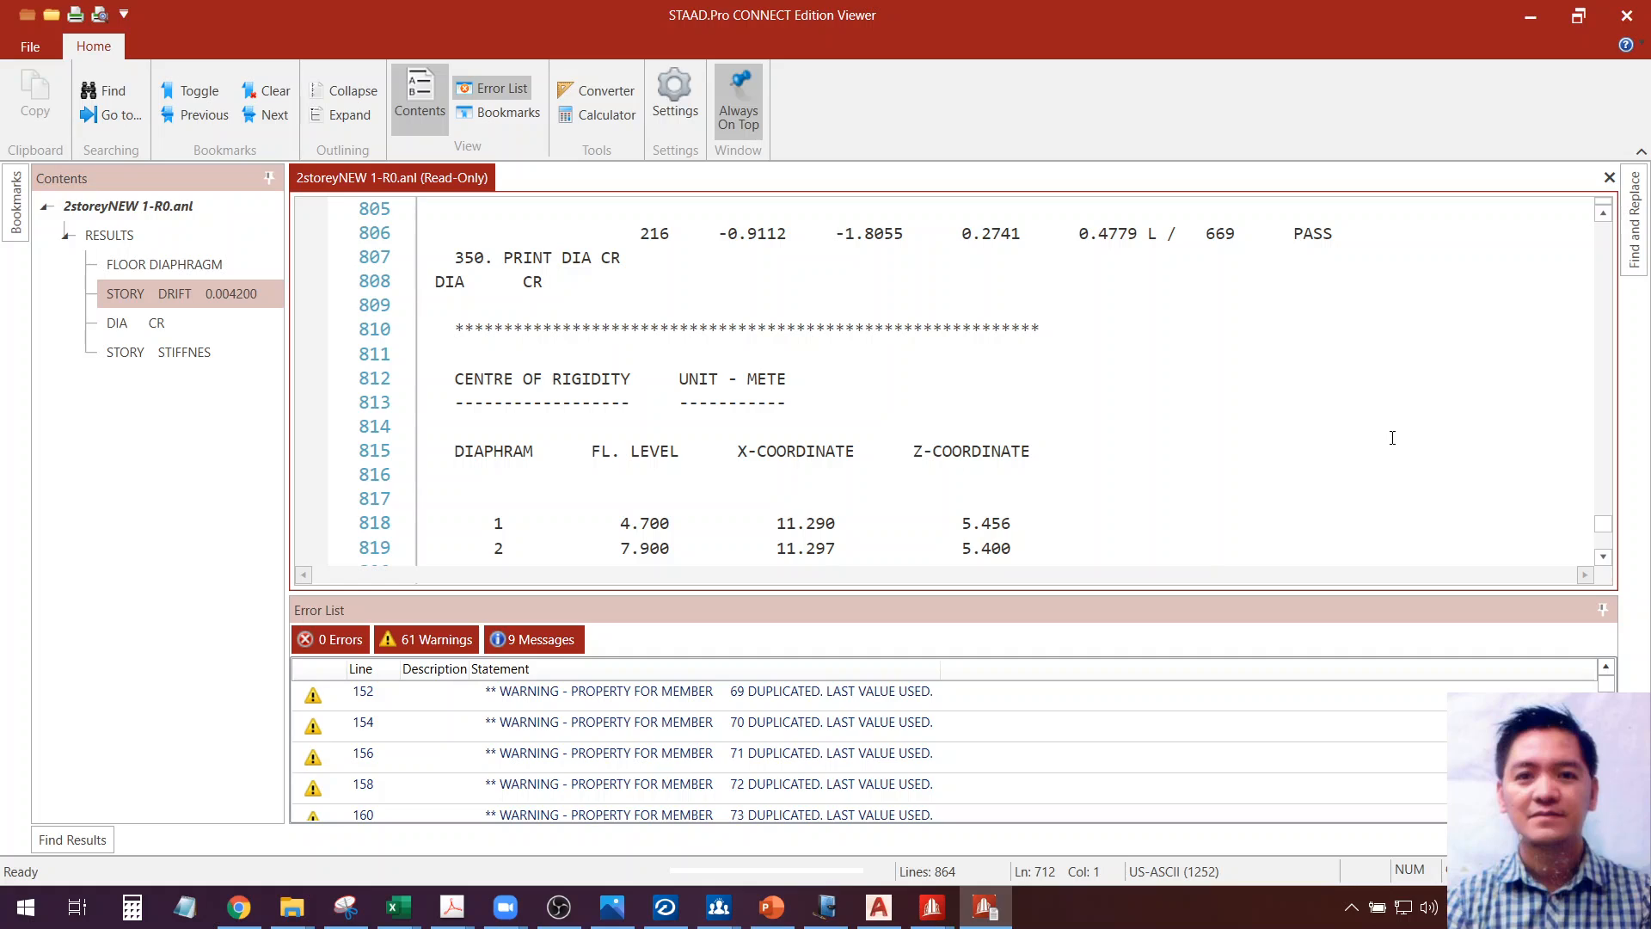
{"action": "scroll", "coordinate": [1392, 438], "scroll_direction": "down", "scroll_amount": 3}
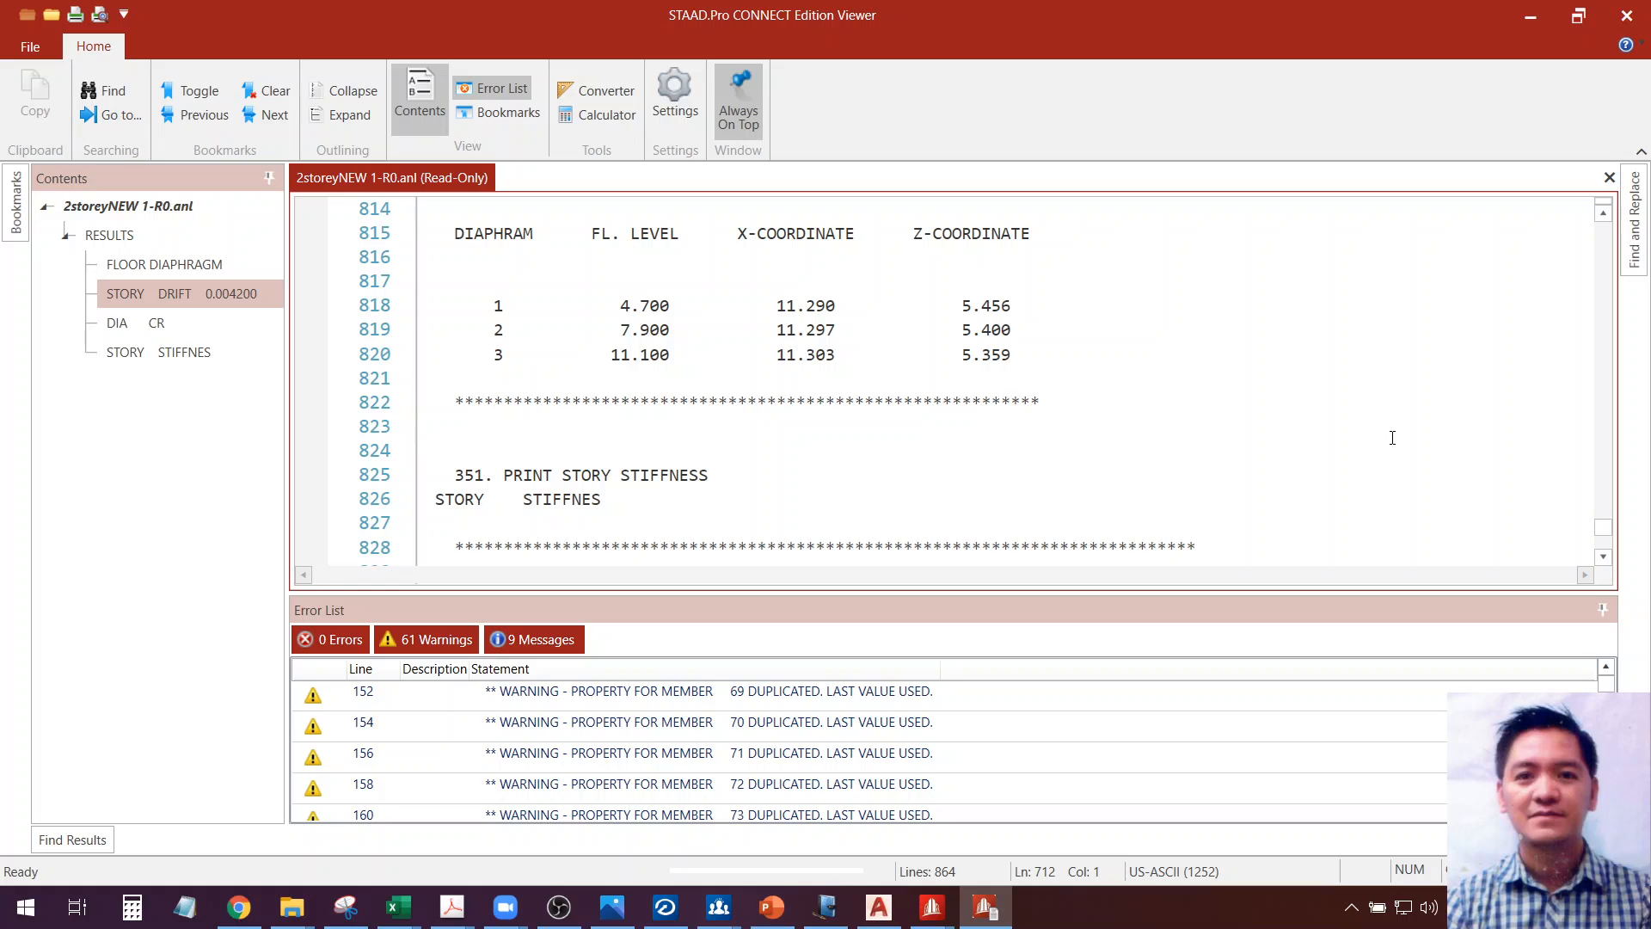
{"action": "scroll", "coordinate": [1387, 429], "scroll_direction": "up", "scroll_amount": 2}
{"action": "scroll", "coordinate": [1368, 428], "scroll_direction": "down", "scroll_amount": 2}
{"action": "left_click_drag", "start_coordinate": [773, 311], "coordinate": [838, 330]}
{"action": "left_click", "coordinate": [838, 306]}
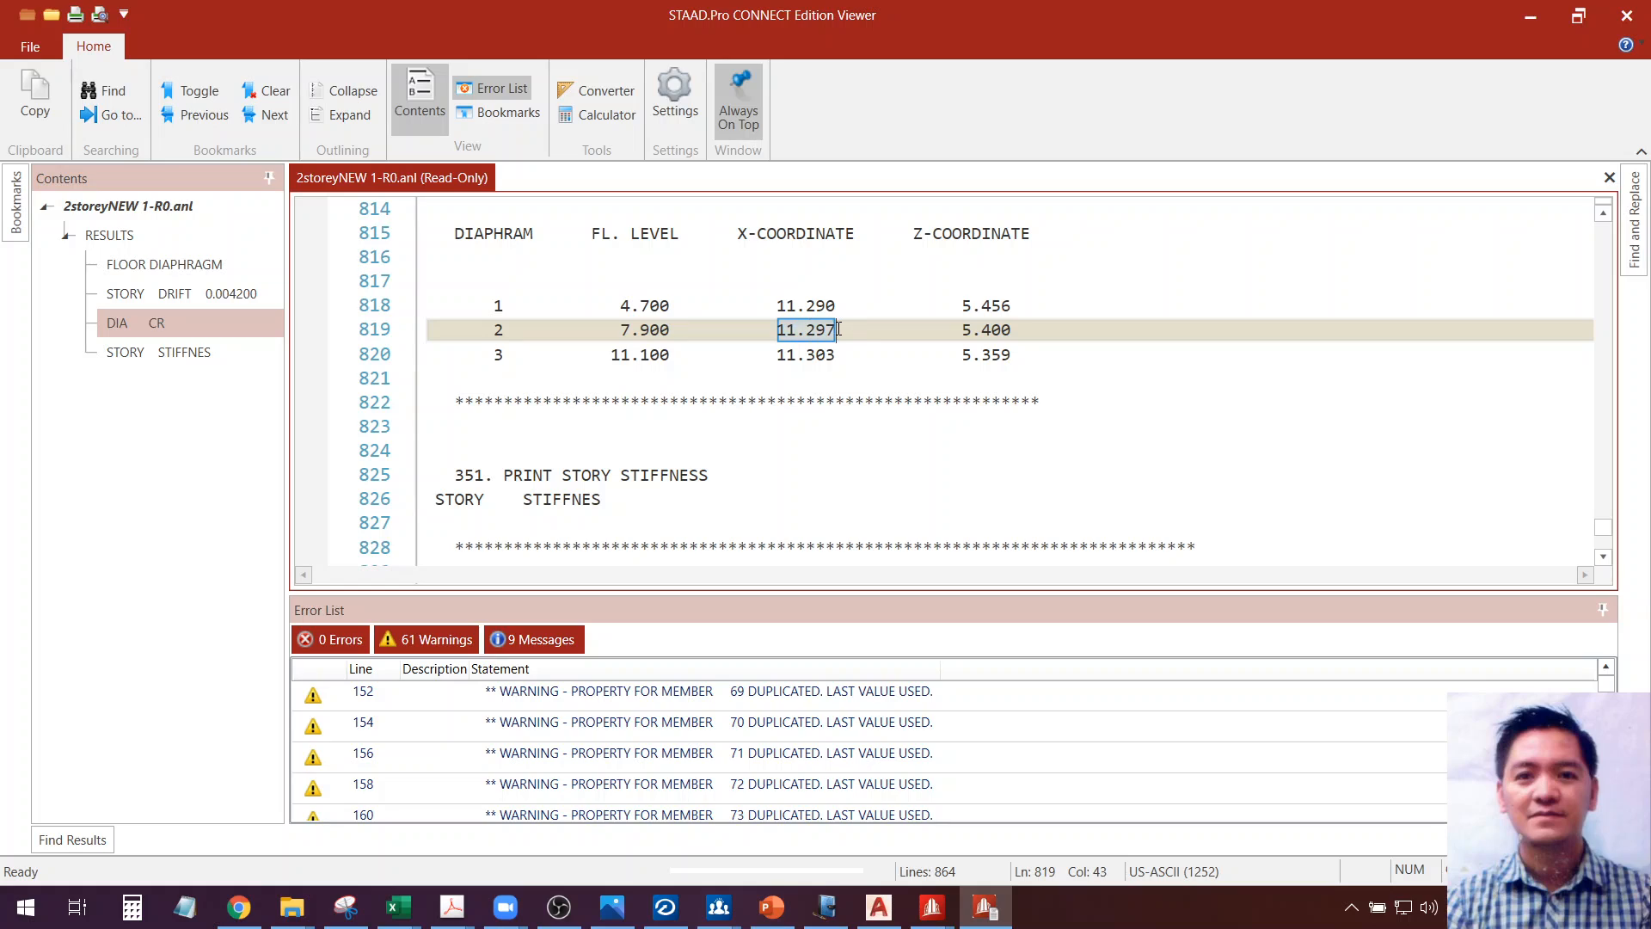
{"action": "left_click", "coordinate": [847, 356]}
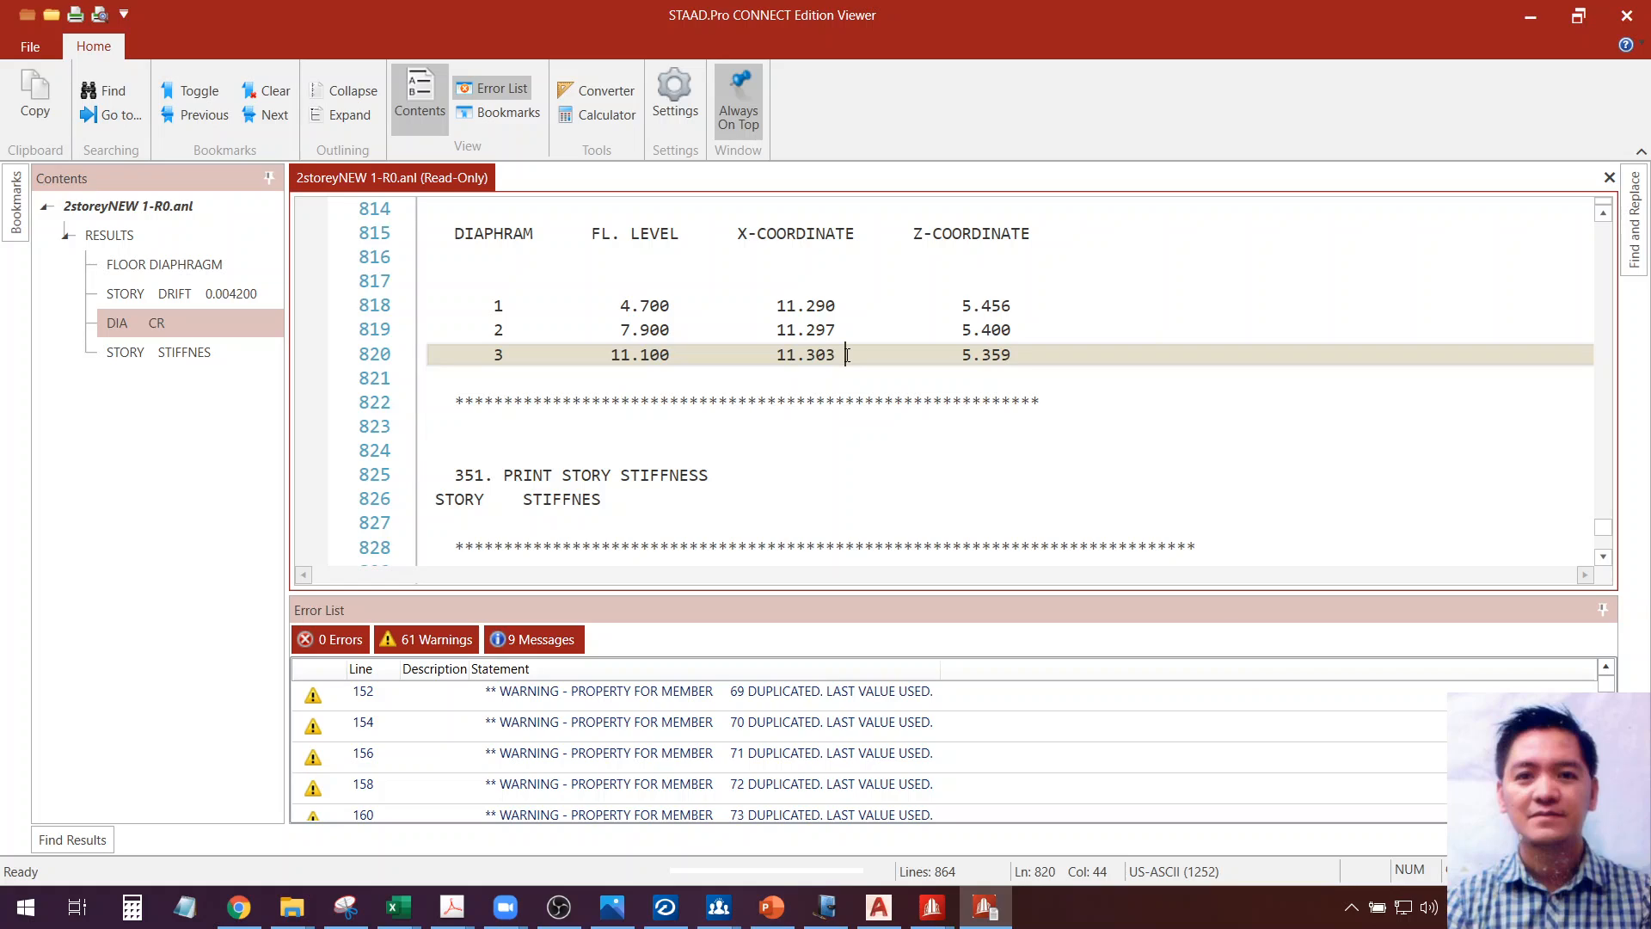
{"action": "left_click_drag", "start_coordinate": [786, 306], "coordinate": [841, 310]}
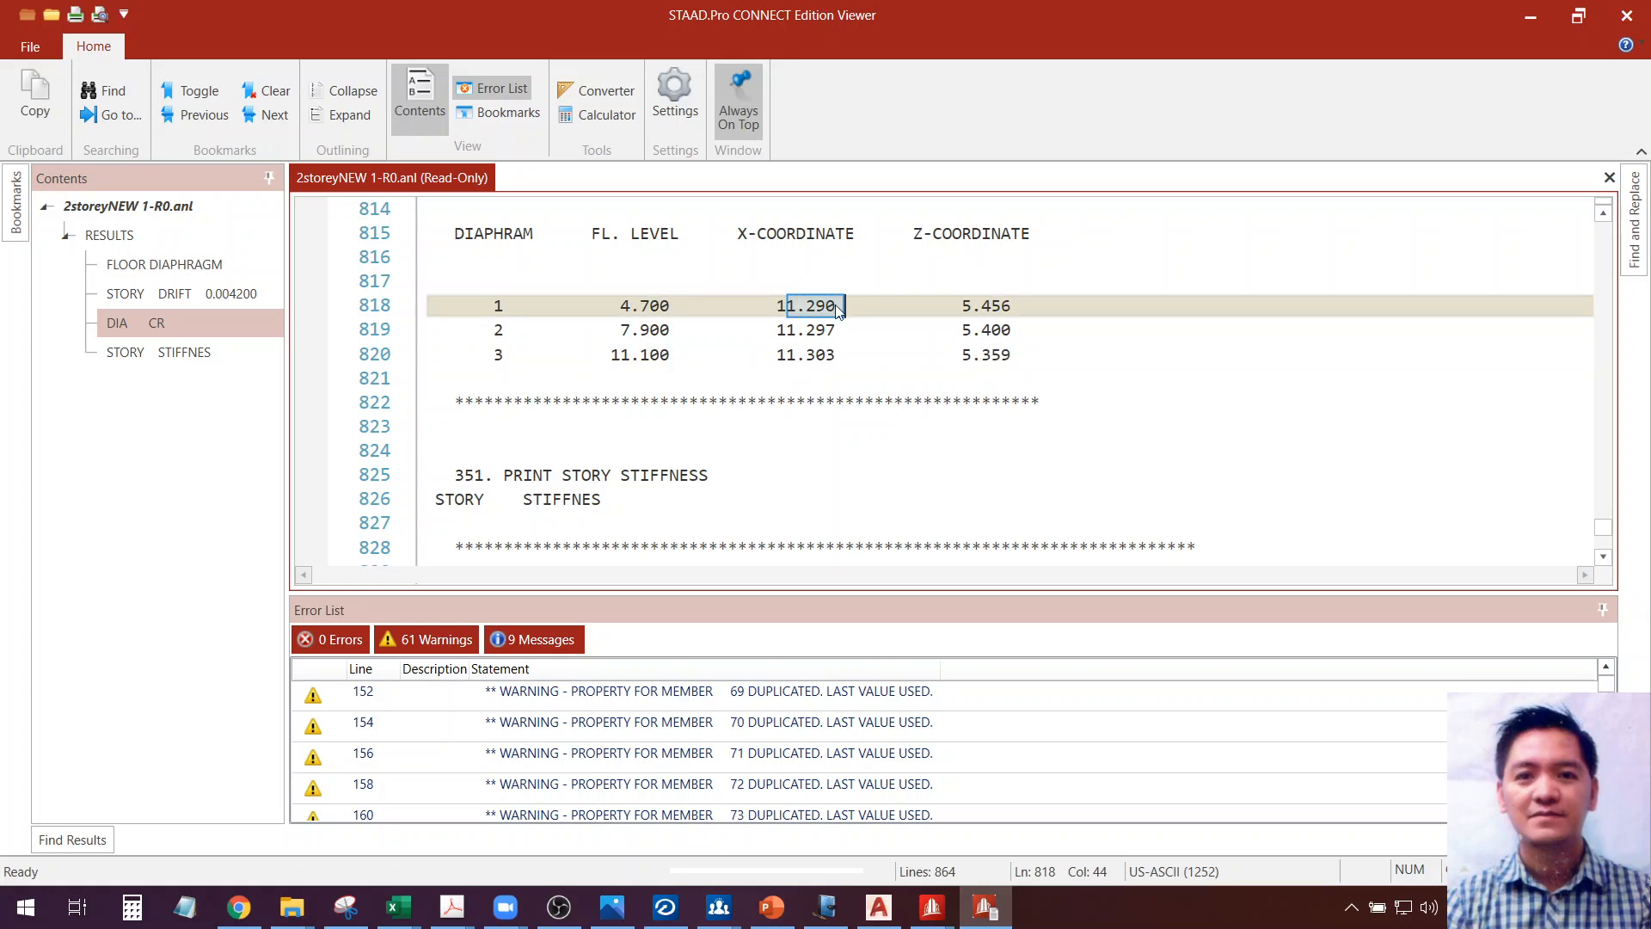
{"action": "left_click", "coordinate": [808, 358]}
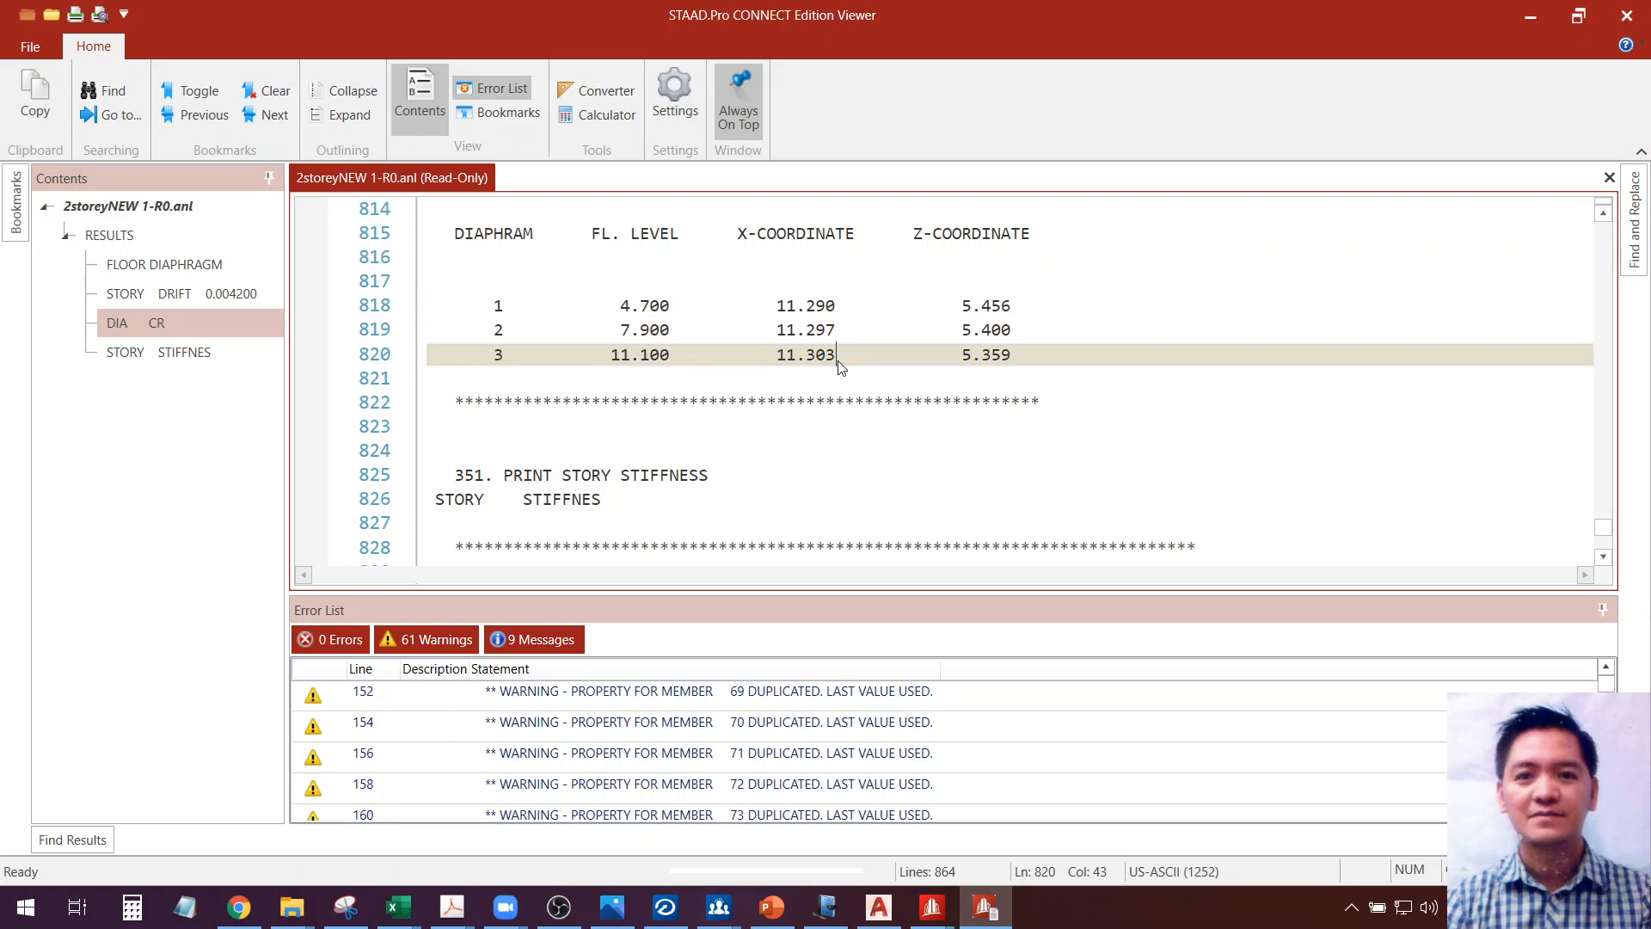
{"action": "left_click", "coordinate": [1055, 308]}
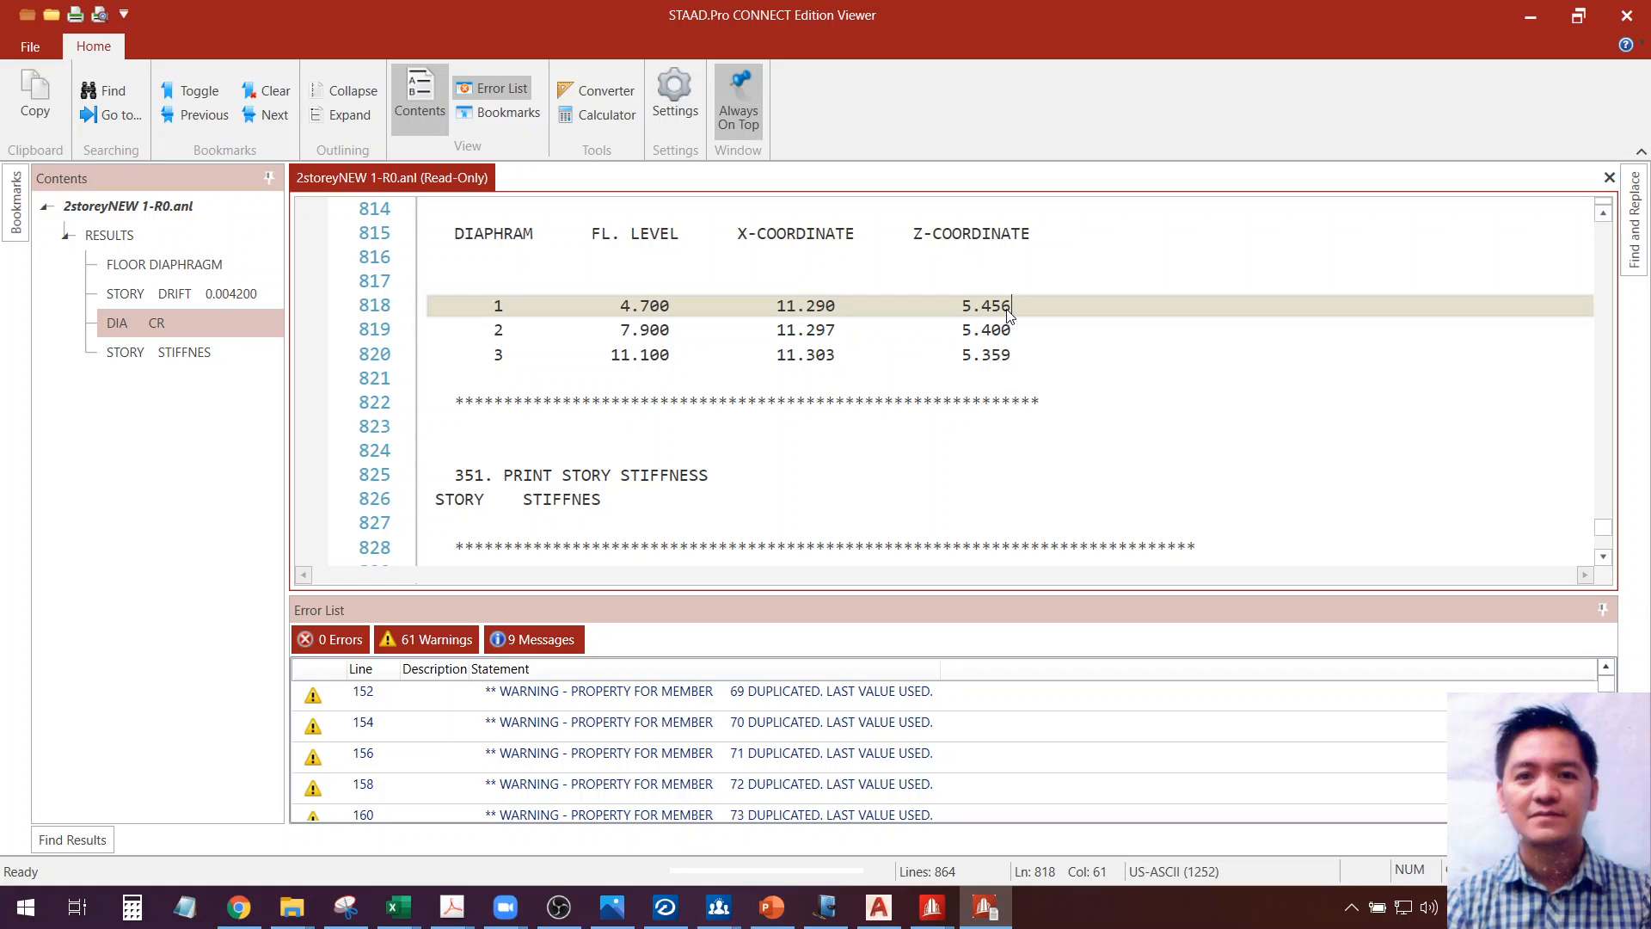
{"action": "left_click", "coordinate": [977, 338]}
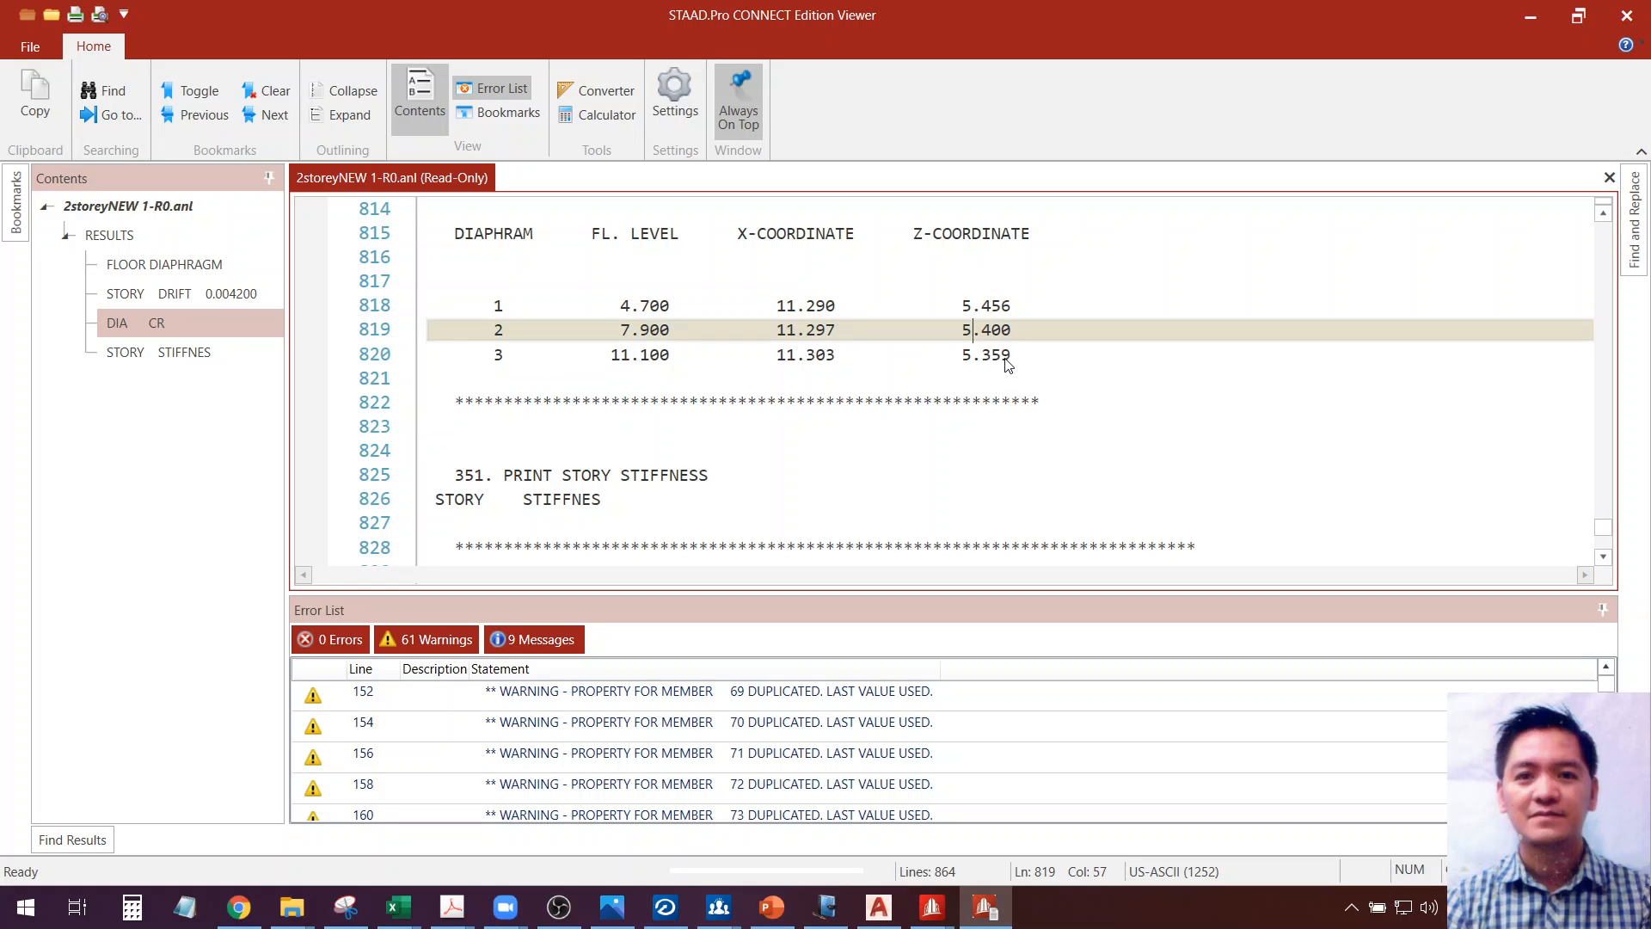
{"action": "left_click", "coordinate": [1004, 358]}
{"action": "scroll", "coordinate": [932, 338], "scroll_direction": "down", "scroll_amount": 2}
{"action": "scroll", "coordinate": [927, 343], "scroll_direction": "up", "scroll_amount": 1}
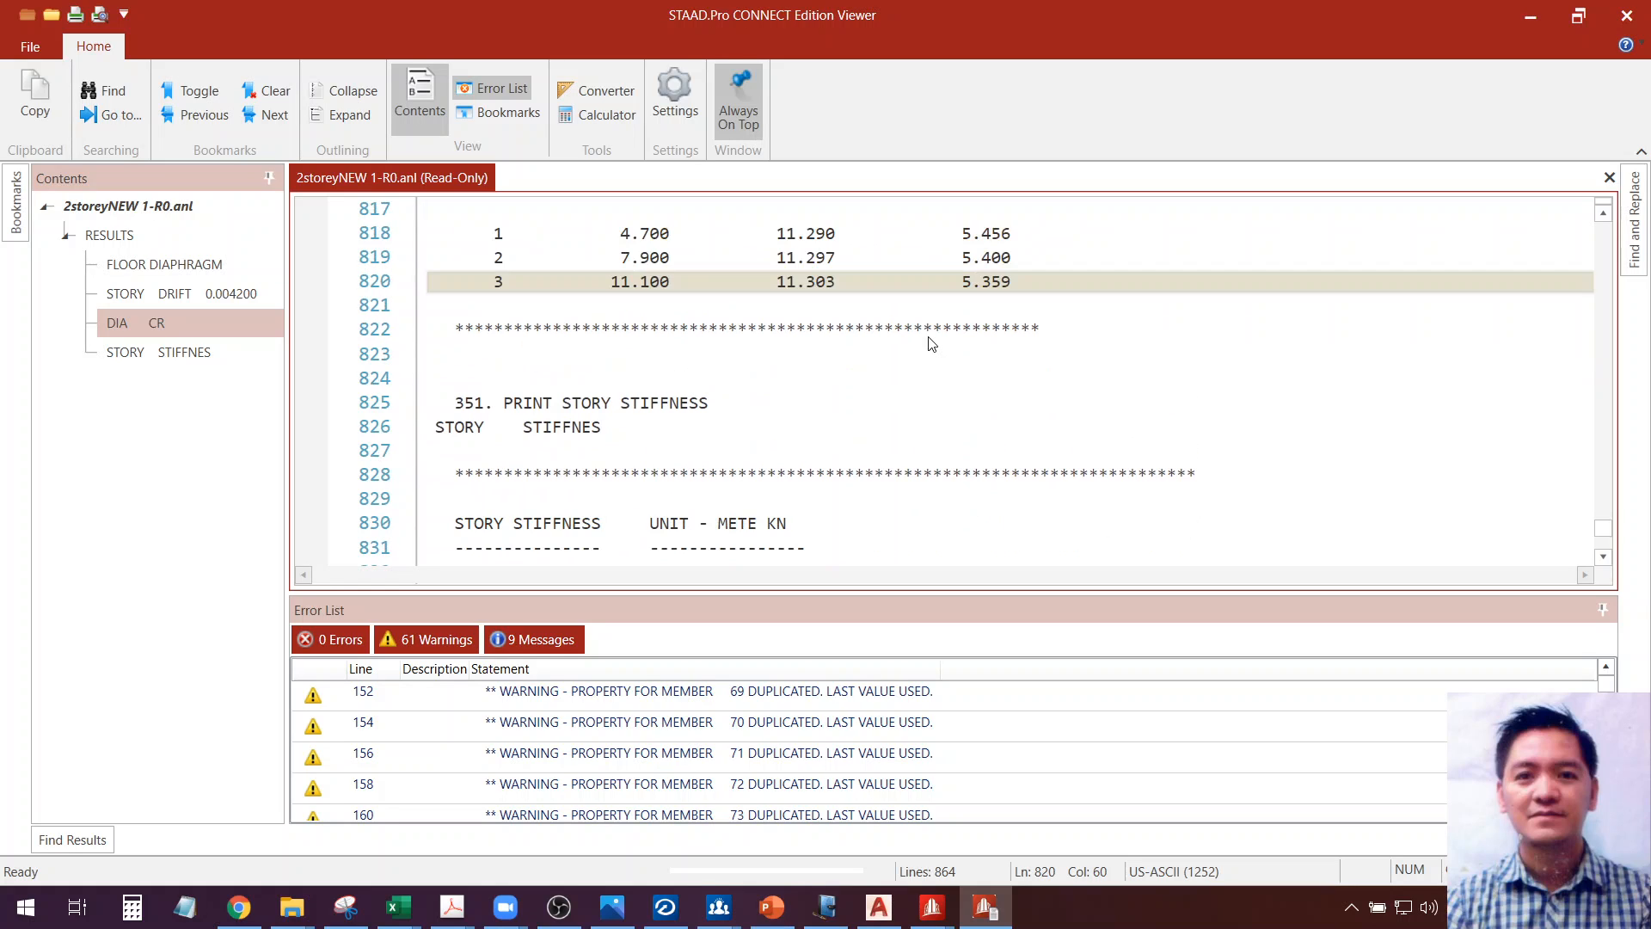
{"action": "scroll", "coordinate": [930, 343], "scroll_direction": "up", "scroll_amount": 1}
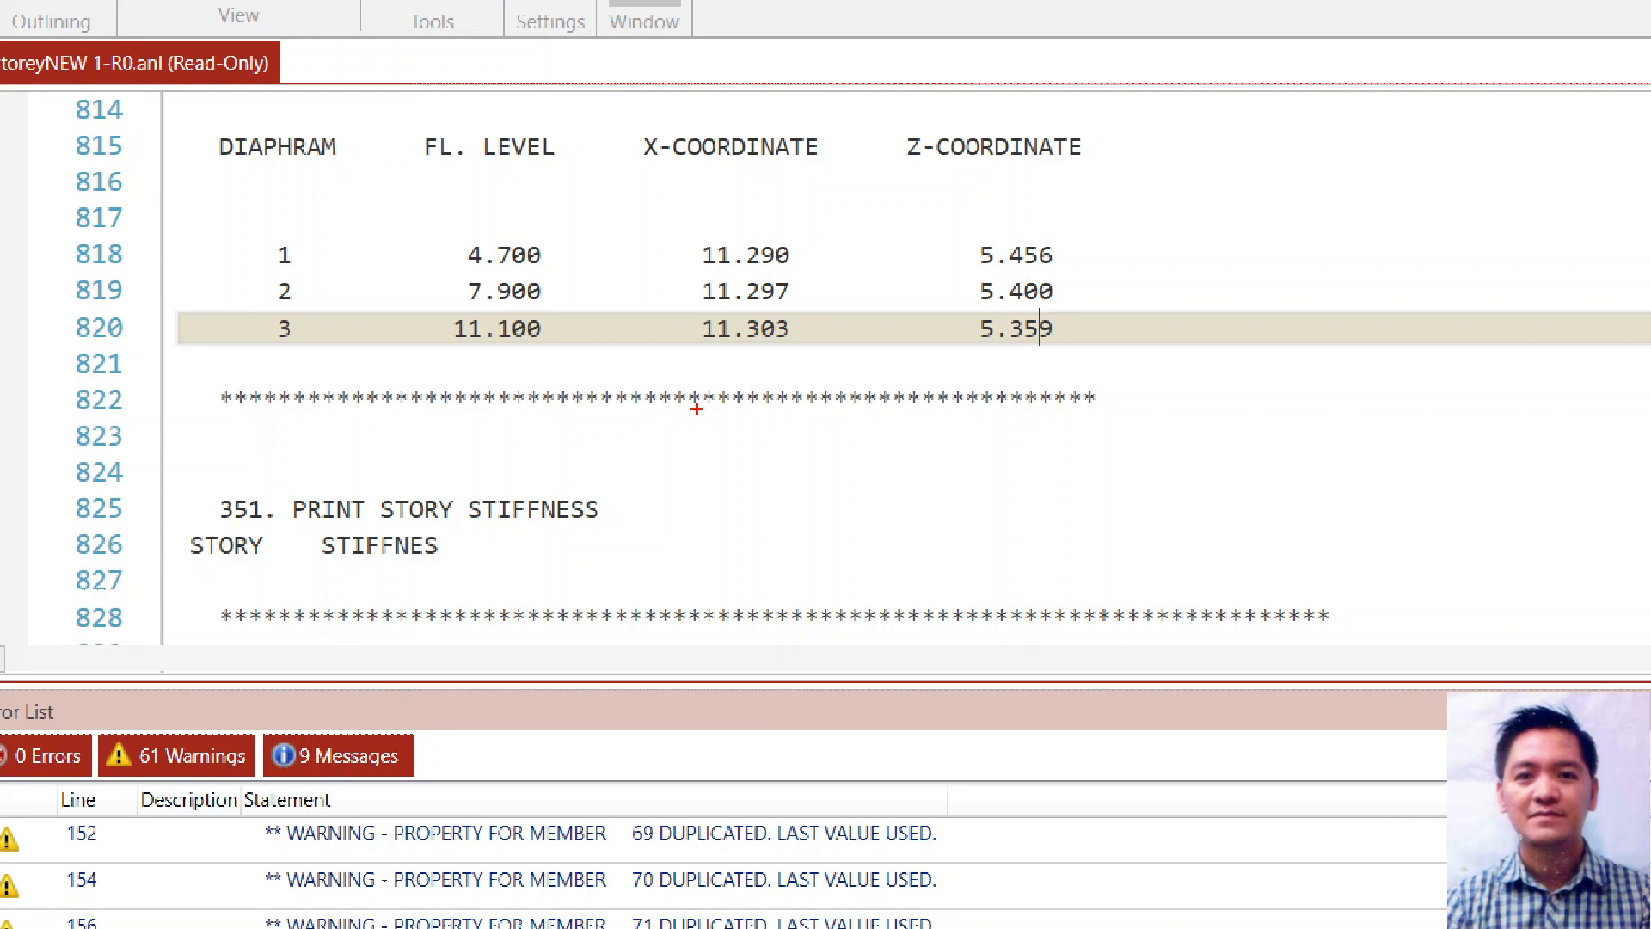
{"action": "mouse_move", "coordinate": [697, 408]}
{"action": "left_mouse_down"}
{"action": "mouse_move", "coordinate": [1604, 681]}
{"action": "mouse_move", "coordinate": [361, 655]}
{"action": "mouse_move", "coordinate": [465, 394]}
{"action": "left_mouse_up"}
{"action": "mouse_move", "coordinate": [1019, 511]}
{"action": "left_mouse_down"}
{"action": "mouse_move", "coordinate": [961, 516]}
{"action": "mouse_move", "coordinate": [1114, 483]}
{"action": "mouse_move", "coordinate": [1096, 561]}
{"action": "left_mouse_up"}
{"action": "left_click_drag", "start_coordinate": [1047, 563], "coordinate": [1116, 555]}
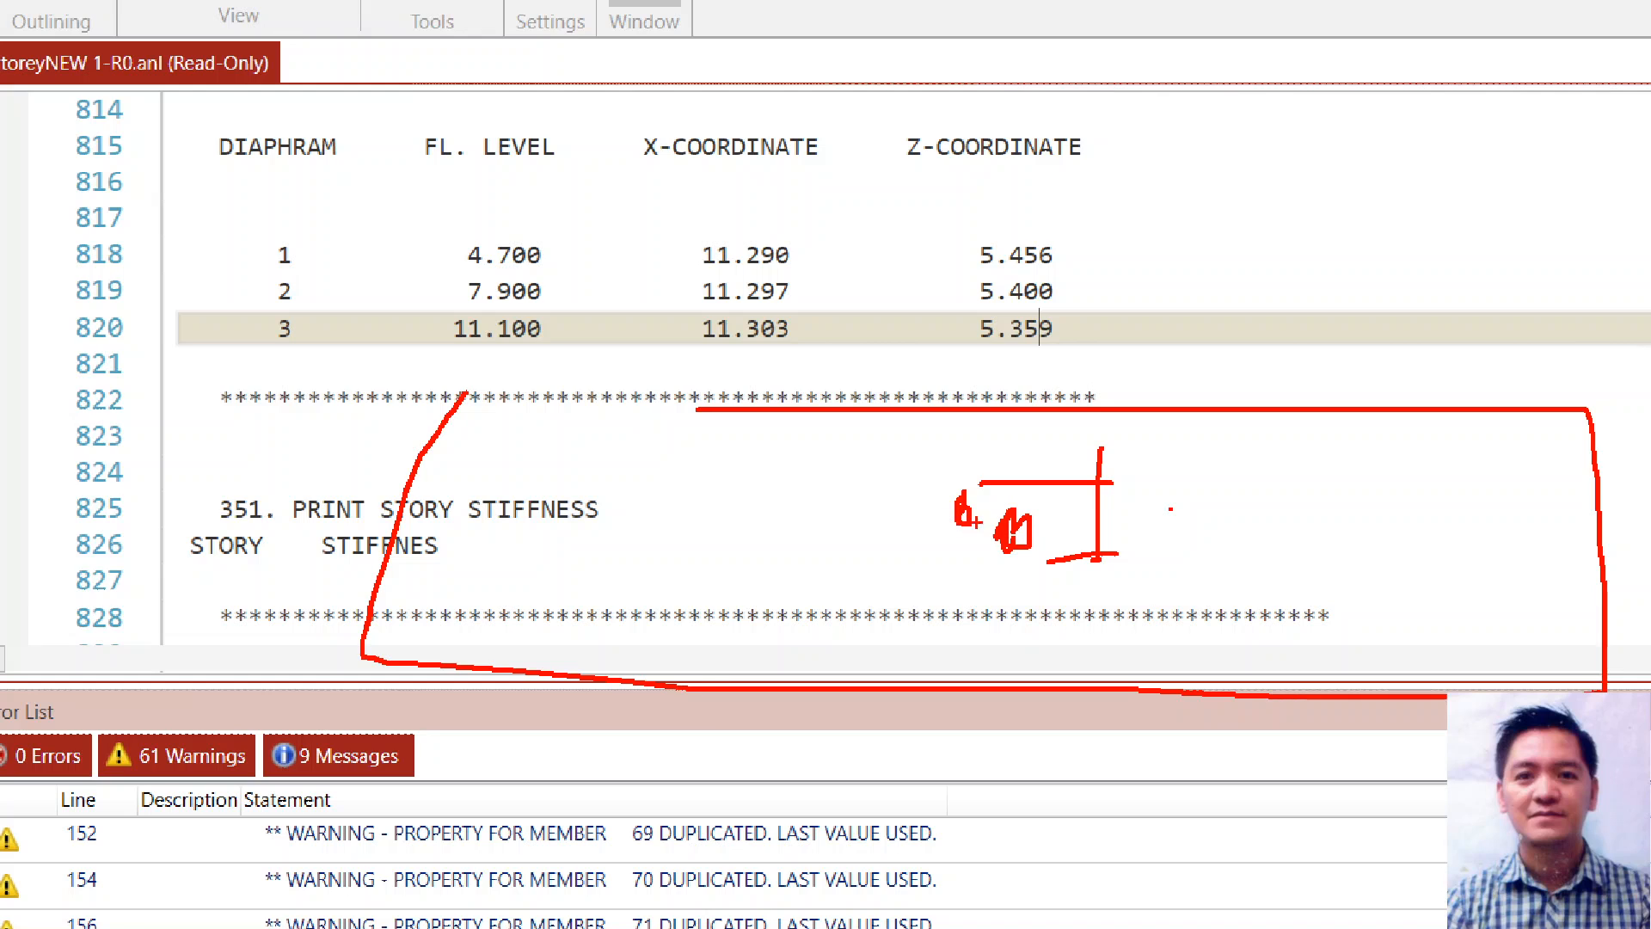
{"action": "mouse_move", "coordinate": [1027, 514]}
{"action": "left_mouse_down"}
{"action": "mouse_move", "coordinate": [901, 524]}
{"action": "mouse_move", "coordinate": [982, 533]}
{"action": "left_mouse_up"}
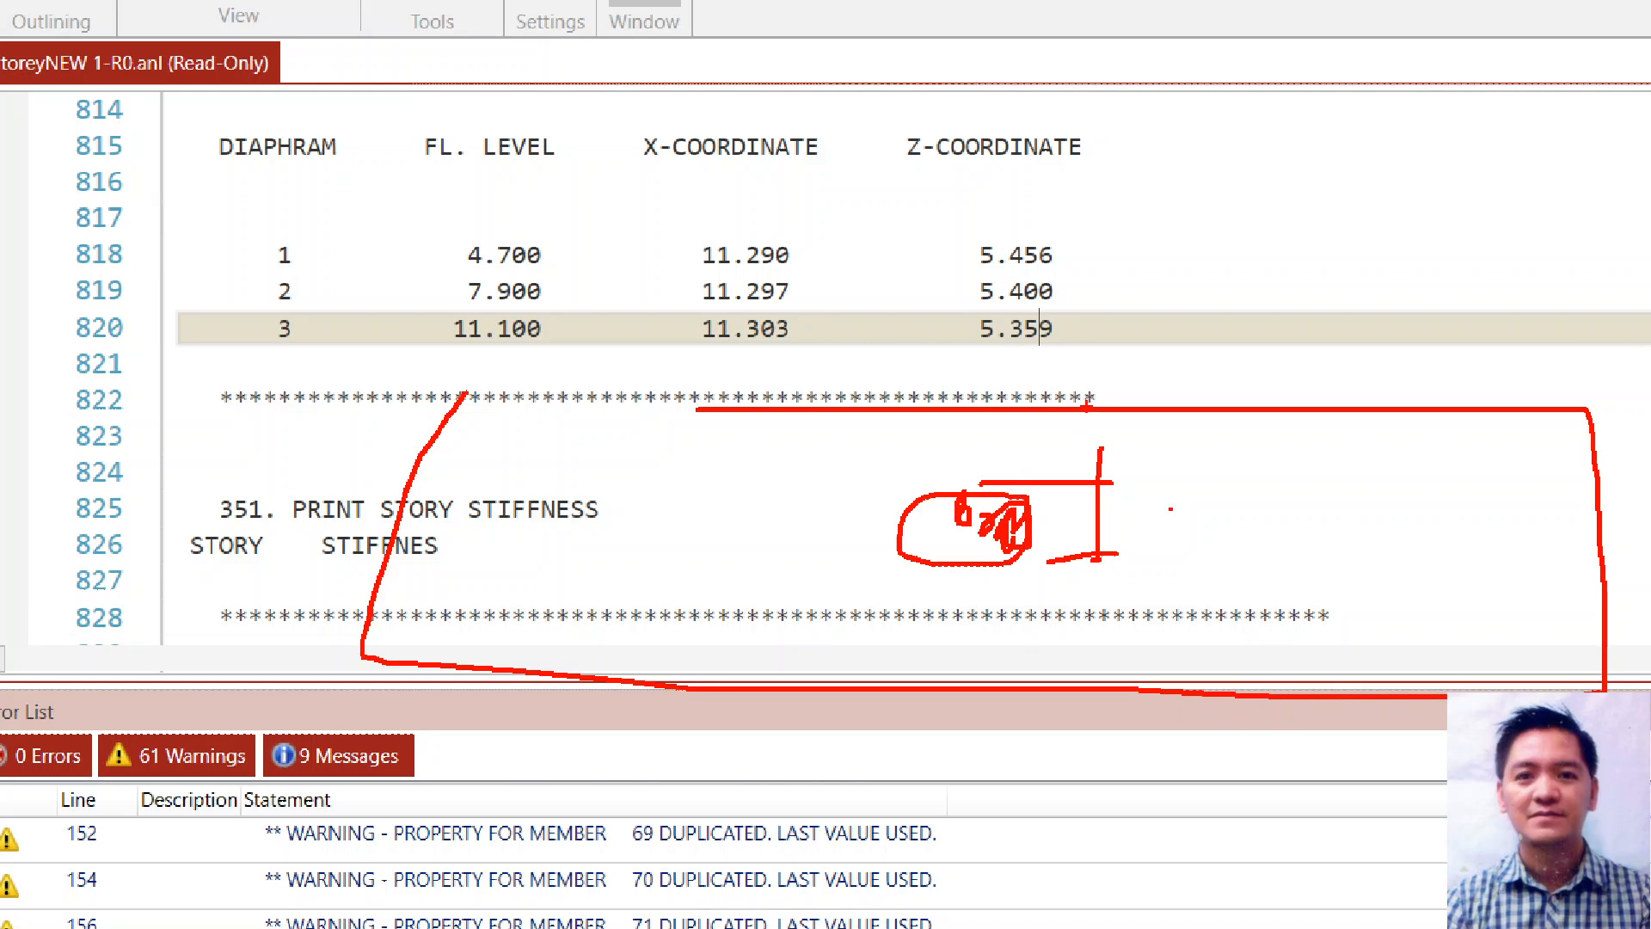
{"action": "key", "text": "Escape"}
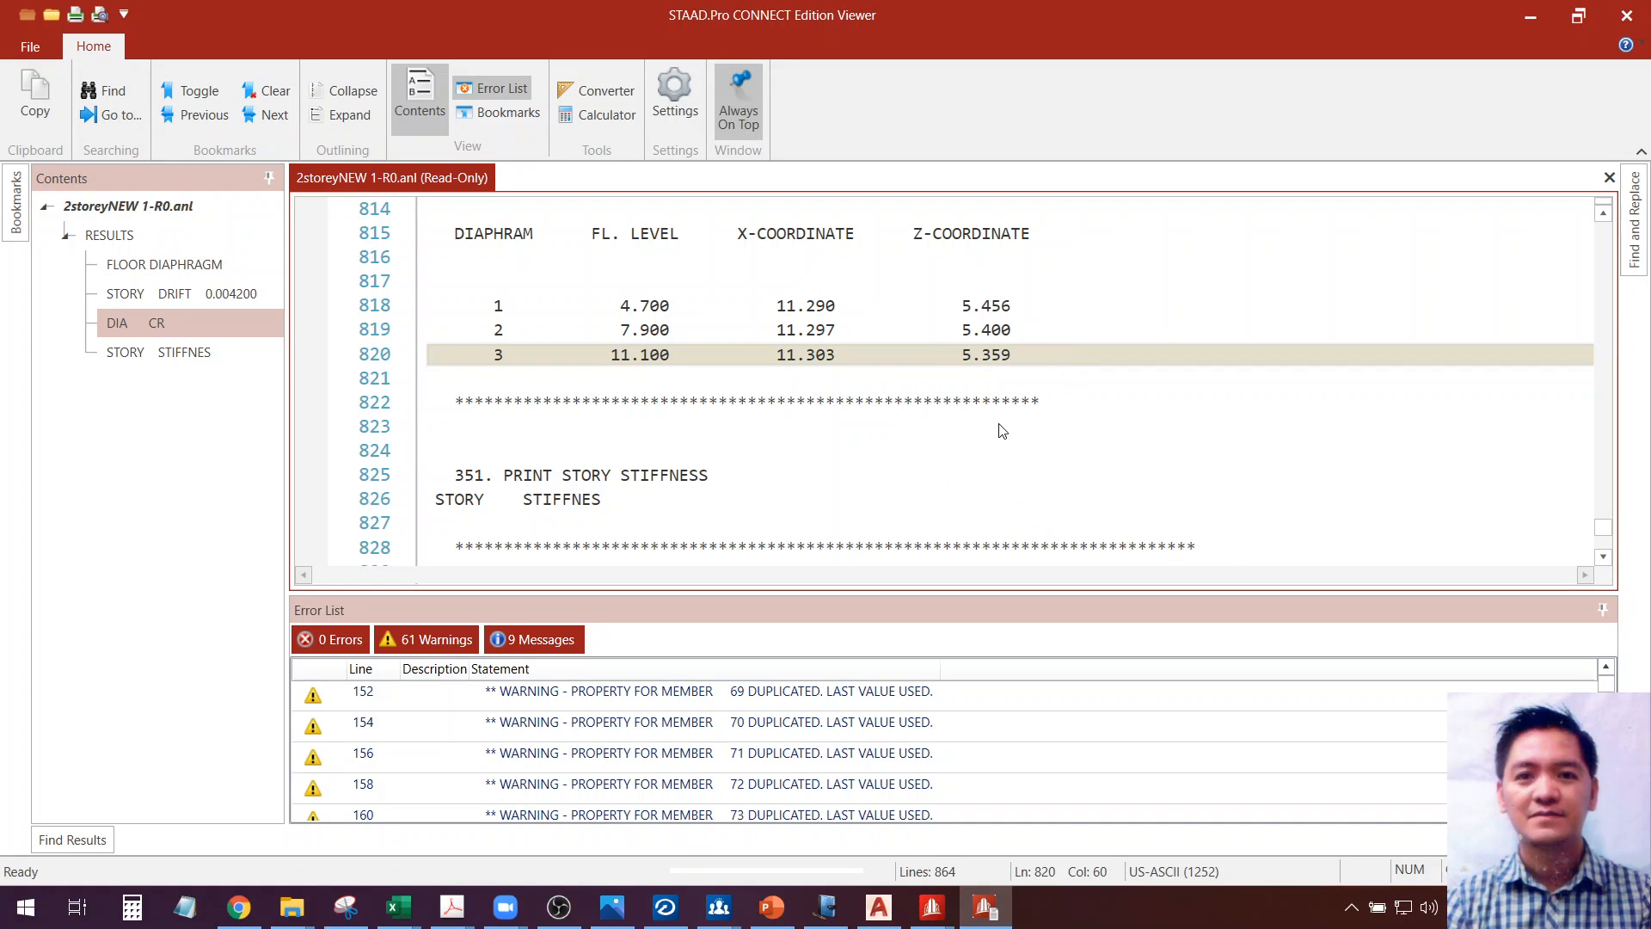
Review the warnings and notes in the error list, down to the seismic load notes for the rigid diaphragms
{"action": "scroll", "coordinate": [885, 778], "scroll_direction": "down", "scroll_amount": 9}
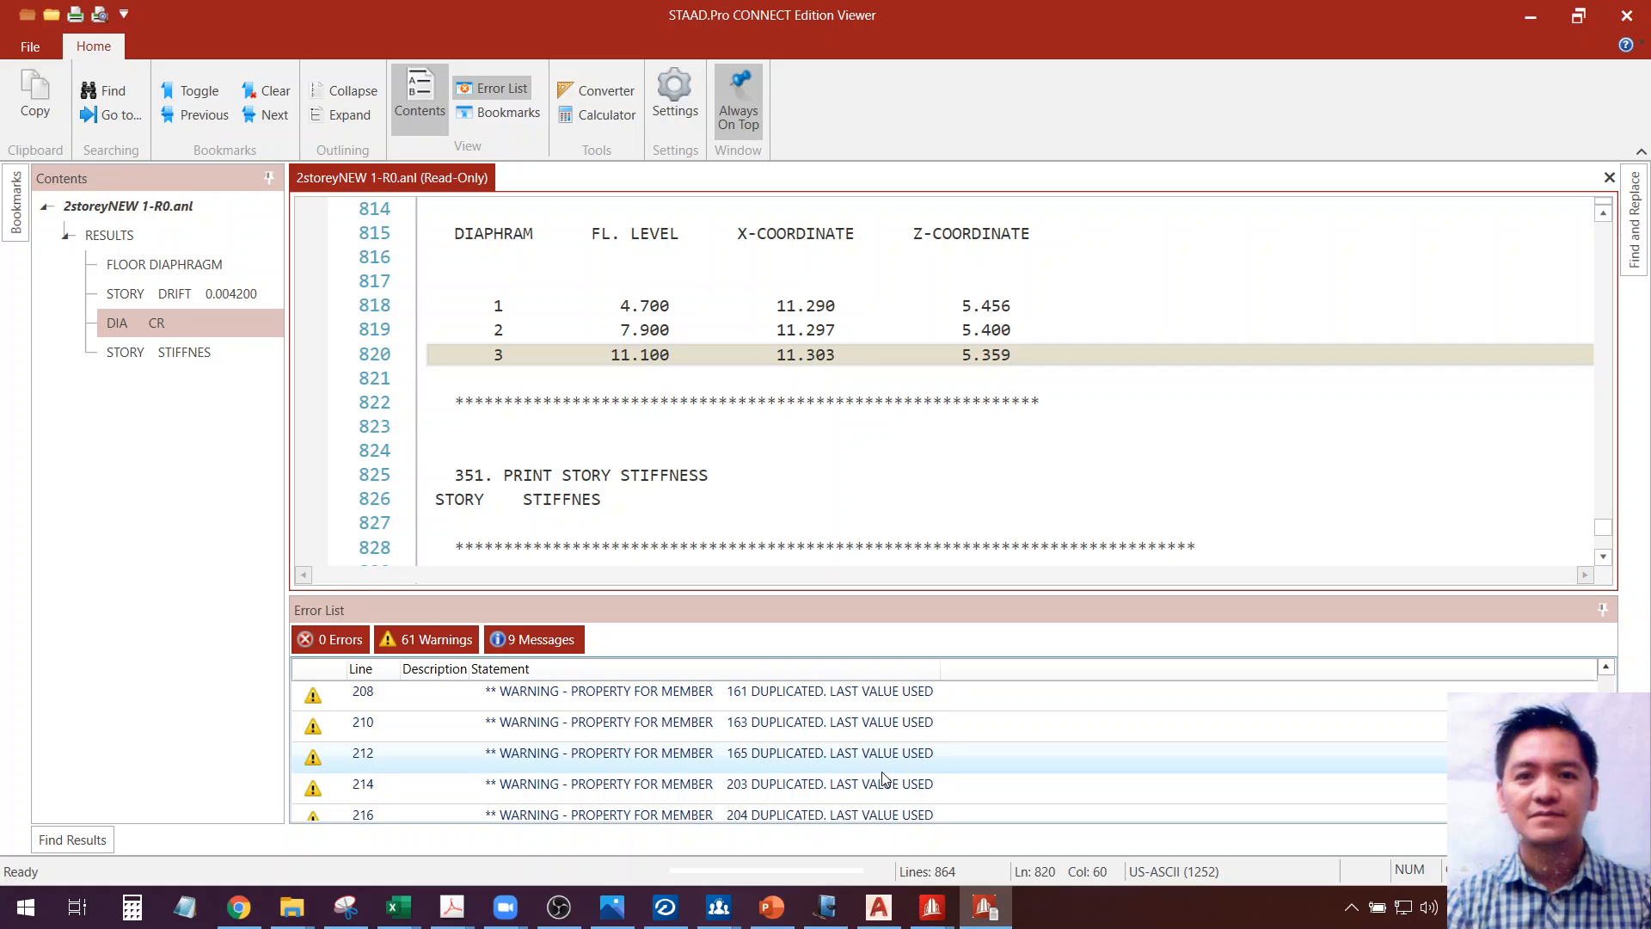
{"action": "scroll", "coordinate": [889, 791], "scroll_direction": "down", "scroll_amount": 12}
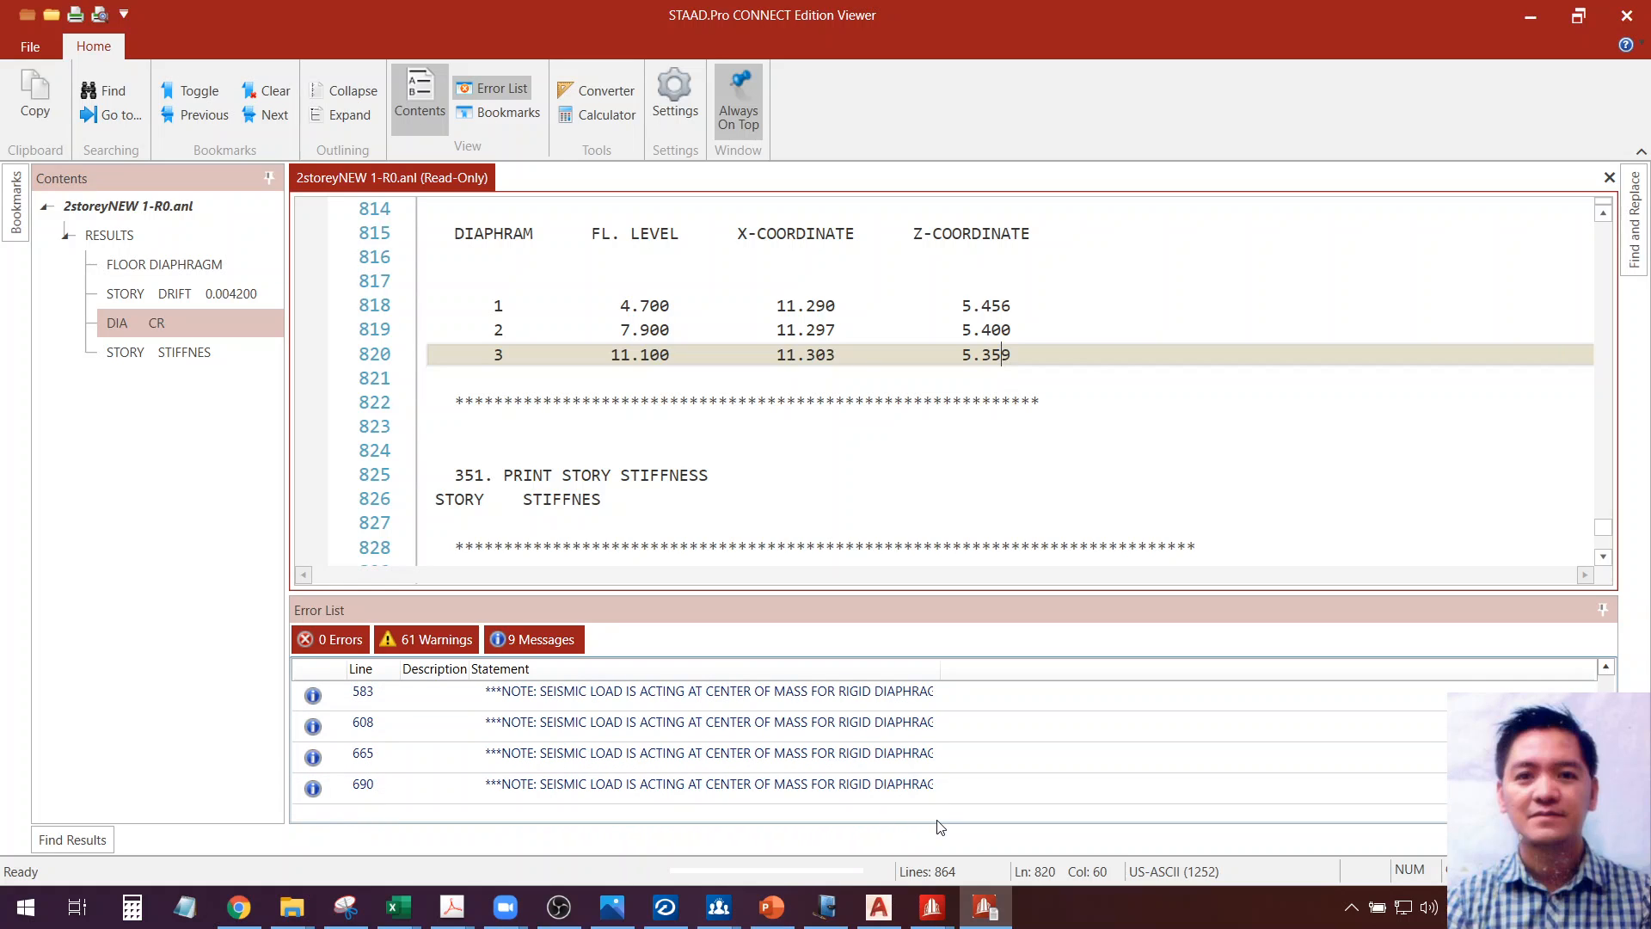
{"action": "left_click", "coordinate": [714, 729]}
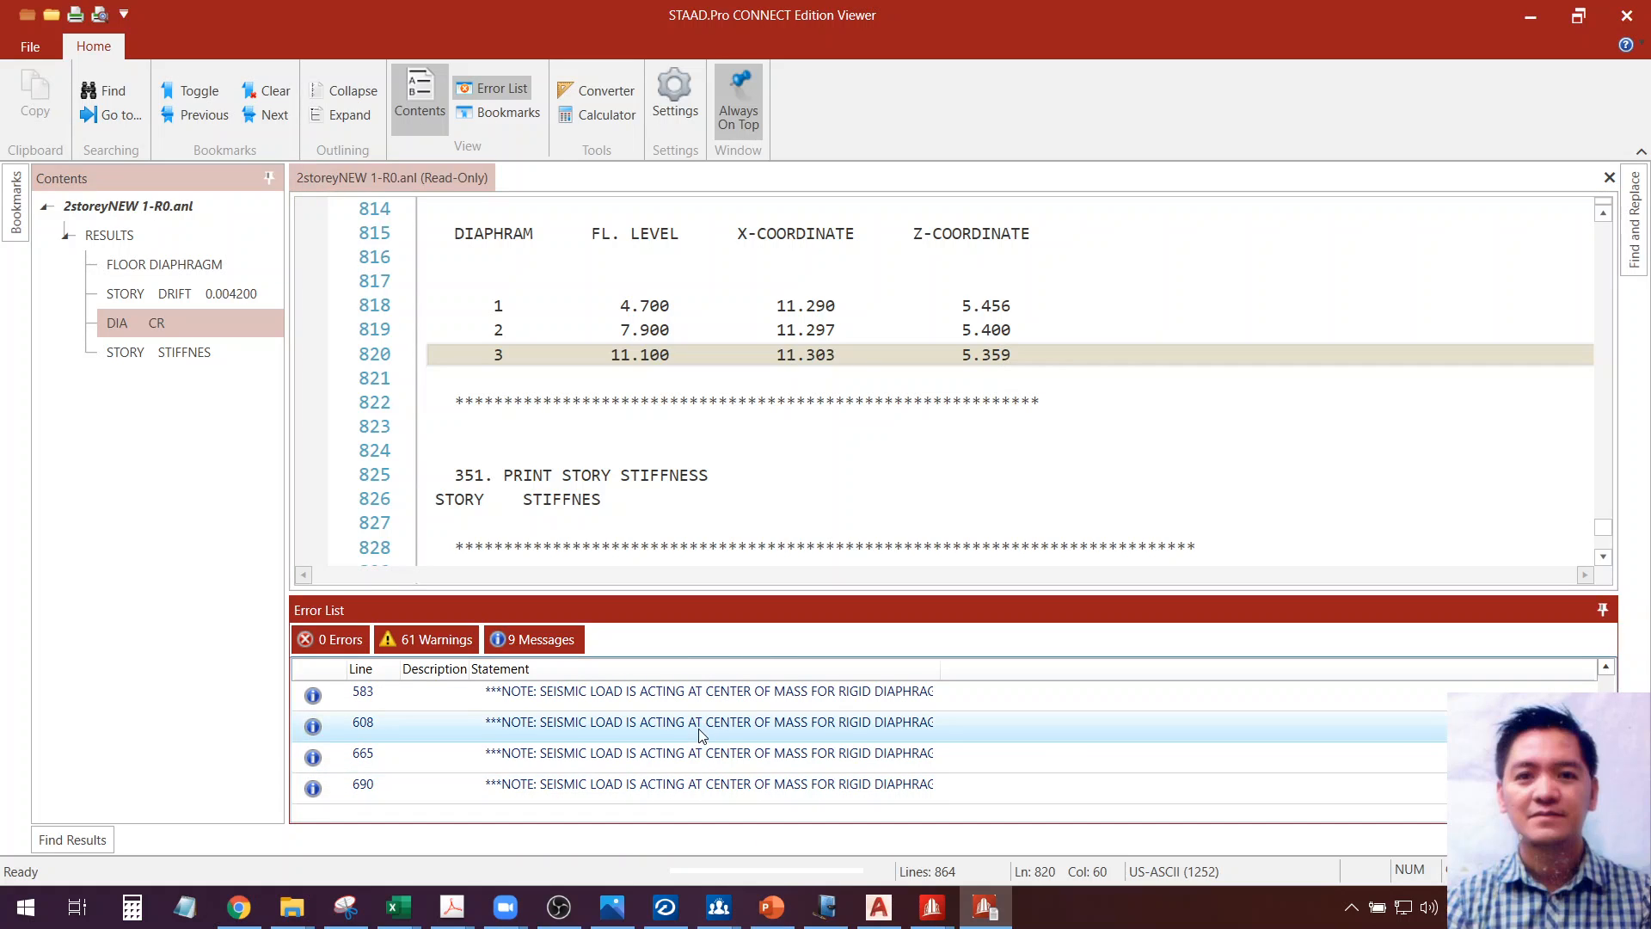
Close the analysis output viewer and the 2storeyNEW 1-R0 model
{"action": "left_click", "coordinate": [1626, 14]}
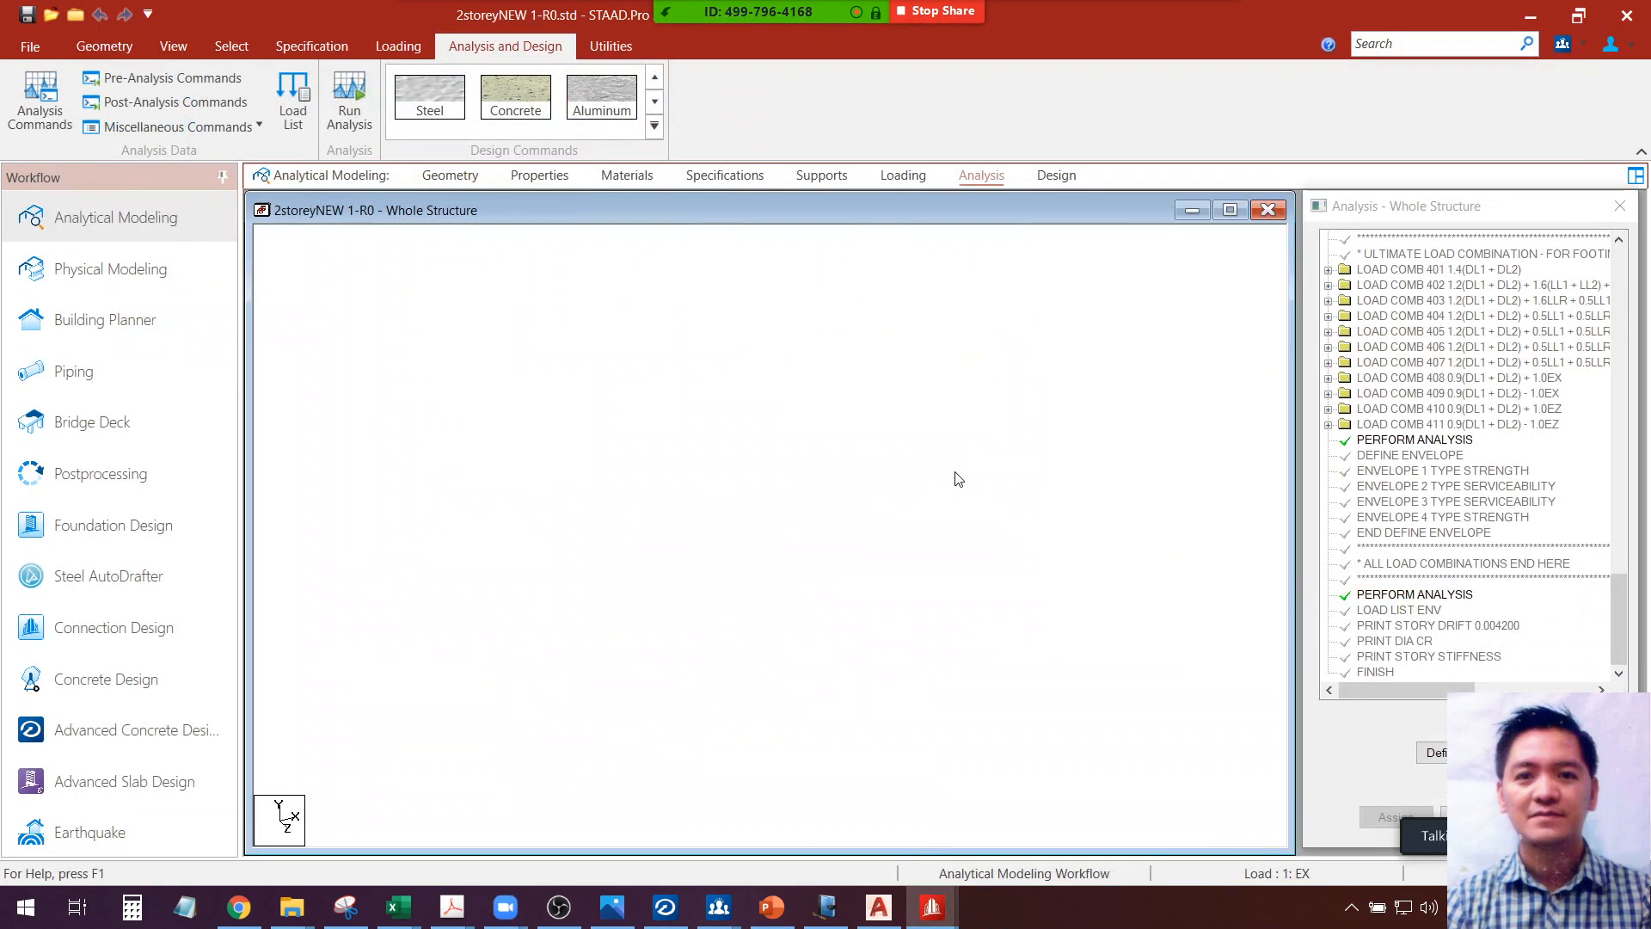
{"action": "left_click", "coordinate": [559, 907]}
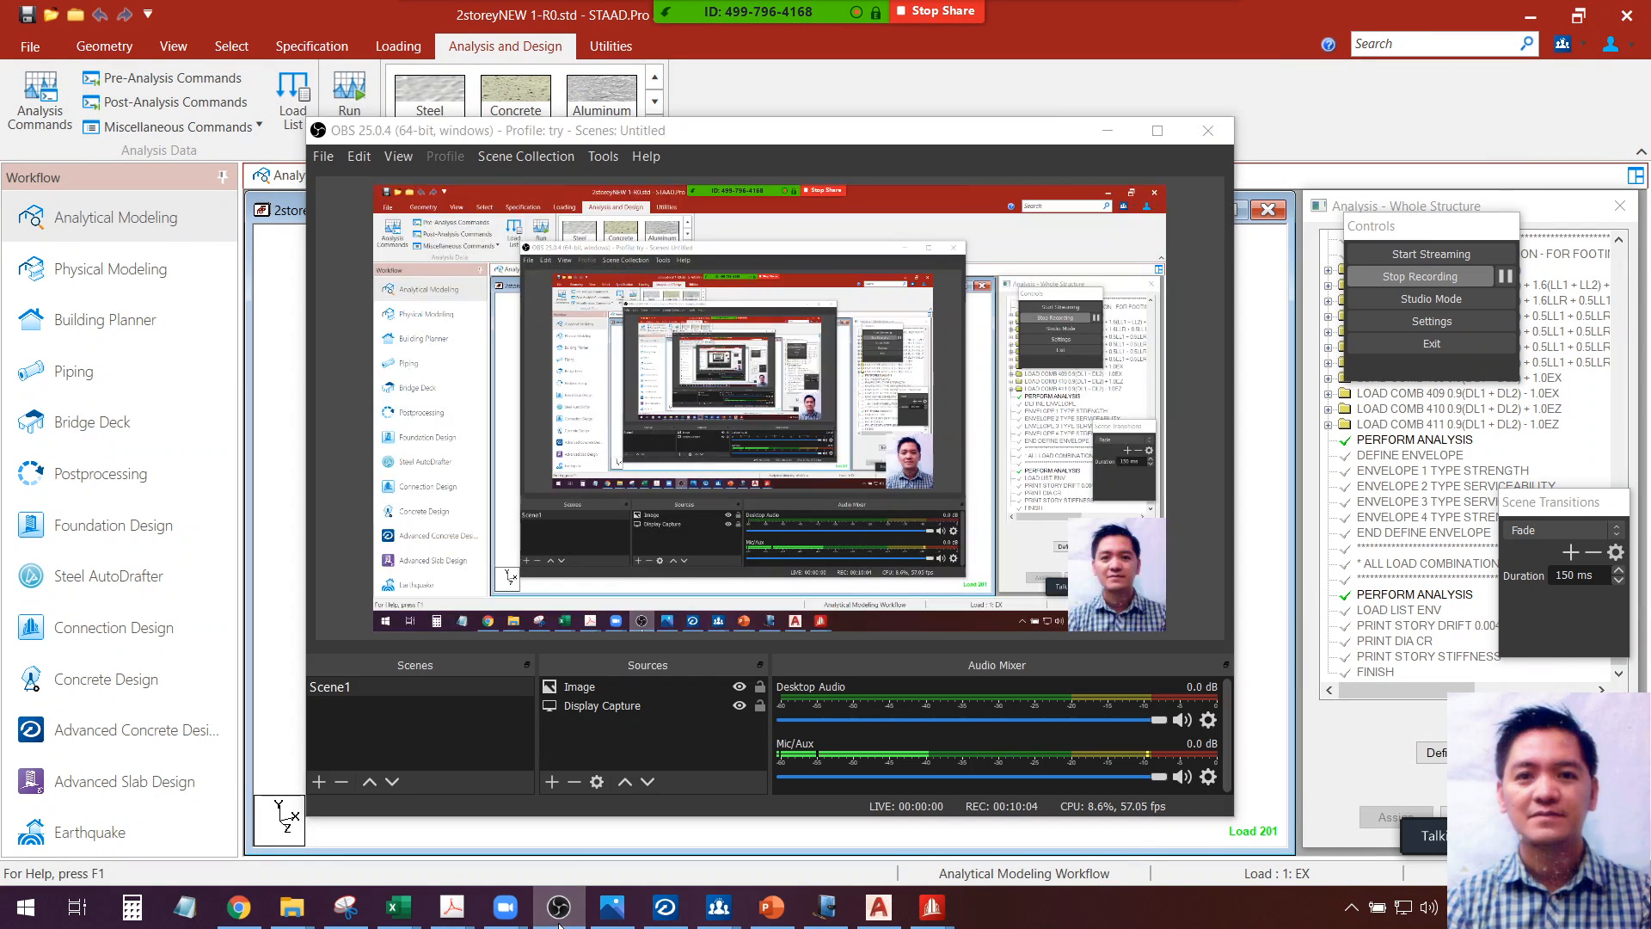
{"action": "left_click", "coordinate": [559, 908]}
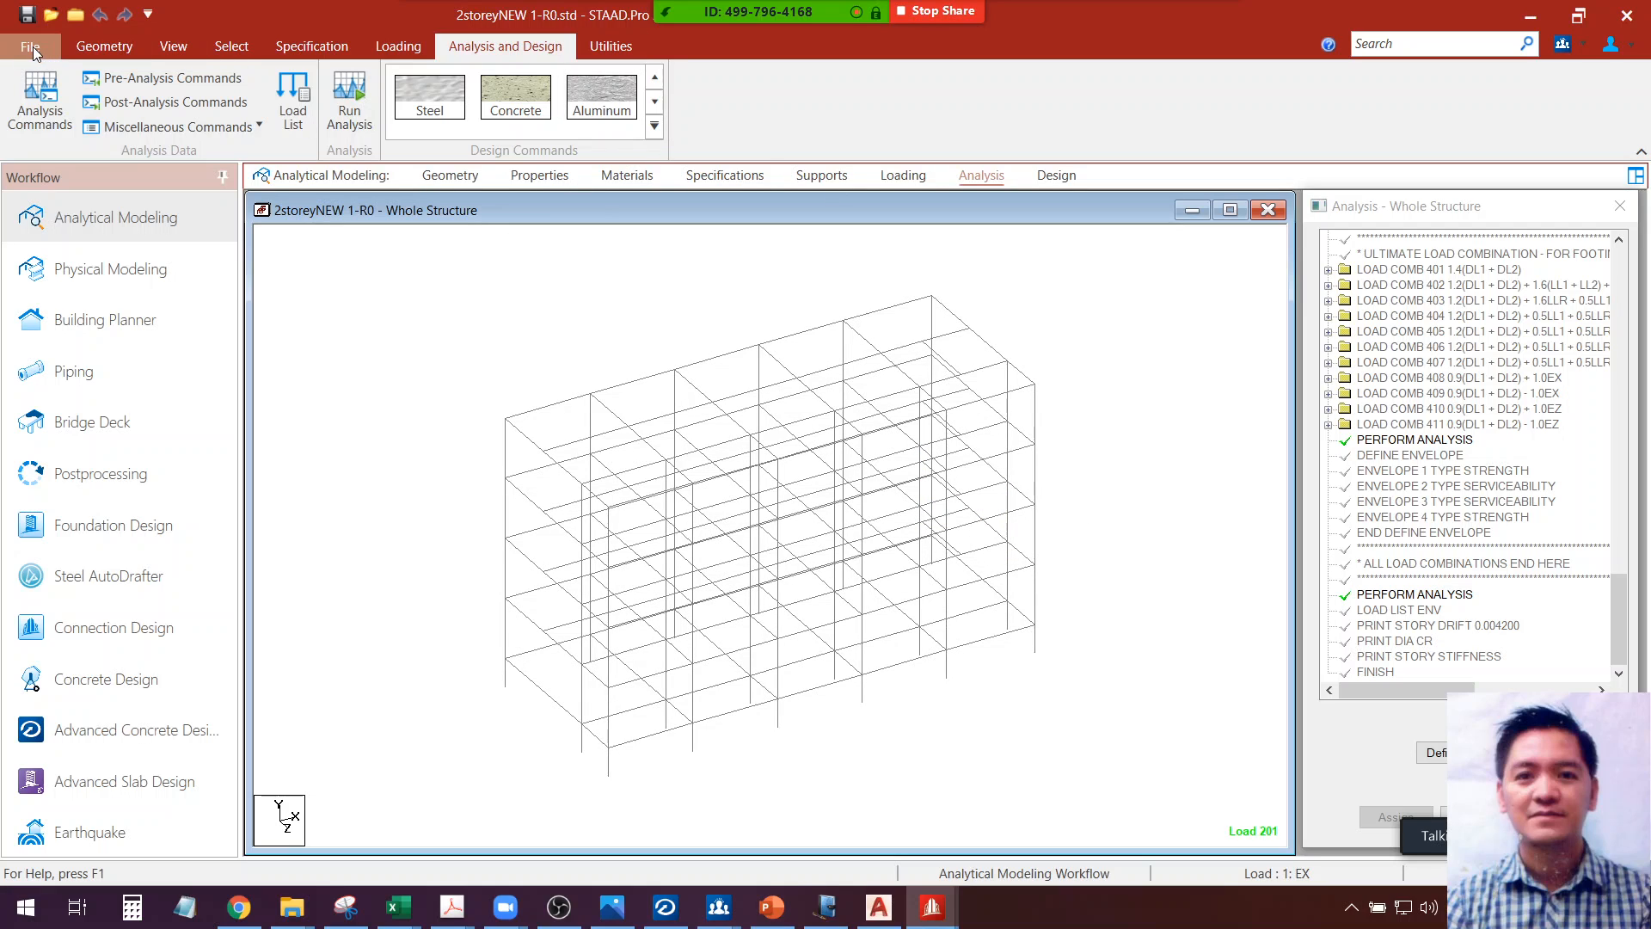
{"action": "left_click", "coordinate": [1626, 17]}
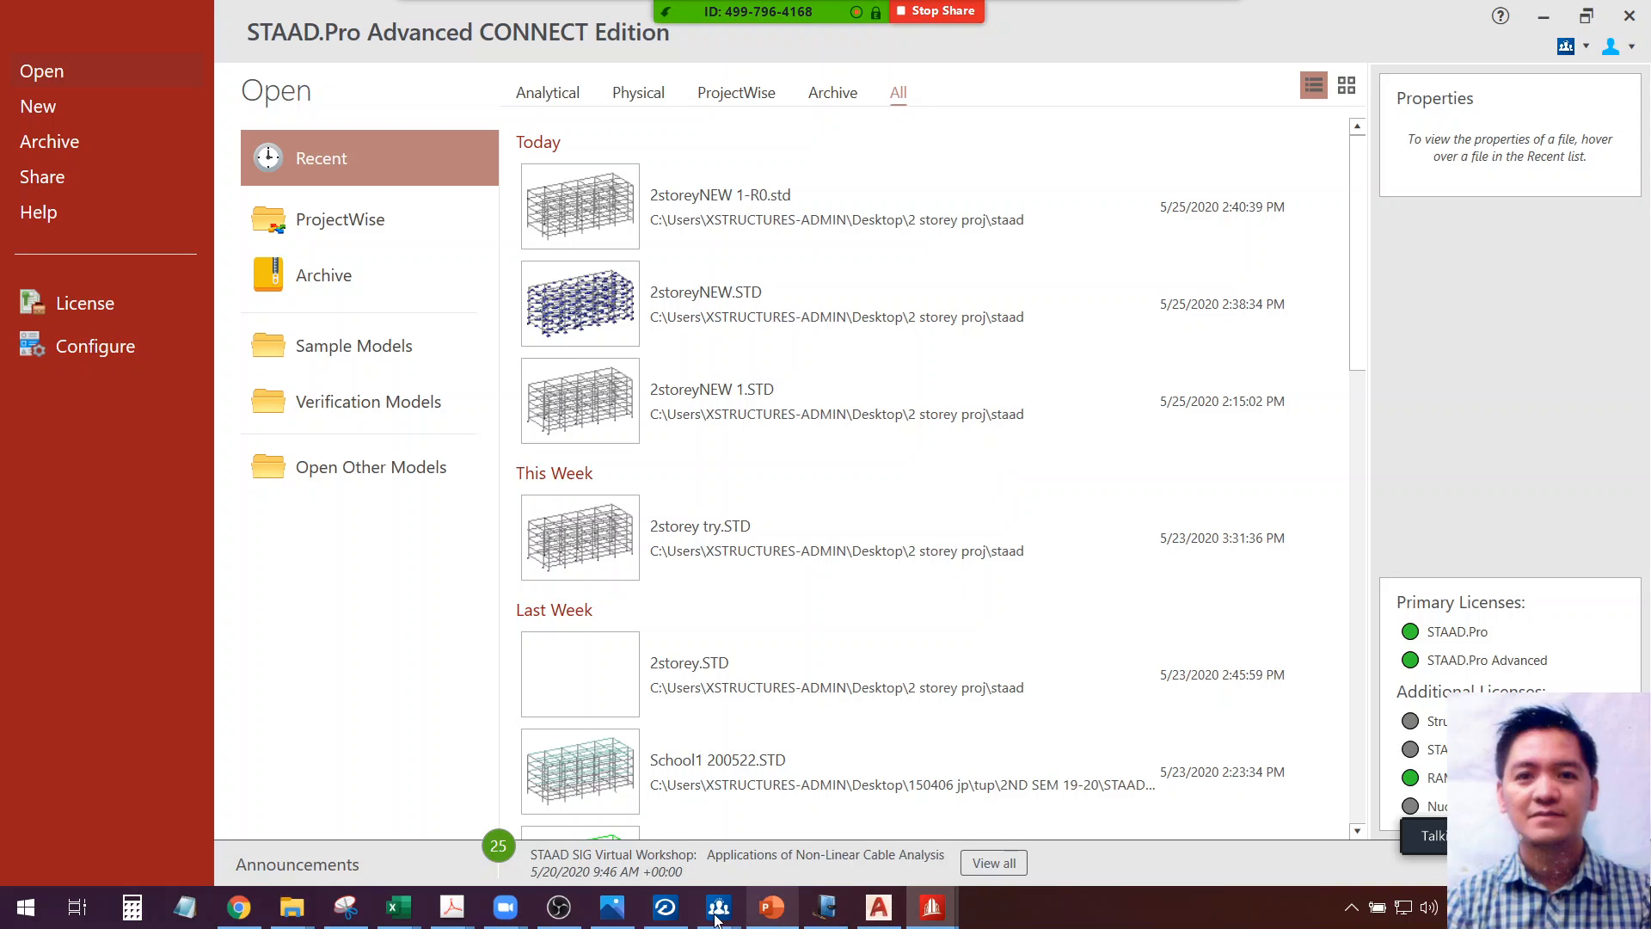
Switch to RCDC and review the general and reinforcement settings of the BEAM DESIGN NEW project
{"action": "left_click", "coordinate": [664, 907]}
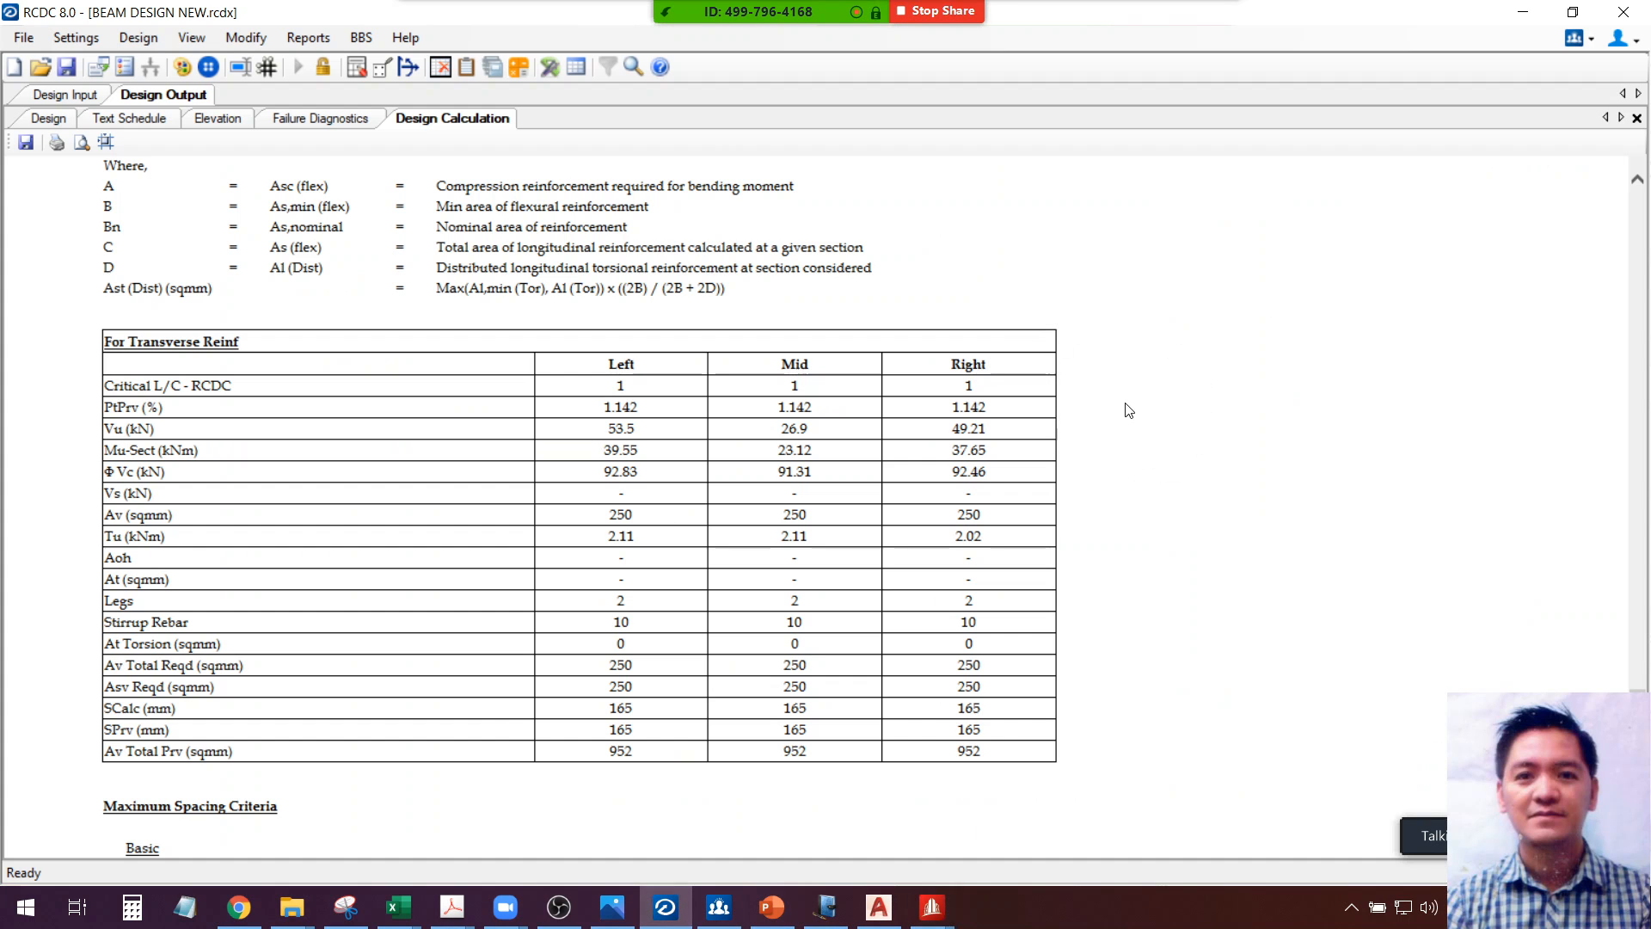
{"action": "left_click", "coordinate": [67, 67]}
{"action": "scroll", "coordinate": [1073, 632], "scroll_direction": "down", "scroll_amount": 3}
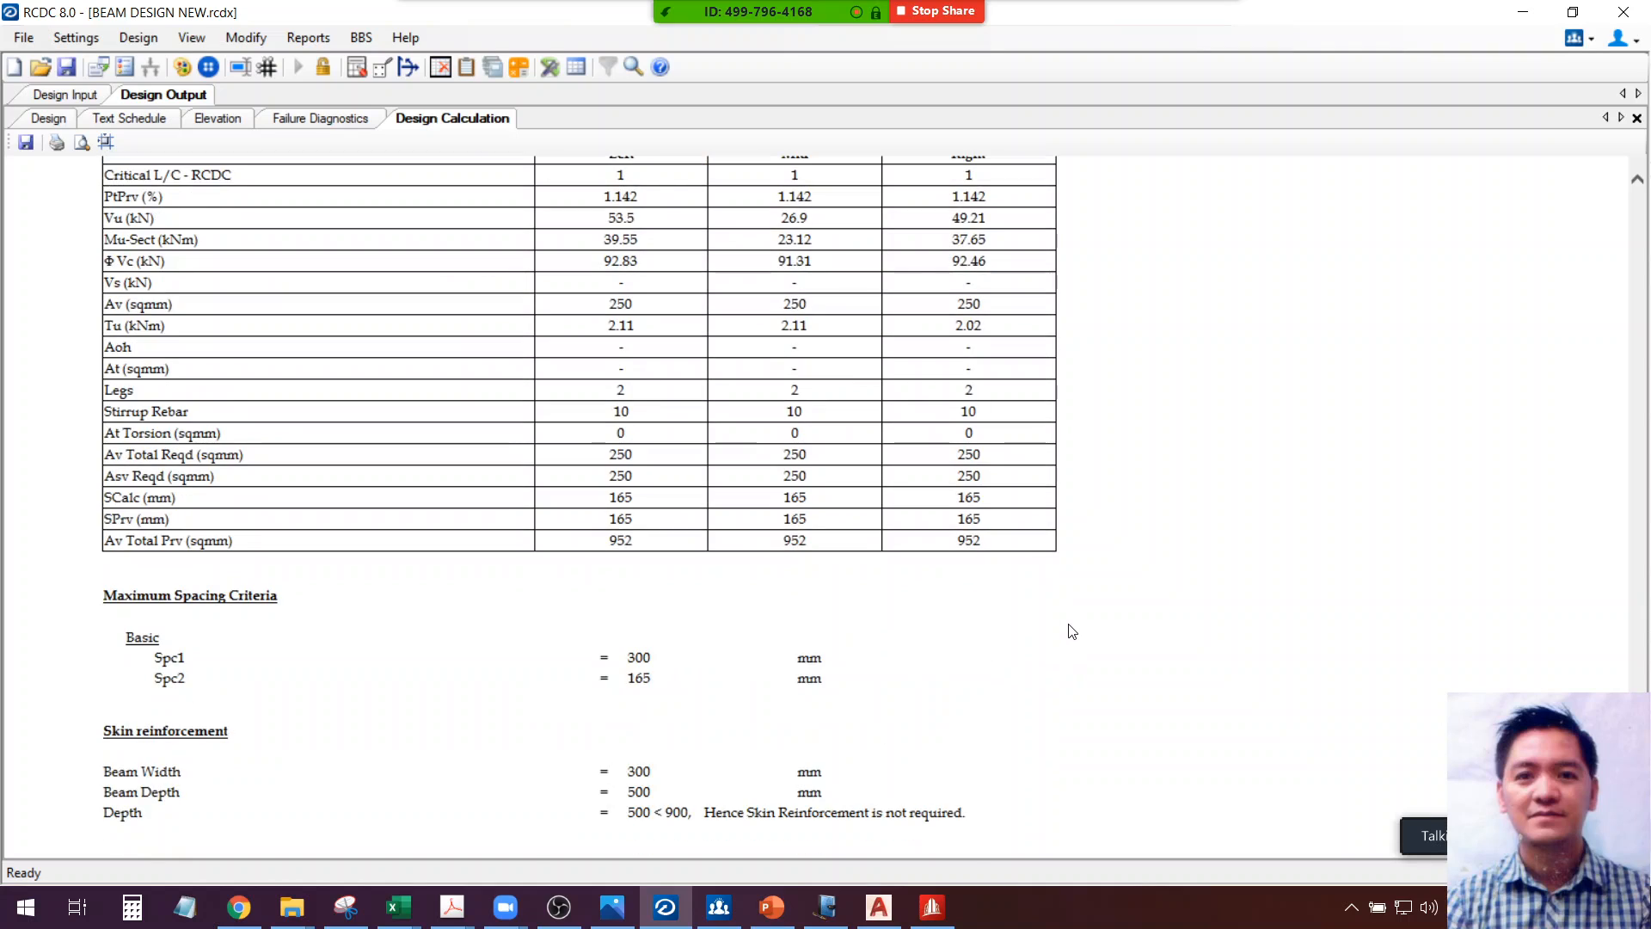
{"action": "scroll", "coordinate": [1073, 632], "scroll_direction": "up", "scroll_amount": 18}
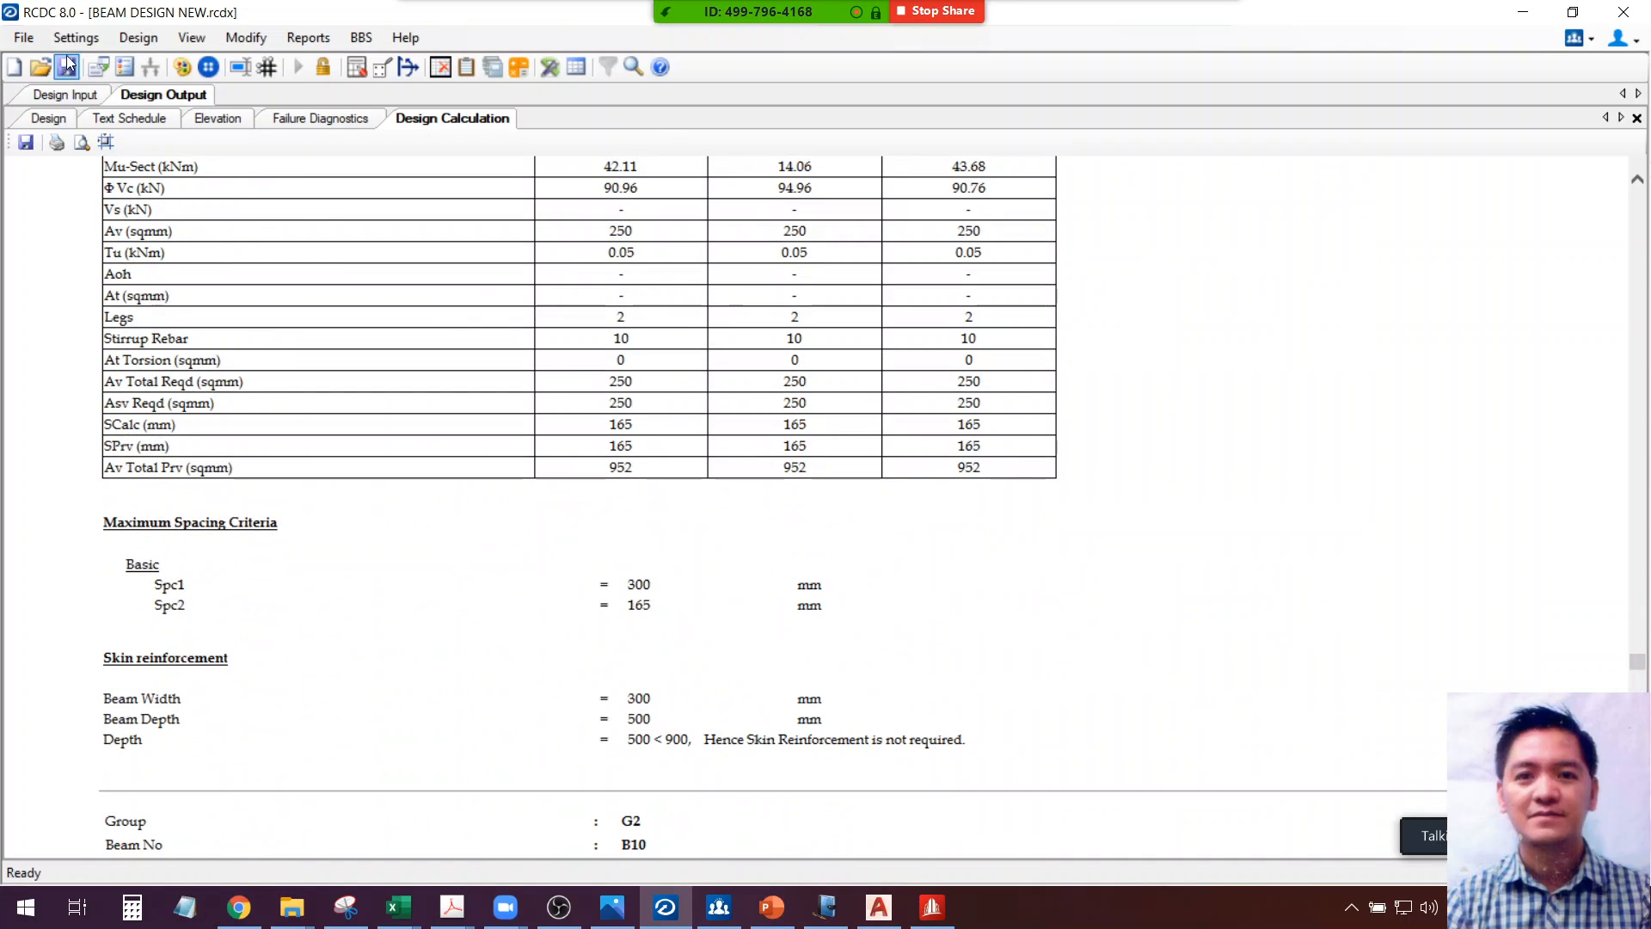
{"action": "left_click", "coordinate": [73, 39]}
{"action": "left_click", "coordinate": [84, 61]}
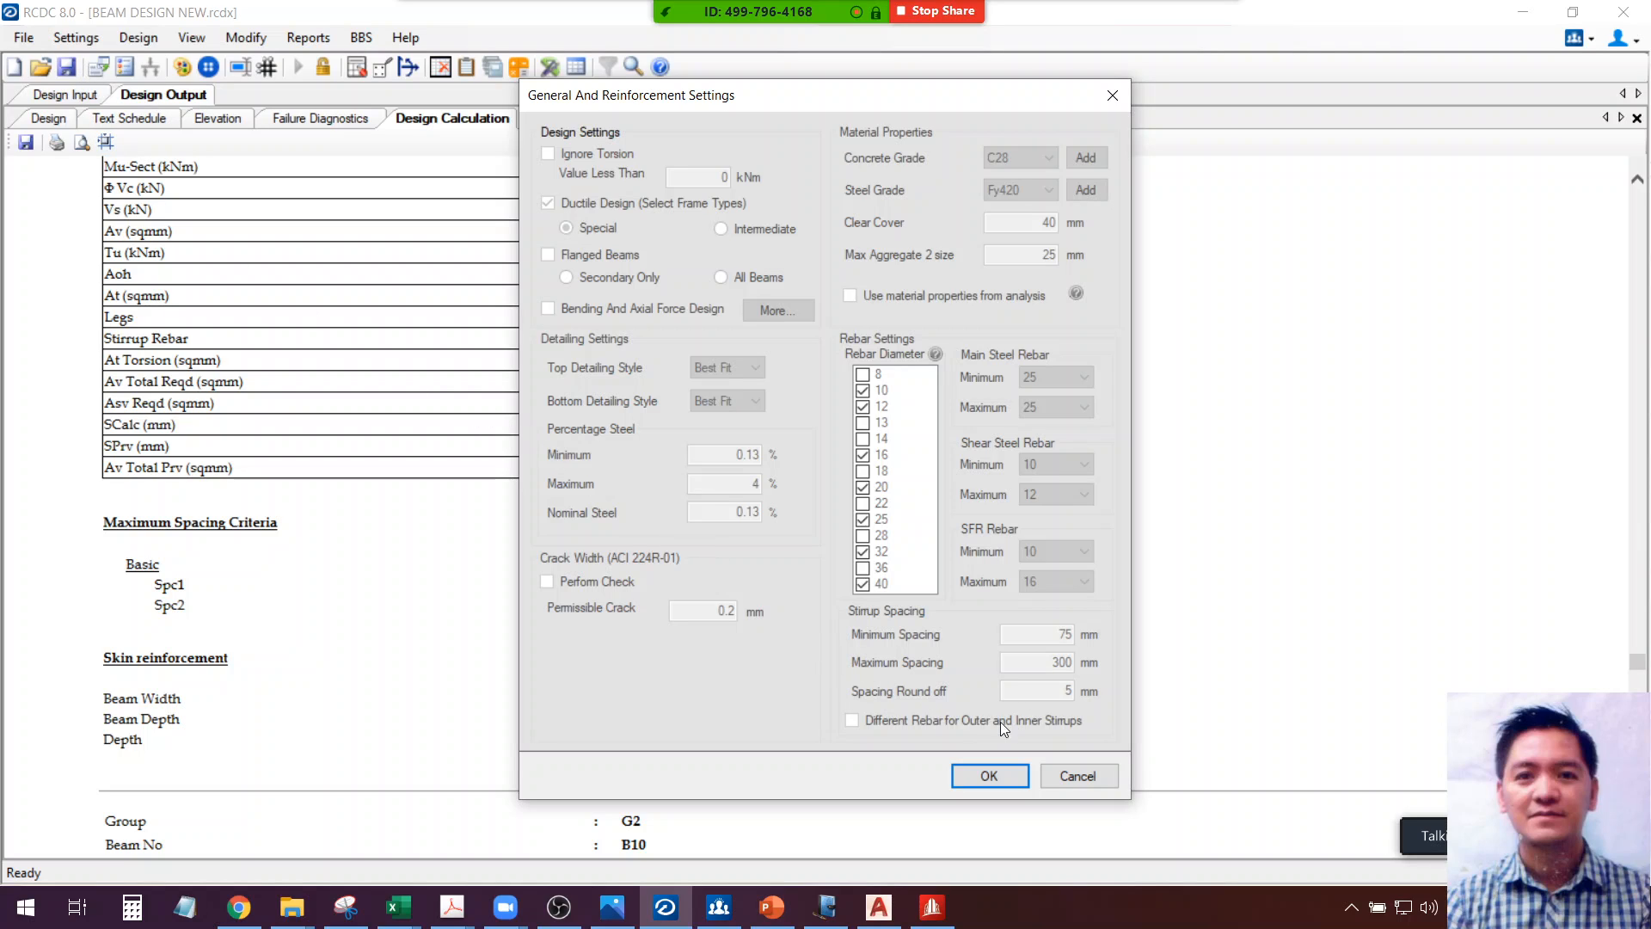
{"action": "left_click", "coordinate": [1077, 776]}
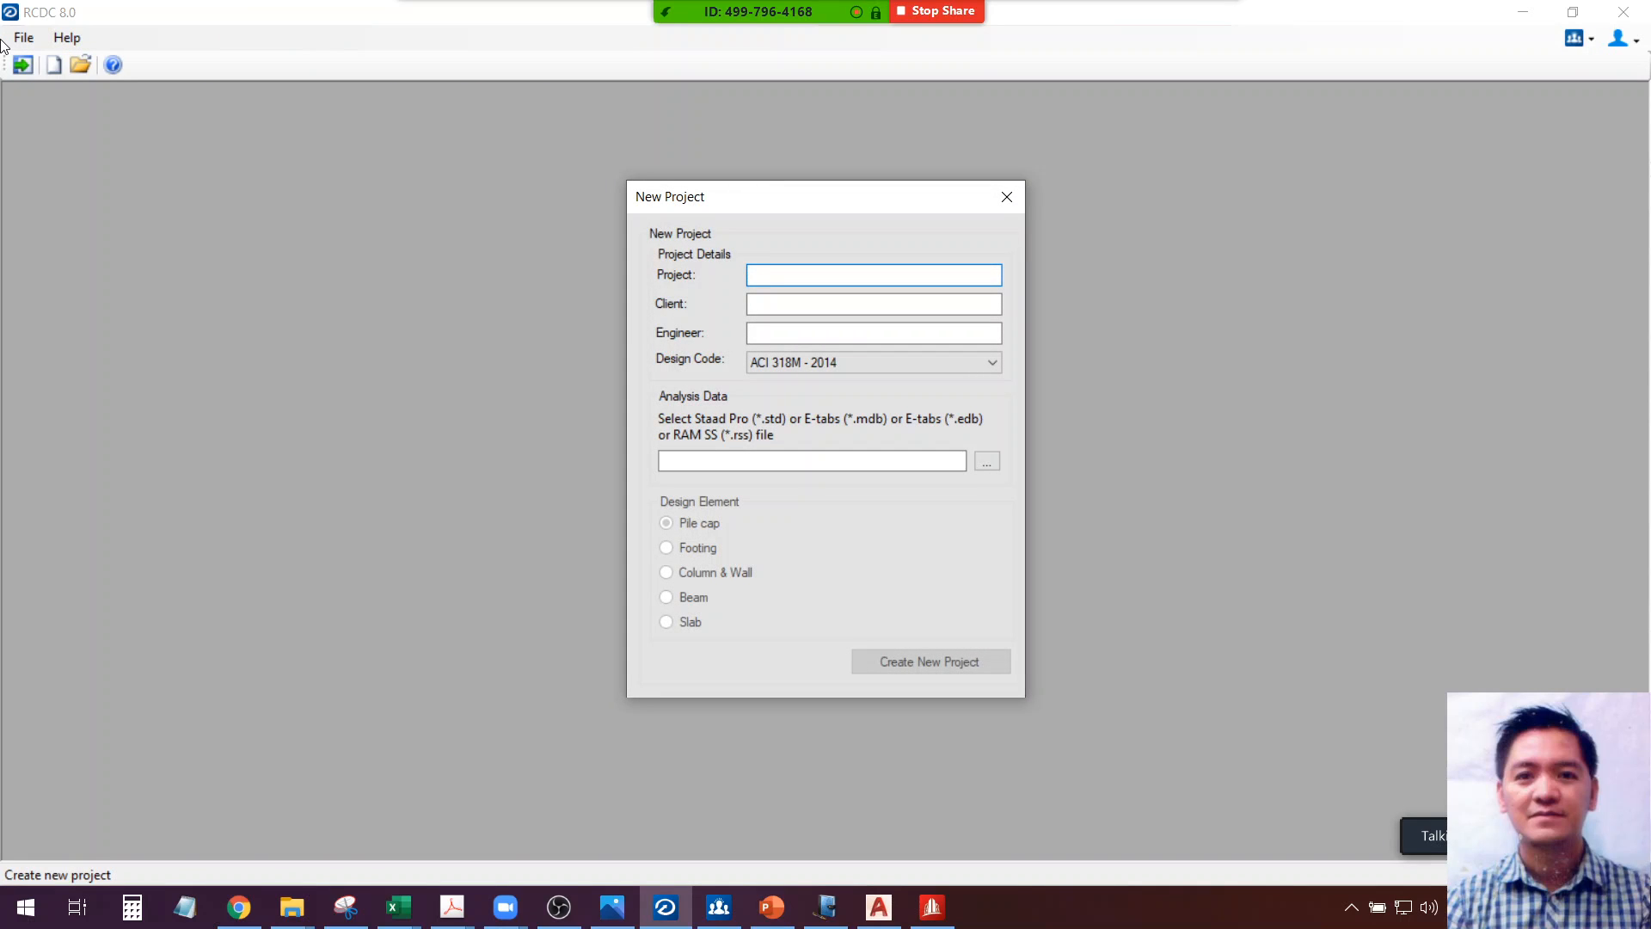
Start a new project with 1 as the project, client and engineer
{"action": "type", "text": "1"}
{"action": "left_click", "coordinate": [751, 301]}
{"action": "type", "text": "1"}
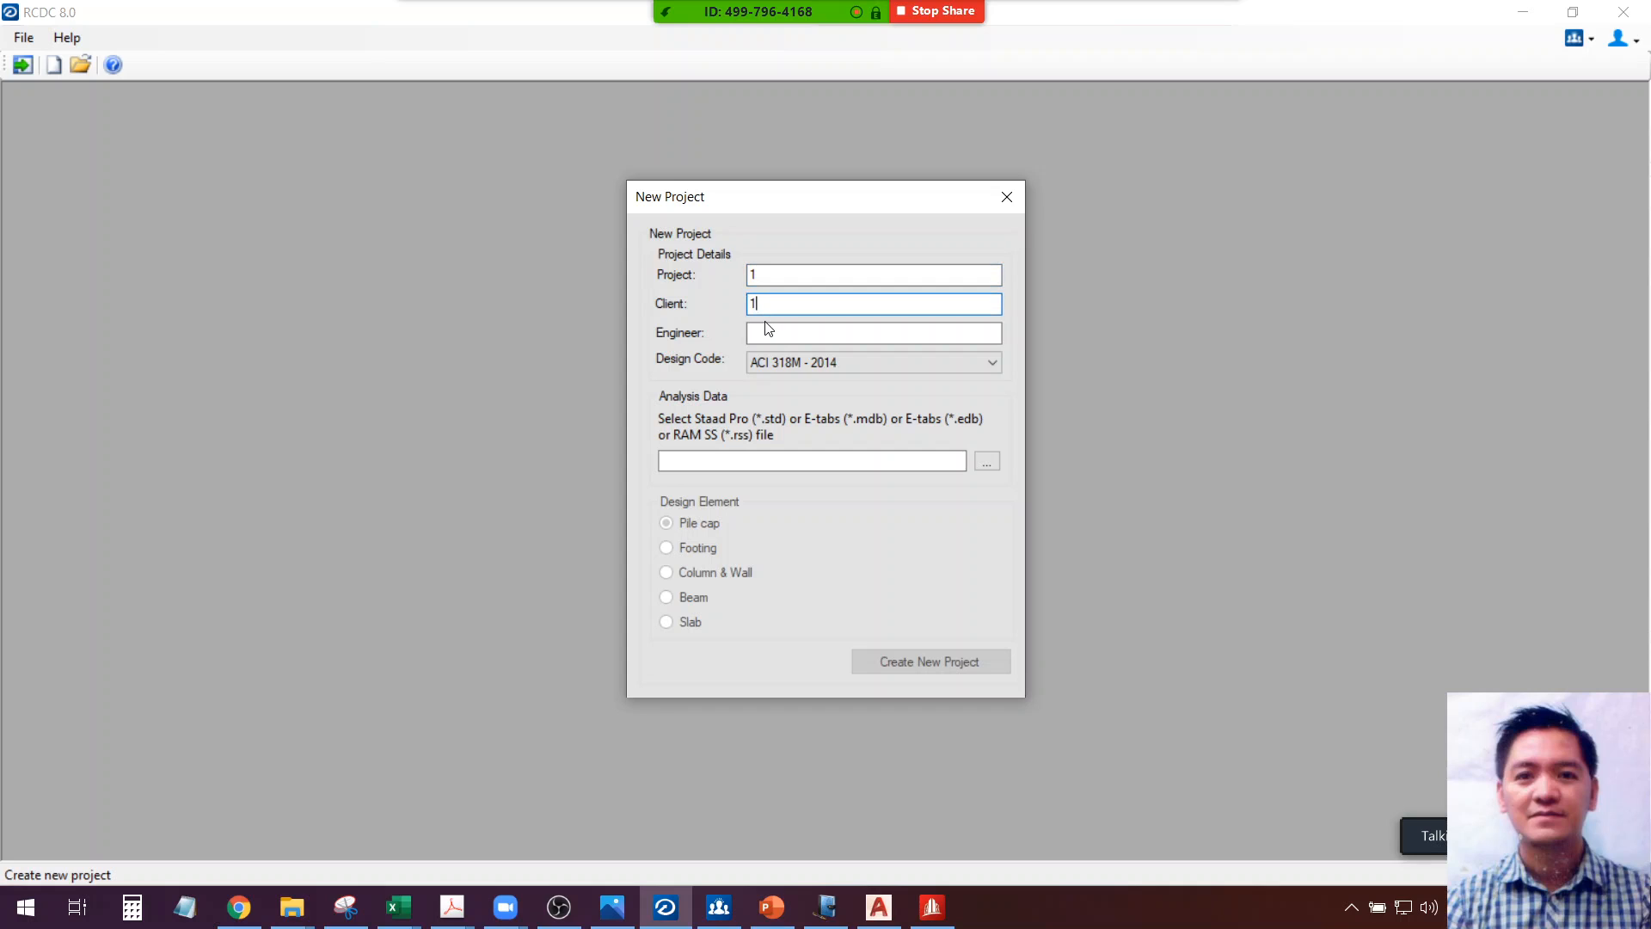
{"action": "left_click", "coordinate": [761, 333]}
{"action": "type", "text": "1"}
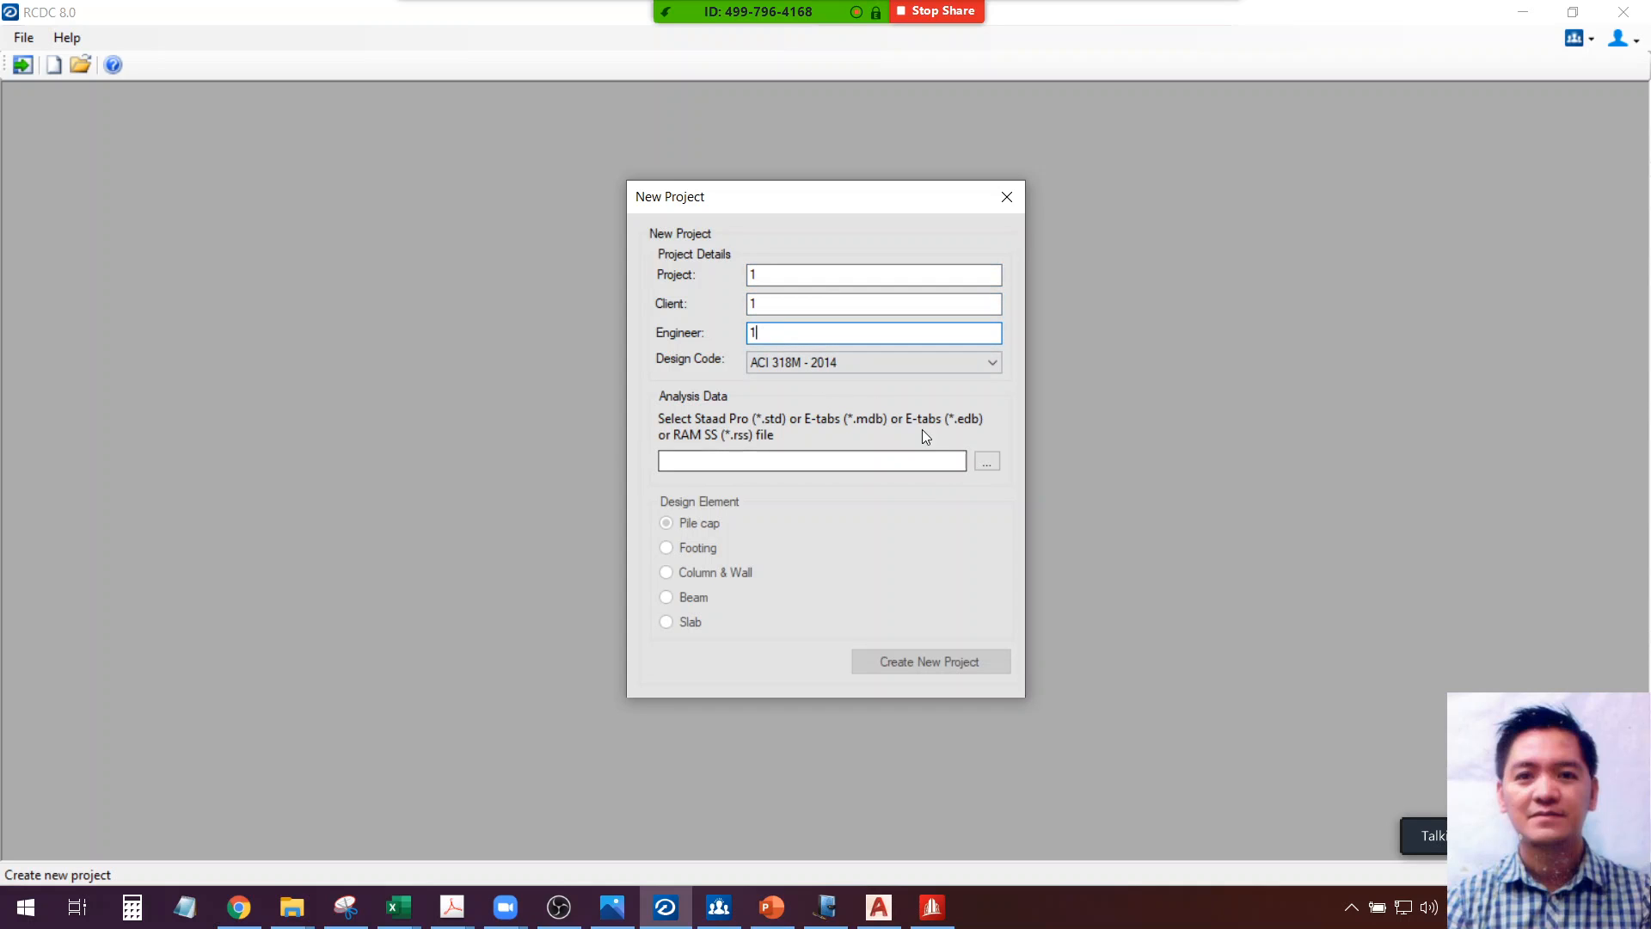
Load 2storeyNEW 1-R0 from the staad folder of 2 storey proj as the project's analysis data
{"action": "left_click", "coordinate": [987, 461]}
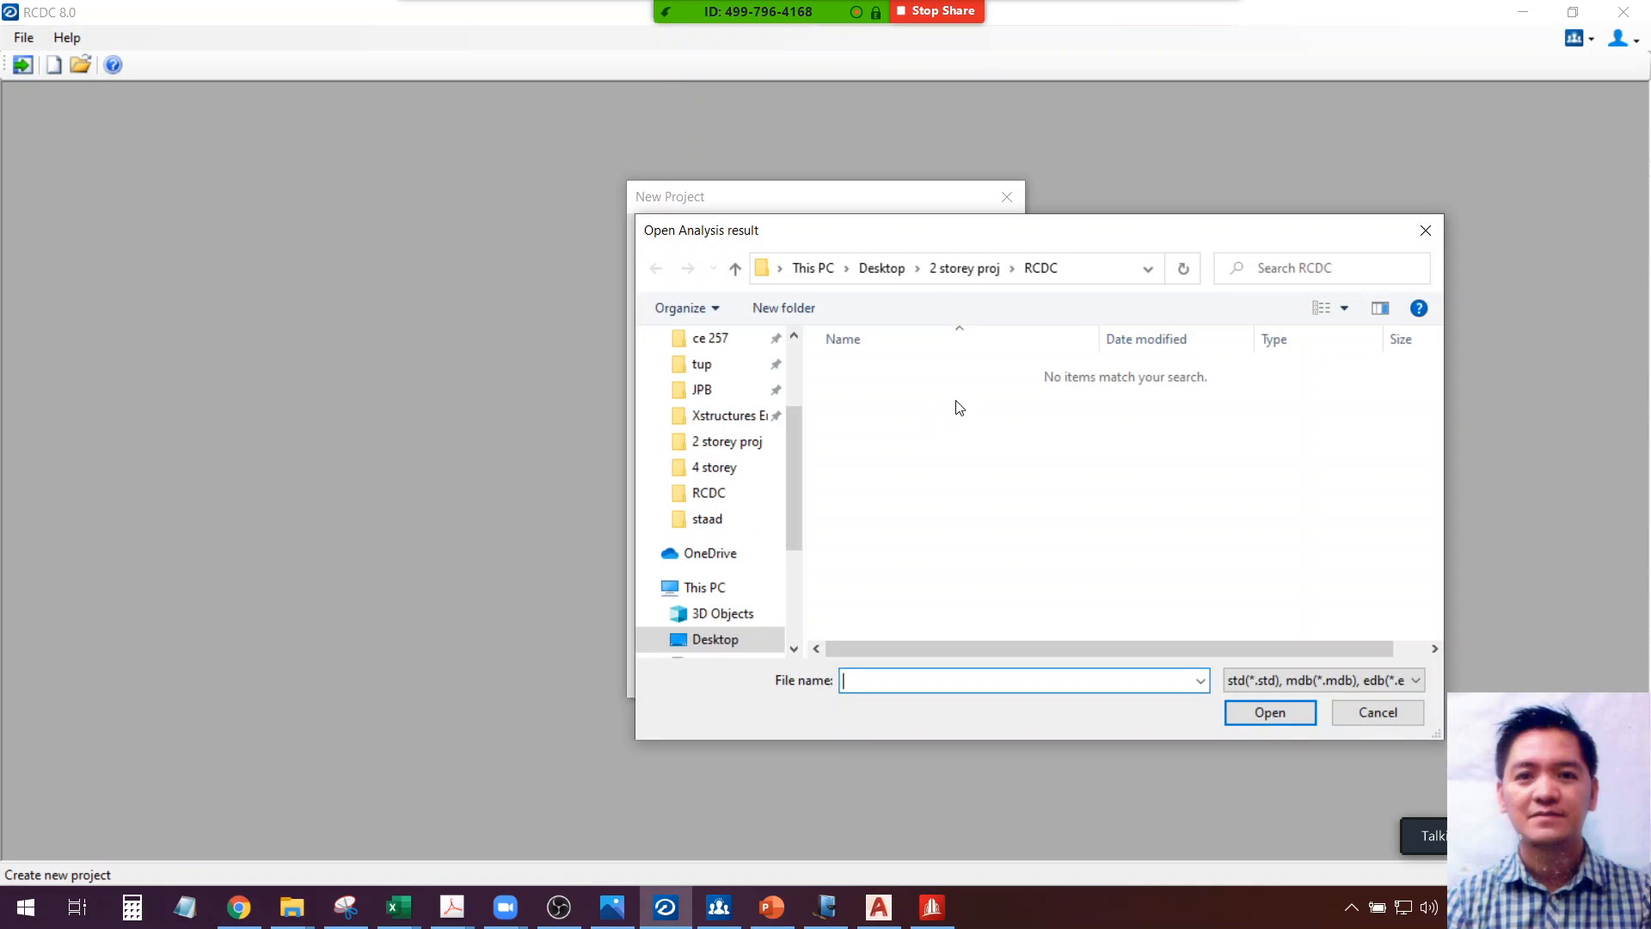
{"action": "left_click", "coordinate": [558, 912]}
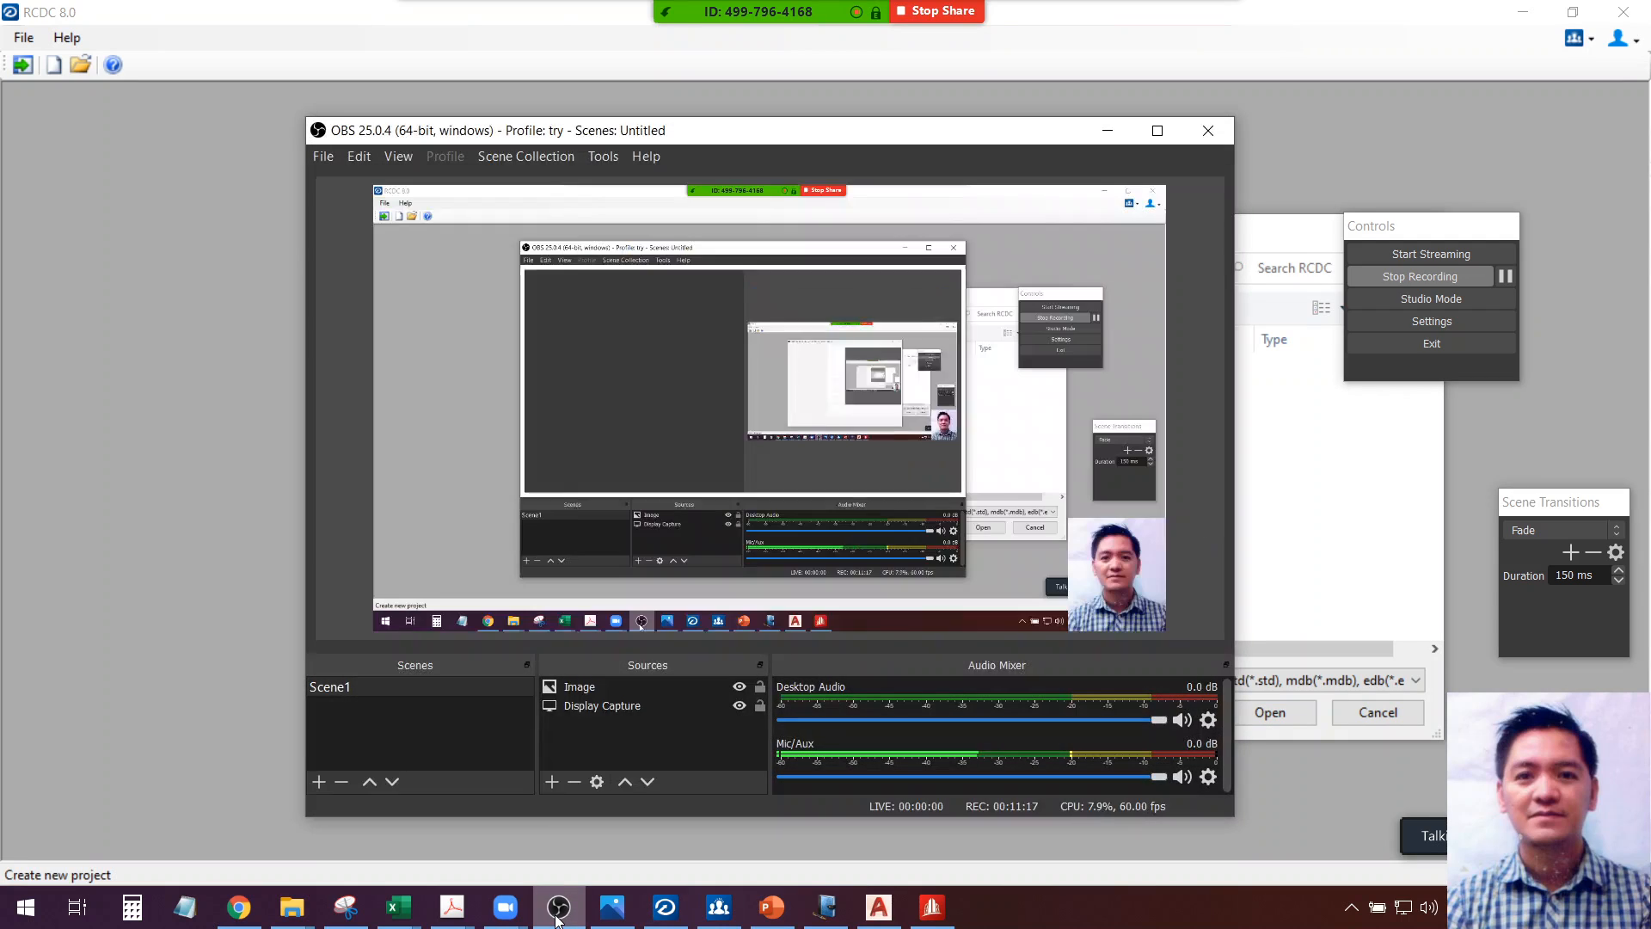
{"action": "left_click", "coordinate": [558, 913]}
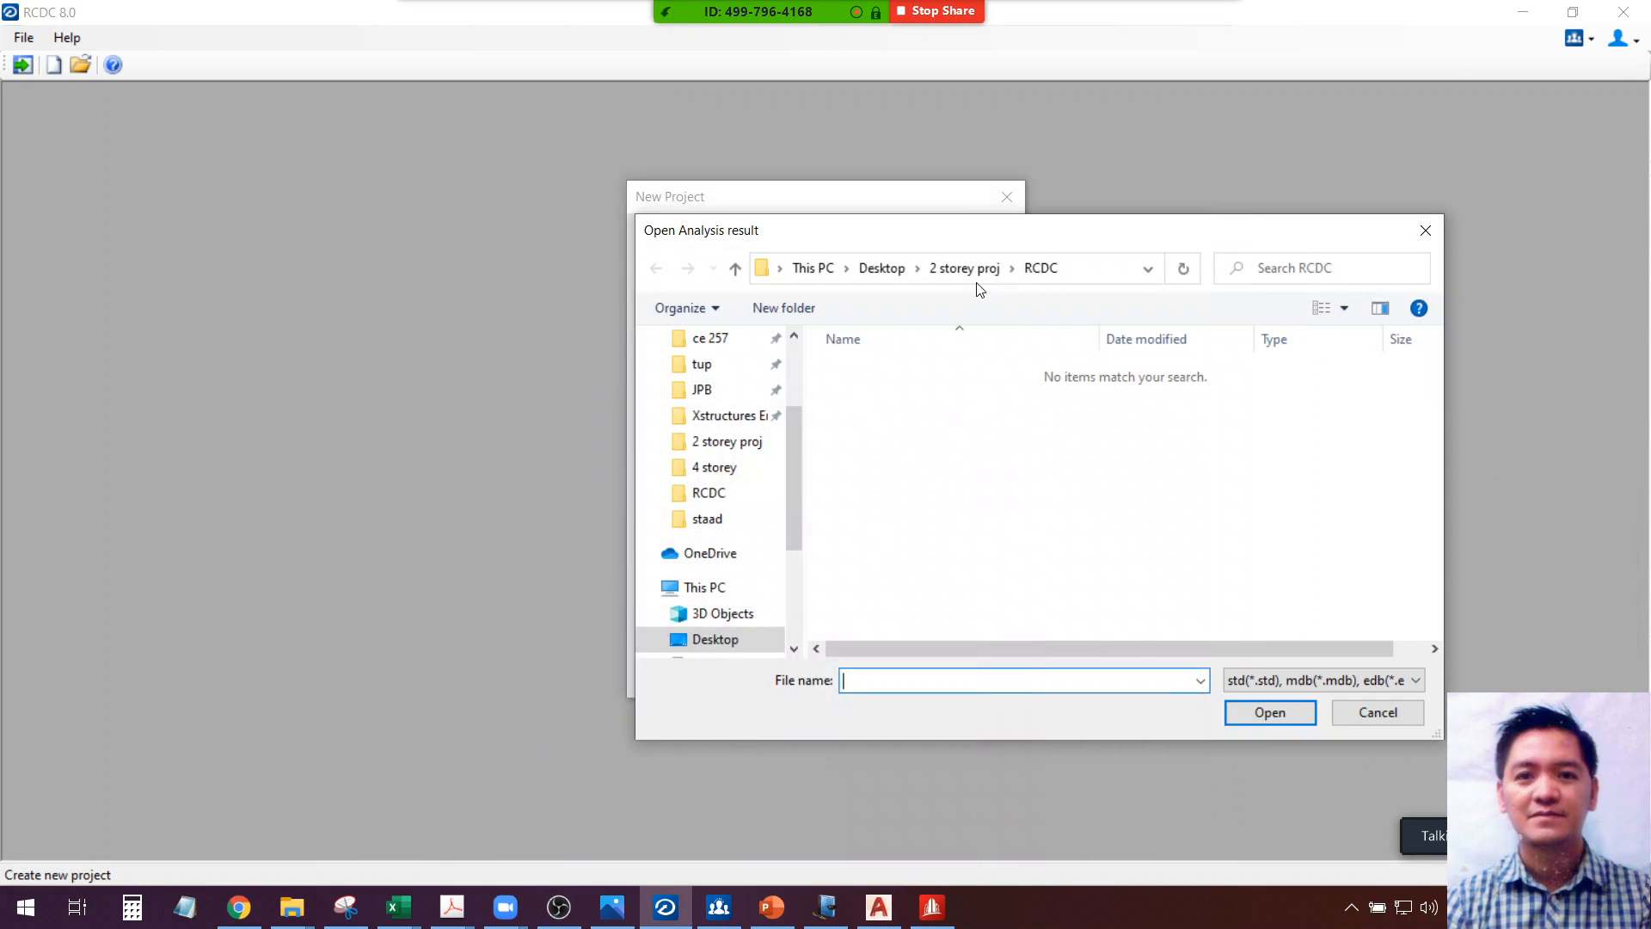
{"action": "left_click", "coordinate": [965, 270]}
{"action": "double_click", "coordinate": [881, 398]}
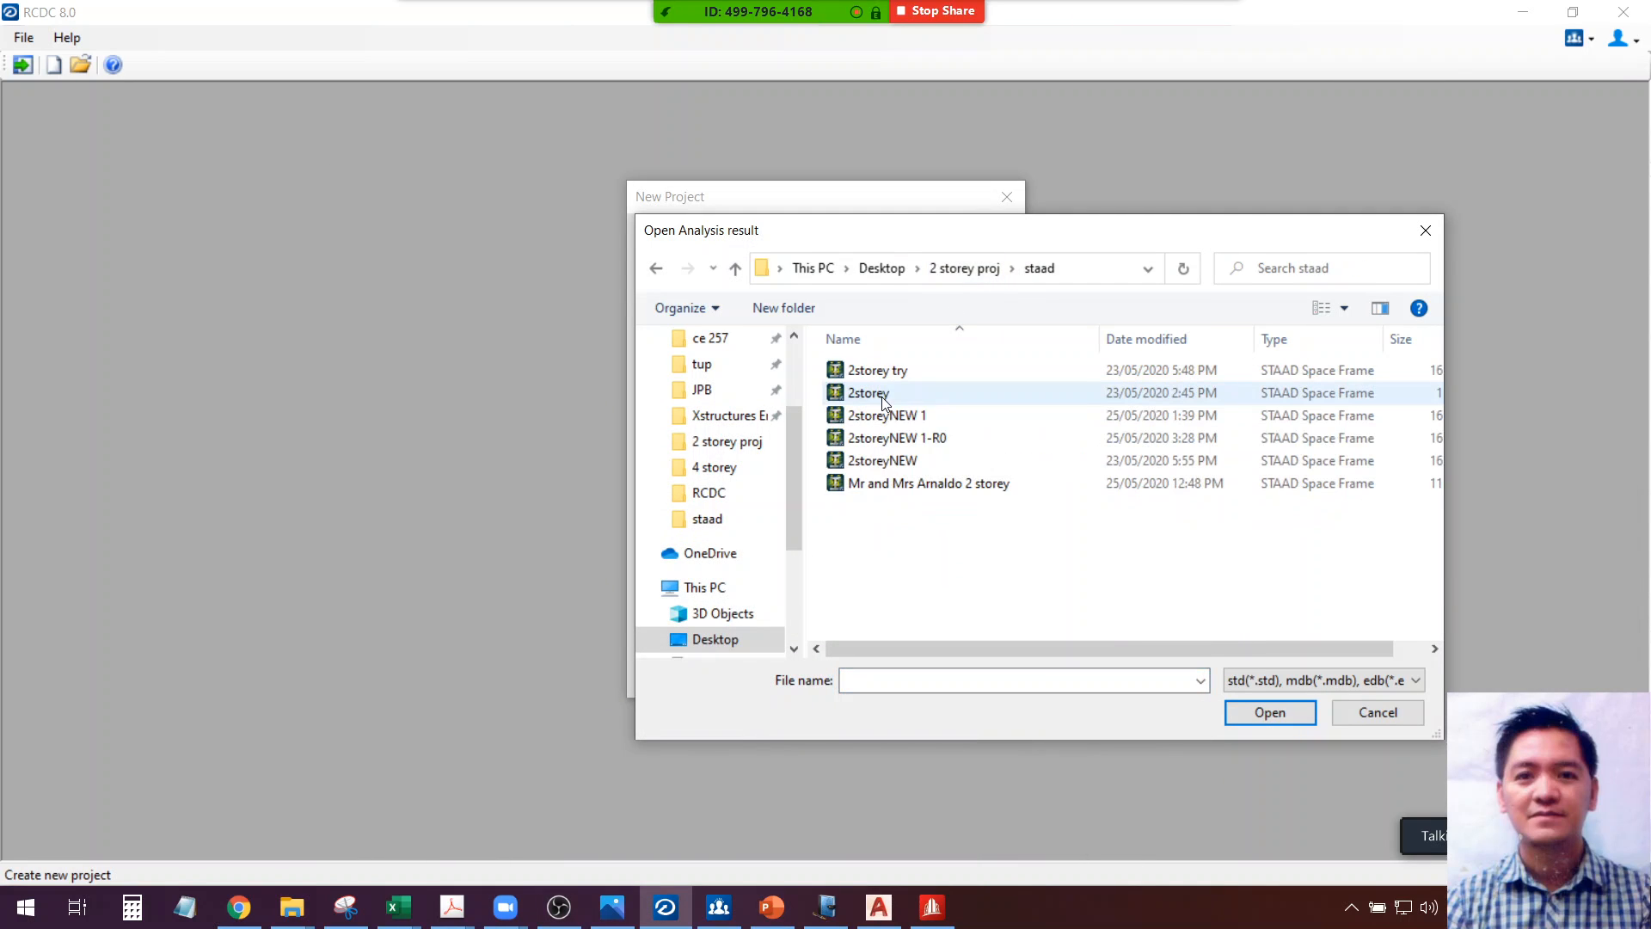
{"action": "left_click", "coordinate": [872, 440]}
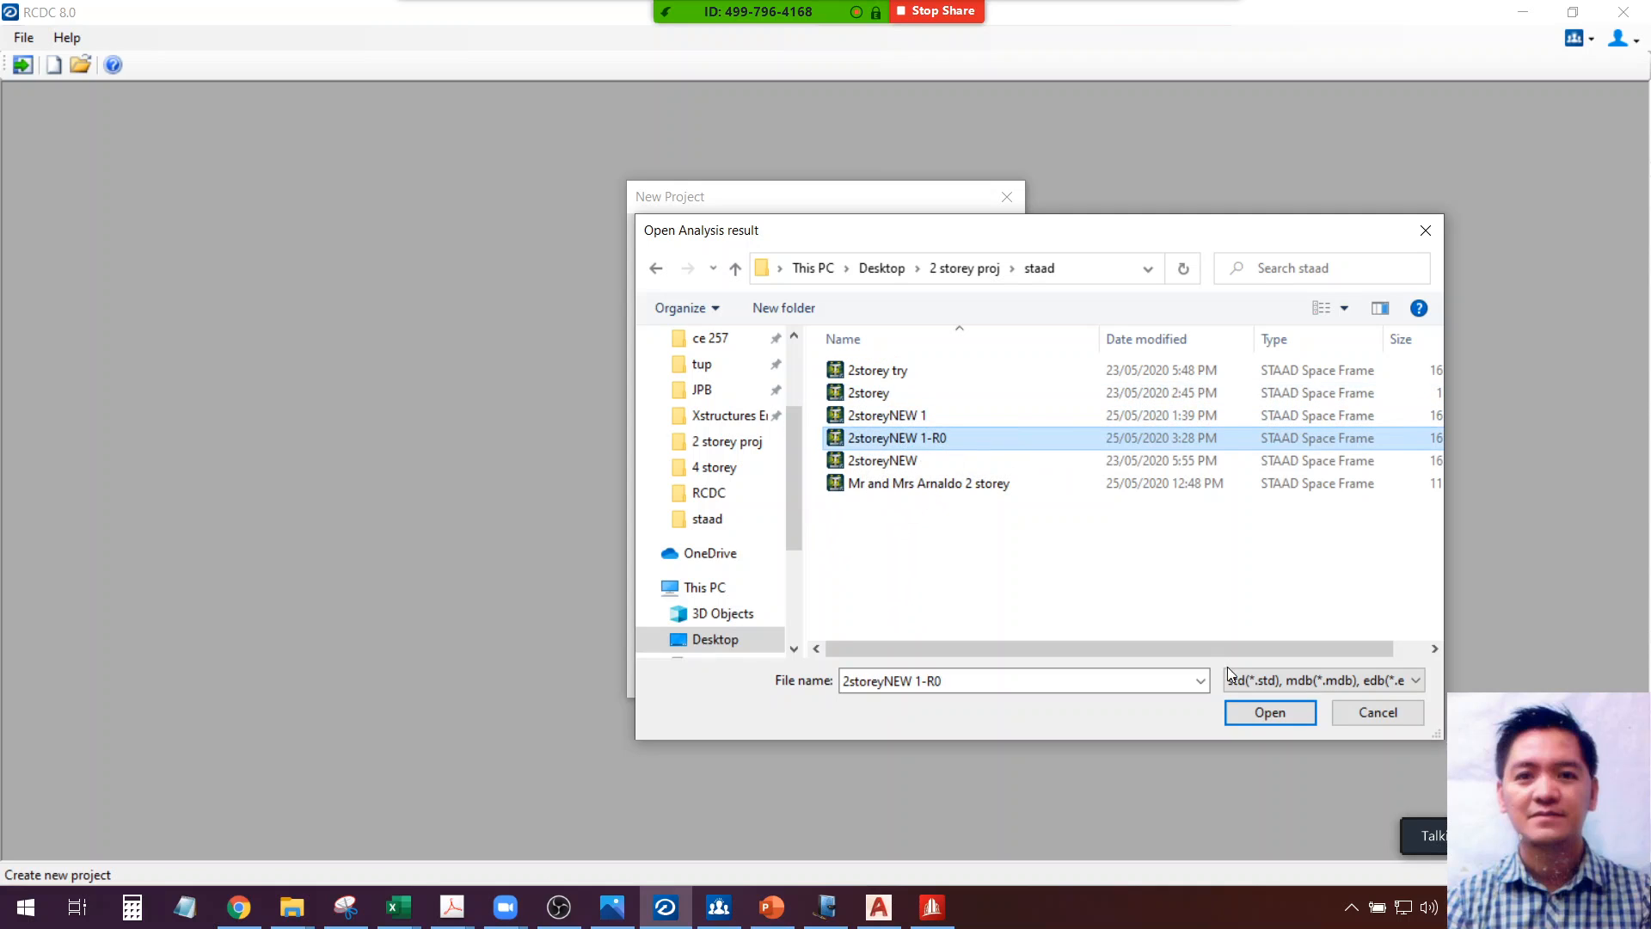
{"action": "left_click", "coordinate": [1269, 712]}
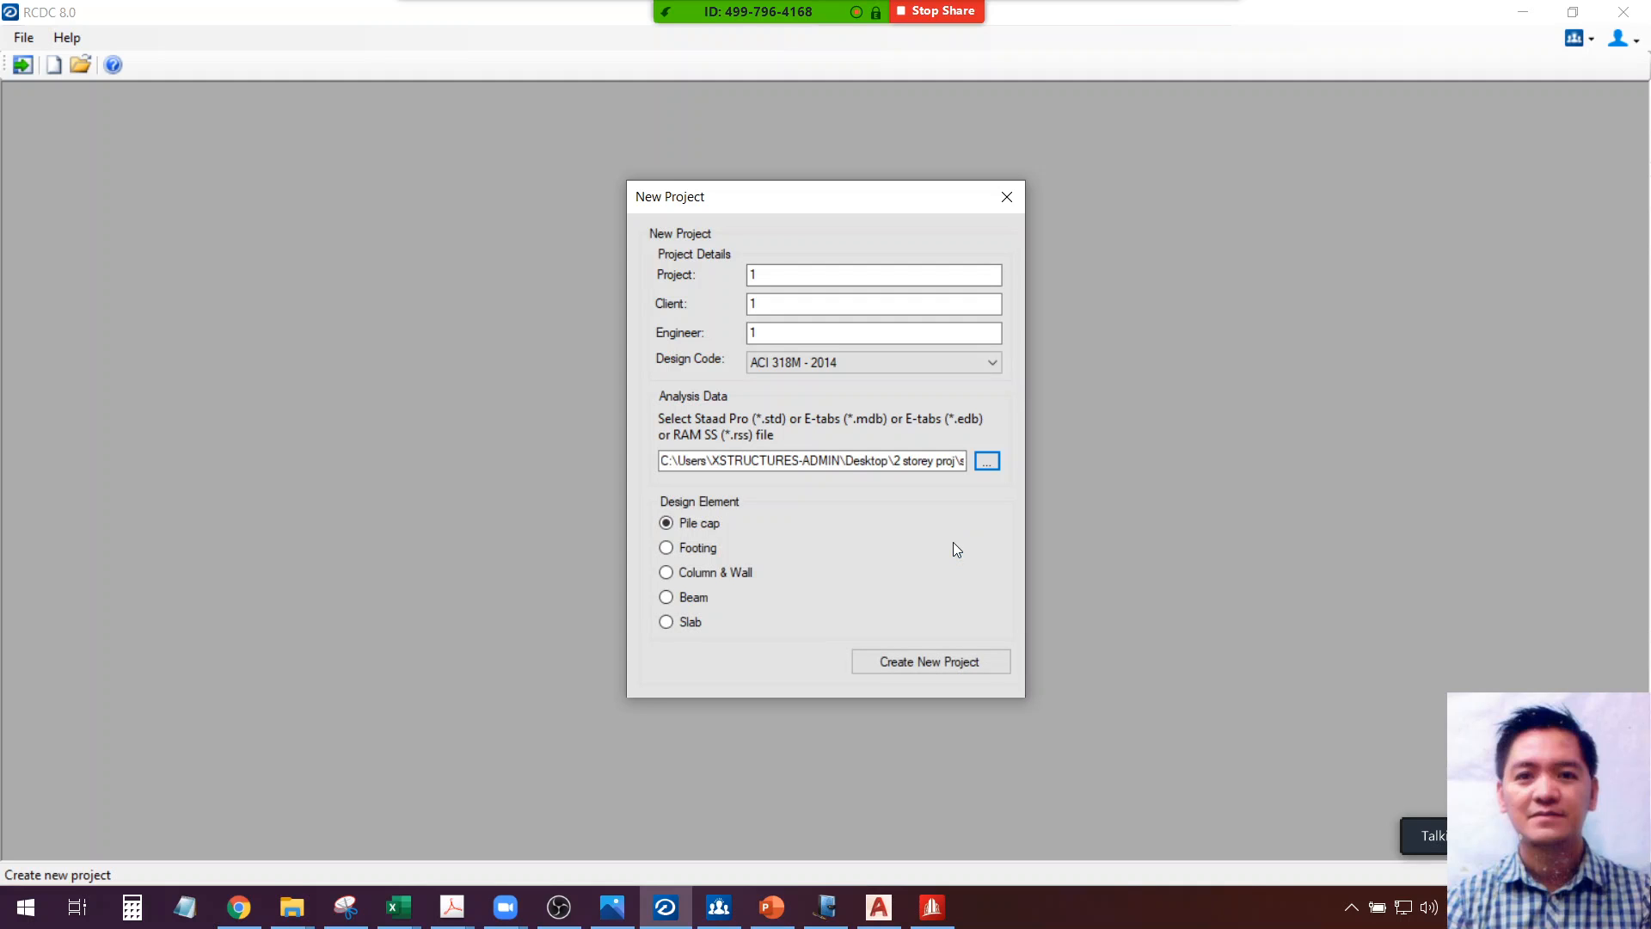
Create the project for Column & Wall design without associating a CONNECT project, and decline the assignment reminder
{"action": "left_click", "coordinate": [719, 577]}
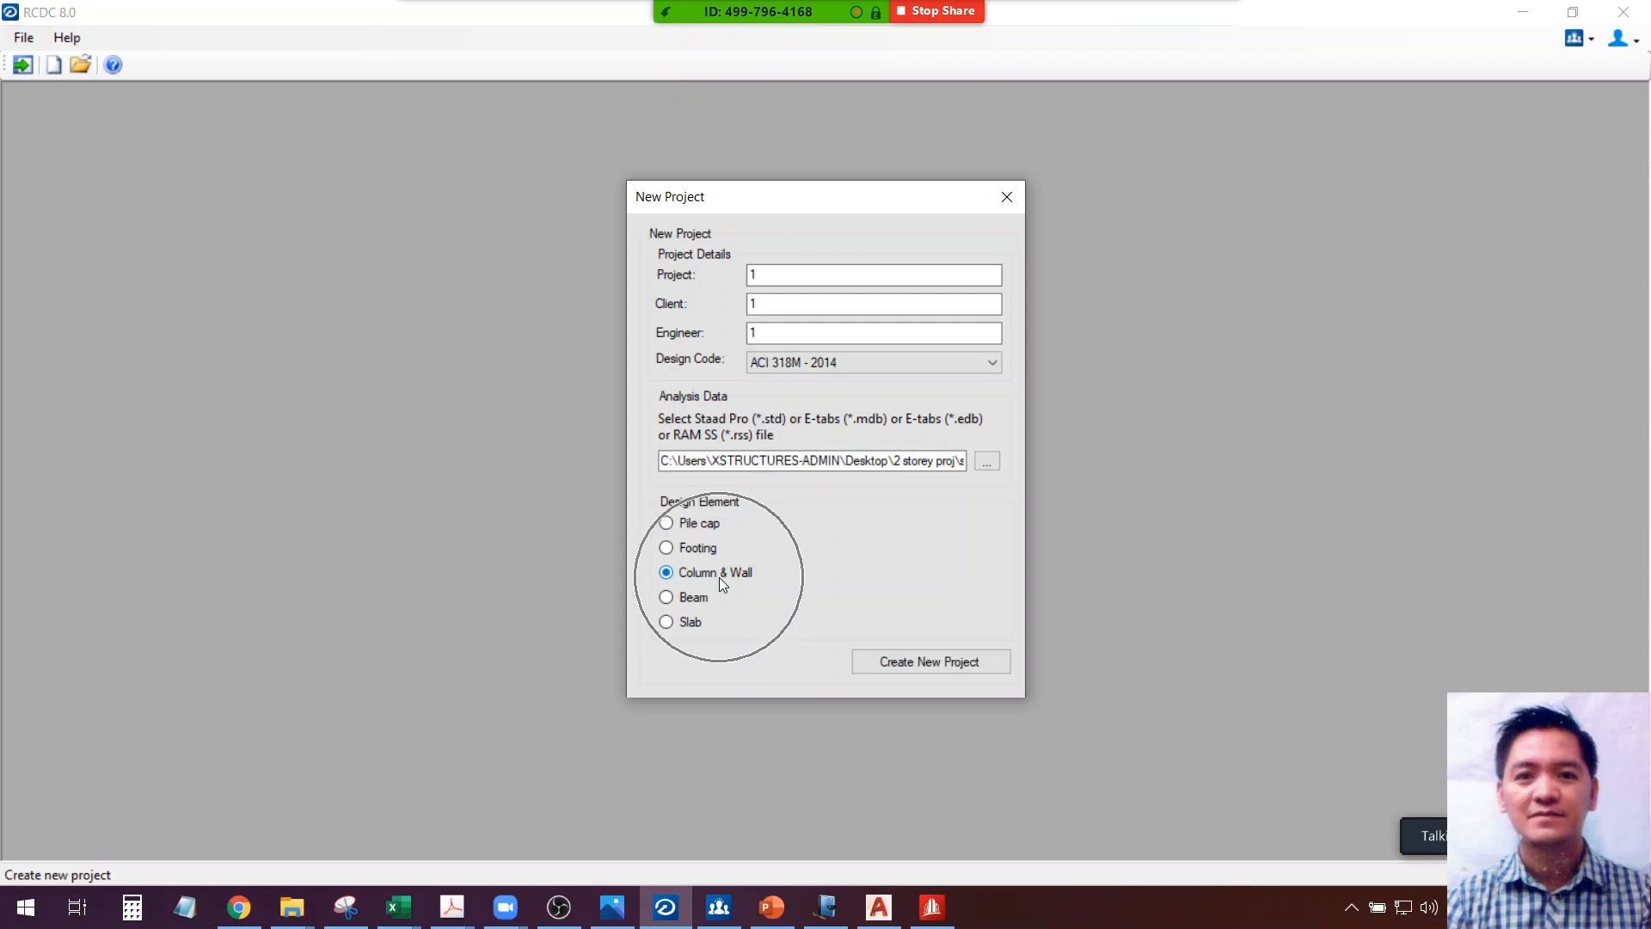
{"action": "left_click", "coordinate": [946, 659]}
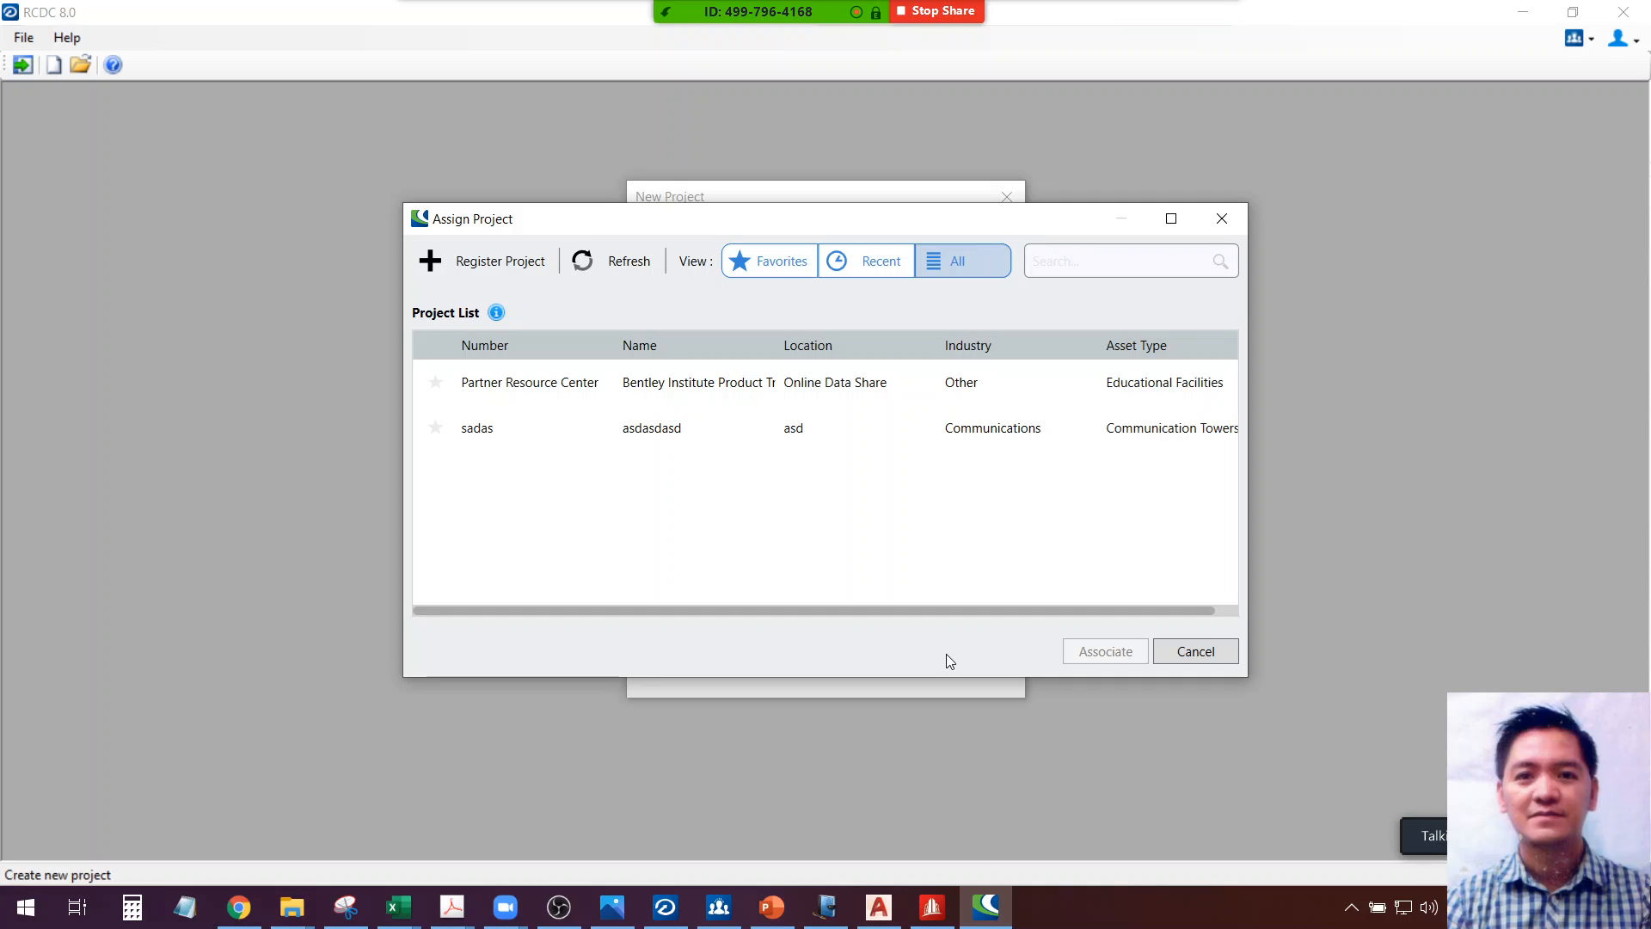
{"action": "left_click", "coordinate": [1201, 654]}
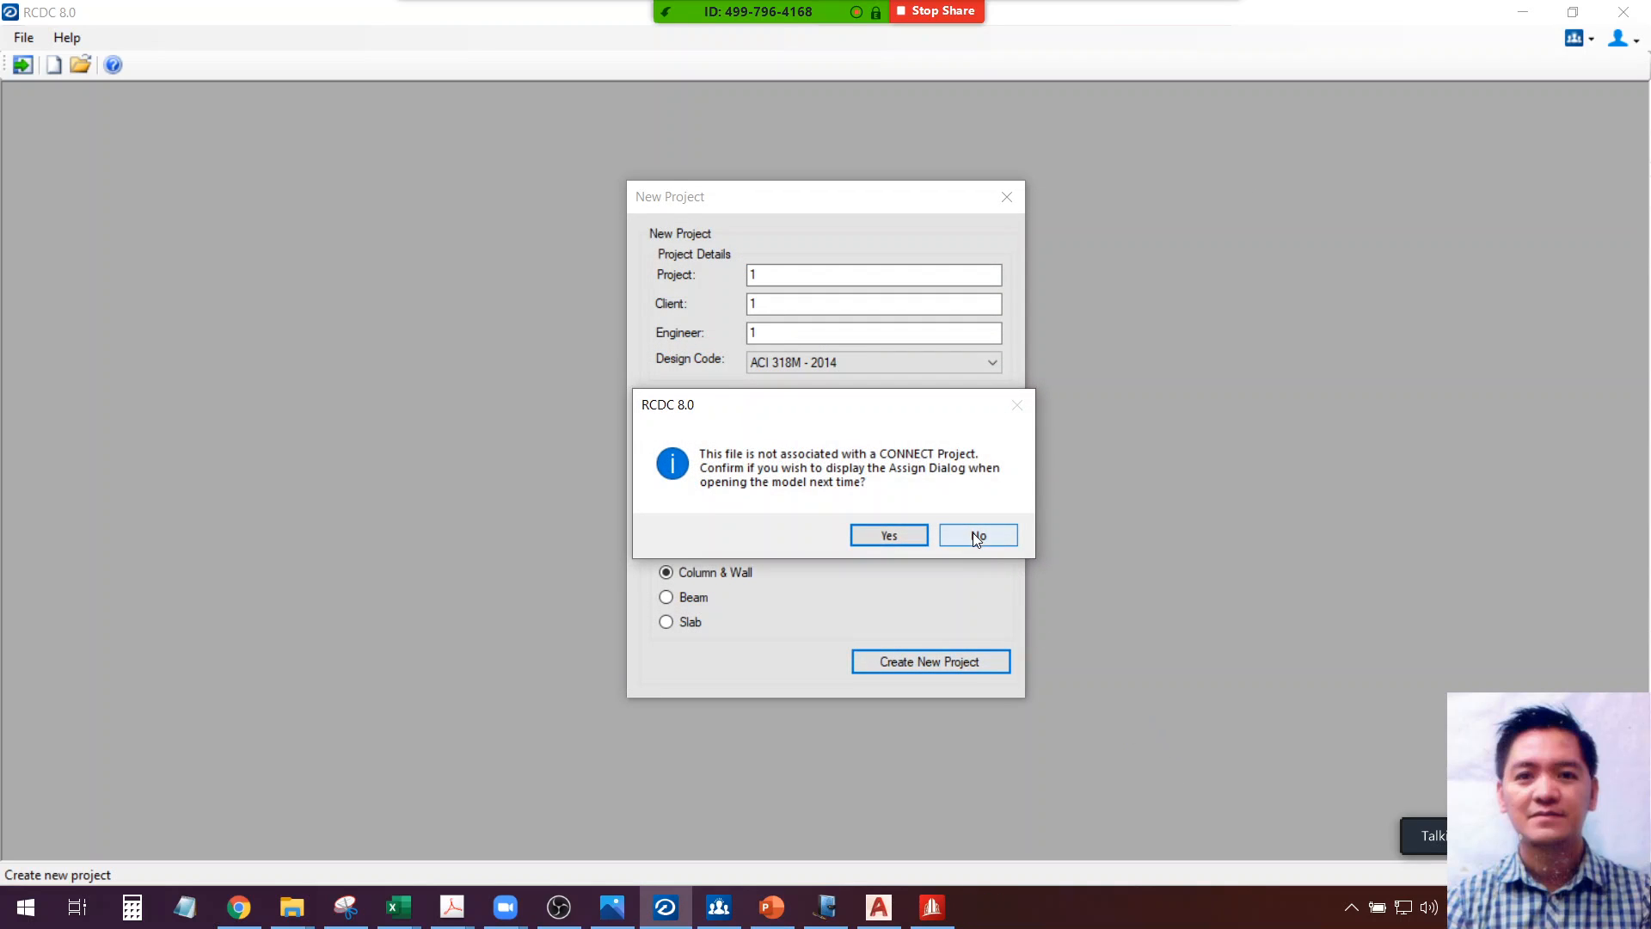
{"action": "left_click", "coordinate": [977, 536]}
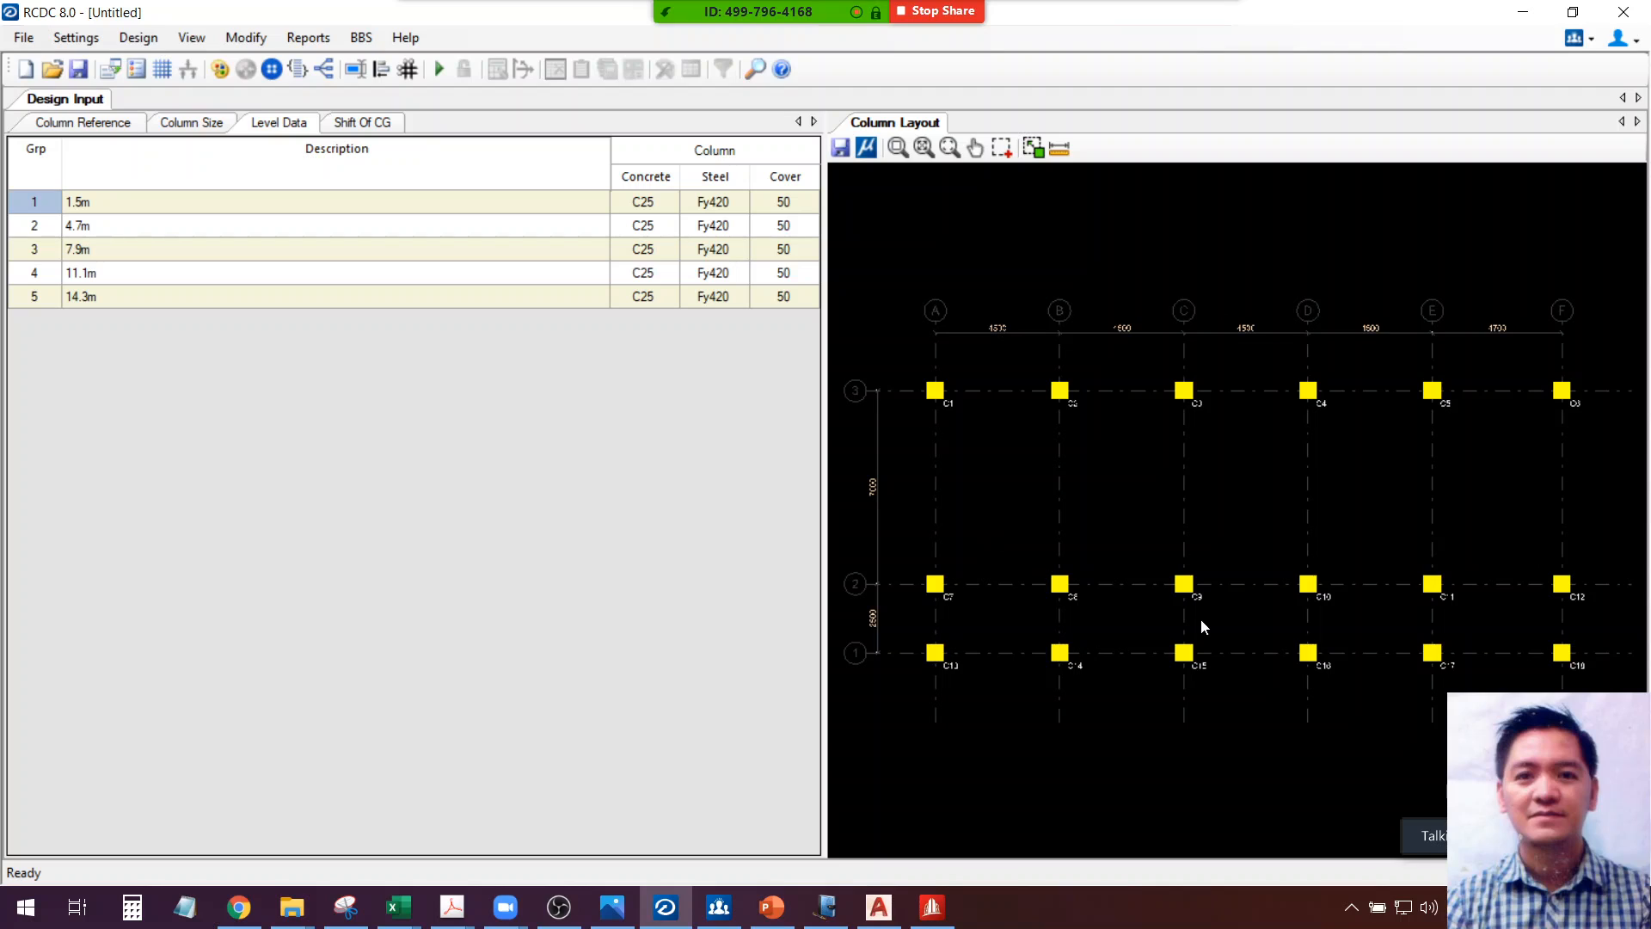
Save the column project as COLUMN DESIGN in the staad folder
{"action": "scroll", "coordinate": [1170, 571], "scroll_direction": "up", "scroll_amount": 3}
{"action": "scroll", "coordinate": [1162, 462], "scroll_direction": "down", "scroll_amount": 3}
{"action": "key", "text": "ctrl"}
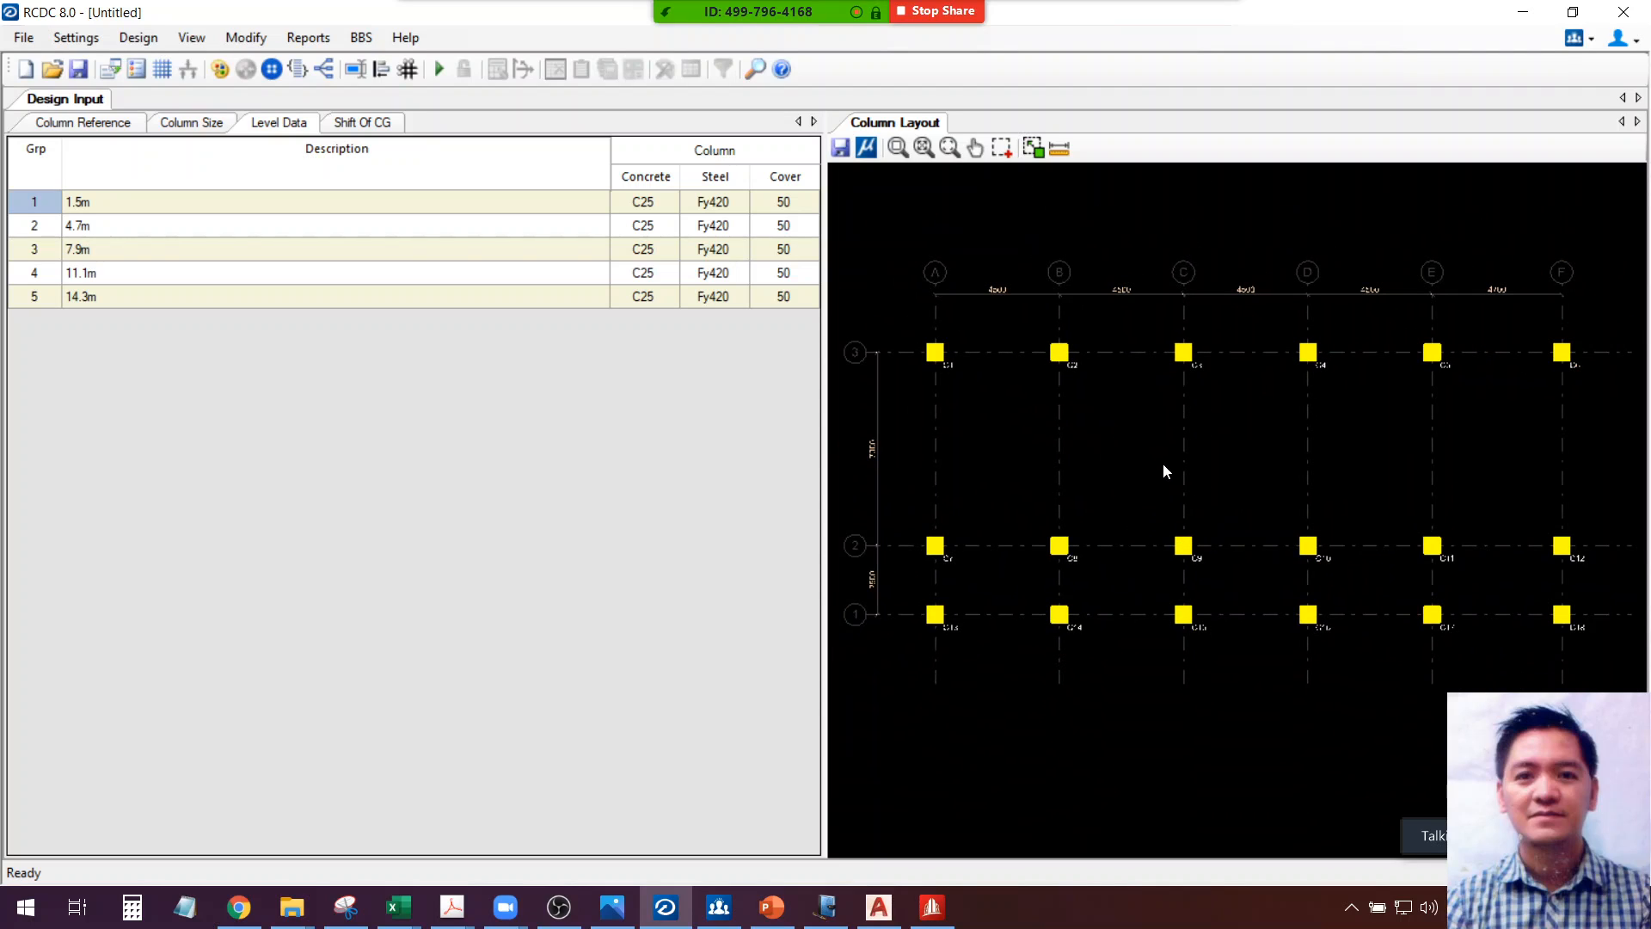
{"action": "key", "text": "ctrl"}
{"action": "left_click", "coordinate": [78, 68]}
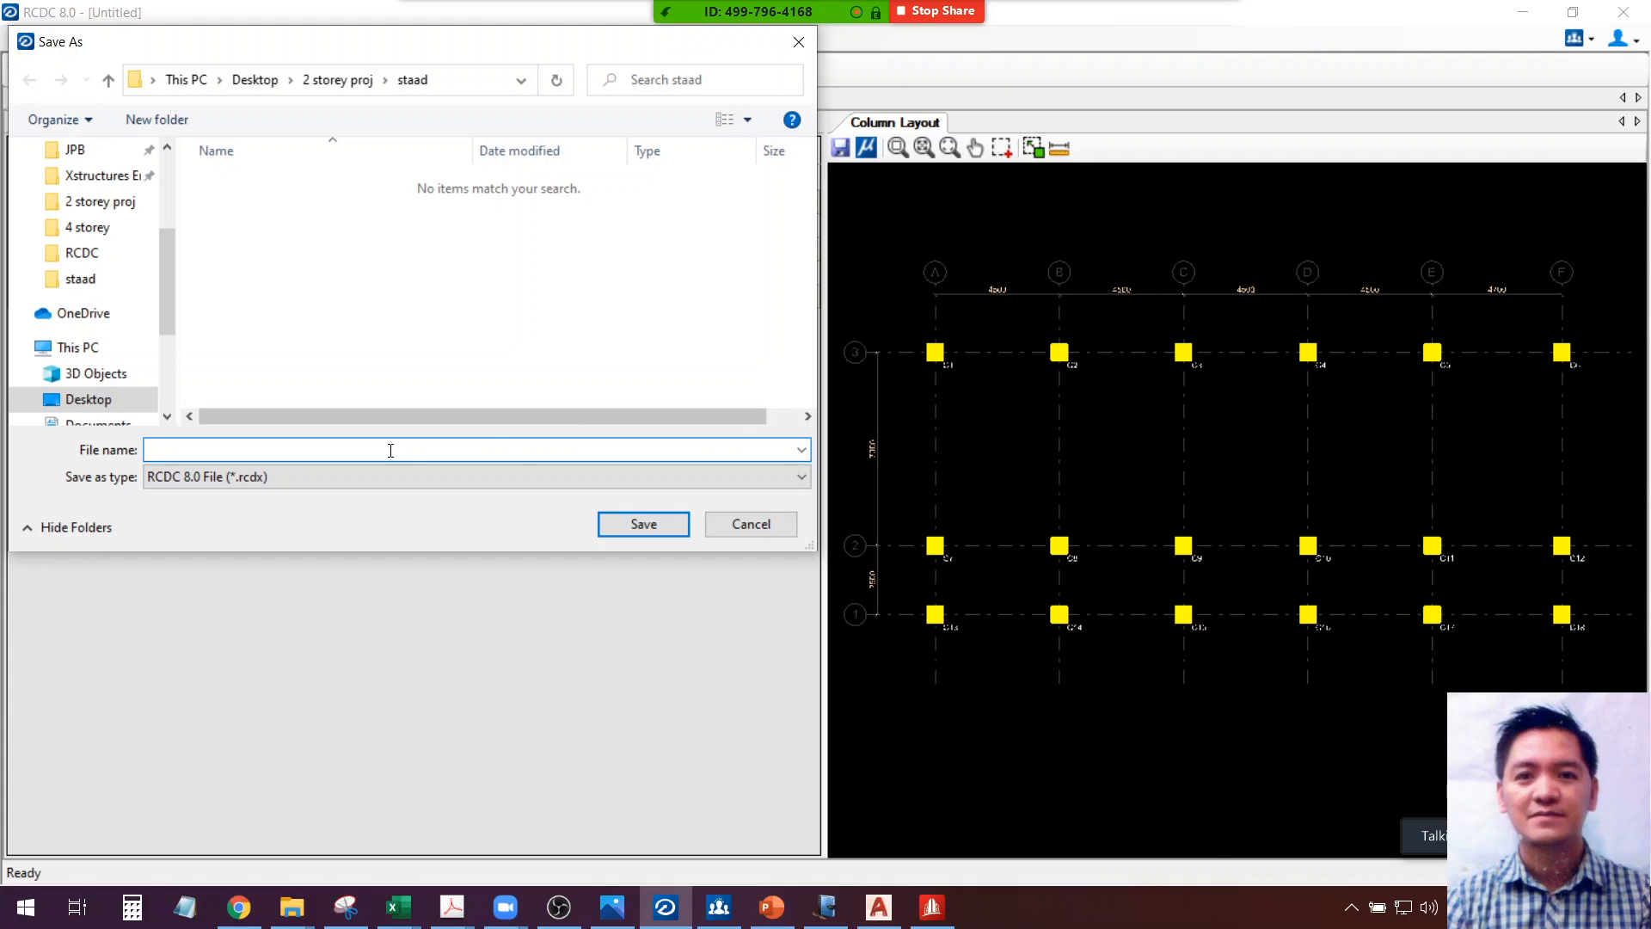
{"action": "type", "text": "COLU"}
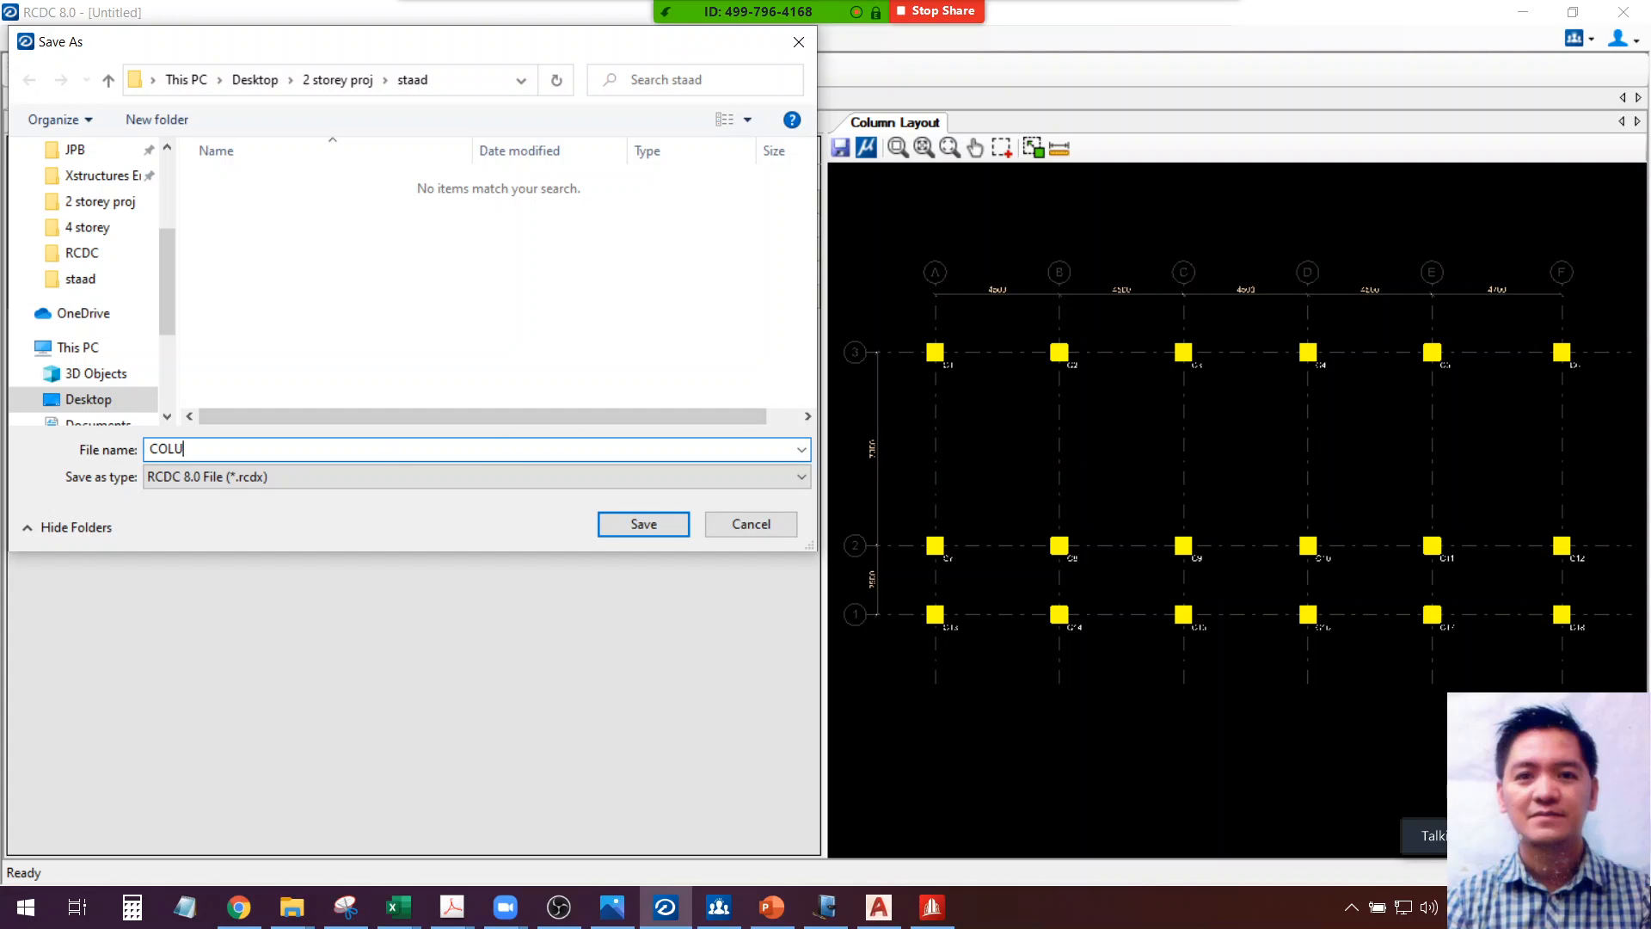
{"action": "type", "text": "MN DESIGN"}
{"action": "key", "text": "Return"}
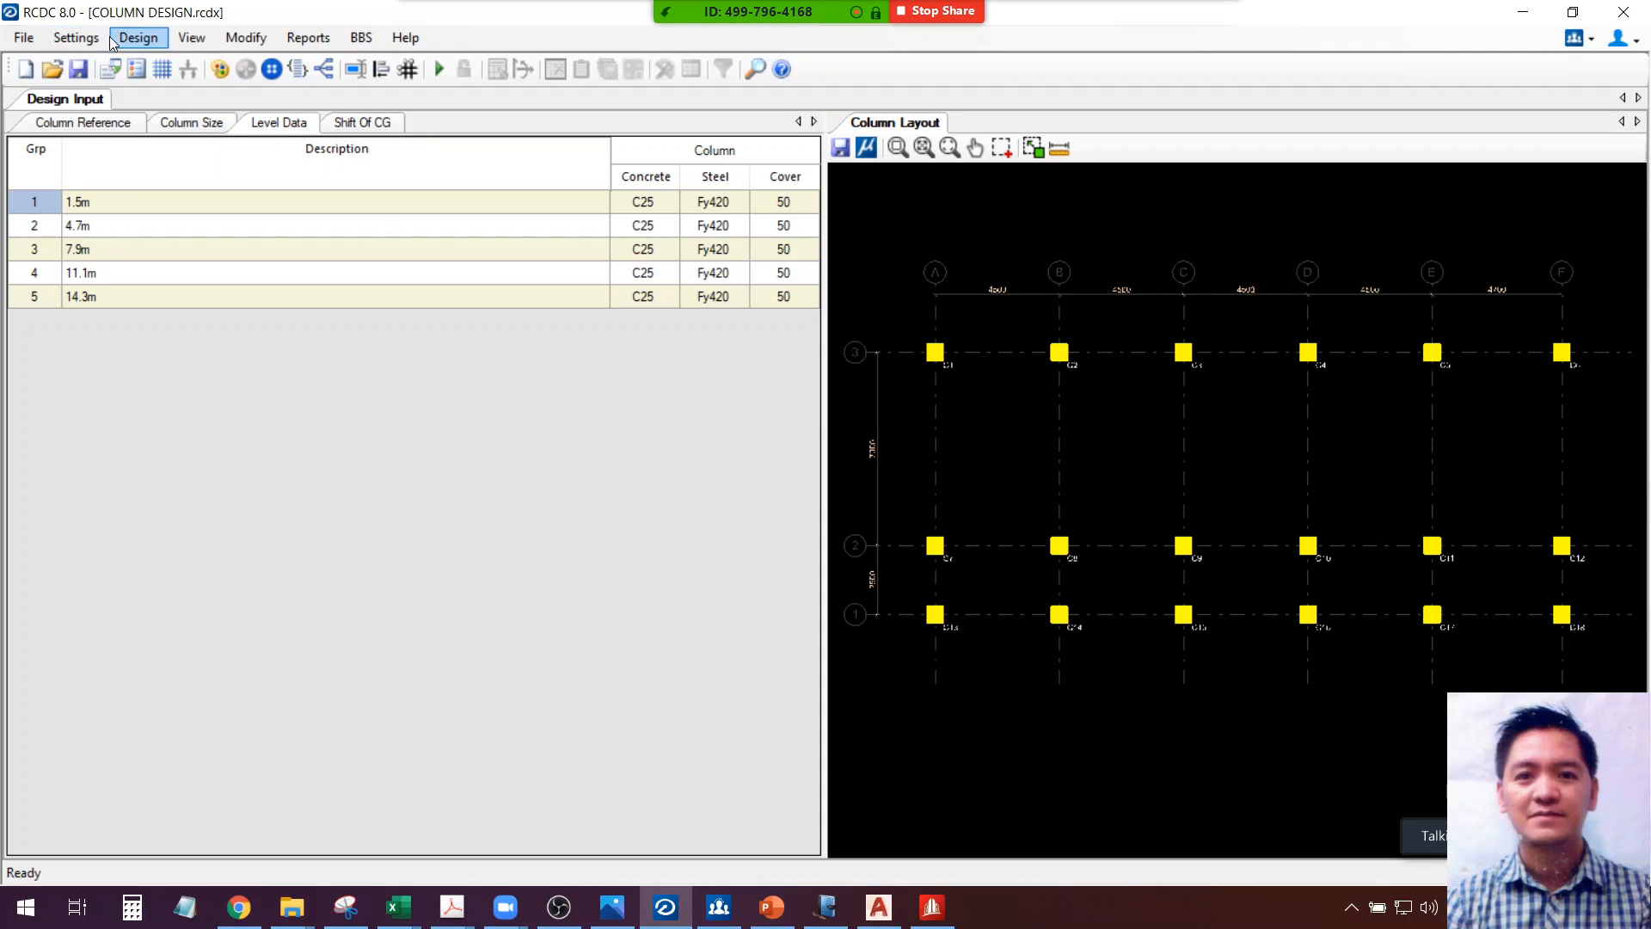
In the design settings, enable Special ductile design and turn off Consider Beam Shear and Optimize Design
{"action": "left_click", "coordinate": [76, 37]}
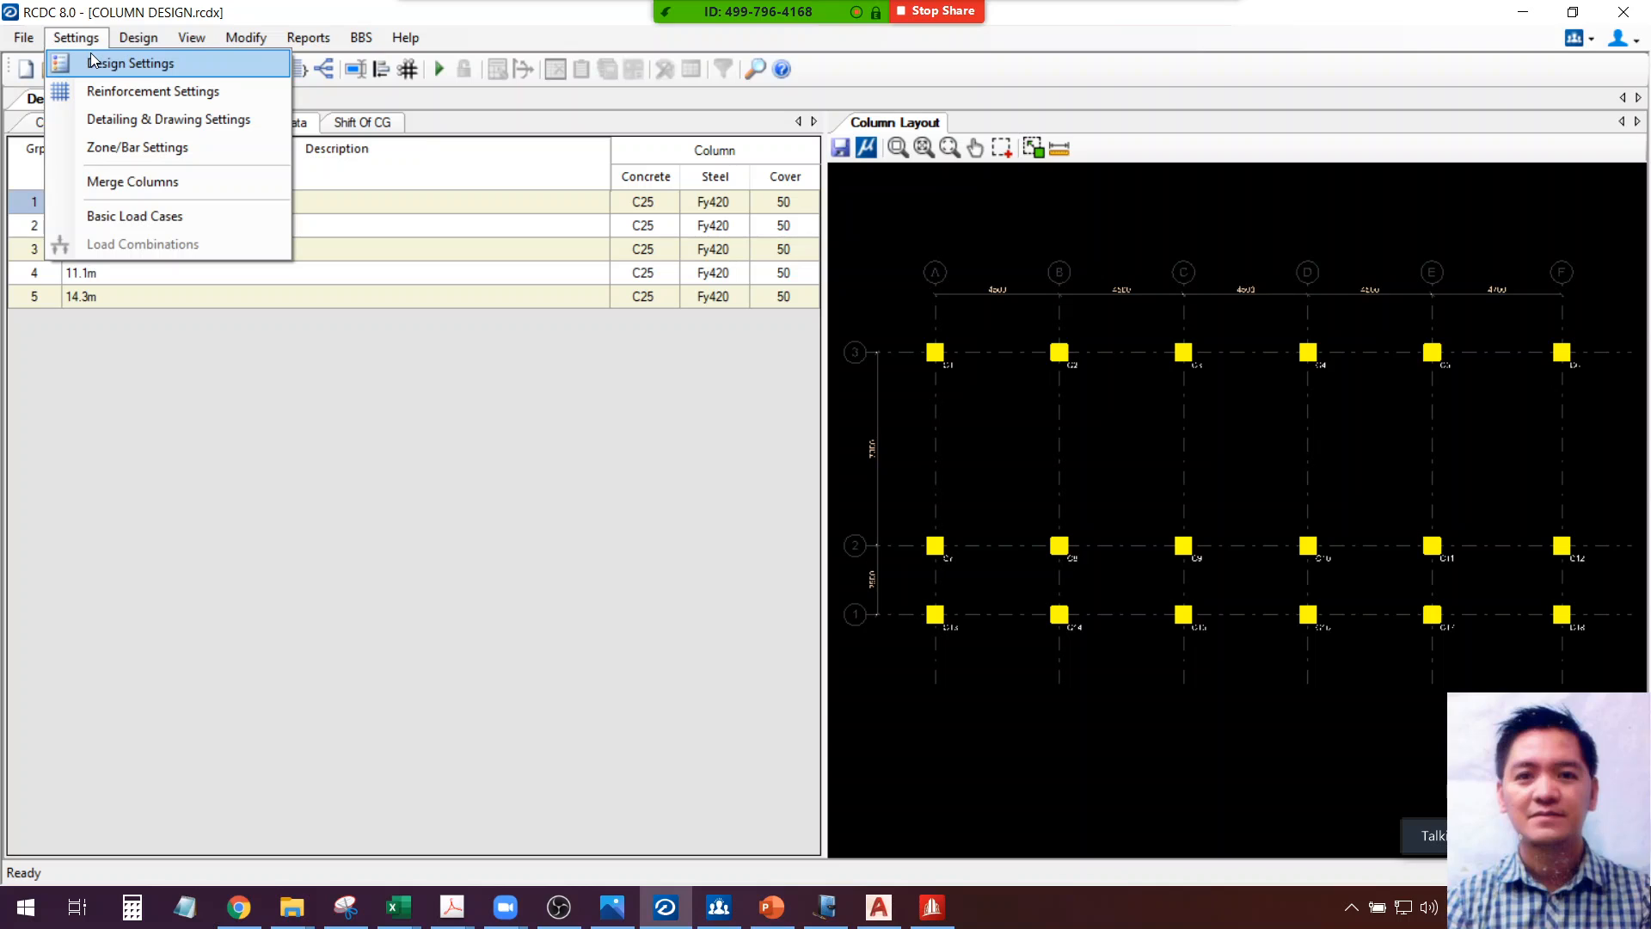
{"action": "left_click", "coordinate": [90, 55]}
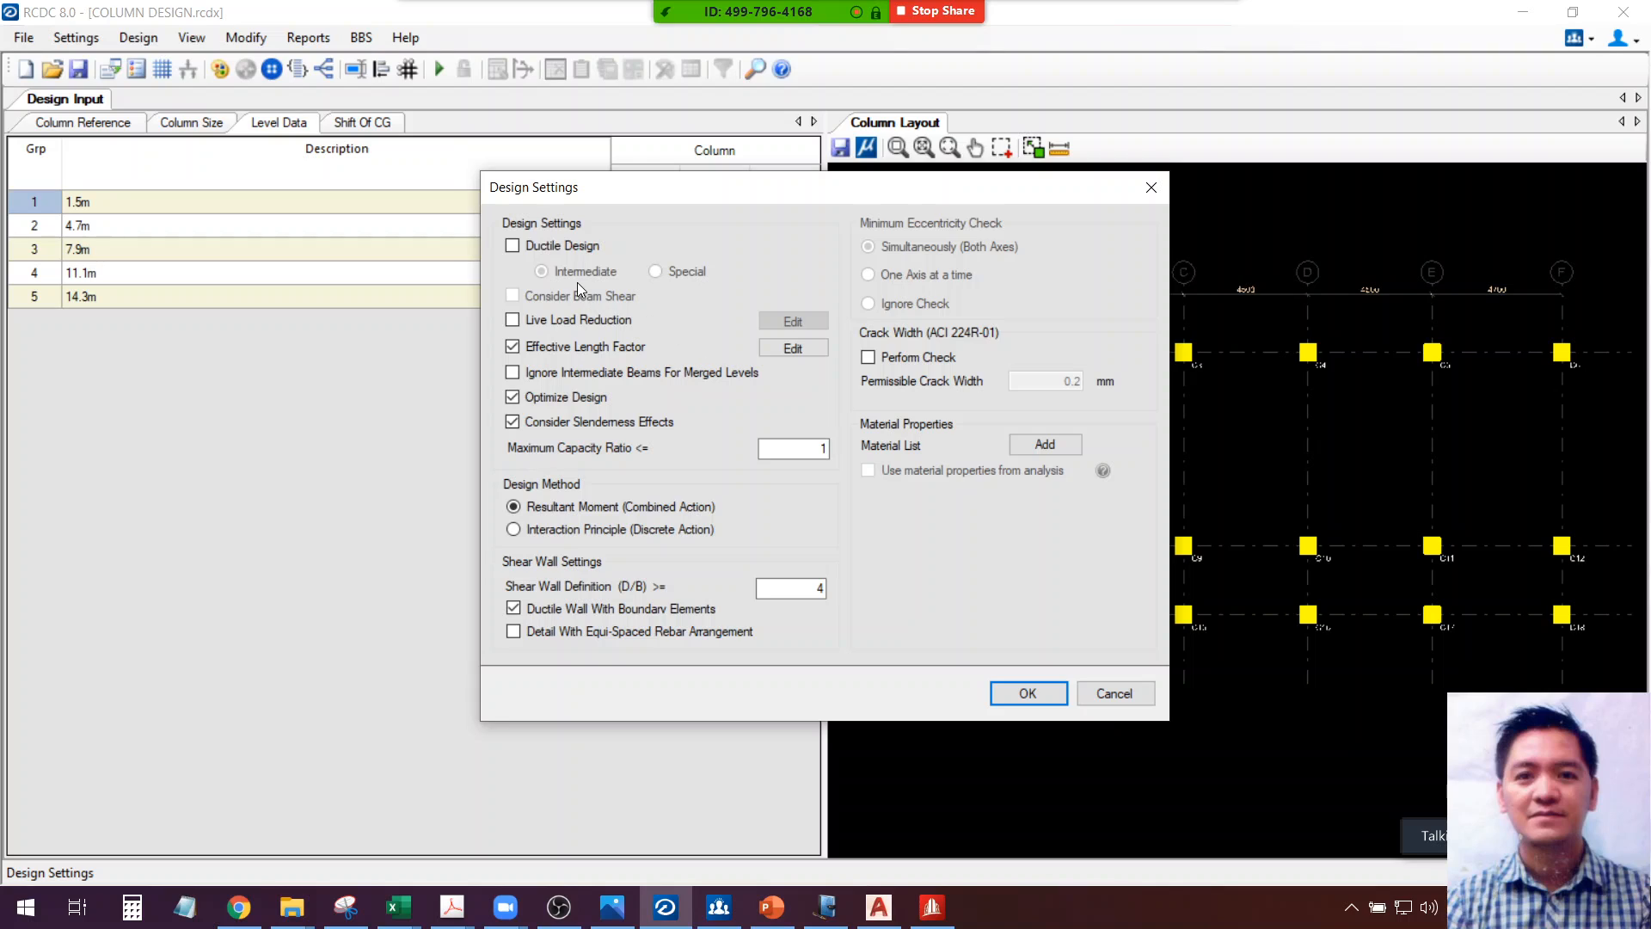
{"action": "left_click", "coordinate": [542, 249]}
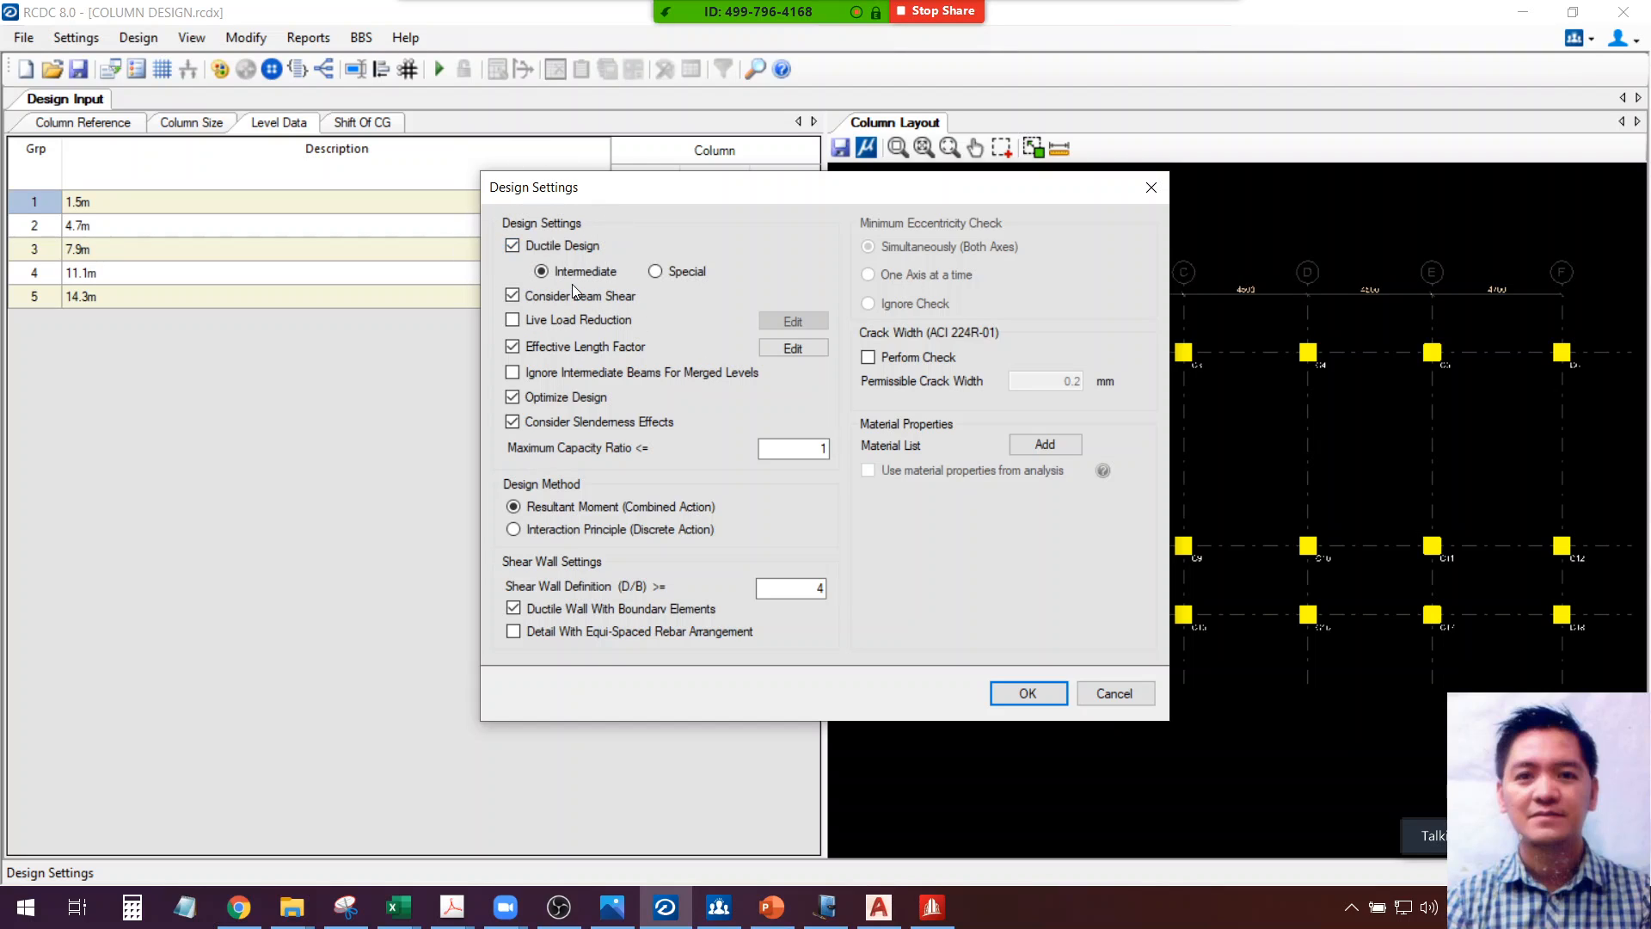
{"action": "left_click", "coordinate": [678, 274]}
{"action": "key", "text": "ctrl"}
{"action": "left_click", "coordinate": [514, 397]}
Add concrete grade C28 to the material list and apply the design settings
{"action": "left_click", "coordinate": [1019, 447]}
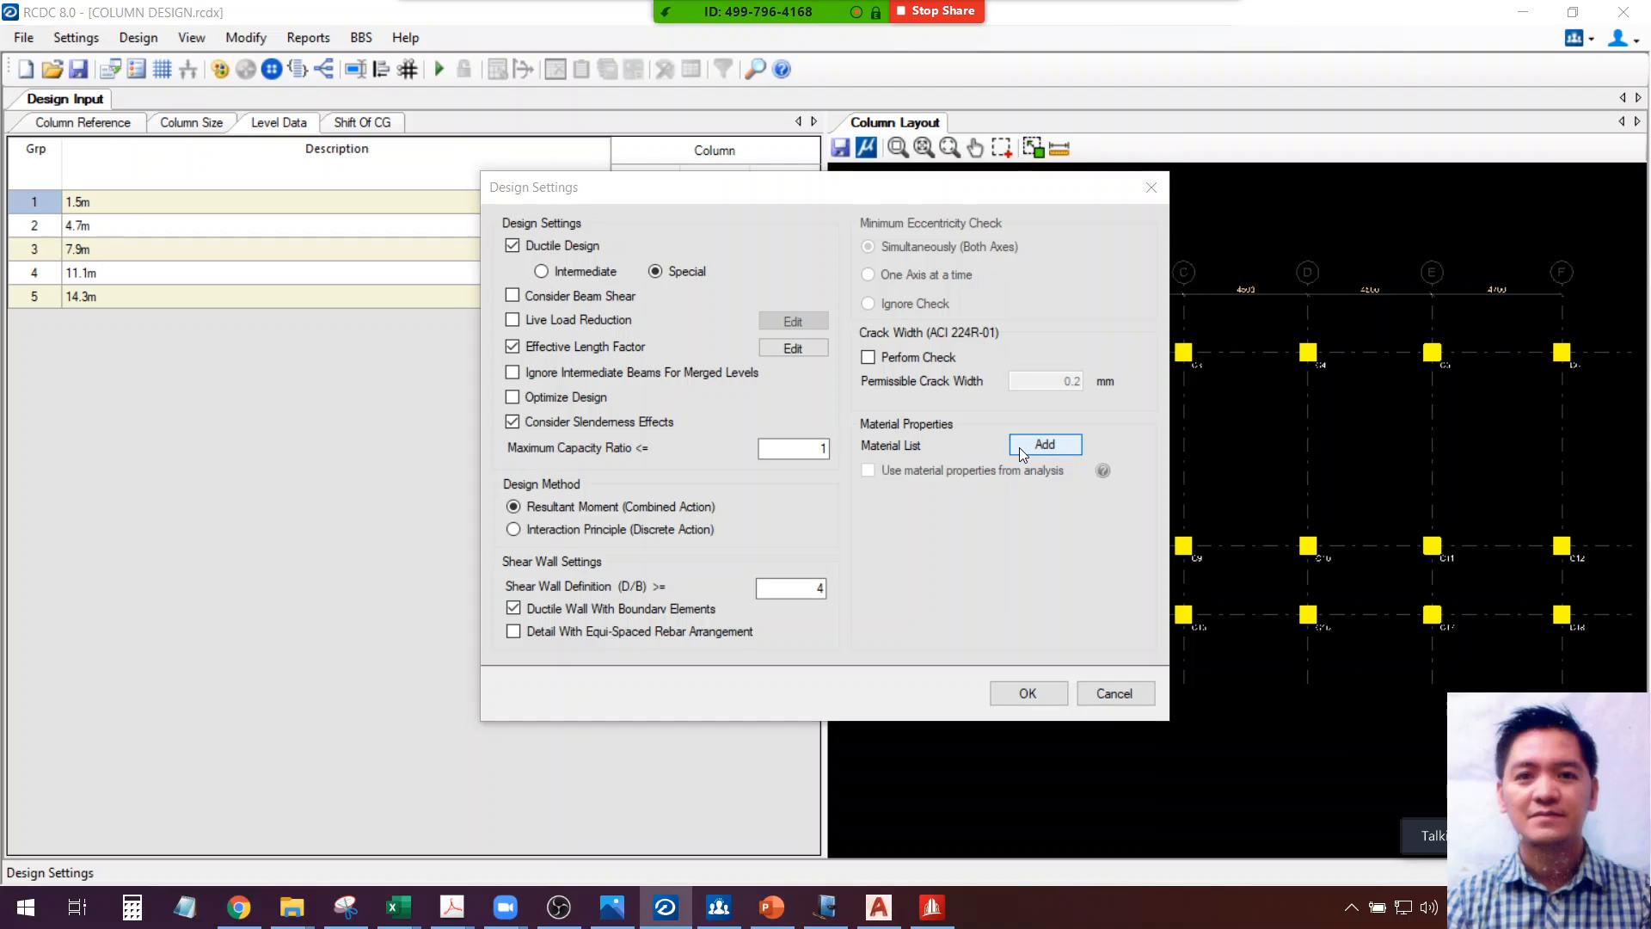
{"action": "left_click", "coordinate": [719, 511]}
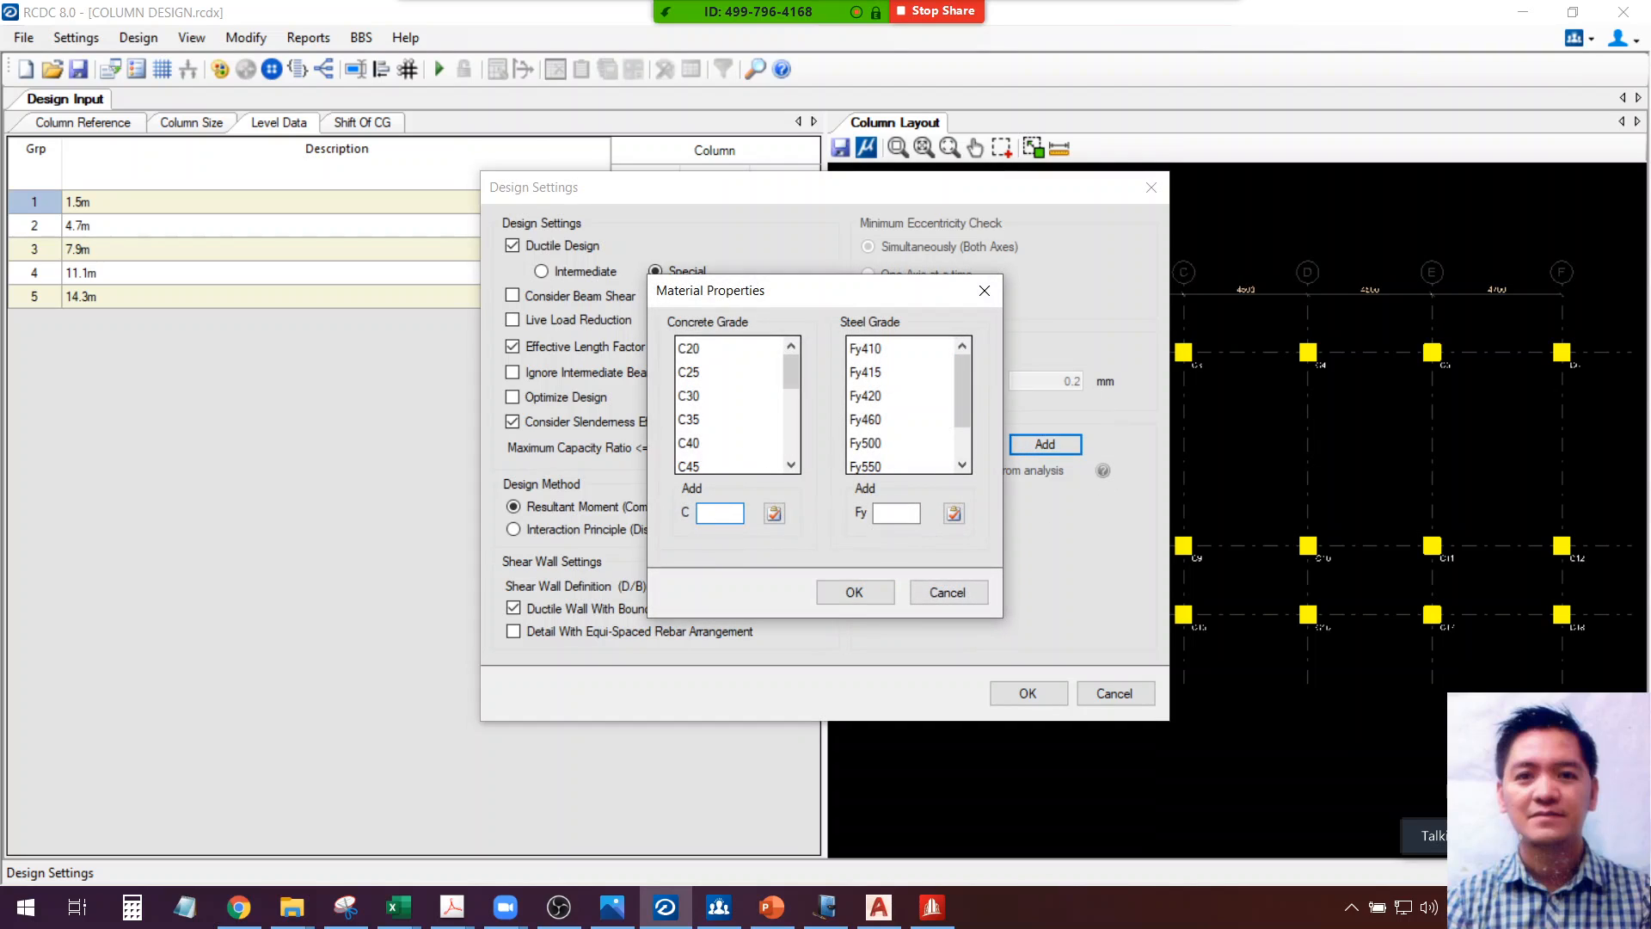
{"action": "left_click", "coordinate": [774, 513]}
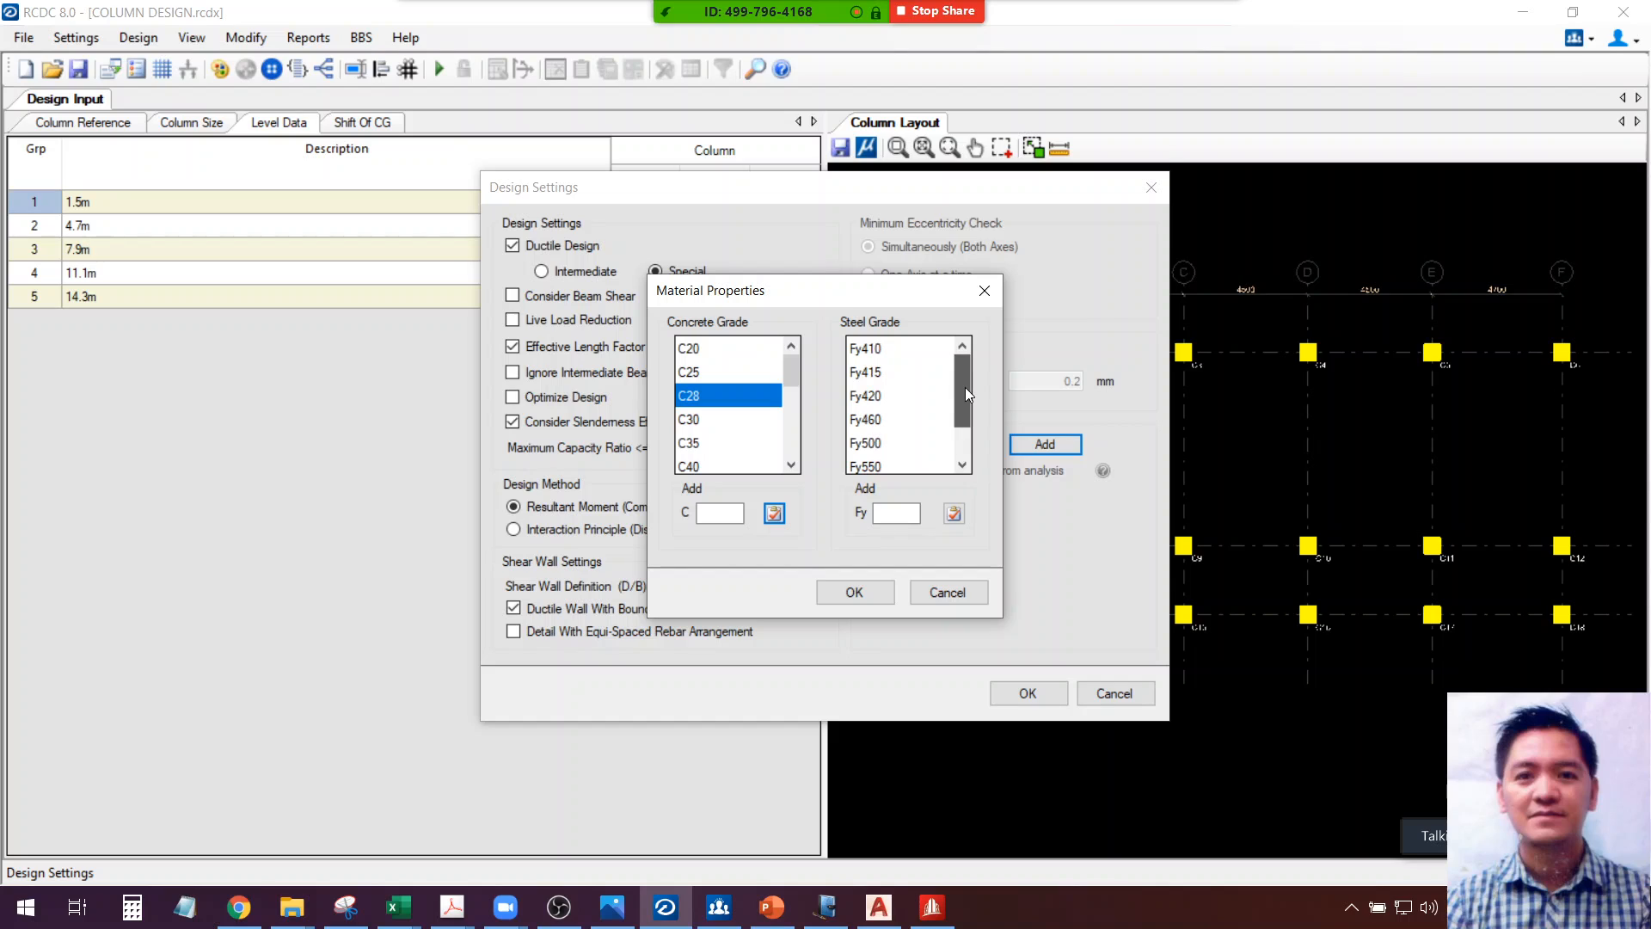
{"action": "left_click", "coordinate": [880, 592]}
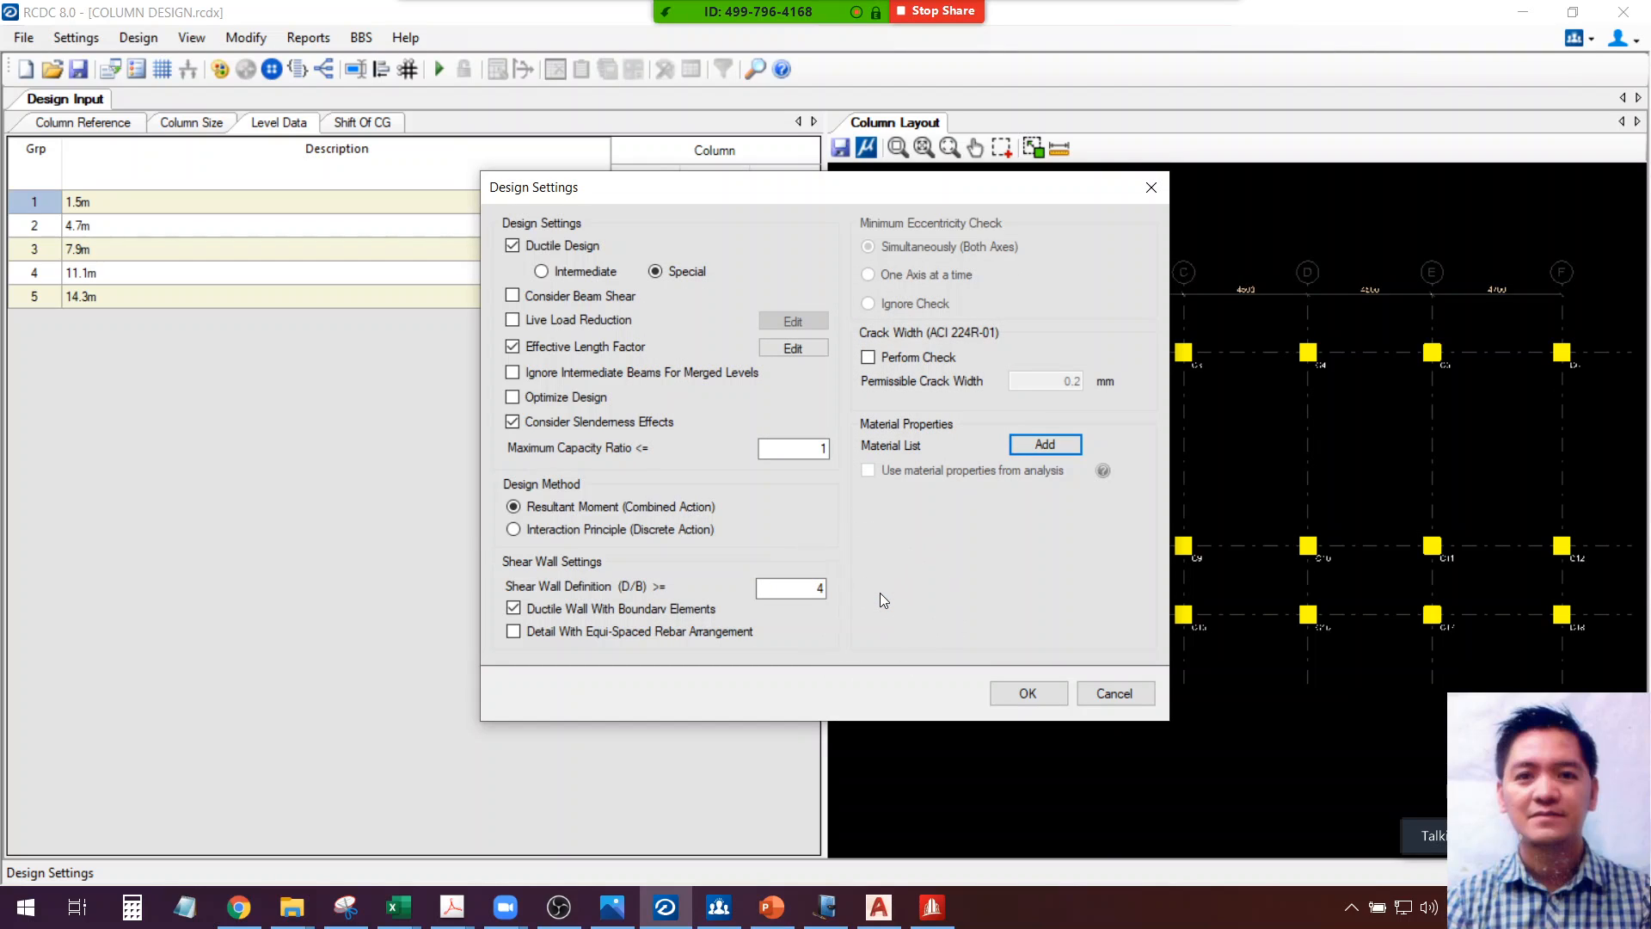
{"action": "left_click", "coordinate": [1029, 702]}
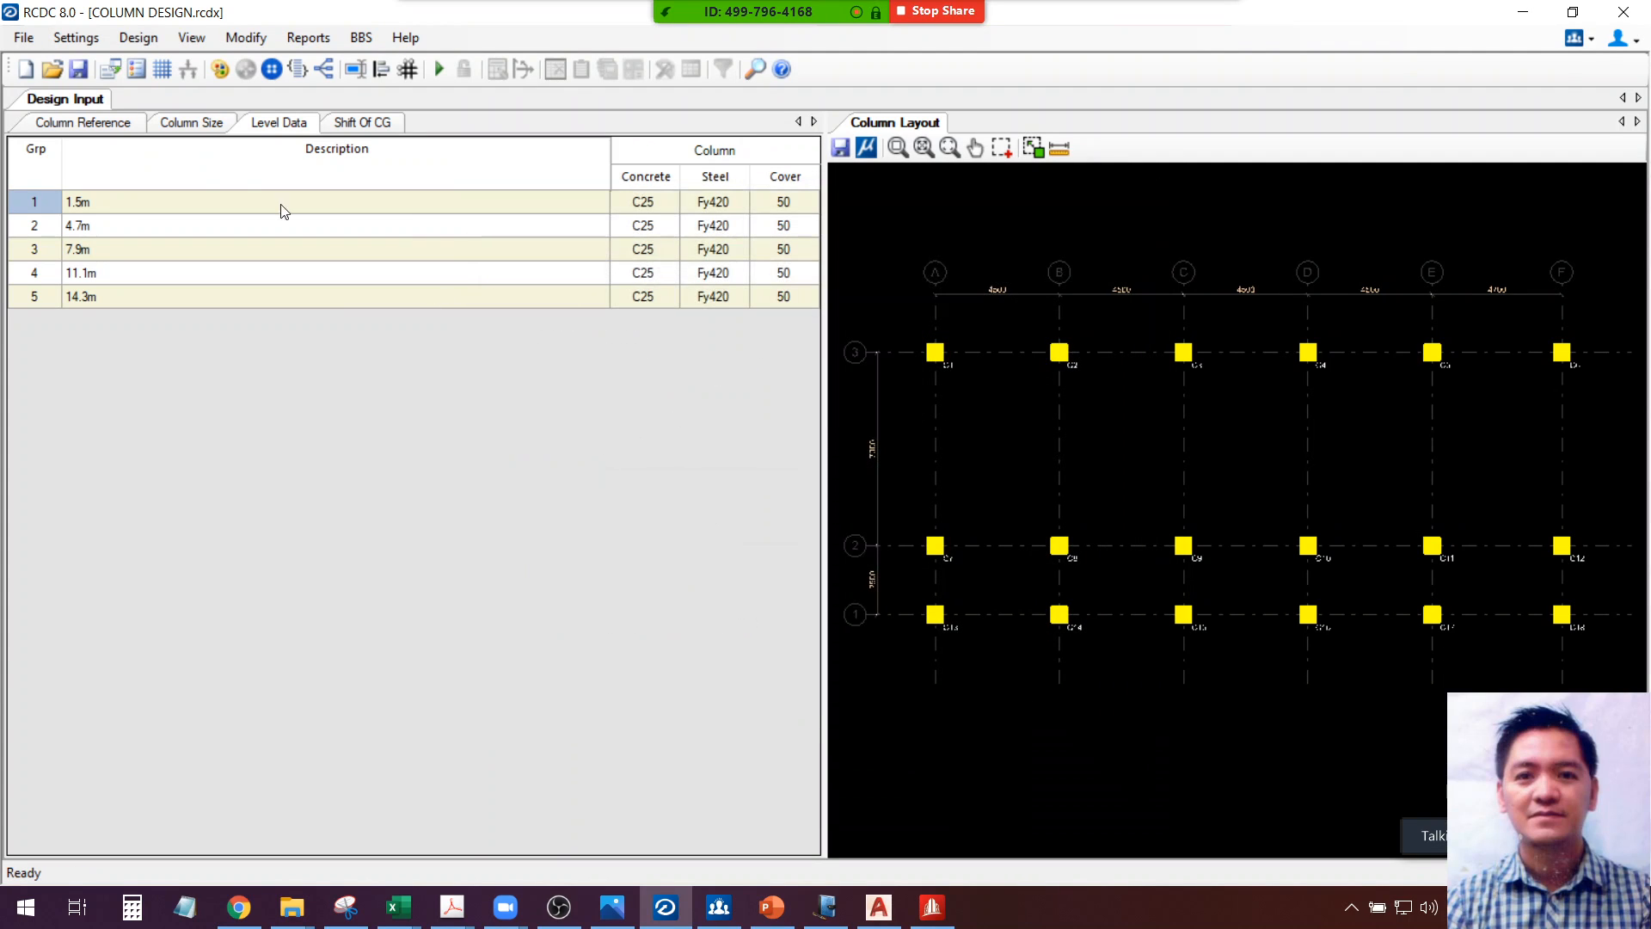
In the reinforcement settings, switch to rebar diameters, exclude the 8 mm bar, and set the minimum column rebar to 20
{"action": "left_click", "coordinate": [76, 40]}
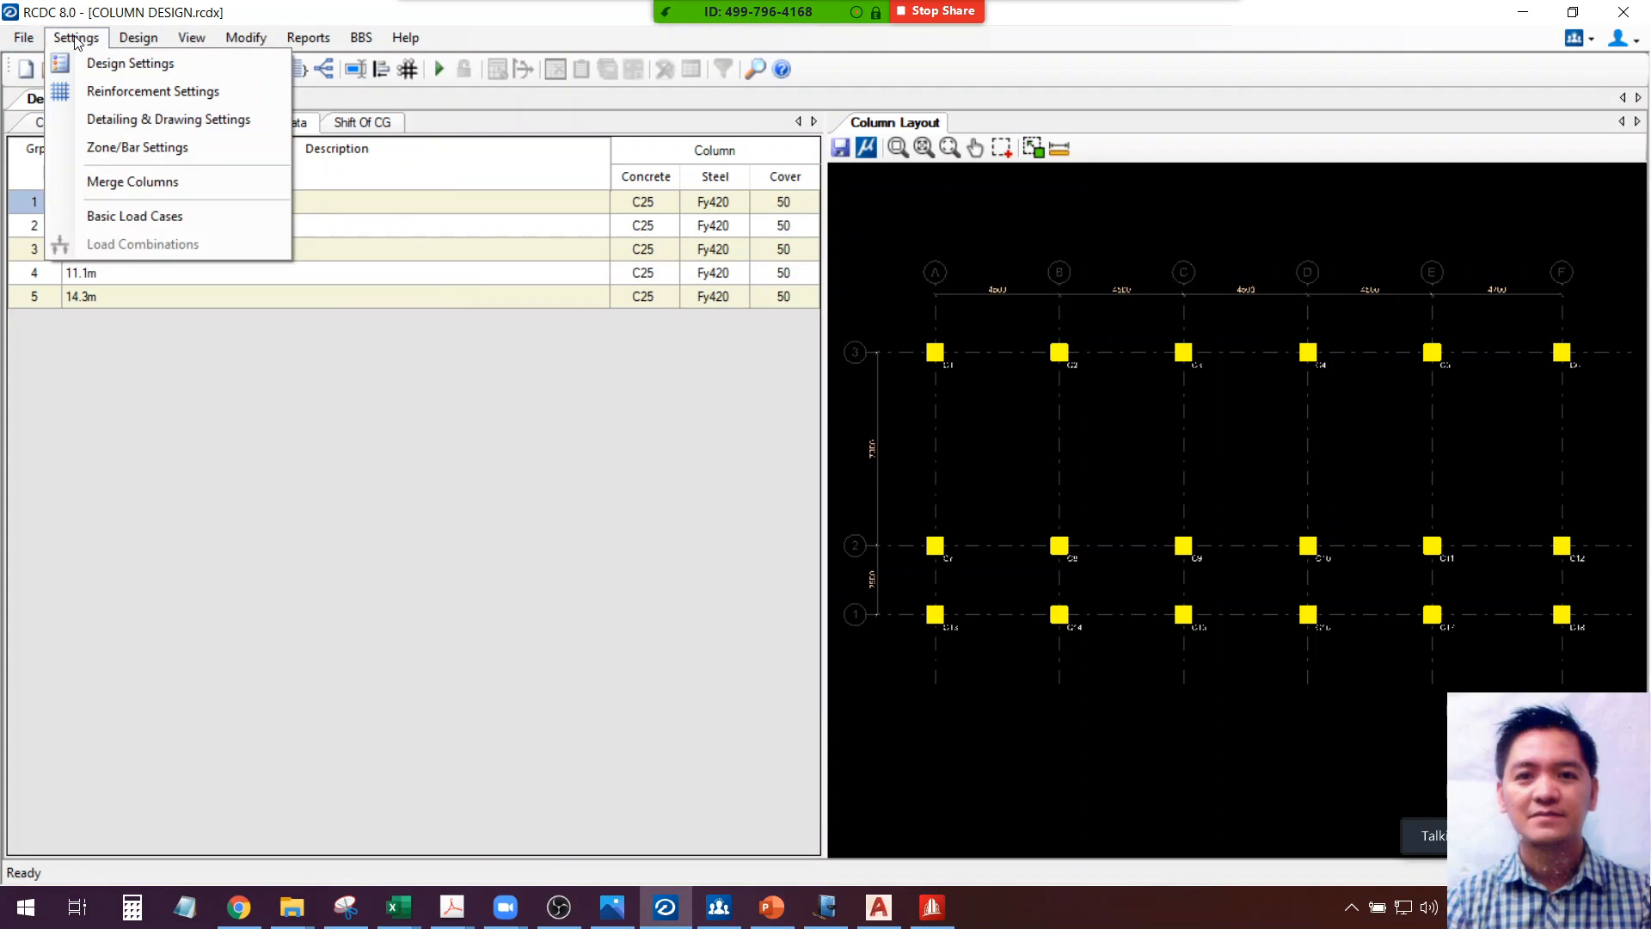
{"action": "left_click", "coordinate": [93, 90]}
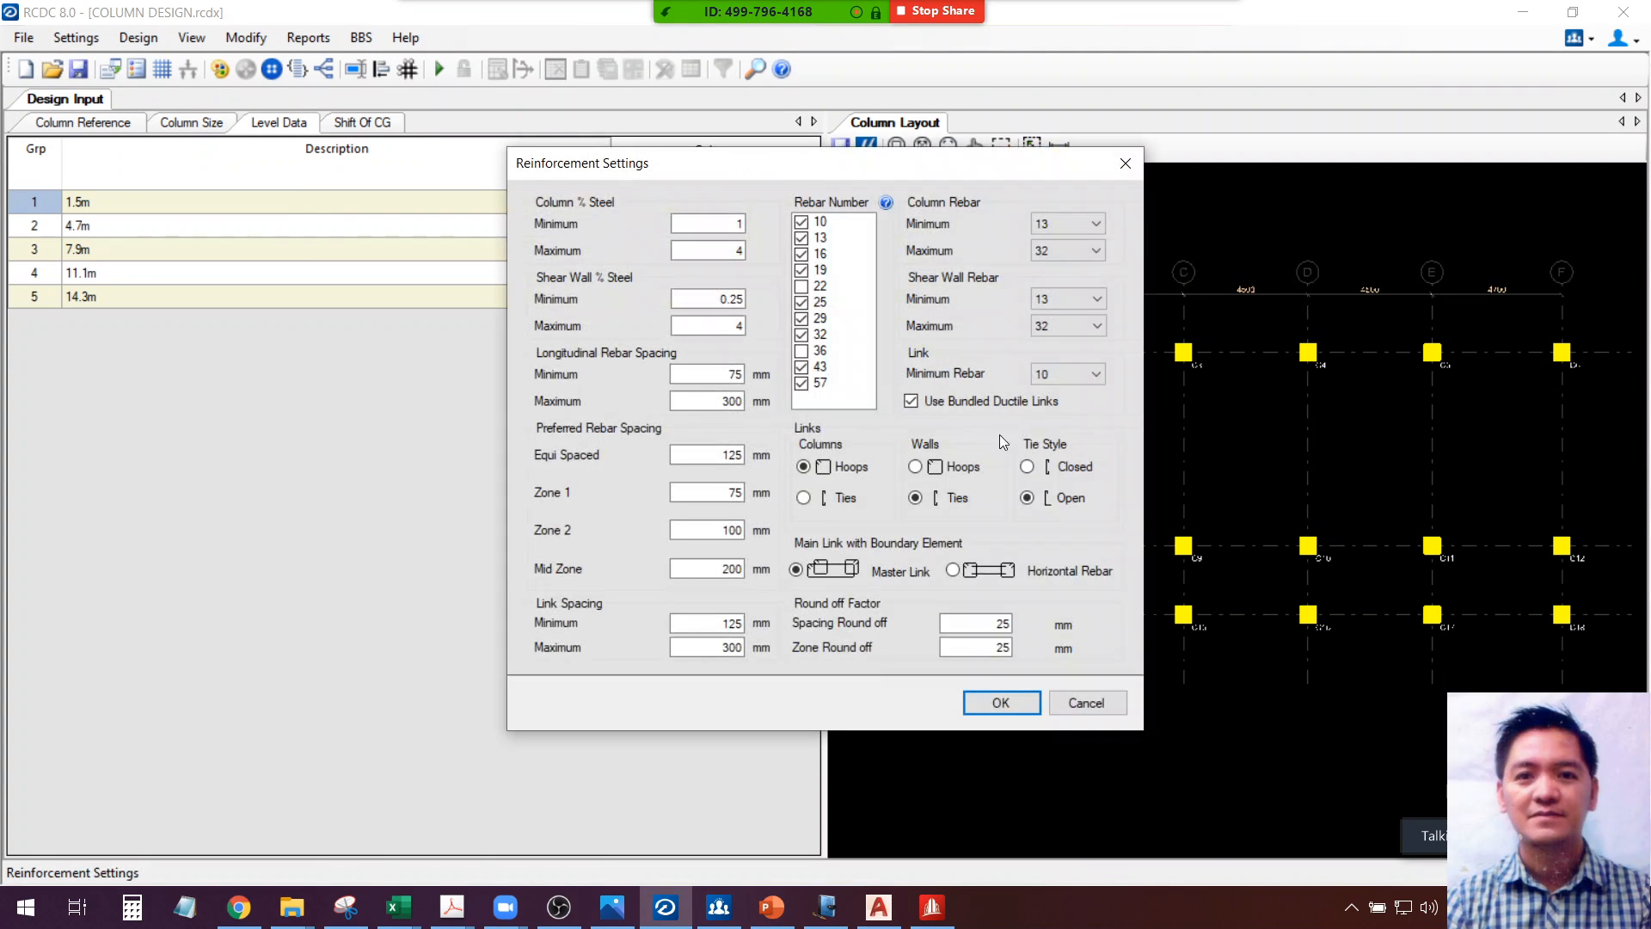
{"action": "right_click", "coordinate": [848, 284]}
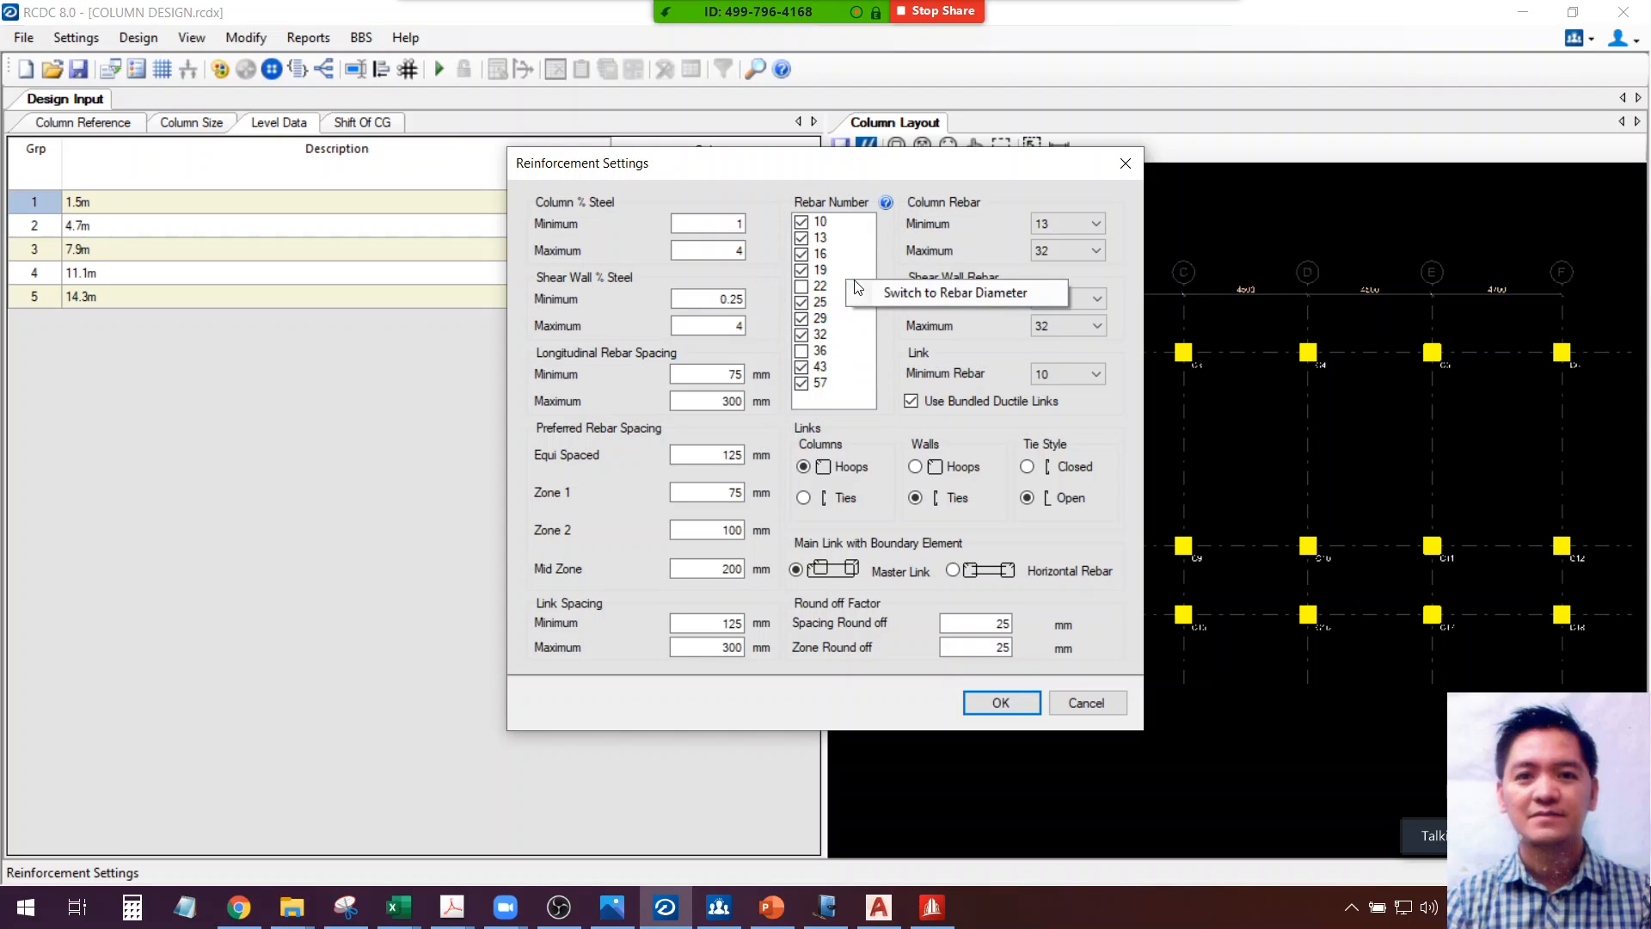
{"action": "left_click", "coordinate": [910, 296]}
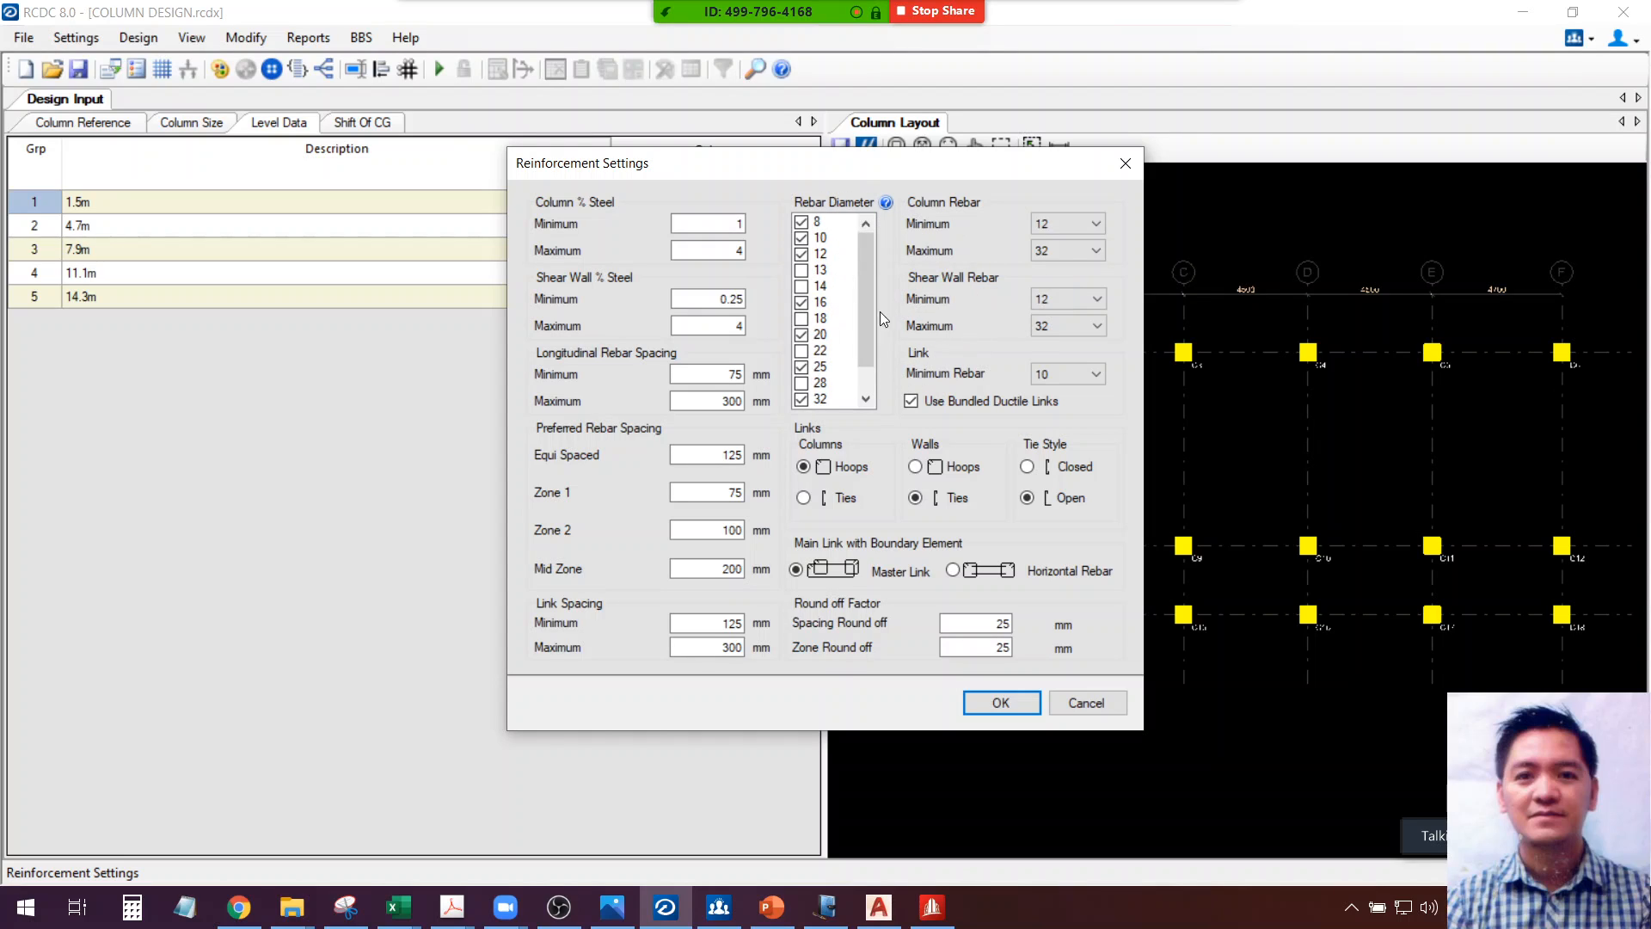
{"action": "left_click", "coordinate": [810, 224]}
{"action": "left_click", "coordinate": [1075, 222]}
{"action": "left_click", "coordinate": [1082, 341]}
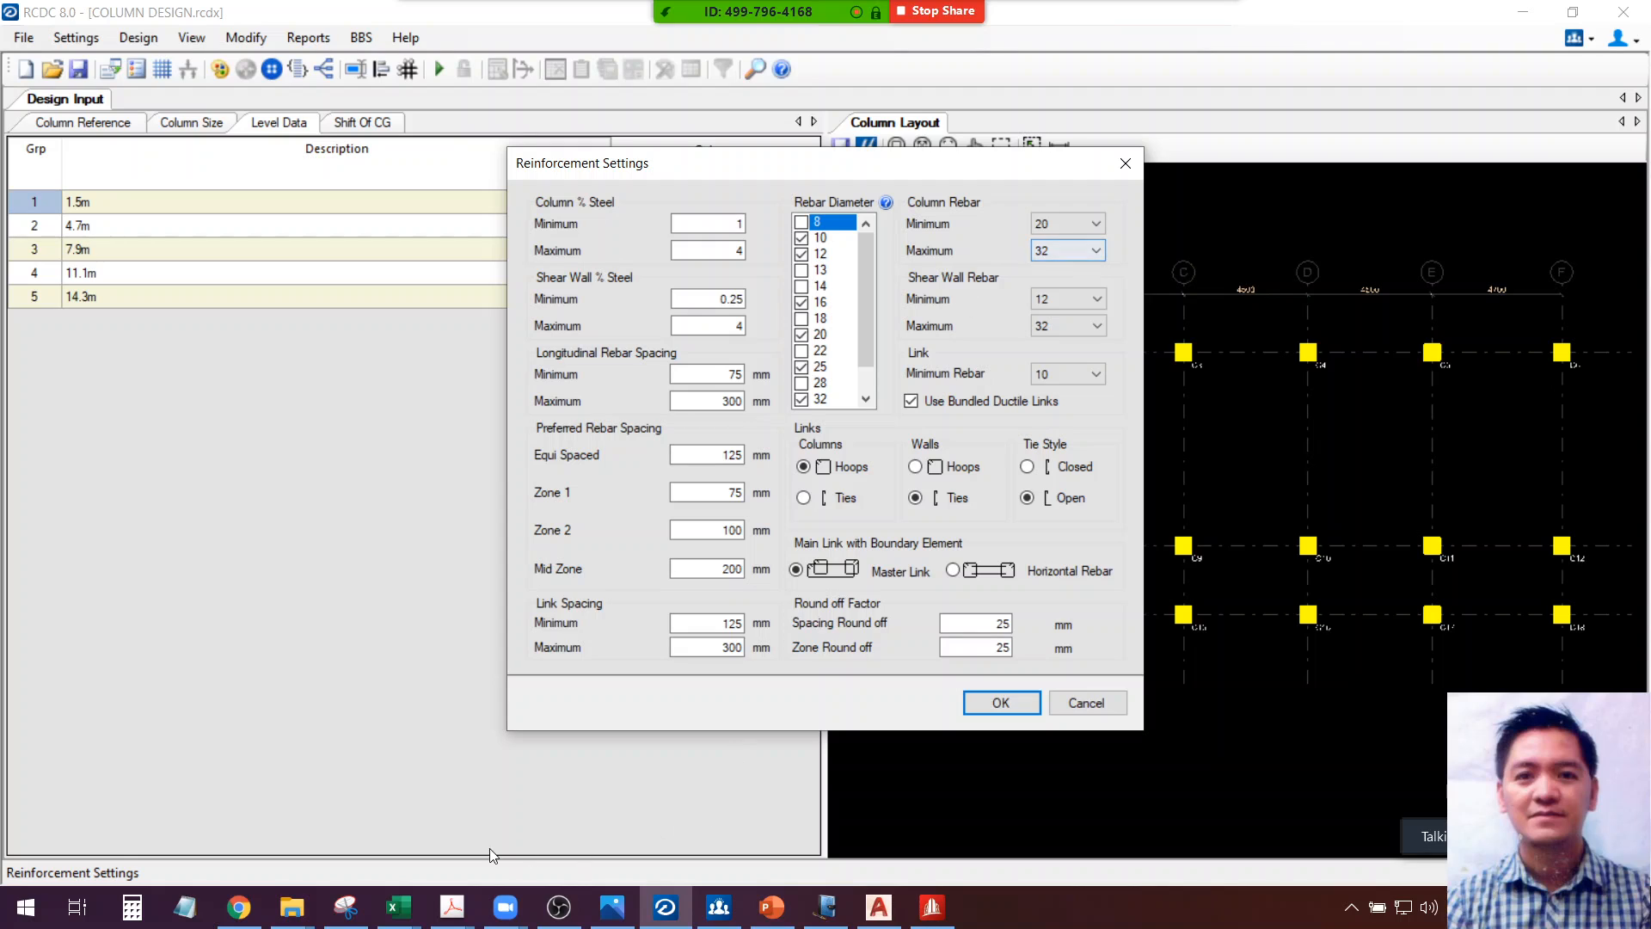
Check the main bar diameter in the Excel column design spreadsheet, then return to RCDC
{"action": "left_click", "coordinate": [421, 919]}
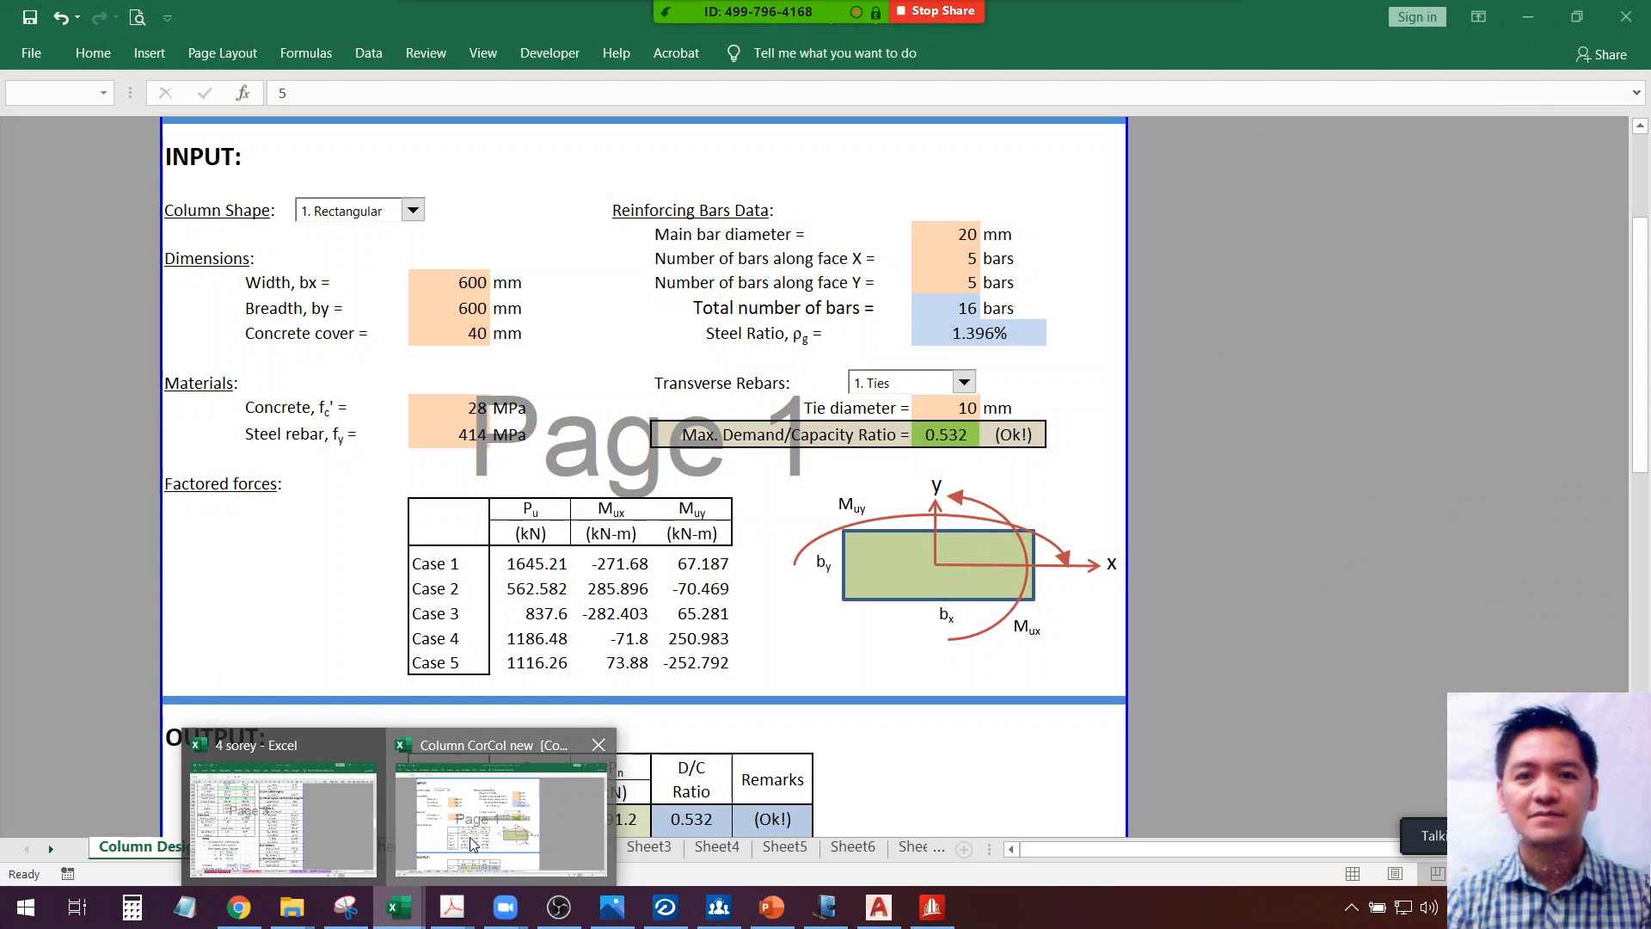
{"action": "left_click", "coordinate": [296, 841]}
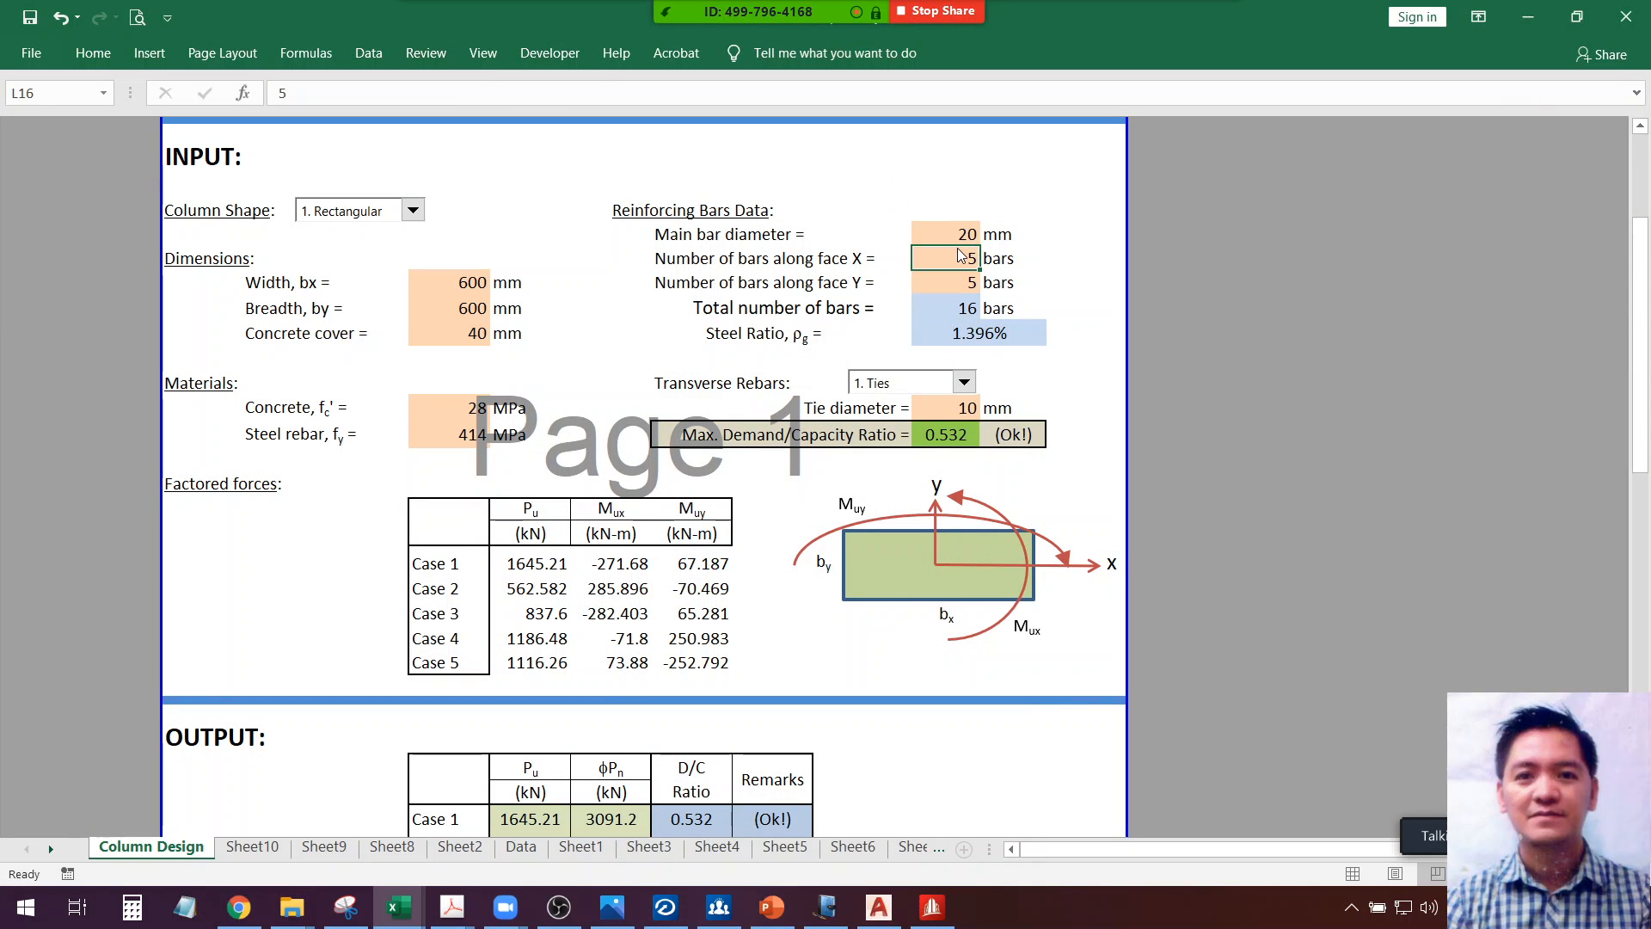
{"action": "key", "text": "alt+Tab"}
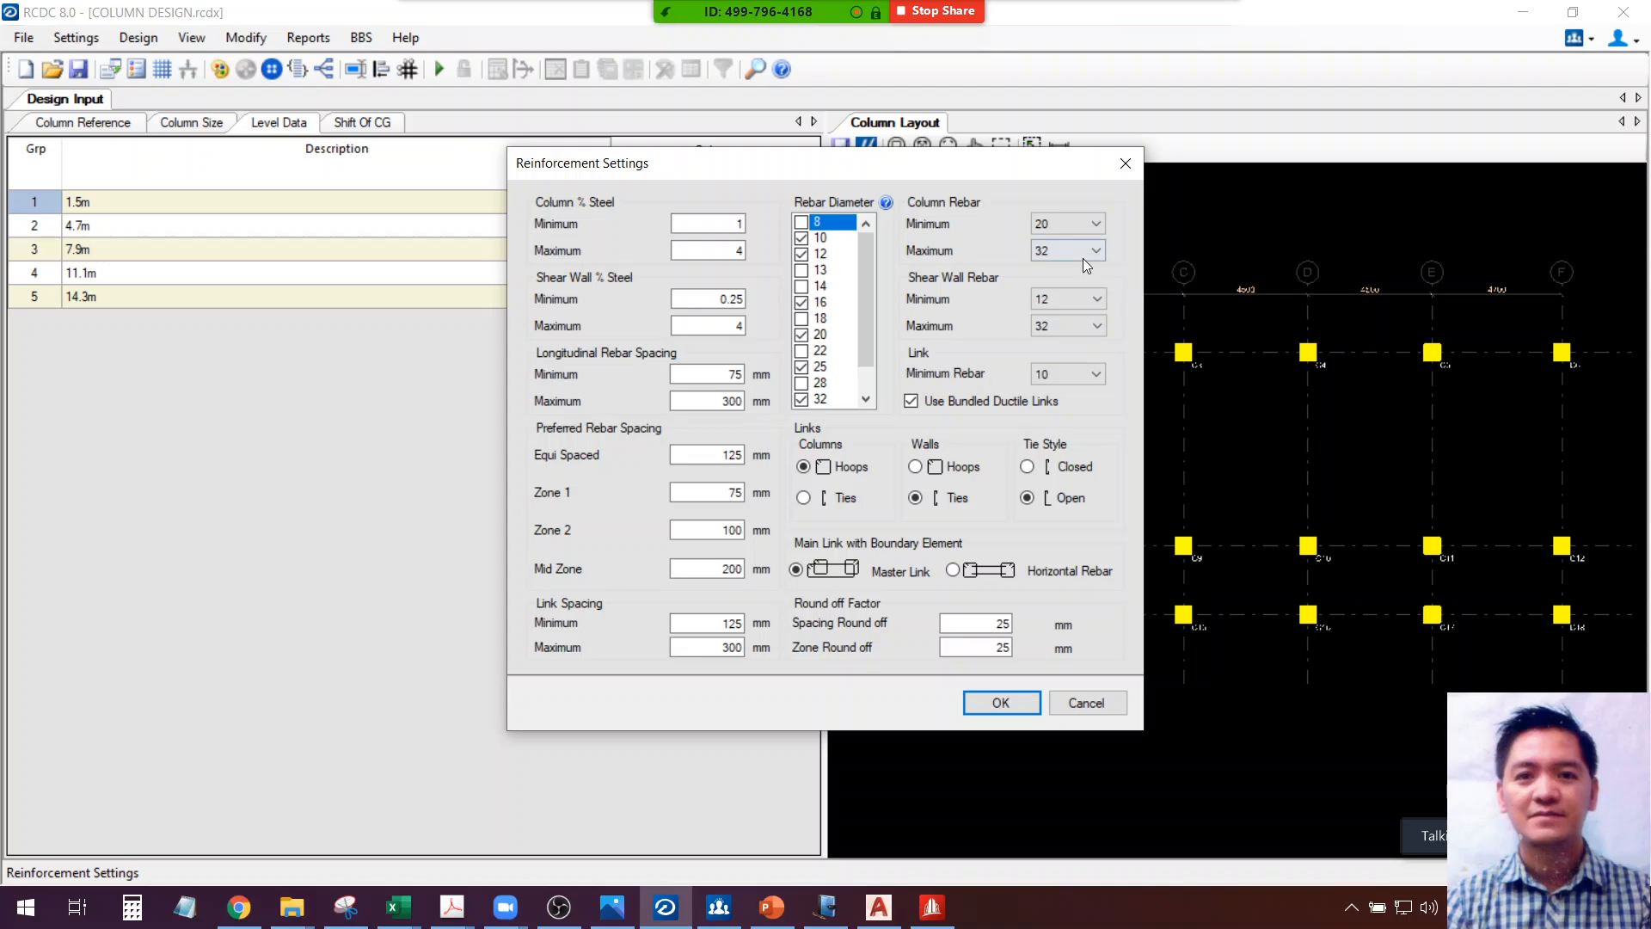
Set the maximum column rebar to 20 and apply the reinforcement settings
{"action": "left_click", "coordinate": [1082, 251]}
{"action": "left_click", "coordinate": [1069, 370]}
{"action": "key", "text": "ctrl"}
{"action": "key", "text": "ctrl"}
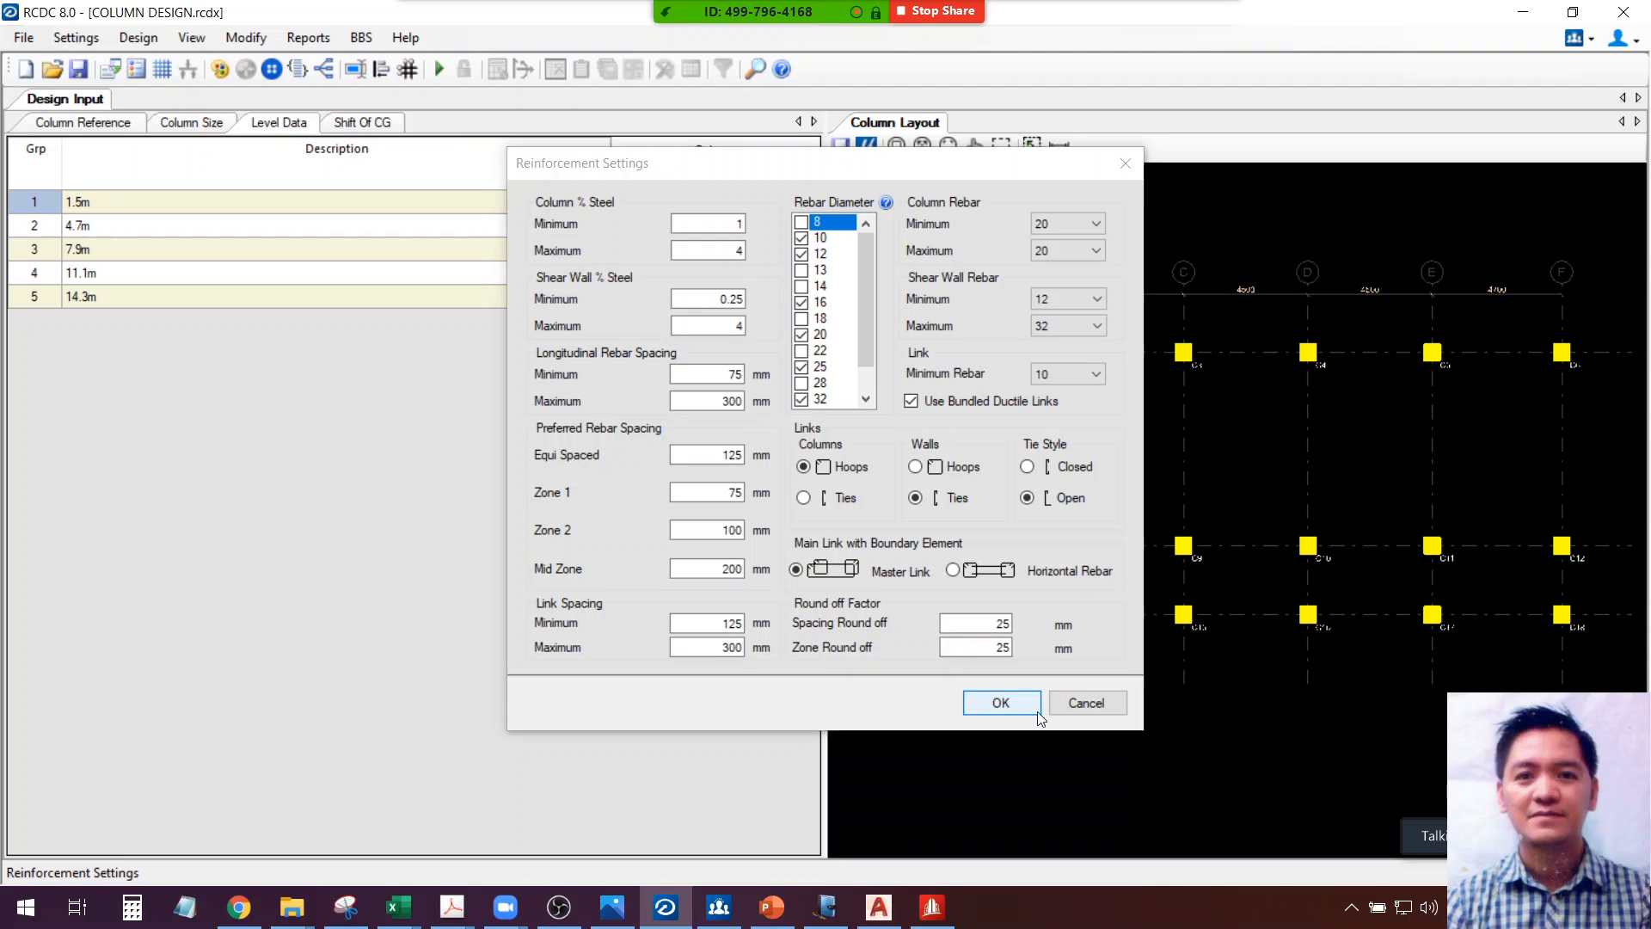
{"action": "left_click", "coordinate": [1000, 702]}
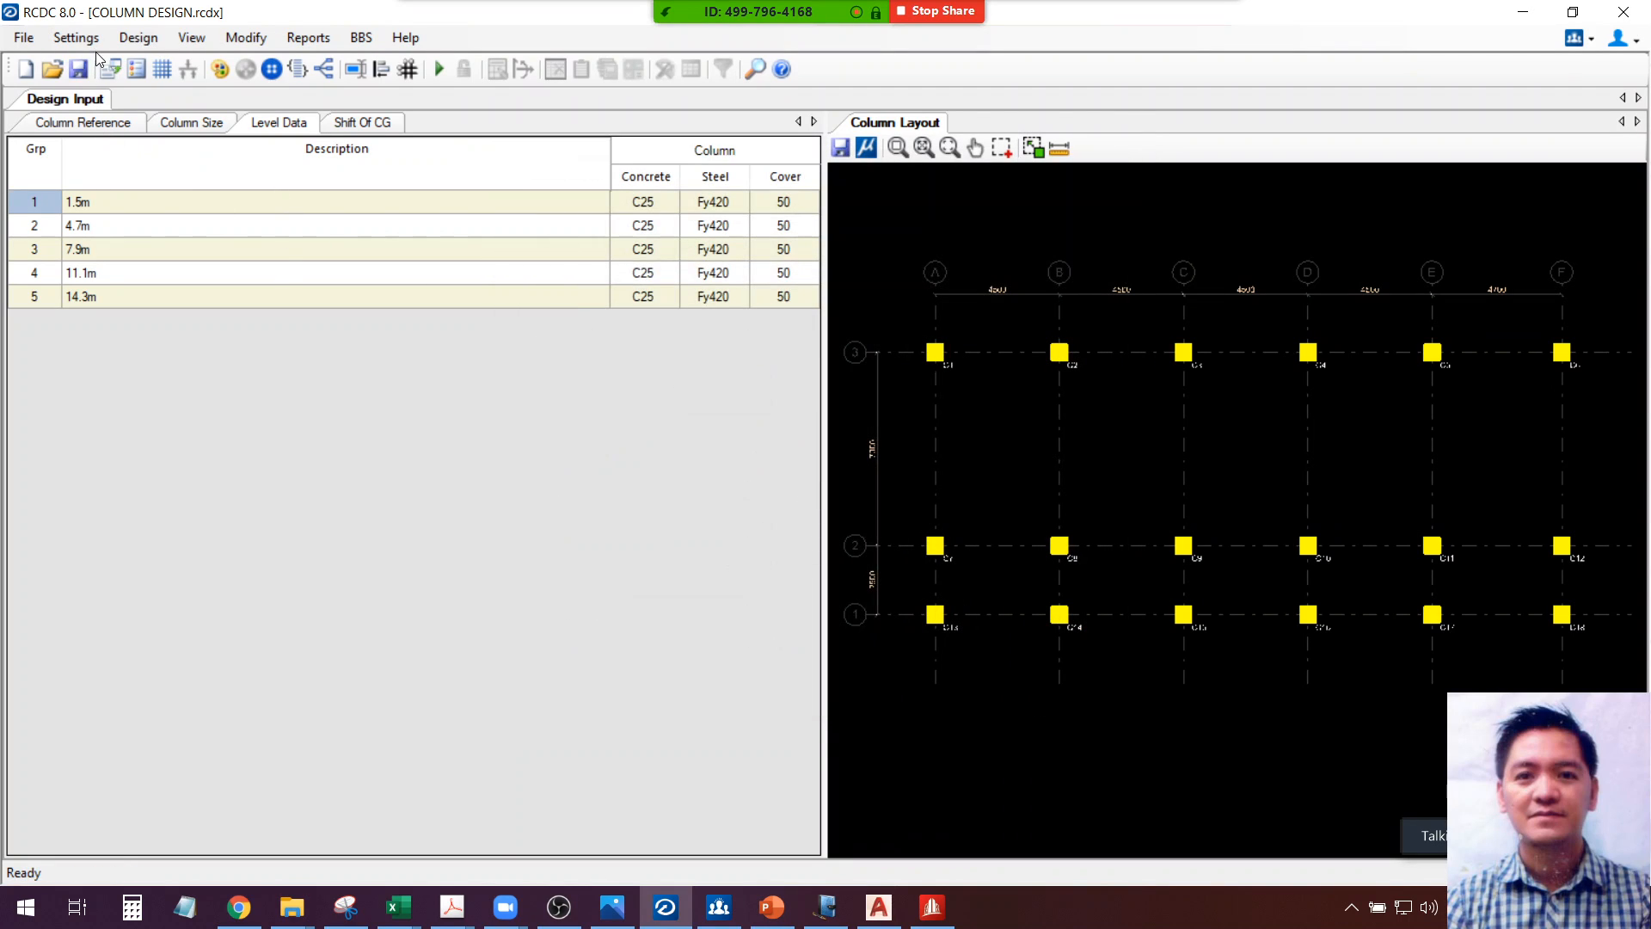
In the basic load cases, assign Earthquake X to load case EX and Earthquake Z to load case EZ
{"action": "left_click", "coordinate": [76, 38]}
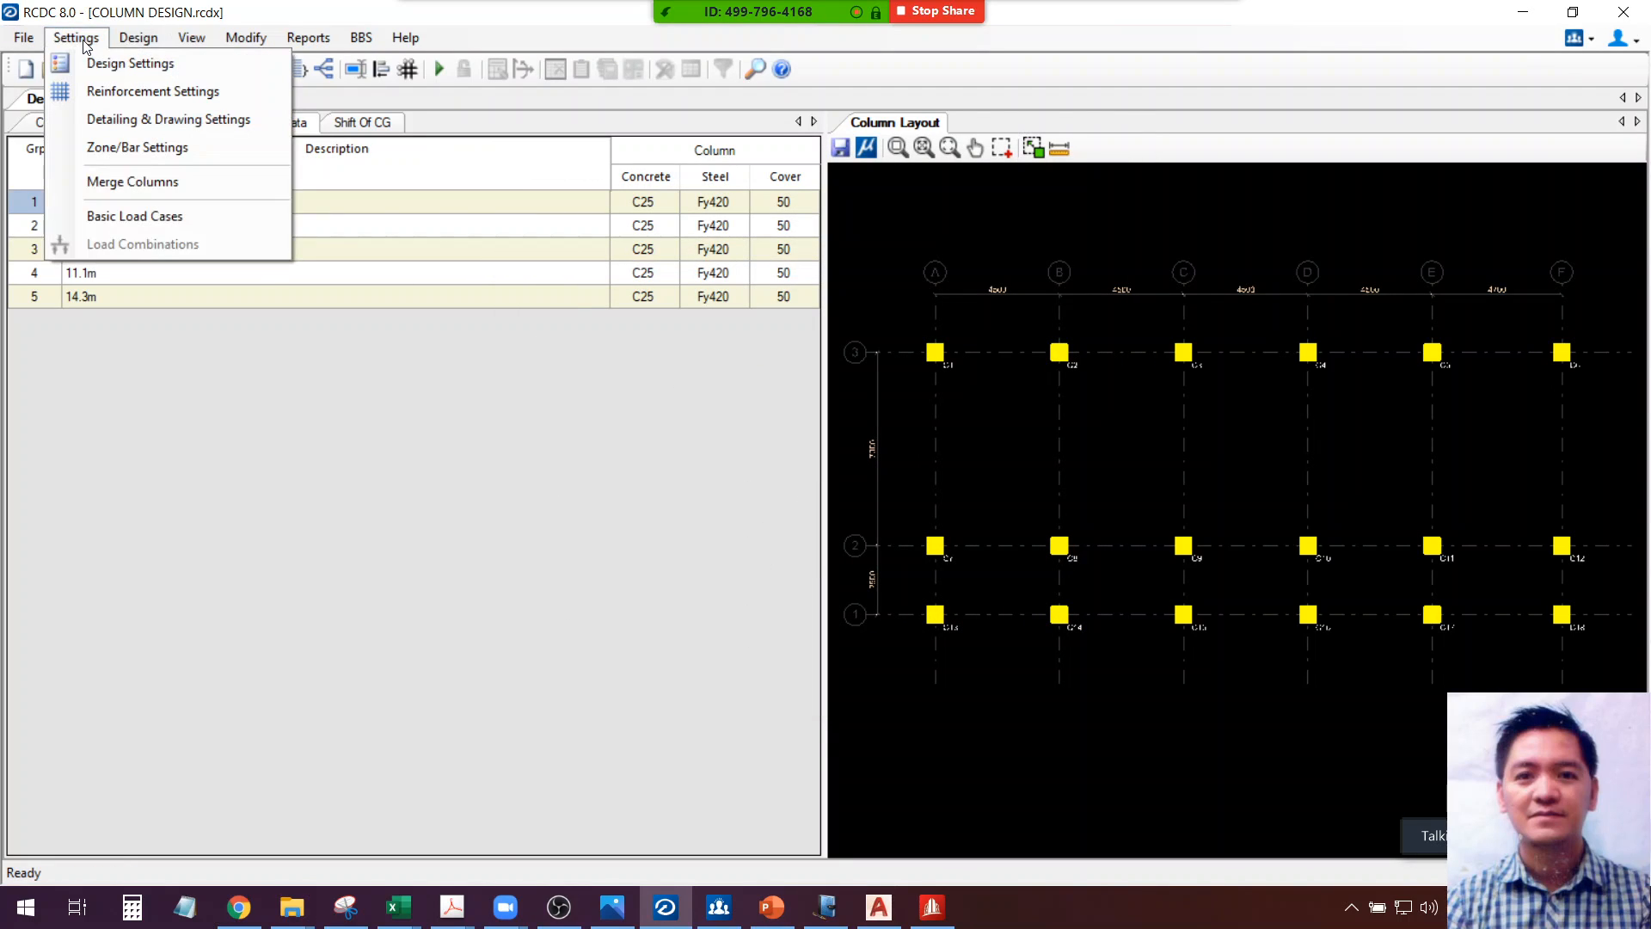
{"action": "left_click", "coordinate": [152, 214]}
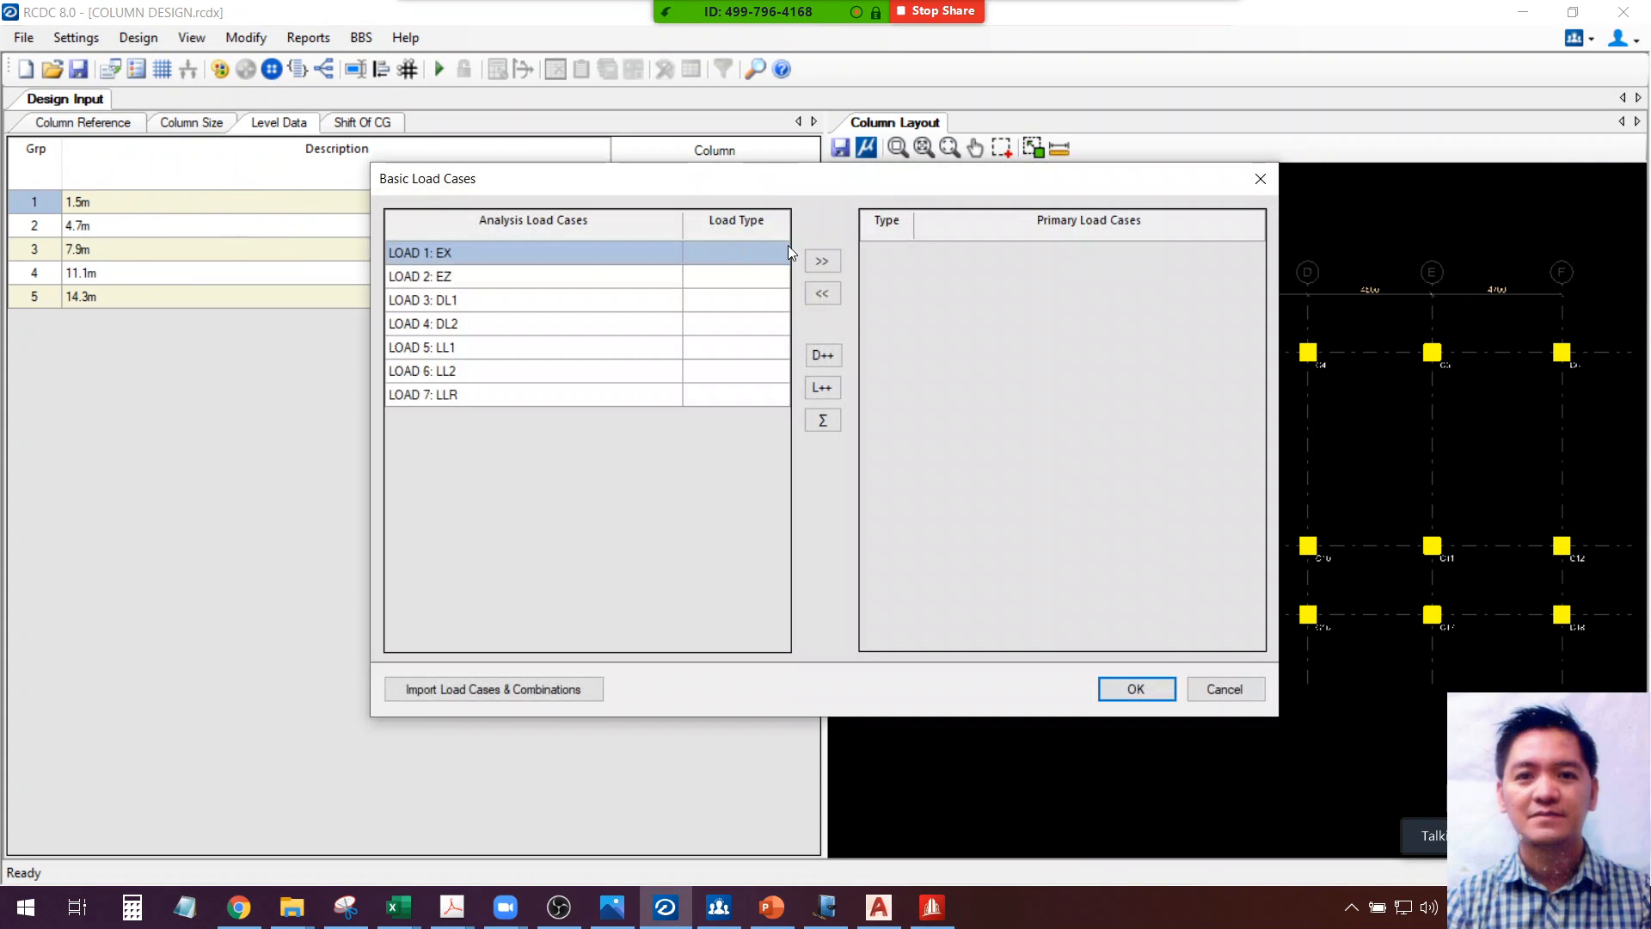
{"action": "left_click", "coordinate": [788, 252]}
{"action": "left_click", "coordinate": [780, 255]}
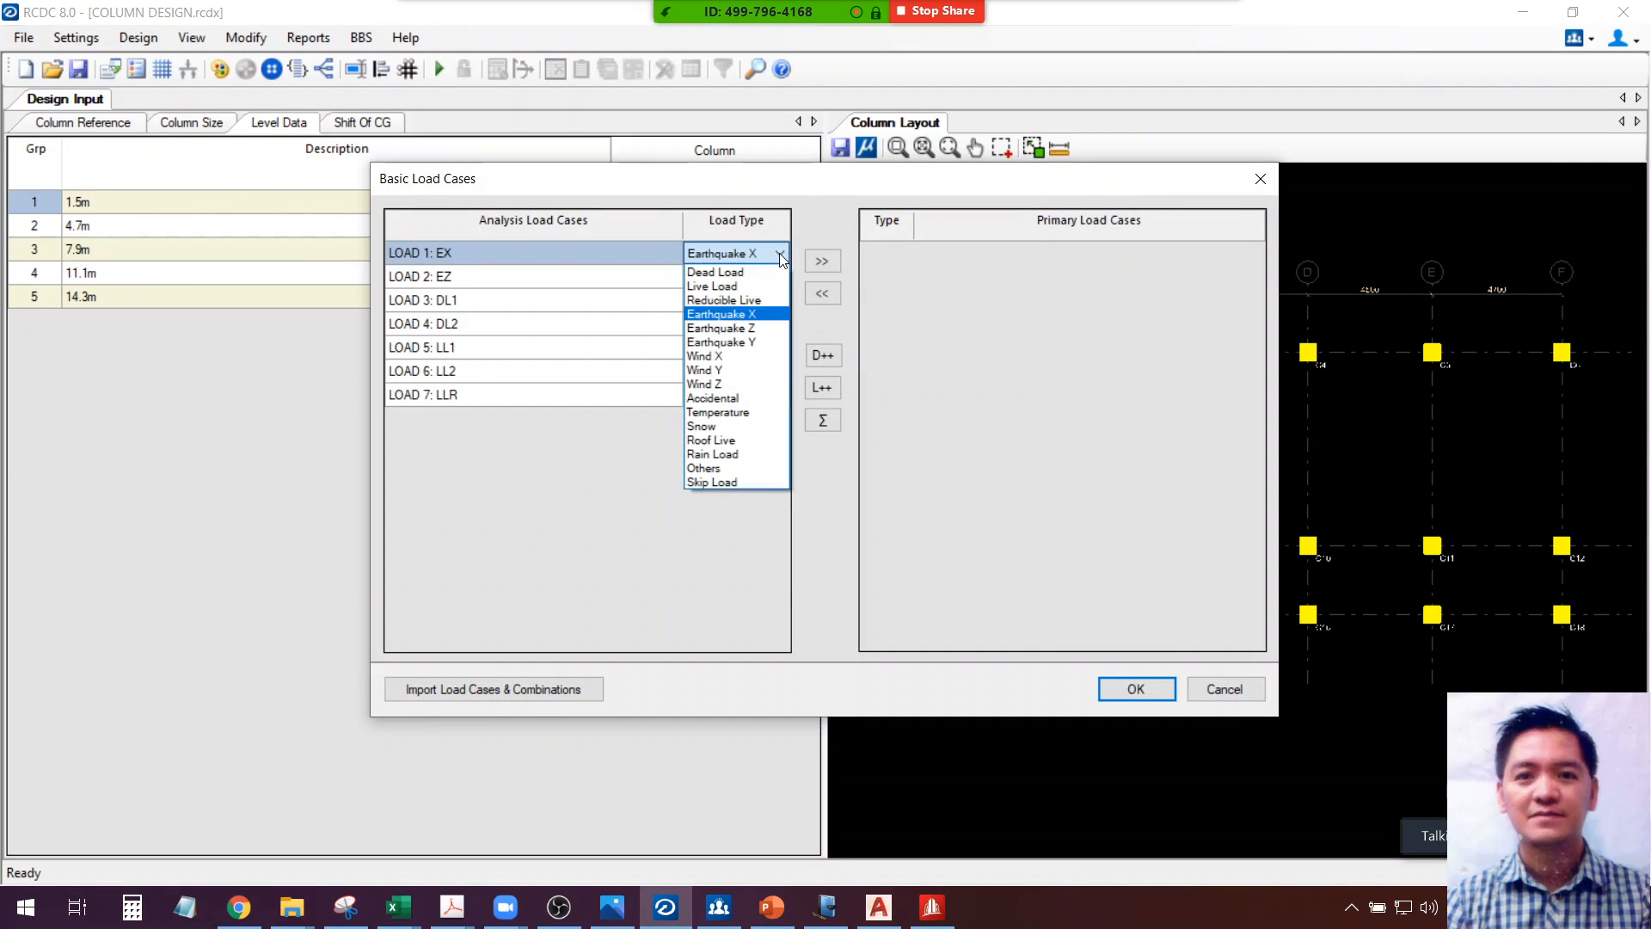
{"action": "left_click", "coordinate": [781, 255]}
{"action": "left_click", "coordinate": [774, 277]}
{"action": "left_click", "coordinate": [780, 281]}
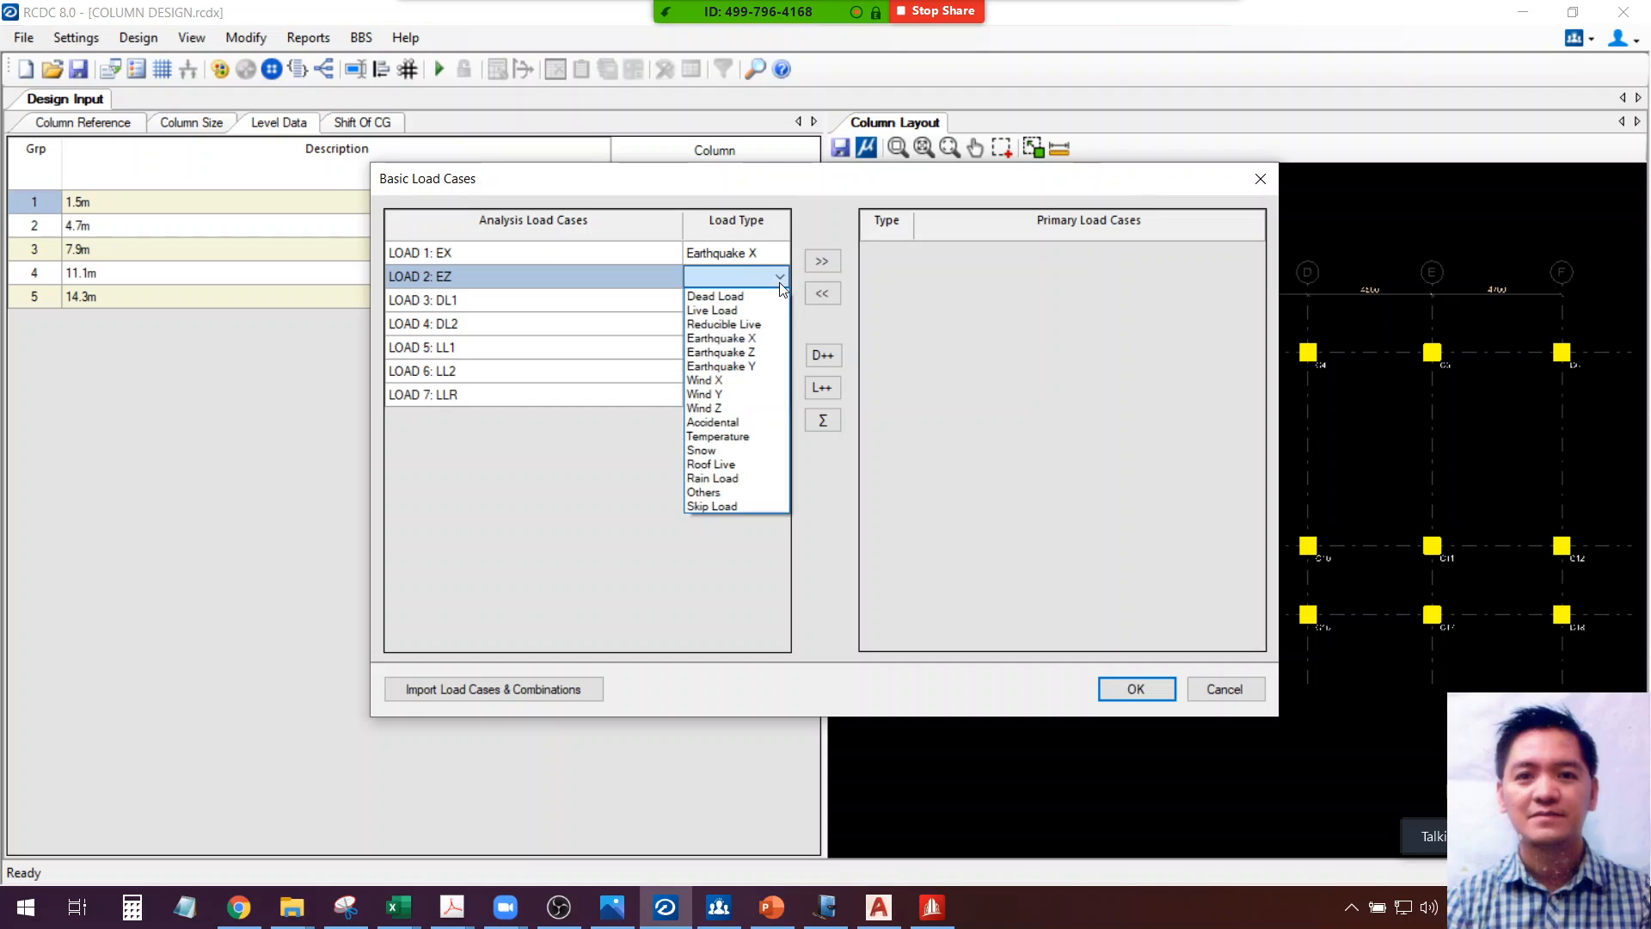
{"action": "left_click", "coordinate": [755, 352]}
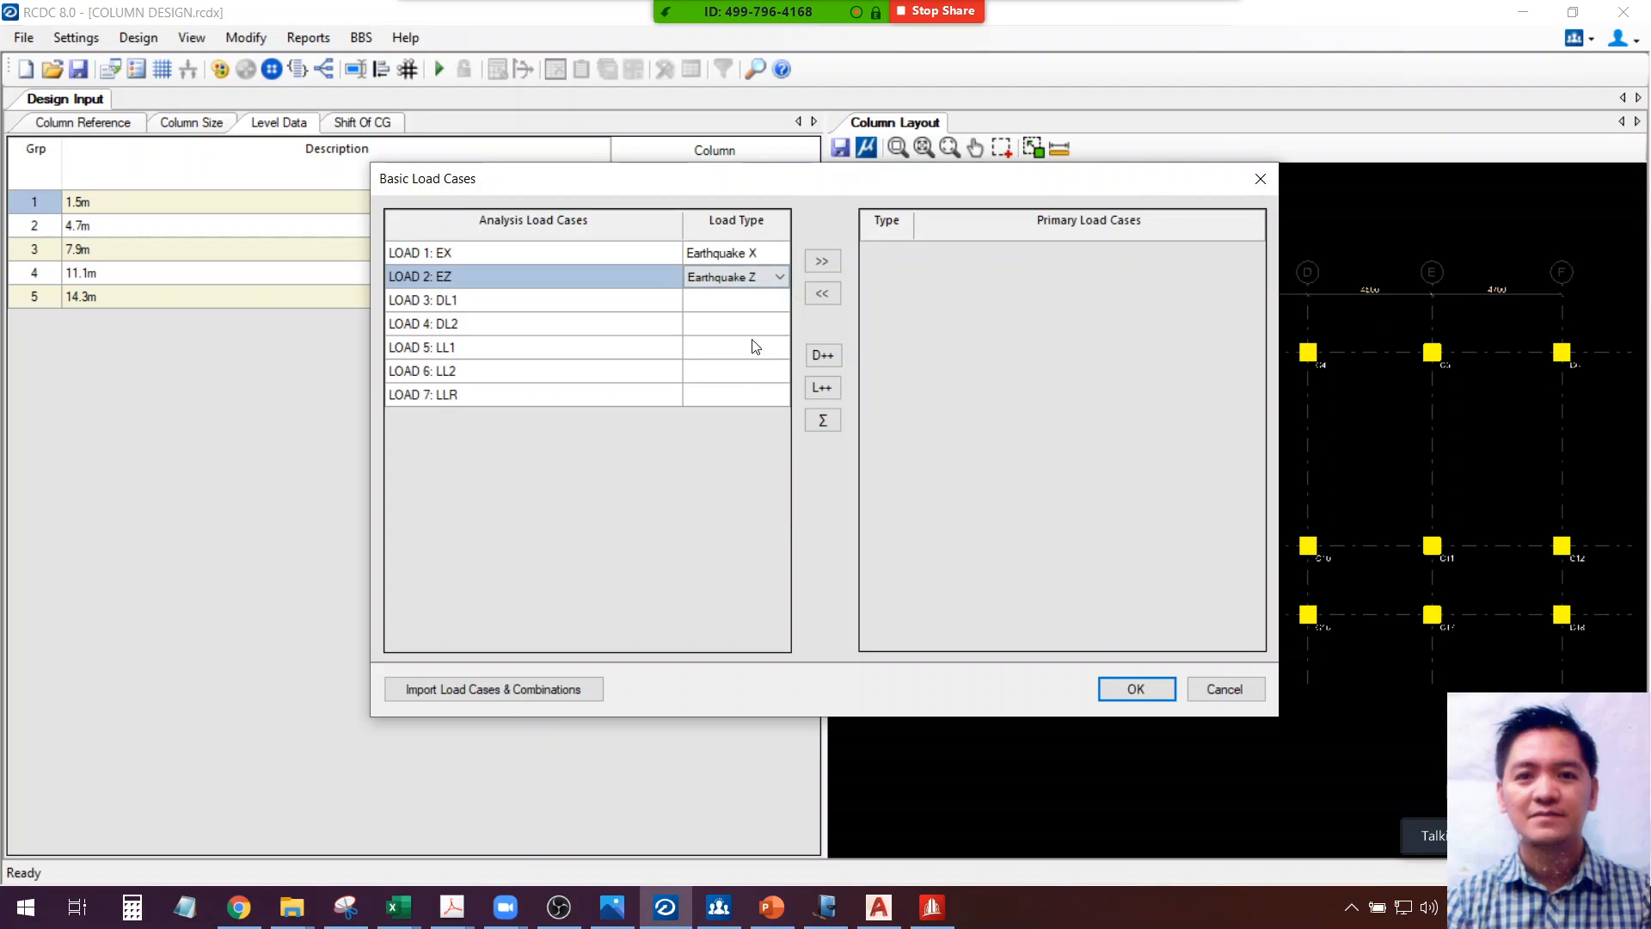
Assign Dead Load to DL1 and DL2, Live Load to LL1 and LL2, and Roof Live to LLR
{"action": "left_click", "coordinate": [734, 302]}
{"action": "left_click", "coordinate": [726, 332]}
{"action": "left_click", "coordinate": [728, 348]}
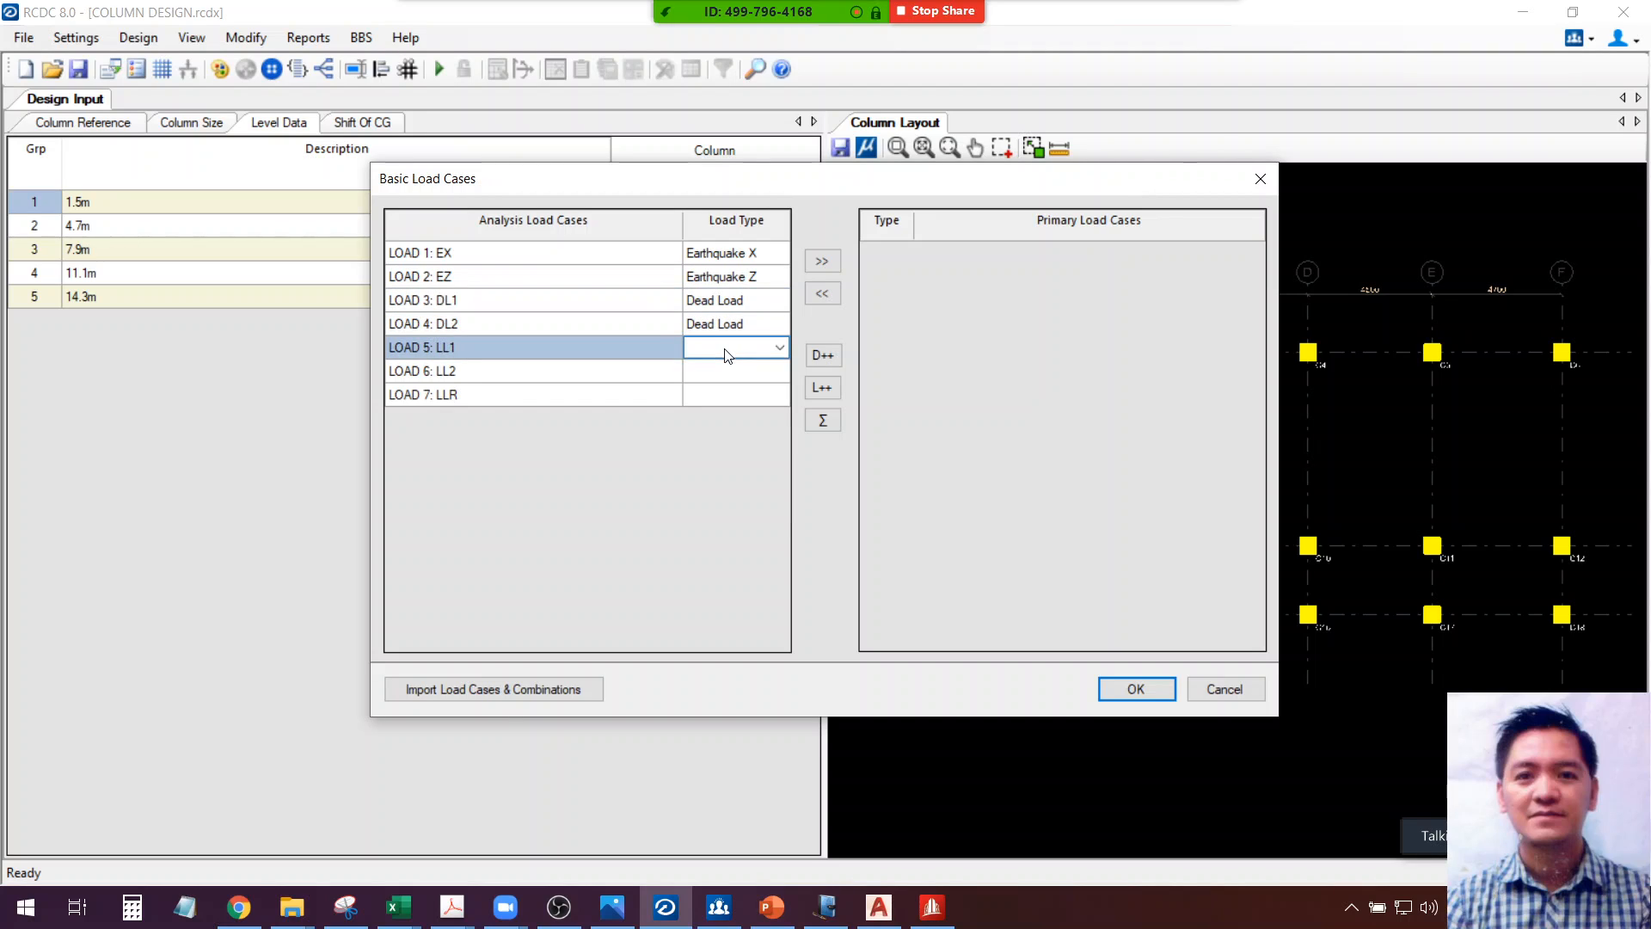
{"action": "left_click", "coordinate": [722, 370]}
{"action": "left_click", "coordinate": [742, 396]}
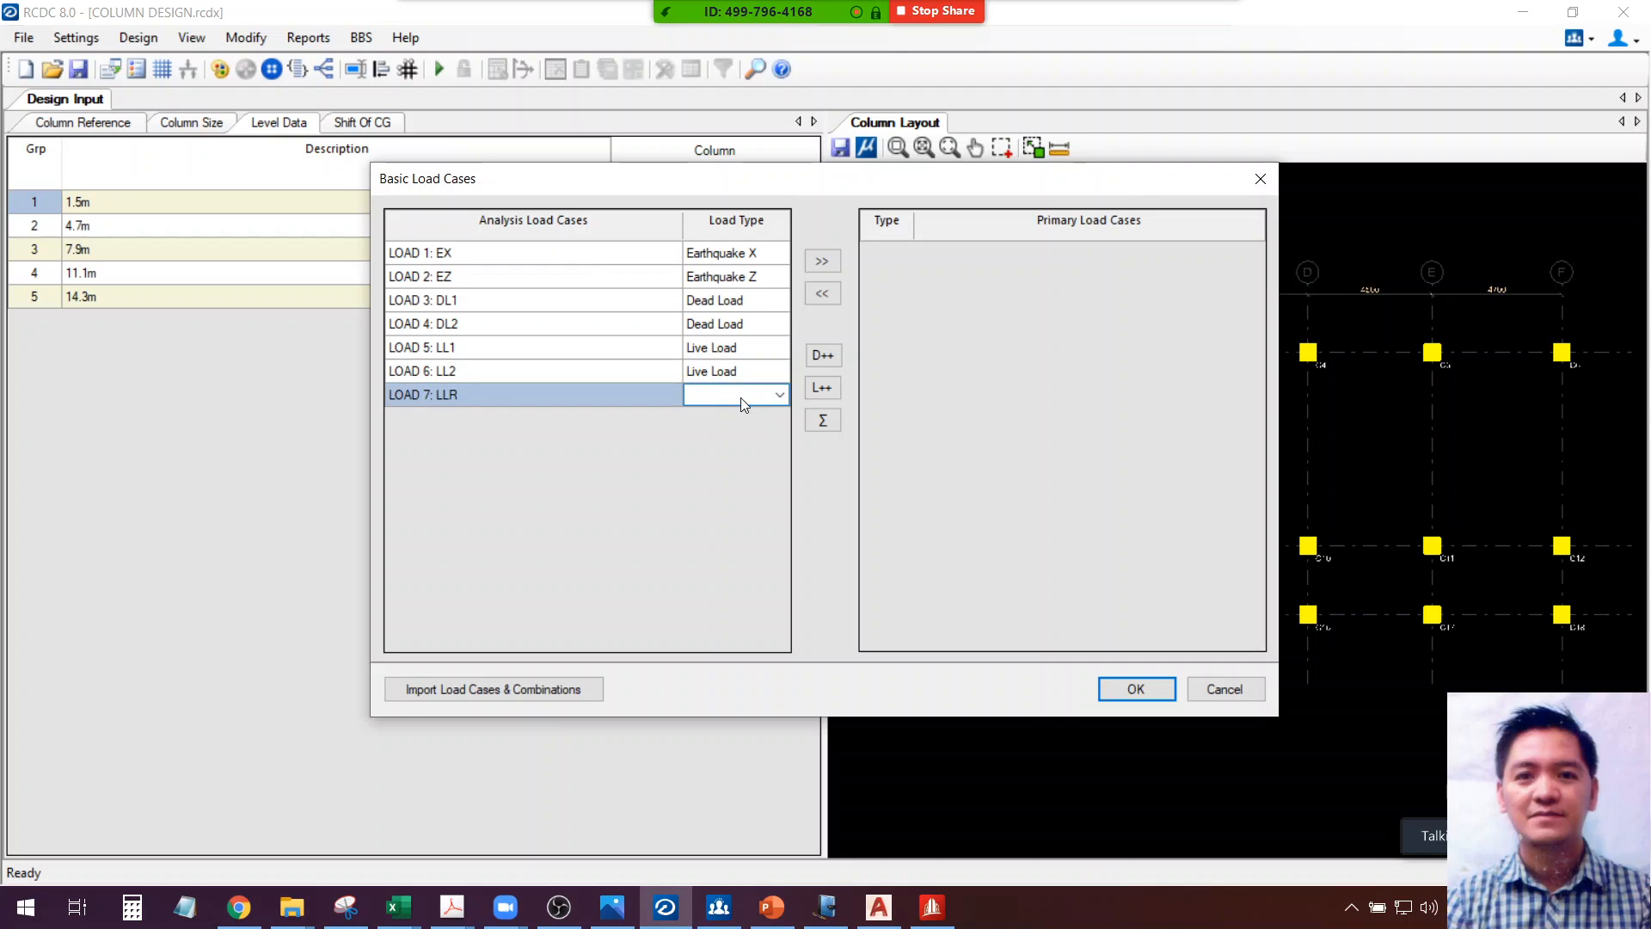
{"action": "left_click", "coordinate": [760, 399]}
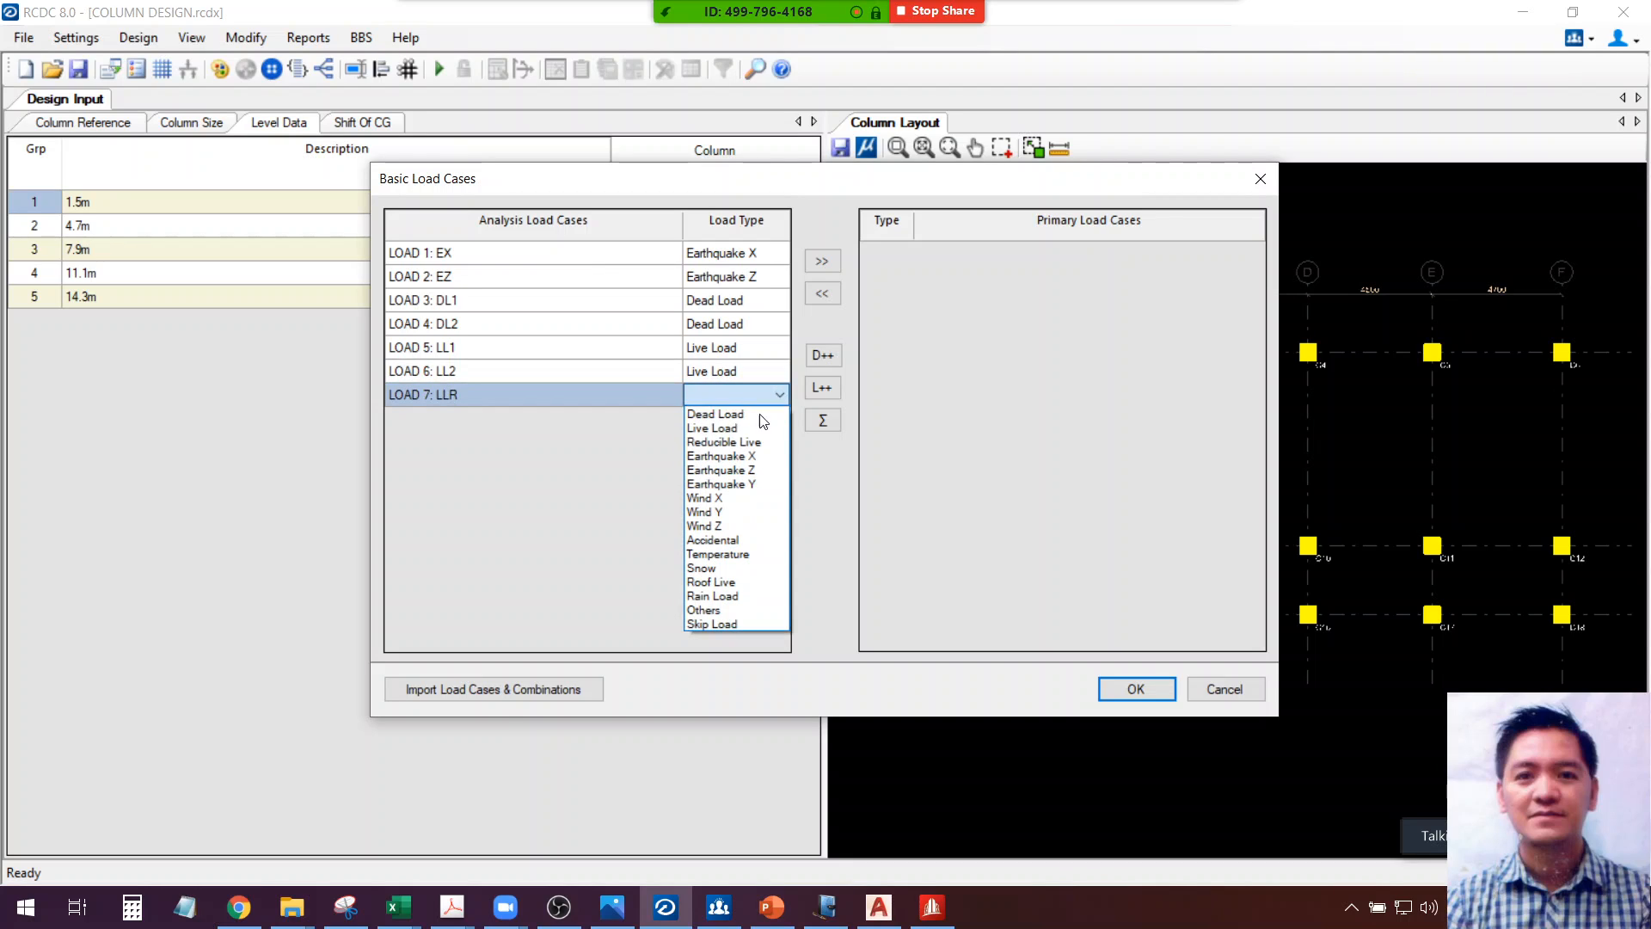
{"action": "left_click", "coordinate": [736, 582]}
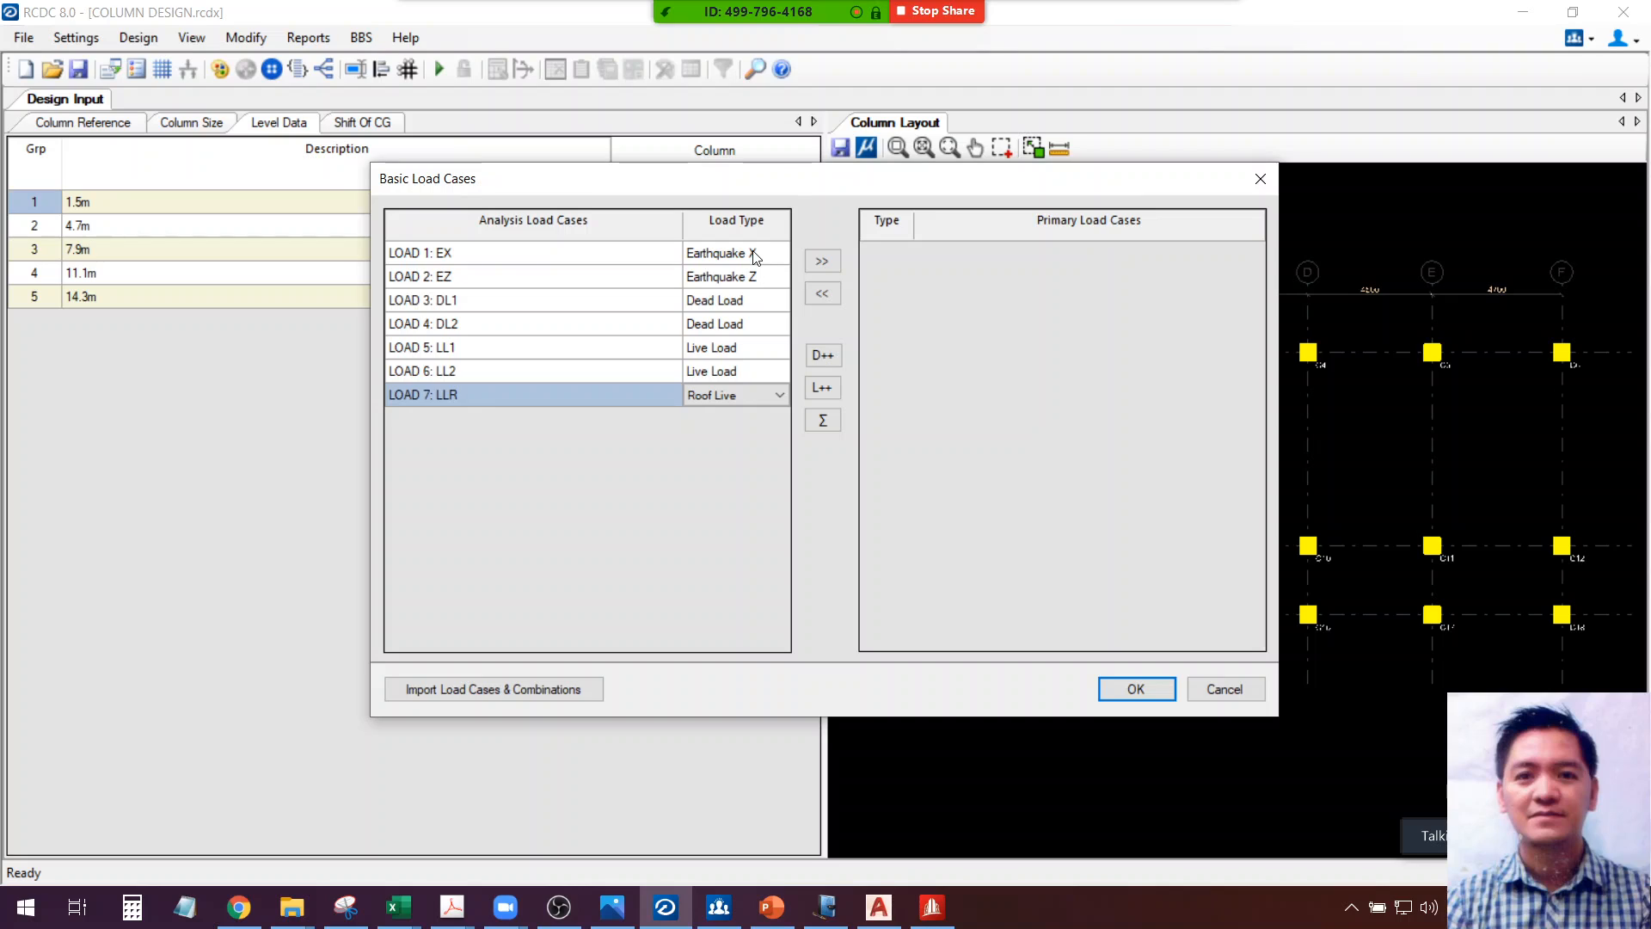
Add all seven analysis load cases, EX to LLR, to the primary load cases and confirm them
{"action": "left_click_drag", "start_coordinate": [754, 256], "coordinate": [735, 395]}
{"action": "left_click", "coordinate": [822, 261]}
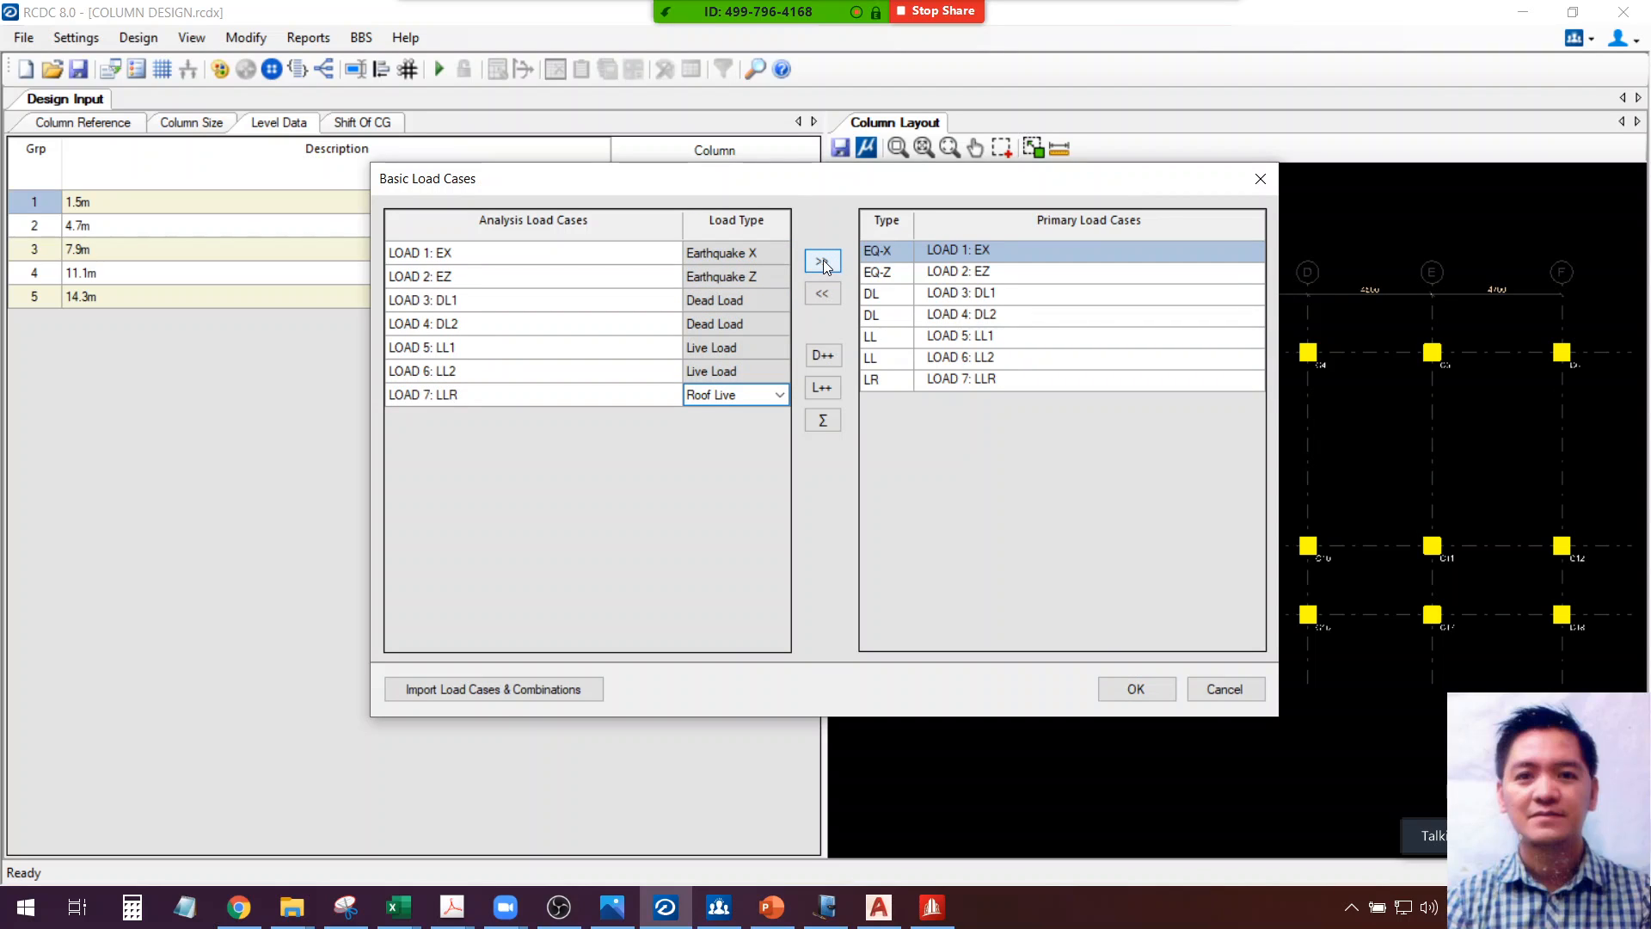
{"action": "left_click", "coordinate": [1133, 690]}
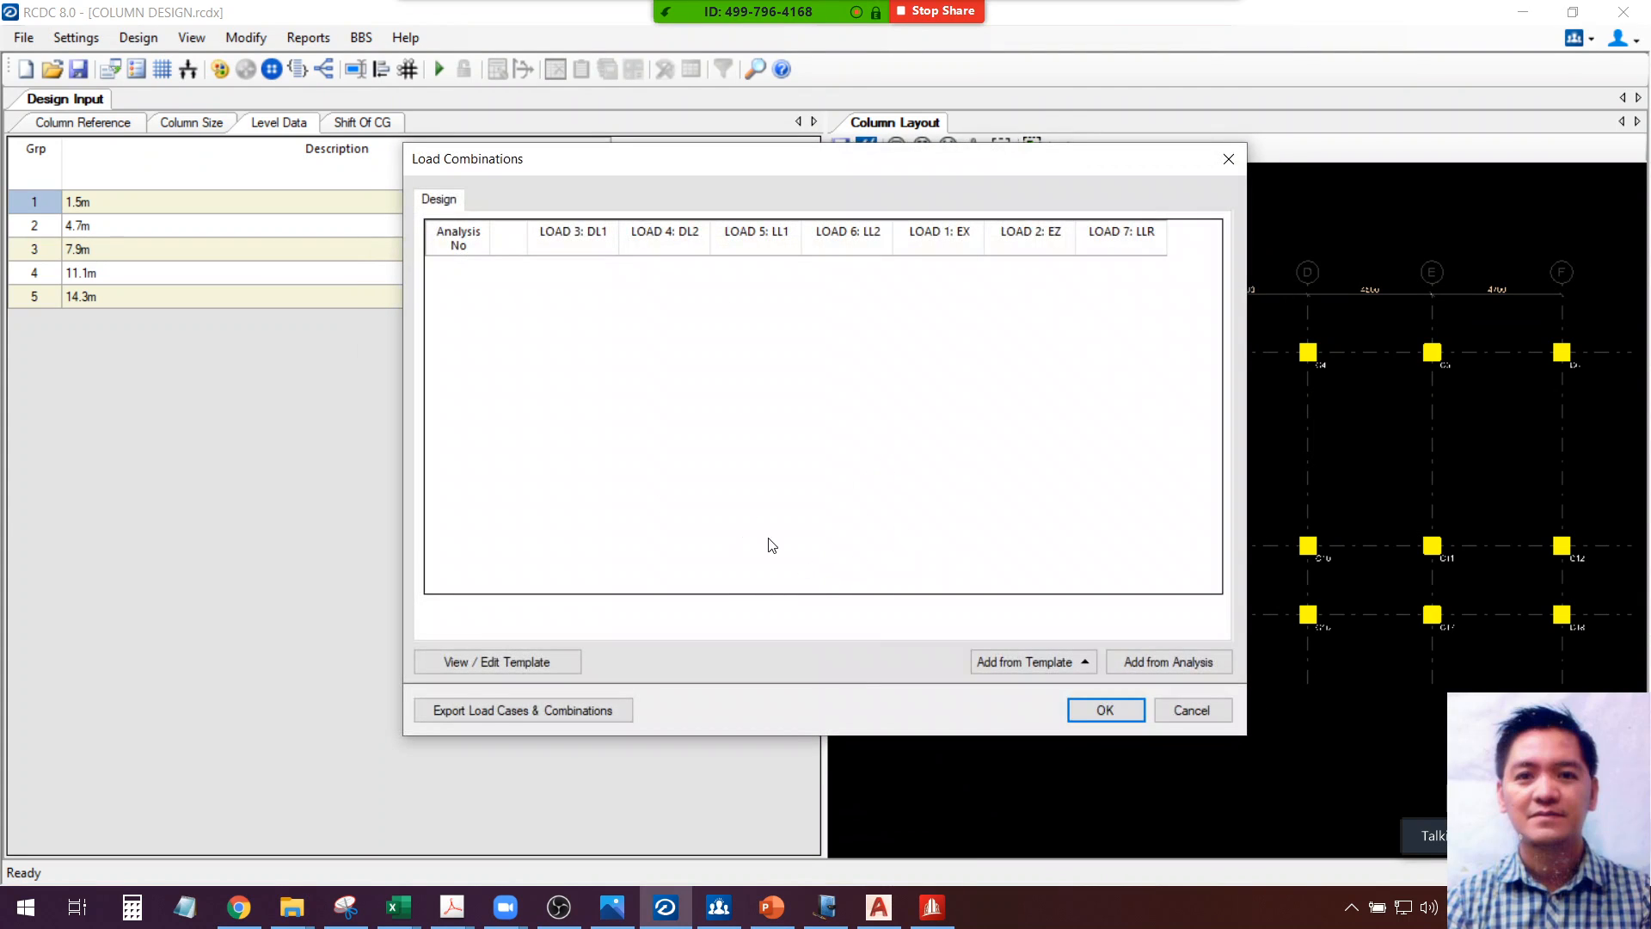
Add the load combinations from the analysis and decline removing duplicates
{"action": "left_click", "coordinate": [1183, 668]}
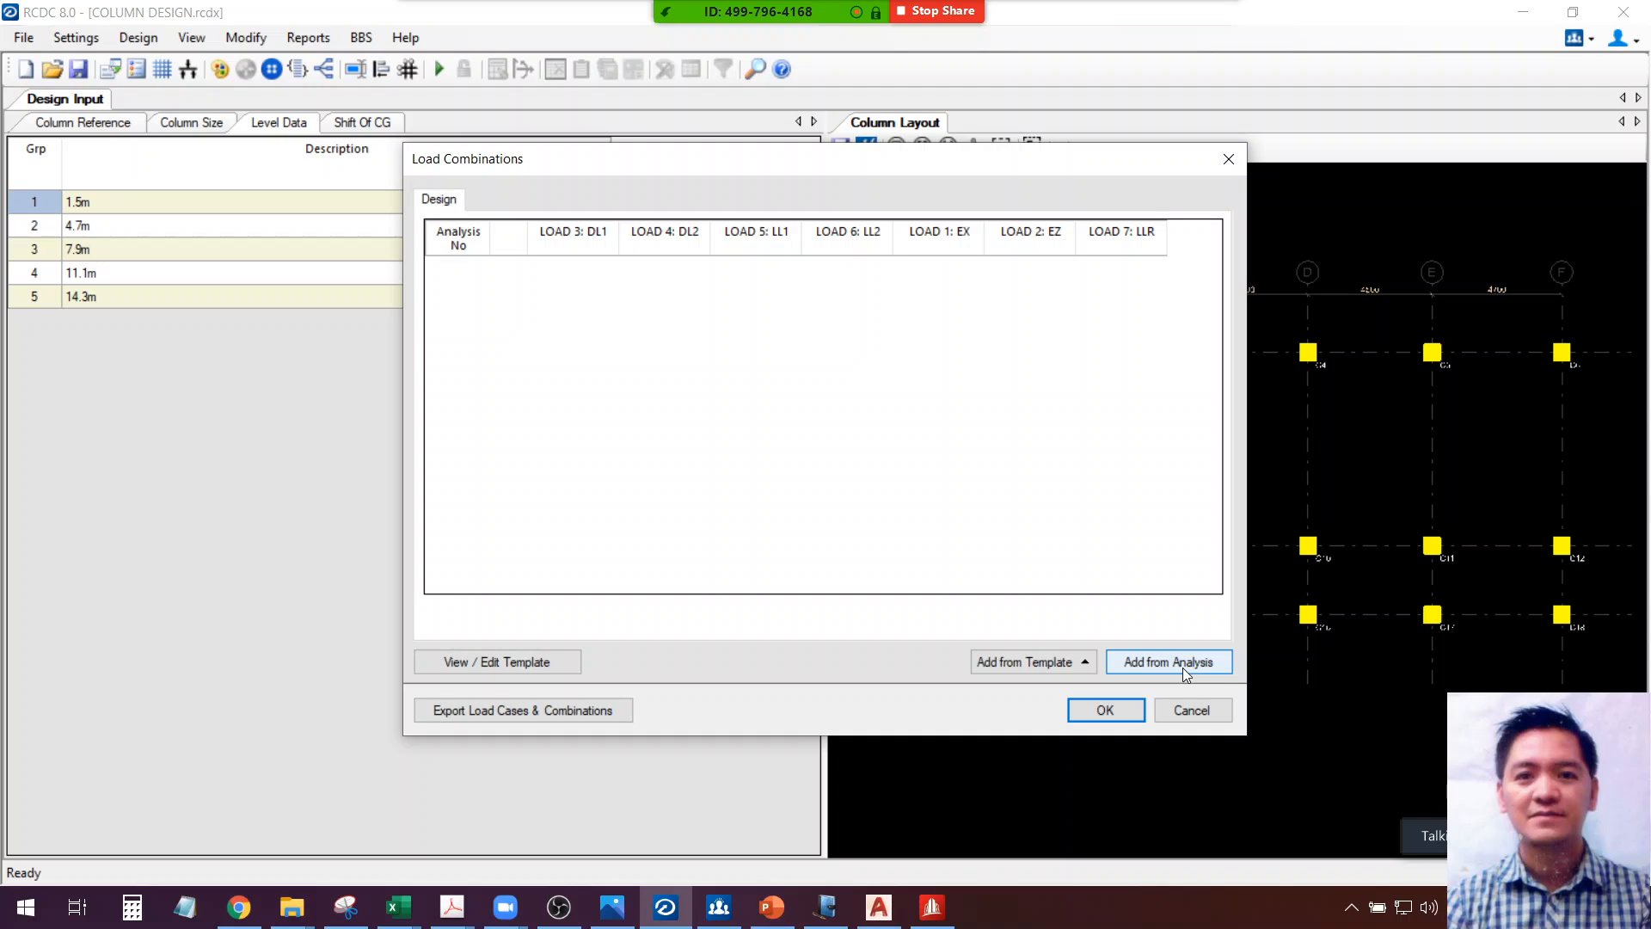
{"action": "left_click", "coordinate": [1184, 667]}
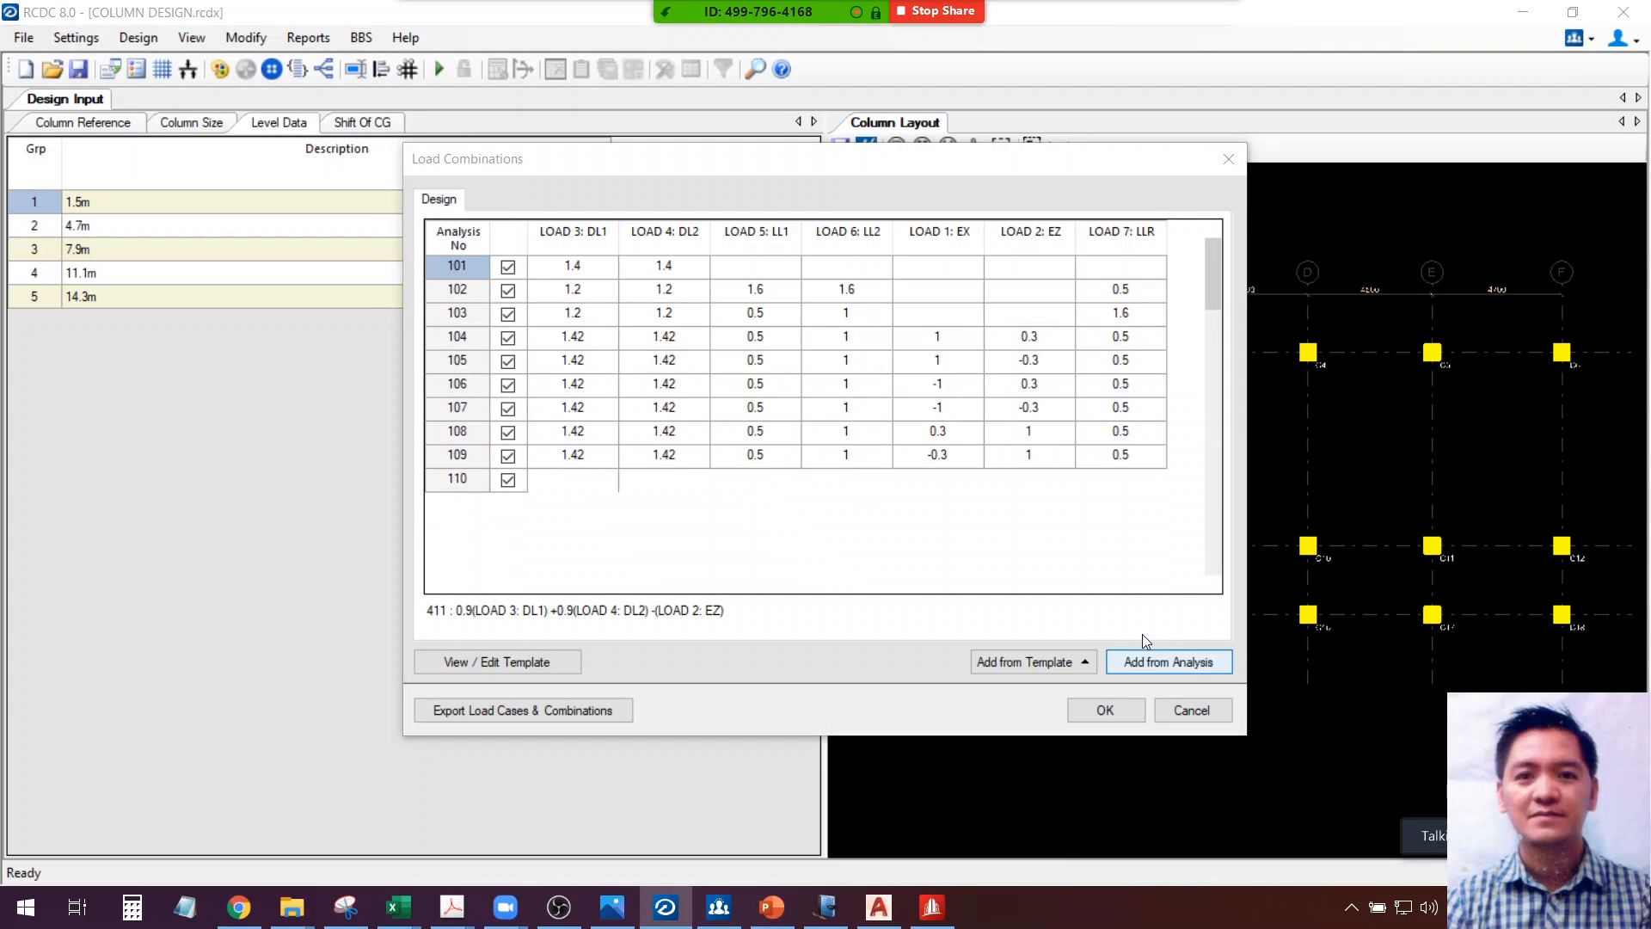
{"action": "left_click", "coordinate": [966, 530]}
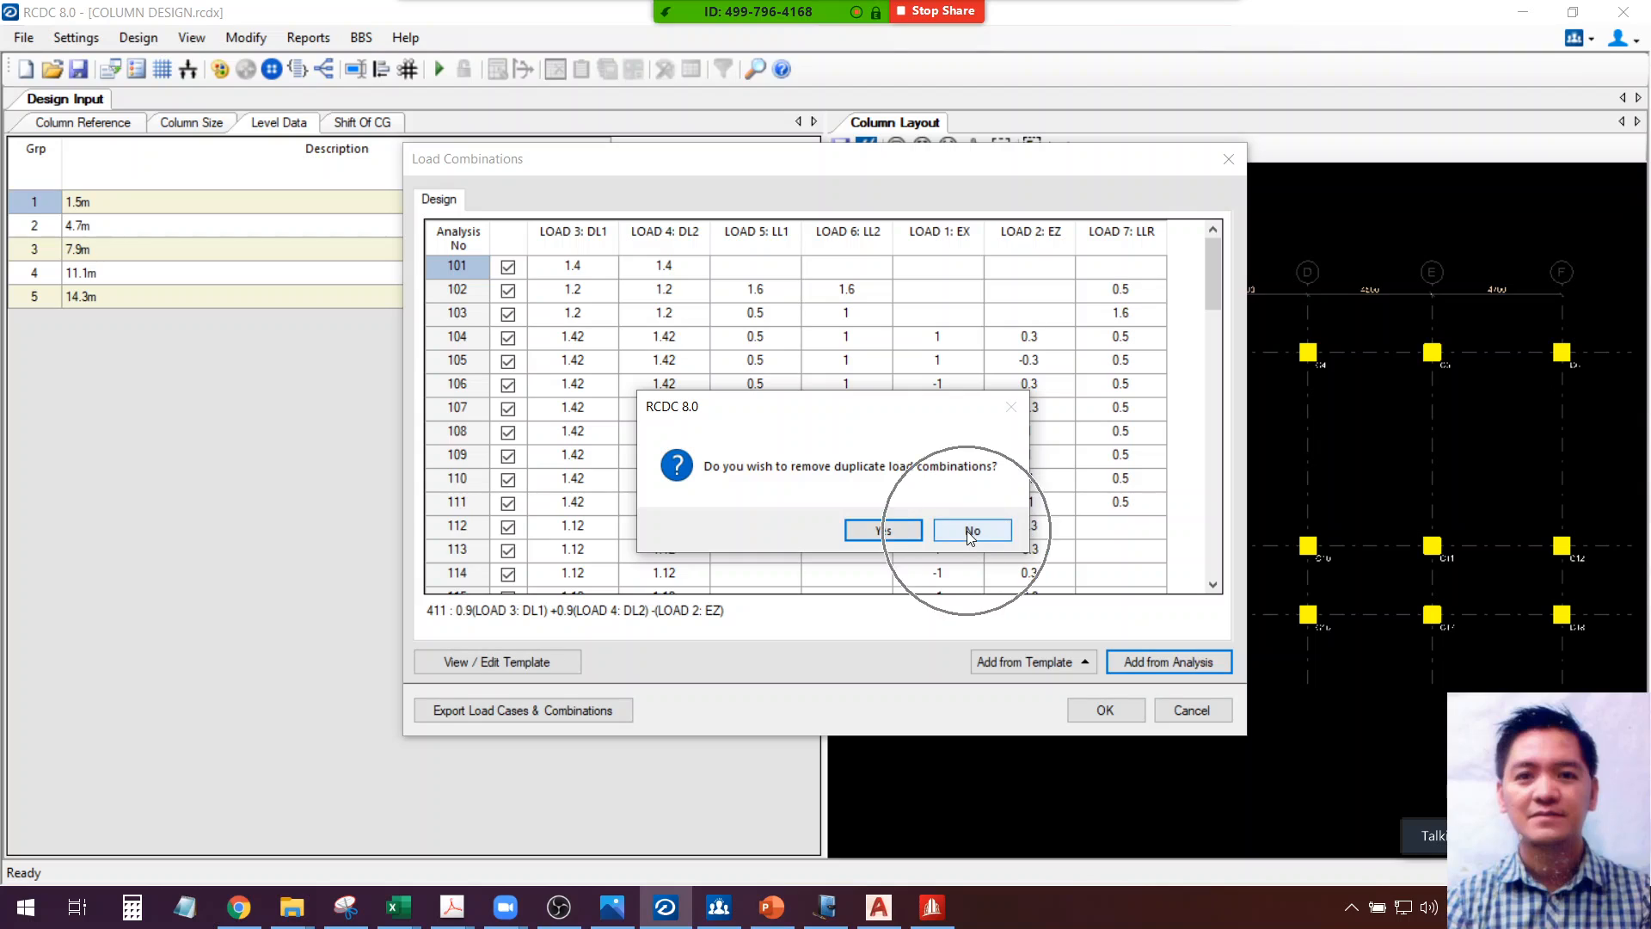
Include the 0.68 dead load combinations 119 to 126 in the design combinations
{"action": "left_click", "coordinate": [527, 275]}
{"action": "scroll", "coordinate": [516, 456], "scroll_direction": "down", "scroll_amount": 4}
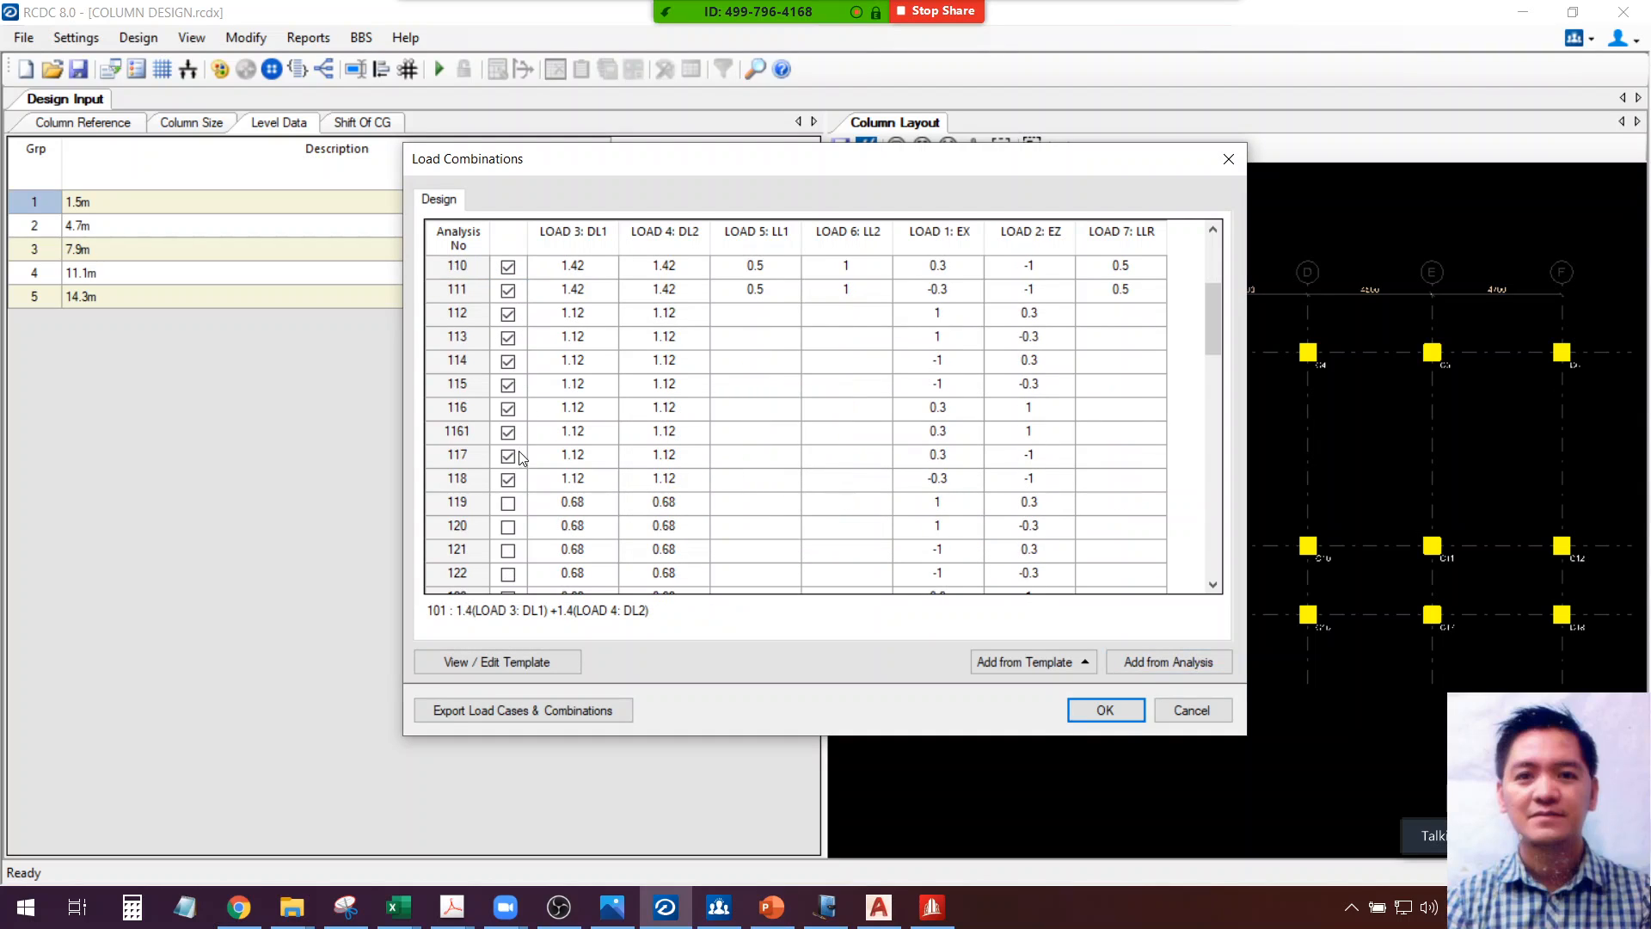
{"action": "left_click", "coordinate": [508, 433]}
{"action": "left_click", "coordinate": [508, 456]}
{"action": "left_click", "coordinate": [507, 480]}
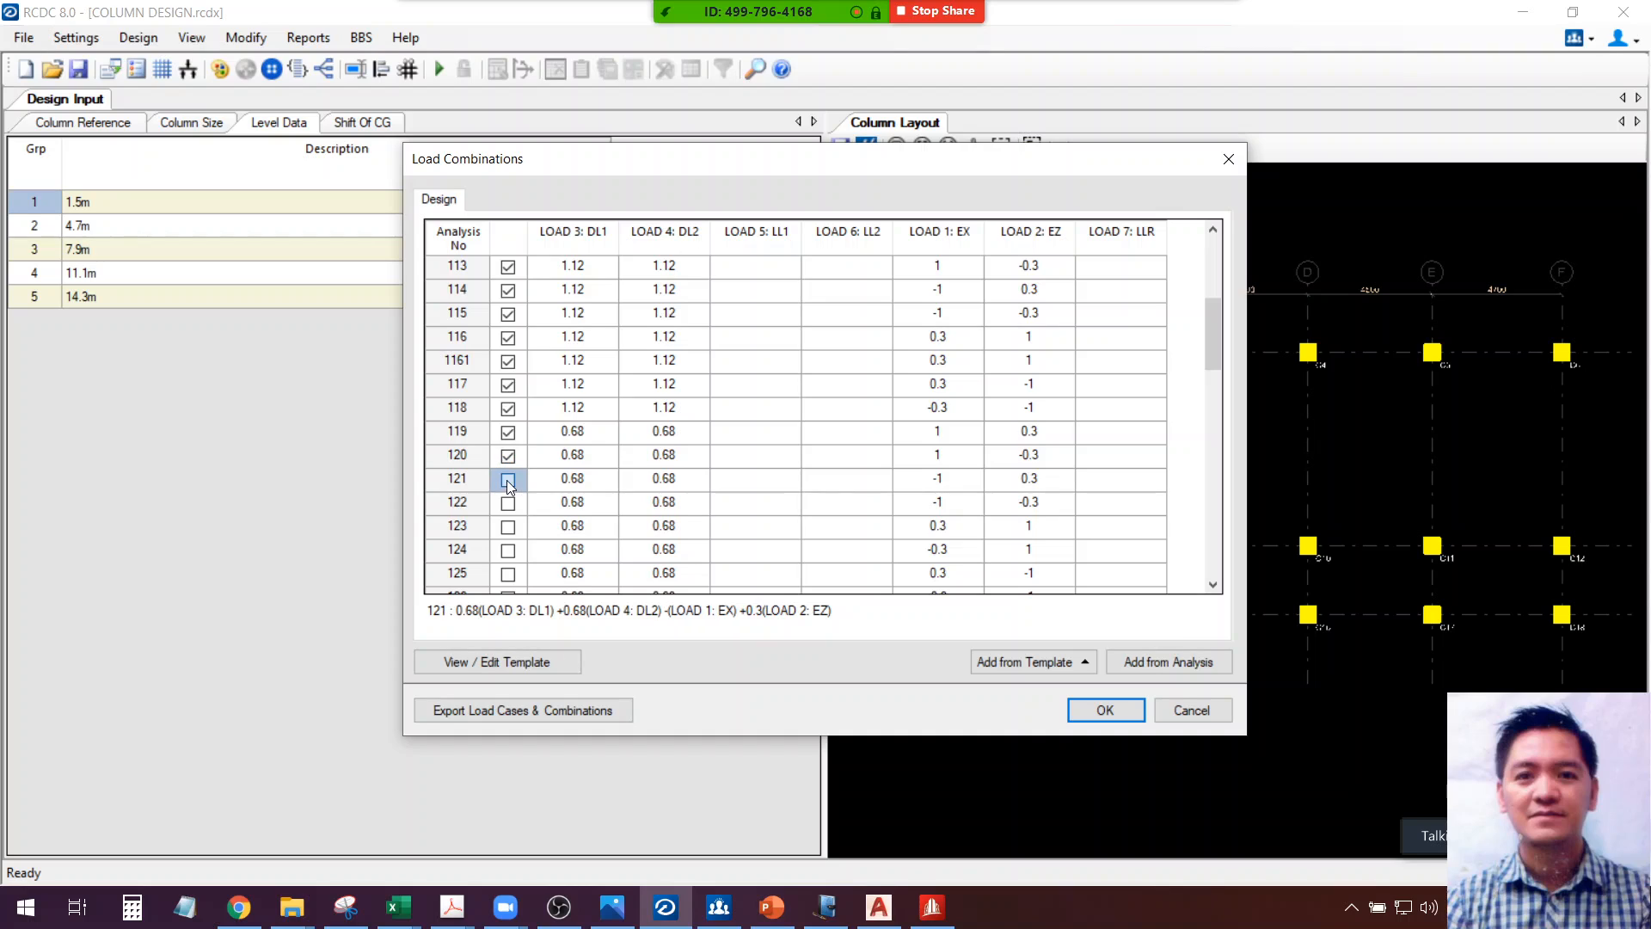
{"action": "left_click", "coordinate": [508, 503]}
{"action": "left_click", "coordinate": [508, 527]}
{"action": "left_click", "coordinate": [508, 550]}
{"action": "left_click", "coordinate": [509, 575]}
{"action": "scroll", "coordinate": [543, 537], "scroll_direction": "down", "scroll_amount": 1}
{"action": "left_click", "coordinate": [509, 527]}
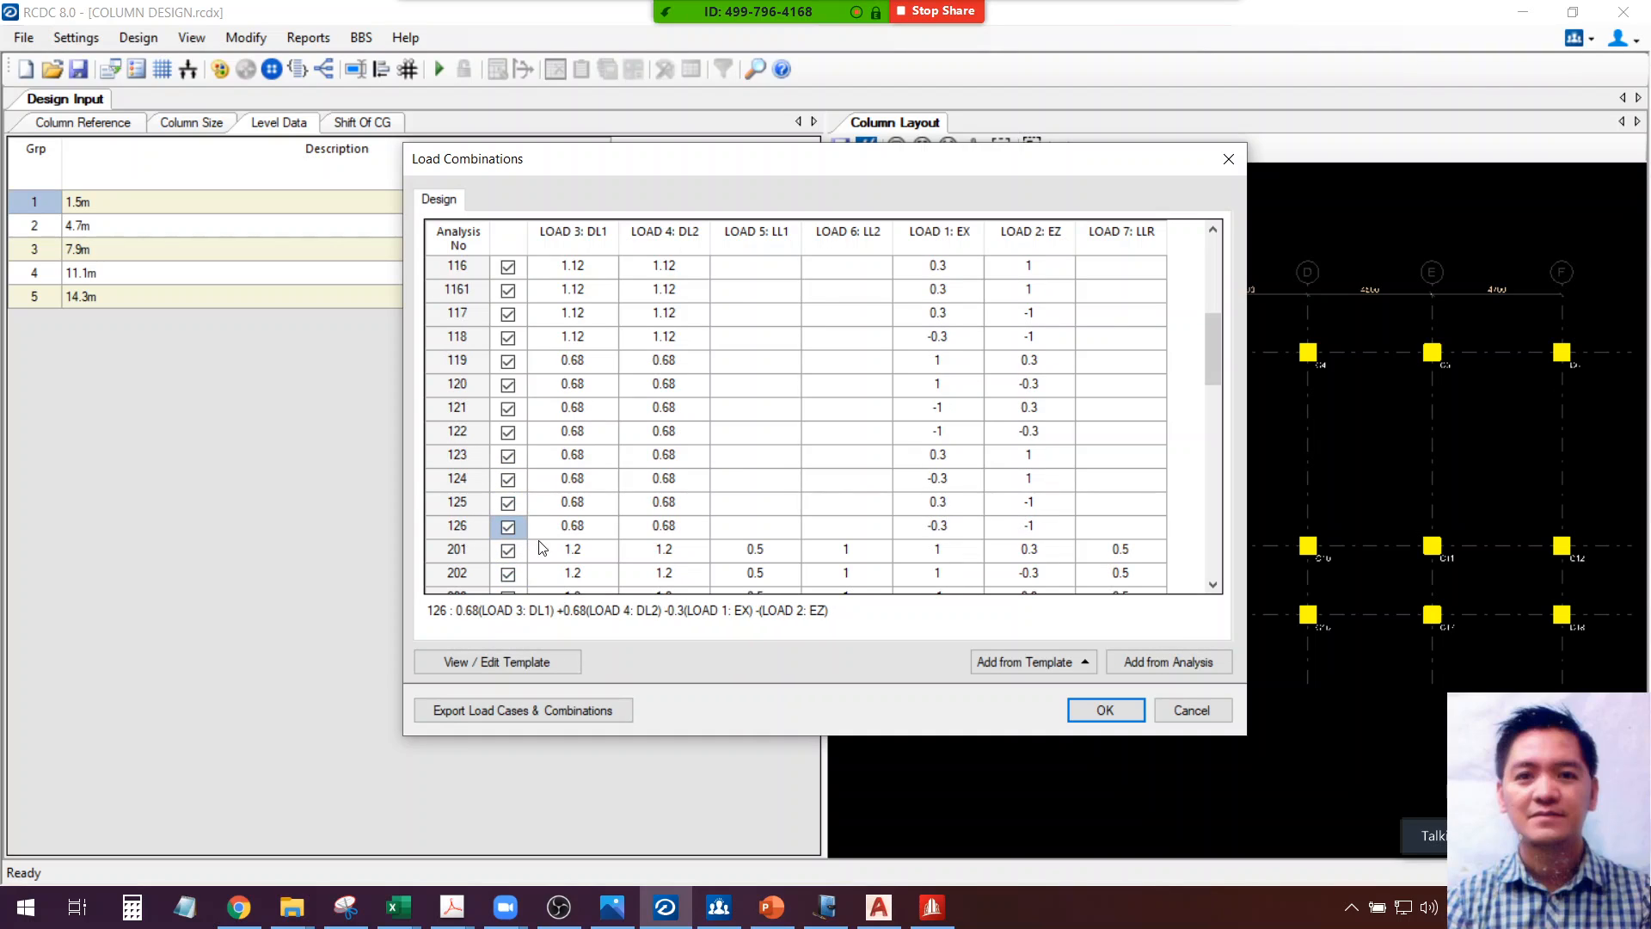
Exclude all load combinations from 201 to 411 from the design
{"action": "scroll", "coordinate": [562, 503], "scroll_direction": "down", "scroll_amount": 1}
{"action": "scroll", "coordinate": [562, 504], "scroll_direction": "down", "scroll_amount": 1}
{"action": "left_click", "coordinate": [509, 409]}
{"action": "scroll", "coordinate": [1219, 432], "scroll_direction": "down", "scroll_amount": 4}
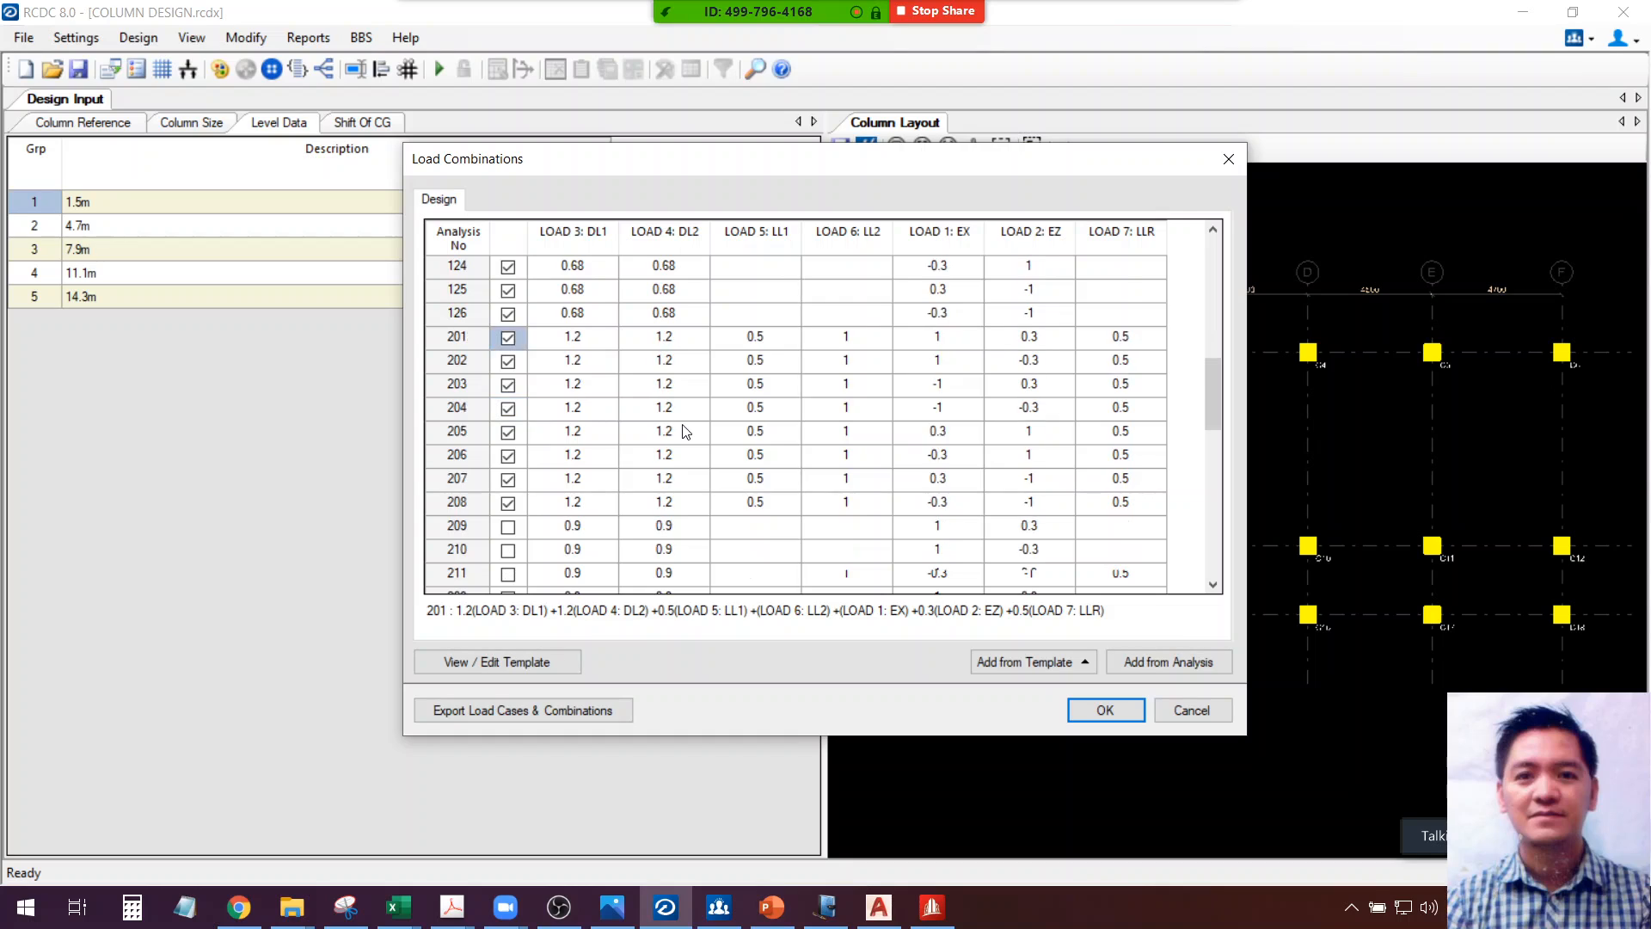
{"action": "scroll", "coordinate": [1220, 432], "scroll_direction": "down", "scroll_amount": 7}
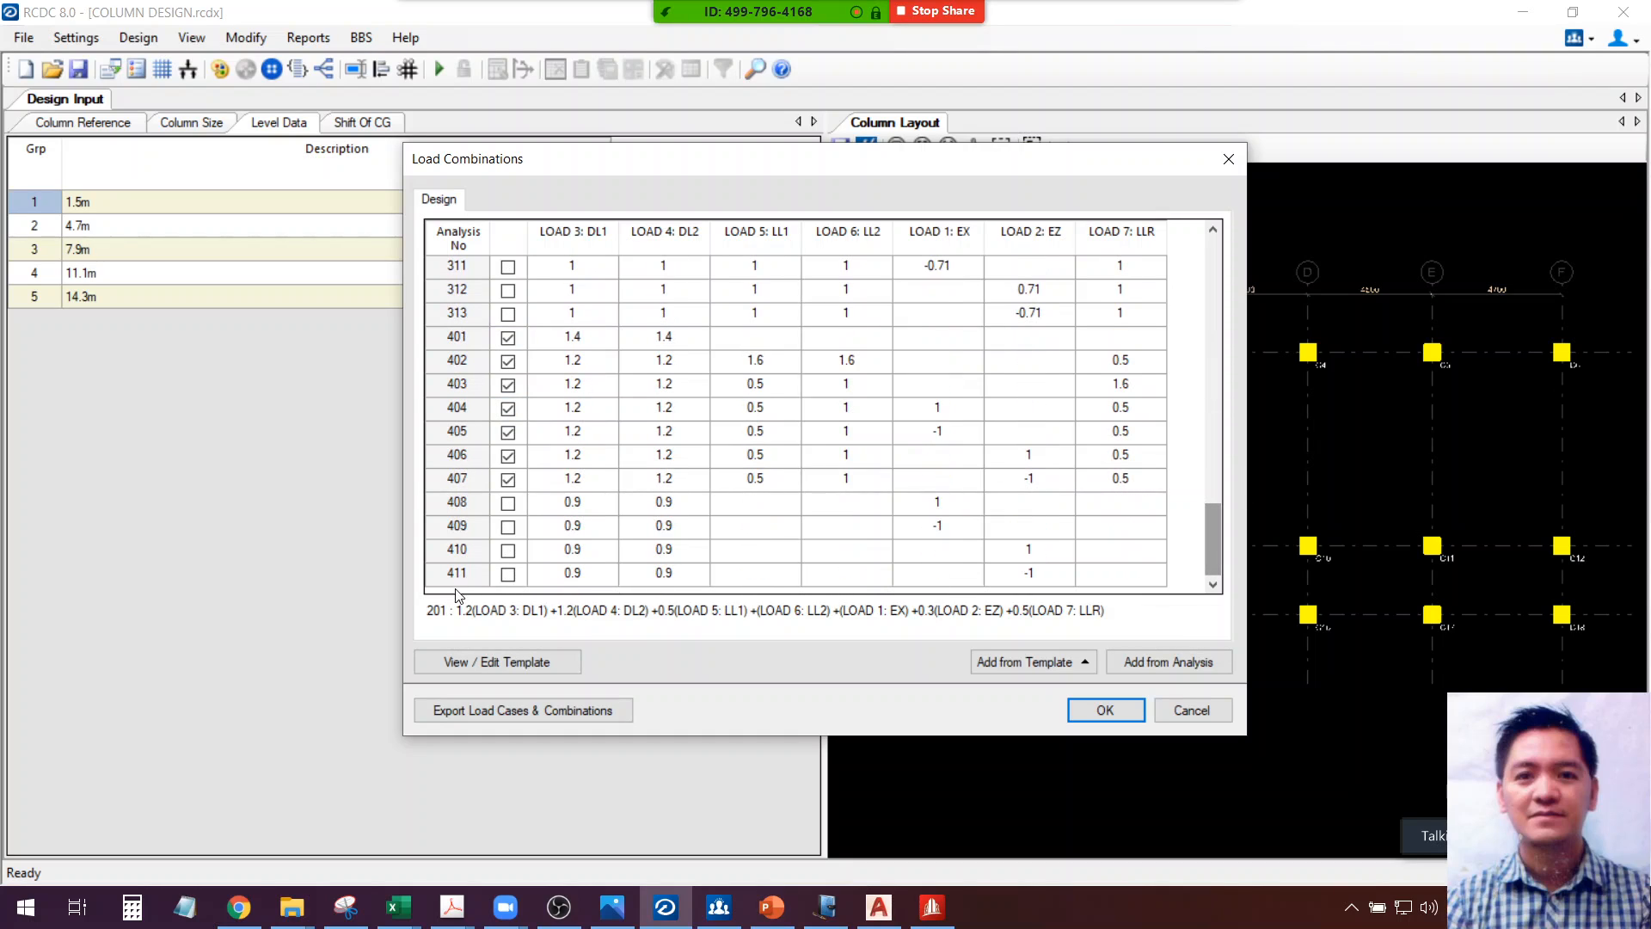
{"action": "left_click", "coordinate": [523, 572], "text": "shift"}
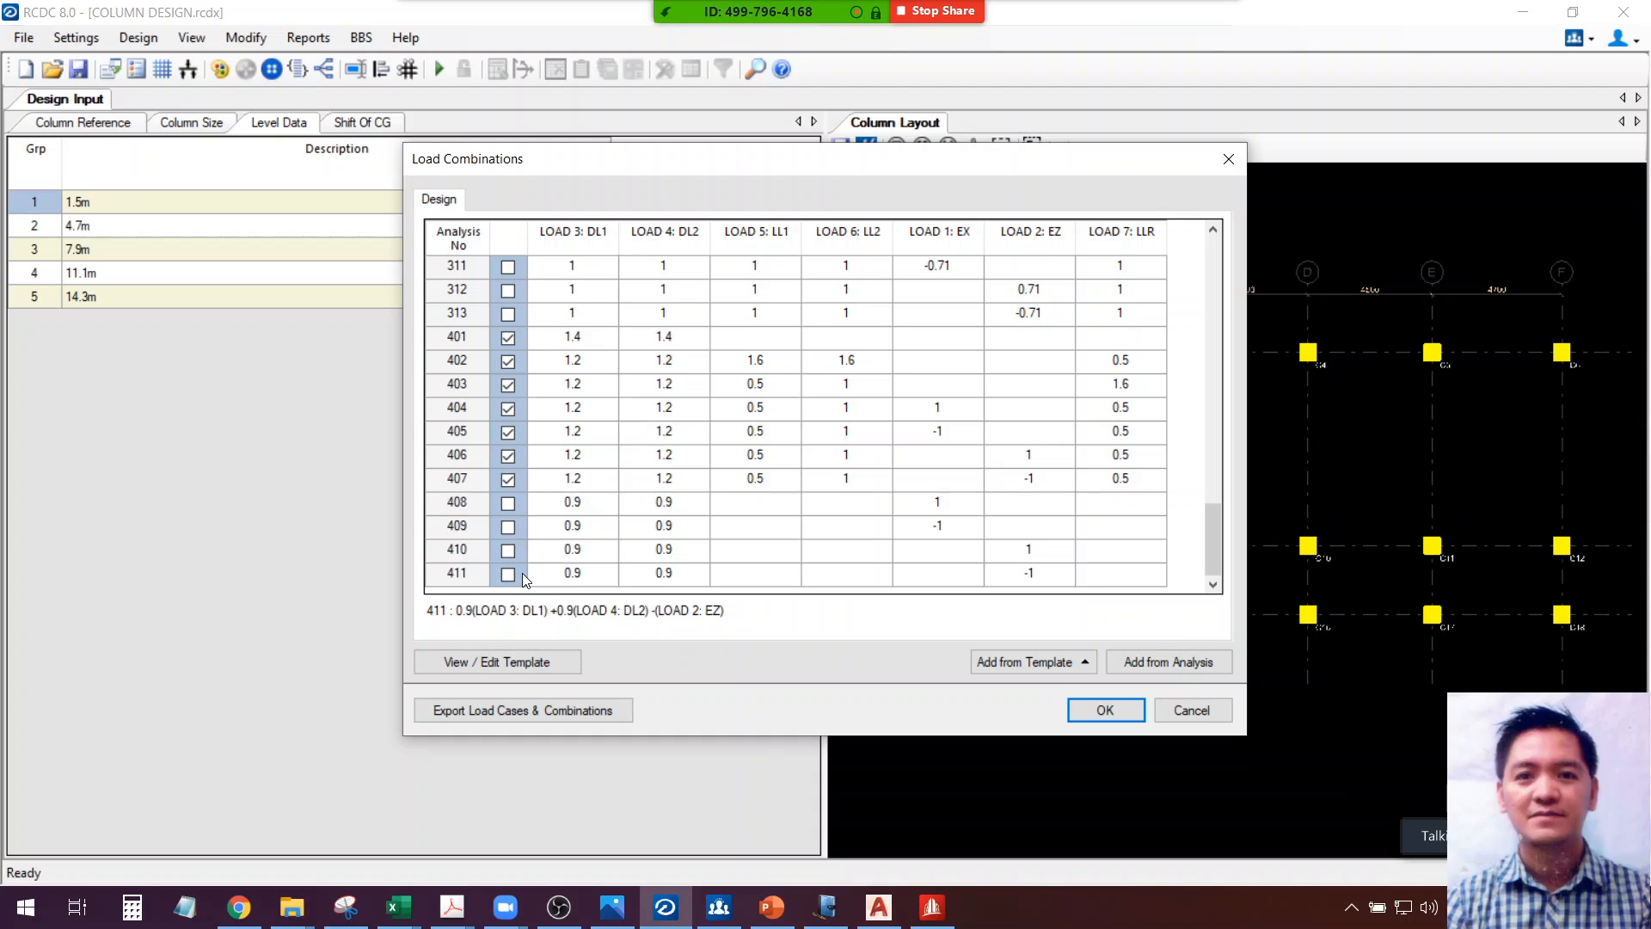
{"action": "right_click", "coordinate": [523, 572]}
{"action": "left_click", "coordinate": [613, 717]}
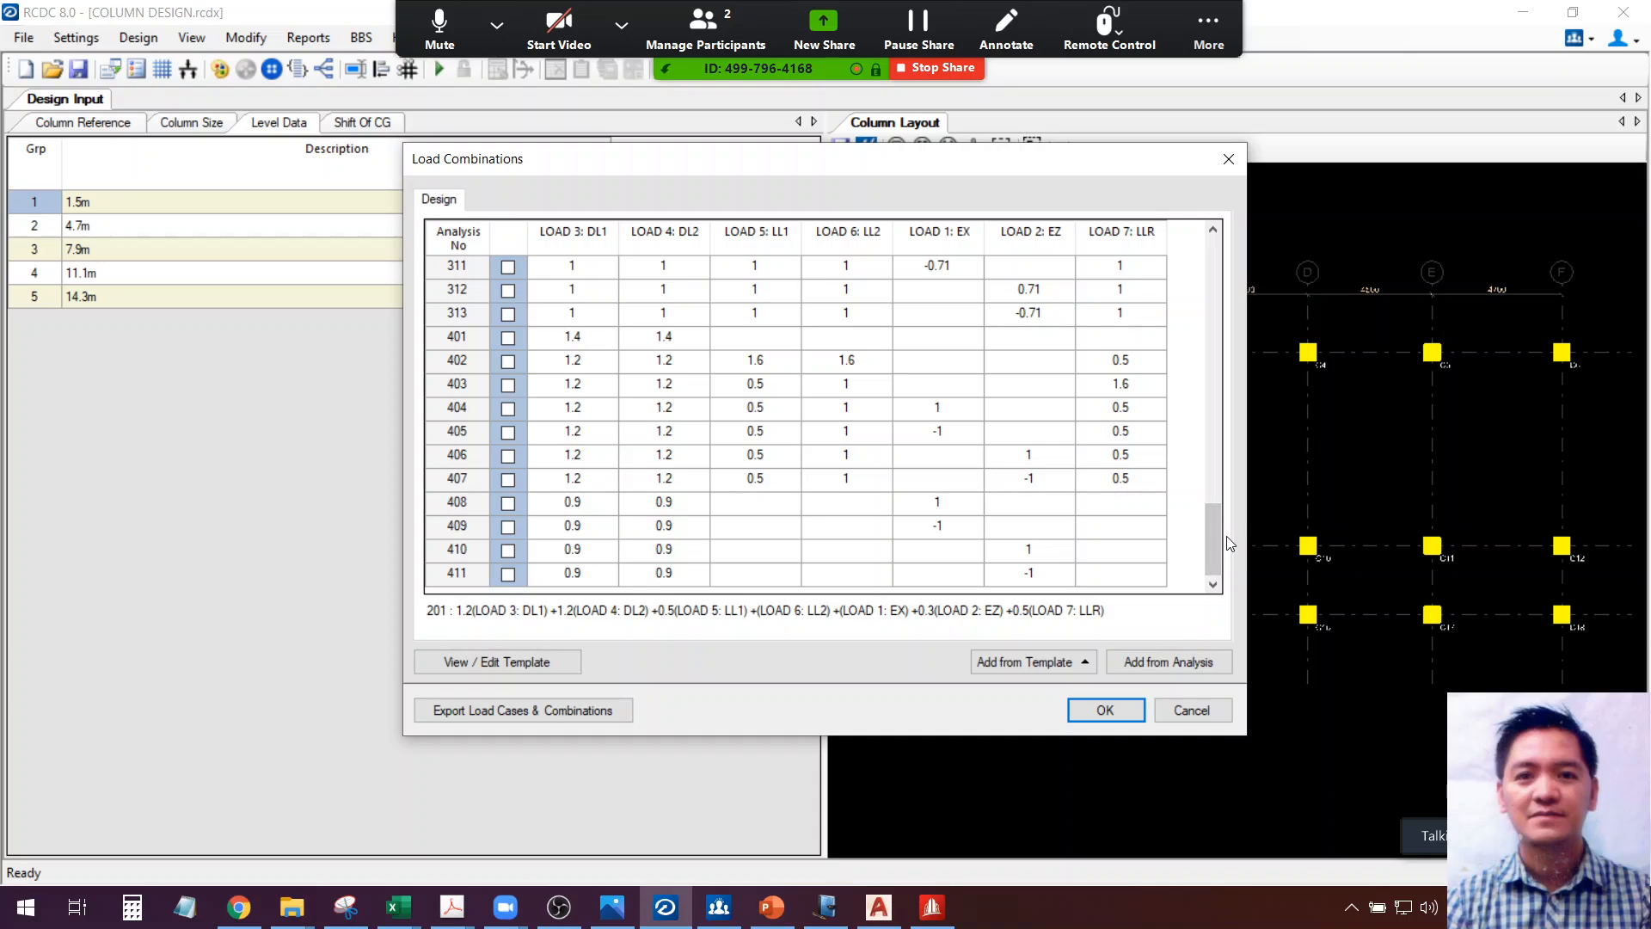
Review the selected load combinations, apply them, and save the column design project
{"action": "left_click_drag", "start_coordinate": [1210, 538], "coordinate": [1239, 250]}
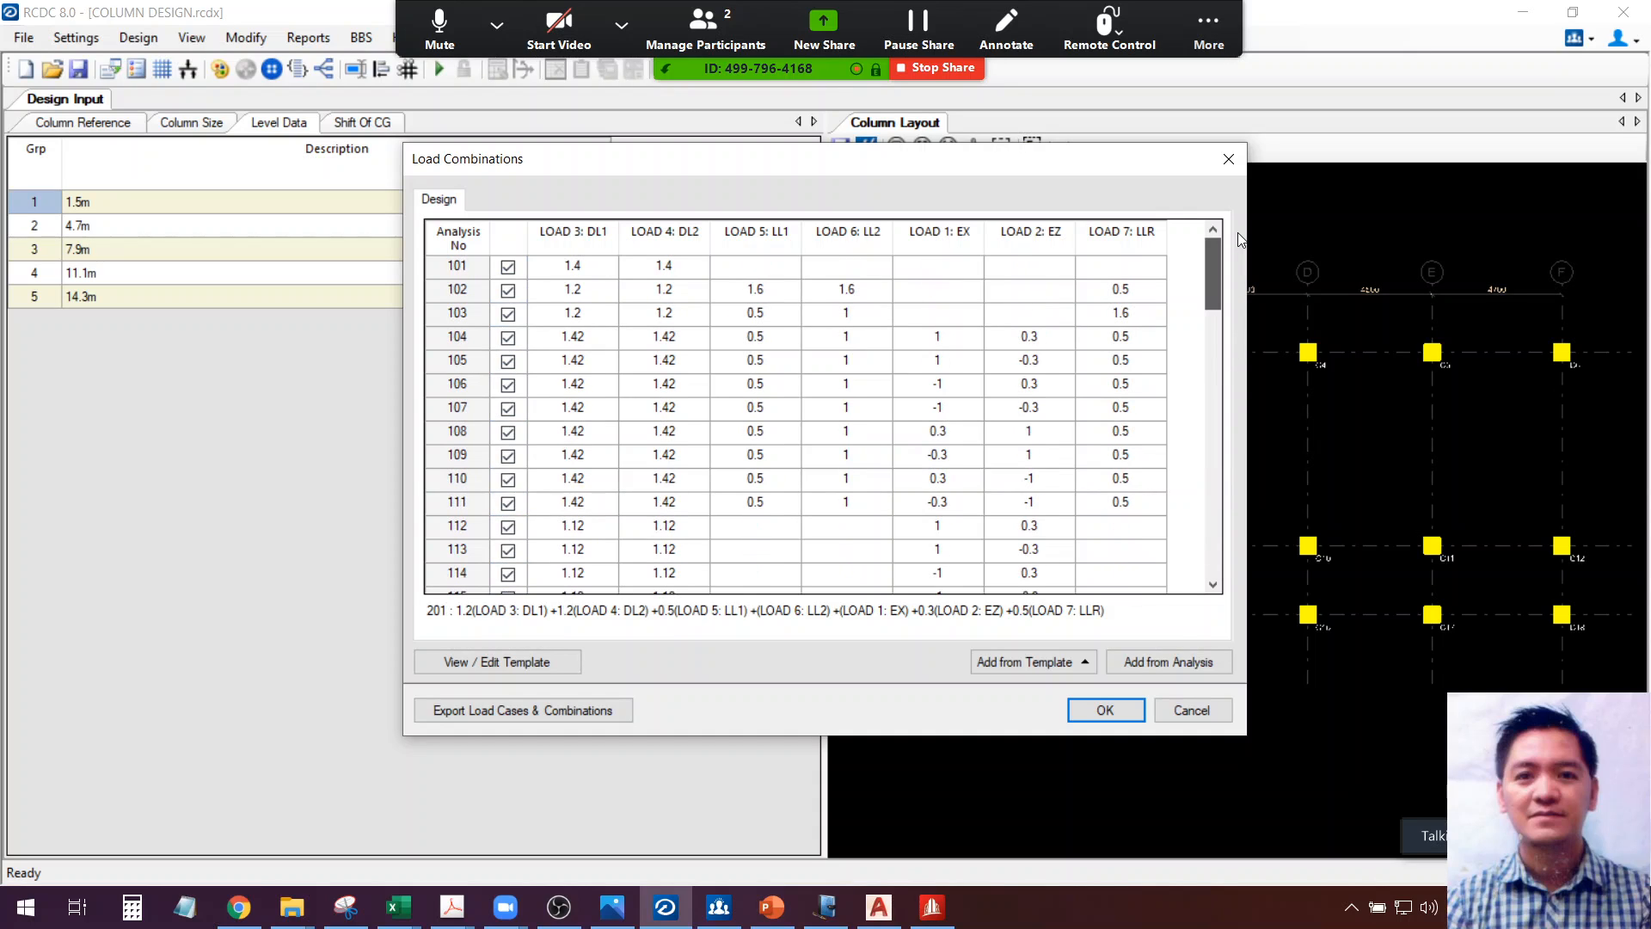
{"action": "left_click_drag", "start_coordinate": [1210, 333], "coordinate": [1202, 255]}
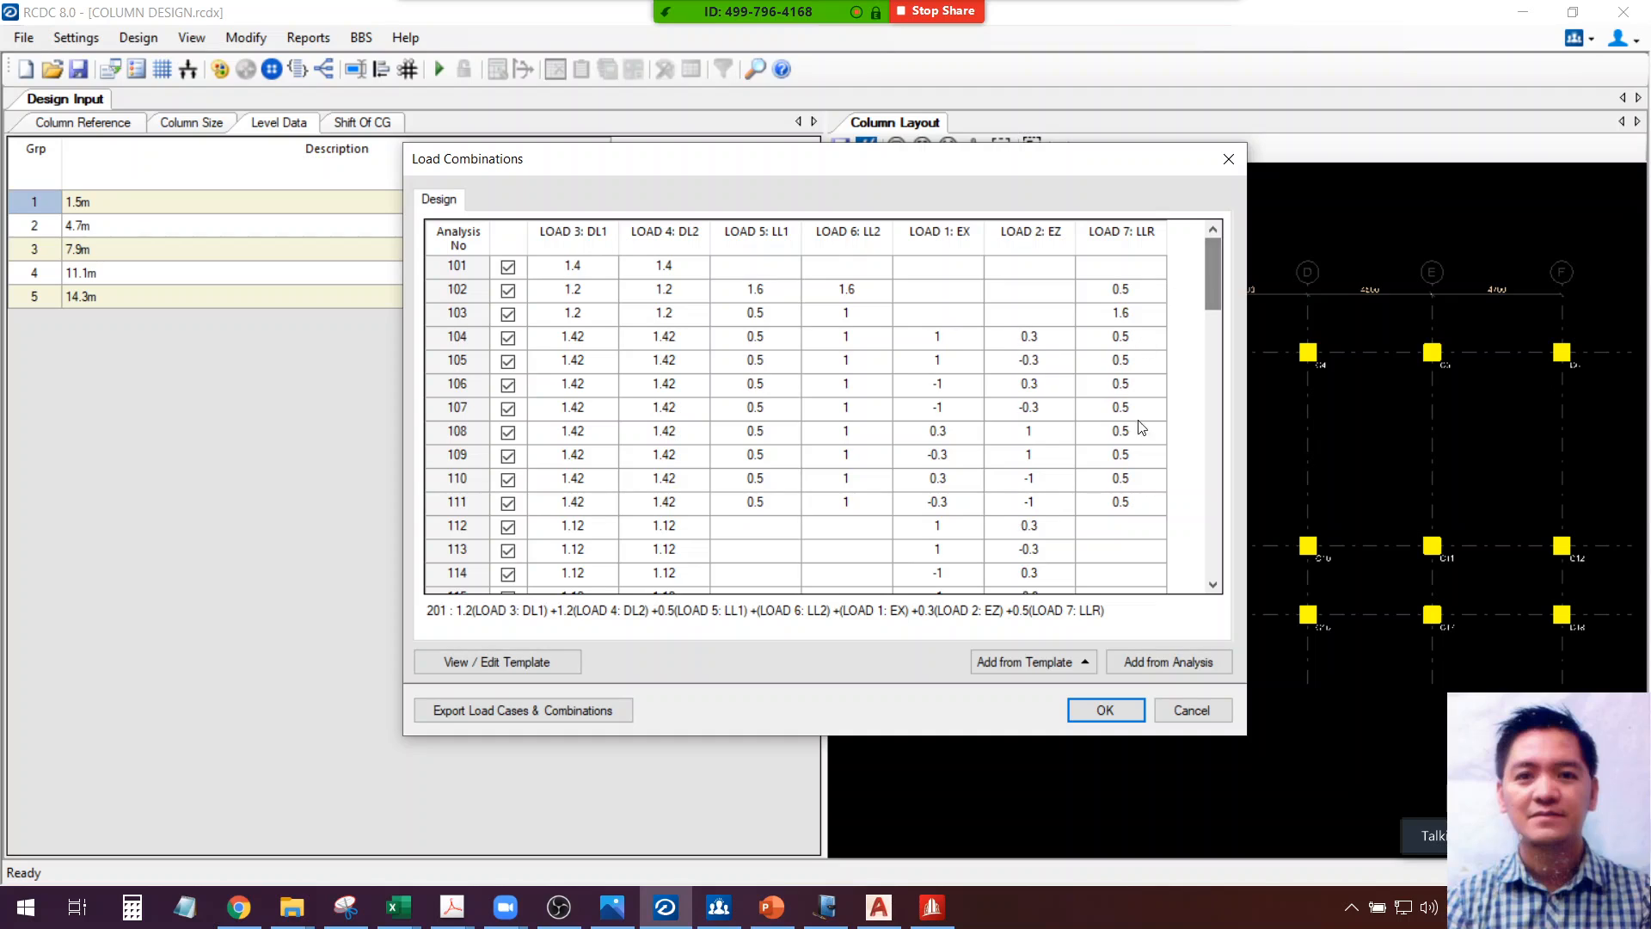
{"action": "left_click", "coordinate": [1106, 710]}
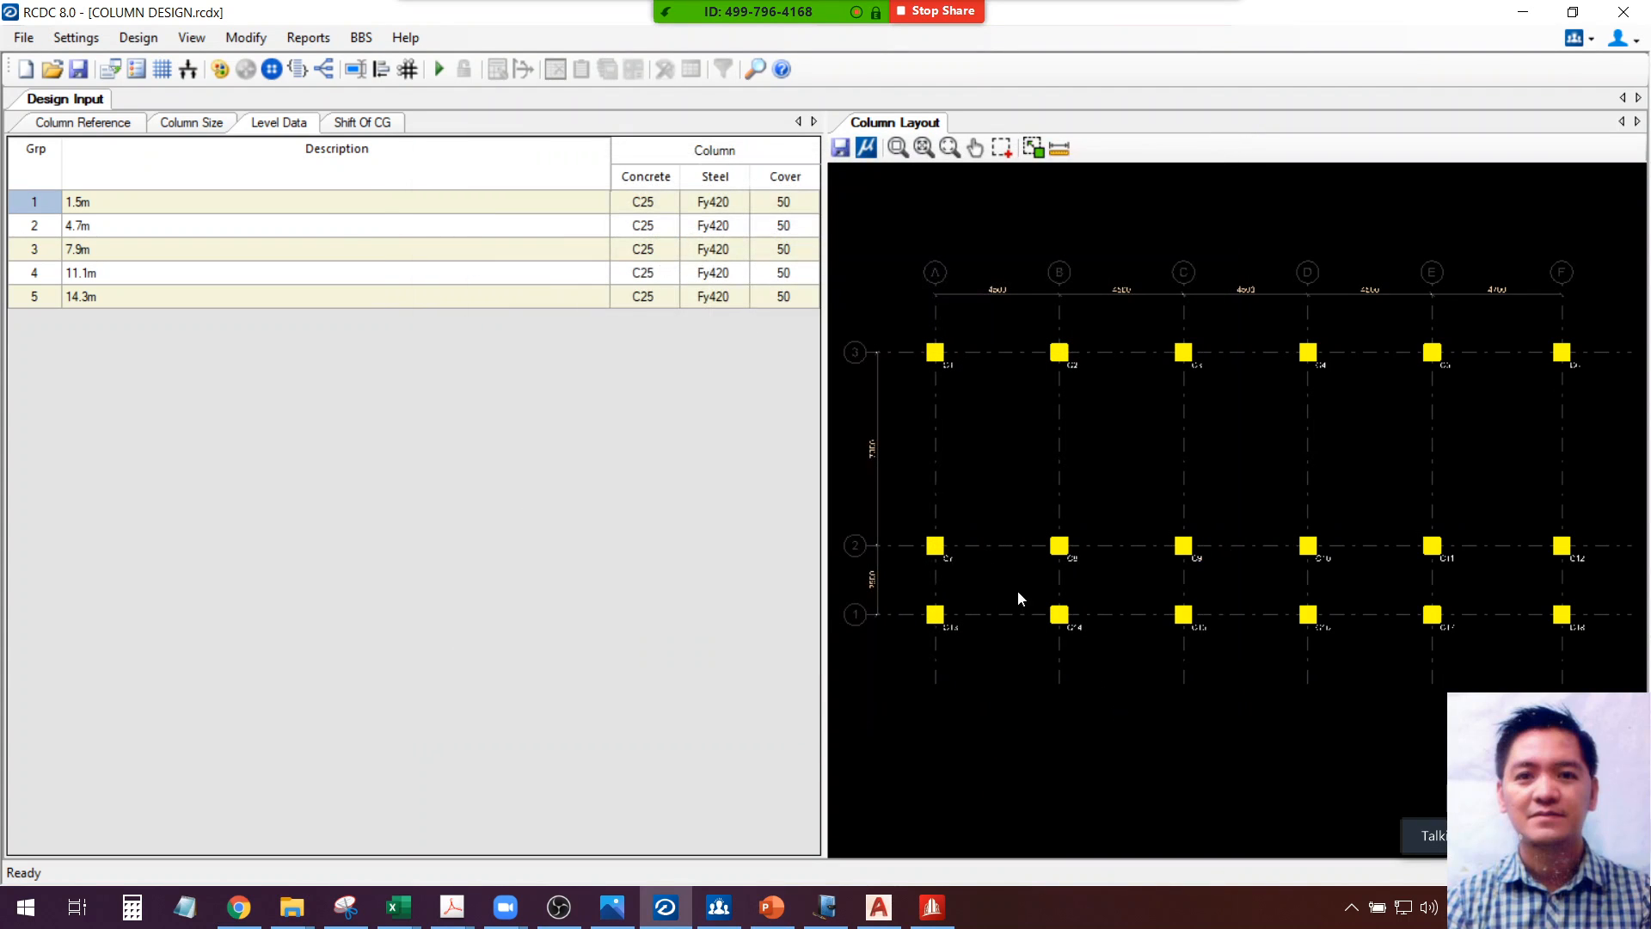
{"action": "left_click", "coordinate": [78, 69]}
Set the column concrete grade to C28 for all five levels from 1.5m to 14.3m
{"action": "left_click", "coordinate": [658, 205]}
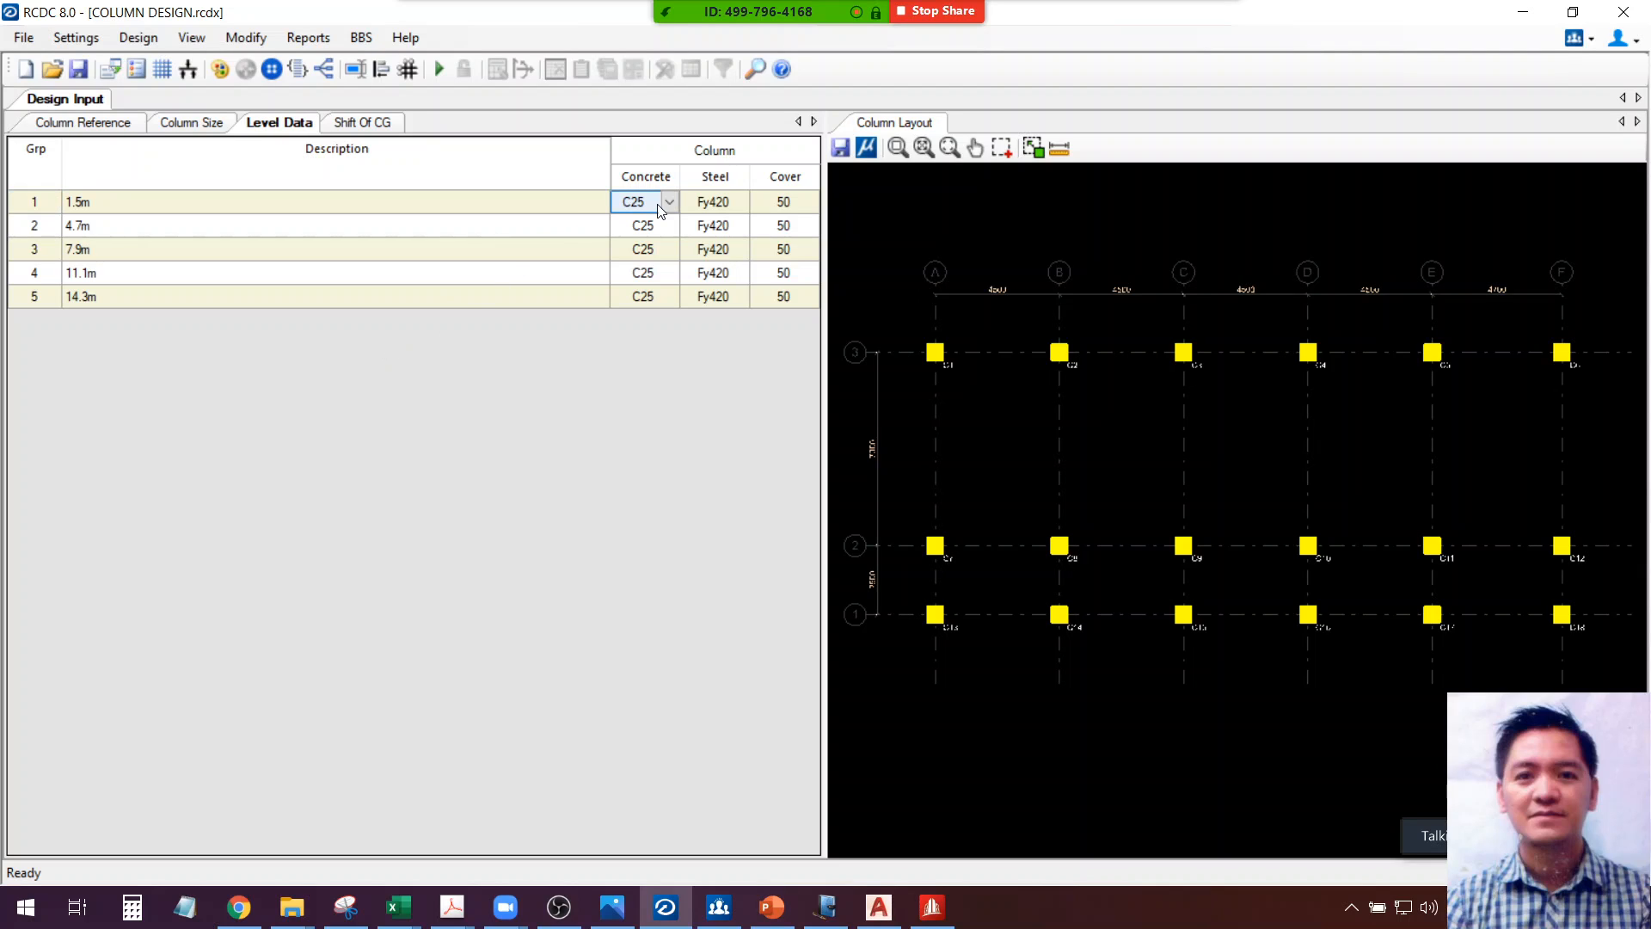
{"action": "left_click", "coordinate": [670, 205]}
{"action": "left_click", "coordinate": [648, 247]}
{"action": "left_click", "coordinate": [651, 228]}
{"action": "left_click", "coordinate": [670, 225]}
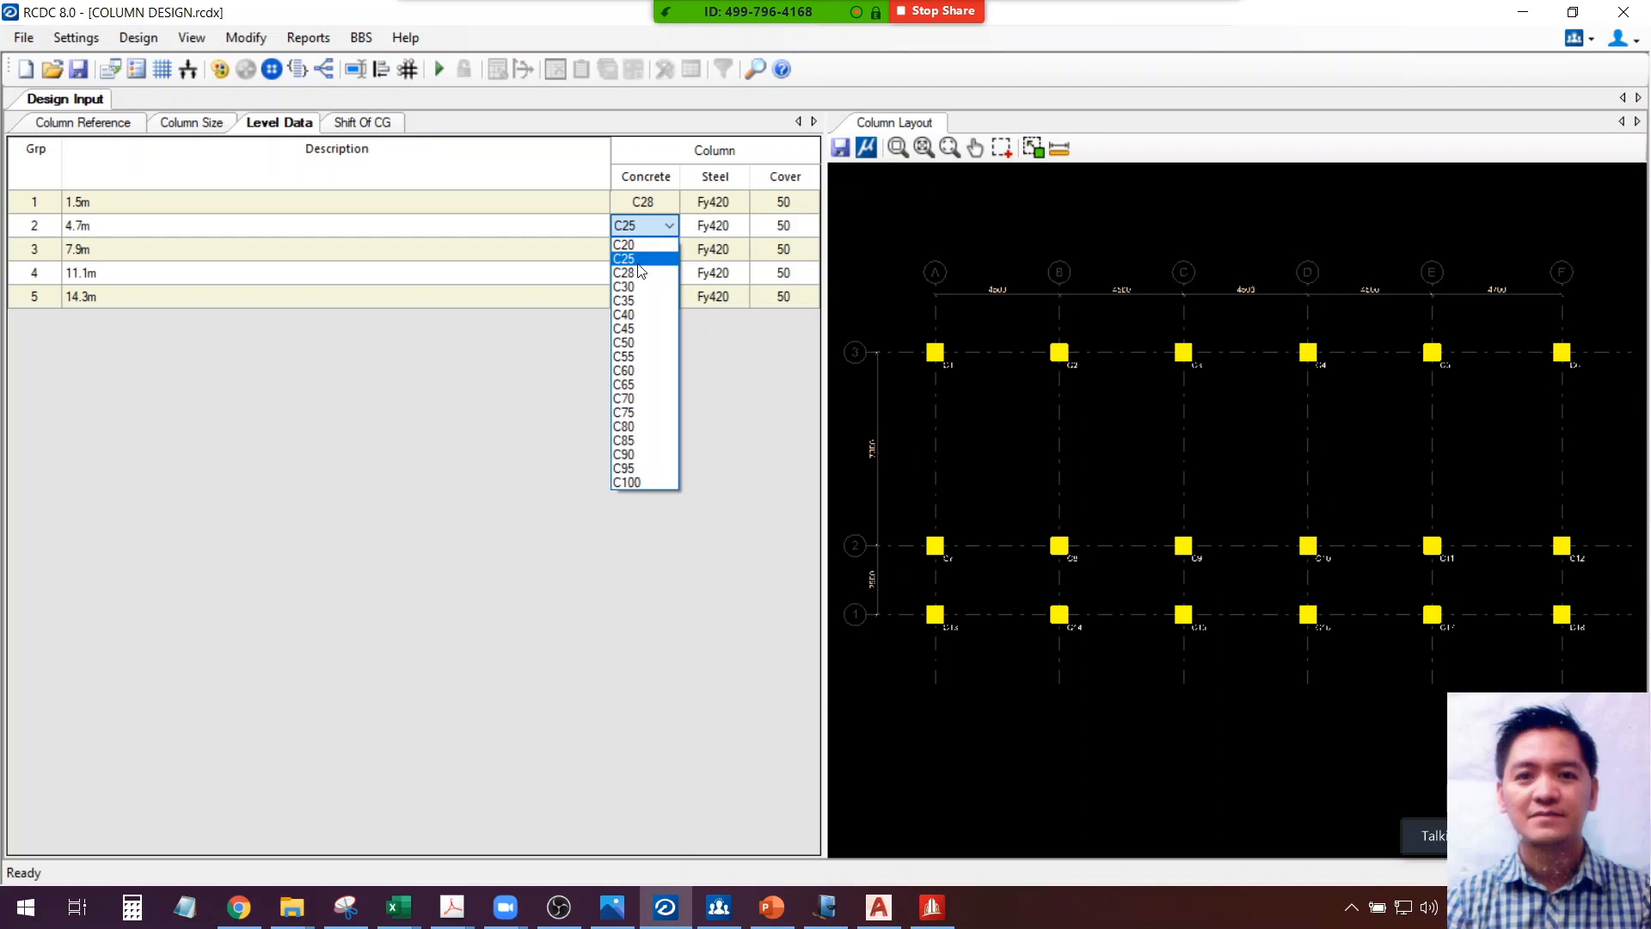
{"action": "left_click", "coordinate": [643, 270]}
{"action": "left_click", "coordinate": [648, 255]}
{"action": "left_click", "coordinate": [670, 249]}
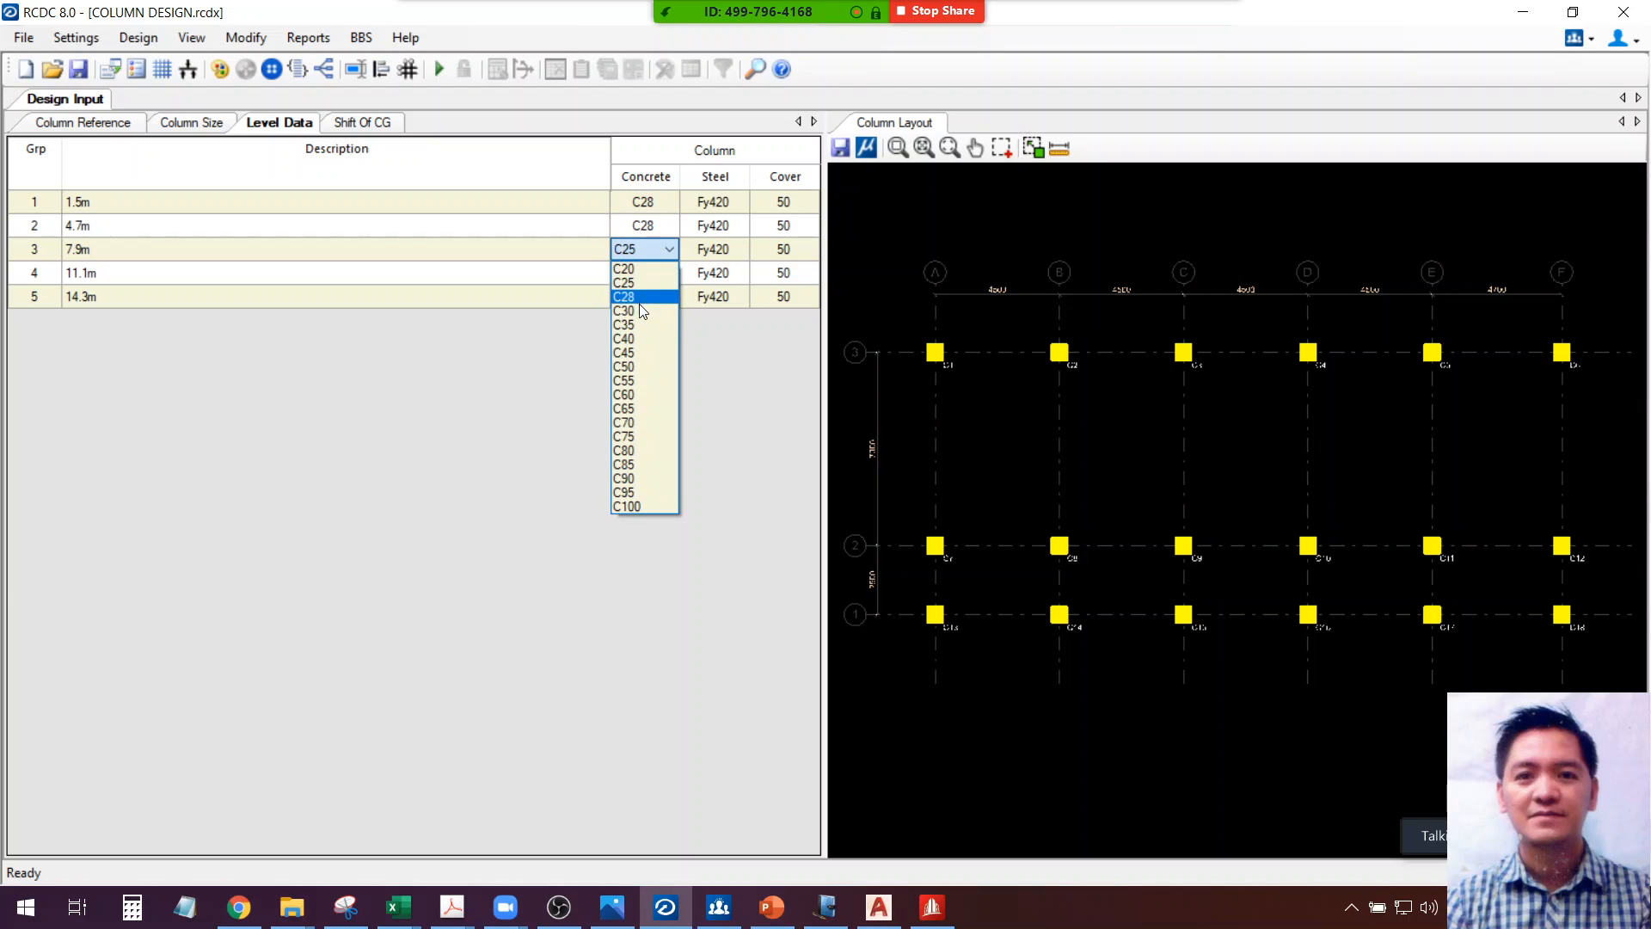
{"action": "left_click", "coordinate": [636, 298]}
{"action": "left_click", "coordinate": [673, 271]}
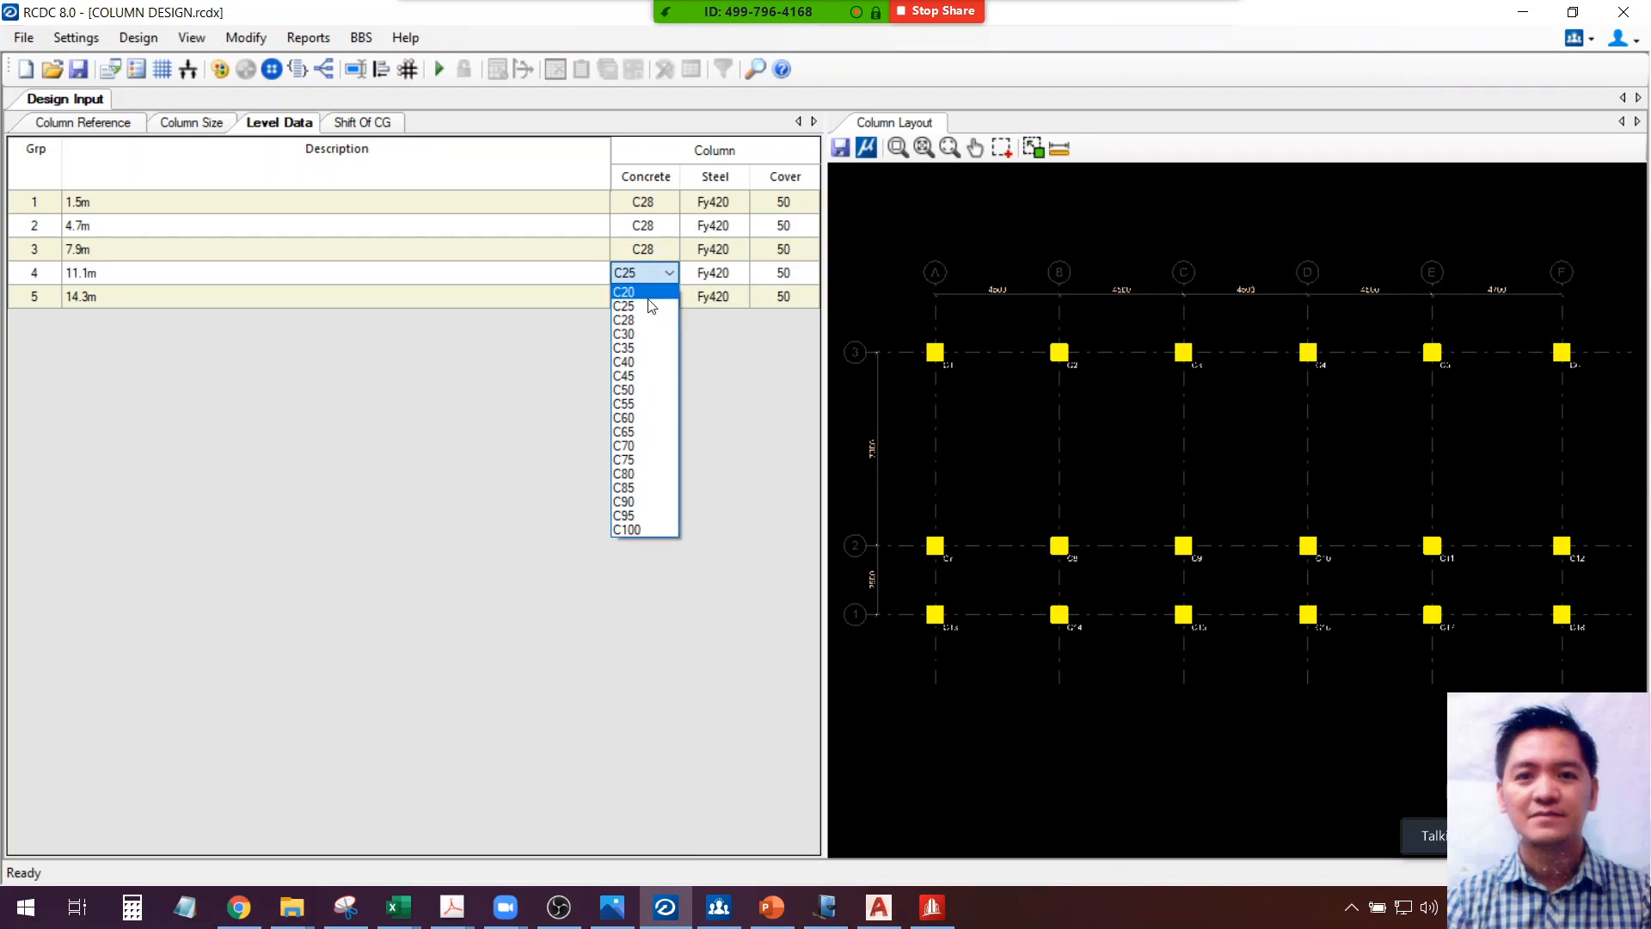
{"action": "left_click", "coordinate": [638, 319]}
{"action": "left_click", "coordinate": [671, 297]}
{"action": "left_click", "coordinate": [671, 298]}
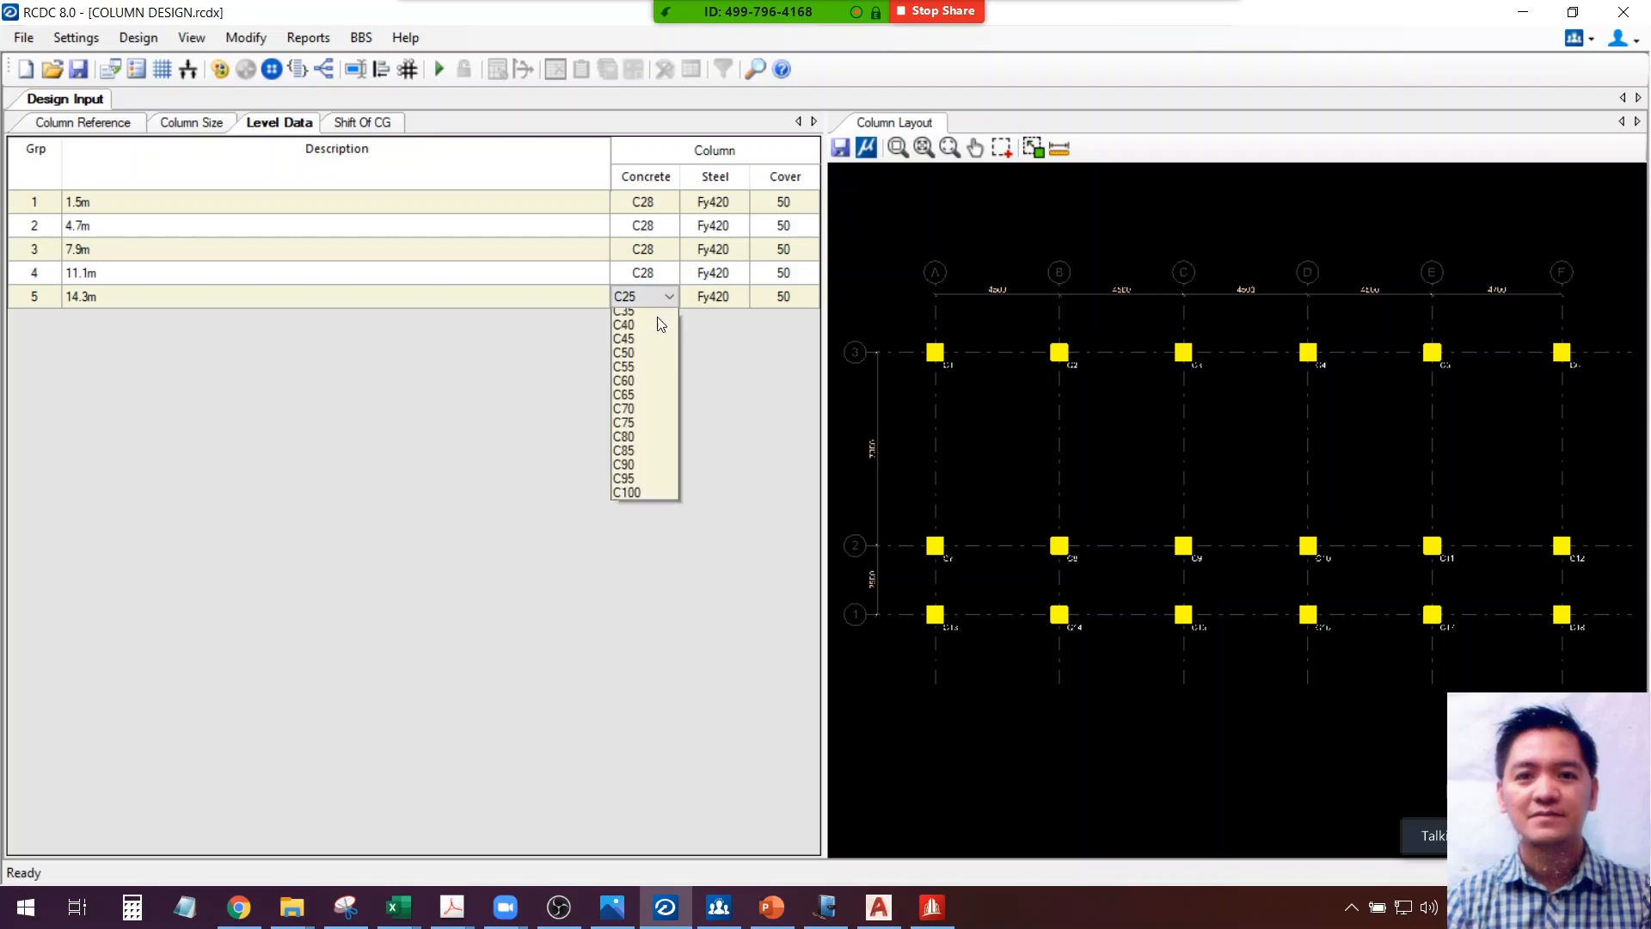
{"action": "left_click", "coordinate": [647, 347]}
Set the column cover to 40 for all five levels and save the project
{"action": "left_click", "coordinate": [799, 208]}
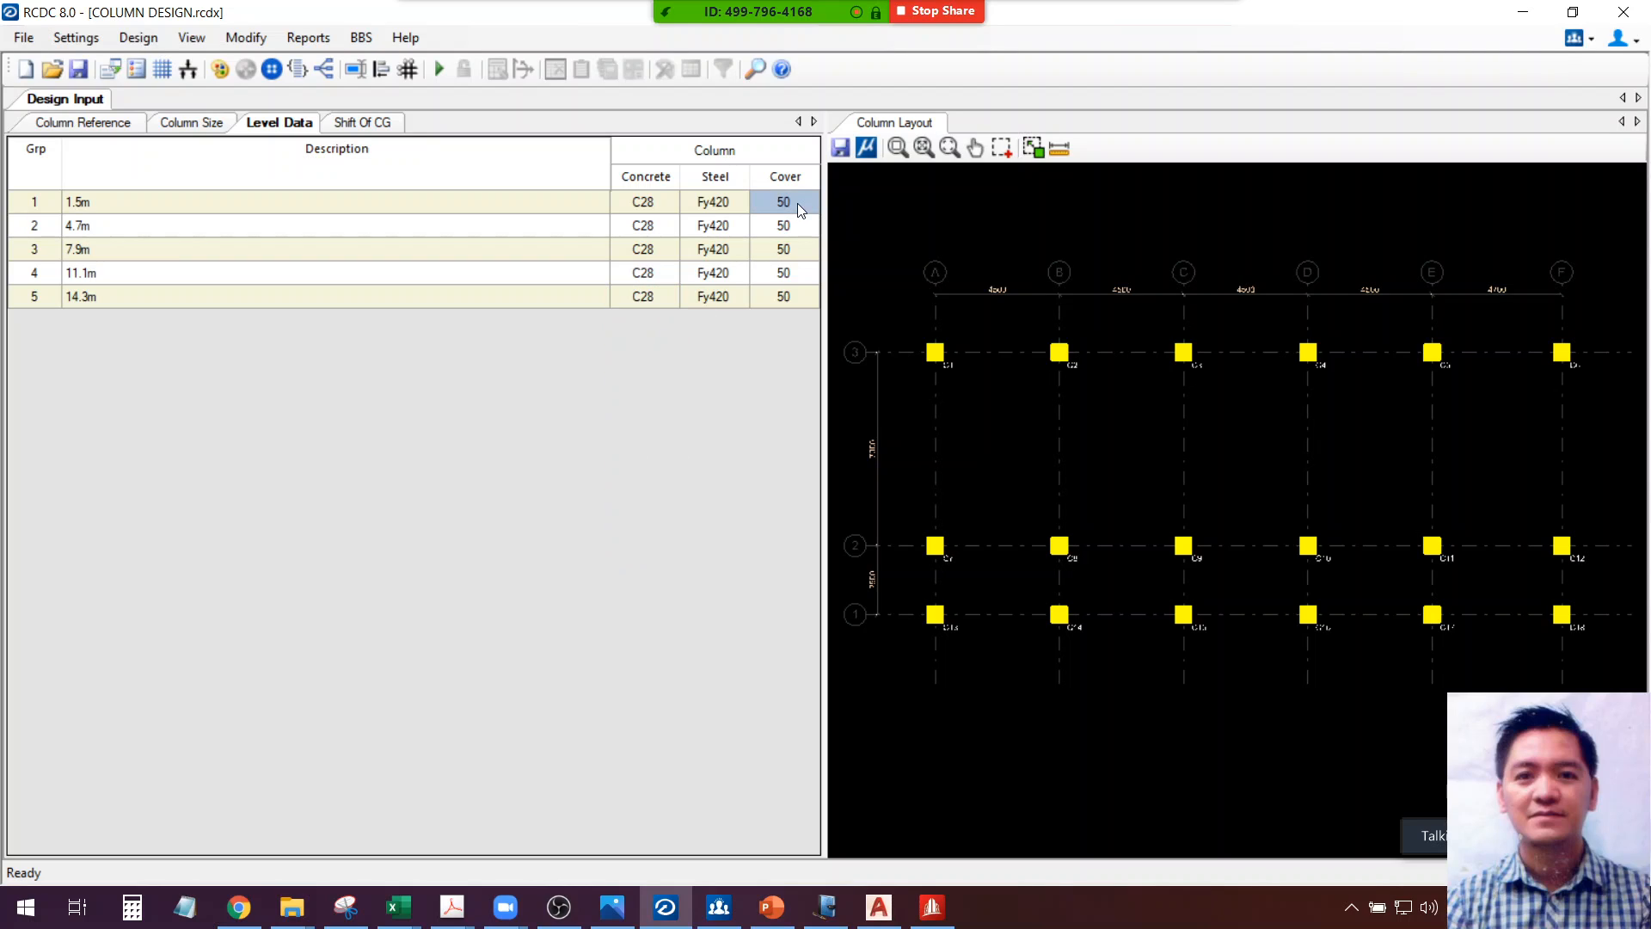
{"action": "type", "text": "40"}
{"action": "left_click", "coordinate": [792, 225]}
{"action": "left_click", "coordinate": [793, 234]}
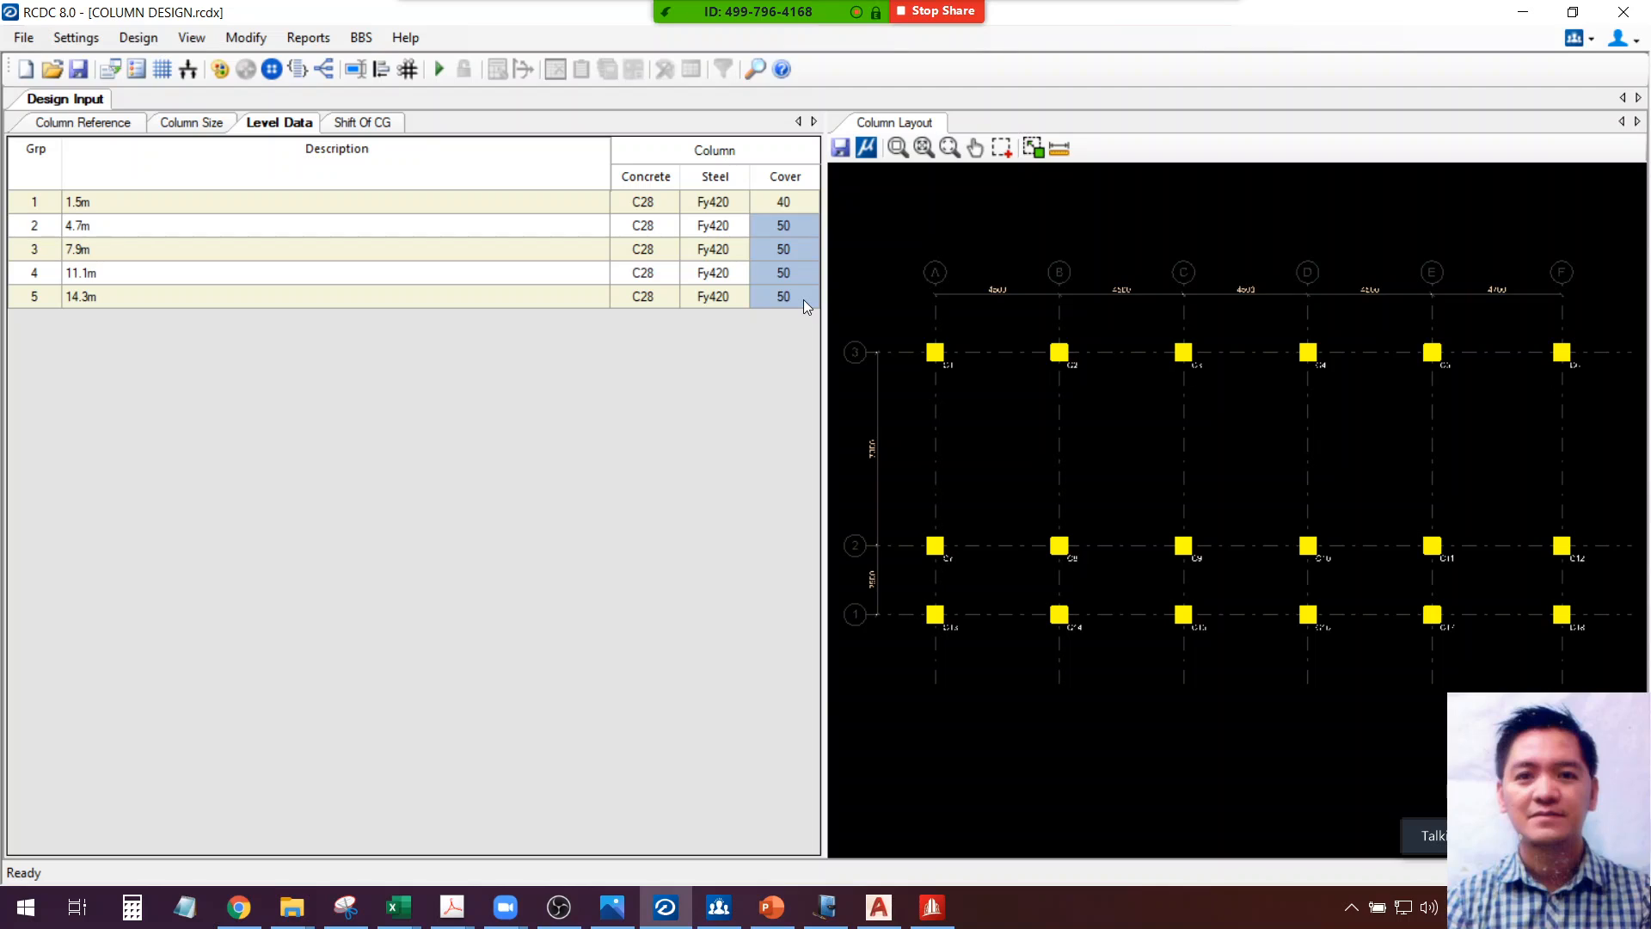
{"action": "type", "text": "40 40 40 40"}
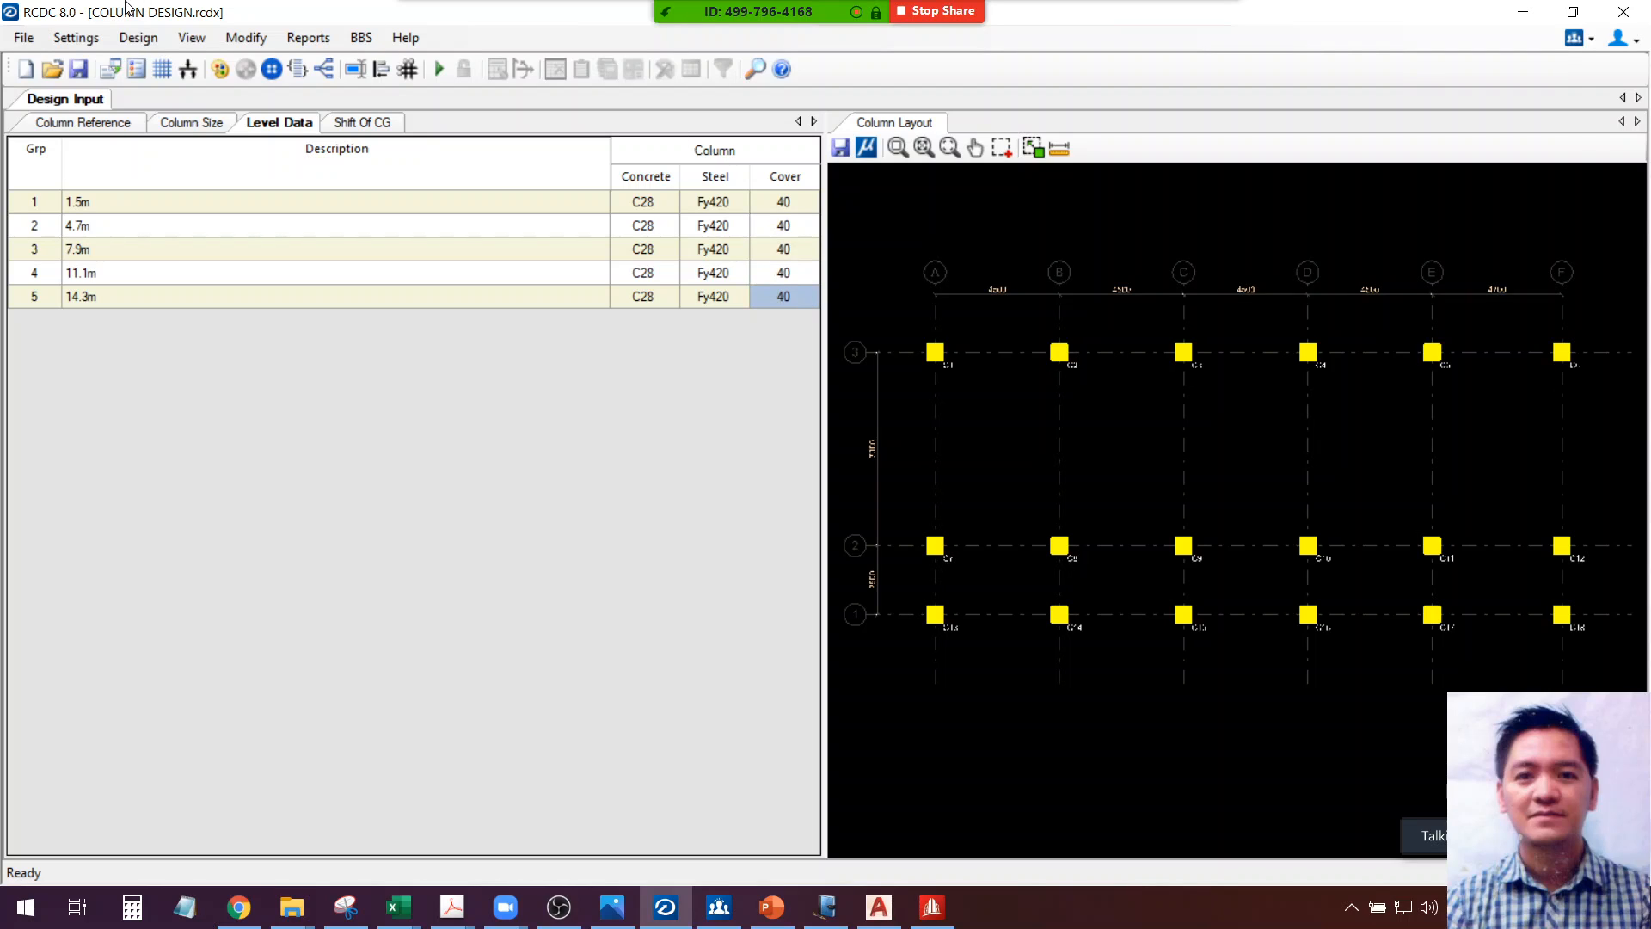
{"action": "left_click", "coordinate": [76, 70]}
Run the column design and read through the list of failing columns at each level
{"action": "left_click", "coordinate": [440, 70]}
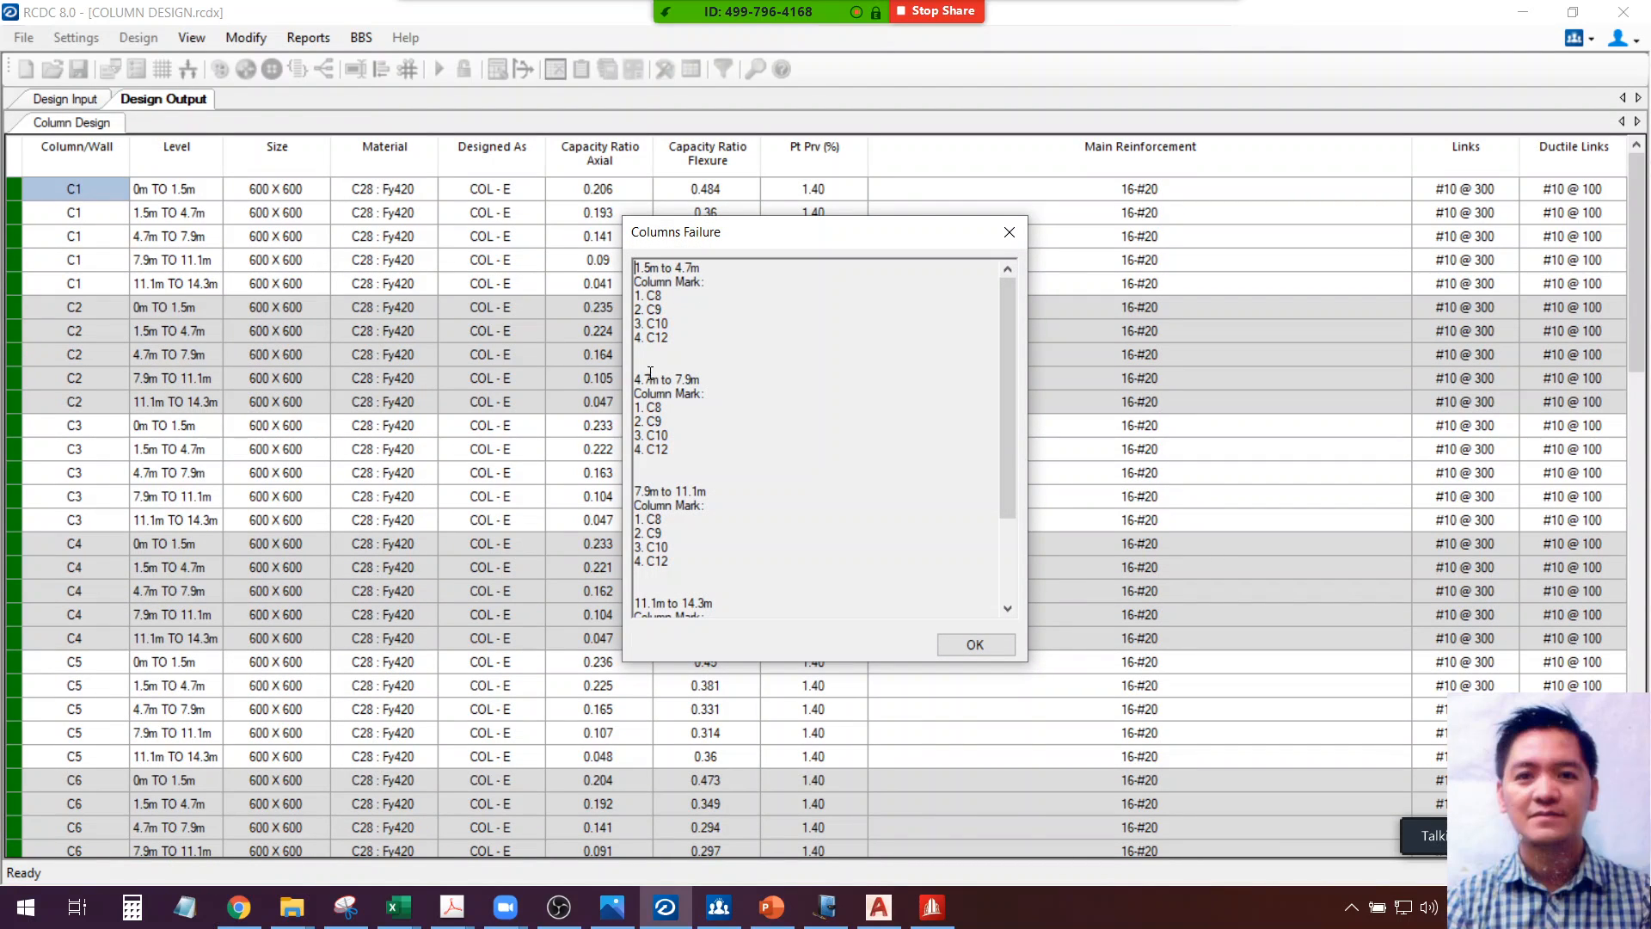
{"action": "left_click_drag", "start_coordinate": [1003, 406], "coordinate": [1045, 390]}
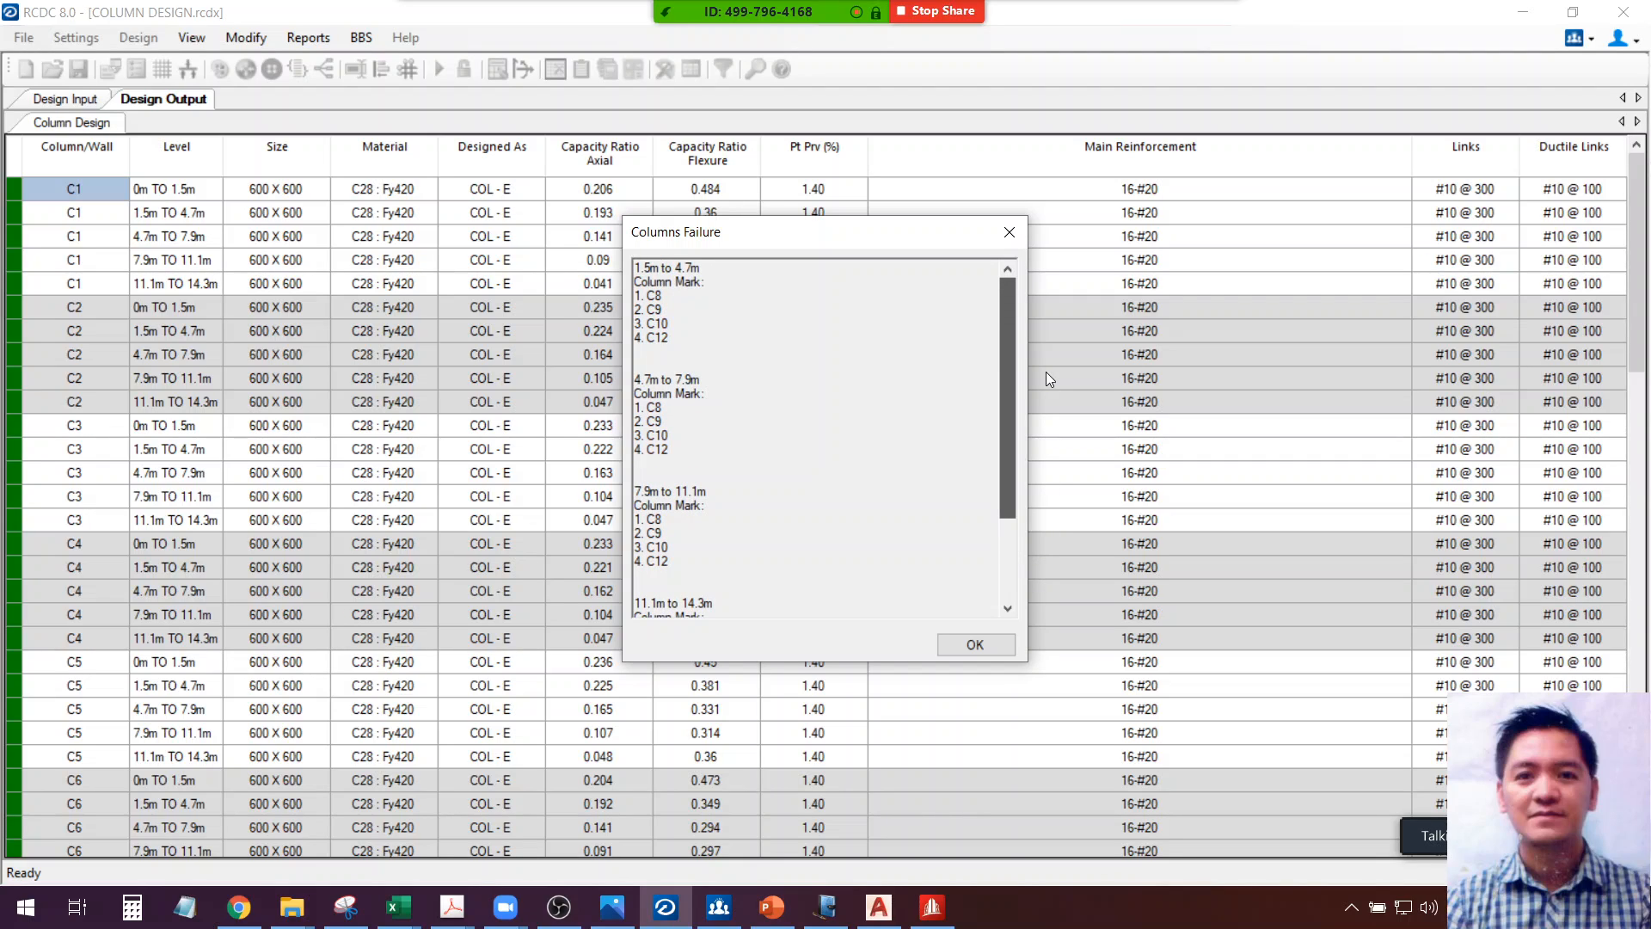
{"action": "left_click_drag", "start_coordinate": [1046, 371], "coordinate": [1035, 546]}
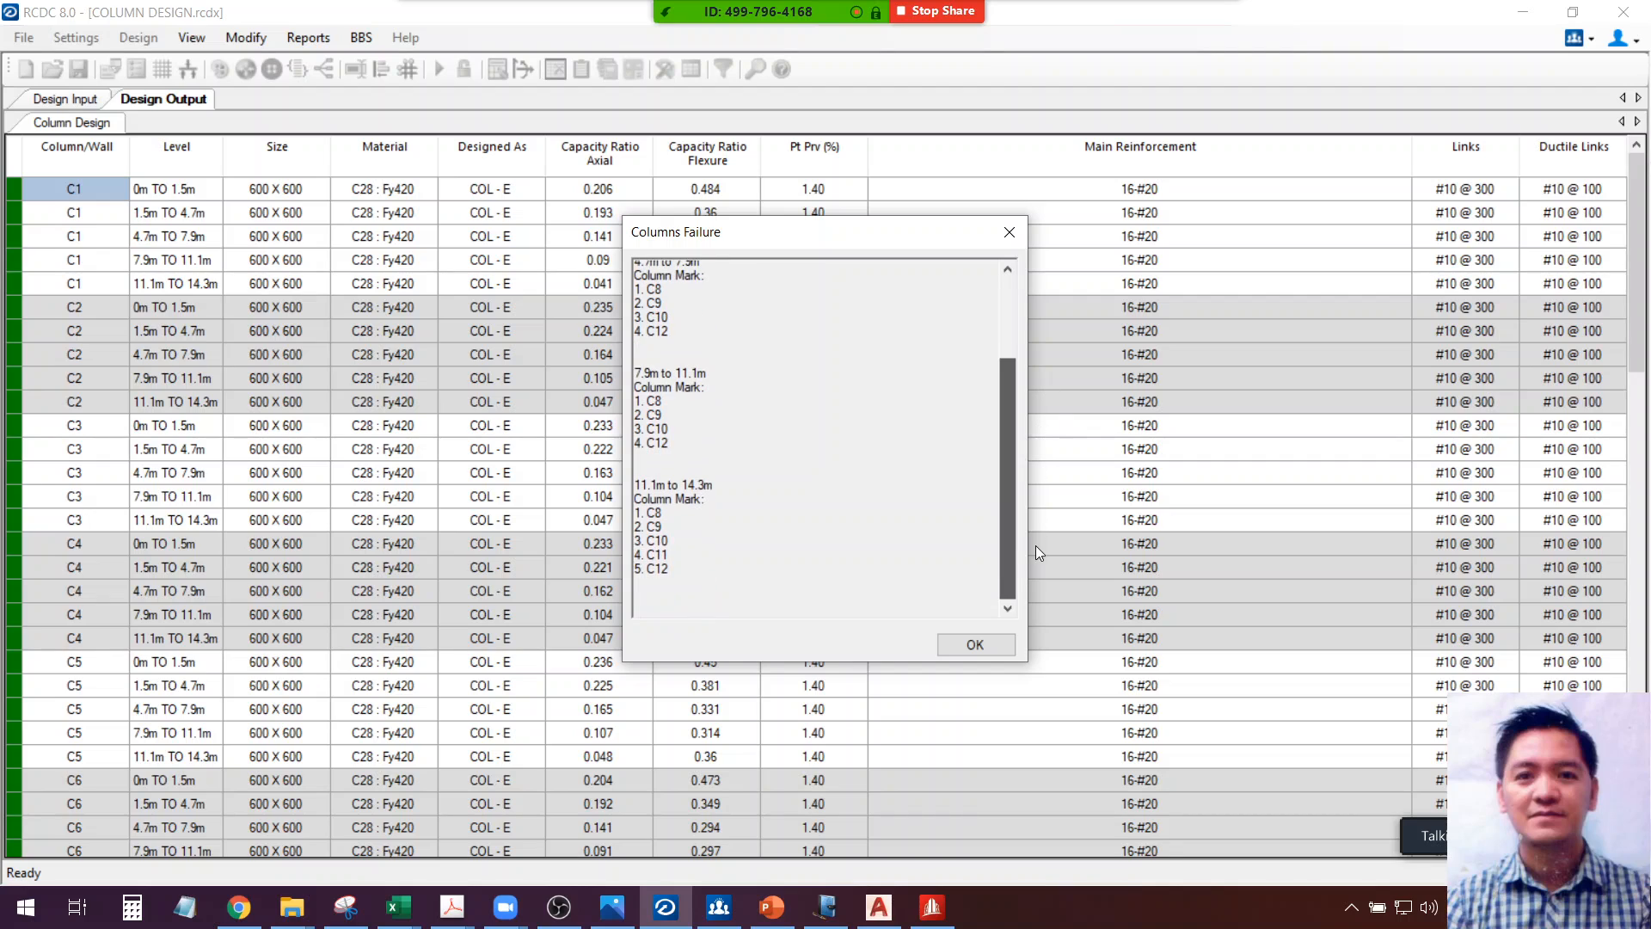
{"action": "left_click", "coordinate": [975, 644]}
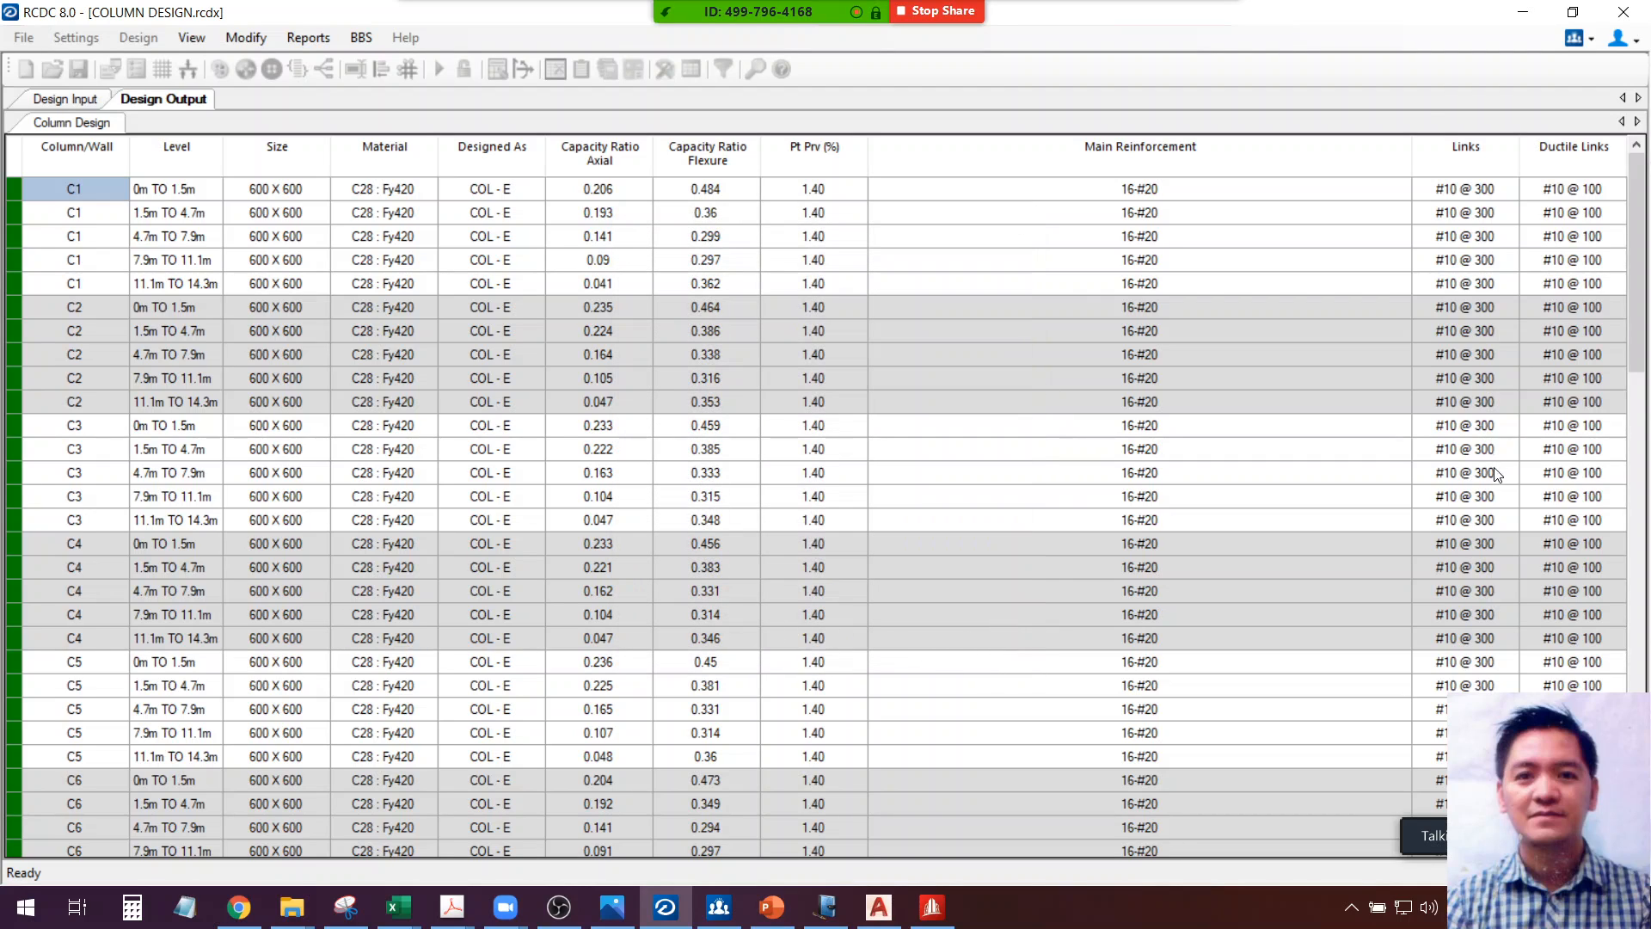
Examine the design results of columns C1 to C18 and the failure types in the failure diagnostics report
{"action": "scroll", "coordinate": [1641, 404], "scroll_direction": "down", "scroll_amount": 1}
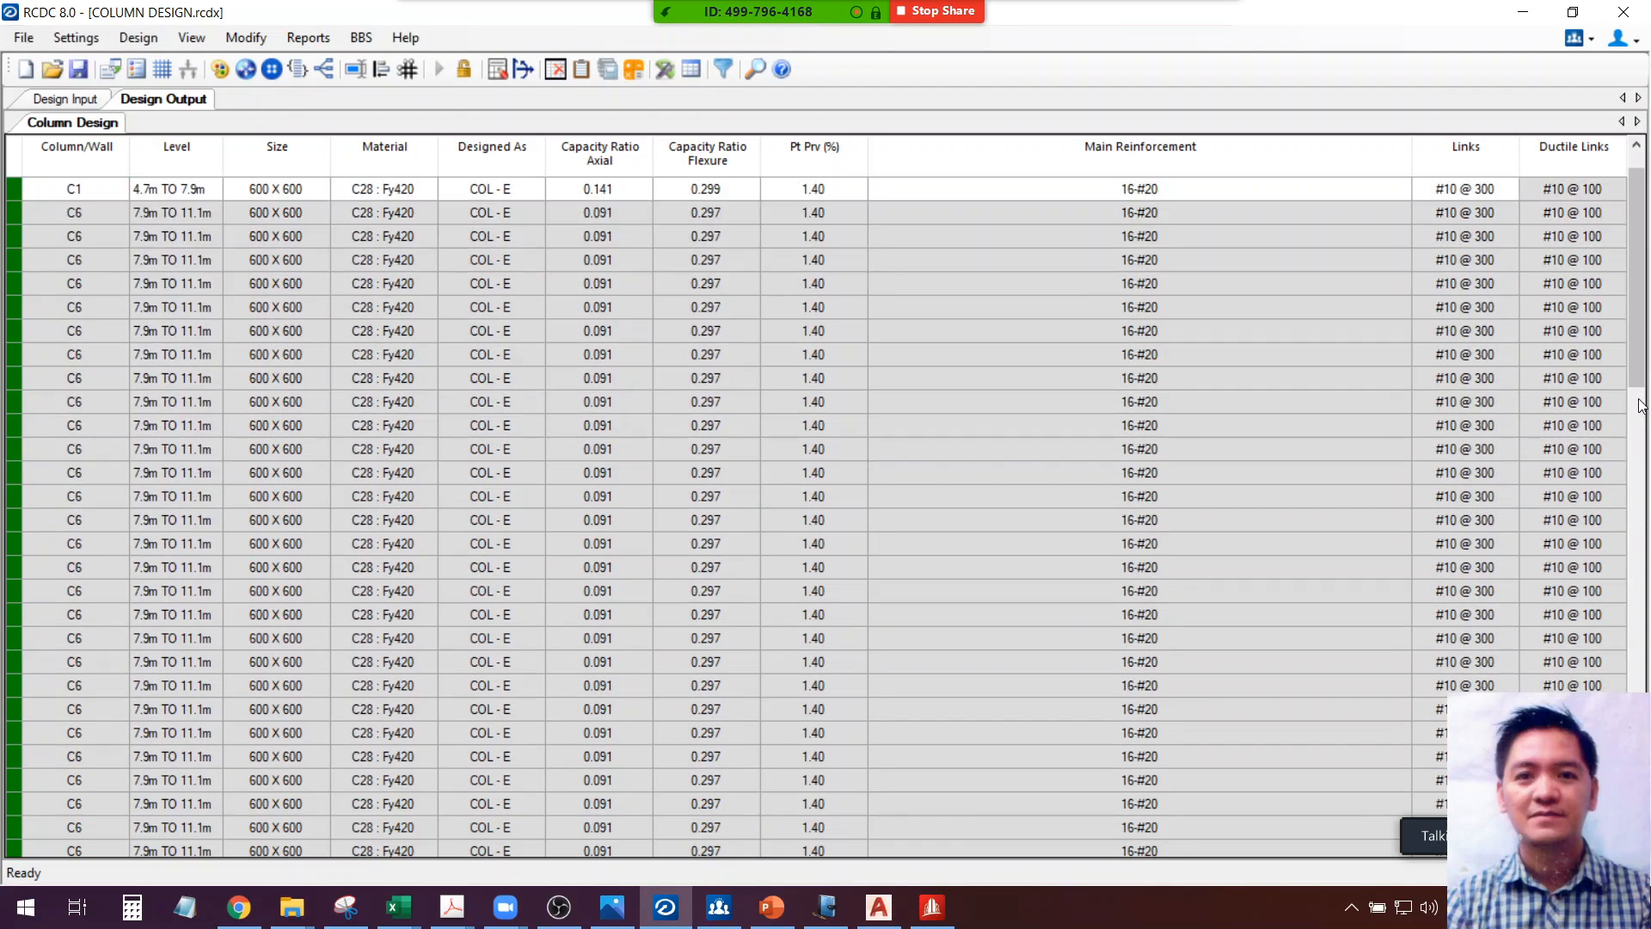
{"action": "scroll", "coordinate": [1450, 637], "scroll_direction": "down", "scroll_amount": 7}
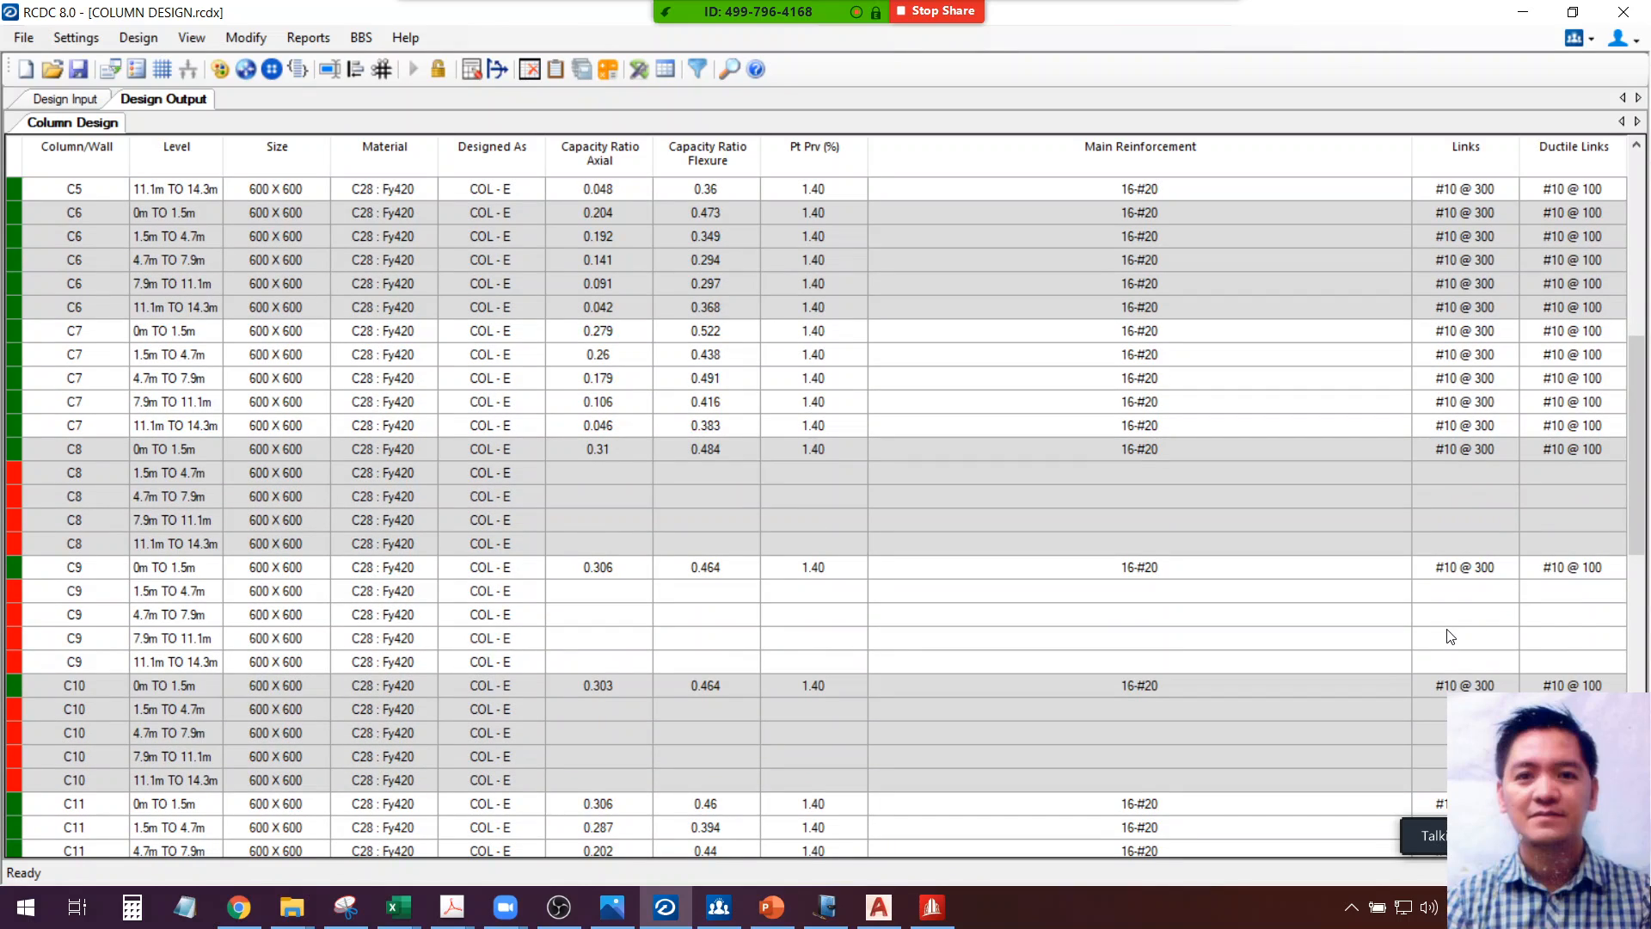
{"action": "scroll", "coordinate": [1437, 650], "scroll_direction": "down", "scroll_amount": 8}
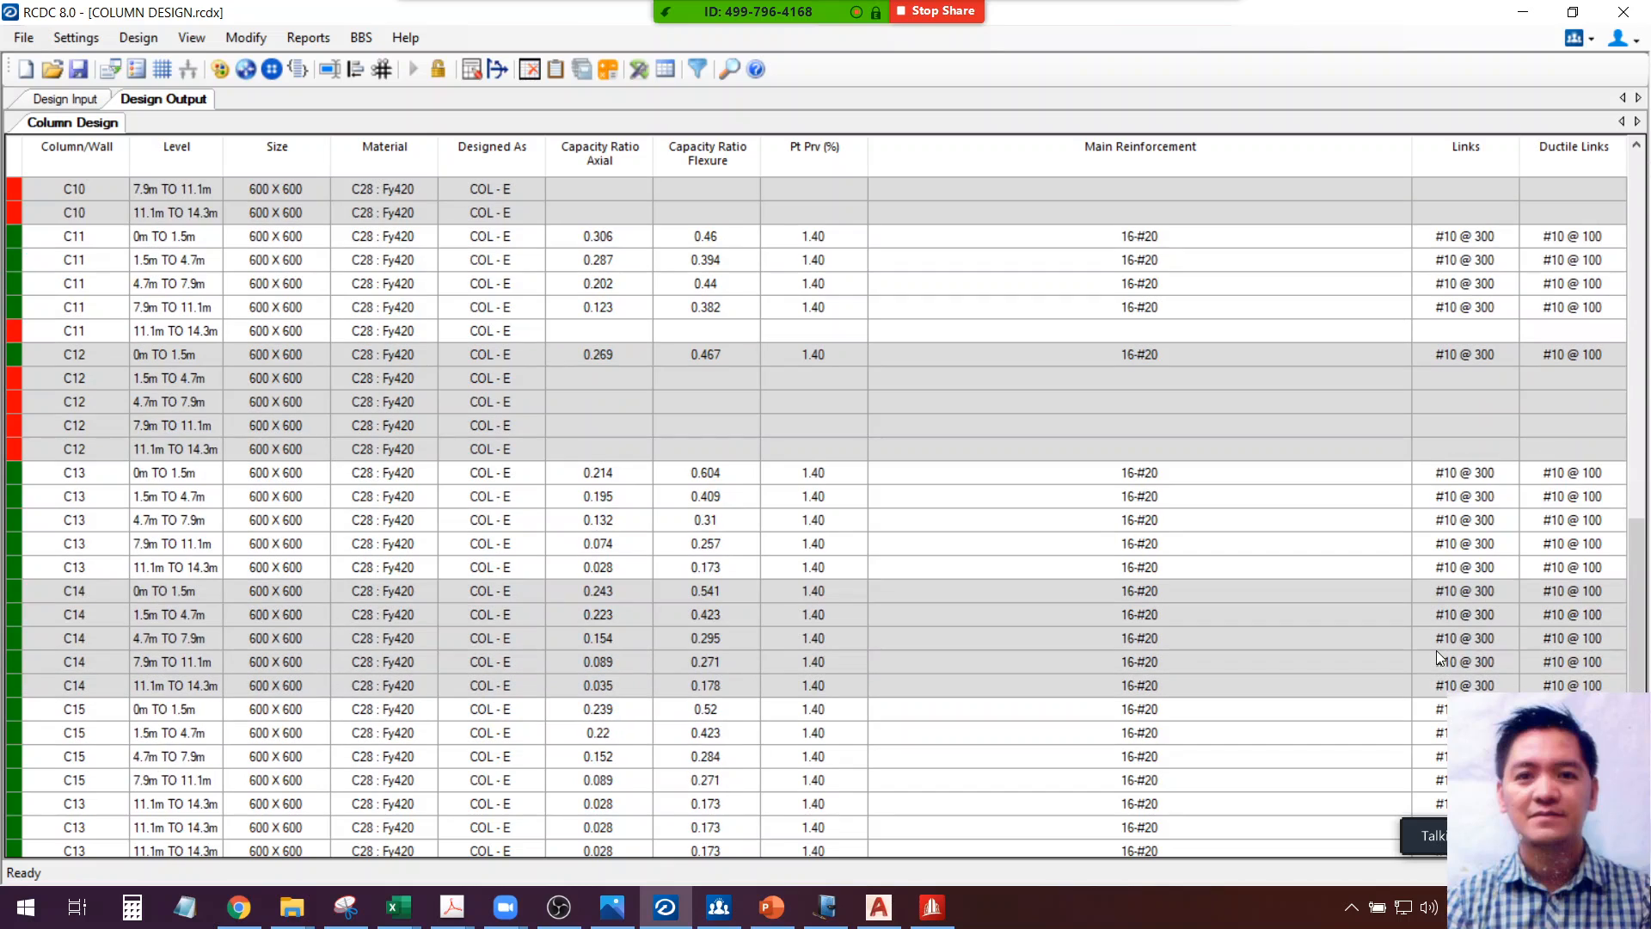
{"action": "scroll", "coordinate": [1436, 650], "scroll_direction": "down", "scroll_amount": 5}
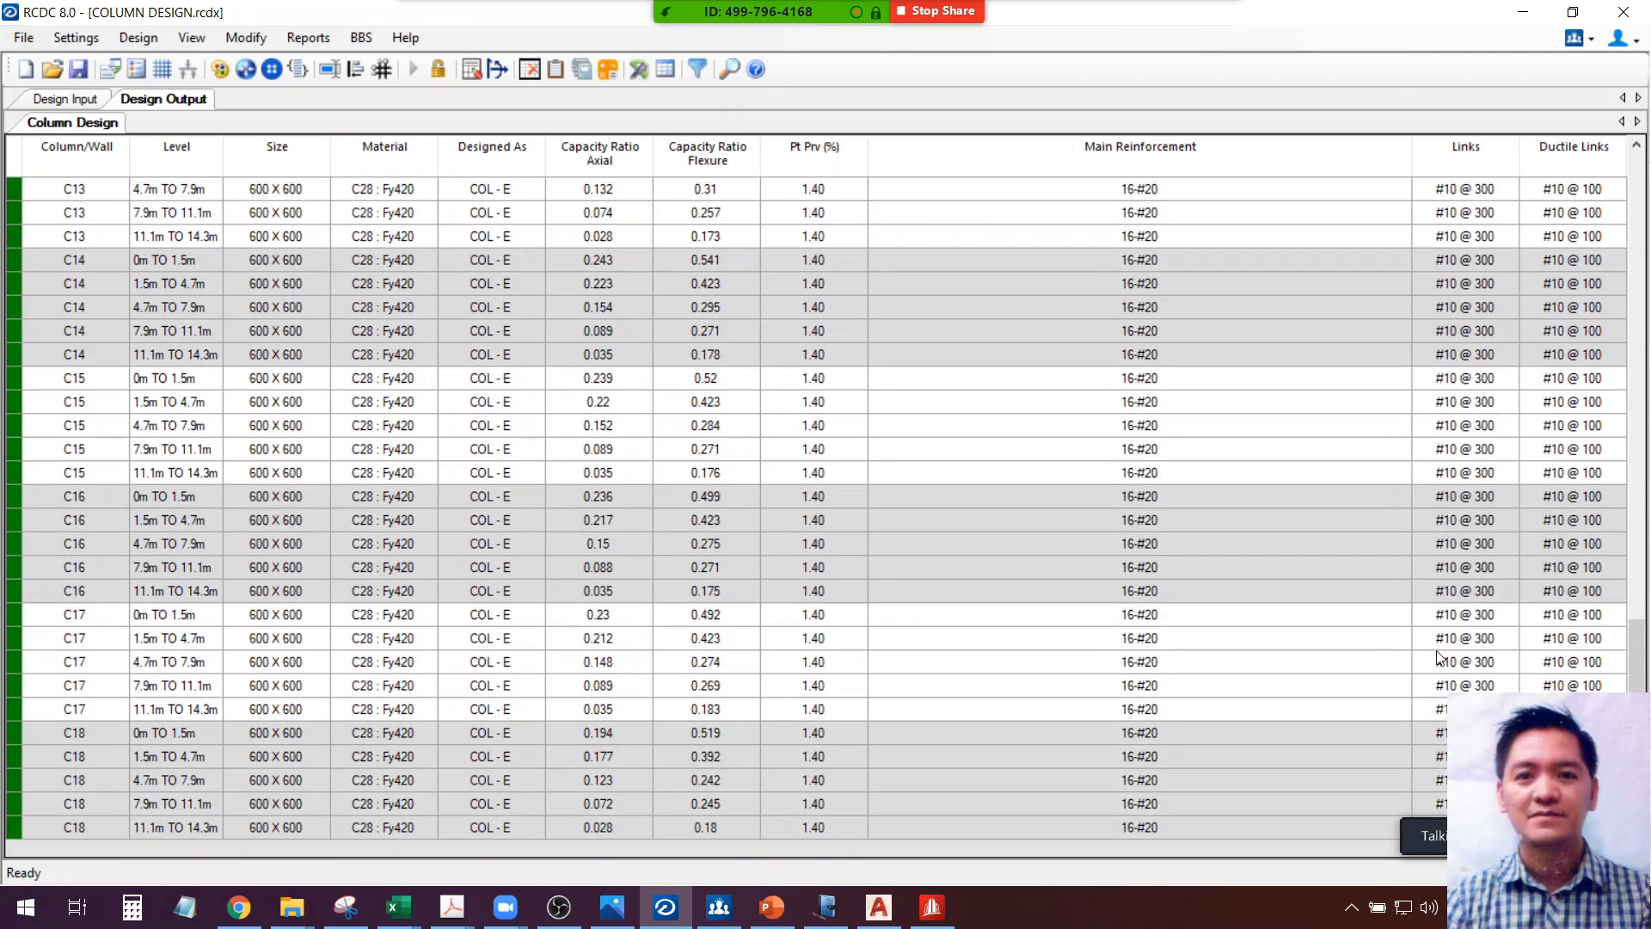
{"action": "left_click_drag", "start_coordinate": [1637, 644], "coordinate": [1615, 163]}
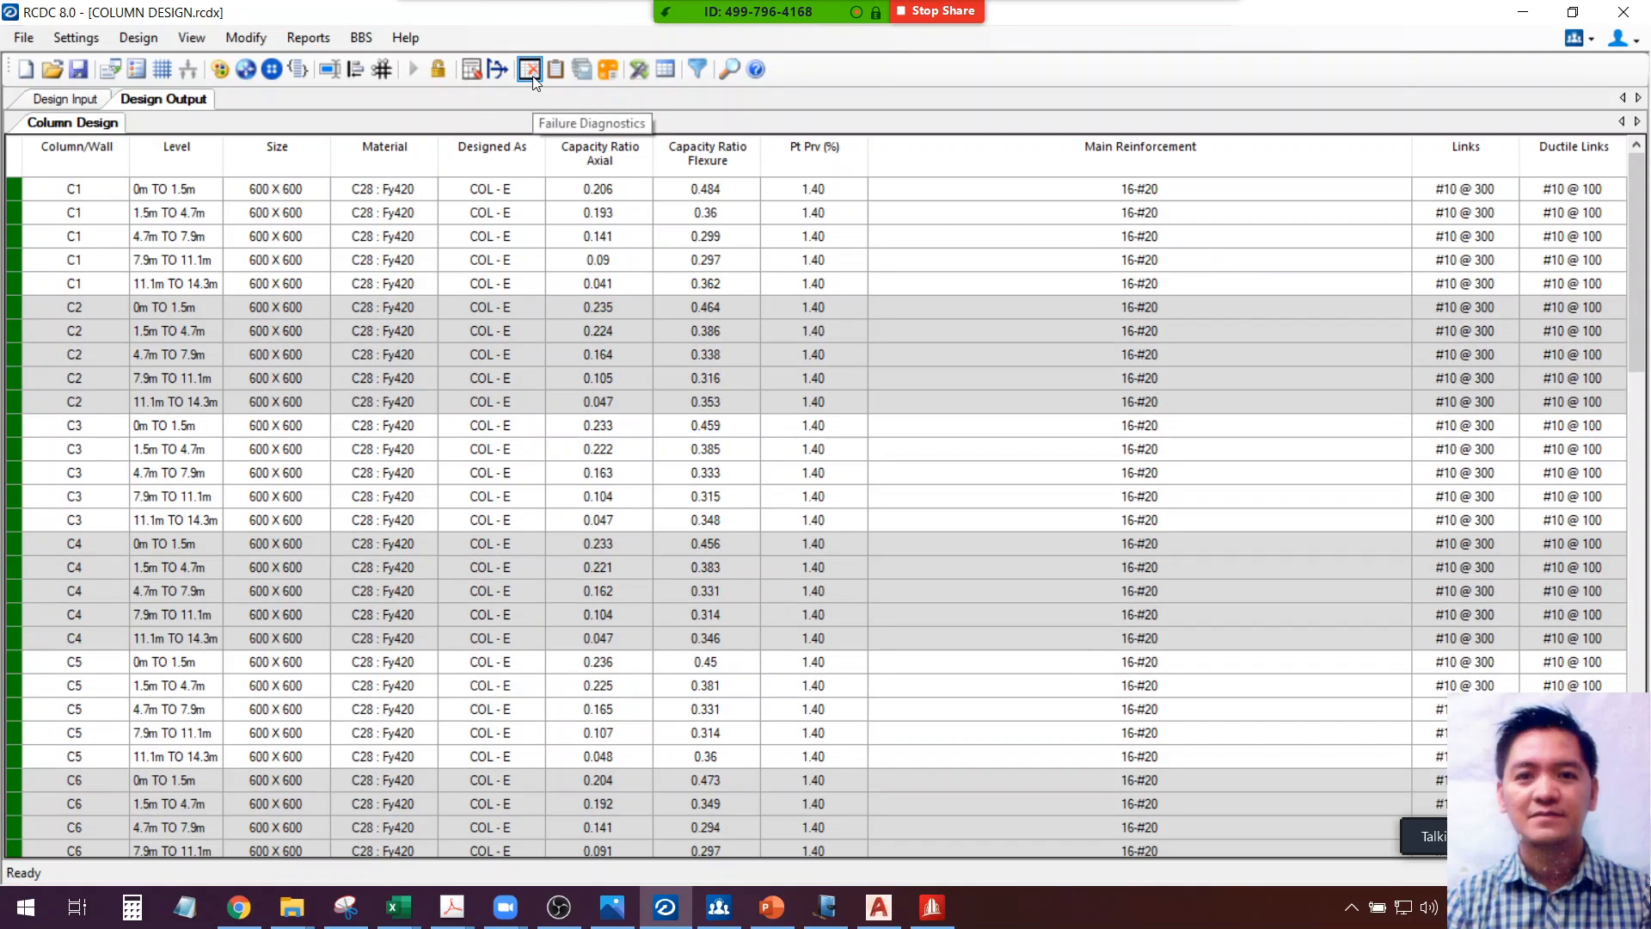
{"action": "left_click", "coordinate": [530, 71]}
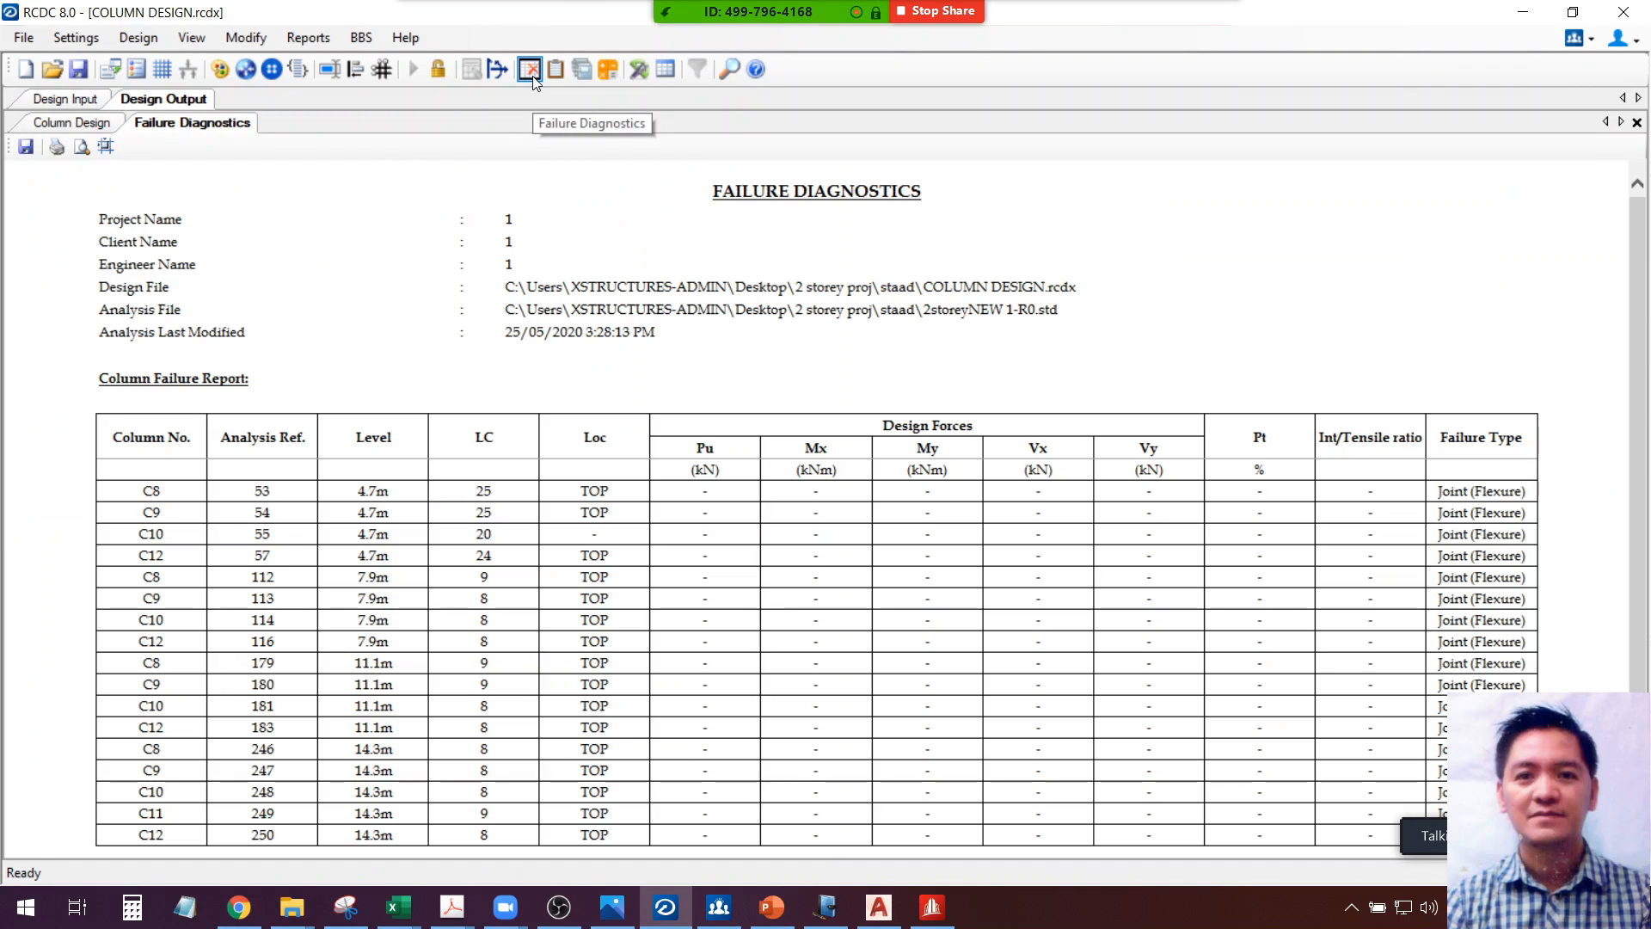
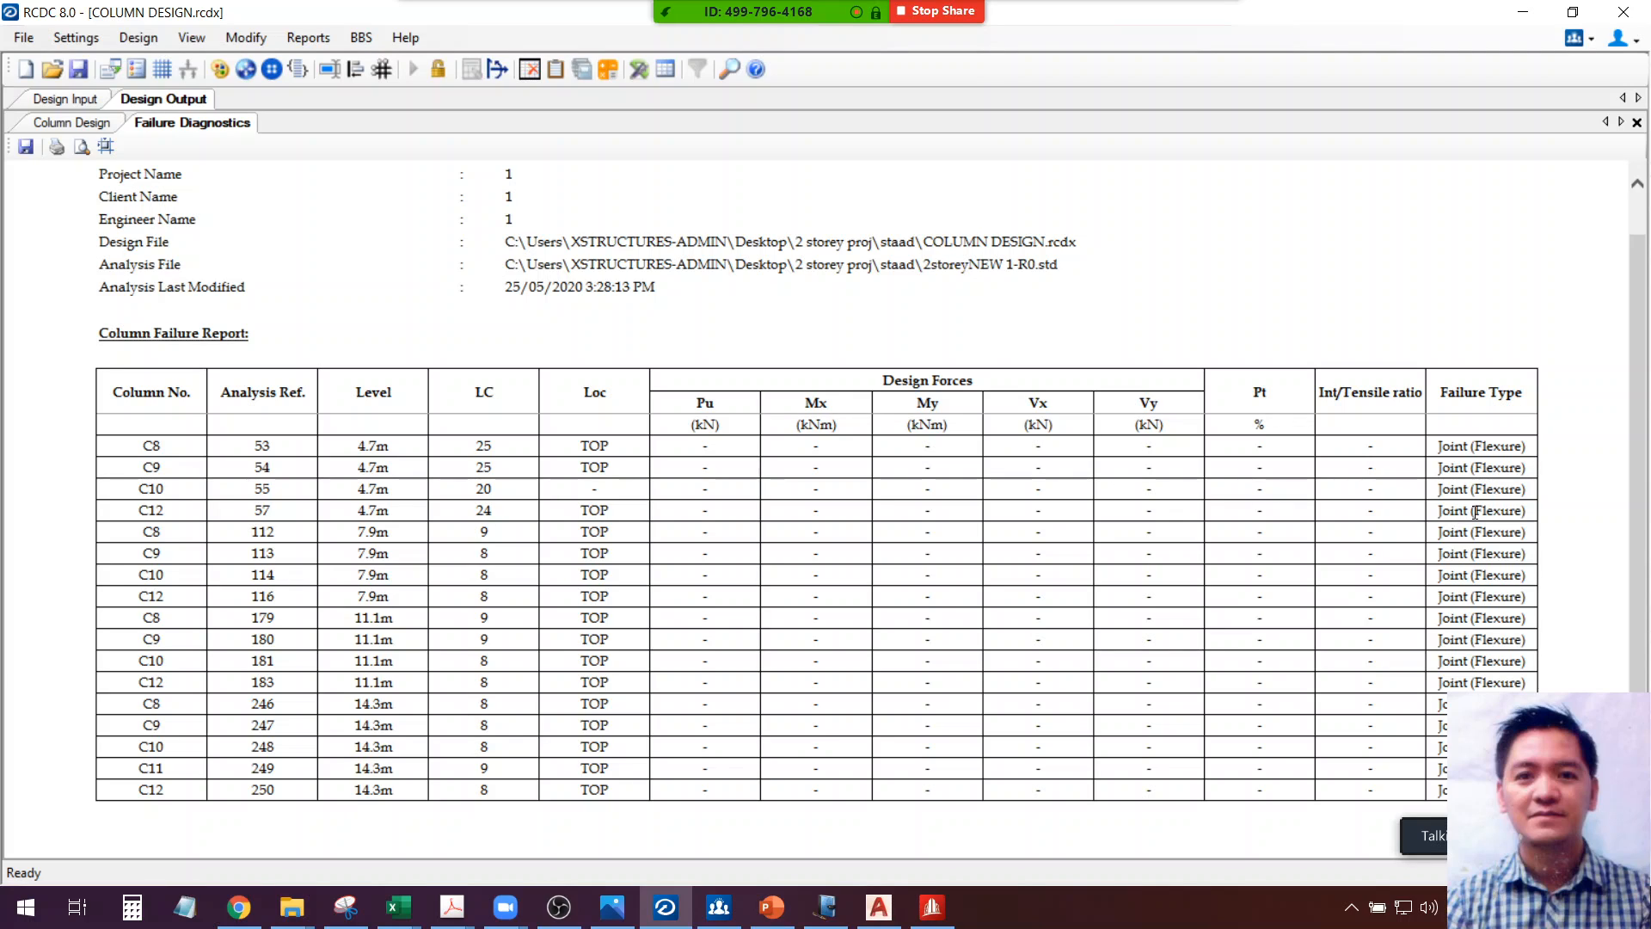
{"action": "scroll", "coordinate": [893, 395], "scroll_direction": "up", "scroll_amount": 1}
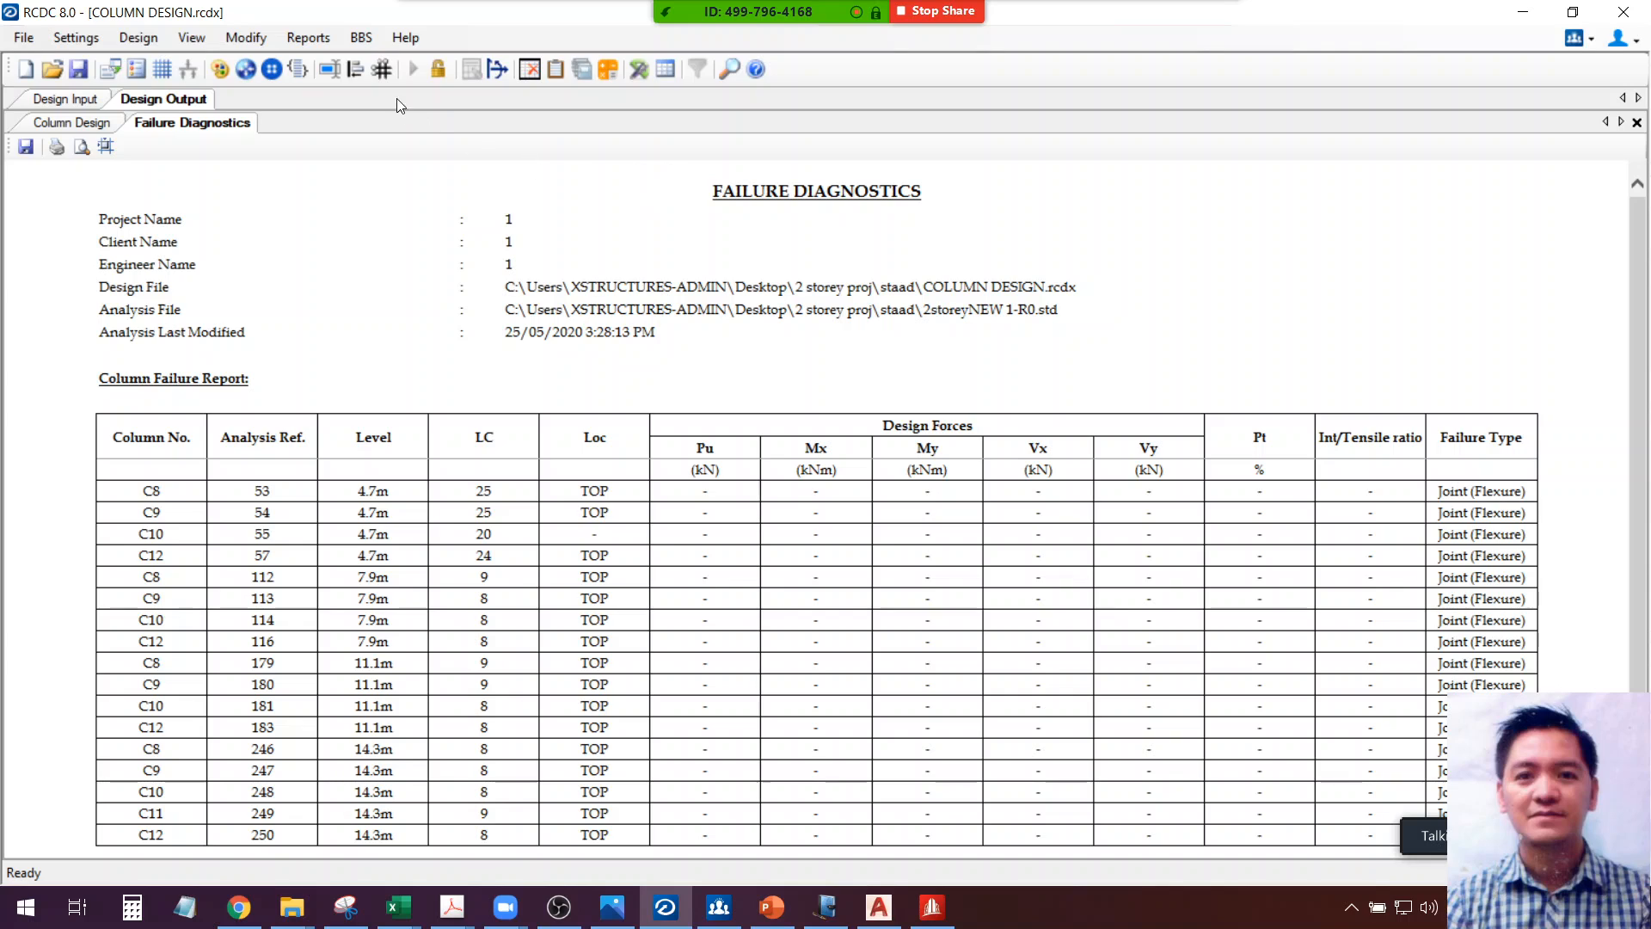
Review the level data, centre-of-gravity shift, column size and column reference inputs against the failure diagnostics report
{"action": "left_click", "coordinate": [86, 101]}
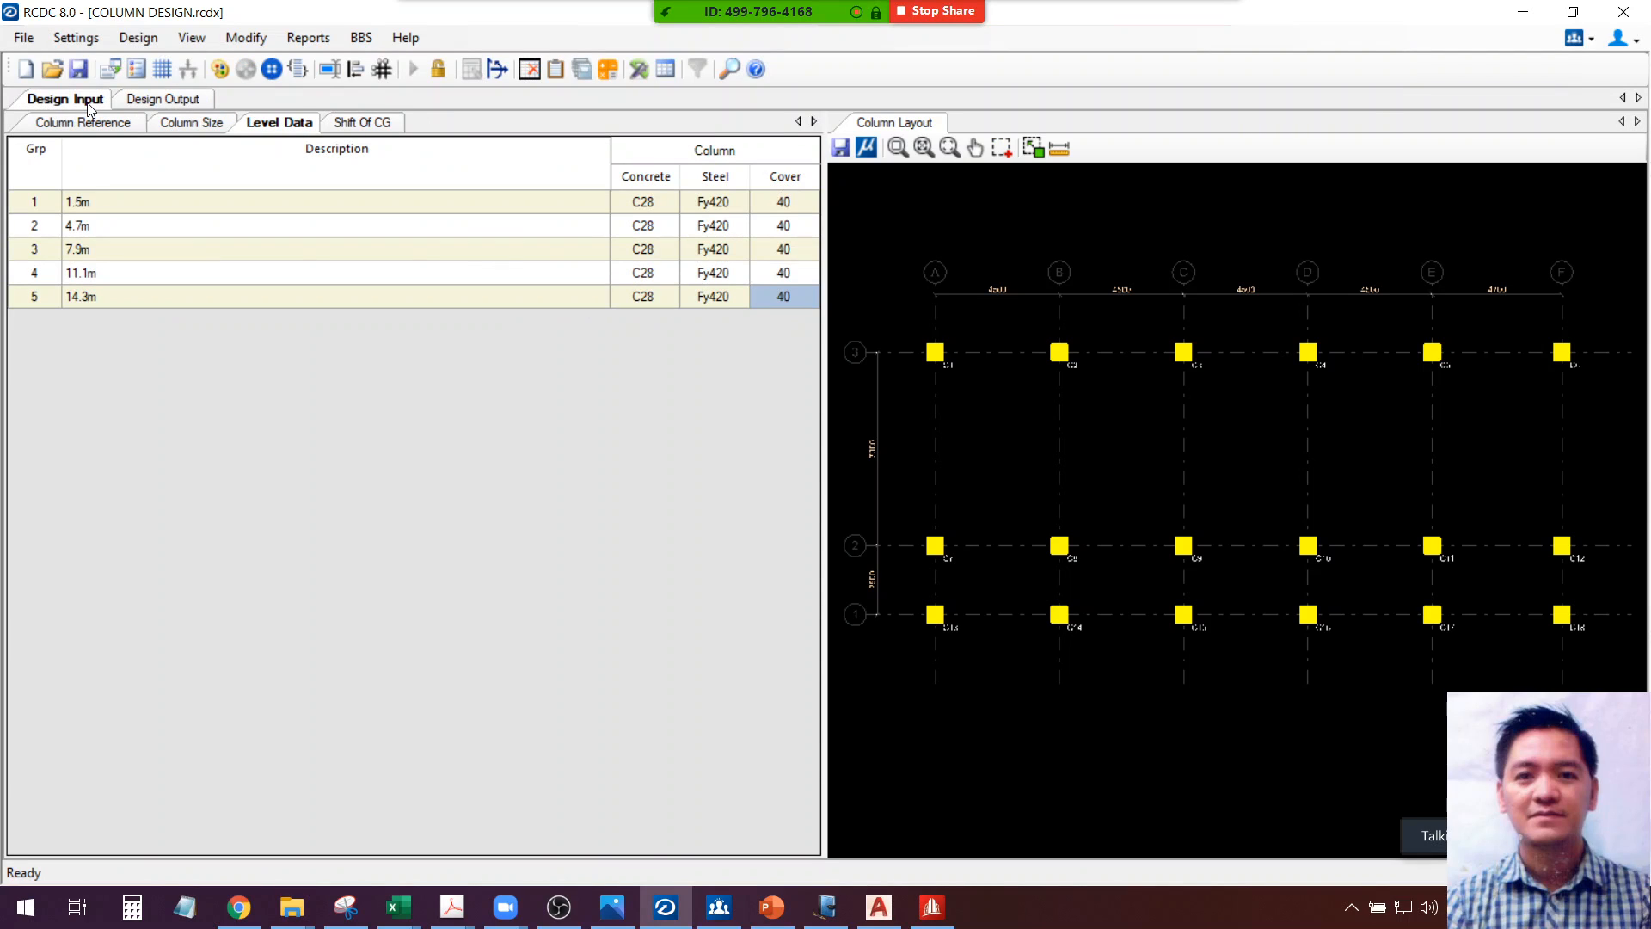
{"action": "left_click_drag", "start_coordinate": [828, 242], "coordinate": [1153, 249]}
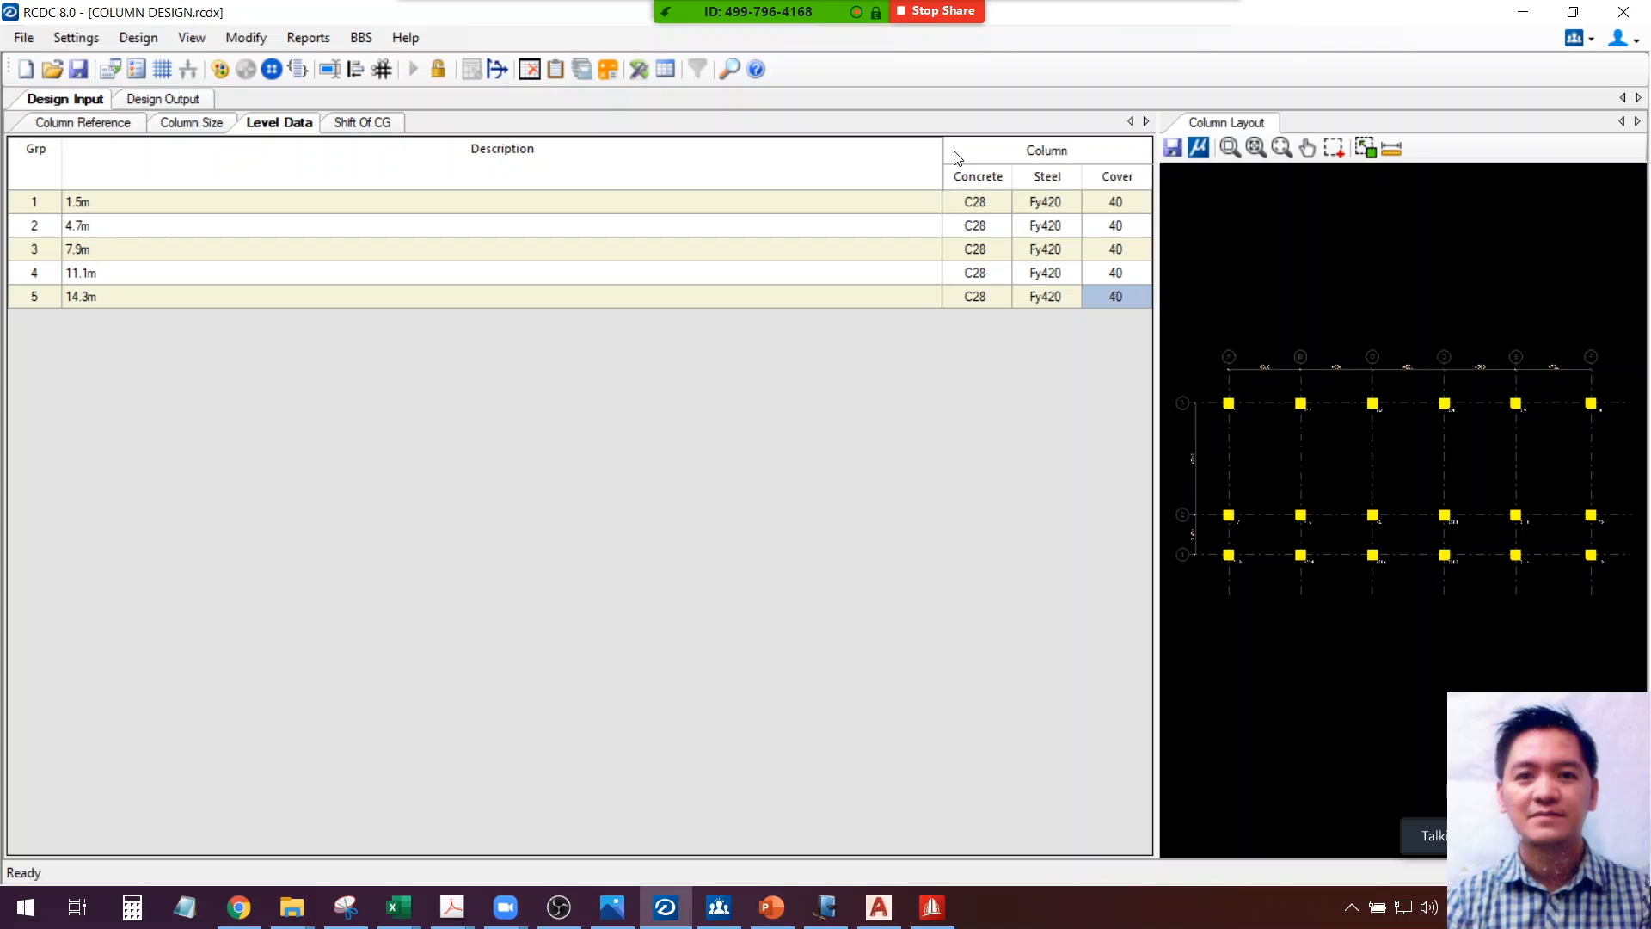
{"action": "left_click", "coordinate": [375, 127]}
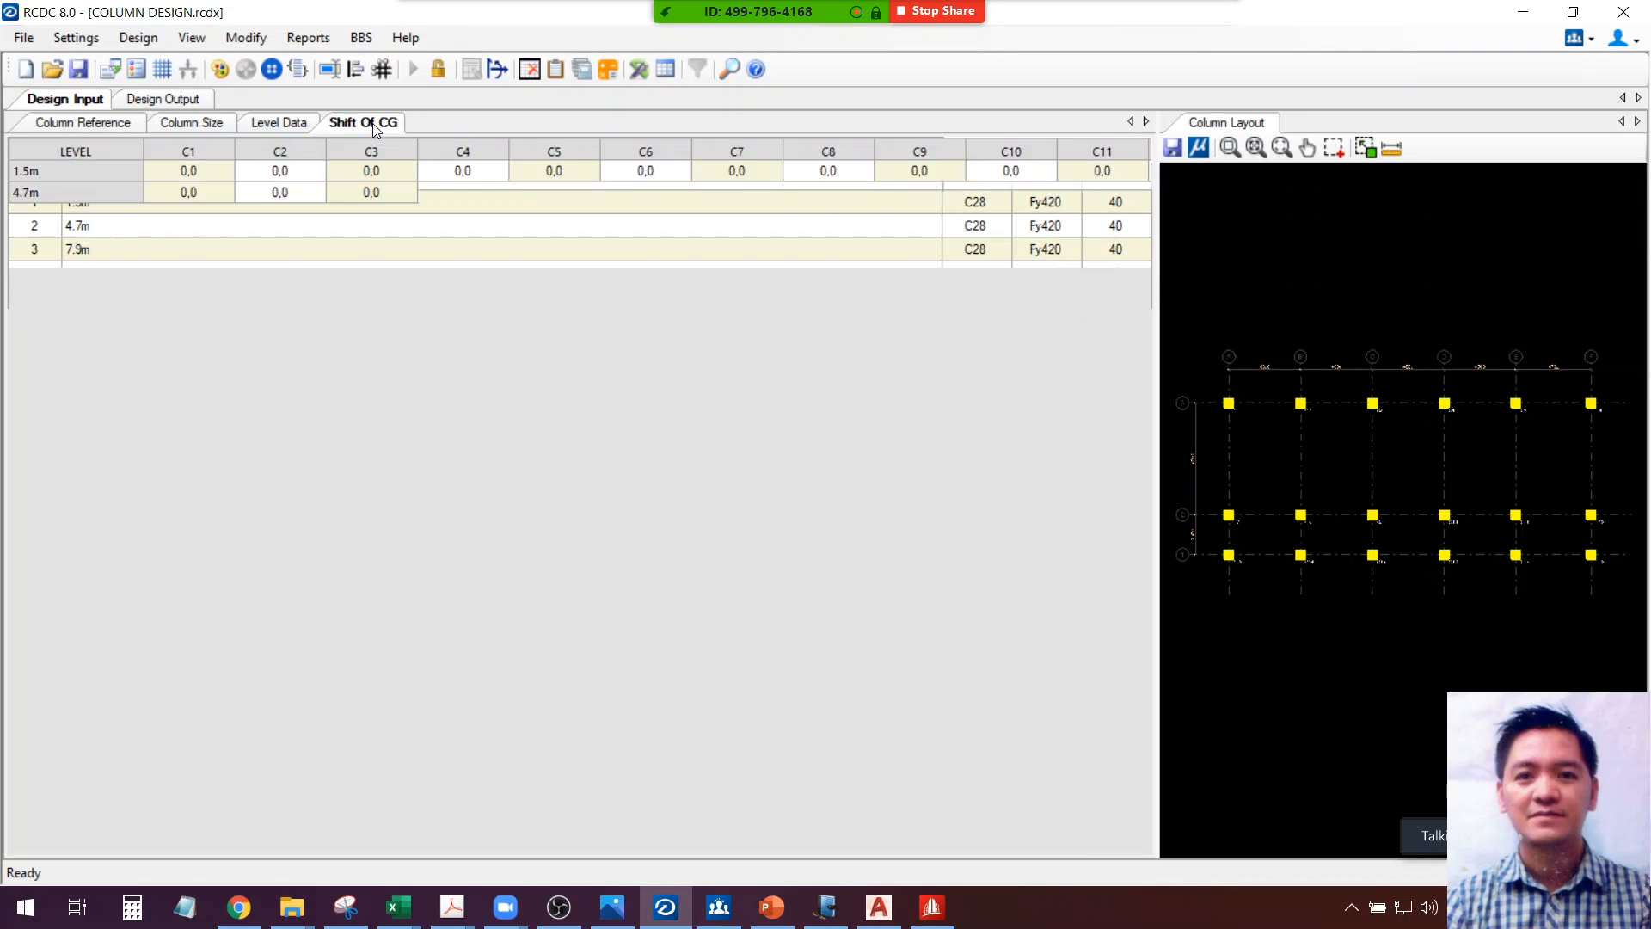
{"action": "left_click", "coordinate": [284, 123]}
{"action": "left_click", "coordinate": [193, 123]}
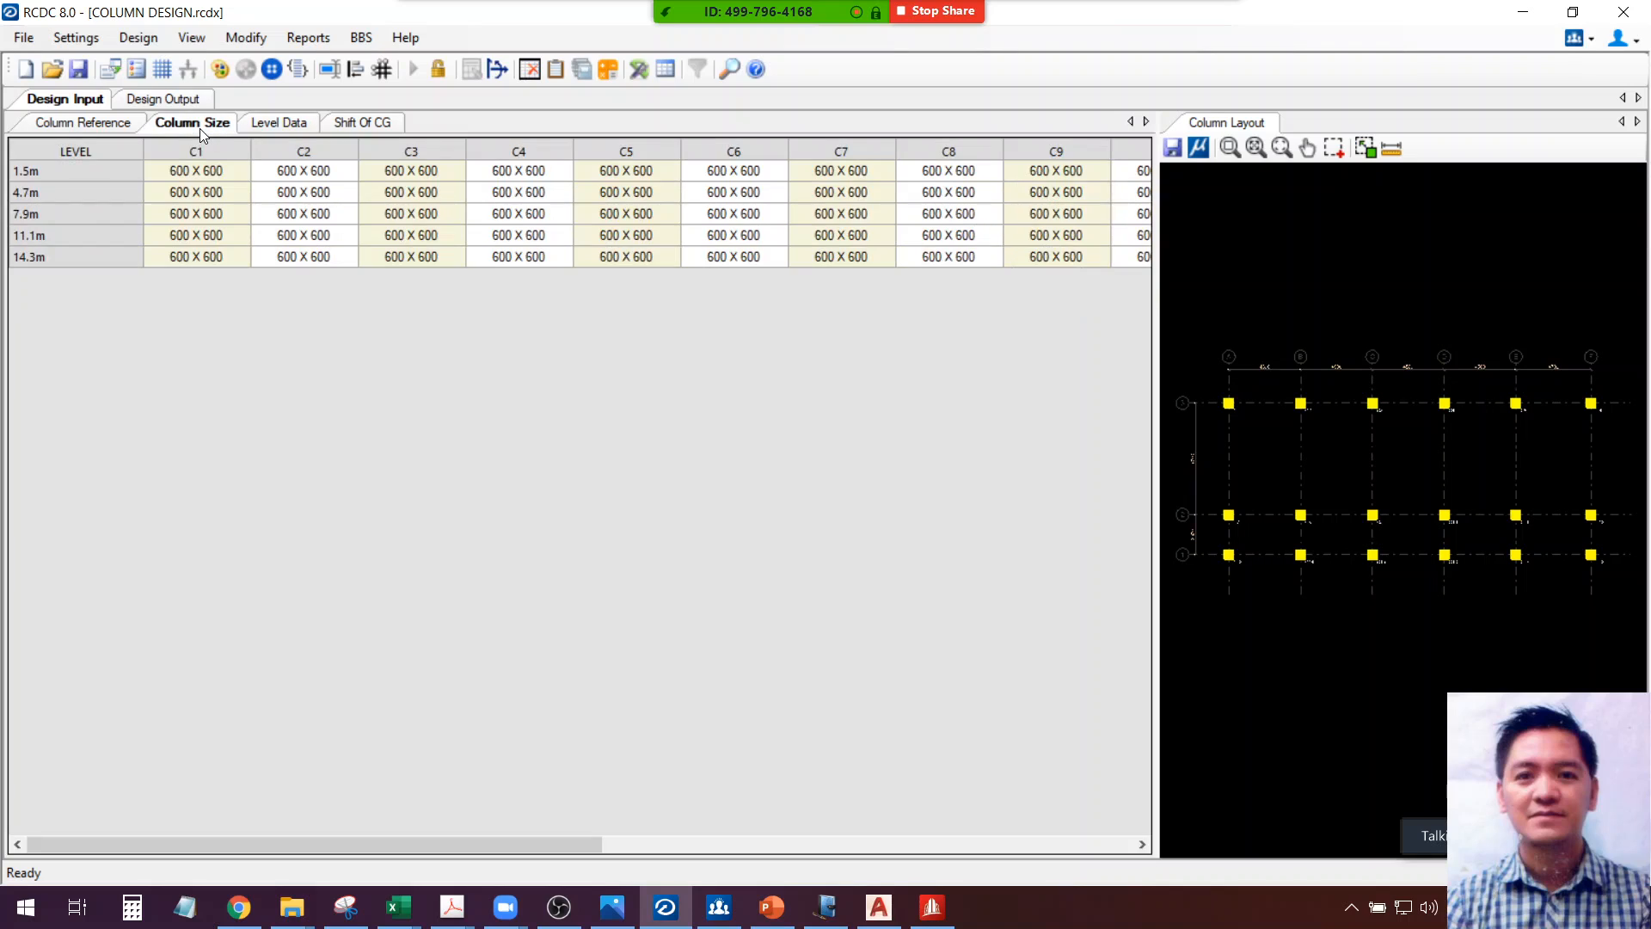
{"action": "left_click", "coordinate": [90, 127]}
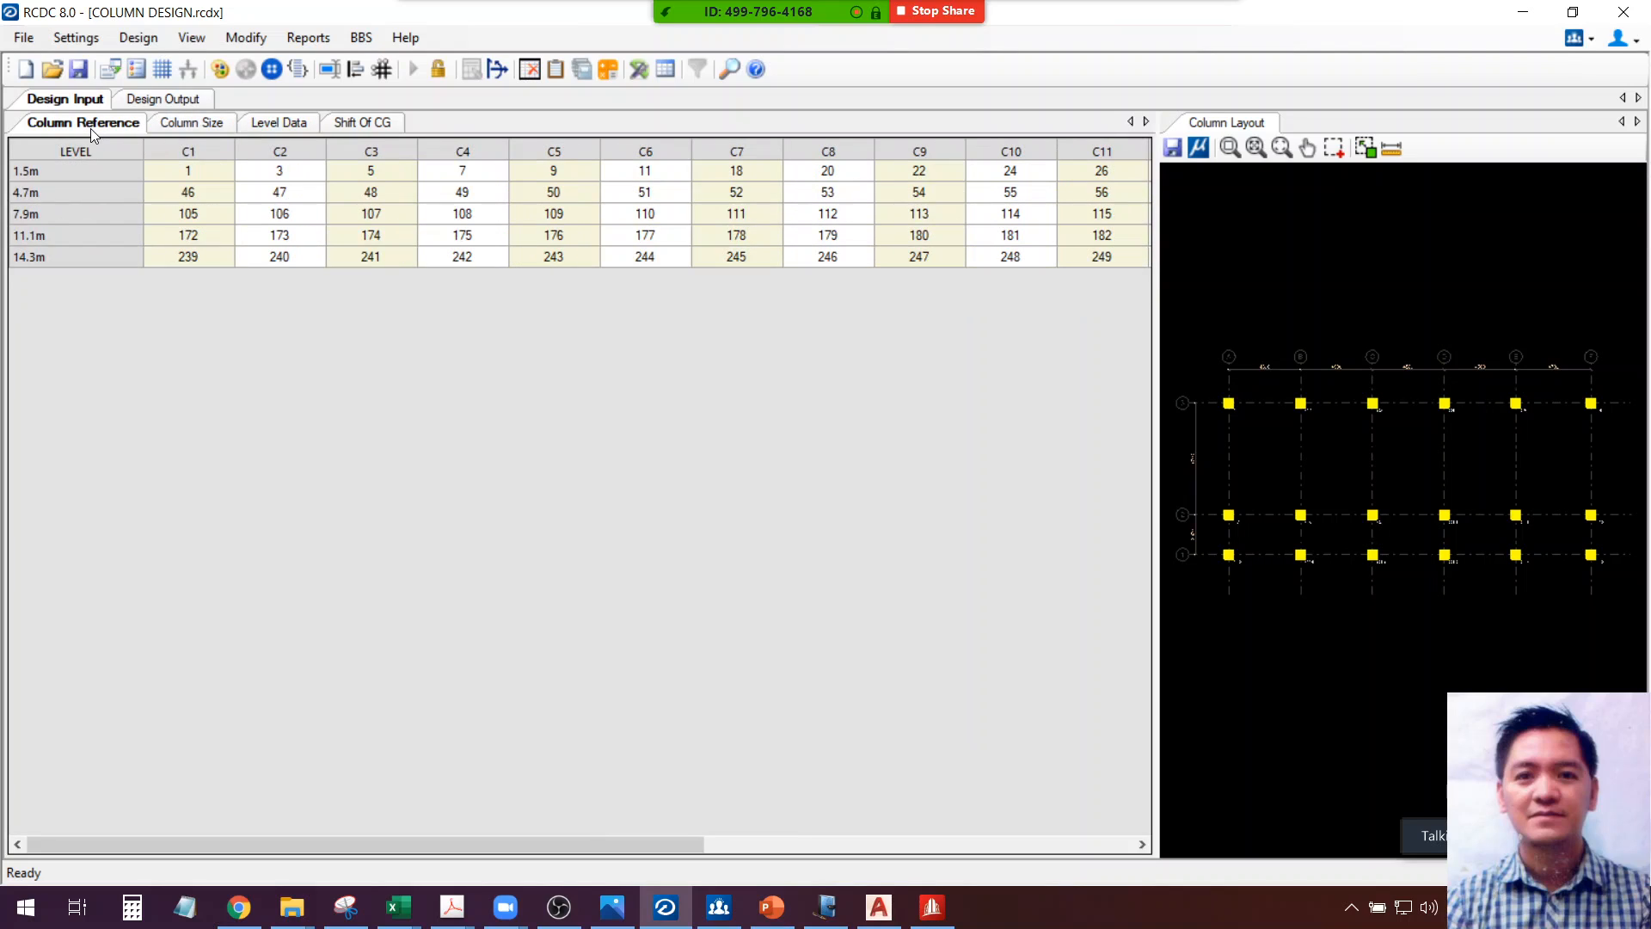
{"action": "left_click", "coordinate": [160, 99]}
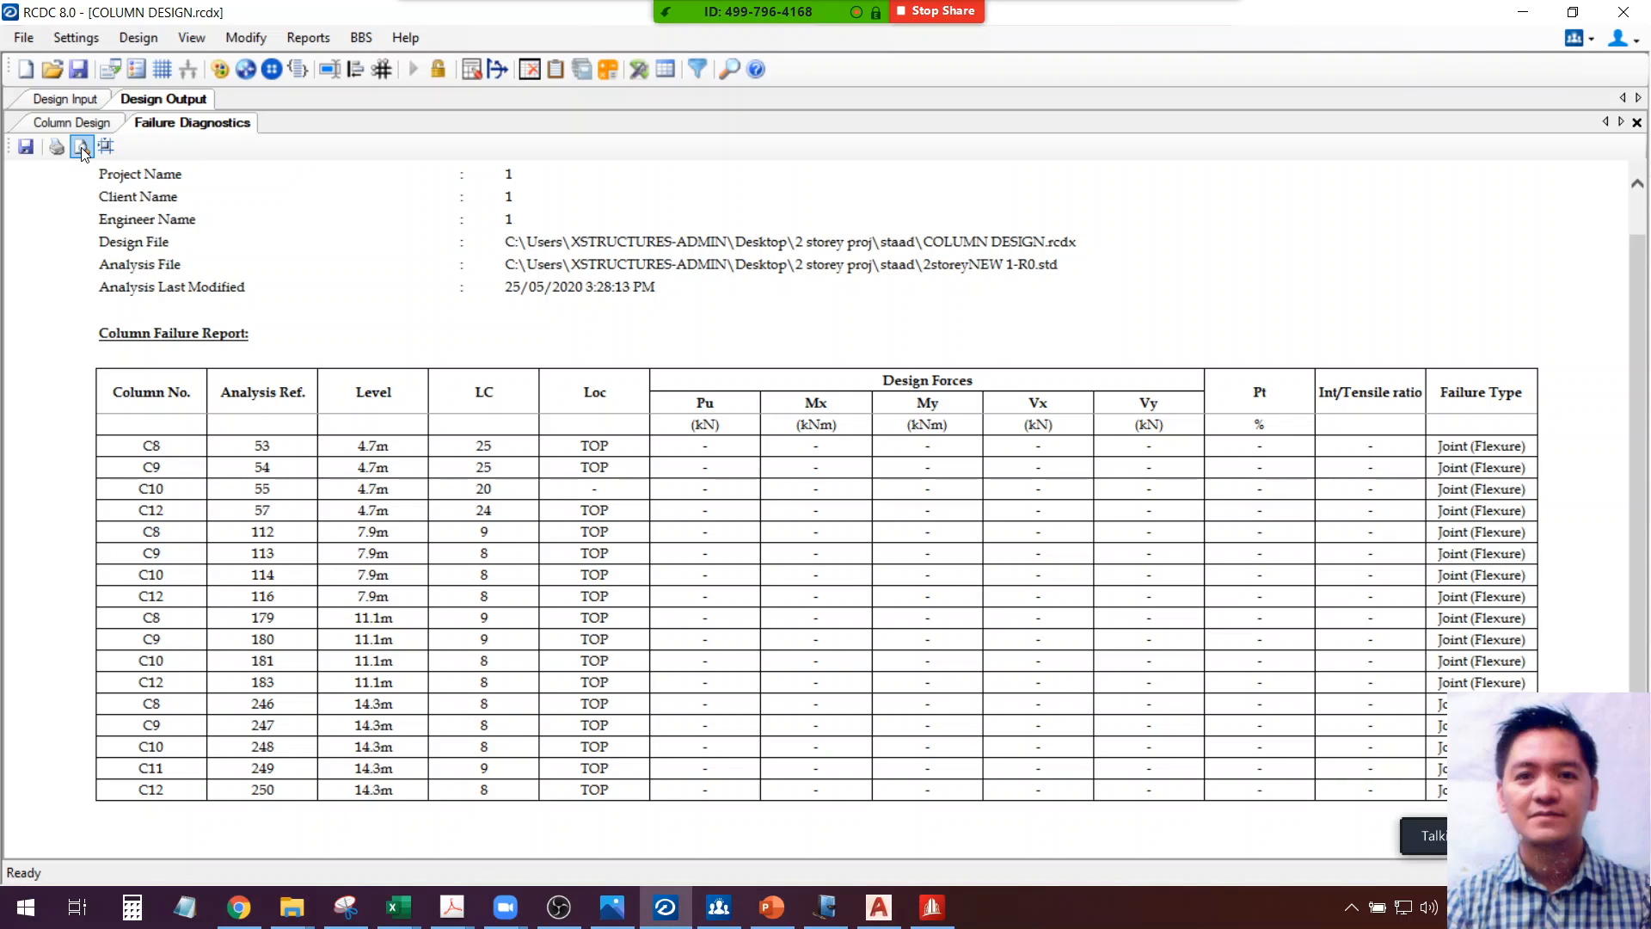
{"action": "left_click", "coordinate": [54, 101]}
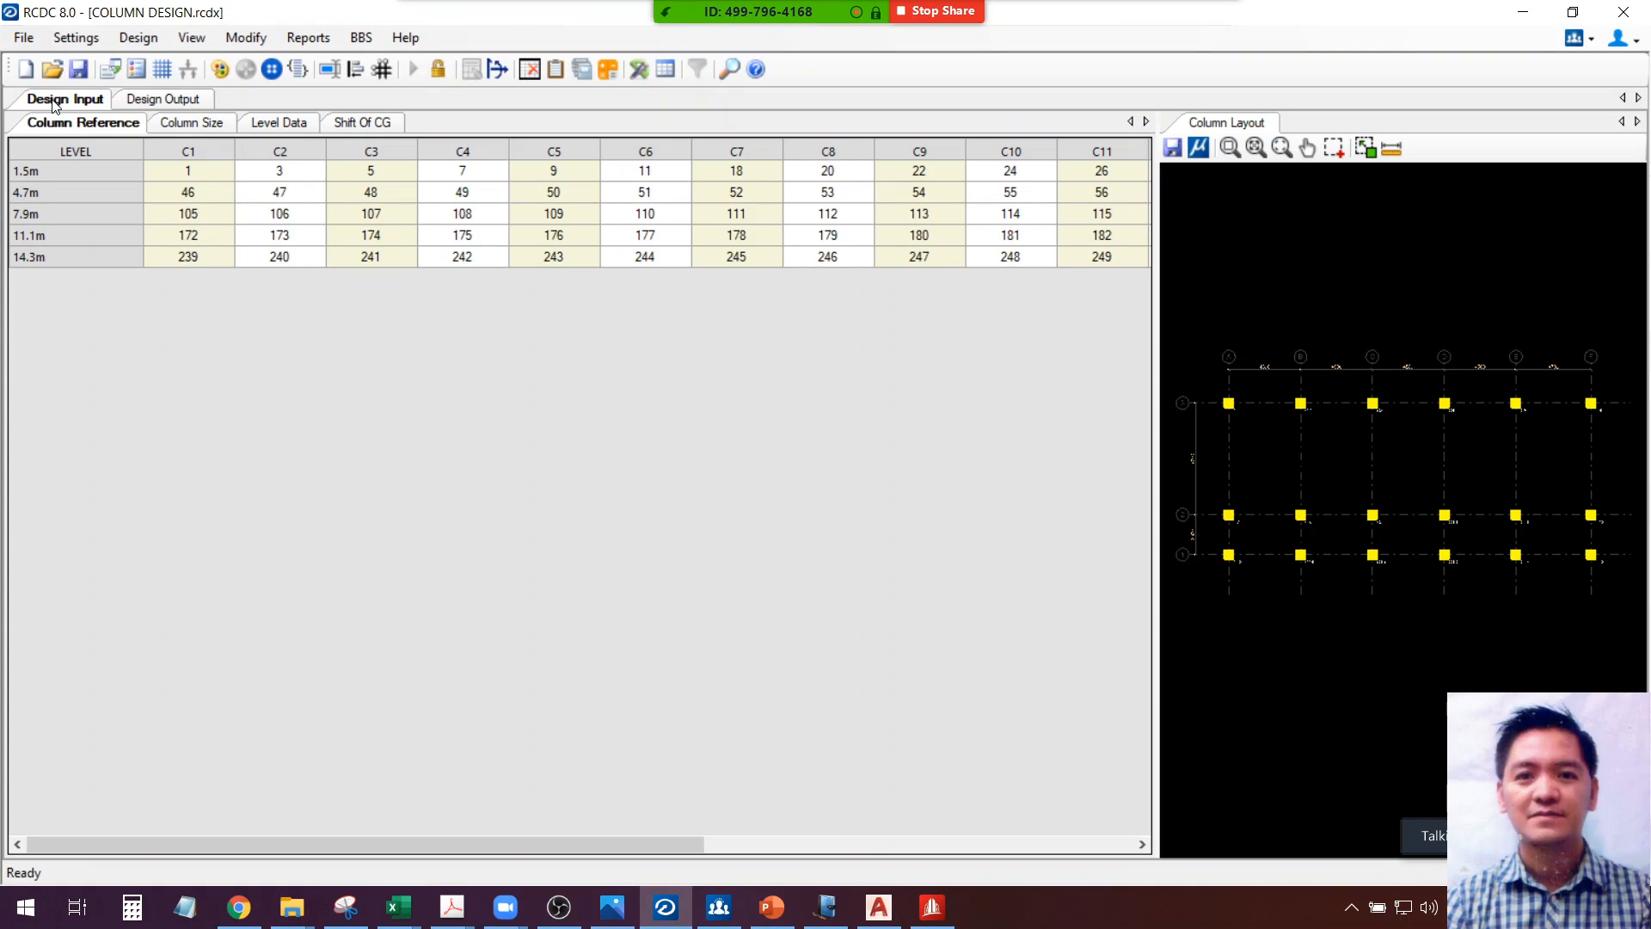
{"action": "left_click", "coordinate": [77, 39]}
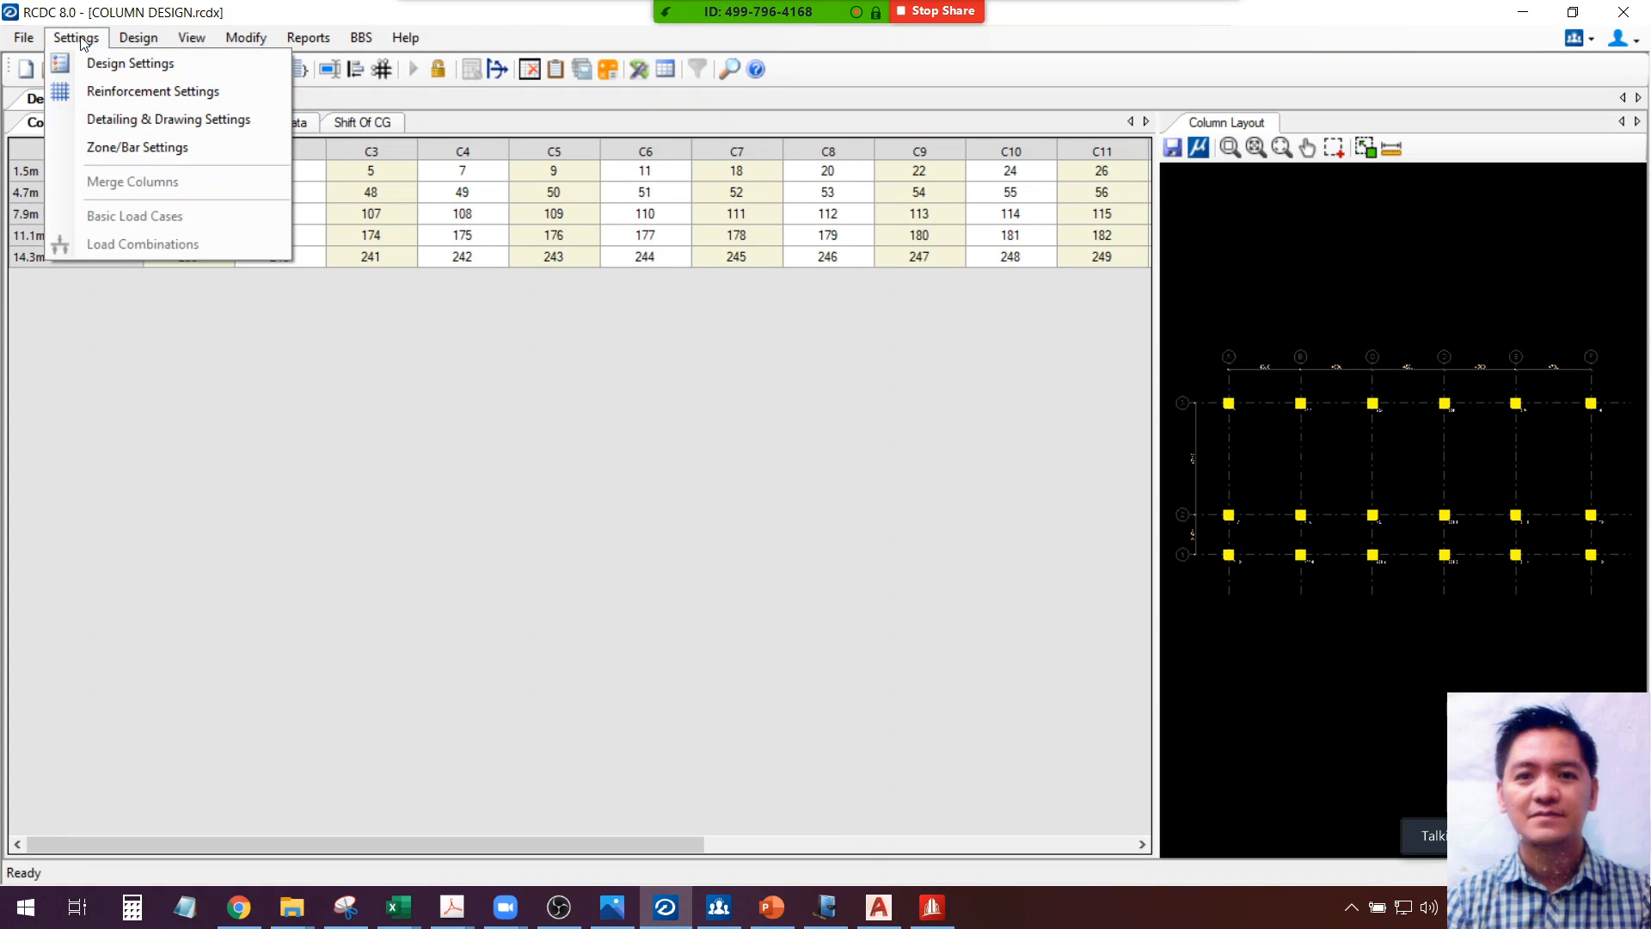
{"action": "left_click", "coordinate": [95, 64]}
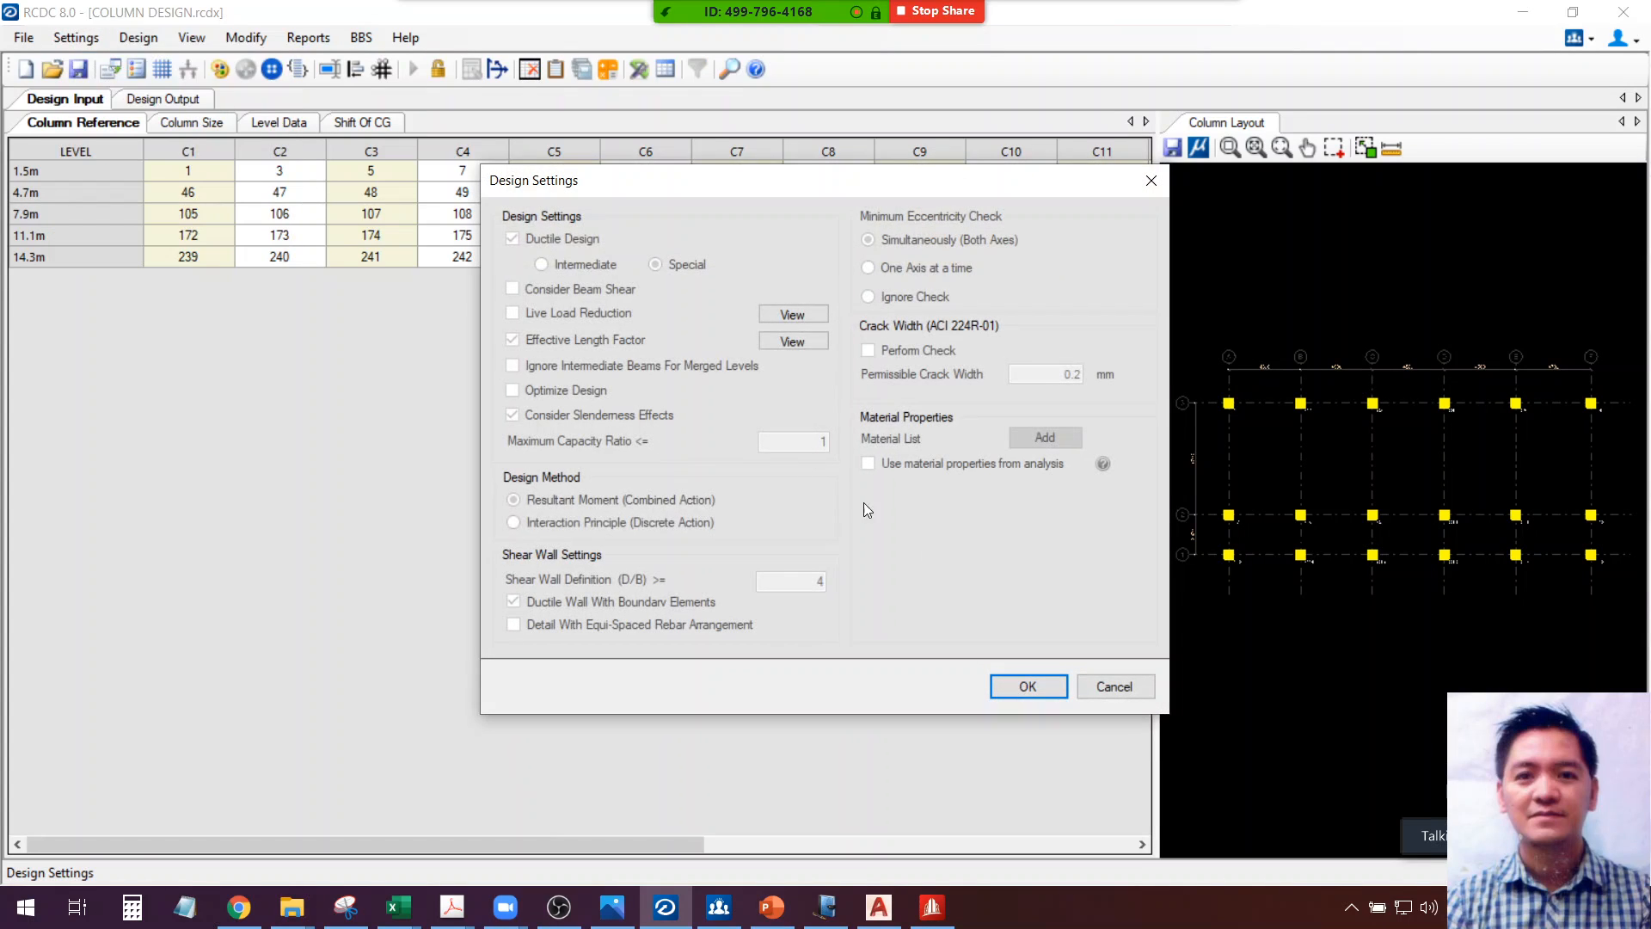
{"action": "left_click", "coordinate": [1114, 687]}
Unlock the design, accepting deletion of its design values, and rerun it with ductile design set to Intermediate
{"action": "left_click", "coordinate": [438, 70]}
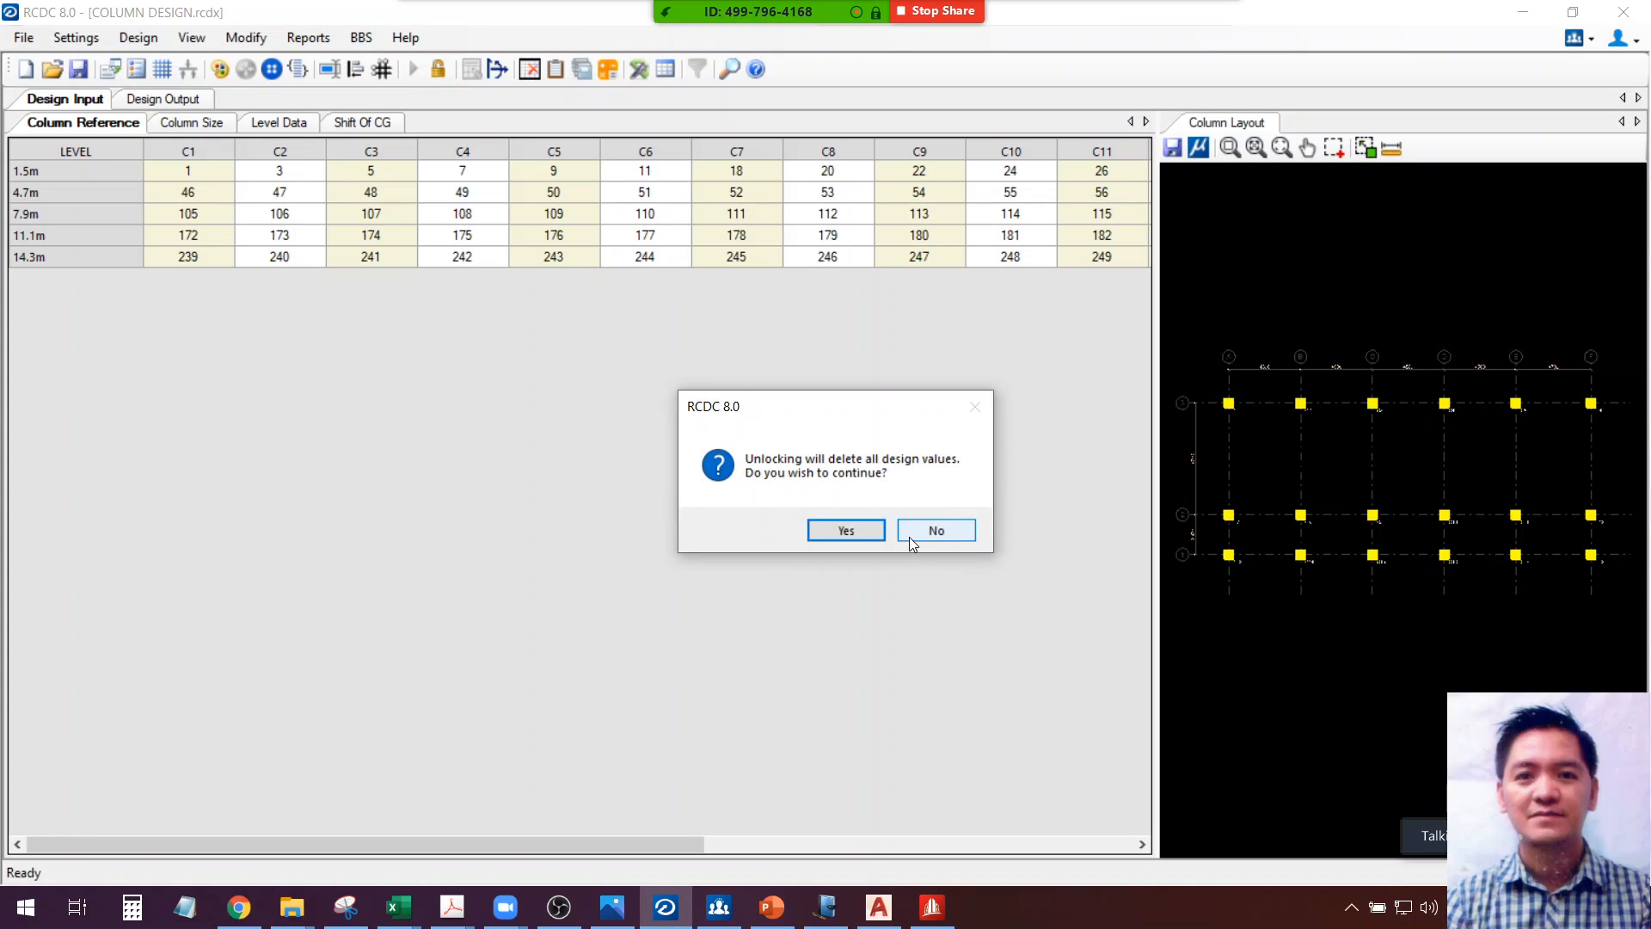
{"action": "left_click", "coordinate": [875, 527]}
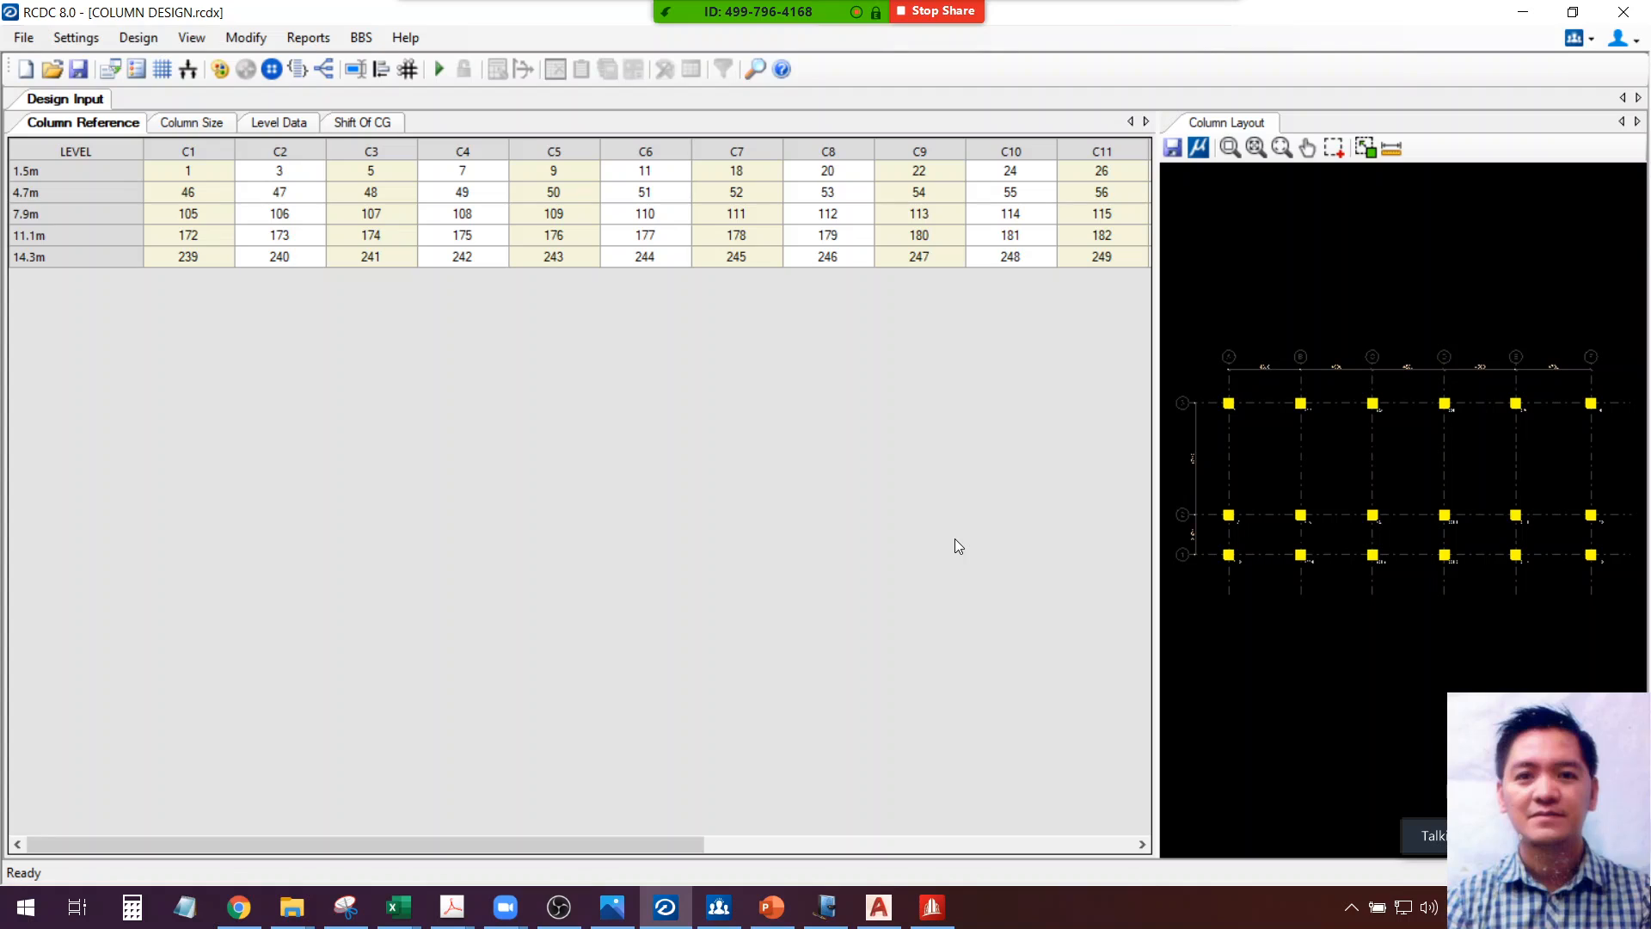
{"action": "left_click", "coordinate": [77, 38]}
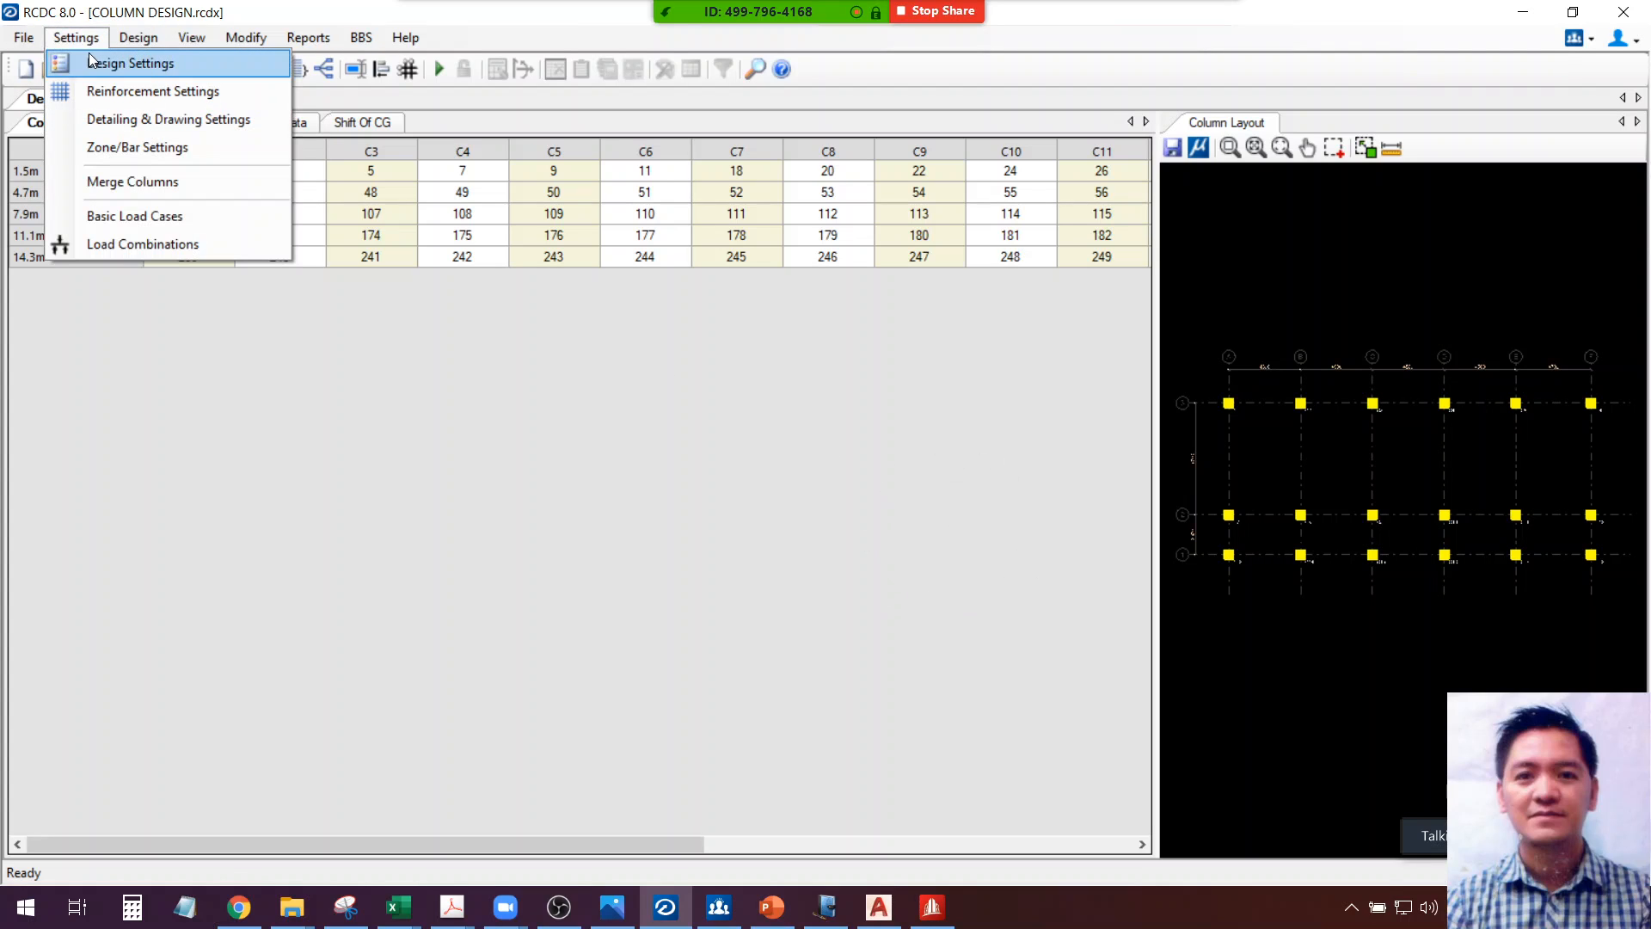
{"action": "left_click", "coordinate": [97, 63]}
{"action": "left_click", "coordinate": [572, 268]}
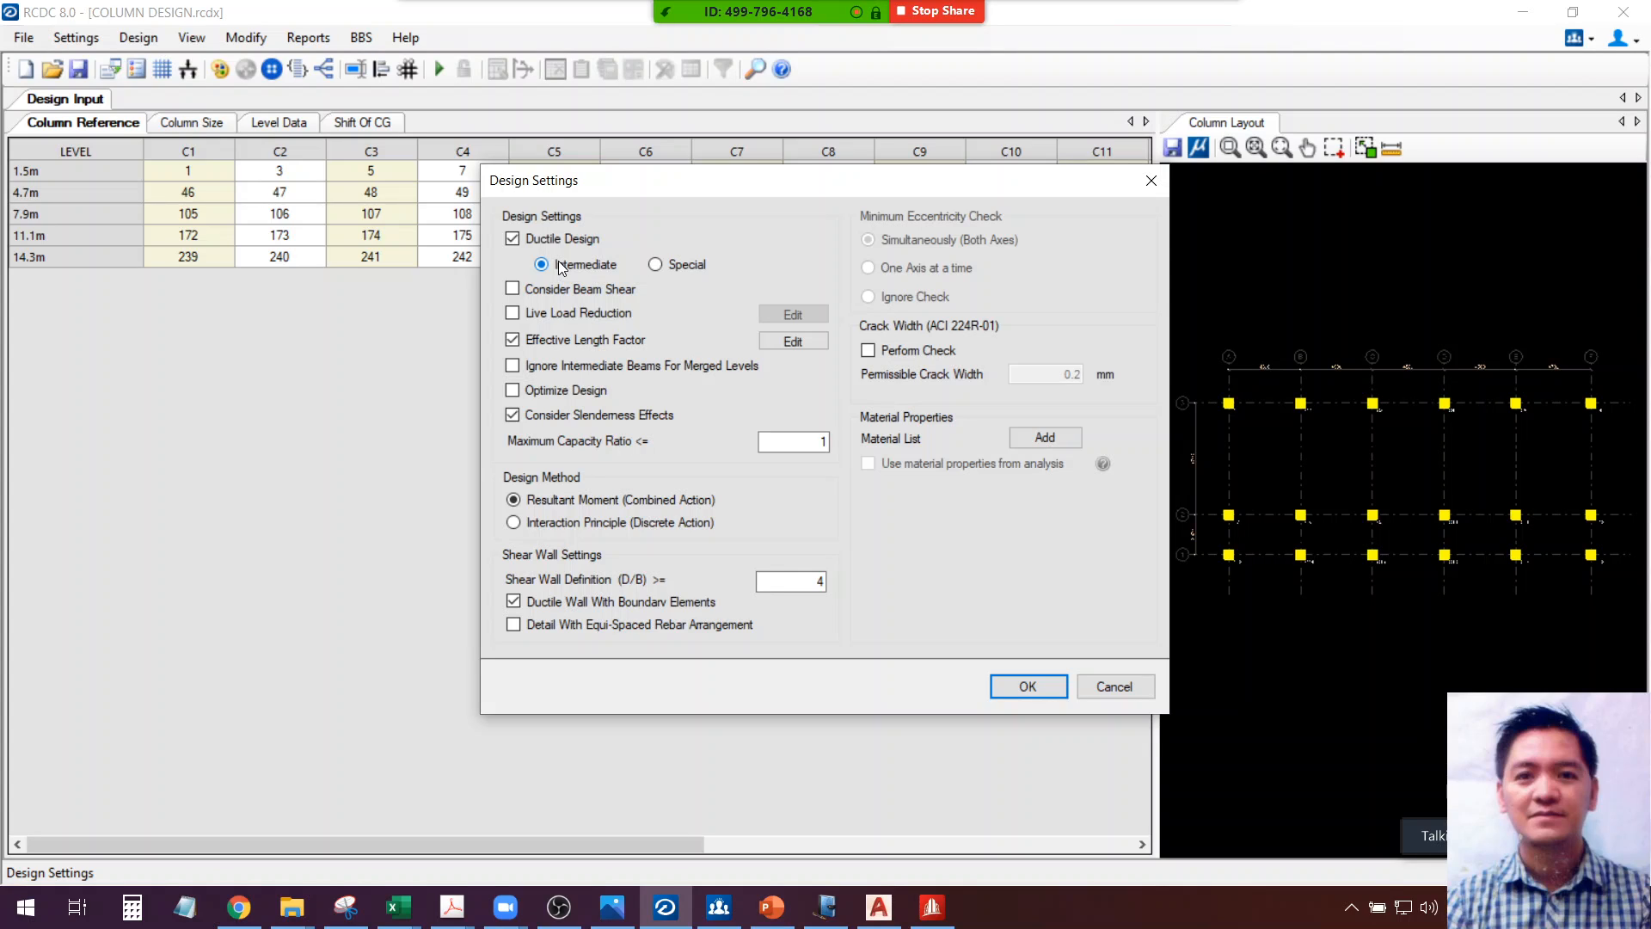
{"action": "left_click", "coordinate": [1026, 685]}
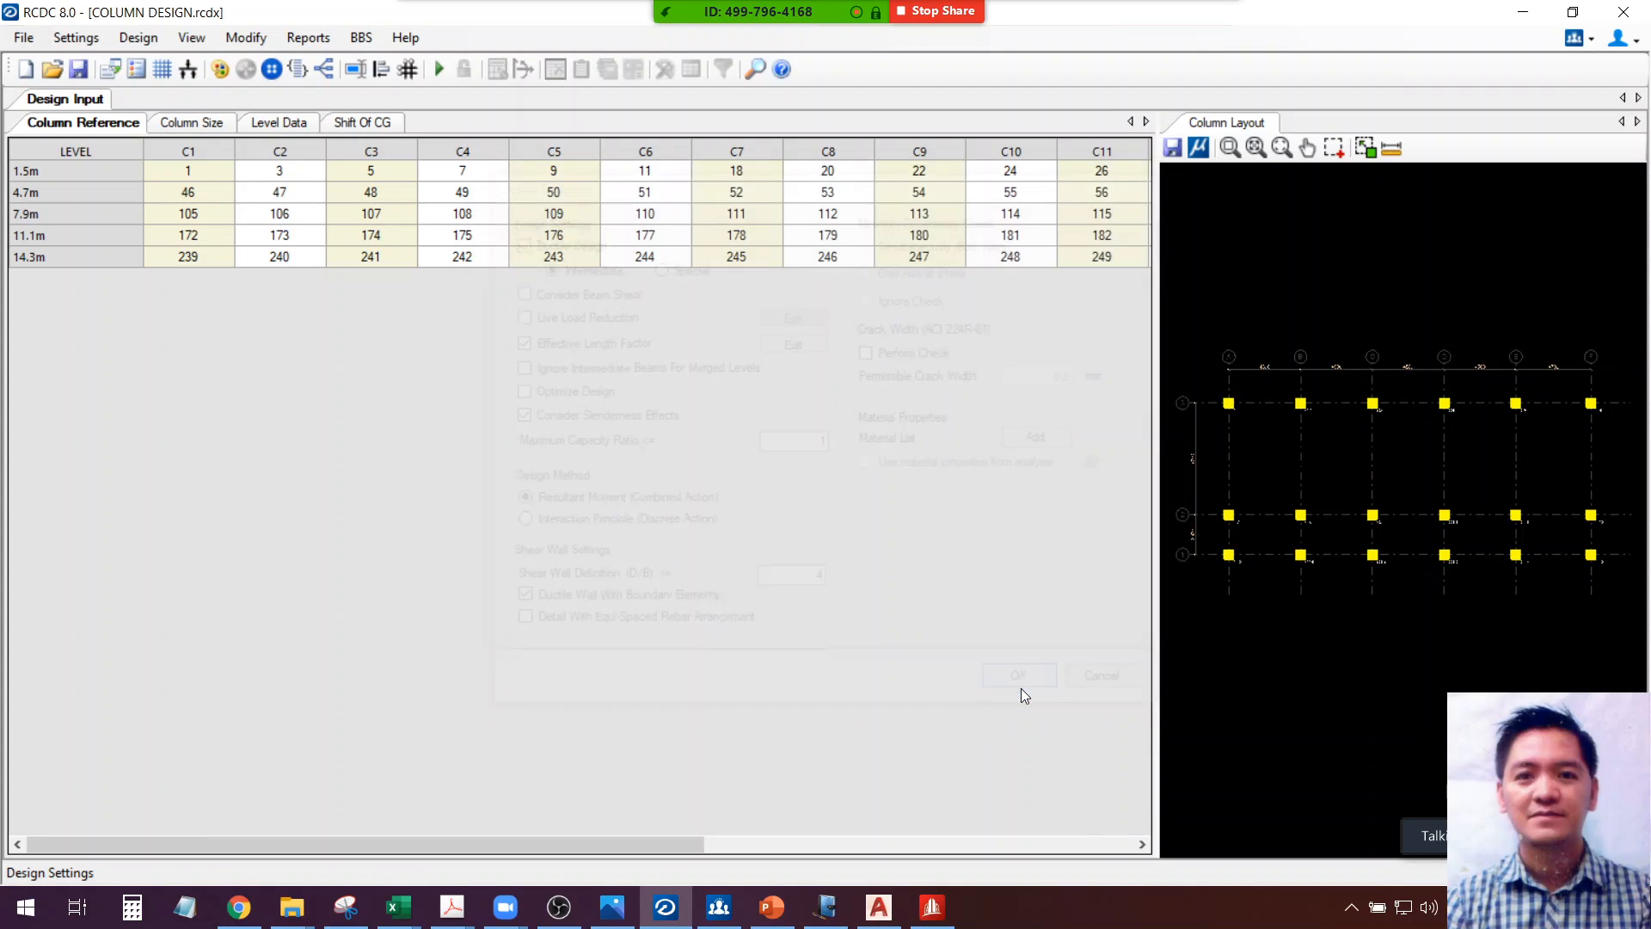
{"action": "left_click", "coordinate": [436, 73]}
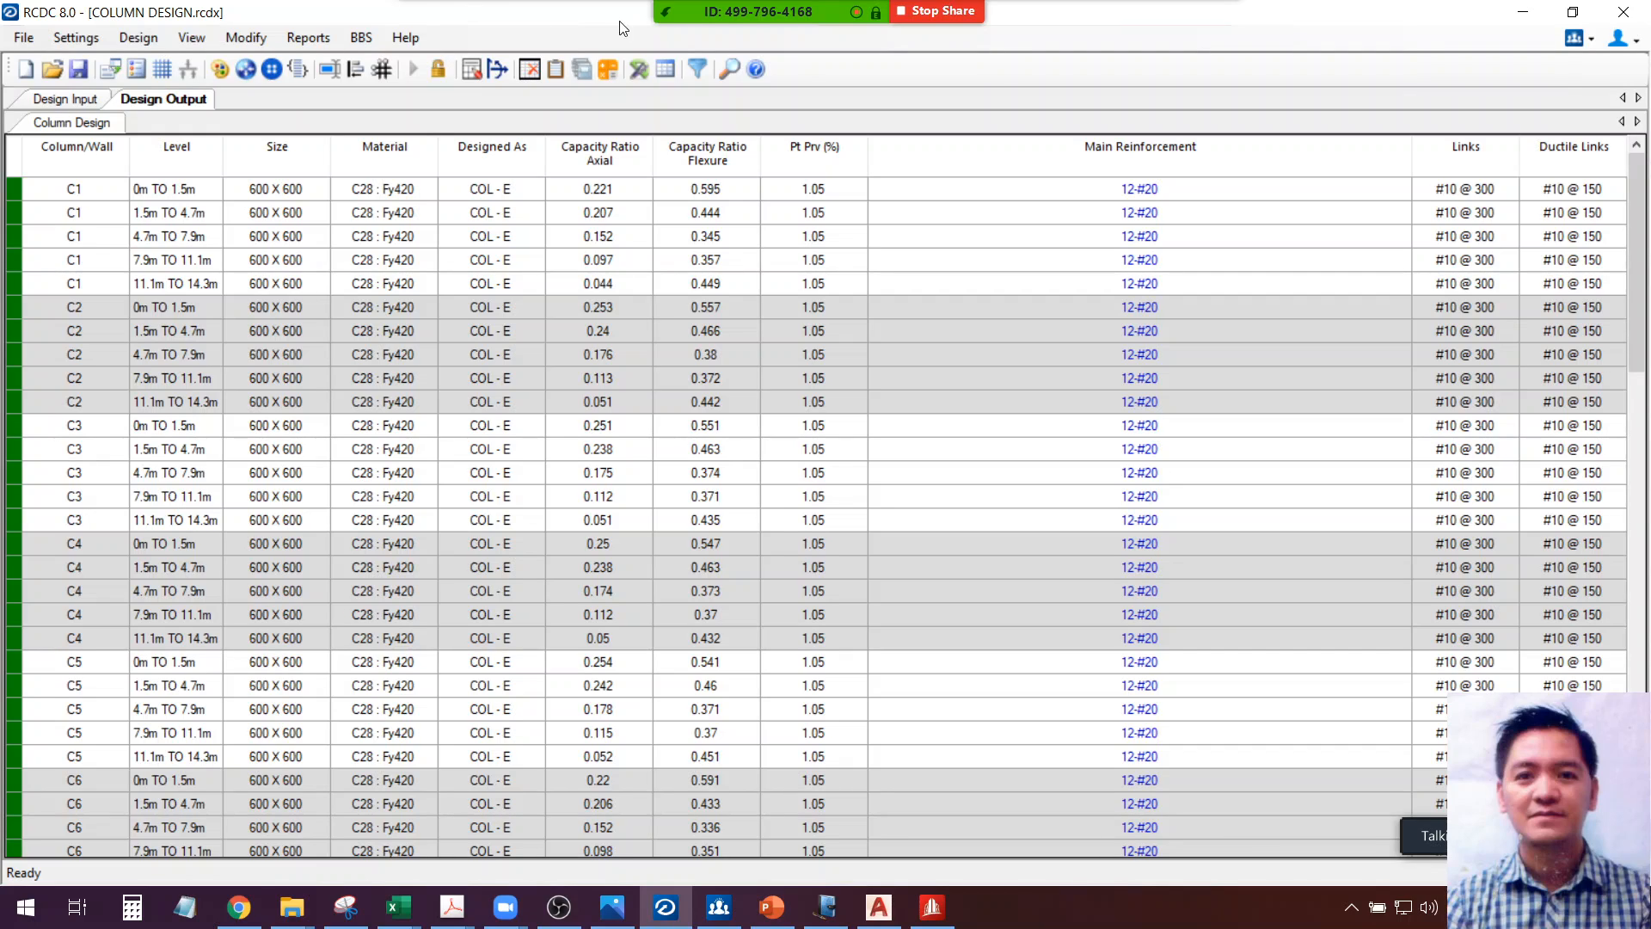
Examine the column design results for capacity ratios, reinforcement and links across all columns and levels
{"action": "scroll", "coordinate": [1038, 187], "scroll_direction": "down", "scroll_amount": 1}
{"action": "scroll", "coordinate": [1303, 565], "scroll_direction": "down", "scroll_amount": 11}
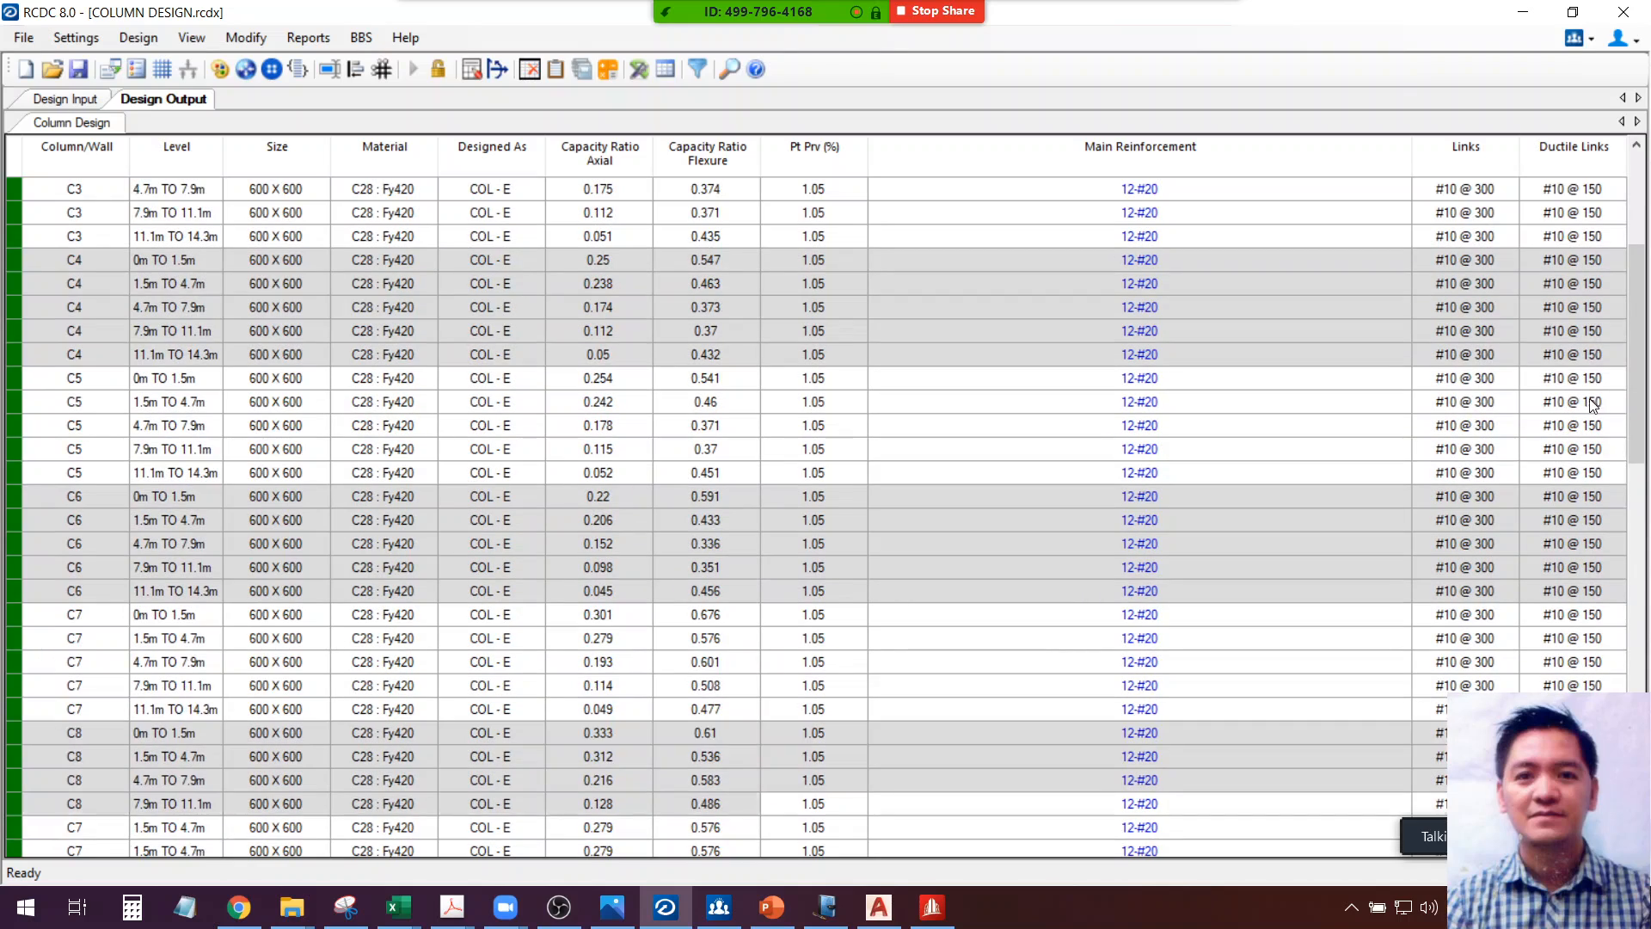
{"action": "scroll", "coordinate": [1611, 235], "scroll_direction": "down", "scroll_amount": 3}
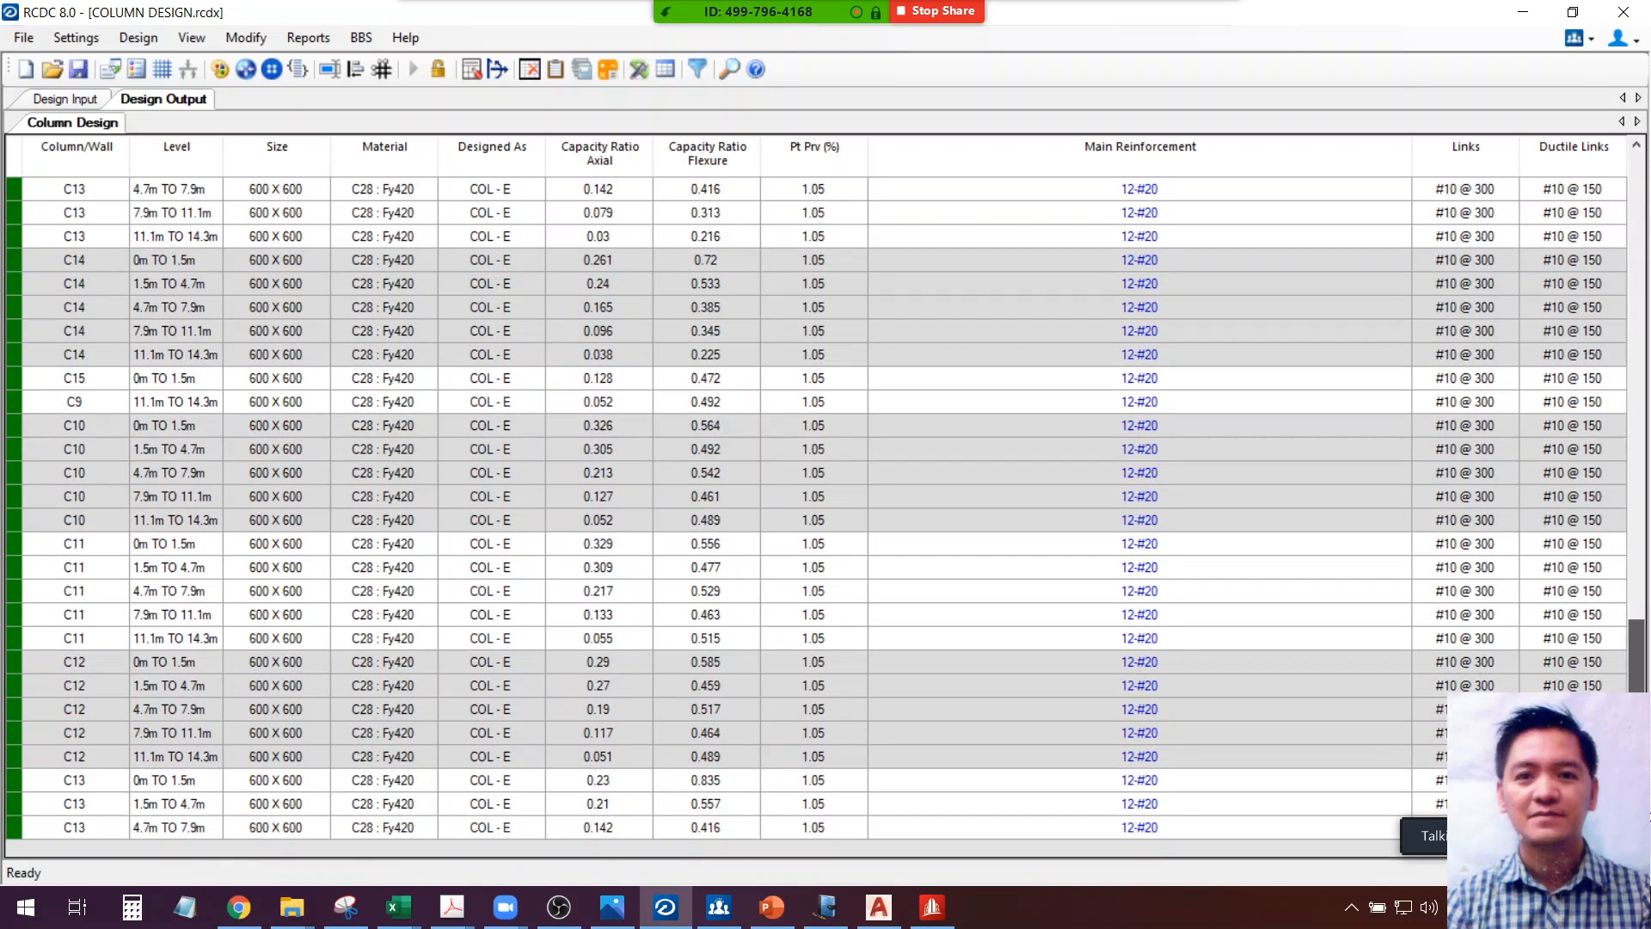
{"action": "scroll", "coordinate": [1611, 234], "scroll_direction": "up", "scroll_amount": 15}
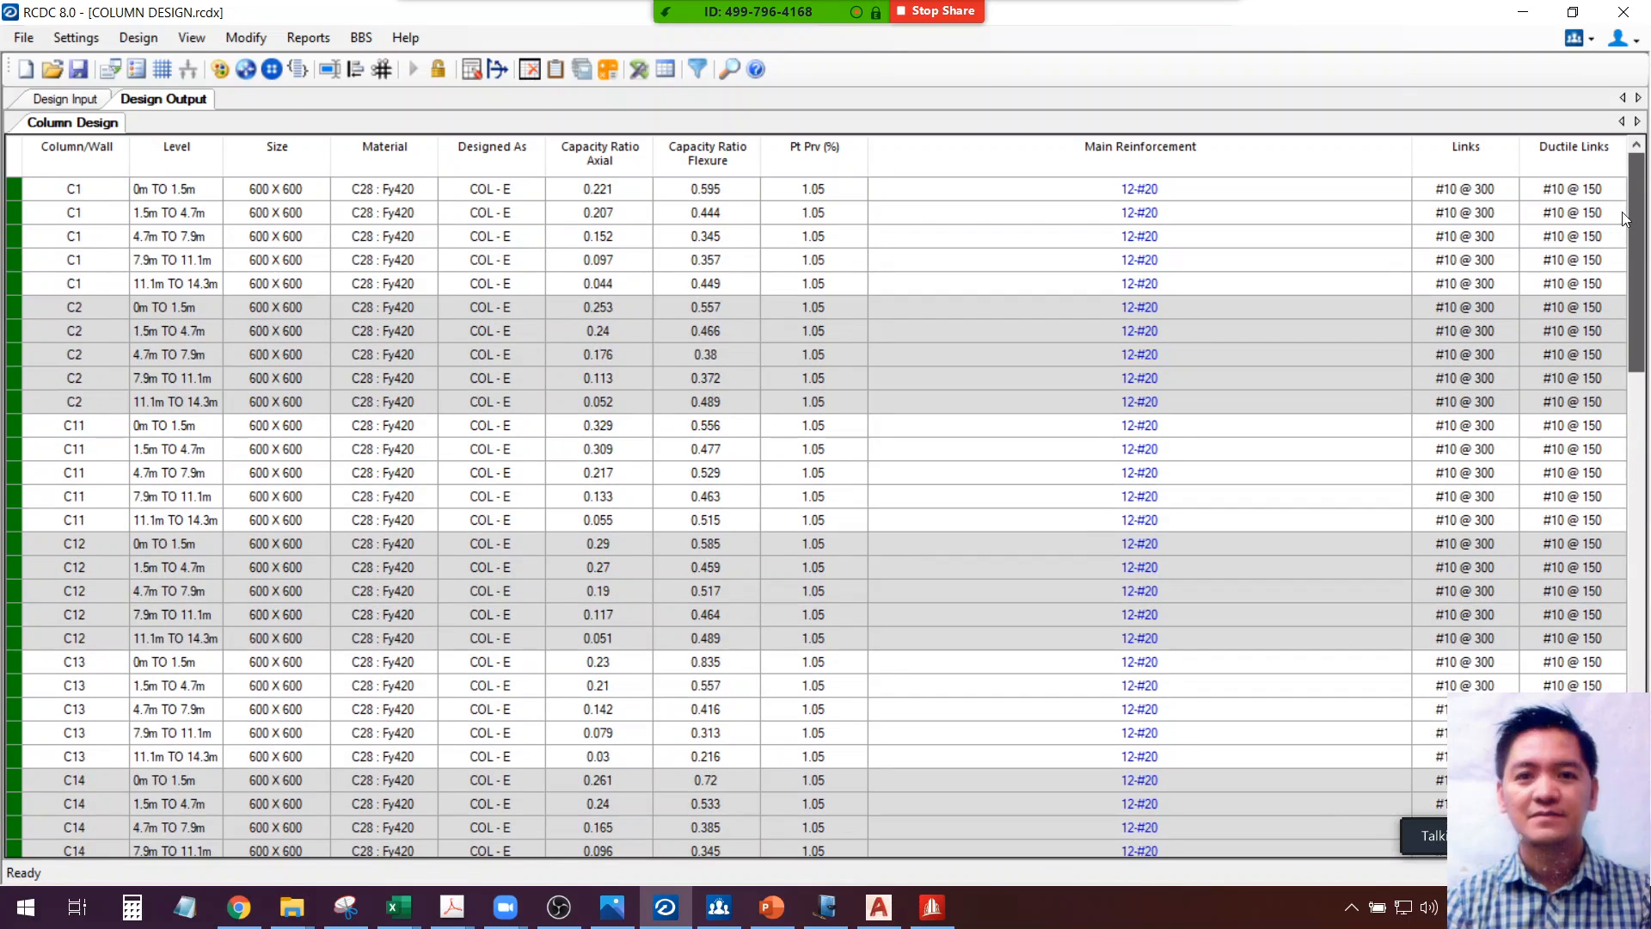
{"action": "scroll", "coordinate": [985, 456], "scroll_direction": "down", "scroll_amount": 17}
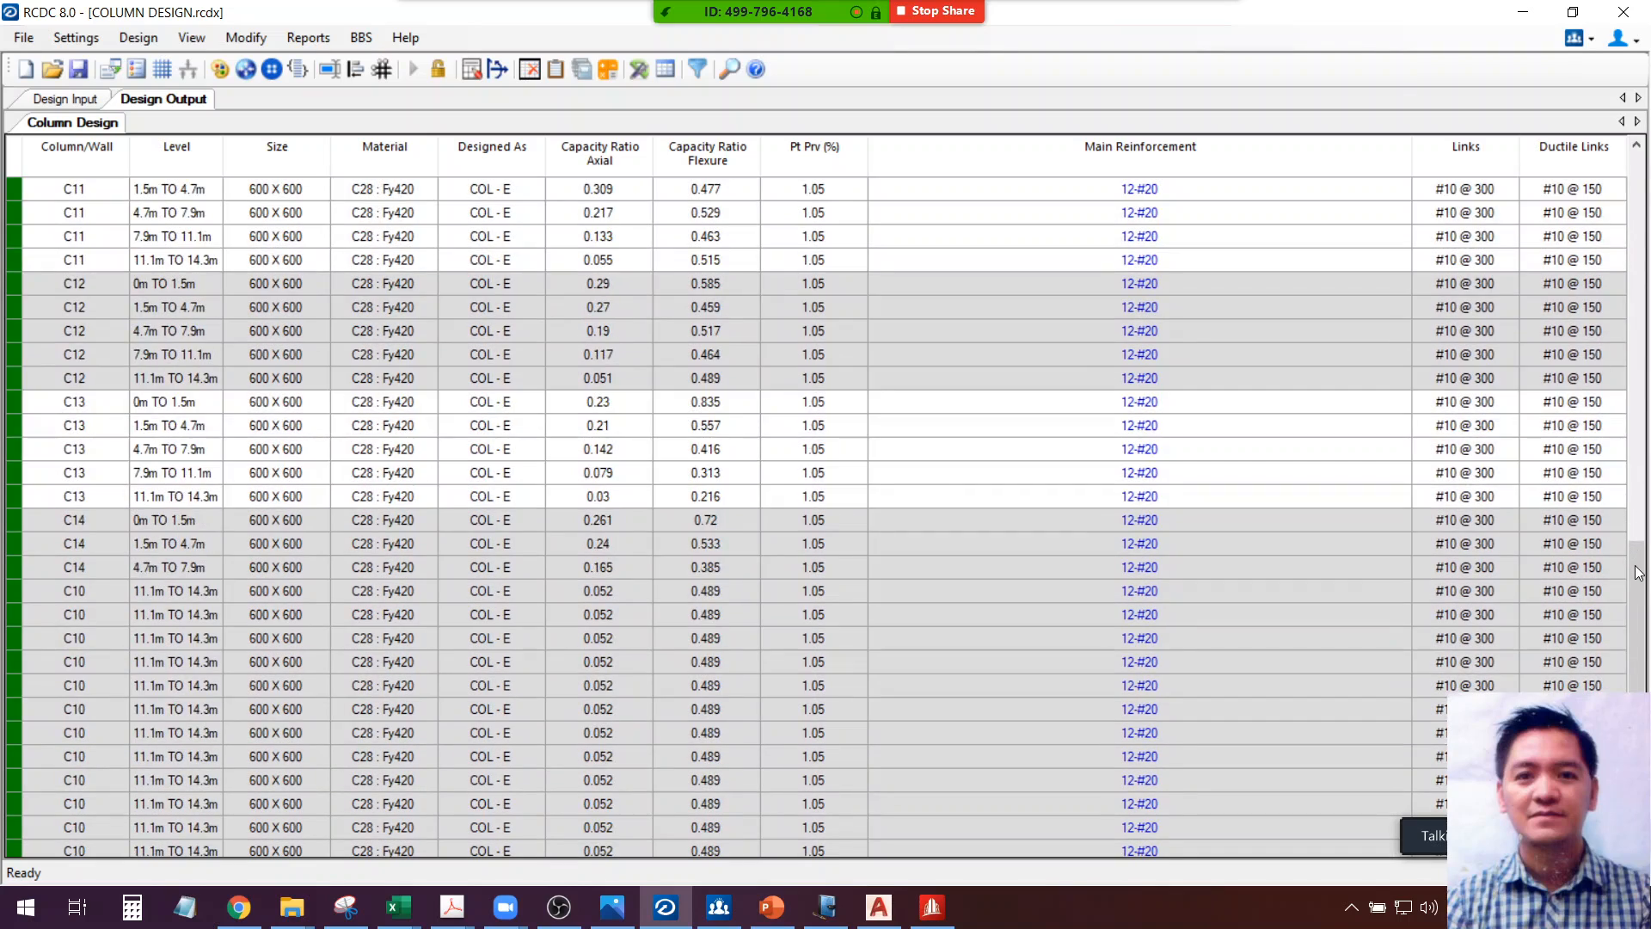
{"action": "scroll", "coordinate": [1638, 428], "scroll_direction": "down", "scroll_amount": 4}
{"action": "scroll", "coordinate": [826, 499], "scroll_direction": "up", "scroll_amount": 20}
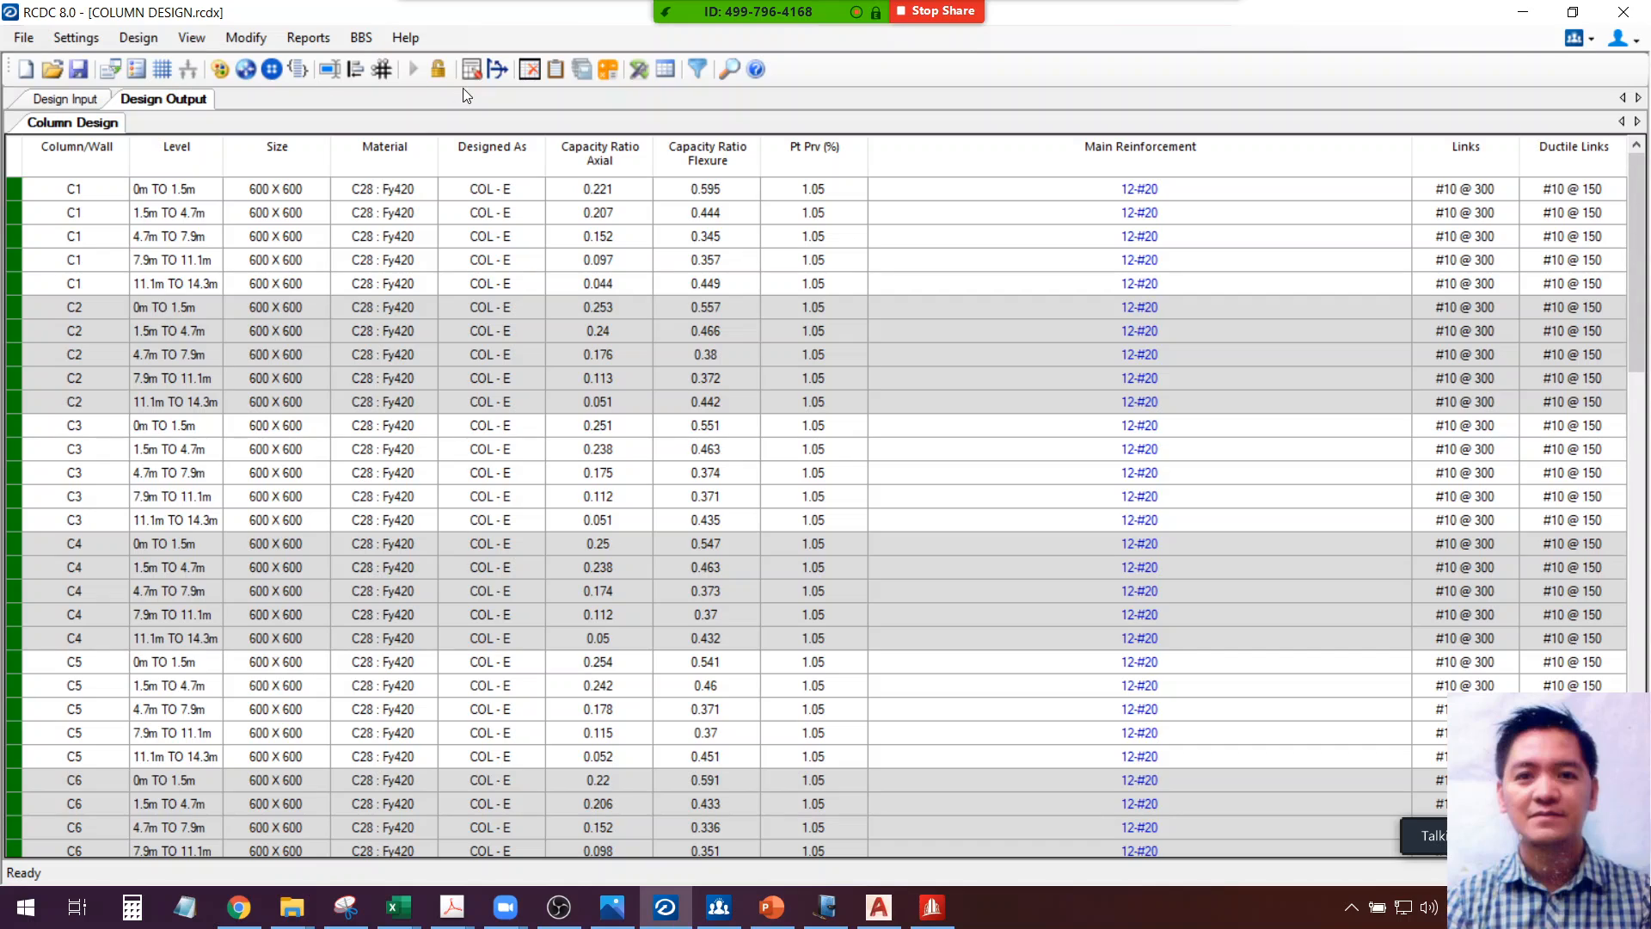
Unlock the column design, accepting deletion of its results, and set the 1.5m level to be ignored in the level data
{"action": "left_click", "coordinate": [442, 70]}
{"action": "left_click", "coordinate": [846, 530]}
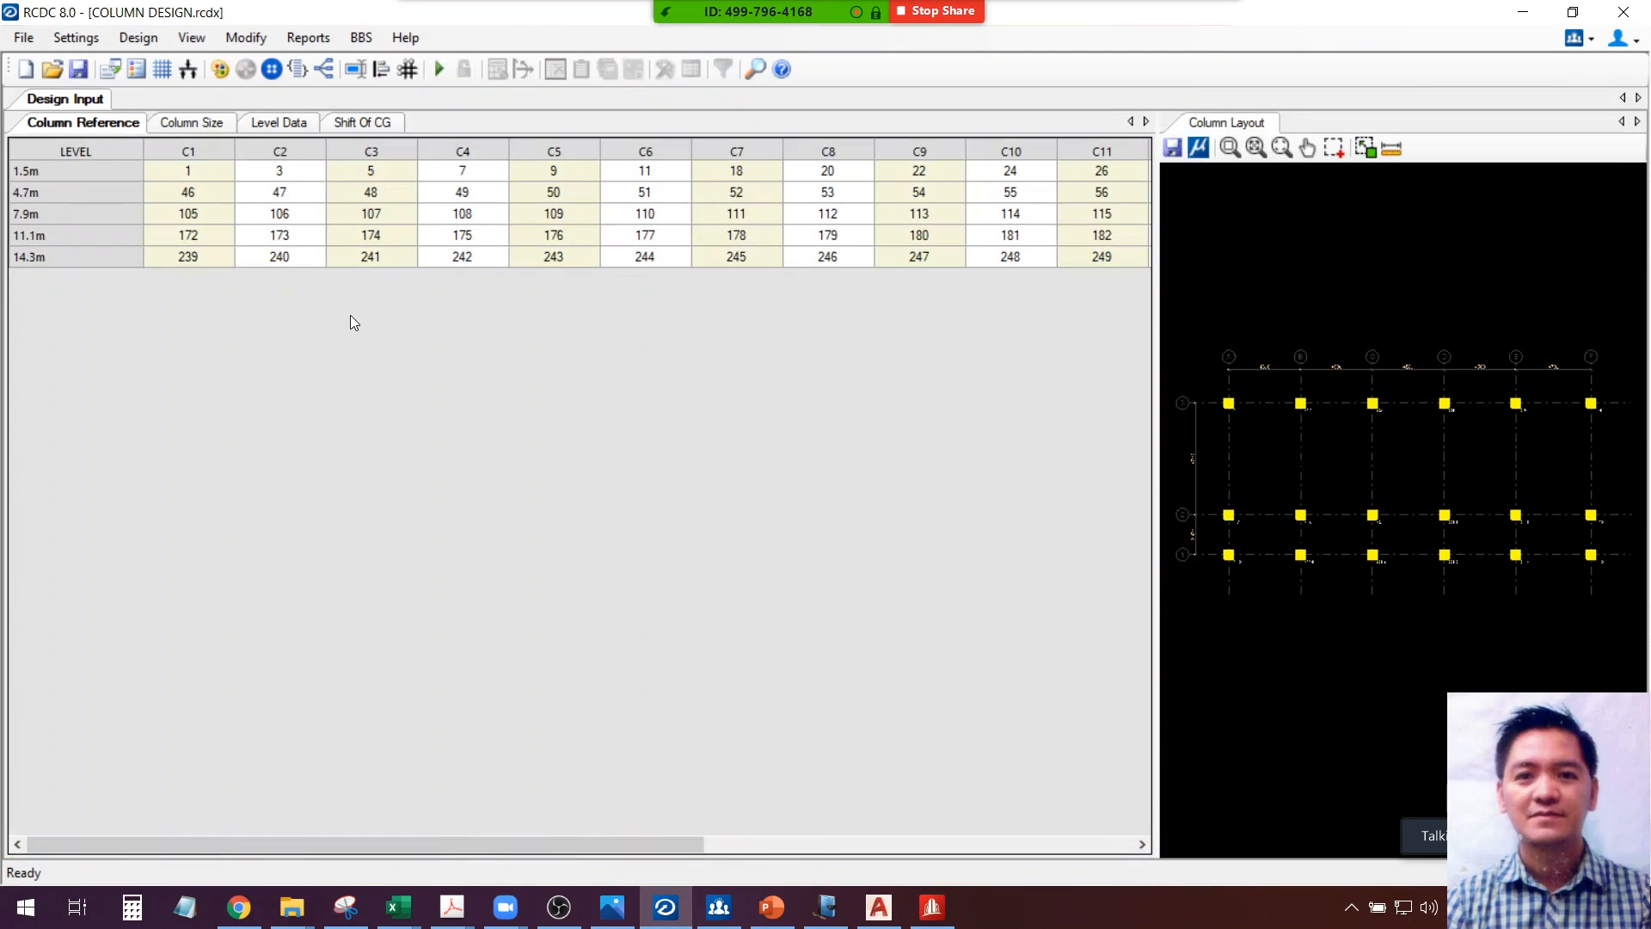
{"action": "left_click", "coordinate": [285, 125]}
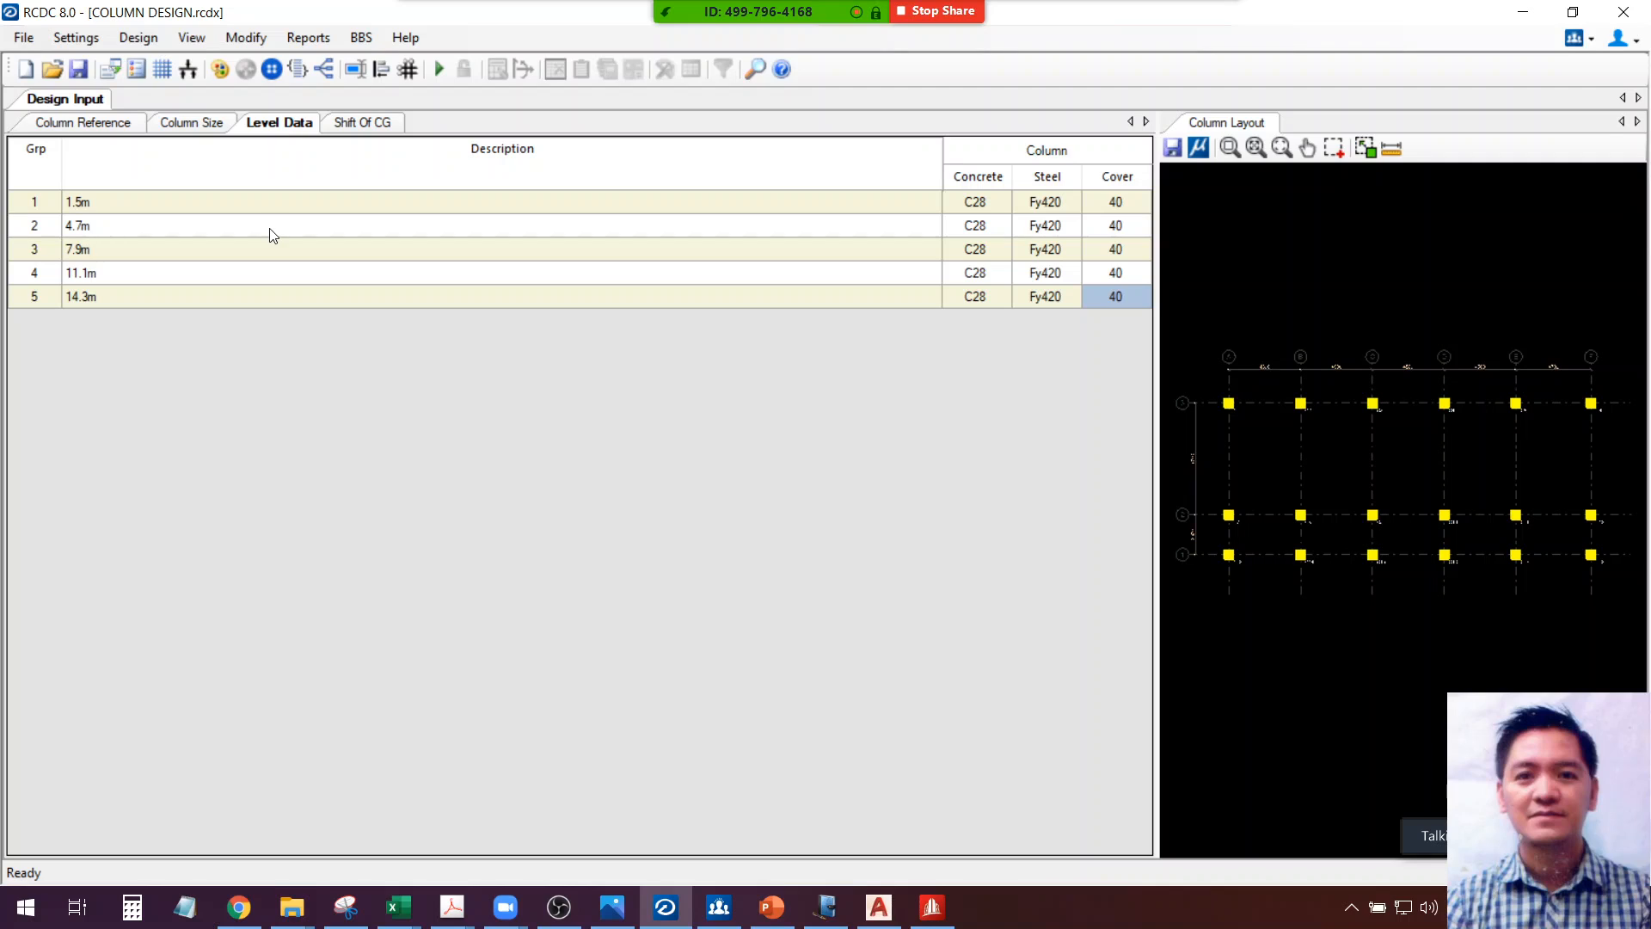
{"action": "left_click", "coordinate": [320, 205]}
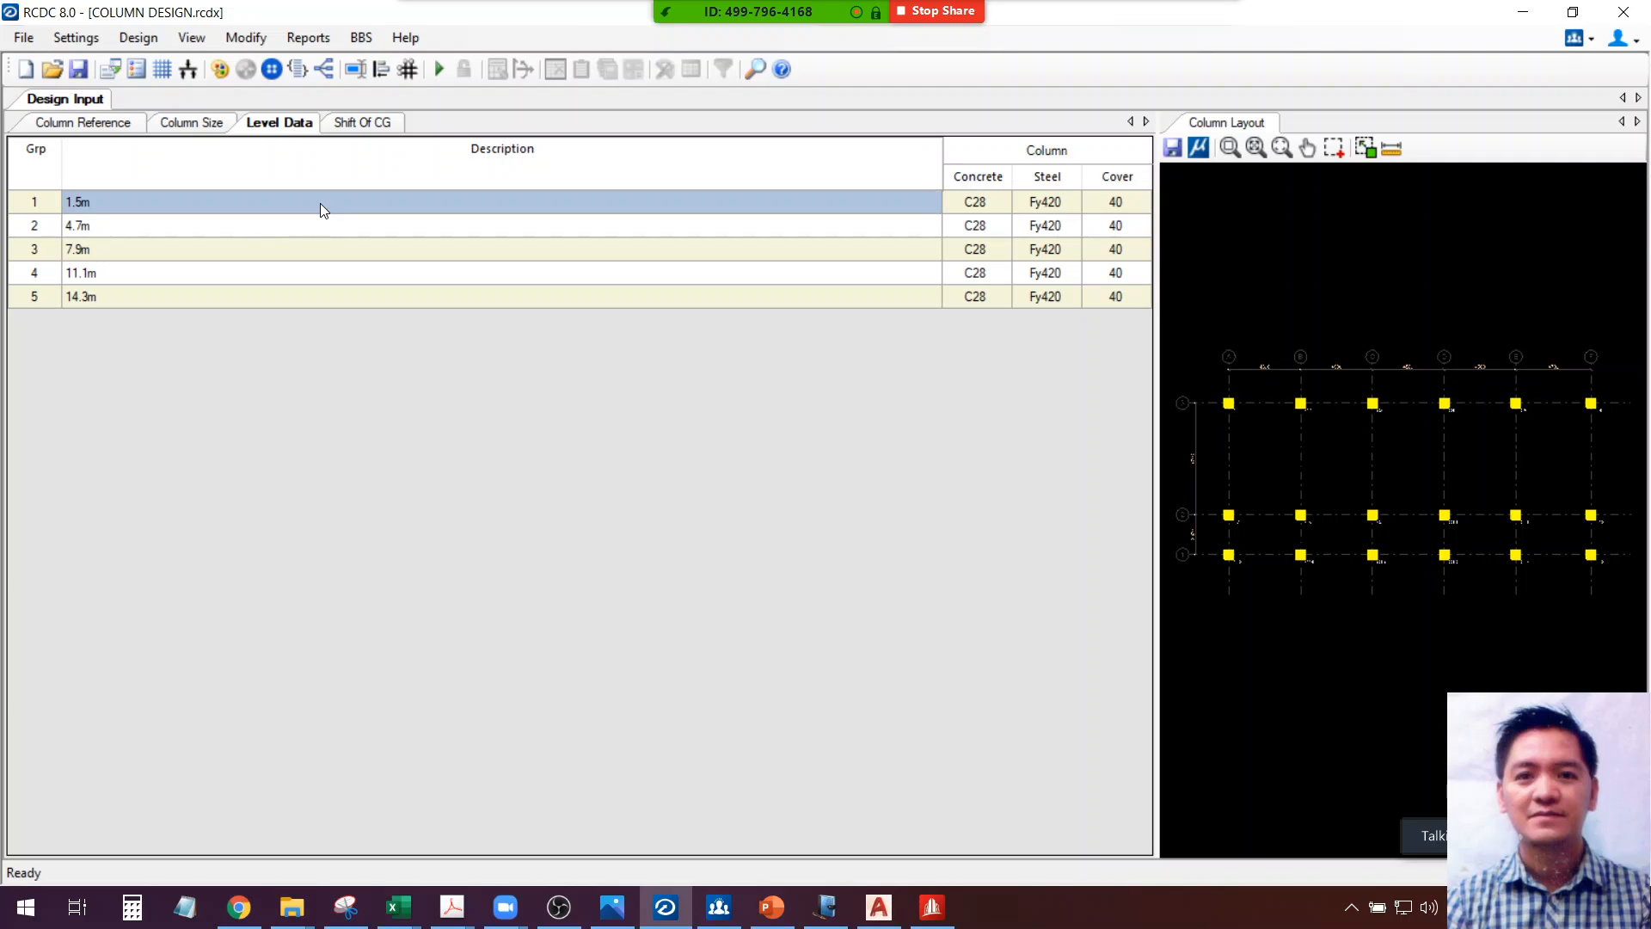
{"action": "right_click", "coordinate": [320, 203]}
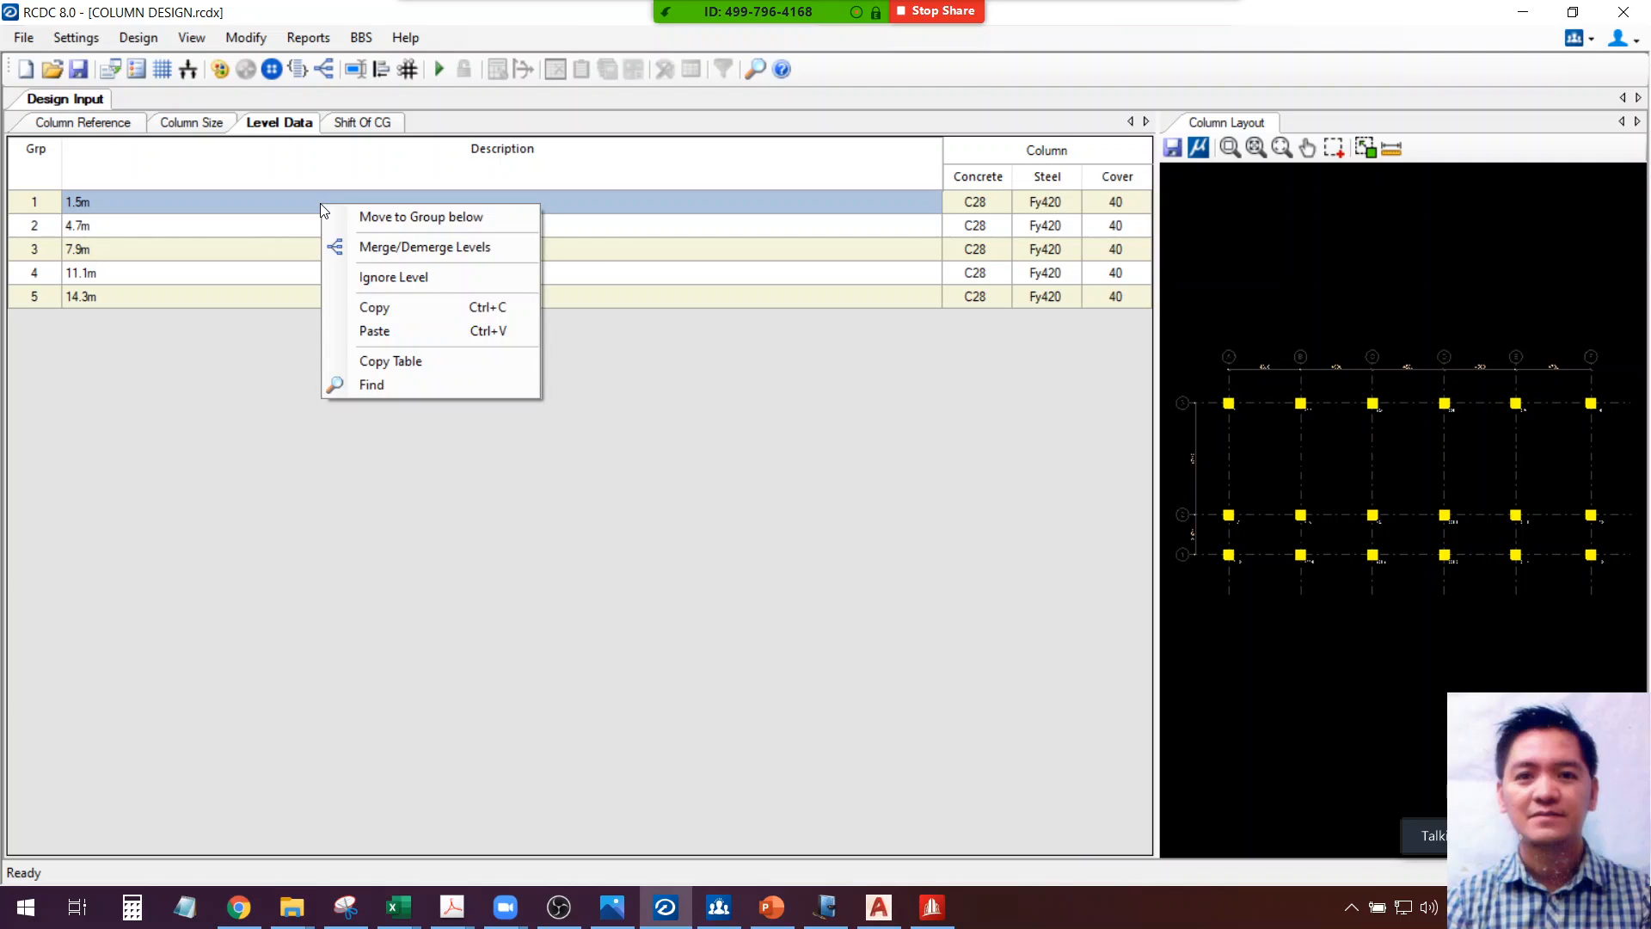
{"action": "left_click", "coordinate": [398, 280]}
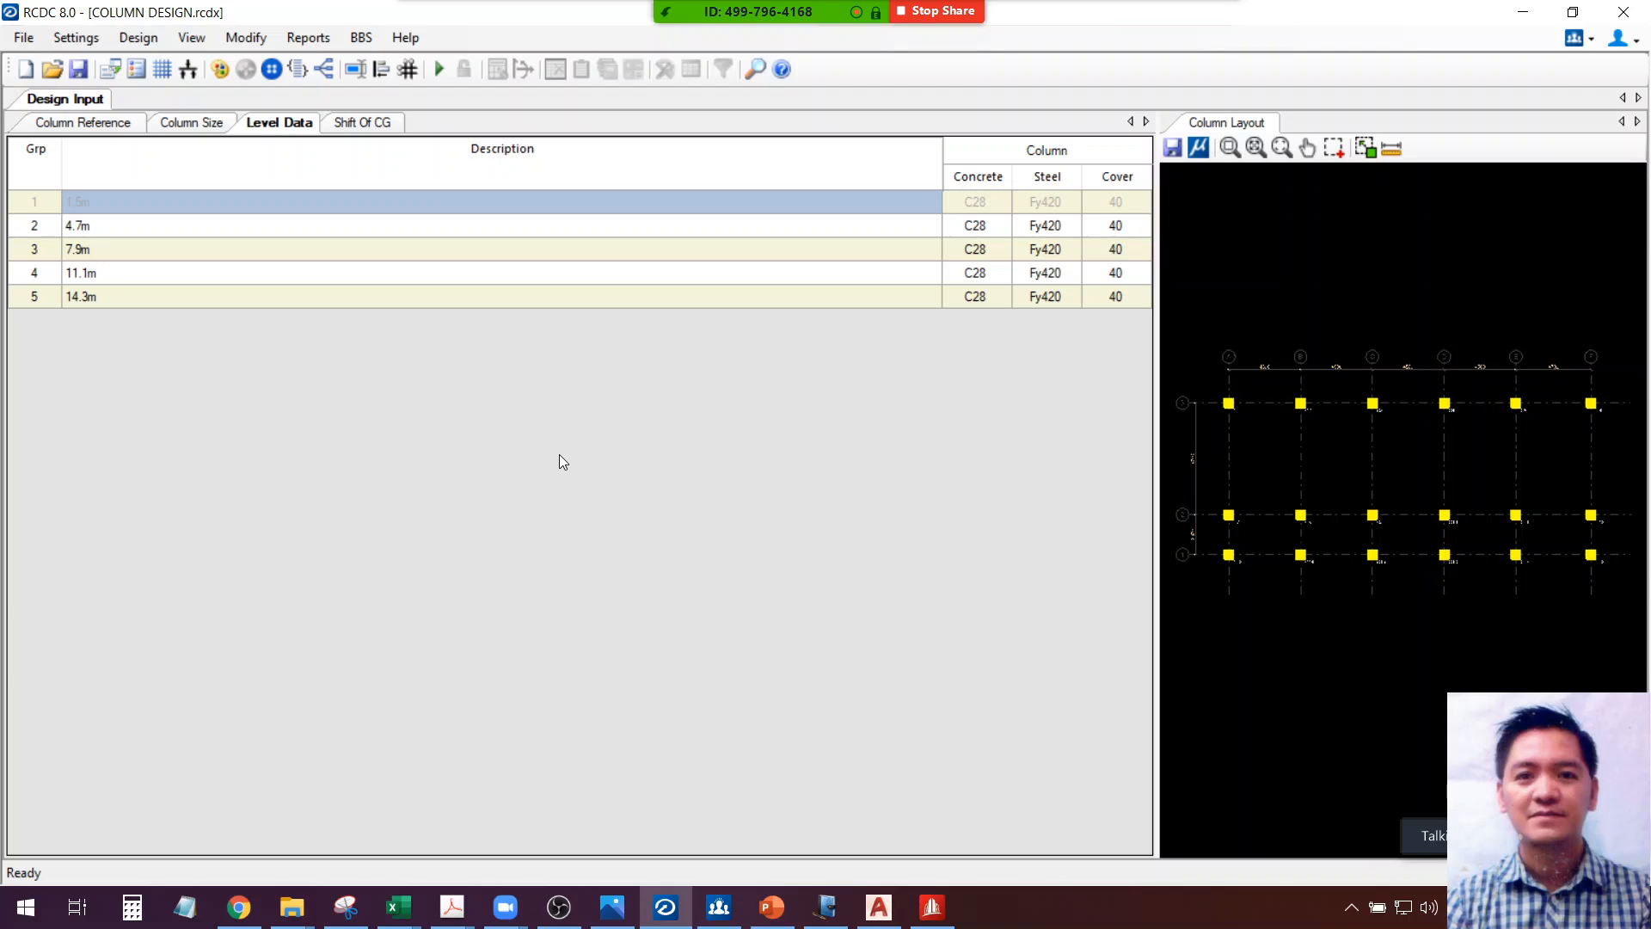
Set the ductile design type to Special in the design settings
{"action": "left_click", "coordinate": [76, 37]}
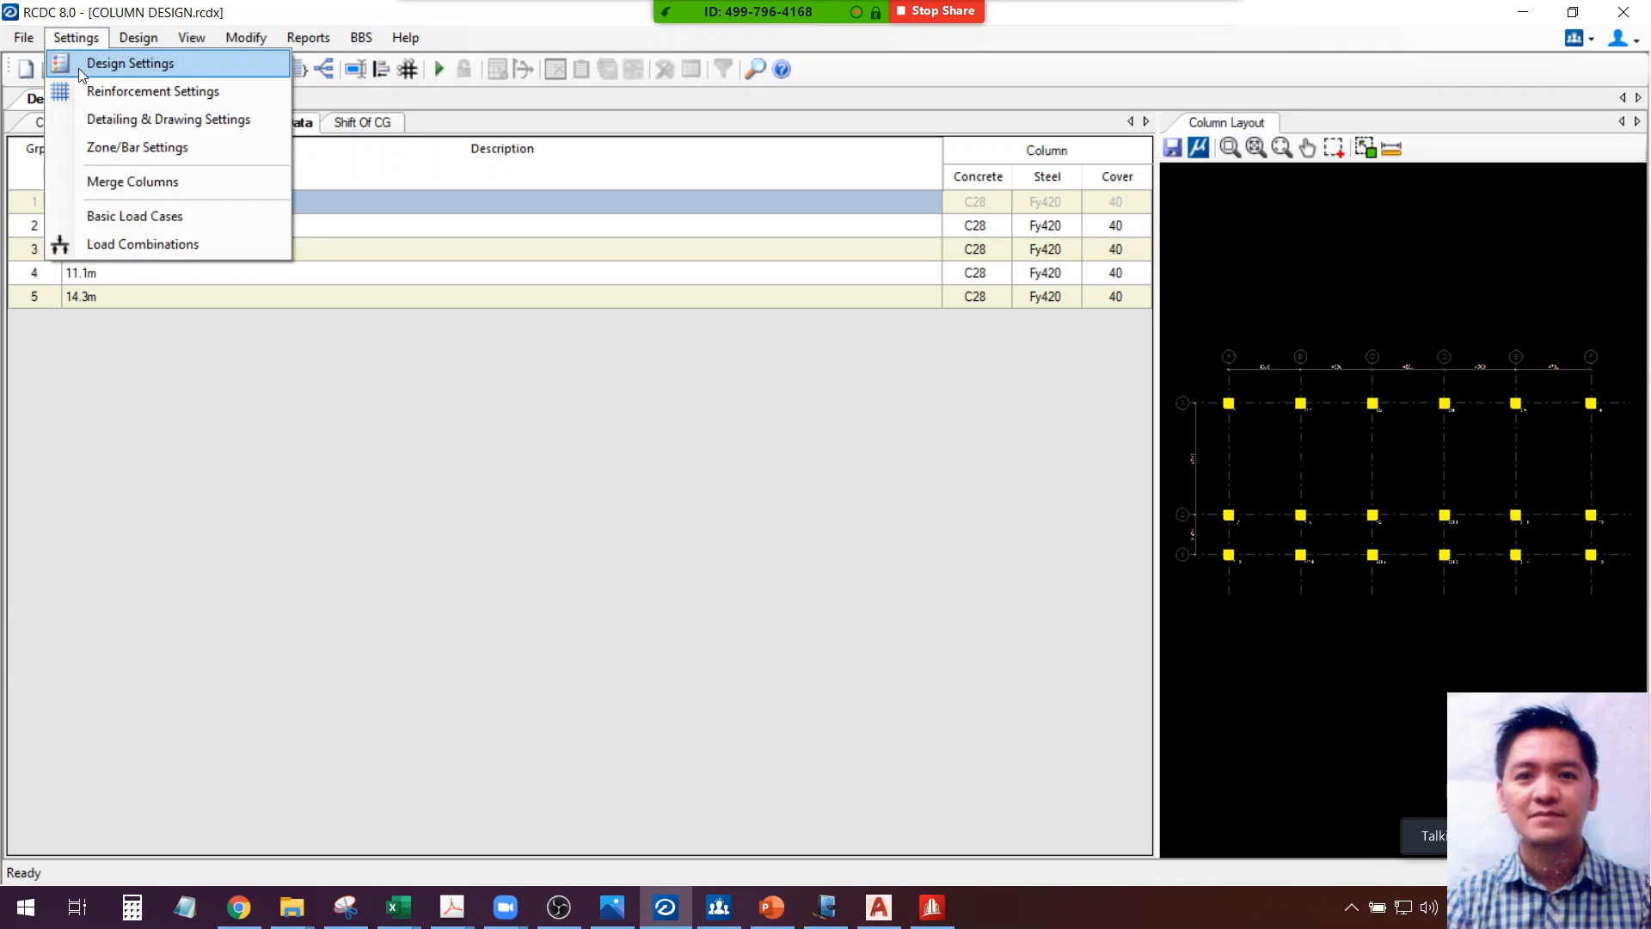
{"action": "left_click", "coordinate": [80, 65]}
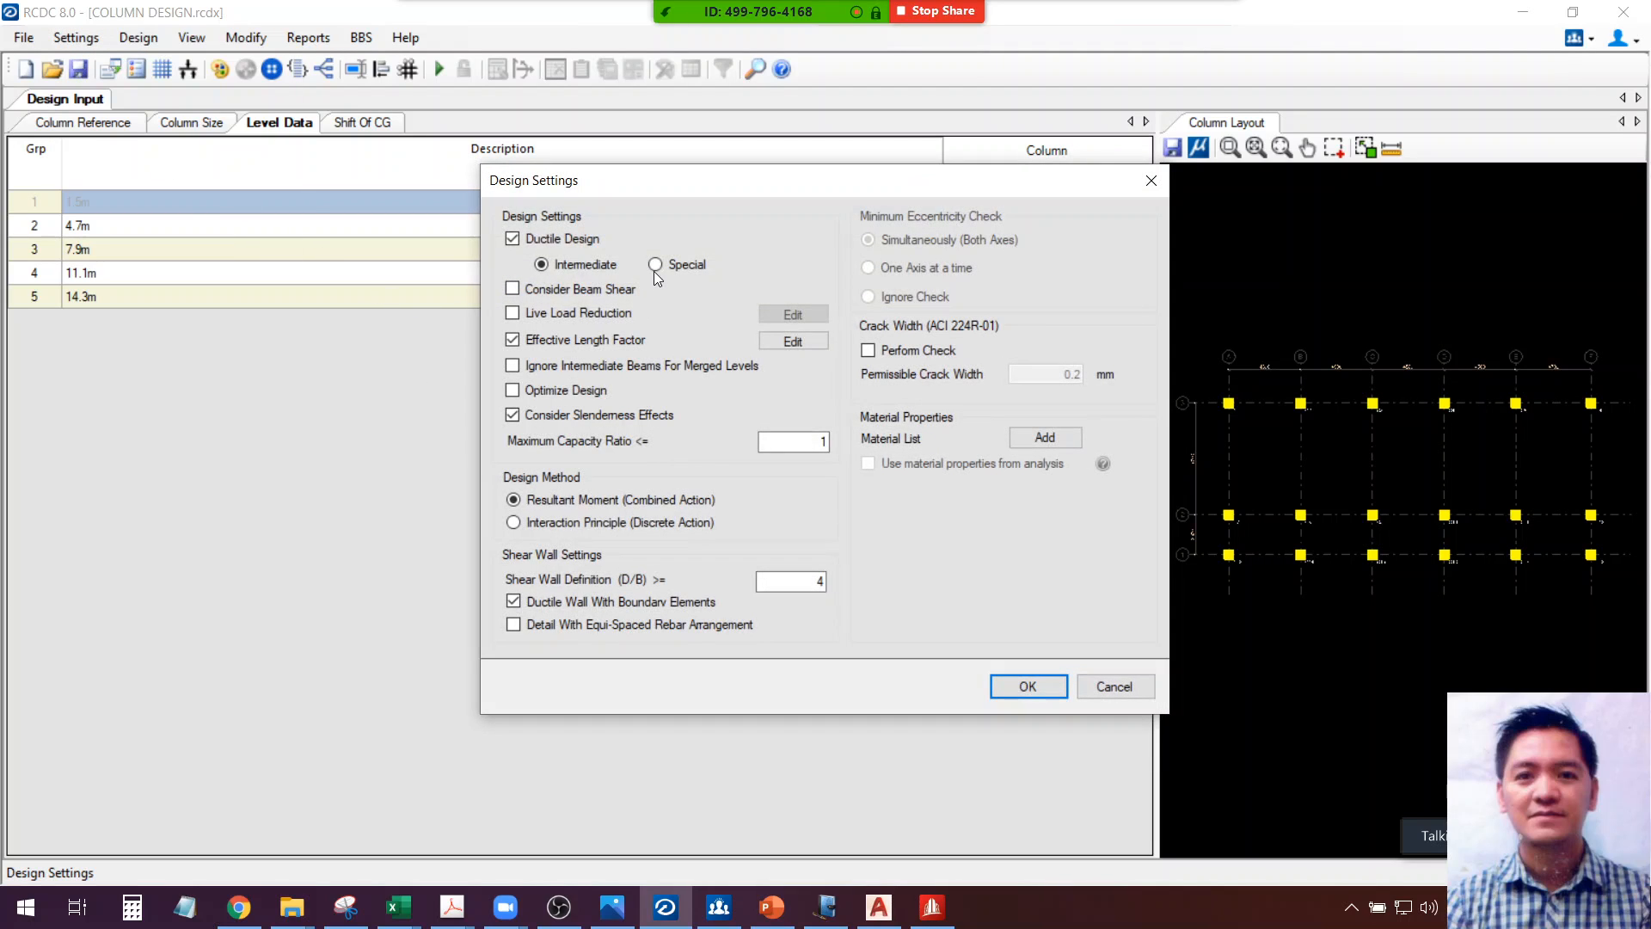
{"action": "left_click", "coordinate": [656, 266]}
{"action": "left_click", "coordinate": [1029, 686]}
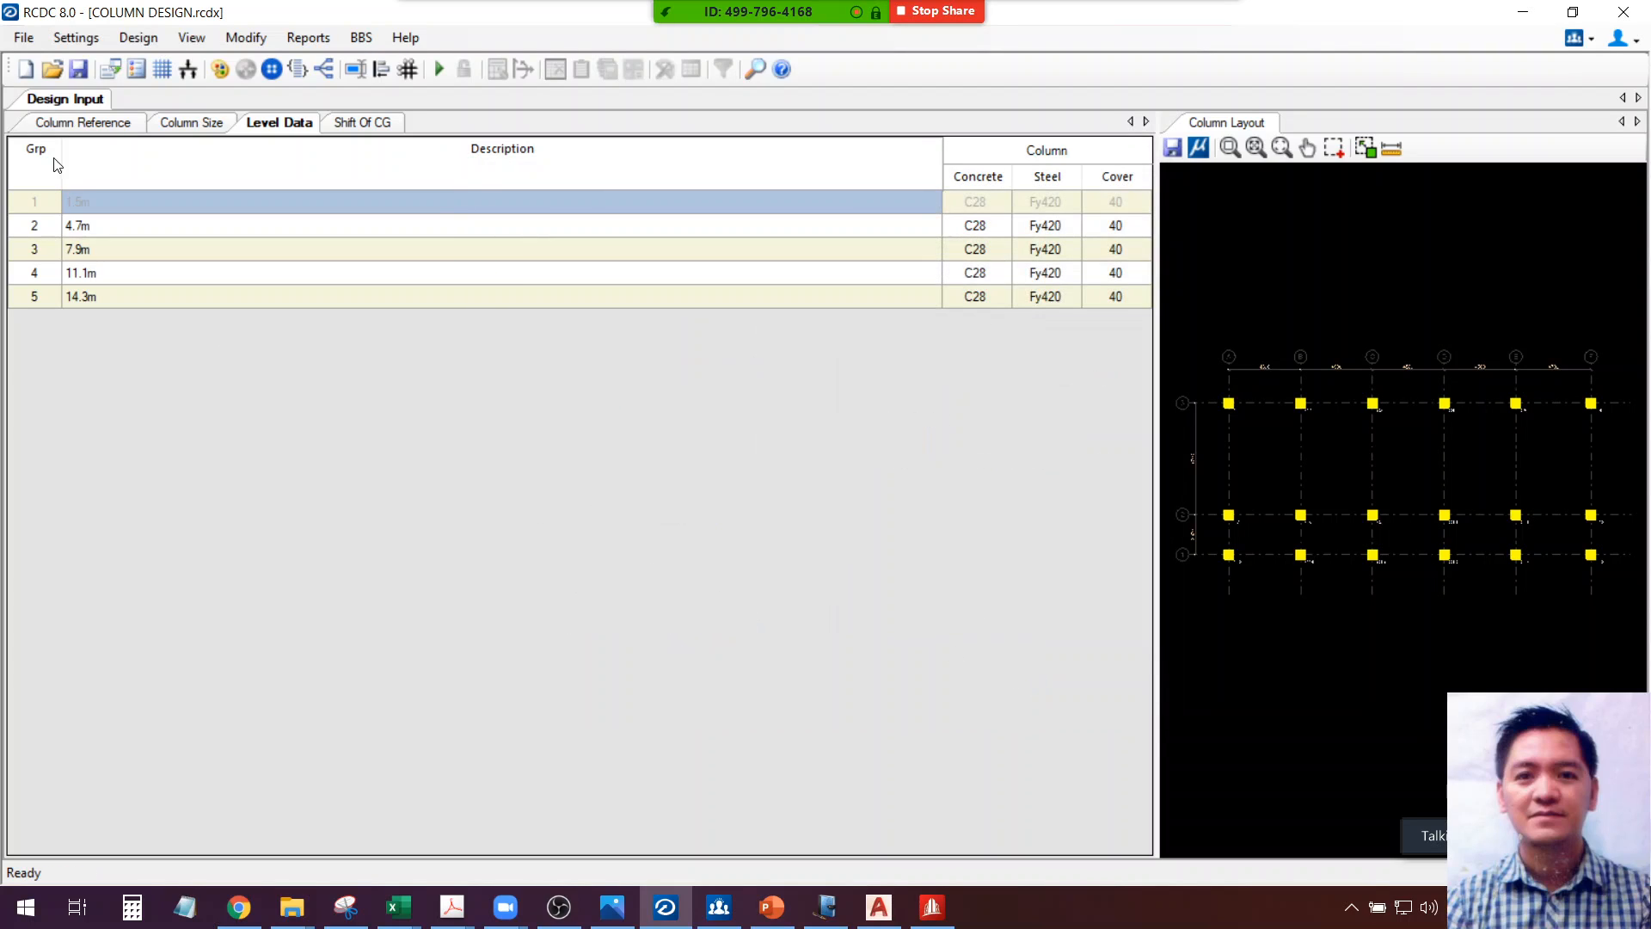
Save the project, rerun the column design, and read through the list of failing columns at each level
{"action": "left_click", "coordinate": [78, 68]}
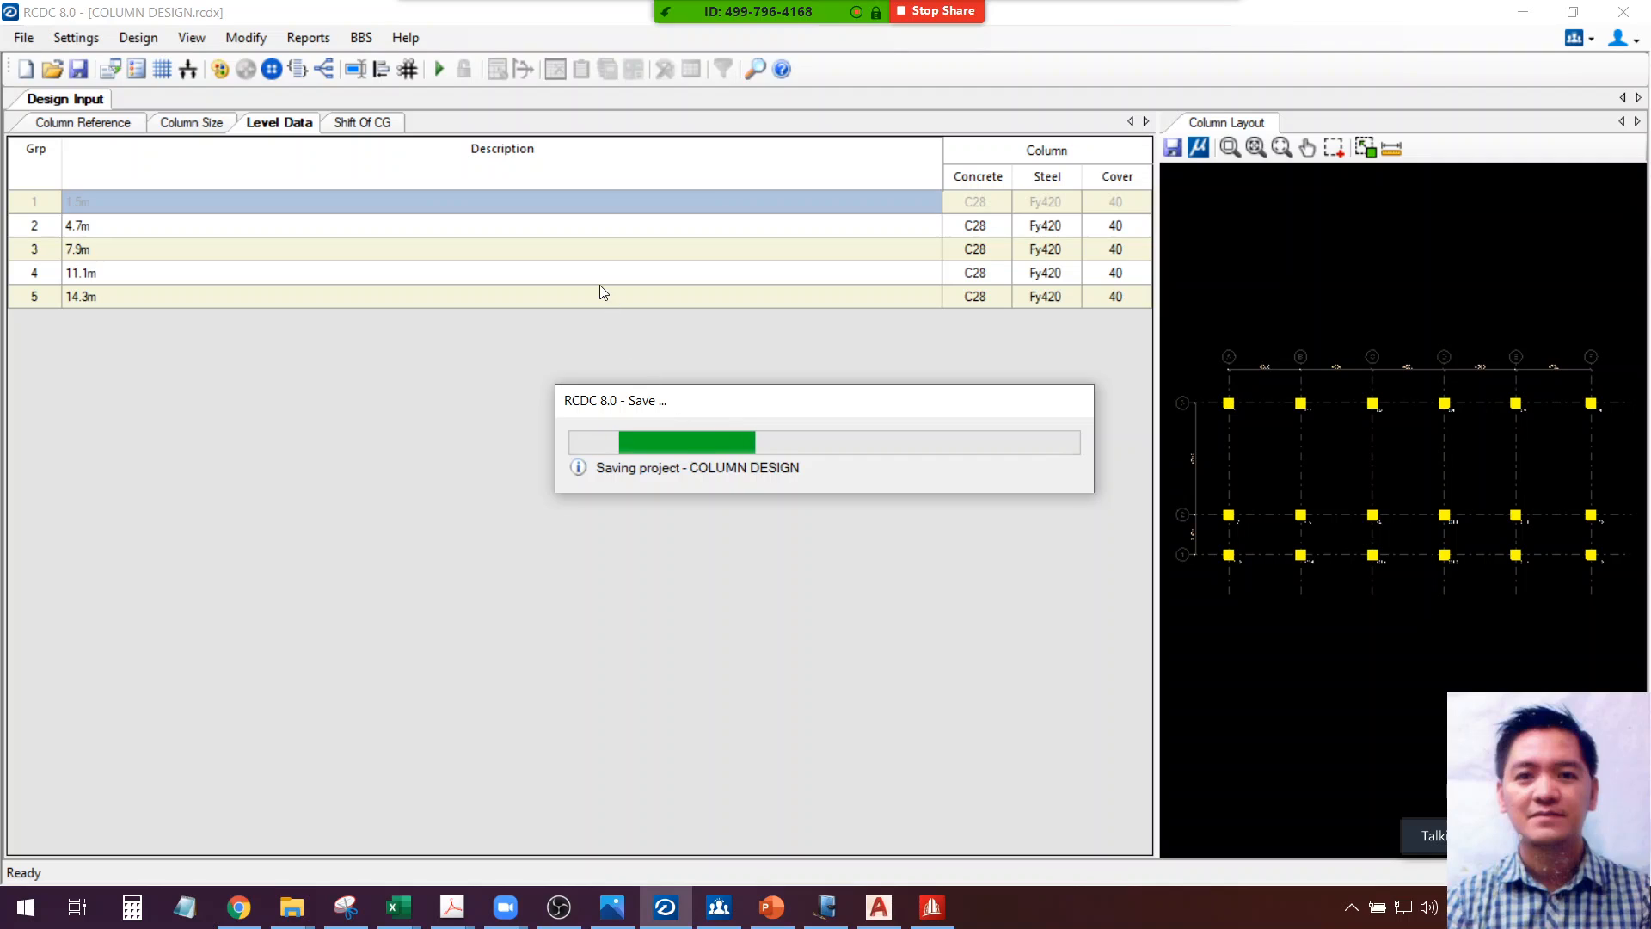
{"action": "left_click", "coordinate": [437, 69]}
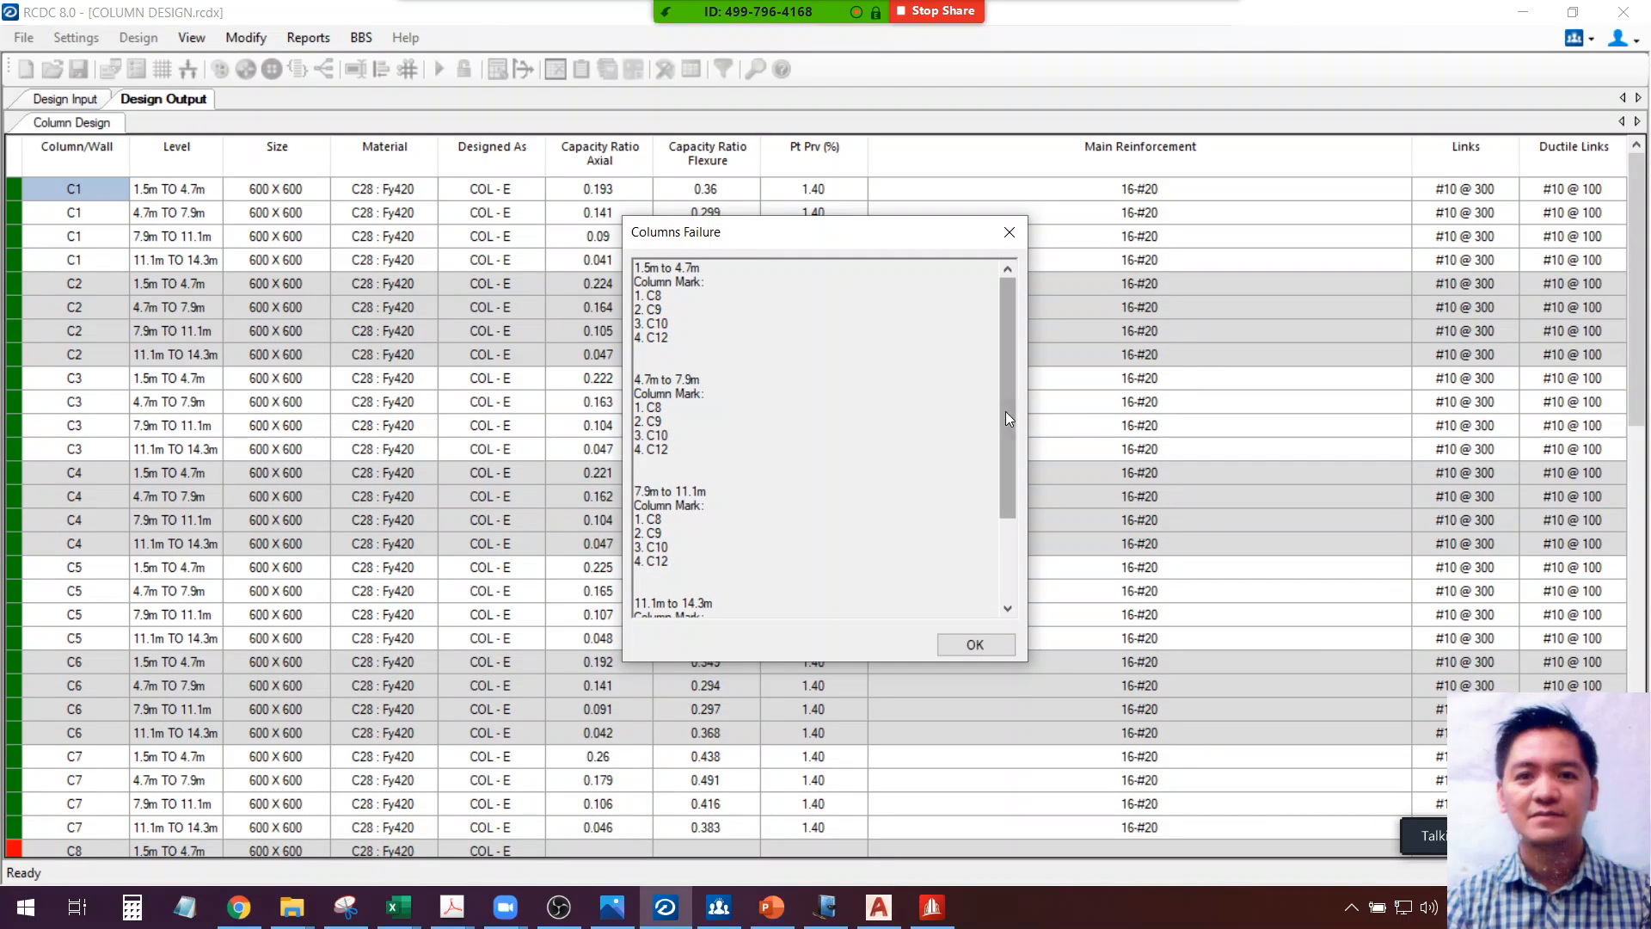
{"action": "left_click_drag", "start_coordinate": [1015, 407], "coordinate": [1013, 544]}
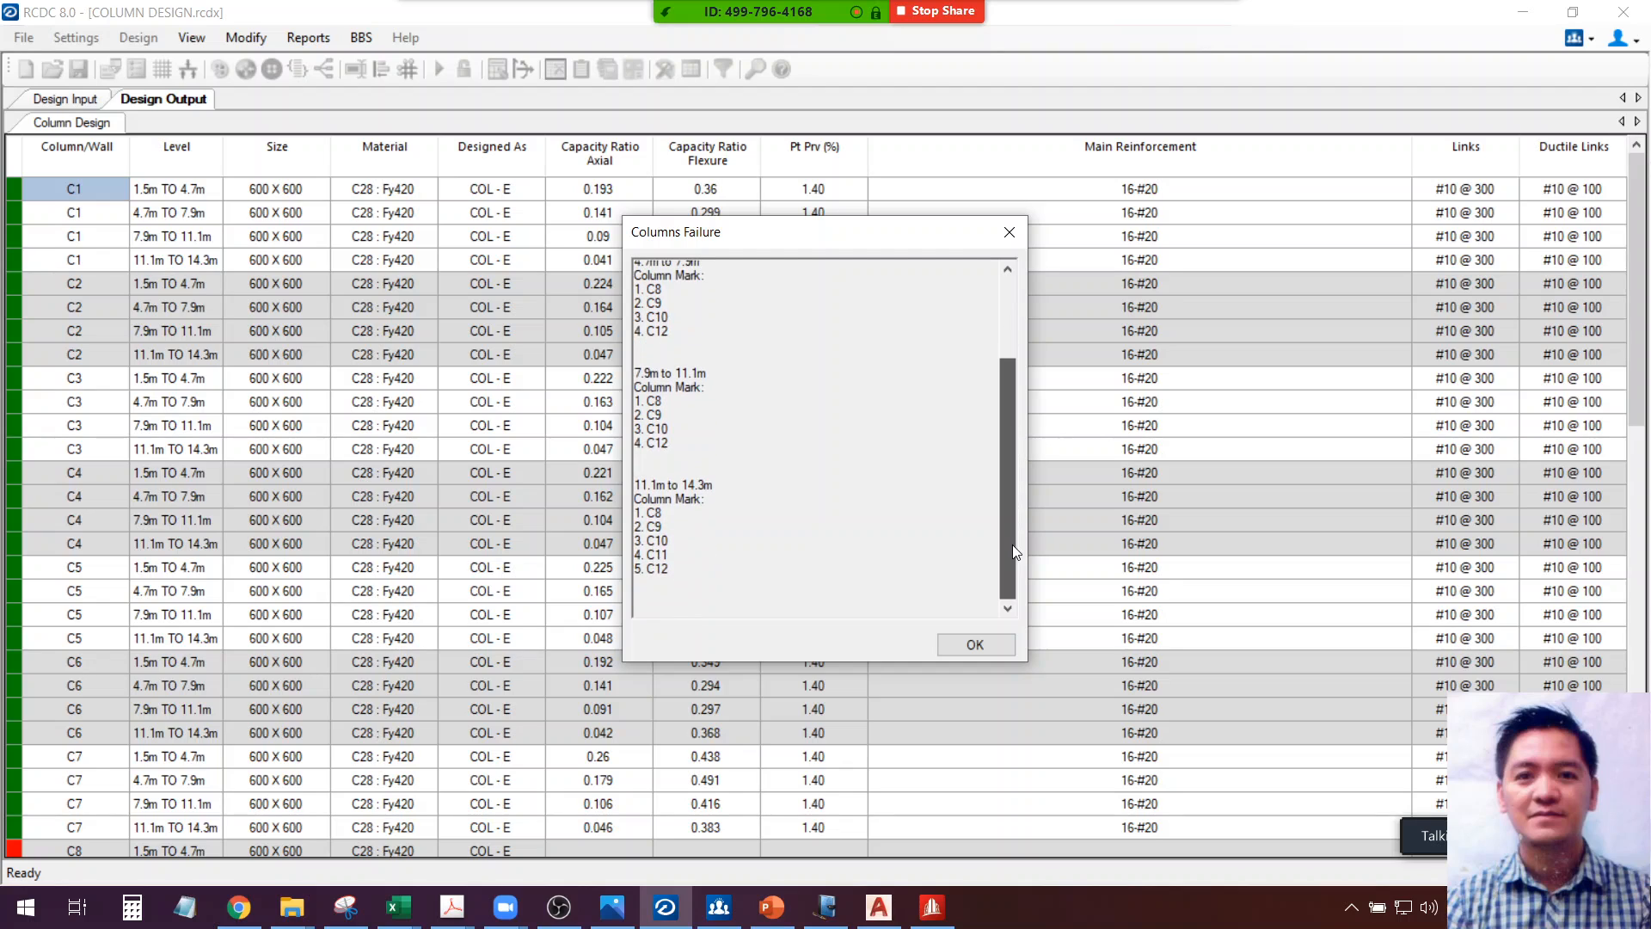
{"action": "left_click", "coordinate": [1010, 242]}
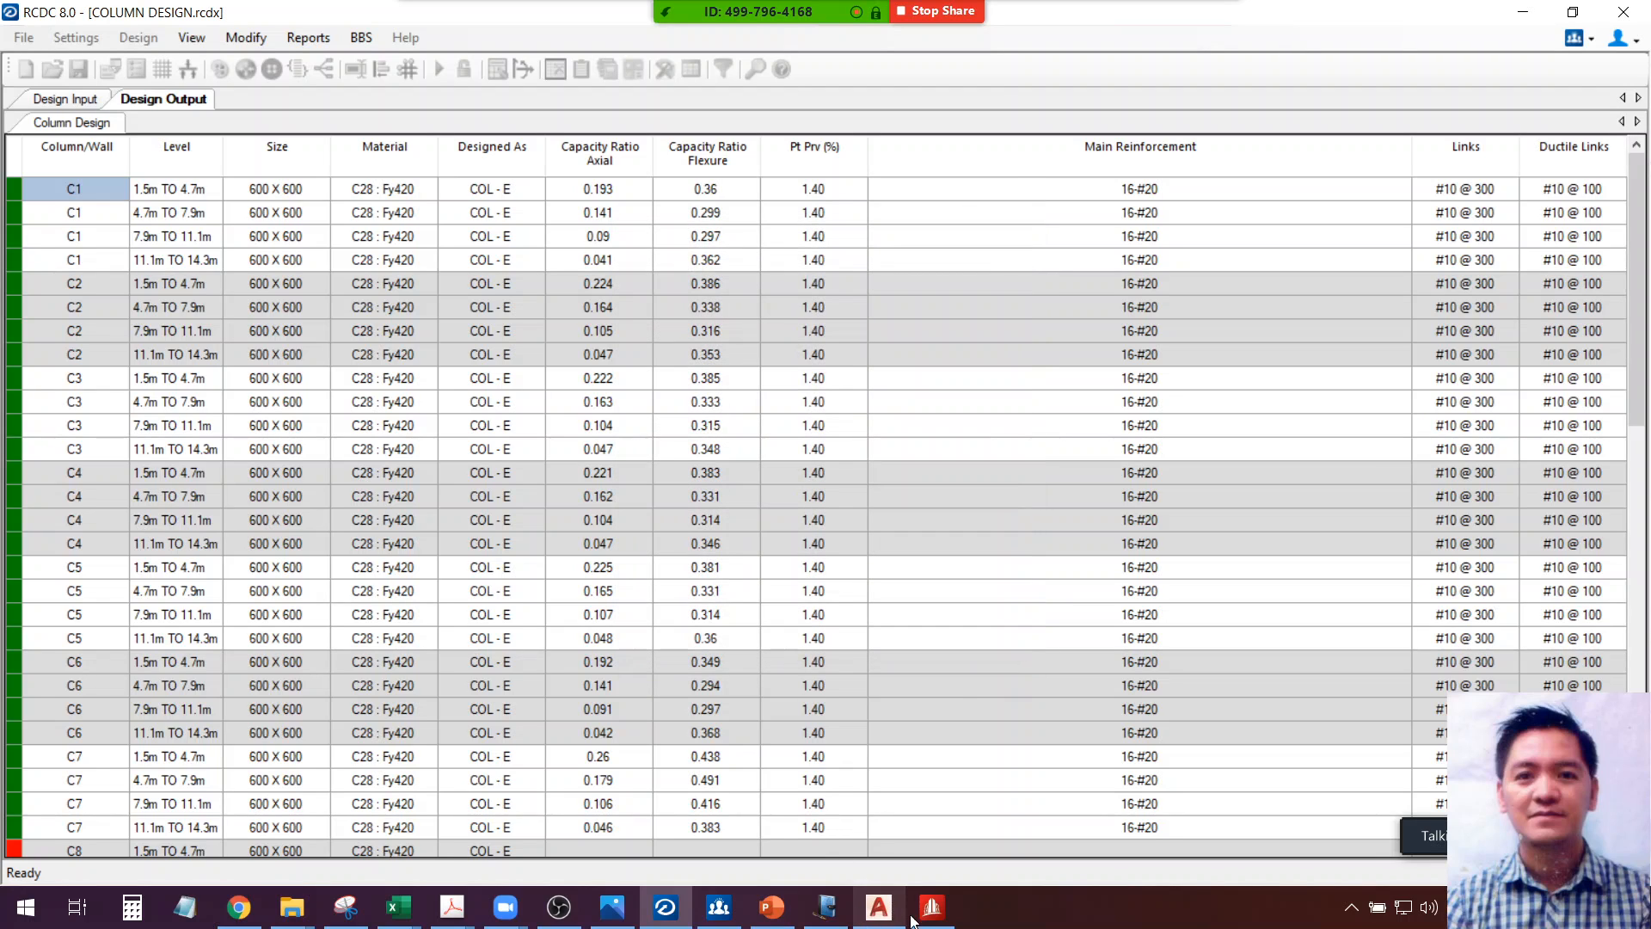
Switch to STAAD.Pro and open the recent model 2storeyNEW 1-R0.std
{"action": "left_click", "coordinate": [932, 907]}
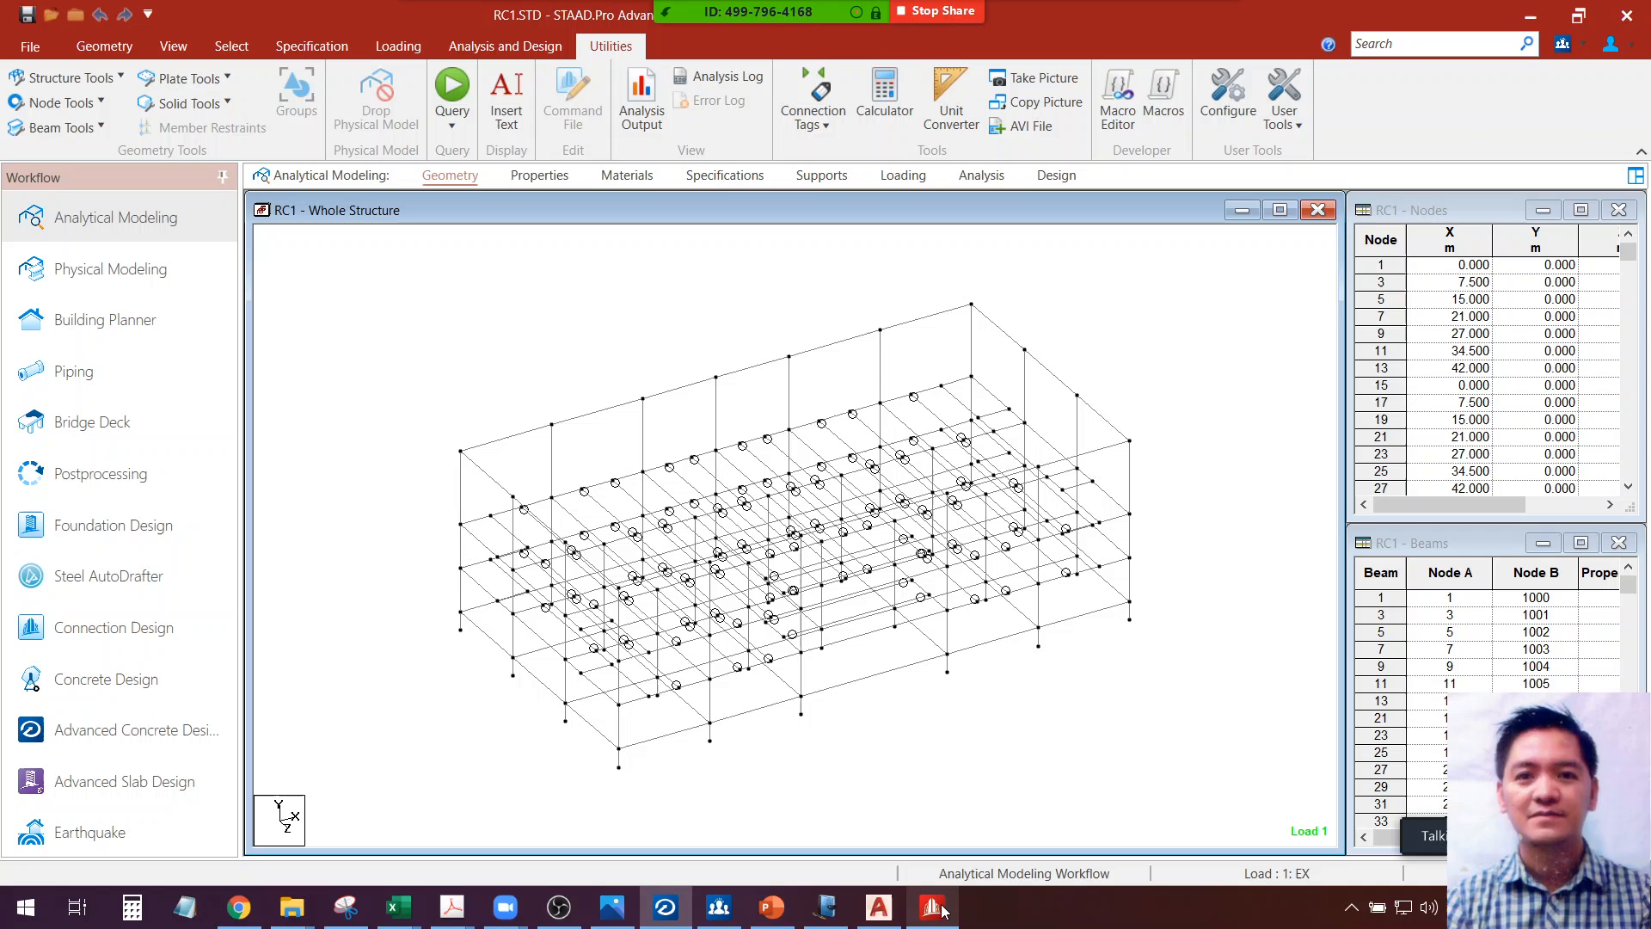
{"action": "left_click", "coordinate": [34, 49]}
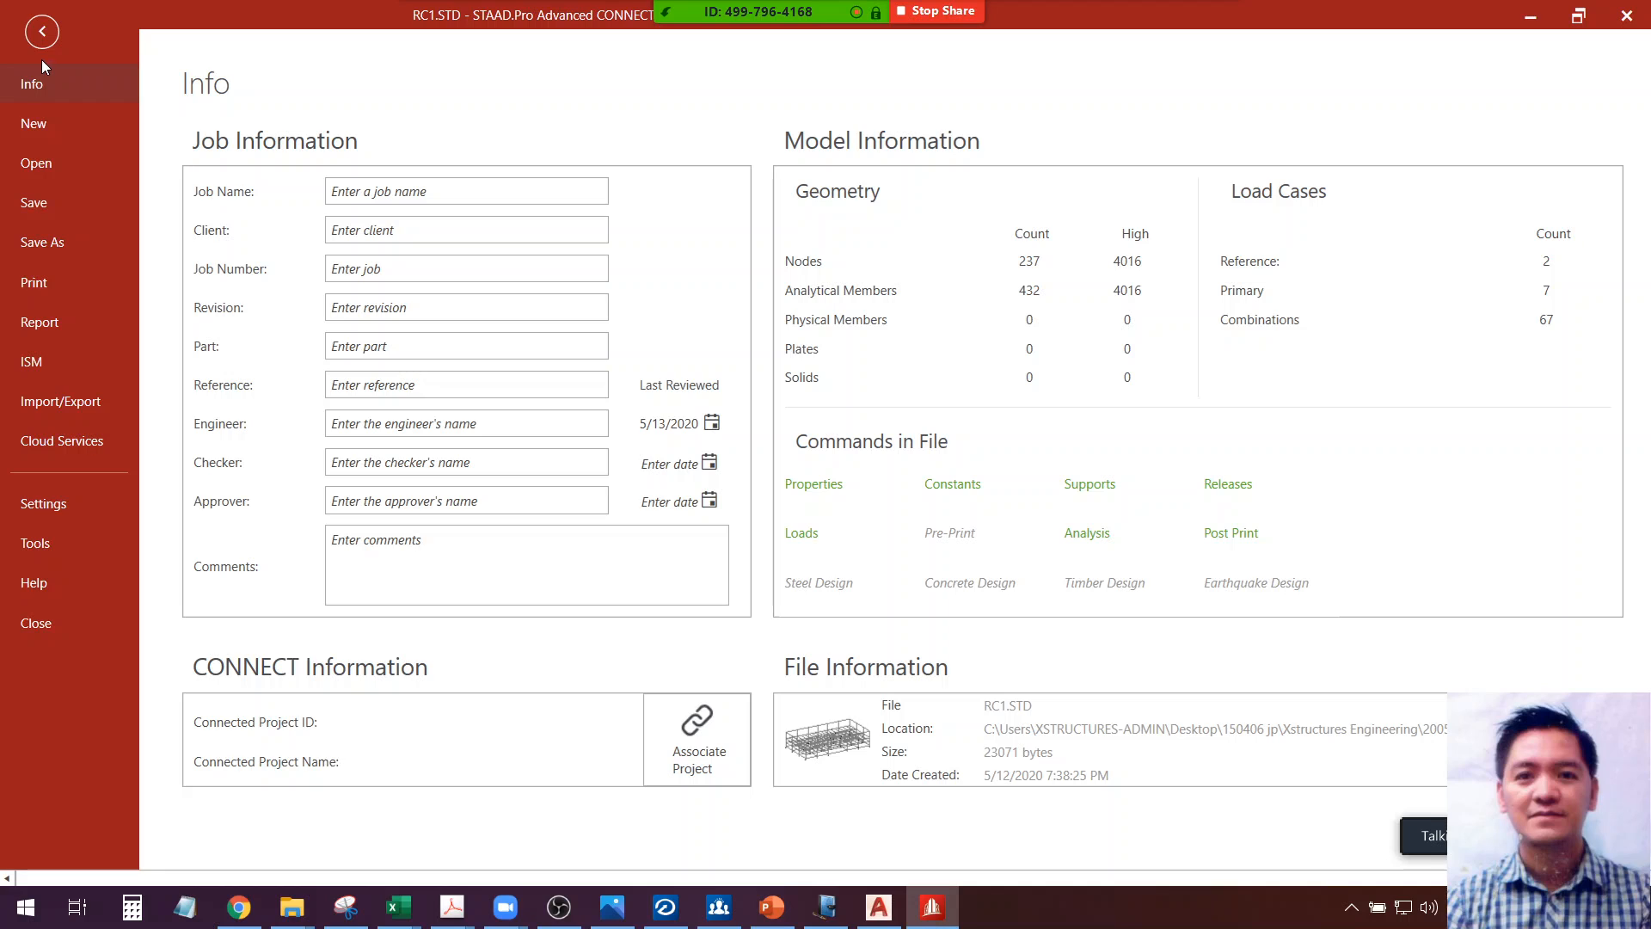
{"action": "left_click", "coordinate": [39, 167]}
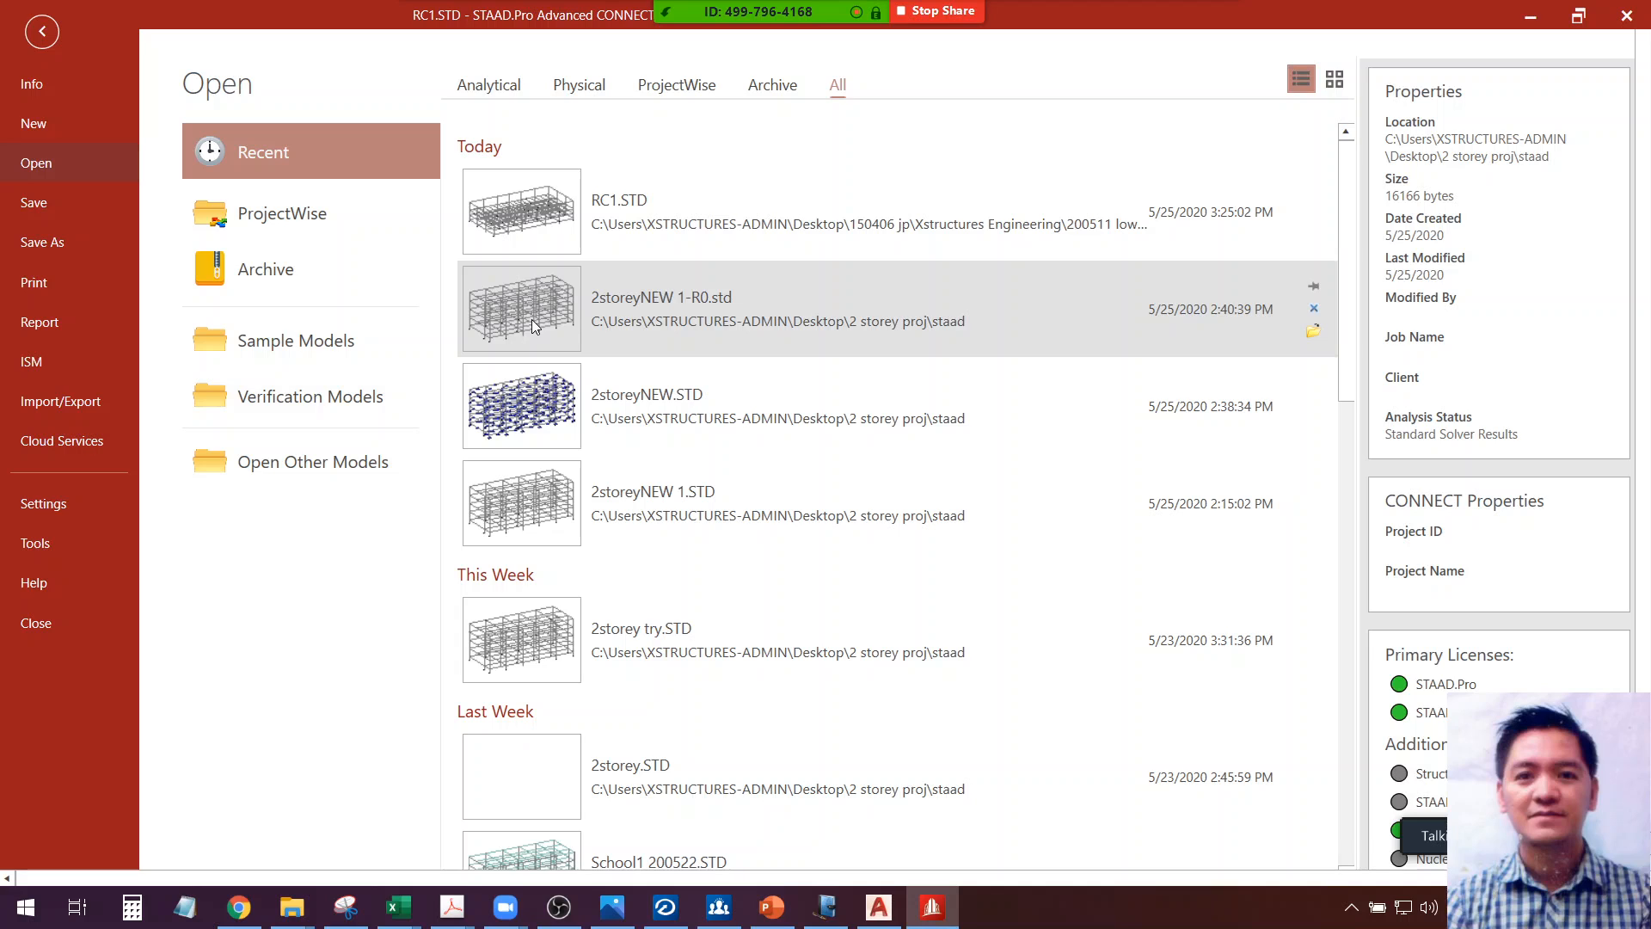
{"action": "left_click", "coordinate": [531, 320]}
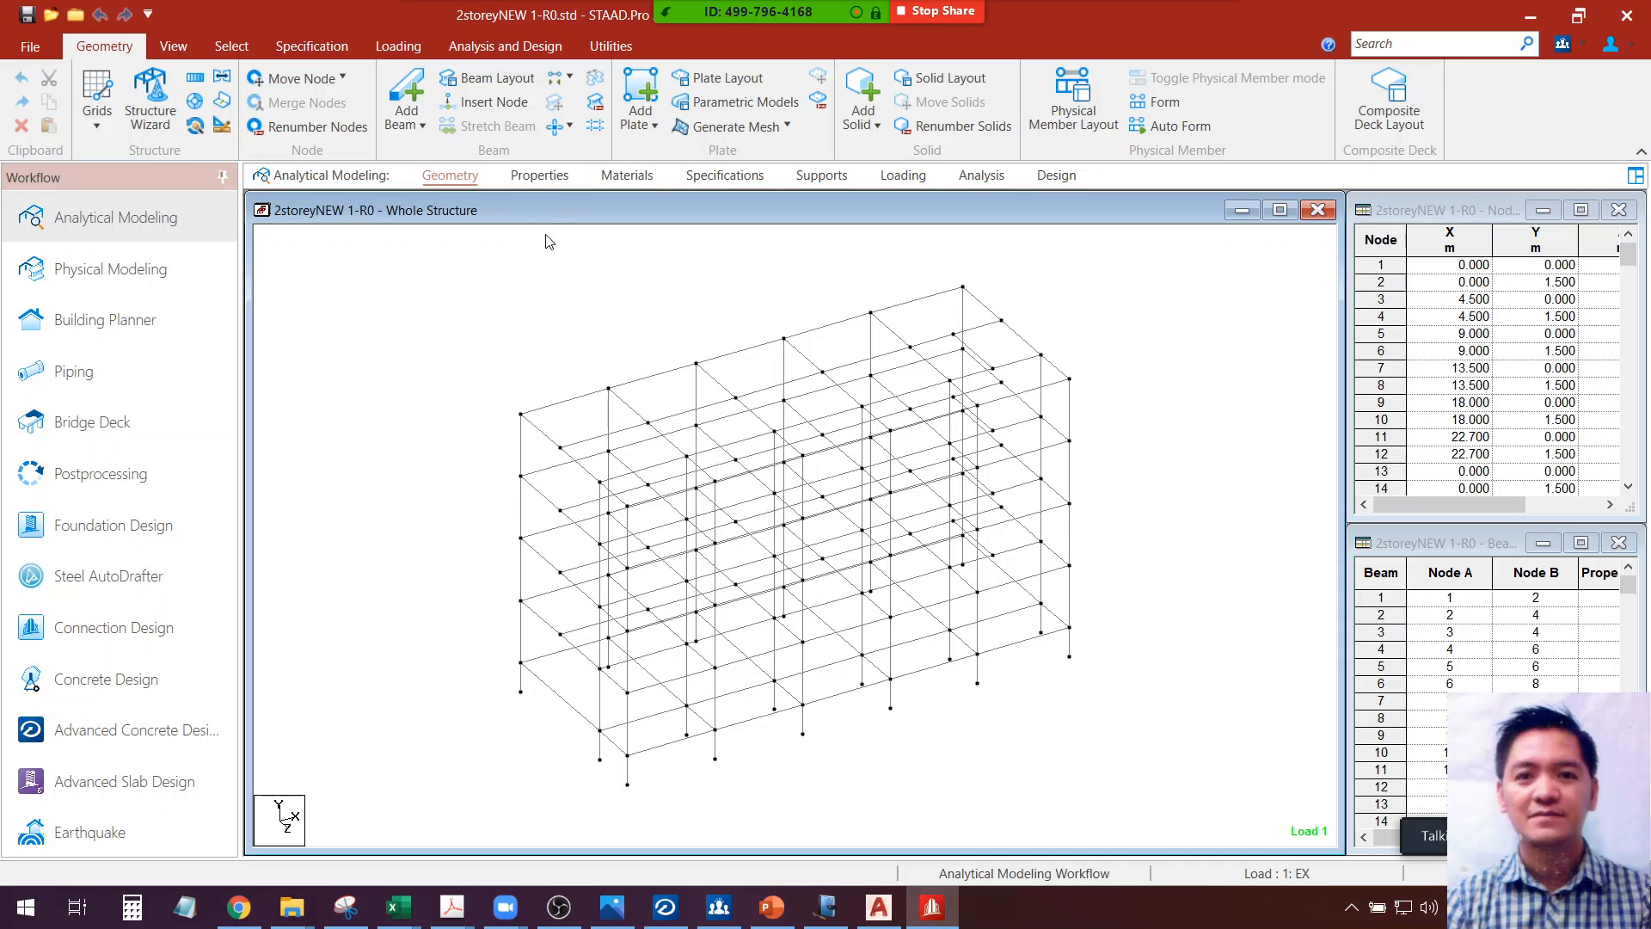
Examine which members are assigned the 0.50x0.30 and 0.70x0.40 rectangular sections in the whole structure
{"action": "left_click", "coordinate": [539, 175]}
{"action": "left_click", "coordinate": [1339, 483]}
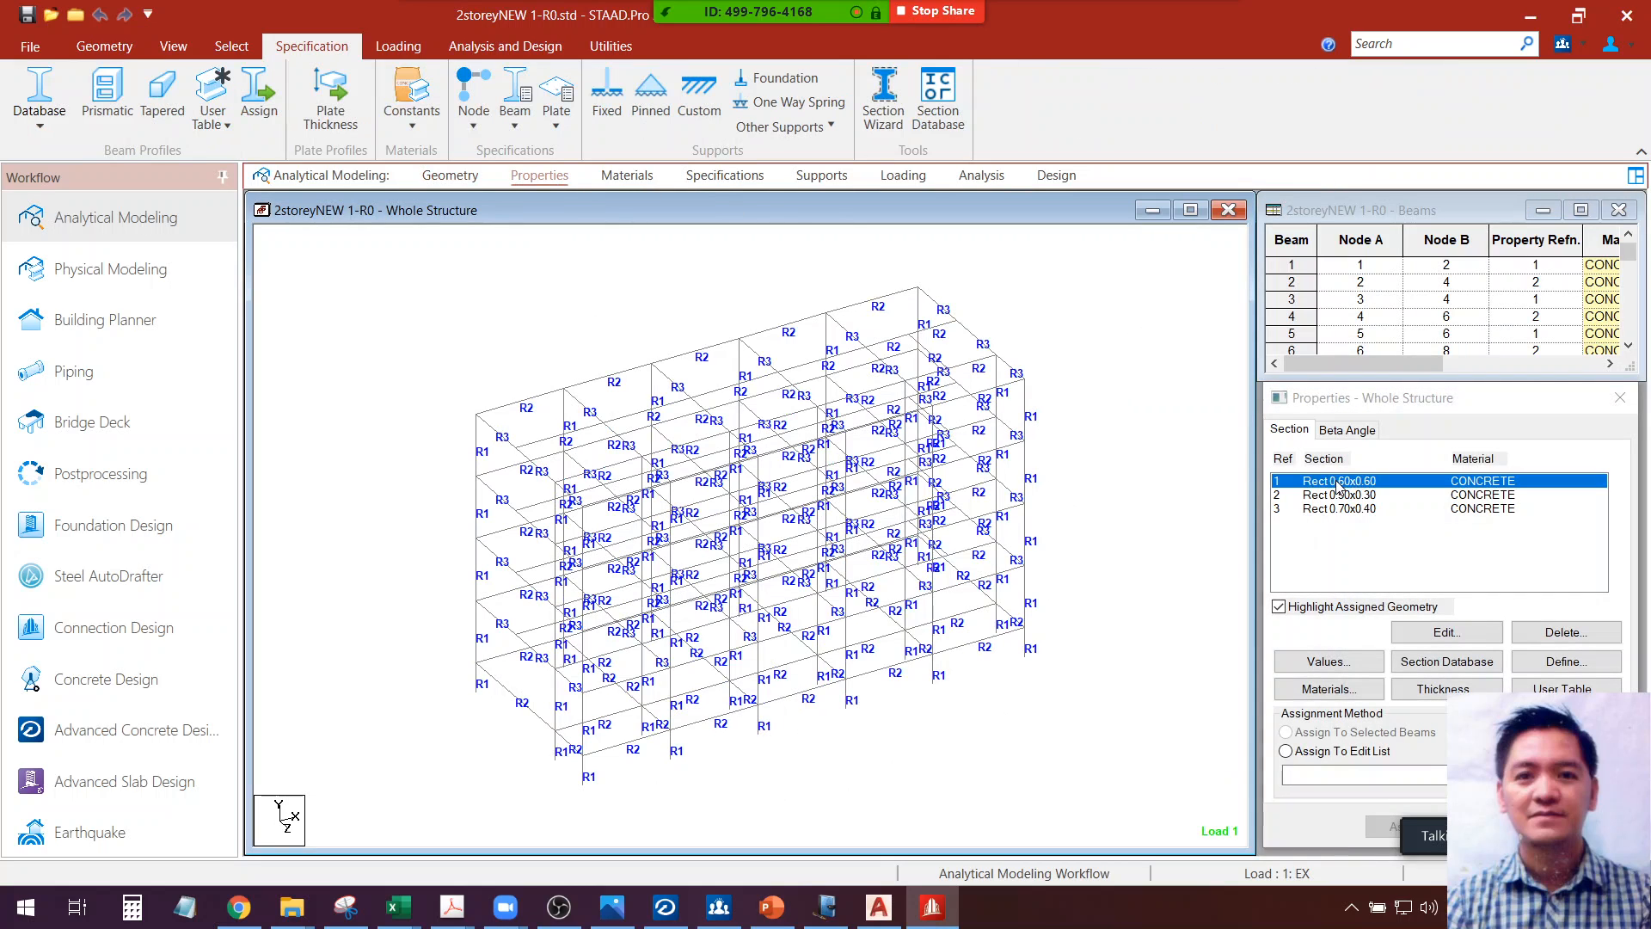
{"action": "left_click", "coordinate": [1344, 497]}
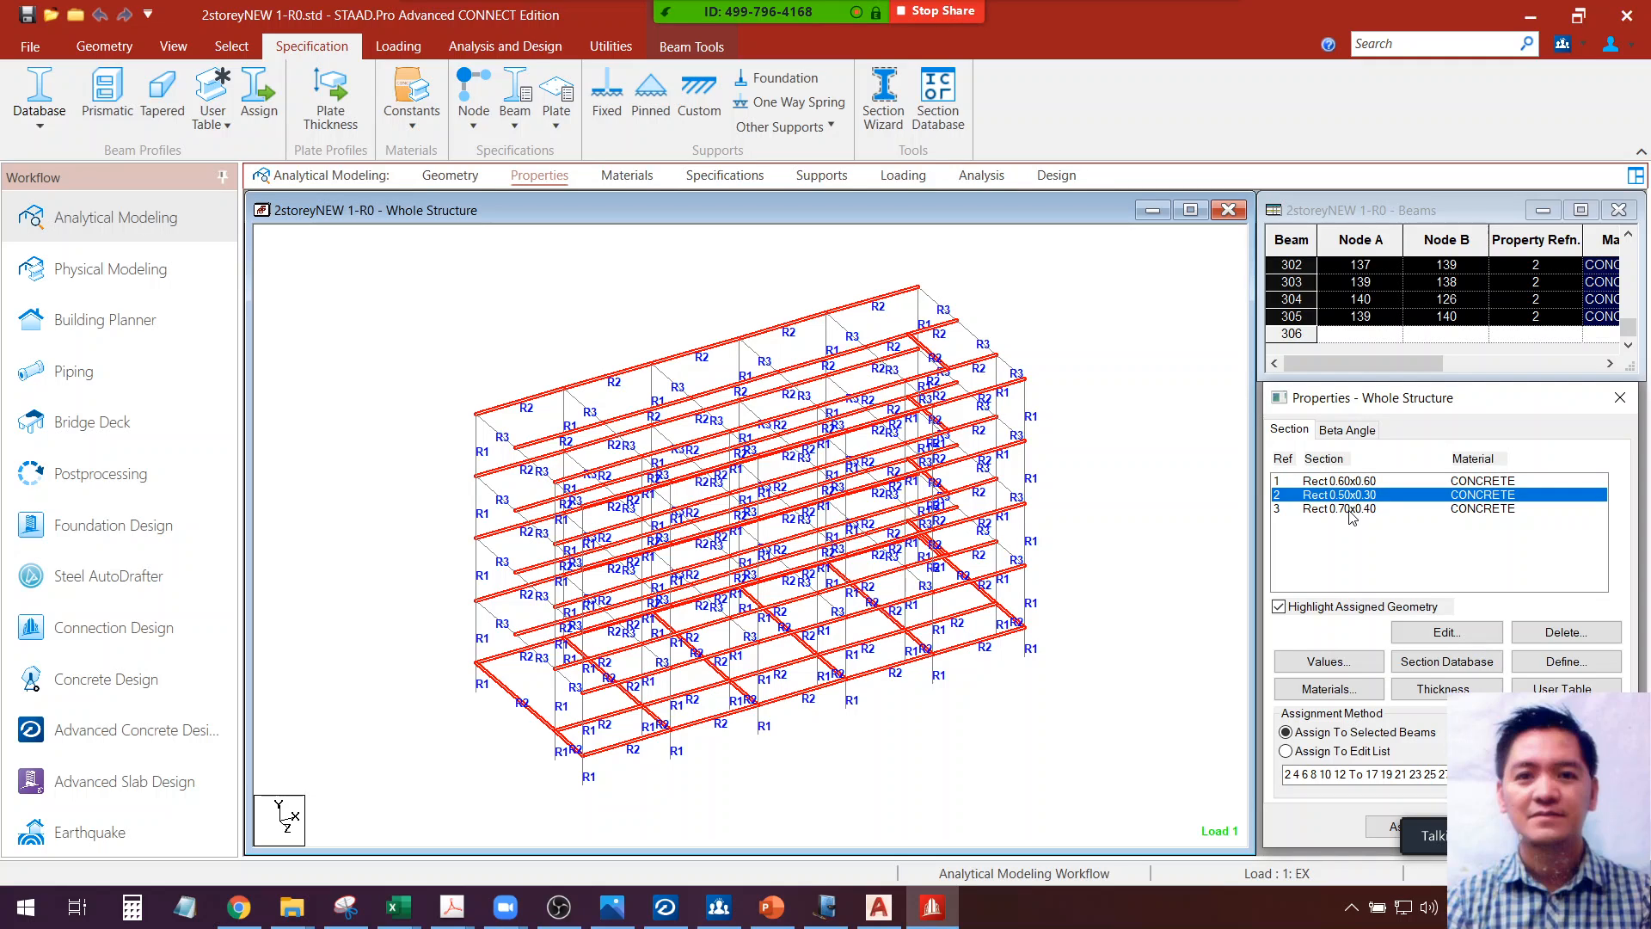
{"action": "left_click", "coordinate": [1347, 509]}
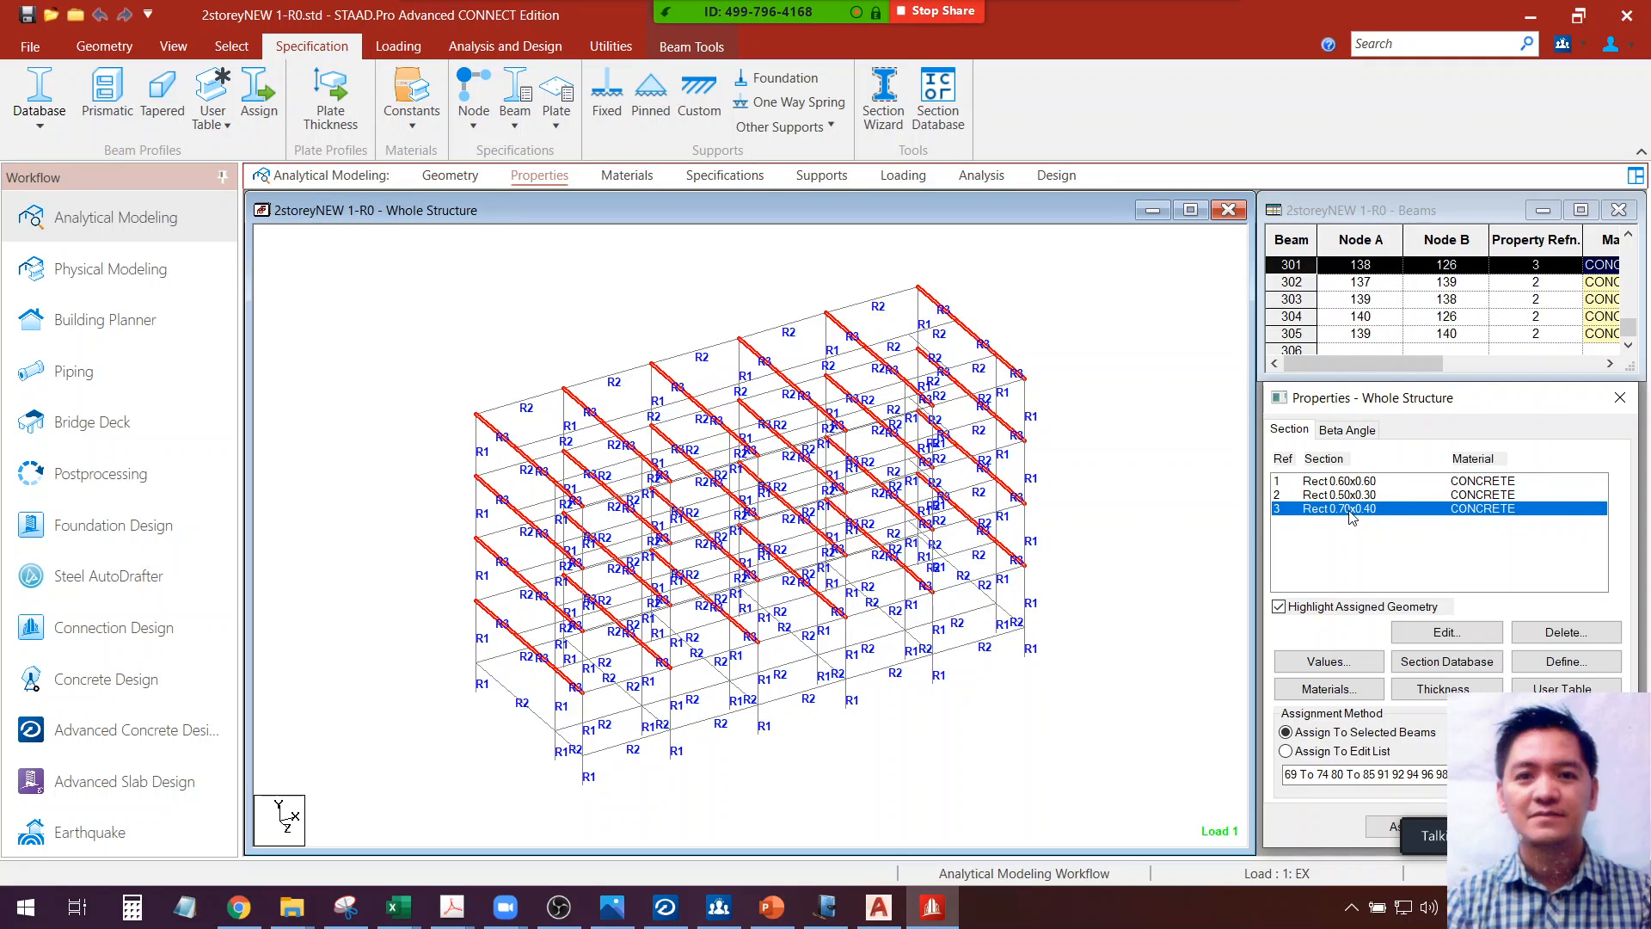
{"action": "left_click", "coordinate": [1354, 498]}
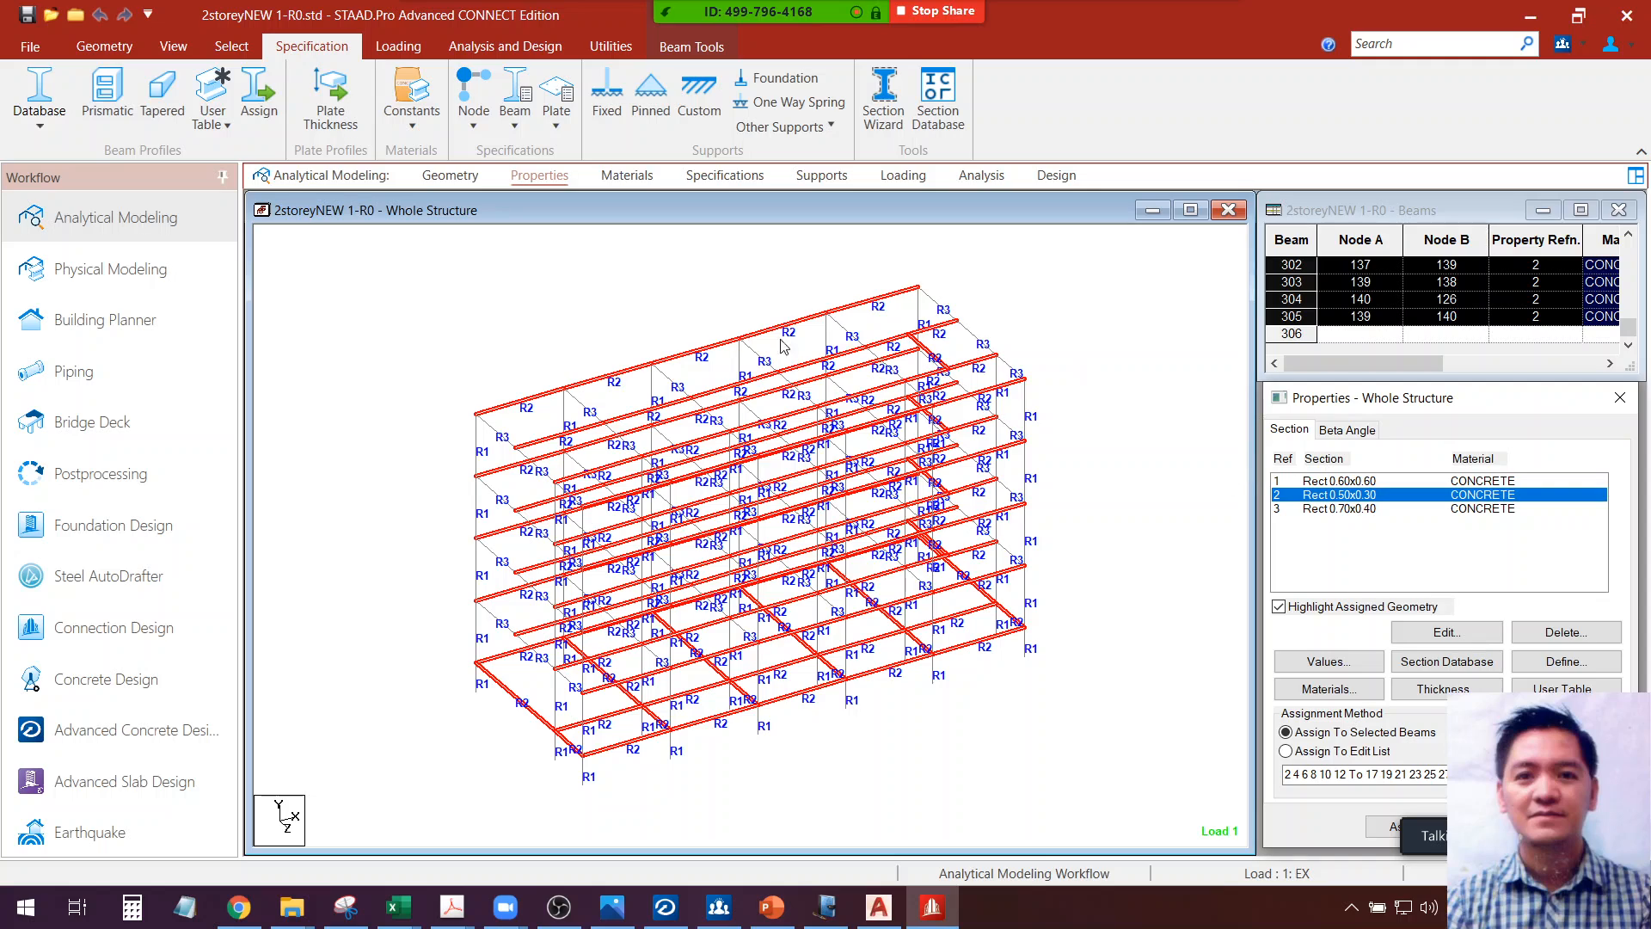
{"action": "left_click", "coordinate": [573, 302]}
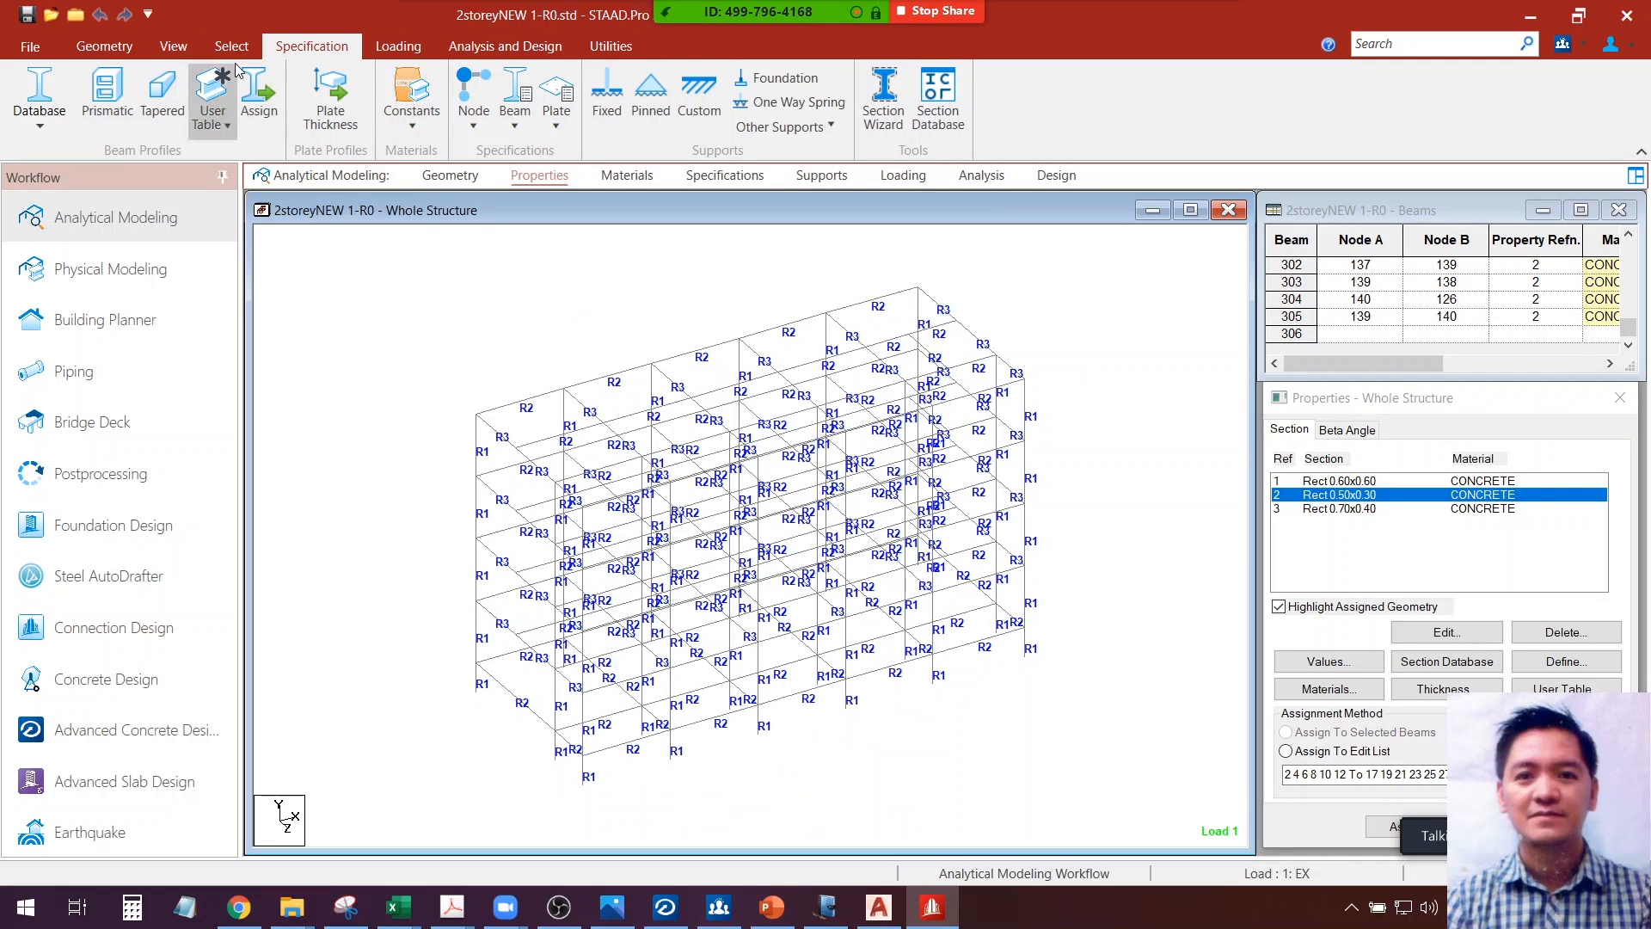
{"action": "left_click", "coordinate": [116, 52]}
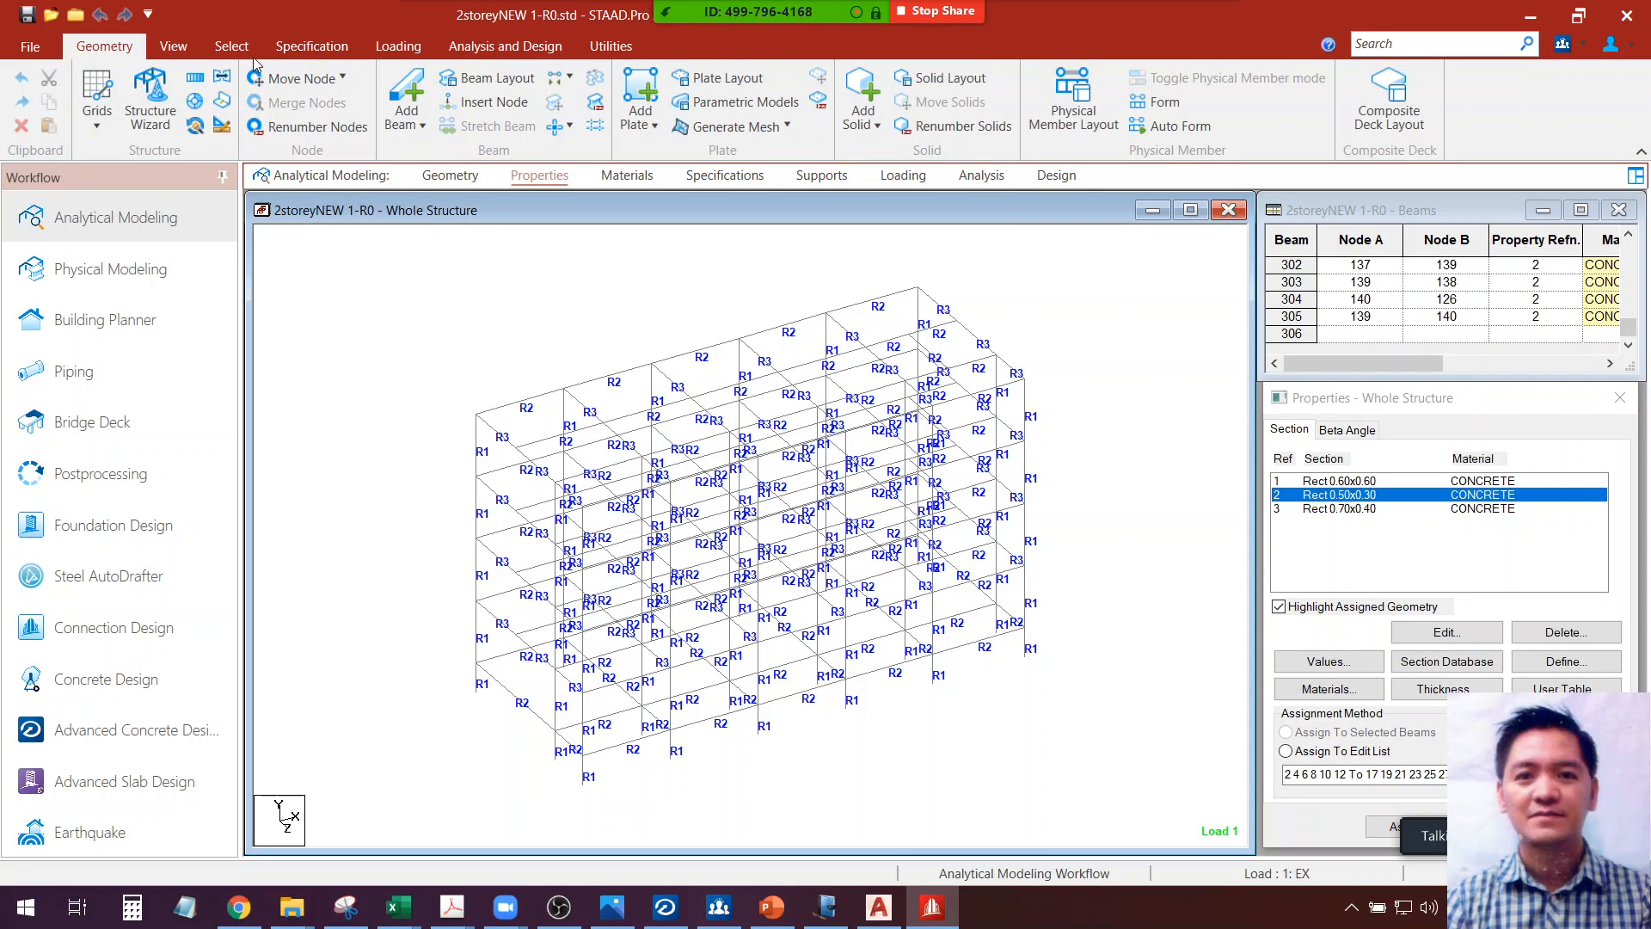
{"action": "left_click", "coordinate": [167, 47]}
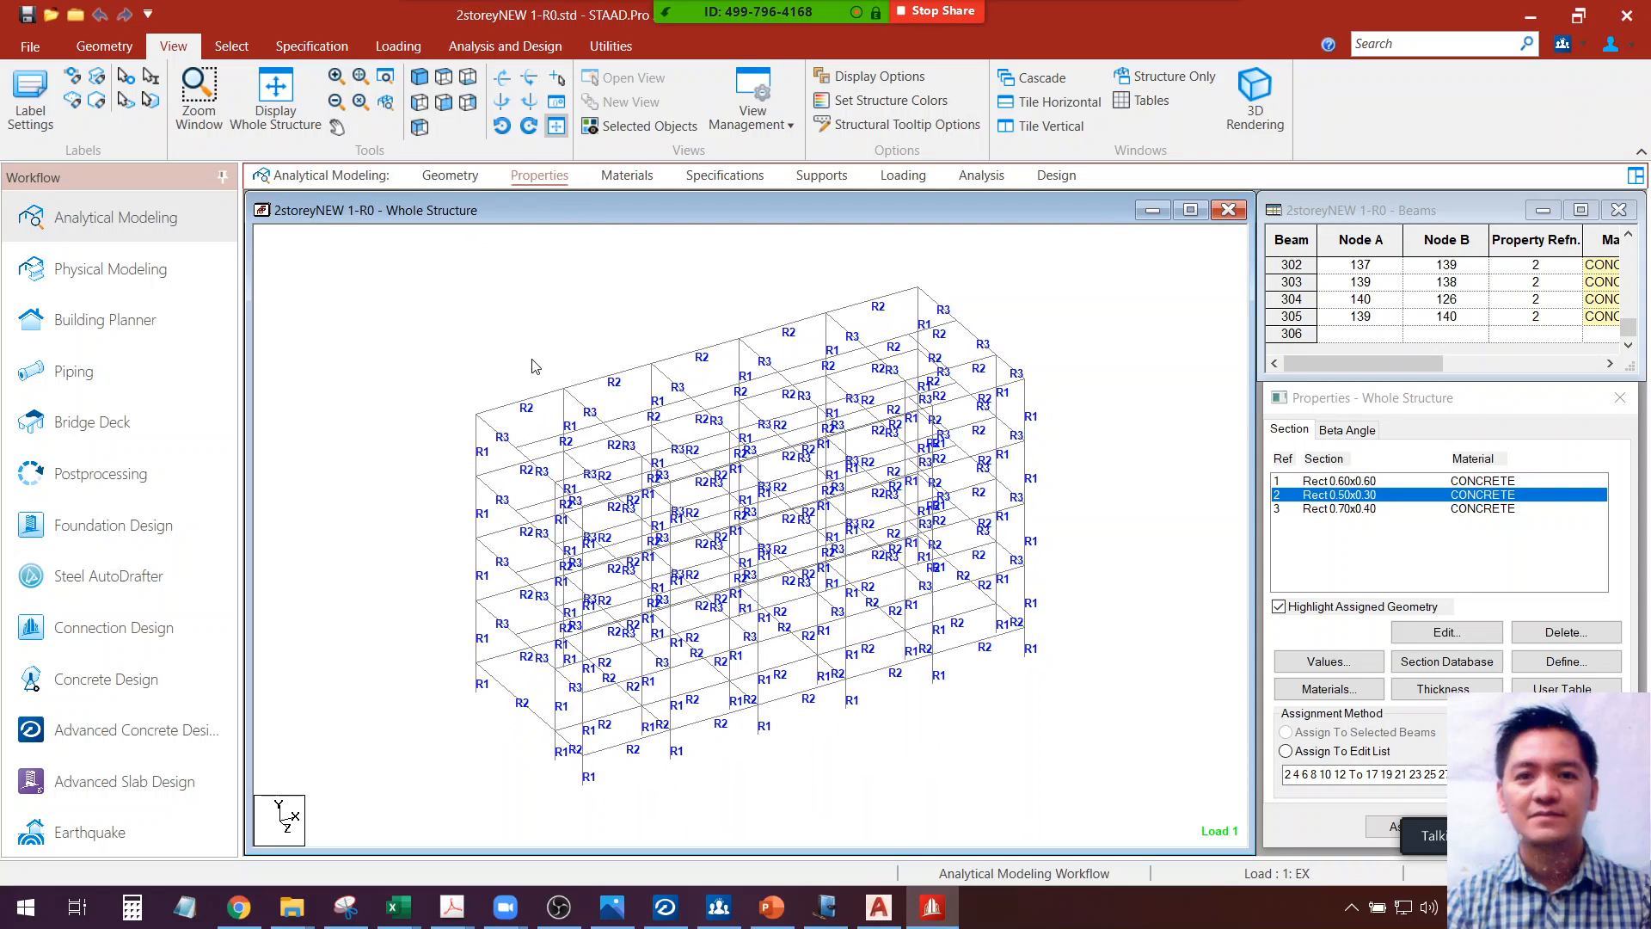
Examine the members assigned the 0.60x0.60 column section, checking individual column segments at the upper storeys
{"action": "left_click", "coordinate": [1335, 484]}
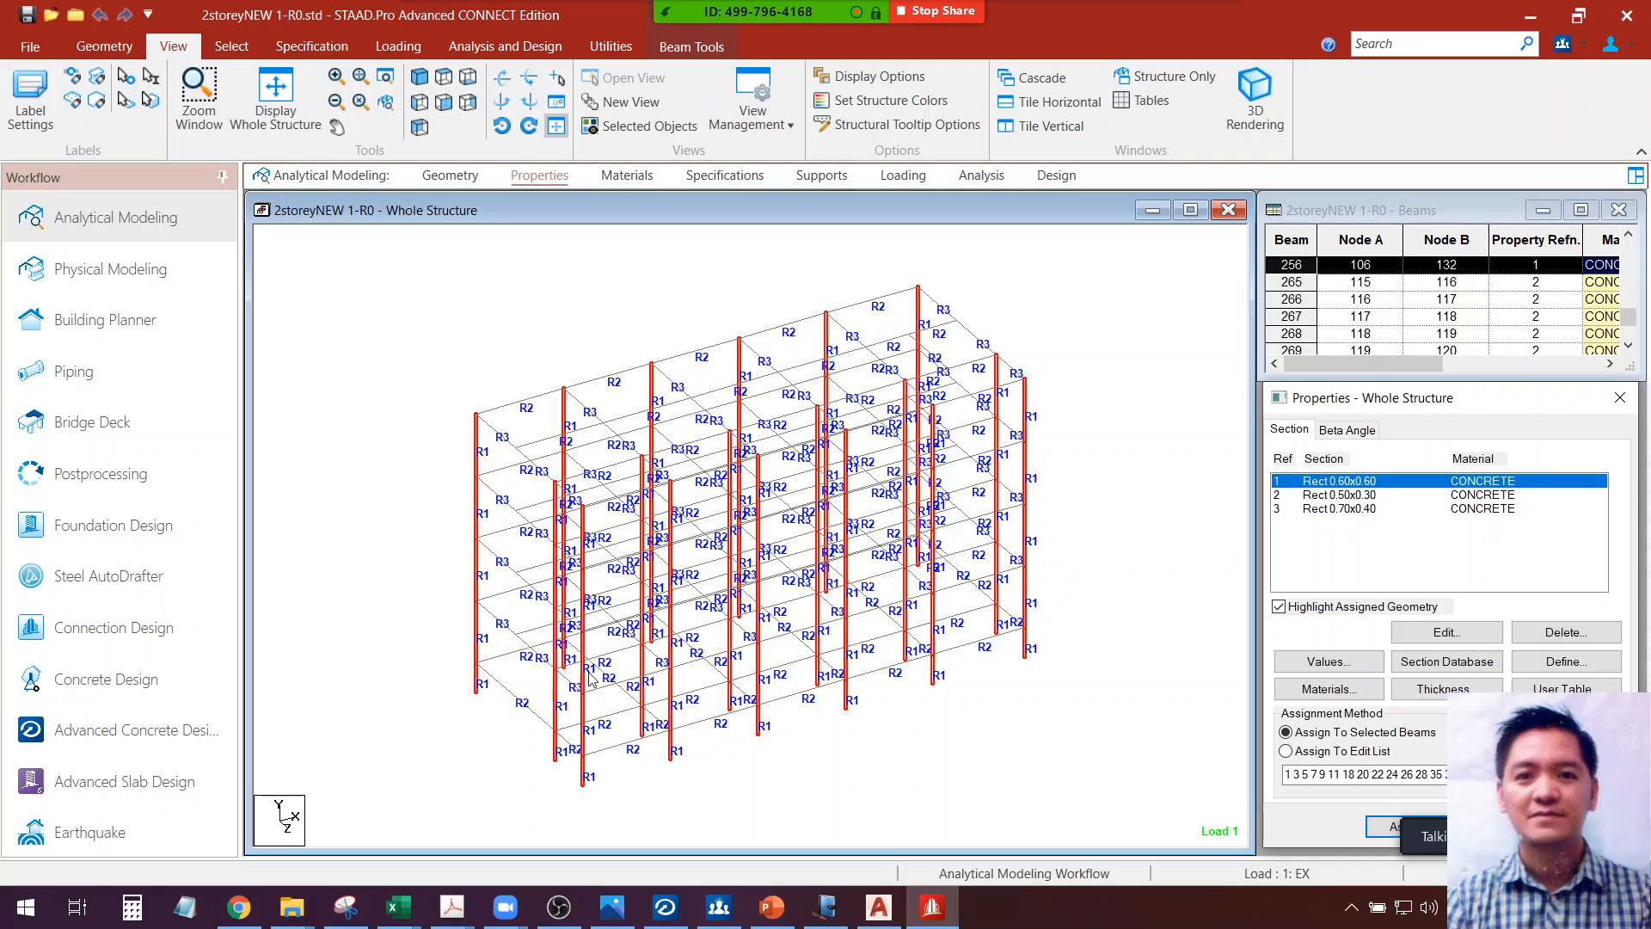
{"action": "left_click", "coordinate": [1100, 467]}
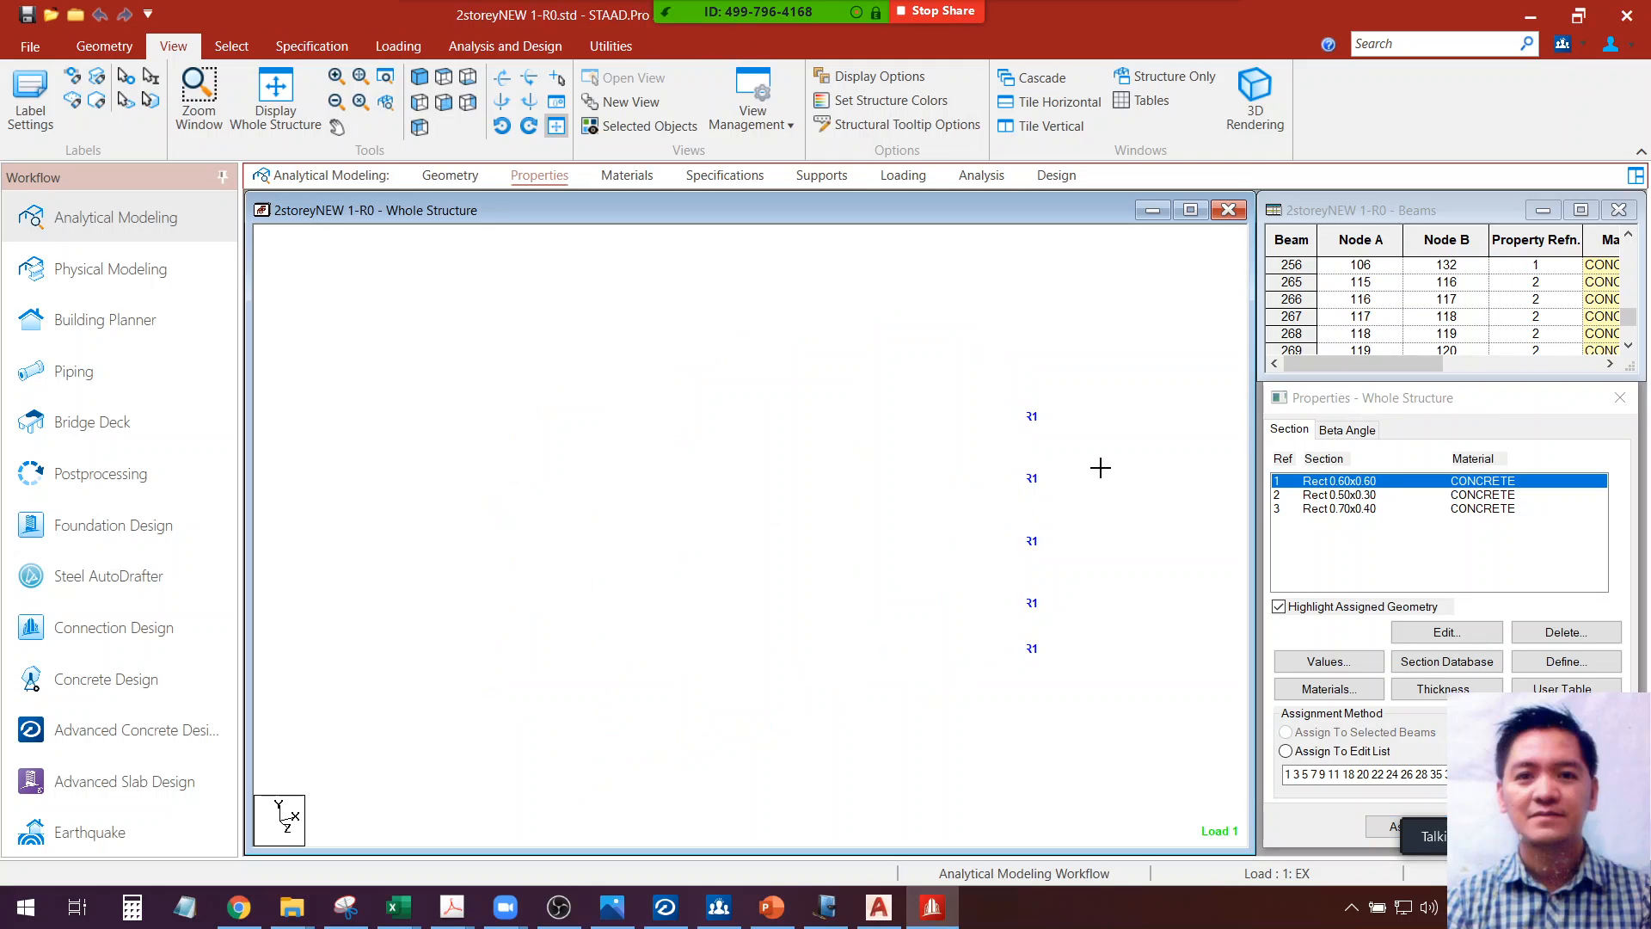
{"action": "left_click", "coordinate": [1346, 483]}
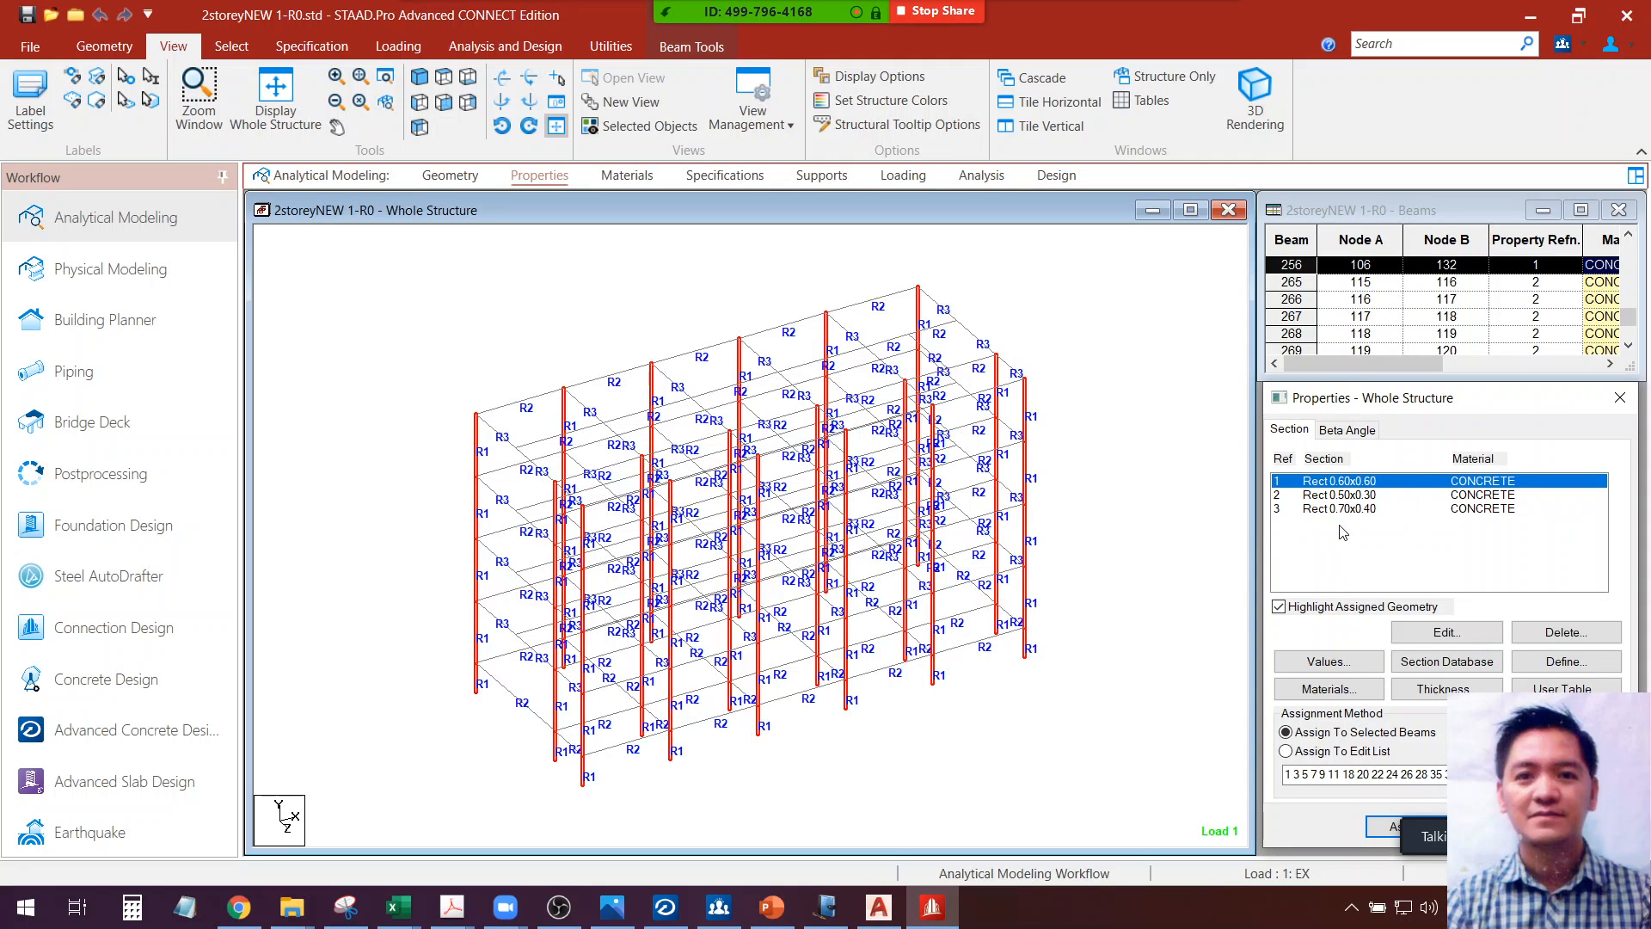
{"action": "left_click", "coordinate": [1342, 496]}
{"action": "left_click", "coordinate": [1349, 483]}
{"action": "left_click", "coordinate": [478, 463]}
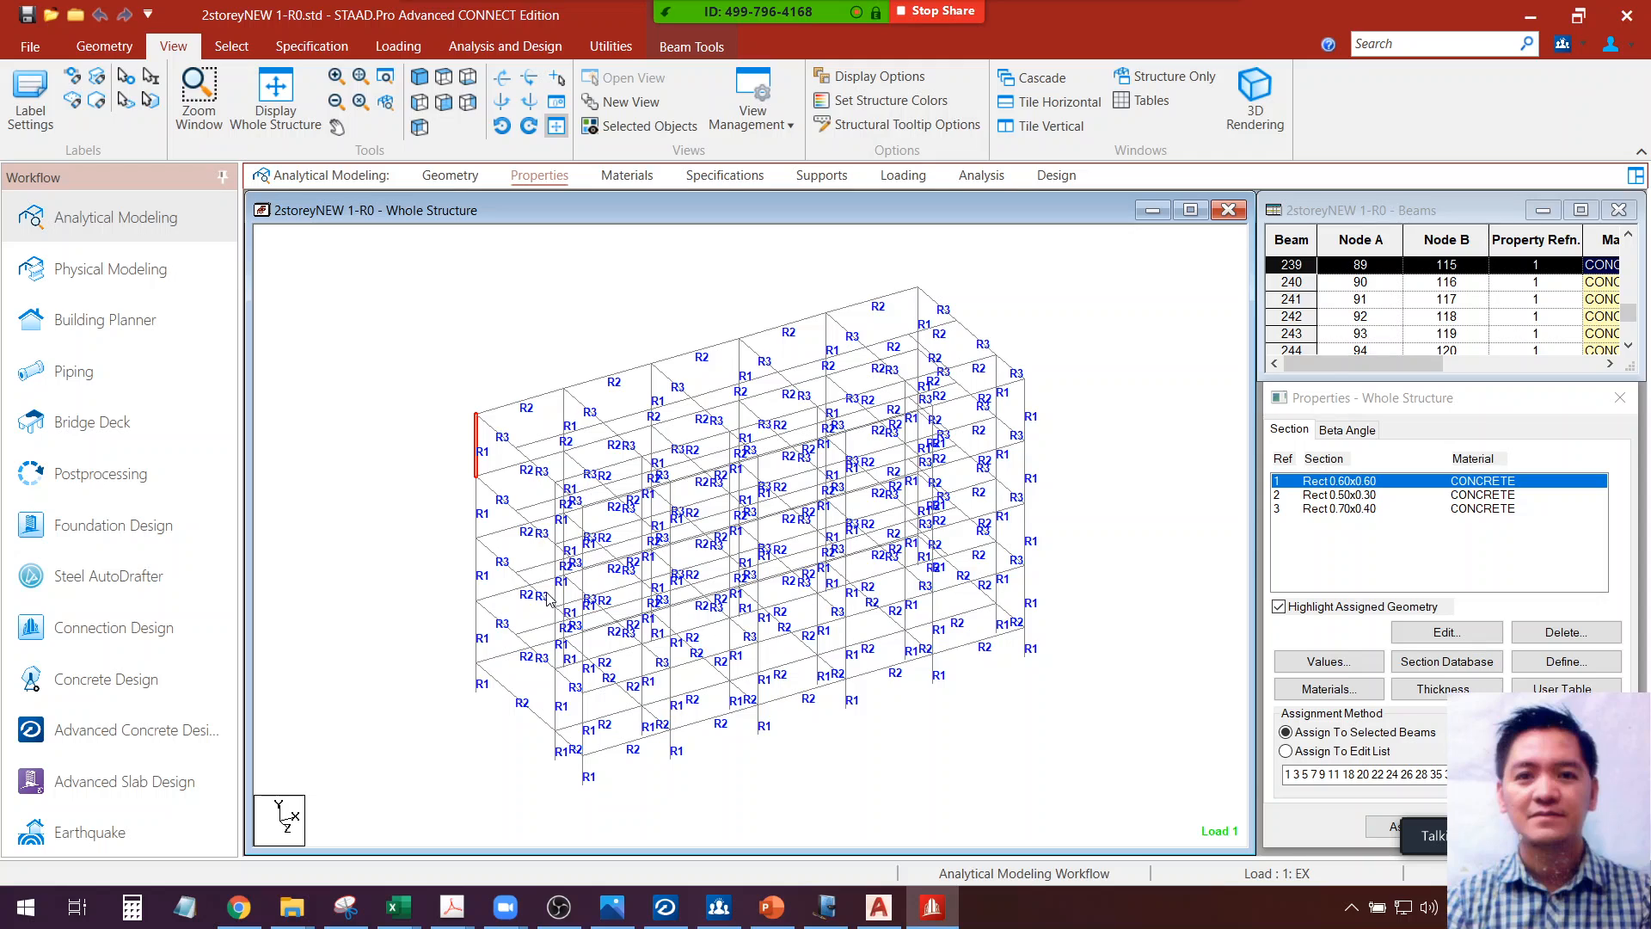
{"action": "left_click", "coordinate": [477, 520]}
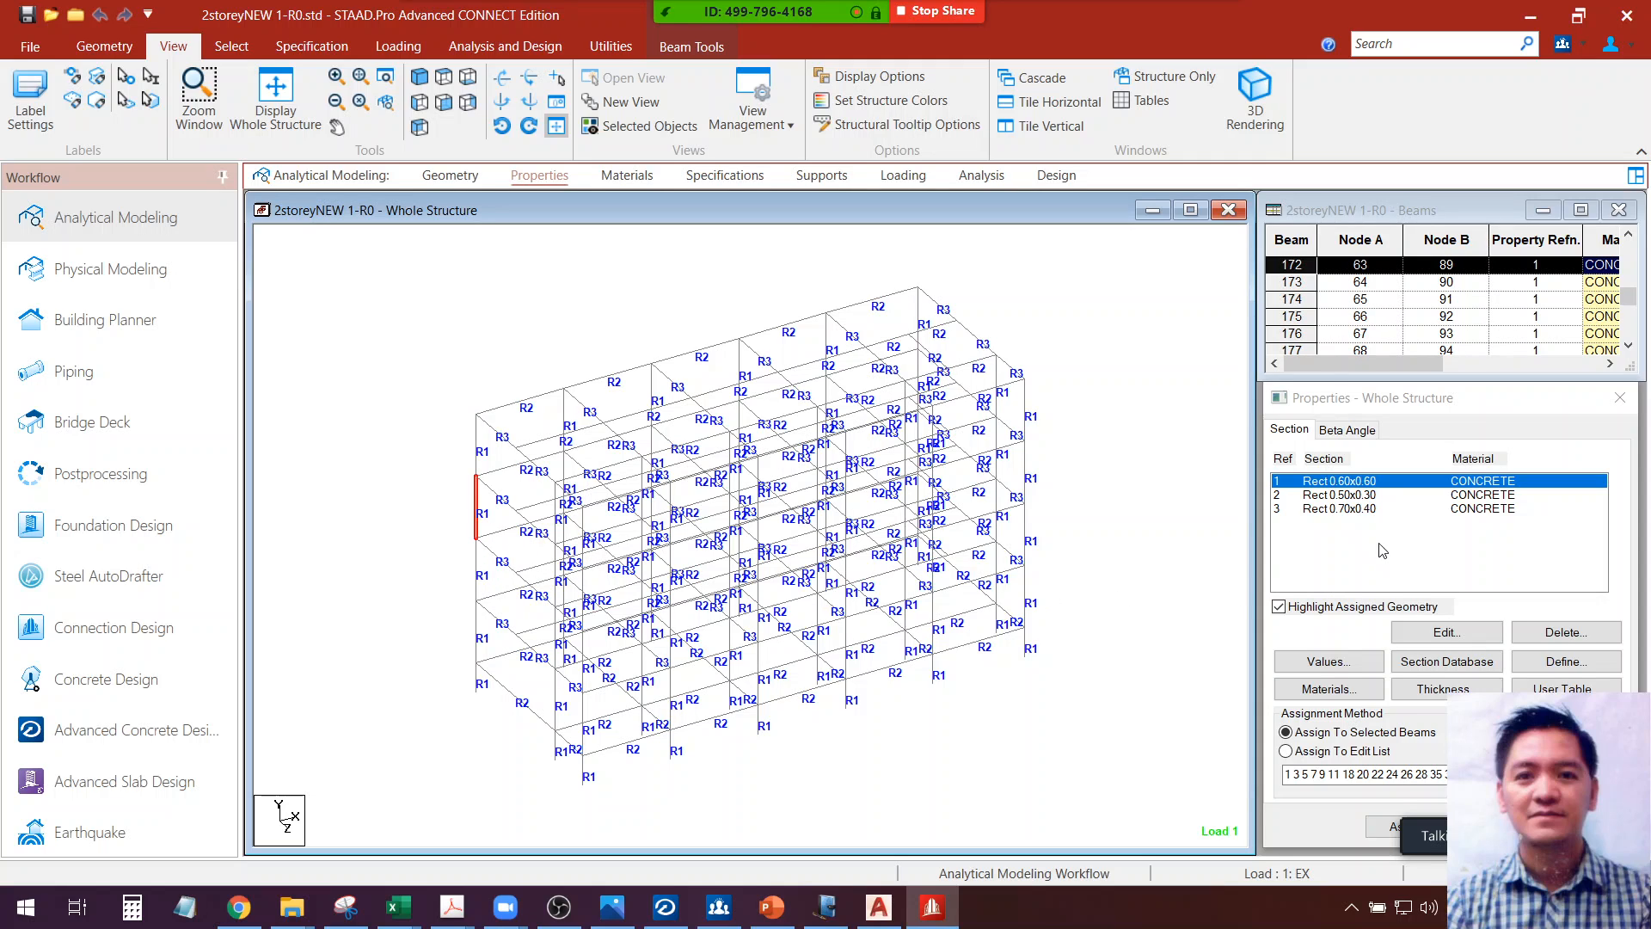
{"action": "left_click", "coordinate": [1348, 497]}
{"action": "left_click", "coordinate": [1348, 480]}
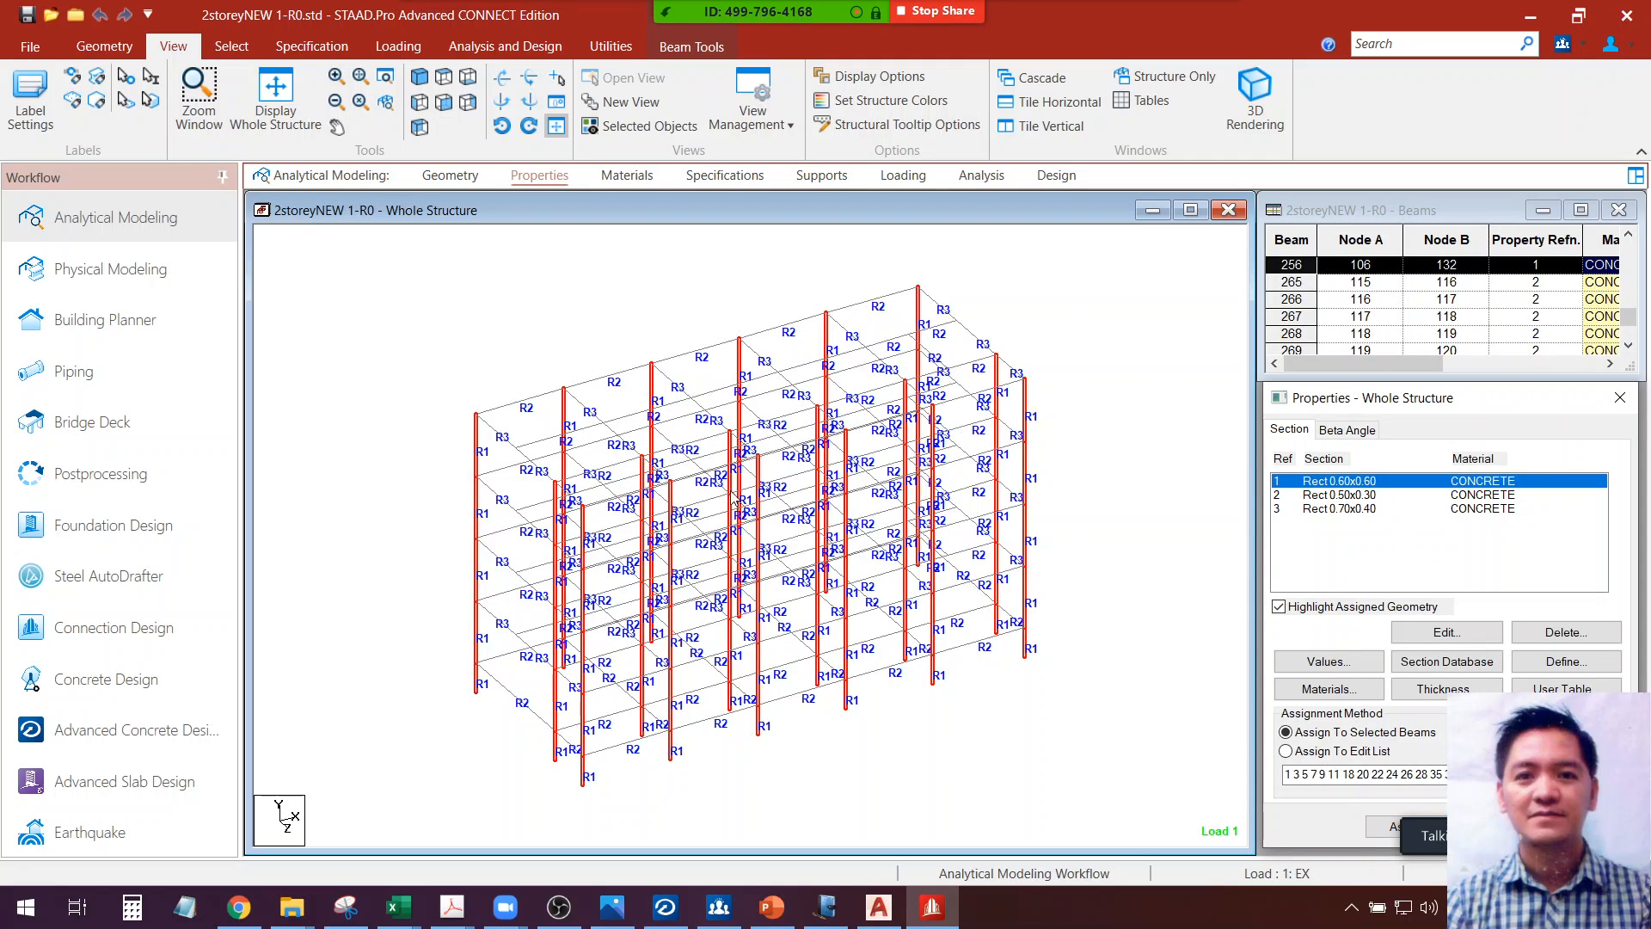
{"action": "left_click", "coordinate": [739, 378]}
Compare the highlighted layouts of the 0.50x0.30 and 0.70x0.40 beam sections
{"action": "left_click", "coordinate": [1361, 495]}
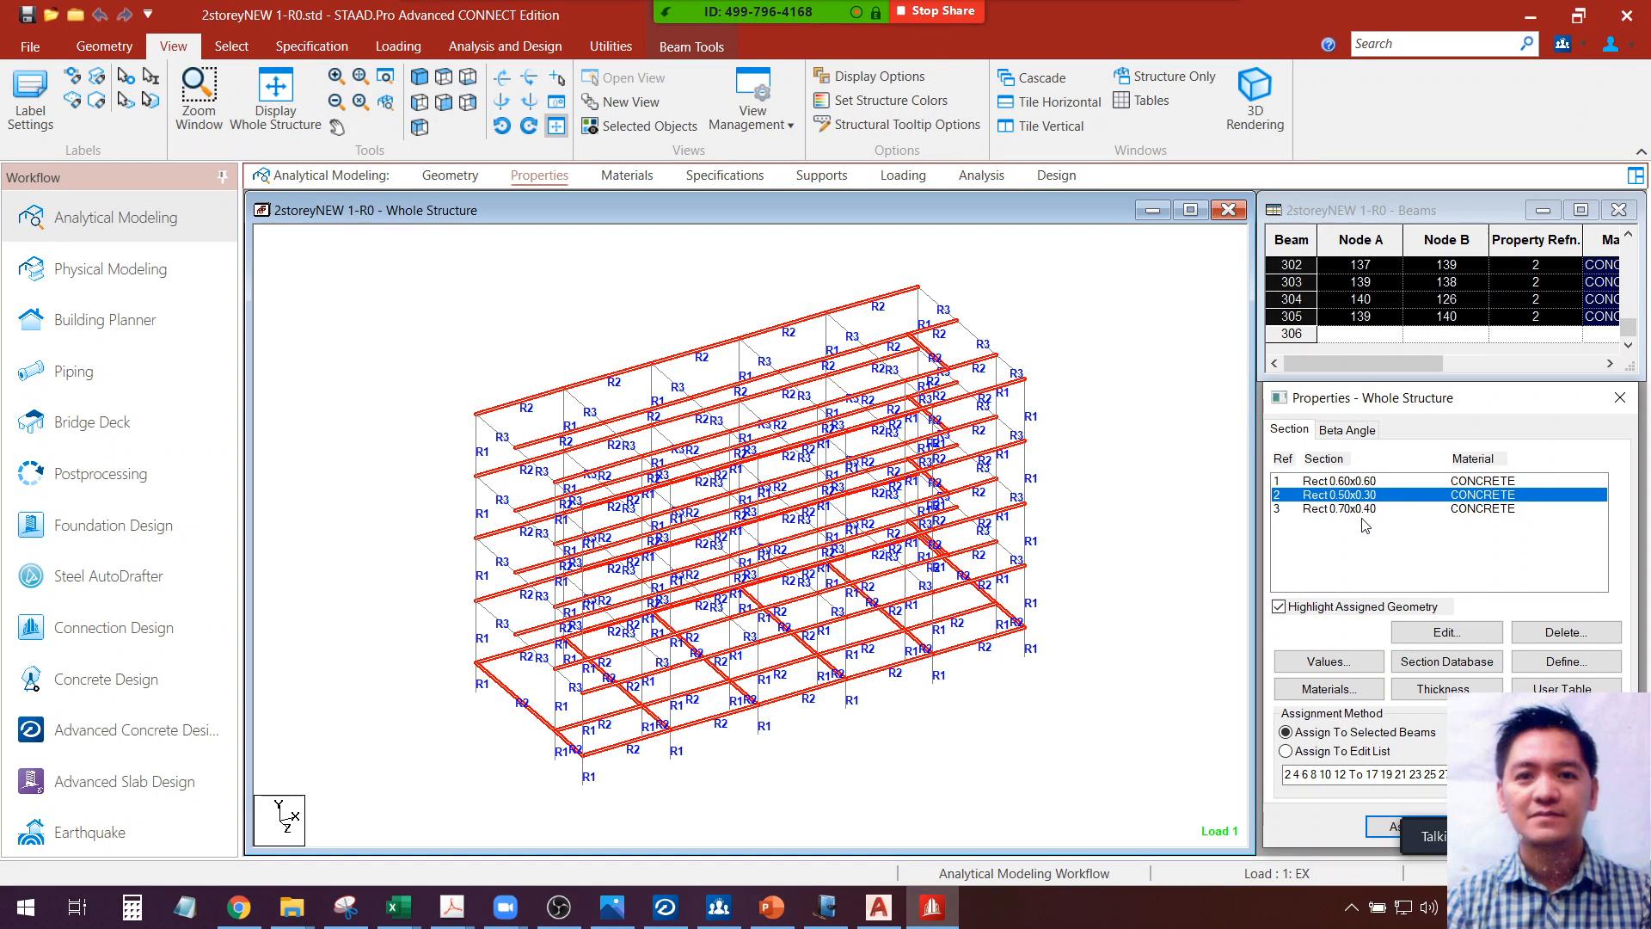
{"action": "left_click", "coordinate": [1366, 508]}
{"action": "left_click", "coordinate": [1359, 495]}
{"action": "left_click", "coordinate": [1347, 507]}
{"action": "left_click", "coordinate": [1349, 496]}
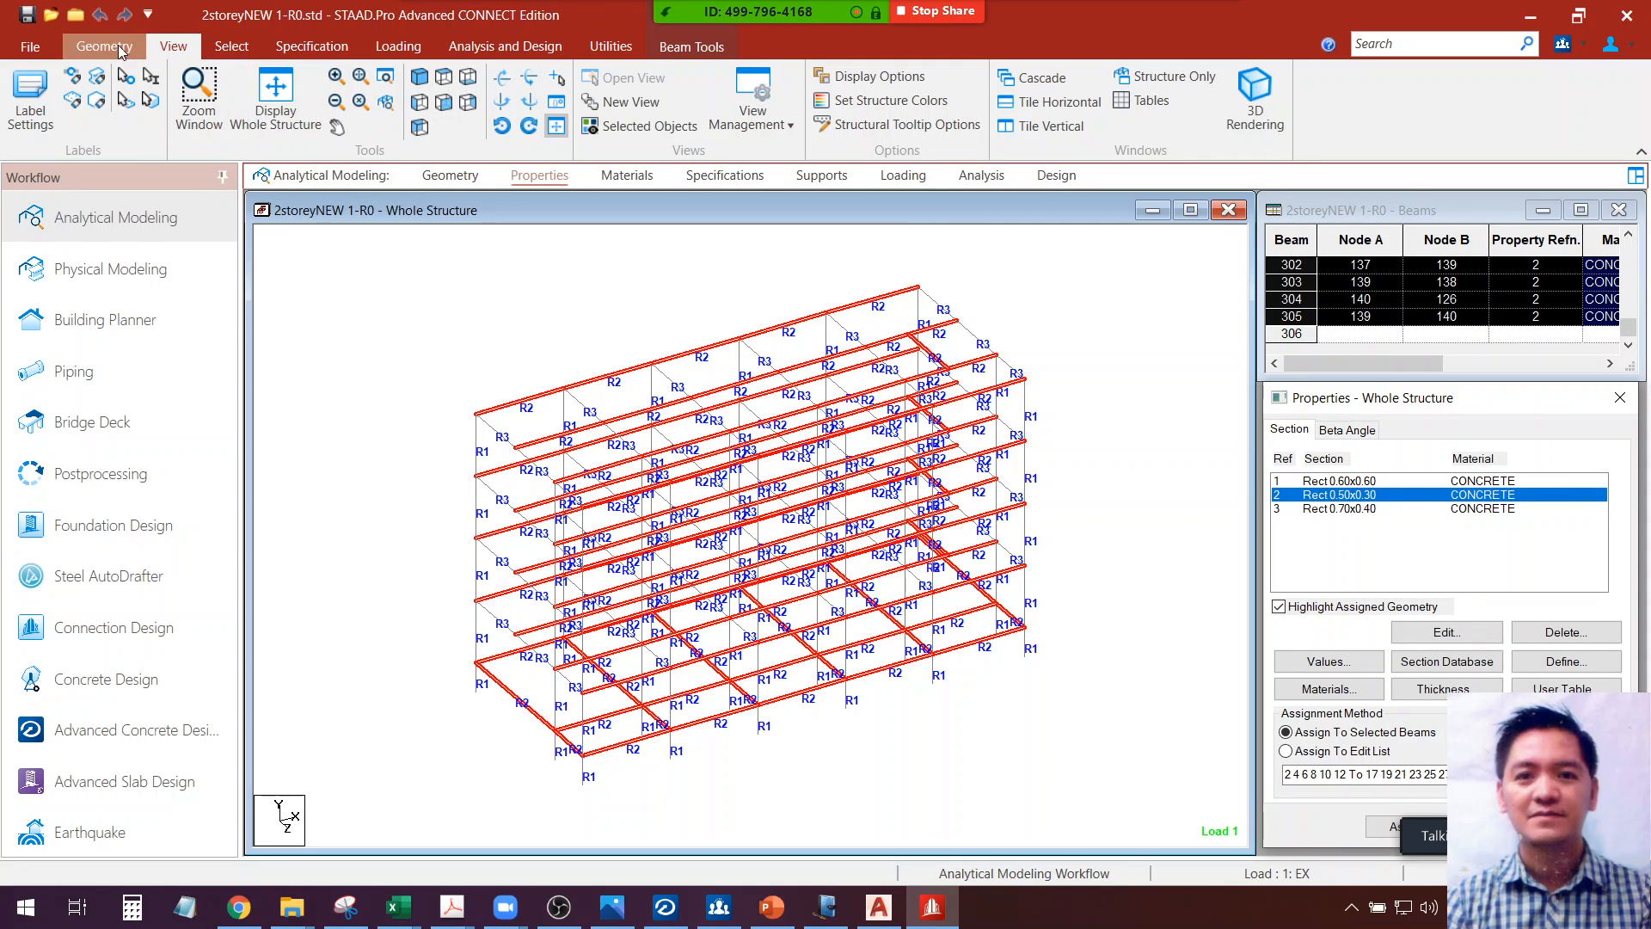
View the structure in plan and select the 0.50x0.30 intermediate beams in the end bay
{"action": "left_click", "coordinate": [425, 83]}
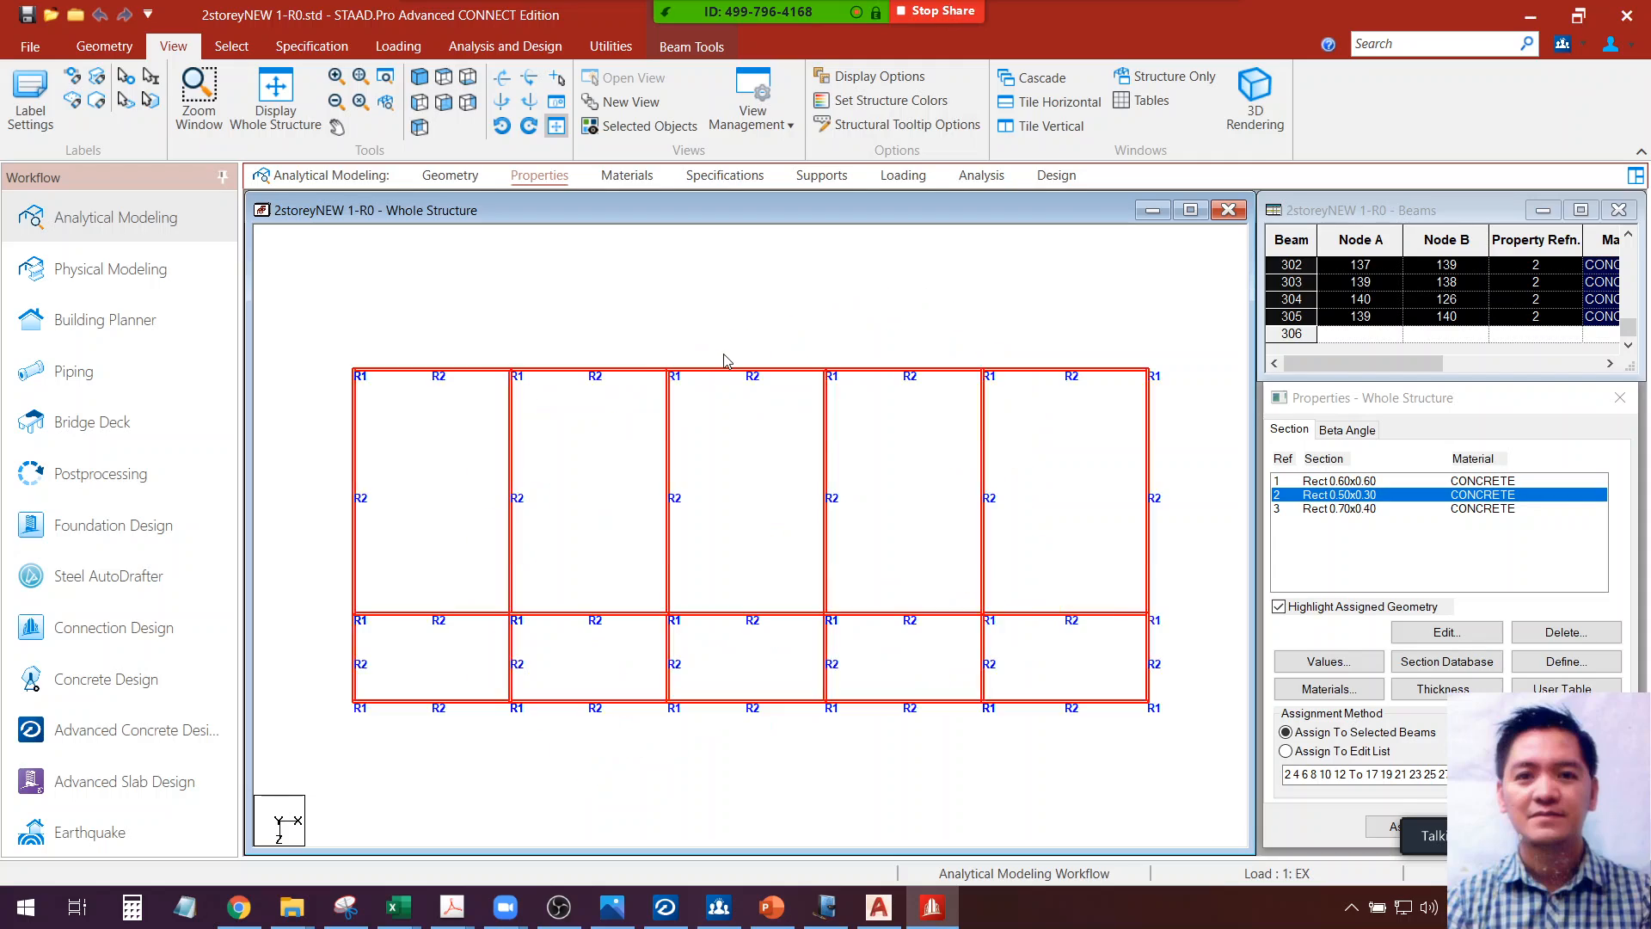
{"action": "left_click", "coordinate": [1115, 458]}
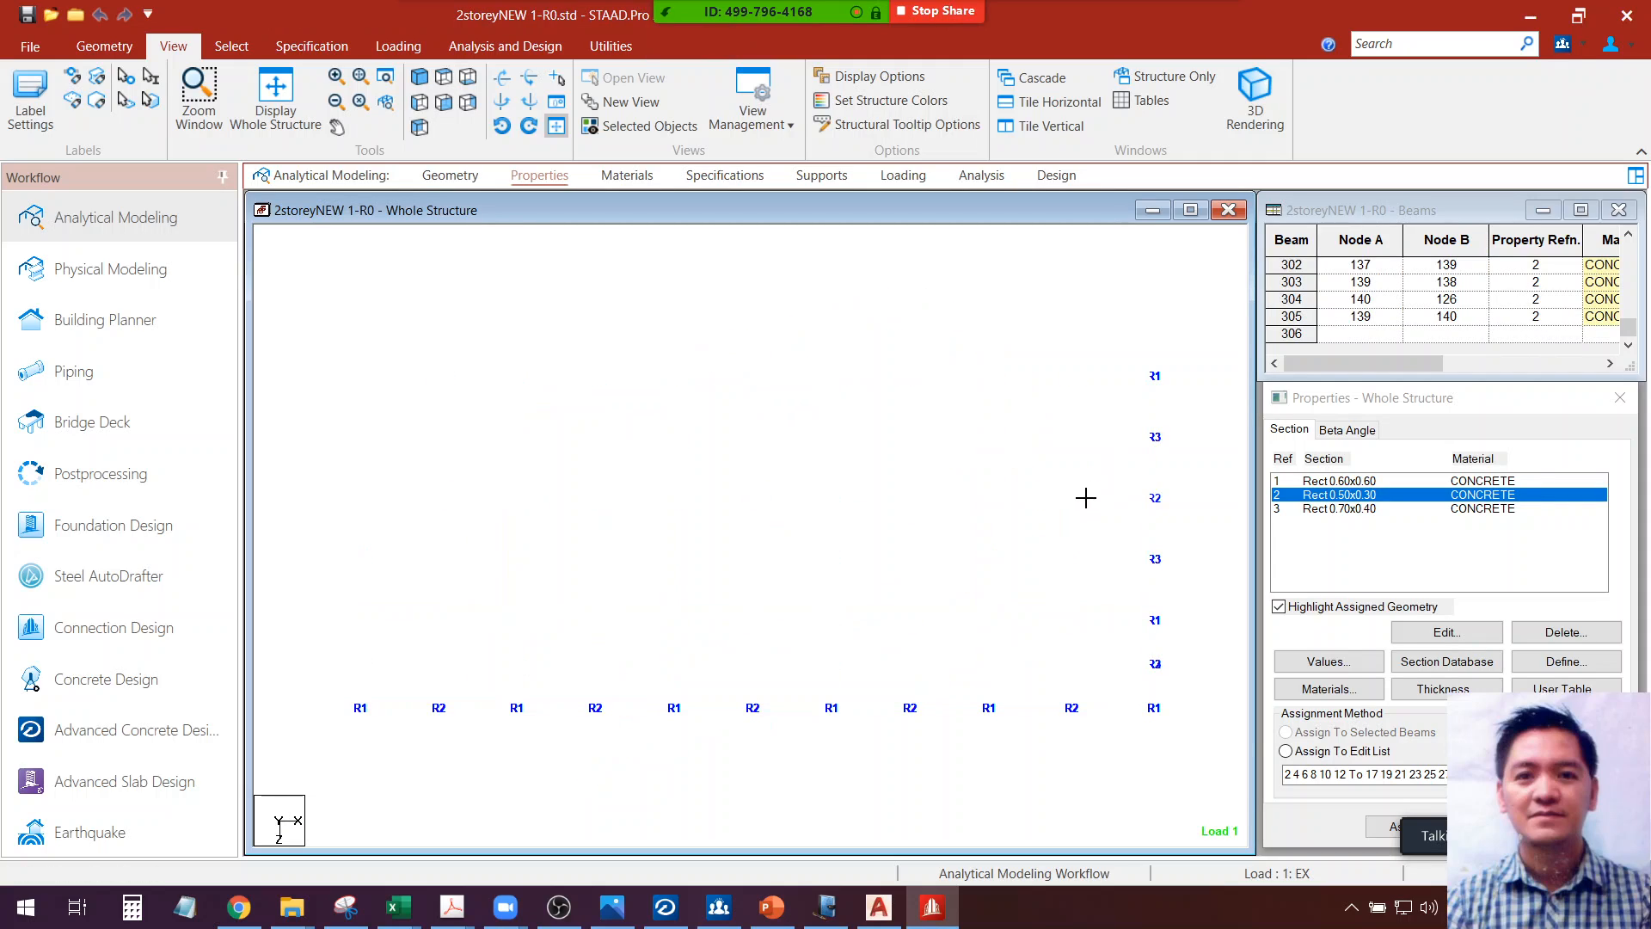
{"action": "left_click_drag", "start_coordinate": [1108, 456], "coordinate": [1025, 569]}
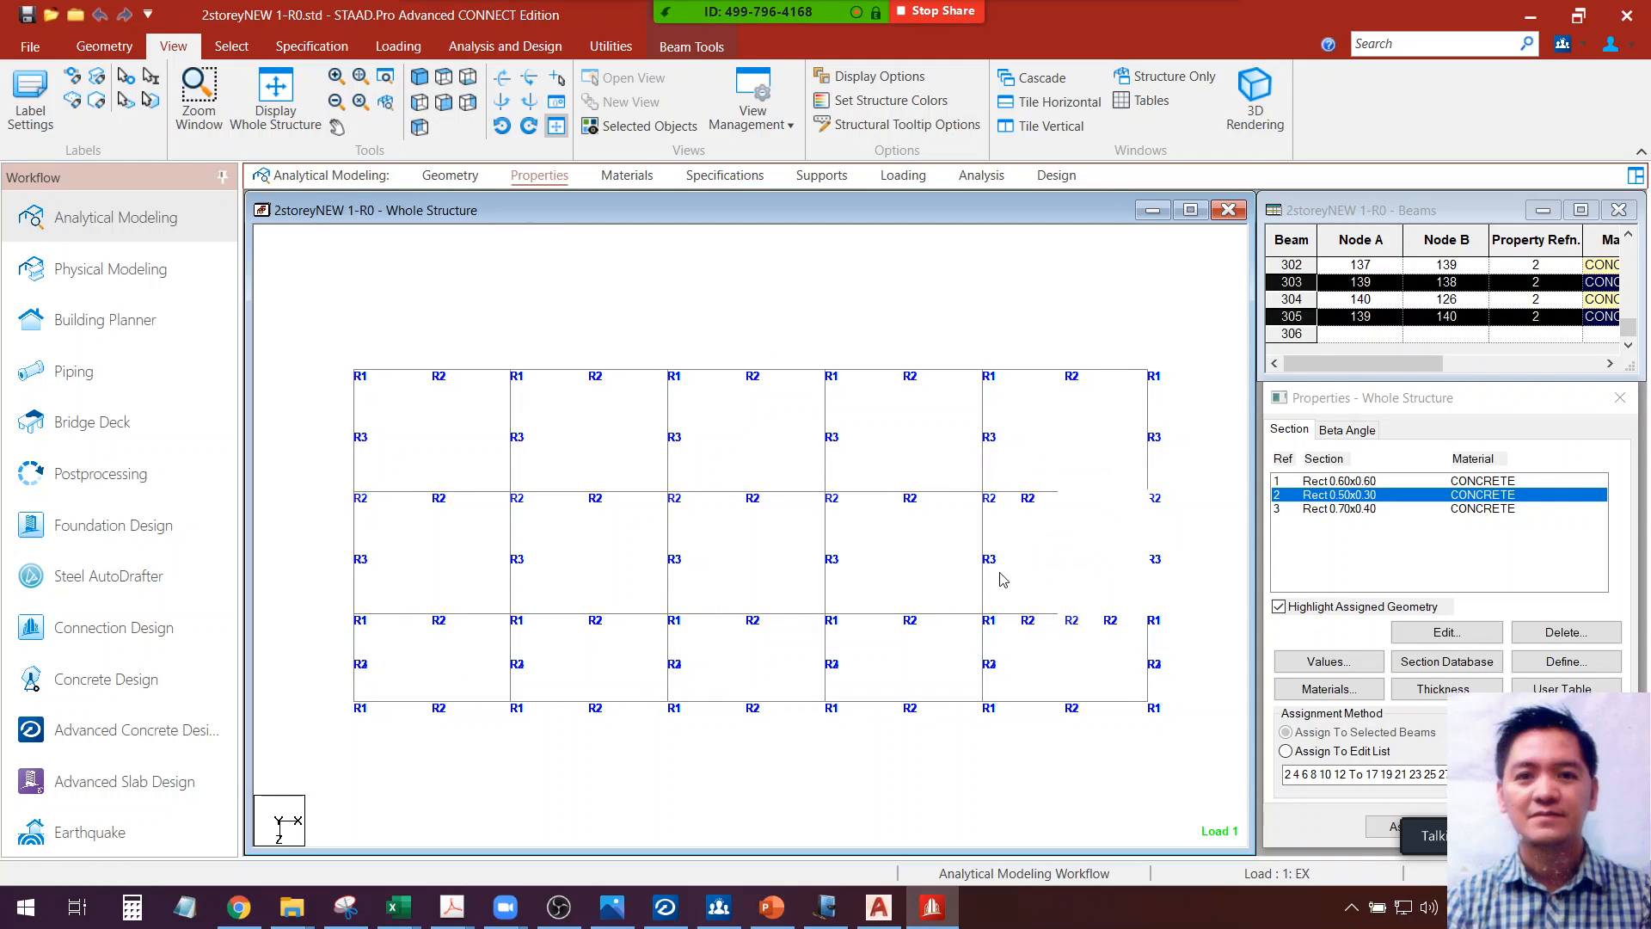
{"action": "left_click_drag", "start_coordinate": [1103, 448], "coordinate": [1014, 605]}
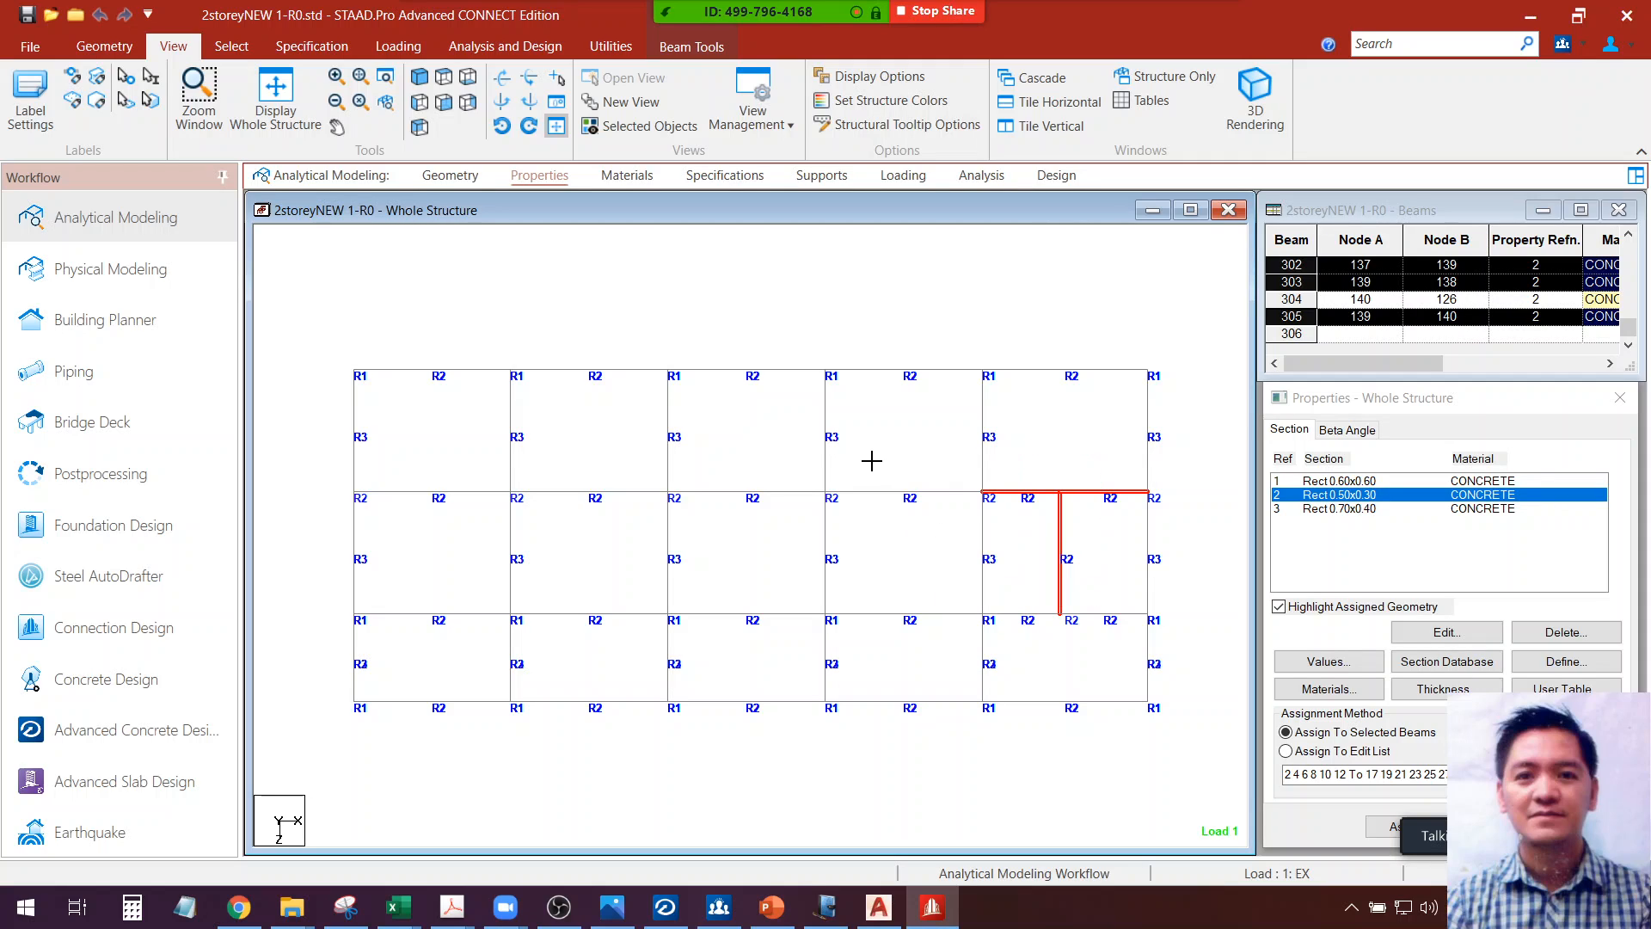
{"action": "left_click_drag", "start_coordinate": [872, 461], "coordinate": [905, 502], "text": "ctrl"}
{"action": "left_click_drag", "start_coordinate": [703, 558], "coordinate": [704, 558], "text": "ctrl"}
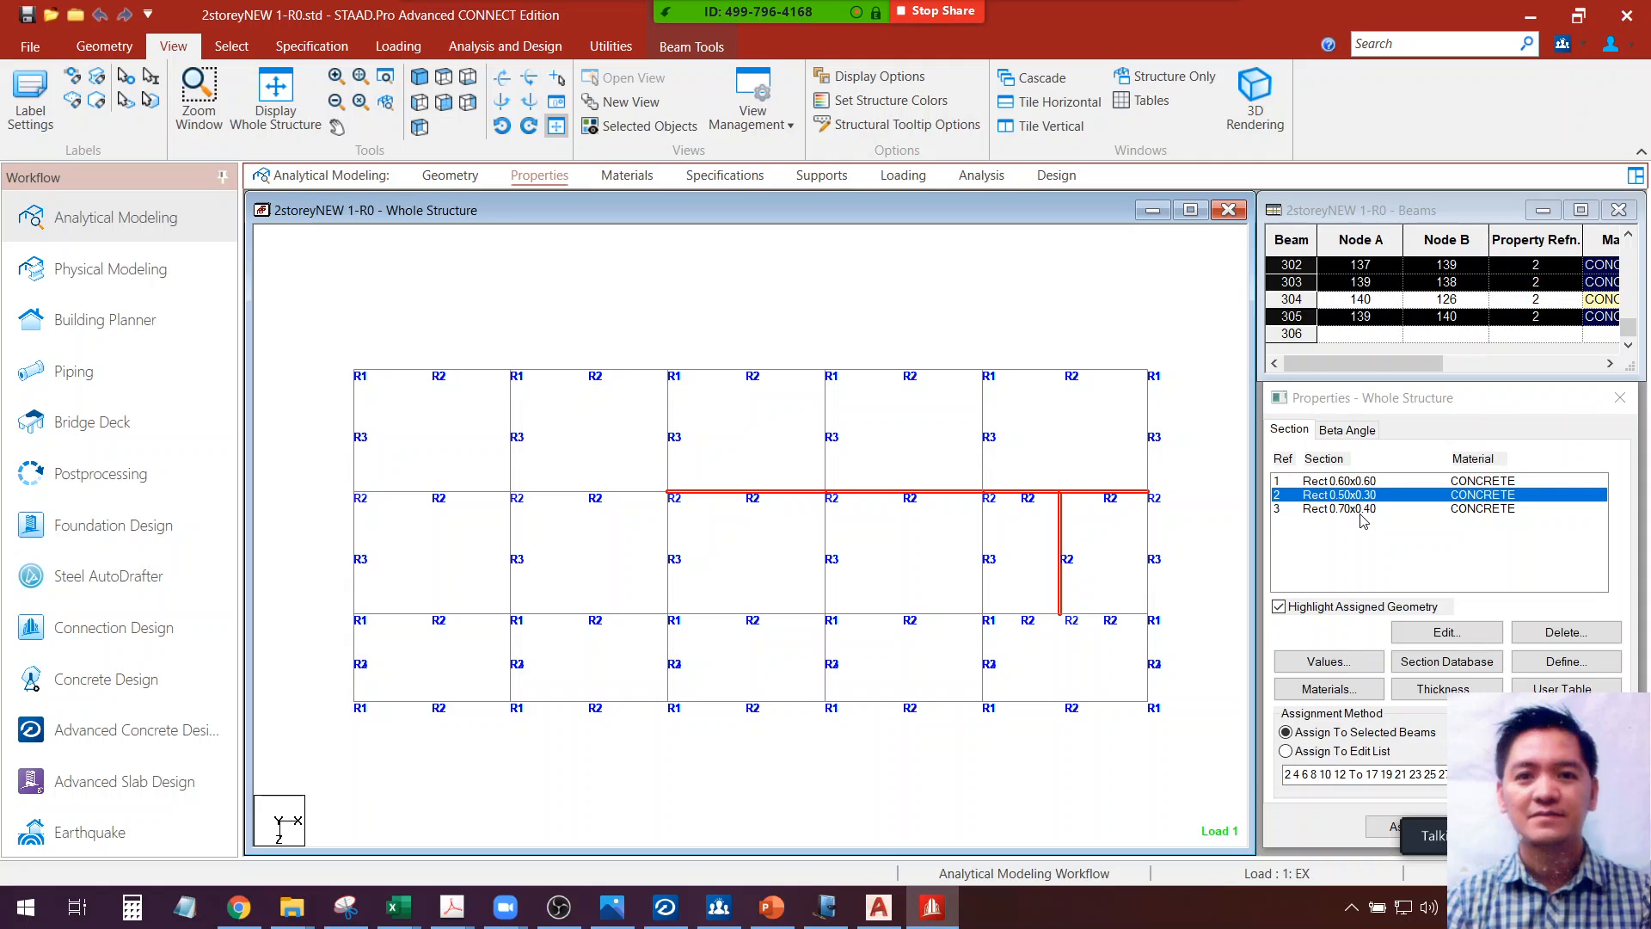
{"action": "left_click", "coordinate": [771, 255]}
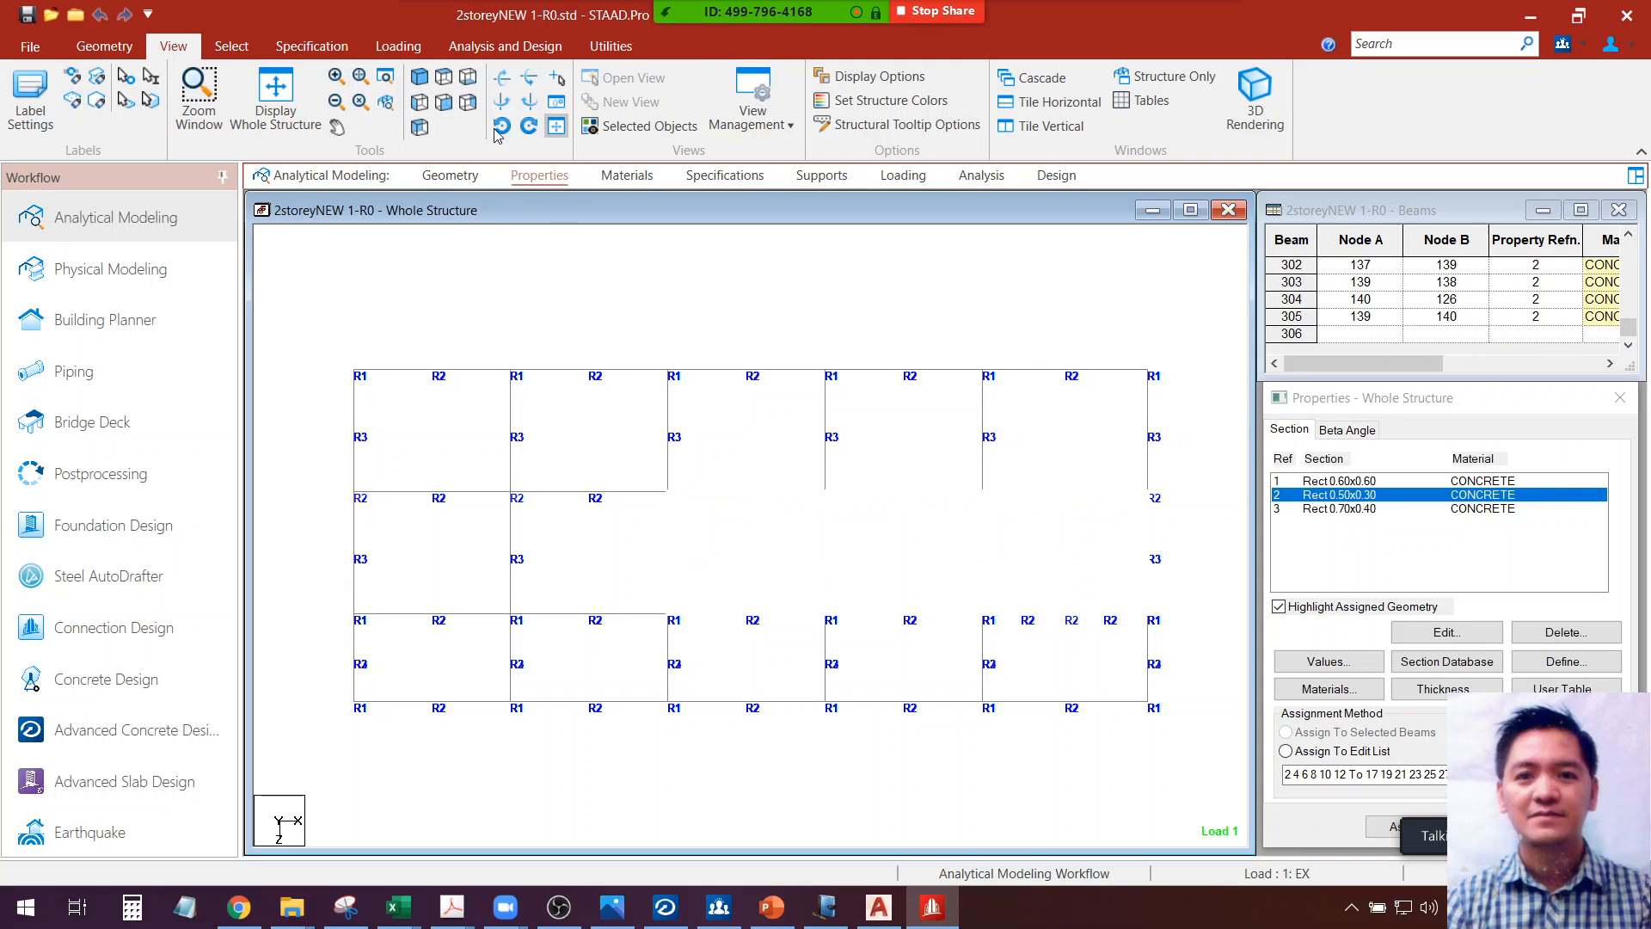
Show the frame in isometric view and select all beams parallel to the X and Z axes
{"action": "left_click", "coordinate": [415, 84]}
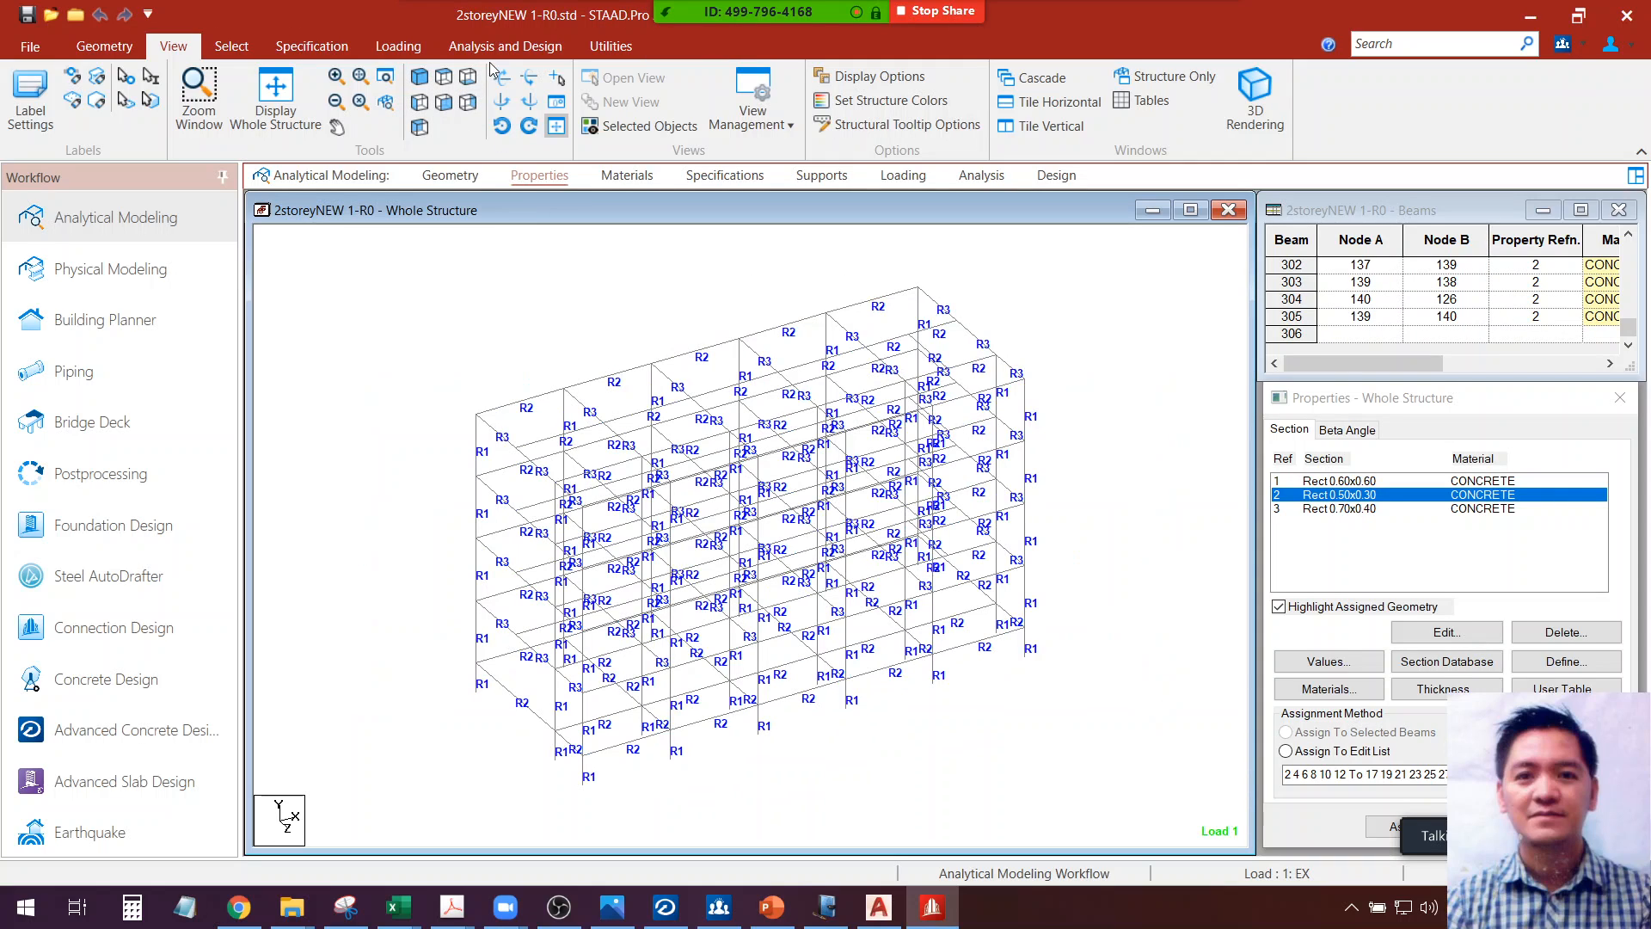
{"action": "left_click", "coordinate": [232, 46]}
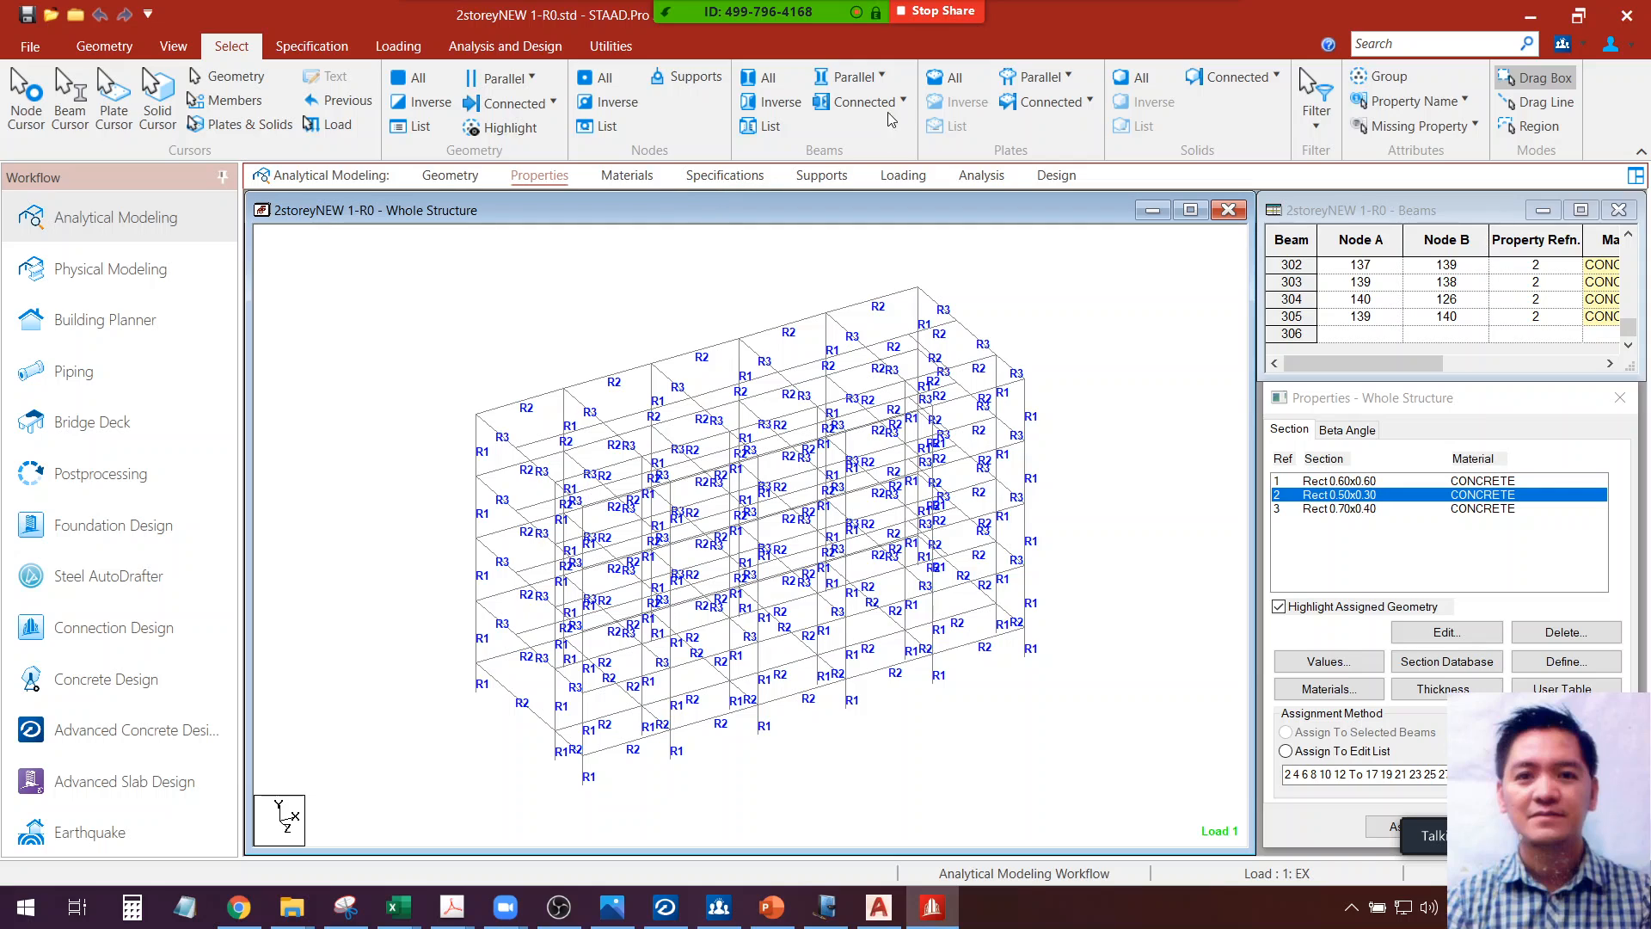
{"action": "left_click", "coordinate": [880, 75]}
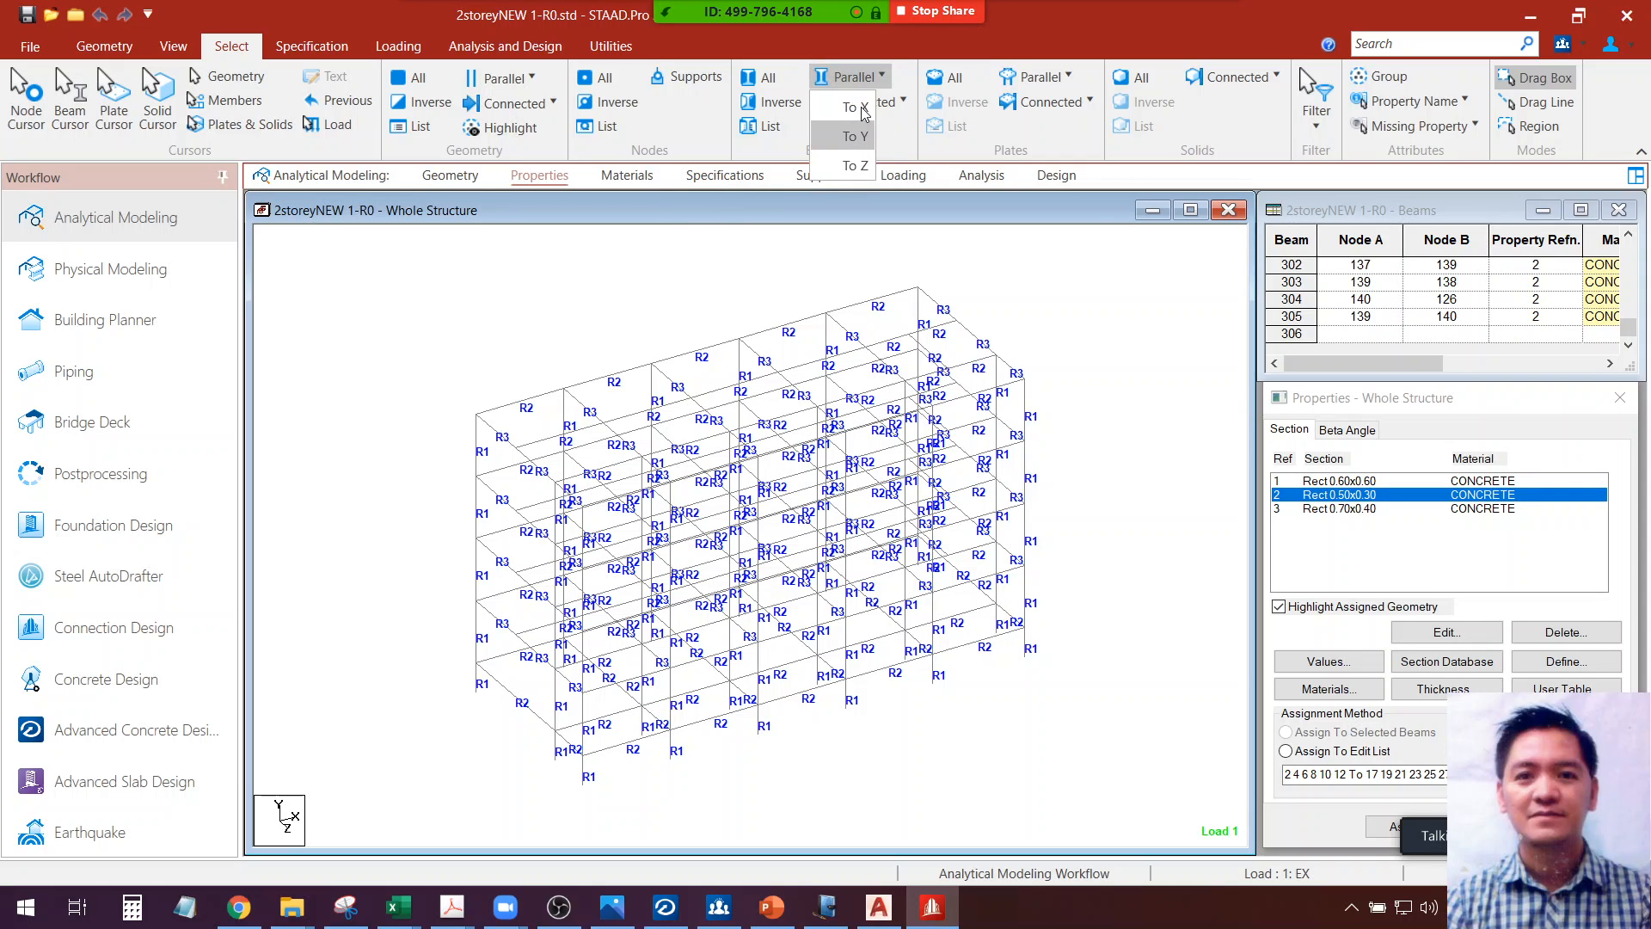
{"action": "left_click", "coordinate": [863, 108]}
{"action": "left_click", "coordinate": [879, 77]}
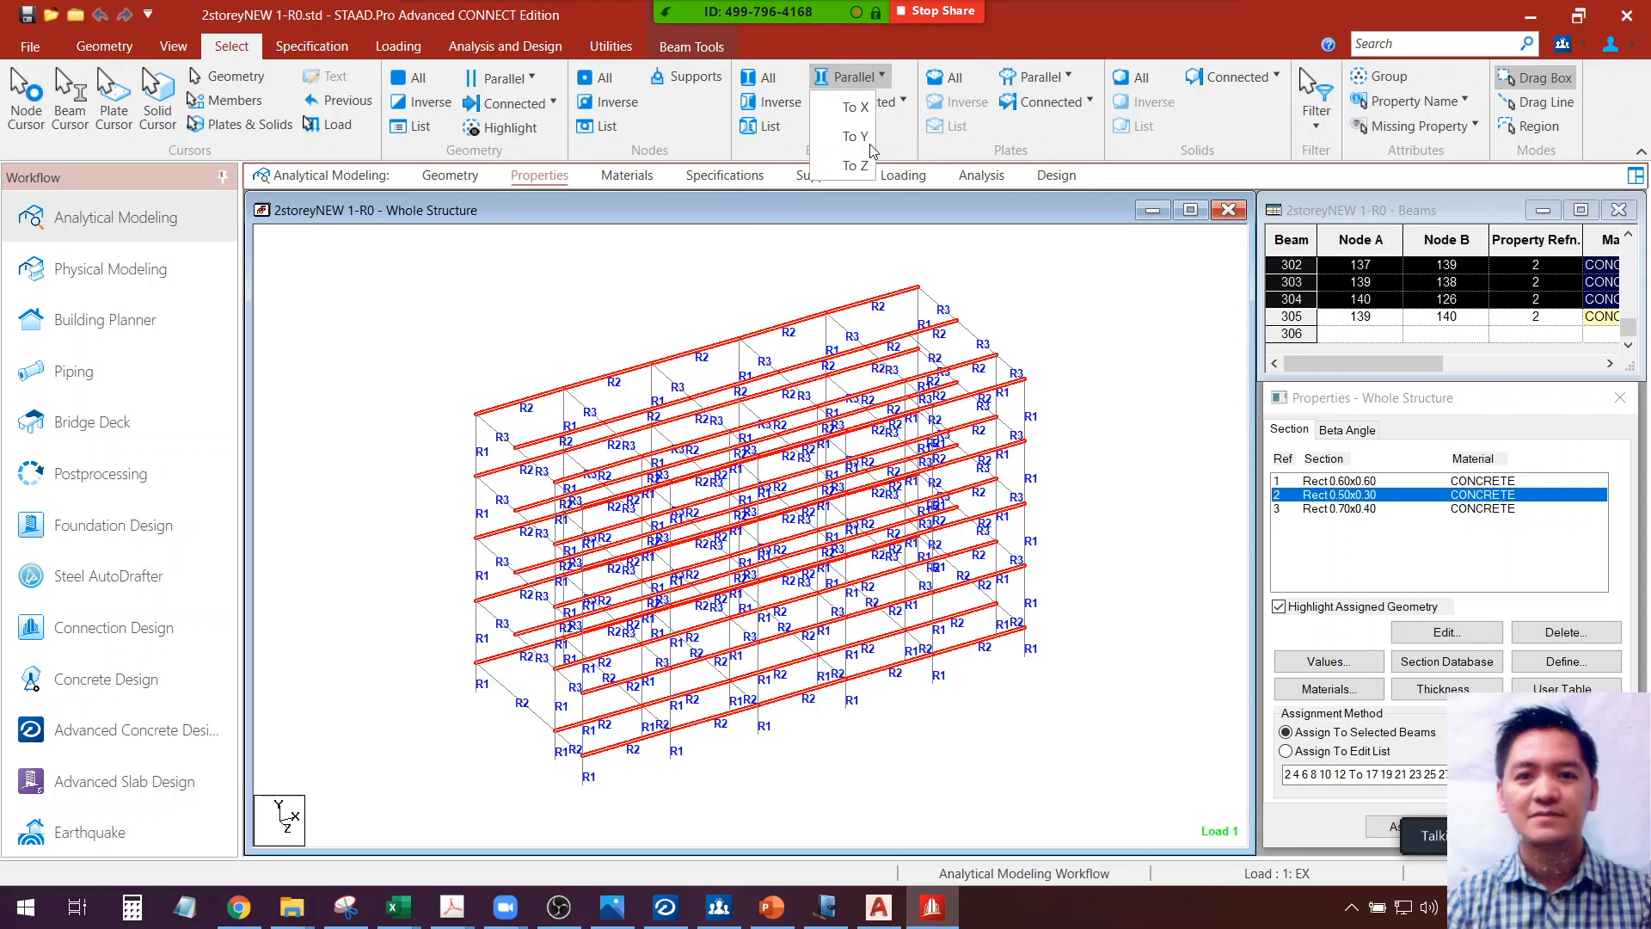
{"action": "left_click", "coordinate": [860, 164]}
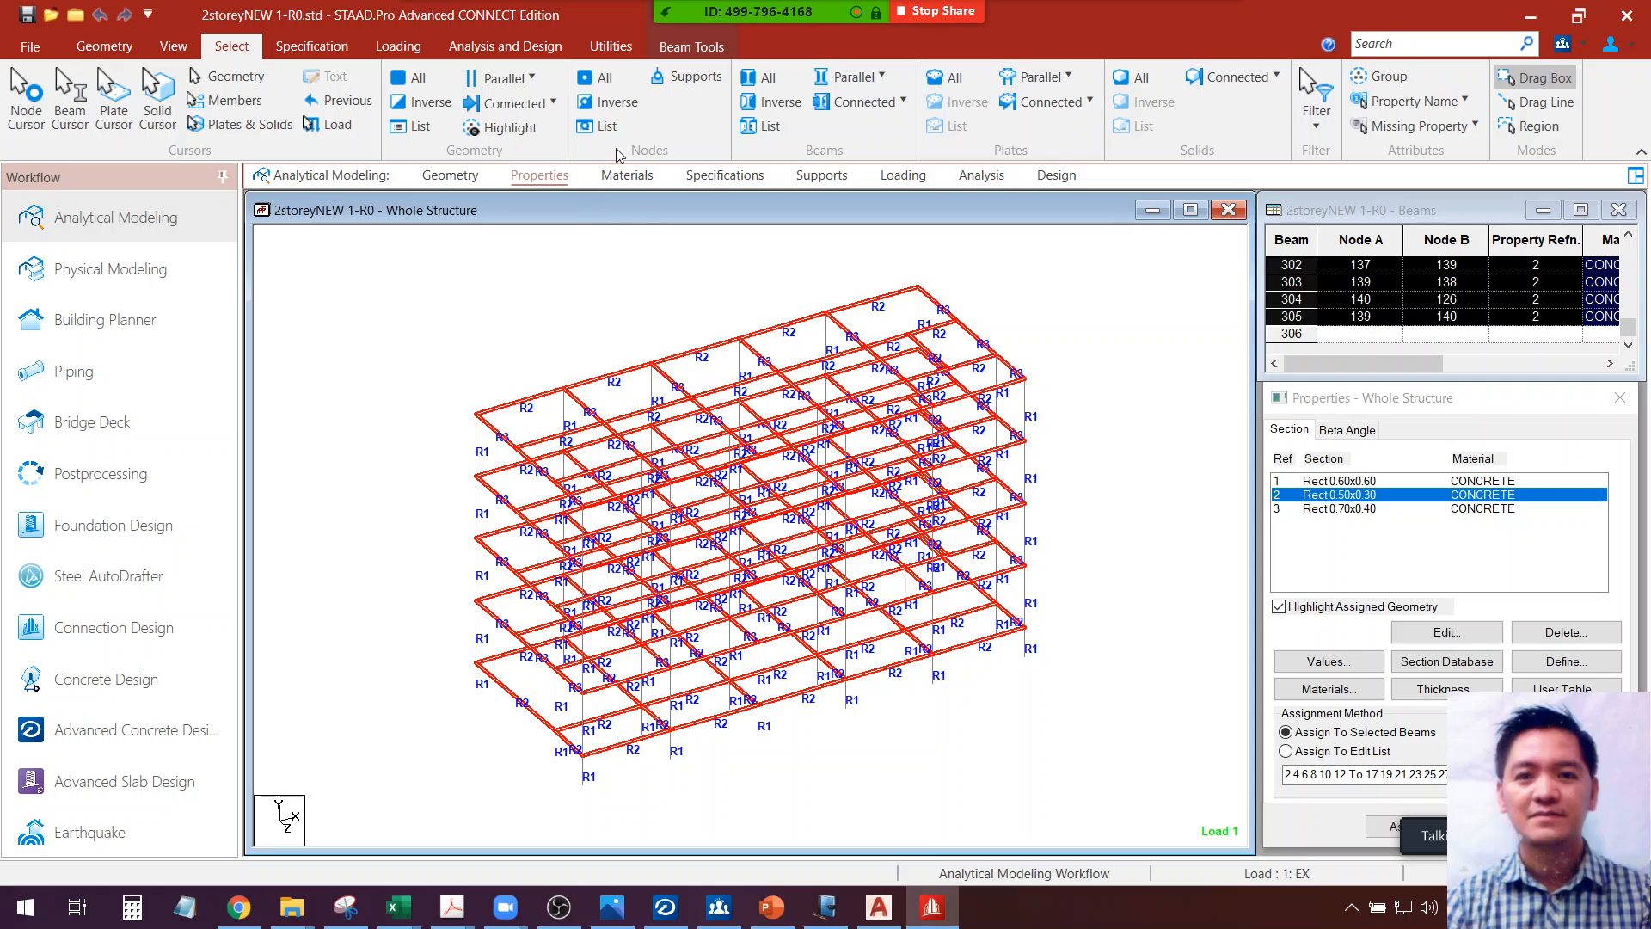
Isolate the selected X- and Z-direction beams so that the columns are hidden
{"action": "left_click", "coordinate": [173, 46]}
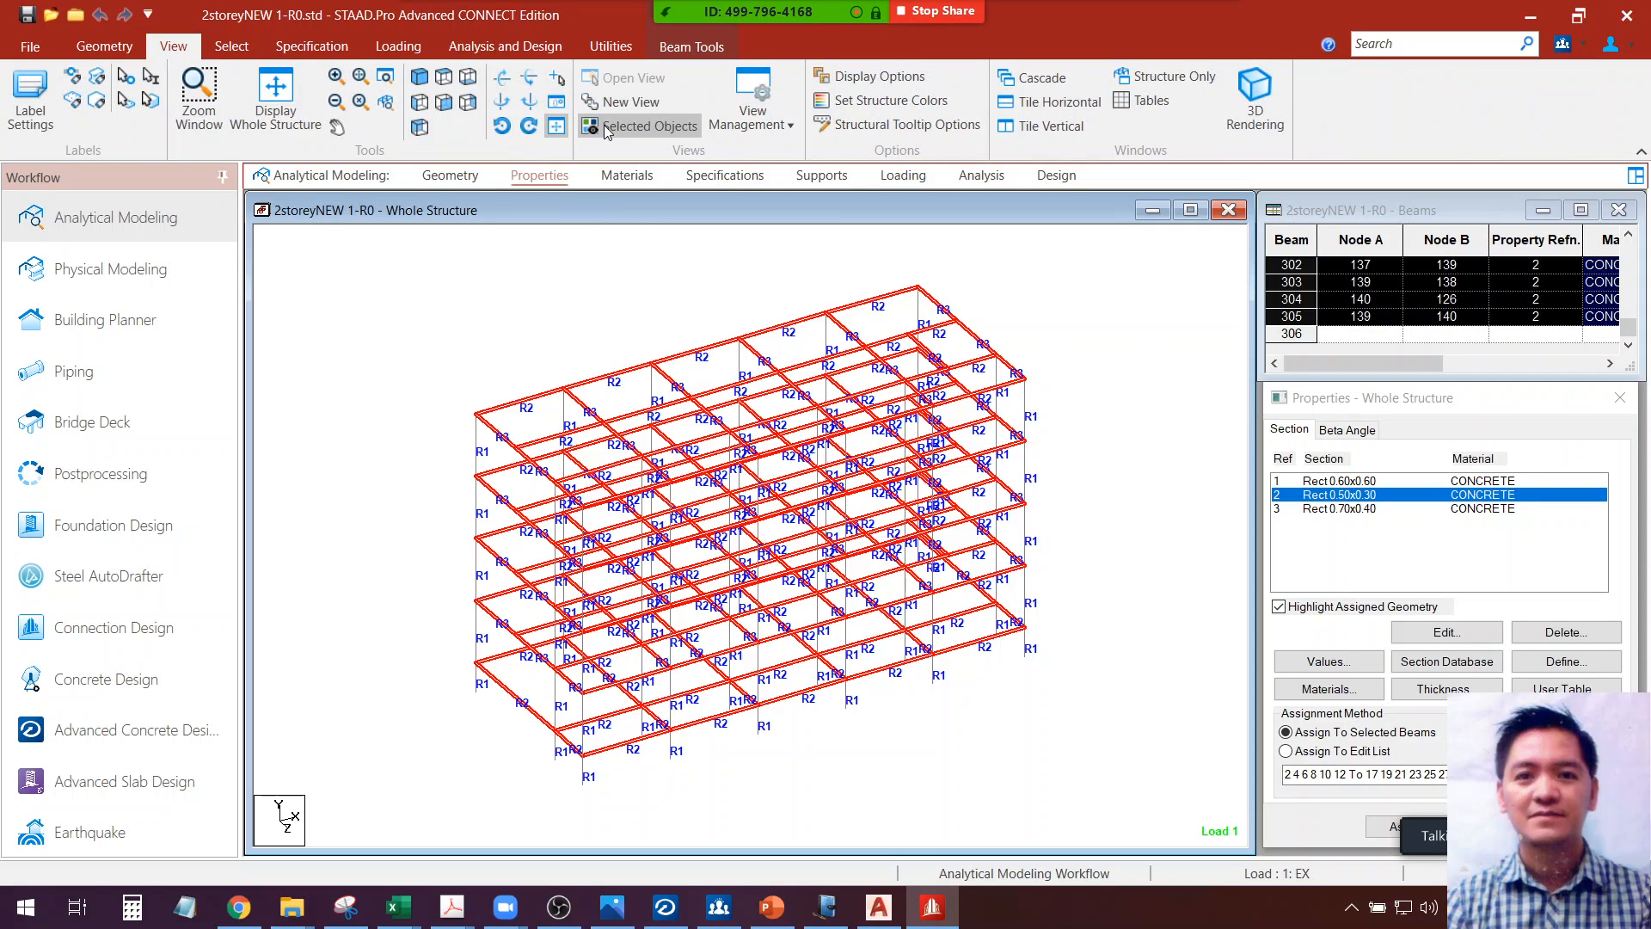
{"action": "left_click", "coordinate": [593, 126]}
{"action": "left_click", "coordinate": [559, 908]}
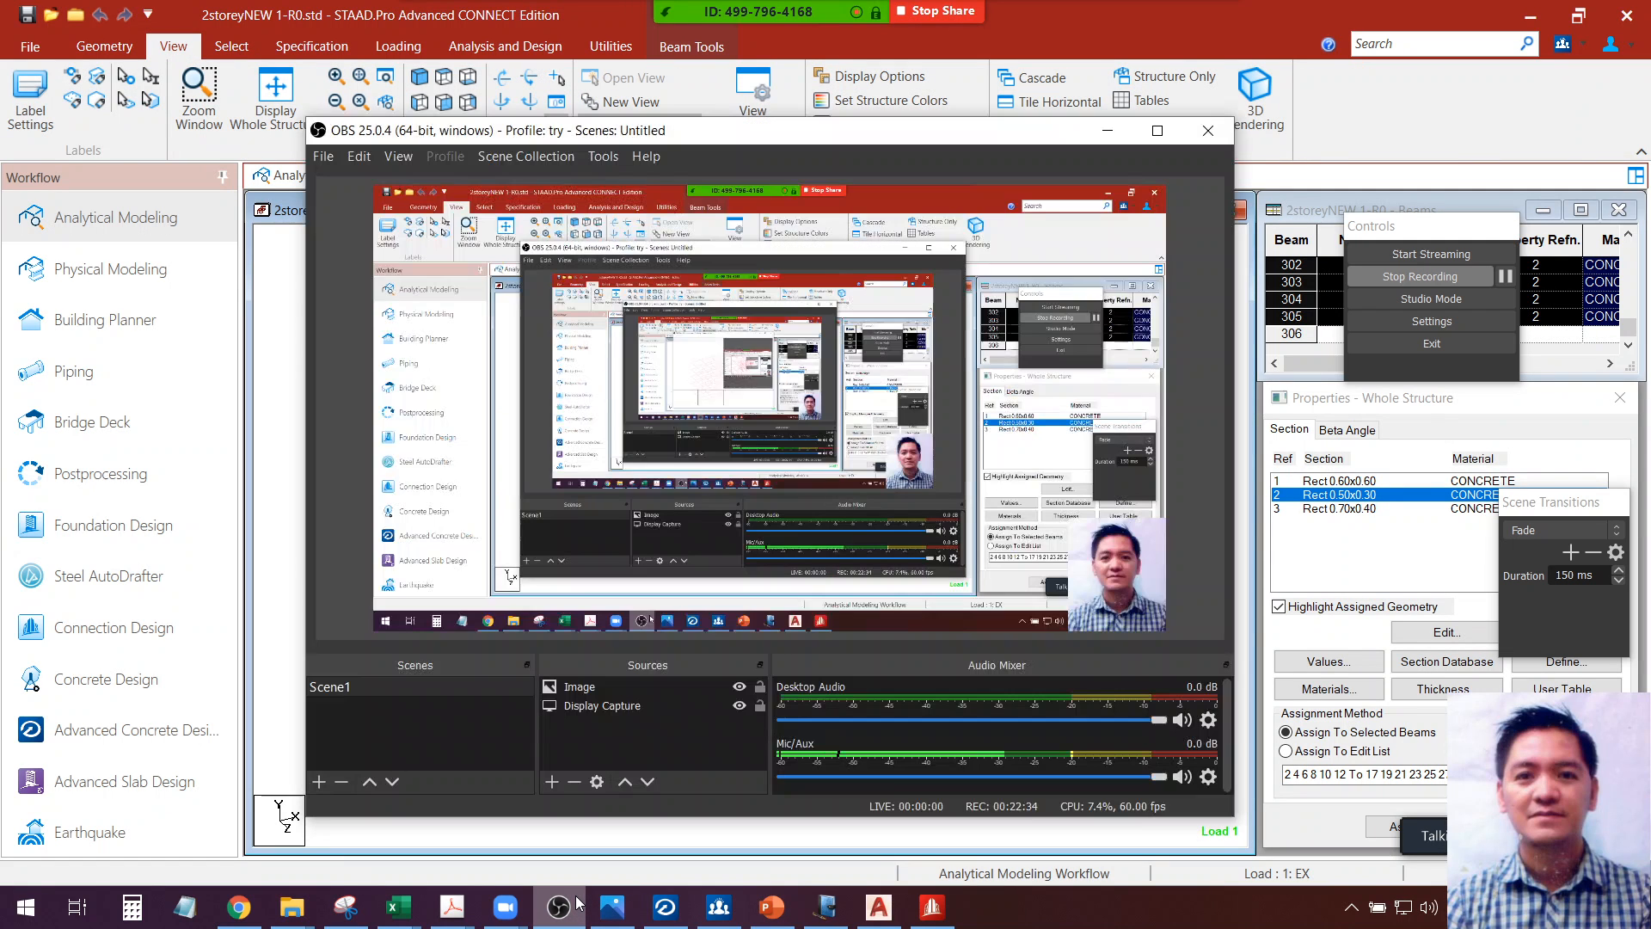
{"action": "left_click", "coordinate": [568, 907]}
{"action": "scroll", "coordinate": [943, 547], "scroll_direction": "up", "scroll_amount": 2}
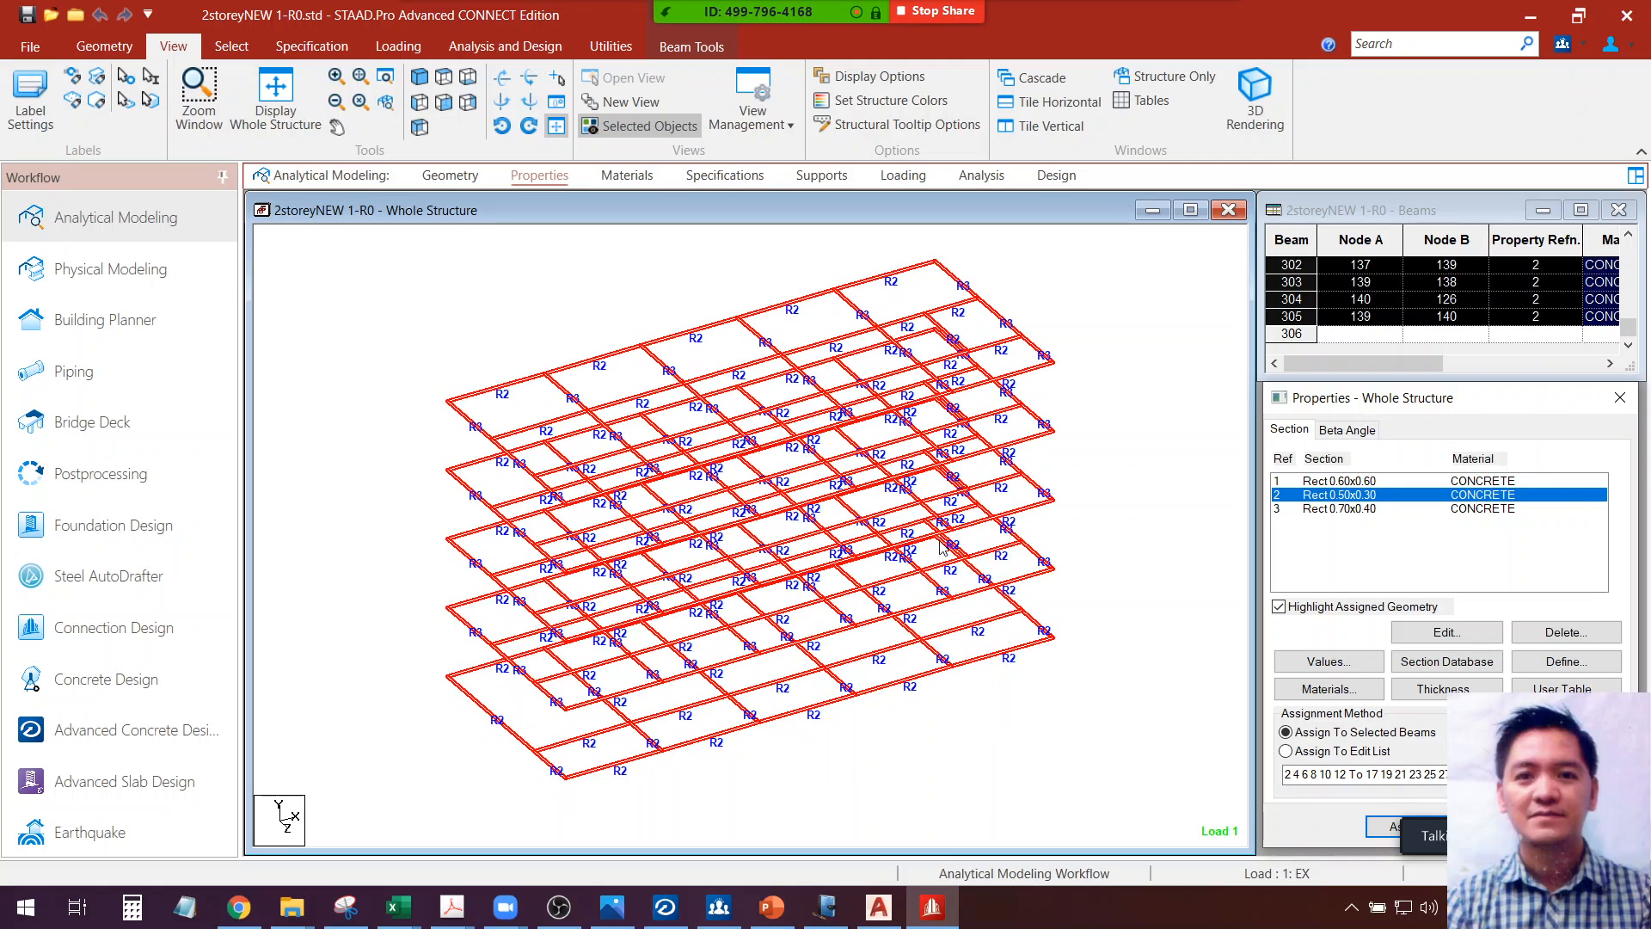
View the isolated beams in plan and highlight the members assigned to section Rect 0.70x0.40
{"action": "left_click", "coordinate": [444, 77]}
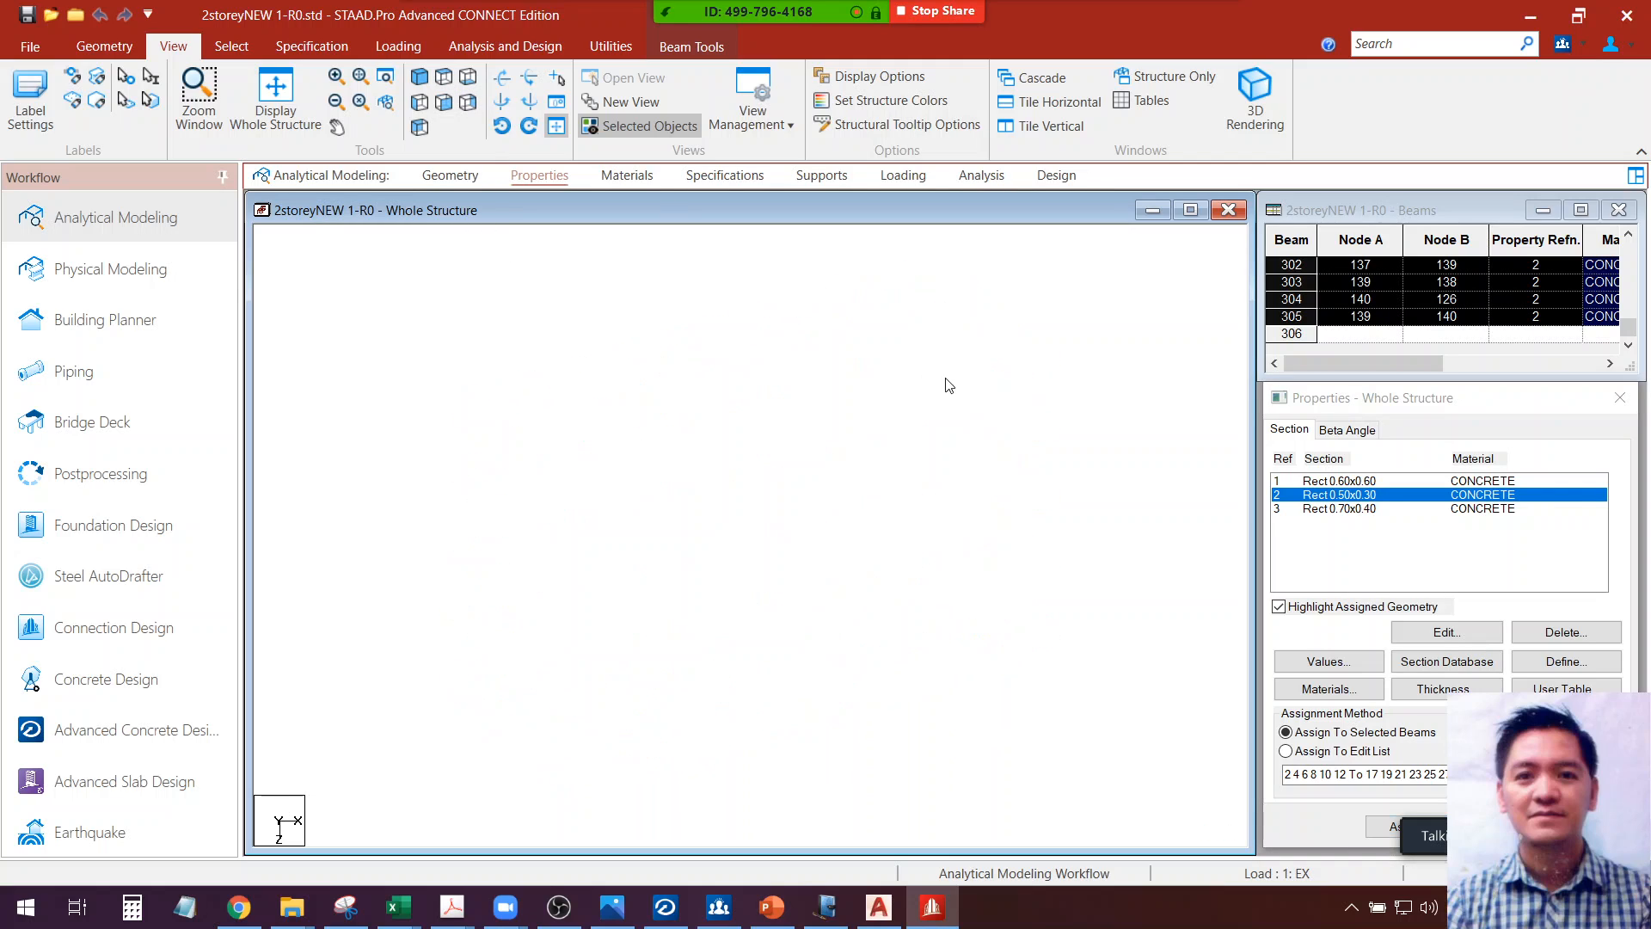
{"action": "left_click", "coordinate": [1372, 494]}
{"action": "left_click", "coordinate": [1281, 606]}
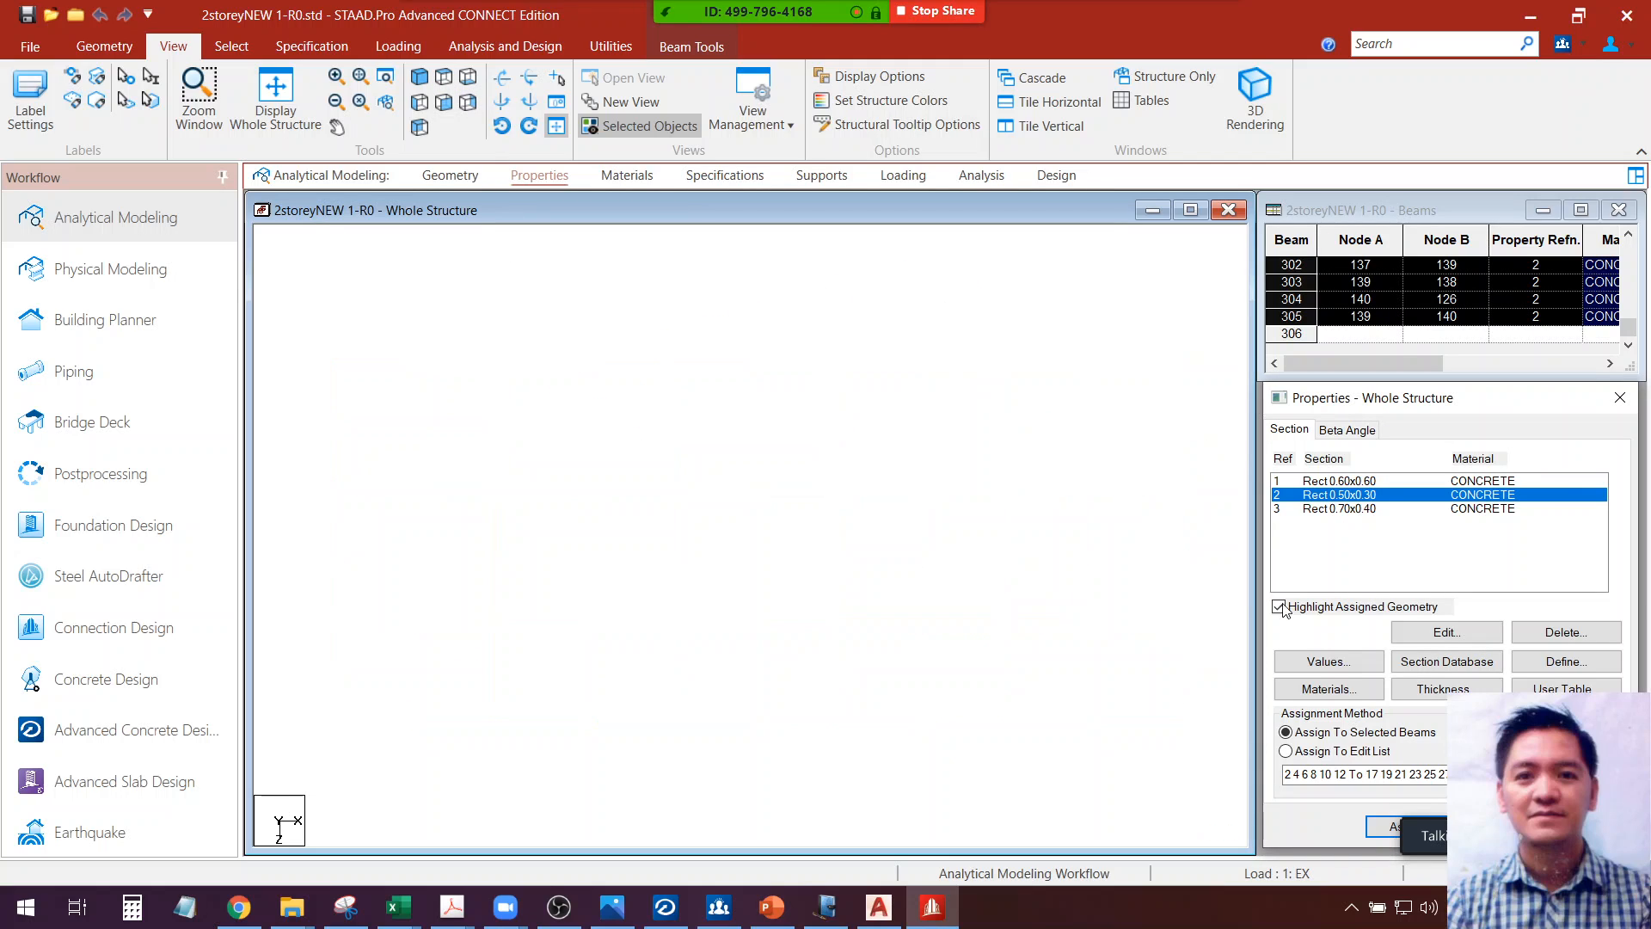
{"action": "left_click", "coordinate": [1283, 605]}
{"action": "left_click", "coordinate": [1330, 508]}
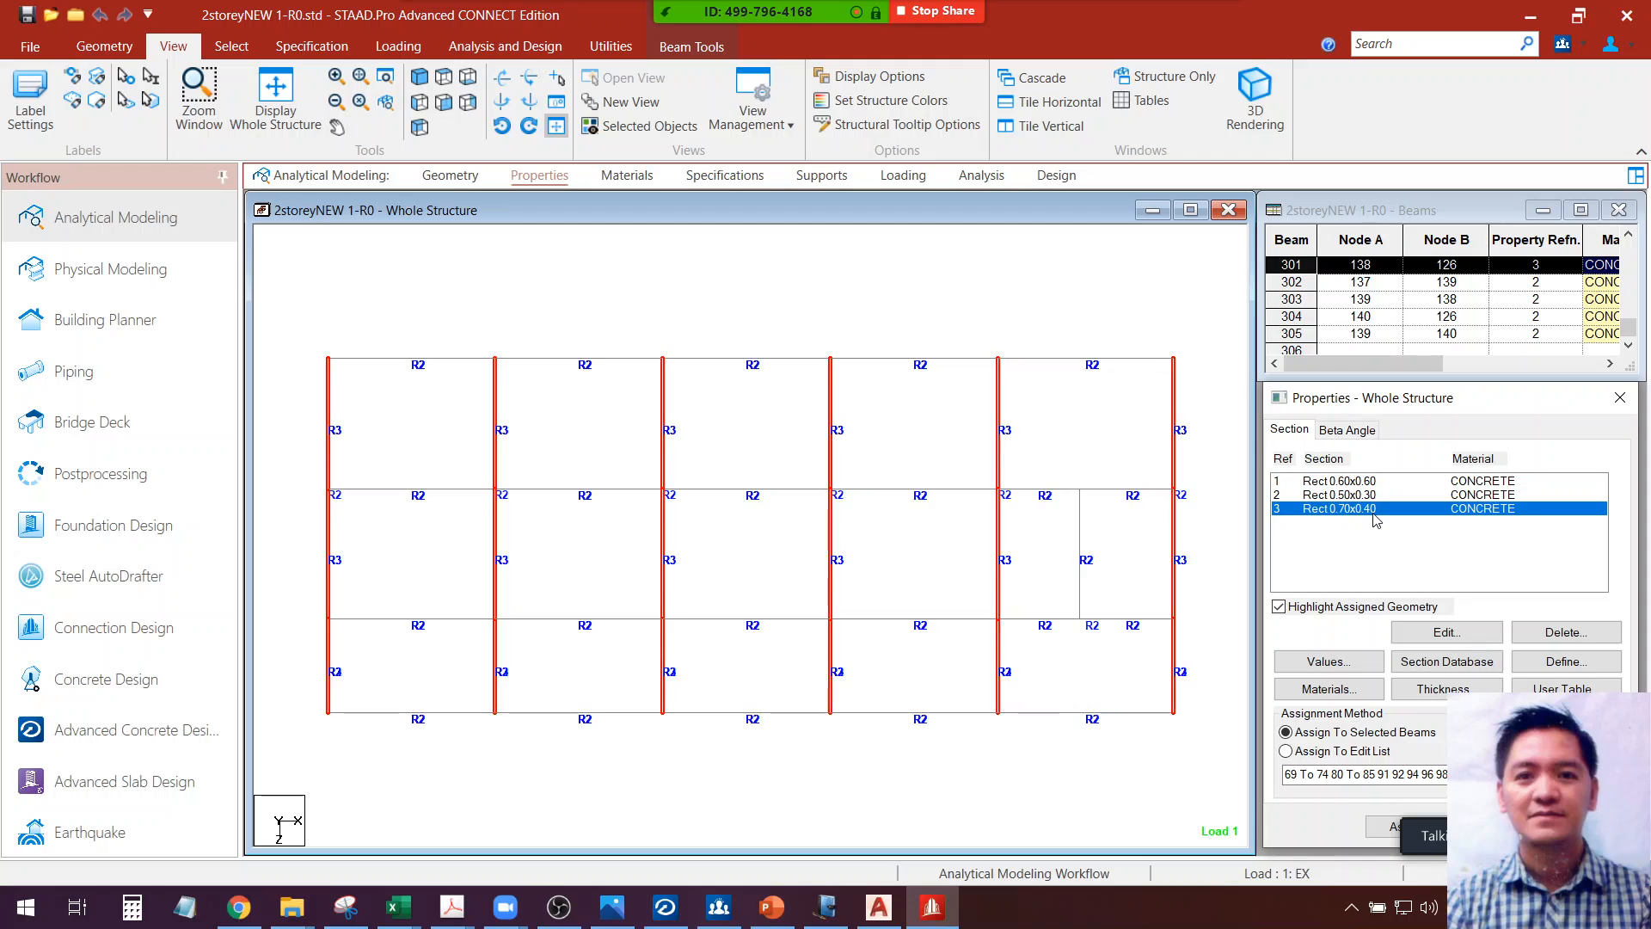
Try to window-select the perimeter beams in plan together with the first interior transverse line
{"action": "left_click_drag", "start_coordinate": [1195, 335], "coordinate": [313, 376]}
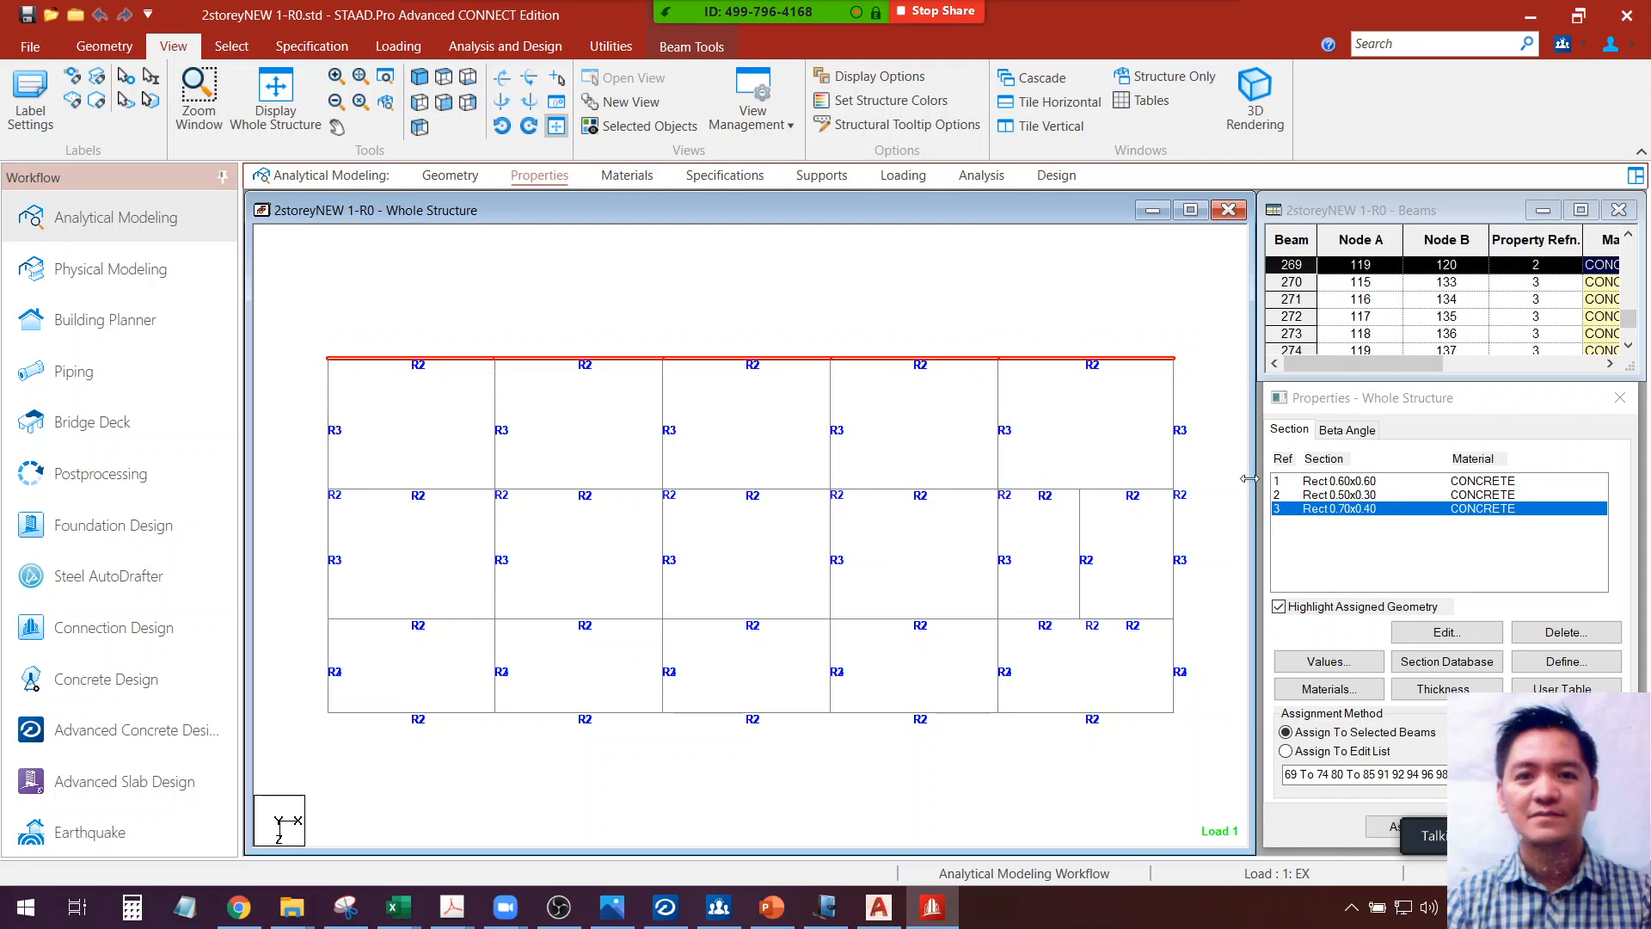
{"action": "left_click_drag", "start_coordinate": [1195, 331], "coordinate": [1166, 764]}
{"action": "left_click_drag", "start_coordinate": [1198, 701], "coordinate": [312, 360]}
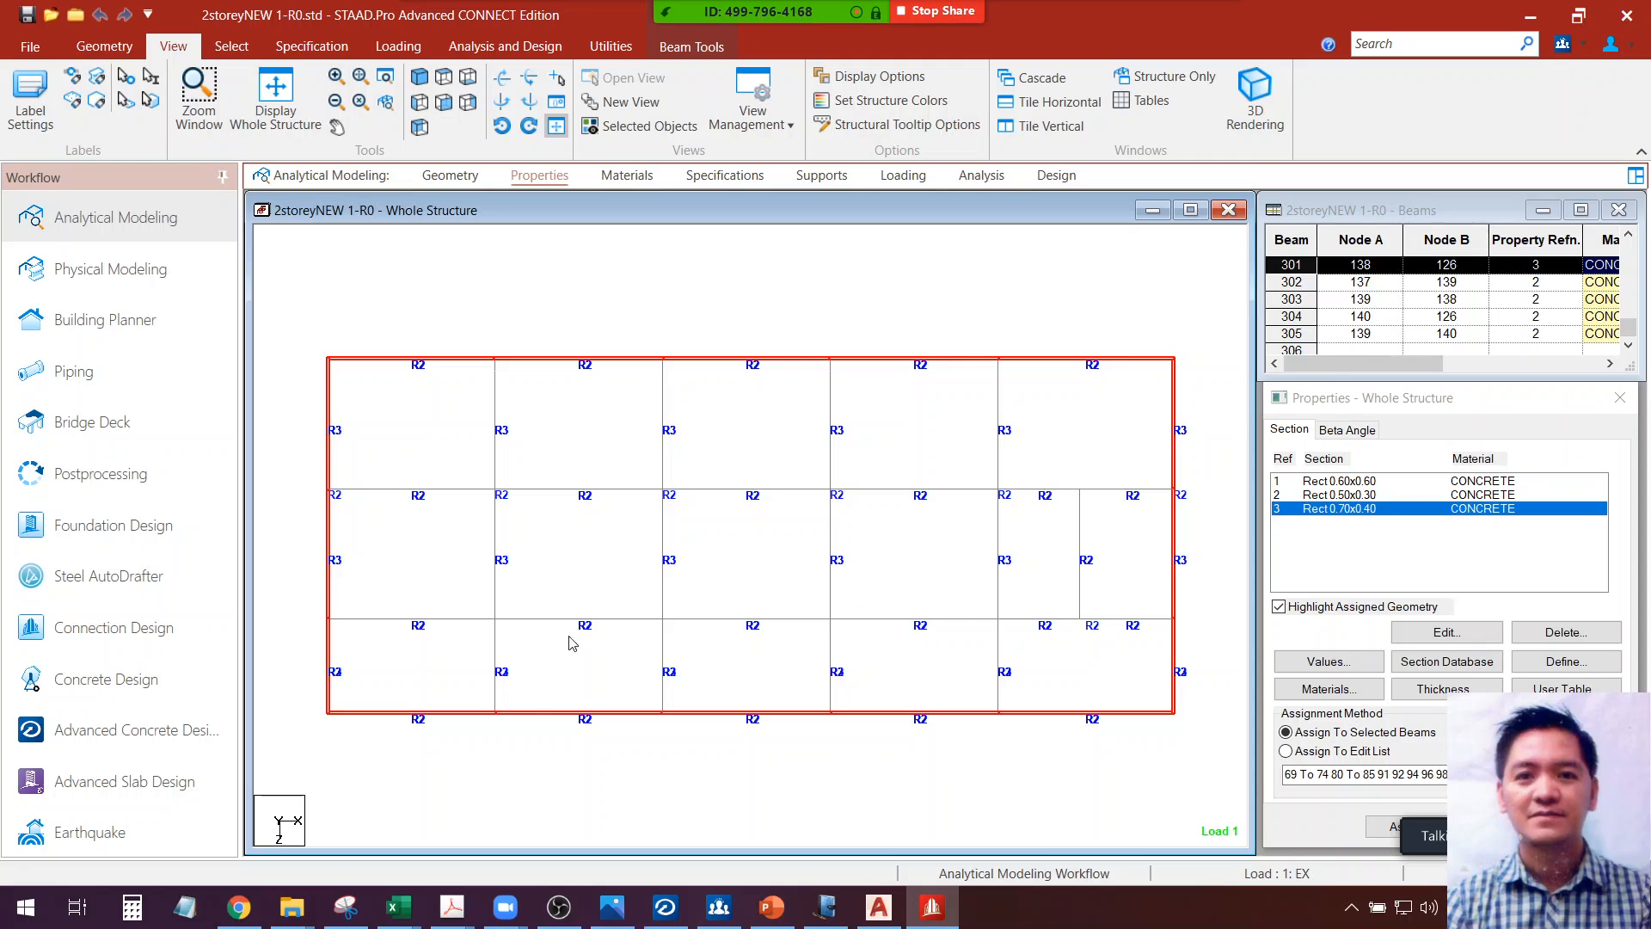
{"action": "left_click_drag", "start_coordinate": [509, 733], "coordinate": [490, 344]}
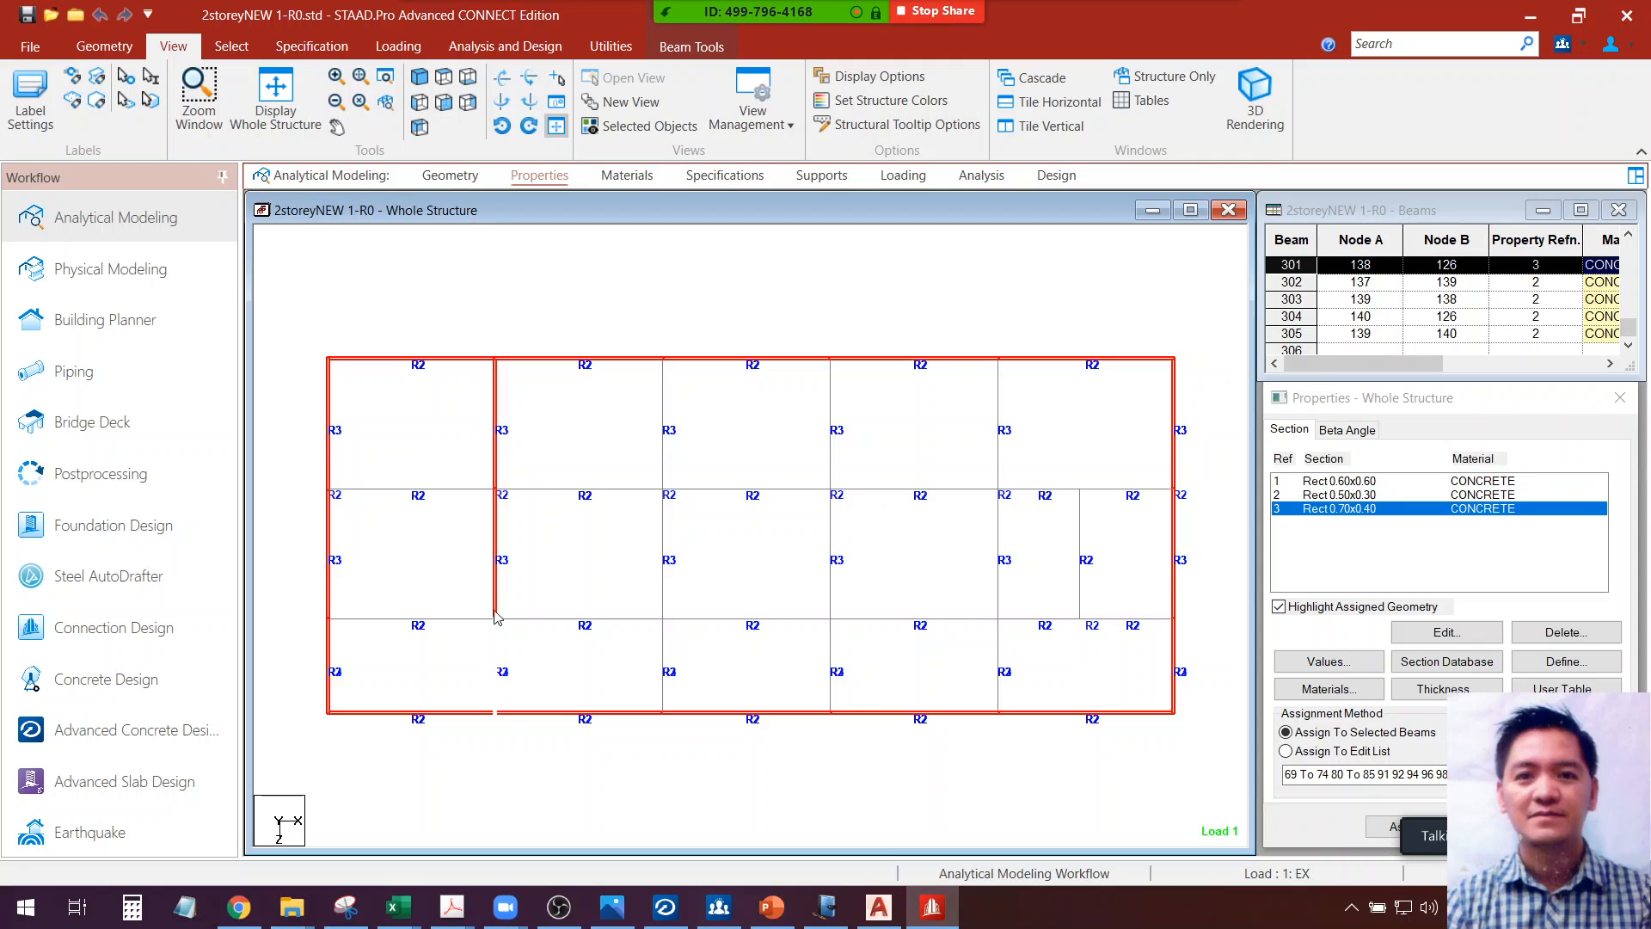
{"action": "left_click", "coordinate": [497, 439]}
{"action": "left_click", "coordinate": [496, 438], "text": "ctrl"}
Check the perimeter beam selection on all floors in the isometric view and return to the plan view
{"action": "left_click", "coordinate": [420, 80]}
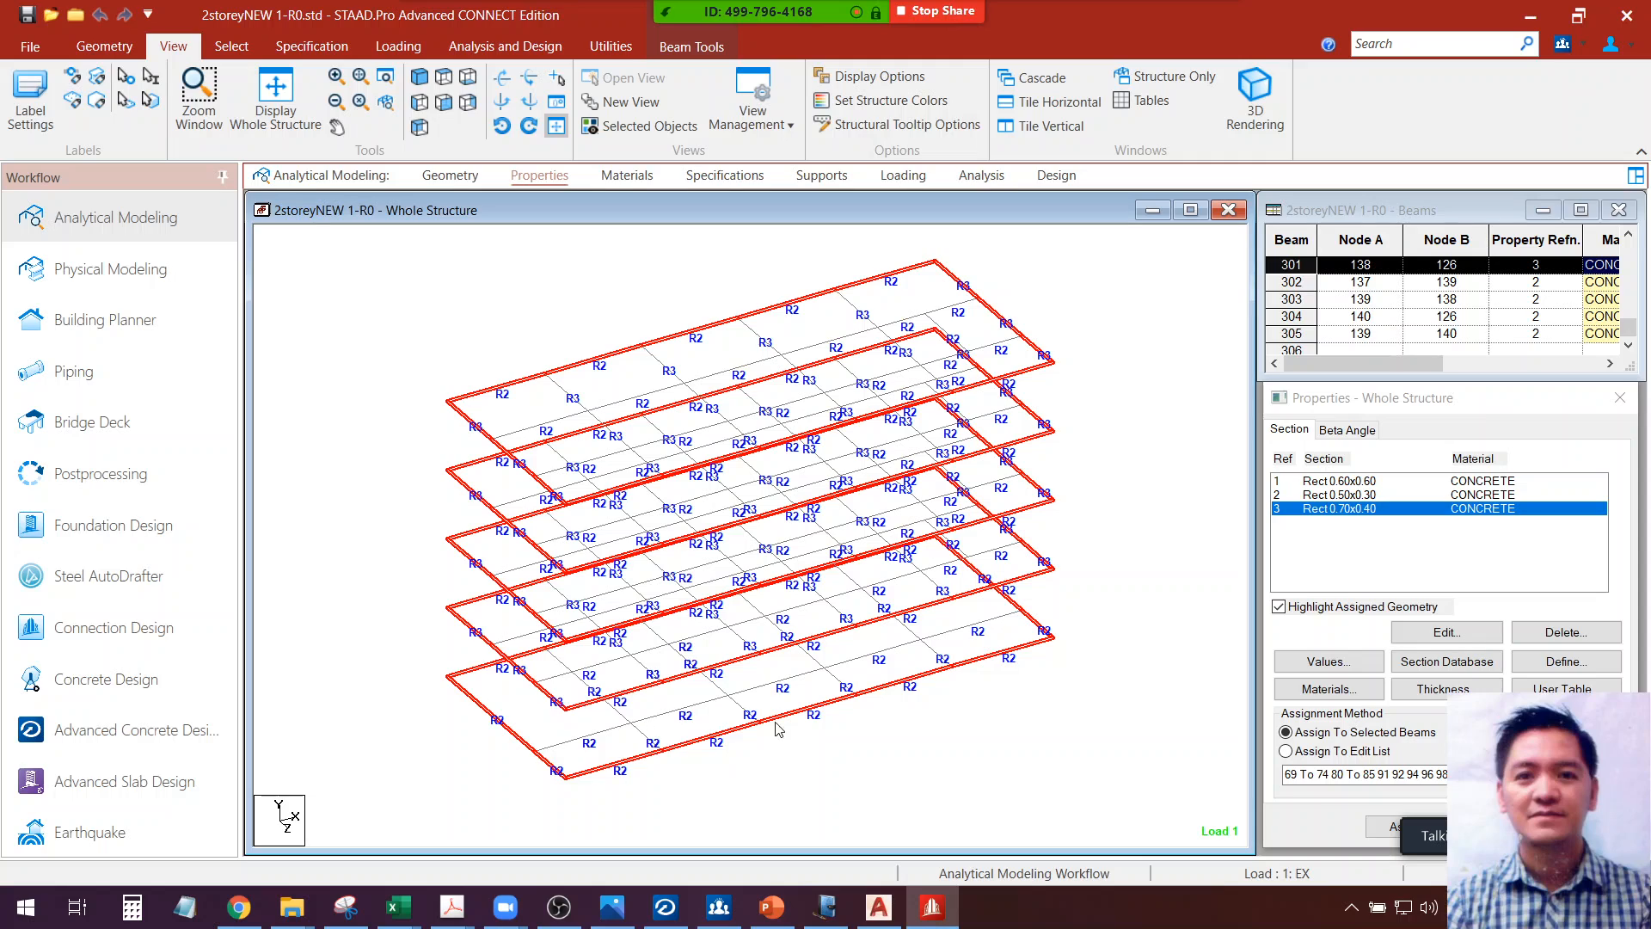
{"action": "scroll", "coordinate": [861, 664], "scroll_direction": "down", "scroll_amount": 1}
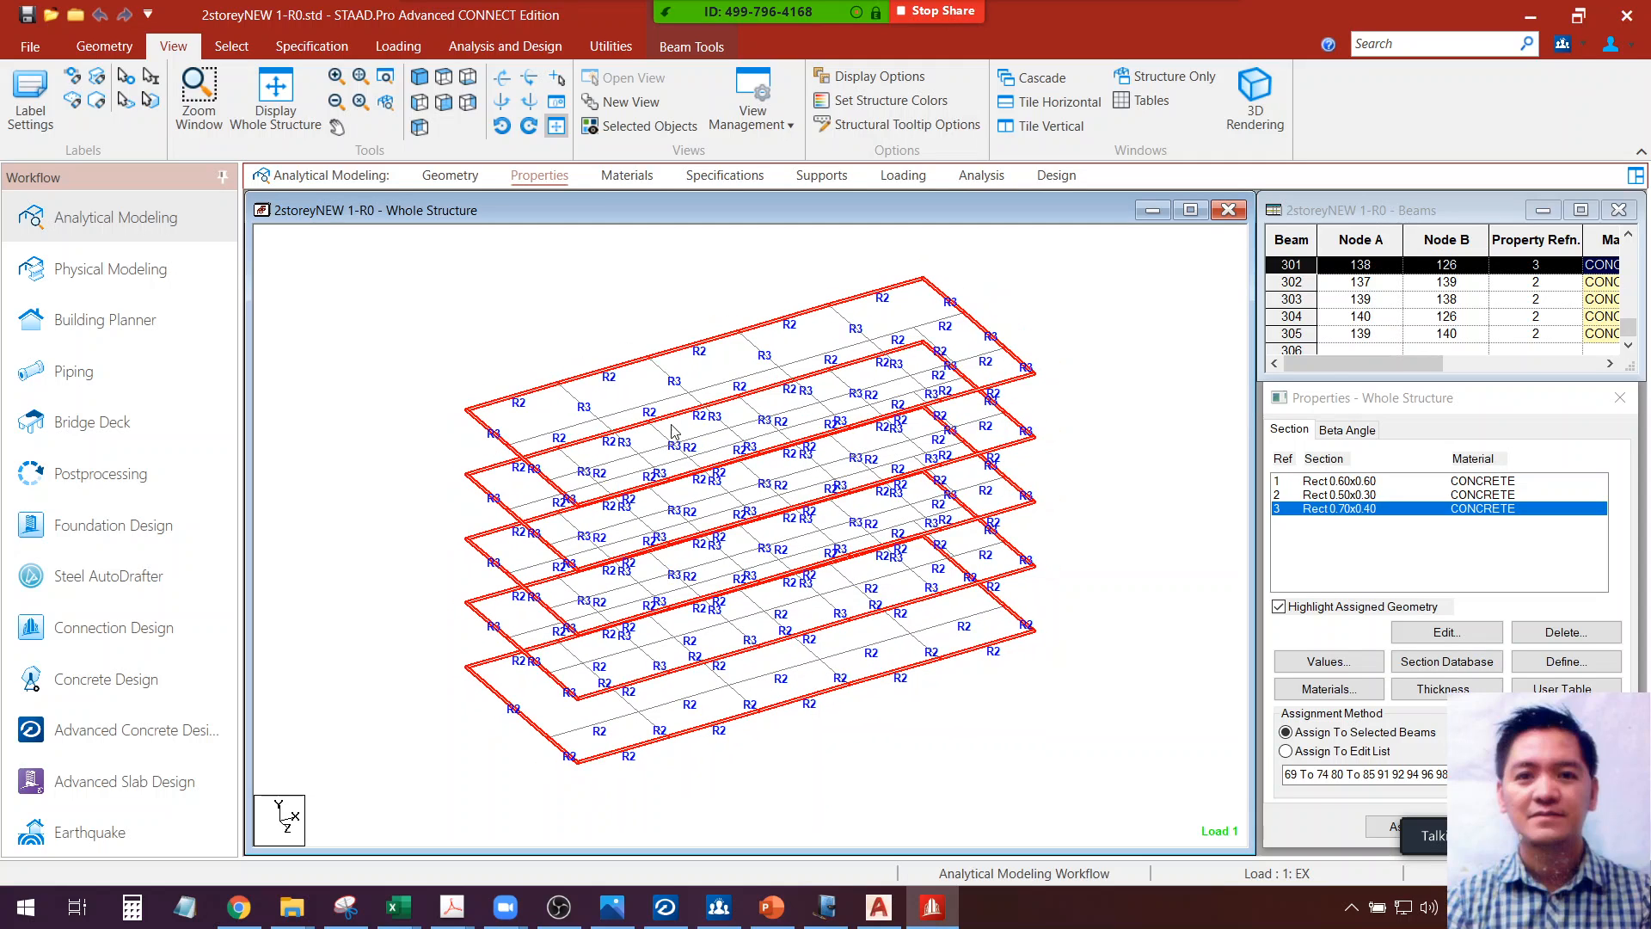
{"action": "left_click", "coordinate": [441, 81]}
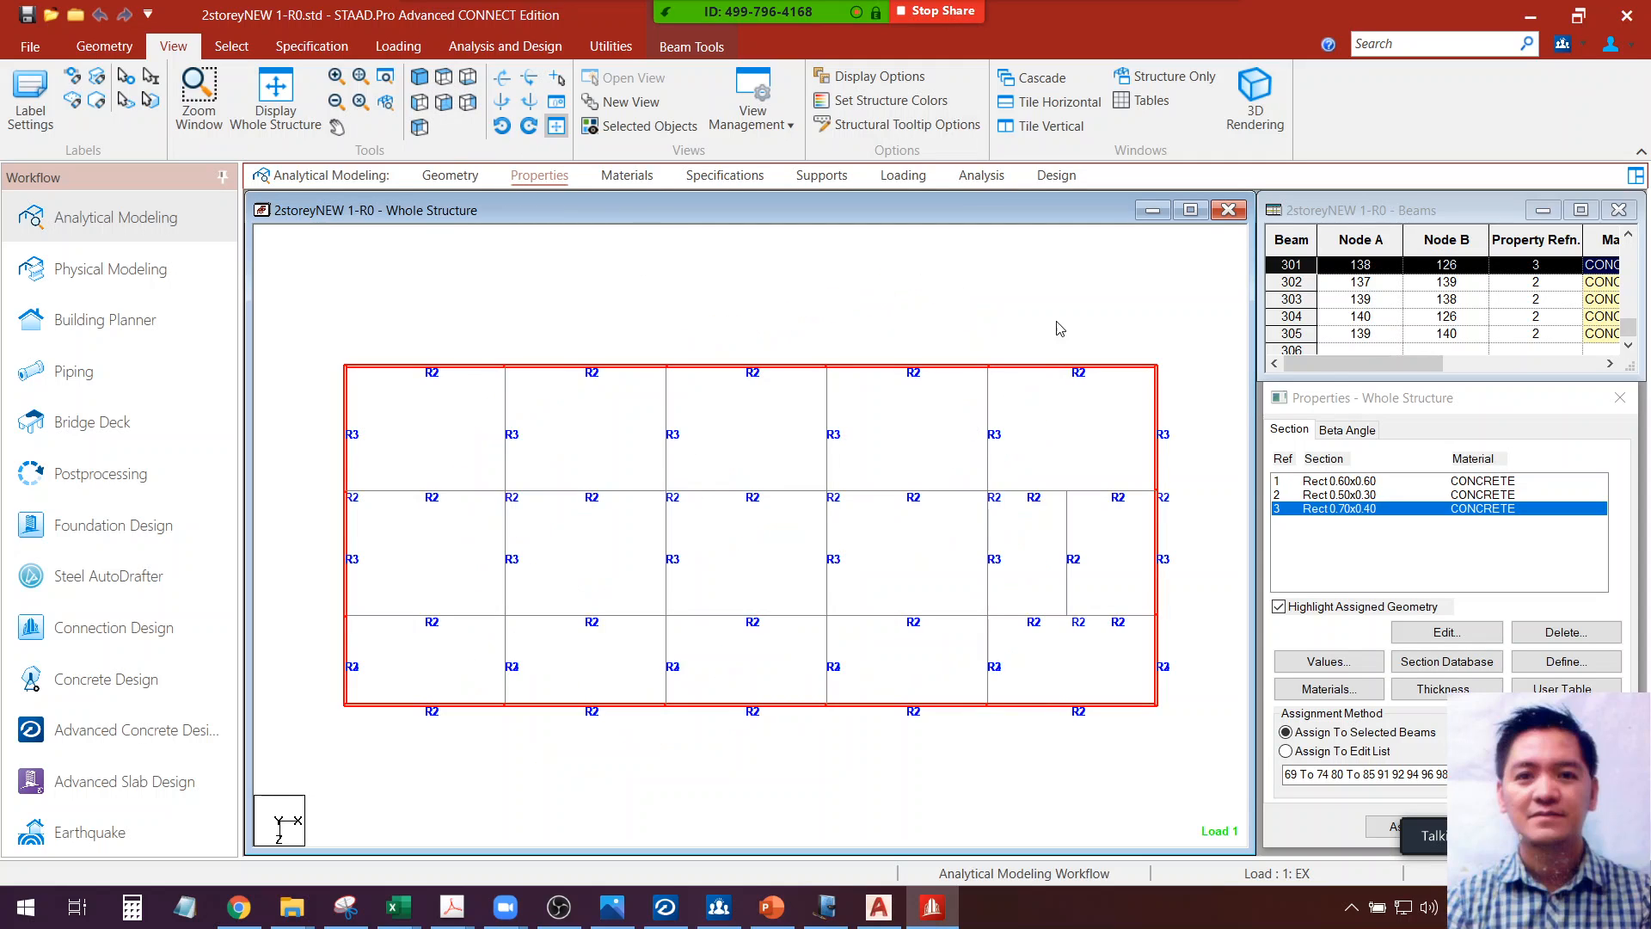
Try to window-select the longitudinal beams along both outer edges and the second grid line, and clear the selection
{"action": "left_click", "coordinate": [1148, 361]}
{"action": "left_click_drag", "start_coordinate": [1184, 328], "coordinate": [327, 371]}
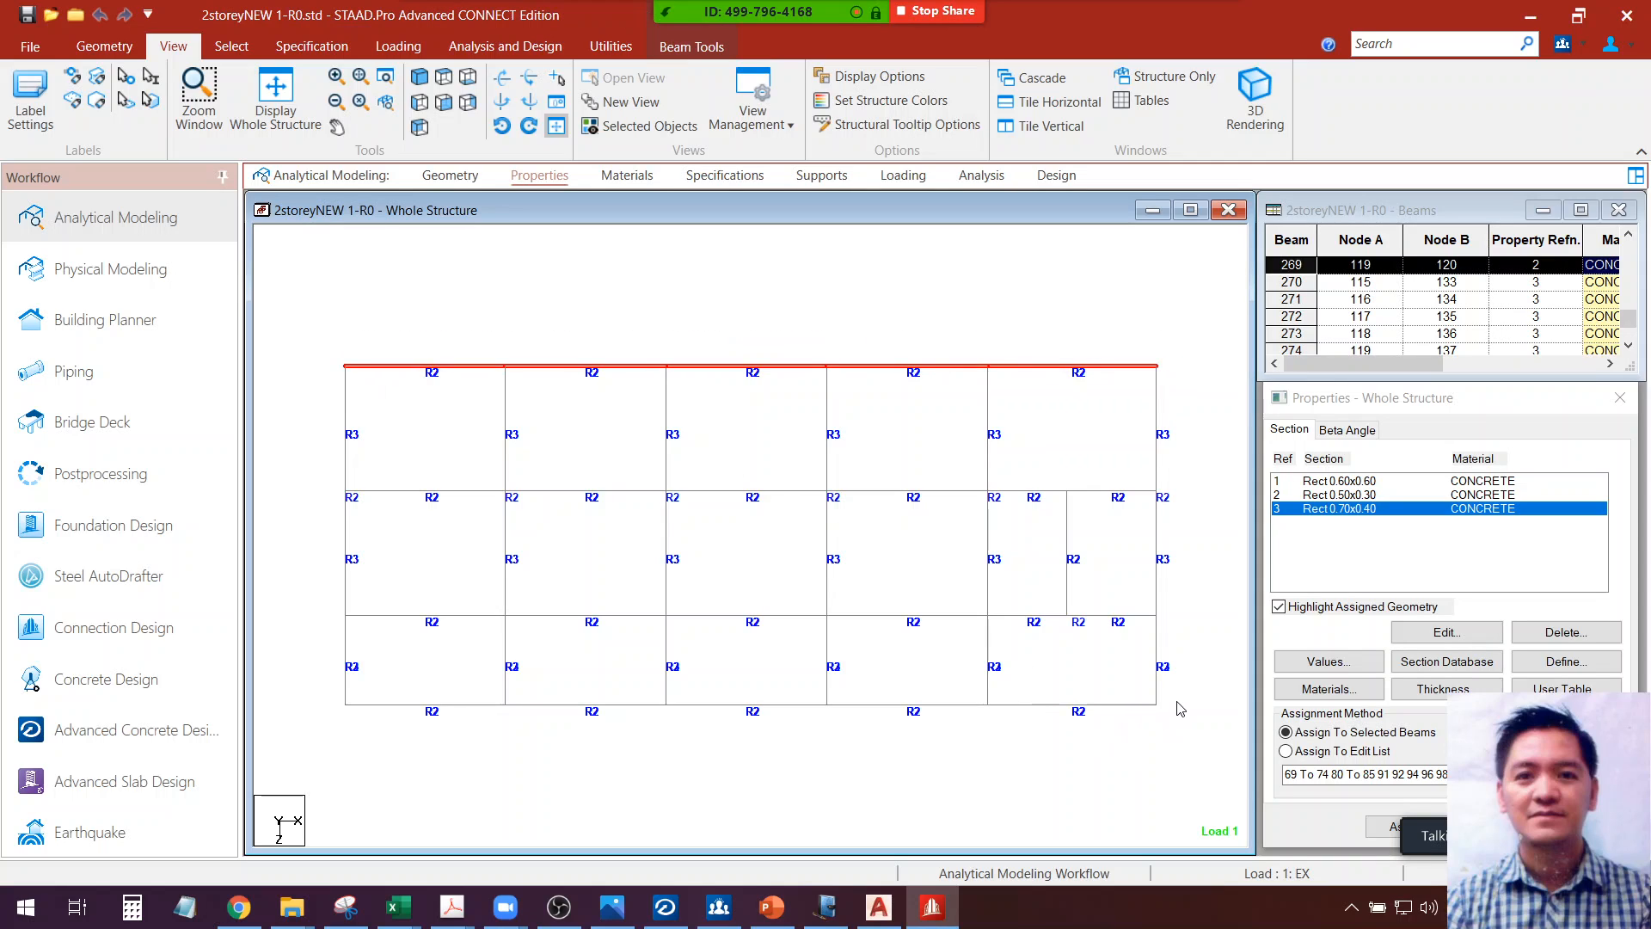
{"action": "left_click_drag", "start_coordinate": [1179, 708], "coordinate": [317, 730], "text": "ctrl"}
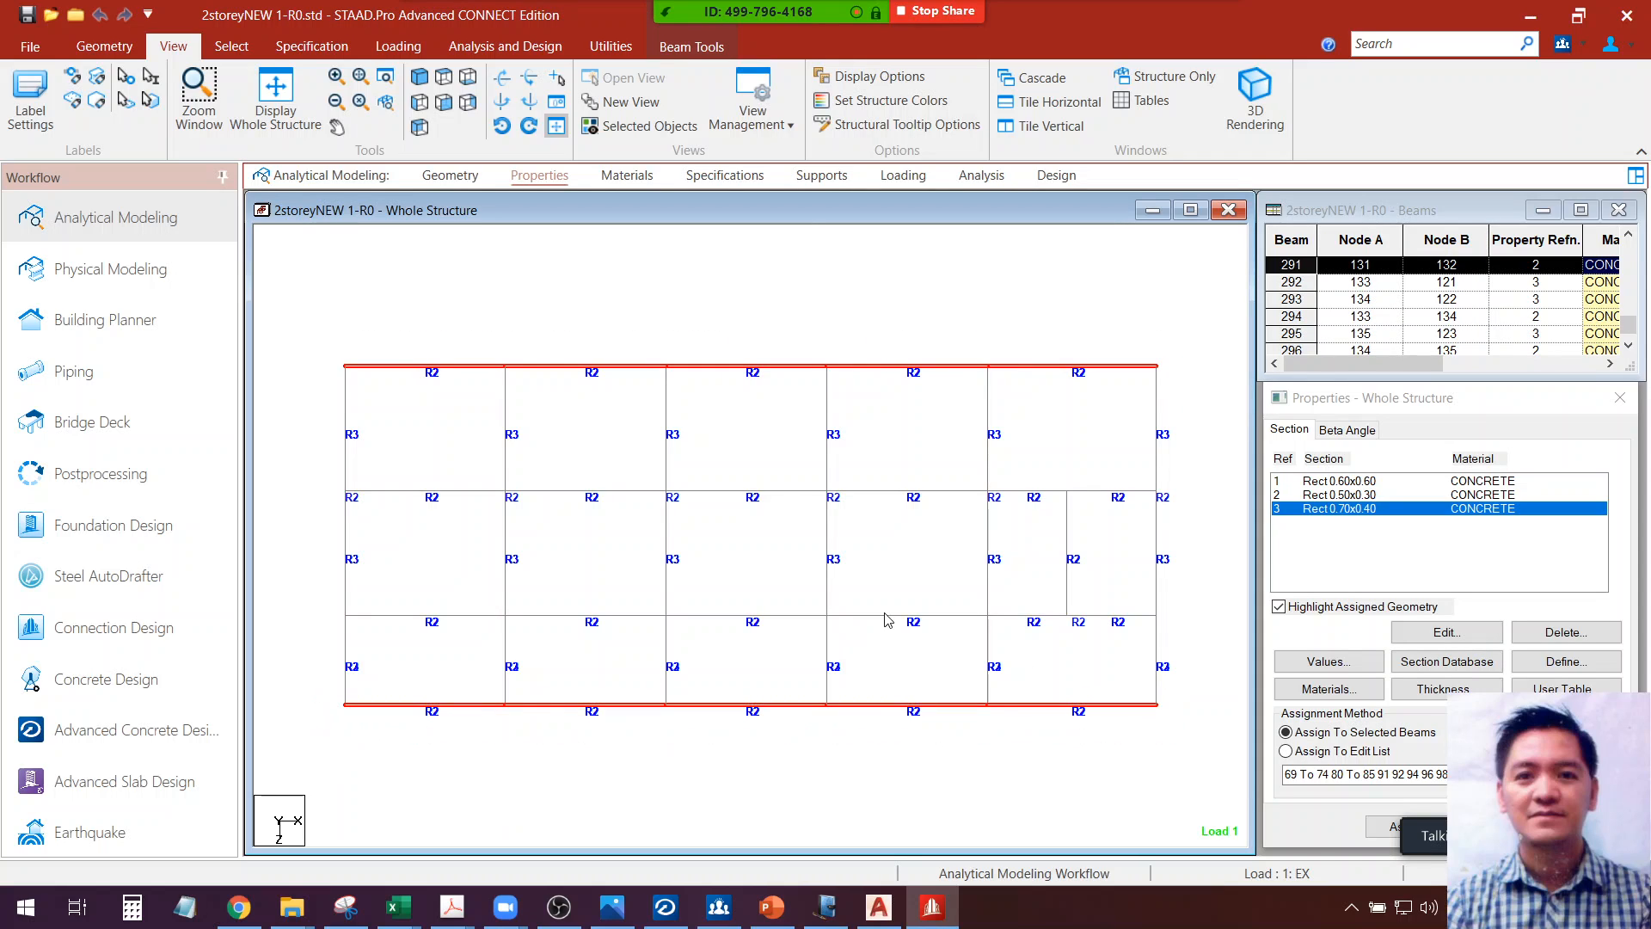
{"action": "left_click_drag", "start_coordinate": [1143, 473], "coordinate": [357, 495], "text": "ctrl"}
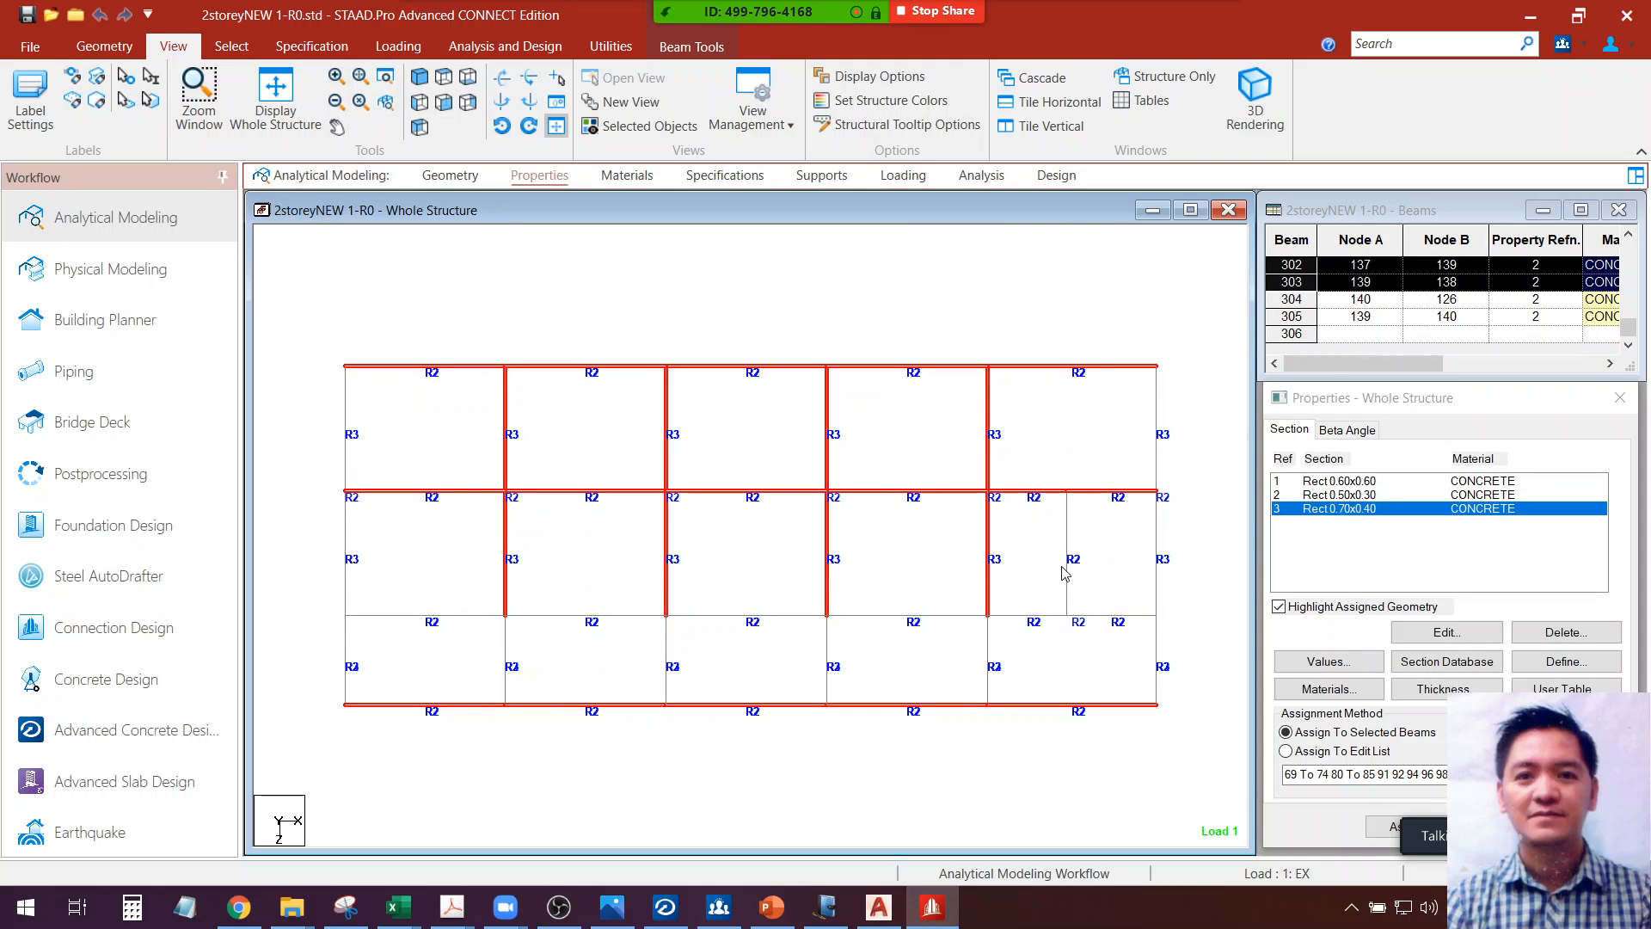
{"action": "left_click", "coordinate": [1178, 351]}
Try window selection again on the upper edge and second grid line beams, clearing each unwanted selection
{"action": "left_click_drag", "start_coordinate": [1178, 333], "coordinate": [318, 376]}
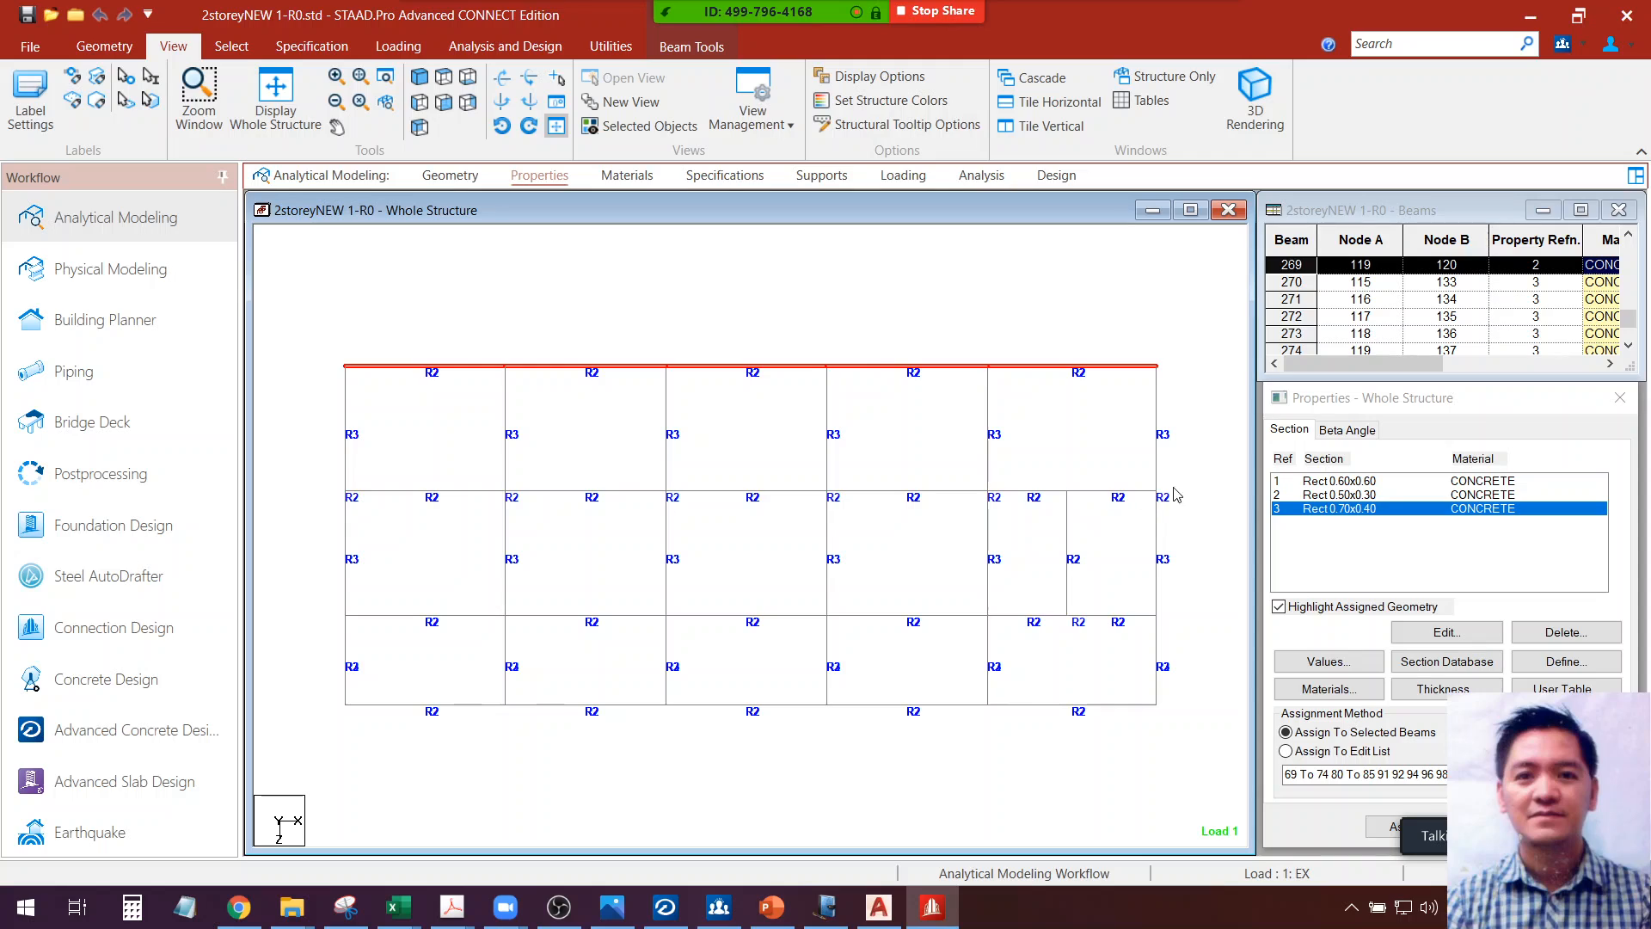
{"action": "left_click_drag", "start_coordinate": [719, 493], "coordinate": [297, 507], "text": "ctrl"}
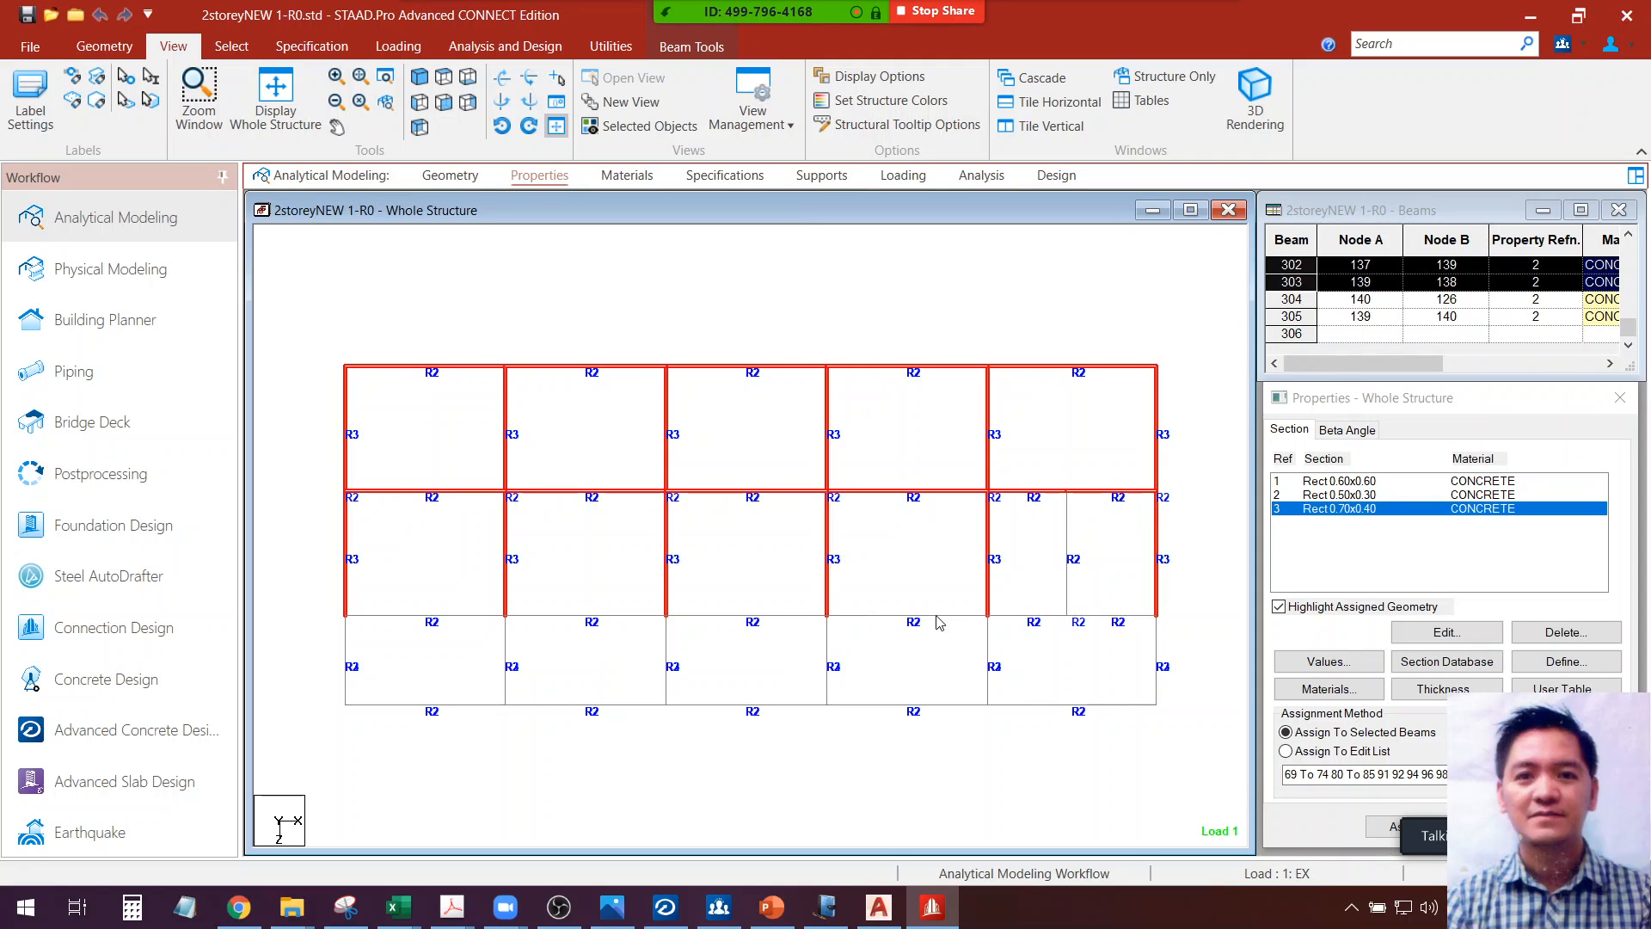
{"action": "left_click", "coordinate": [1179, 492]}
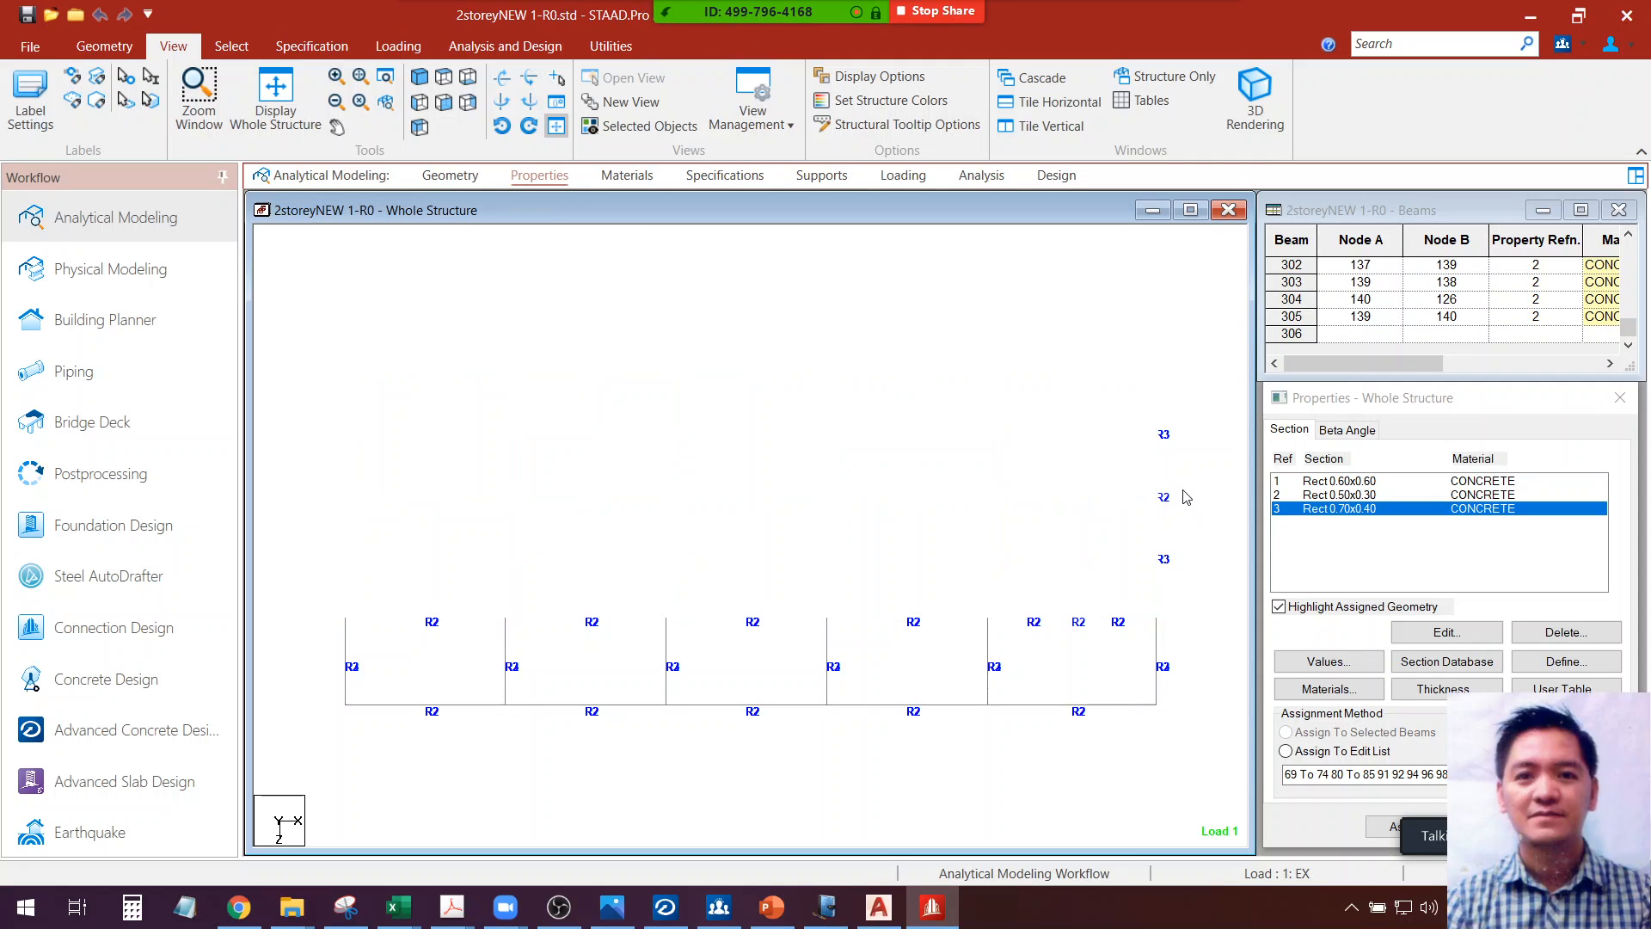
{"action": "left_click_drag", "start_coordinate": [1175, 489], "coordinate": [310, 501]}
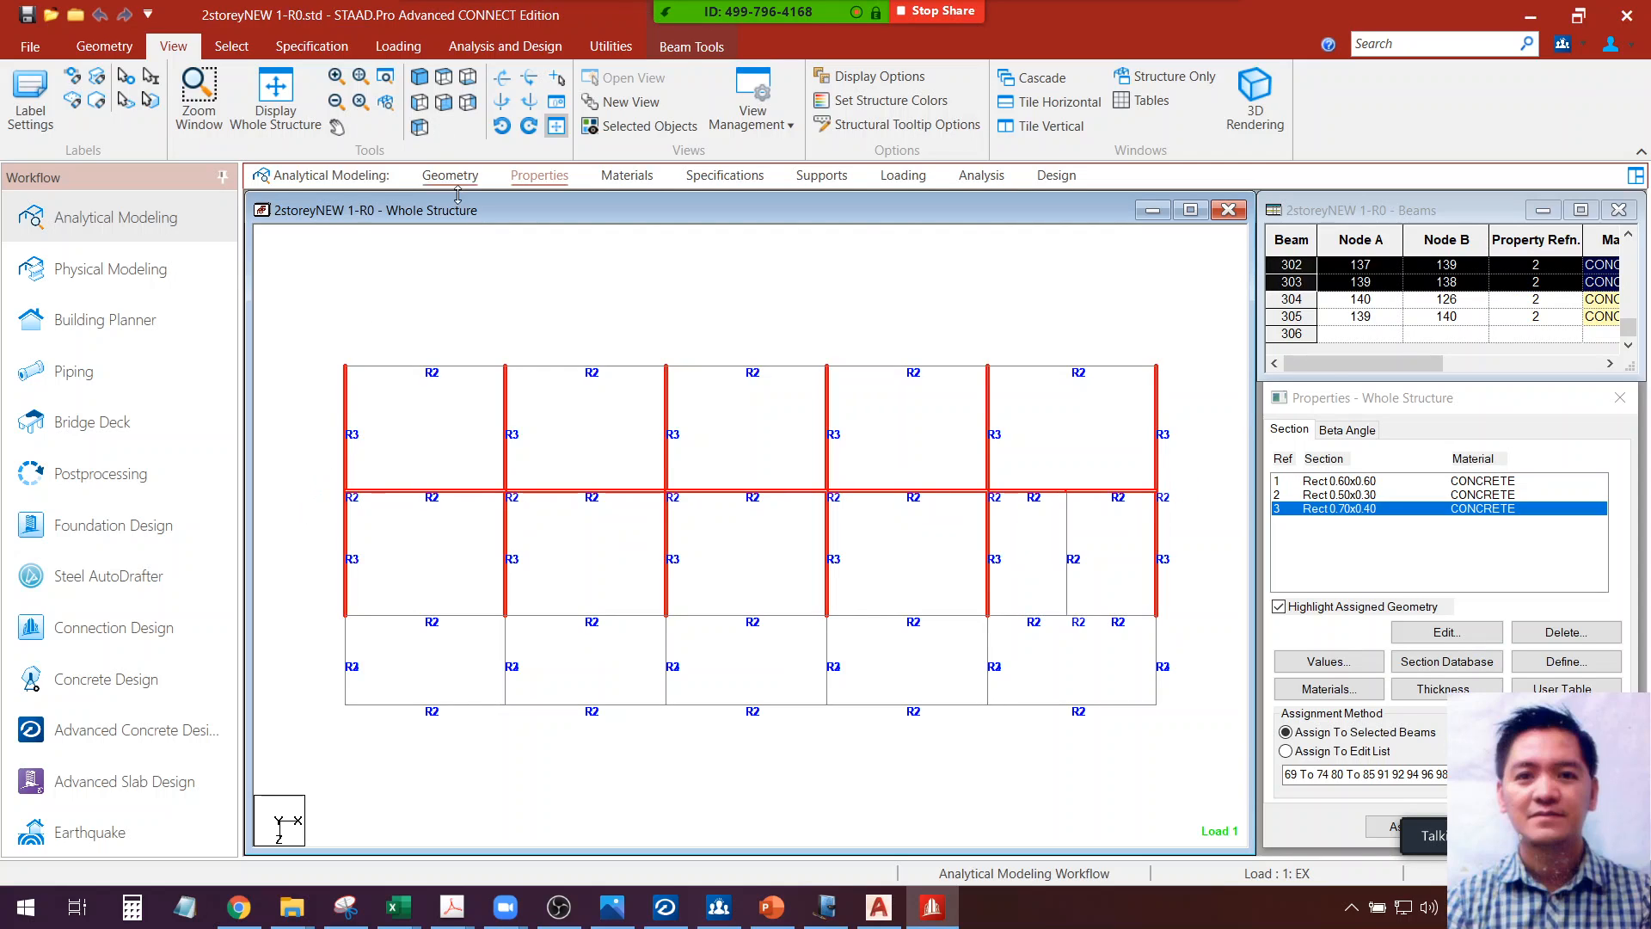
{"action": "left_click", "coordinate": [530, 303]}
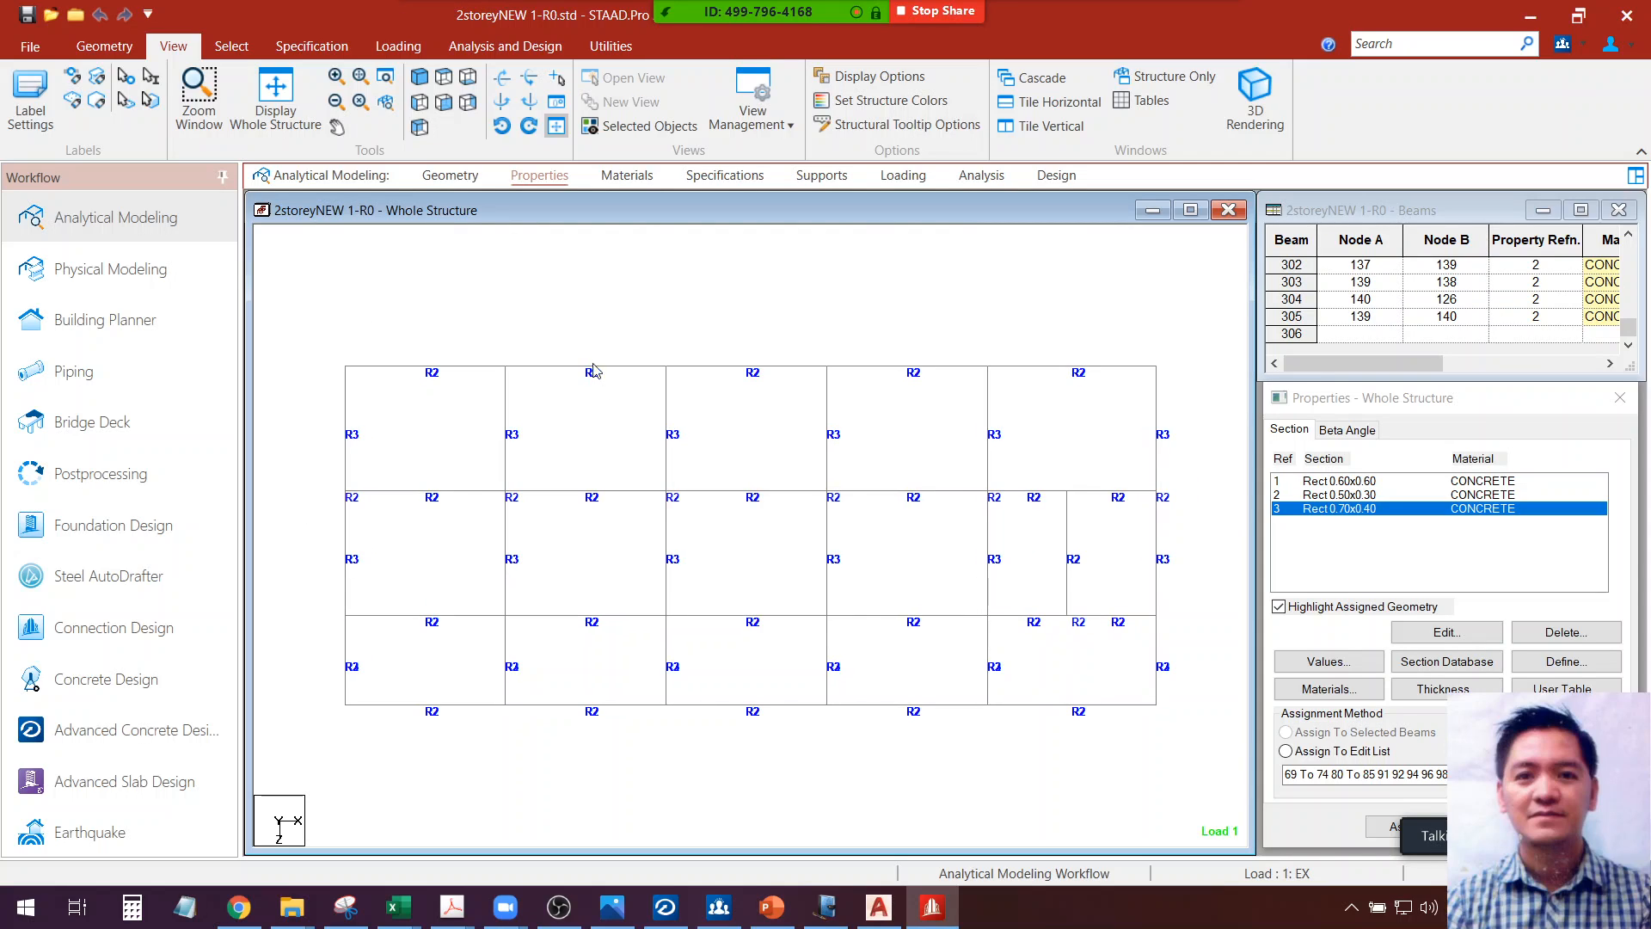
Select the five R2 beams along the upper edge of the plan individually
{"action": "left_click", "coordinate": [421, 368]}
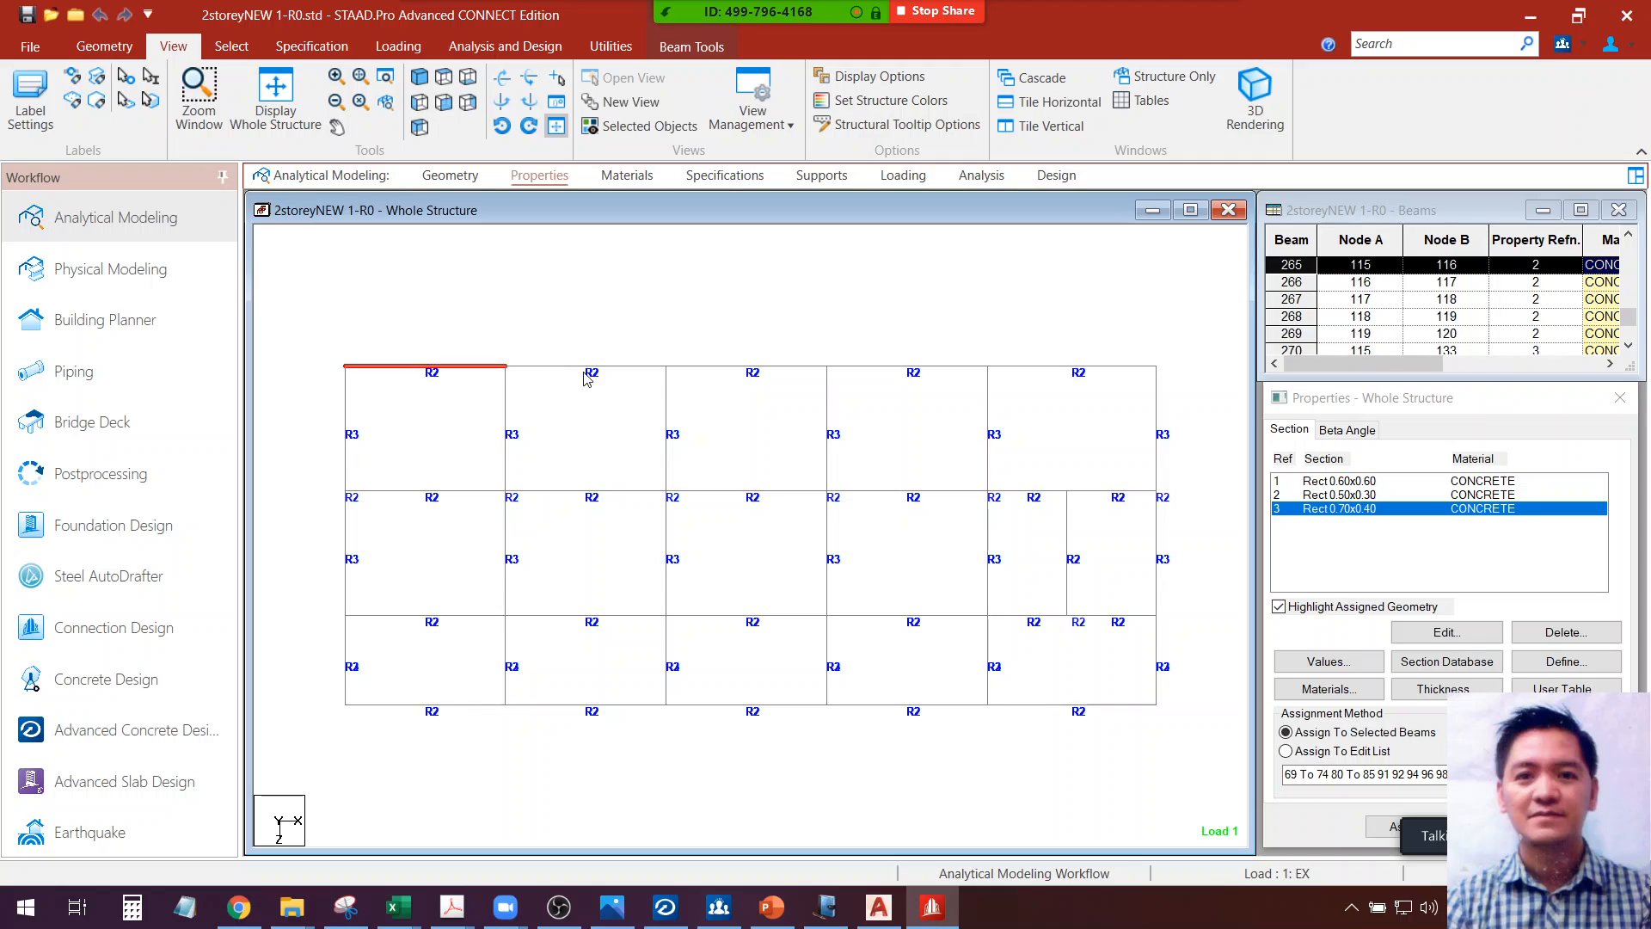
{"action": "left_click", "coordinate": [629, 368], "text": "ctrl"}
{"action": "left_click", "coordinate": [750, 370], "text": "ctrl"}
{"action": "left_click", "coordinate": [905, 370], "text": "ctrl"}
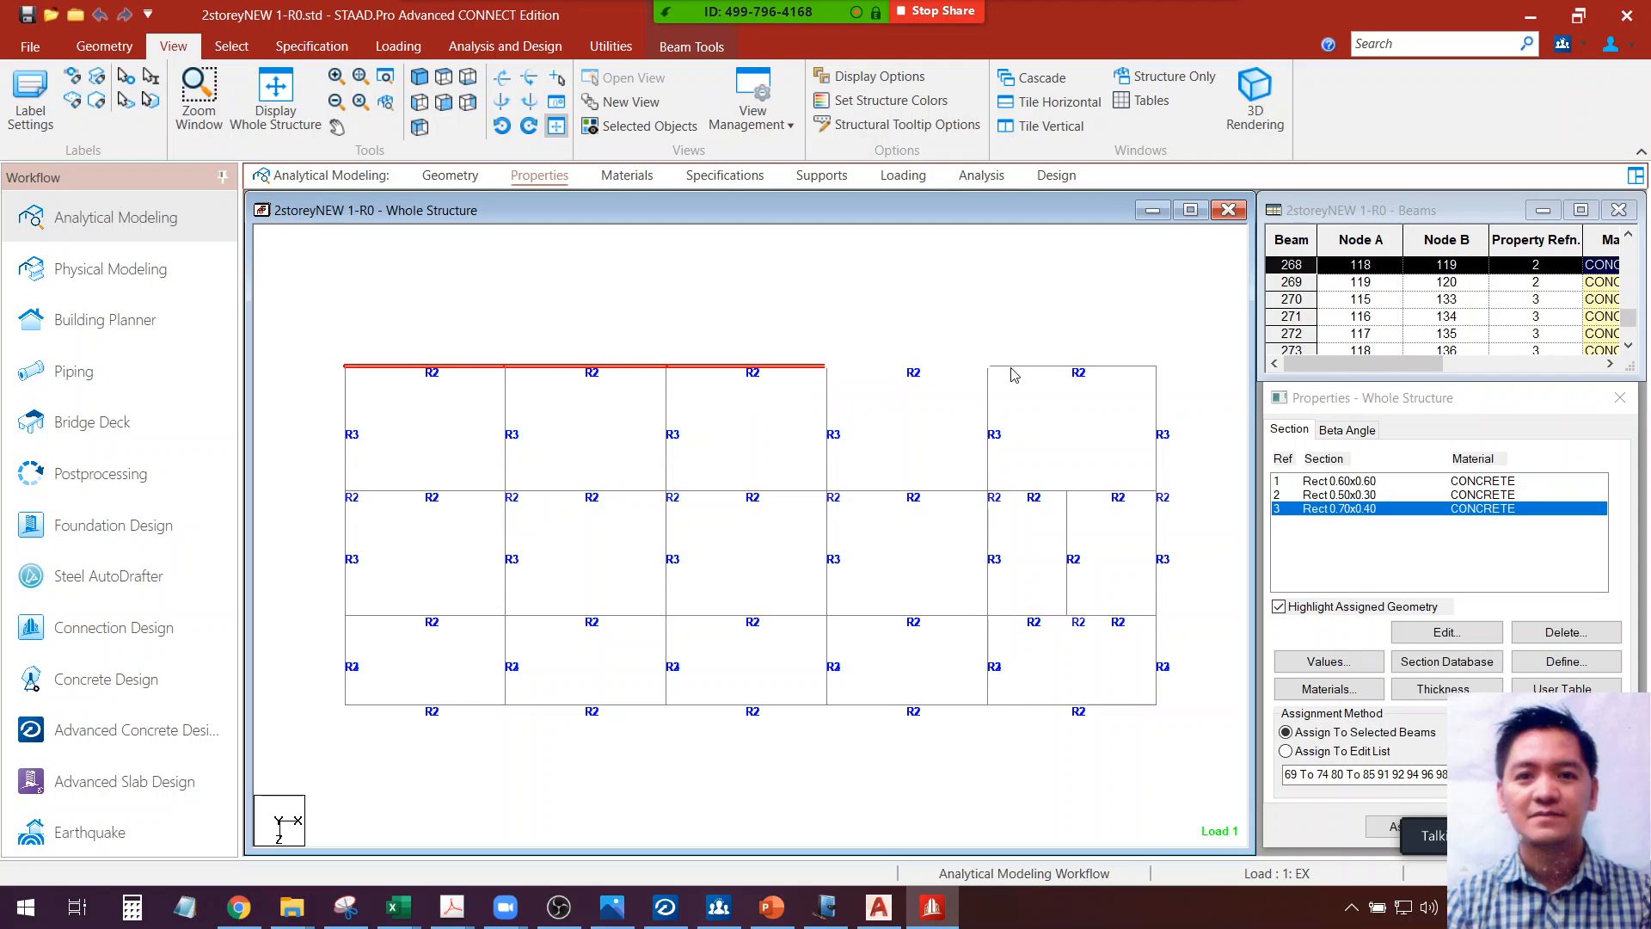
{"action": "left_click", "coordinate": [1015, 370], "text": "ctrl"}
Add all longitudinal R2 beams on the second grid line from the upper edge to the selection
{"action": "left_click", "coordinate": [1118, 494], "text": "ctrl"}
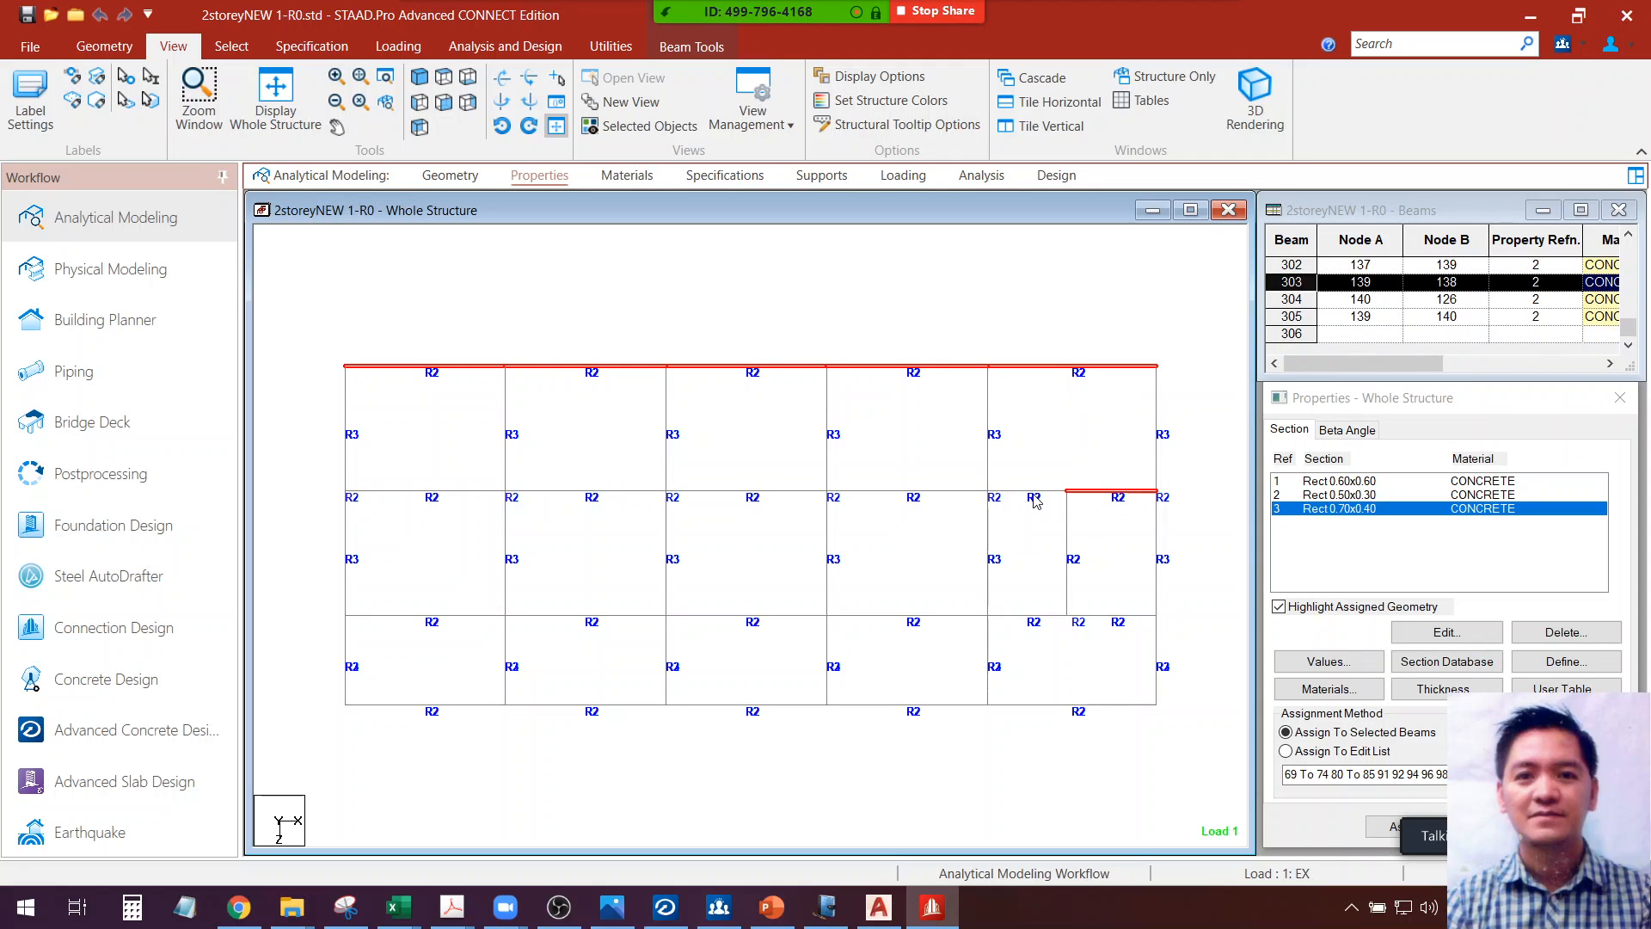
{"action": "left_click", "coordinate": [1034, 494], "text": "ctrl"}
{"action": "left_click", "coordinate": [813, 495], "text": "ctrl"}
{"action": "left_click", "coordinate": [748, 494], "text": "ctrl"}
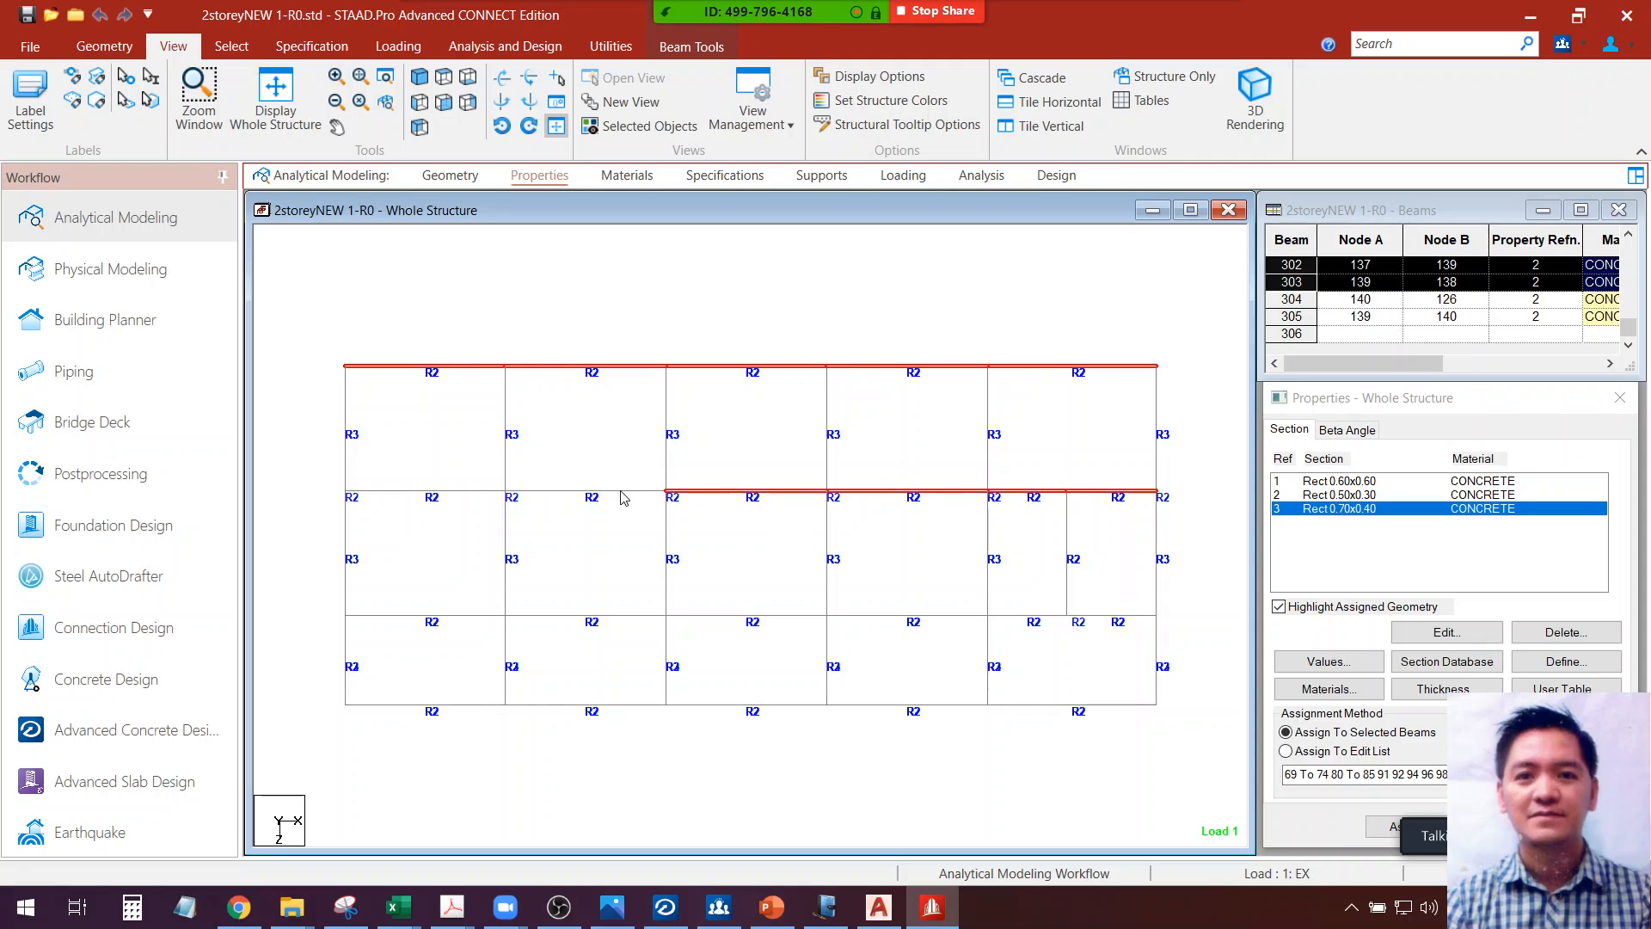
{"action": "left_click", "coordinate": [602, 493], "text": "ctrl"}
{"action": "left_click", "coordinate": [463, 494], "text": "ctrl"}
Add the longitudinal R2 beams on the third grid line from the upper edge to the selection
{"action": "left_click", "coordinate": [473, 616], "text": "ctrl"}
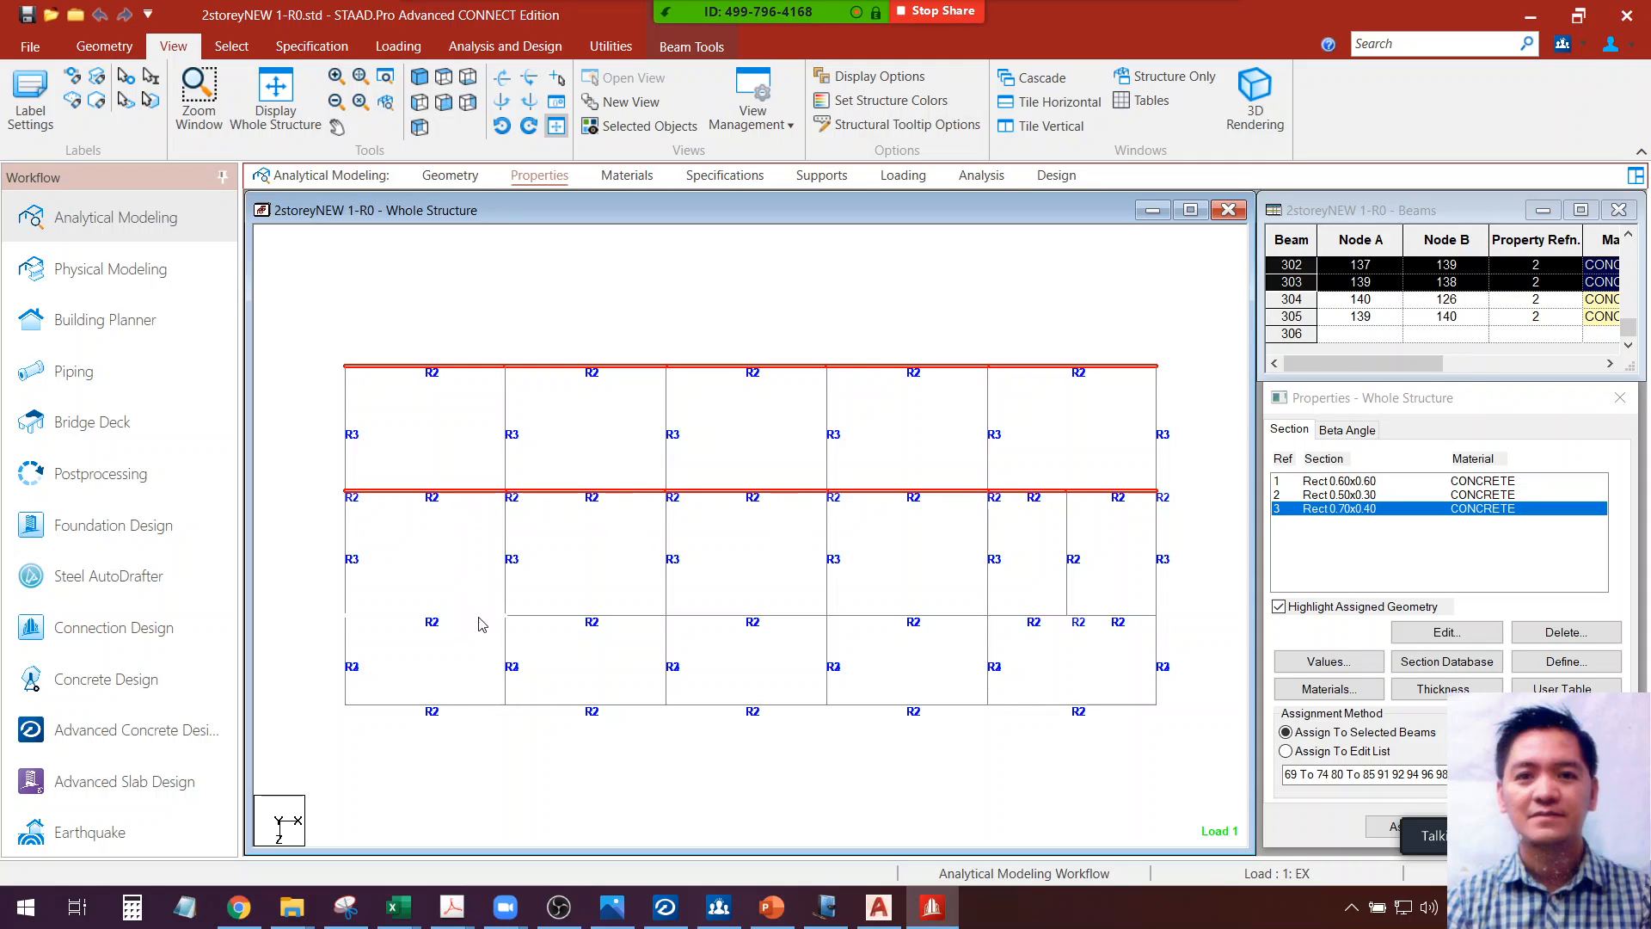
{"action": "left_click", "coordinate": [602, 616], "text": "ctrl"}
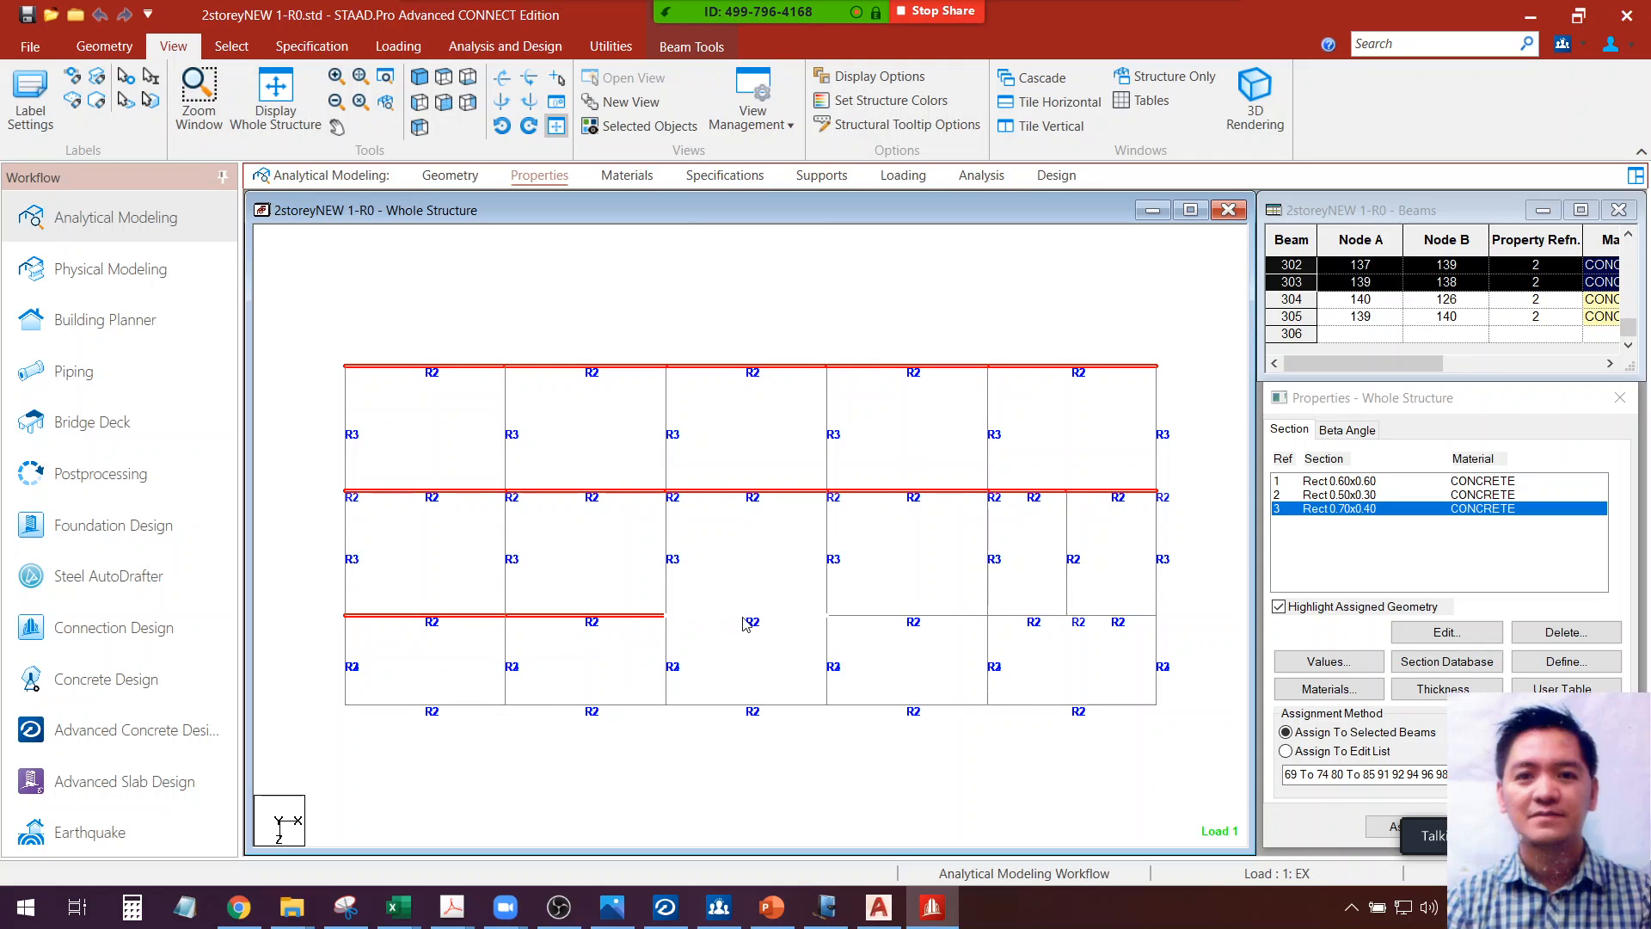
{"action": "left_click", "coordinate": [757, 616], "text": "ctrl"}
{"action": "left_click", "coordinate": [1035, 617], "text": "ctrl"}
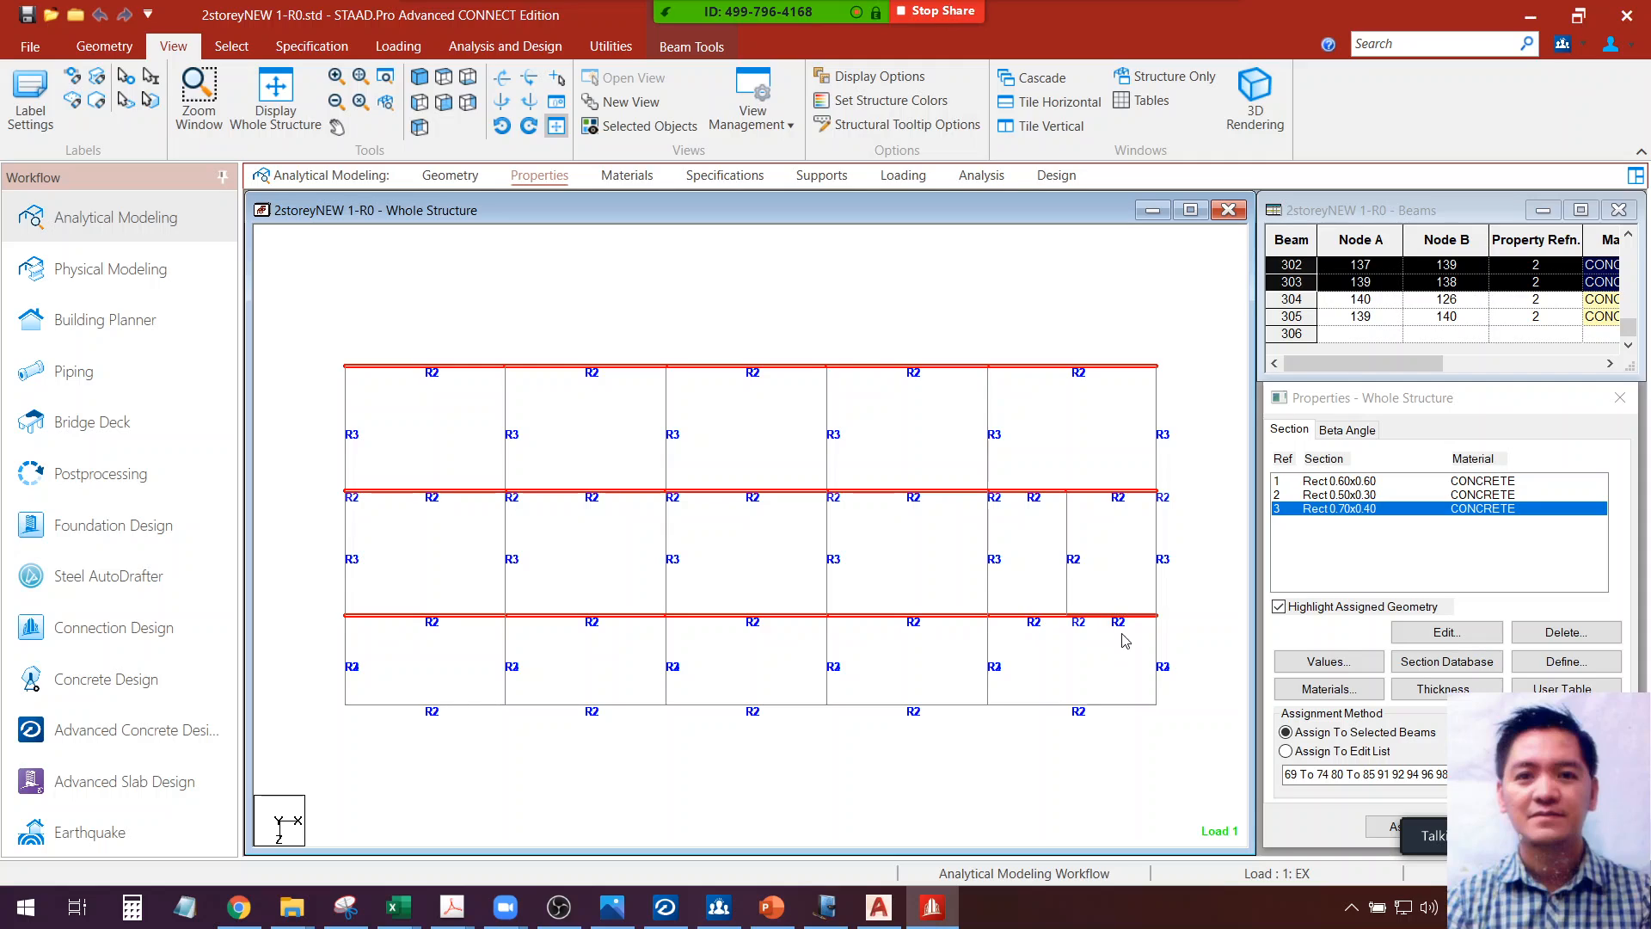
Add the five longitudinal R2 beams along the lower edge of the plan to the selection
{"action": "left_click", "coordinate": [1107, 705], "text": "ctrl"}
{"action": "left_click", "coordinate": [936, 705], "text": "ctrl"}
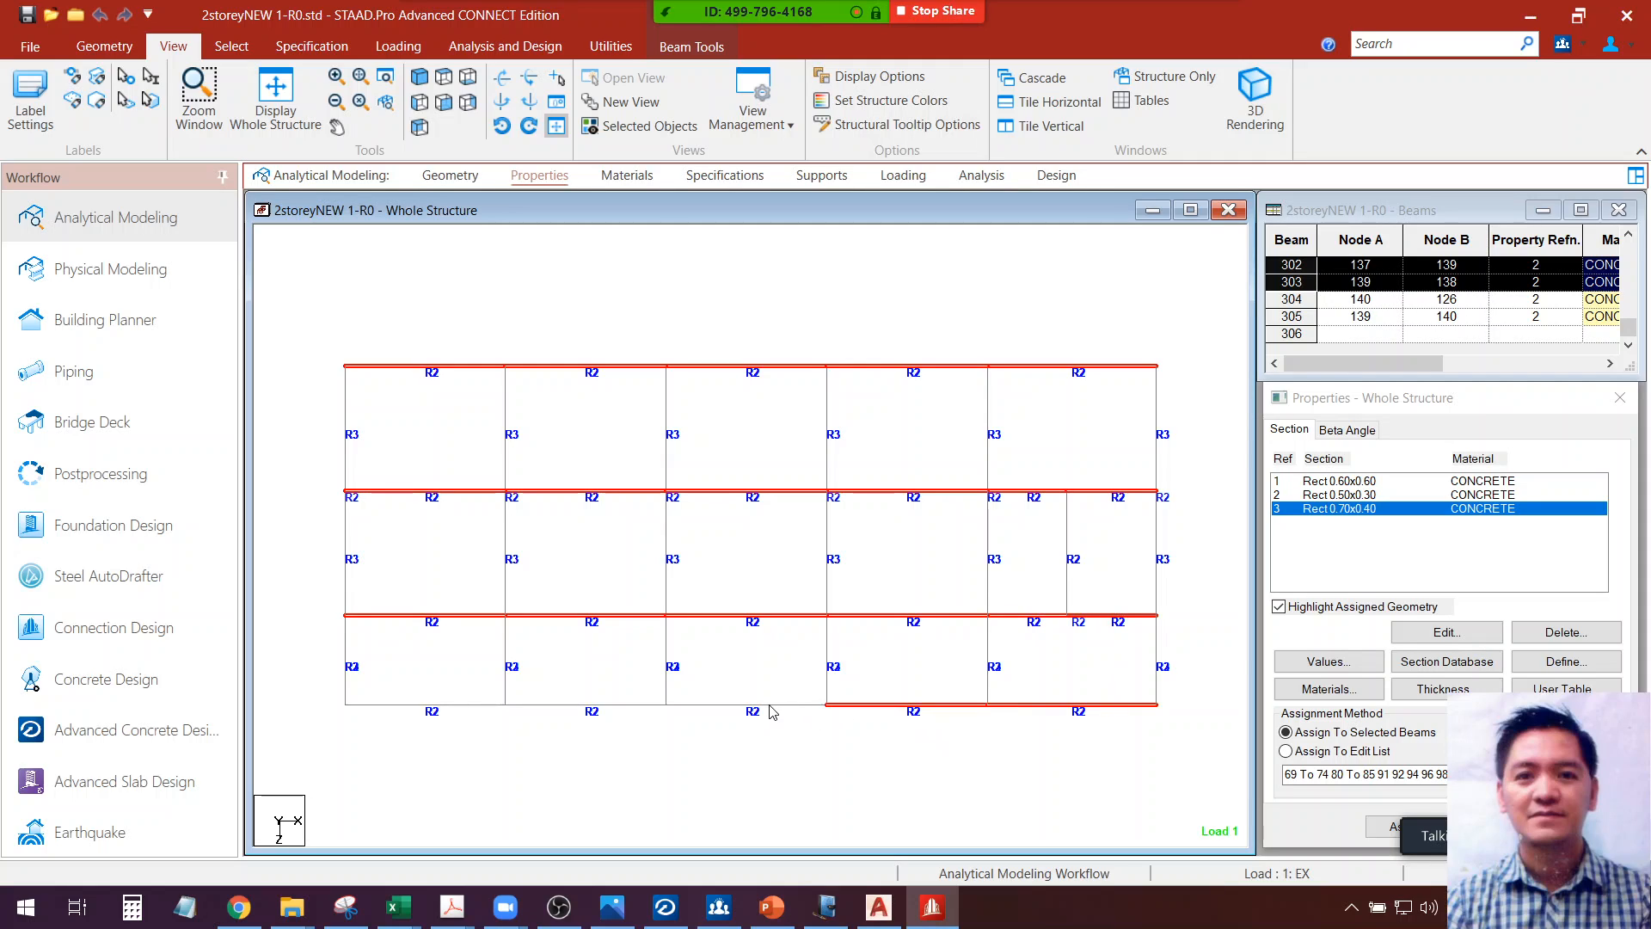
{"action": "left_click", "coordinate": [681, 706], "text": "ctrl"}
{"action": "left_click", "coordinate": [590, 706], "text": "ctrl"}
{"action": "left_click", "coordinate": [428, 706], "text": "ctrl"}
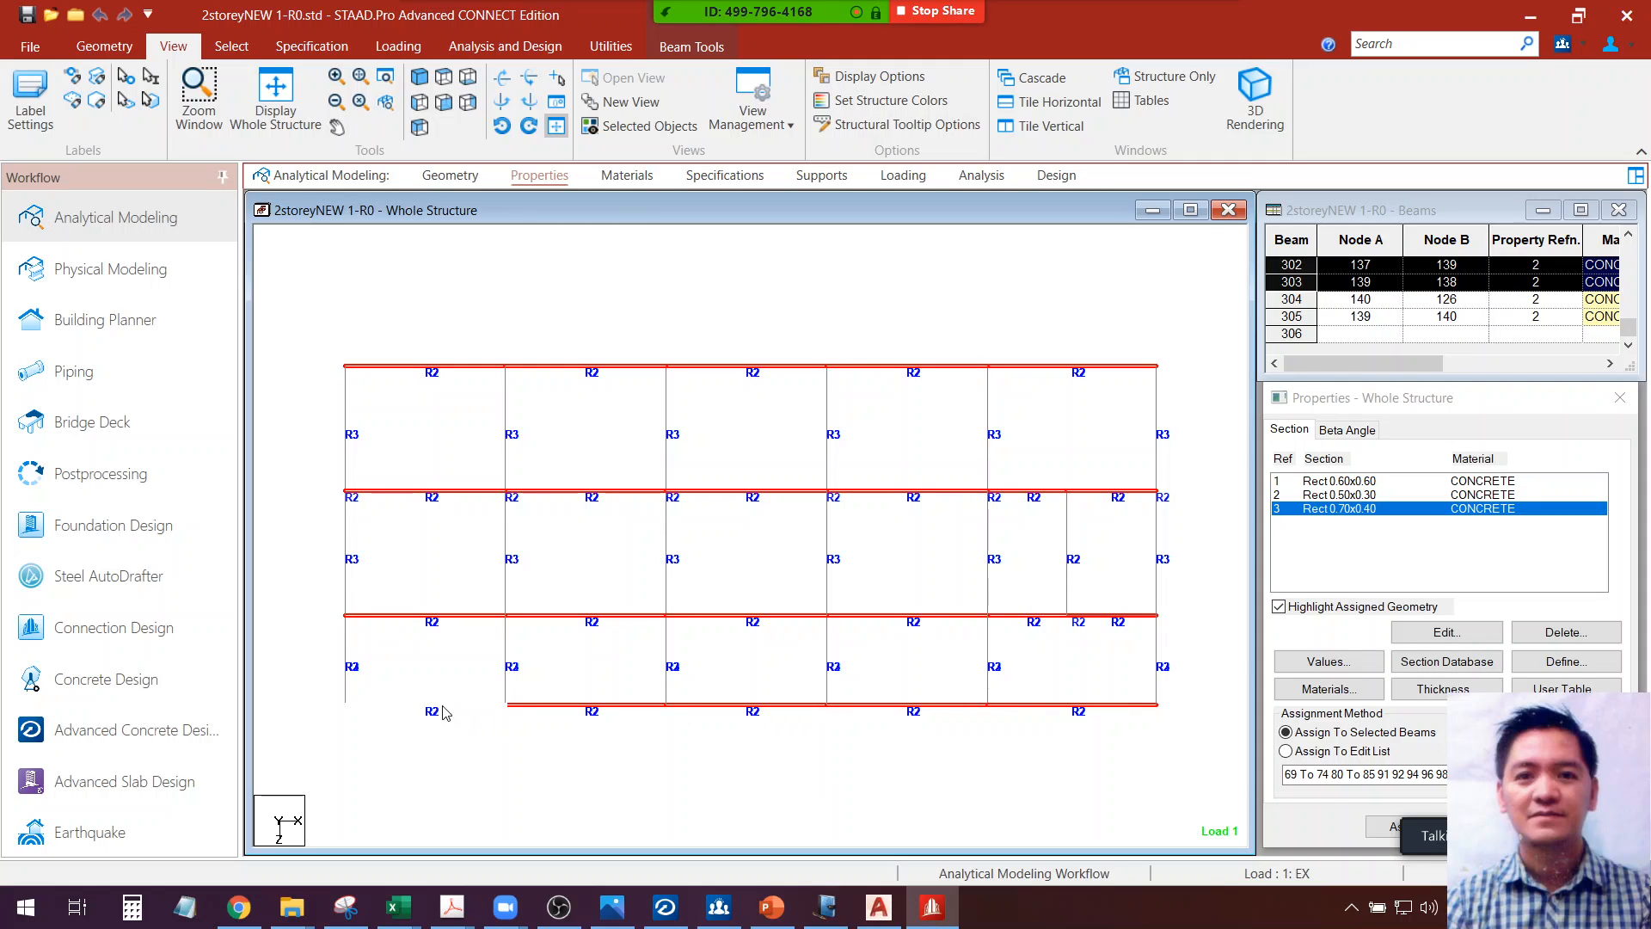
{"action": "left_click", "coordinate": [1567, 662]}
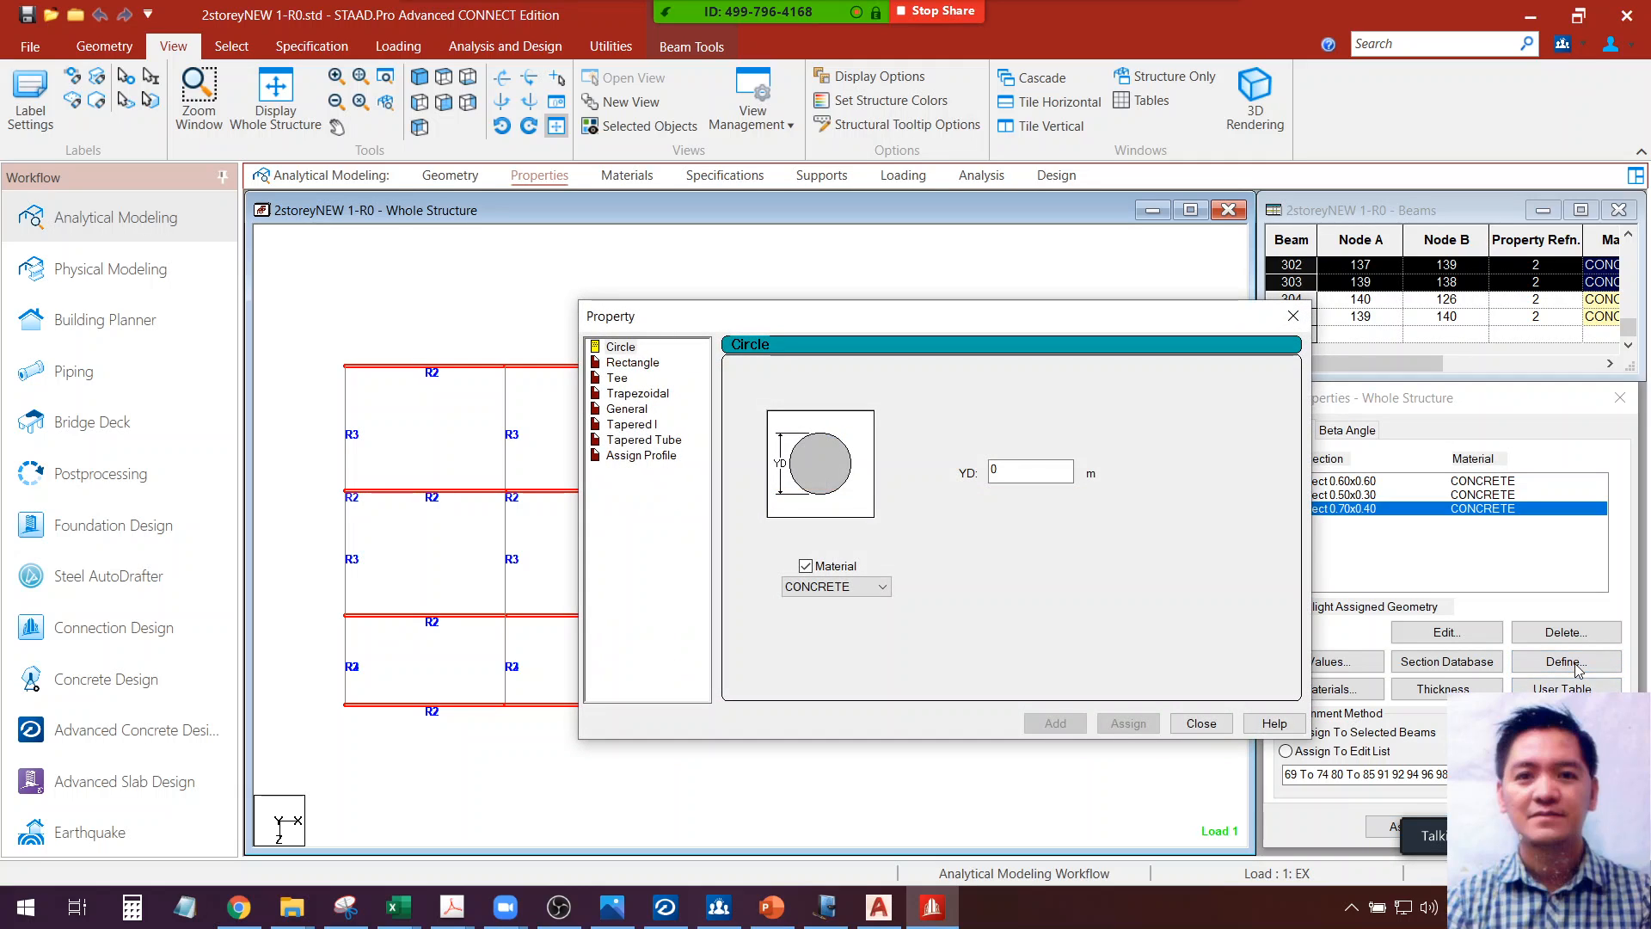
{"action": "left_click", "coordinate": [1202, 723]}
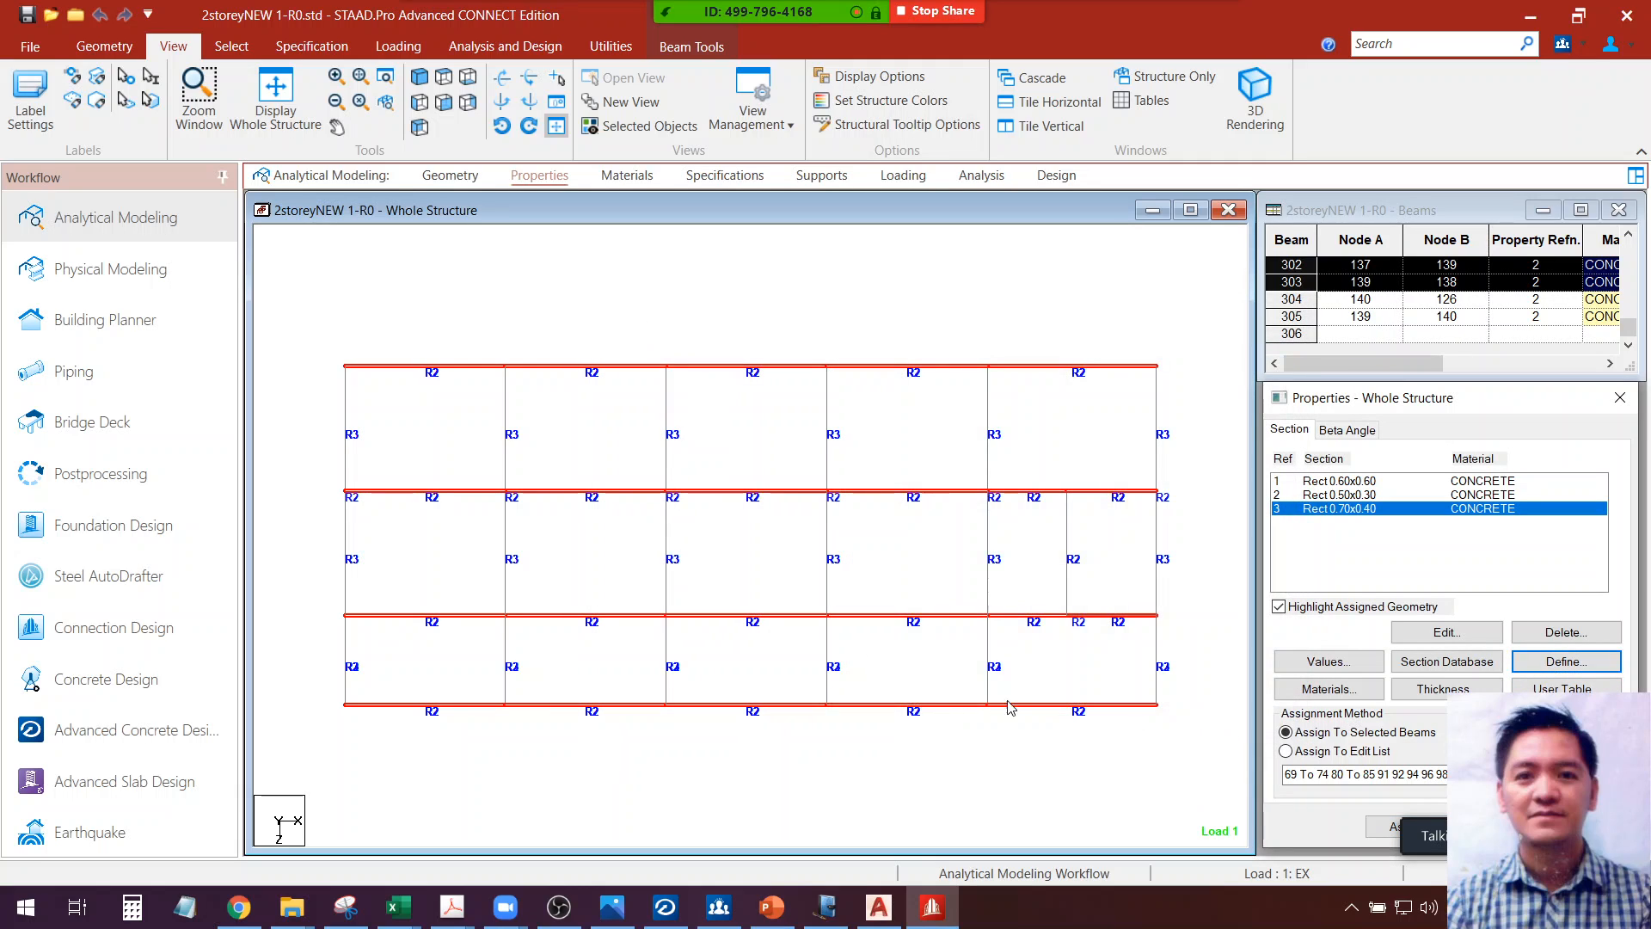
Remove all longitudinal R2 beams on the second grid line from the upper edge from the selection
{"action": "left_click", "coordinate": [426, 493], "text": "ctrl"}
{"action": "left_click", "coordinate": [591, 491], "text": "ctrl"}
{"action": "left_click", "coordinate": [731, 491], "text": "ctrl"}
{"action": "left_click", "coordinate": [912, 491], "text": "ctrl"}
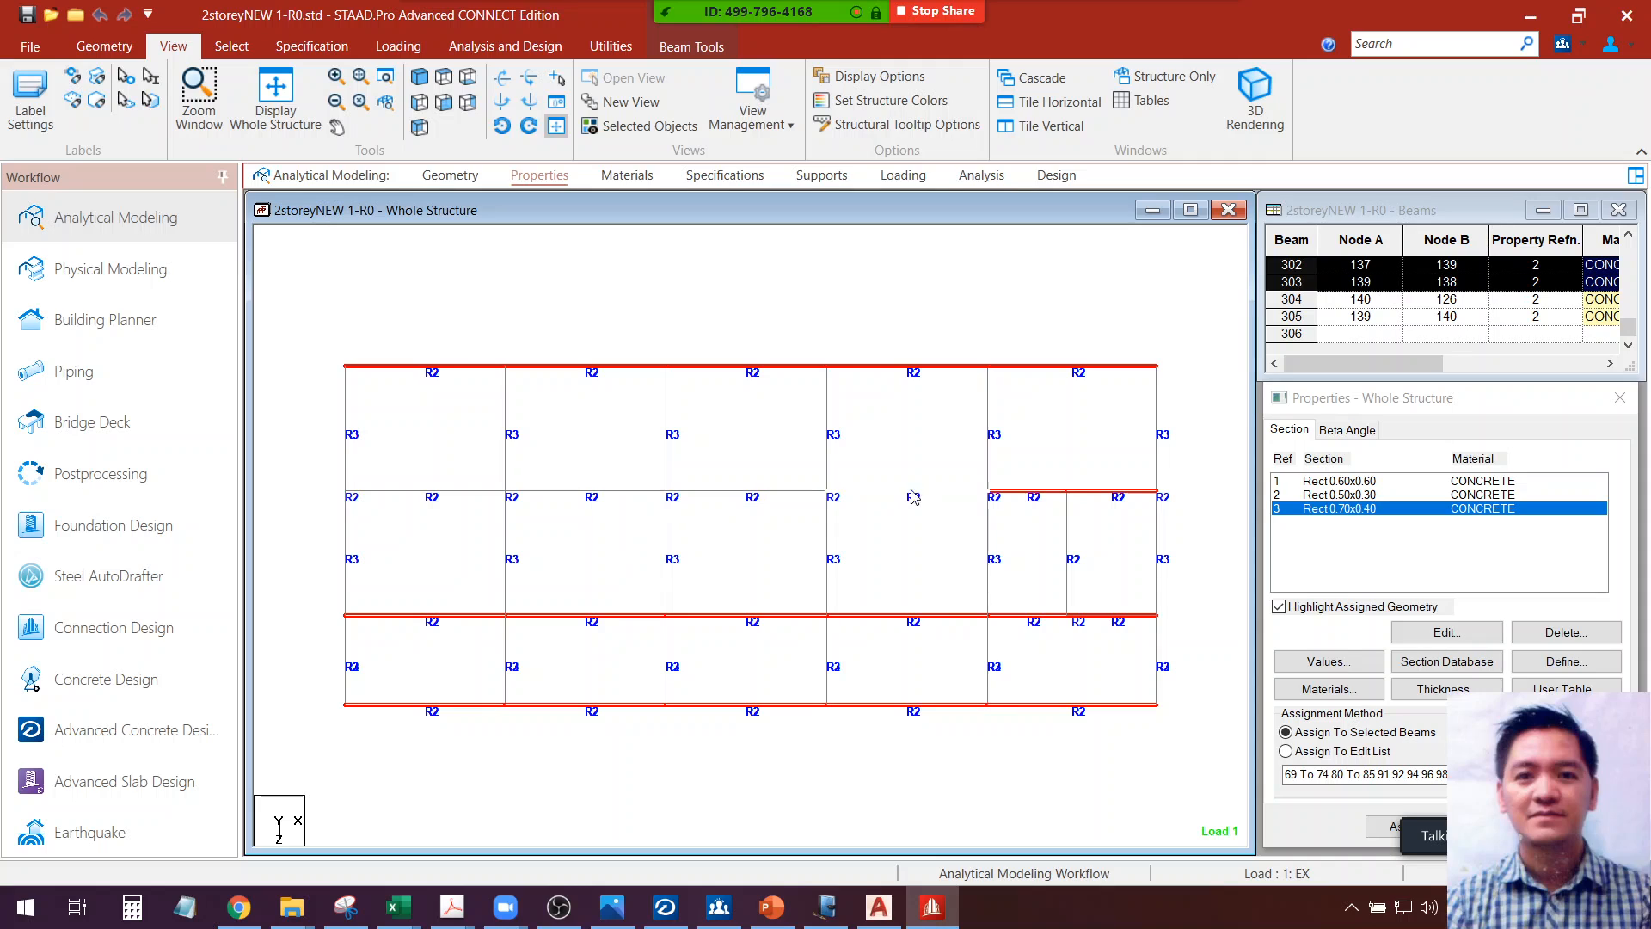
{"action": "left_click", "coordinate": [1028, 491], "text": "ctrl"}
{"action": "left_click", "coordinate": [1111, 491], "text": "ctrl"}
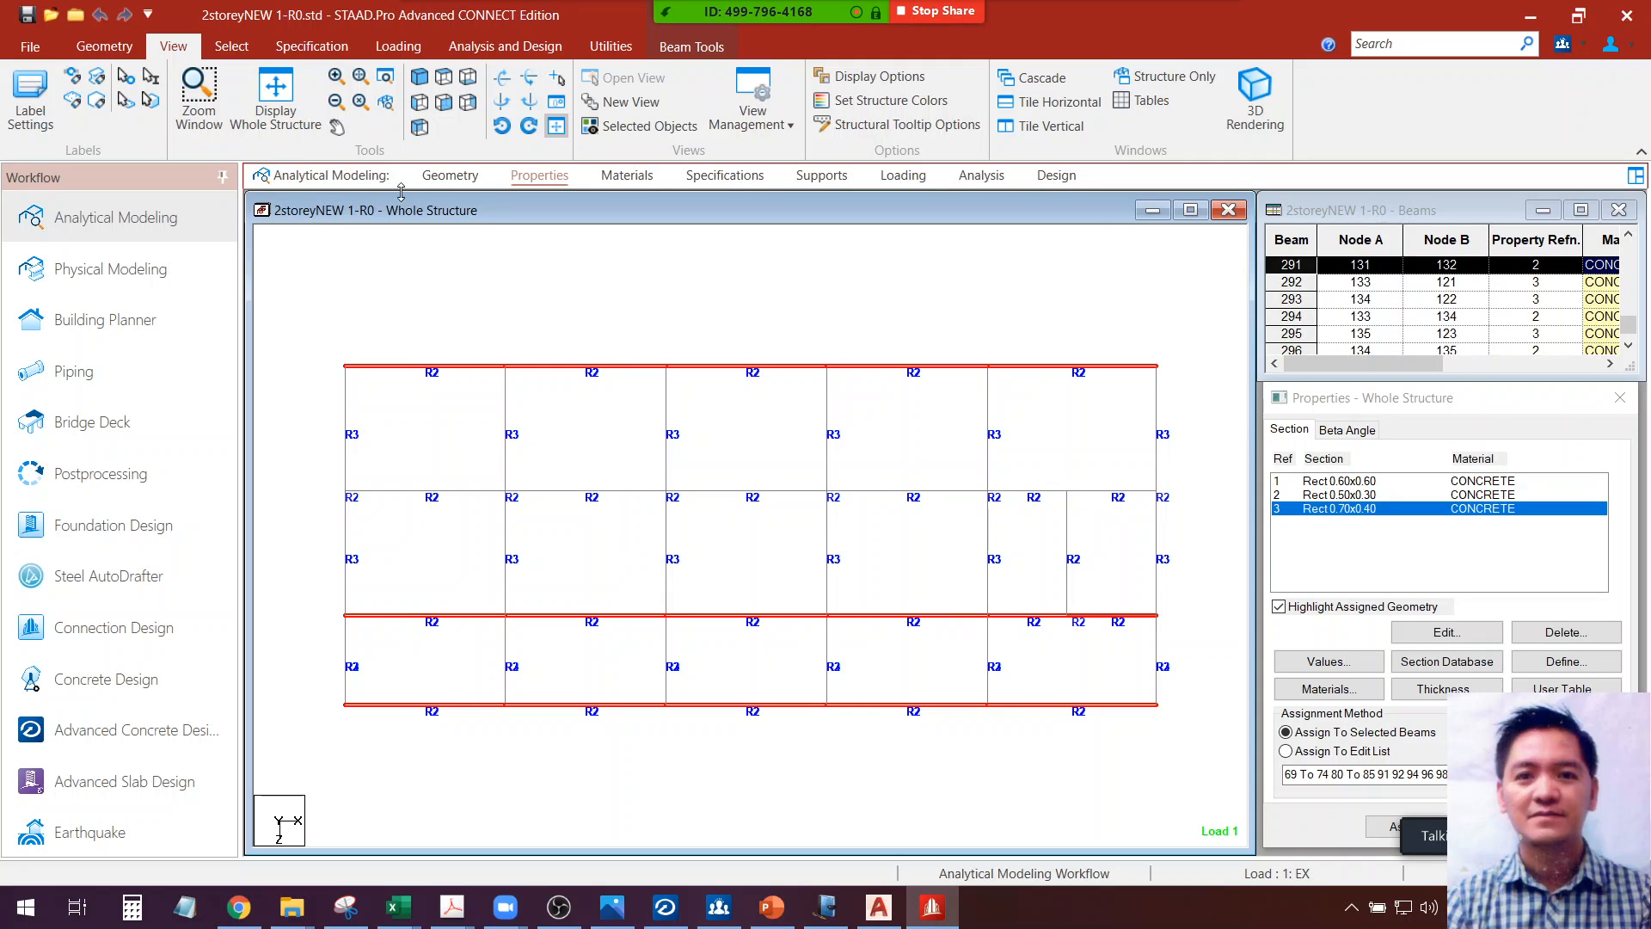
Examine the selected beams on all floors in isometric view and from a rotated angle
{"action": "left_click", "coordinate": [419, 80]}
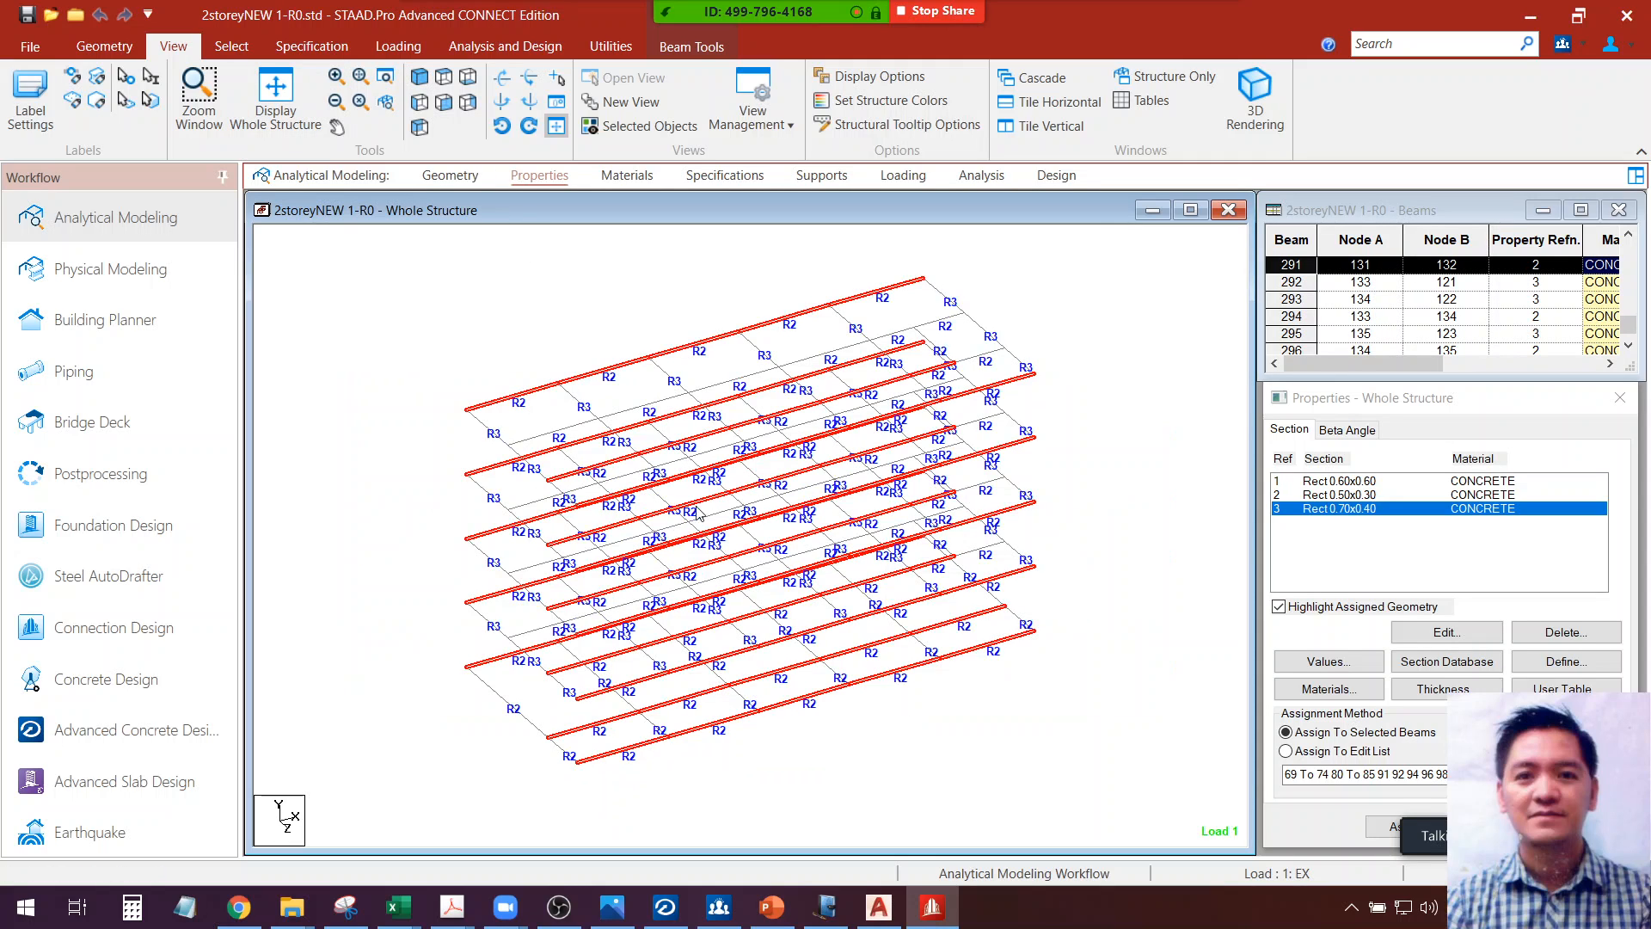
{"action": "scroll", "coordinate": [828, 601], "scroll_direction": "down", "scroll_amount": 1}
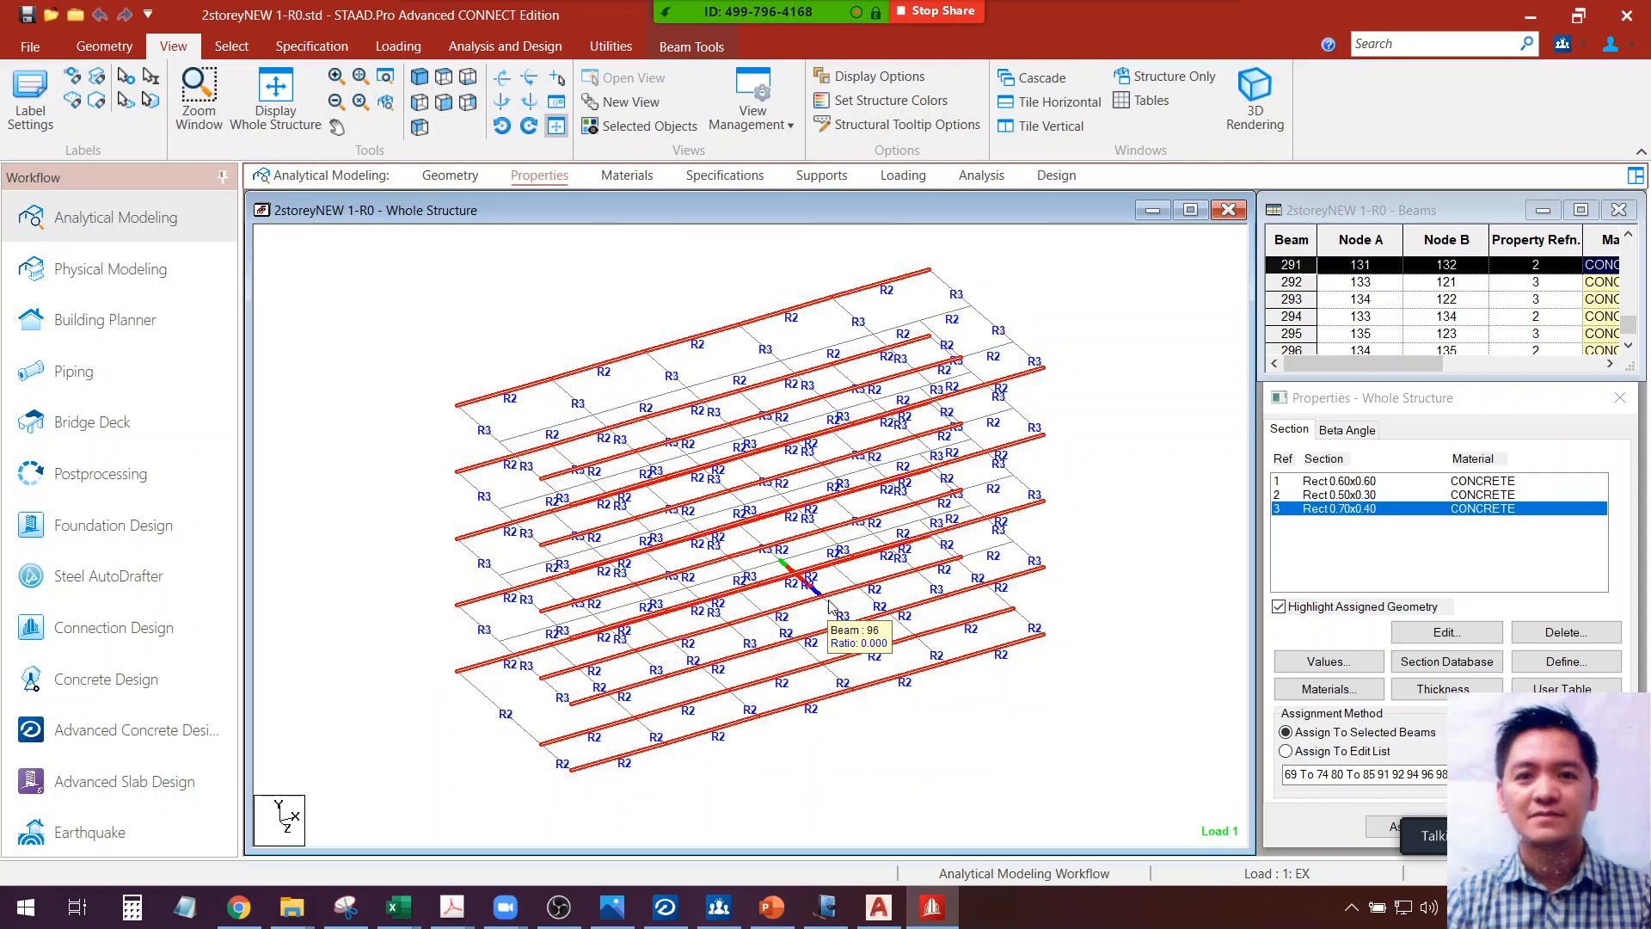
{"action": "scroll", "coordinate": [638, 727], "scroll_direction": "up", "scroll_amount": 2}
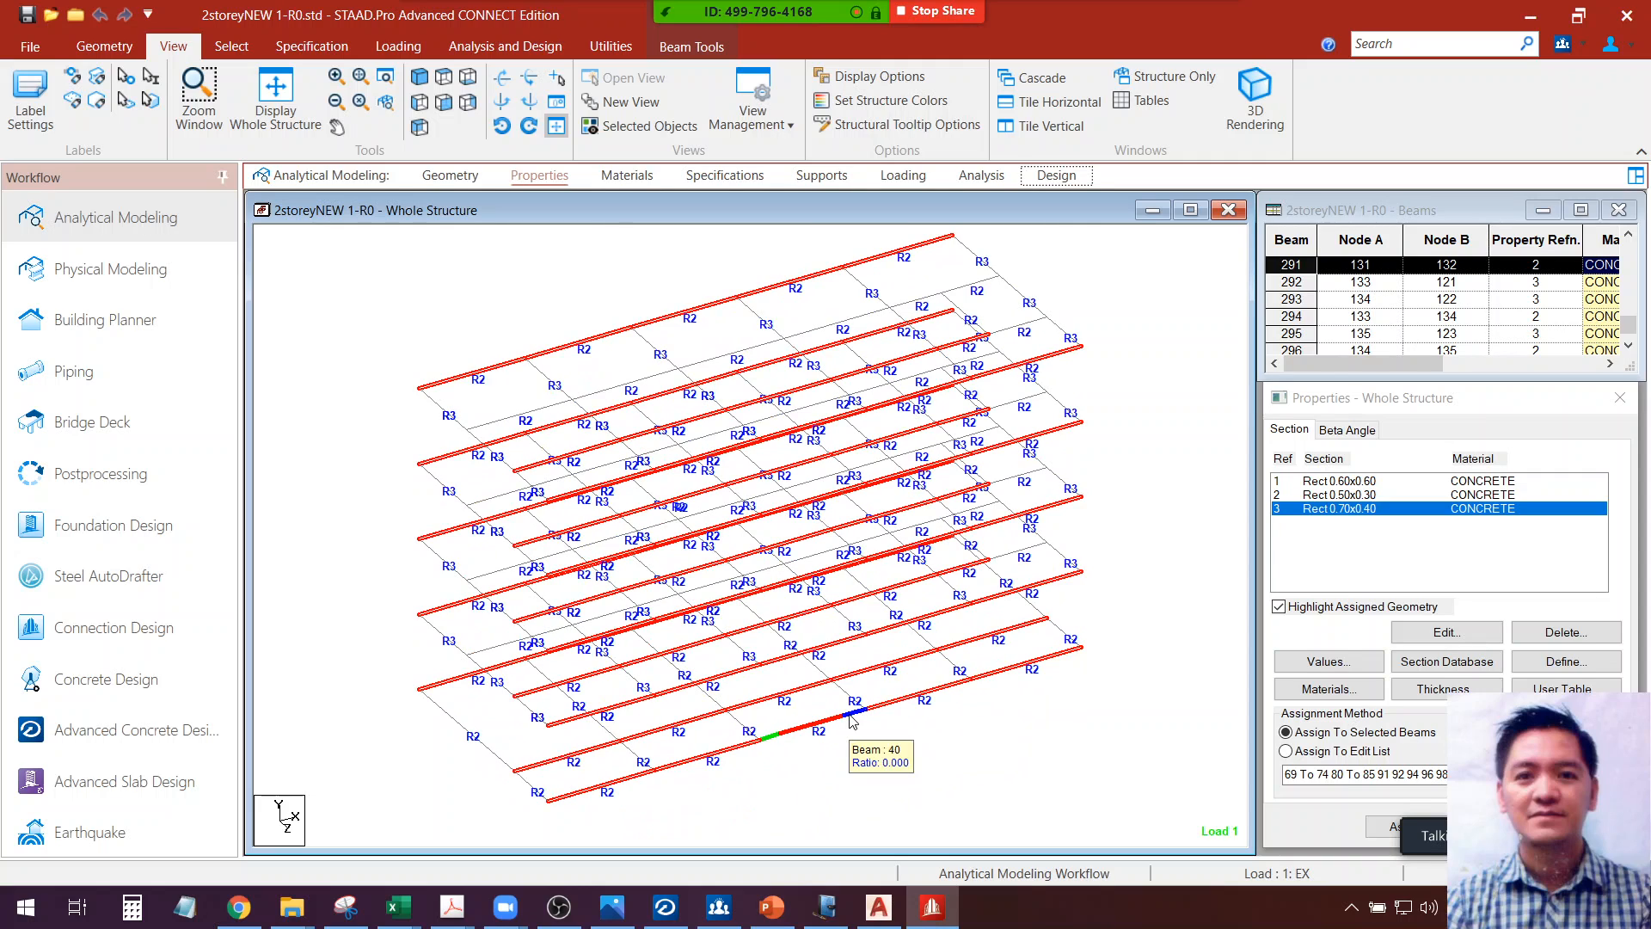
{"action": "scroll", "coordinate": [912, 718], "scroll_direction": "down", "scroll_amount": 3}
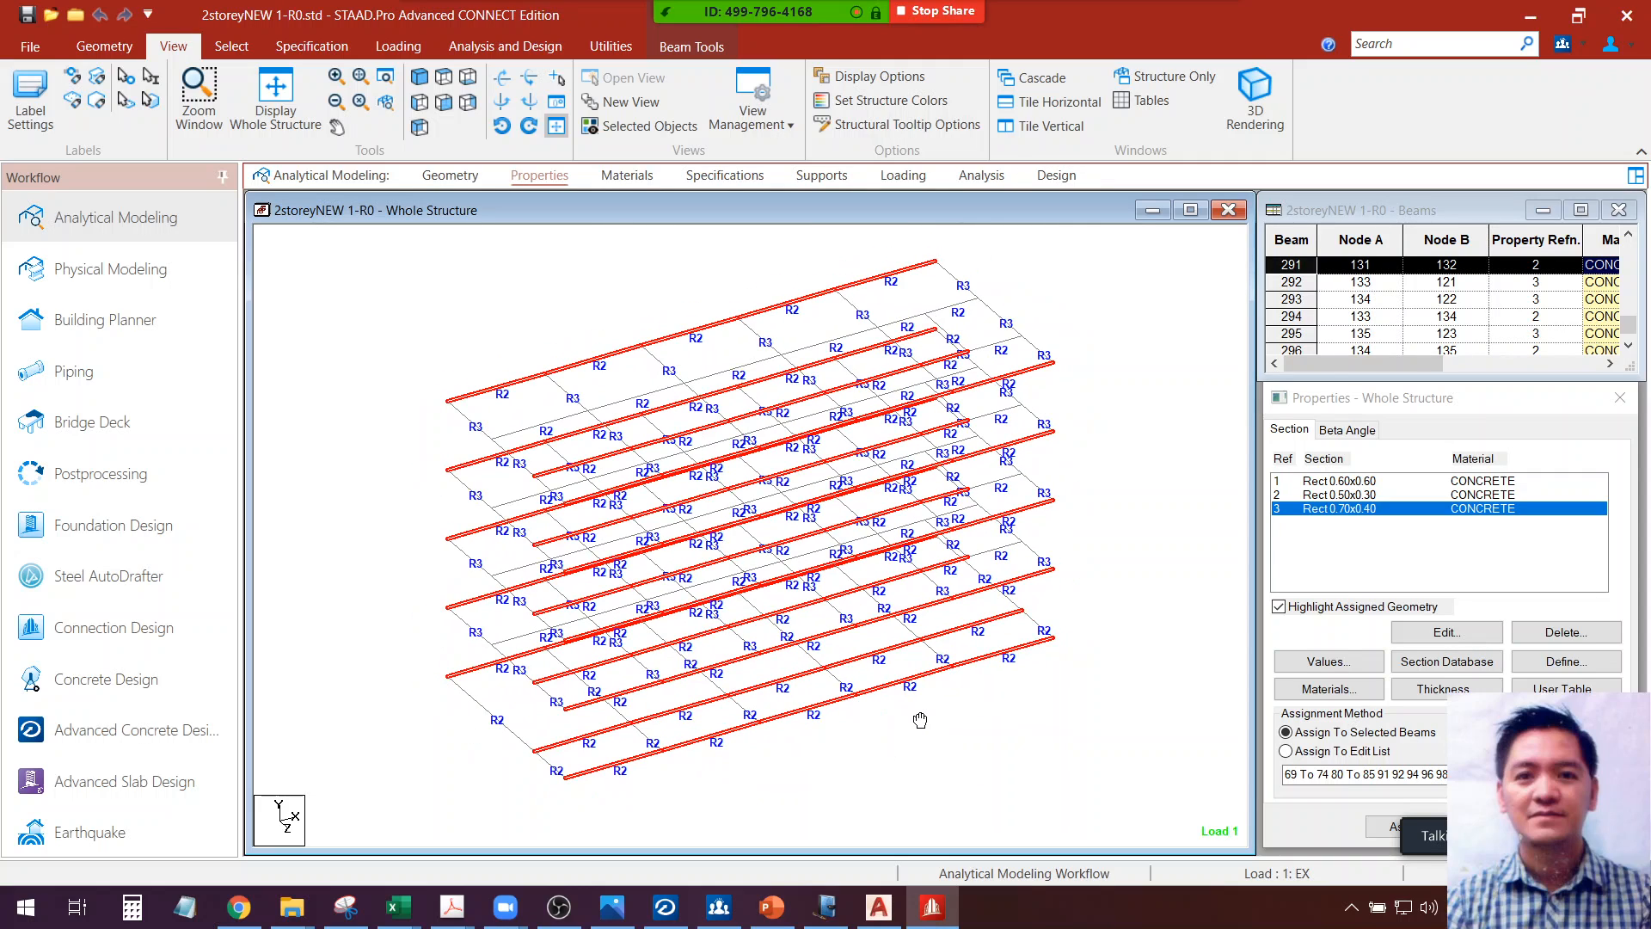
{"action": "key", "text": "Right"}
{"action": "key", "text": "Right"}
{"action": "key", "text": "Right"}
{"action": "key", "text": "Right"}
{"action": "key", "text": "Right"}
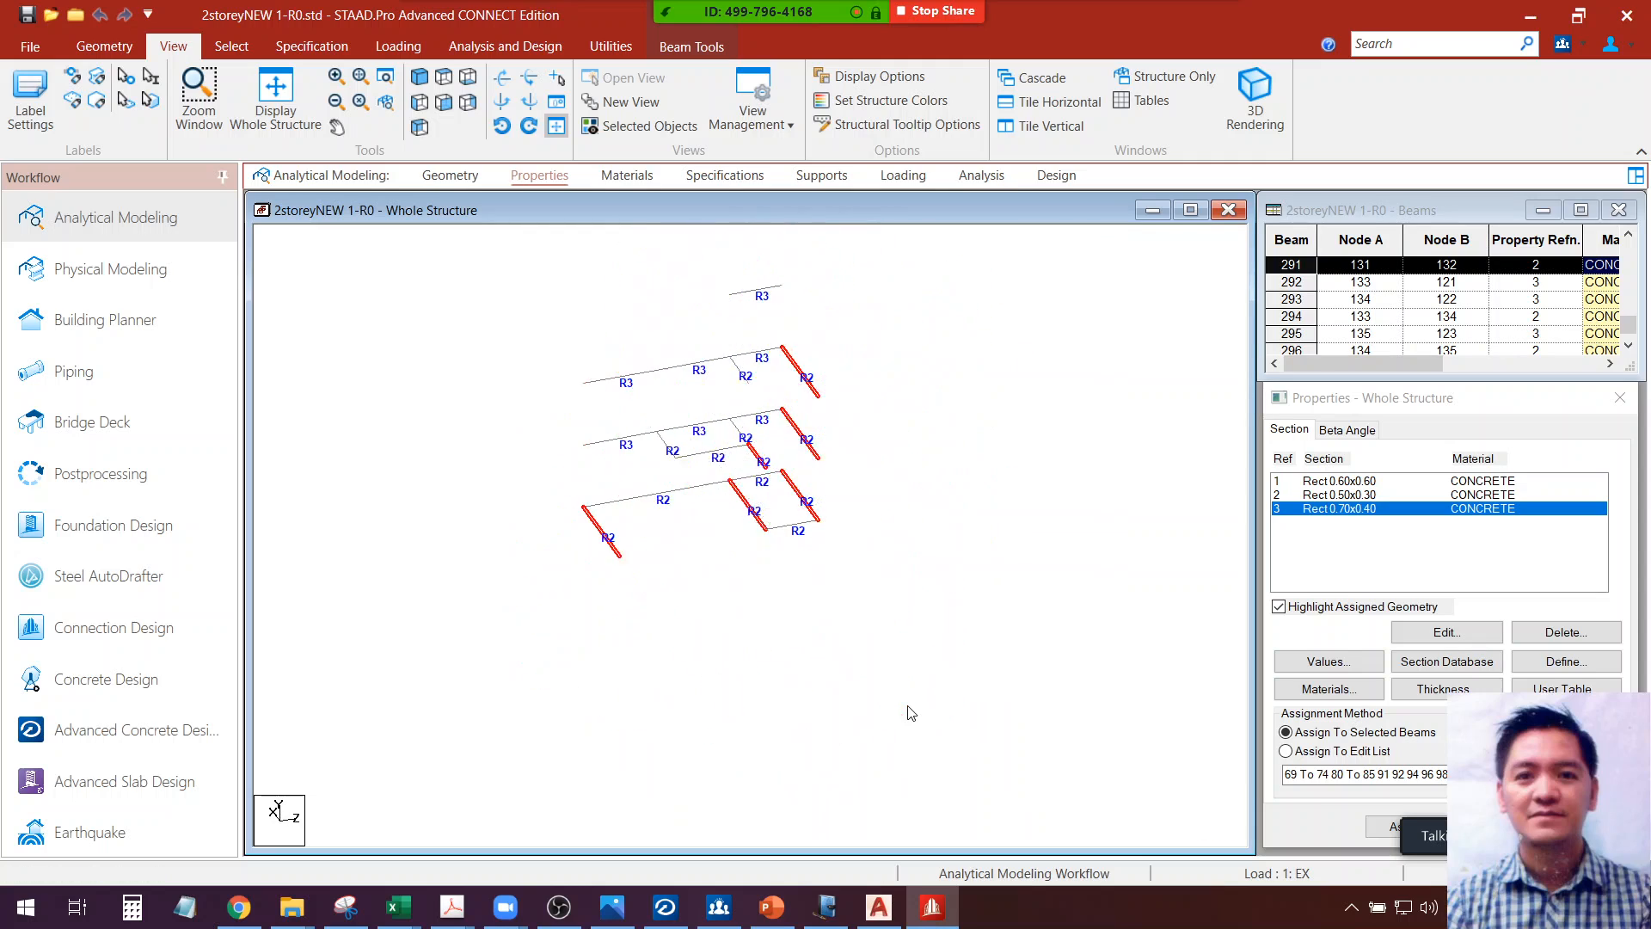
Define a rectangular concrete section with YD 0.7 m and ZD 0.4 m and assign it to the selected beams
{"action": "left_click", "coordinate": [1565, 661]}
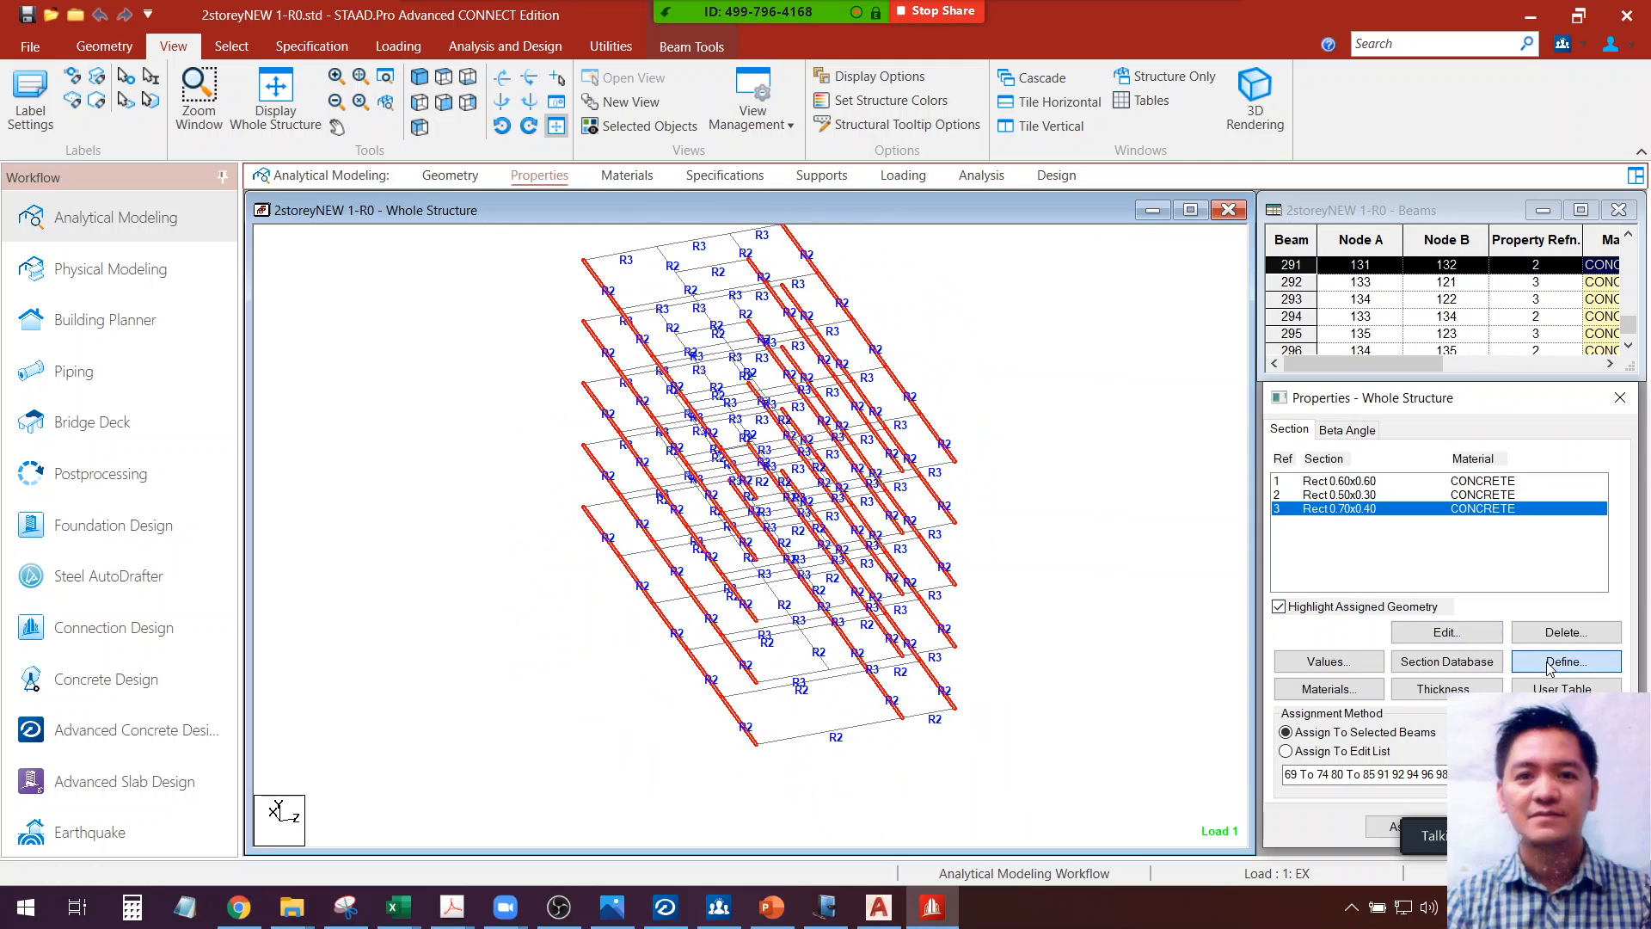
{"action": "left_click", "coordinate": [633, 362]}
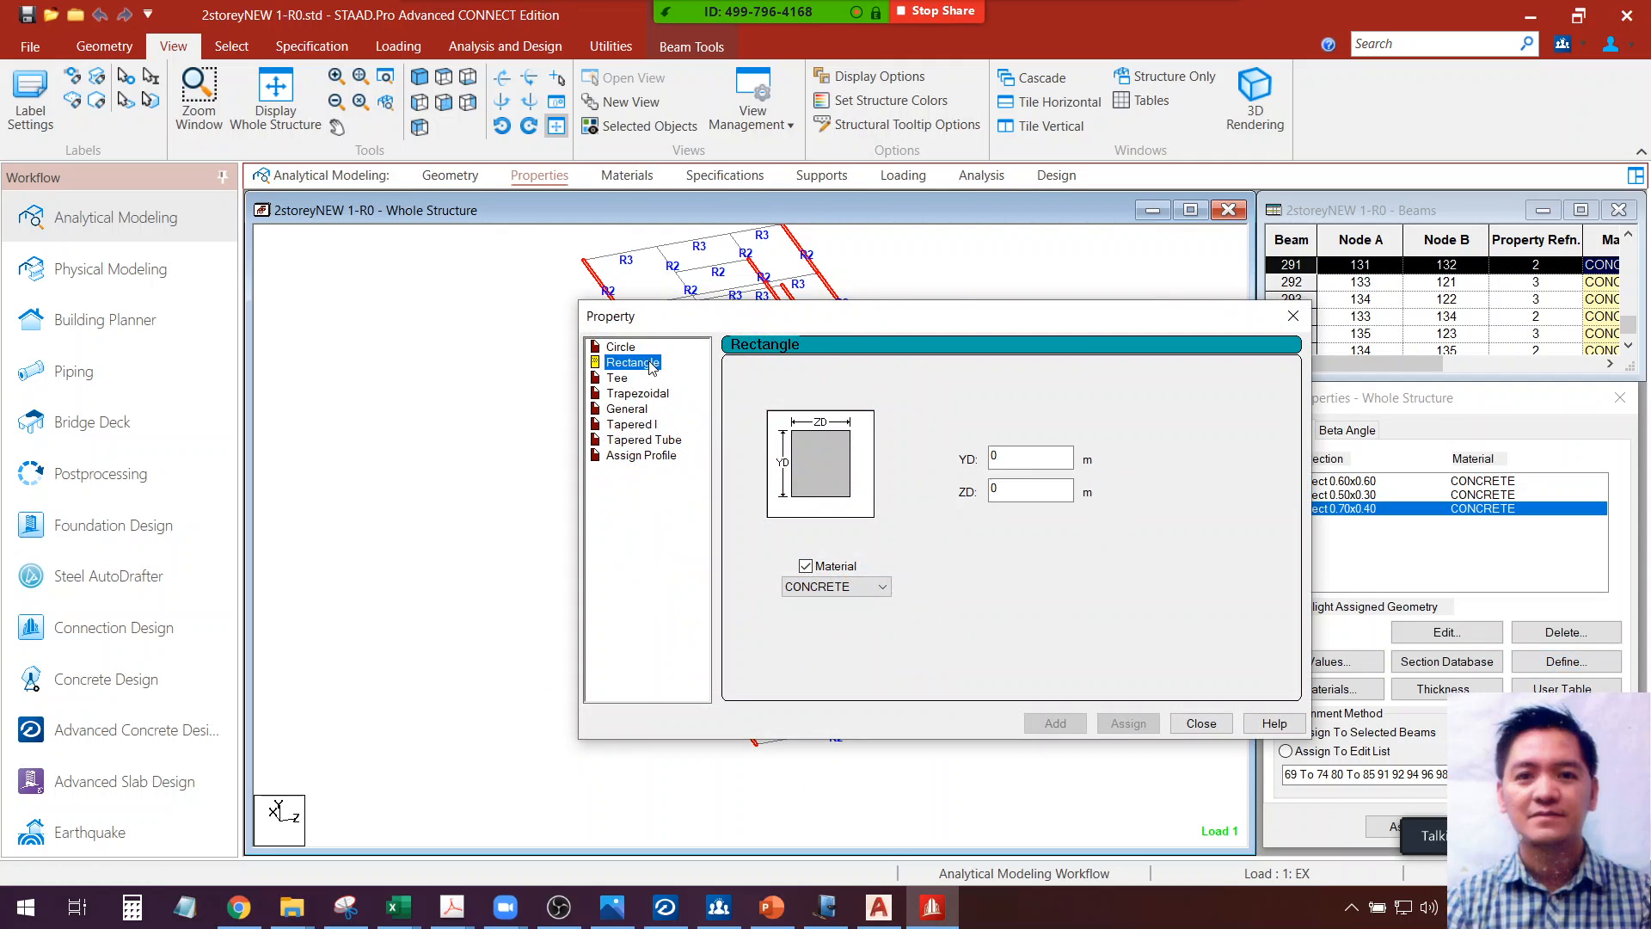
{"action": "key", "text": "Tab"}
{"action": "type", "text": "0.7"}
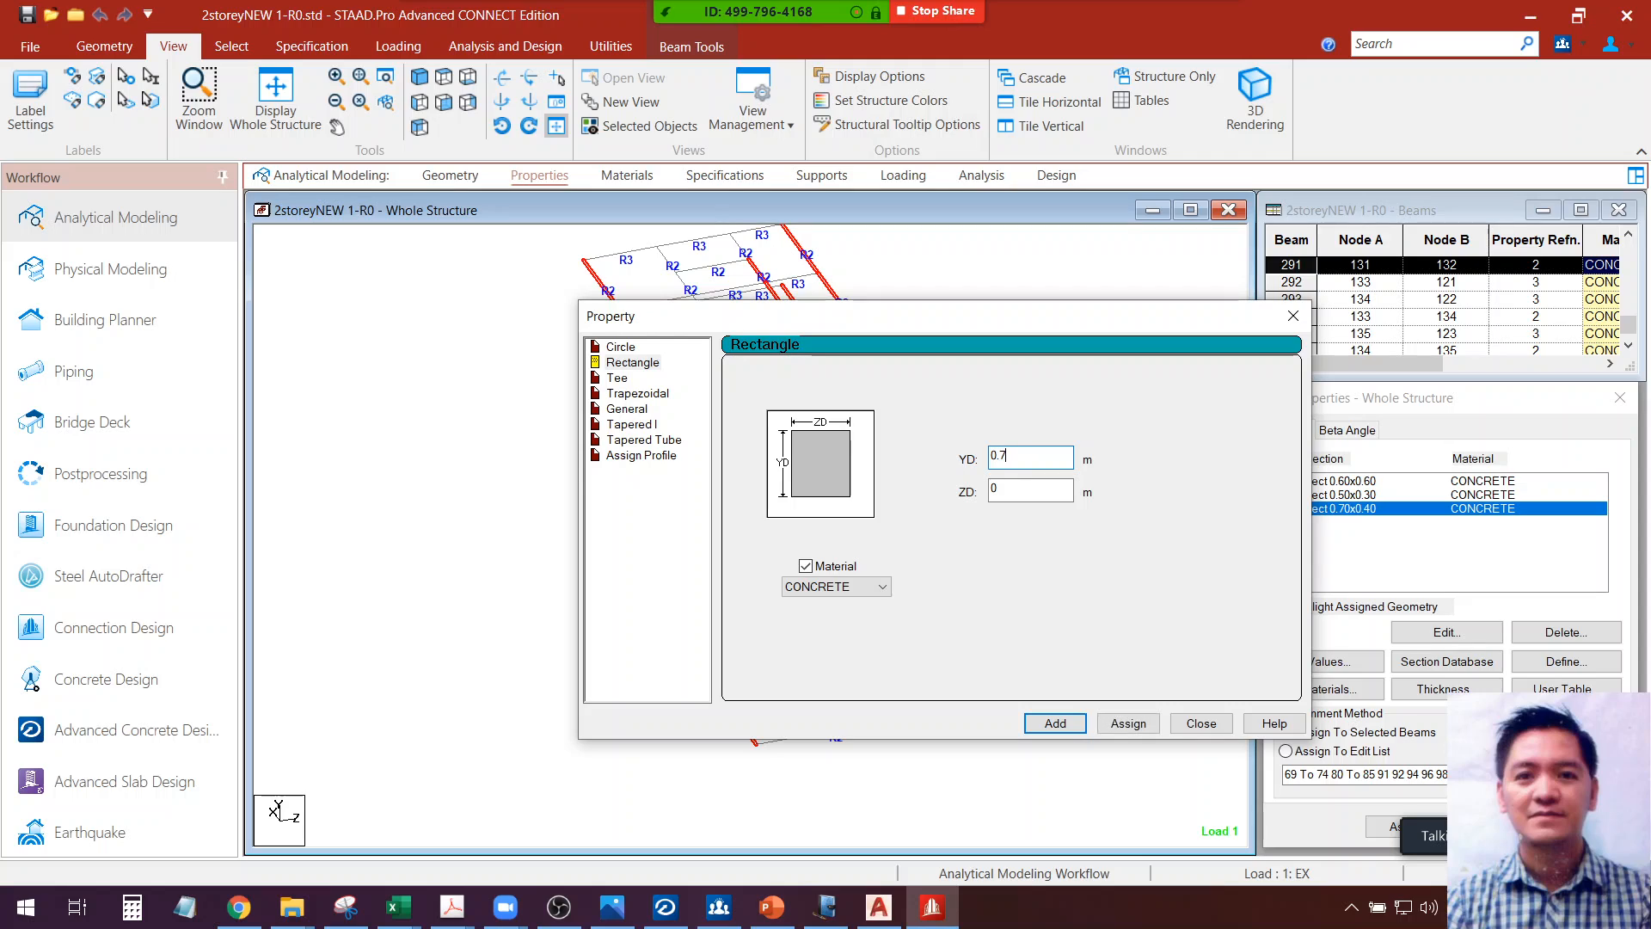
{"action": "key", "text": "Tab"}
{"action": "type", "text": "0.4"}
{"action": "key", "text": "Tab"}
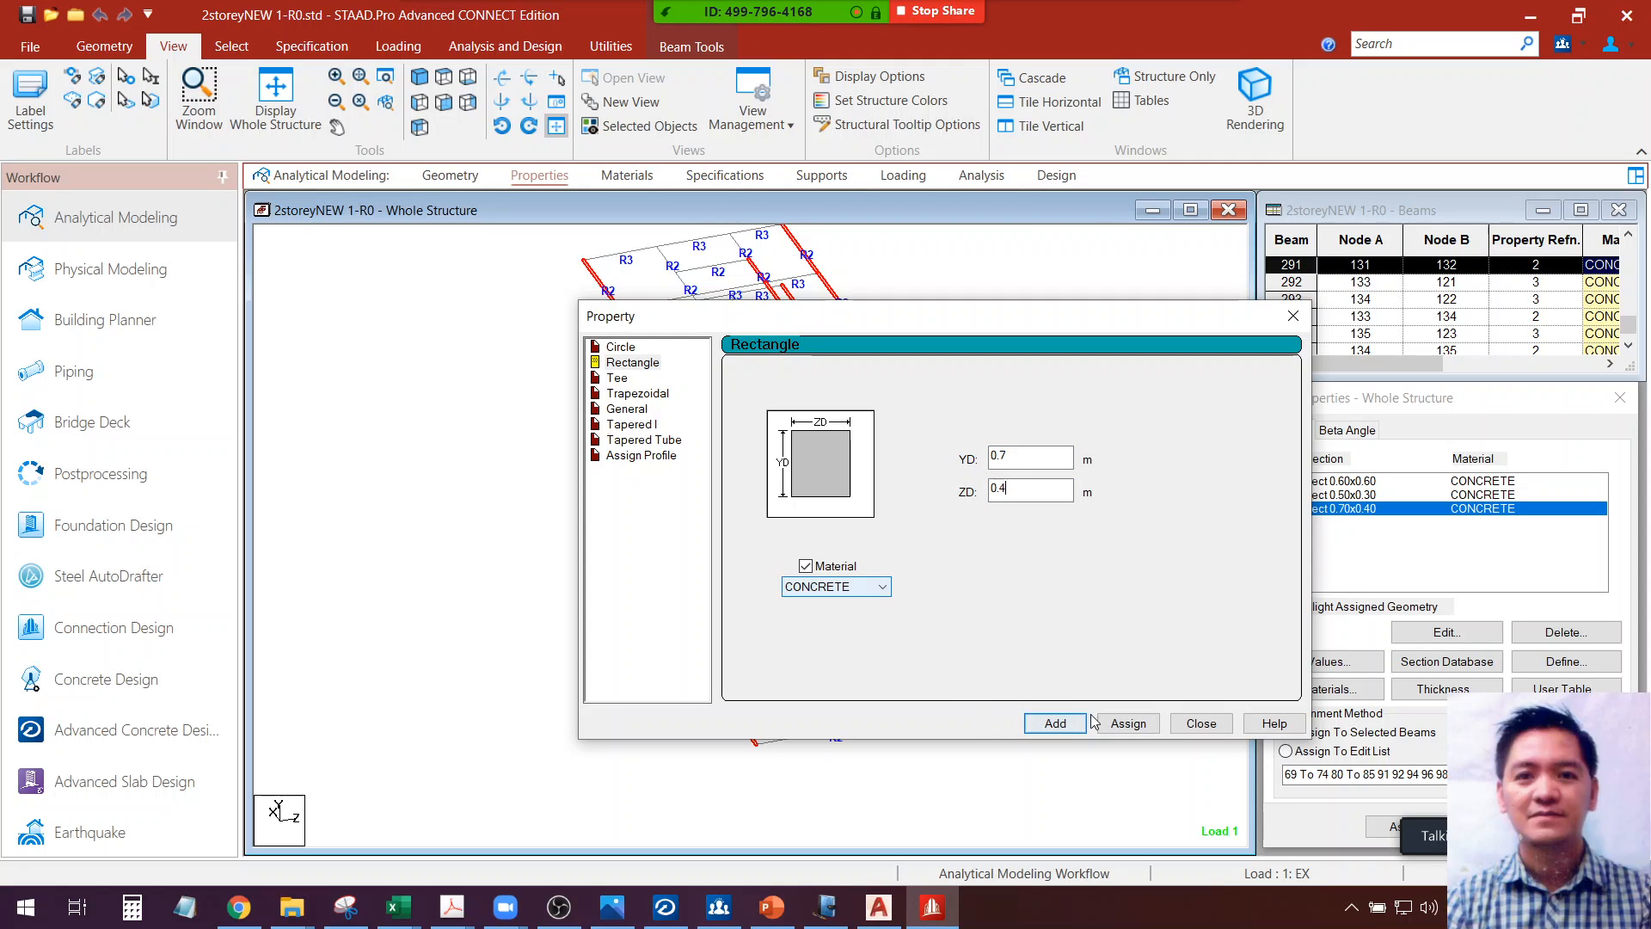
{"action": "left_click", "coordinate": [1141, 727]}
{"action": "left_click", "coordinate": [1038, 591]}
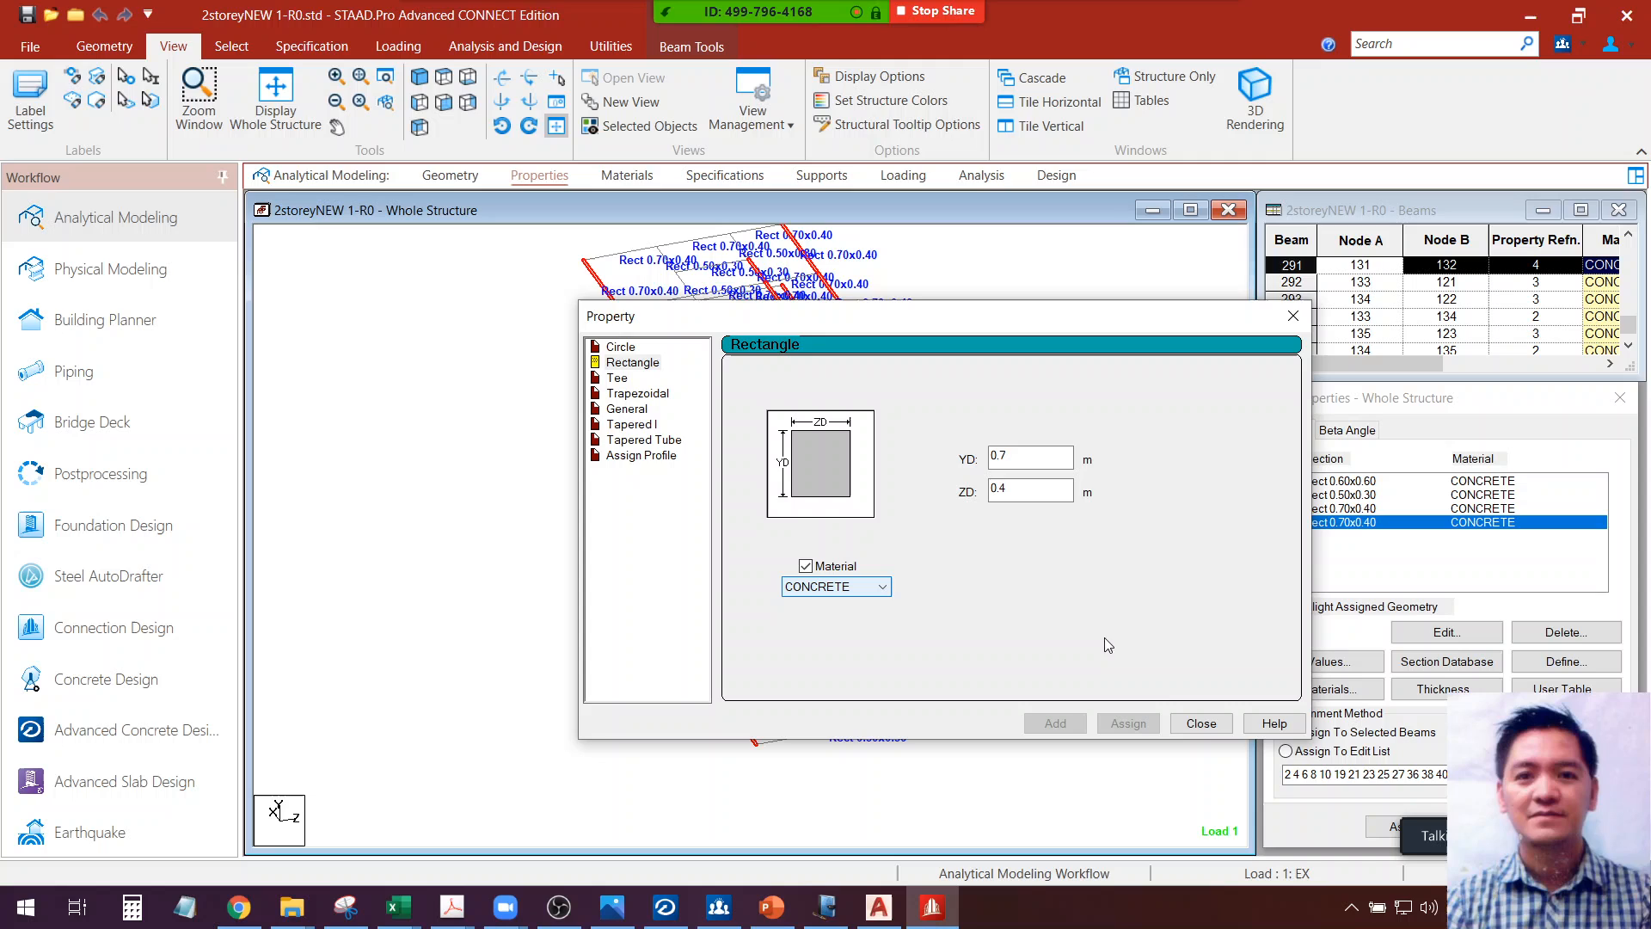
{"action": "left_click", "coordinate": [1203, 726]}
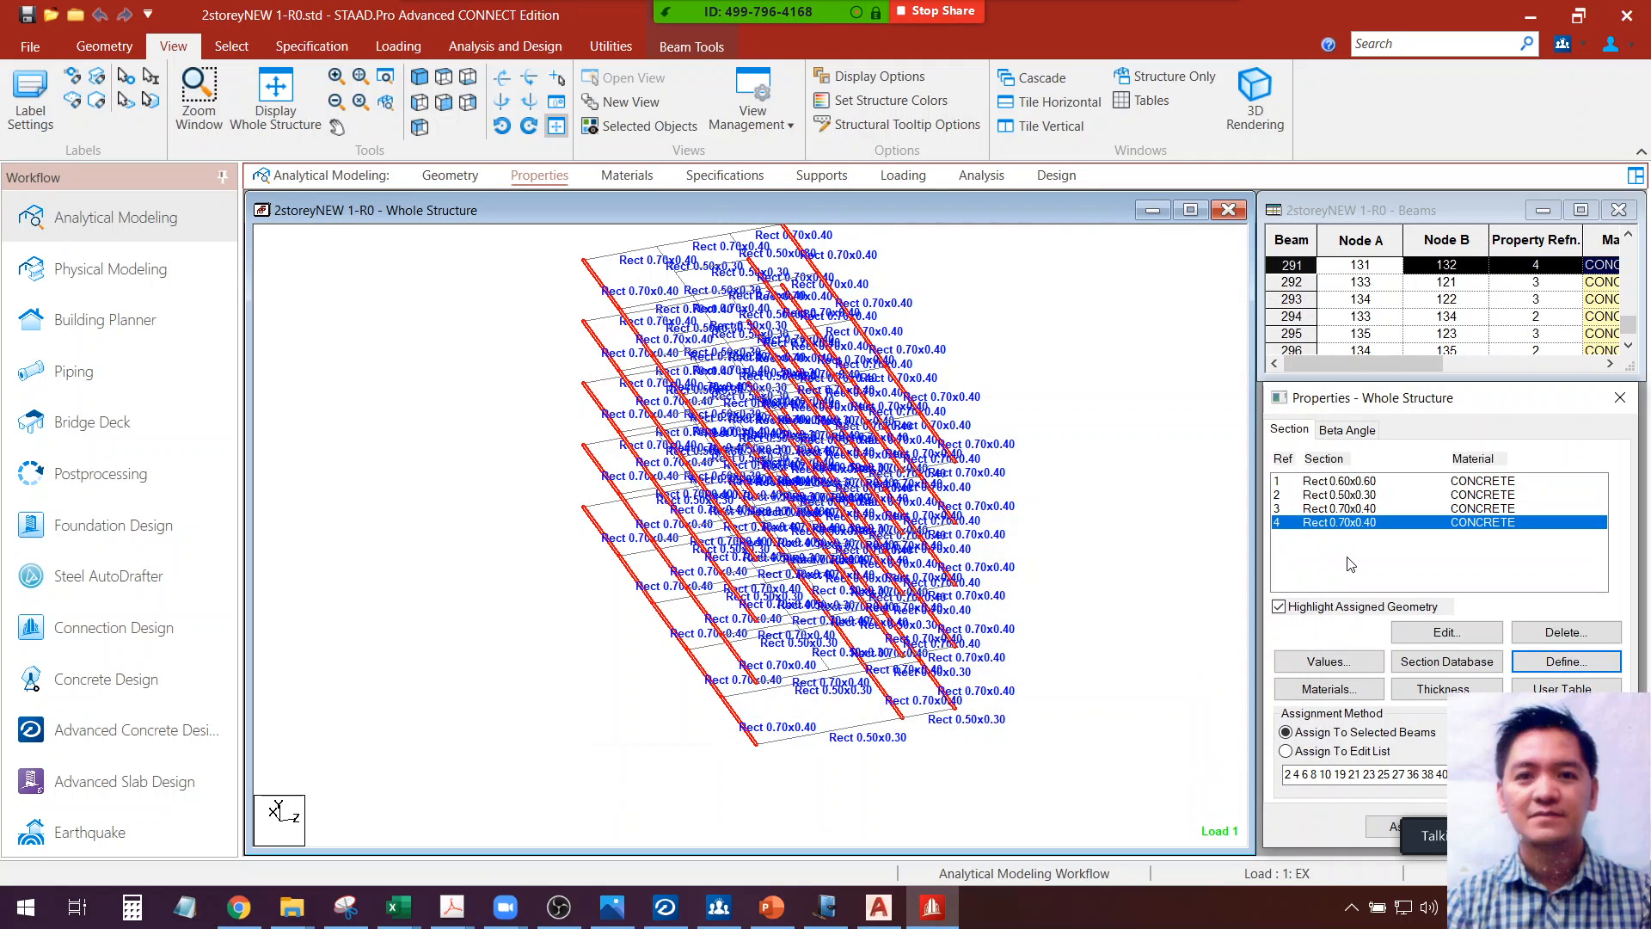
Change section reference 1 to a rectangle with YD 0.7 m and ZD 0.7 m
{"action": "left_click", "coordinate": [1363, 508]}
{"action": "left_click", "coordinate": [1363, 494]}
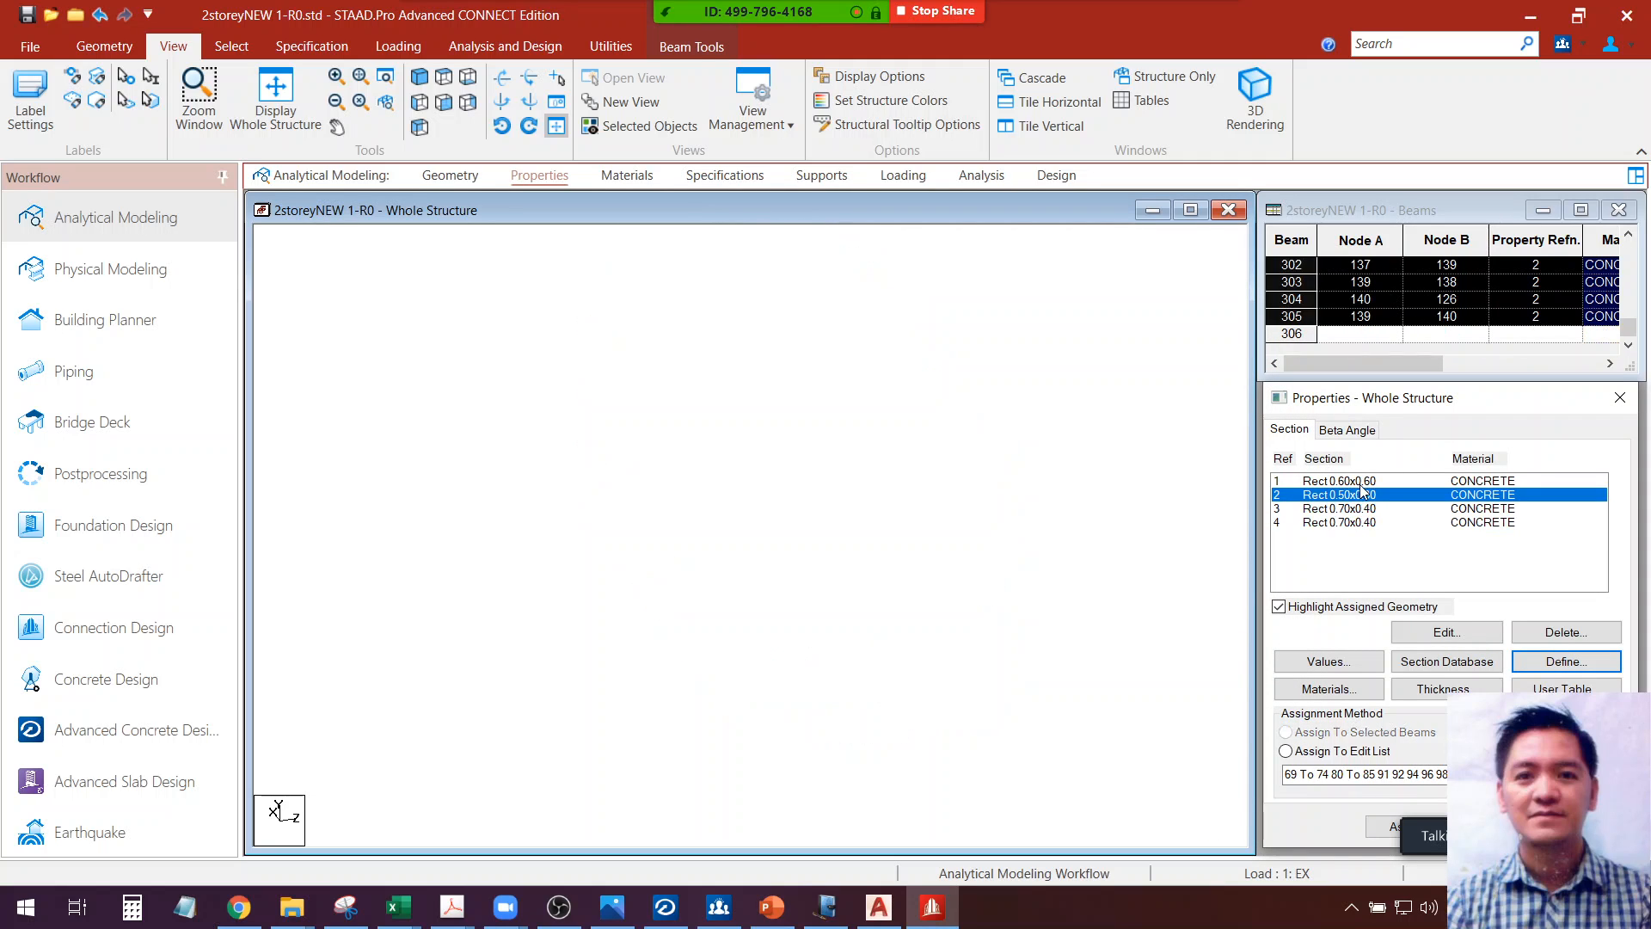
{"action": "left_click", "coordinate": [1362, 482]}
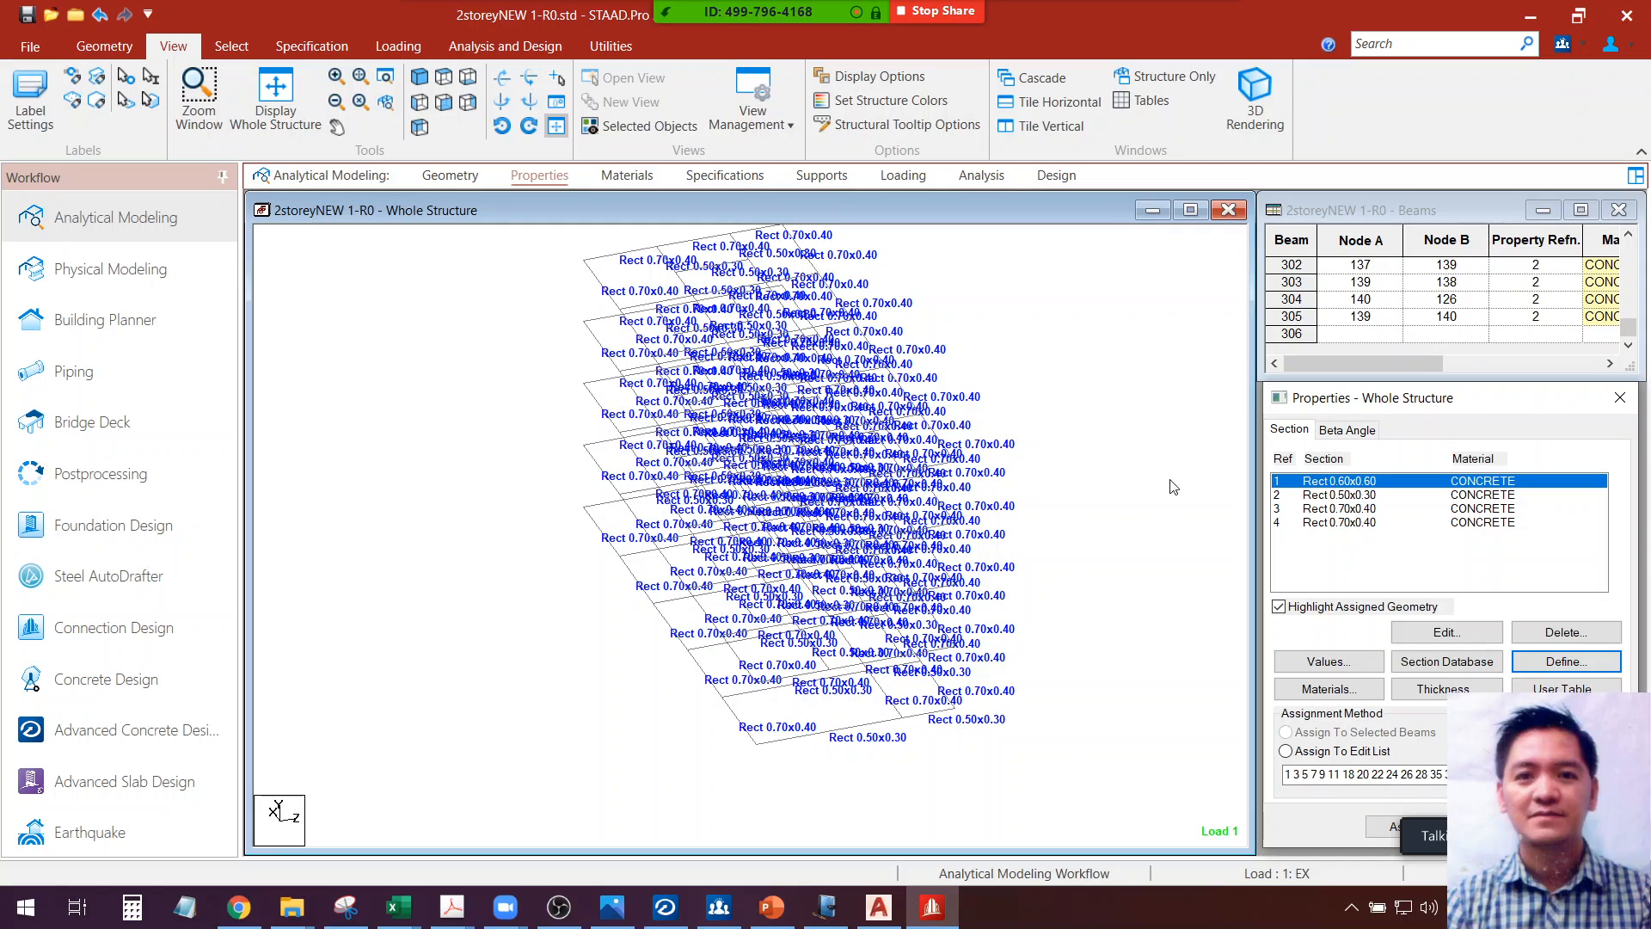
{"action": "left_click", "coordinate": [424, 76]}
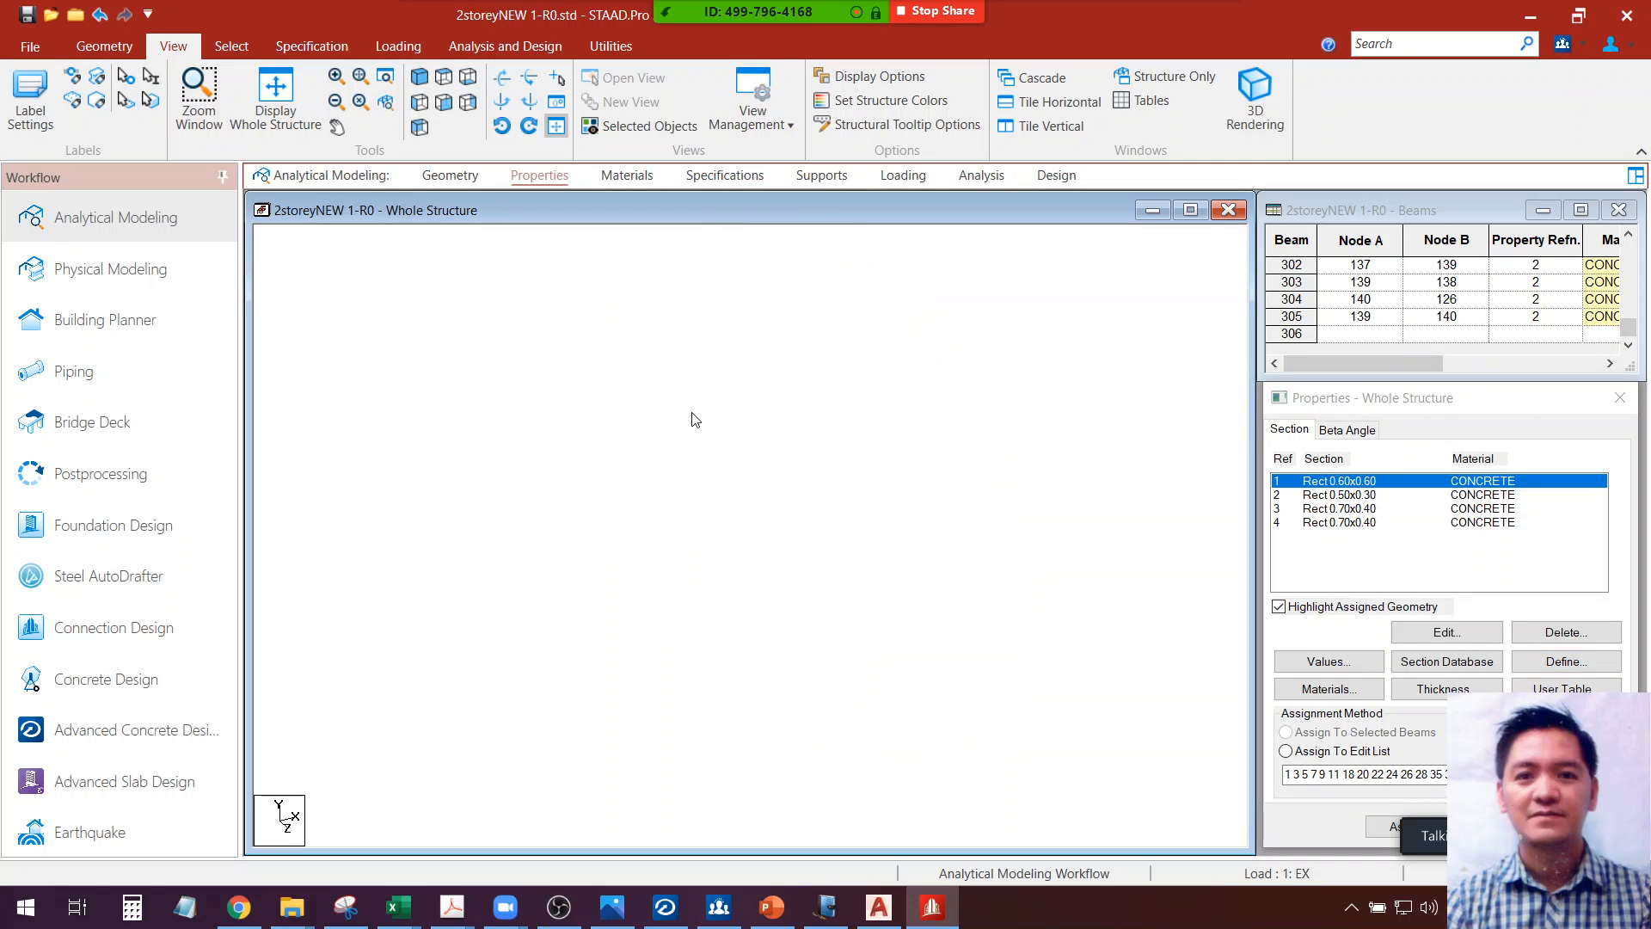
{"action": "middle_click_drag", "start_coordinate": [1075, 533], "coordinate": [1043, 744]}
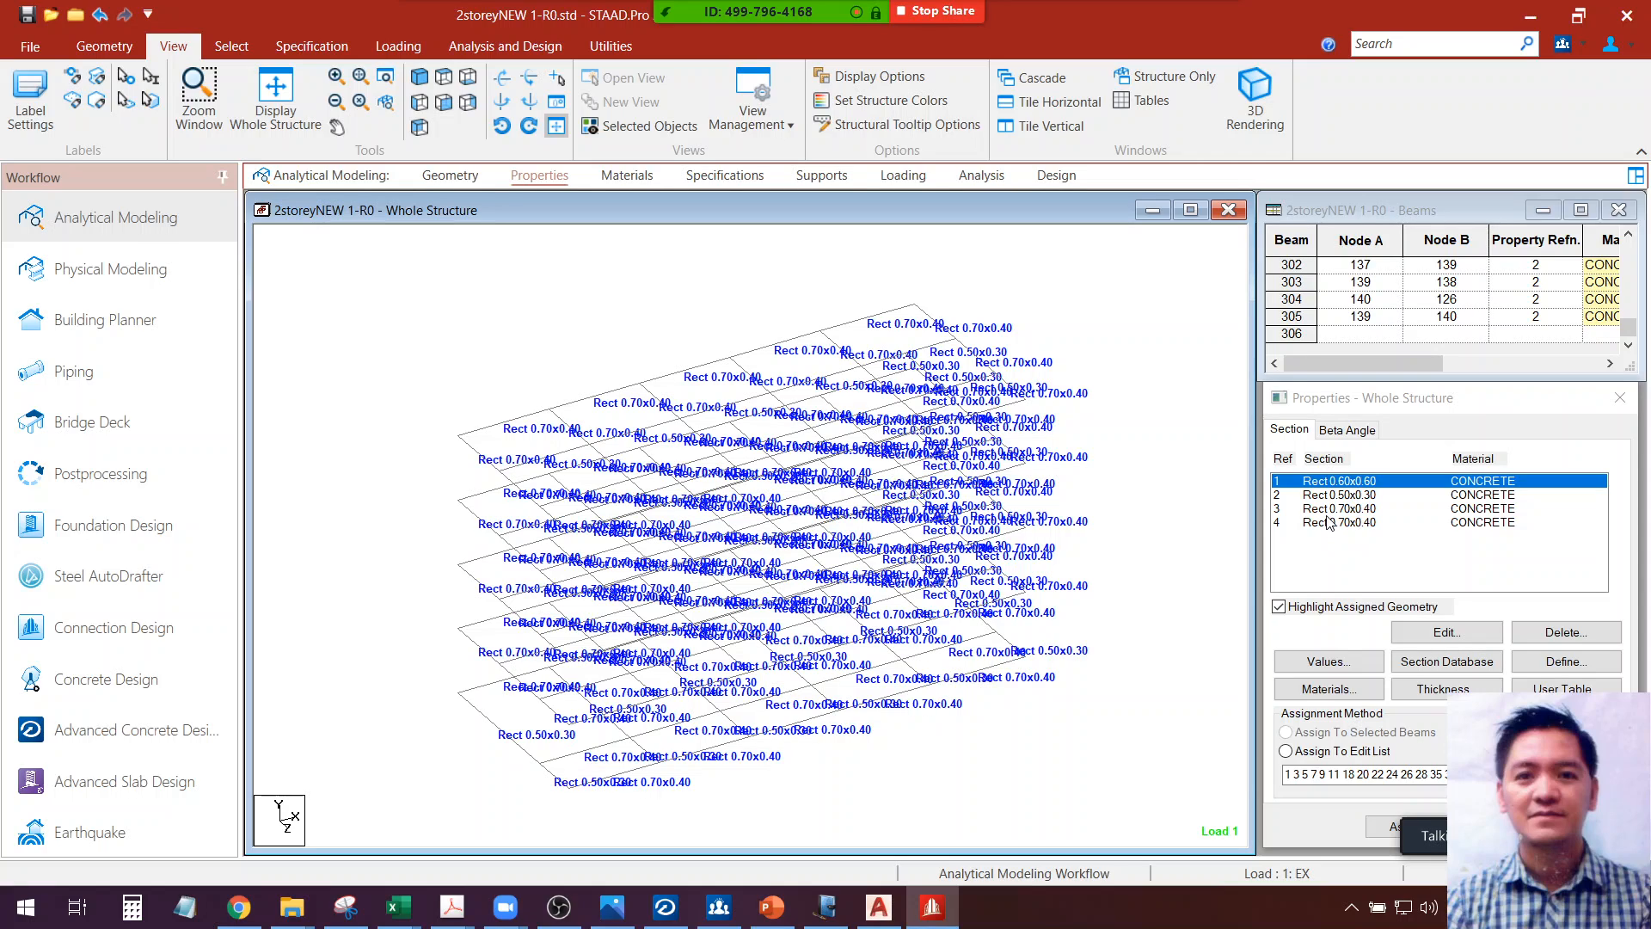
{"action": "left_click", "coordinate": [1445, 633]}
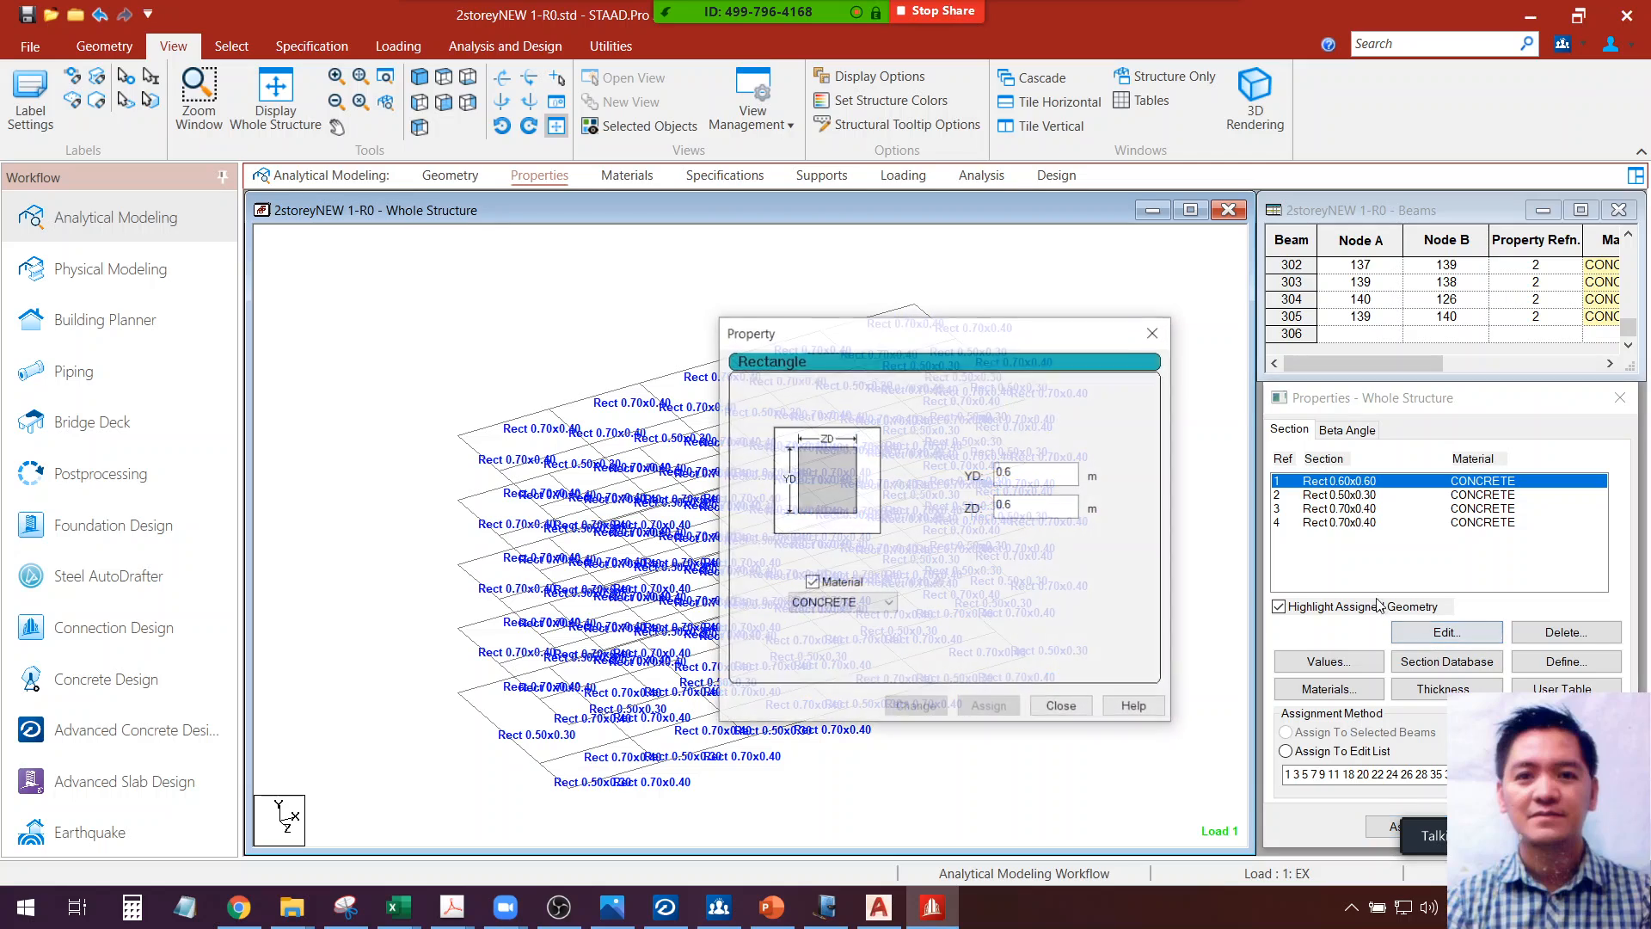
{"action": "double_click", "coordinate": [1020, 474]}
{"action": "type", "text": "0.7"}
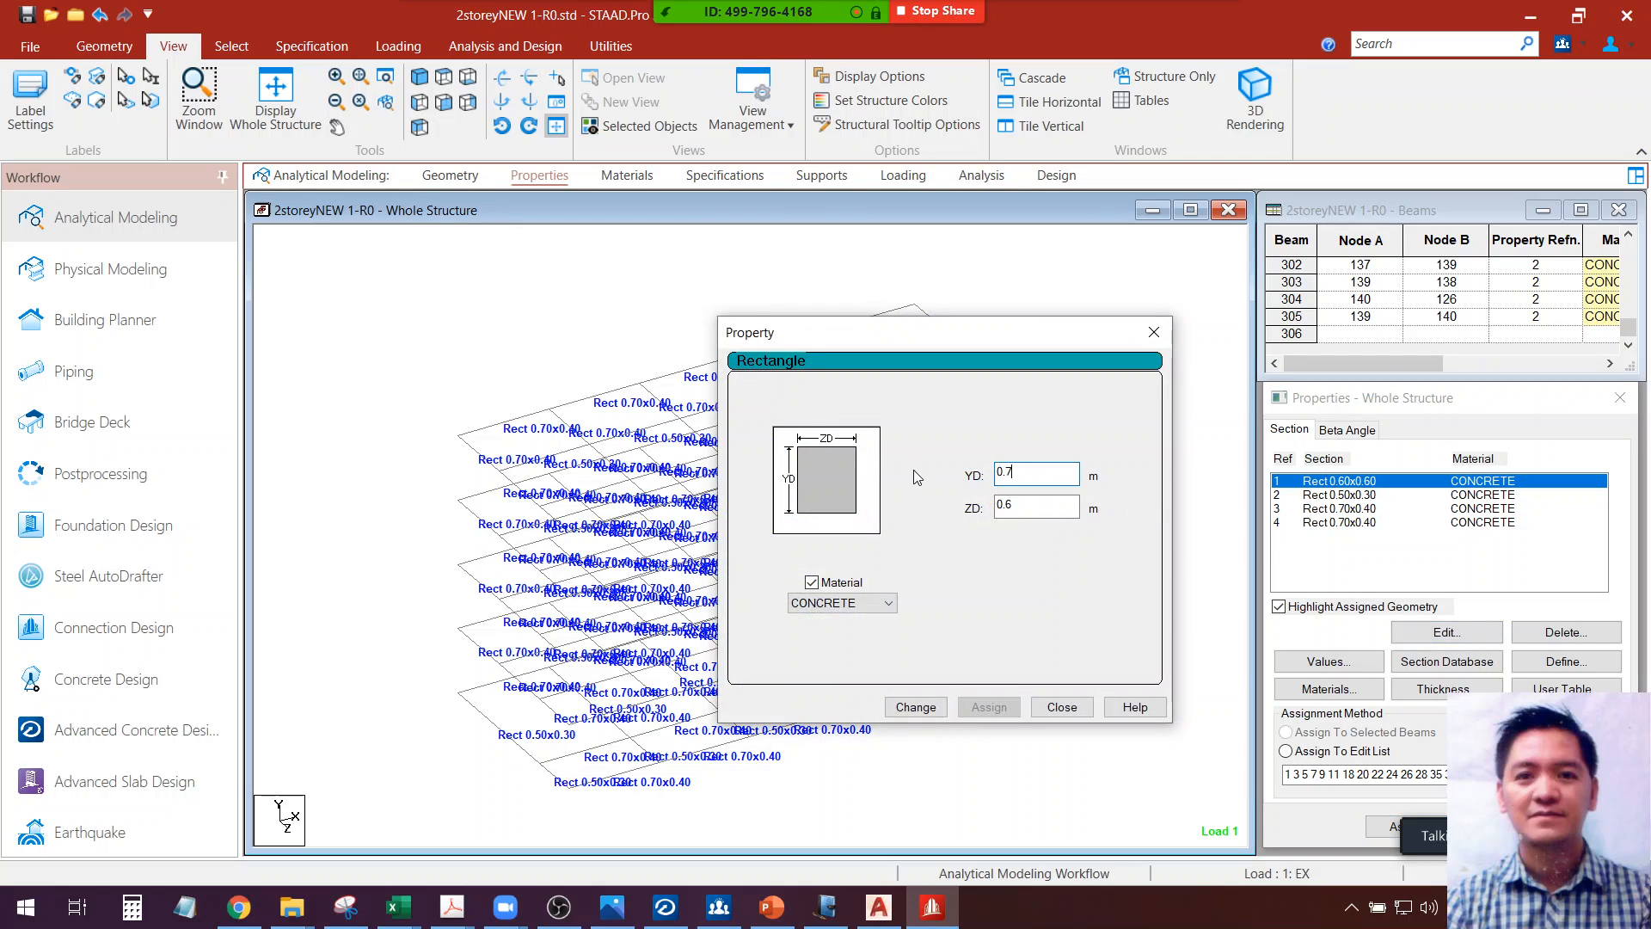
{"action": "key", "text": "Tab"}
{"action": "type", "text": "0.7"}
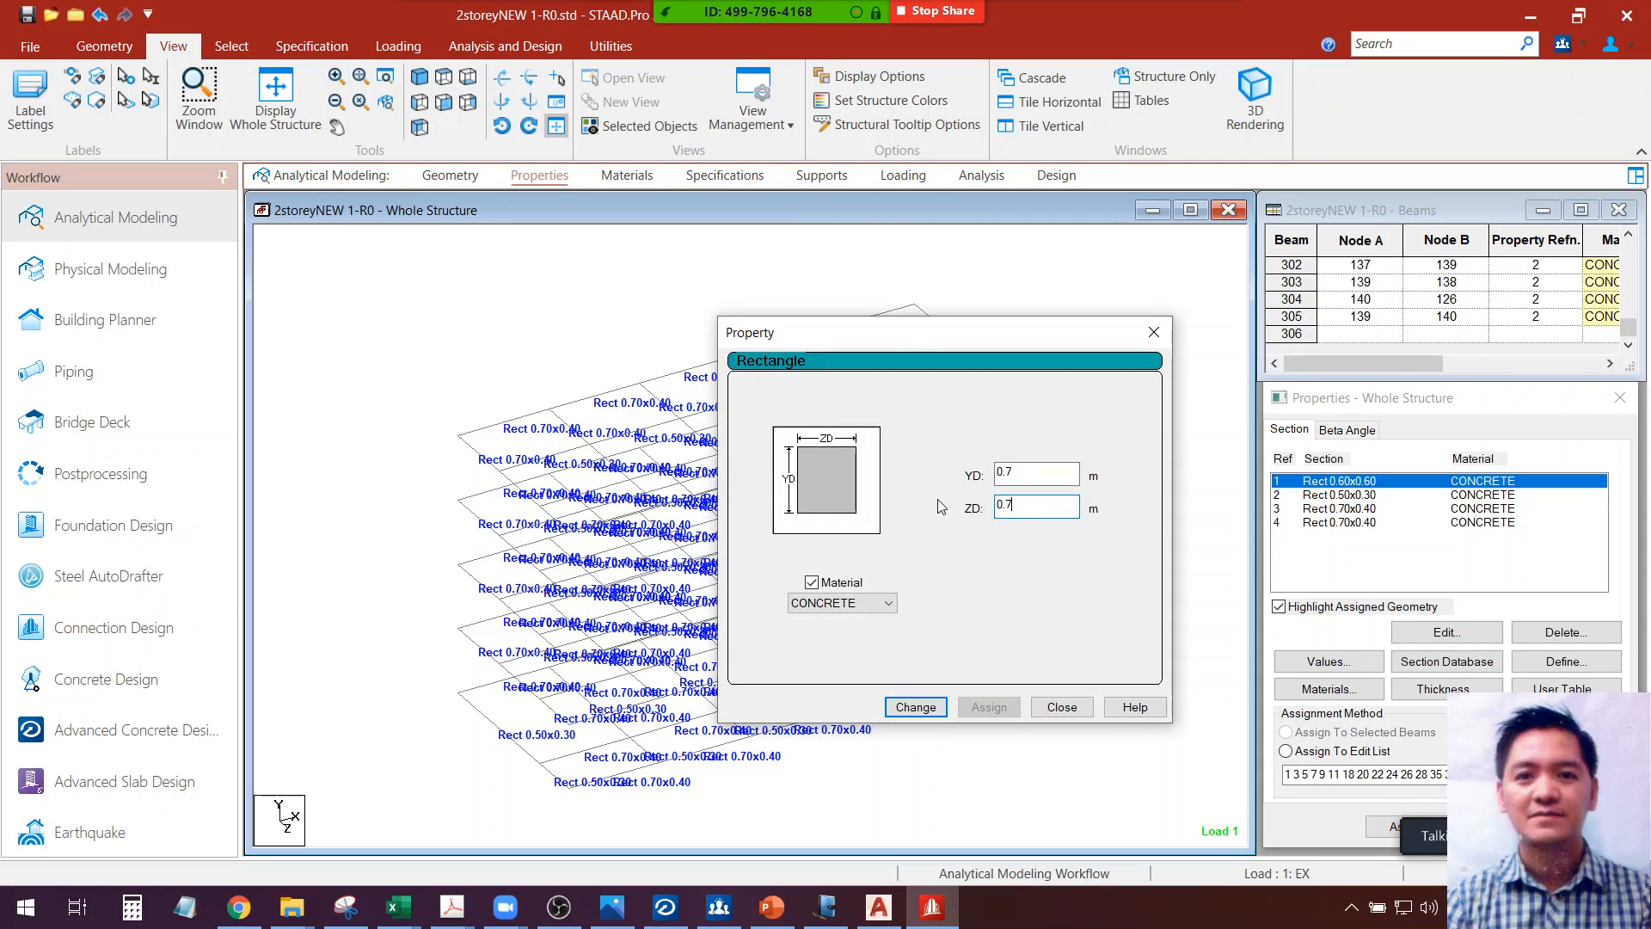
{"action": "left_click", "coordinate": [918, 708]}
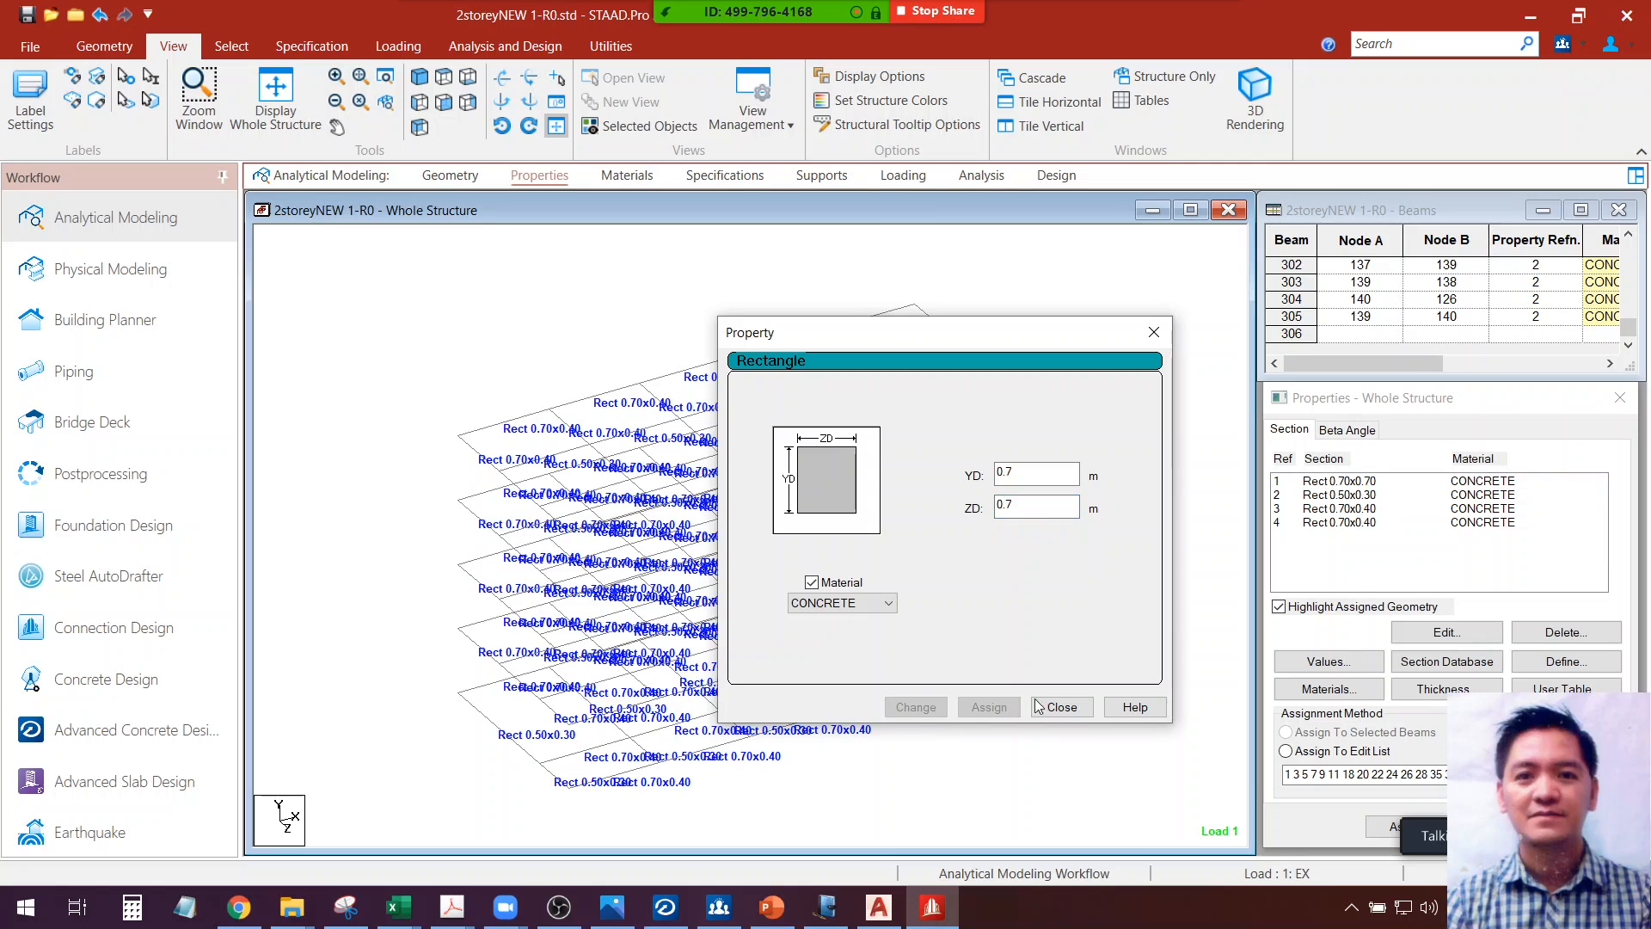
{"action": "left_click", "coordinate": [1060, 708]}
Highlight the members assigned to each listed section in turn to check the section assignments
{"action": "left_click", "coordinate": [1365, 487]}
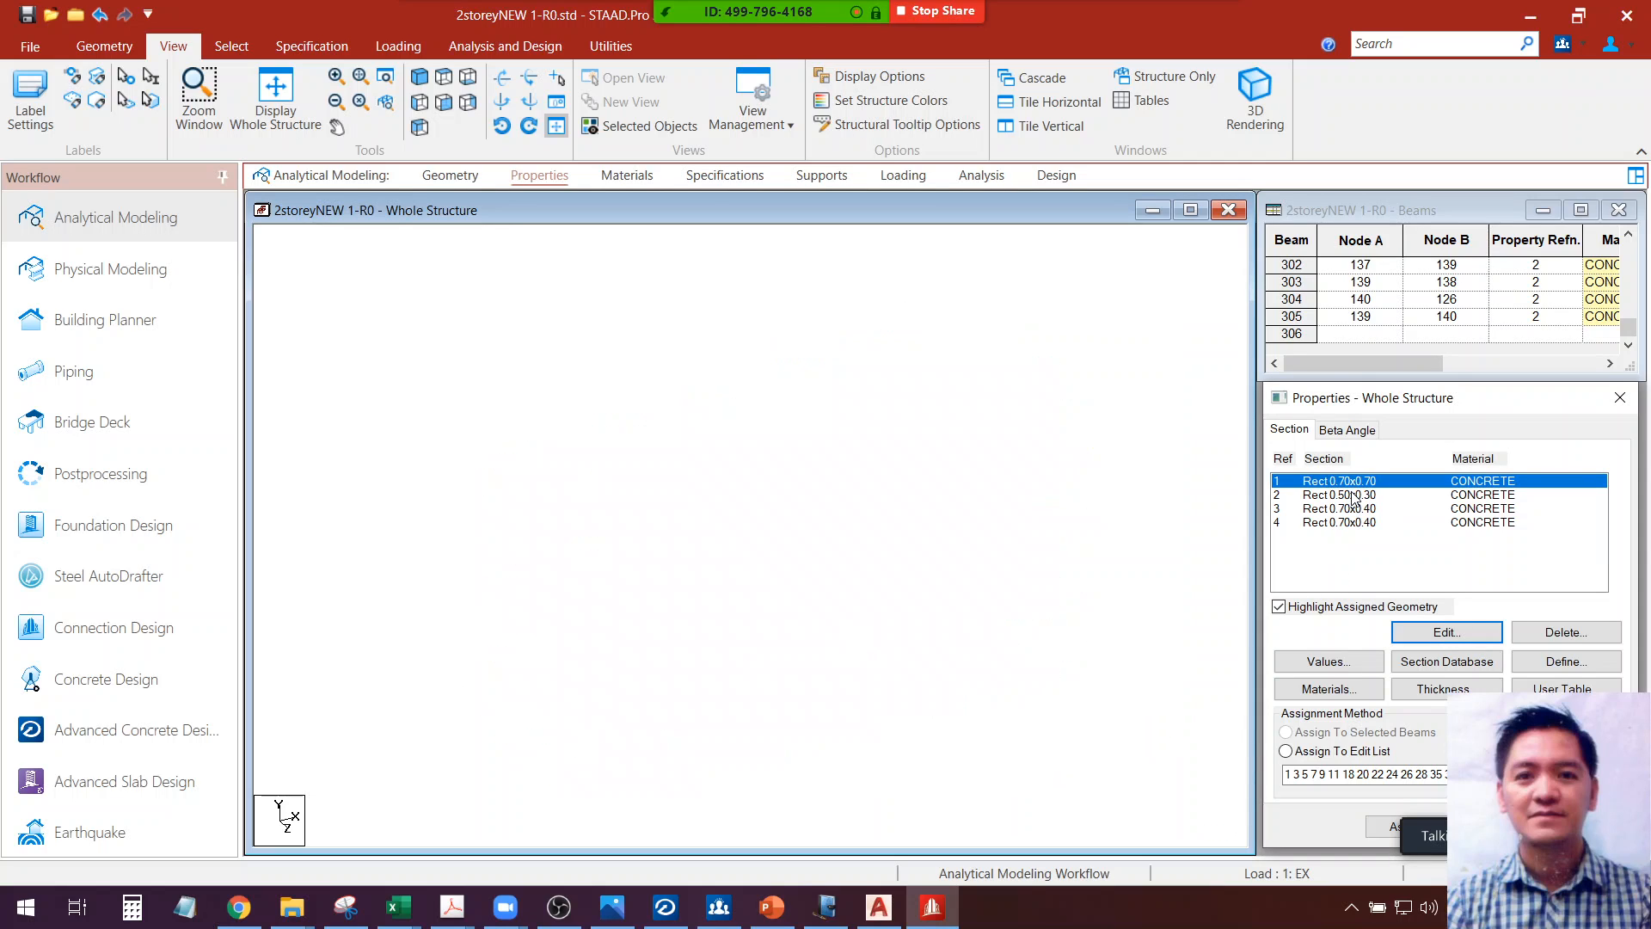
{"action": "left_click", "coordinate": [1357, 509]}
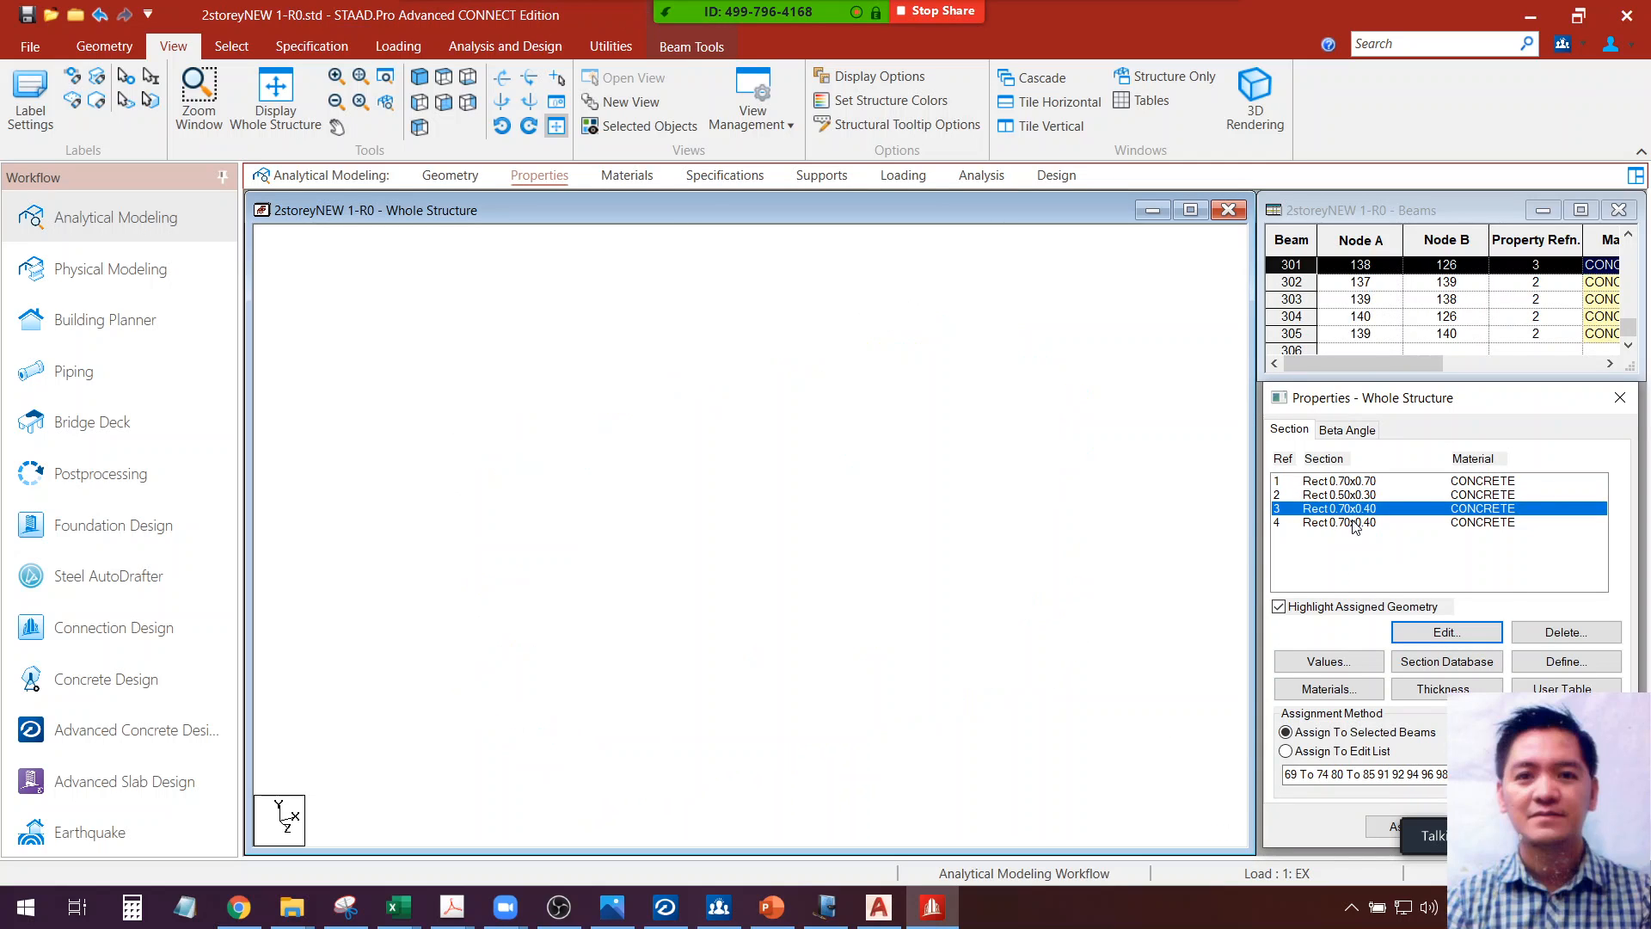
{"action": "left_click", "coordinate": [1355, 522]}
{"action": "left_click", "coordinate": [1341, 487]}
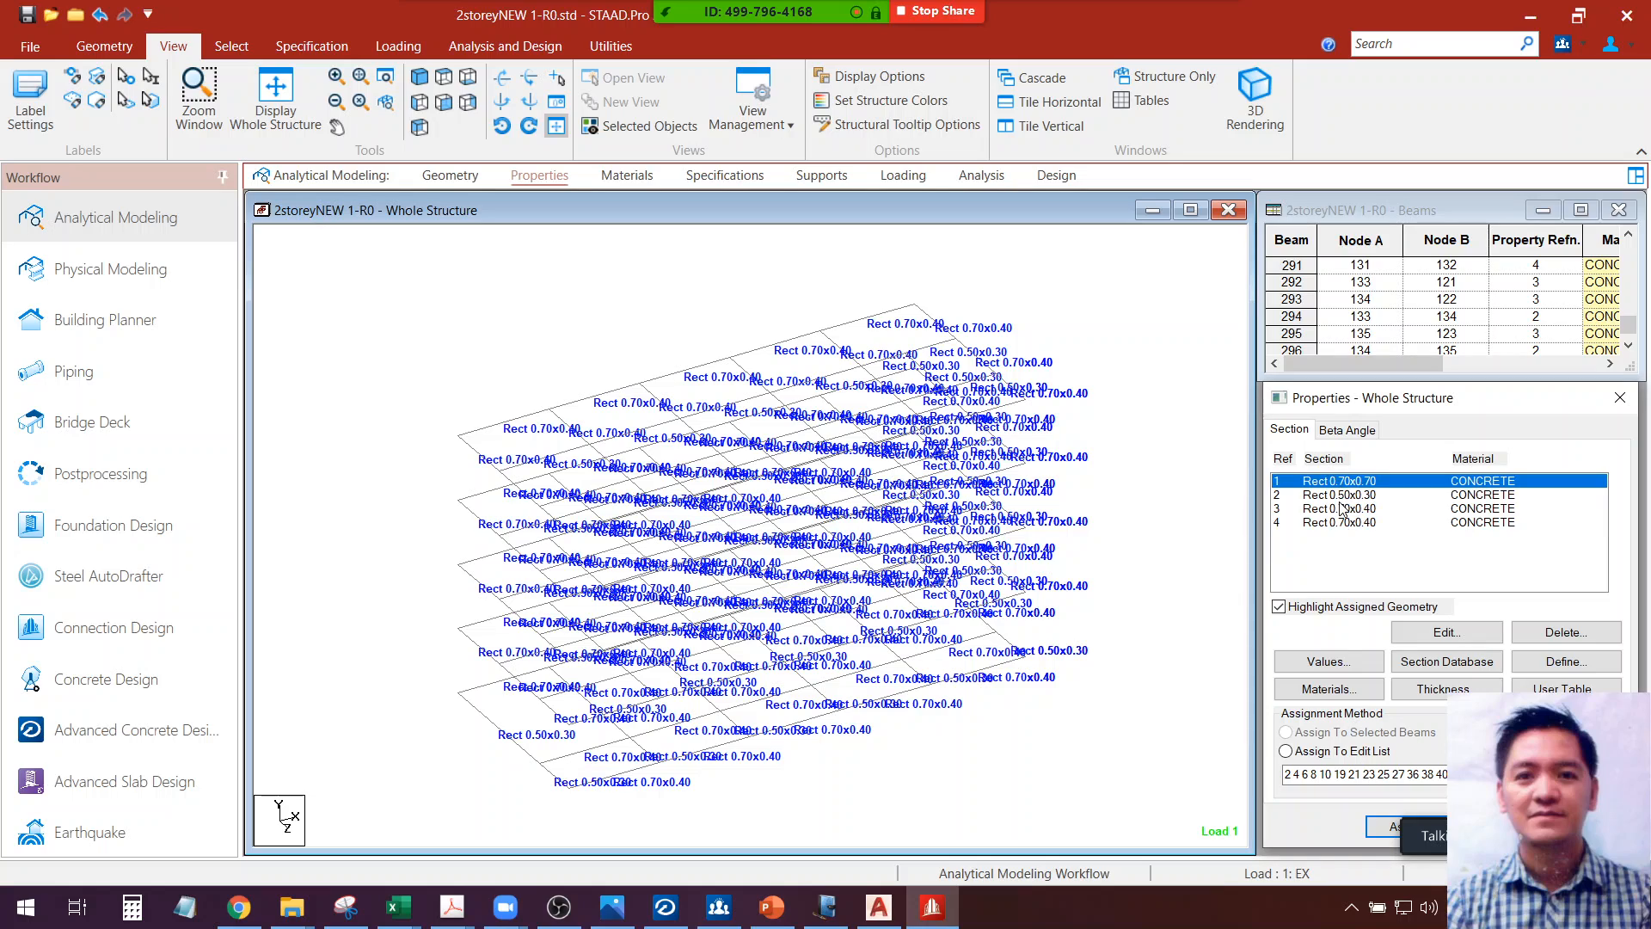
{"action": "left_click", "coordinate": [1352, 508]}
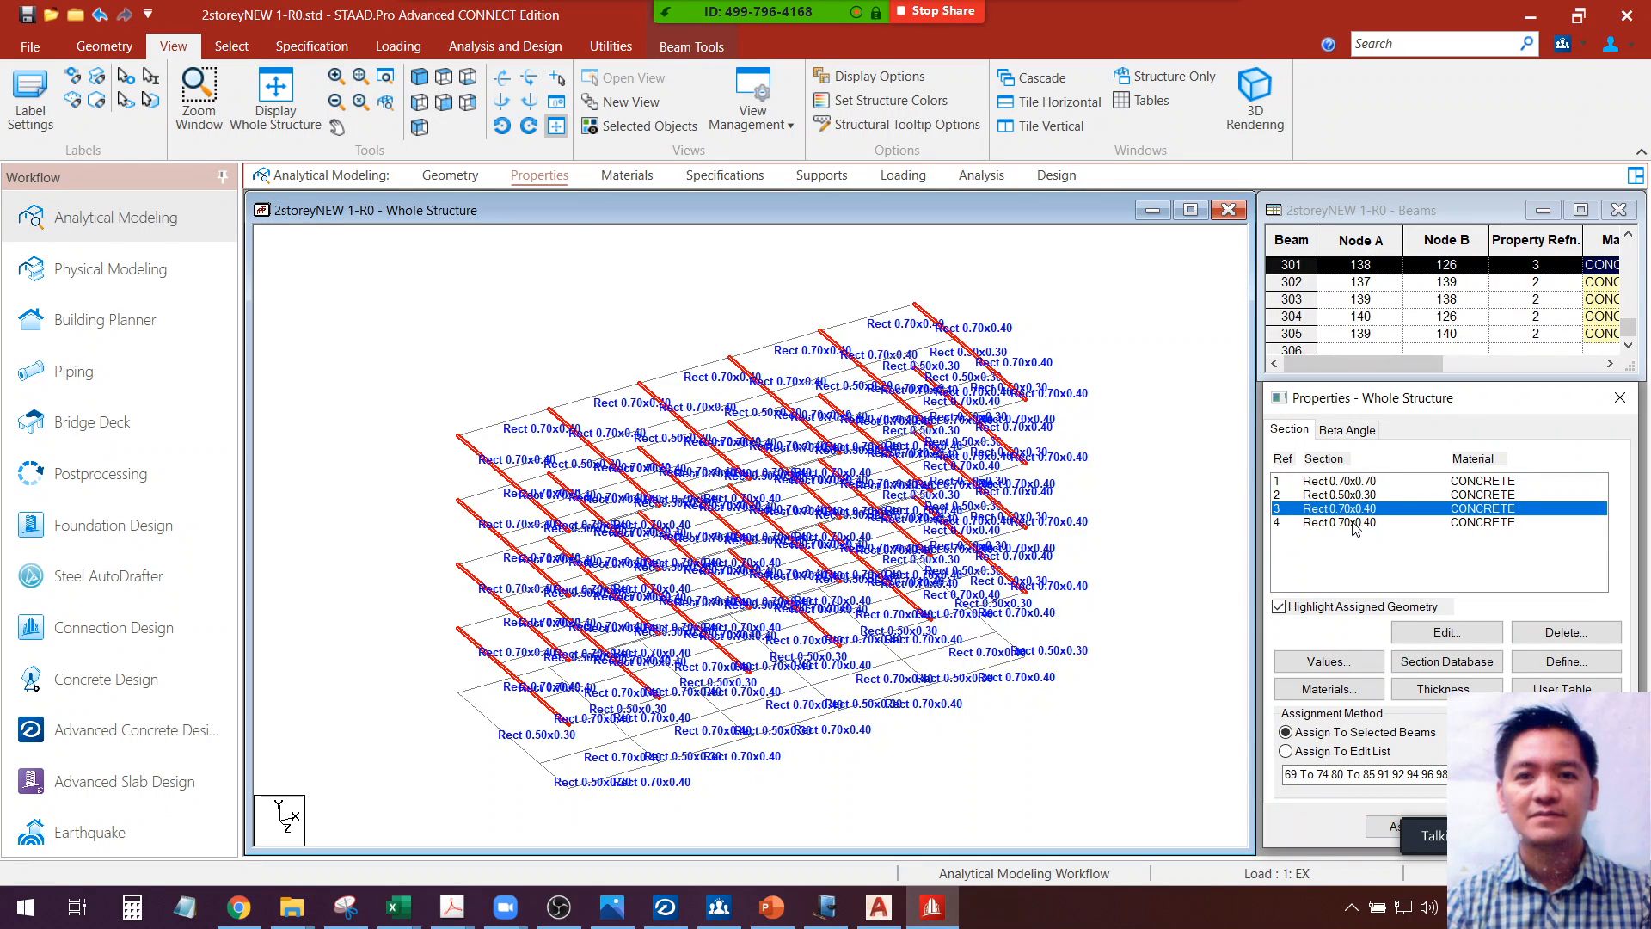
{"action": "left_click", "coordinate": [1352, 521]}
{"action": "left_click", "coordinate": [1349, 509]}
{"action": "left_click", "coordinate": [1346, 496]}
{"action": "left_click", "coordinate": [1348, 522]}
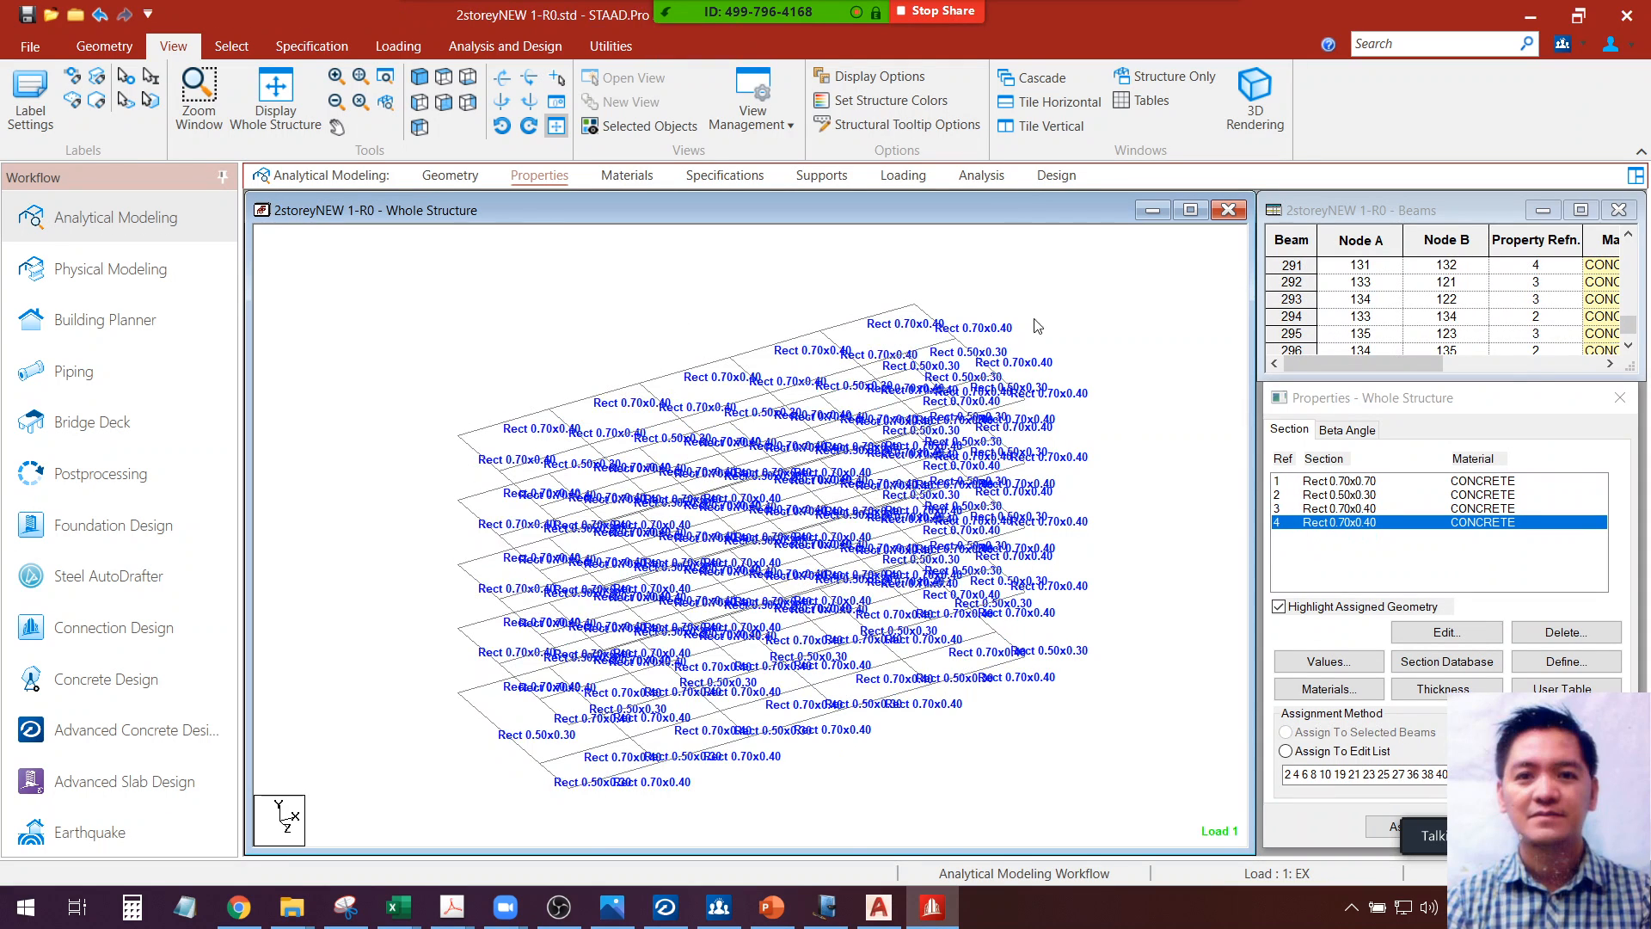
{"action": "scroll", "coordinate": [1113, 404], "scroll_direction": "up", "scroll_amount": 1}
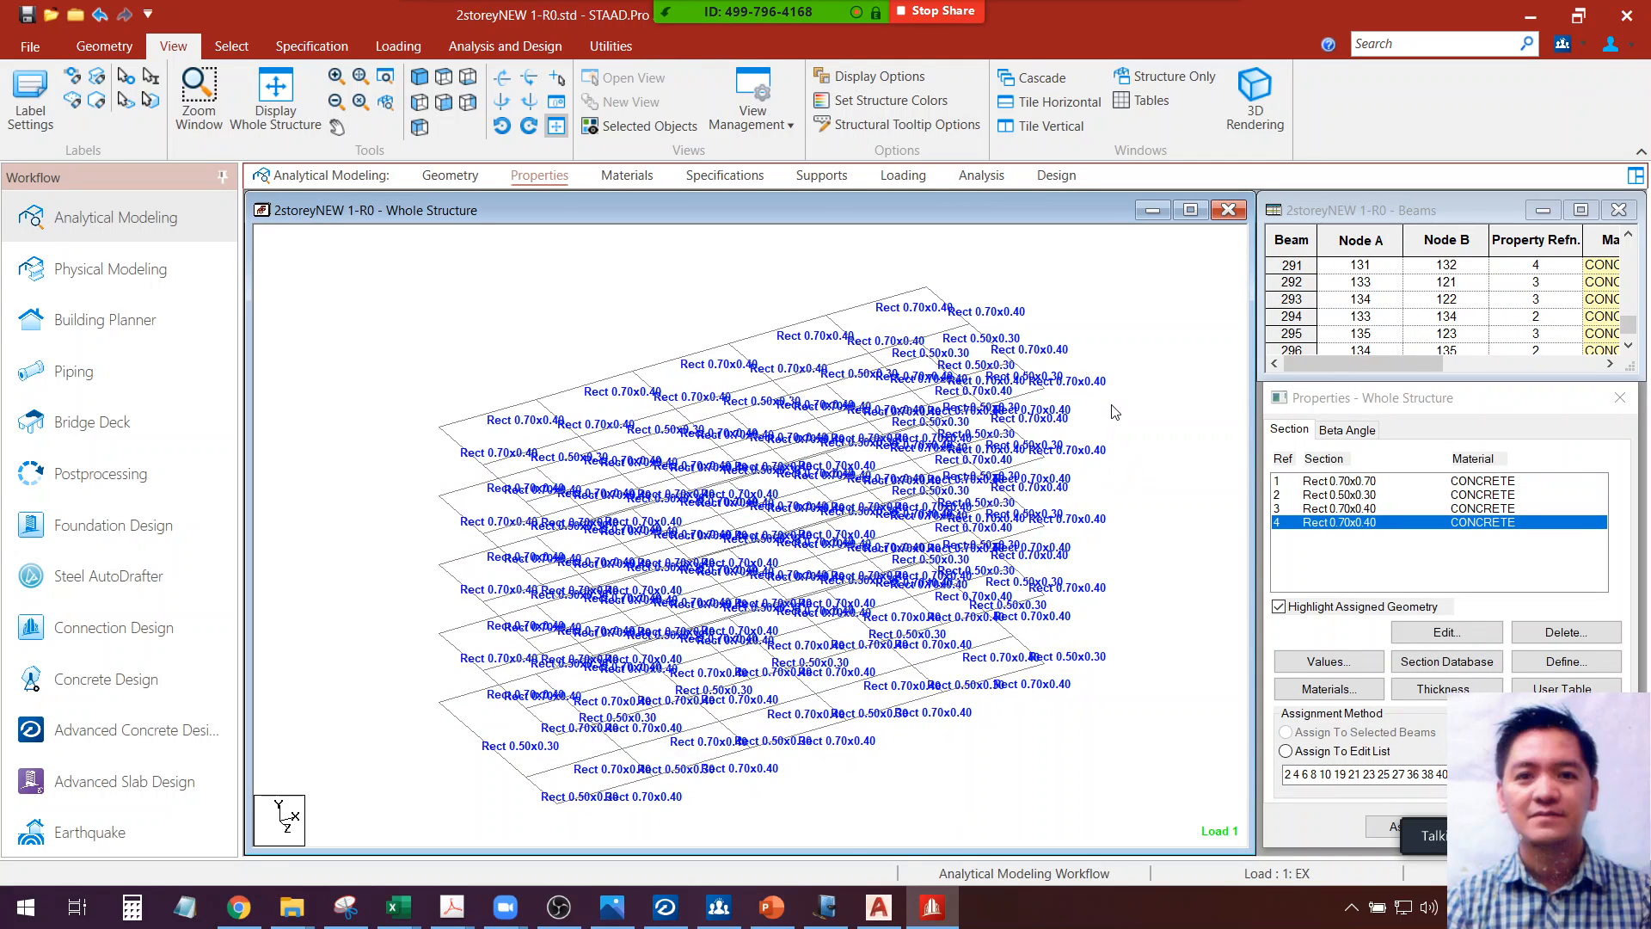
{"action": "middle_click_drag", "start_coordinate": [1112, 402], "coordinate": [1096, 468]}
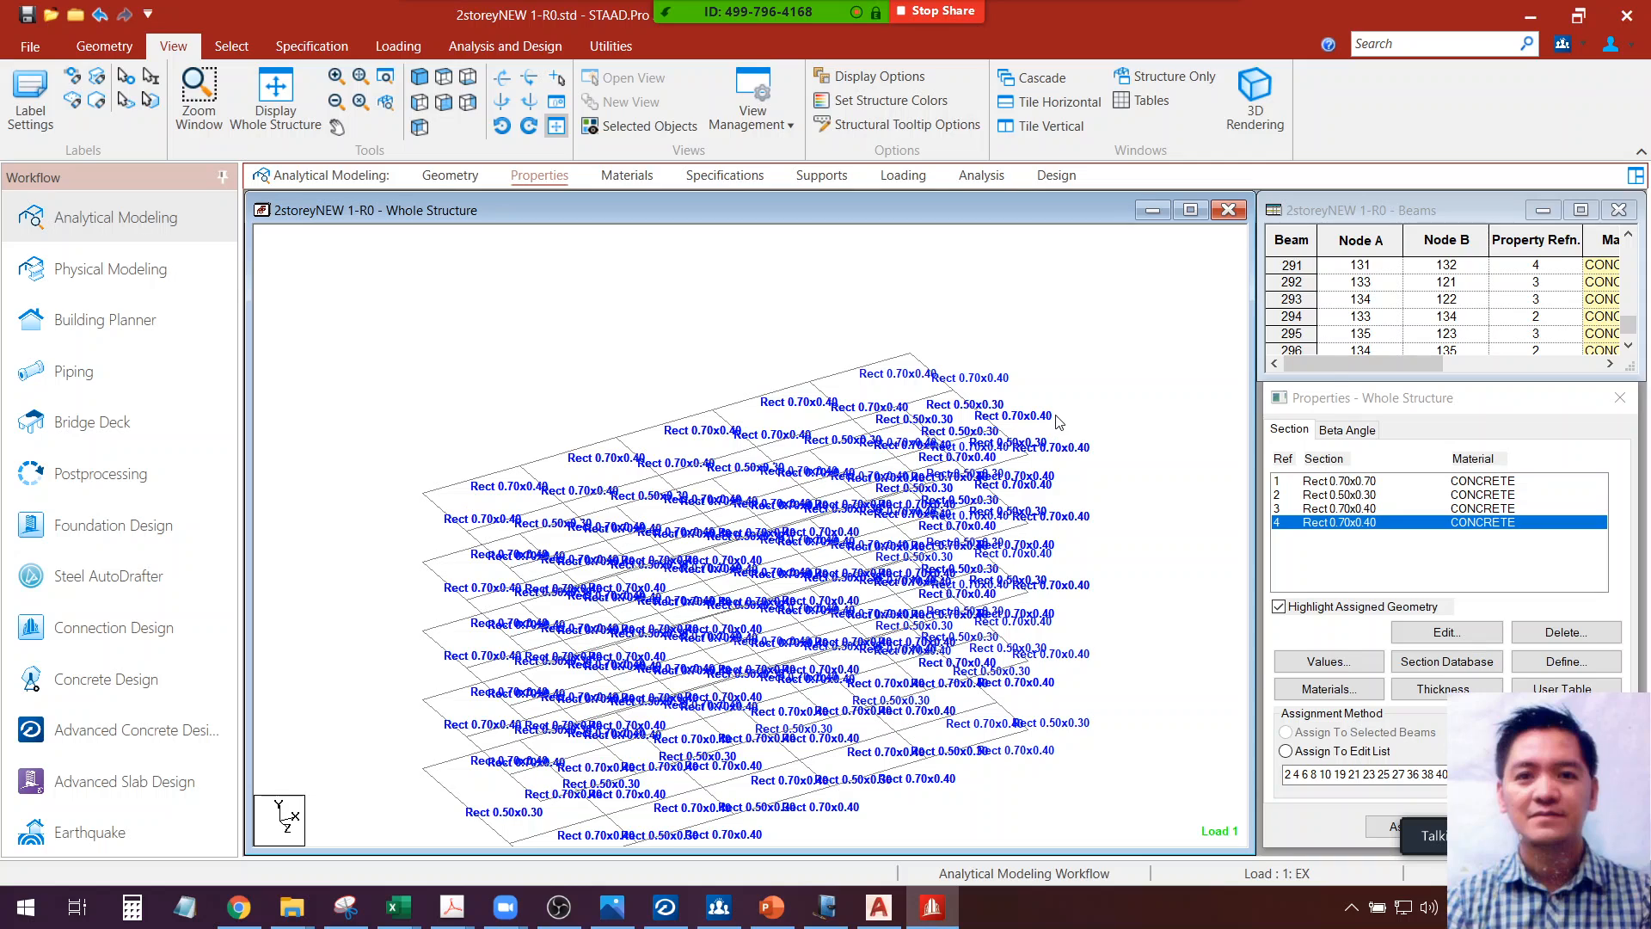
{"action": "scroll", "coordinate": [1058, 421], "scroll_direction": "down", "scroll_amount": 1}
{"action": "middle_click_drag", "start_coordinate": [1101, 557], "coordinate": [1134, 529]}
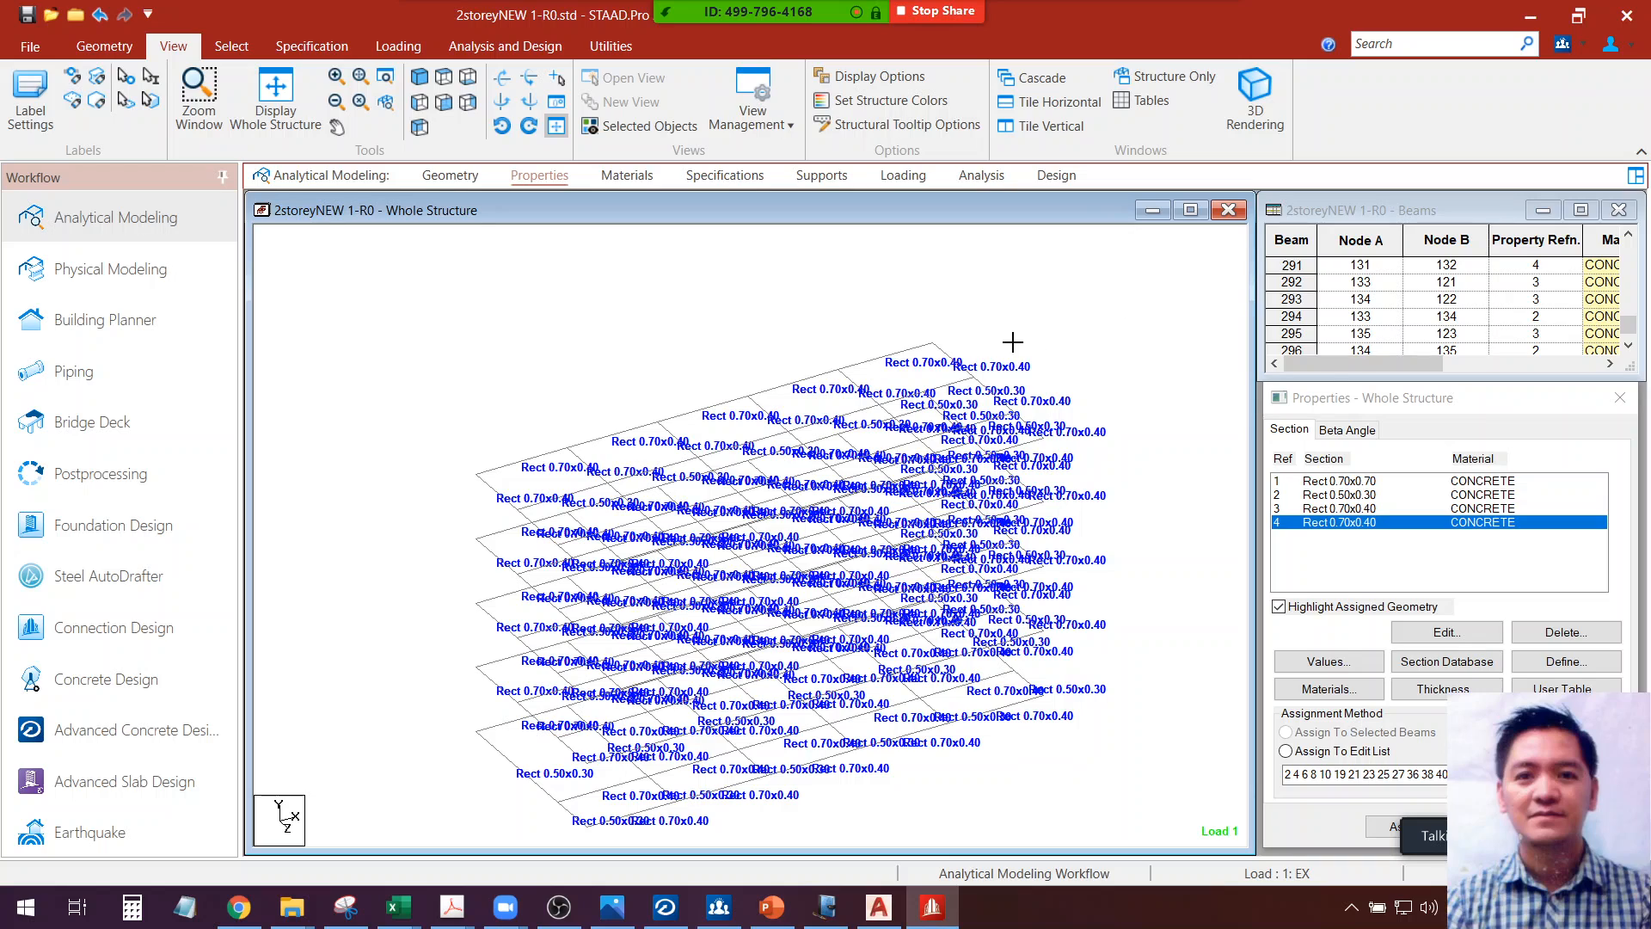
{"action": "left_click", "coordinate": [419, 92]}
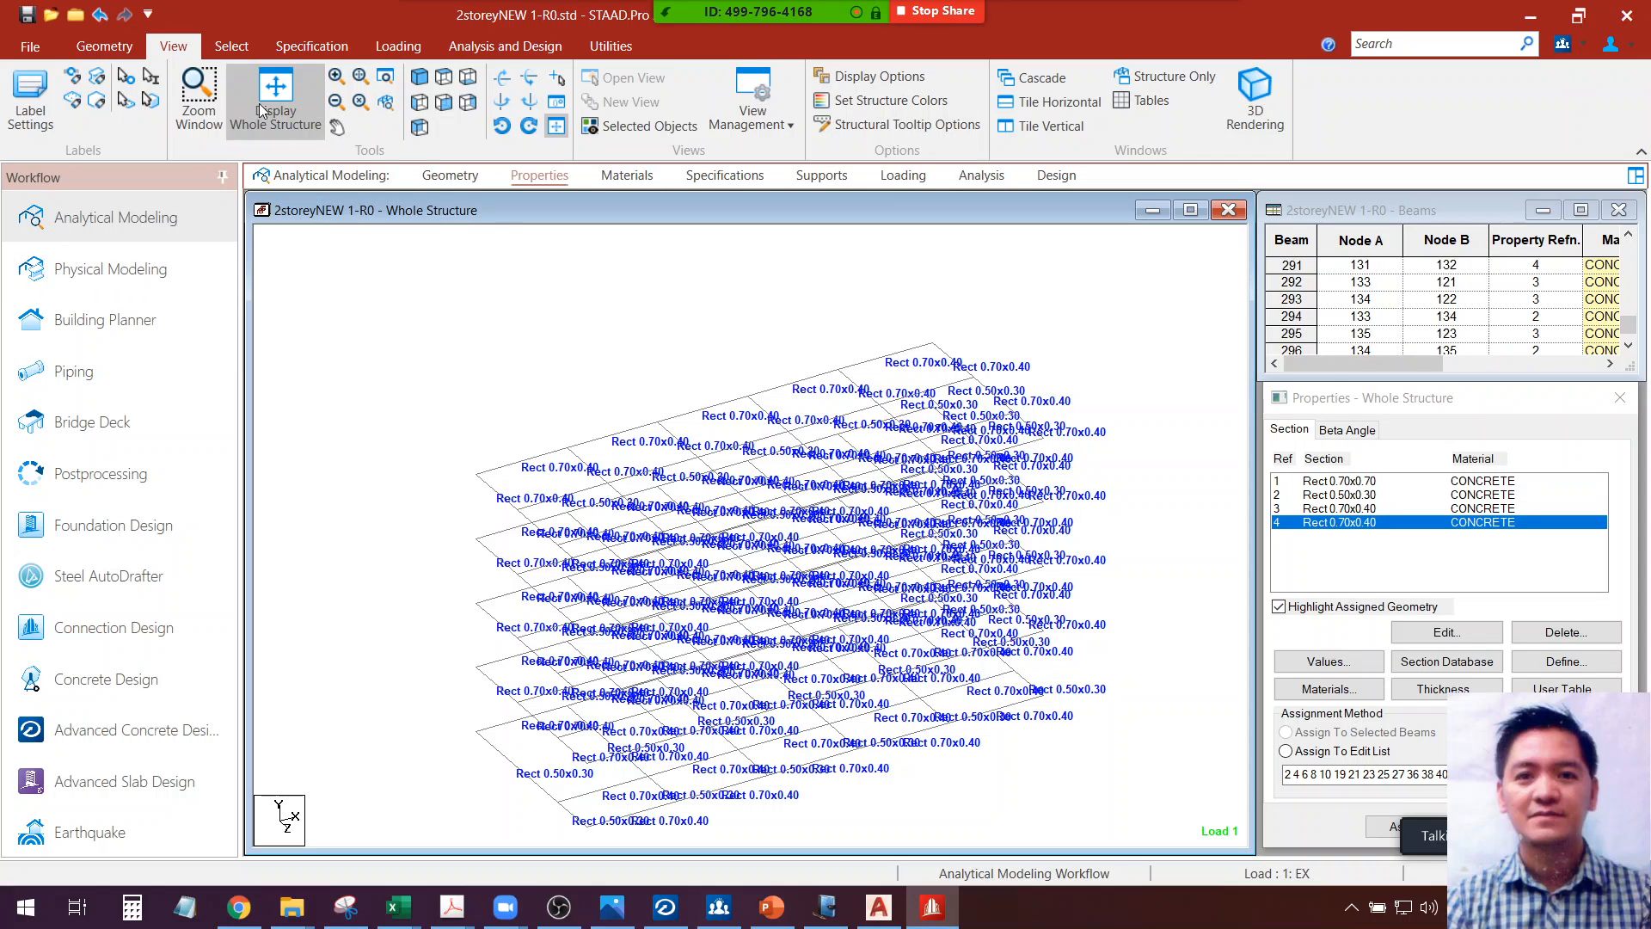
{"action": "left_click", "coordinate": [126, 75]}
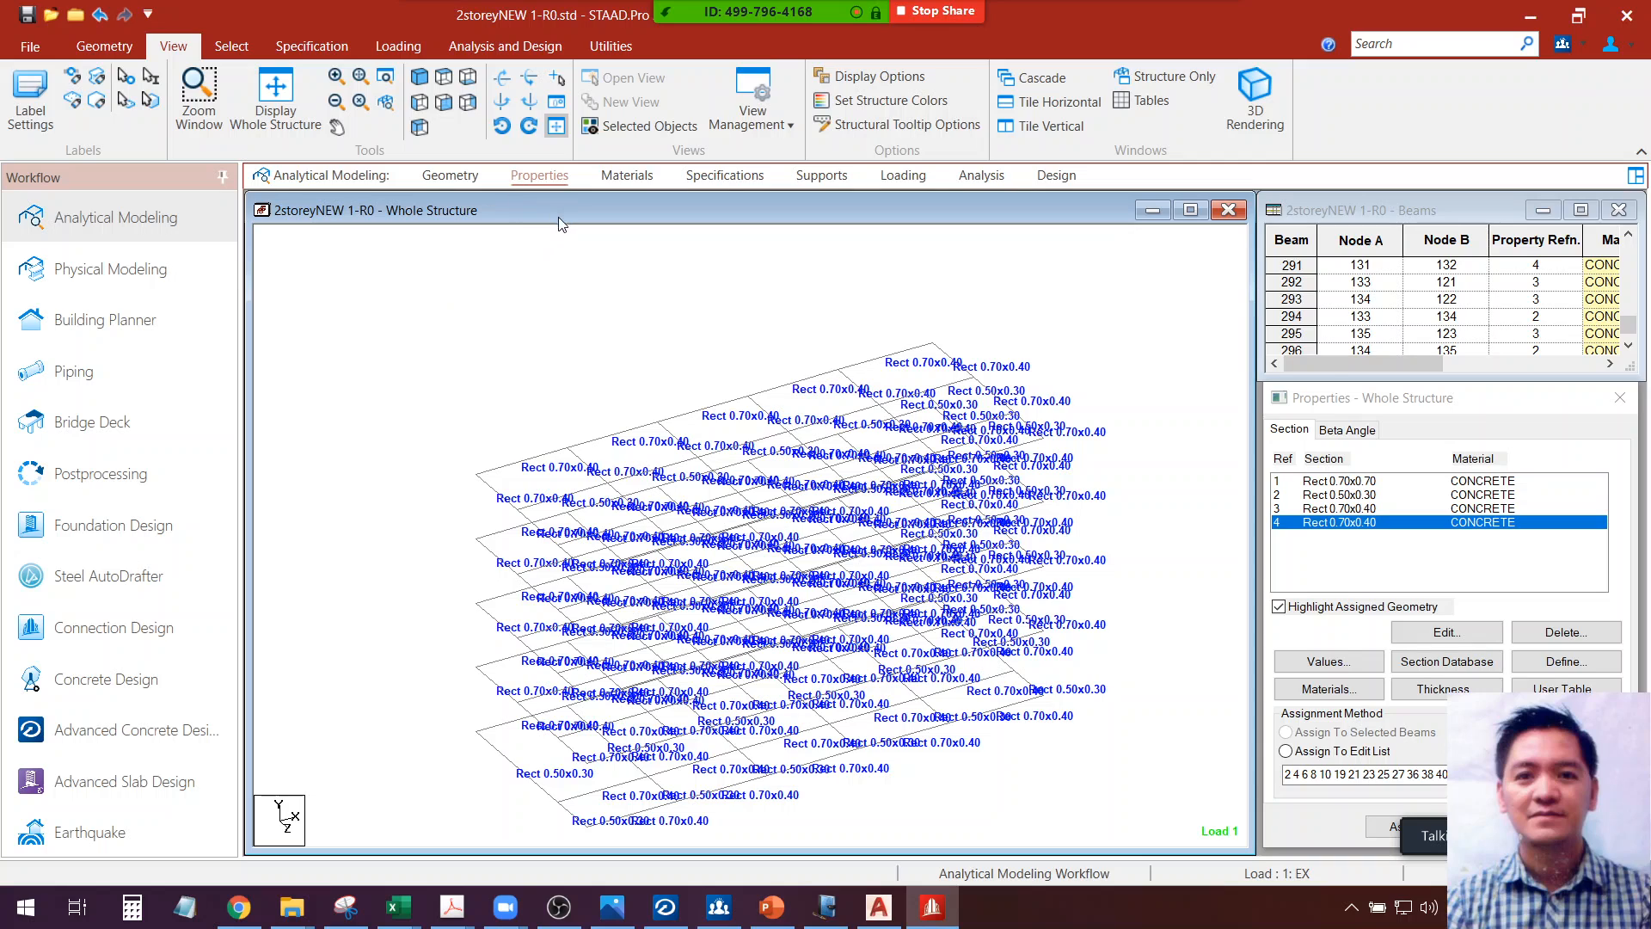
Show the whole structure again in the geometry view and save the model
{"action": "left_click", "coordinate": [450, 175]}
{"action": "left_click", "coordinate": [173, 45]}
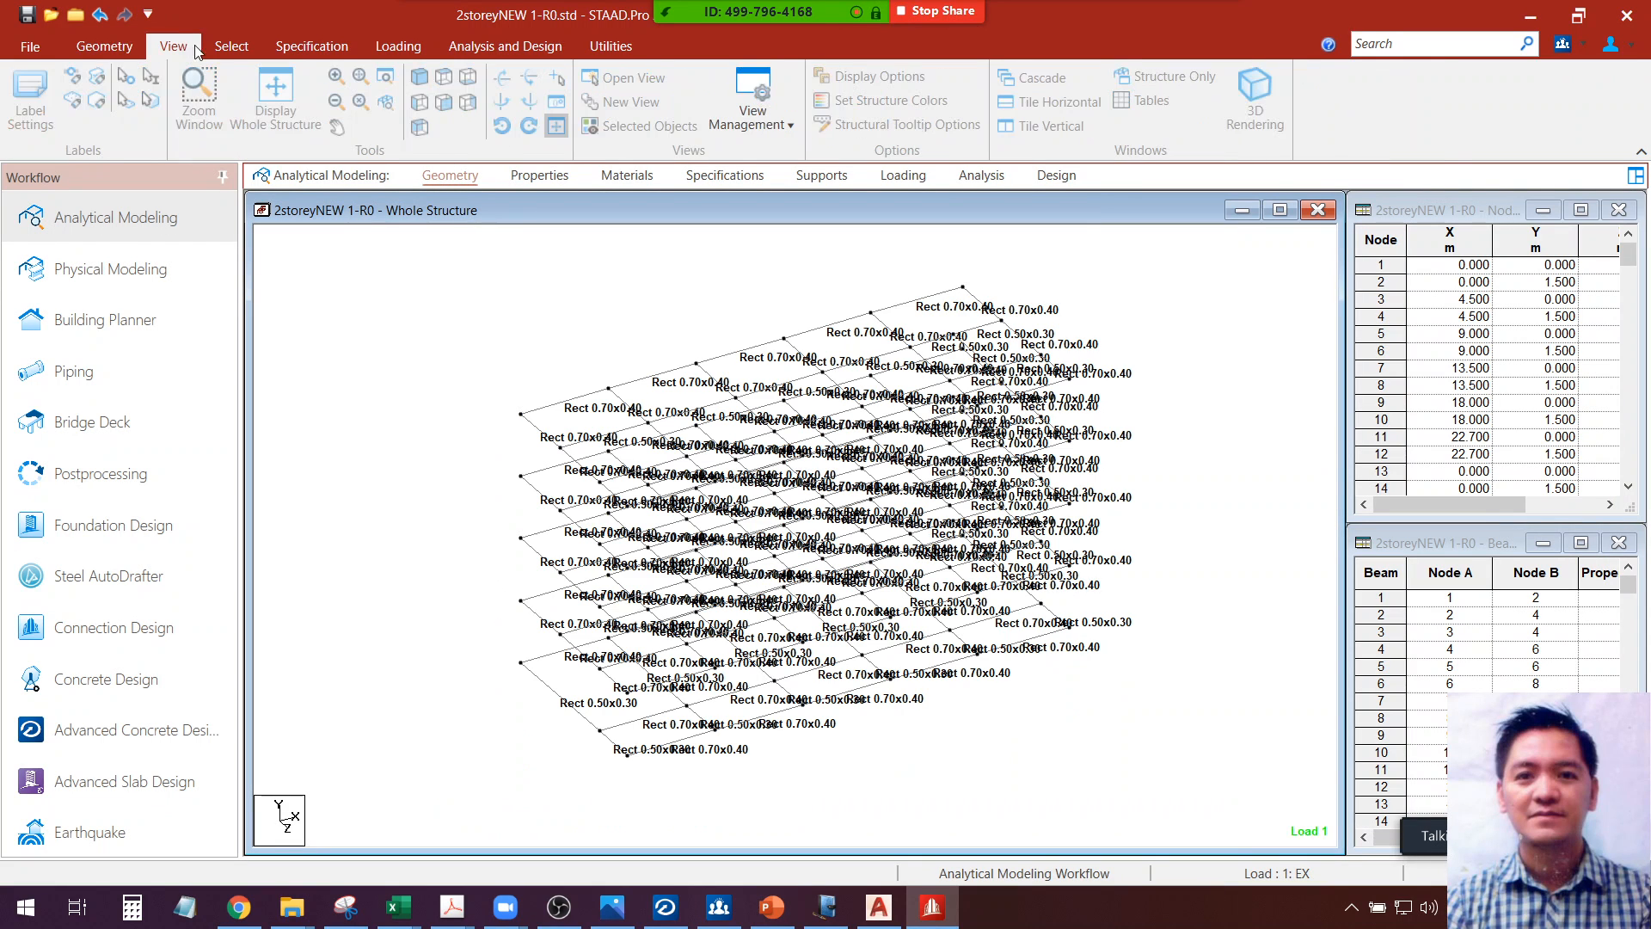
{"action": "left_click", "coordinate": [253, 98]}
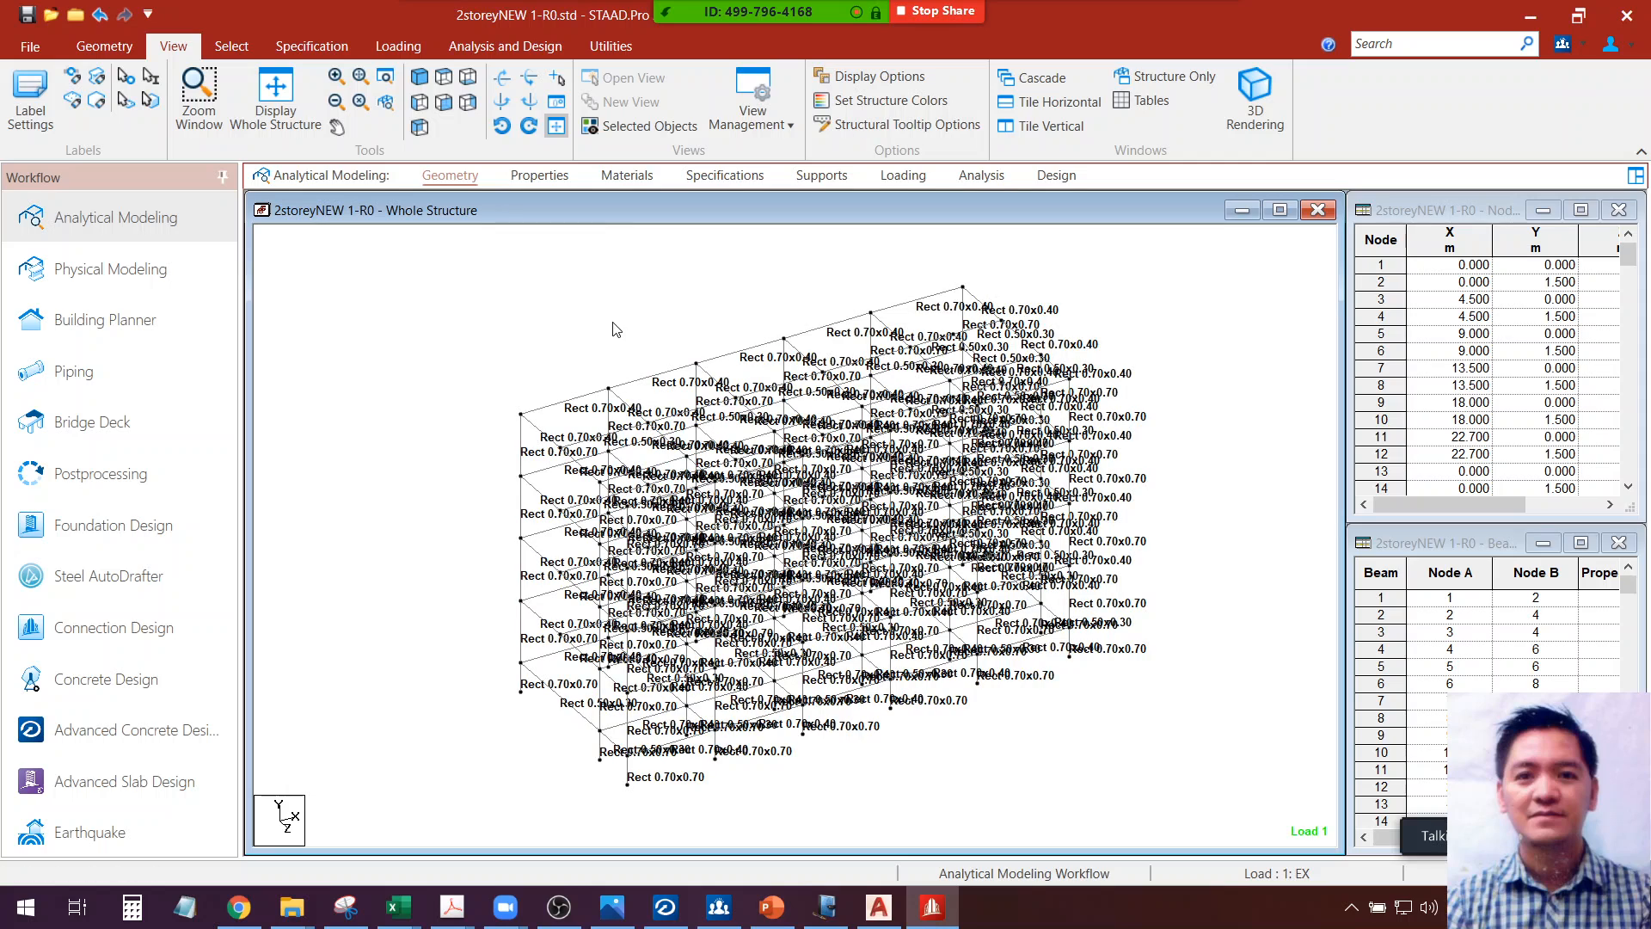
{"action": "scroll", "coordinate": [658, 430], "scroll_direction": "down", "scroll_amount": 1}
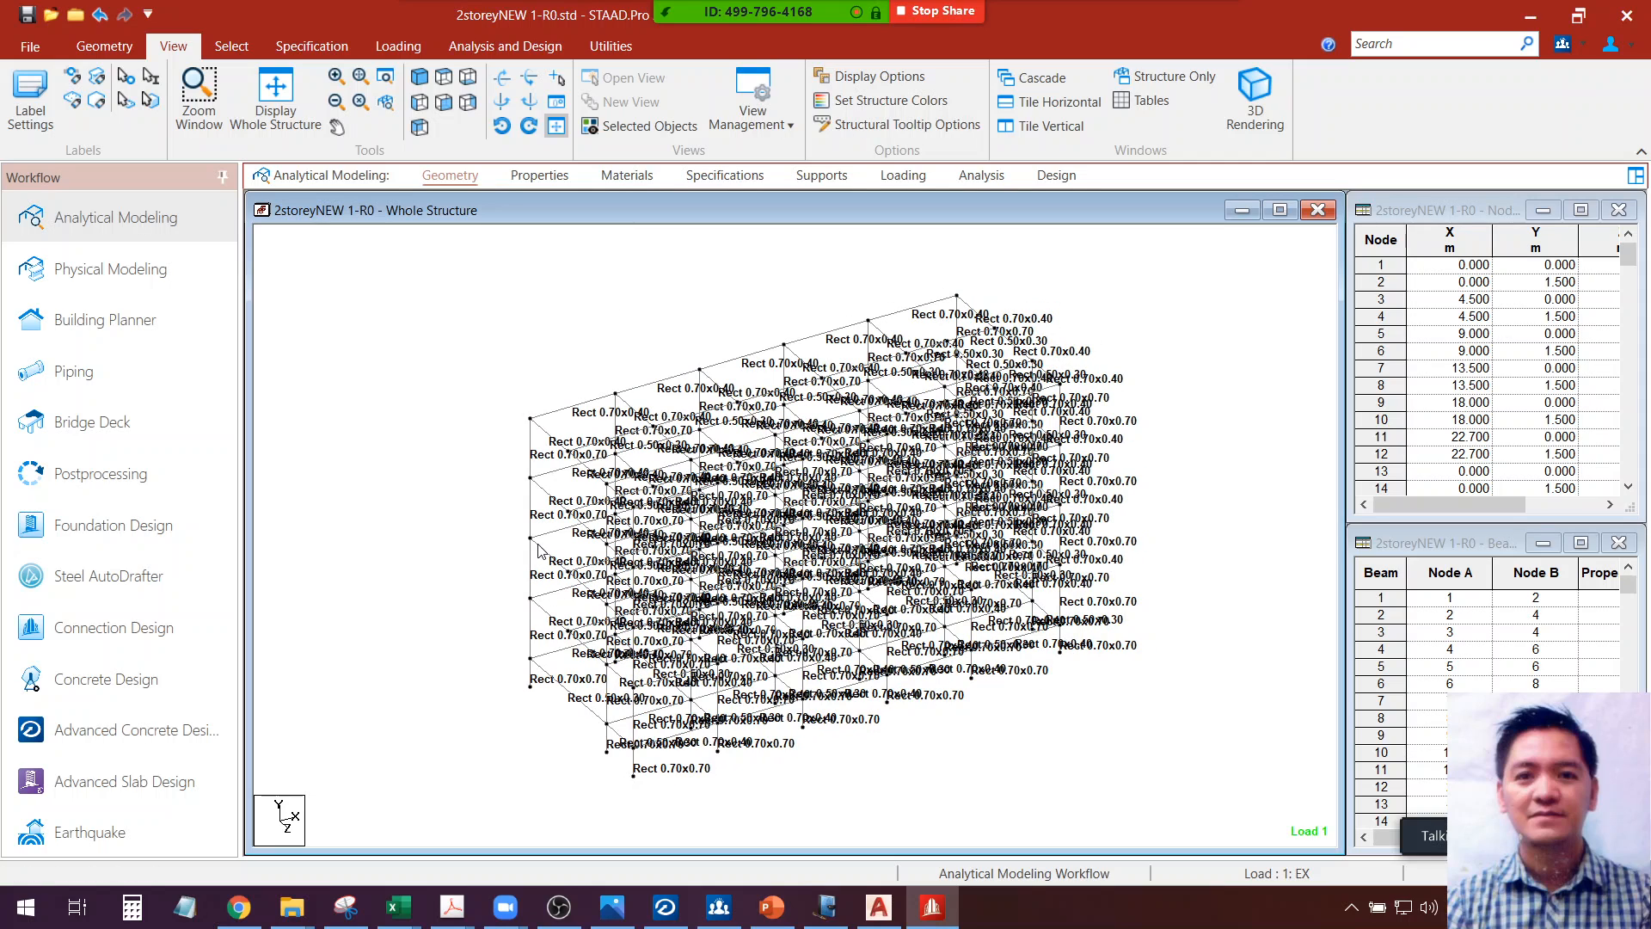
{"action": "left_click", "coordinate": [28, 14]}
{"action": "left_click", "coordinate": [806, 563]}
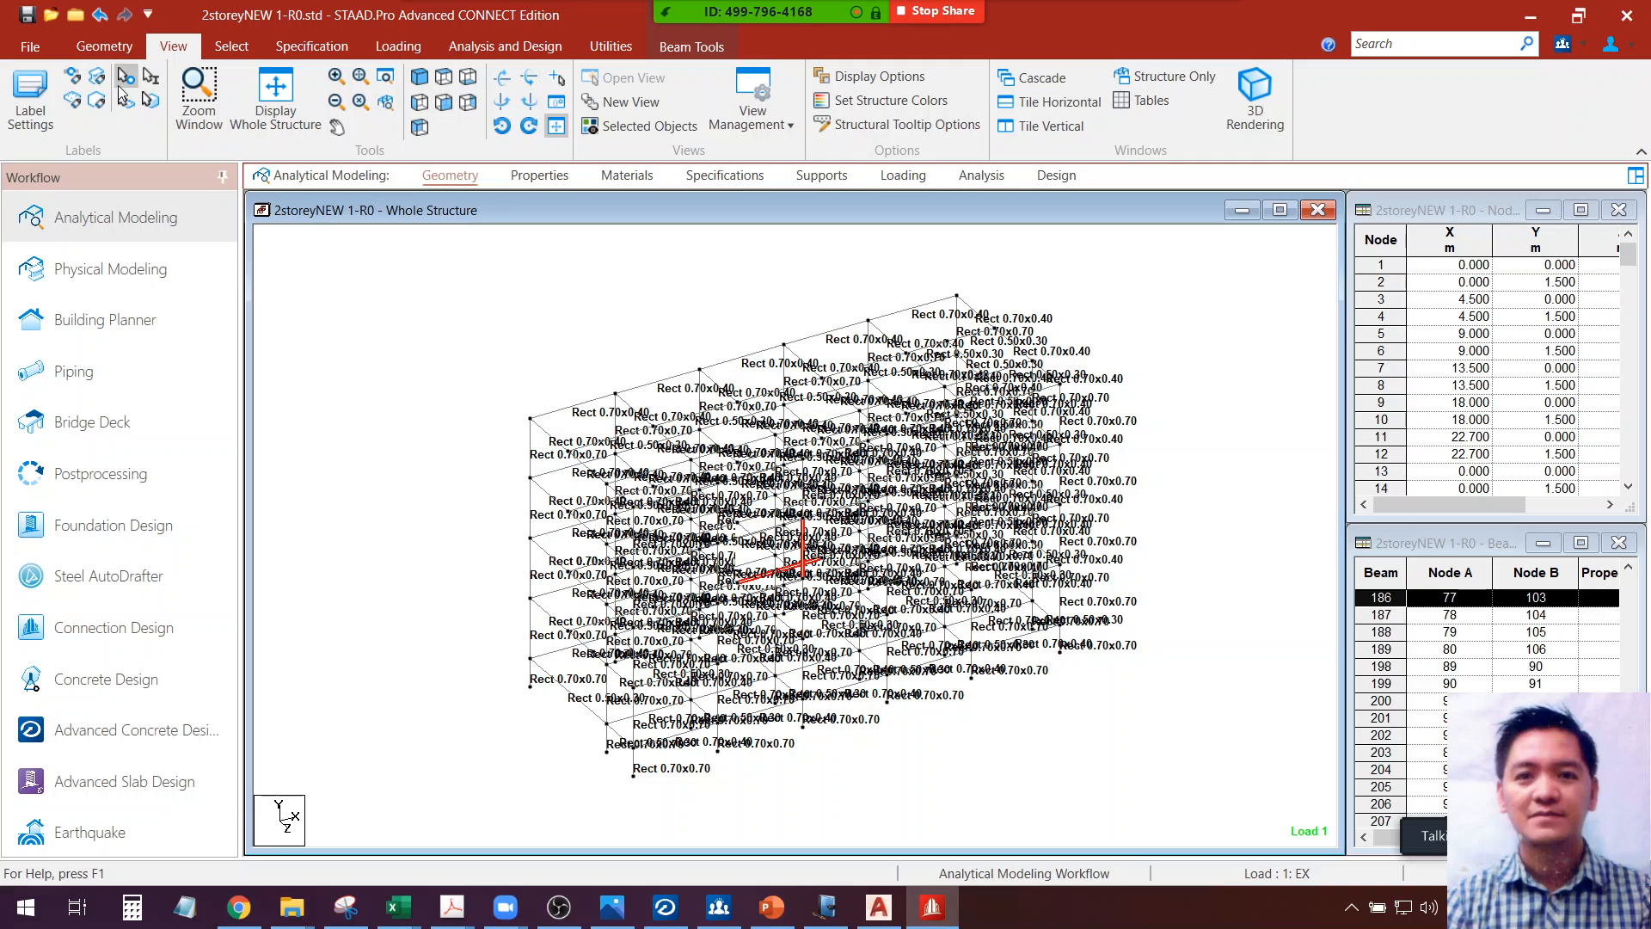
Run the analysis of the updated model and stay in modeling mode on completion
{"action": "left_click", "coordinate": [502, 45]}
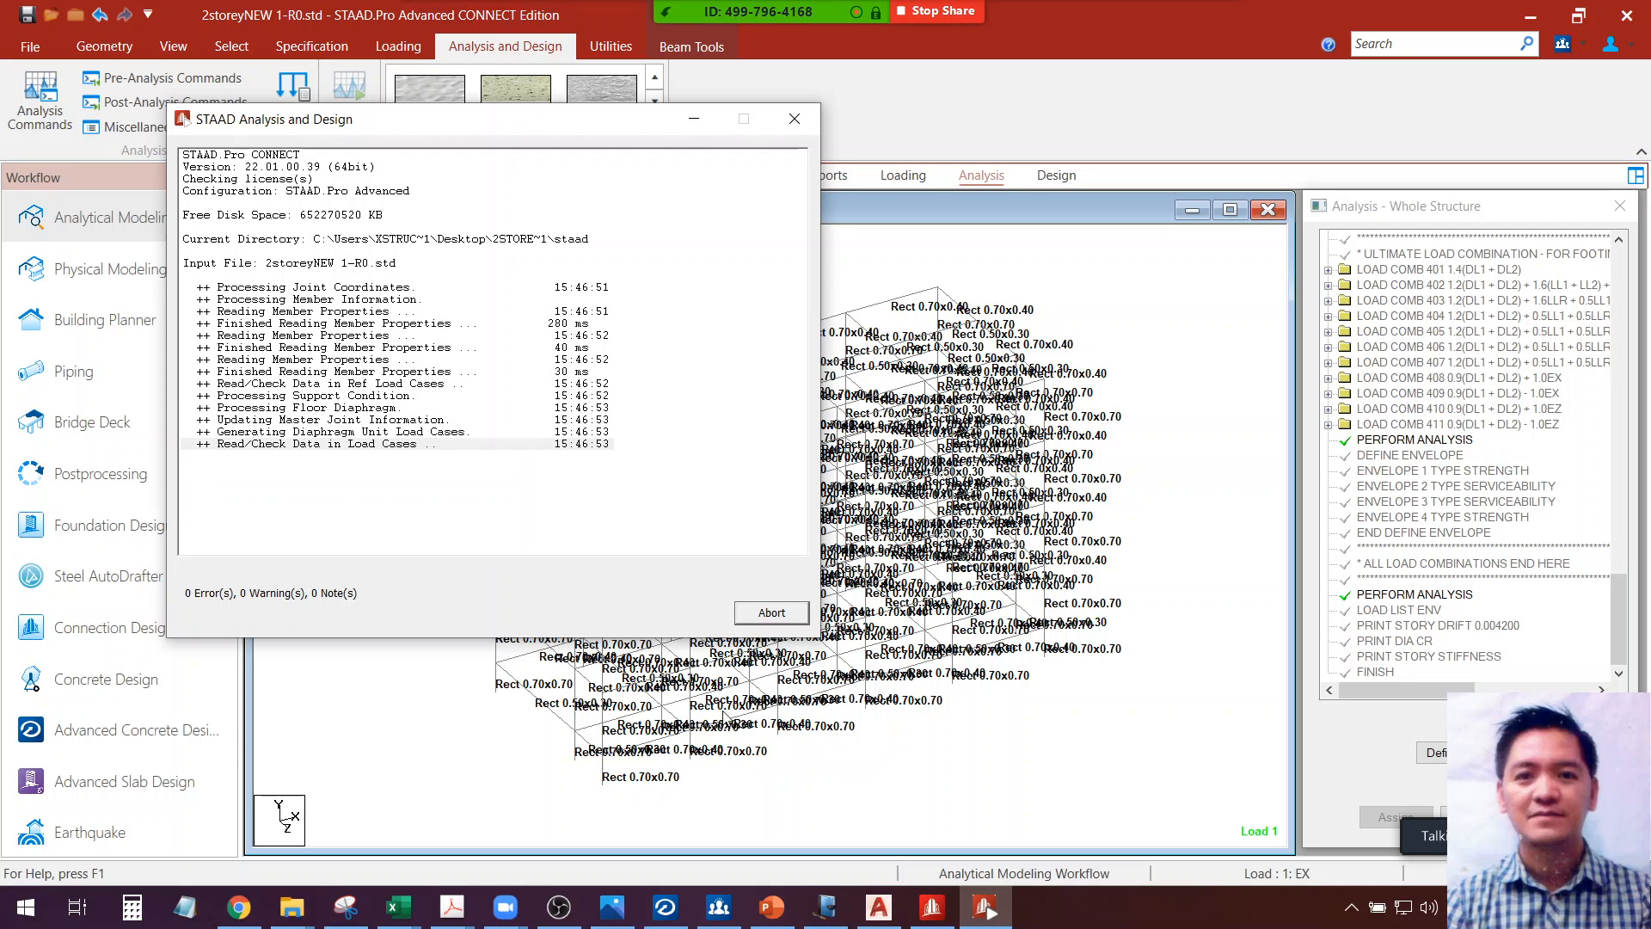
{"action": "left_click", "coordinate": [544, 925]}
{"action": "left_click", "coordinate": [546, 925]}
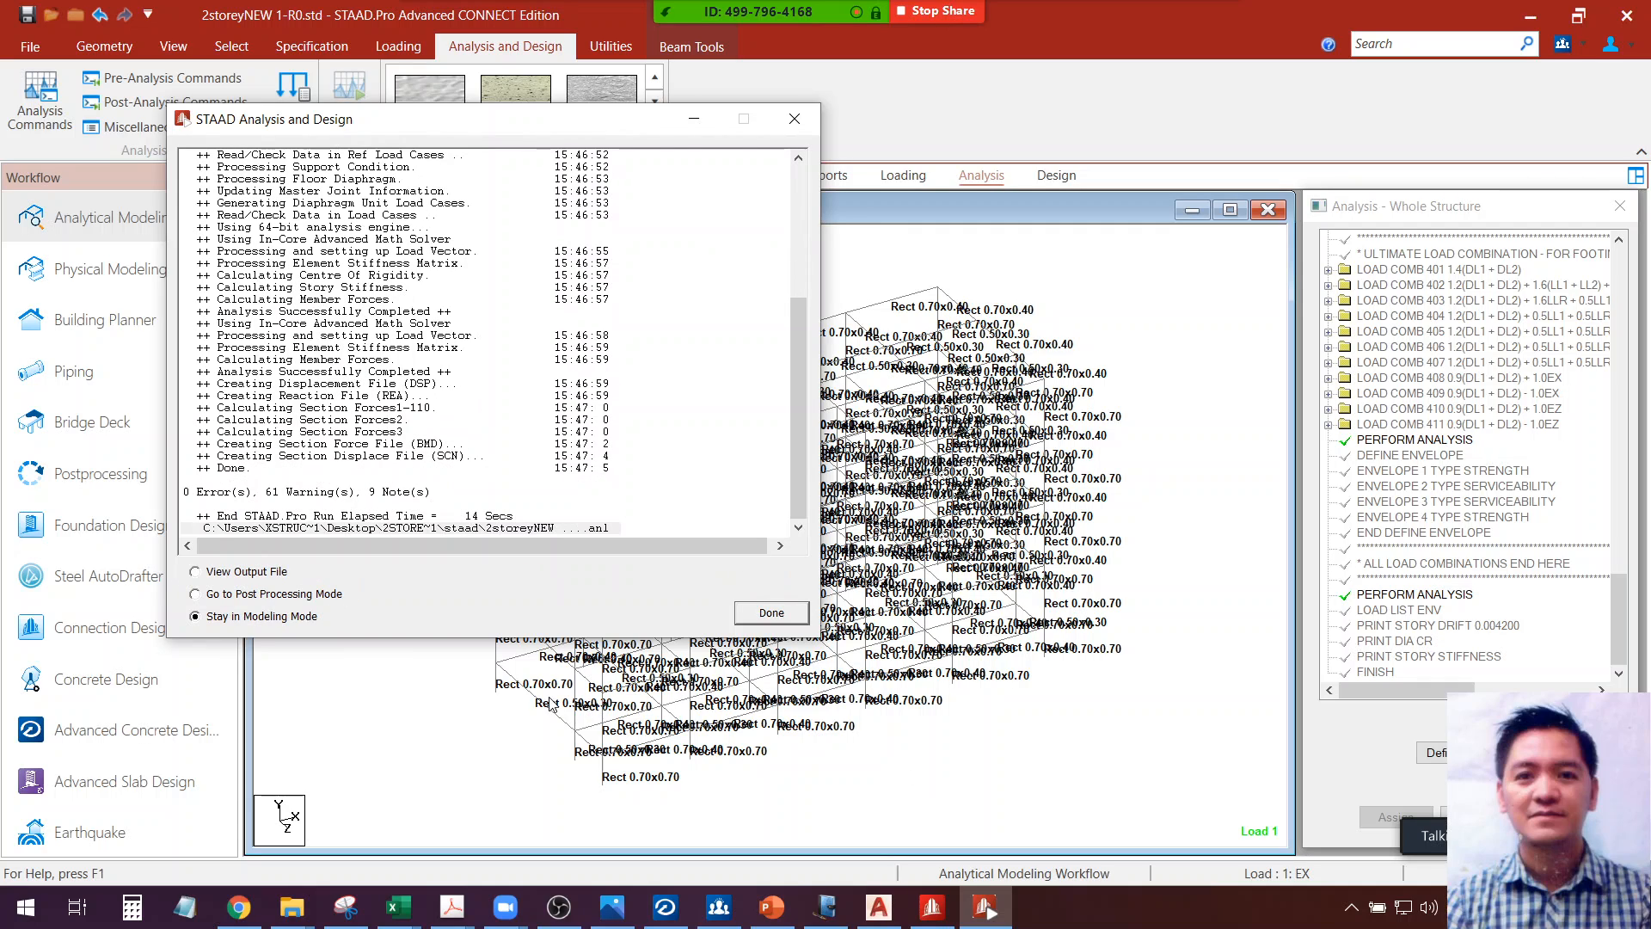
{"action": "left_click", "coordinate": [771, 614]}
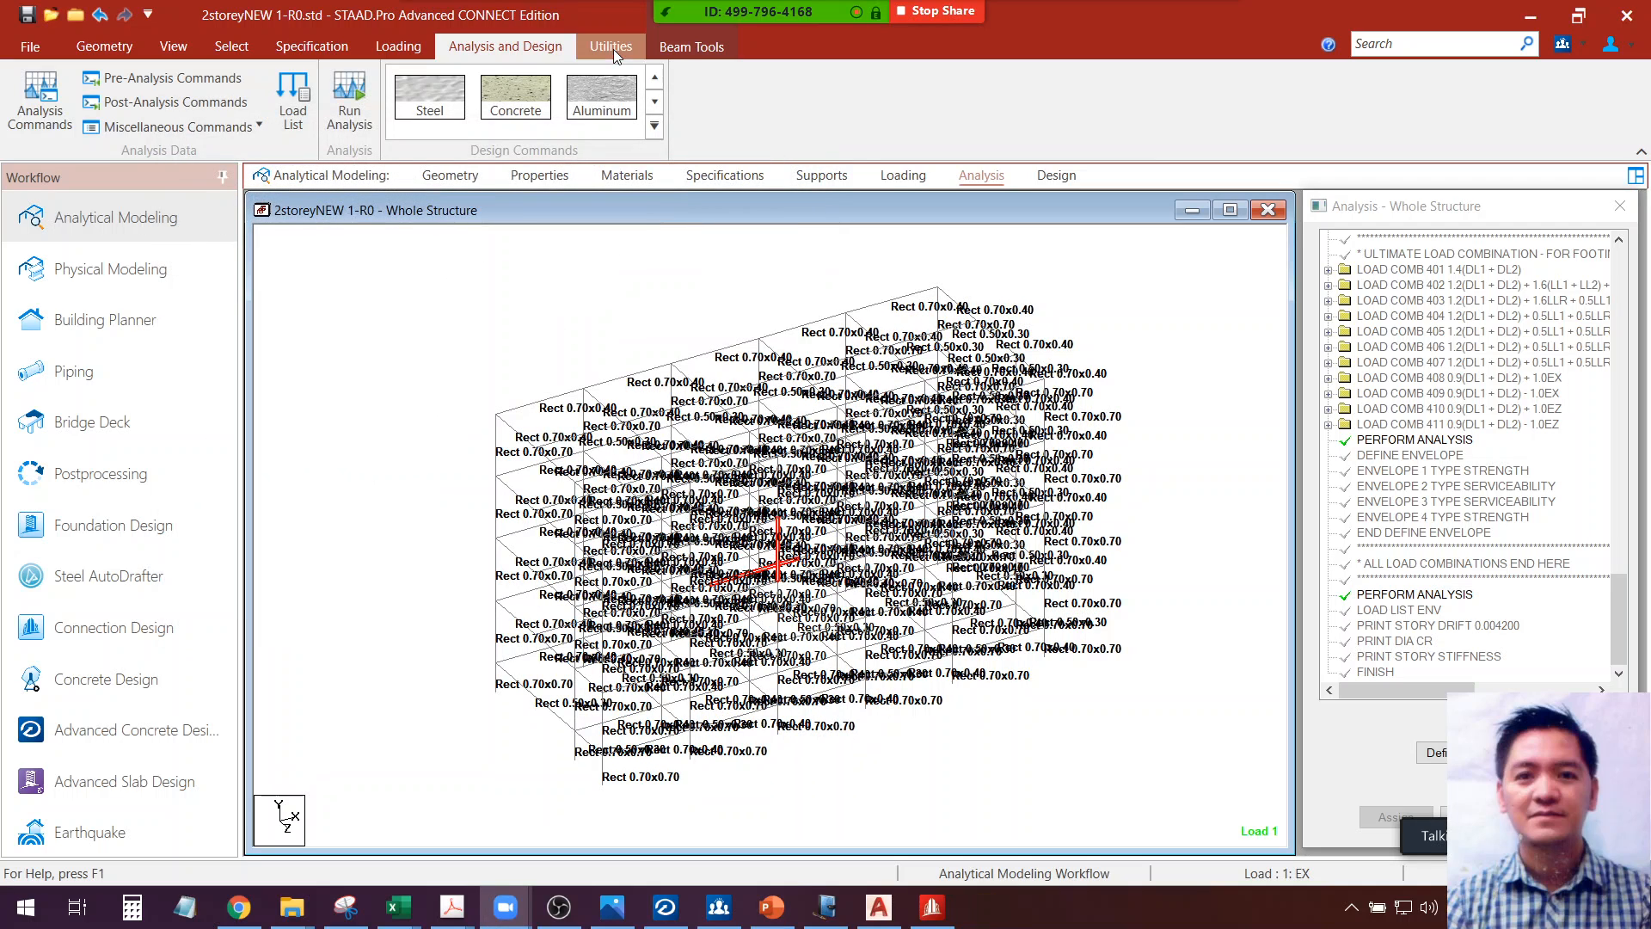
Open the model's command file and go to its MEMBER PROPERTY block
{"action": "left_click", "coordinate": [614, 49]}
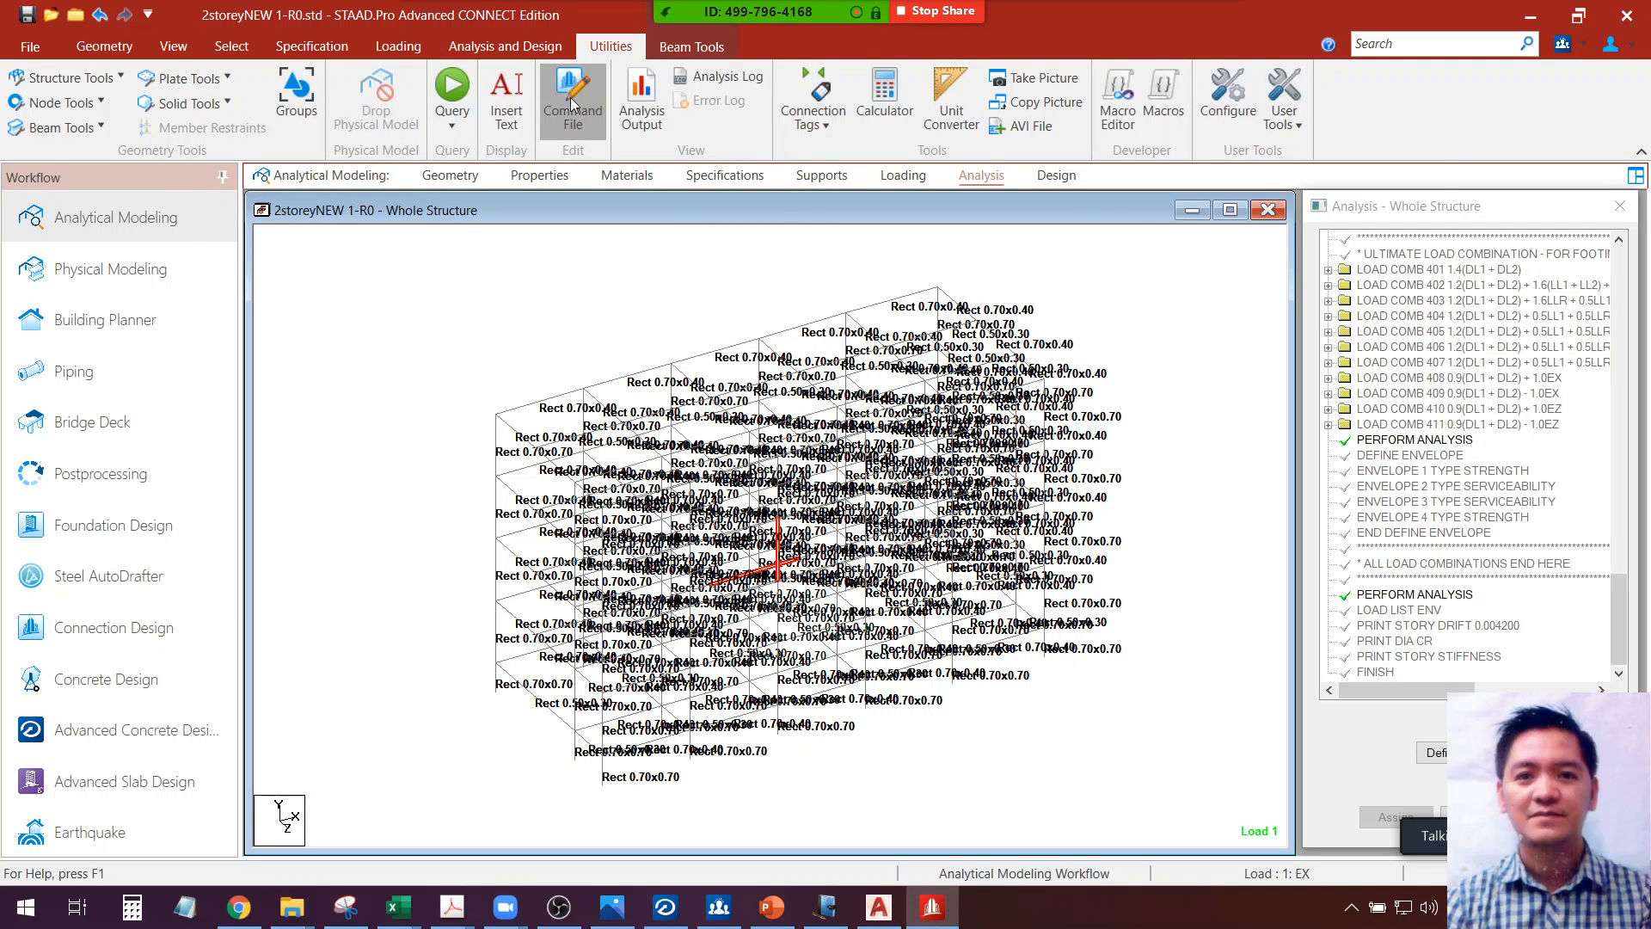
{"action": "left_click", "coordinate": [573, 102]}
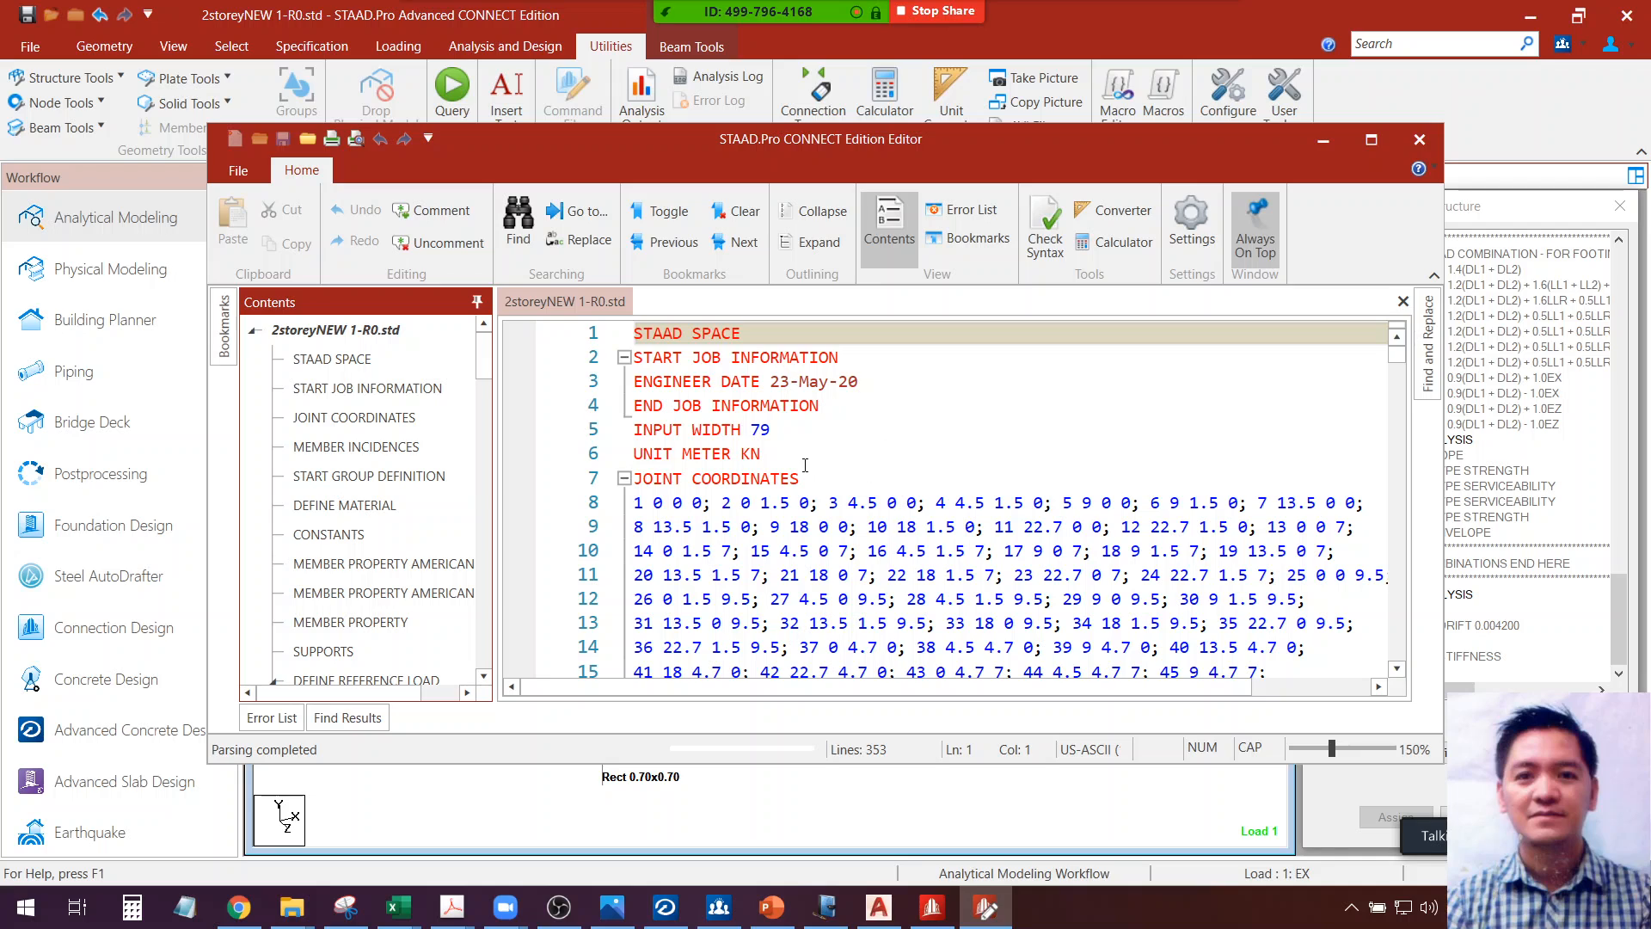
{"action": "scroll", "coordinate": [785, 372], "scroll_direction": "down", "scroll_amount": 2, "text": "ctrl"}
{"action": "scroll", "coordinate": [357, 512], "scroll_direction": "down", "scroll_amount": 2}
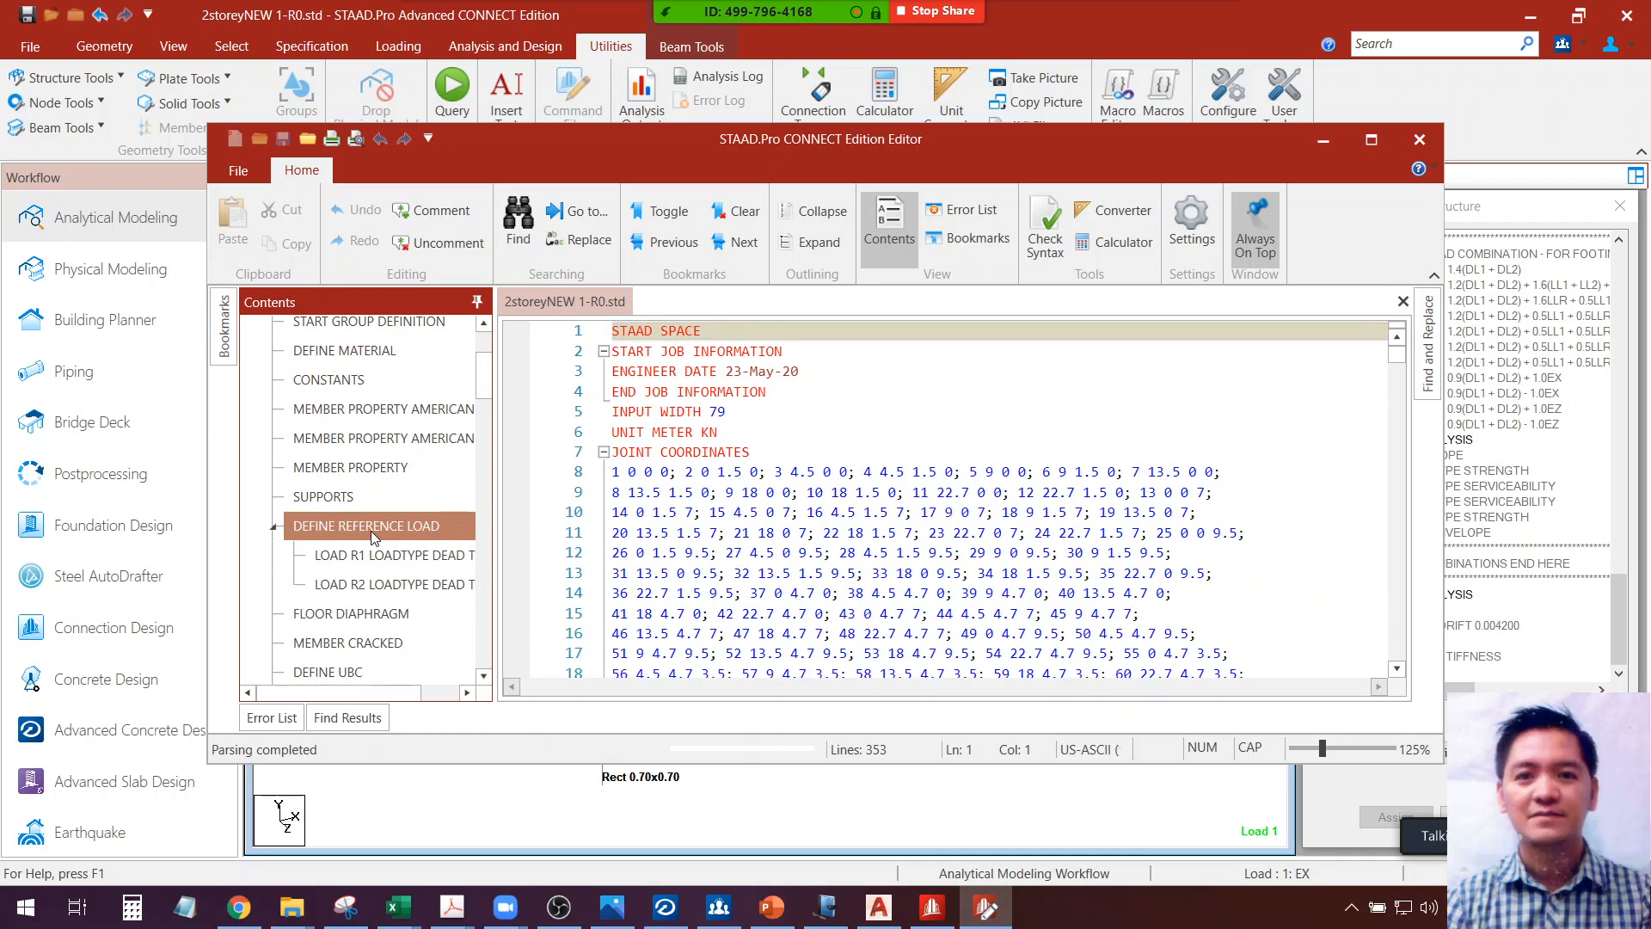
{"action": "left_click", "coordinate": [371, 471]}
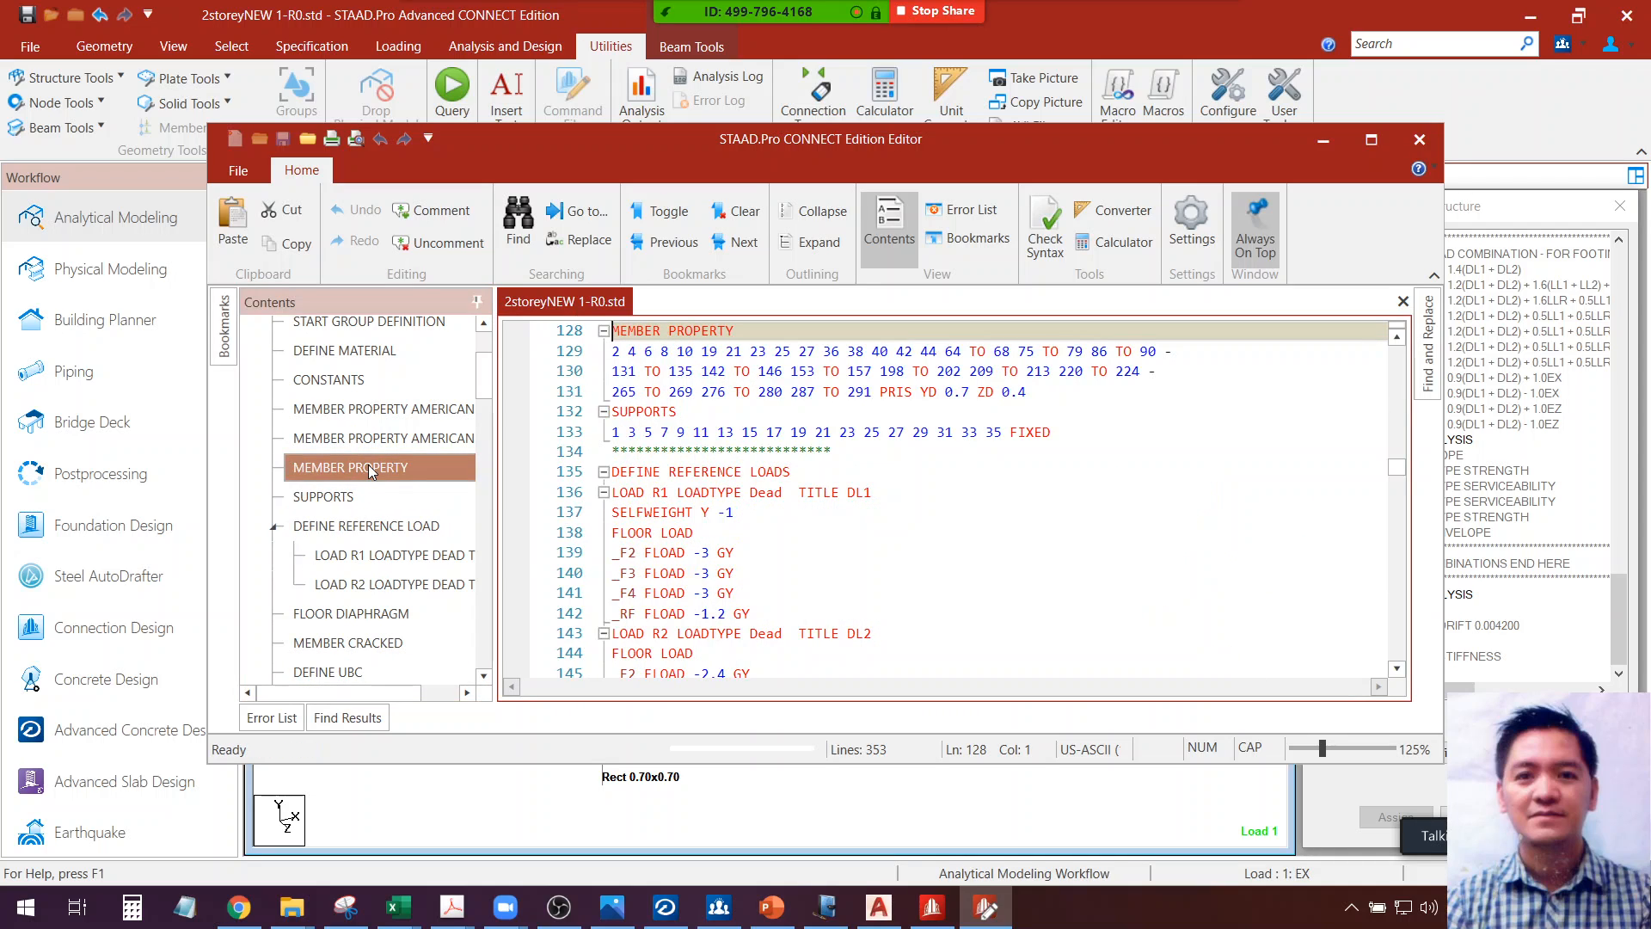
{"action": "left_click", "coordinate": [916, 498]}
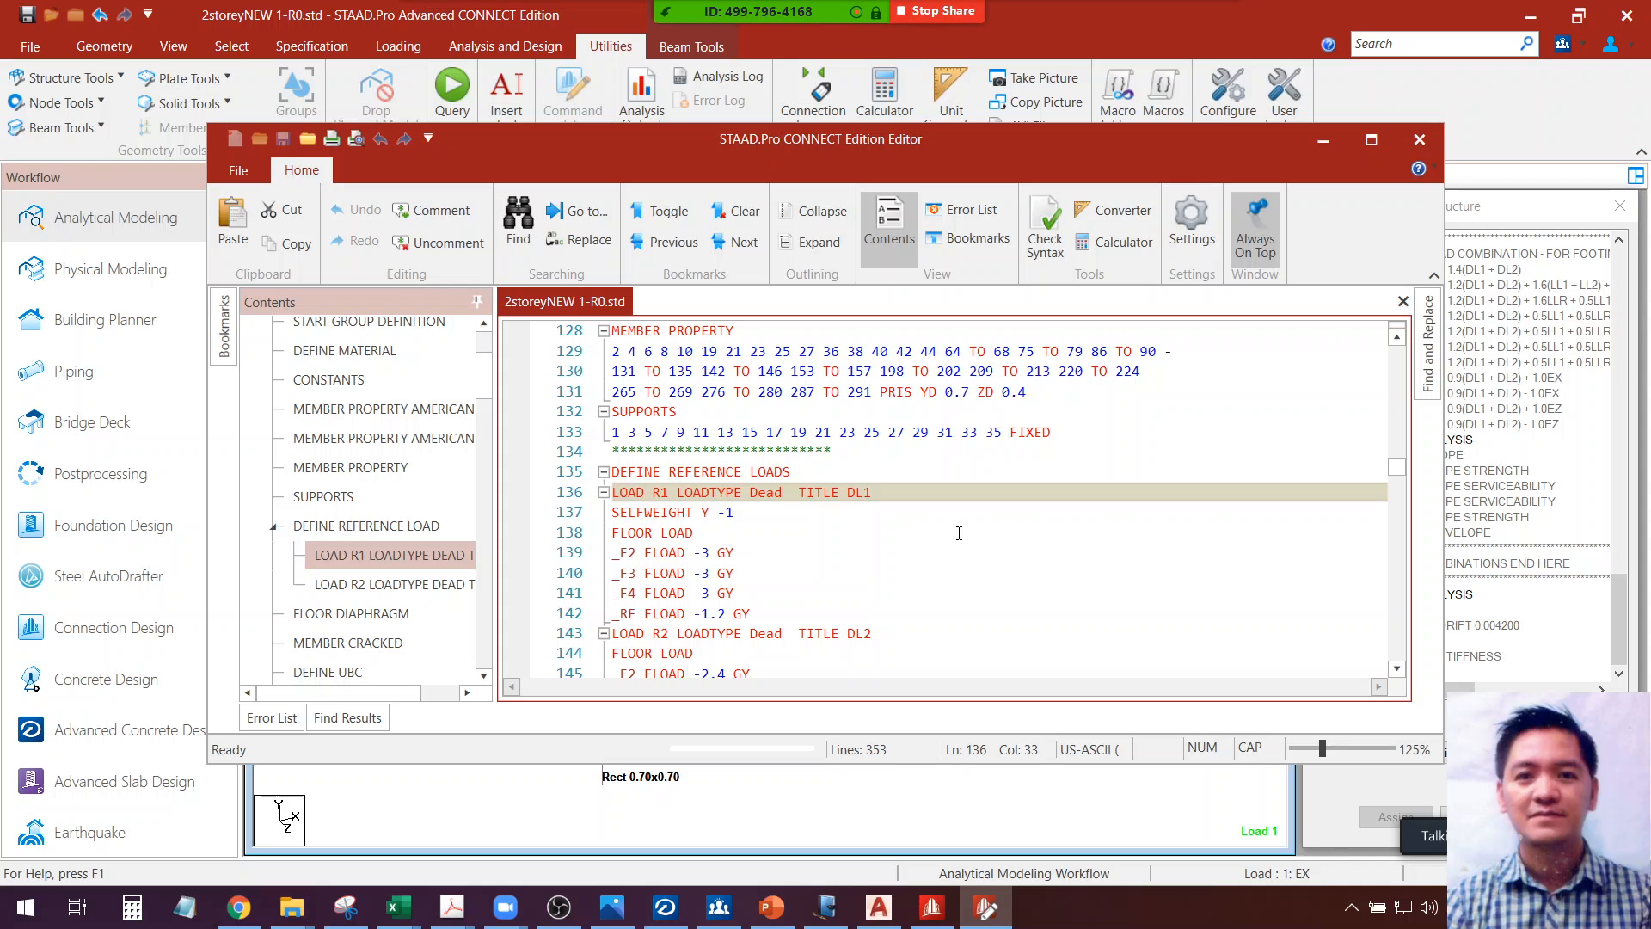
Examine the member lists and YD/ZD sizes in each member property block of the command file
{"action": "scroll", "coordinate": [959, 534], "scroll_direction": "up", "scroll_amount": 3}
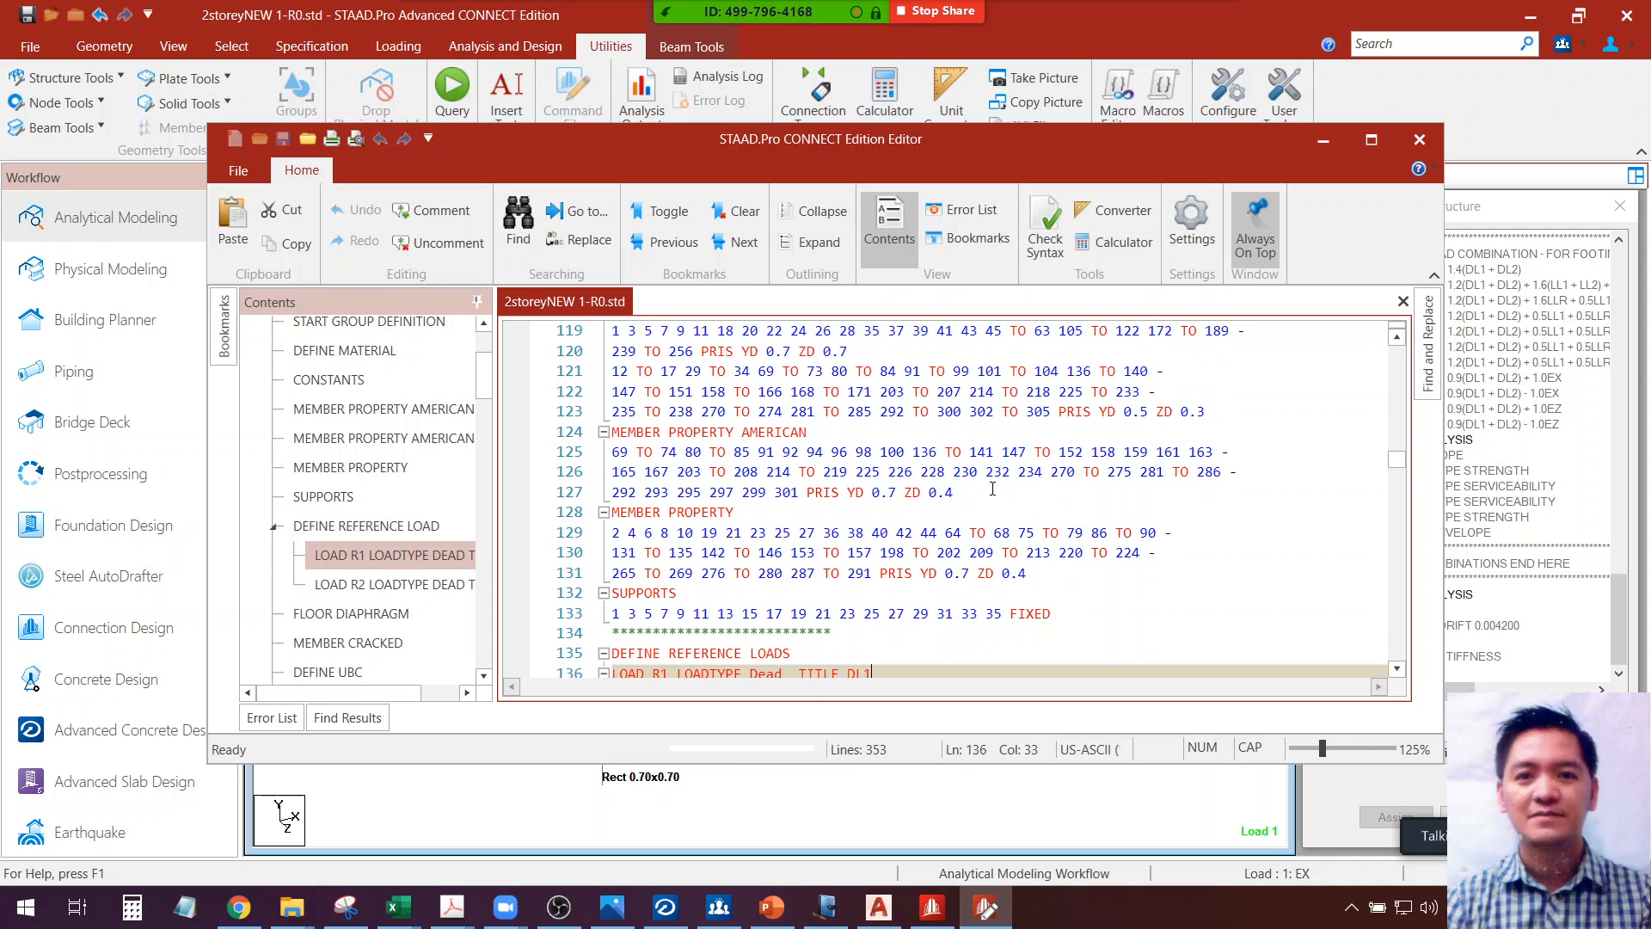
{"action": "left_click", "coordinate": [992, 488]}
{"action": "scroll", "coordinate": [1025, 525], "scroll_direction": "up", "scroll_amount": 1}
{"action": "left_click", "coordinate": [1165, 475]}
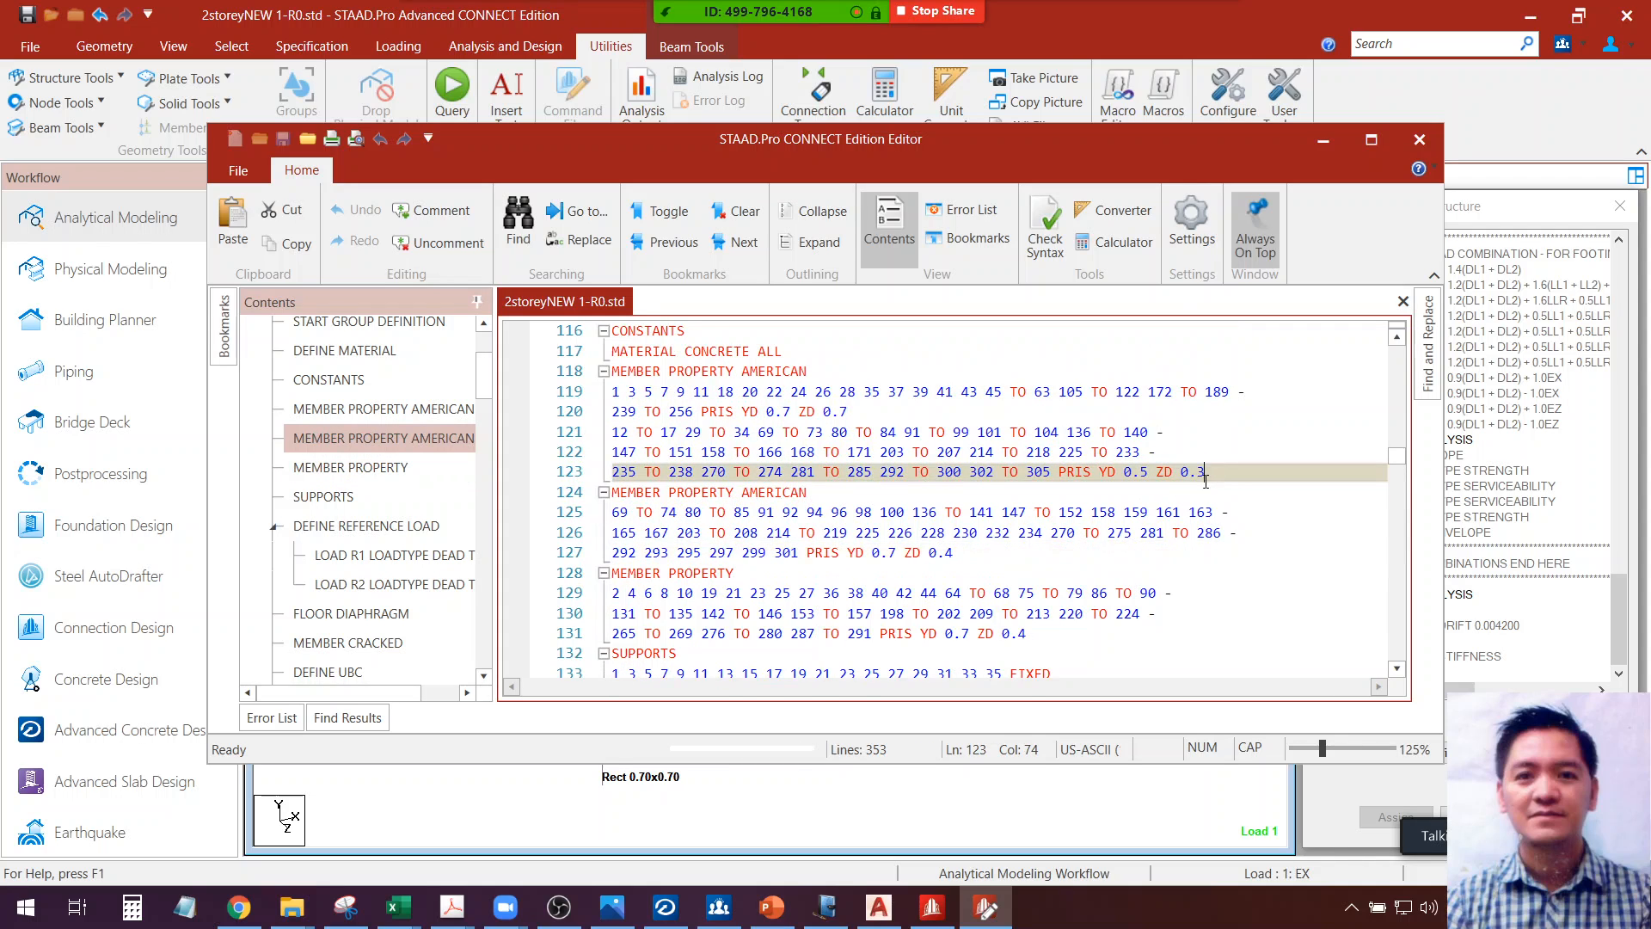
{"action": "scroll", "coordinate": [1193, 492], "scroll_direction": "up", "scroll_amount": 2}
{"action": "scroll", "coordinate": [1204, 534], "scroll_direction": "down", "scroll_amount": 1}
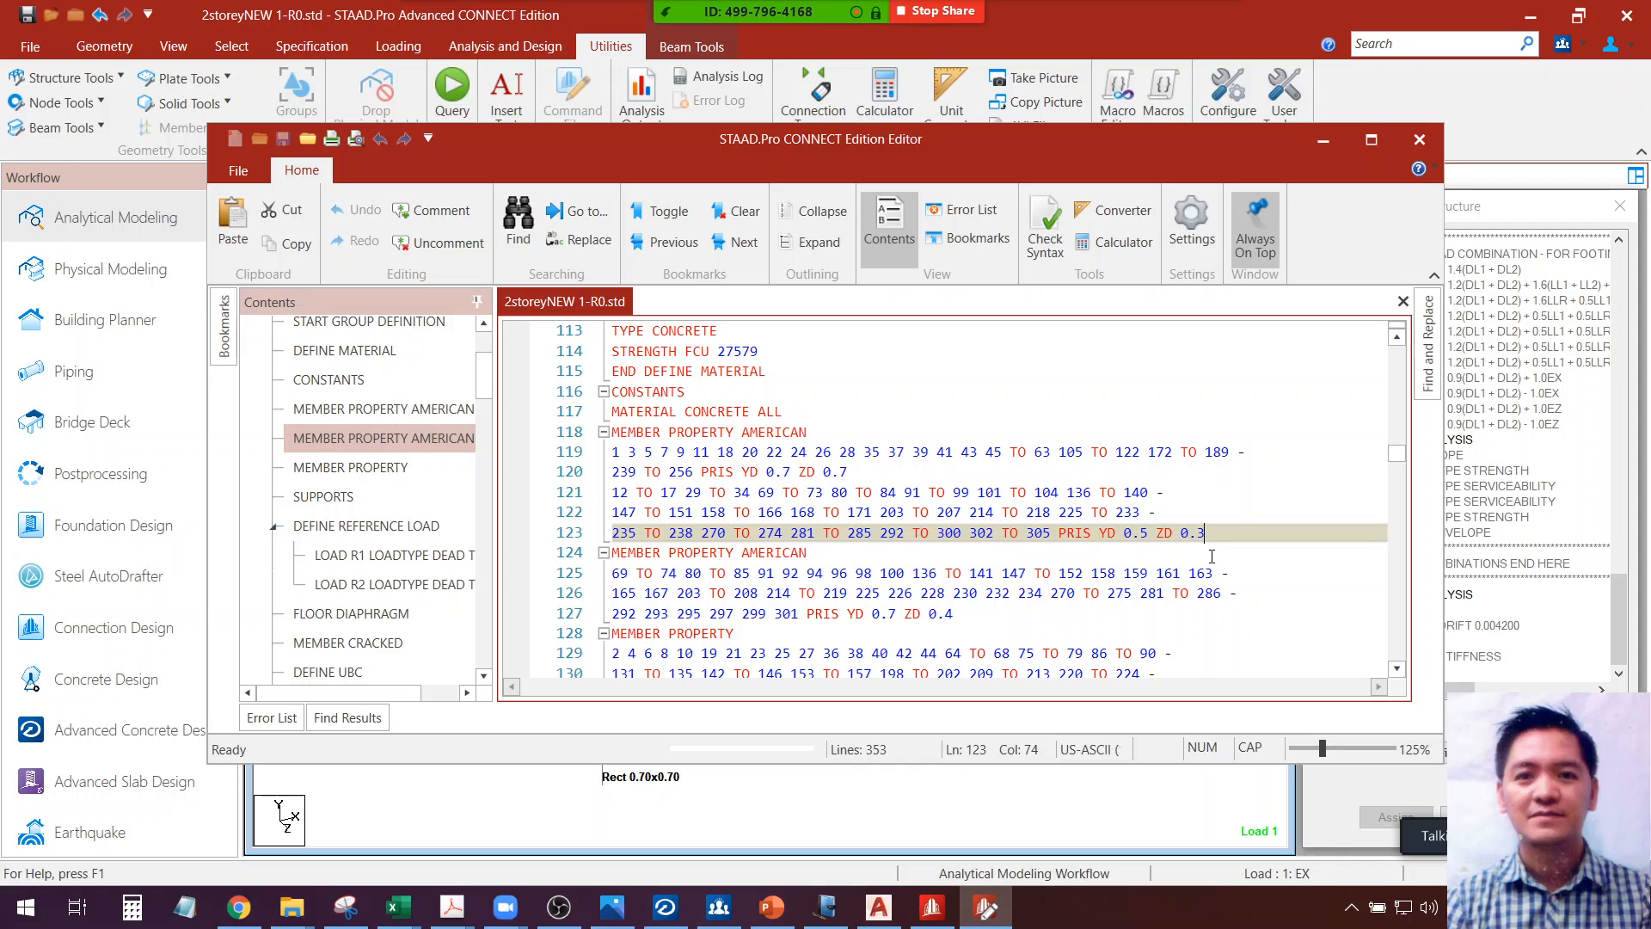
{"action": "left_click", "coordinate": [886, 471]}
{"action": "left_click", "coordinate": [851, 474]}
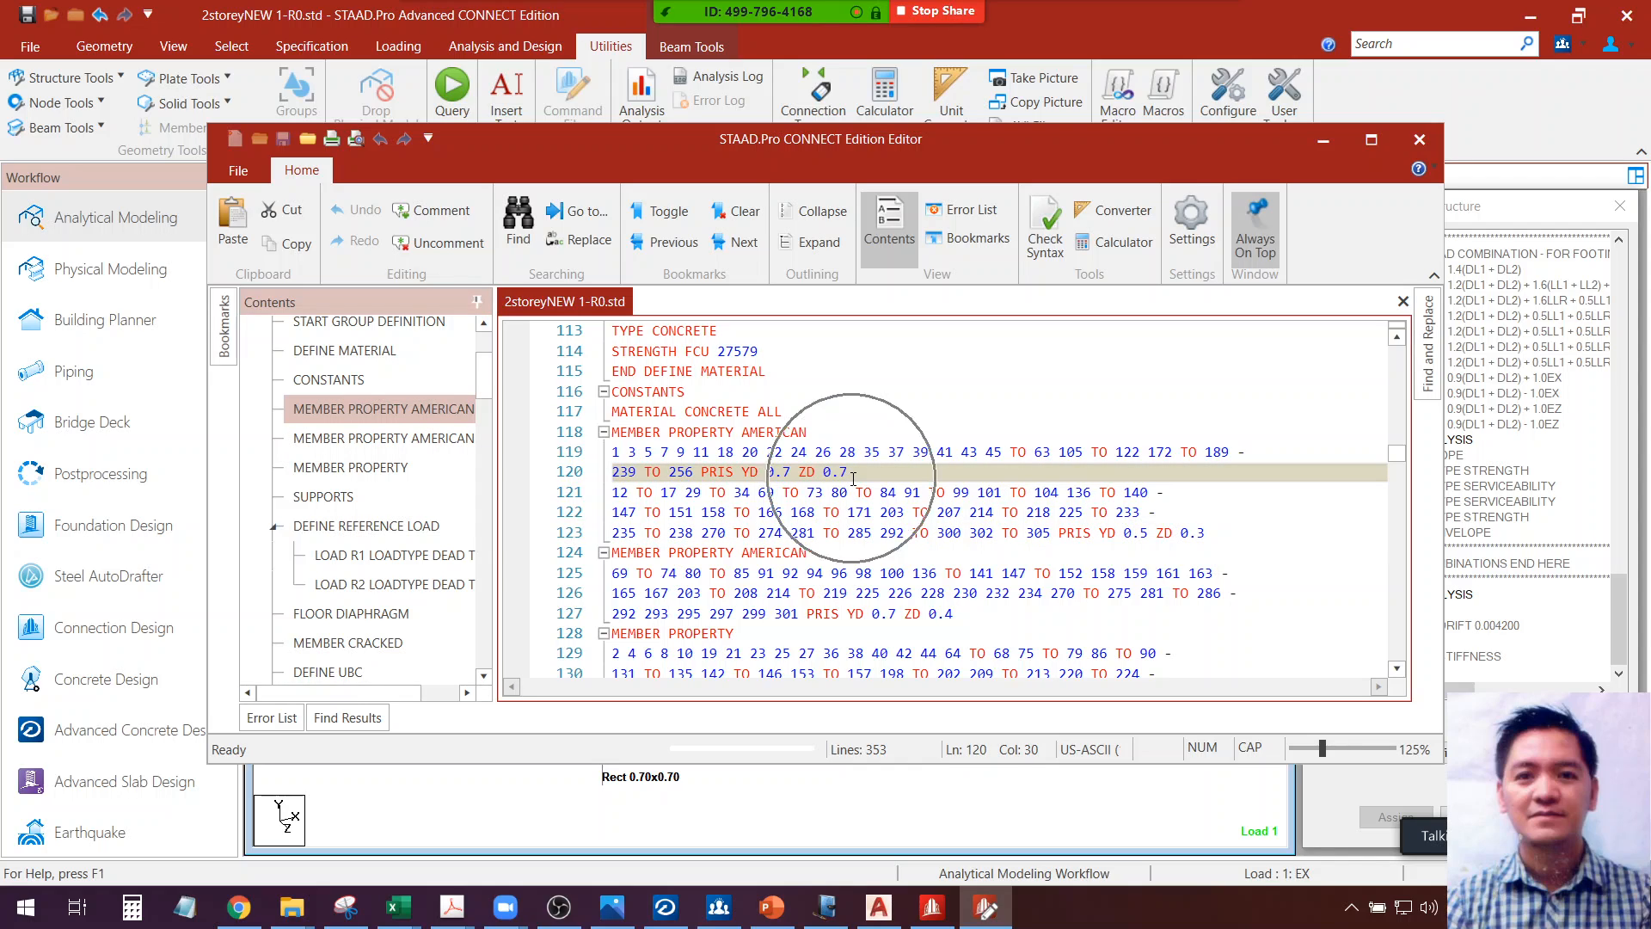
{"action": "left_click", "coordinate": [1209, 532]}
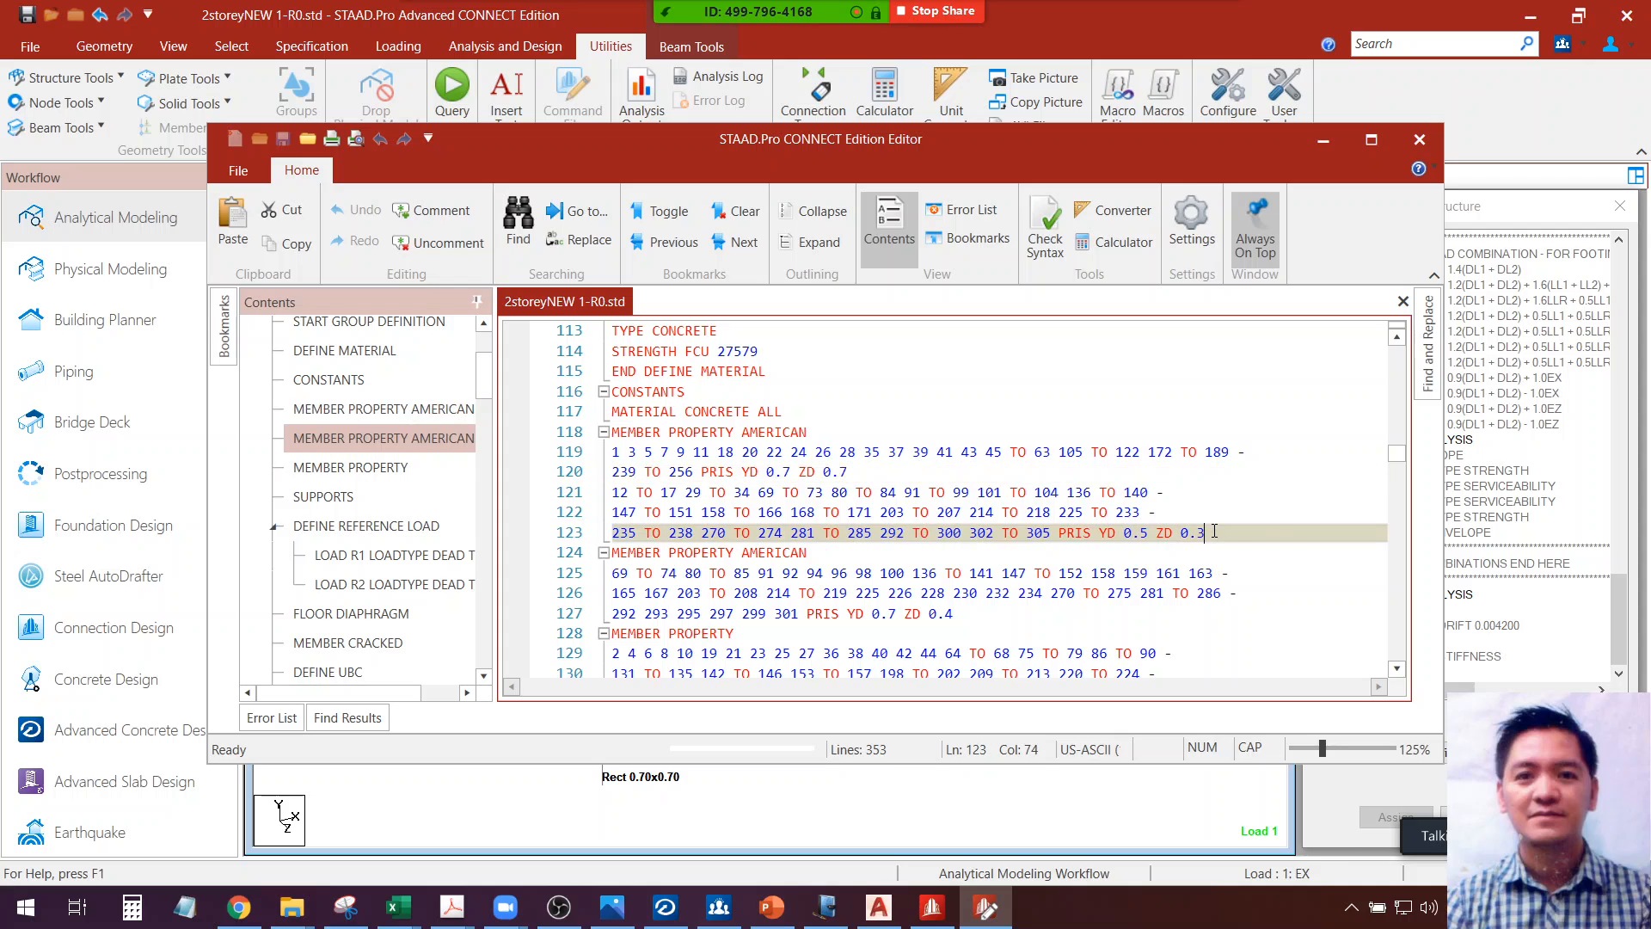
{"action": "left_click", "coordinate": [984, 609]}
{"action": "scroll", "coordinate": [985, 610], "scroll_direction": "down", "scroll_amount": 2}
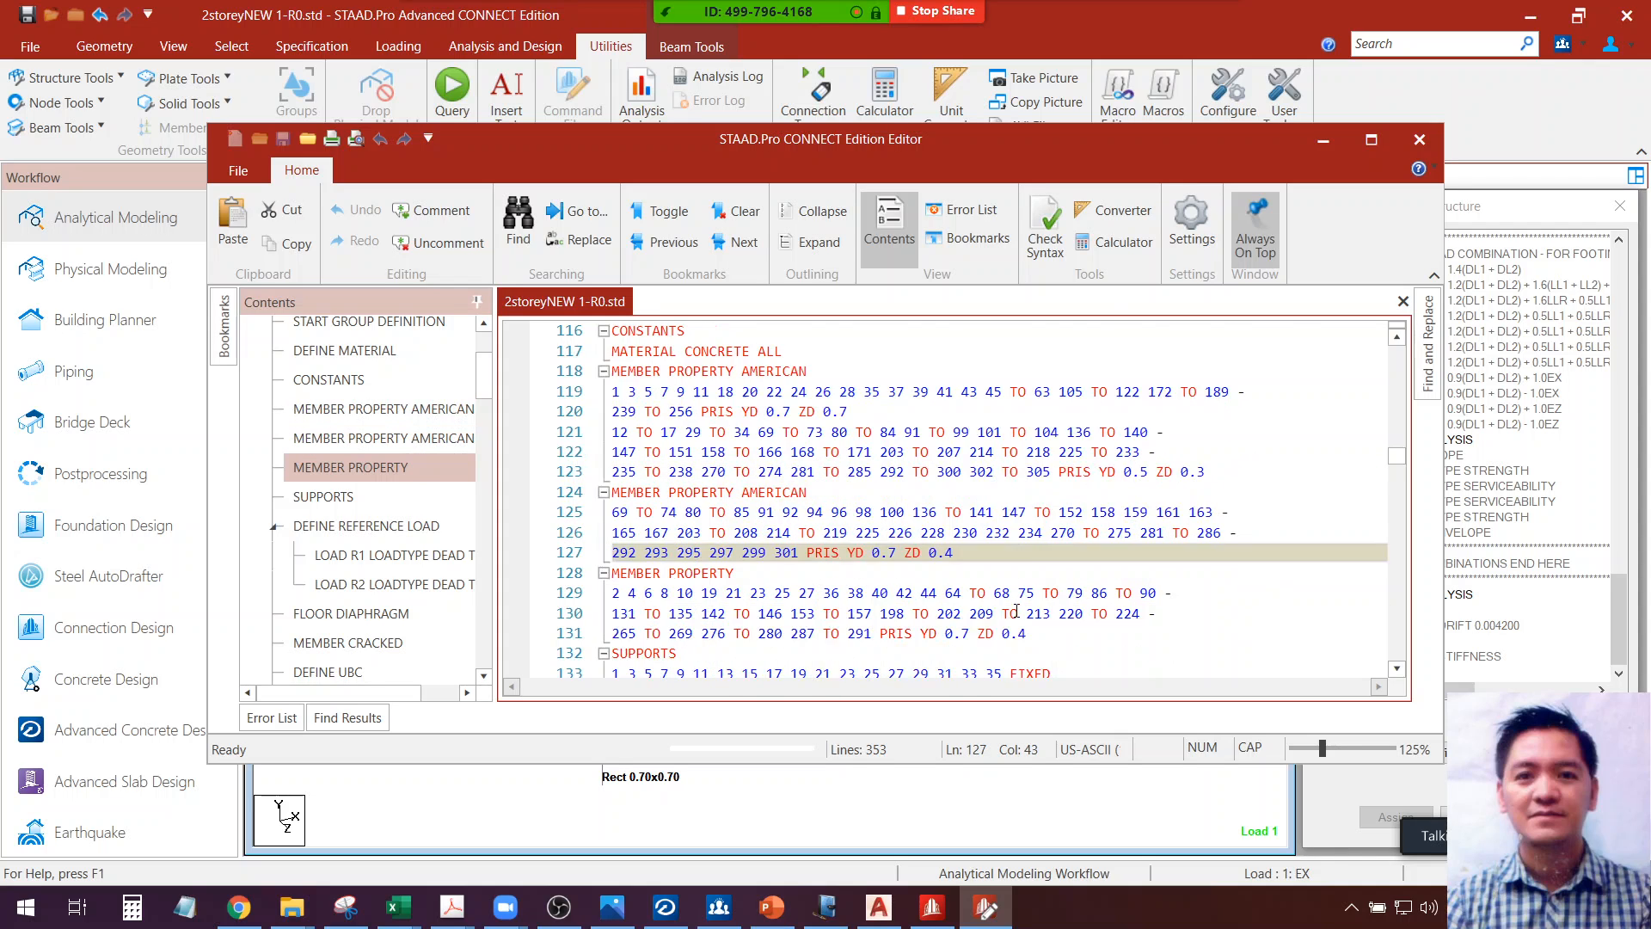
{"action": "left_click", "coordinate": [1060, 581]}
{"action": "left_click", "coordinate": [1059, 581]}
Review the load, combination and analysis commands through to the end of the command file and close the editor
{"action": "scroll", "coordinate": [1060, 582], "scroll_direction": "down", "scroll_amount": 8}
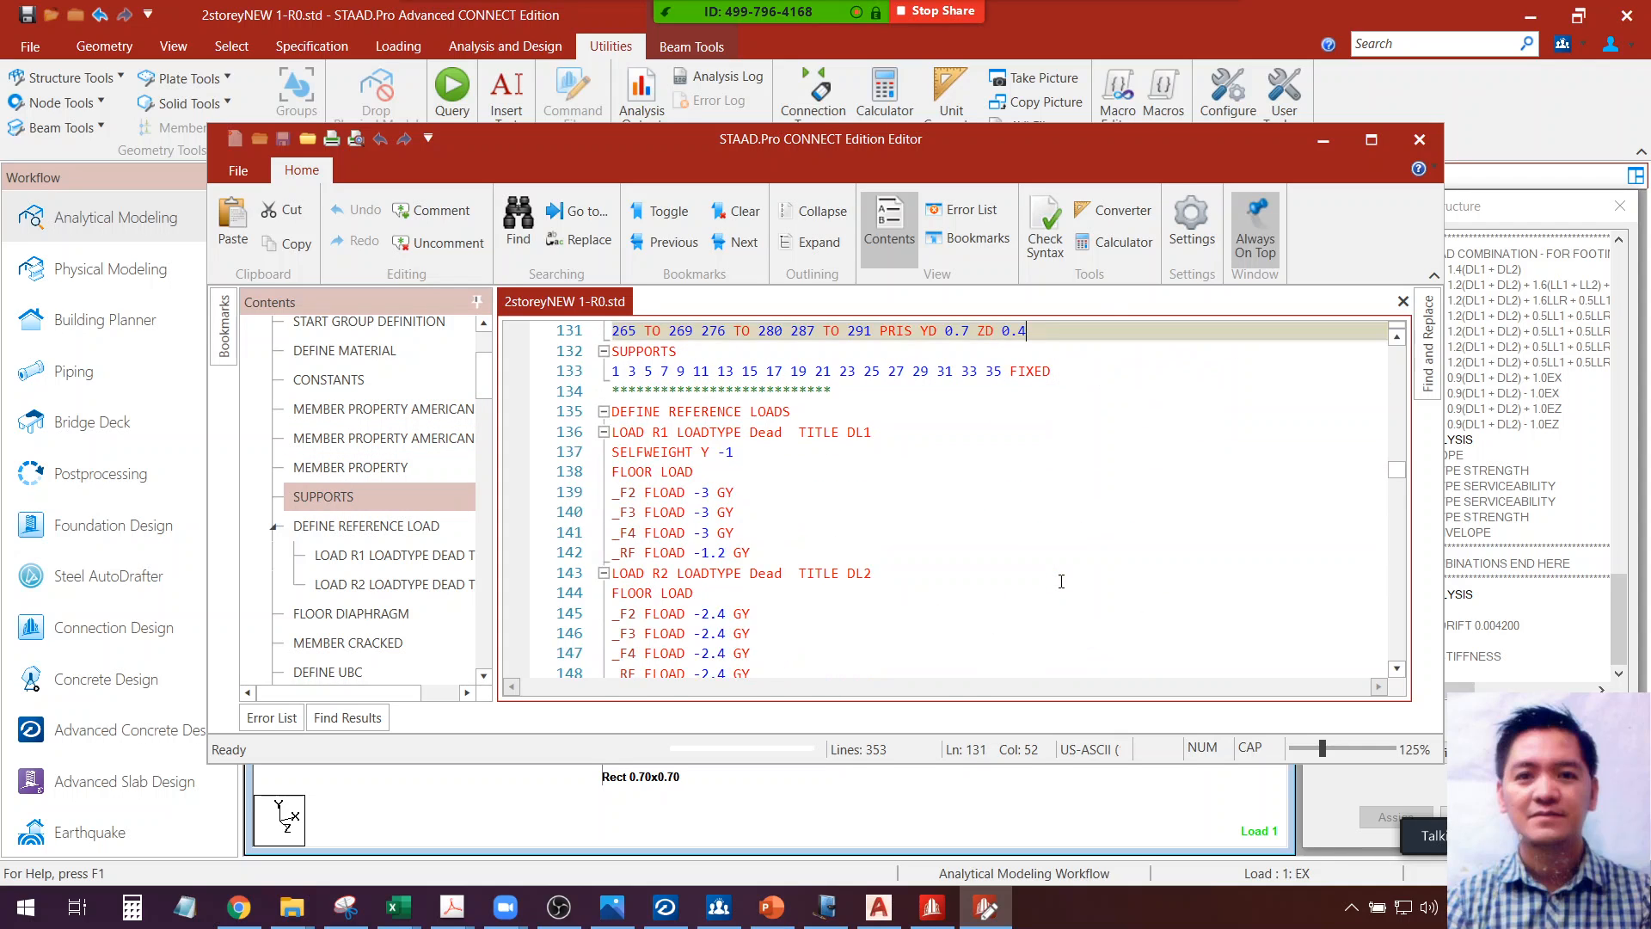
{"action": "scroll", "coordinate": [1061, 581], "scroll_direction": "down", "scroll_amount": 12}
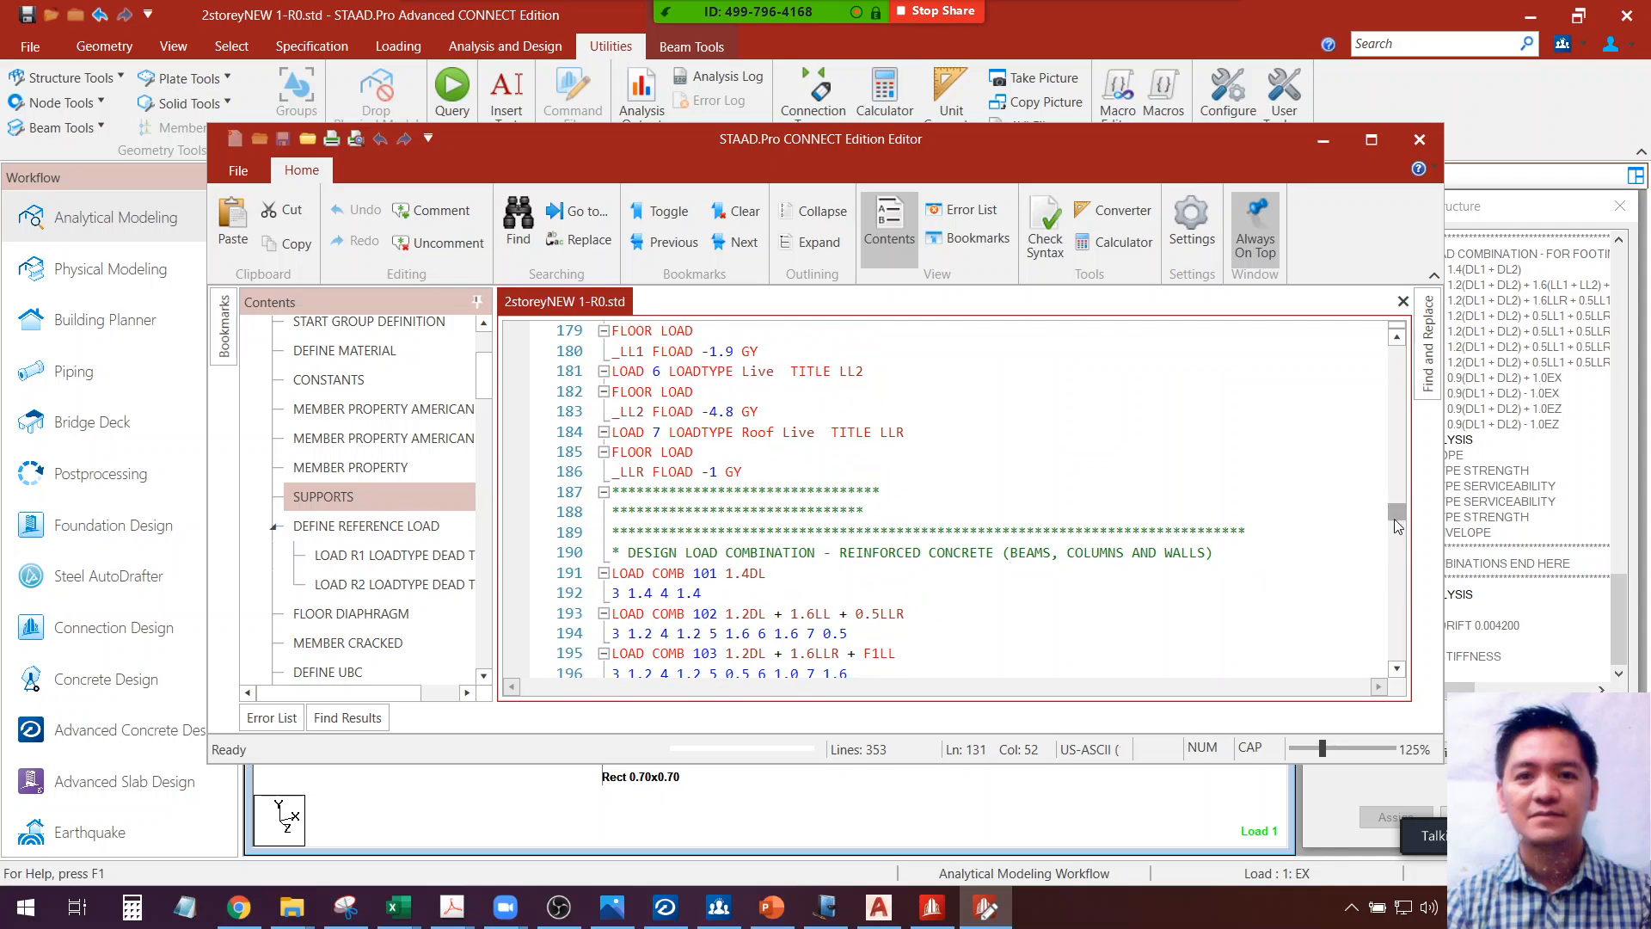
{"action": "left_click_drag", "start_coordinate": [1398, 520], "coordinate": [1397, 652]}
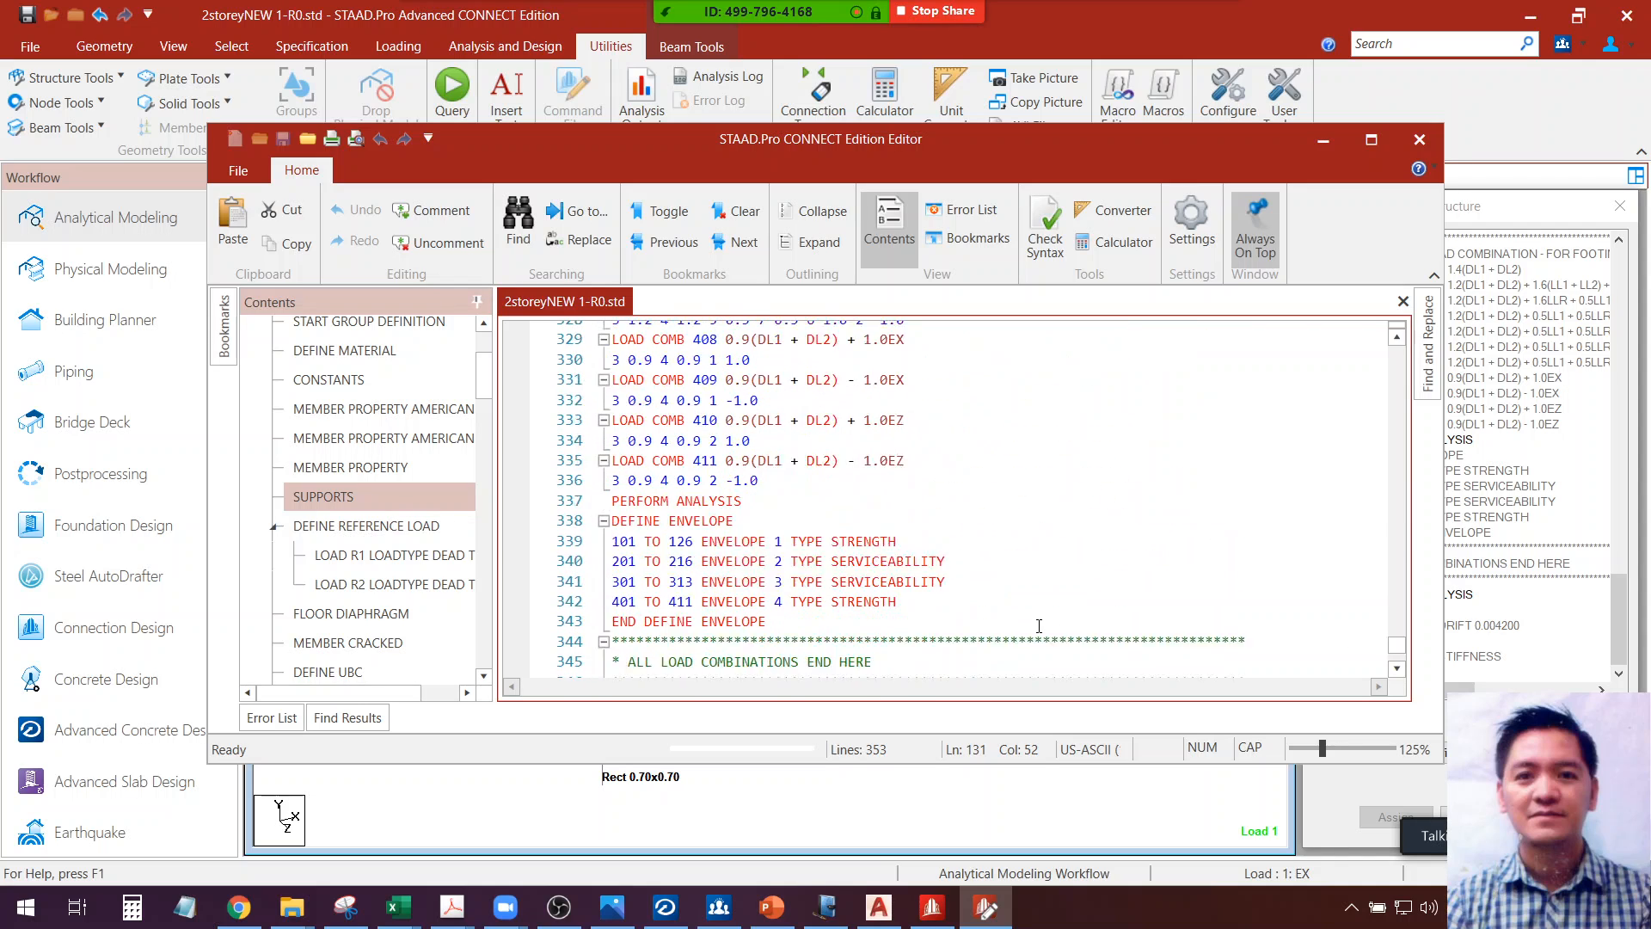
{"action": "scroll", "coordinate": [1039, 626], "scroll_direction": "down", "scroll_amount": 3}
{"action": "left_click", "coordinate": [1417, 140]}
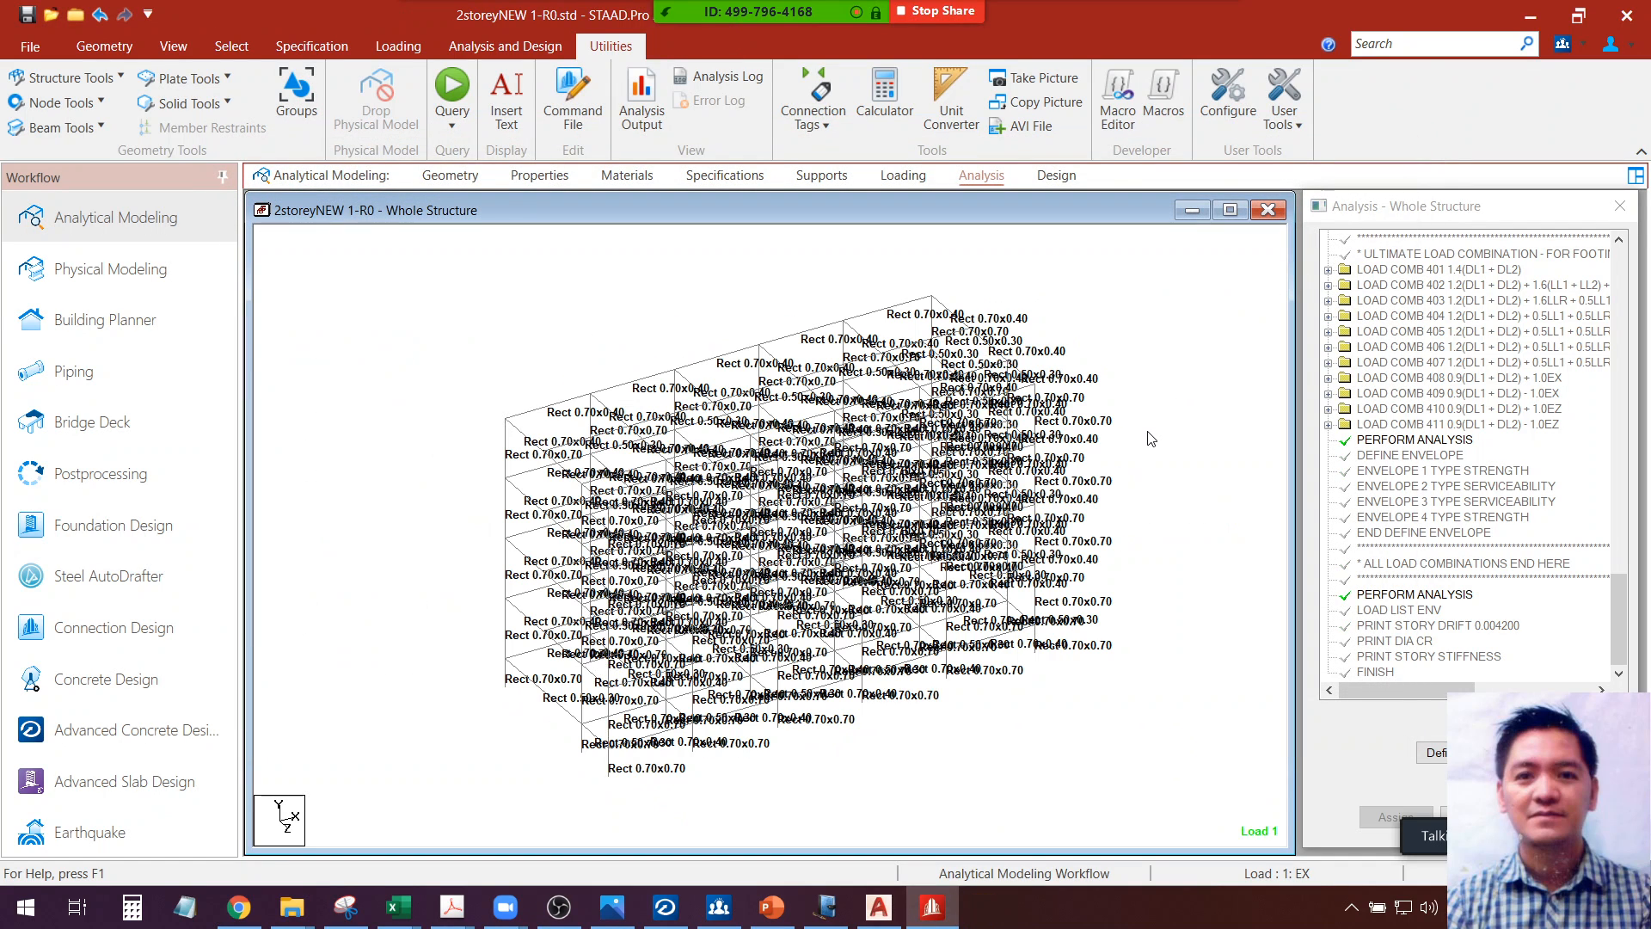
Open the recent model RC1.STD in place of the current one
{"action": "left_click", "coordinate": [30, 45]}
{"action": "left_click", "coordinate": [35, 162]}
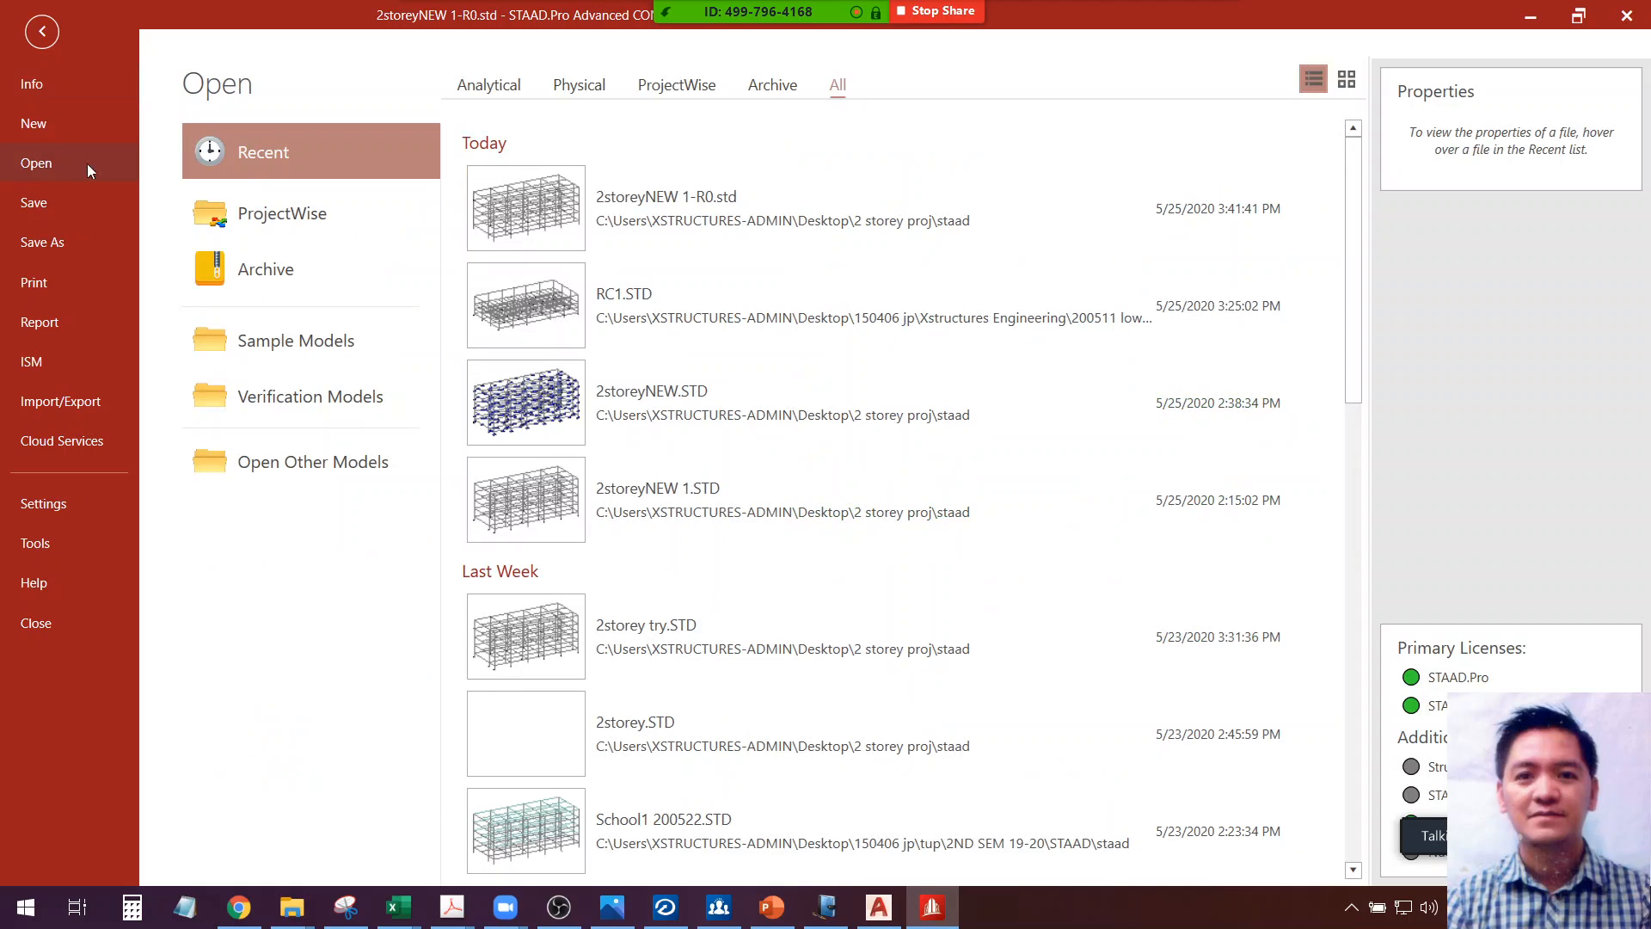
{"action": "mouse_move", "coordinate": [523, 313]}
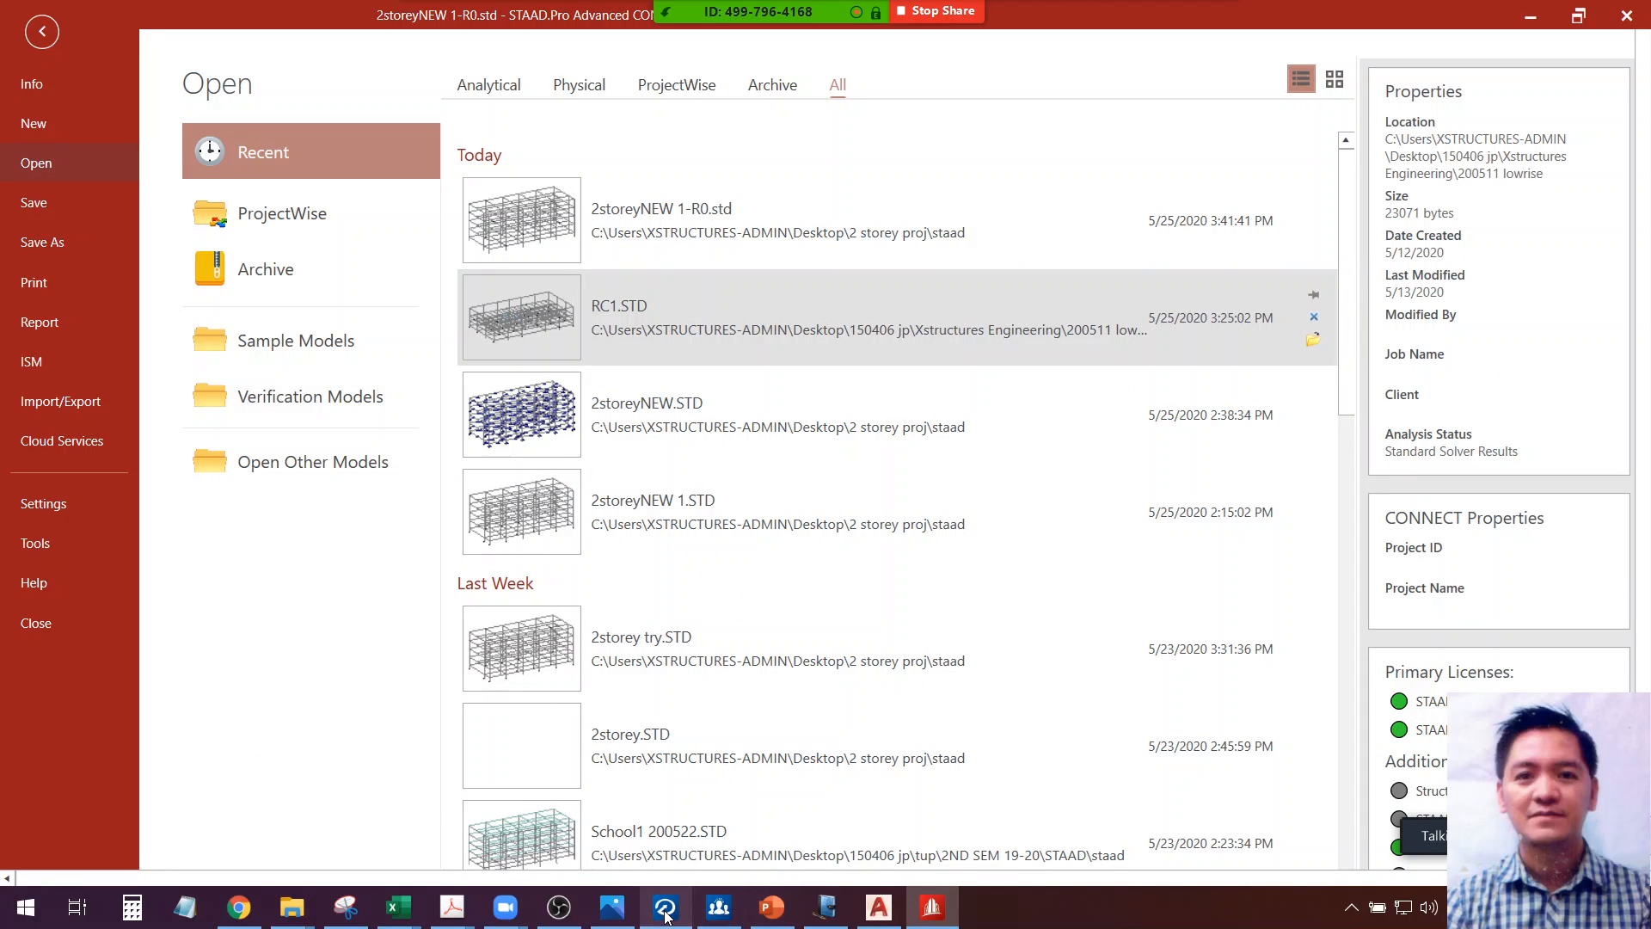
{"action": "mouse_move", "coordinate": [666, 914]}
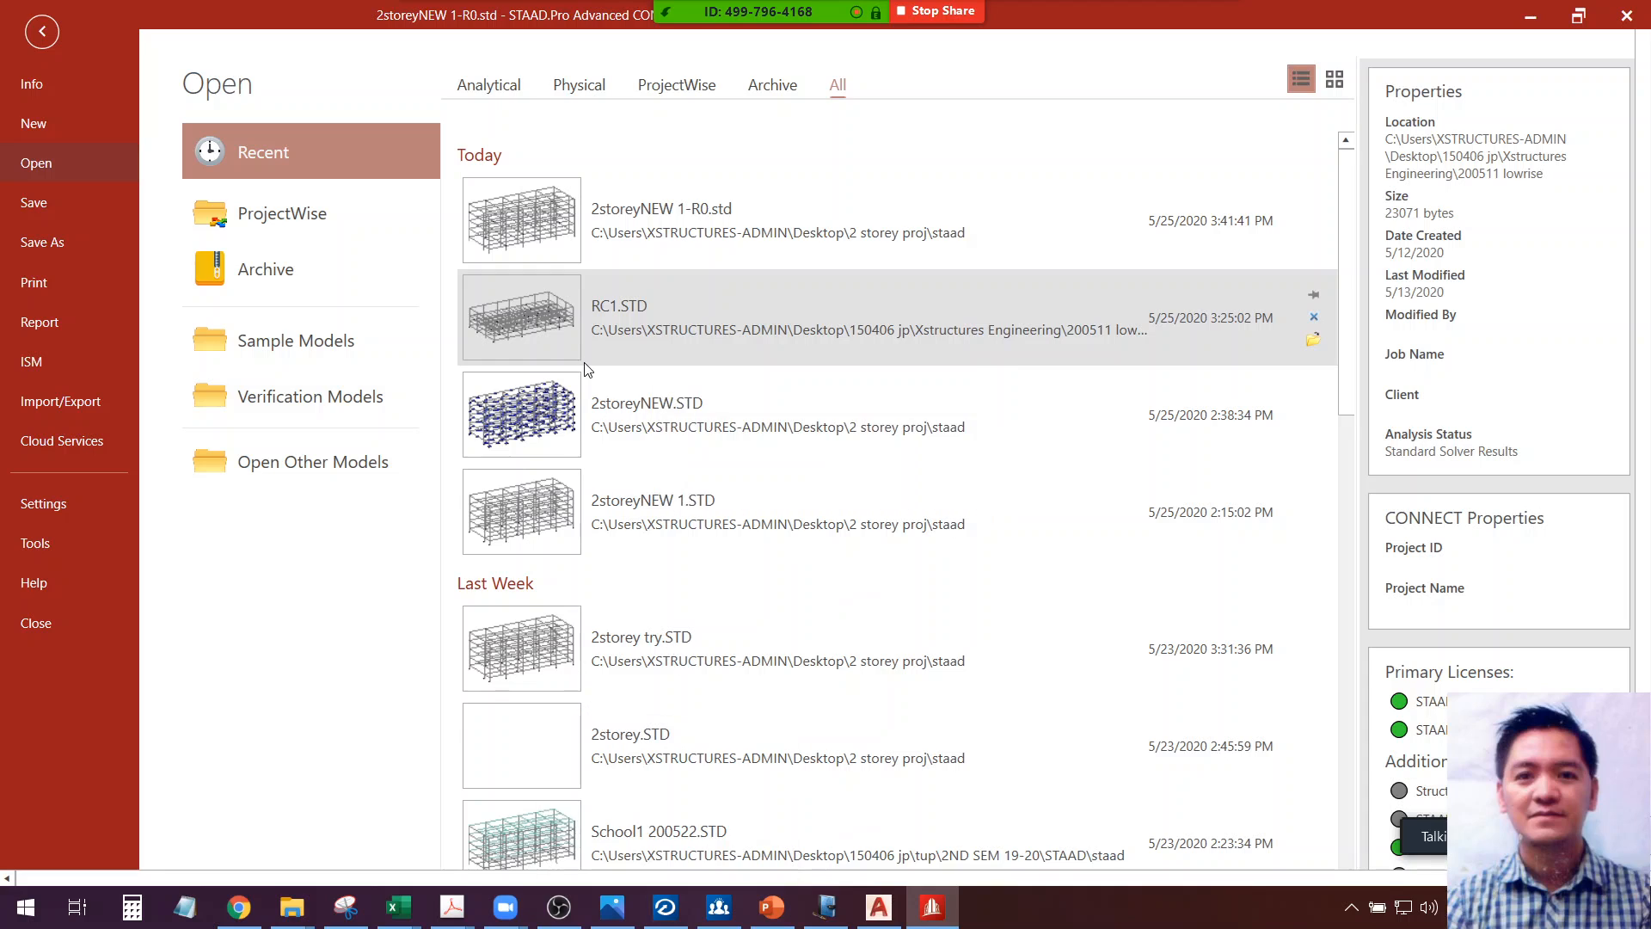
{"action": "left_click", "coordinate": [553, 350]}
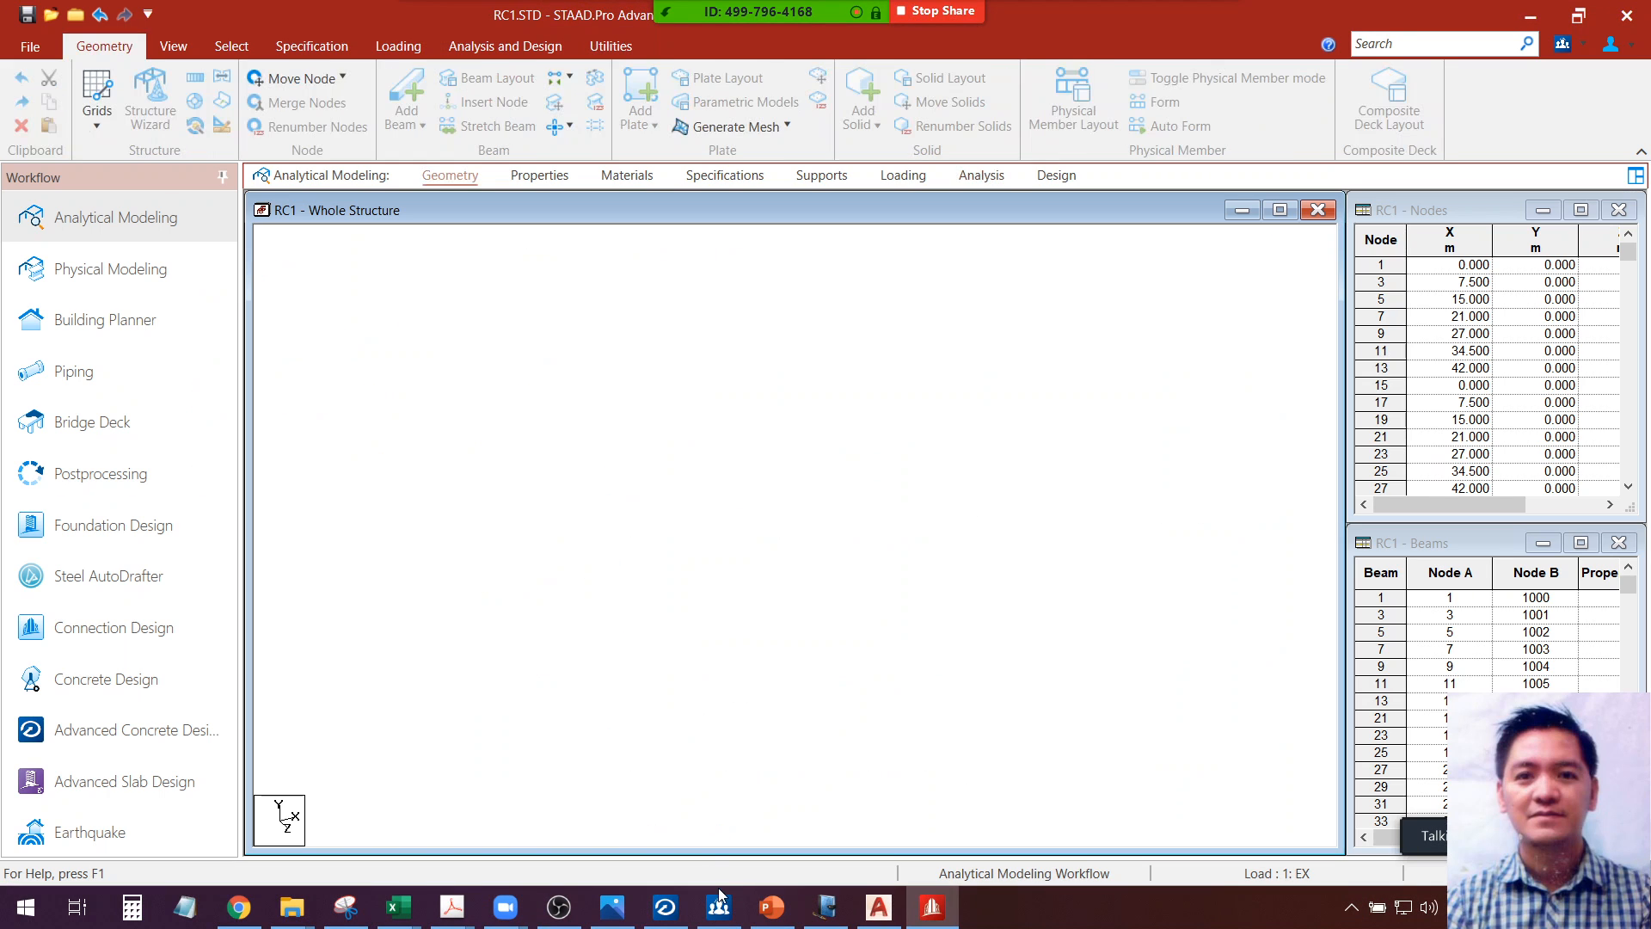
Switch to RCDC and start a new project, saving the changes to the open column design project
{"action": "left_click", "coordinate": [666, 906]}
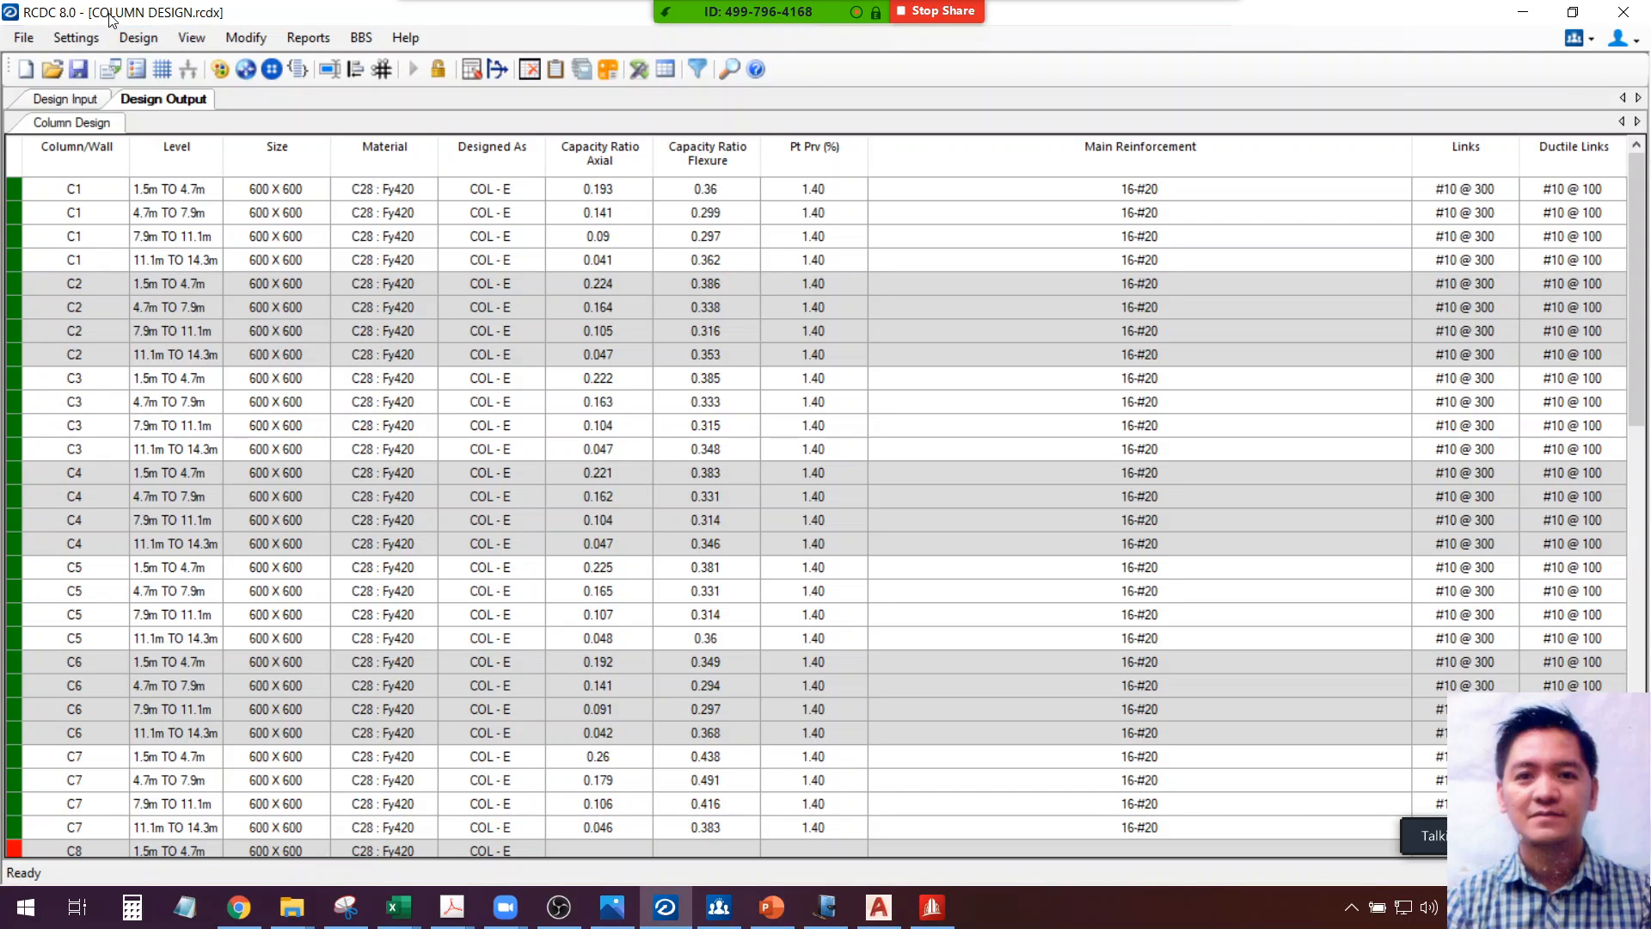
{"action": "left_click", "coordinate": [38, 69]}
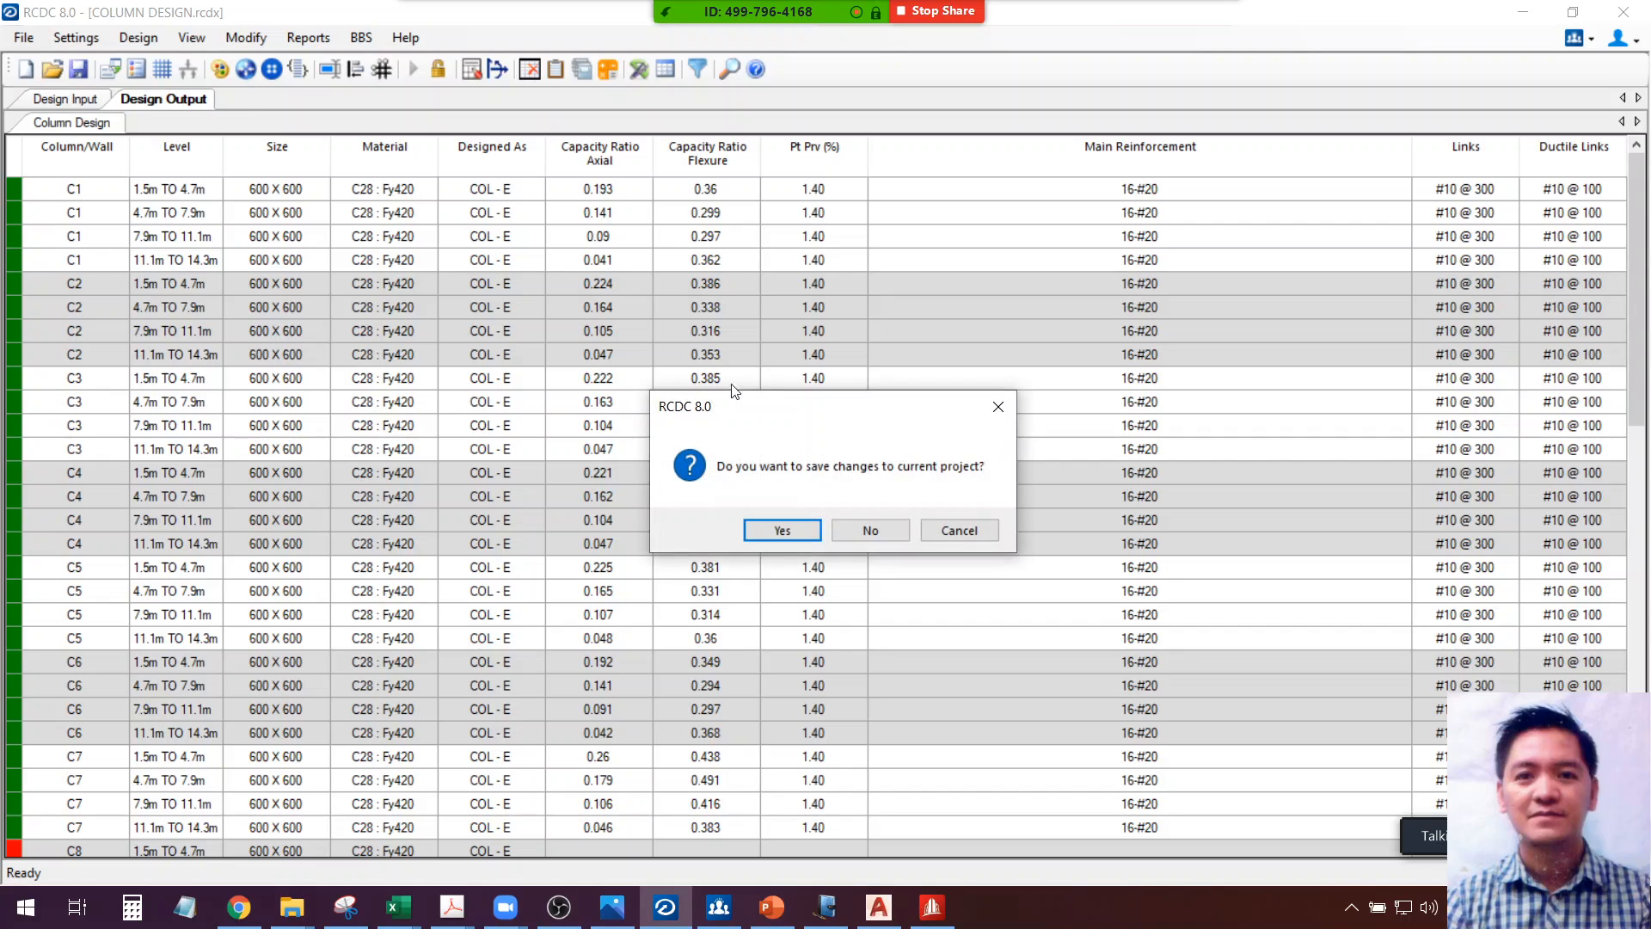
{"action": "left_click", "coordinate": [801, 529]}
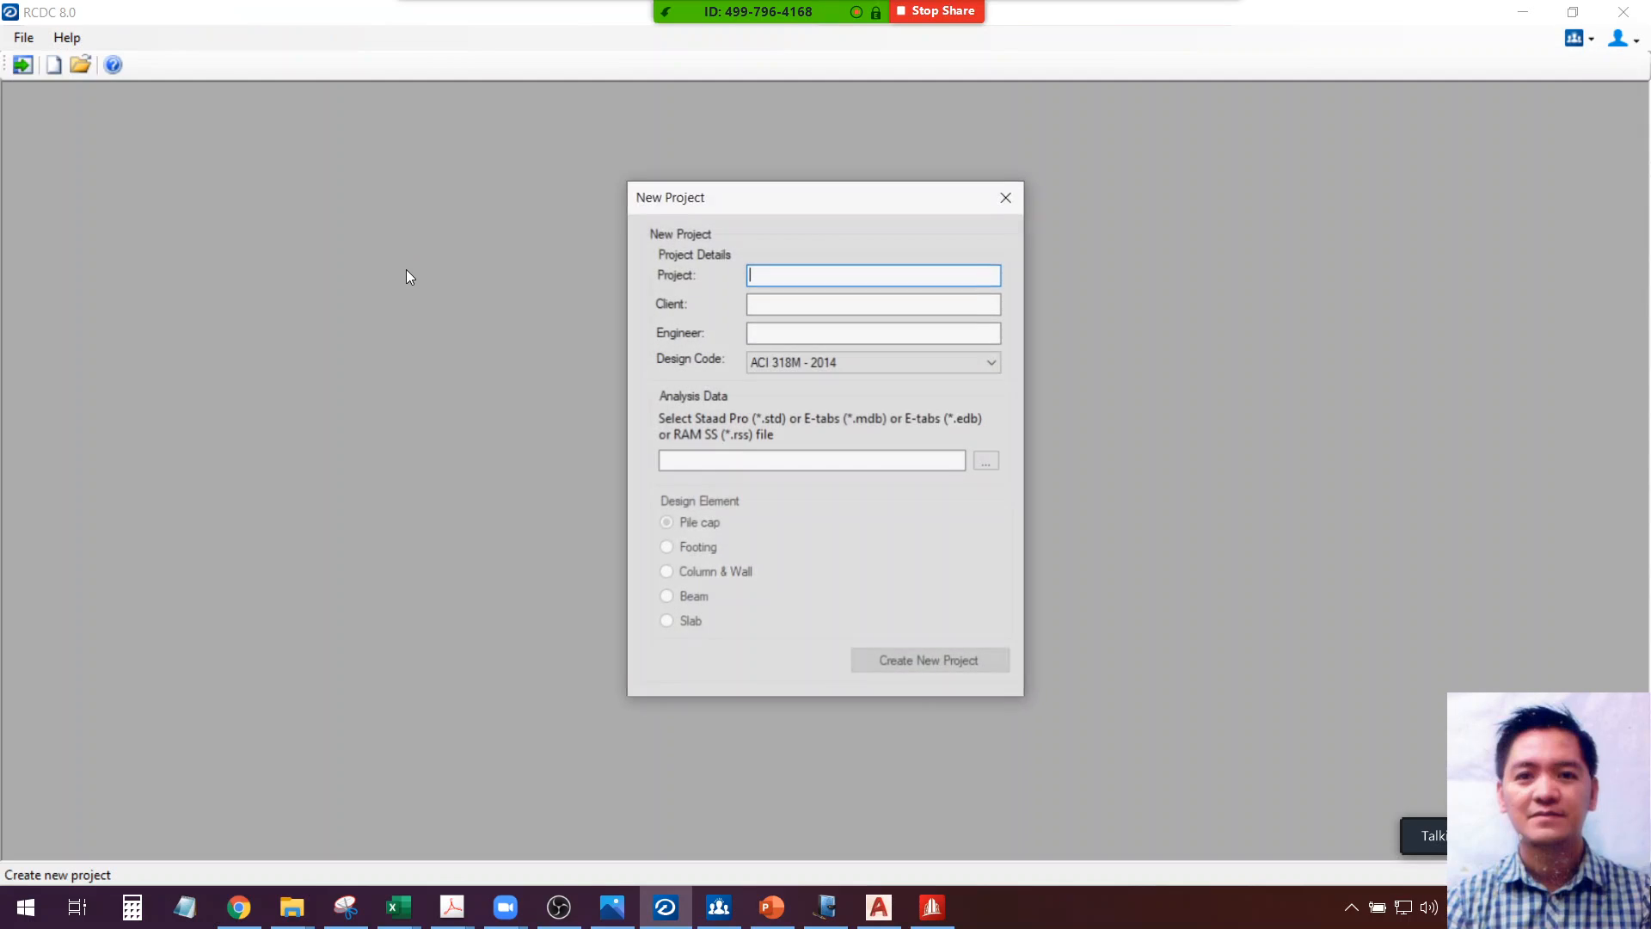
Enter 1 as the project, client and engineer in the new project's details
{"action": "type", "text": "1"}
{"action": "key", "text": "Tab"}
{"action": "type", "text": "1"}
{"action": "key", "text": "Tab"}
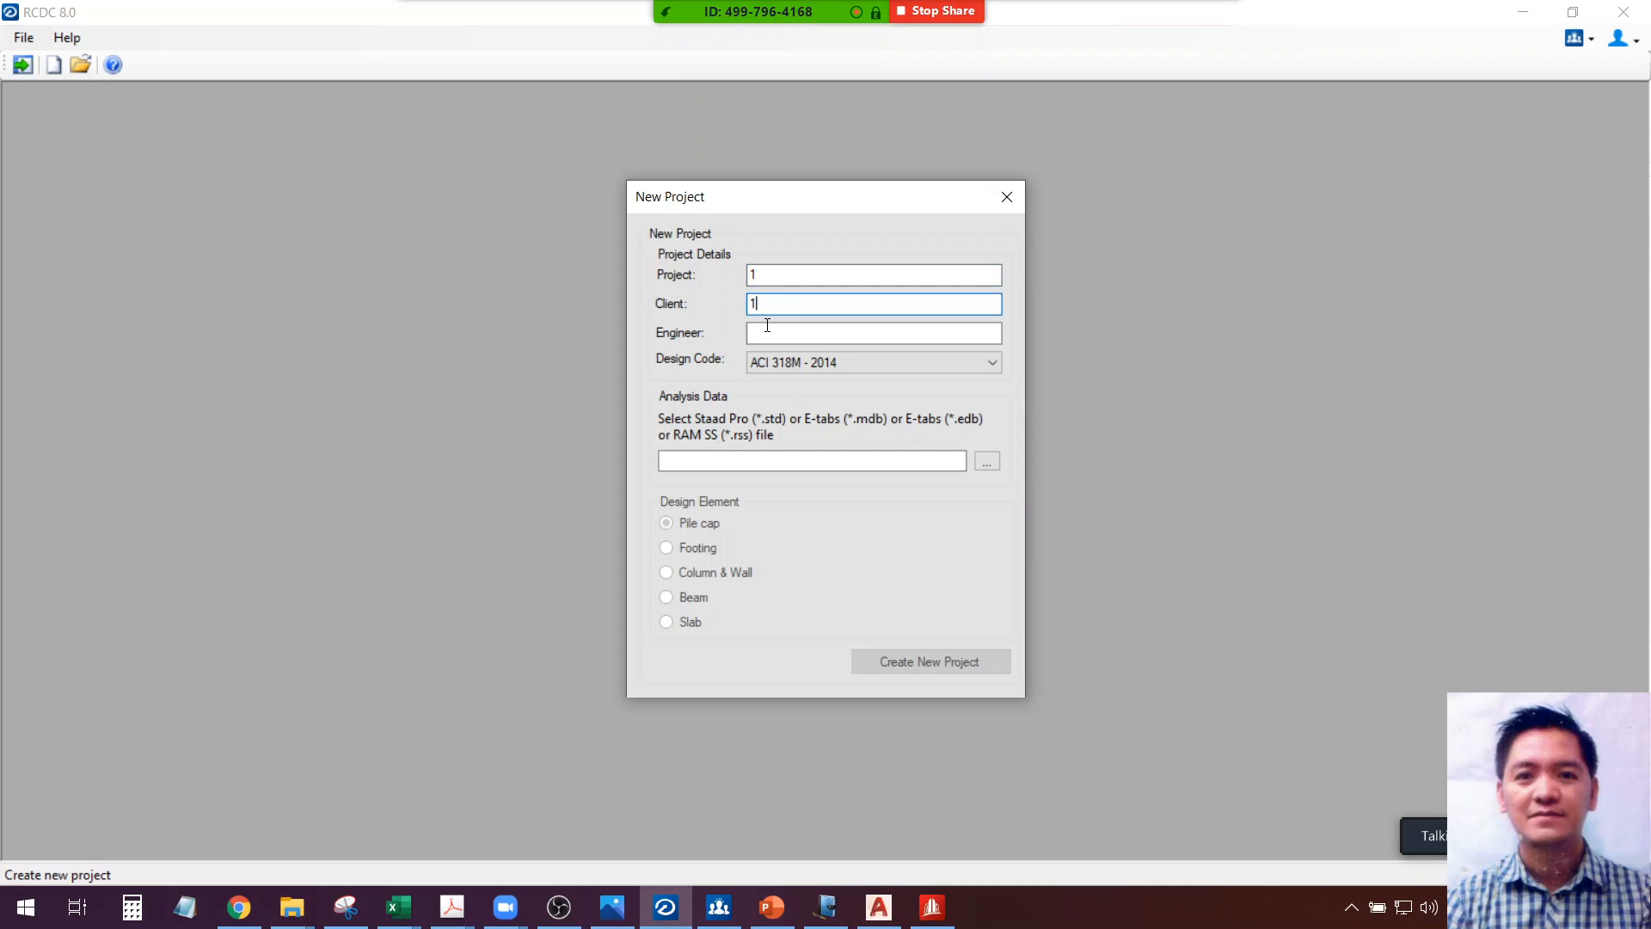
{"action": "type", "text": "1"}
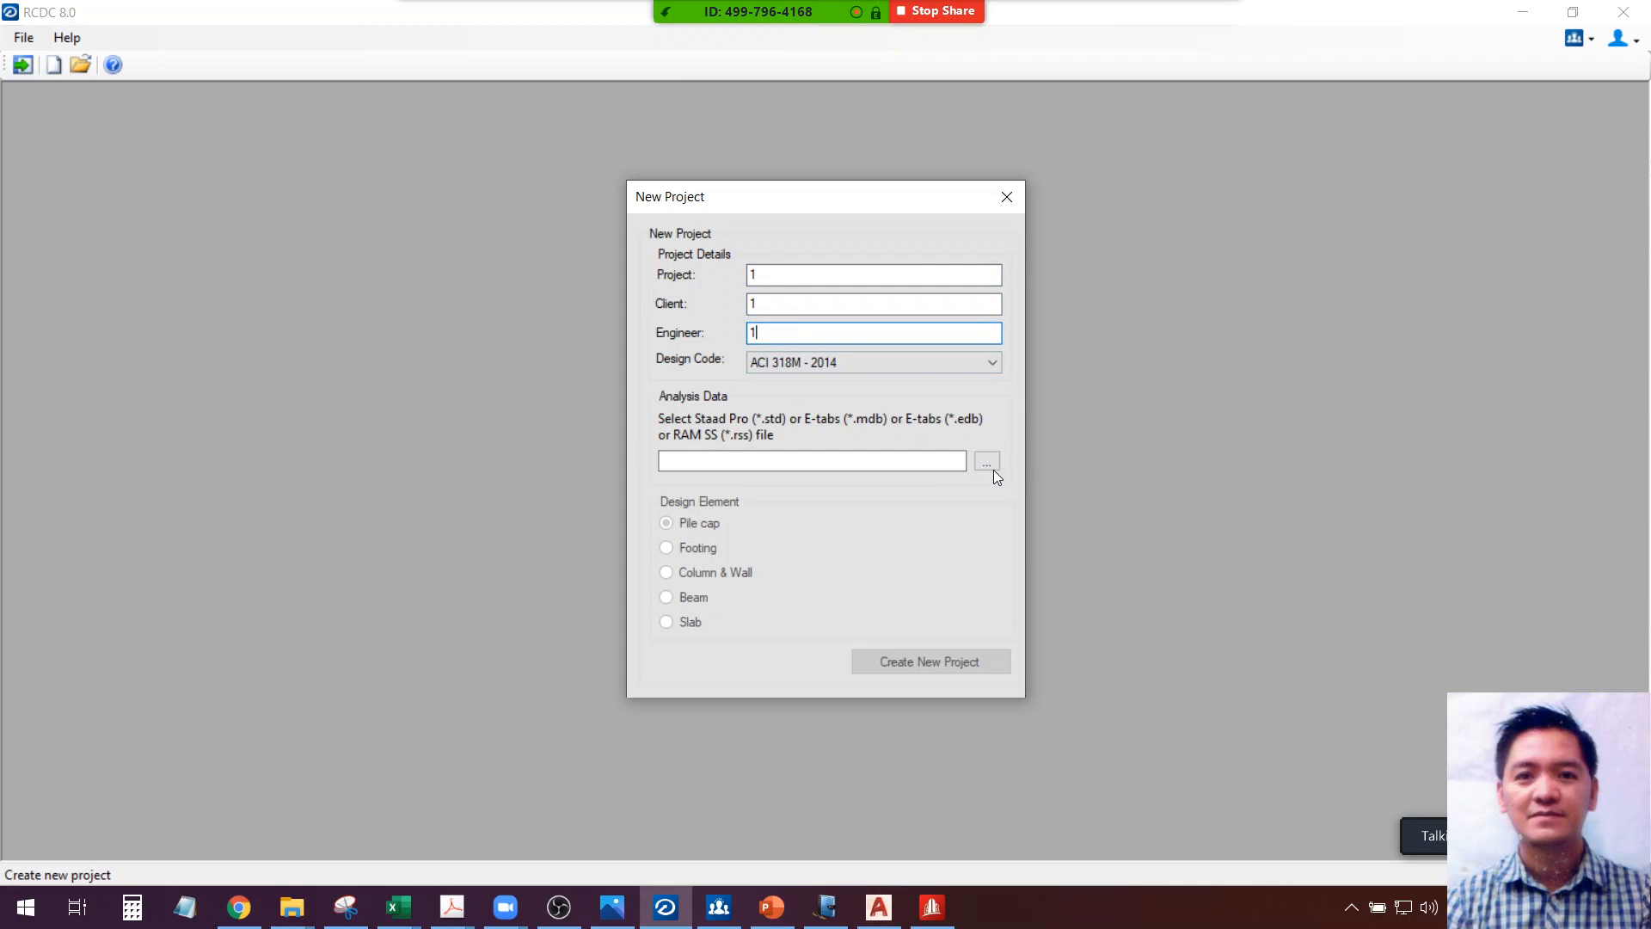
Create a Column & Wall project from the 2storeyNEW 1-R0 analysis file without associating it with a registered project
{"action": "left_click", "coordinate": [989, 464]}
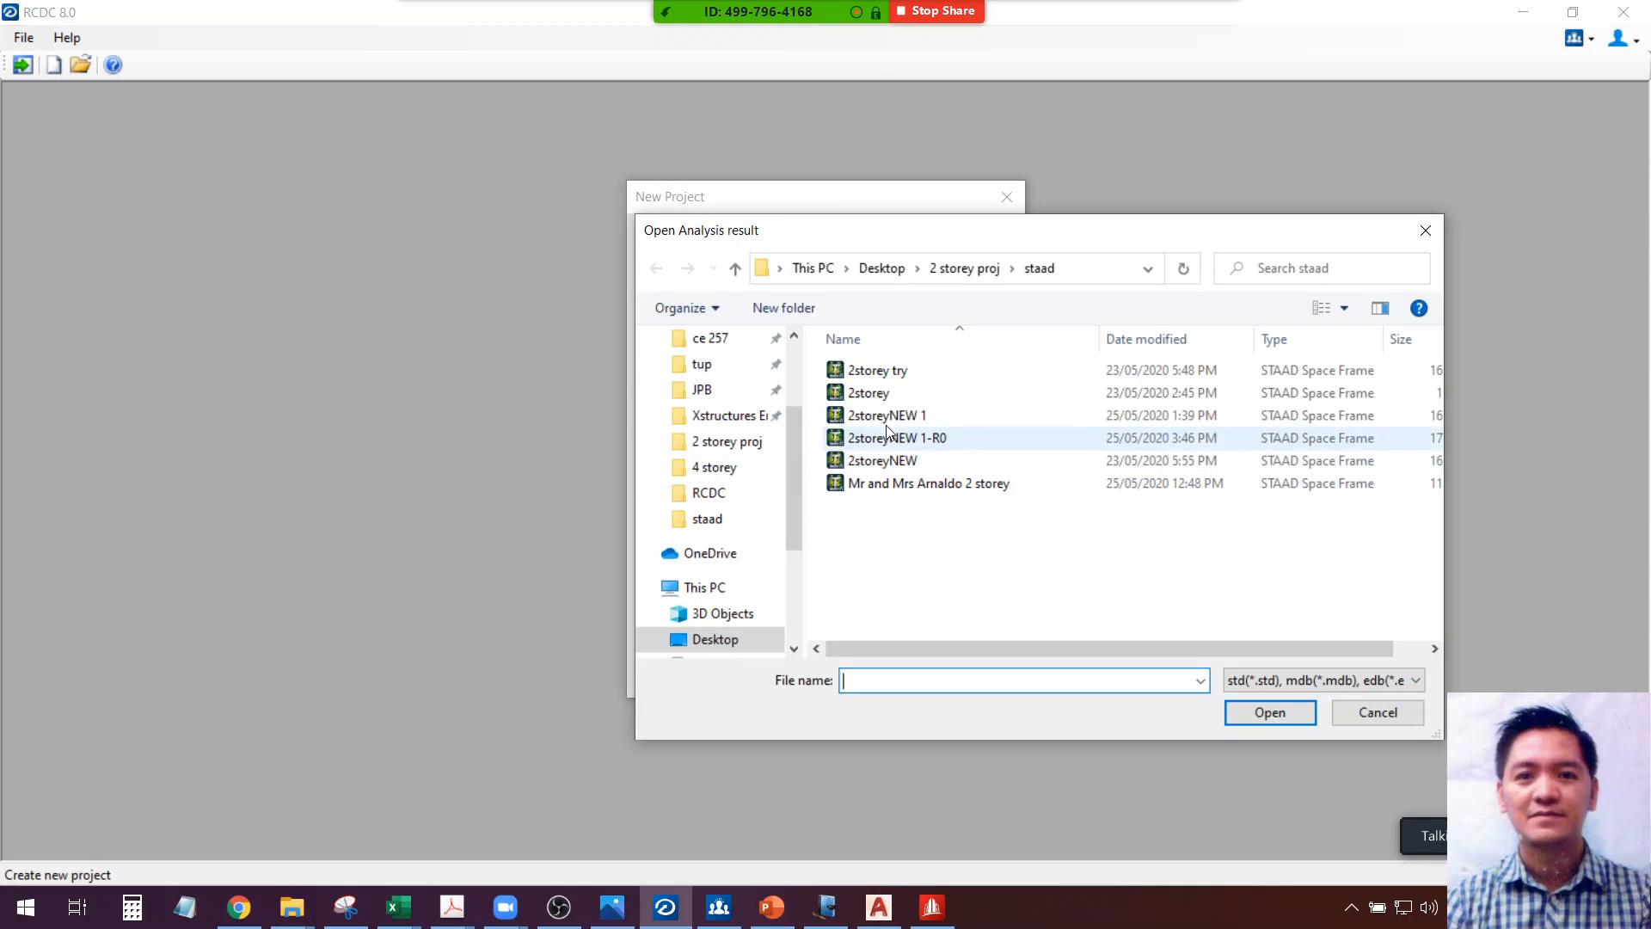
{"action": "left_click", "coordinate": [910, 439]}
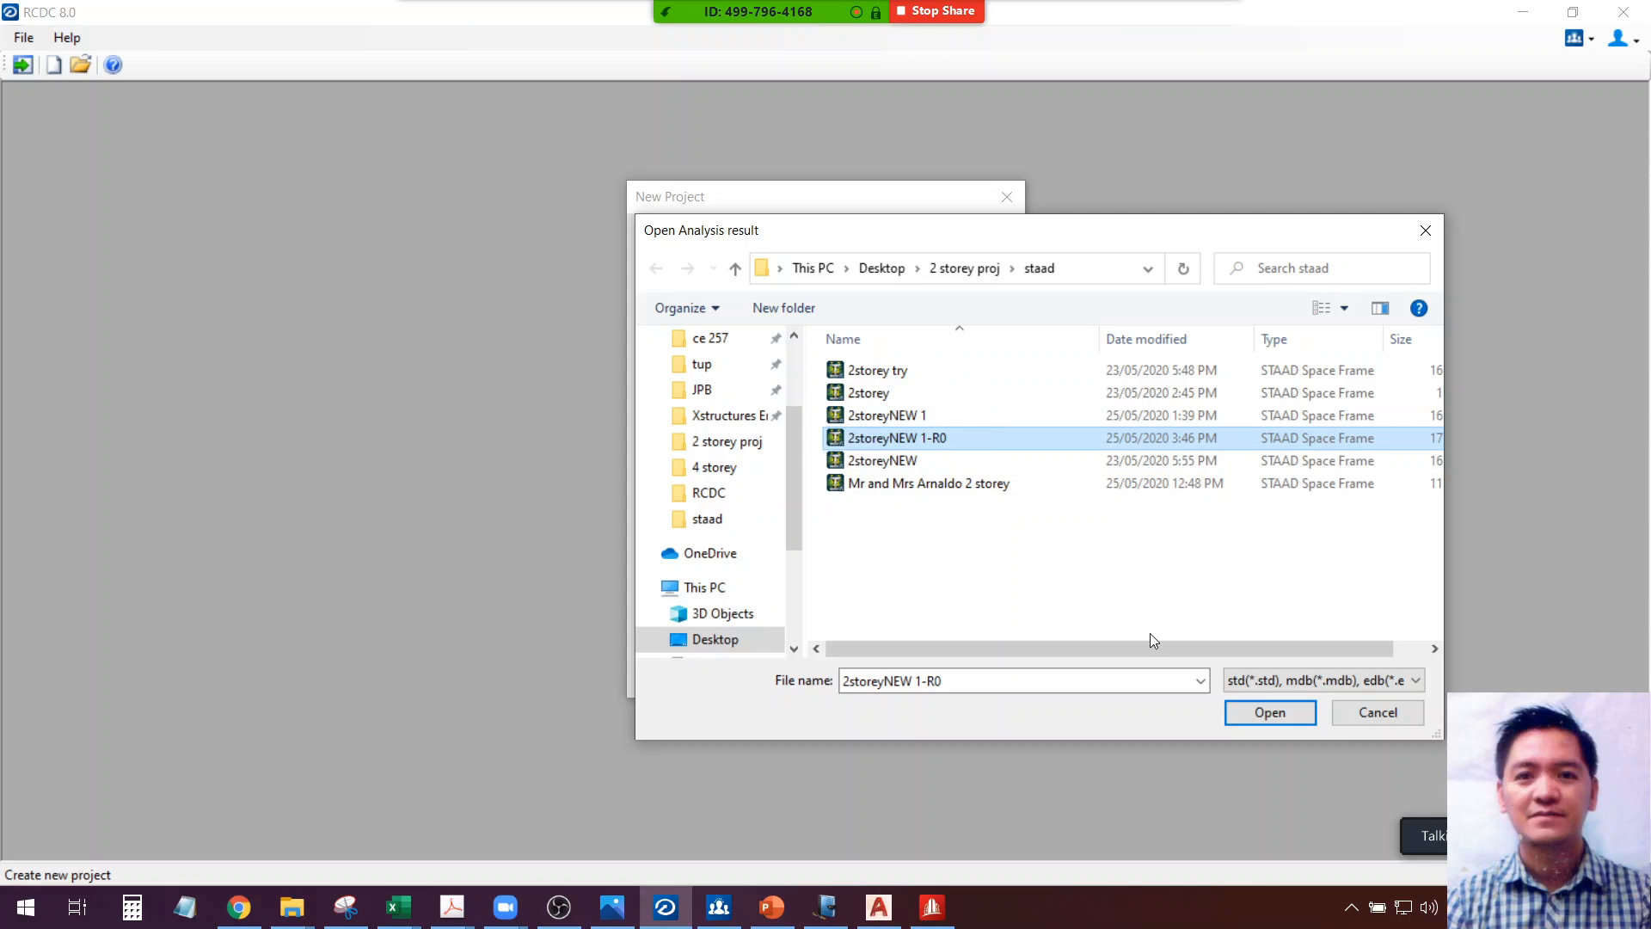
{"action": "left_click", "coordinate": [1264, 713]}
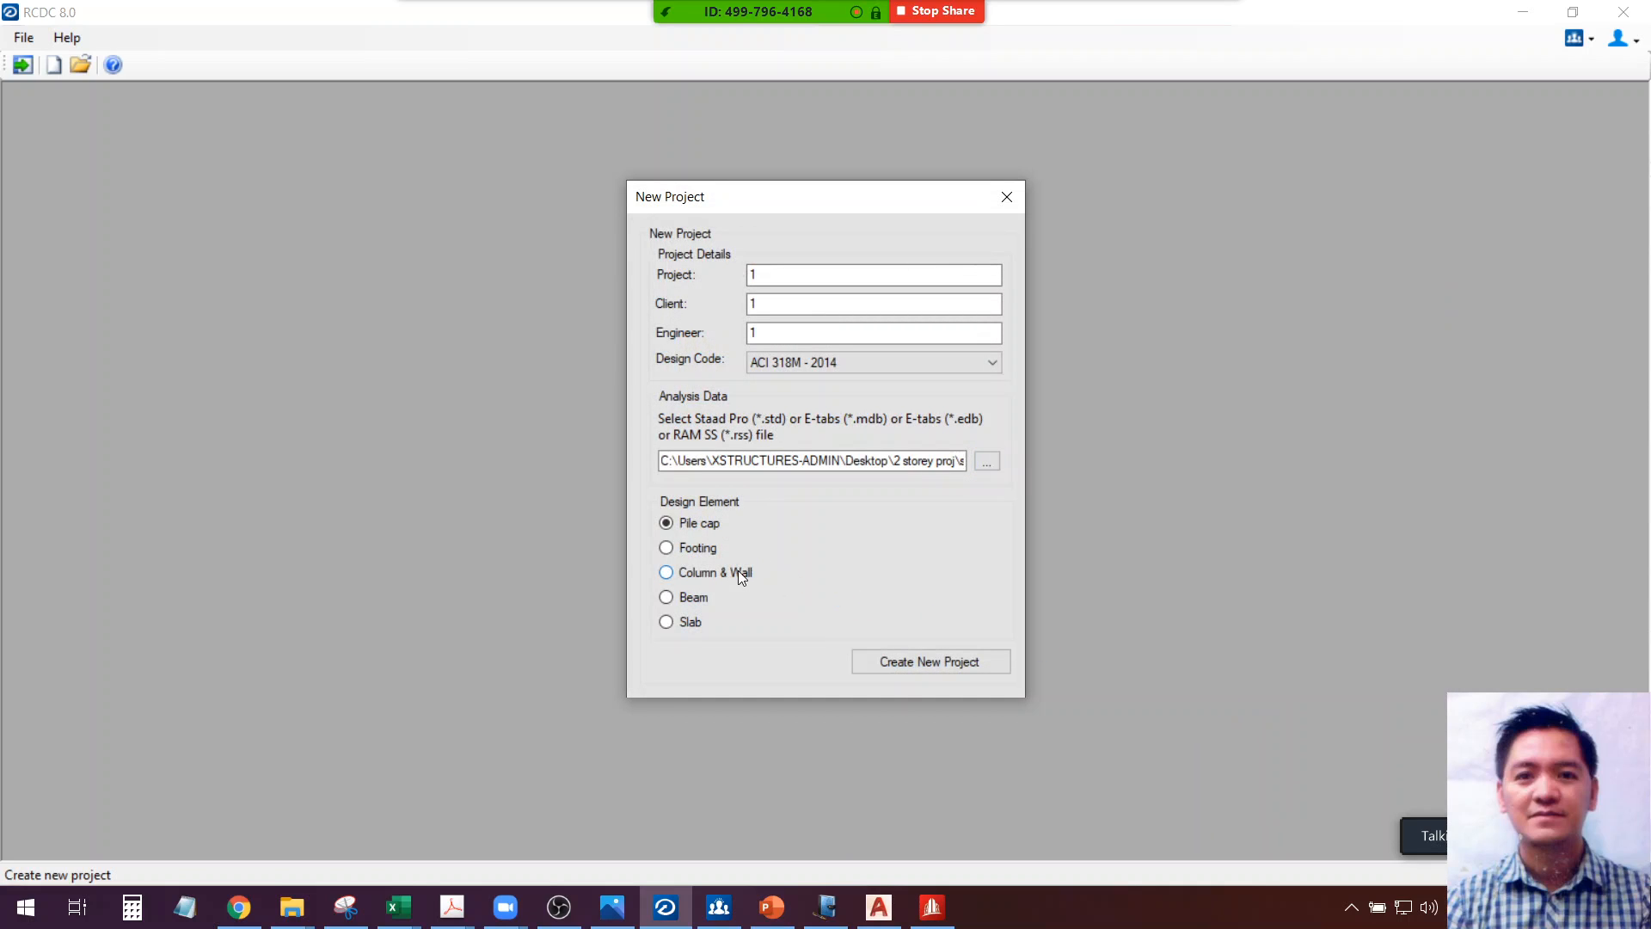
{"action": "left_click", "coordinate": [738, 572]}
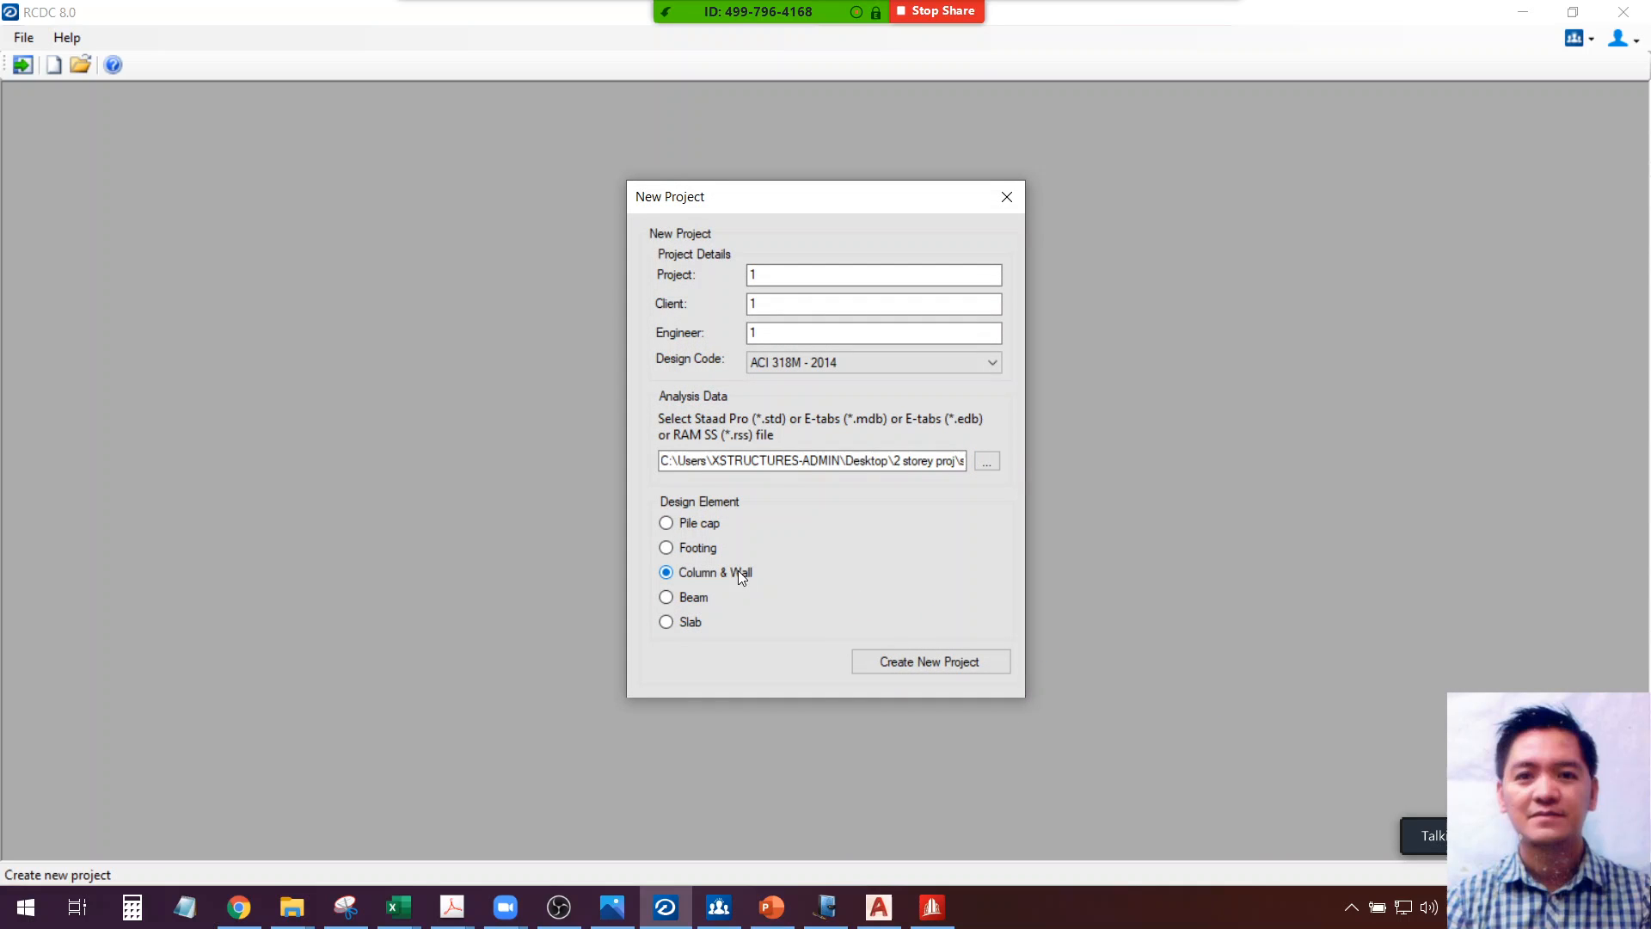
{"action": "left_click", "coordinate": [960, 664]}
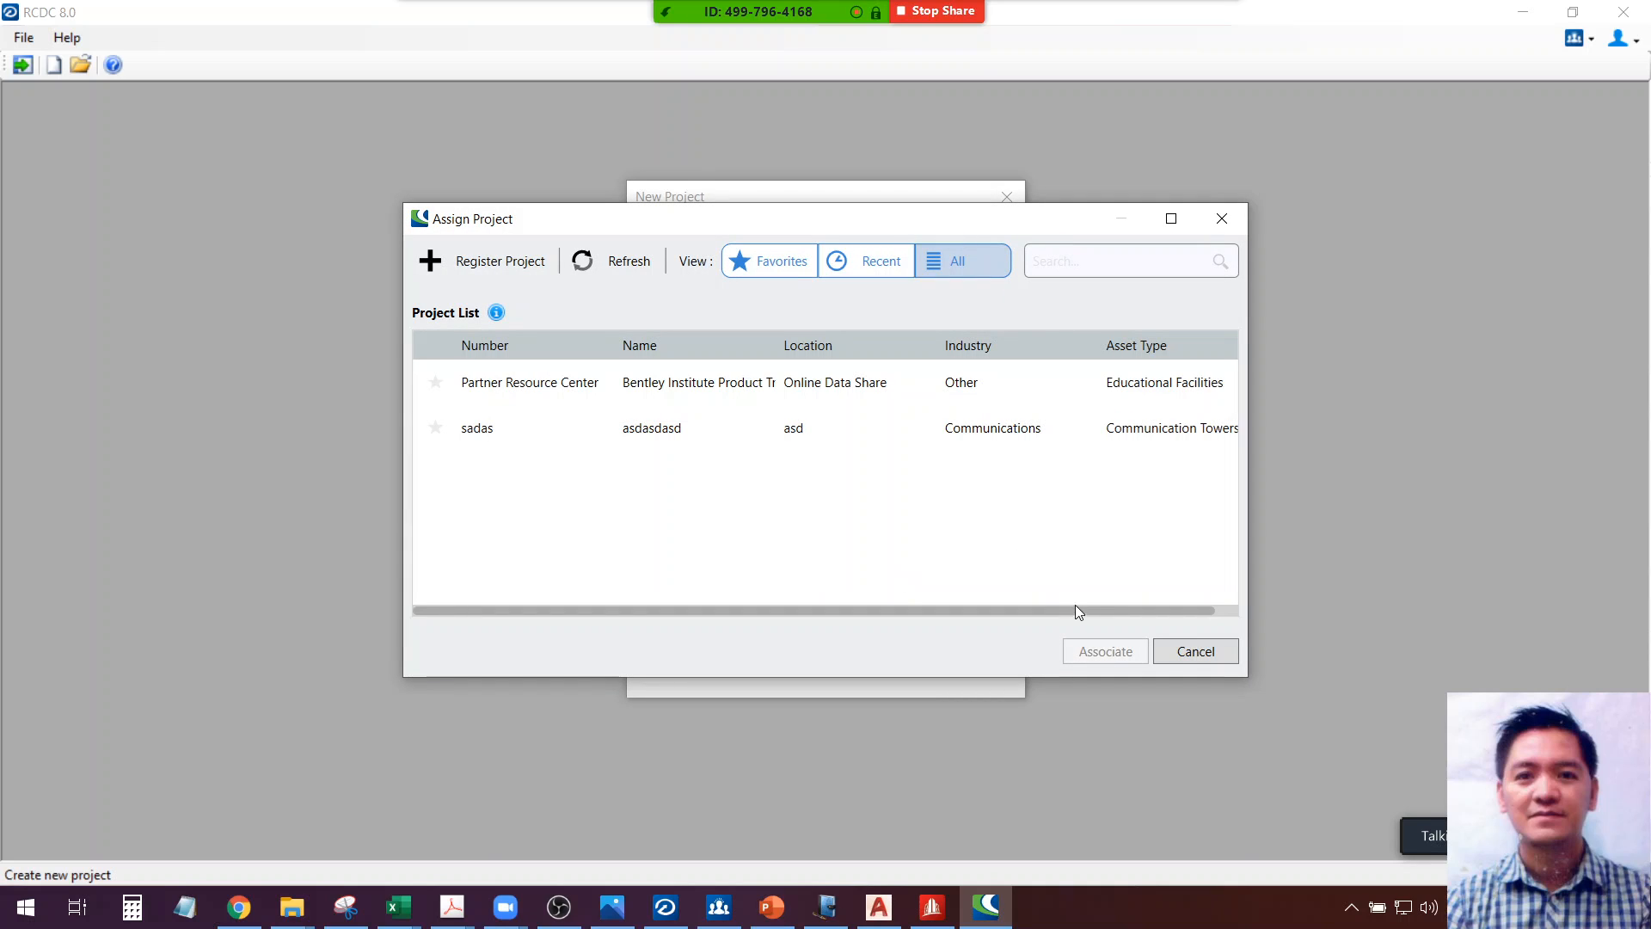
{"action": "left_click", "coordinate": [1187, 652]}
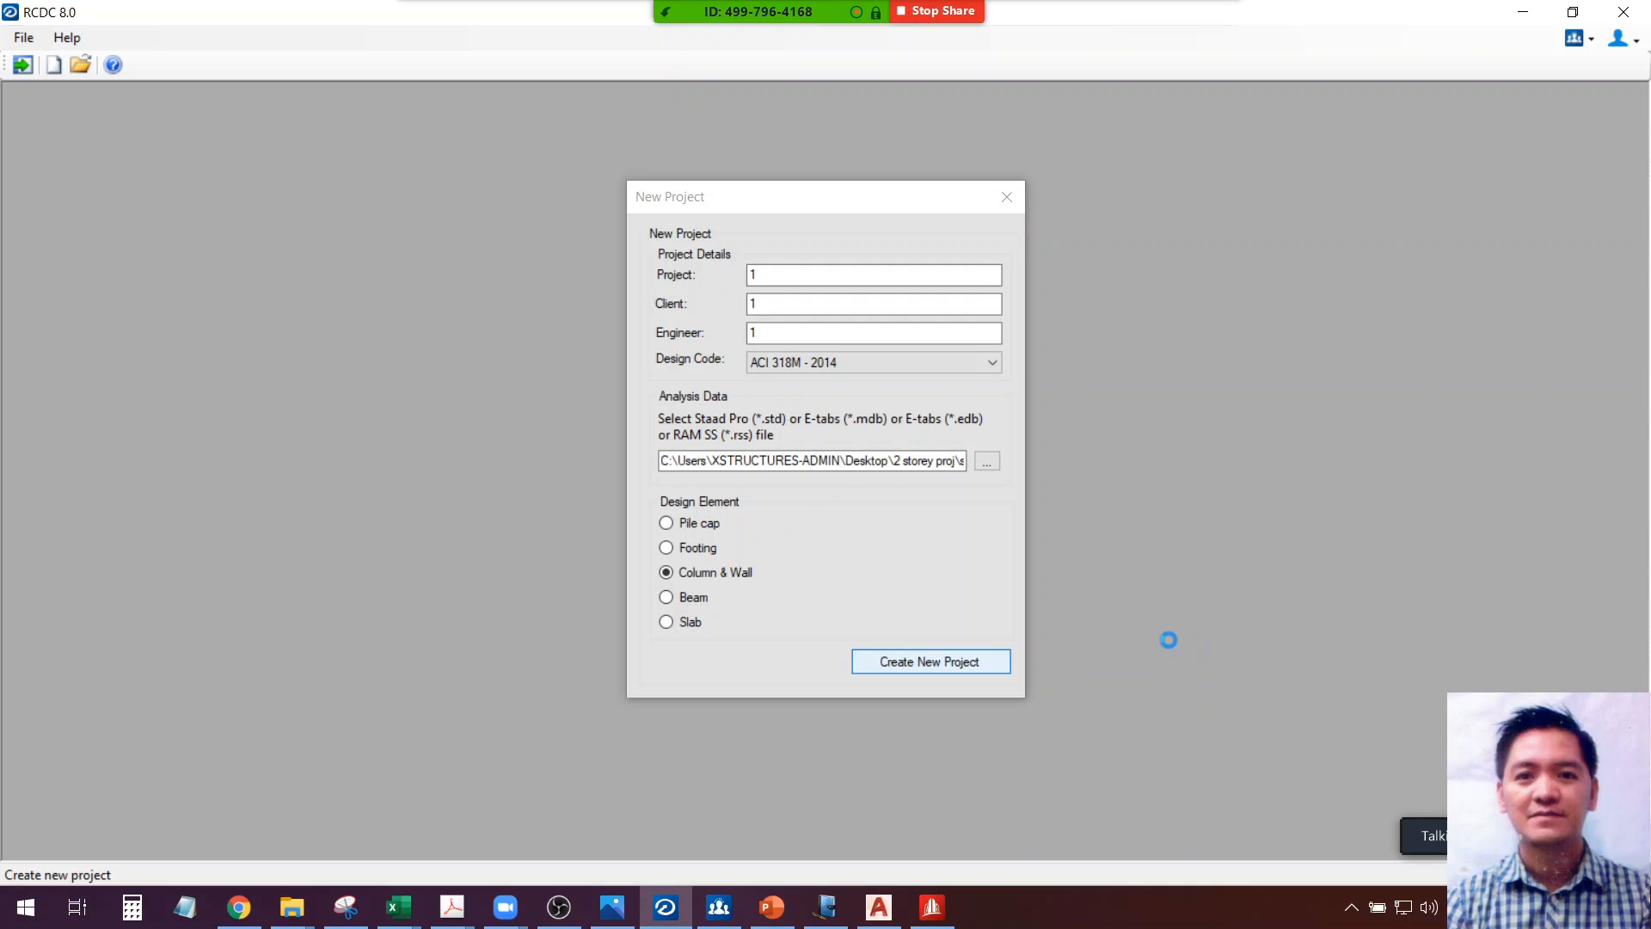
{"action": "left_click", "coordinate": [982, 539]}
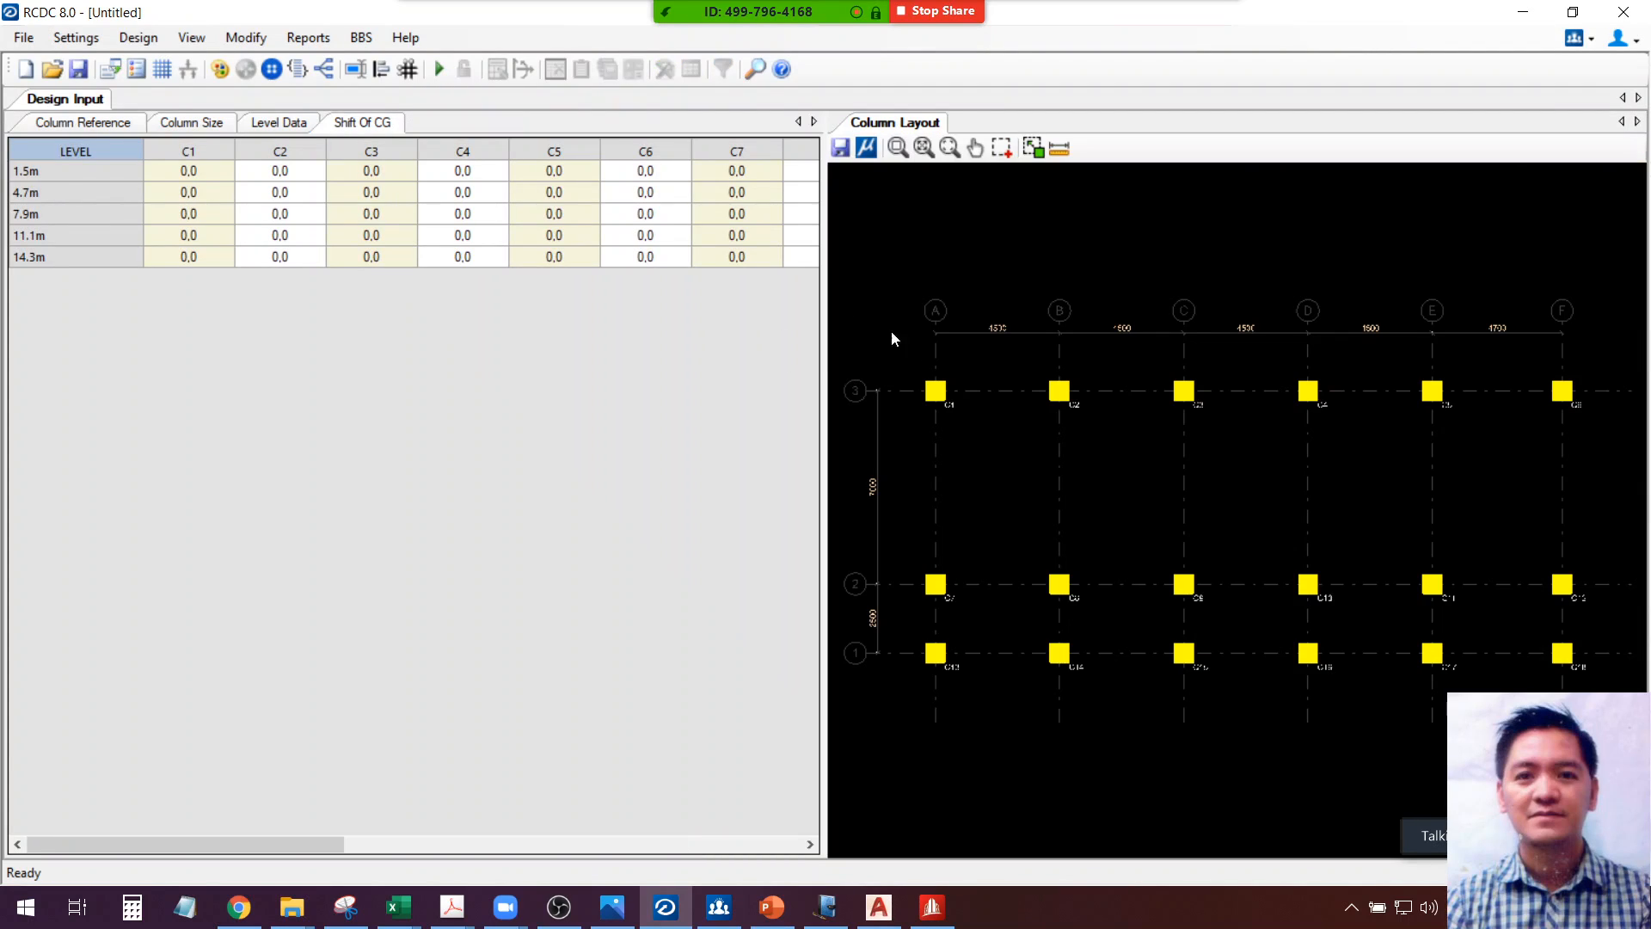
Import the project settings, drawing styles, grid lines, load combinations and material properties from COLUMN DESIGN.rcps
{"action": "left_click", "coordinate": [23, 37]}
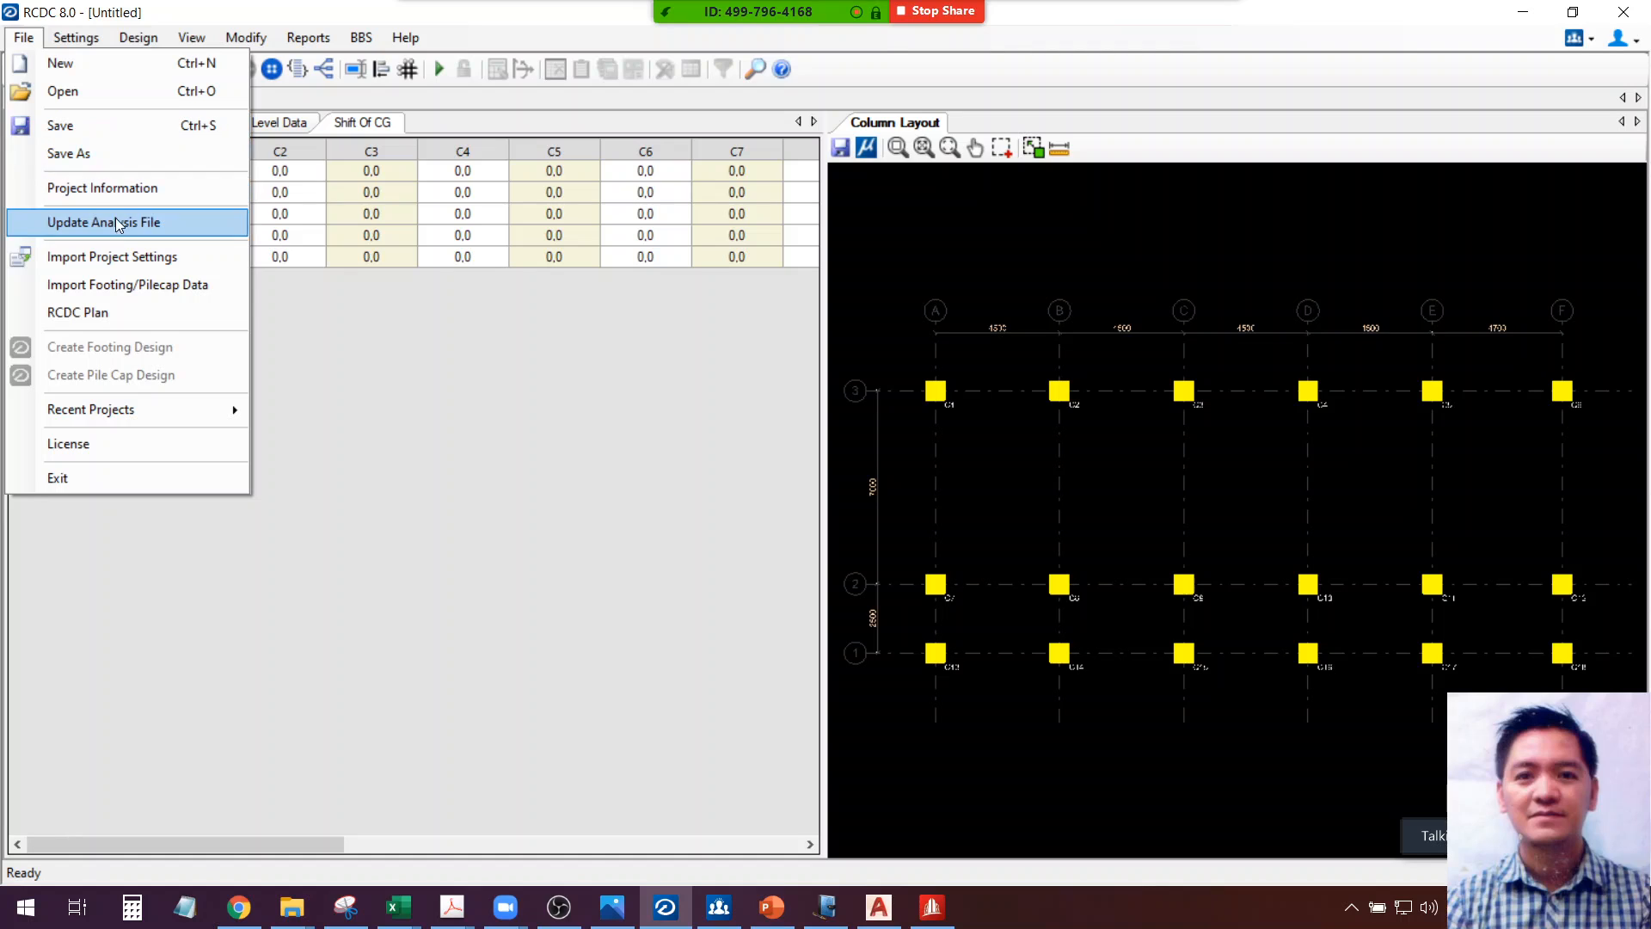
{"action": "left_click", "coordinate": [122, 254]}
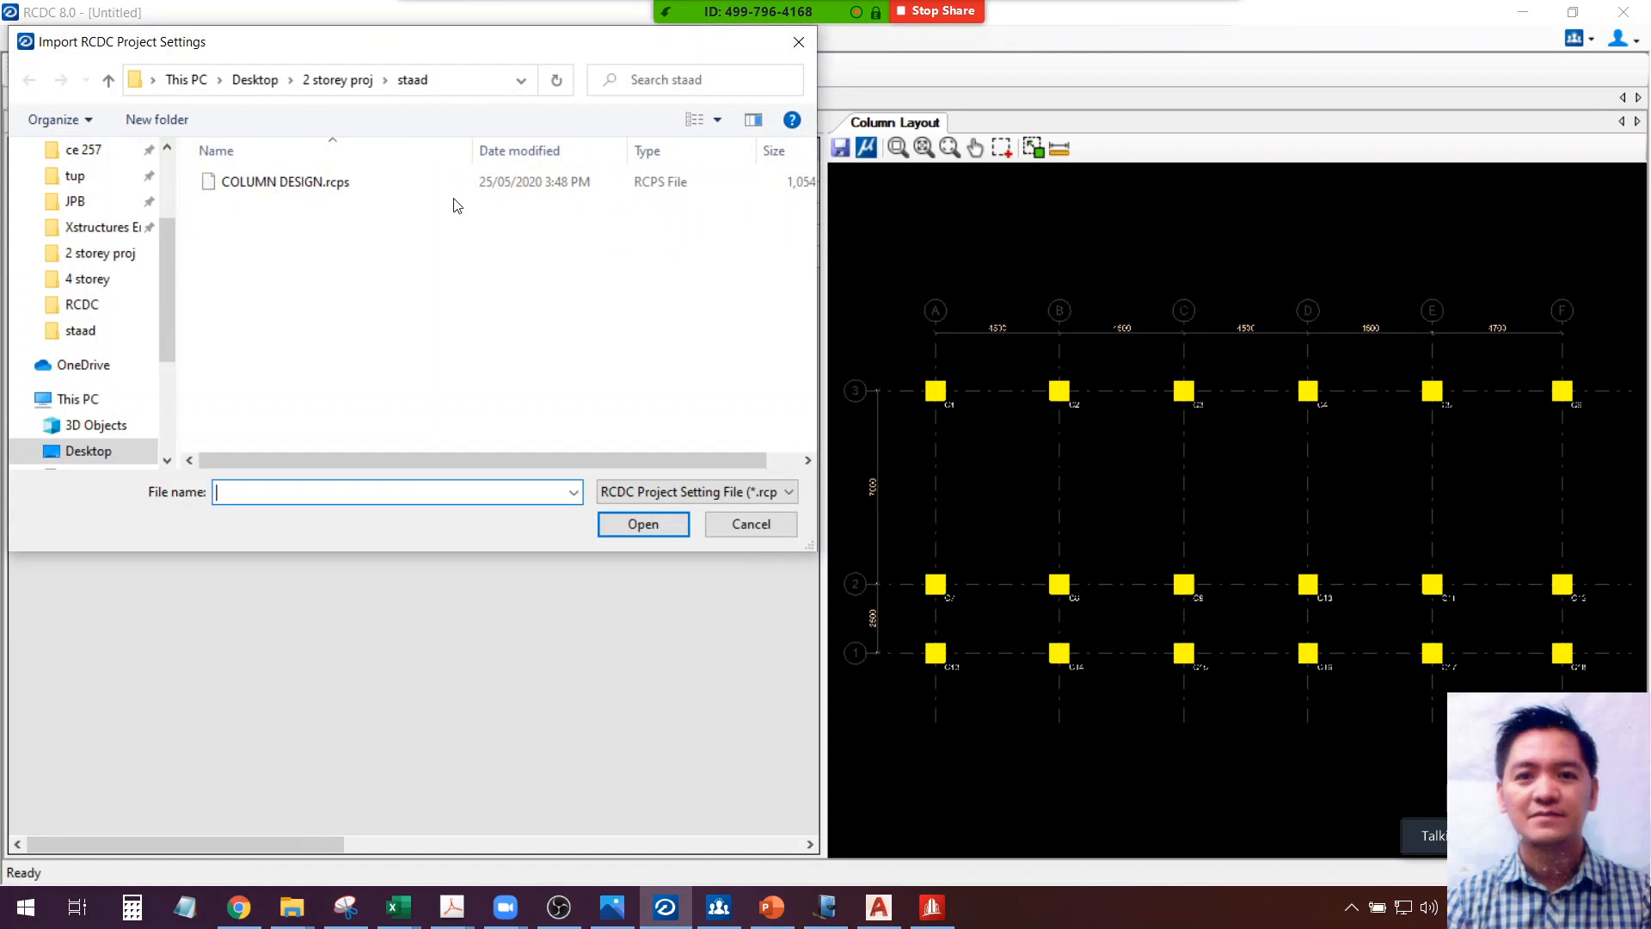
{"action": "left_click", "coordinate": [277, 180]}
{"action": "left_click", "coordinate": [618, 522]}
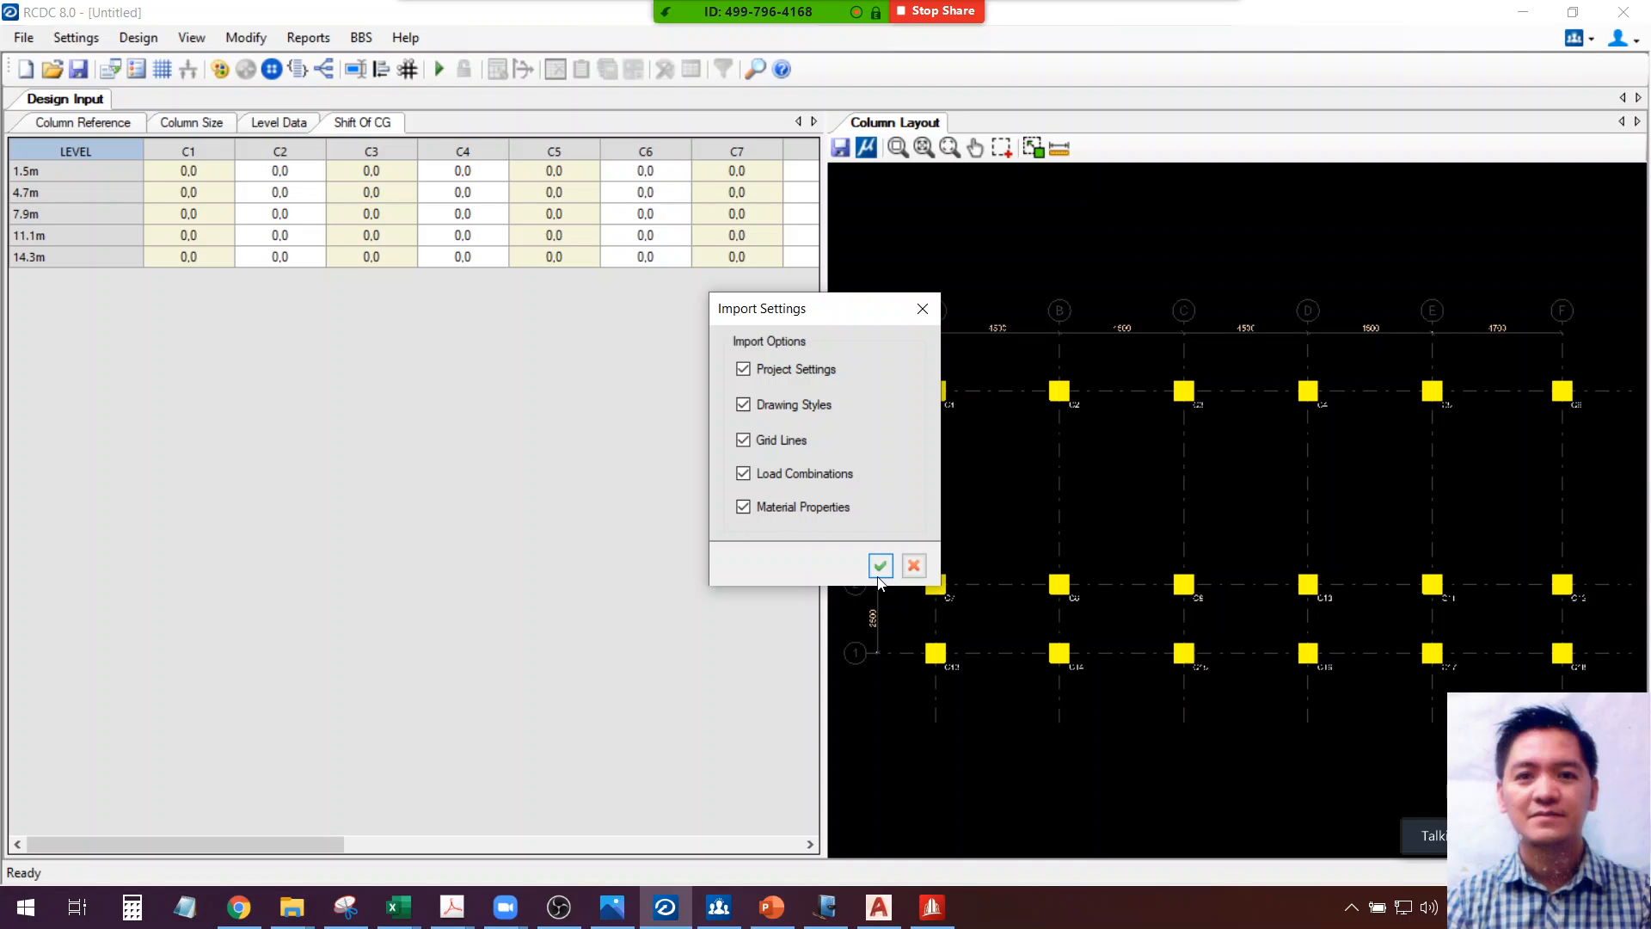
{"action": "left_click", "coordinate": [879, 565]}
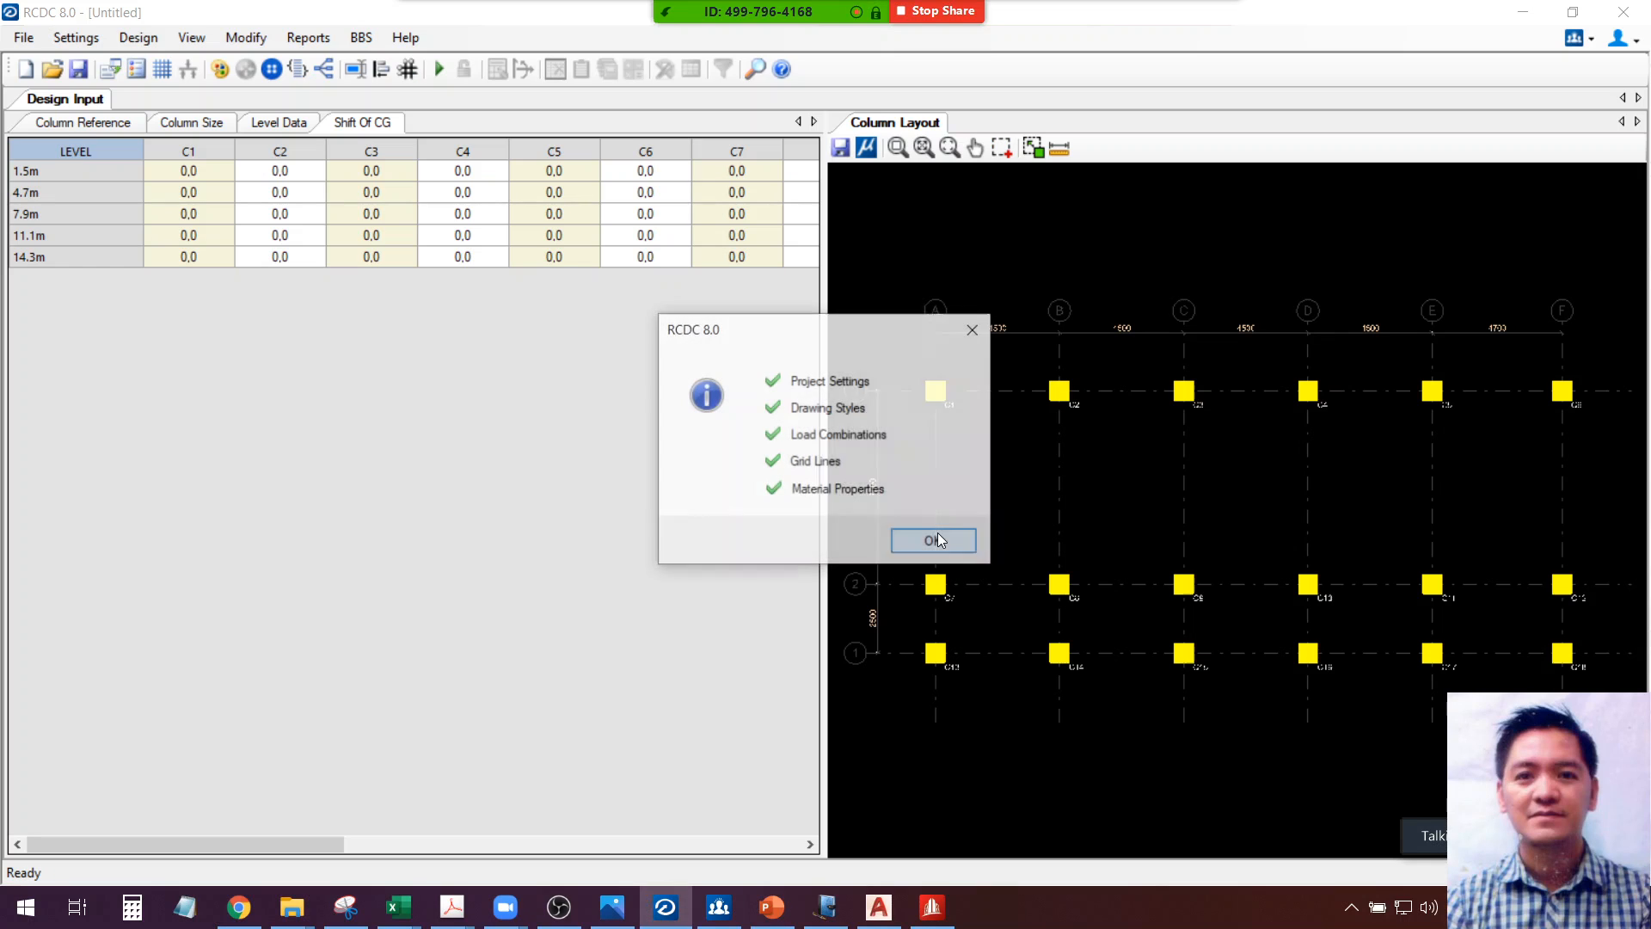
{"action": "left_click", "coordinate": [936, 540]}
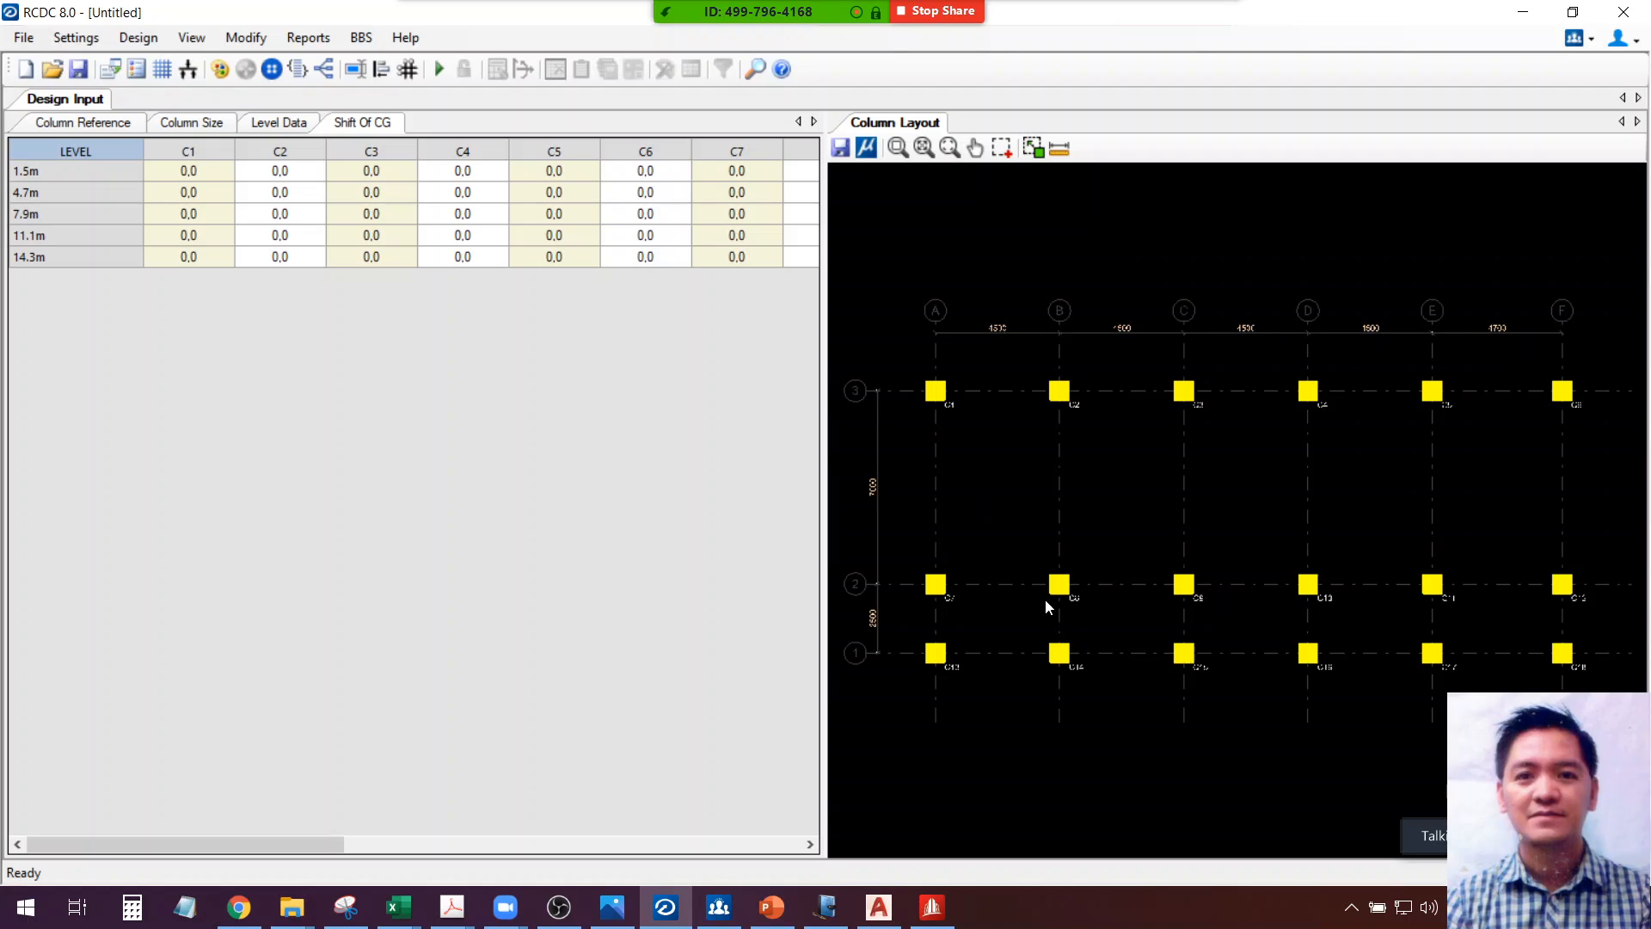
Run the column design and review the capacity ratios and reinforcement for columns C1 to C18
{"action": "left_click", "coordinate": [1049, 560]}
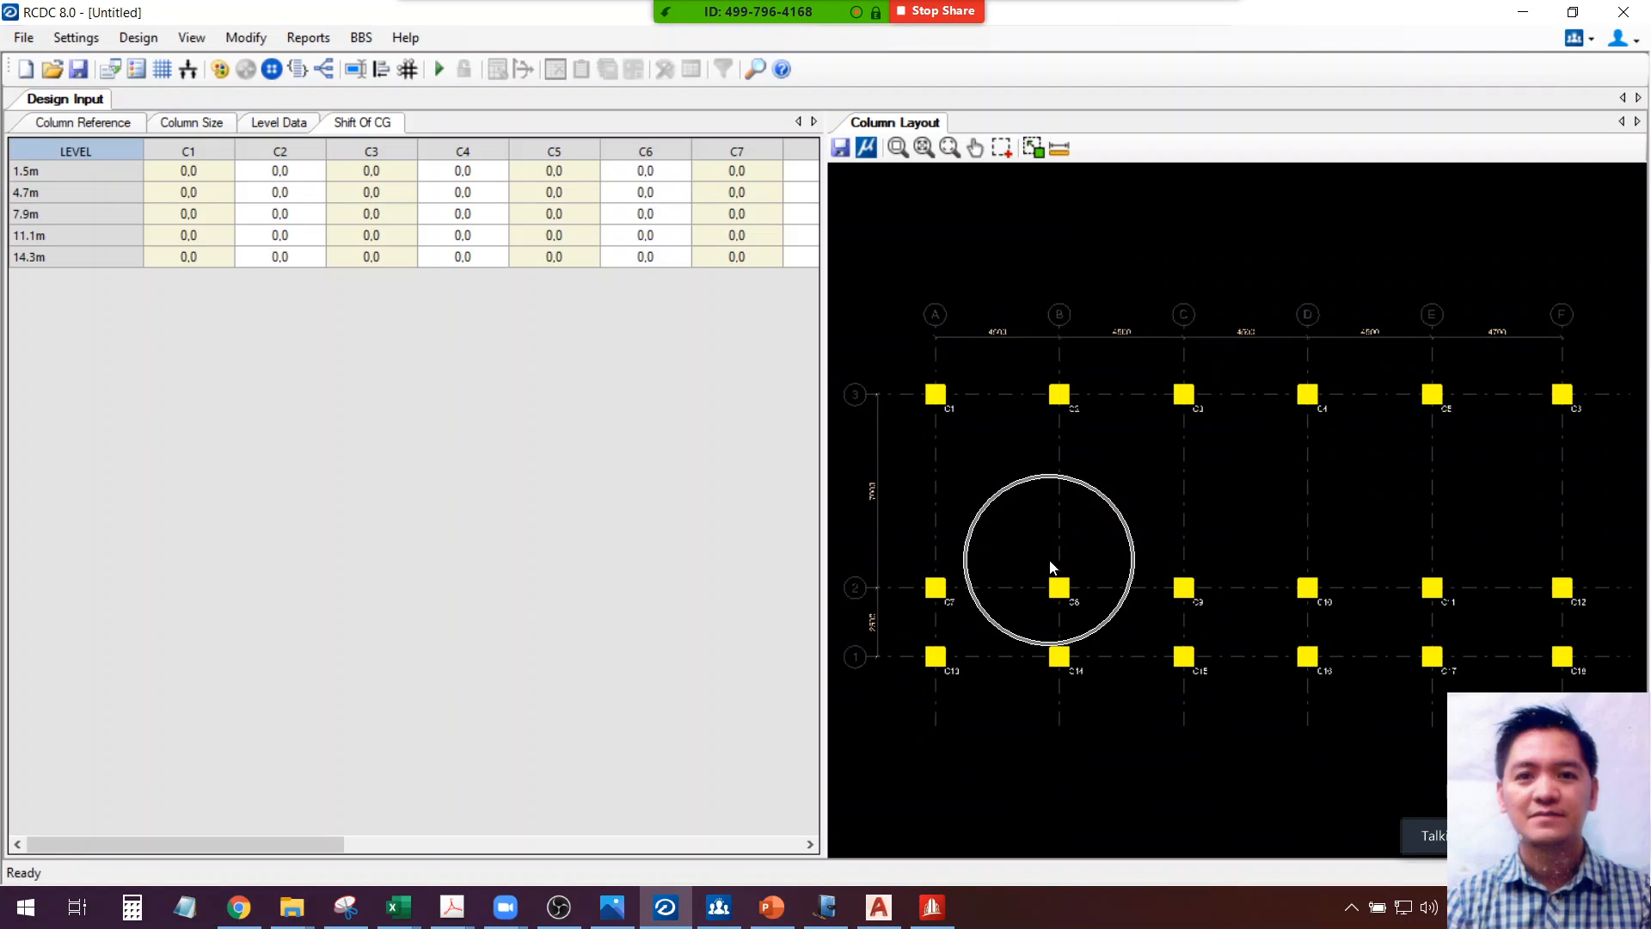
{"action": "left_click", "coordinate": [441, 71]}
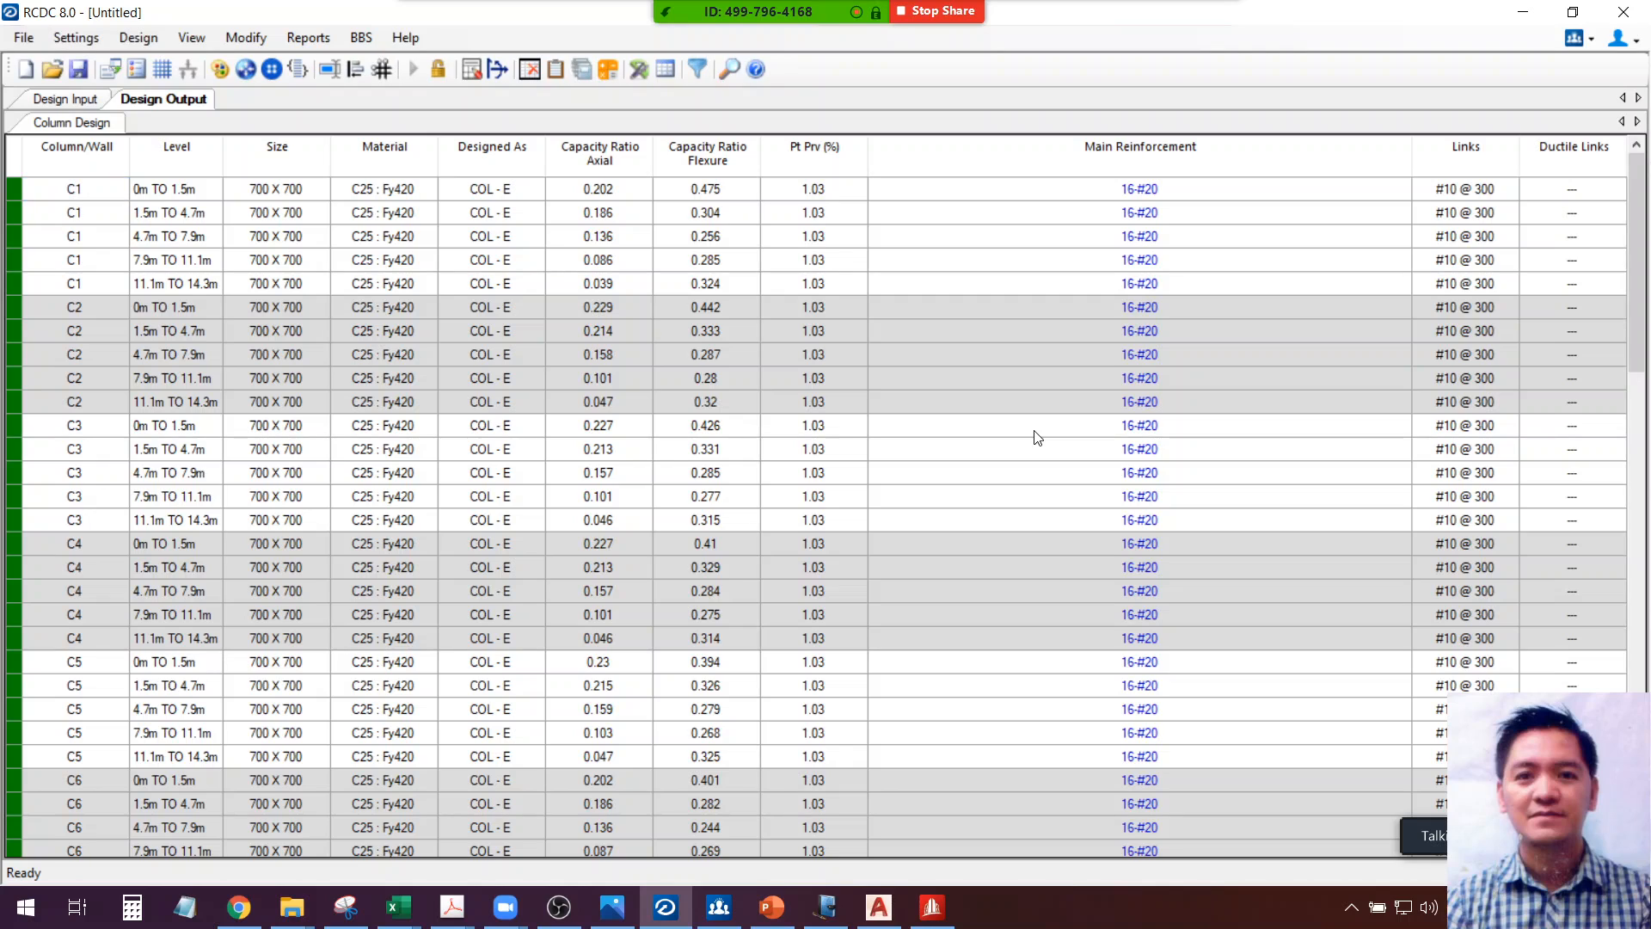
{"action": "scroll", "coordinate": [1120, 645], "scroll_direction": "down", "scroll_amount": 15}
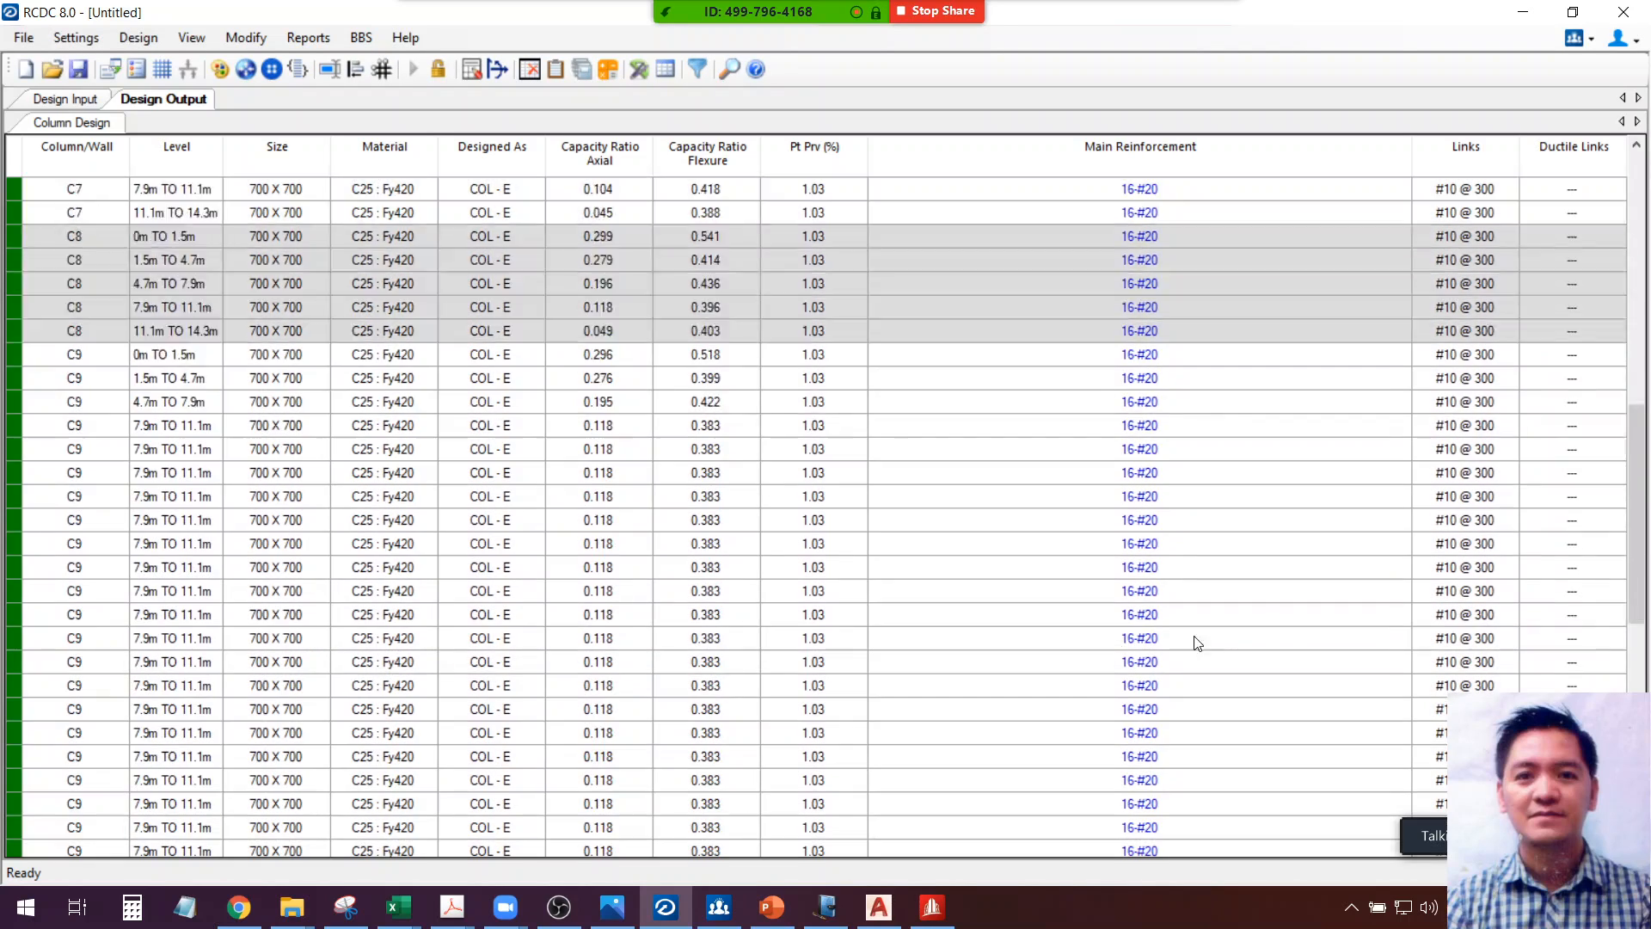
{"action": "scroll", "coordinate": [1185, 643], "scroll_direction": "down", "scroll_amount": 5}
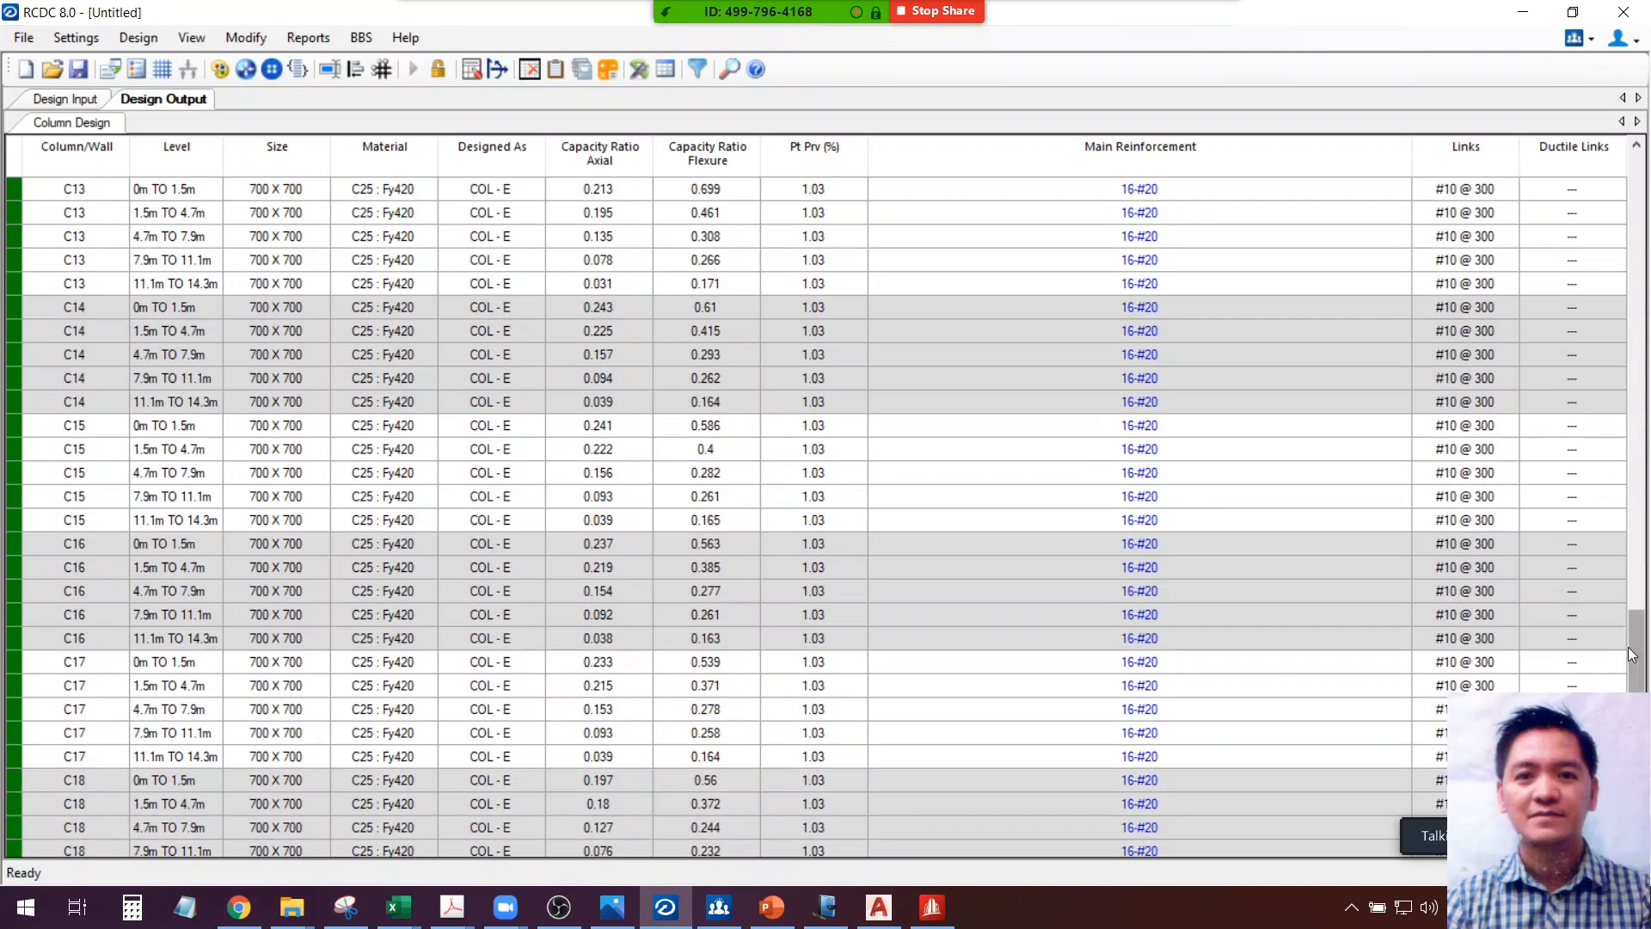
{"action": "scroll", "coordinate": [1640, 673], "scroll_direction": "down", "scroll_amount": 2}
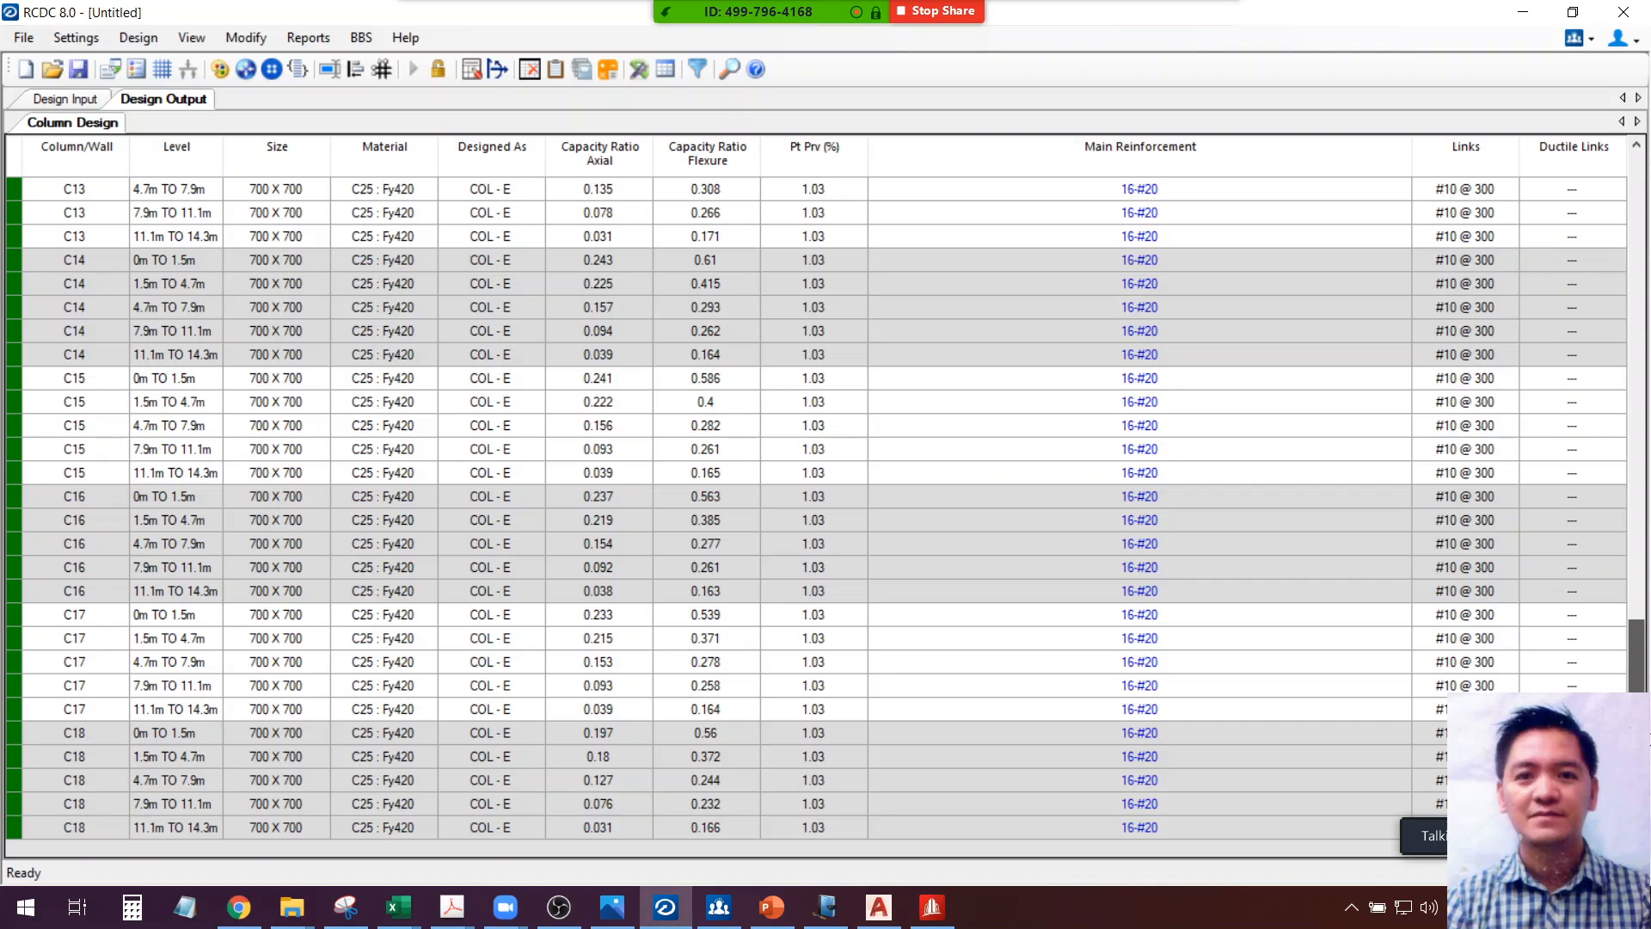
{"action": "scroll", "coordinate": [1612, 214], "scroll_direction": "up", "scroll_amount": 20}
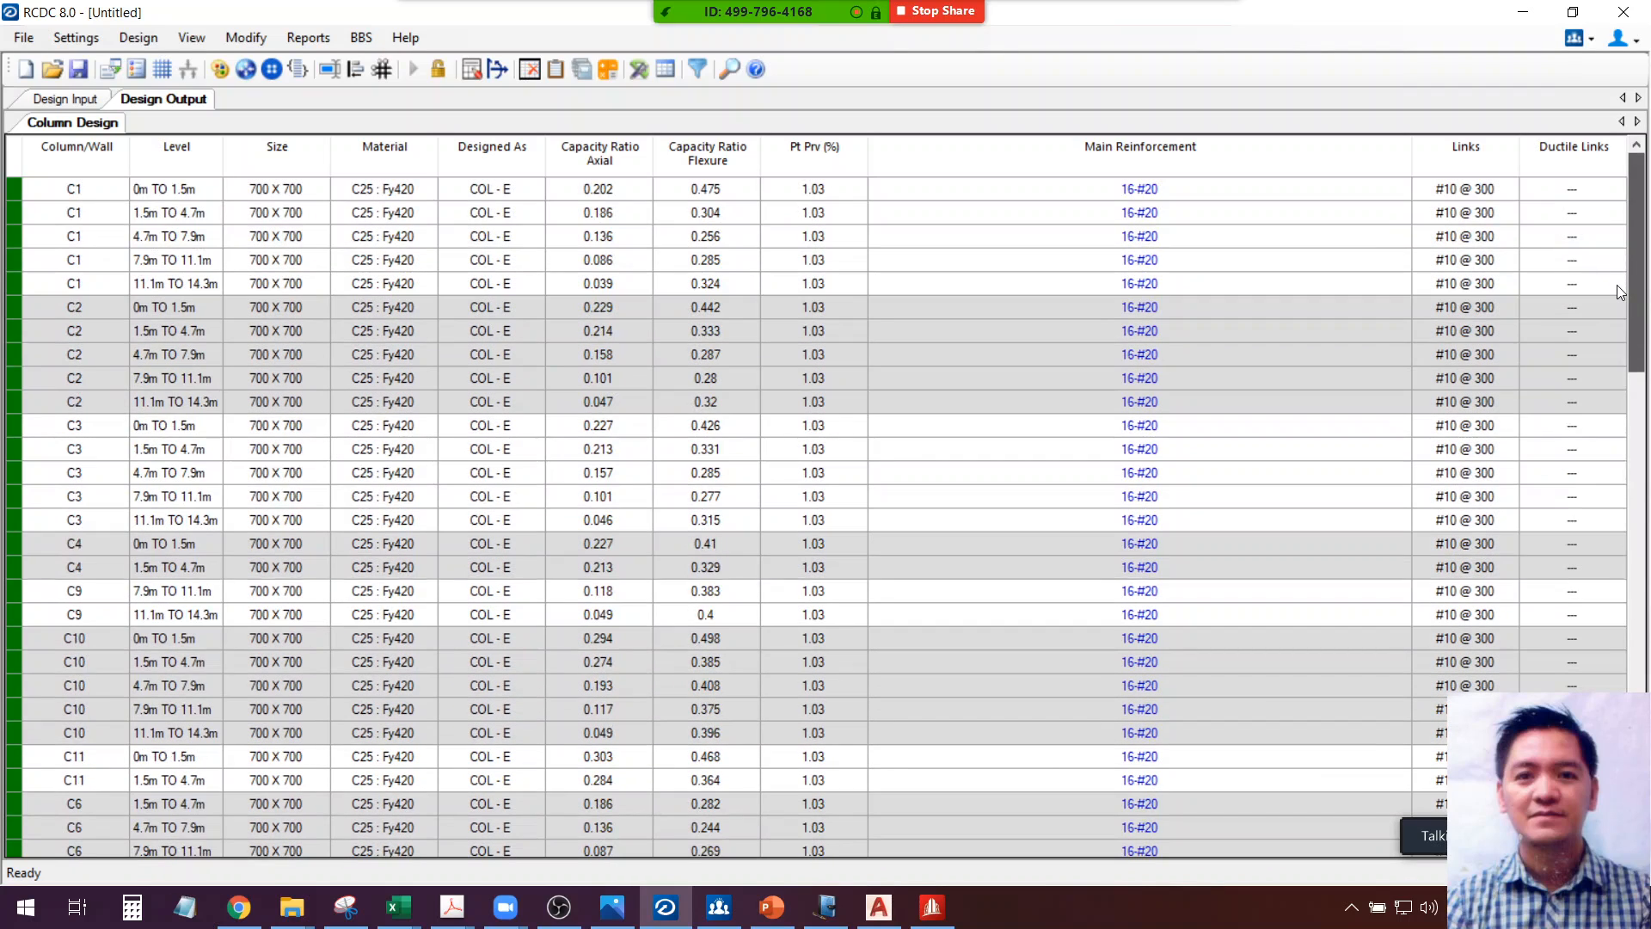
{"action": "left_click_drag", "start_coordinate": [1637, 291], "coordinate": [1650, 228]}
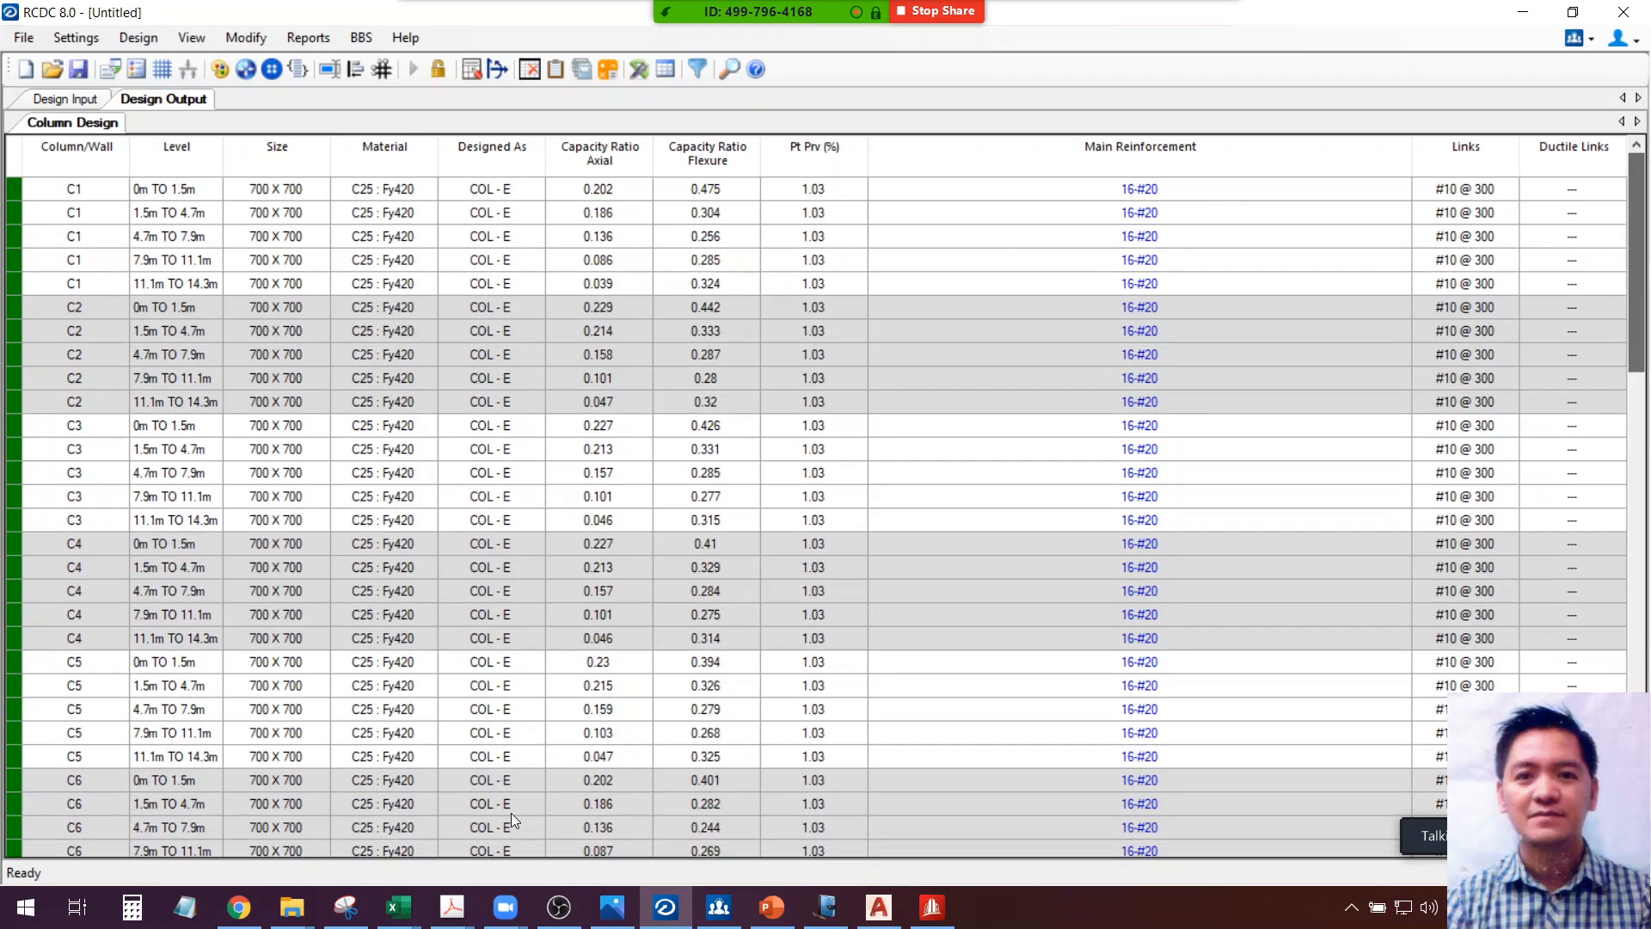
Switch to STAAD.Pro and open the recent model 2storeyNEW 1-R0.std in place of RC1
{"action": "left_click", "coordinate": [931, 910]}
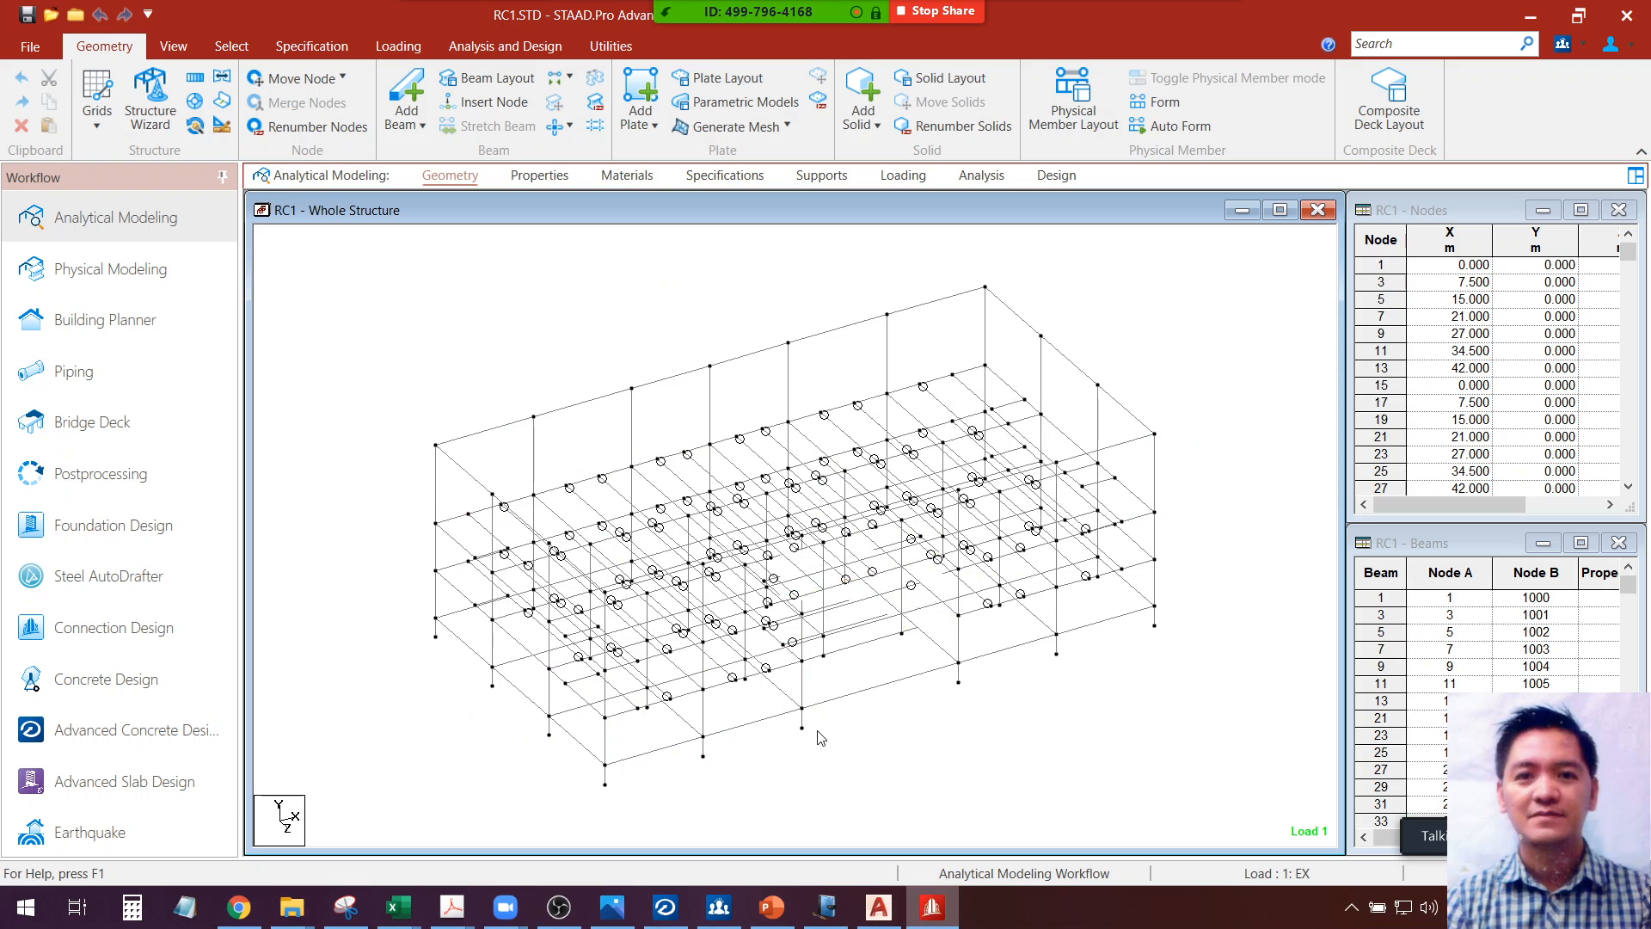
{"action": "left_click", "coordinate": [35, 47]}
{"action": "left_click", "coordinate": [55, 169]}
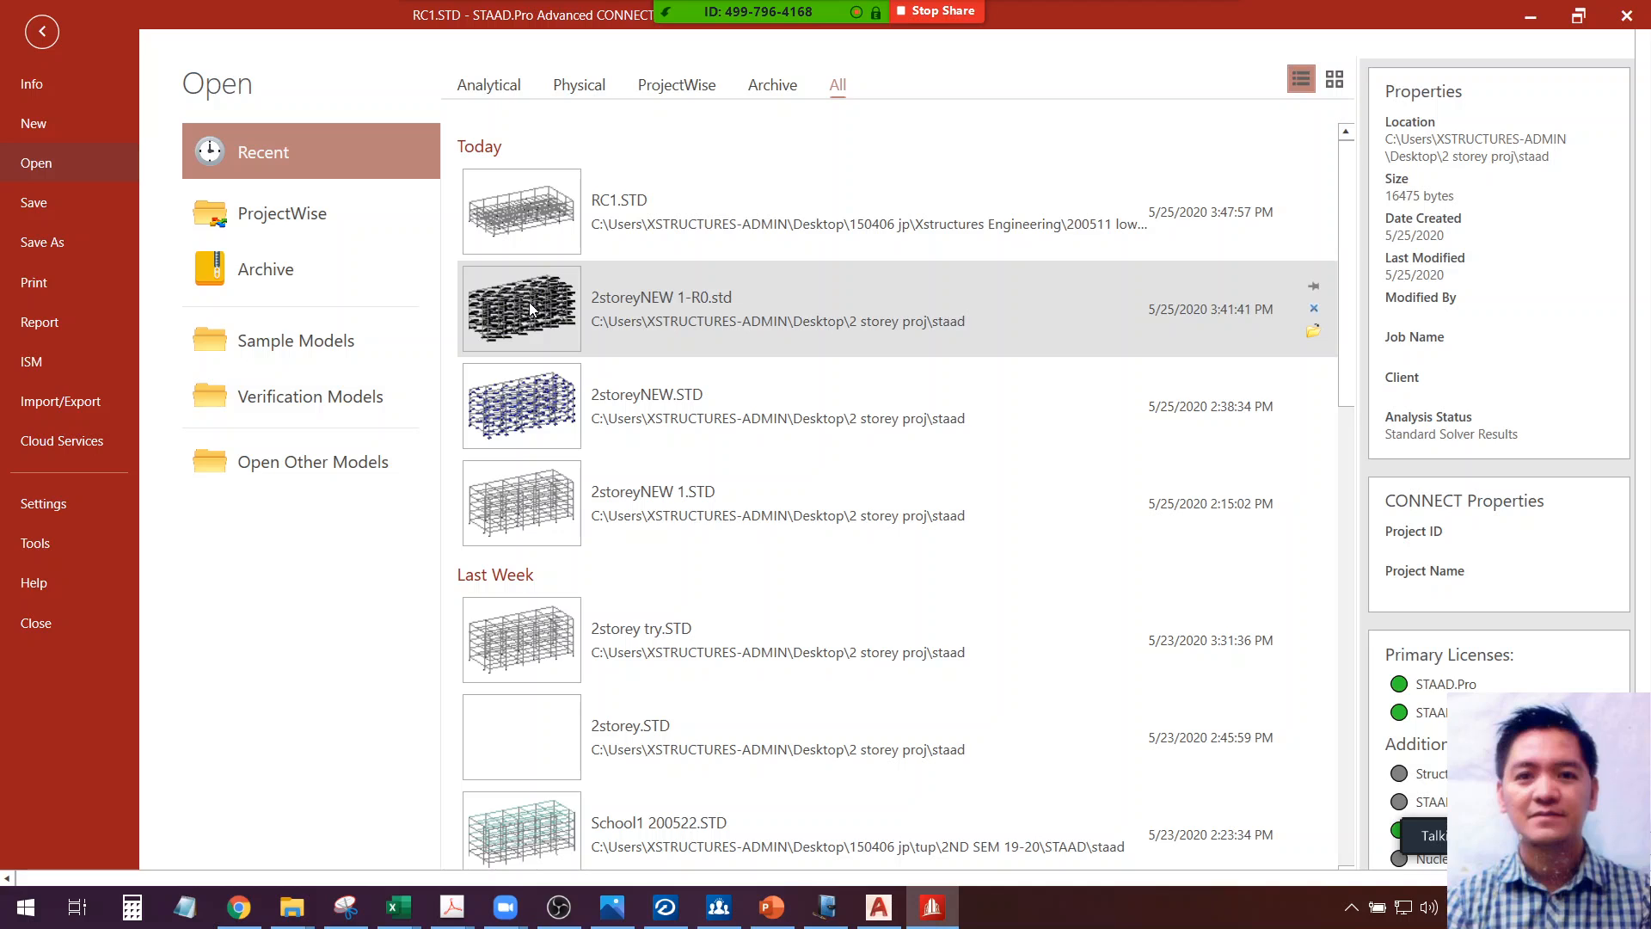
{"action": "left_click", "coordinate": [530, 304]}
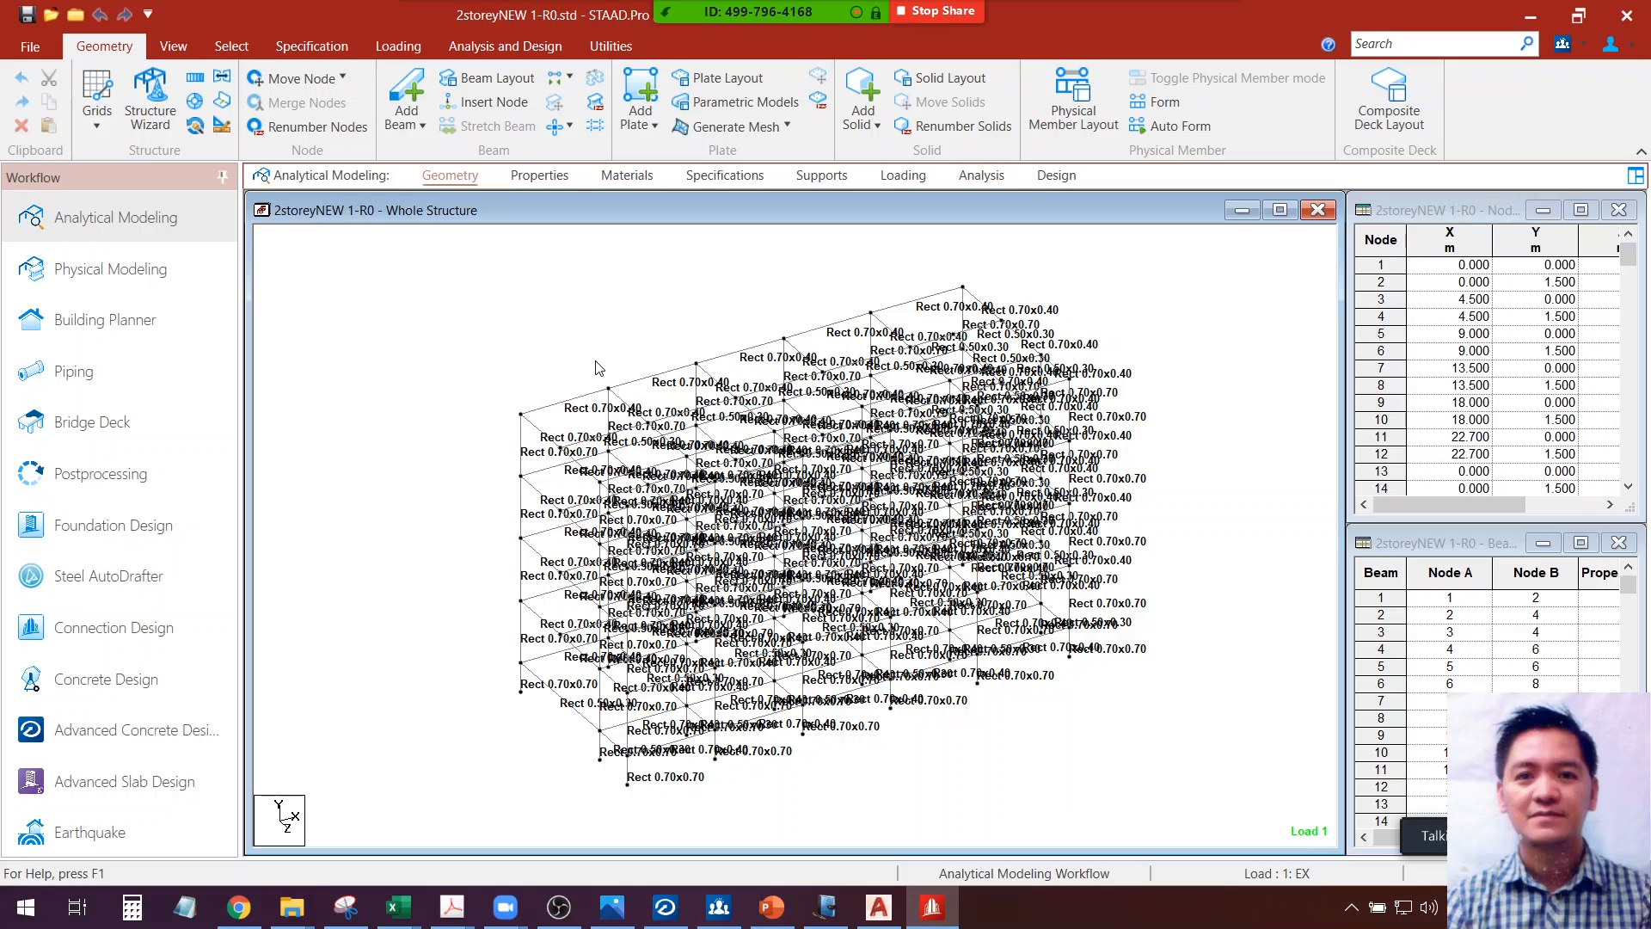
{"action": "scroll", "coordinate": [596, 361], "scroll_direction": "down", "scroll_amount": 2}
{"action": "scroll", "coordinate": [596, 361], "scroll_direction": "up", "scroll_amount": 4}
{"action": "scroll", "coordinate": [589, 386], "scroll_direction": "down", "scroll_amount": 3}
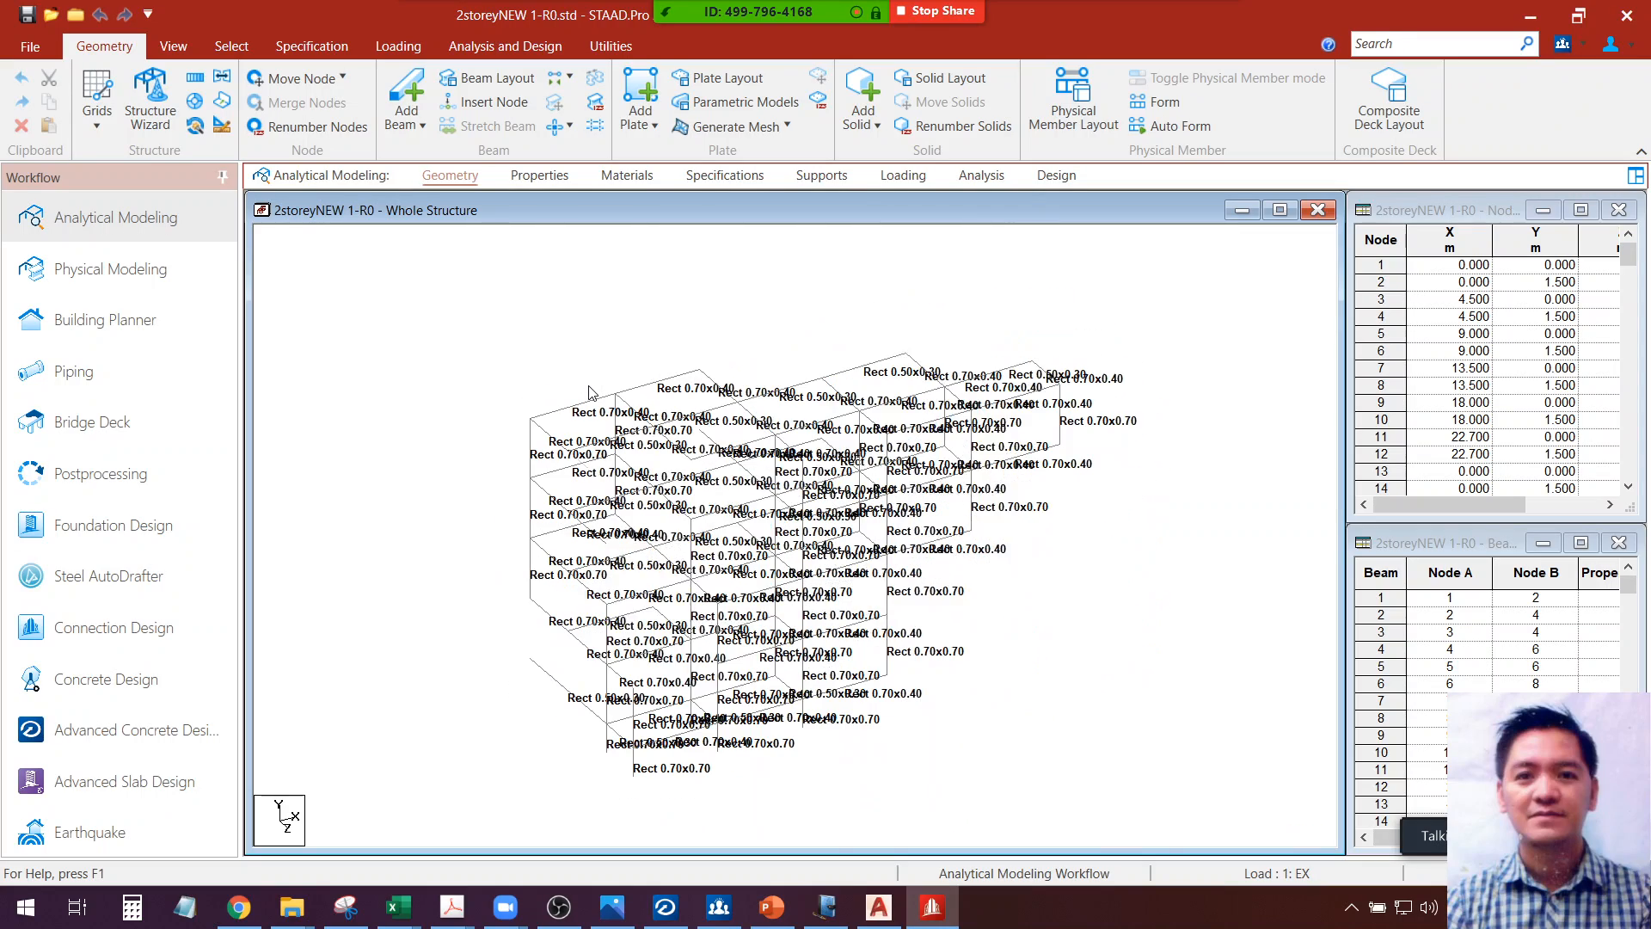
{"action": "scroll", "coordinate": [592, 393], "scroll_direction": "up", "scroll_amount": 2}
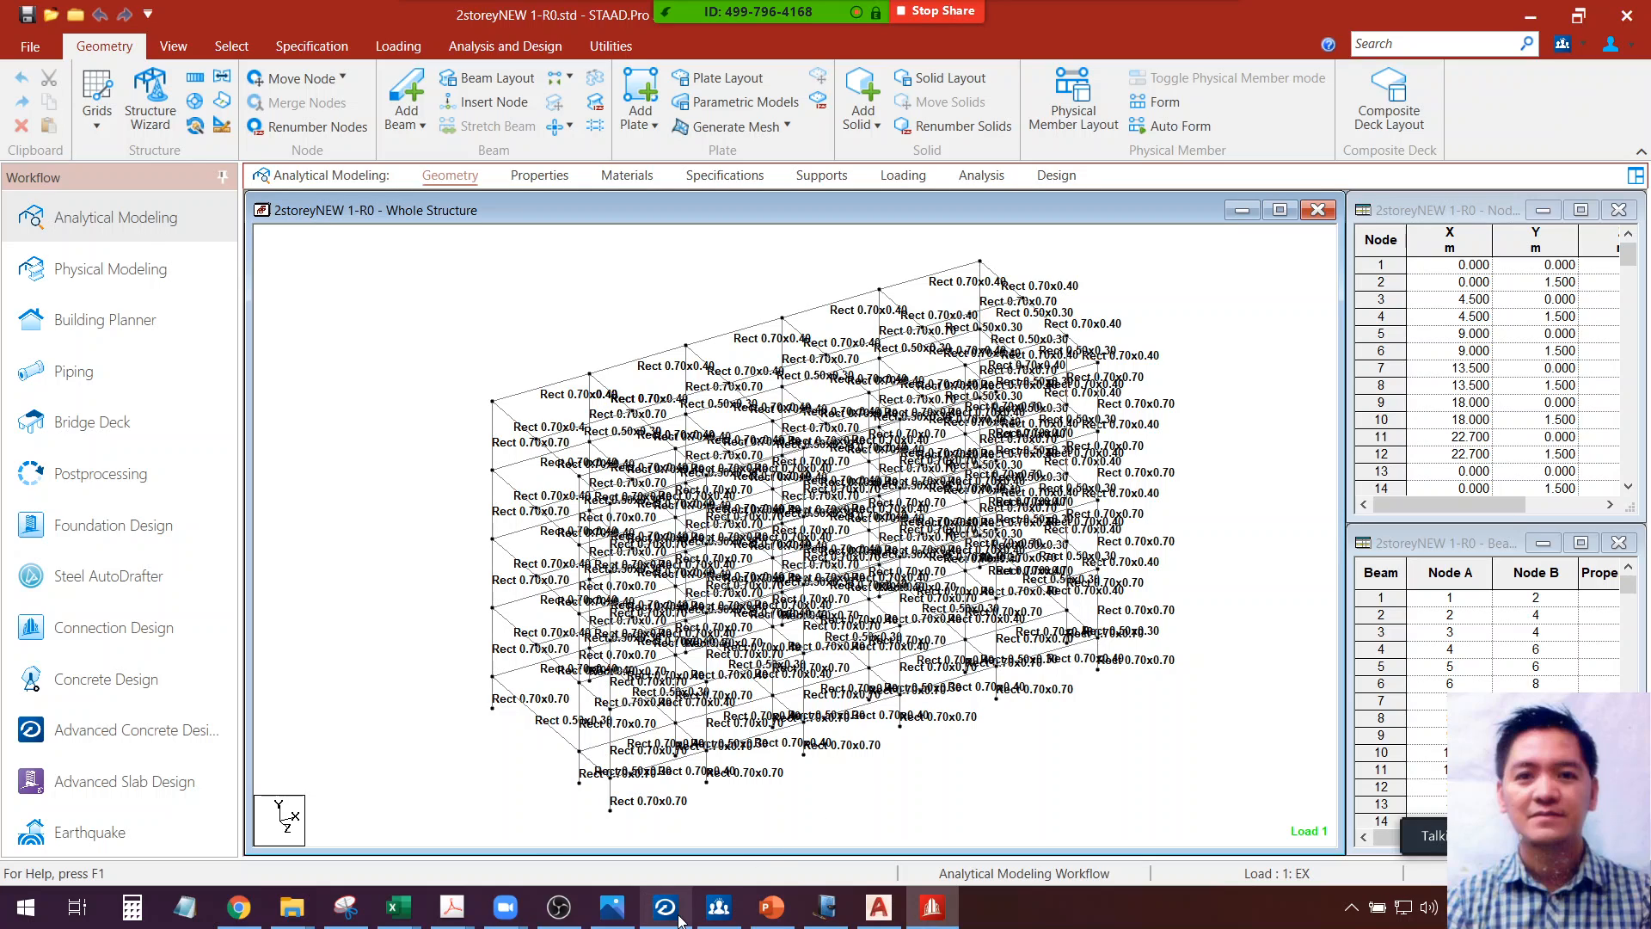
Find RCDC among the installed applications and launch another session of it
{"action": "left_click", "coordinate": [42, 918]}
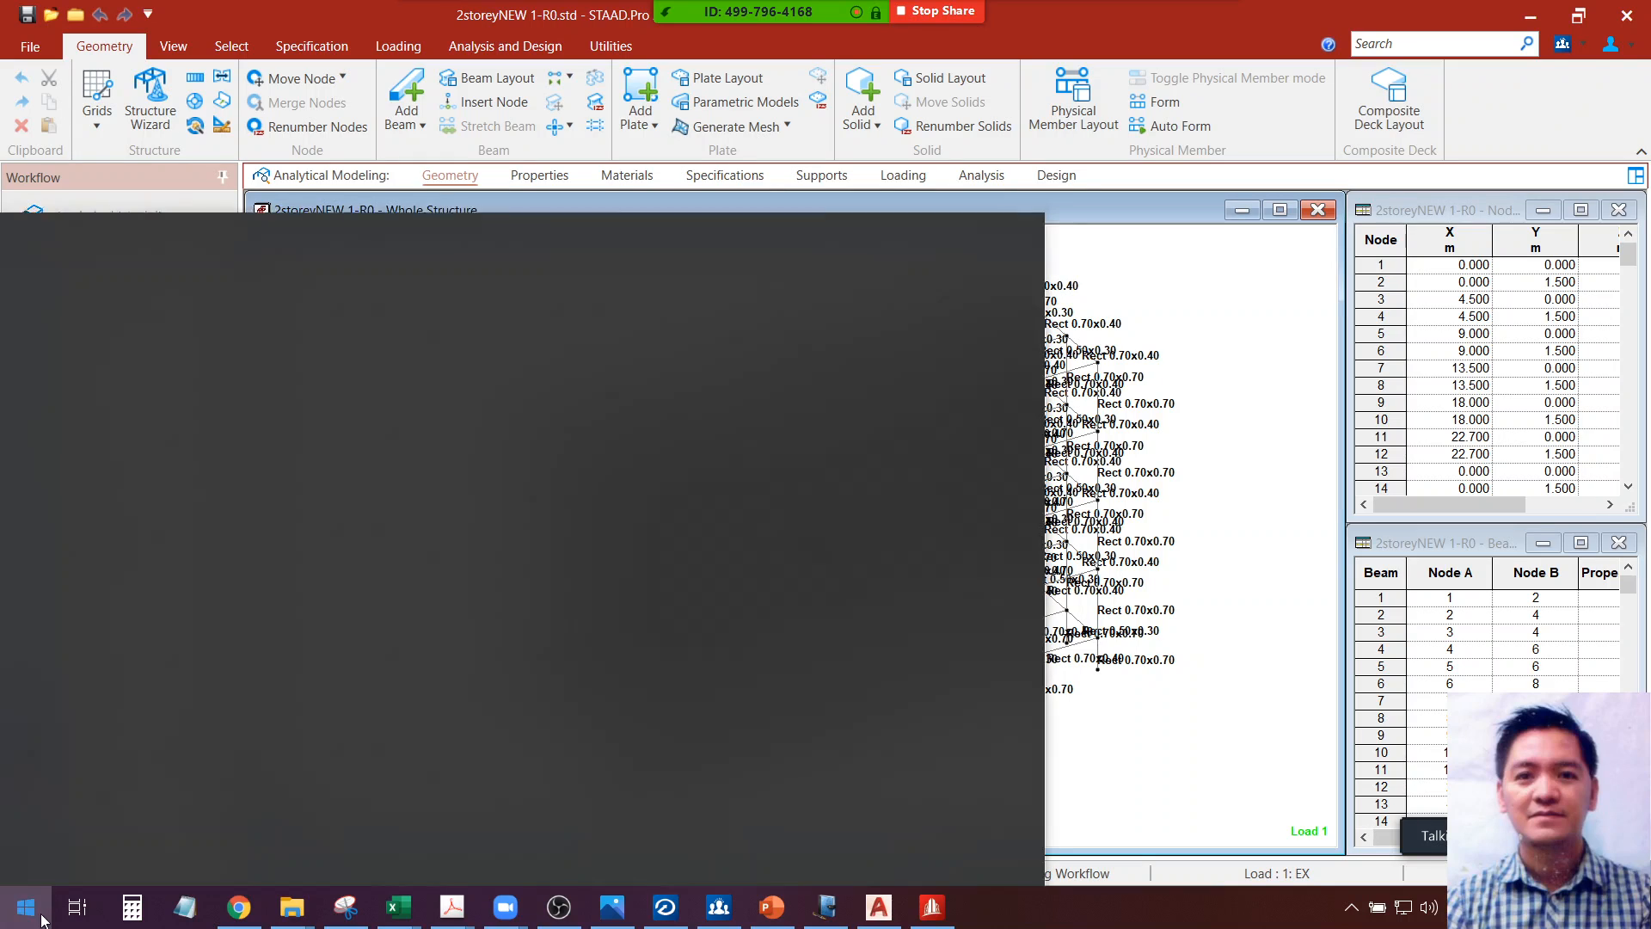
{"action": "type", "text": "RCD"}
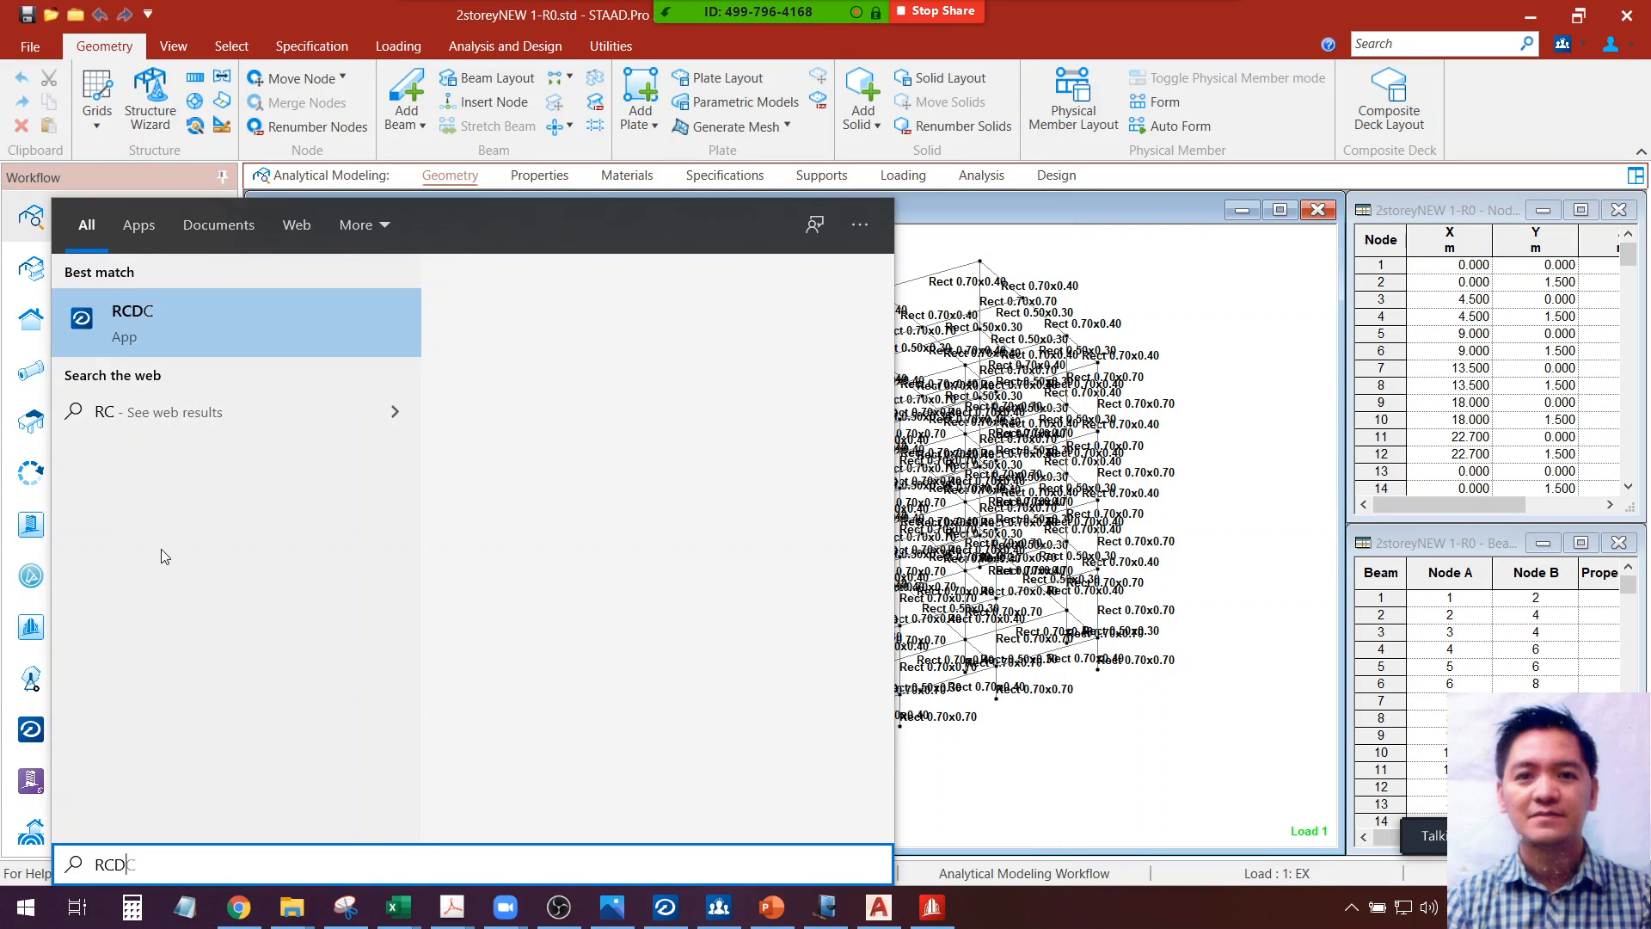
{"action": "type", "text": "C"}
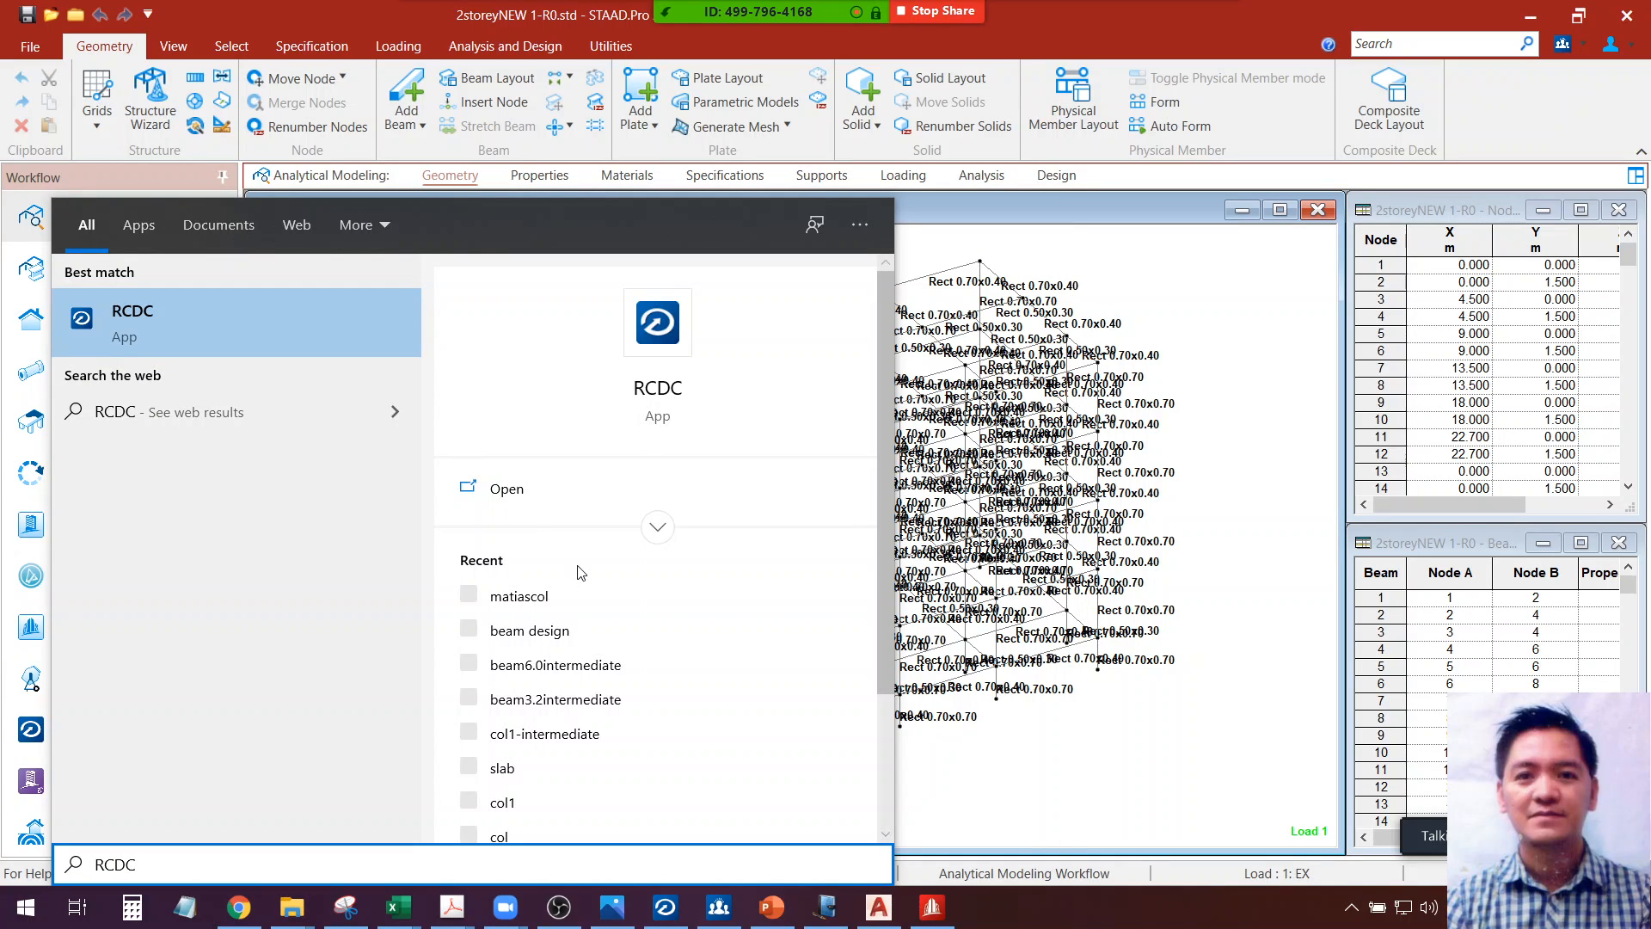
{"action": "left_click", "coordinate": [241, 322]}
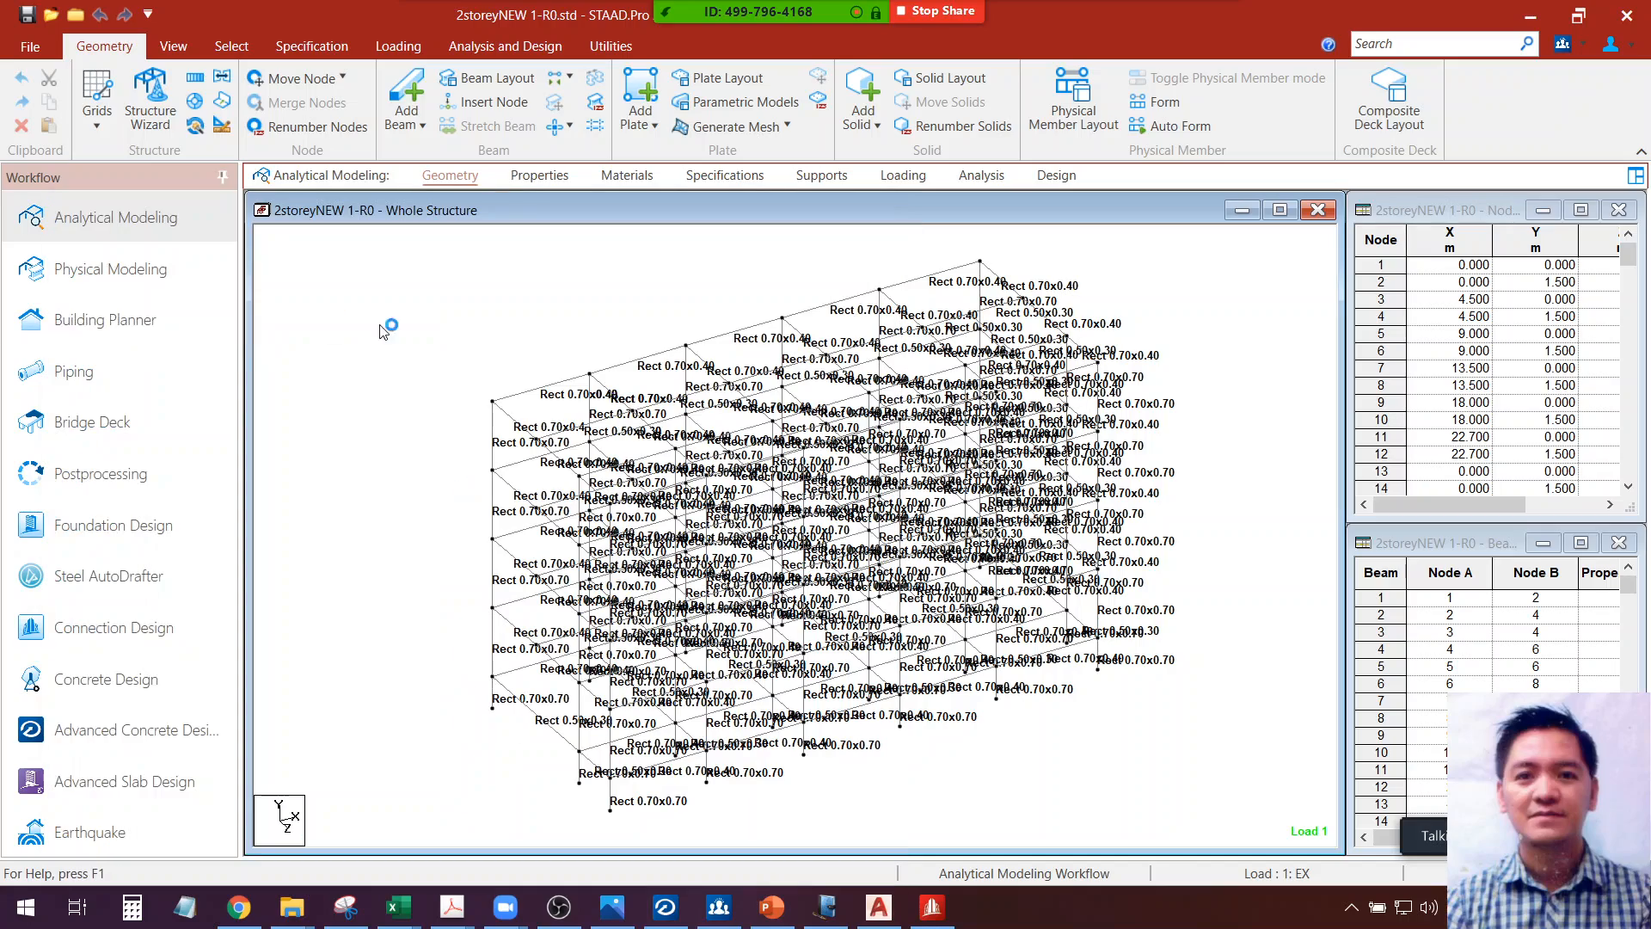
{"action": "left_click", "coordinate": [561, 913]}
{"action": "left_click", "coordinate": [560, 913]}
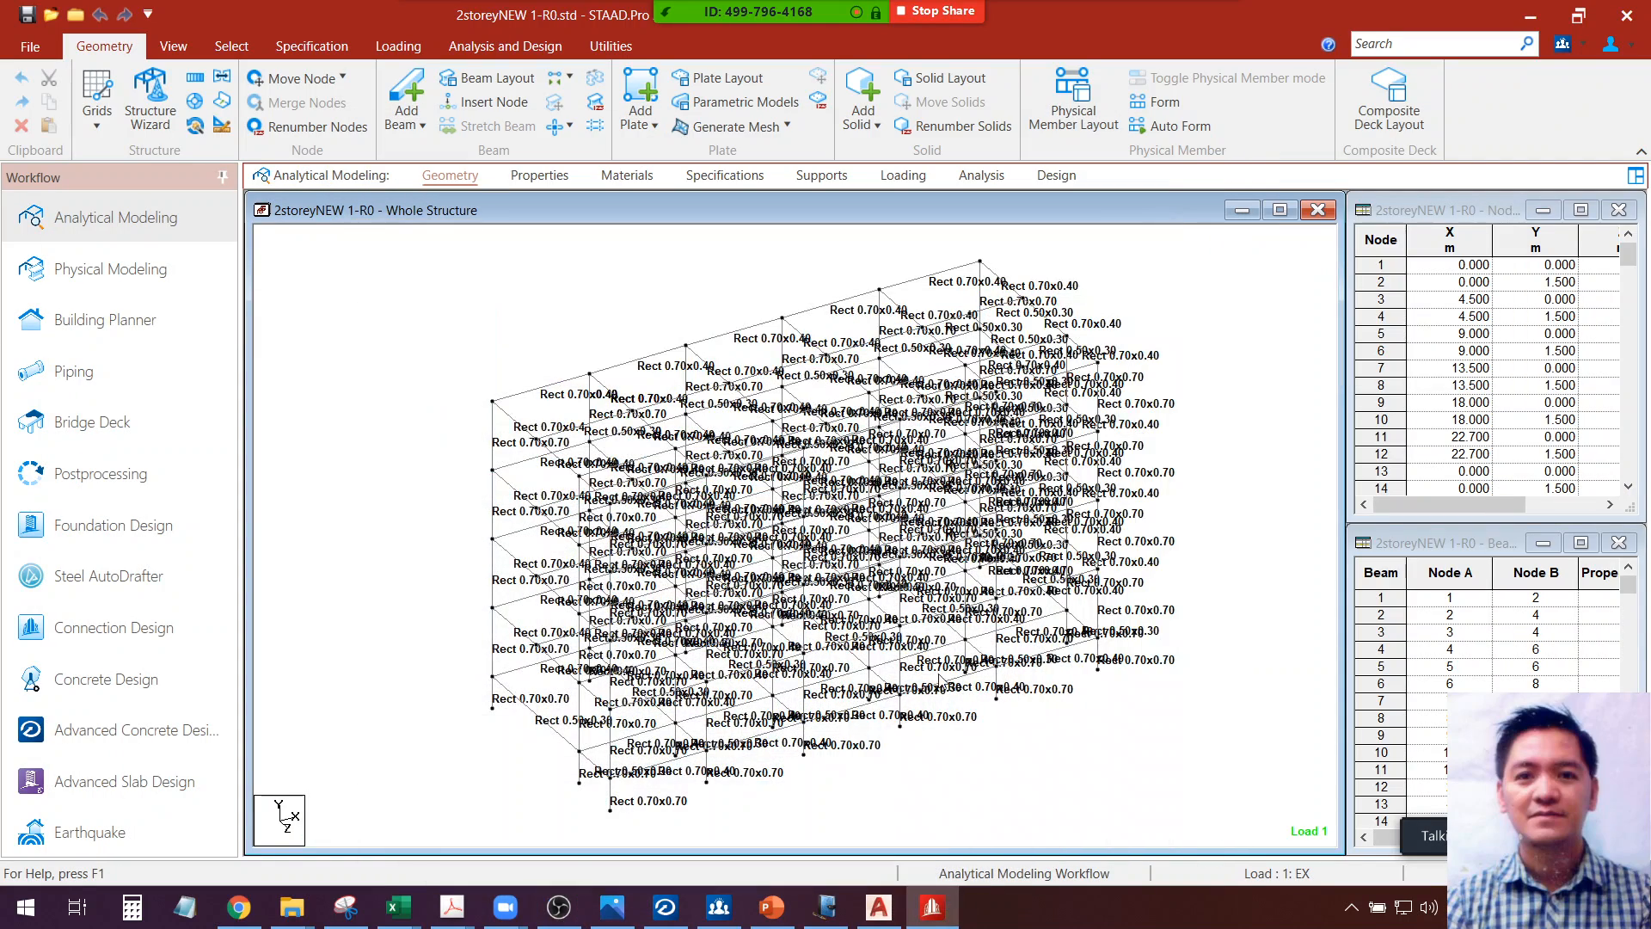
Hide the section labels on the members in the whole-structure view
{"action": "scroll", "coordinate": [1082, 712], "scroll_direction": "down", "scroll_amount": 2}
{"action": "scroll", "coordinate": [1044, 651], "scroll_direction": "up", "scroll_amount": 3}
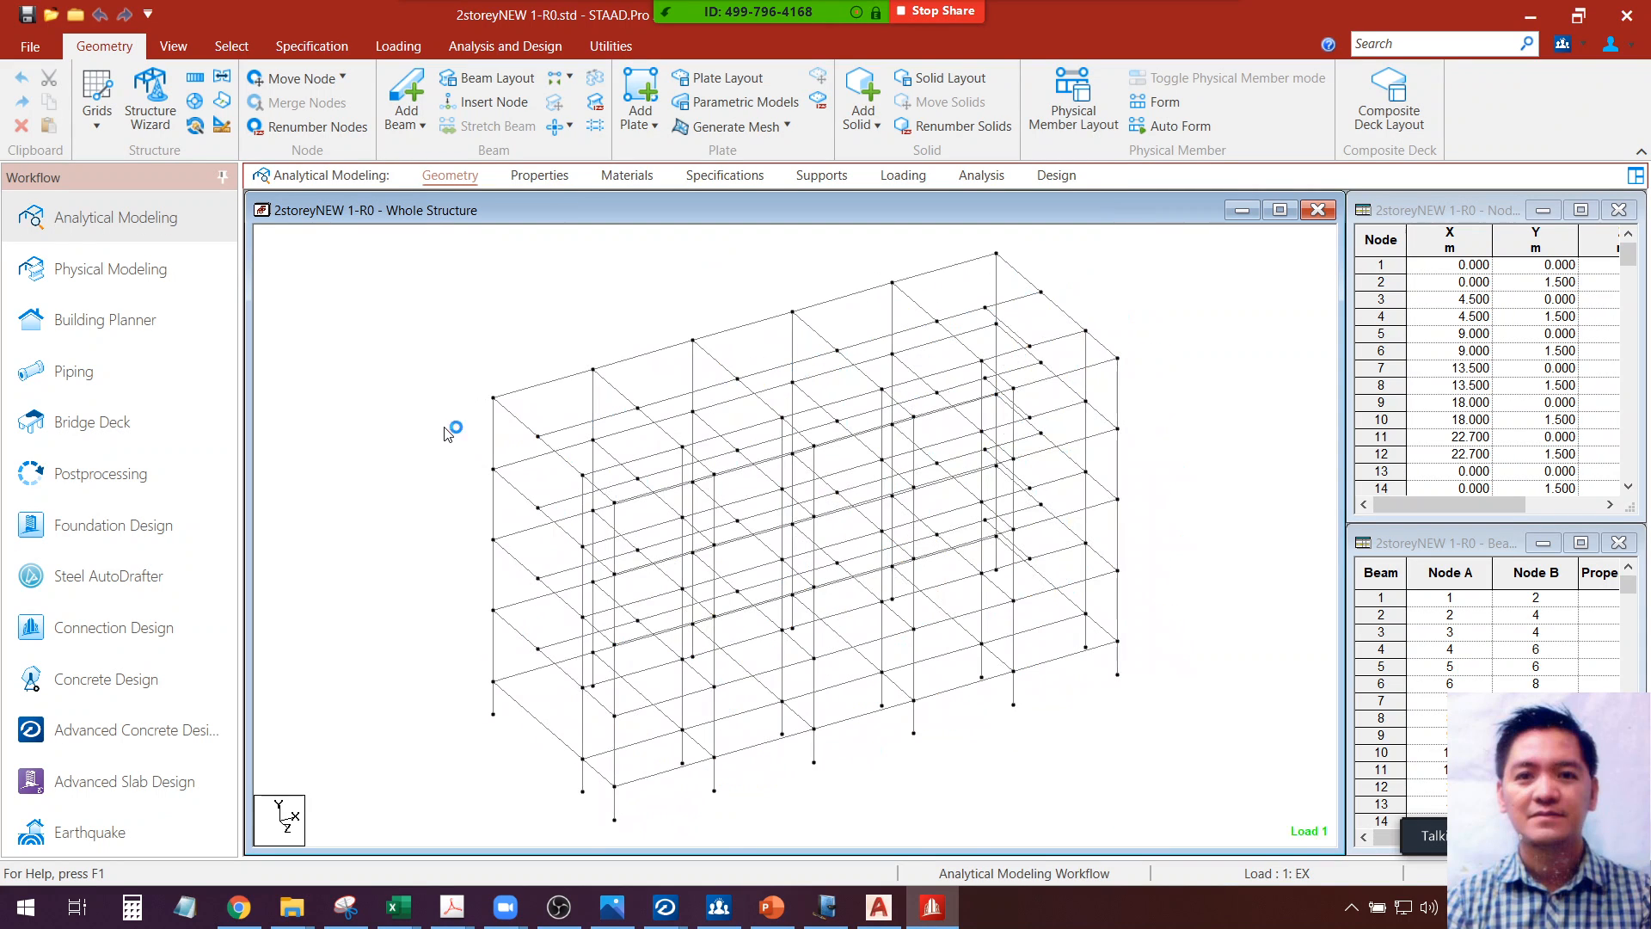
{"action": "left_click", "coordinate": [559, 908]}
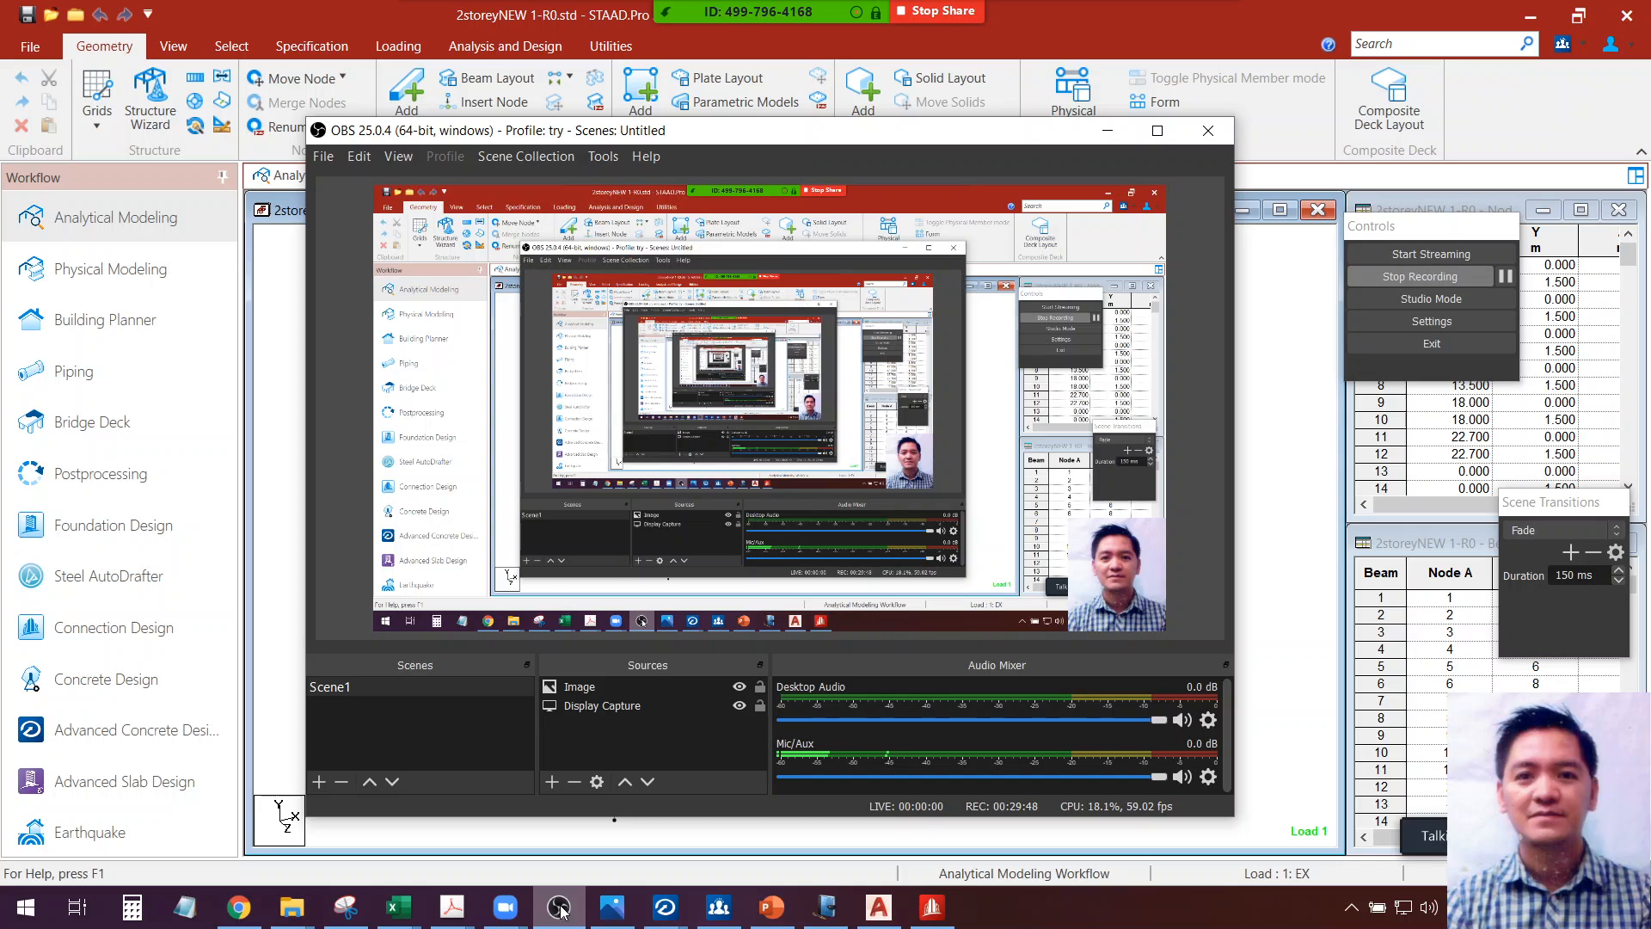
{"action": "left_click", "coordinate": [559, 908]}
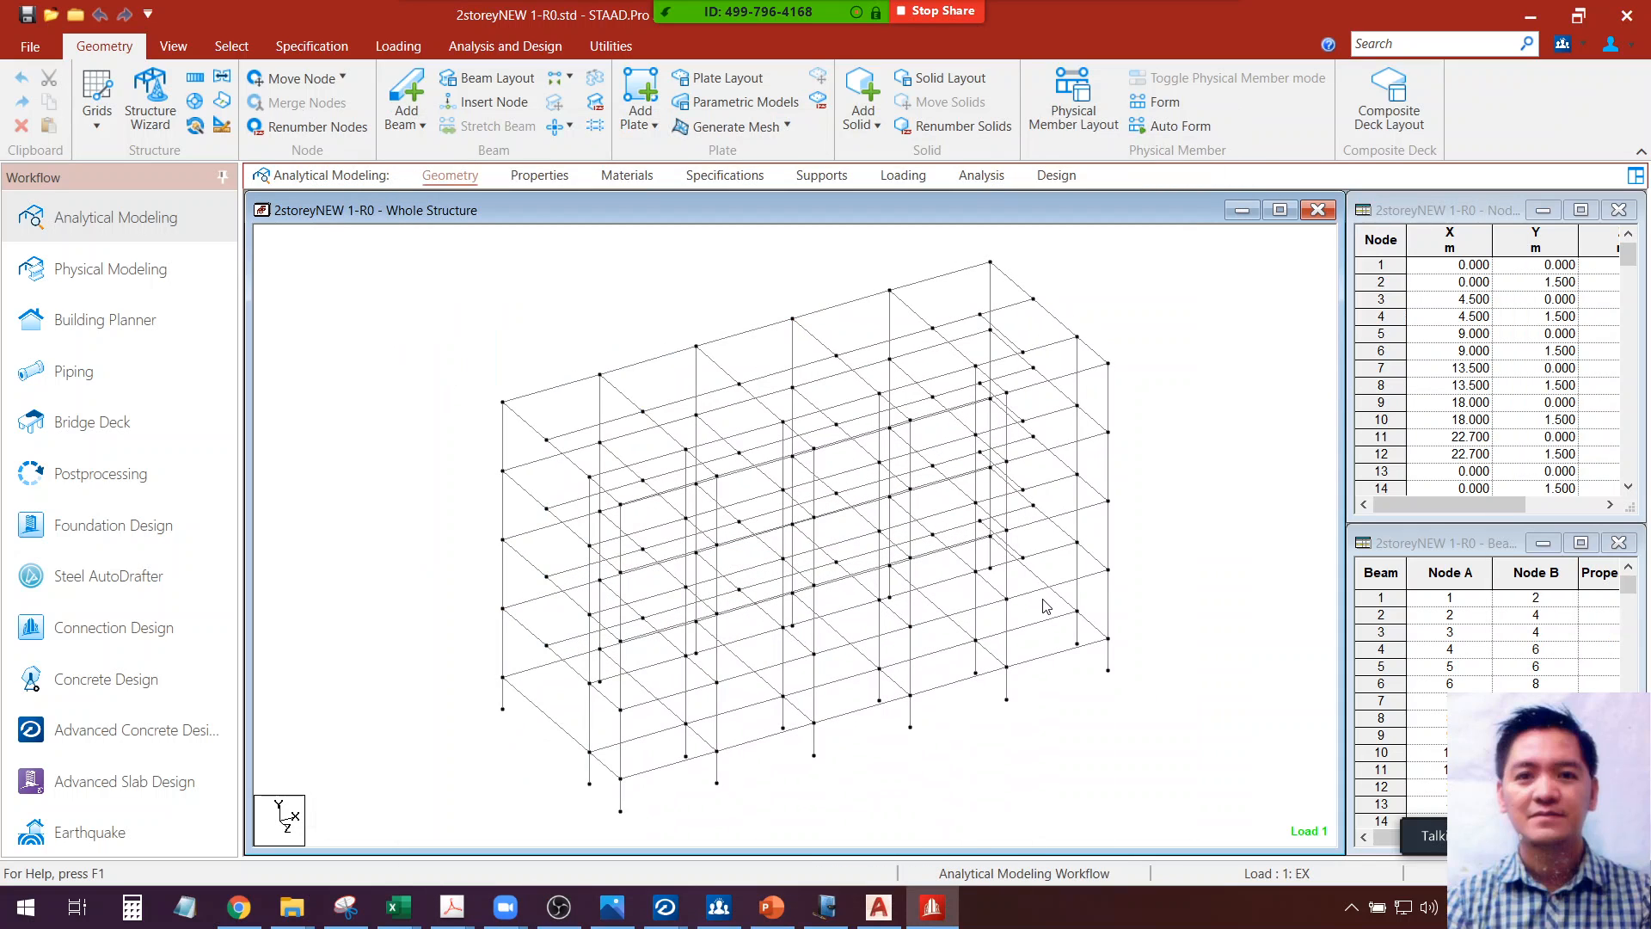
{"action": "scroll", "coordinate": [1024, 534], "scroll_direction": "down", "scroll_amount": 1}
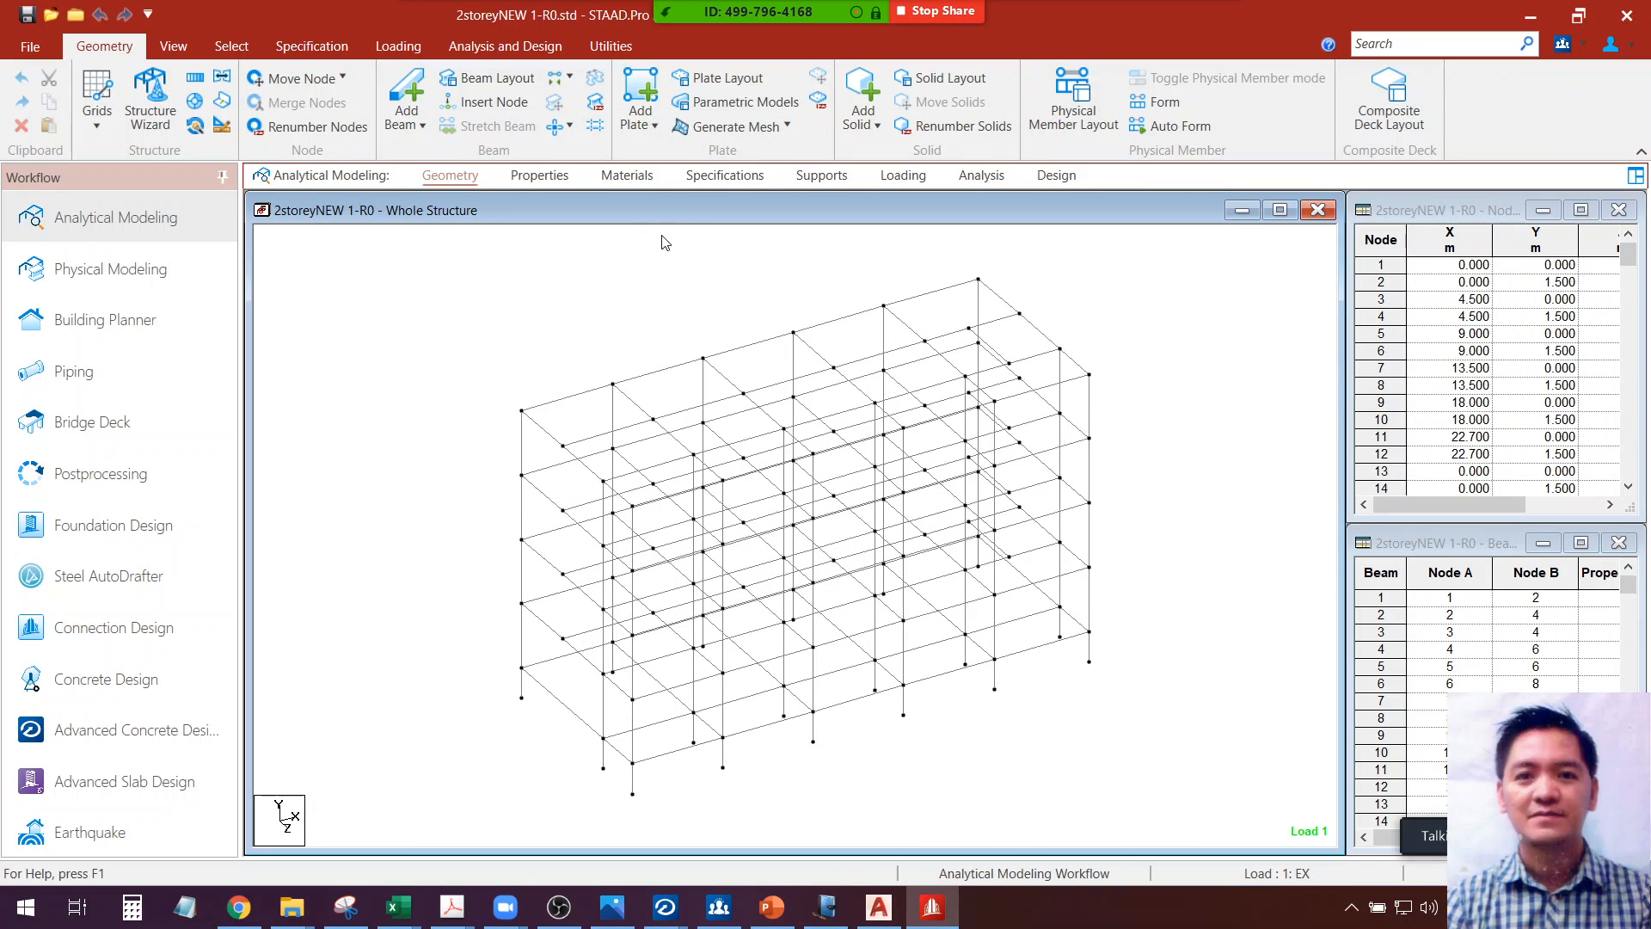
Open the Postprocessing workflow with the results range limited to the property R1: Rect 0.70x0.70
{"action": "left_click", "coordinate": [110, 469]}
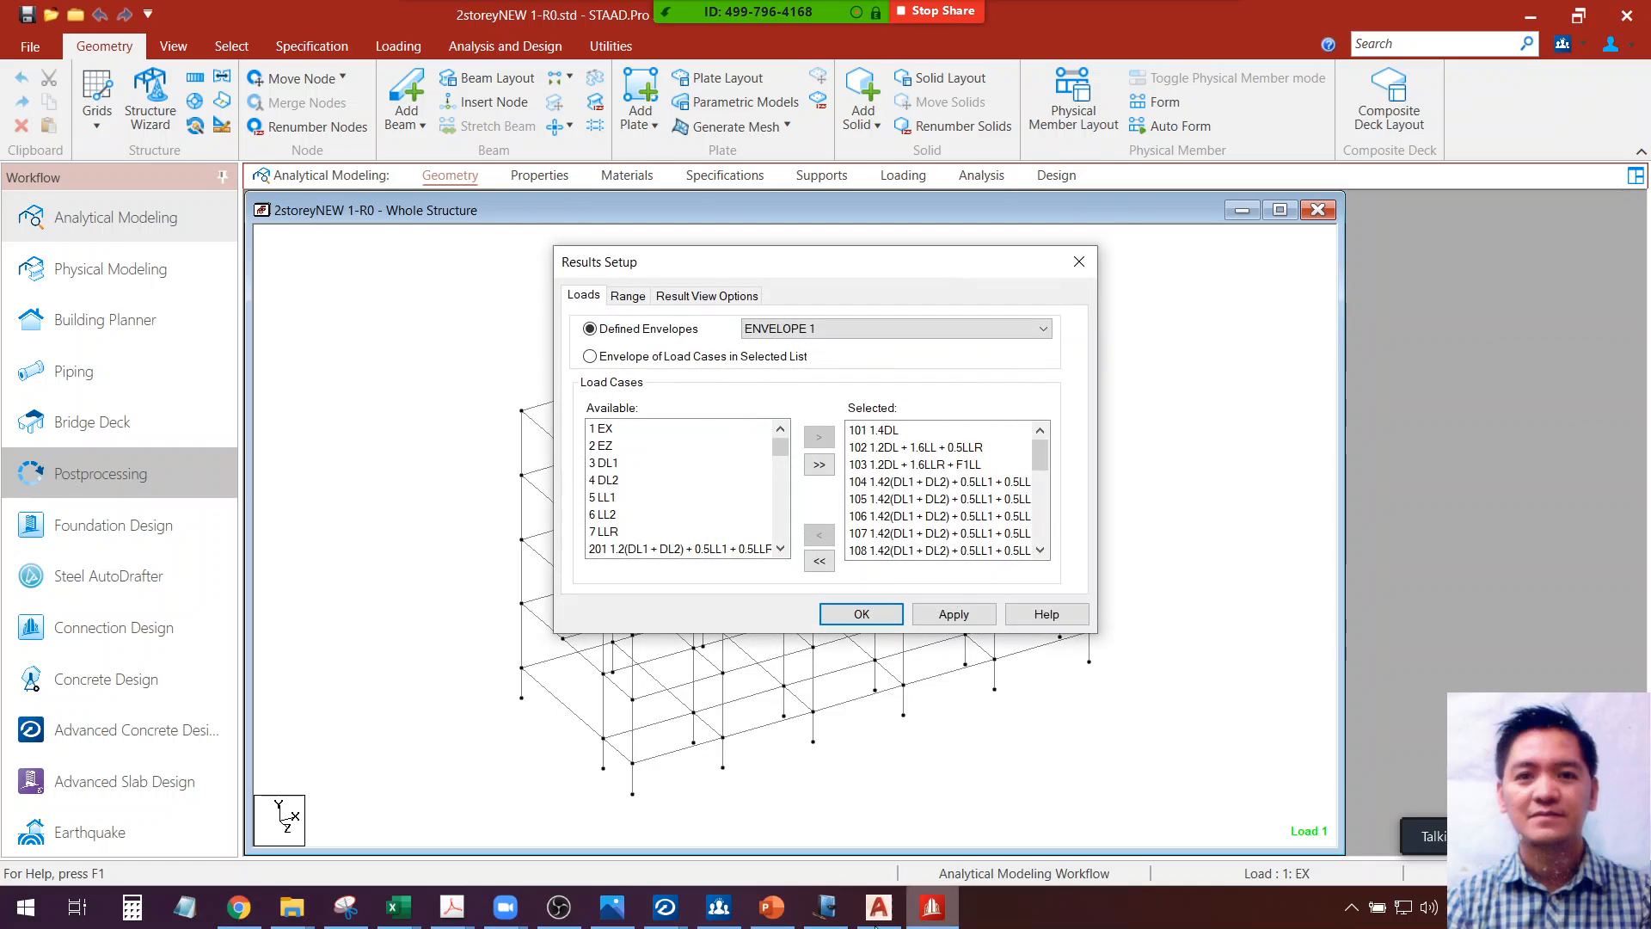
{"action": "left_click", "coordinate": [627, 297]}
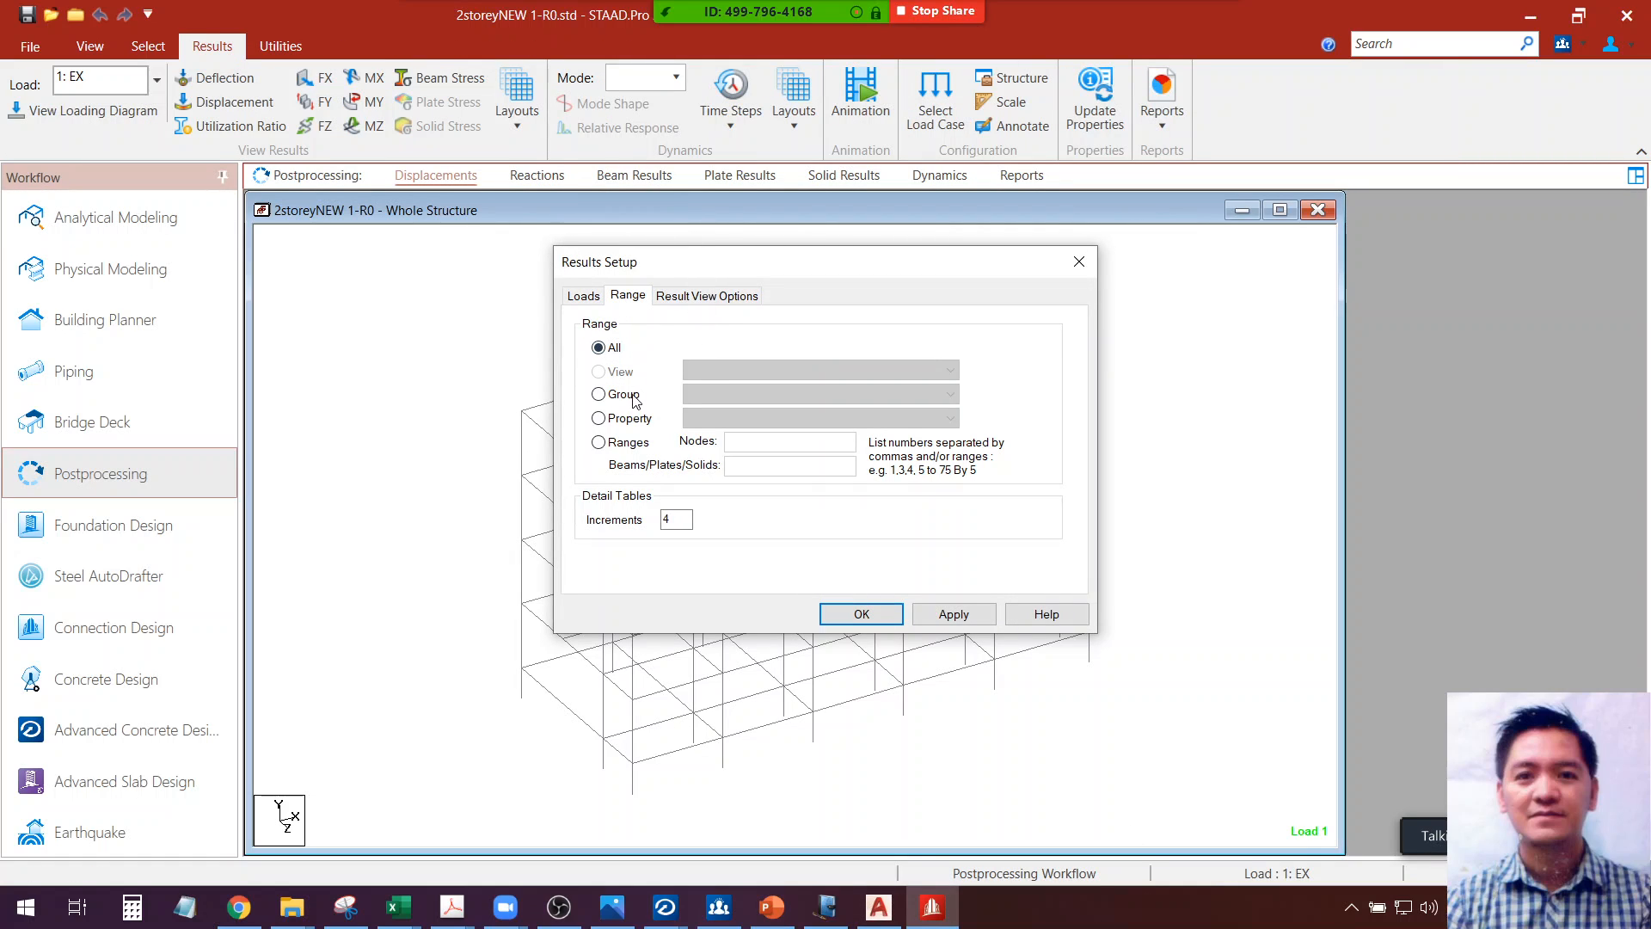
{"action": "left_click", "coordinate": [776, 401]}
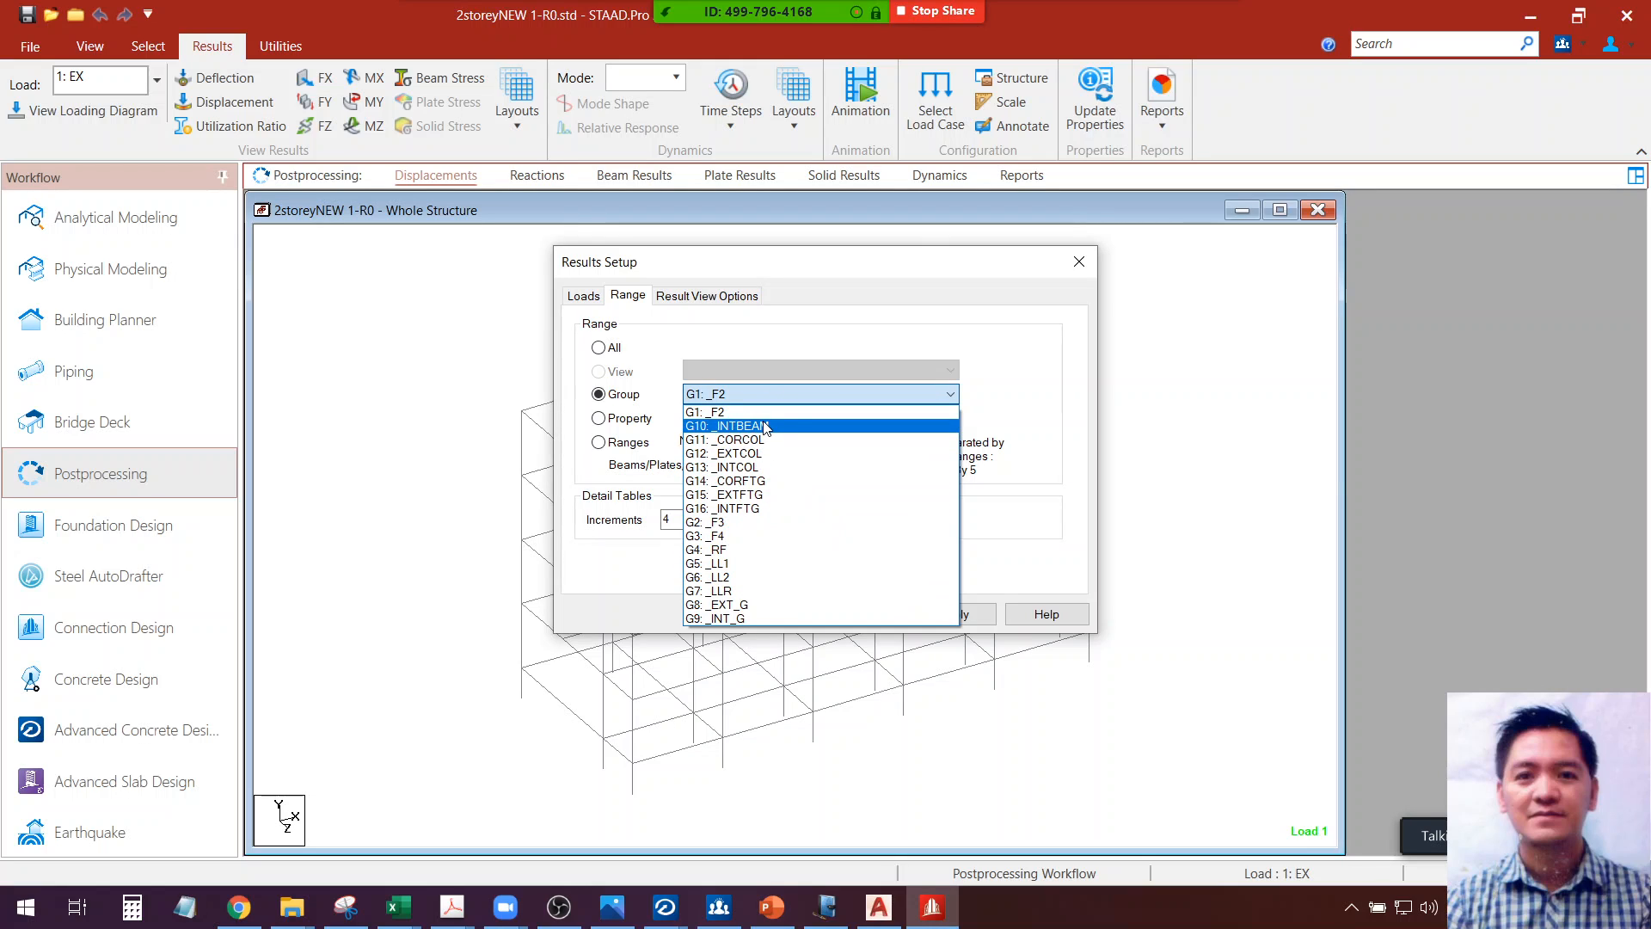
{"action": "left_click", "coordinate": [1021, 402]}
{"action": "left_click", "coordinate": [630, 419]}
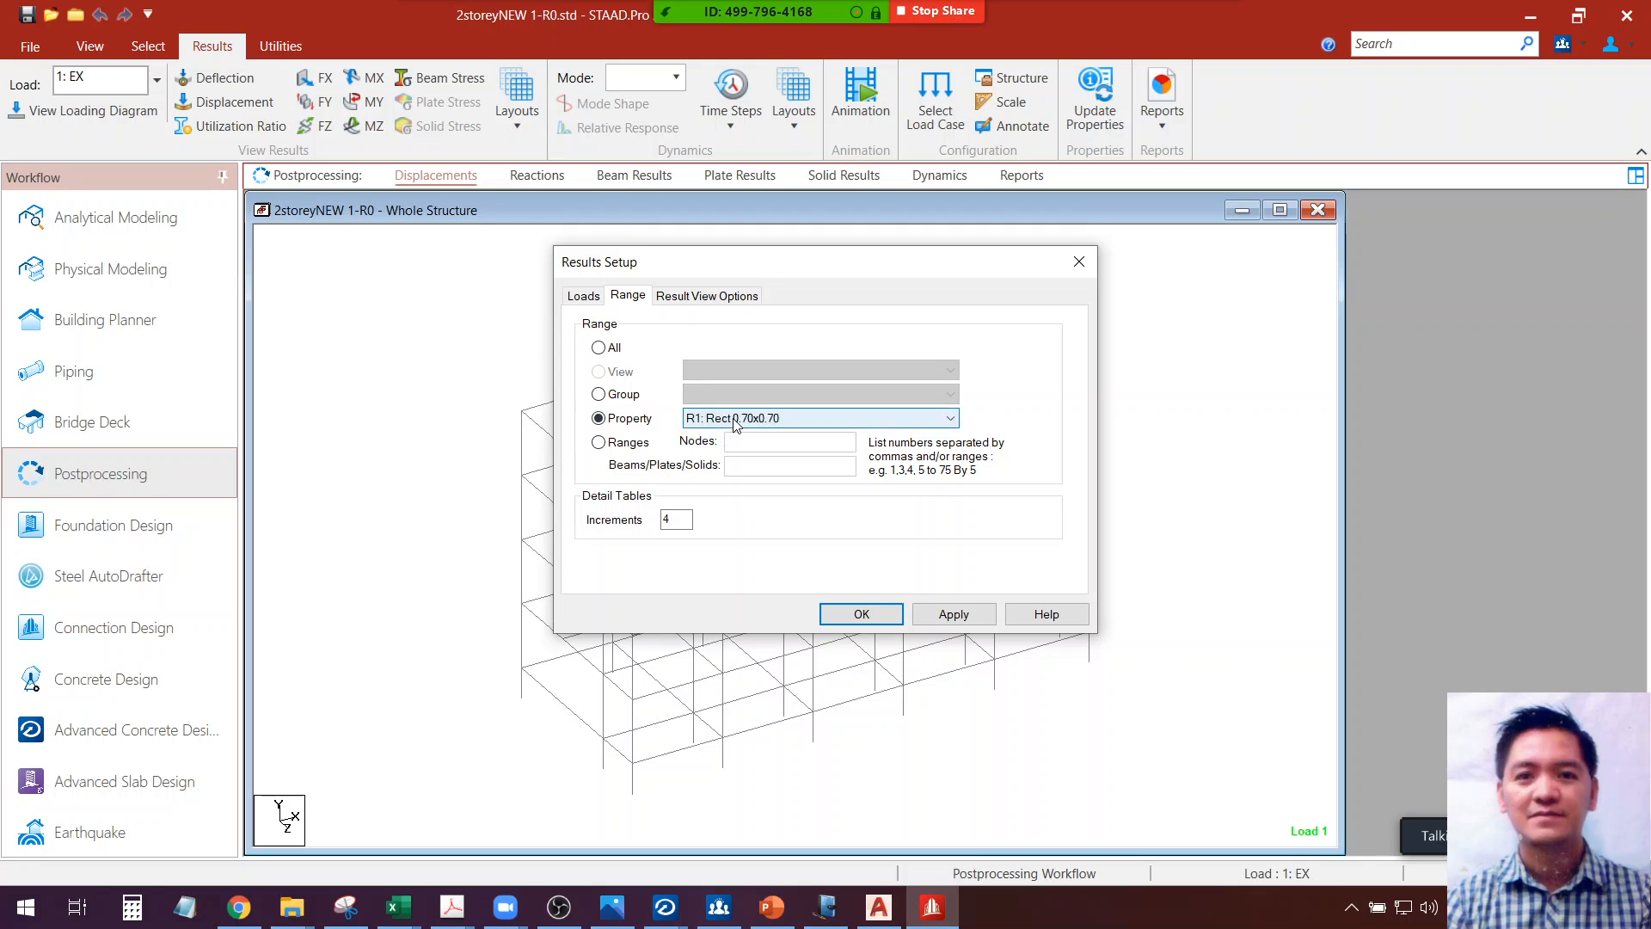
{"action": "left_click", "coordinate": [736, 419]}
{"action": "left_click", "coordinate": [736, 421]}
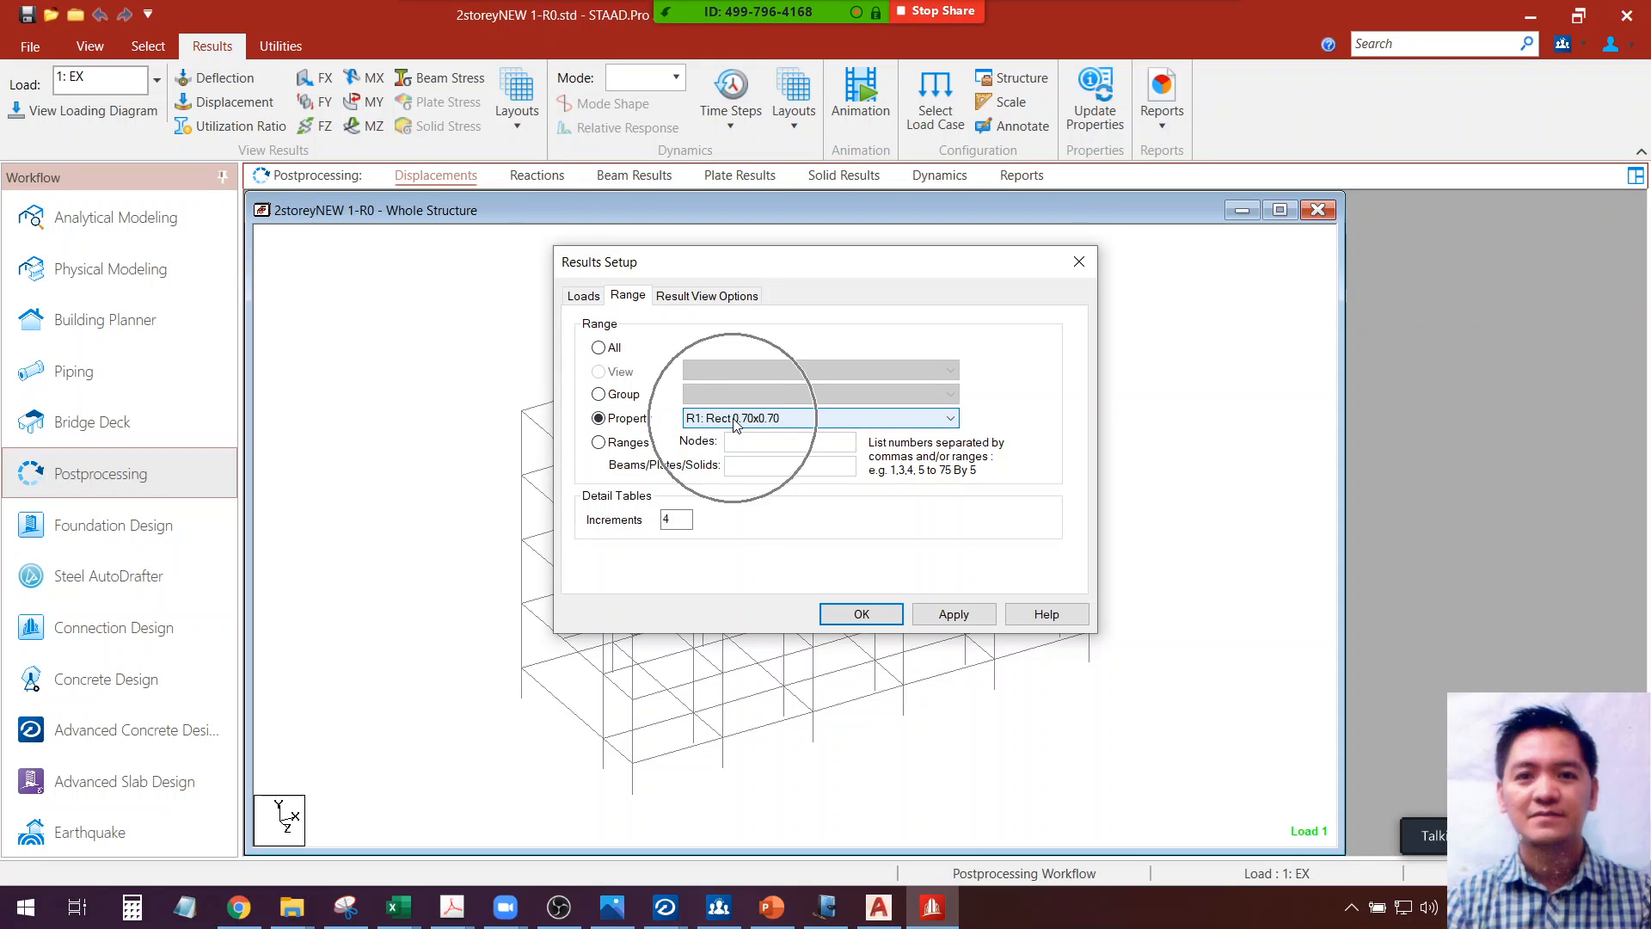
{"action": "left_click", "coordinate": [952, 614]}
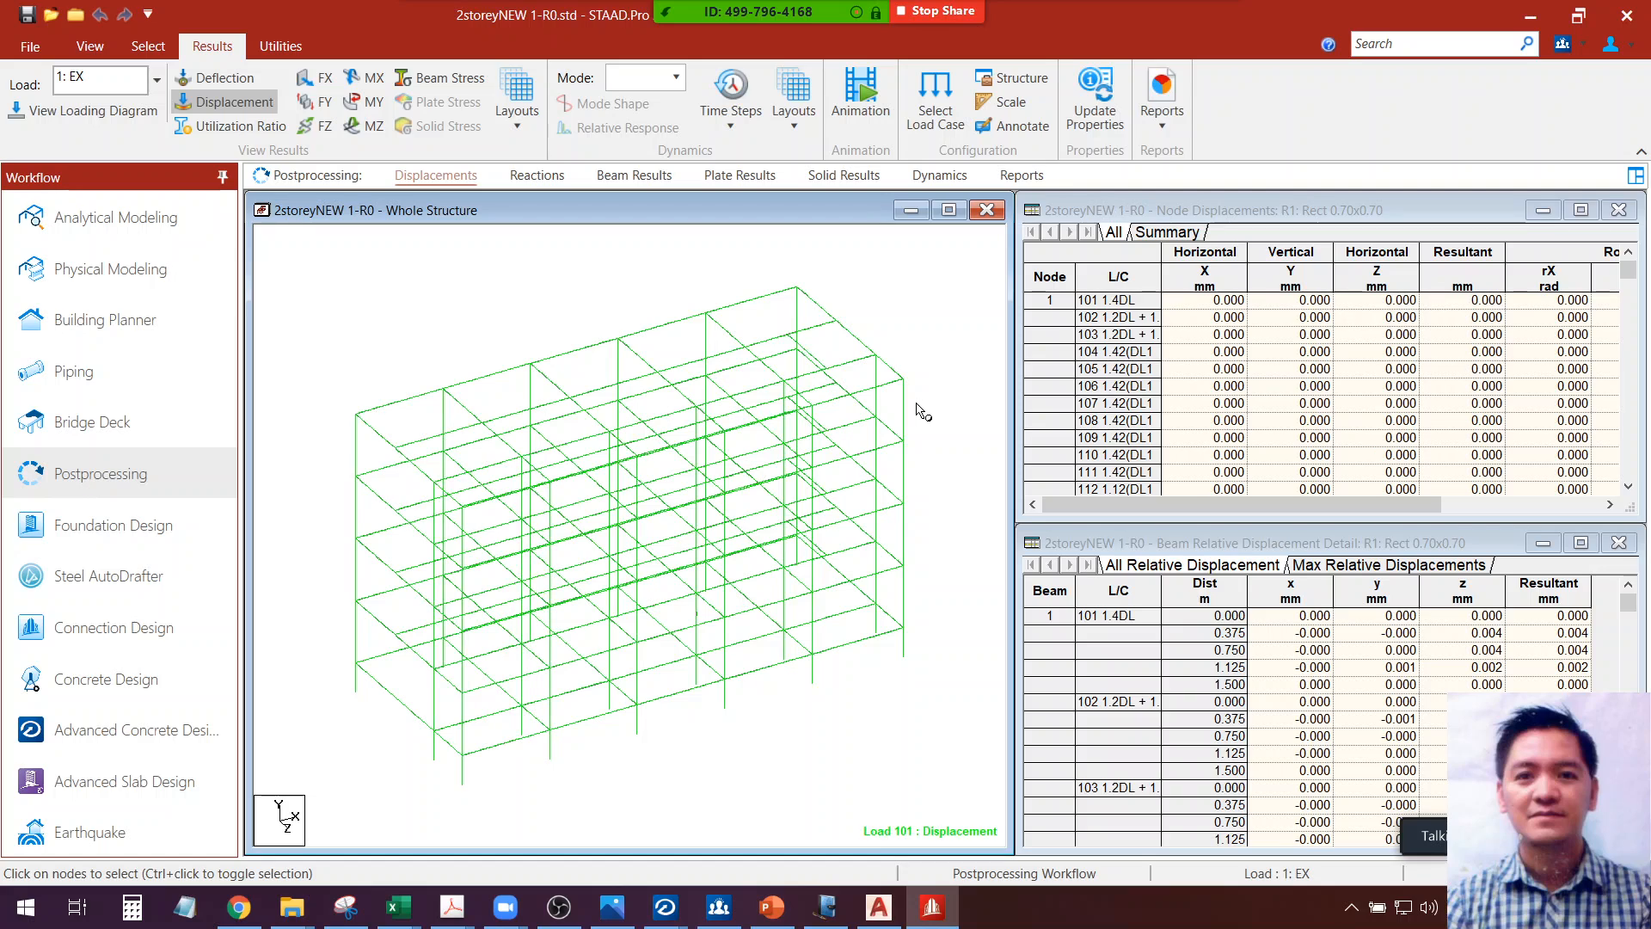
Review the node displacement summary and the beam end force summary, enlarging the force table to show all force and moment columns
{"action": "left_click", "coordinate": [1147, 234]}
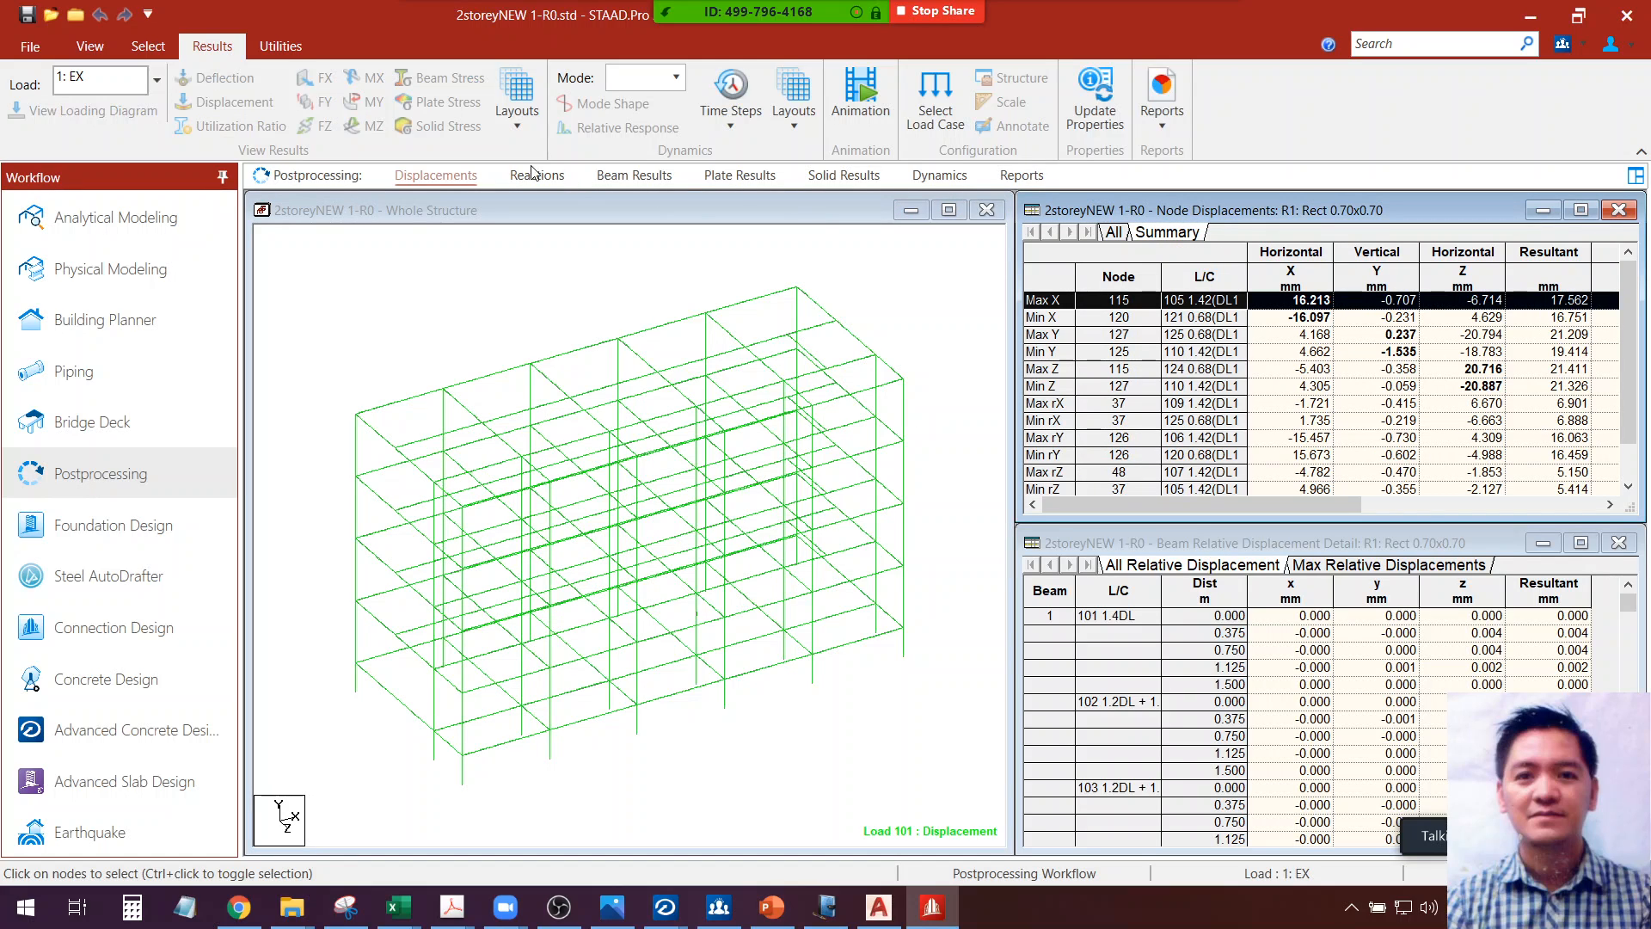
{"action": "left_click", "coordinate": [623, 176]}
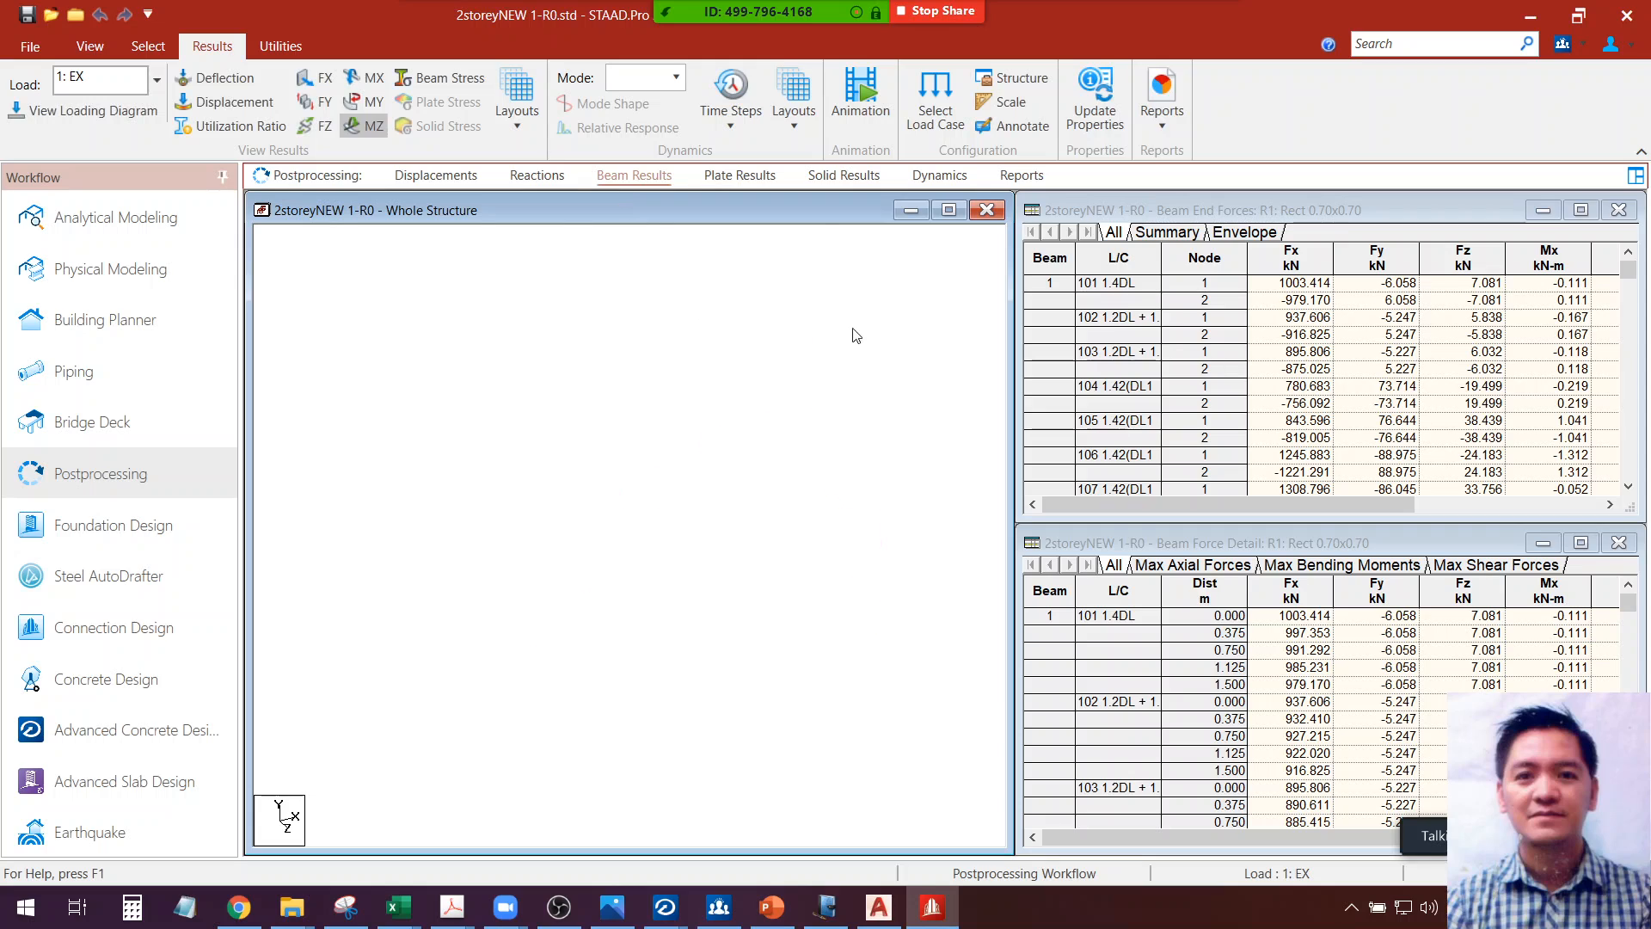
{"action": "left_click", "coordinate": [1167, 232]}
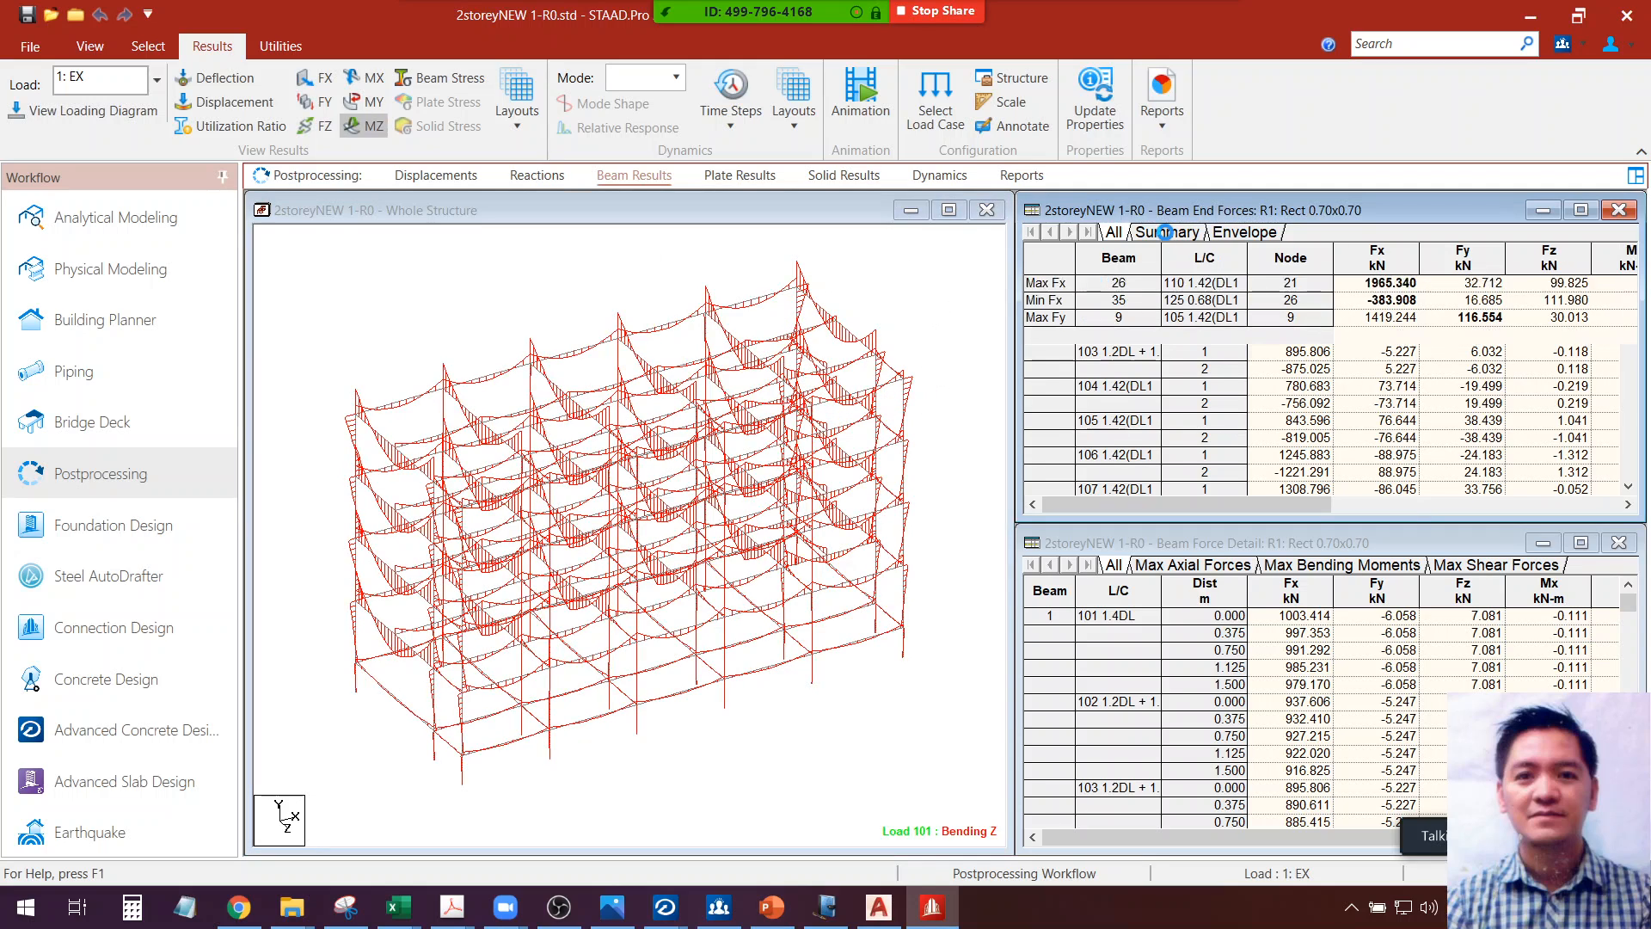
{"action": "left_click_drag", "start_coordinate": [1199, 217], "coordinate": [835, 222]}
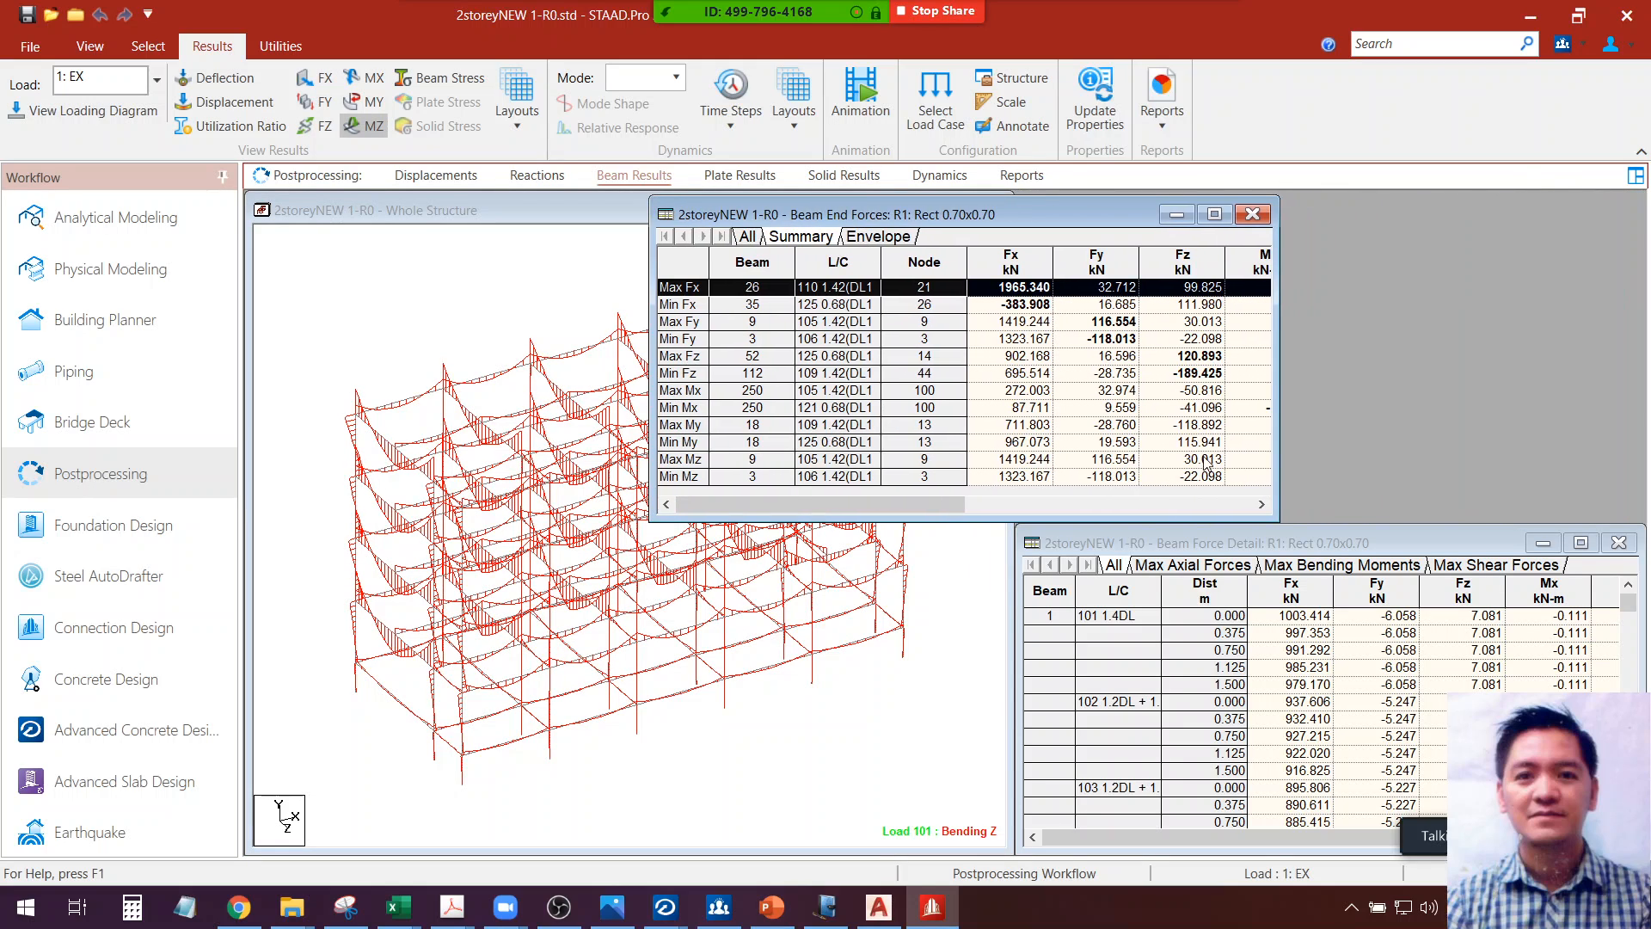
{"action": "left_click_drag", "start_coordinate": [1269, 518], "coordinate": [1613, 726]}
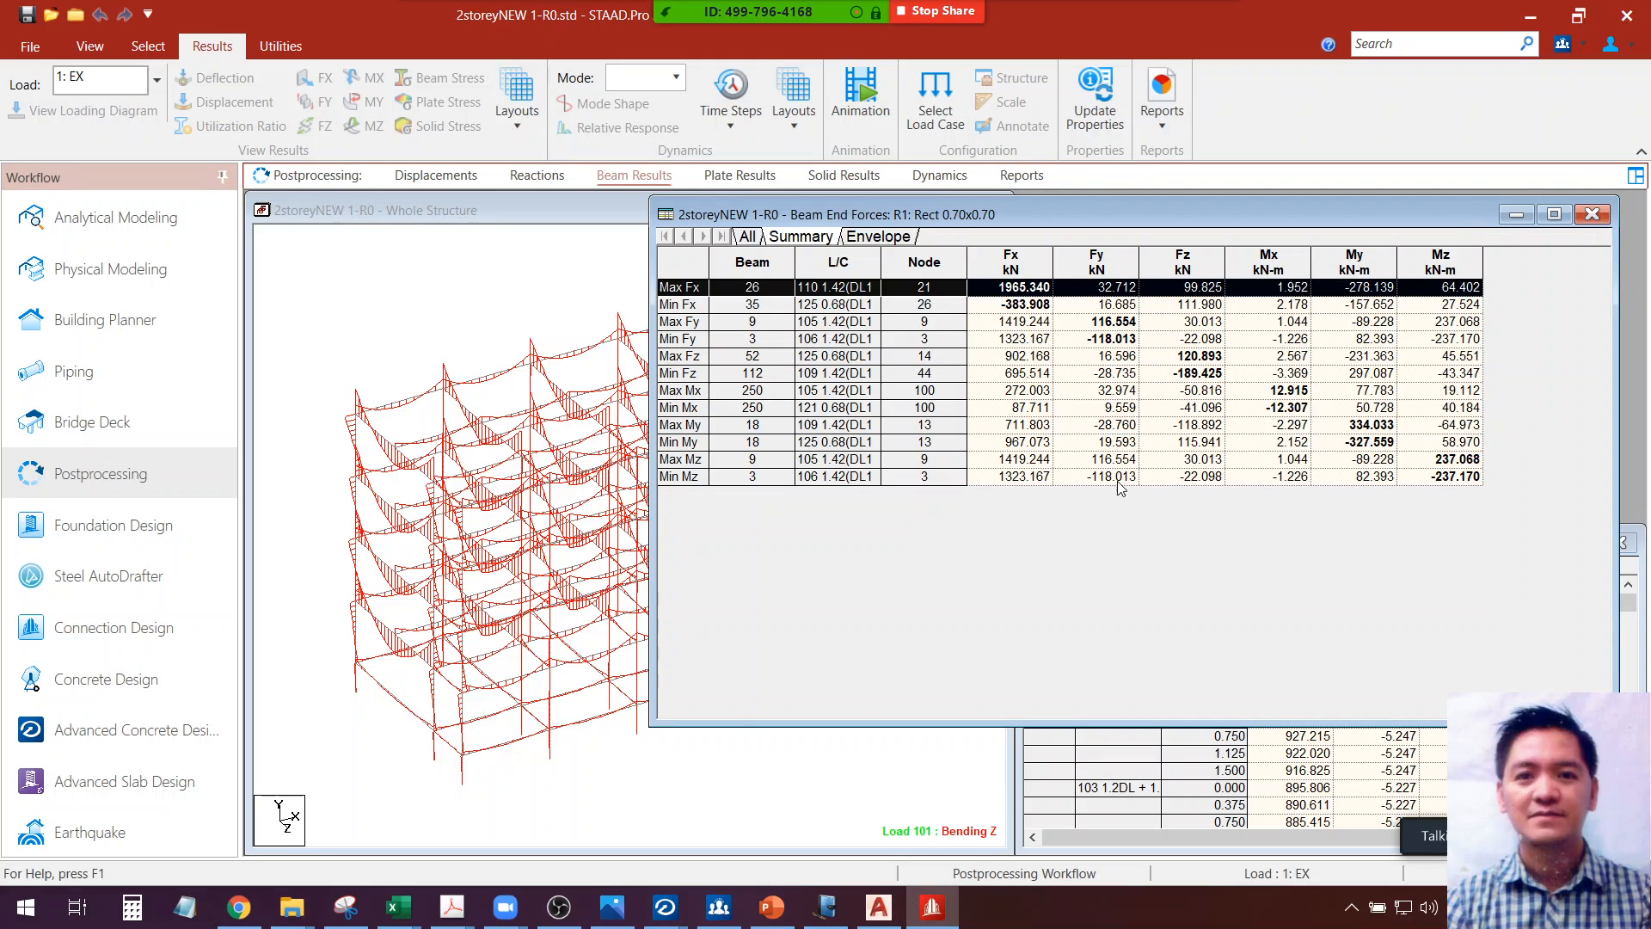
Switch to the new RCDC session and accept the STAAD Advanced Concrete Design license option
{"action": "mouse_move", "coordinate": [665, 907]}
{"action": "left_click", "coordinate": [766, 830]}
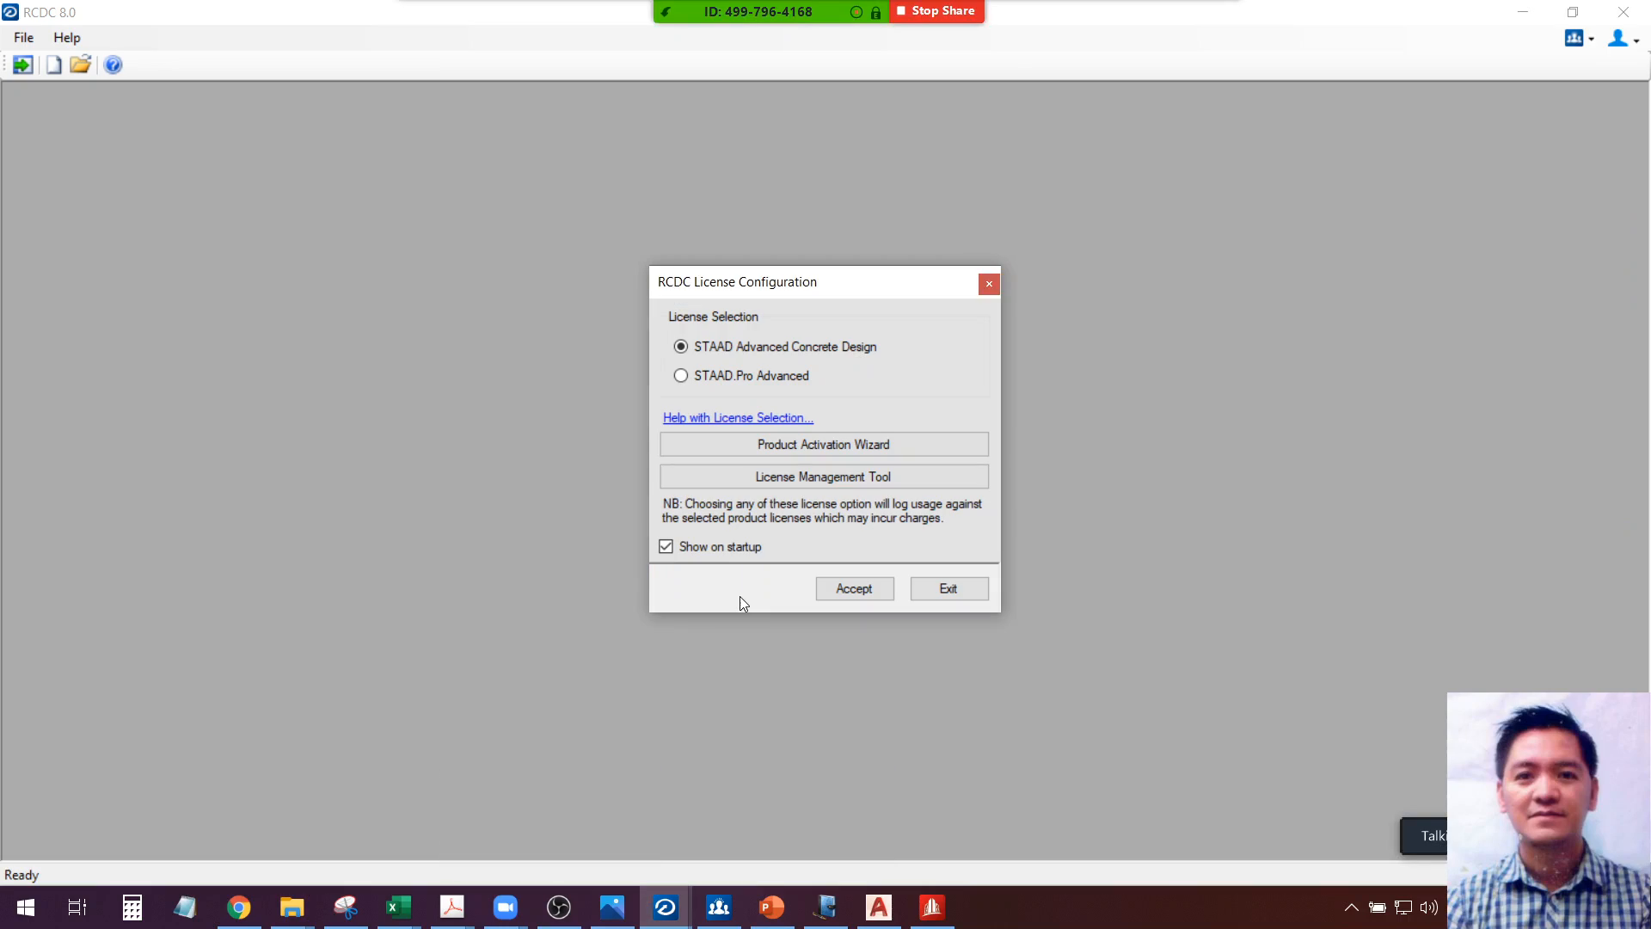
{"action": "left_click", "coordinate": [855, 593]}
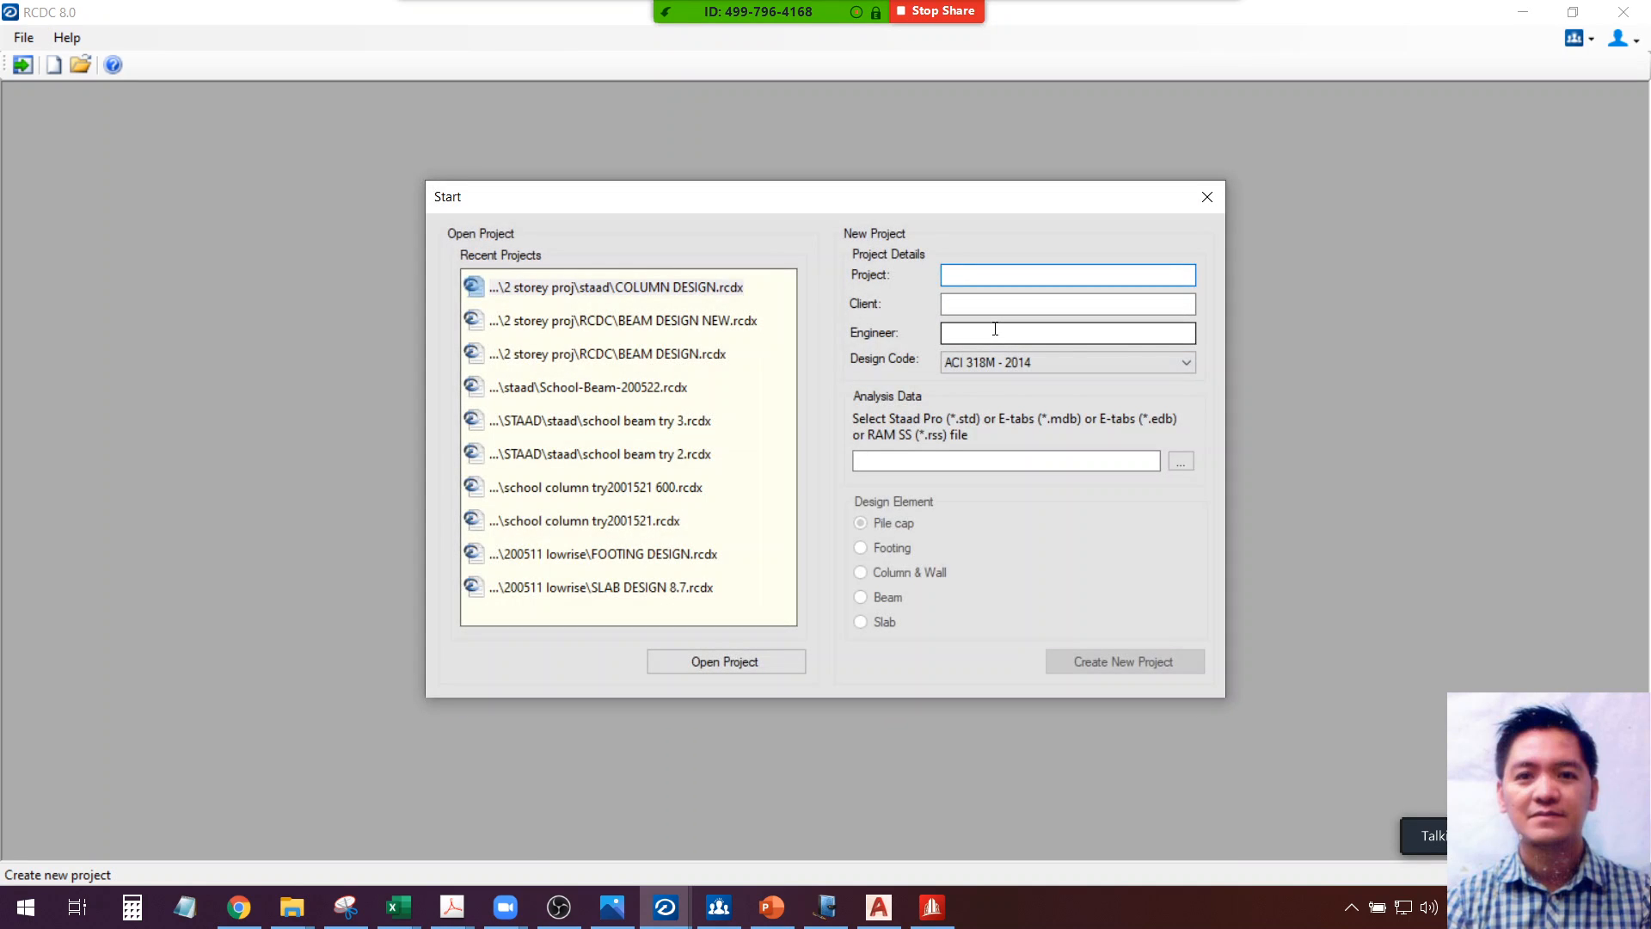
Enter 1 as the project, client and engineer in the new project's details
{"action": "type", "text": "1"}
{"action": "key", "text": "Tab"}
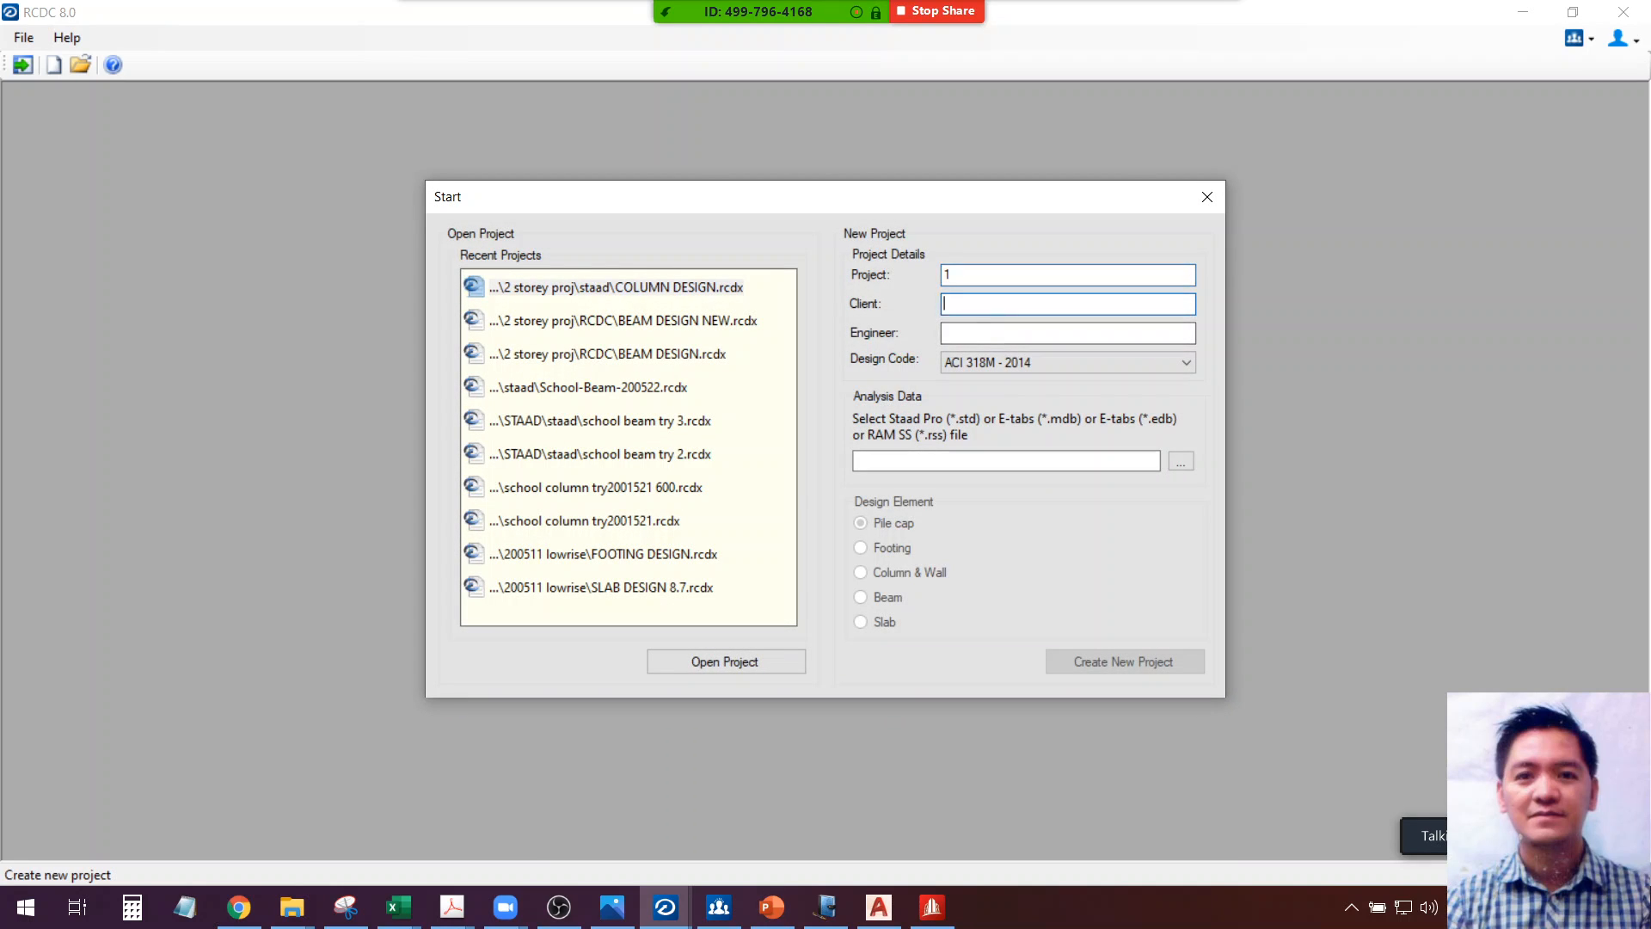
{"action": "type", "text": "1"}
{"action": "key", "text": "Tab"}
{"action": "type", "text": "1"}
Switch to STAAD.Pro and open the recent model RC1.STD in place of 2storeyNEW 1-R0
{"action": "left_click", "coordinate": [934, 913]}
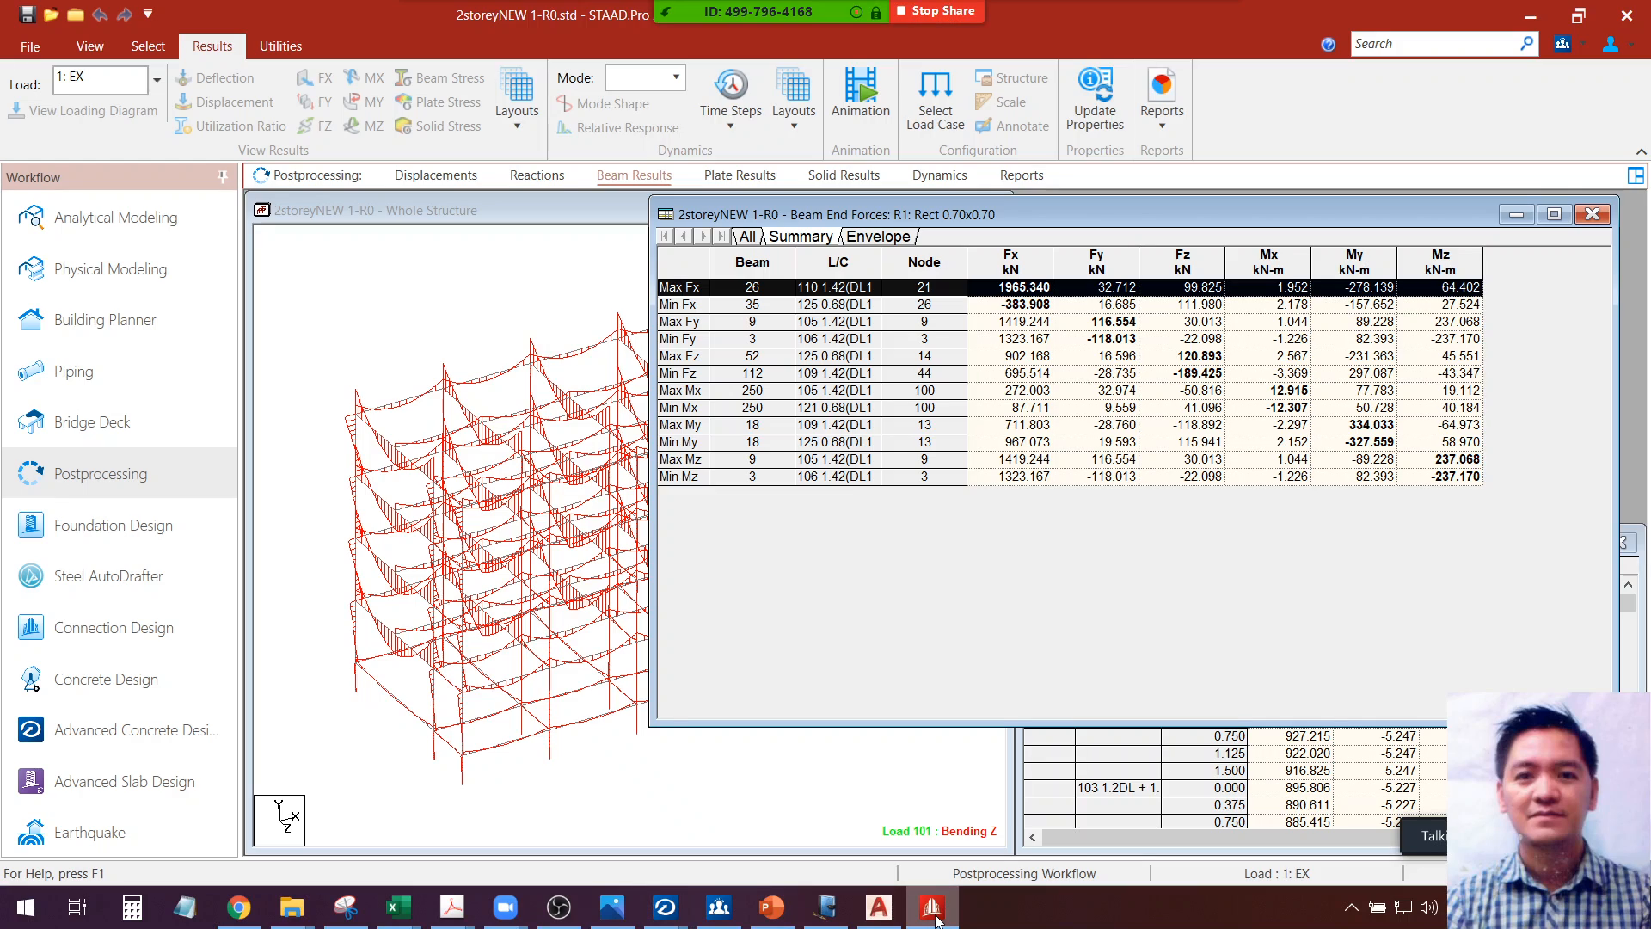
{"action": "left_click", "coordinate": [30, 46]}
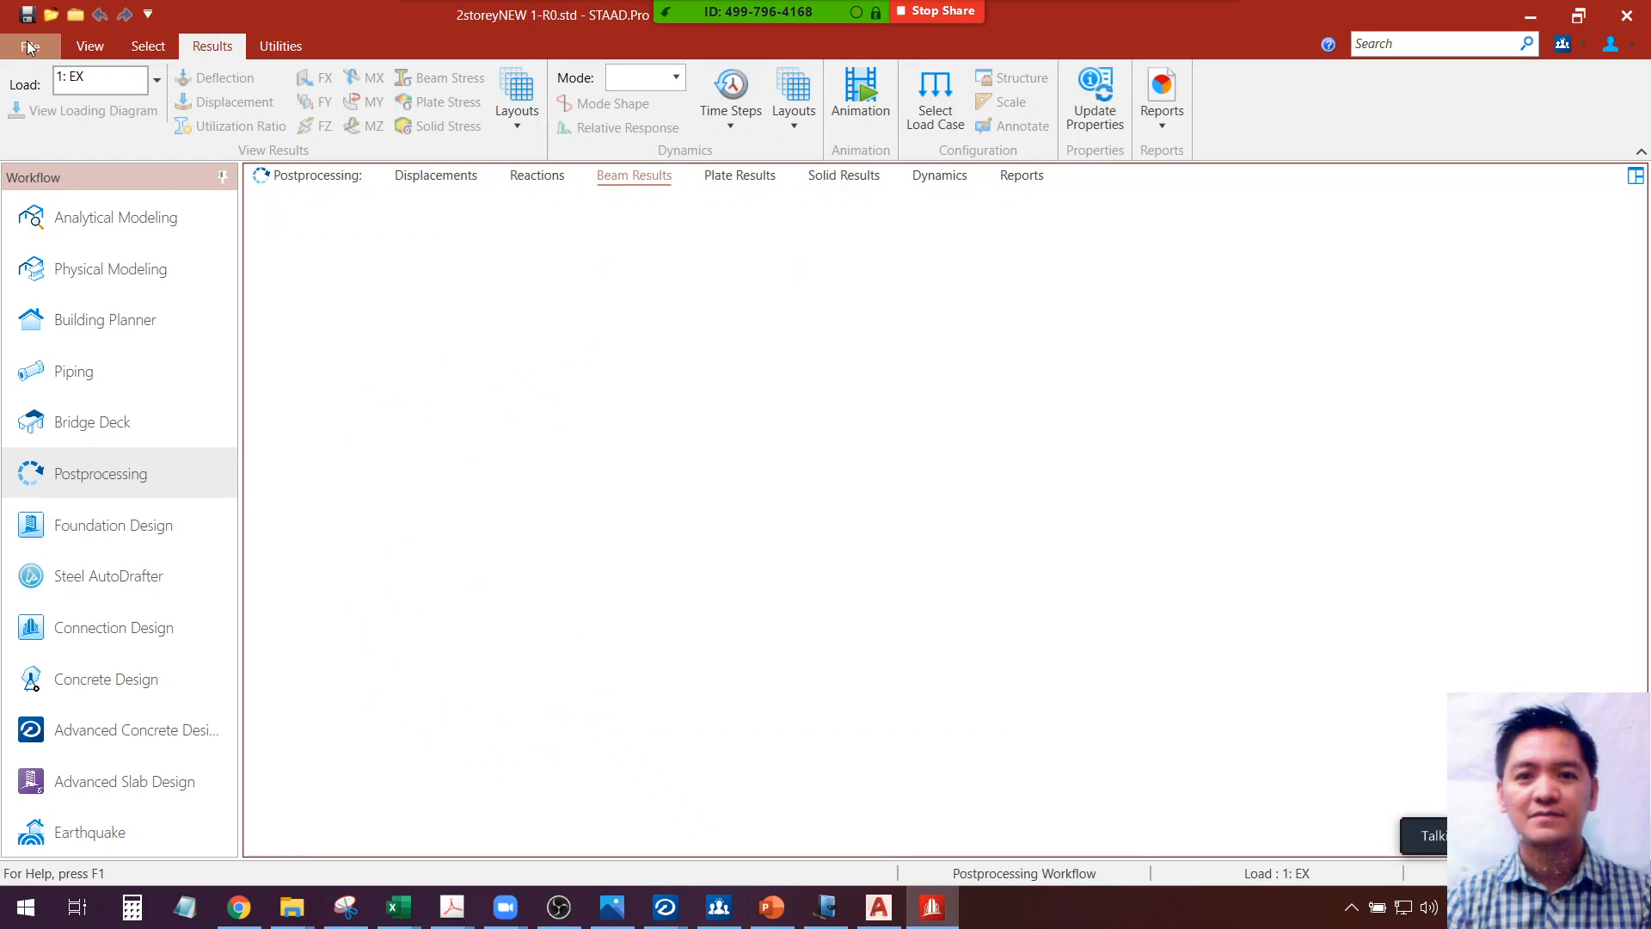
{"action": "left_click", "coordinate": [43, 165]}
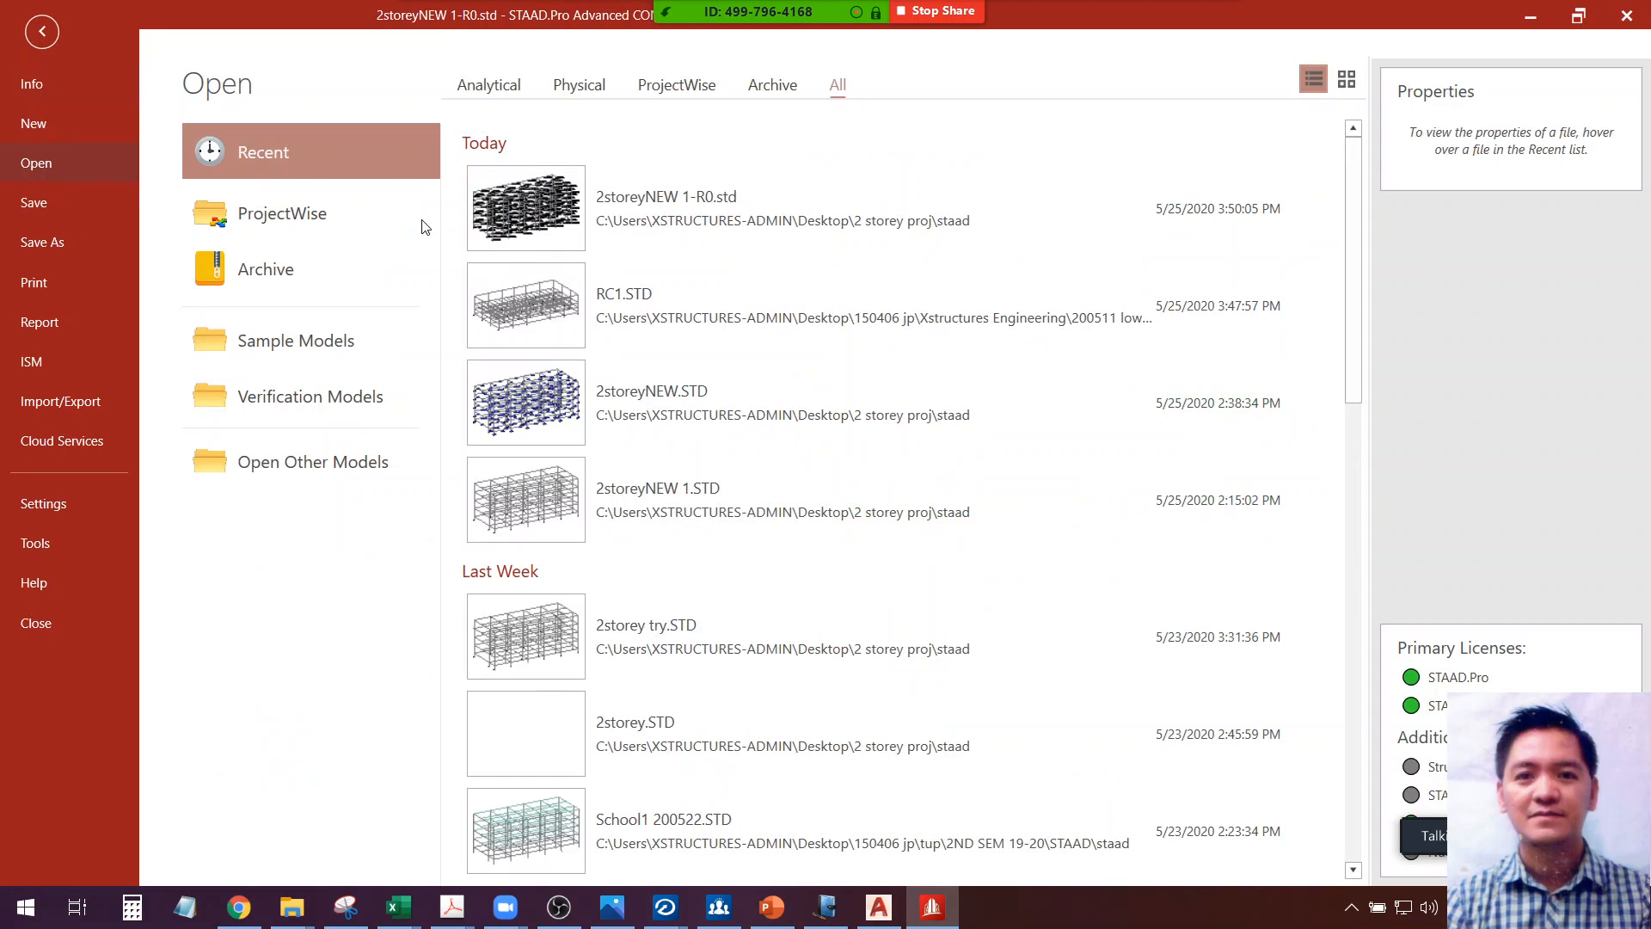
{"action": "mouse_move", "coordinate": [523, 297]}
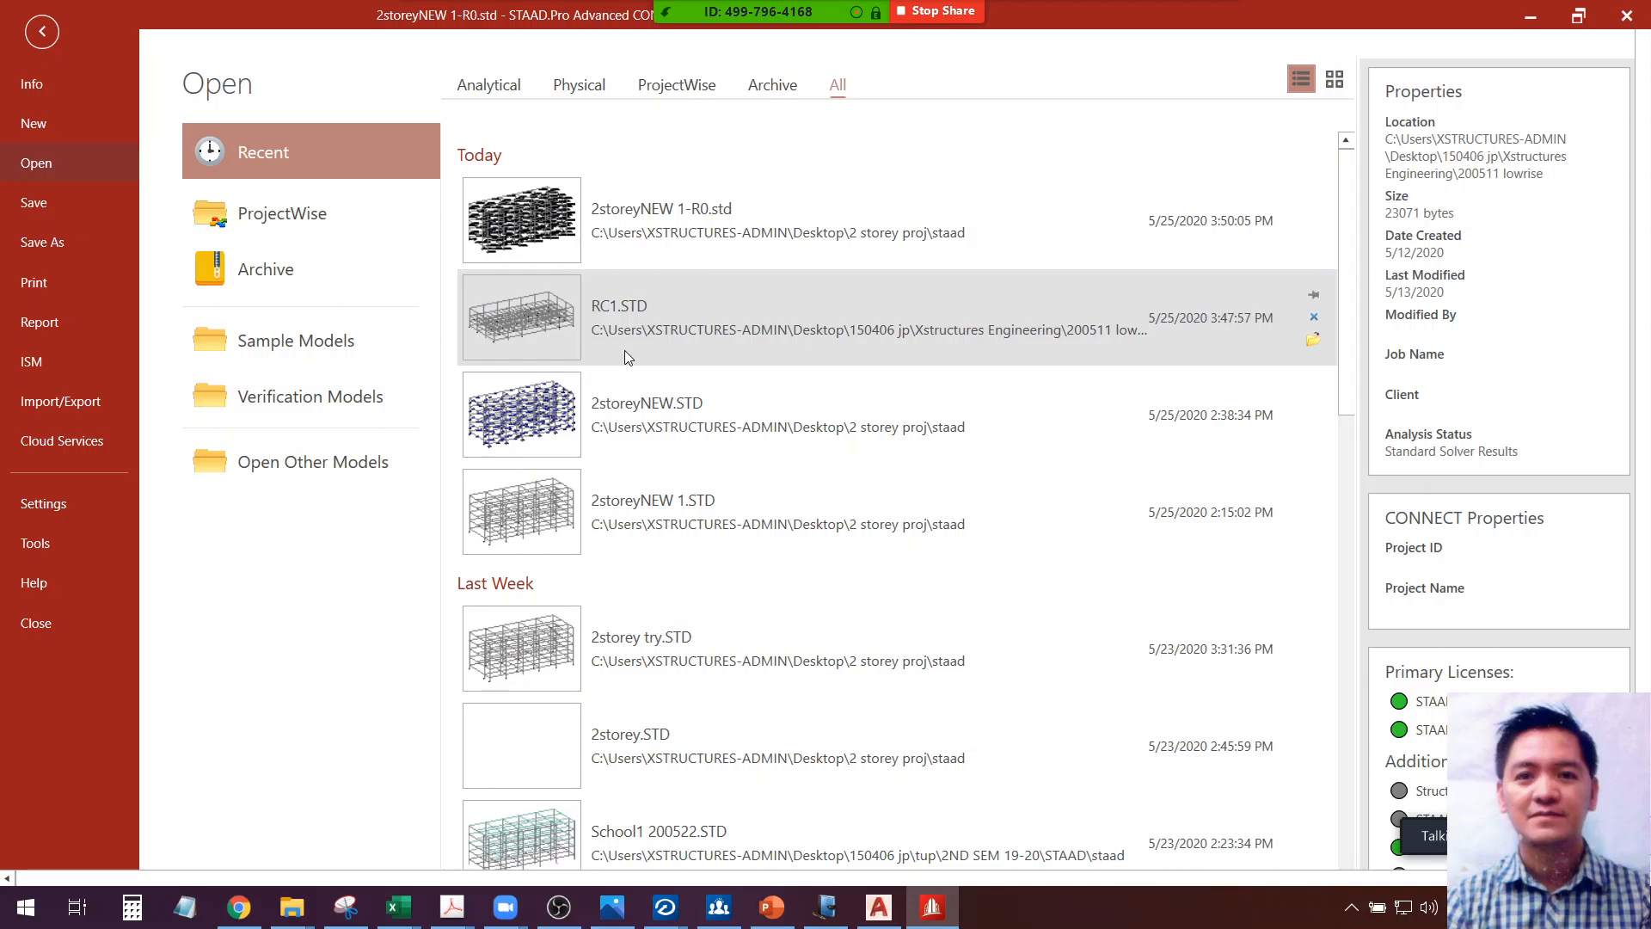
{"action": "left_click", "coordinate": [569, 332]}
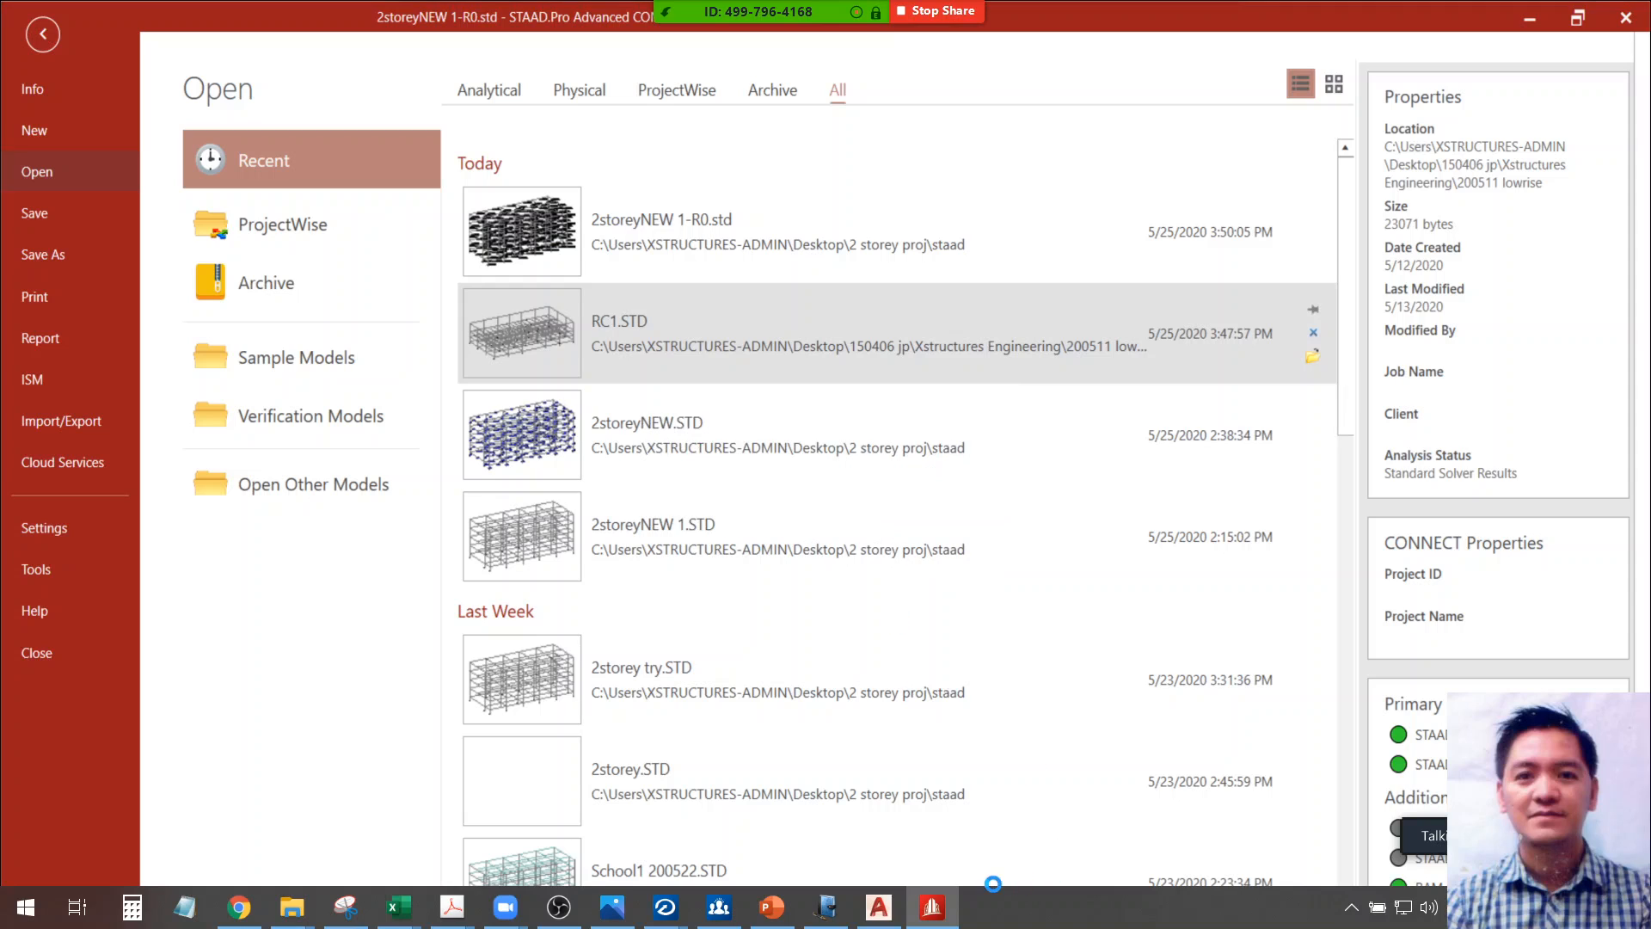
Return to the new RCDC session and load 2storeyNEW 1-R0 from the staad folder as the project's analysis file
{"action": "mouse_move", "coordinate": [681, 916]}
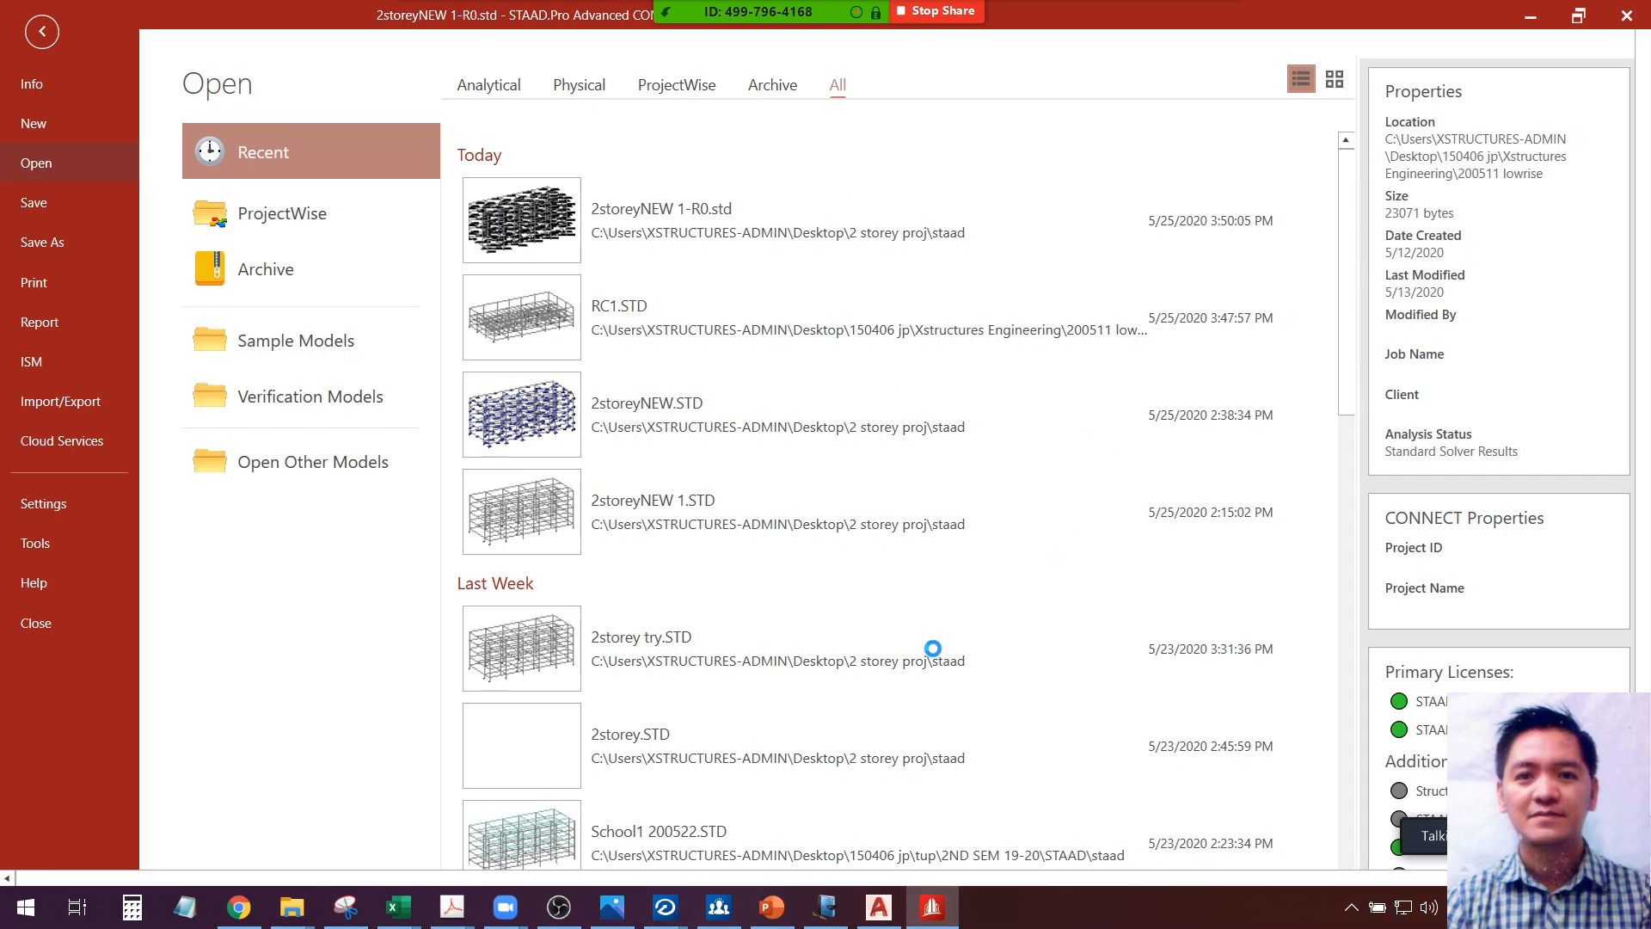
{"action": "left_click", "coordinate": [745, 827]}
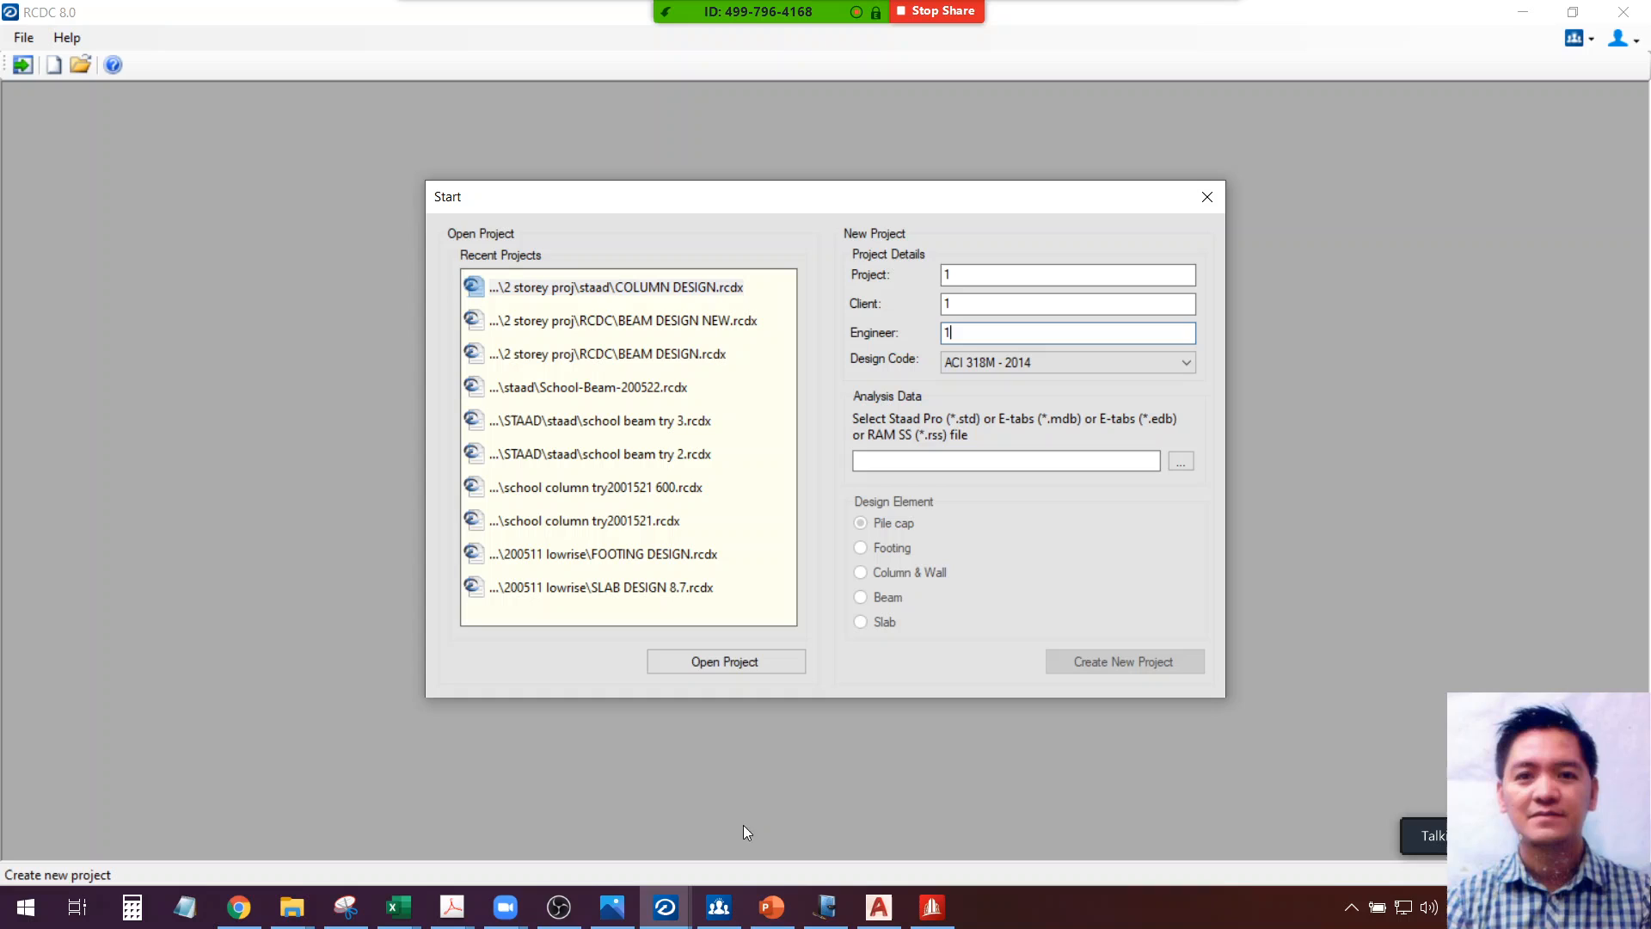
{"action": "left_click", "coordinate": [1180, 466]}
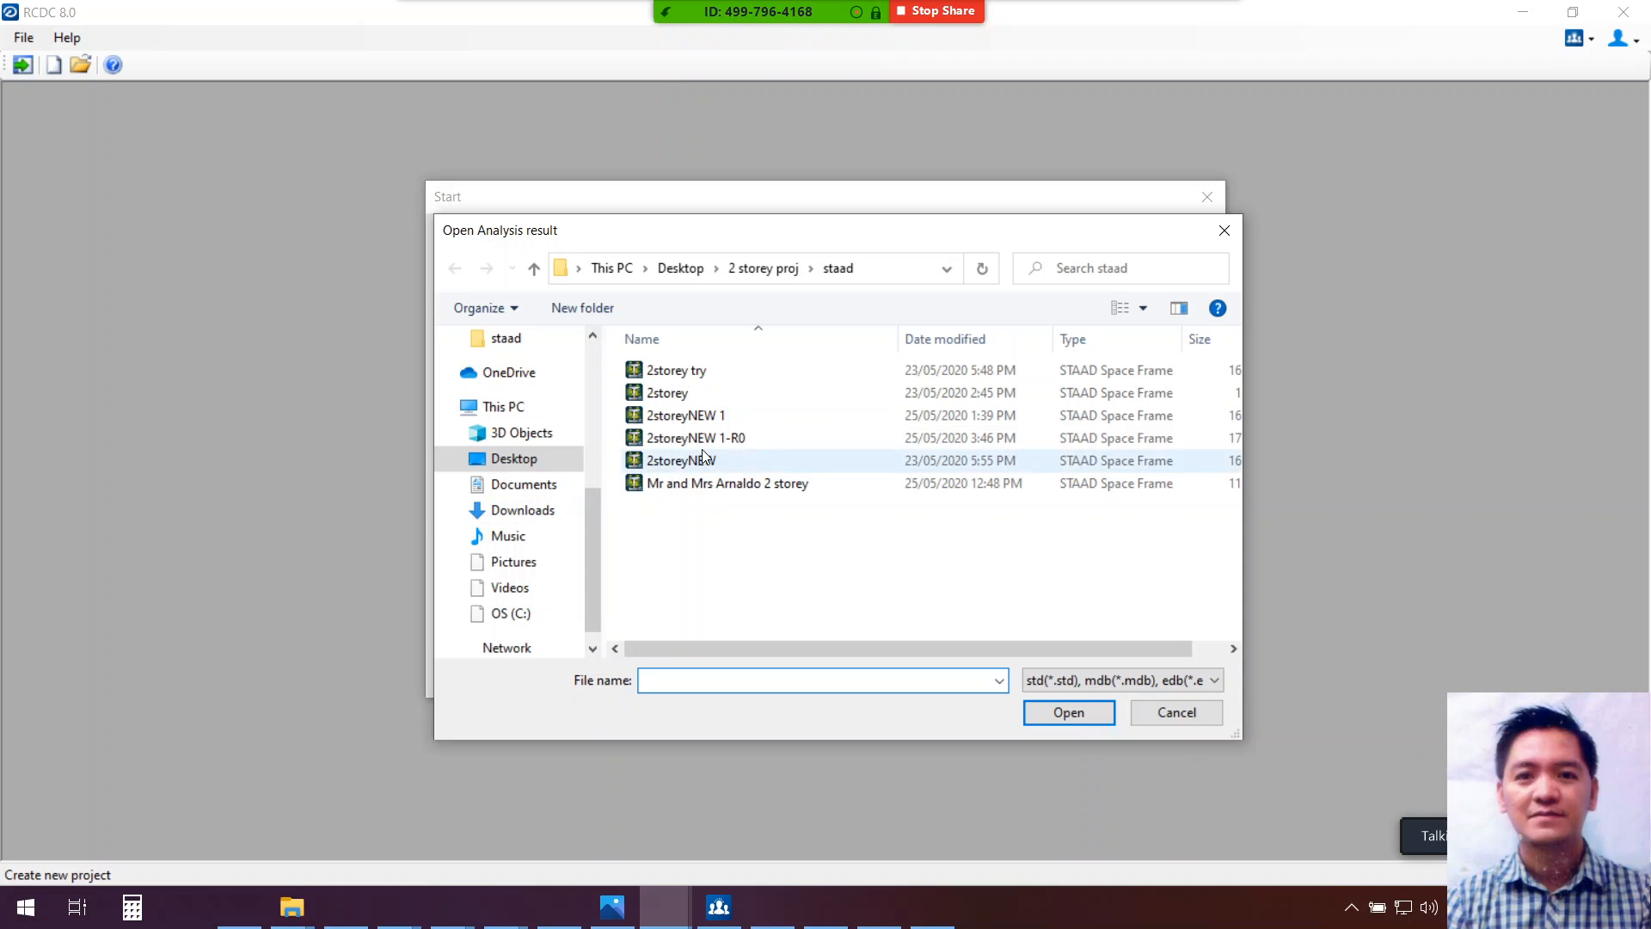
{"action": "left_click", "coordinate": [718, 440]}
{"action": "left_click", "coordinate": [1065, 714]}
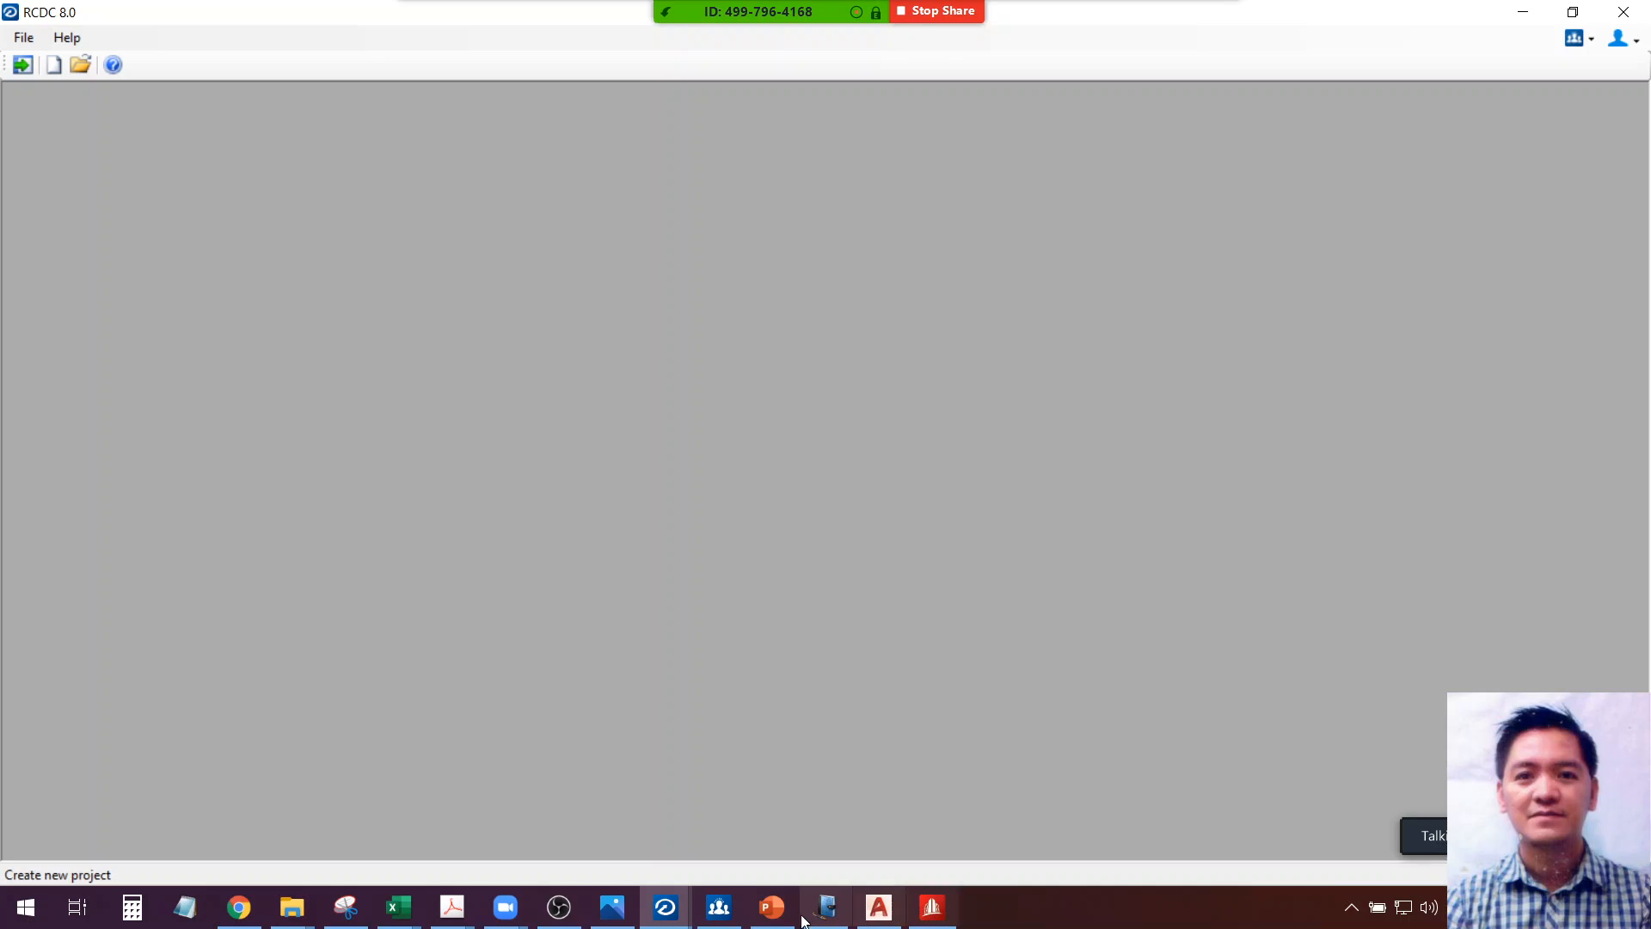
{"action": "mouse_move", "coordinate": [661, 920]}
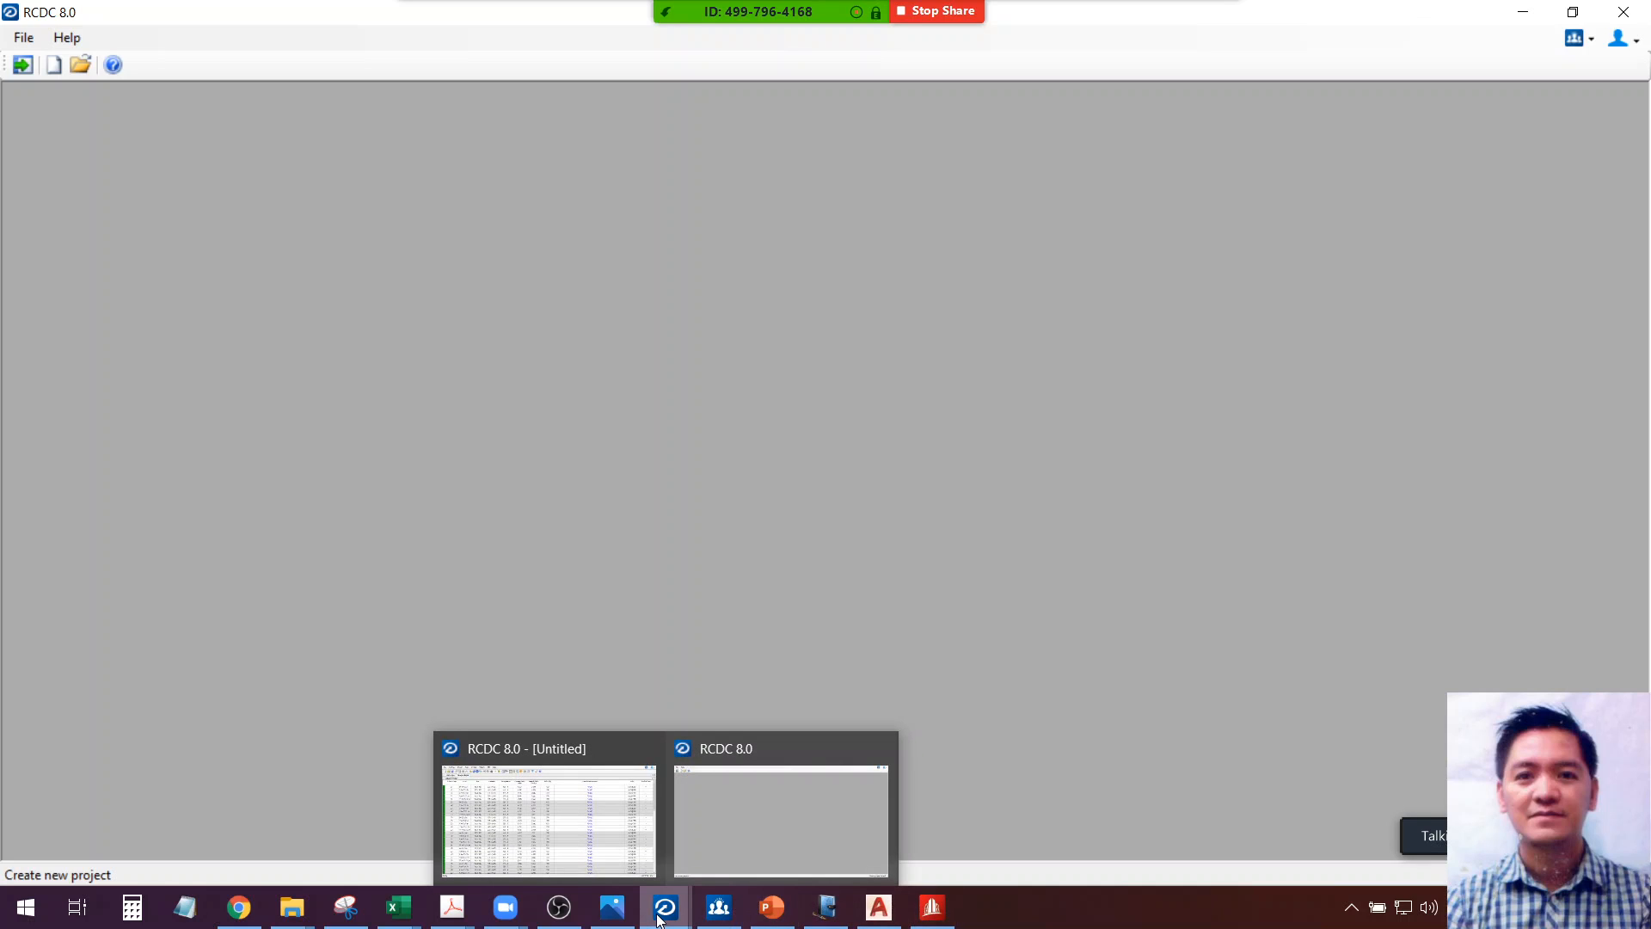
{"action": "left_click", "coordinate": [767, 838]}
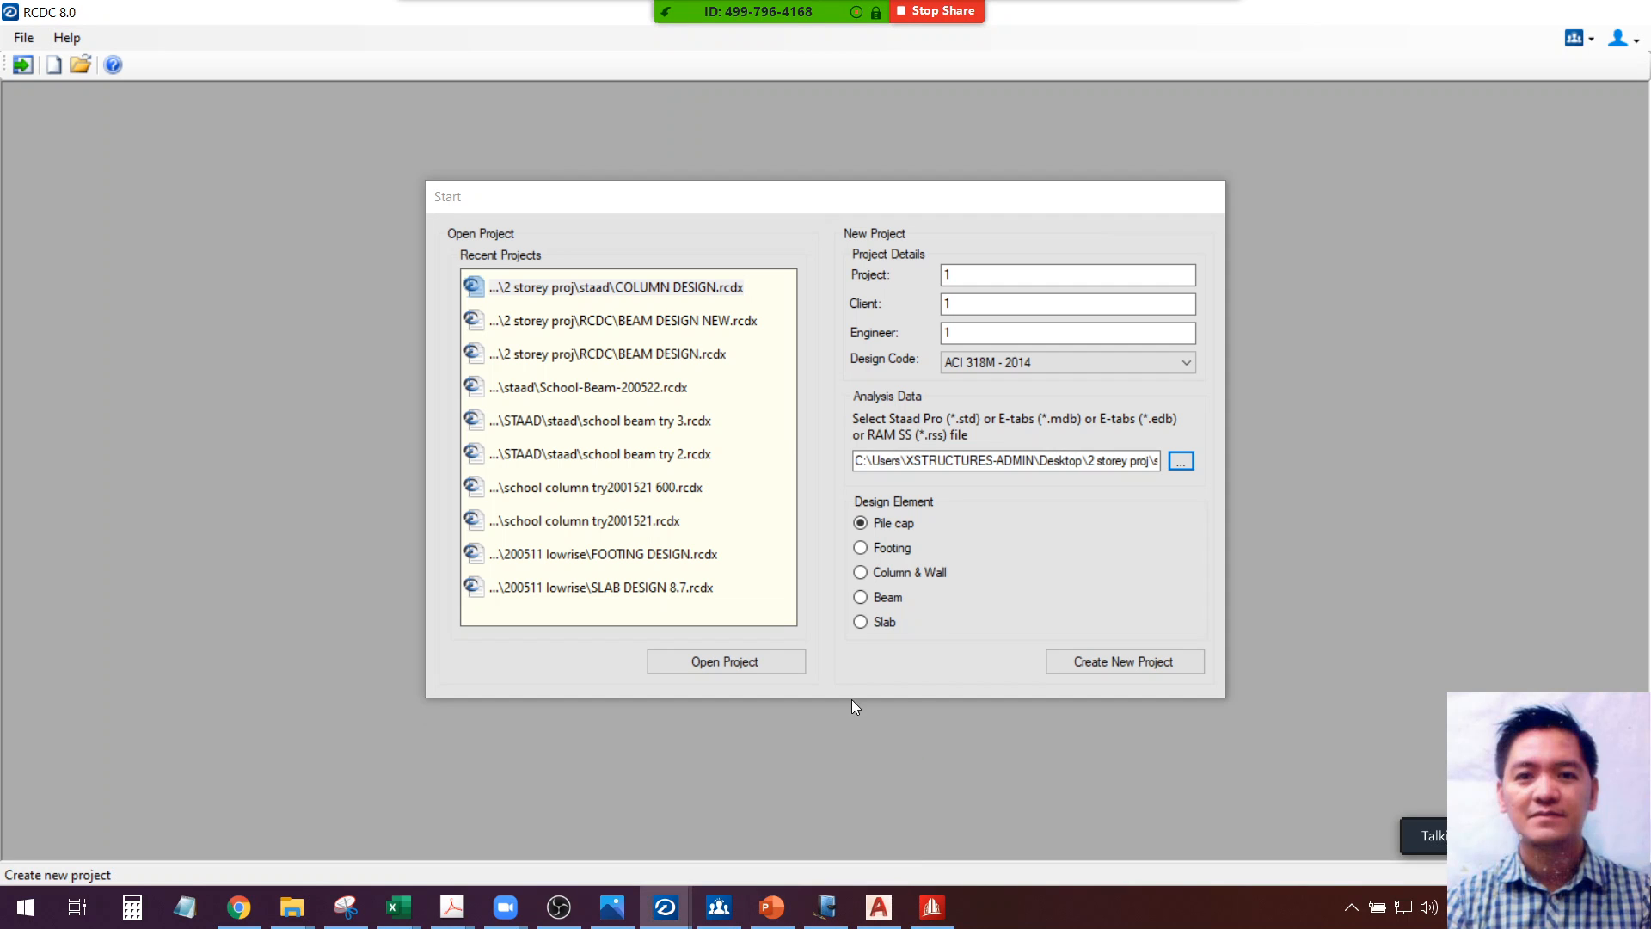
Create the new project with Beam as the design element for levels 4.7m, 7.9m, 11.1m and 14.3m
{"action": "left_click", "coordinate": [889, 595]}
{"action": "left_click", "coordinate": [1029, 568]}
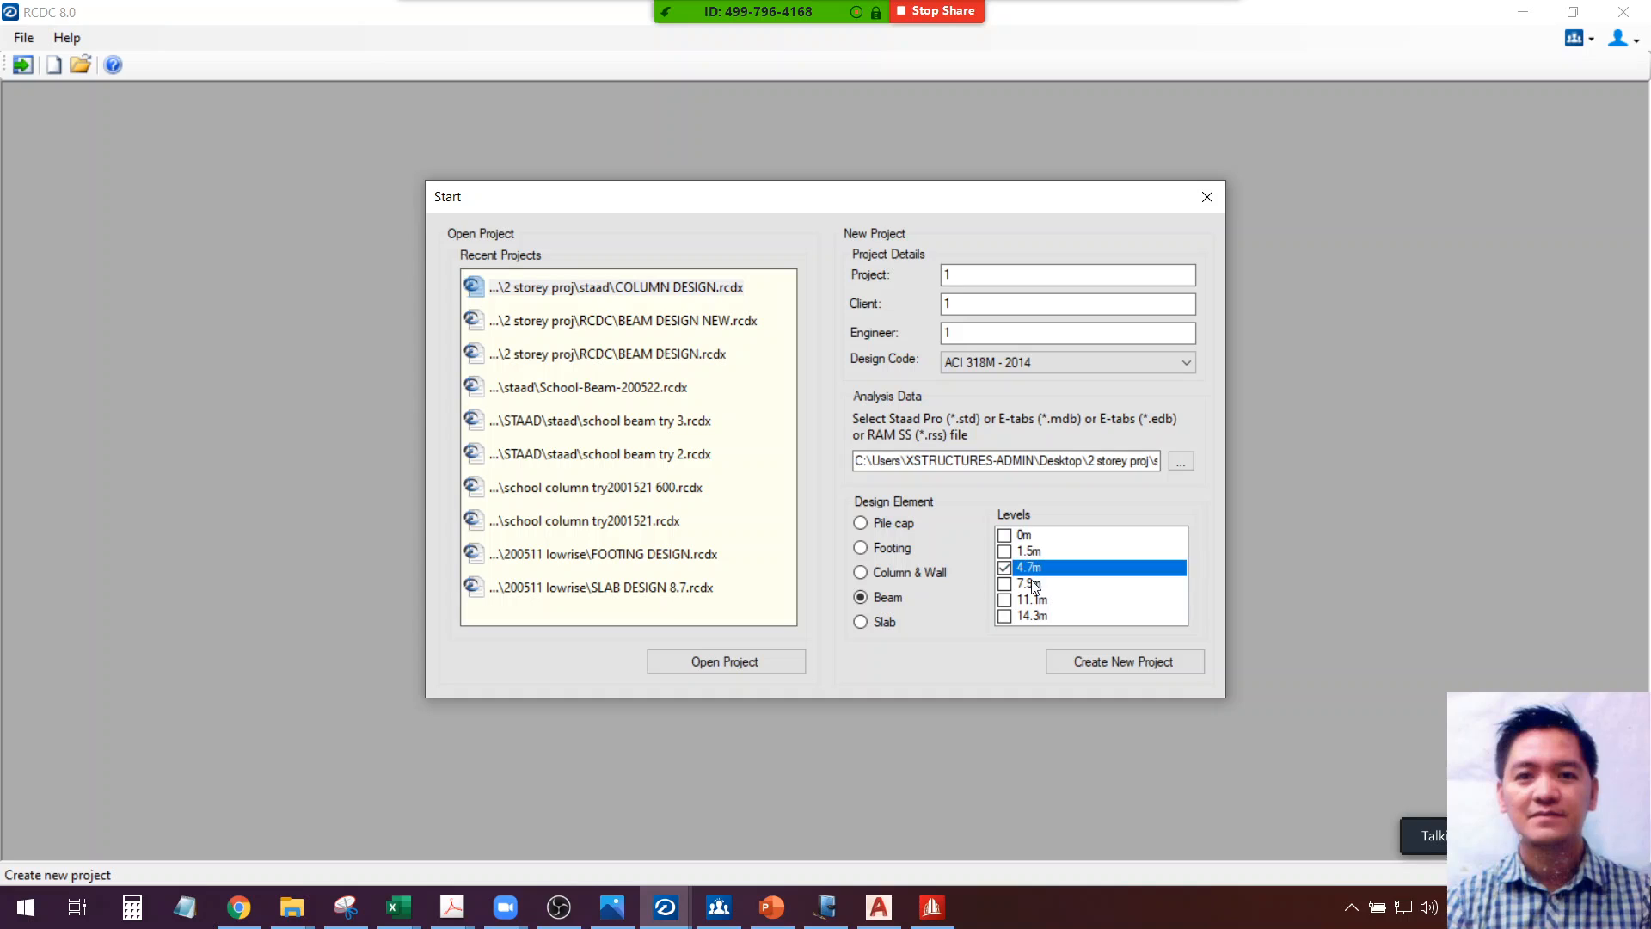
{"action": "left_click", "coordinate": [1033, 584]}
{"action": "left_click", "coordinate": [1030, 599]}
{"action": "left_click", "coordinate": [1032, 617]}
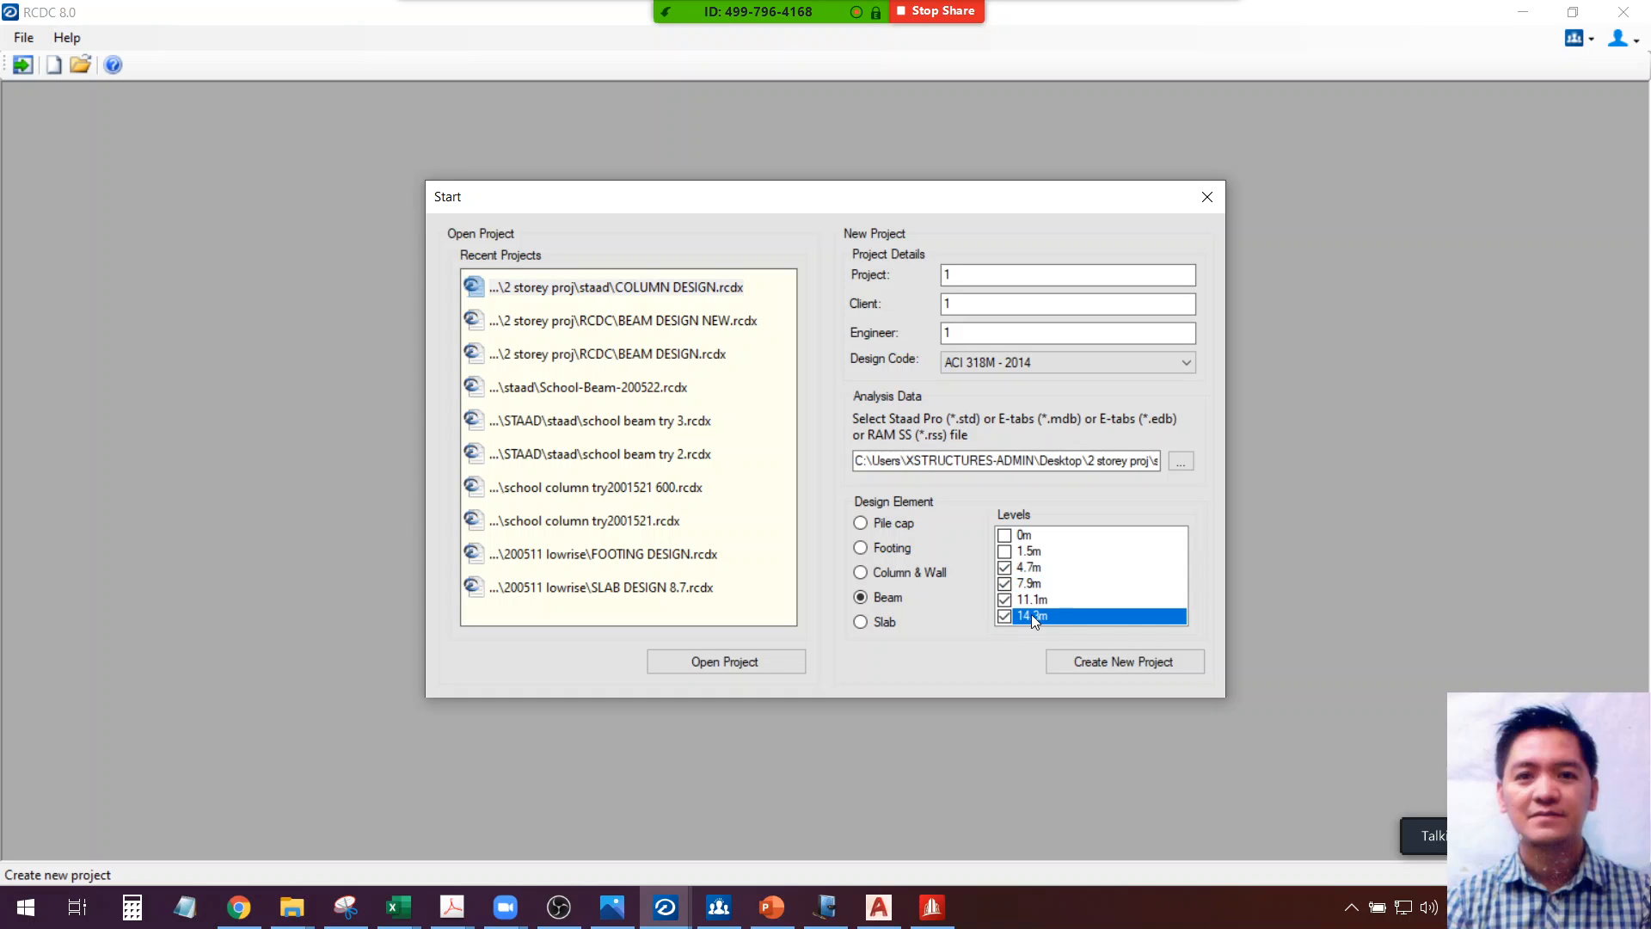
{"action": "left_click", "coordinate": [1120, 664]}
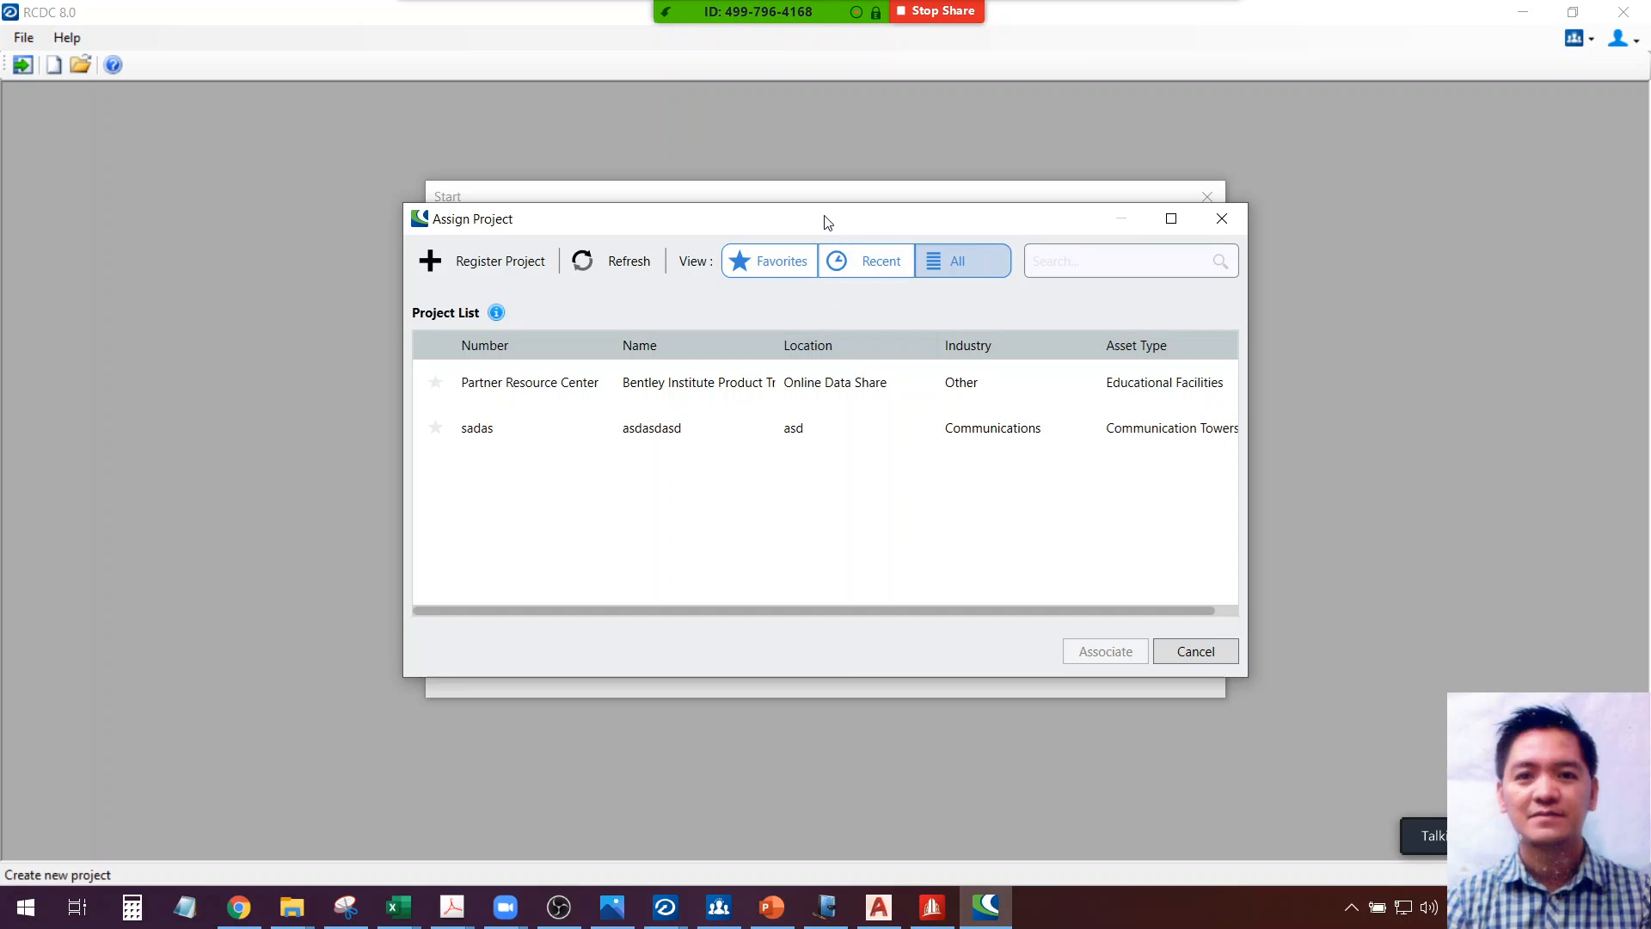
Skip assigning a CONNECT project and decline to display the assign dialog when the model is opened next time
{"action": "left_click_drag", "start_coordinate": [823, 218], "coordinate": [865, 217]}
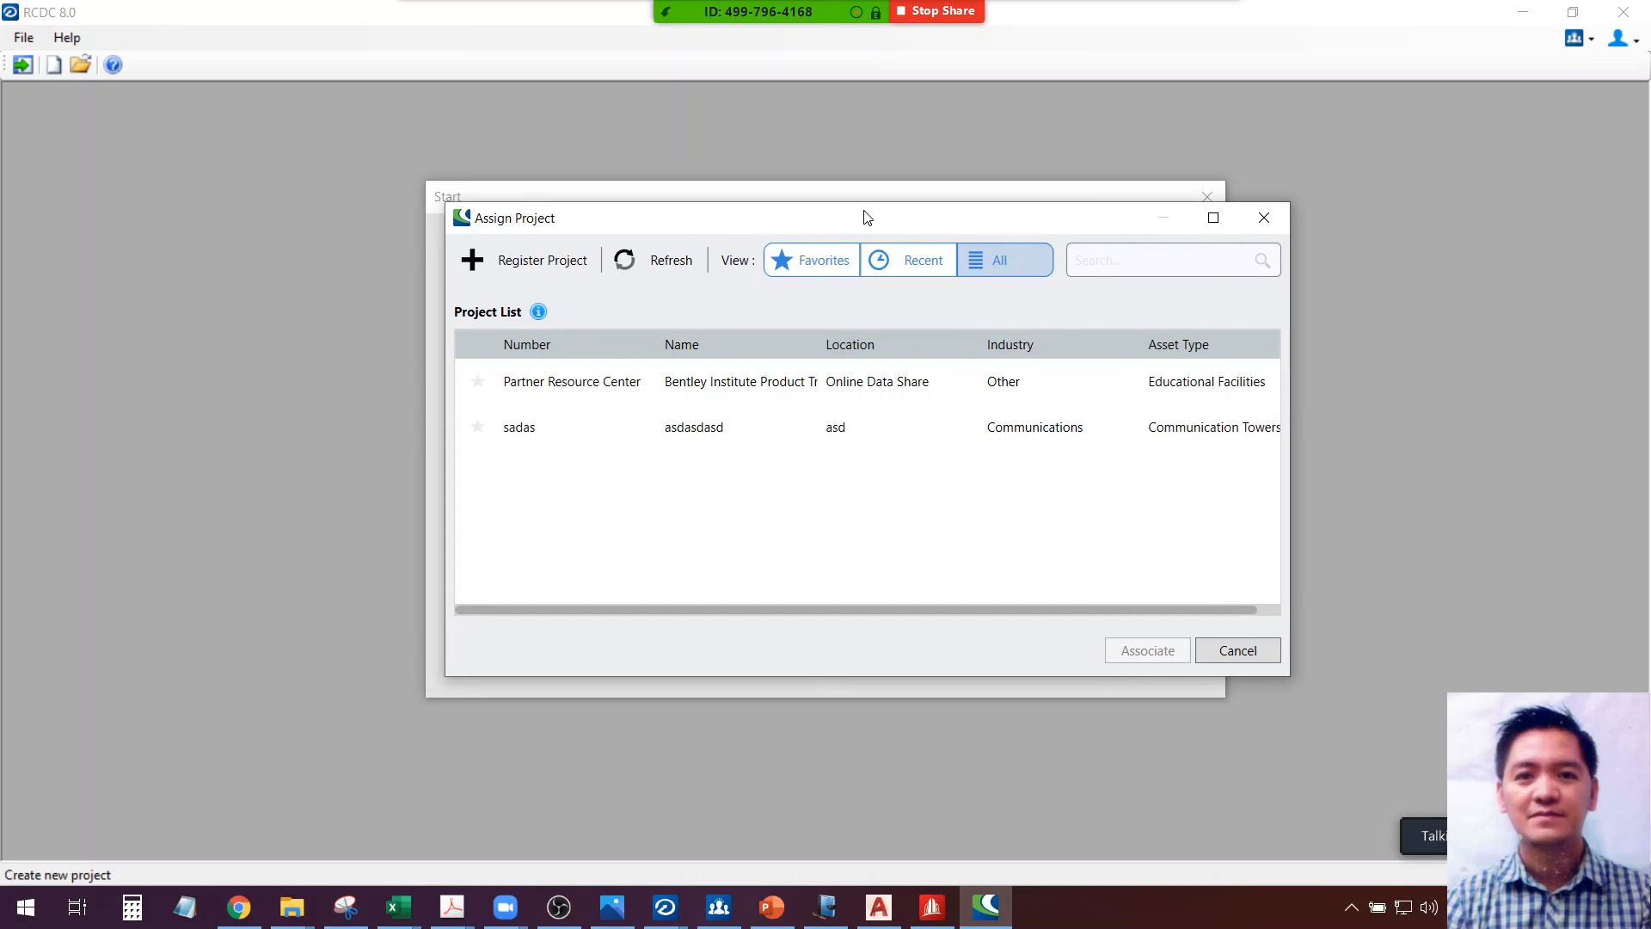
{"action": "left_click", "coordinate": [1247, 652]}
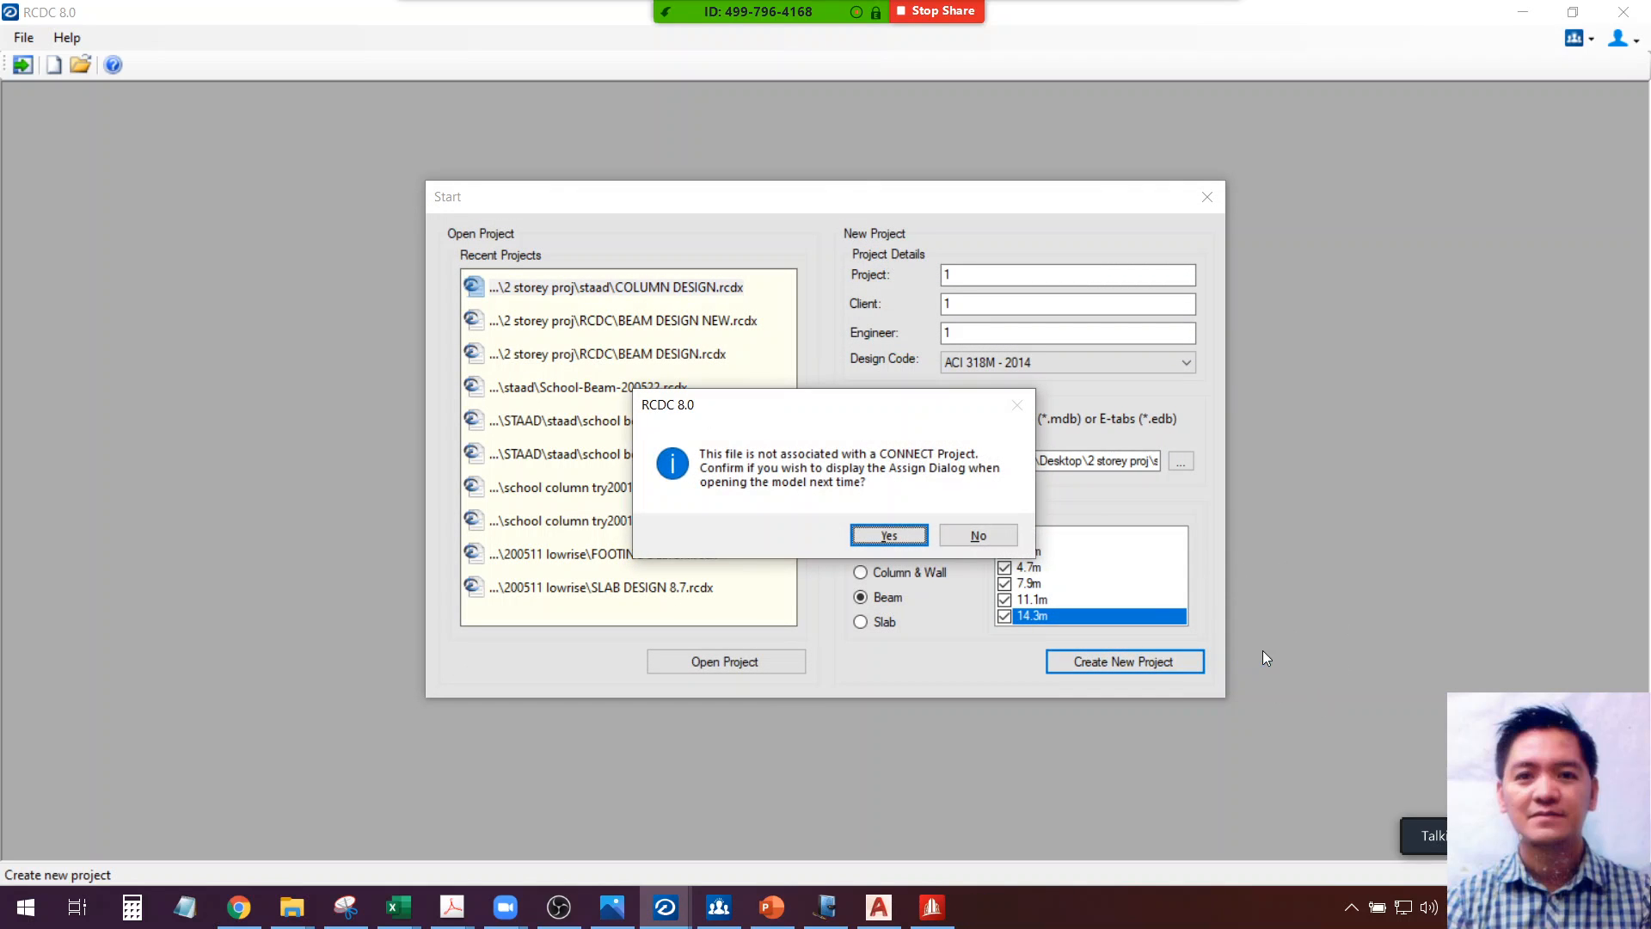
{"action": "left_click", "coordinate": [977, 535]}
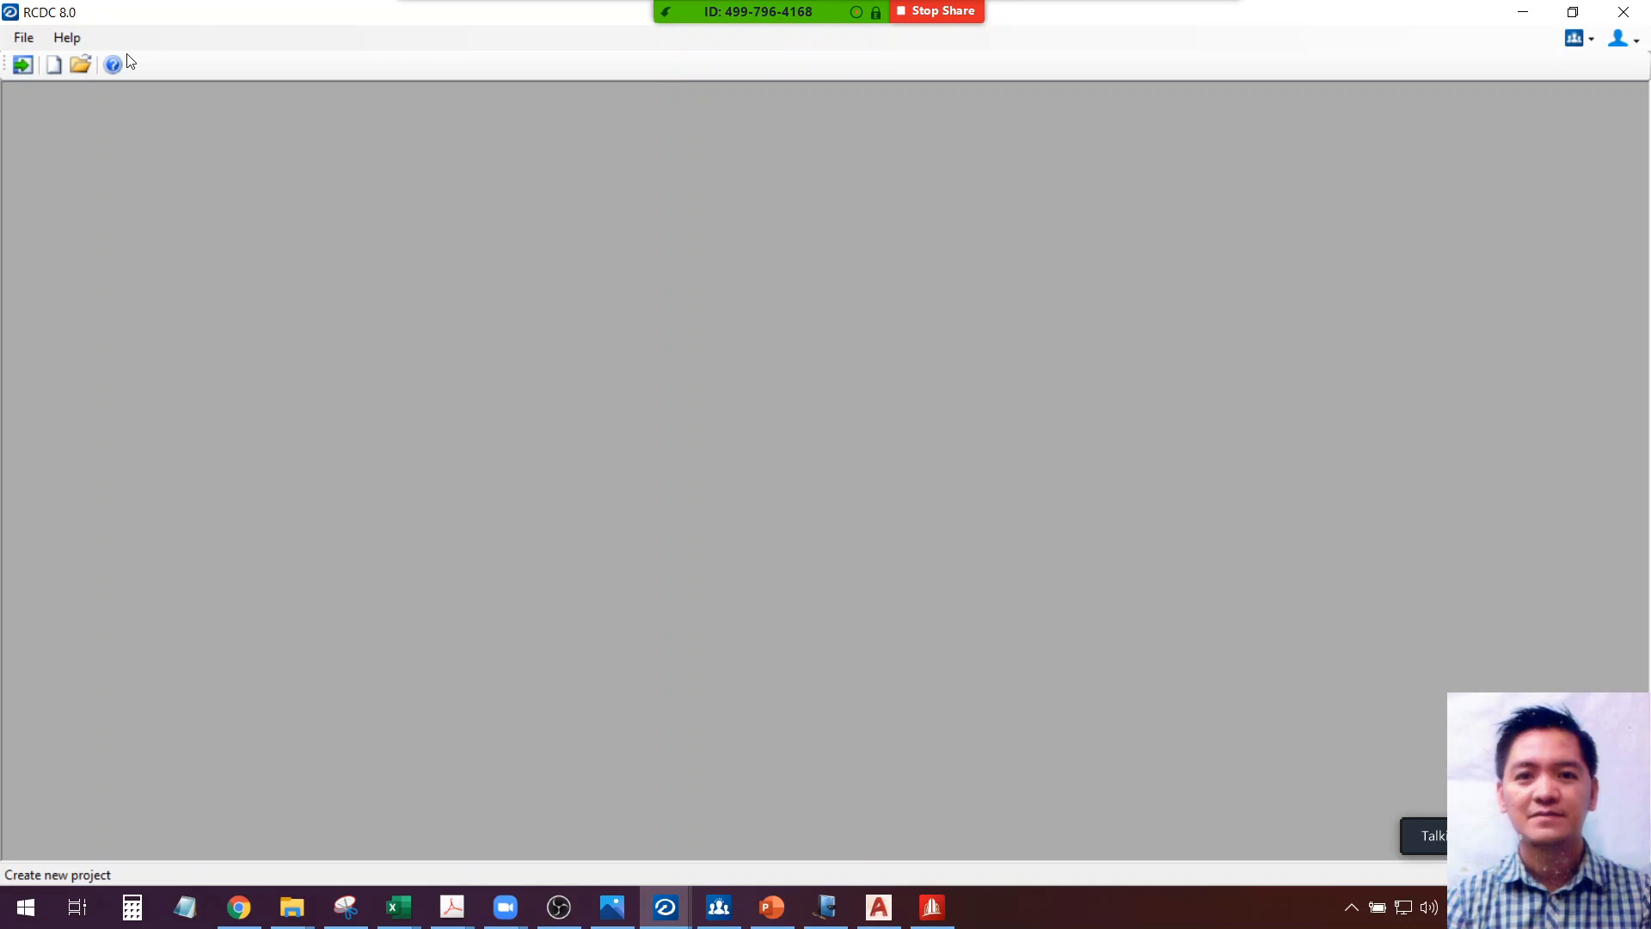
{"action": "left_click", "coordinate": [922, 547]}
{"action": "key", "text": "ctrl"}
{"action": "key", "text": "ctrl"}
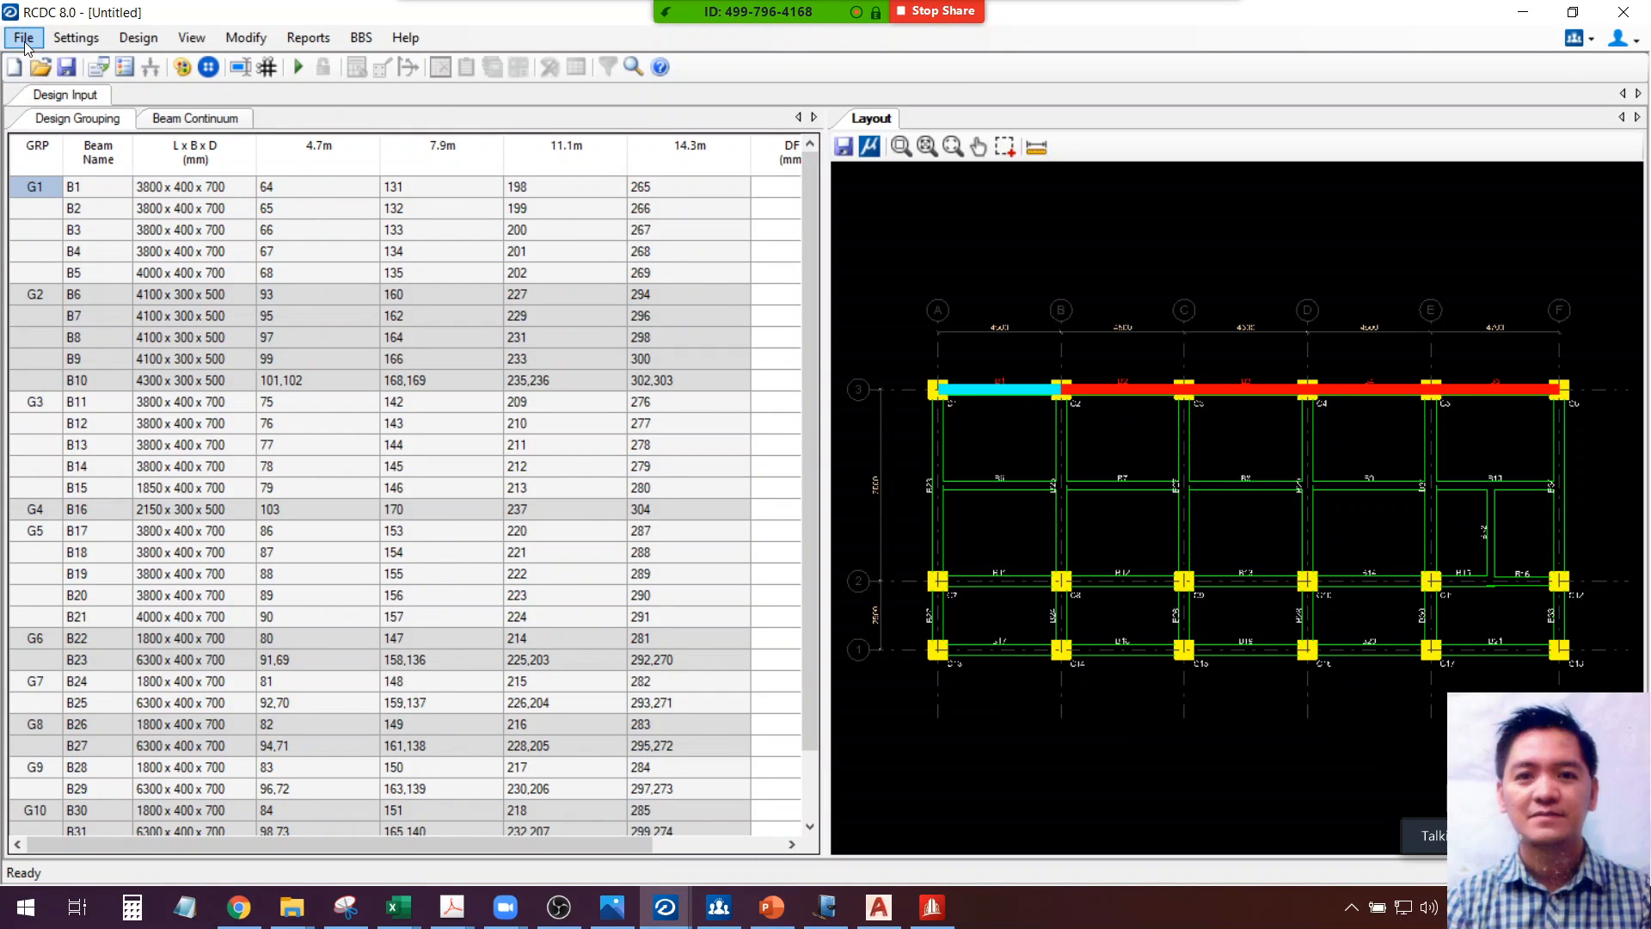
Import the project settings from BEAM DESIGN NEW.rcps in the 2 storey proj RCDC folder, with all import options included
{"action": "left_click", "coordinate": [25, 40]}
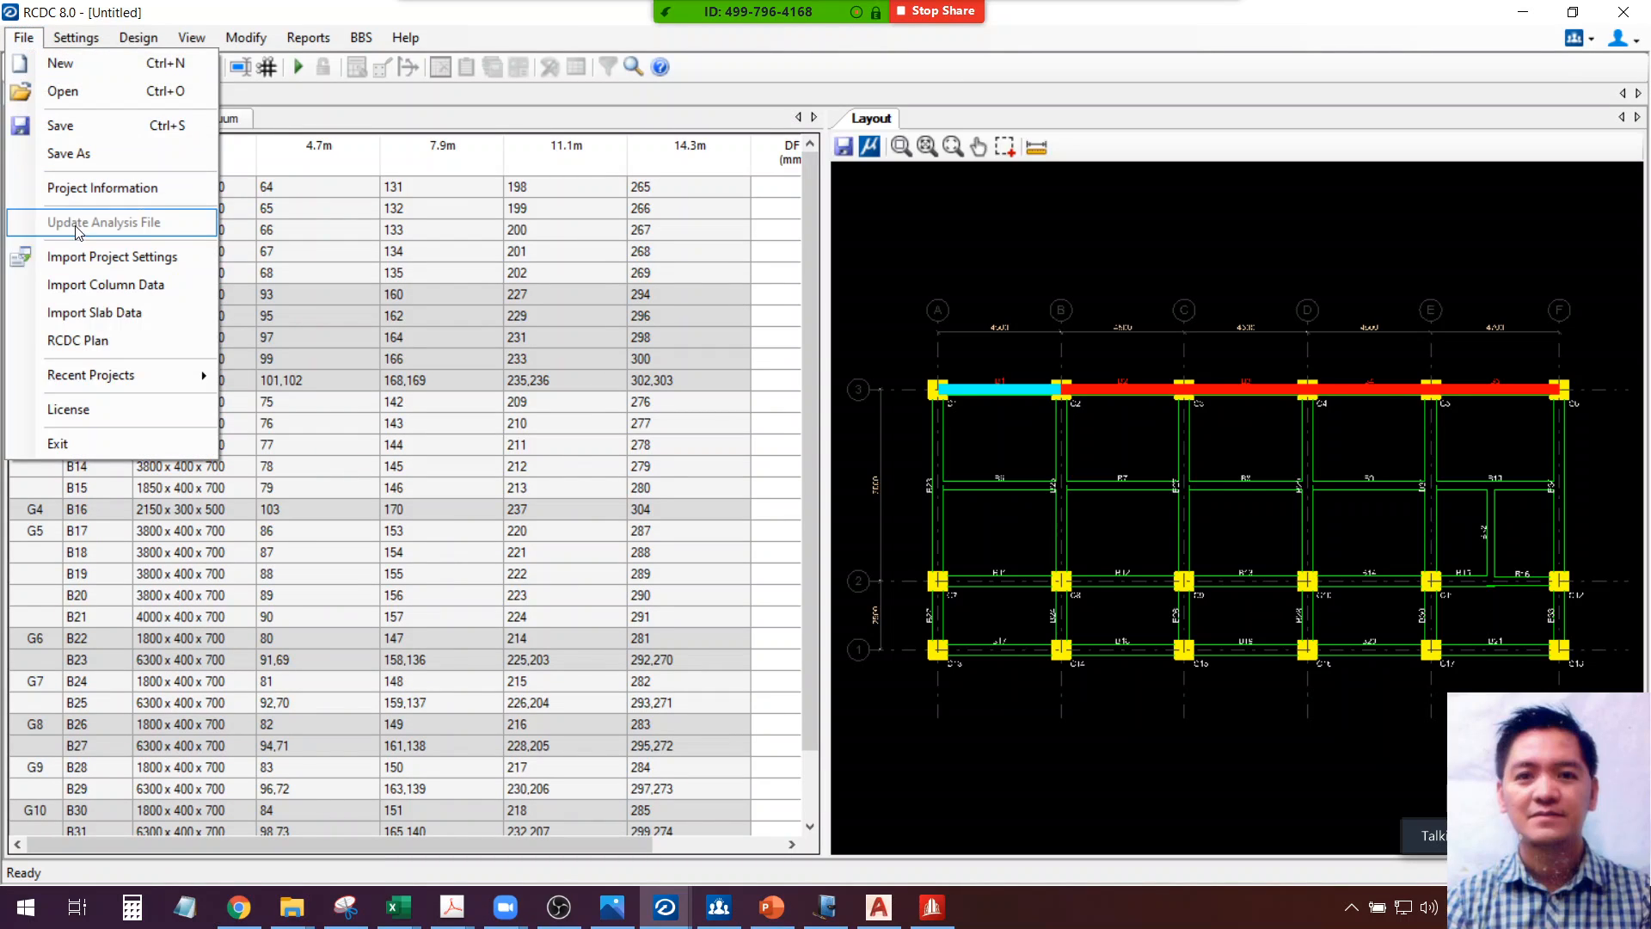
{"action": "left_click", "coordinate": [75, 256]}
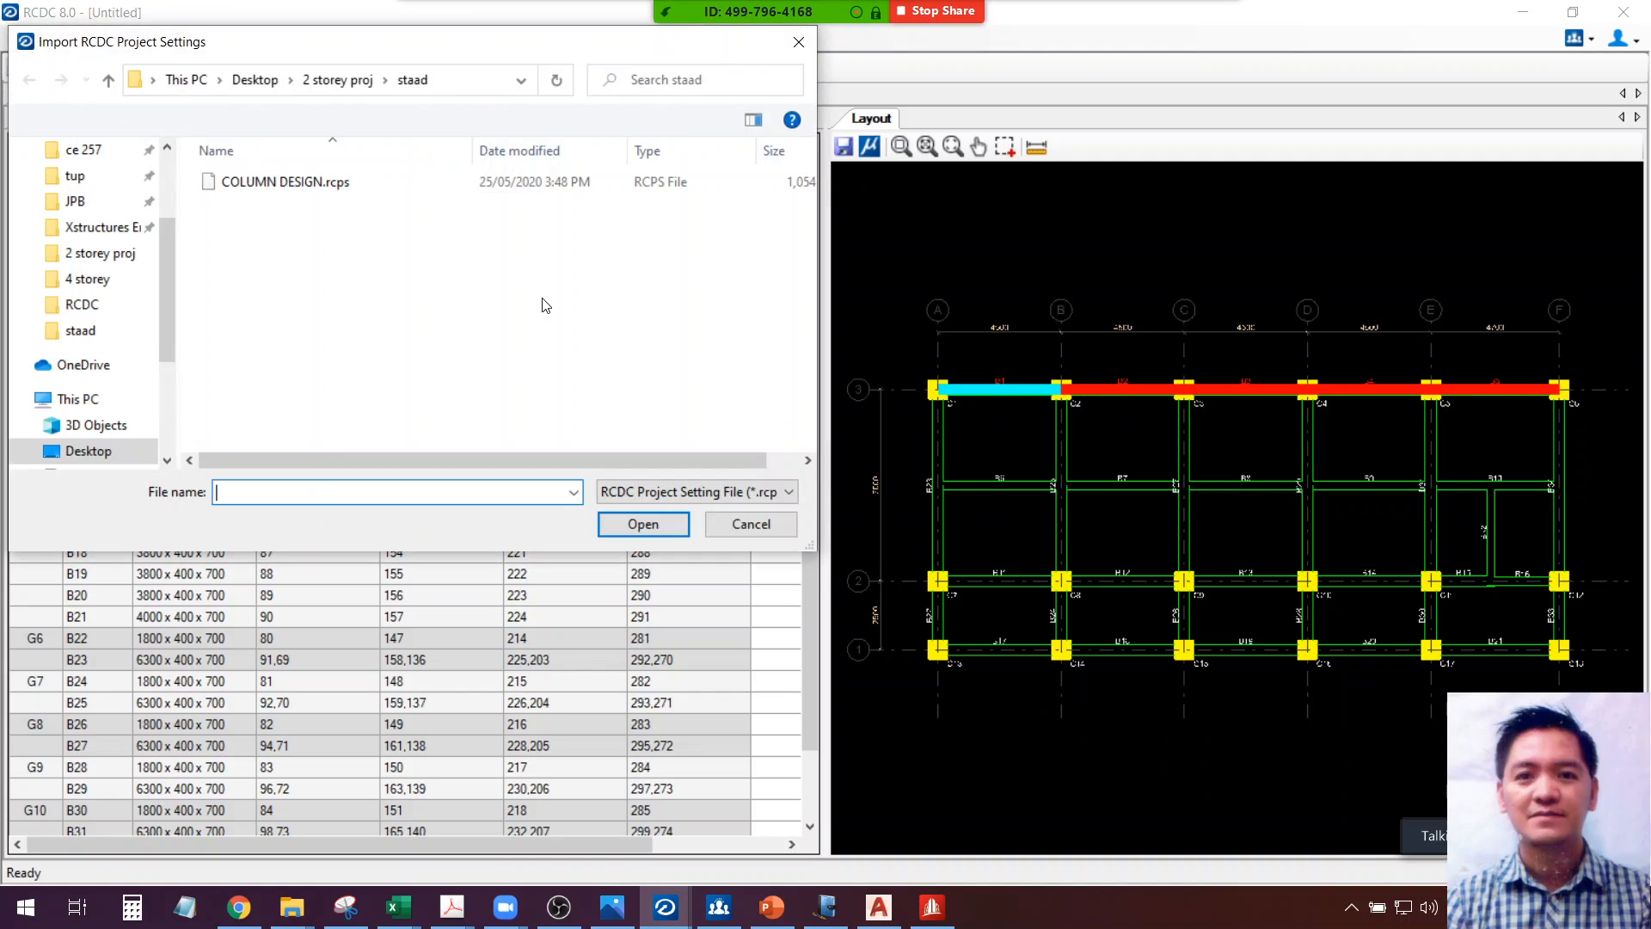
{"action": "left_click", "coordinate": [341, 79]}
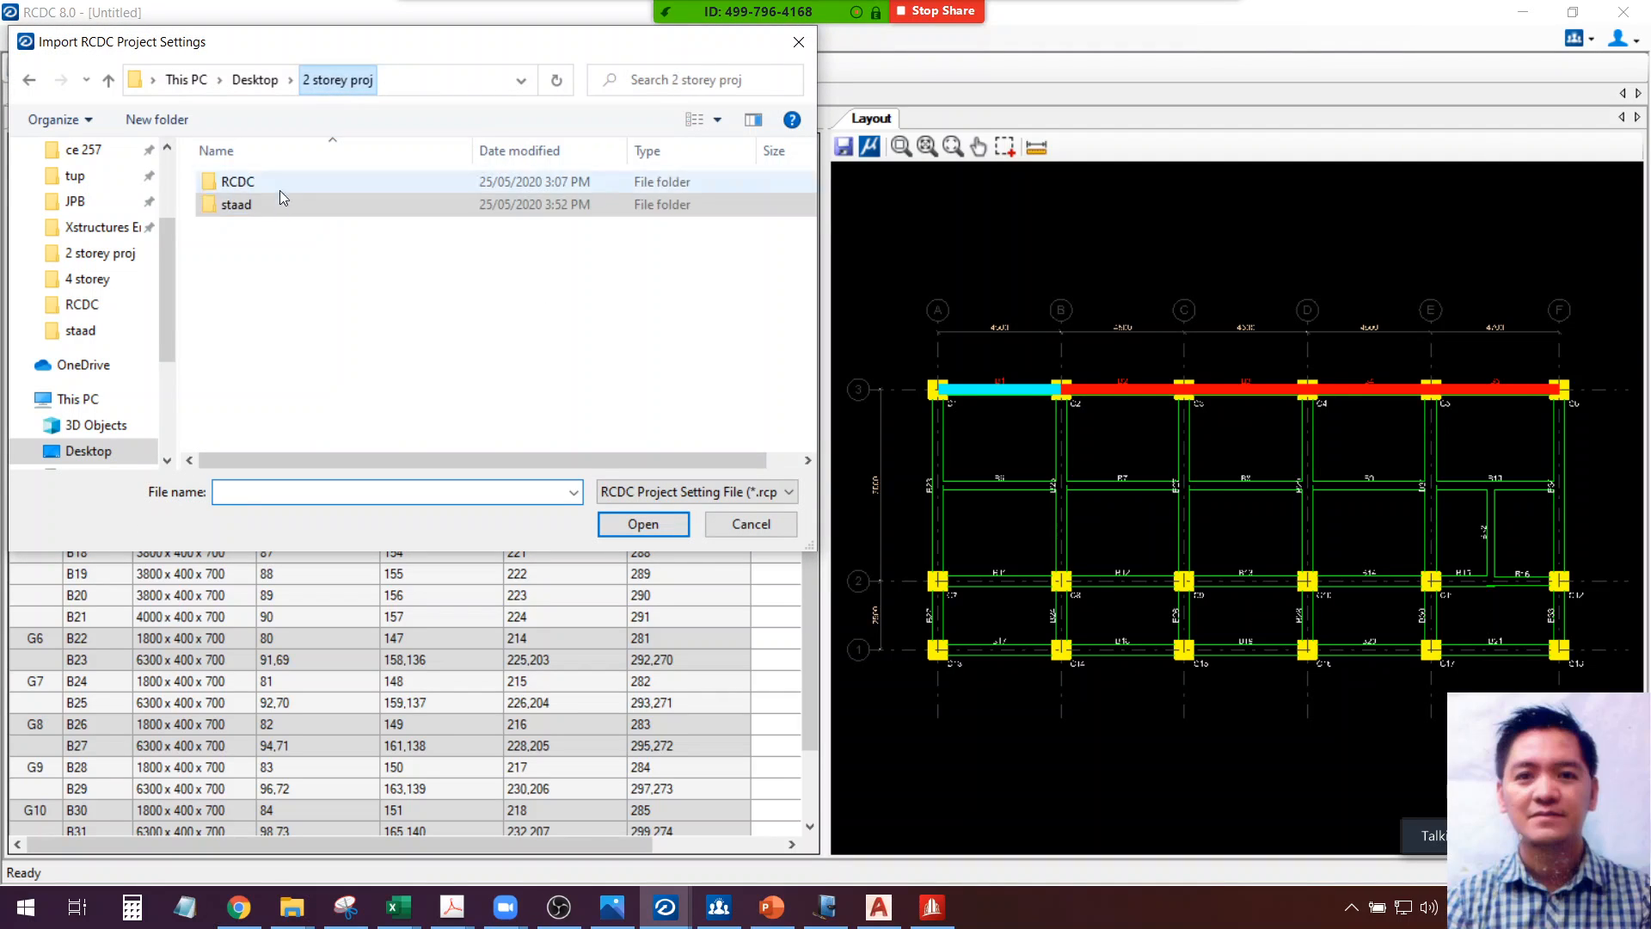
{"action": "double_click", "coordinate": [240, 183]}
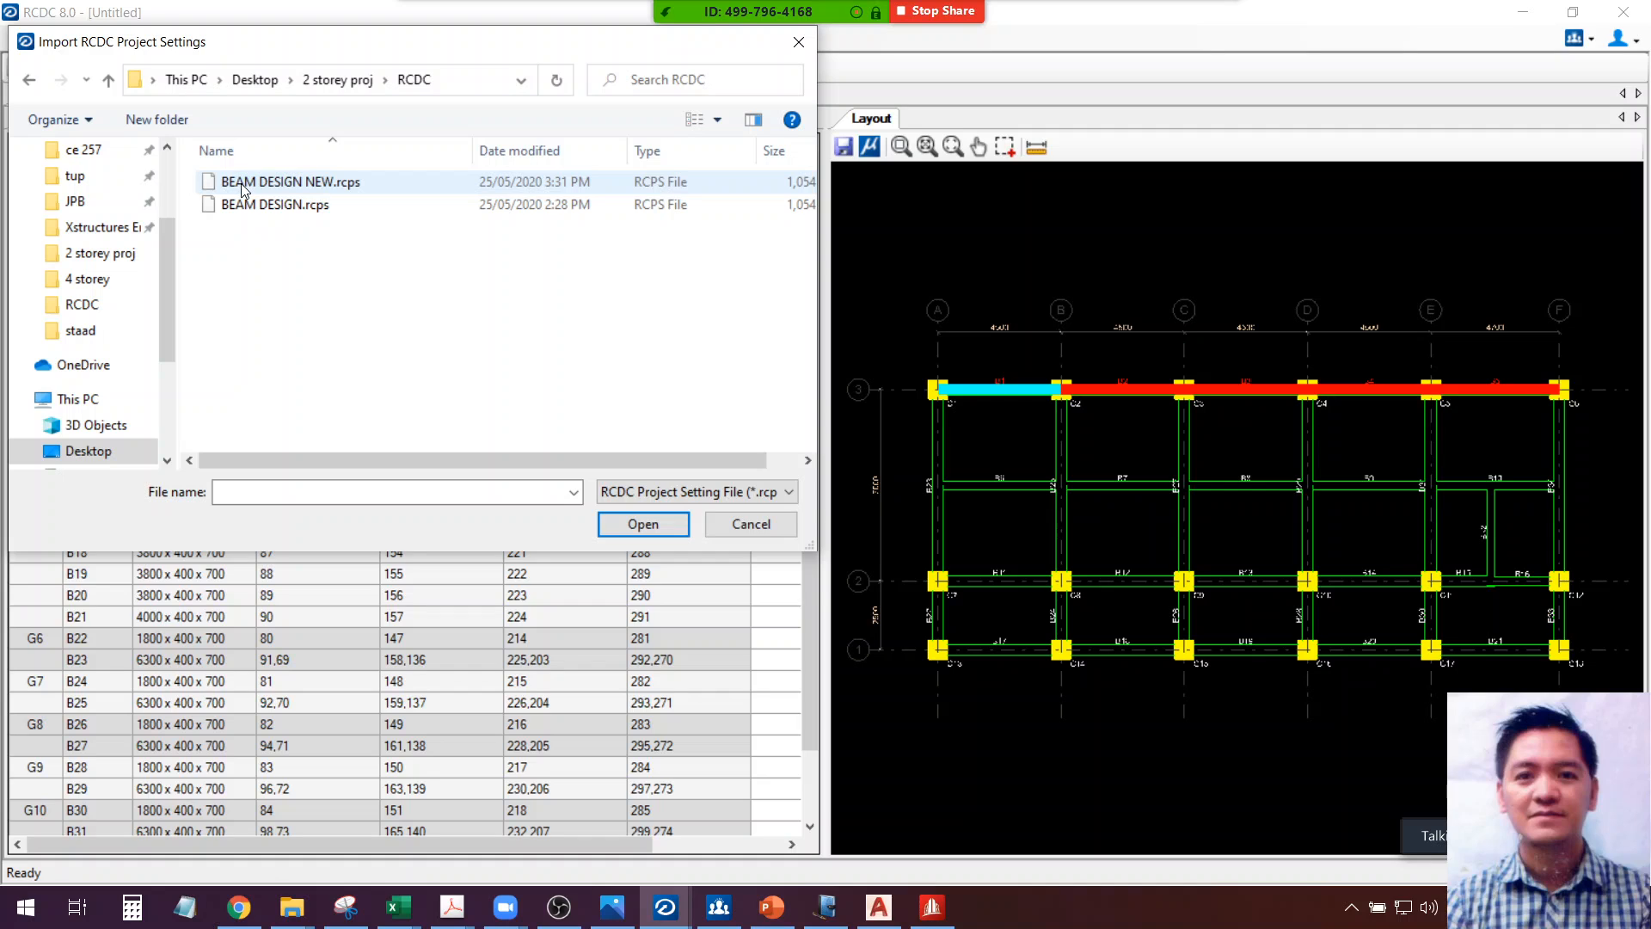
{"action": "left_click", "coordinate": [240, 183]}
{"action": "left_click", "coordinate": [657, 525]}
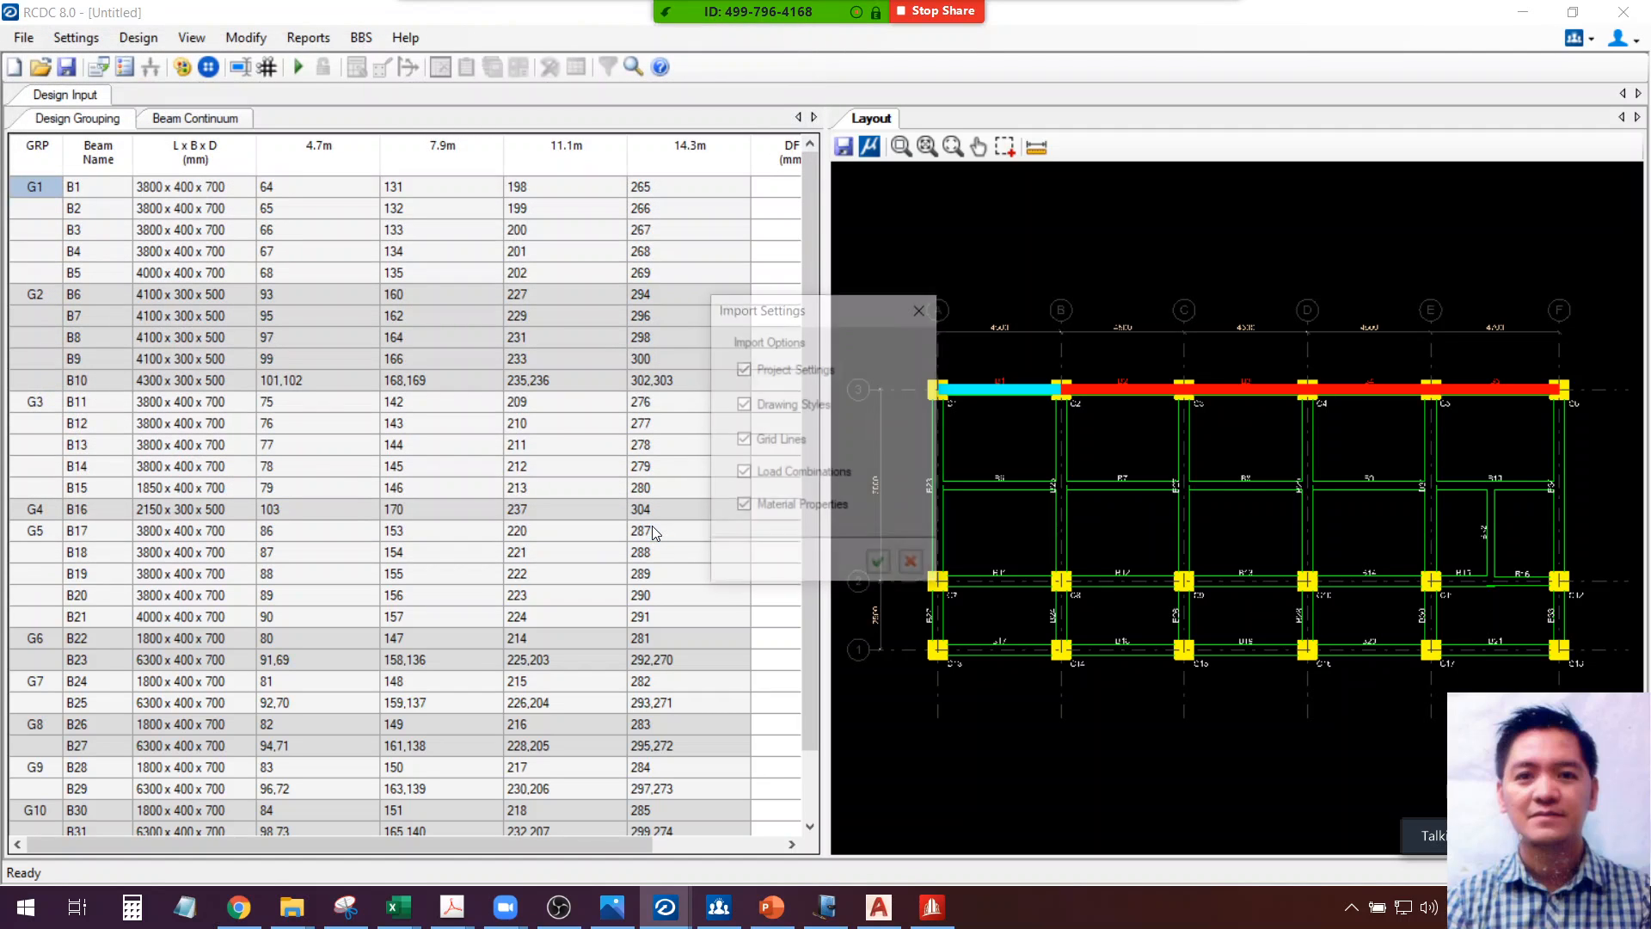
{"action": "left_click", "coordinate": [880, 565]}
{"action": "left_click", "coordinate": [912, 550]}
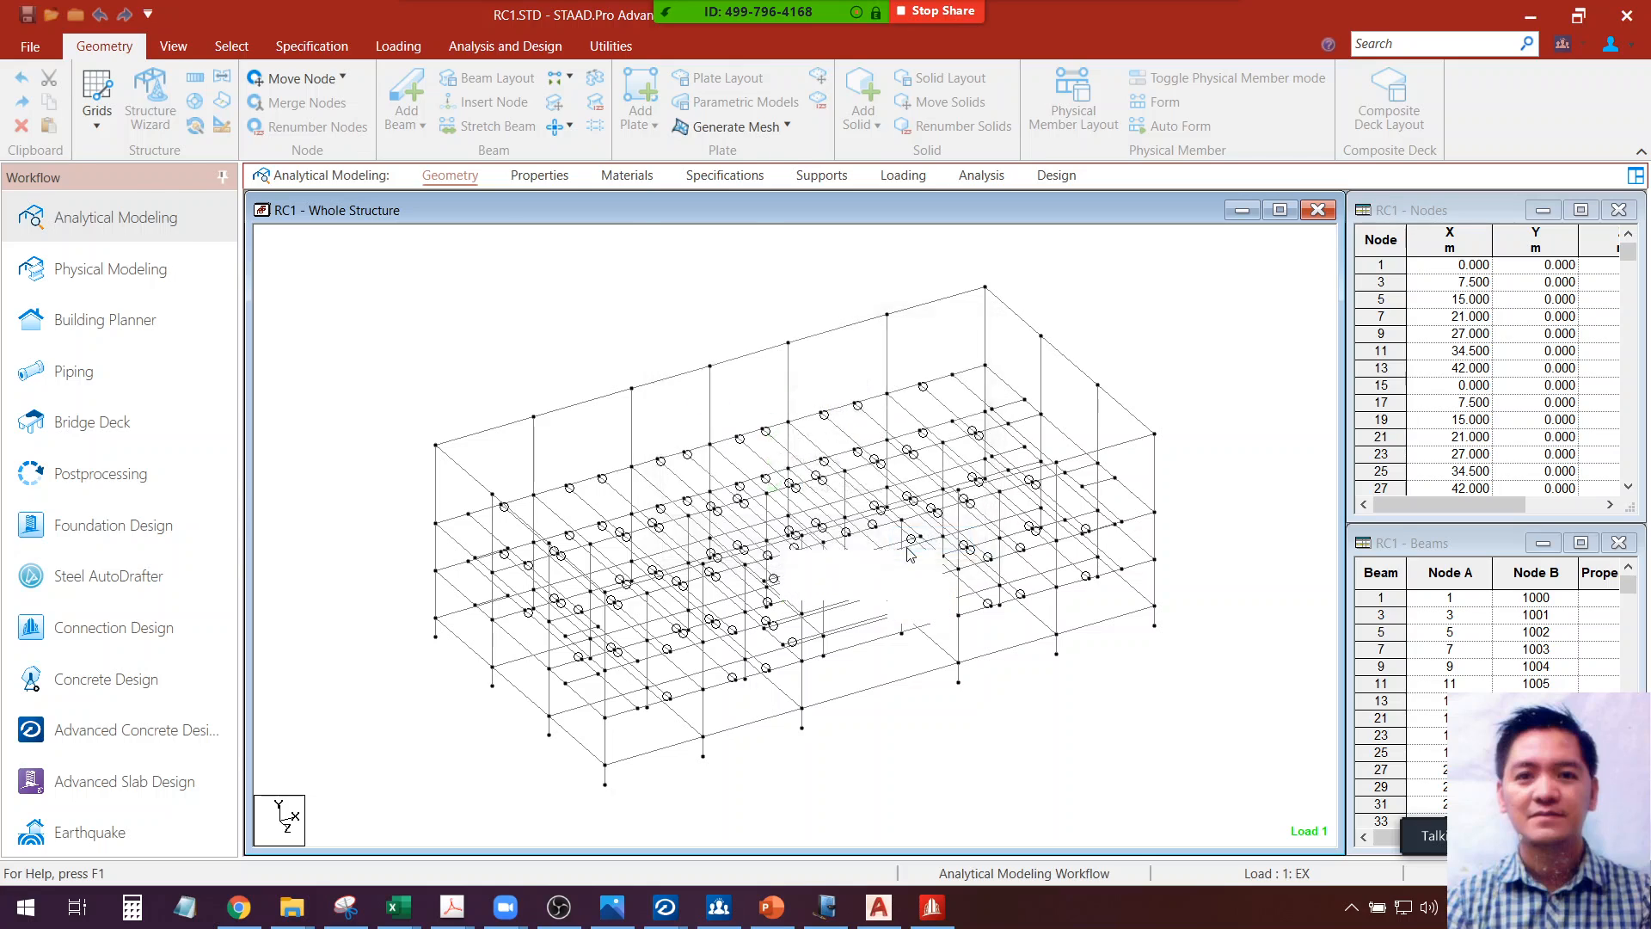
{"action": "left_click", "coordinate": [908, 548]}
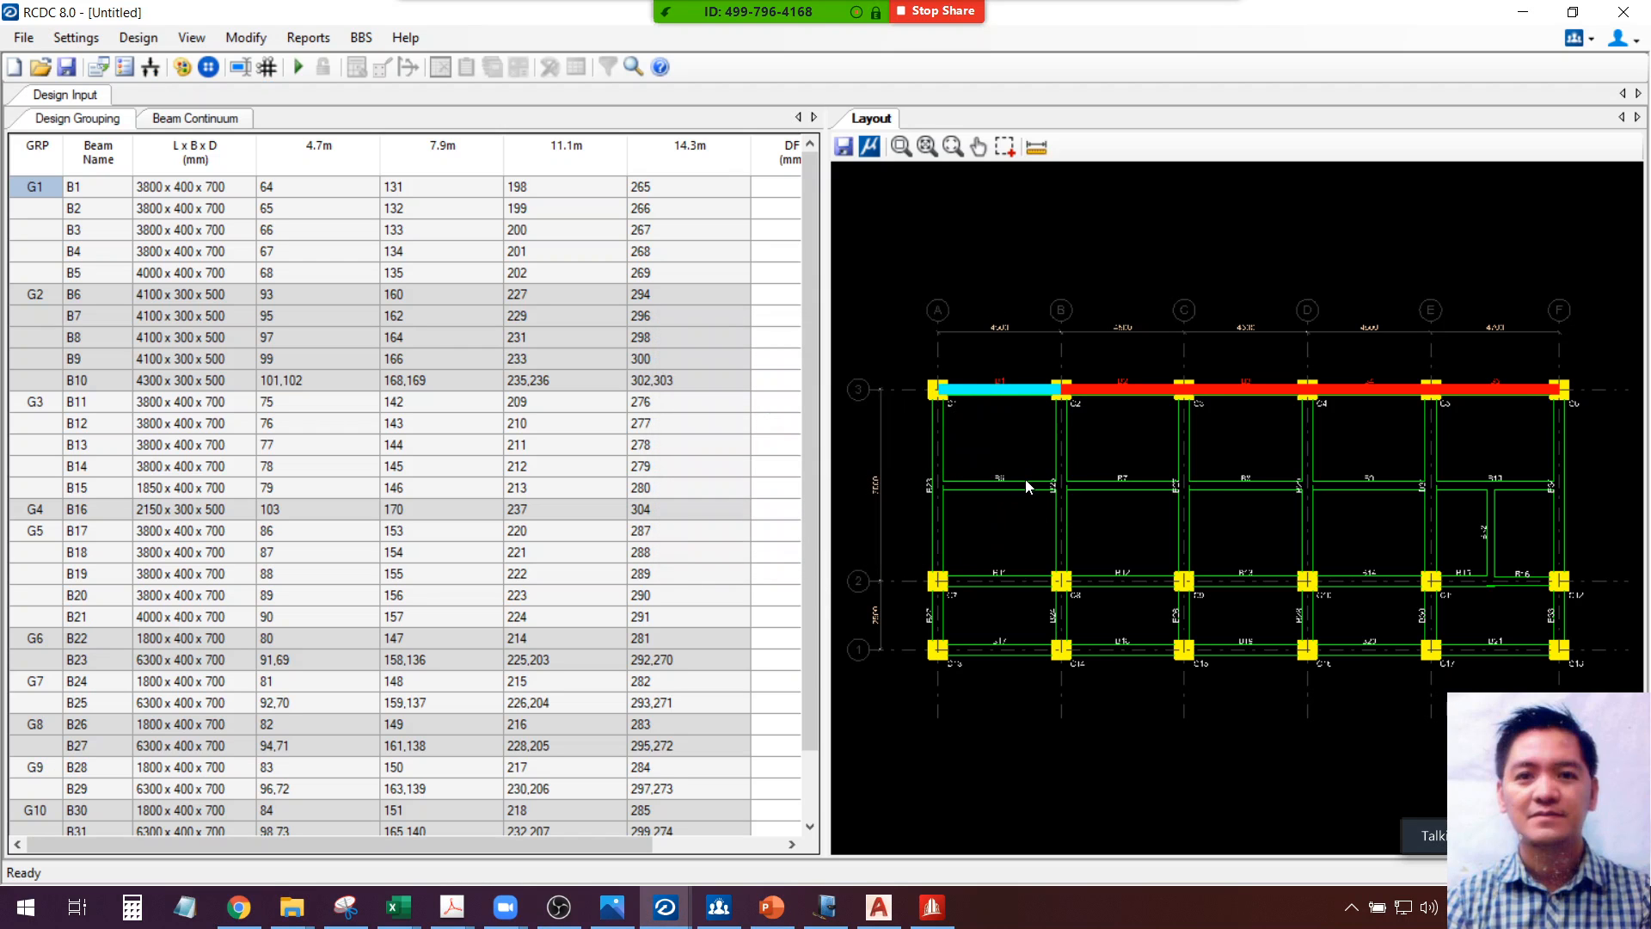
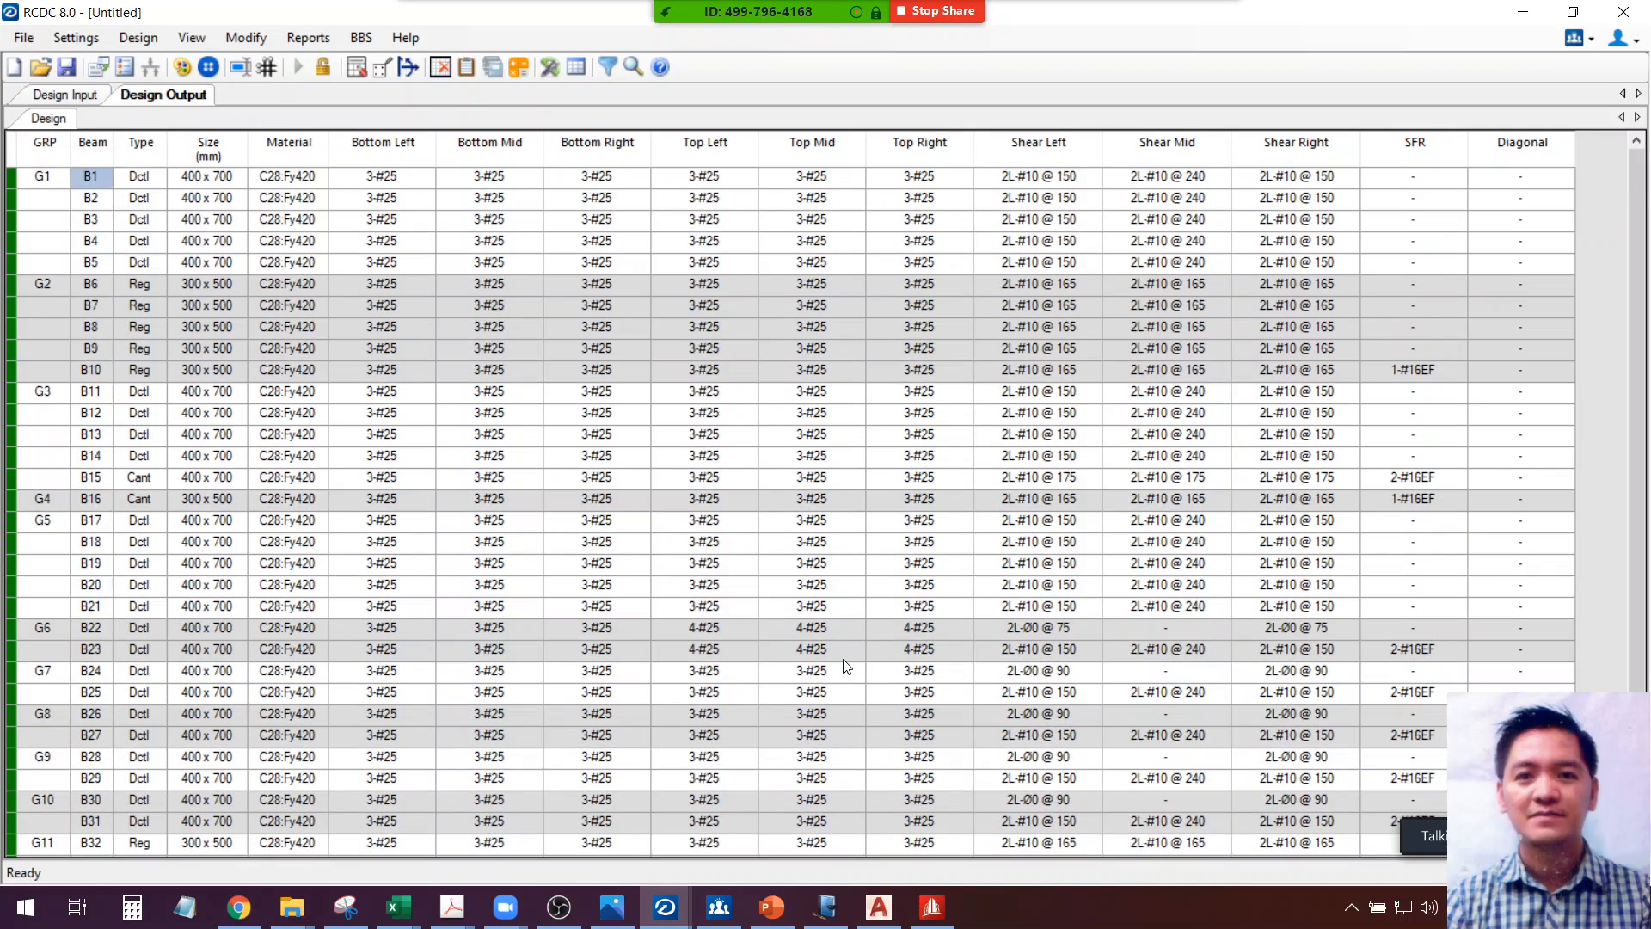
Examine the beam design output, and the column design output with its capacity ratios and reinforcement in the other RCDC session
{"action": "scroll", "coordinate": [1062, 572], "scroll_direction": "down", "scroll_amount": 2}
{"action": "scroll", "coordinate": [912, 520], "scroll_direction": "up", "scroll_amount": 2}
{"action": "scroll", "coordinate": [875, 492], "scroll_direction": "down", "scroll_amount": 2}
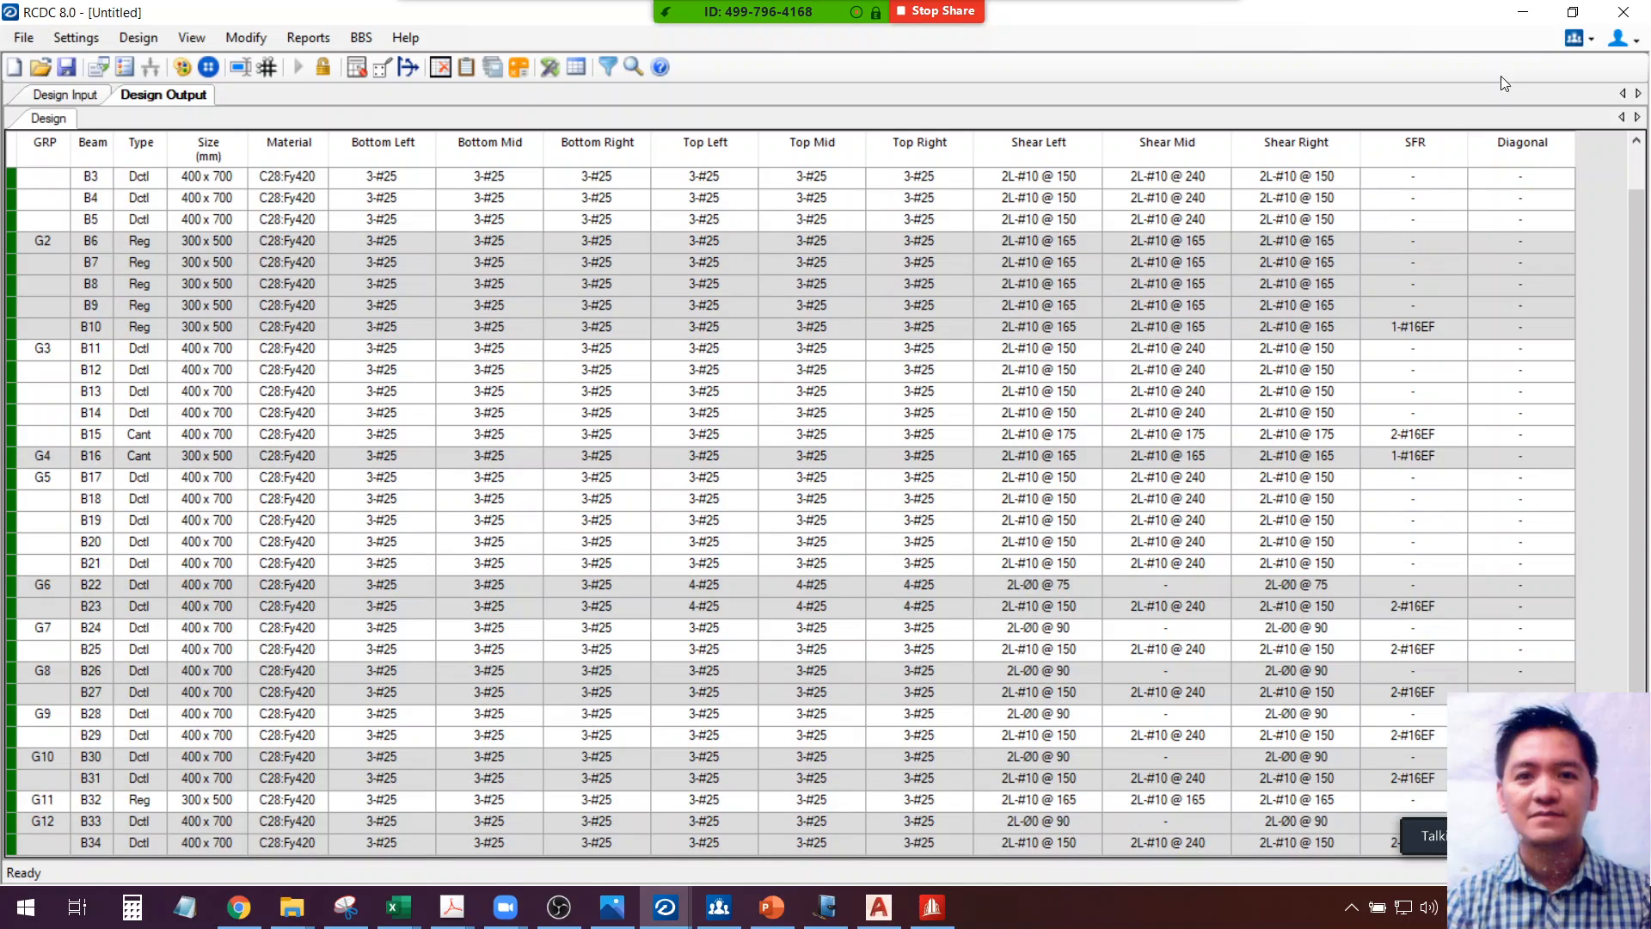
{"action": "left_click", "coordinate": [1544, 10]}
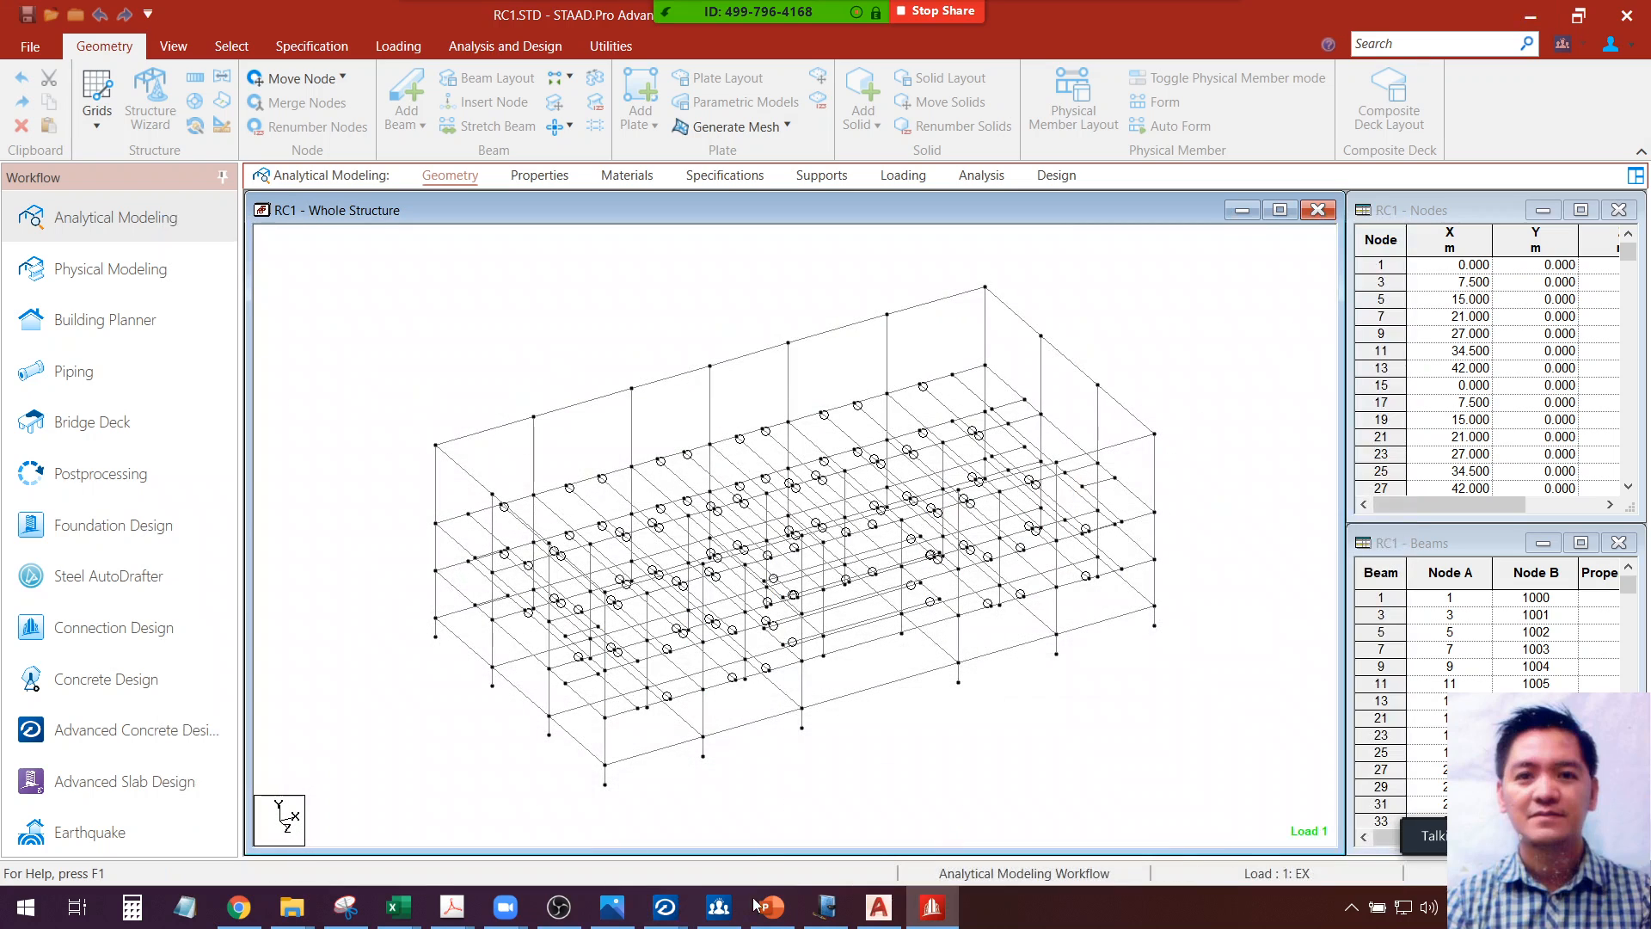
{"action": "left_click", "coordinate": [669, 908]}
{"action": "left_click", "coordinate": [600, 858]}
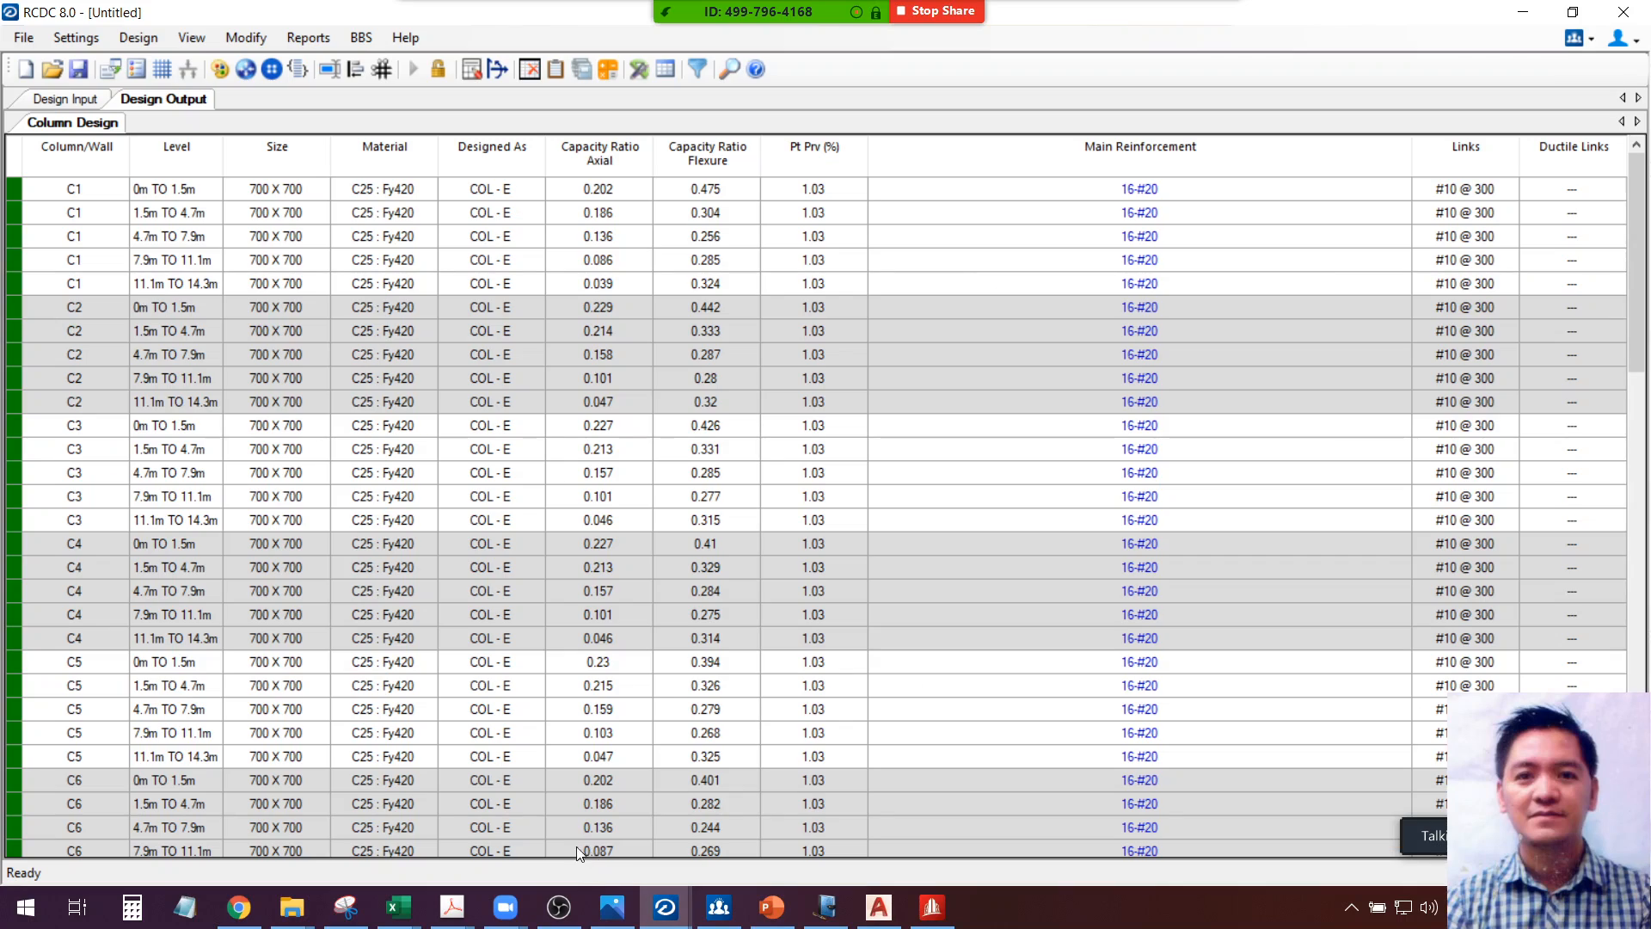
{"action": "left_click_drag", "start_coordinate": [1637, 353], "coordinate": [1650, 274]}
{"action": "left_click_drag", "start_coordinate": [1648, 361], "coordinate": [1646, 325]}
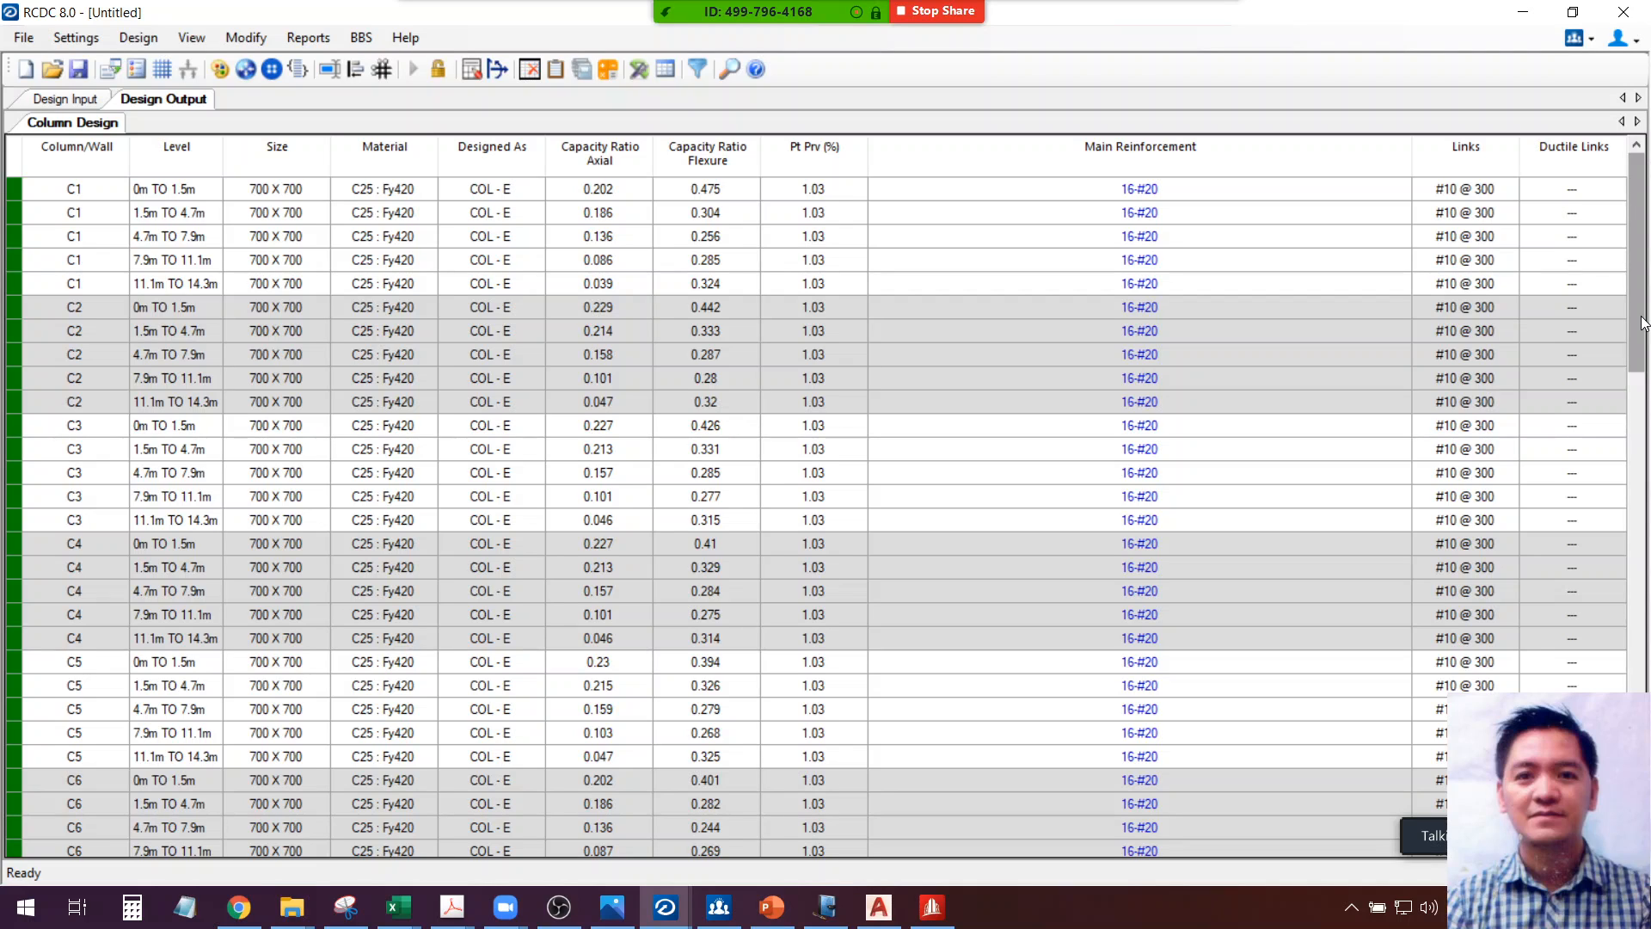
{"action": "scroll", "coordinate": [1644, 323], "scroll_direction": "down", "scroll_amount": 6}
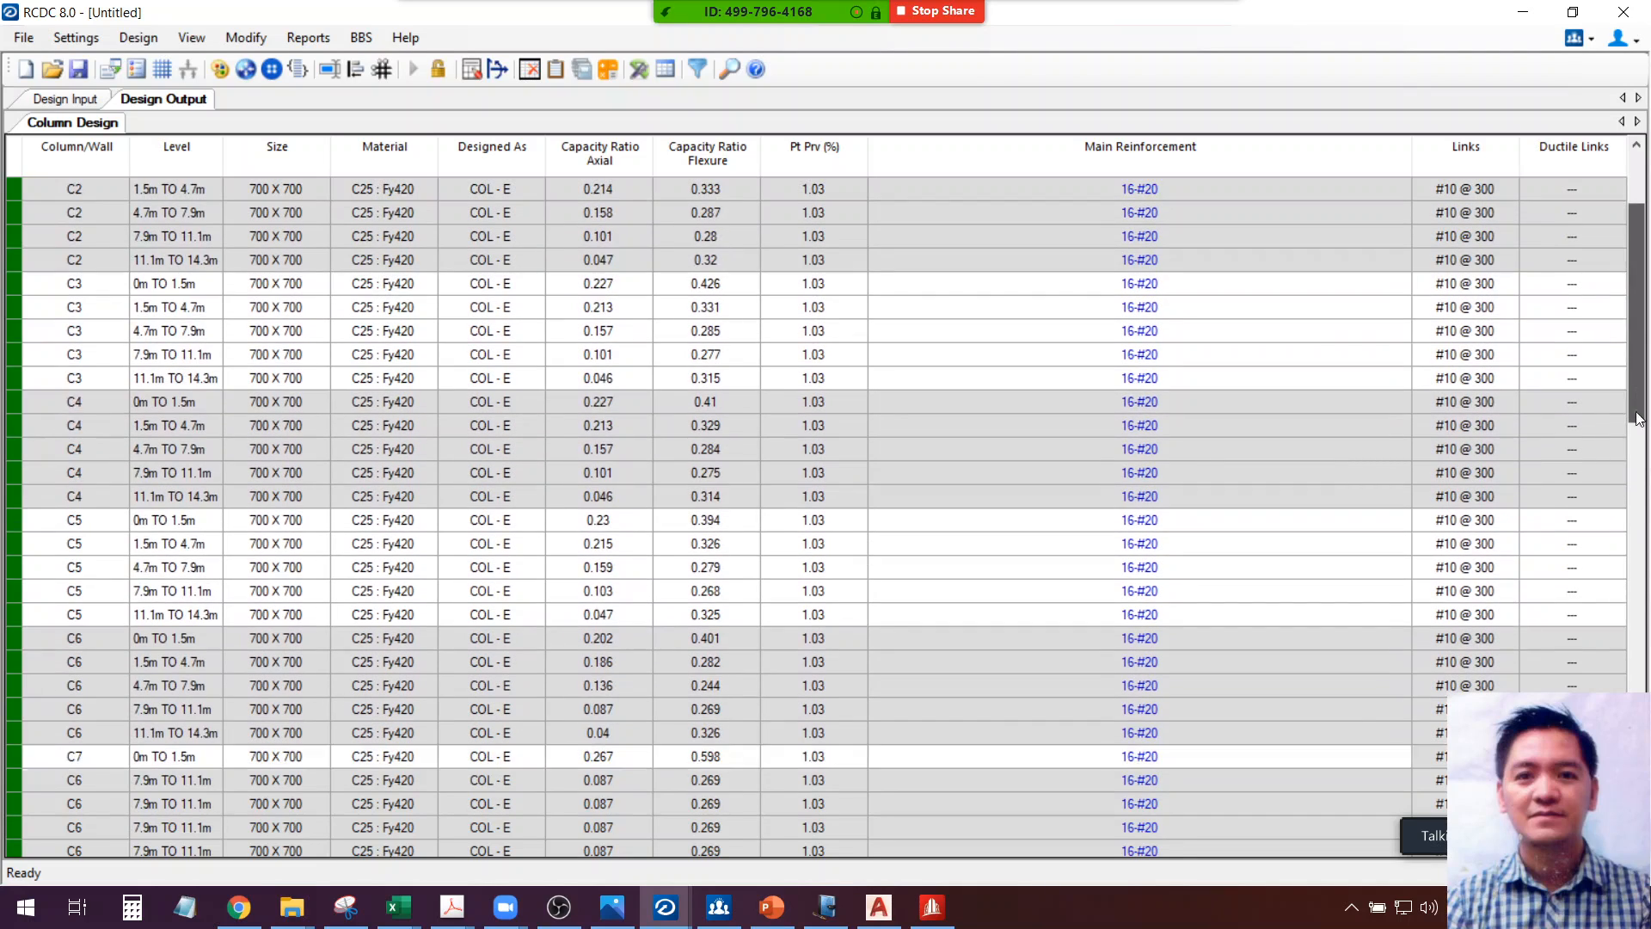
{"action": "scroll", "coordinate": [1647, 314], "scroll_direction": "up", "scroll_amount": 6}
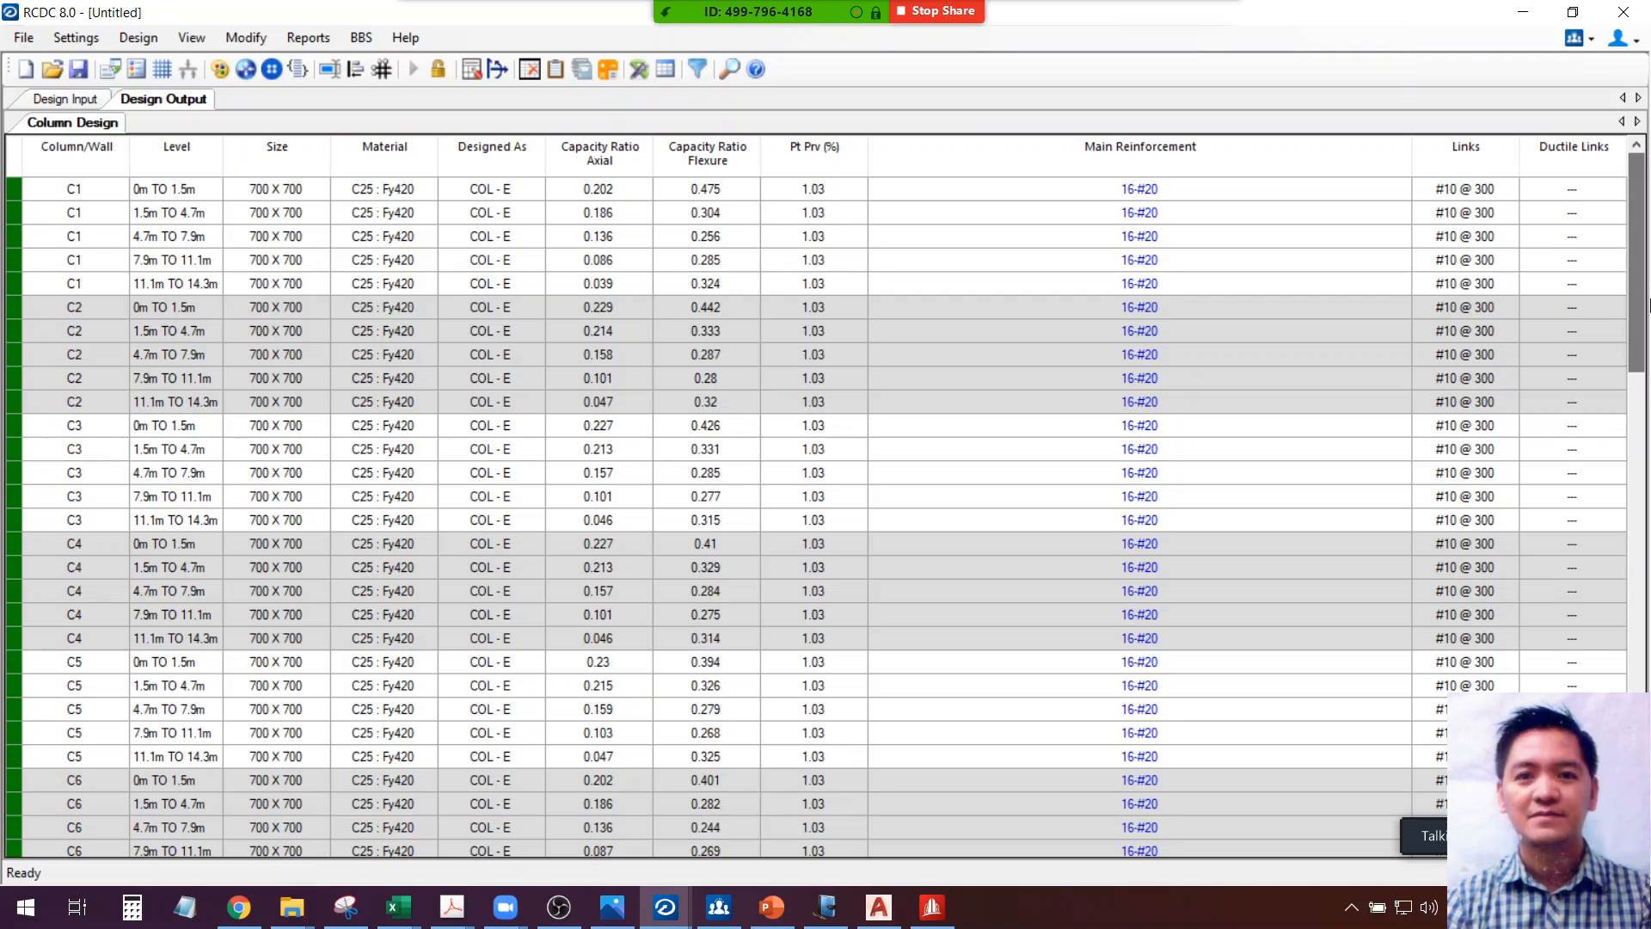
Switch to Windows Journal and handwrite "Prelim" with an arrow to "Schematic" below the two moment diagrams
{"action": "left_click", "coordinate": [839, 912]}
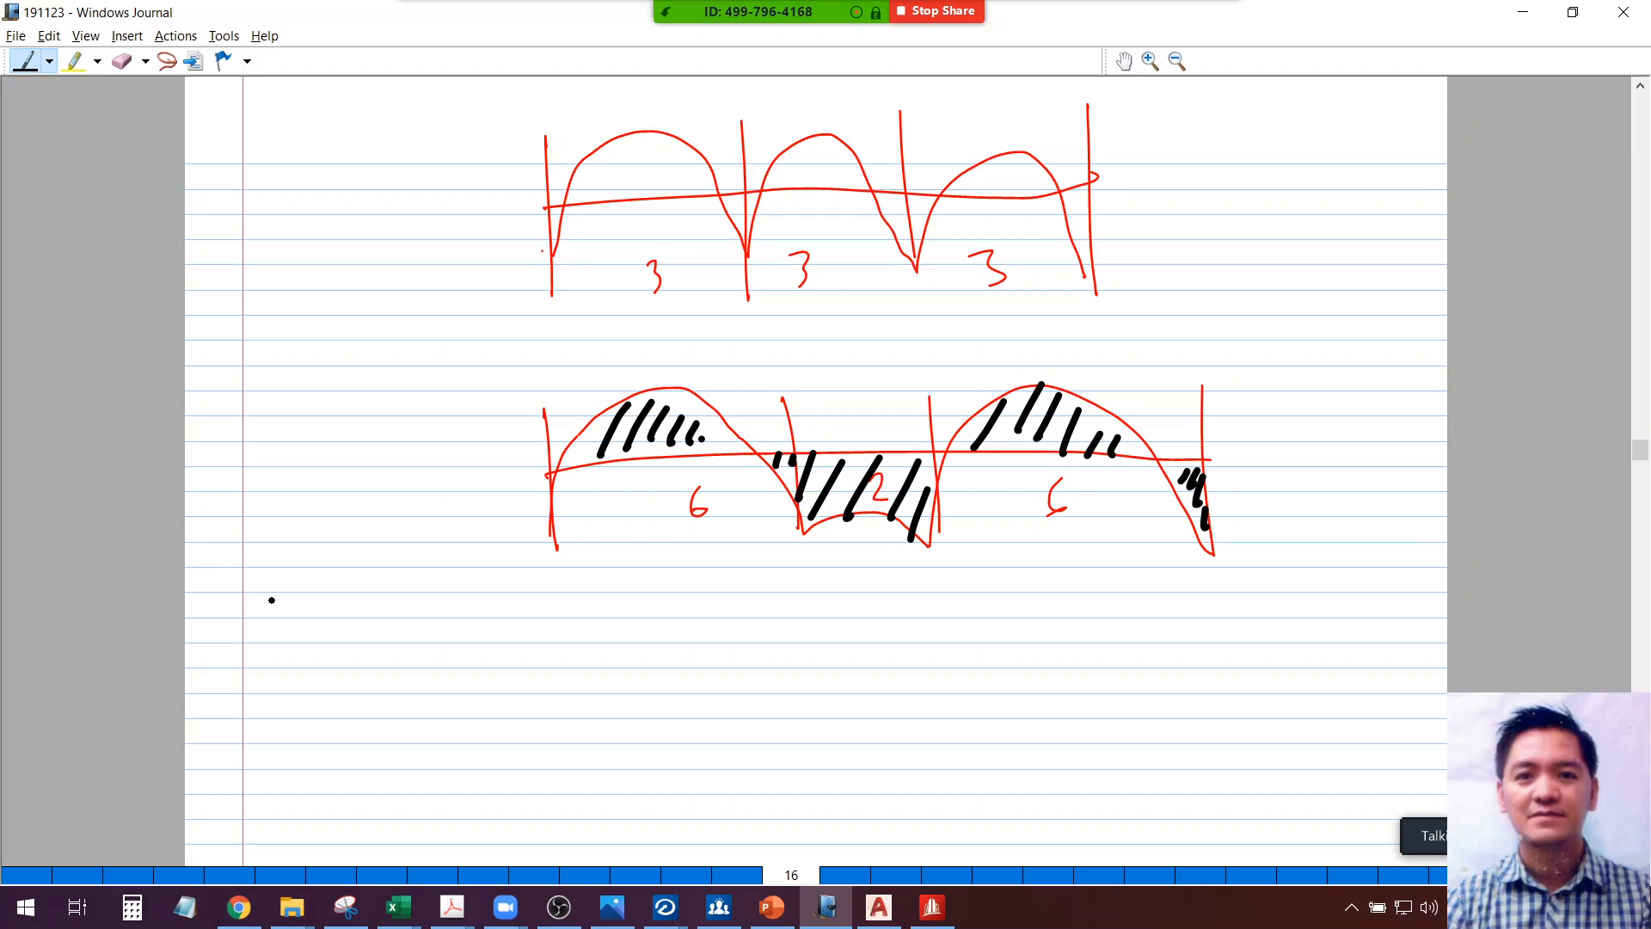
{"action": "mouse_move", "coordinate": [312, 656]}
{"action": "left_mouse_down"}
{"action": "mouse_move", "coordinate": [307, 592]}
{"action": "mouse_move", "coordinate": [341, 594]}
{"action": "mouse_move", "coordinate": [313, 618]}
{"action": "left_mouse_up"}
{"action": "mouse_move", "coordinate": [333, 638]}
{"action": "left_mouse_down"}
{"action": "mouse_move", "coordinate": [354, 619]}
{"action": "mouse_move", "coordinate": [399, 642]}
{"action": "left_mouse_up"}
{"action": "mouse_move", "coordinate": [405, 626]}
{"action": "left_mouse_down"}
{"action": "mouse_move", "coordinate": [426, 641]}
{"action": "mouse_move", "coordinate": [544, 634]}
{"action": "left_mouse_up"}
{"action": "left_click_drag", "start_coordinate": [526, 621], "coordinate": [533, 651]}
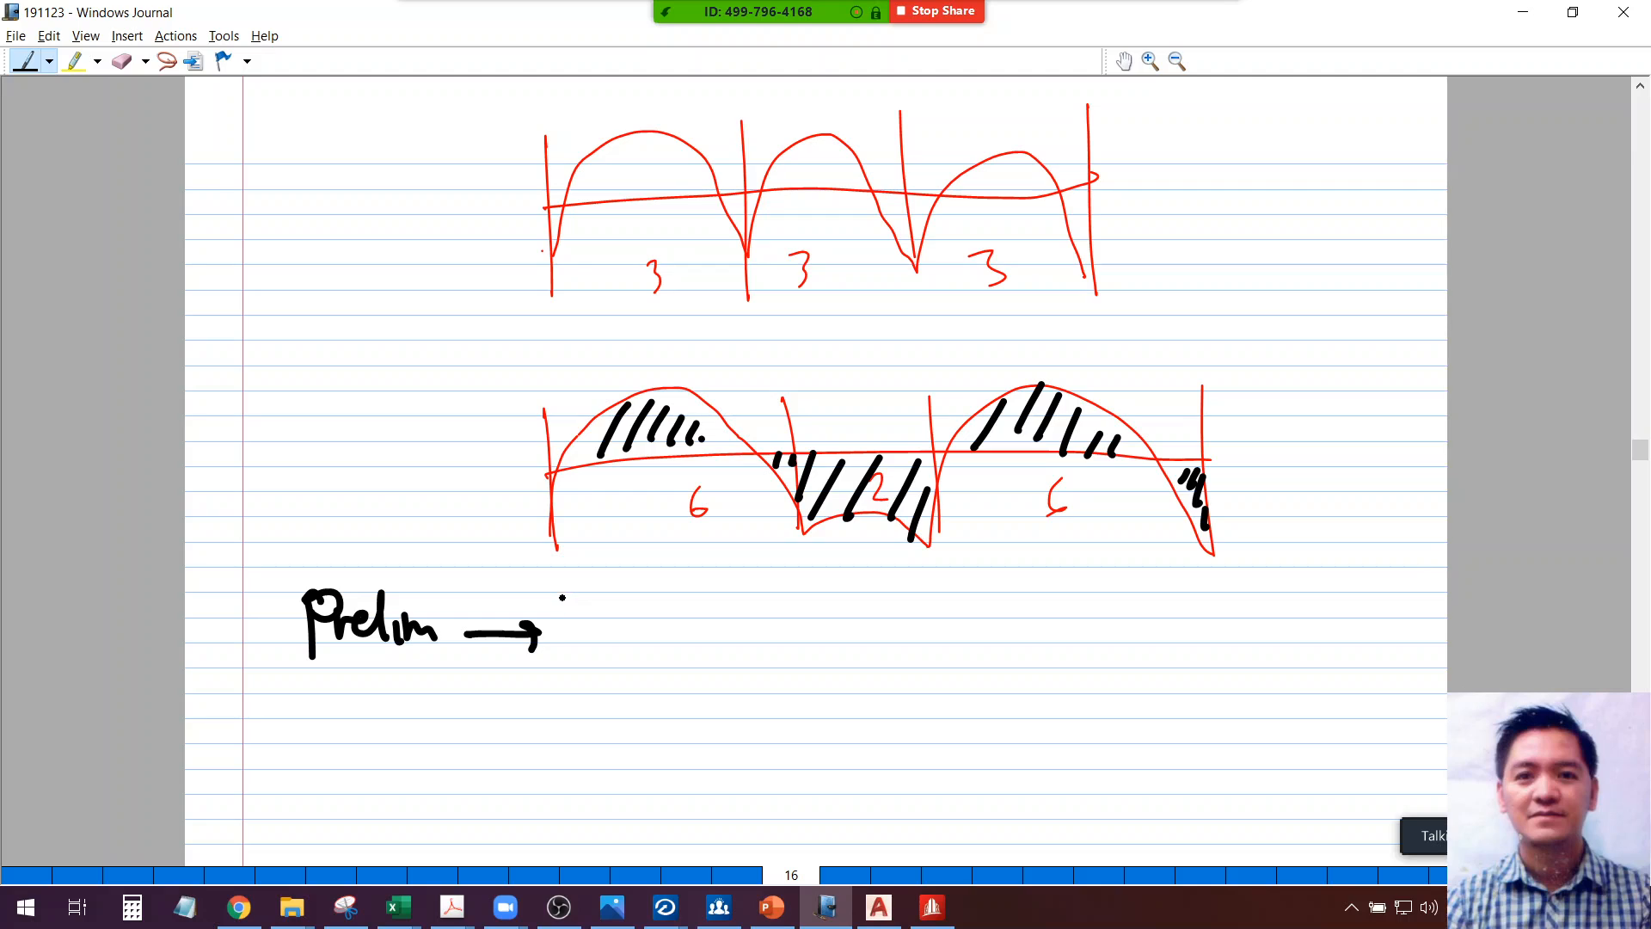
{"action": "mouse_move", "coordinate": [589, 590]}
{"action": "left_mouse_down"}
{"action": "mouse_move", "coordinate": [549, 633]}
{"action": "mouse_move", "coordinate": [585, 635]}
{"action": "left_mouse_up"}
{"action": "mouse_move", "coordinate": [605, 585]}
{"action": "left_mouse_down"}
{"action": "mouse_move", "coordinate": [621, 639]}
{"action": "mouse_move", "coordinate": [647, 632]}
{"action": "left_mouse_up"}
{"action": "left_click_drag", "start_coordinate": [647, 617], "coordinate": [695, 615]}
{"action": "mouse_move", "coordinate": [697, 569]}
{"action": "left_mouse_down"}
{"action": "mouse_move", "coordinate": [705, 632]}
{"action": "mouse_move", "coordinate": [701, 595]}
{"action": "left_mouse_up"}
{"action": "mouse_move", "coordinate": [712, 602]}
{"action": "left_mouse_down"}
{"action": "mouse_move", "coordinate": [719, 628]}
{"action": "mouse_move", "coordinate": [755, 628]}
{"action": "left_mouse_up"}
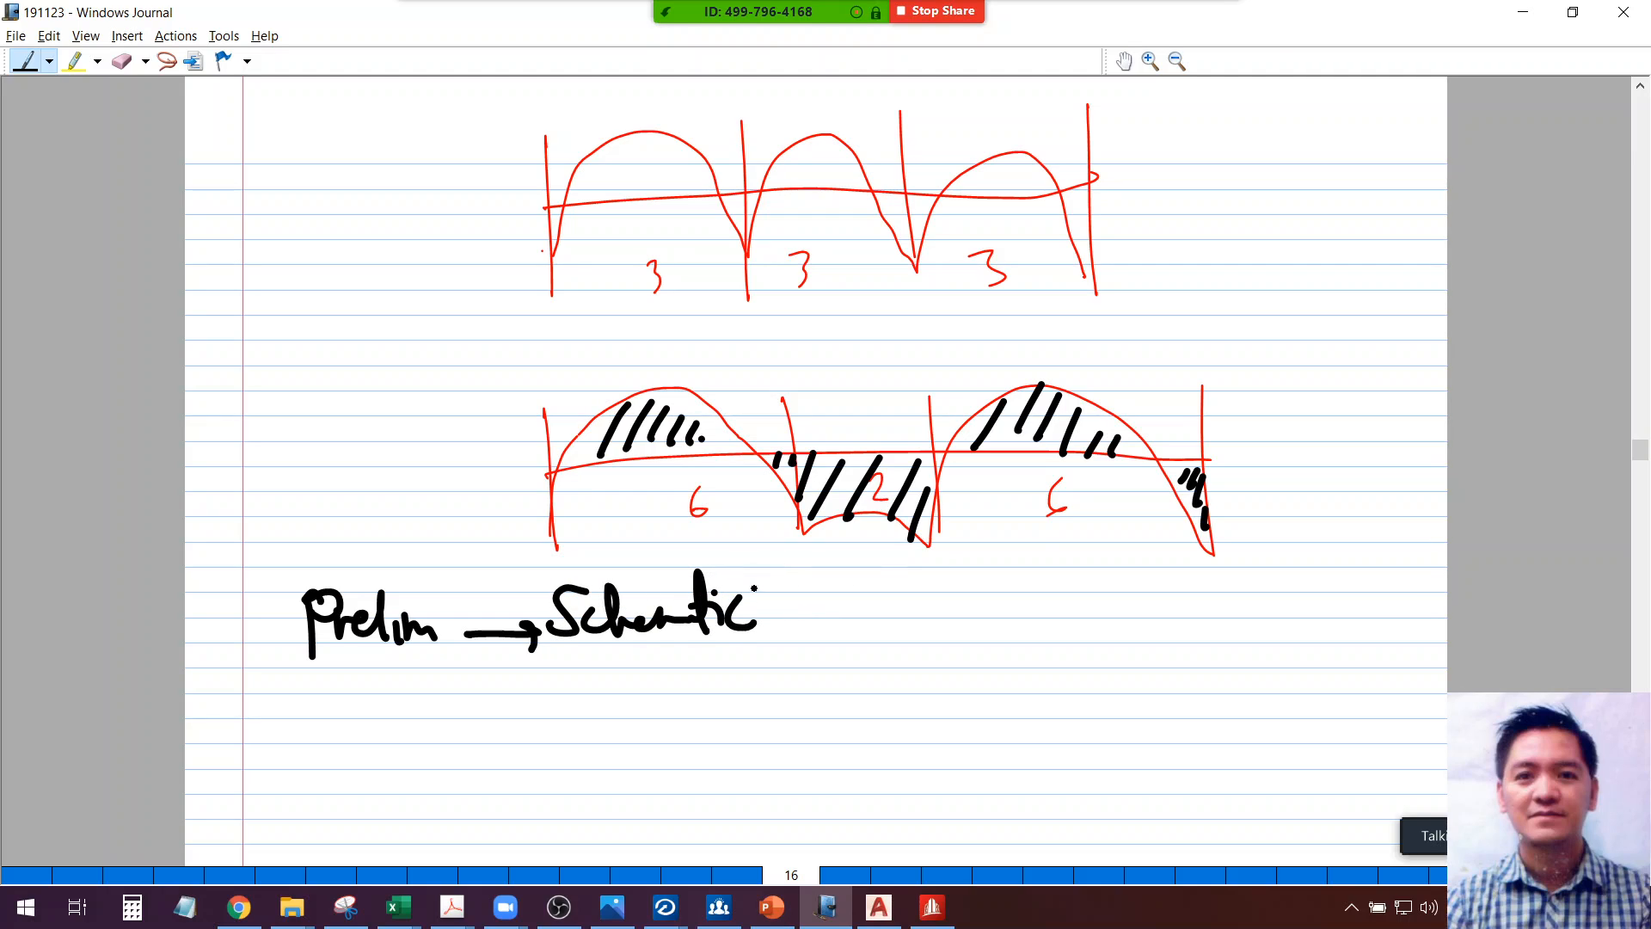
Draw a V-shaped connector beneath Prelim and Schematic and handwrite a circled "costing" under it
{"action": "left_click_drag", "start_coordinate": [464, 673], "coordinate": [558, 647]}
{"action": "left_click_drag", "start_coordinate": [527, 729], "coordinate": [518, 768]}
{"action": "left_click_drag", "start_coordinate": [532, 741], "coordinate": [560, 763]}
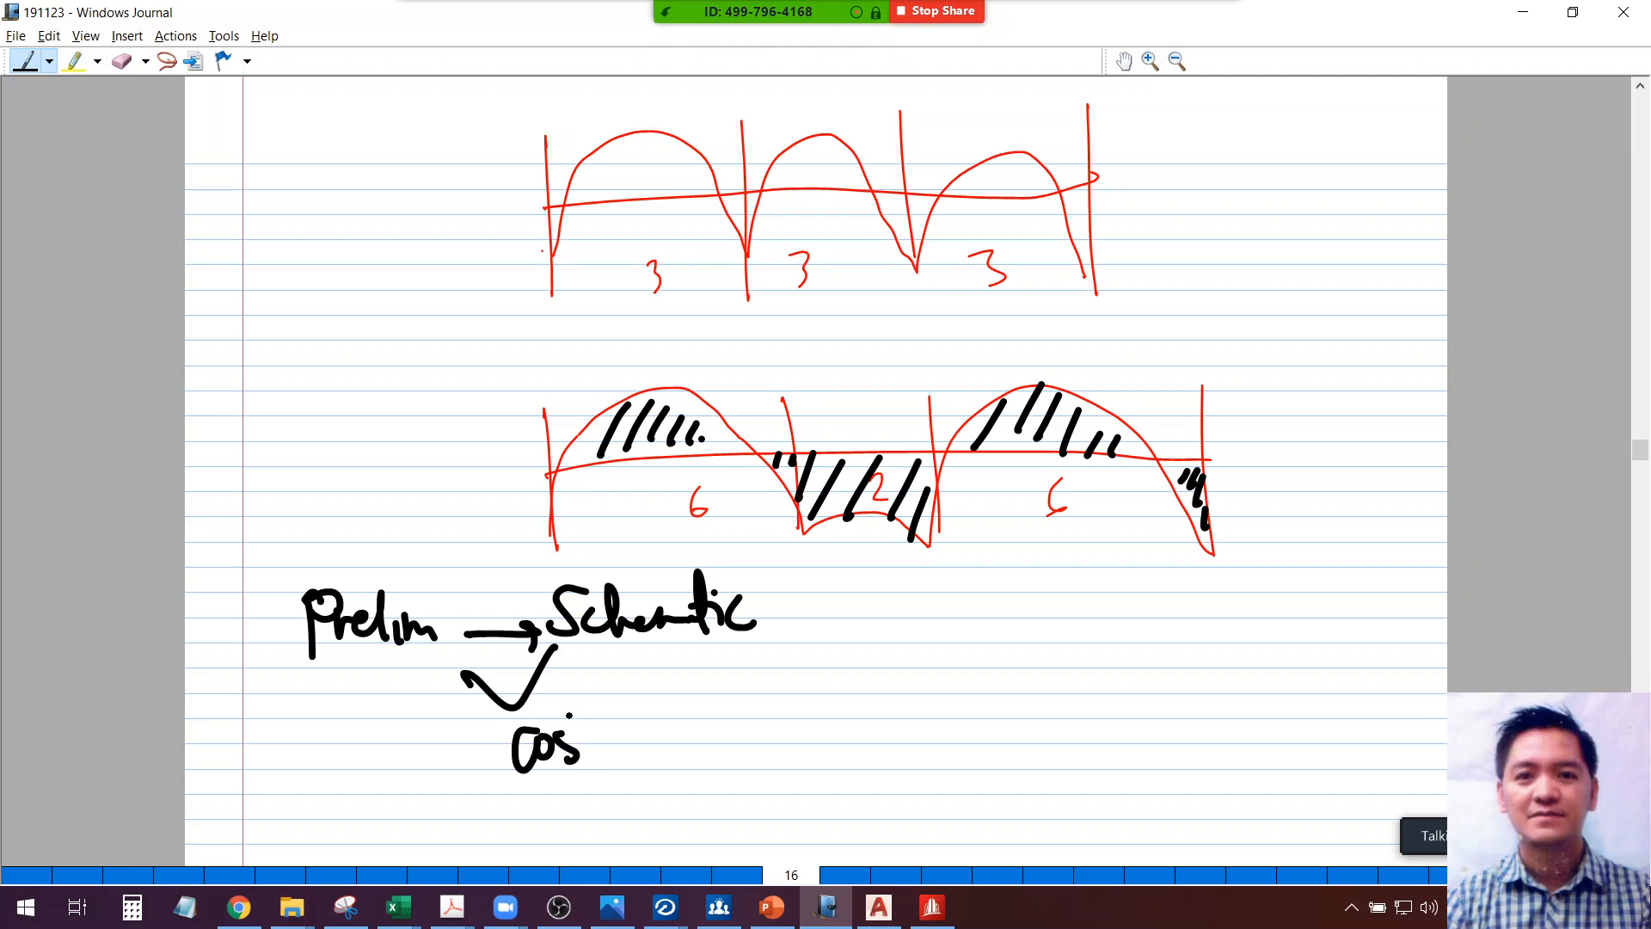
{"action": "left_click_drag", "start_coordinate": [570, 702], "coordinate": [588, 763]}
{"action": "mouse_move", "coordinate": [577, 741]}
{"action": "left_mouse_down"}
{"action": "mouse_move", "coordinate": [602, 759]}
{"action": "mouse_move", "coordinate": [638, 740]}
{"action": "left_mouse_up"}
{"action": "left_click", "coordinate": [591, 710]}
{"action": "mouse_move", "coordinate": [638, 726]}
{"action": "left_mouse_down"}
{"action": "mouse_move", "coordinate": [661, 784]}
{"action": "mouse_move", "coordinate": [711, 731]}
{"action": "mouse_move", "coordinate": [486, 786]}
{"action": "mouse_move", "coordinate": [710, 731]}
{"action": "left_mouse_up"}
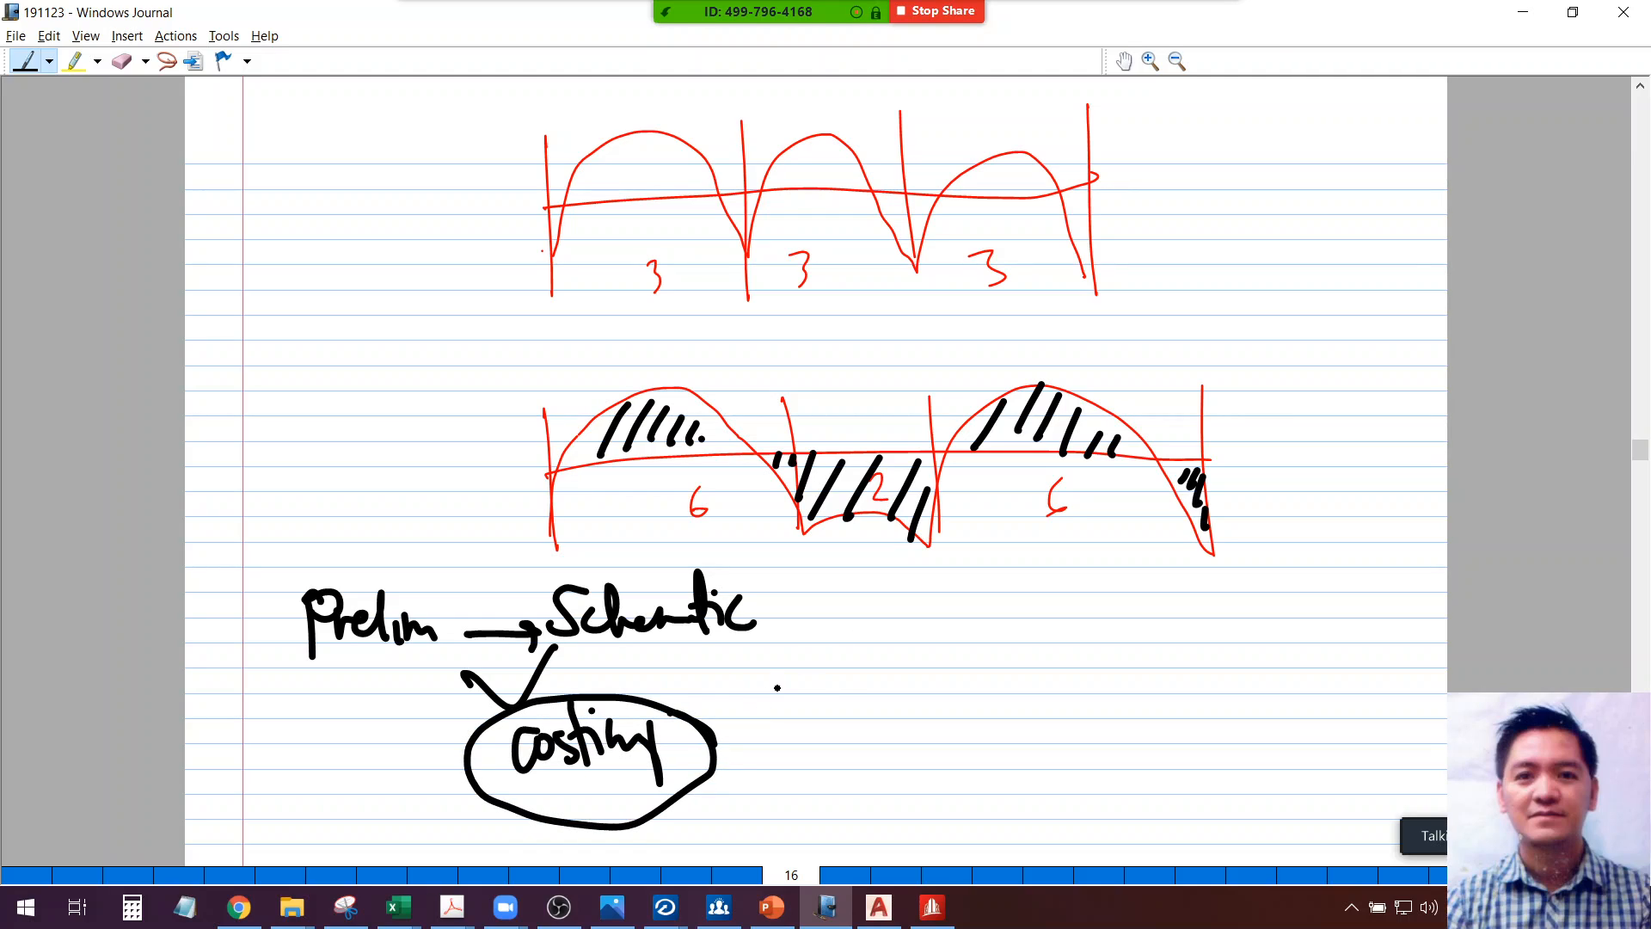
Draw an arrow from Schematic and handwrite "Detailed Engg" after it
{"action": "left_click_drag", "start_coordinate": [781, 621], "coordinate": [879, 616]}
{"action": "mouse_move", "coordinate": [859, 604]}
{"action": "left_mouse_down"}
{"action": "mouse_move", "coordinate": [879, 618]}
{"action": "mouse_move", "coordinate": [867, 640]}
{"action": "left_mouse_up"}
{"action": "left_click_drag", "start_coordinate": [907, 574], "coordinate": [909, 621]}
{"action": "mouse_move", "coordinate": [905, 572]}
{"action": "left_mouse_down"}
{"action": "mouse_move", "coordinate": [910, 623]}
{"action": "mouse_move", "coordinate": [980, 624]}
{"action": "left_mouse_up"}
{"action": "left_click_drag", "start_coordinate": [995, 561], "coordinate": [998, 628]}
{"action": "mouse_move", "coordinate": [980, 604]}
{"action": "left_mouse_down"}
{"action": "mouse_move", "coordinate": [1020, 600]}
{"action": "mouse_move", "coordinate": [1036, 623]}
{"action": "left_mouse_up"}
{"action": "left_click_drag", "start_coordinate": [1046, 590], "coordinate": [1048, 626]}
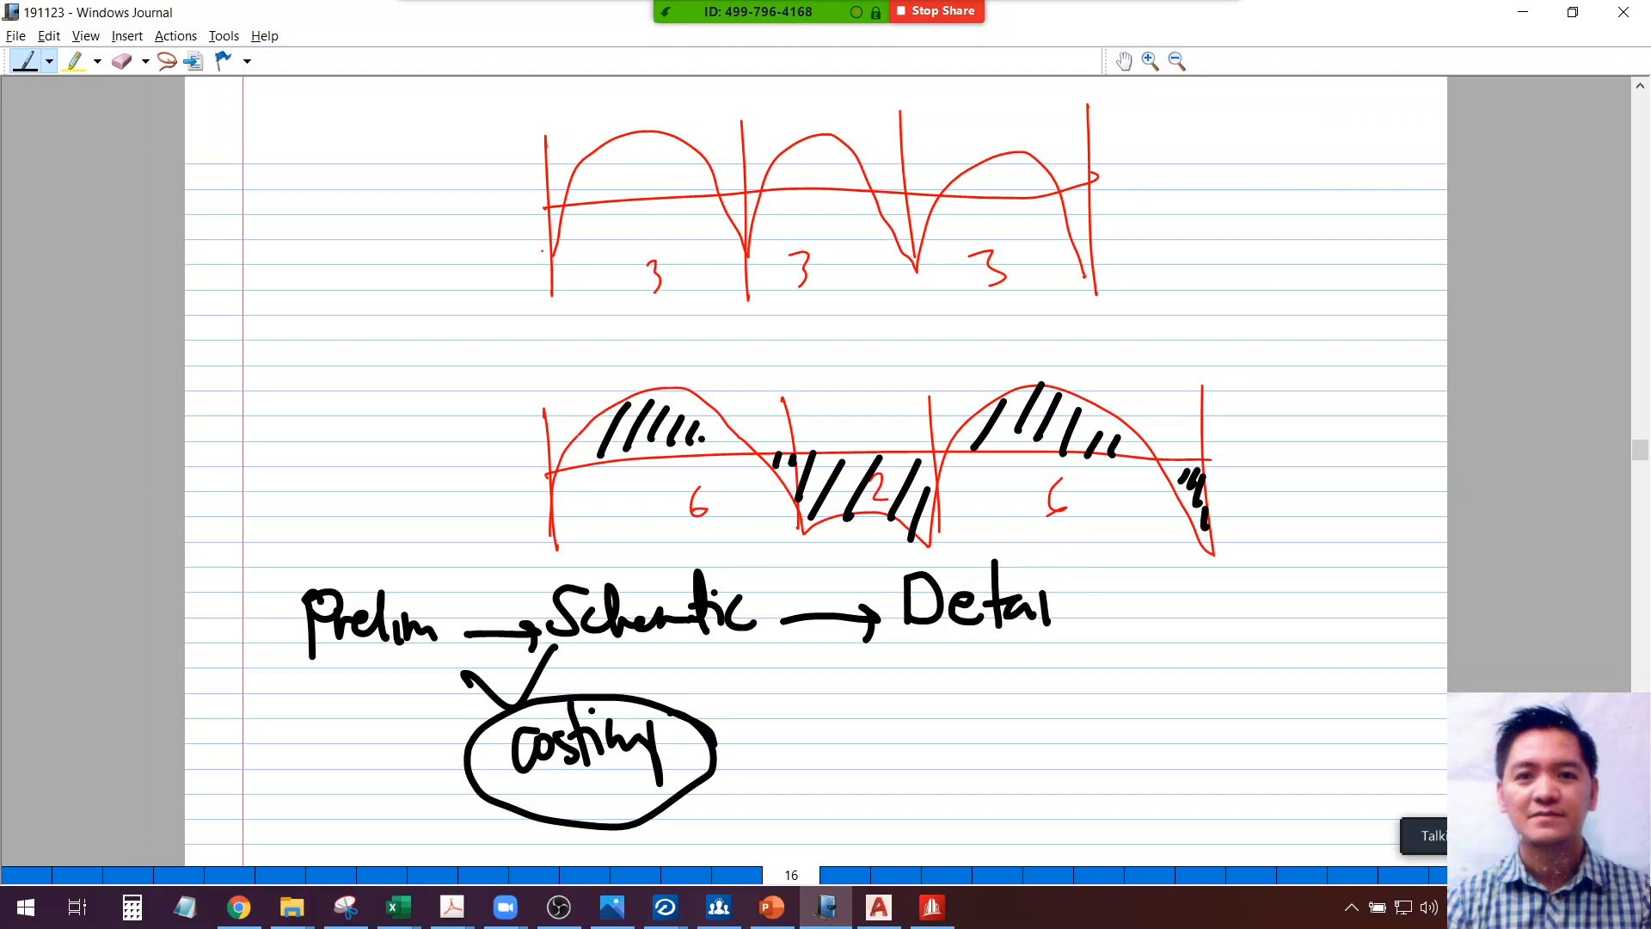
{"action": "left_click_drag", "start_coordinate": [1055, 547], "coordinate": [1053, 616]}
{"action": "left_click_drag", "start_coordinate": [1071, 603], "coordinate": [1118, 620]}
{"action": "mouse_move", "coordinate": [1123, 545]}
{"action": "left_mouse_down"}
{"action": "mouse_move", "coordinate": [1127, 621]}
{"action": "mouse_move", "coordinate": [1177, 585]}
{"action": "left_mouse_up"}
{"action": "mouse_move", "coordinate": [1175, 607]}
{"action": "left_mouse_down"}
{"action": "mouse_move", "coordinate": [1194, 604]}
{"action": "mouse_move", "coordinate": [1212, 643]}
{"action": "left_mouse_up"}
{"action": "left_click_drag", "start_coordinate": [1223, 575], "coordinate": [1245, 628]}
Draw a vertical line down from the end of Detailed Engg and handwrite "Design" below the phrase
{"action": "left_click_drag", "start_coordinate": [1225, 574], "coordinate": [1218, 865]}
{"action": "mouse_move", "coordinate": [1047, 645]}
{"action": "left_mouse_down"}
{"action": "mouse_move", "coordinate": [1047, 693]}
{"action": "mouse_move", "coordinate": [1094, 686]}
{"action": "left_mouse_up"}
{"action": "mouse_move", "coordinate": [1116, 669]}
{"action": "left_mouse_down"}
{"action": "mouse_move", "coordinate": [1103, 700]}
{"action": "mouse_move", "coordinate": [1125, 695]}
{"action": "left_mouse_up"}
{"action": "left_click_drag", "start_coordinate": [1147, 673], "coordinate": [1150, 712]}
{"action": "left_click_drag", "start_coordinate": [1159, 688], "coordinate": [1183, 676]}
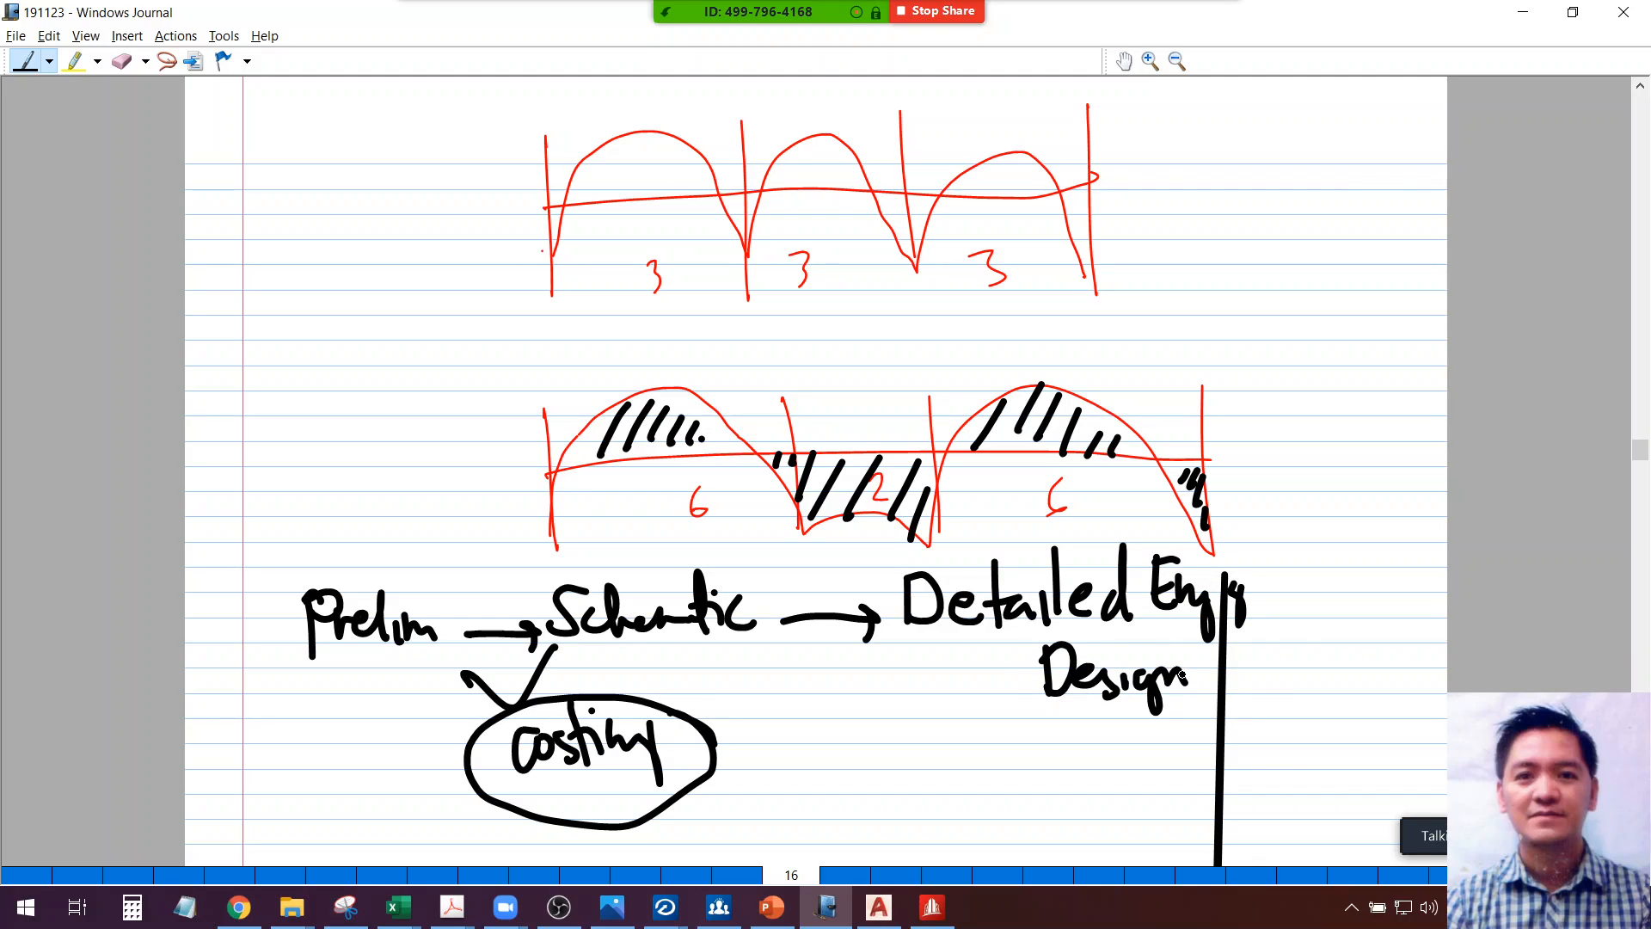
Draw a downward arrow from Design to the handwritten word "cost", and a horizontal arrow across the vertical line
{"action": "left_click_drag", "start_coordinate": [1028, 702], "coordinate": [1043, 803]}
{"action": "left_click_drag", "start_coordinate": [1065, 759], "coordinate": [1085, 808]}
{"action": "left_click_drag", "start_coordinate": [1057, 781], "coordinate": [1087, 777]}
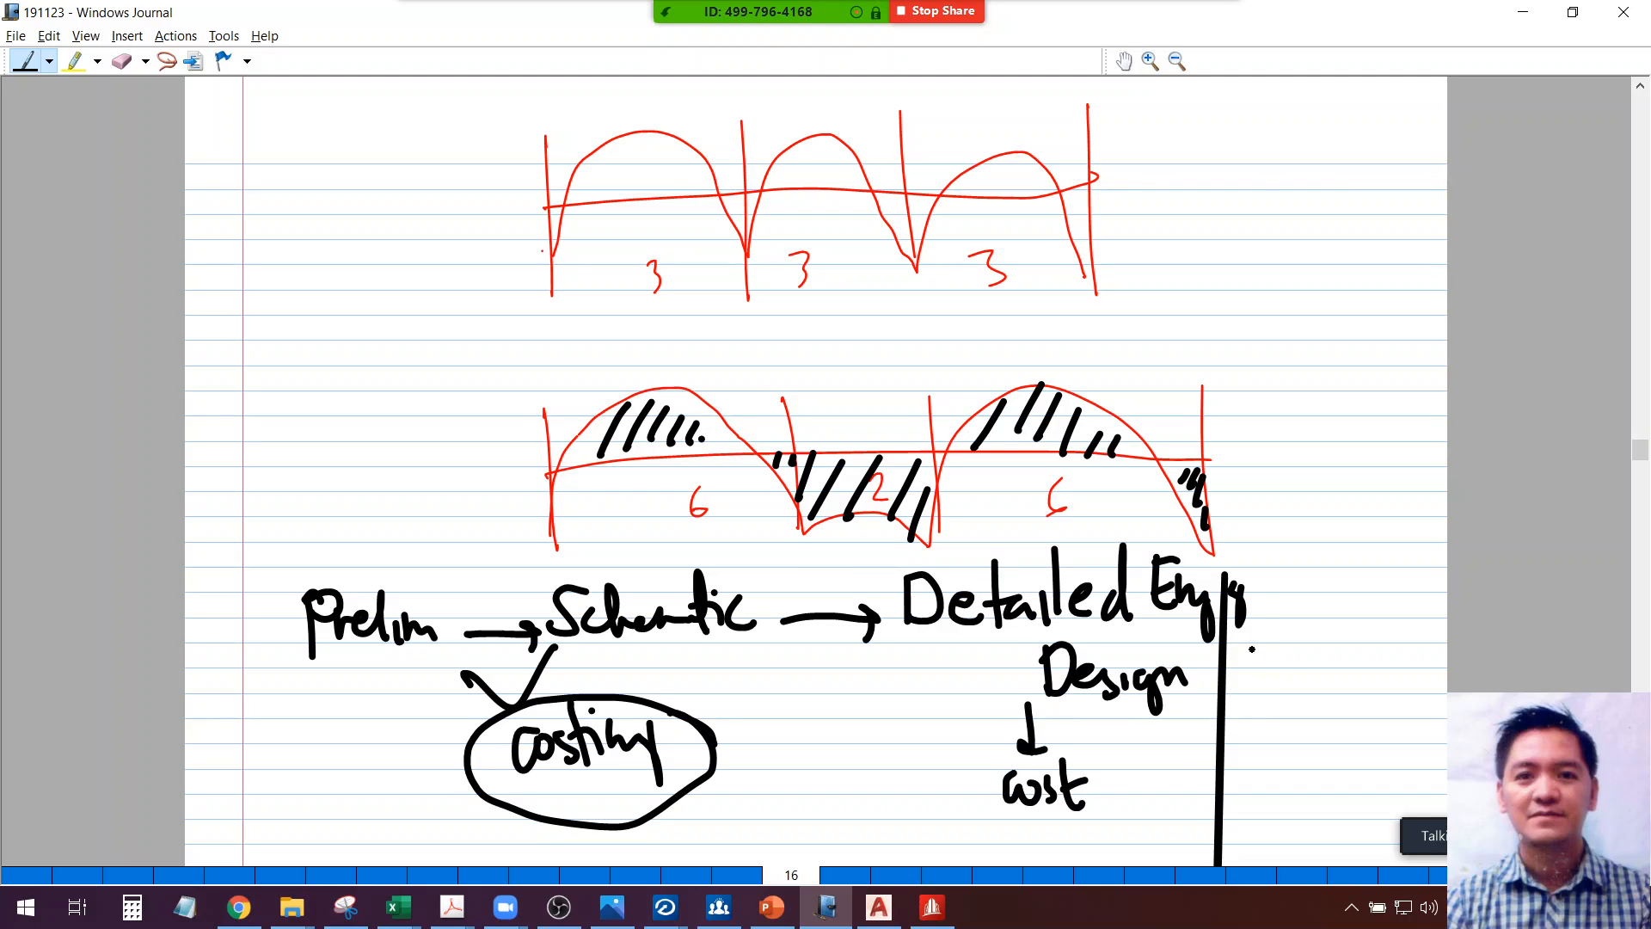
{"action": "mouse_move", "coordinate": [1202, 643]}
{"action": "left_mouse_down"}
{"action": "mouse_move", "coordinate": [1333, 645]}
{"action": "mouse_move", "coordinate": [1309, 682]}
{"action": "left_mouse_up"}
Sketch a grid of crossing diagonal strokes above Prelim, beside the lower moment diagram
{"action": "left_click_drag", "start_coordinate": [284, 501], "coordinate": [374, 424]}
{"action": "left_click_drag", "start_coordinate": [312, 543], "coordinate": [404, 471]}
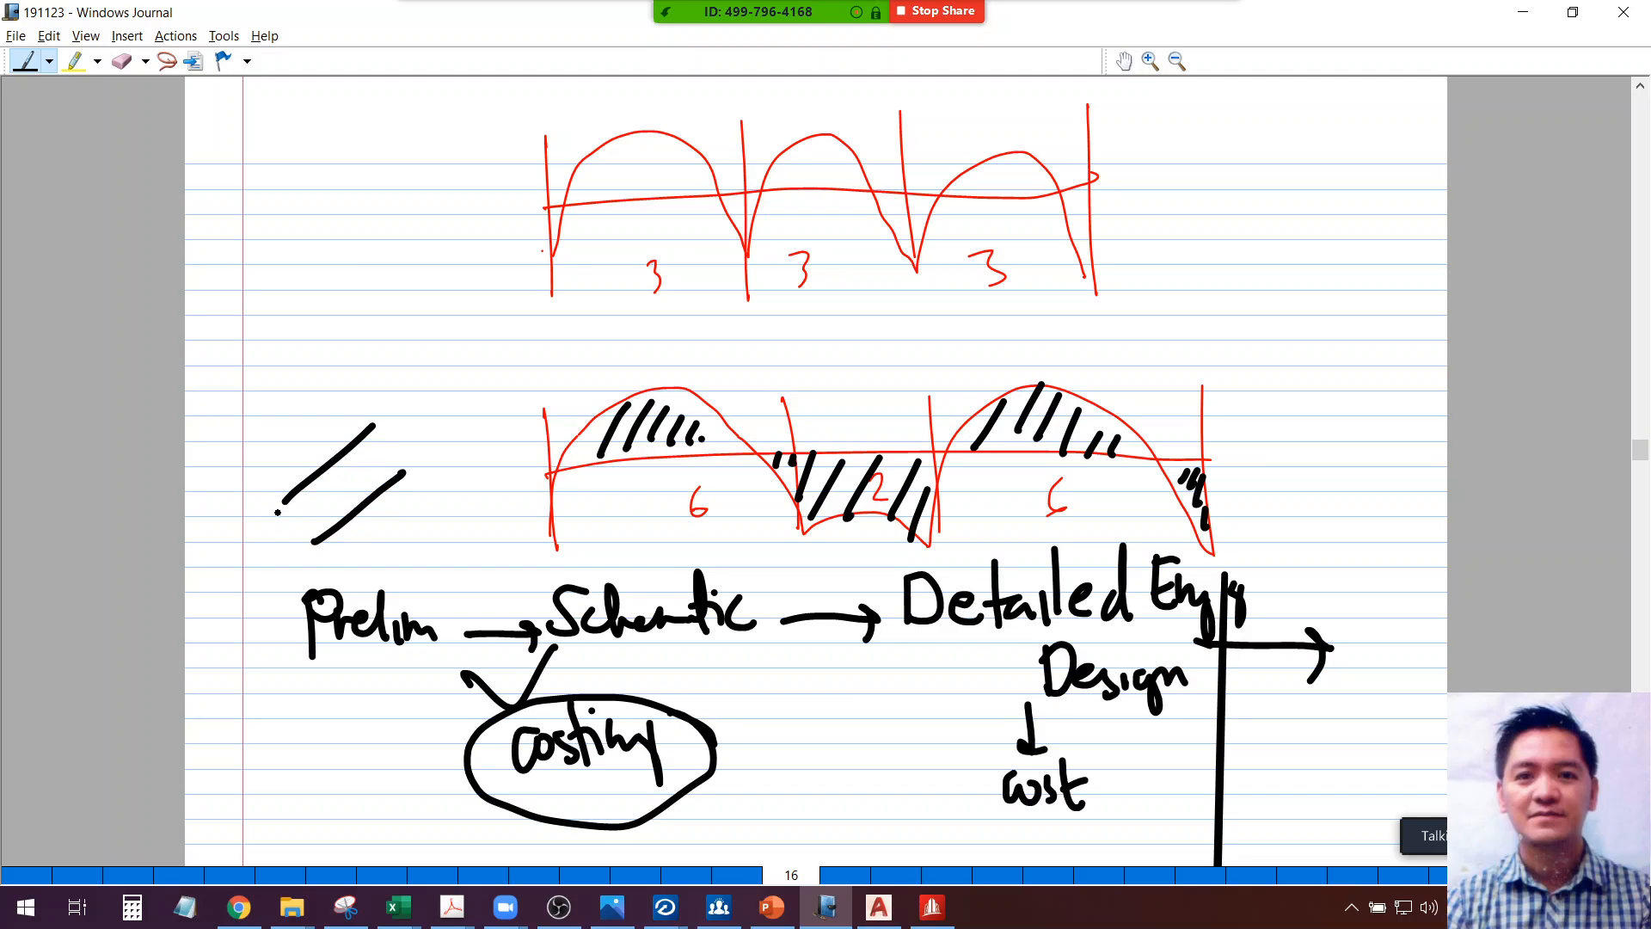
{"action": "left_click_drag", "start_coordinate": [265, 473], "coordinate": [357, 578]}
{"action": "left_click_drag", "start_coordinate": [346, 410], "coordinate": [438, 525]}
{"action": "left_click_drag", "start_coordinate": [387, 376], "coordinate": [454, 482]}
{"action": "left_click_drag", "start_coordinate": [238, 497], "coordinate": [309, 596]}
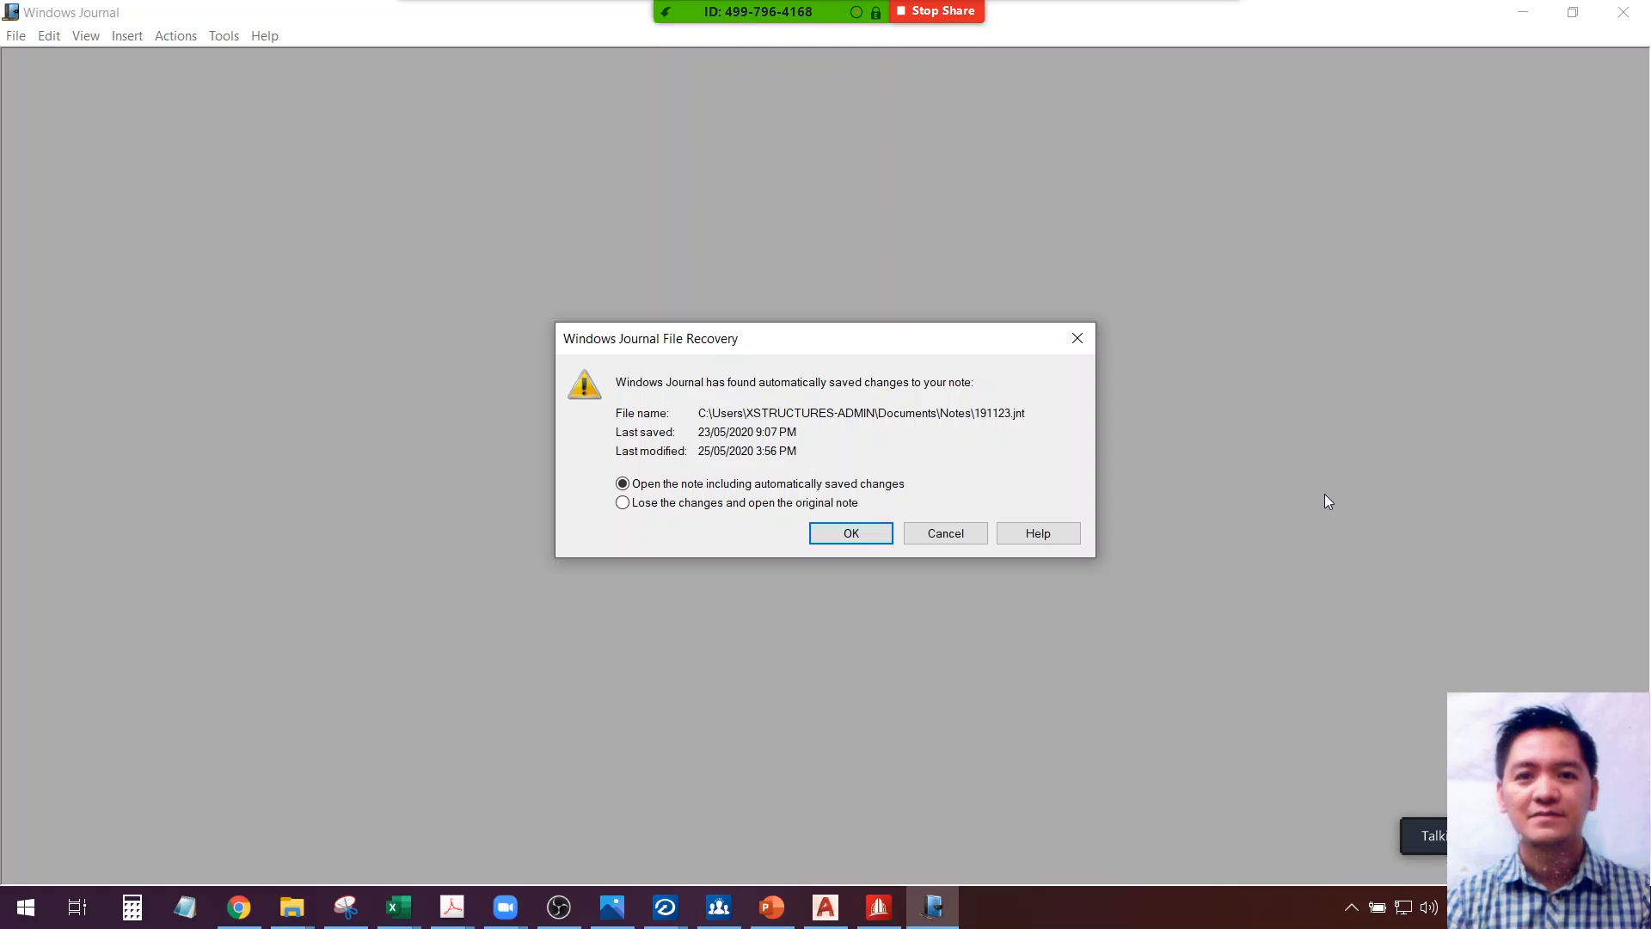
Recover the note 191123 including its automatically saved changes, and accept opening it despite the security warning
{"action": "left_click", "coordinate": [846, 532]}
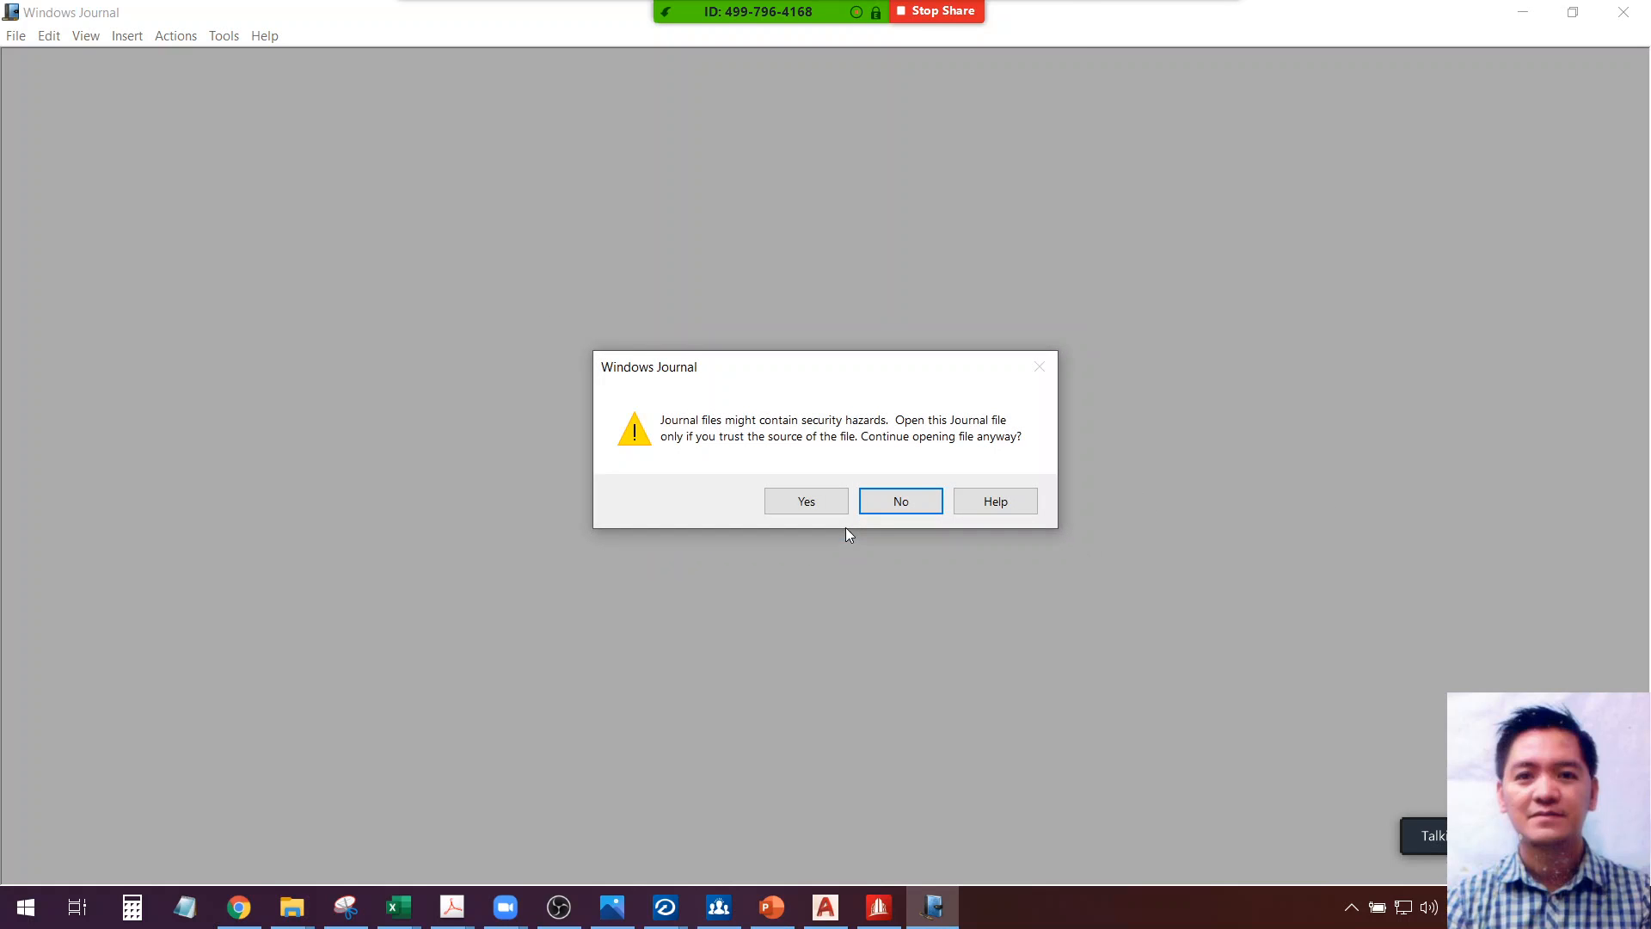
{"action": "left_click", "coordinate": [835, 509]}
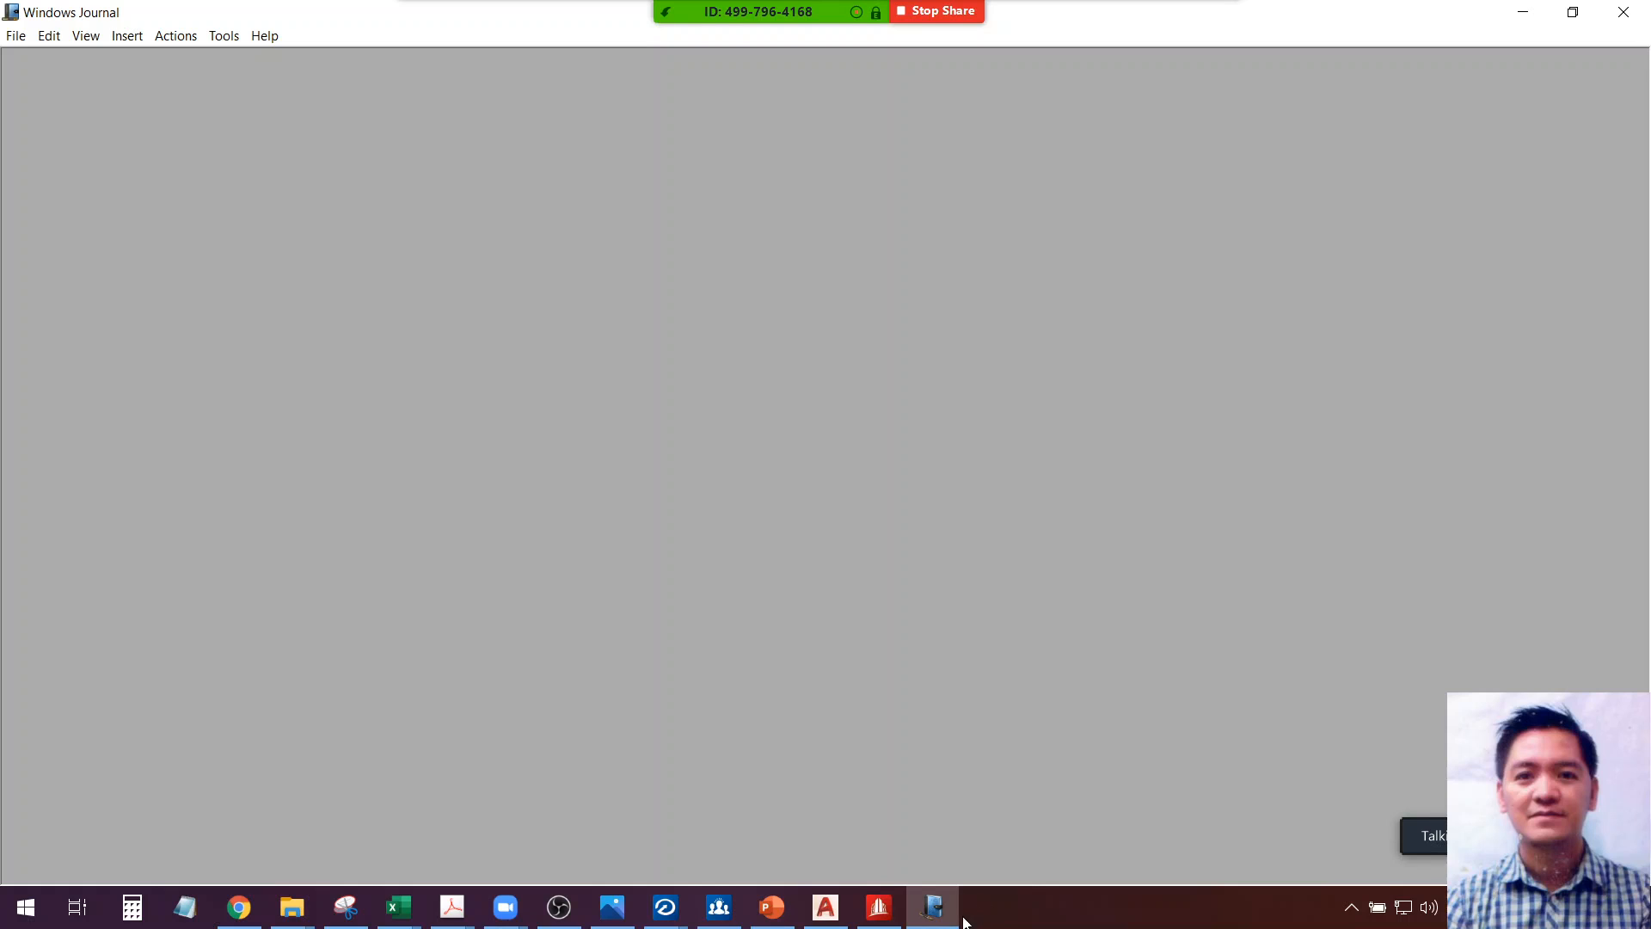
{"action": "mouse_move", "coordinate": [936, 919]}
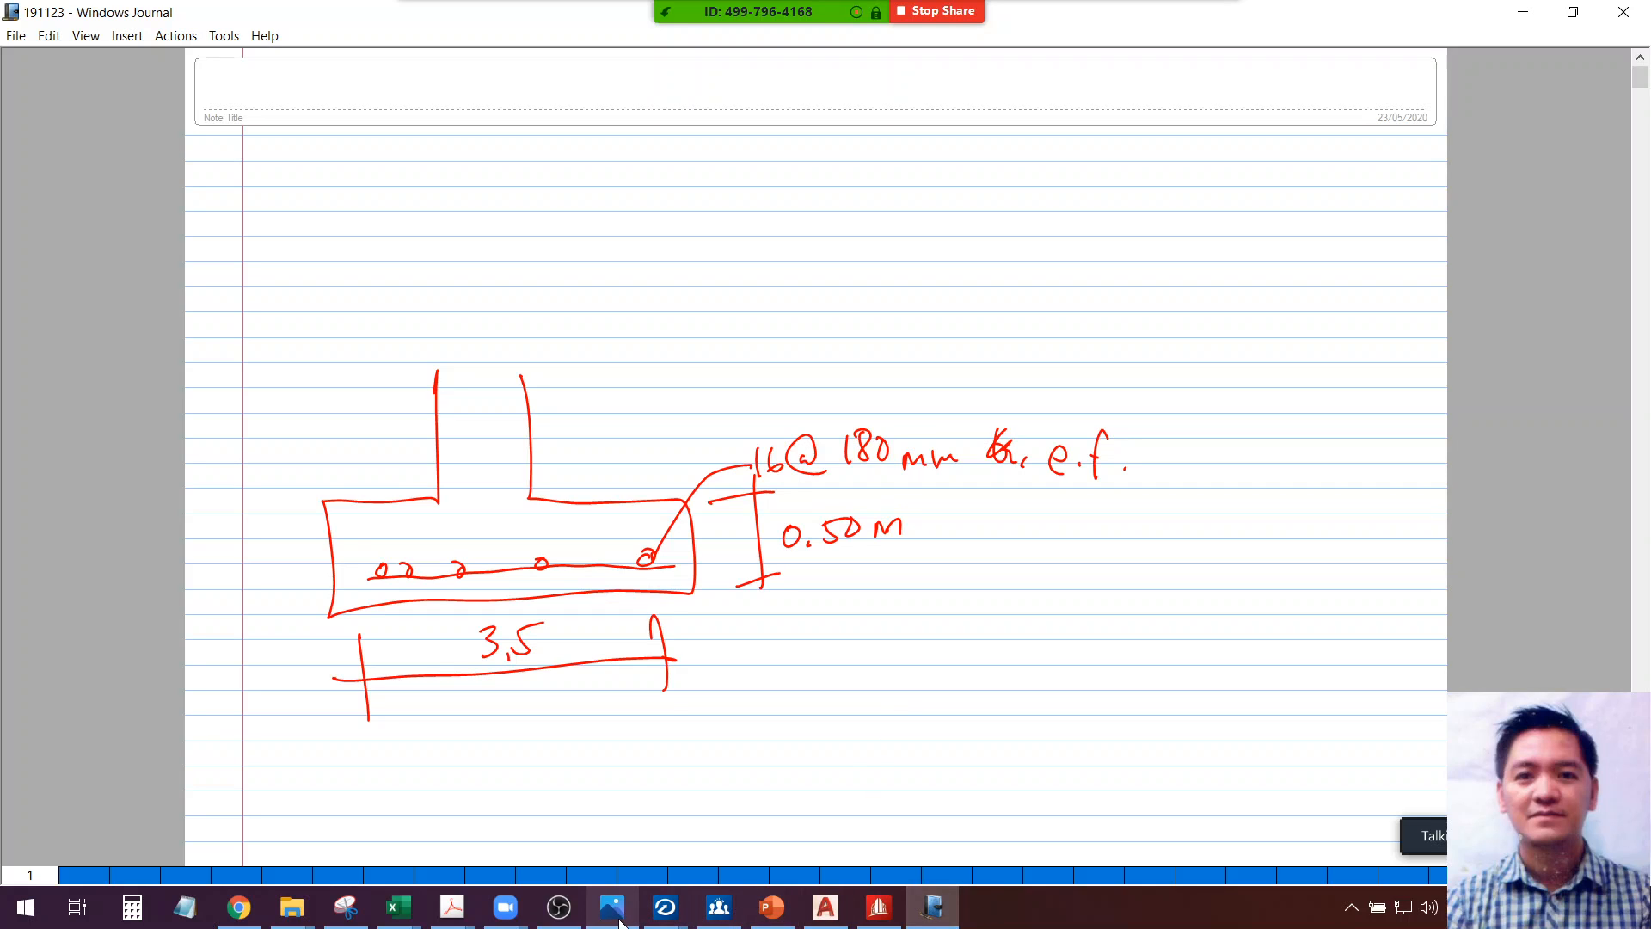
Switch to the RCDC column design session and review the design output for all columns
{"action": "mouse_move", "coordinate": [679, 919]}
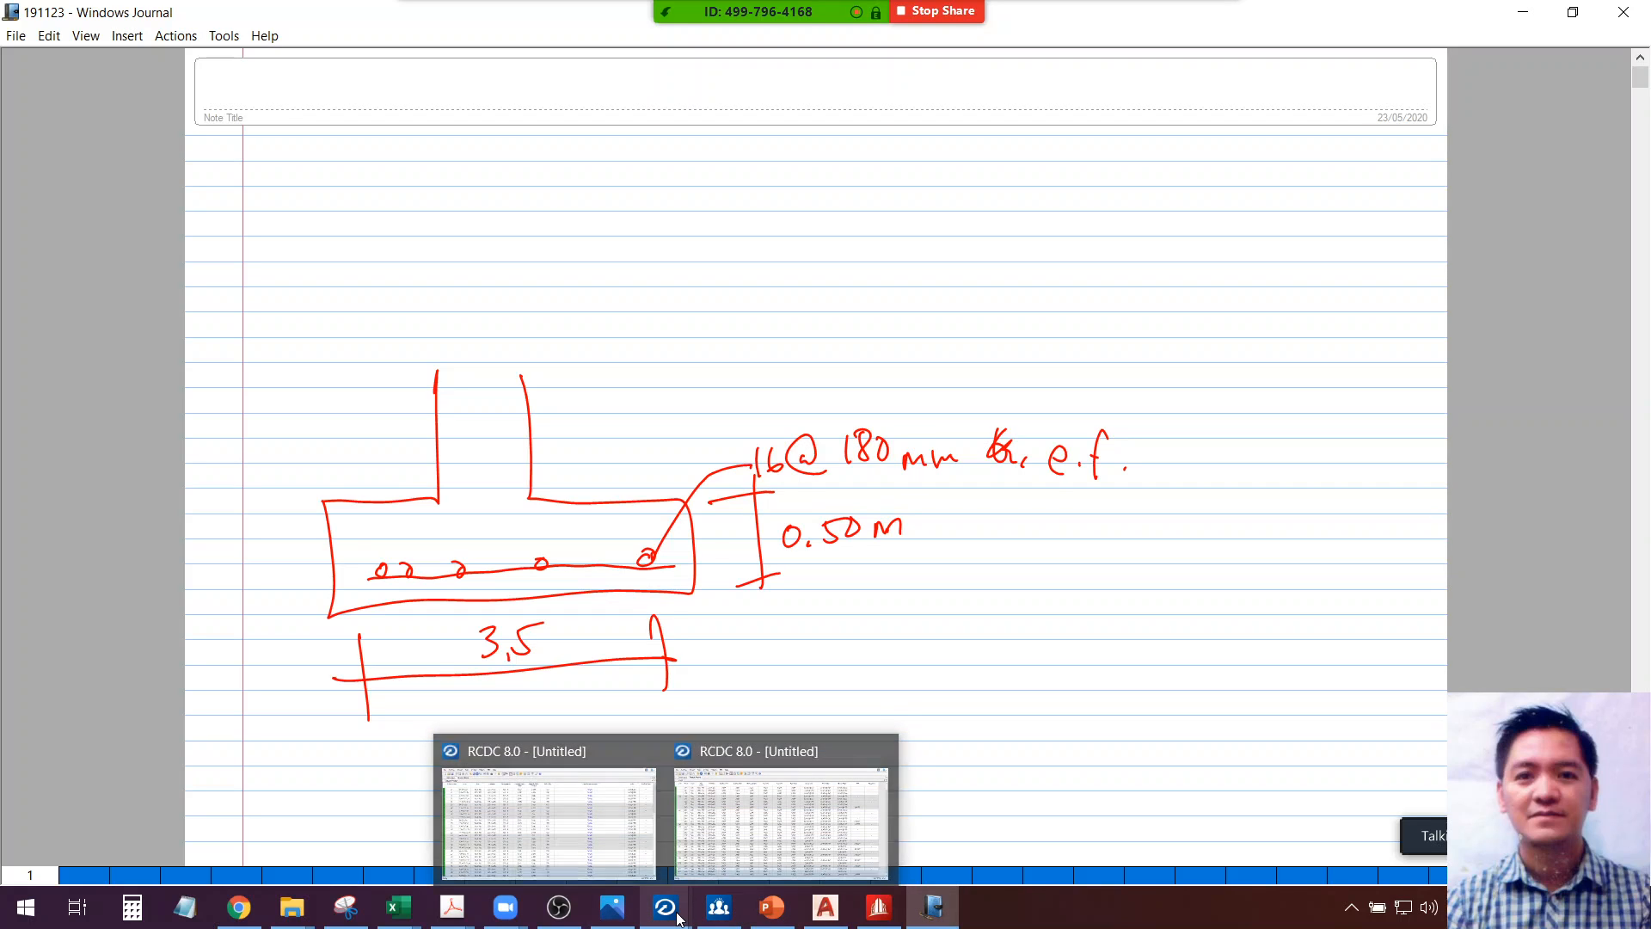
{"action": "left_click", "coordinate": [571, 864]}
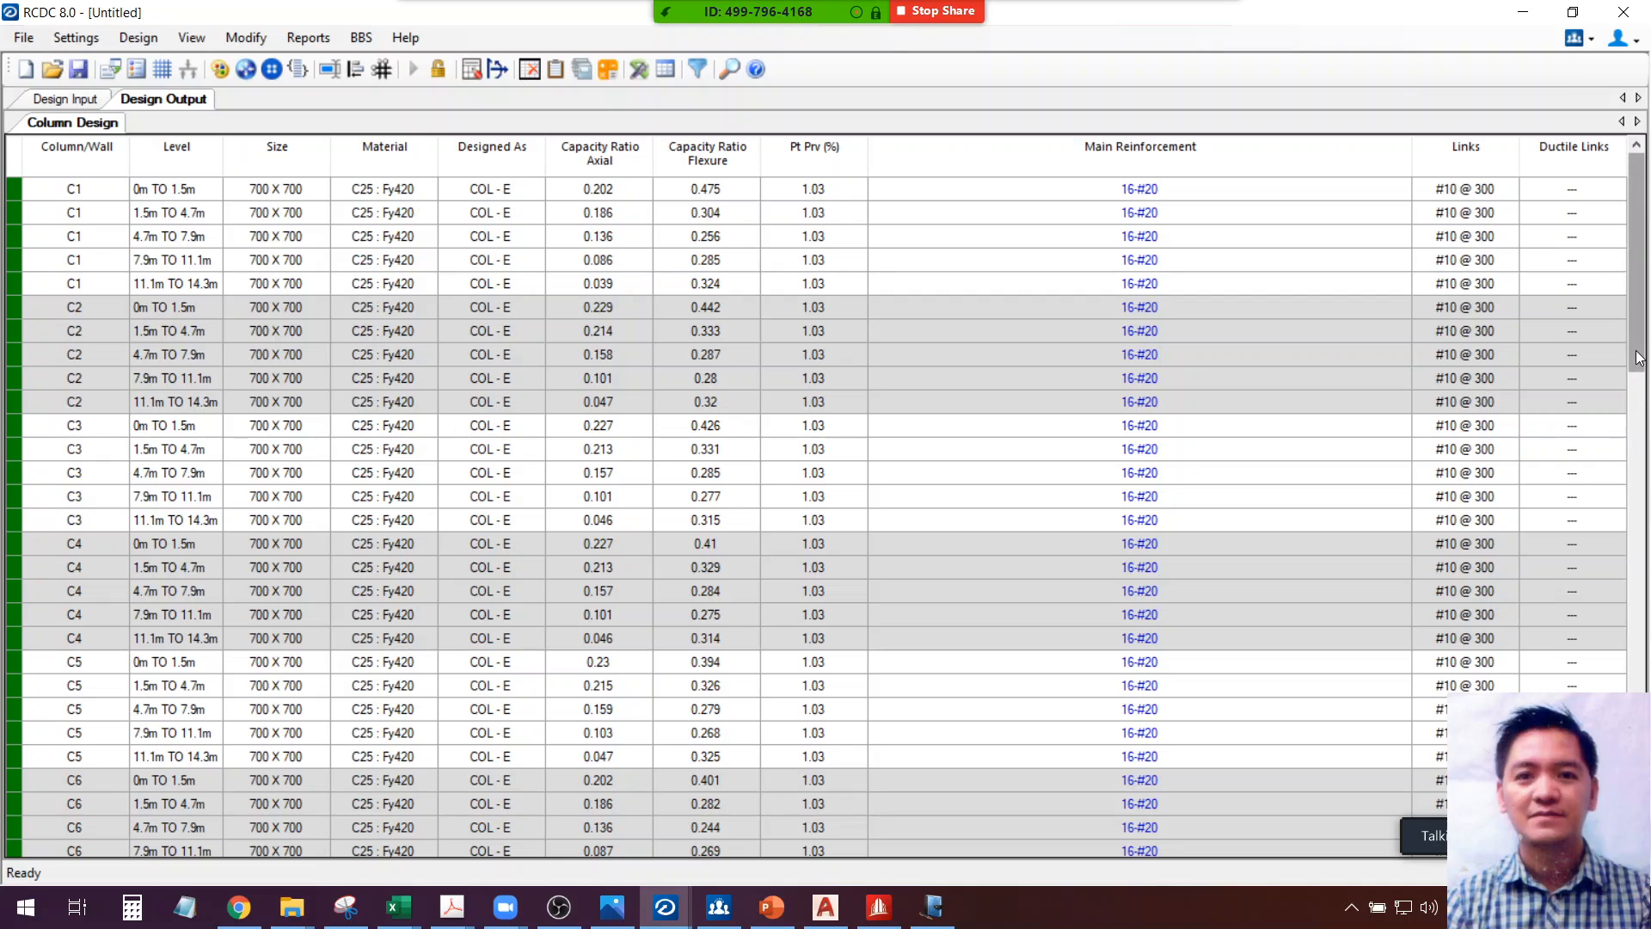
{"action": "left_click", "coordinate": [1638, 387]}
{"action": "left_click", "coordinate": [1641, 763]}
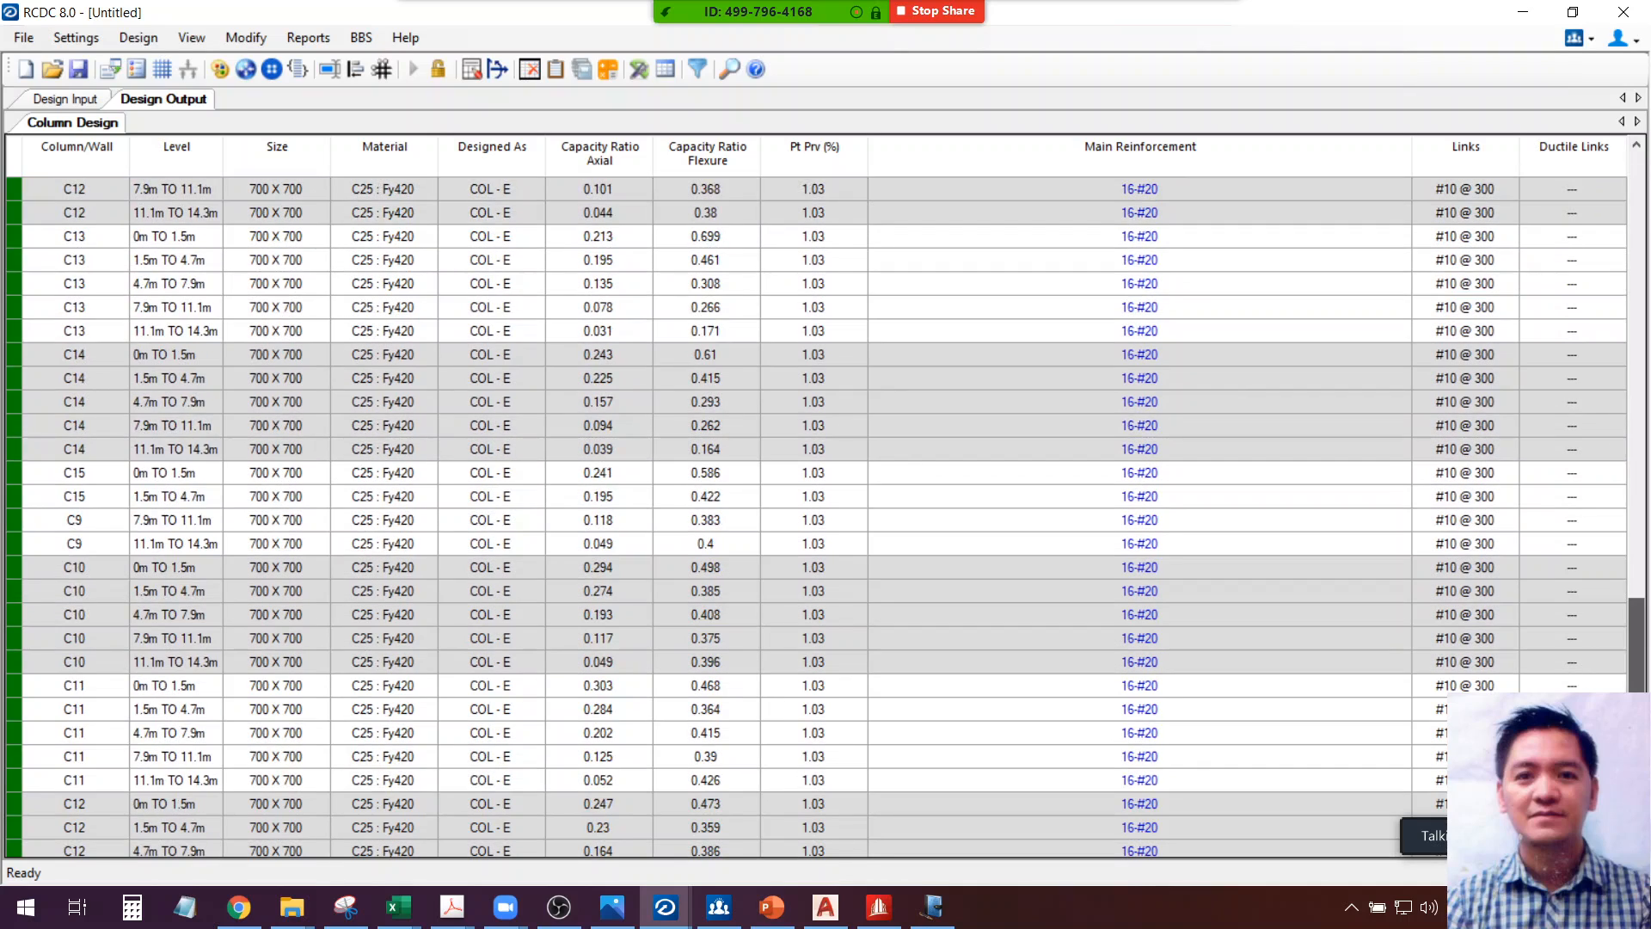
{"action": "left_click_drag", "start_coordinate": [1641, 763], "coordinate": [1641, 283]}
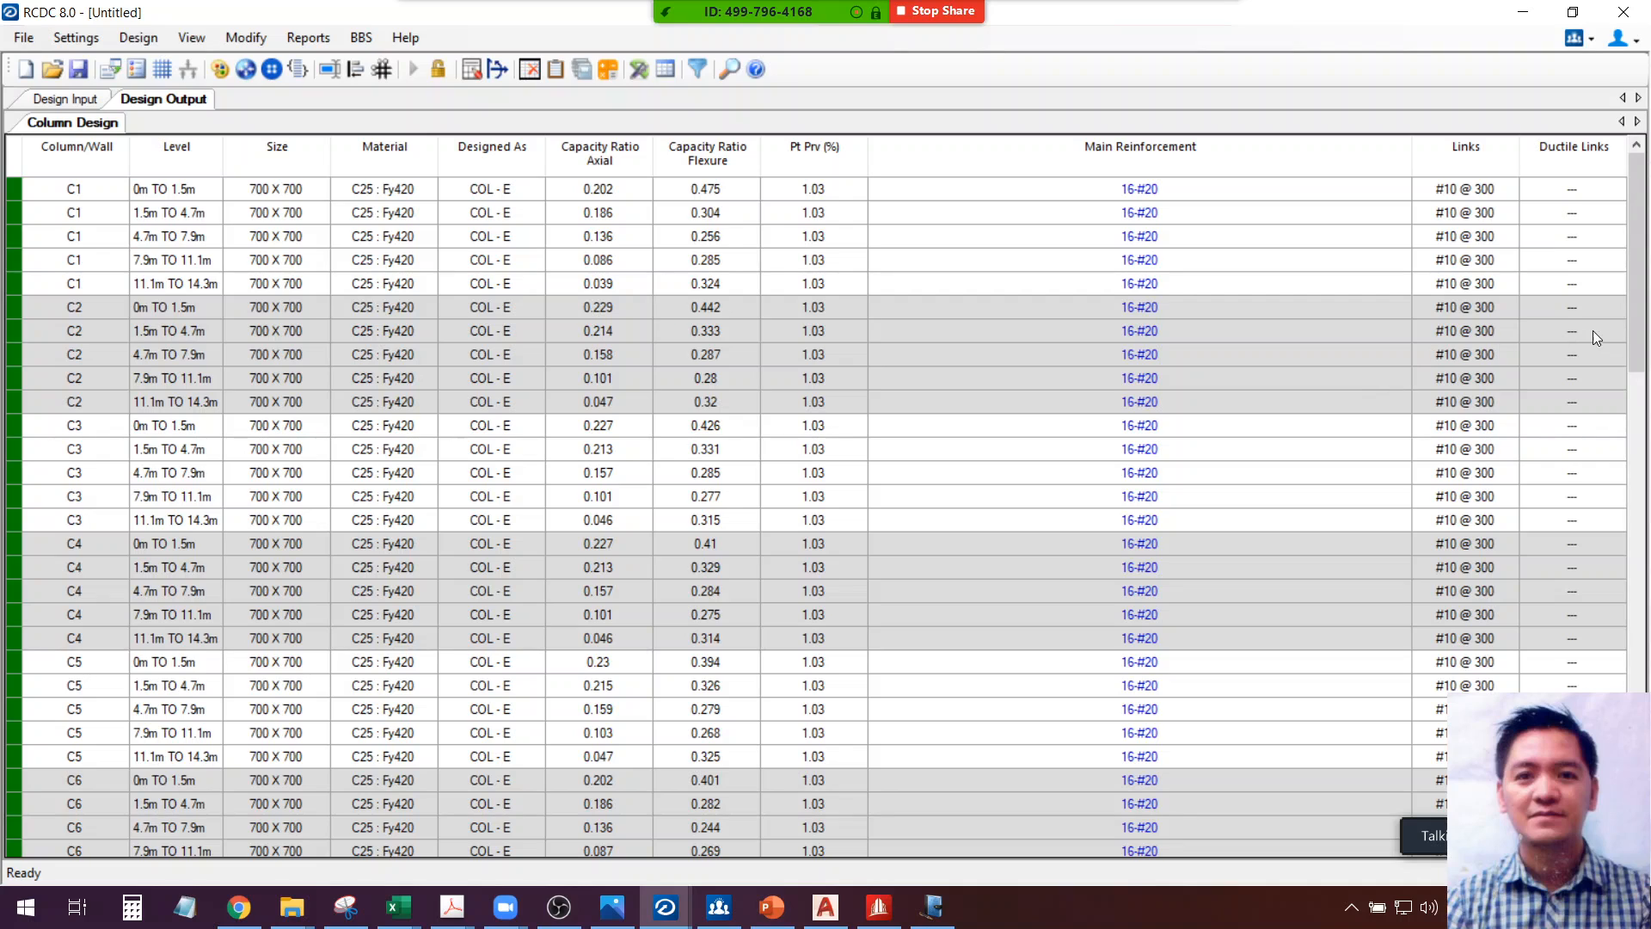
{"action": "left_click_drag", "start_coordinate": [1640, 322], "coordinate": [1650, 222]}
Switch to STAAD.Pro and open the recent model 2storeyNEW 1-R0.std
{"action": "left_click", "coordinate": [878, 907]}
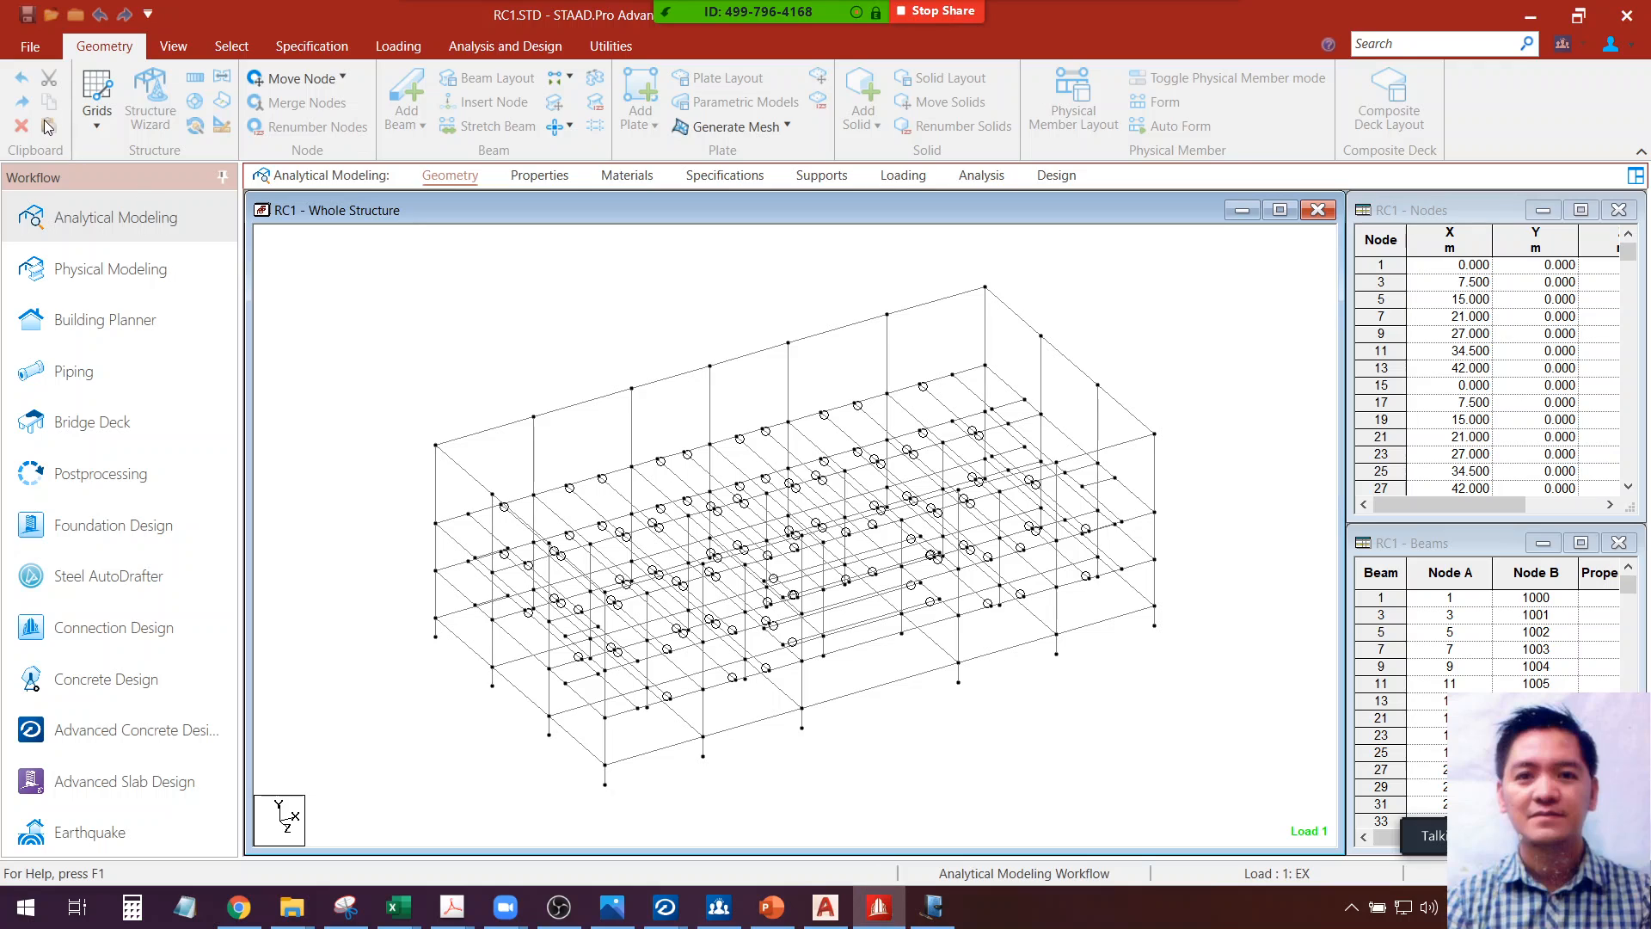
{"action": "scroll", "coordinate": [478, 371], "scroll_direction": "down", "scroll_amount": 1}
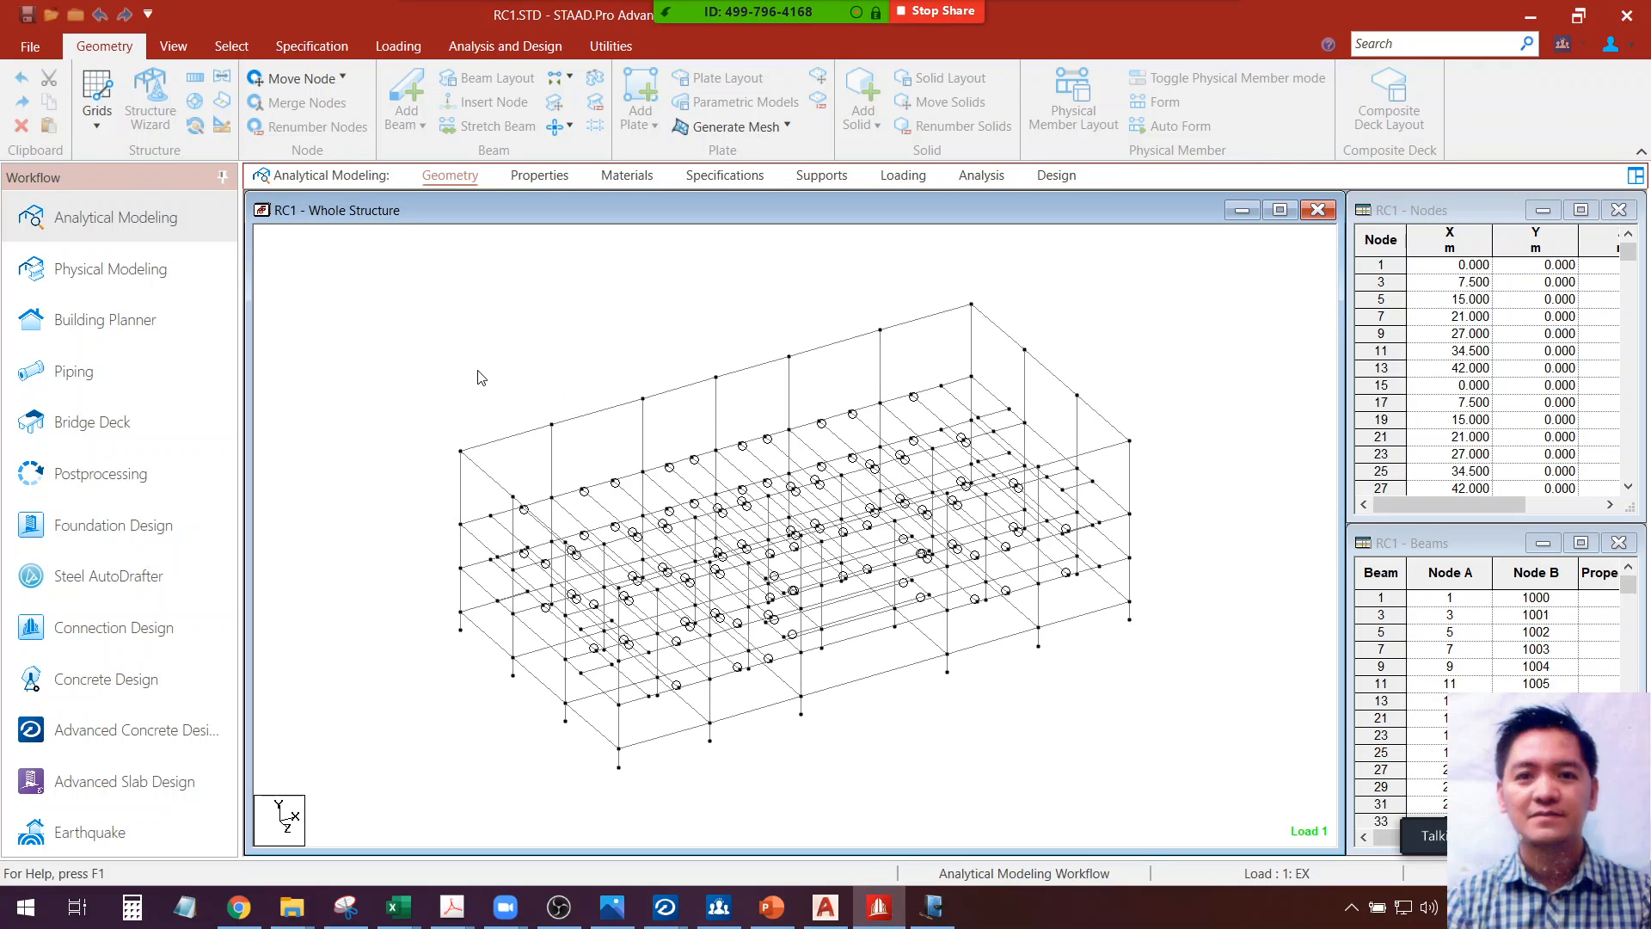
{"action": "left_click", "coordinate": [30, 47]}
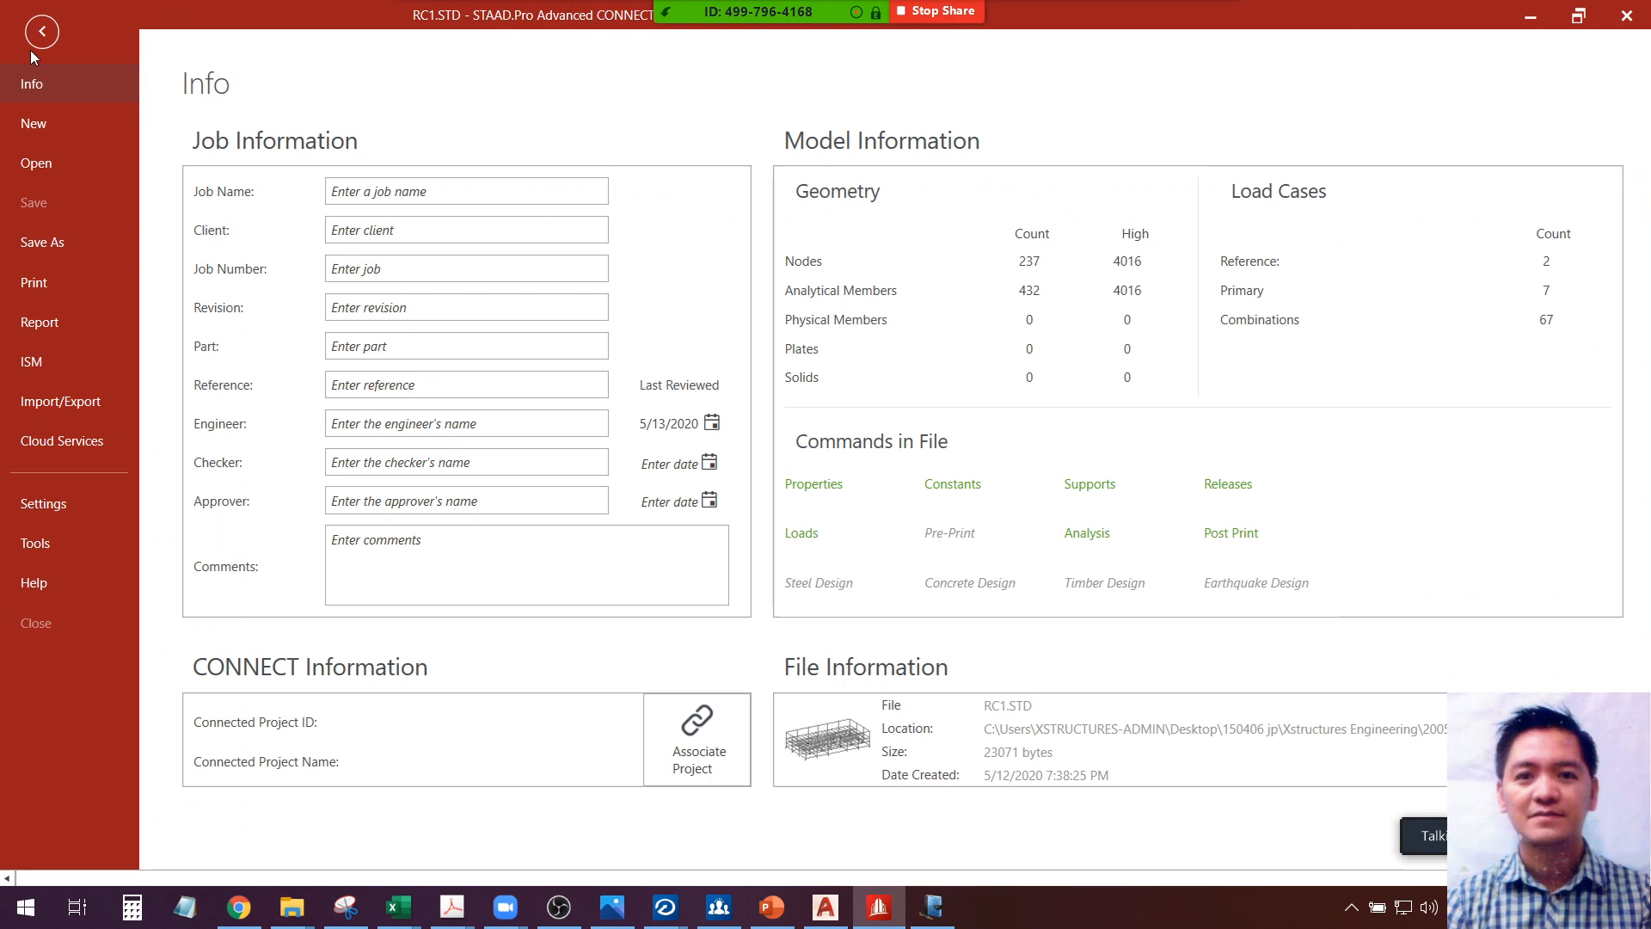
{"action": "left_click", "coordinate": [43, 172]}
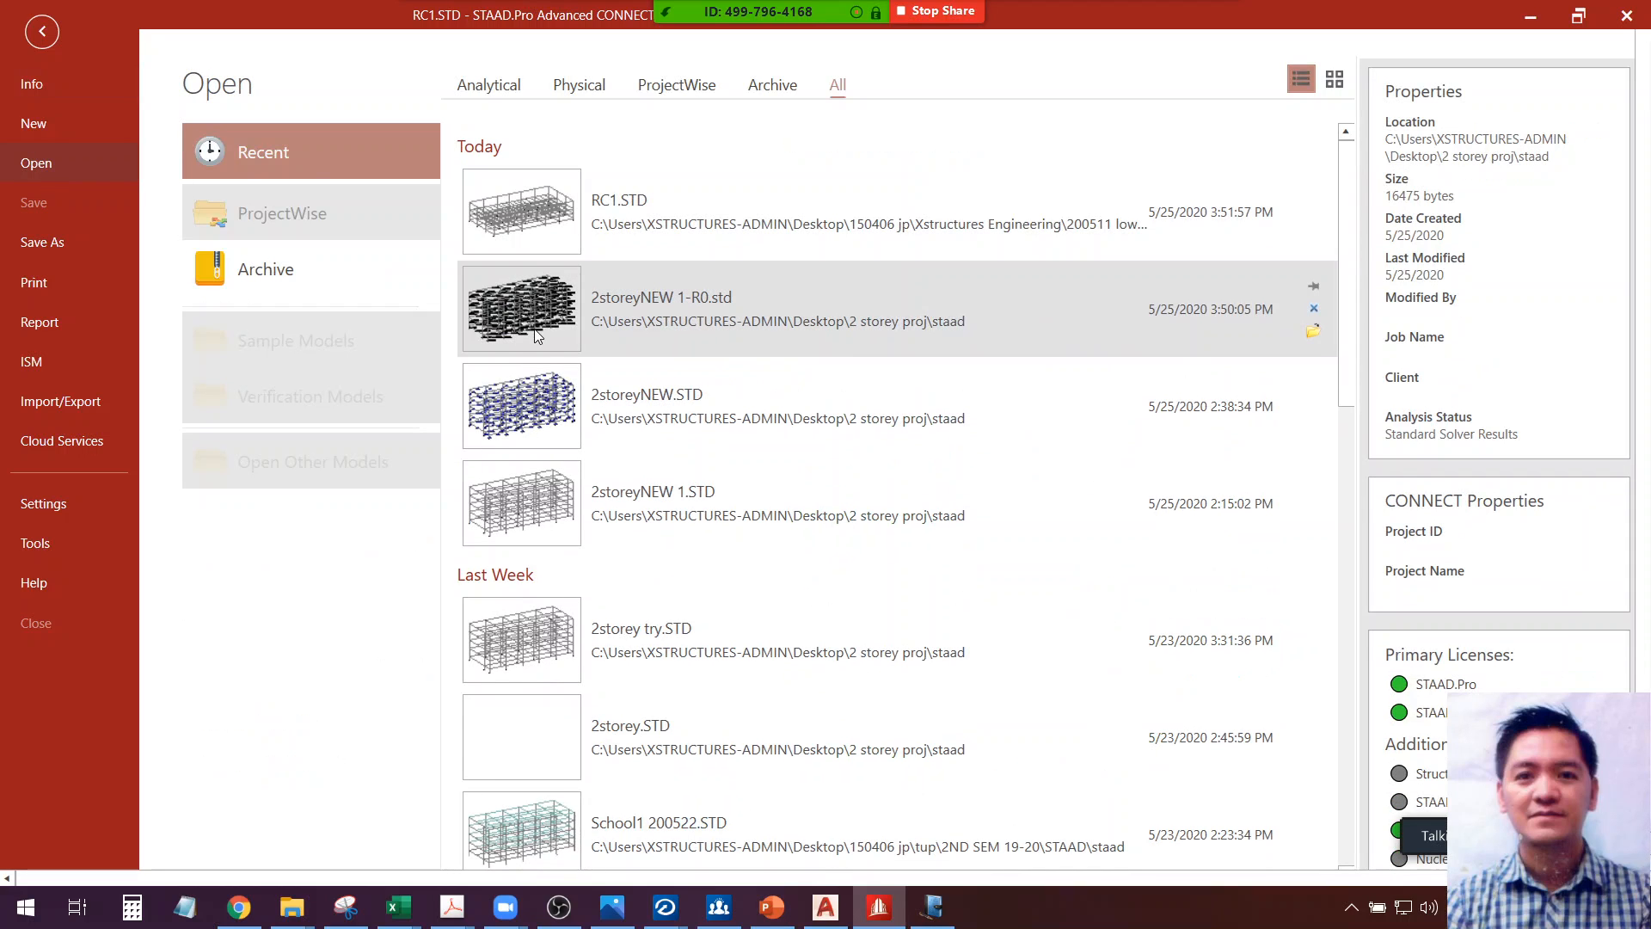
{"action": "key", "text": "ctrl"}
{"action": "key", "text": "ctrl"}
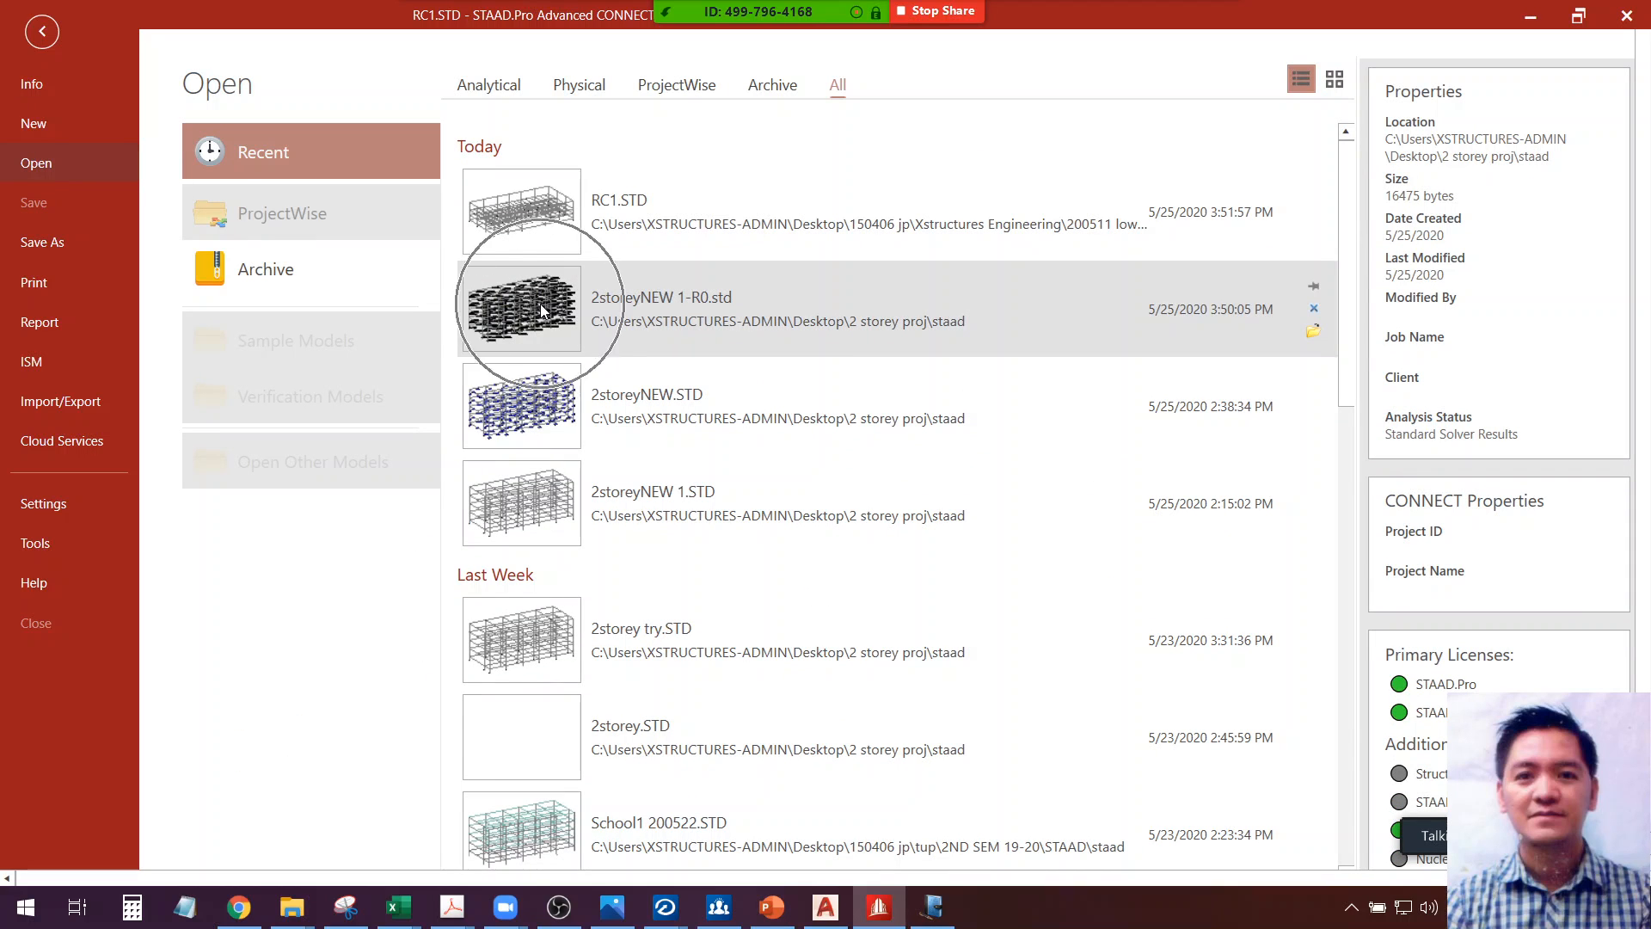
{"action": "left_click", "coordinate": [541, 307]}
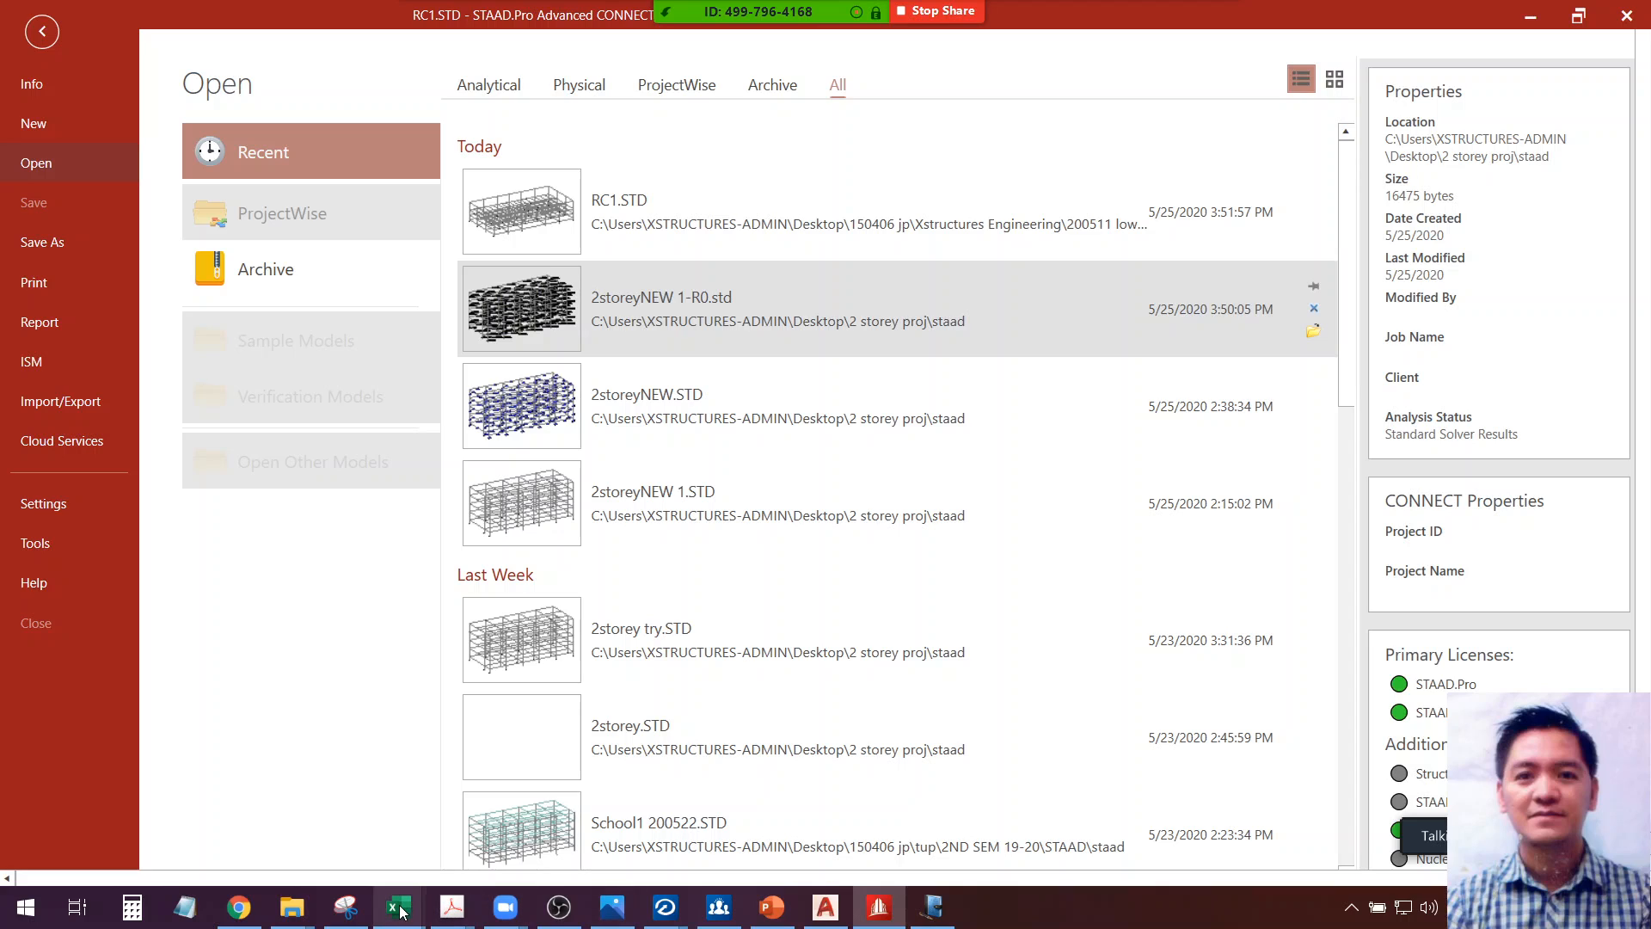
Switch to the Column CorCol new workbook in Excel and set the column width bx to 700 mm
{"action": "mouse_move", "coordinate": [399, 908]}
{"action": "left_click", "coordinate": [430, 859]}
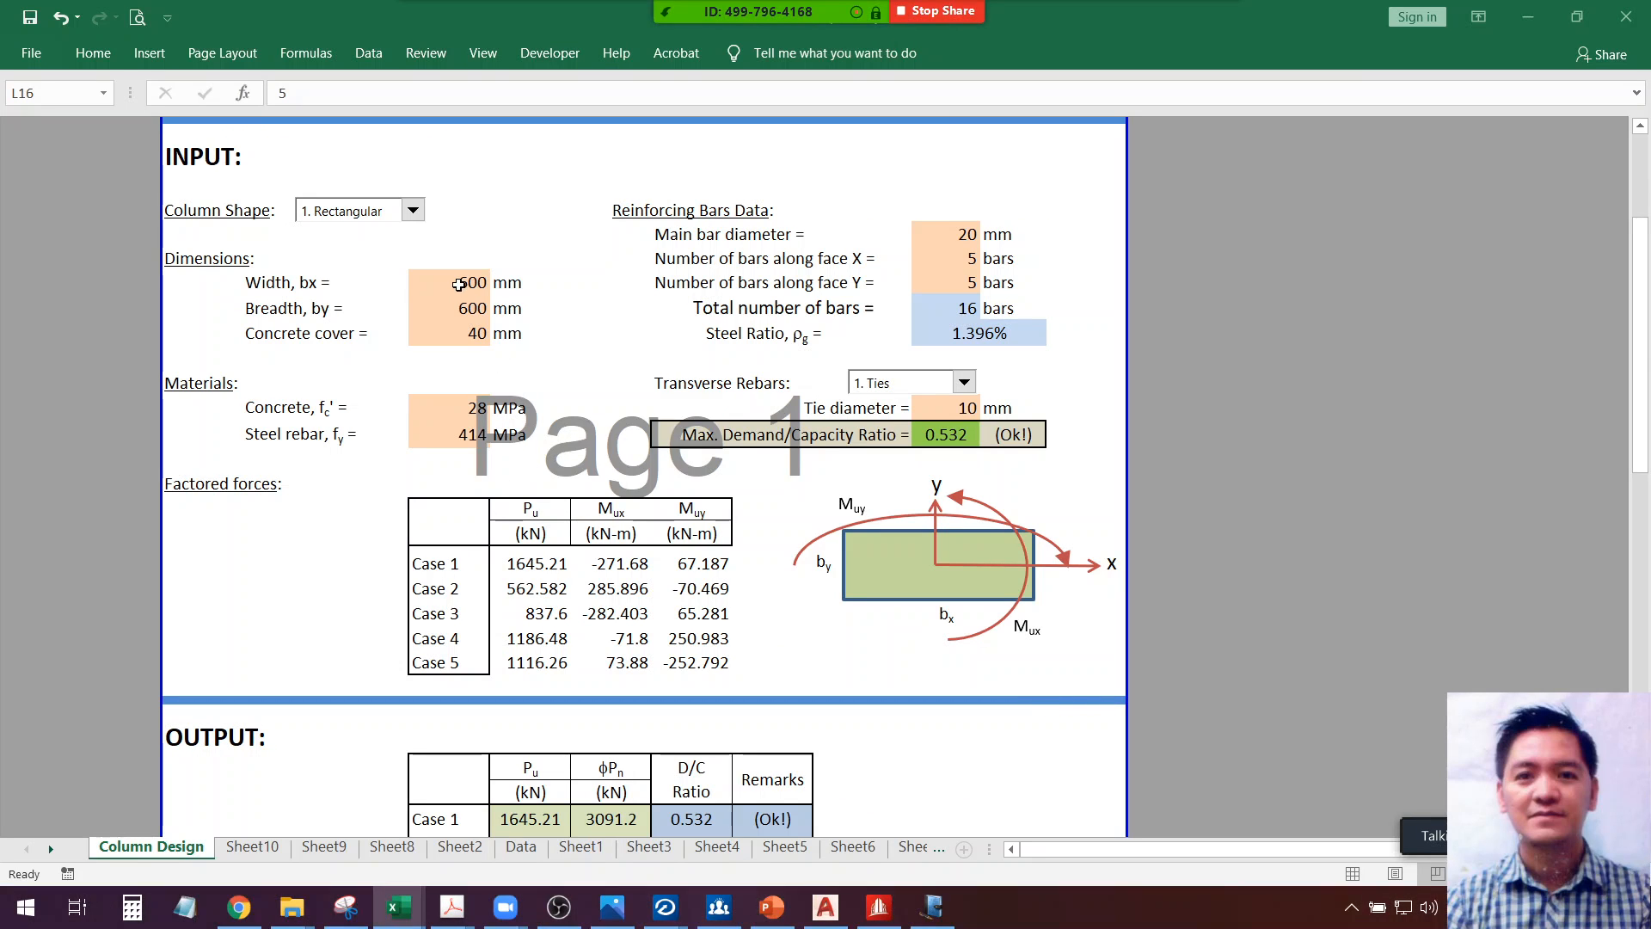
{"action": "left_click", "coordinate": [476, 284]}
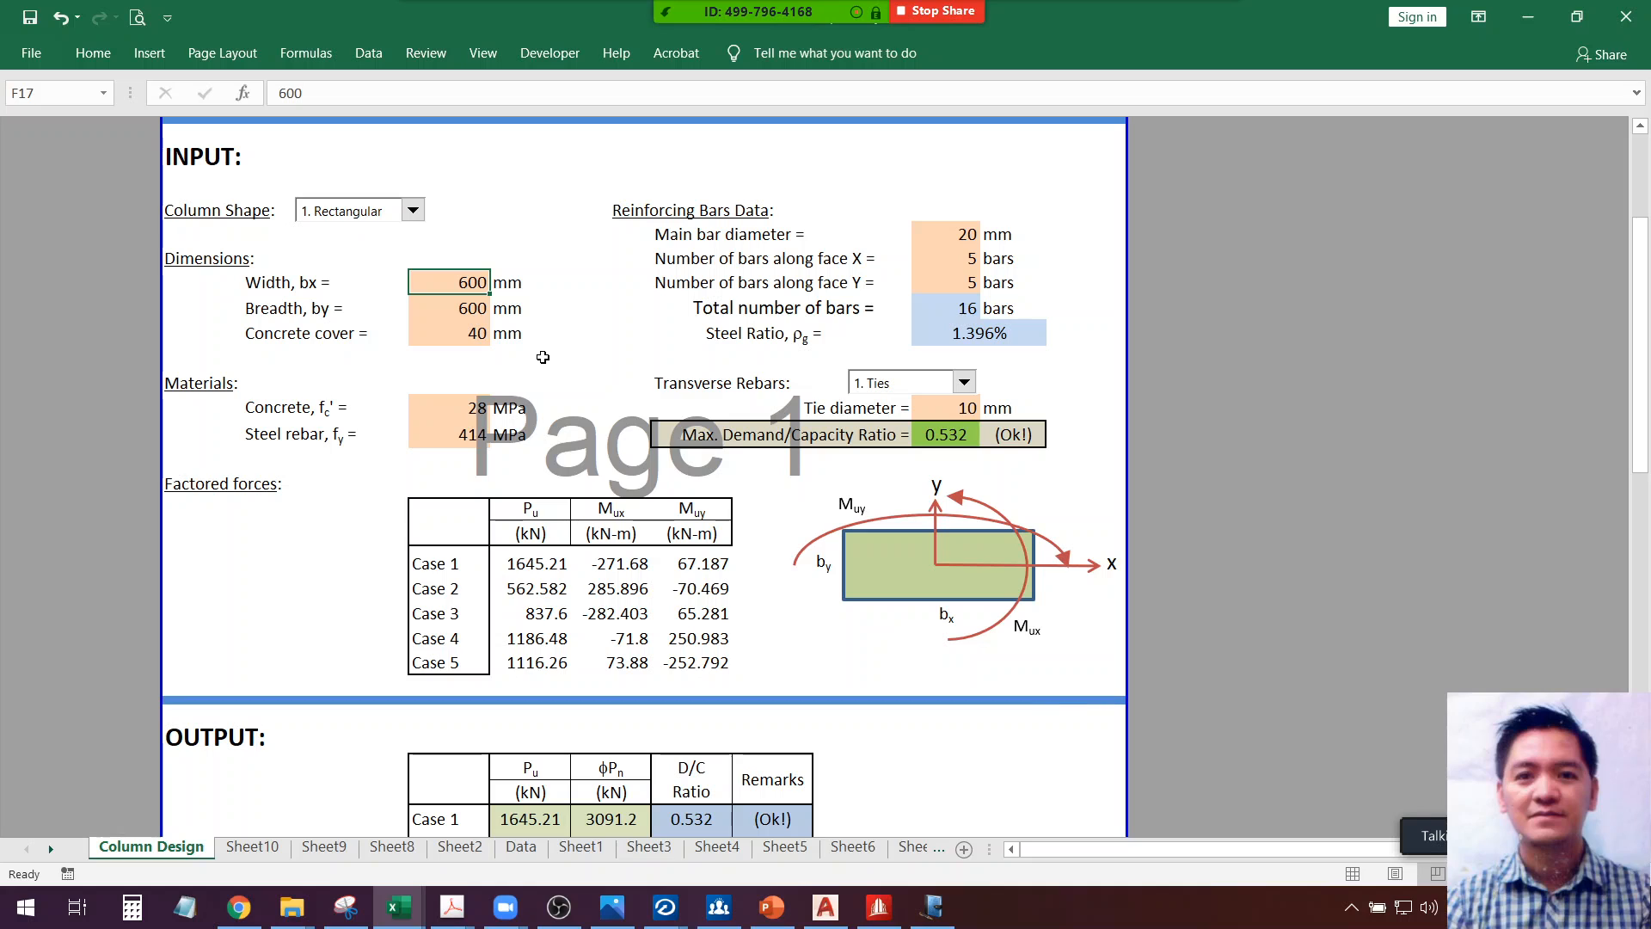
{"action": "type", "text": "700"}
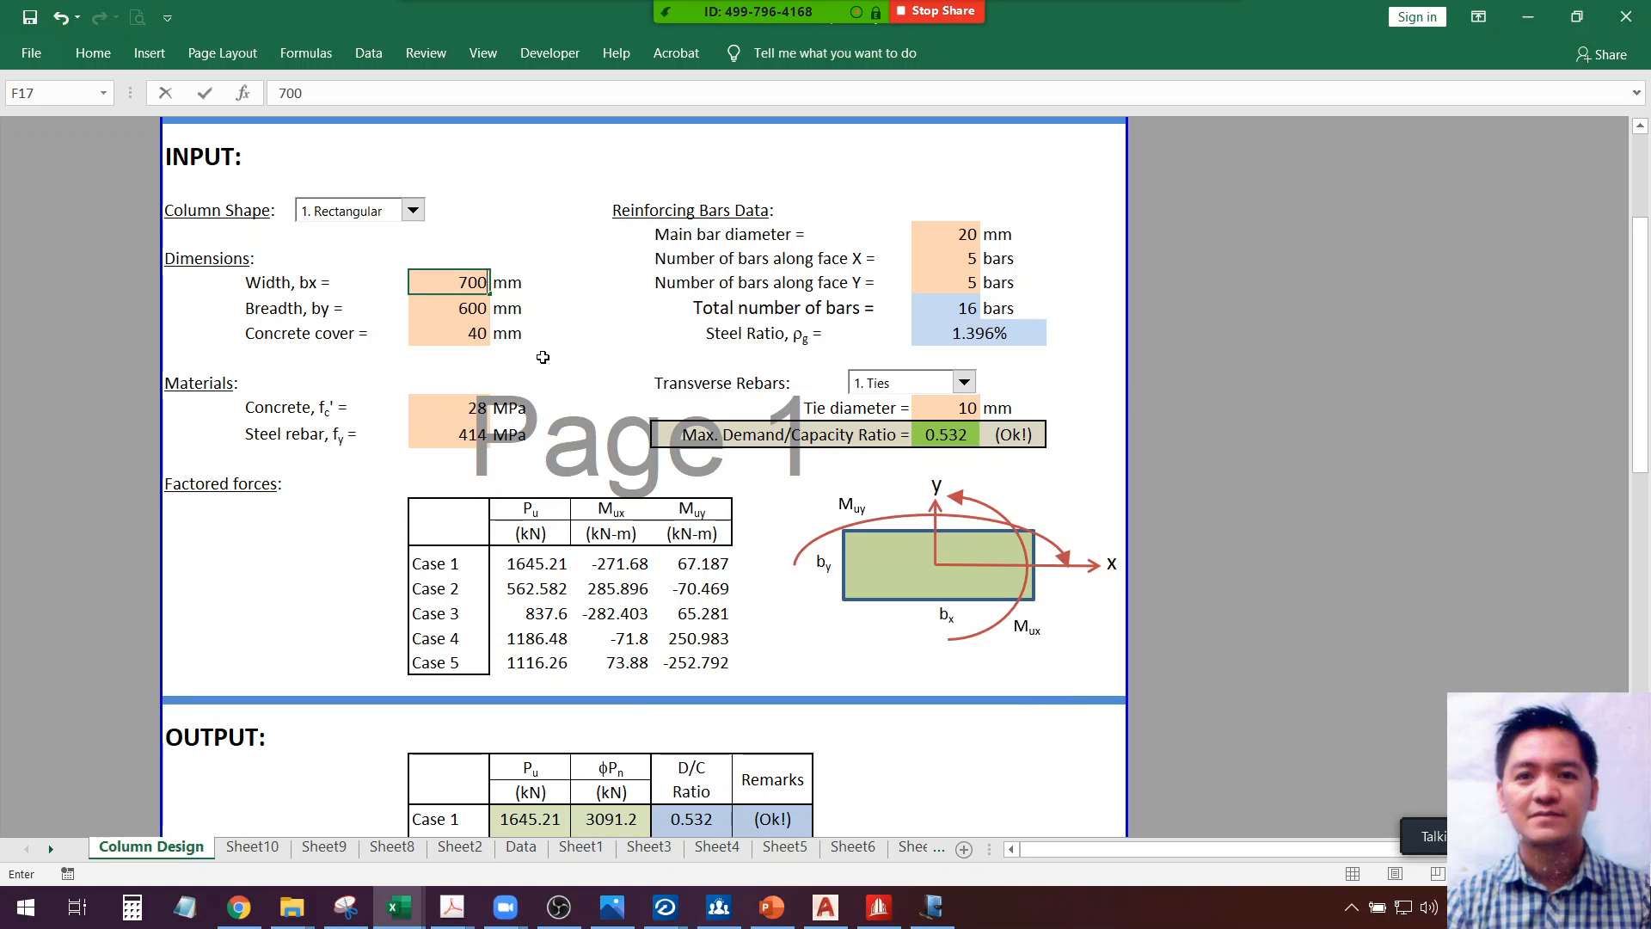
{"action": "left_click", "coordinate": [560, 909]}
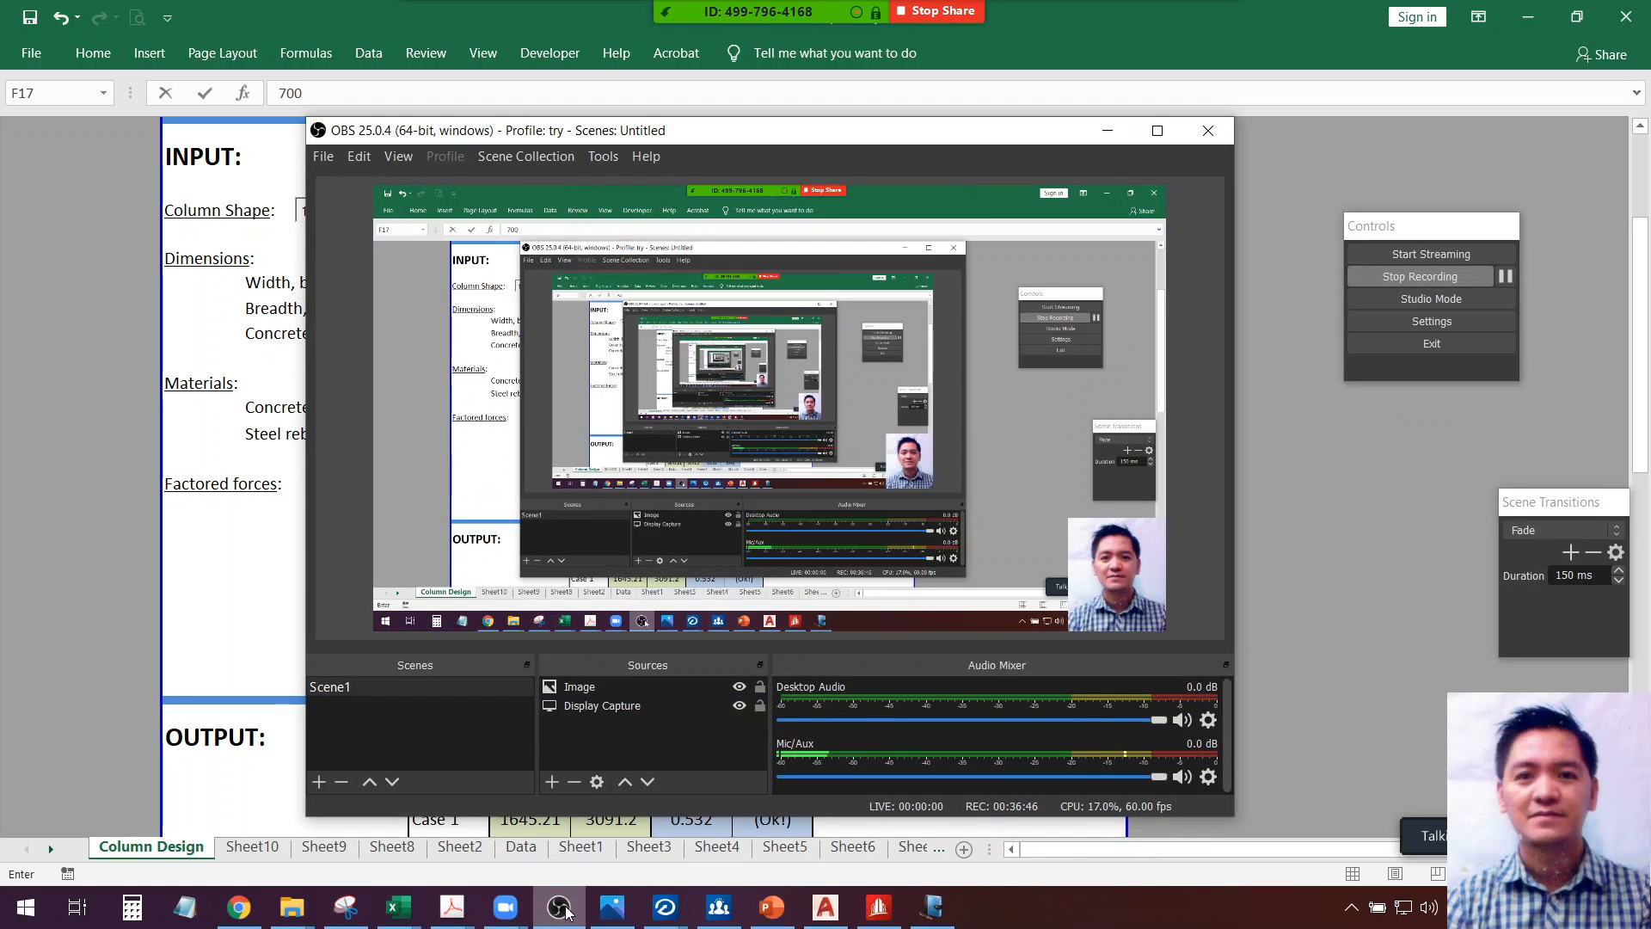
{"action": "left_click", "coordinate": [561, 908]}
Set the column breadth by to 700 mm and check the main bar diameter and number of bars along face X
{"action": "left_click", "coordinate": [485, 320]}
{"action": "left_click", "coordinate": [451, 308]}
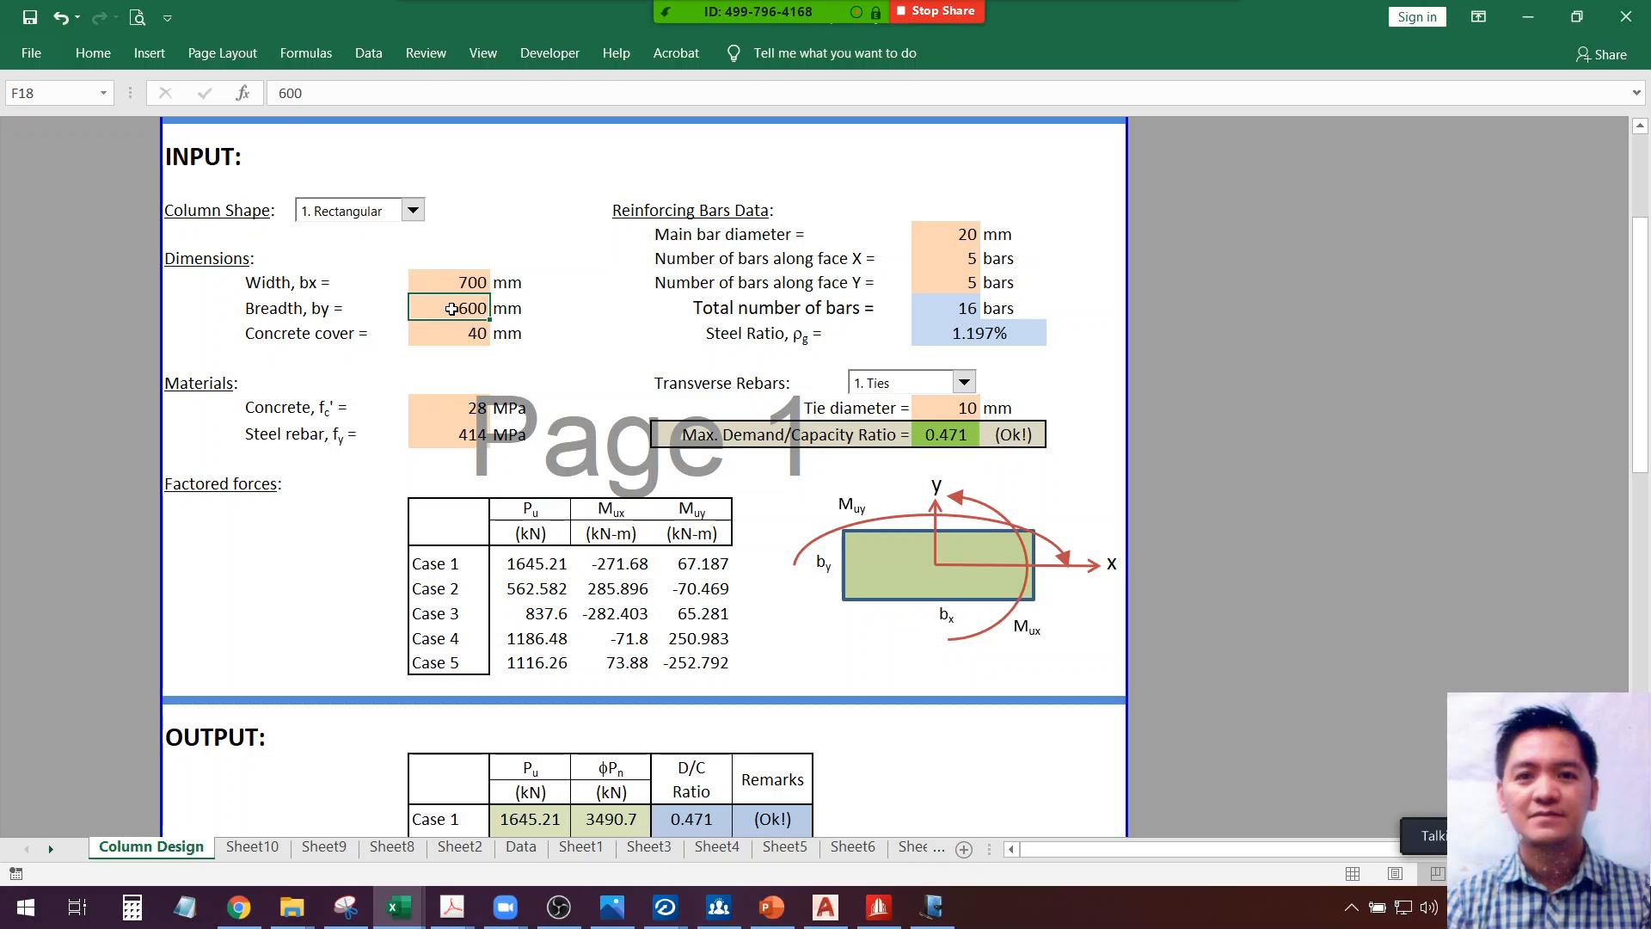
{"action": "type", "text": "700"}
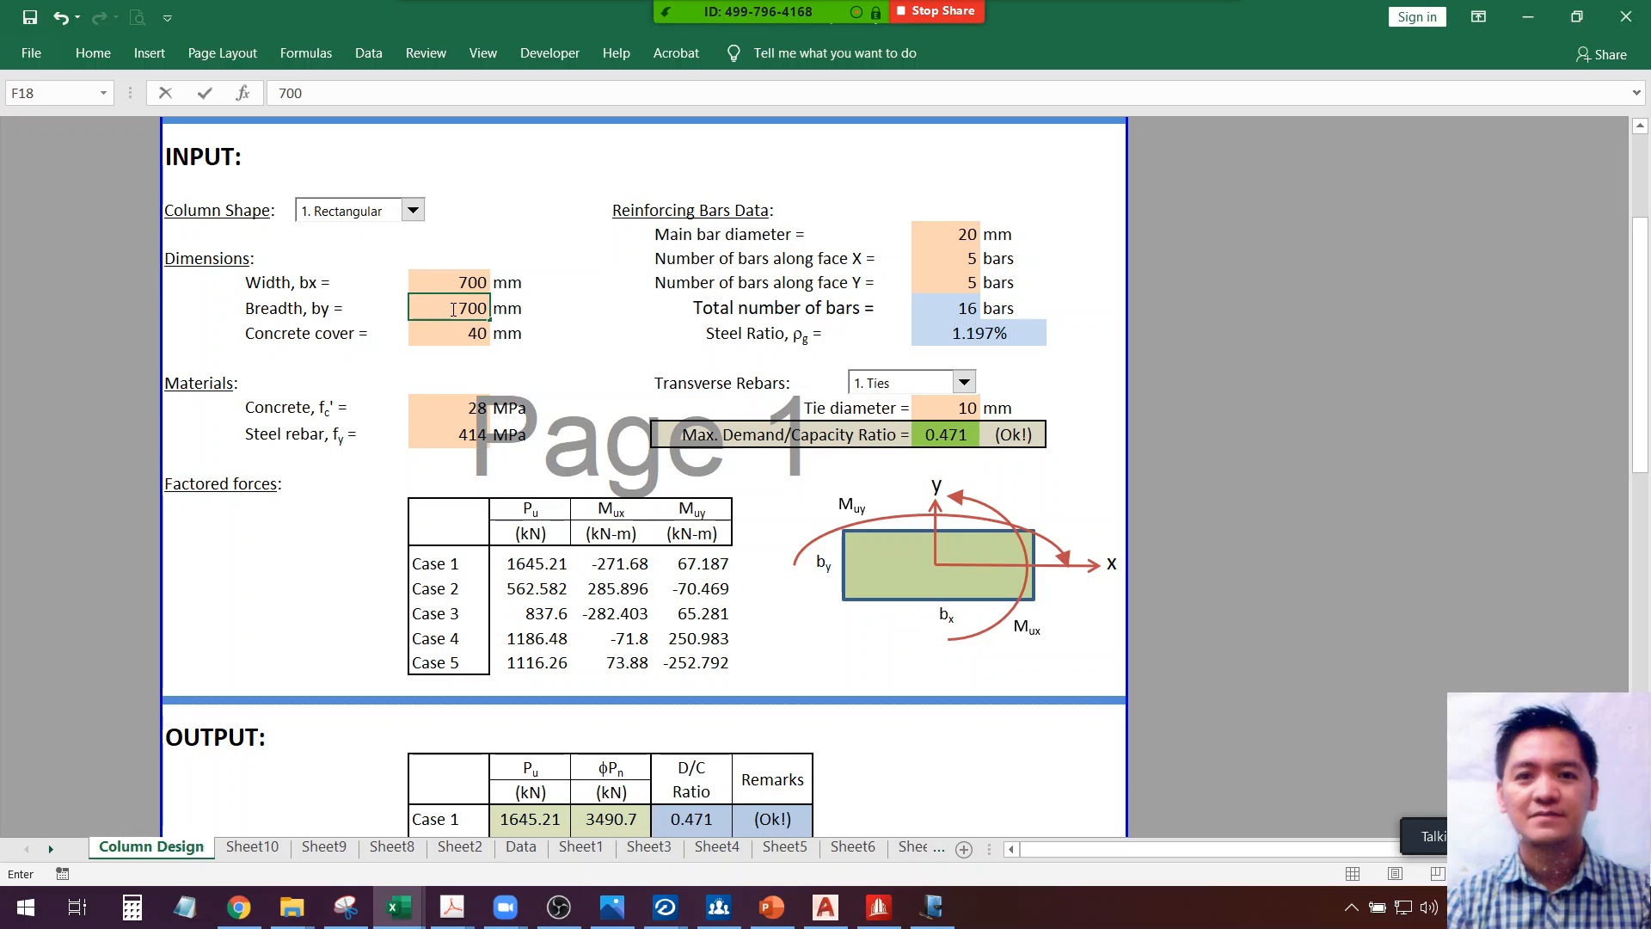
{"action": "key", "text": "Return"}
{"action": "scroll", "coordinate": [545, 371], "scroll_direction": "up", "scroll_amount": 1}
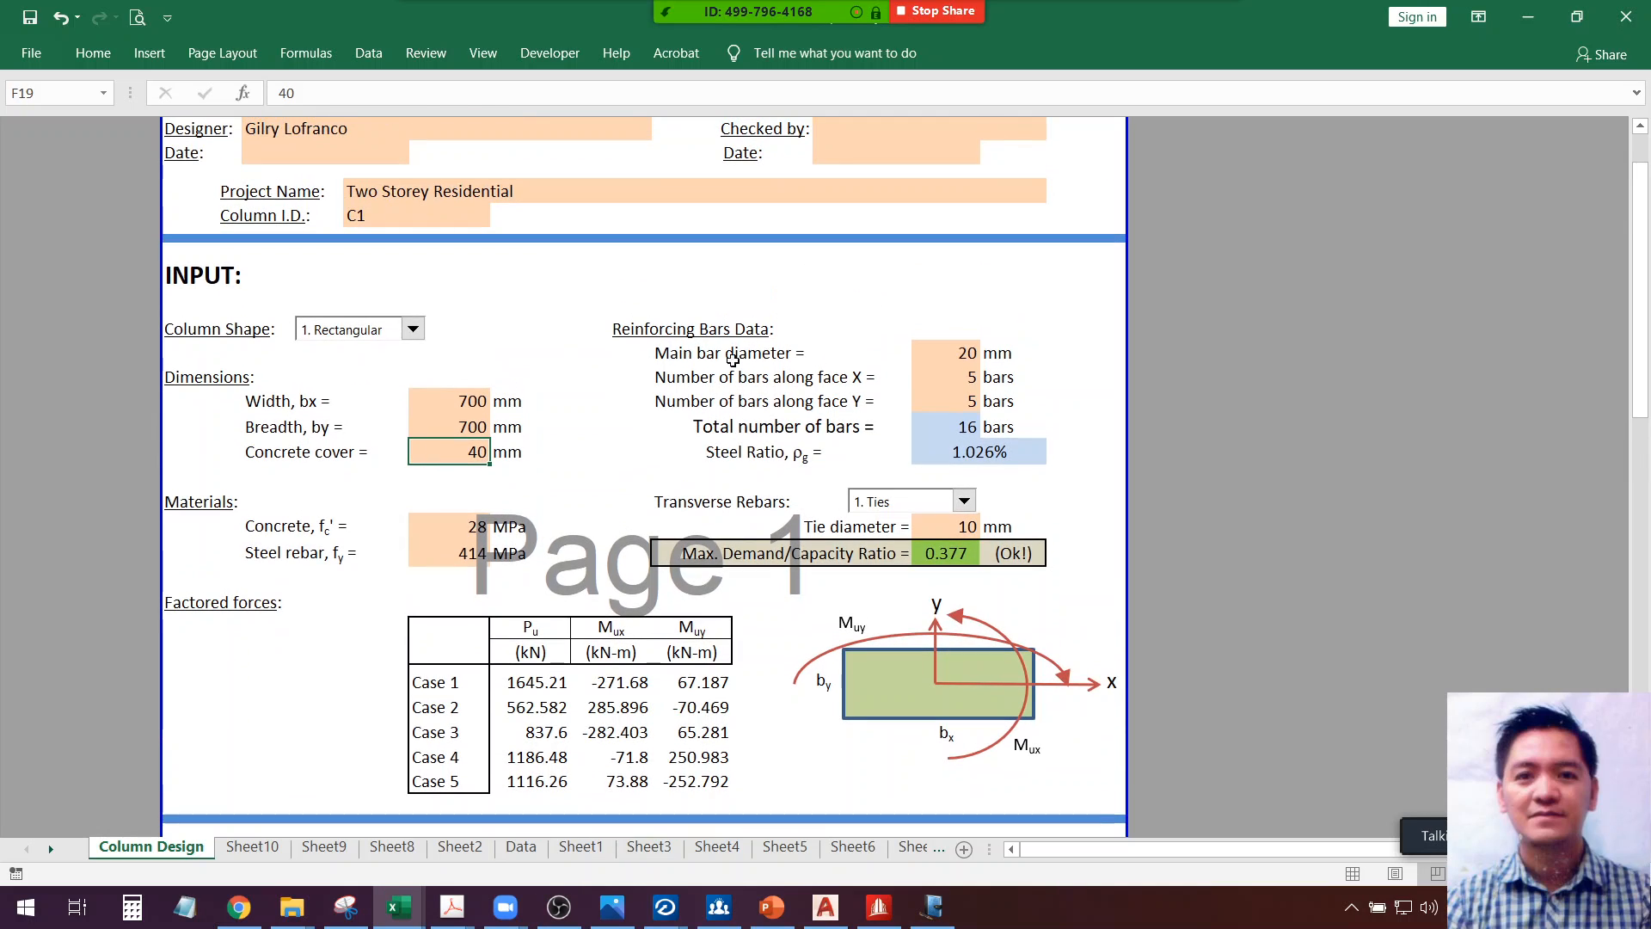
{"action": "left_click", "coordinate": [959, 356]}
{"action": "left_click", "coordinate": [964, 379]}
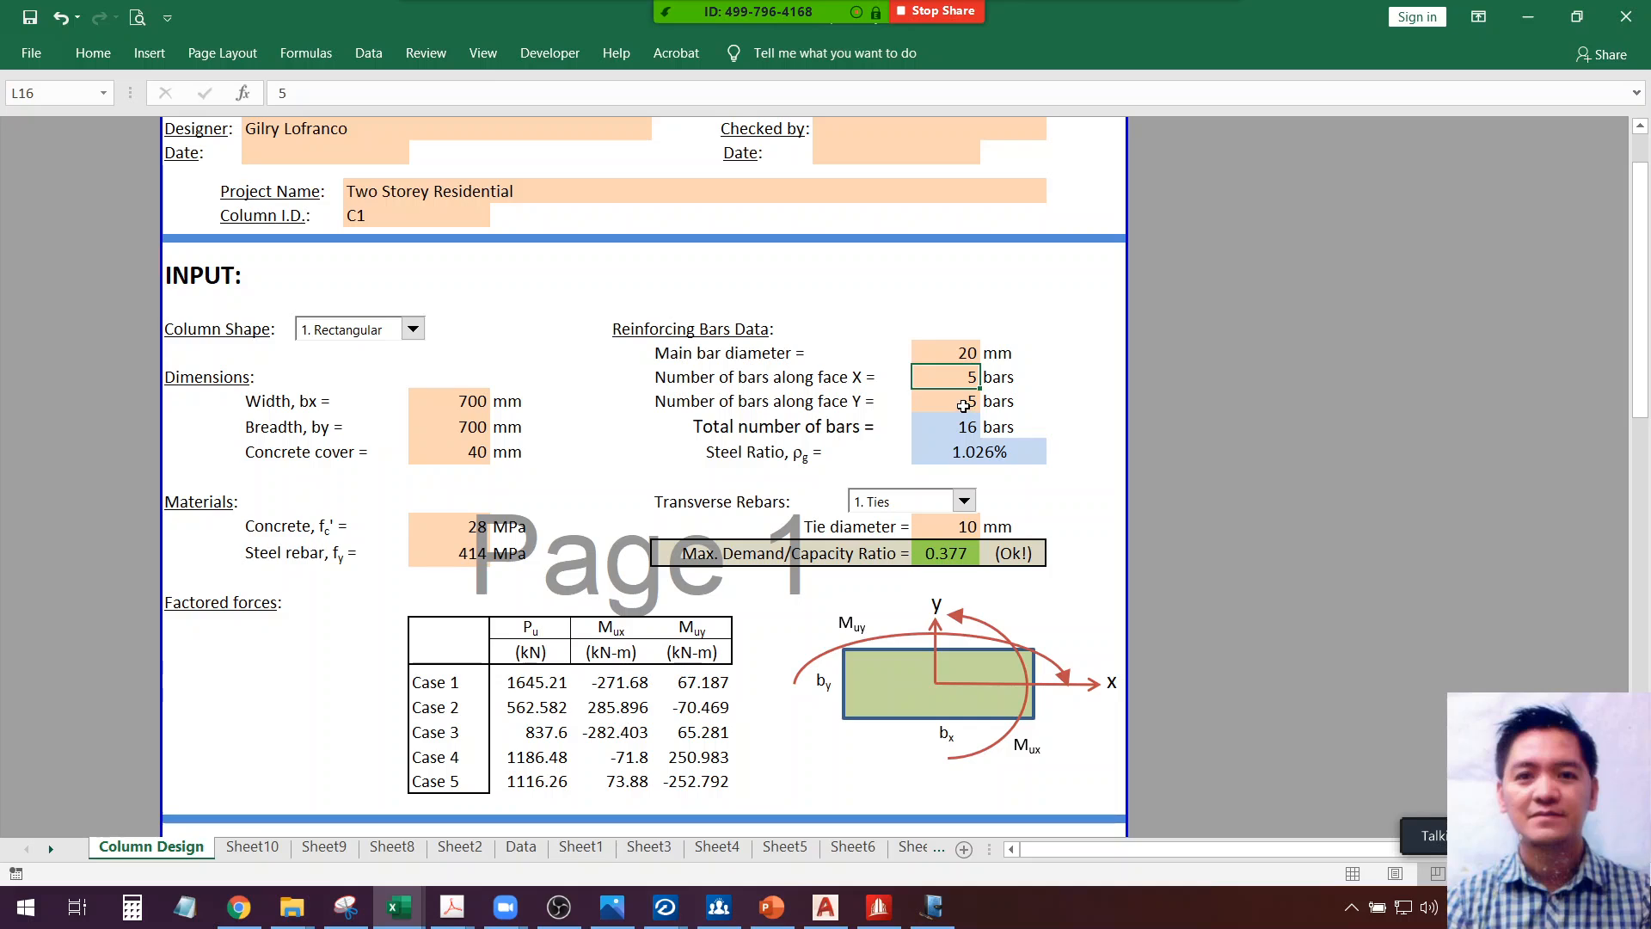
{"action": "scroll", "coordinate": [961, 413], "scroll_direction": "down", "scroll_amount": 1}
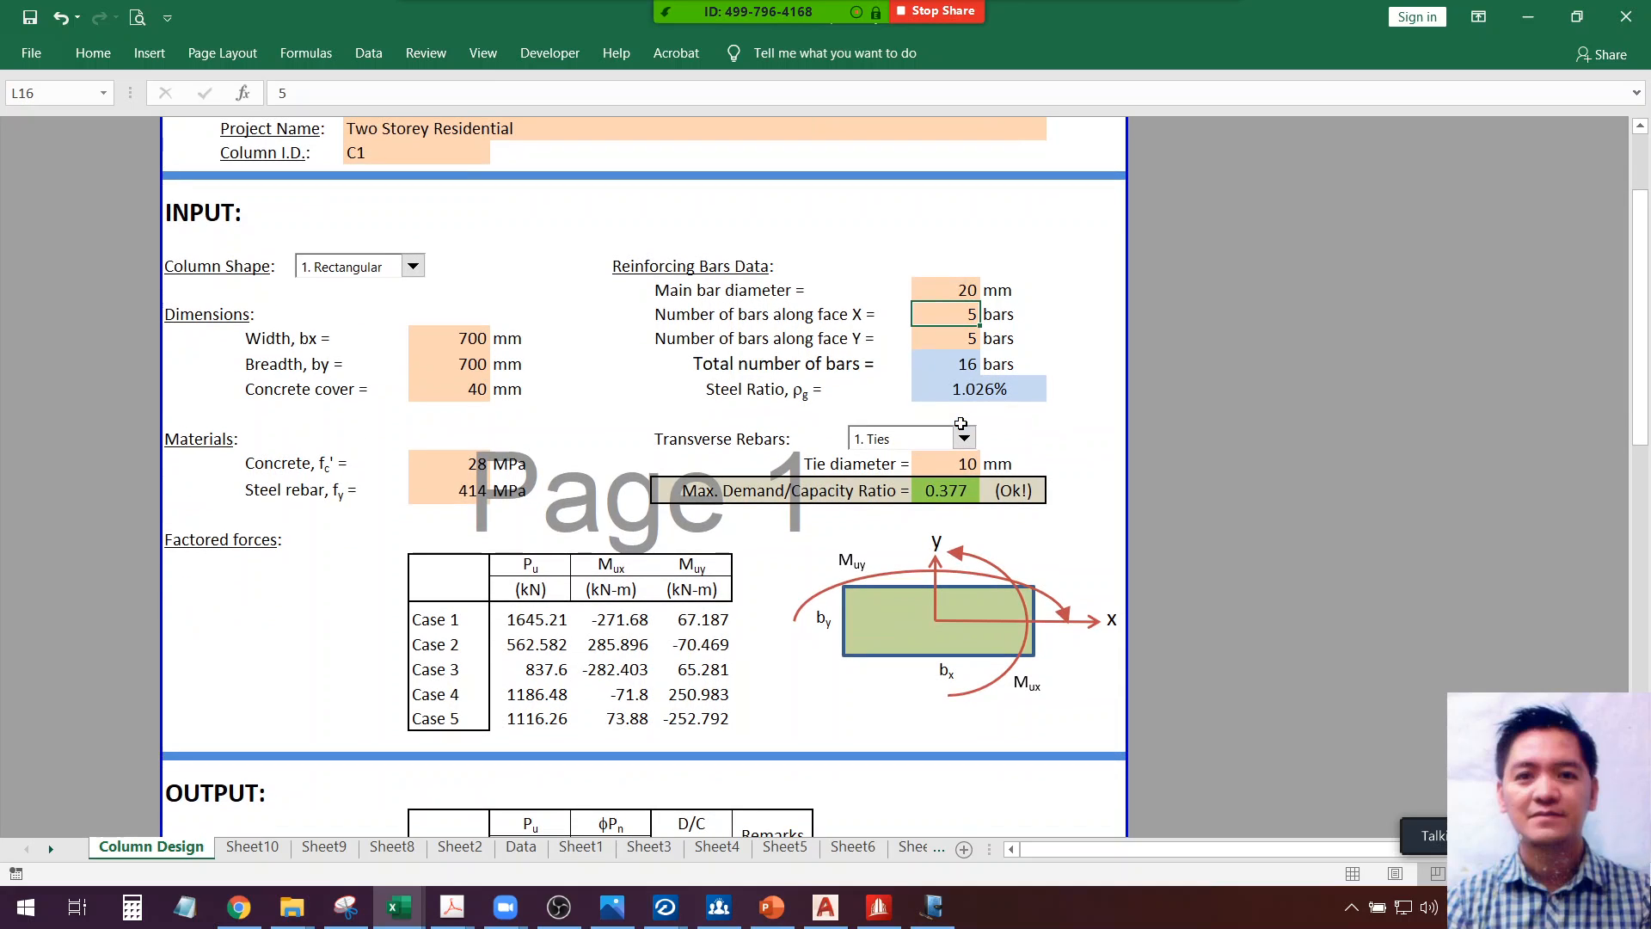
Return to STAAD.Pro and open postprocessing with results limited to the property R1: Rect 0.70x0.70
{"action": "left_click", "coordinate": [879, 906]}
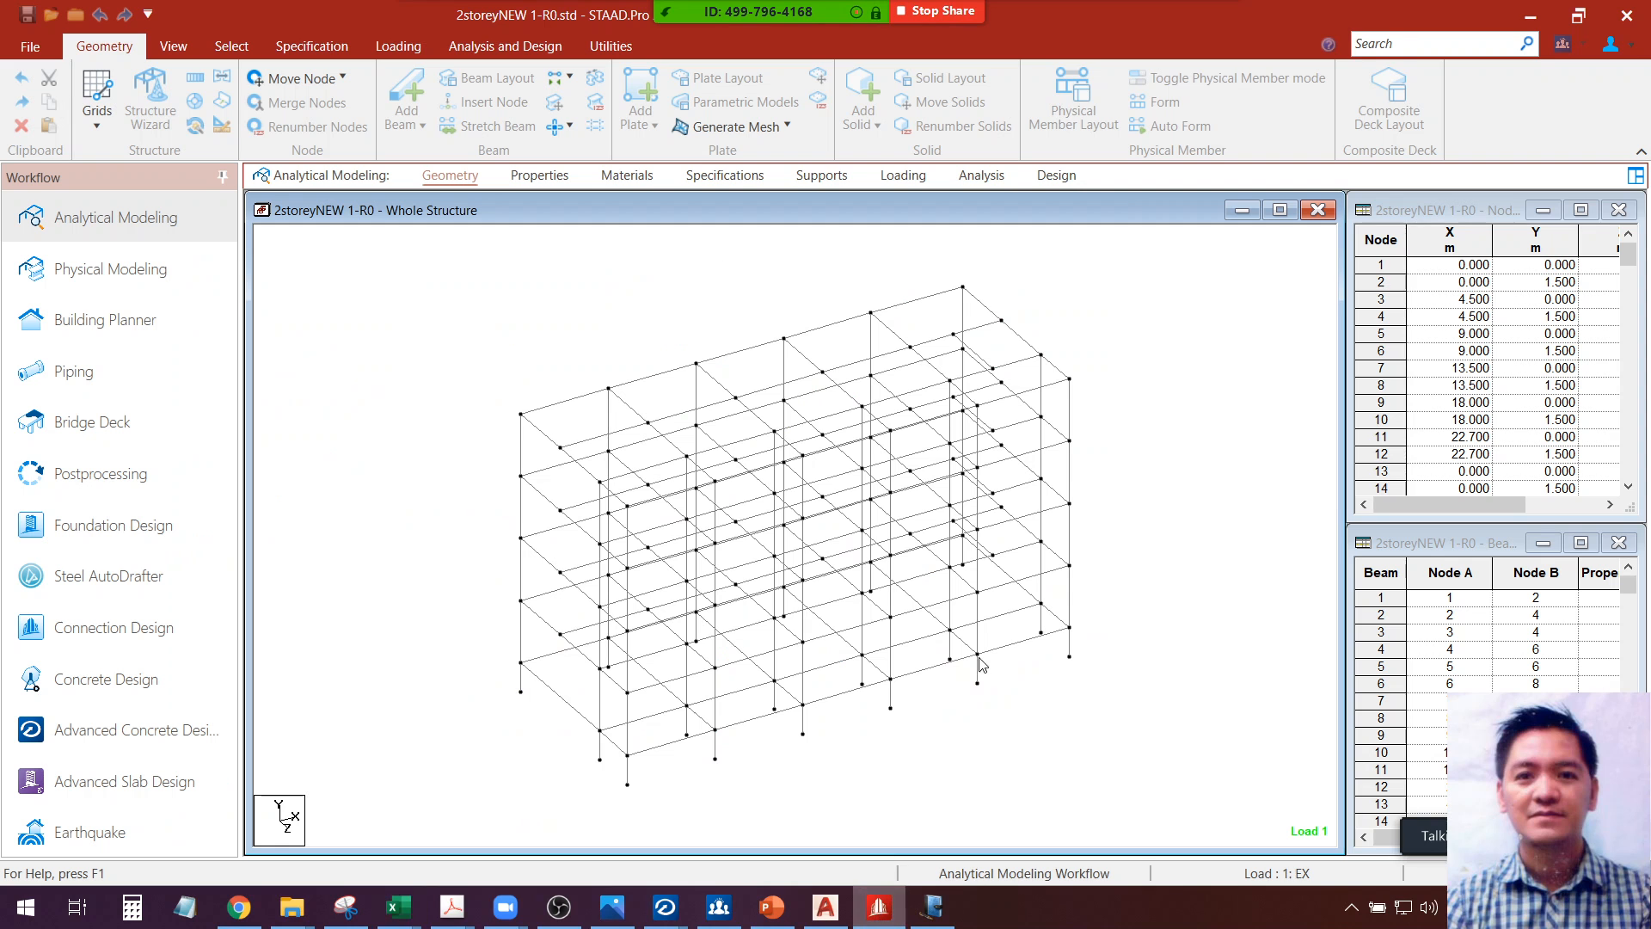
{"action": "left_click", "coordinate": [96, 475]}
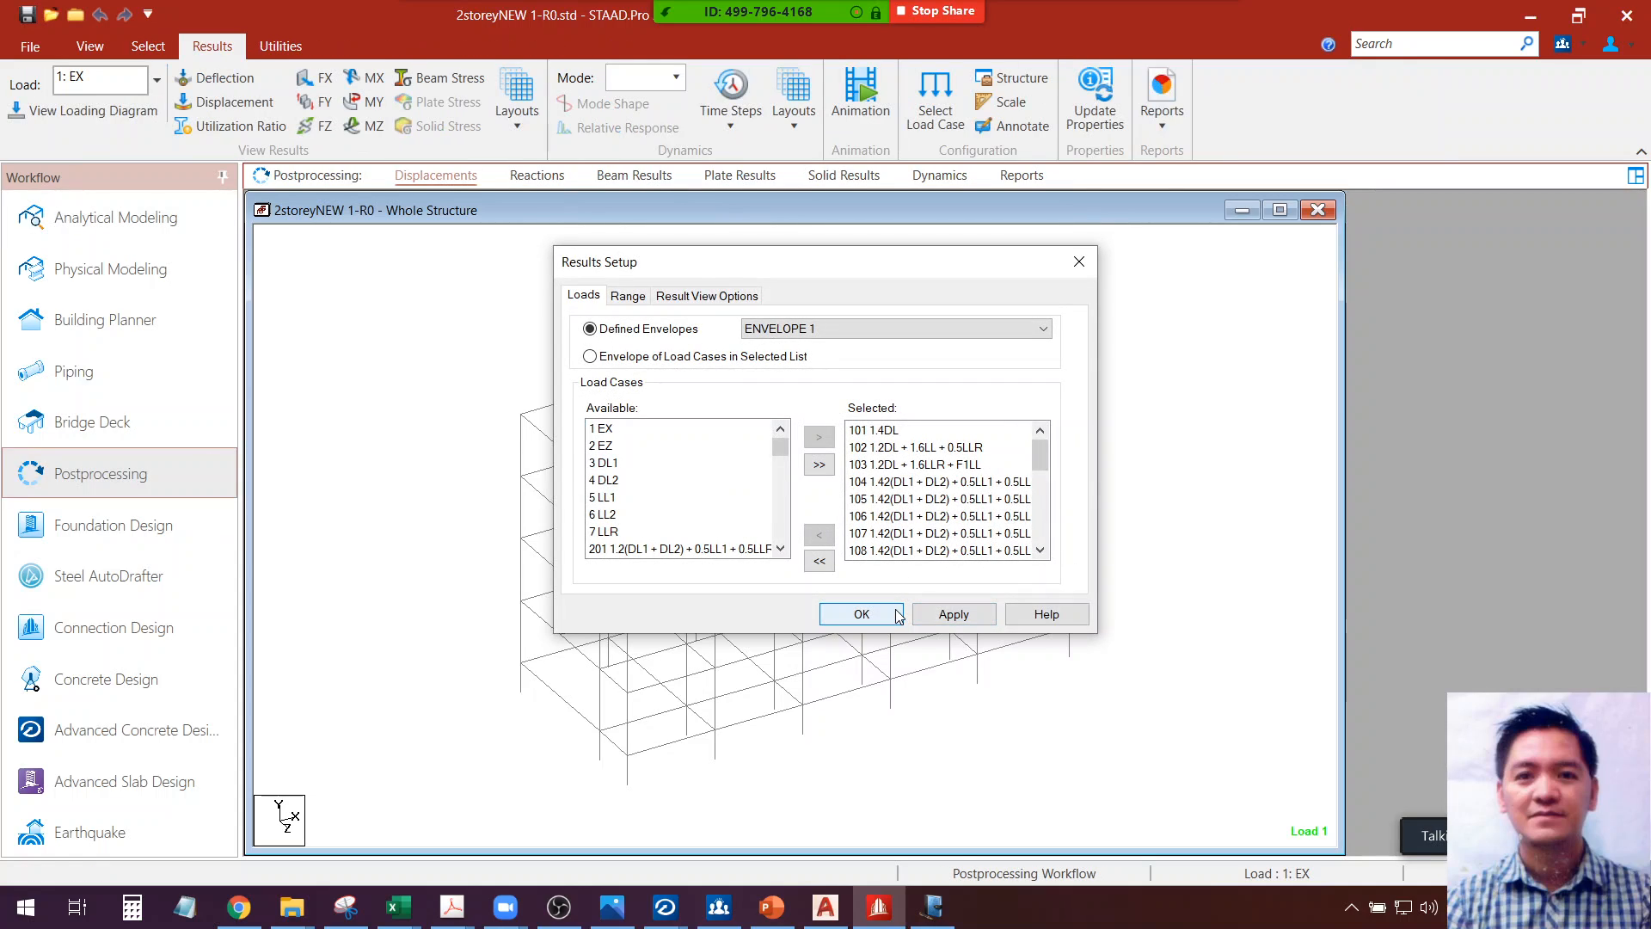
{"action": "left_click", "coordinate": [628, 295]}
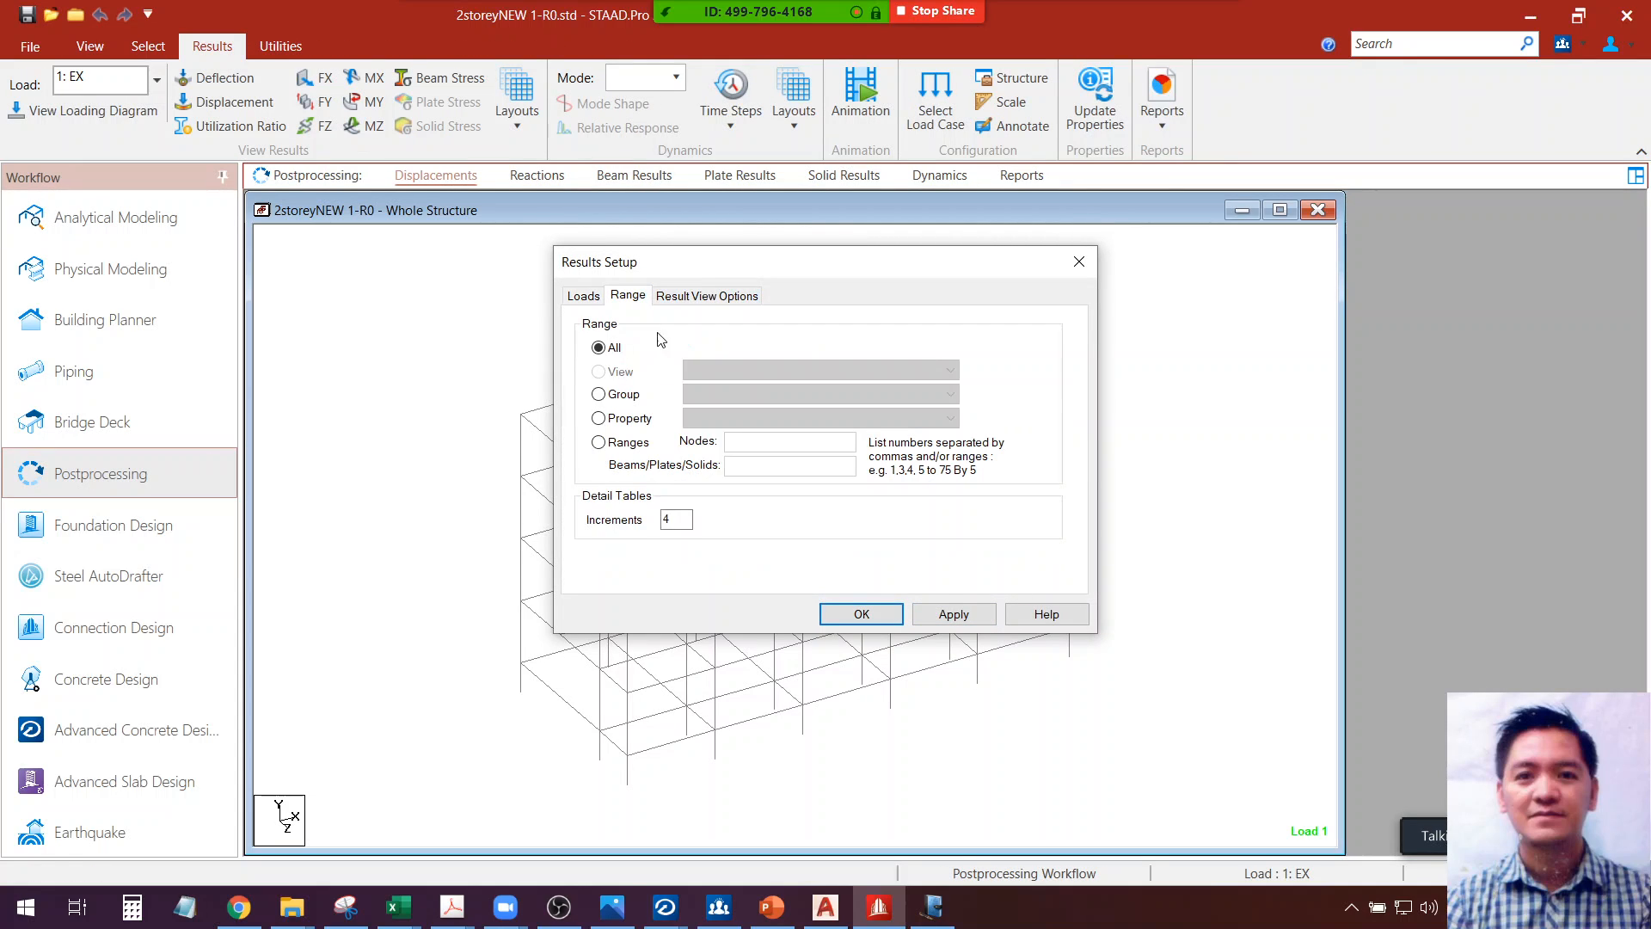
{"action": "left_click", "coordinate": [647, 419]}
{"action": "left_click", "coordinate": [939, 616]}
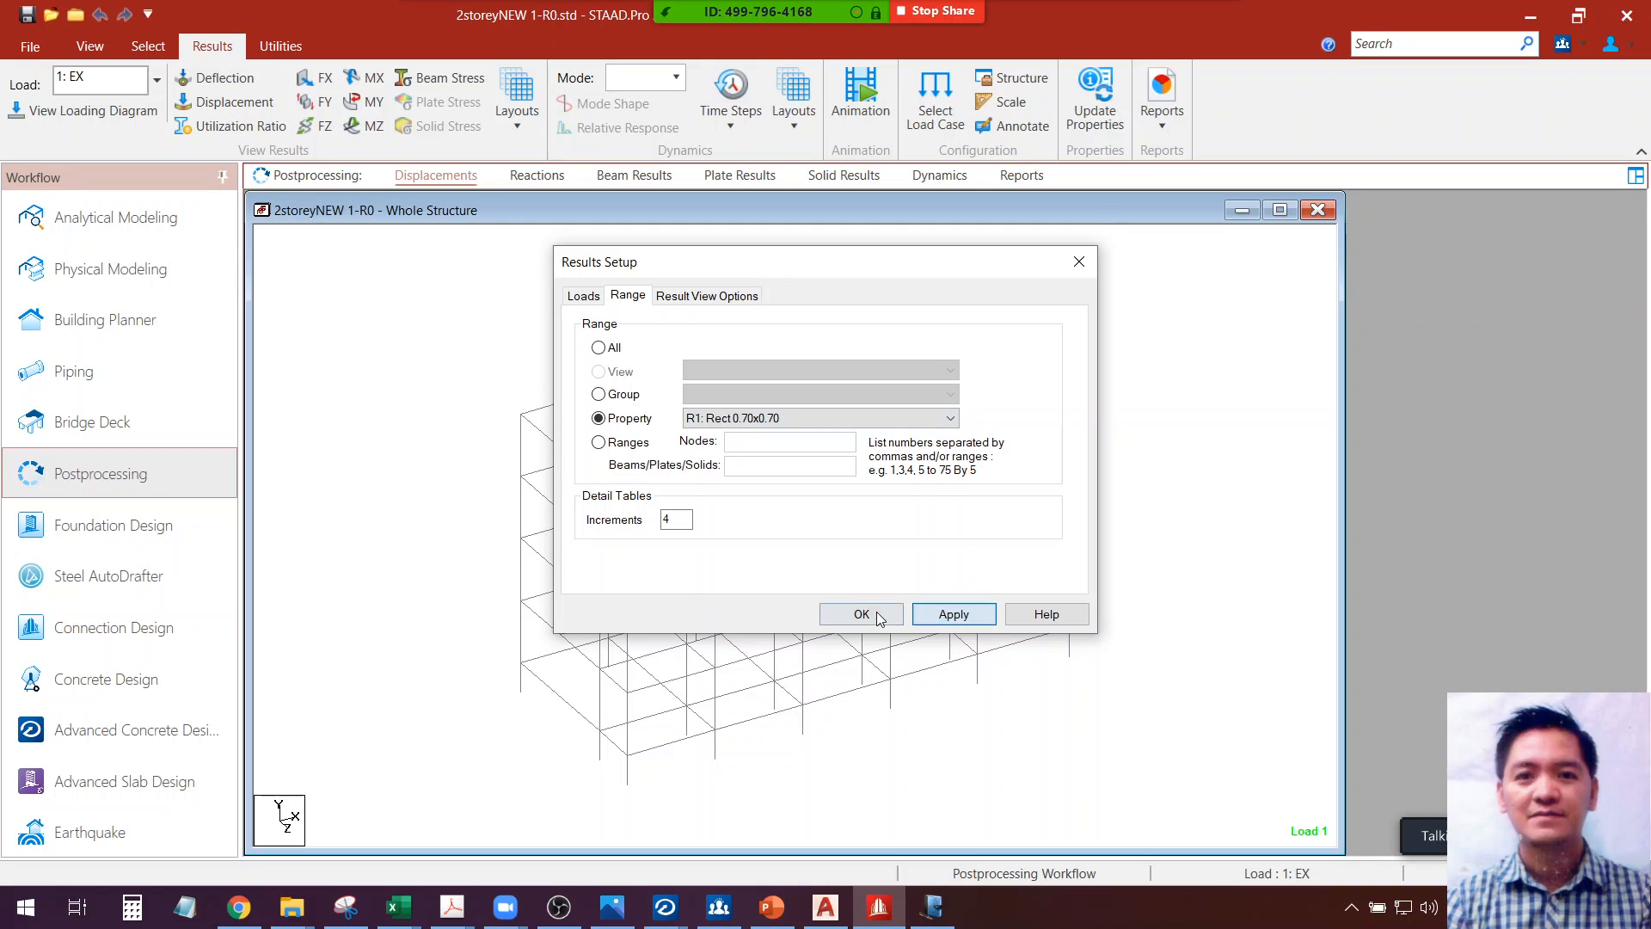
{"action": "left_click", "coordinate": [878, 614]}
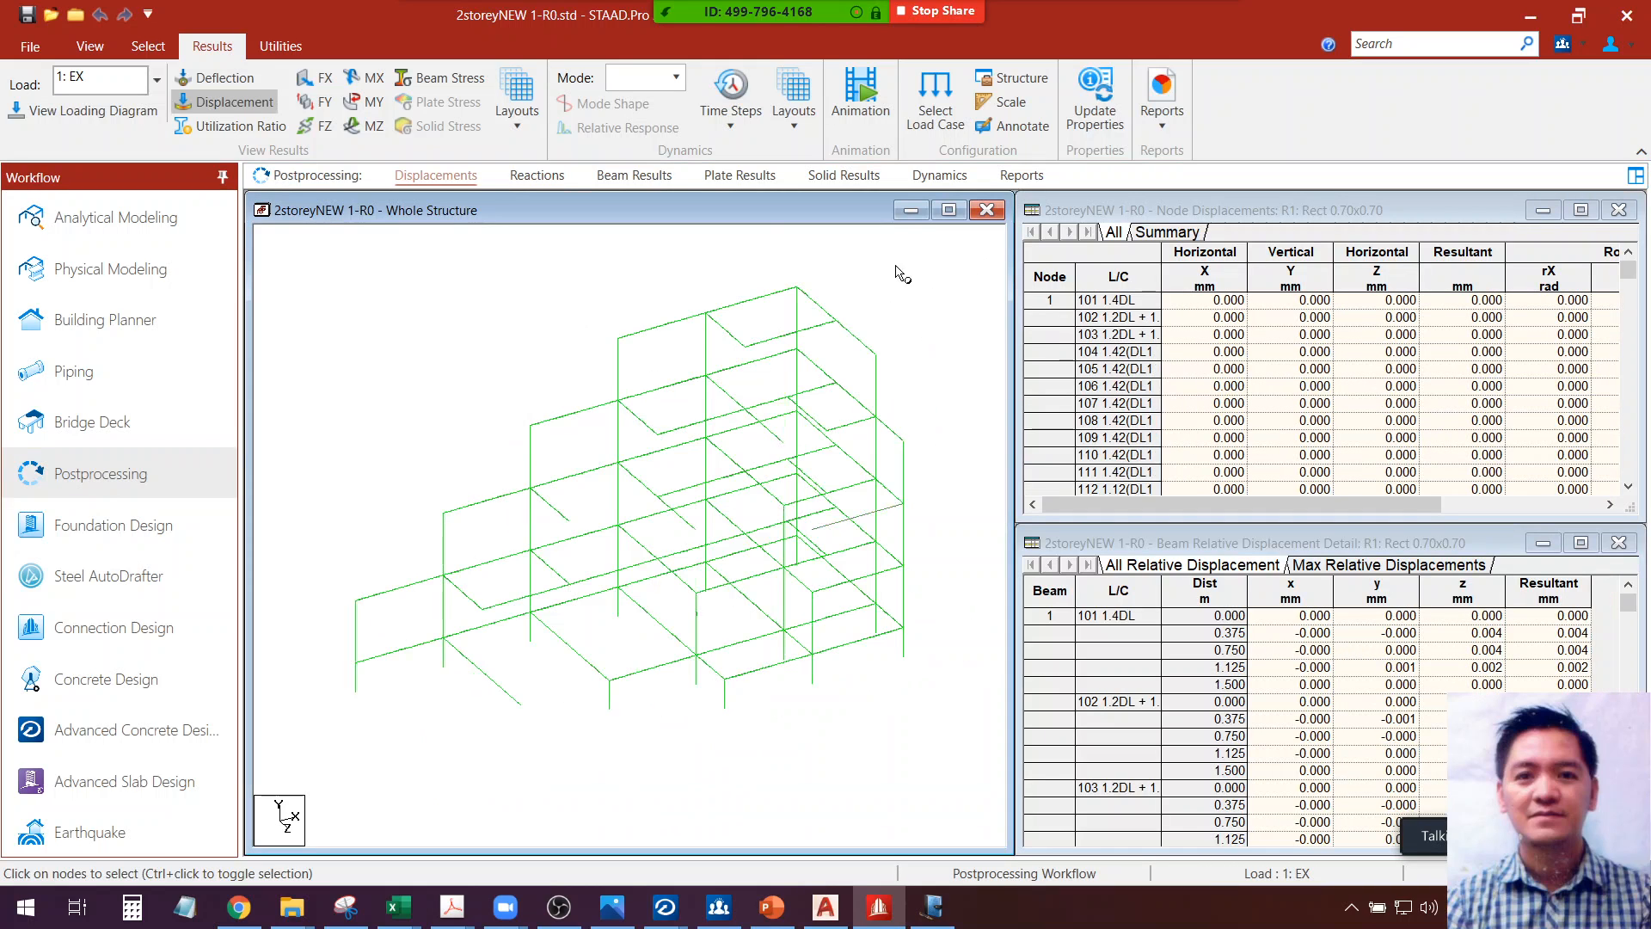
Display the beam end forces summary, enlarge its table to show all force columns, and copy the whole table
{"action": "left_click", "coordinate": [624, 175]}
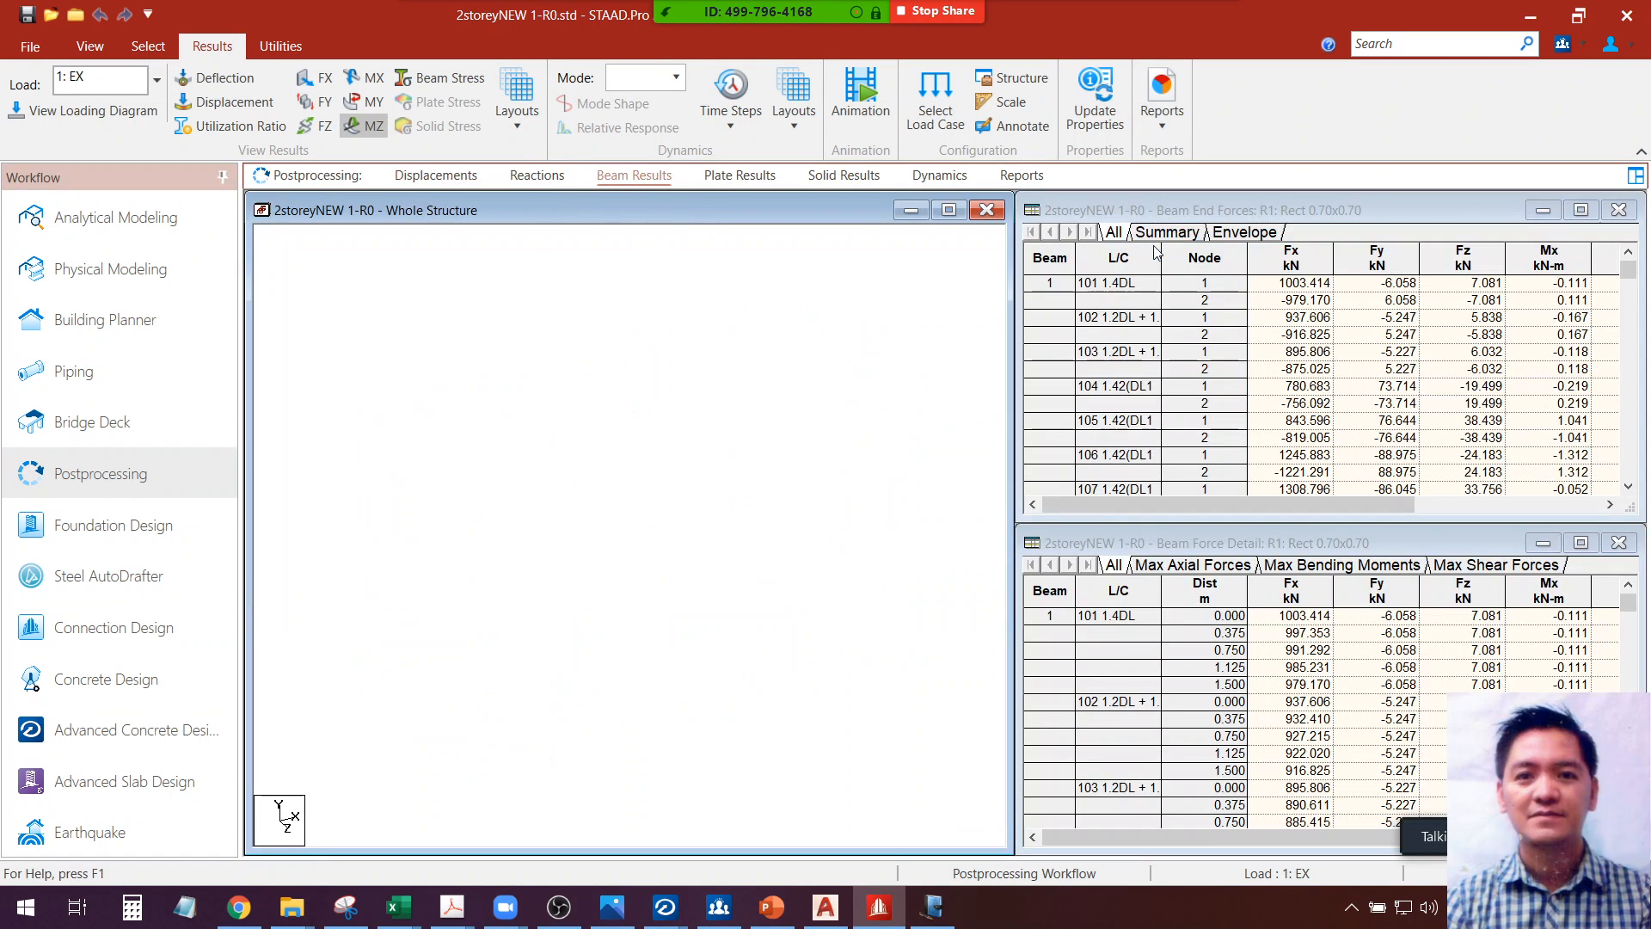
{"action": "left_click", "coordinate": [1166, 232]}
{"action": "left_click_drag", "start_coordinate": [1221, 210], "coordinate": [802, 198]}
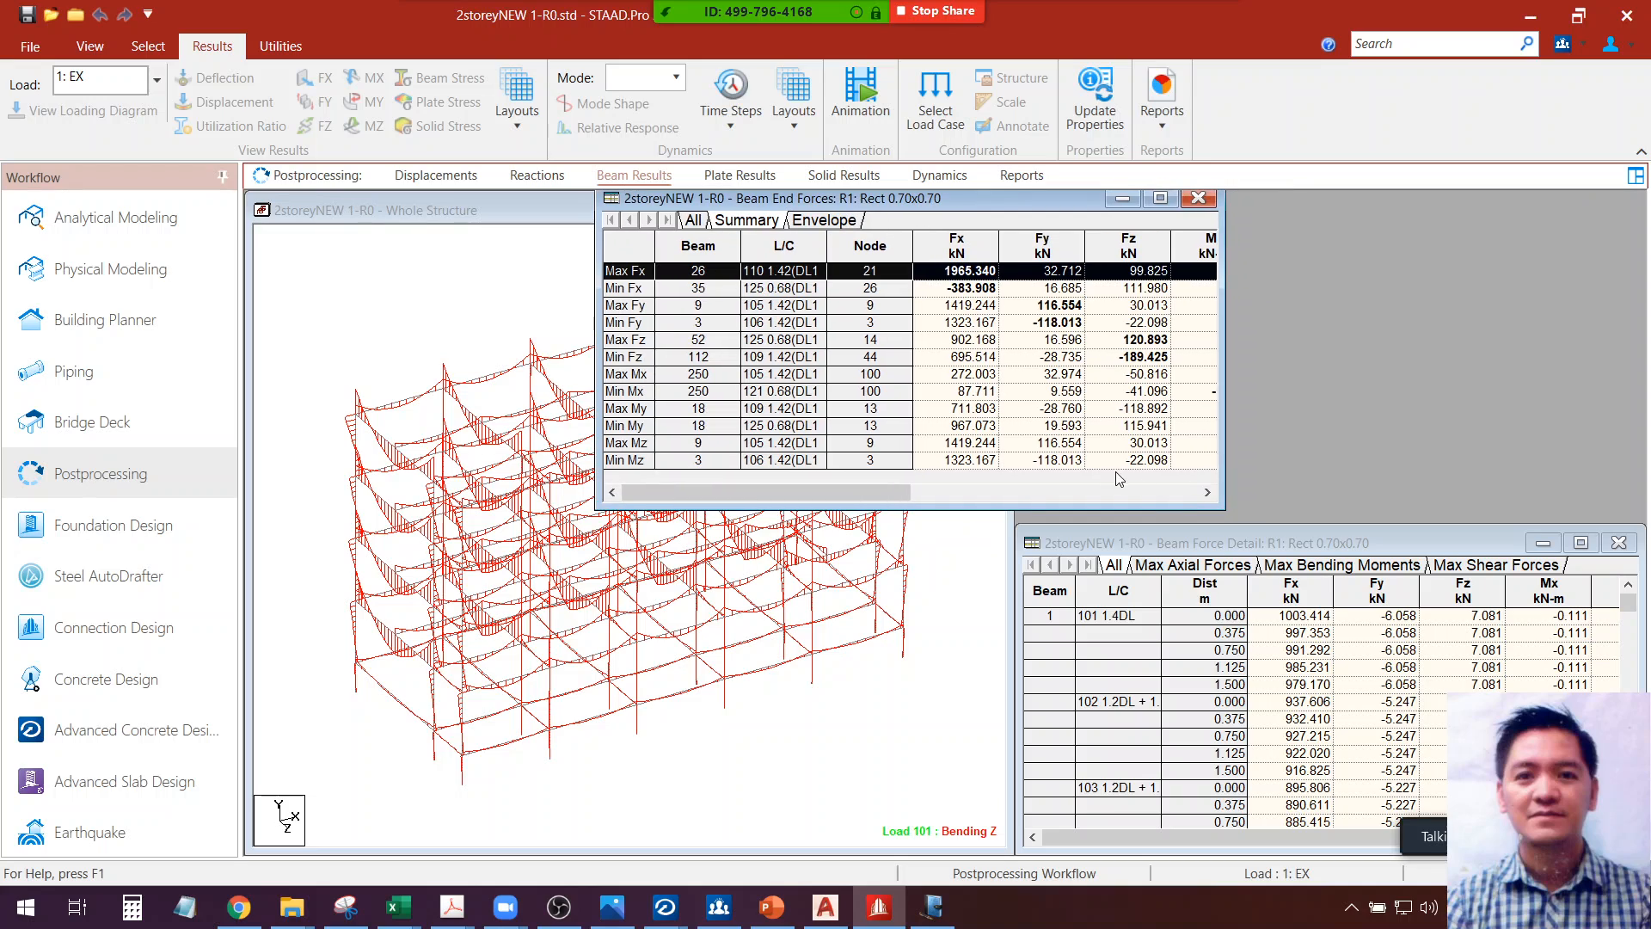
{"action": "left_click_drag", "start_coordinate": [1221, 510], "coordinate": [1519, 603]}
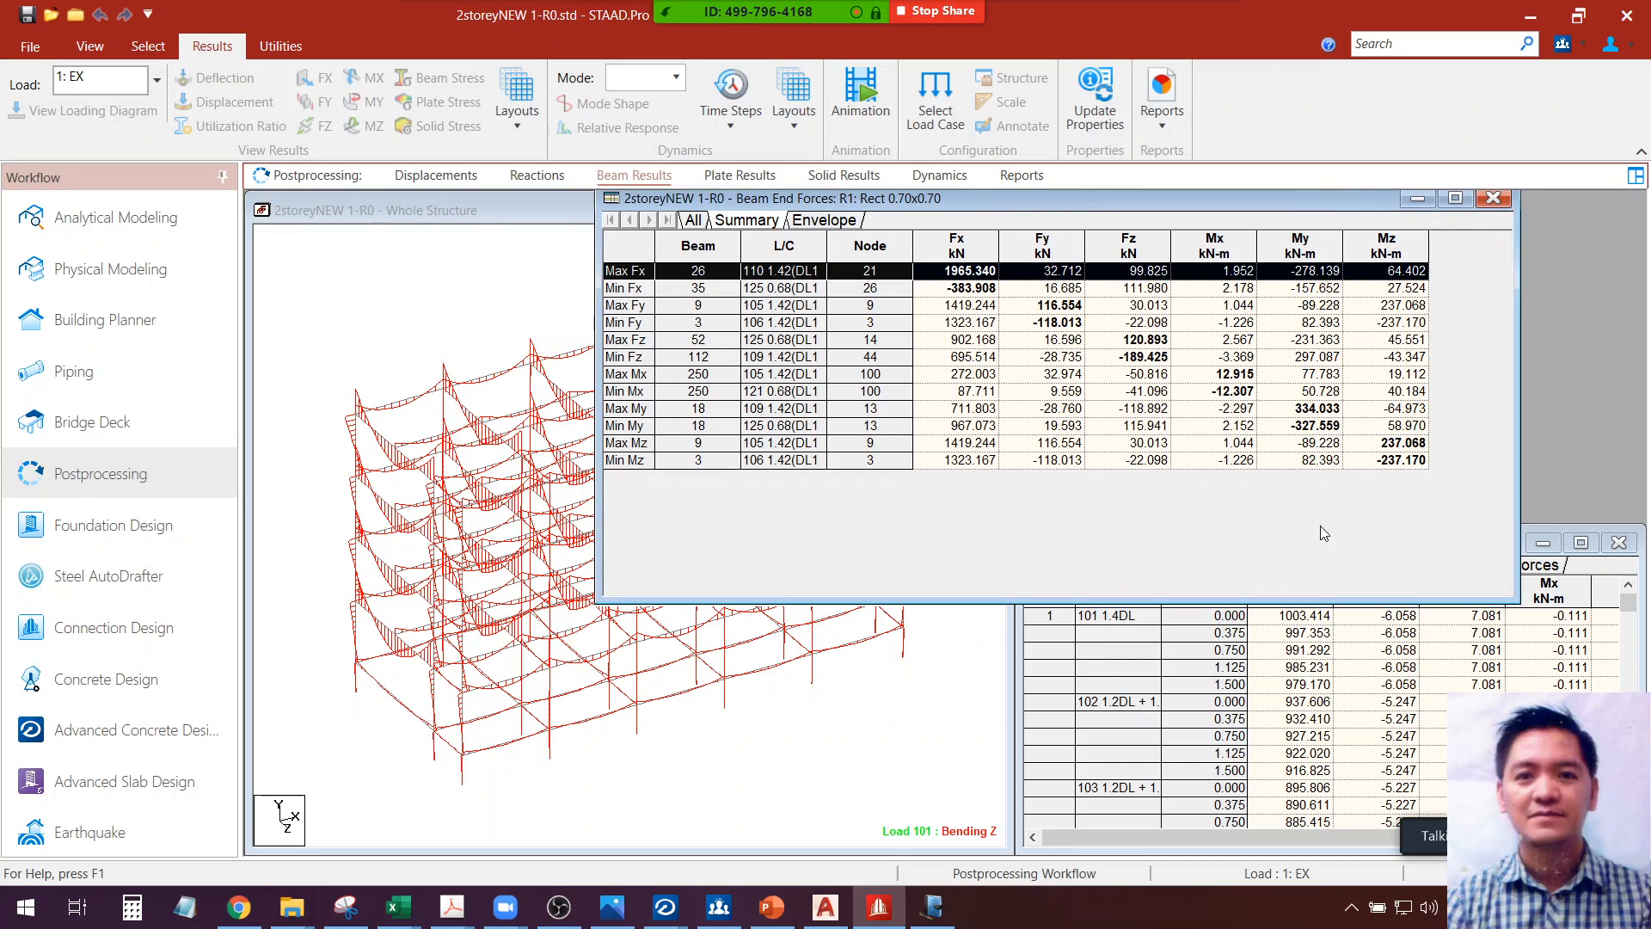
{"action": "left_click", "coordinate": [640, 245]}
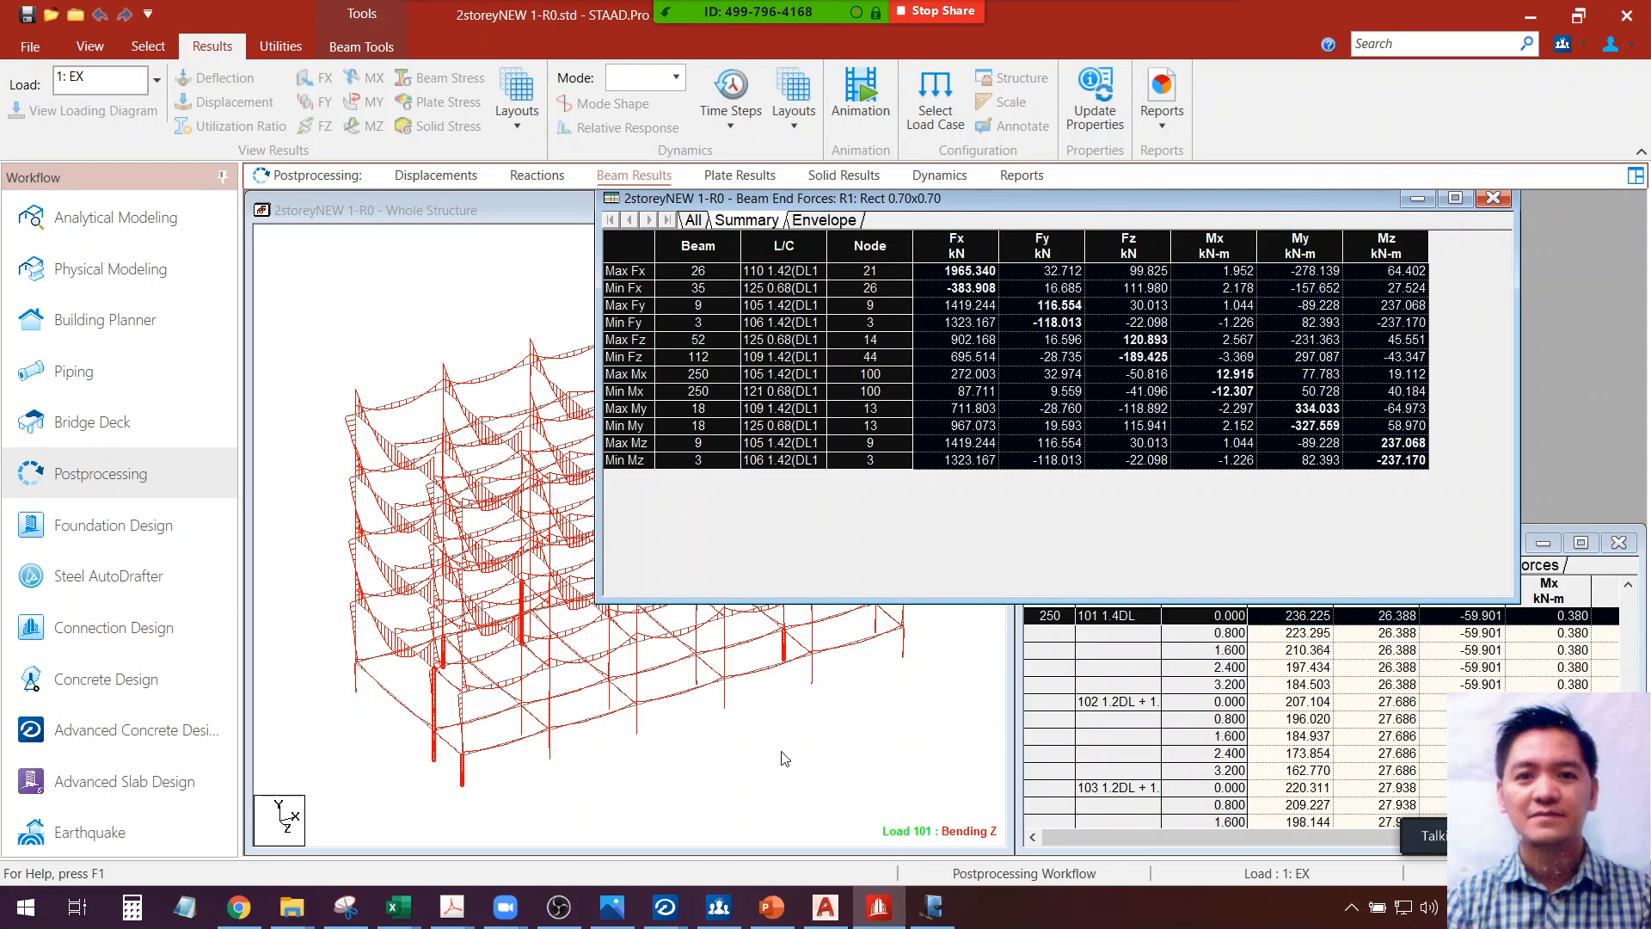
Paste the copied force summary into Sheet10 of the Excel column design workbook, starting at cell F16
{"action": "mouse_move", "coordinate": [399, 907]}
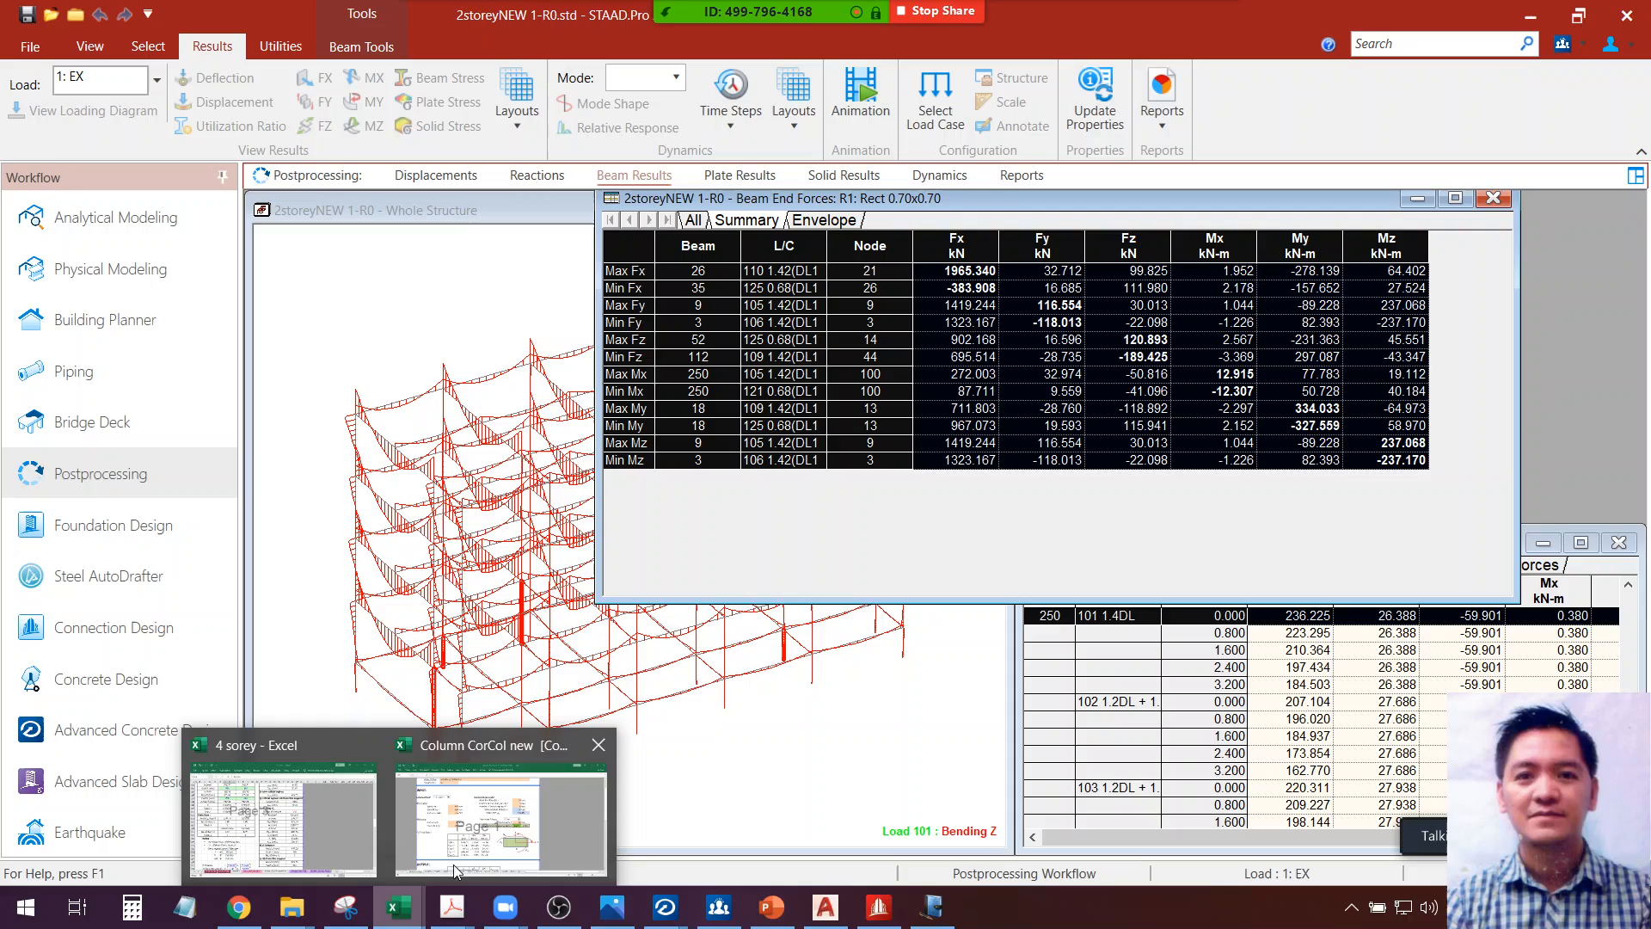
{"action": "left_click", "coordinate": [509, 847]}
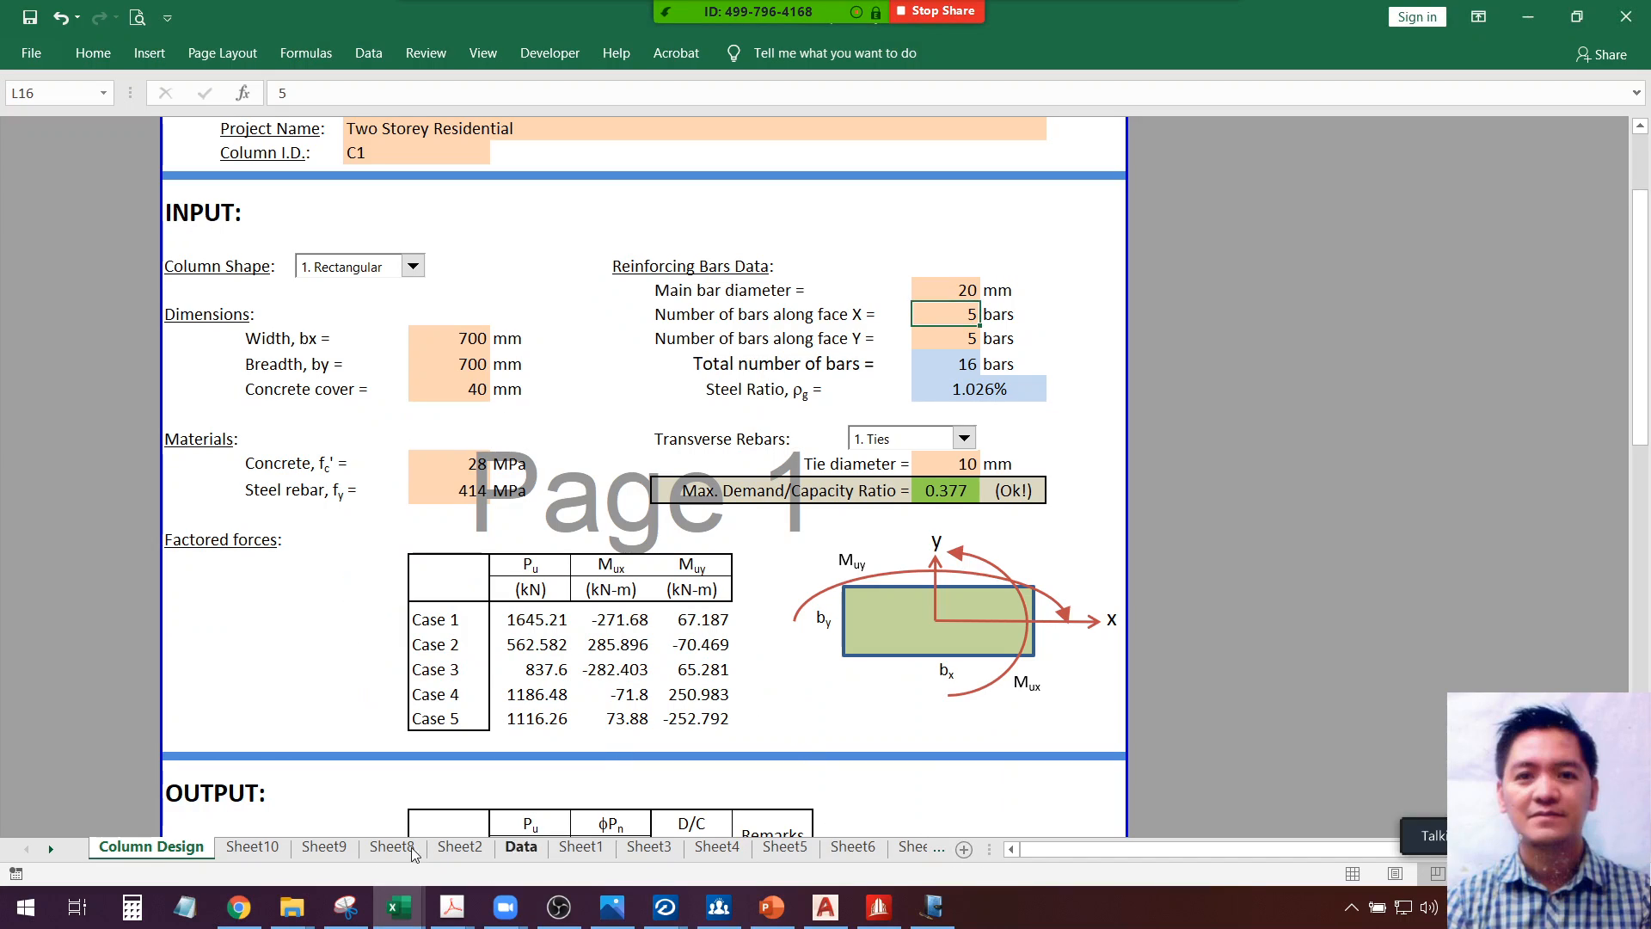
{"action": "left_click", "coordinate": [252, 847]}
{"action": "left_click", "coordinate": [624, 458]}
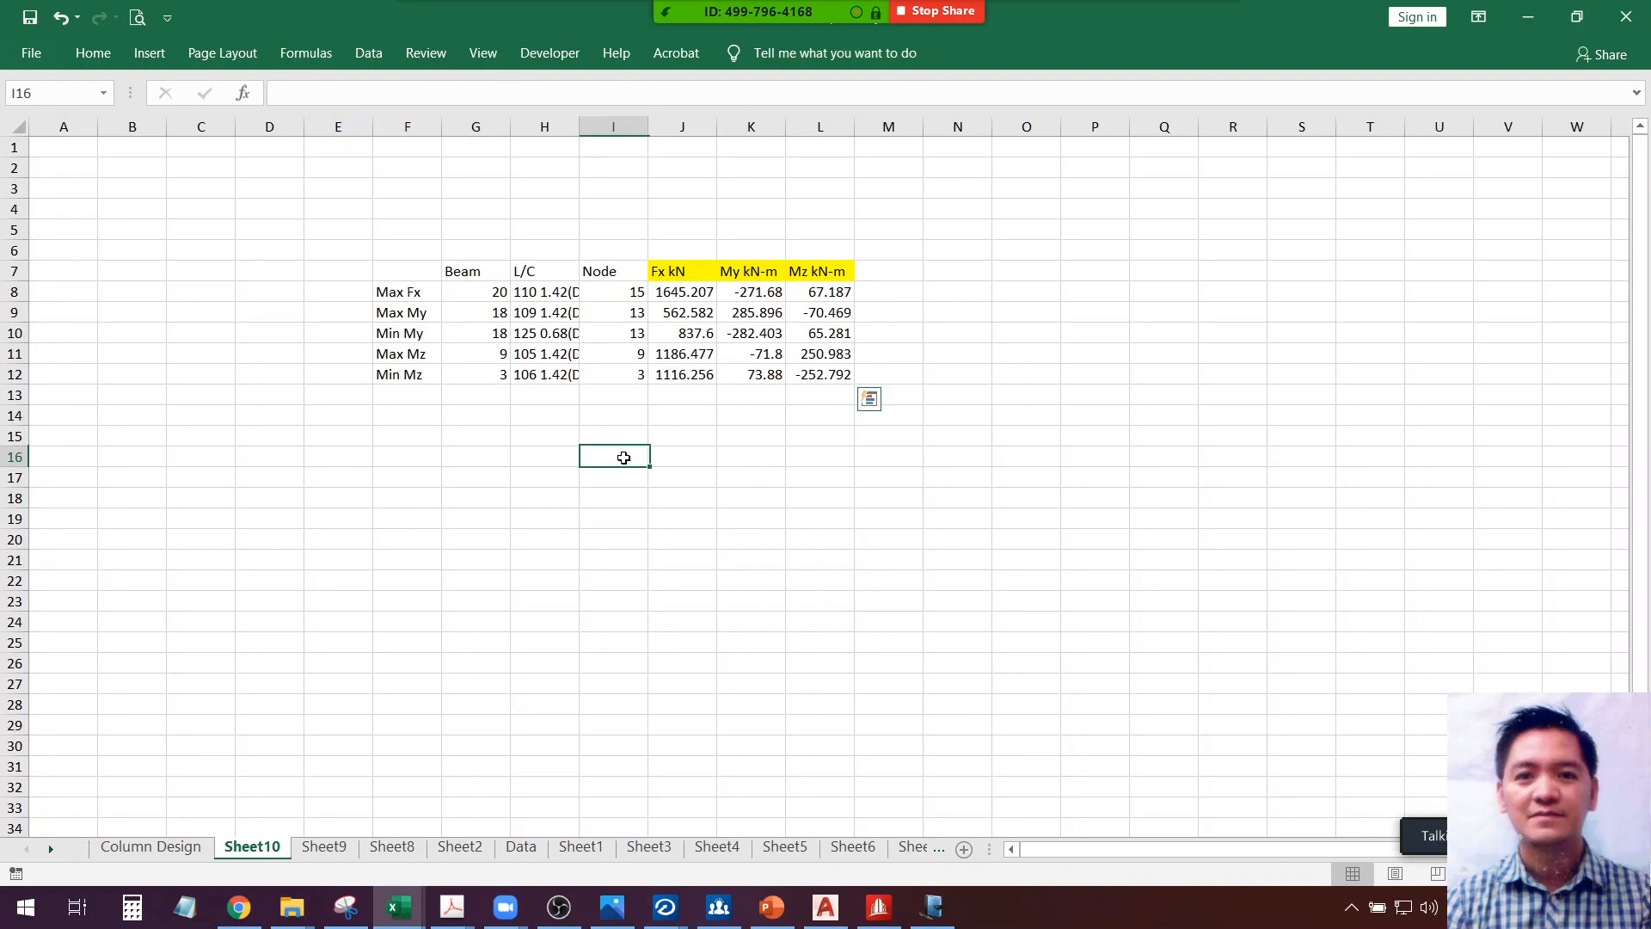
{"action": "left_click", "coordinate": [407, 463]}
{"action": "key", "text": "ctrl+v"}
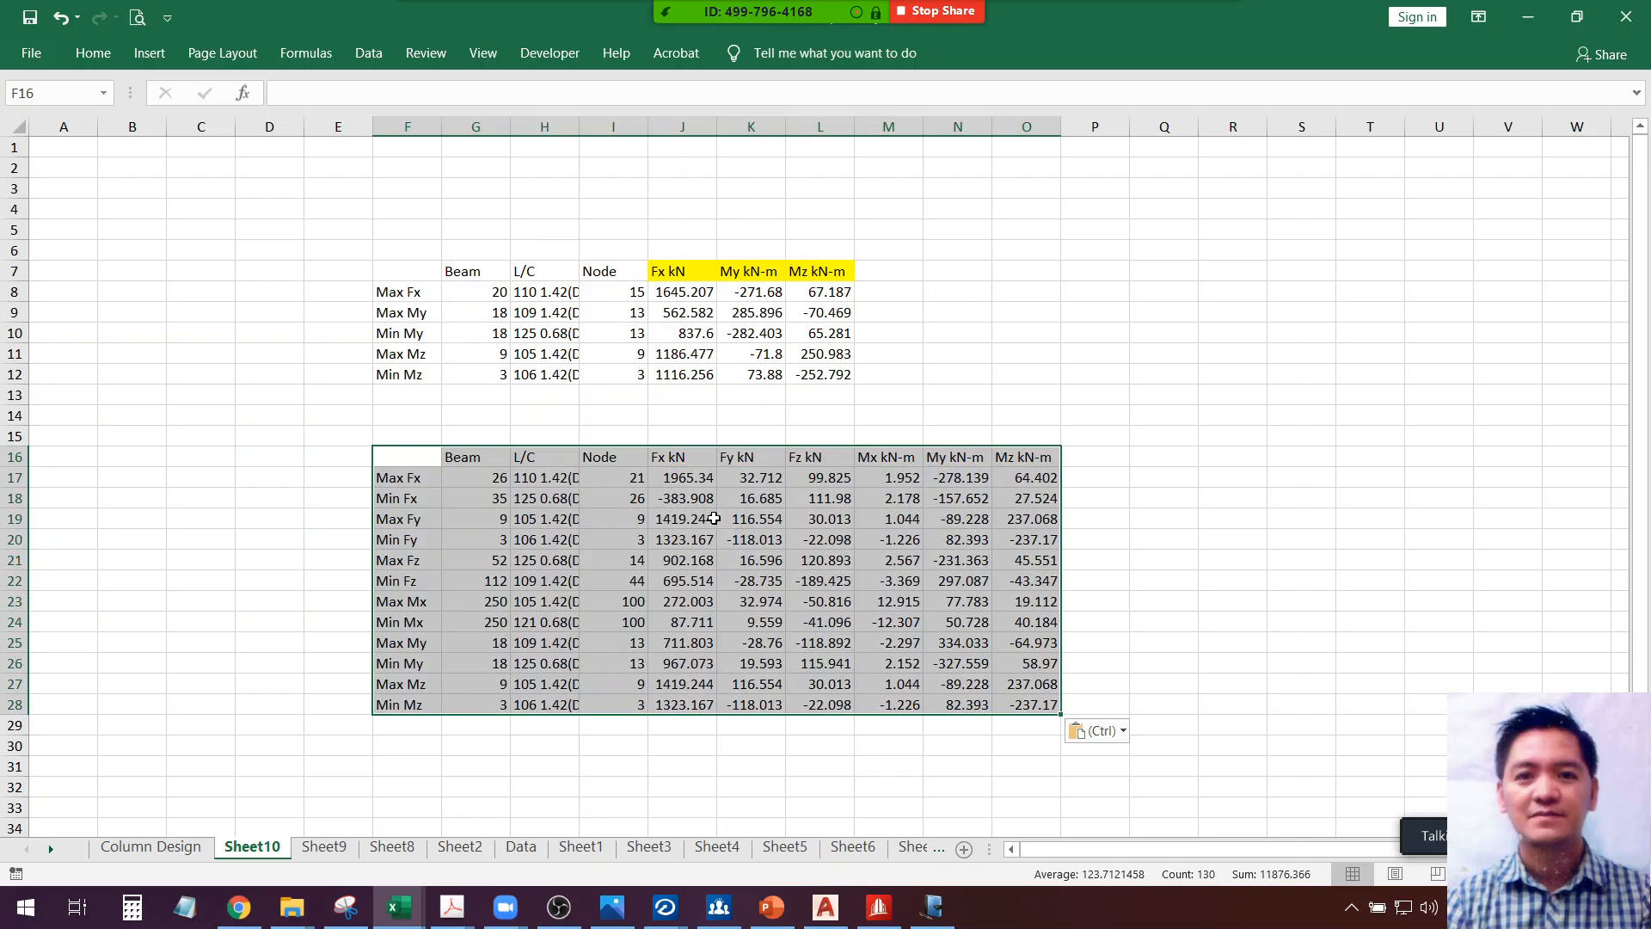
Fill the Fx kN header of the pasted table in row 16 with yellow
{"action": "left_click", "coordinate": [692, 459]}
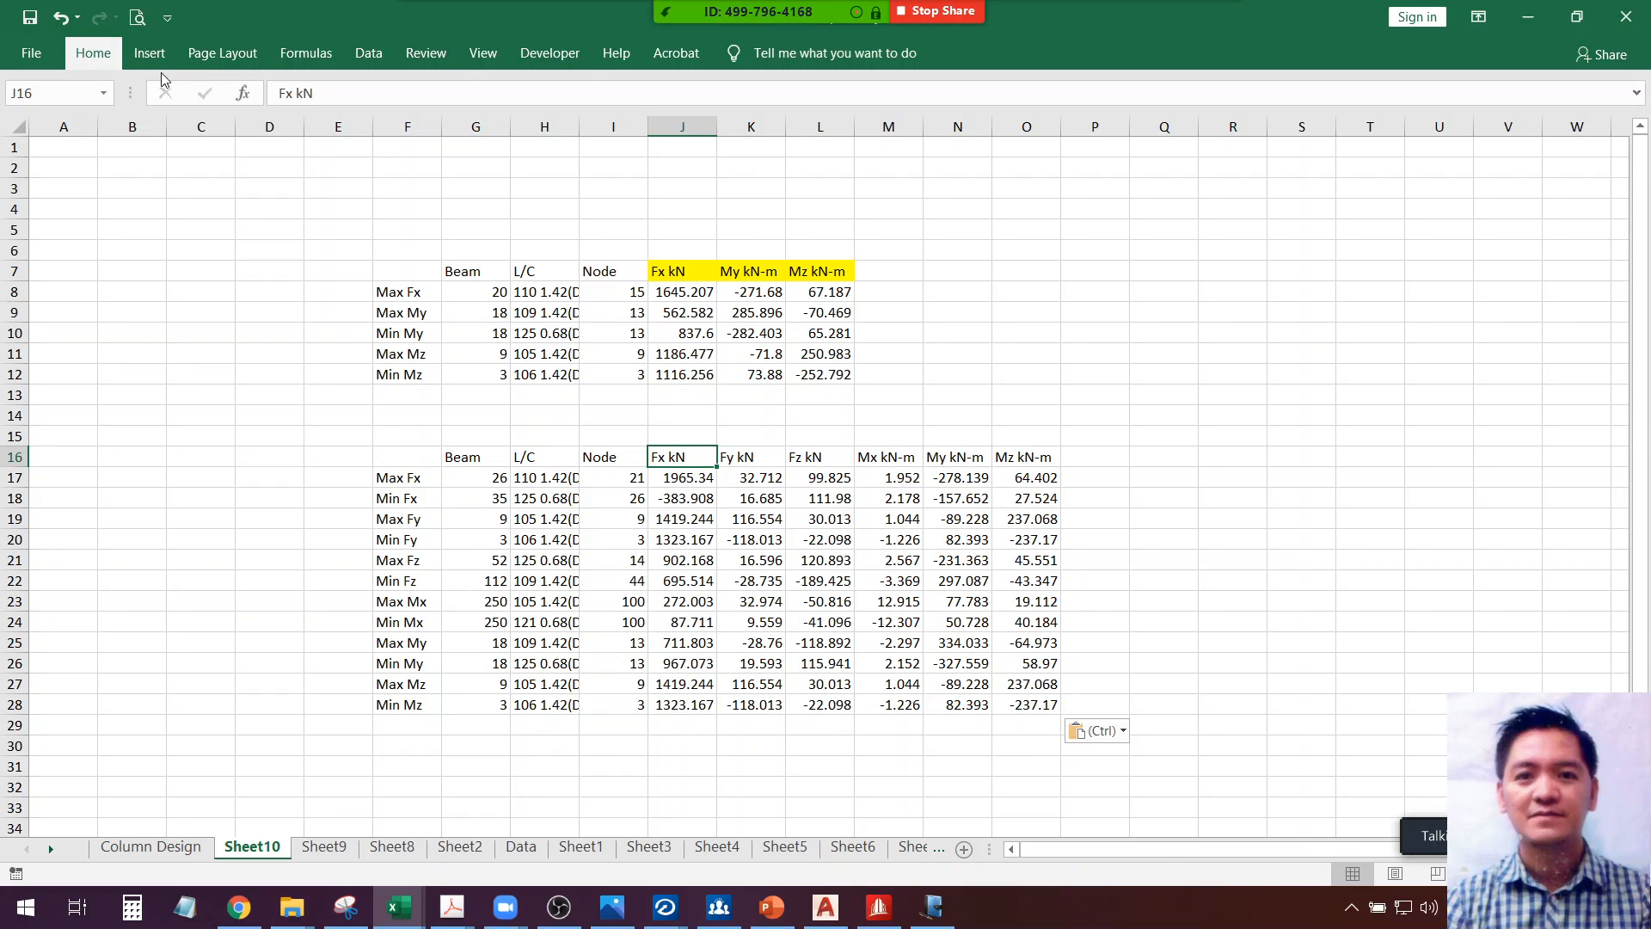
{"action": "left_click", "coordinate": [93, 53]}
{"action": "left_click", "coordinate": [334, 127]}
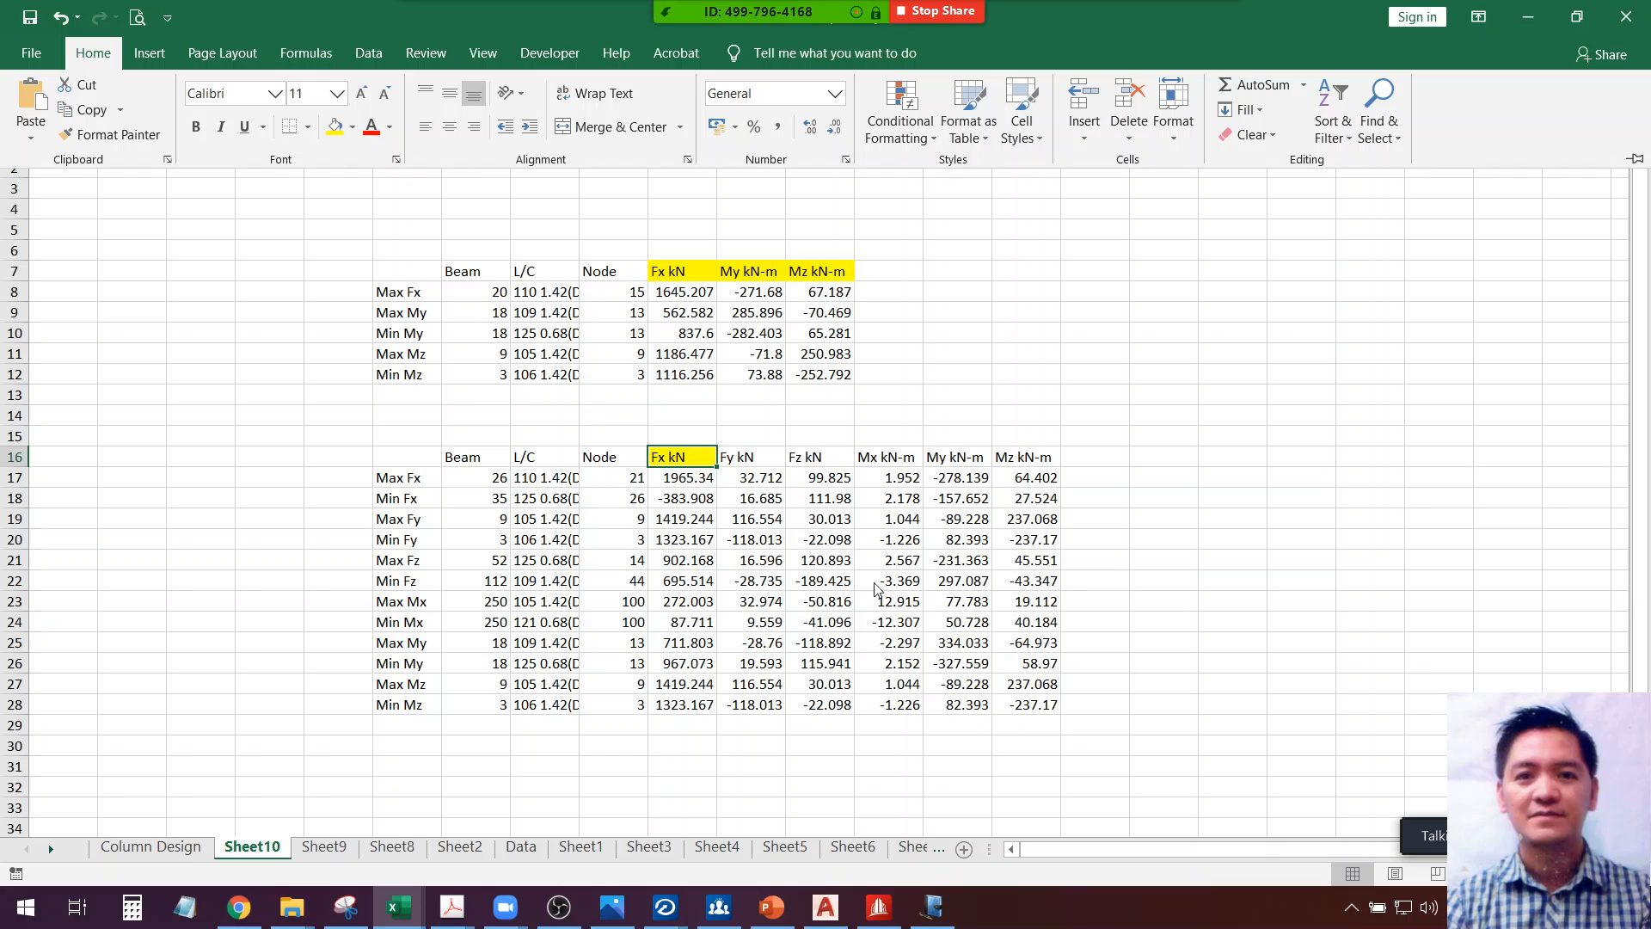
{"action": "left_click", "coordinate": [944, 575]}
Highlight the My kN-m and Mz kN-m headers of the pasted table in yellow as well
{"action": "left_click", "coordinate": [901, 459]}
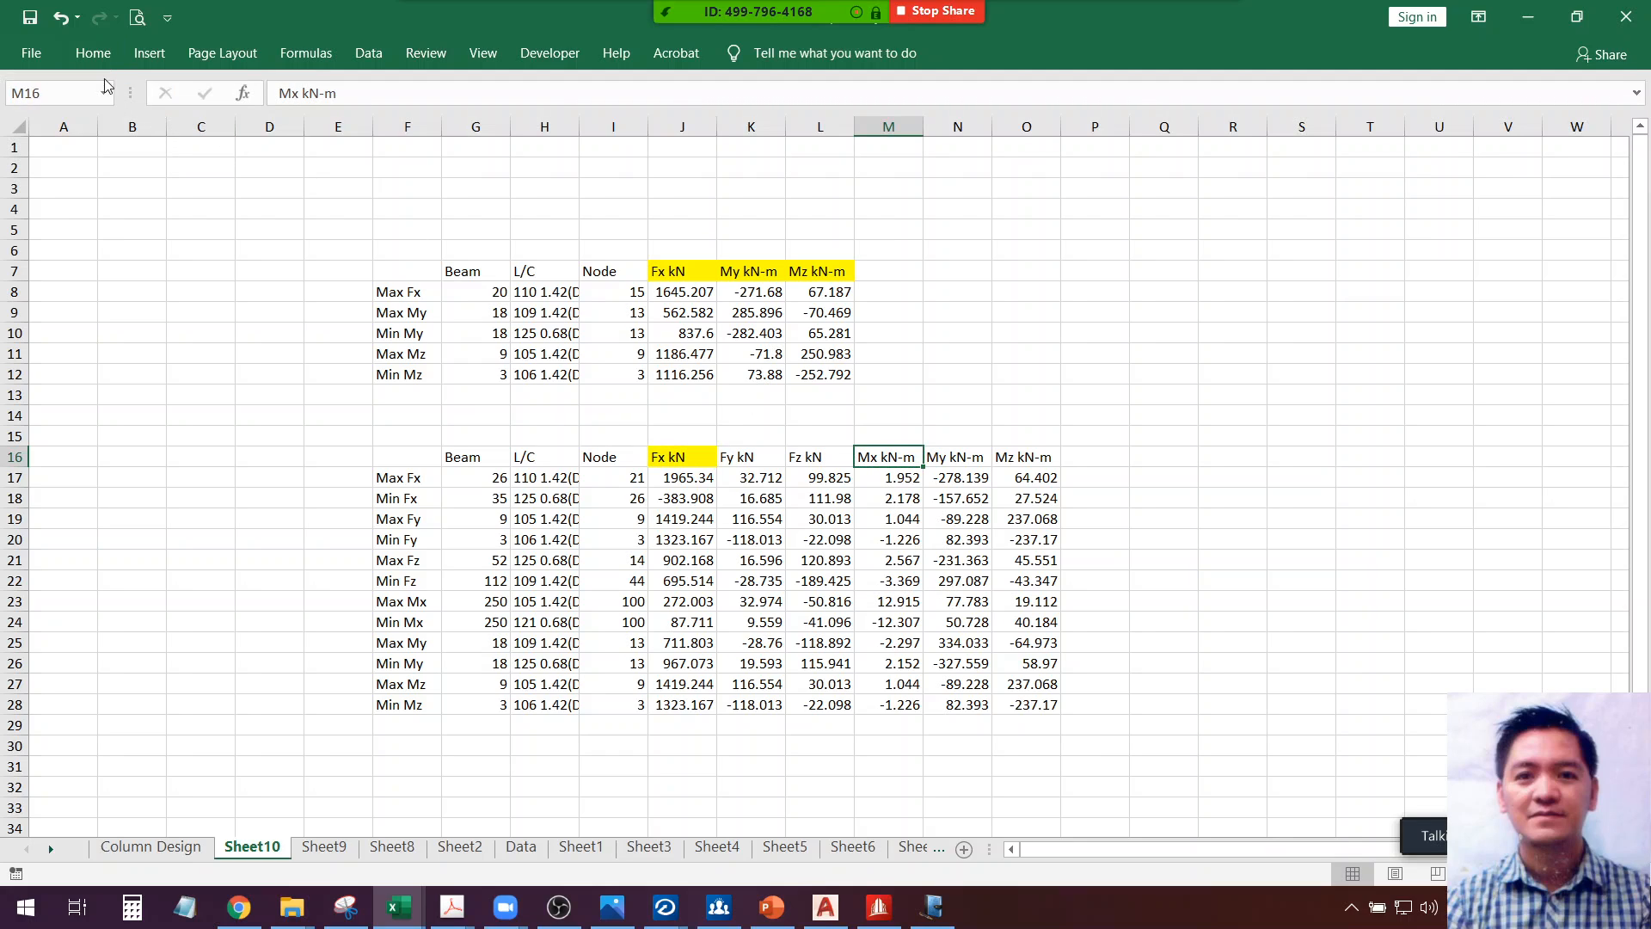
{"action": "left_click", "coordinate": [91, 54]}
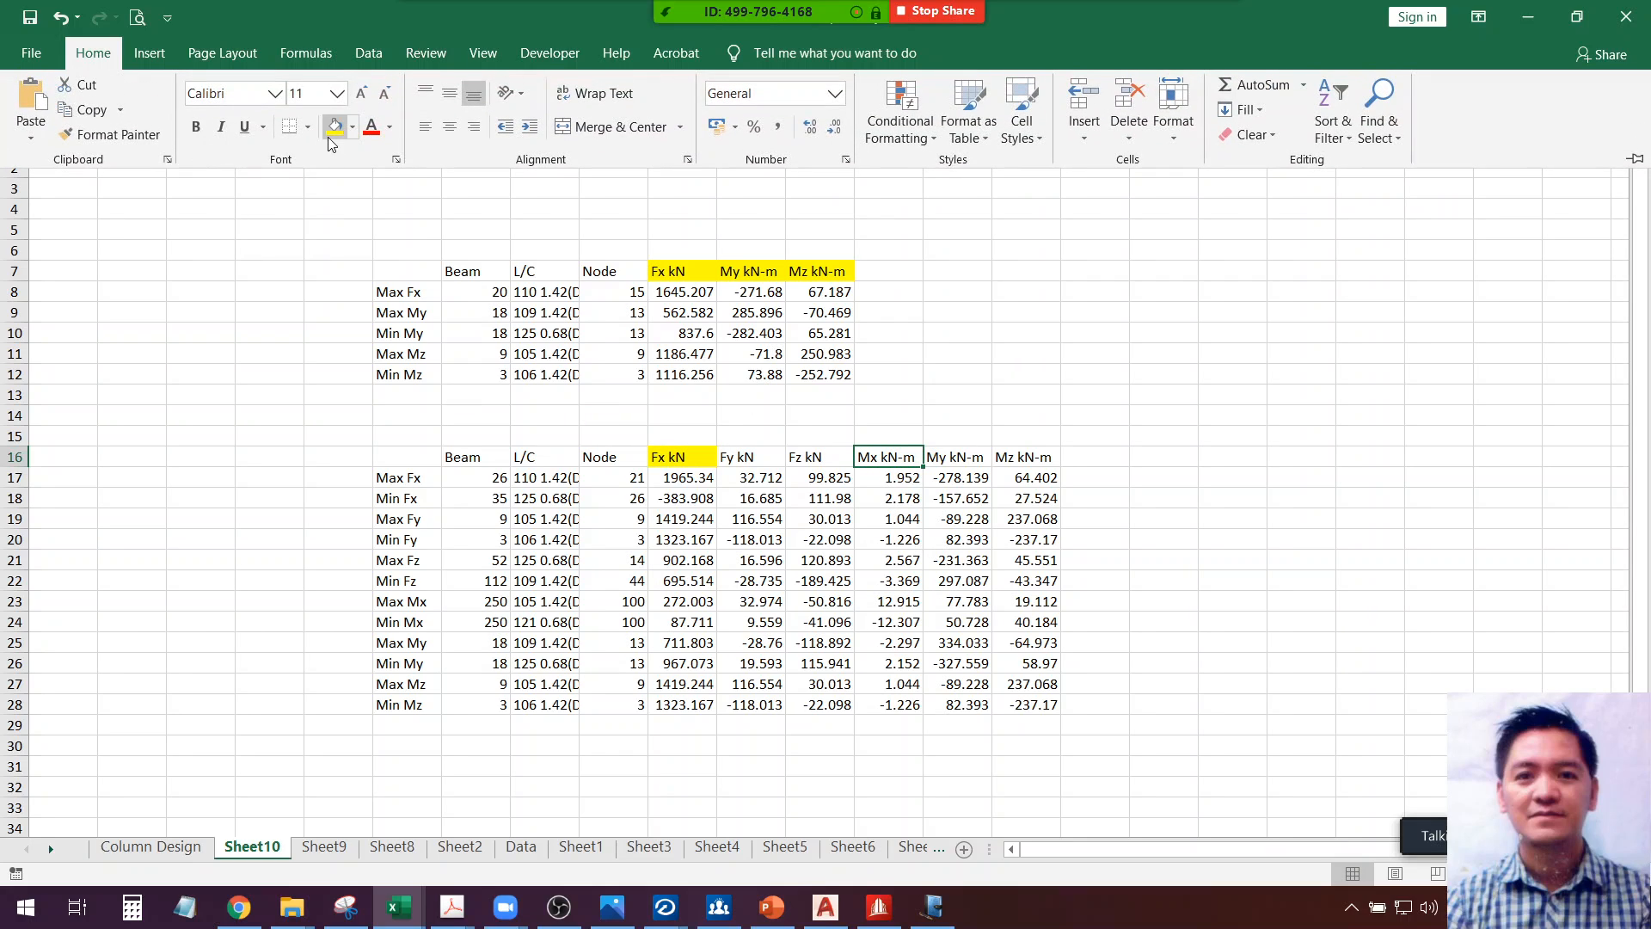
{"action": "left_click", "coordinate": [967, 447]}
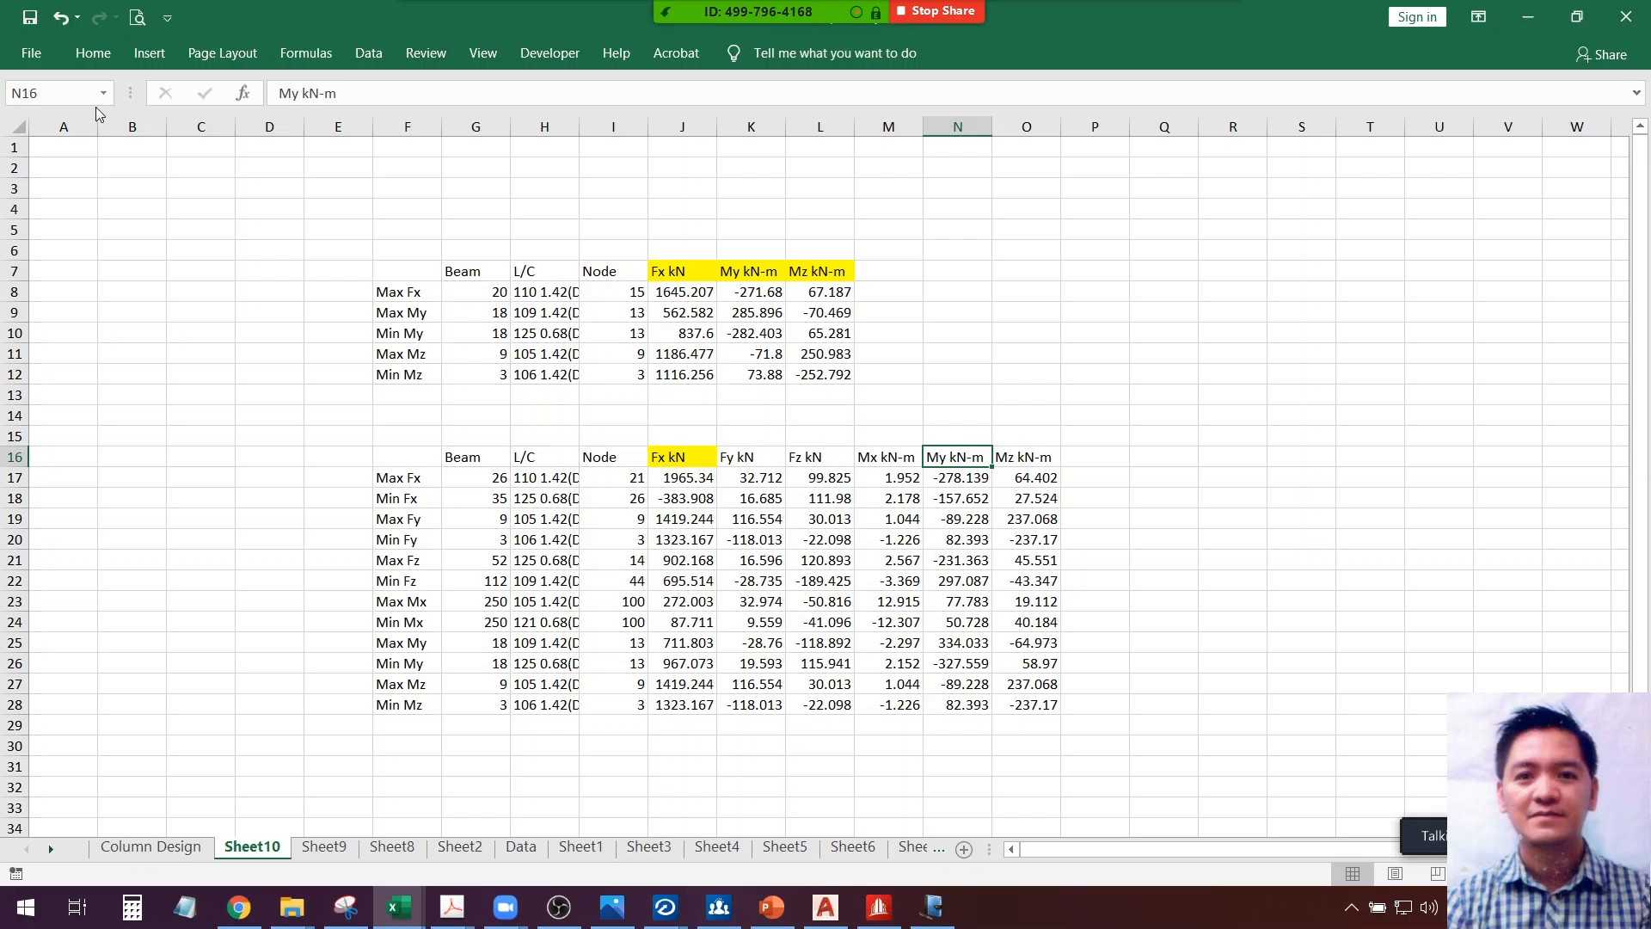
{"action": "left_click", "coordinate": [92, 53]}
{"action": "left_click", "coordinate": [334, 126]}
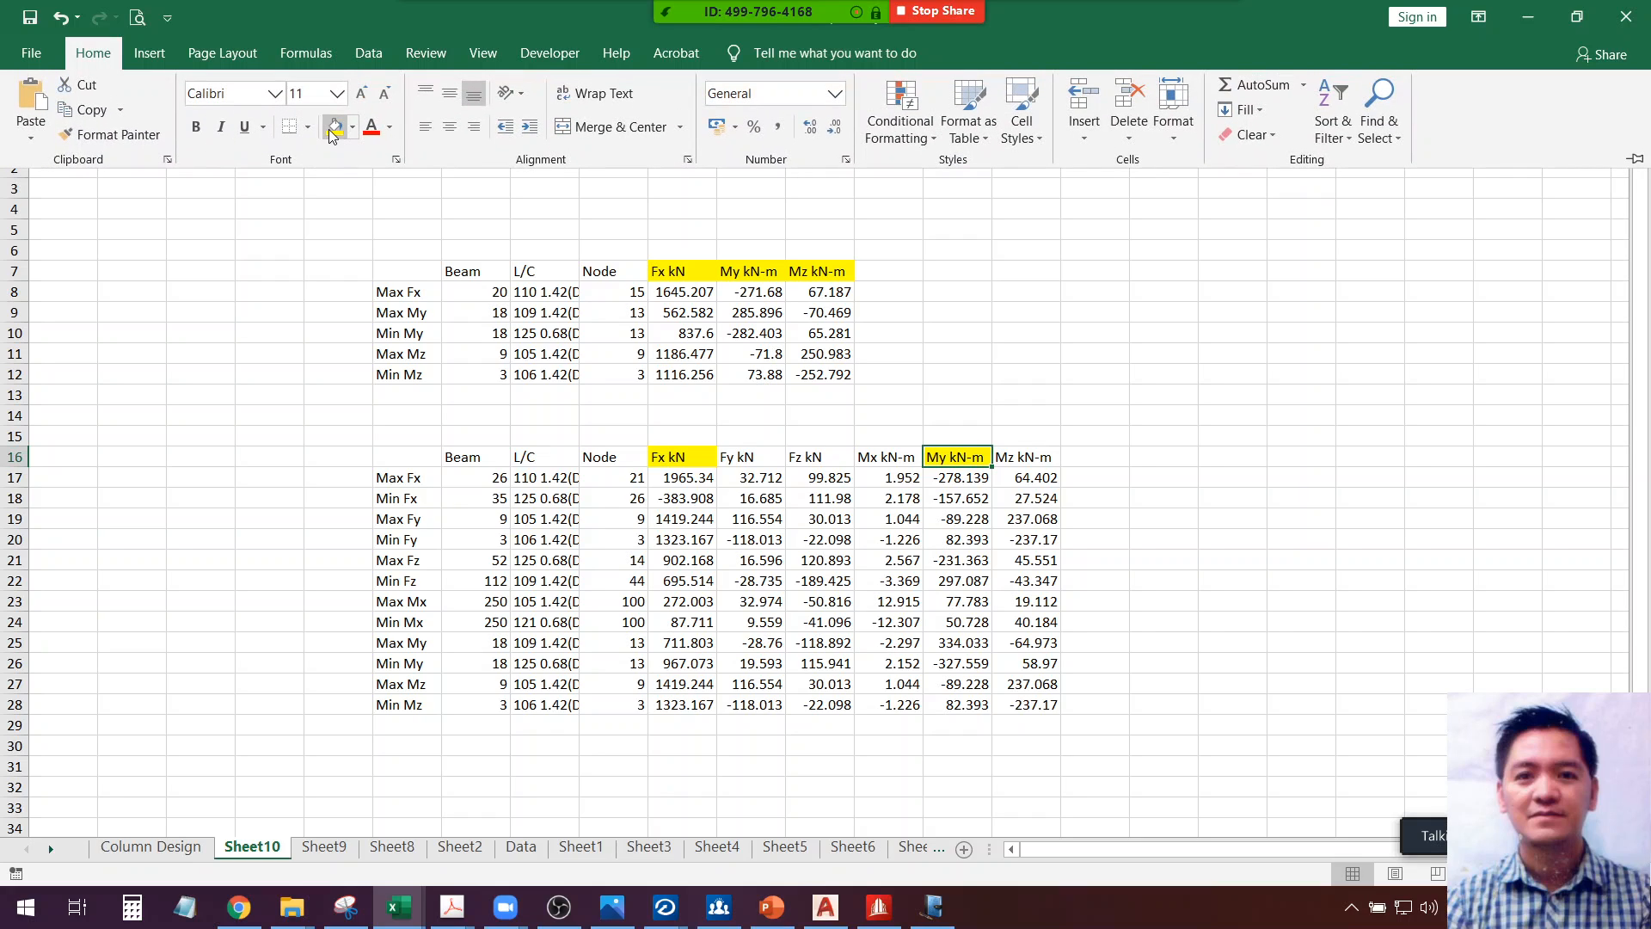
{"action": "left_click", "coordinate": [1035, 451]}
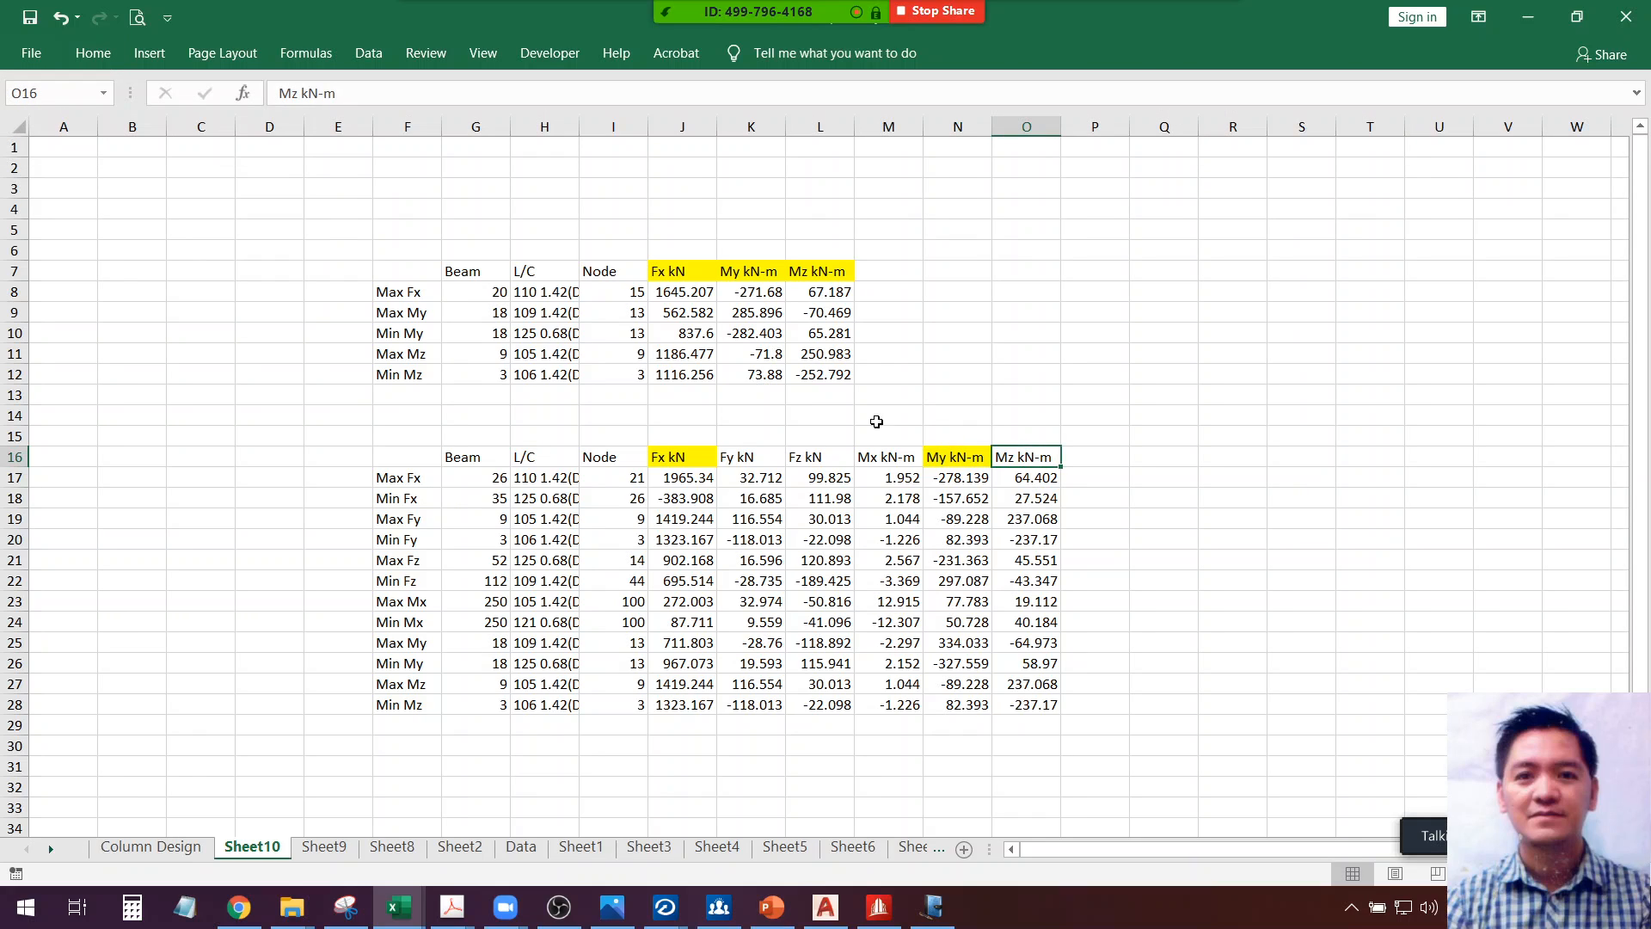
{"action": "left_click", "coordinate": [93, 54]}
{"action": "left_click", "coordinate": [335, 127]}
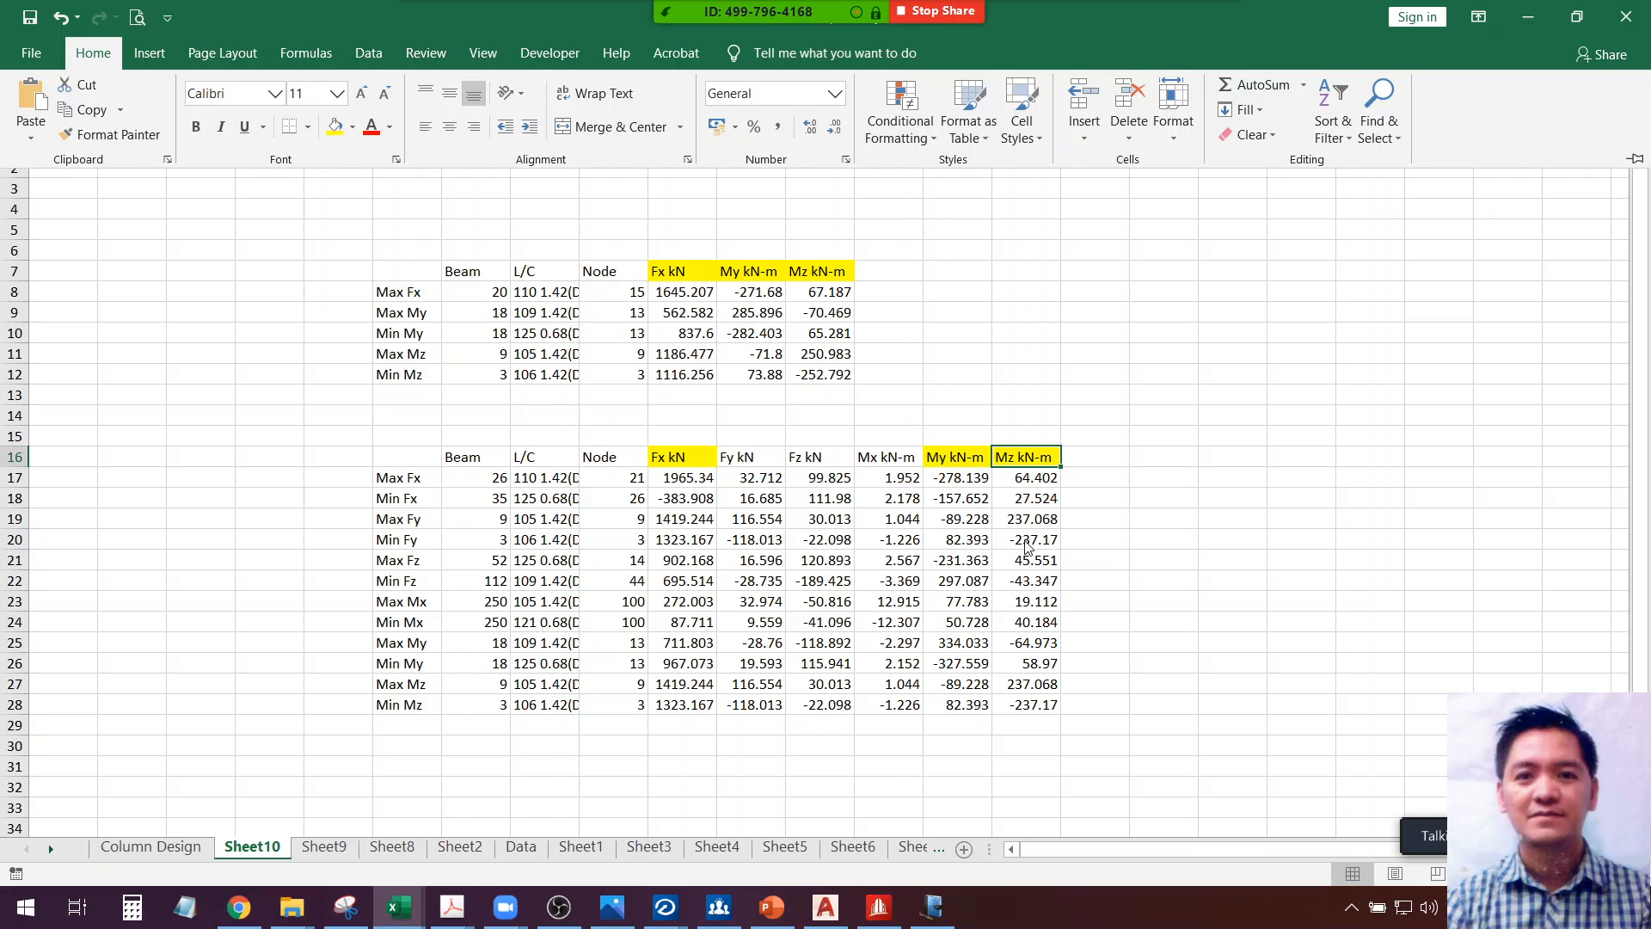
{"action": "left_click", "coordinate": [1047, 518]}
{"action": "left_click", "coordinate": [1108, 535]}
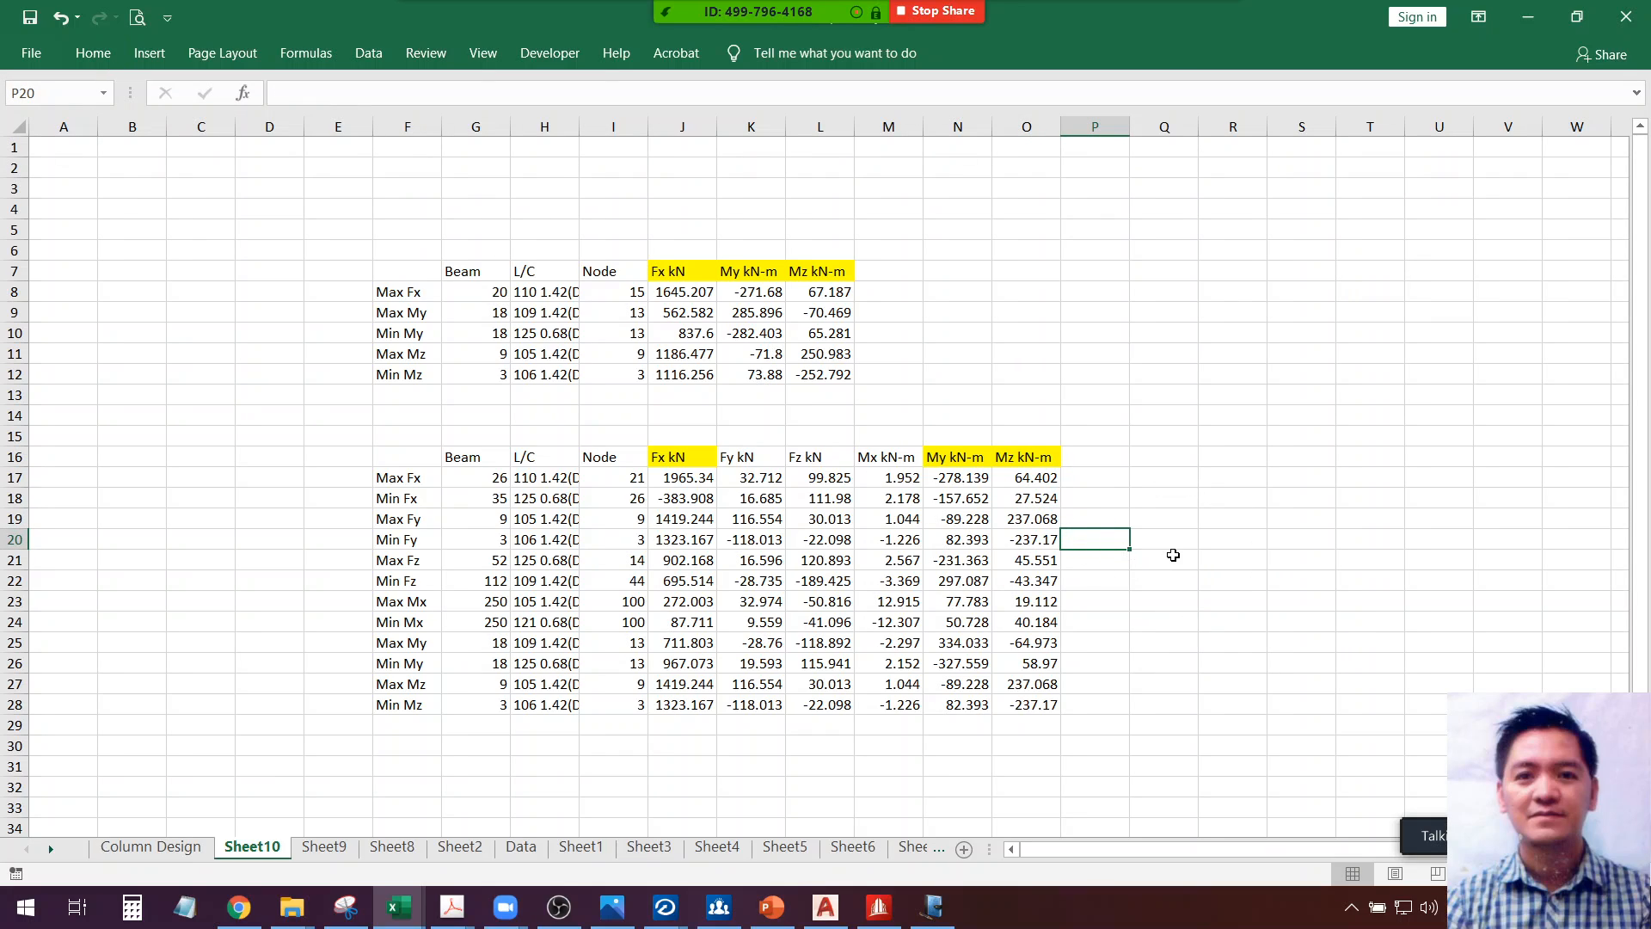
Clear the Mx, Fy and Fz columns of the pasted table, including their headers in row 16
{"action": "left_click_drag", "start_coordinate": [884, 474], "coordinate": [886, 701]}
{"action": "left_click", "coordinate": [887, 743]}
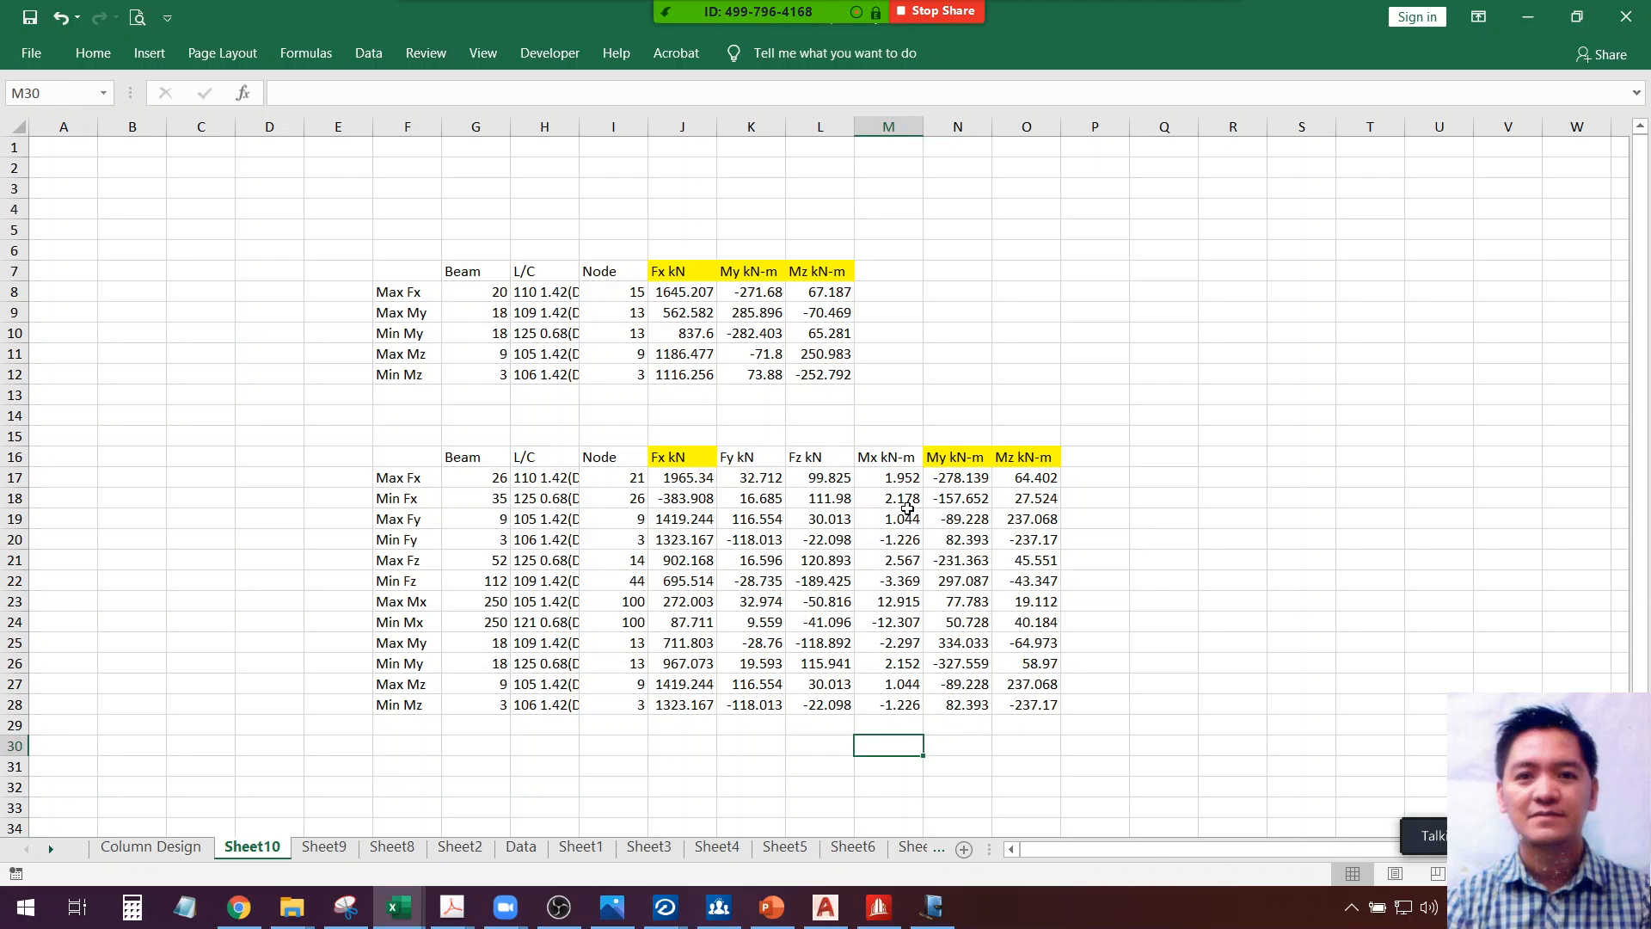
{"action": "left_click_drag", "start_coordinate": [896, 478], "coordinate": [903, 707]}
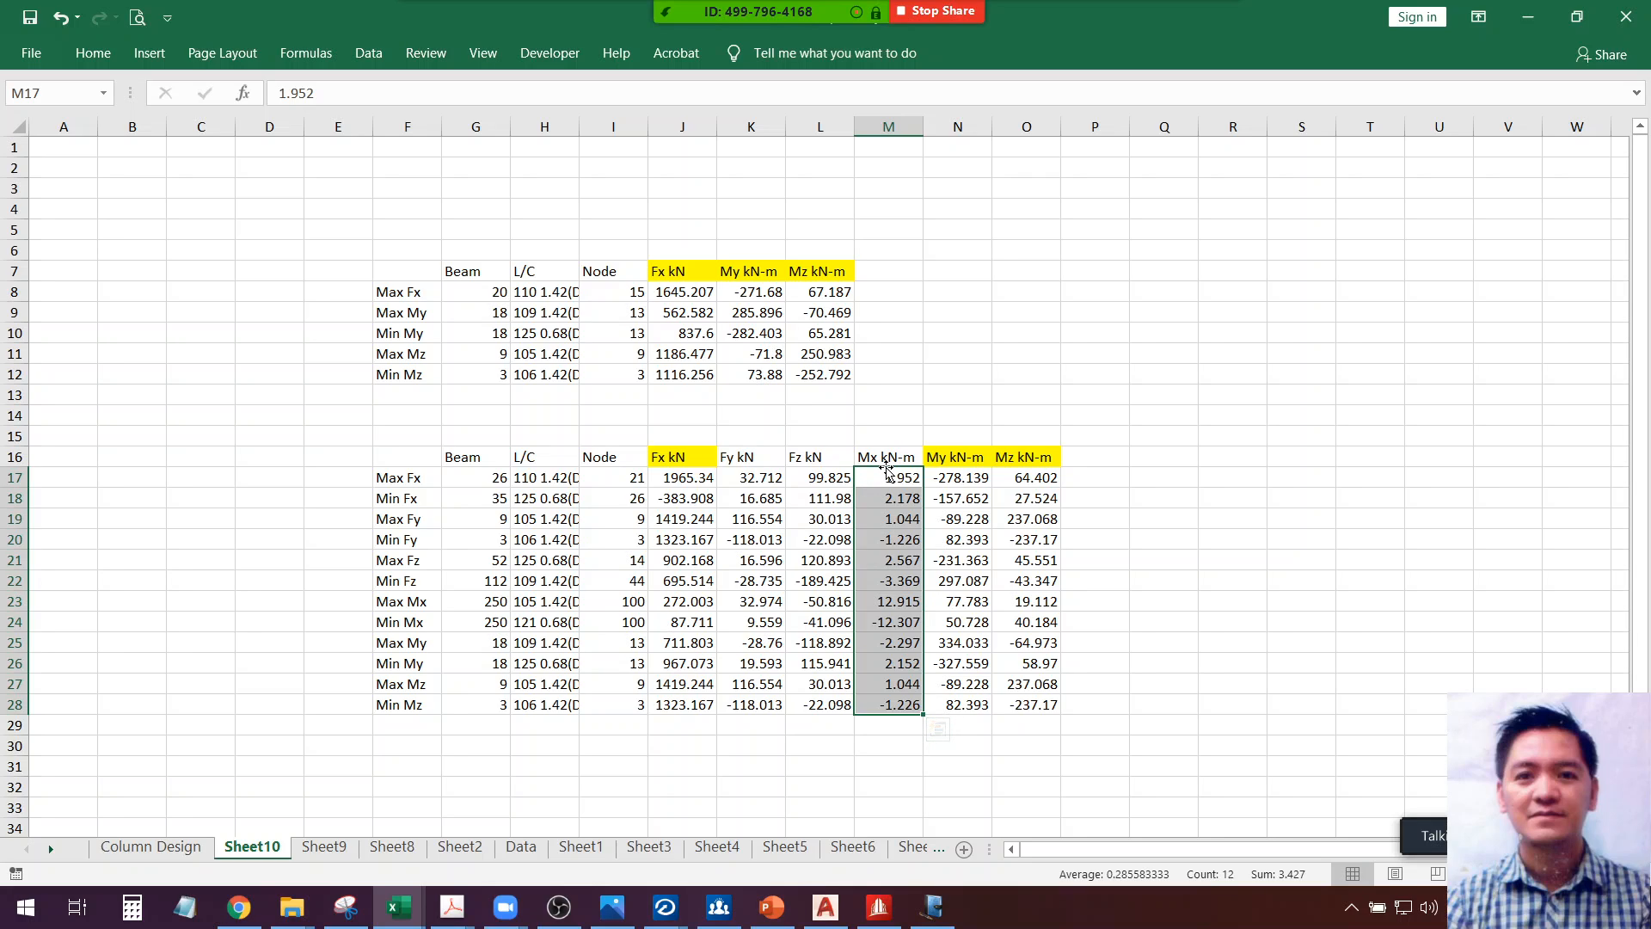
{"action": "left_click_drag", "start_coordinate": [895, 455], "coordinate": [894, 708]}
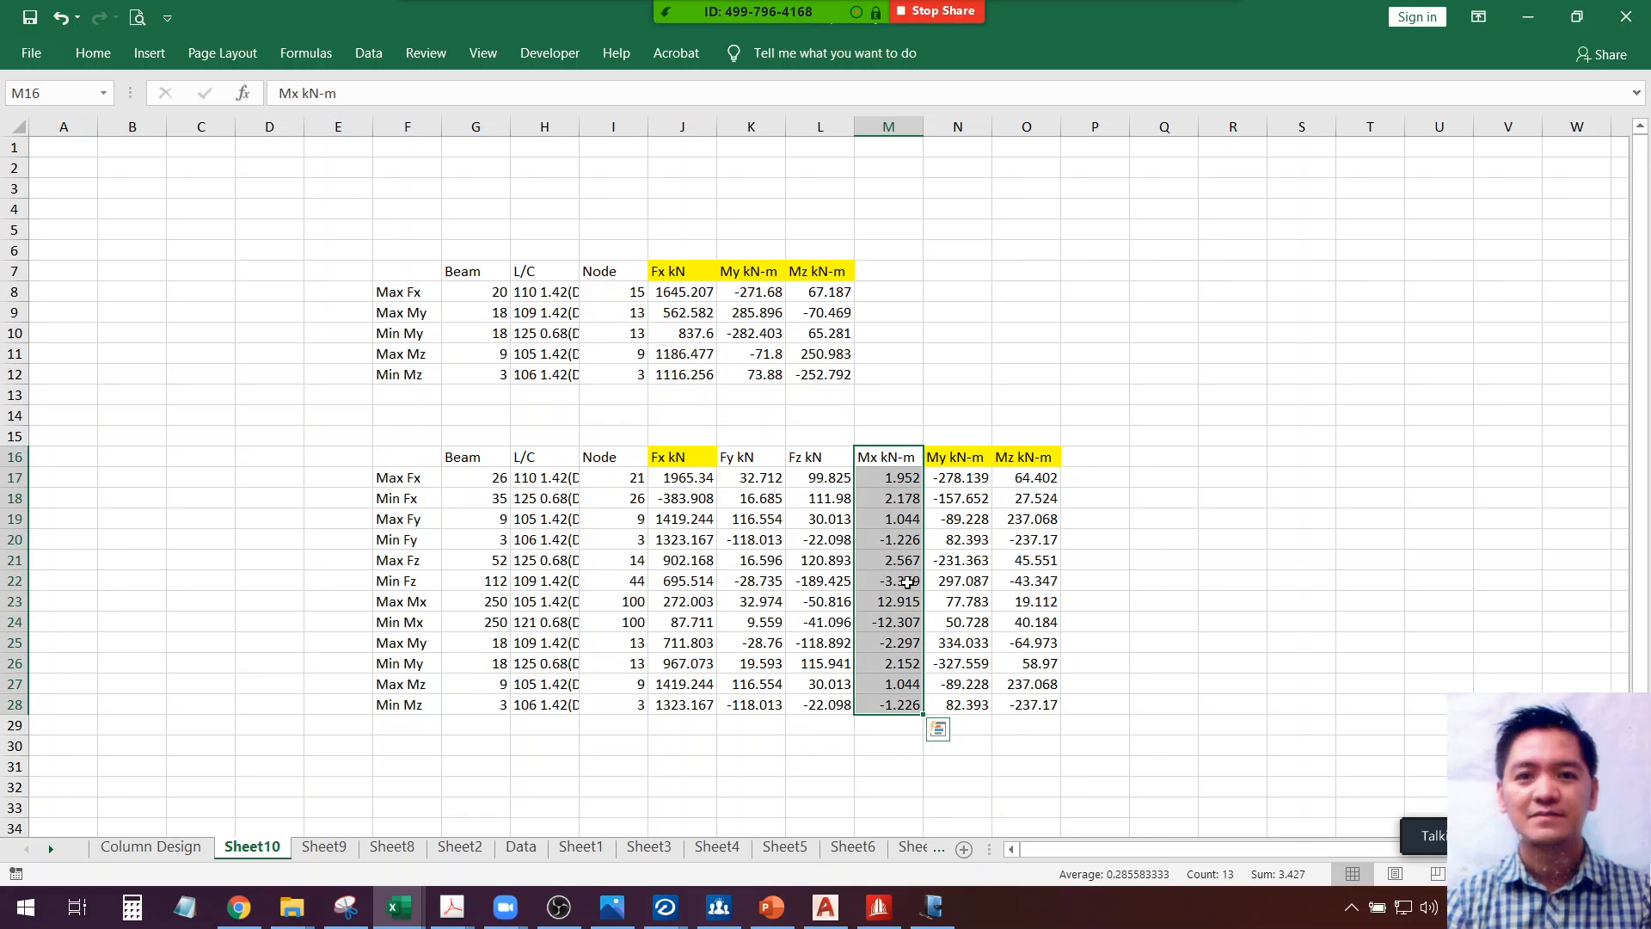
{"action": "key", "text": "ctrl+q"}
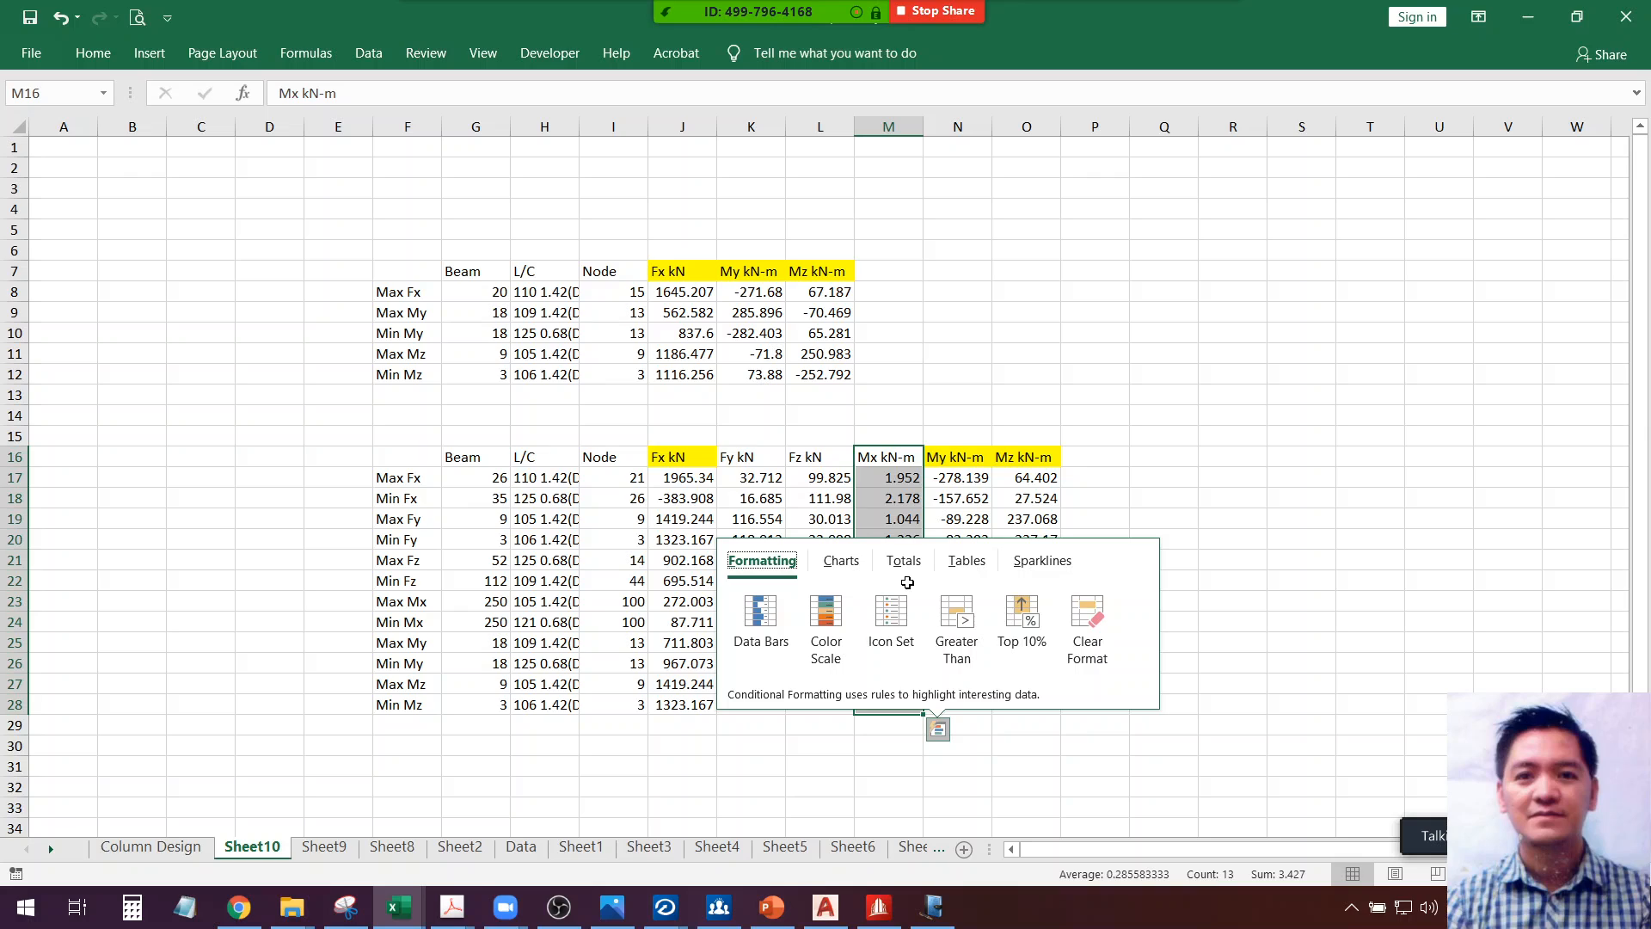
{"action": "left_click", "coordinate": [965, 481]}
{"action": "left_click", "coordinate": [875, 459]}
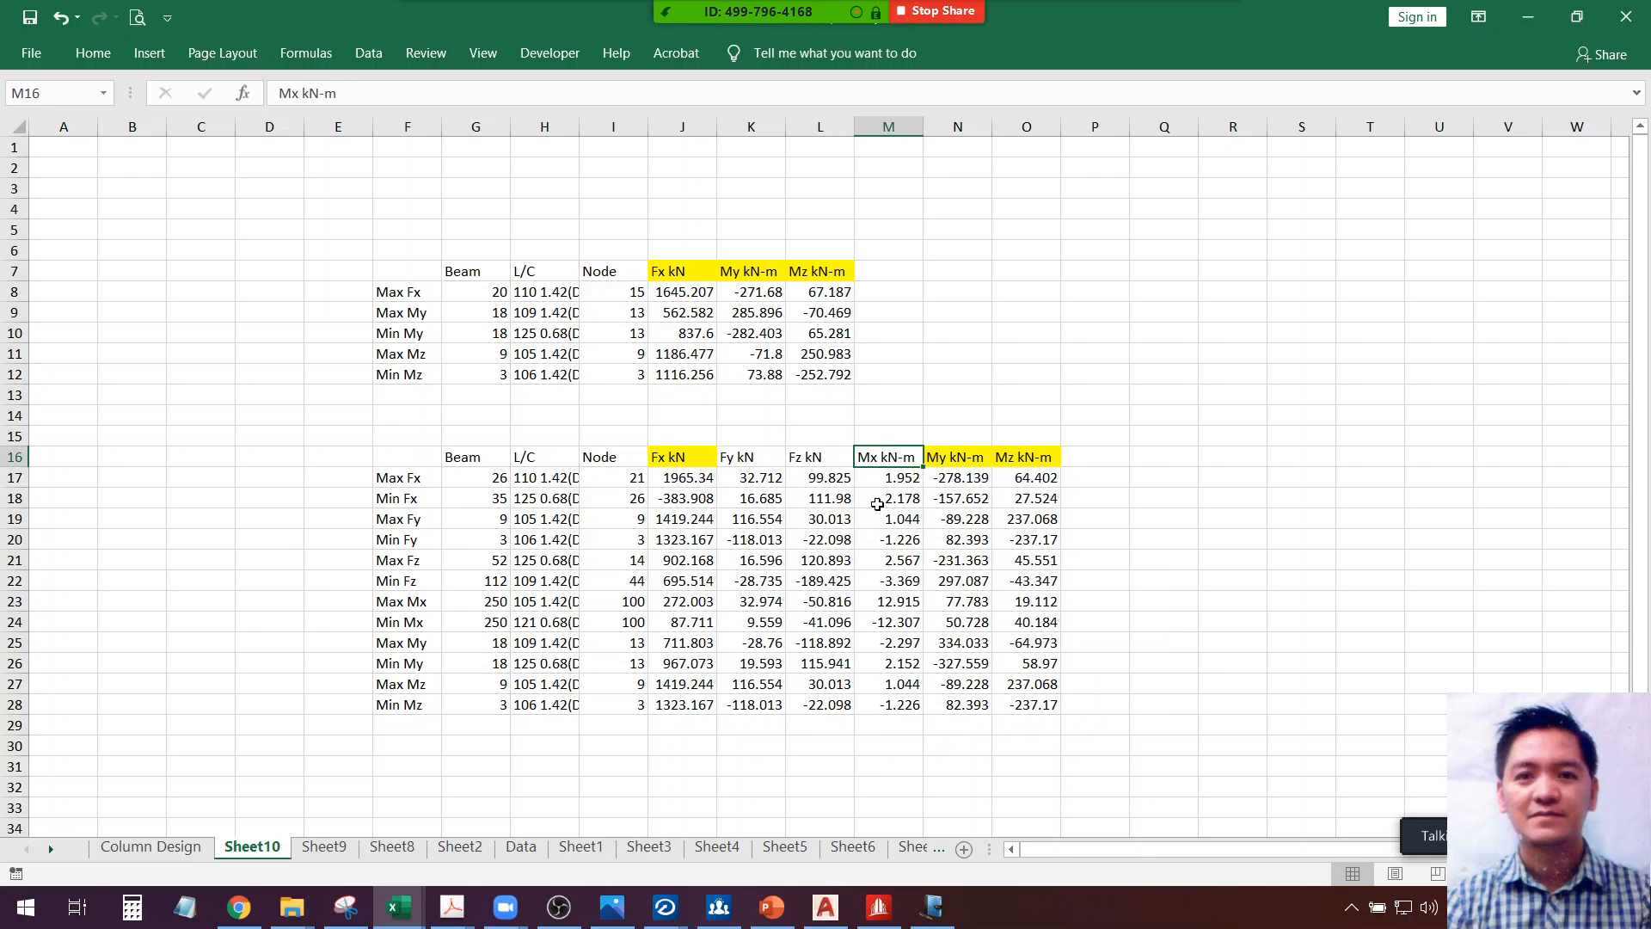
{"action": "left_click_drag", "start_coordinate": [878, 504], "coordinate": [898, 713]}
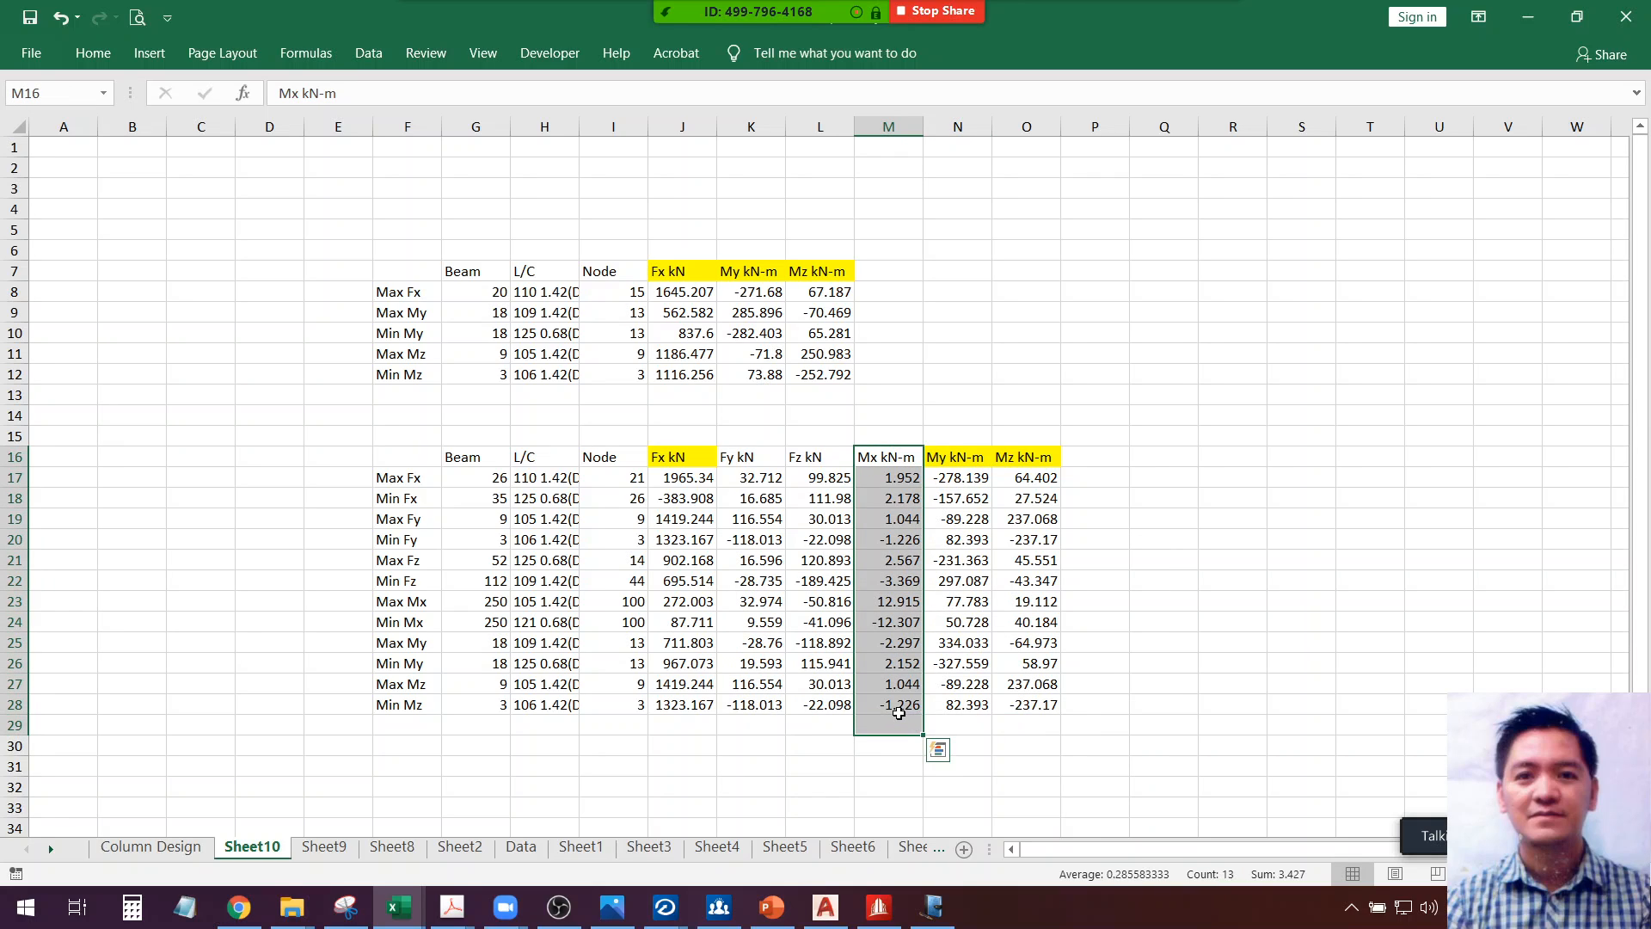
{"action": "key", "text": "Delete"}
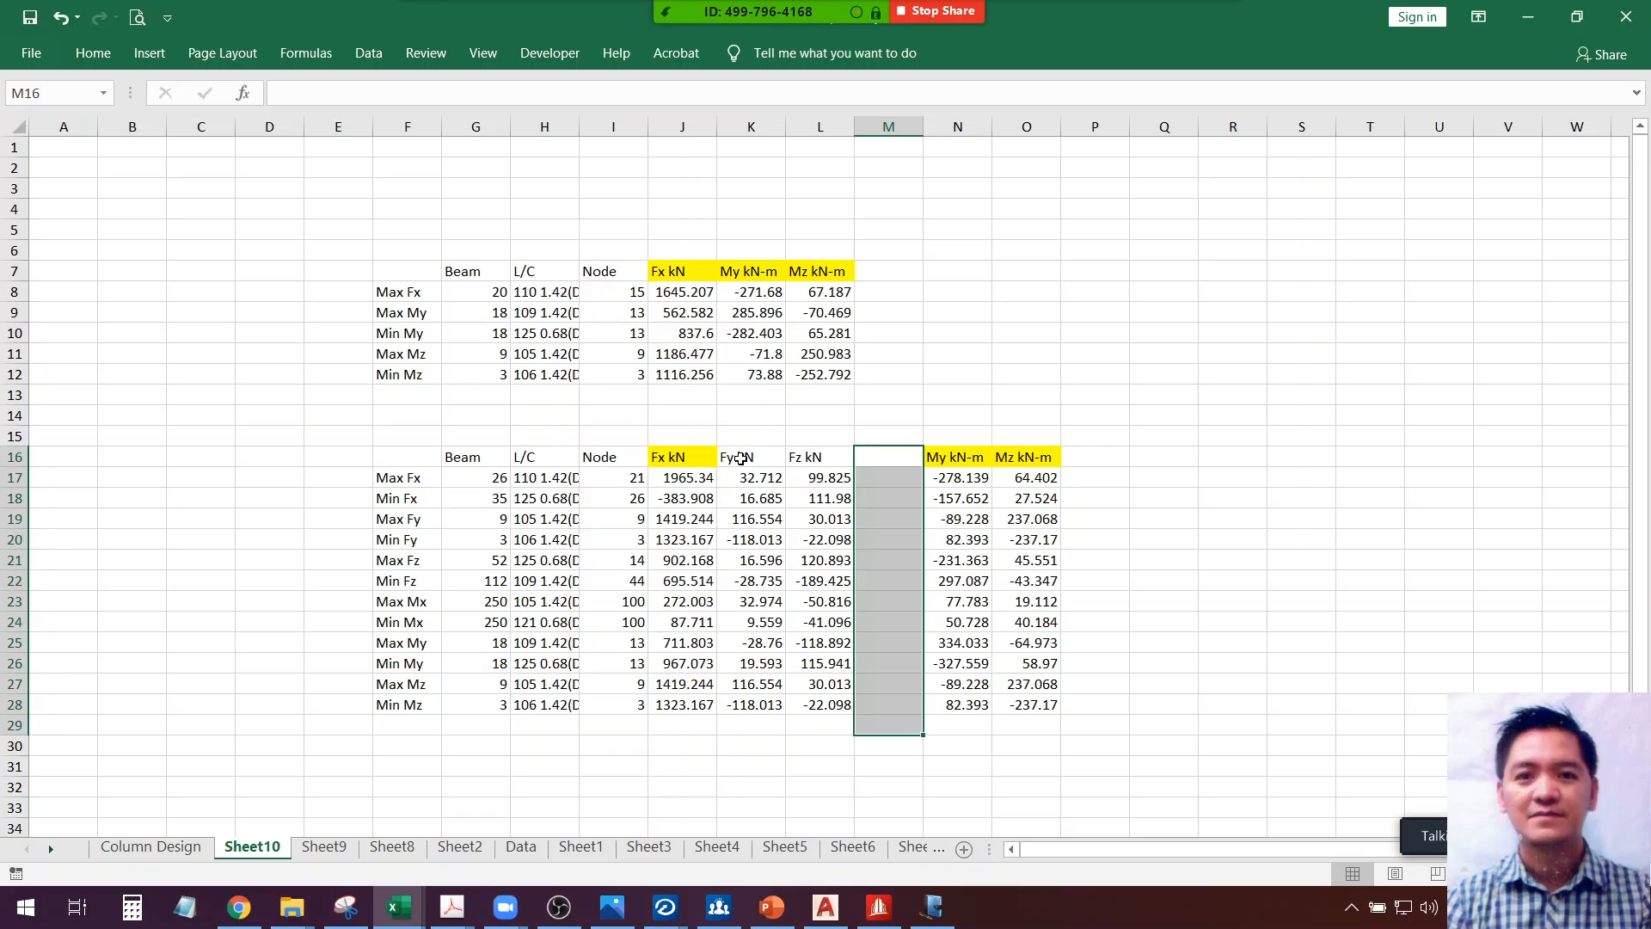
{"action": "left_click_drag", "start_coordinate": [739, 458], "coordinate": [823, 683]}
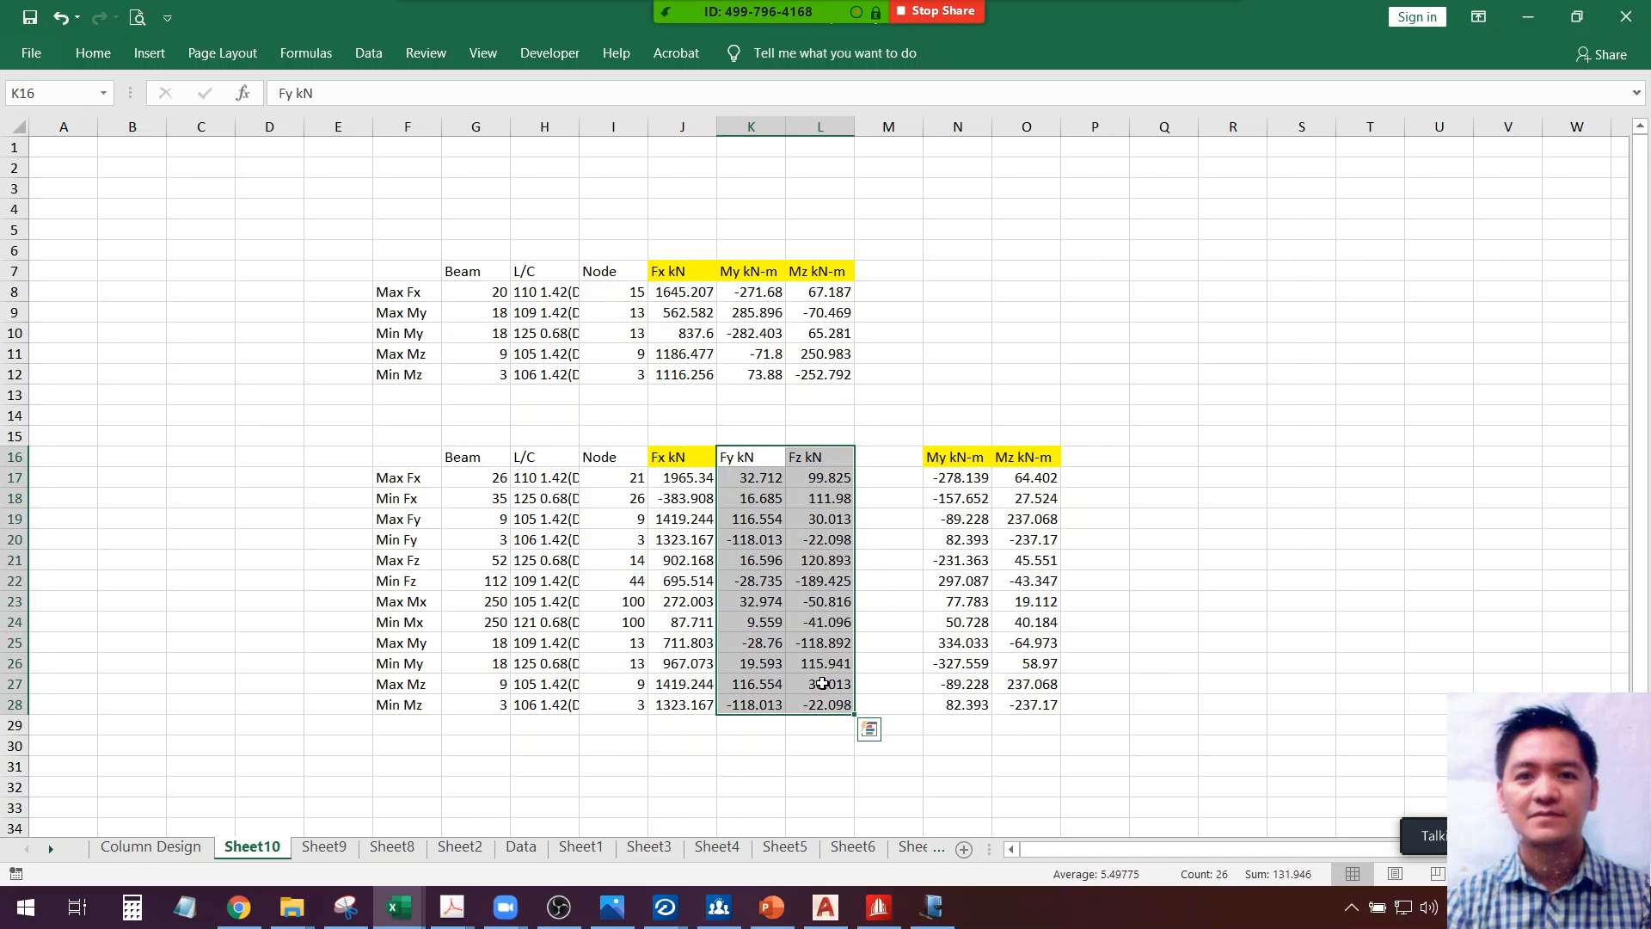
{"action": "key", "text": "Delete"}
Move the My and Mz columns, N16:O28, directly beside the Fx column, starting at cell K16
{"action": "left_click_drag", "start_coordinate": [949, 465], "coordinate": [1044, 705]}
{"action": "key", "text": "ctrl+c"}
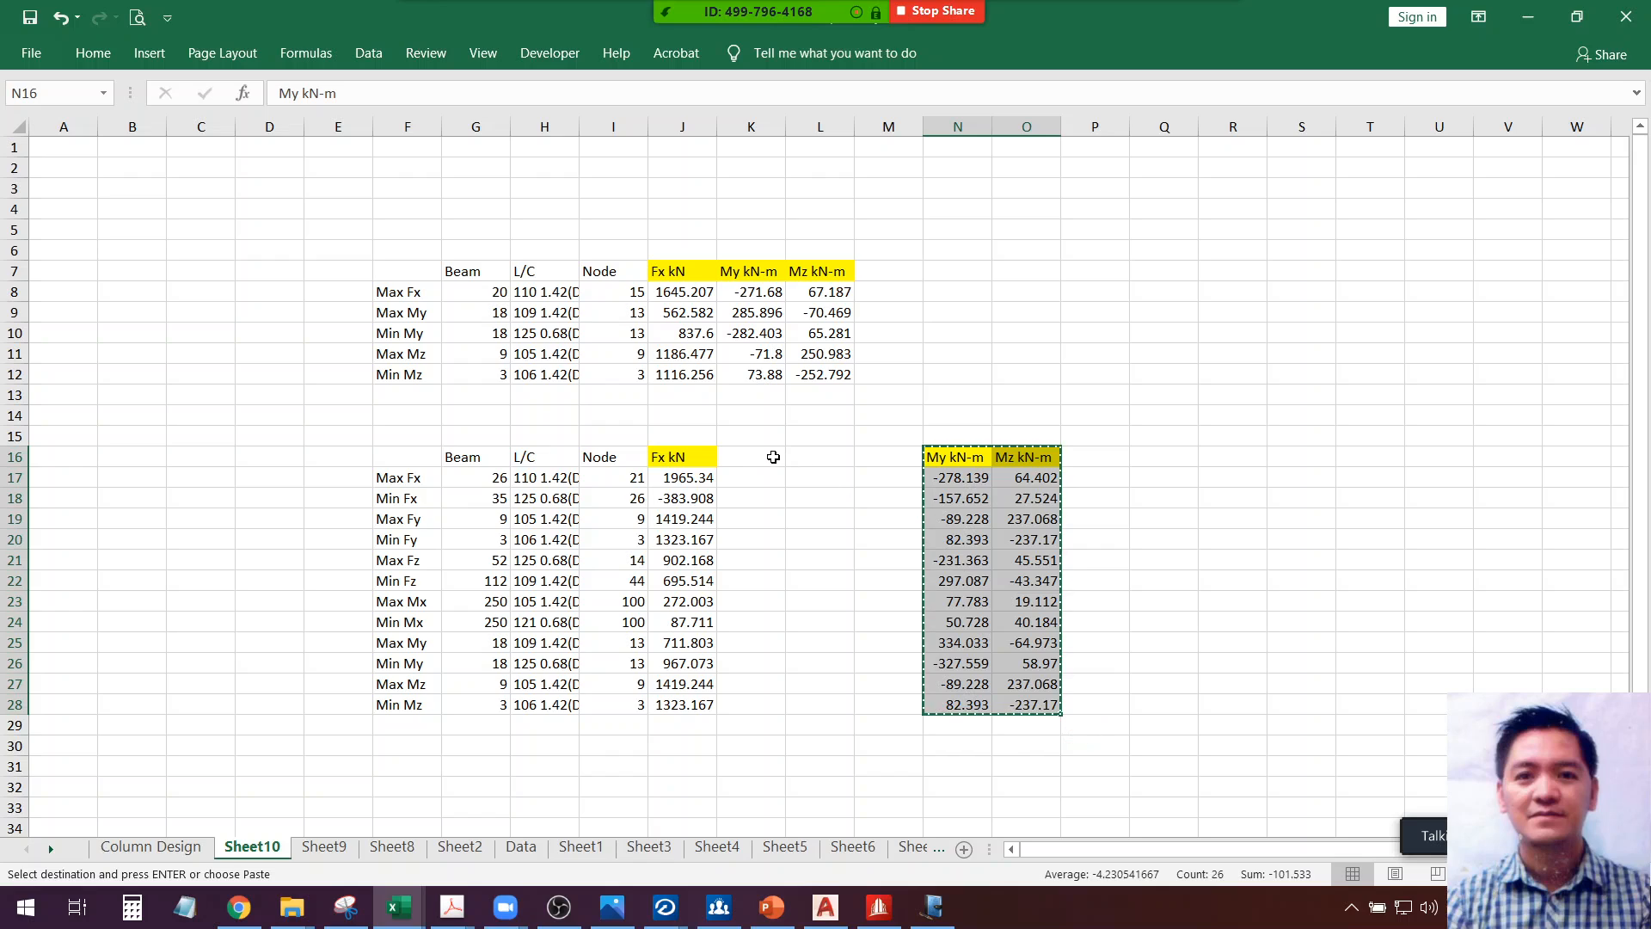
{"action": "left_click", "coordinate": [773, 457]}
{"action": "key", "text": "ctrl+v"}
{"action": "left_click", "coordinate": [910, 487]}
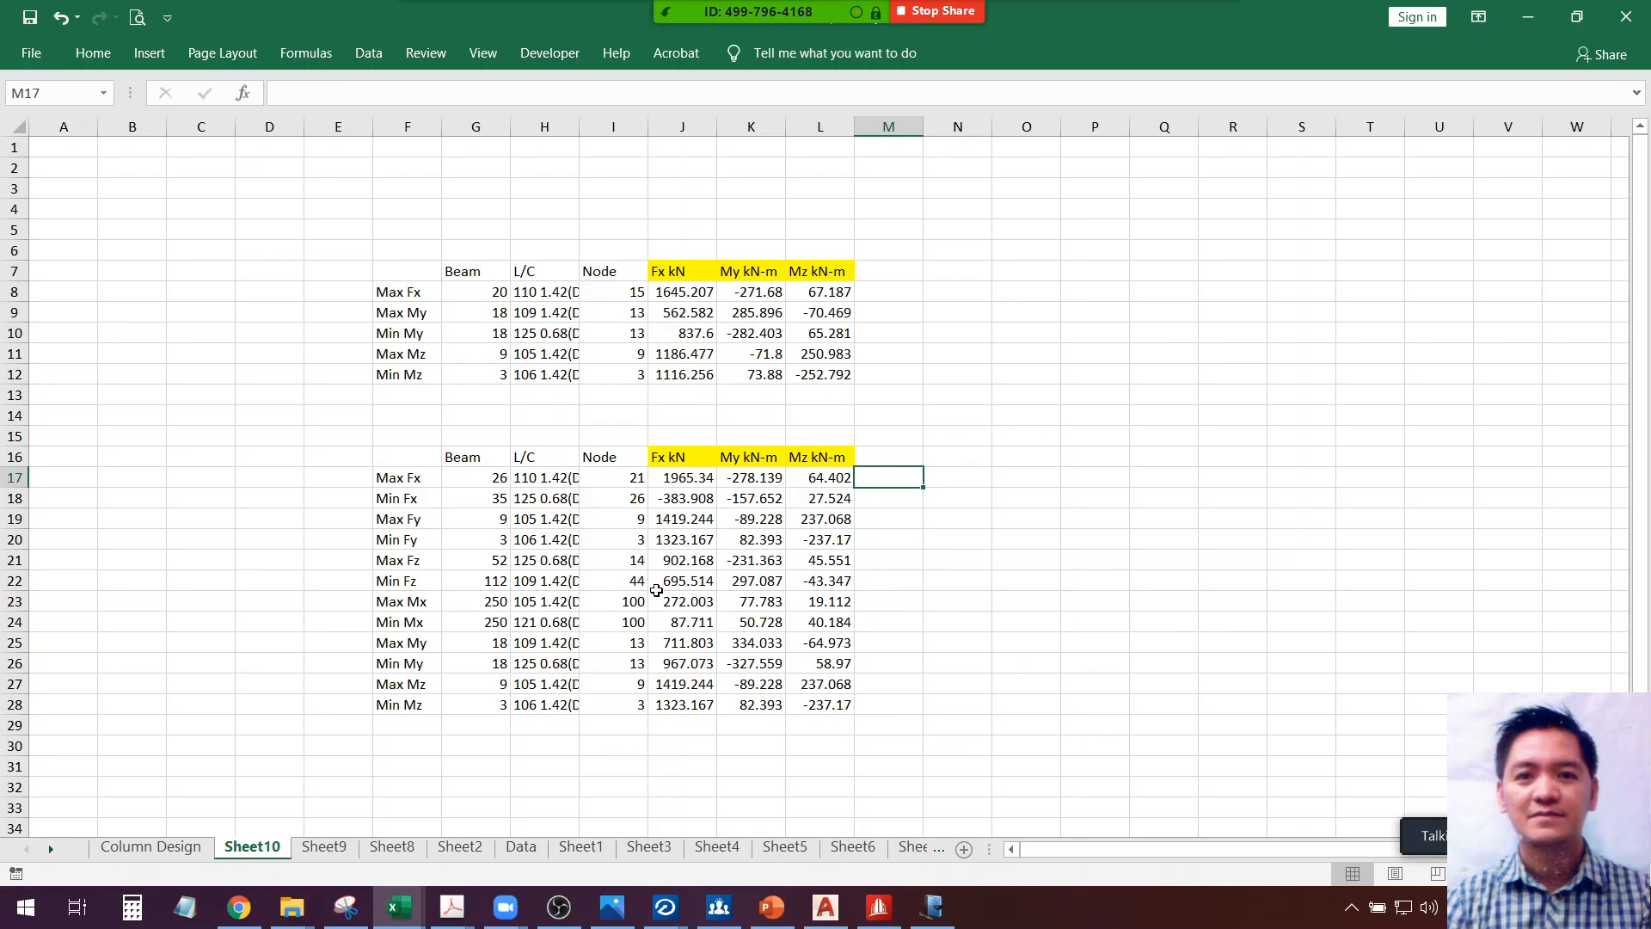
Clear the rows from Min Fx through Min Mx, range F18:L24
{"action": "left_click", "coordinate": [387, 478]}
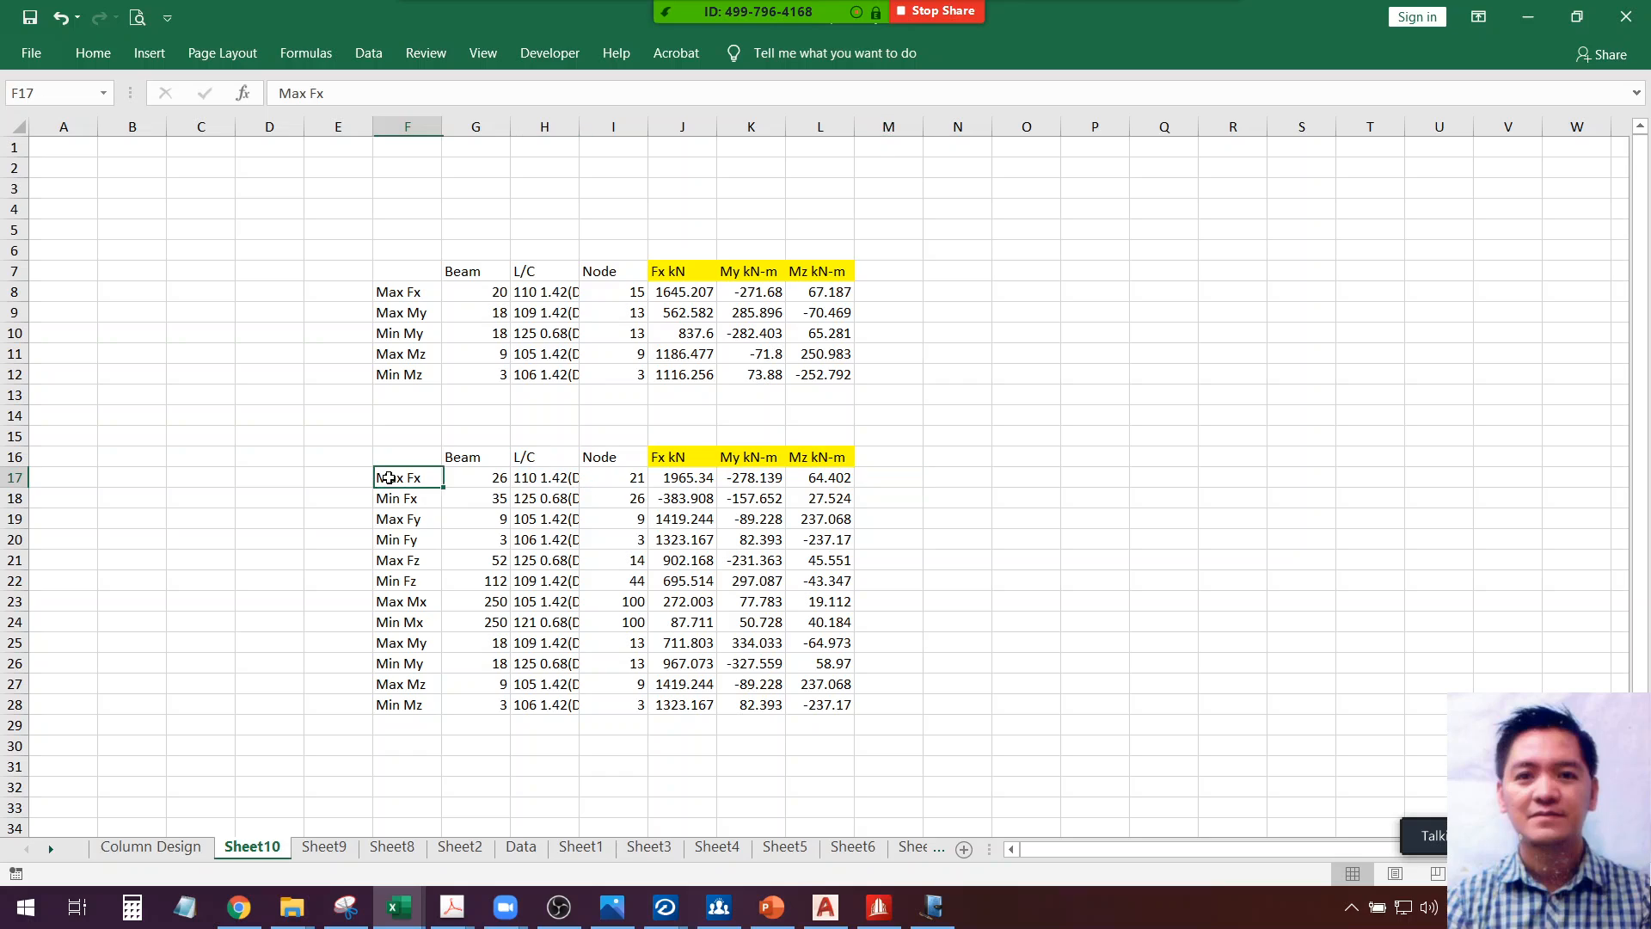
{"action": "left_click", "coordinate": [402, 500]}
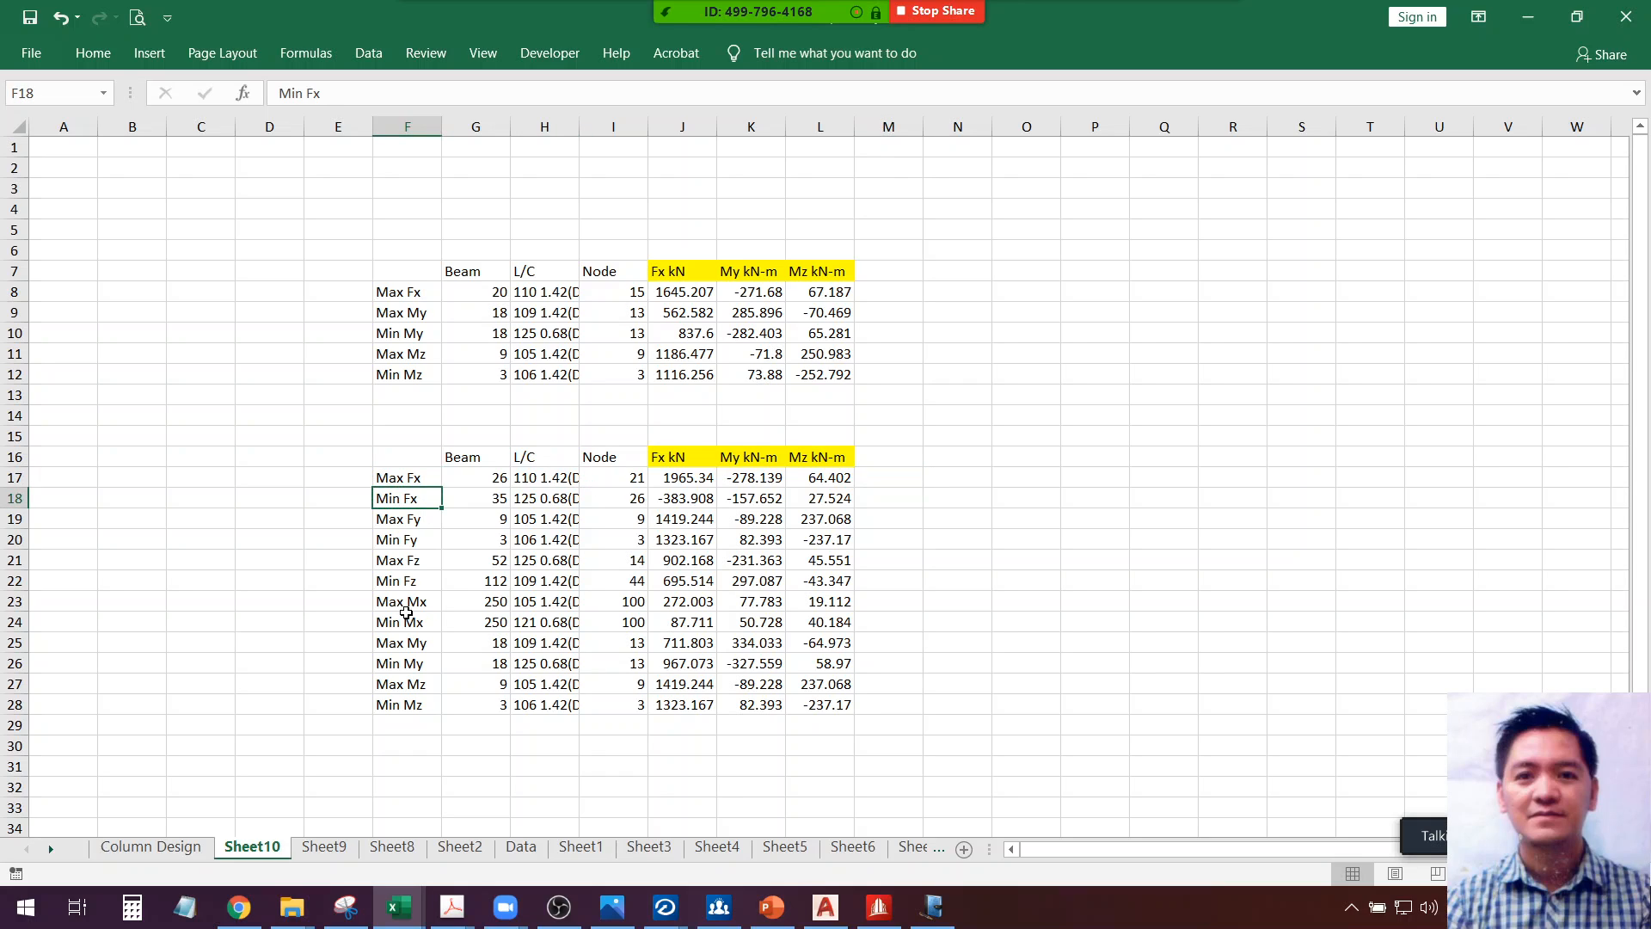
{"action": "left_click", "coordinate": [830, 621], "text": "shift"}
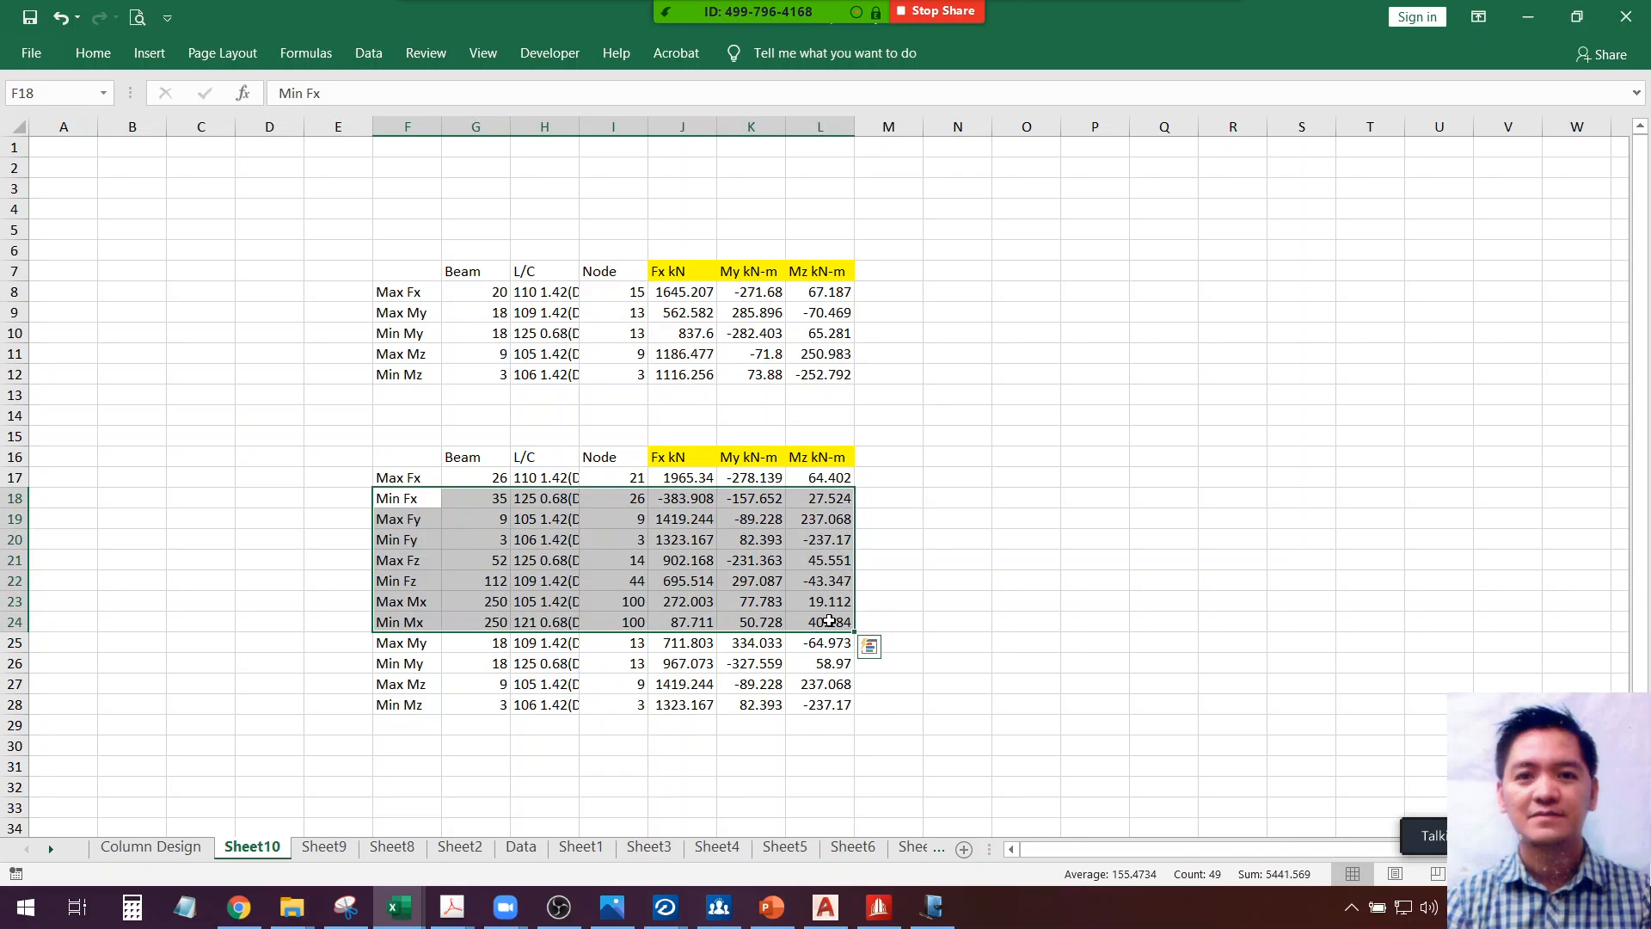
{"action": "key", "text": "Delete"}
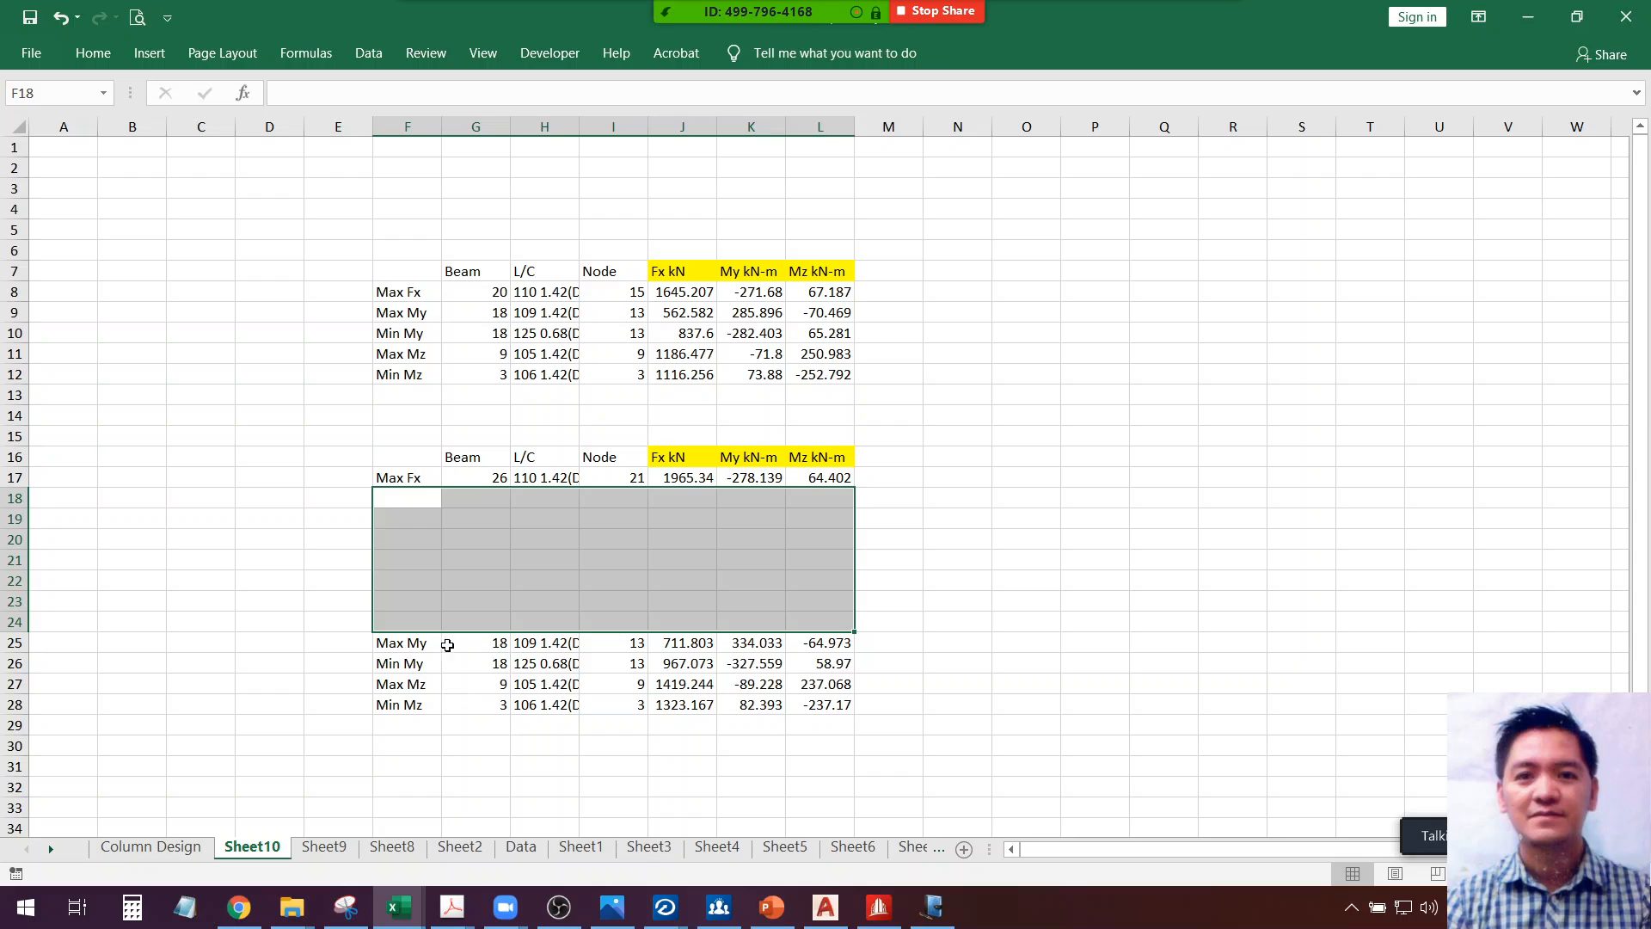
Move the Max My, Min My, Max Mz and Min Mz rows up directly below Max Fx, starting at cell F18
{"action": "left_click_drag", "start_coordinate": [401, 642], "coordinate": [813, 705]}
{"action": "key", "text": "ctrl+x"}
{"action": "left_click", "coordinate": [398, 501]}
{"action": "key", "text": "ctrl+v"}
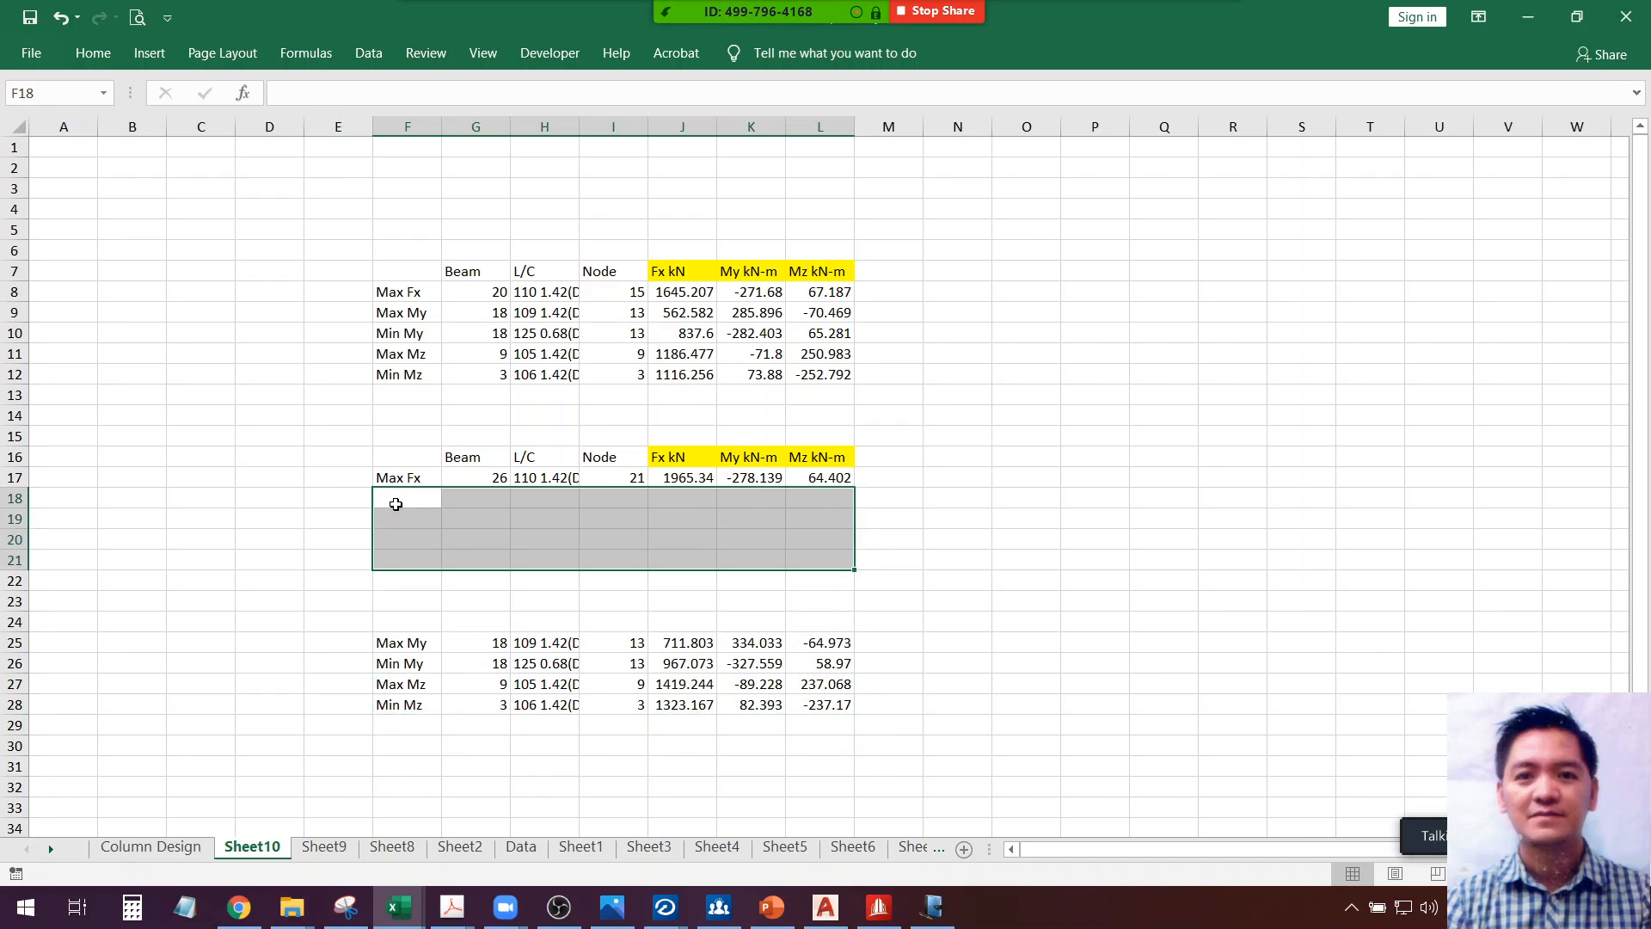
{"action": "left_click", "coordinate": [959, 508]}
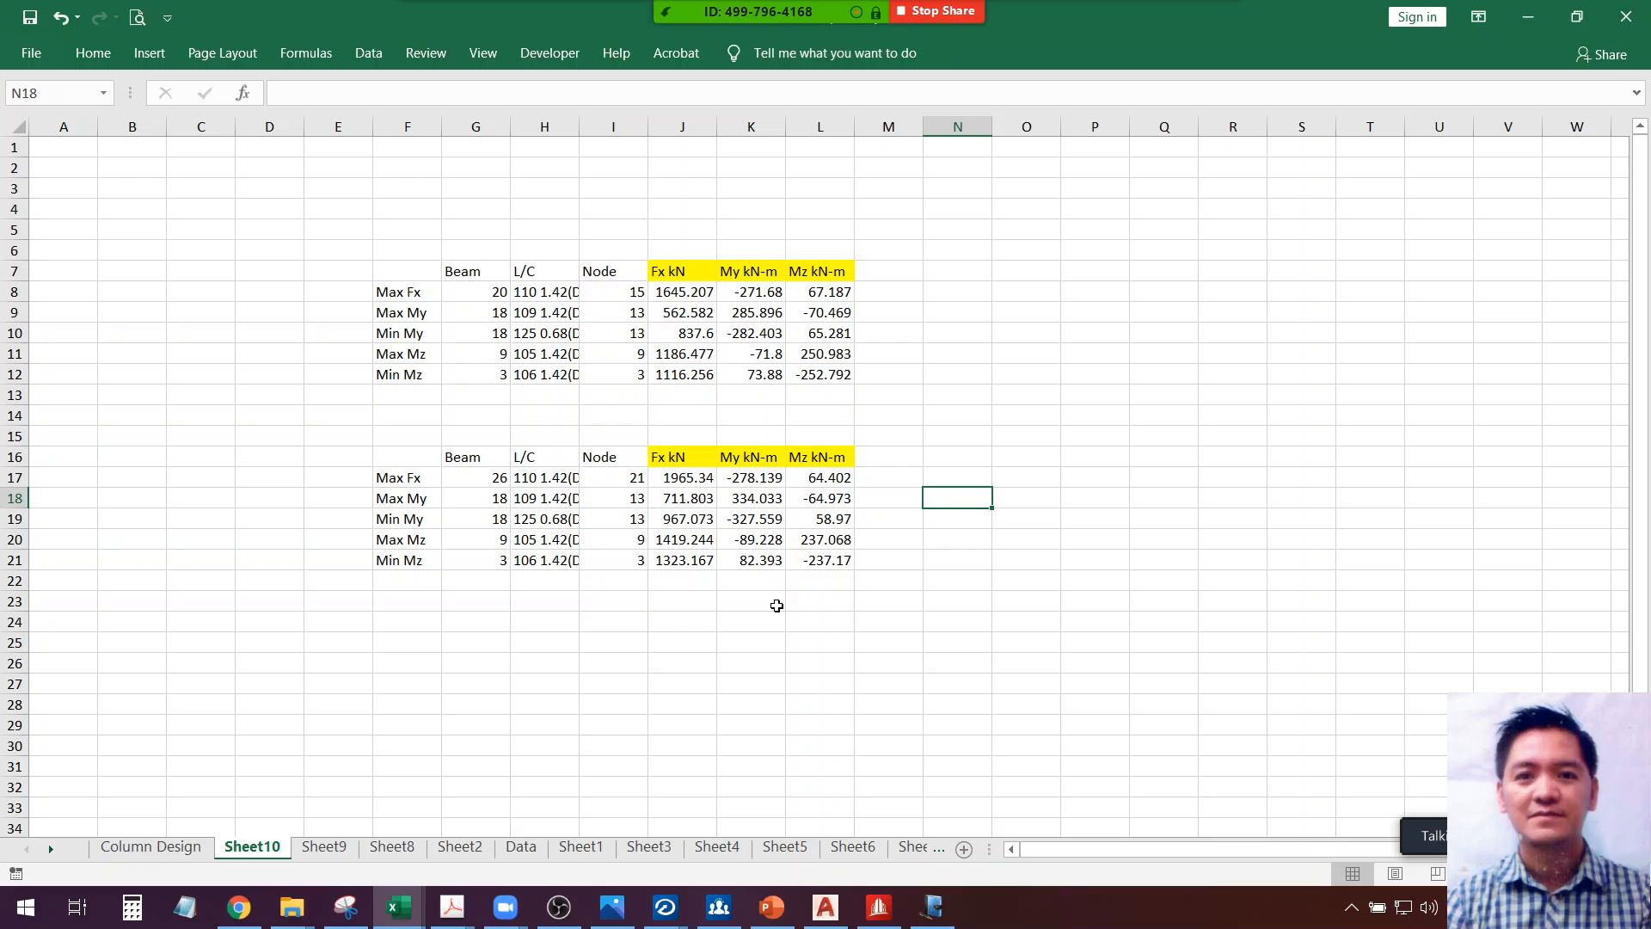
Copy the Fx, My and Mz values in J17:L21 into the factored forces table of the Column Design sheet, starting at Case 1's Pu
{"action": "left_click", "coordinate": [683, 479]}
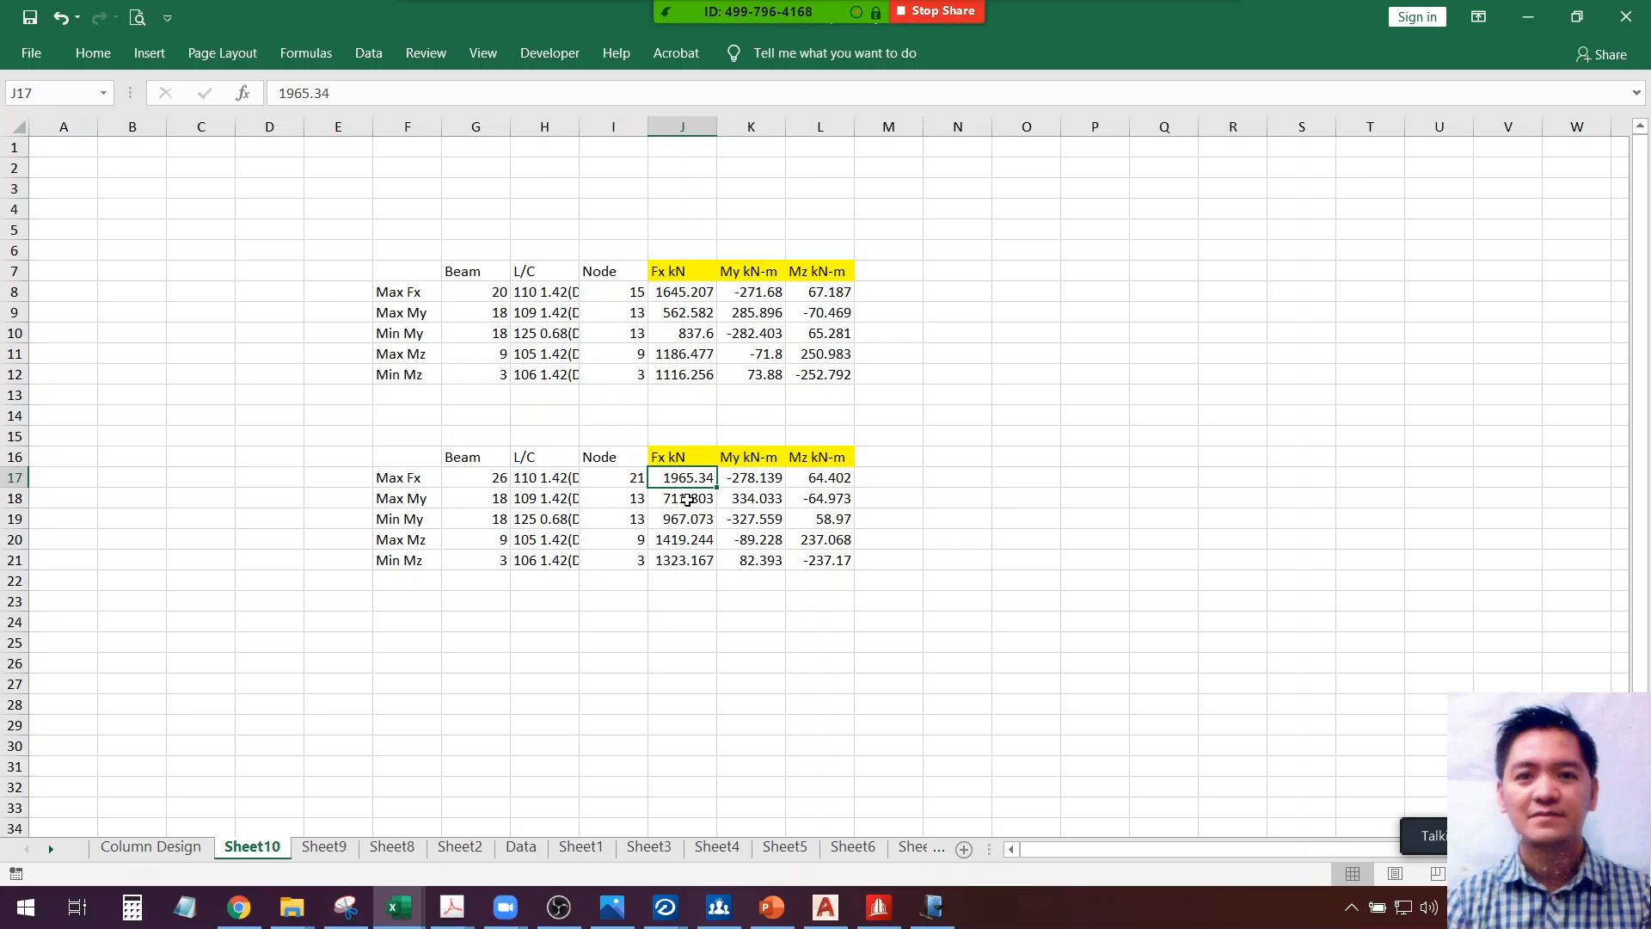
{"action": "left_click_drag", "start_coordinate": [685, 478], "coordinate": [821, 566]}
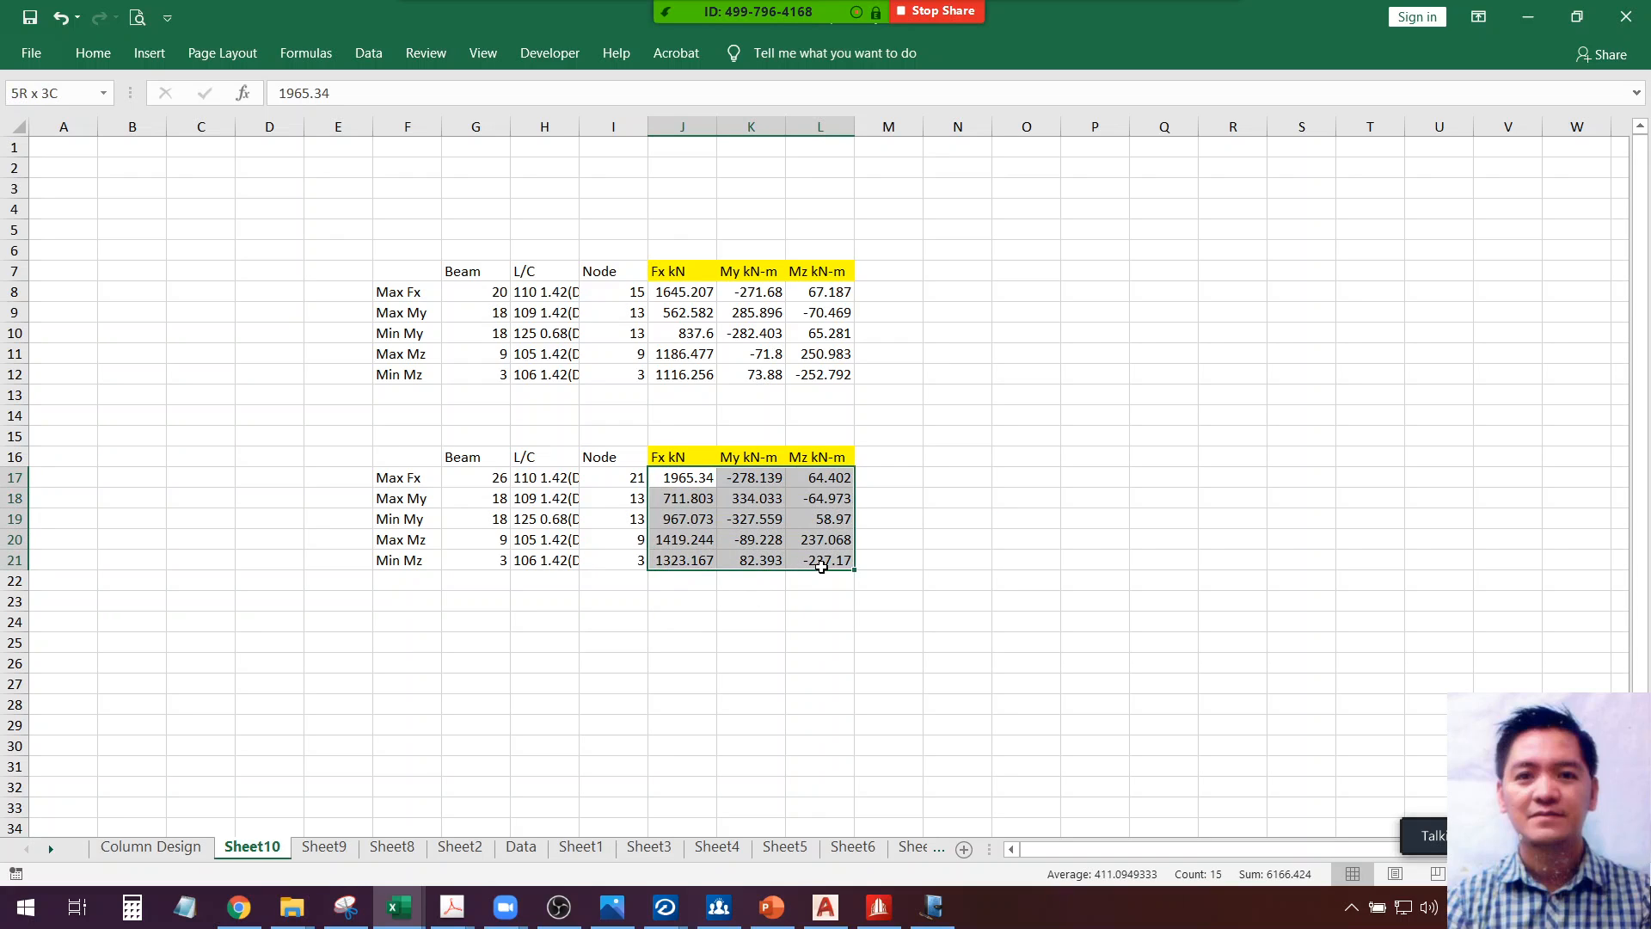
{"action": "key", "text": "ctrl+c"}
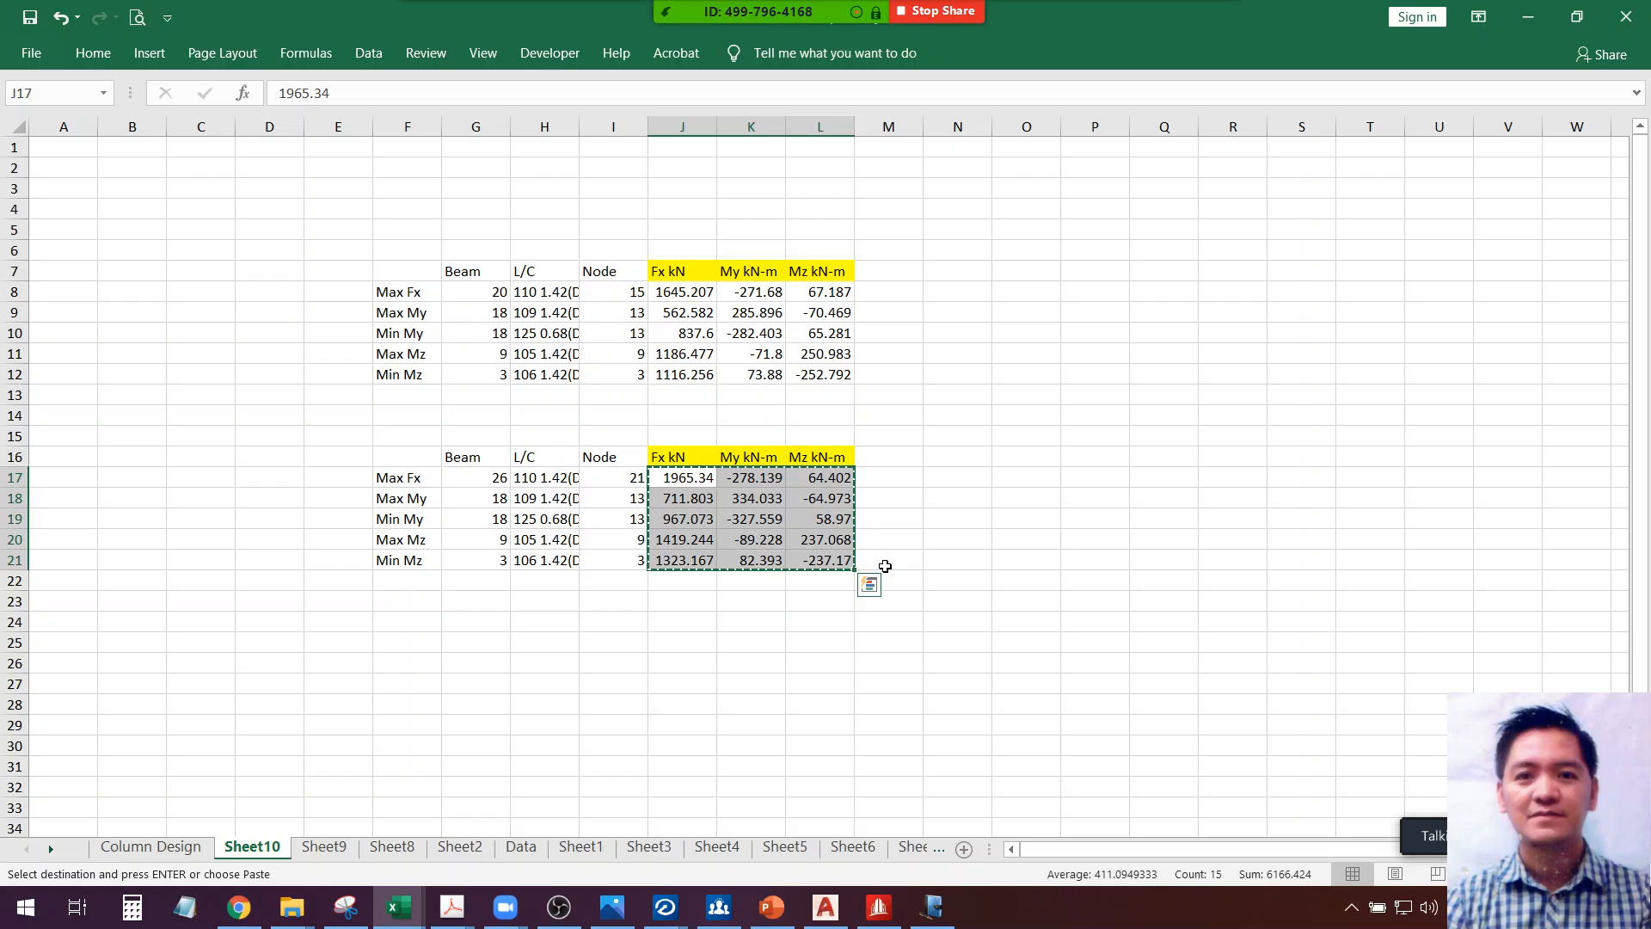
{"action": "left_click", "coordinate": [166, 847]}
{"action": "scroll", "coordinate": [542, 593], "scroll_direction": "down", "scroll_amount": 1}
{"action": "left_click", "coordinate": [538, 575]}
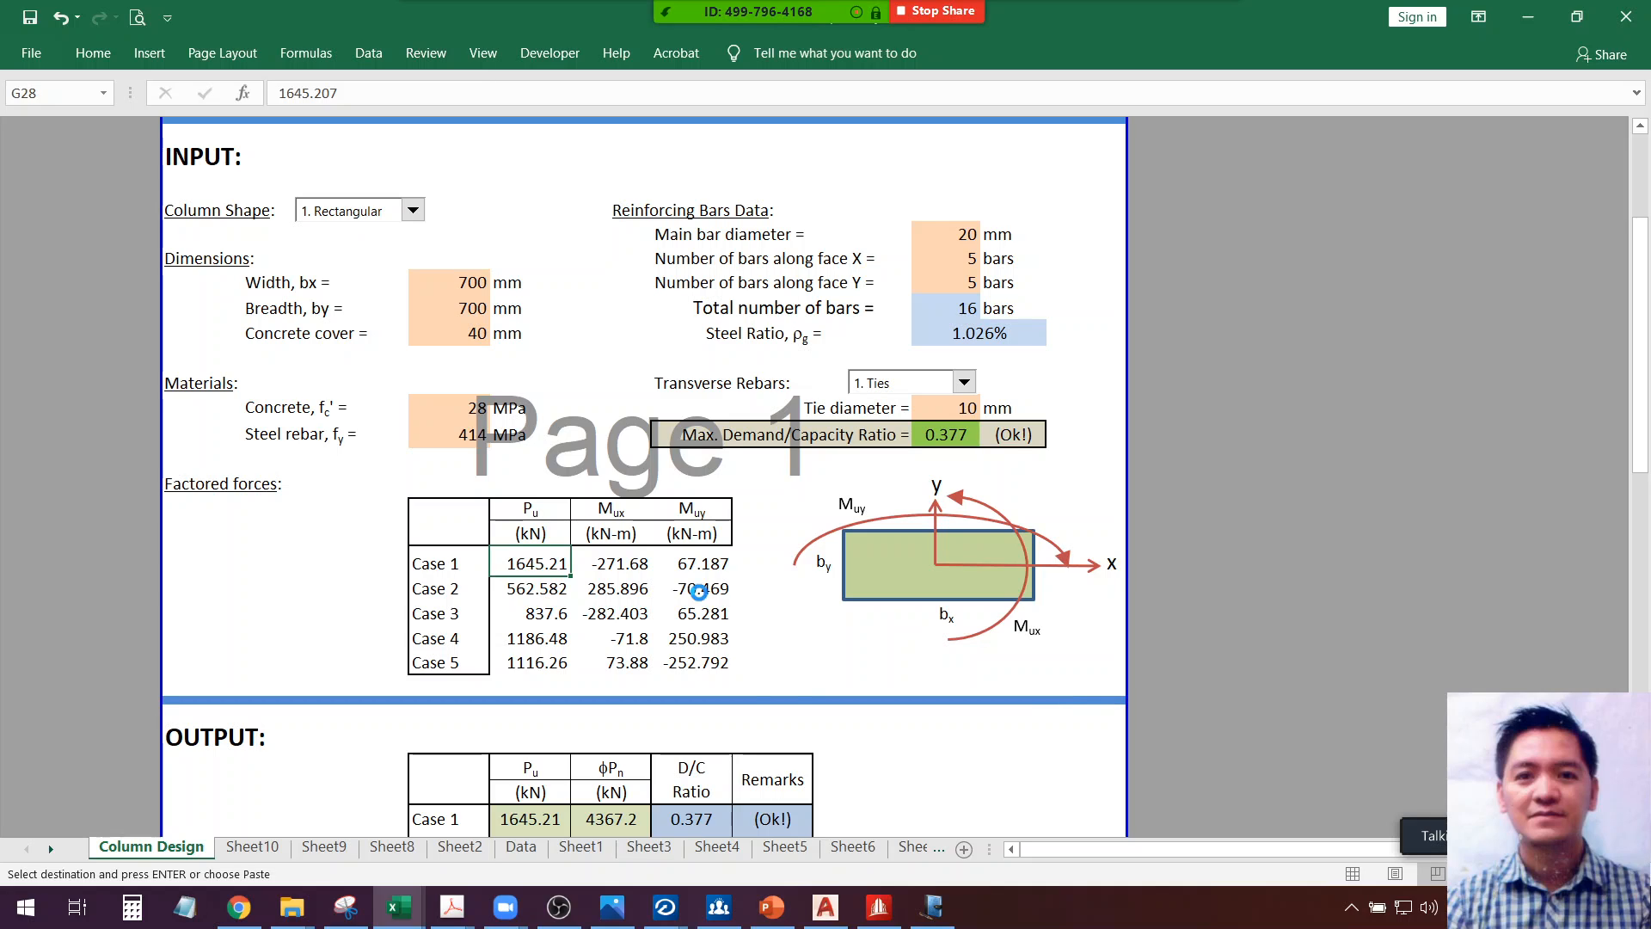
{"action": "key", "text": "ctrl+v"}
{"action": "left_click", "coordinate": [699, 590]}
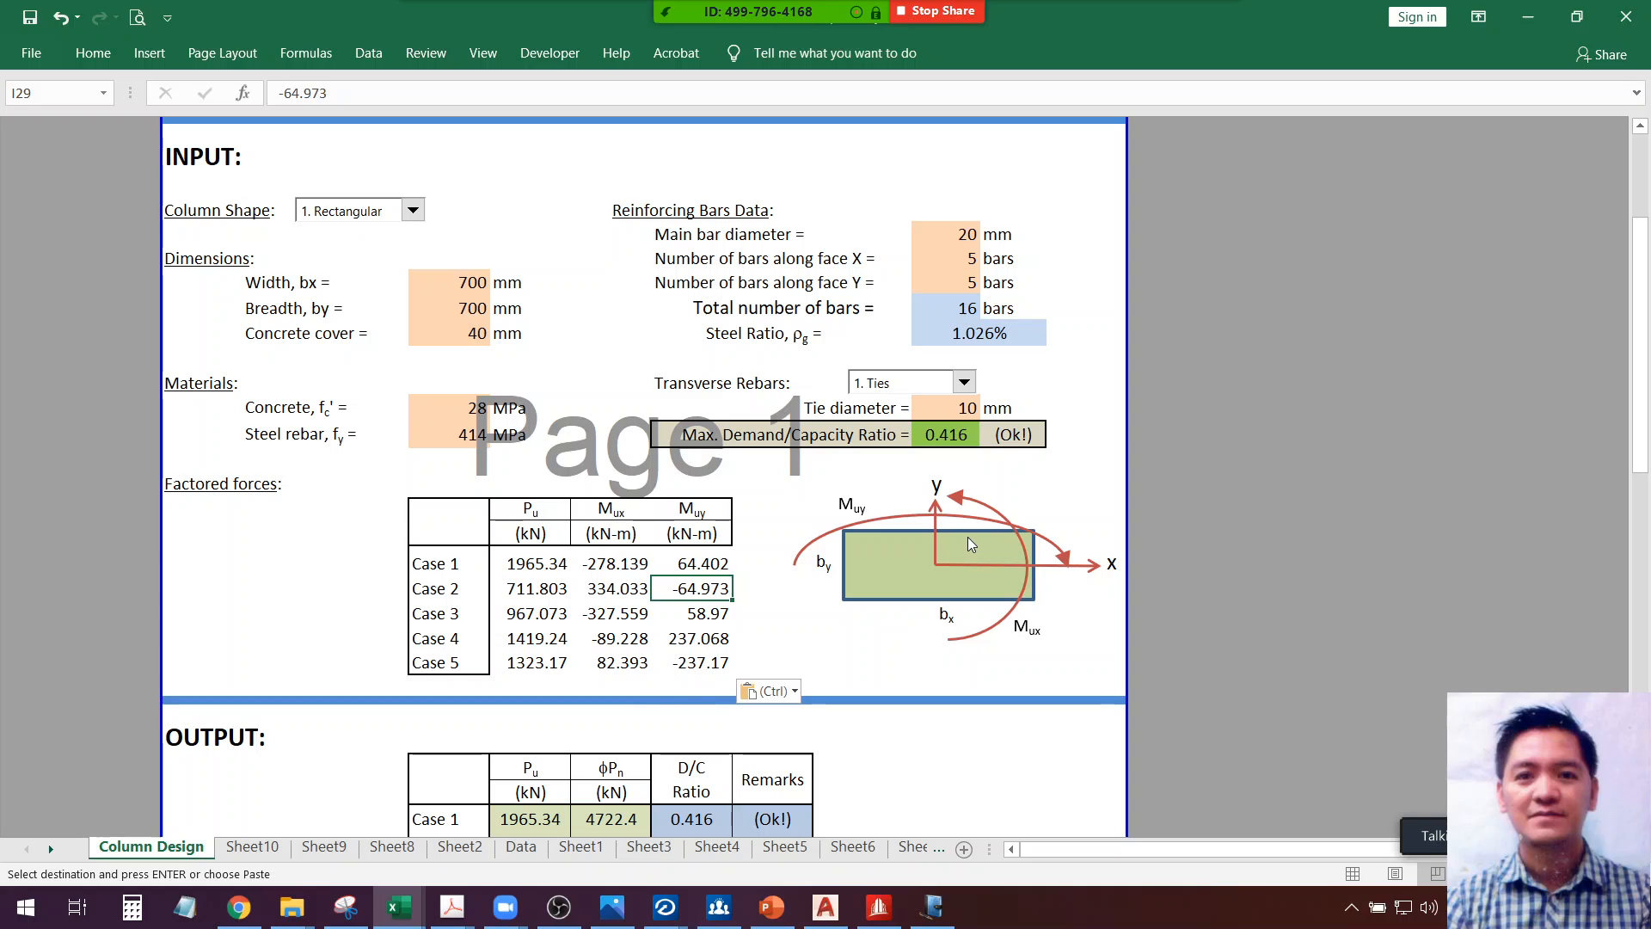
Review the column dimensions, the demand/capacity ratios of the five cases, and the load points on the Mx interaction diagram
{"action": "scroll", "coordinate": [835, 428], "scroll_direction": "down", "scroll_amount": 1}
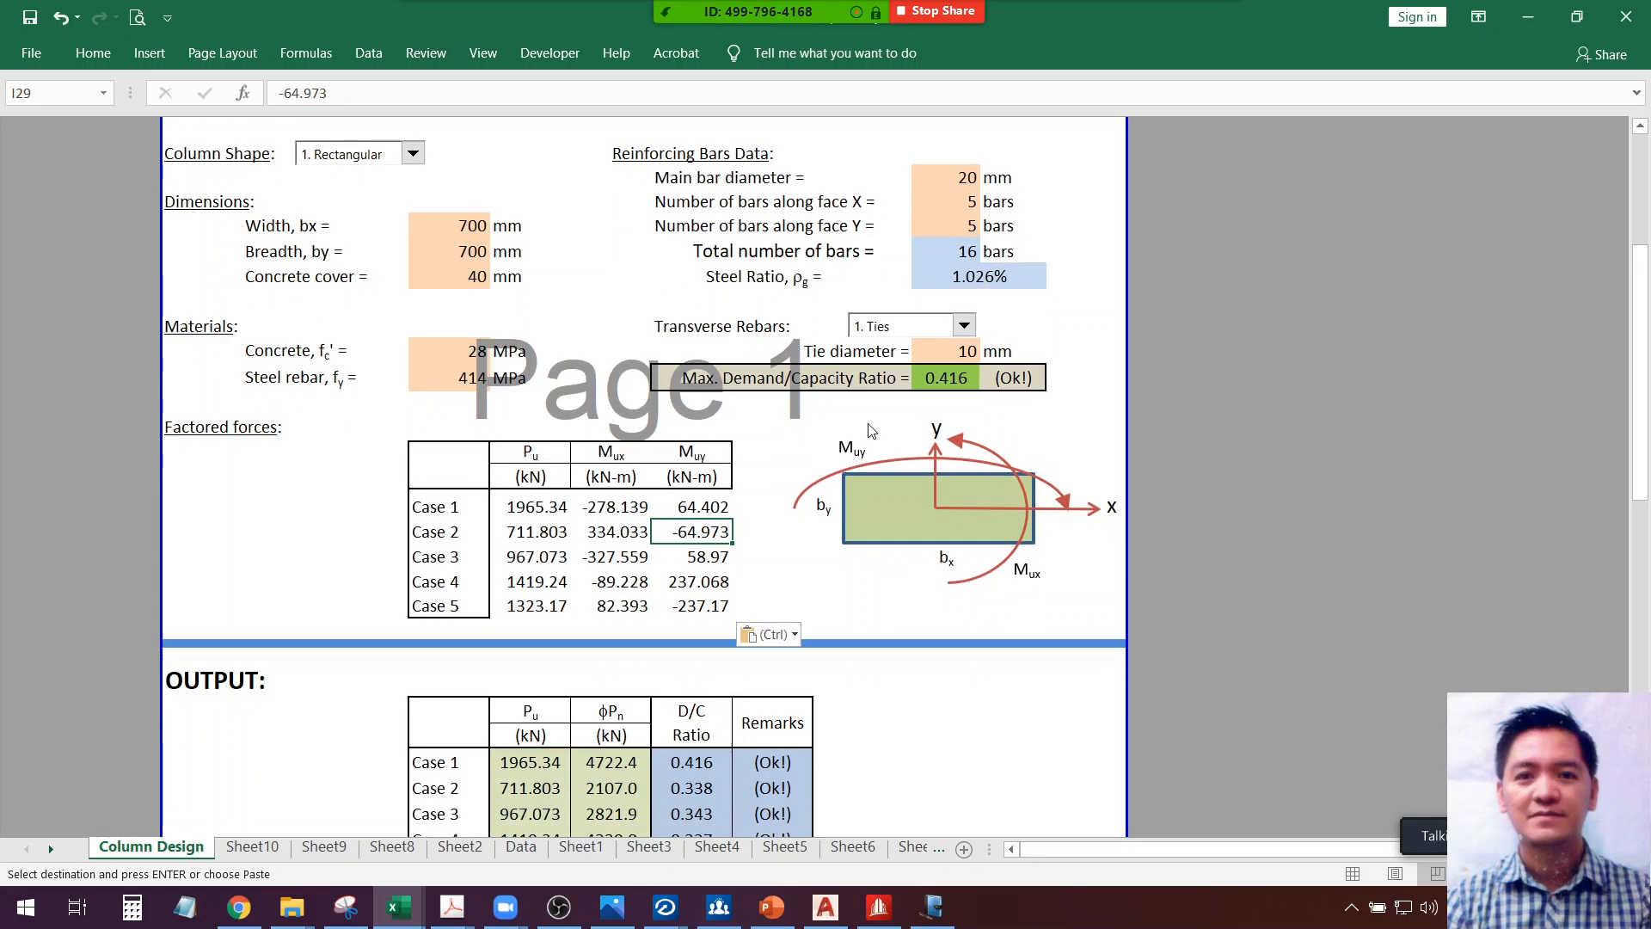
{"action": "scroll", "coordinate": [835, 427], "scroll_direction": "up", "scroll_amount": 1}
{"action": "left_click", "coordinate": [454, 338]}
{"action": "left_click", "coordinate": [454, 362]}
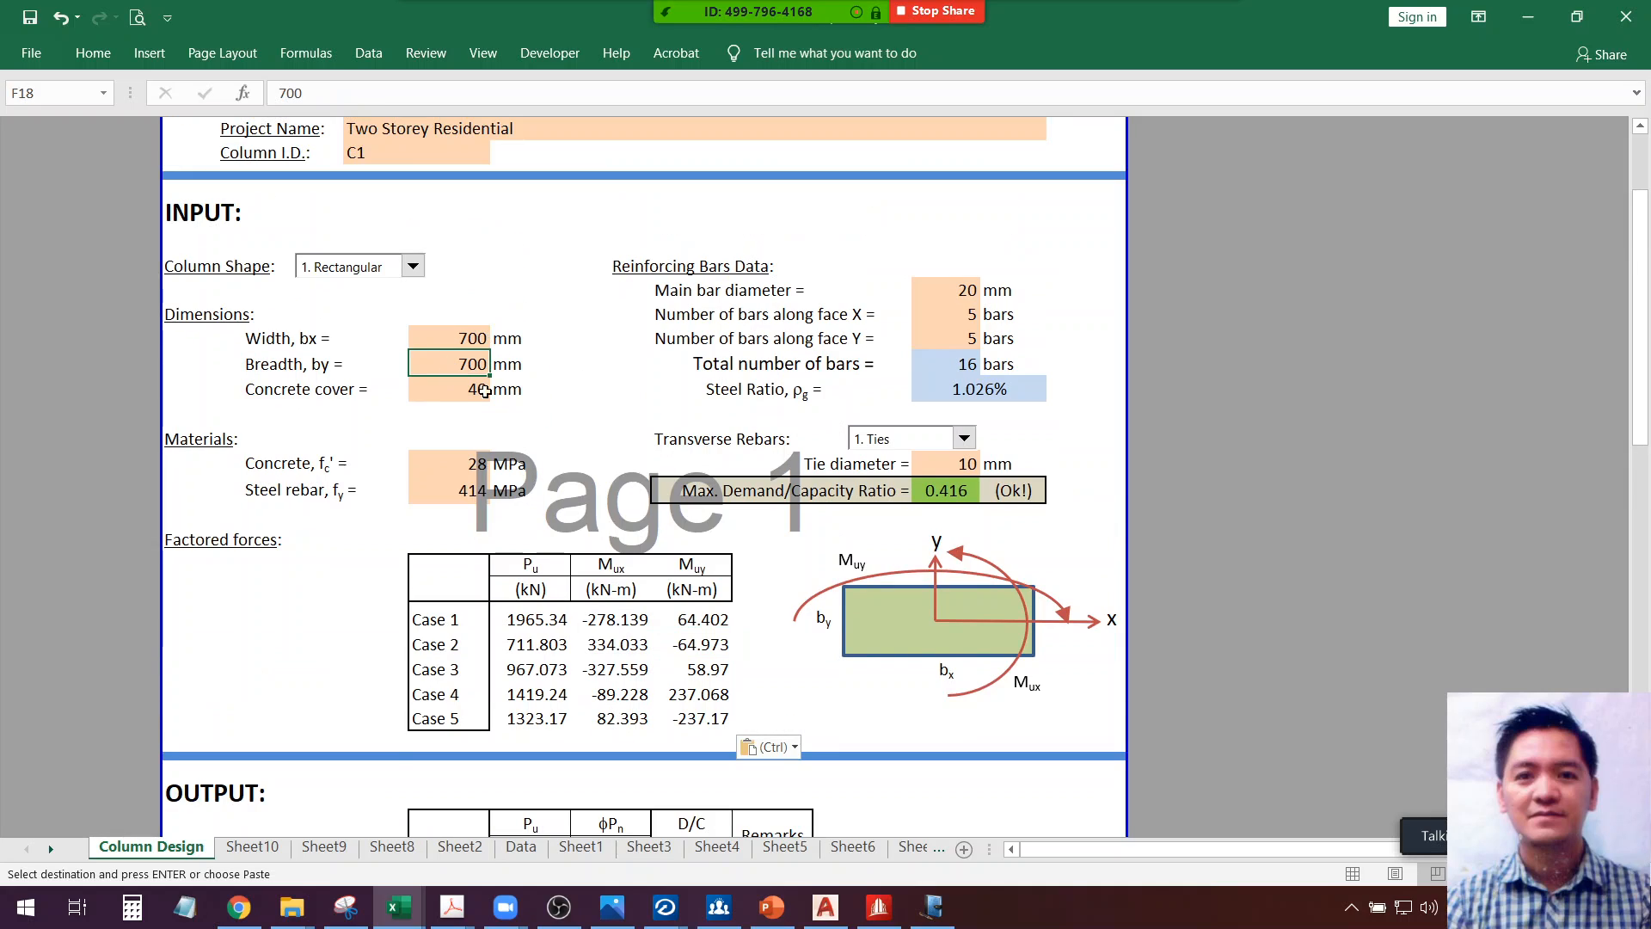
{"action": "scroll", "coordinate": [805, 526], "scroll_direction": "down", "scroll_amount": 1}
{"action": "scroll", "coordinate": [812, 551], "scroll_direction": "down", "scroll_amount": 2}
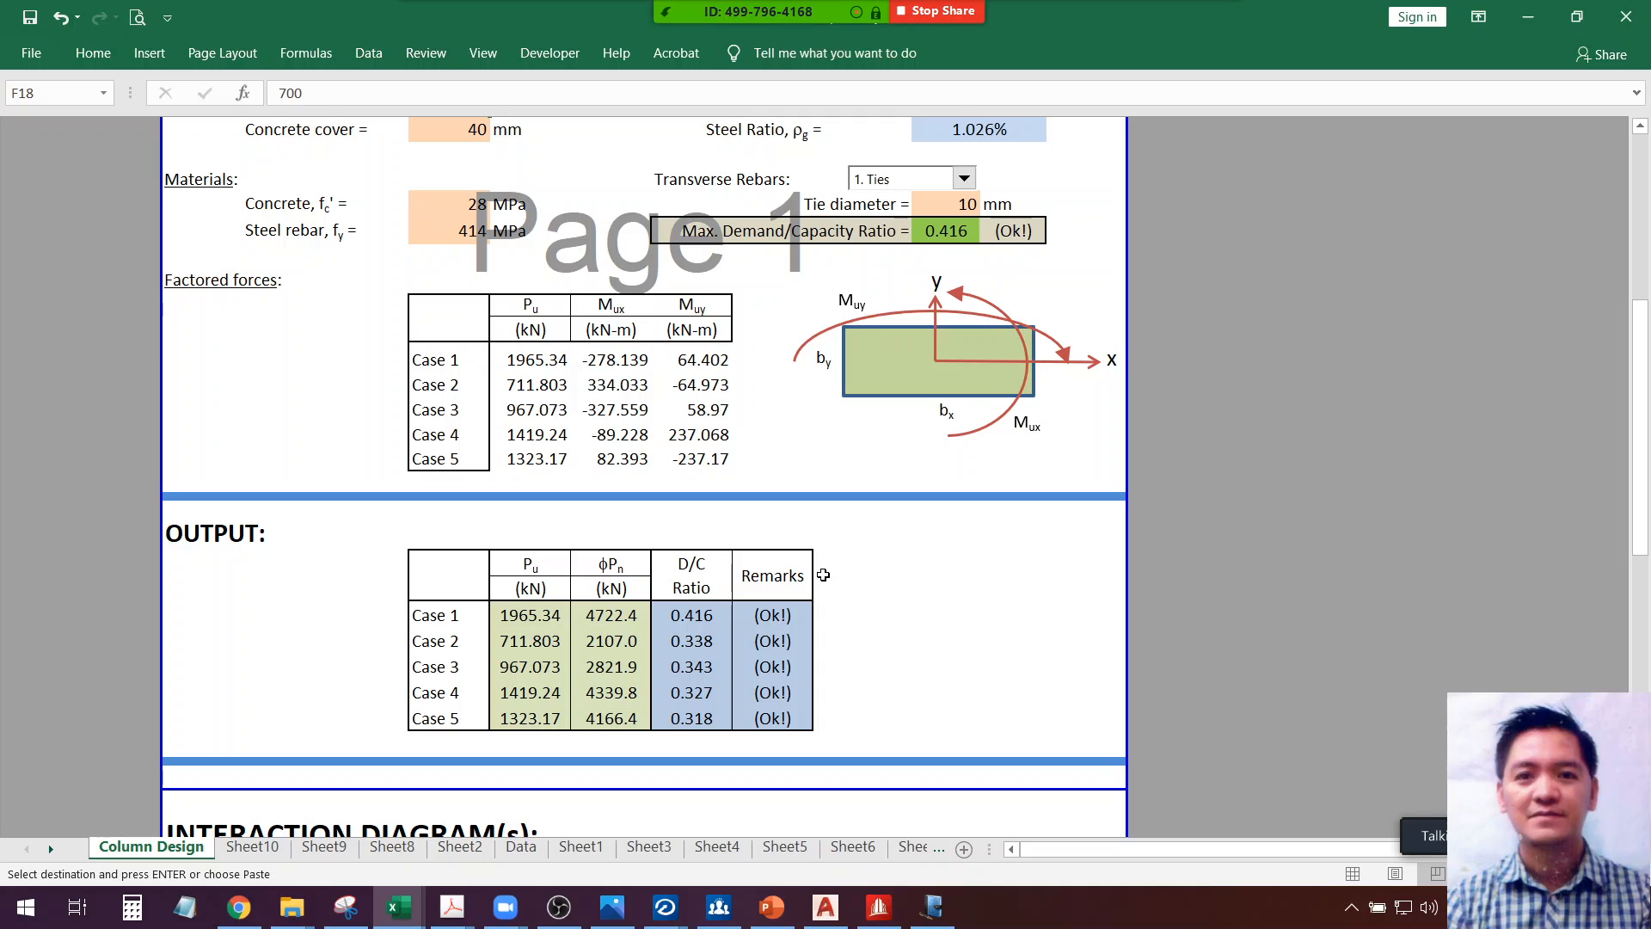
{"action": "scroll", "coordinate": [827, 580], "scroll_direction": "down", "scroll_amount": 1}
{"action": "scroll", "coordinate": [946, 580], "scroll_direction": "down", "scroll_amount": 8}
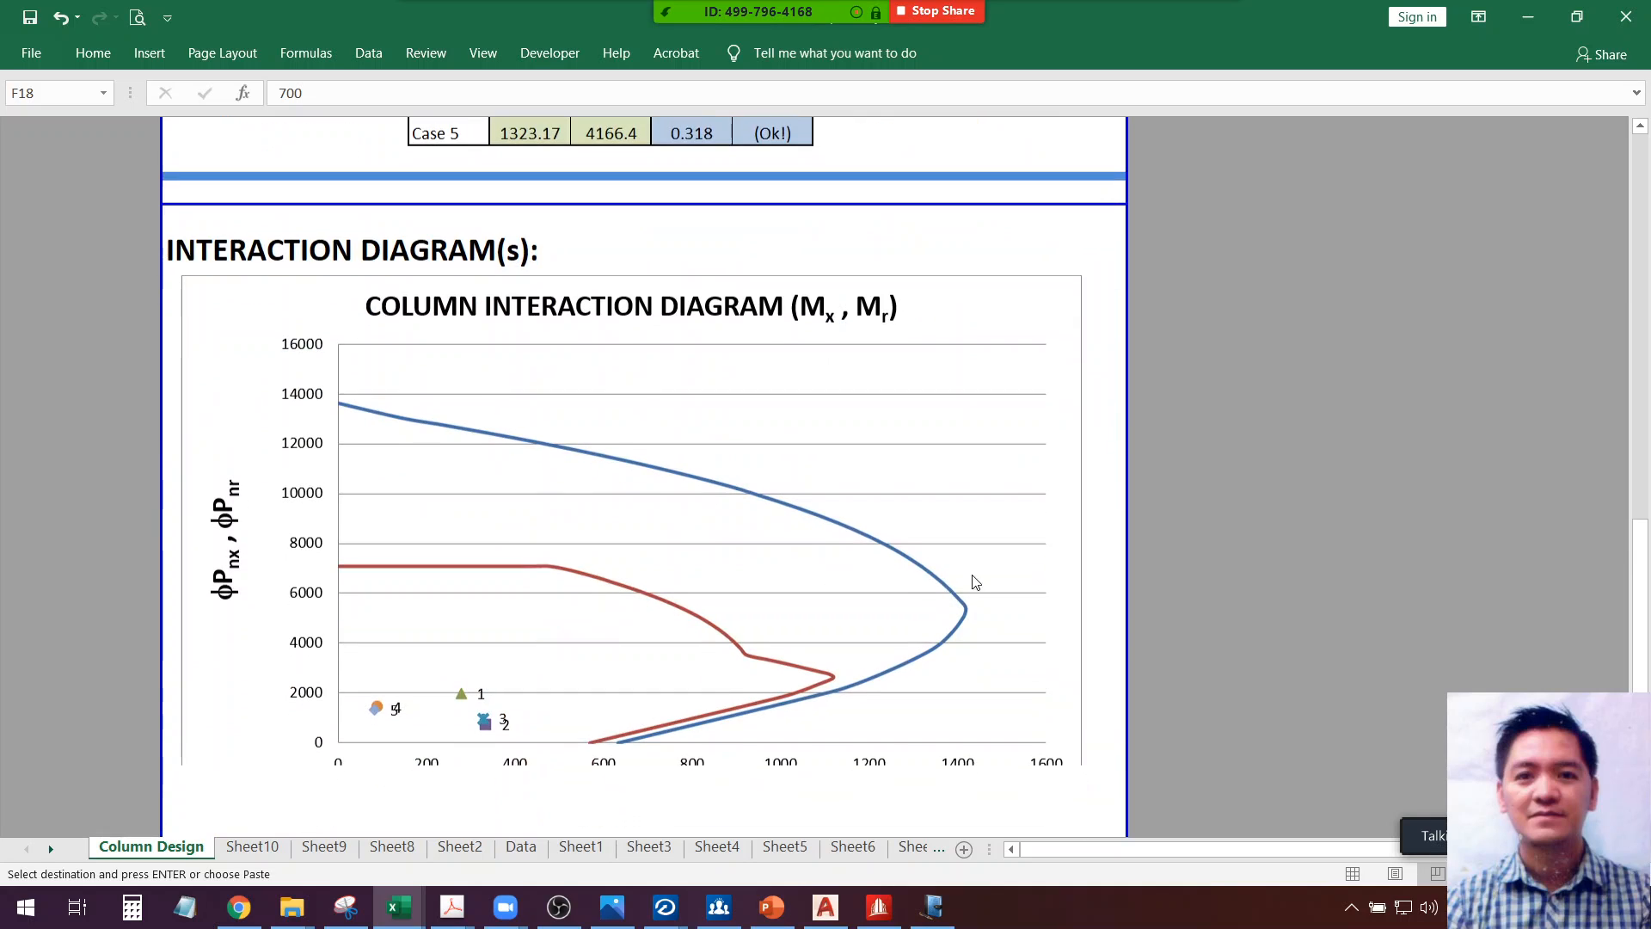
{"action": "scroll", "coordinate": [1050, 590], "scroll_direction": "down", "scroll_amount": 2}
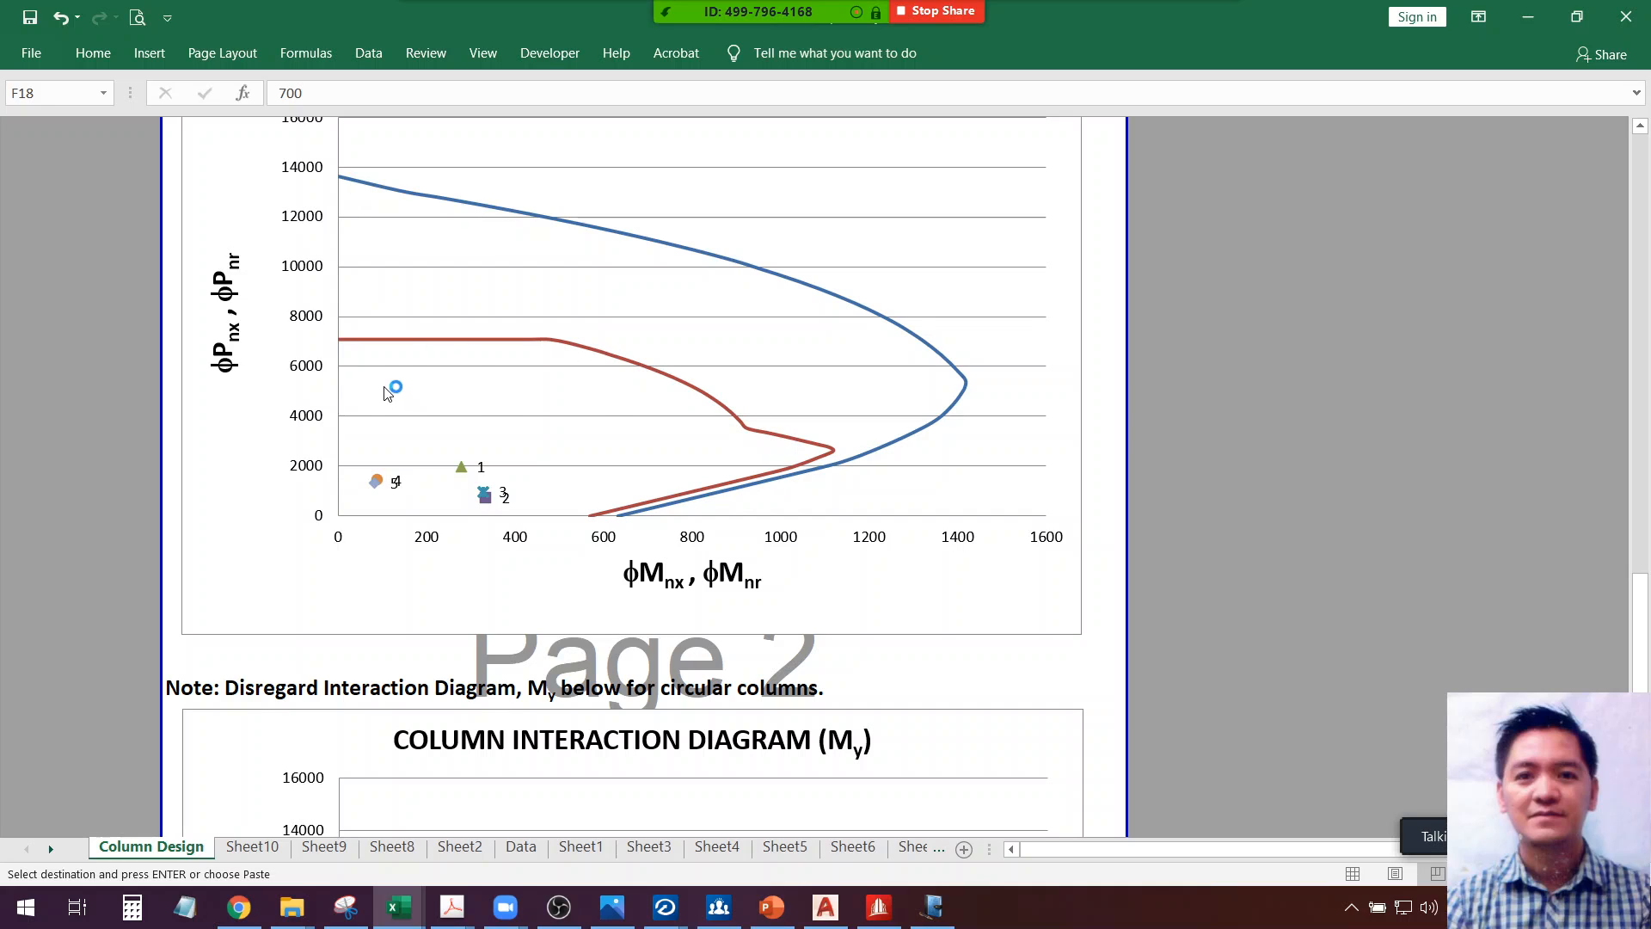
Reduce the Excel design sheet to a smaller window, move it aside, and switch to the RCDC column design window
{"action": "scroll", "coordinate": [668, 511], "scroll_direction": "up", "scroll_amount": 1}
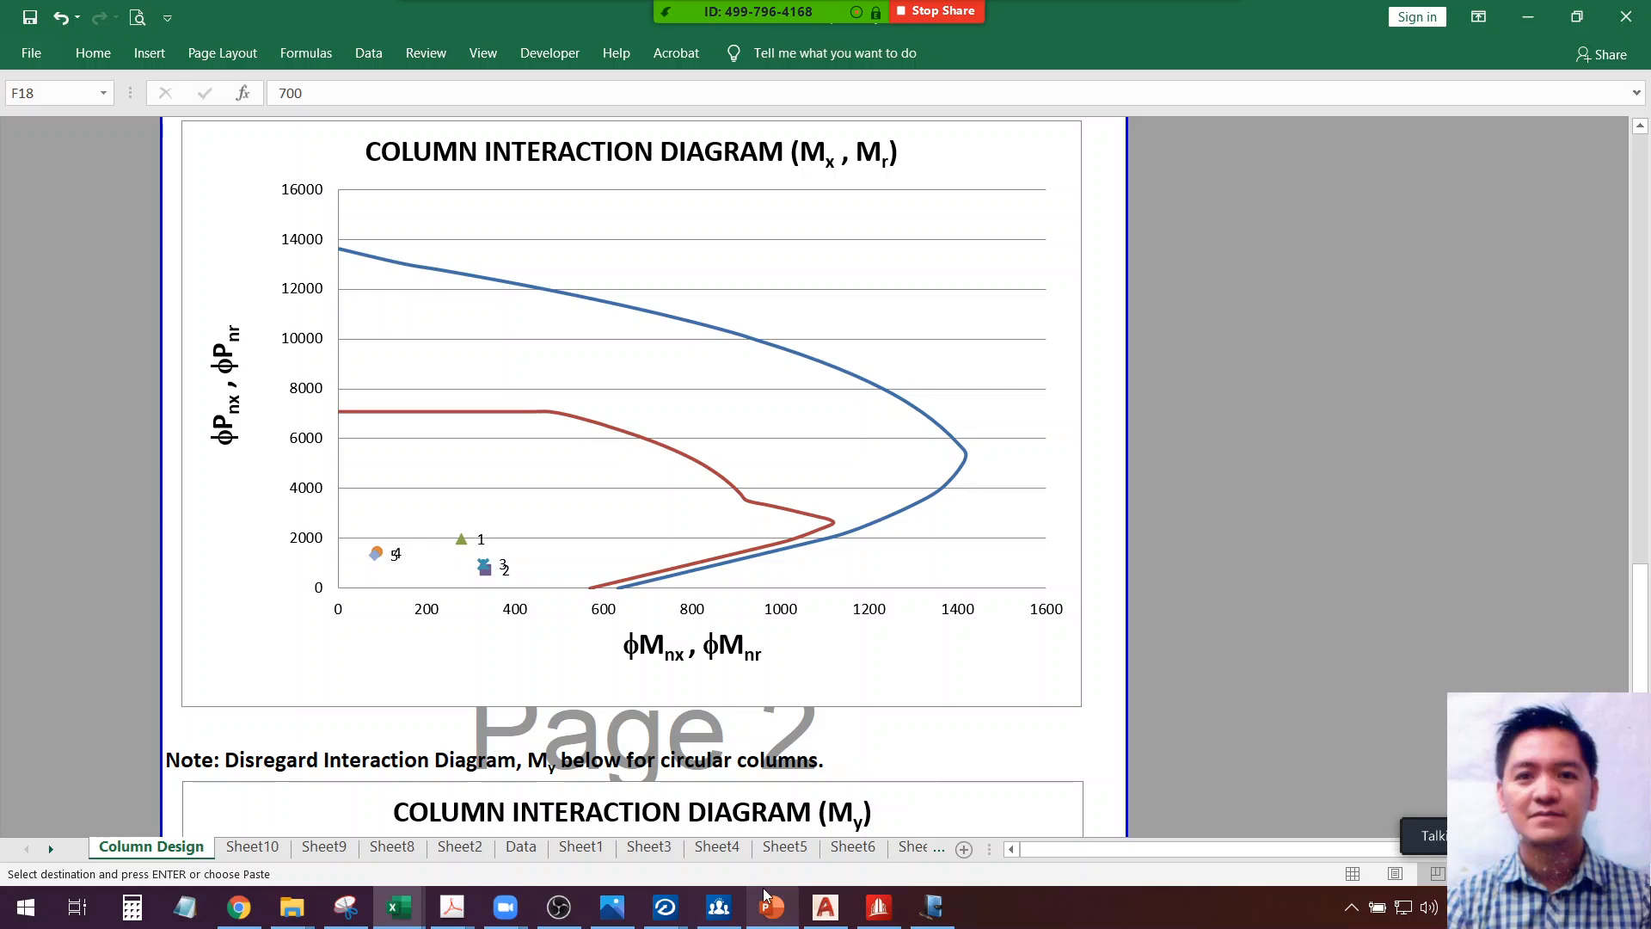
{"action": "left_click", "coordinate": [1577, 16]}
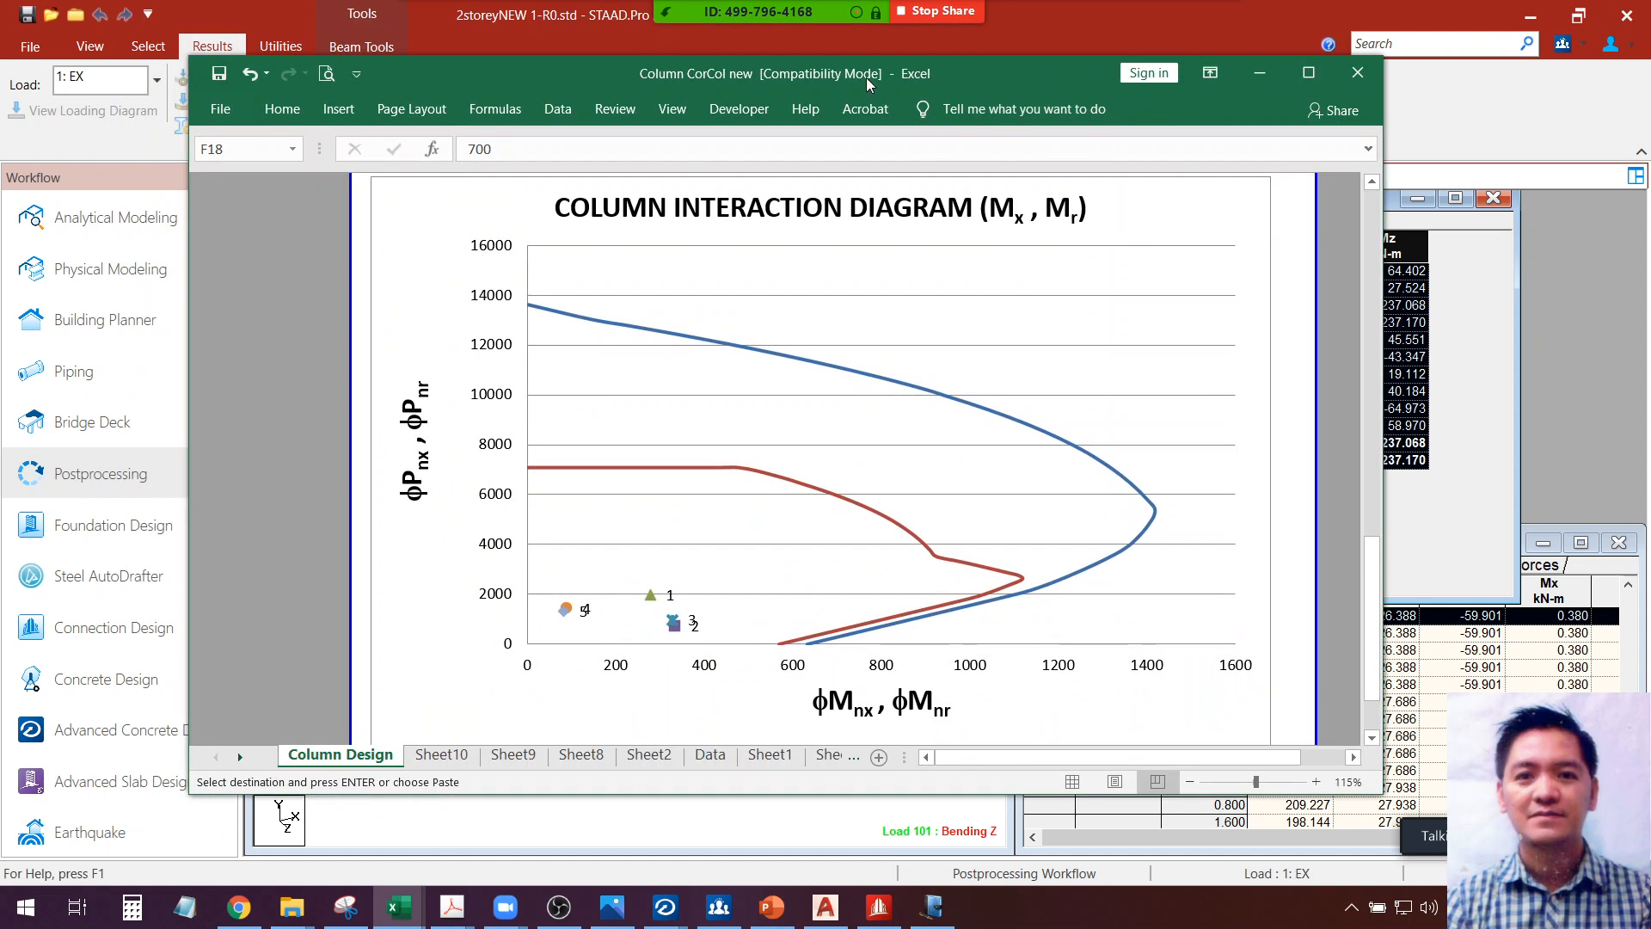
{"action": "left_click_drag", "start_coordinate": [866, 78], "coordinate": [1286, 72]}
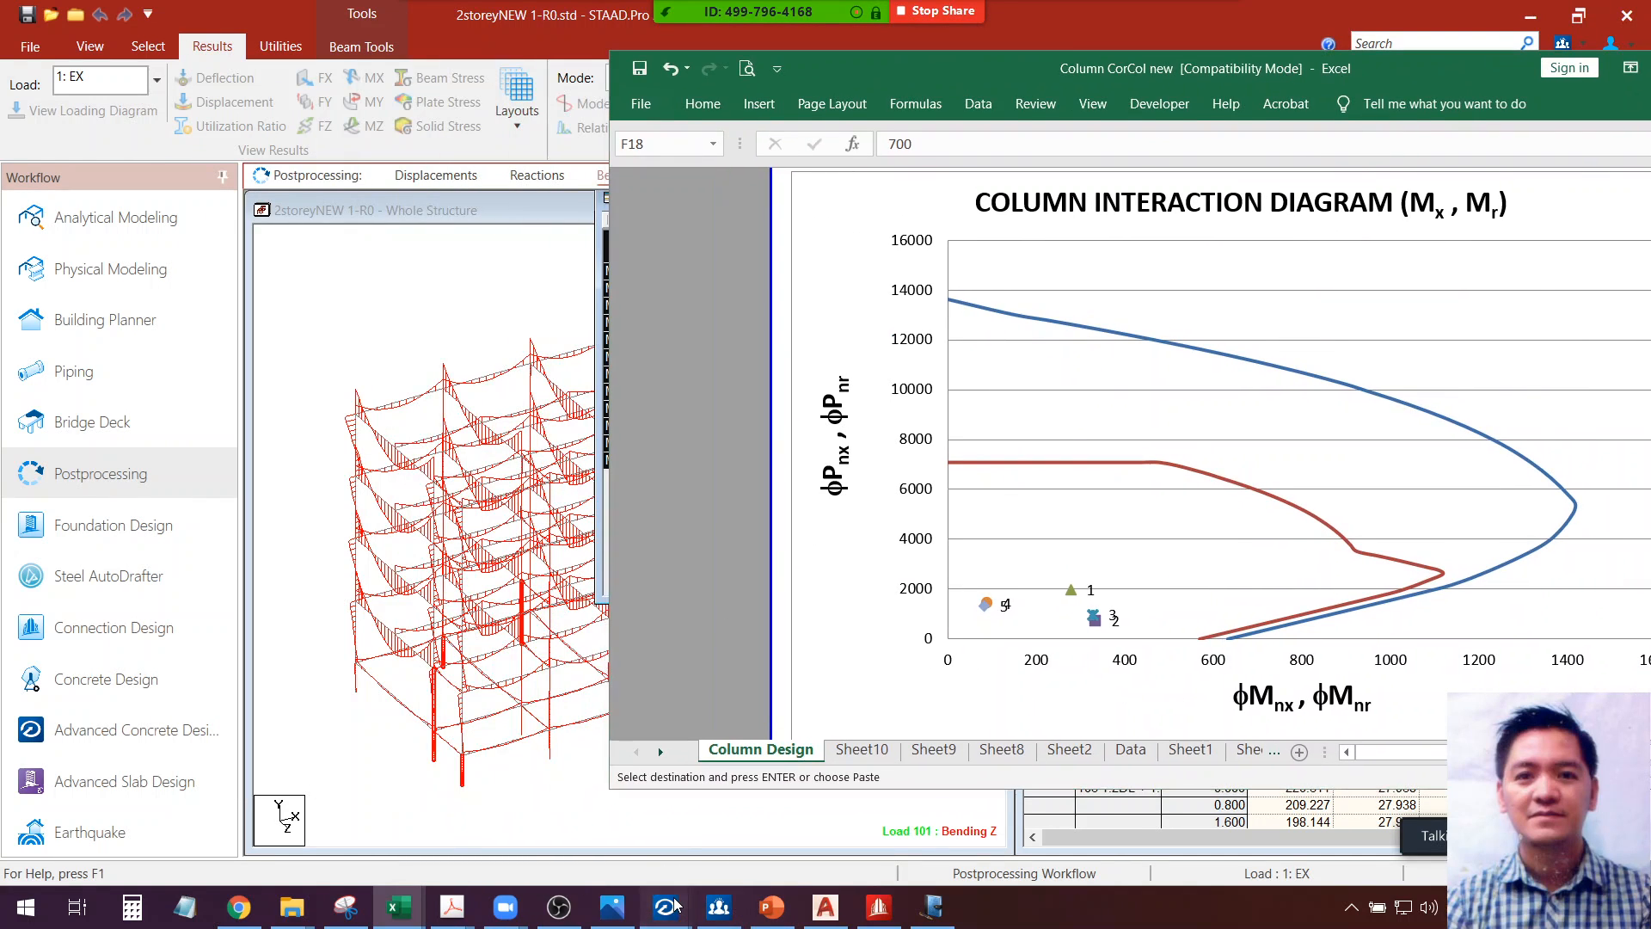
{"action": "mouse_move", "coordinate": [666, 907]}
{"action": "left_click", "coordinate": [619, 836]}
Review the sizes, capacity ratios and main reinforcement of columns C1 to C18 in the column design output
{"action": "key", "text": "ctrl"}
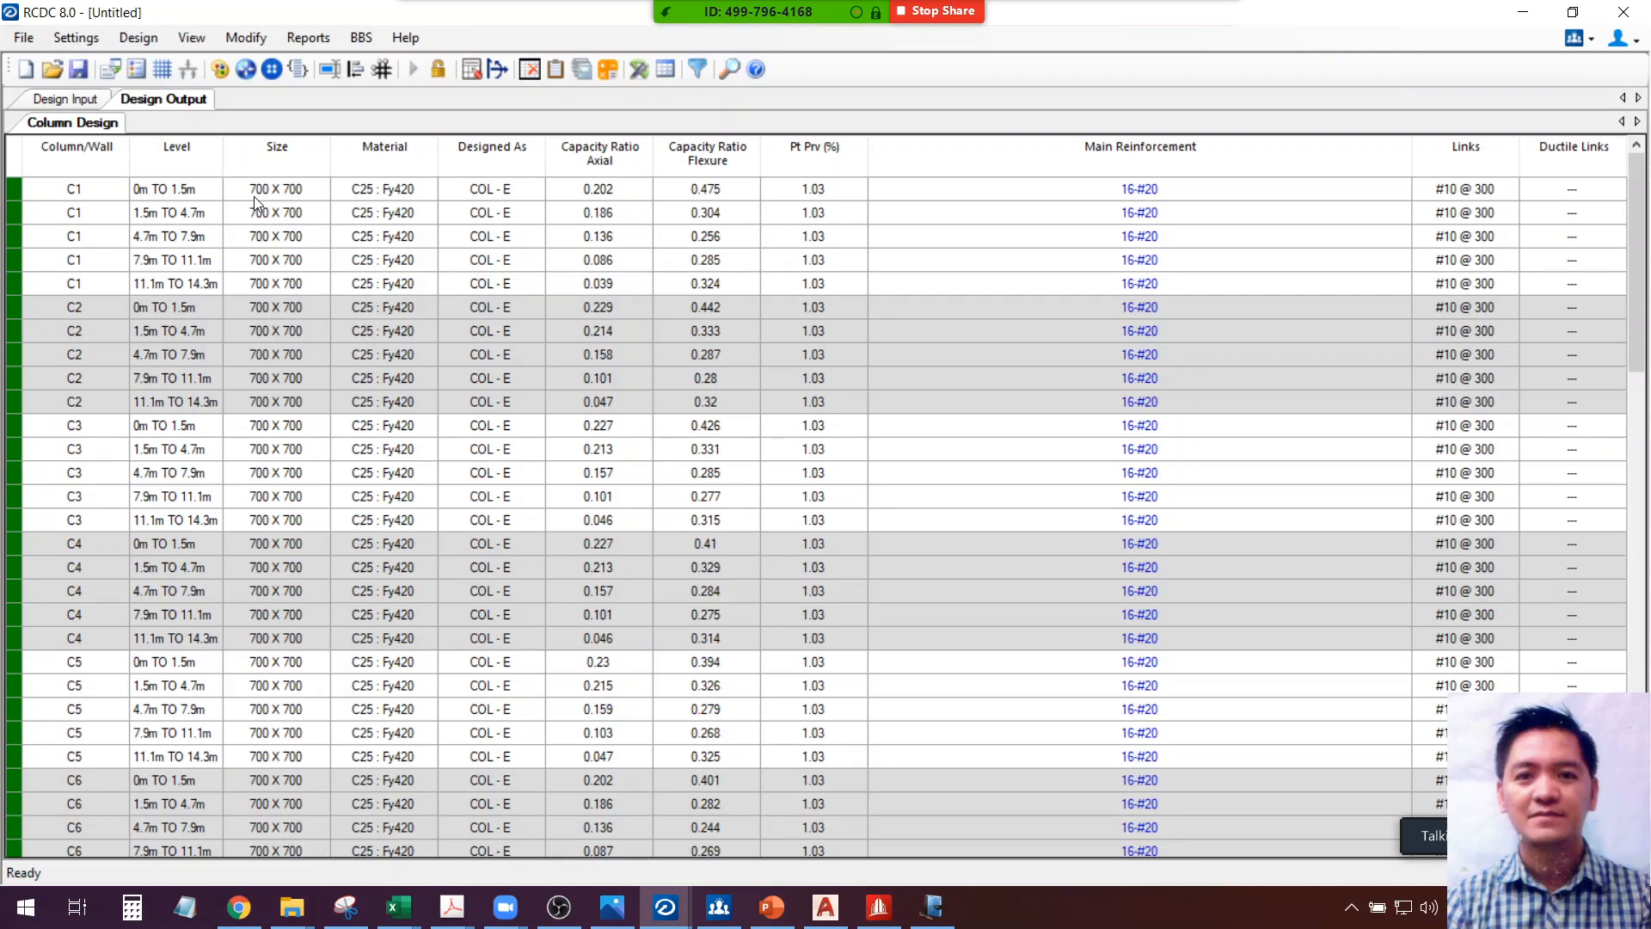
{"action": "key", "text": "ctrl"}
{"action": "scroll", "coordinate": [1172, 560], "scroll_direction": "down", "scroll_amount": 7}
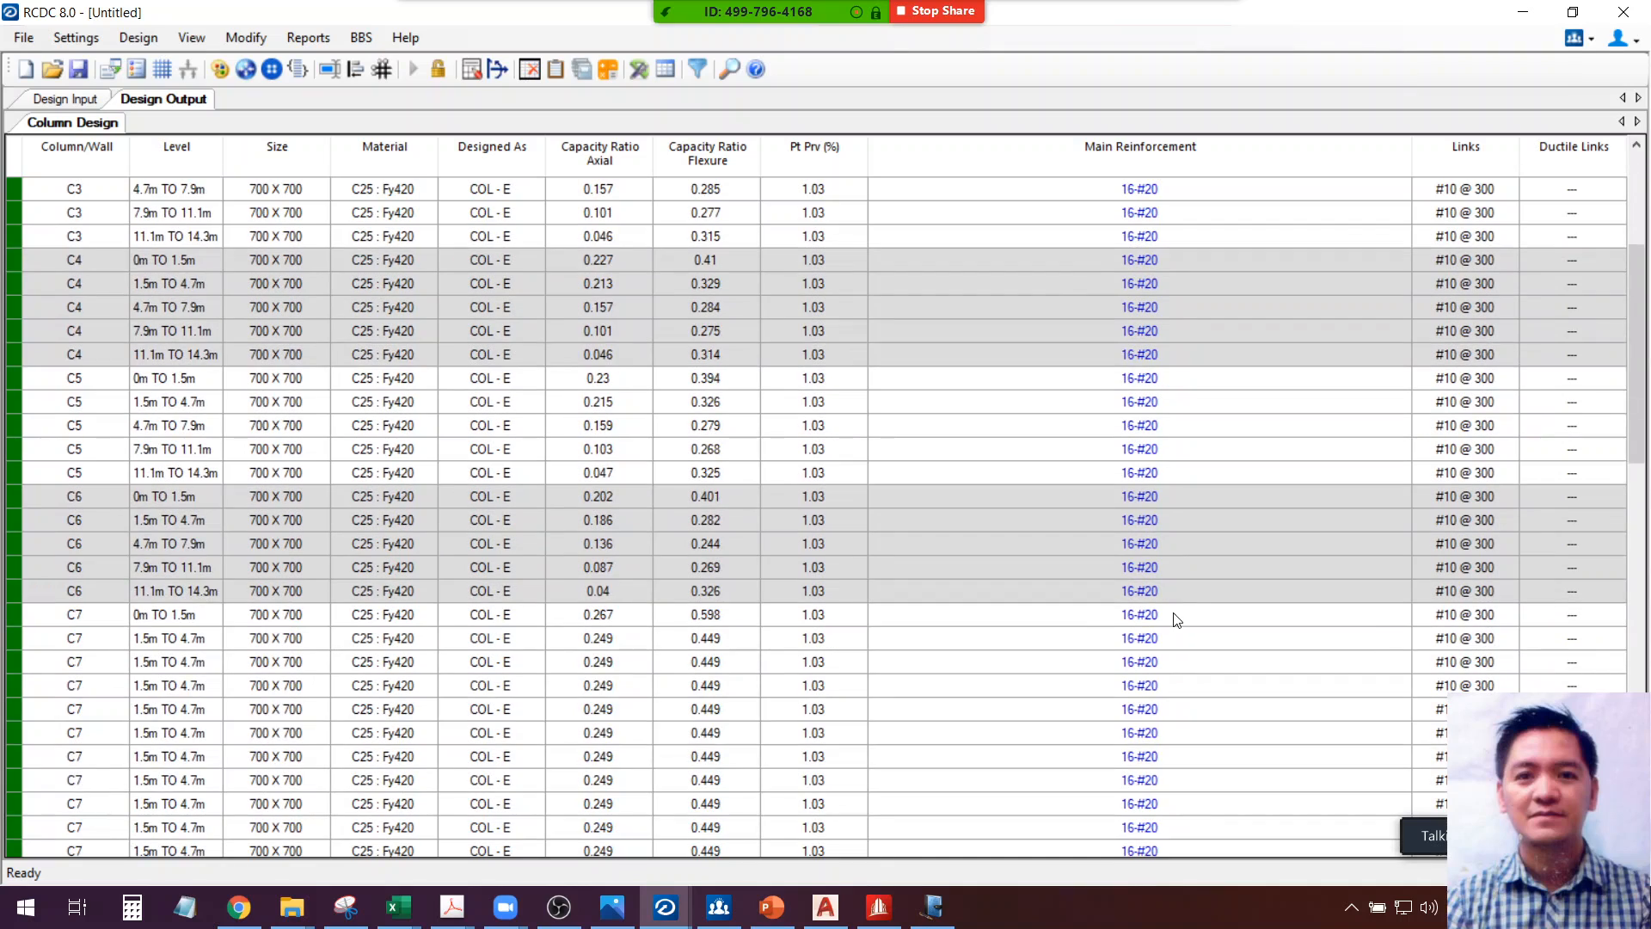
{"action": "scroll", "coordinate": [1161, 644], "scroll_direction": "down", "scroll_amount": 9}
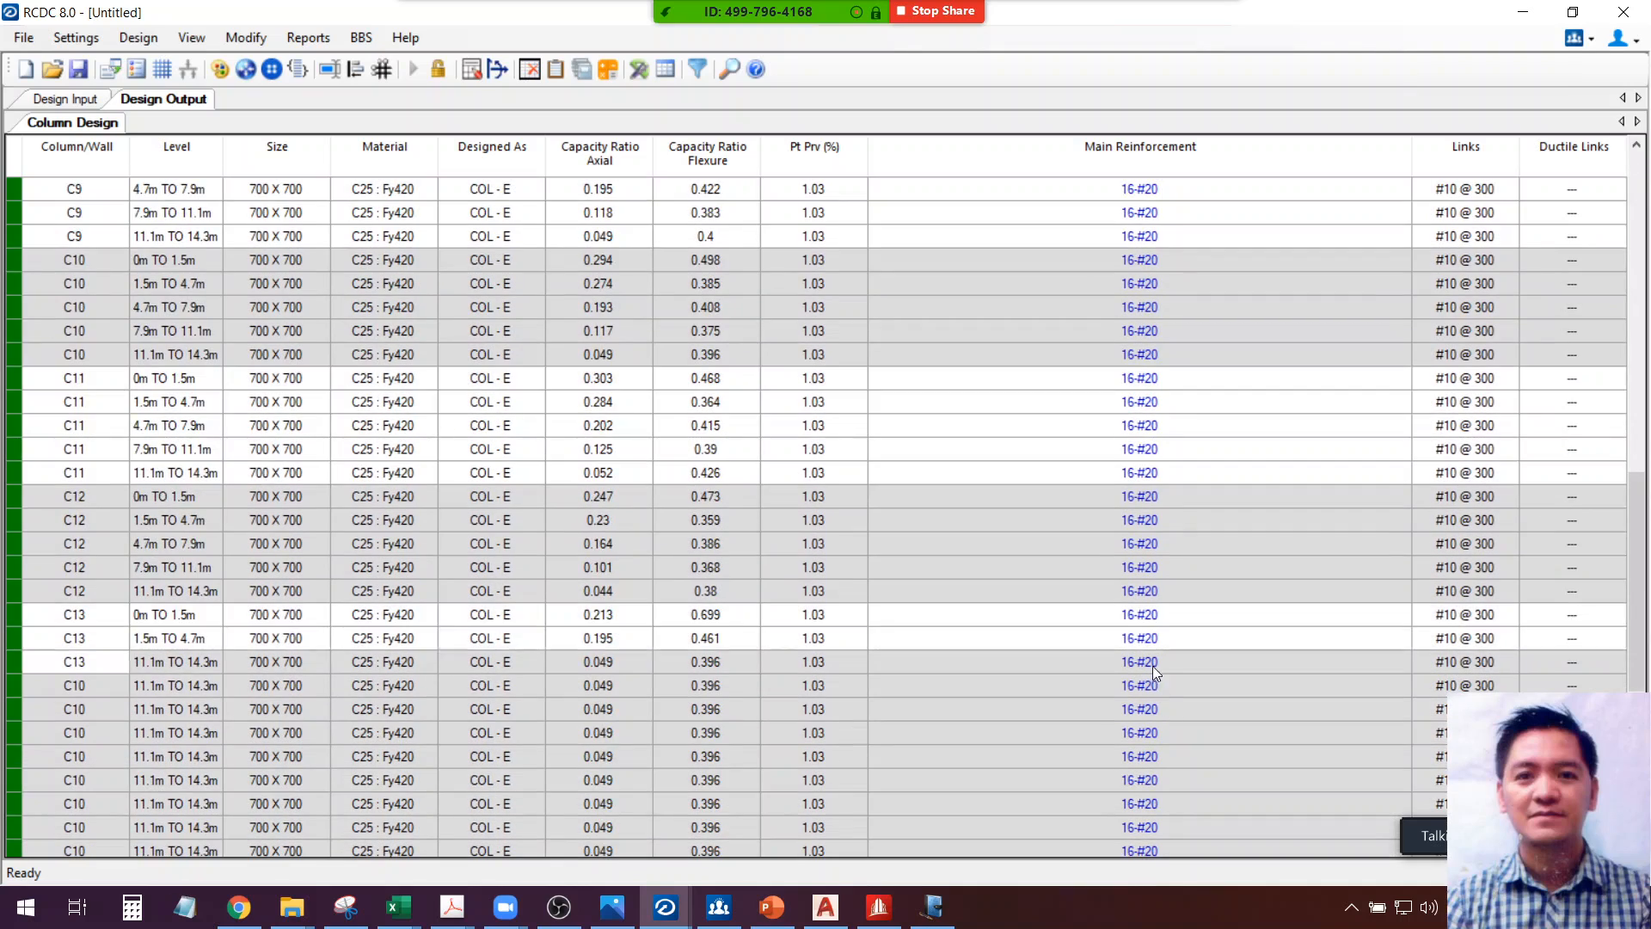
{"action": "scroll", "coordinate": [1184, 637], "scroll_direction": "down", "scroll_amount": 5}
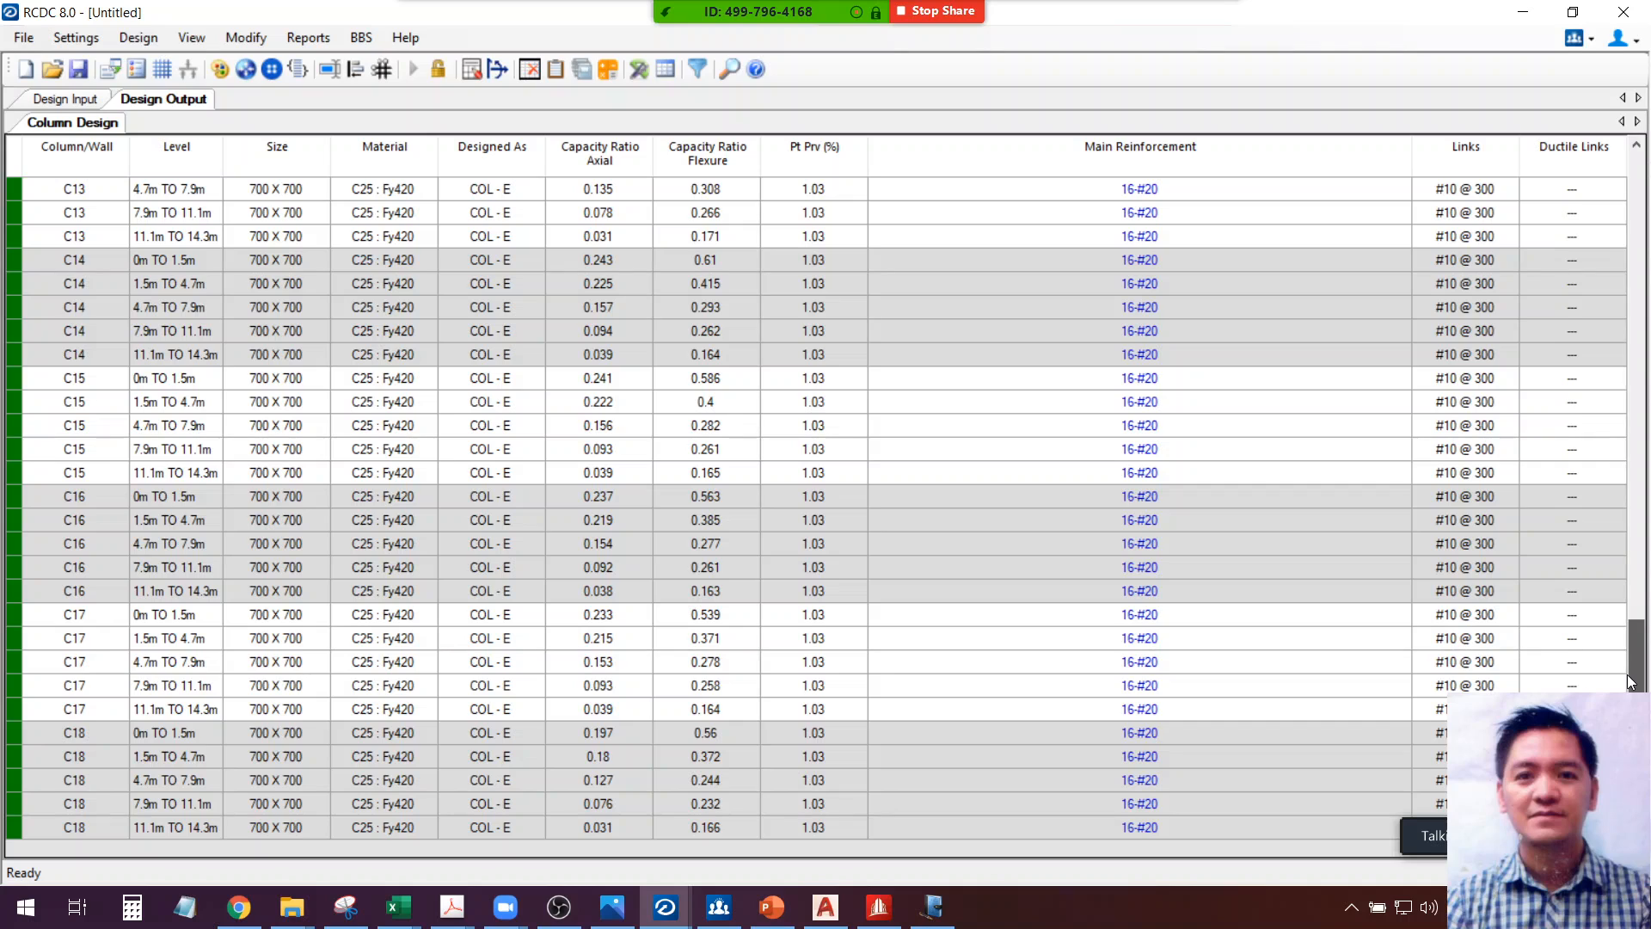
{"action": "left_click_drag", "start_coordinate": [1628, 682], "coordinate": [1595, 198]}
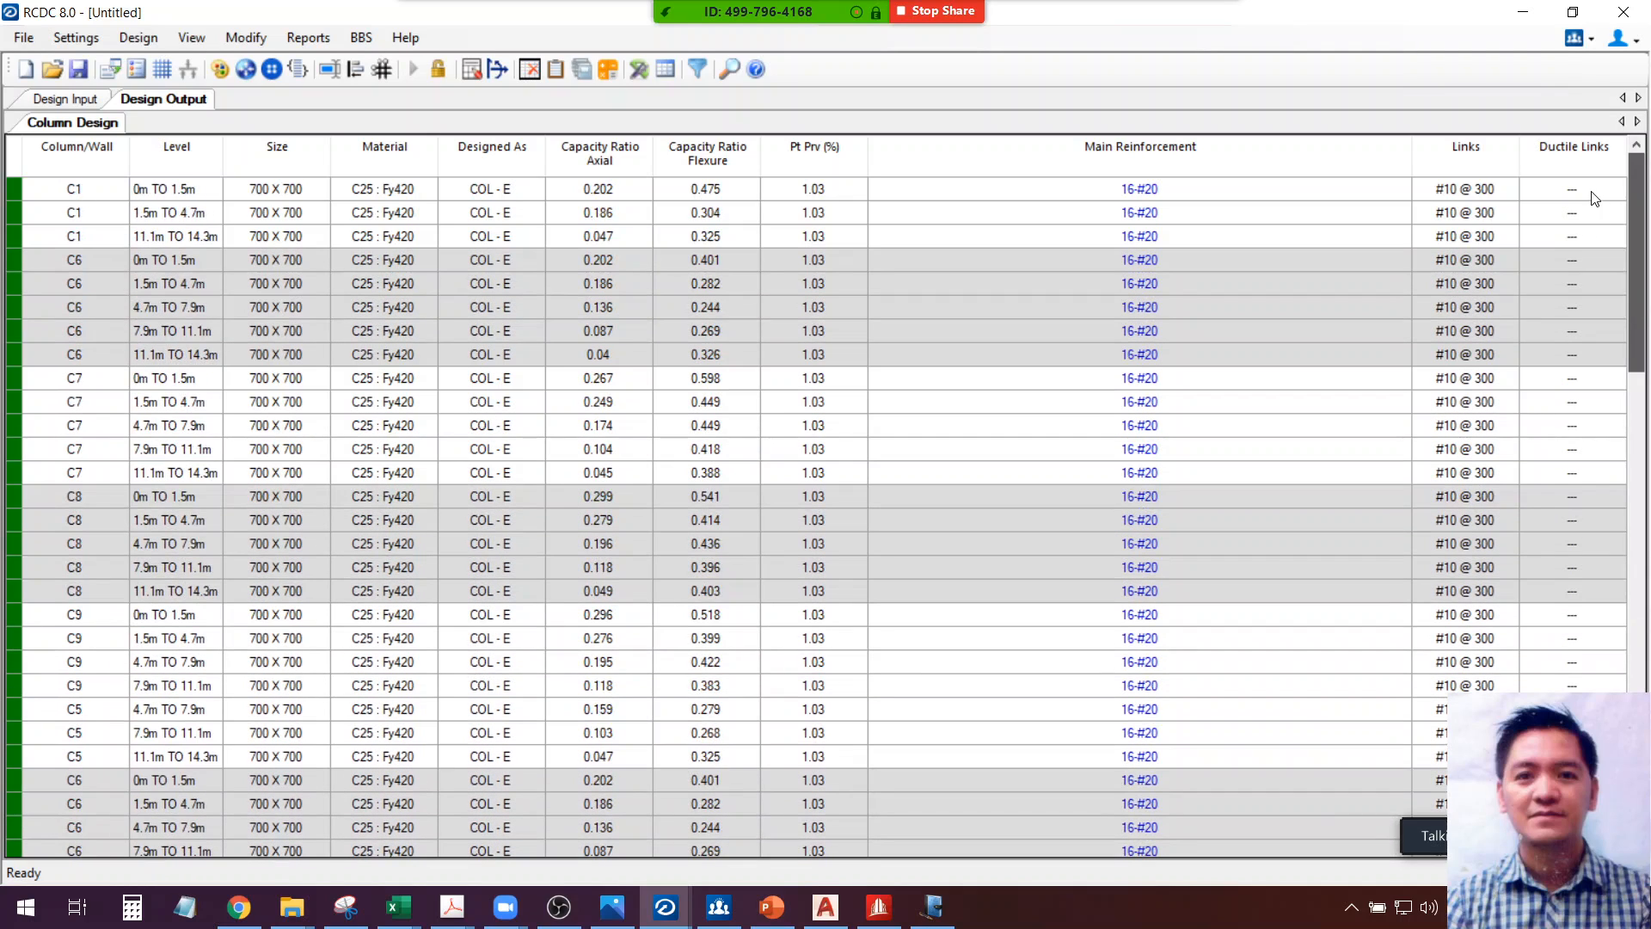
Display the interaction surface for column C1 at level 0m to 1.5m
{"action": "right_click", "coordinate": [241, 197]}
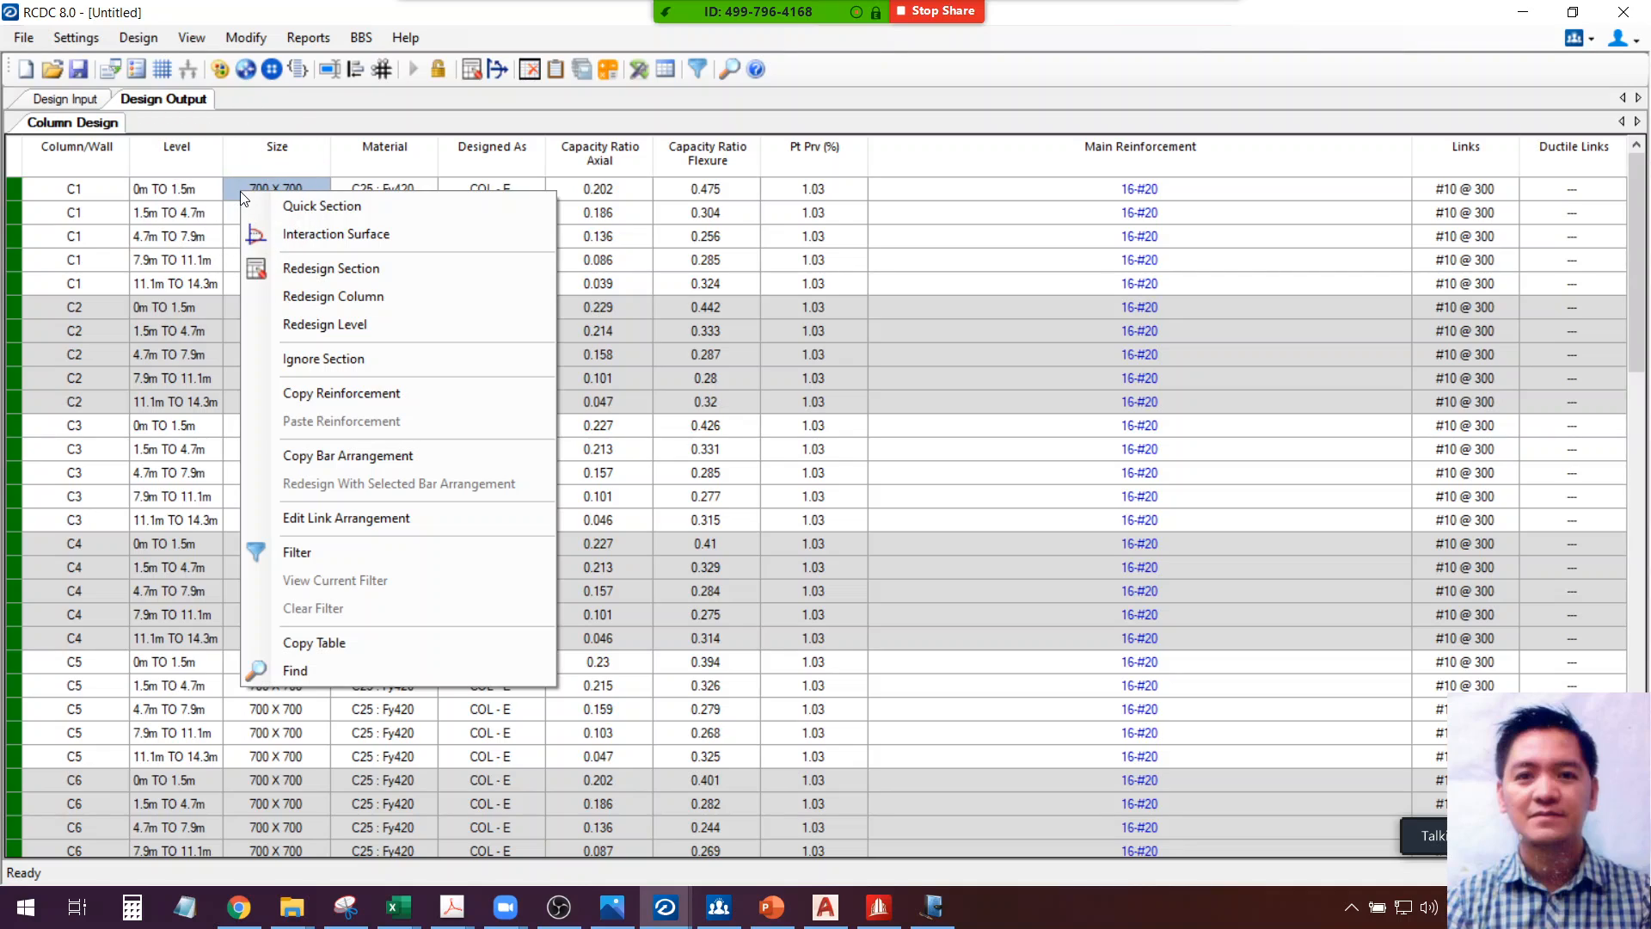
{"action": "left_click", "coordinate": [312, 234]}
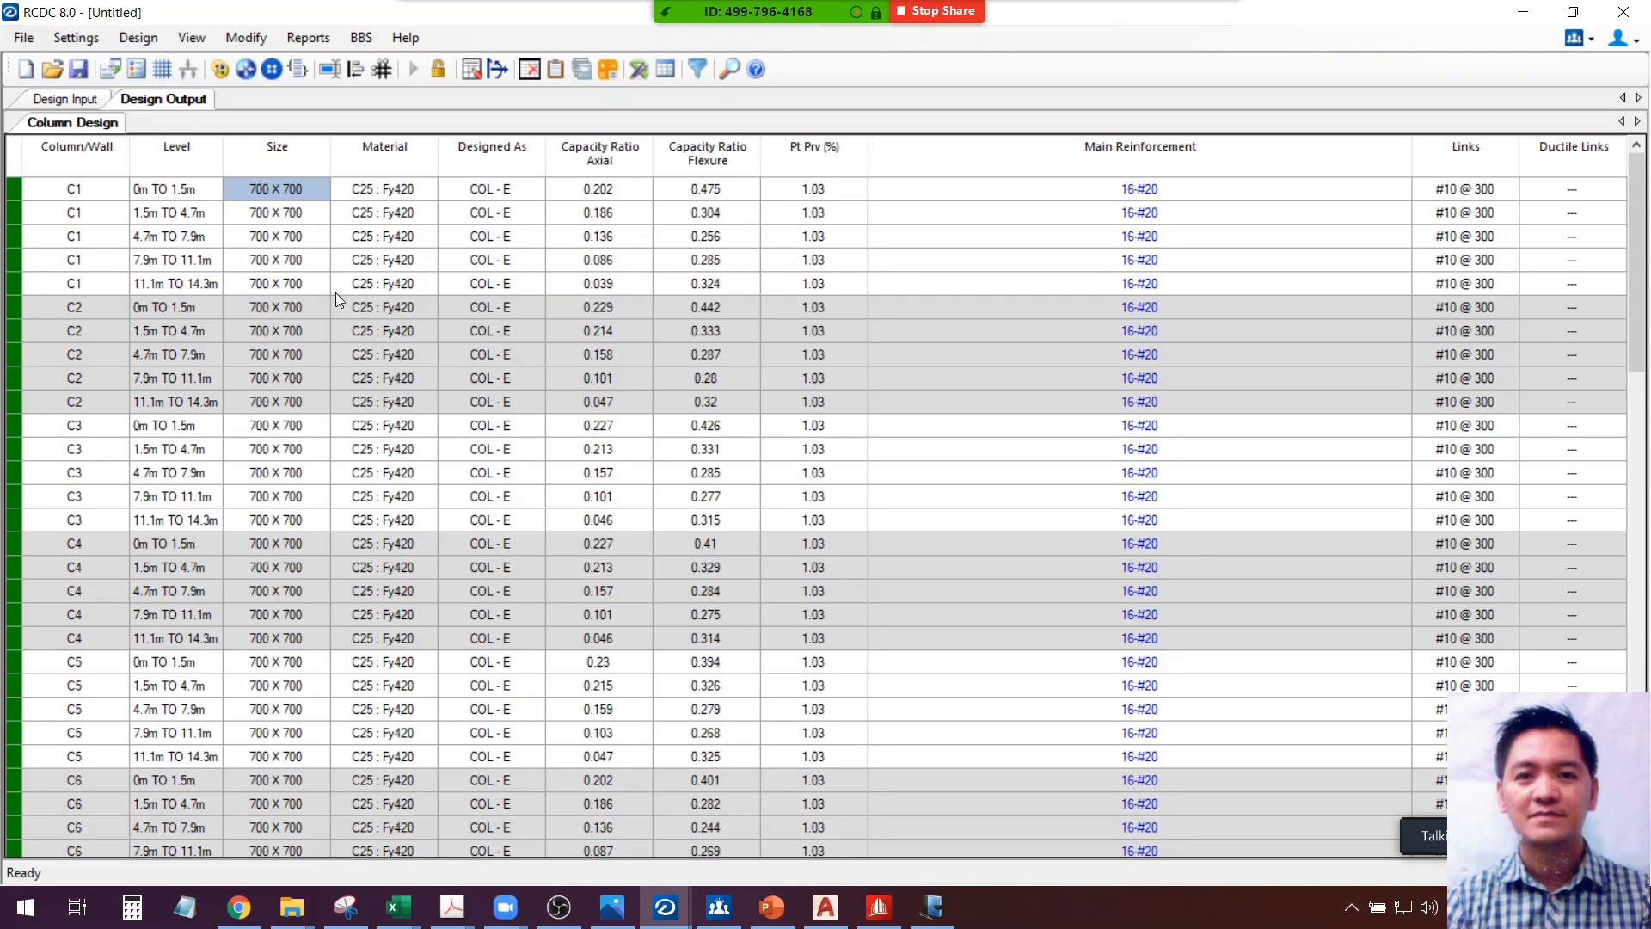
{"action": "mouse_move", "coordinate": [672, 907]}
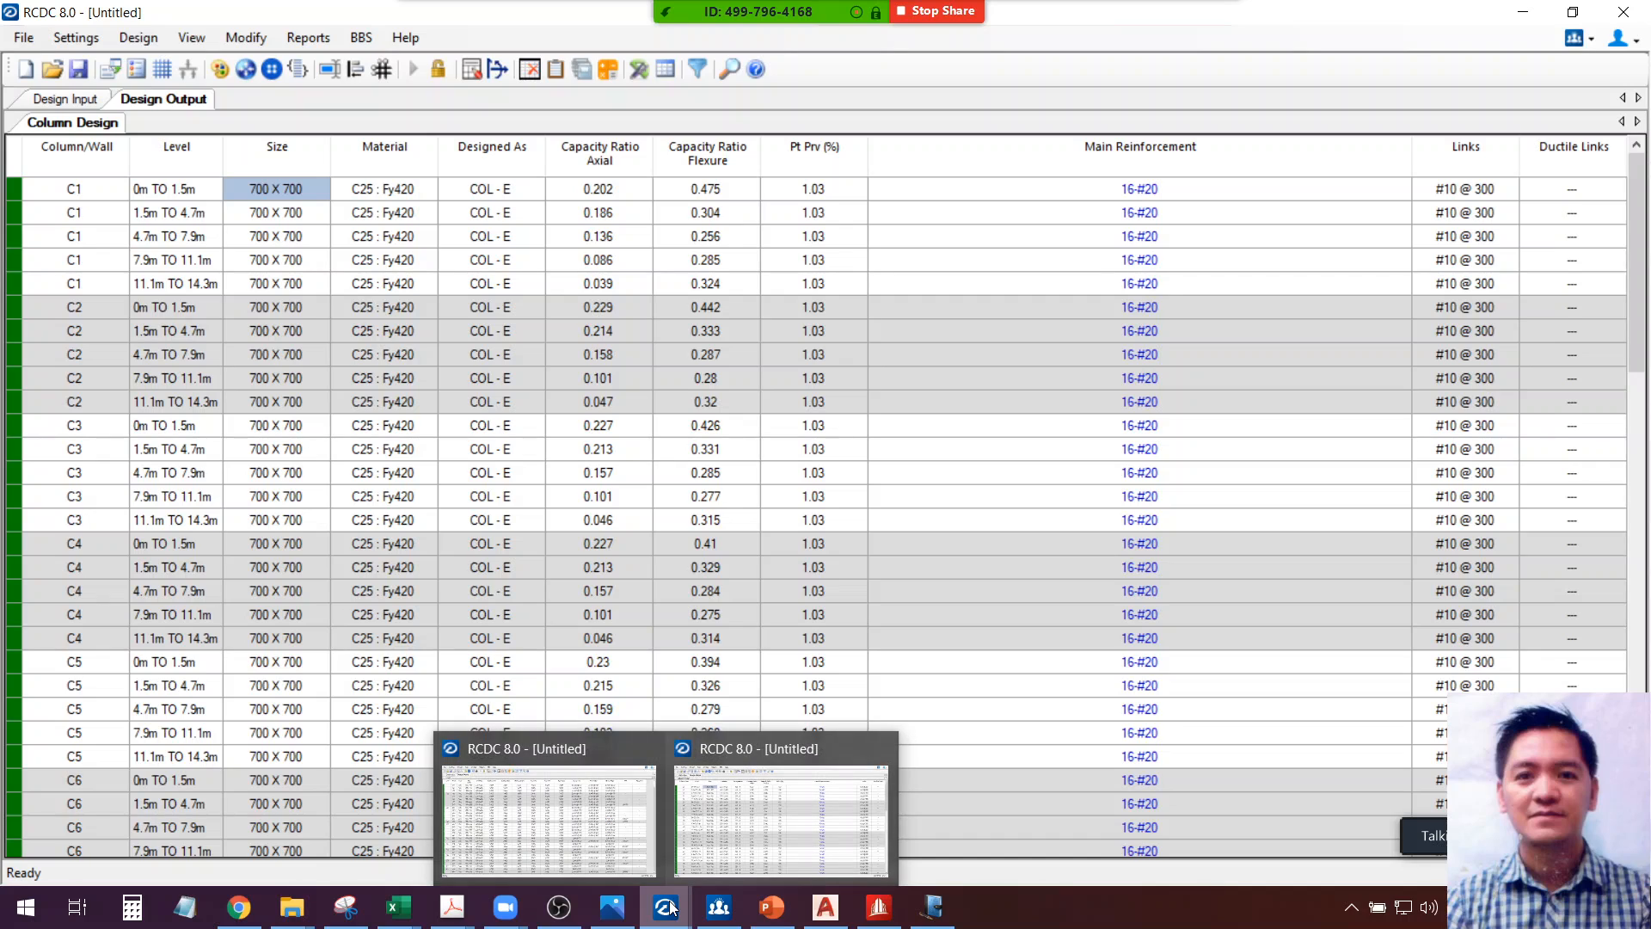
{"action": "left_click", "coordinate": [750, 841]}
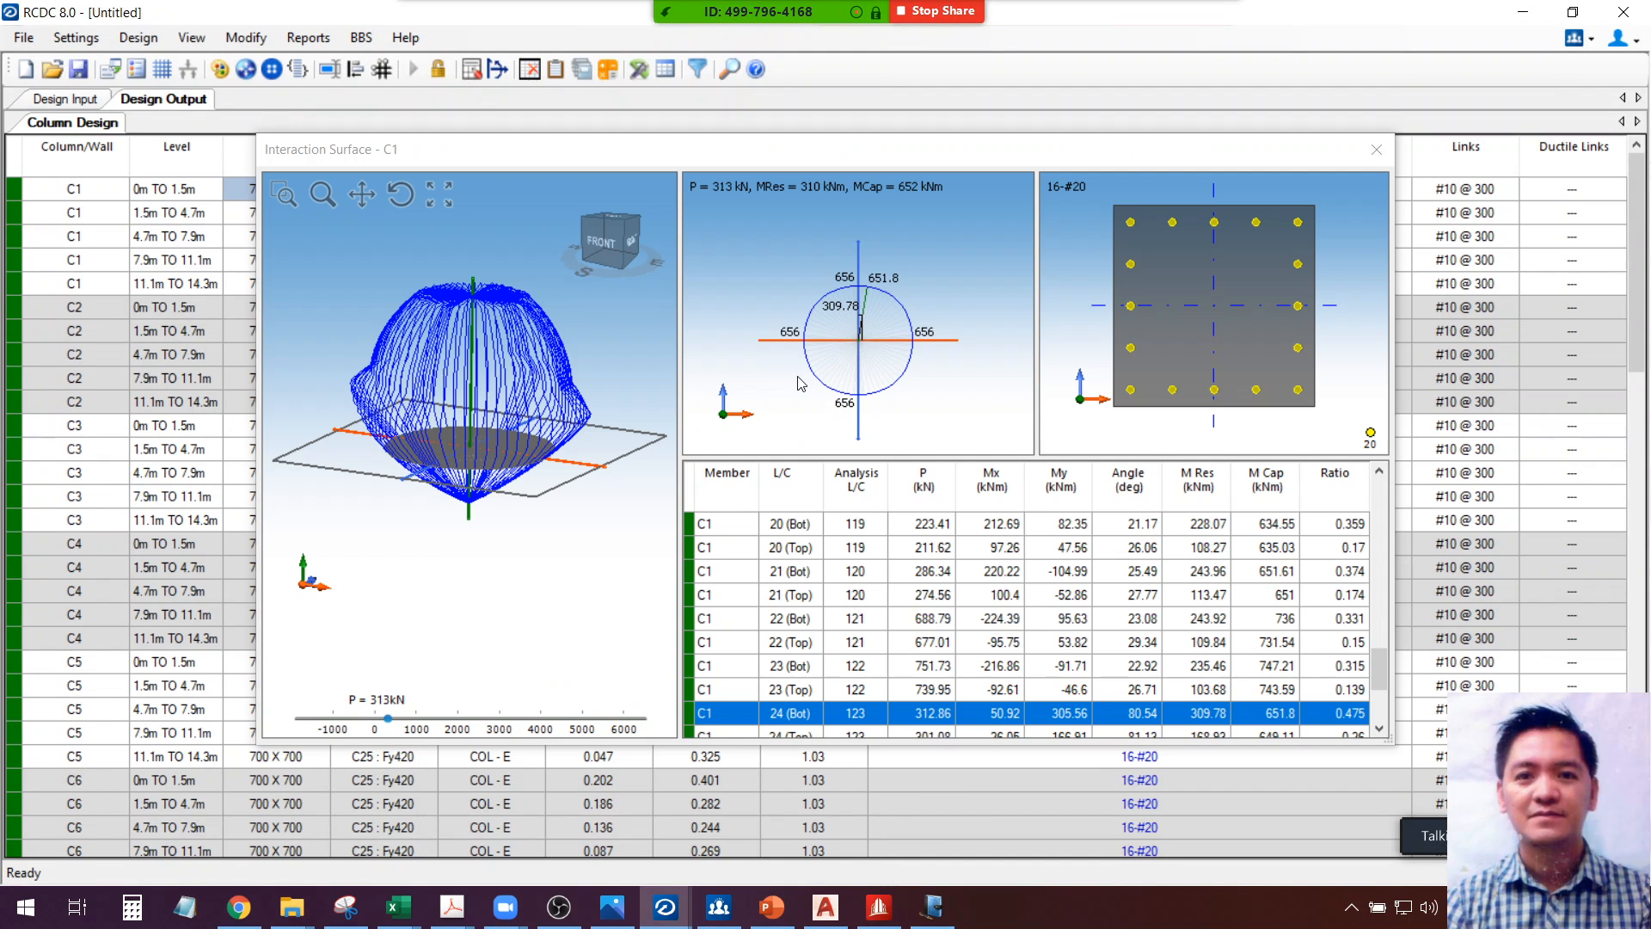
Rotate C1's interaction surface to the Right view and examine its outline and the plane at the governing axial load
{"action": "left_click_drag", "start_coordinate": [832, 160], "coordinate": [735, 127]}
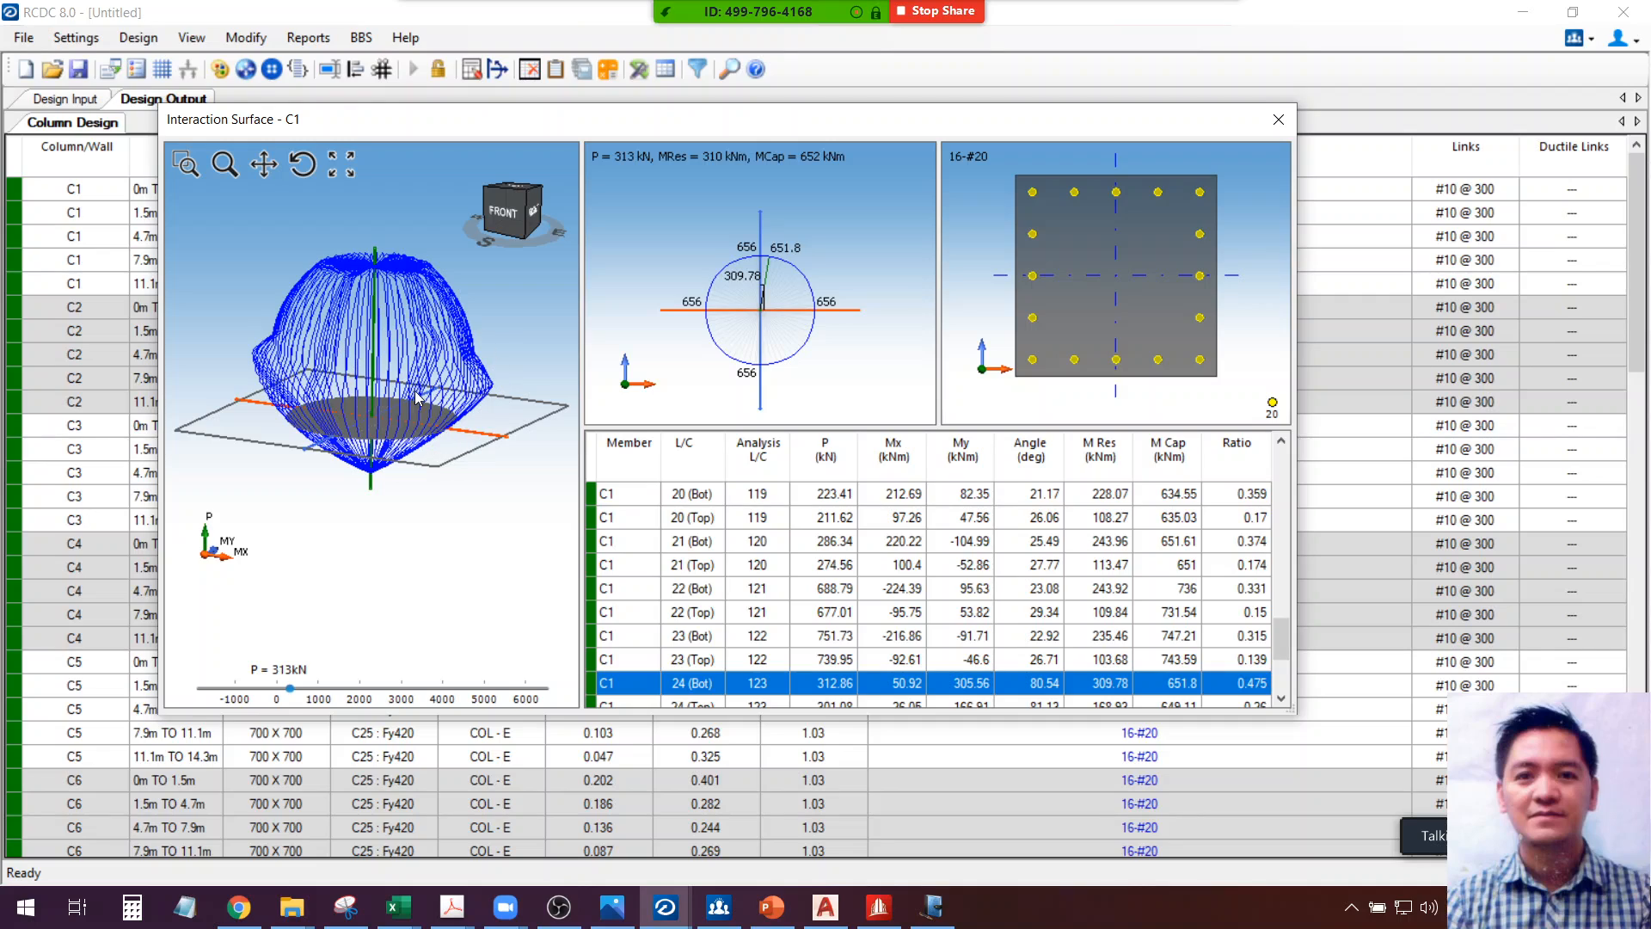
{"action": "left_click", "coordinate": [300, 172]}
{"action": "left_click_drag", "start_coordinate": [368, 542], "coordinate": [516, 412]}
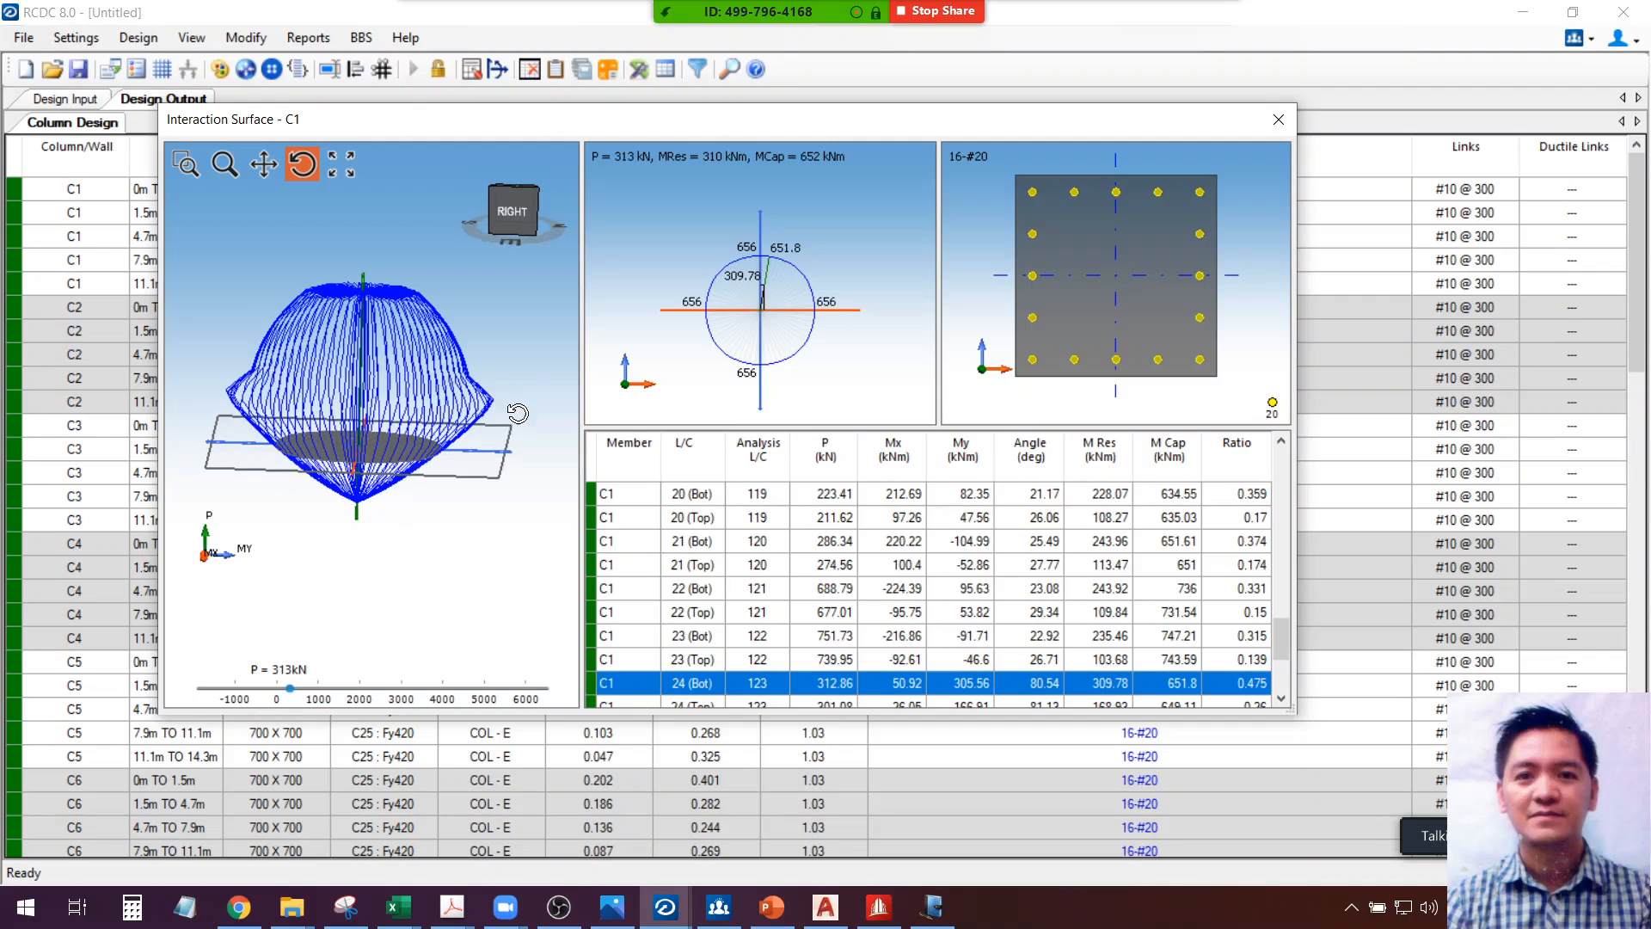
{"action": "left_click", "coordinate": [519, 221]}
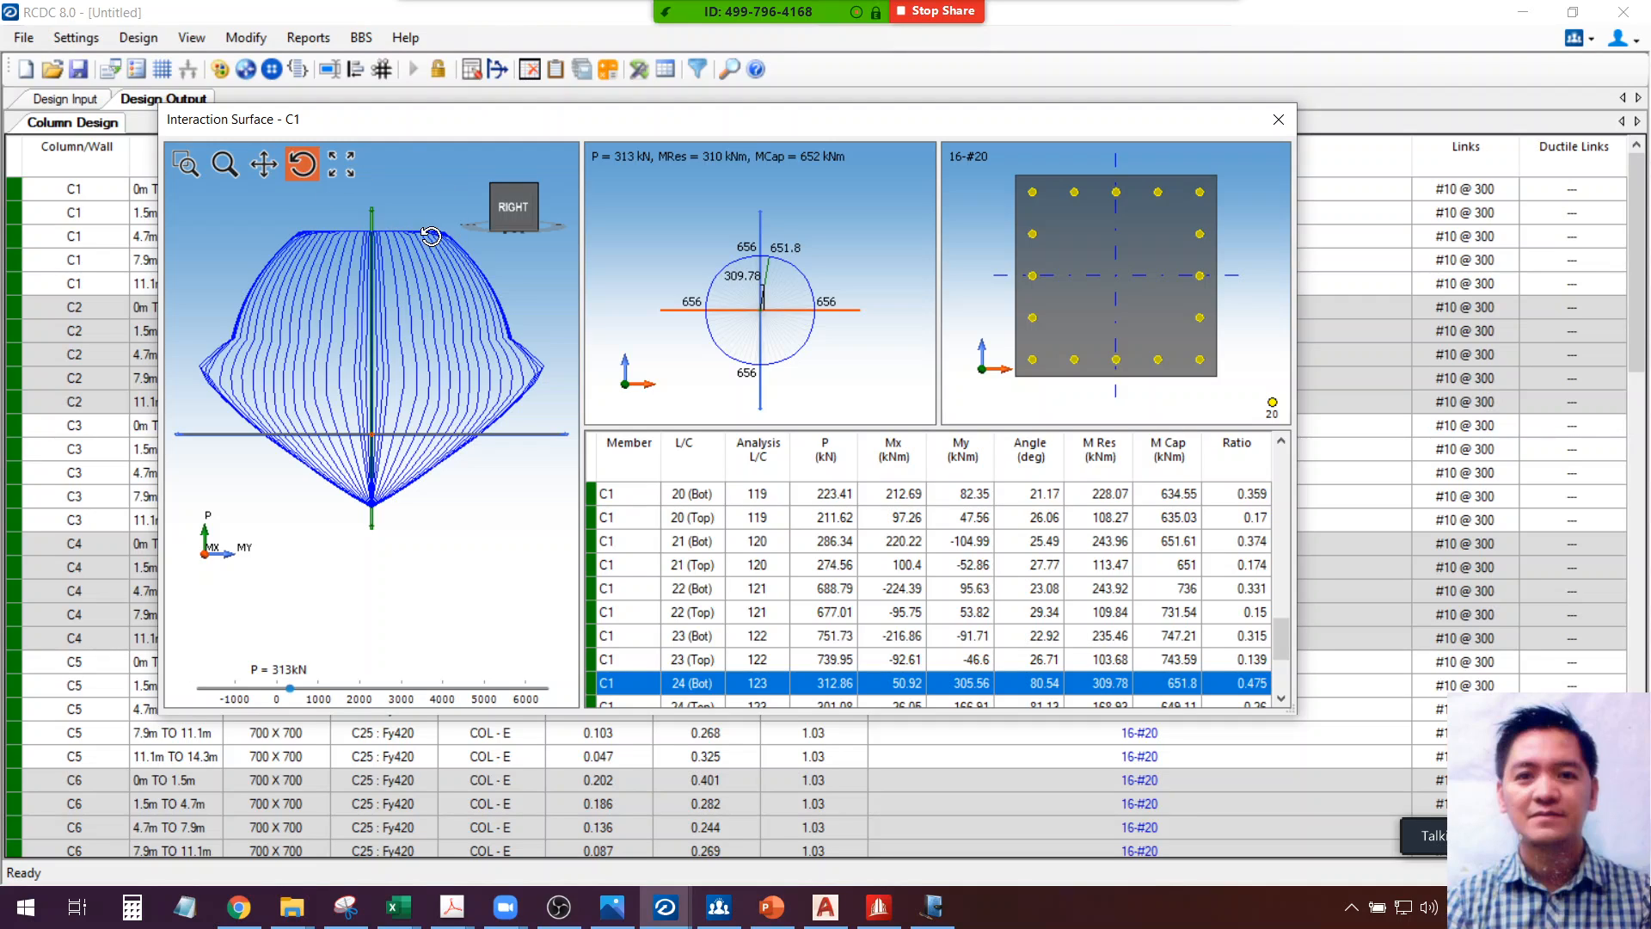
{"action": "key", "text": "ctrl"}
{"action": "key", "text": "ctrl"}
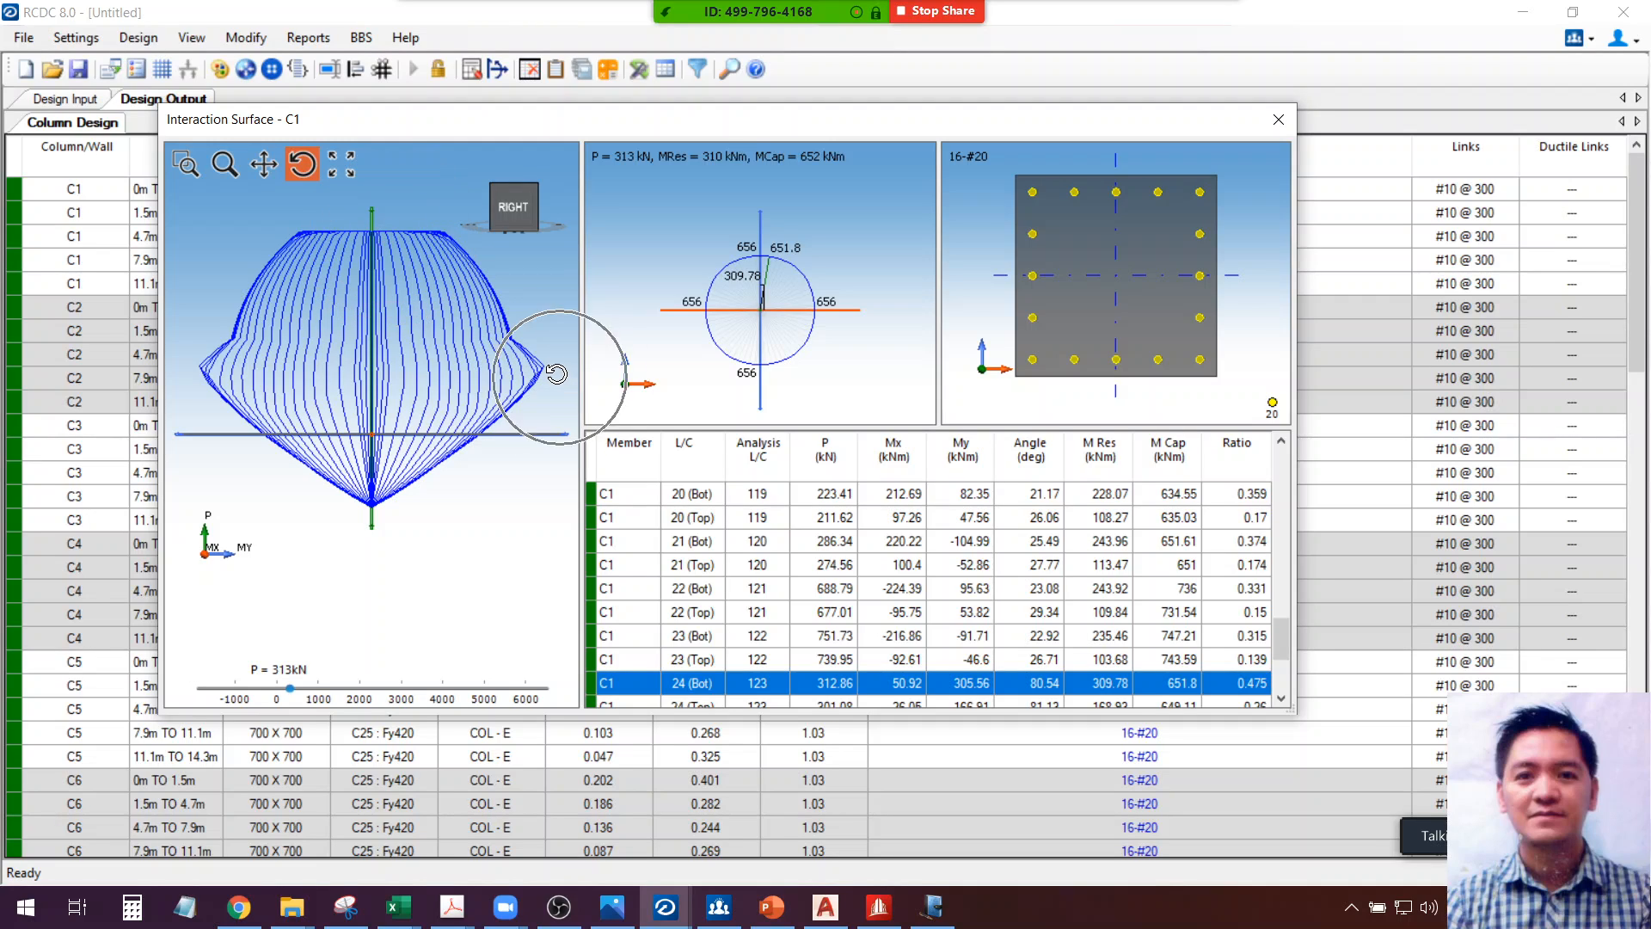
{"action": "key", "text": "ctrl"}
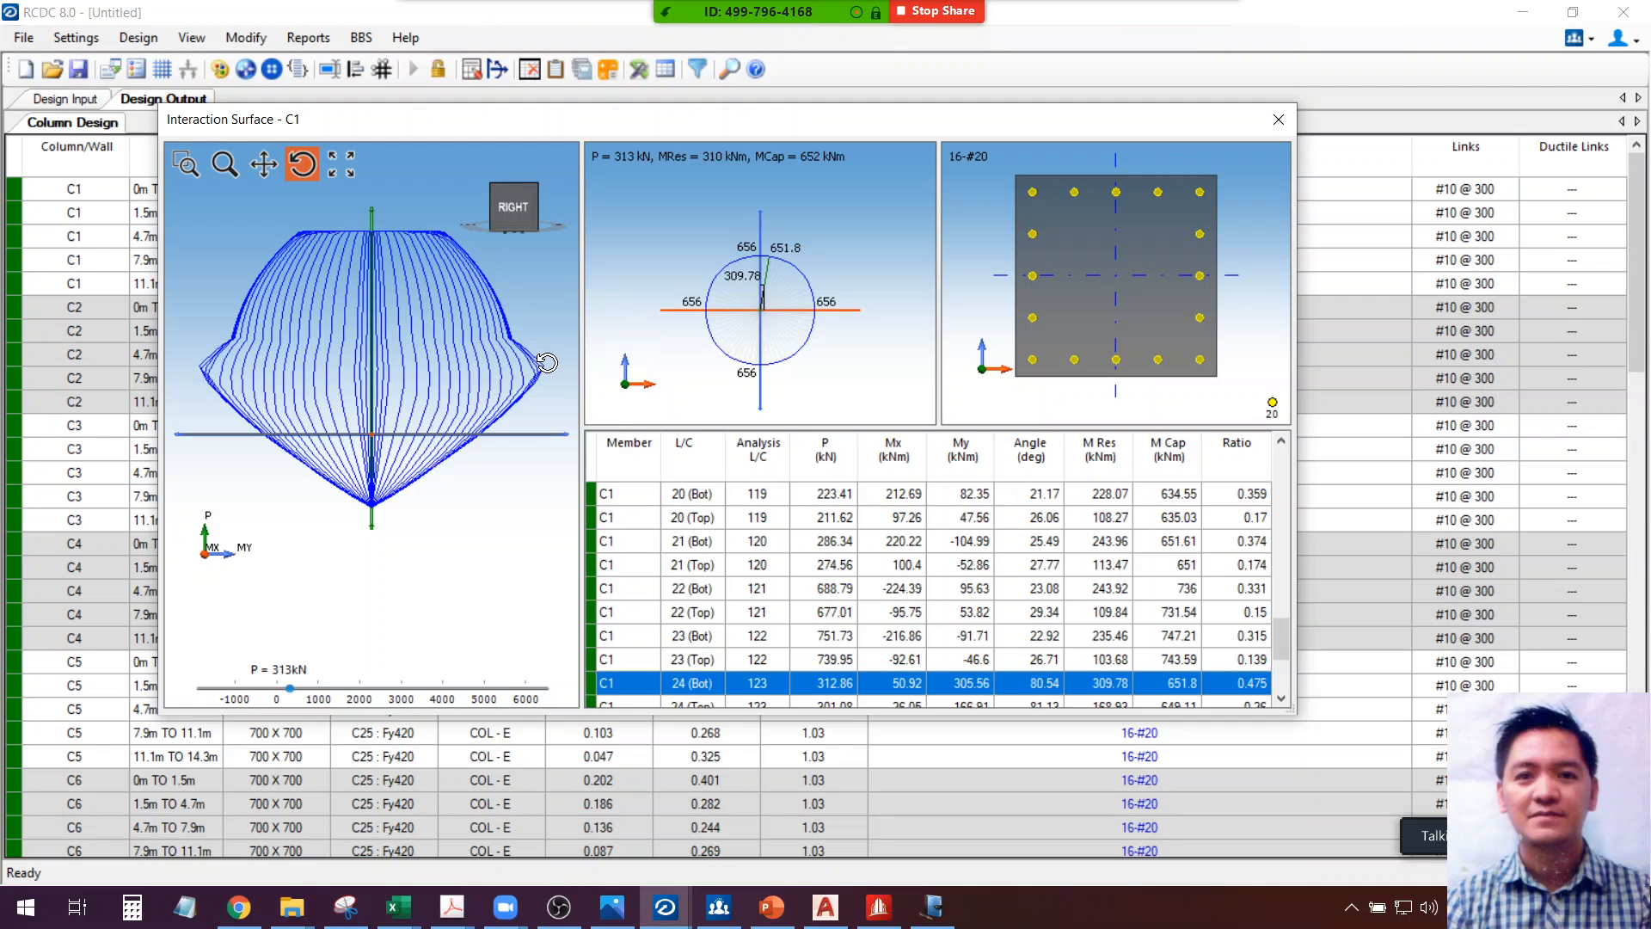
{"action": "key", "text": "ctrl"}
{"action": "key", "text": "ctrl"}
{"action": "key", "text": "ctrl"}
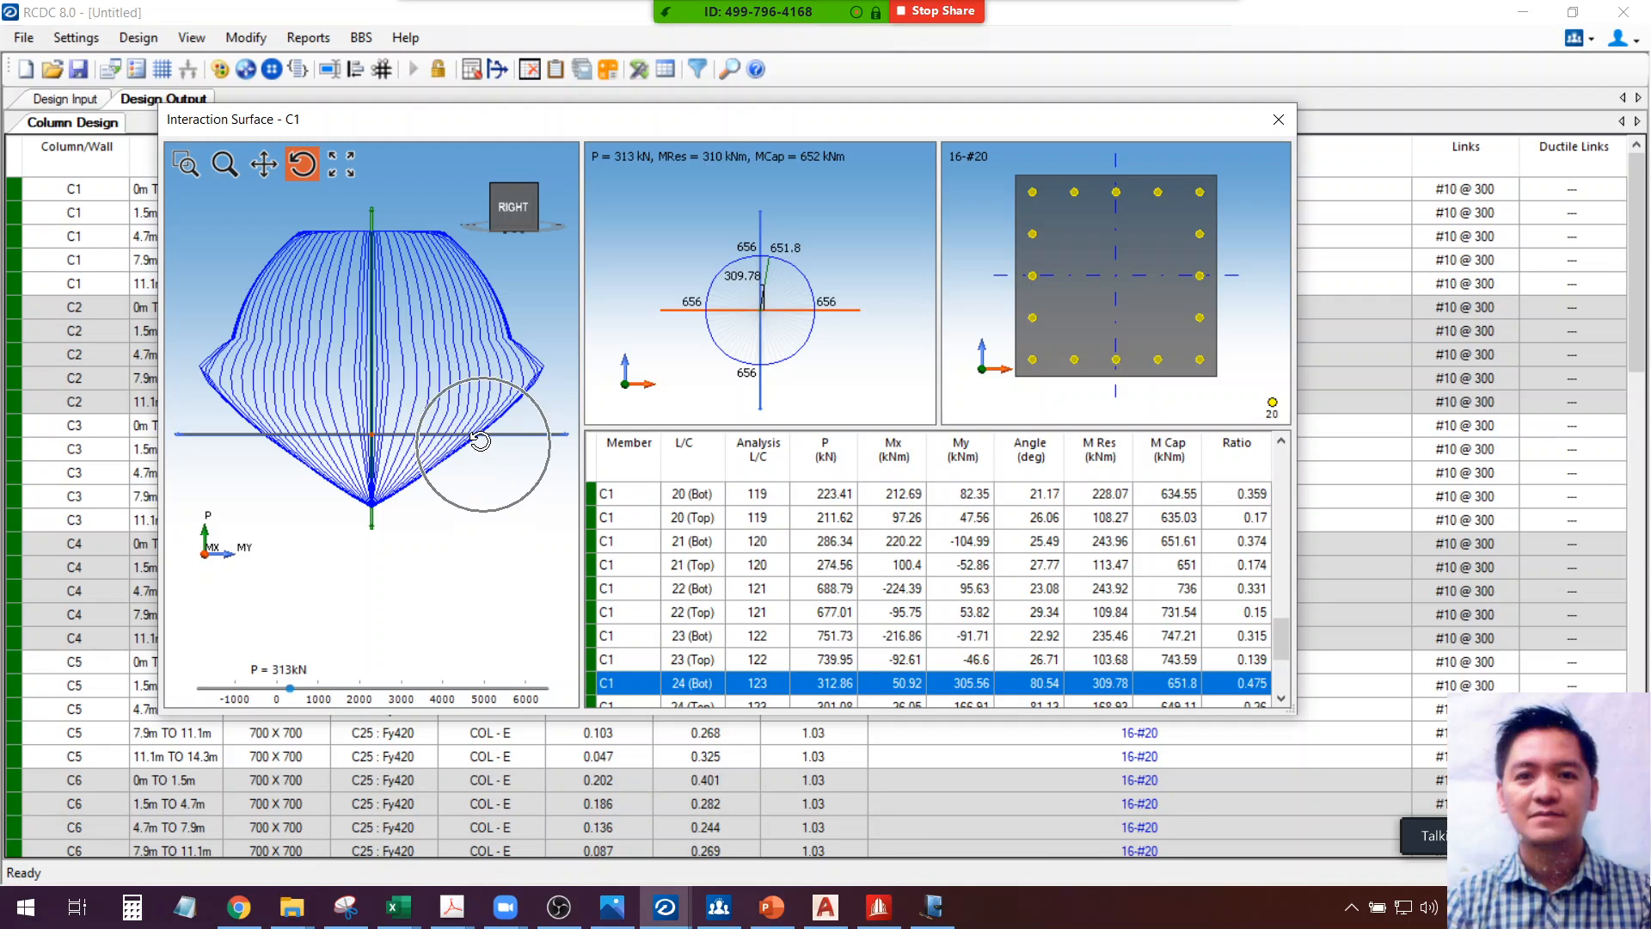
{"action": "key", "text": "ctrl"}
{"action": "key", "text": "ctrl"}
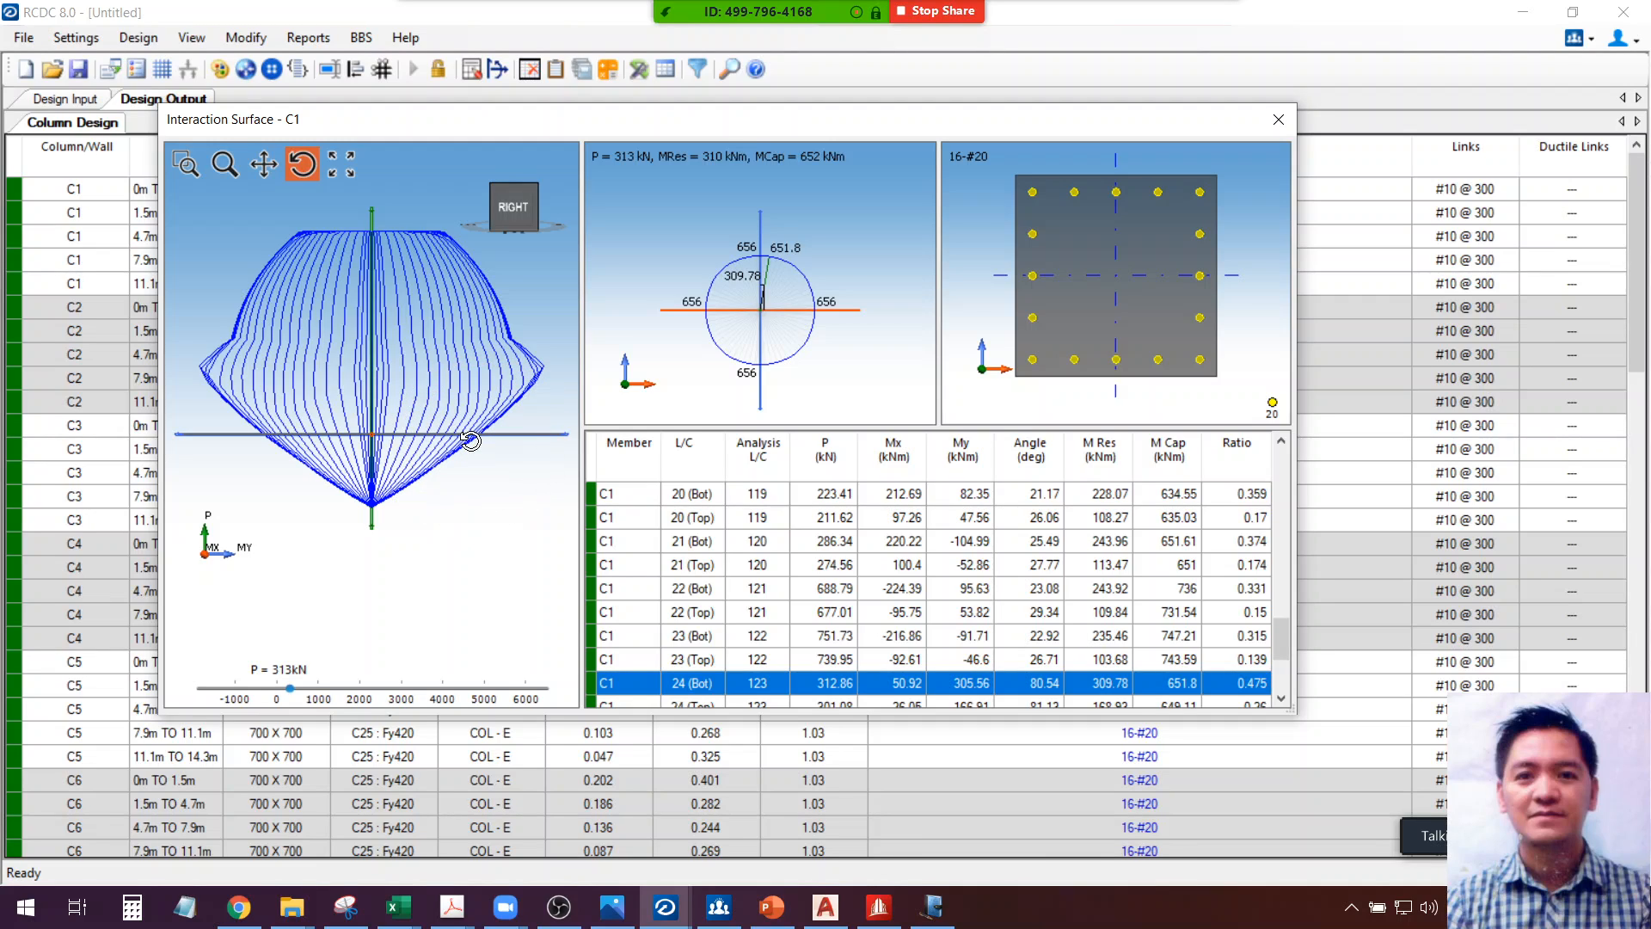
{"action": "key", "text": "ctrl"}
{"action": "key", "text": "ctrl"}
{"action": "key", "text": "ctrl"}
{"action": "key", "text": "ctrl"}
{"action": "key", "text": "ctrl"}
{"action": "key", "text": "ctrl"}
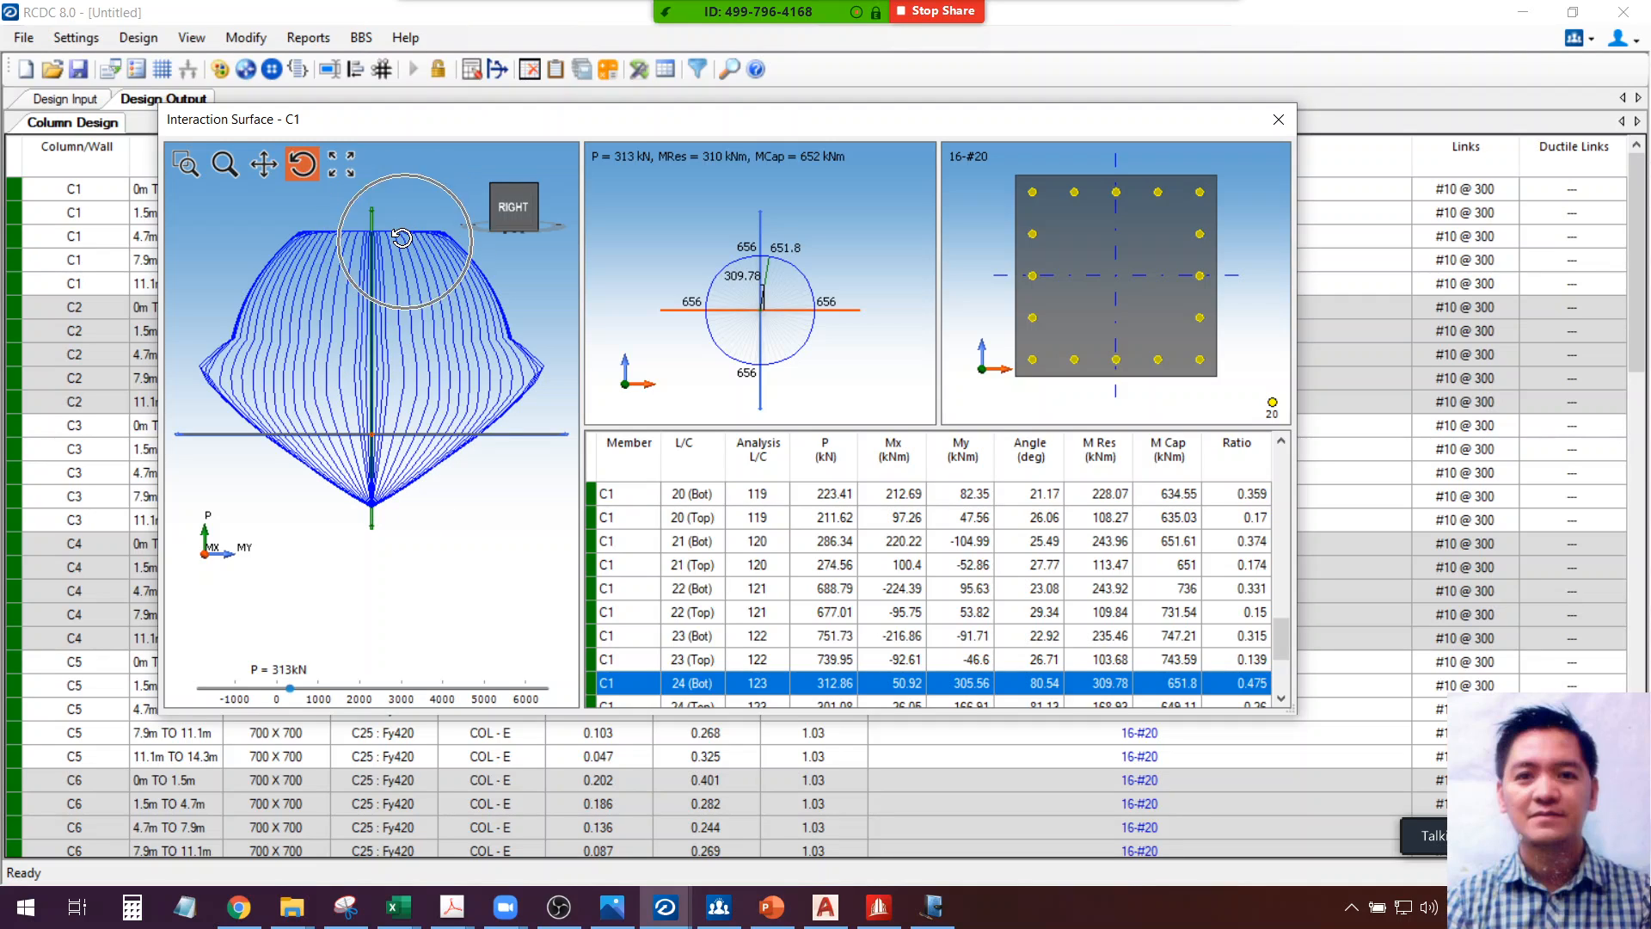
Raise the axial load level on C1's interaction surface to 6456 kN and examine the moment capacity contour
{"action": "left_click_drag", "start_coordinate": [366, 694], "coordinate": [545, 695]}
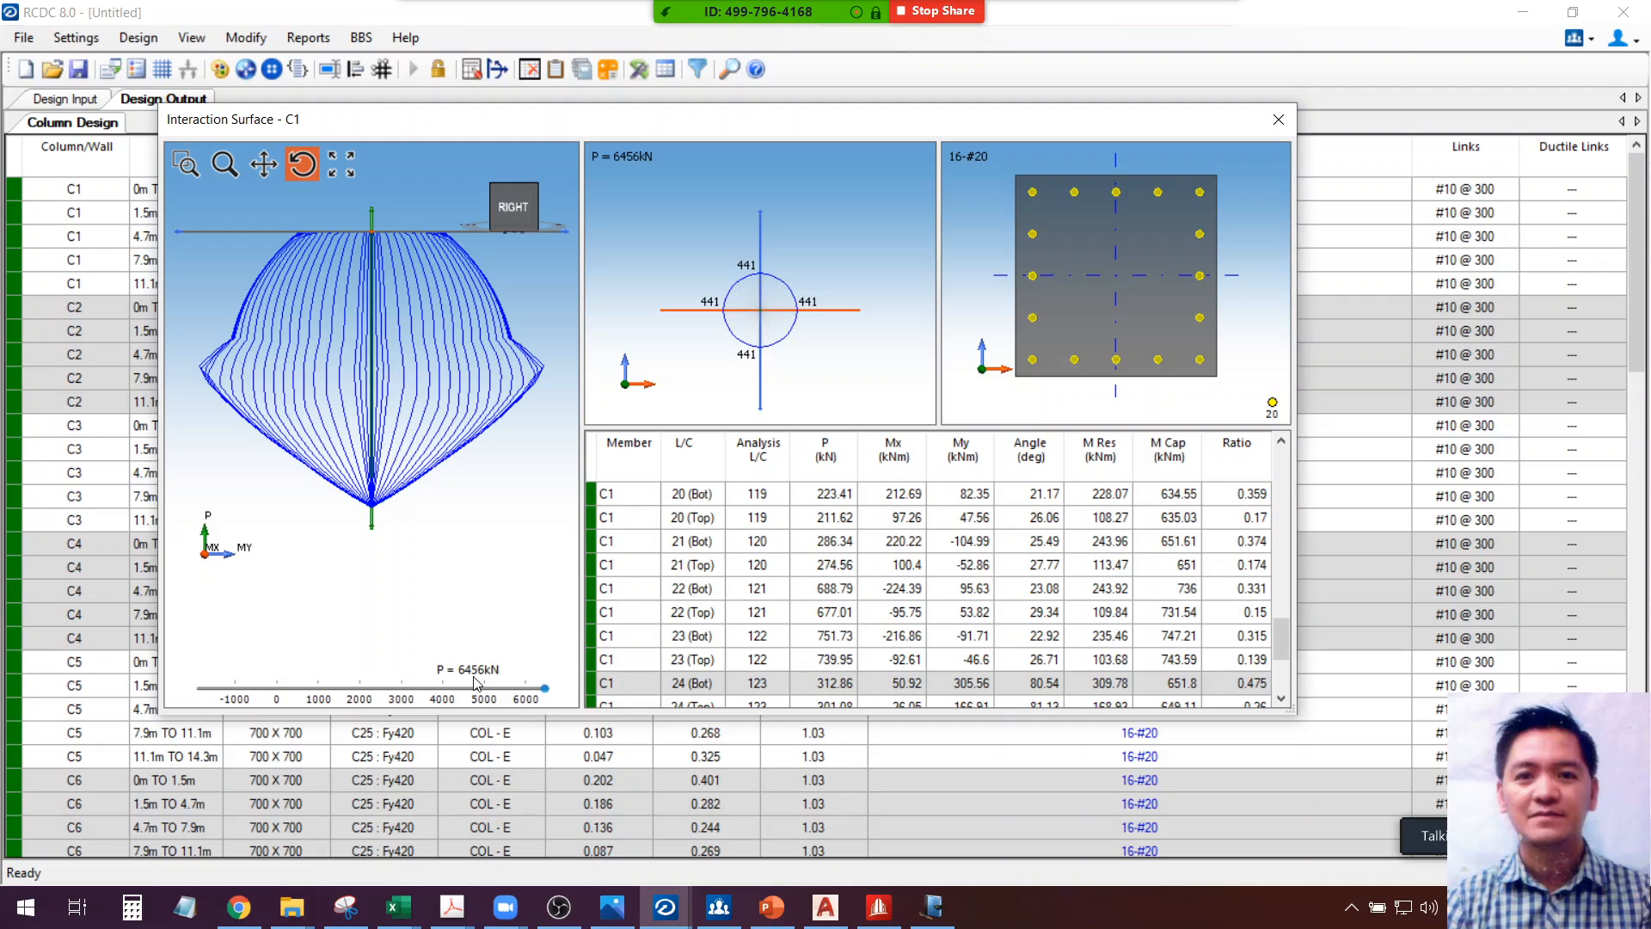
{"action": "key", "text": "ctrl"}
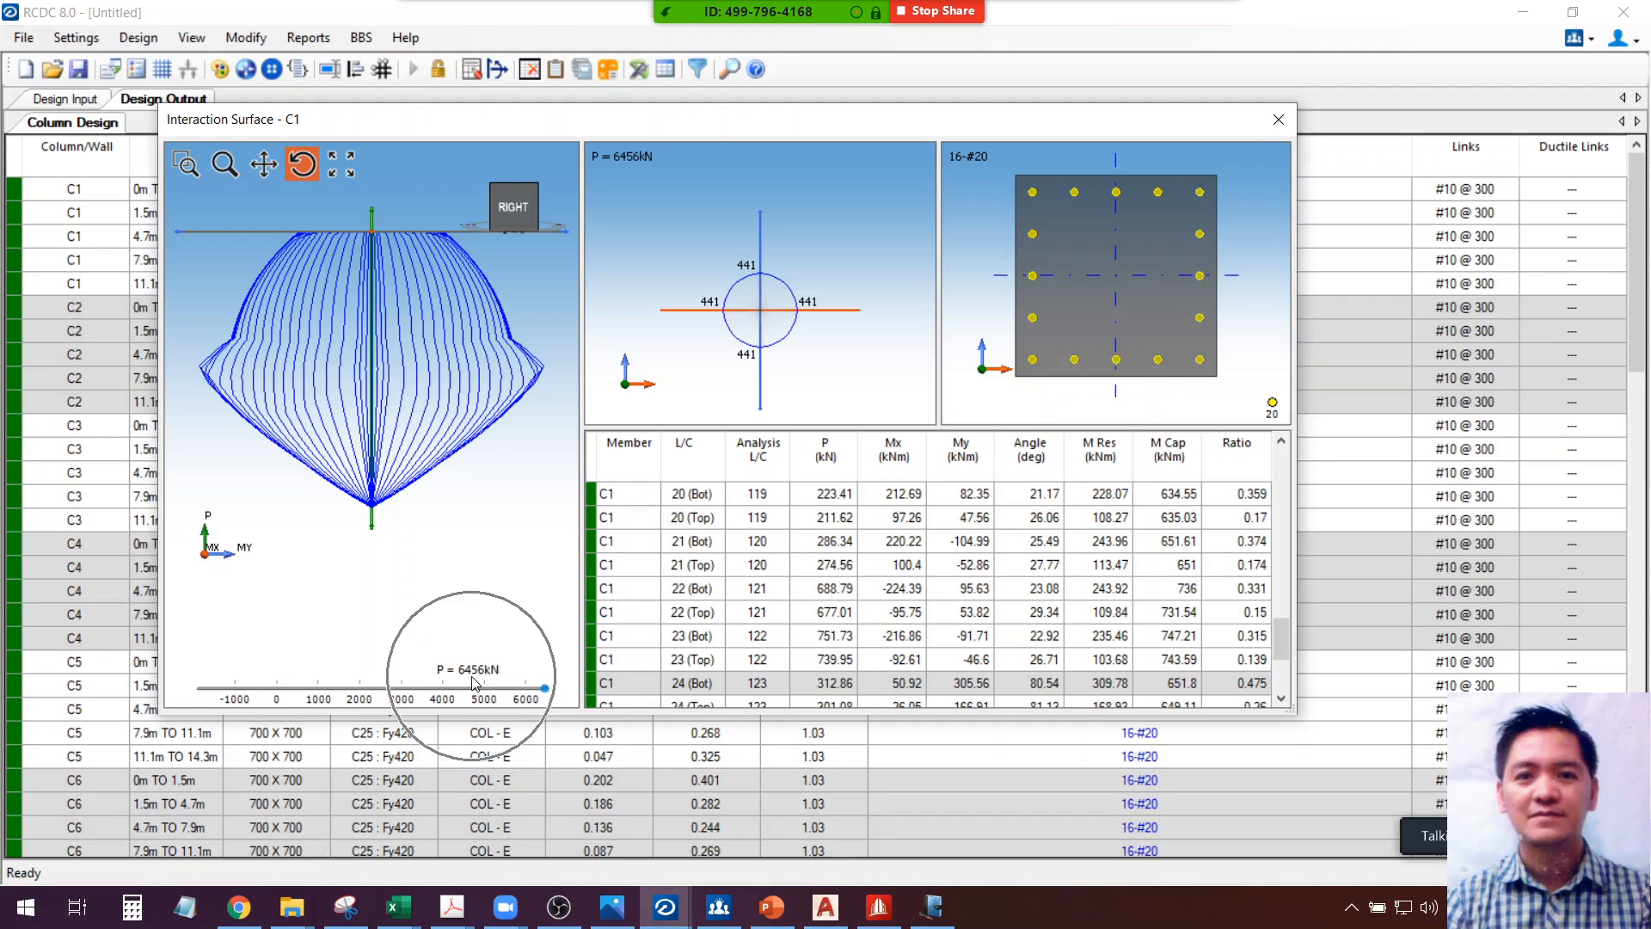
{"action": "key", "text": "ctrl"}
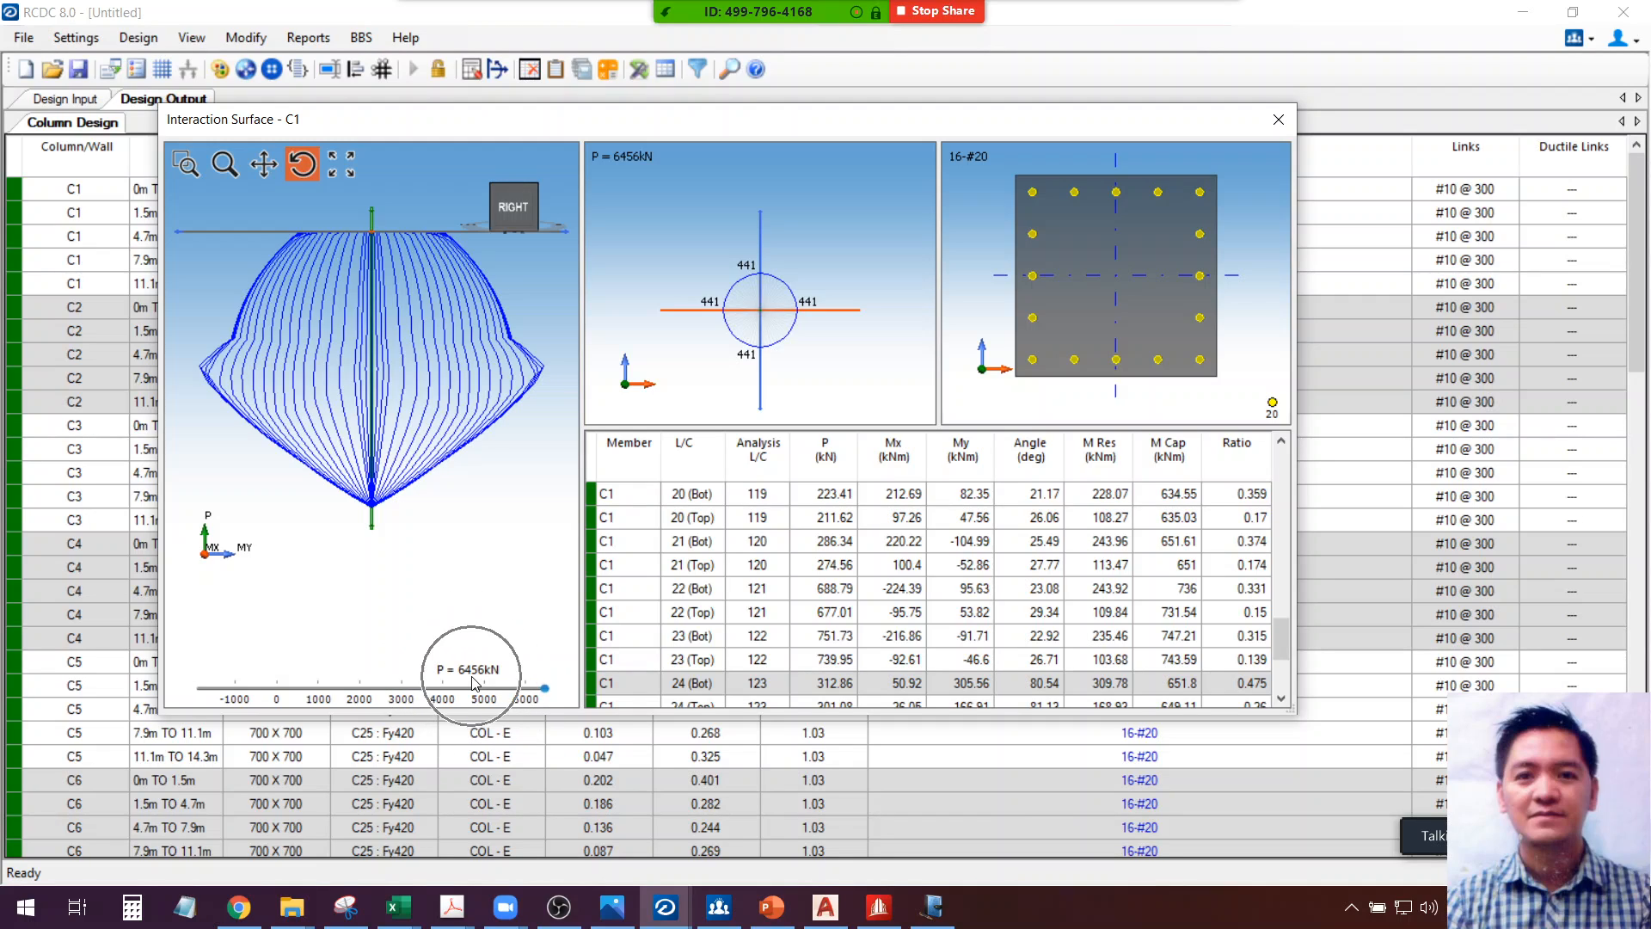
{"action": "key", "text": "ctrl"}
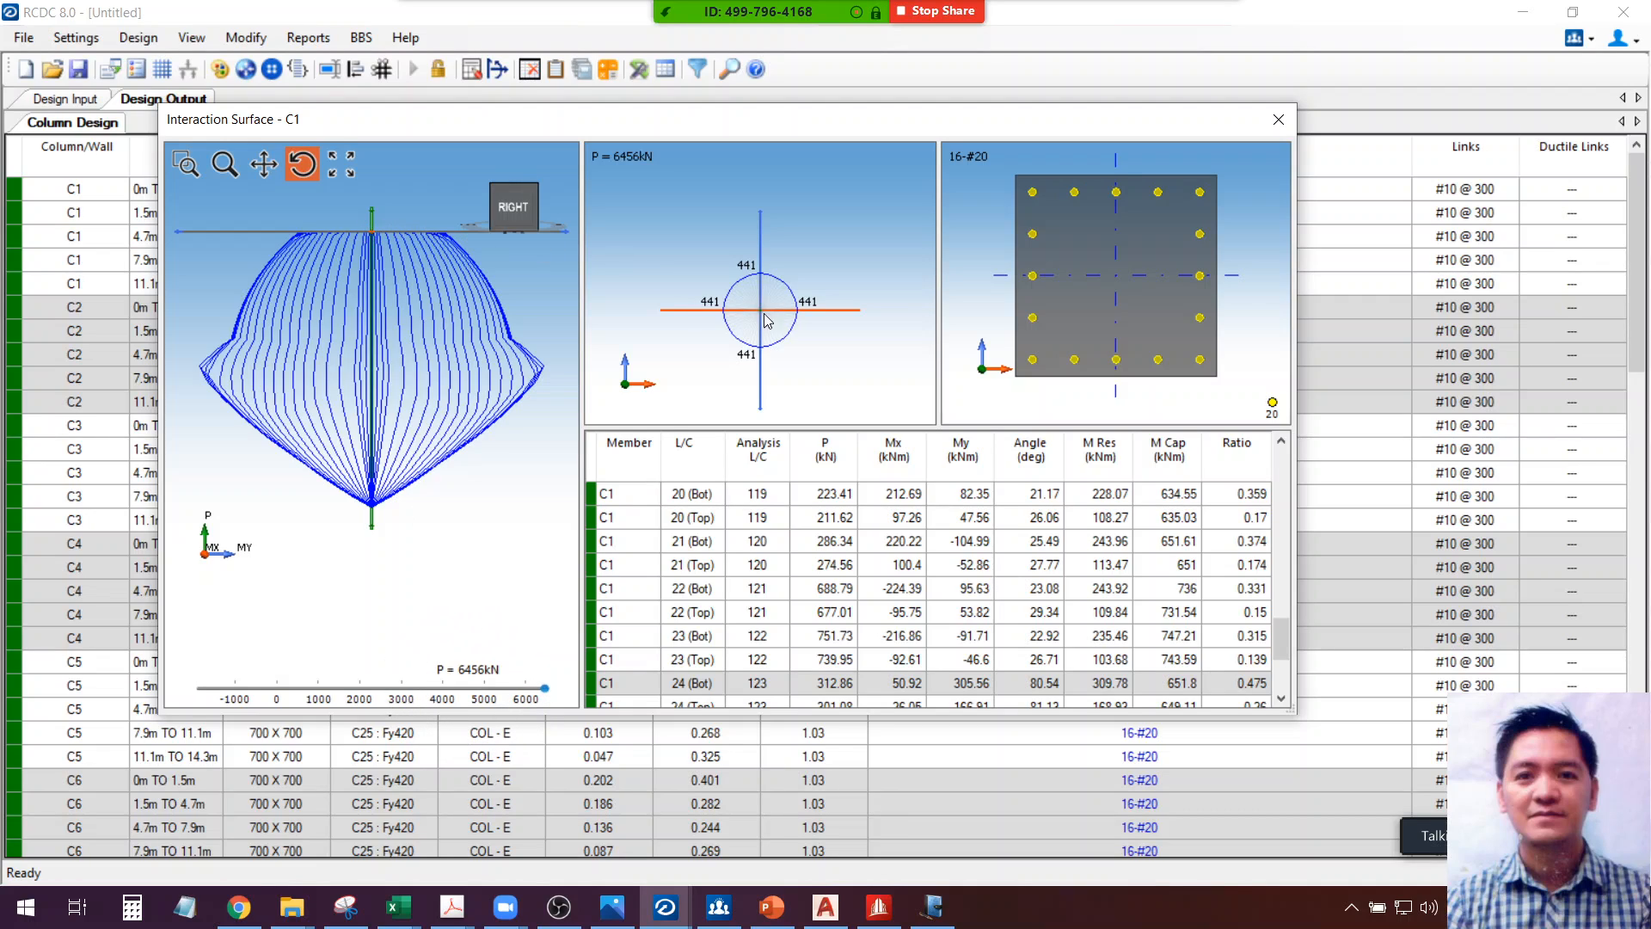
{"action": "key", "text": "ctrl"}
{"action": "key", "text": "ctrl"}
{"action": "key", "text": "ctrl"}
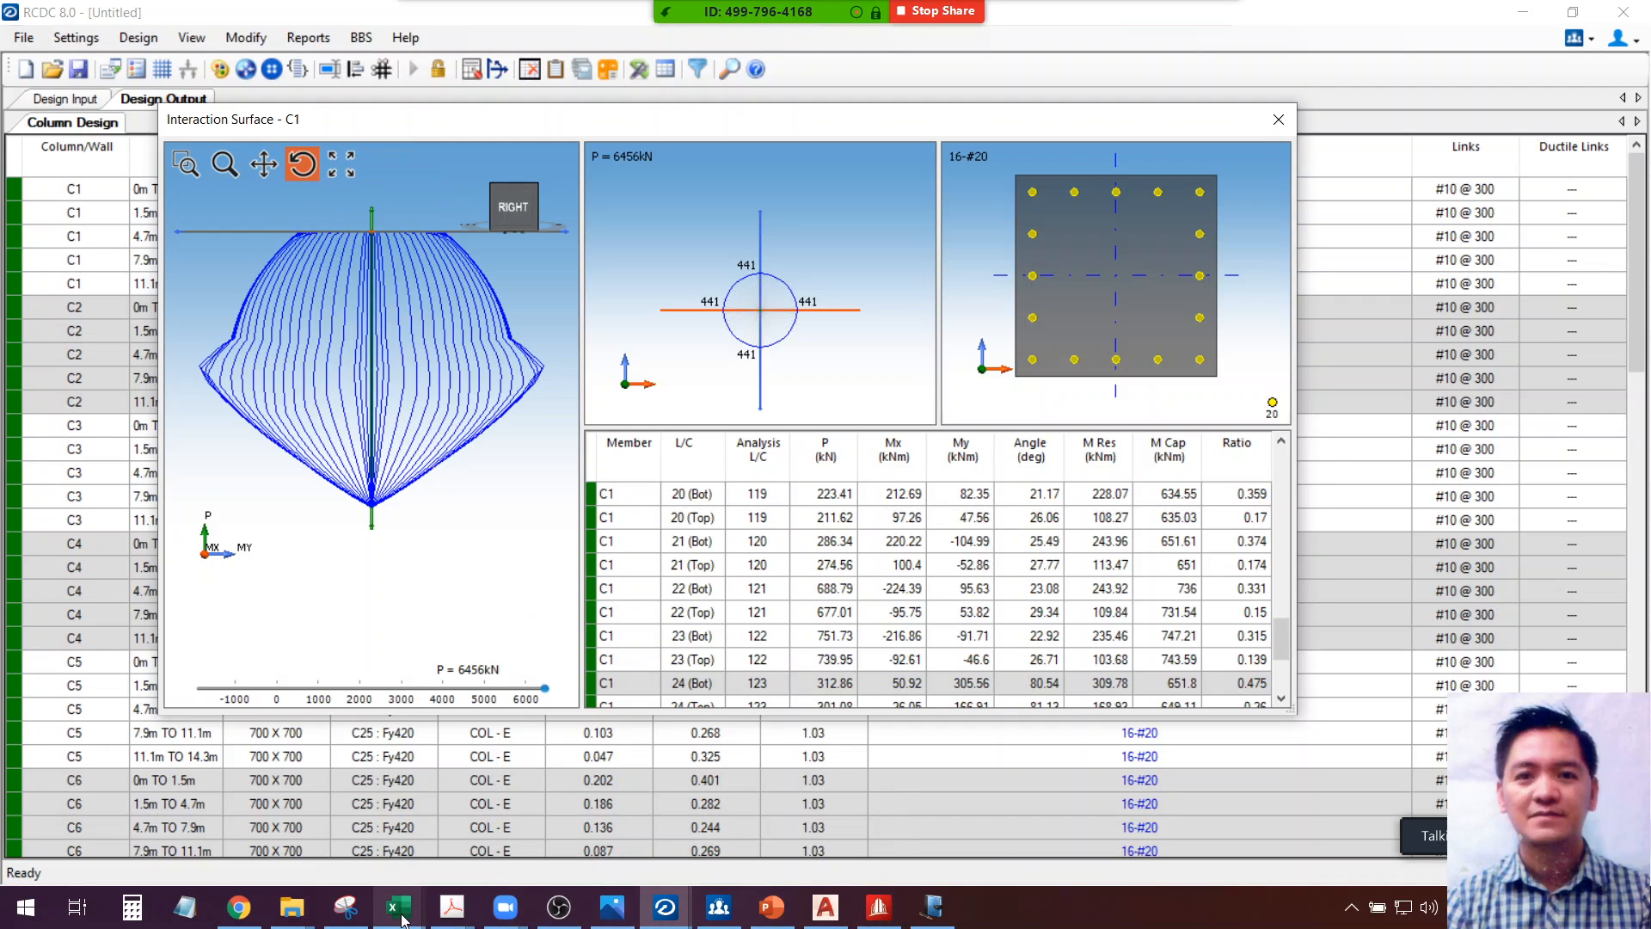
Switch to the Column CorCol new workbook in Excel and examine the axial capacity limit on its column interaction diagram
{"action": "mouse_move", "coordinate": [398, 908]}
{"action": "left_click", "coordinate": [475, 854]}
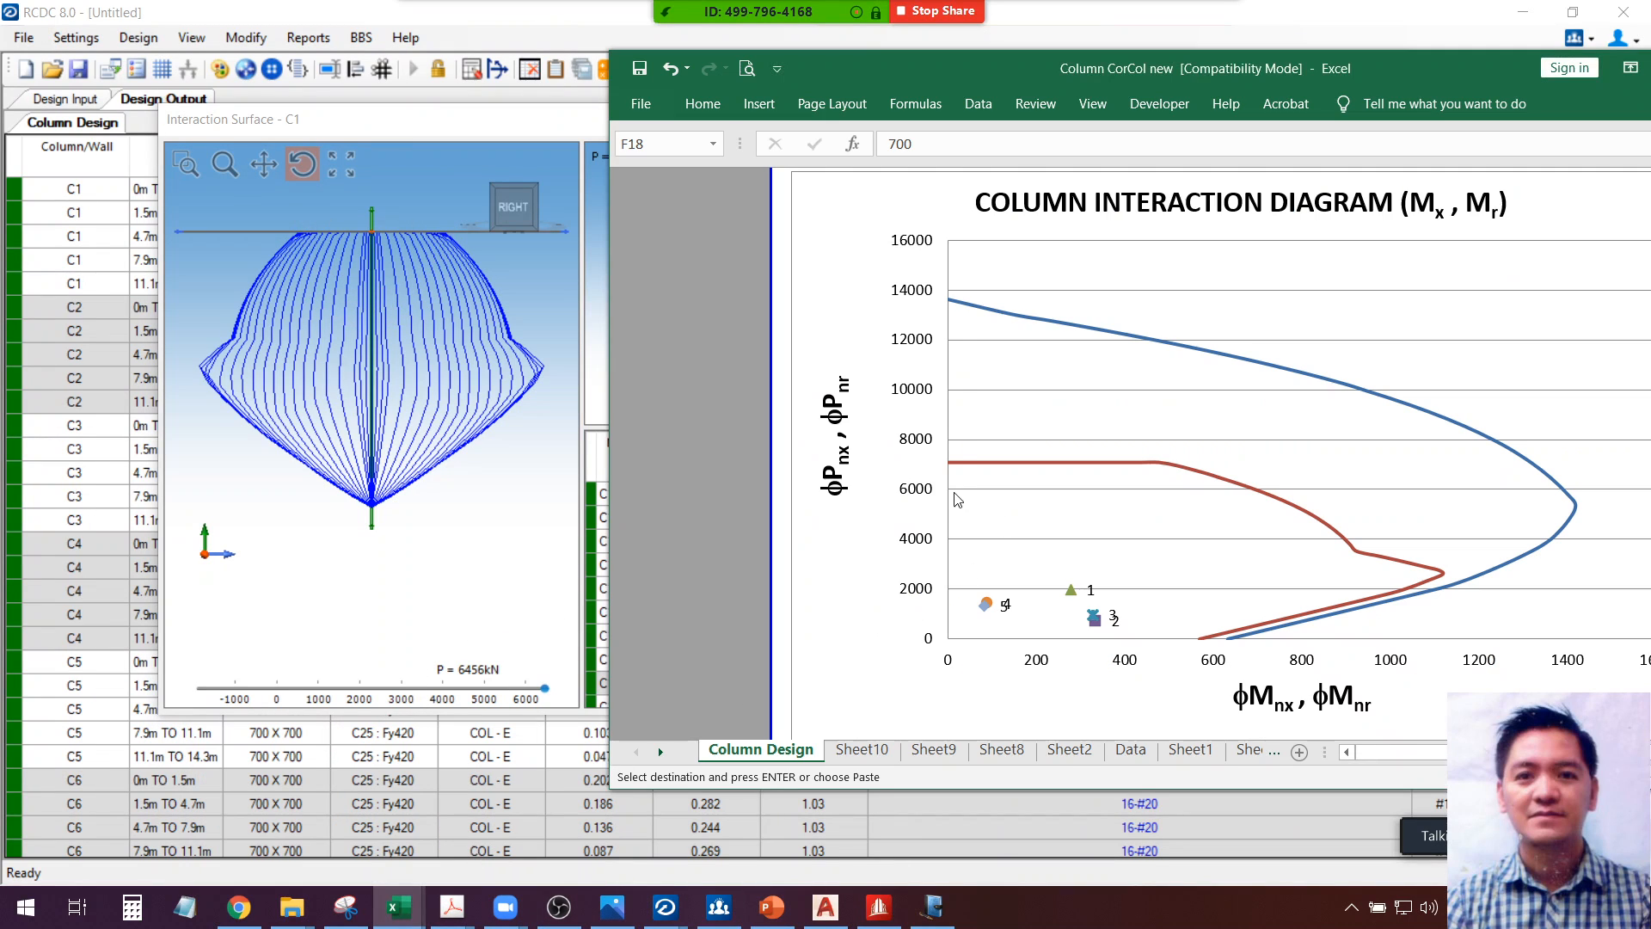
{"action": "key", "text": "ctrl"}
{"action": "mouse_move", "coordinate": [952, 469]}
Set the steel rebar strength fy to 420 MPa in the Materials inputs of the column design sheet
{"action": "scroll", "coordinate": [1281, 468], "scroll_direction": "up", "scroll_amount": 4}
{"action": "scroll", "coordinate": [1281, 464], "scroll_direction": "up", "scroll_amount": 7}
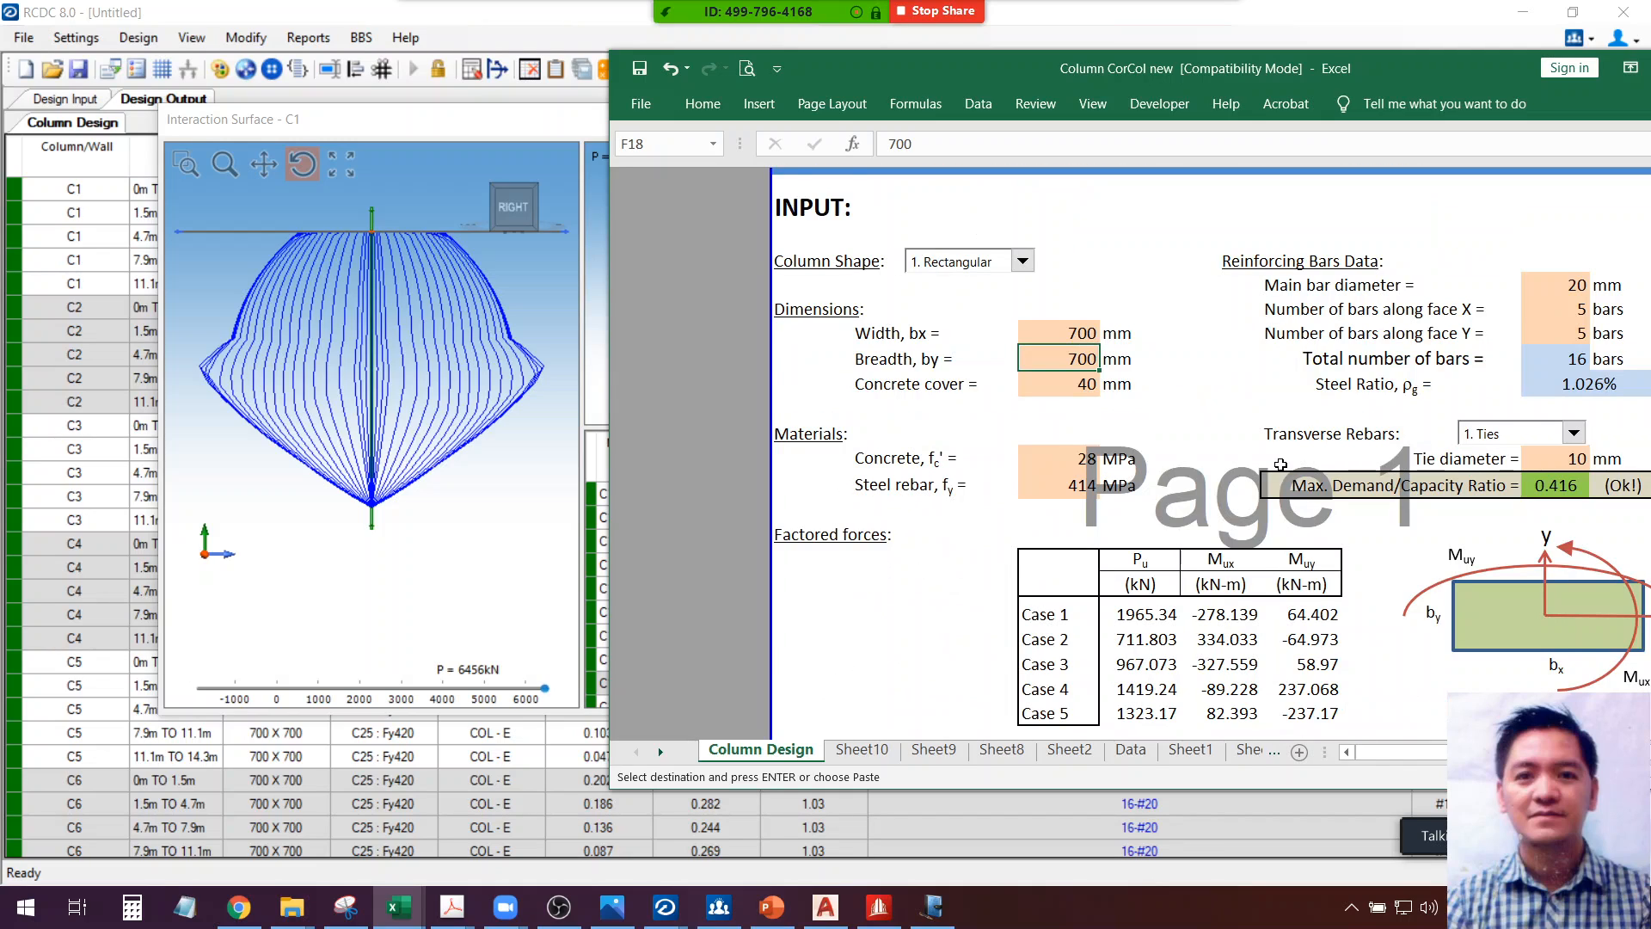
{"action": "scroll", "coordinate": [1280, 465], "scroll_direction": "up", "scroll_amount": 2}
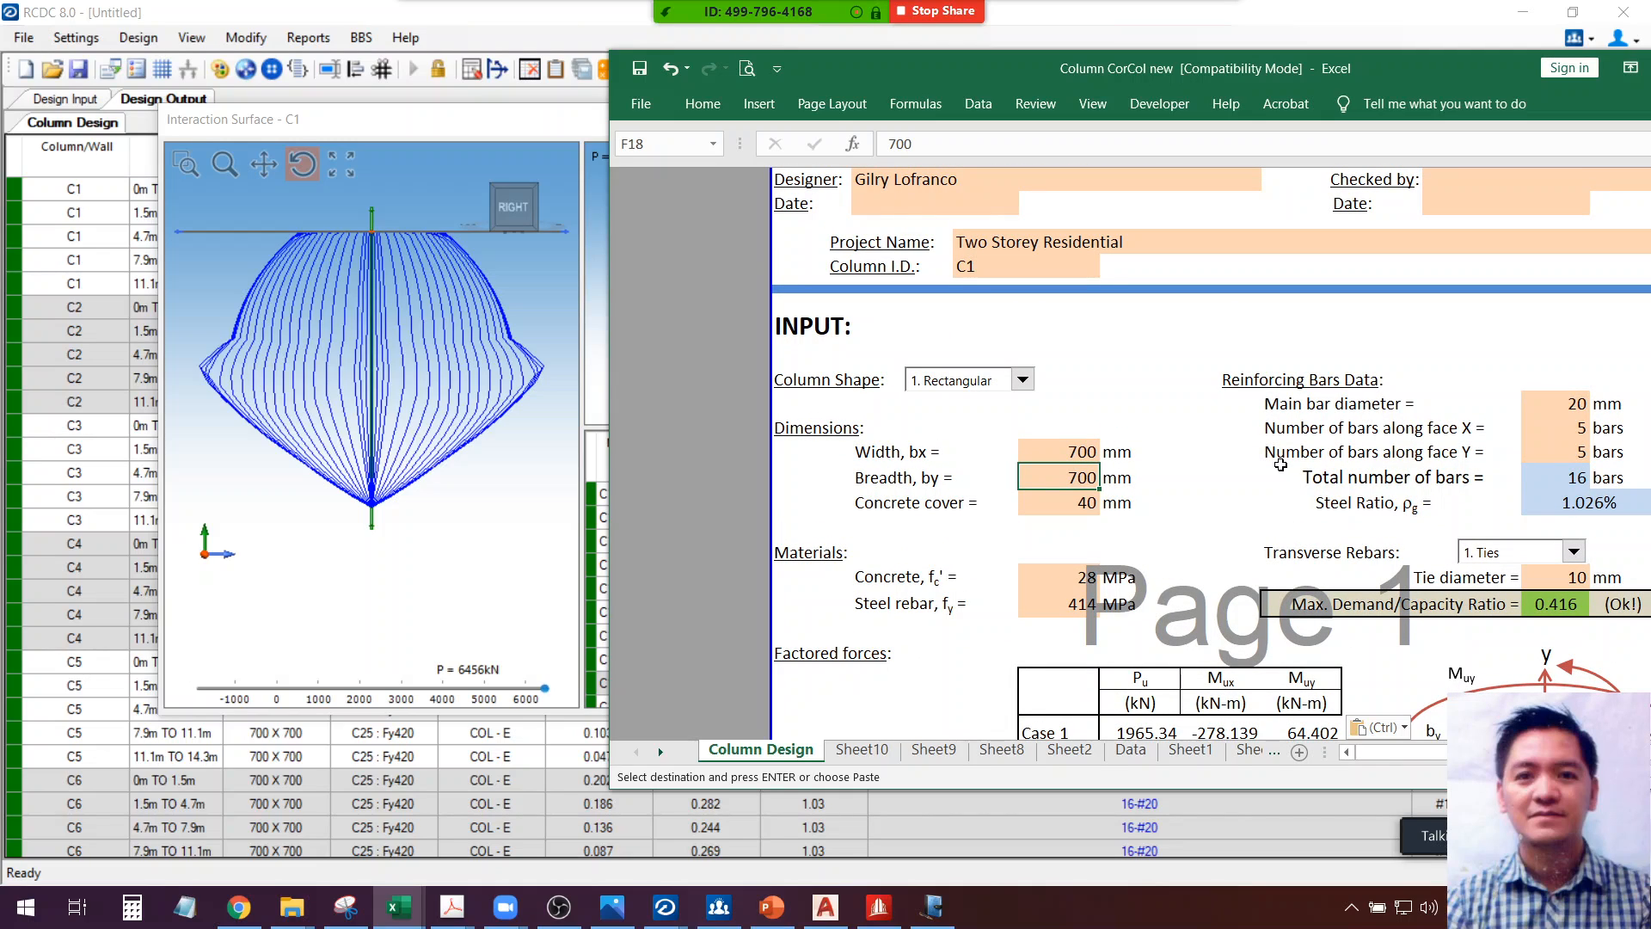
{"action": "left_click", "coordinate": [1078, 602]}
{"action": "type", "text": "42"}
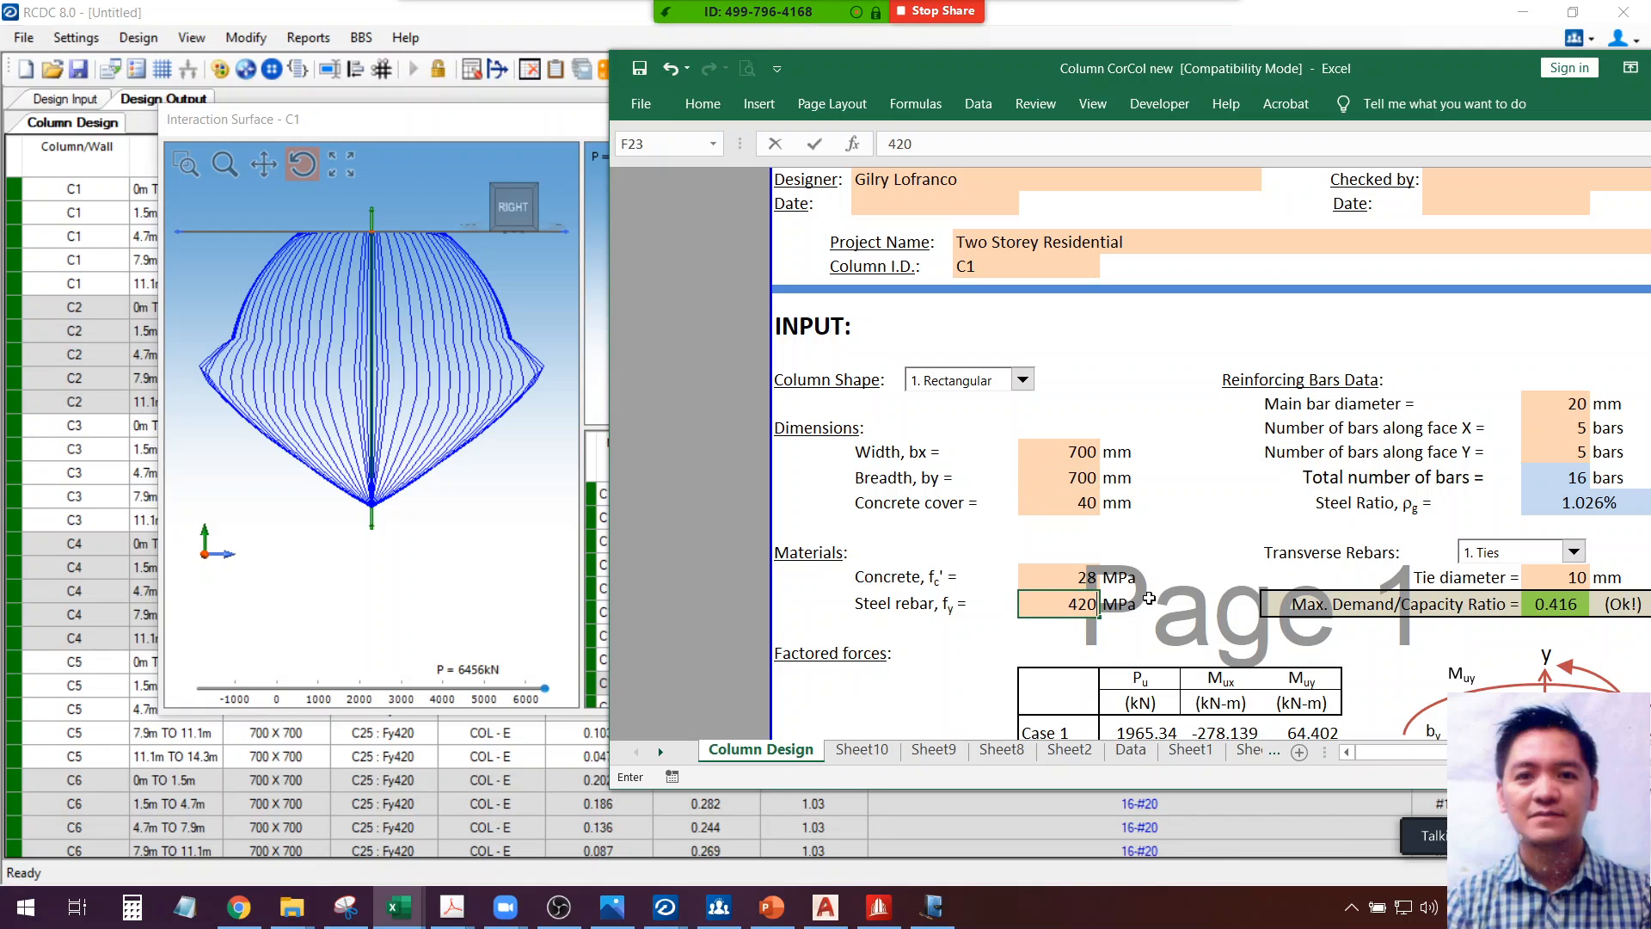
{"action": "type", "text": "0"}
{"action": "key", "text": "Return"}
Check the recalculated output table and the zero-moment axial capacity on the column interaction diagram
{"action": "scroll", "coordinate": [1178, 580], "scroll_direction": "down", "scroll_amount": 5}
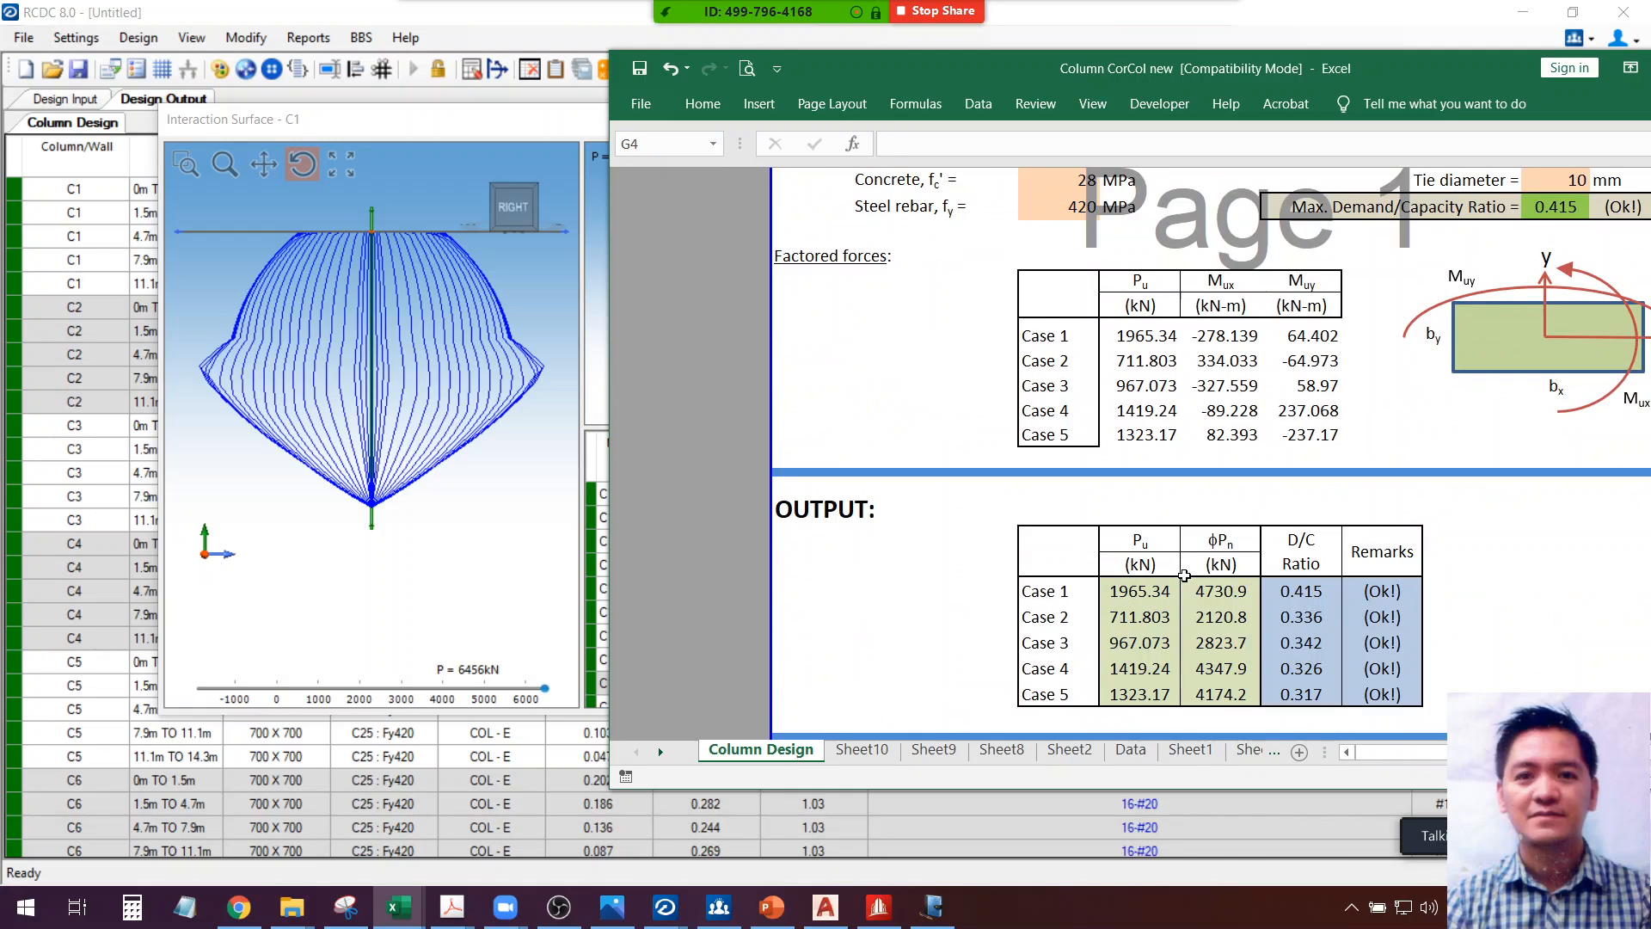
{"action": "scroll", "coordinate": [1184, 575], "scroll_direction": "down", "scroll_amount": 7}
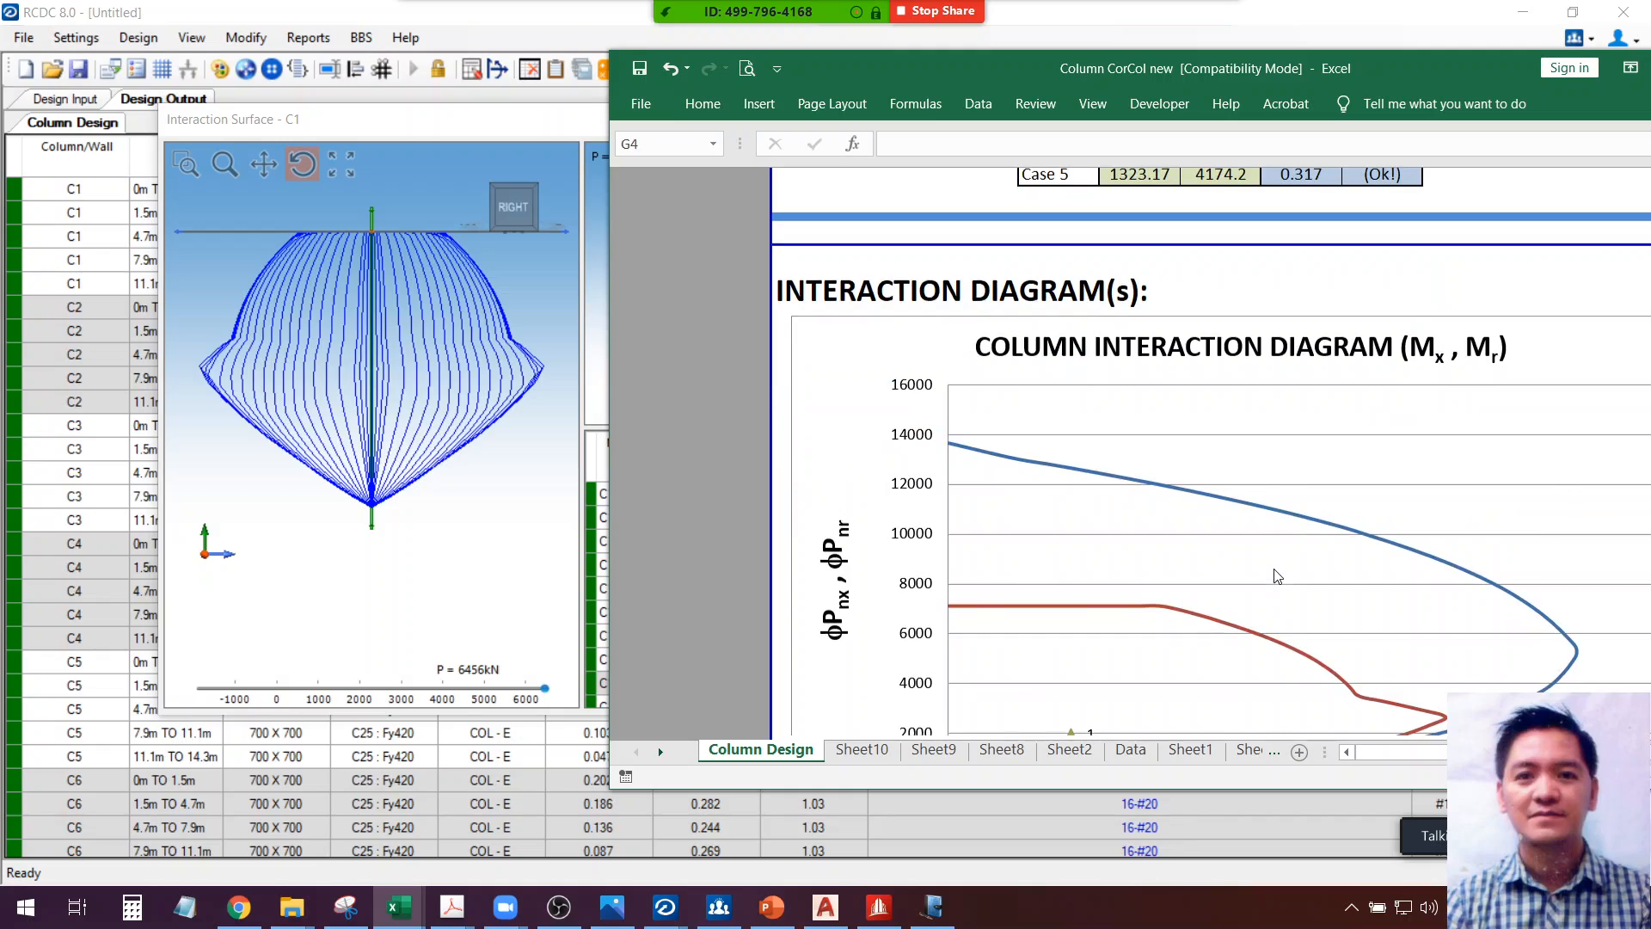
{"action": "scroll", "coordinate": [1278, 576], "scroll_direction": "down", "scroll_amount": 3}
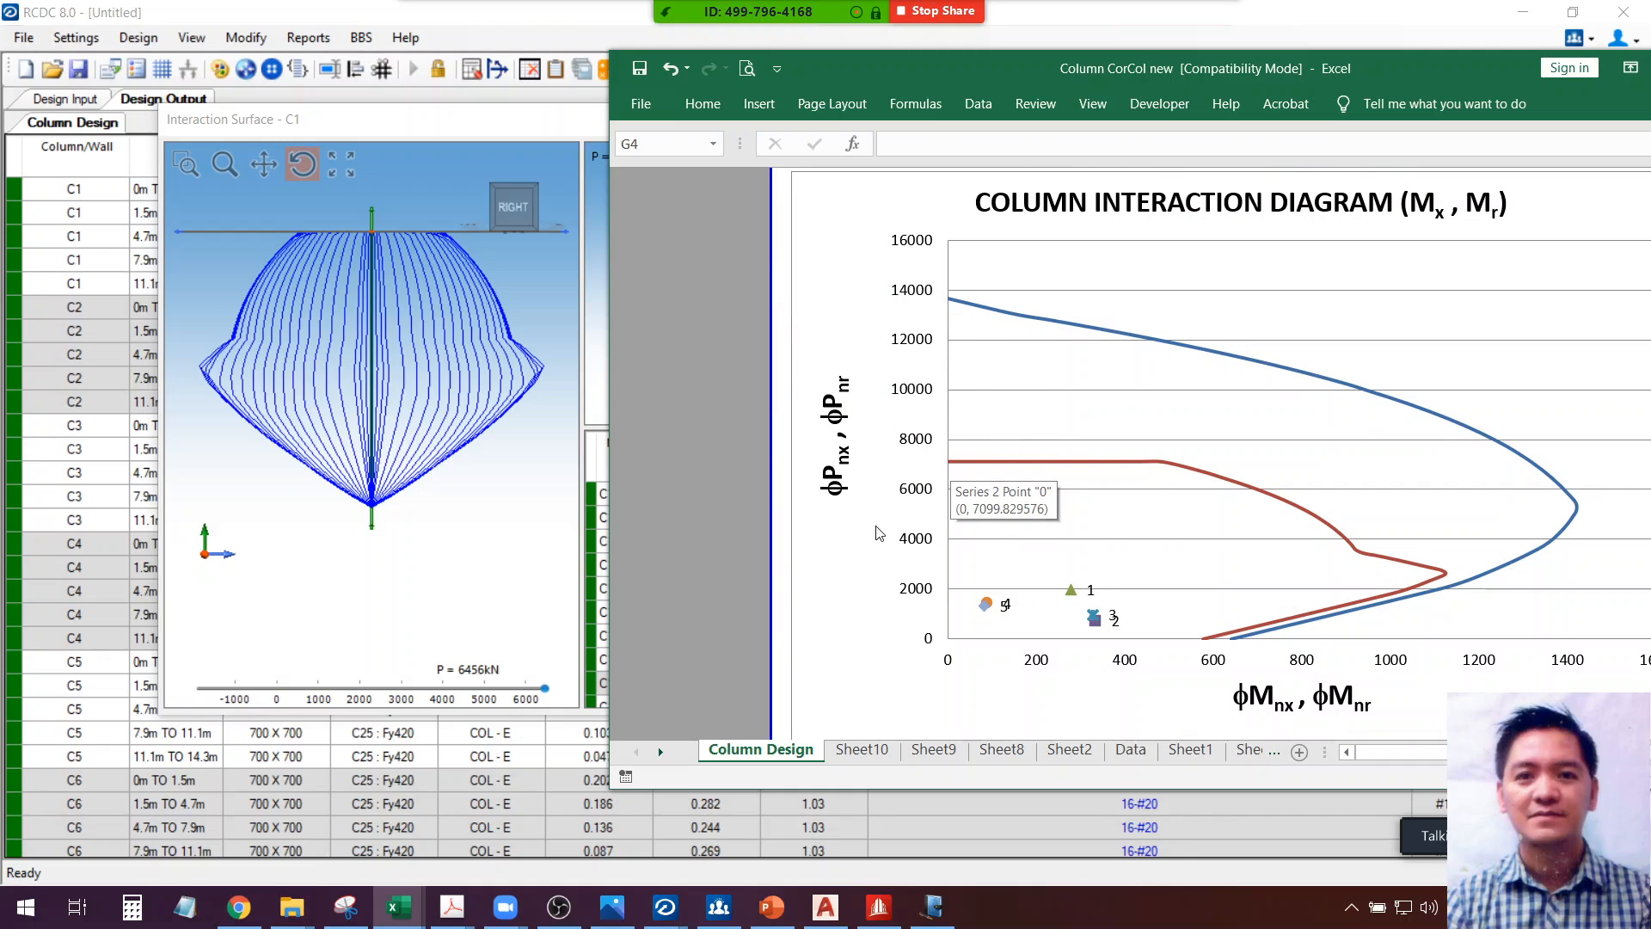
Return to RCDC, reposition C1's Interaction Surface window, and lower its axial load level to 2416 kN to examine the moment capacity
{"action": "left_click", "coordinate": [551, 697]}
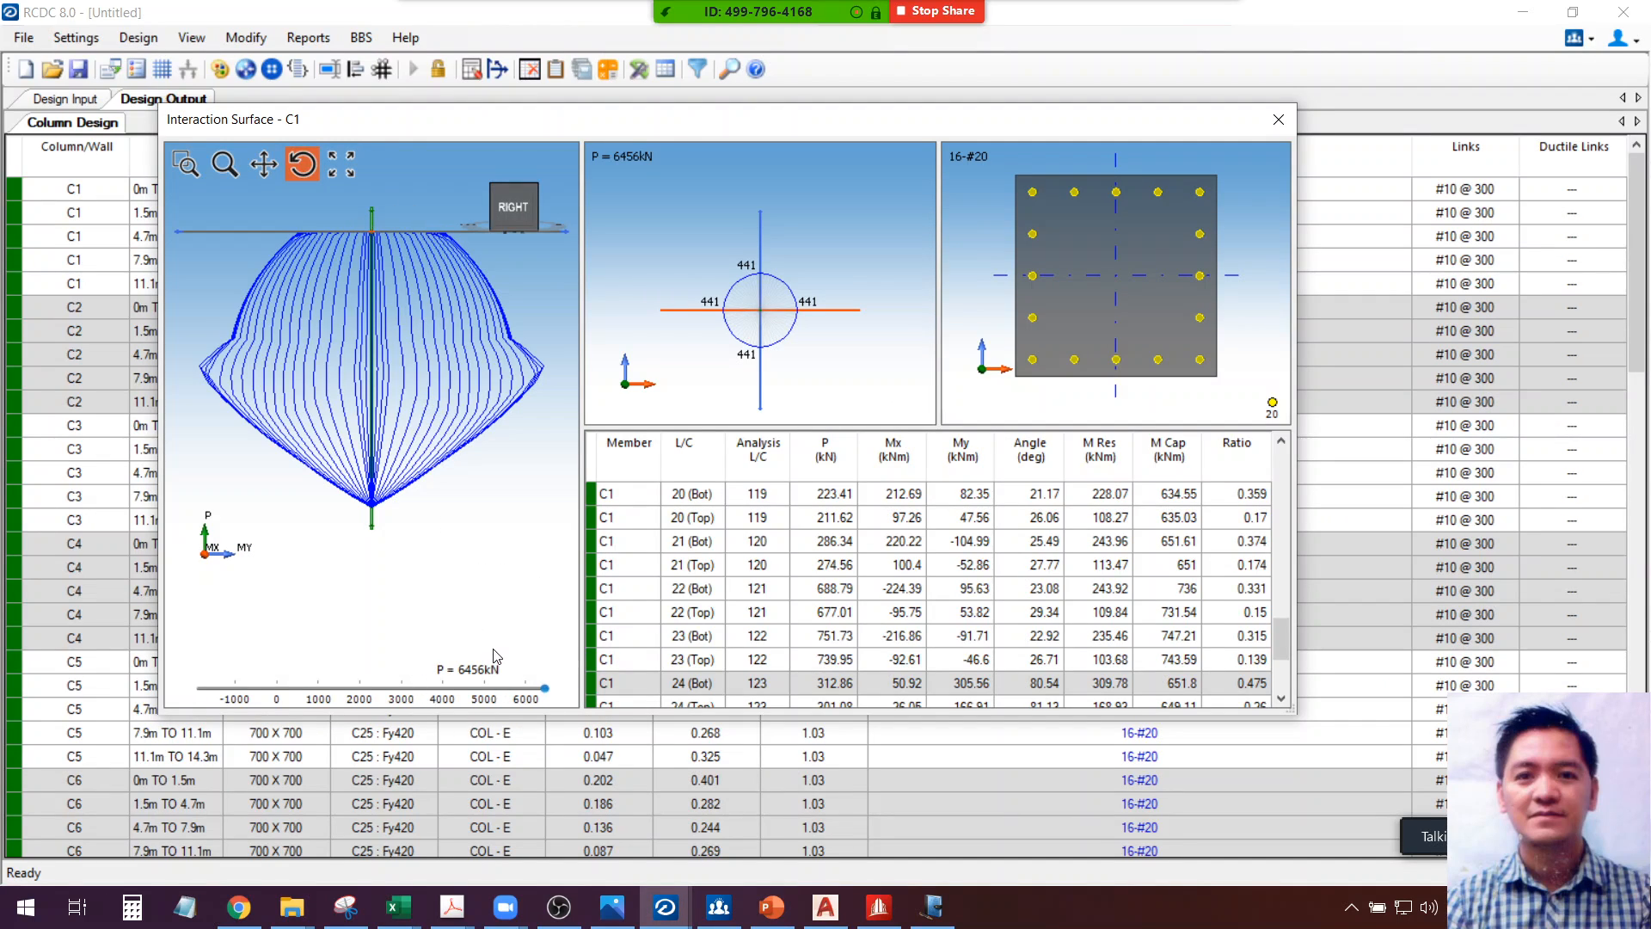
{"action": "left_click_drag", "start_coordinate": [765, 134], "coordinate": [714, 129]}
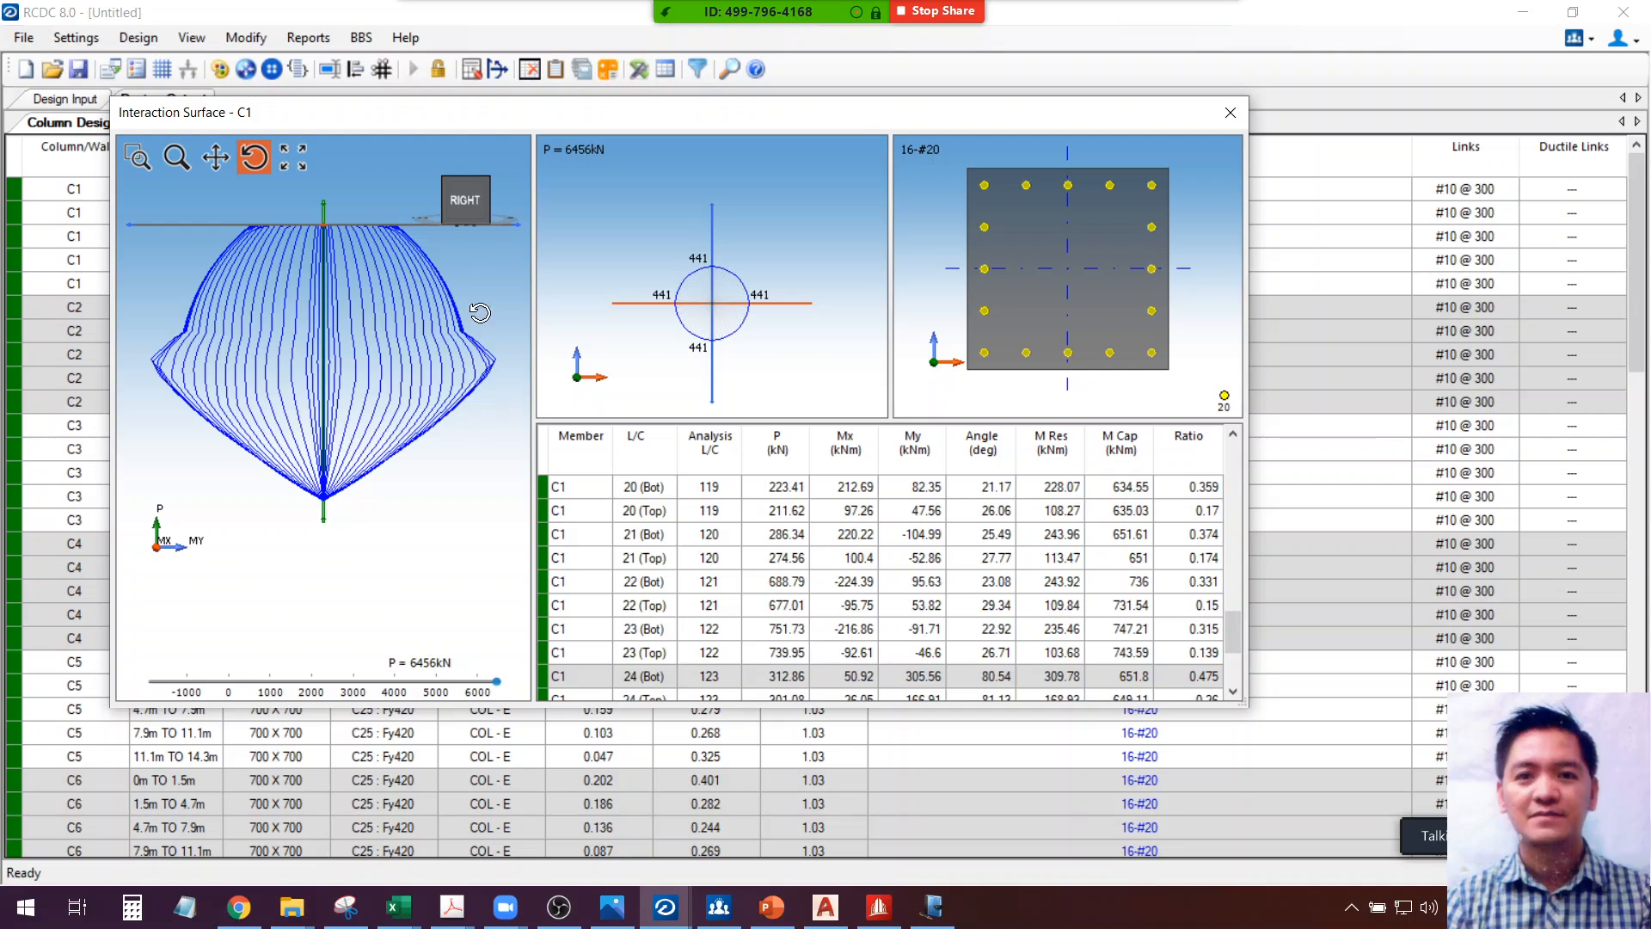
{"action": "left_click_drag", "start_coordinate": [466, 121], "coordinate": [466, 189]}
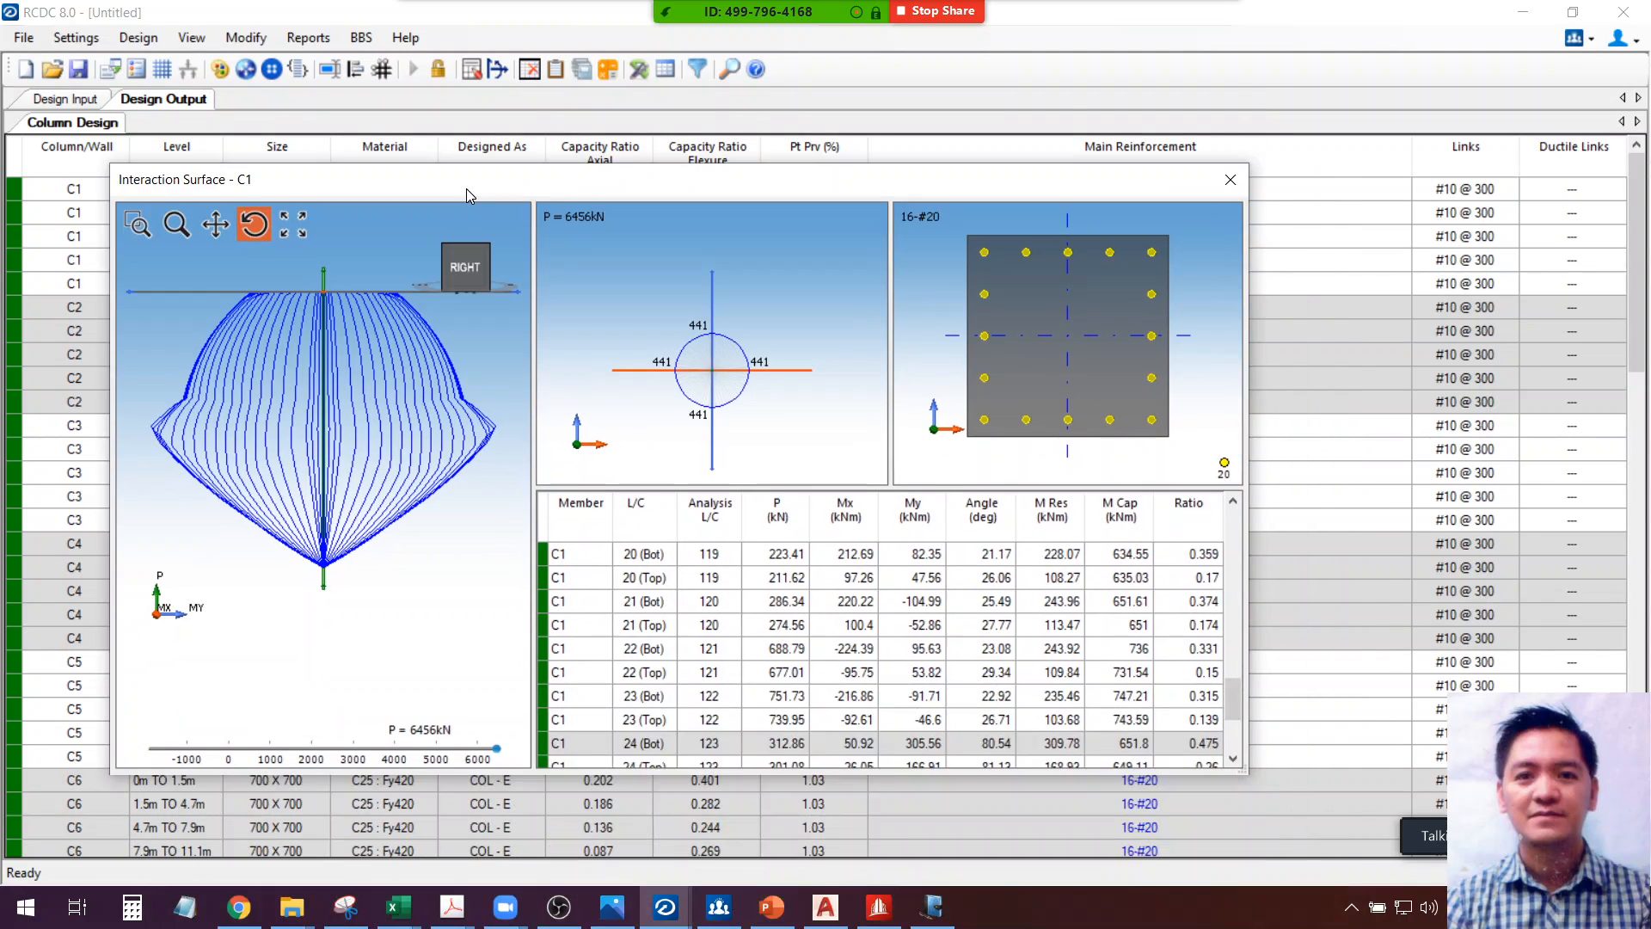
{"action": "left_click_drag", "start_coordinate": [410, 742], "coordinate": [330, 750]}
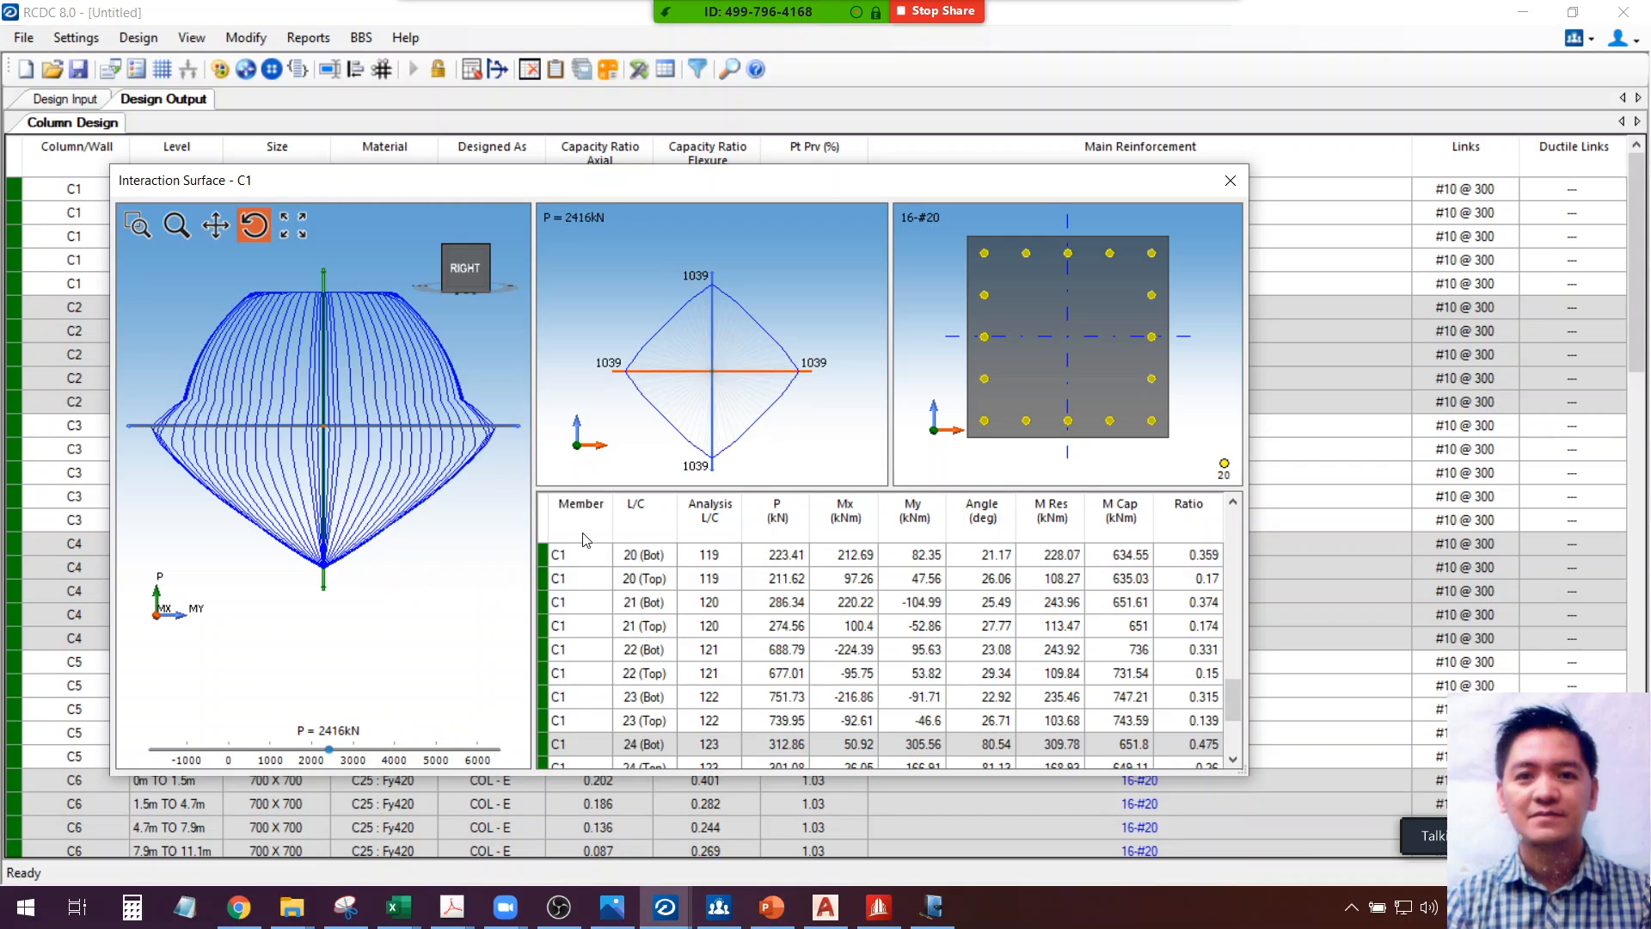
{"action": "key", "text": "ctrl"}
{"action": "key", "text": "ctrl"}
{"action": "key", "text": "ctrl"}
{"action": "key", "text": "ctrl"}
{"action": "key", "text": "ctrl"}
{"action": "key", "text": "ctrl"}
Compare the peak-moment point of the Column CorCol new diagram in Excel with RCDC's interaction surface, repositioning both windows as needed
{"action": "left_click", "coordinate": [399, 908]}
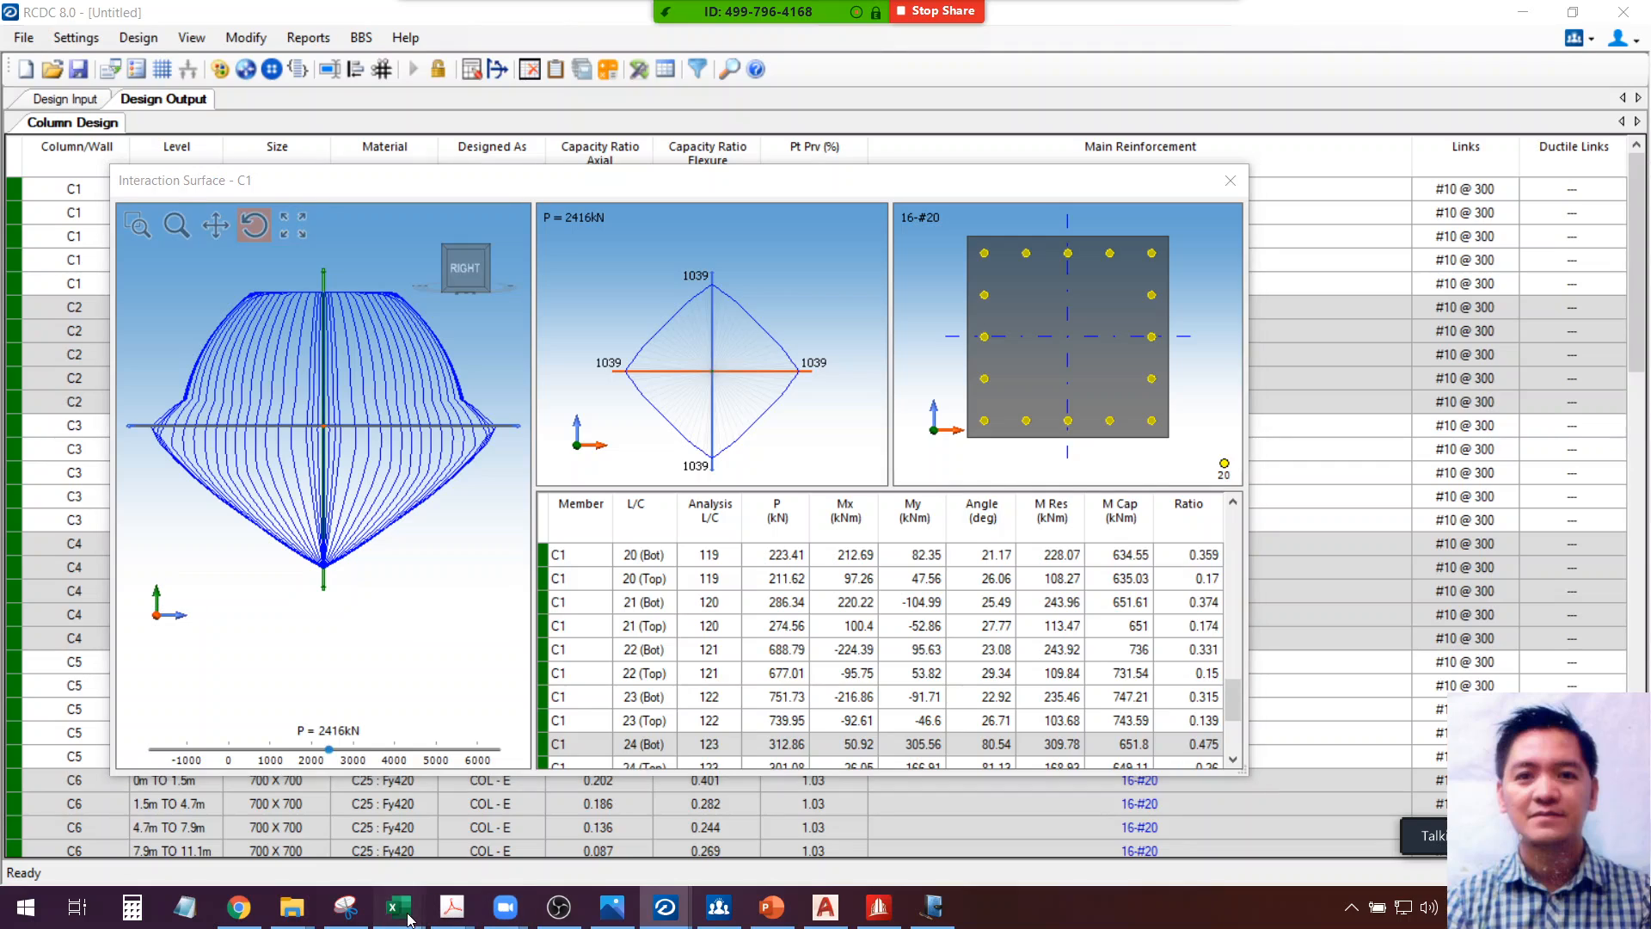
{"action": "left_click", "coordinate": [503, 852]}
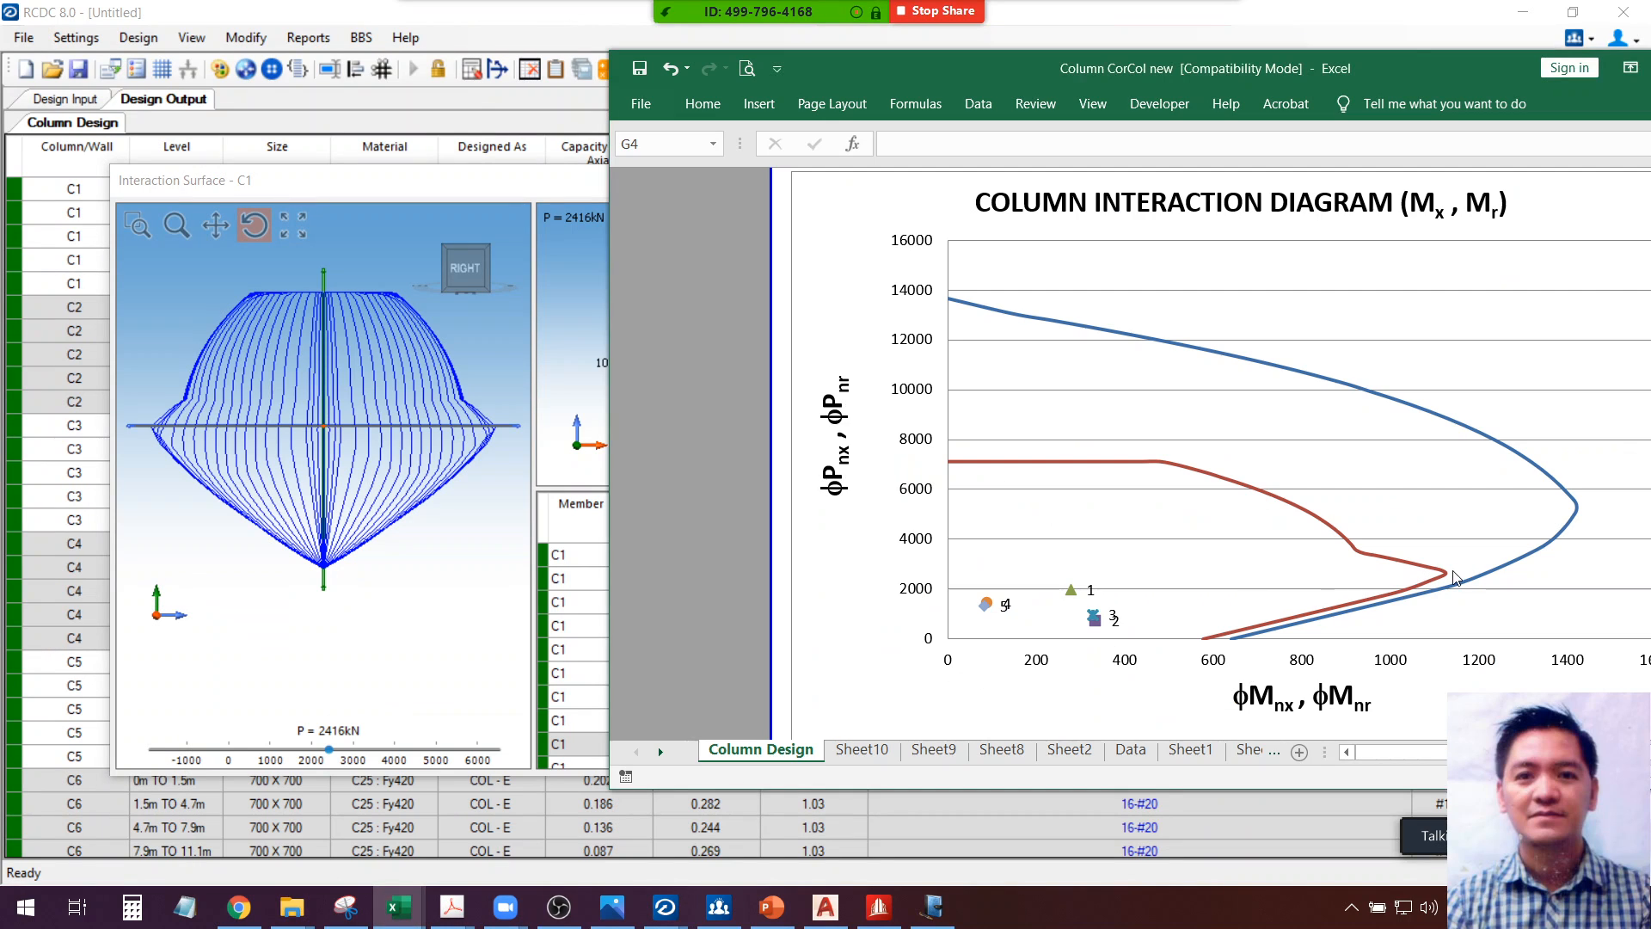
{"action": "mouse_move", "coordinate": [1450, 578]}
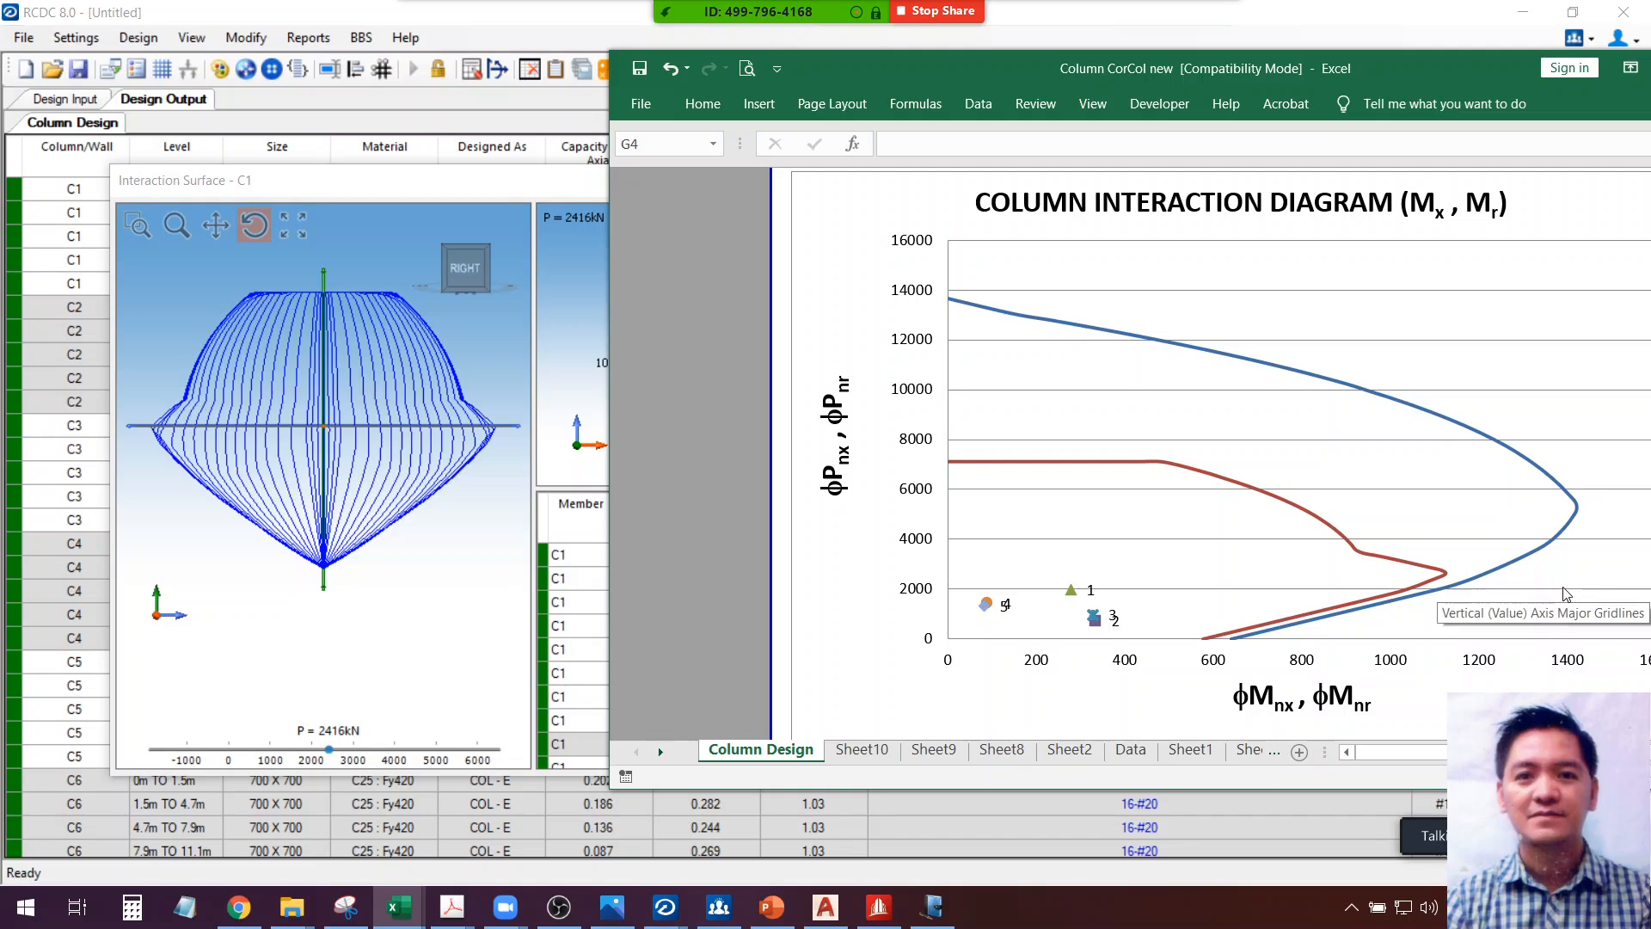
{"action": "left_click_drag", "start_coordinate": [937, 71], "coordinate": [1251, 235]}
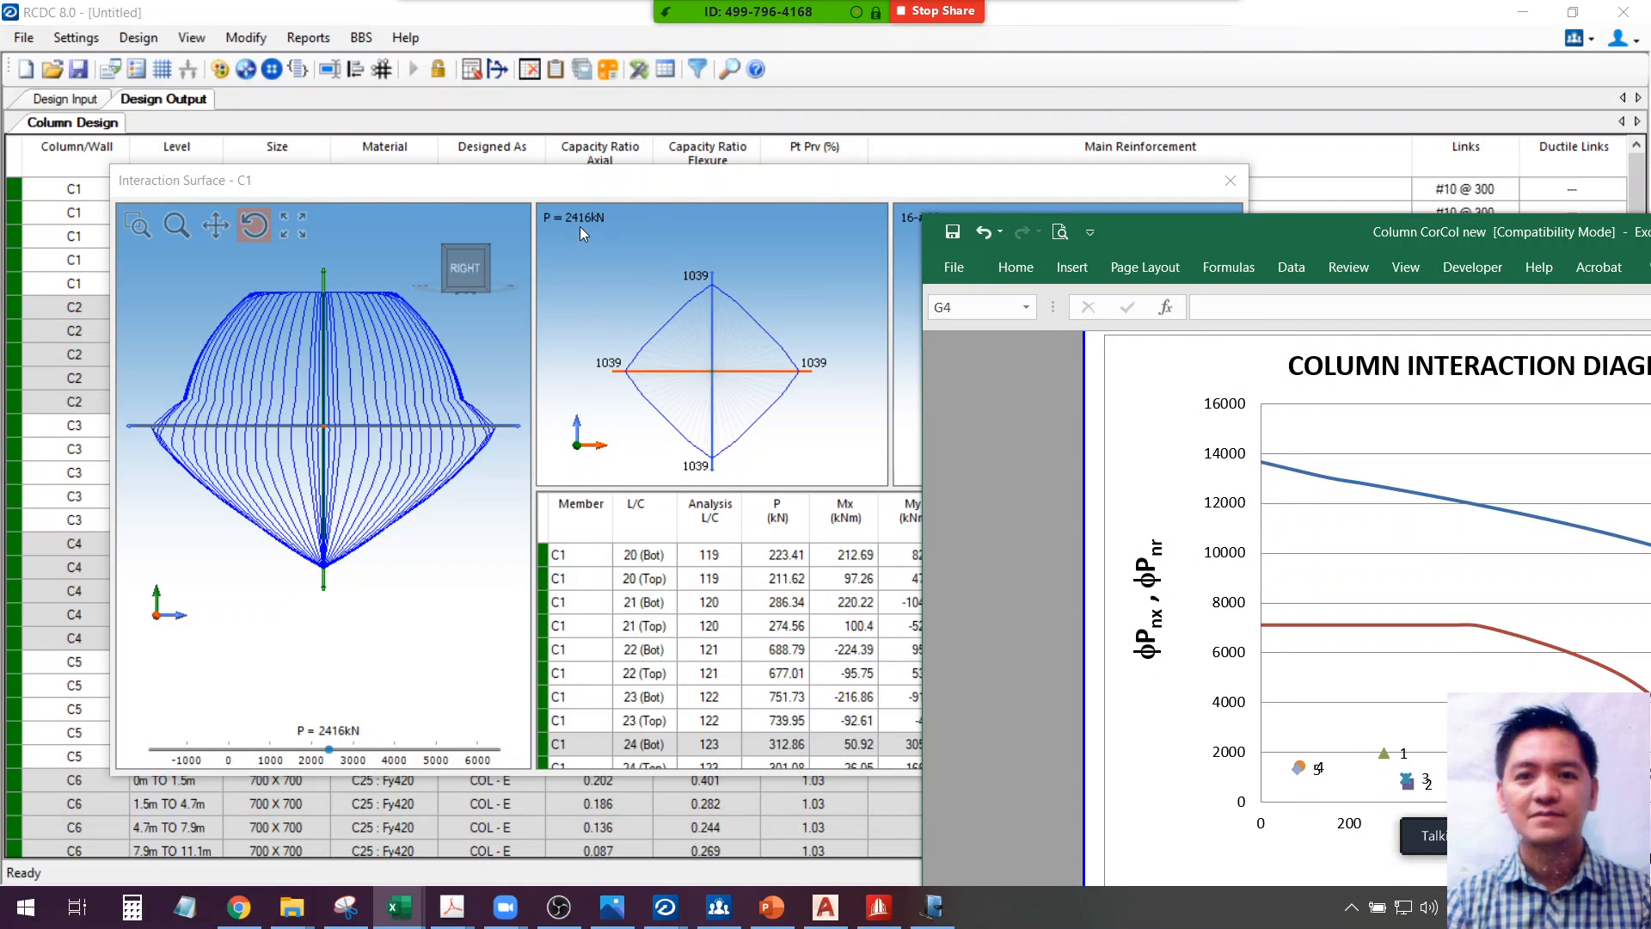
{"action": "left_click_drag", "start_coordinate": [1231, 235], "coordinate": [733, 107]}
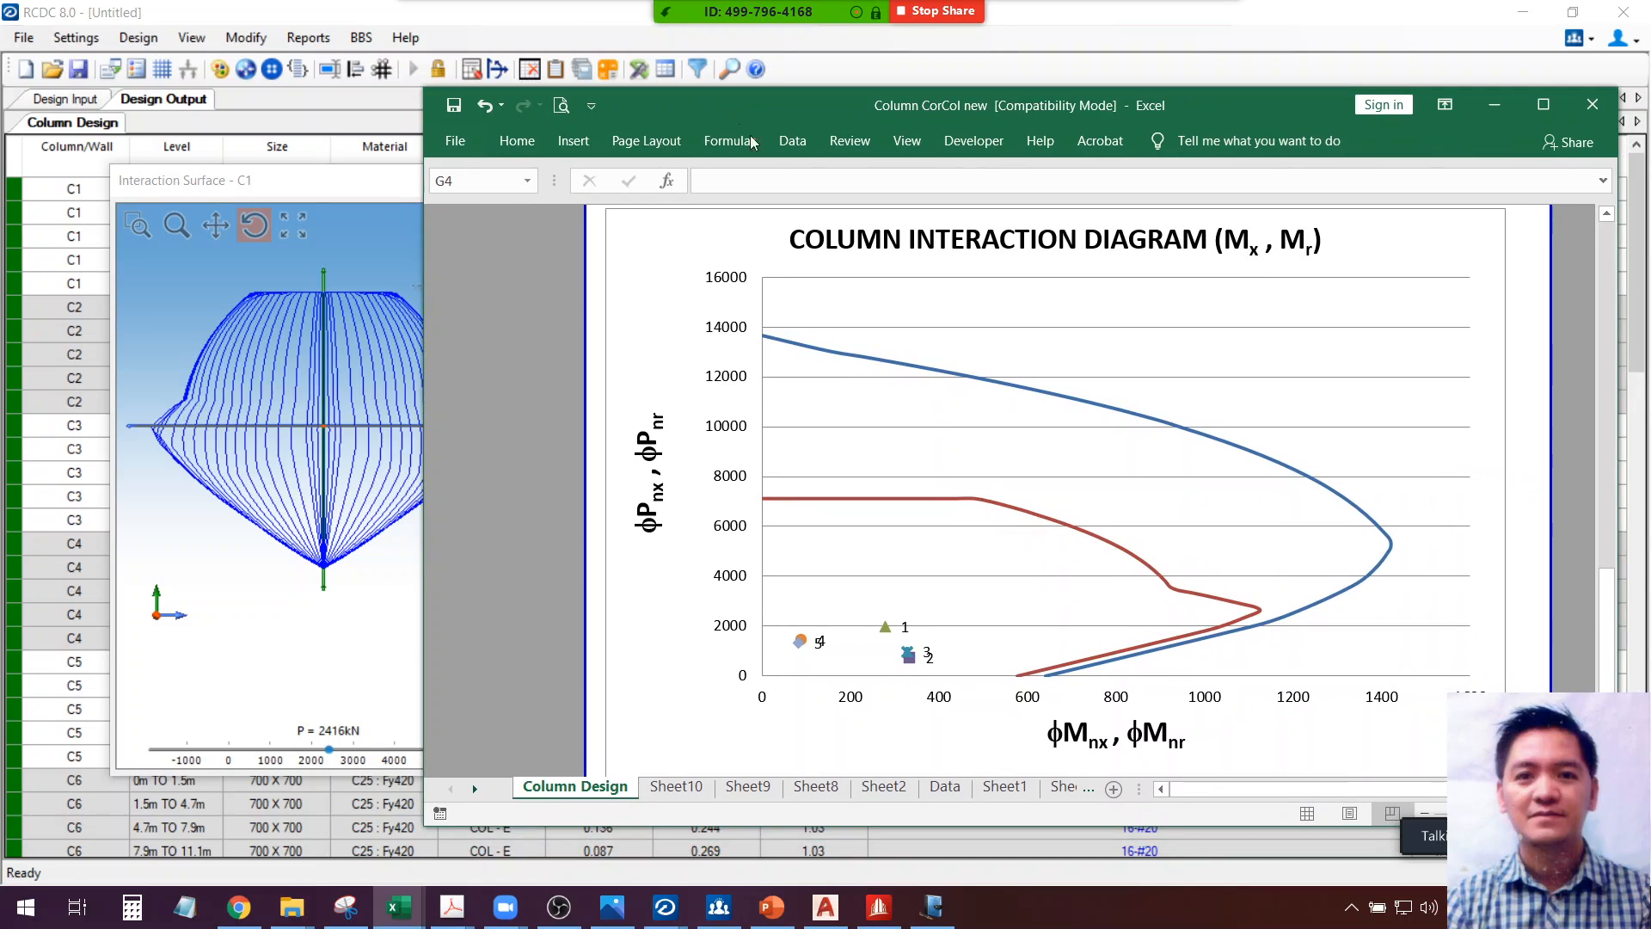
{"action": "left_click", "coordinate": [1494, 107]}
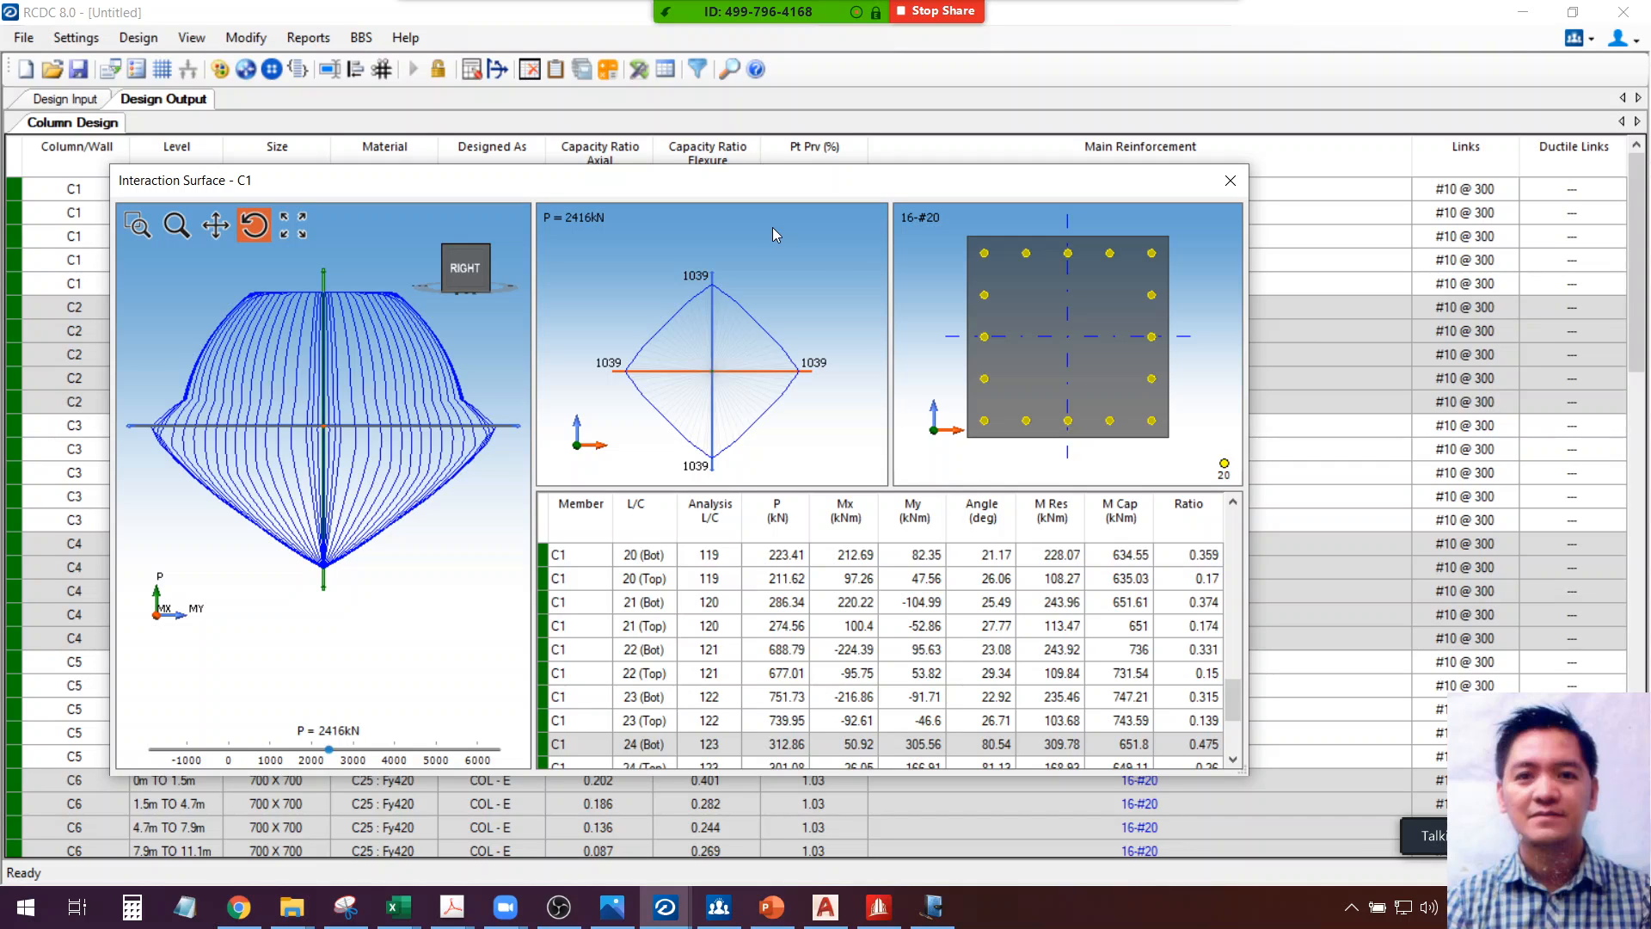
{"action": "left_click_drag", "start_coordinate": [655, 184], "coordinate": [837, 122]}
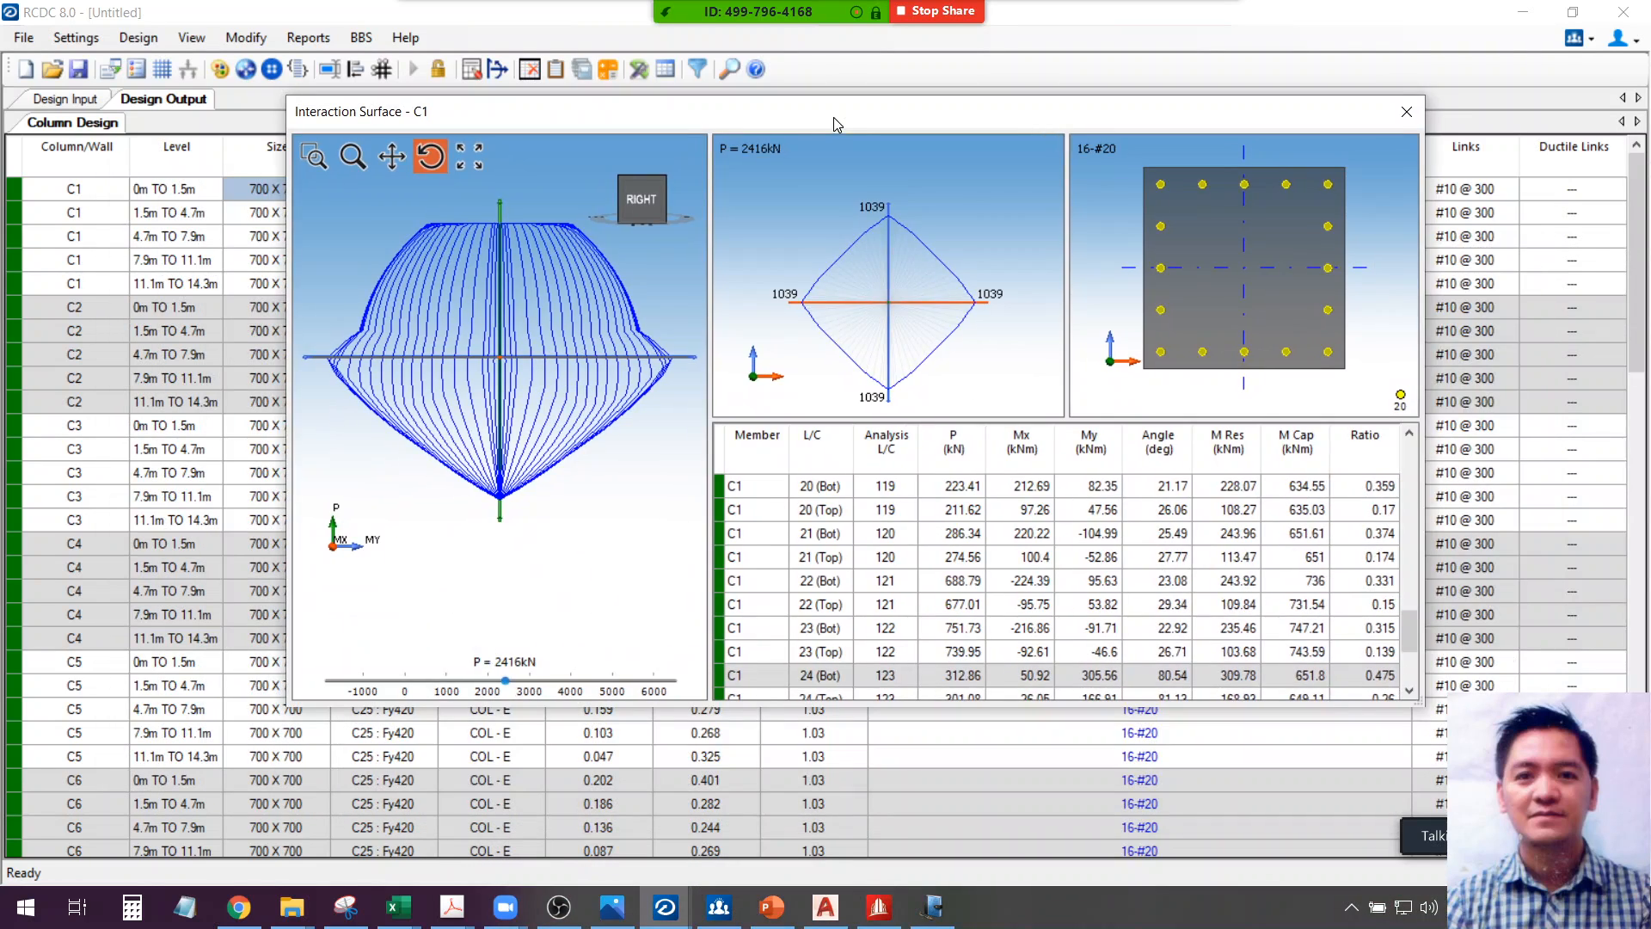
Reopen the Column CorCol new workbook in Excel and compare the Mux factored moments of Case 2 and Case 3
{"action": "mouse_move", "coordinate": [402, 905]}
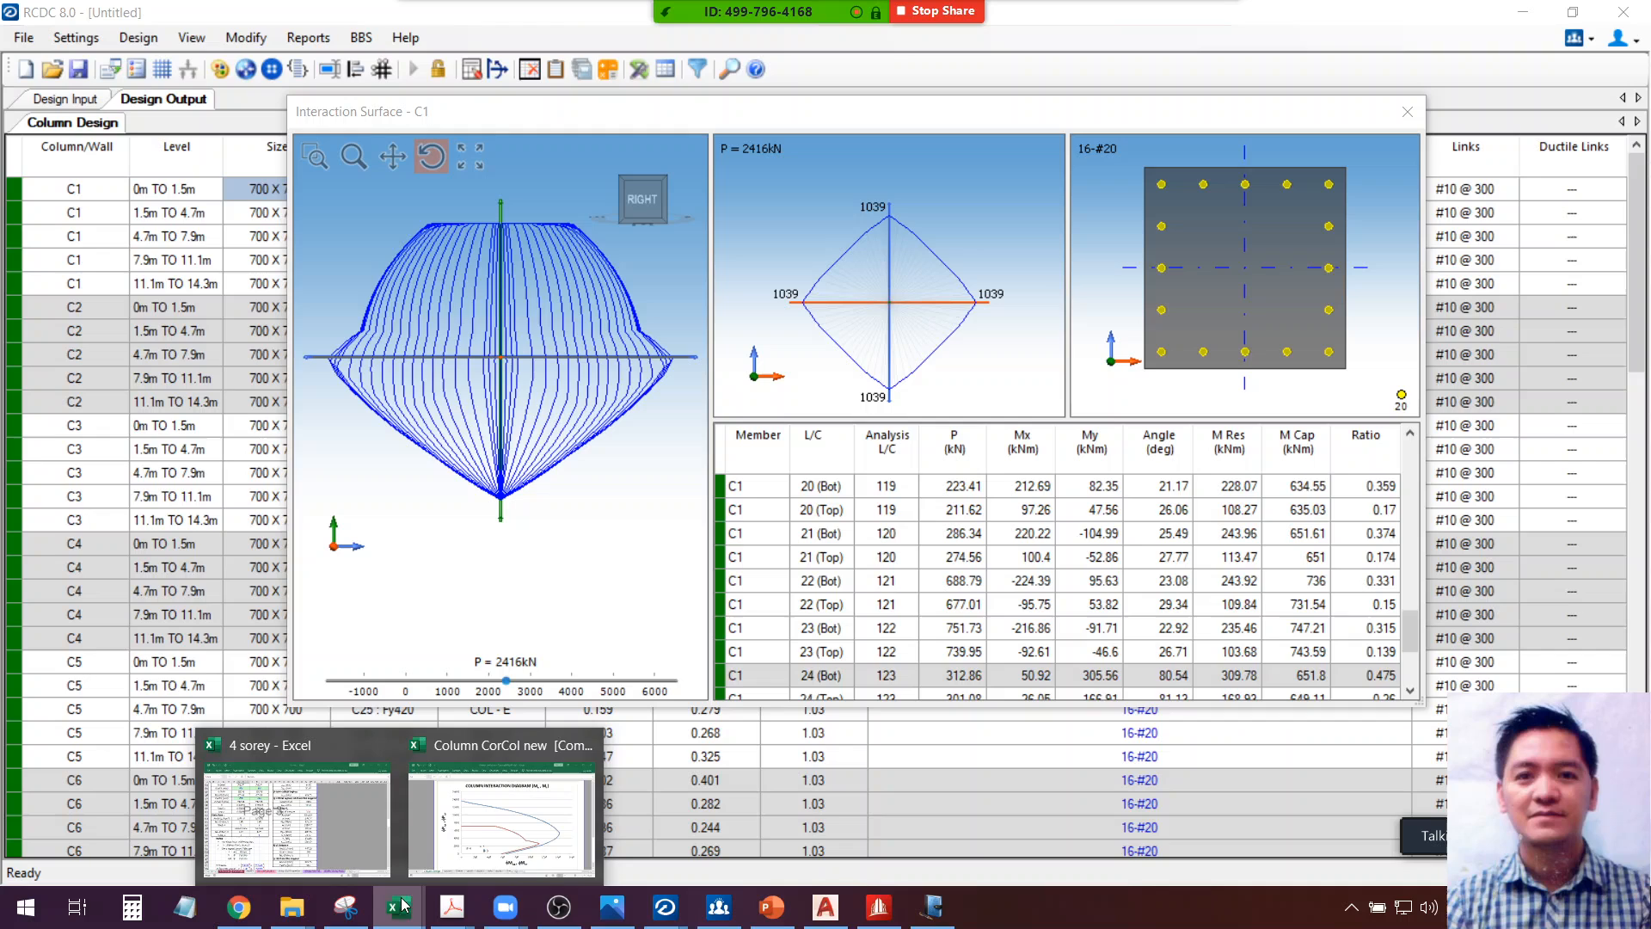
{"action": "left_click", "coordinate": [502, 821]}
{"action": "scroll", "coordinate": [1309, 568], "scroll_direction": "up", "scroll_amount": 3}
{"action": "scroll", "coordinate": [1308, 568], "scroll_direction": "up", "scroll_amount": 5}
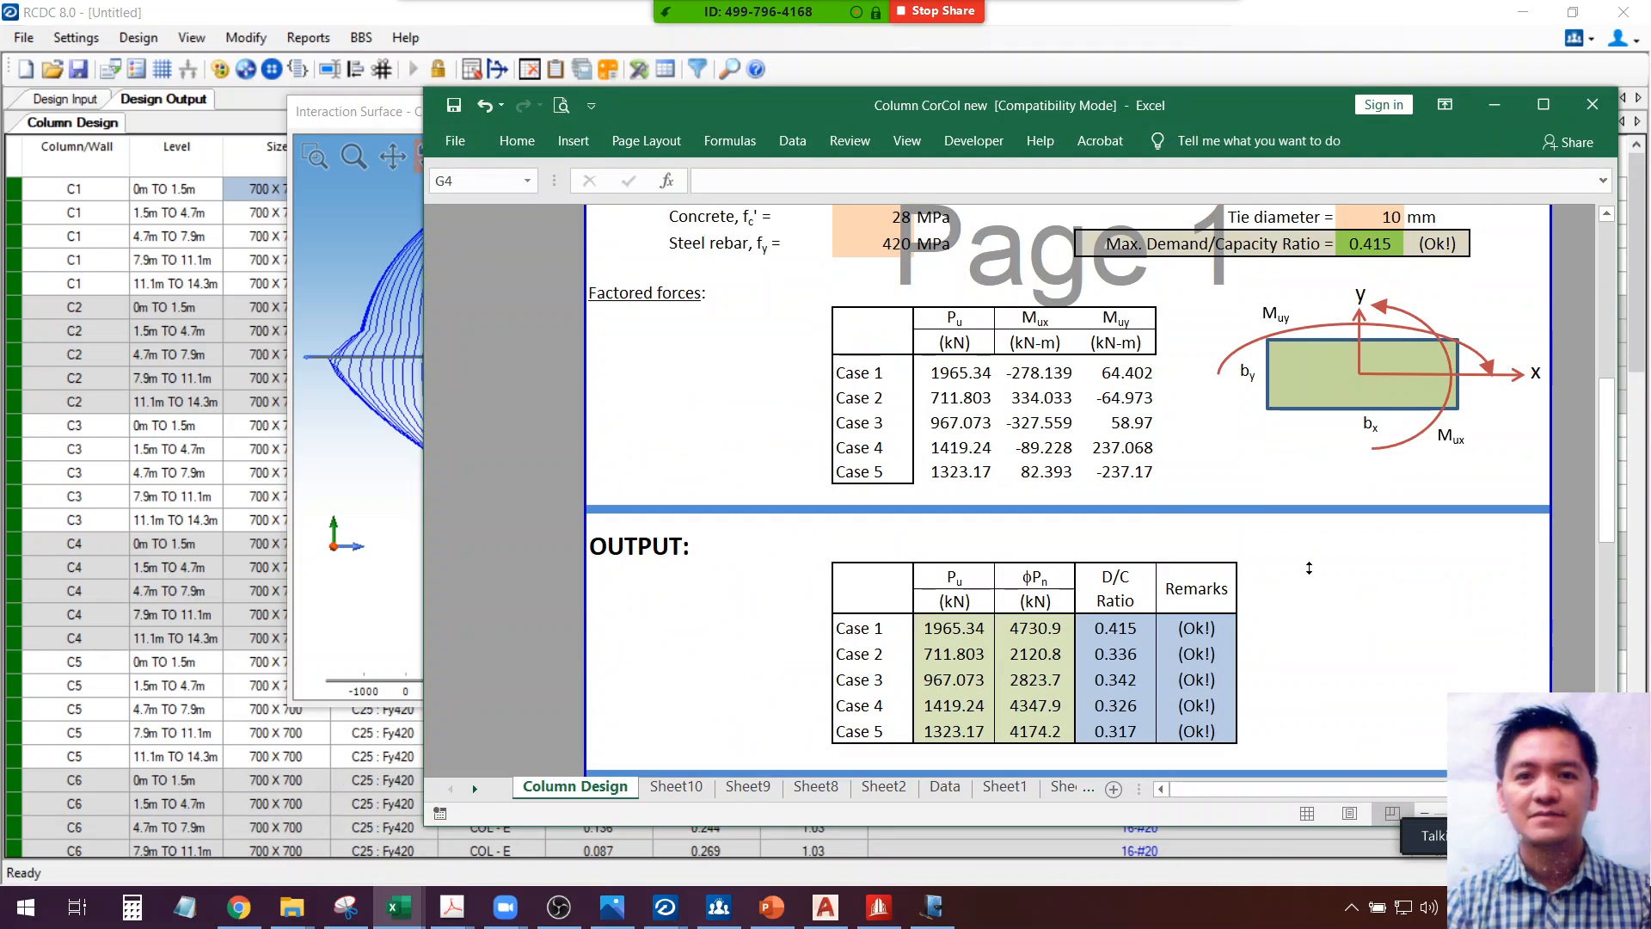
{"action": "scroll", "coordinate": [1309, 567], "scroll_direction": "down", "scroll_amount": 1}
{"action": "scroll", "coordinate": [1309, 567], "scroll_direction": "up", "scroll_amount": 1}
{"action": "left_click", "coordinate": [1036, 400]}
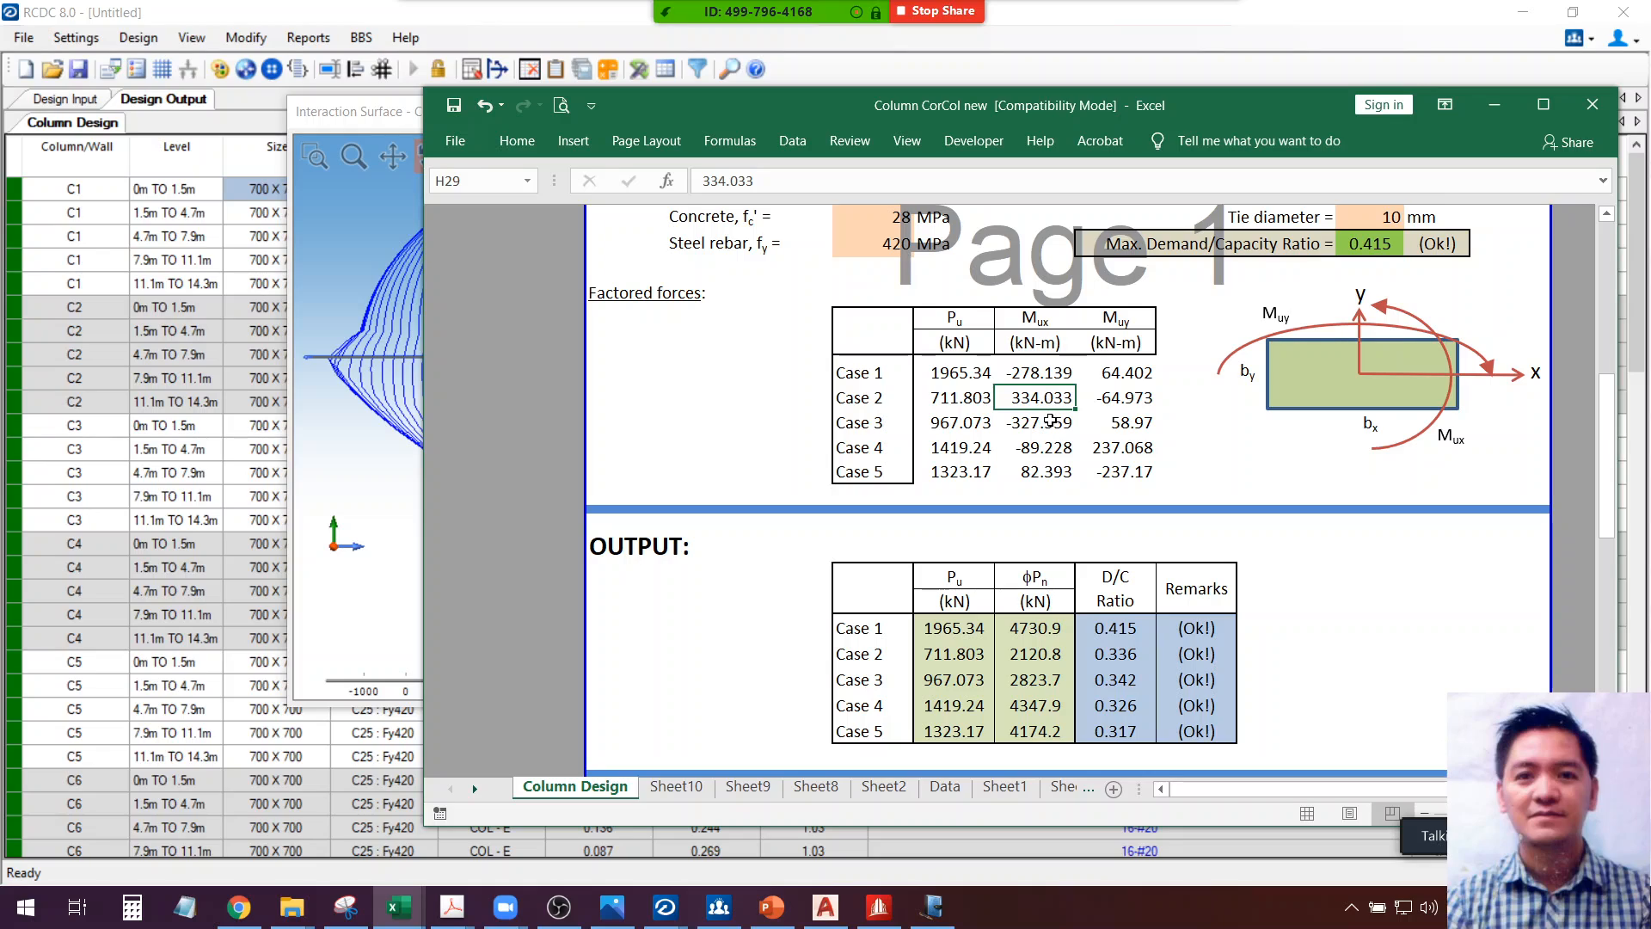
{"action": "left_click", "coordinate": [1050, 421]}
{"action": "left_click", "coordinate": [1030, 398]}
{"action": "left_click", "coordinate": [1036, 417]}
{"action": "left_click", "coordinate": [1032, 395]}
{"action": "left_click", "coordinate": [1035, 421]}
{"action": "left_click", "coordinate": [1032, 395]}
{"action": "left_click", "coordinate": [1036, 421]}
{"action": "left_click", "coordinate": [1032, 395]}
{"action": "left_click", "coordinate": [1036, 421]}
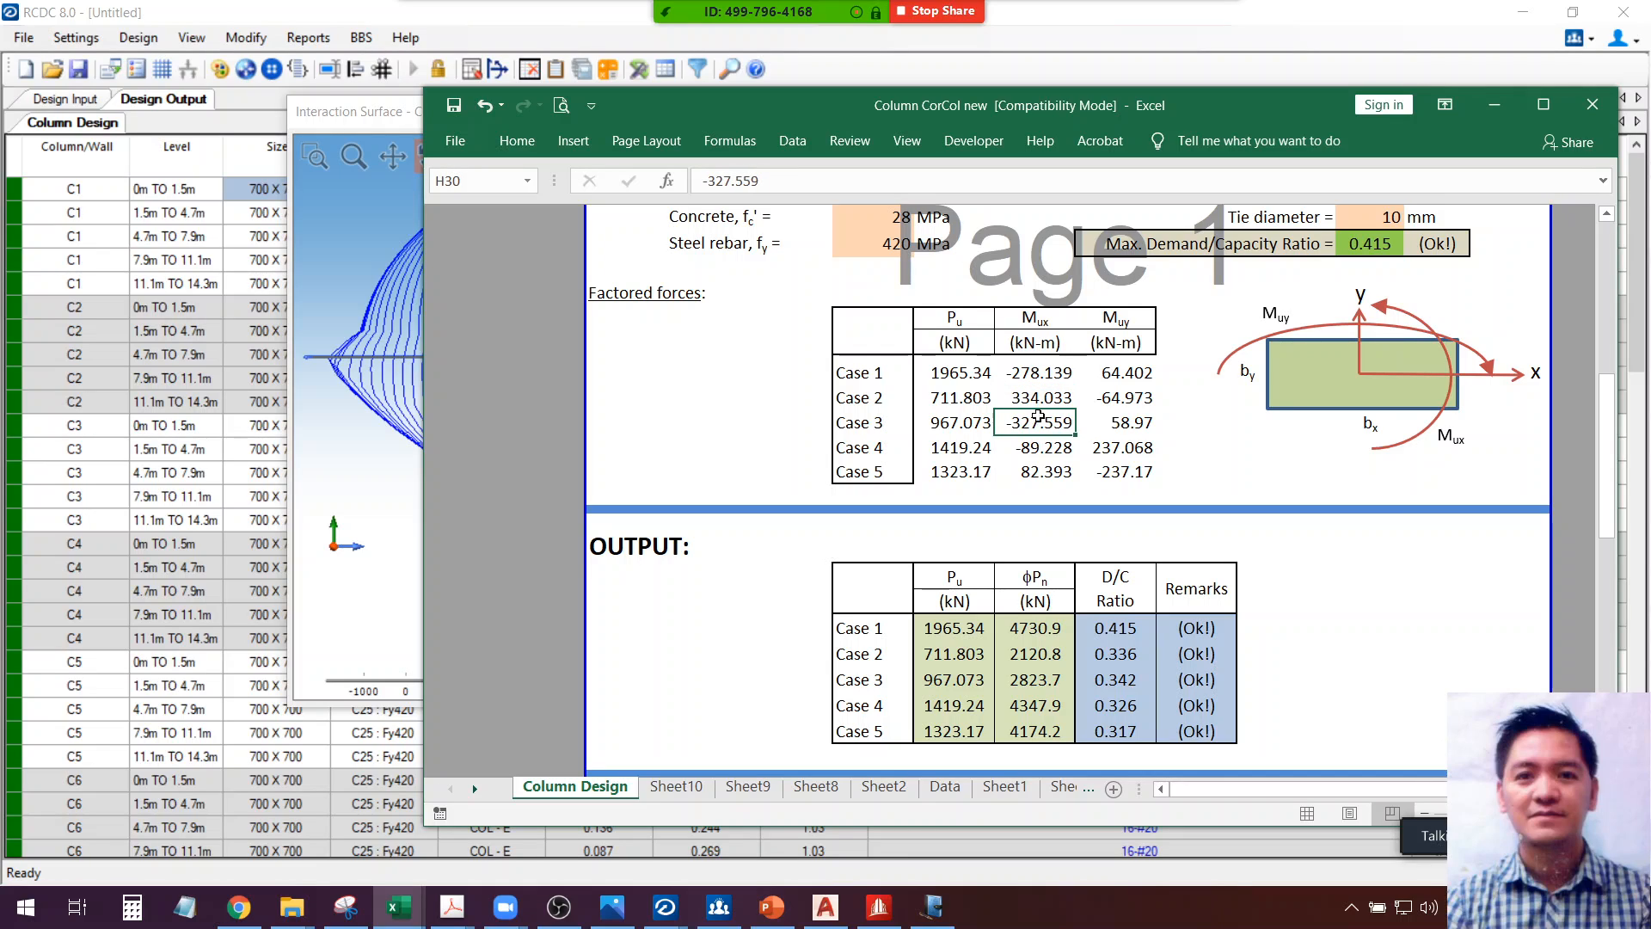
{"action": "left_click", "coordinate": [1033, 396]}
{"action": "left_click", "coordinate": [1036, 422]}
{"action": "left_click", "coordinate": [1036, 401]}
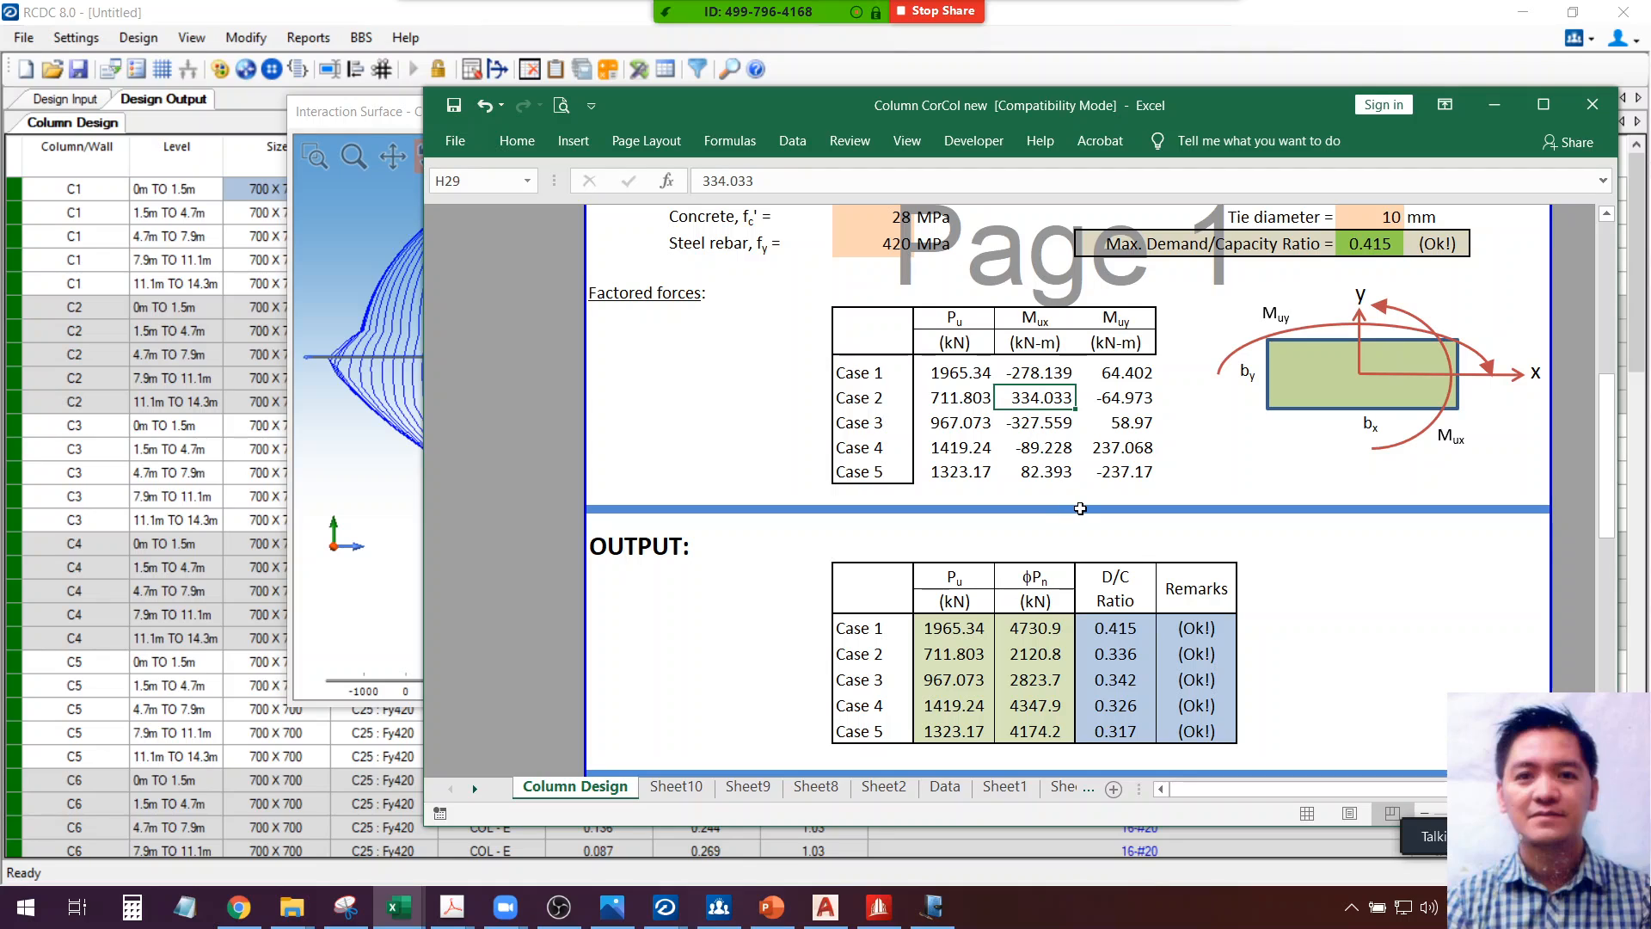
Review the demand/capacity ratios in the workbook's output table, and minimize Excel to return to RCDC
{"action": "scroll", "coordinate": [1081, 508], "scroll_direction": "up", "scroll_amount": 2}
{"action": "scroll", "coordinate": [1081, 508], "scroll_direction": "down", "scroll_amount": 1}
{"action": "scroll", "coordinate": [1081, 508], "scroll_direction": "down", "scroll_amount": 3}
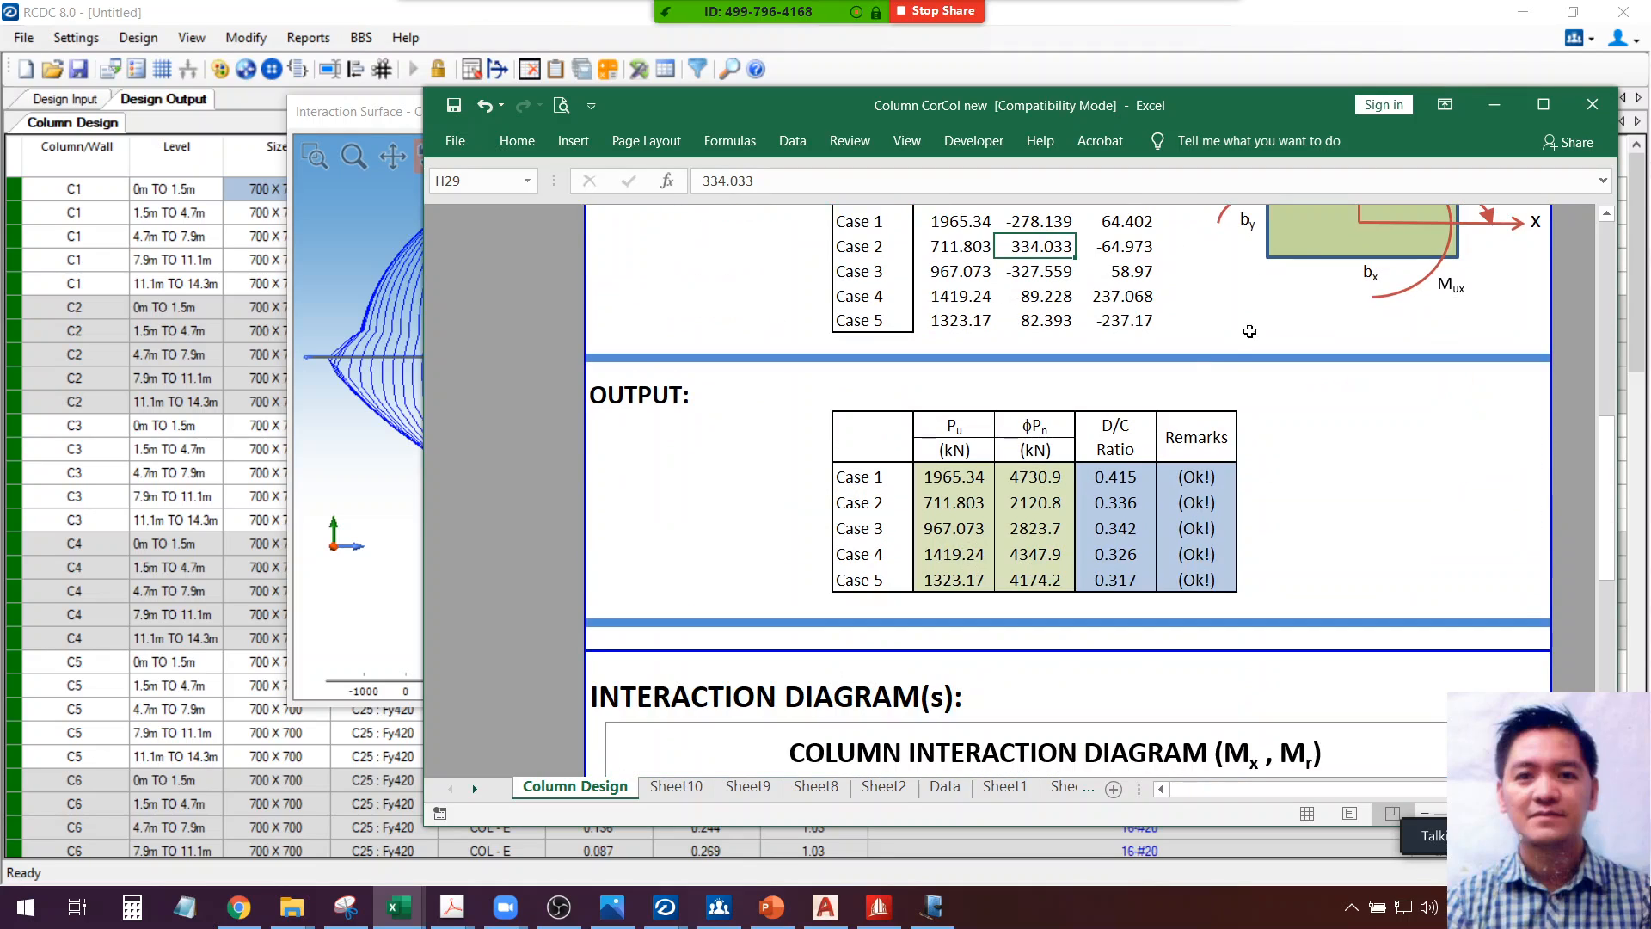
{"action": "left_click", "coordinate": [1494, 104]}
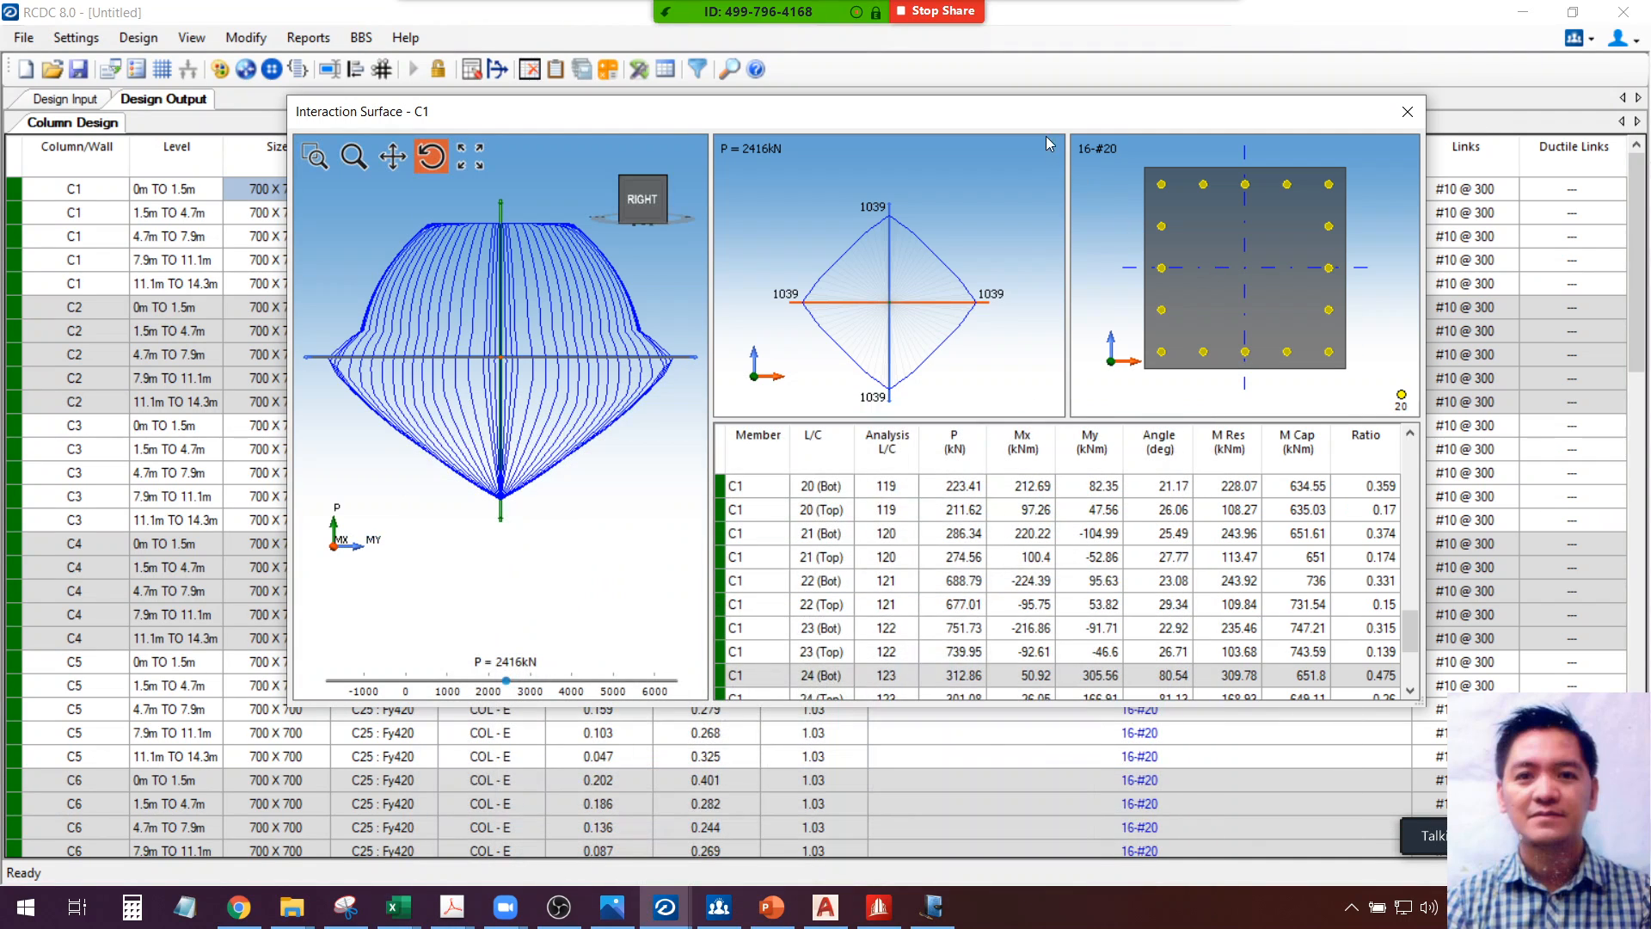
Close C1's Interaction Surface window and generate the Type 1 (Ductile) text schedule report for the columns
{"action": "left_click_drag", "start_coordinate": [1038, 121], "coordinate": [911, 120]}
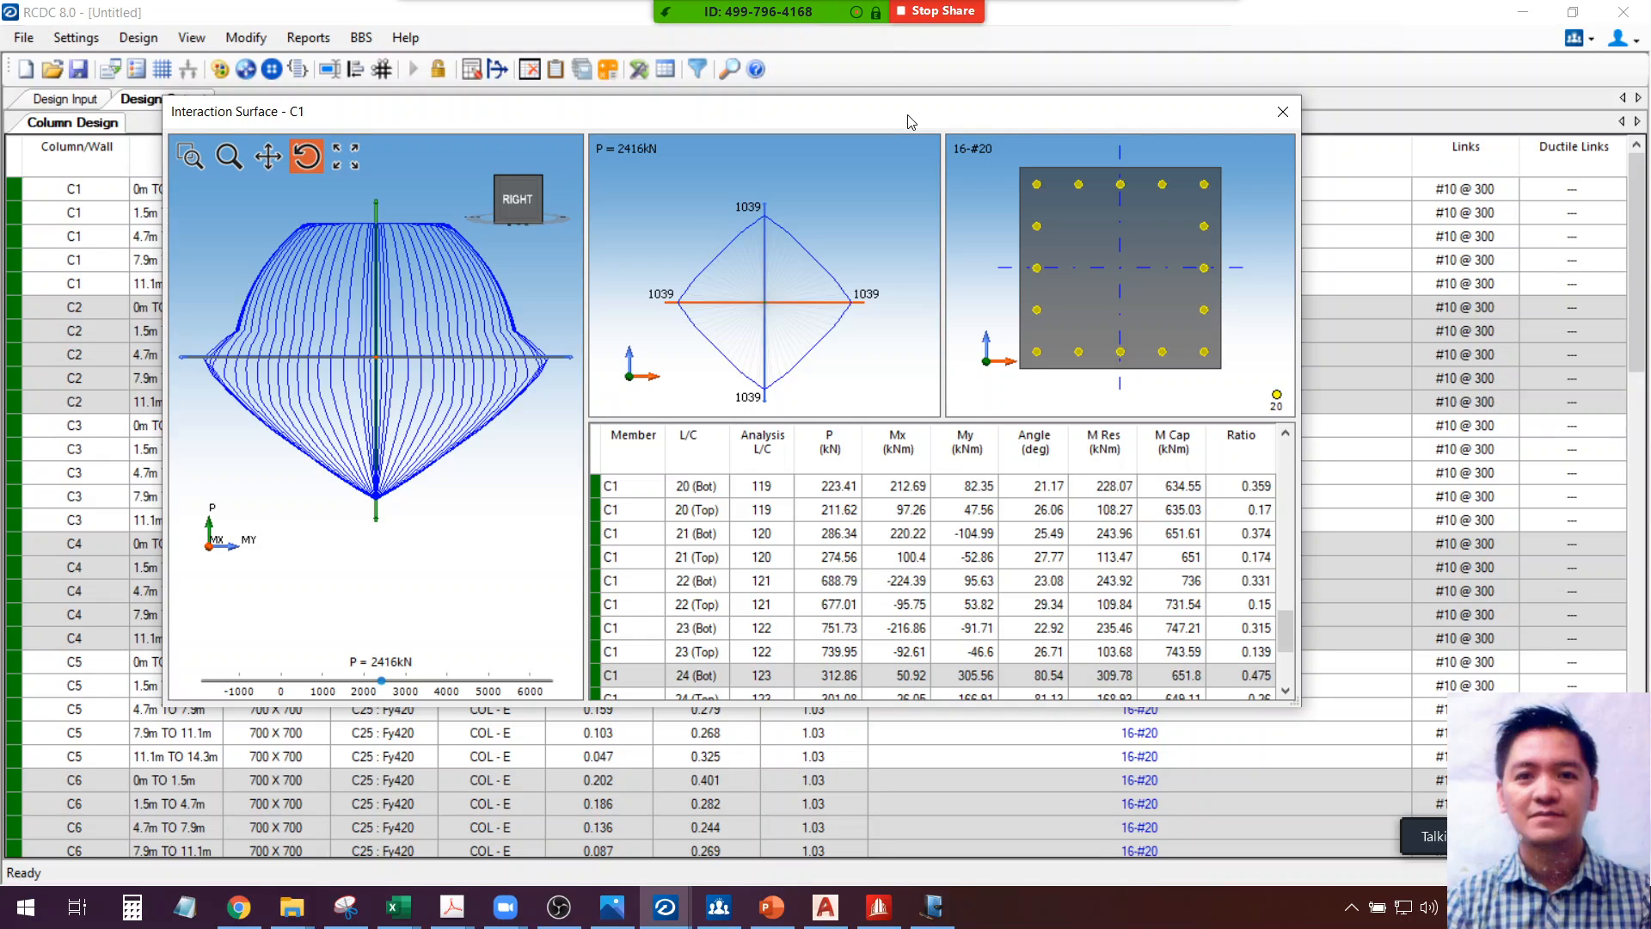
{"action": "left_click", "coordinate": [1283, 112]}
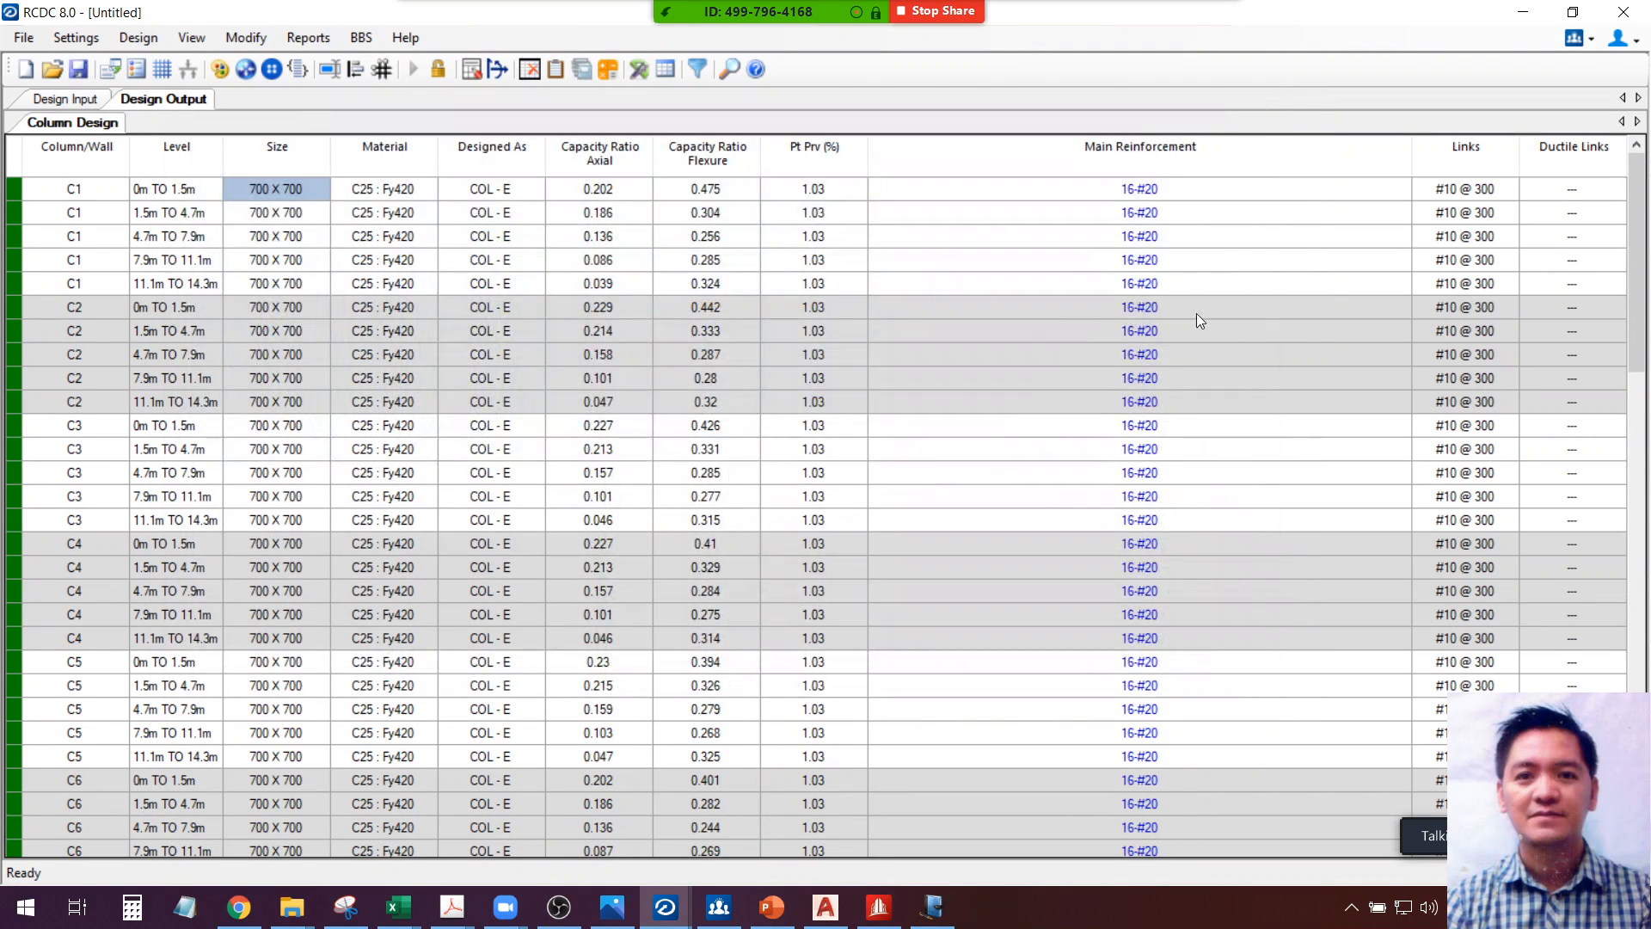
{"action": "left_click", "coordinate": [308, 43]}
{"action": "mouse_move", "coordinate": [314, 71]}
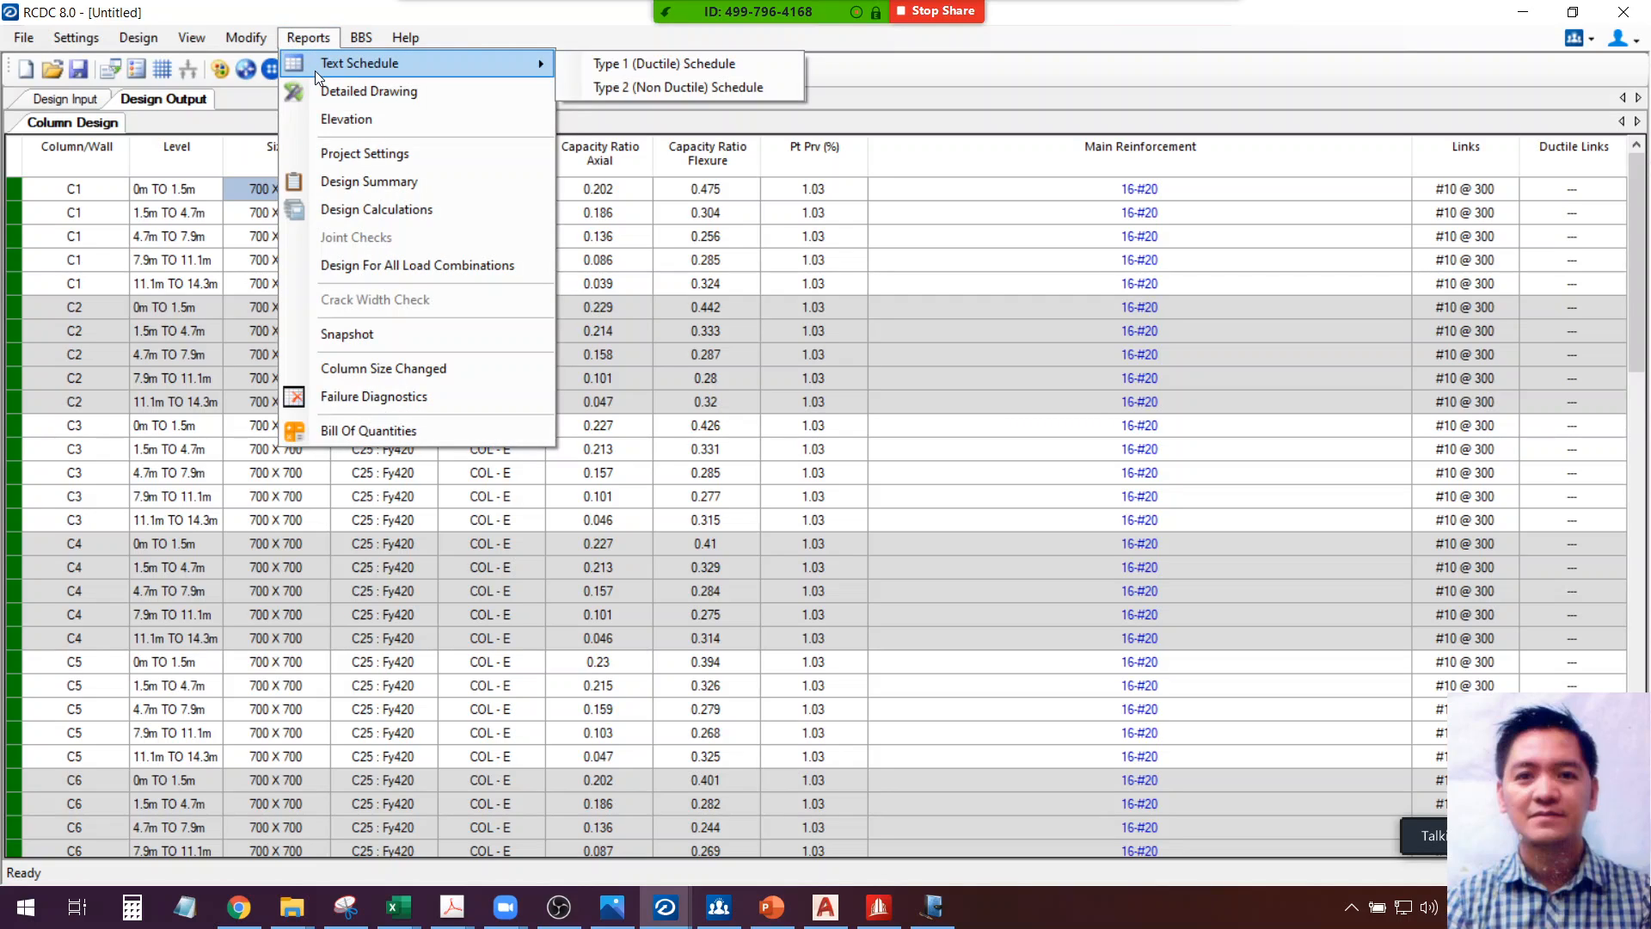
{"action": "left_click", "coordinate": [639, 64]}
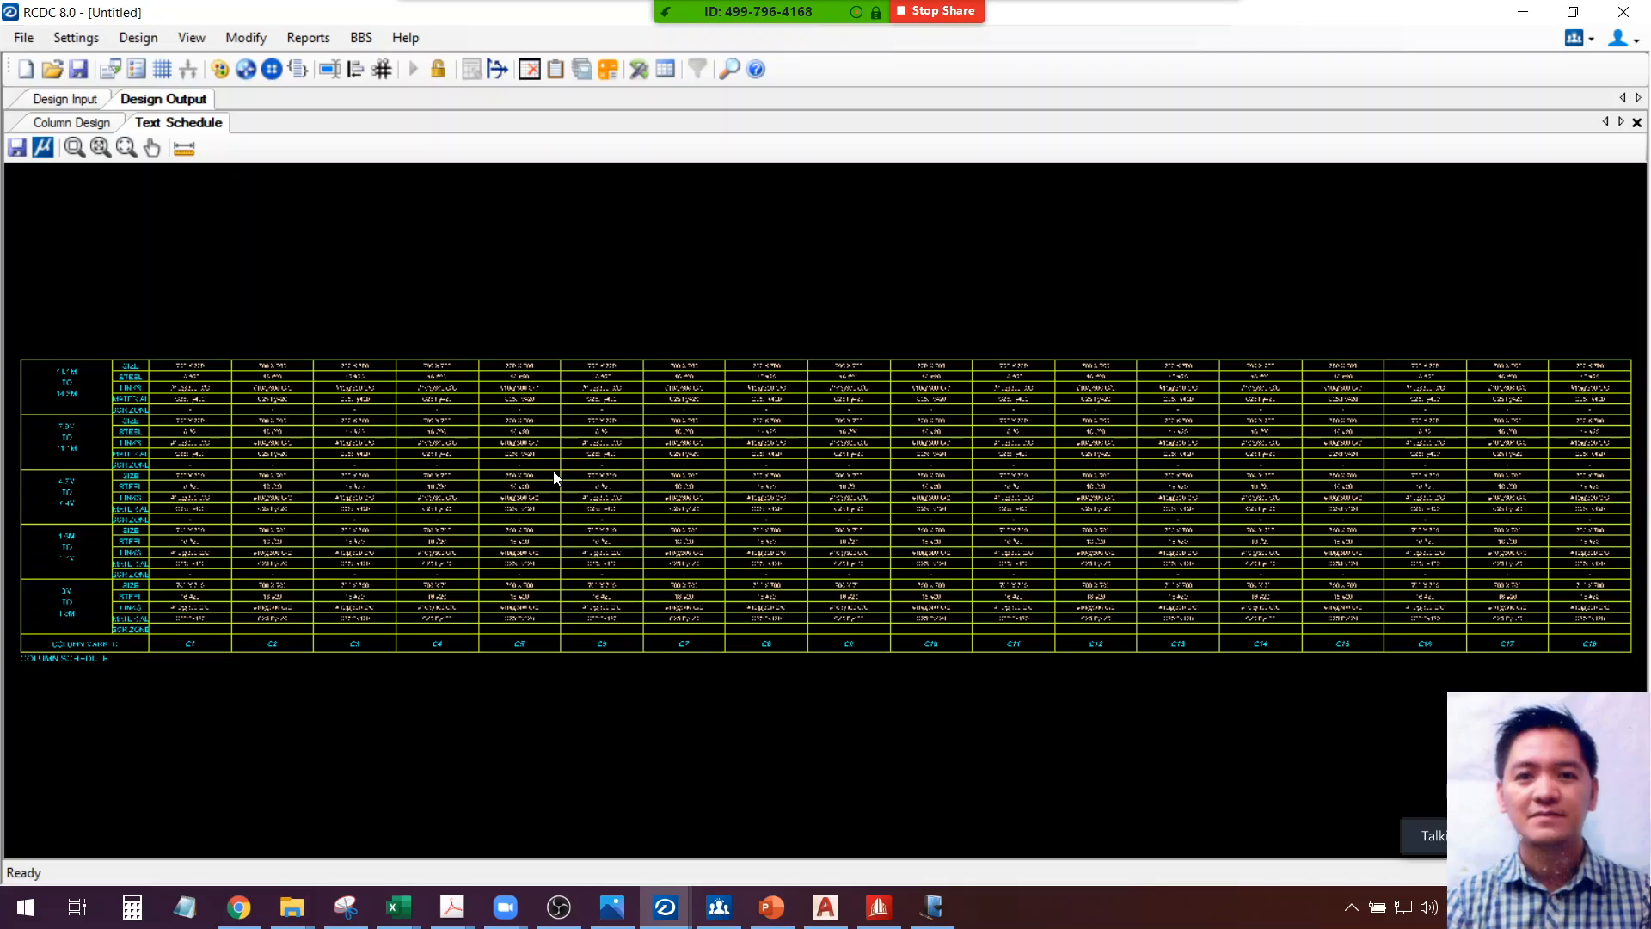
Examine the column text schedule's sizes, steel, links and materials by level across the marked columns
{"action": "scroll", "coordinate": [198, 606], "scroll_direction": "up", "scroll_amount": 2}
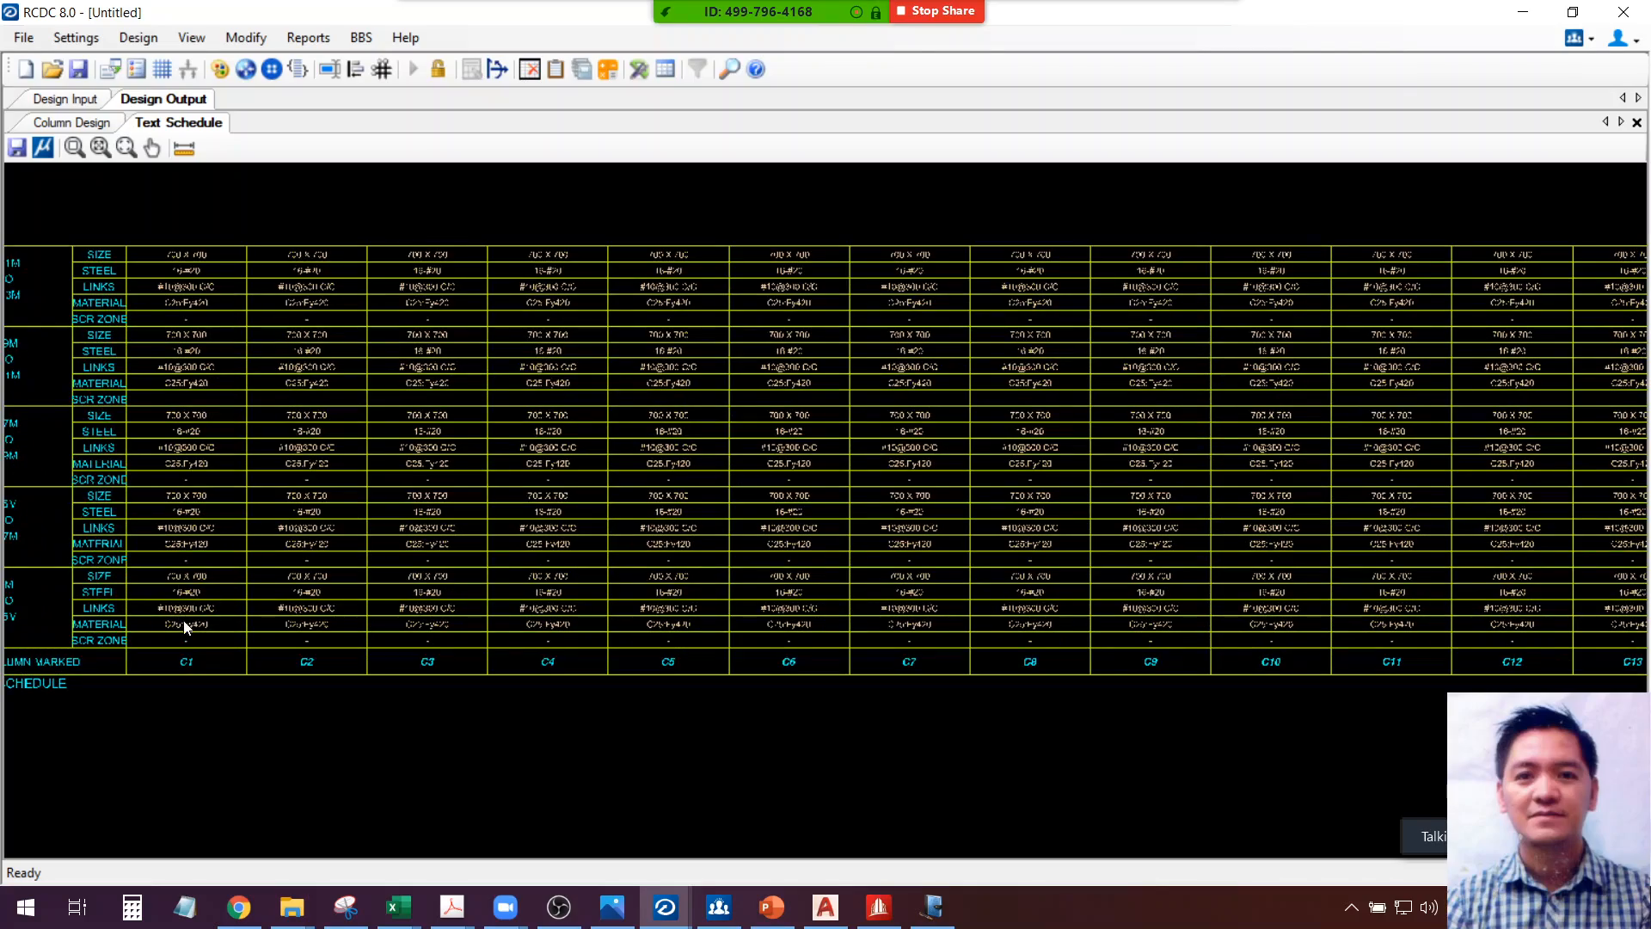
{"action": "scroll", "coordinate": [686, 614], "scroll_direction": "up", "scroll_amount": 3}
{"action": "scroll", "coordinate": [686, 614], "scroll_direction": "down", "scroll_amount": 5}
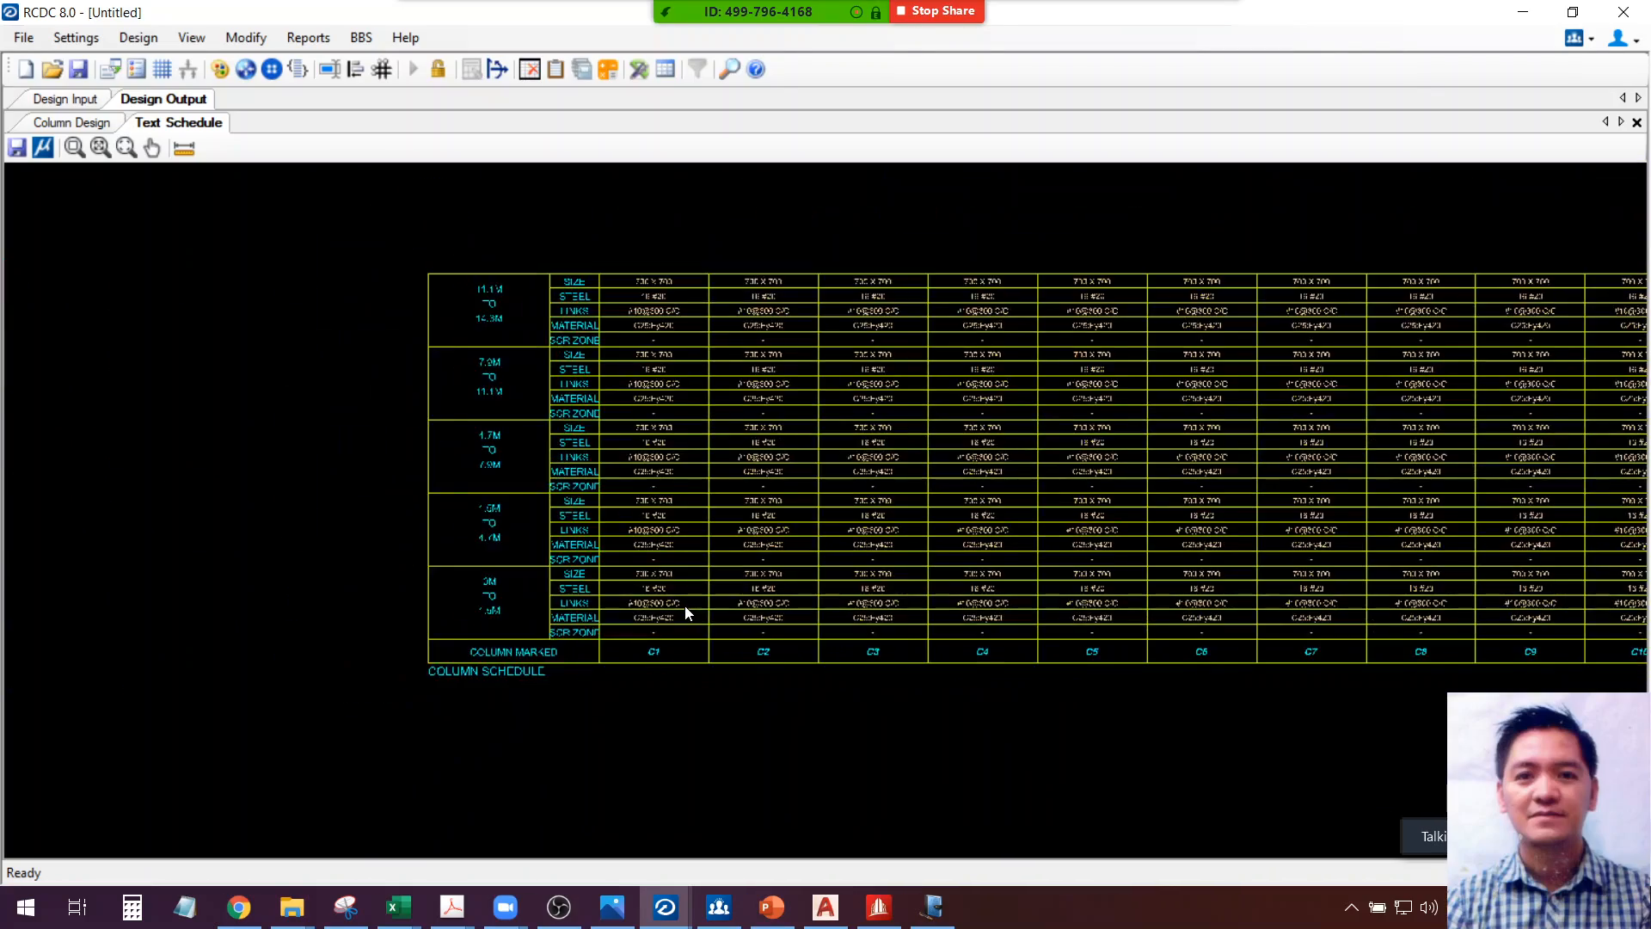
{"action": "middle_click_drag", "start_coordinate": [1297, 614], "coordinate": [508, 621]}
{"action": "middle_click_drag", "start_coordinate": [1128, 623], "coordinate": [908, 645]}
{"action": "middle_click_drag", "start_coordinate": [770, 646], "coordinate": [1209, 599]}
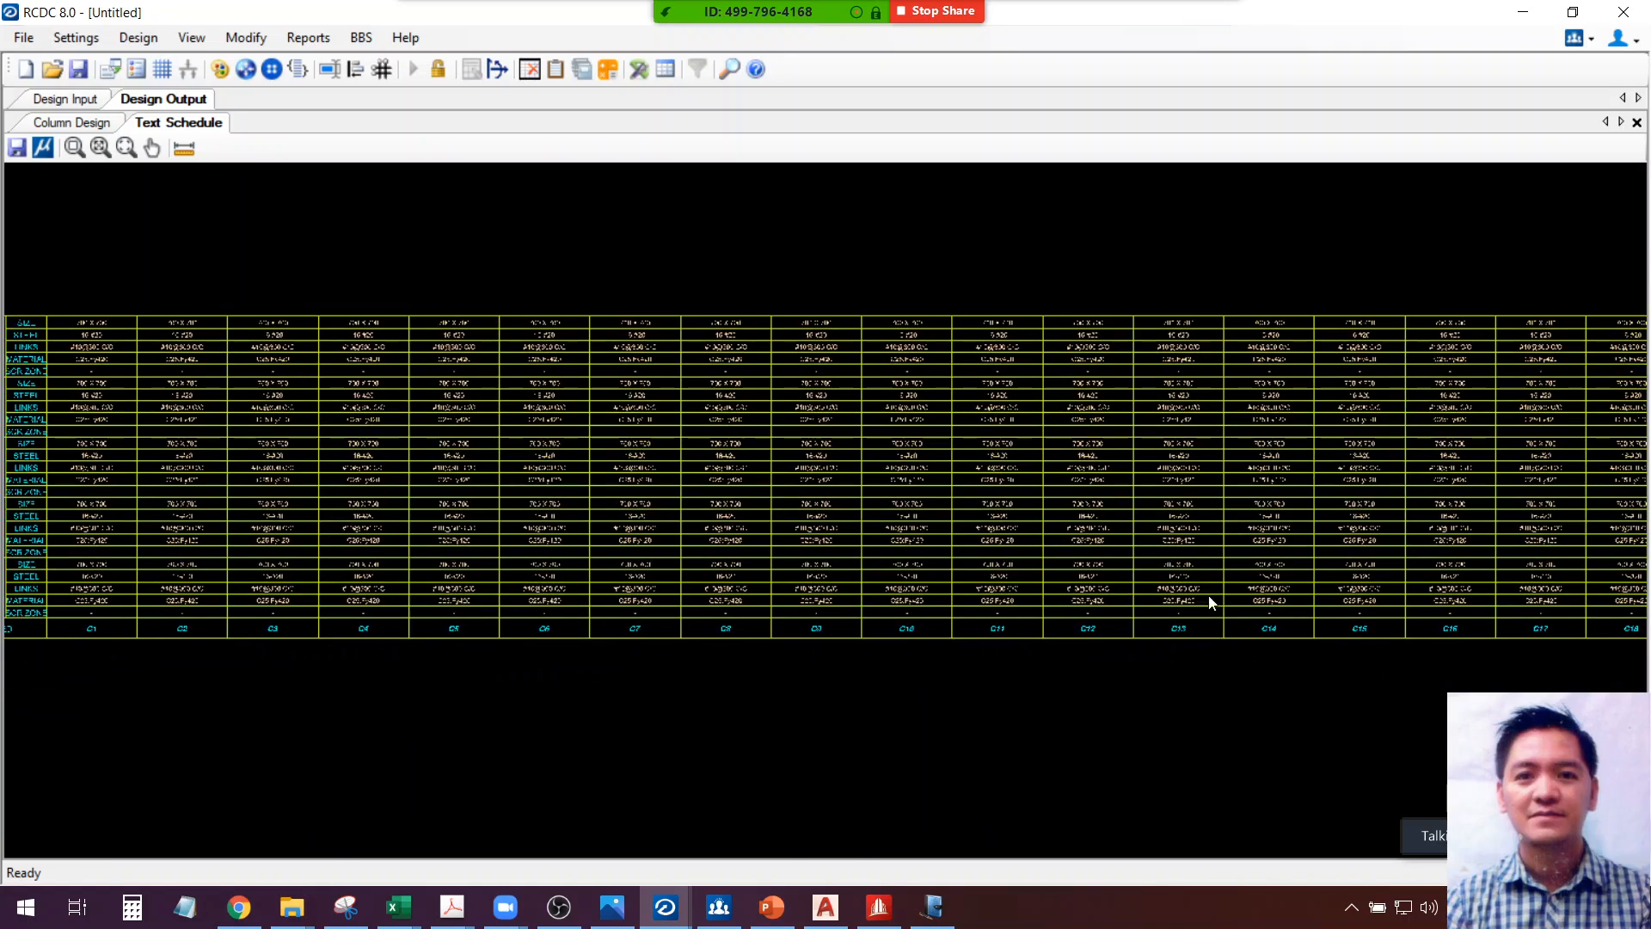
{"action": "middle_click_drag", "start_coordinate": [695, 599], "coordinate": [983, 588]}
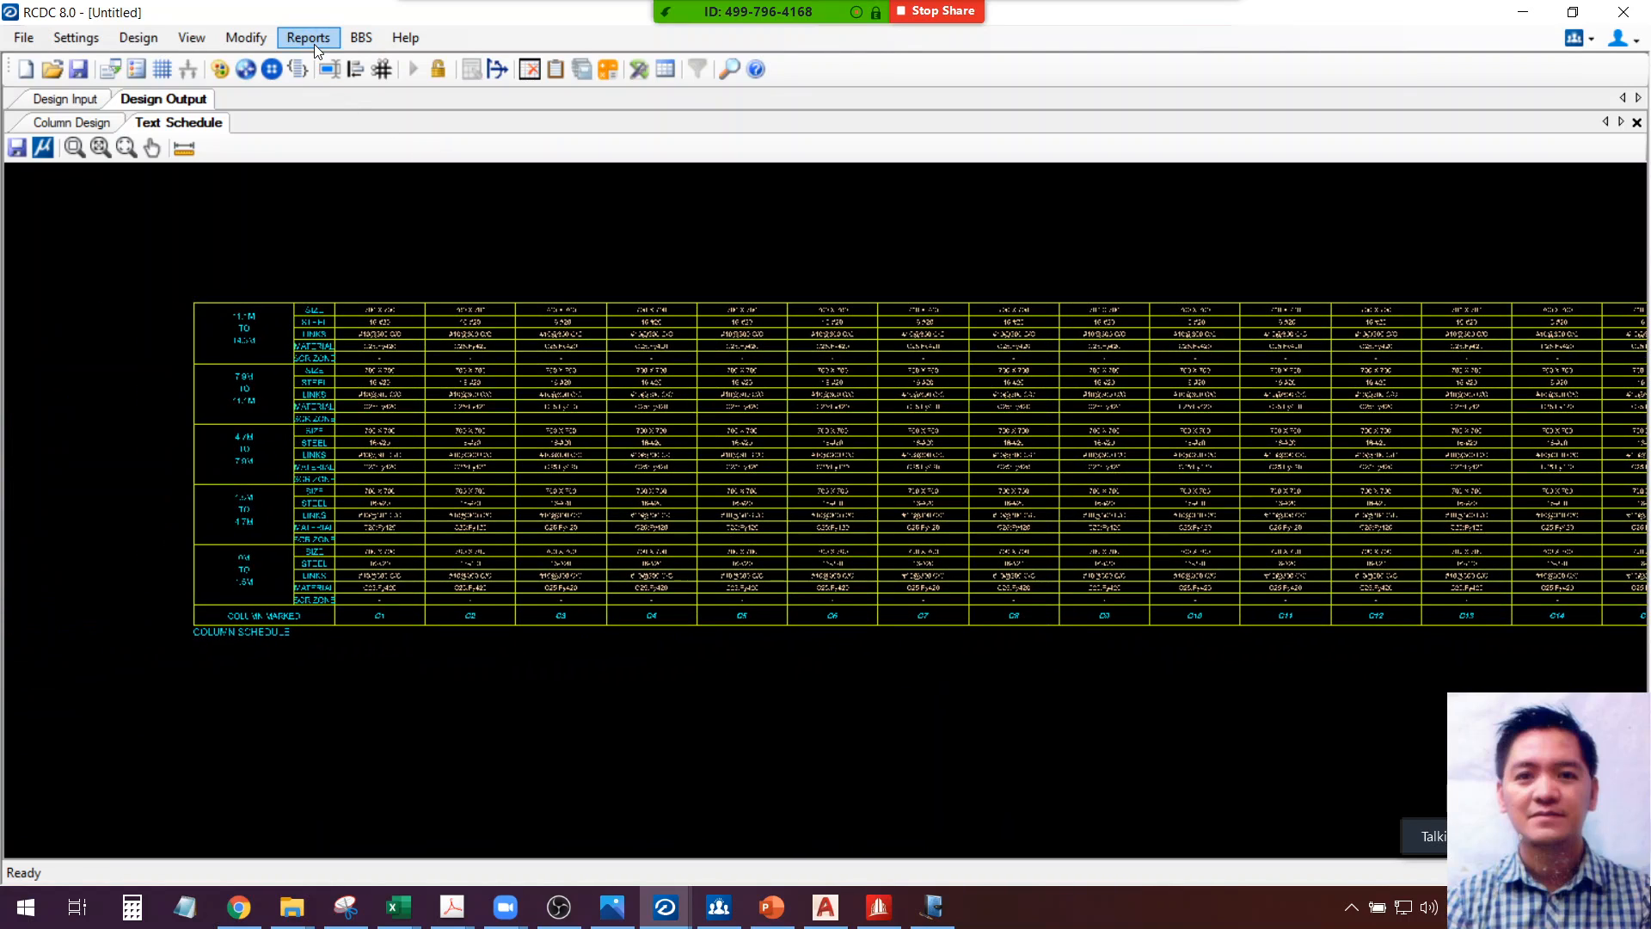
Generate the detailed drawing report for all columns from C1 to C18
{"action": "left_click", "coordinate": [313, 44]}
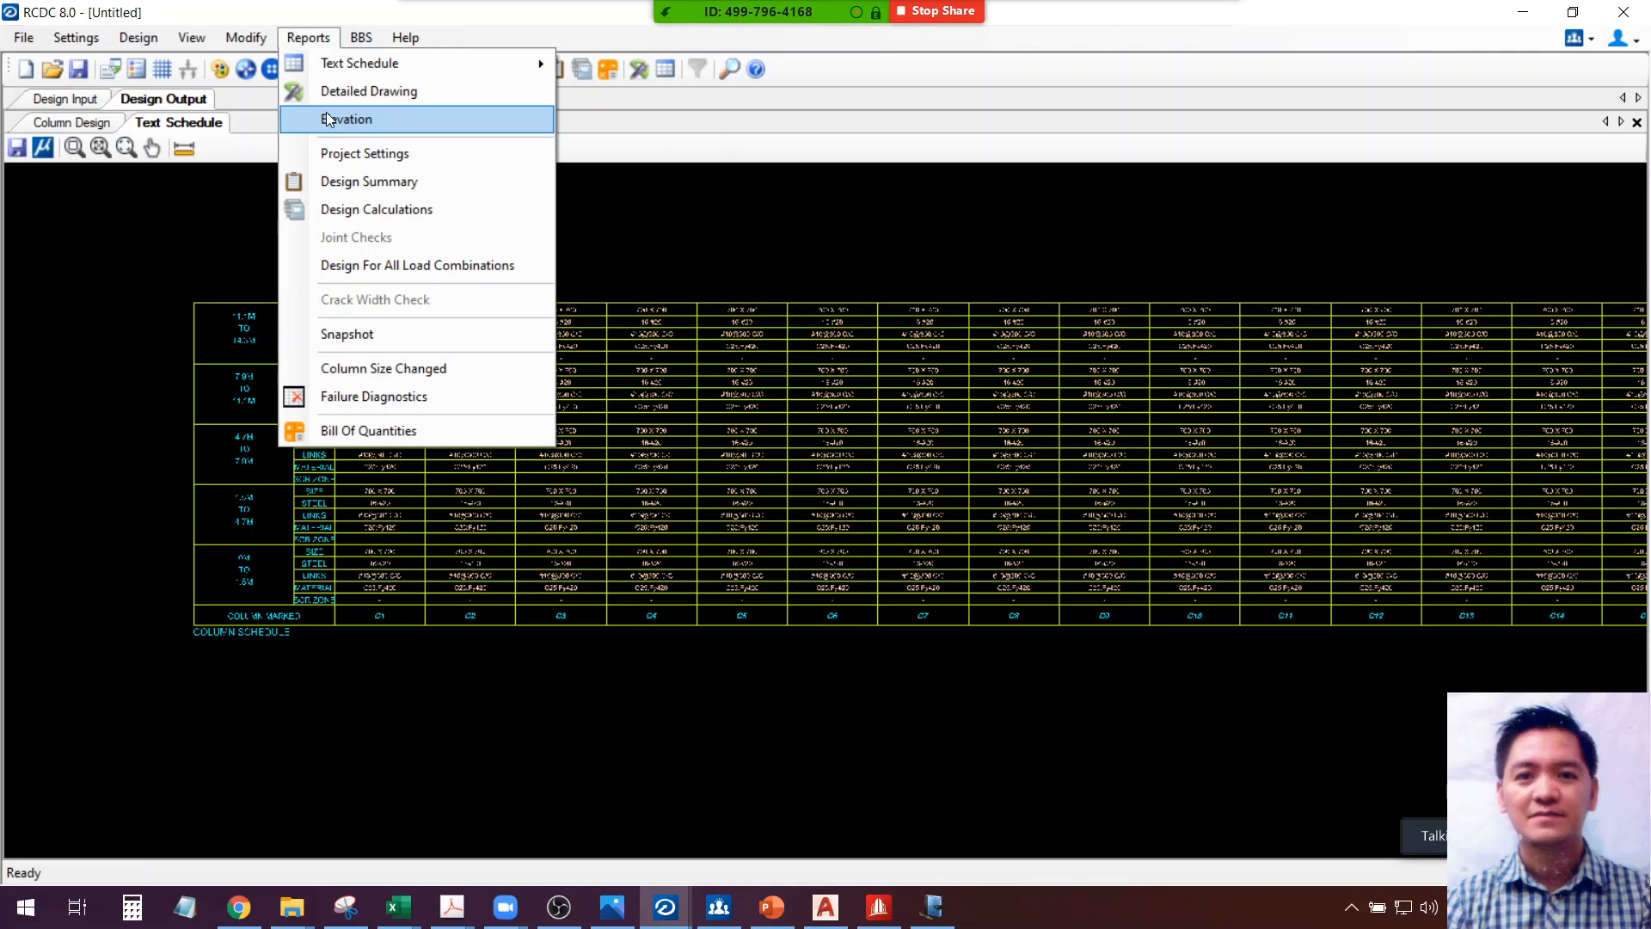
{"action": "left_click", "coordinate": [375, 98]}
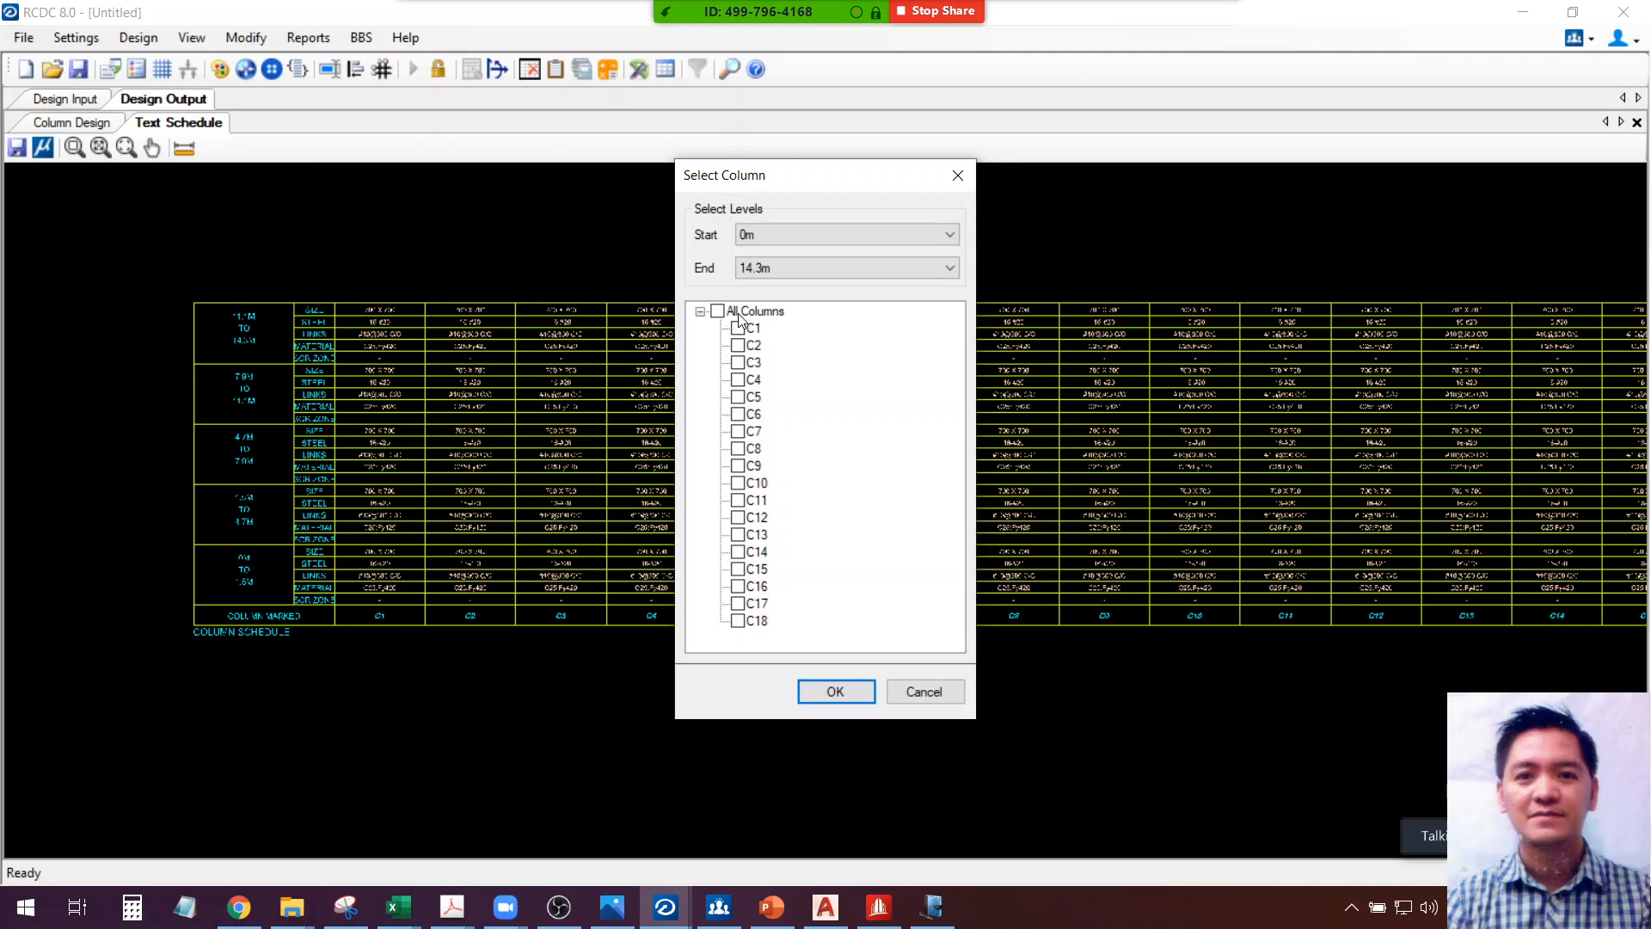
{"action": "left_click", "coordinate": [738, 313]}
{"action": "left_click", "coordinate": [835, 692]}
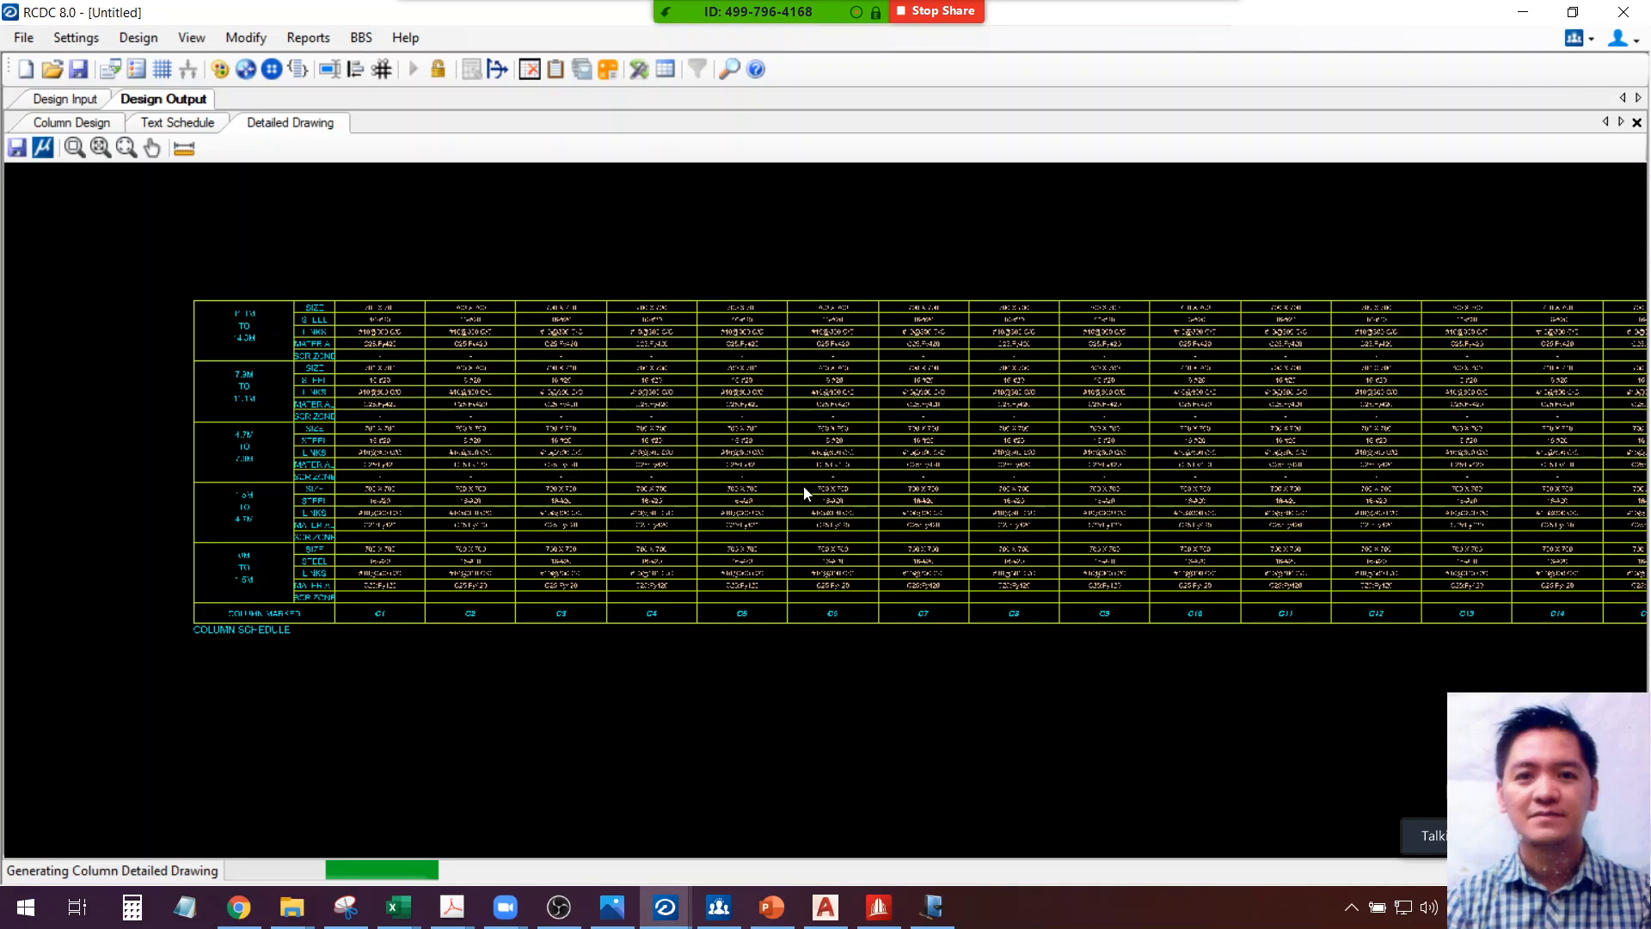
{"action": "left_click", "coordinate": [564, 914]}
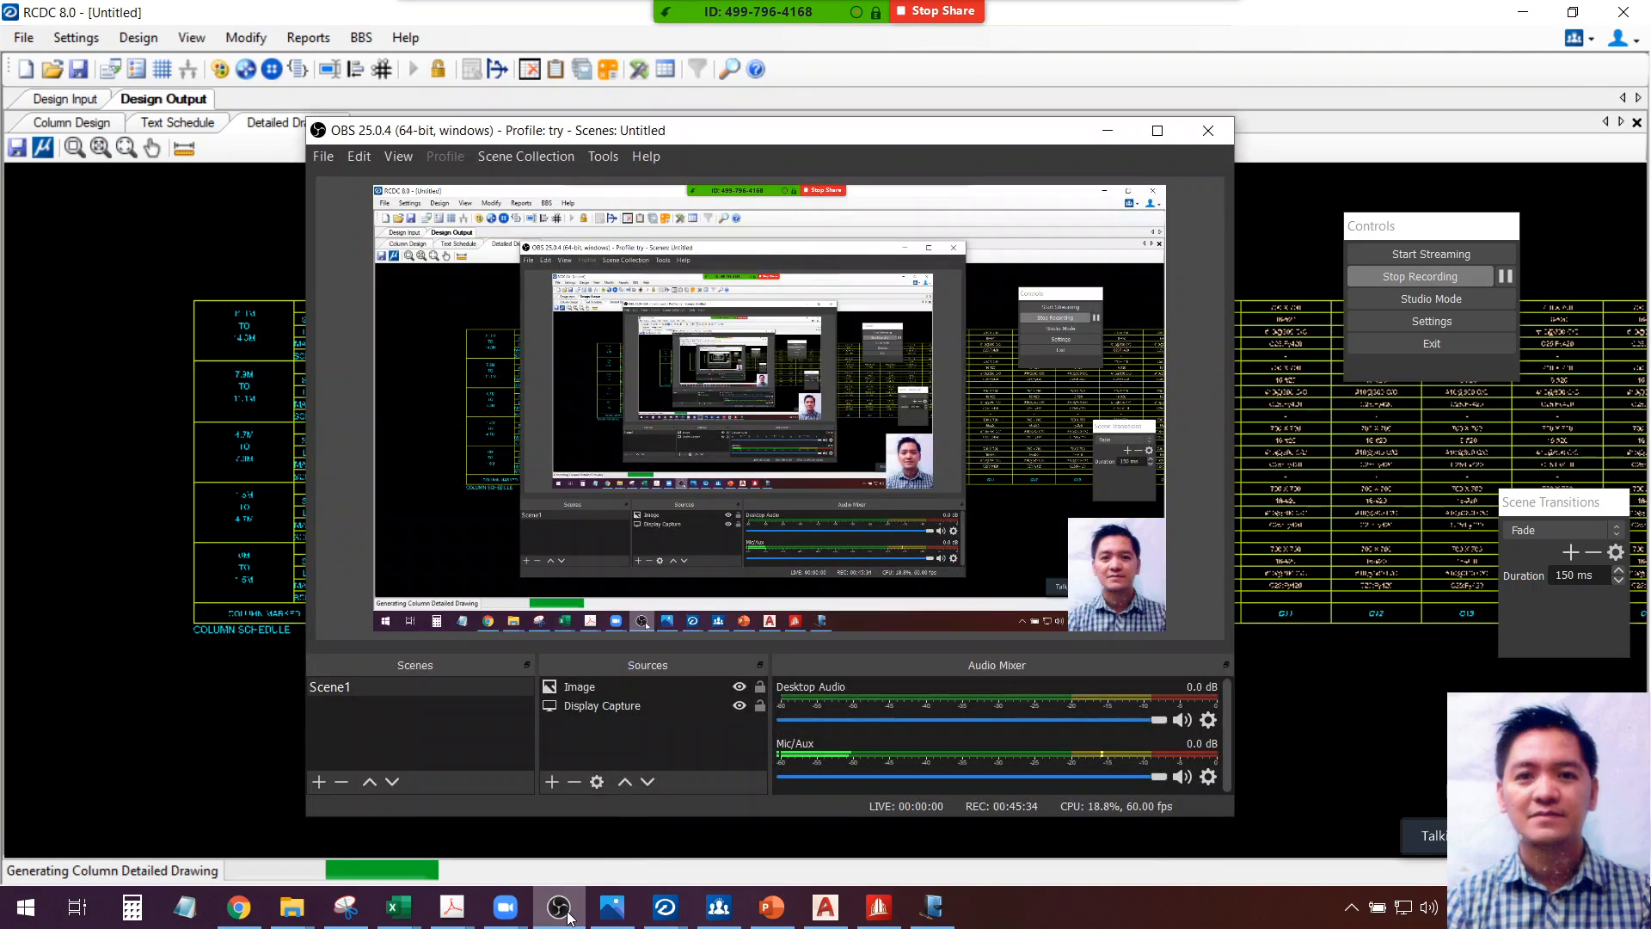
{"action": "left_click", "coordinate": [559, 910]}
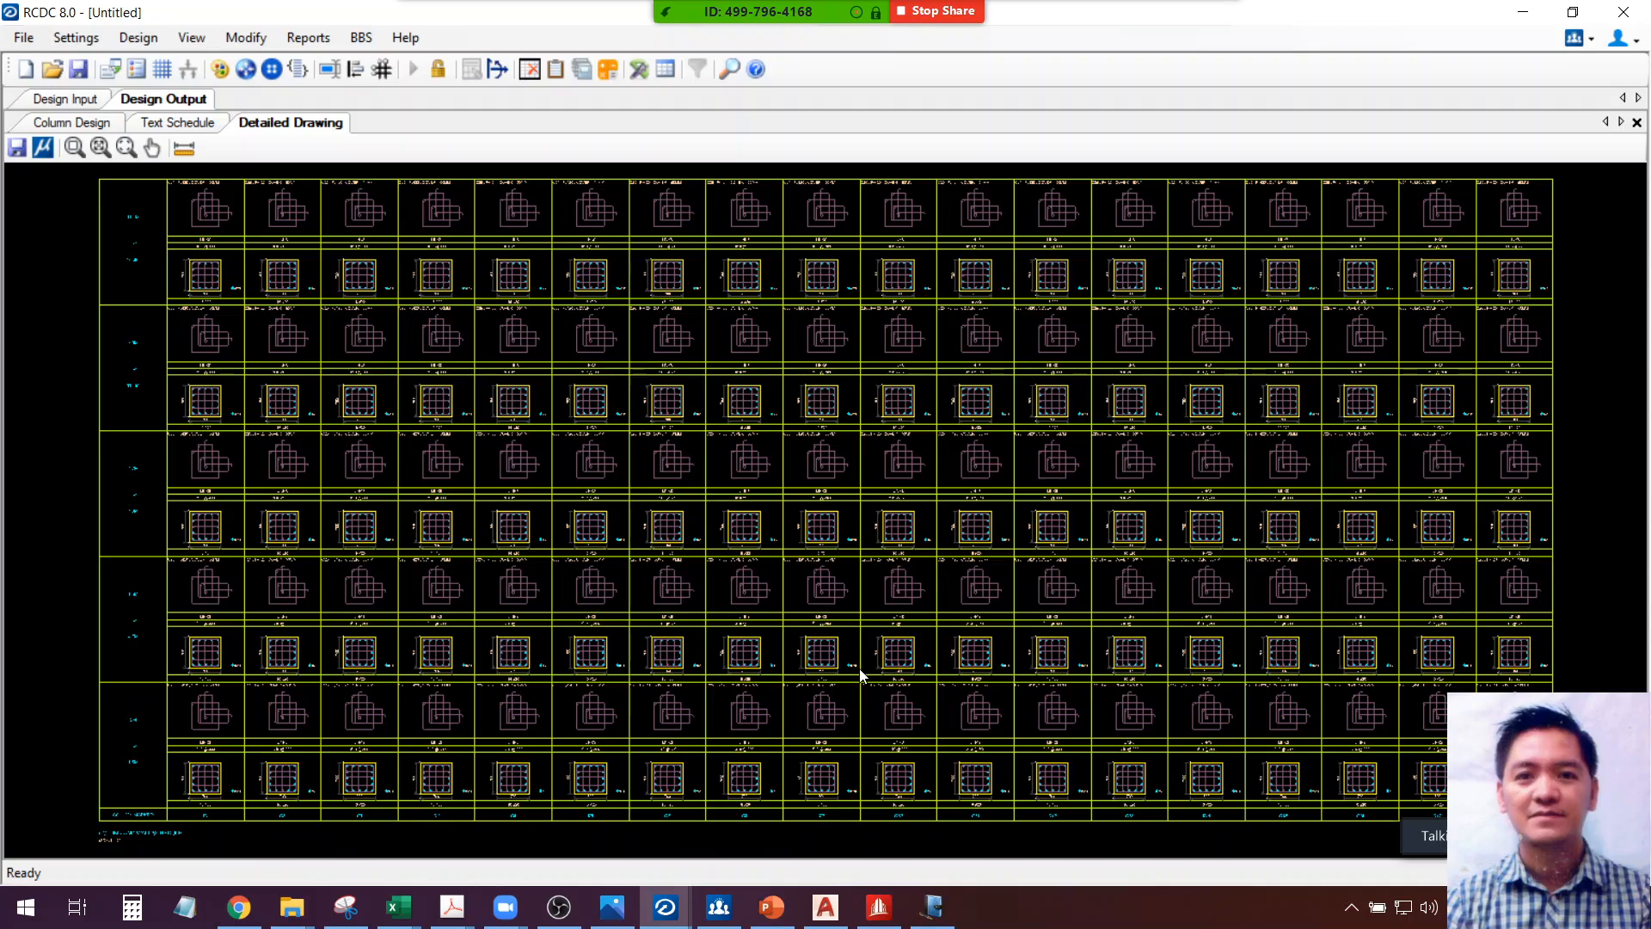
Examine the detailed drawing's column sections, link arrangements and reinforcement callouts, focusing on C1 and its neighbours at the lowest level
{"action": "middle_click_drag", "start_coordinate": [431, 712], "coordinate": [546, 585]}
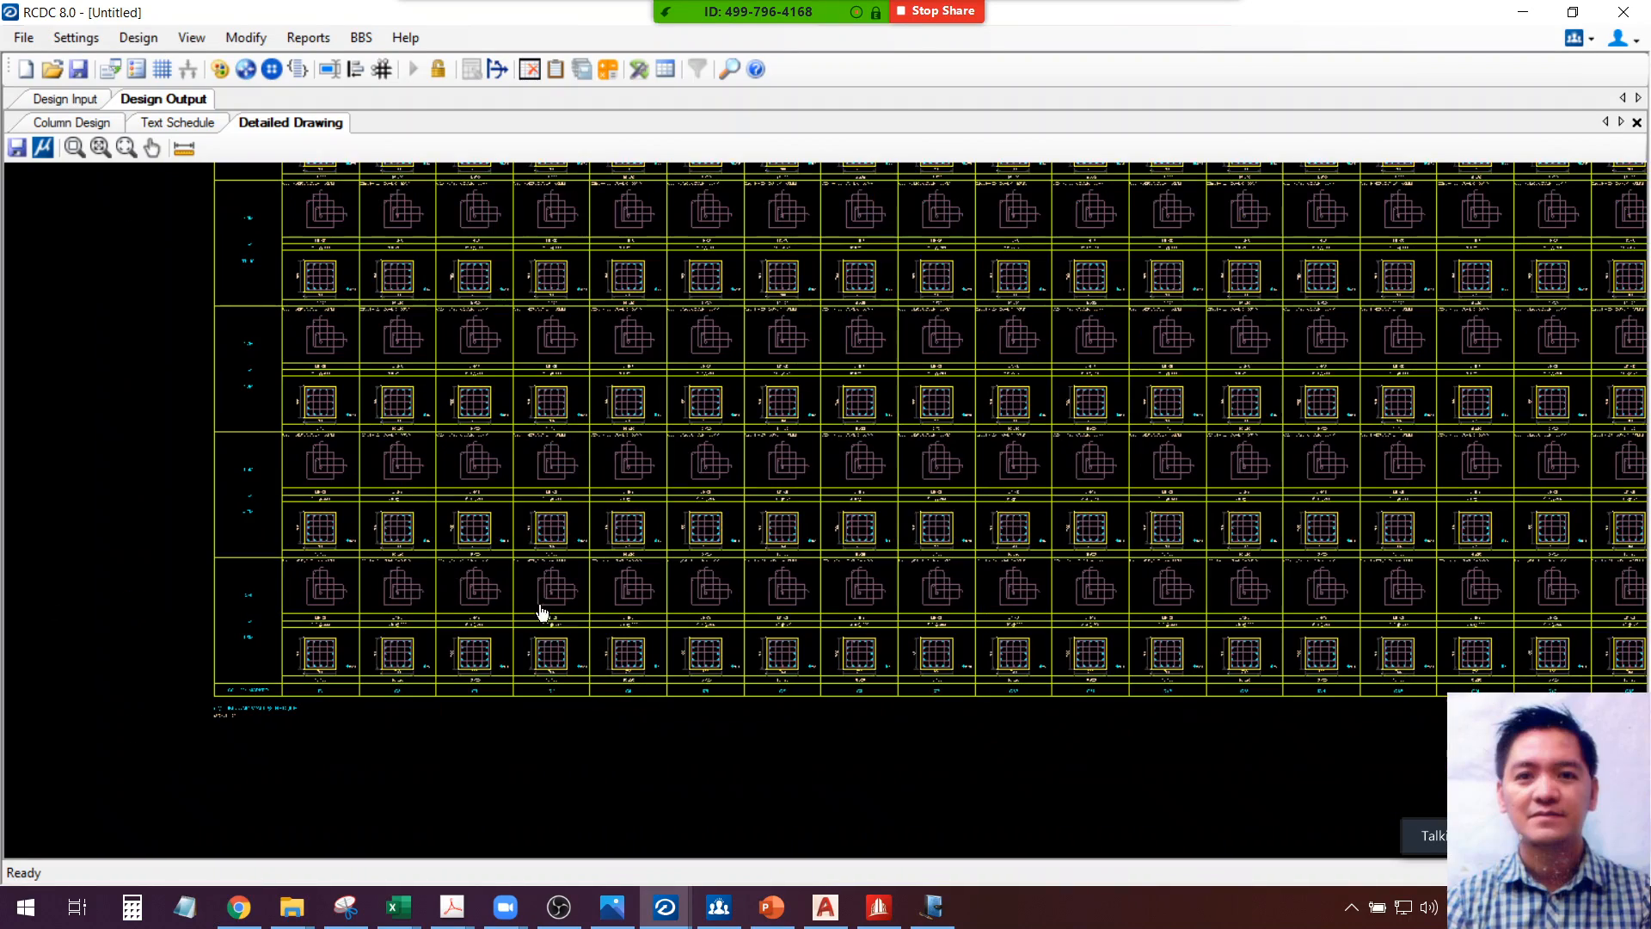
{"action": "scroll", "coordinate": [332, 660], "scroll_direction": "up", "scroll_amount": 4}
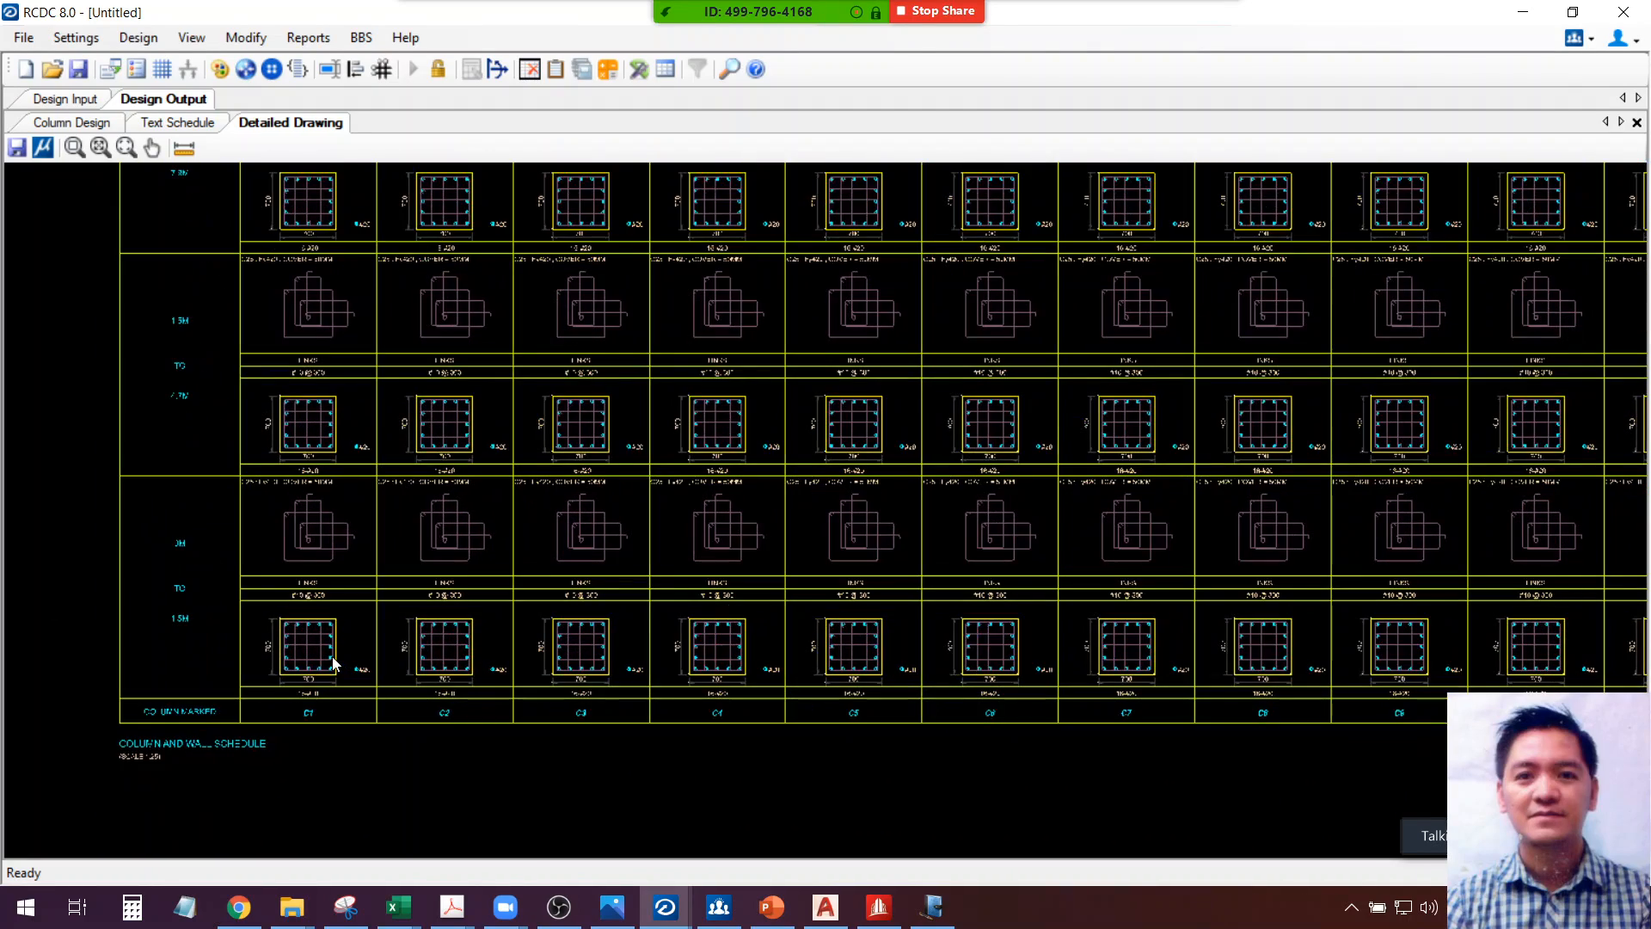
{"action": "scroll", "coordinate": [334, 662], "scroll_direction": "up", "scroll_amount": 4}
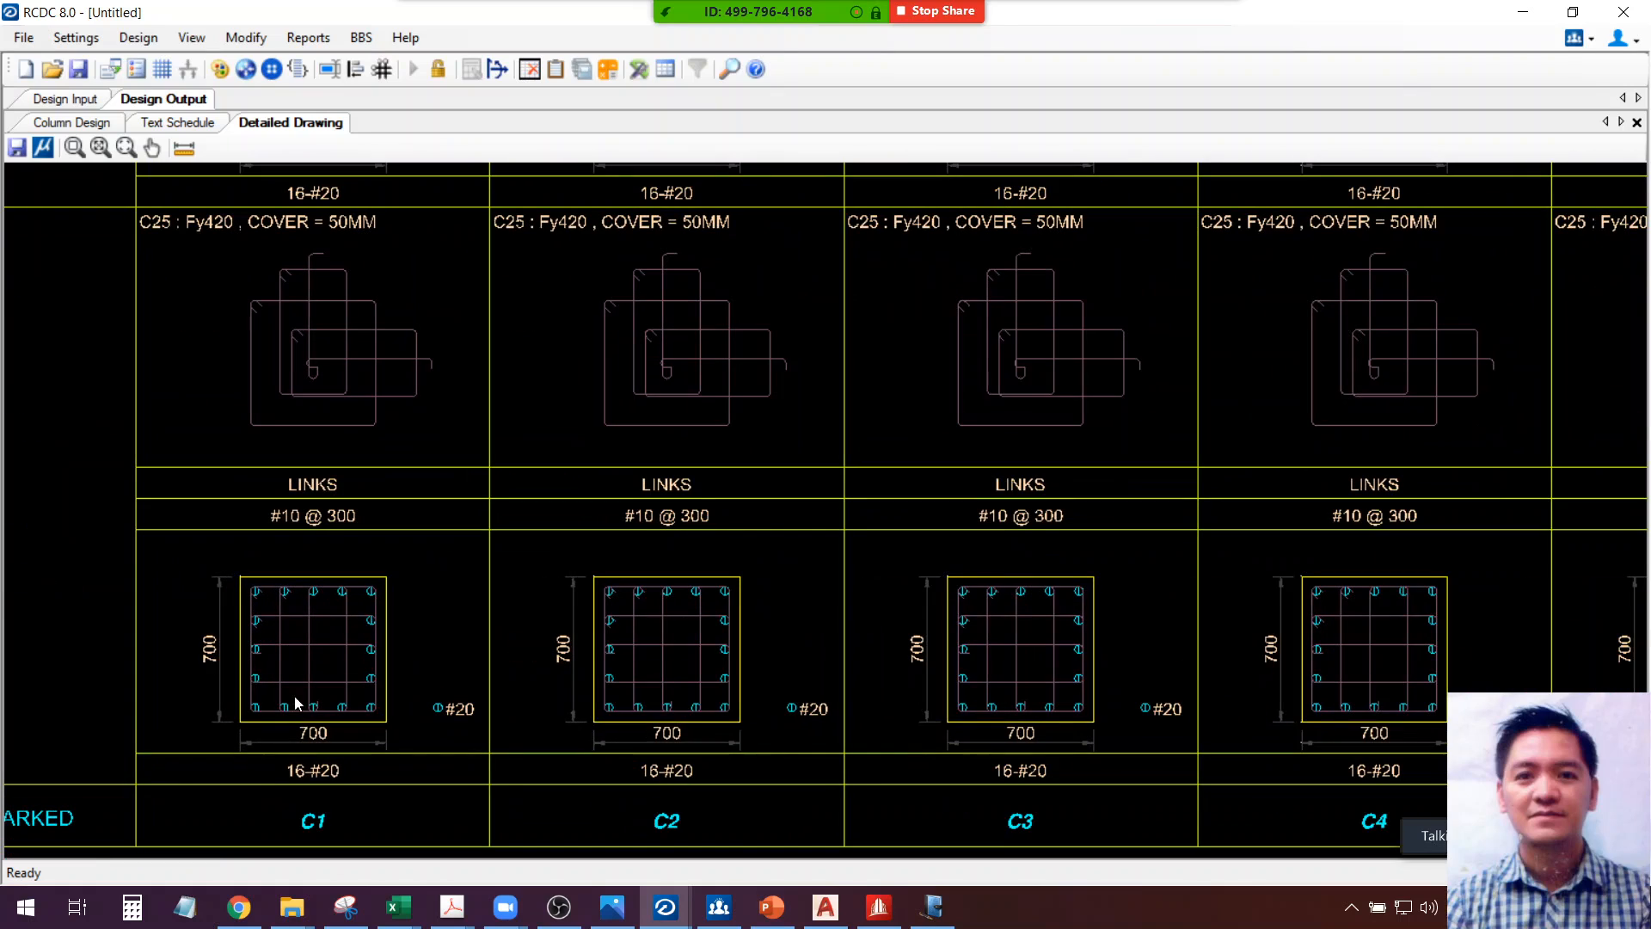
{"action": "scroll", "coordinate": [630, 628], "scroll_direction": "up", "scroll_amount": 2}
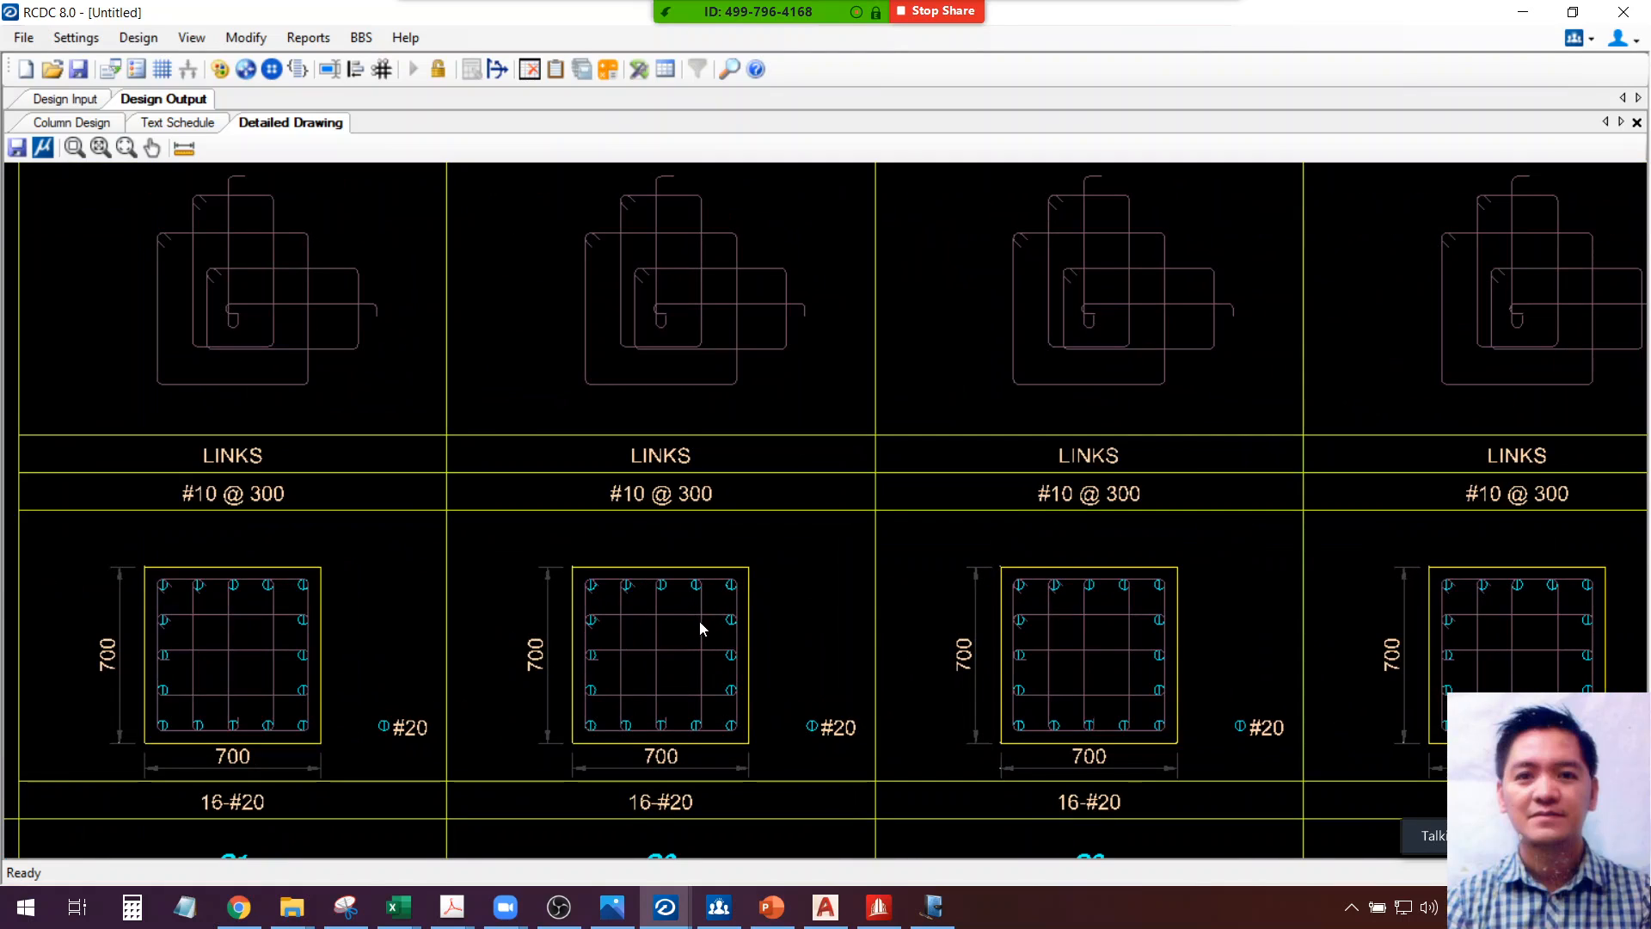
{"action": "scroll", "coordinate": [631, 651], "scroll_direction": "down", "scroll_amount": 1}
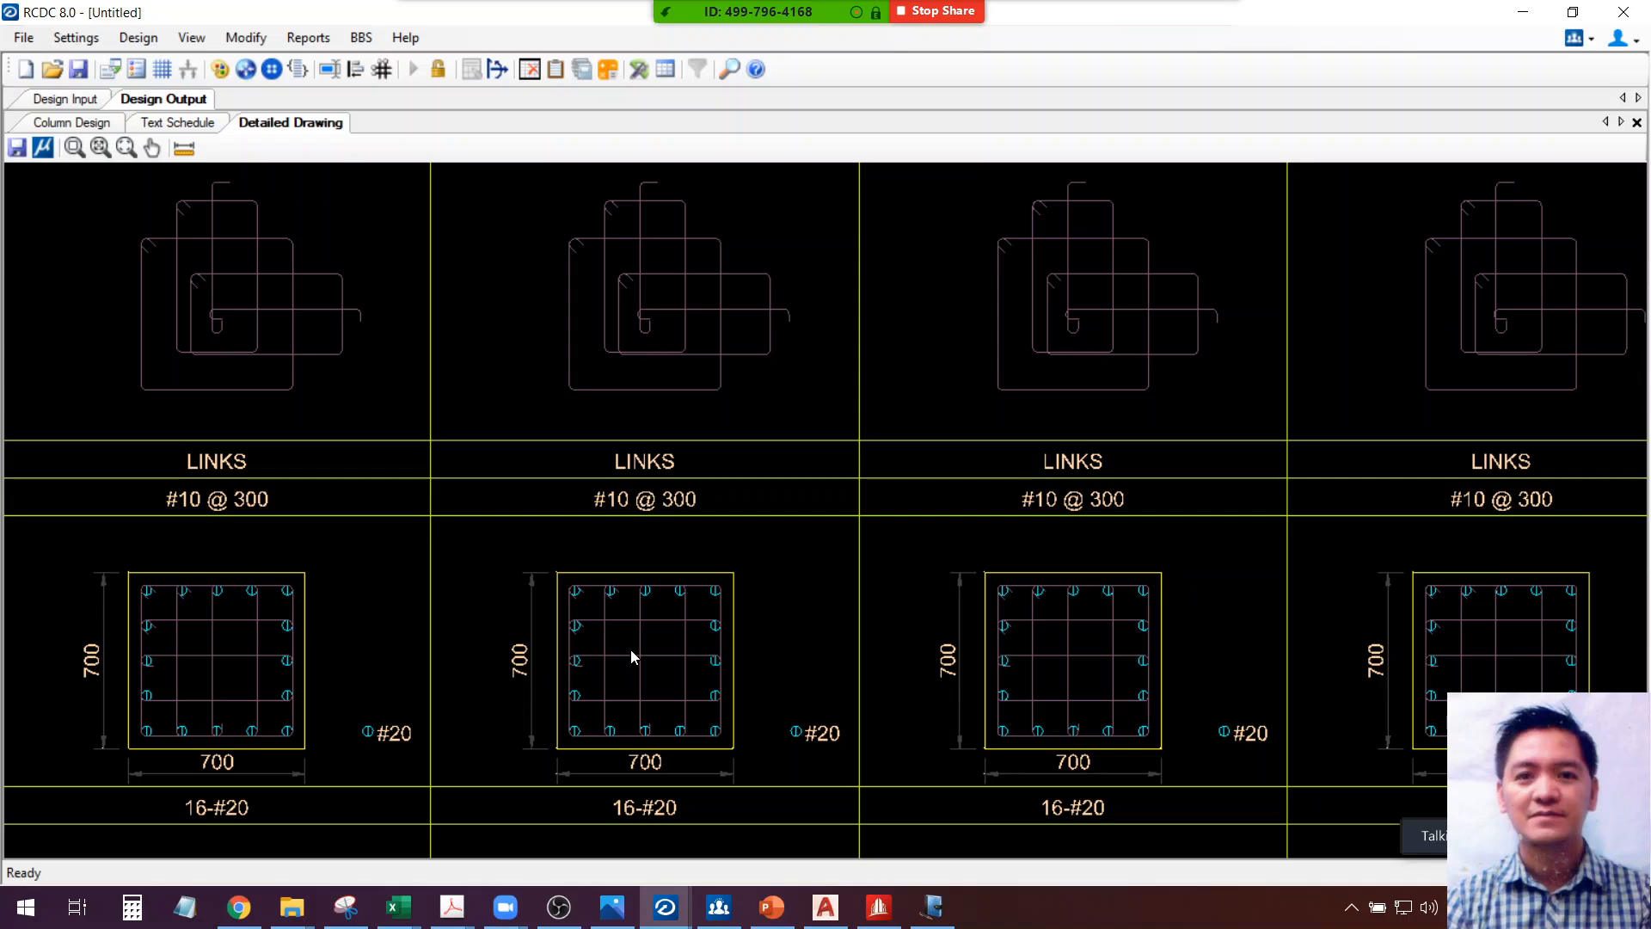
{"action": "scroll", "coordinate": [631, 657], "scroll_direction": "down", "scroll_amount": 1}
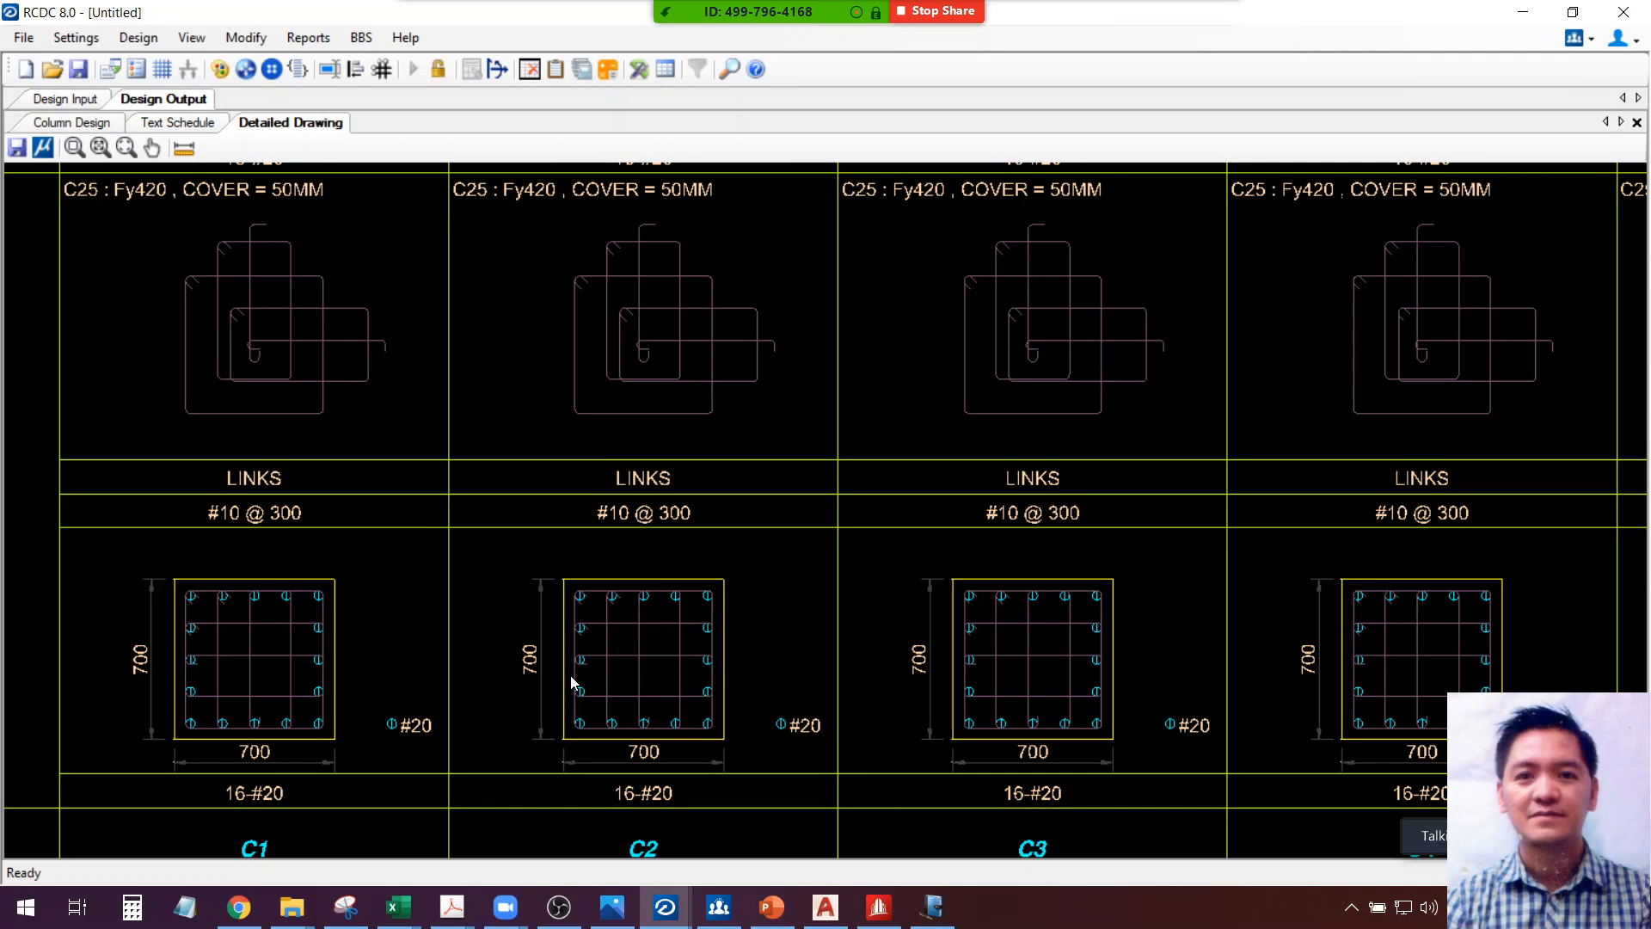
{"action": "scroll", "coordinate": [659, 637], "scroll_direction": "down", "scroll_amount": 3}
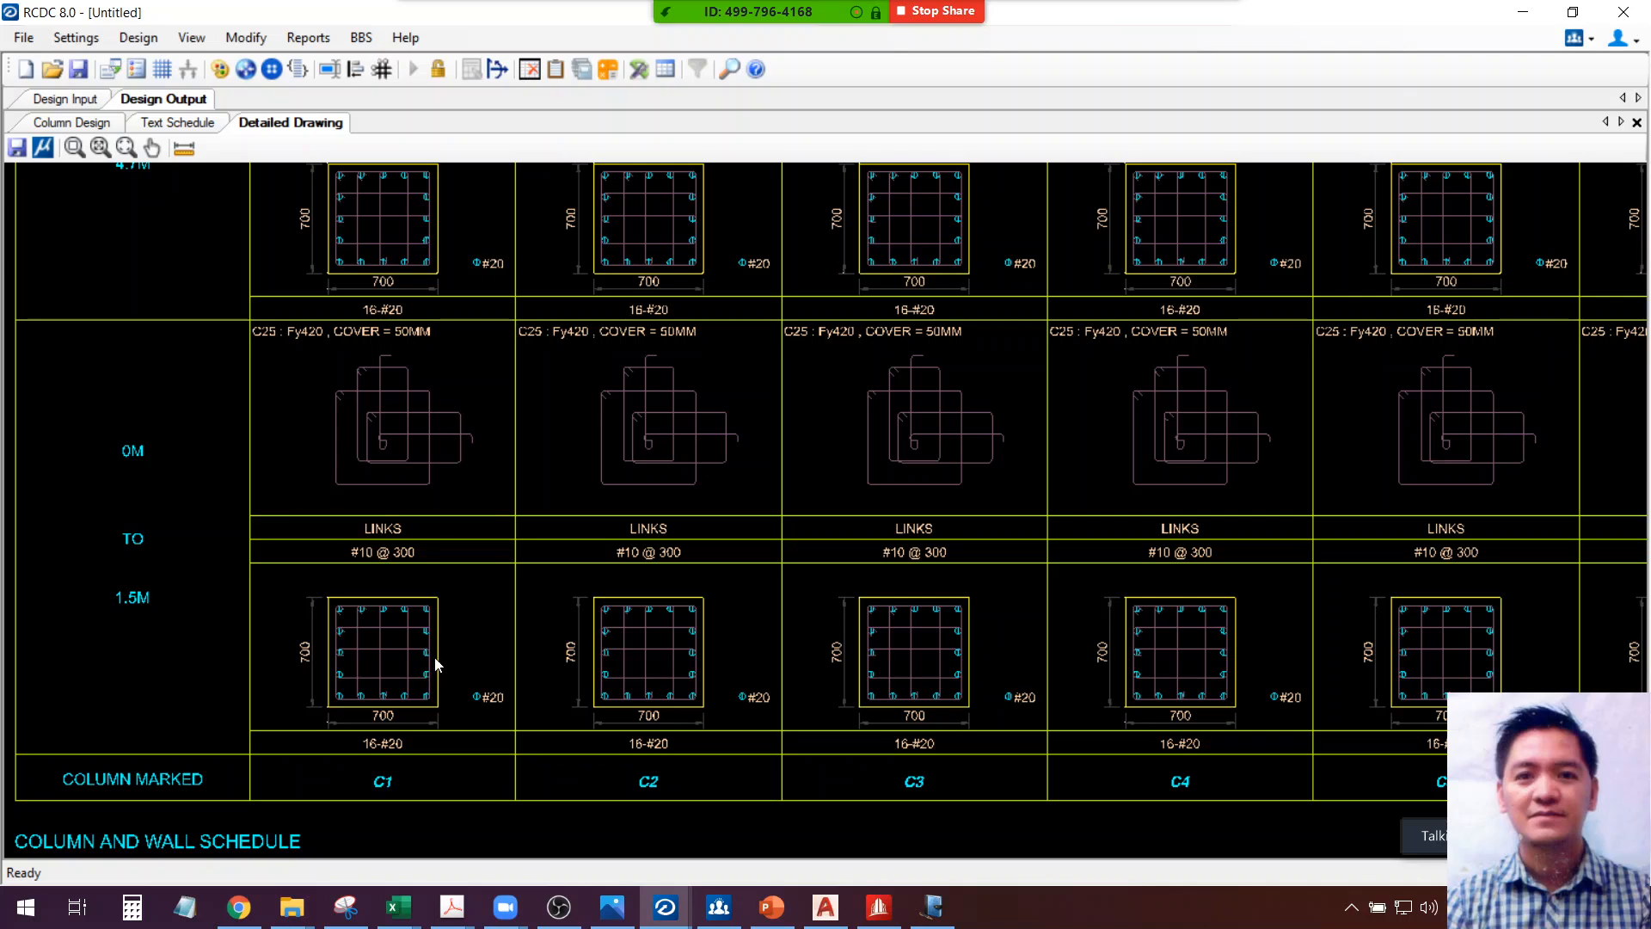
{"action": "middle_click_drag", "start_coordinate": [470, 648], "coordinate": [495, 640]}
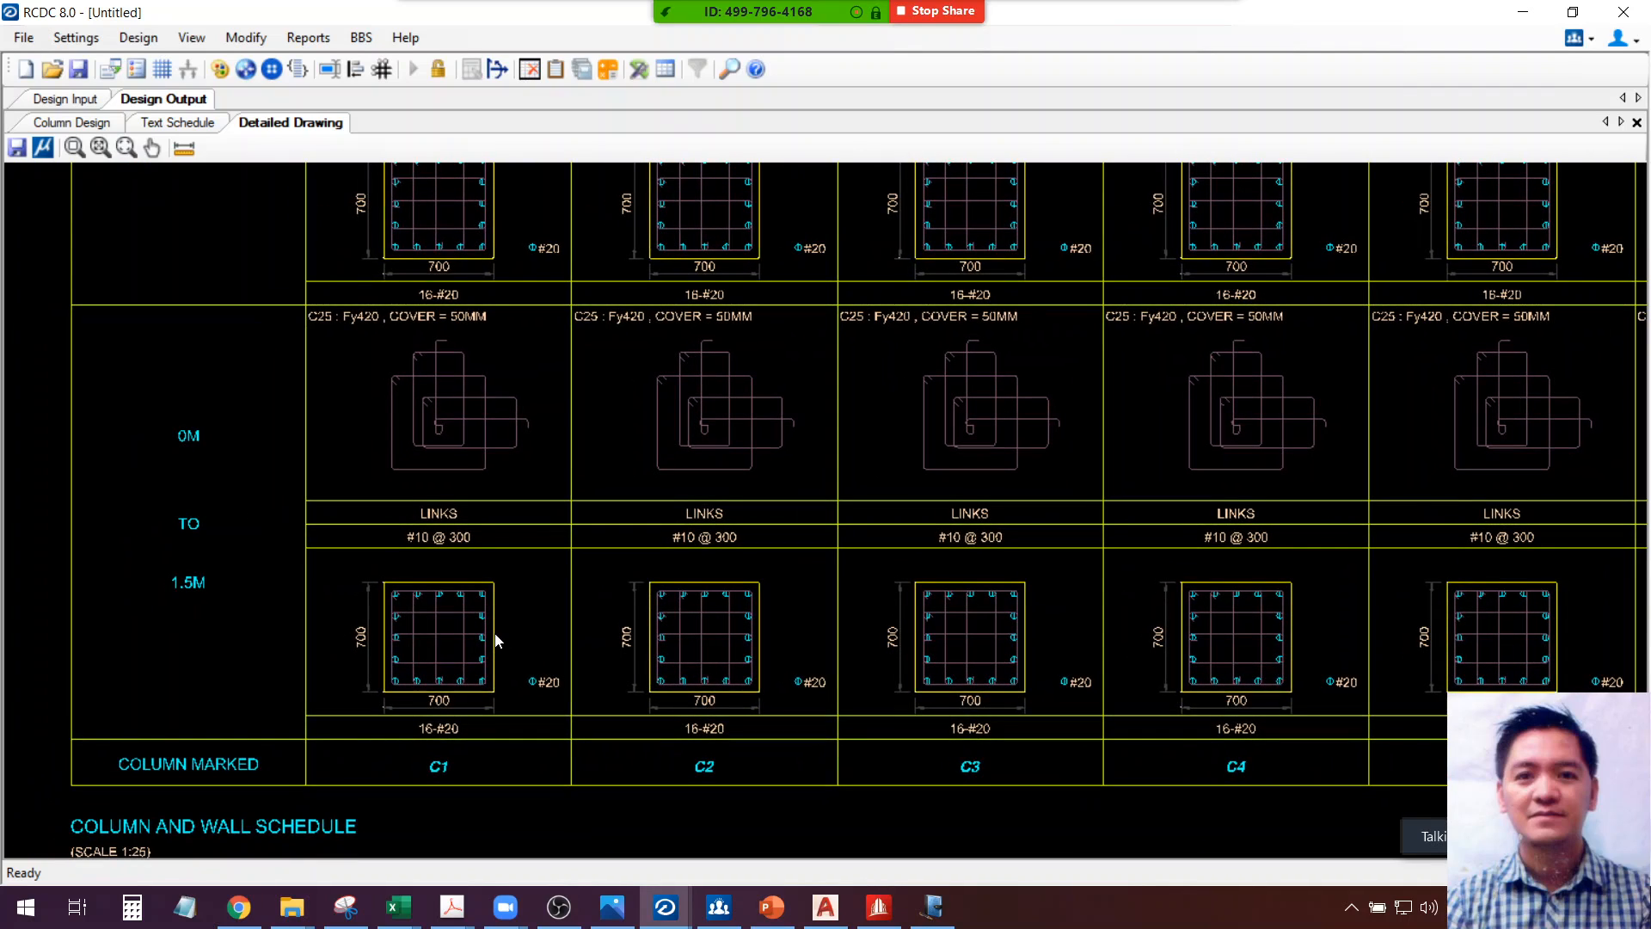
{"action": "scroll", "coordinate": [427, 668], "scroll_direction": "up", "scroll_amount": 2}
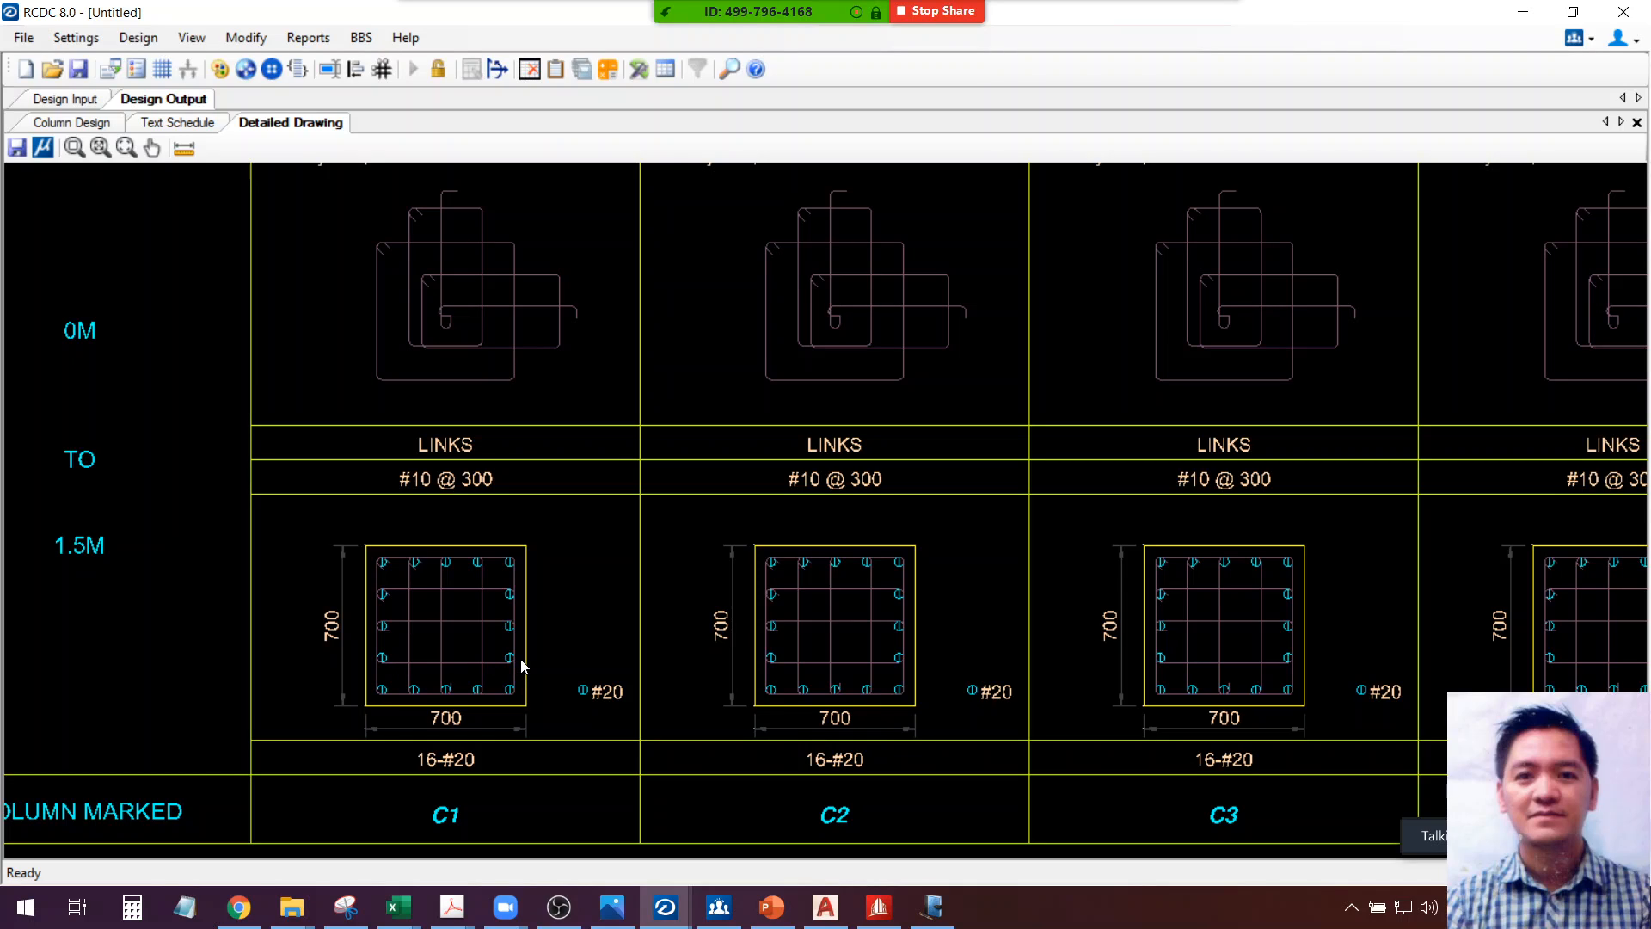
{"action": "left_click", "coordinate": [463, 659]}
{"action": "scroll", "coordinate": [559, 600], "scroll_direction": "down", "scroll_amount": 5}
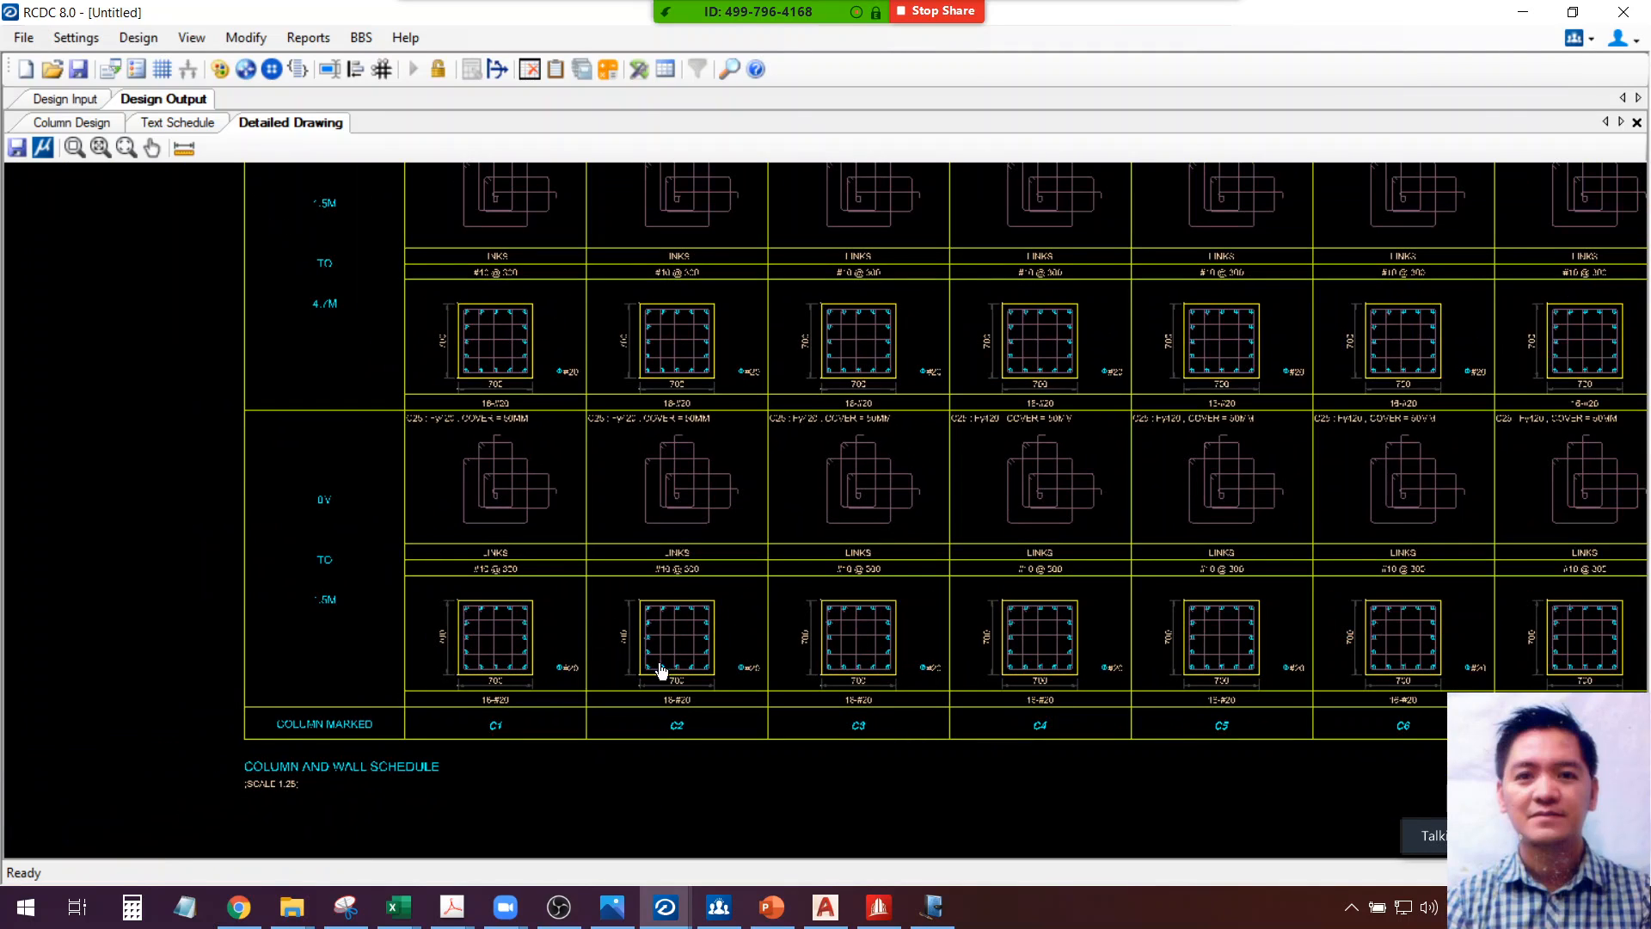
{"action": "scroll", "coordinate": [560, 649], "scroll_direction": "down", "scroll_amount": 5}
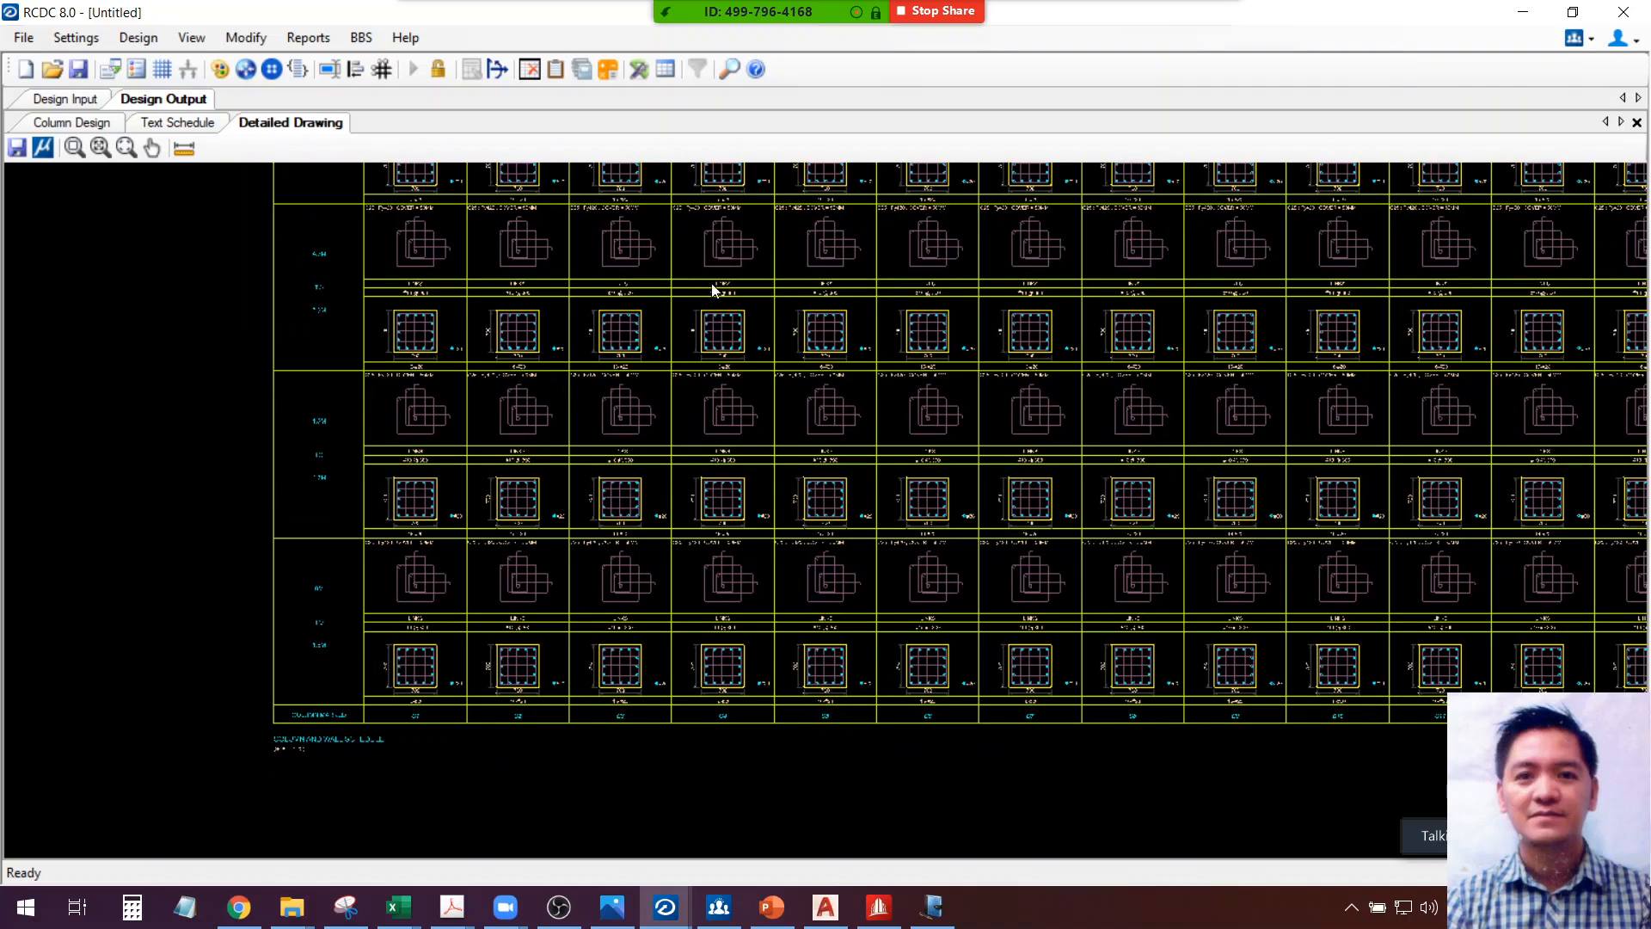
Auto-group columns C1 to C18 into a single group, agreeing to close all open reports before the design
{"action": "left_click", "coordinate": [247, 38]}
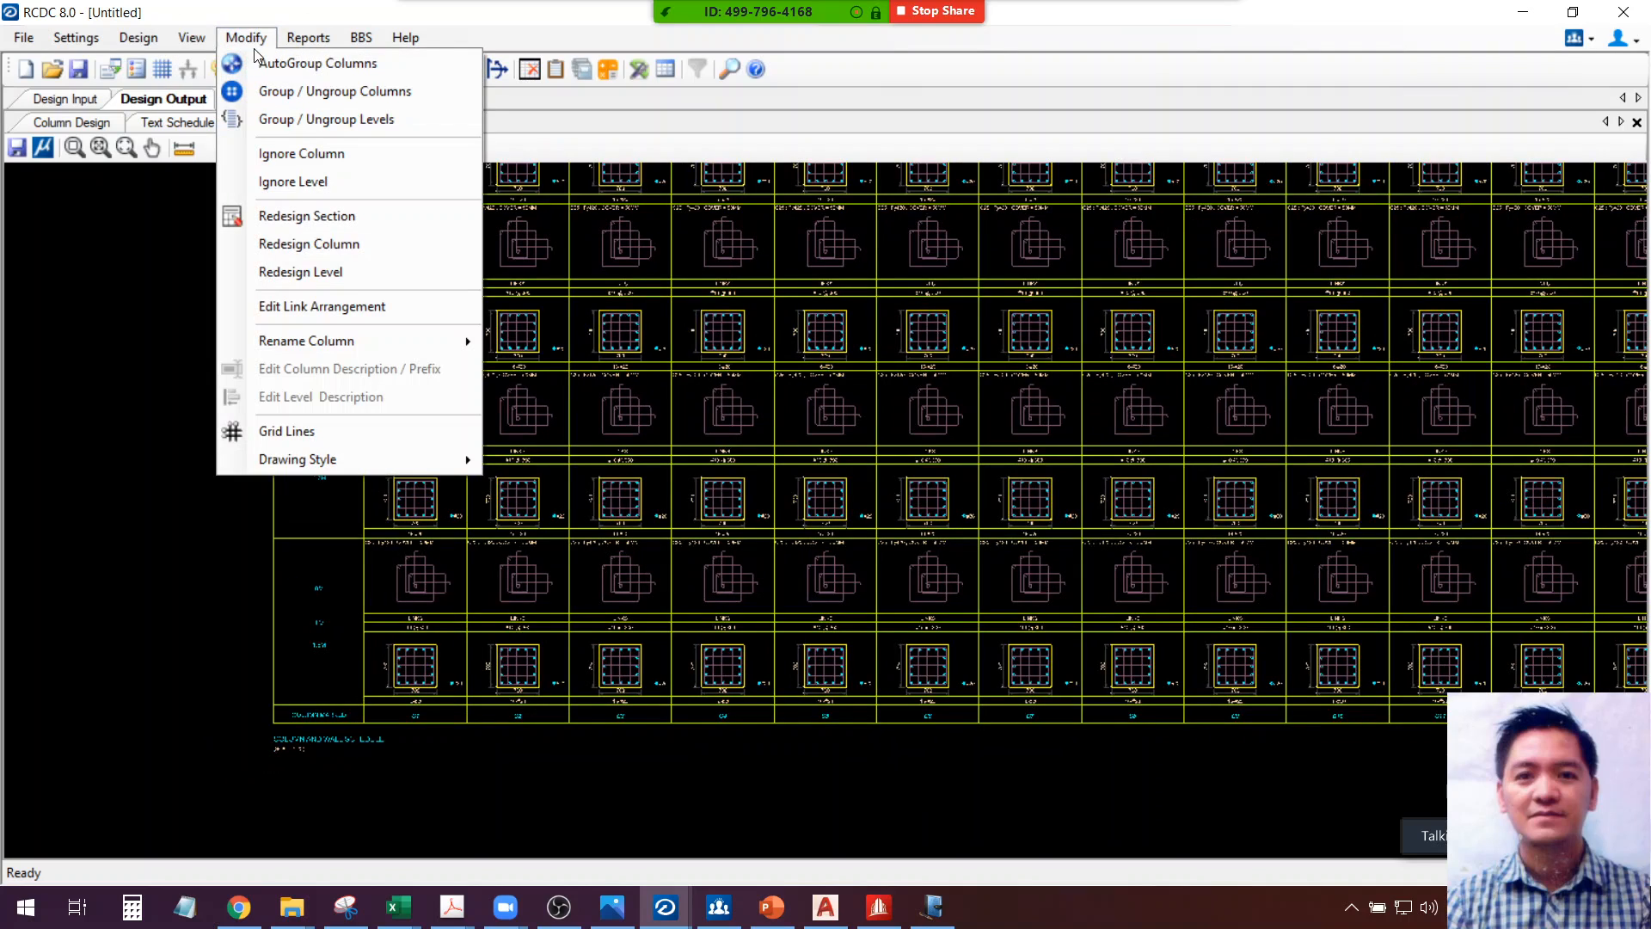
{"action": "left_click", "coordinate": [266, 64]}
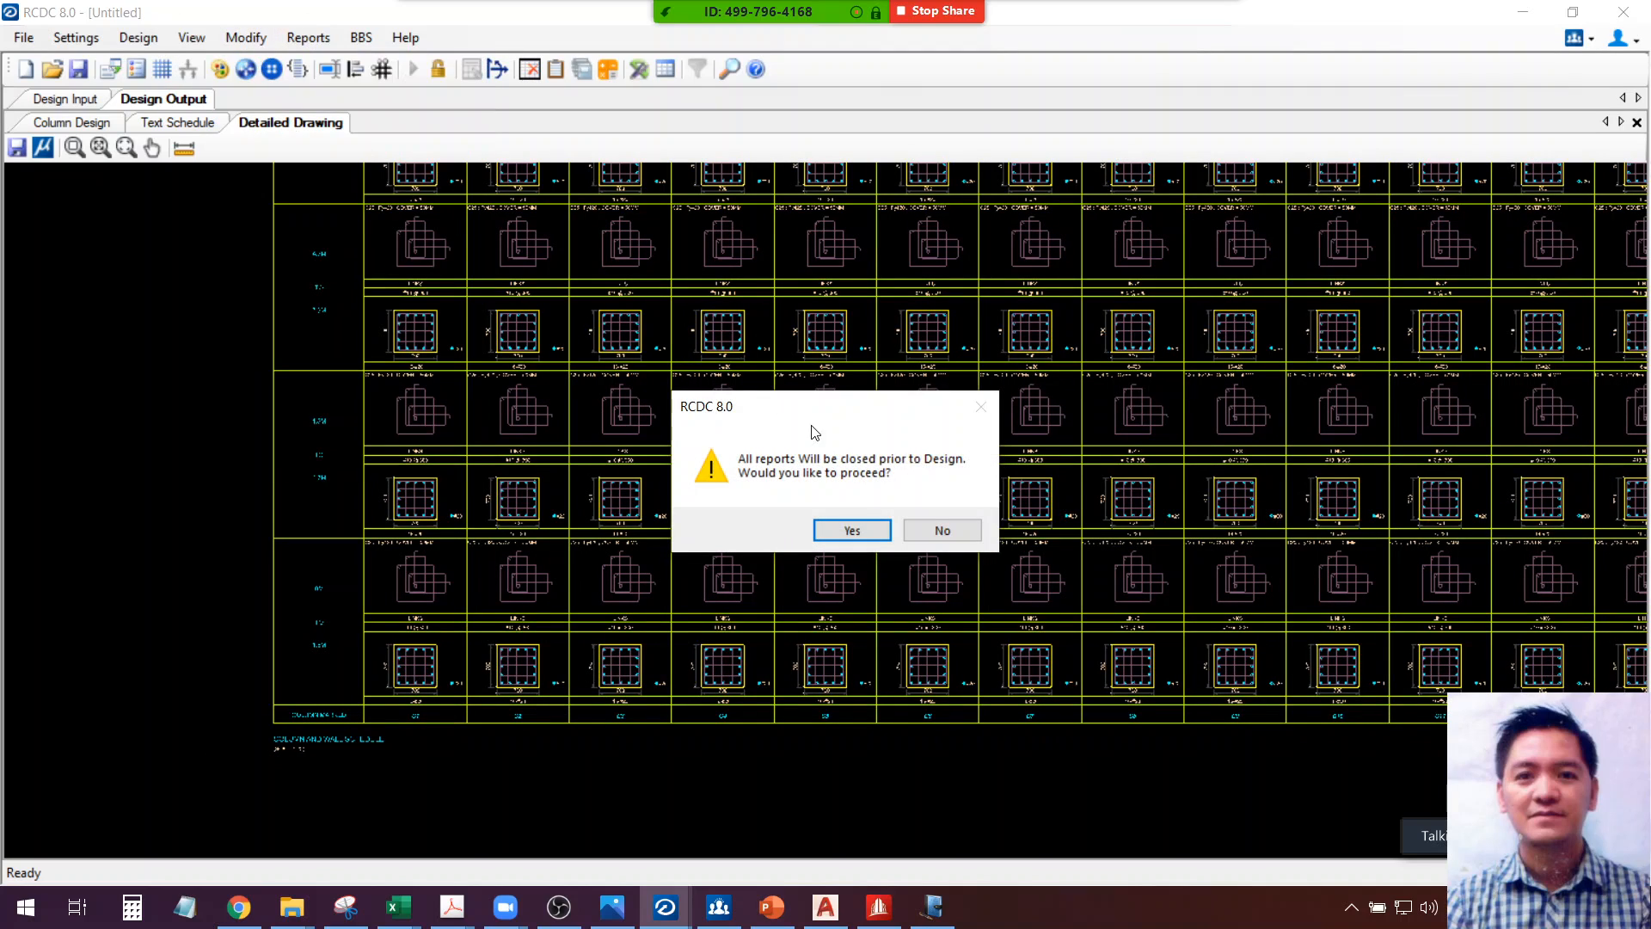
{"action": "left_click", "coordinate": [848, 521]}
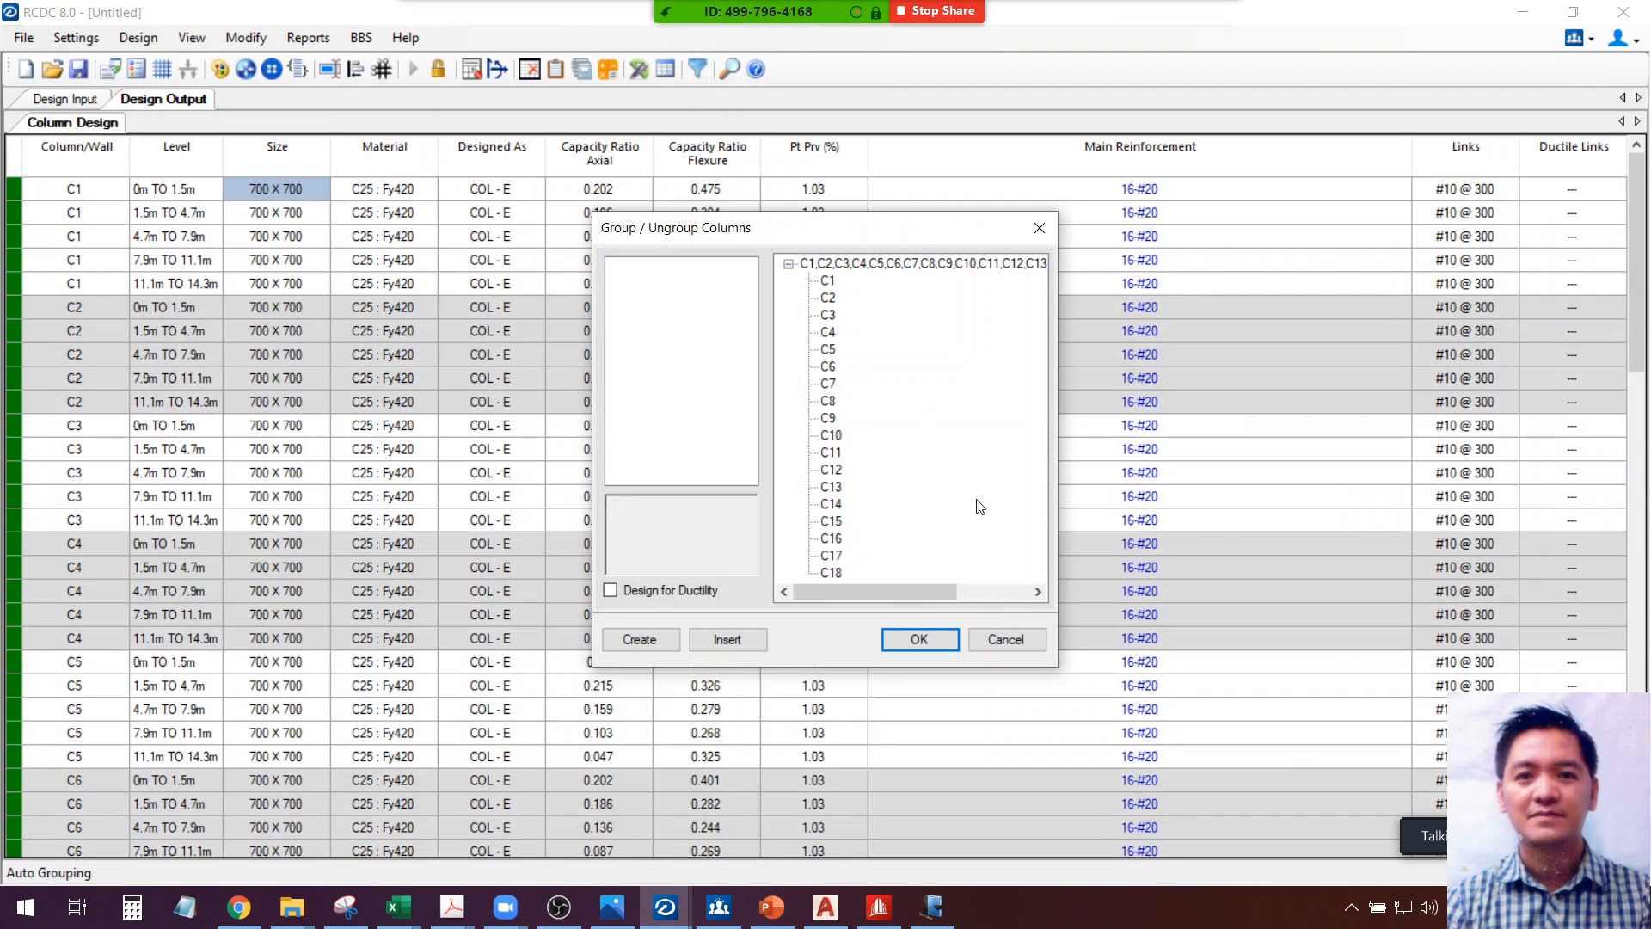
{"action": "left_click", "coordinate": [919, 638]}
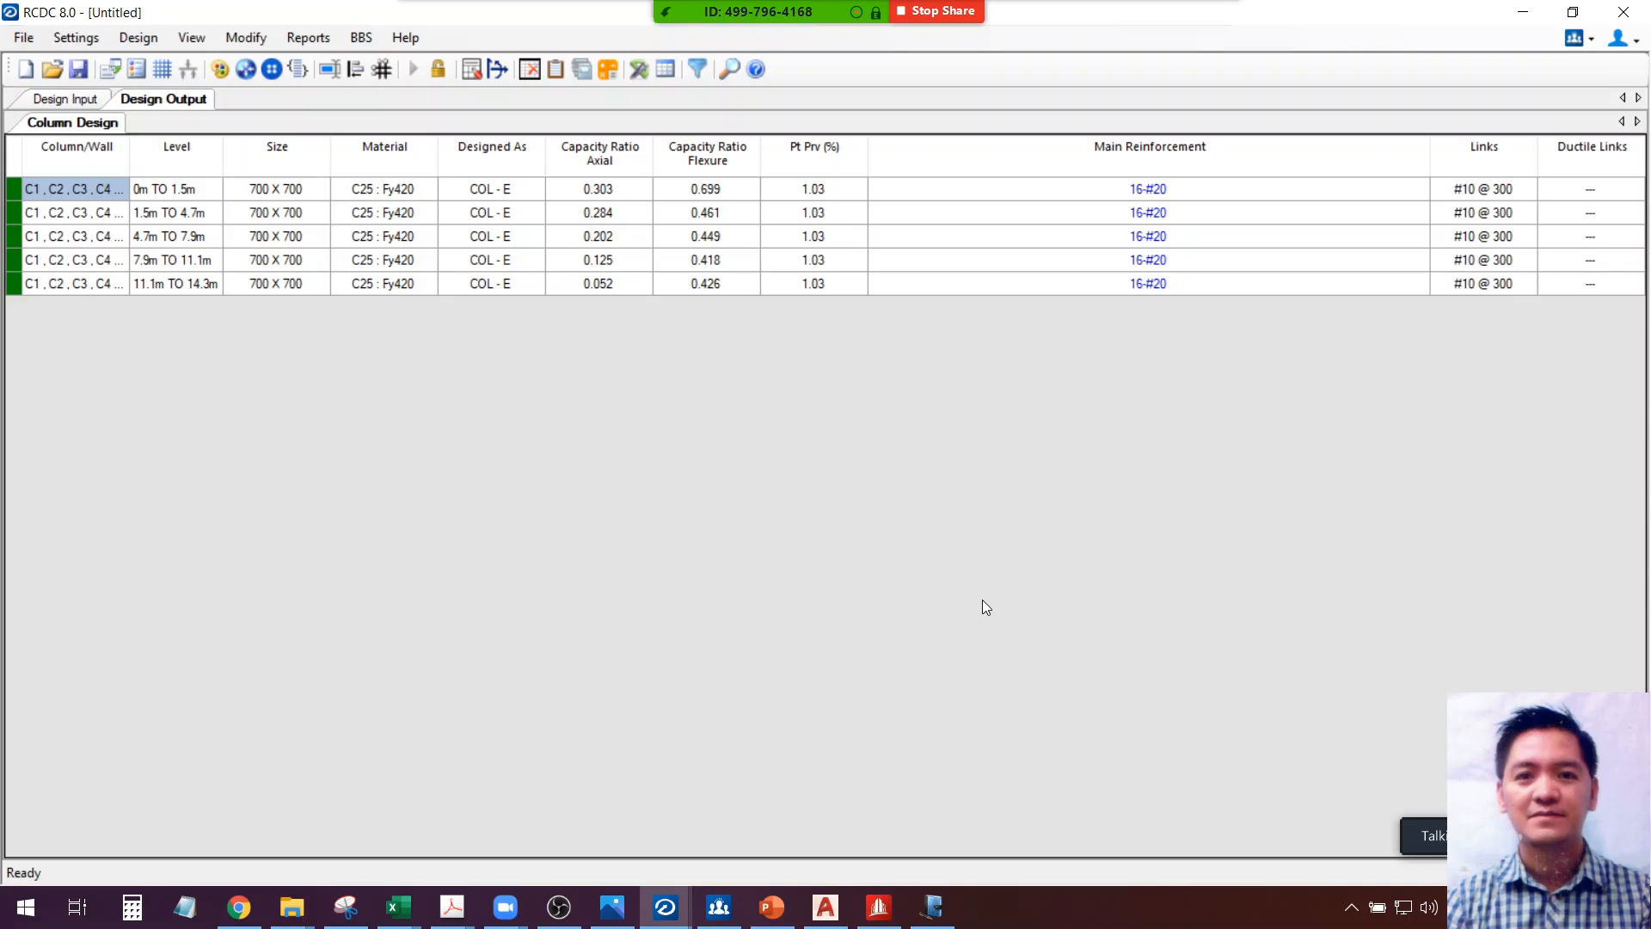
{"action": "left_click", "coordinate": [834, 252]}
Generate the detailed drawing for the grouped columns C1 to C18 and examine the section and links of the 0m to 1.5m level
{"action": "left_click", "coordinate": [320, 38]}
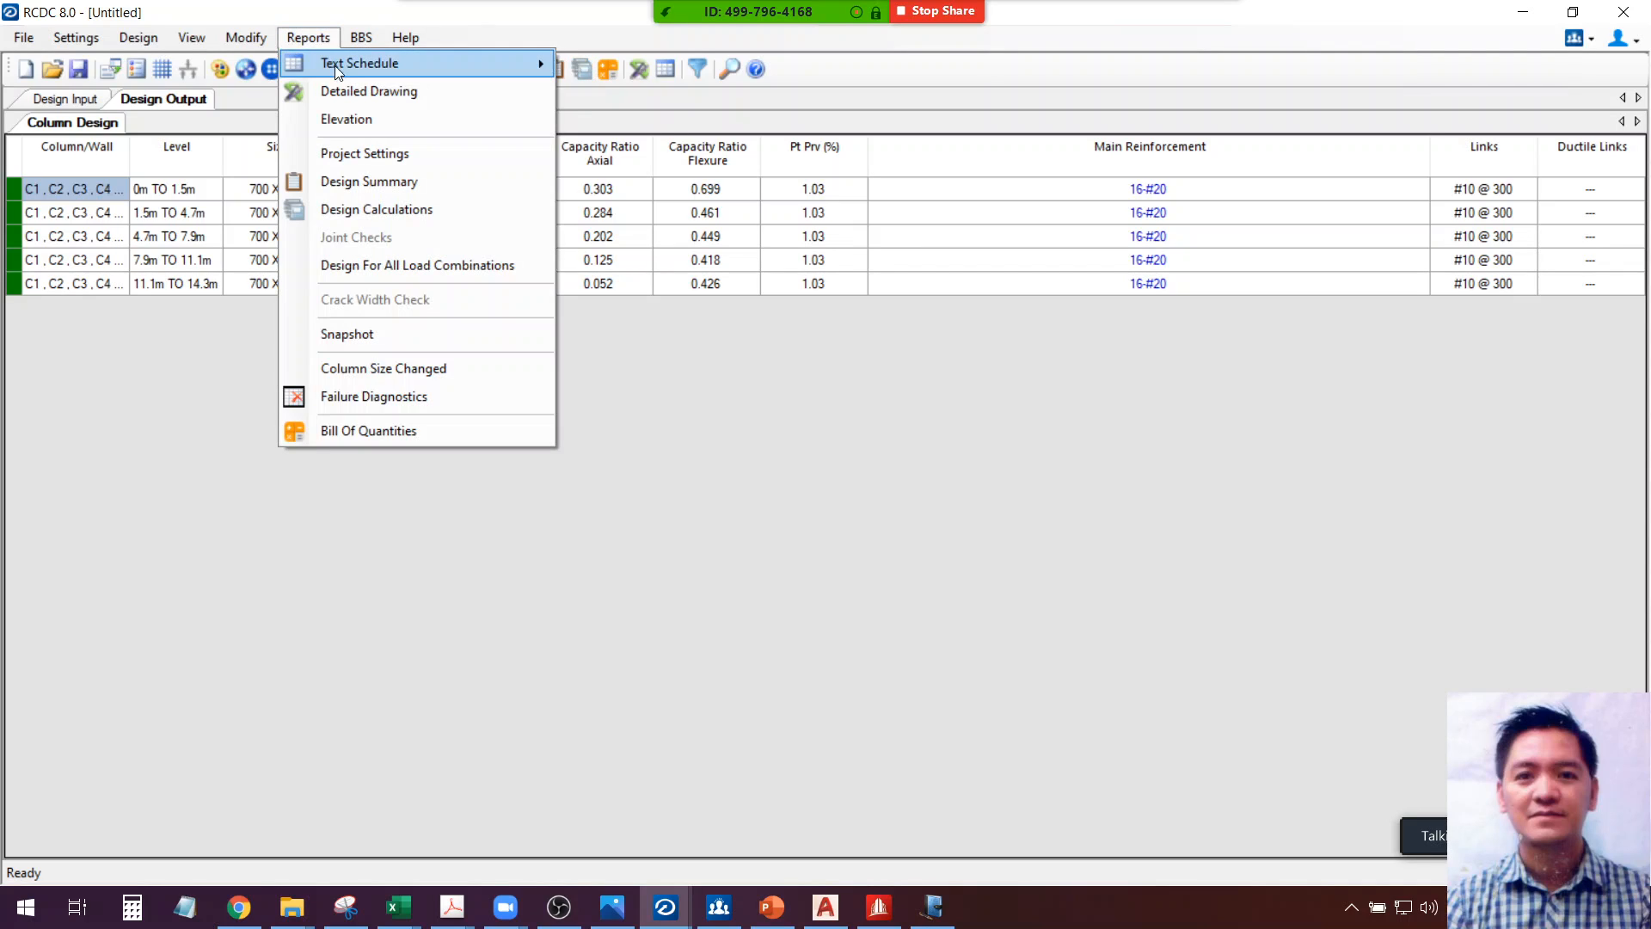
{"action": "left_click", "coordinate": [343, 91]}
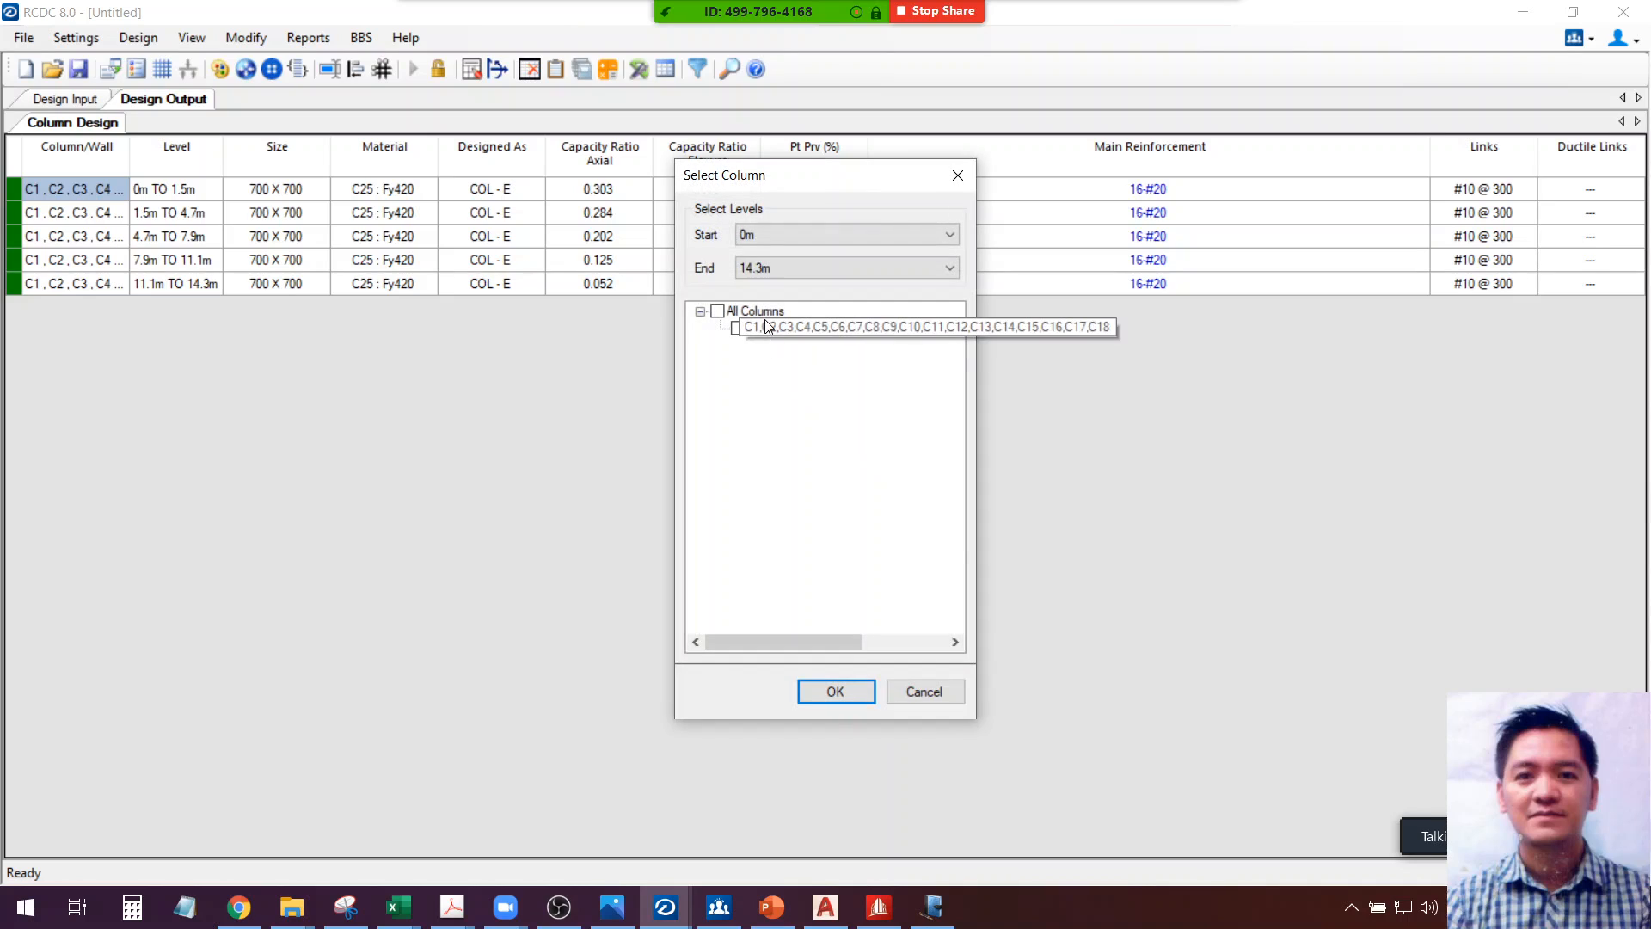
{"action": "left_click", "coordinate": [776, 328]}
{"action": "left_click", "coordinate": [833, 688]}
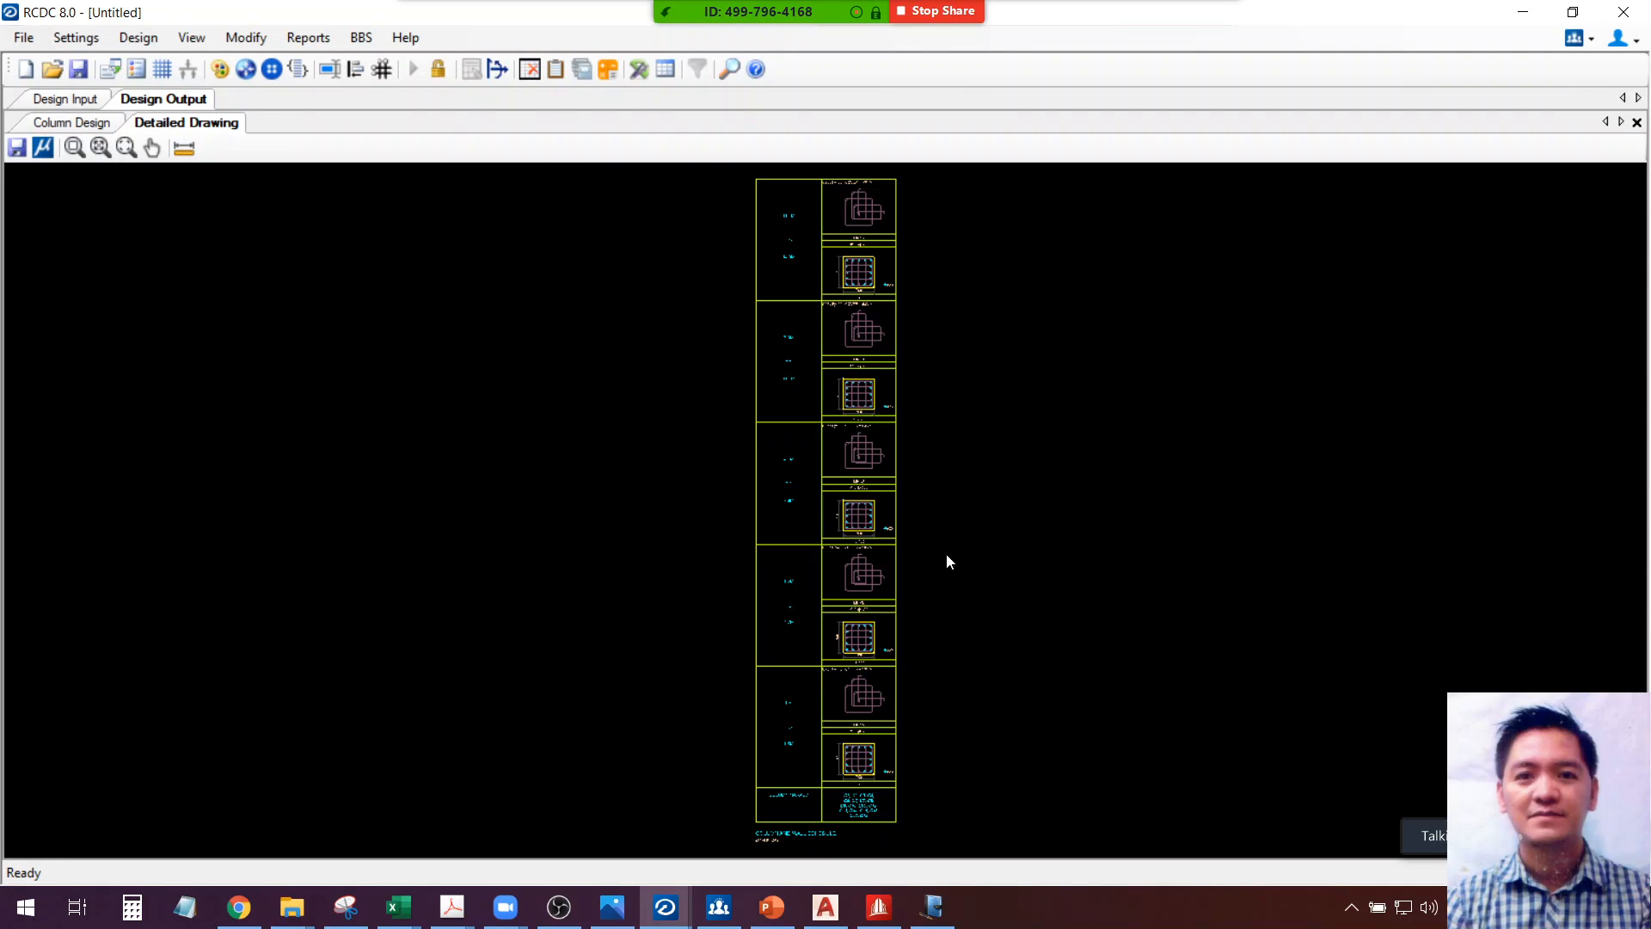
{"action": "scroll", "coordinate": [889, 774], "scroll_direction": "up", "scroll_amount": 1}
{"action": "scroll", "coordinate": [855, 637], "scroll_direction": "up", "scroll_amount": 3}
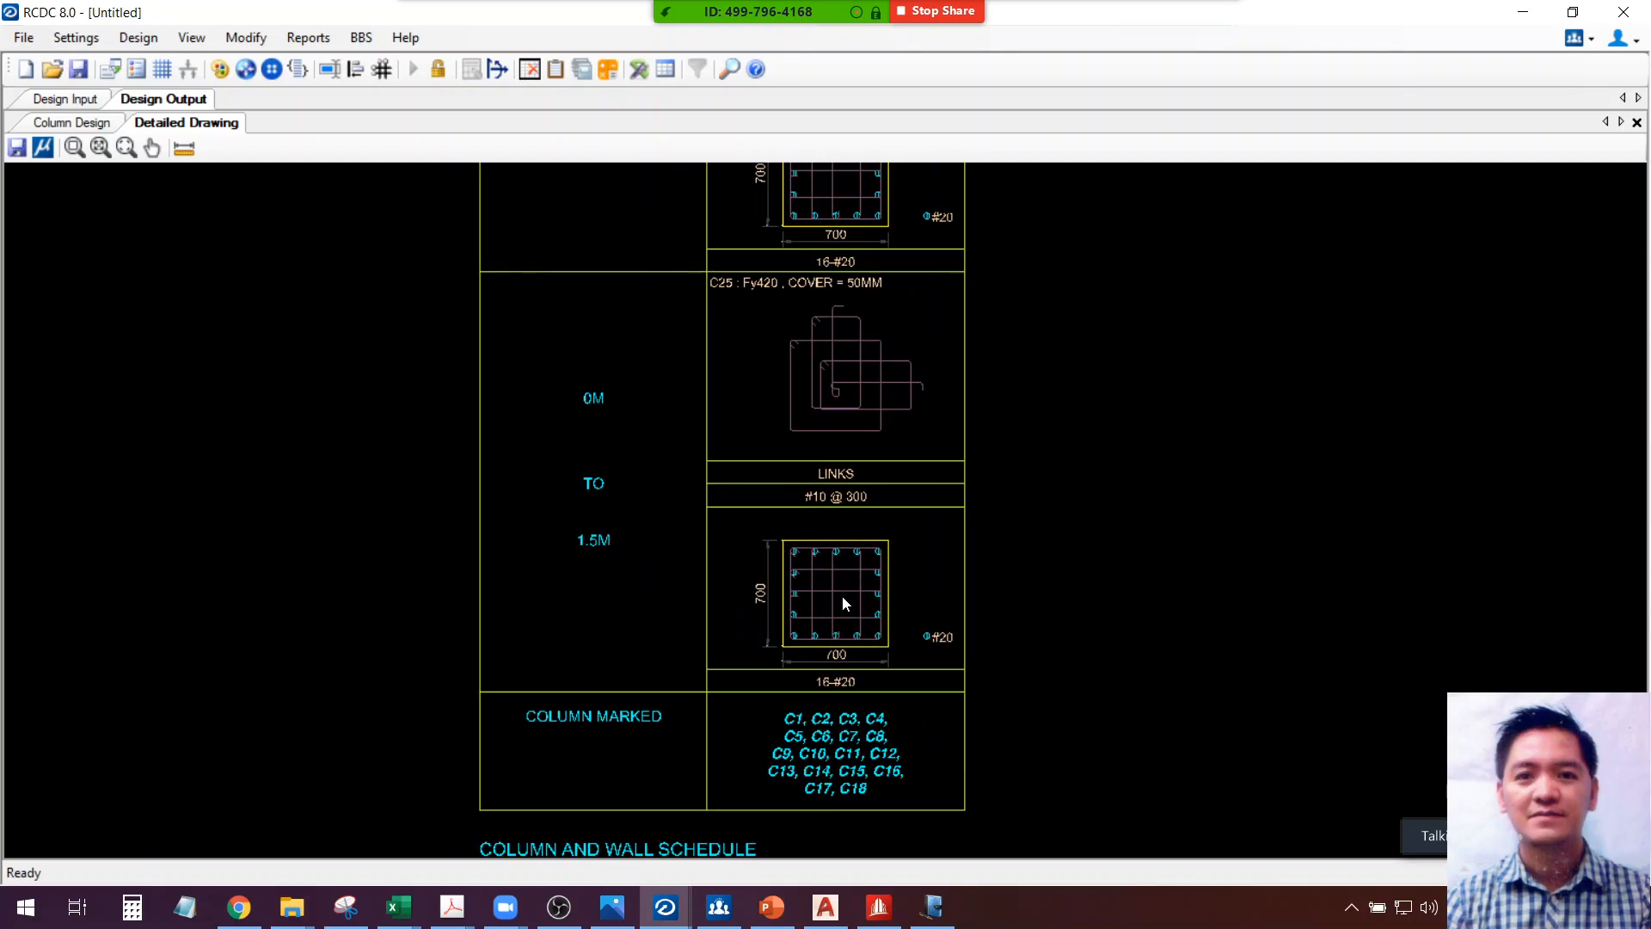
{"action": "scroll", "coordinate": [843, 593], "scroll_direction": "down", "scroll_amount": 2}
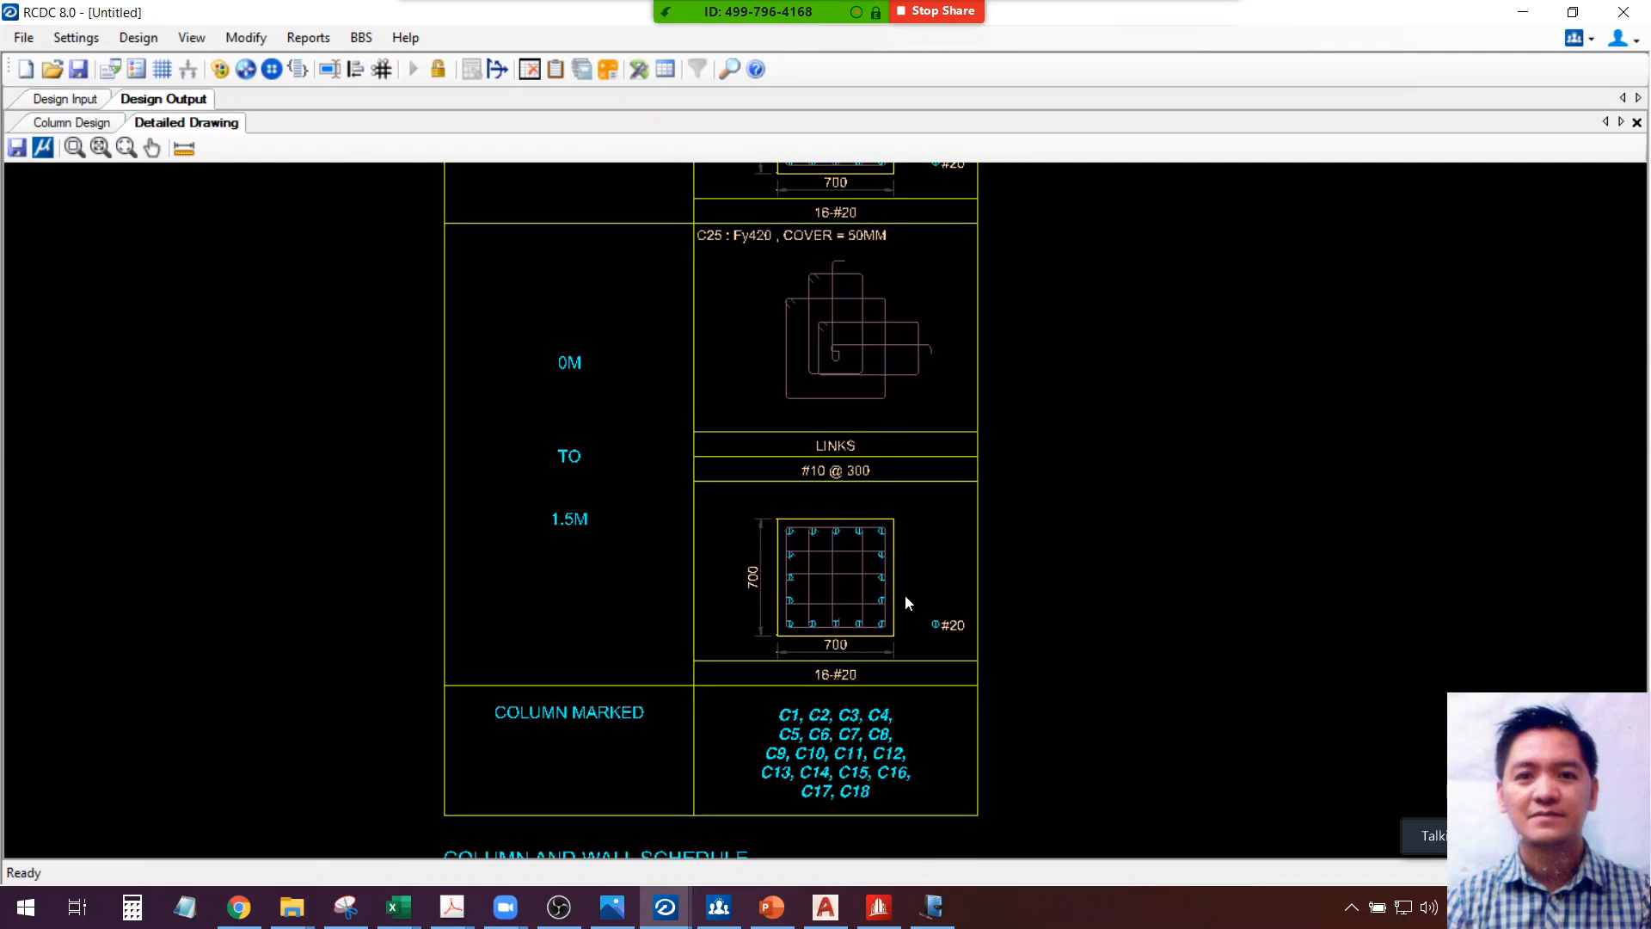
{"action": "middle_click_drag", "start_coordinate": [905, 595], "coordinate": [854, 647]}
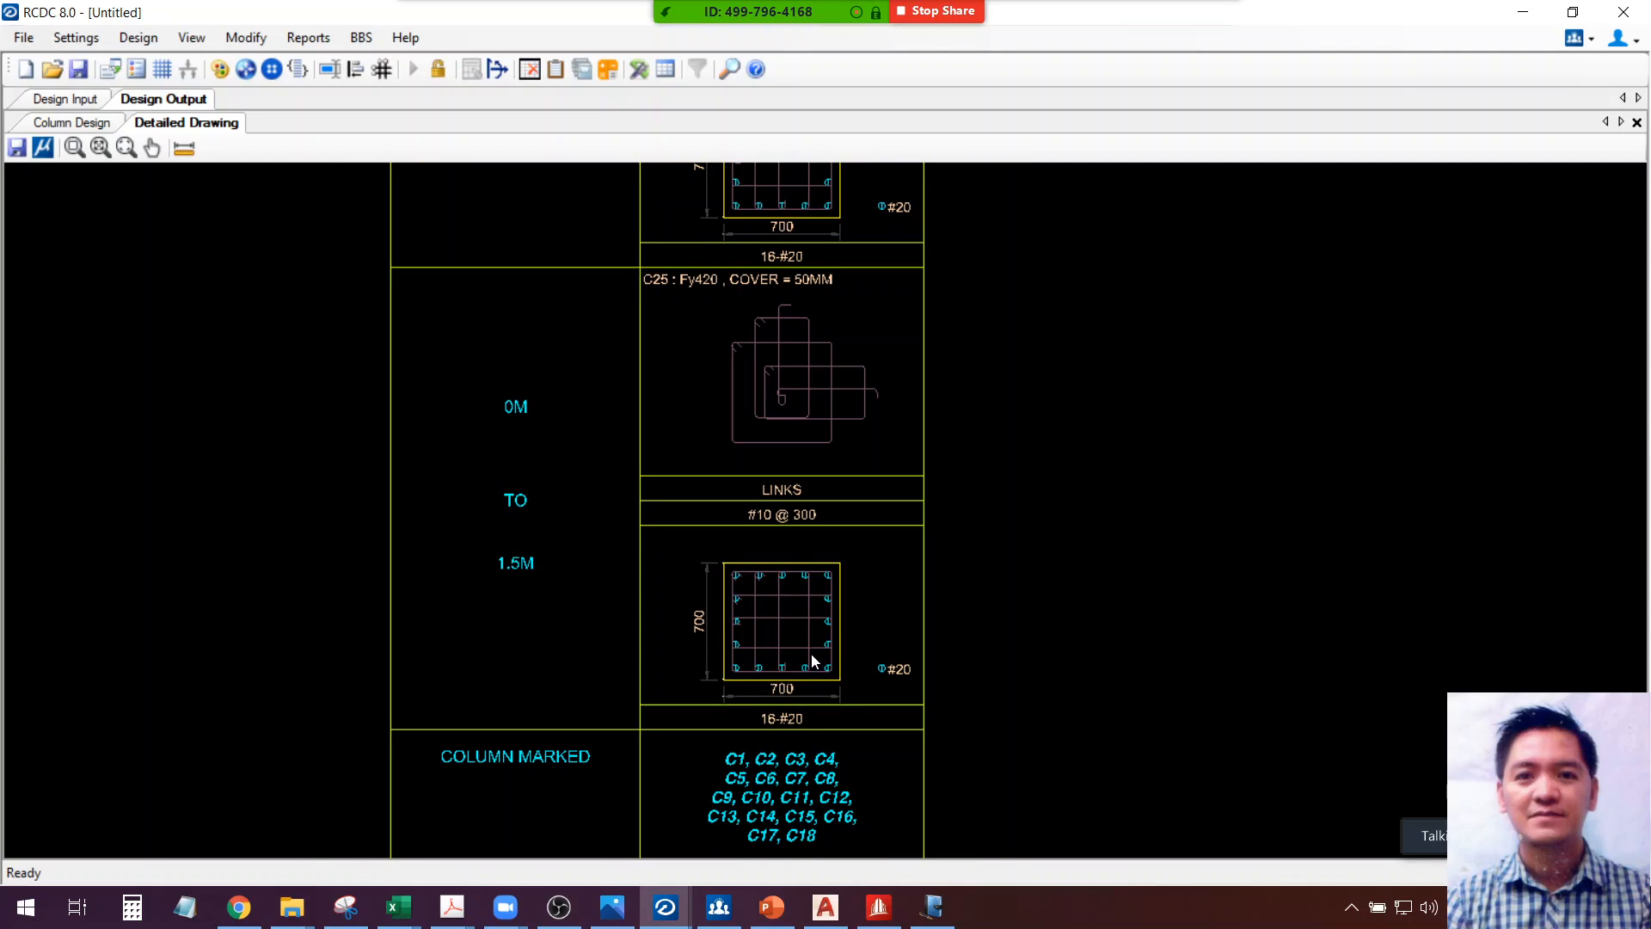
{"action": "scroll", "coordinate": [817, 640], "scroll_direction": "down", "scroll_amount": 4}
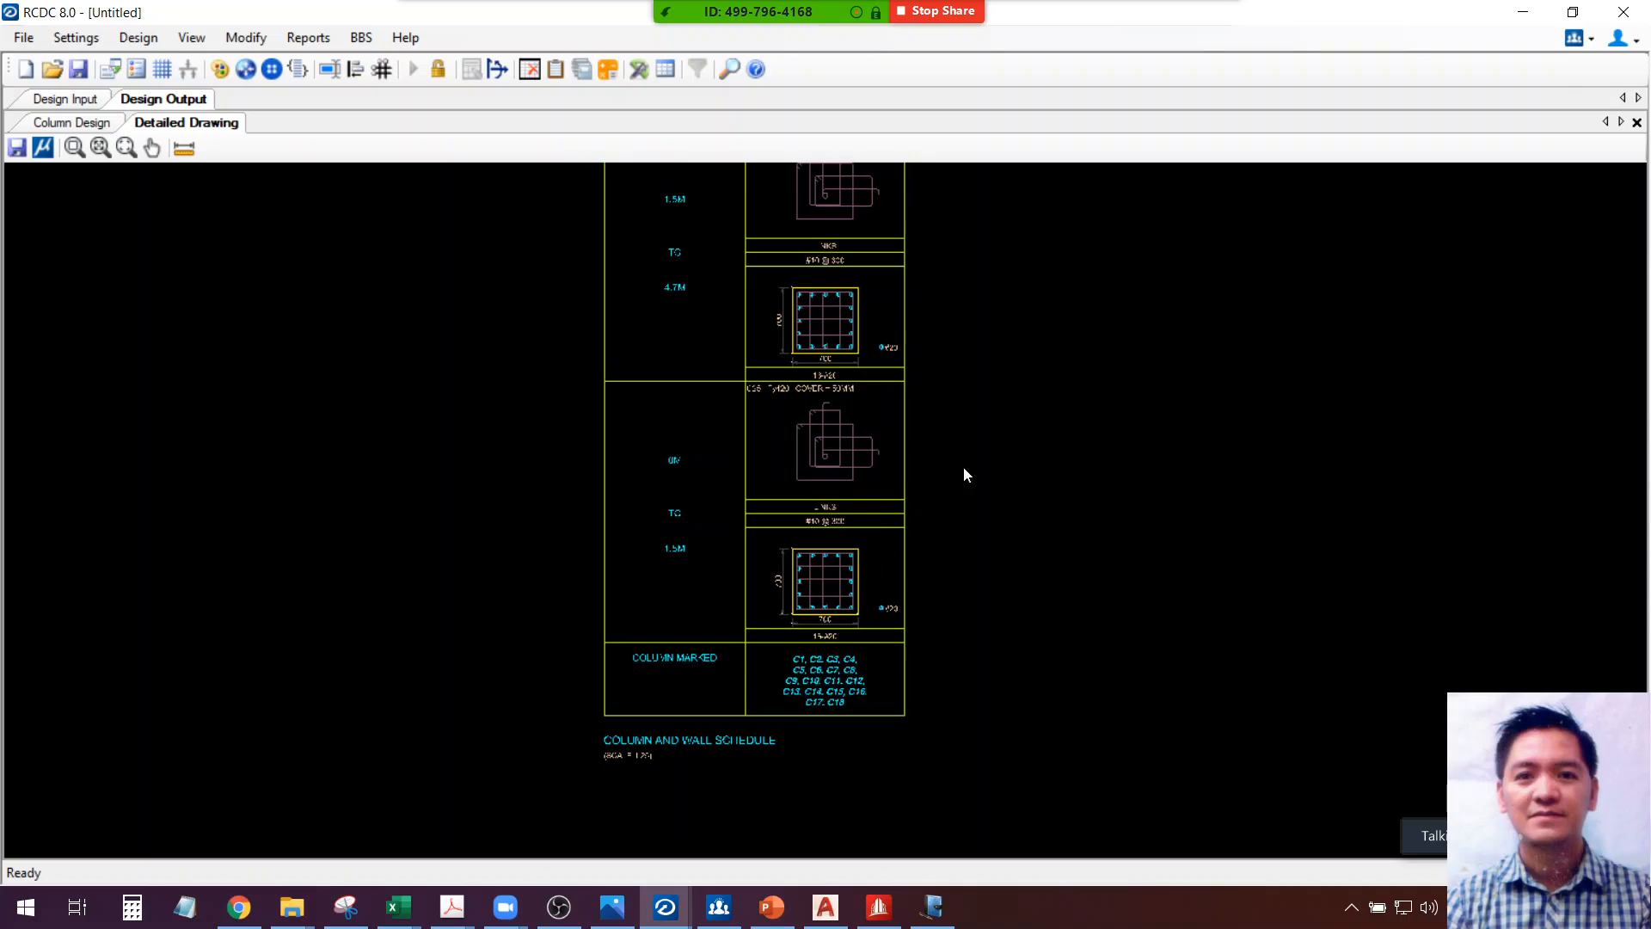
Examine the grouped columns' sections, links and reinforcement callouts in the detailed drawing from the 0m level up to 7.9m
{"action": "scroll", "coordinate": [855, 597], "scroll_direction": "up", "scroll_amount": 3}
{"action": "scroll", "coordinate": [855, 597], "scroll_direction": "down", "scroll_amount": 2}
{"action": "middle_click_drag", "start_coordinate": [951, 442], "coordinate": [848, 700]}
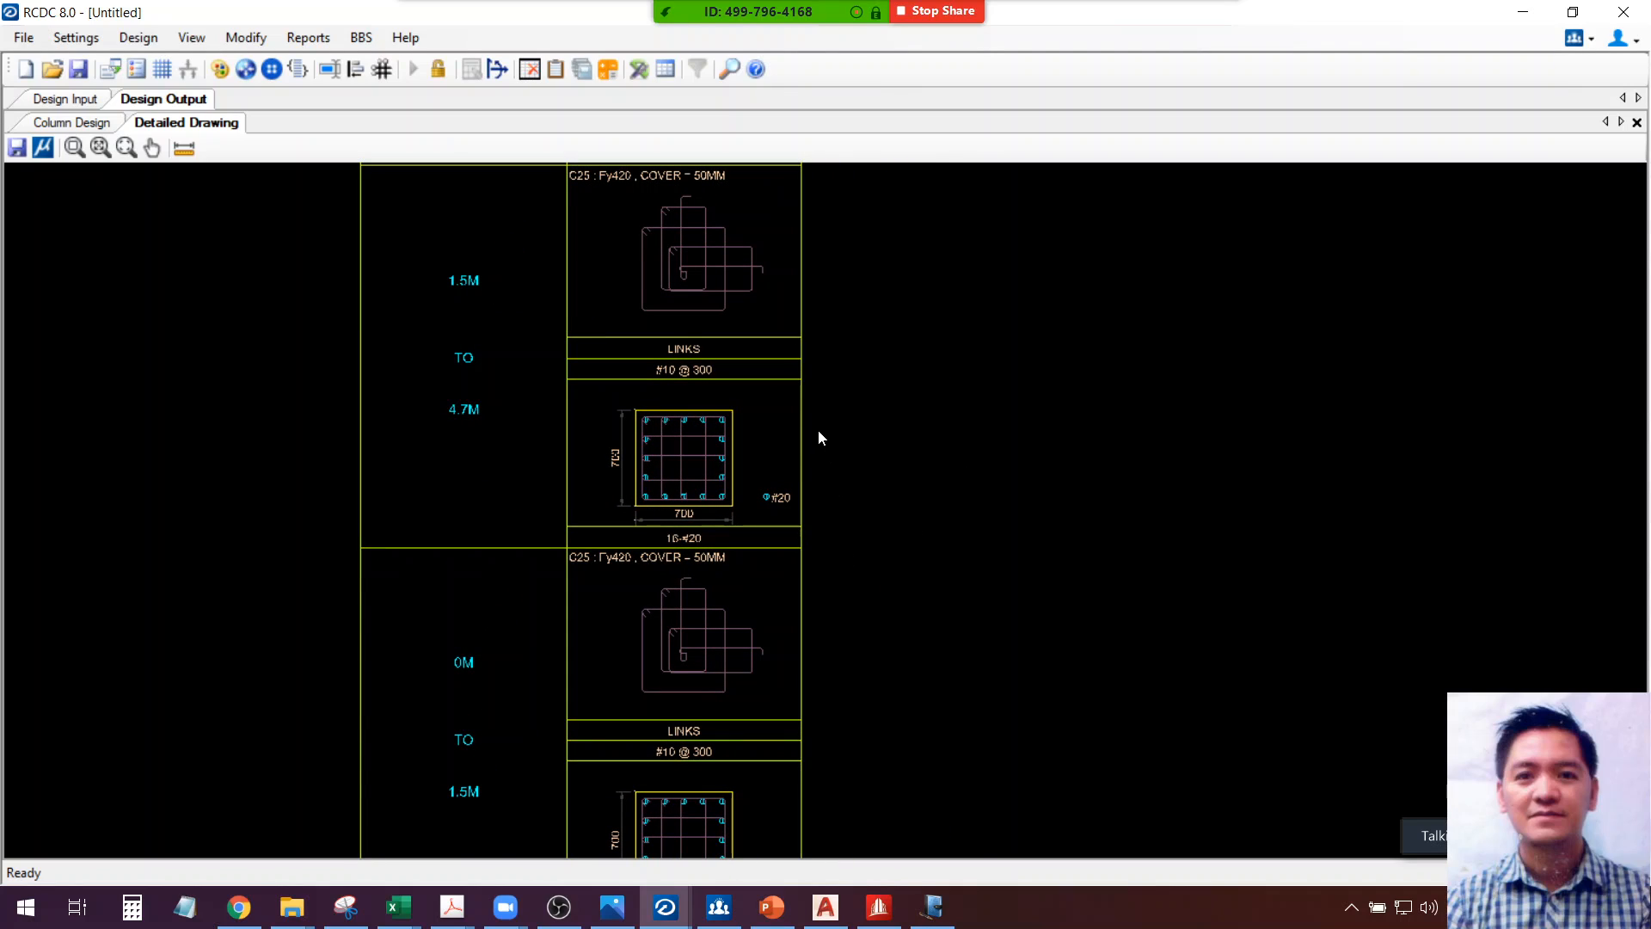
{"action": "scroll", "coordinate": [710, 493], "scroll_direction": "up", "scroll_amount": 2}
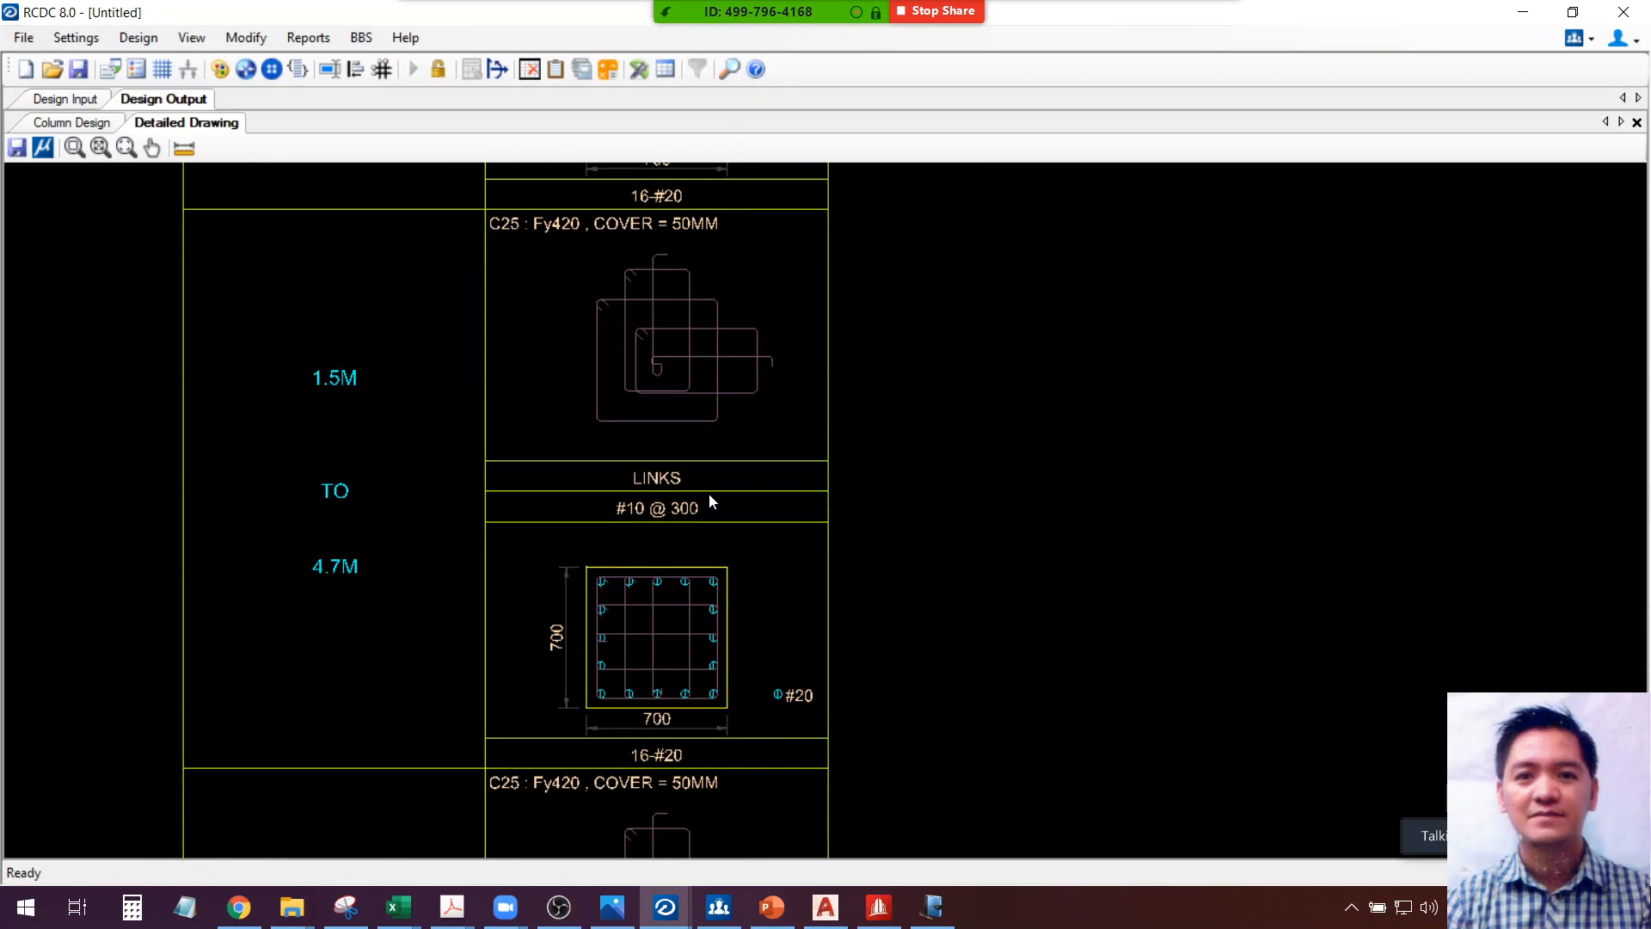
{"action": "scroll", "coordinate": [709, 492], "scroll_direction": "down", "scroll_amount": 1}
{"action": "middle_click_drag", "start_coordinate": [800, 402], "coordinate": [812, 597]}
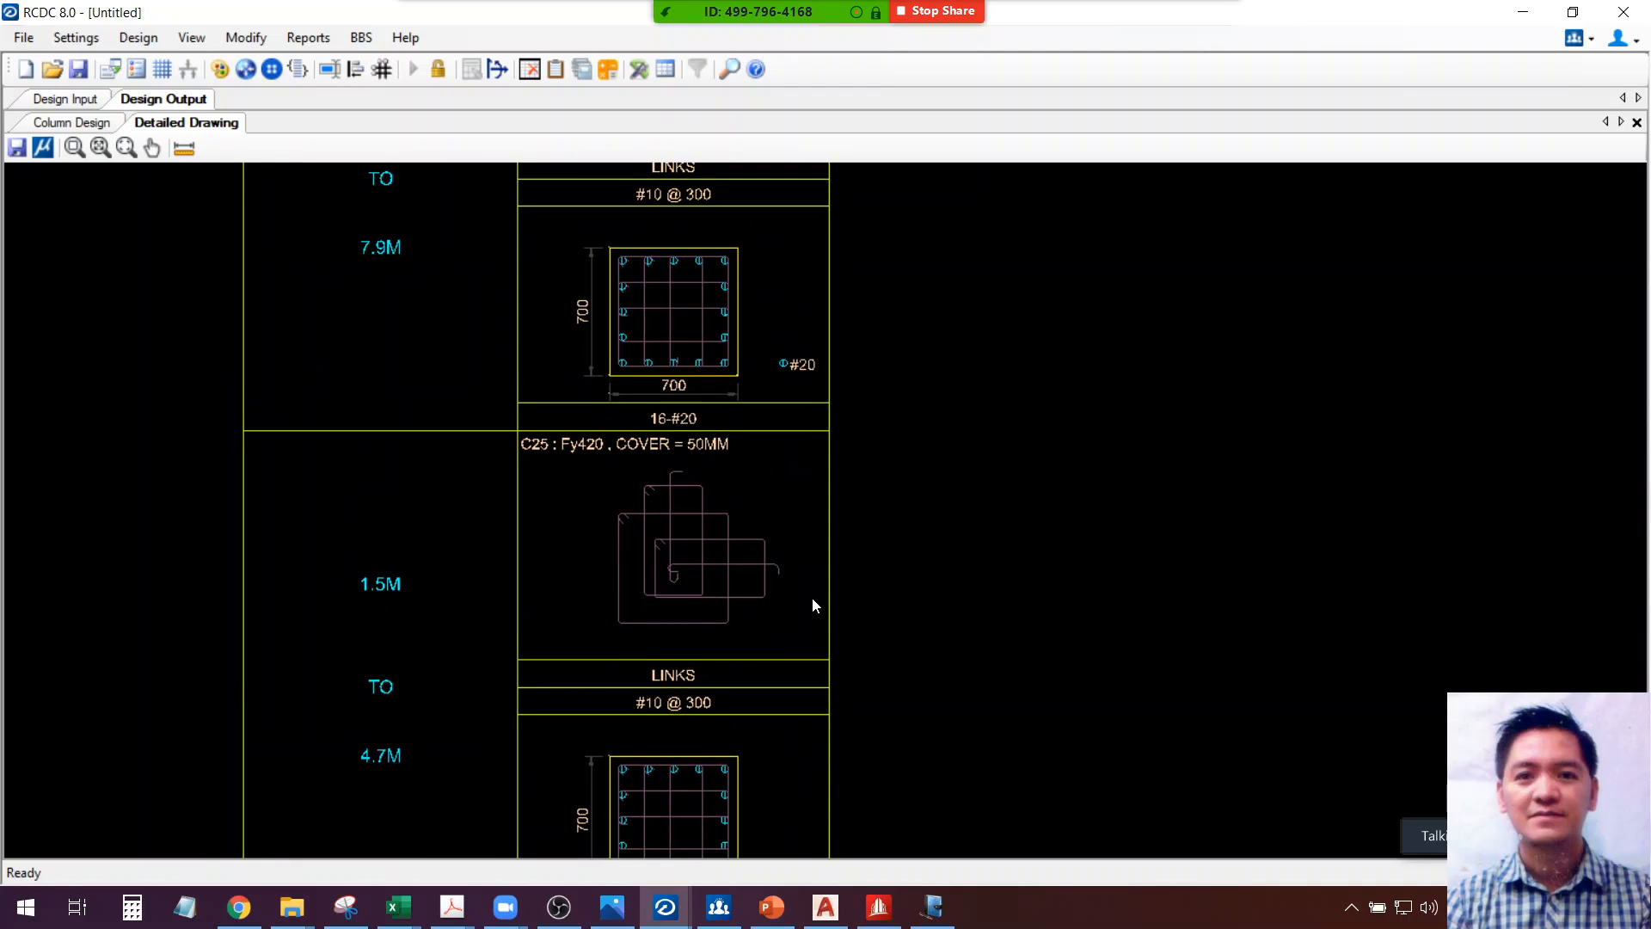
{"action": "scroll", "coordinate": [812, 597], "scroll_direction": "down", "scroll_amount": 1}
{"action": "middle_click_drag", "start_coordinate": [825, 527], "coordinate": [826, 651]}
{"action": "scroll", "coordinate": [719, 389], "scroll_direction": "up", "scroll_amount": 4}
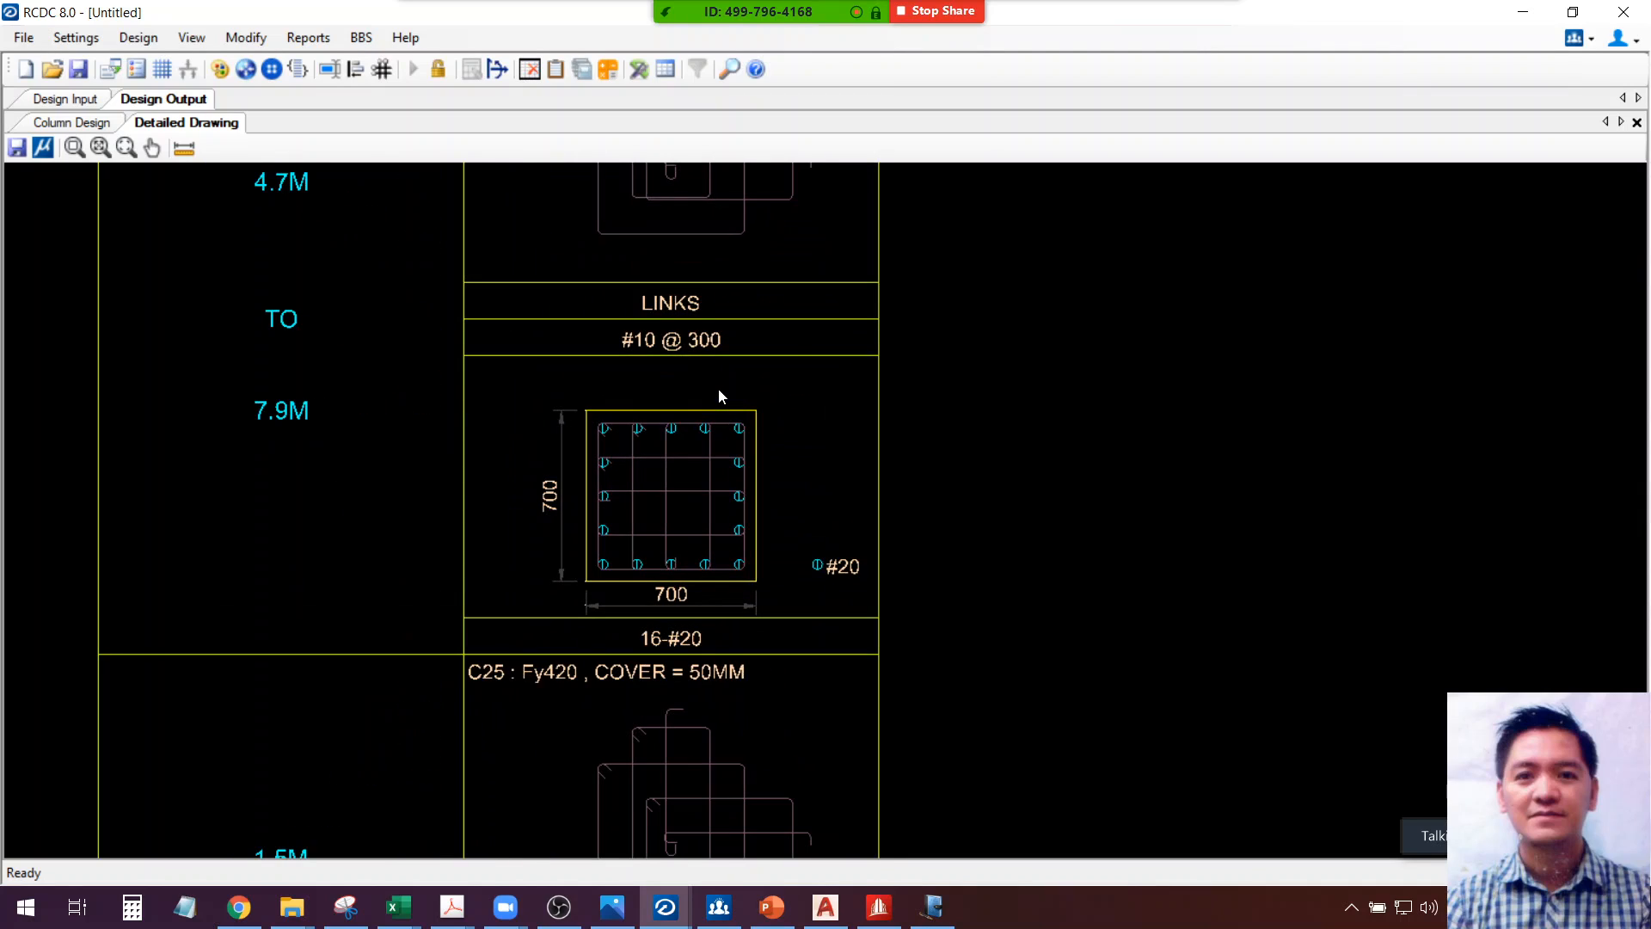
Review the locked design settings and close them without changes
{"action": "left_click", "coordinate": [307, 38]}
{"action": "left_click", "coordinate": [307, 38]}
{"action": "left_click", "coordinate": [76, 38]}
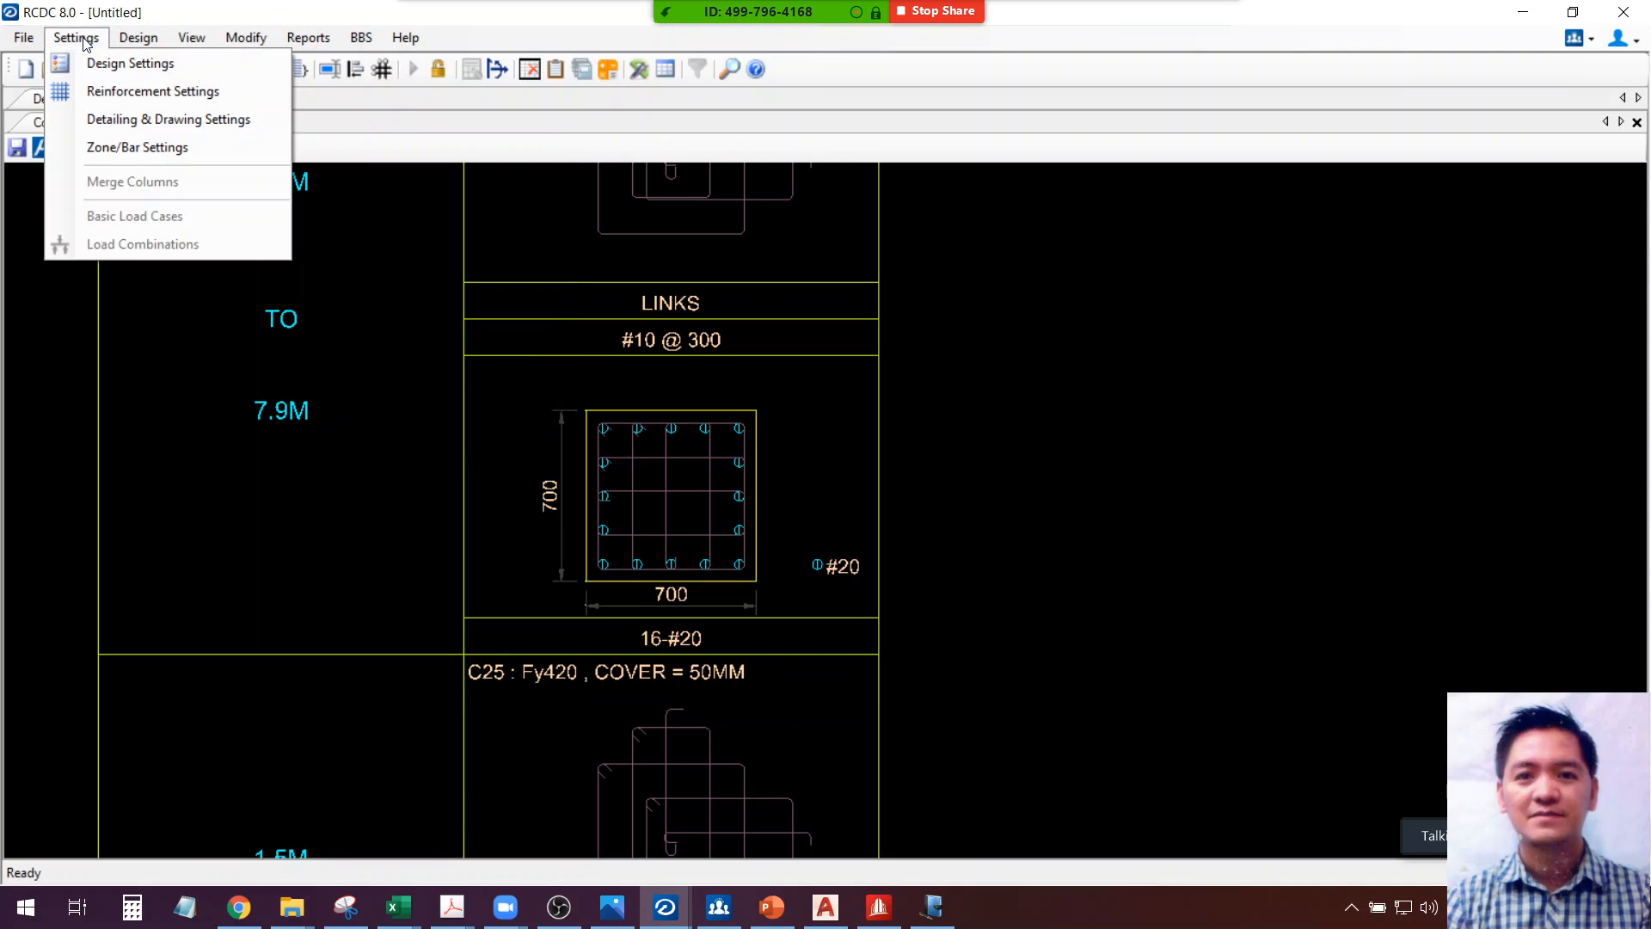
{"action": "left_click", "coordinate": [94, 57]}
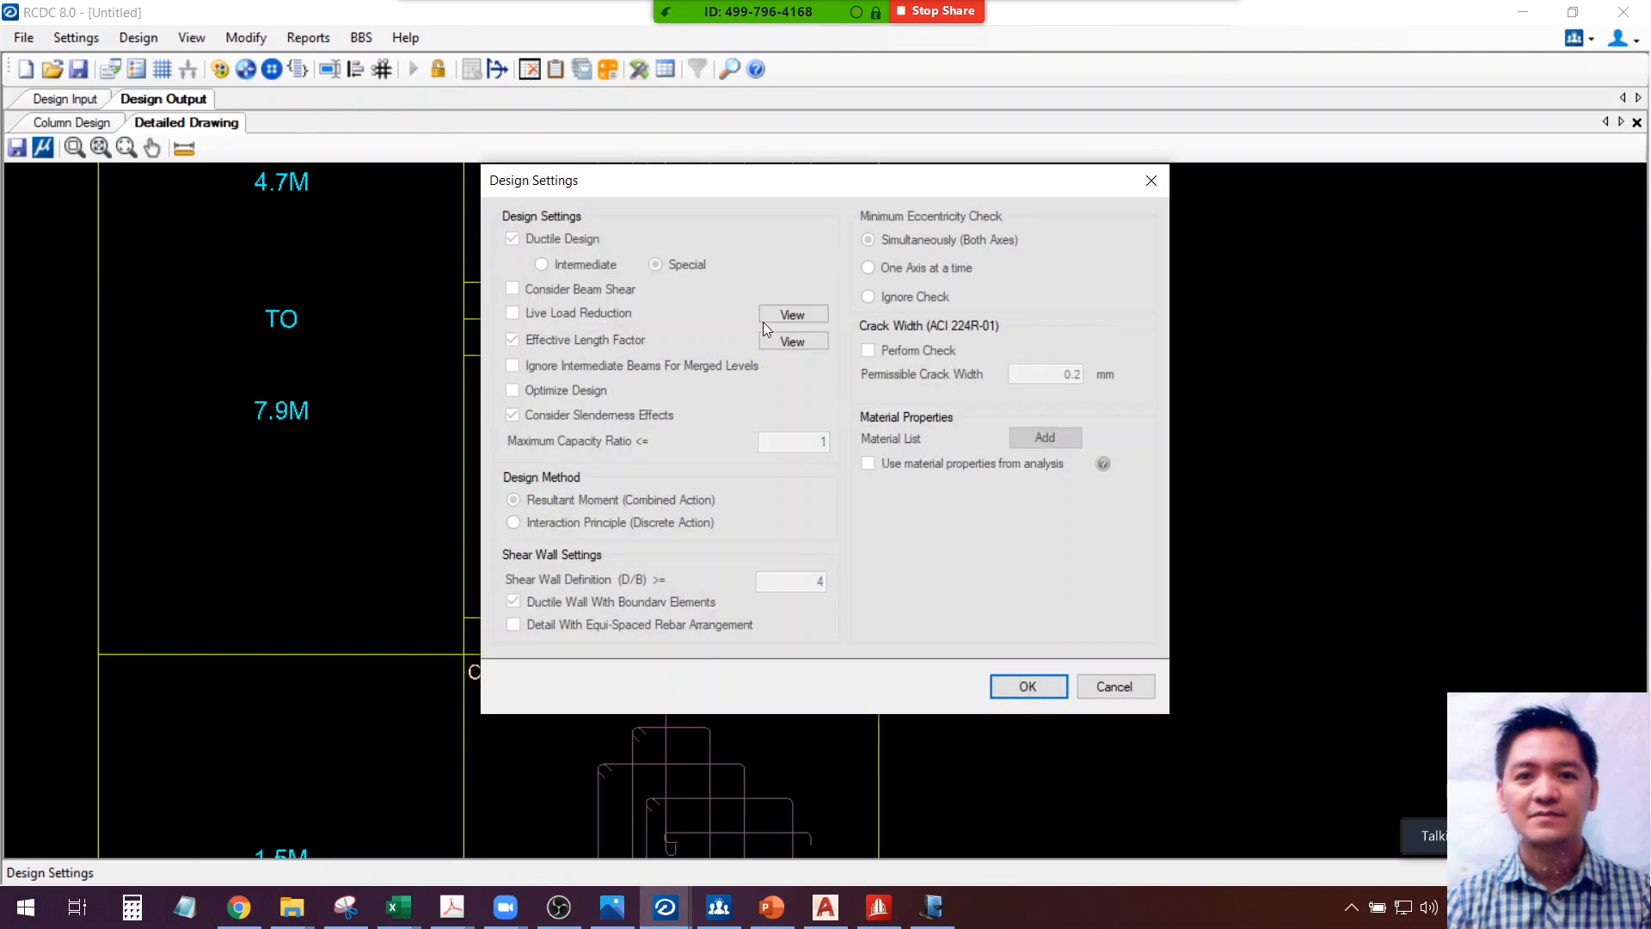
{"action": "left_click", "coordinate": [1113, 684]}
{"action": "left_click", "coordinate": [301, 37]}
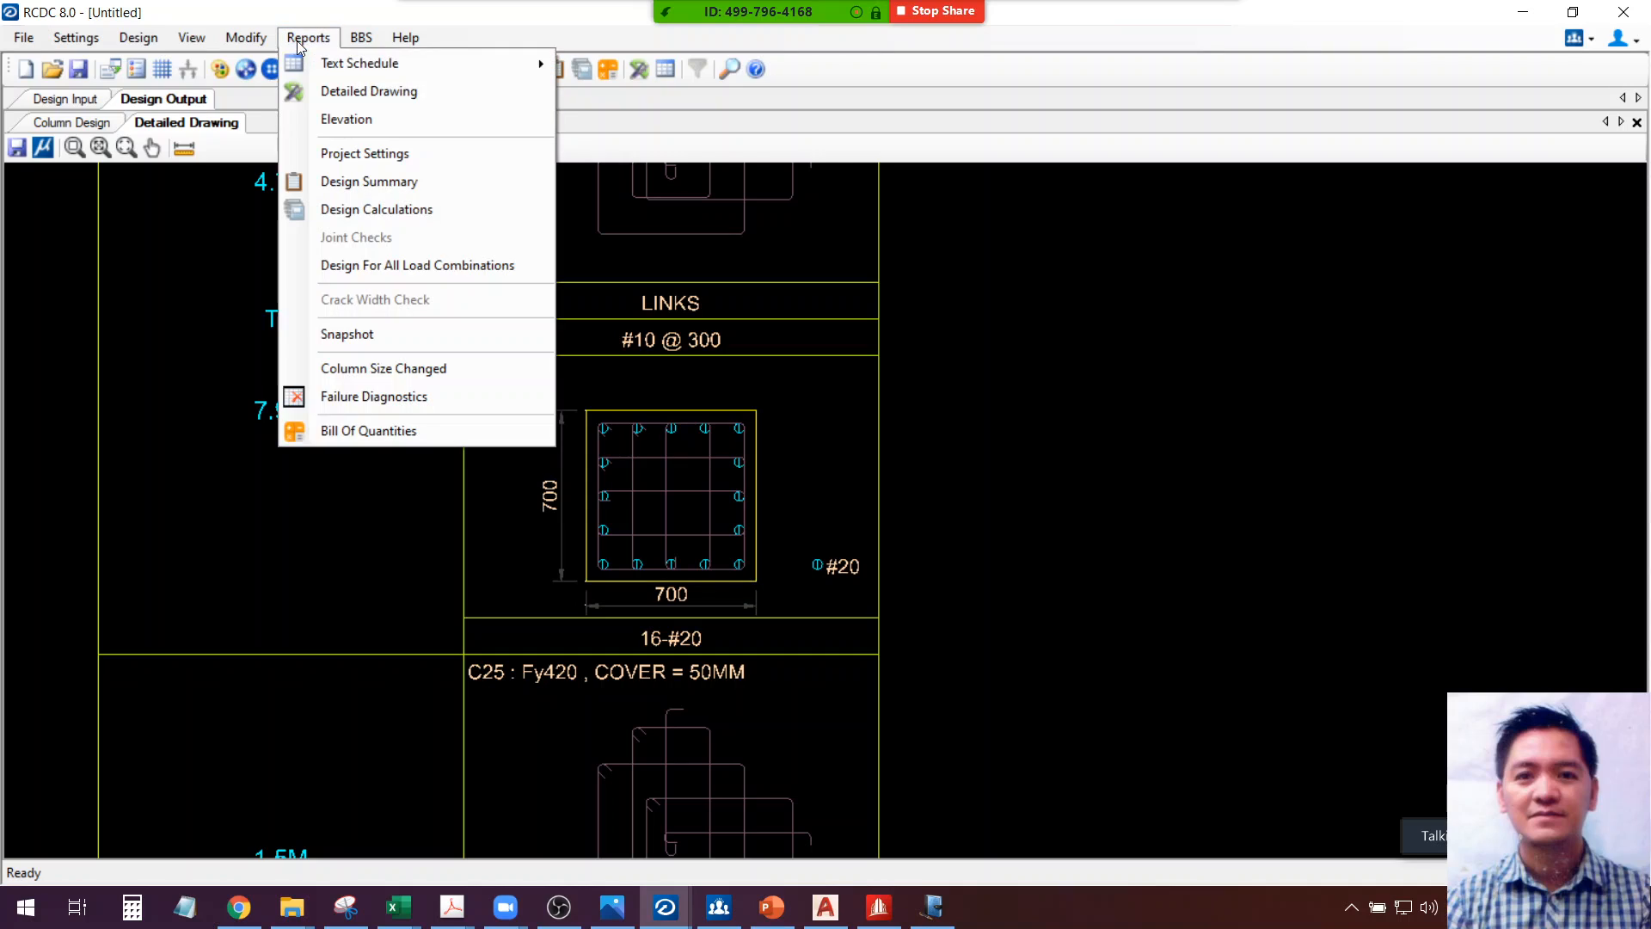
{"action": "left_click", "coordinate": [322, 90]}
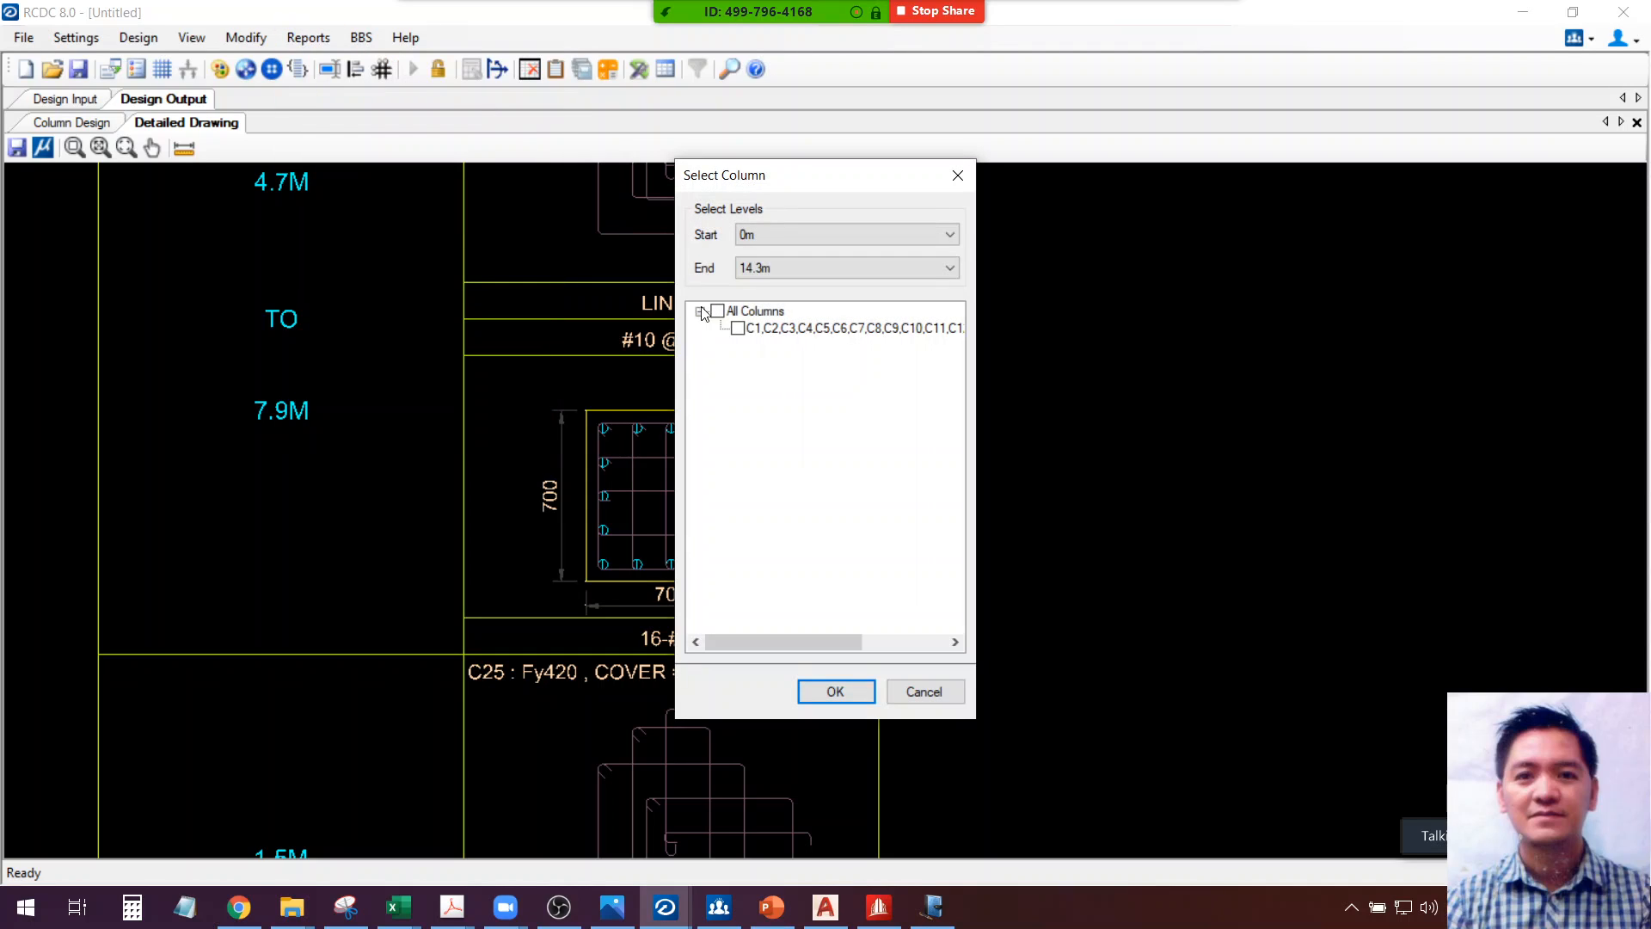
{"action": "left_click", "coordinate": [911, 683]}
Generate the text schedule for the grouped columns C1 to C18 and examine its size, steel, links and material rows at the lower levels
{"action": "left_click", "coordinate": [308, 38]}
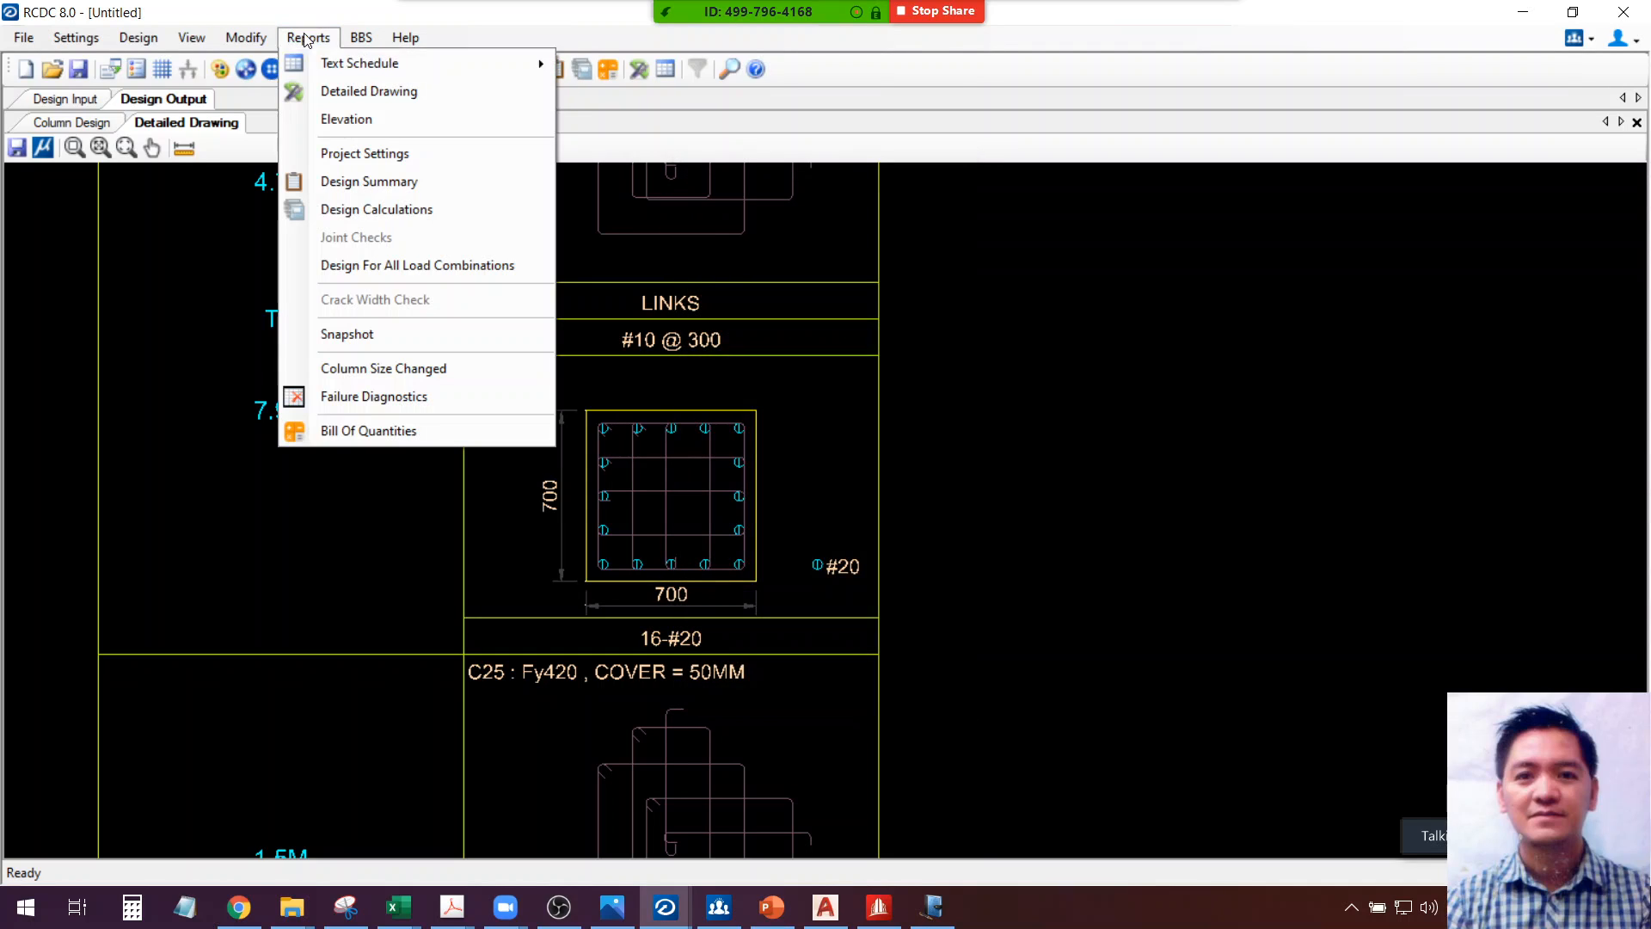
{"action": "mouse_move", "coordinate": [332, 62]}
{"action": "left_click", "coordinate": [585, 60]}
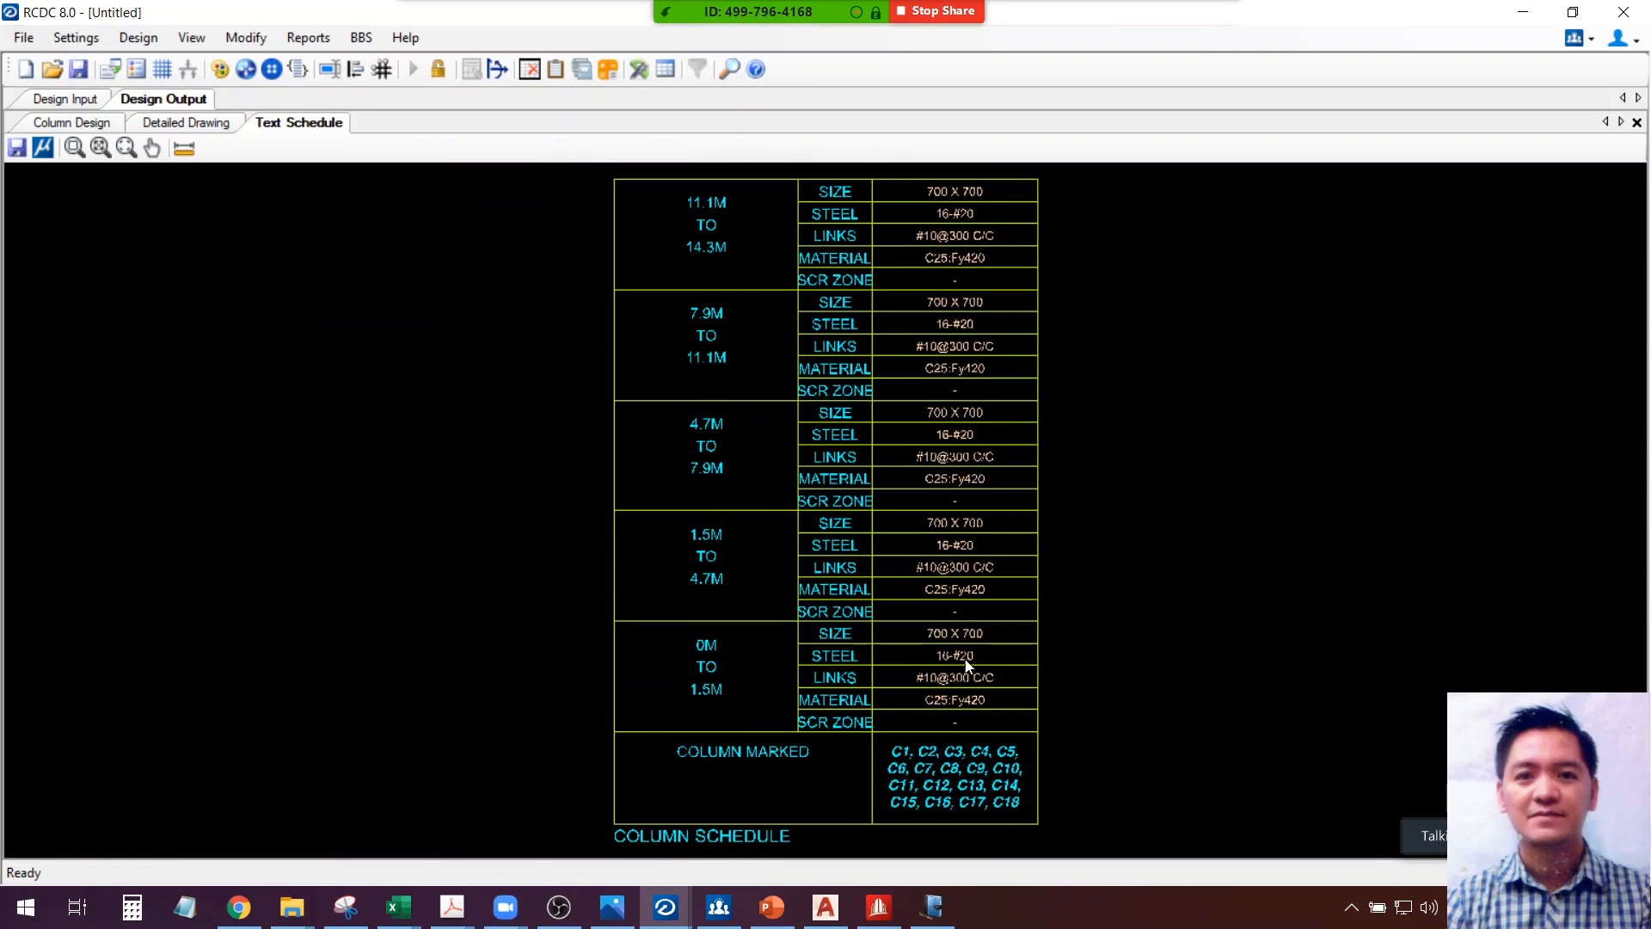
{"action": "scroll", "coordinate": [1020, 798], "scroll_direction": "up", "scroll_amount": 1}
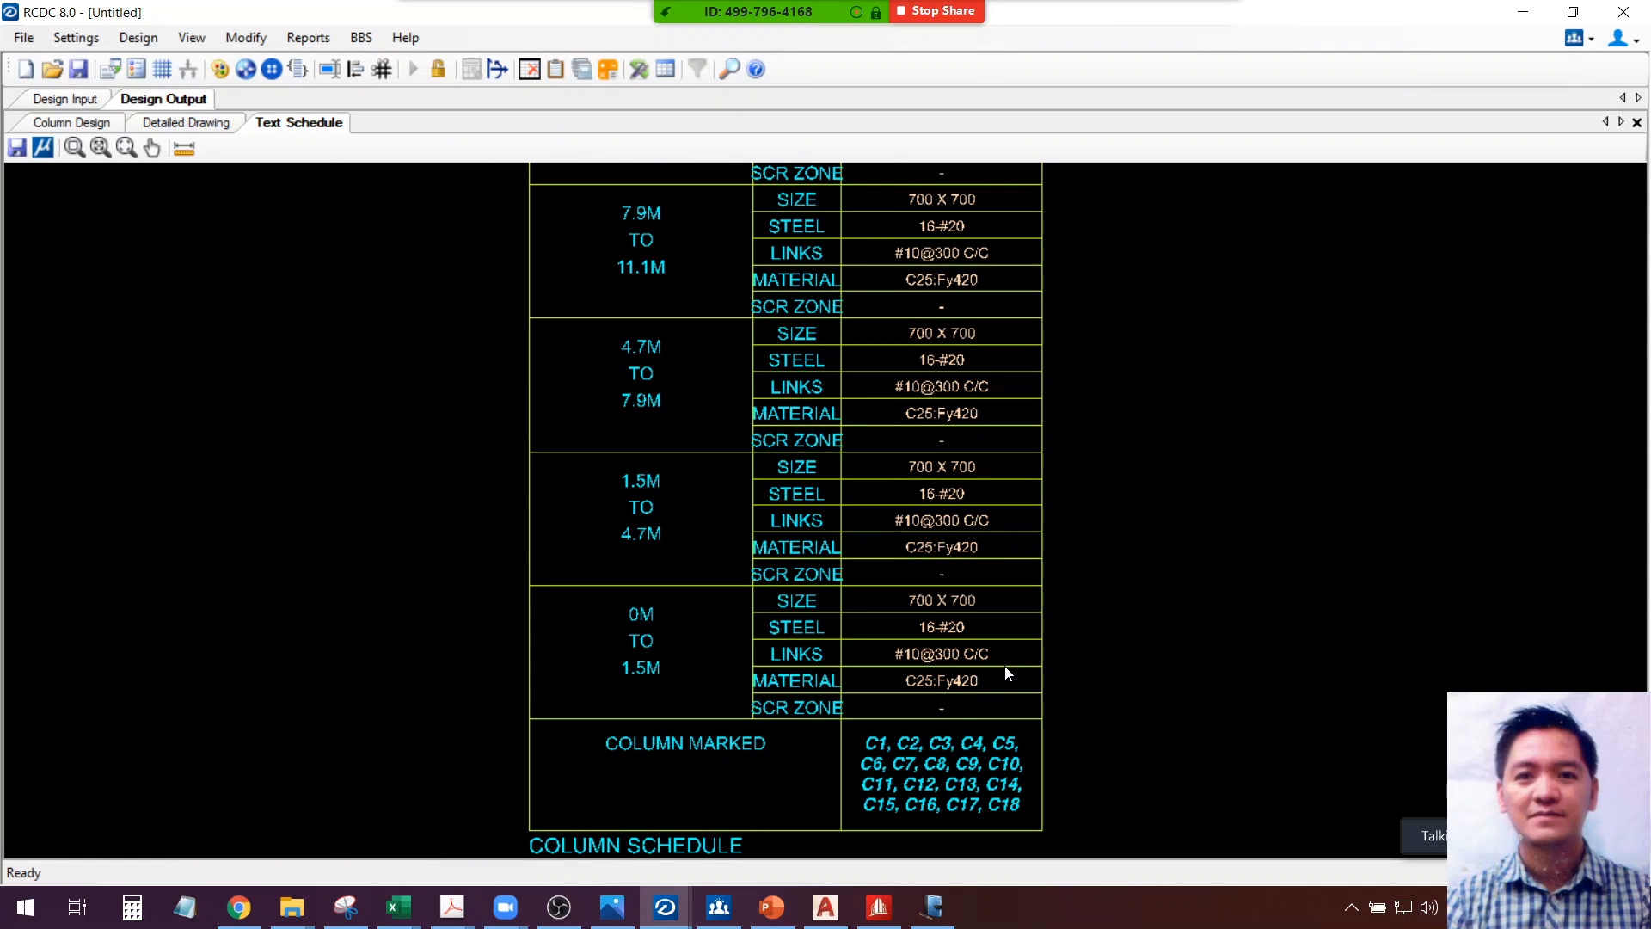
{"action": "scroll", "coordinate": [1009, 674], "scroll_direction": "up", "scroll_amount": 1}
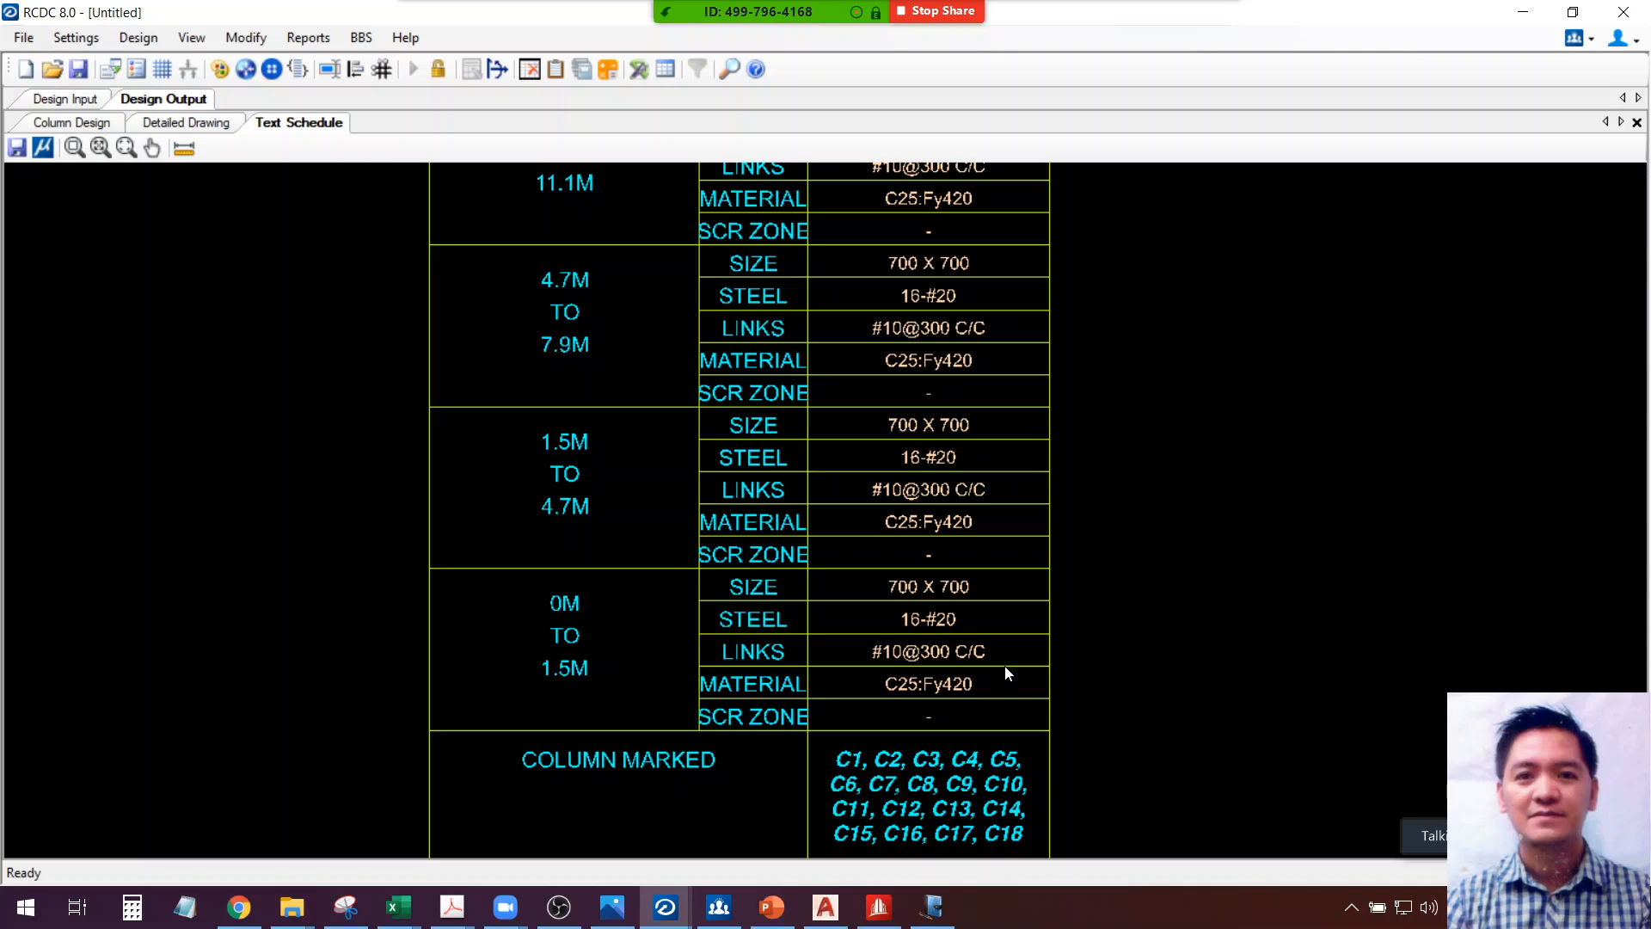
{"action": "scroll", "coordinate": [1005, 667], "scroll_direction": "down", "scroll_amount": 1}
{"action": "mouse_move", "coordinate": [1088, 569]}
{"action": "middle_mouse_down"}
{"action": "mouse_move", "coordinate": [1022, 702]}
{"action": "mouse_move", "coordinate": [977, 579]}
{"action": "middle_mouse_up"}
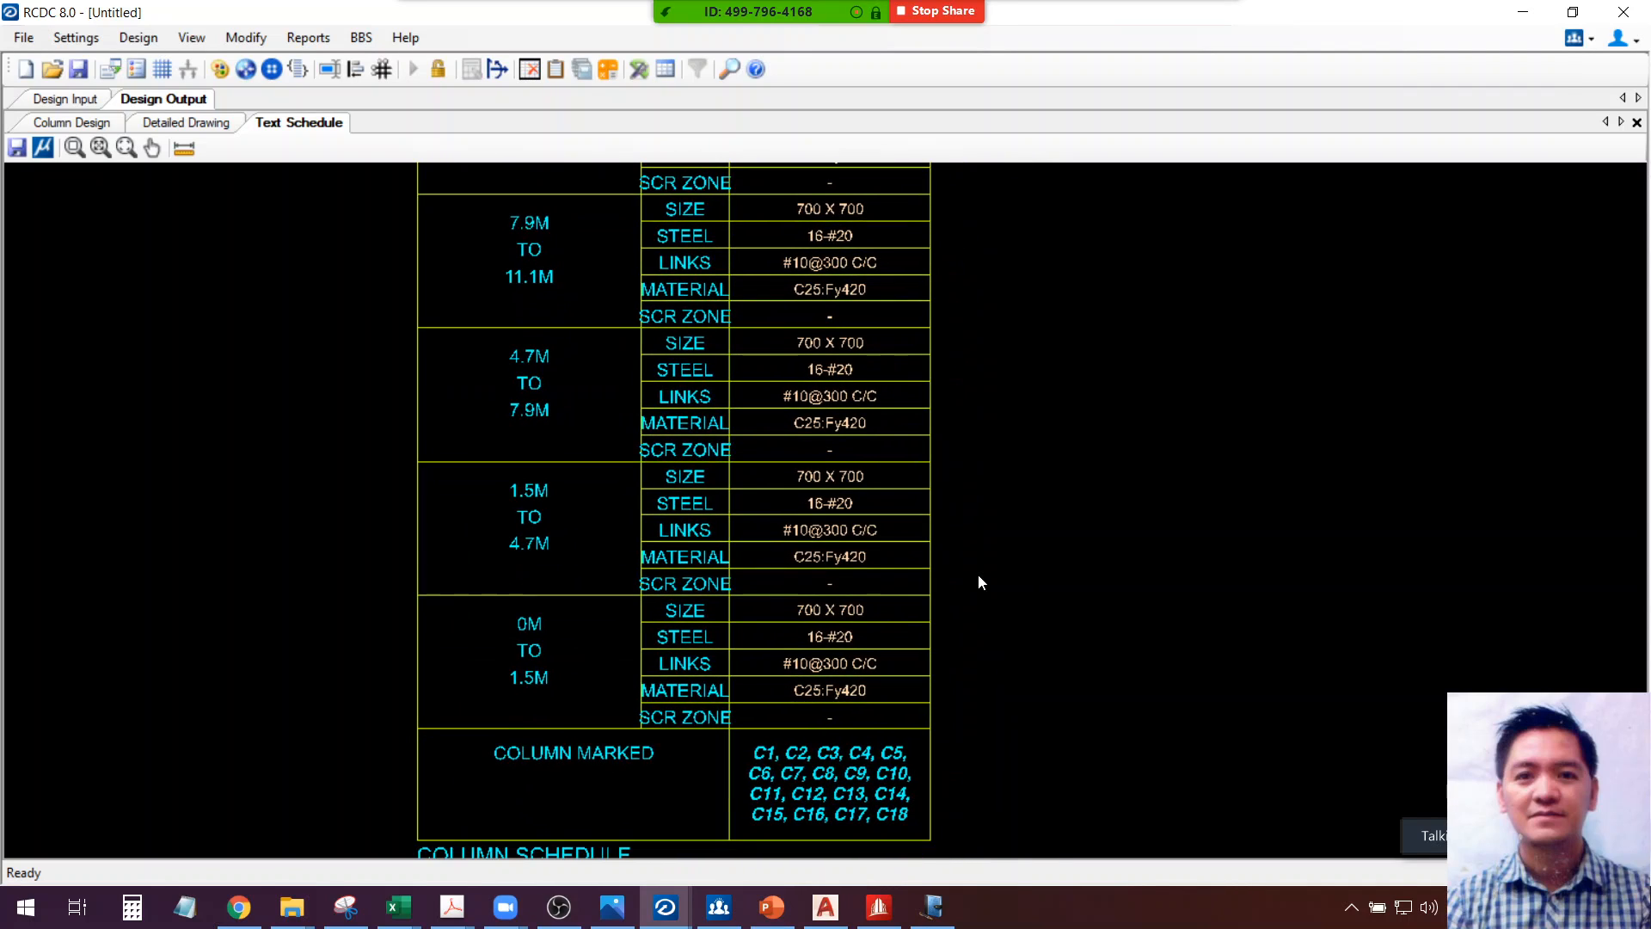
{"action": "scroll", "coordinate": [892, 748], "scroll_direction": "up", "scroll_amount": 1}
{"action": "scroll", "coordinate": [879, 669], "scroll_direction": "down", "scroll_amount": 1}
{"action": "middle_click_drag", "start_coordinate": [881, 688], "coordinate": [880, 663]}
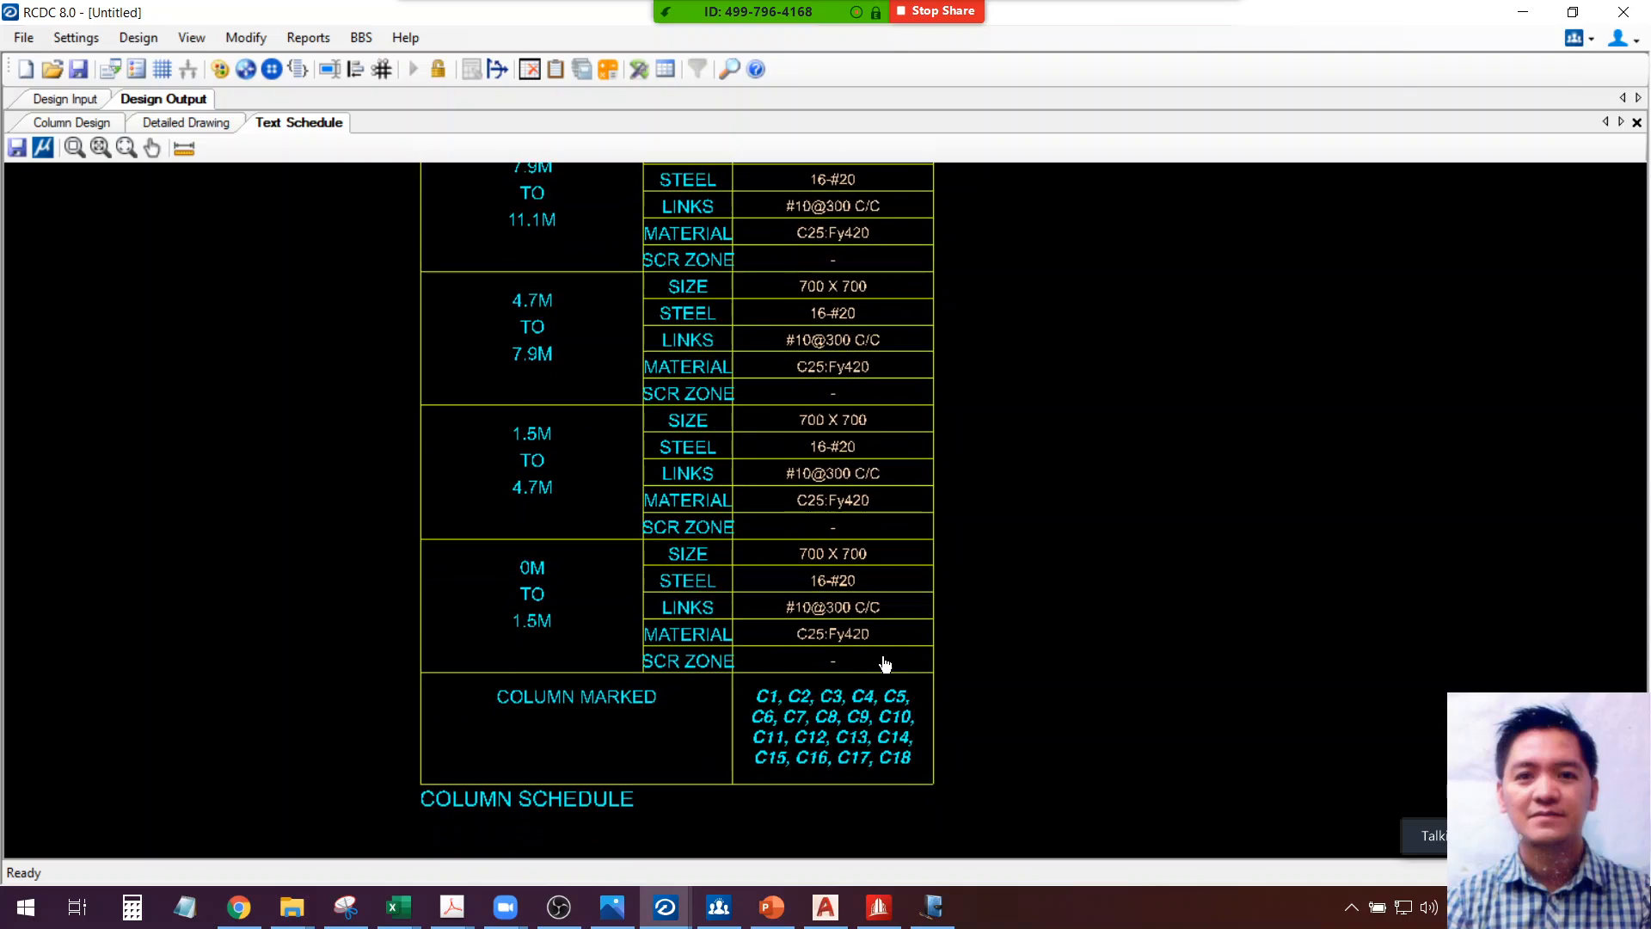
Save the project as COLUMN DESIGN in the RCDC folder of 2 storey proj
{"action": "left_click", "coordinate": [78, 69]}
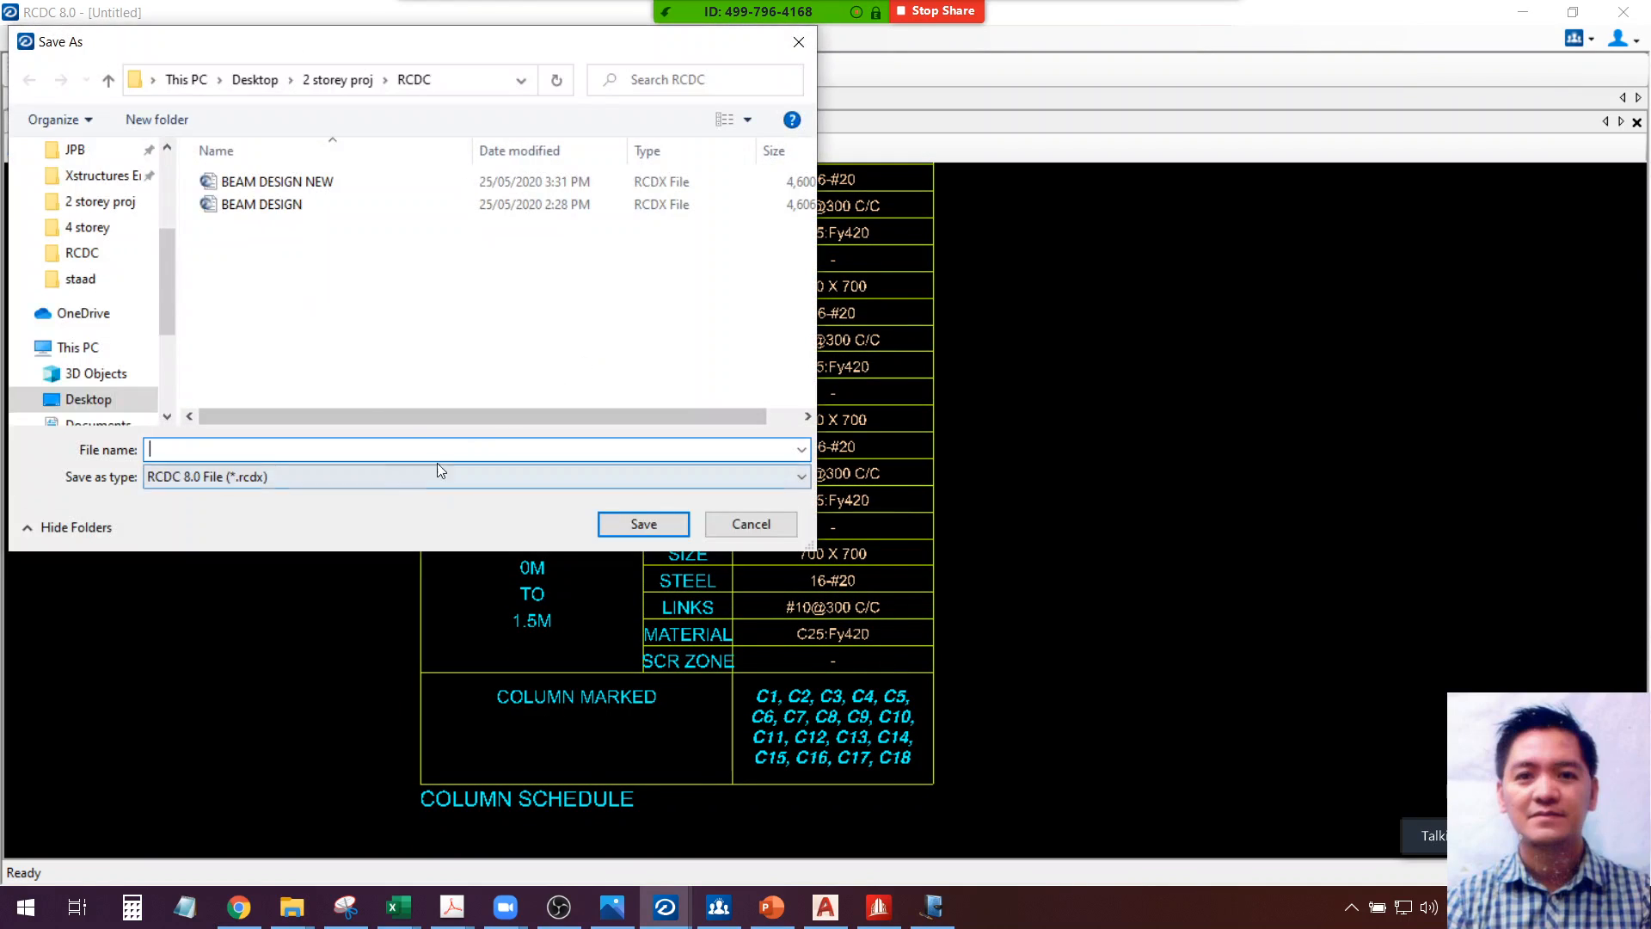
{"action": "type", "text": "COLUM"}
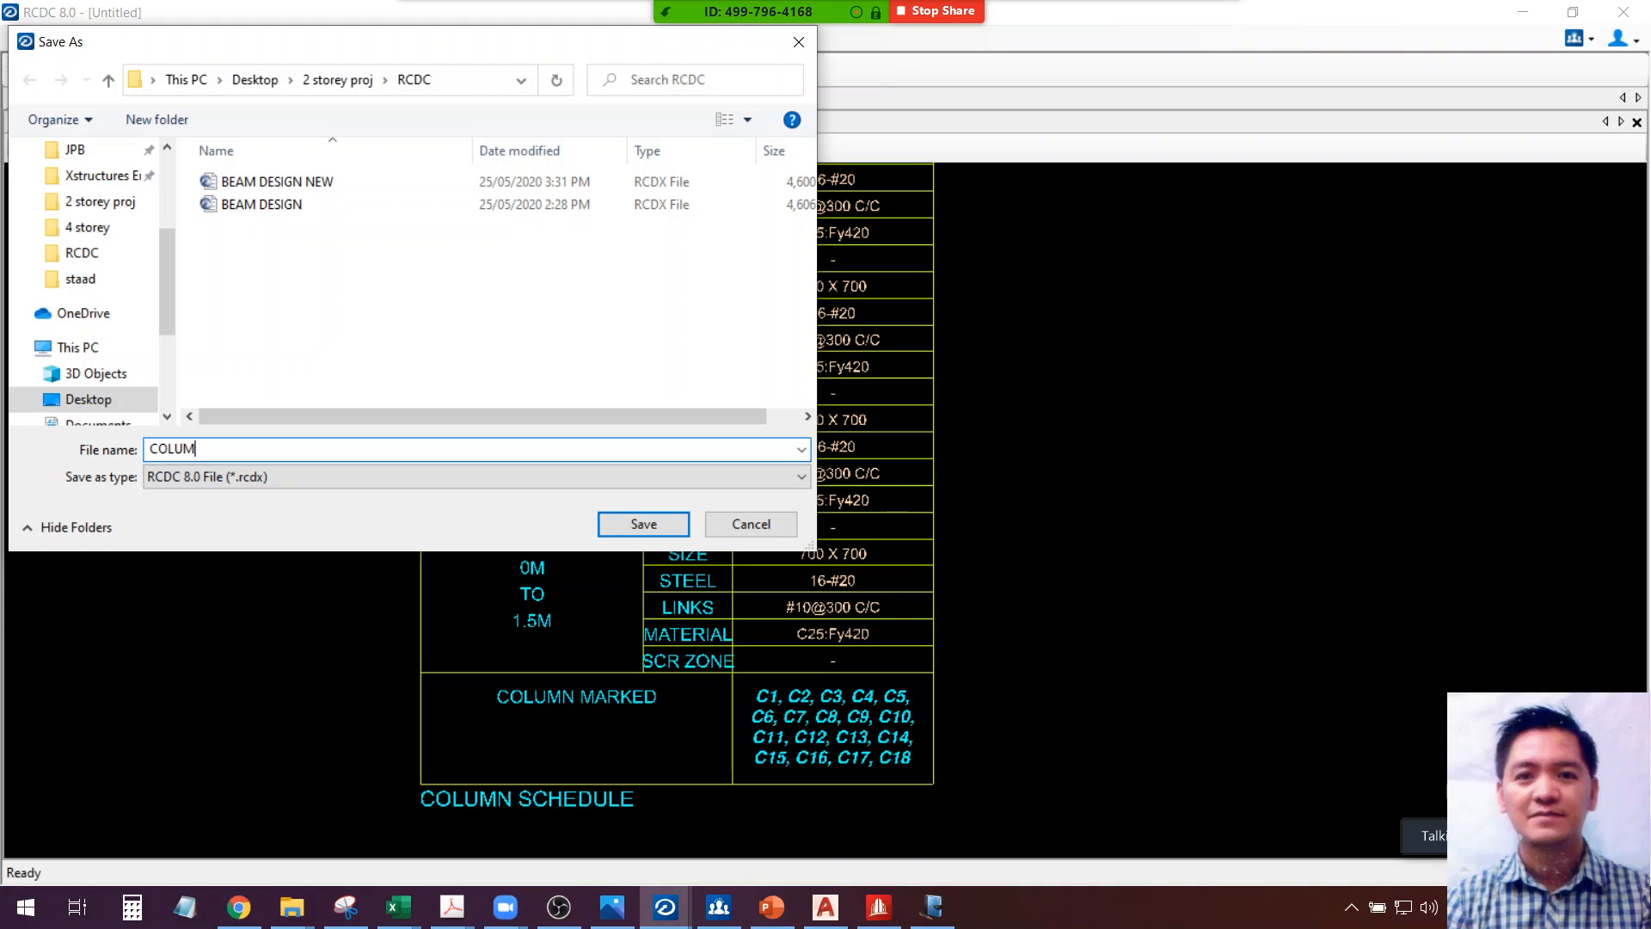
{"action": "type", "text": "N DESIGN"}
{"action": "key", "text": "Return"}
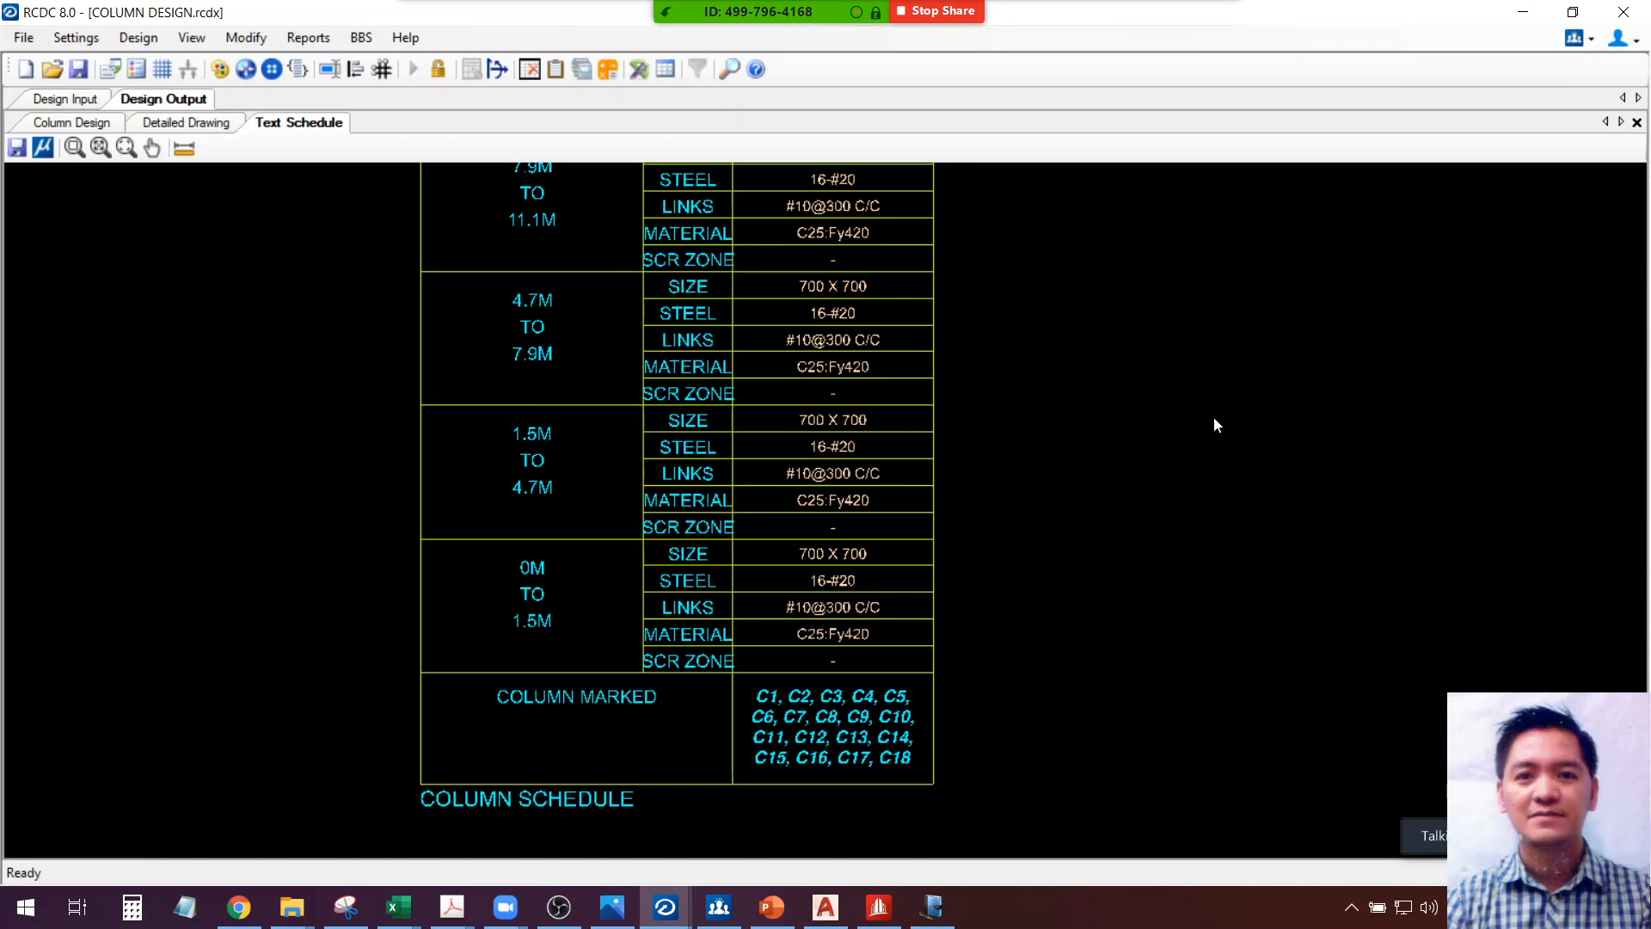
Generate a detailed drawing of all grouped columns from 0m to 14.3m and inspect the links of the lowest level
{"action": "scroll", "coordinate": [827, 632], "scroll_direction": "up", "scroll_amount": 1}
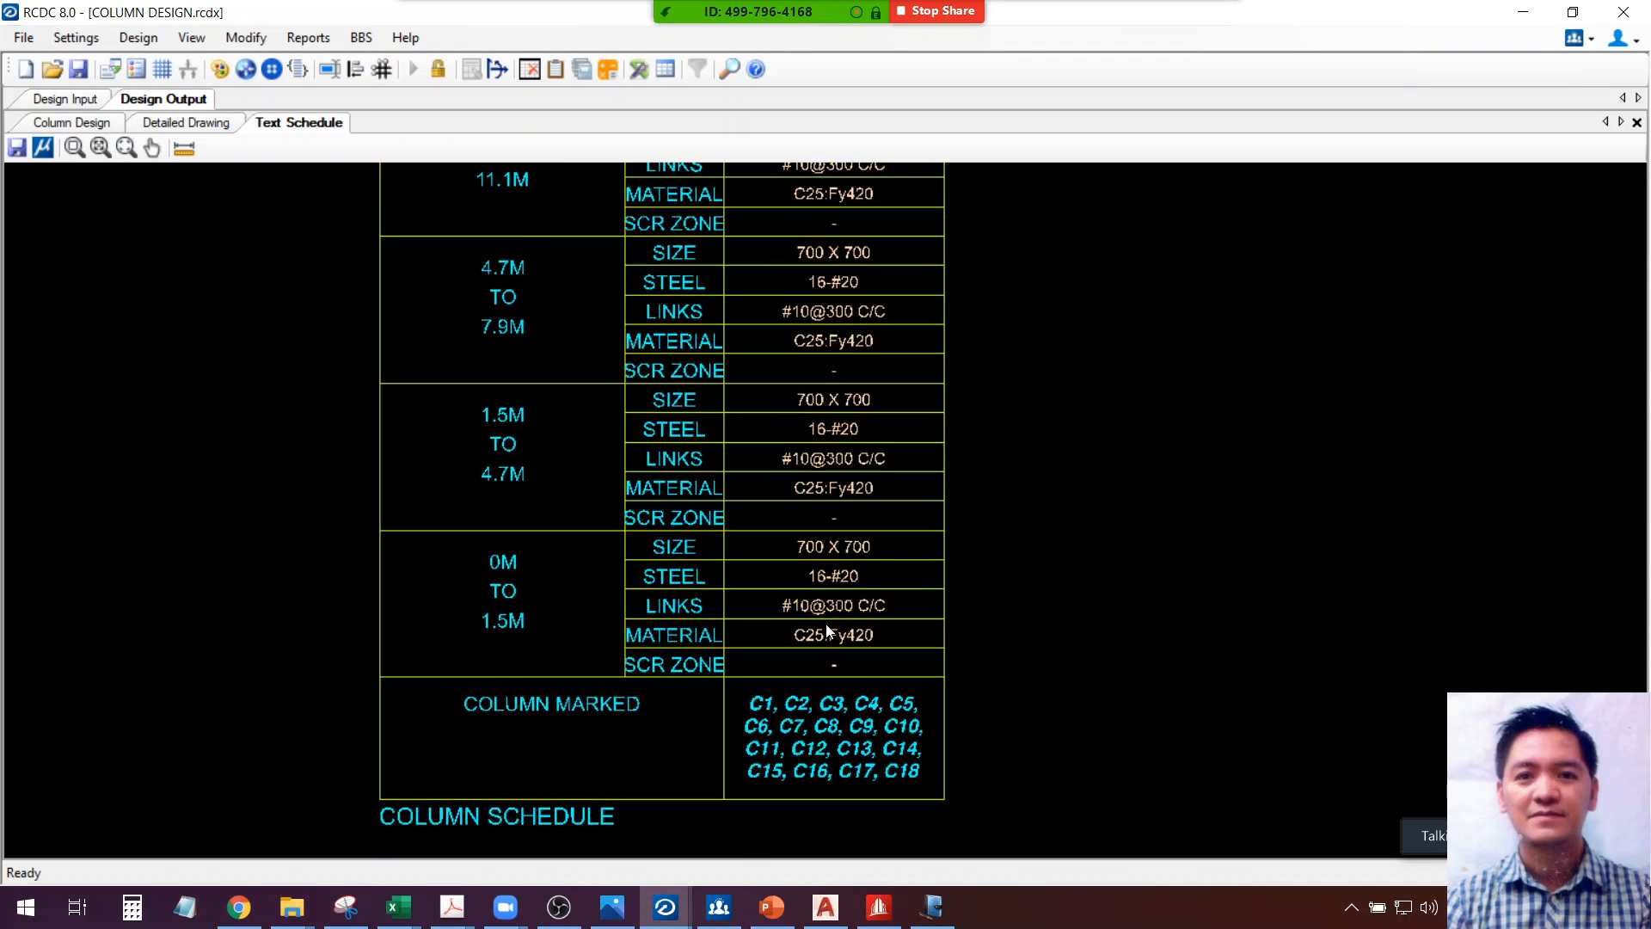
{"action": "scroll", "coordinate": [903, 633], "scroll_direction": "down", "scroll_amount": 1}
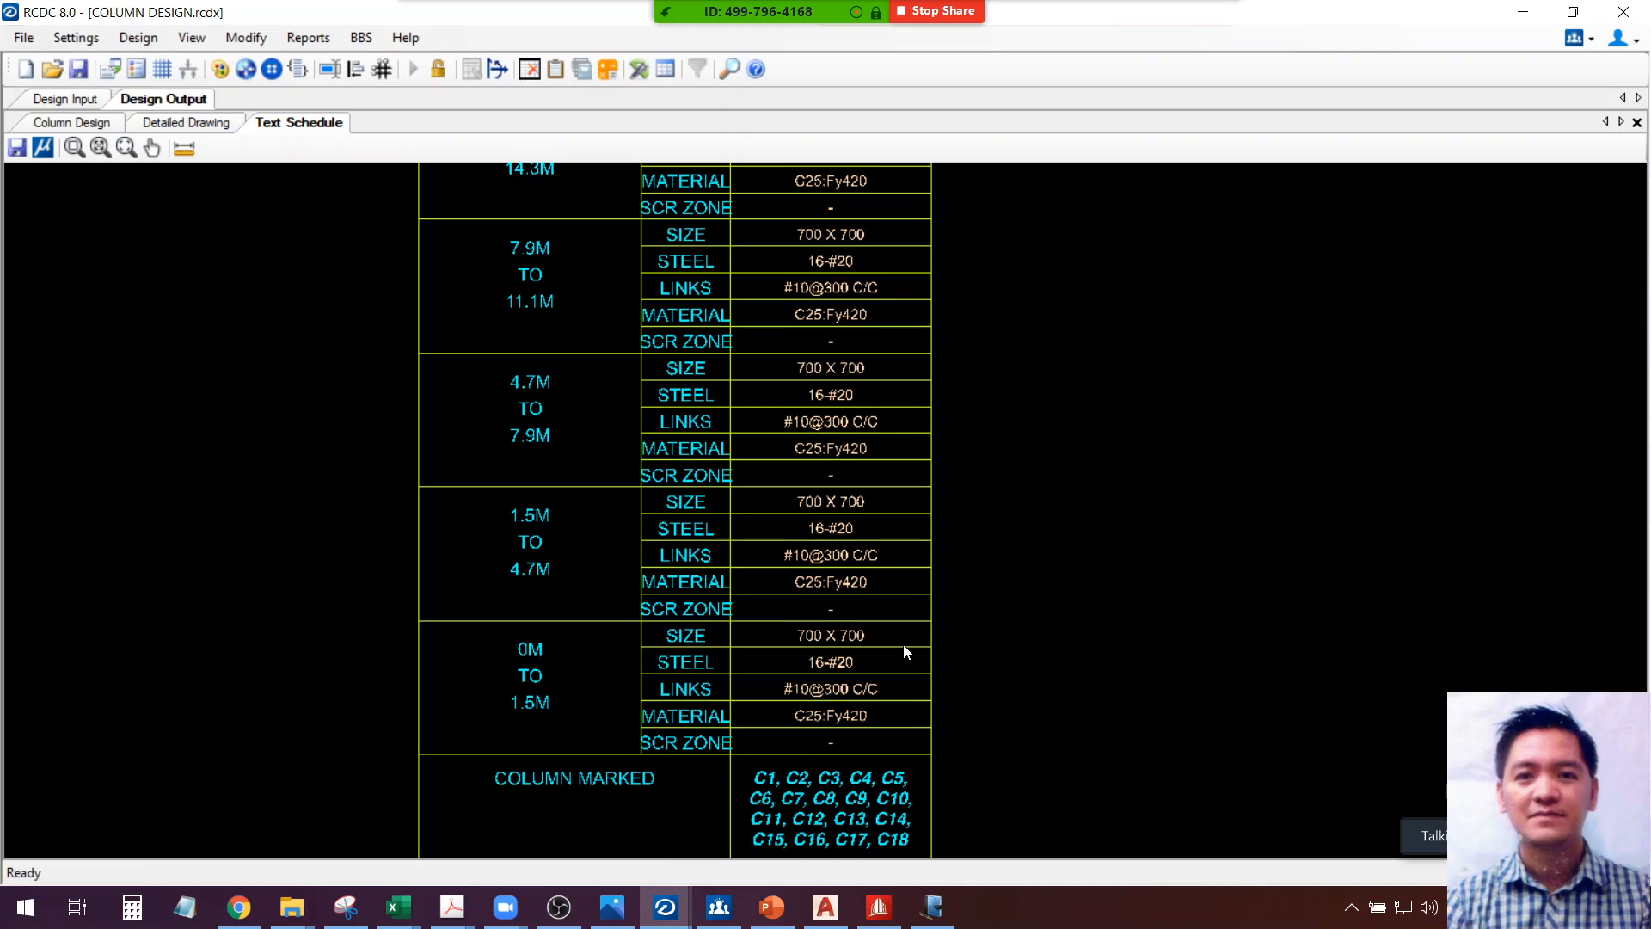
{"action": "left_click", "coordinate": [303, 41]}
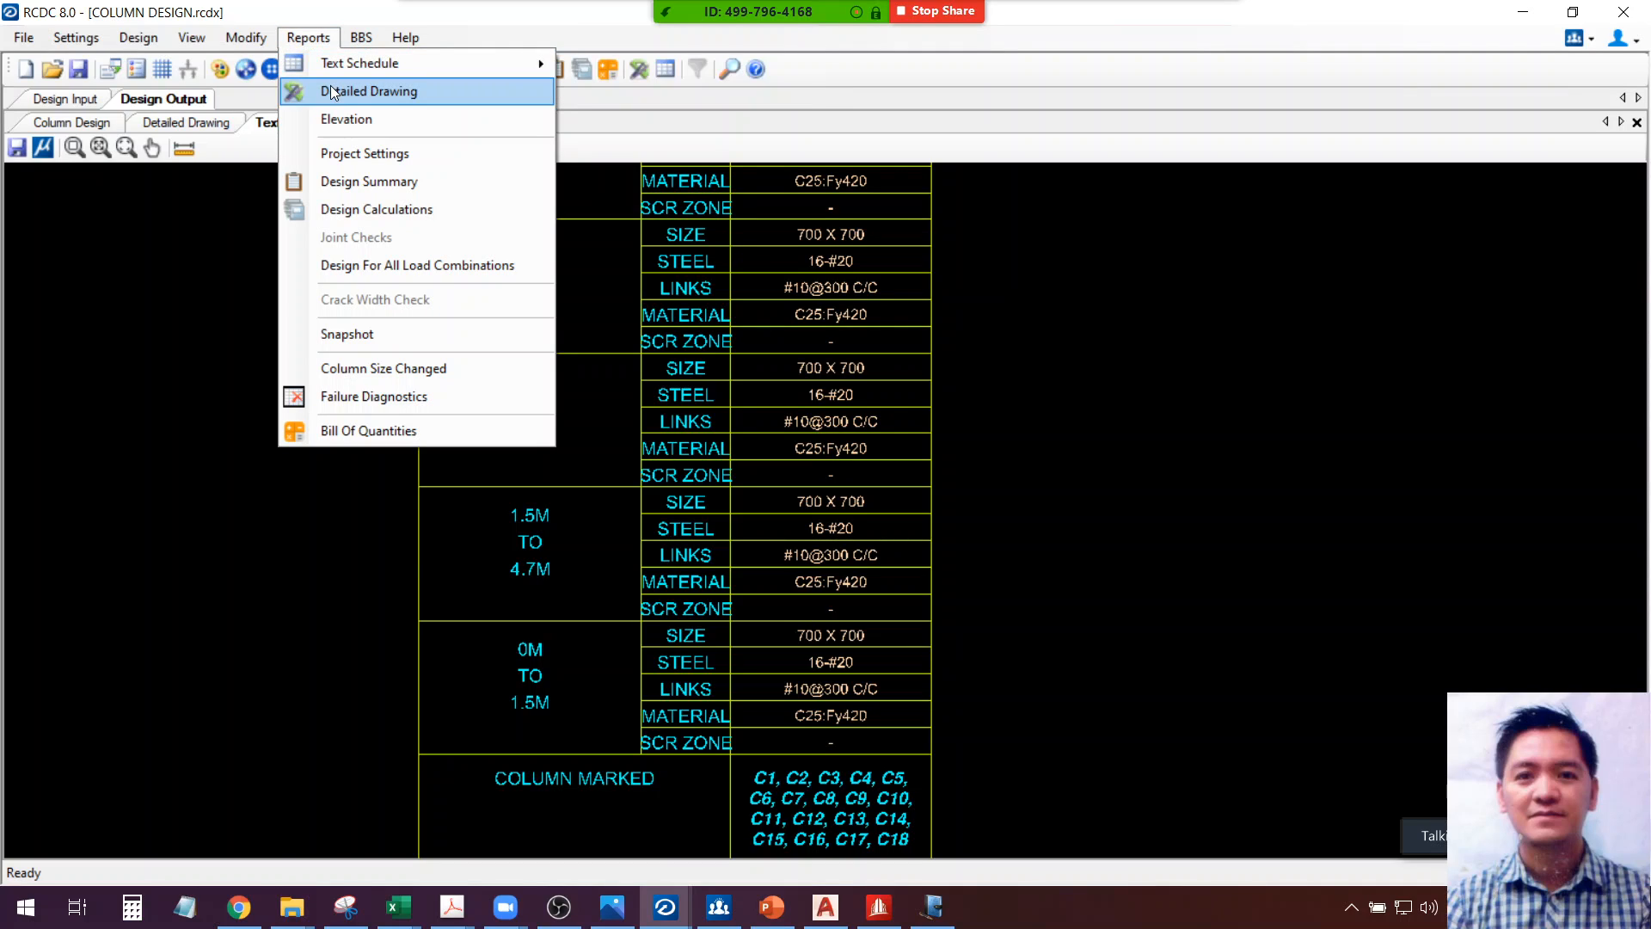
{"action": "left_click", "coordinate": [334, 92]}
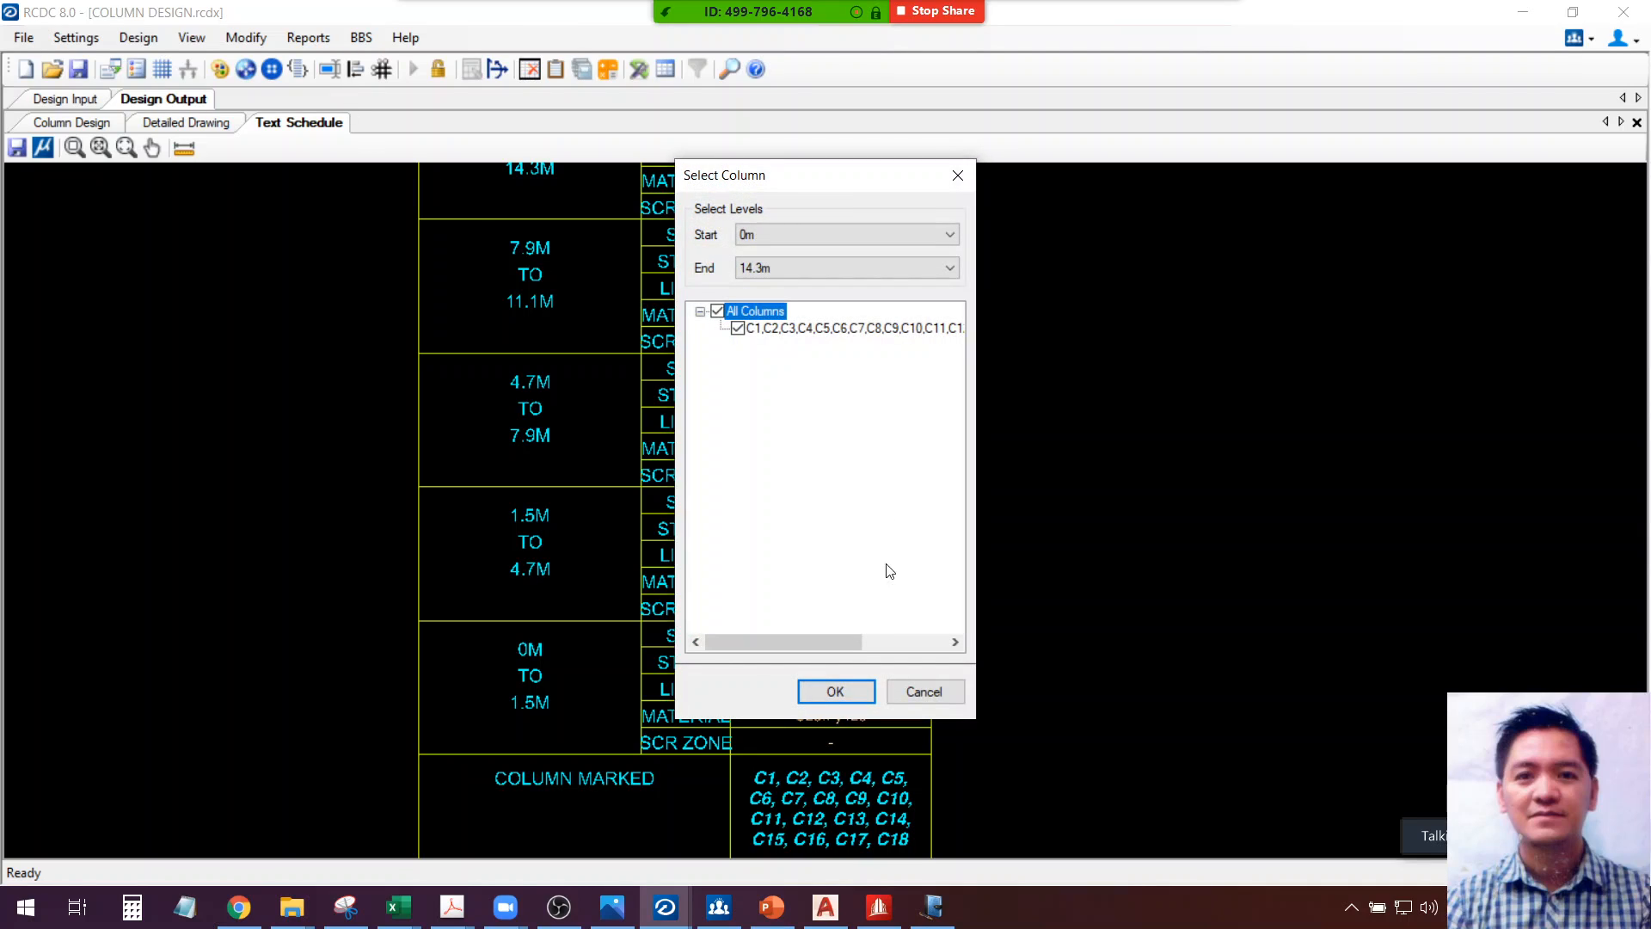
{"action": "left_click", "coordinate": [836, 692]}
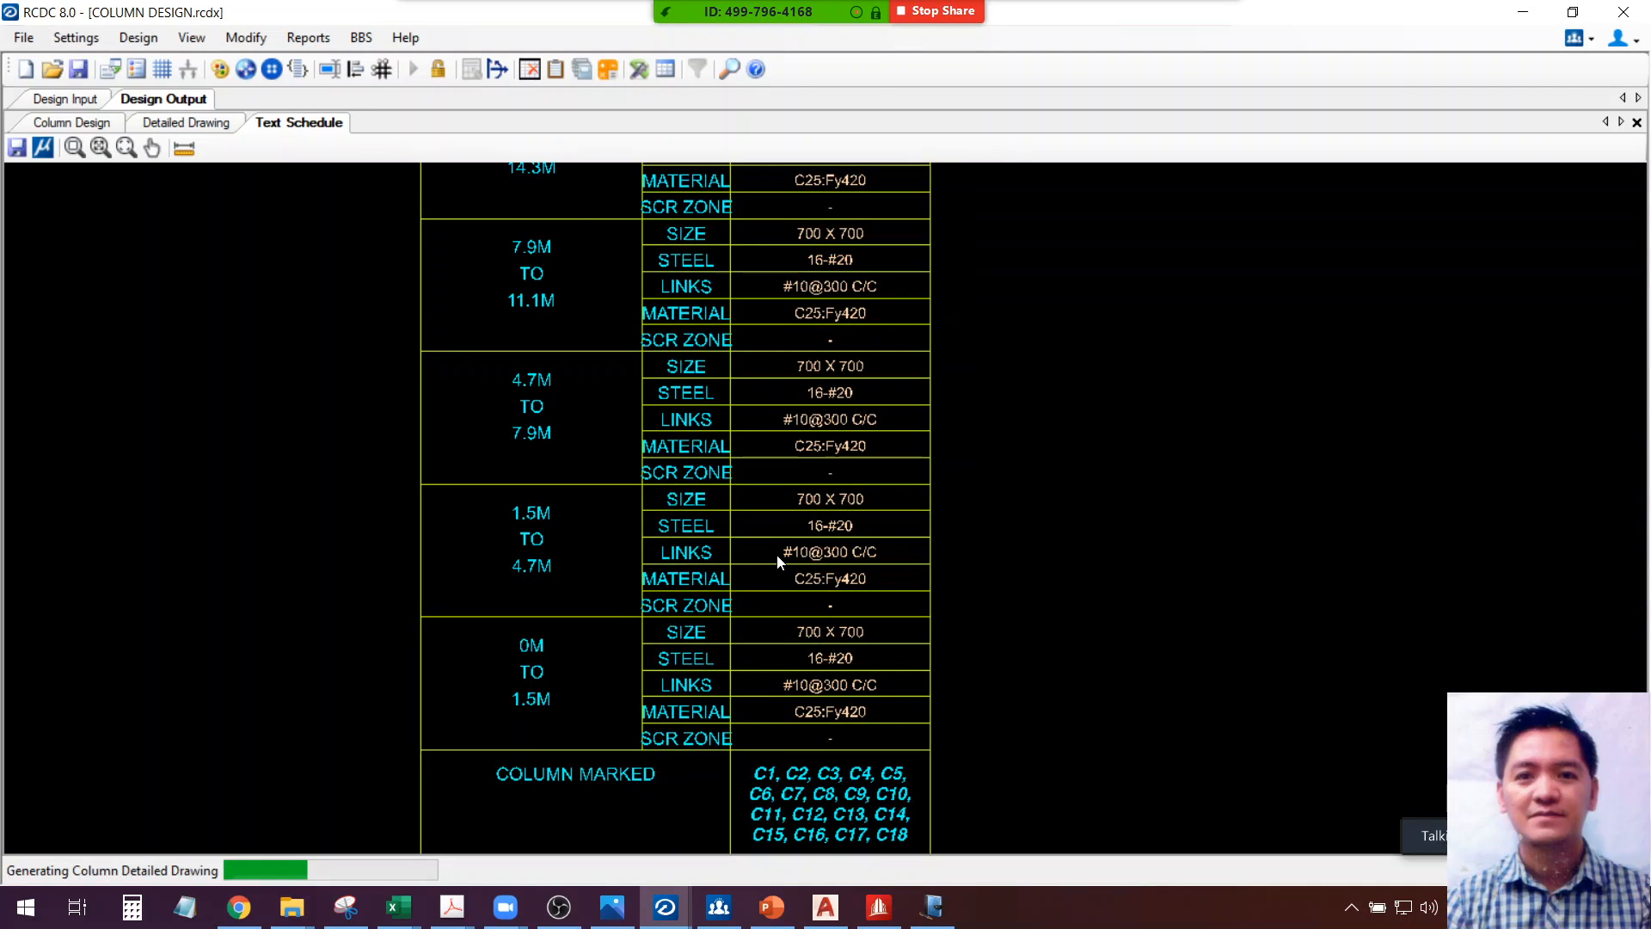
{"action": "scroll", "coordinate": [855, 806], "scroll_direction": "up", "scroll_amount": 6}
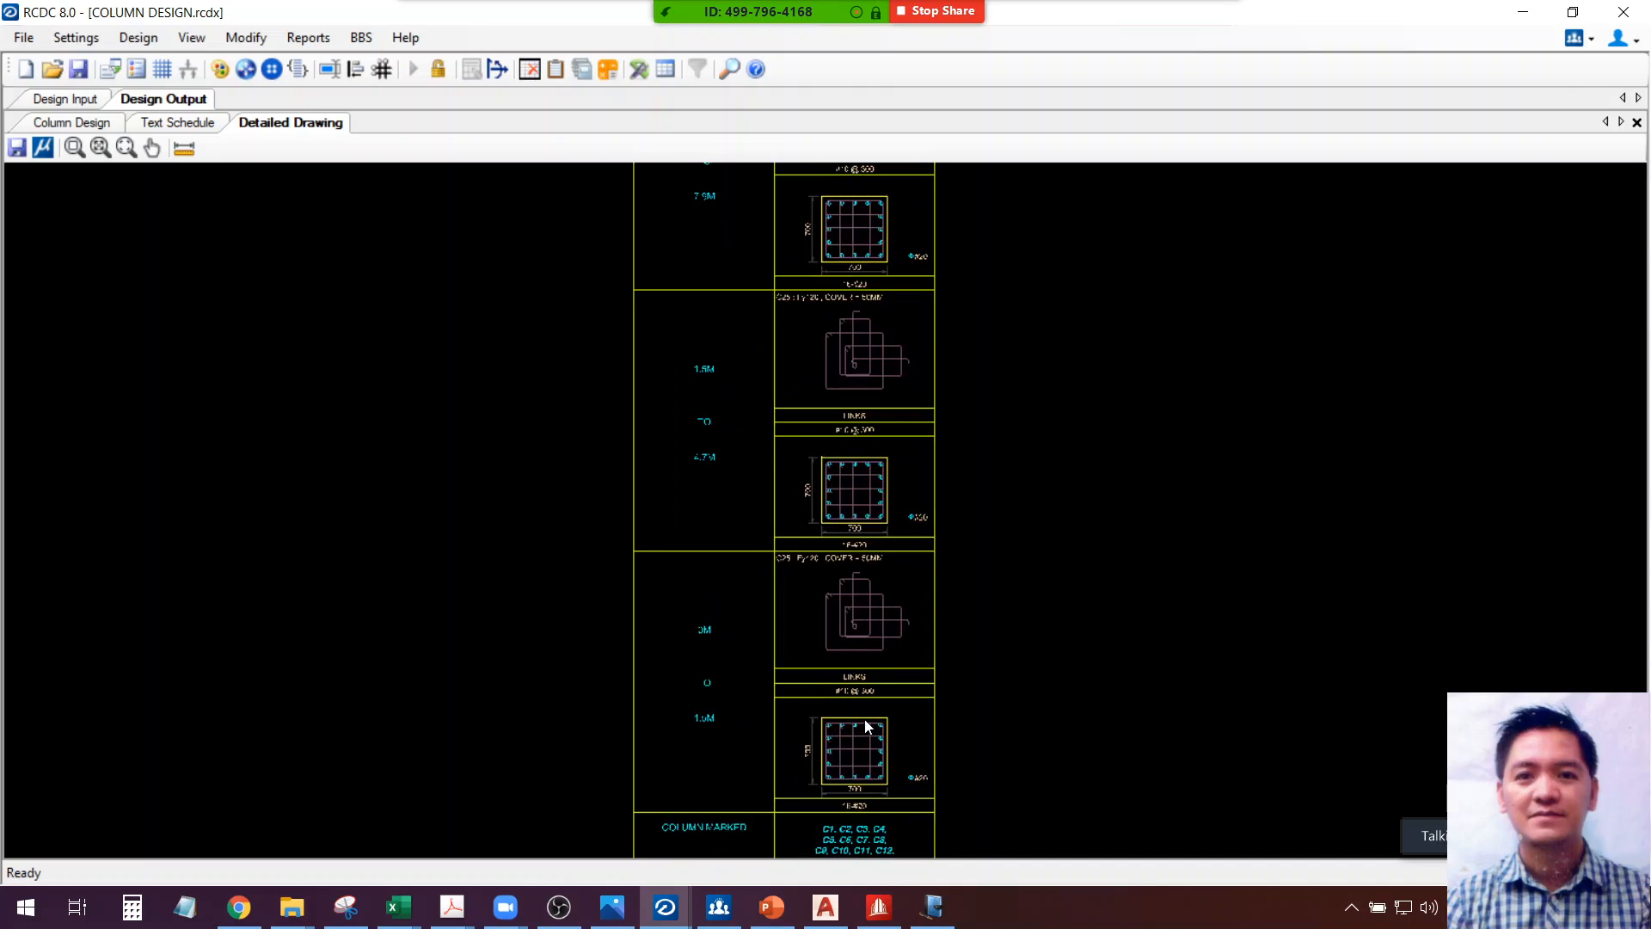
{"action": "scroll", "coordinate": [865, 689], "scroll_direction": "up", "scroll_amount": 1}
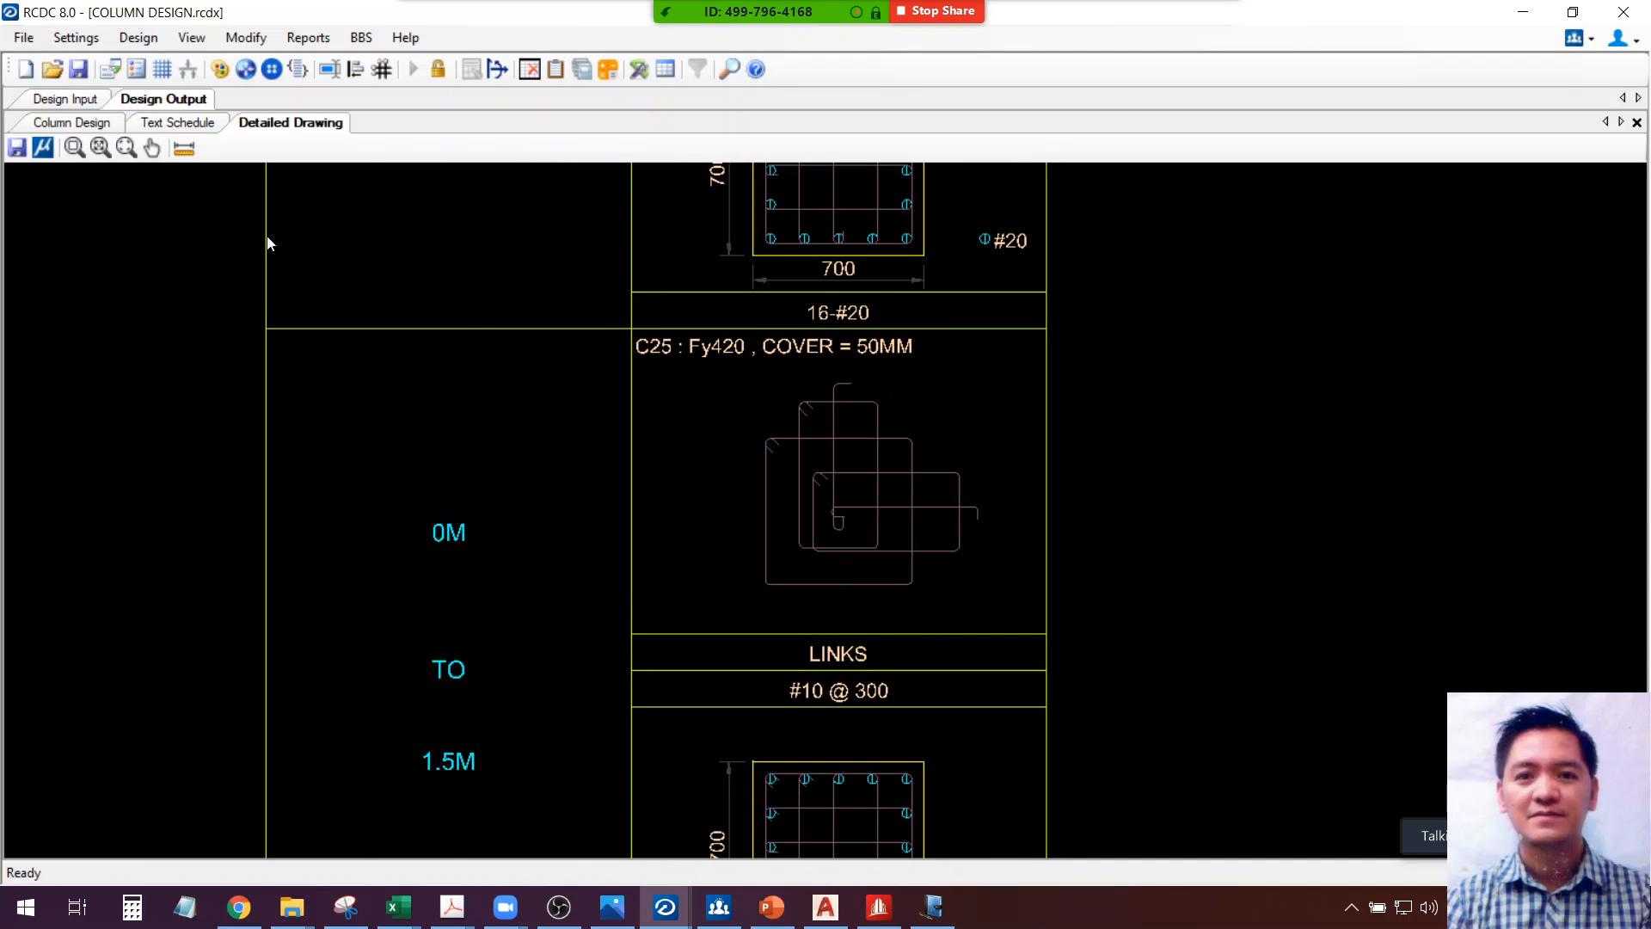
Check the design input's column data, and return to the detailed drawing of the grouped columns
{"action": "left_click", "coordinate": [69, 99]}
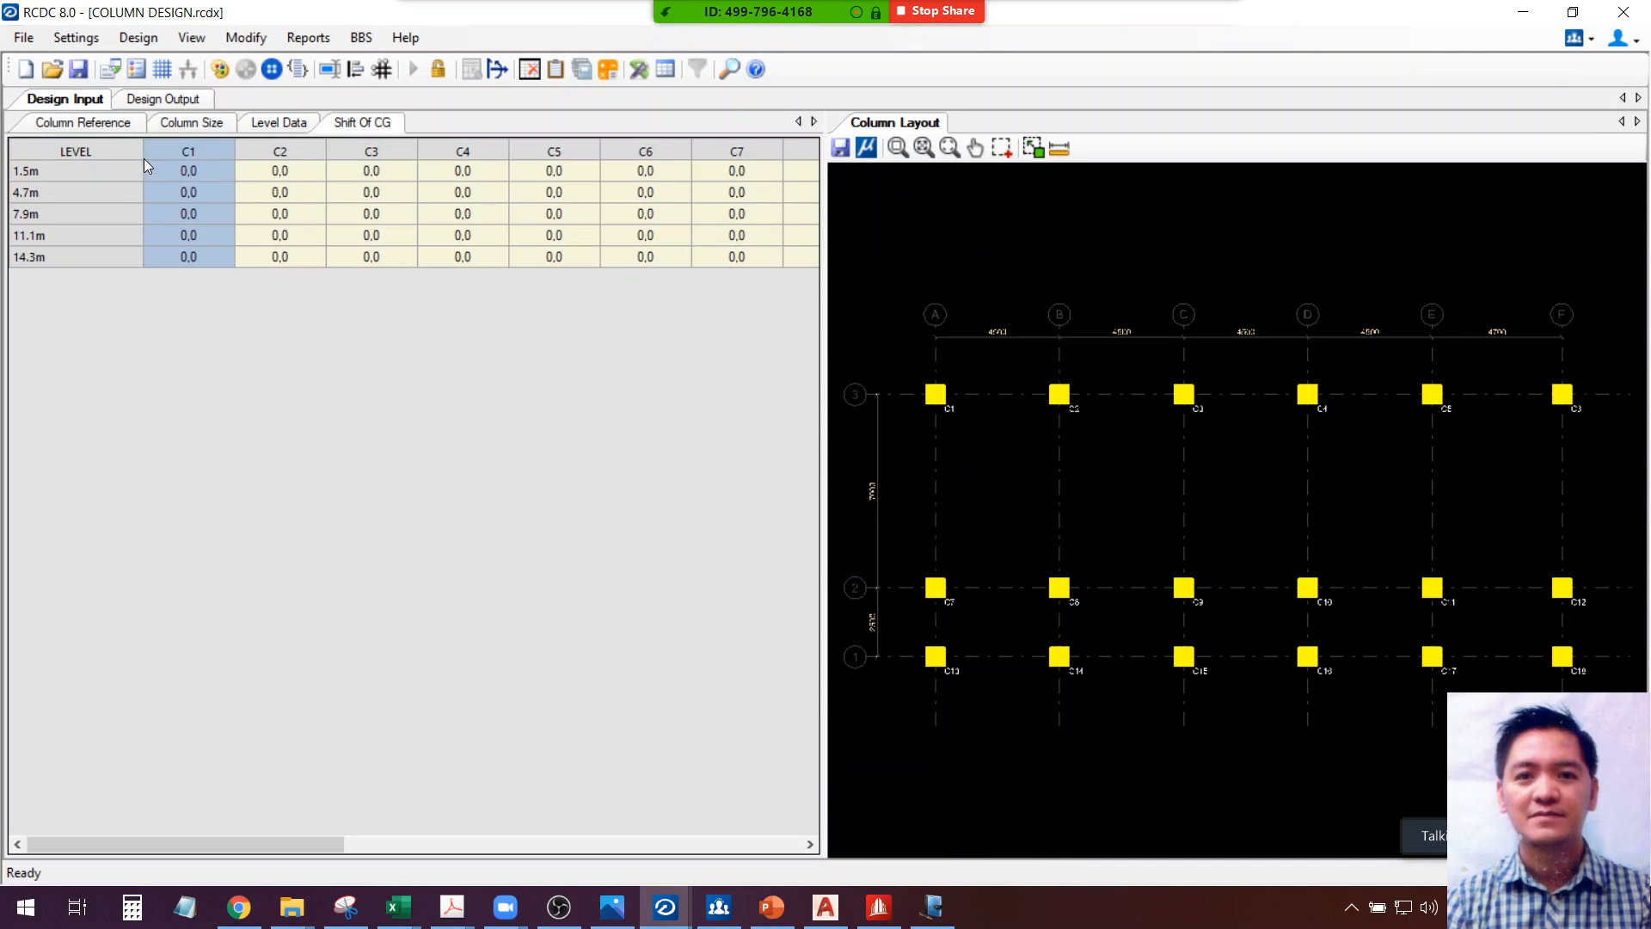
{"action": "left_click", "coordinate": [102, 123]}
{"action": "left_click", "coordinate": [166, 100]}
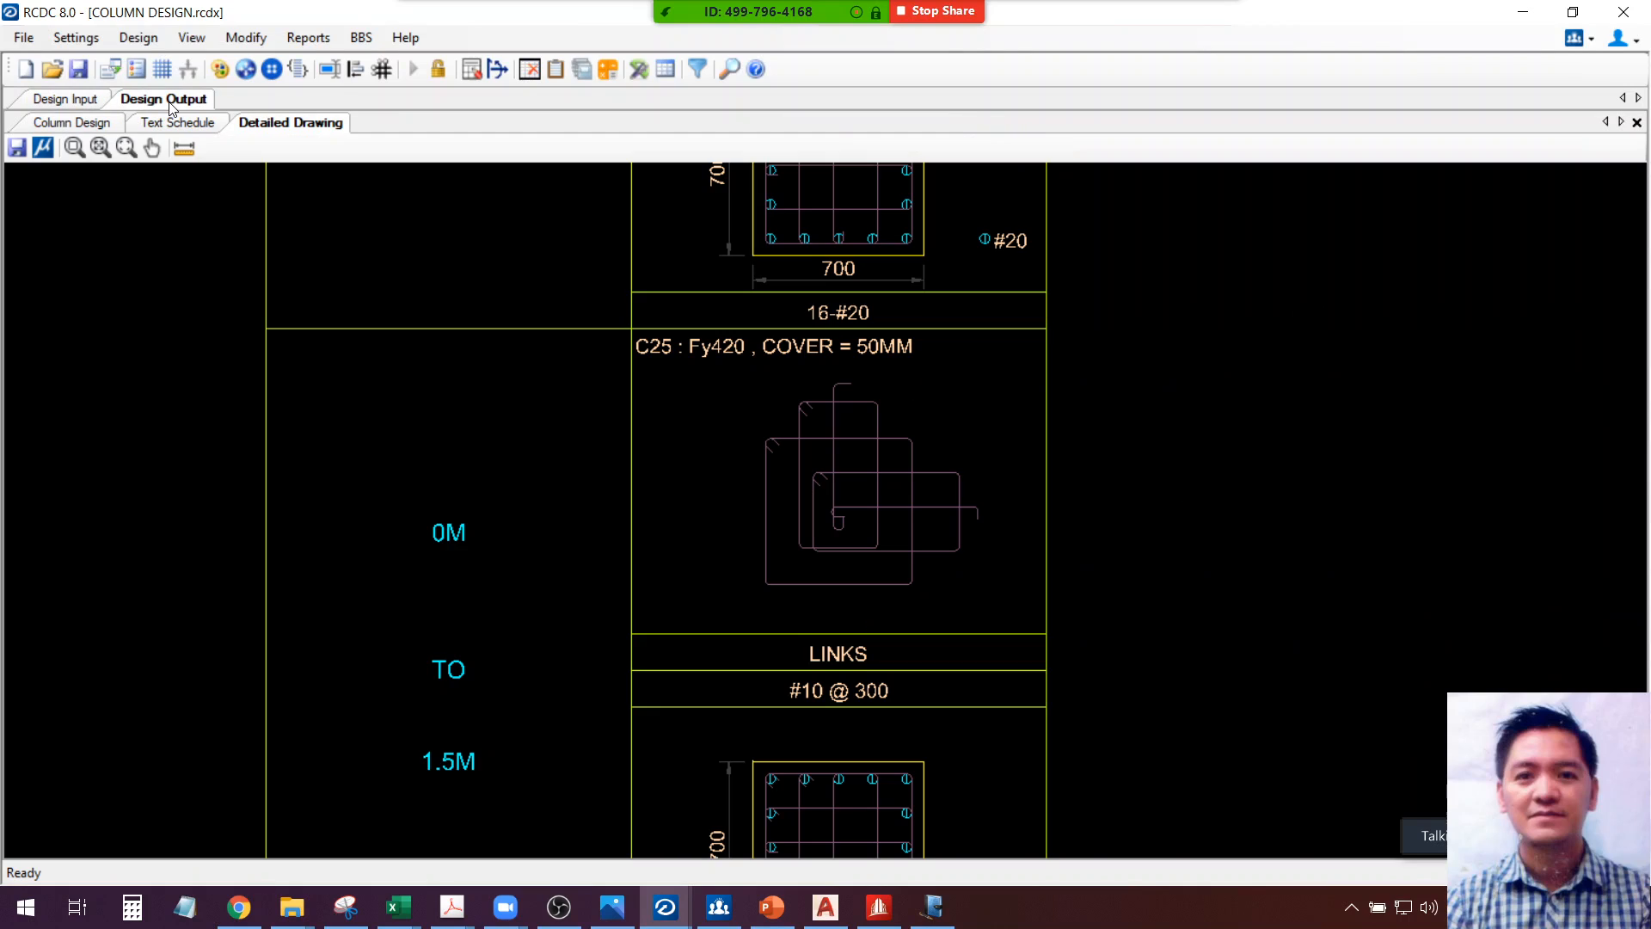
{"action": "scroll", "coordinate": [602, 447], "scroll_direction": "down", "scroll_amount": 3}
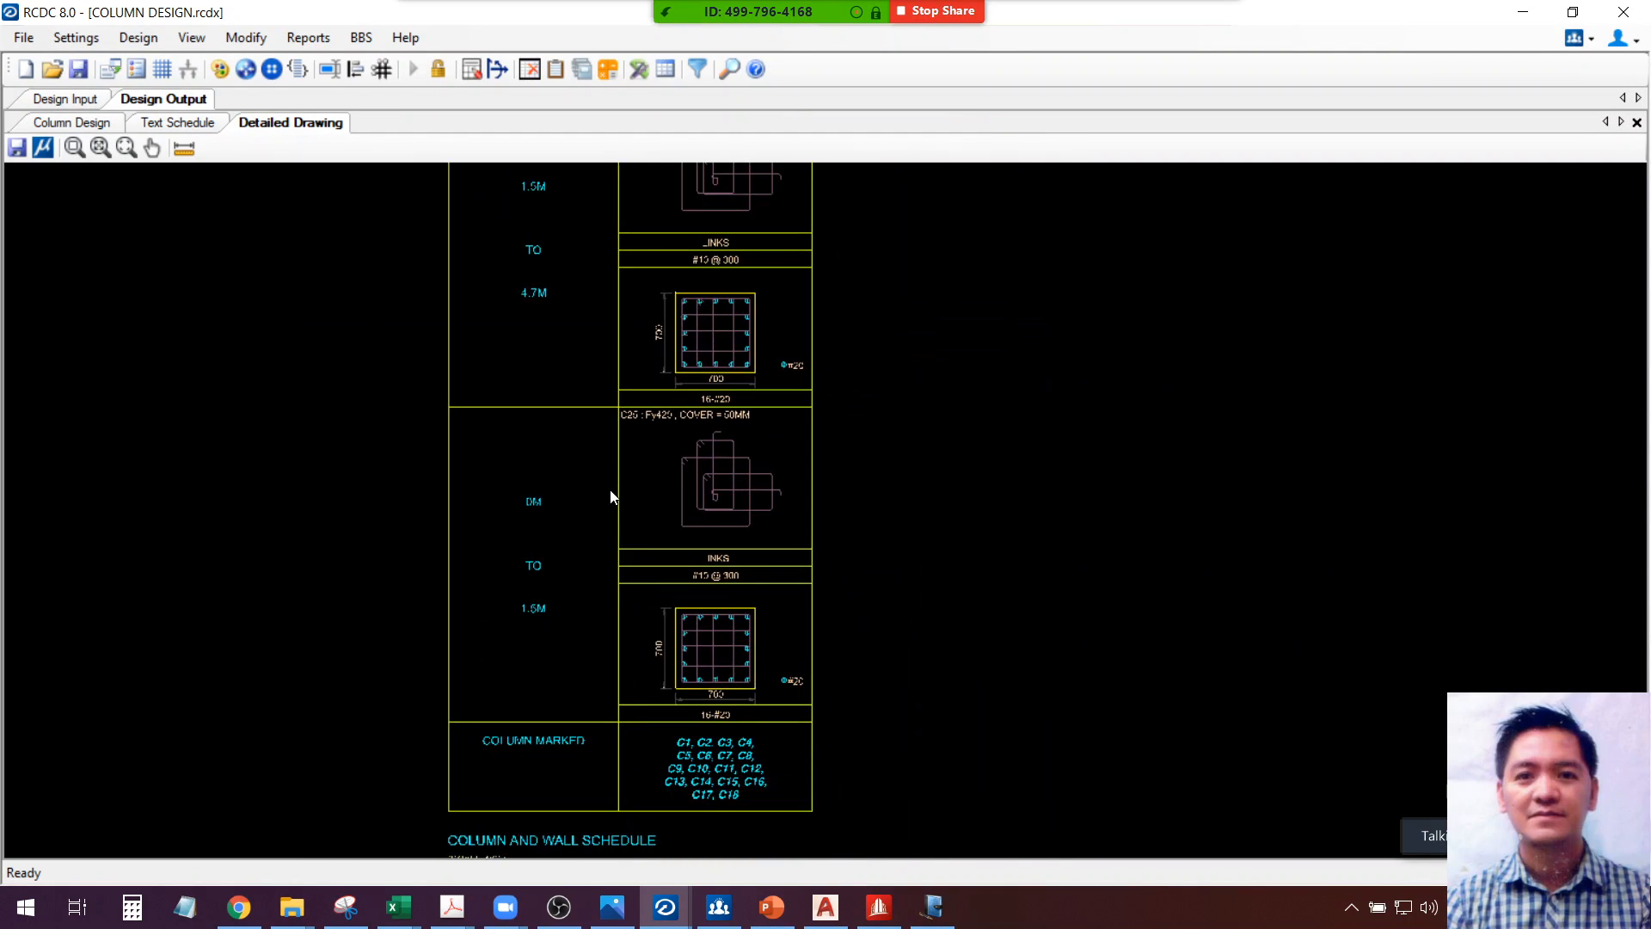
Unlock the completed column design for editing, and review and accept the design settings
{"action": "left_click", "coordinate": [440, 70]}
{"action": "left_click", "coordinate": [846, 531]}
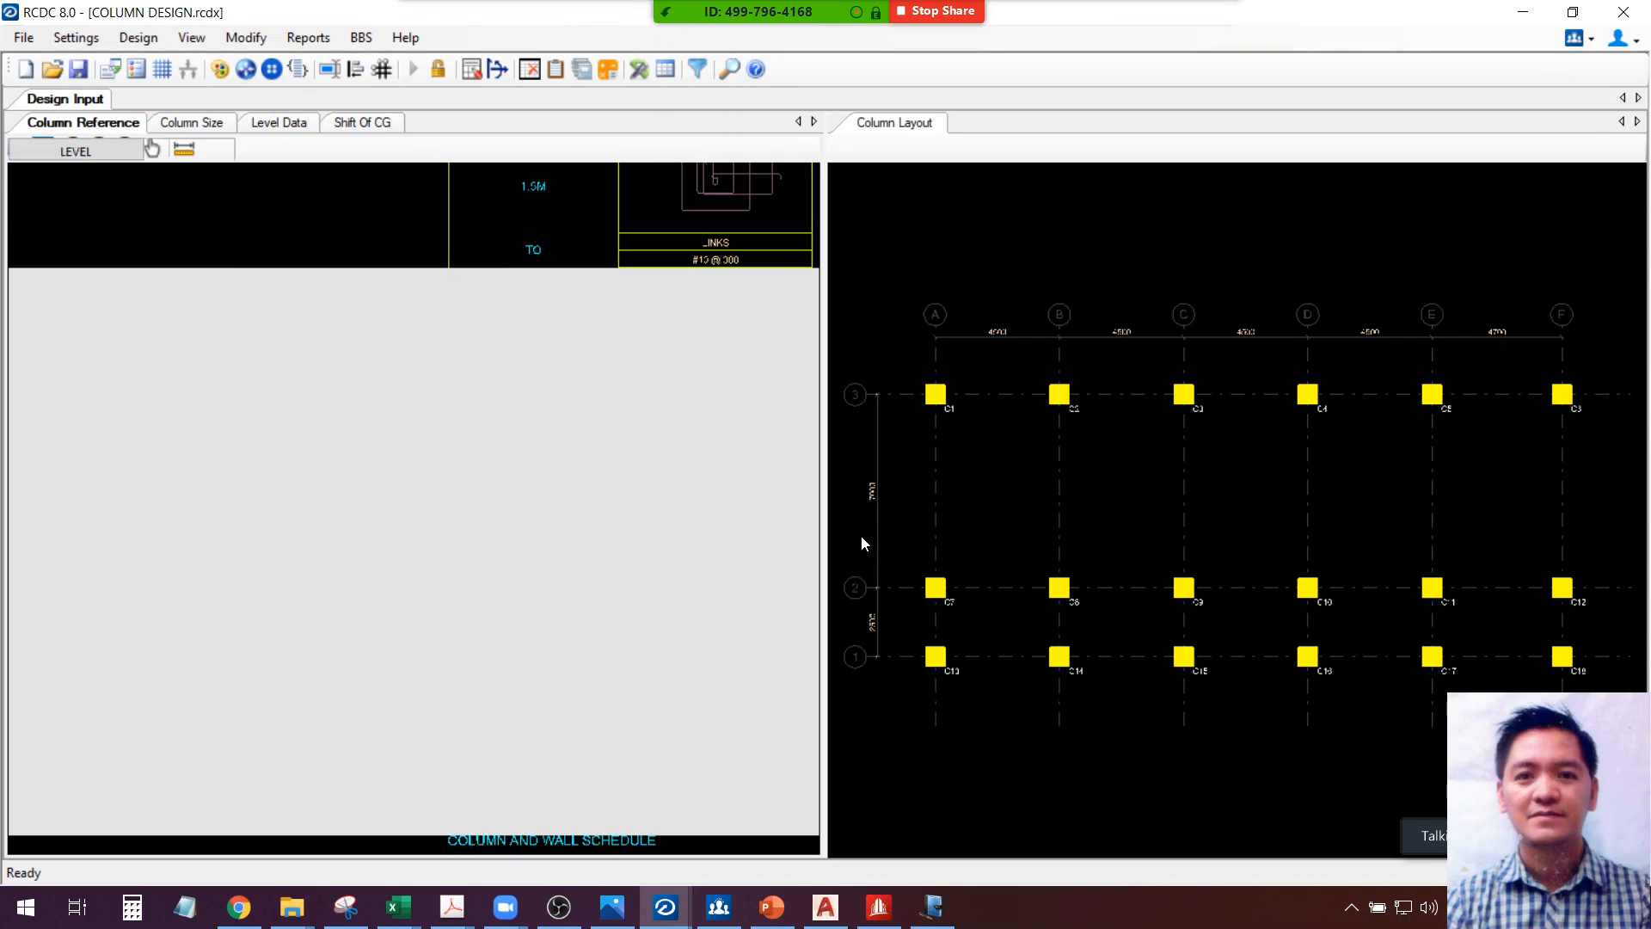
{"action": "left_click", "coordinate": [76, 38]}
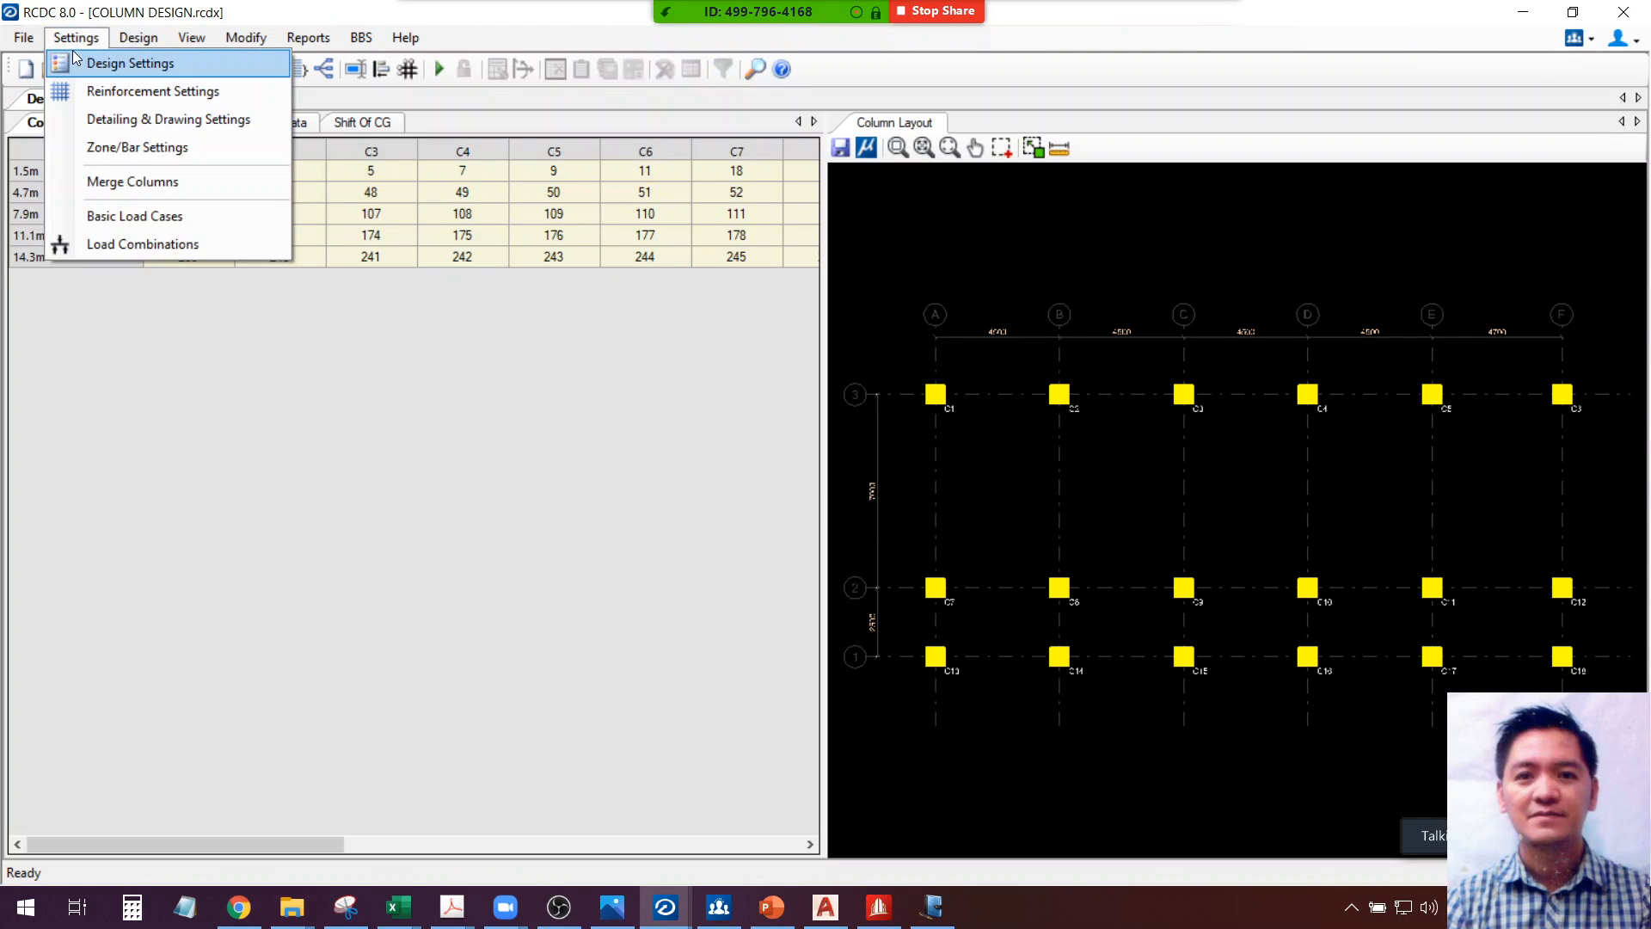
{"action": "left_click", "coordinate": [120, 66]}
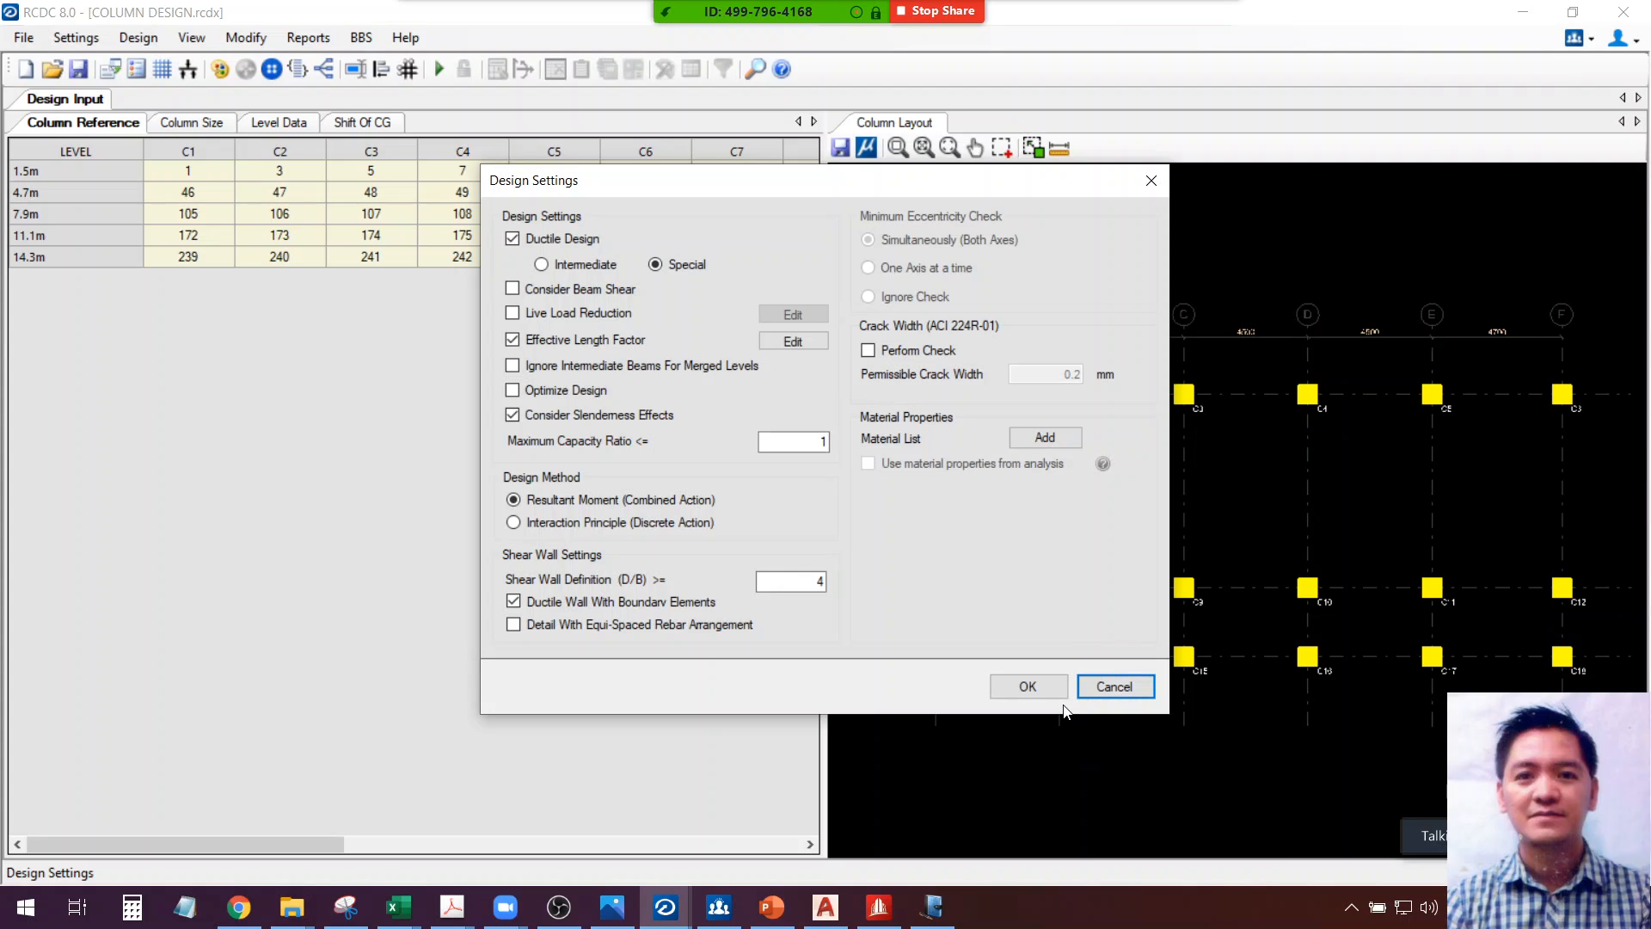
{"action": "left_click", "coordinate": [1036, 693]}
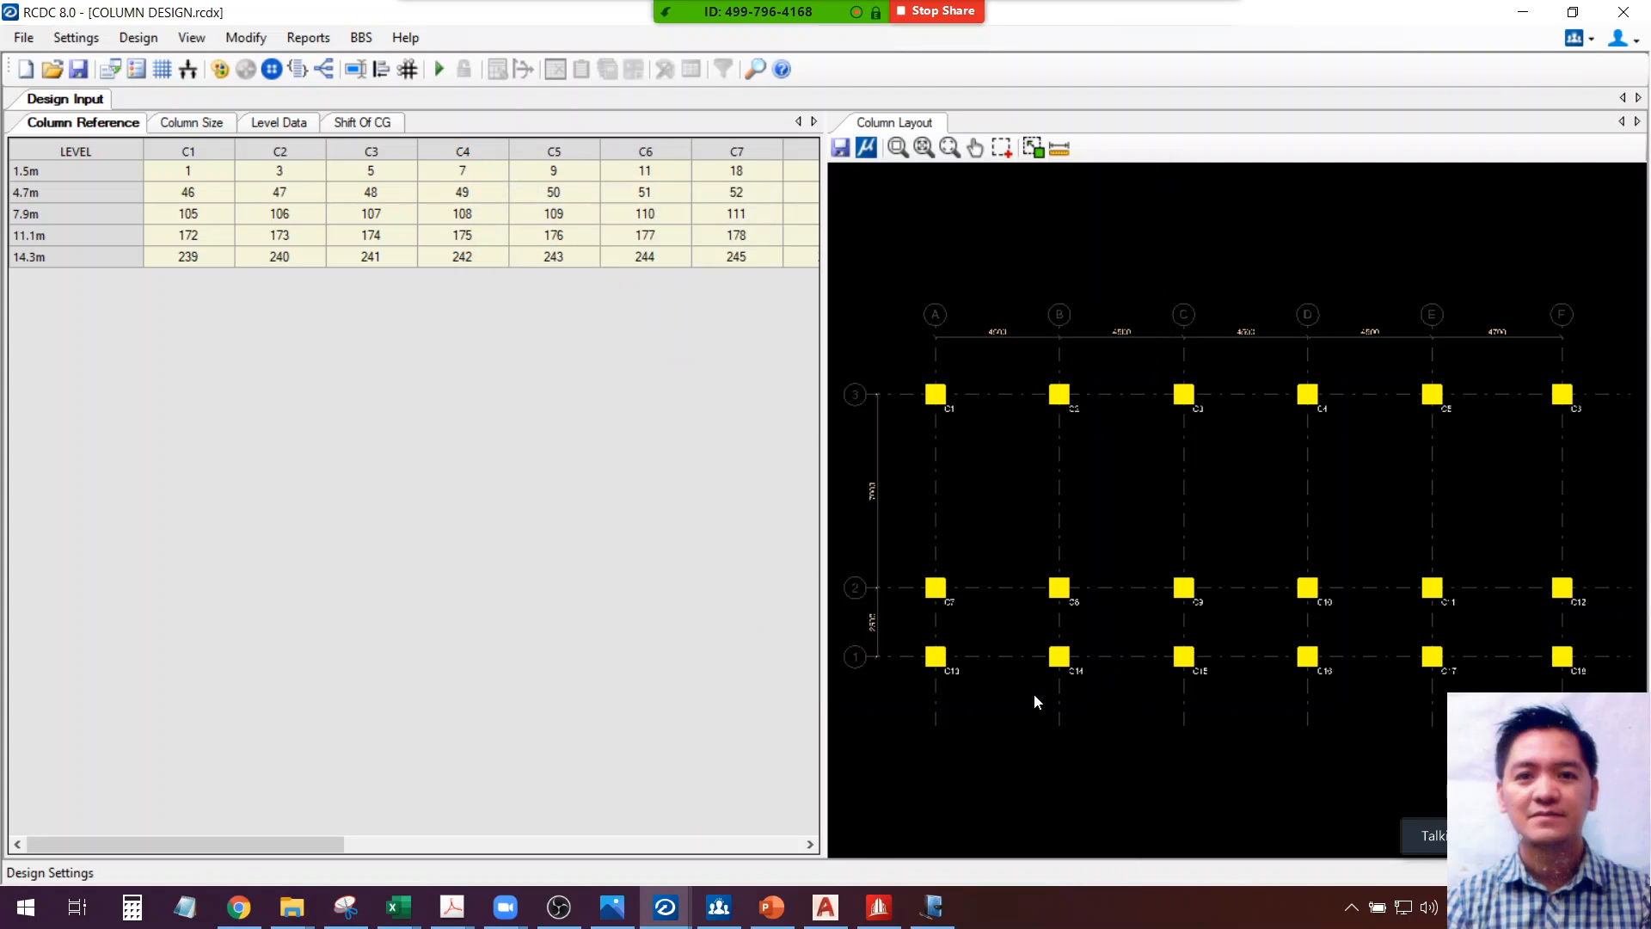
Inspect the column level data and view the concrete grades available for the 1.5m level without changing the grade
{"action": "left_click", "coordinate": [187, 122]}
{"action": "left_click", "coordinate": [271, 125]}
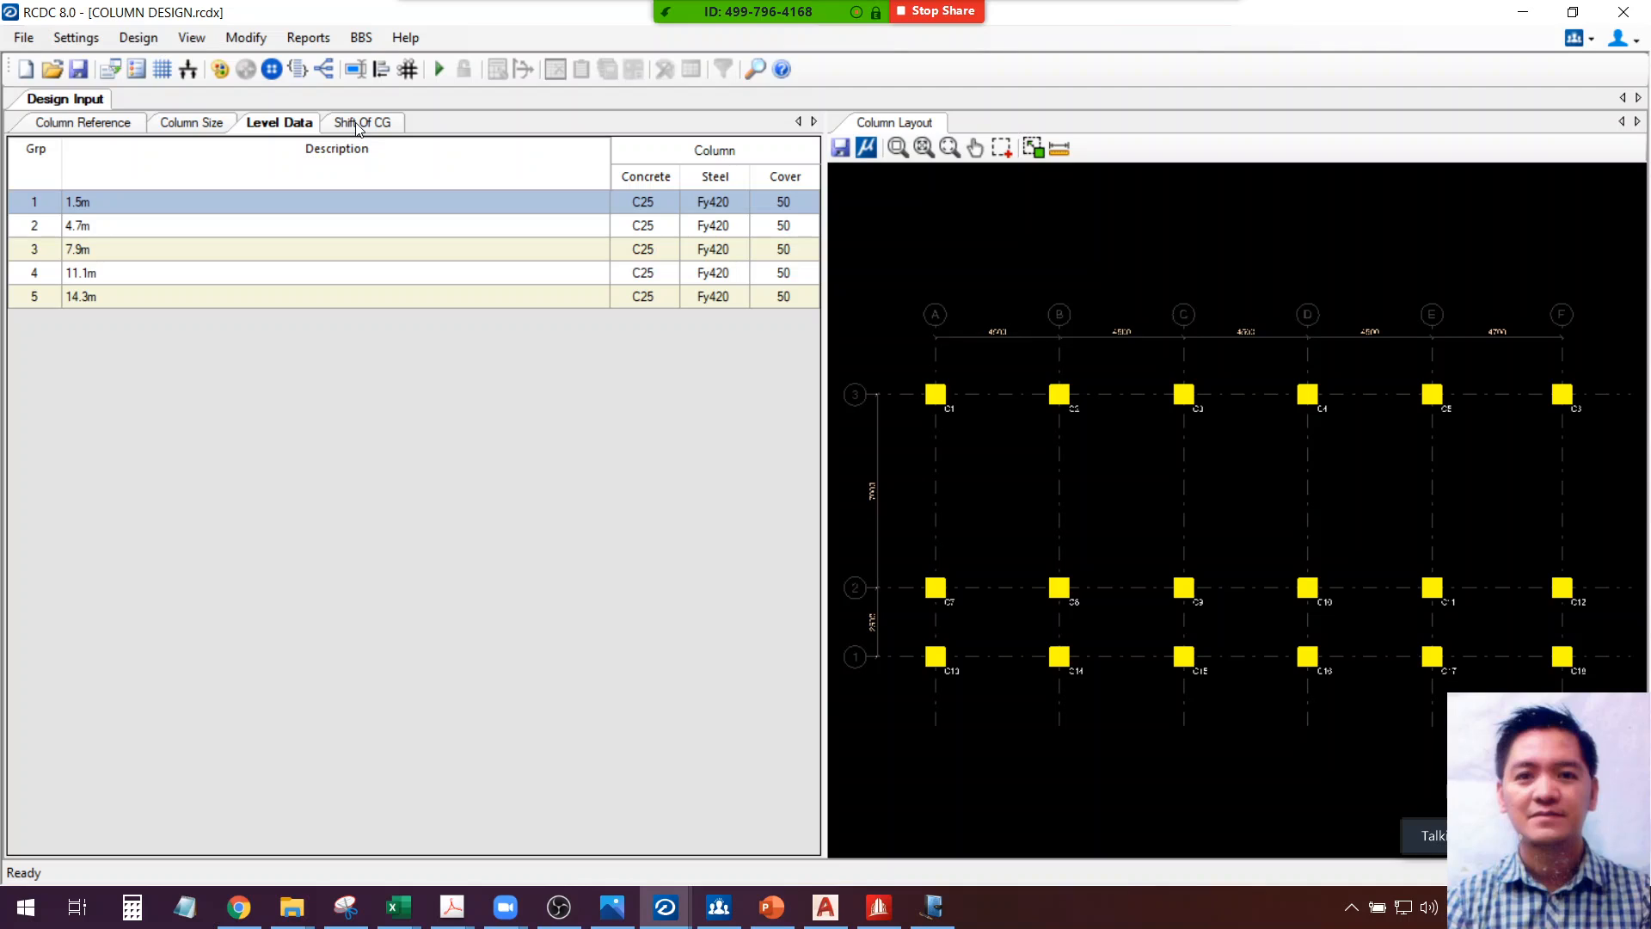
{"action": "left_click", "coordinate": [673, 204]}
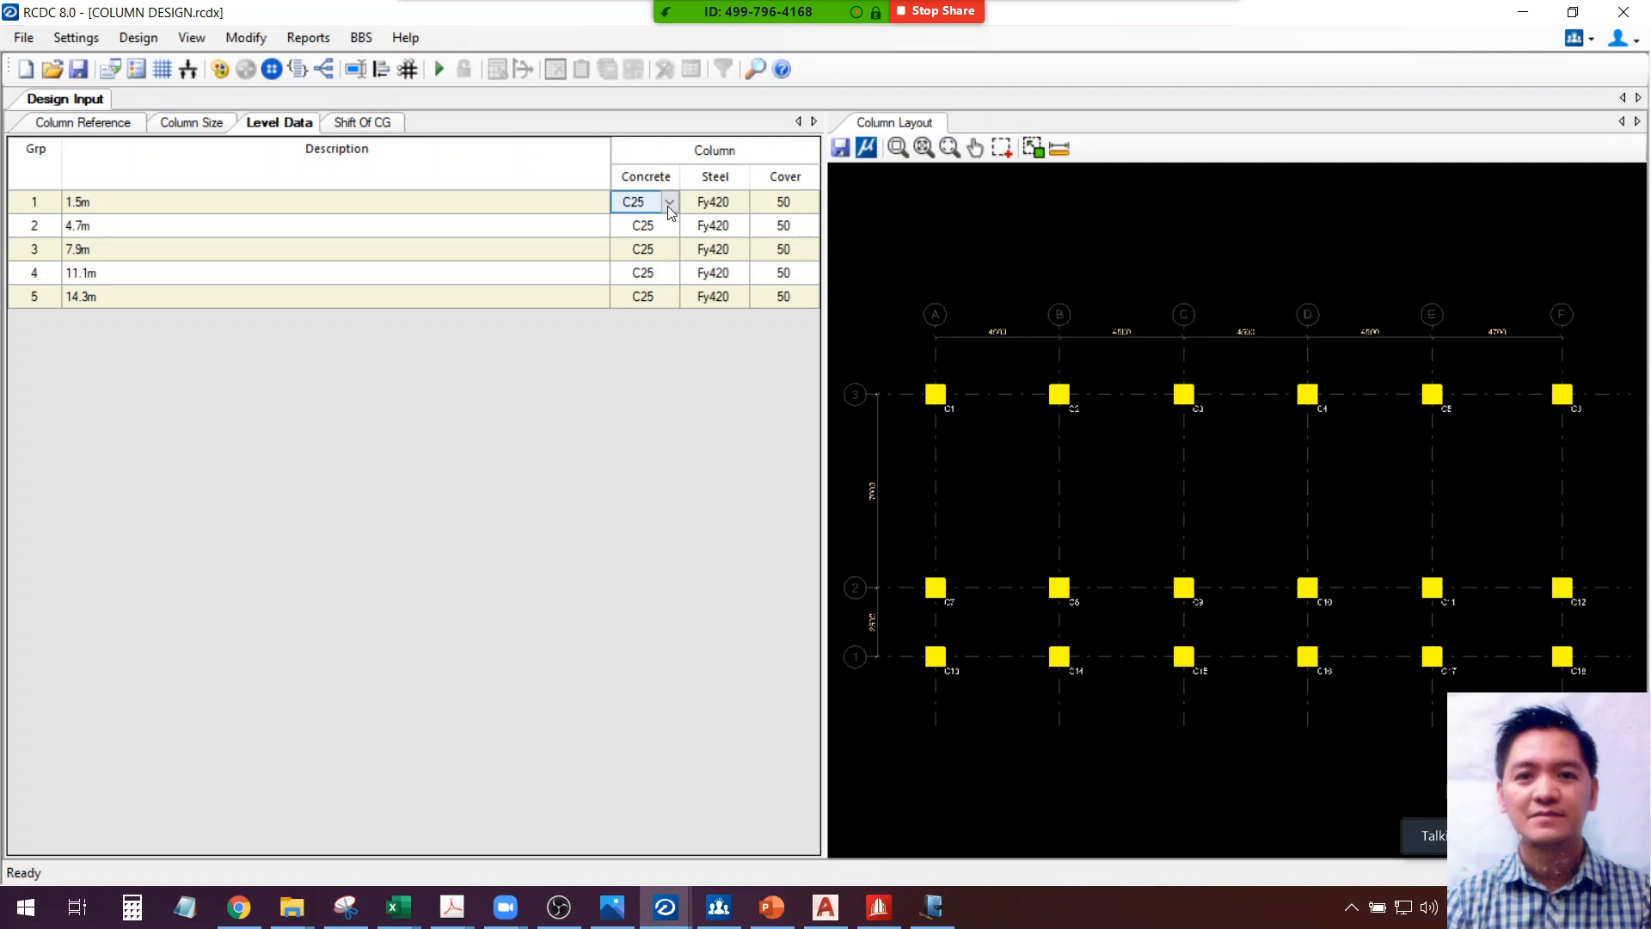
{"action": "left_click", "coordinate": [669, 203]}
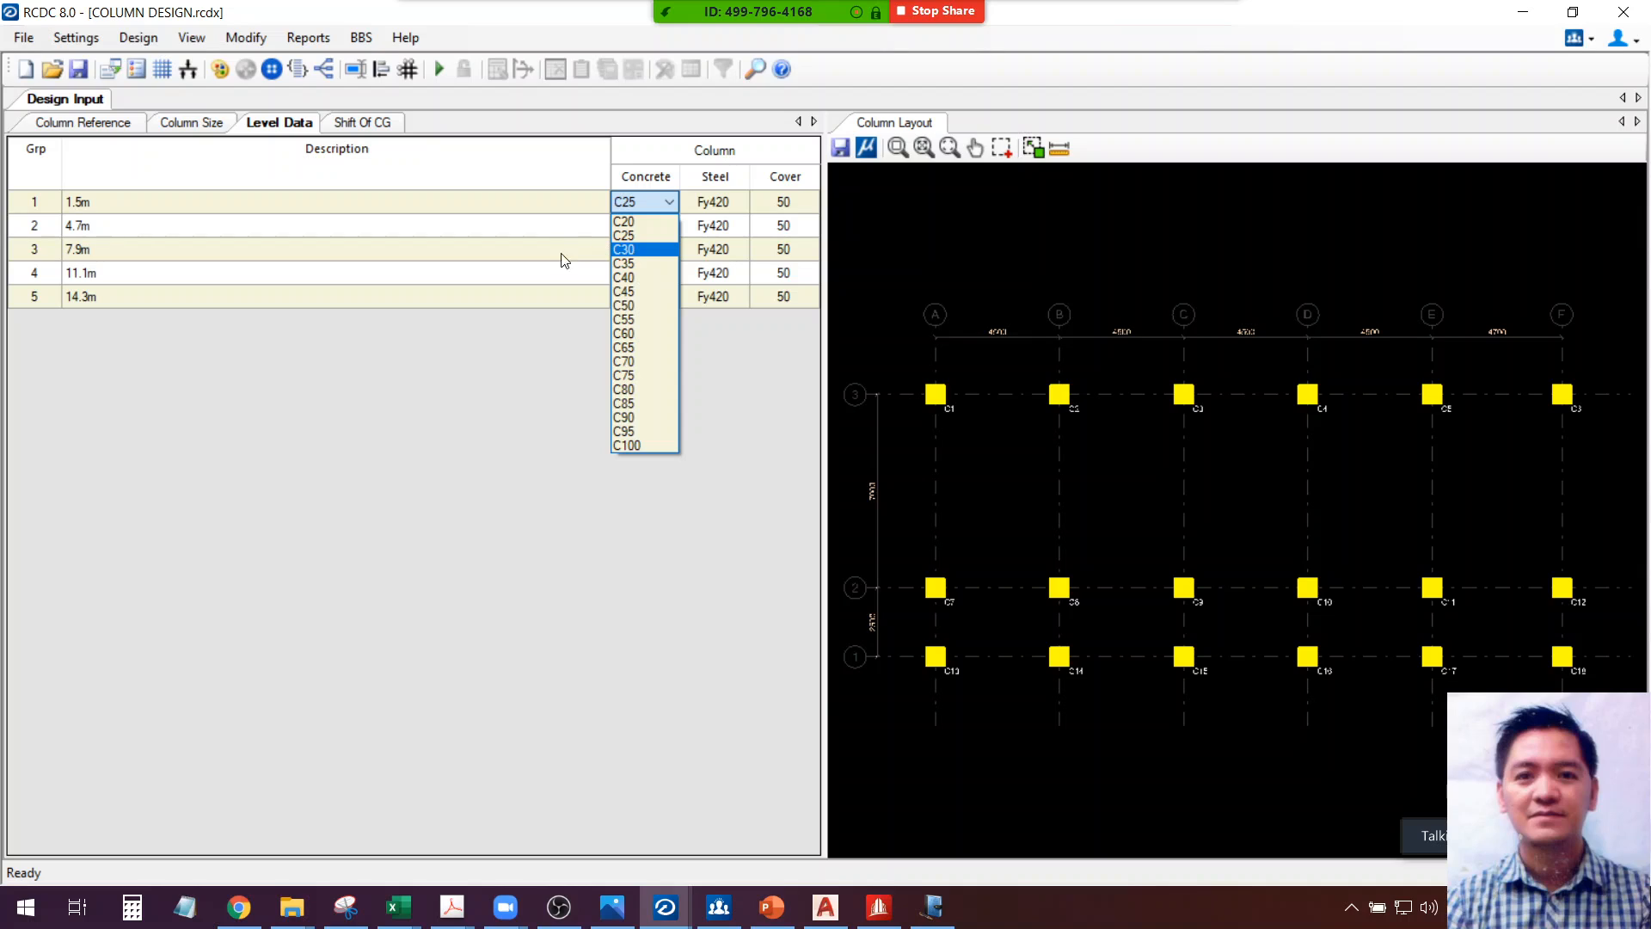
{"action": "left_click", "coordinate": [523, 360]}
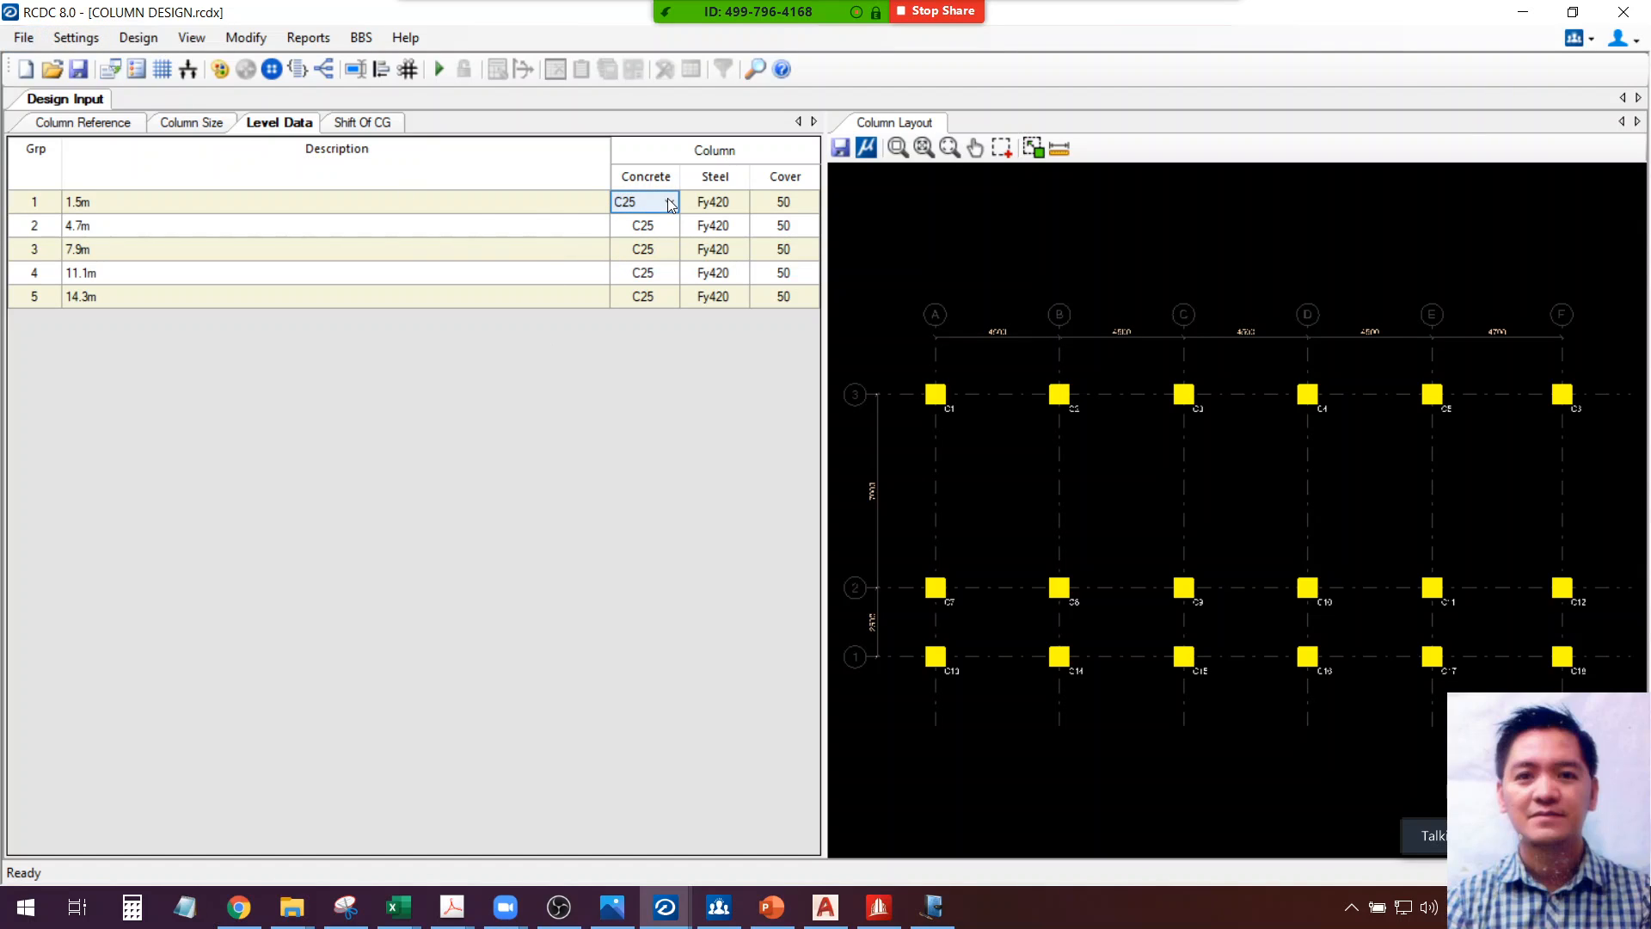
Set the column concrete cover to 40 for all five levels from 1.5m to 14.3m
{"action": "left_click", "coordinate": [802, 204]}
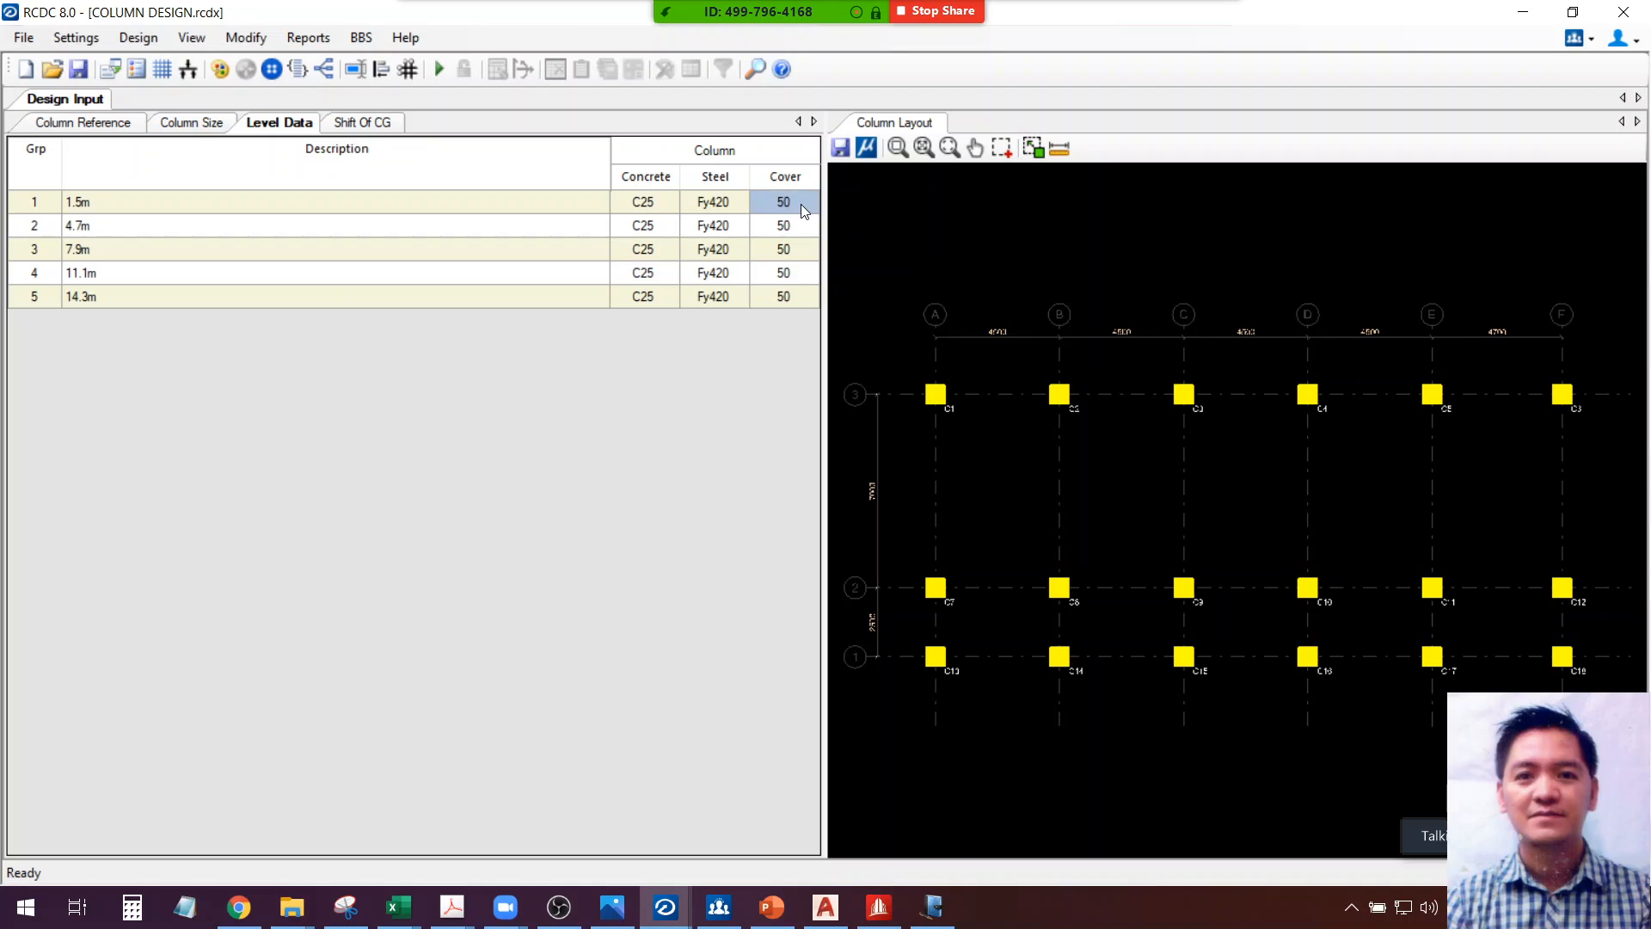
{"action": "type", "text": "40"}
{"action": "left_click", "coordinate": [802, 249]}
{"action": "type", "text": "40"}
{"action": "left_click", "coordinate": [802, 271]}
{"action": "type", "text": "40"}
{"action": "left_click", "coordinate": [797, 294]}
{"action": "type", "text": "40"}
Check the concrete grade choices for the 1.5m level without changing the grade
{"action": "left_click", "coordinate": [662, 207]}
{"action": "left_click", "coordinate": [664, 209]}
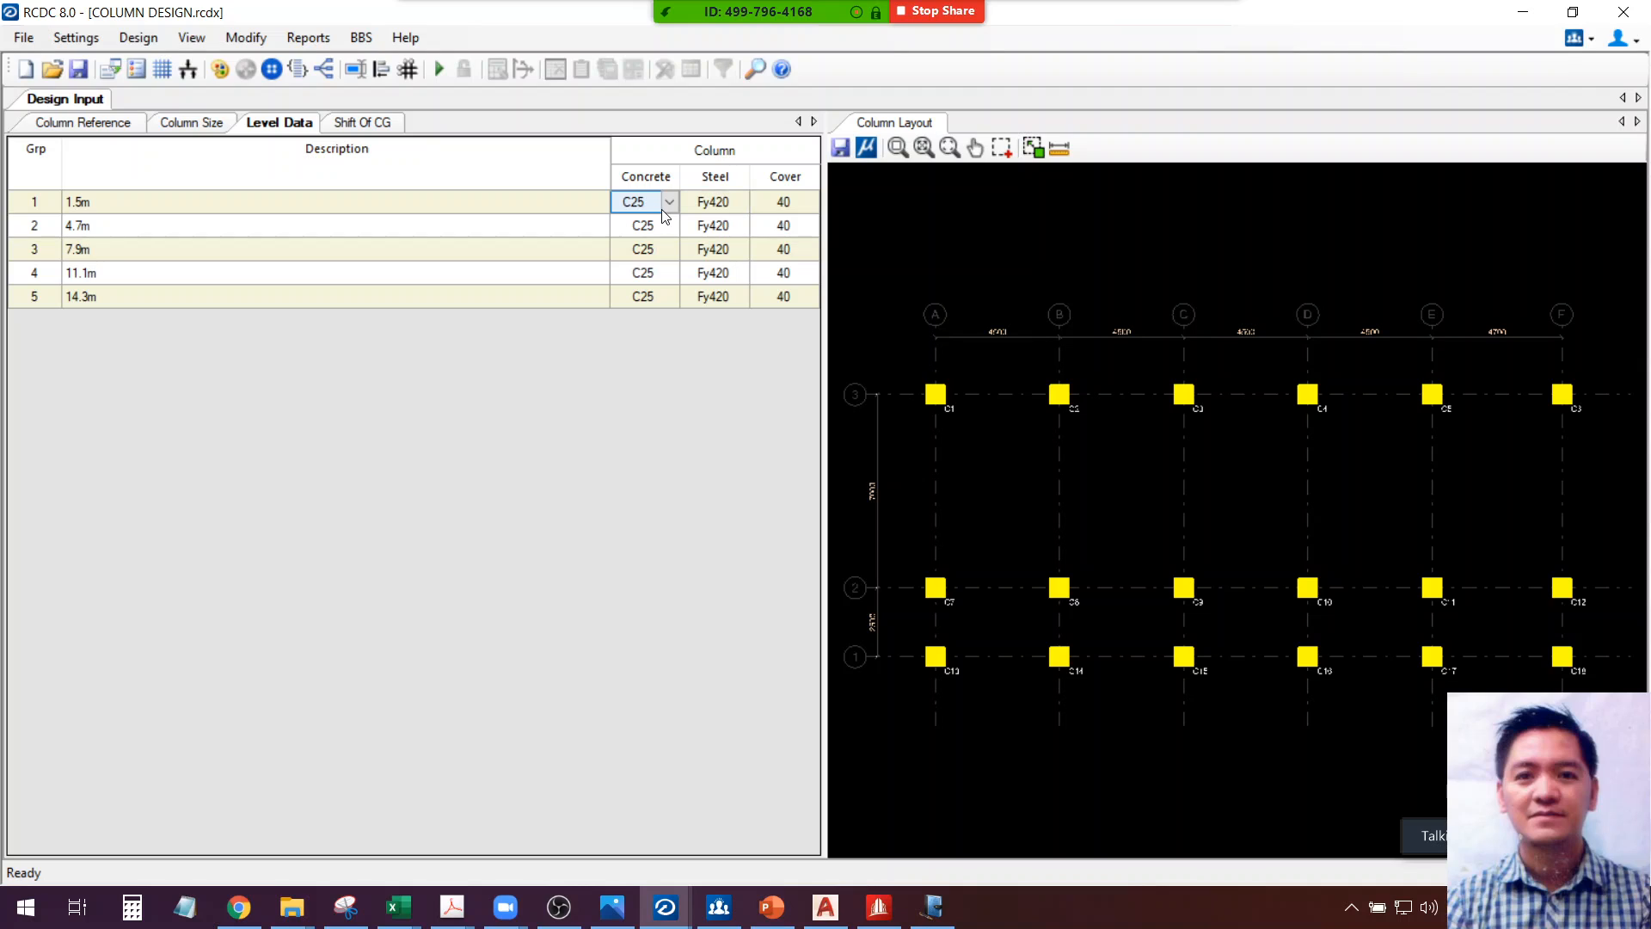
{"action": "left_click", "coordinate": [666, 207]}
{"action": "left_click", "coordinate": [667, 206]}
{"action": "left_click", "coordinate": [667, 206]}
{"action": "left_click", "coordinate": [490, 356]}
Try to add a custom concrete grade to the material list, and accept the design settings
{"action": "left_click", "coordinate": [76, 37]}
{"action": "left_click", "coordinate": [72, 62]}
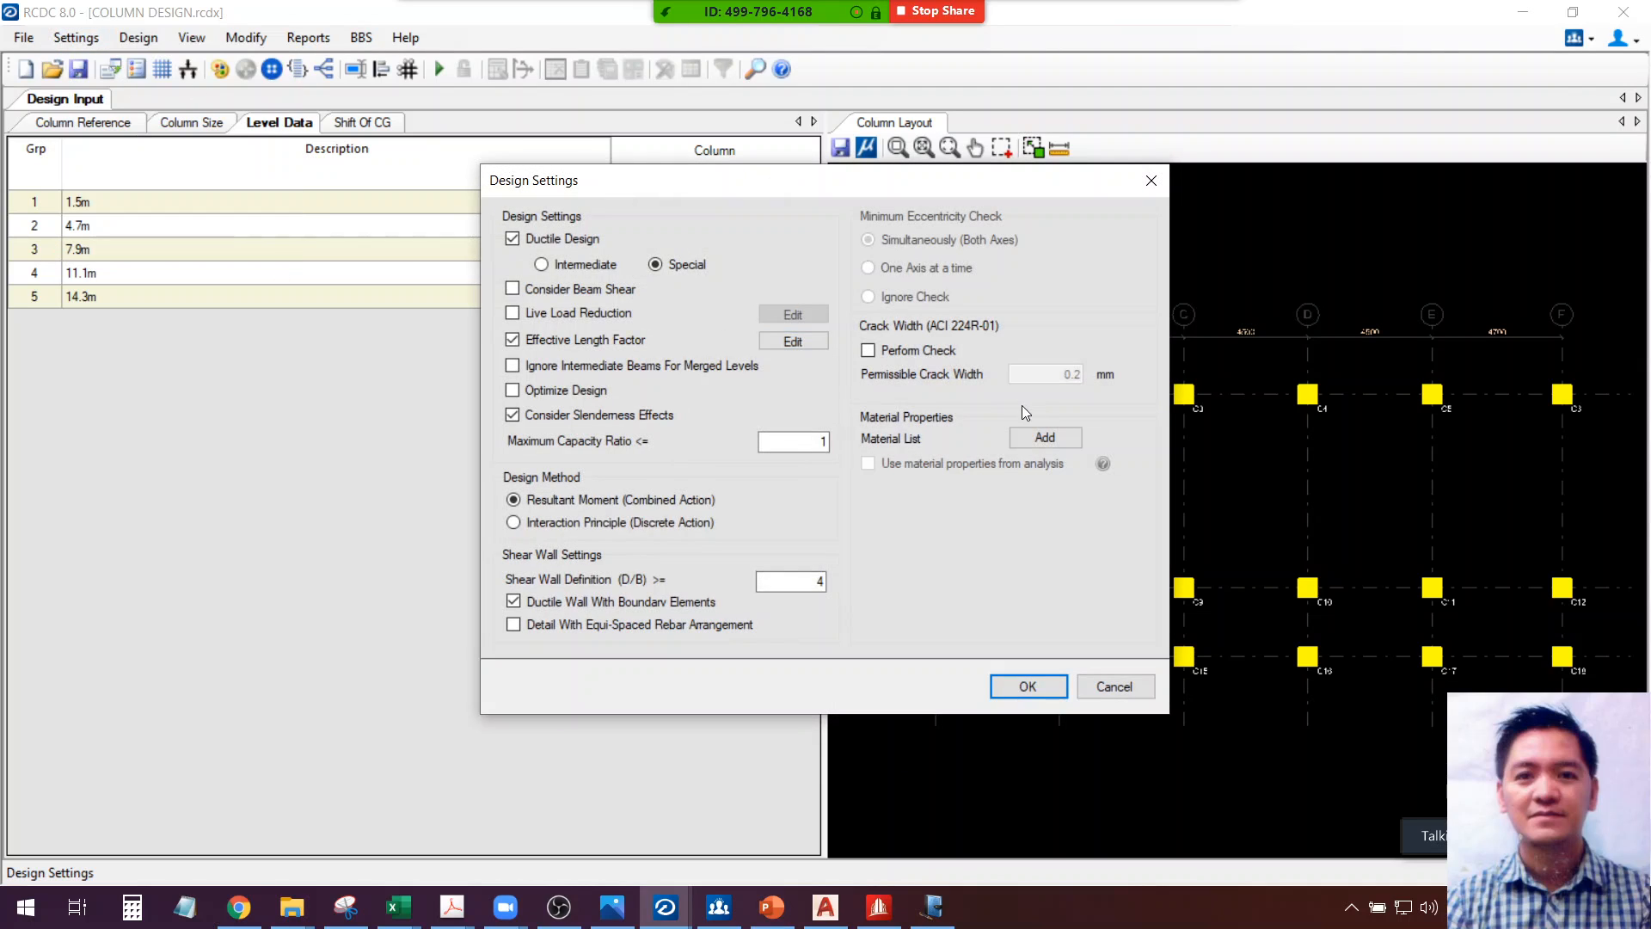
{"action": "left_click", "coordinate": [1041, 441]}
{"action": "left_click", "coordinate": [718, 503]}
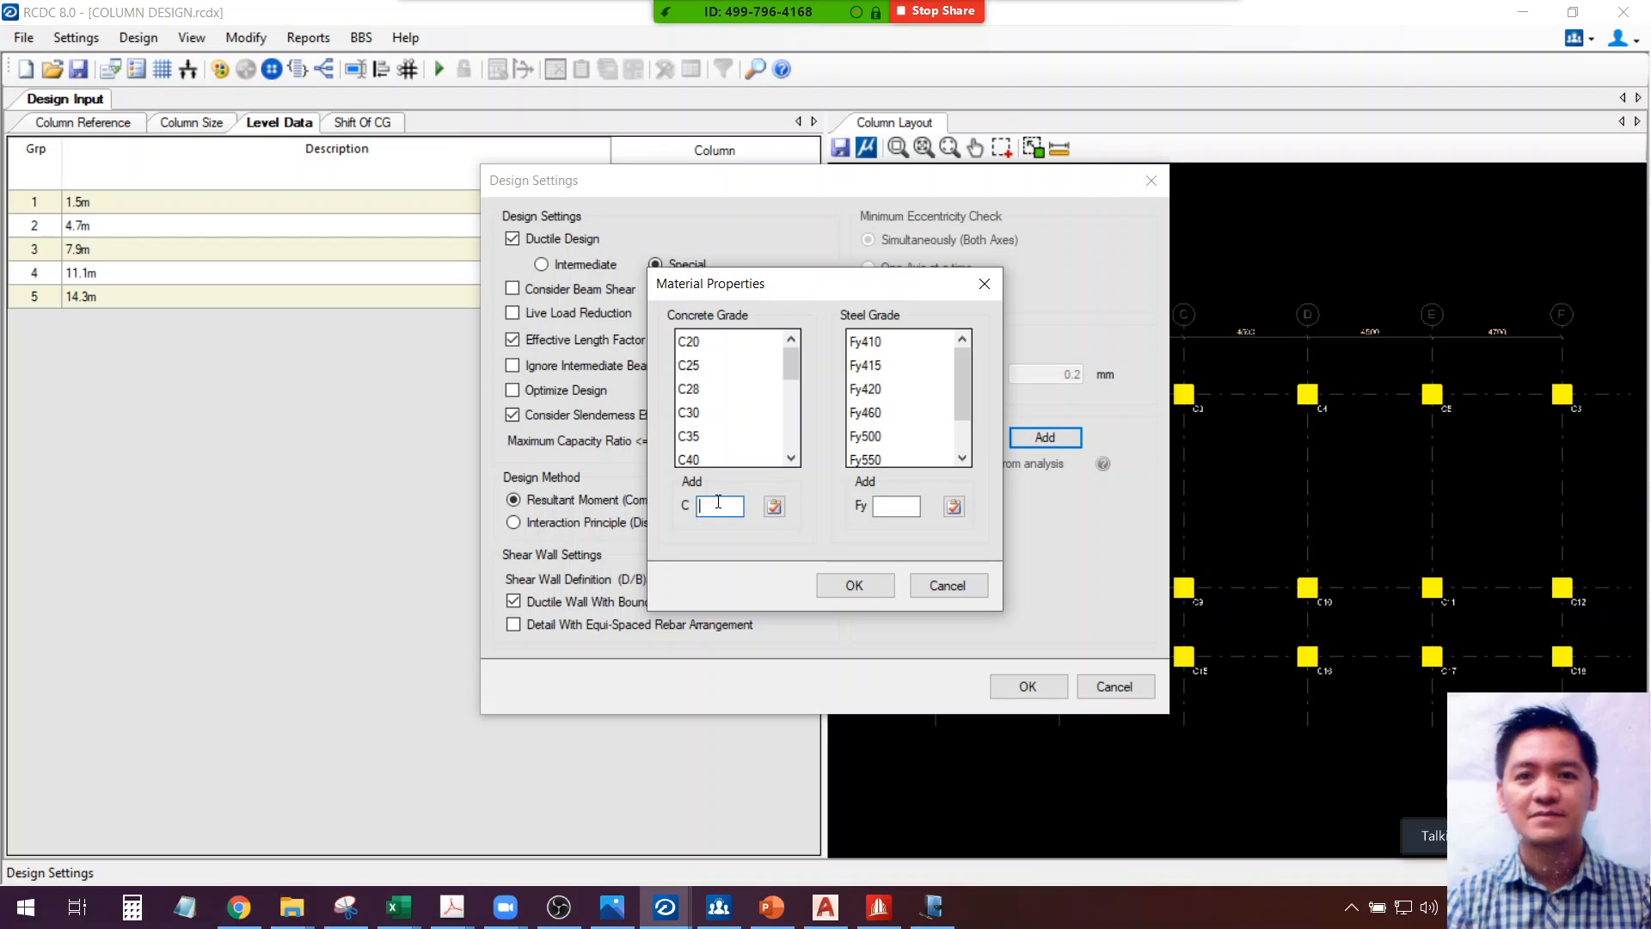
{"action": "left_click", "coordinate": [774, 508]}
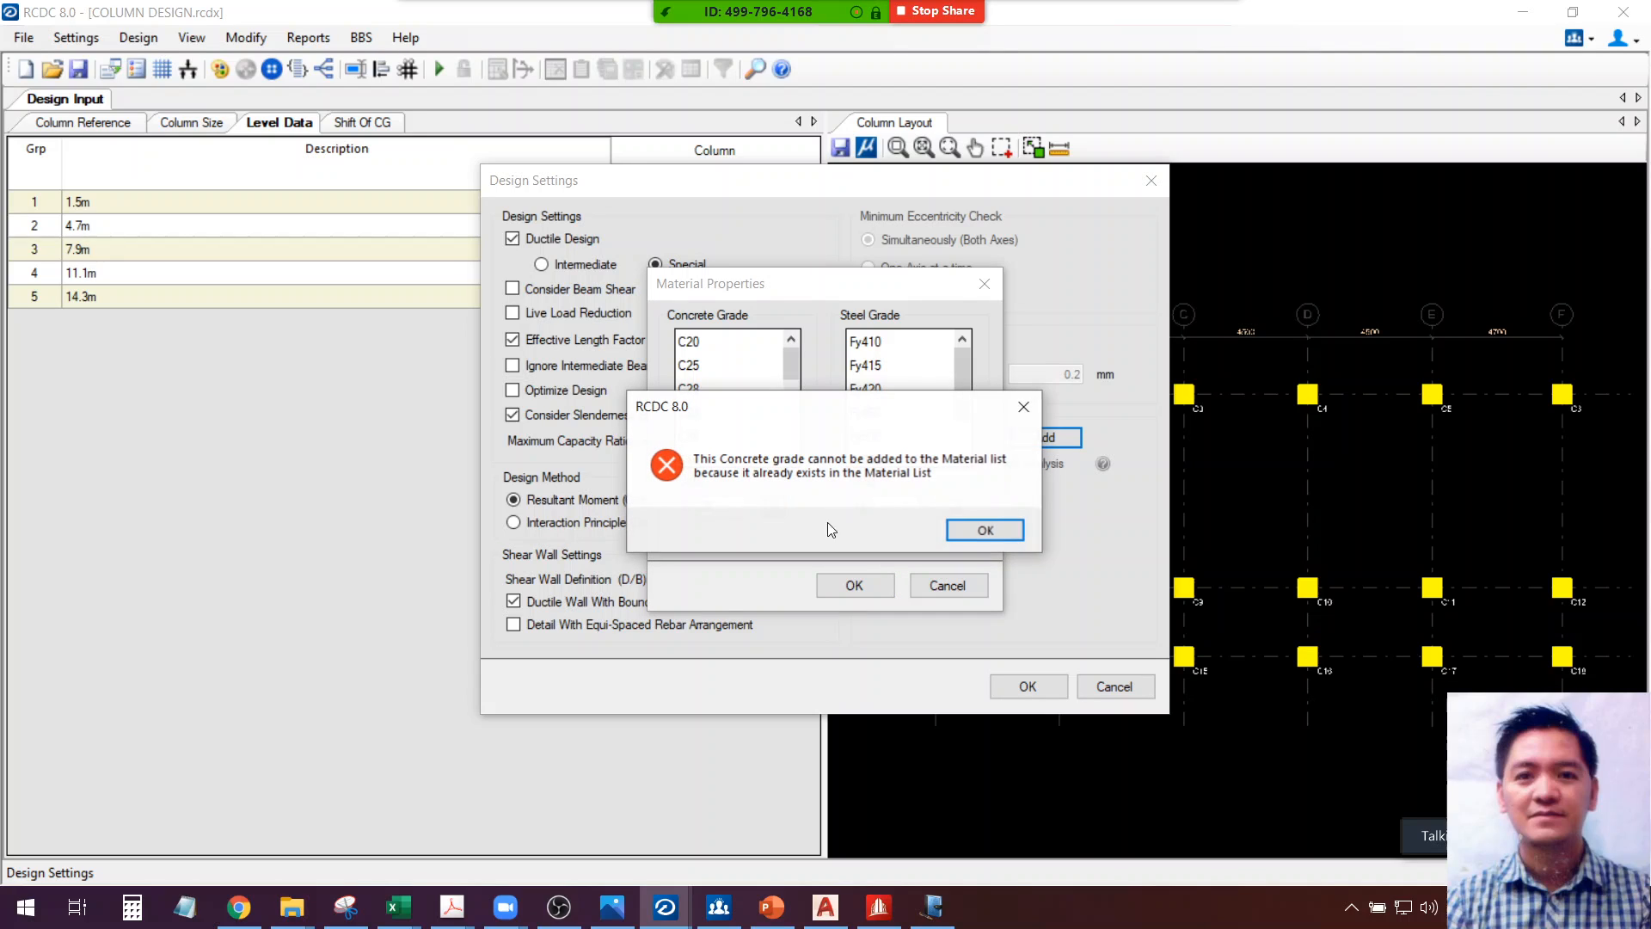
{"action": "left_click", "coordinate": [986, 528]}
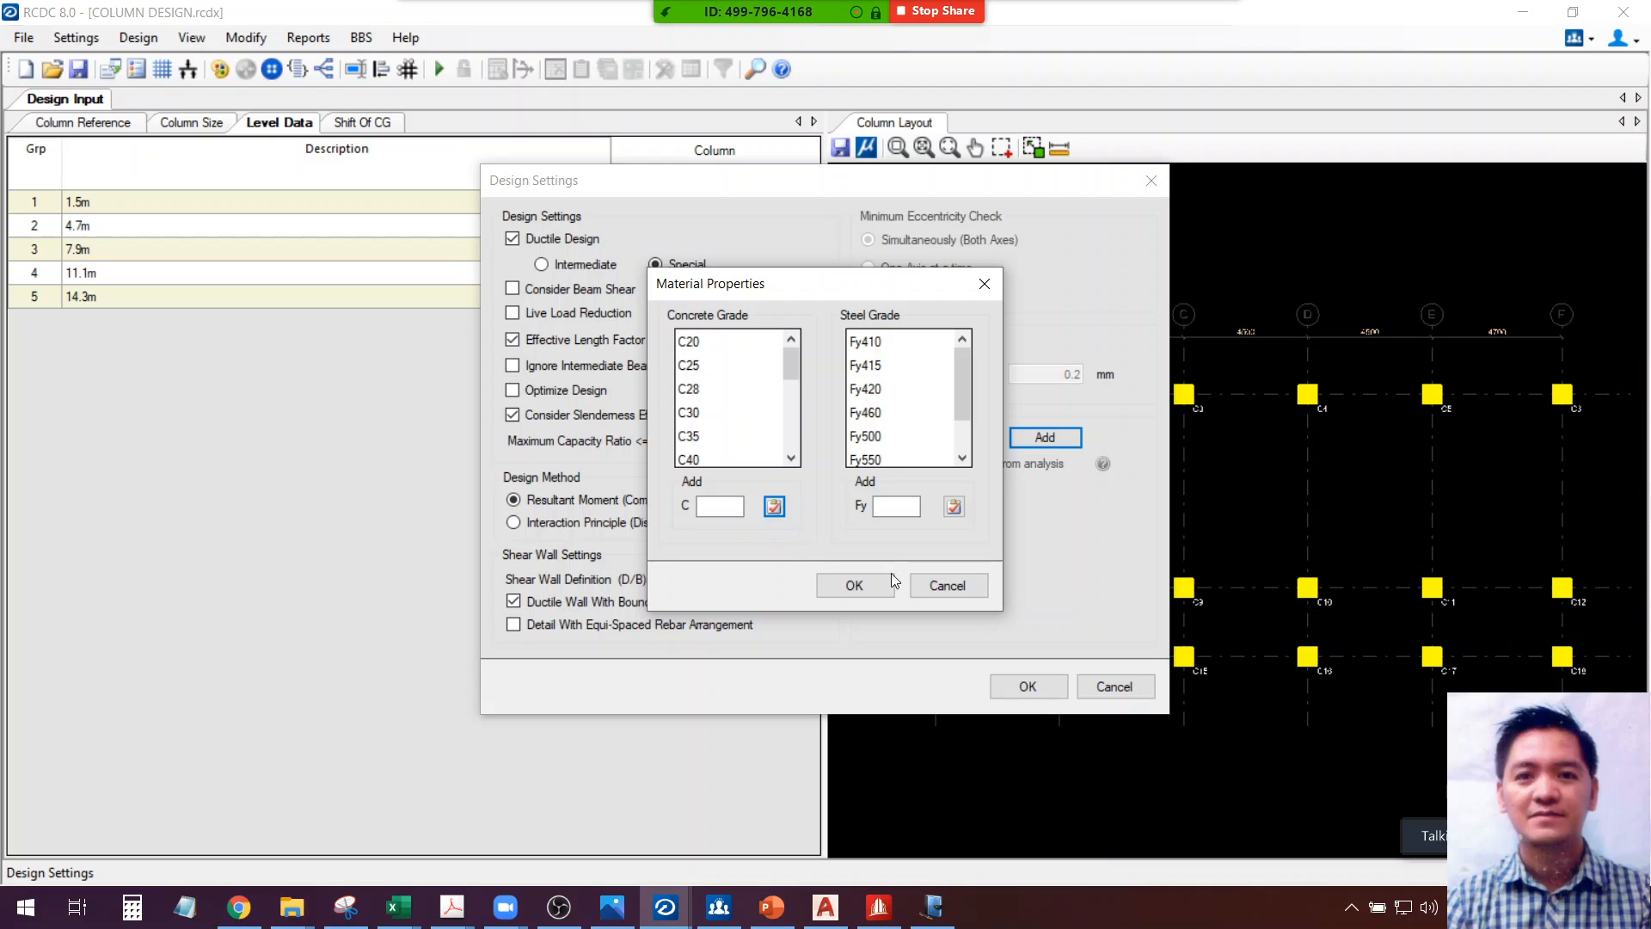
{"action": "left_click", "coordinate": [854, 585]}
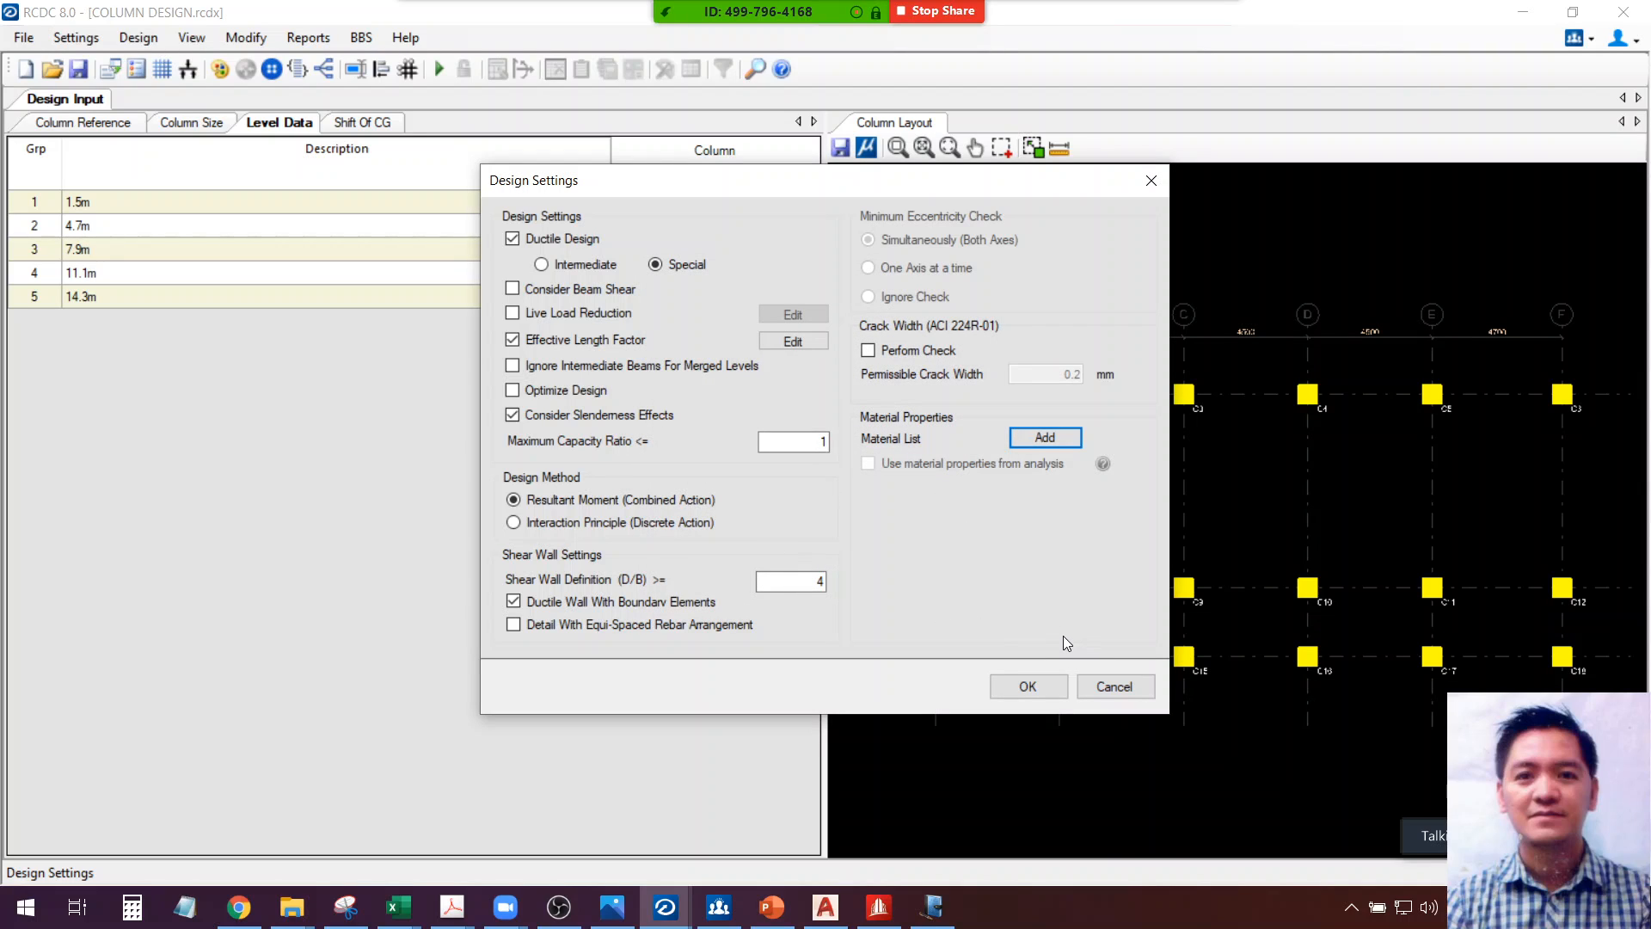
{"action": "left_click", "coordinate": [1028, 687]}
Review the basic load cases and the load combinations used for the column design, leaving the combinations unchanged
{"action": "left_click", "coordinate": [76, 37]}
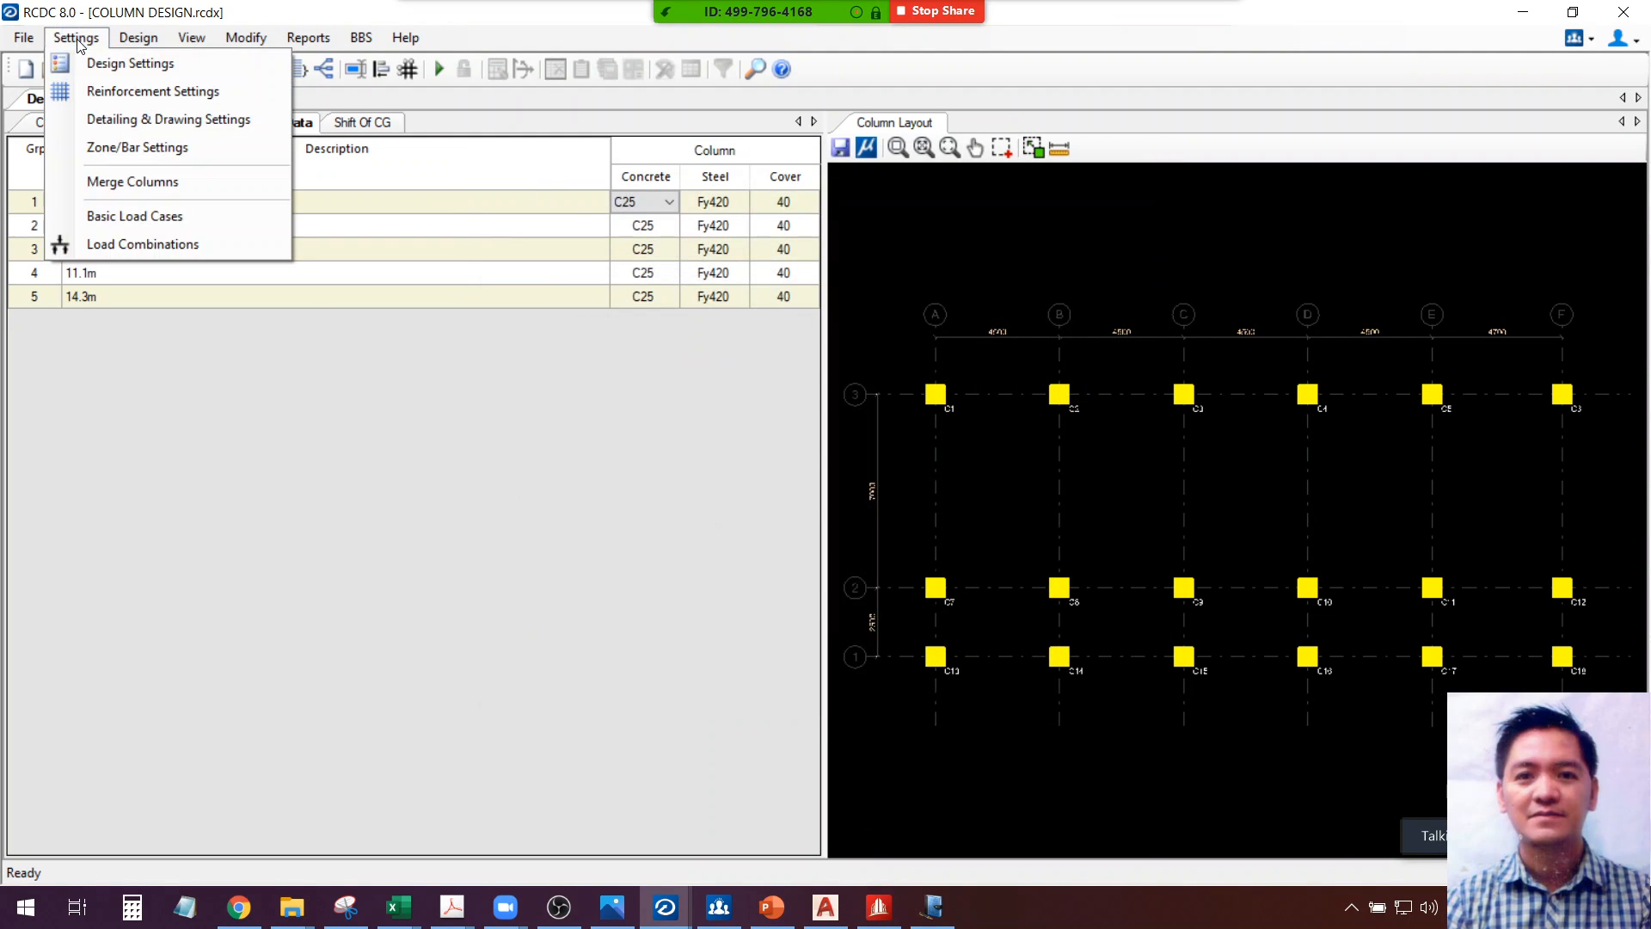
{"action": "left_click", "coordinate": [114, 217]}
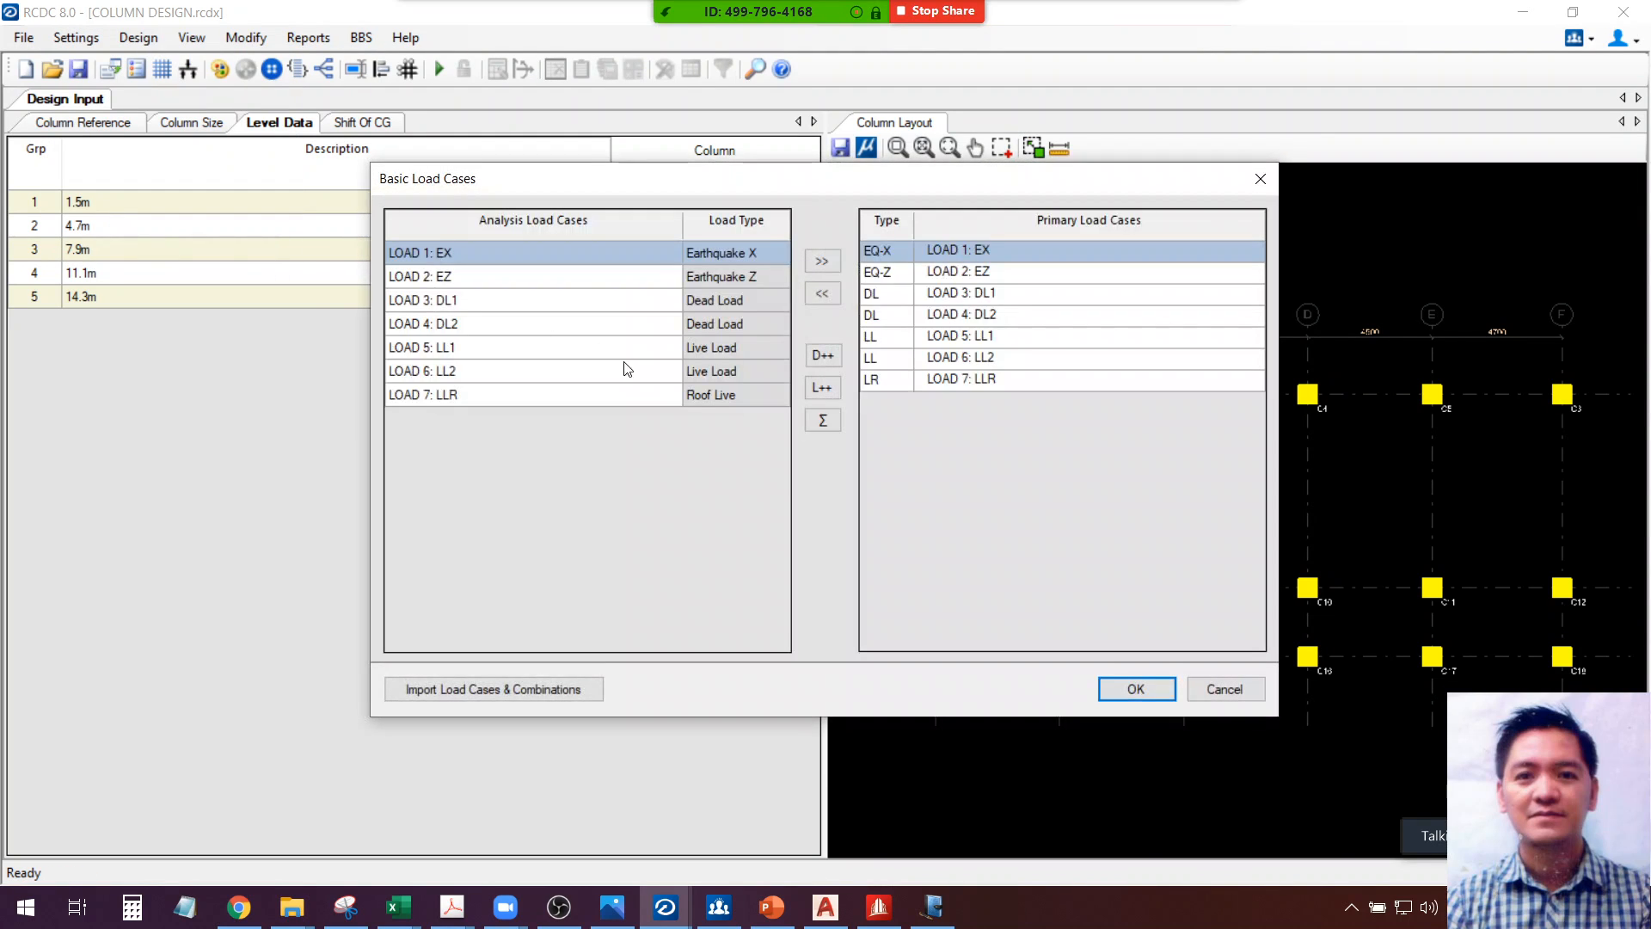
{"action": "left_click", "coordinate": [1130, 689]}
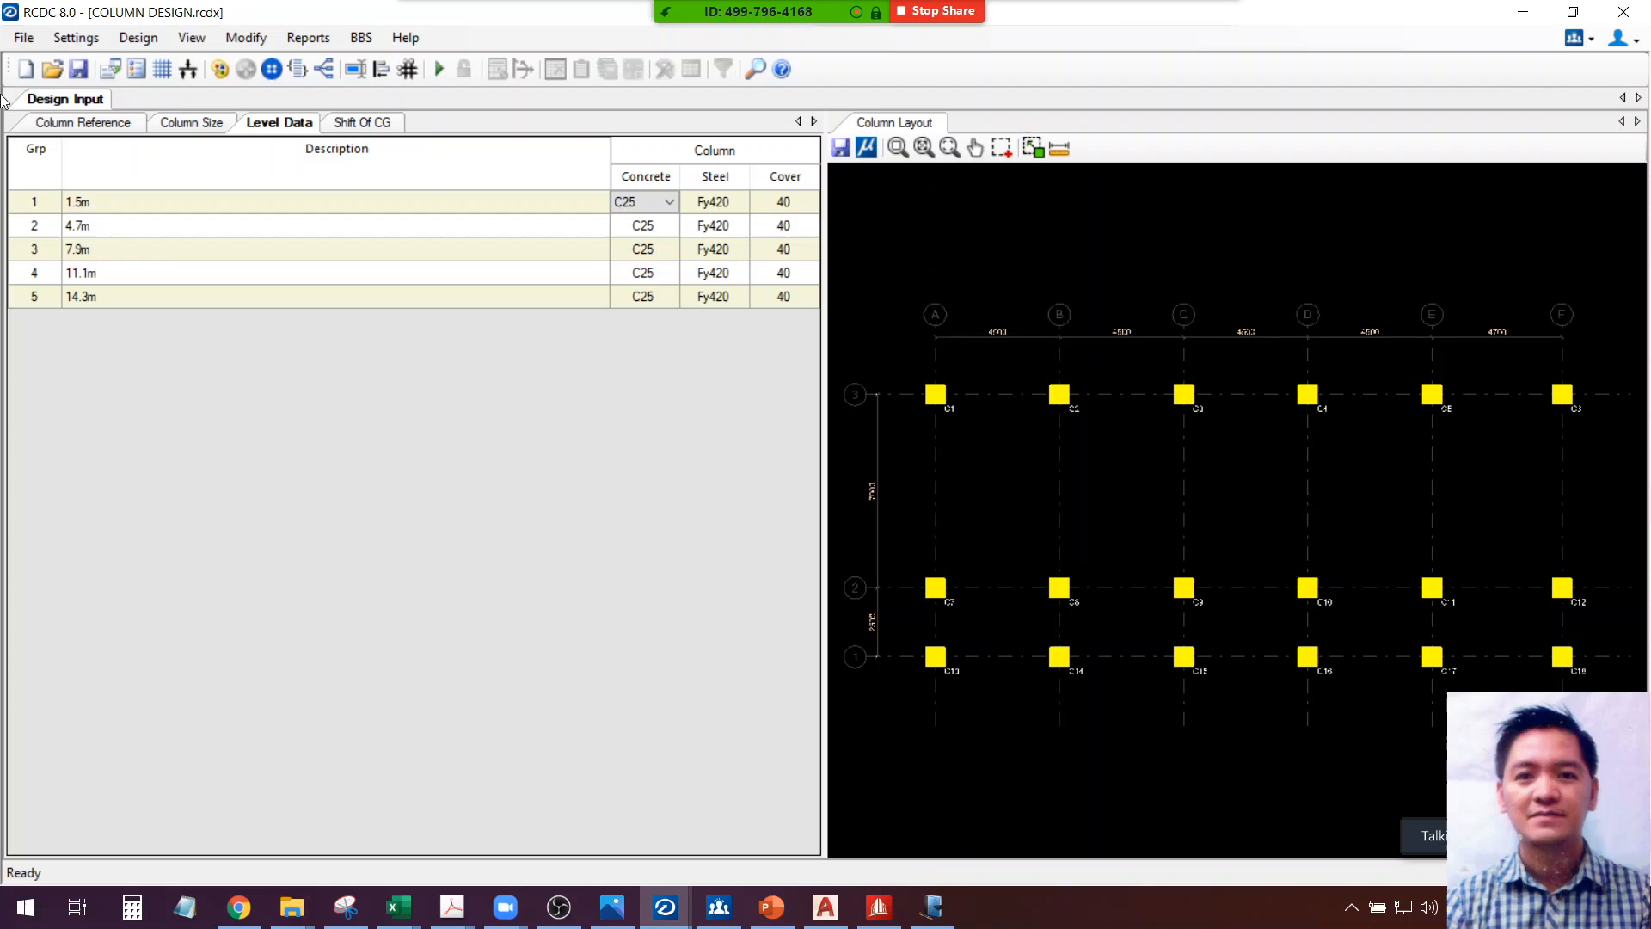
{"action": "left_click", "coordinate": [76, 37]}
{"action": "left_click", "coordinate": [120, 230]}
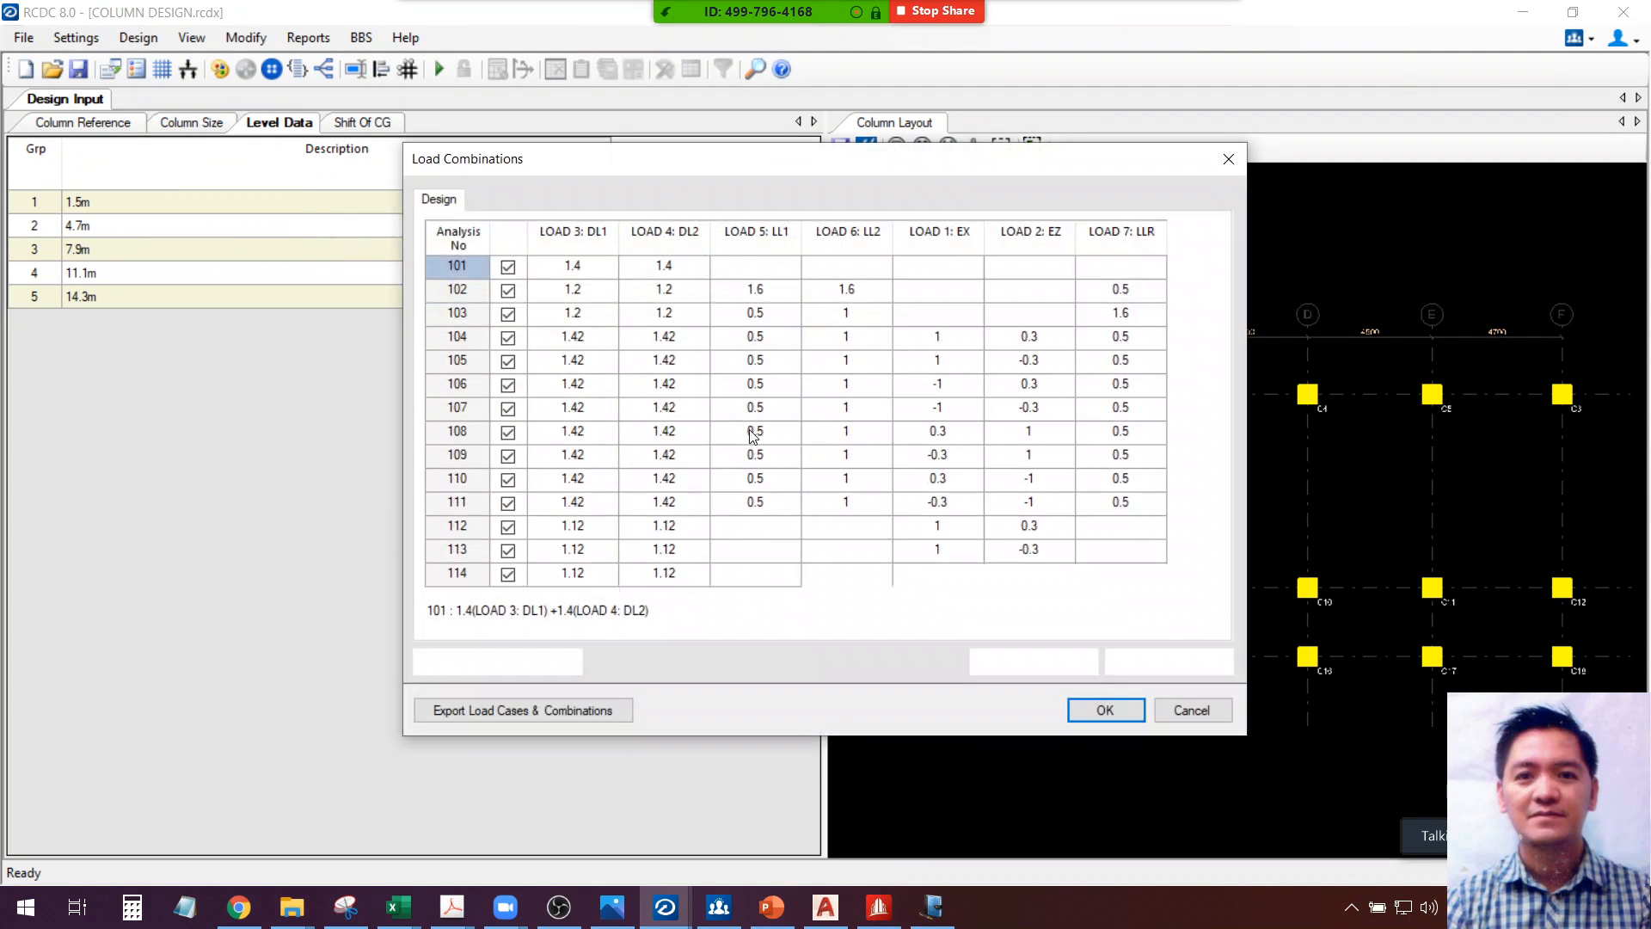
{"action": "scroll", "coordinate": [1093, 488], "scroll_direction": "down", "scroll_amount": 4}
{"action": "scroll", "coordinate": [1093, 488], "scroll_direction": "down", "scroll_amount": 4}
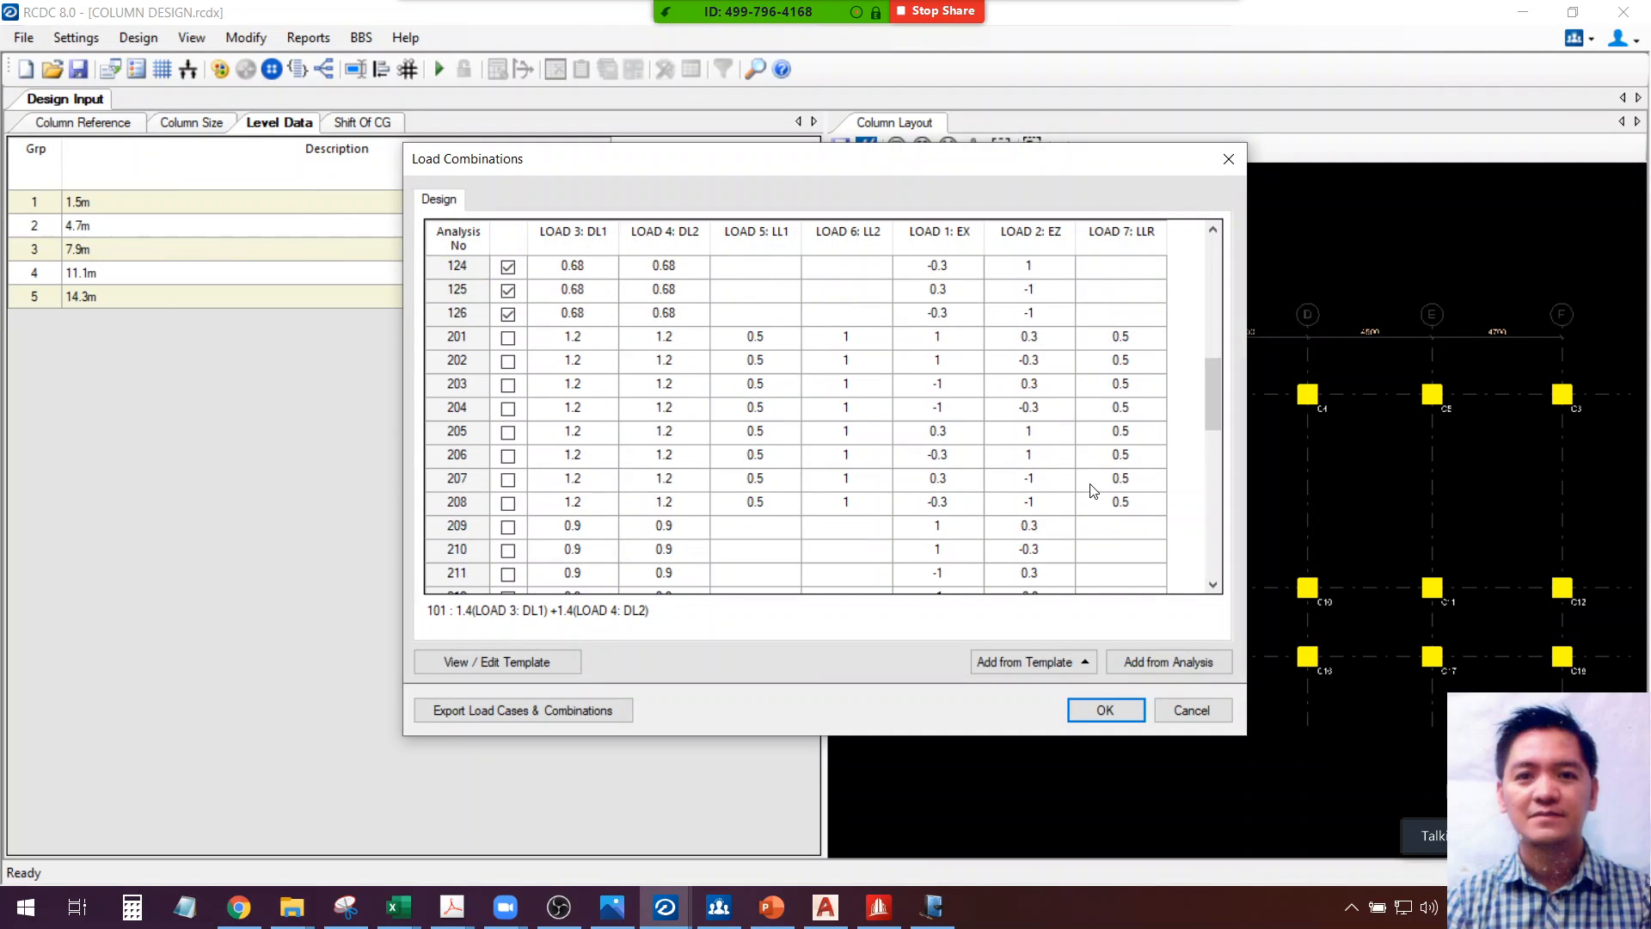
{"action": "scroll", "coordinate": [1093, 490], "scroll_direction": "down", "scroll_amount": 4}
{"action": "left_click", "coordinate": [1187, 711]}
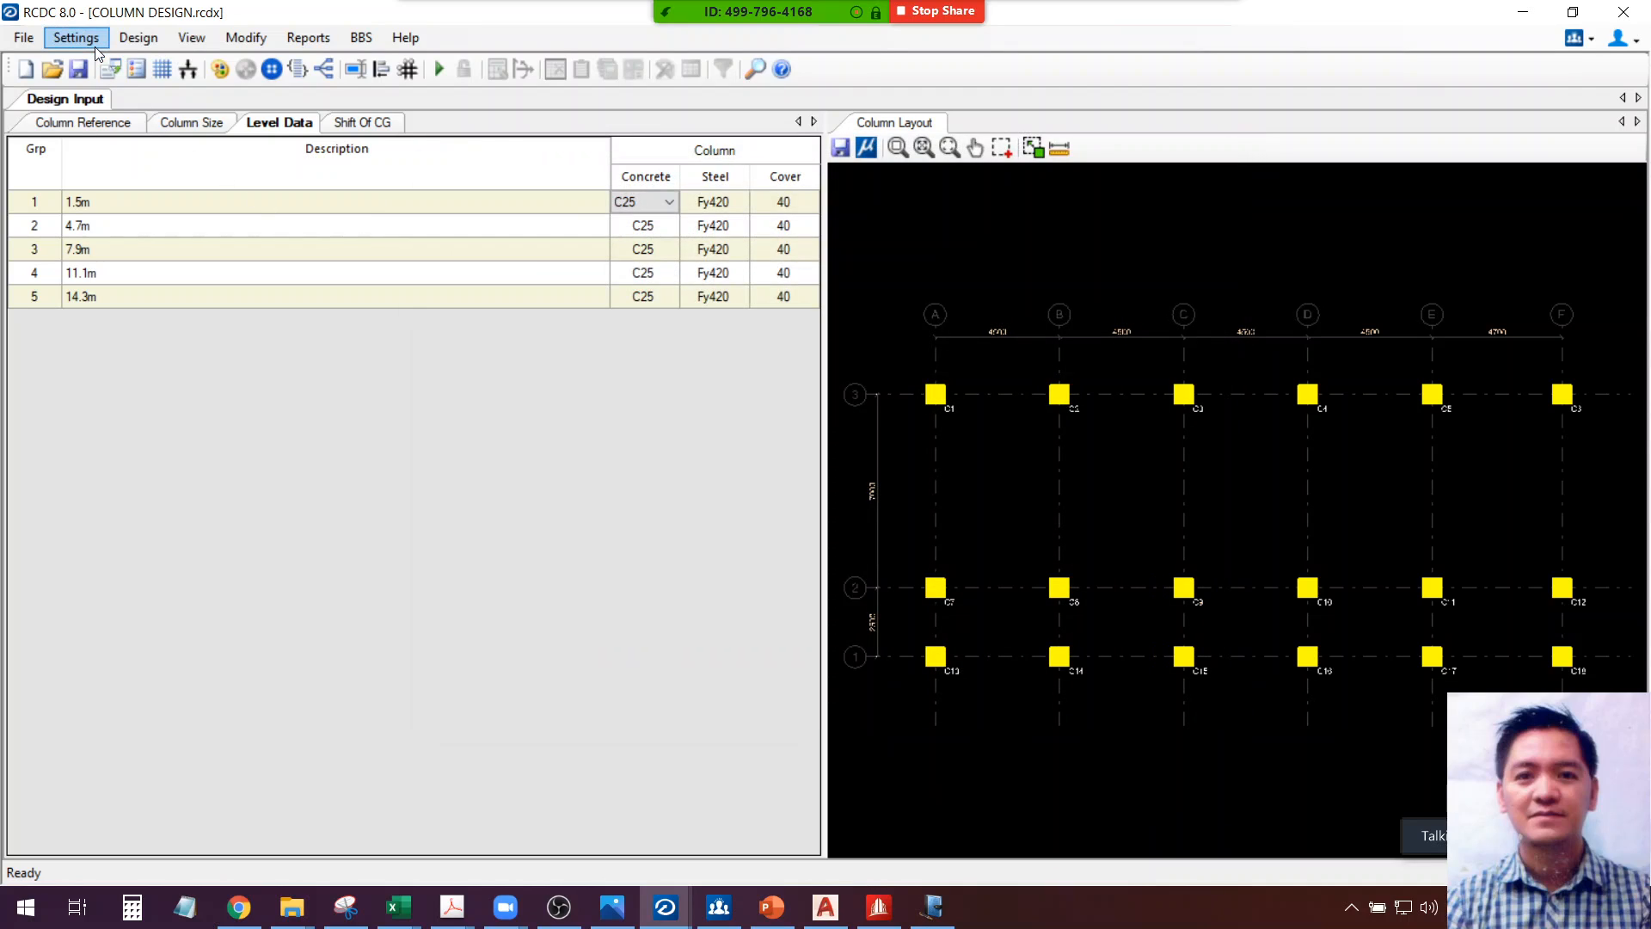
Check the concrete grades offered for the 1.5m and 4.7m levels, and save the project
{"action": "left_click", "coordinate": [667, 202]}
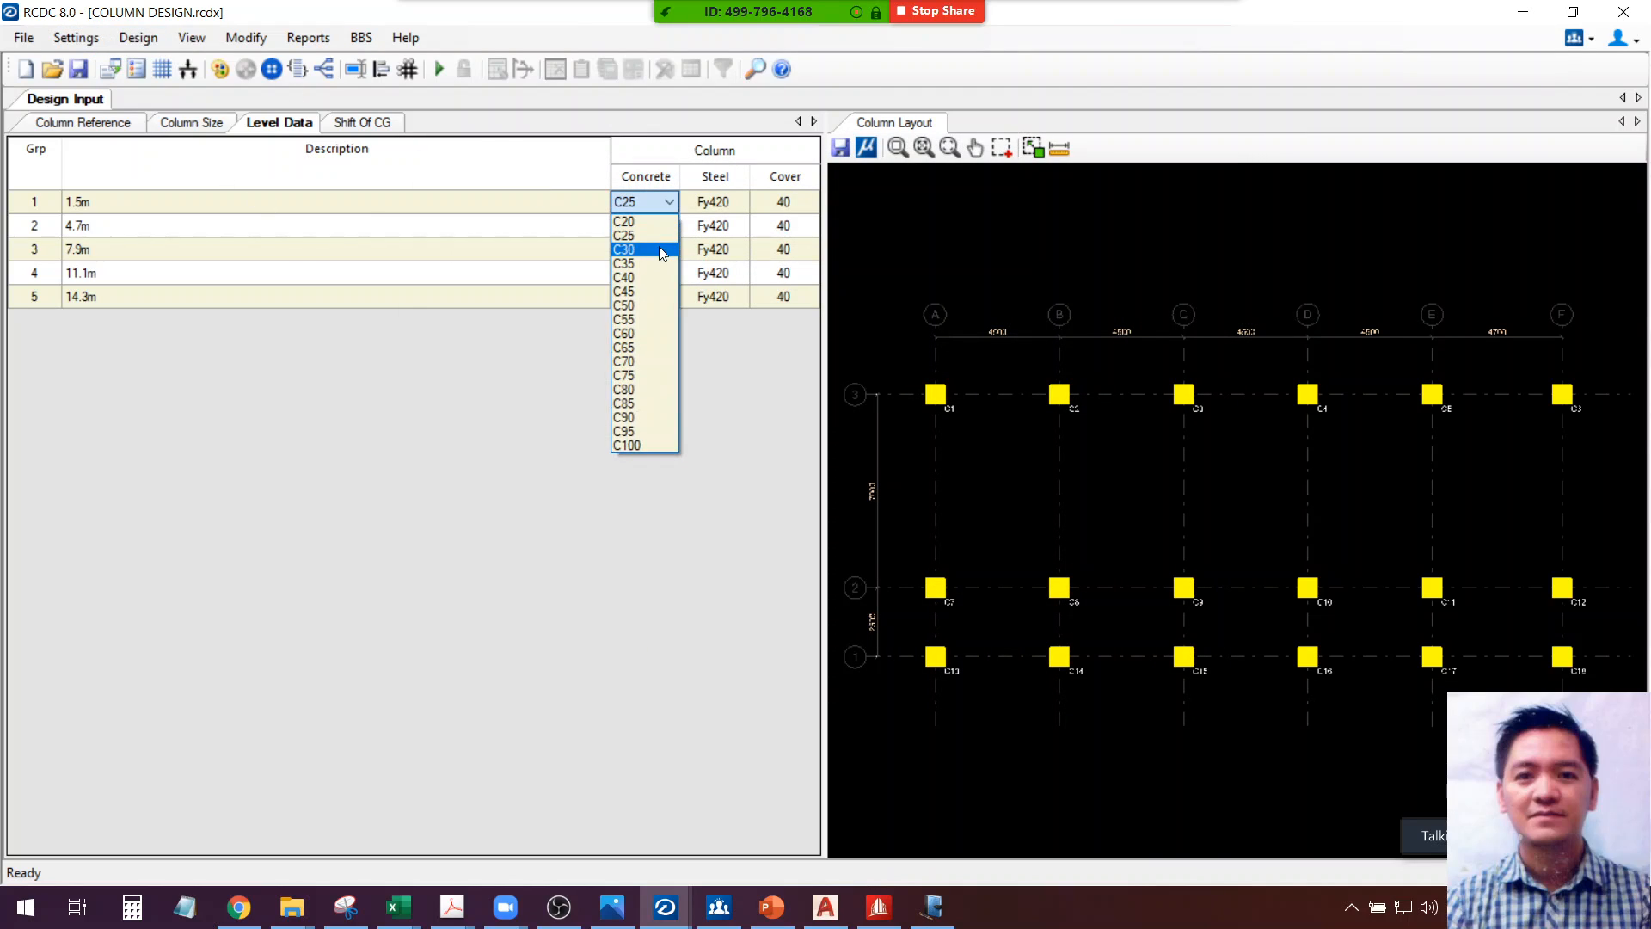
{"action": "left_click", "coordinate": [563, 232]}
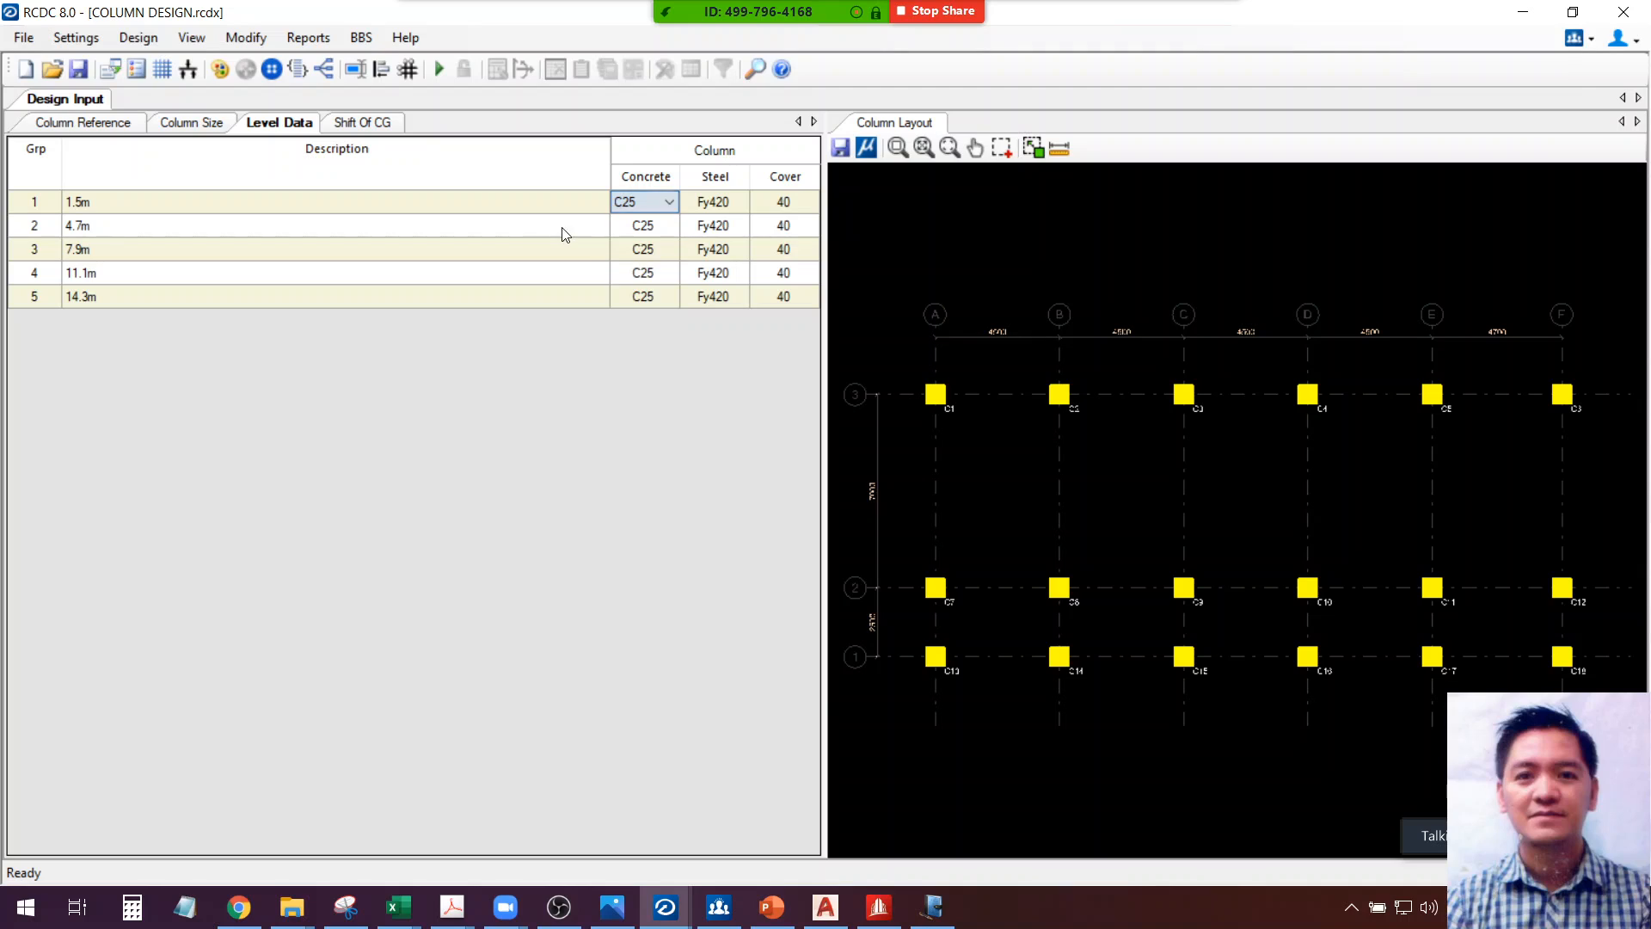
{"action": "left_click", "coordinate": [671, 227]}
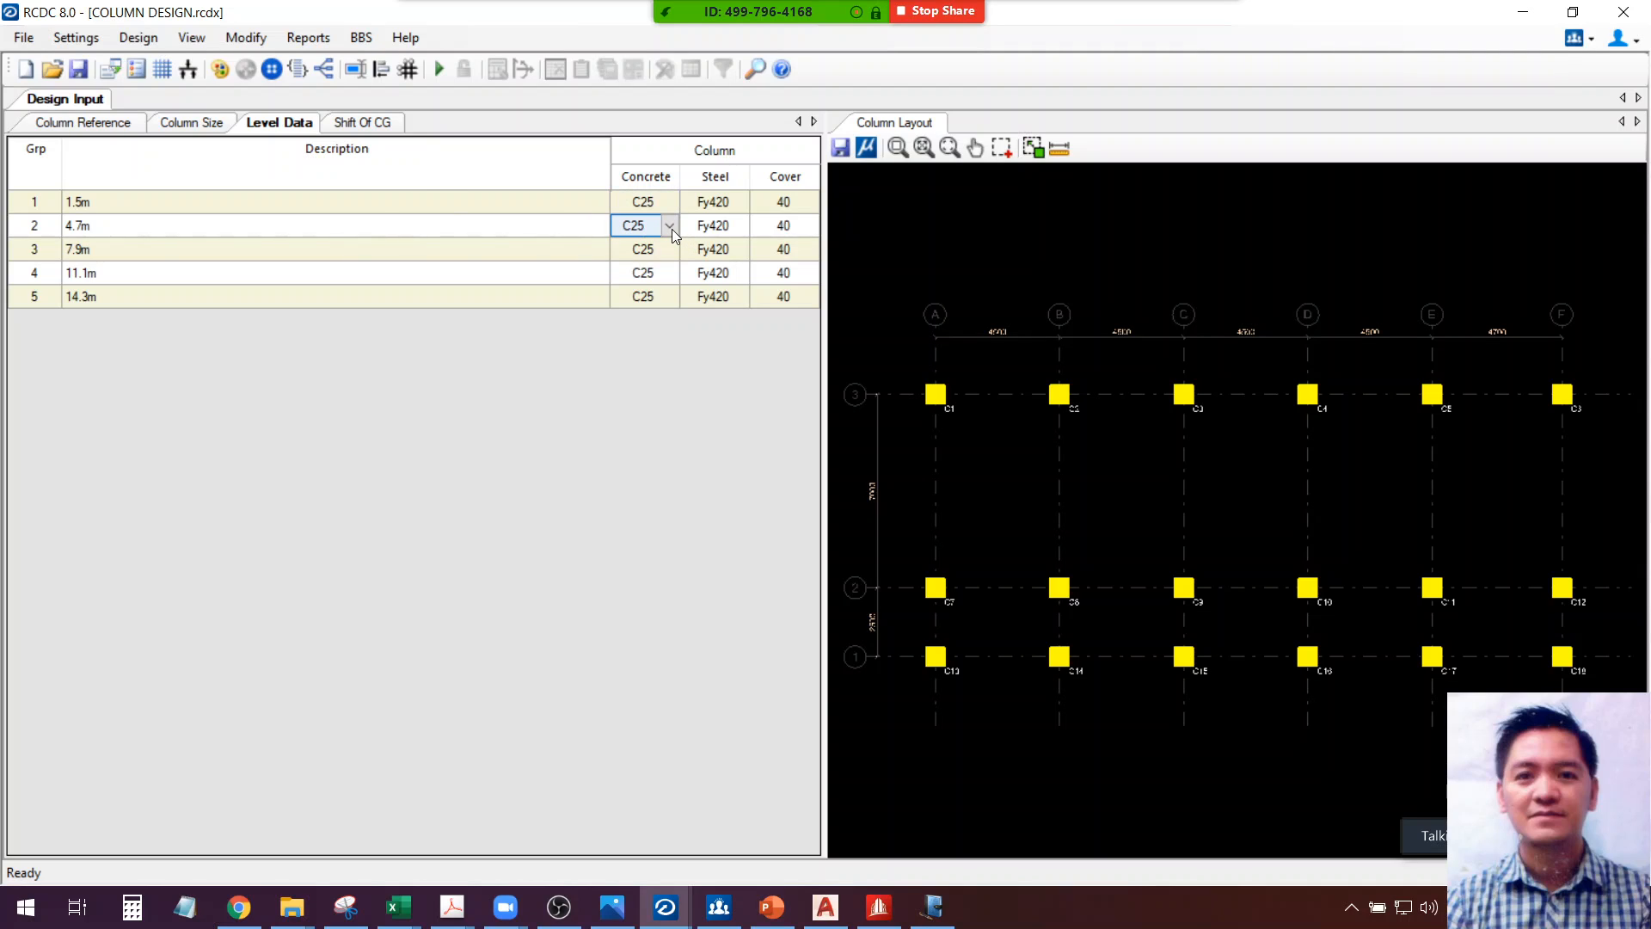
{"action": "left_click", "coordinate": [670, 227]}
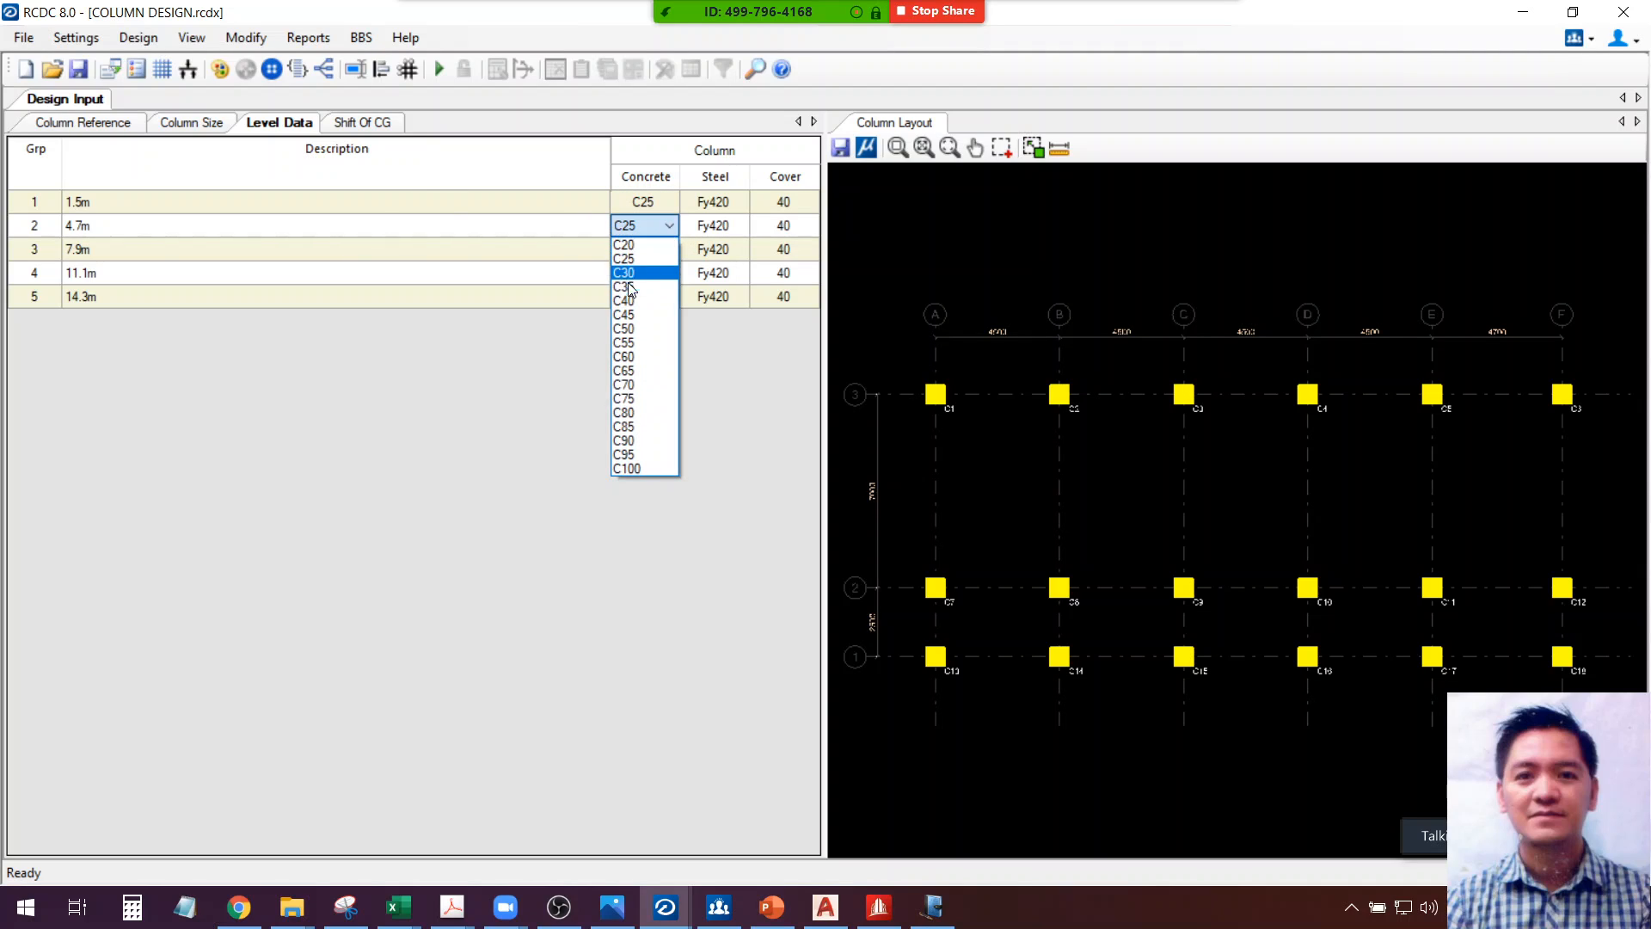
{"action": "left_click", "coordinate": [557, 357]}
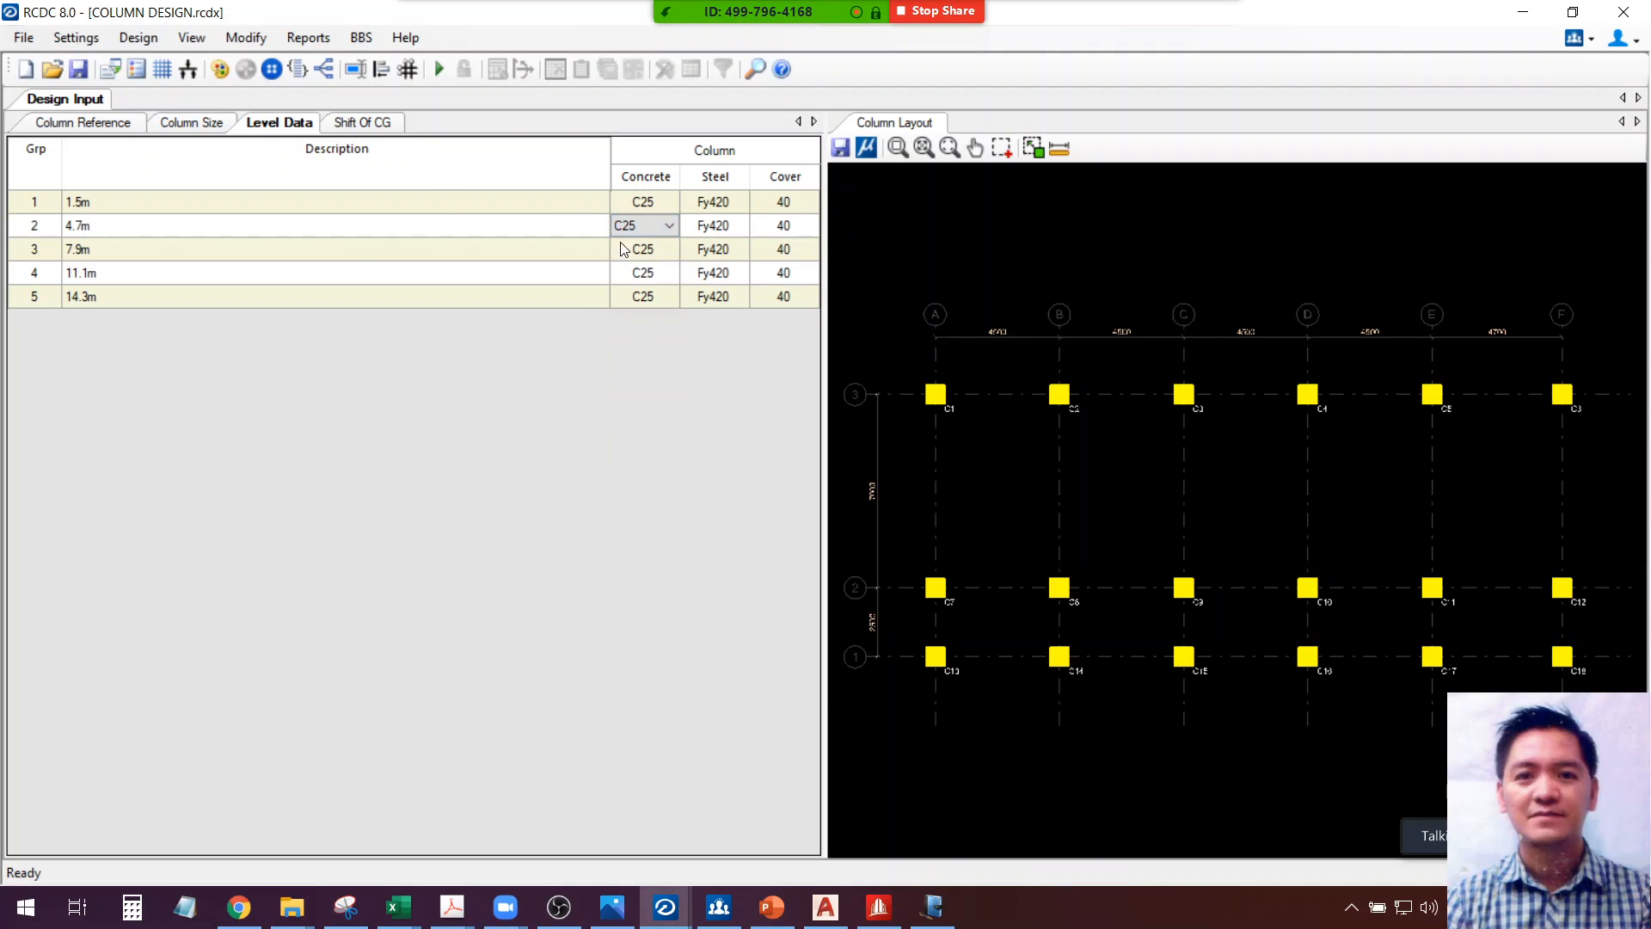
{"action": "left_click", "coordinate": [78, 71]}
Compare the grades offered for the 1.5m level with the material list, highlight C28 there, and accept the design settings
{"action": "left_click", "coordinate": [670, 200]}
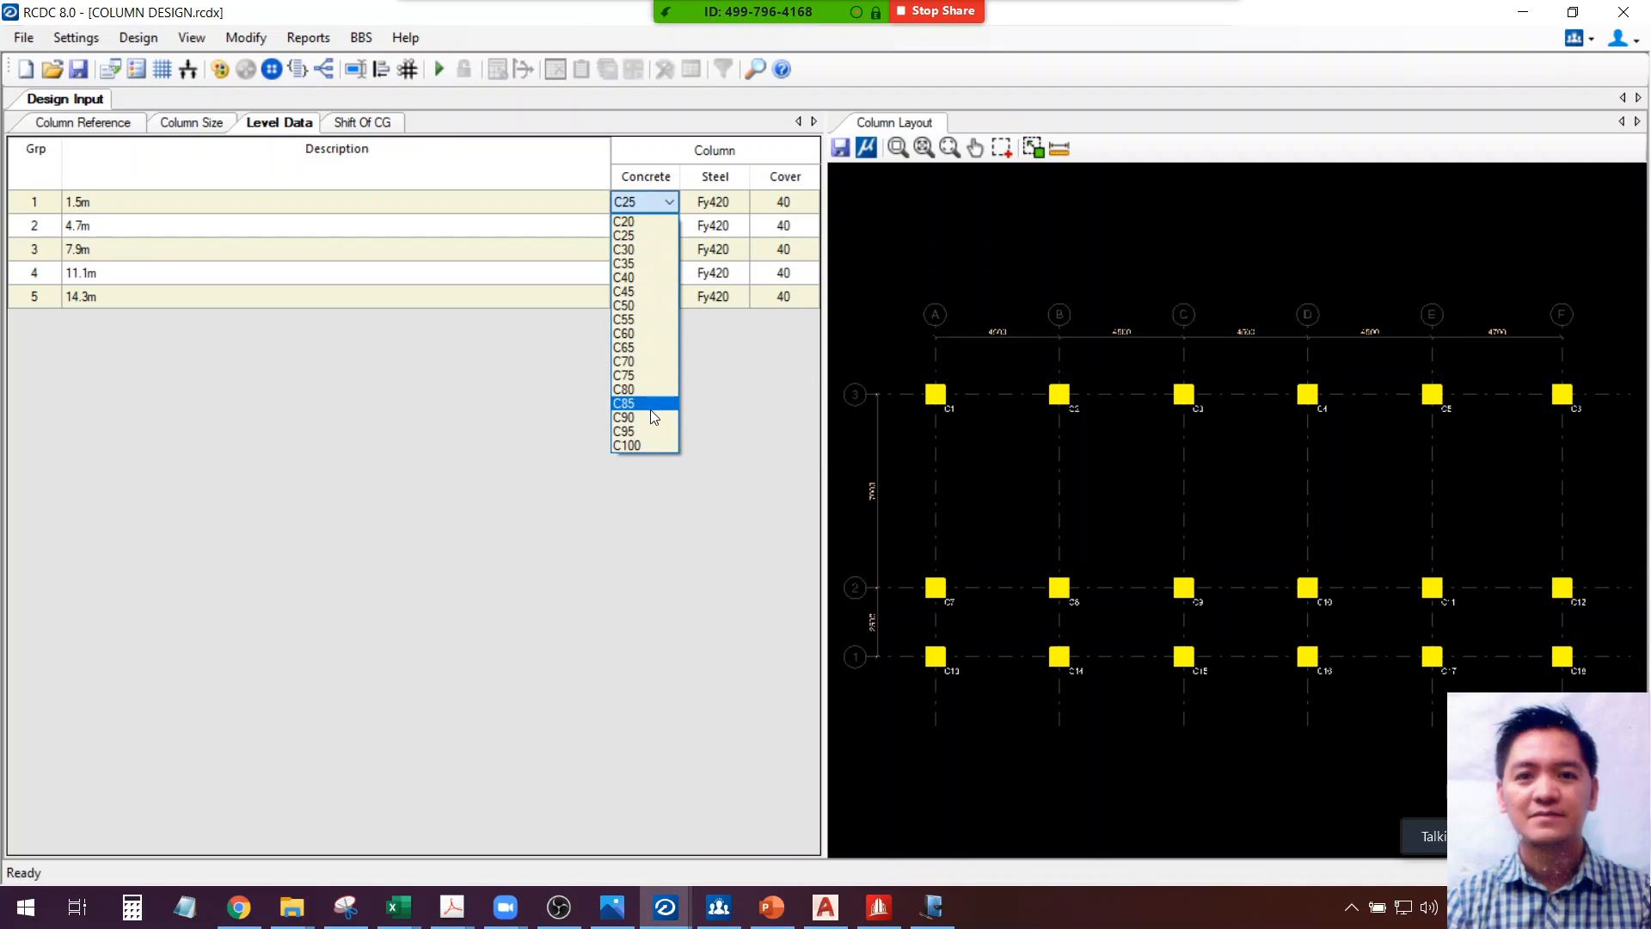
{"action": "left_click", "coordinate": [641, 209]}
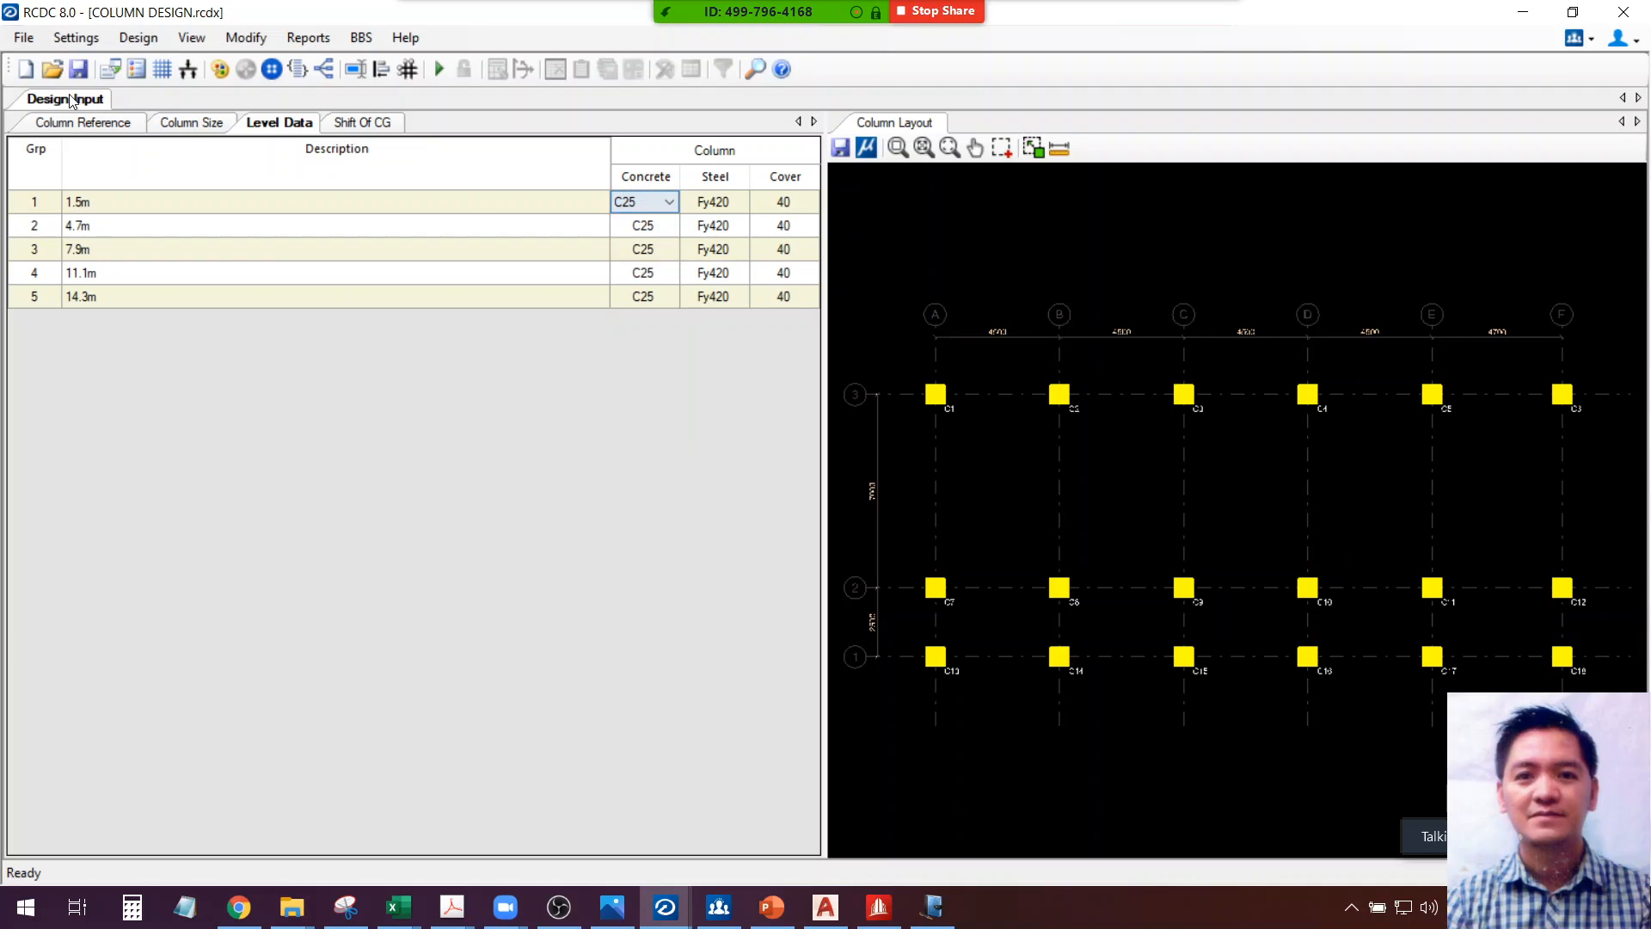
{"action": "left_click", "coordinate": [65, 38]}
{"action": "left_click", "coordinate": [86, 56]}
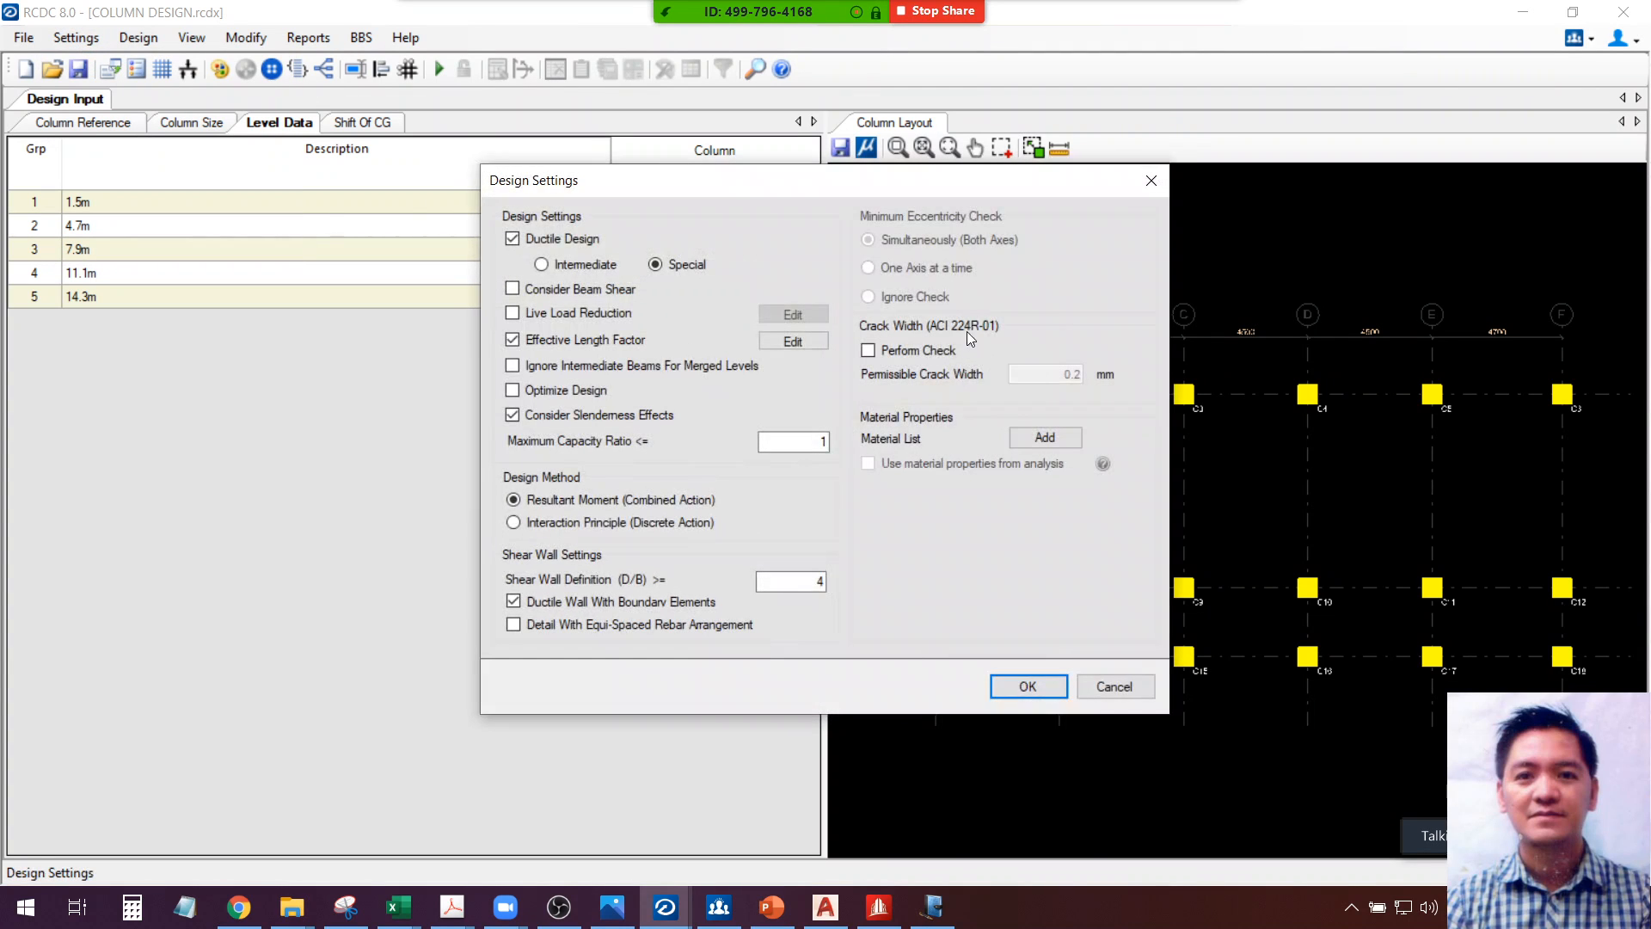
{"action": "left_click", "coordinate": [1041, 440]}
{"action": "left_click", "coordinate": [698, 391]}
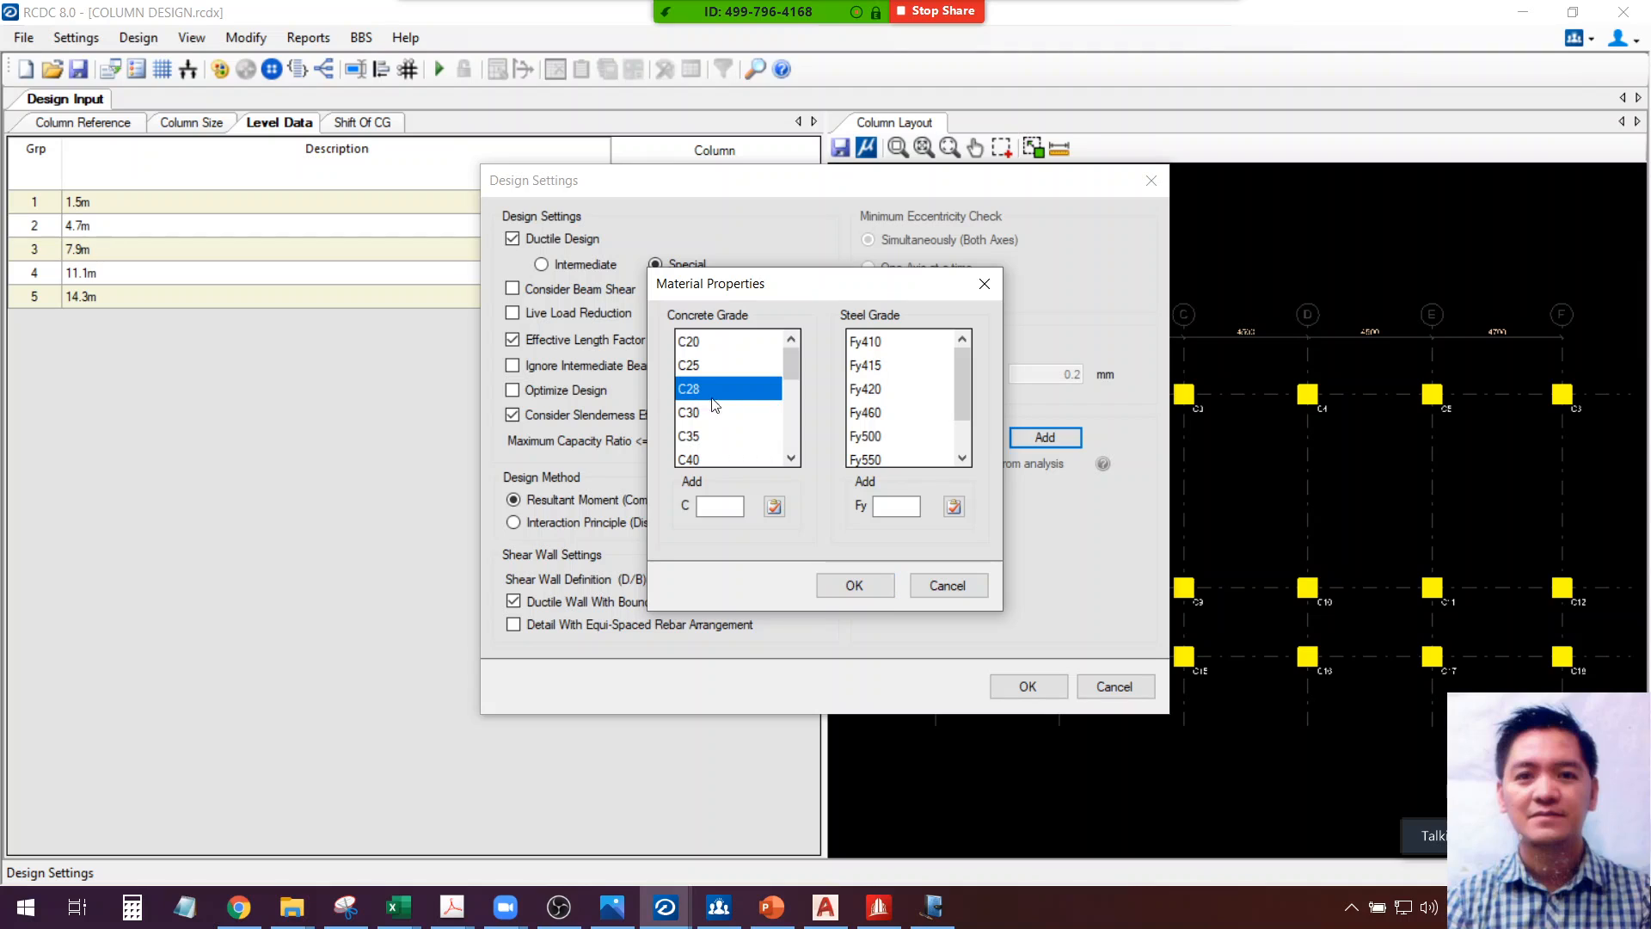
{"action": "left_click", "coordinate": [856, 586]}
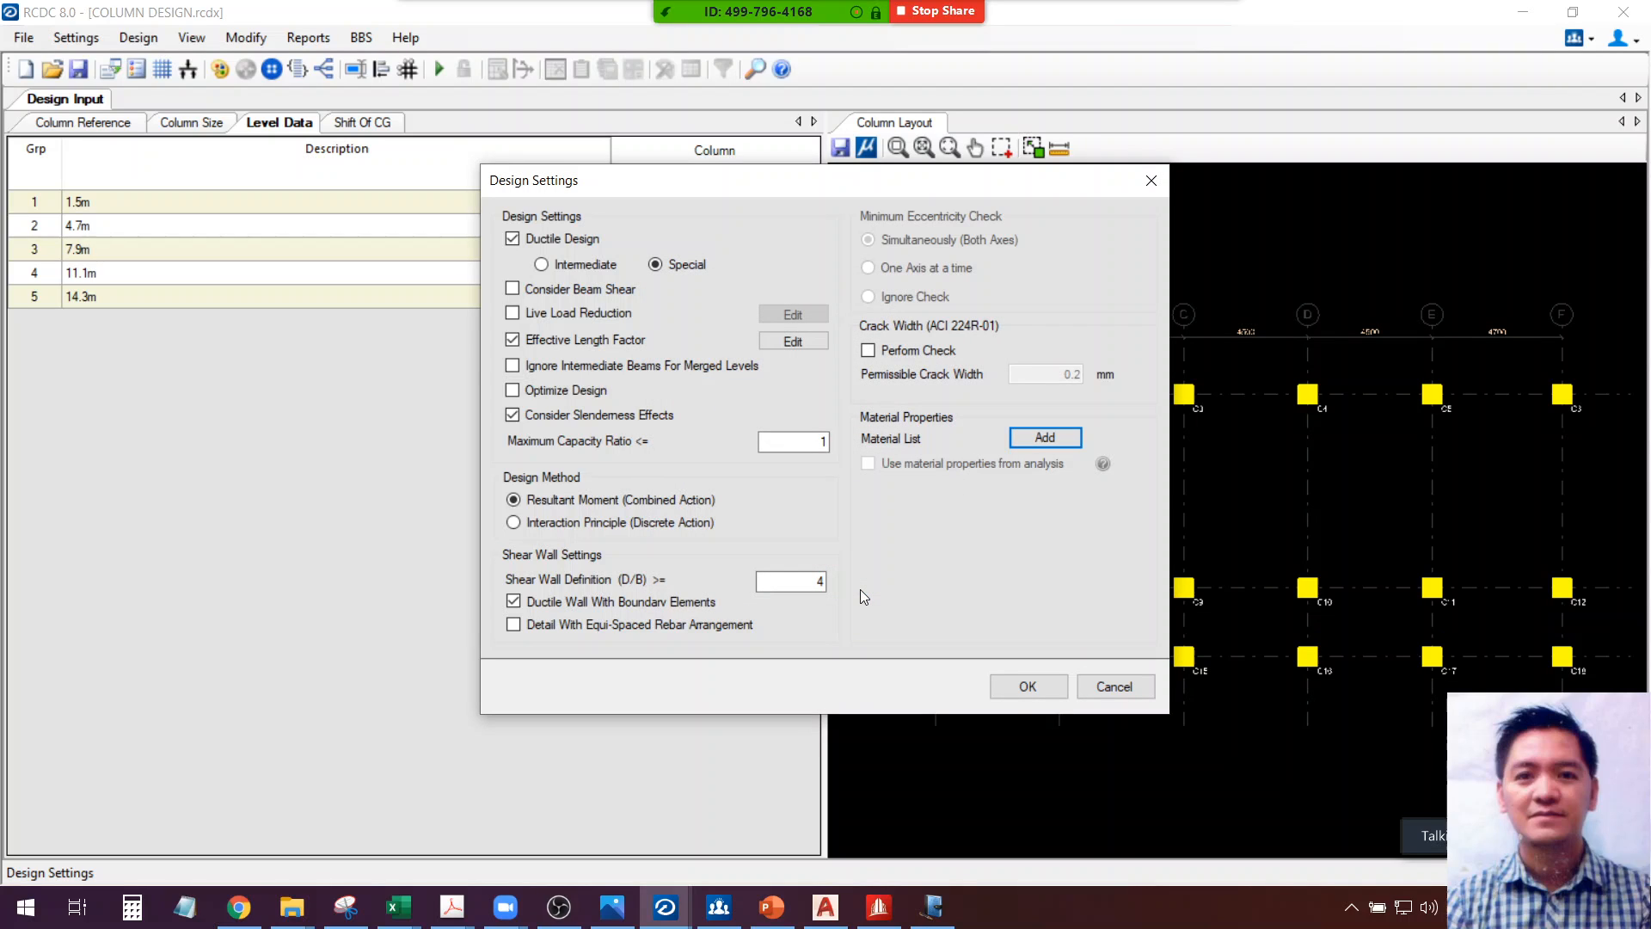
{"action": "left_click", "coordinate": [1032, 687]}
Look through the column reference, column size, level data and shift of CG inputs
{"action": "left_click", "coordinate": [75, 126]}
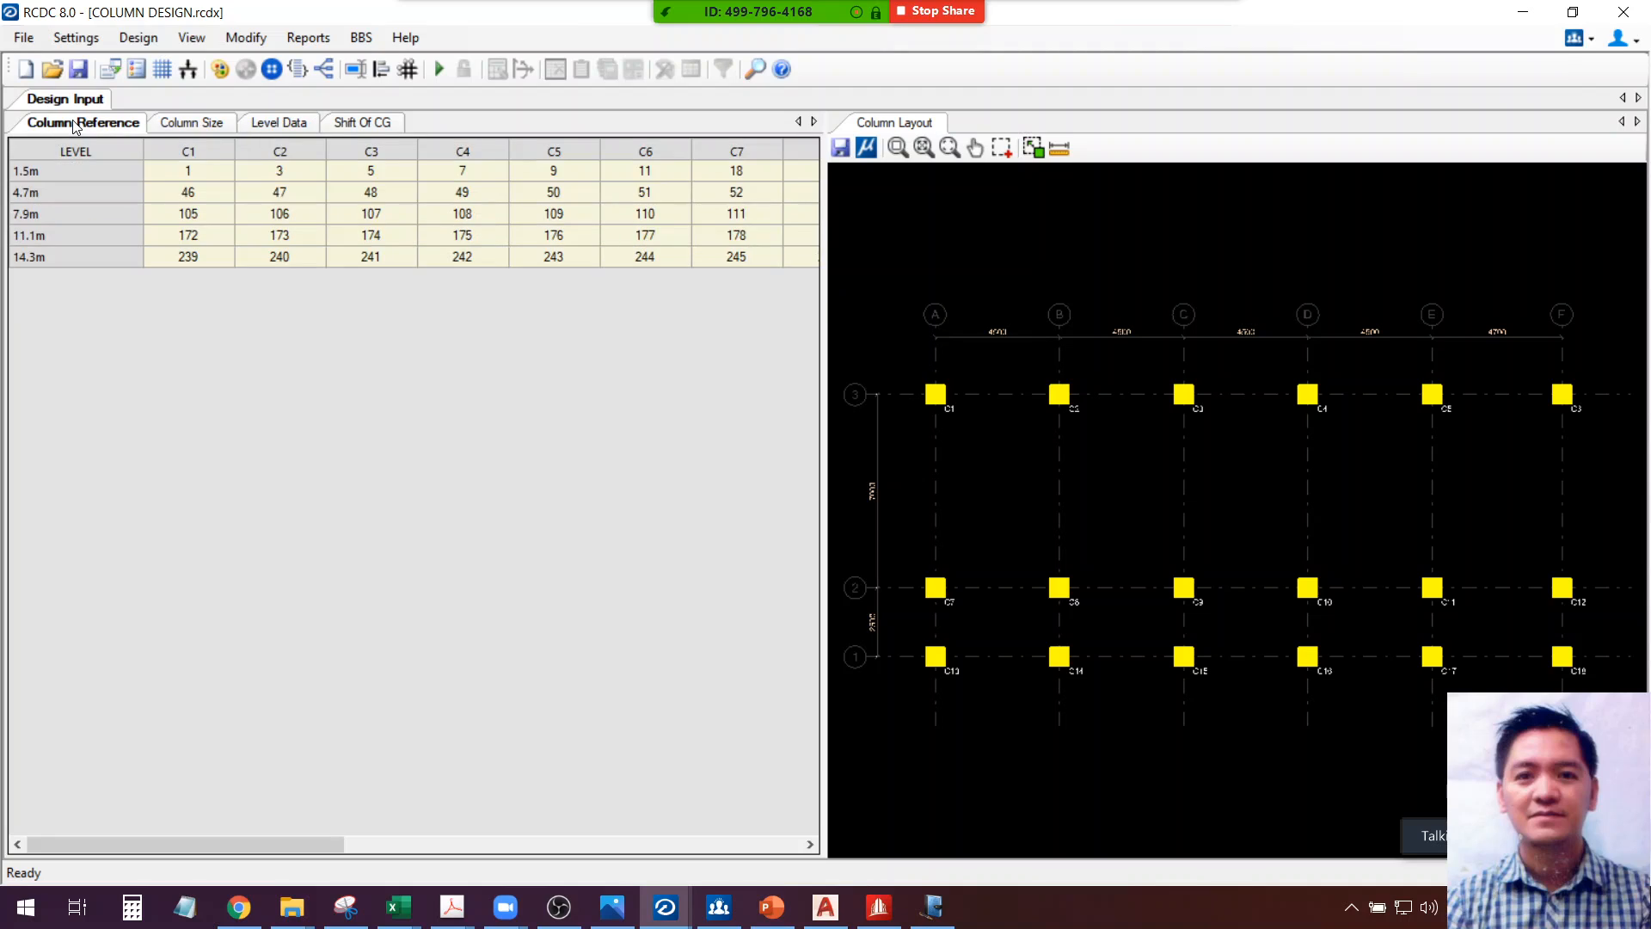
{"action": "left_click", "coordinate": [191, 123]}
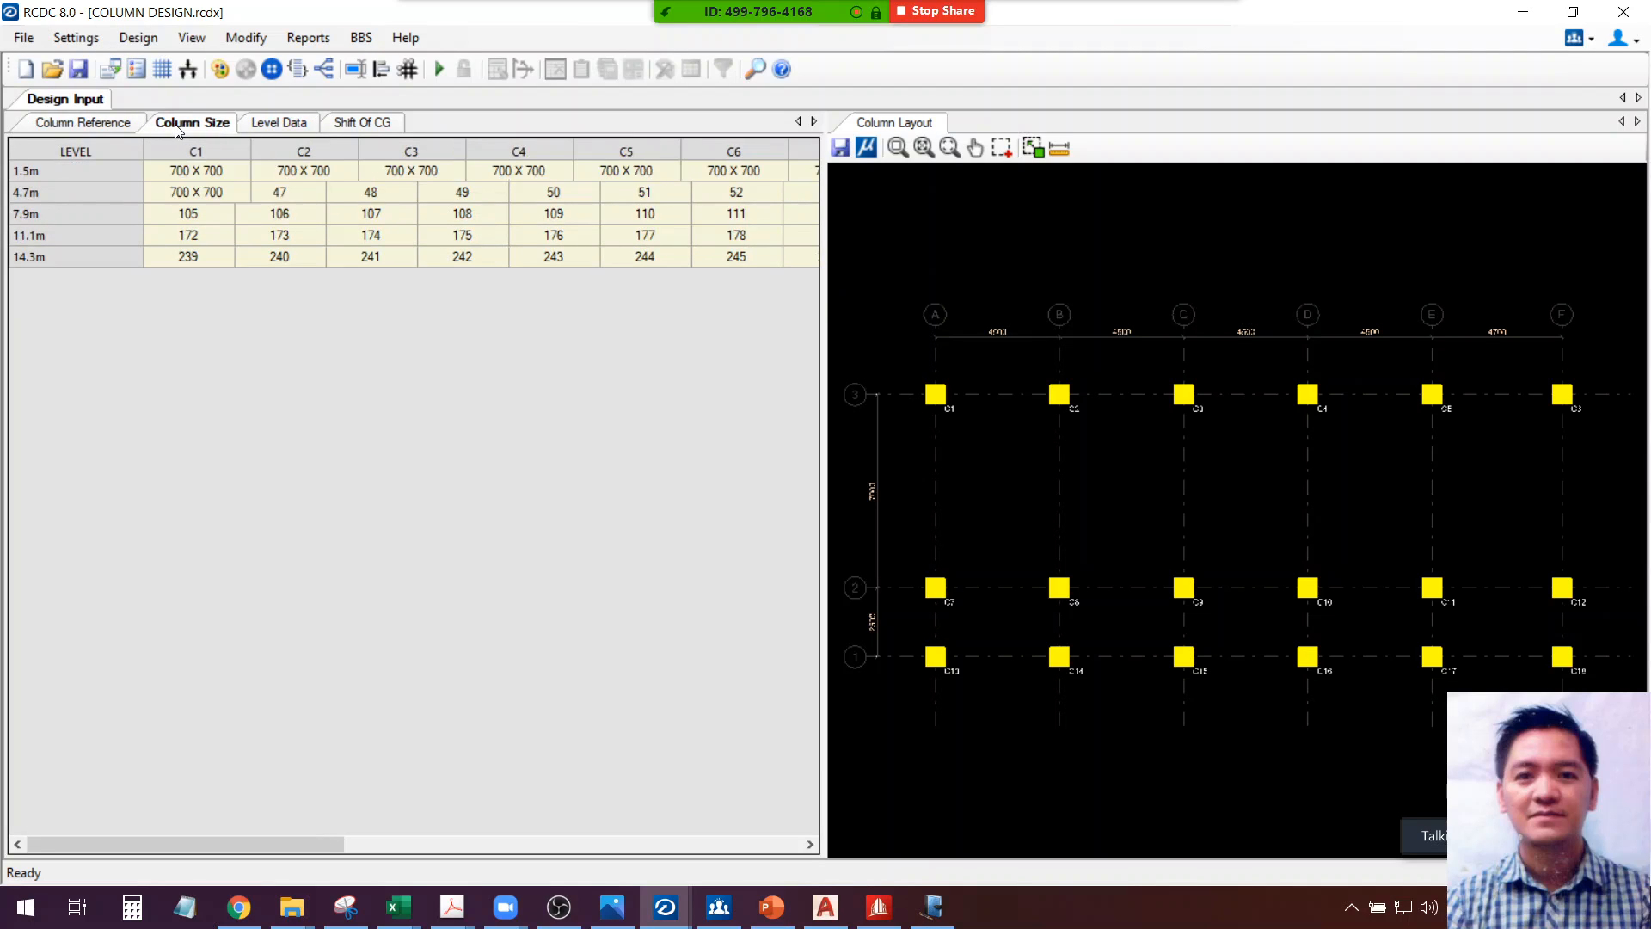
{"action": "left_click", "coordinate": [275, 122]}
{"action": "left_click", "coordinate": [357, 124]}
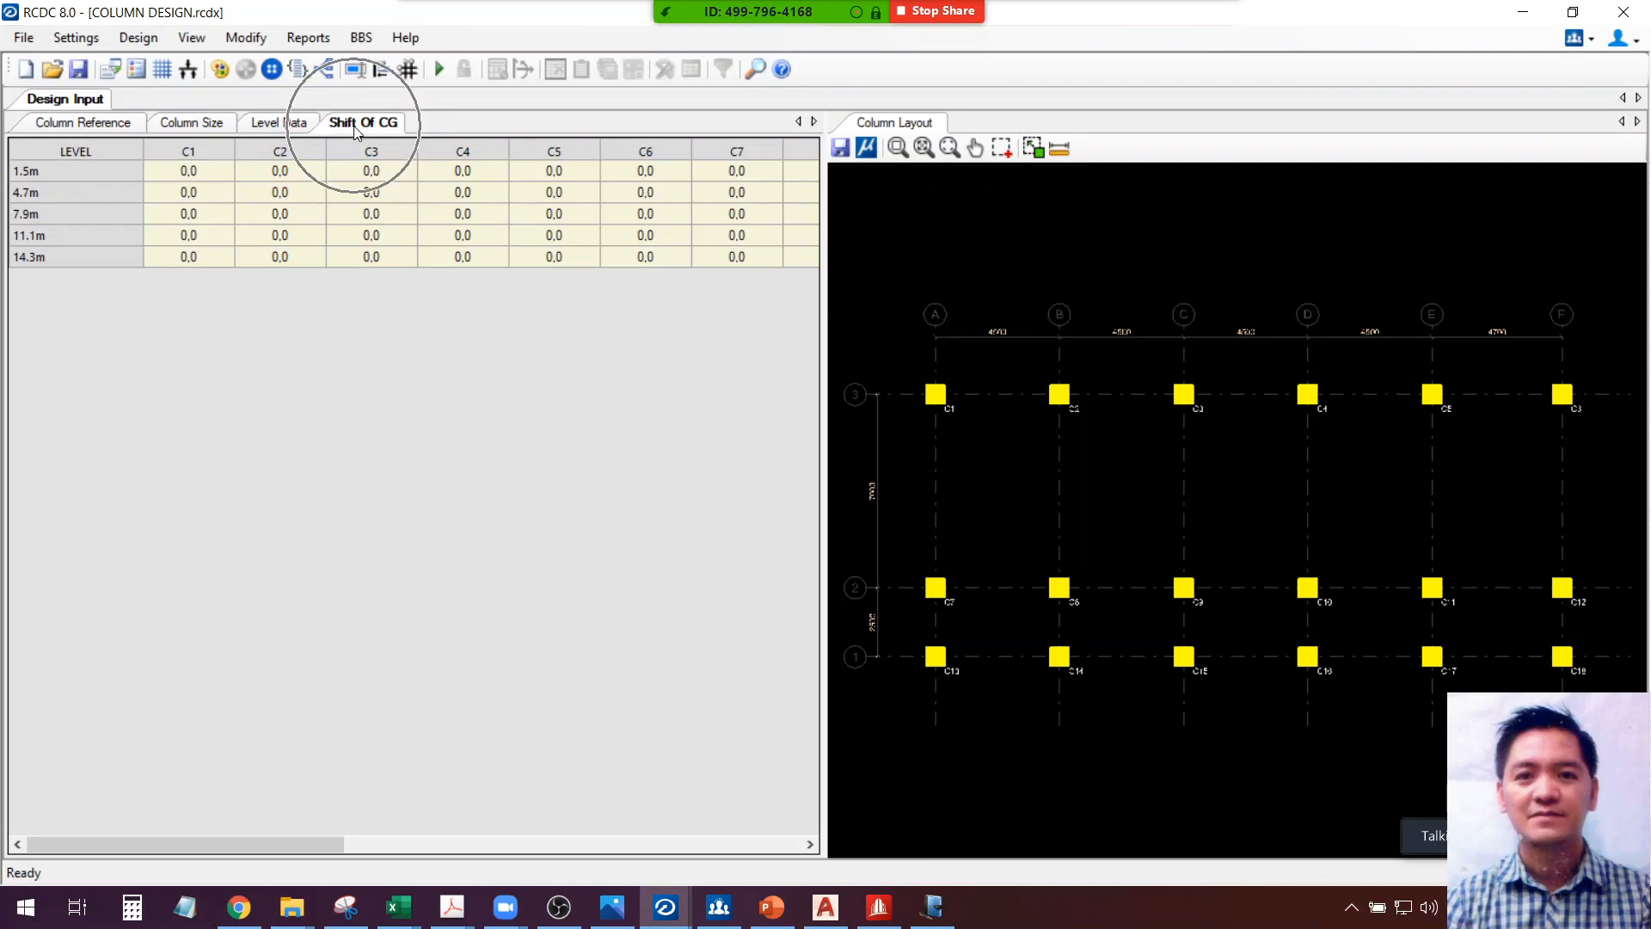
Set the column concrete grade to C30 for all five levels in the level data
{"action": "left_click", "coordinate": [279, 122]}
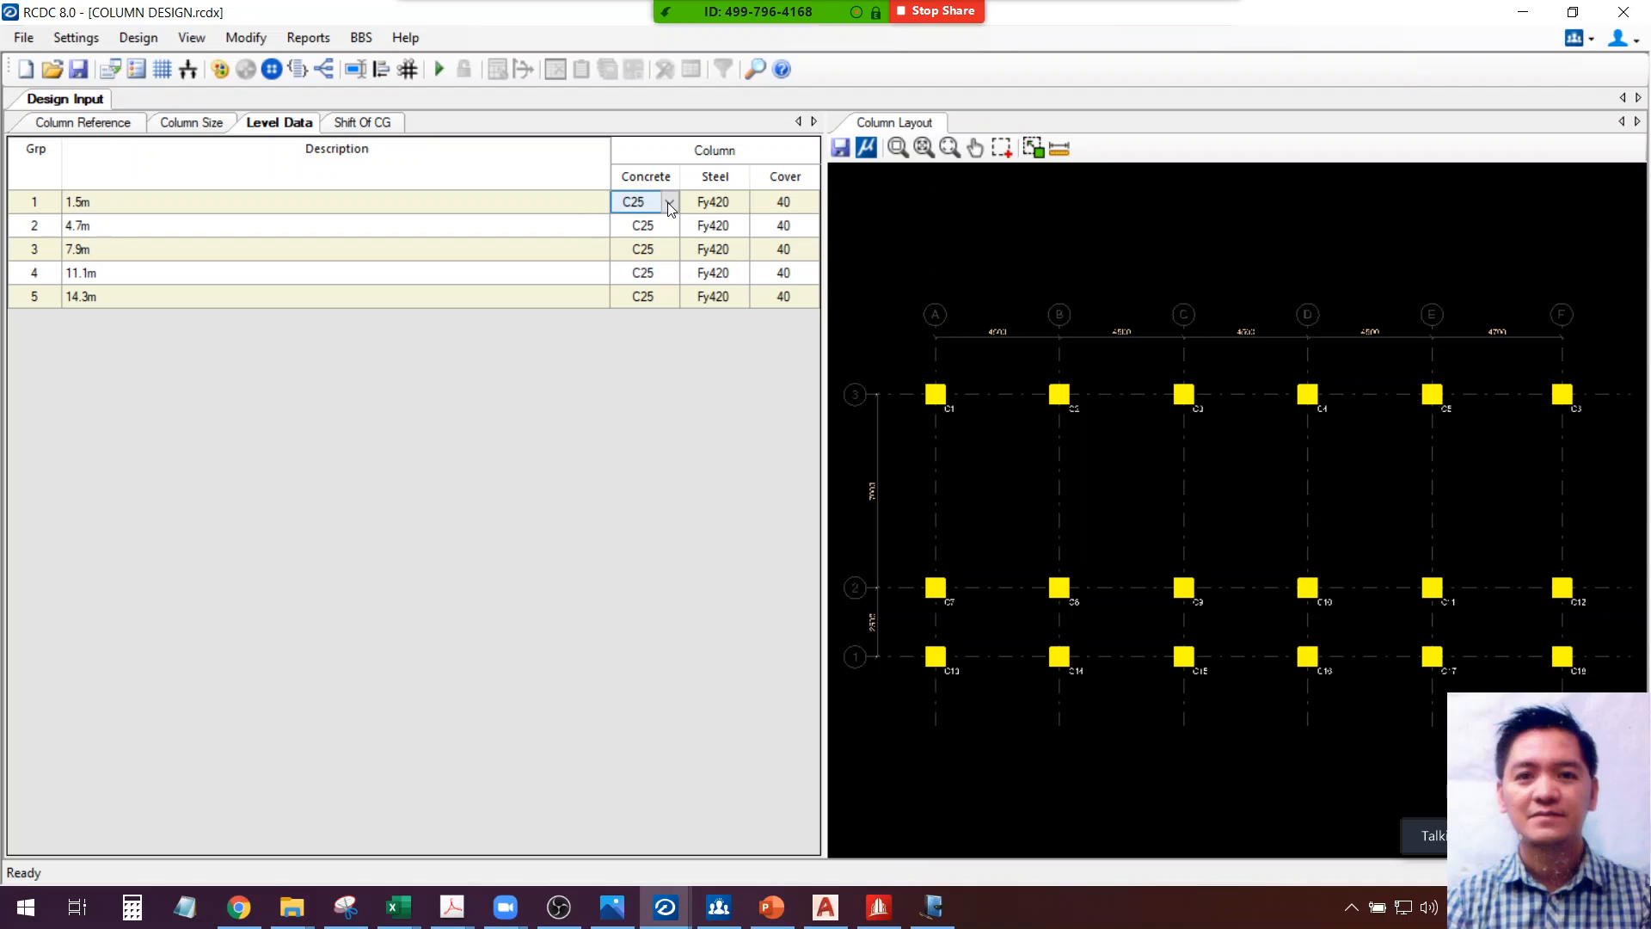
{"action": "left_click", "coordinate": [672, 209]}
{"action": "left_click", "coordinate": [647, 239]}
{"action": "left_click", "coordinate": [669, 227]}
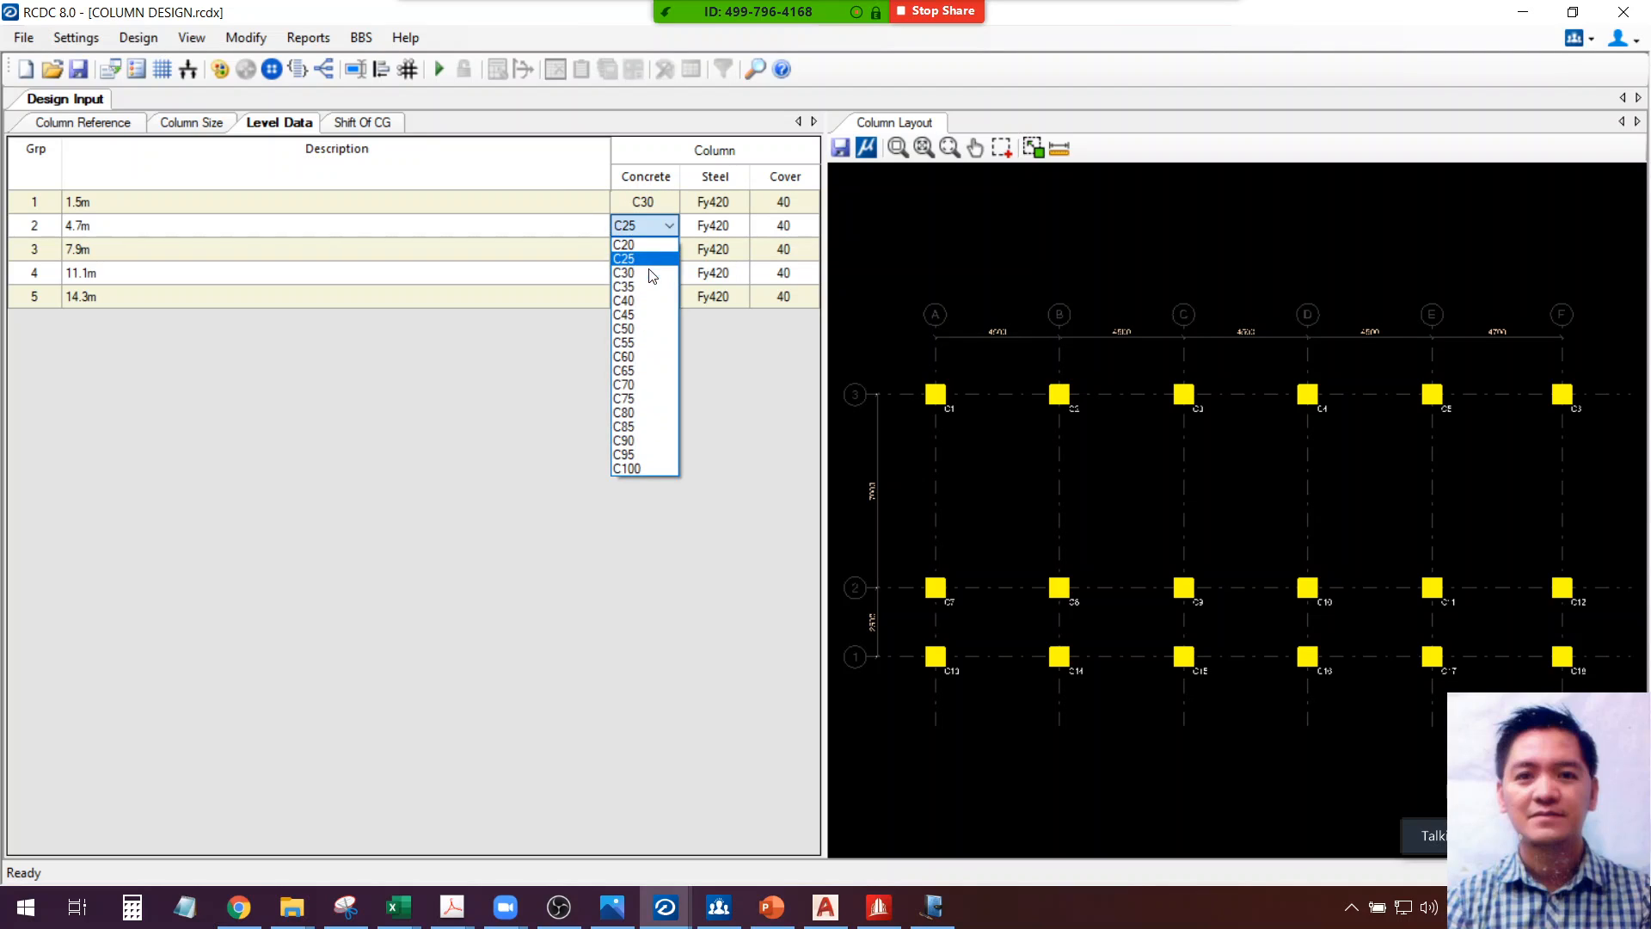
{"action": "left_click", "coordinate": [658, 268]}
{"action": "left_click", "coordinate": [659, 251]}
{"action": "left_click", "coordinate": [656, 200]}
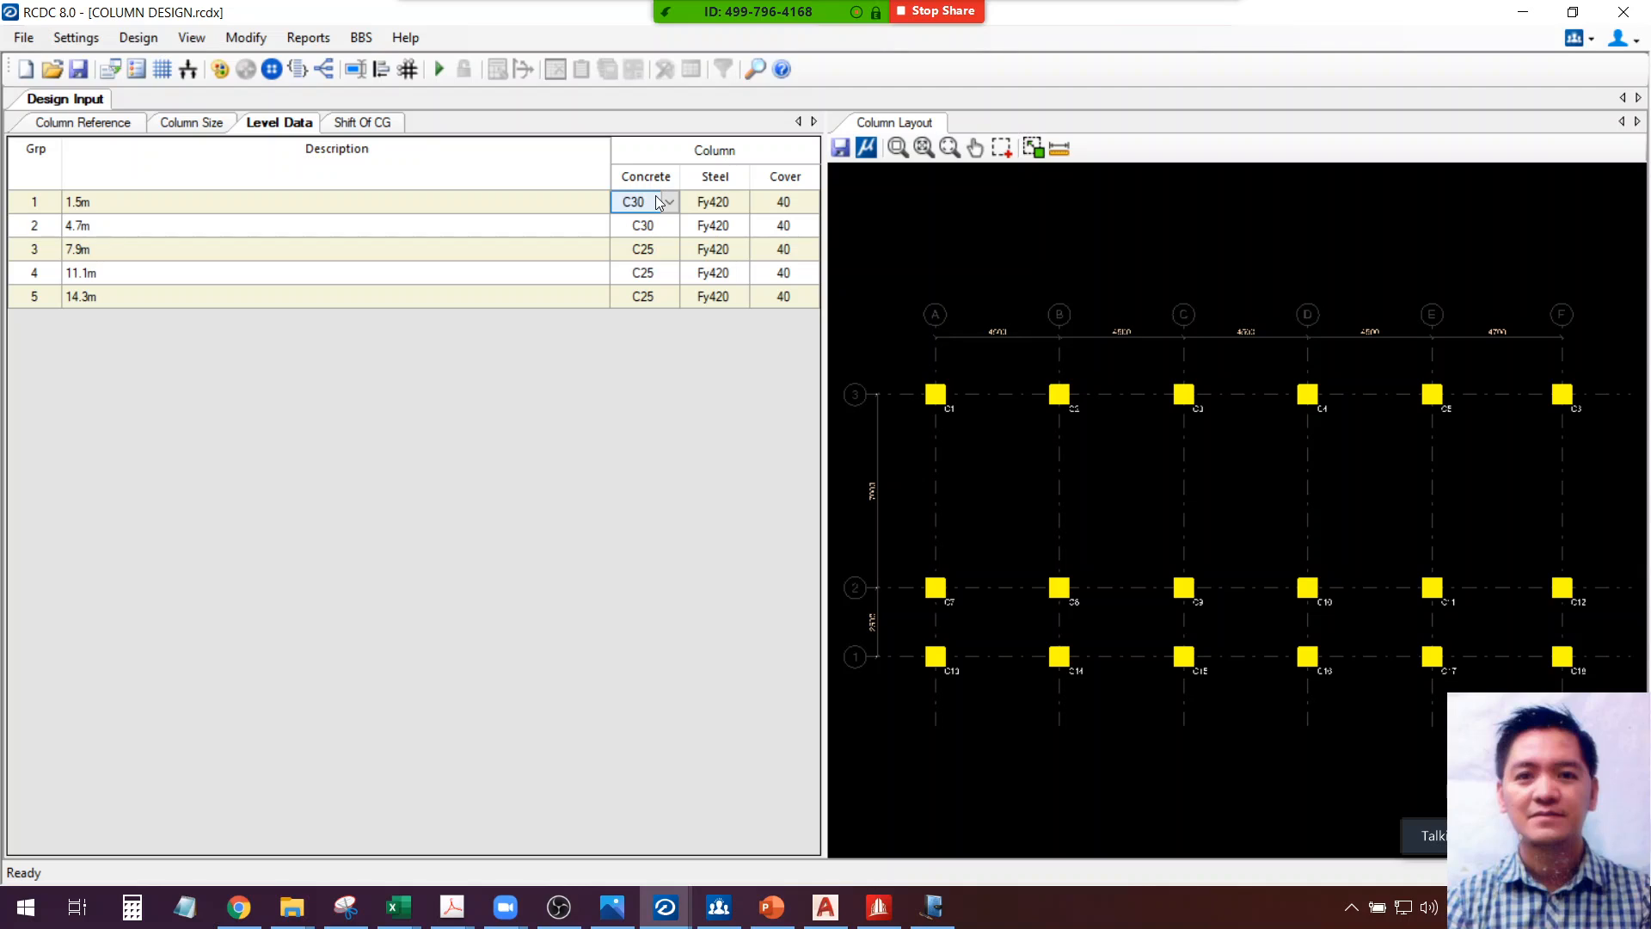
{"action": "left_click_drag", "start_coordinate": [656, 225], "coordinate": [650, 295]}
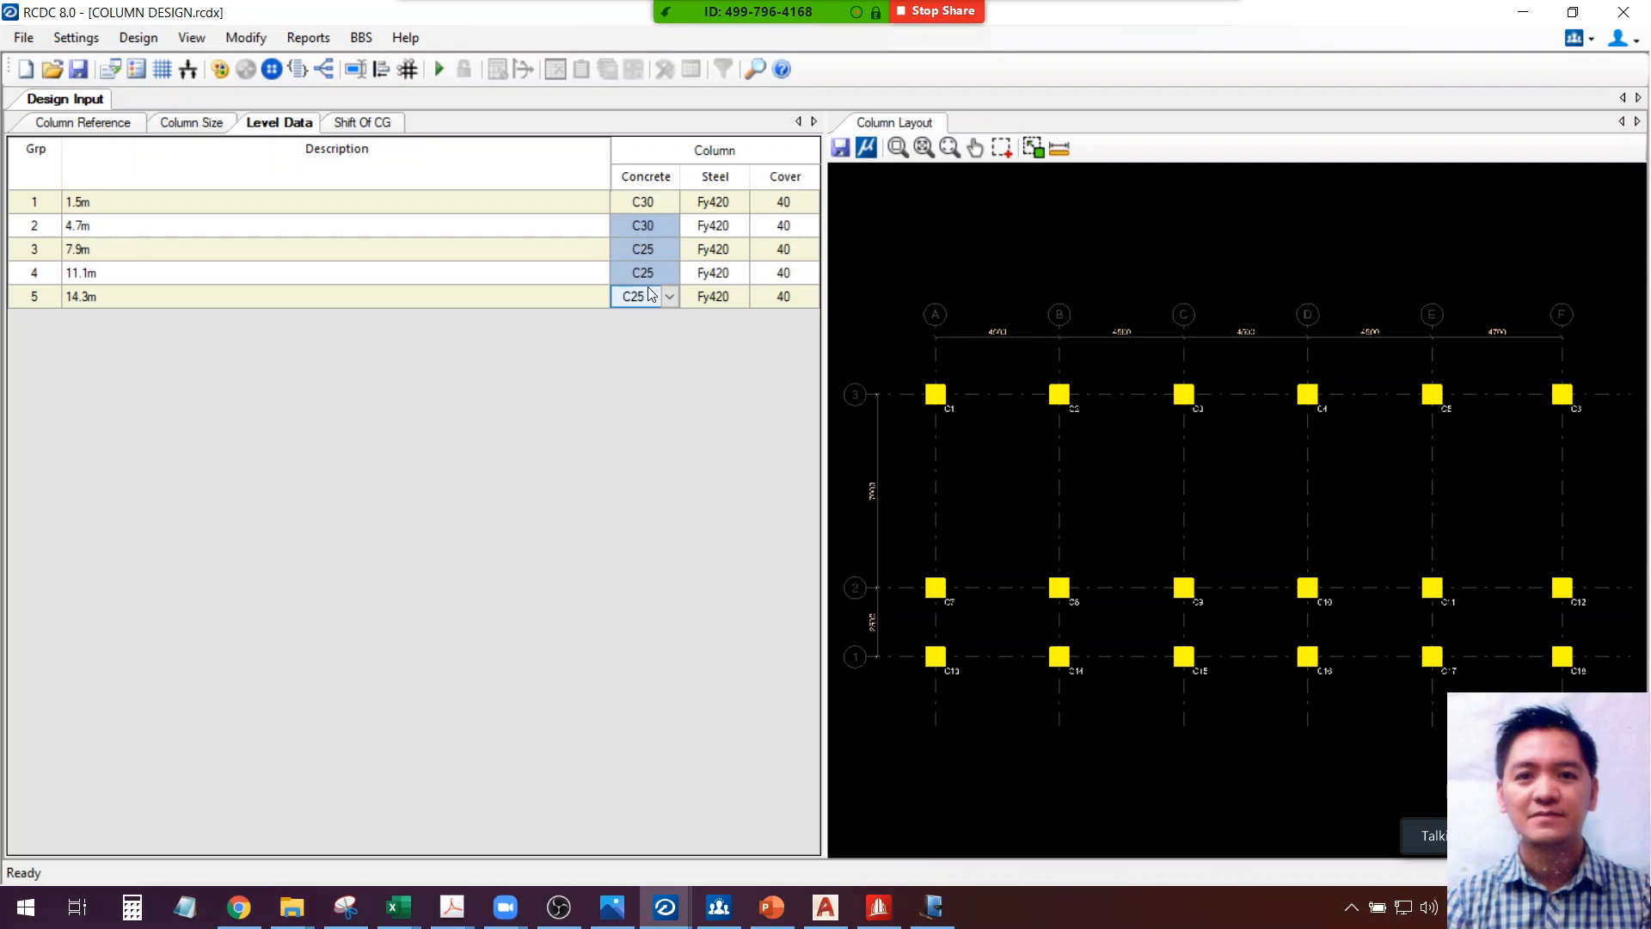
{"action": "type", "text": "C30 C30 C30 C30"}
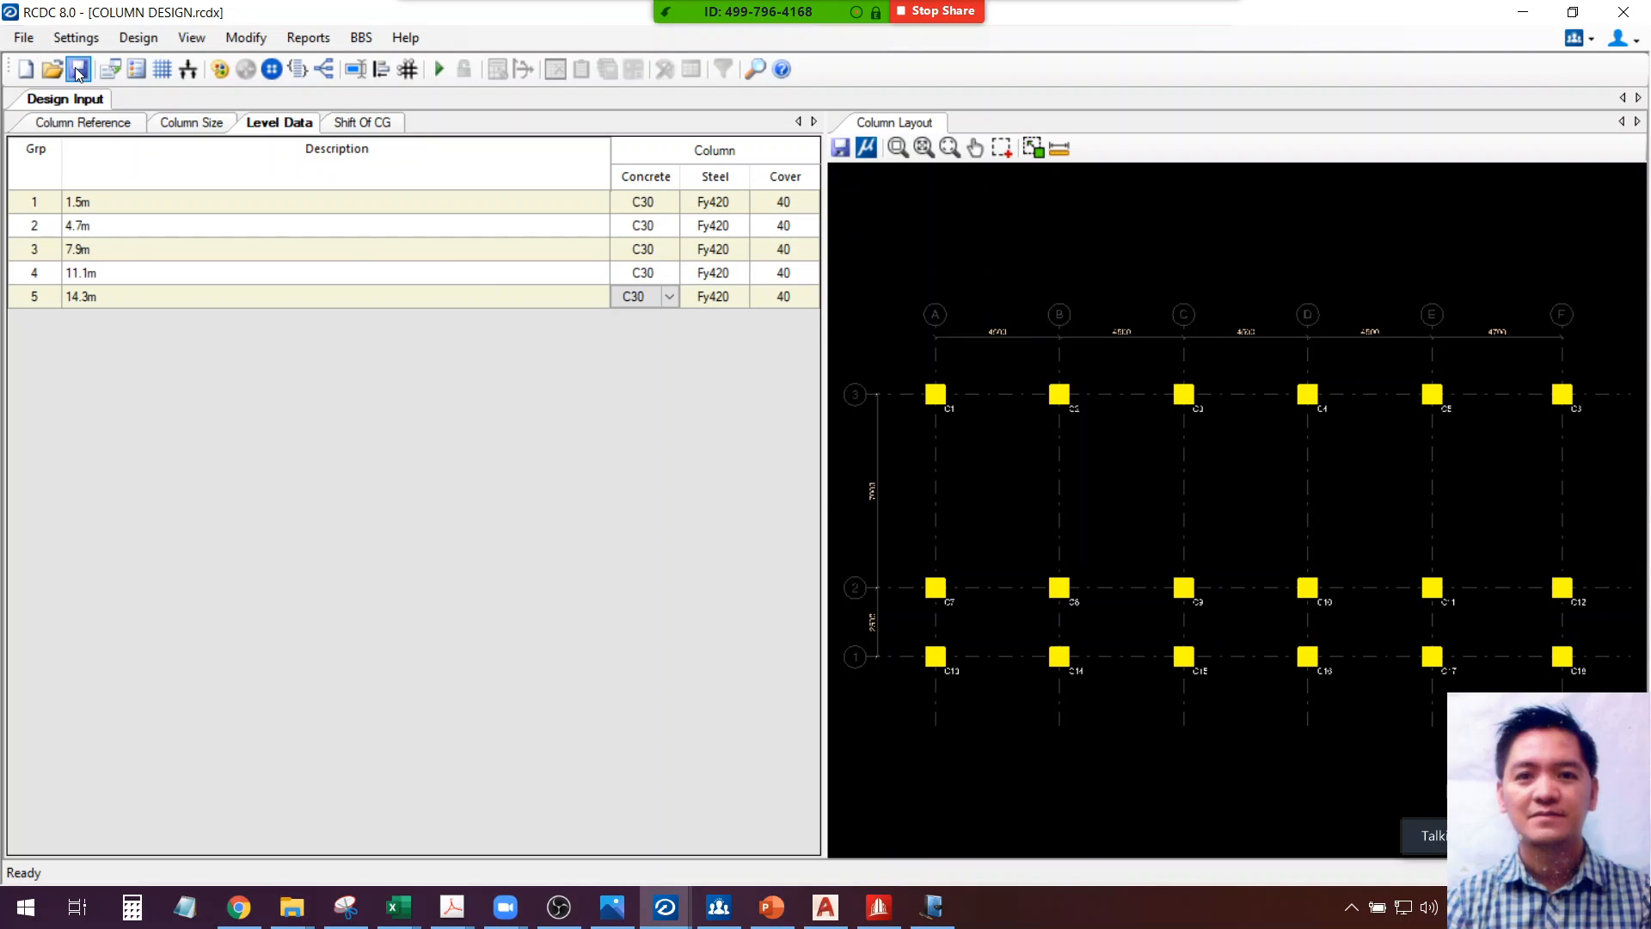
Save the project and run the automatic column design
{"action": "left_click", "coordinate": [79, 71]}
{"action": "left_click", "coordinate": [439, 68]}
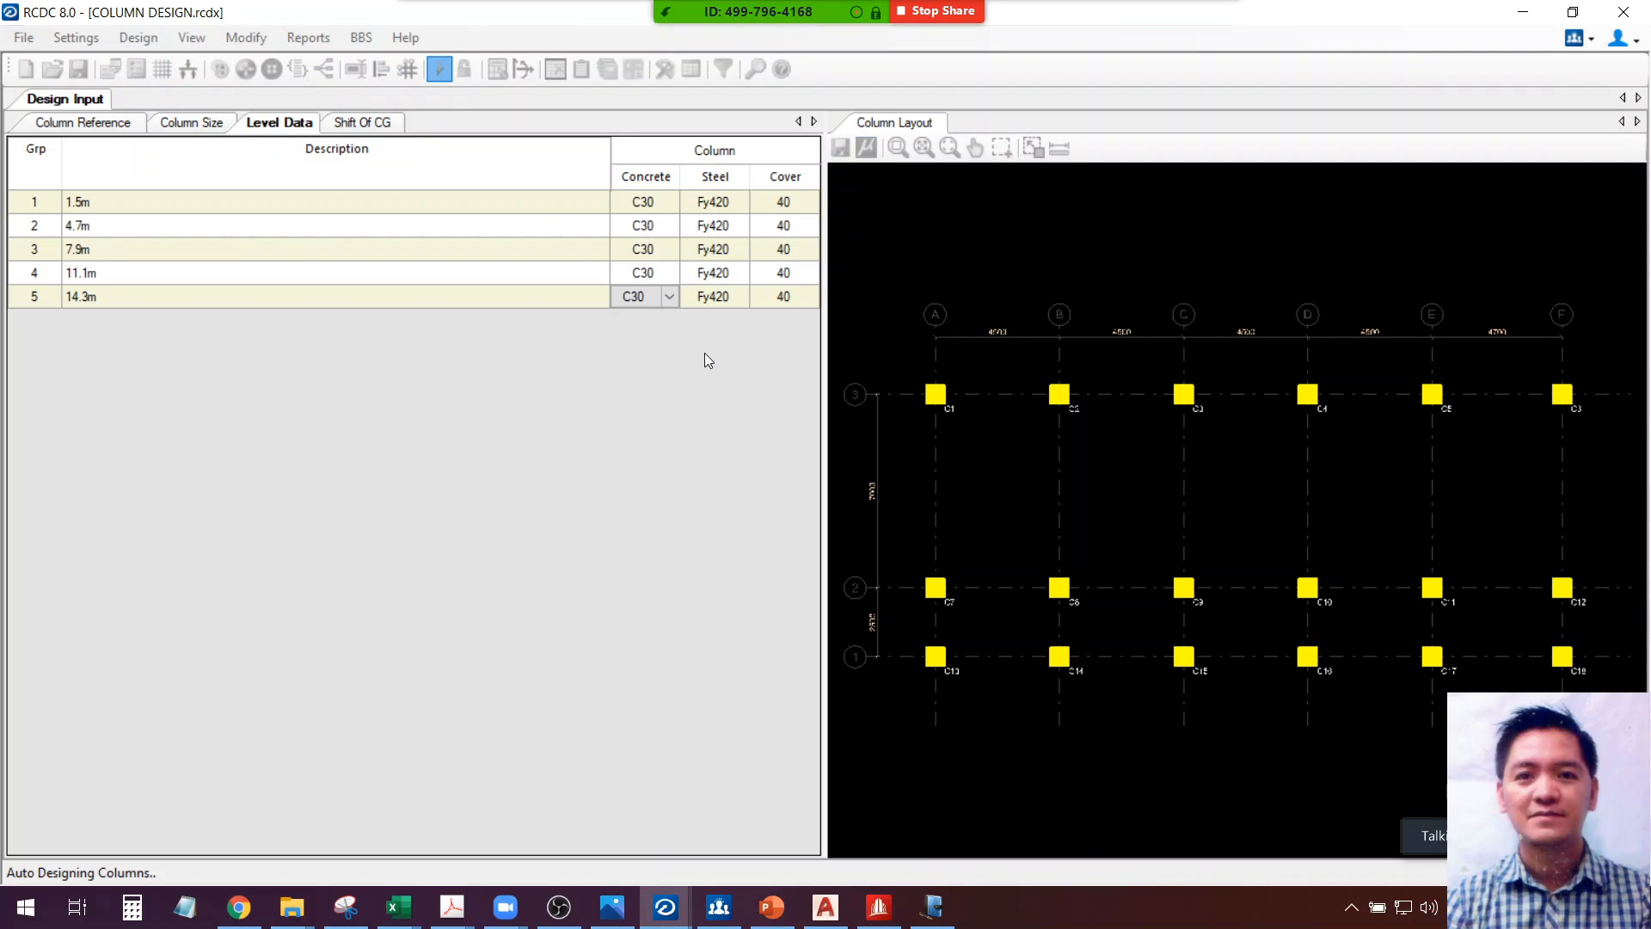
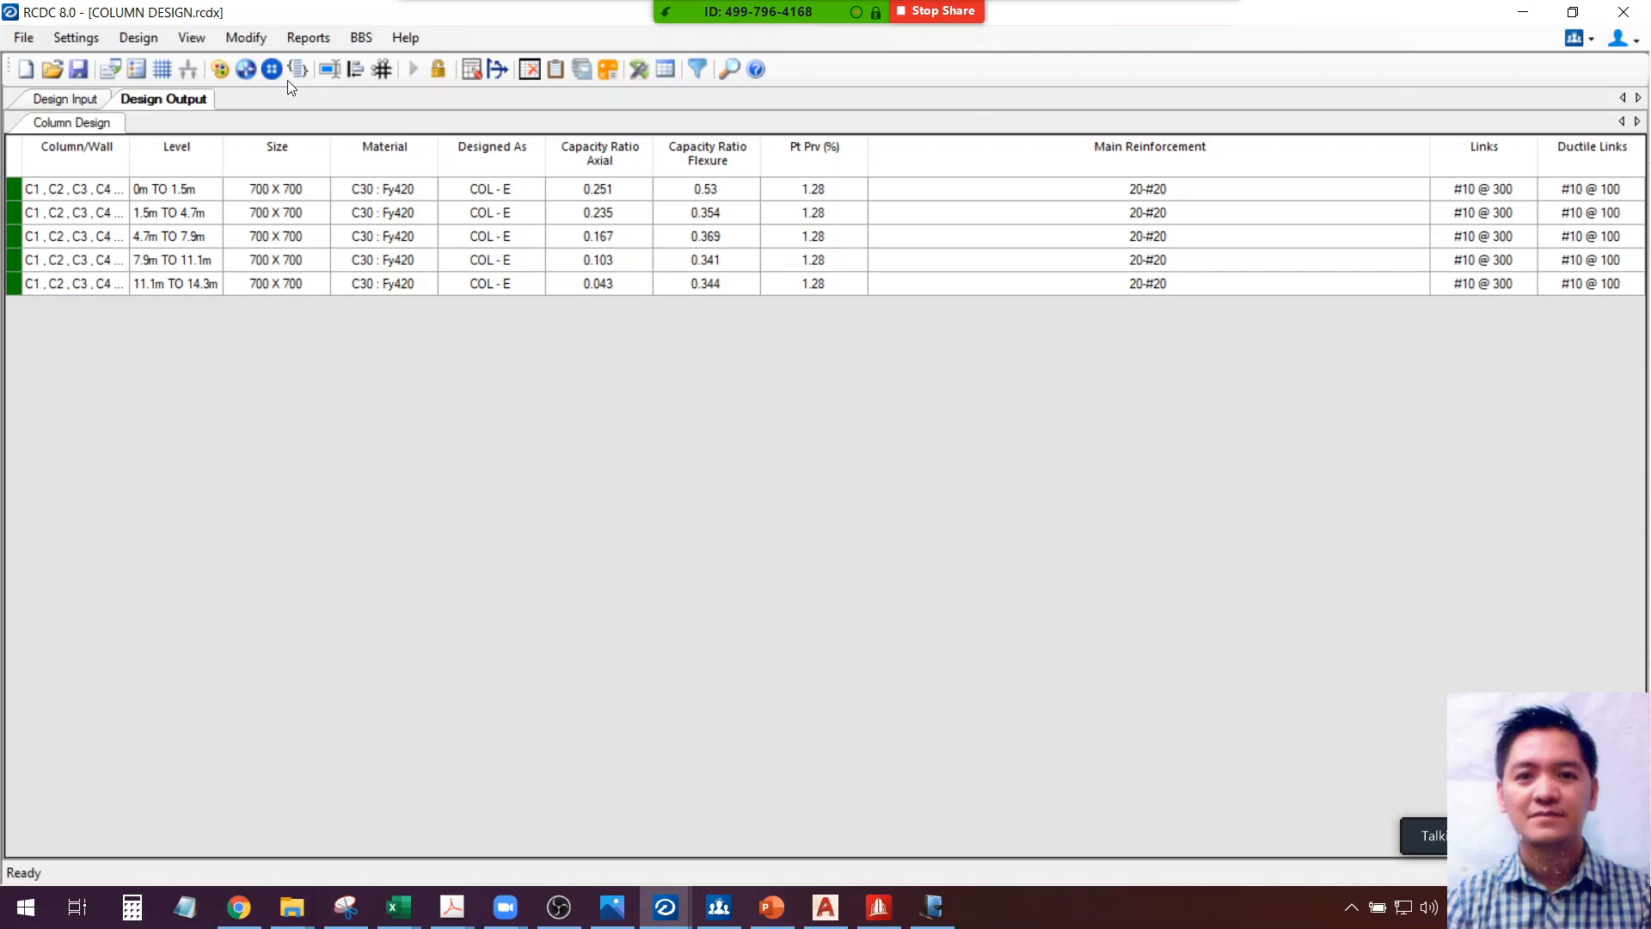
Generate the Type 1 (Ductile) text schedule for the redesigned columns
{"action": "left_click", "coordinate": [308, 39]}
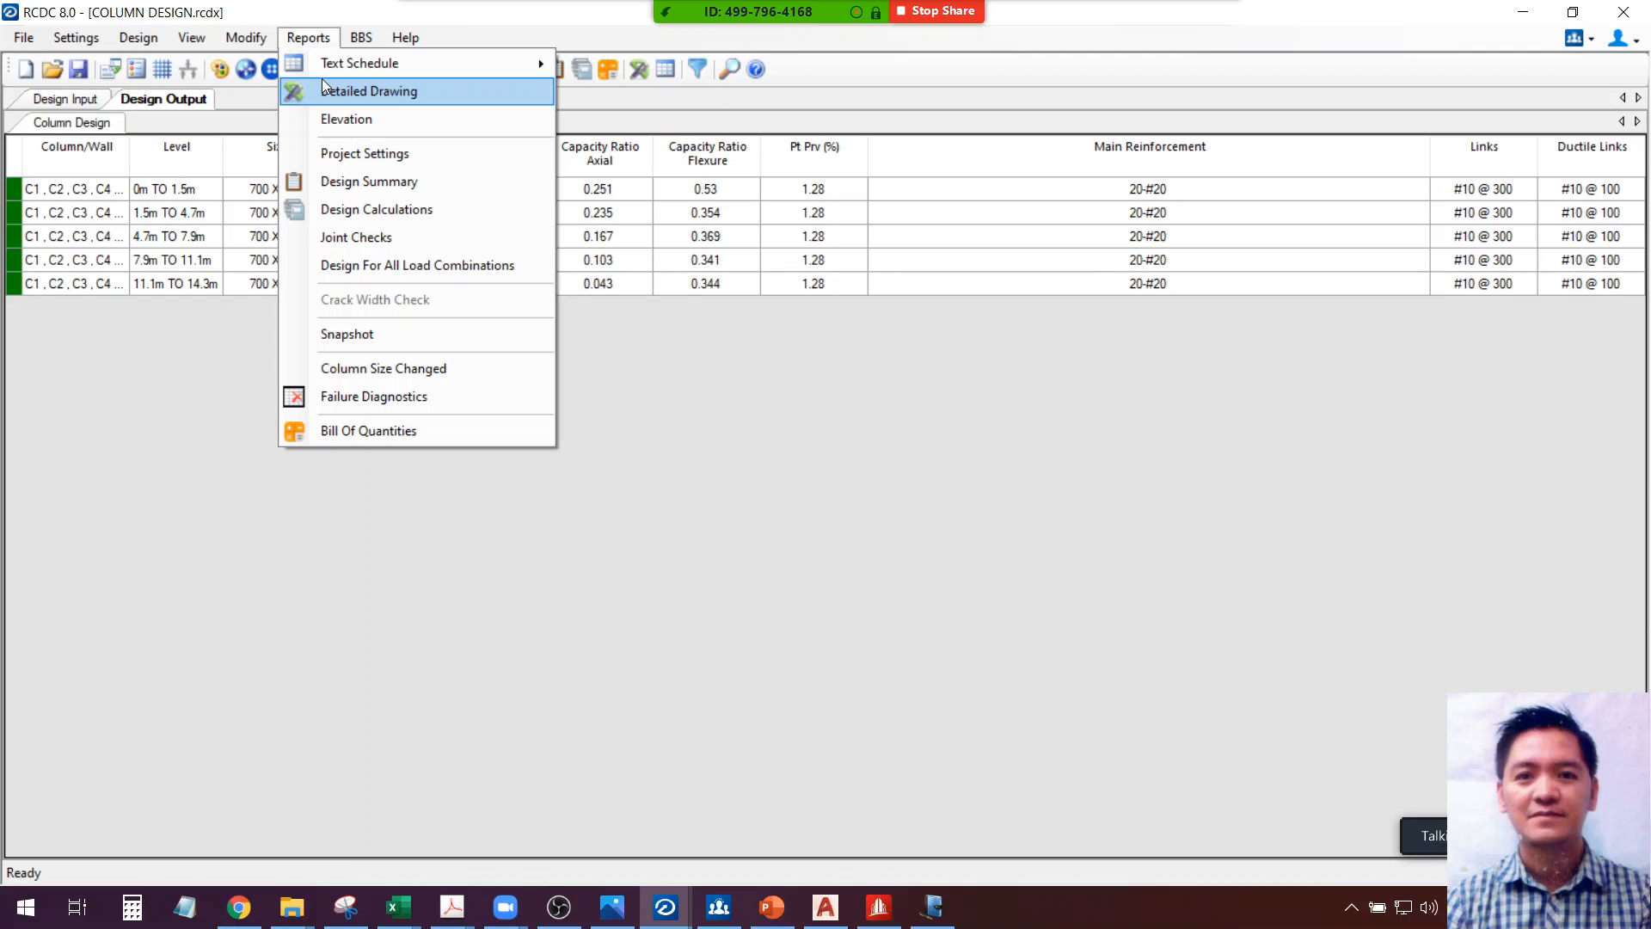
{"action": "mouse_move", "coordinate": [338, 69]}
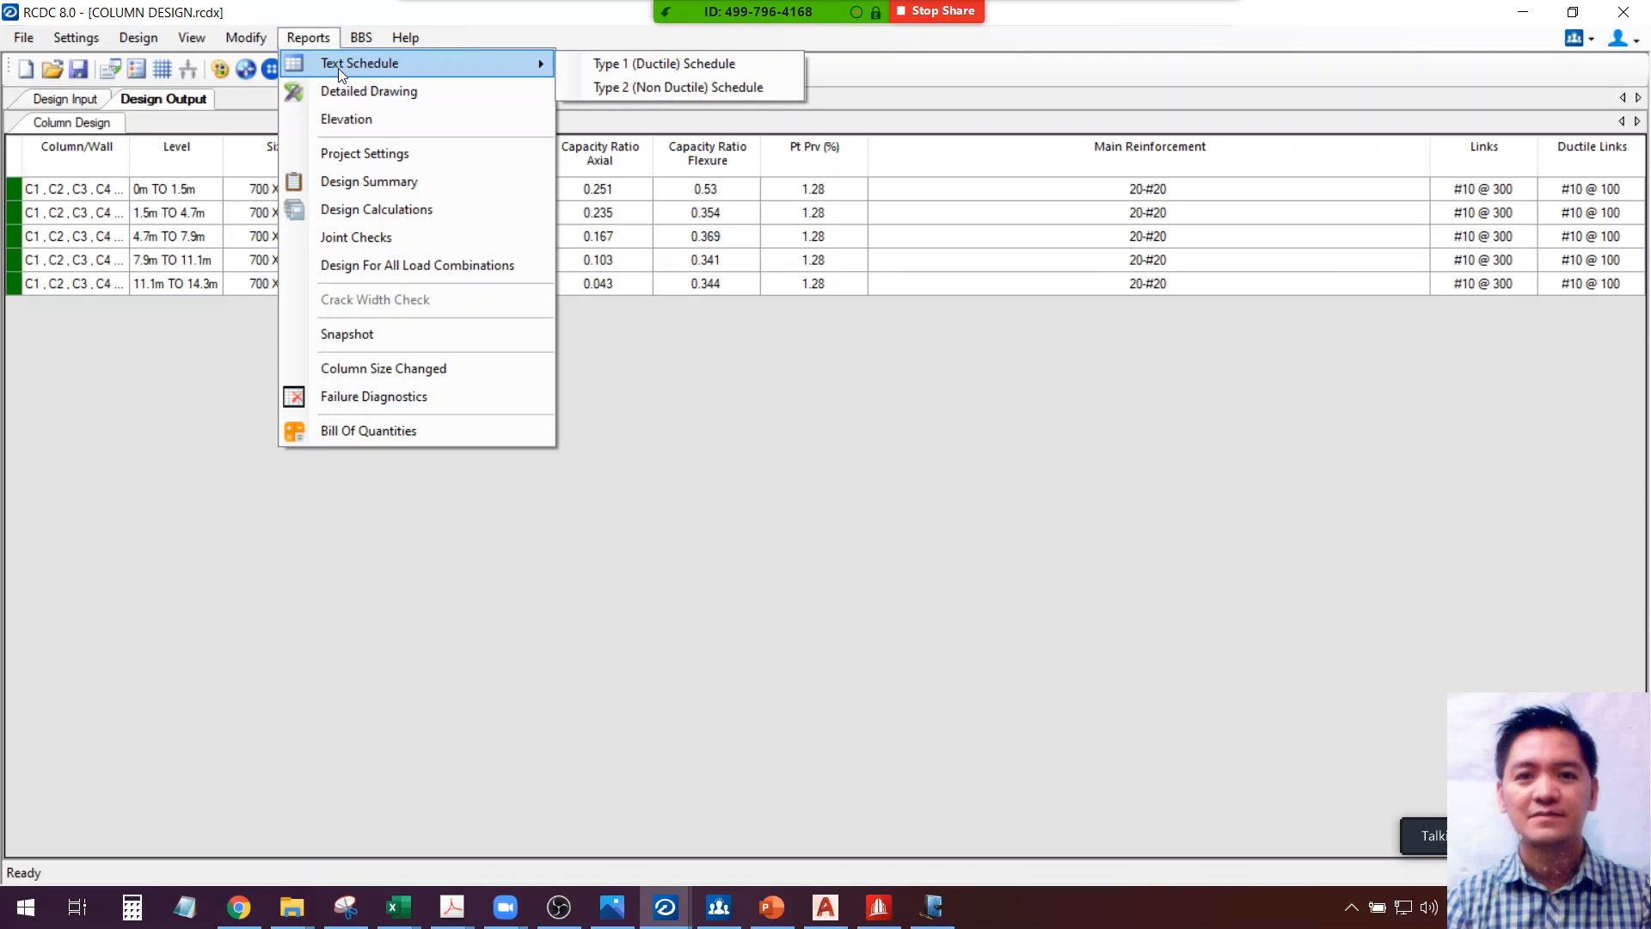
{"action": "left_click", "coordinate": [604, 65]}
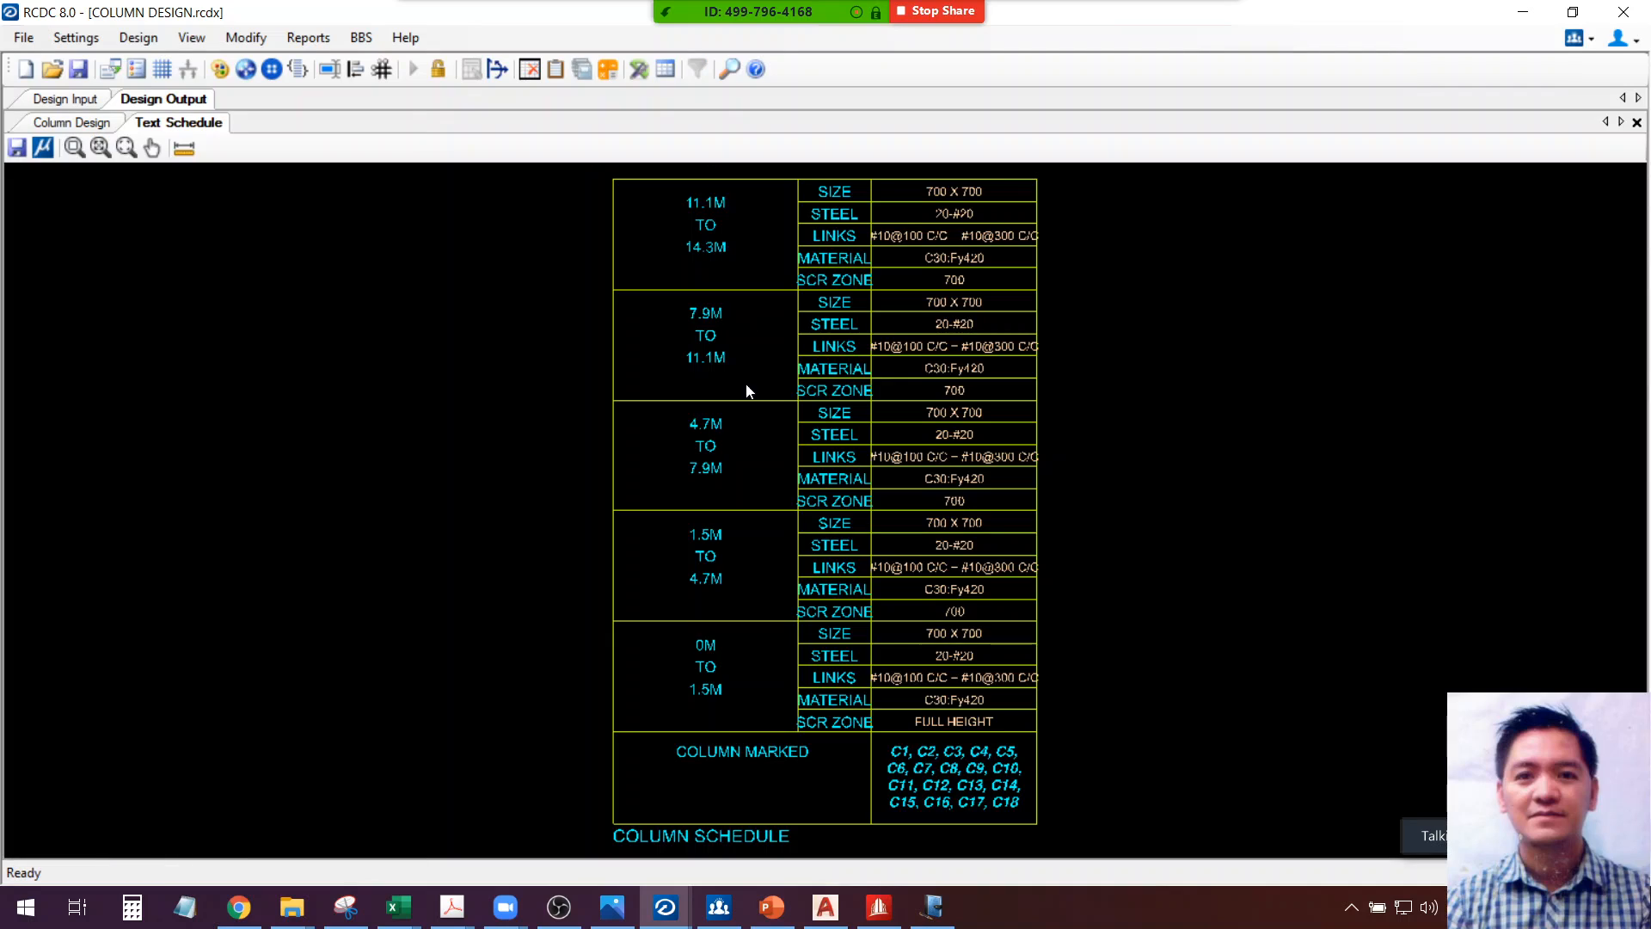
Examine the column schedule's size, steel, links, material and SCR zone entries for the lowest levels
{"action": "scroll", "coordinate": [985, 695], "scroll_direction": "up", "scroll_amount": 2}
{"action": "scroll", "coordinate": [984, 694], "scroll_direction": "up", "scroll_amount": 5}
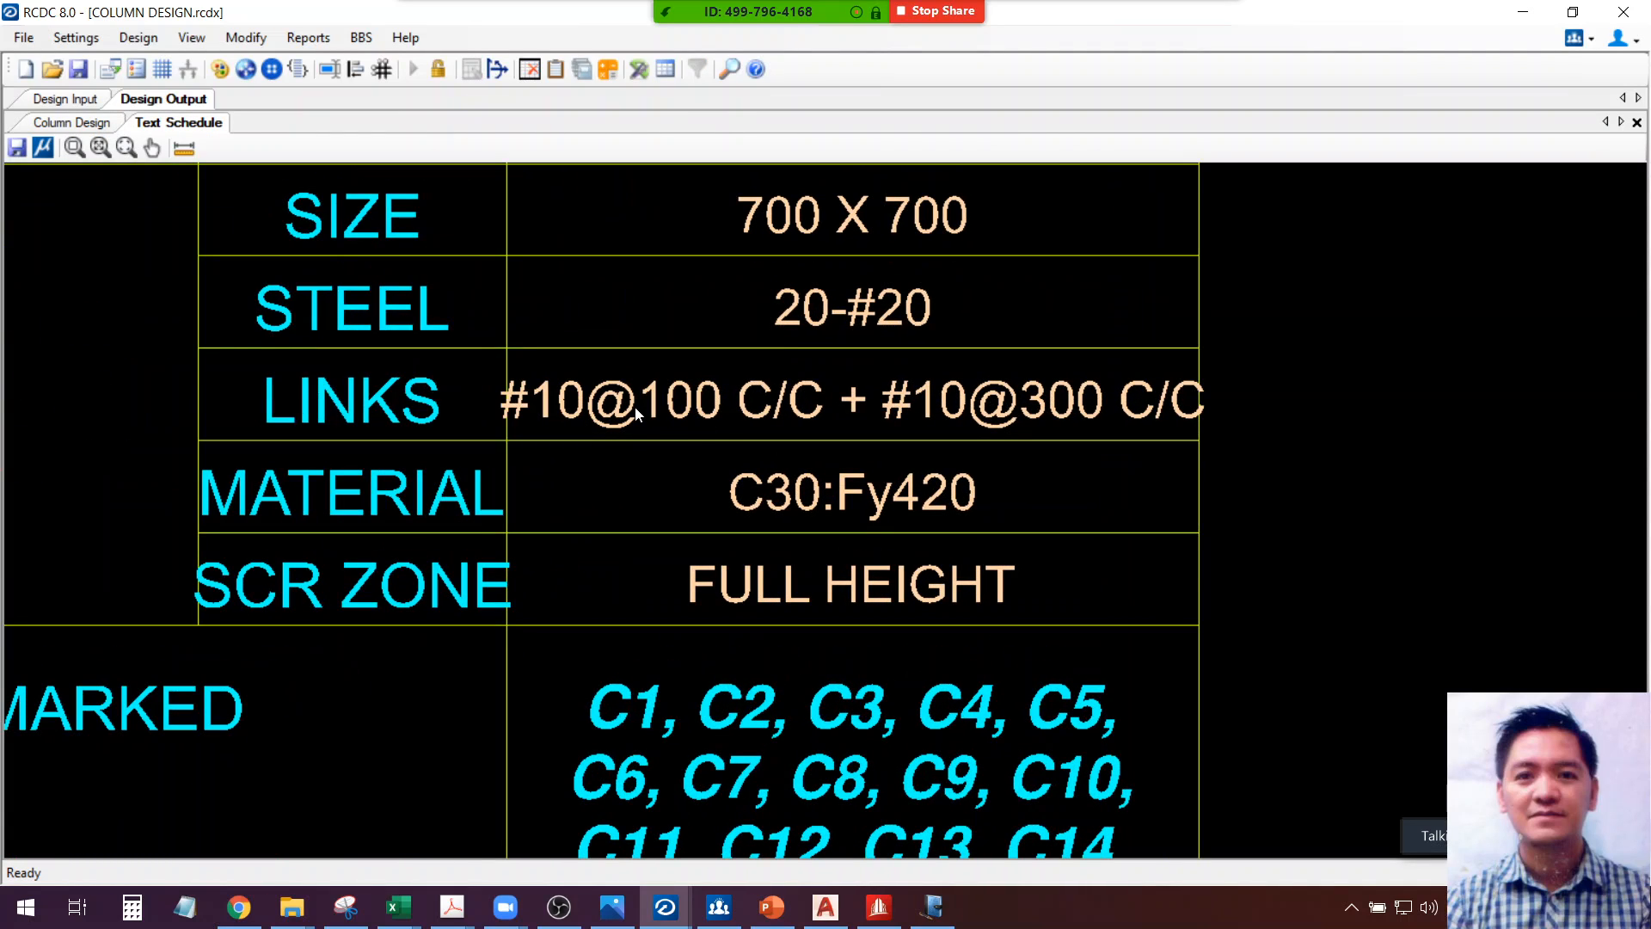
{"action": "key", "text": "ctrl"}
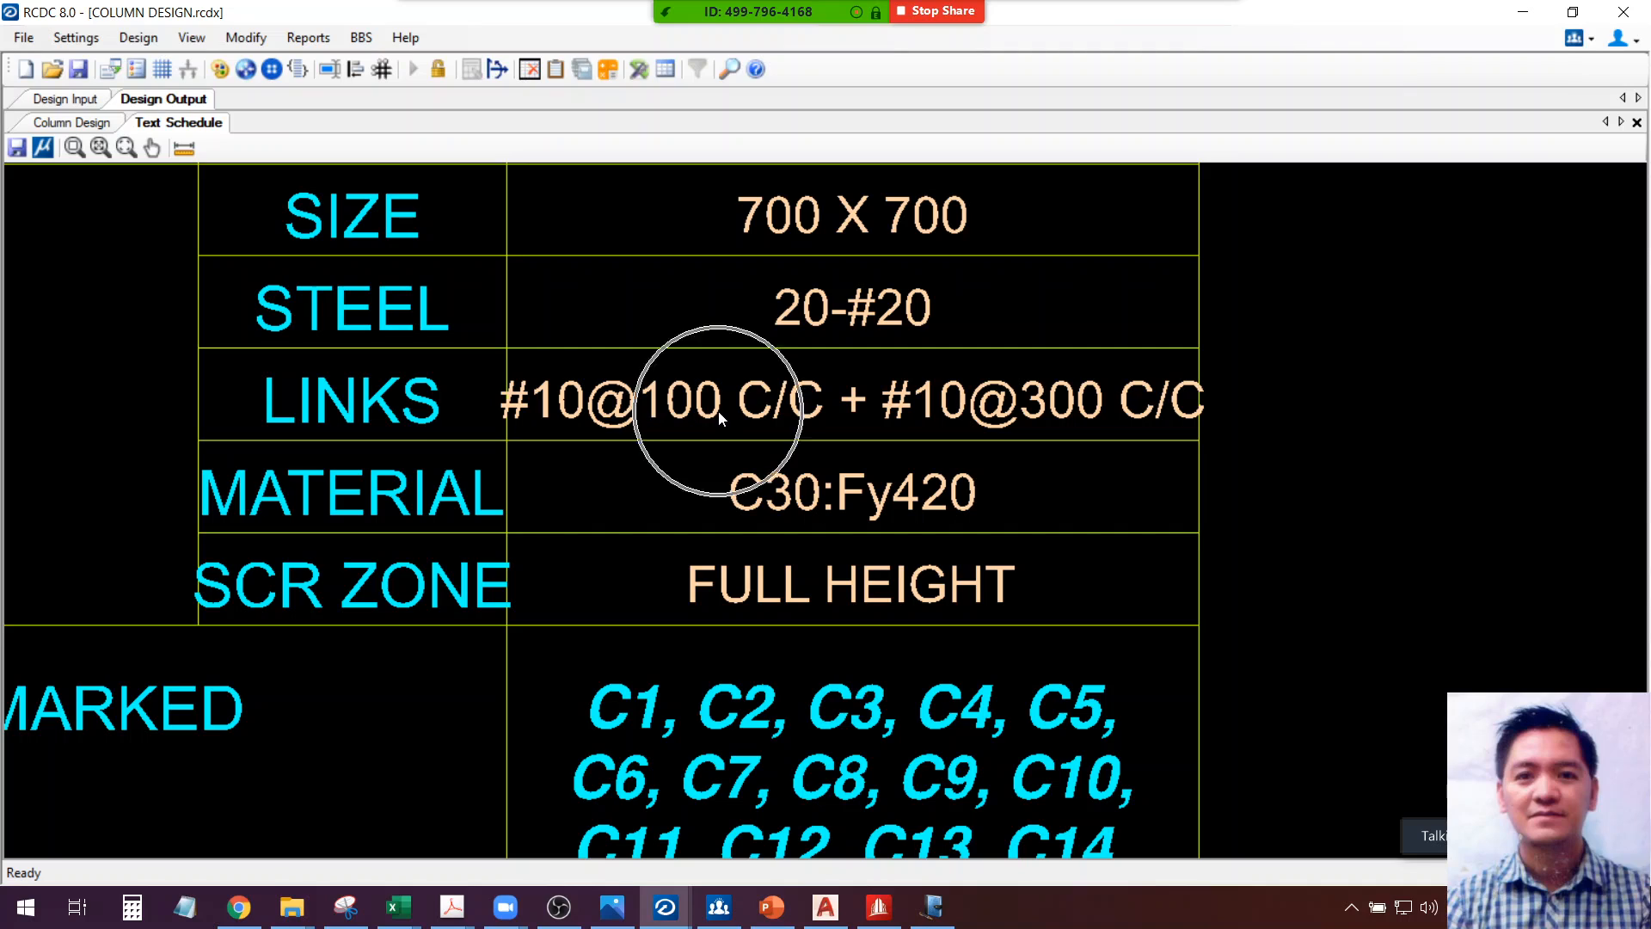
{"action": "middle_click_drag", "start_coordinate": [841, 420], "coordinate": [827, 498]}
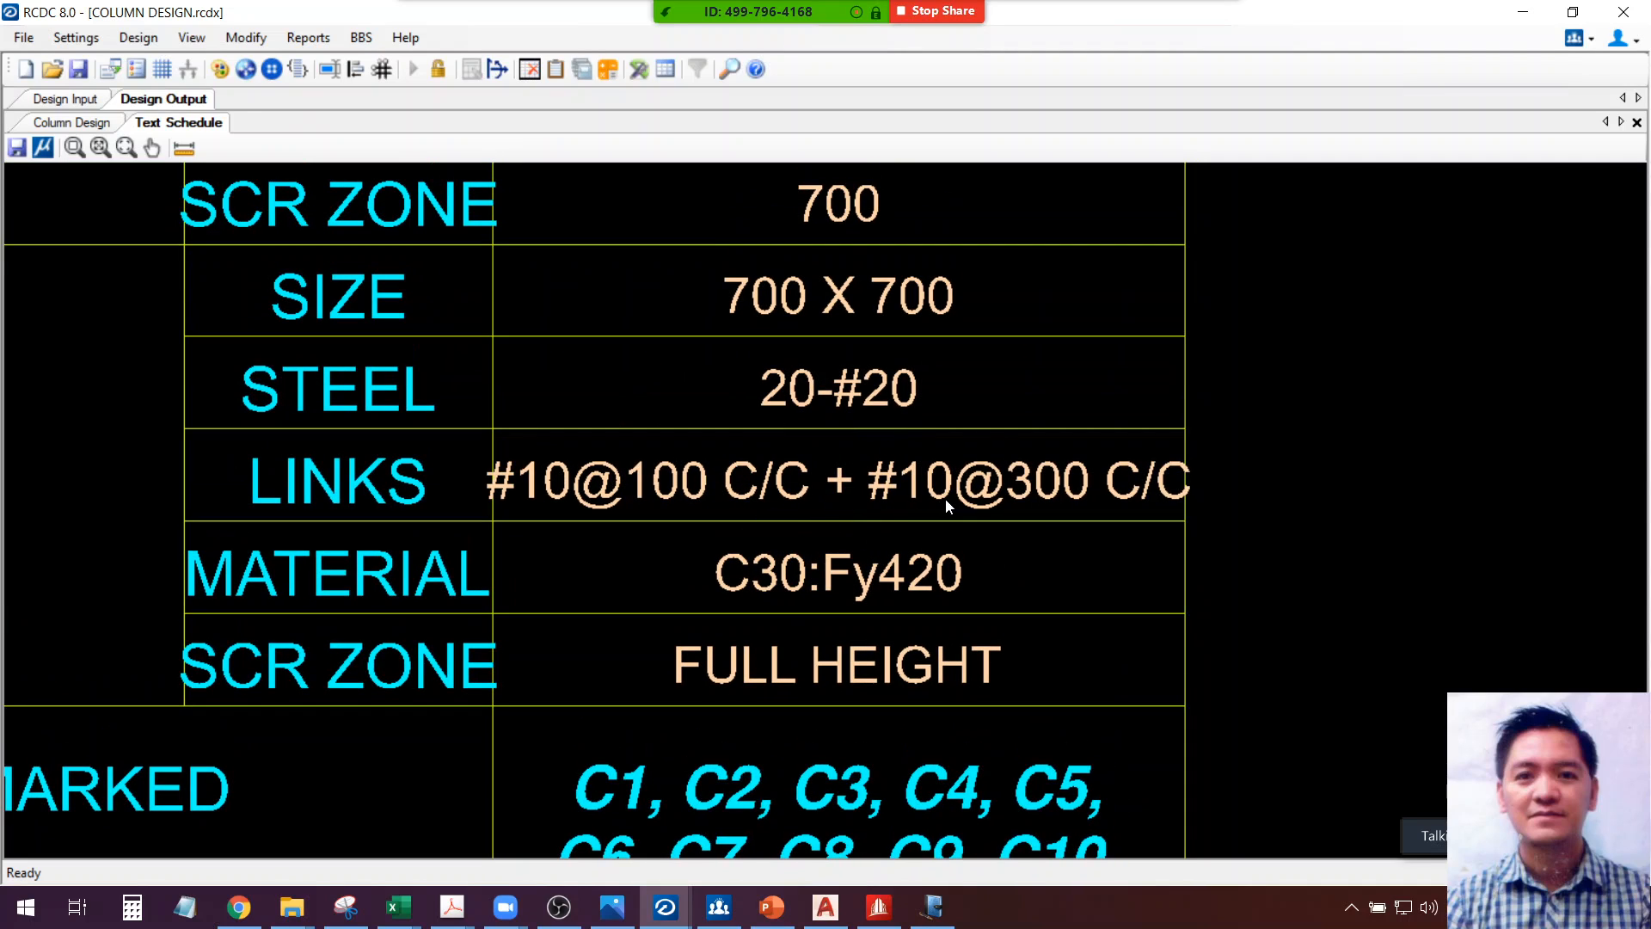
{"action": "scroll", "coordinate": [1038, 480], "scroll_direction": "down", "scroll_amount": 1}
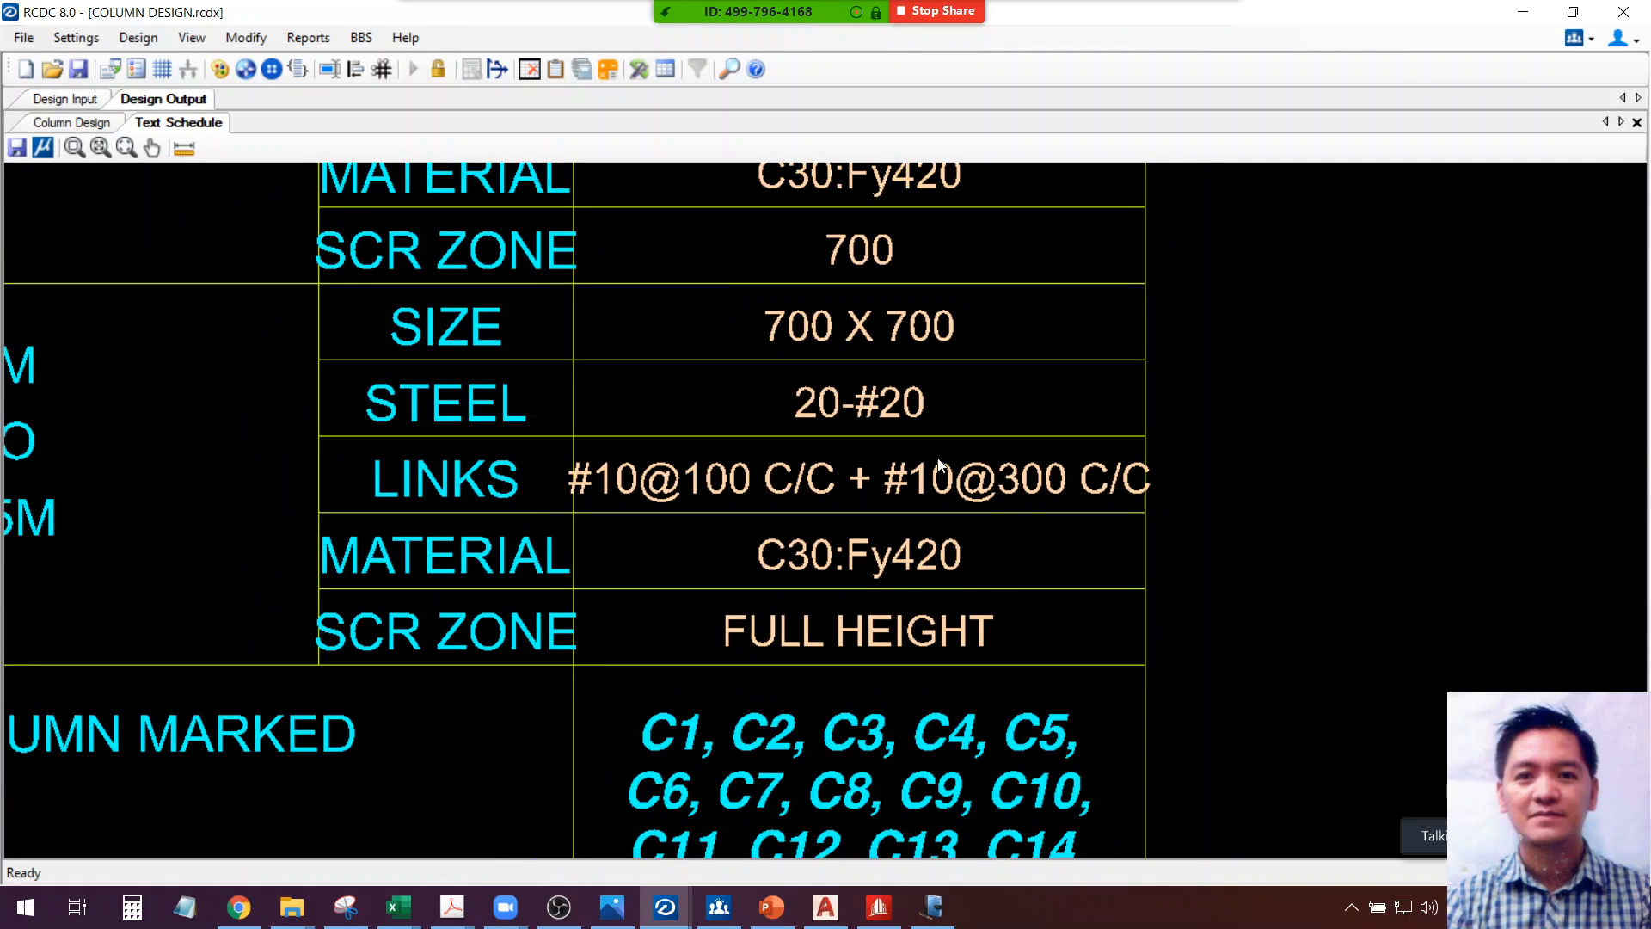
{"action": "middle_click_drag", "start_coordinate": [858, 471], "coordinate": [896, 545]}
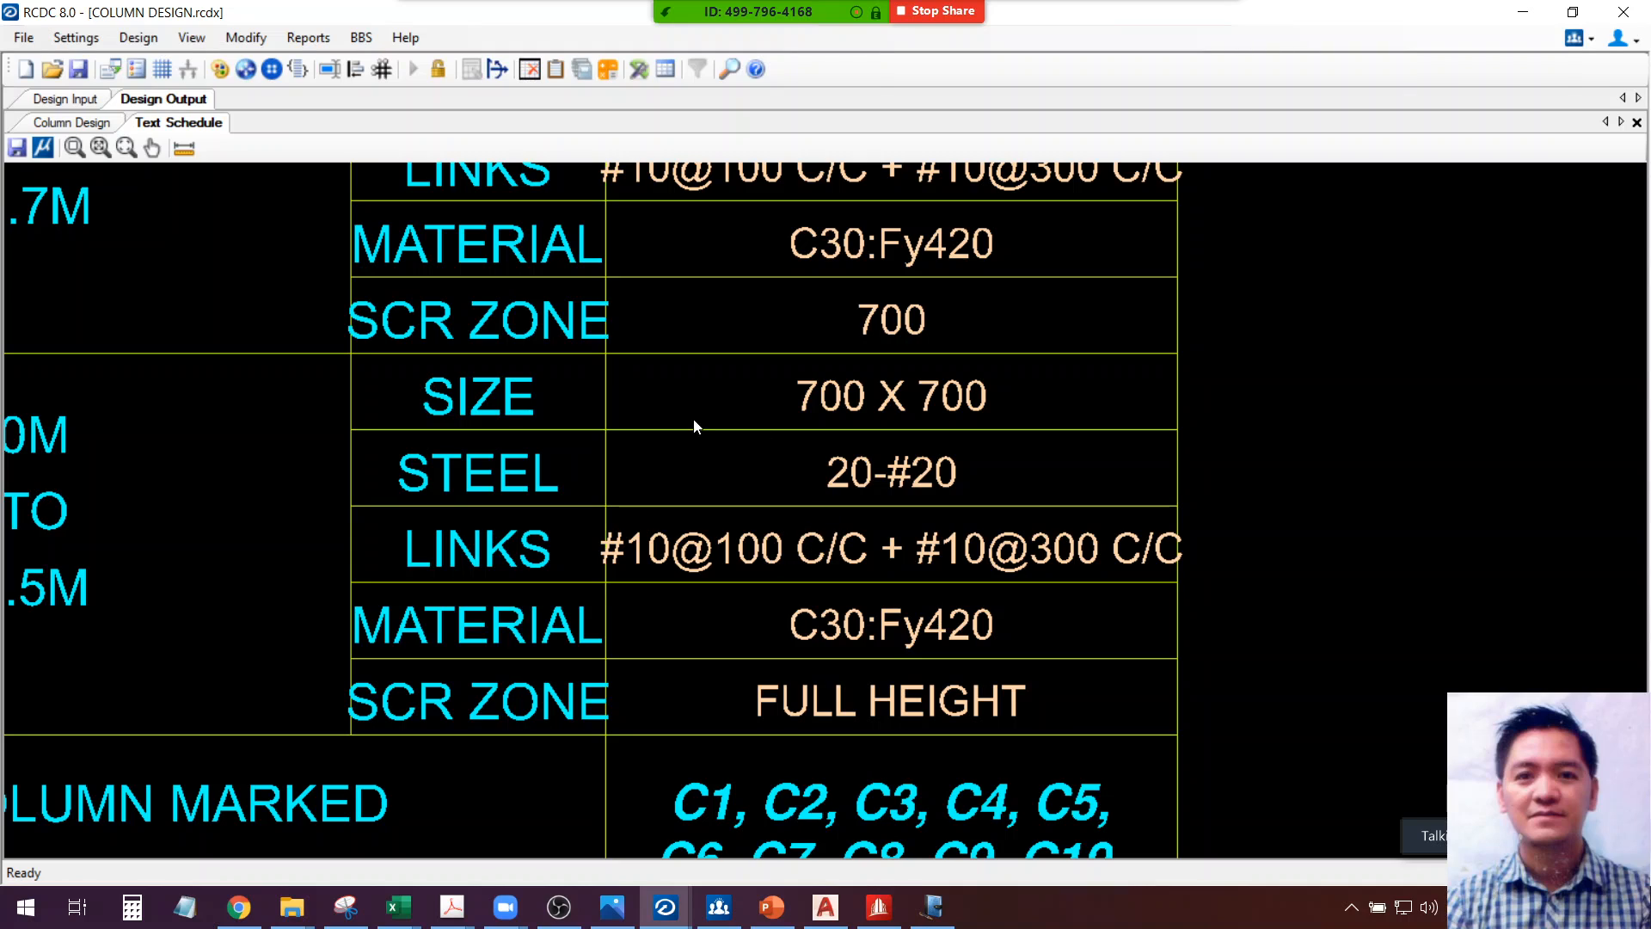
{"action": "scroll", "coordinate": [844, 582], "scroll_direction": "down", "scroll_amount": 1}
{"action": "scroll", "coordinate": [843, 583], "scroll_direction": "down", "scroll_amount": 1}
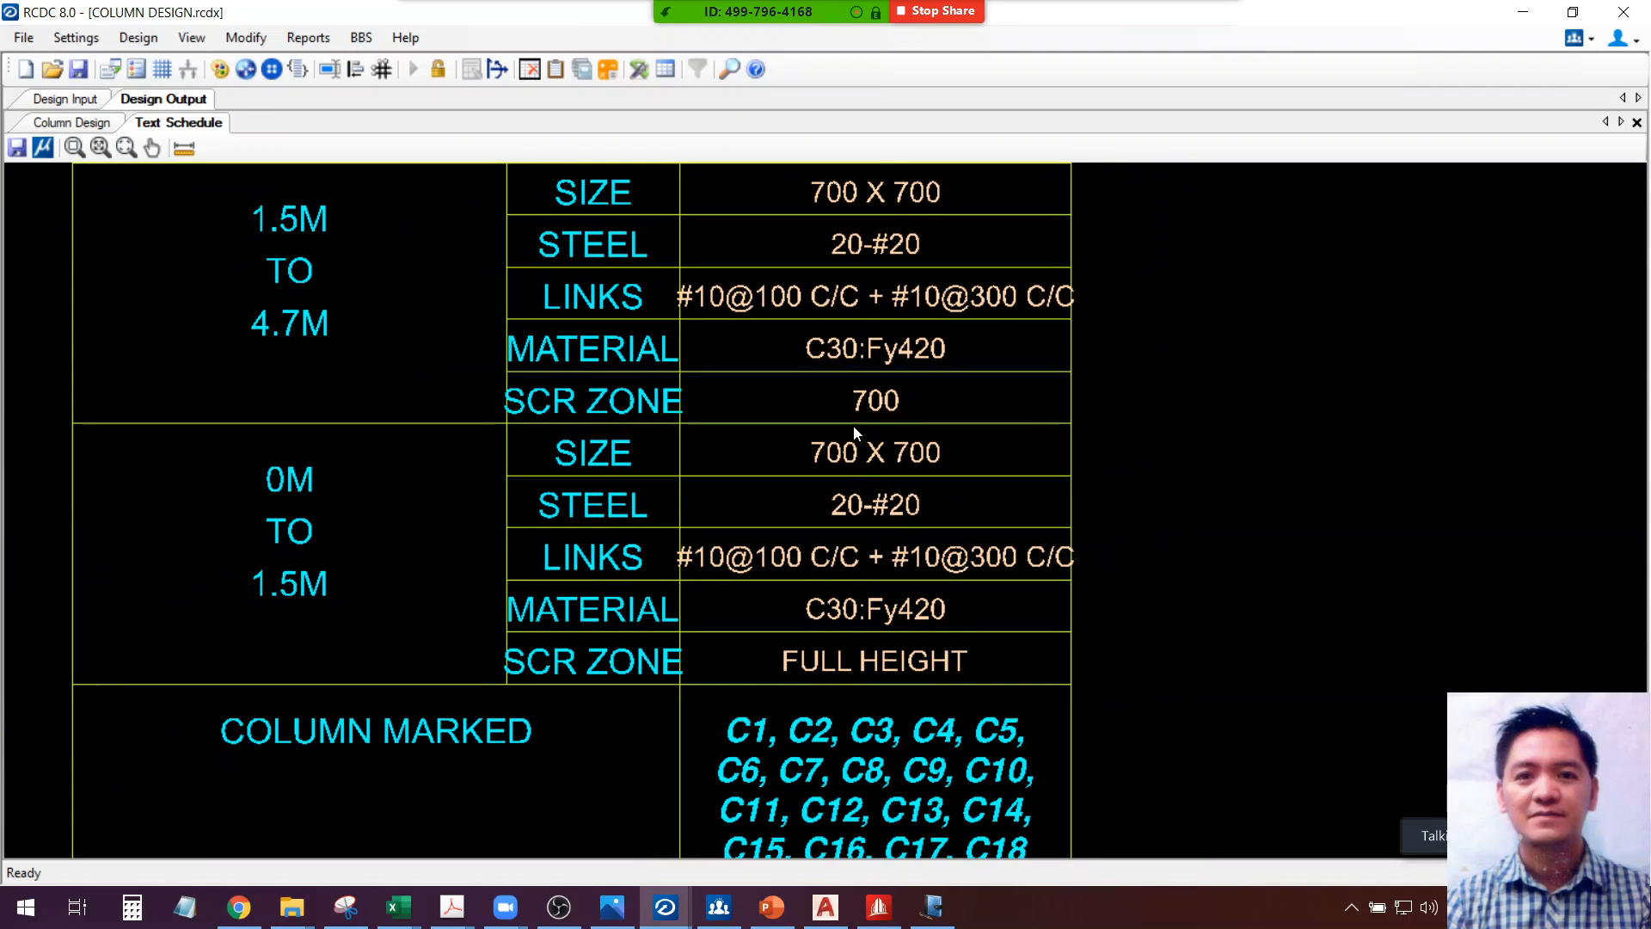
{"action": "middle_click_drag", "start_coordinate": [853, 425], "coordinate": [860, 593]}
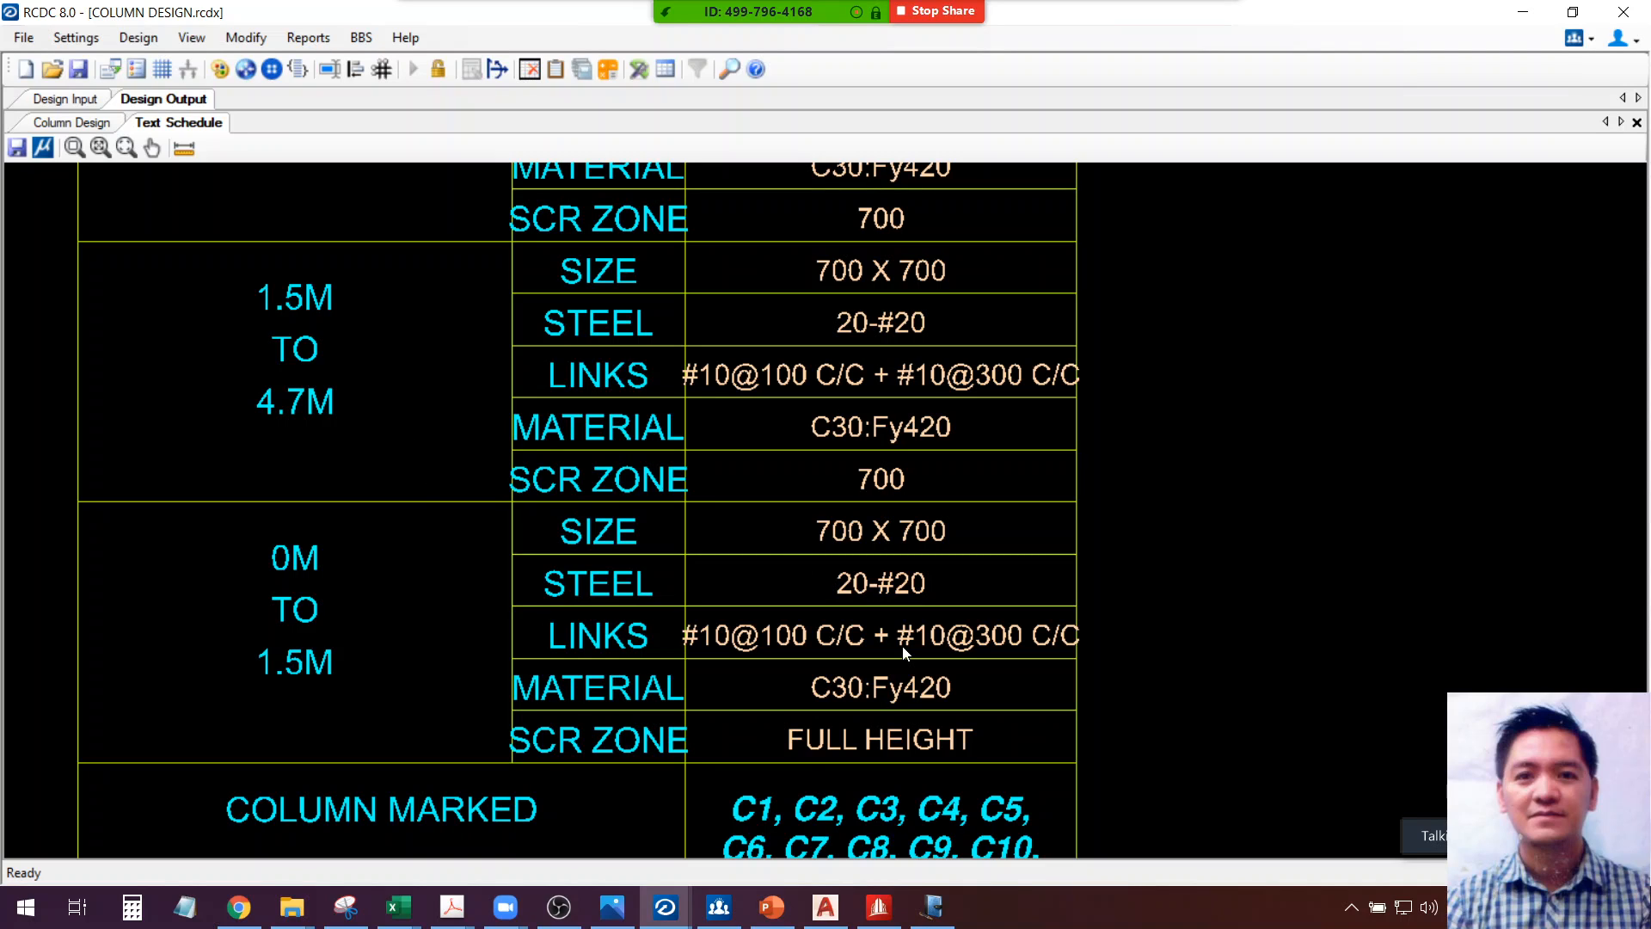
{"action": "mouse_move", "coordinate": [888, 465]}
{"action": "middle_mouse_down"}
{"action": "mouse_move", "coordinate": [888, 553]}
{"action": "mouse_move", "coordinate": [635, 537]}
{"action": "middle_mouse_up"}
{"action": "scroll", "coordinate": [793, 489], "scroll_direction": "up", "scroll_amount": 2}
{"action": "scroll", "coordinate": [816, 418], "scroll_direction": "down", "scroll_amount": 3}
{"action": "middle_click_drag", "start_coordinate": [762, 649], "coordinate": [670, 634]}
{"action": "mouse_move", "coordinate": [398, 906]}
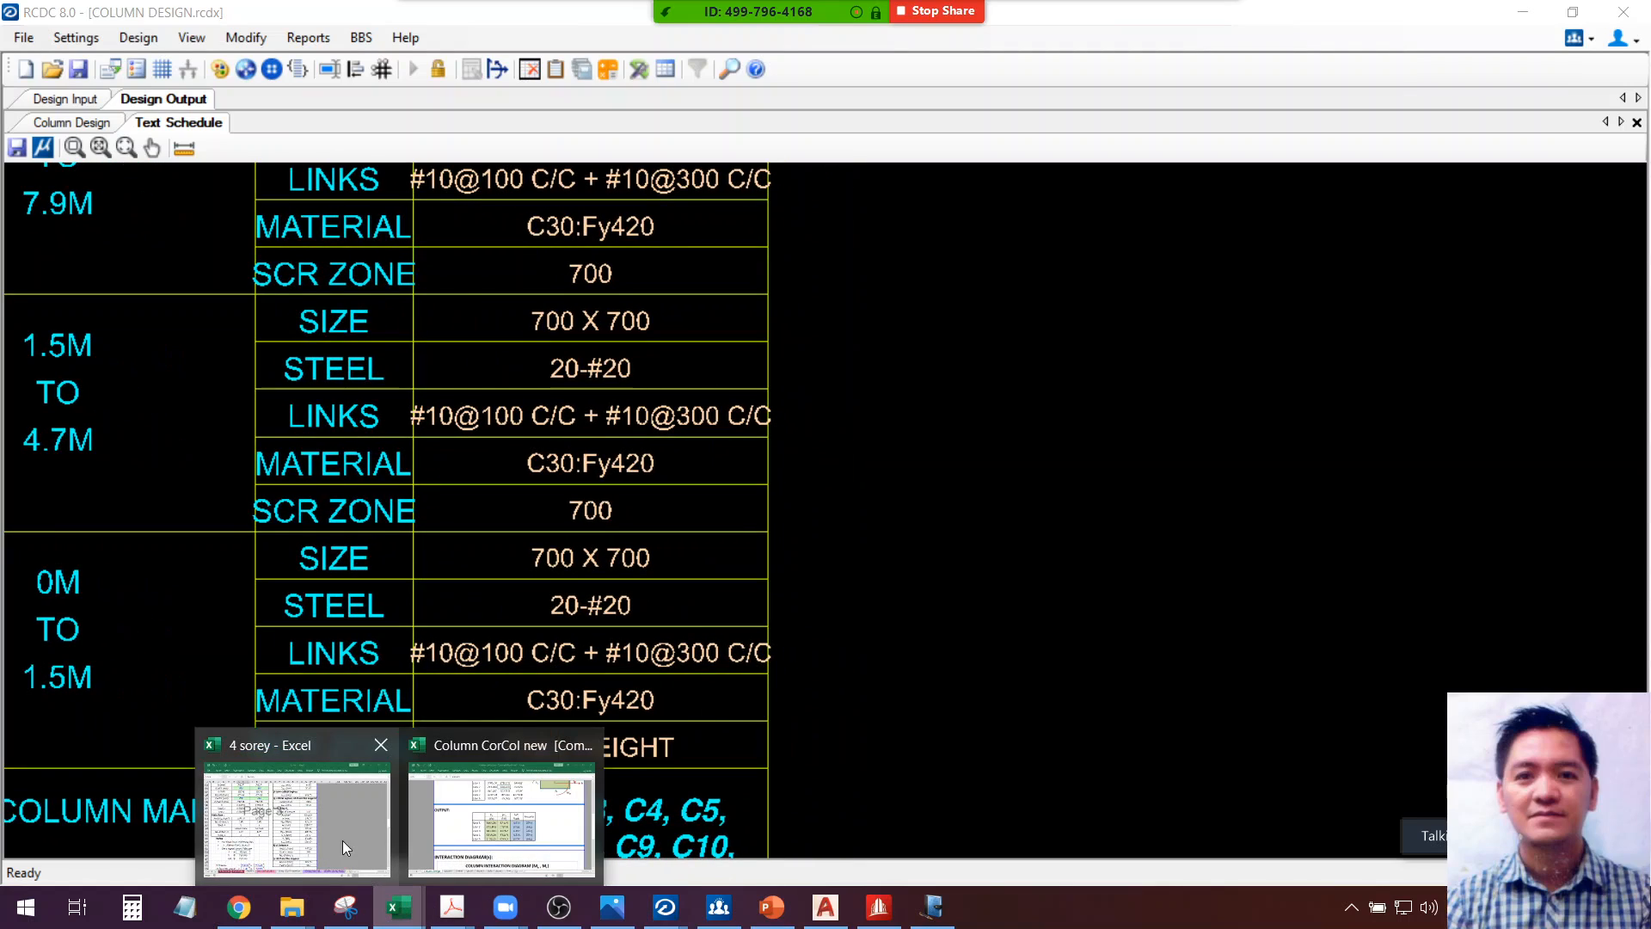
{"action": "left_click", "coordinate": [492, 839]}
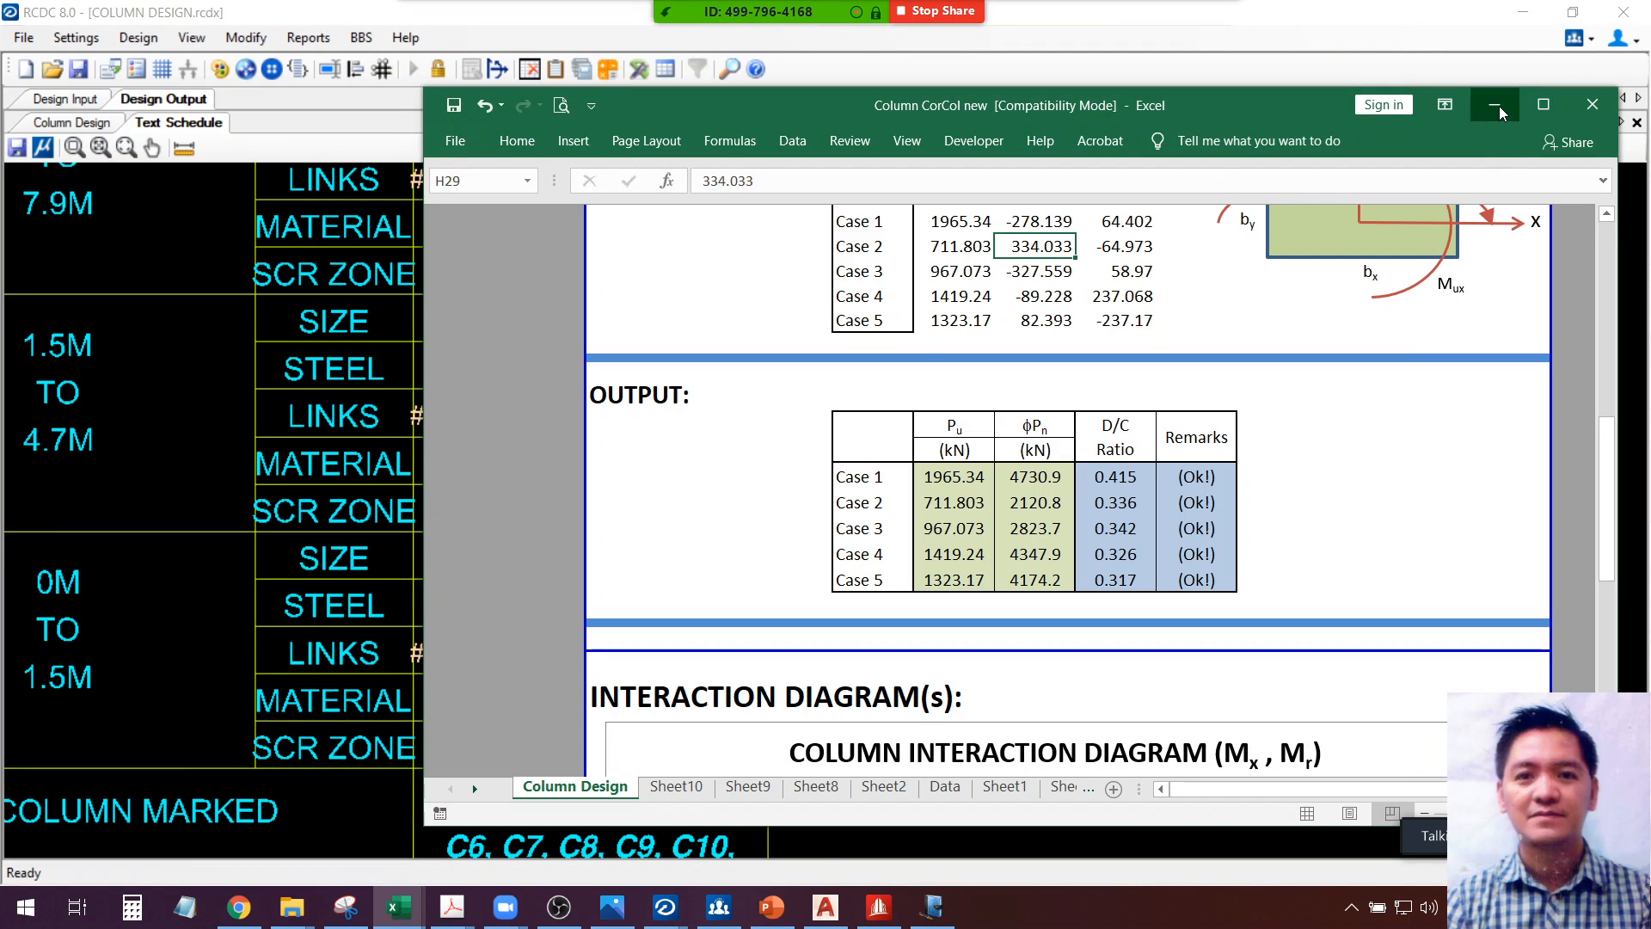
{"action": "left_click", "coordinate": [1496, 107]}
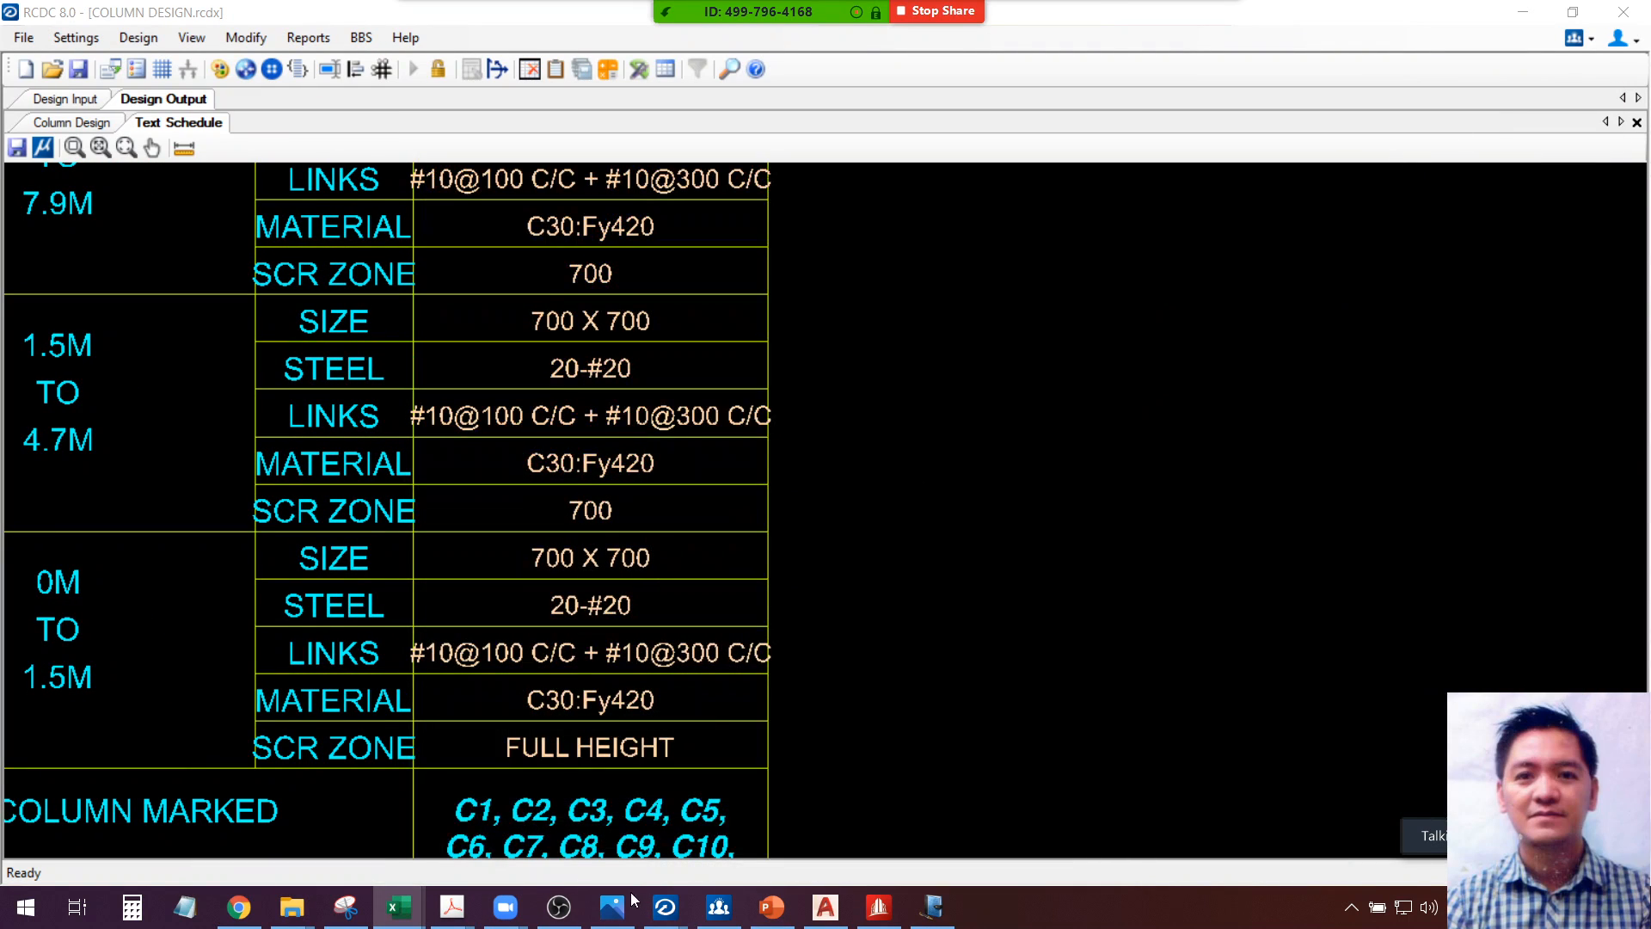
Switch to the 4 sorey workbook in Excel, open the Column Design (Ties) (2) sheet, and place its window beside the schedule
{"action": "left_click", "coordinate": [376, 832]}
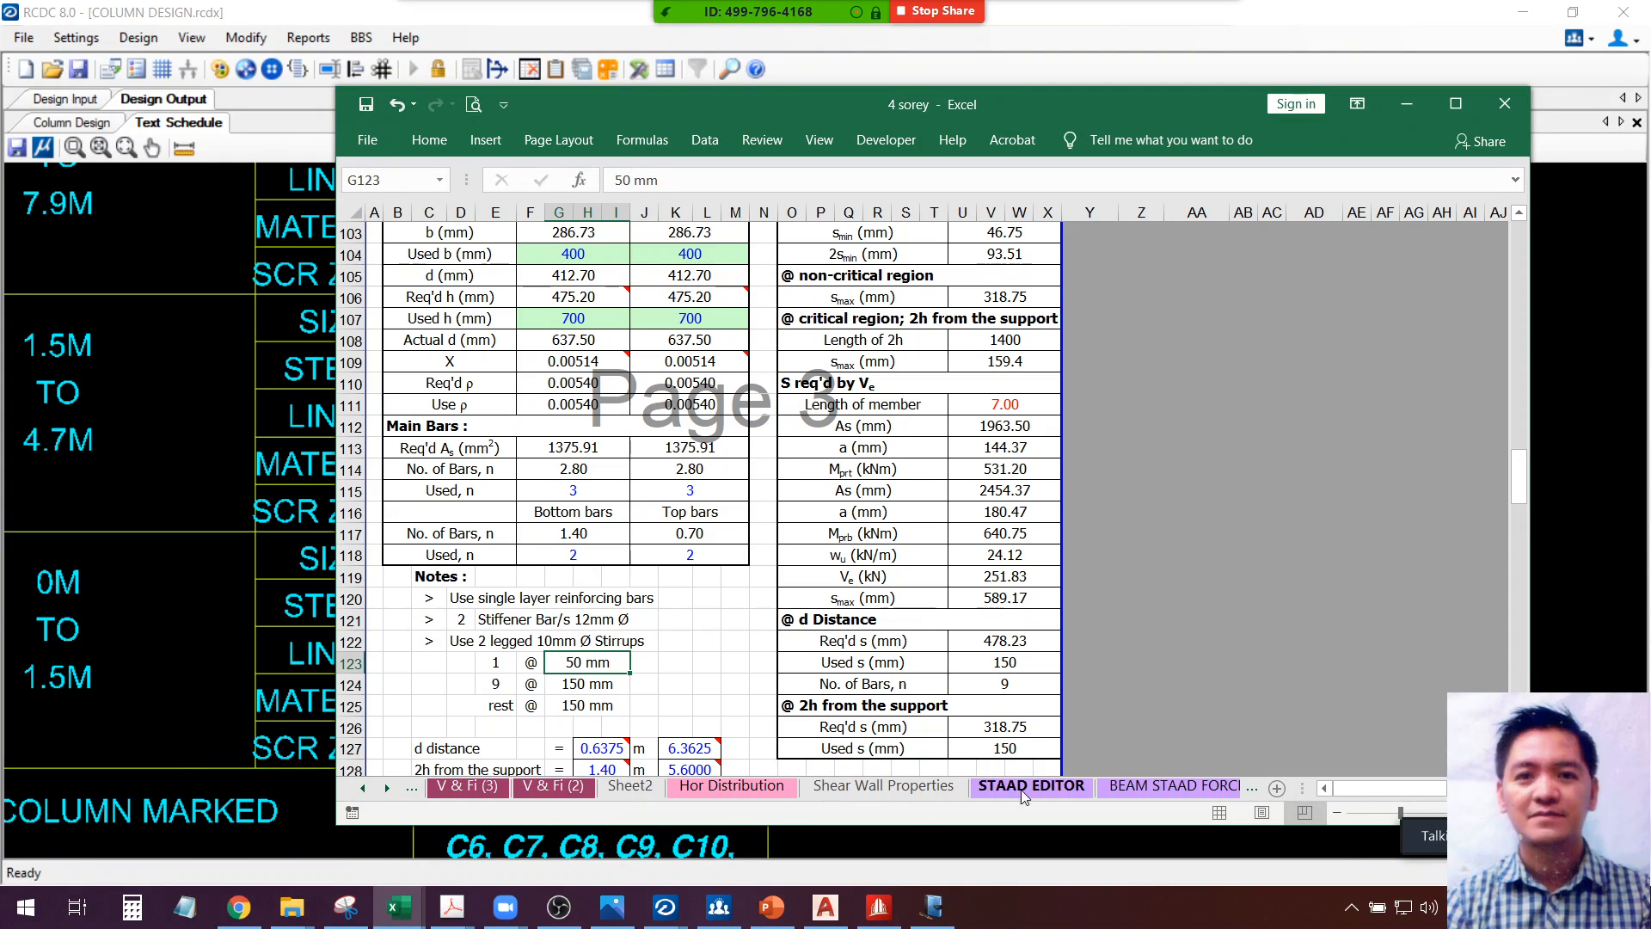
{"action": "left_click", "coordinate": [386, 788]}
{"action": "left_click", "coordinate": [386, 788]}
{"action": "left_click", "coordinate": [385, 788]}
{"action": "left_click", "coordinate": [386, 787]}
{"action": "left_click", "coordinate": [385, 788]}
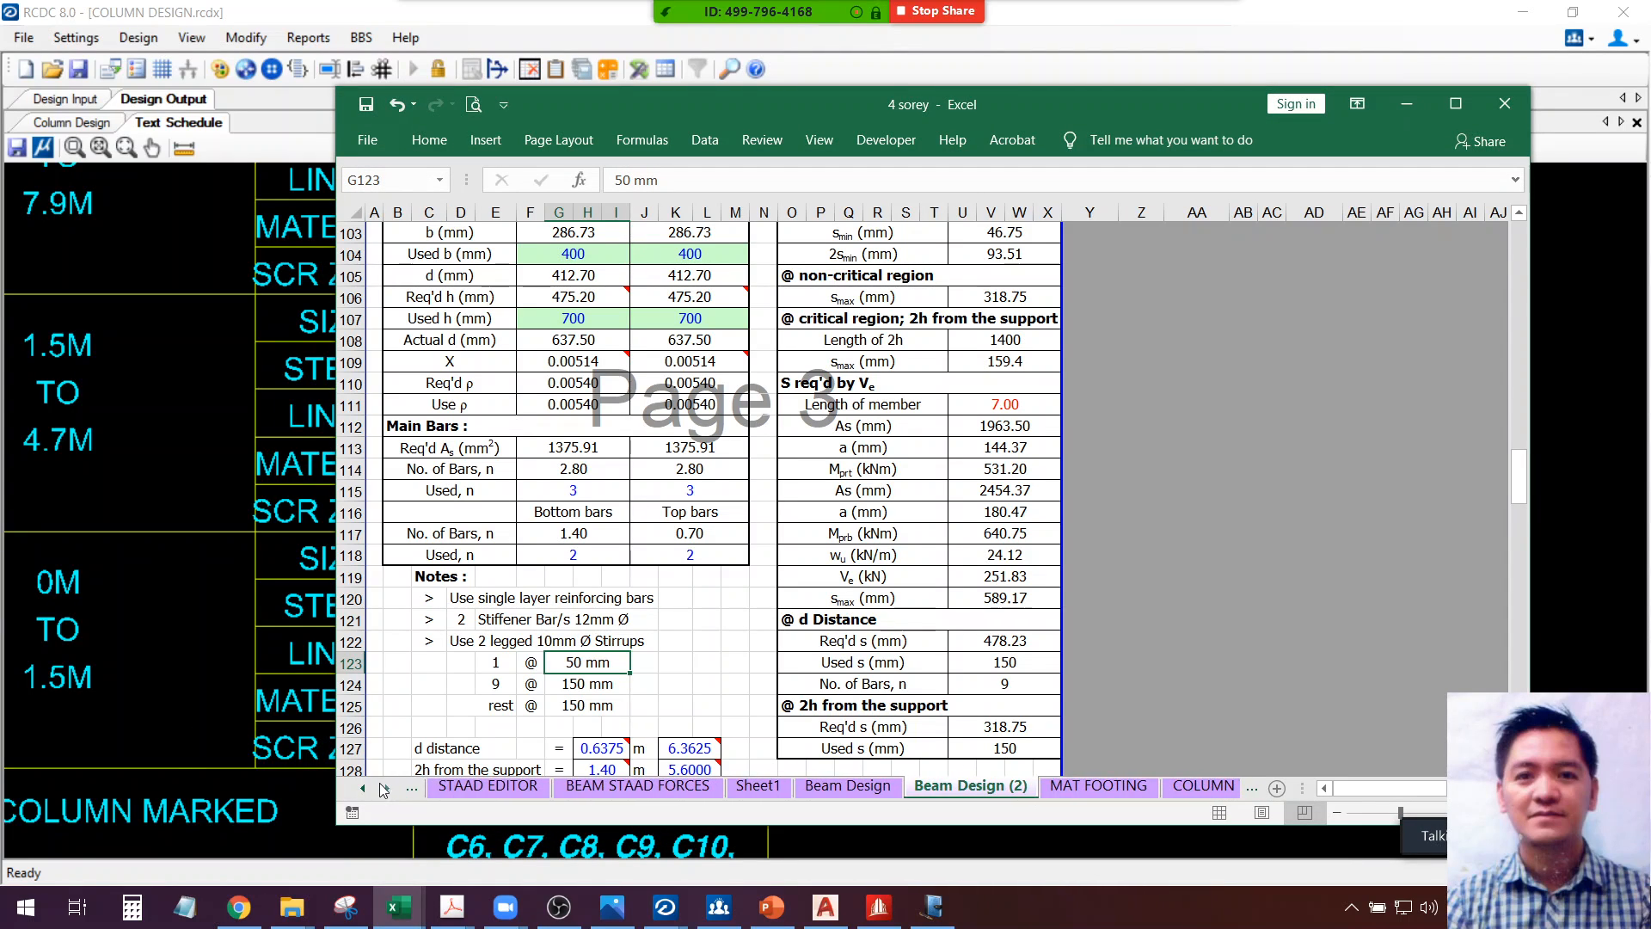
{"action": "left_click", "coordinate": [385, 787]}
{"action": "left_click", "coordinate": [386, 788]}
{"action": "left_click", "coordinate": [385, 788]}
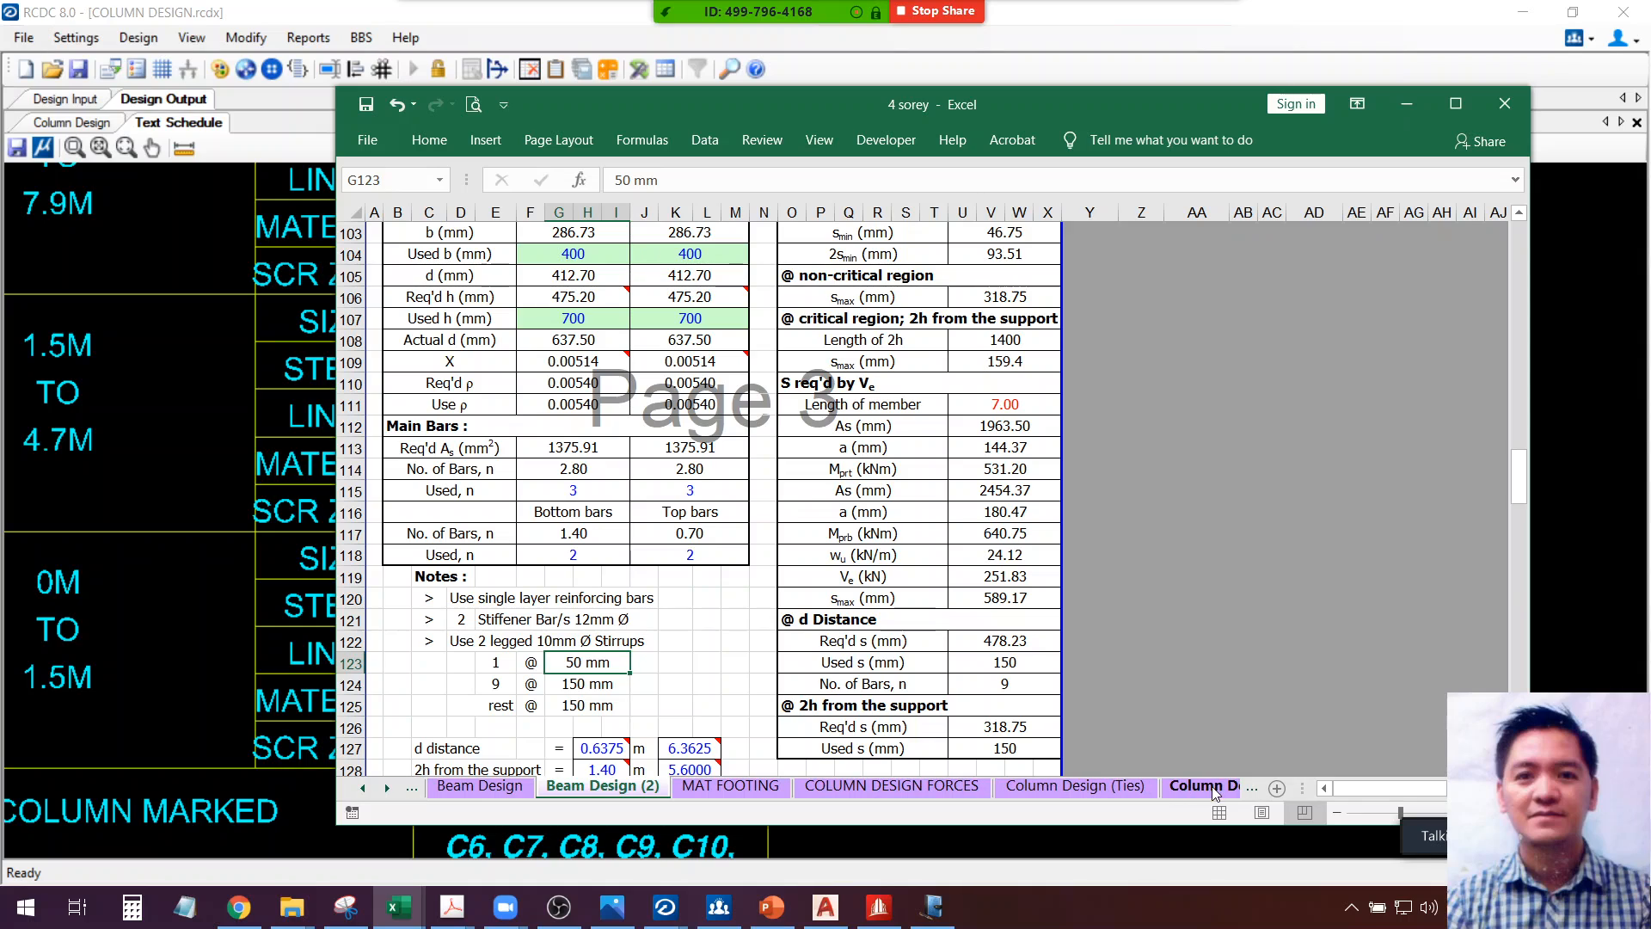
{"action": "left_click", "coordinate": [1133, 788]}
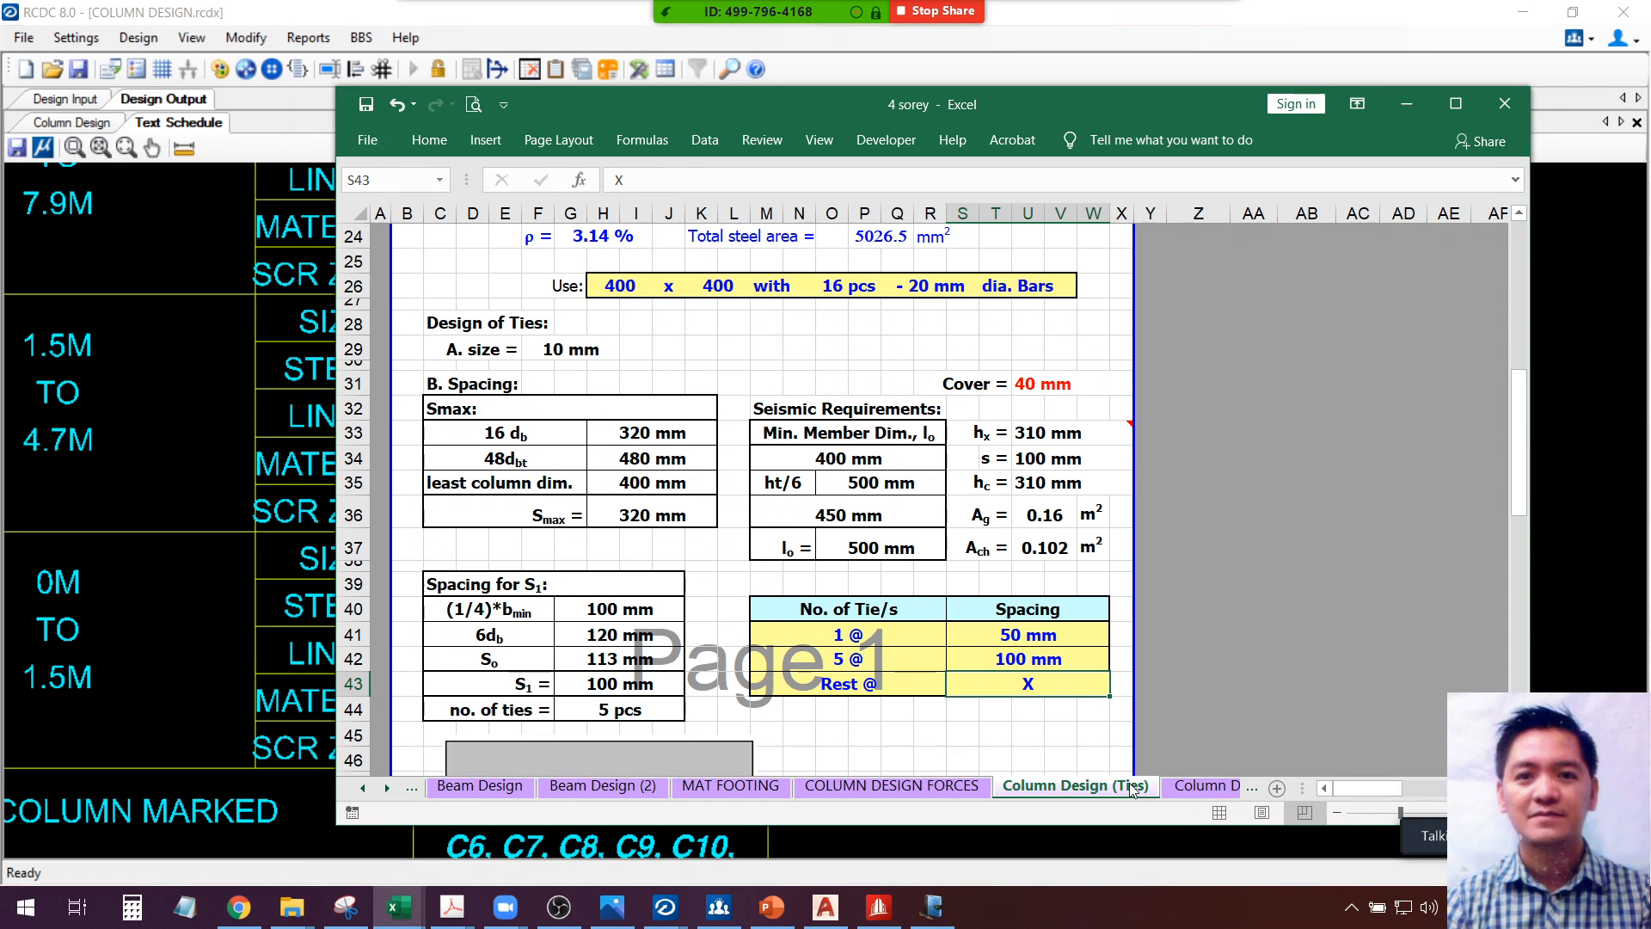
{"action": "left_click", "coordinate": [1190, 788]}
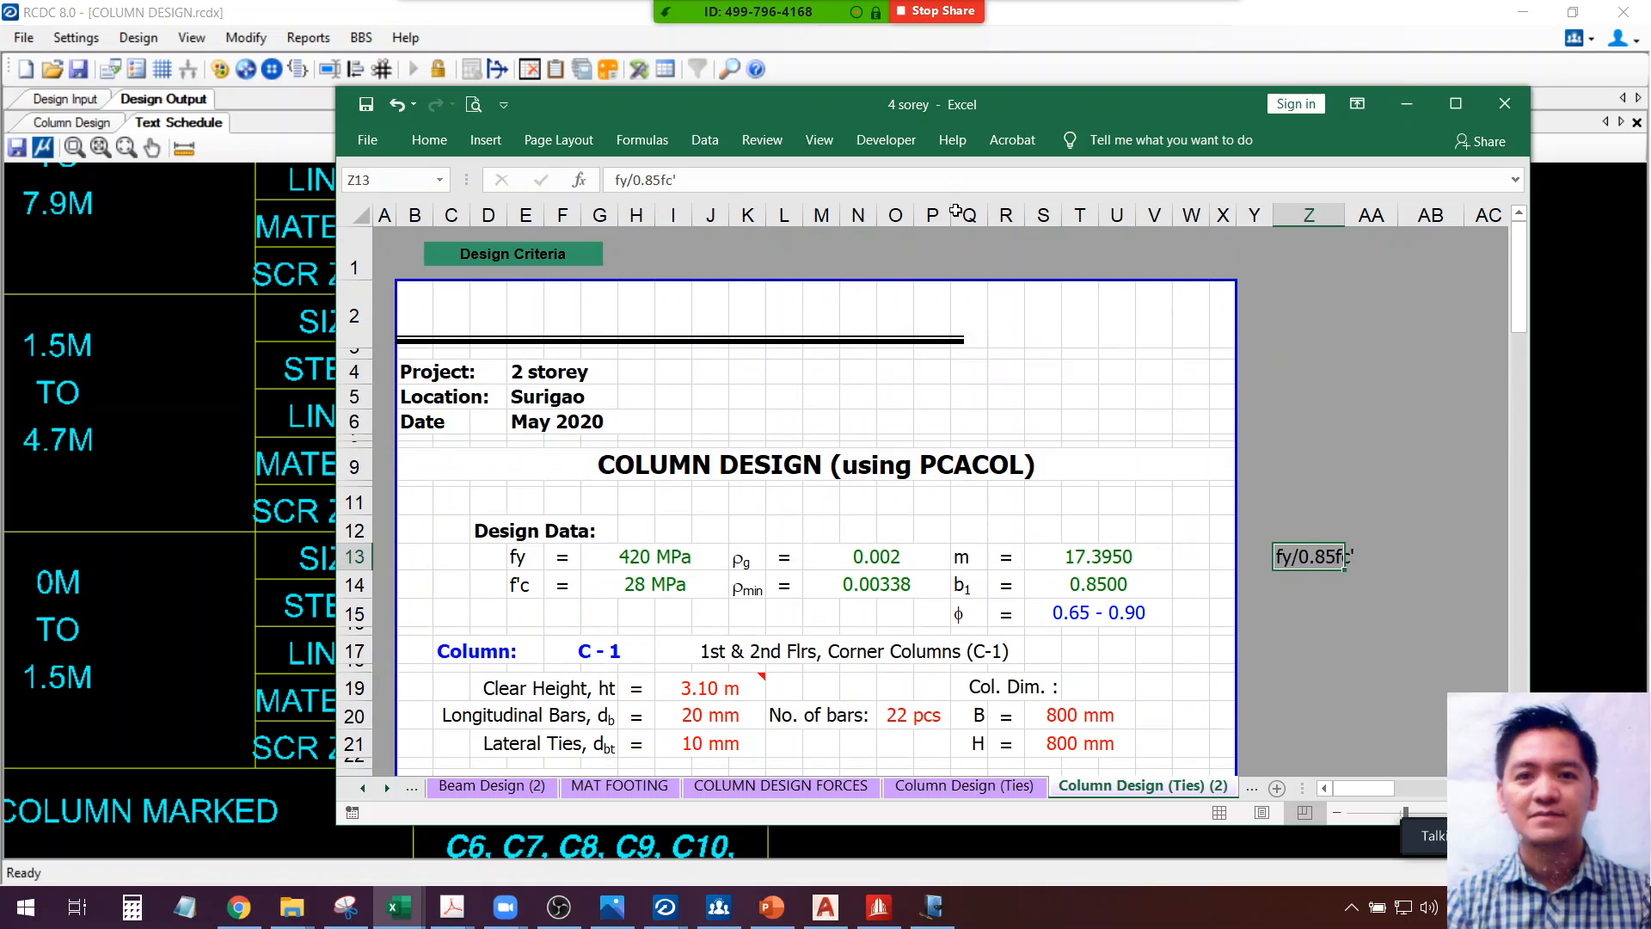
{"action": "left_click_drag", "start_coordinate": [807, 101], "coordinate": [1081, 41]}
Set f'c to 30 MPa in the column design data
{"action": "scroll", "coordinate": [1092, 405], "scroll_direction": "down", "scroll_amount": 3}
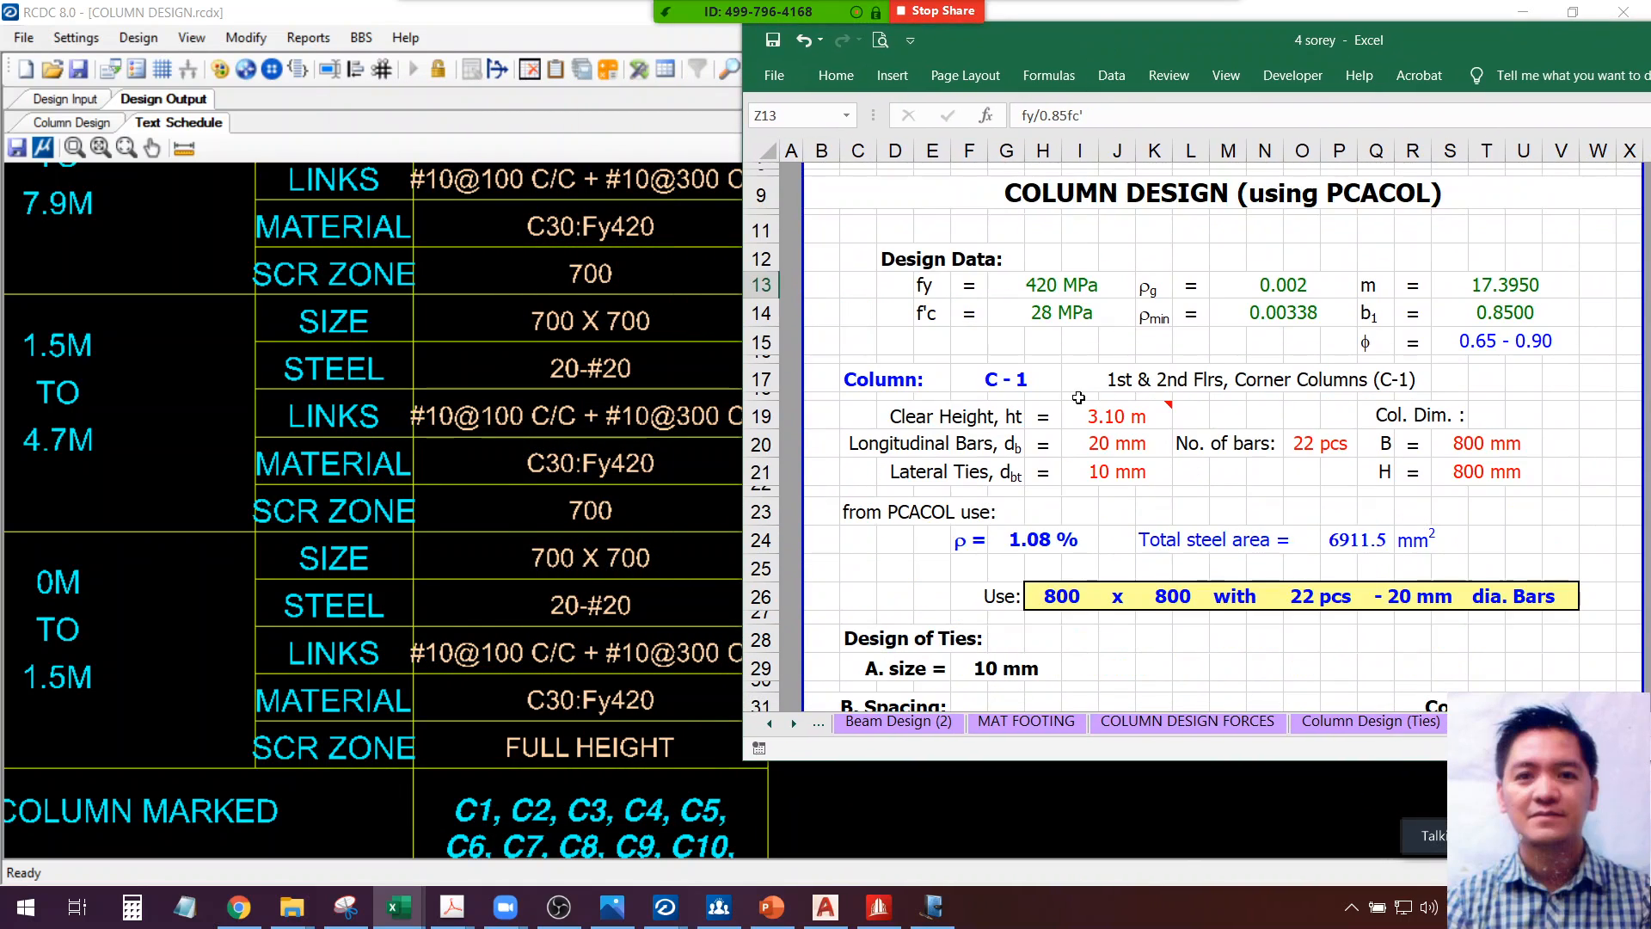
{"action": "scroll", "coordinate": [1079, 398], "scroll_direction": "up", "scroll_amount": 1}
{"action": "left_click", "coordinate": [1051, 320]}
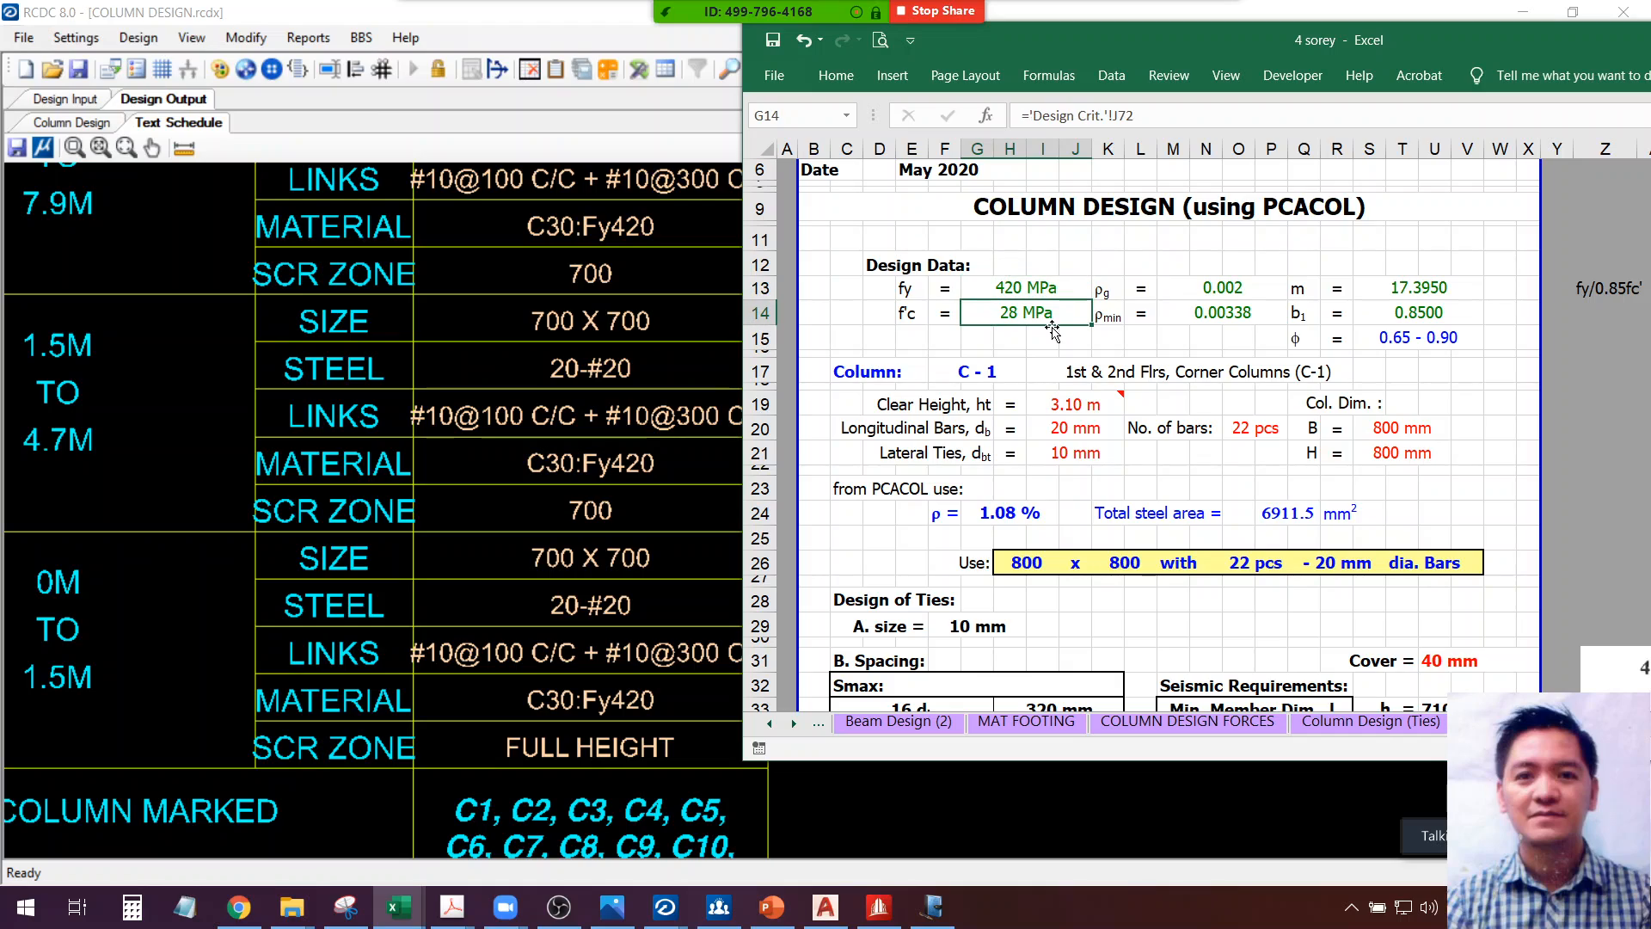
{"action": "type", "text": "30"}
{"action": "key", "text": "Return"}
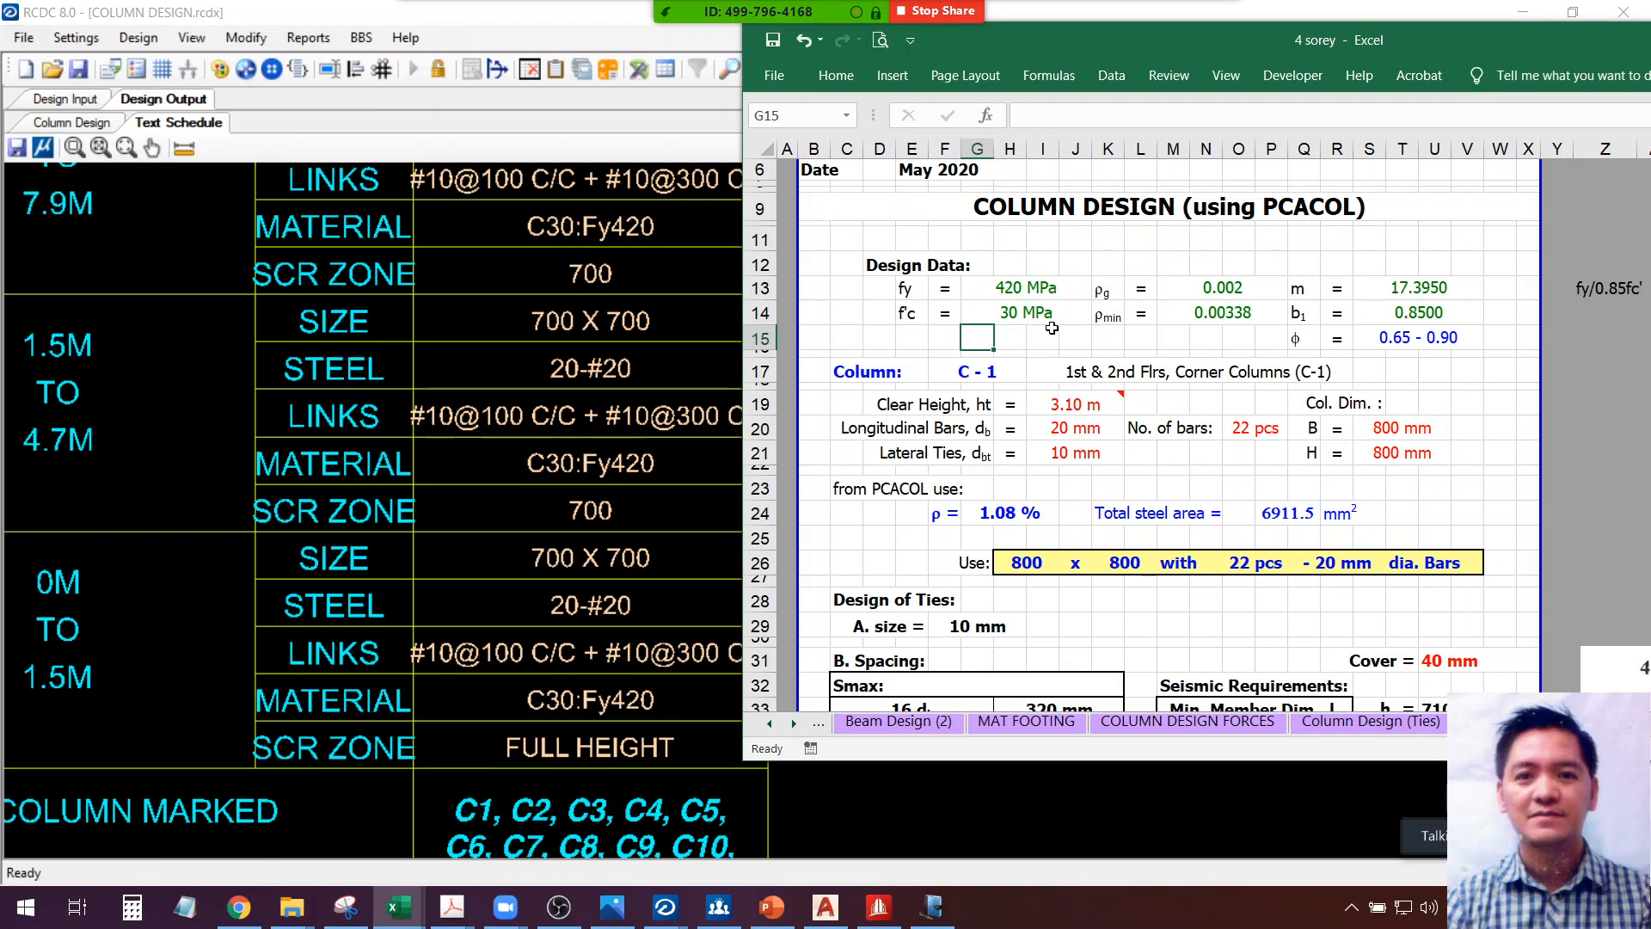
Replace the formula for m in cell S13 with =G13/.85/G14
{"action": "left_click", "coordinate": [1421, 287]}
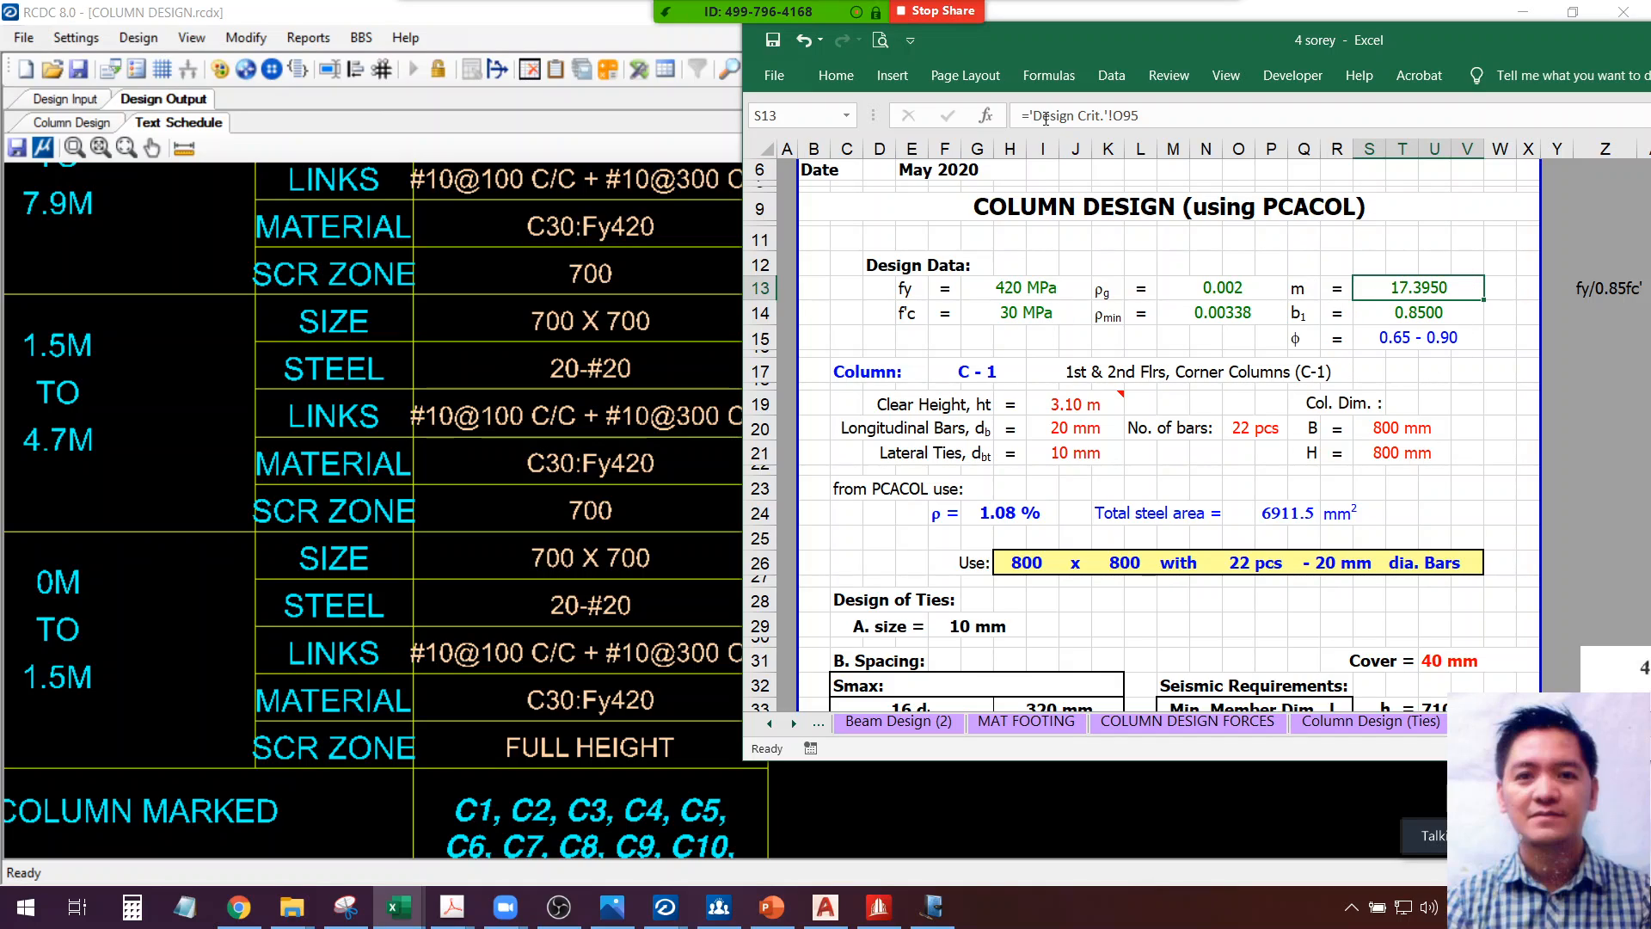
{"action": "left_click_drag", "start_coordinate": [1033, 117], "coordinate": [1208, 114]}
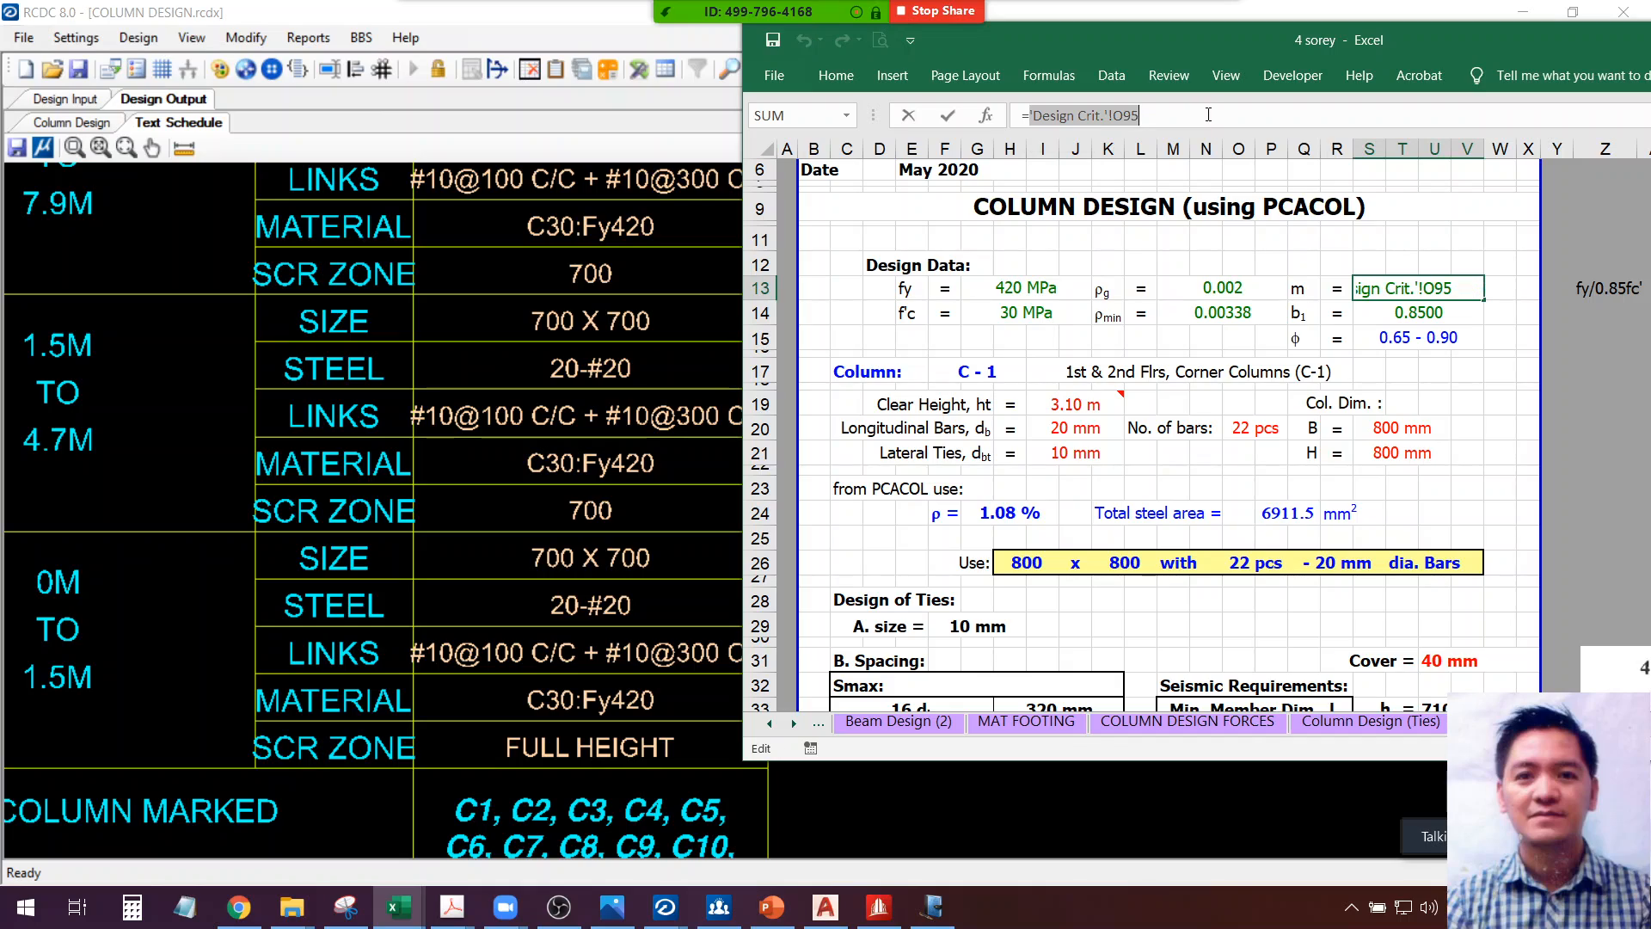
{"action": "key", "text": "Delete"}
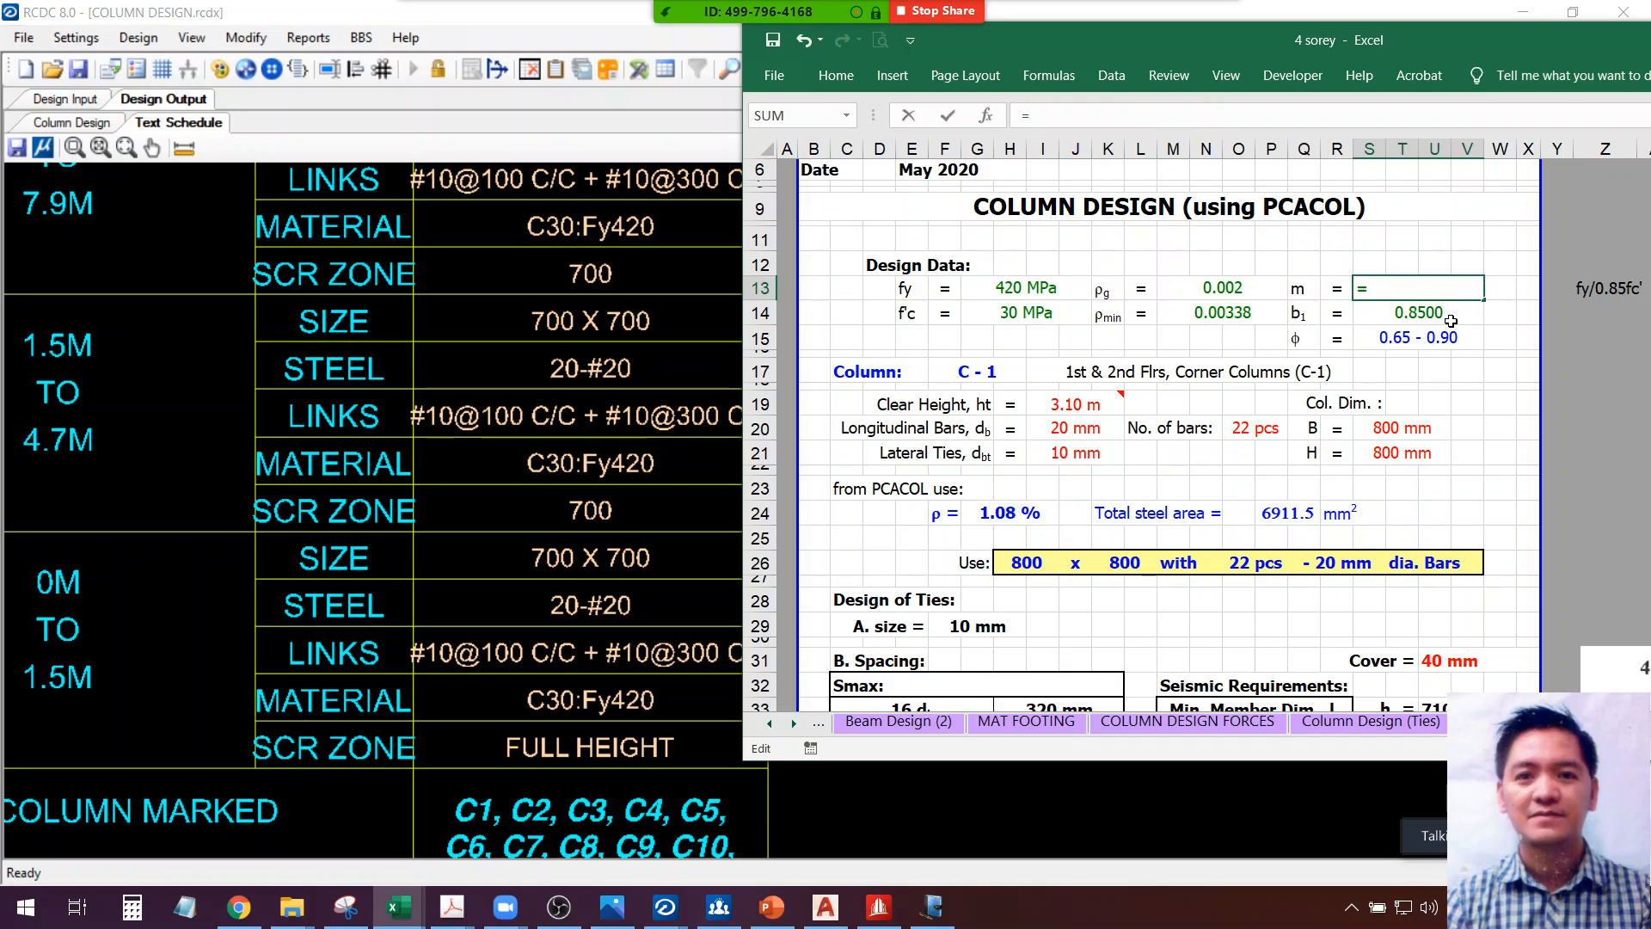
{"action": "left_click", "coordinate": [1009, 288]}
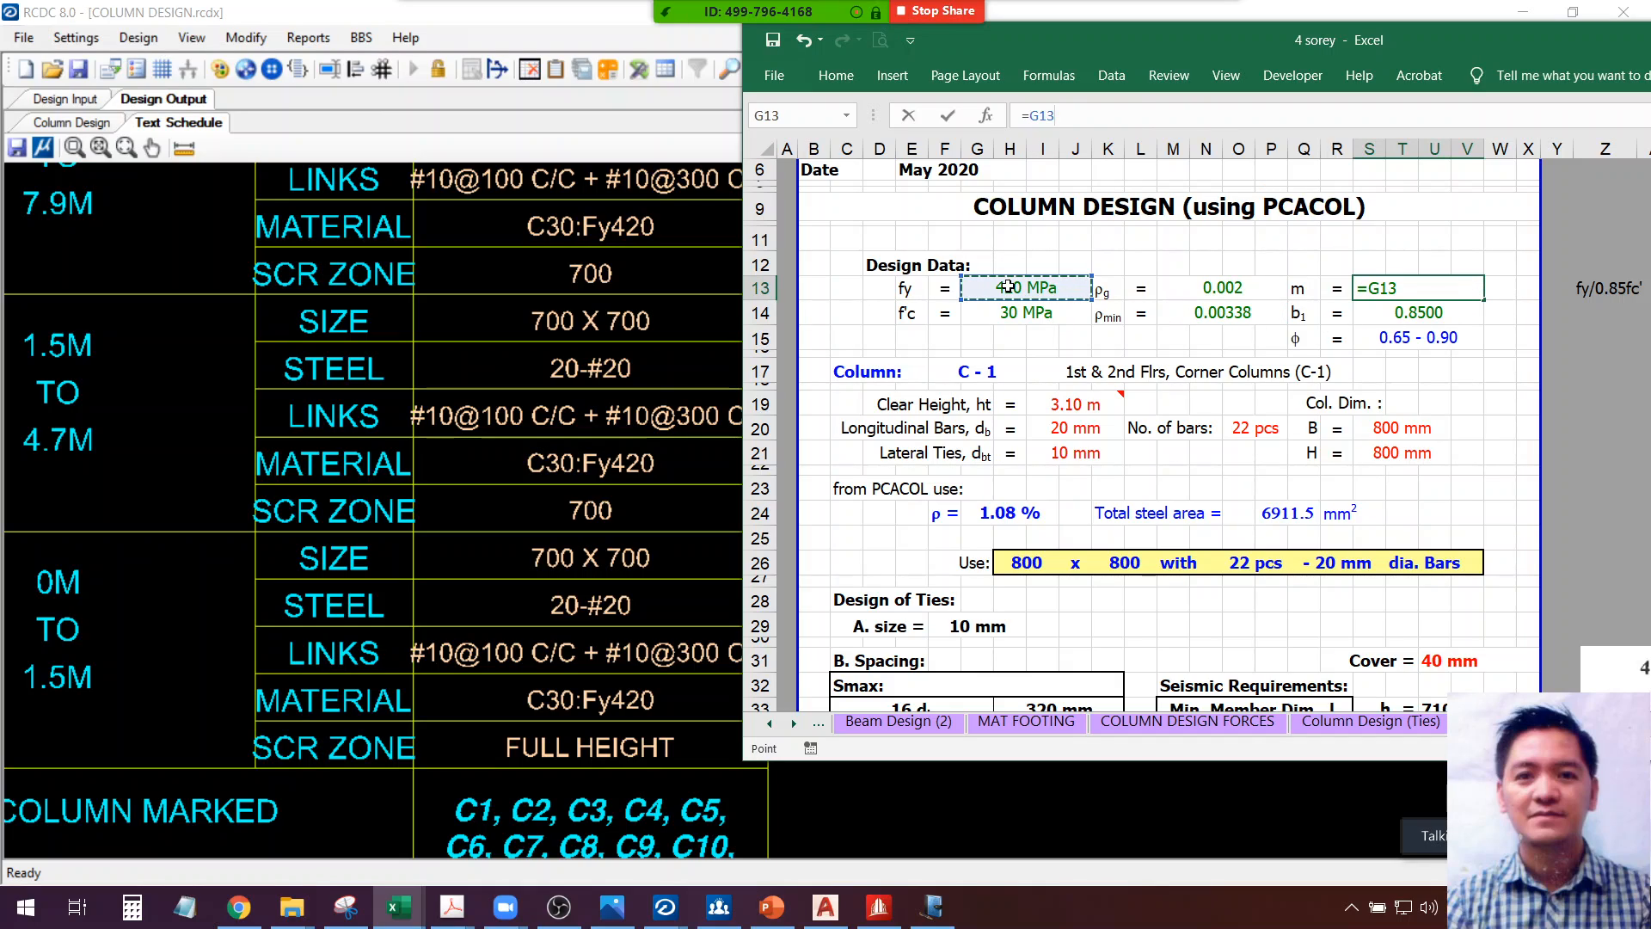
{"action": "type", "text": "/.85/"}
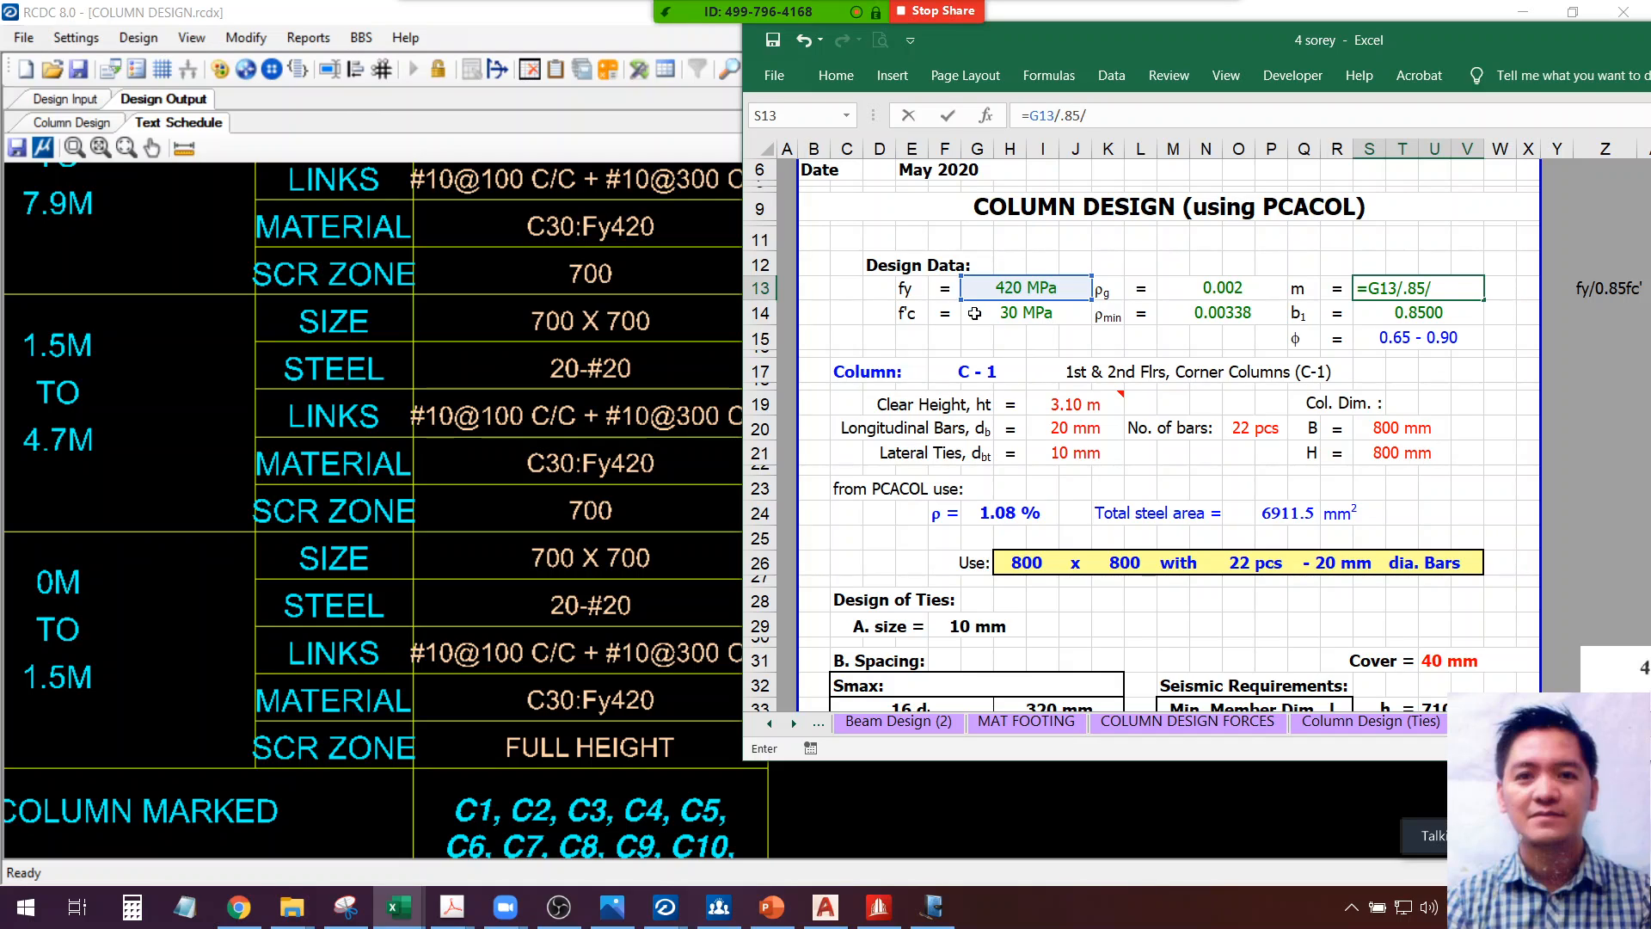
{"action": "left_click", "coordinate": [984, 314]}
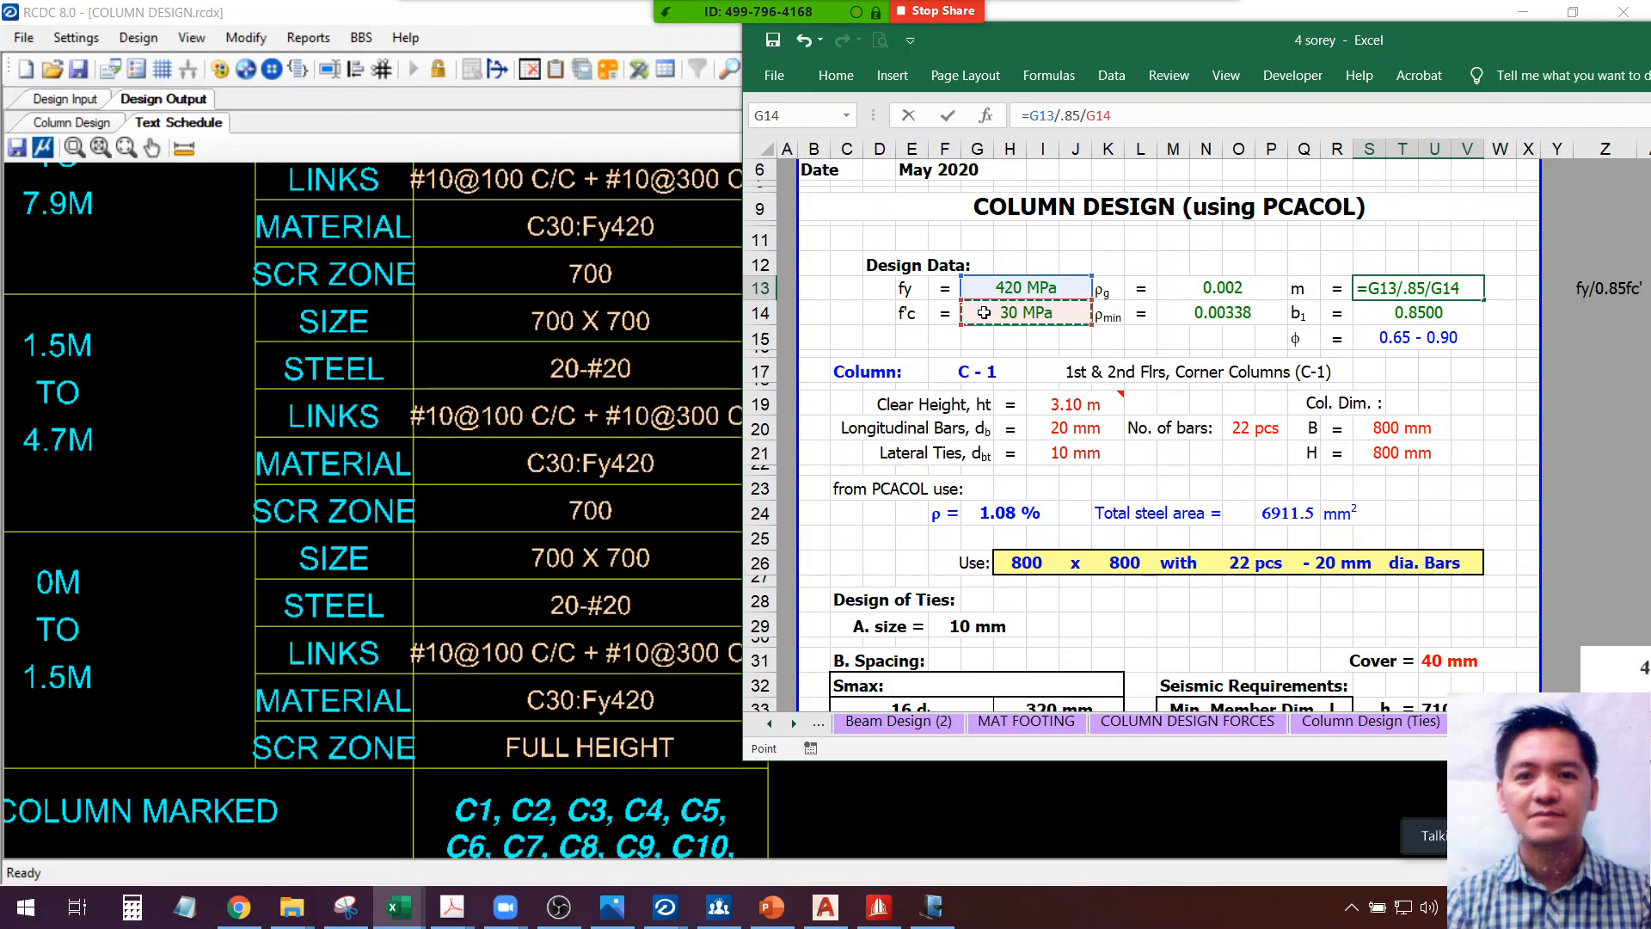
{"action": "key", "text": "Return"}
Set column dimensions B and H to 700 mm for column C-1
{"action": "left_click", "coordinate": [1468, 403]}
{"action": "scroll", "coordinate": [1134, 416], "scroll_direction": "down", "scroll_amount": 1}
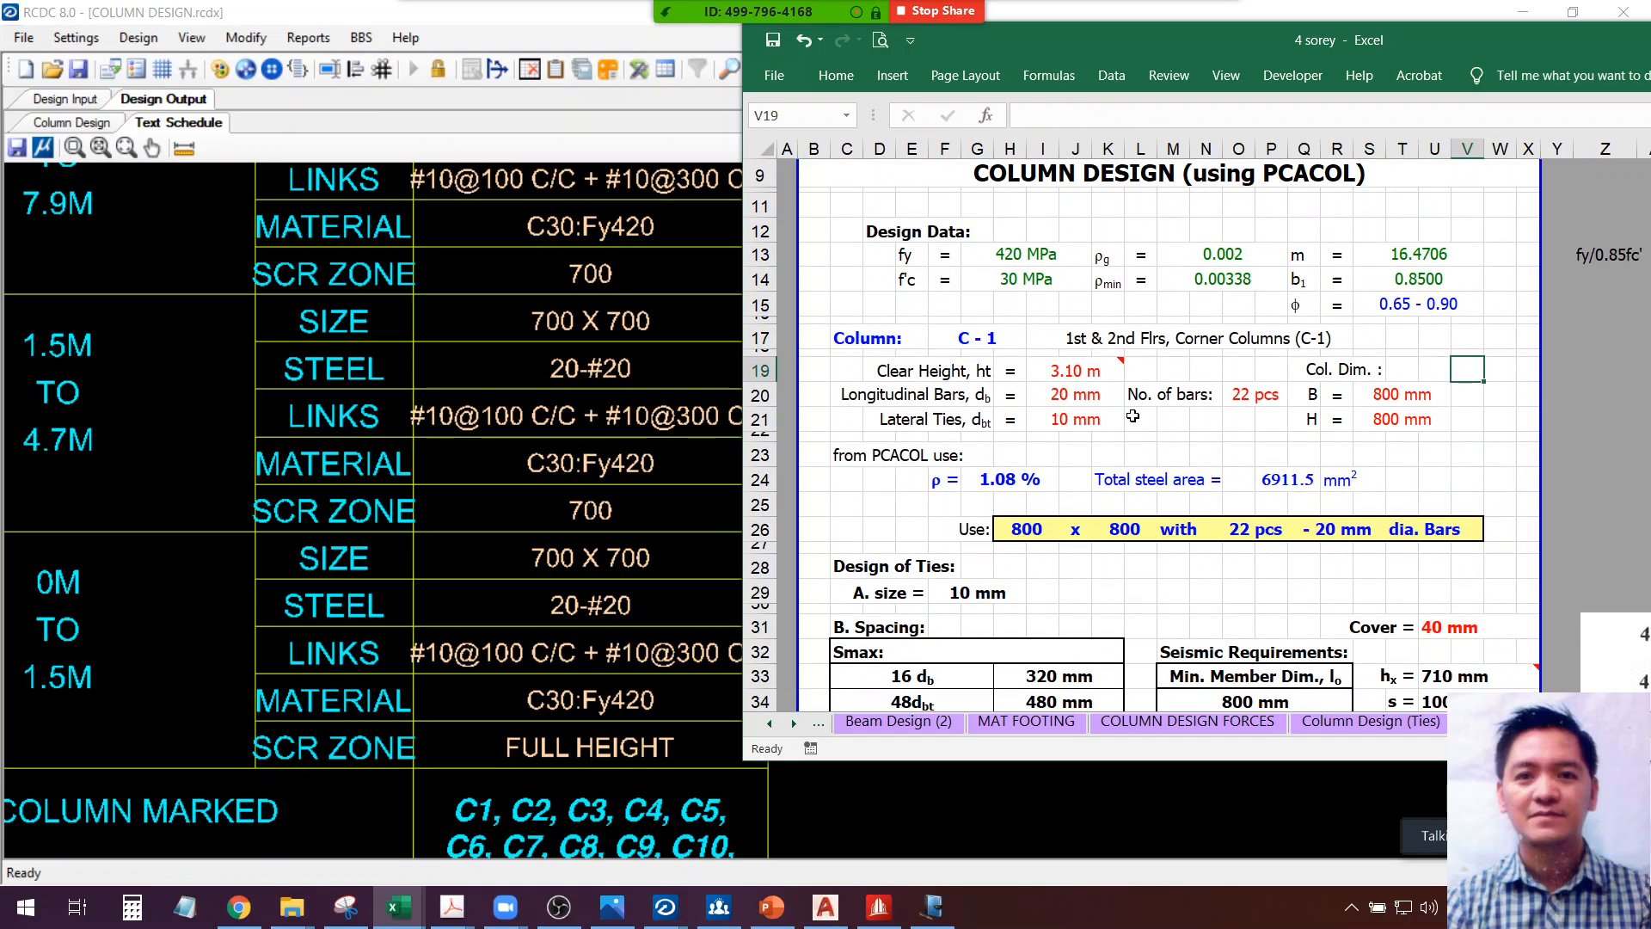
{"action": "left_click", "coordinate": [1067, 394]}
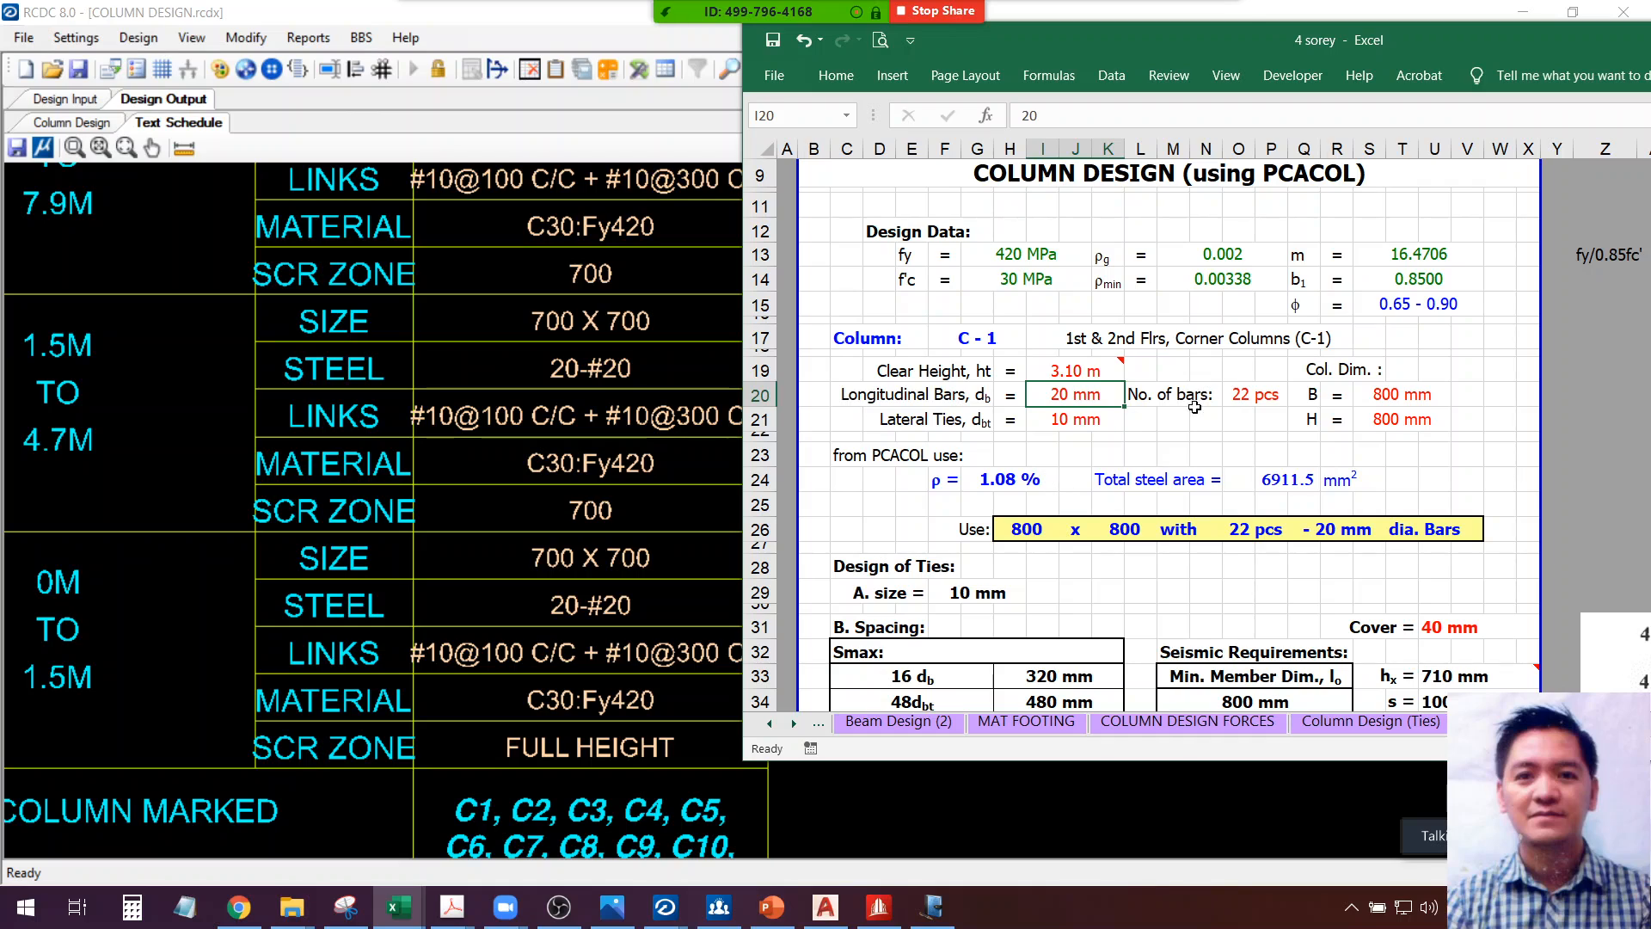
{"action": "scroll", "coordinate": [1209, 510], "scroll_direction": "down", "scroll_amount": 1}
{"action": "left_click", "coordinate": [1372, 341]}
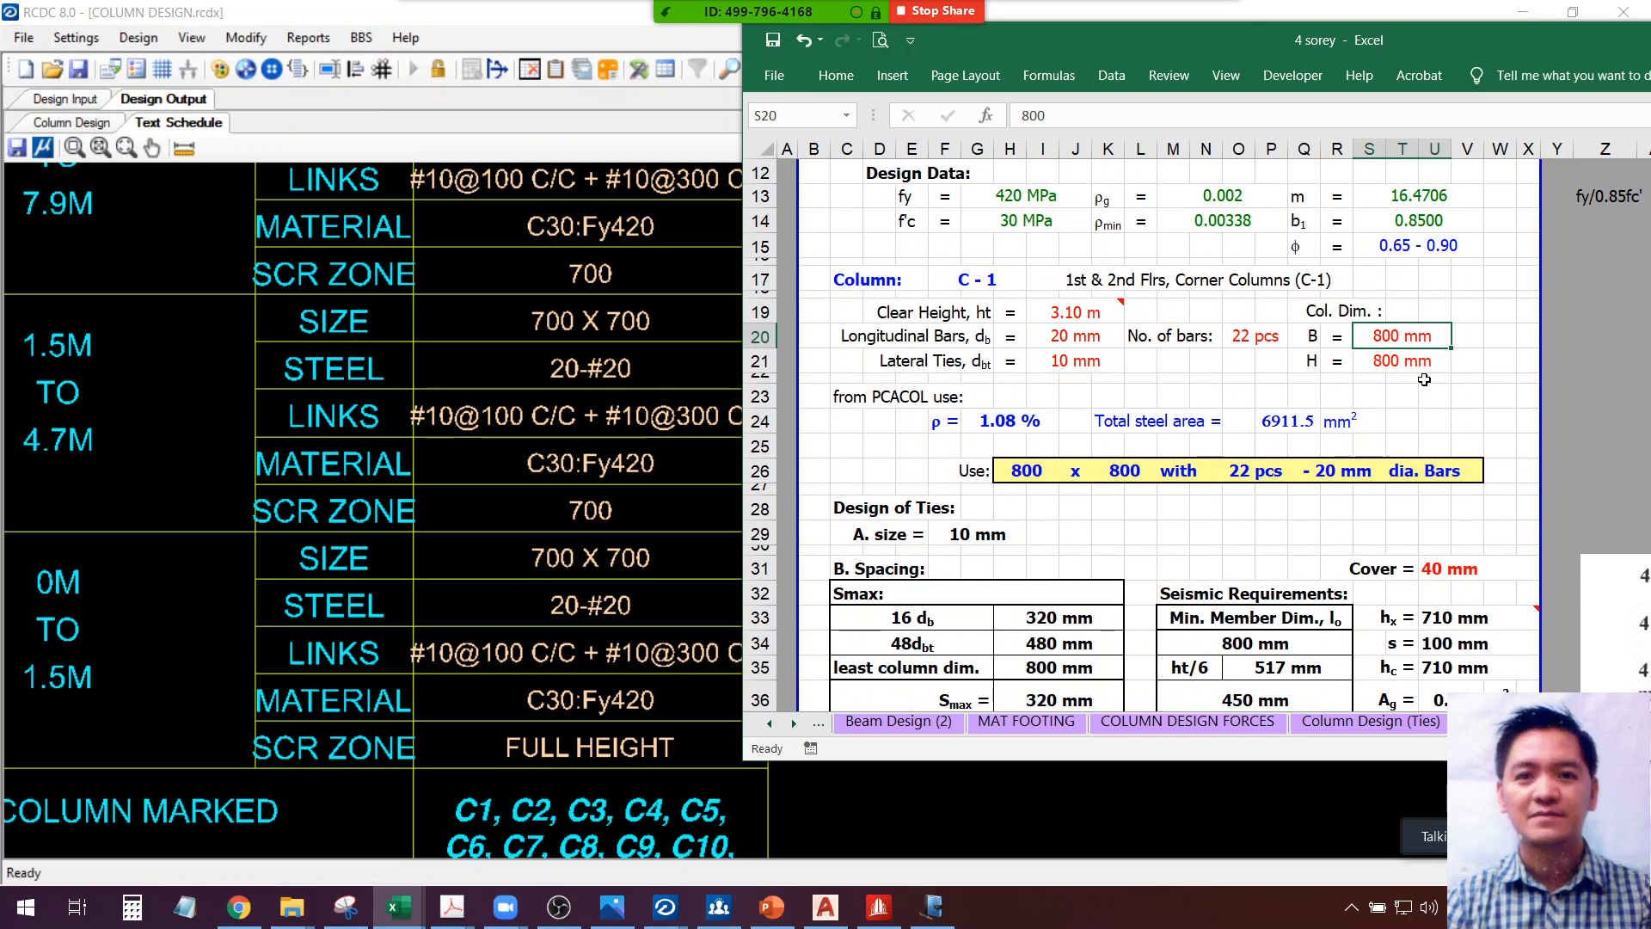
{"action": "type", "text": "700"}
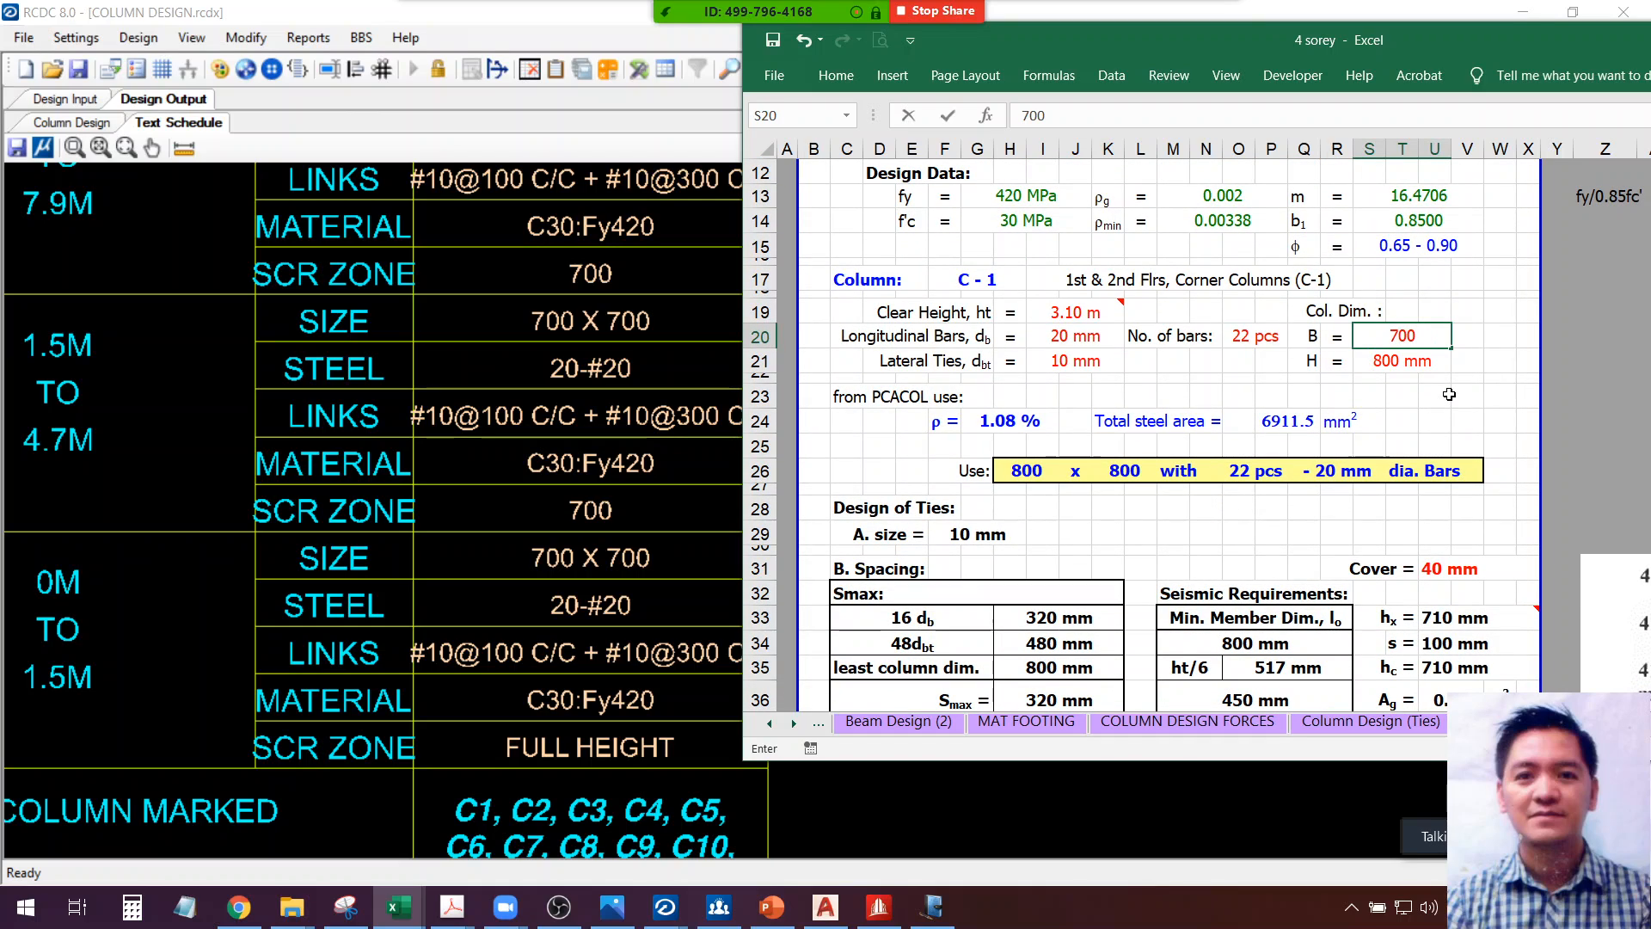
{"action": "key", "text": "Return"}
{"action": "type", "text": "700"}
{"action": "key", "text": "Return"}
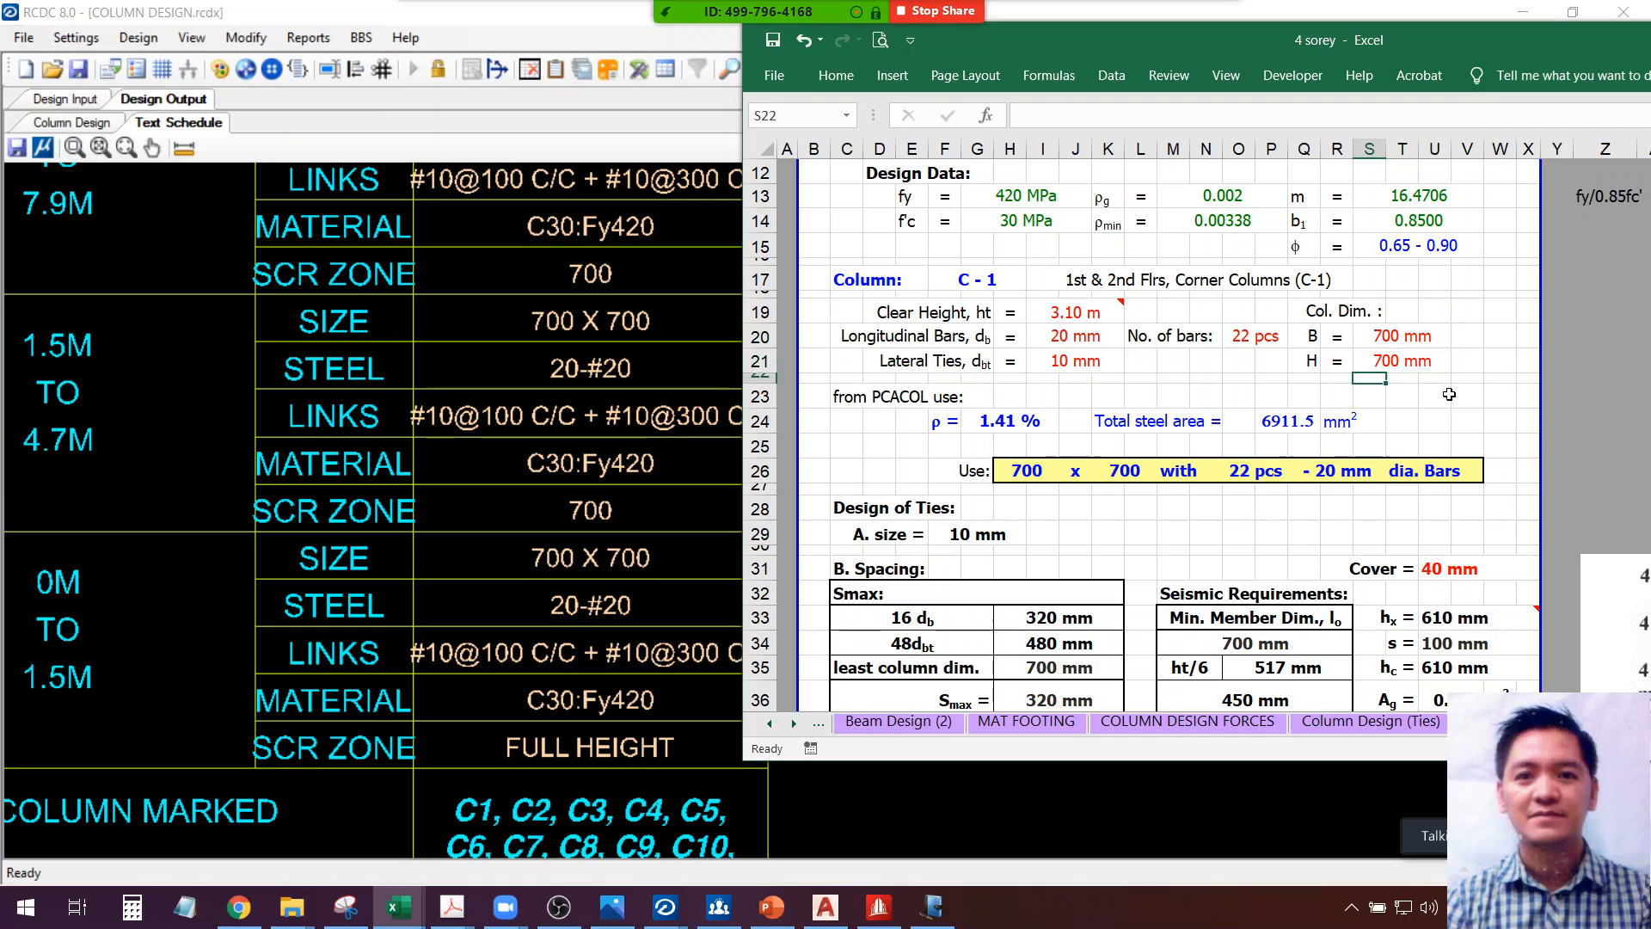
Set the number of 20 mm longitudinal bars to 20 pcs for column C-1
{"action": "left_click", "coordinate": [1061, 337]}
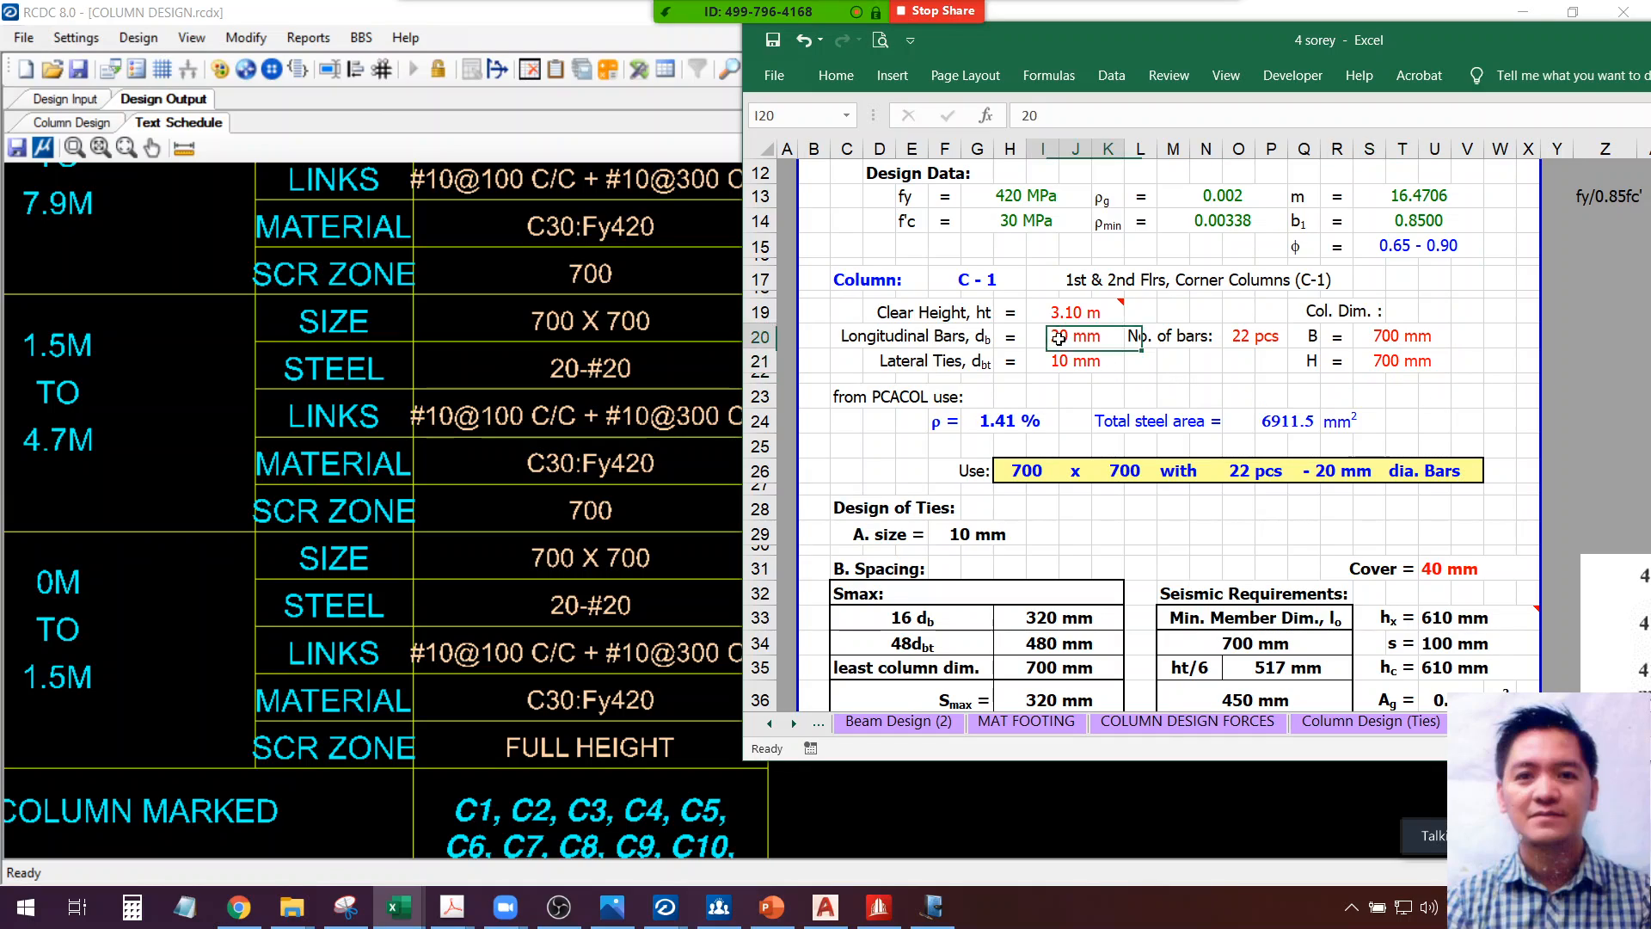
{"action": "left_click", "coordinate": [1237, 336]}
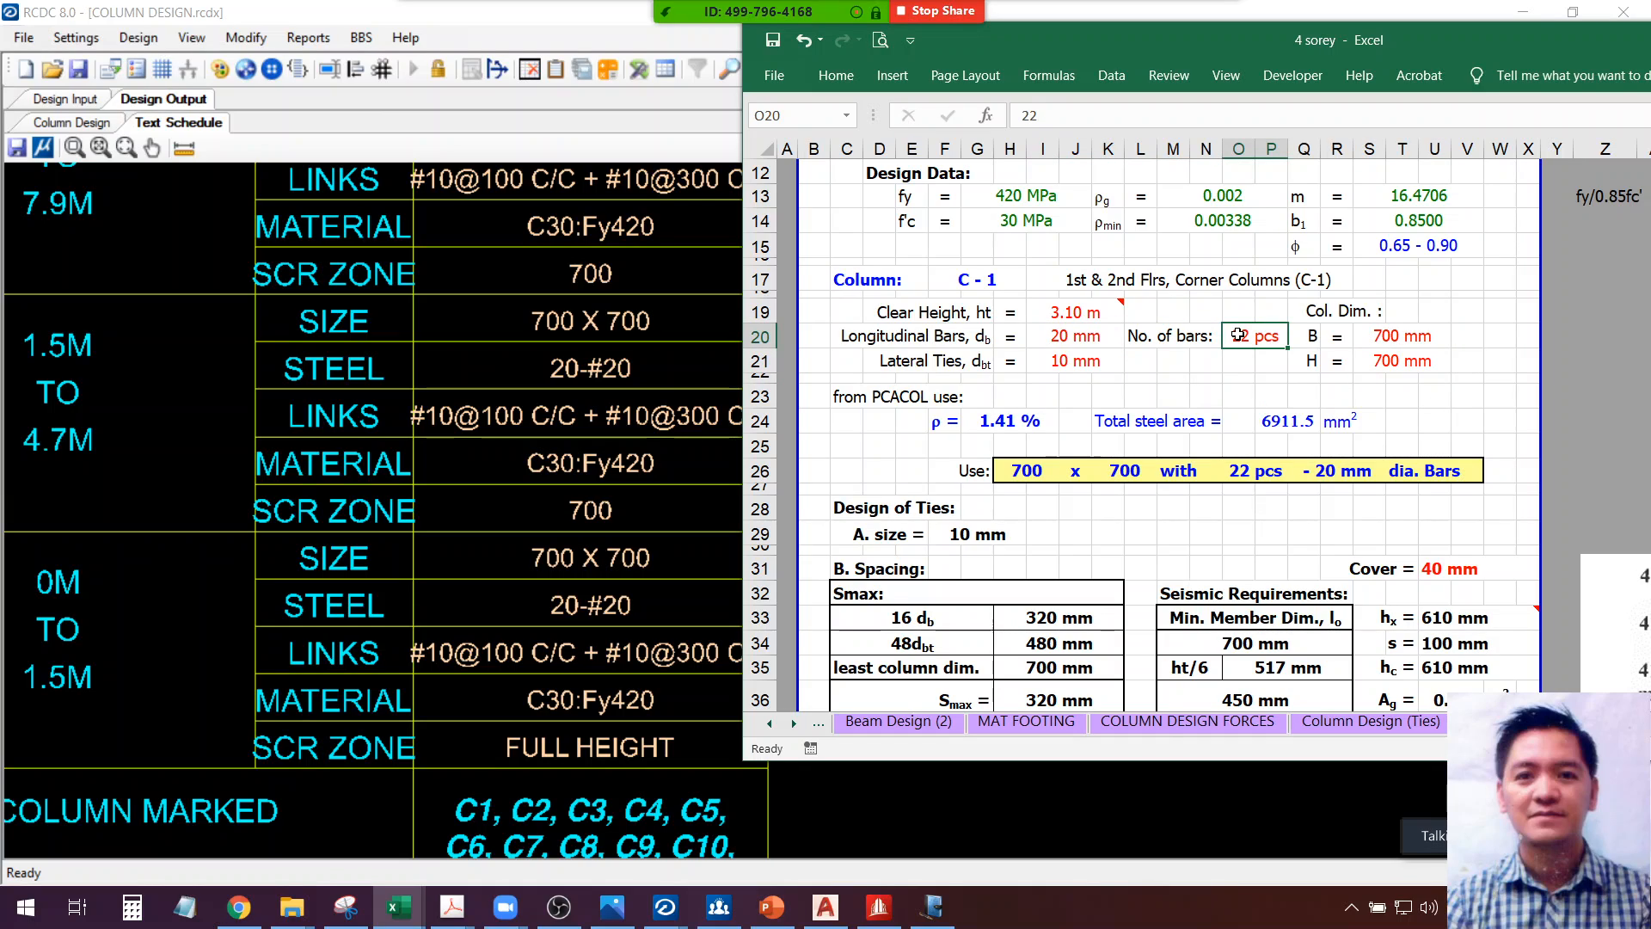
{"action": "type", "text": "20"}
{"action": "key", "text": "Return"}
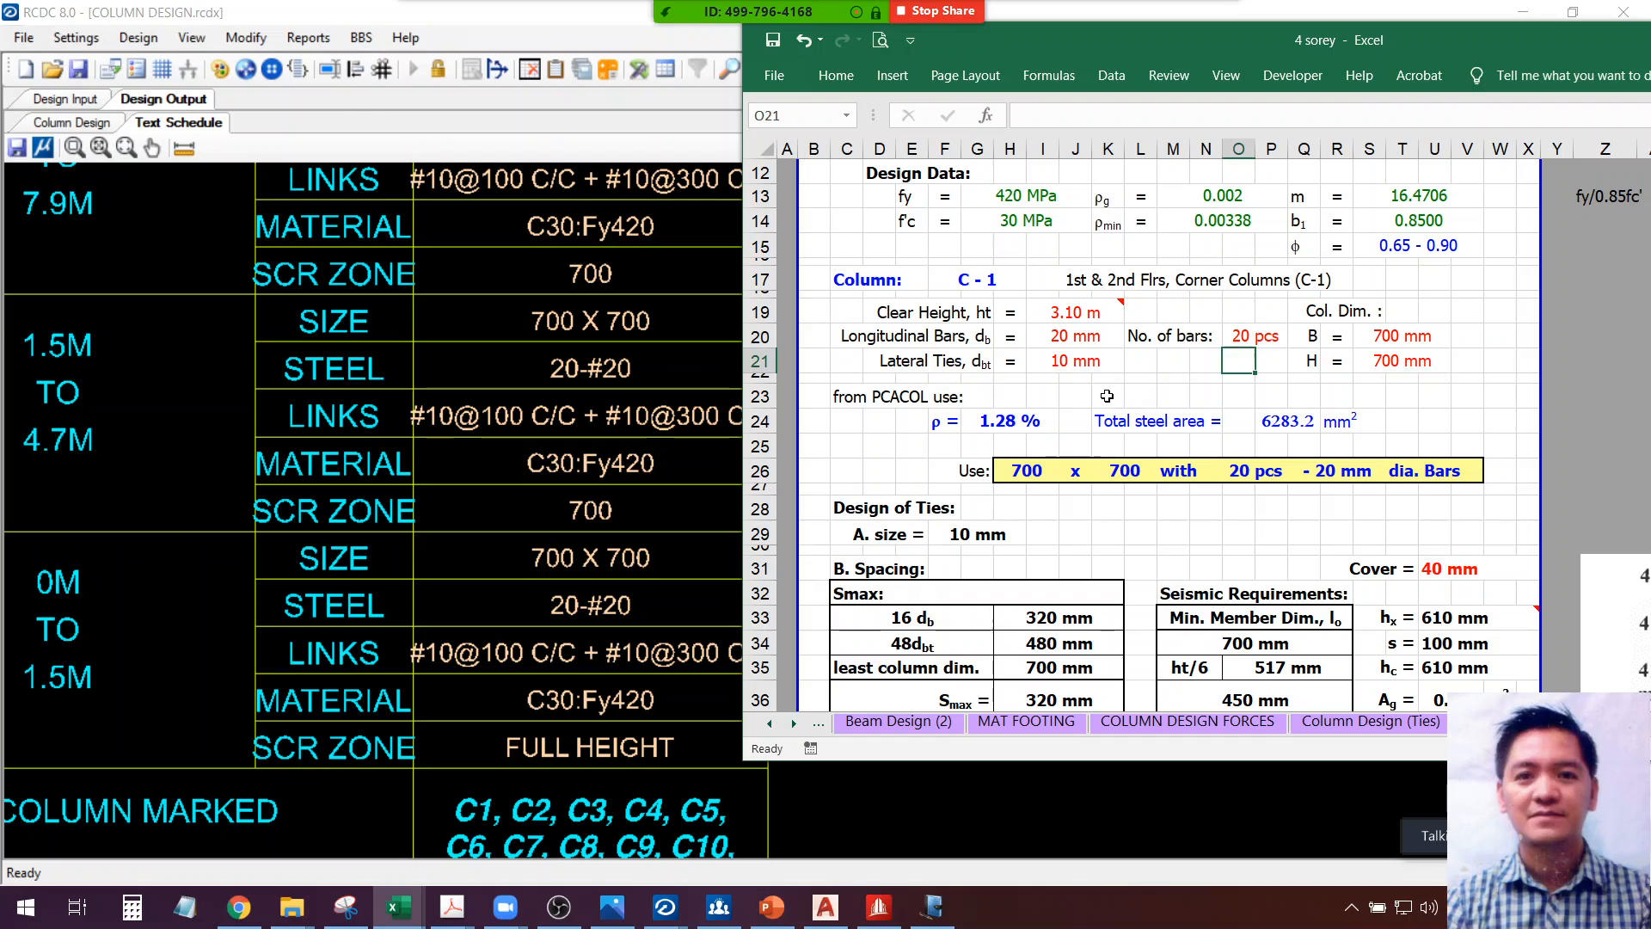
Compare the C-1 tie spacing results in the Excel sheet with the links listed in the RCDC column schedule for 0M to 1.5M
{"action": "left_click", "coordinate": [1066, 337]}
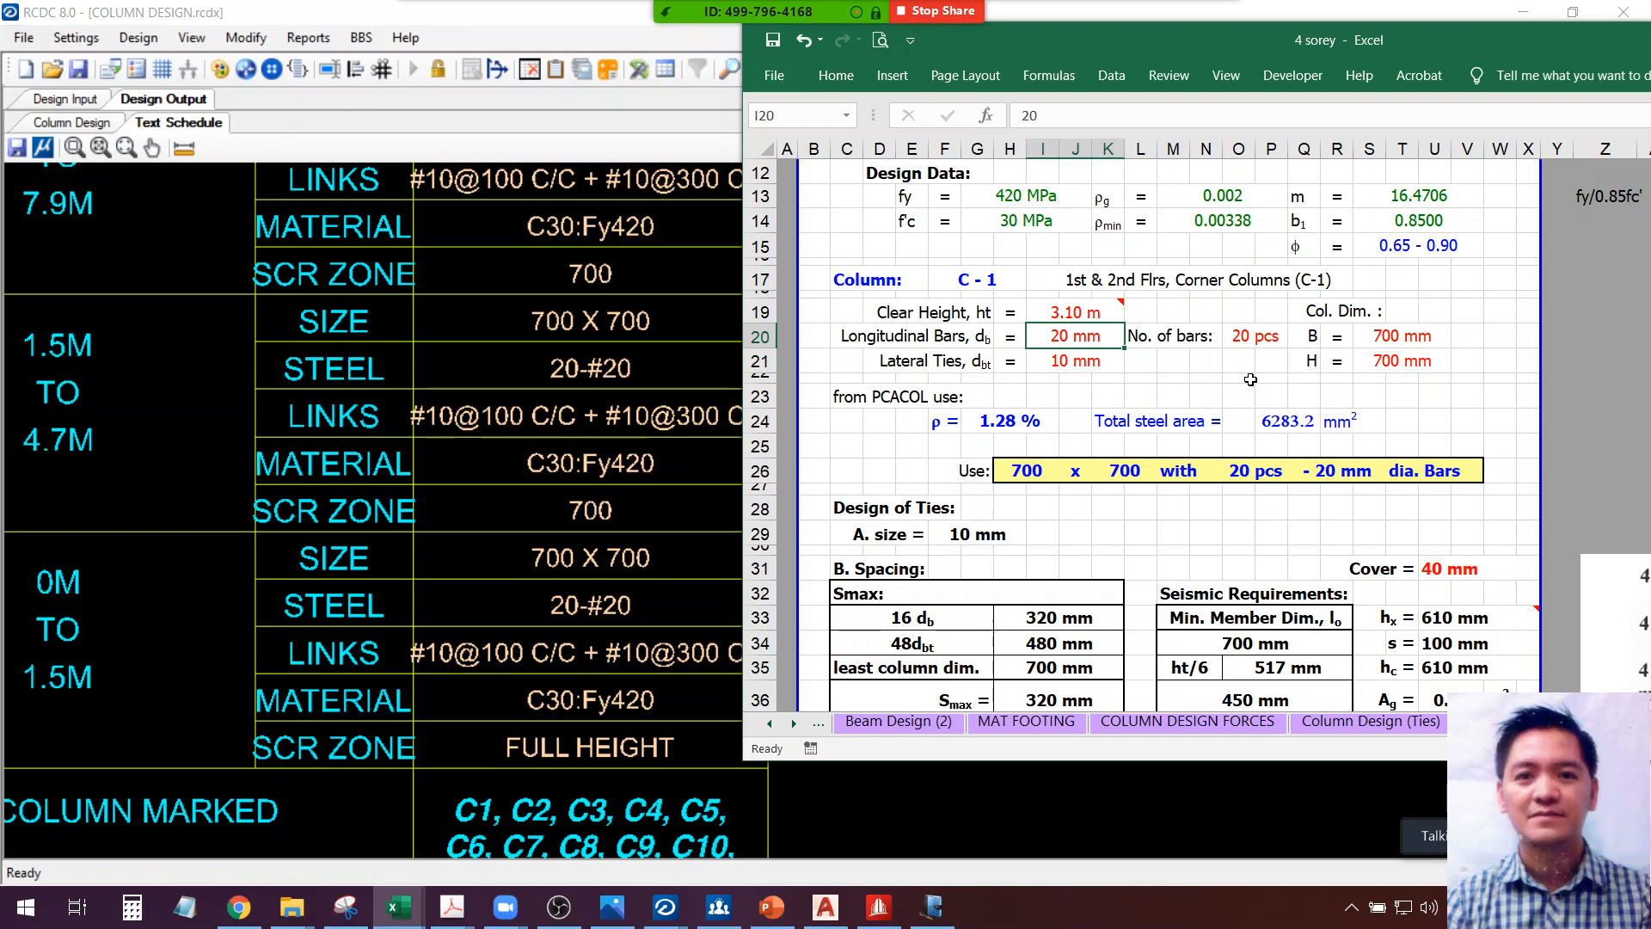
{"action": "scroll", "coordinate": [1275, 395], "scroll_direction": "down", "scroll_amount": 5}
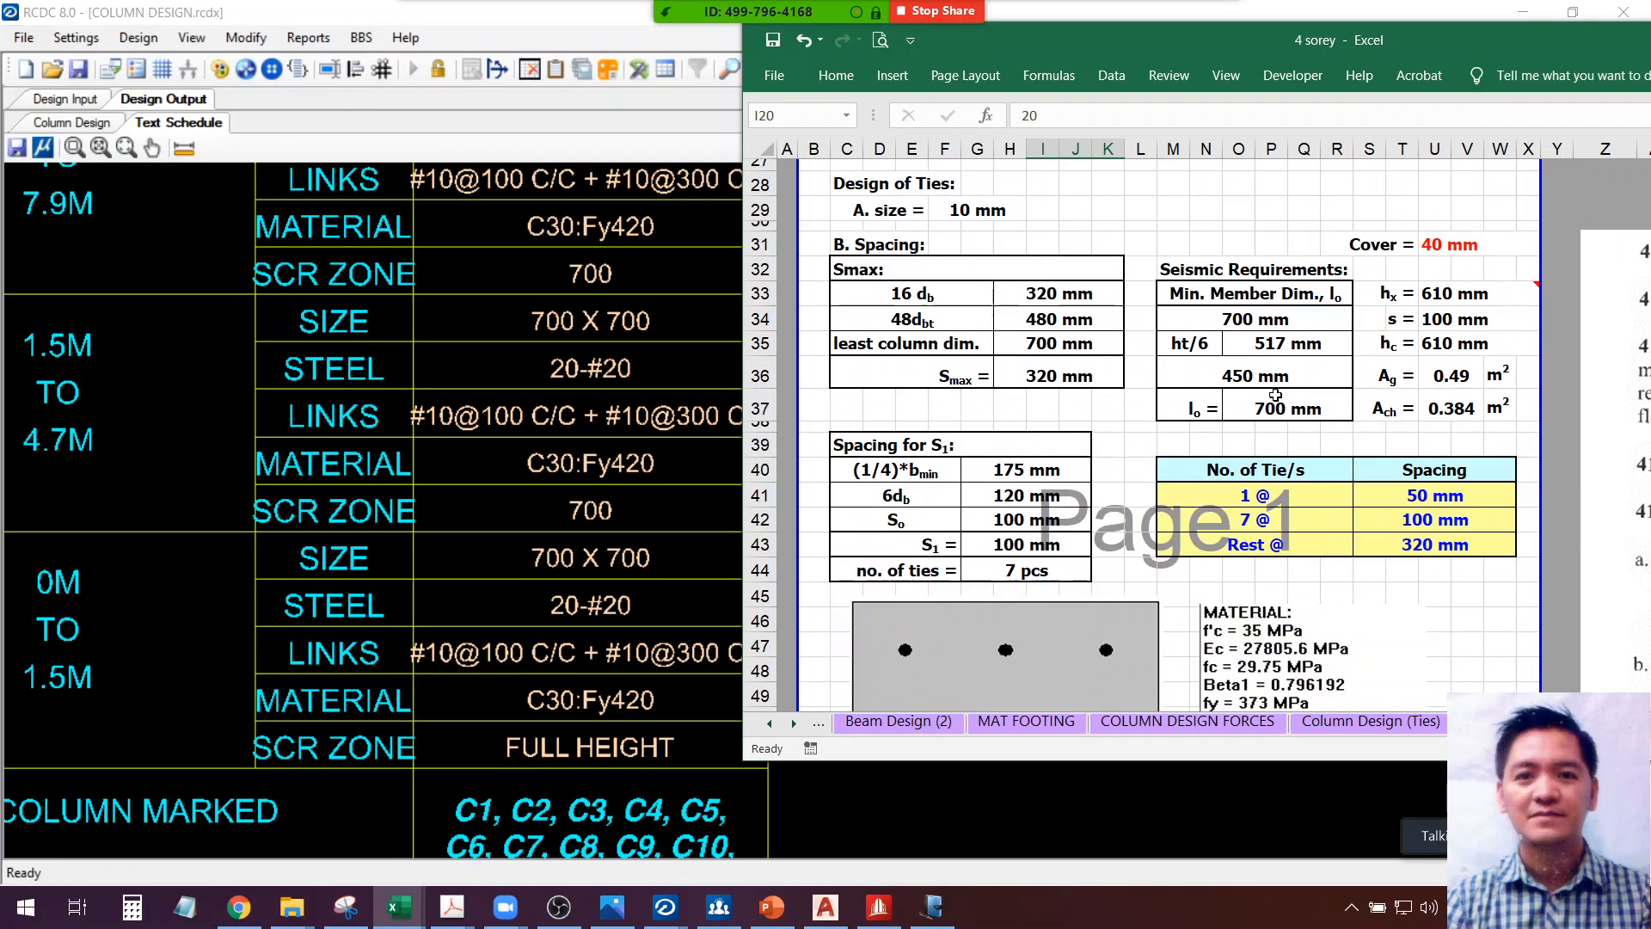
{"action": "scroll", "coordinate": [1275, 395], "scroll_direction": "down", "scroll_amount": 1}
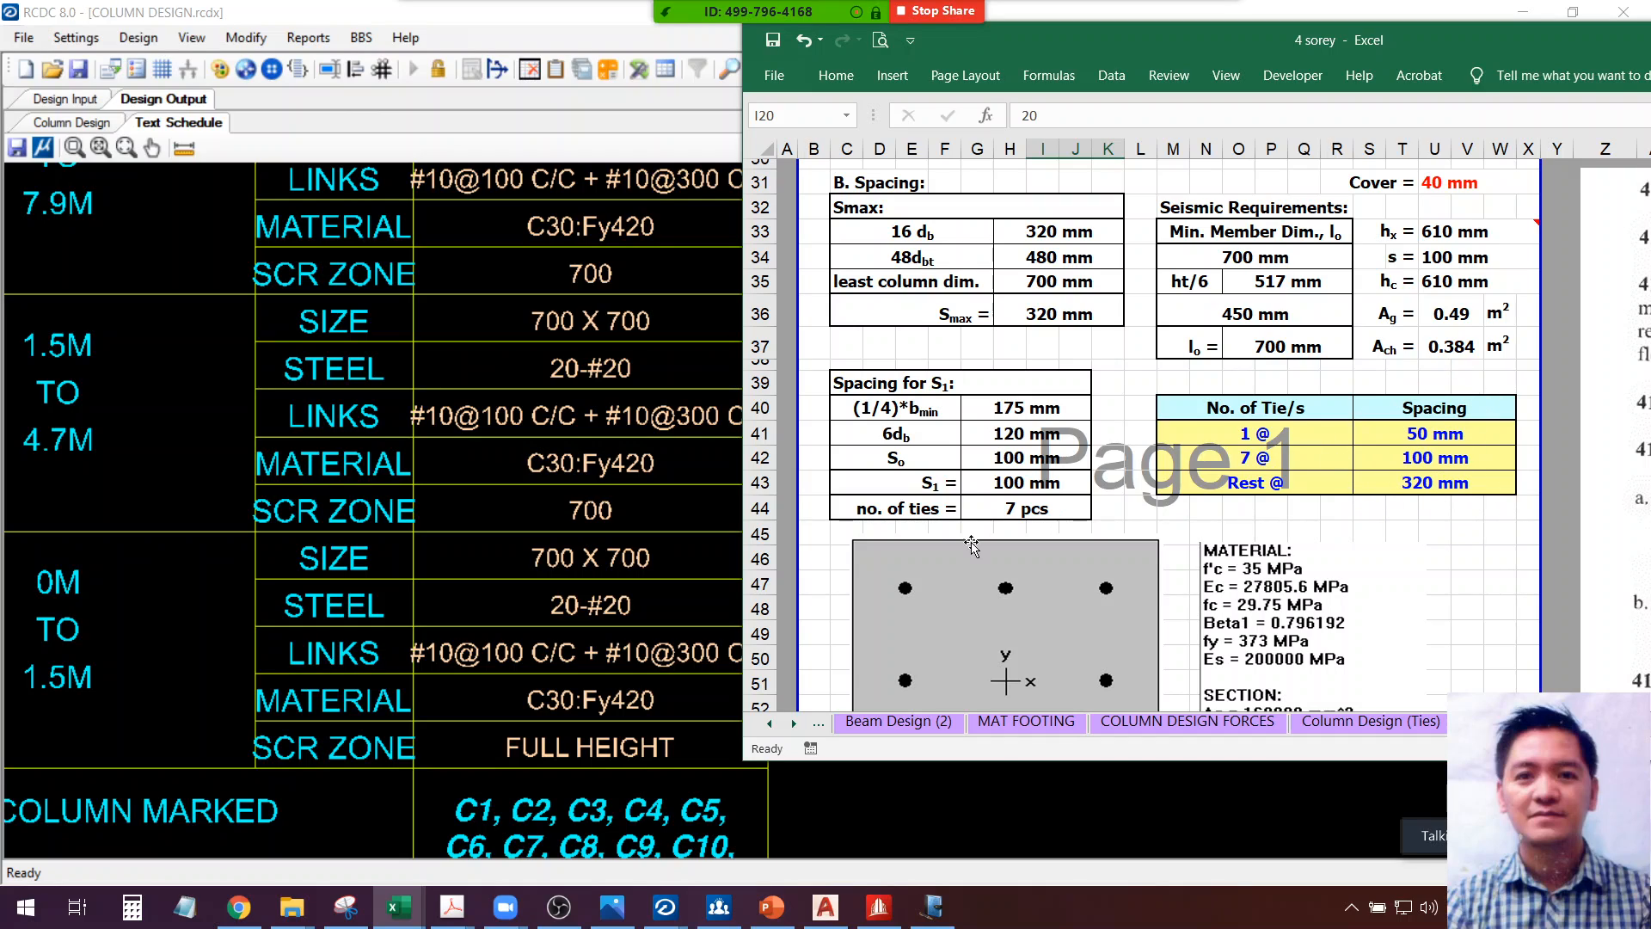
{"action": "key", "text": "ctrl"}
{"action": "left_click_drag", "start_coordinate": [983, 36], "coordinate": [1070, 36]}
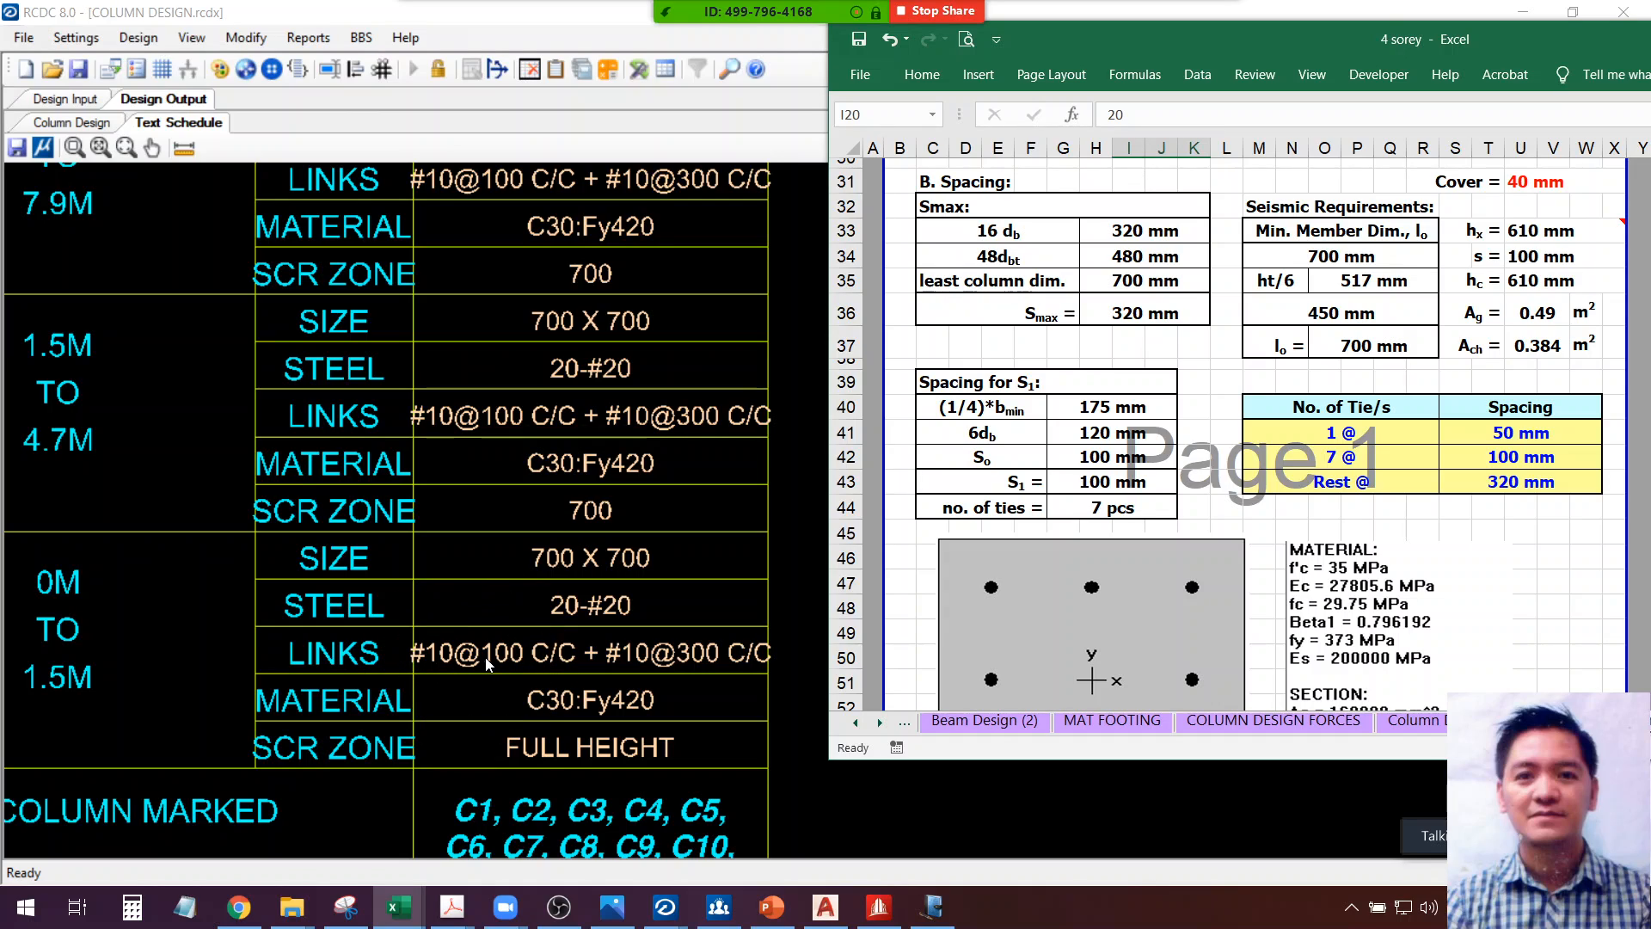
{"action": "key", "text": "ctrl"}
{"action": "key", "text": "ctrl"}
{"action": "key", "text": "ctrl"}
{"action": "key", "text": "ctrl"}
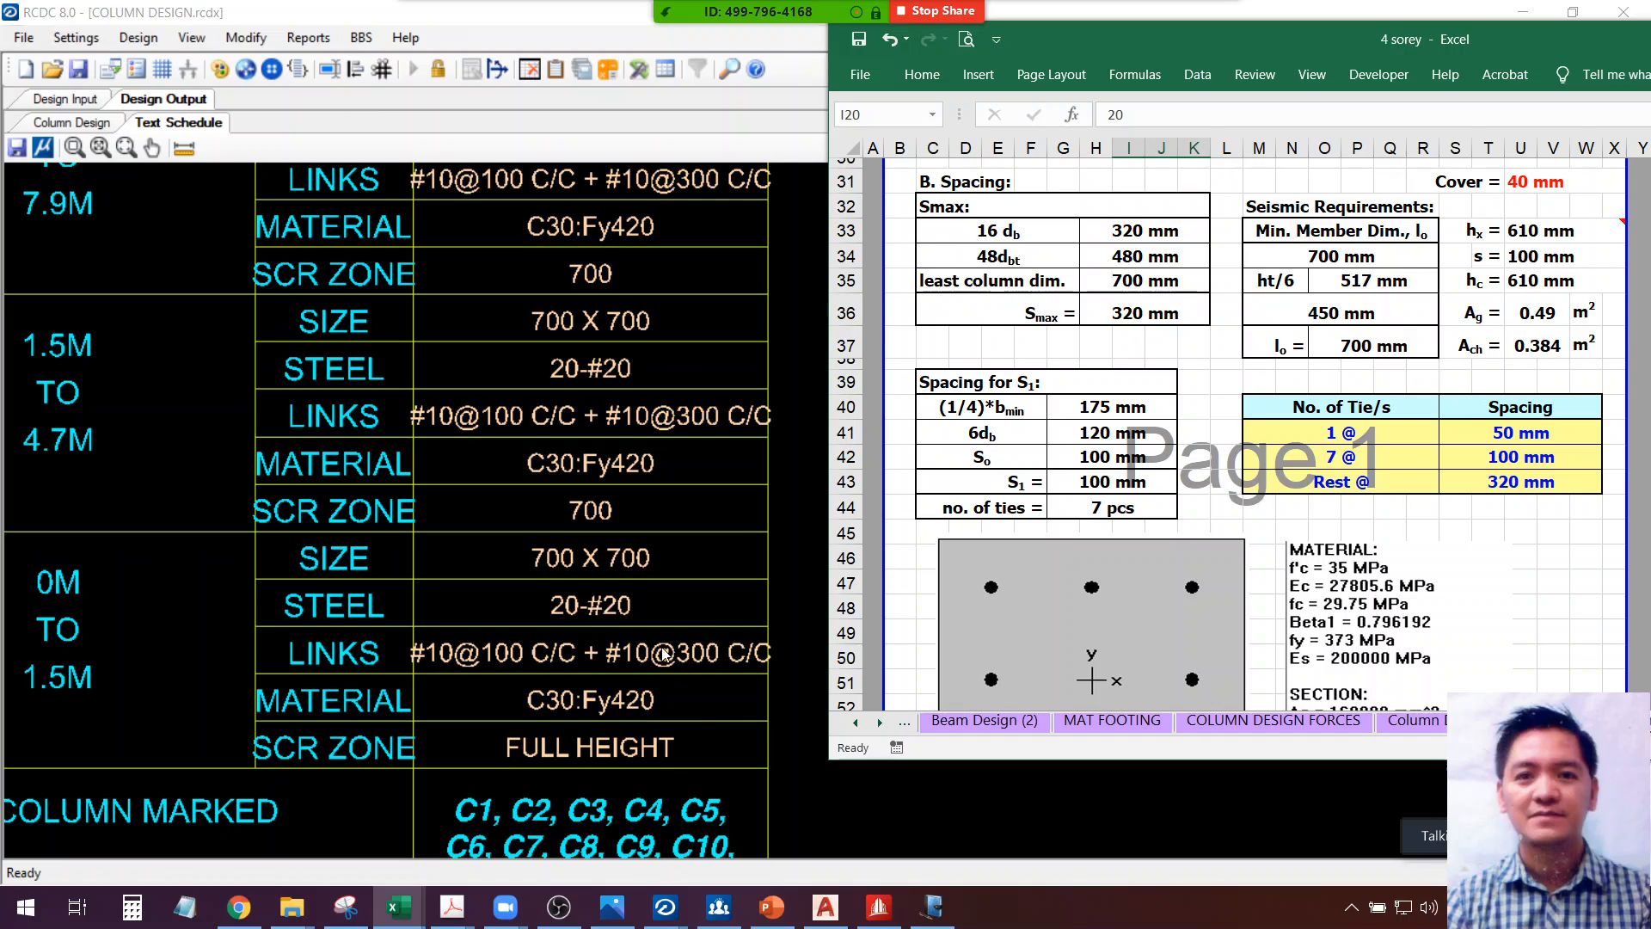
{"action": "key", "text": "ctrl"}
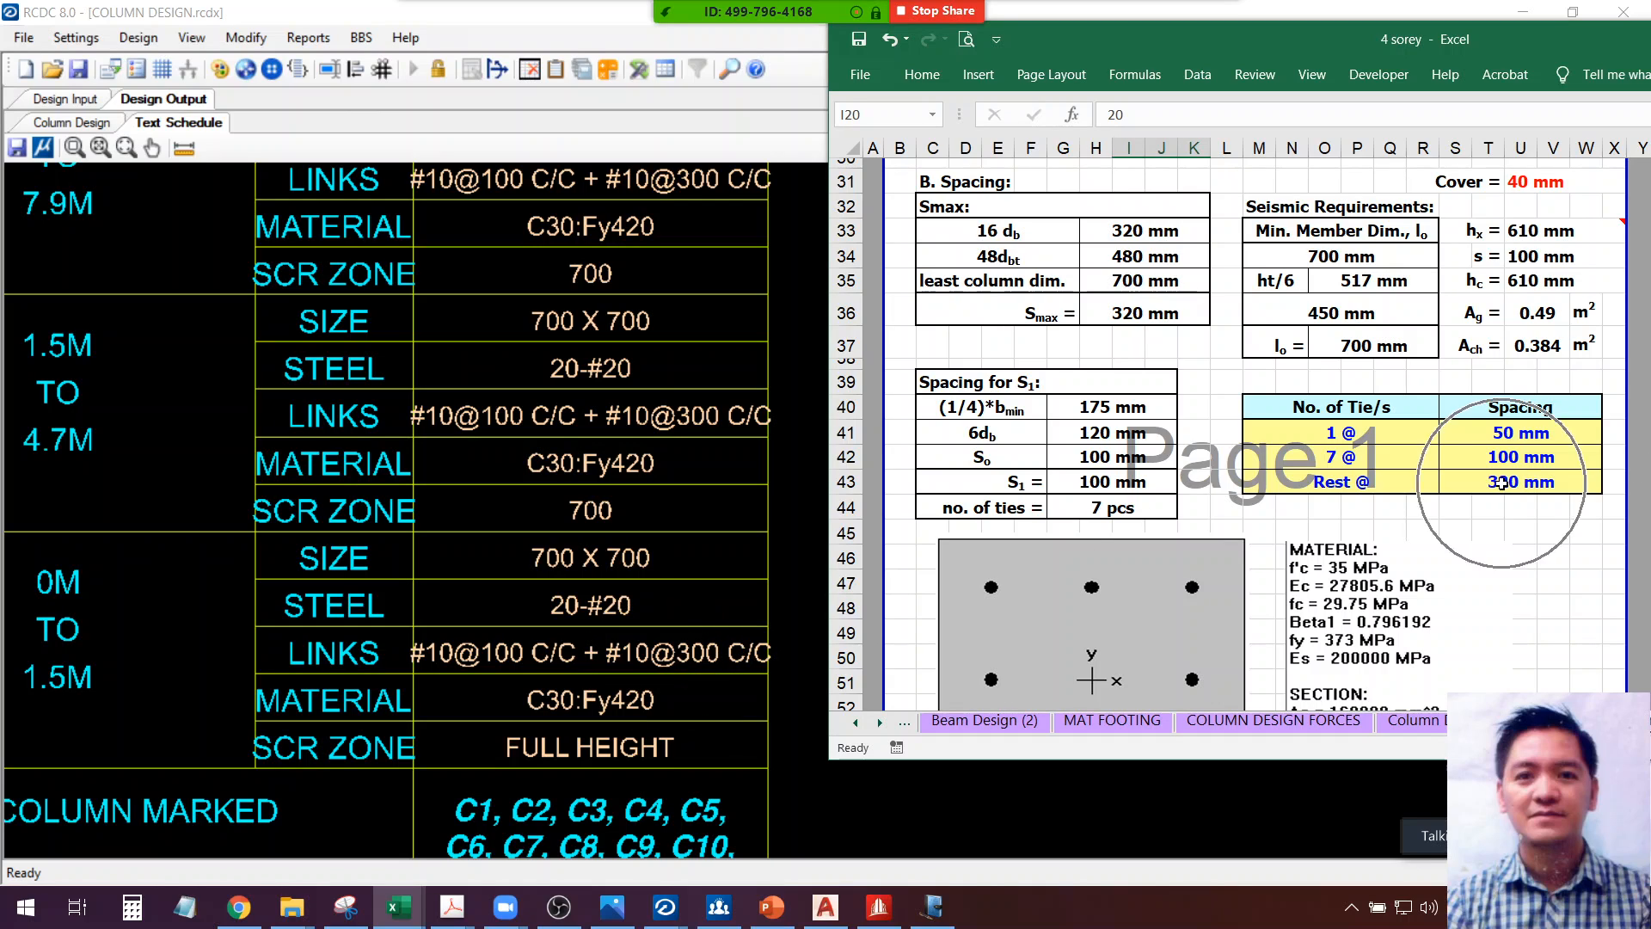
Back in RCDC, generate the detailed drawing for all columns from 0m to 14.3m and inspect the 0M to 1.5M section
{"action": "left_click", "coordinate": [768, 585]}
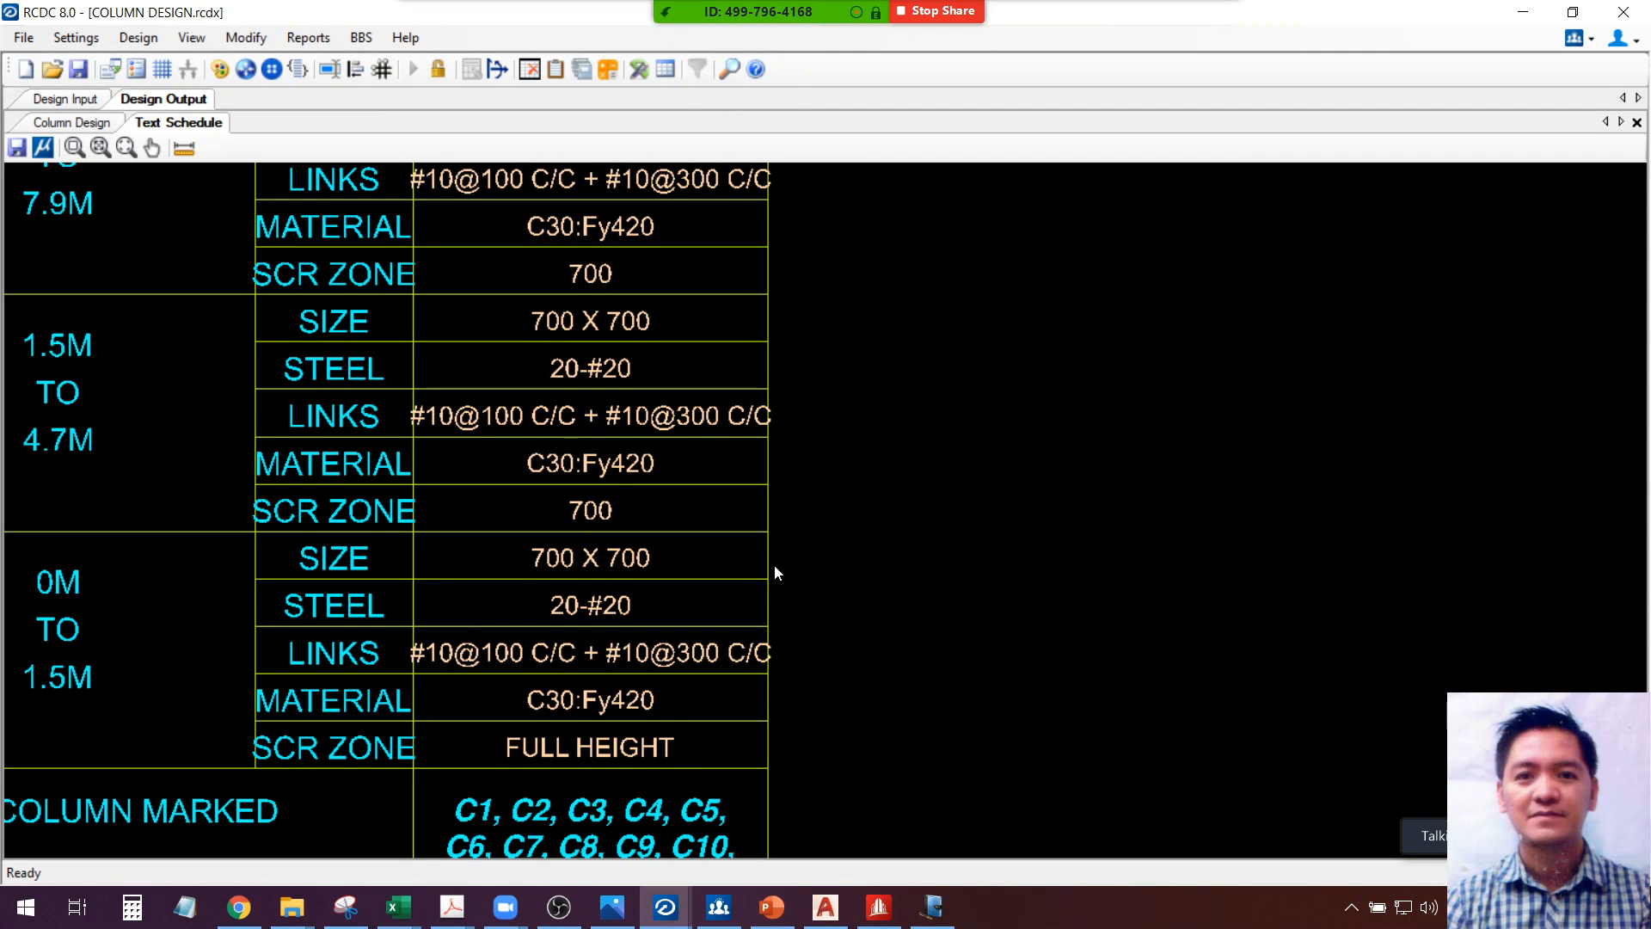
{"action": "scroll", "coordinate": [744, 497], "scroll_direction": "down", "scroll_amount": 5}
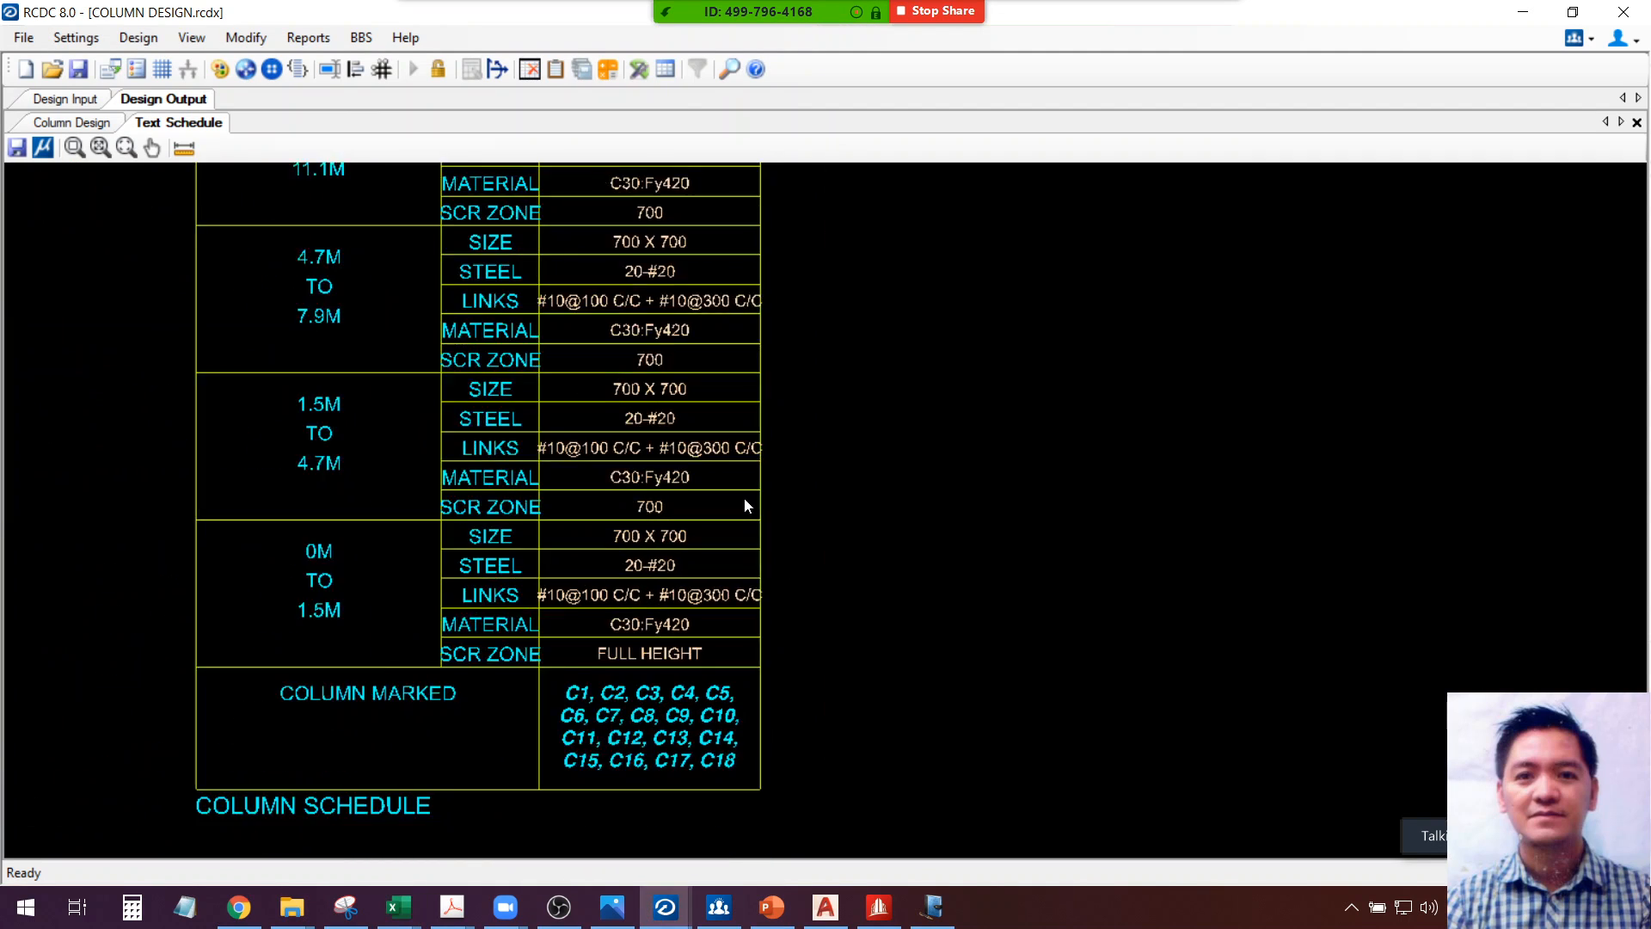
{"action": "left_click", "coordinate": [307, 37]}
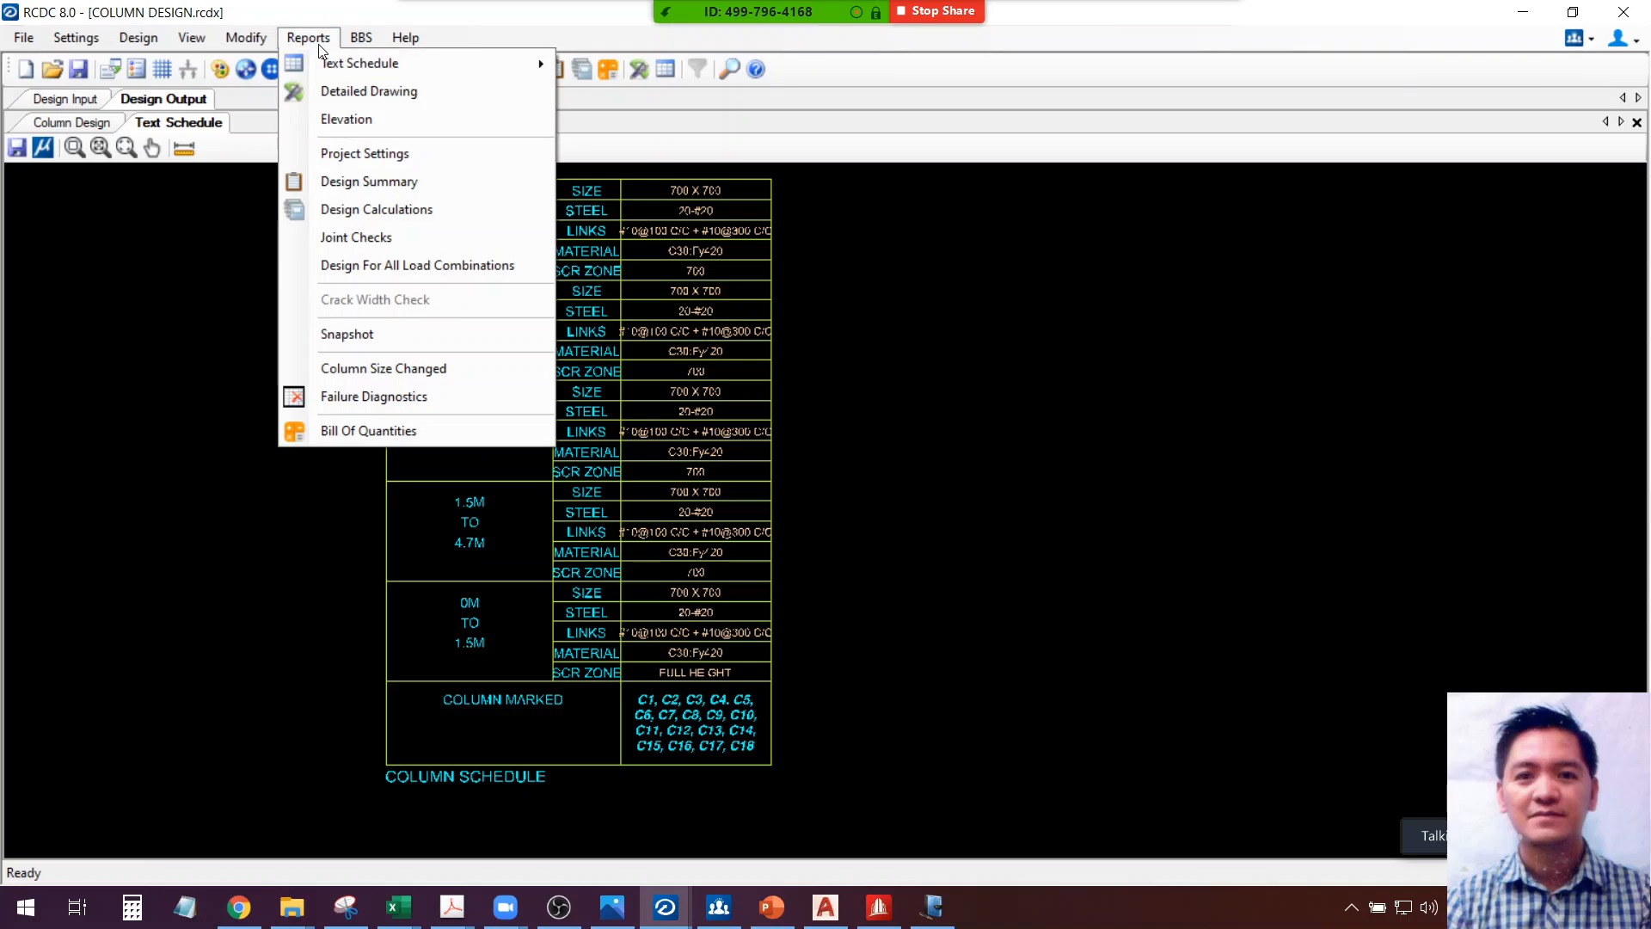
{"action": "left_click", "coordinate": [338, 91]}
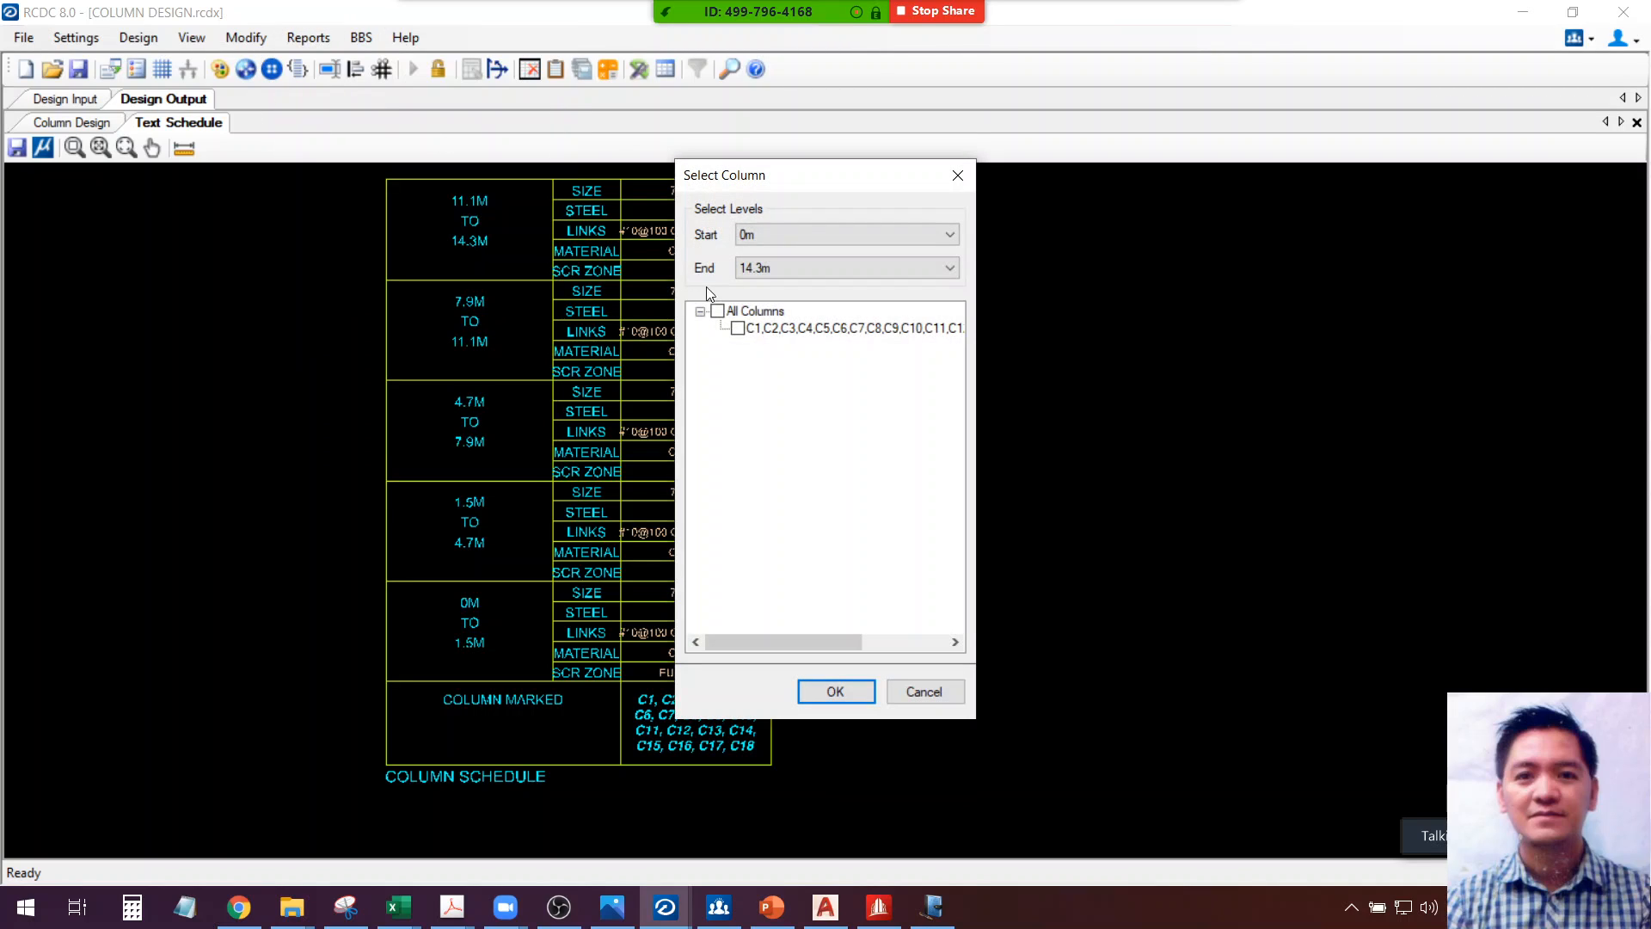
{"action": "left_click", "coordinate": [718, 311]}
{"action": "left_click", "coordinate": [834, 689]}
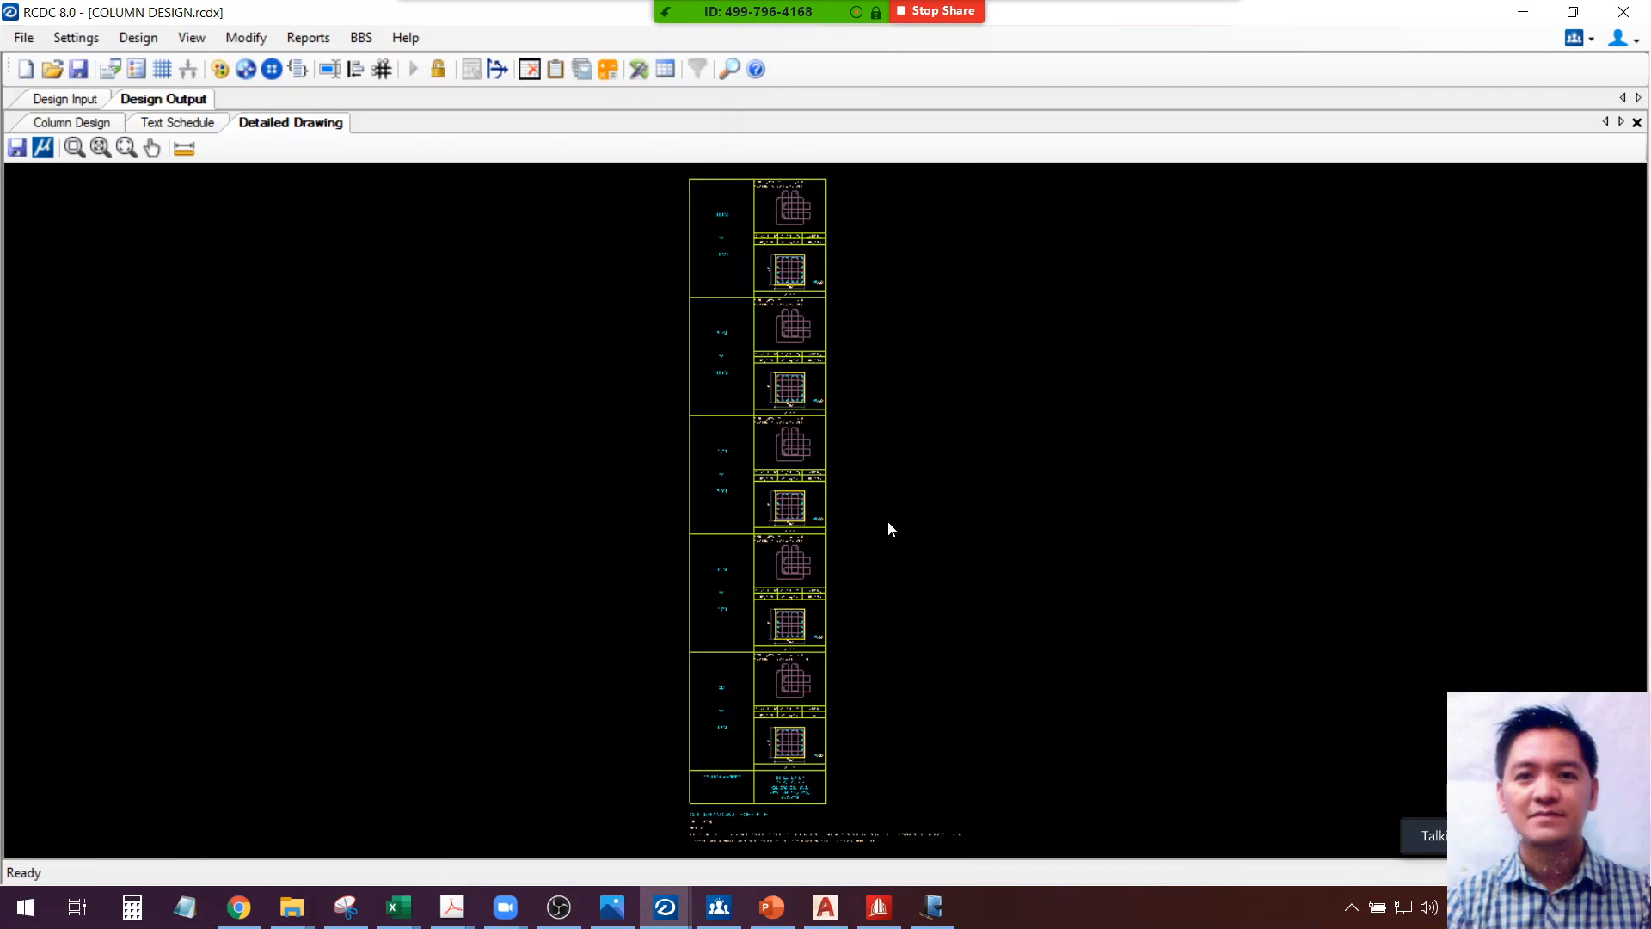
{"action": "scroll", "coordinate": [813, 761], "scroll_direction": "up", "scroll_amount": 8}
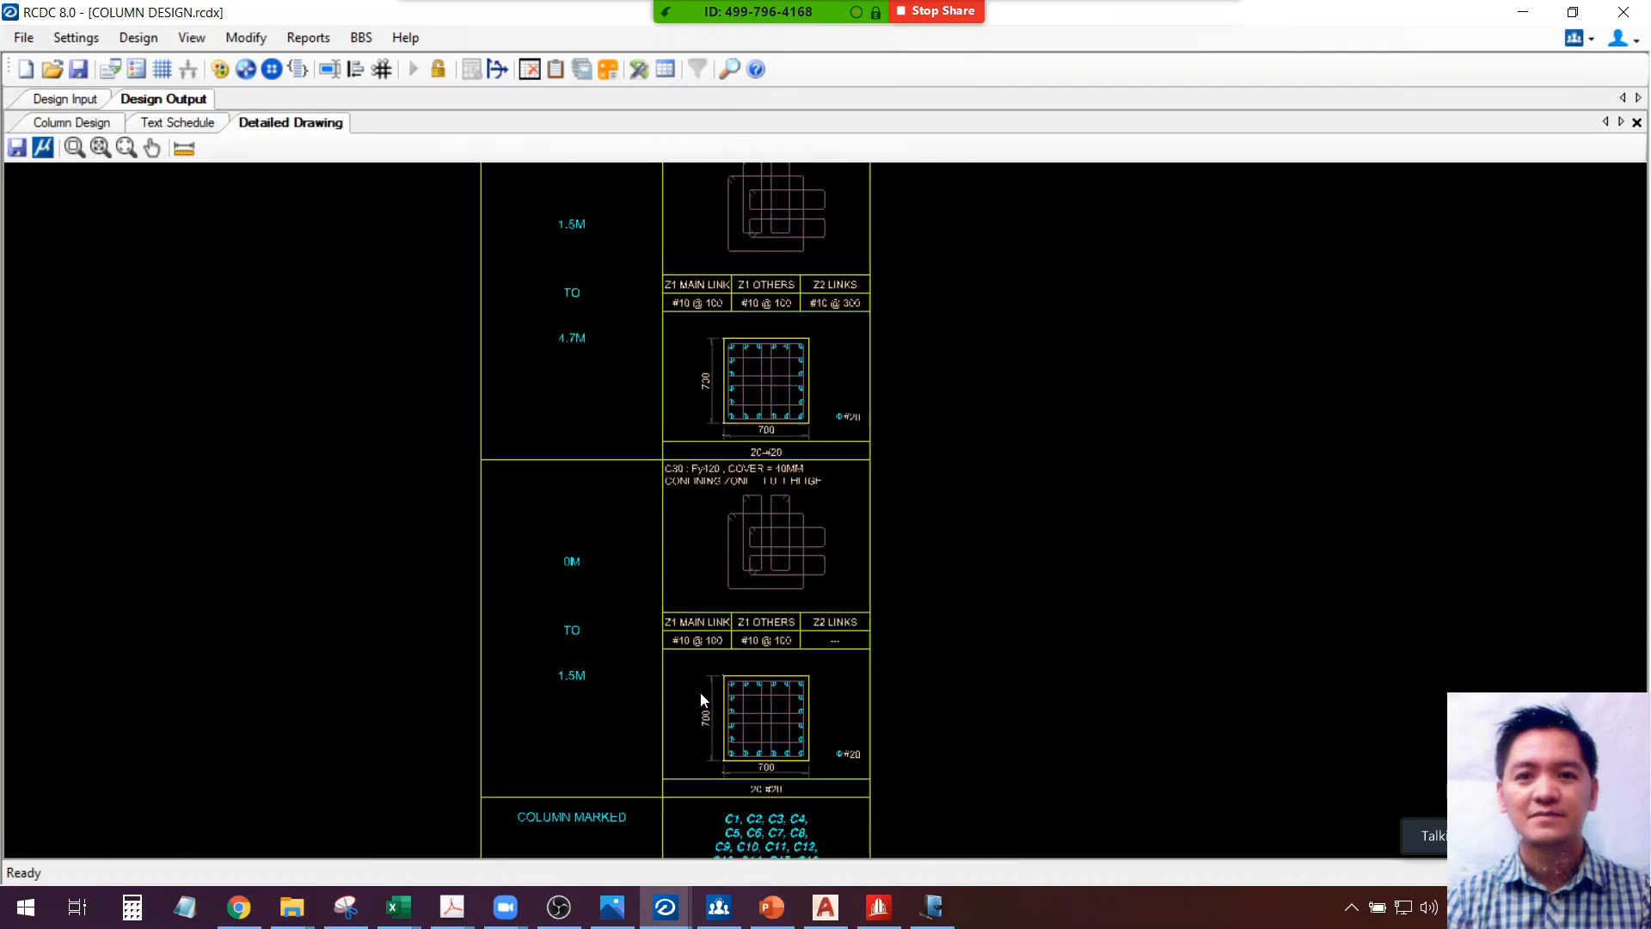
{"action": "middle_click_drag", "start_coordinate": [789, 664], "coordinate": [752, 517]}
{"action": "scroll", "coordinate": [711, 510], "scroll_direction": "up", "scroll_amount": 1}
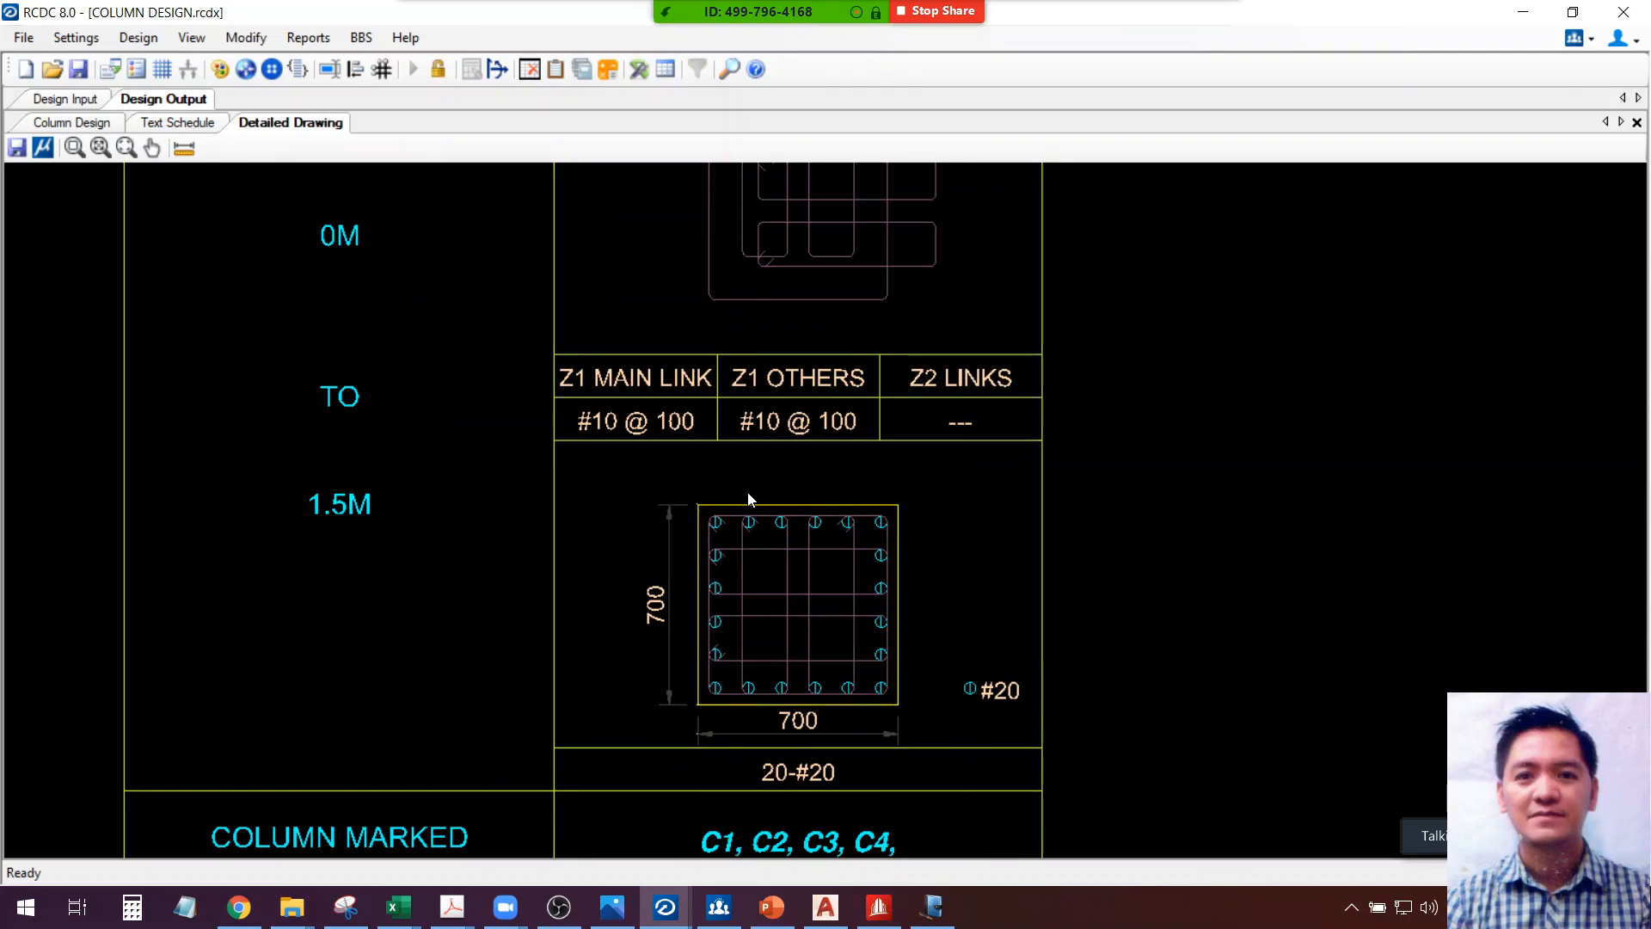
{"action": "key", "text": "ctrl"}
{"action": "scroll", "coordinate": [748, 495], "scroll_direction": "down", "scroll_amount": 2}
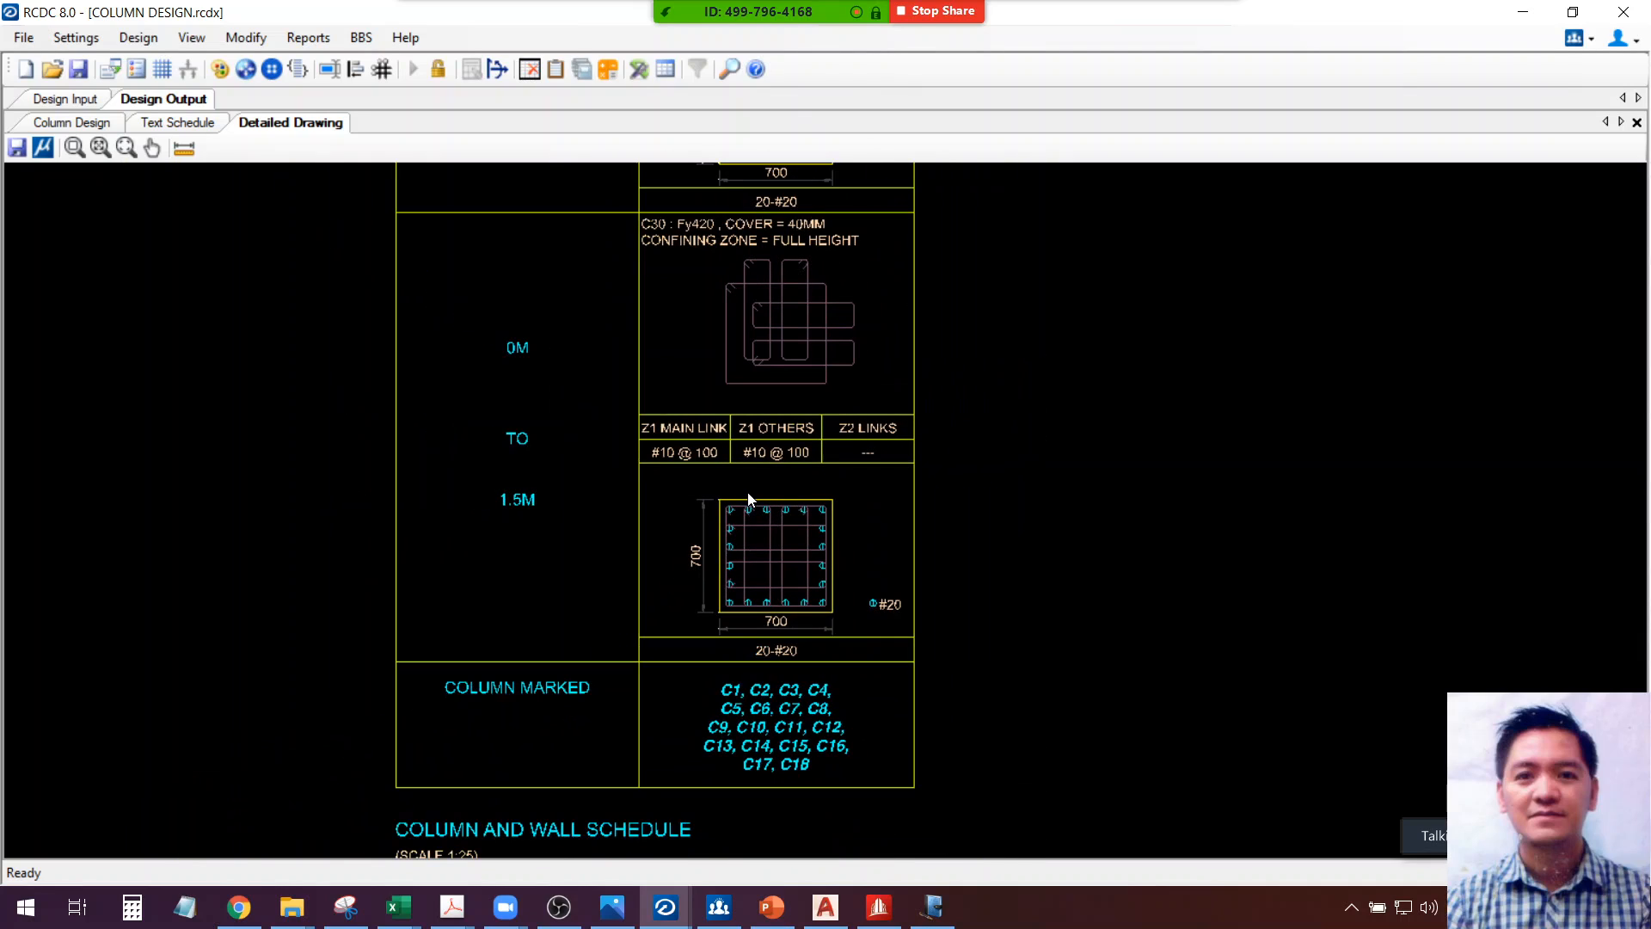
Generate the elevation drawing for columns C1 and C2
{"action": "left_click", "coordinate": [303, 36]}
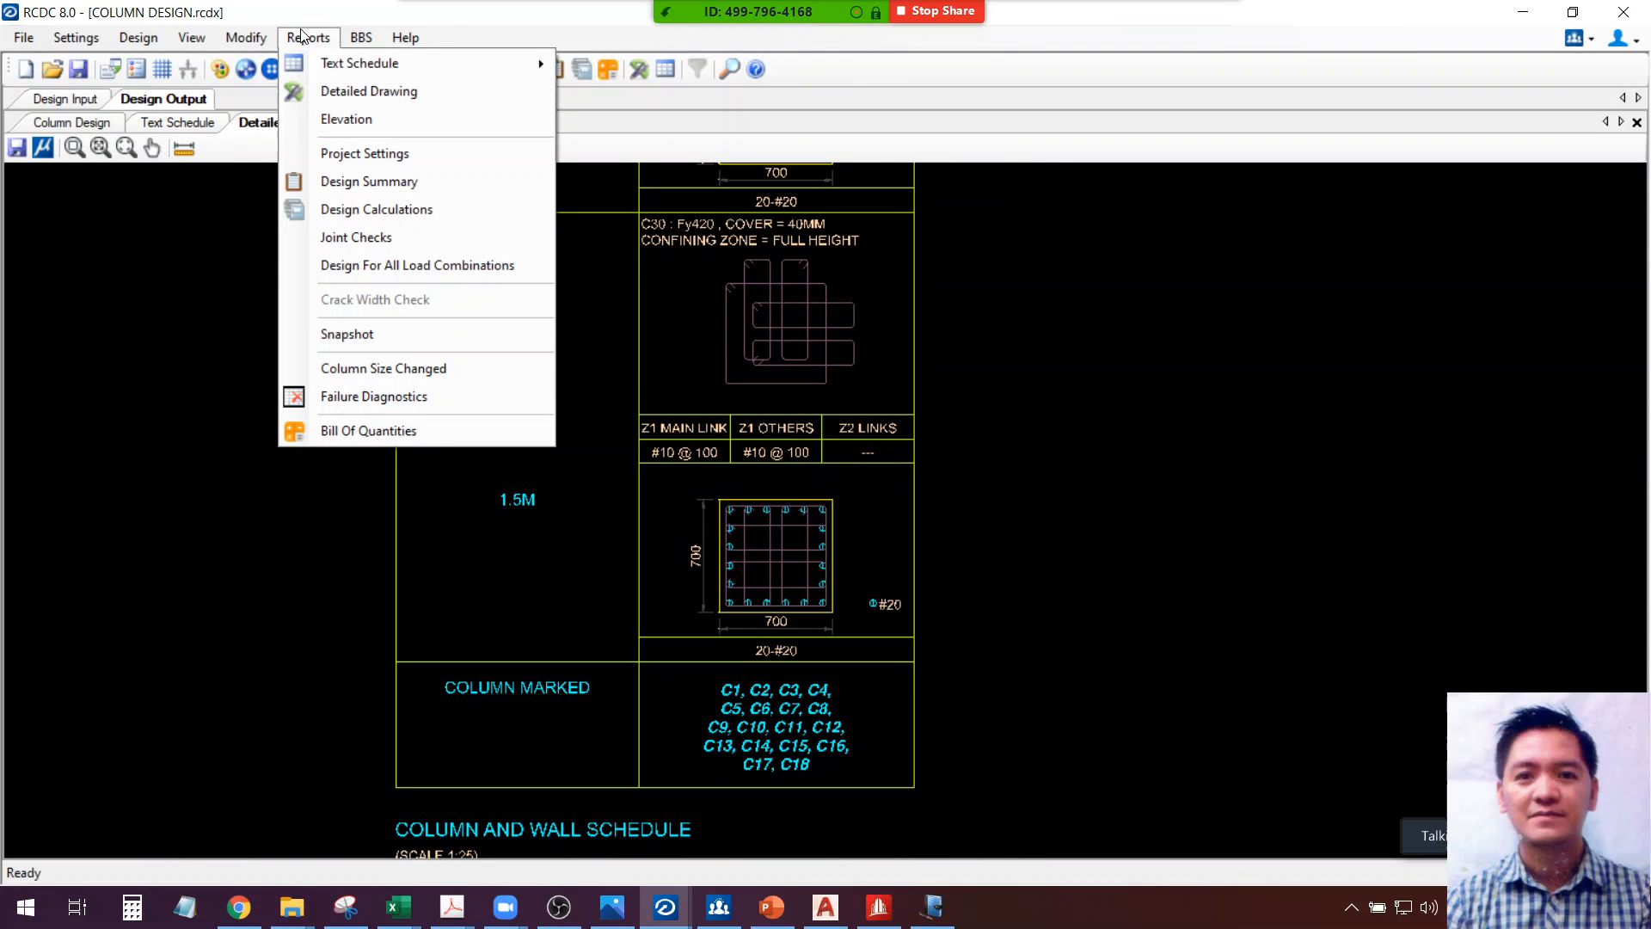
{"action": "left_click", "coordinate": [348, 120]}
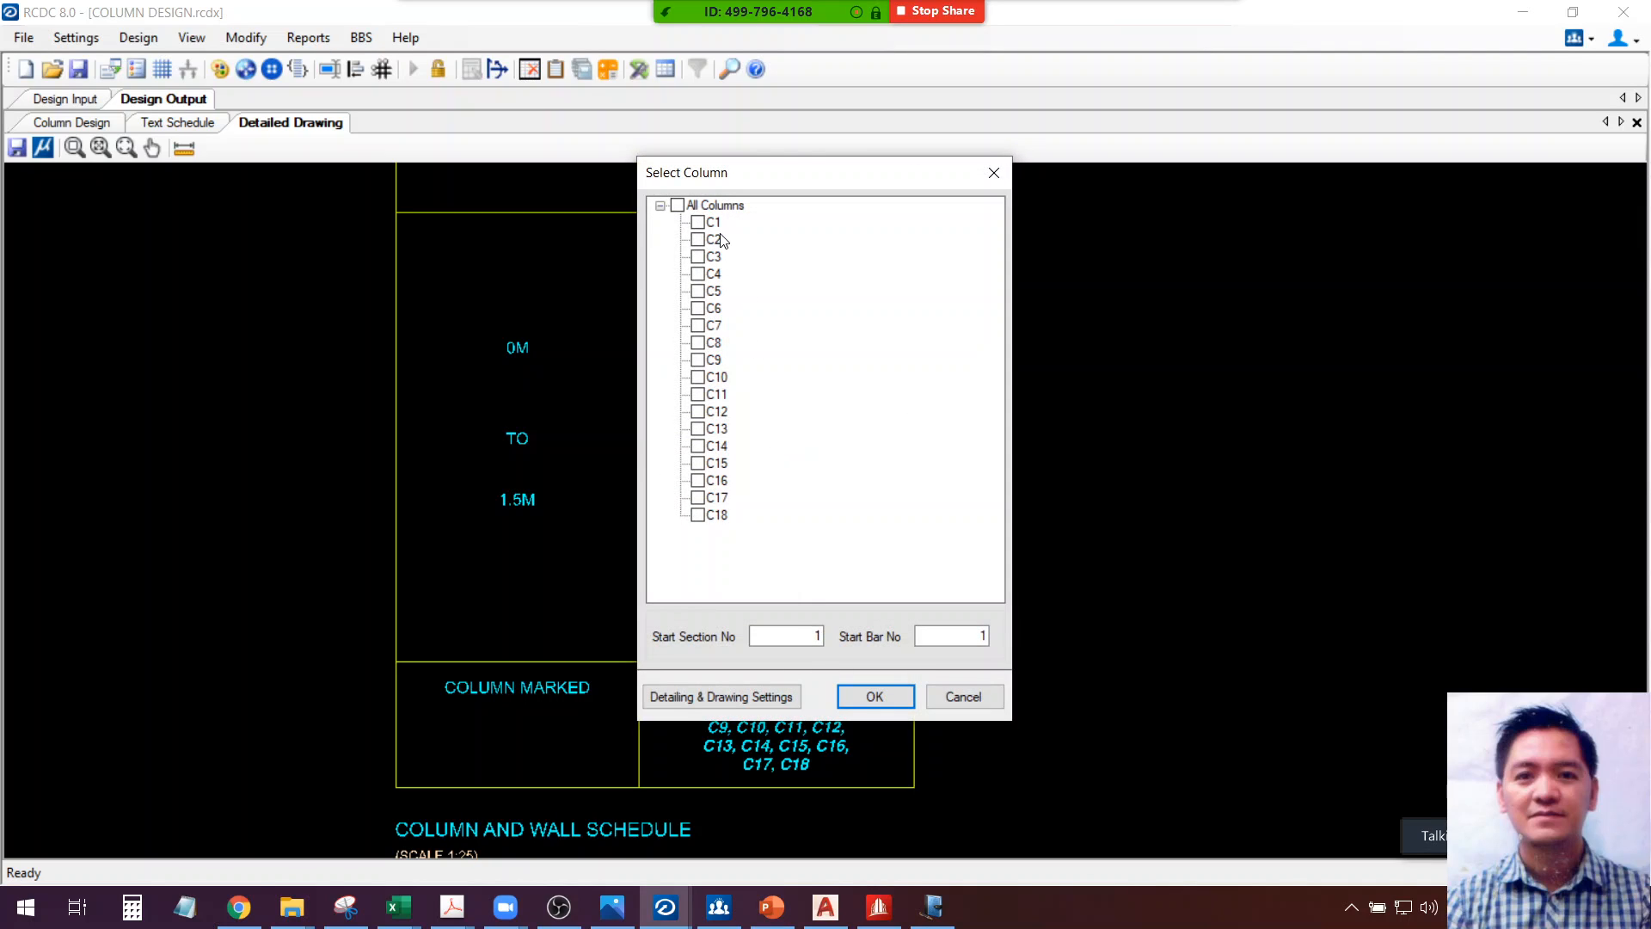
{"action": "left_click", "coordinate": [697, 222]}
{"action": "left_click", "coordinate": [869, 695]}
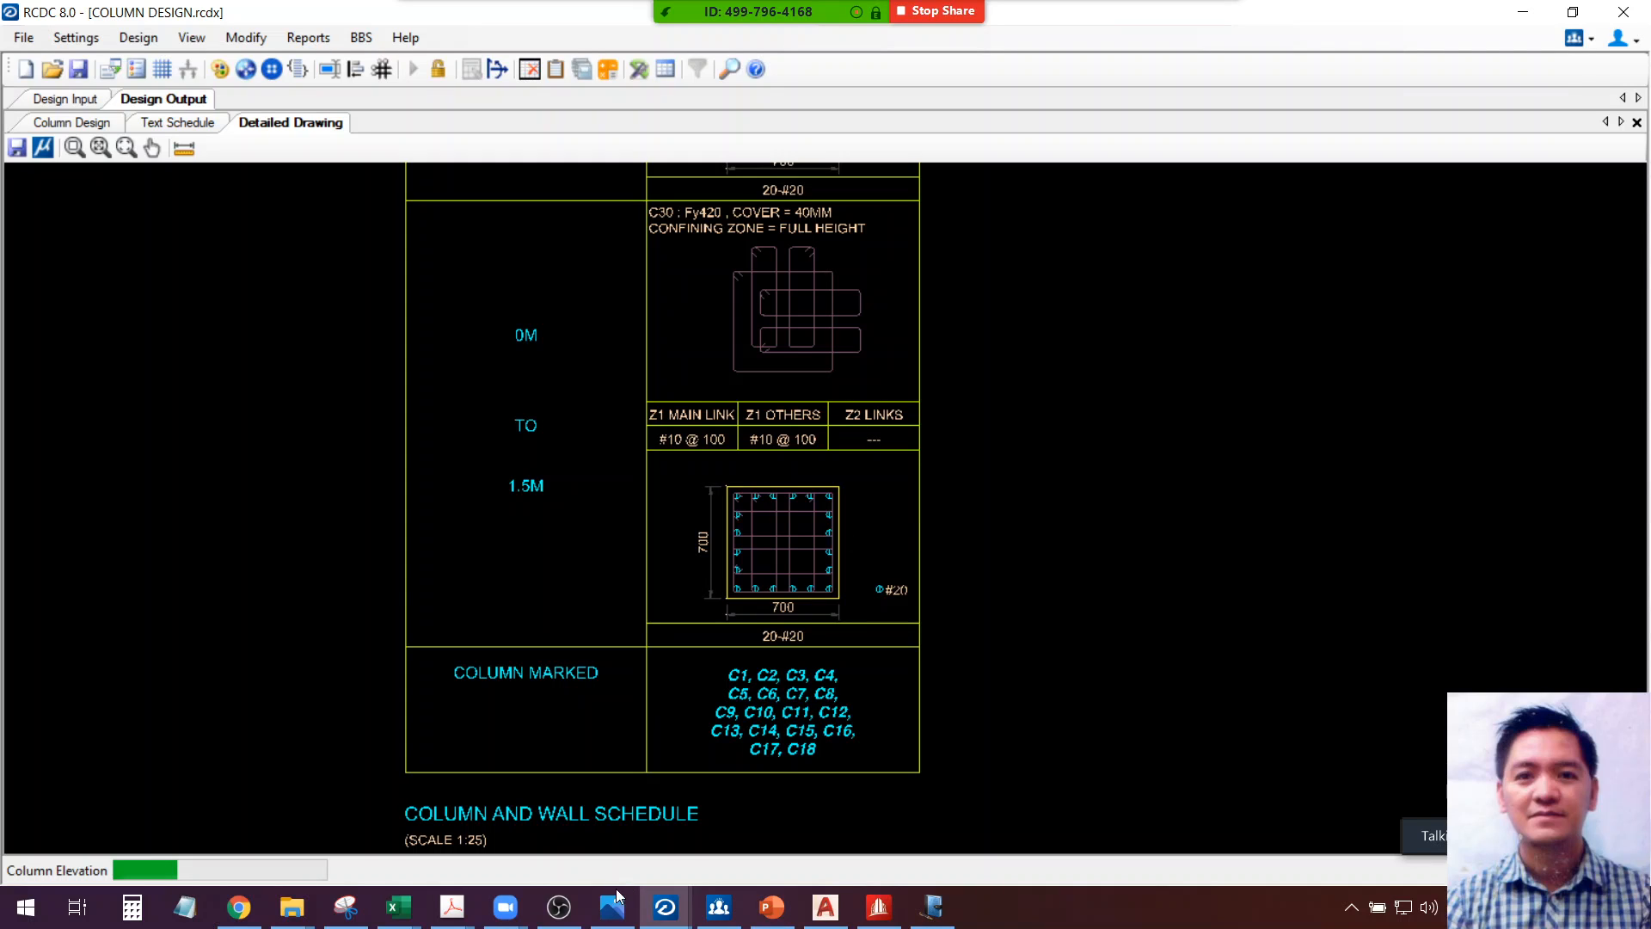
{"action": "left_click", "coordinate": [560, 907]}
{"action": "left_click", "coordinate": [571, 910]}
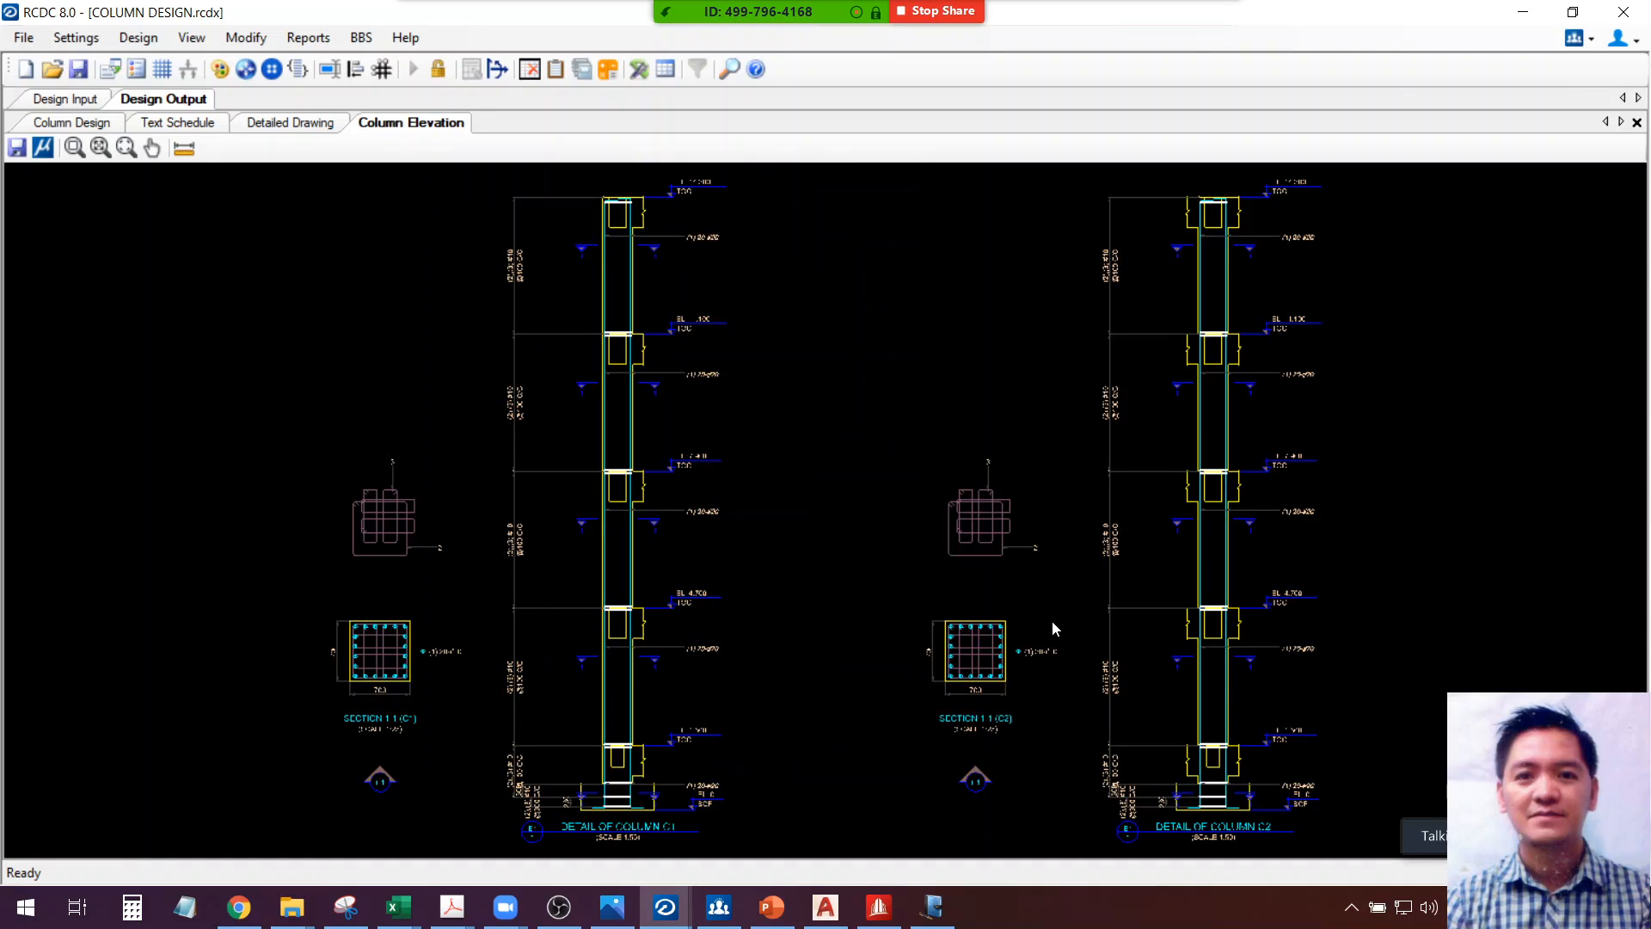
Examine the tie spacing and longitudinal bars along the column C1 elevation, from the footing up through the upper storeys
{"action": "scroll", "coordinate": [770, 741], "scroll_direction": "down", "scroll_amount": 2}
{"action": "middle_click_drag", "start_coordinate": [770, 741], "coordinate": [814, 625]}
{"action": "scroll", "coordinate": [814, 625], "scroll_direction": "up", "scroll_amount": 6}
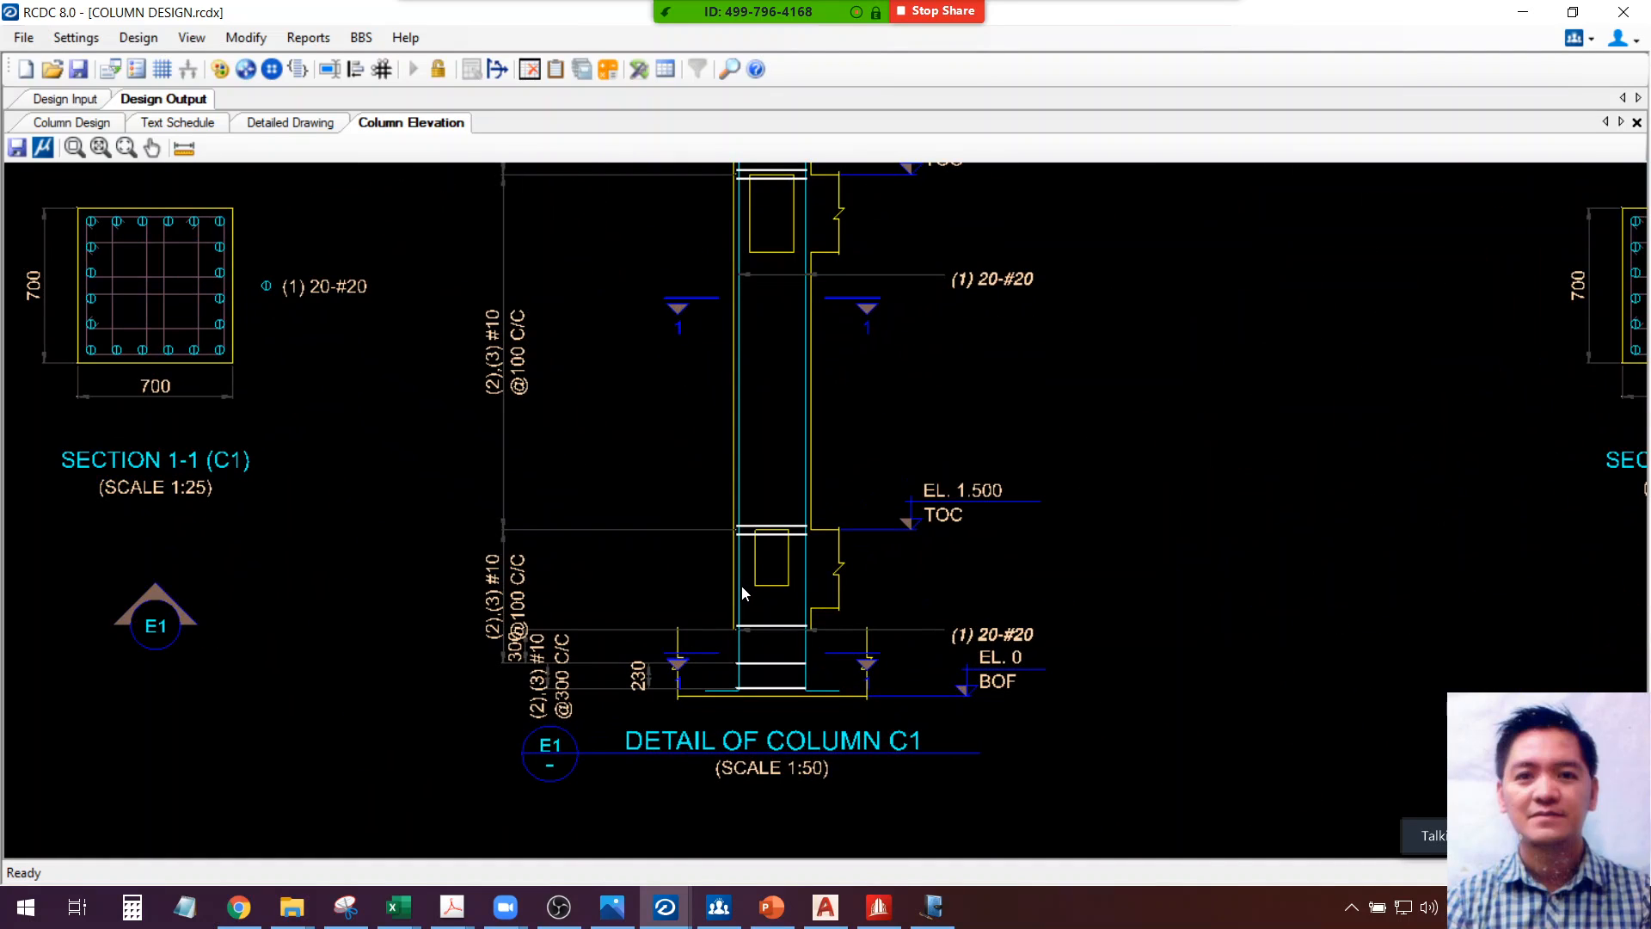
{"action": "scroll", "coordinate": [741, 585], "scroll_direction": "up", "scroll_amount": 3}
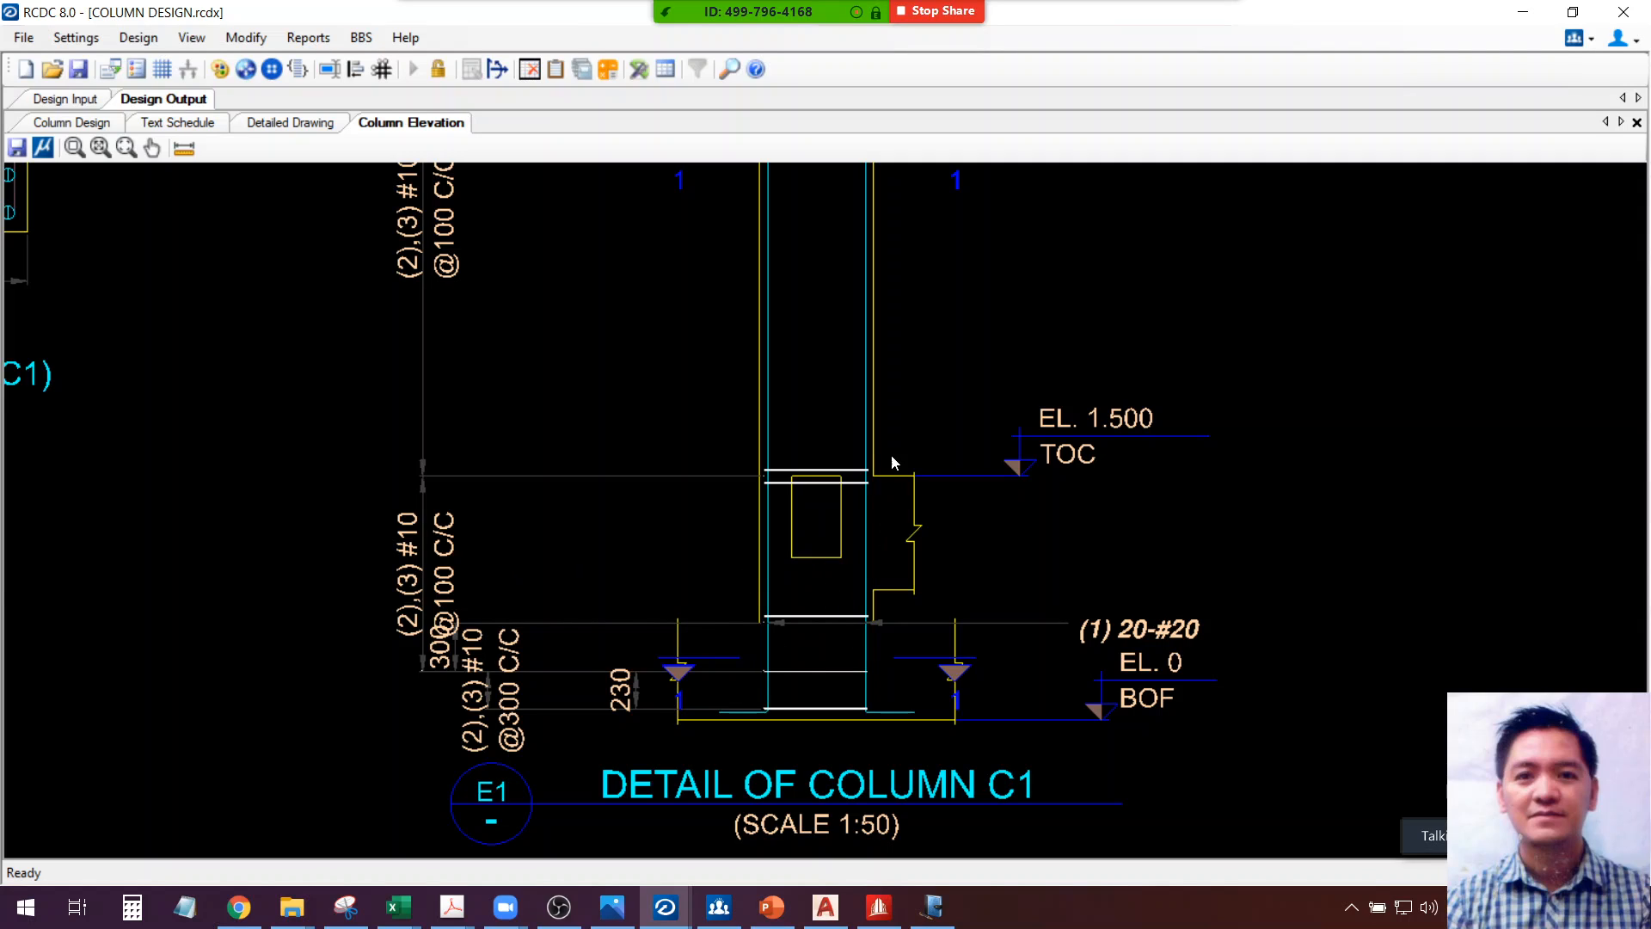
{"action": "middle_click_drag", "start_coordinate": [890, 462], "coordinate": [869, 634]}
{"action": "scroll", "coordinate": [868, 636], "scroll_direction": "down", "scroll_amount": 1}
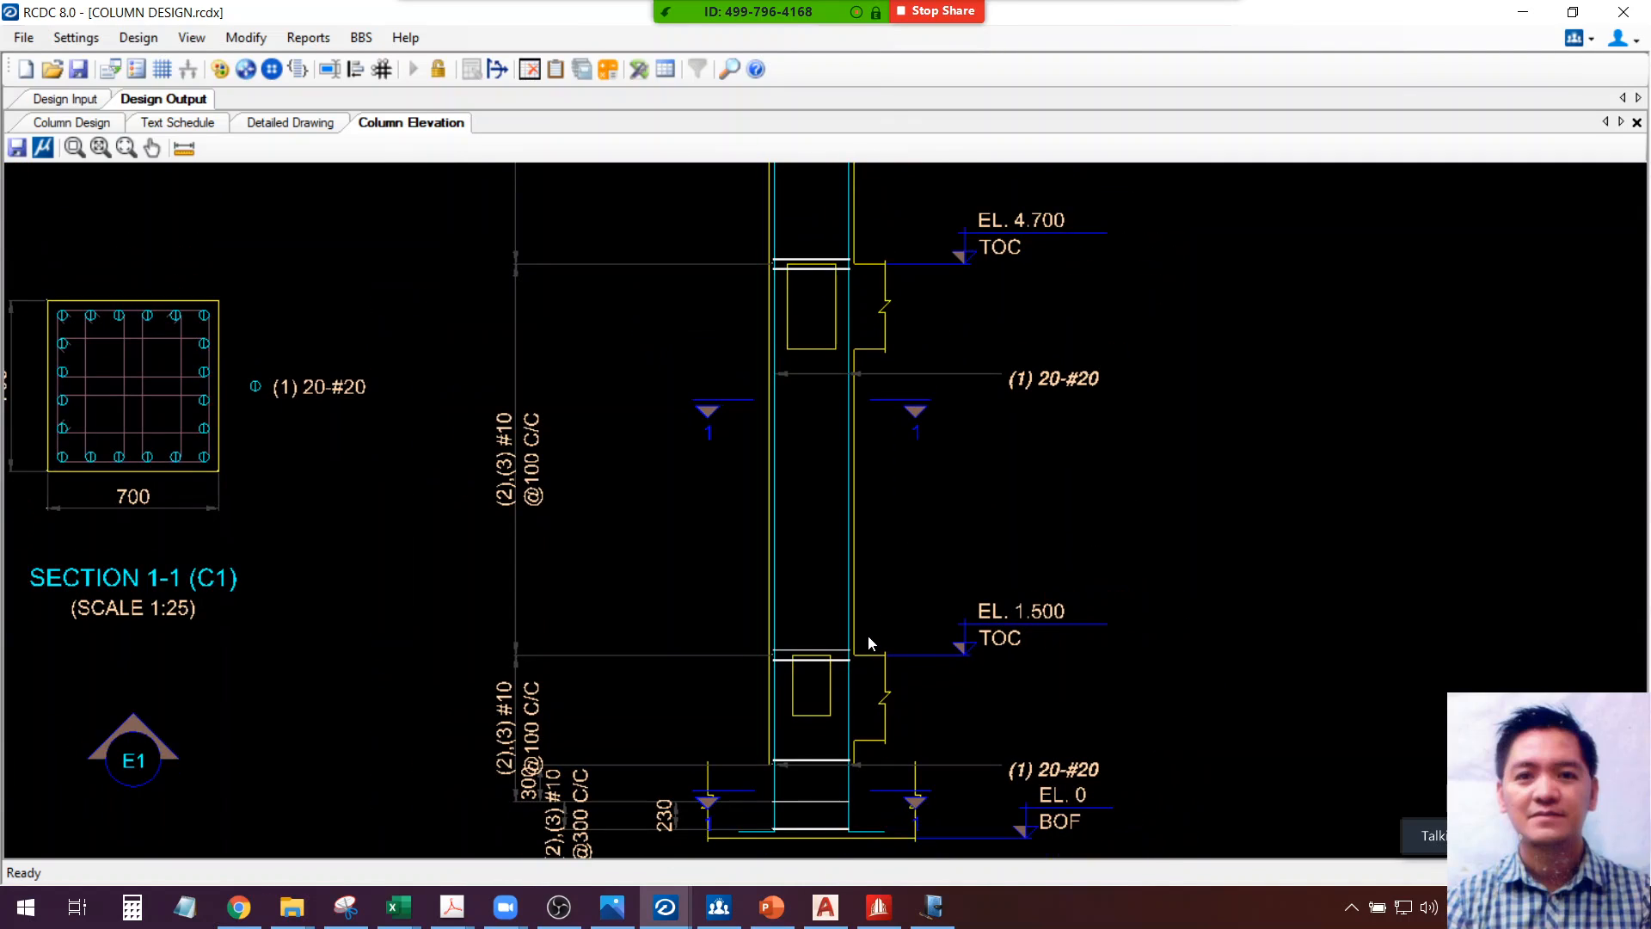
{"action": "scroll", "coordinate": [564, 455], "scroll_direction": "up", "scroll_amount": 1}
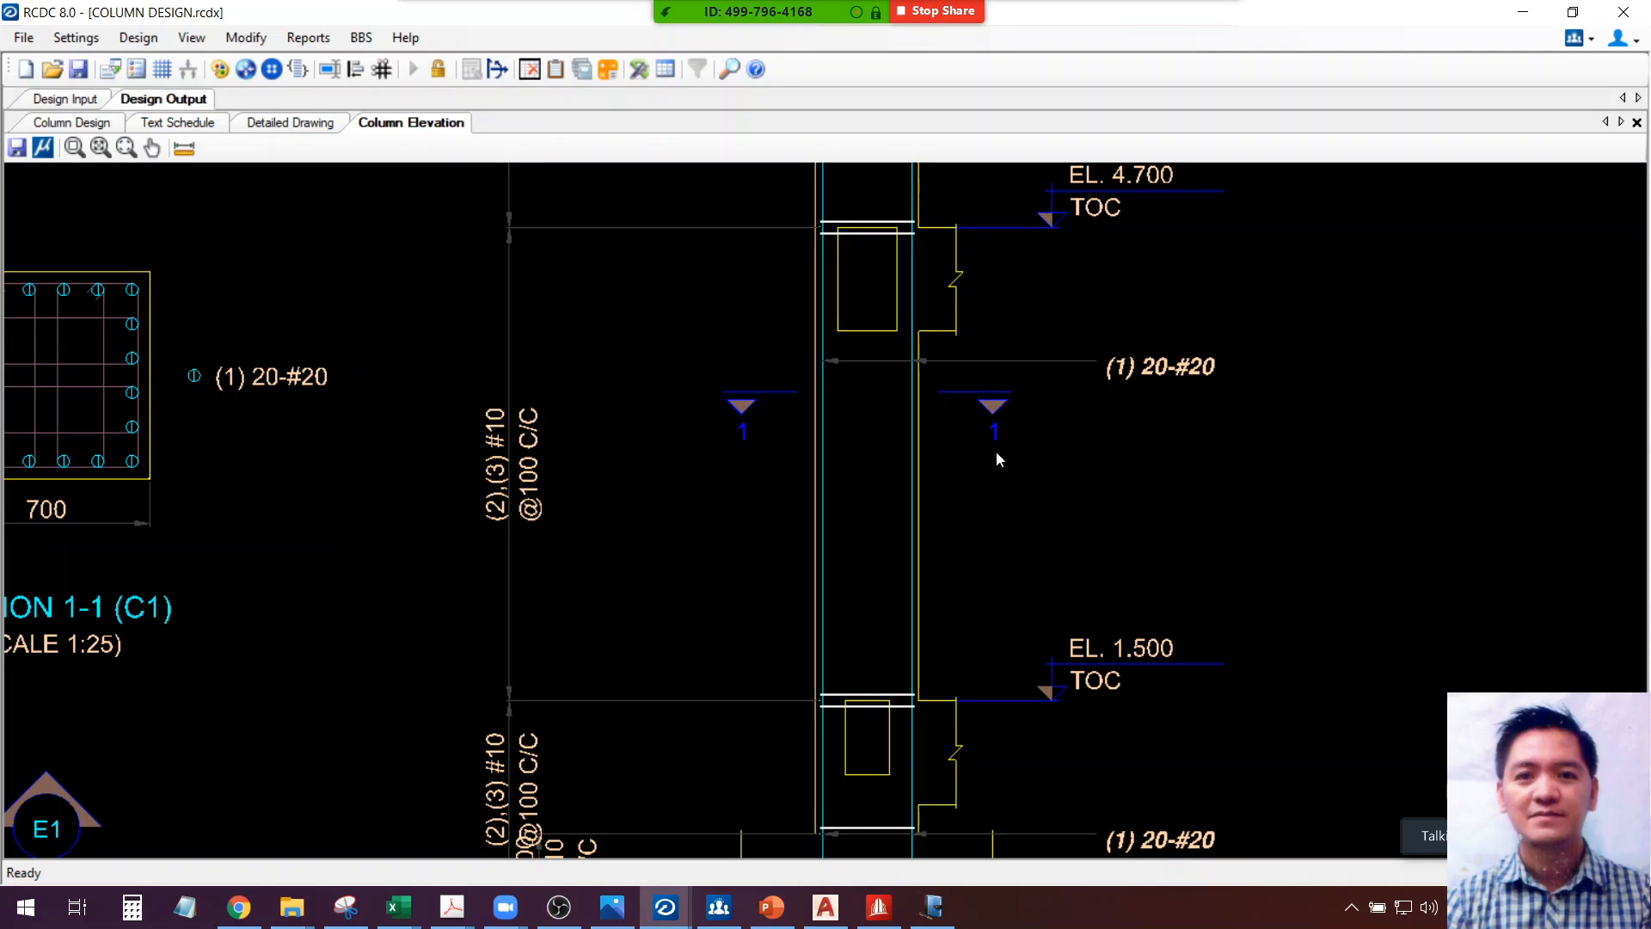
{"action": "middle_click_drag", "start_coordinate": [996, 459], "coordinate": [912, 602]}
{"action": "scroll", "coordinate": [911, 602], "scroll_direction": "down", "scroll_amount": 1}
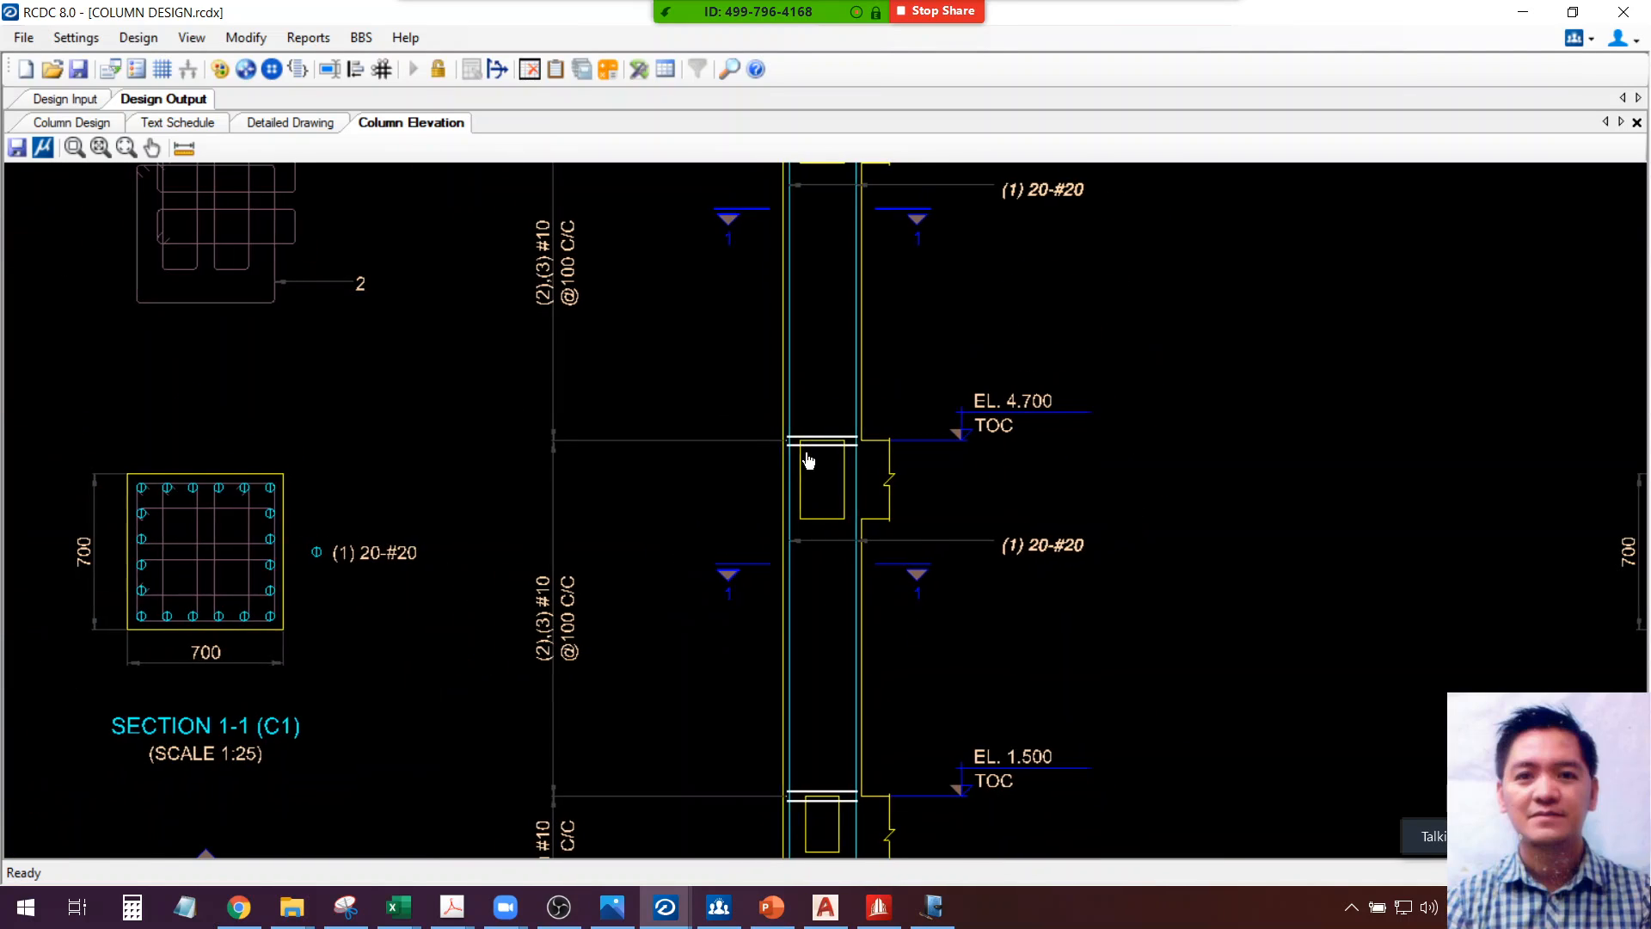
{"action": "middle_click_drag", "start_coordinate": [808, 462], "coordinate": [777, 626]}
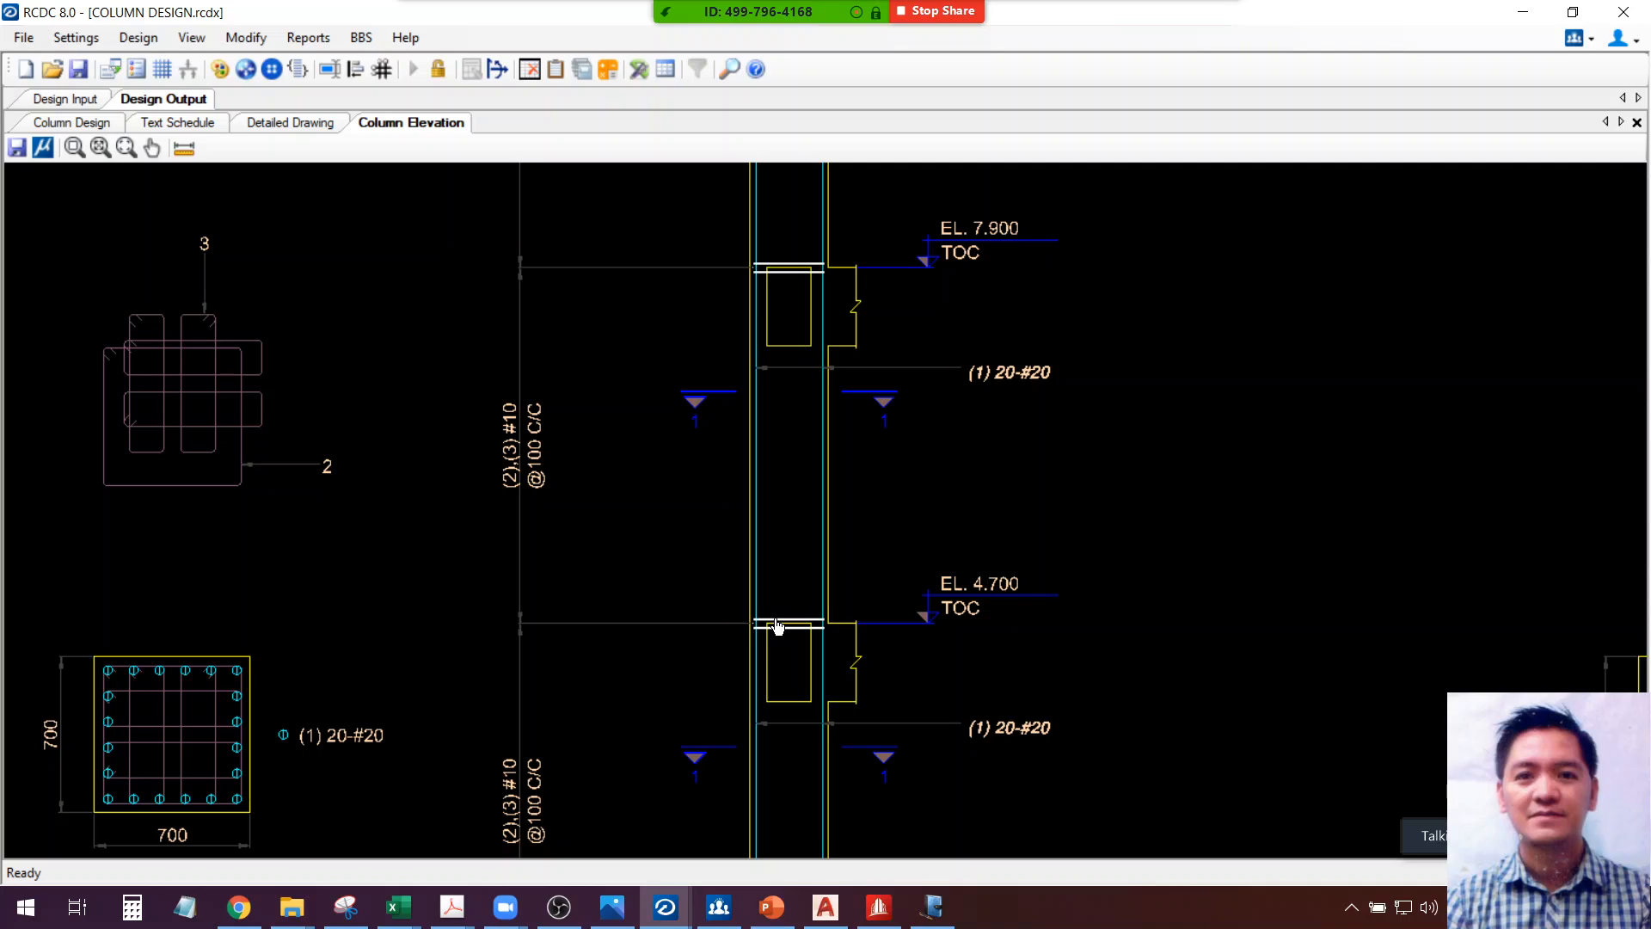
{"action": "scroll", "coordinate": [786, 591], "scroll_direction": "down", "scroll_amount": 4}
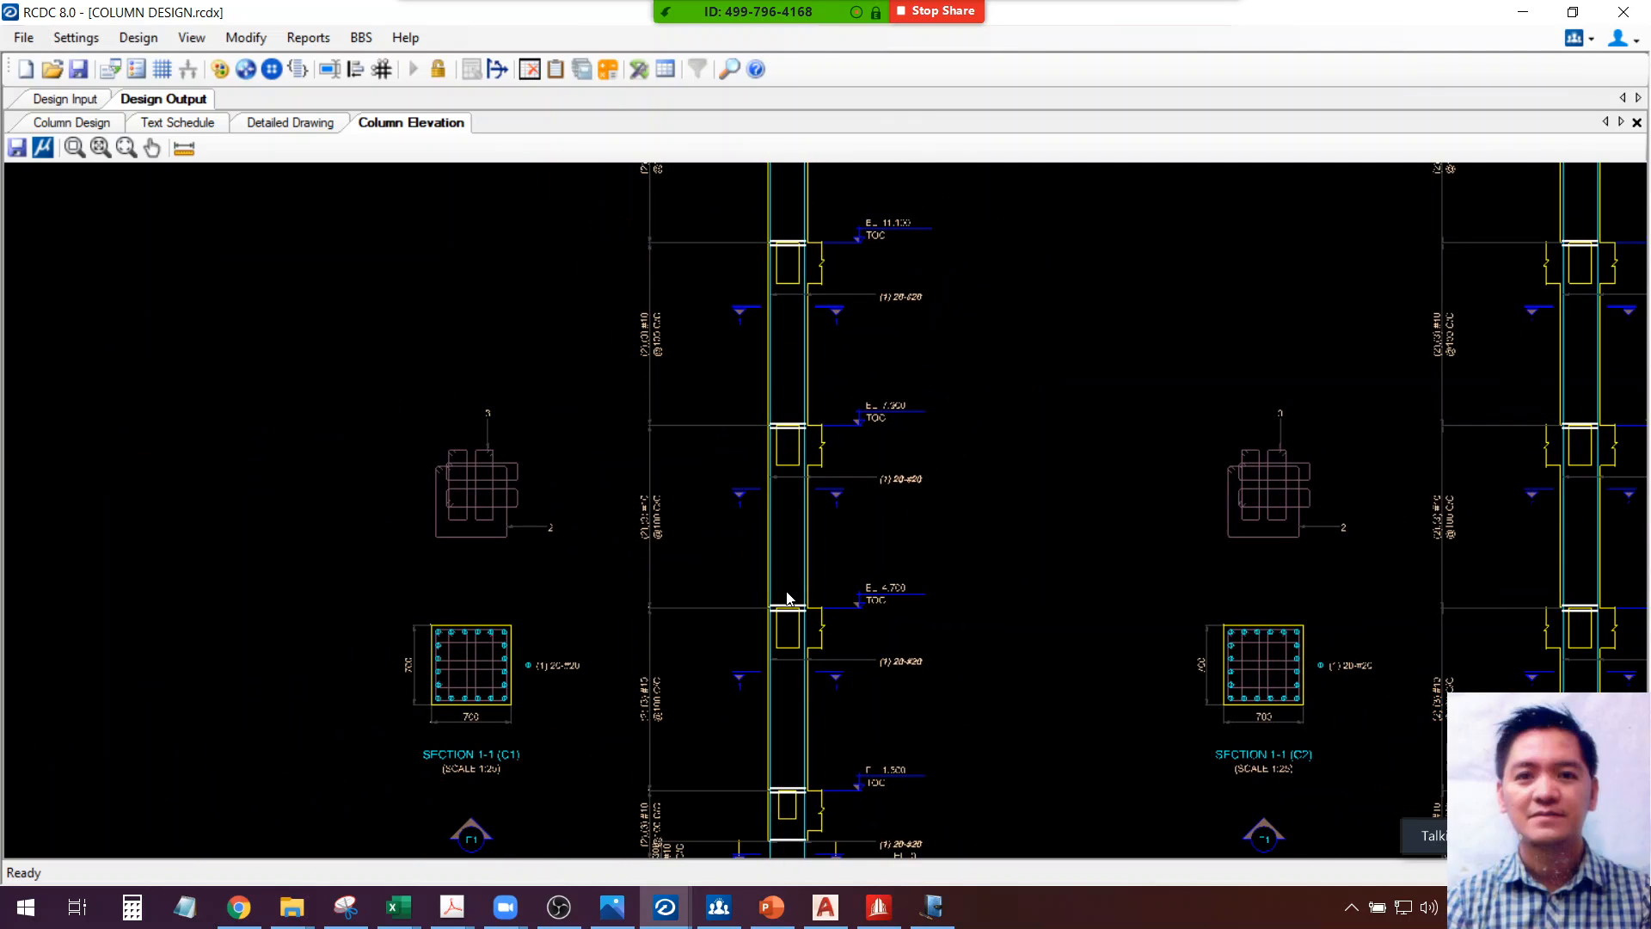
{"action": "scroll", "coordinate": [788, 599], "scroll_direction": "down", "scroll_amount": 1}
Examine the tie spacing labels at the base and lowest storeys of the column C2 elevation
{"action": "scroll", "coordinate": [958, 637], "scroll_direction": "up", "scroll_amount": 3}
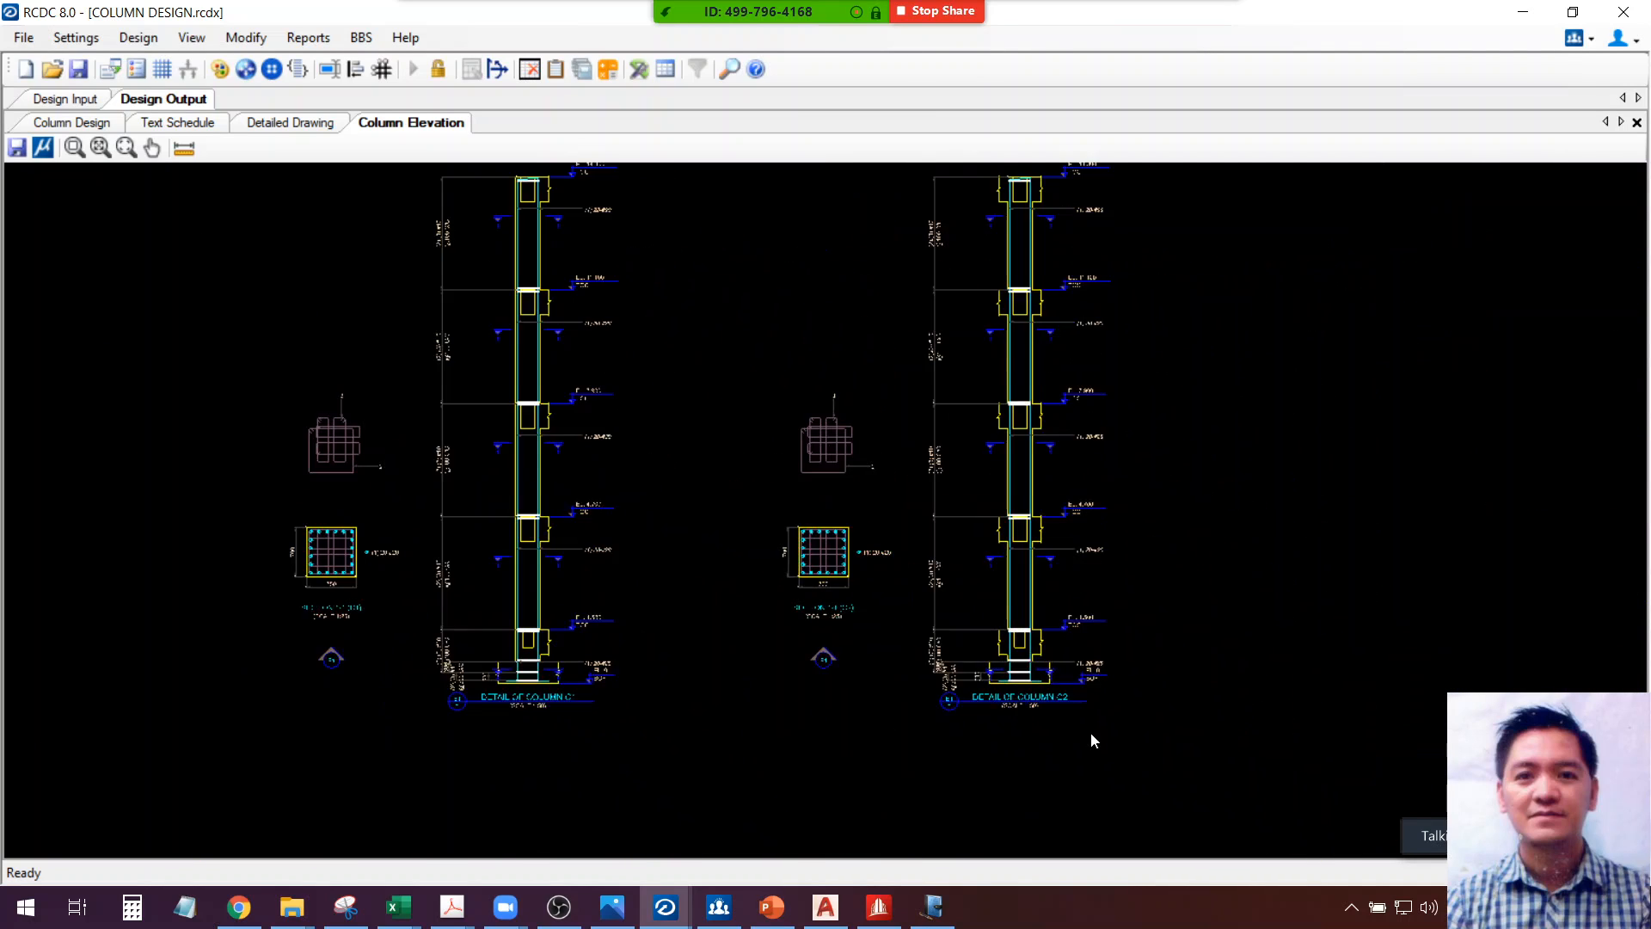
{"action": "scroll", "coordinate": [1023, 653], "scroll_direction": "up", "scroll_amount": 2}
{"action": "scroll", "coordinate": [1061, 611], "scroll_direction": "up", "scroll_amount": 2}
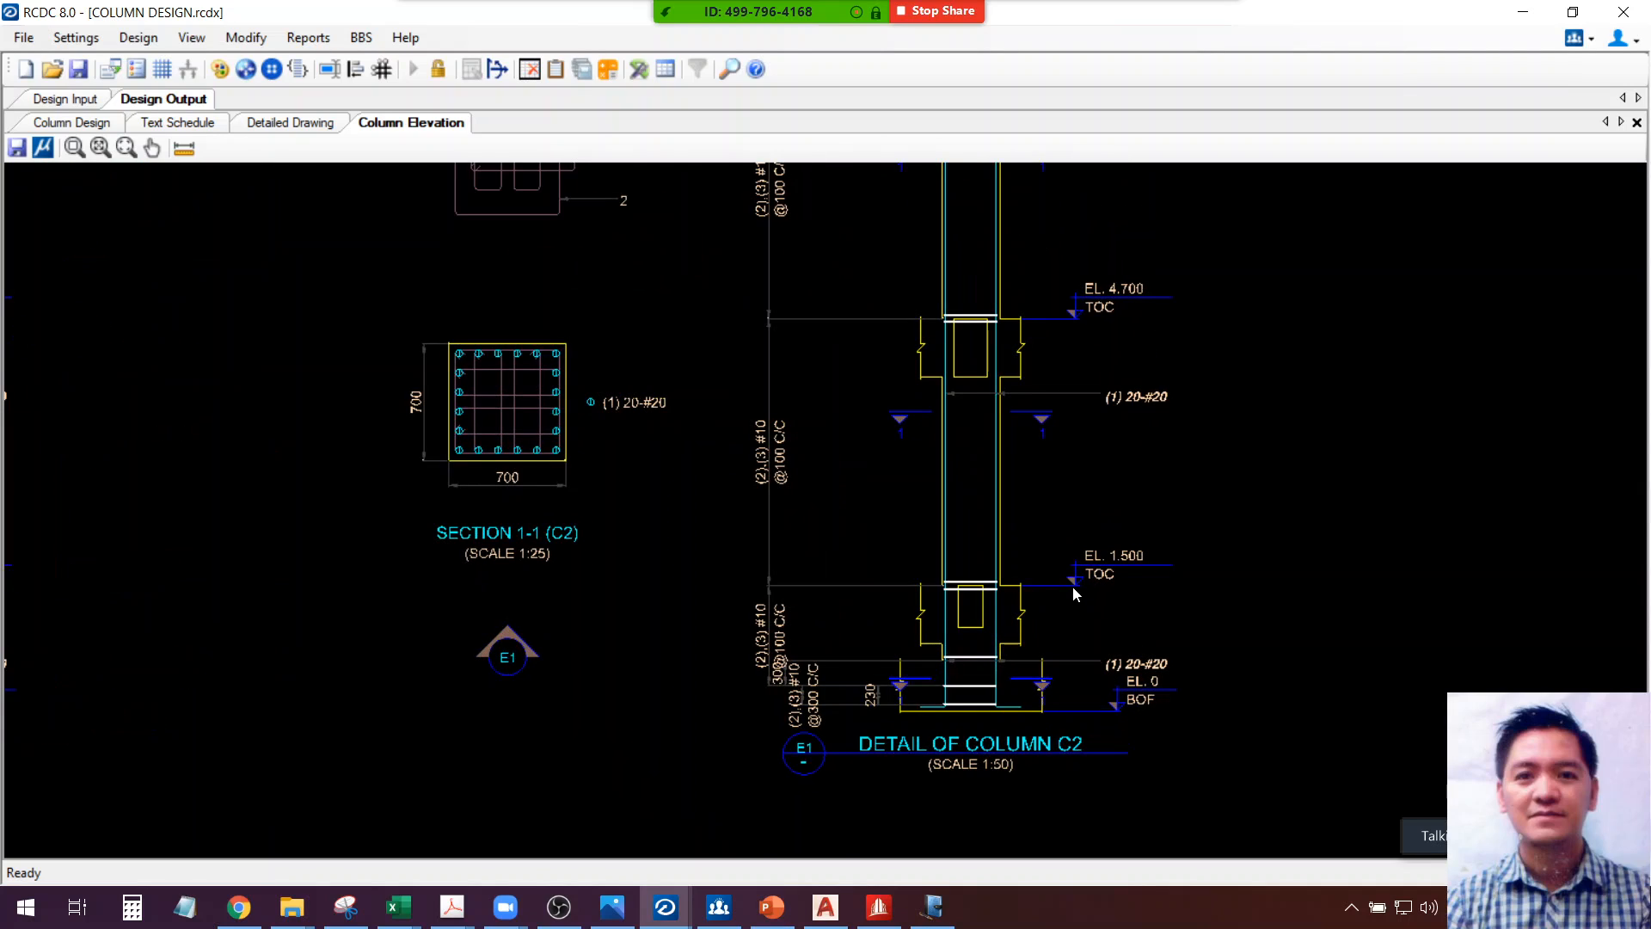
{"action": "scroll", "coordinate": [781, 484], "scroll_direction": "up", "scroll_amount": 2}
{"action": "scroll", "coordinate": [784, 454], "scroll_direction": "up", "scroll_amount": 1}
{"action": "scroll", "coordinate": [827, 422], "scroll_direction": "down", "scroll_amount": 1}
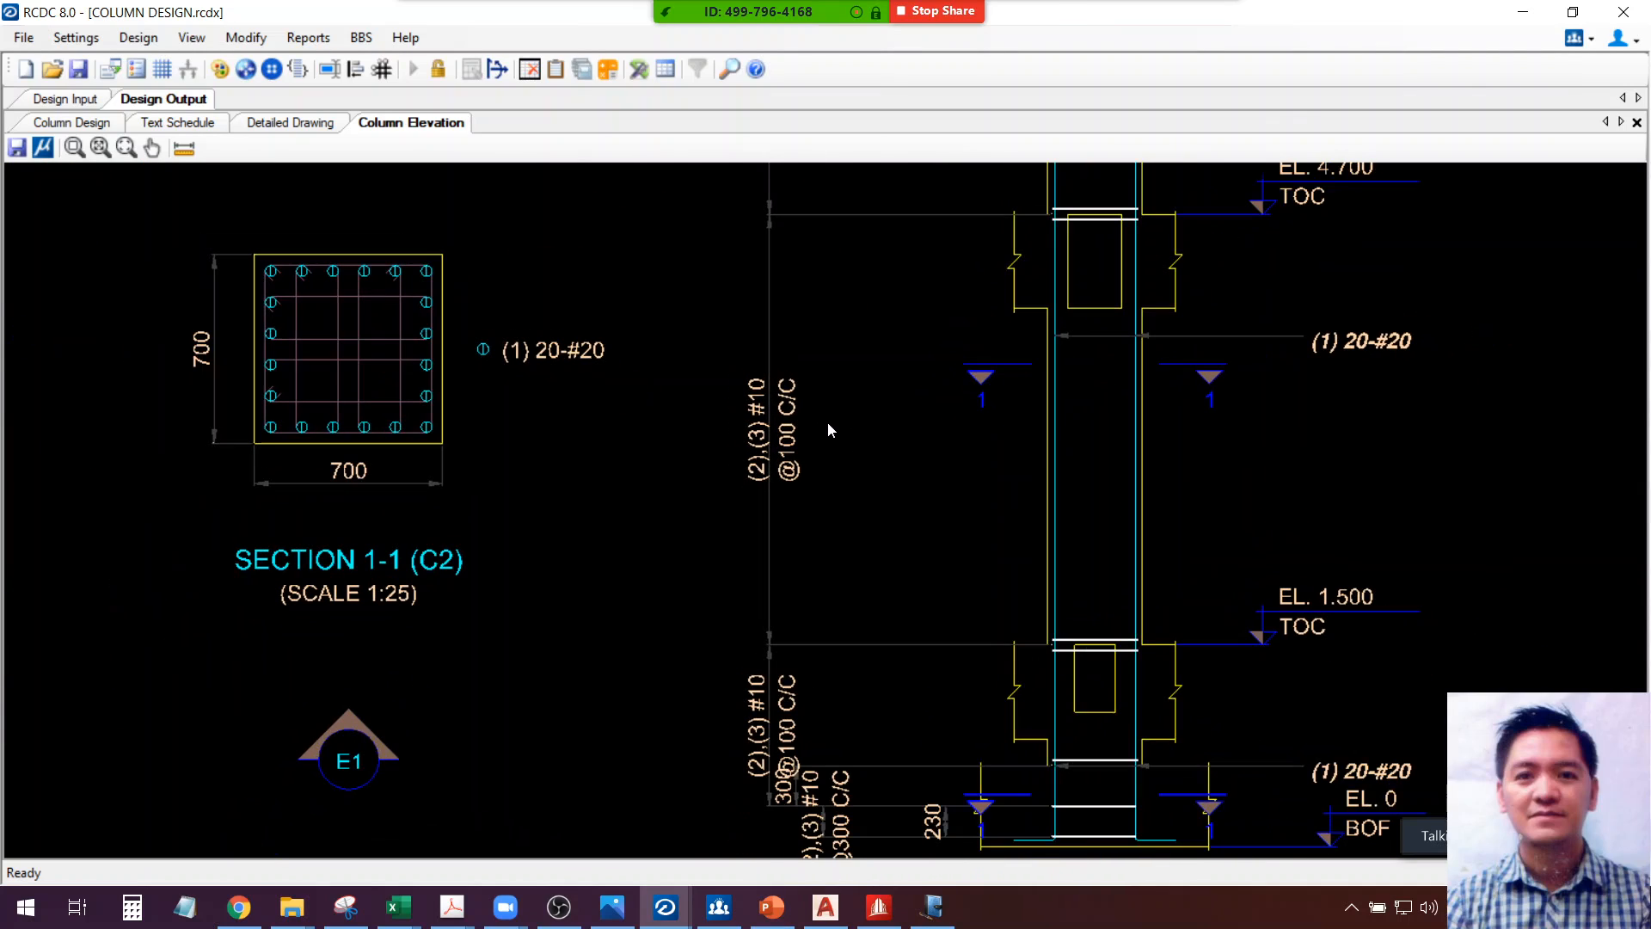
{"action": "scroll", "coordinate": [852, 481], "scroll_direction": "down", "scroll_amount": 1}
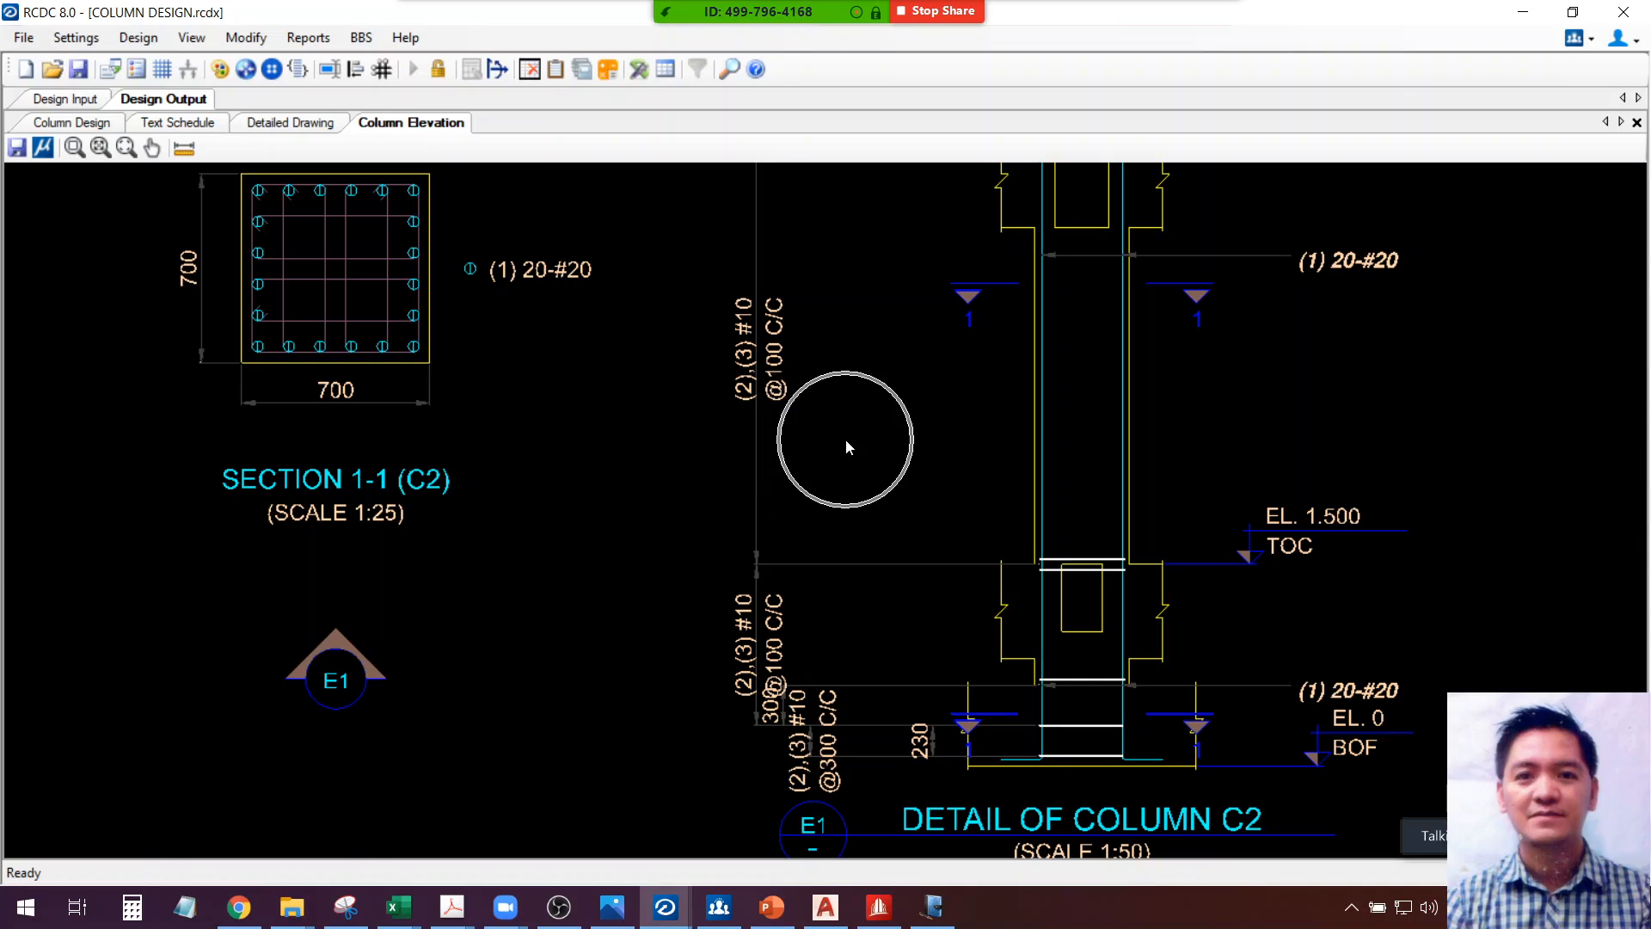
{"action": "middle_click_drag", "start_coordinate": [915, 405], "coordinate": [901, 422]}
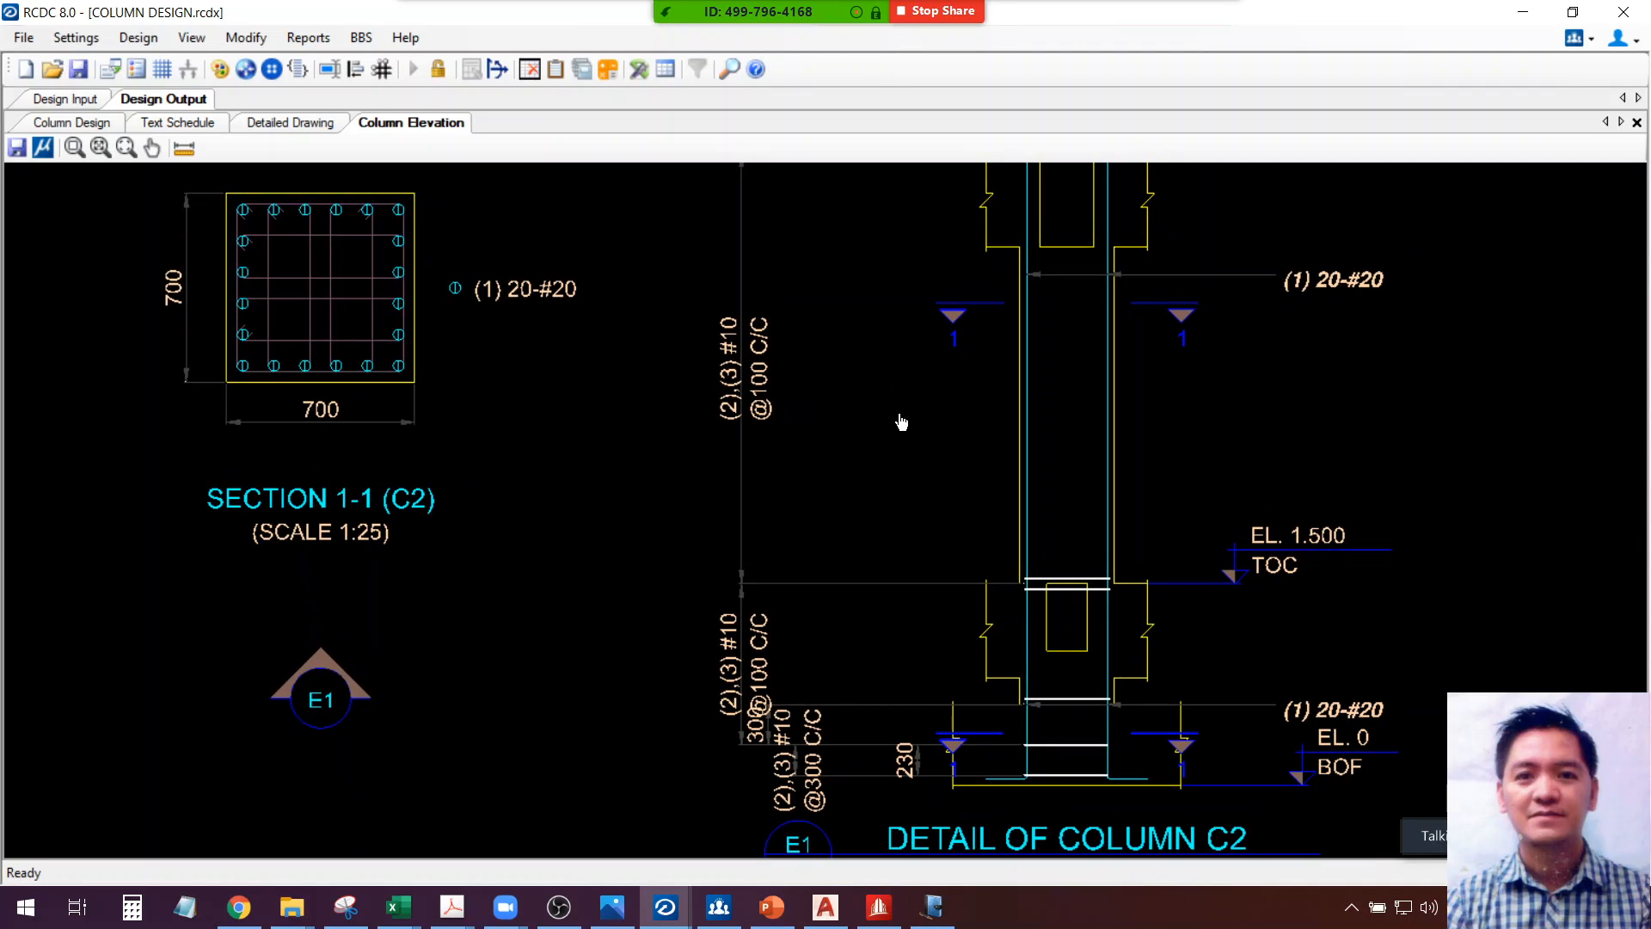
{"action": "scroll", "coordinate": [819, 662], "scroll_direction": "up", "scroll_amount": 1}
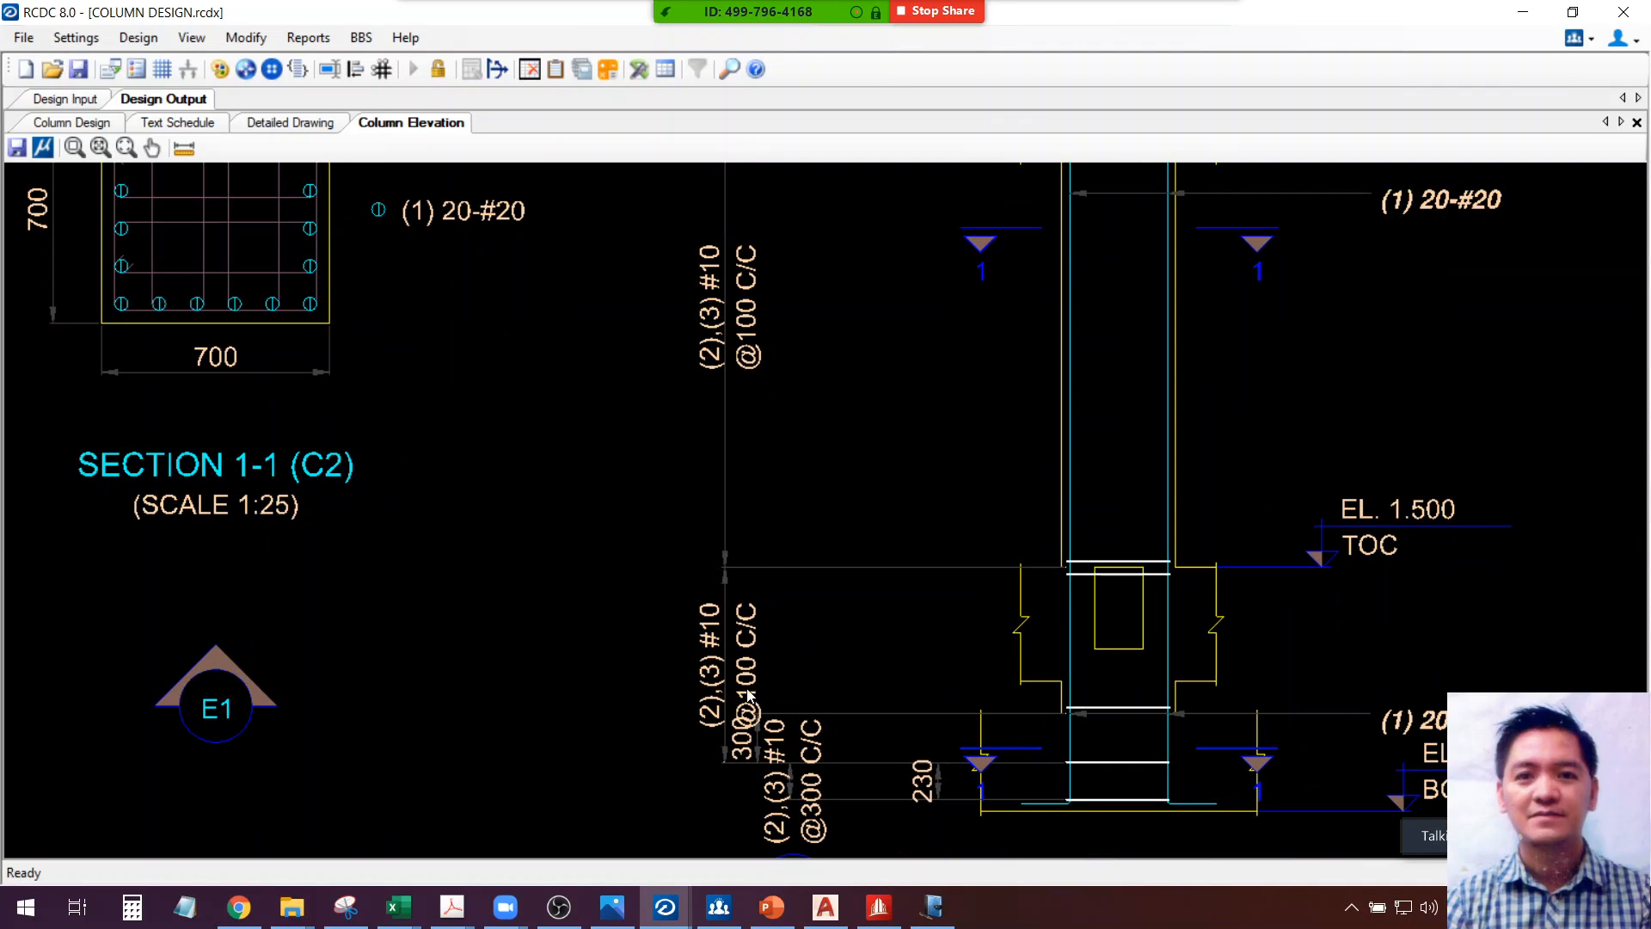
{"action": "scroll", "coordinate": [773, 731], "scroll_direction": "up", "scroll_amount": 1}
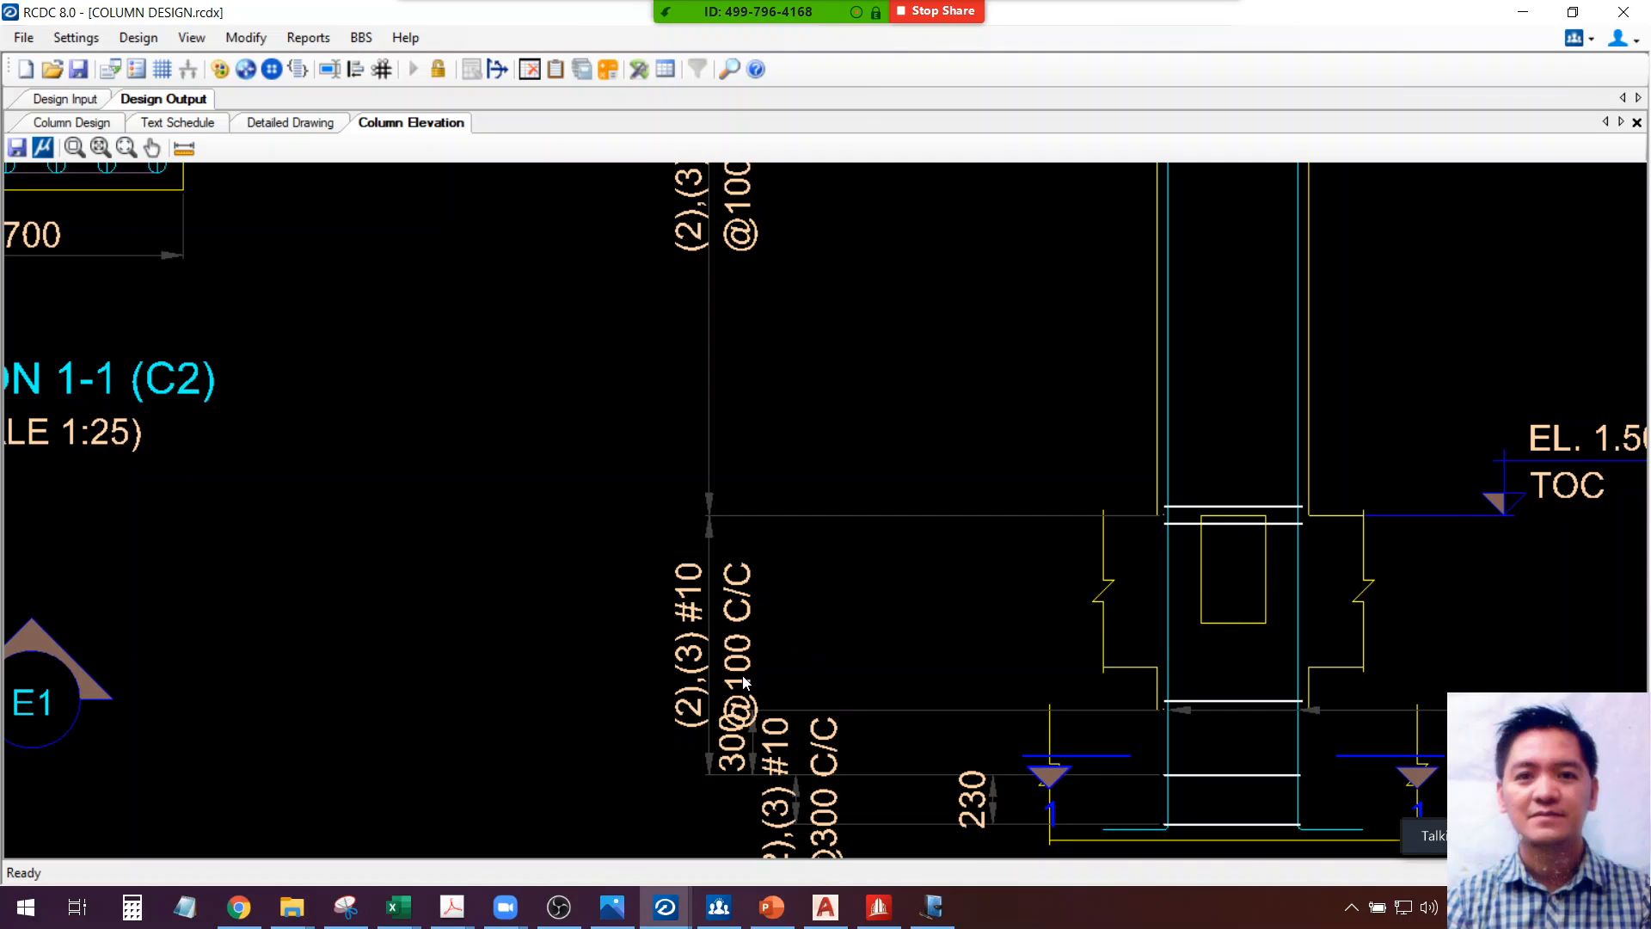
Examine the tie spacing and longitudinal bars in the top storey of the column C2 elevation, between EL. 11.100 and EL. 14.300
{"action": "scroll", "coordinate": [744, 684], "scroll_direction": "down", "scroll_amount": 5}
{"action": "scroll", "coordinate": [758, 652], "scroll_direction": "down", "scroll_amount": 4}
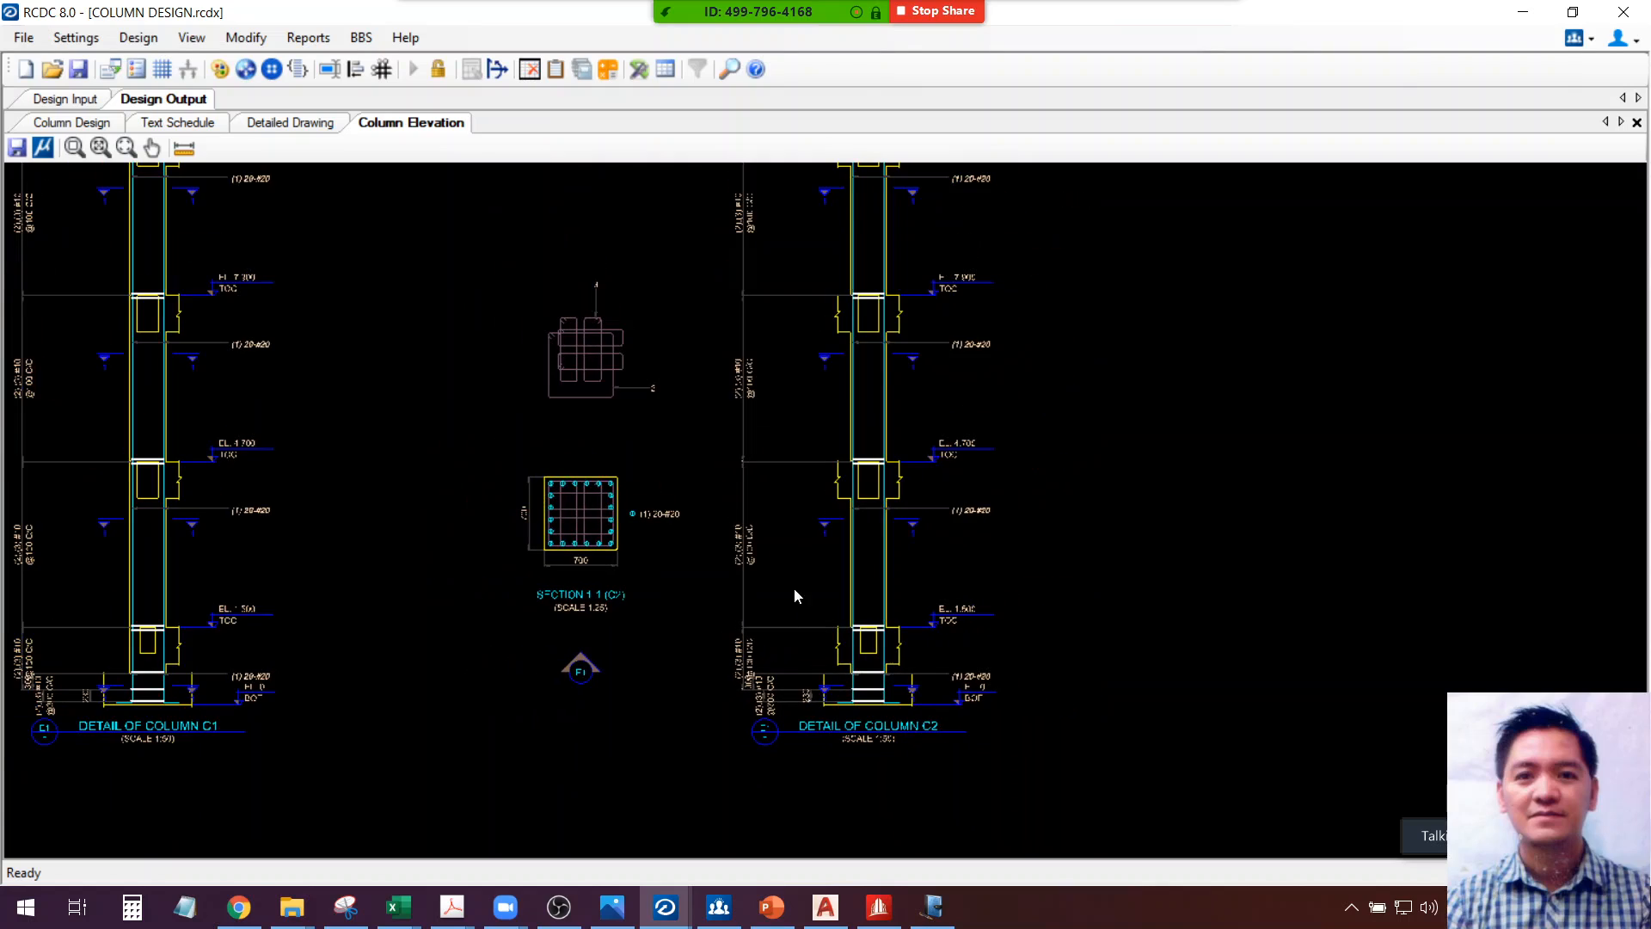
{"action": "scroll", "coordinate": [755, 324], "scroll_direction": "up", "scroll_amount": 3}
{"action": "scroll", "coordinate": [781, 373], "scroll_direction": "down", "scroll_amount": 3}
{"action": "middle_click_drag", "start_coordinate": [788, 384], "coordinate": [760, 663]}
{"action": "scroll", "coordinate": [812, 327], "scroll_direction": "up", "scroll_amount": 2}
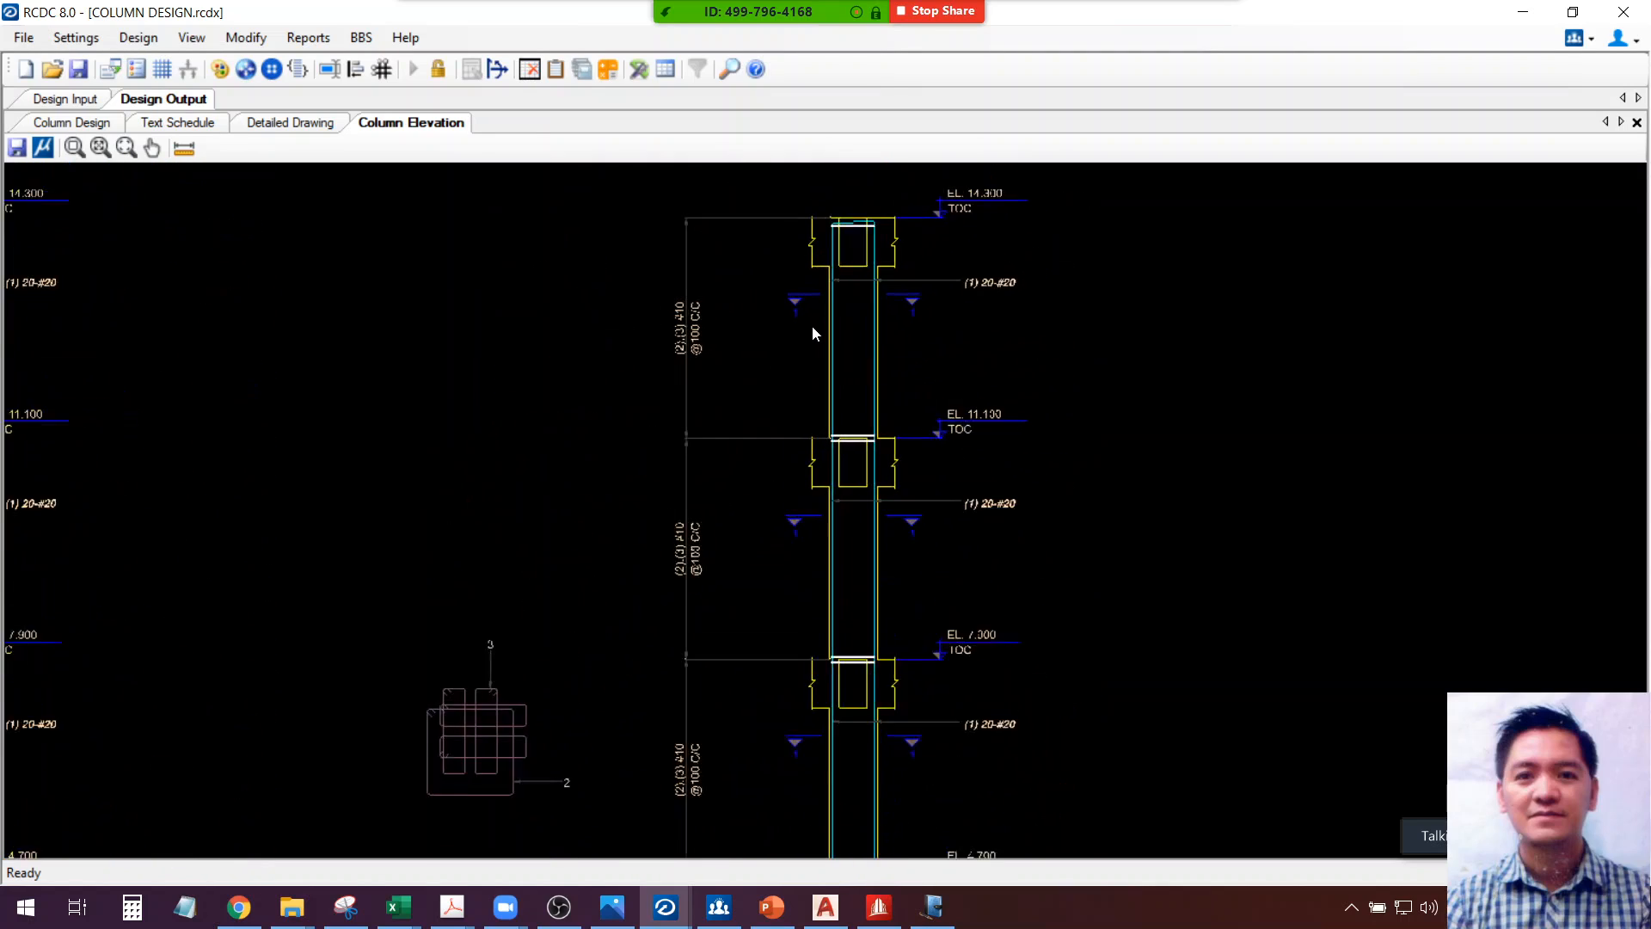
{"action": "scroll", "coordinate": [813, 307], "scroll_direction": "up", "scroll_amount": 1}
{"action": "middle_click_drag", "start_coordinate": [813, 307], "coordinate": [803, 379]}
{"action": "scroll", "coordinate": [728, 383], "scroll_direction": "up", "scroll_amount": 3}
{"action": "scroll", "coordinate": [678, 365], "scroll_direction": "down", "scroll_amount": 2}
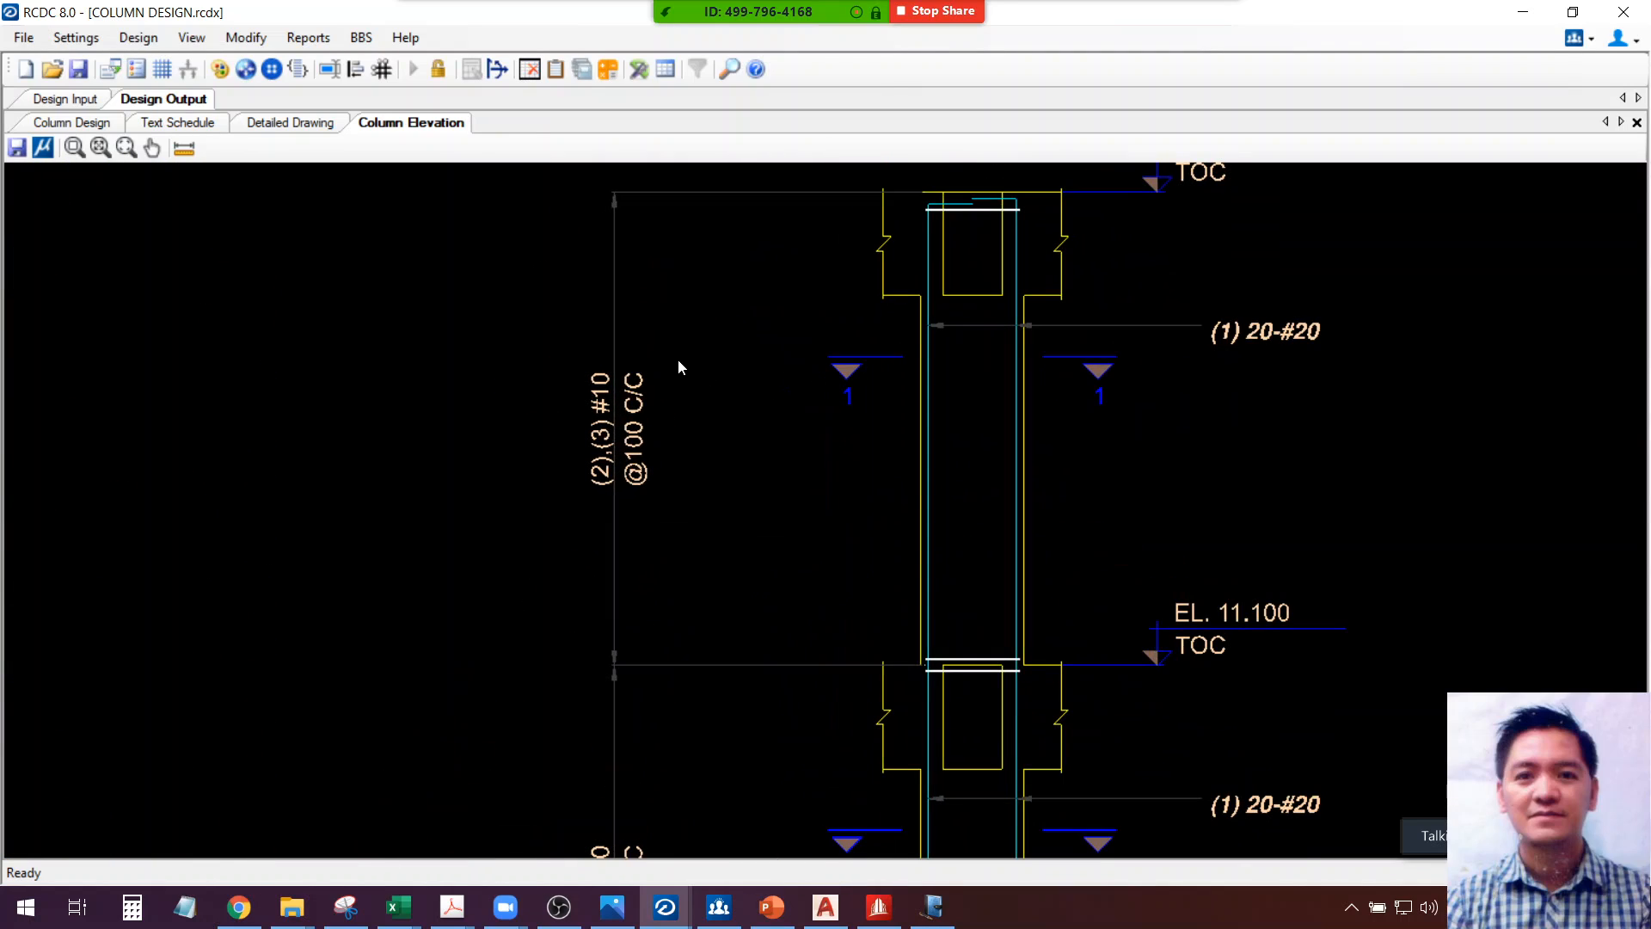
Examine the tie spacing in the upper storeys of the column C2 elevation, around EL. 11.100 and EL. 14.300
{"action": "scroll", "coordinate": [678, 367], "scroll_direction": "down", "scroll_amount": 3}
{"action": "scroll", "coordinate": [678, 367], "scroll_direction": "down", "scroll_amount": 1}
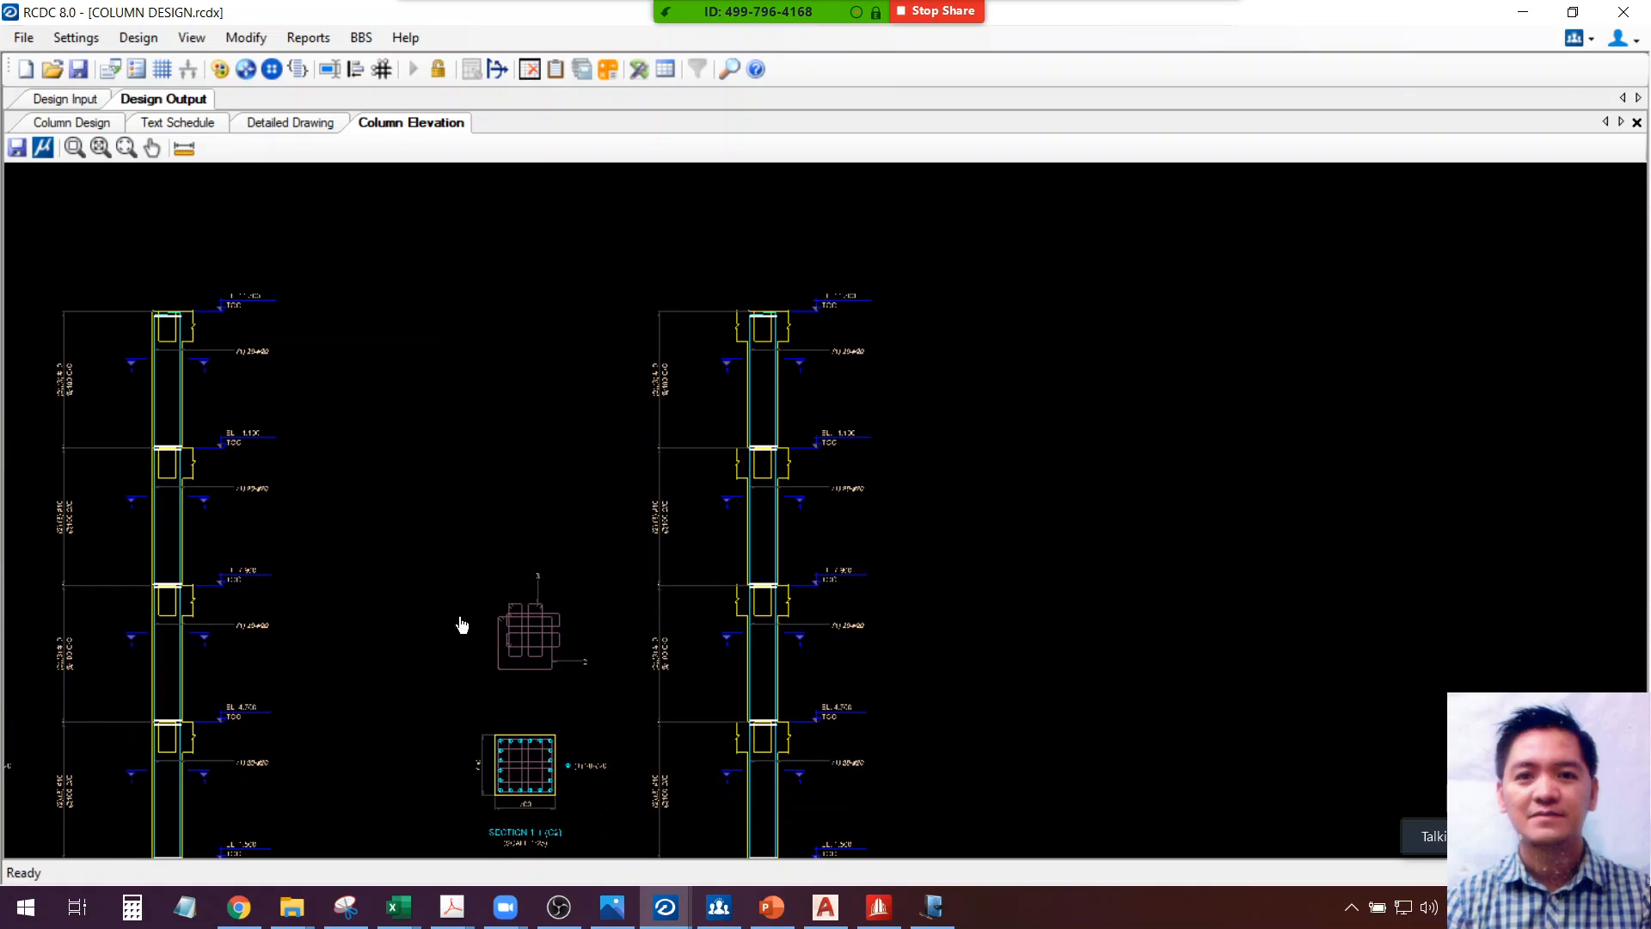
{"action": "middle_click_drag", "start_coordinate": [268, 807], "coordinate": [473, 607]}
{"action": "scroll", "coordinate": [260, 628], "scroll_direction": "up", "scroll_amount": 3}
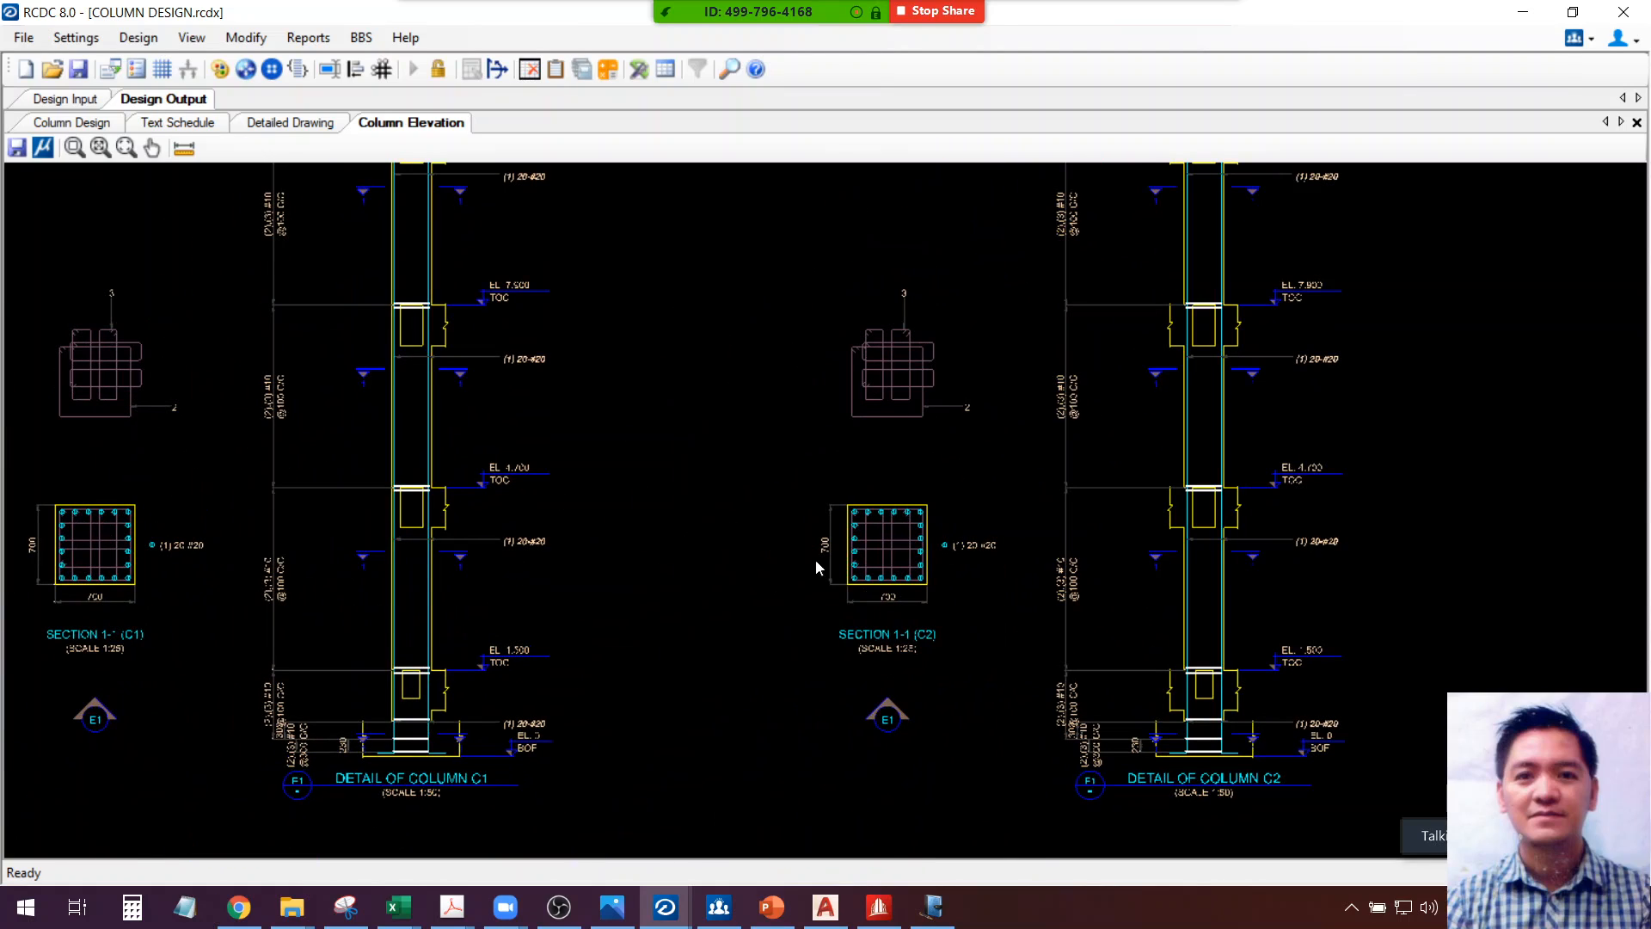
{"action": "middle_click_drag", "start_coordinate": [973, 547], "coordinate": [777, 681]}
{"action": "scroll", "coordinate": [838, 343], "scroll_direction": "up", "scroll_amount": 4}
{"action": "scroll", "coordinate": [936, 349], "scroll_direction": "up", "scroll_amount": 4}
{"action": "scroll", "coordinate": [937, 349], "scroll_direction": "down", "scroll_amount": 3}
{"action": "middle_click_drag", "start_coordinate": [916, 427], "coordinate": [798, 693]}
{"action": "scroll", "coordinate": [798, 311], "scroll_direction": "up", "scroll_amount": 2}
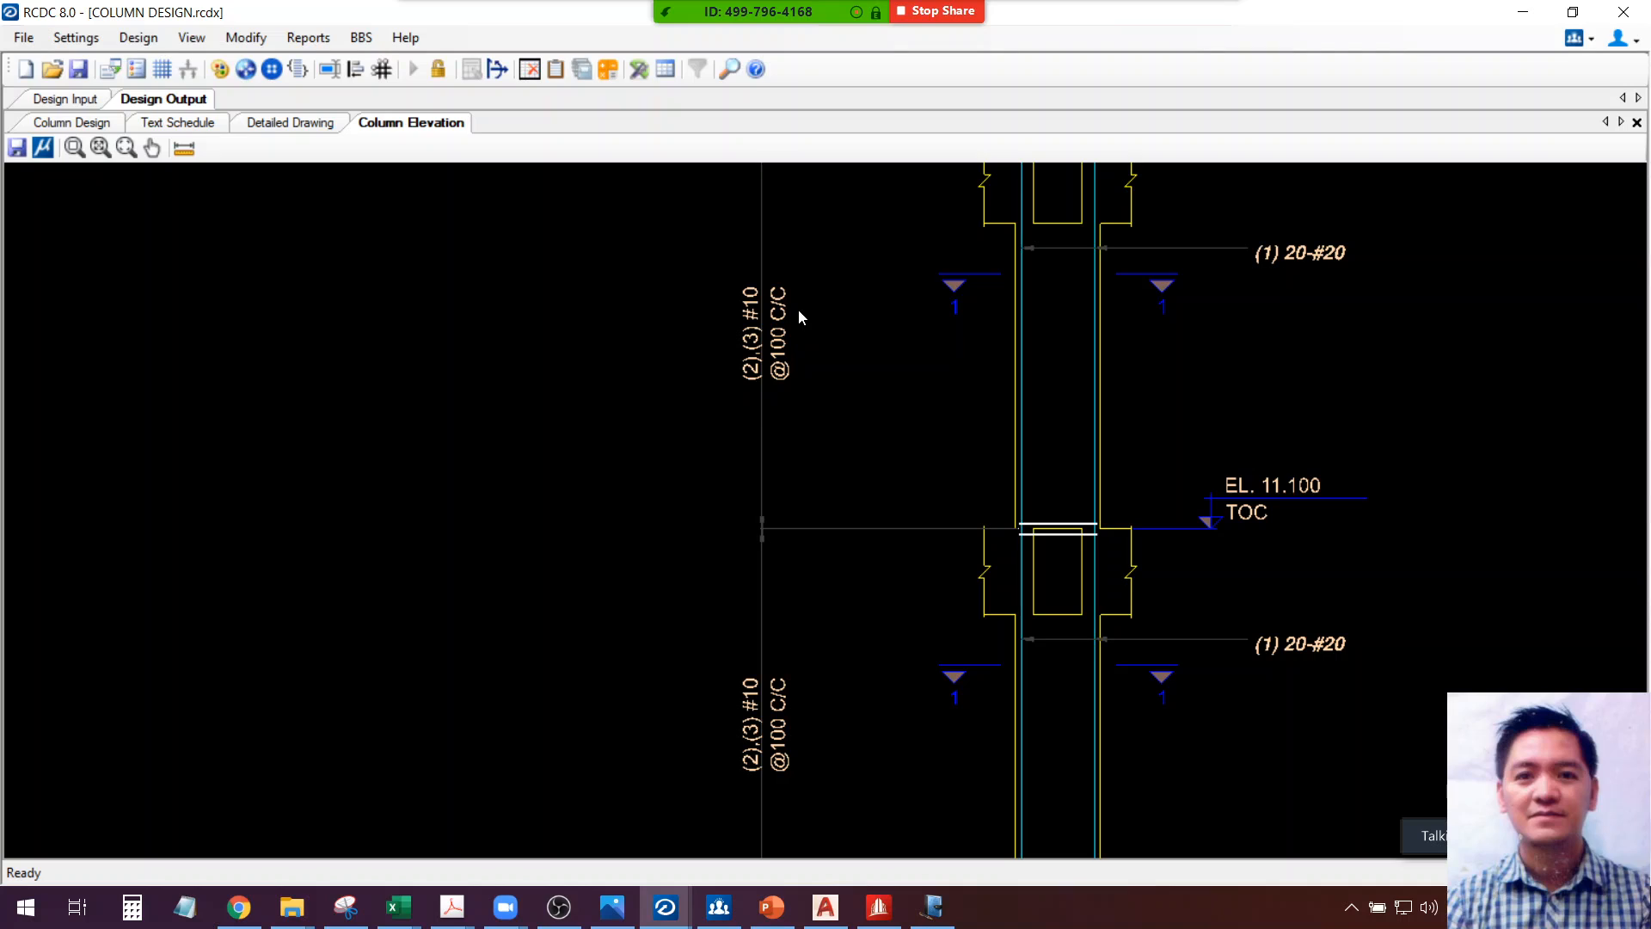
{"action": "scroll", "coordinate": [798, 311], "scroll_direction": "down", "scroll_amount": 1}
{"action": "middle_click_drag", "start_coordinate": [797, 314], "coordinate": [759, 493]}
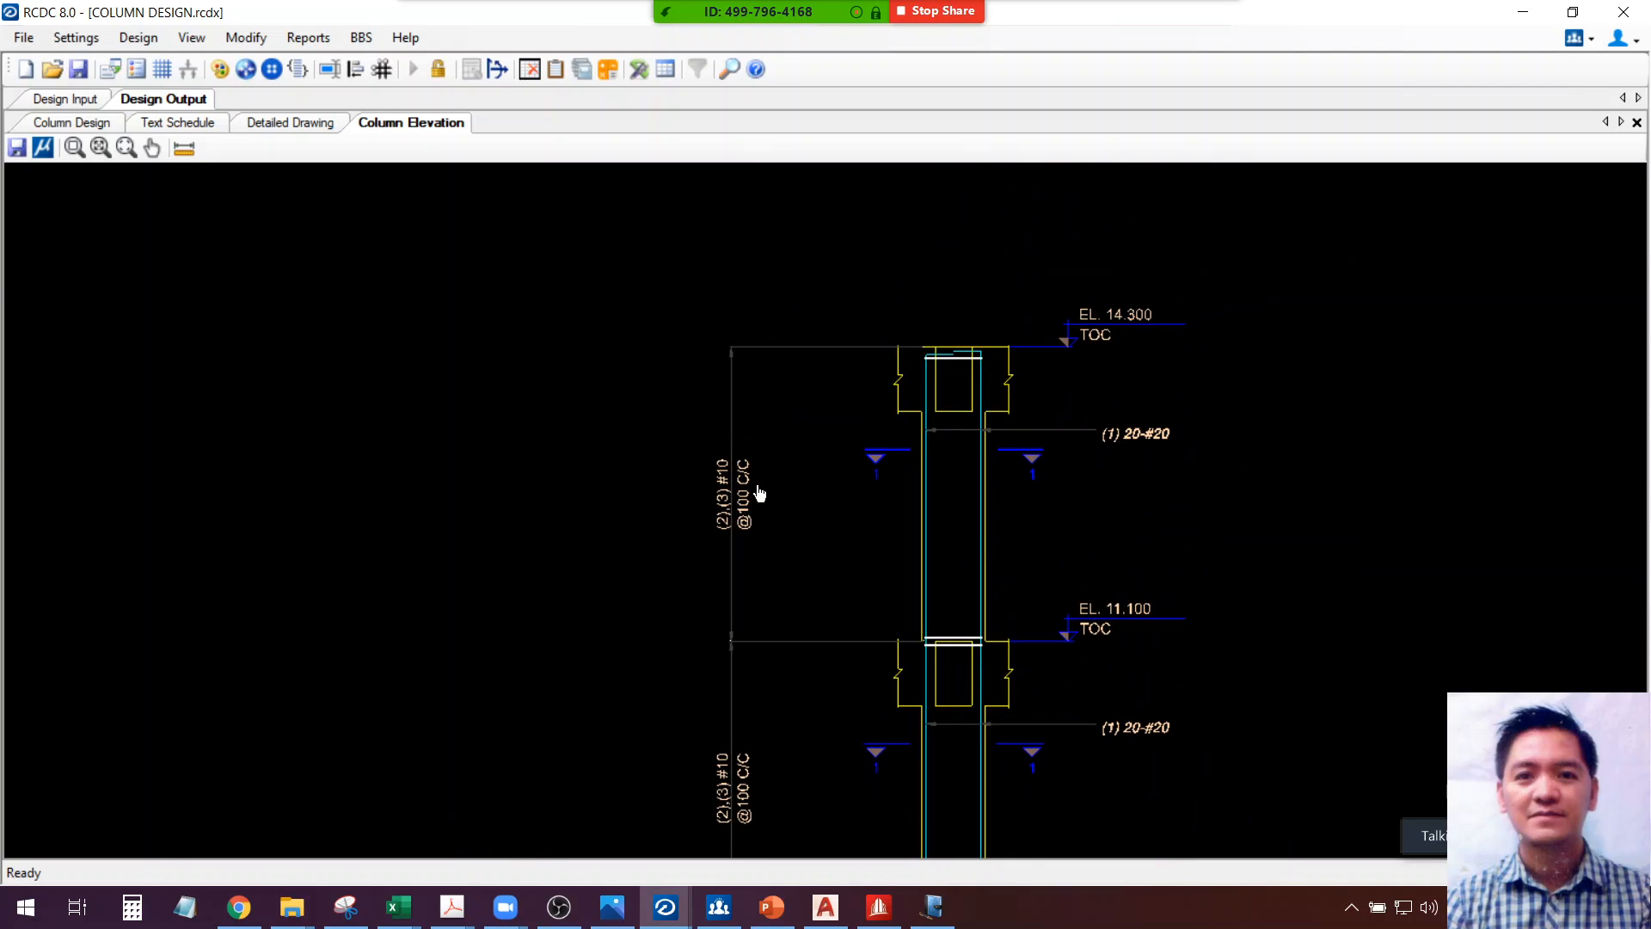
Examine section 1-1 of column C1 and the tie spacing along its elevation up to EL. 7.900
{"action": "middle_click_drag", "start_coordinate": [601, 647], "coordinate": [740, 467]}
{"action": "scroll", "coordinate": [680, 550], "scroll_direction": "down", "scroll_amount": 3}
{"action": "middle_click_drag", "start_coordinate": [583, 619], "coordinate": [859, 424]}
{"action": "scroll", "coordinate": [404, 617], "scroll_direction": "up", "scroll_amount": 2}
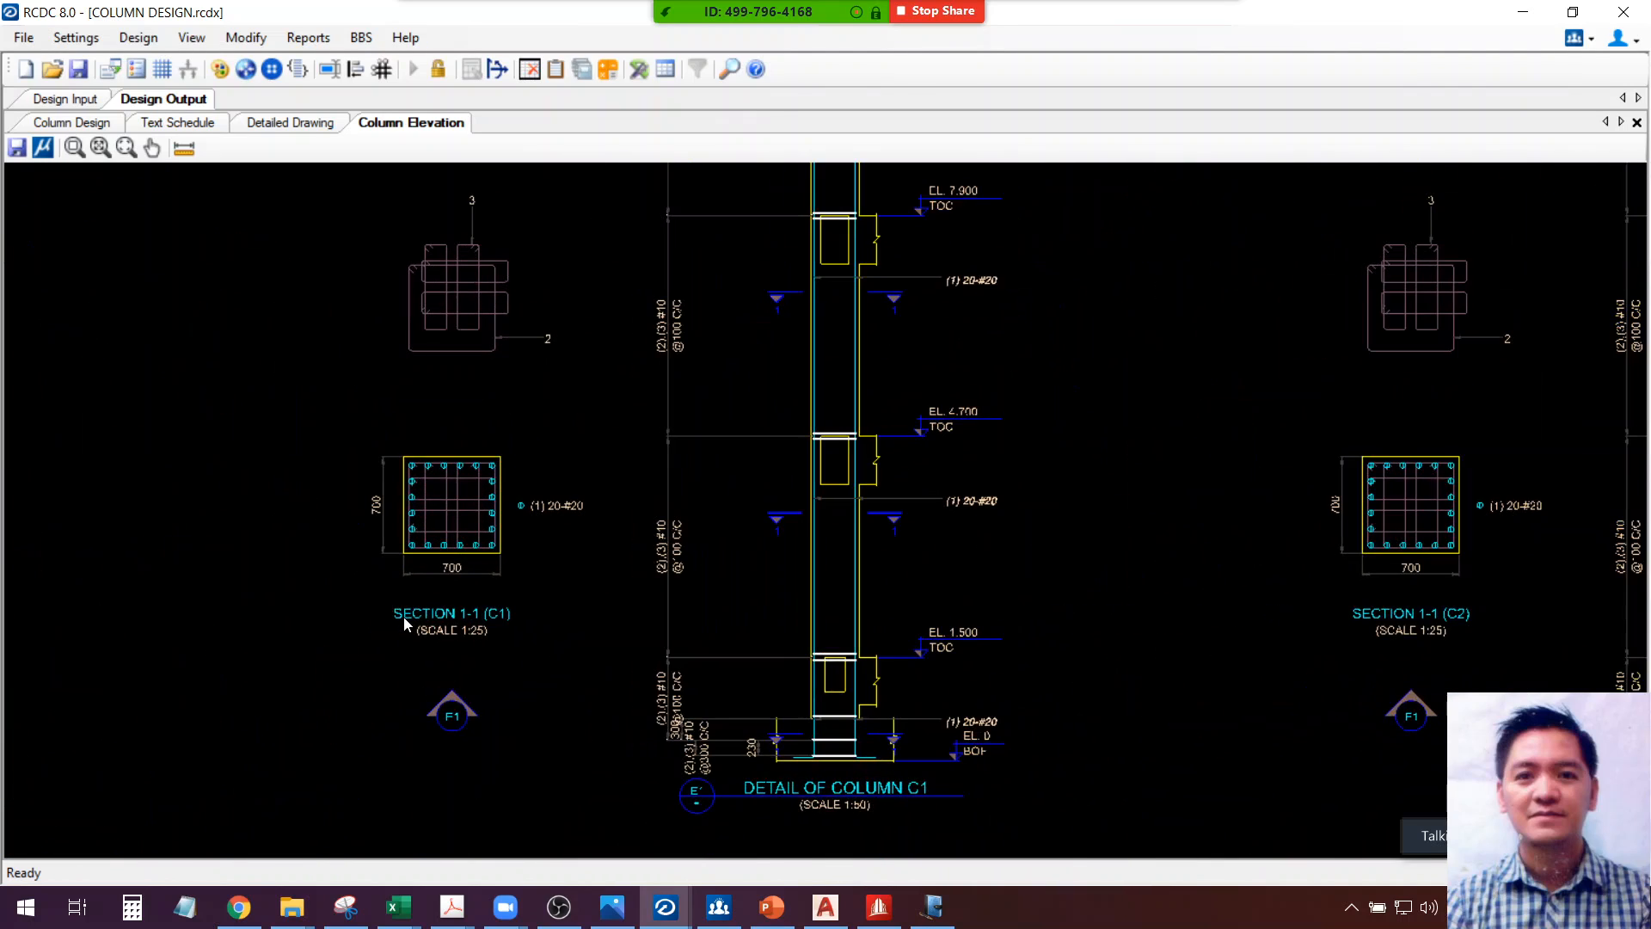
{"action": "scroll", "coordinate": [458, 540], "scroll_direction": "up", "scroll_amount": 2}
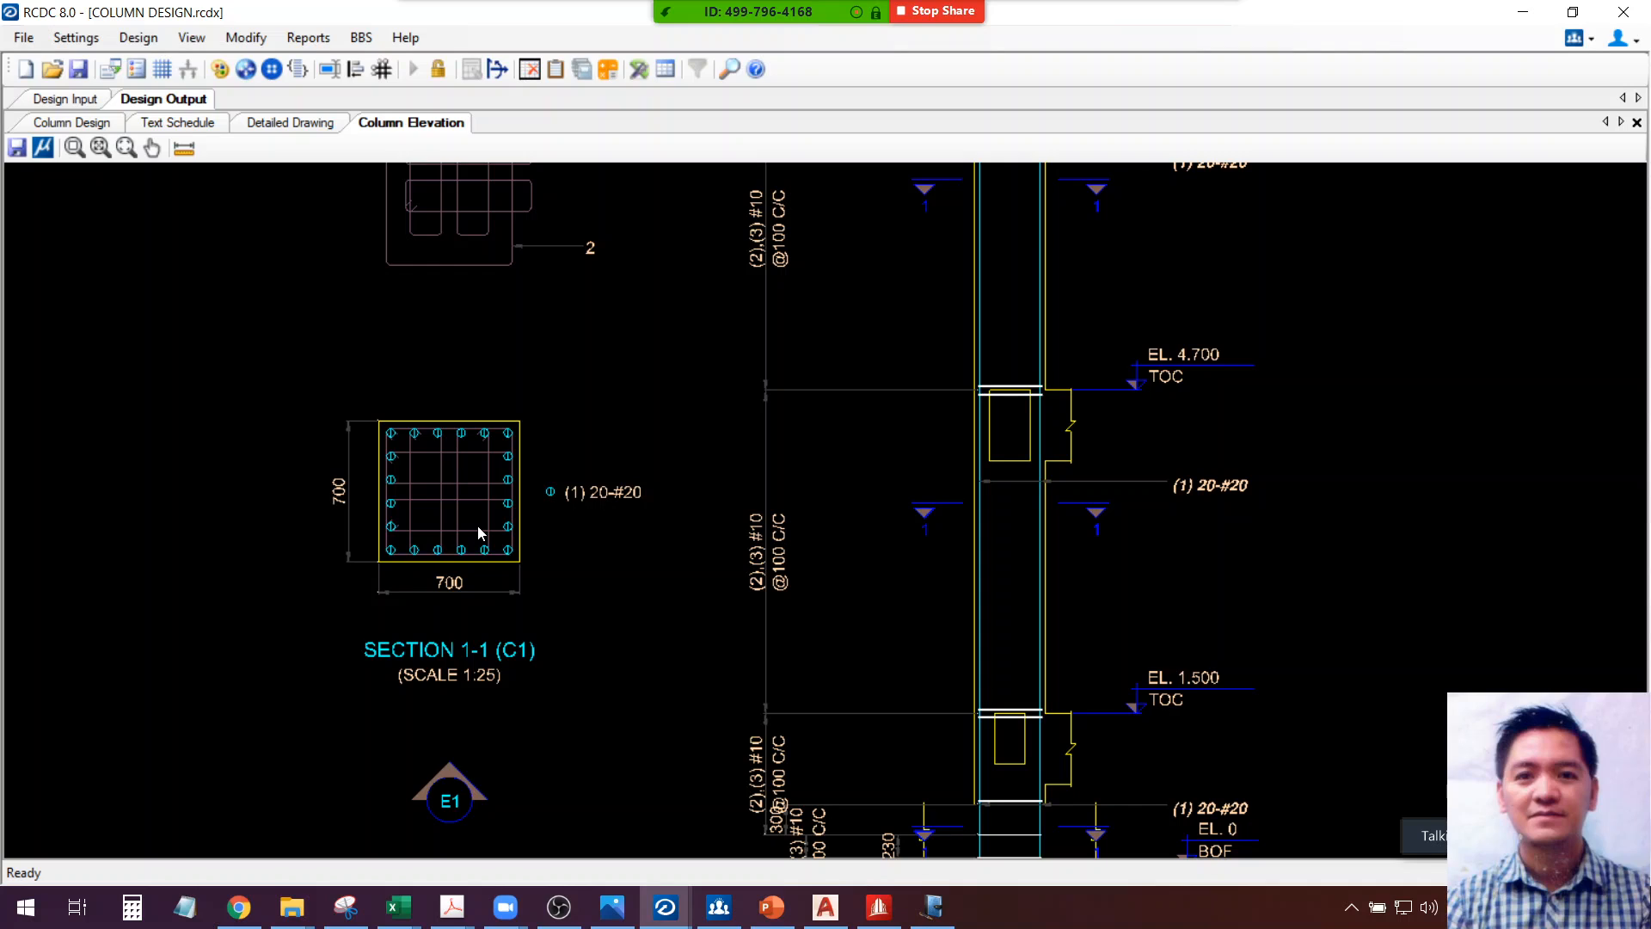
{"action": "middle_click_drag", "start_coordinate": [811, 638], "coordinate": [640, 532]}
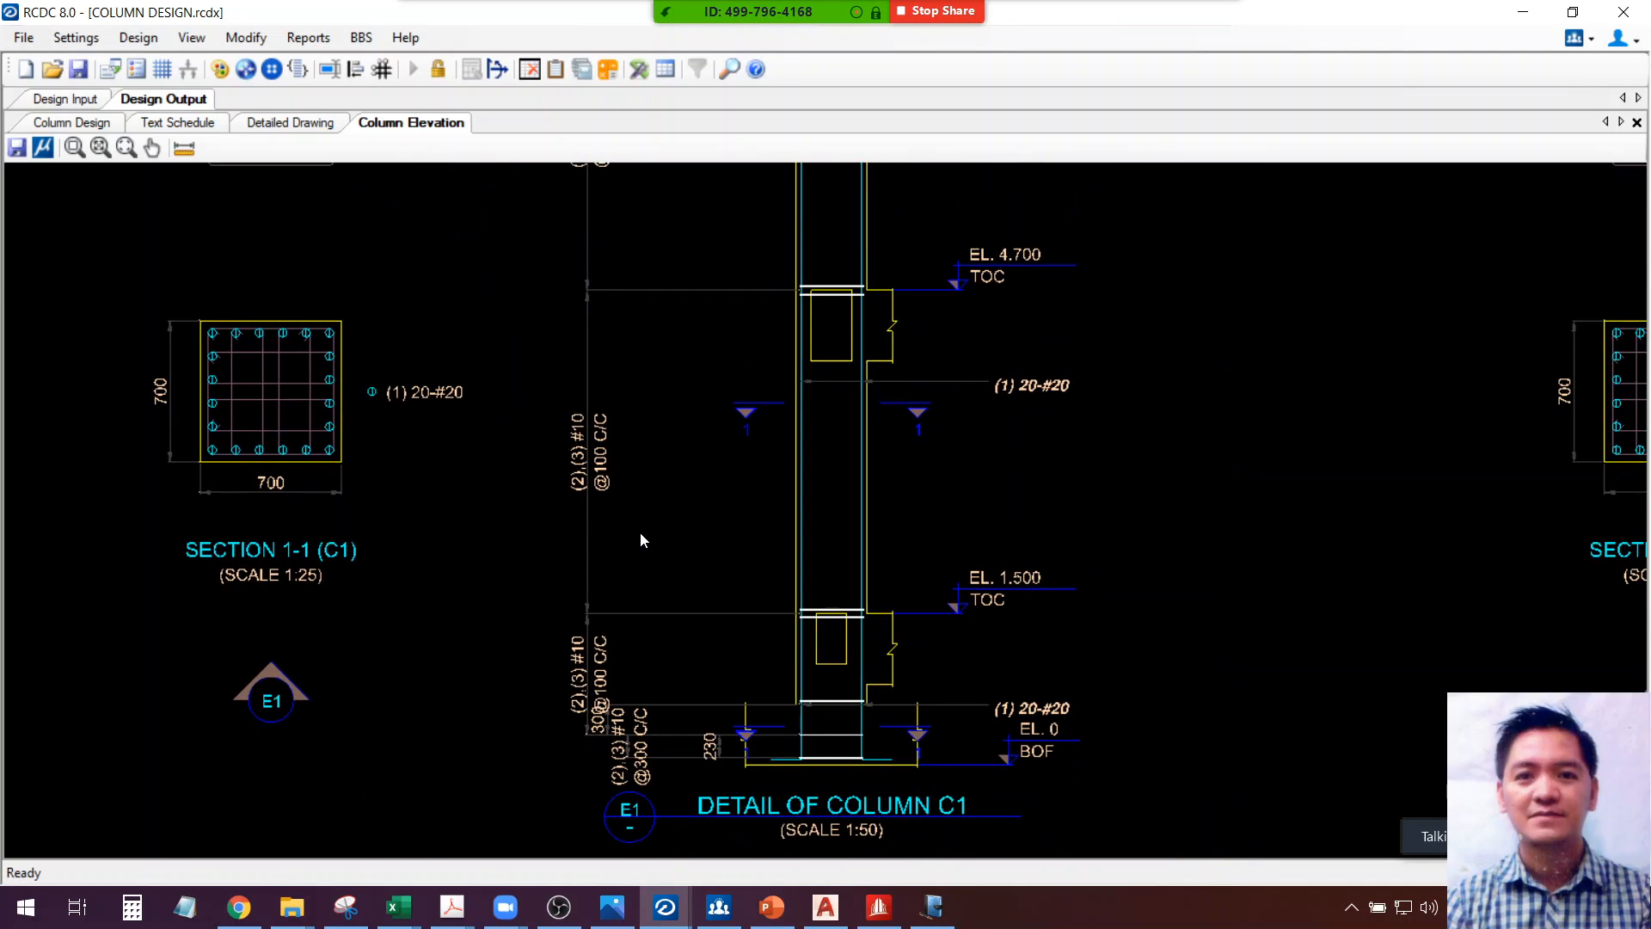
{"action": "scroll", "coordinate": [640, 531], "scroll_direction": "down", "scroll_amount": 2}
{"action": "middle_click_drag", "start_coordinate": [785, 502], "coordinate": [663, 713]}
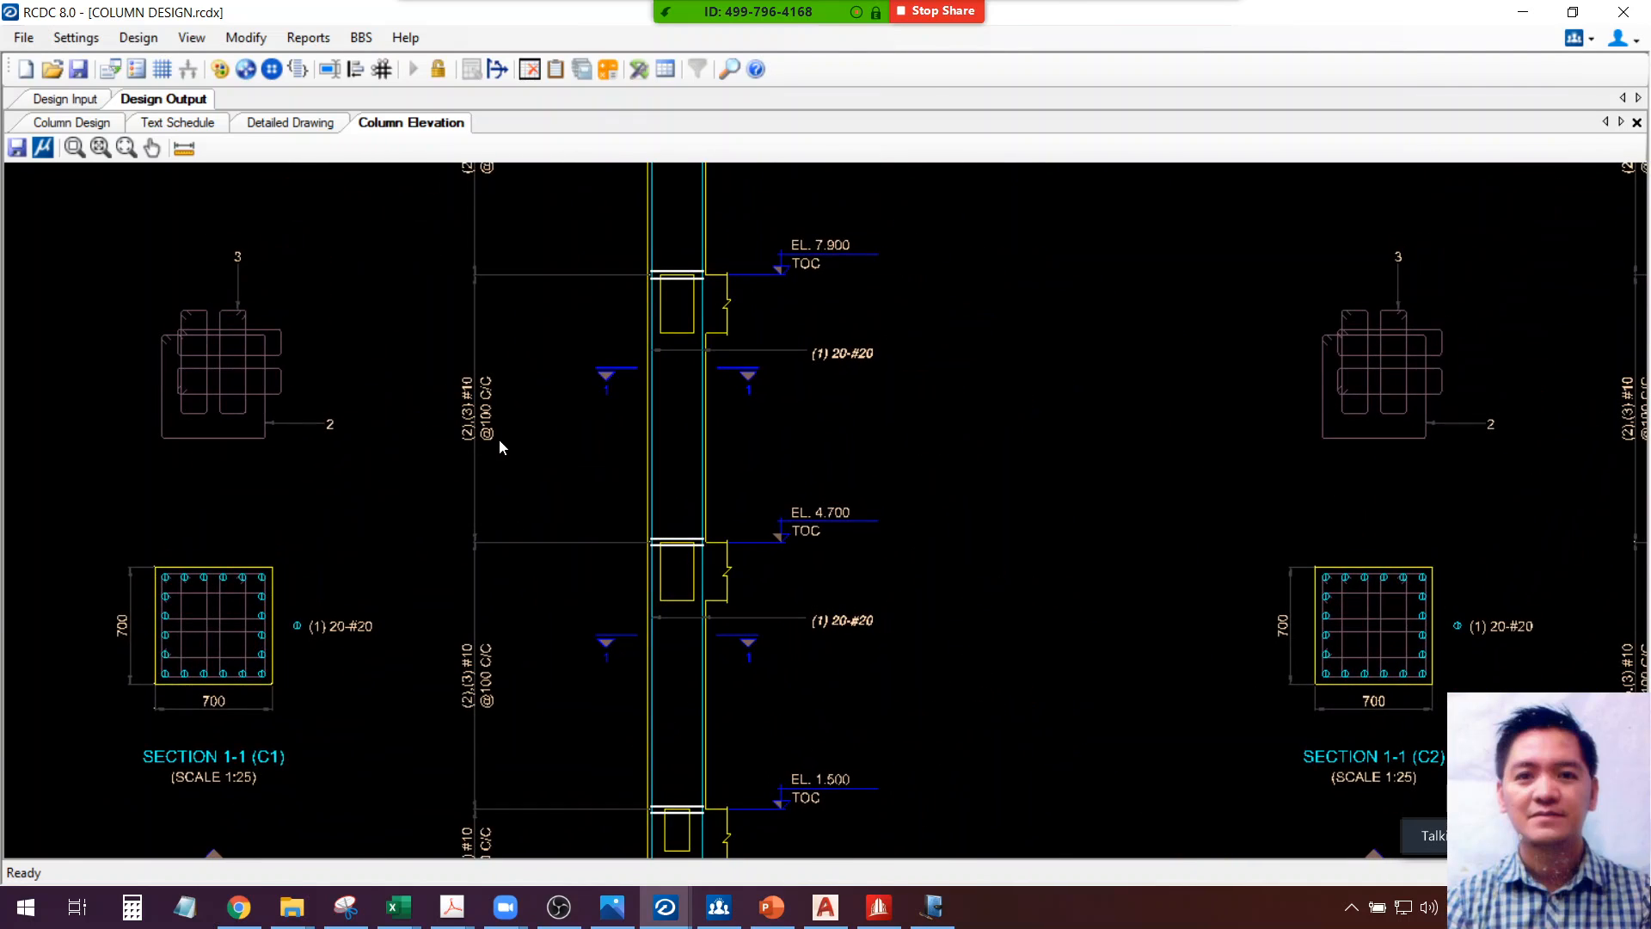
{"action": "scroll", "coordinate": [519, 396], "scroll_direction": "up", "scroll_amount": 3}
{"action": "middle_click_drag", "start_coordinate": [642, 435], "coordinate": [614, 515]}
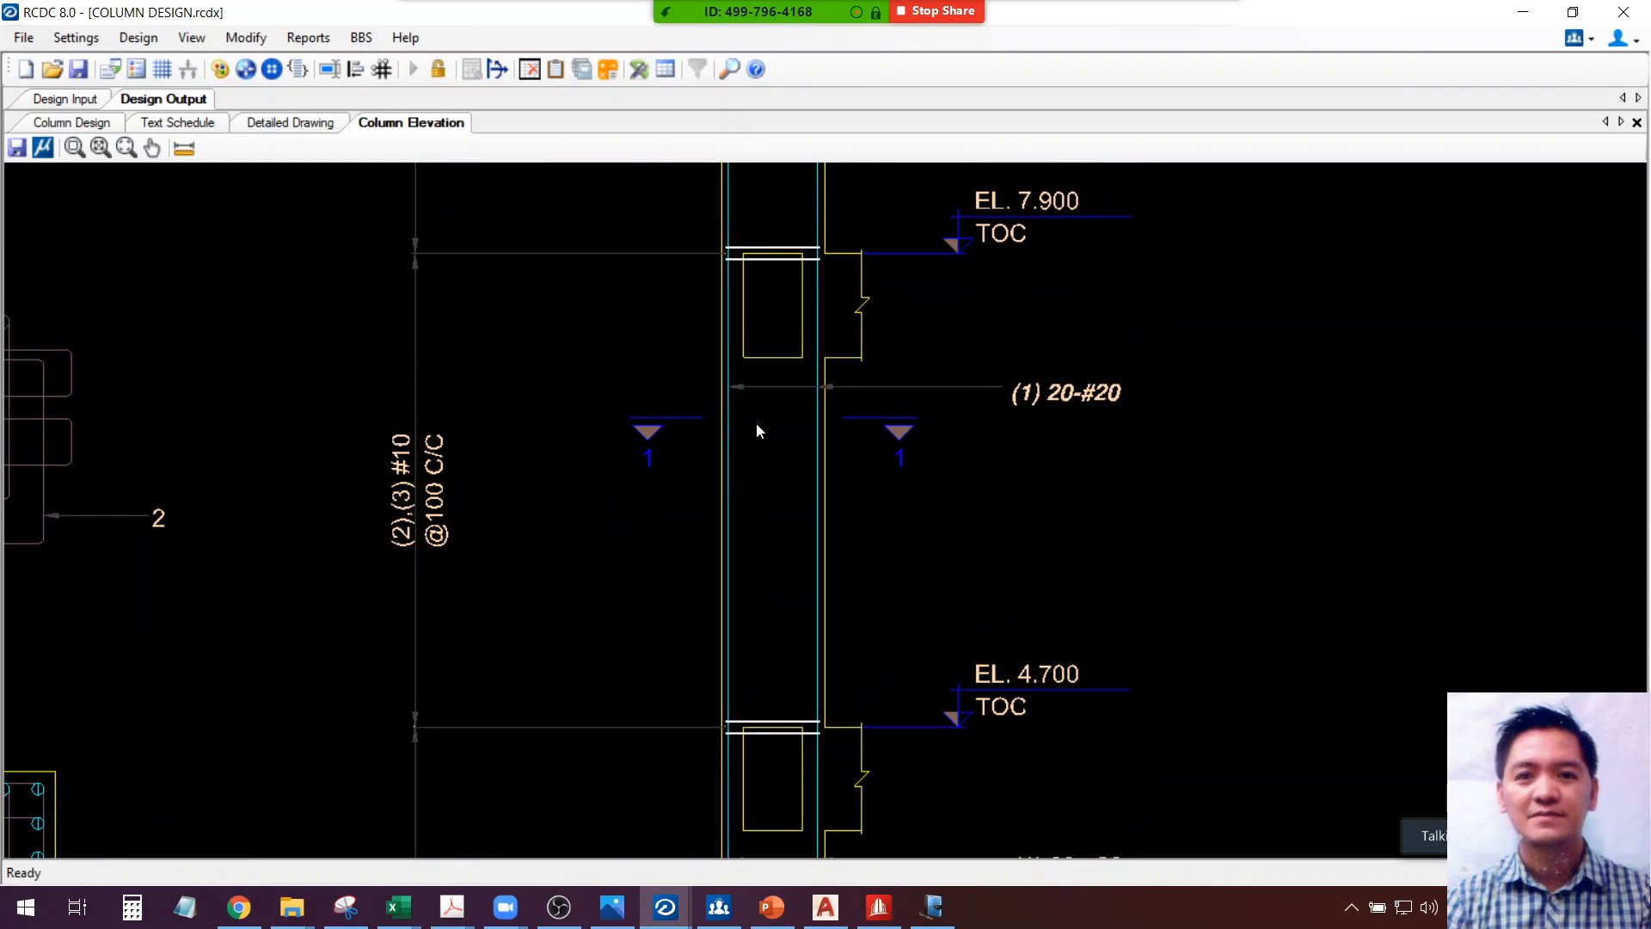
Review the full C1 and C2 elevations together, including the ties between EL. 7.900 and EL. 14.300
{"action": "scroll", "coordinate": [737, 453], "scroll_direction": "down", "scroll_amount": 3}
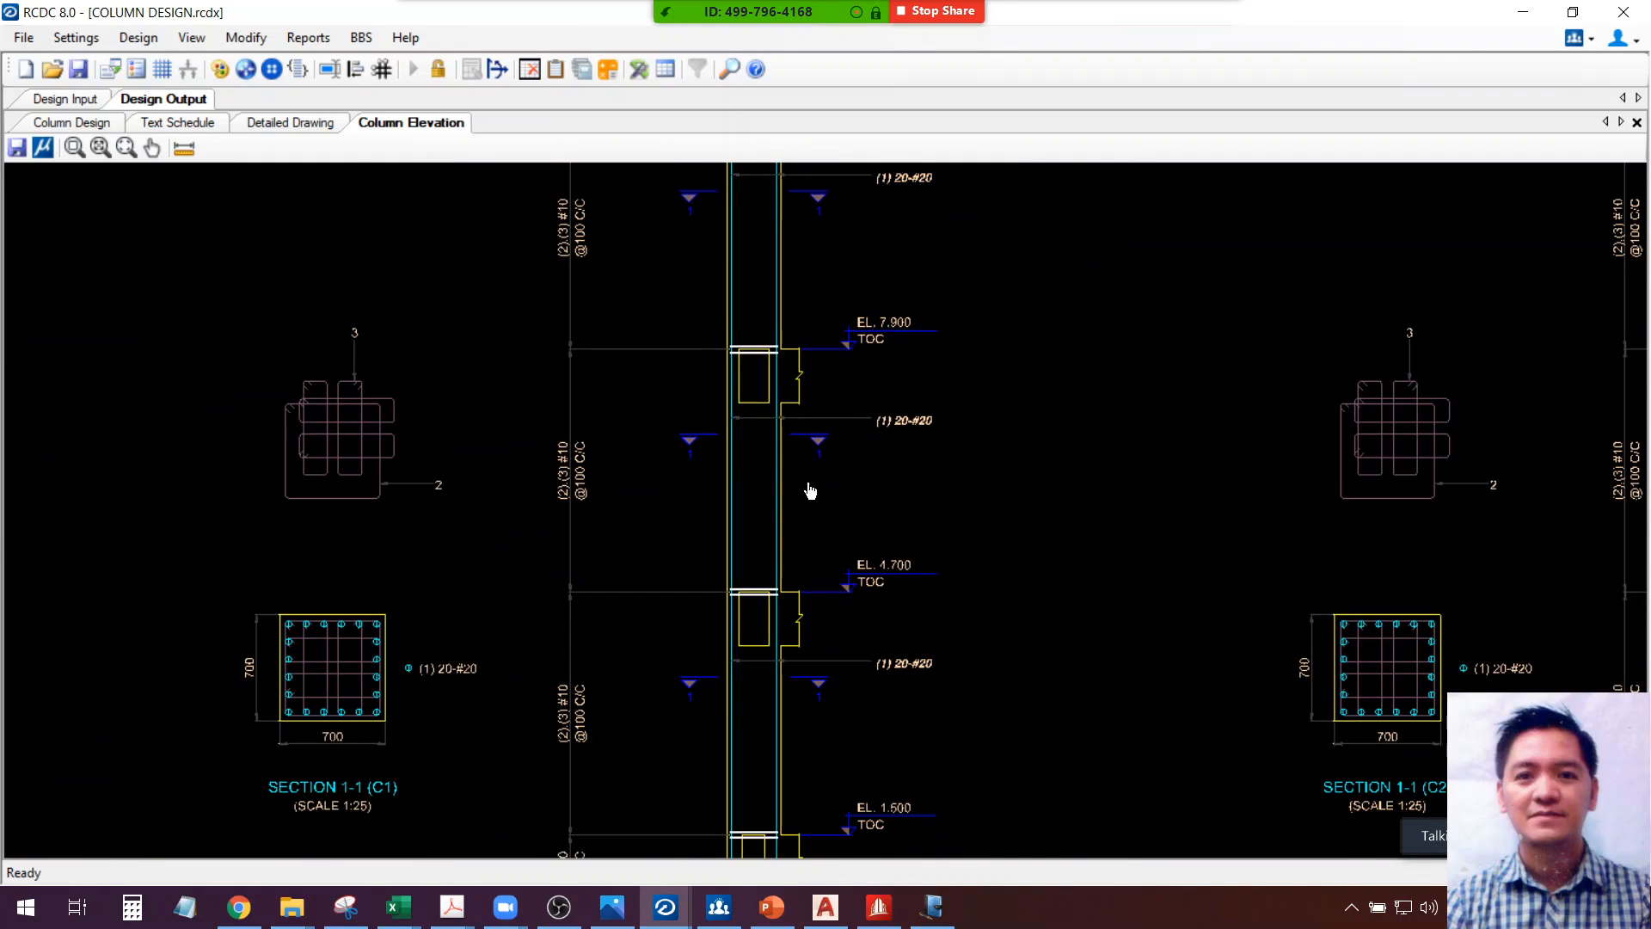
{"action": "middle_click_drag", "start_coordinate": [811, 486], "coordinate": [712, 648]}
{"action": "scroll", "coordinate": [564, 476], "scroll_direction": "down", "scroll_amount": 3}
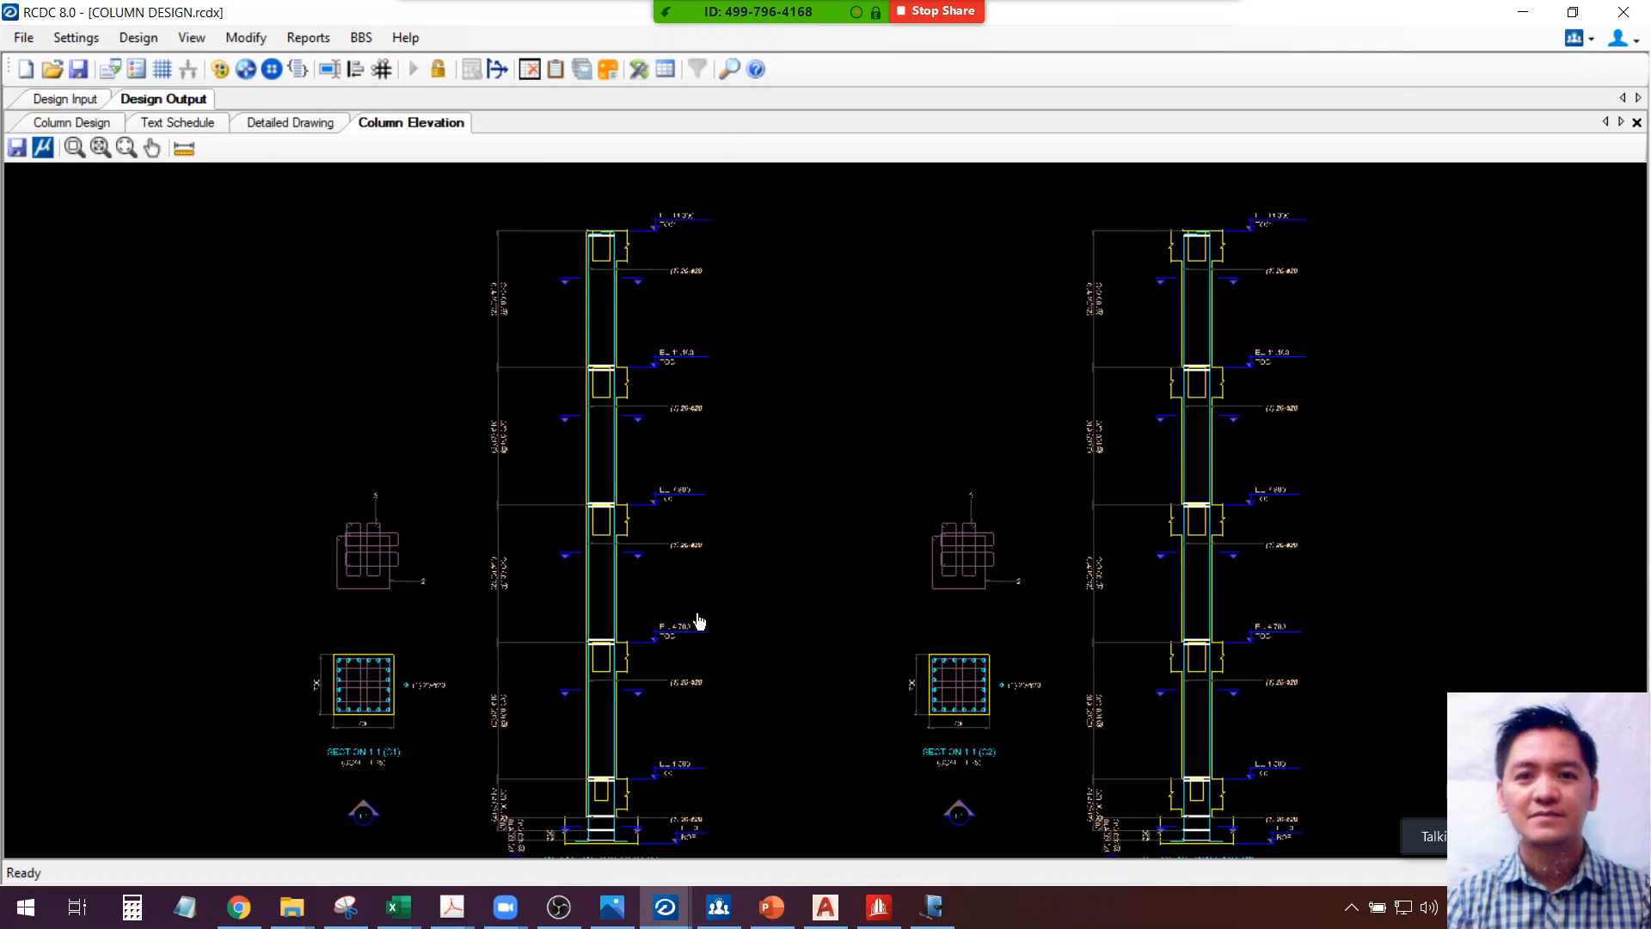
{"action": "middle_click_drag", "start_coordinate": [774, 476], "coordinate": [718, 461]}
{"action": "scroll", "coordinate": [612, 227], "scroll_direction": "up", "scroll_amount": 2}
{"action": "middle_click_drag", "start_coordinate": [606, 330], "coordinate": [605, 400]}
{"action": "scroll", "coordinate": [521, 344], "scroll_direction": "up", "scroll_amount": 2}
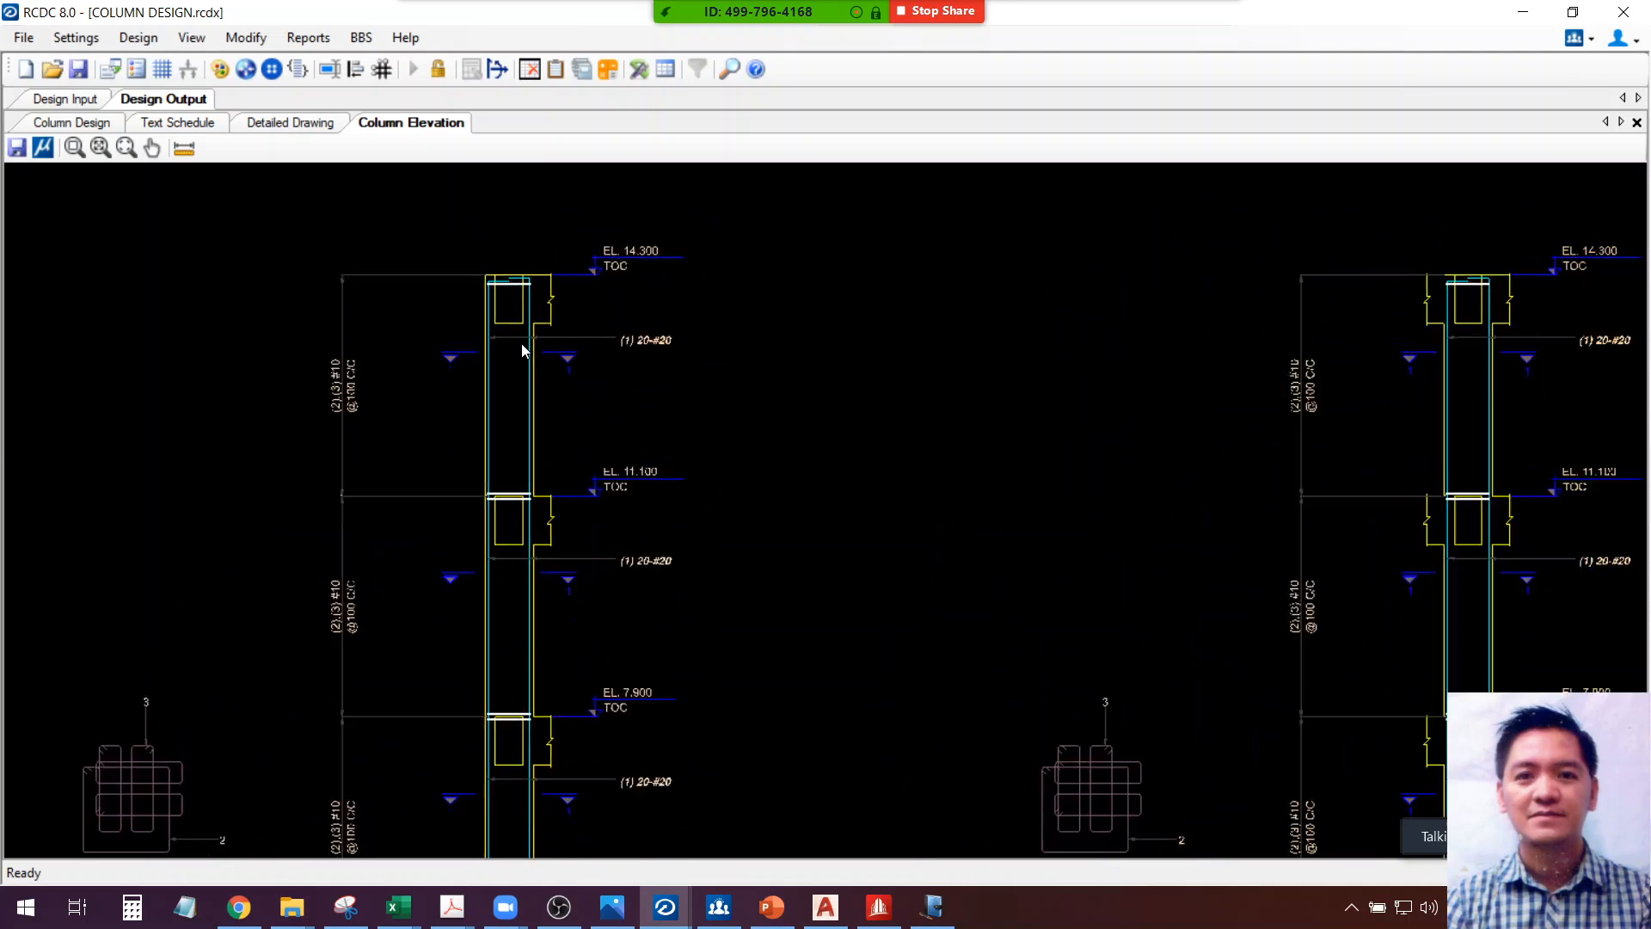
Examine the link spacing entries in the column text schedule, from 0M up to the 7.9M to 11.1M storey
{"action": "left_click", "coordinate": [176, 126]}
{"action": "scroll", "coordinate": [630, 530], "scroll_direction": "up", "scroll_amount": 4}
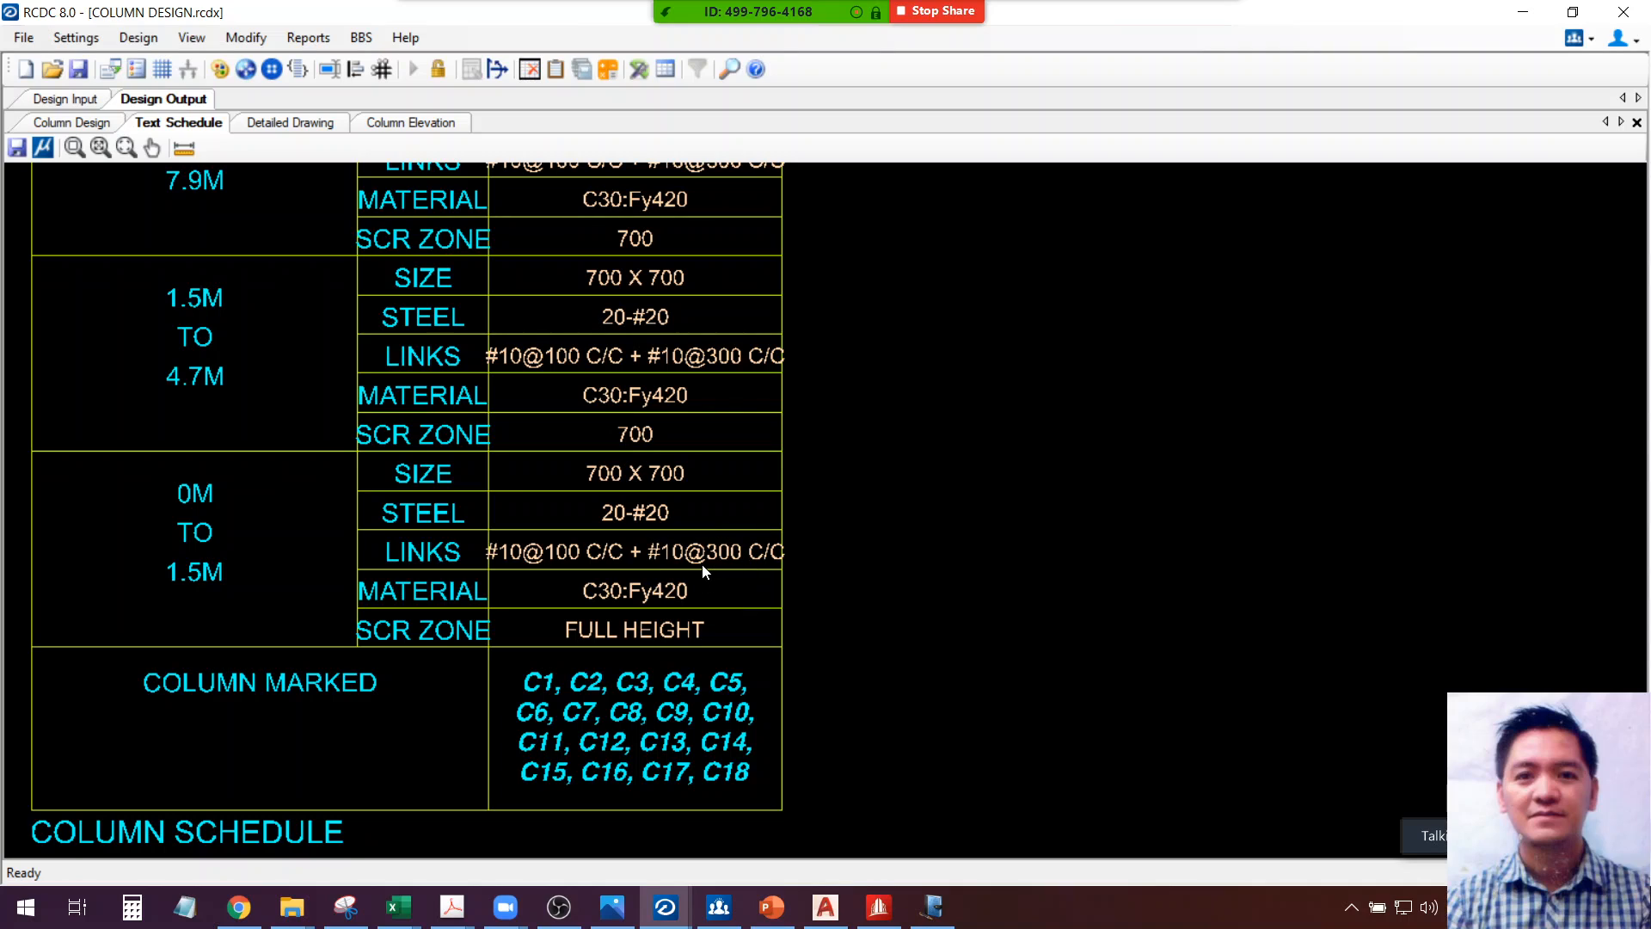
{"action": "middle_click_drag", "start_coordinate": [801, 470], "coordinate": [826, 601]}
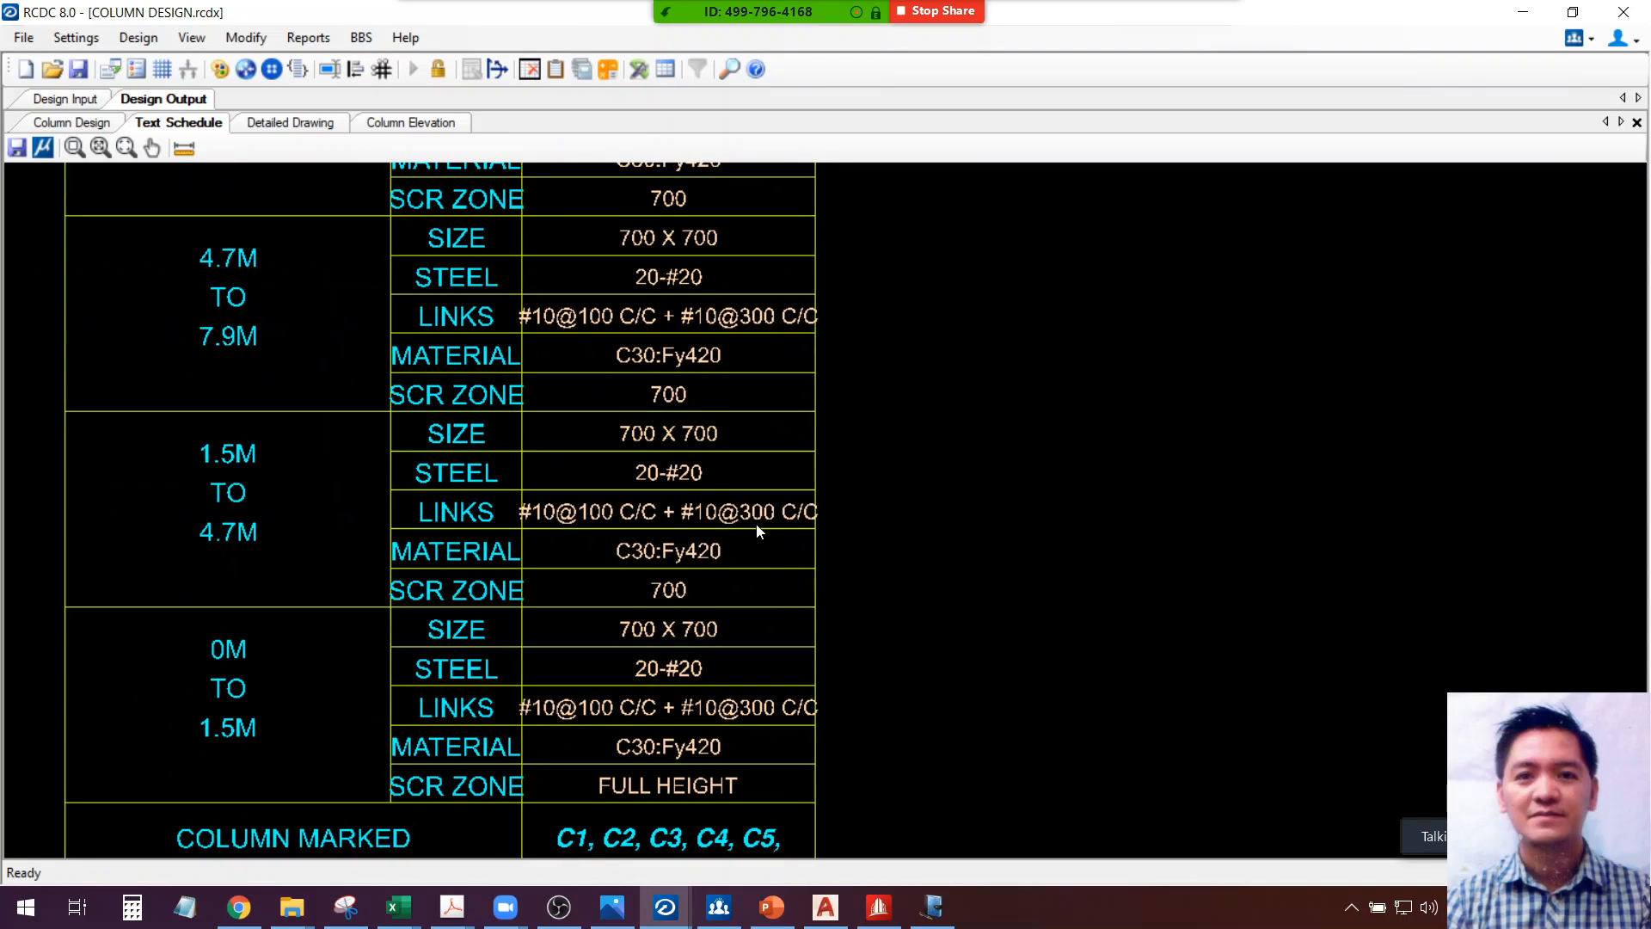
{"action": "scroll", "coordinate": [842, 439], "scroll_direction": "down", "scroll_amount": 4}
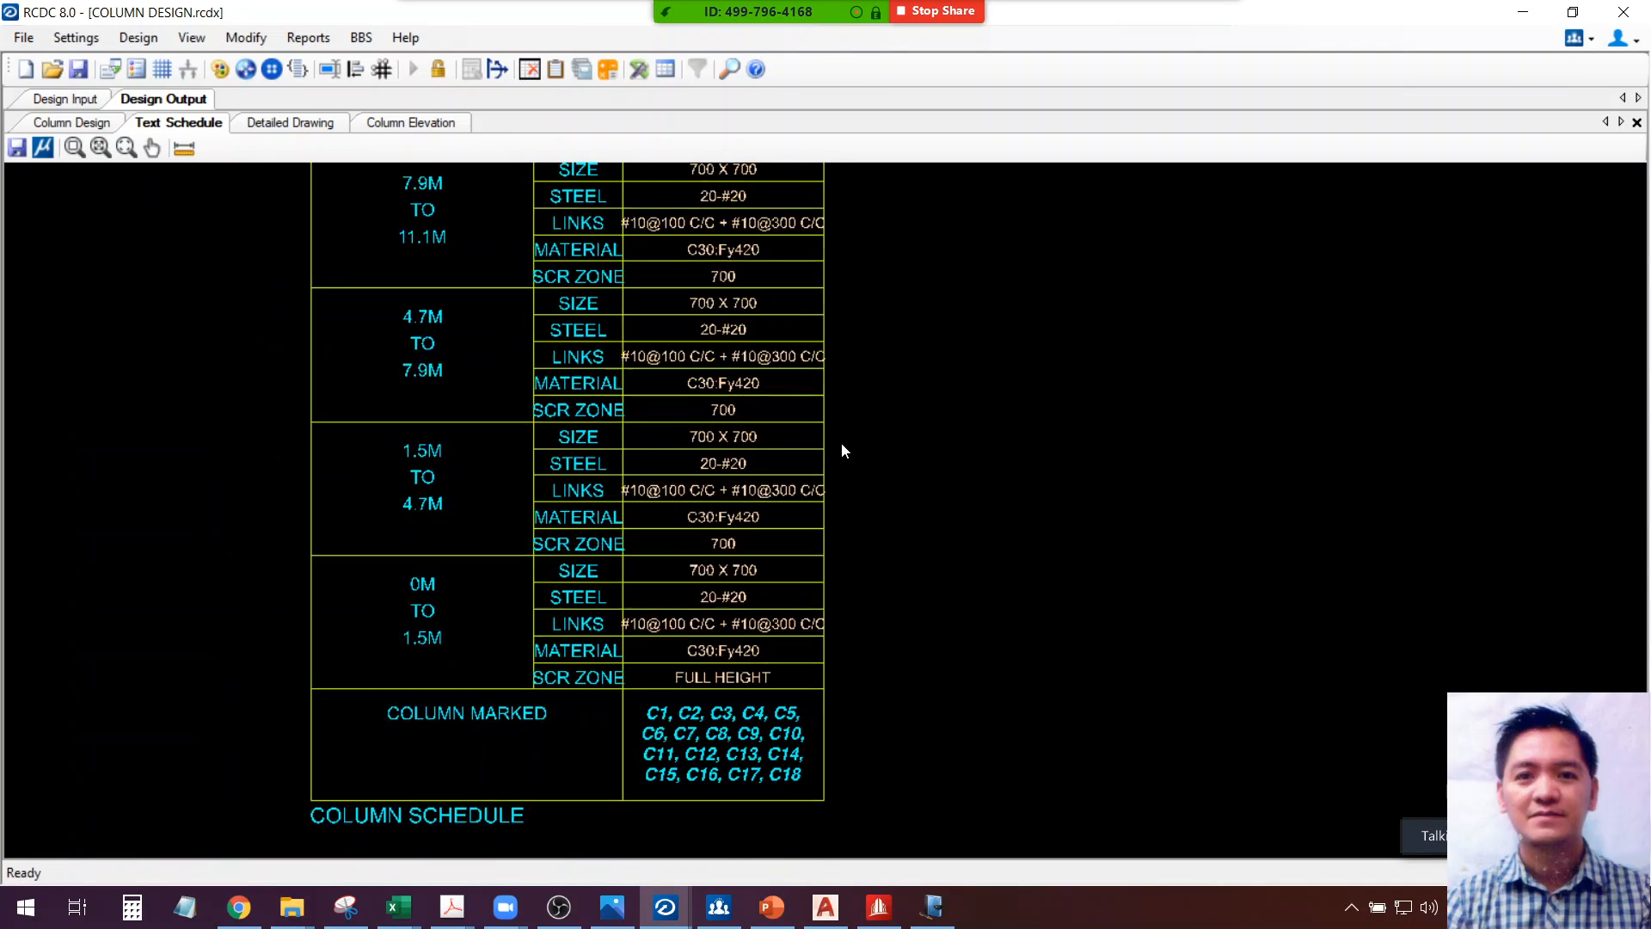
{"action": "scroll", "coordinate": [693, 402], "scroll_direction": "up", "scroll_amount": 5}
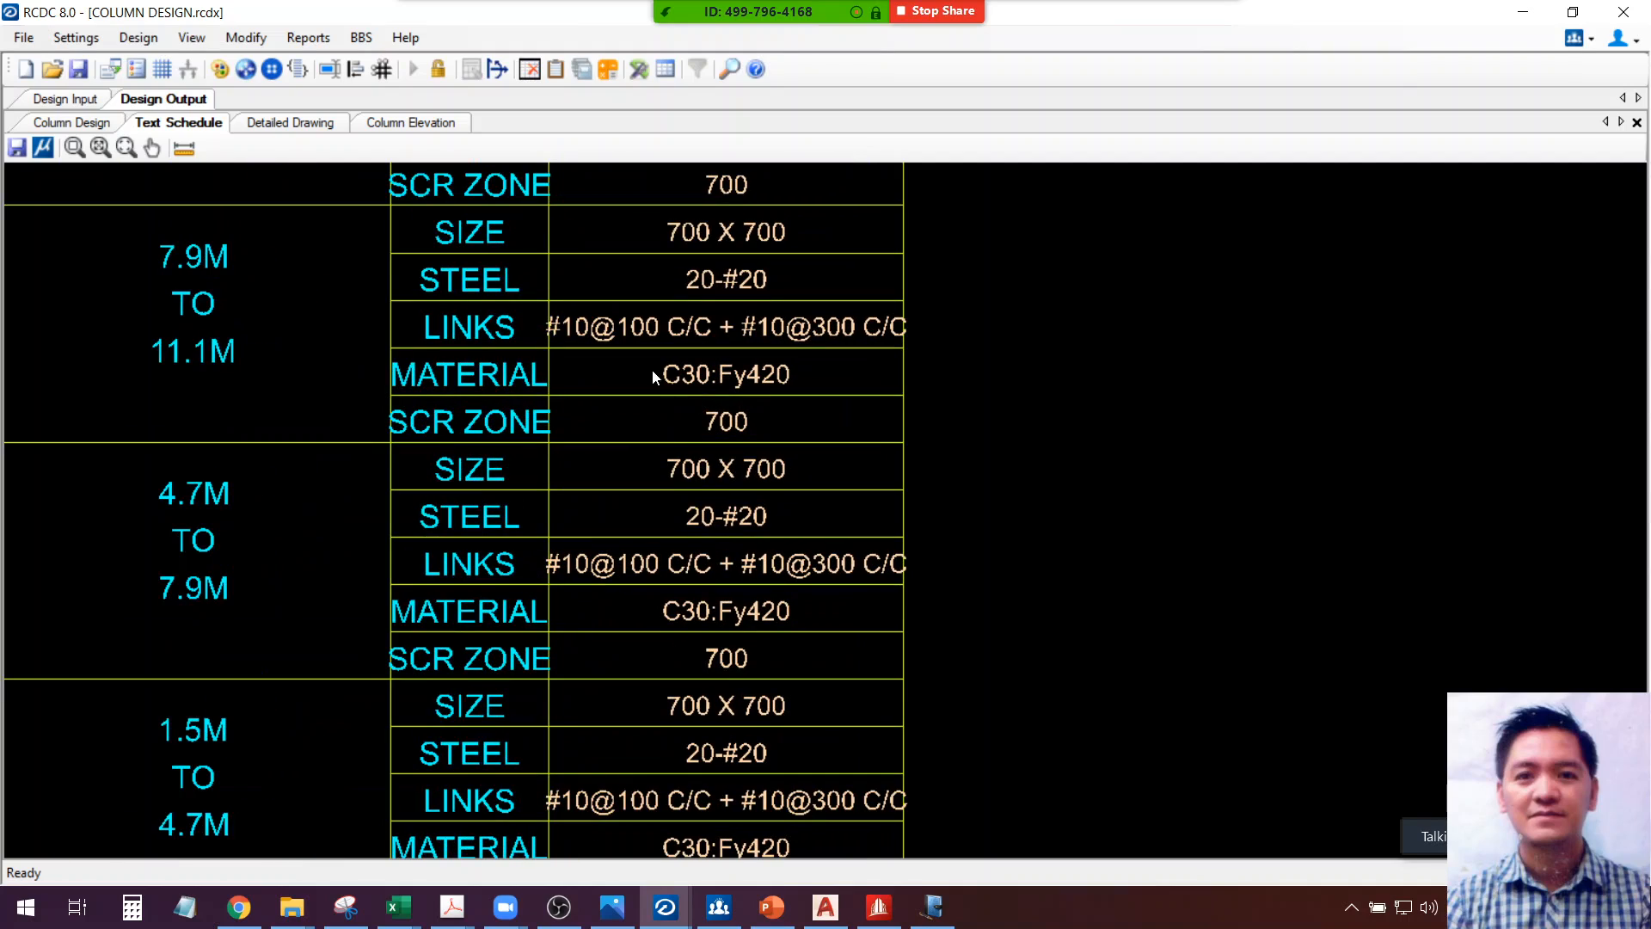
{"action": "scroll", "coordinate": [609, 430], "scroll_direction": "up", "scroll_amount": 2}
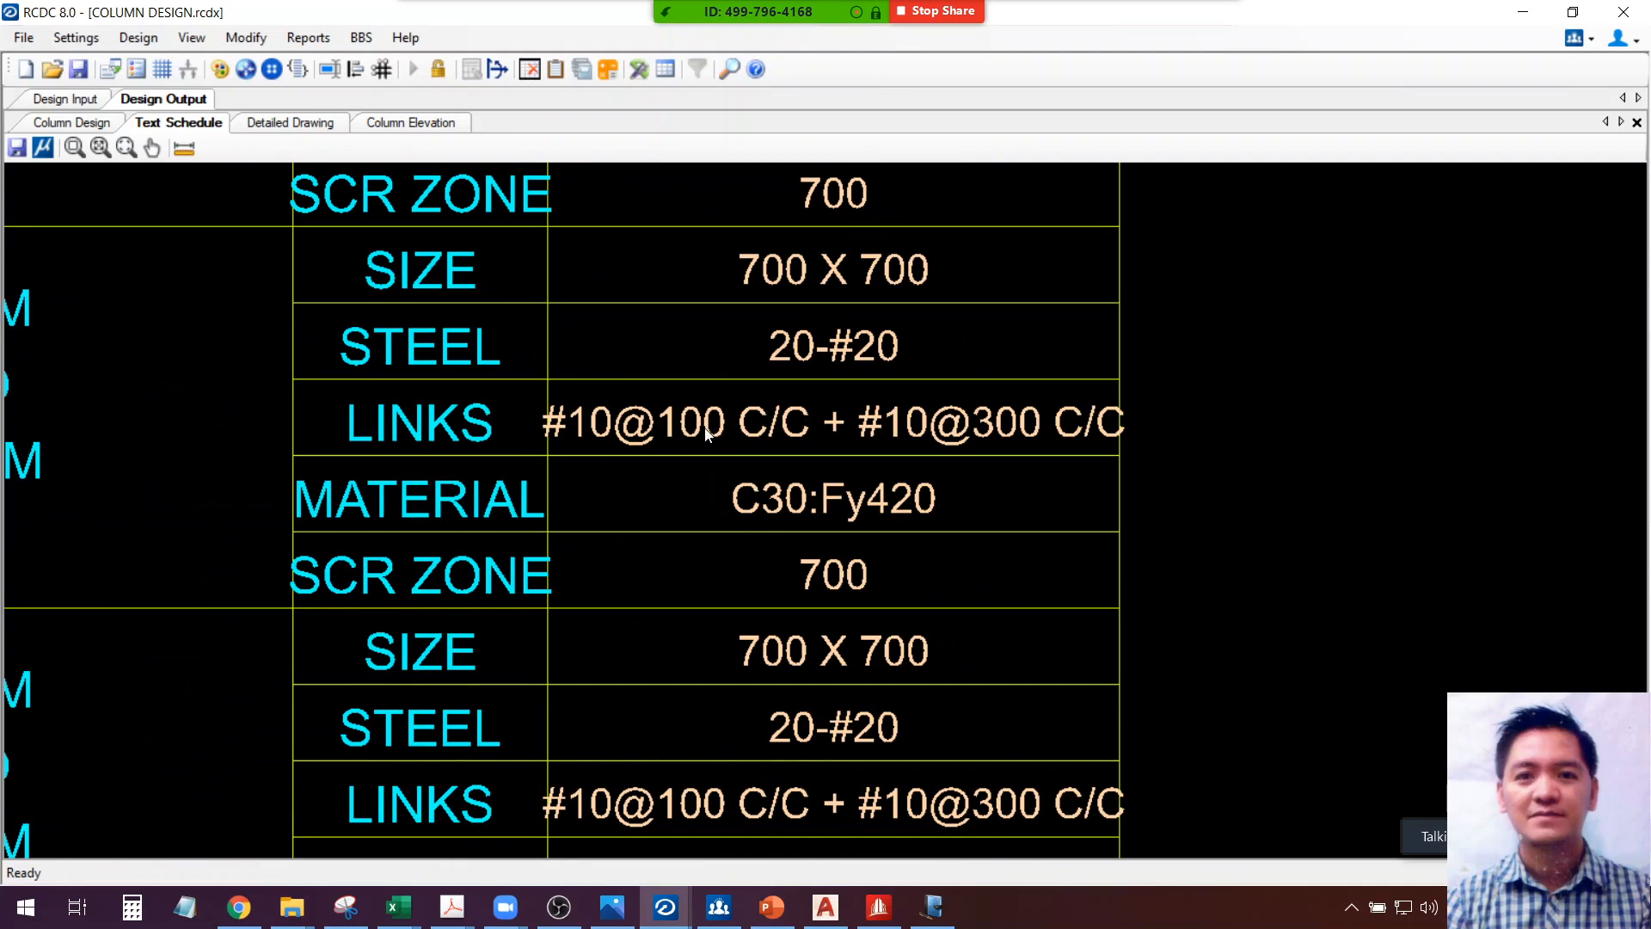
{"action": "left_click", "coordinate": [672, 434]}
{"action": "scroll", "coordinate": [609, 423], "scroll_direction": "down", "scroll_amount": 2}
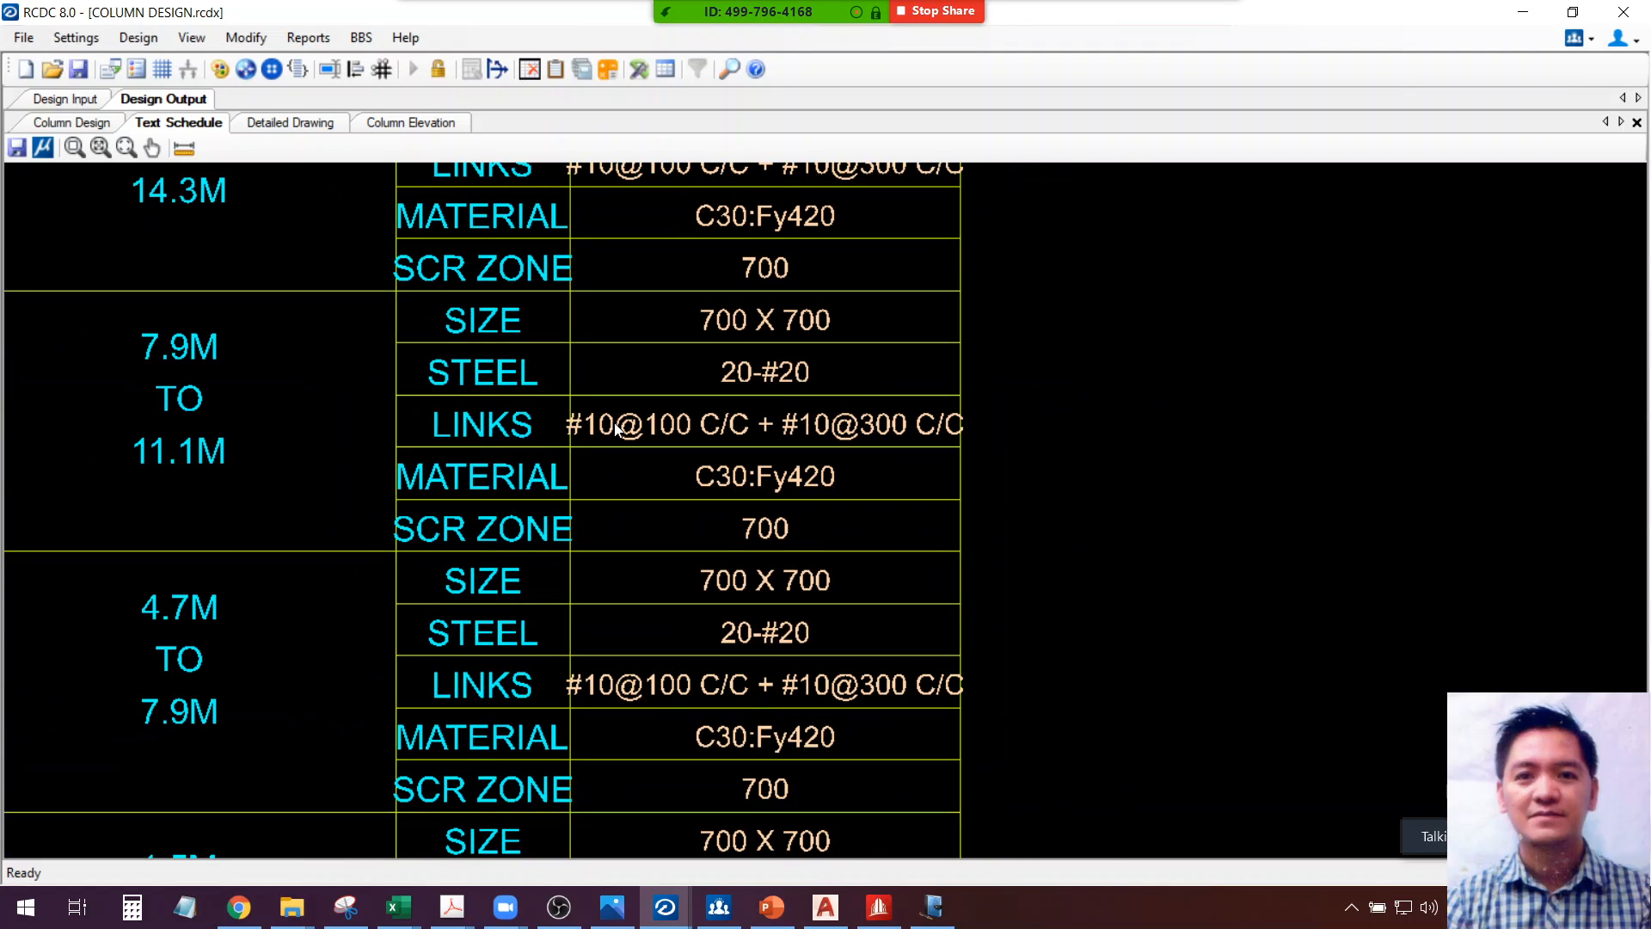
{"action": "left_click", "coordinate": [611, 420]}
Compare size, steel, links and SCR zone across all storeys of the column schedule, from 14.3M down to 0M
{"action": "scroll", "coordinate": [614, 424], "scroll_direction": "down", "scroll_amount": 2}
{"action": "scroll", "coordinate": [616, 427], "scroll_direction": "down", "scroll_amount": 1}
{"action": "middle_click_drag", "start_coordinate": [703, 353], "coordinate": [694, 436]}
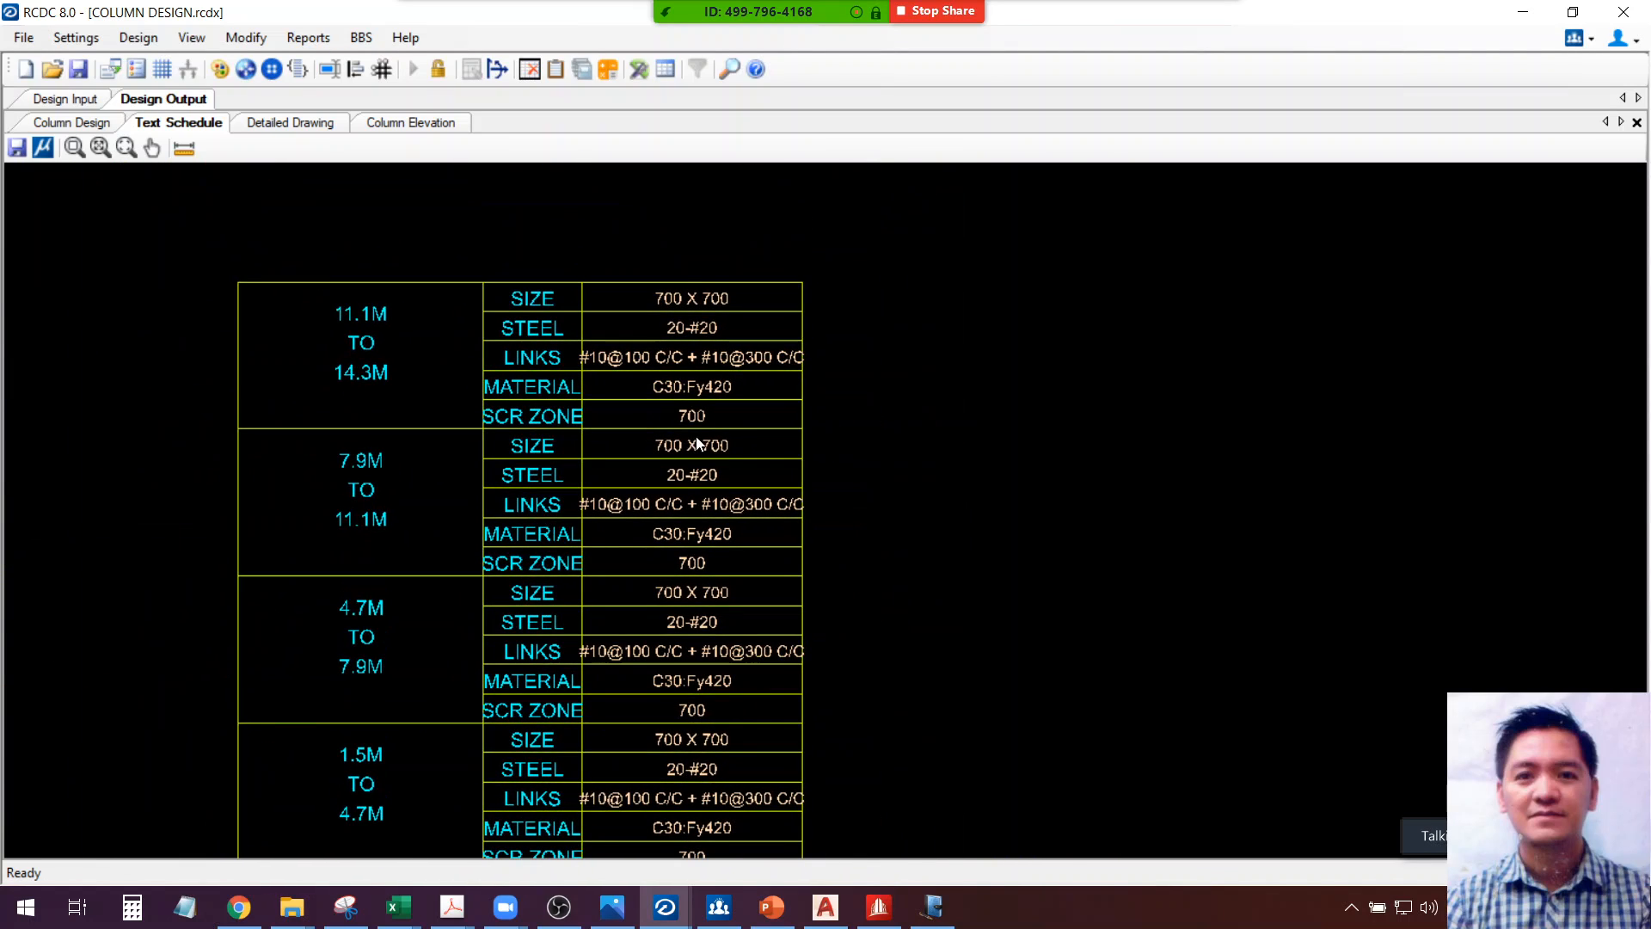
{"action": "scroll", "coordinate": [695, 378], "scroll_direction": "up", "scroll_amount": 1}
{"action": "scroll", "coordinate": [695, 379], "scroll_direction": "down", "scroll_amount": 1}
{"action": "middle_click_drag", "start_coordinate": [700, 534], "coordinate": [698, 472]}
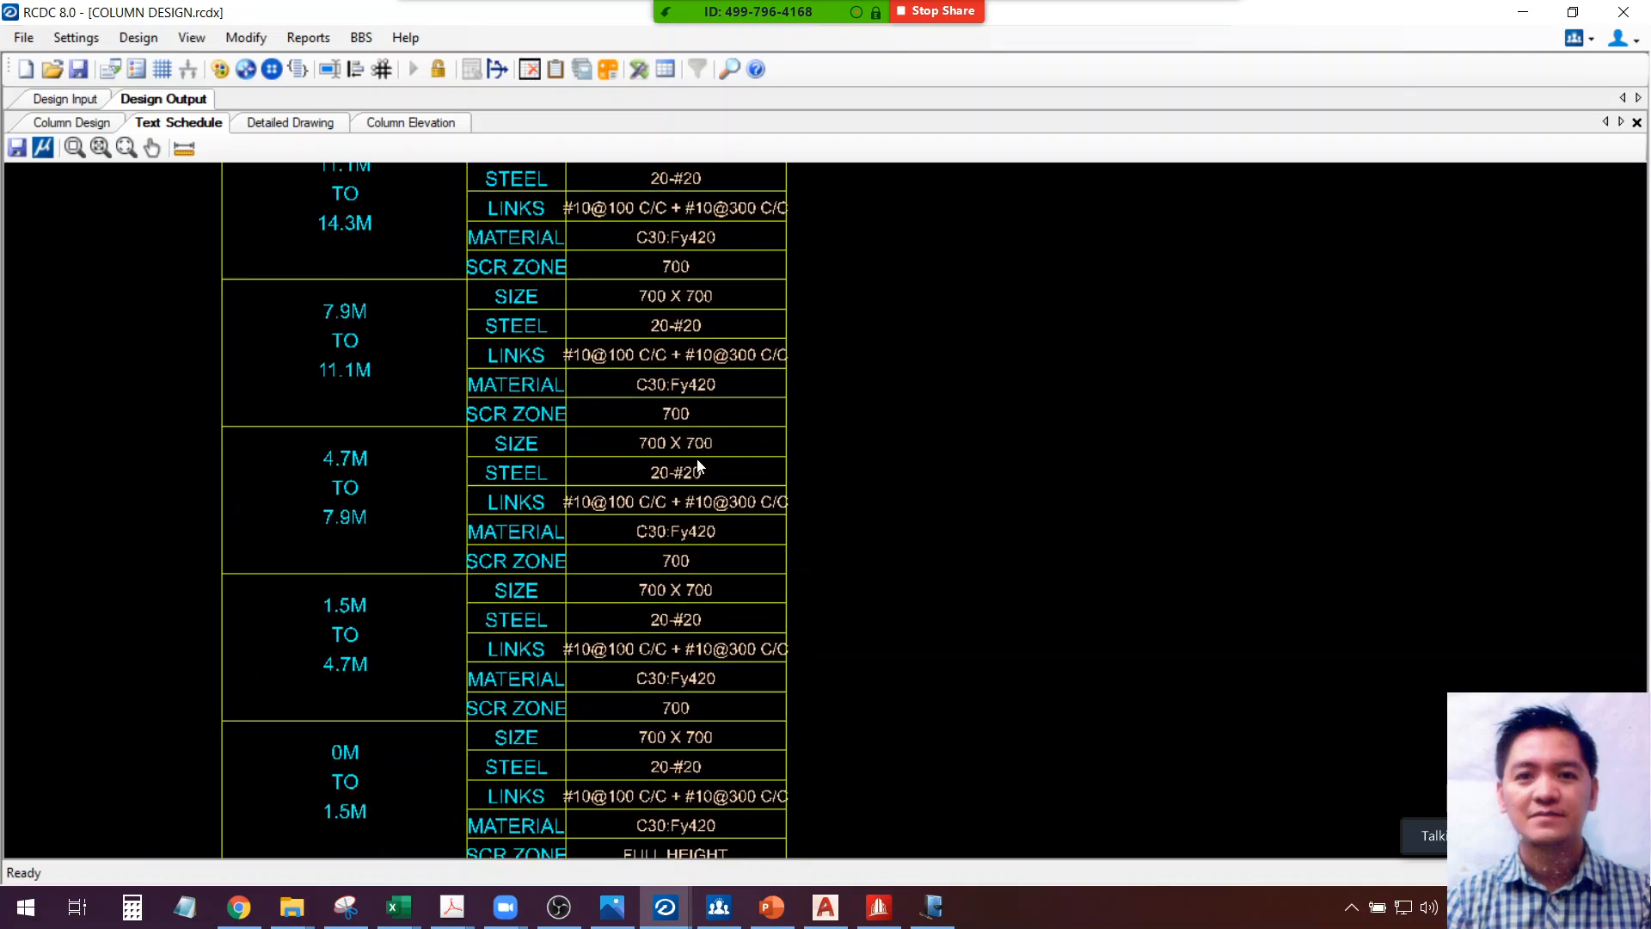
{"action": "scroll", "coordinate": [697, 457], "scroll_direction": "down", "scroll_amount": 1}
{"action": "left_click", "coordinate": [698, 462]}
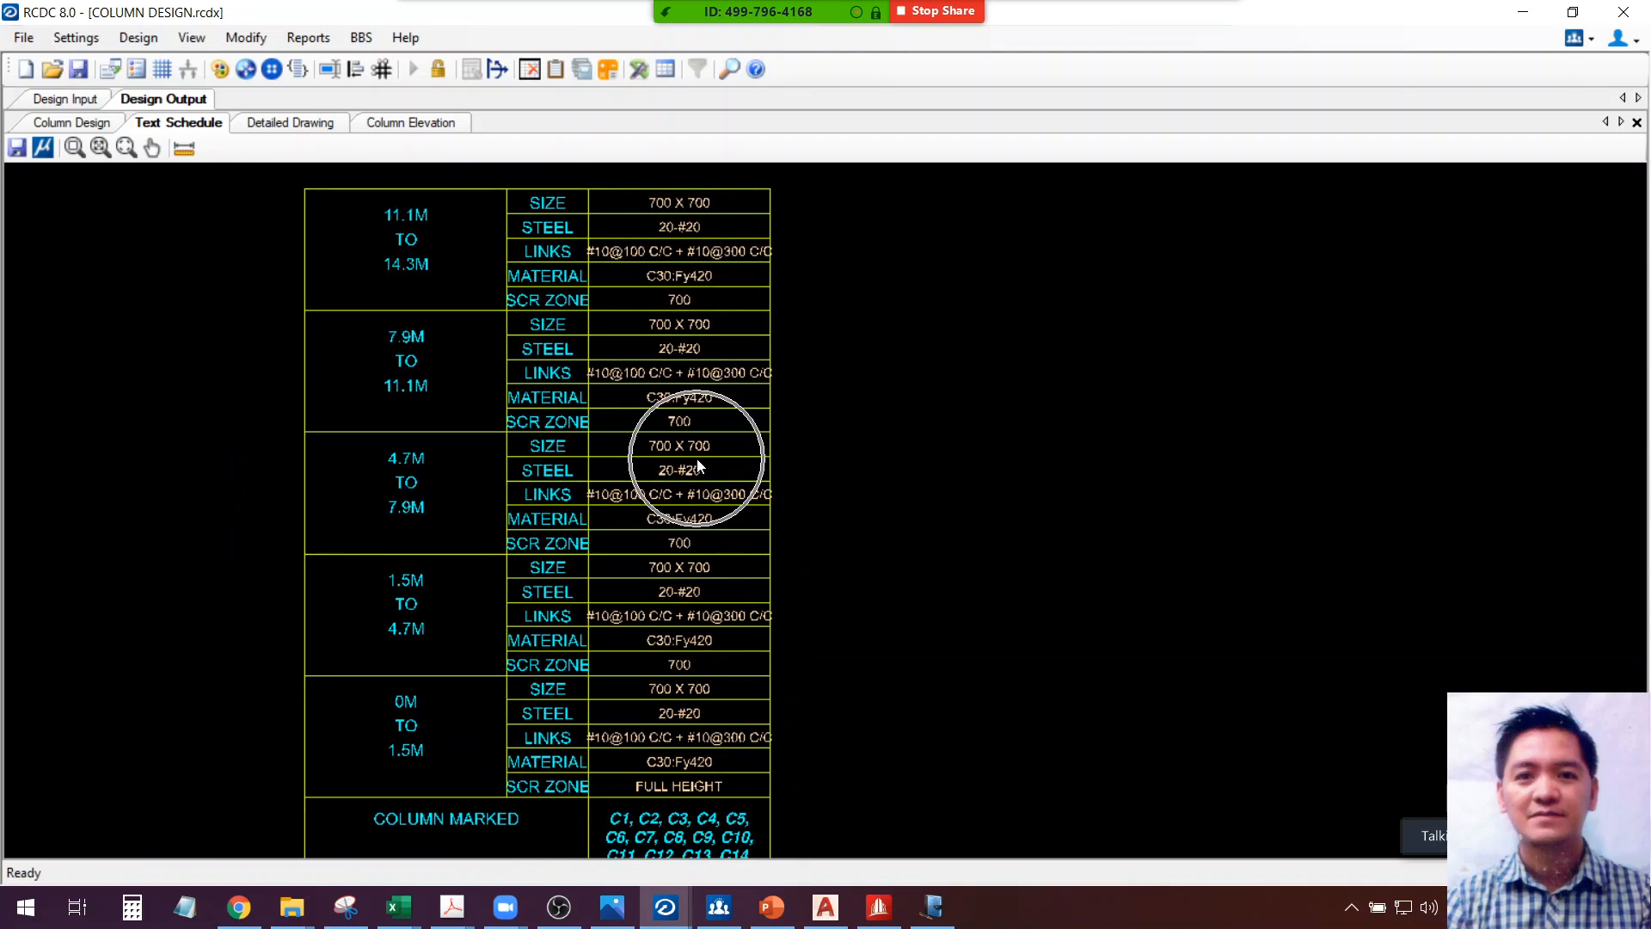
Save the design file and generate a BOQ Summary bill of quantities with a 250 sqm plan area and currency in dollars
{"action": "left_click", "coordinate": [79, 69]}
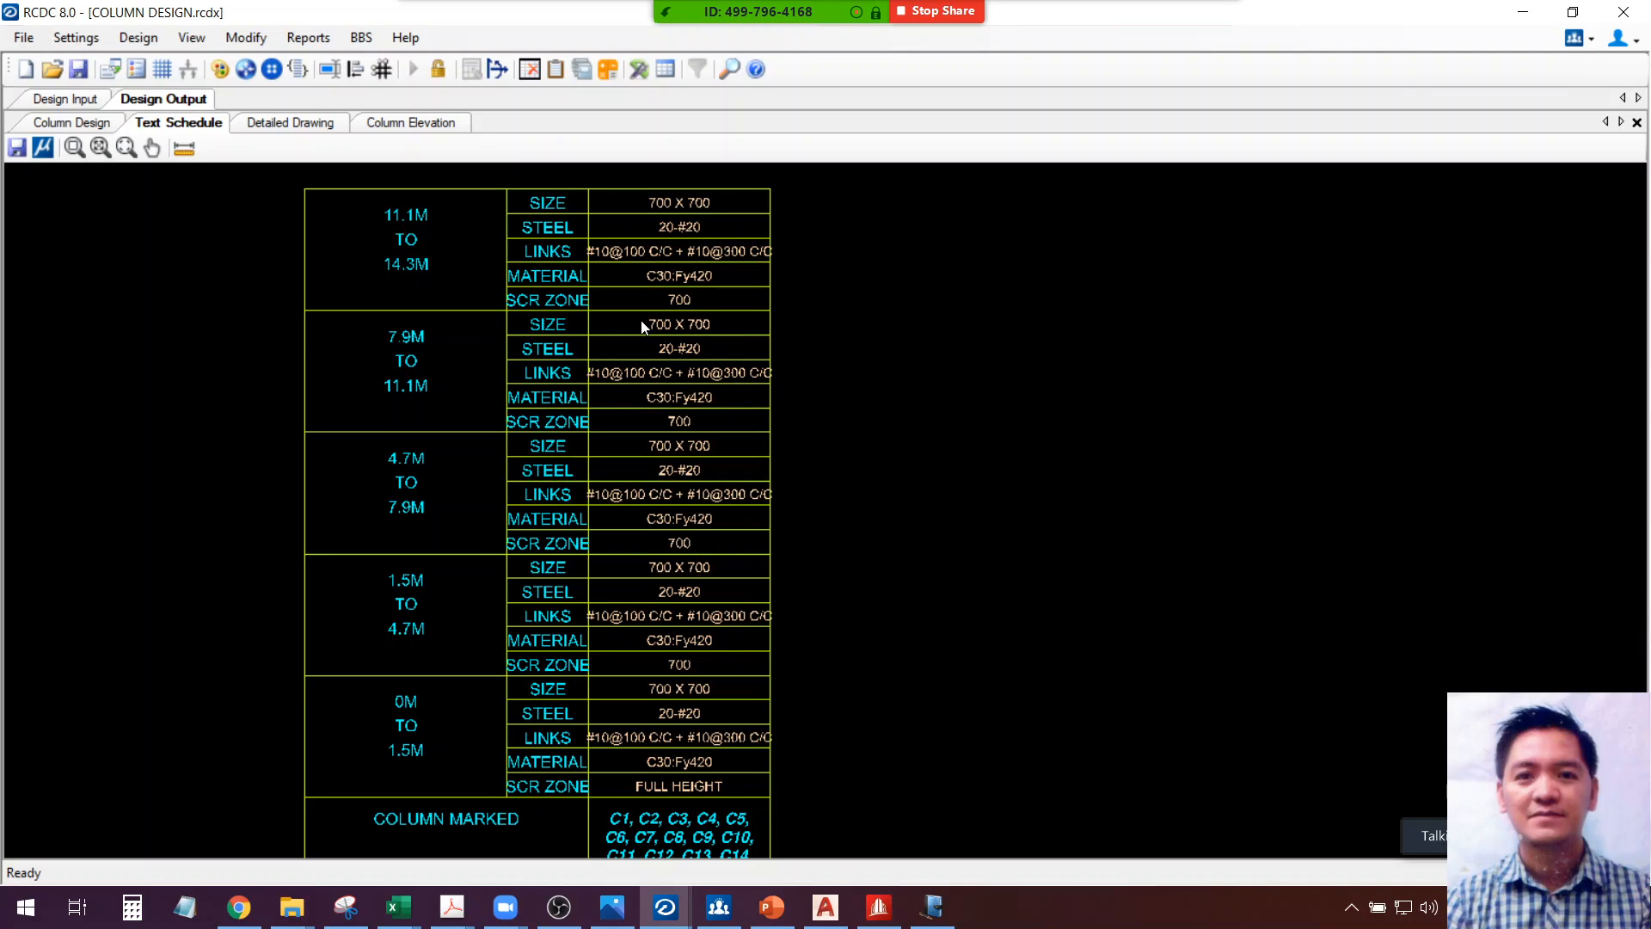
{"action": "left_click", "coordinate": [308, 39]}
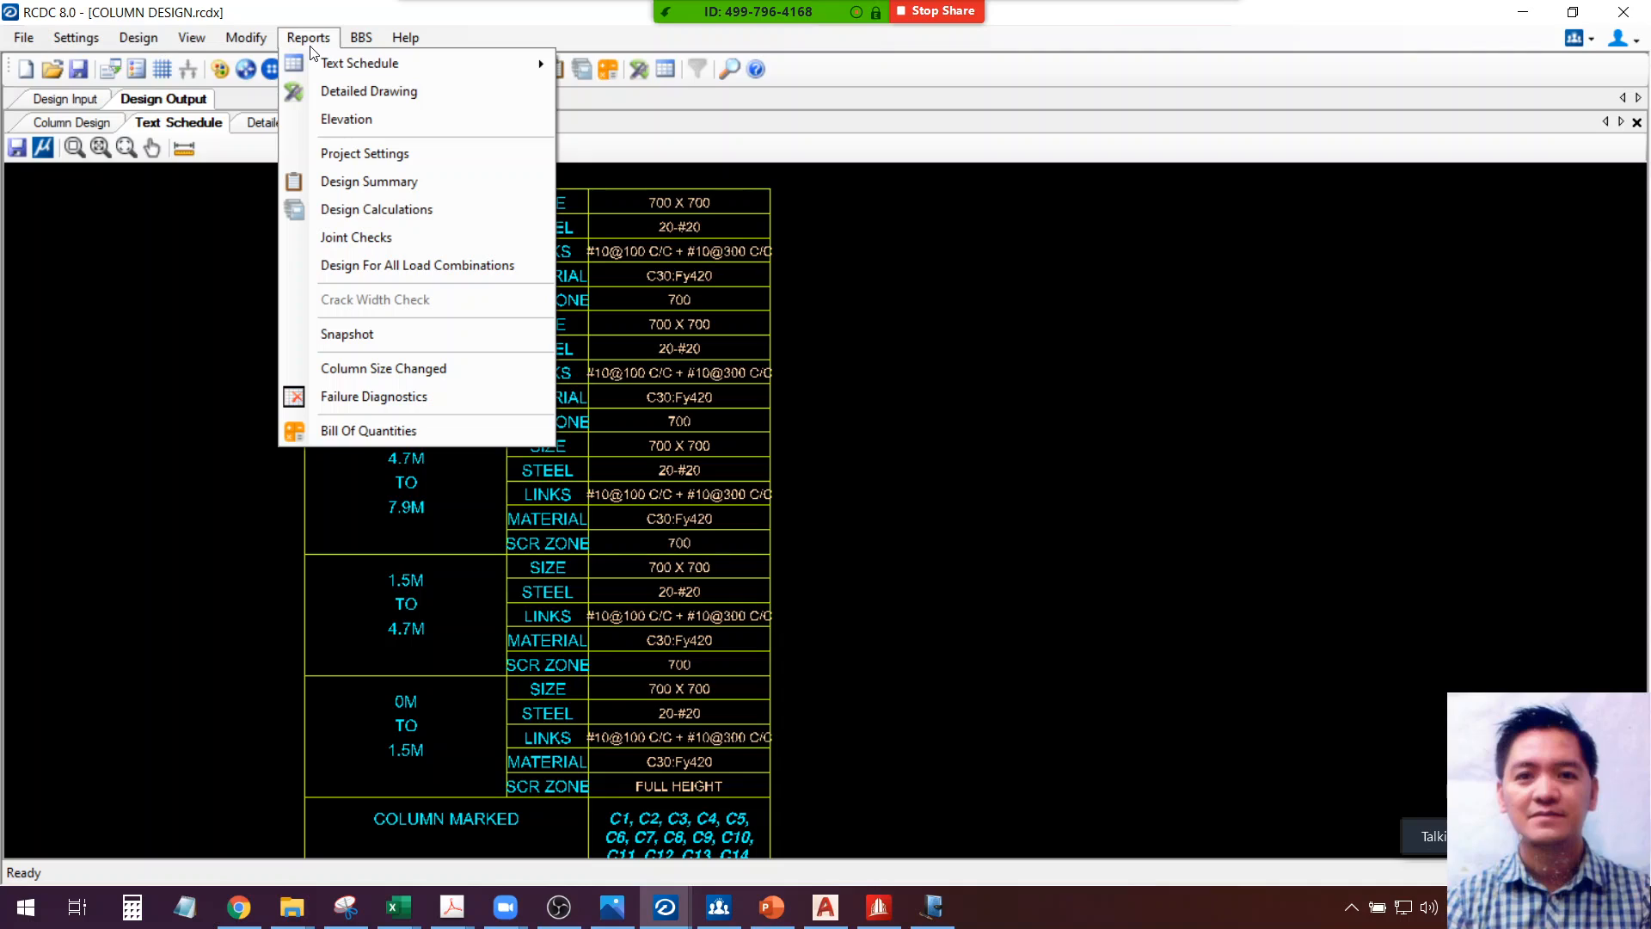
{"action": "left_click", "coordinate": [382, 243]}
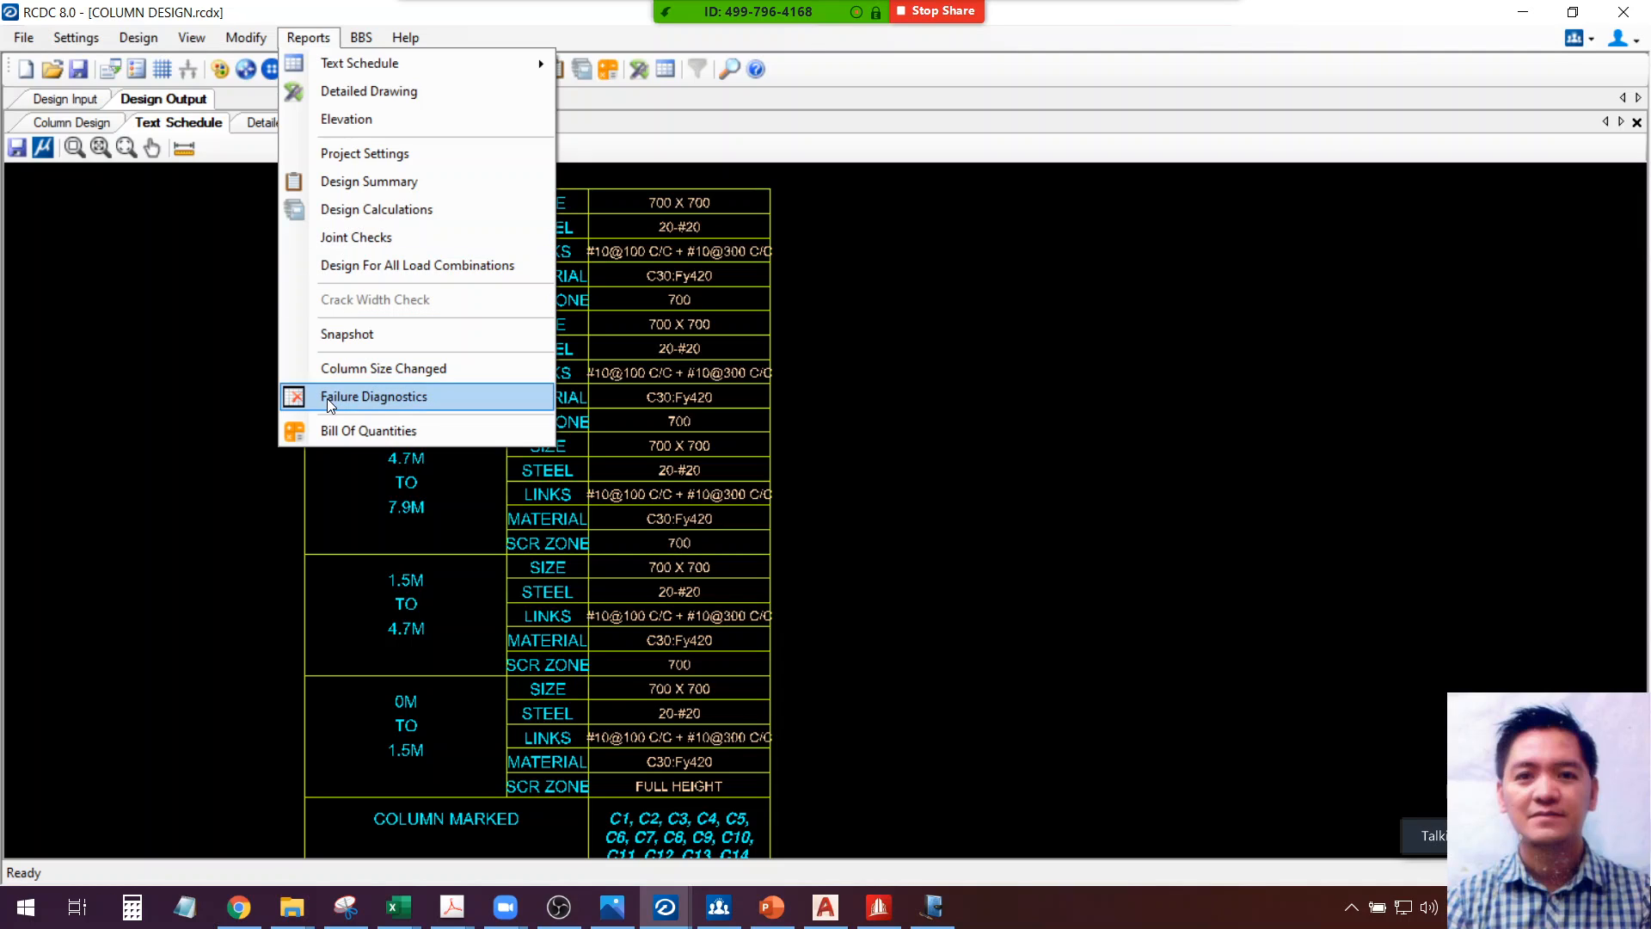
{"action": "left_click", "coordinate": [371, 431]}
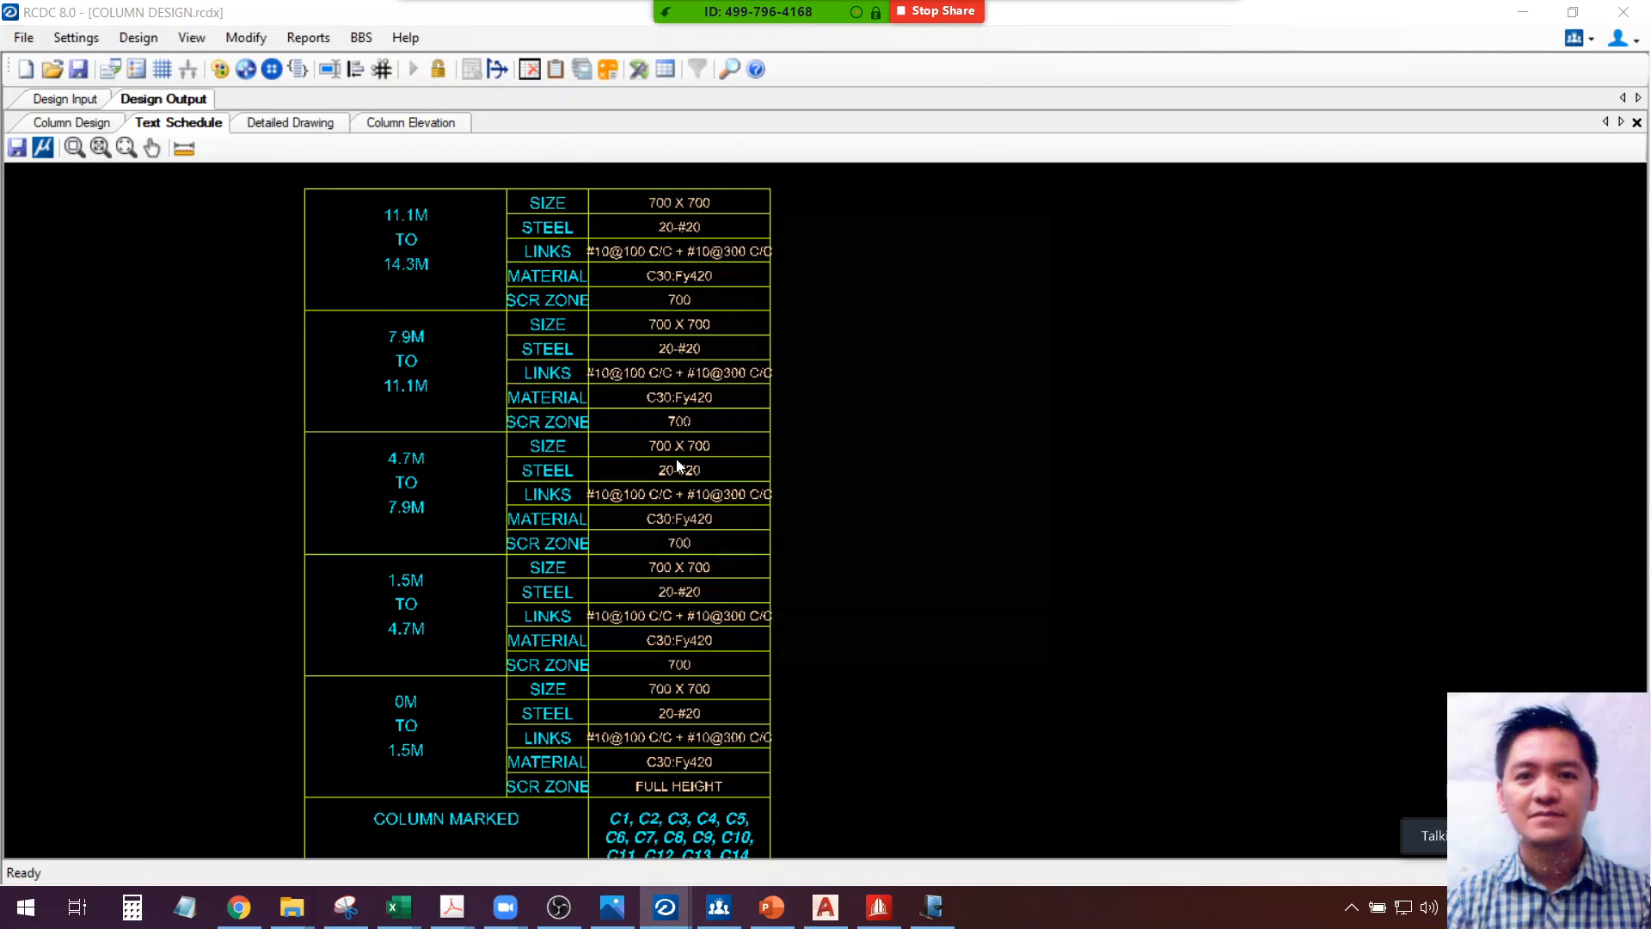
{"action": "left_click", "coordinate": [616, 280]}
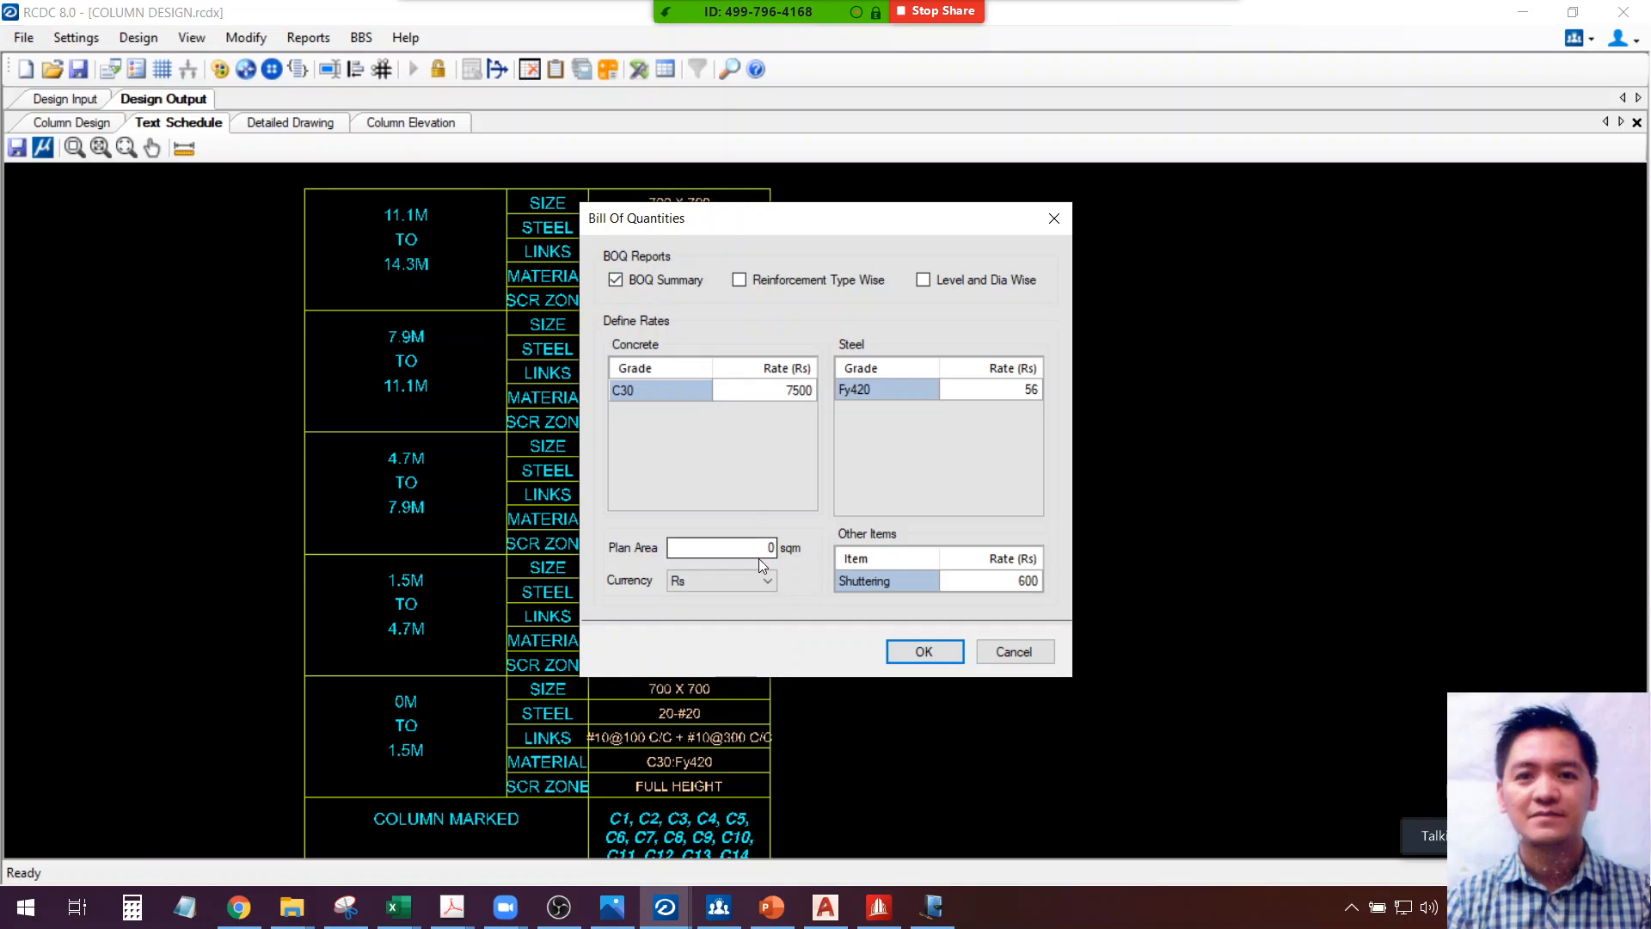
{"action": "left_click_drag", "start_coordinate": [752, 548], "coordinate": [781, 552]}
{"action": "type", "text": "250"}
{"action": "left_click", "coordinate": [766, 580]}
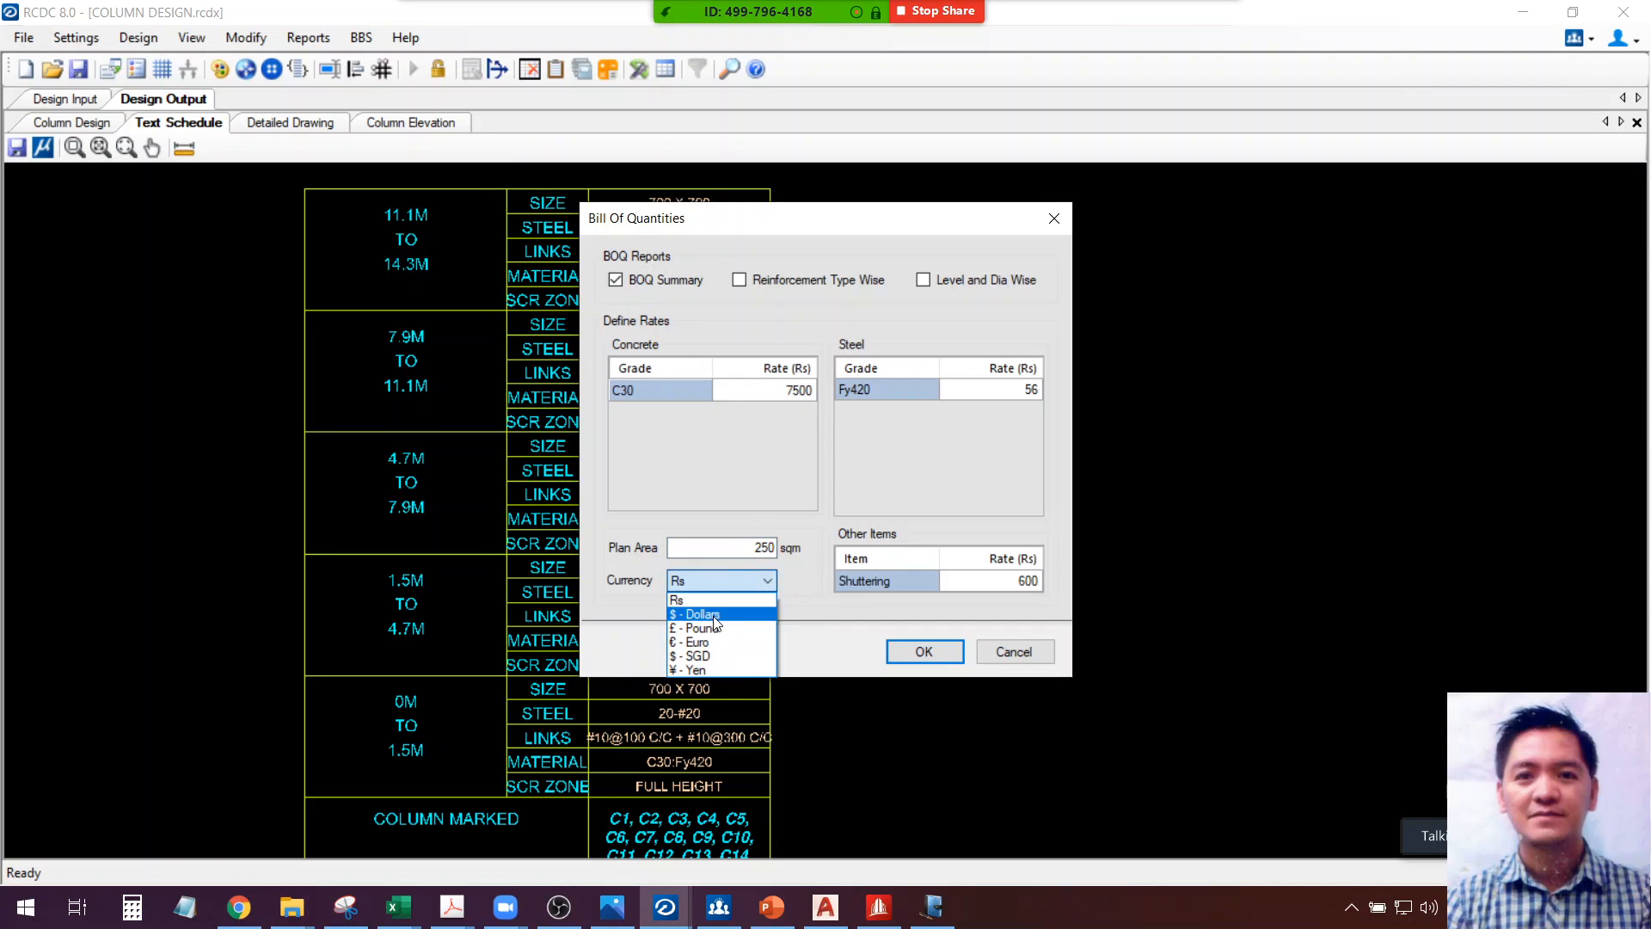
{"action": "left_click", "coordinate": [719, 609]}
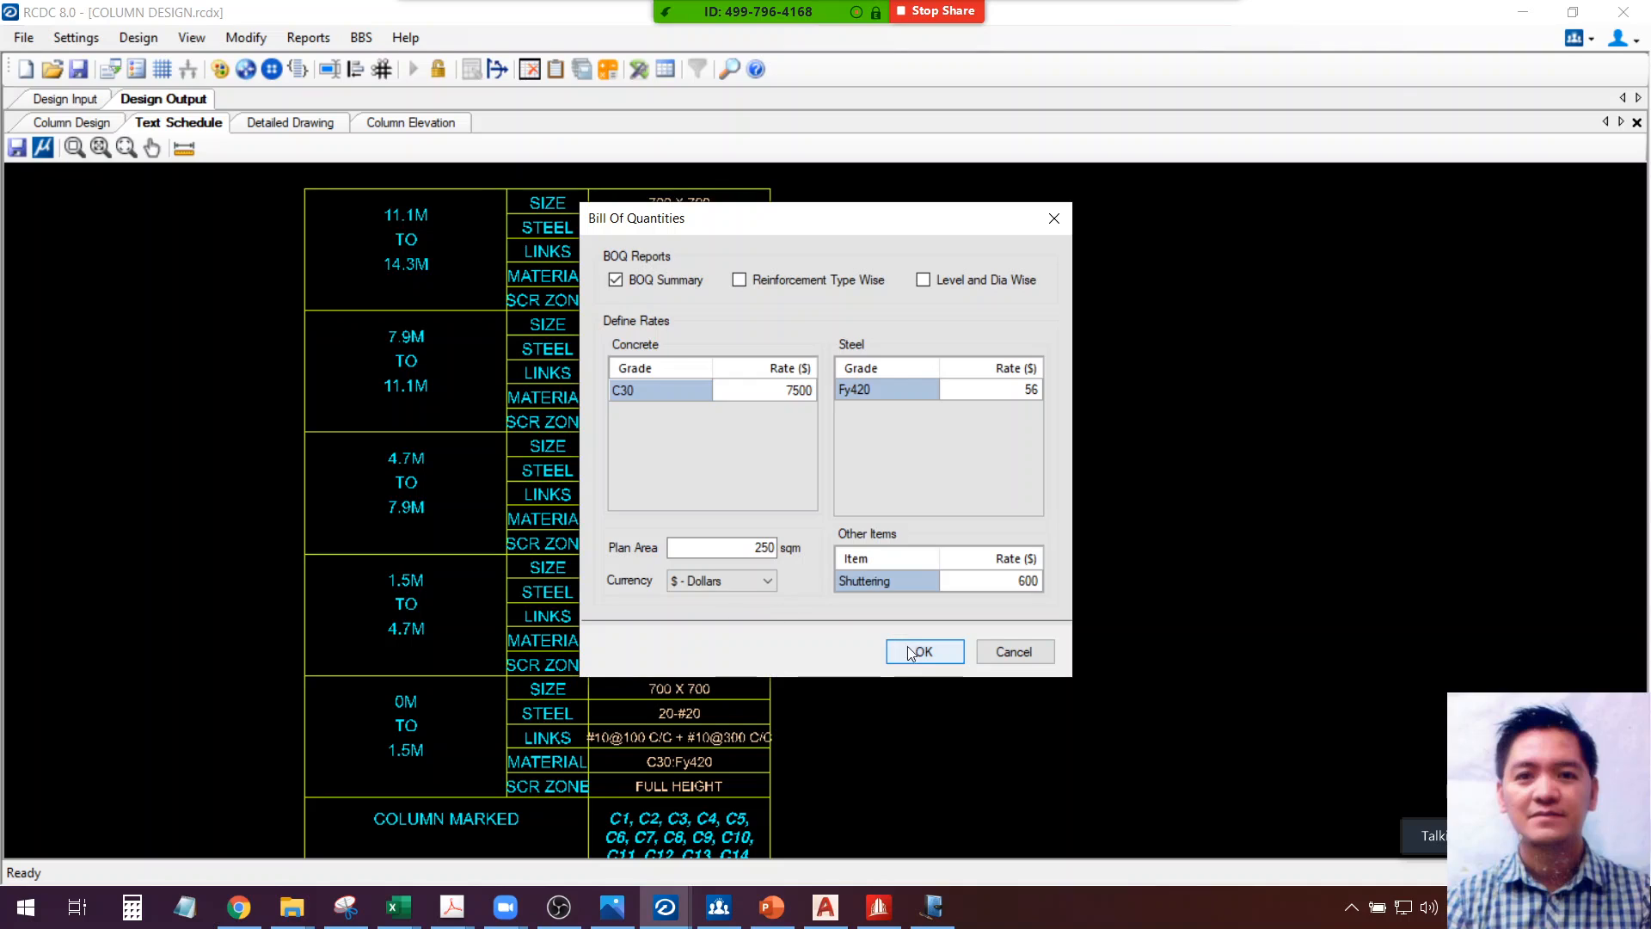
{"action": "left_click", "coordinate": [937, 651]}
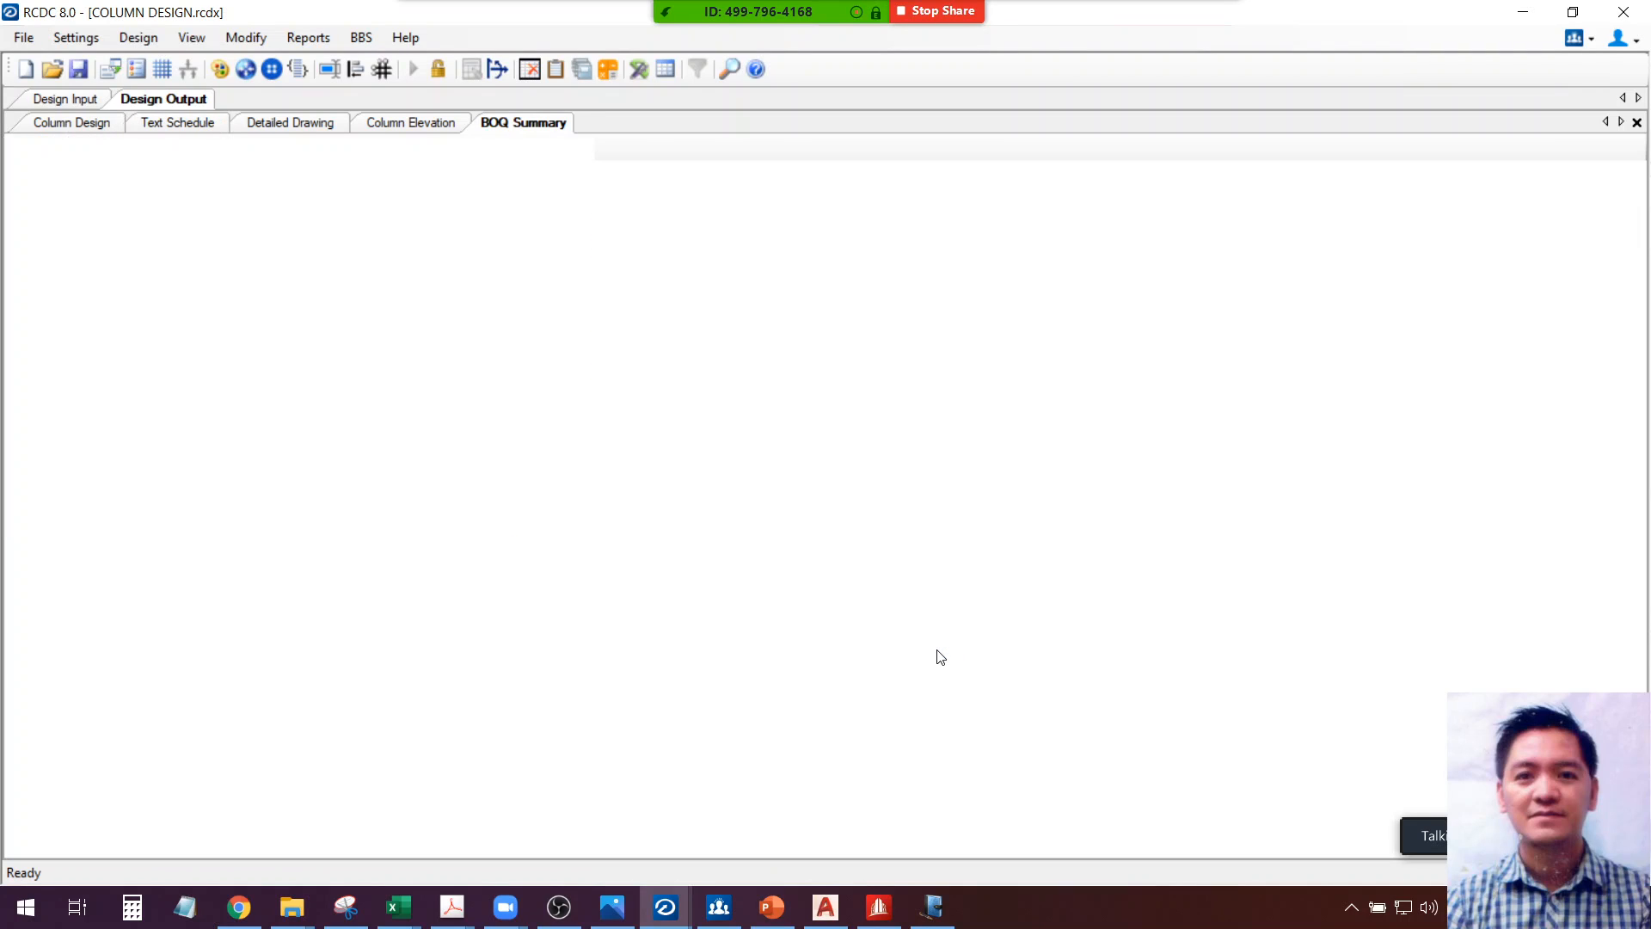
Examine the BOQ summary quantities and costs, and the reinforcement/concrete ratio under the design metrics
{"action": "scroll", "coordinate": [943, 526], "scroll_direction": "down", "scroll_amount": 1}
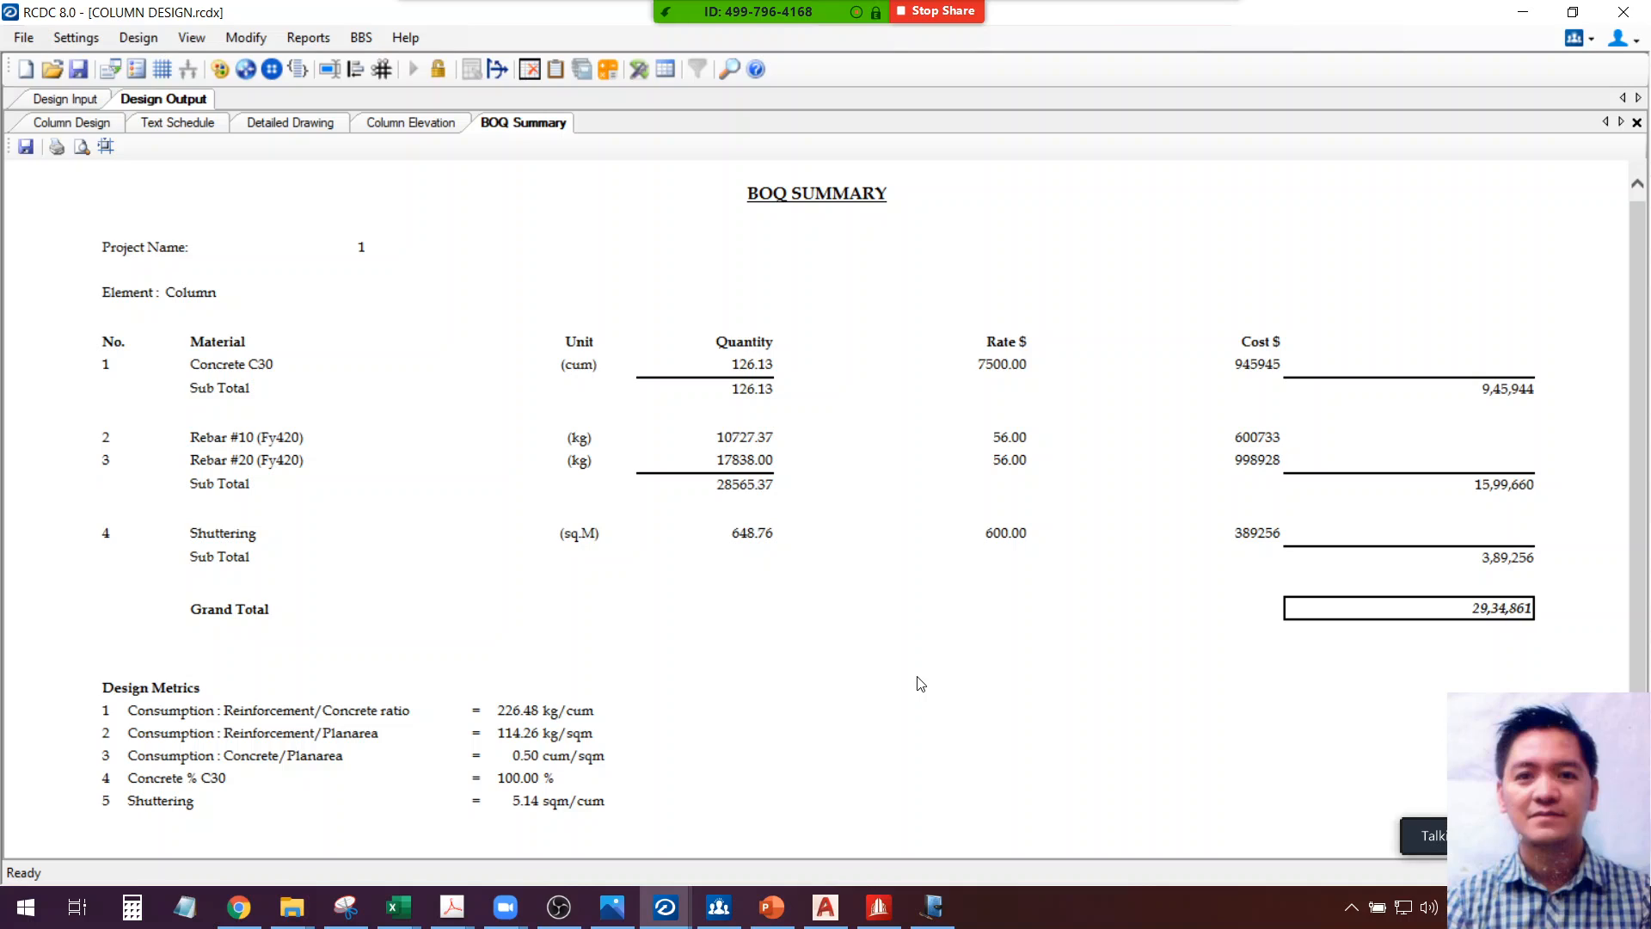
{"action": "double_click", "coordinate": [537, 710]}
{"action": "left_click", "coordinate": [653, 711]}
{"action": "left_click_drag", "start_coordinate": [542, 711], "coordinate": [492, 714]}
{"action": "left_click", "coordinate": [600, 716]}
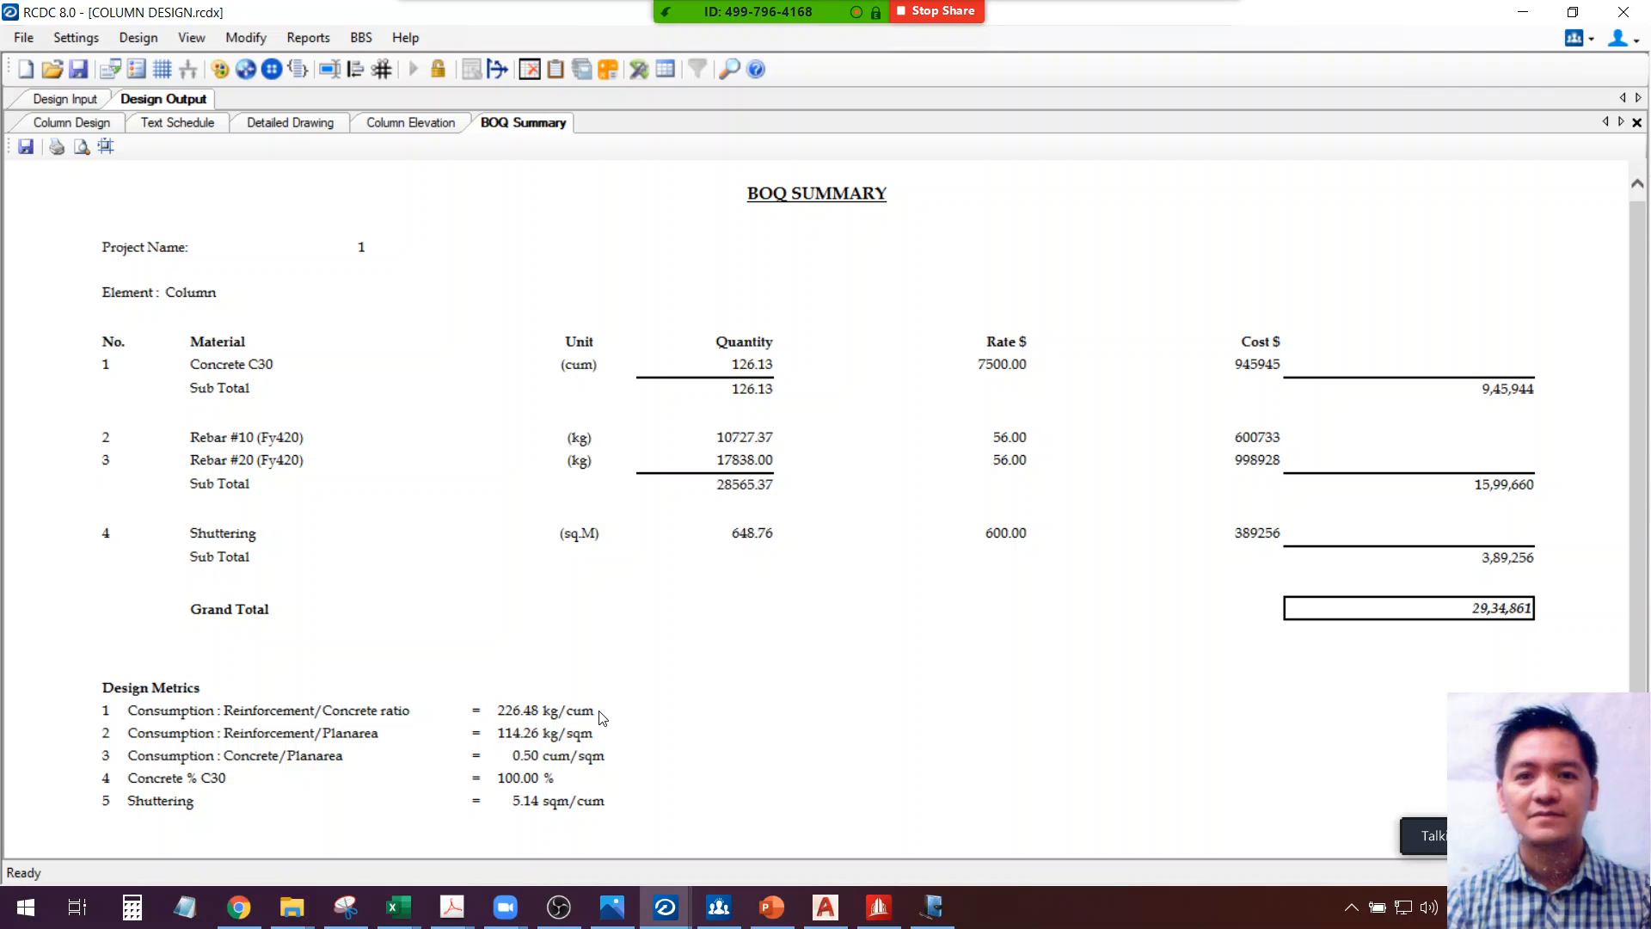
{"action": "double_click", "coordinate": [534, 715]}
{"action": "left_click", "coordinate": [534, 714]}
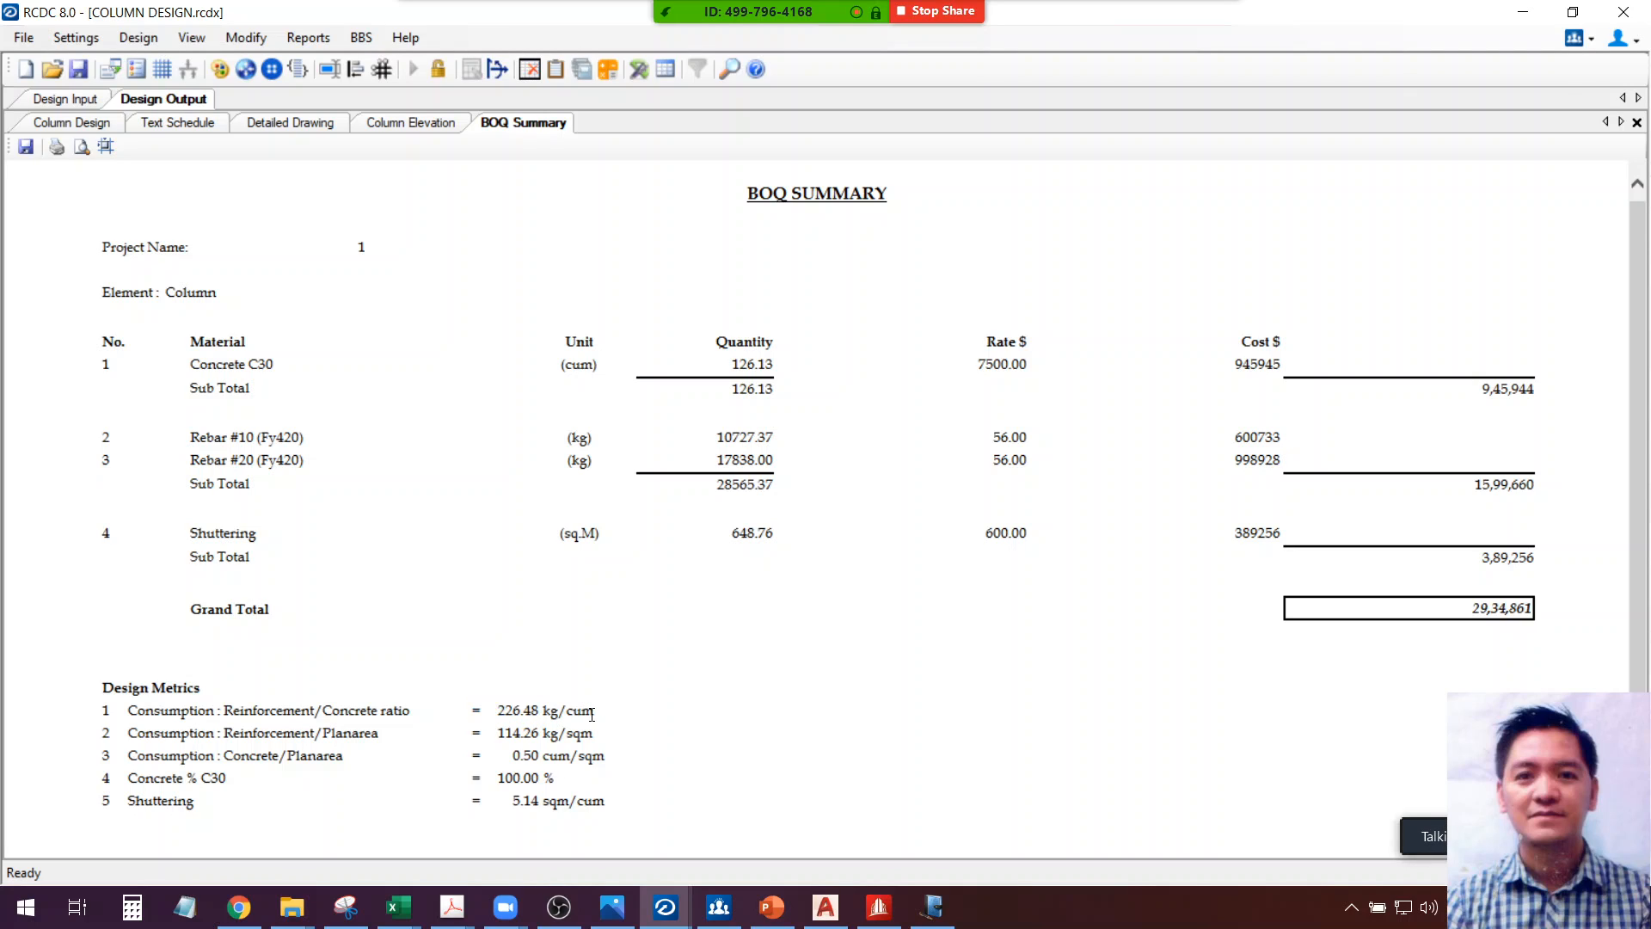
{"action": "double_click", "coordinate": [535, 710]}
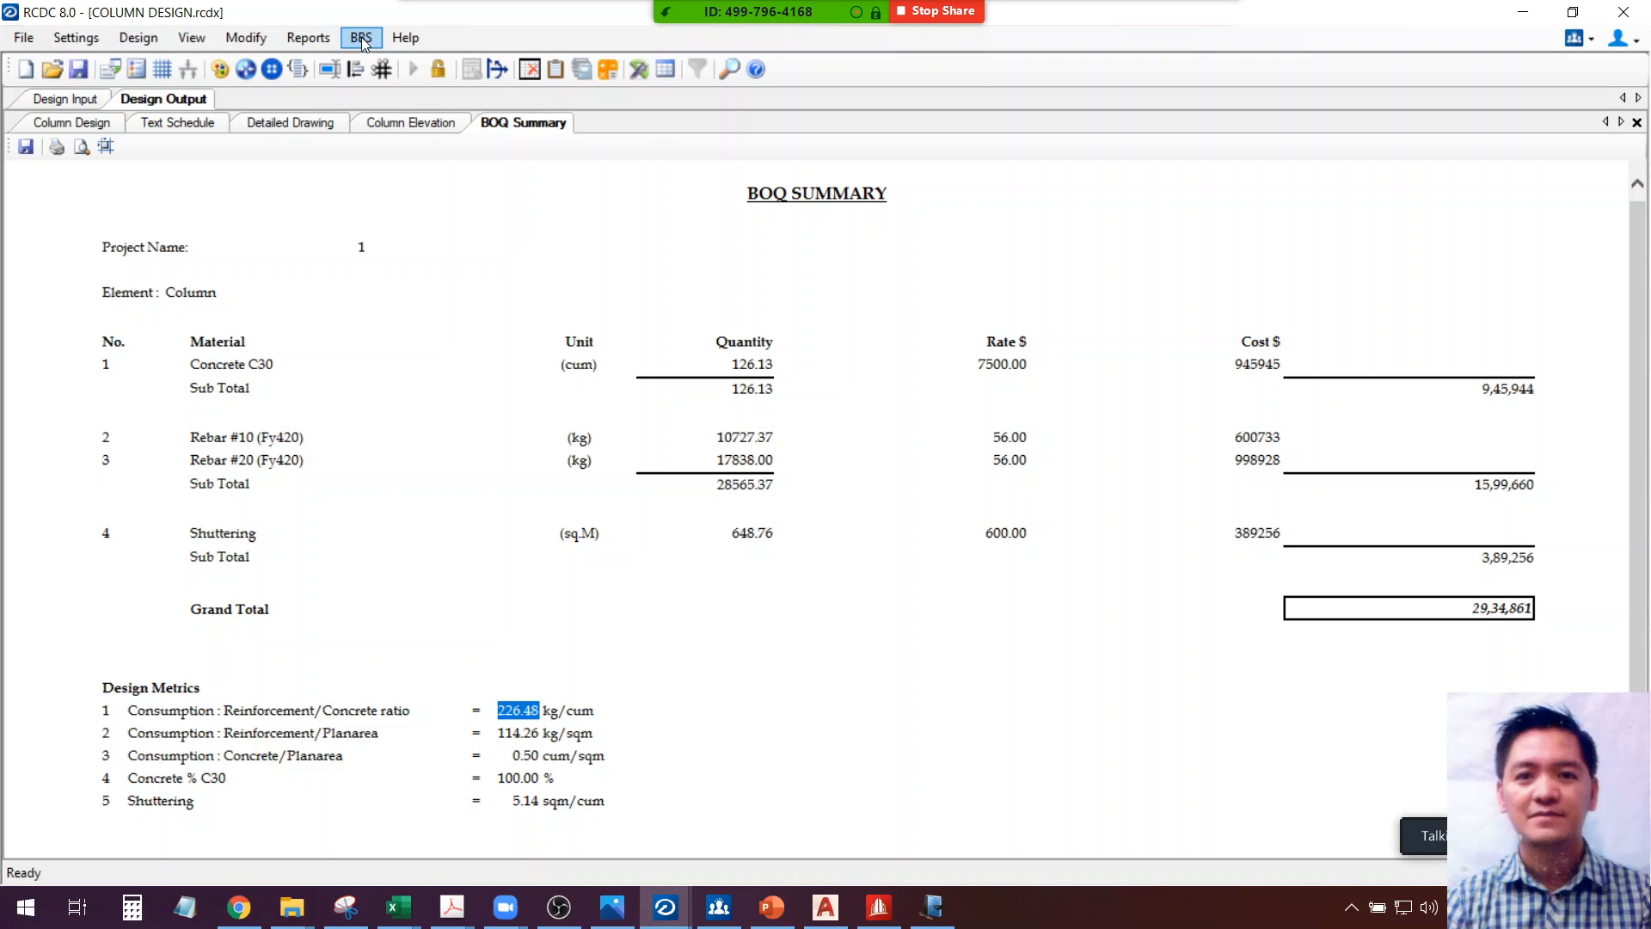
{"action": "left_click", "coordinate": [308, 38]}
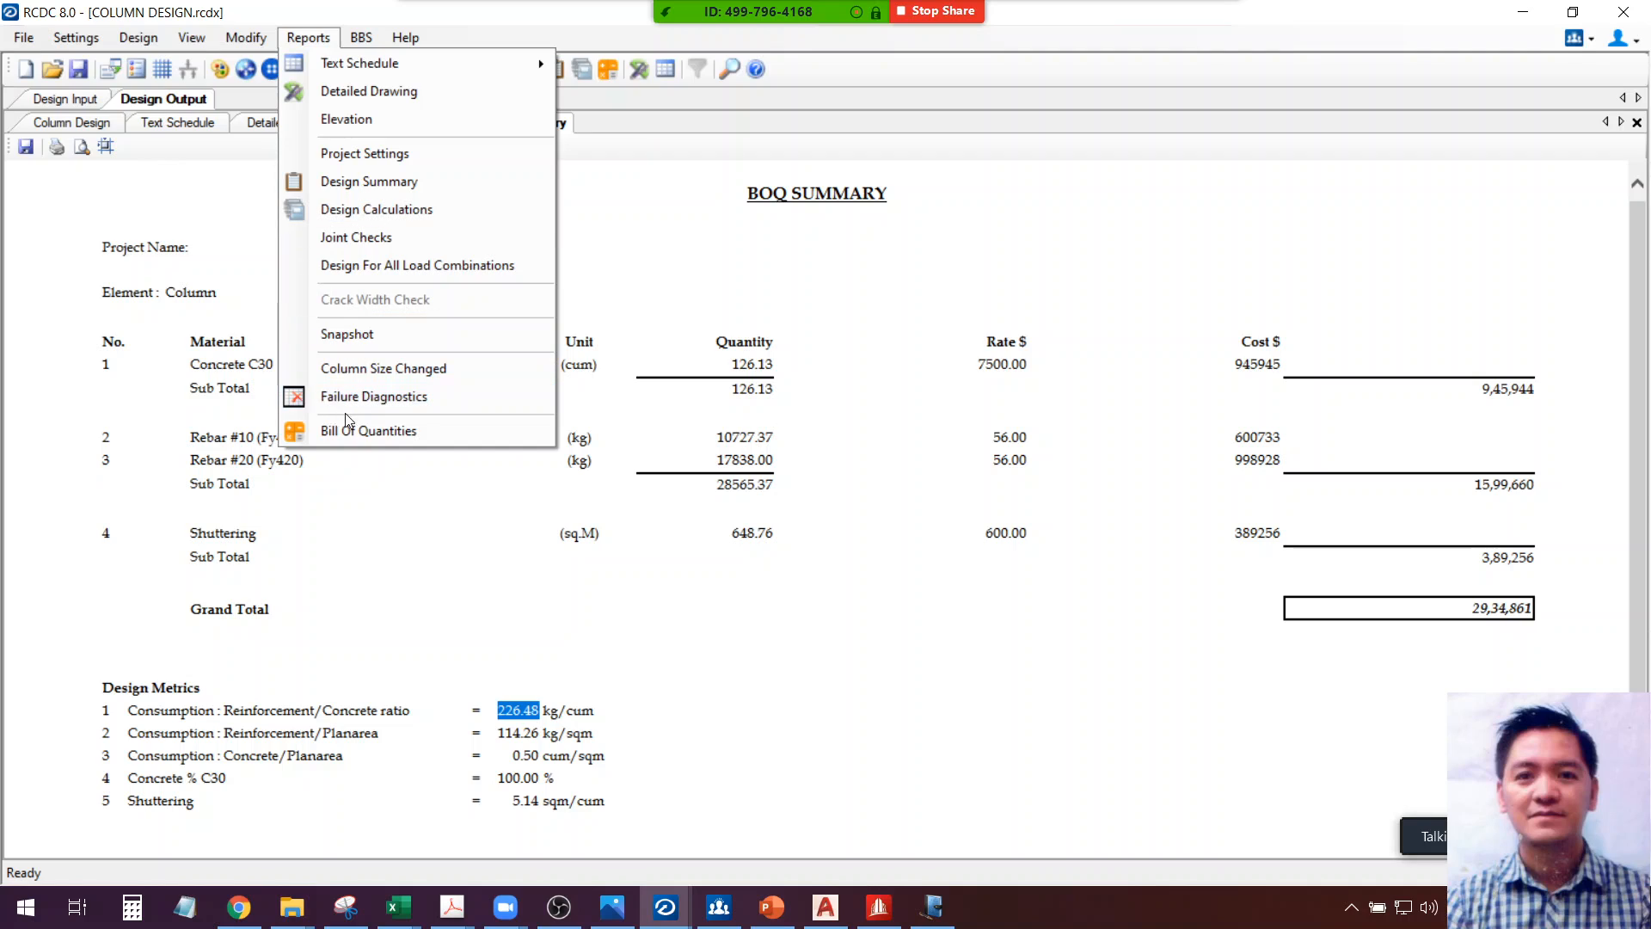
{"action": "left_click", "coordinate": [369, 431]}
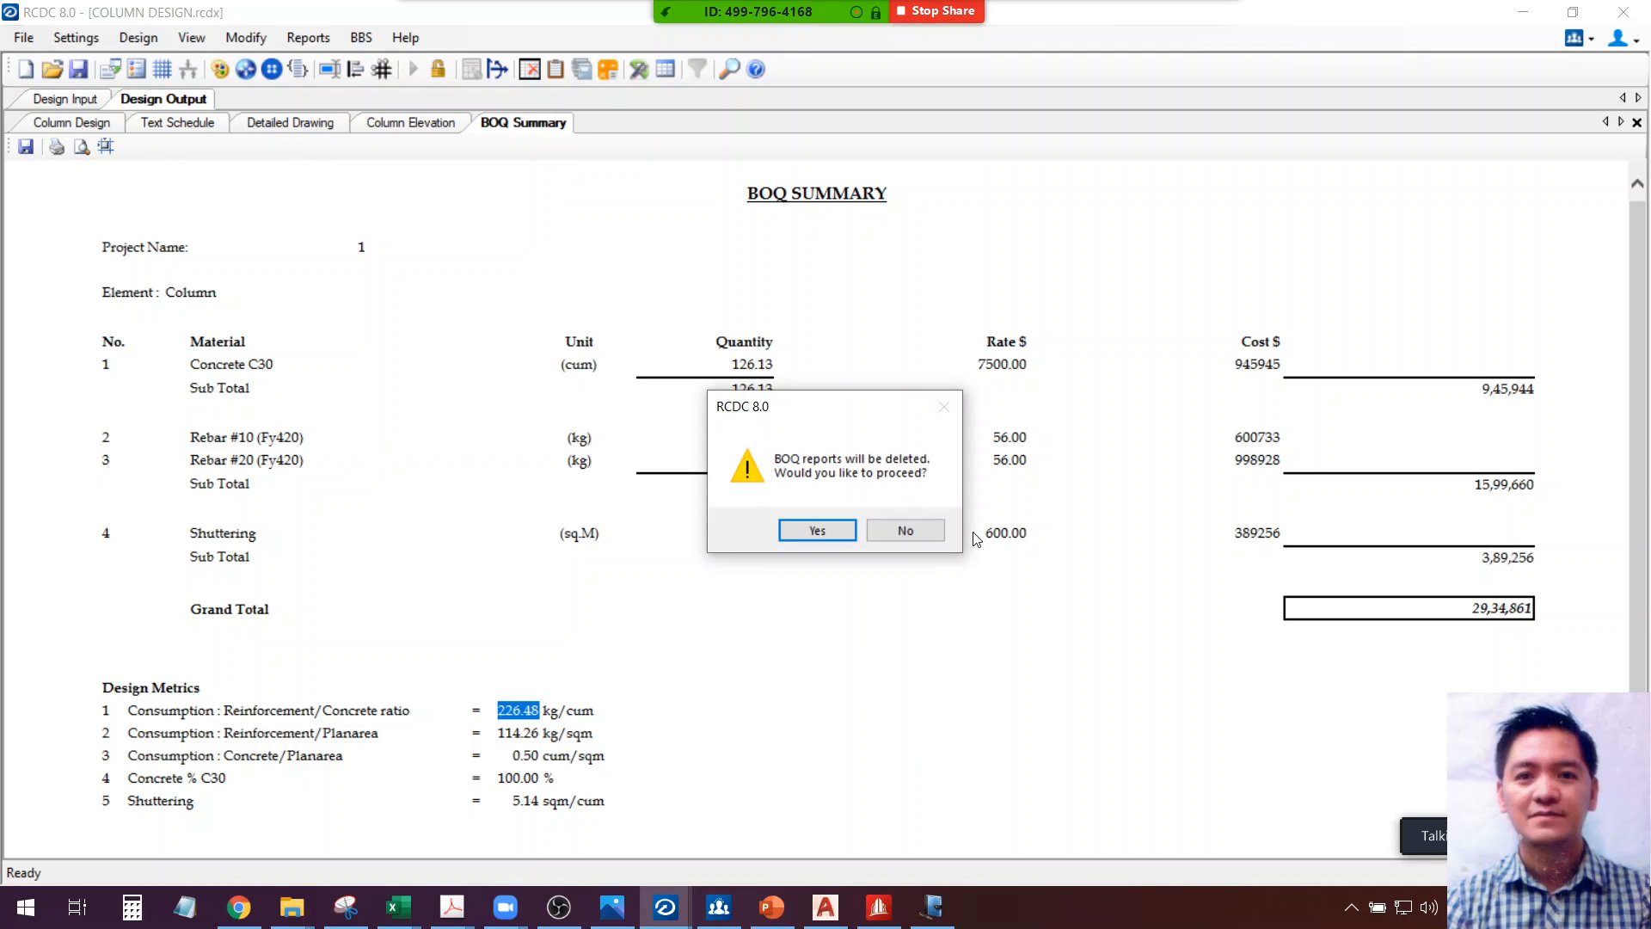
{"action": "left_click", "coordinate": [927, 535]}
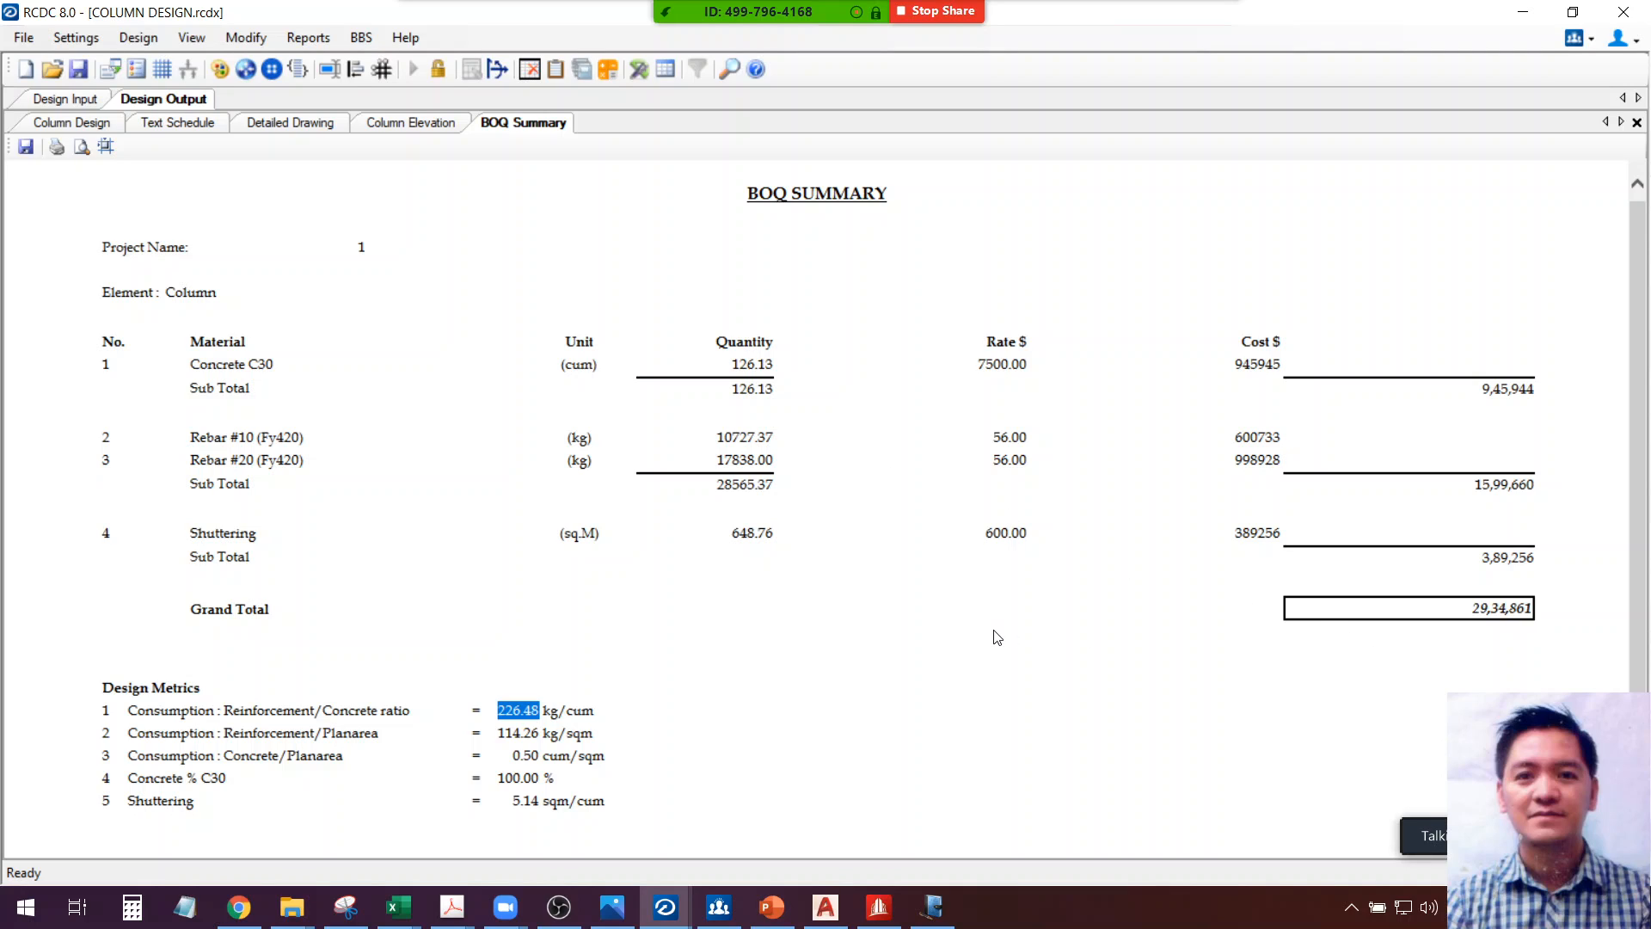
Review the dollar rates for C30 concrete and the #10 and #20 rebar in the BOQ summary
{"action": "left_click", "coordinate": [603, 739]}
{"action": "left_click_drag", "start_coordinate": [985, 342], "coordinate": [1027, 341]}
{"action": "left_click_drag", "start_coordinate": [980, 364], "coordinate": [1025, 364]}
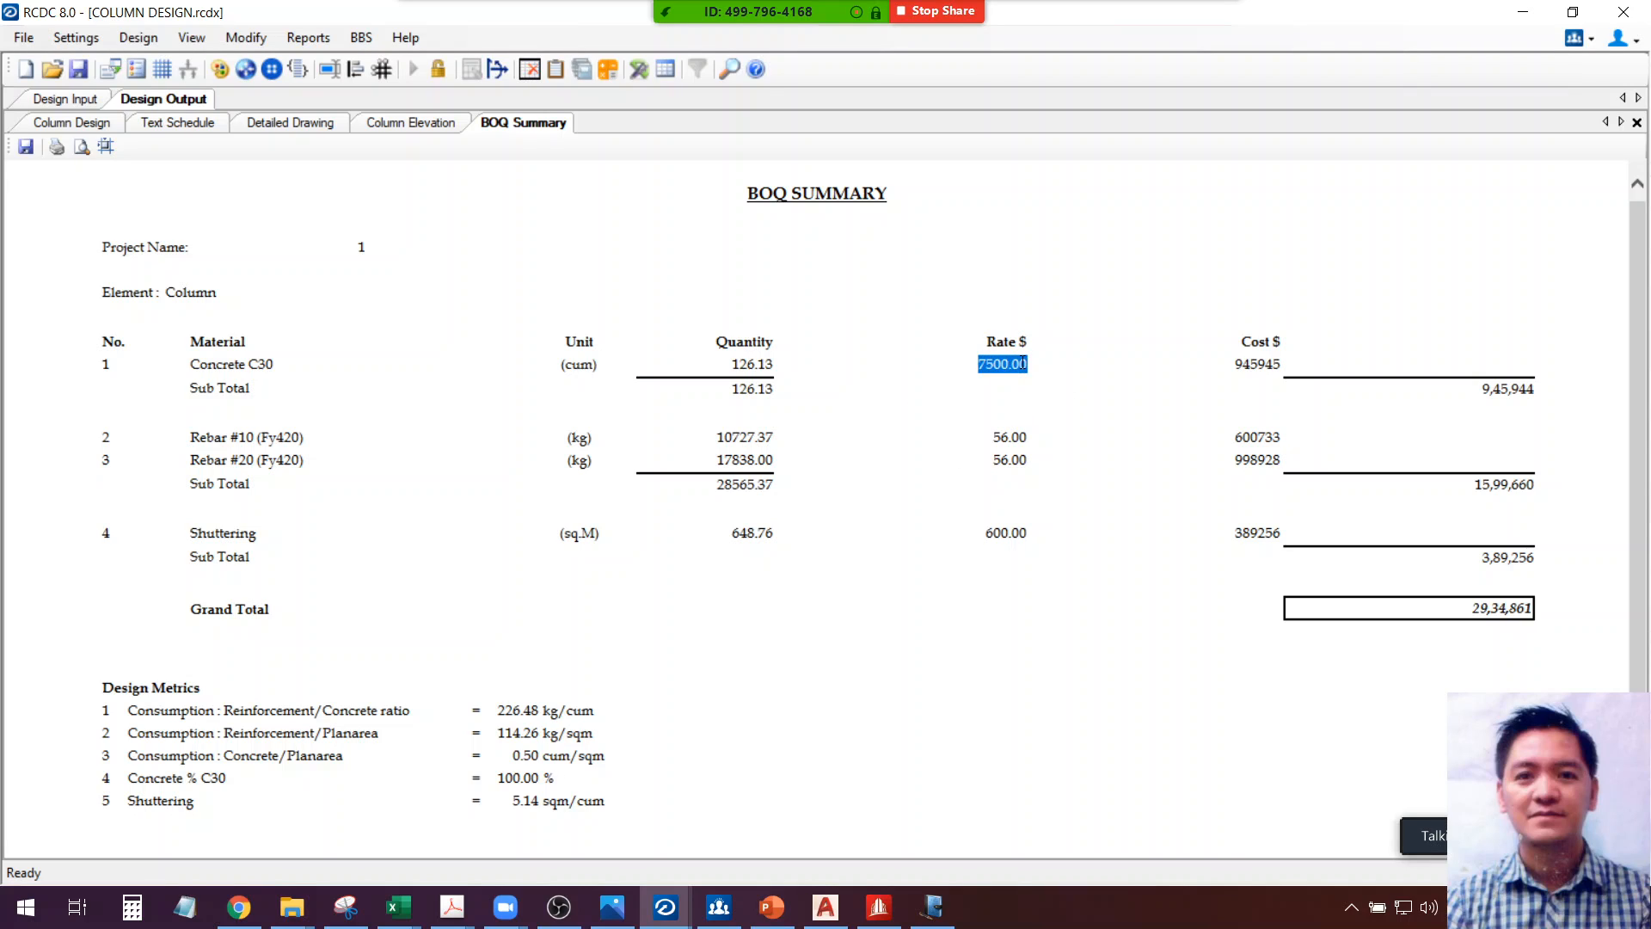
{"action": "left_click_drag", "start_coordinate": [992, 447], "coordinate": [1021, 460]}
{"action": "left_click", "coordinate": [1012, 507]}
Generate the bar bending schedule for column C1 as an on-screen drawing, with numbering by element and rebar shape notation
{"action": "left_click", "coordinate": [359, 40]}
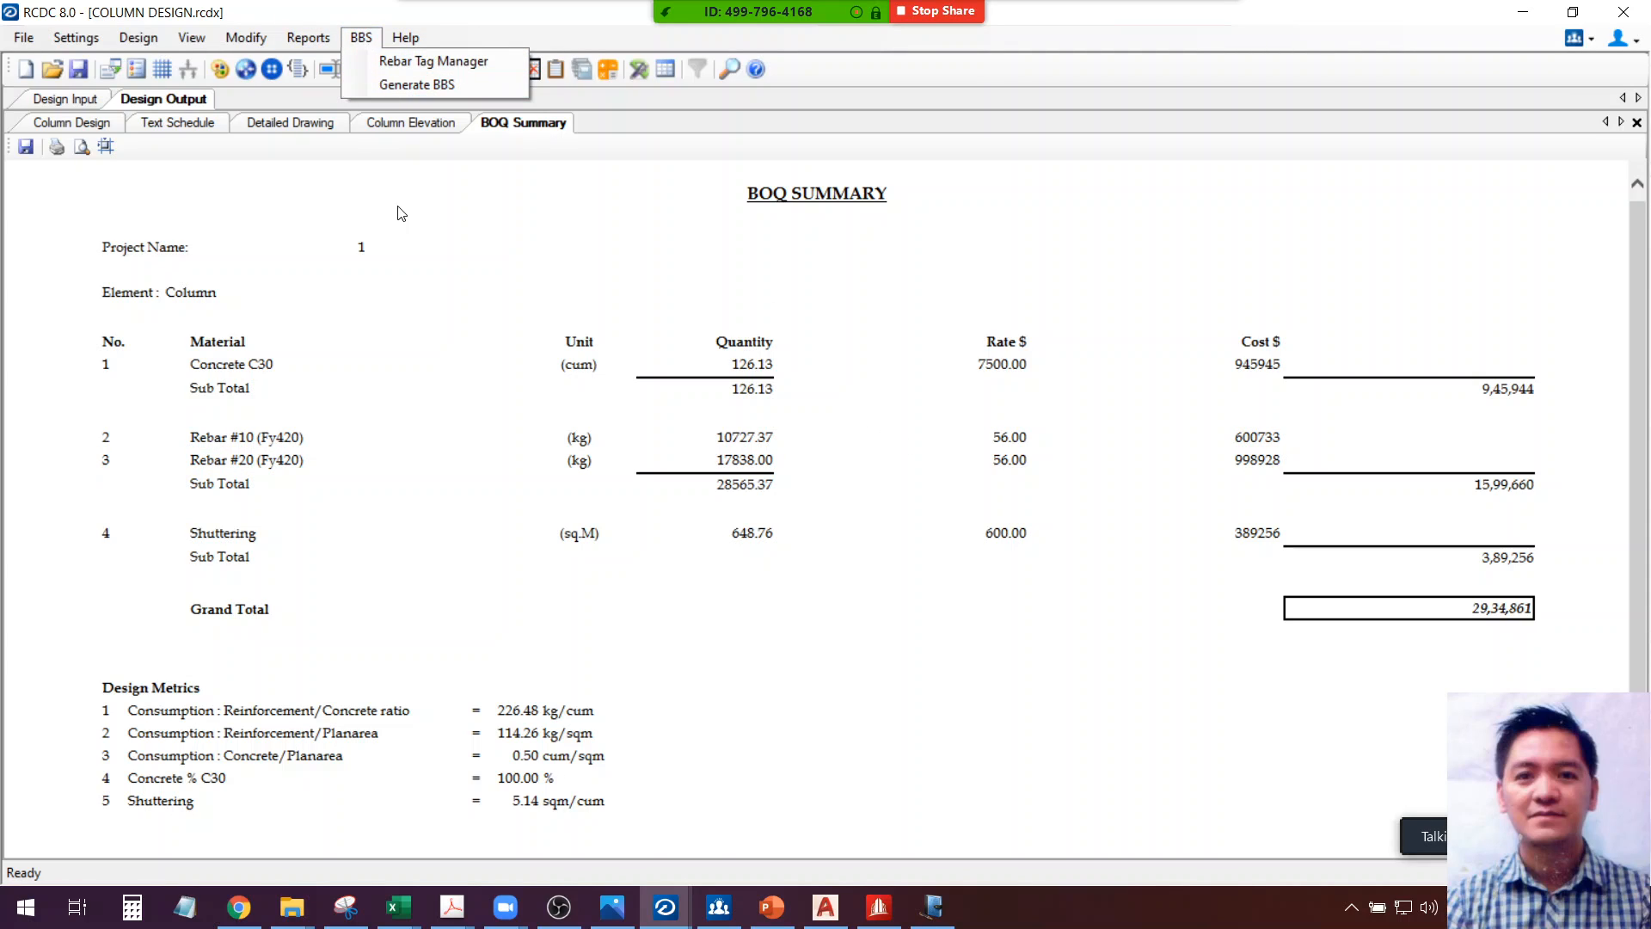
{"action": "left_click", "coordinate": [403, 92]}
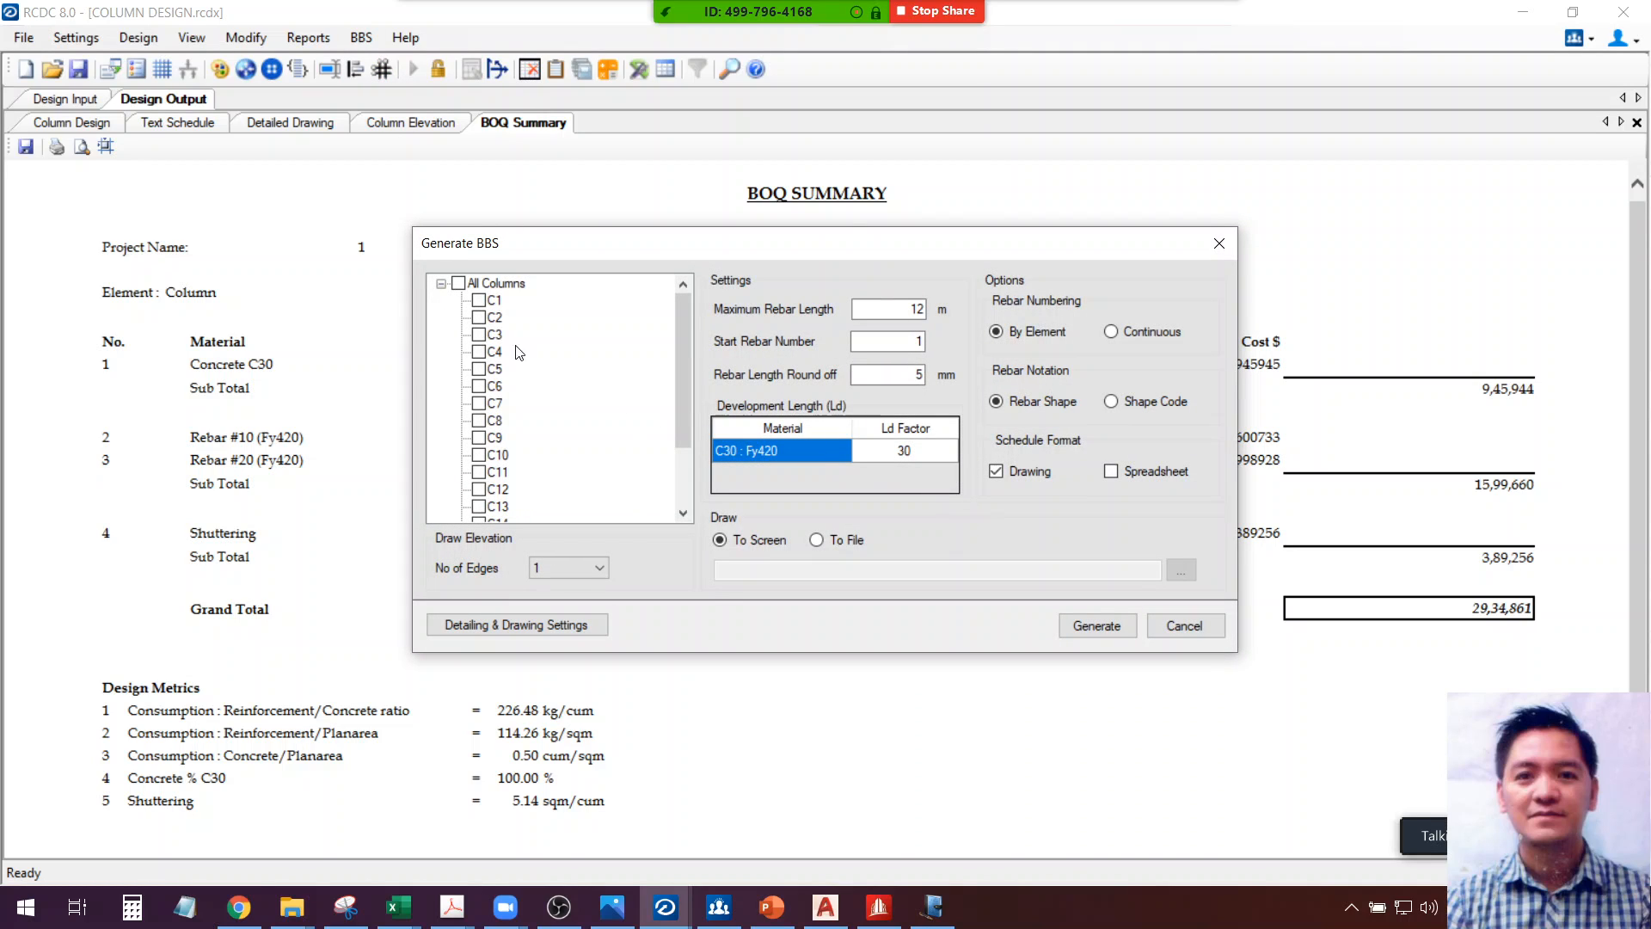
{"action": "left_click", "coordinate": [493, 301]}
{"action": "left_click", "coordinate": [479, 301]}
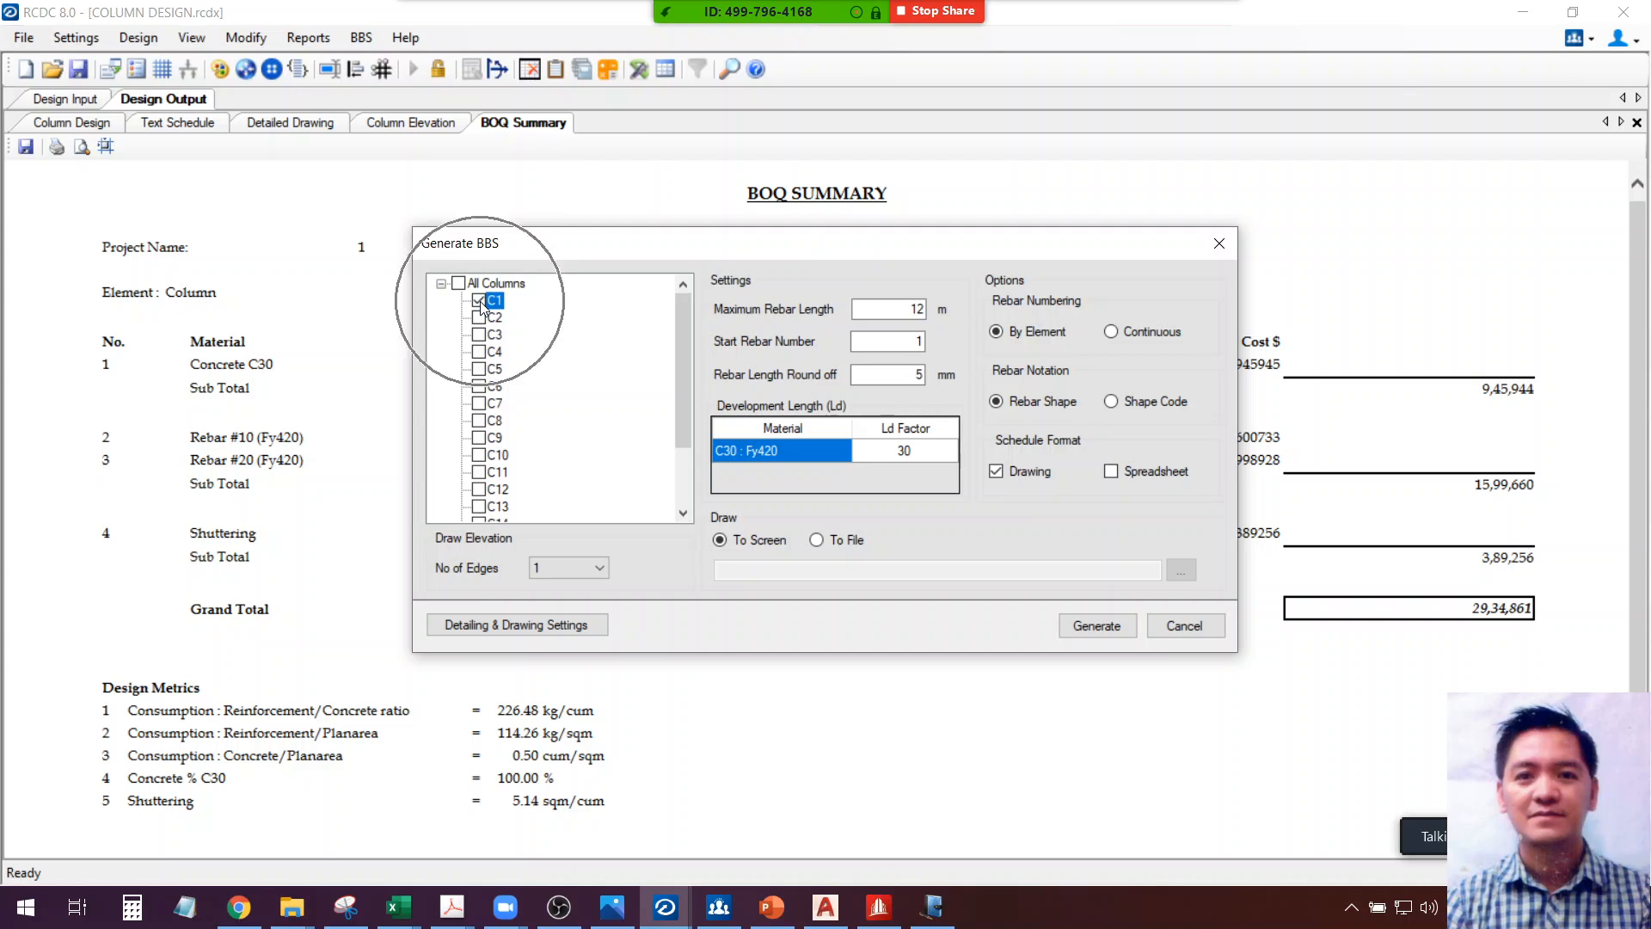
{"action": "left_click", "coordinate": [1099, 627]}
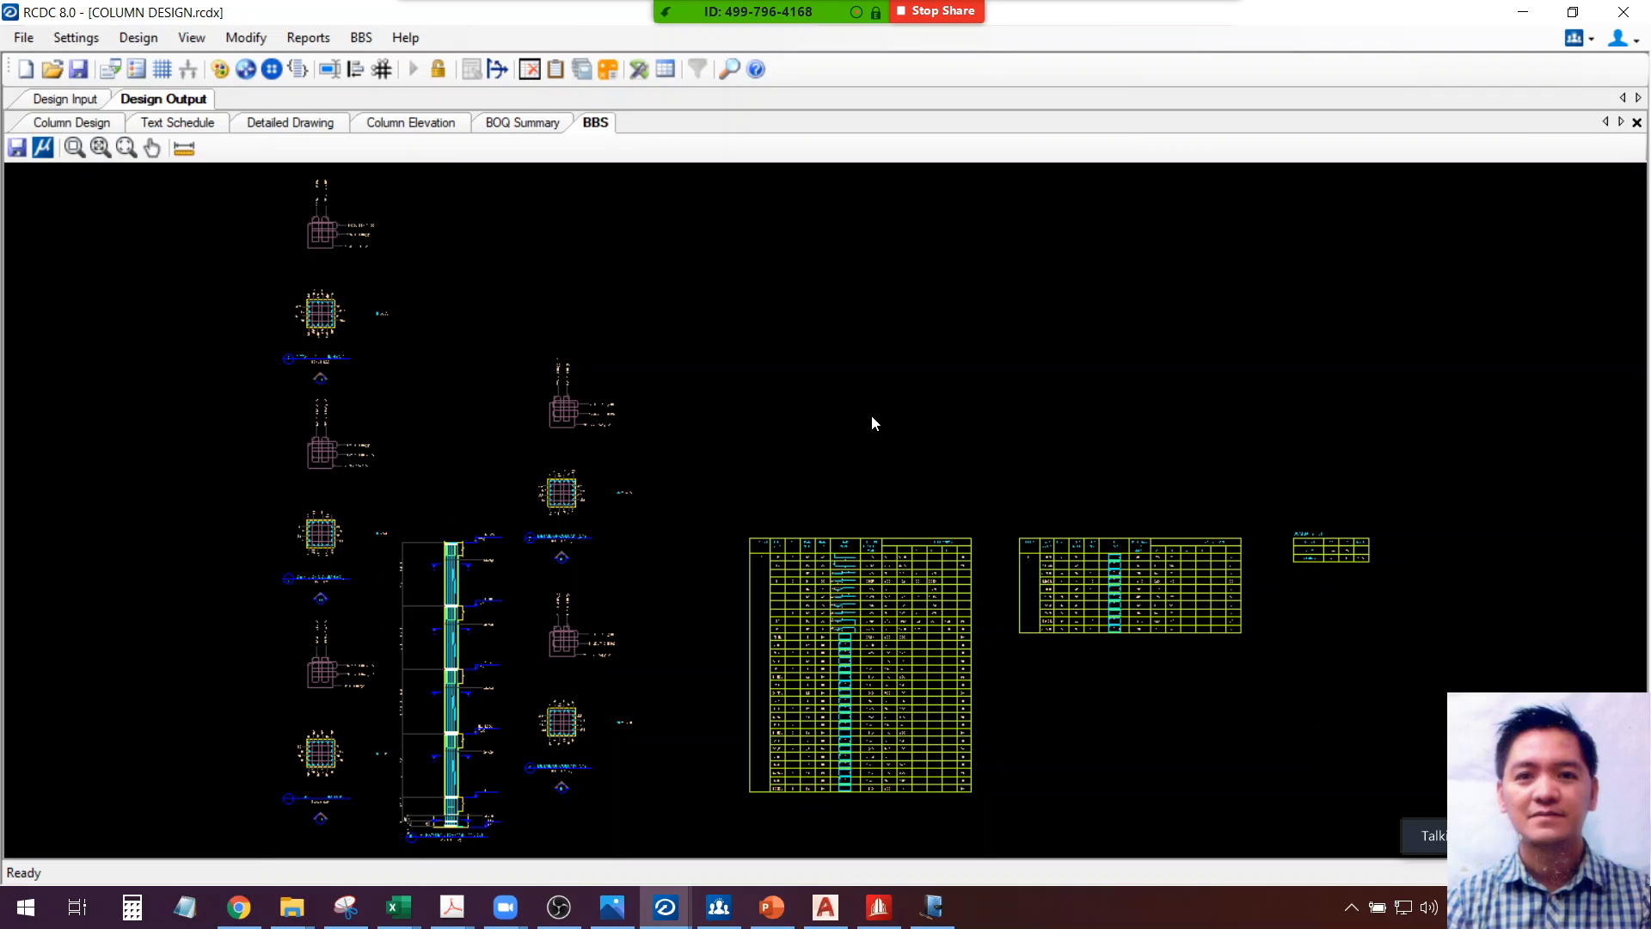
Examine the C1 section details and the vertical bar laps between EL. 4.700 and EL. 7.900 on the column elevation
{"action": "scroll", "coordinate": [920, 576], "scroll_direction": "down", "scroll_amount": 2}
{"action": "middle_click_drag", "start_coordinate": [674, 677], "coordinate": [747, 575]}
{"action": "scroll", "coordinate": [748, 581], "scroll_direction": "up", "scroll_amount": 5}
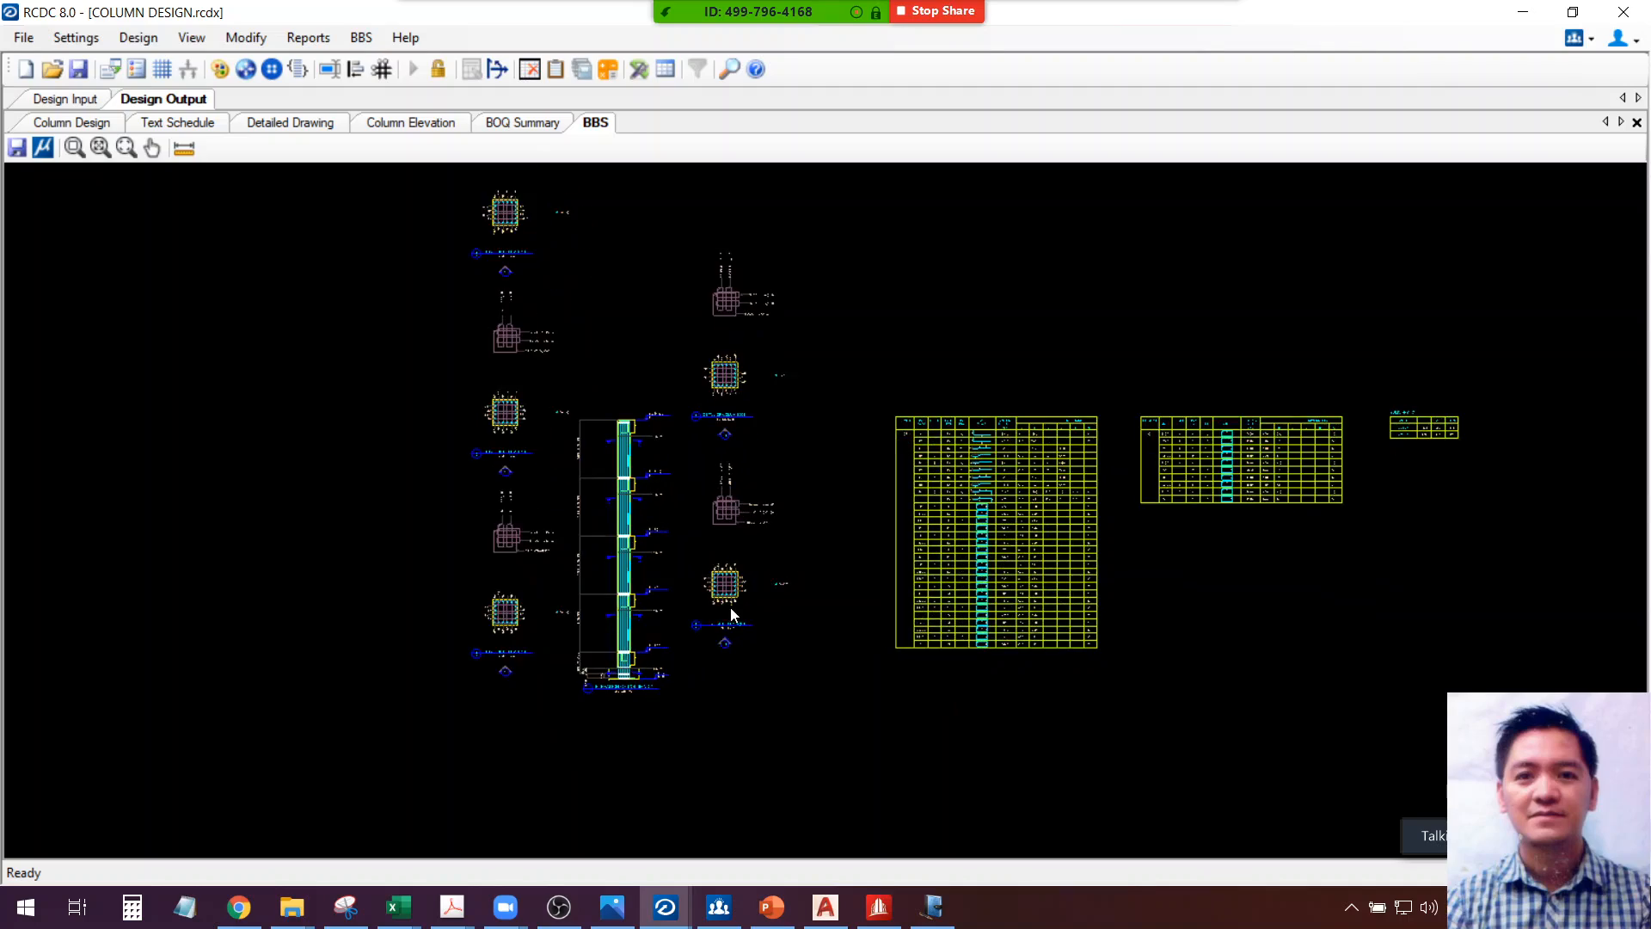
{"action": "scroll", "coordinate": [791, 563], "scroll_direction": "up", "scroll_amount": 2}
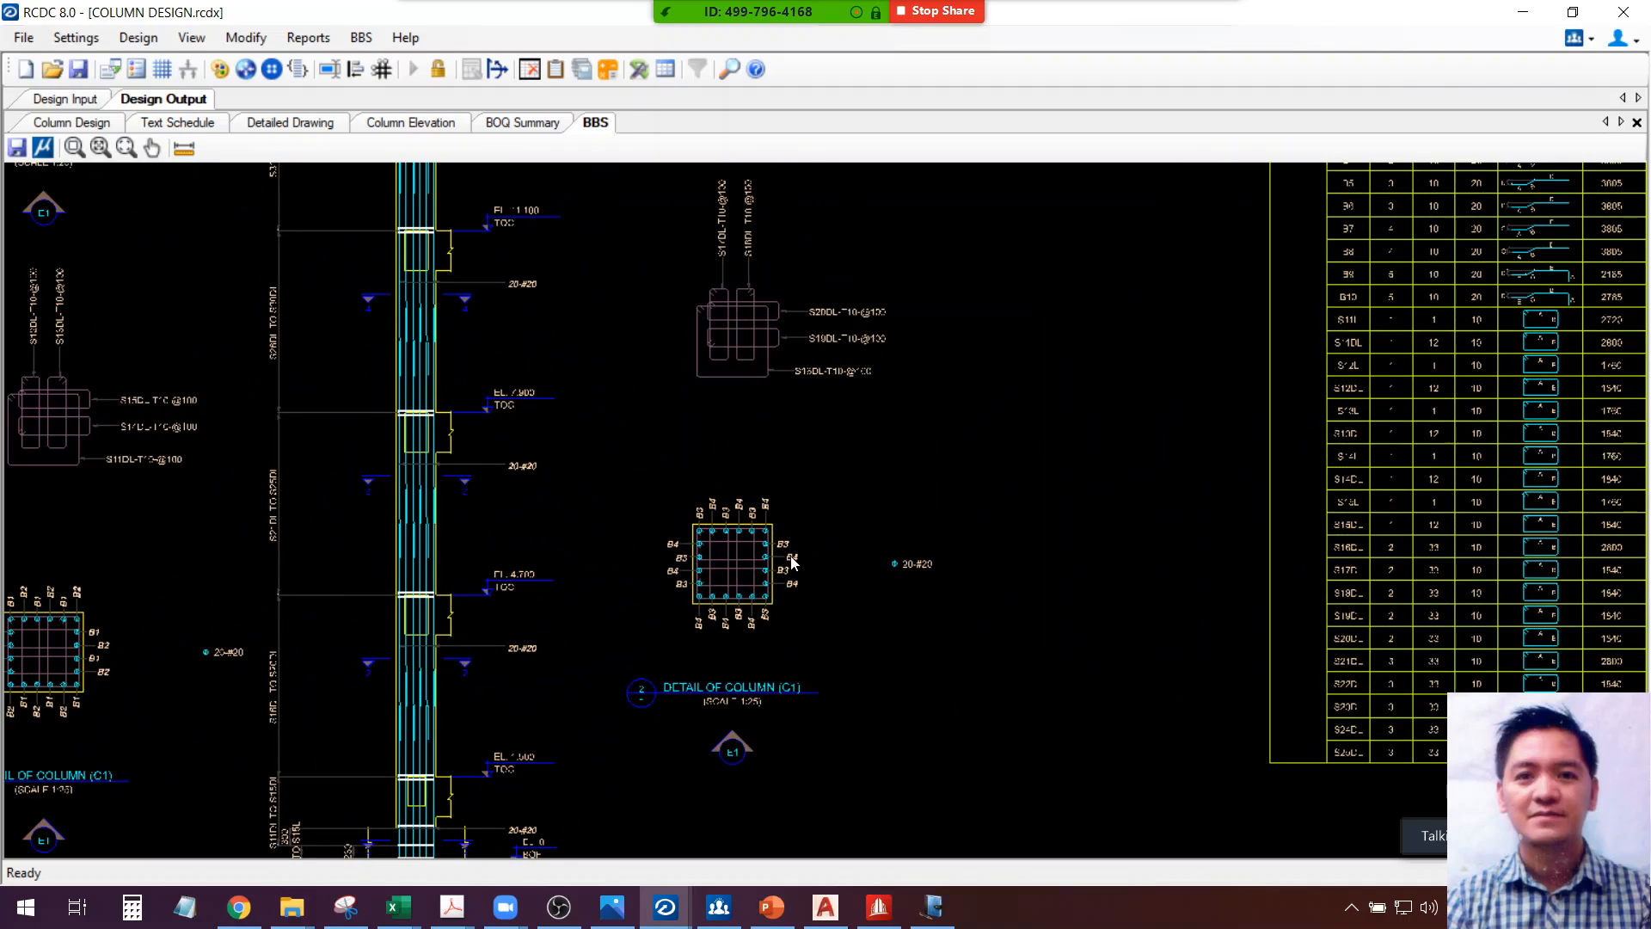
{"action": "scroll", "coordinate": [791, 562], "scroll_direction": "down", "scroll_amount": 2}
{"action": "middle_click_drag", "start_coordinate": [784, 593], "coordinate": [1008, 562]}
{"action": "scroll", "coordinate": [681, 567], "scroll_direction": "up", "scroll_amount": 2}
{"action": "scroll", "coordinate": [681, 568], "scroll_direction": "up", "scroll_amount": 5}
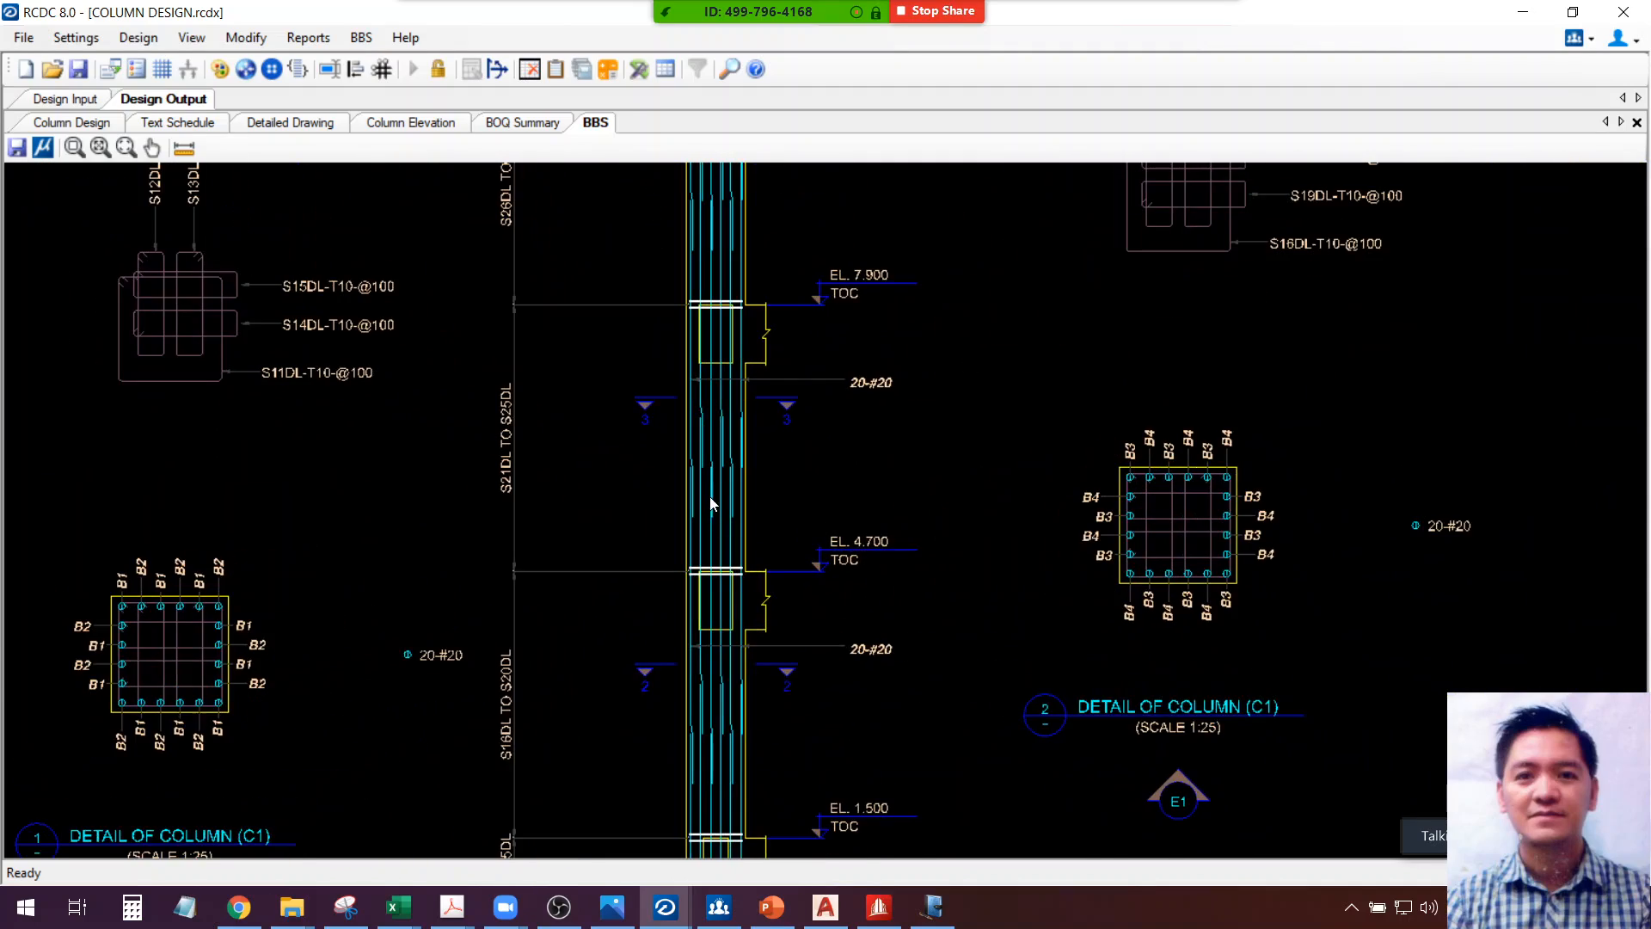
{"action": "scroll", "coordinate": [738, 432], "scroll_direction": "up", "scroll_amount": 3}
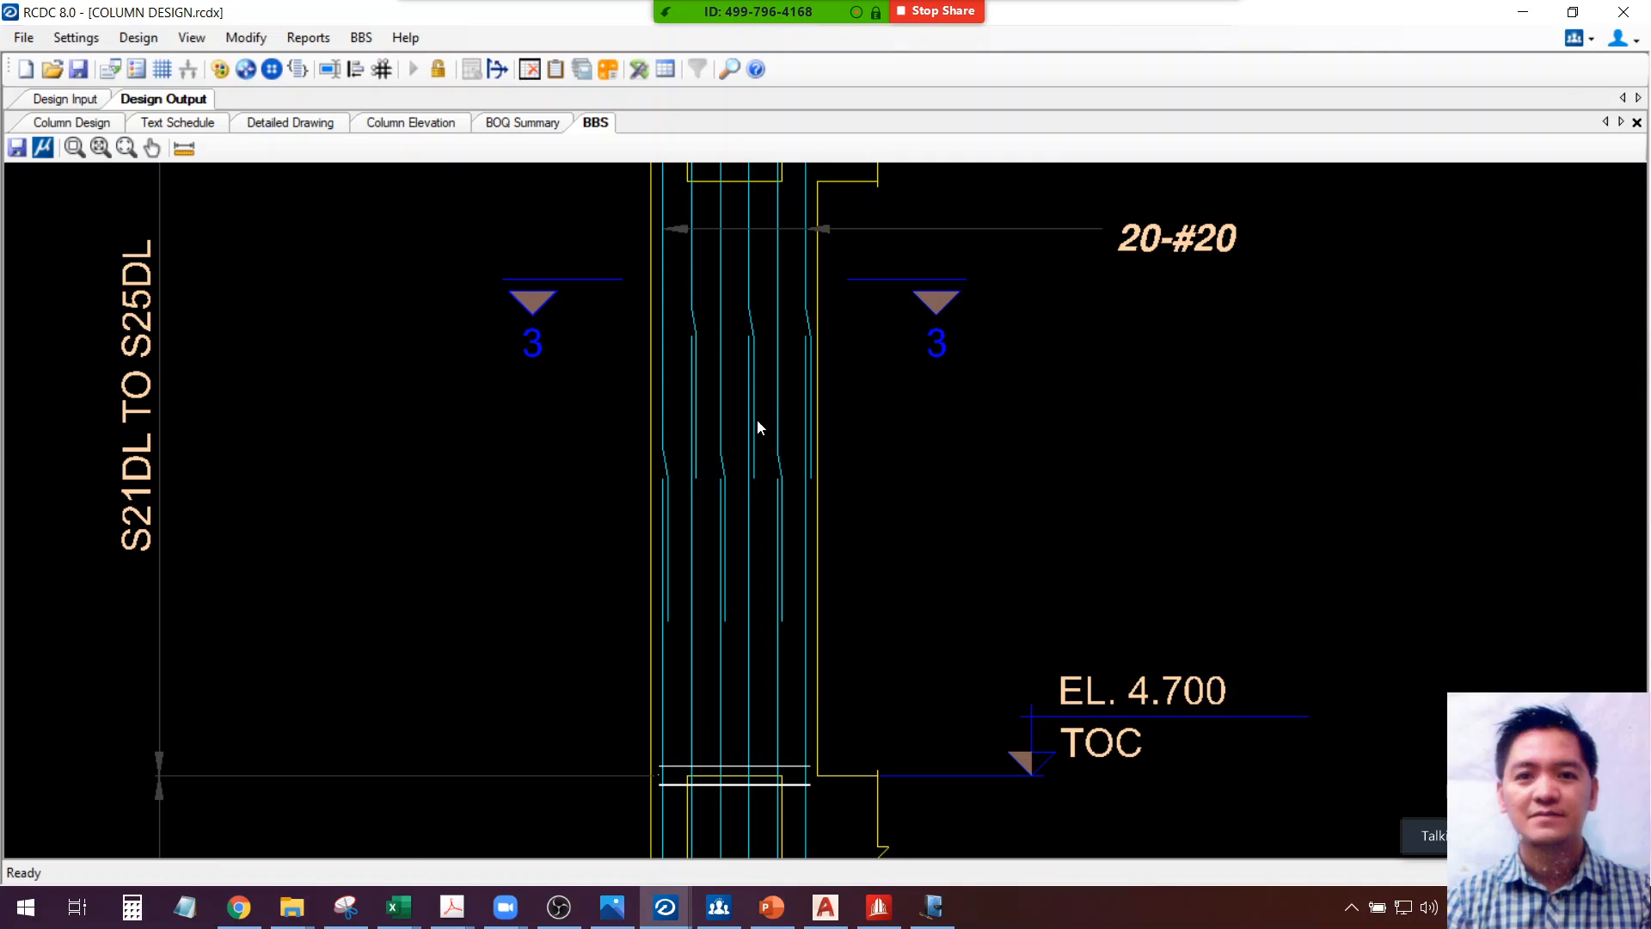
Check the bar laps in the other storeys of the C1 elevation, from the base up to EL. 14.300
{"action": "scroll", "coordinate": [758, 422], "scroll_direction": "down", "scroll_amount": 8}
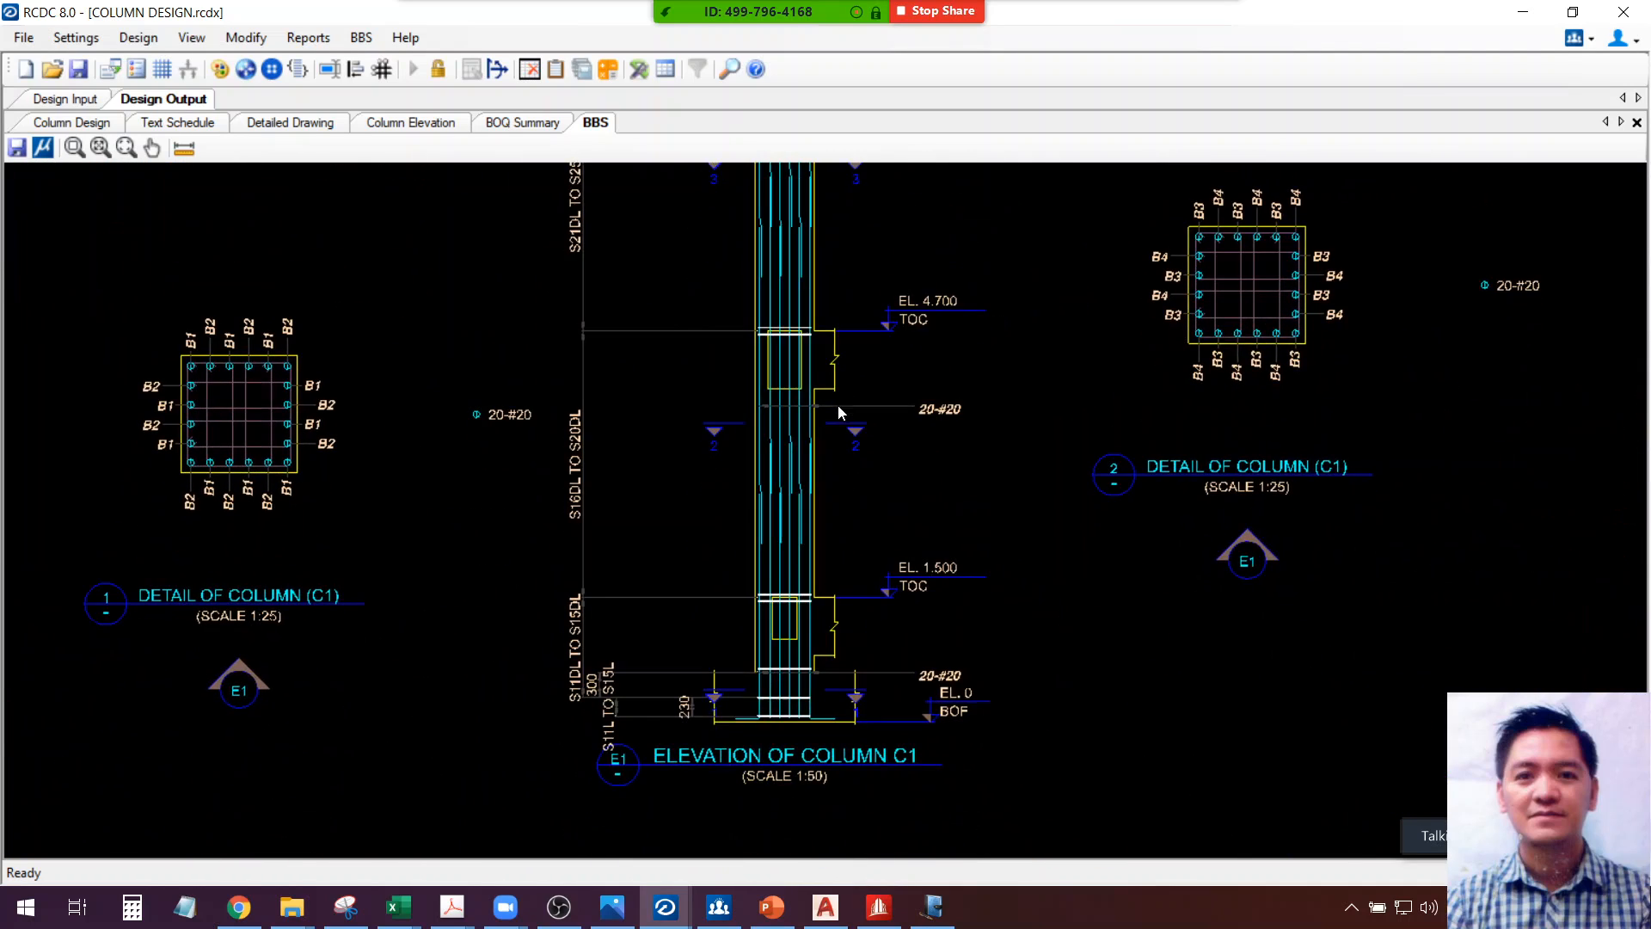
{"action": "scroll", "coordinate": [774, 516], "scroll_direction": "up", "scroll_amount": 3}
{"action": "scroll", "coordinate": [792, 492], "scroll_direction": "down", "scroll_amount": 1}
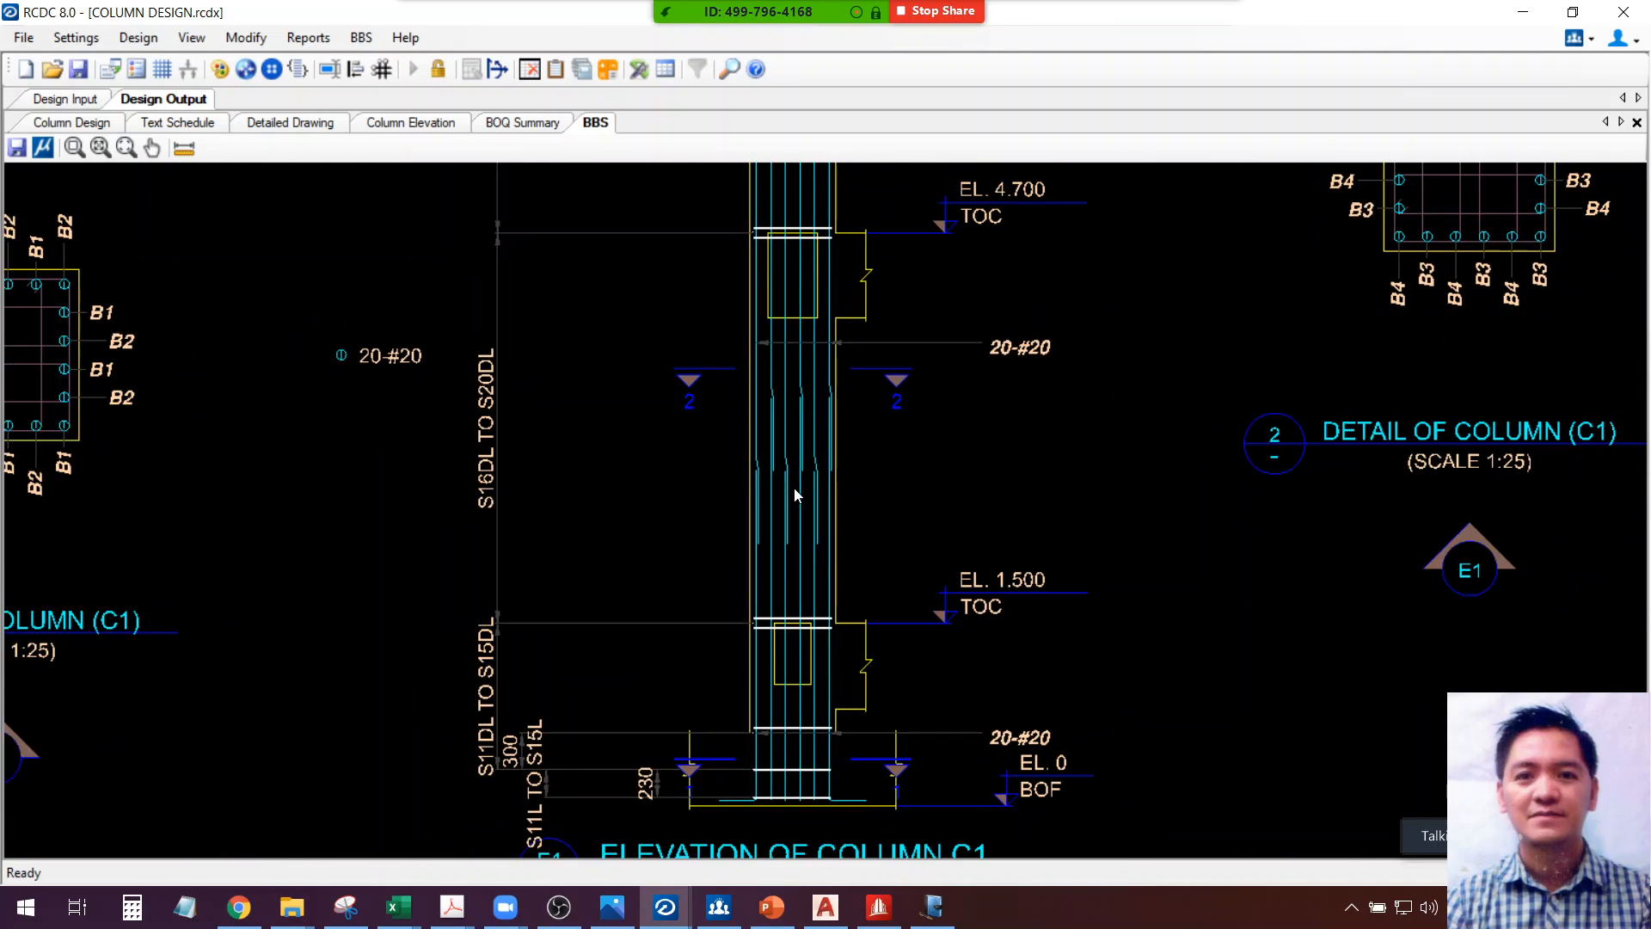
{"action": "scroll", "coordinate": [796, 493], "scroll_direction": "down", "scroll_amount": 6}
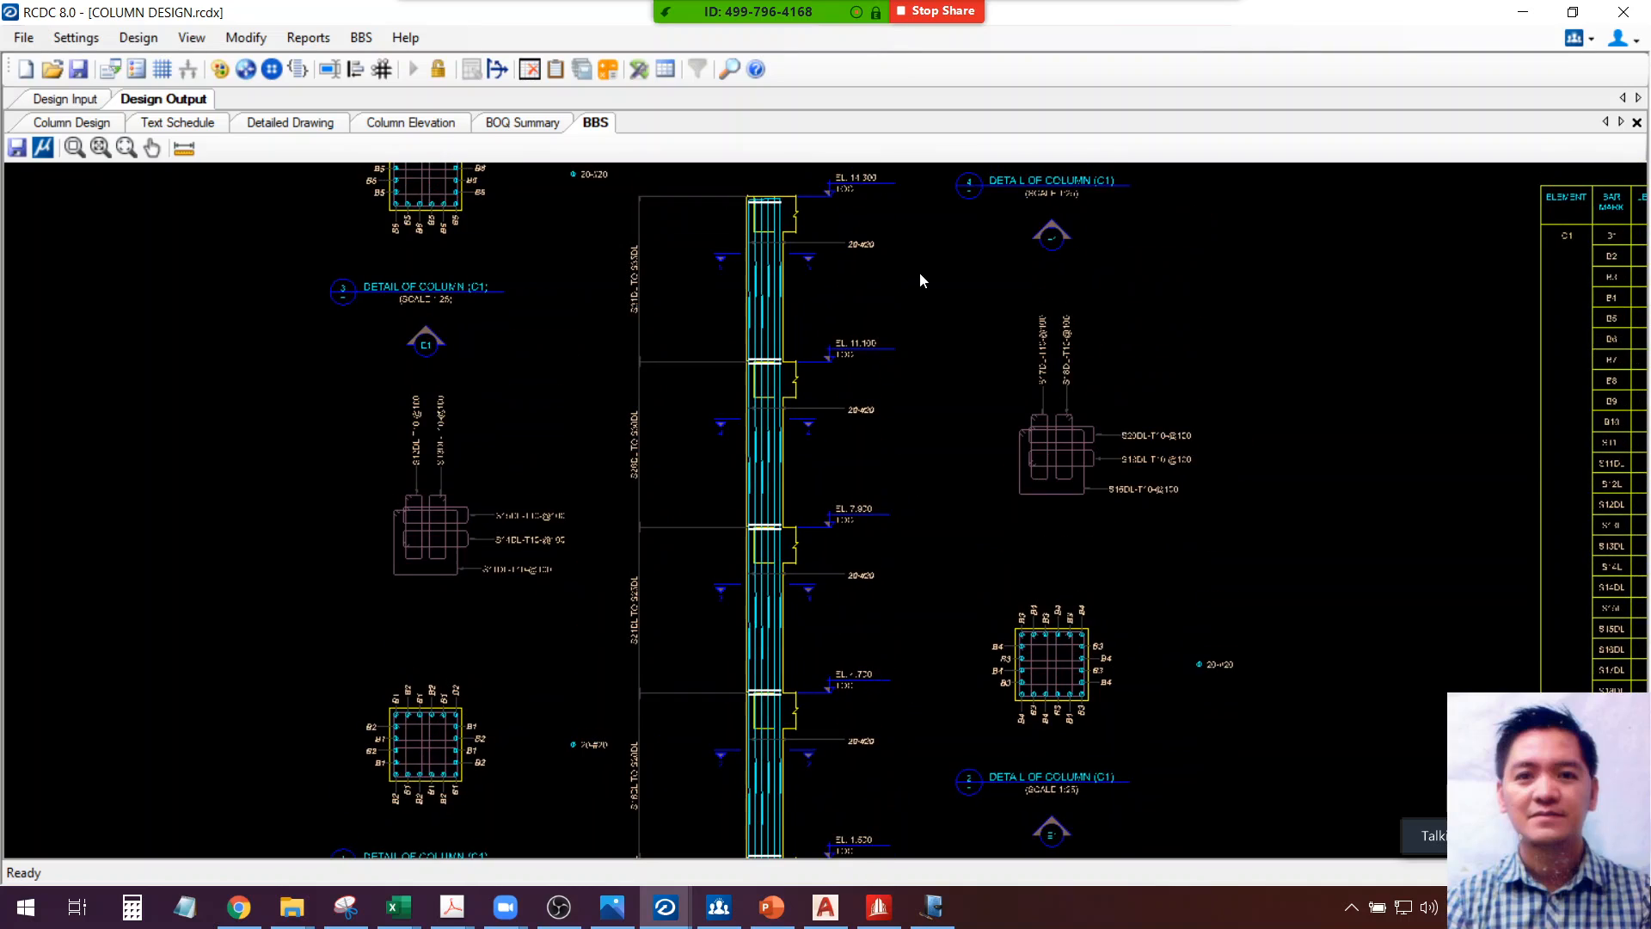
{"action": "scroll", "coordinate": [752, 365], "scroll_direction": "up", "scroll_amount": 6}
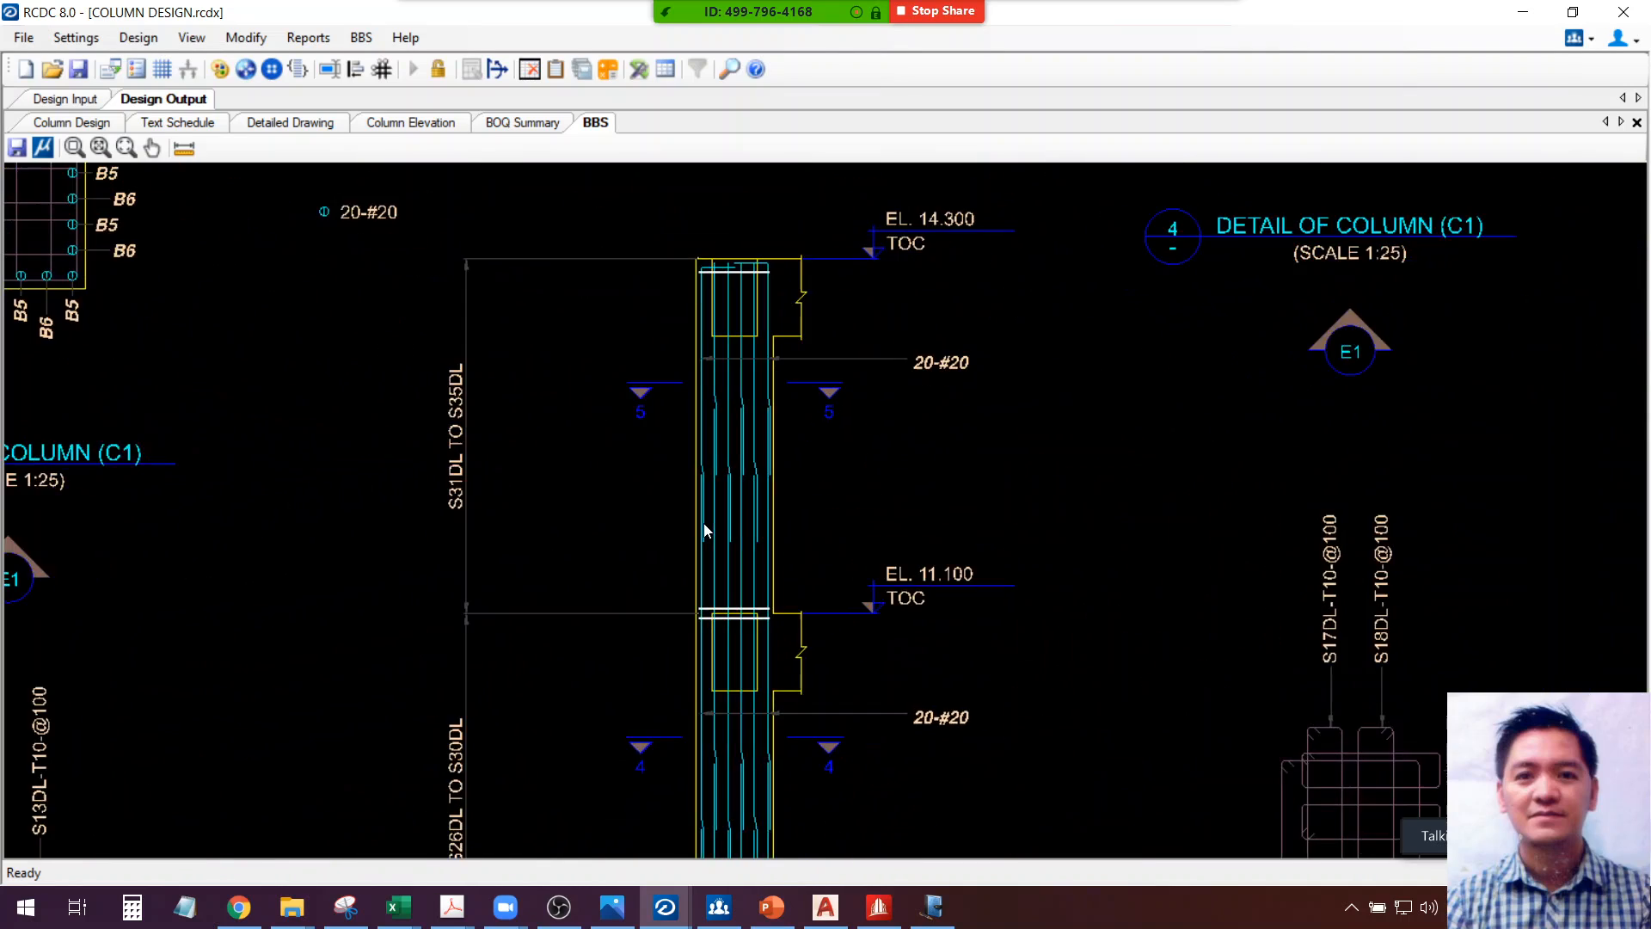
{"action": "scroll", "coordinate": [736, 472], "scroll_direction": "down", "scroll_amount": 5}
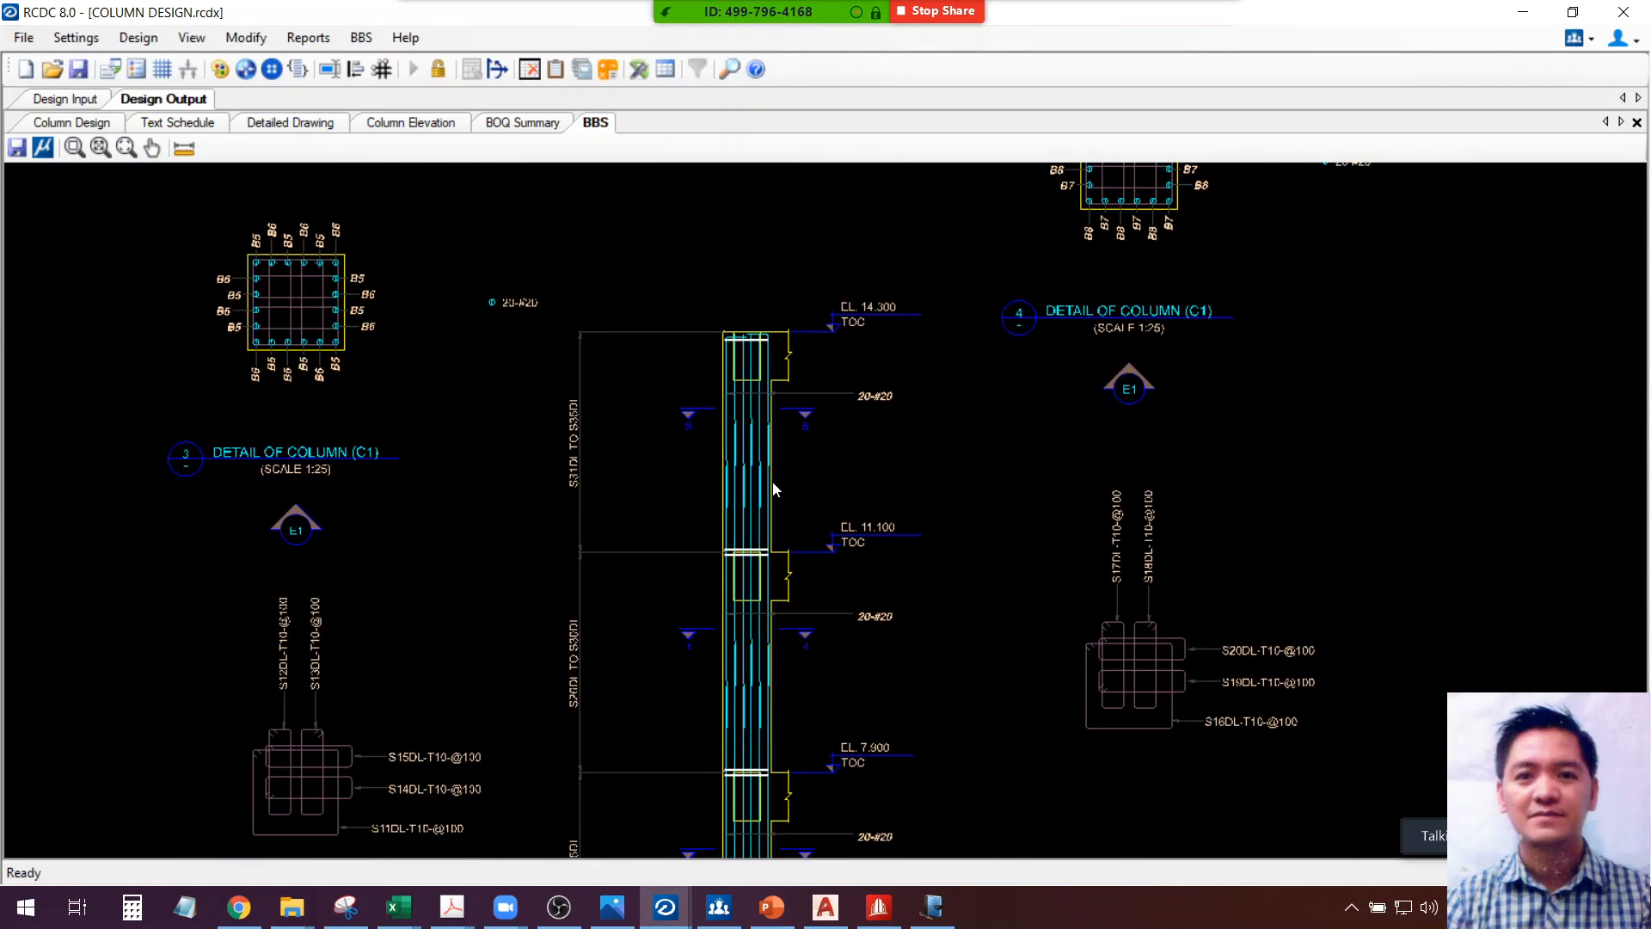
{"action": "scroll", "coordinate": [772, 489], "scroll_direction": "down", "scroll_amount": 6}
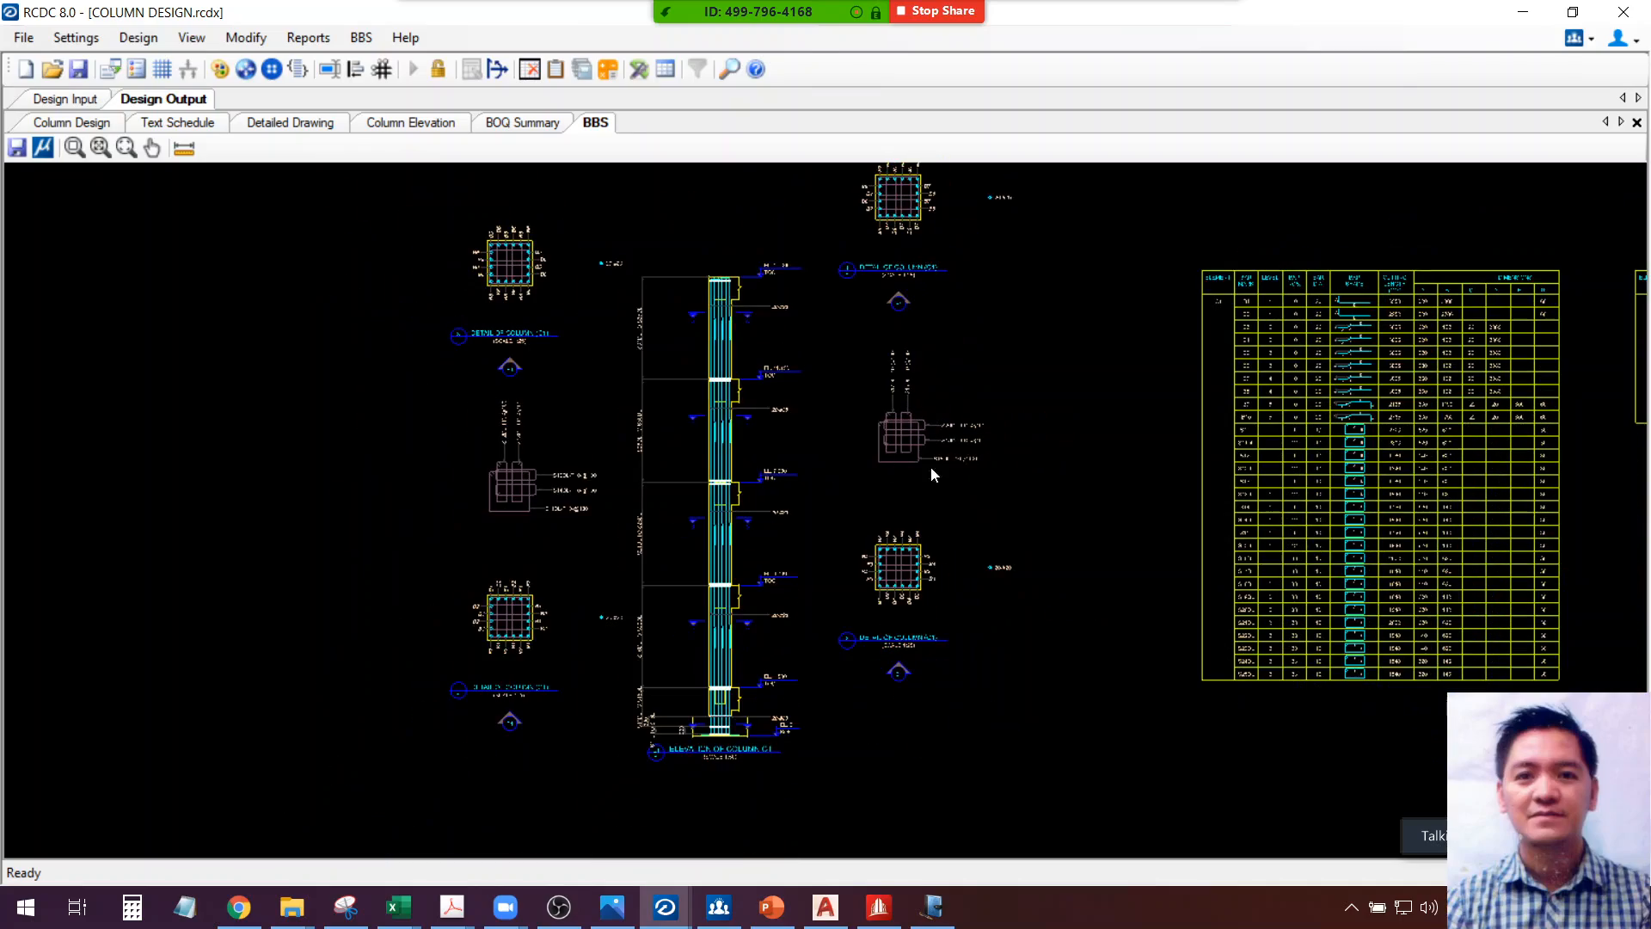
Compare the bar shapes, cutting lengths and dimensions in the C1 schedule with the lapped bars above EL. 4.700 on the elevation
{"action": "scroll", "coordinate": [921, 597], "scroll_direction": "up", "scroll_amount": 5}
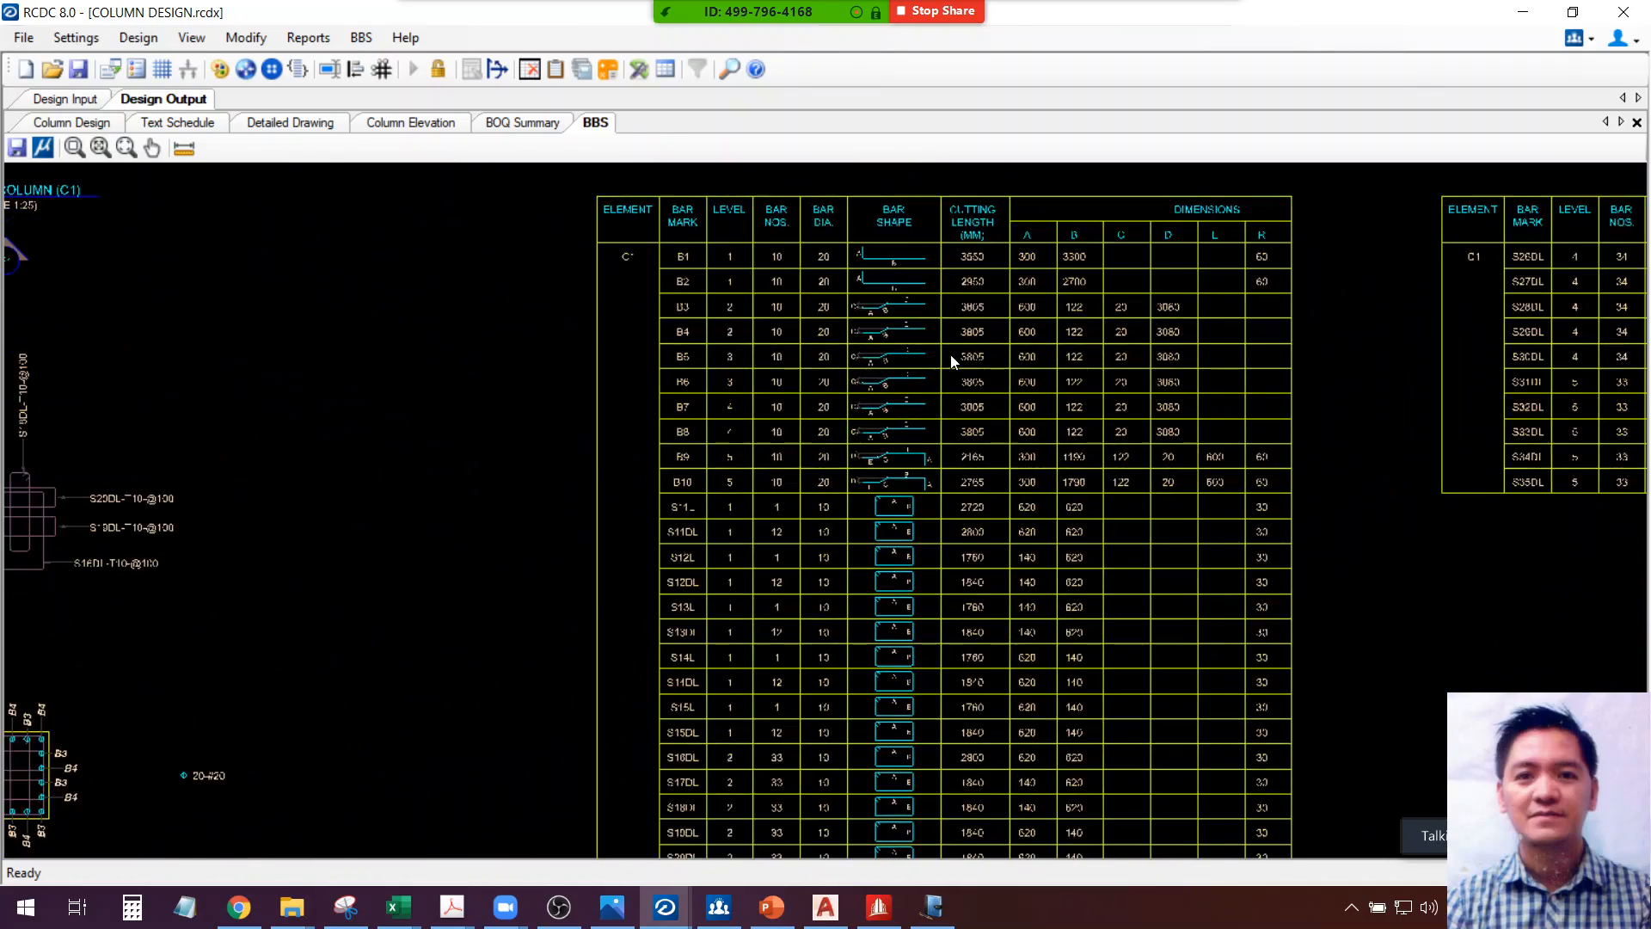
{"action": "scroll", "coordinate": [930, 284], "scroll_direction": "up", "scroll_amount": 2}
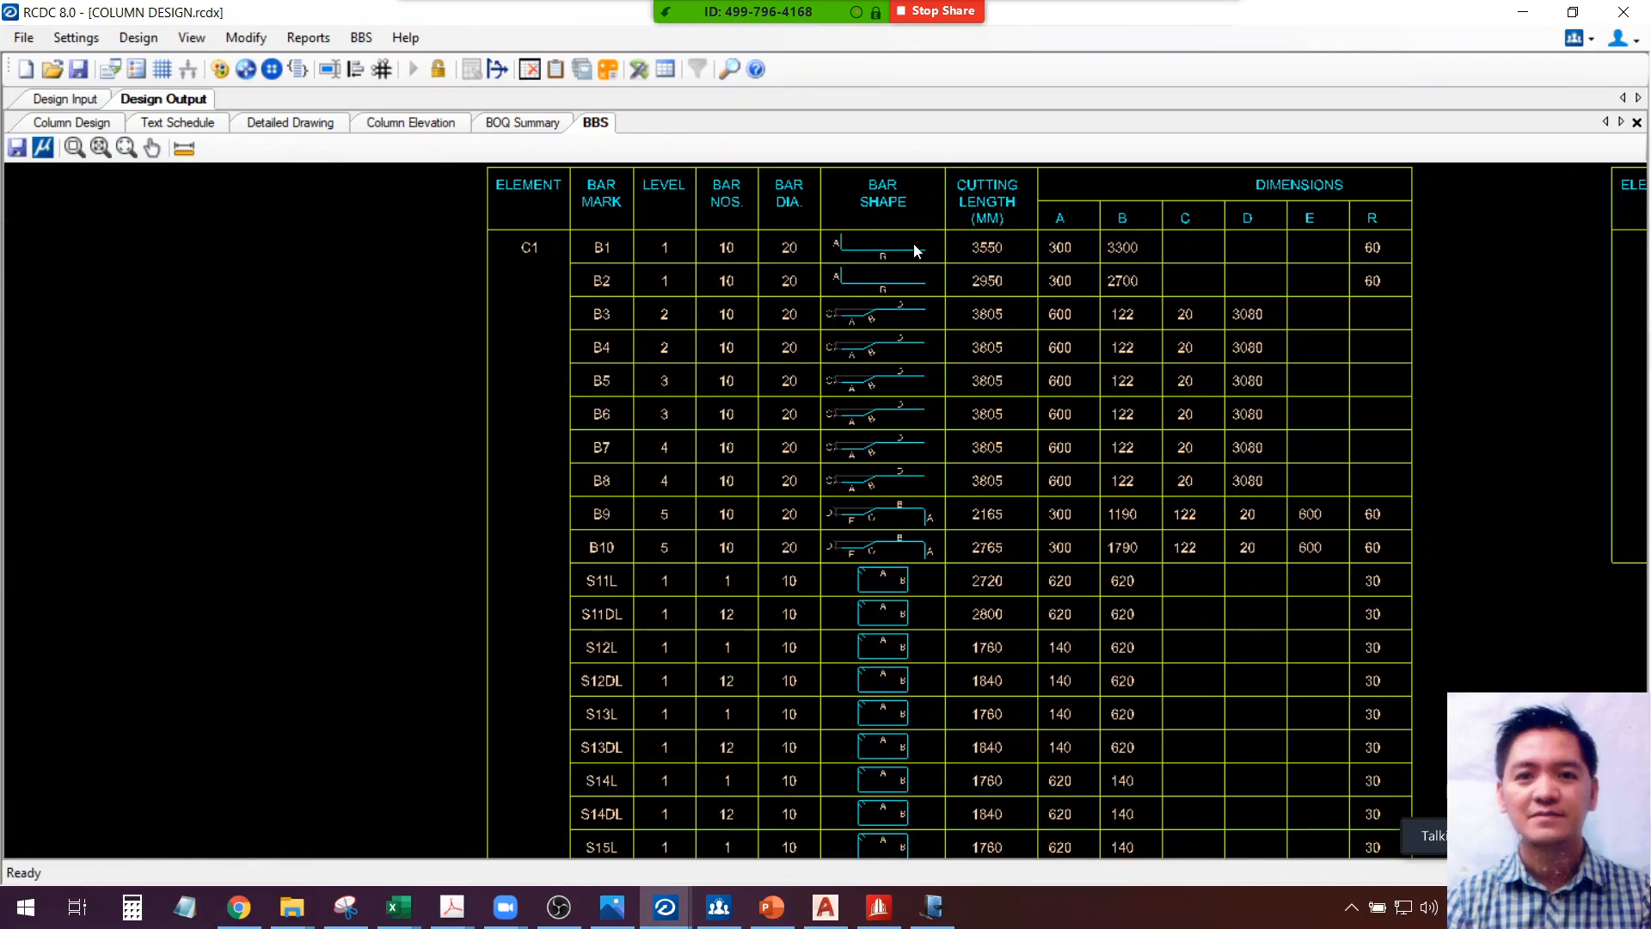
{"action": "scroll", "coordinate": [912, 258], "scroll_direction": "down", "scroll_amount": 4}
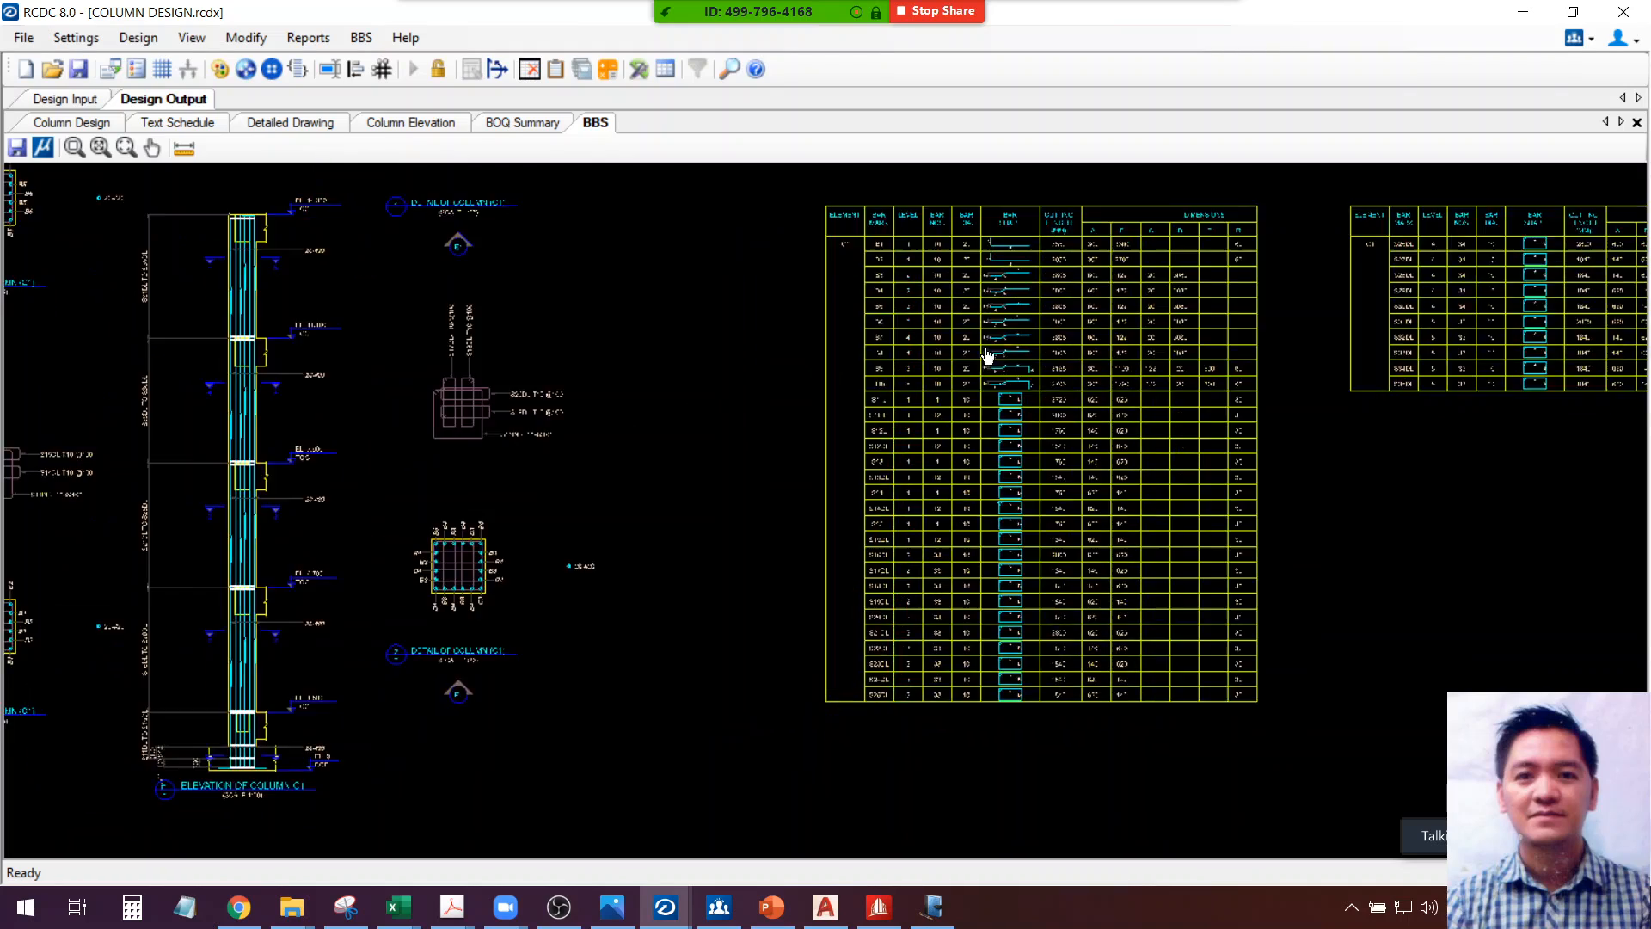
{"action": "scroll", "coordinate": [518, 430], "scroll_direction": "up", "scroll_amount": 5}
{"action": "scroll", "coordinate": [526, 503], "scroll_direction": "up", "scroll_amount": 5}
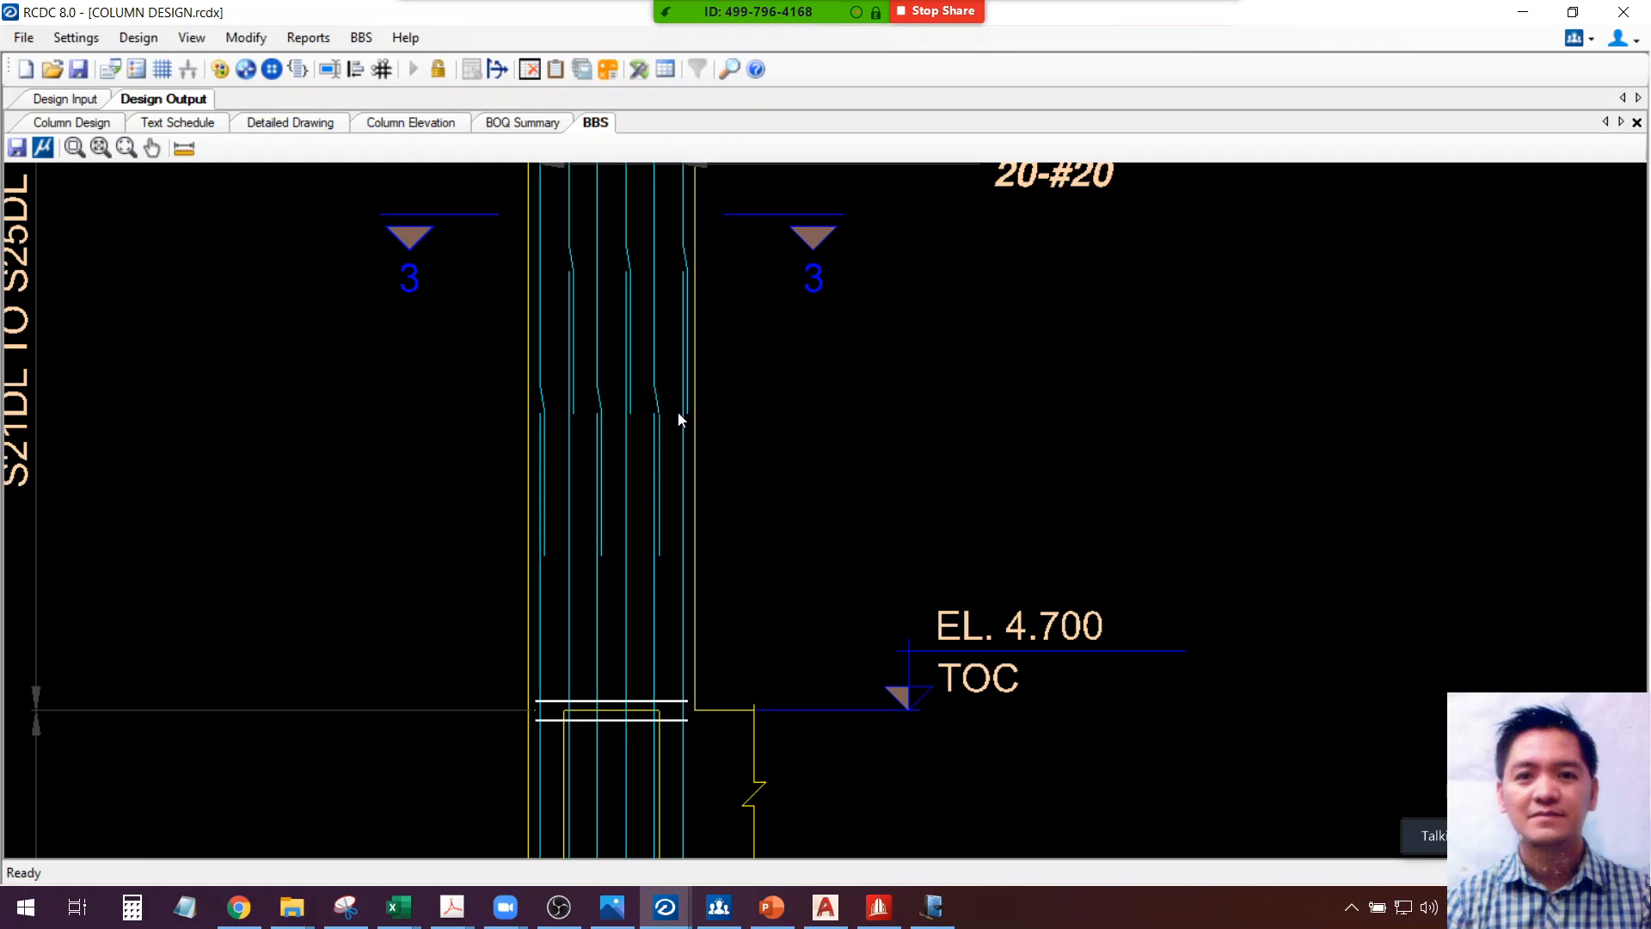
{"action": "scroll", "coordinate": [560, 401], "scroll_direction": "up", "scroll_amount": 1}
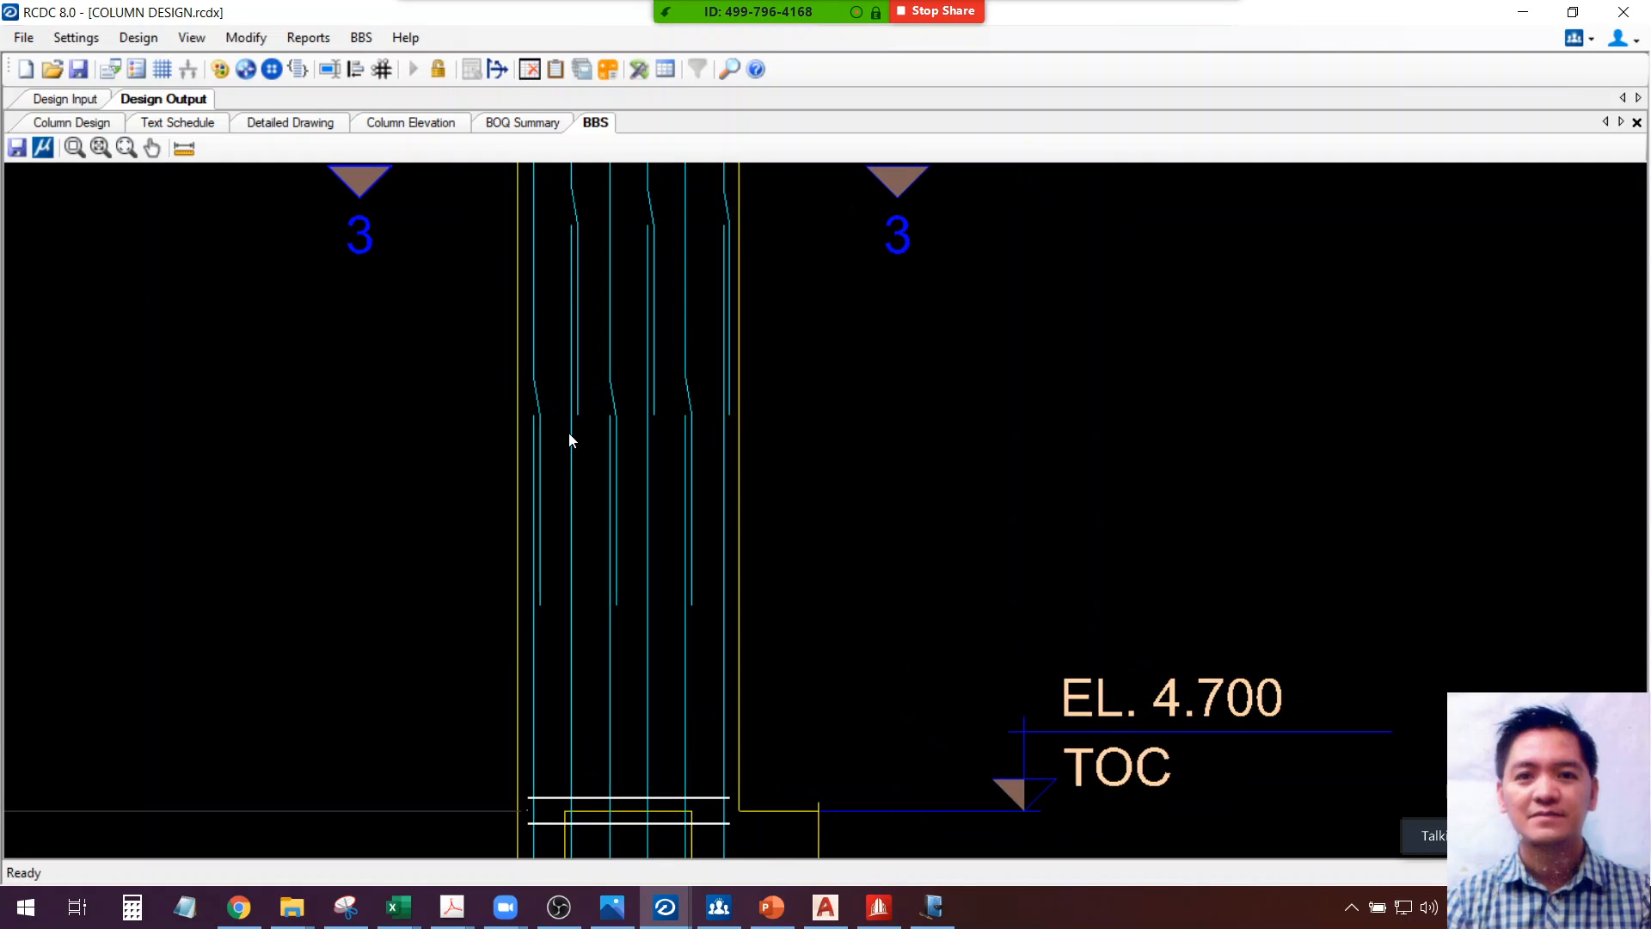
{"action": "key", "text": "ctrl"}
{"action": "scroll", "coordinate": [593, 526], "scroll_direction": "down", "scroll_amount": 1}
{"action": "scroll", "coordinate": [596, 529], "scroll_direction": "down", "scroll_amount": 1}
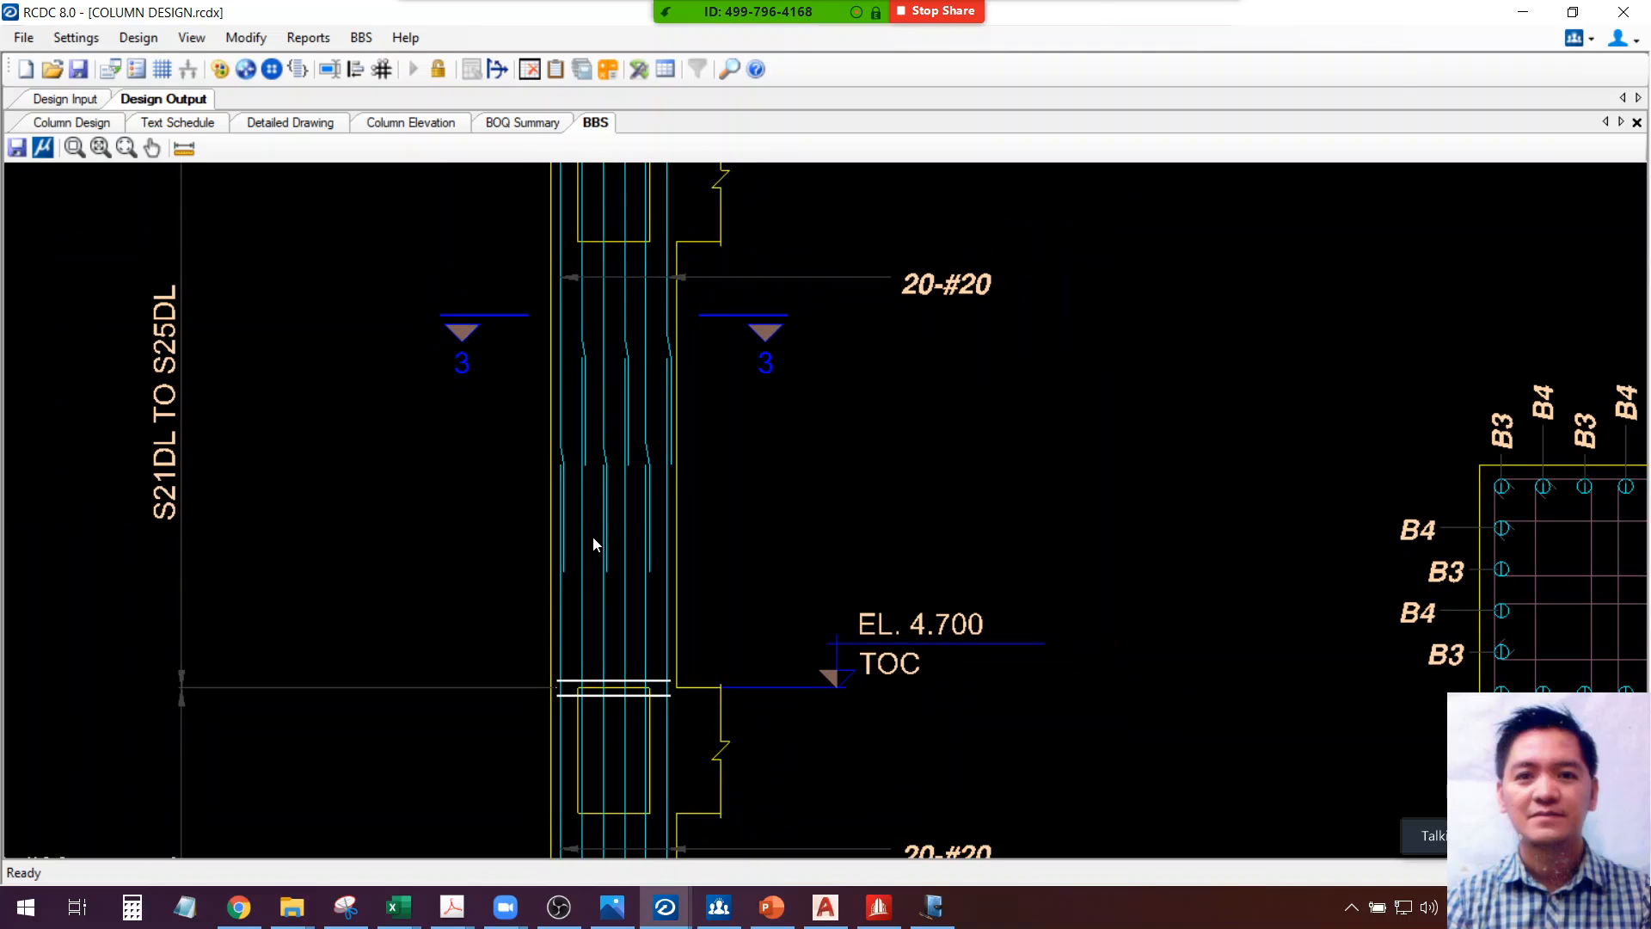
{"action": "scroll", "coordinate": [595, 557], "scroll_direction": "down", "scroll_amount": 2}
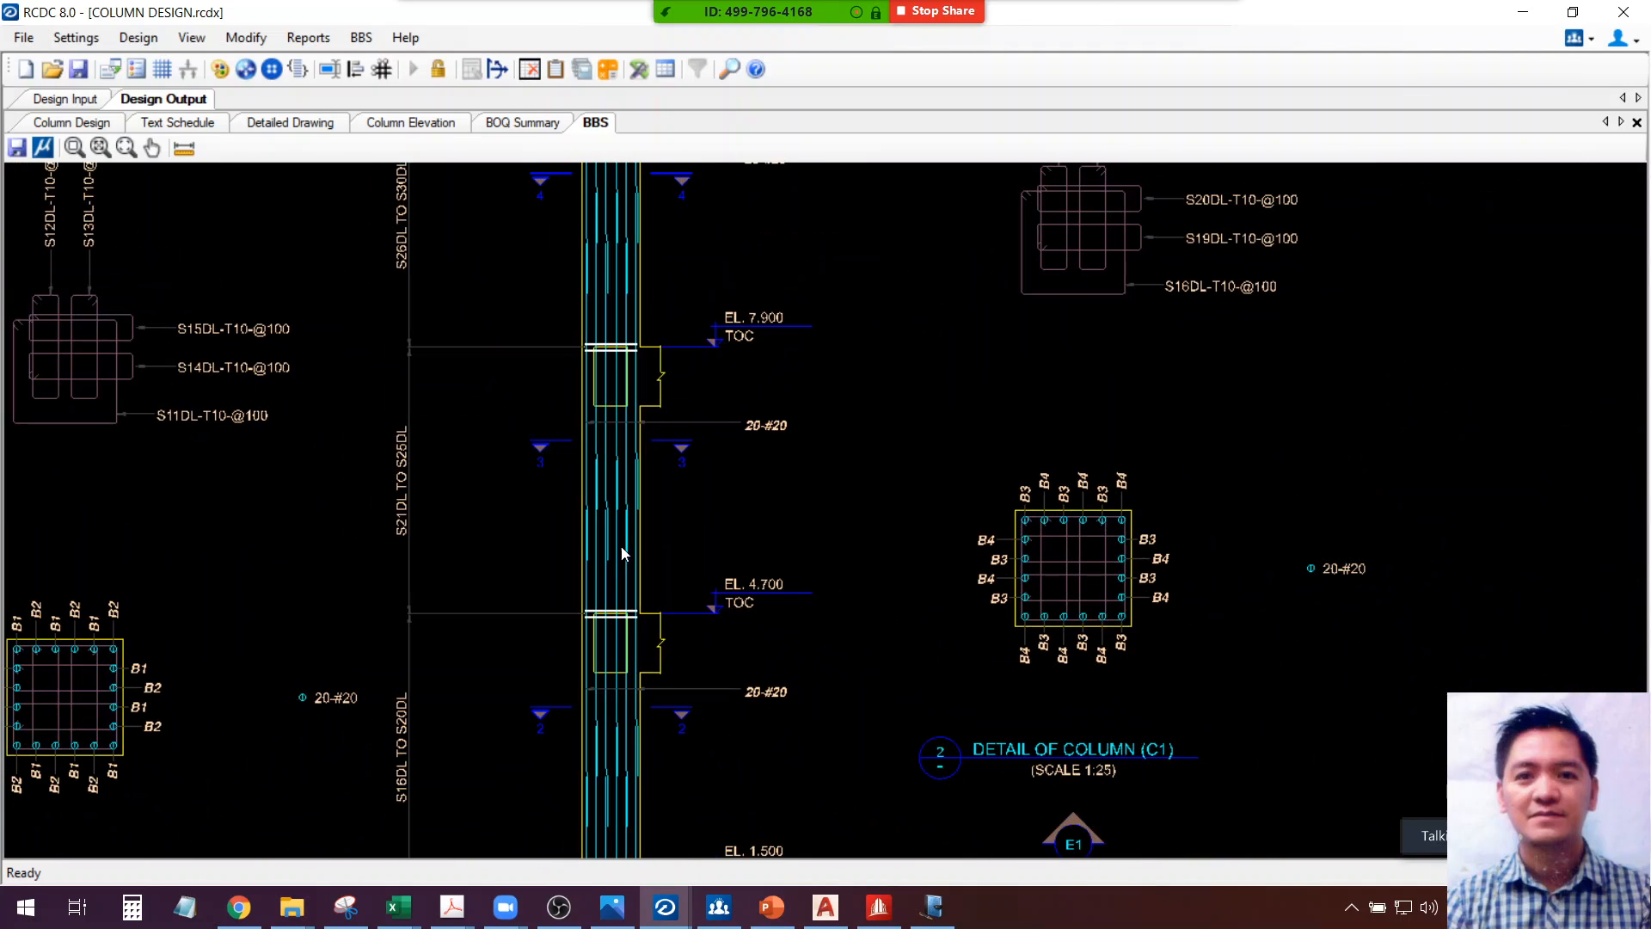
{"action": "scroll", "coordinate": [745, 444], "scroll_direction": "down", "scroll_amount": 4}
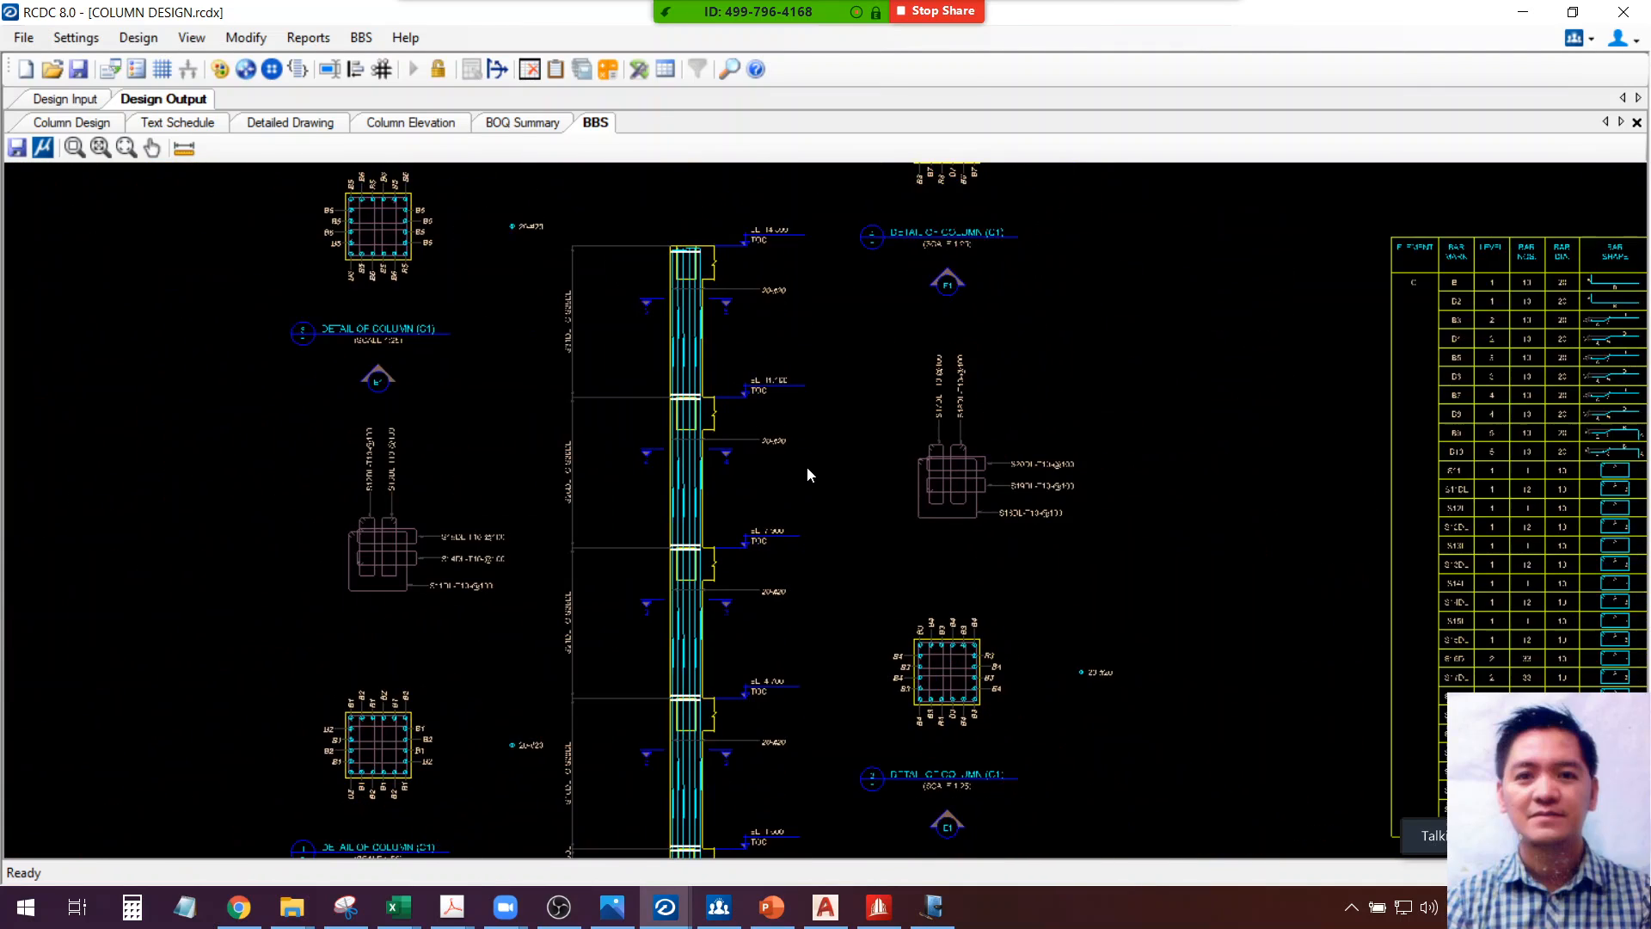
Save the COLUMN DESIGN project with the C1 bar bending schedule
{"action": "left_click", "coordinate": [78, 69]}
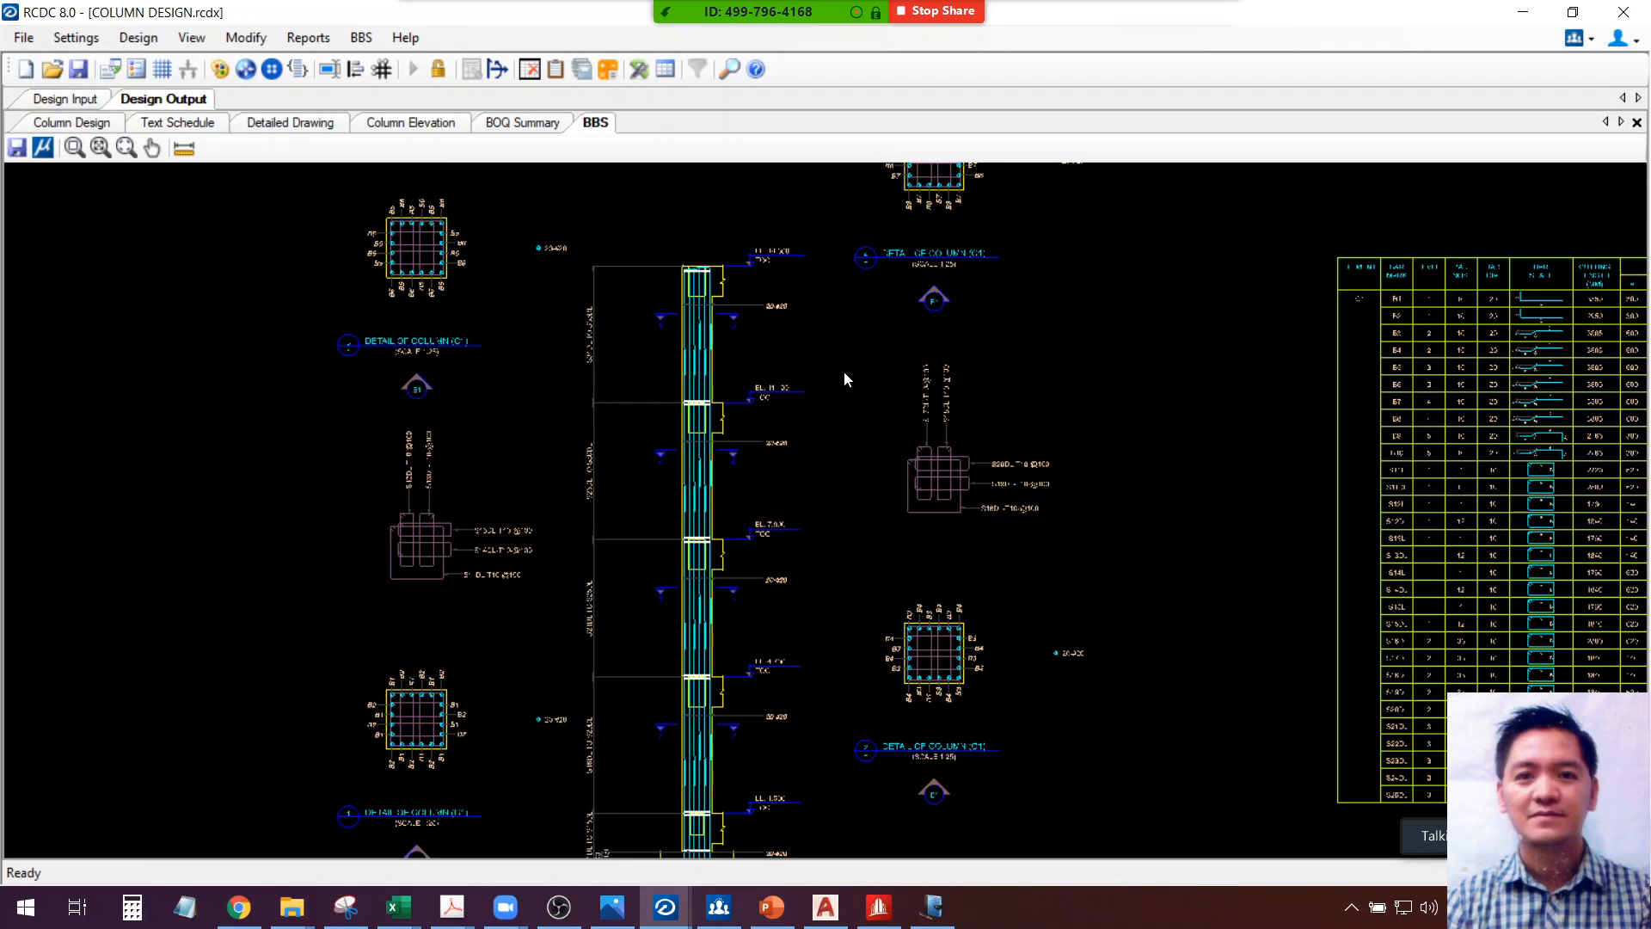
Review the full-height C1 elevation, its storey levels and the adjoining section details in the bar bending schedule drawing
{"action": "scroll", "coordinate": [675, 492], "scroll_direction": "down", "scroll_amount": 5}
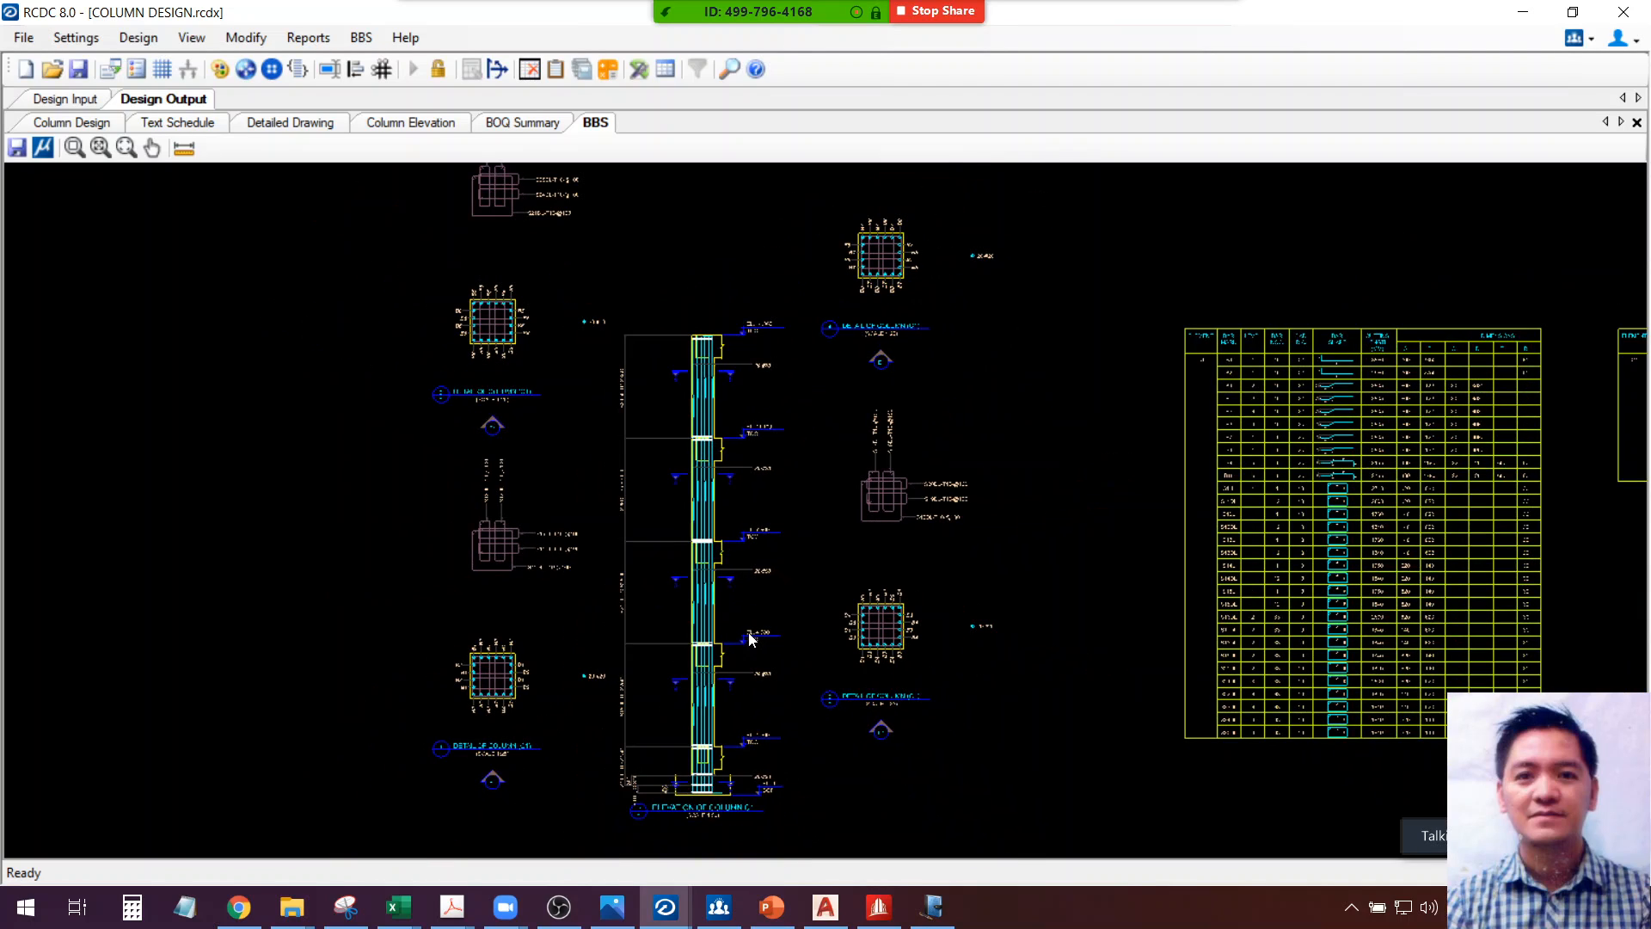
{"action": "scroll", "coordinate": [679, 484], "scroll_direction": "up", "scroll_amount": 2}
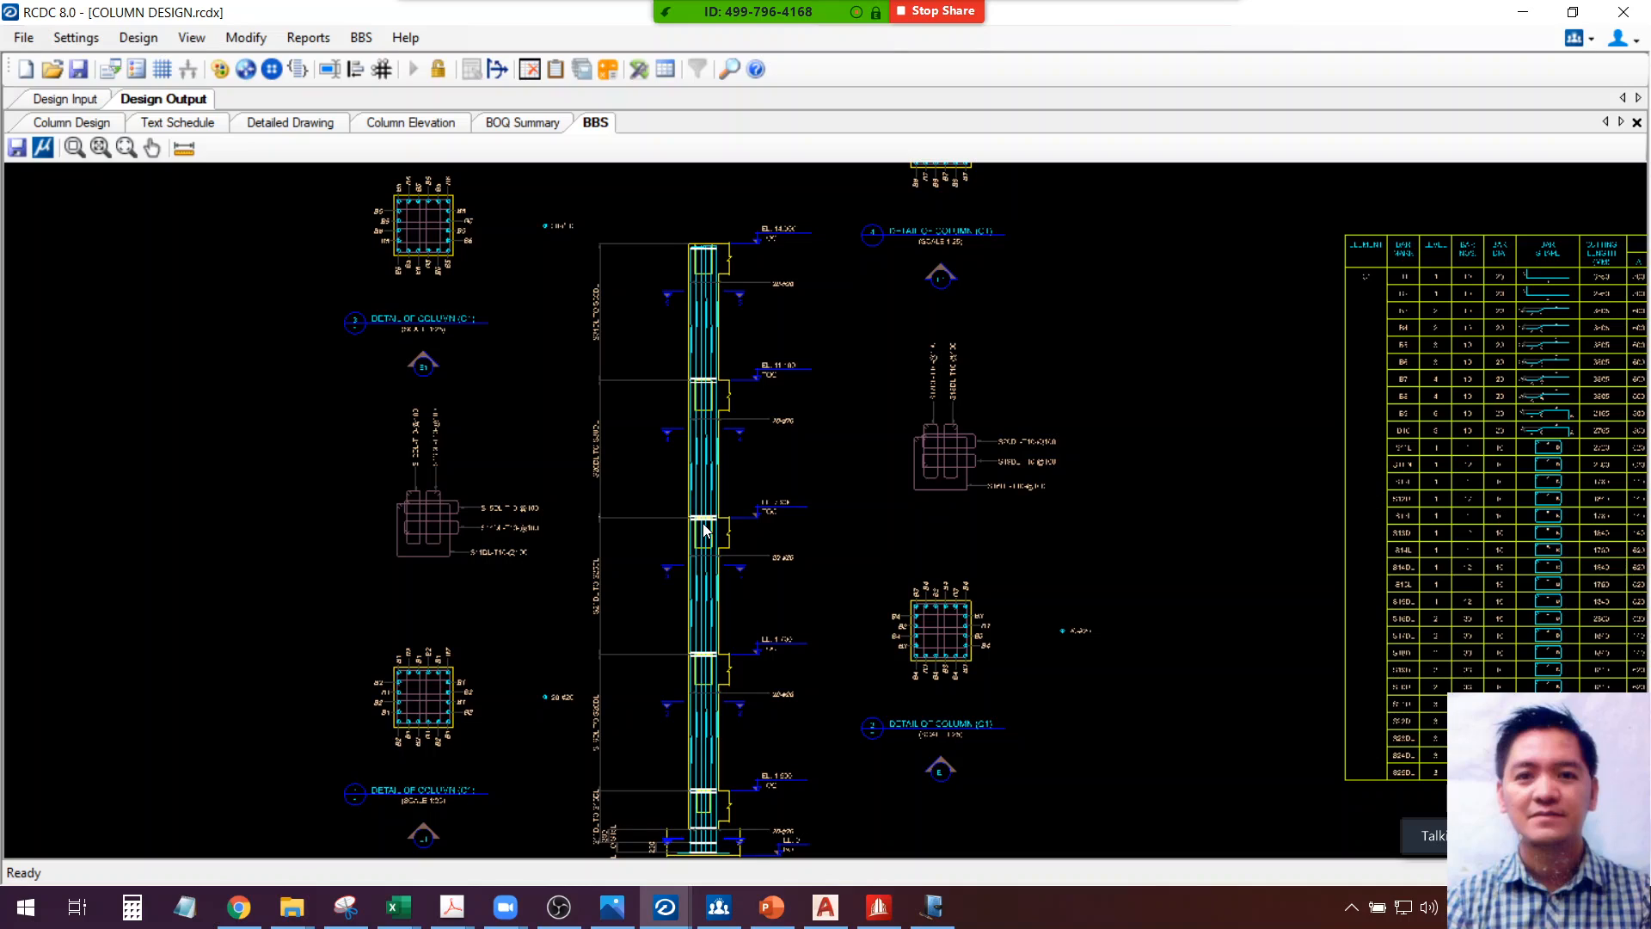
{"action": "scroll", "coordinate": [765, 489], "scroll_direction": "up", "scroll_amount": 1}
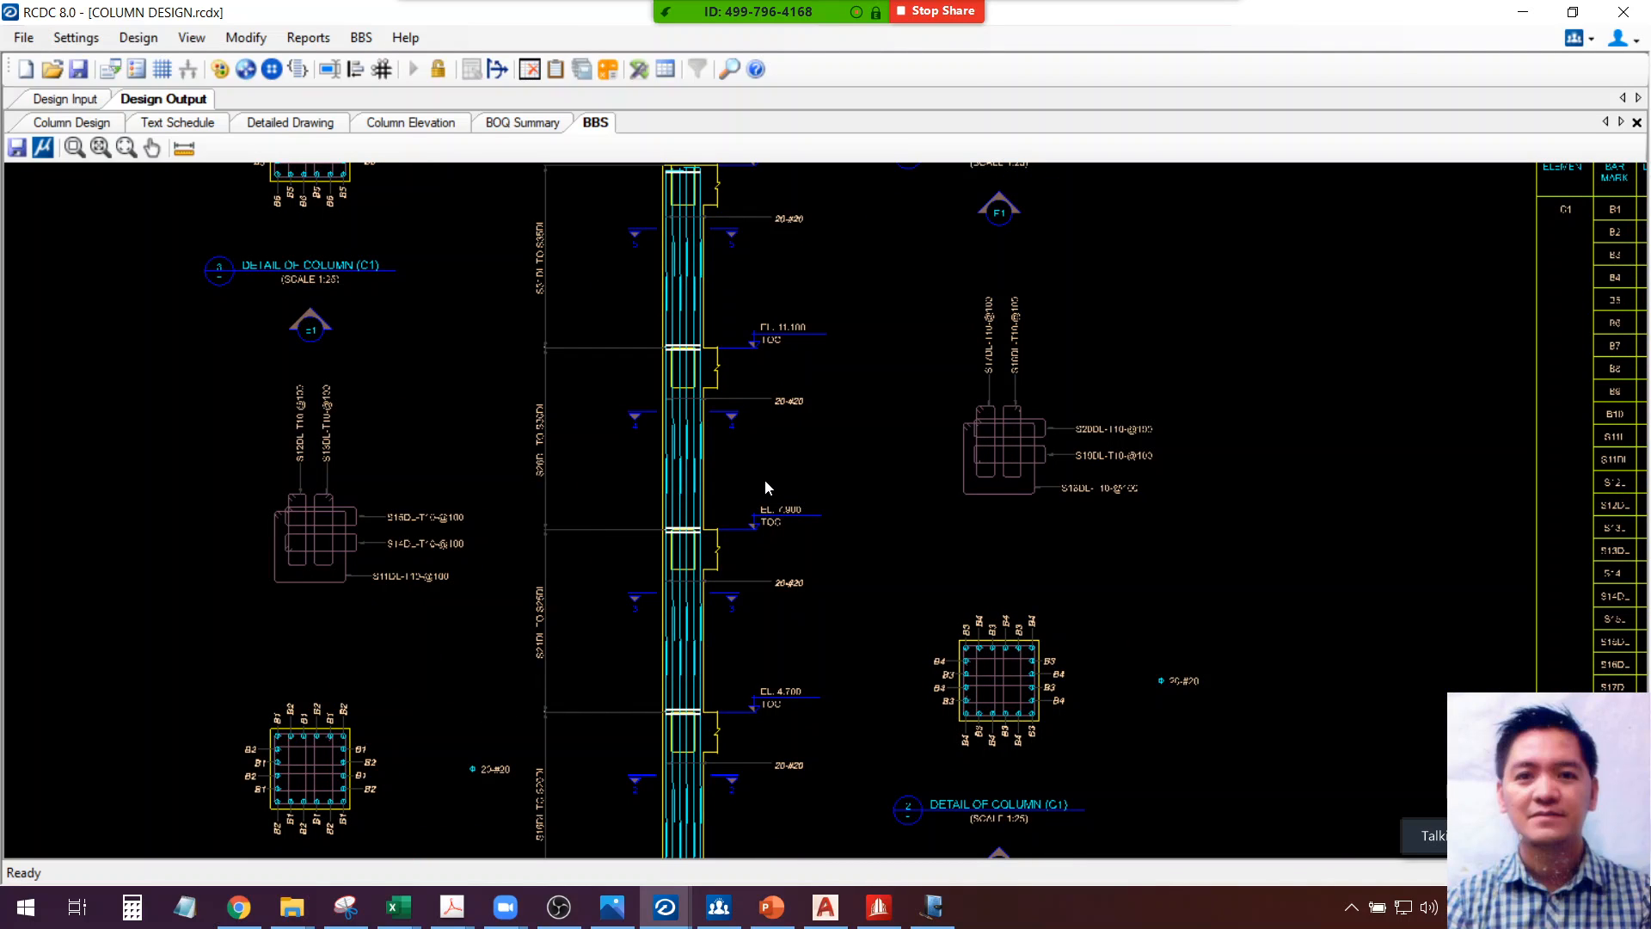
{"action": "scroll", "coordinate": [768, 488], "scroll_direction": "down", "scroll_amount": 1}
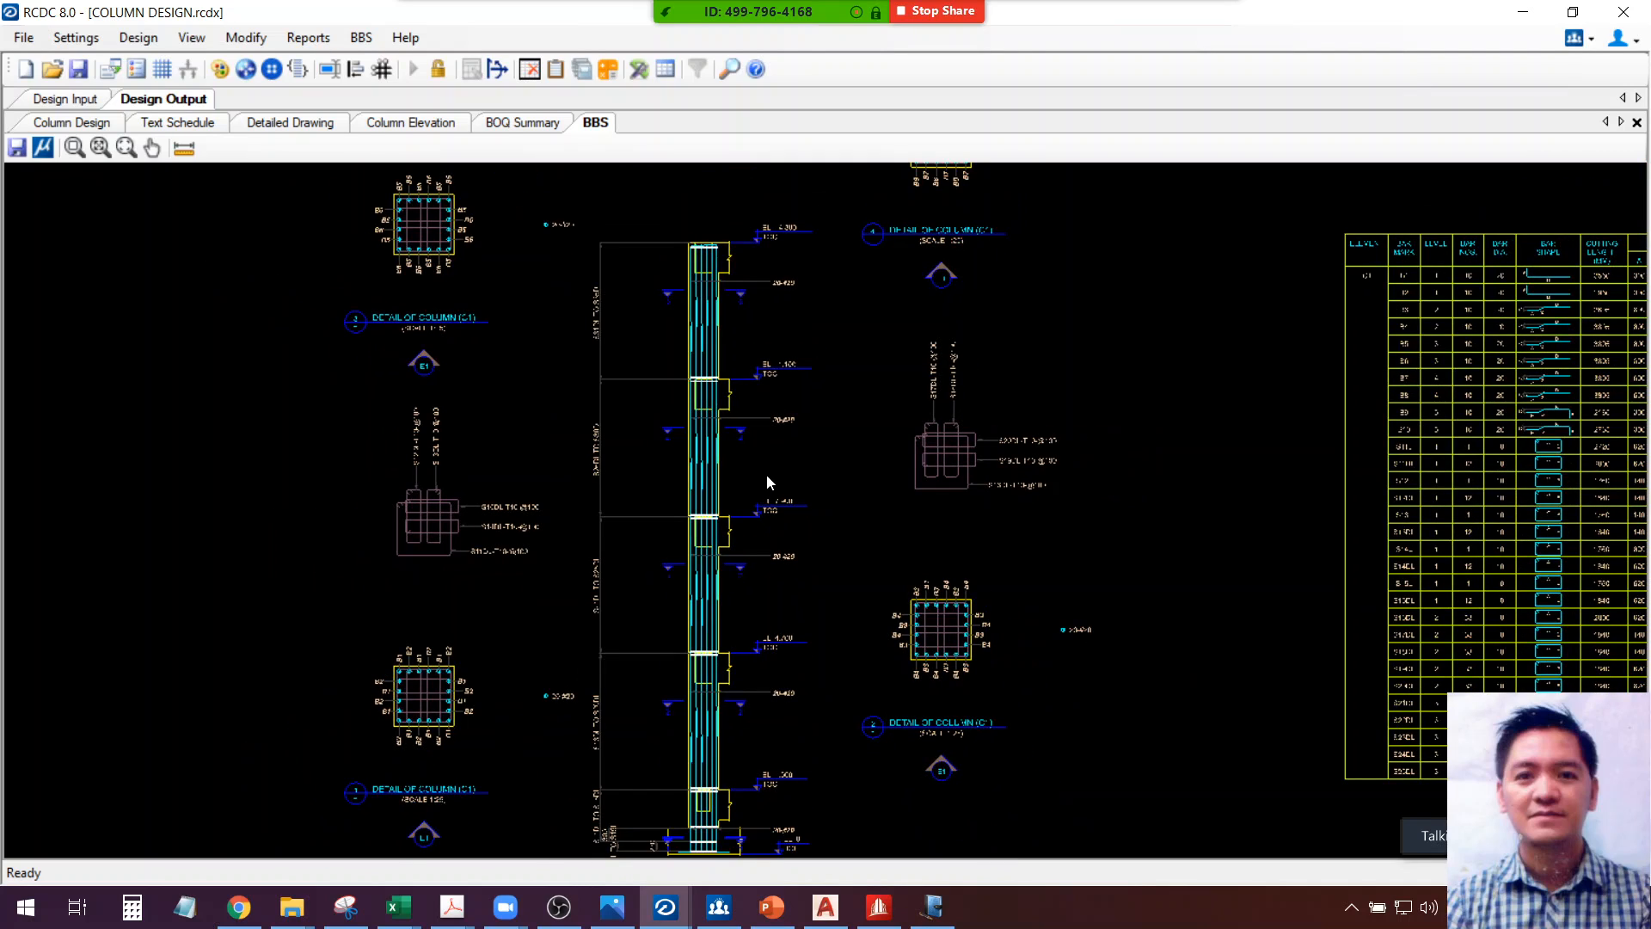
{"action": "scroll", "coordinate": [766, 475], "scroll_direction": "up", "scroll_amount": 3}
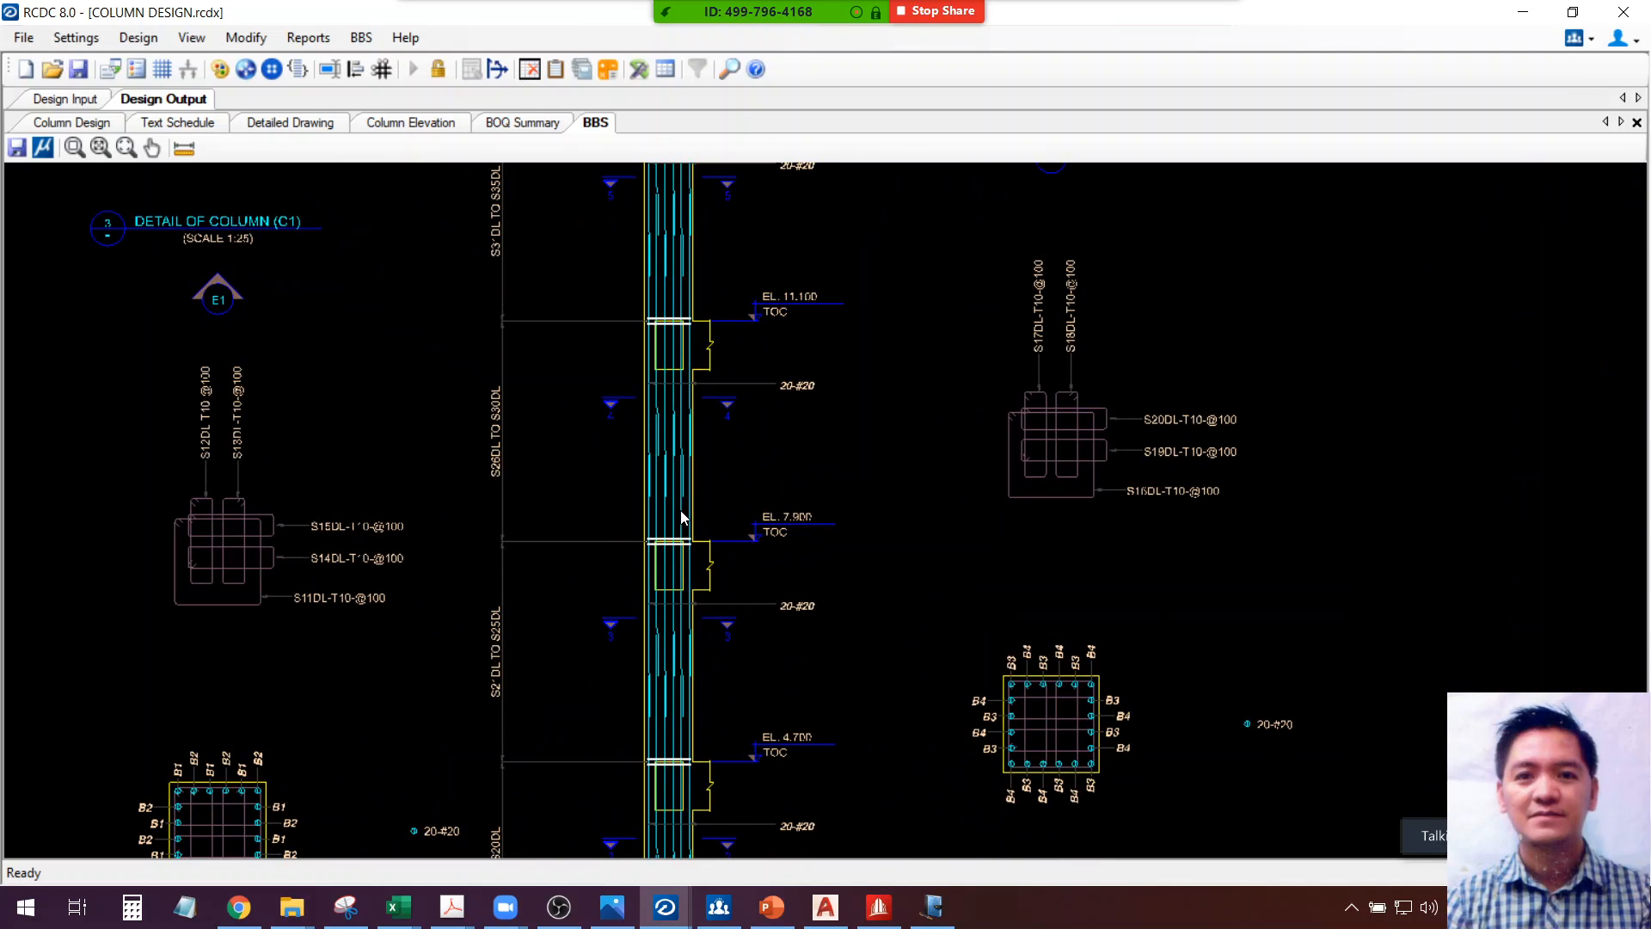
{"action": "scroll", "coordinate": [767, 576], "scroll_direction": "down", "scroll_amount": 2}
{"action": "scroll", "coordinate": [788, 632], "scroll_direction": "up", "scroll_amount": 3}
{"action": "scroll", "coordinate": [750, 559], "scroll_direction": "down", "scroll_amount": 5}
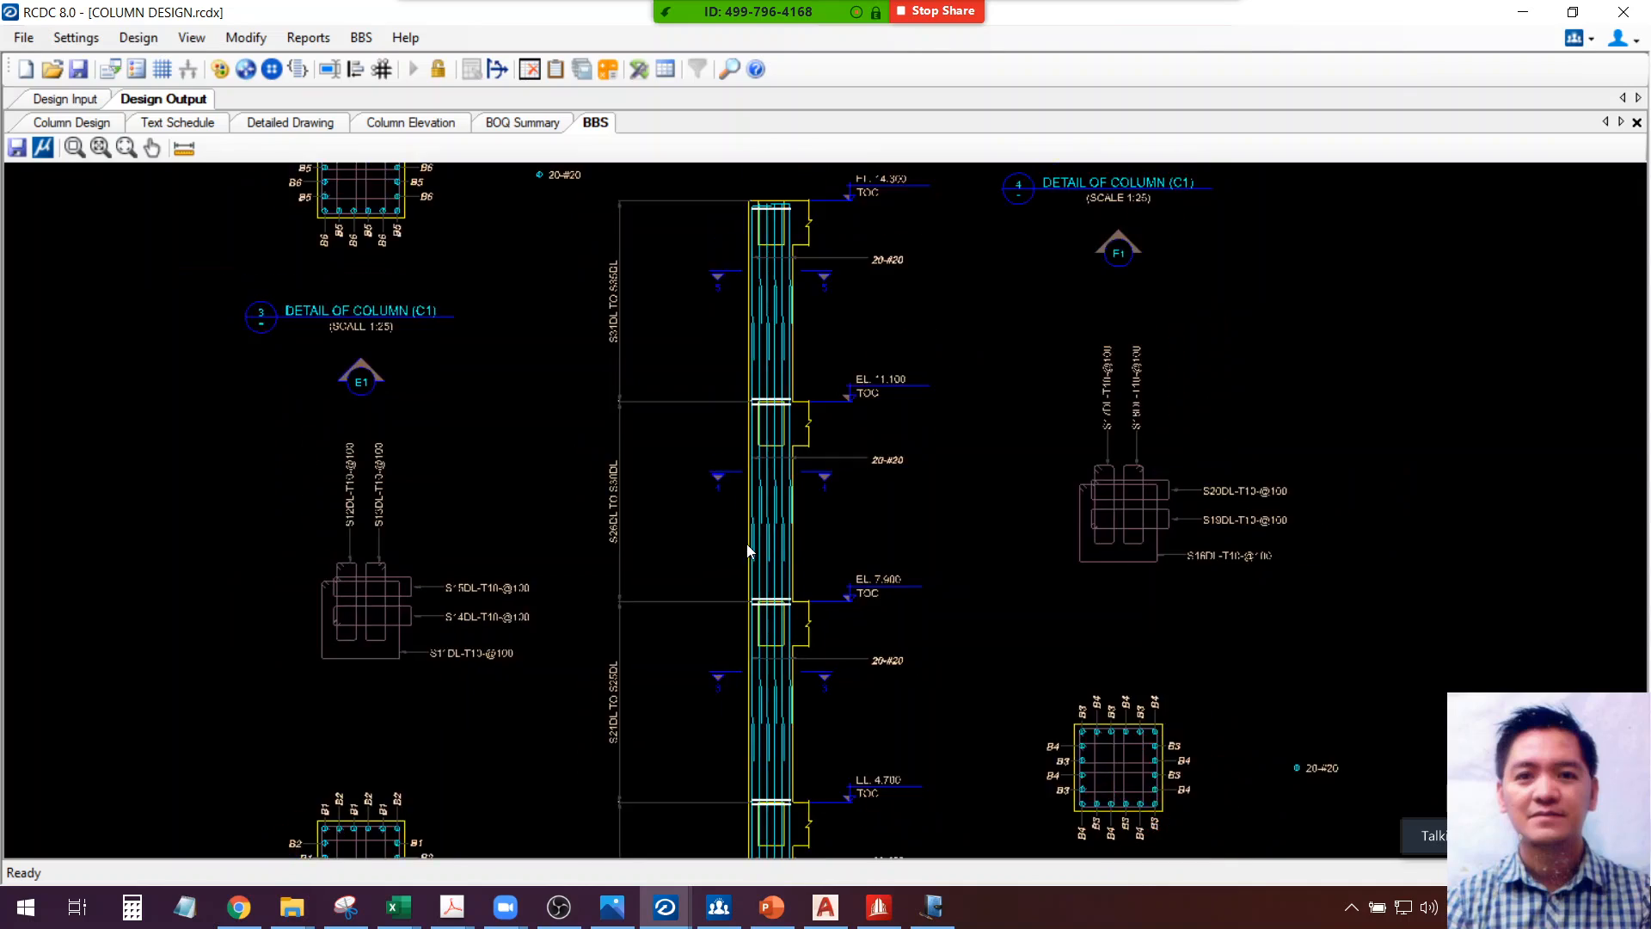
{"action": "scroll", "coordinate": [791, 588], "scroll_direction": "down", "scroll_amount": 3}
{"action": "scroll", "coordinate": [728, 606], "scroll_direction": "up", "scroll_amount": 4}
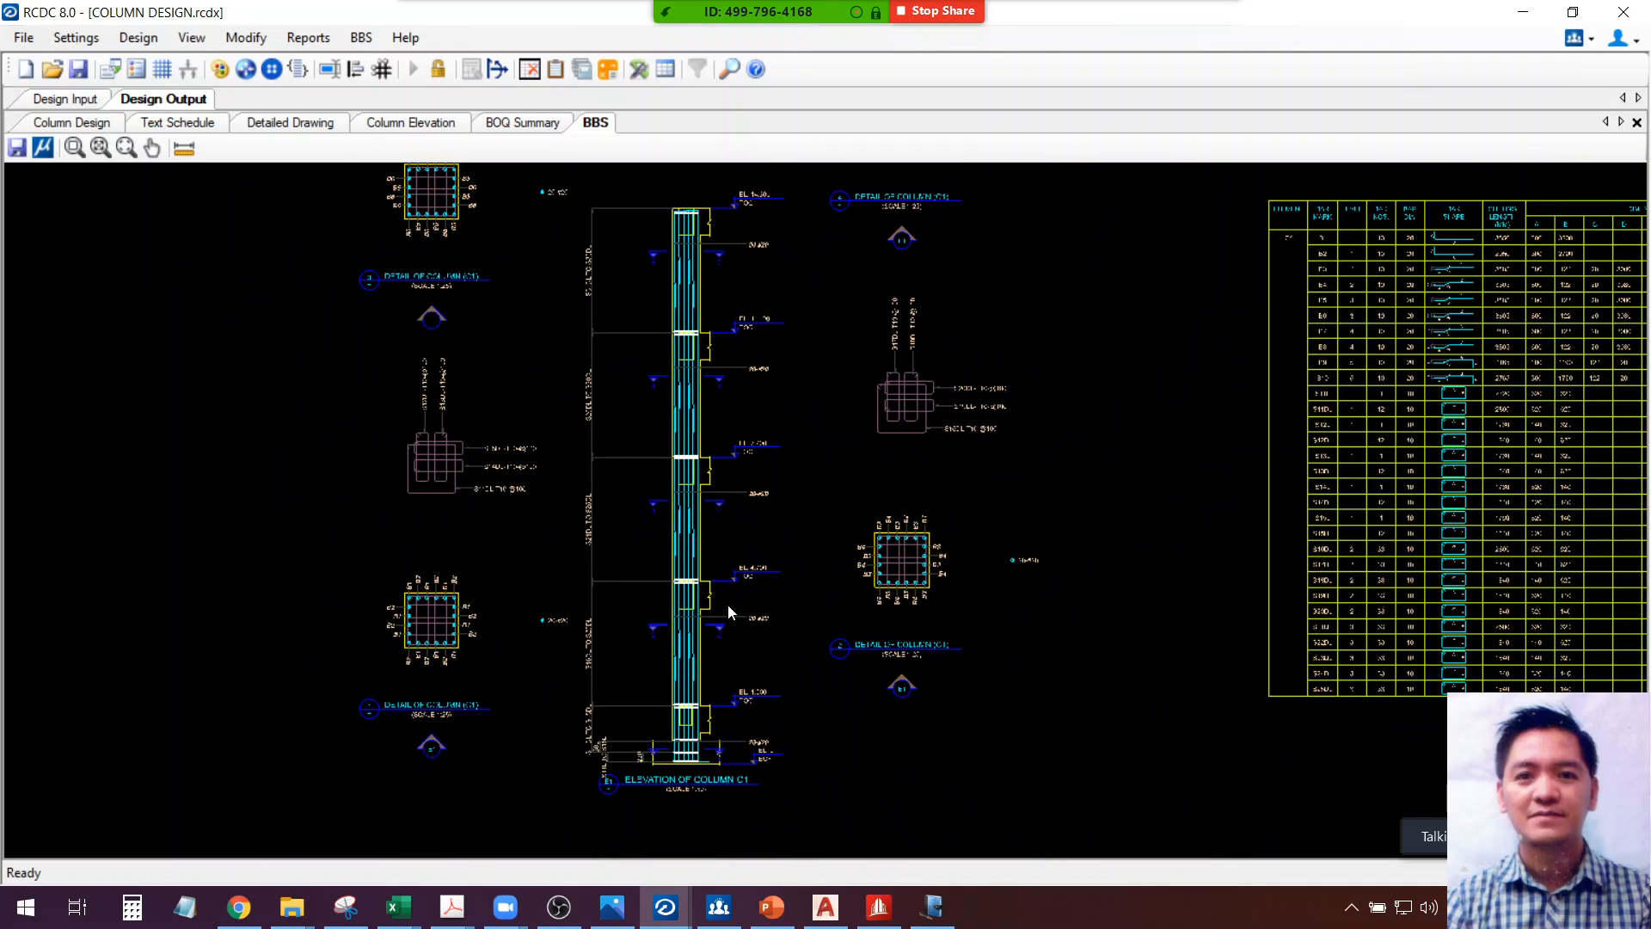
{"action": "scroll", "coordinate": [695, 741], "scroll_direction": "up", "scroll_amount": 2}
{"action": "scroll", "coordinate": [749, 454], "scroll_direction": "down", "scroll_amount": 3}
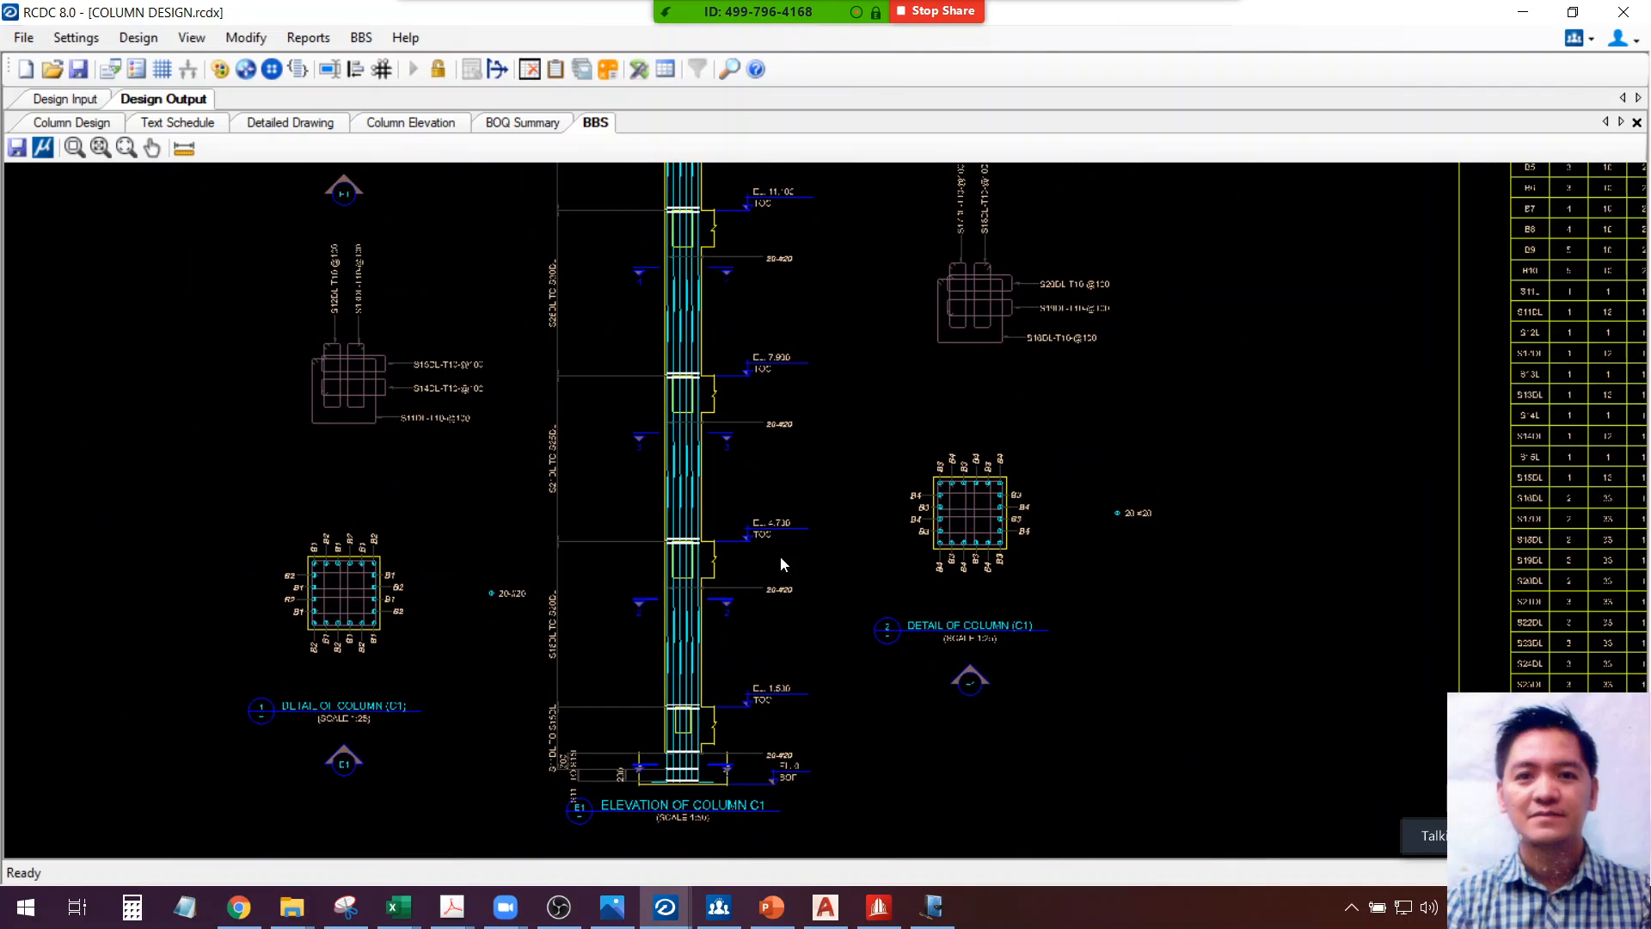
{"action": "scroll", "coordinate": [757, 656], "scroll_direction": "up", "scroll_amount": 4}
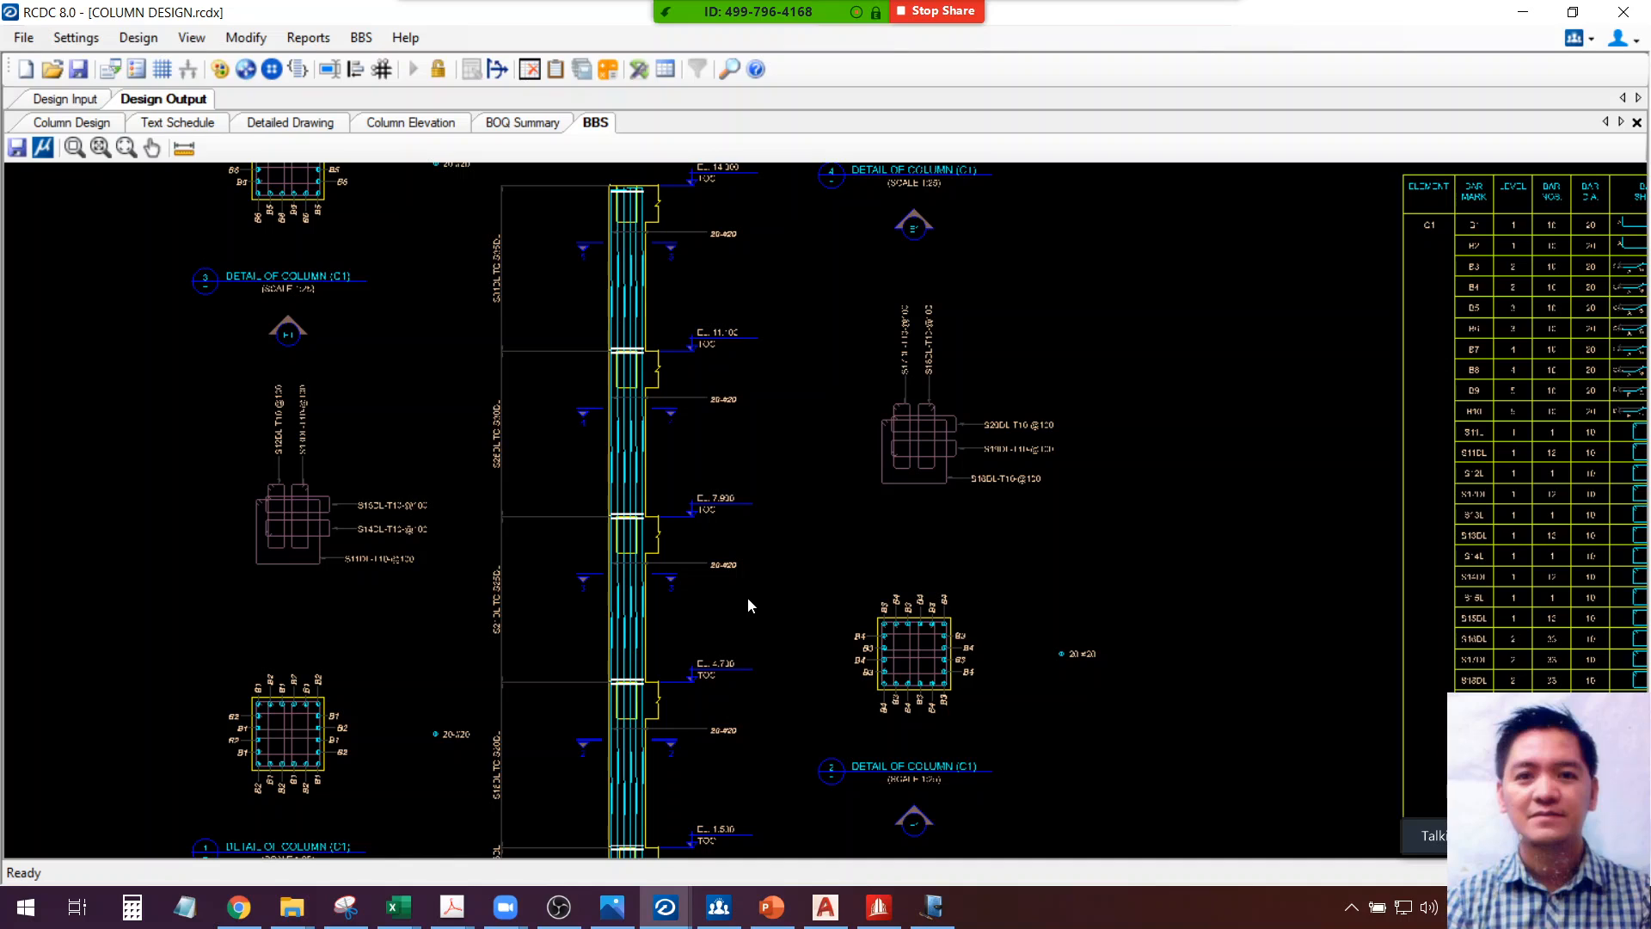
{"action": "scroll", "coordinate": [797, 479], "scroll_direction": "down", "scroll_amount": 3}
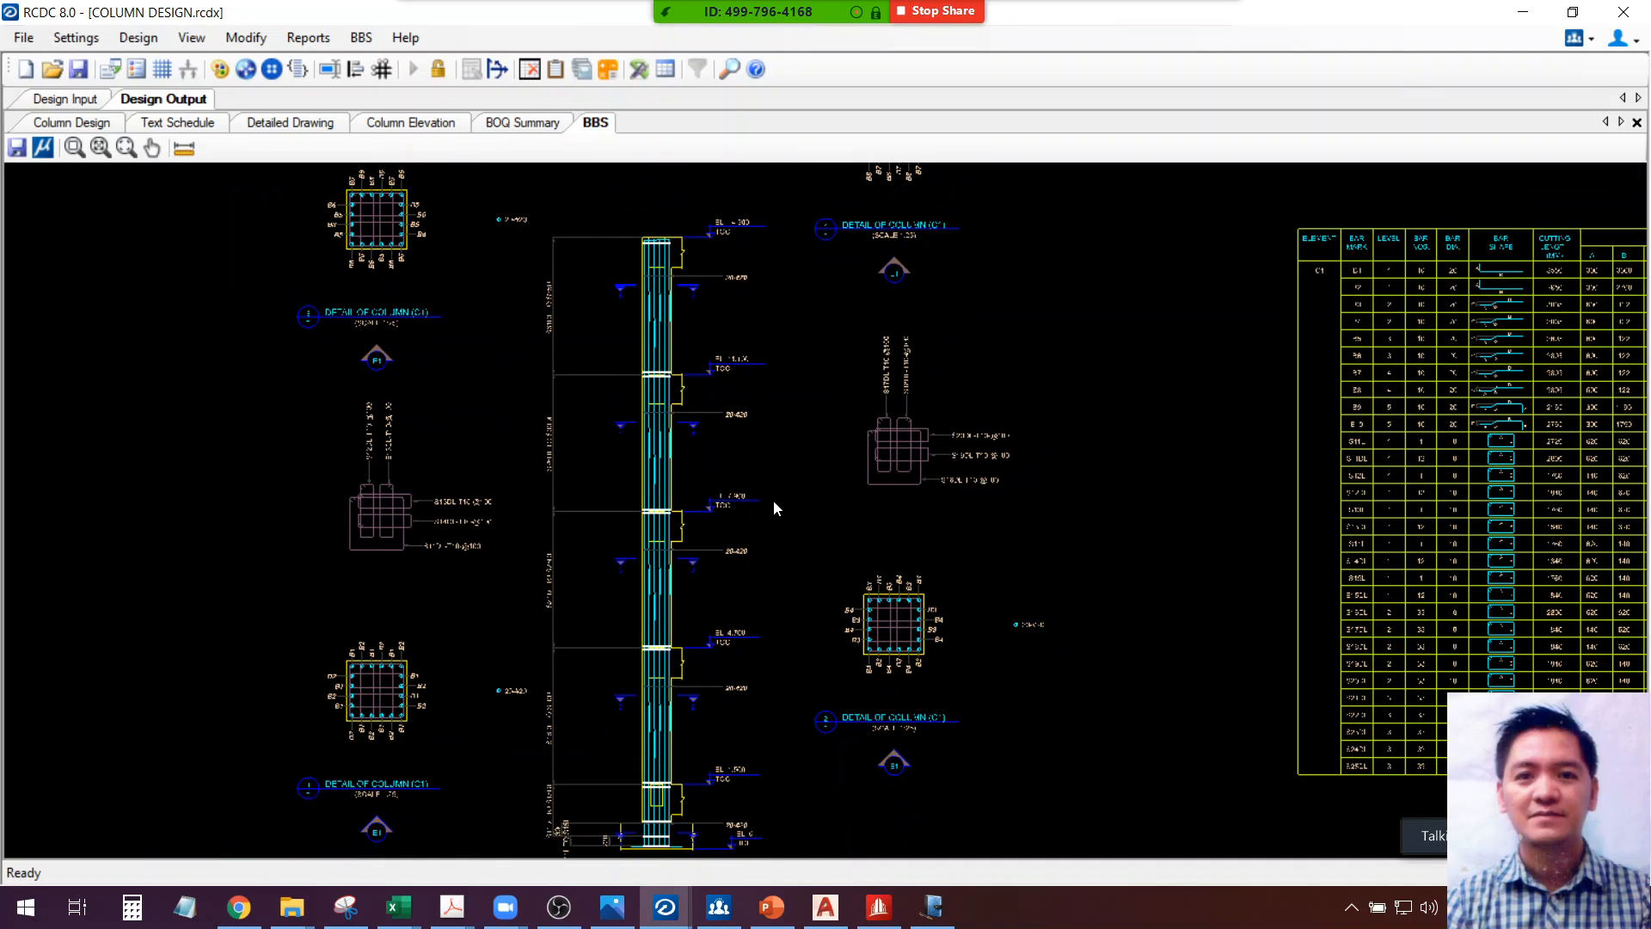
{"action": "scroll", "coordinate": [774, 507], "scroll_direction": "up", "scroll_amount": 3}
{"action": "scroll", "coordinate": [774, 507], "scroll_direction": "down", "scroll_amount": 1}
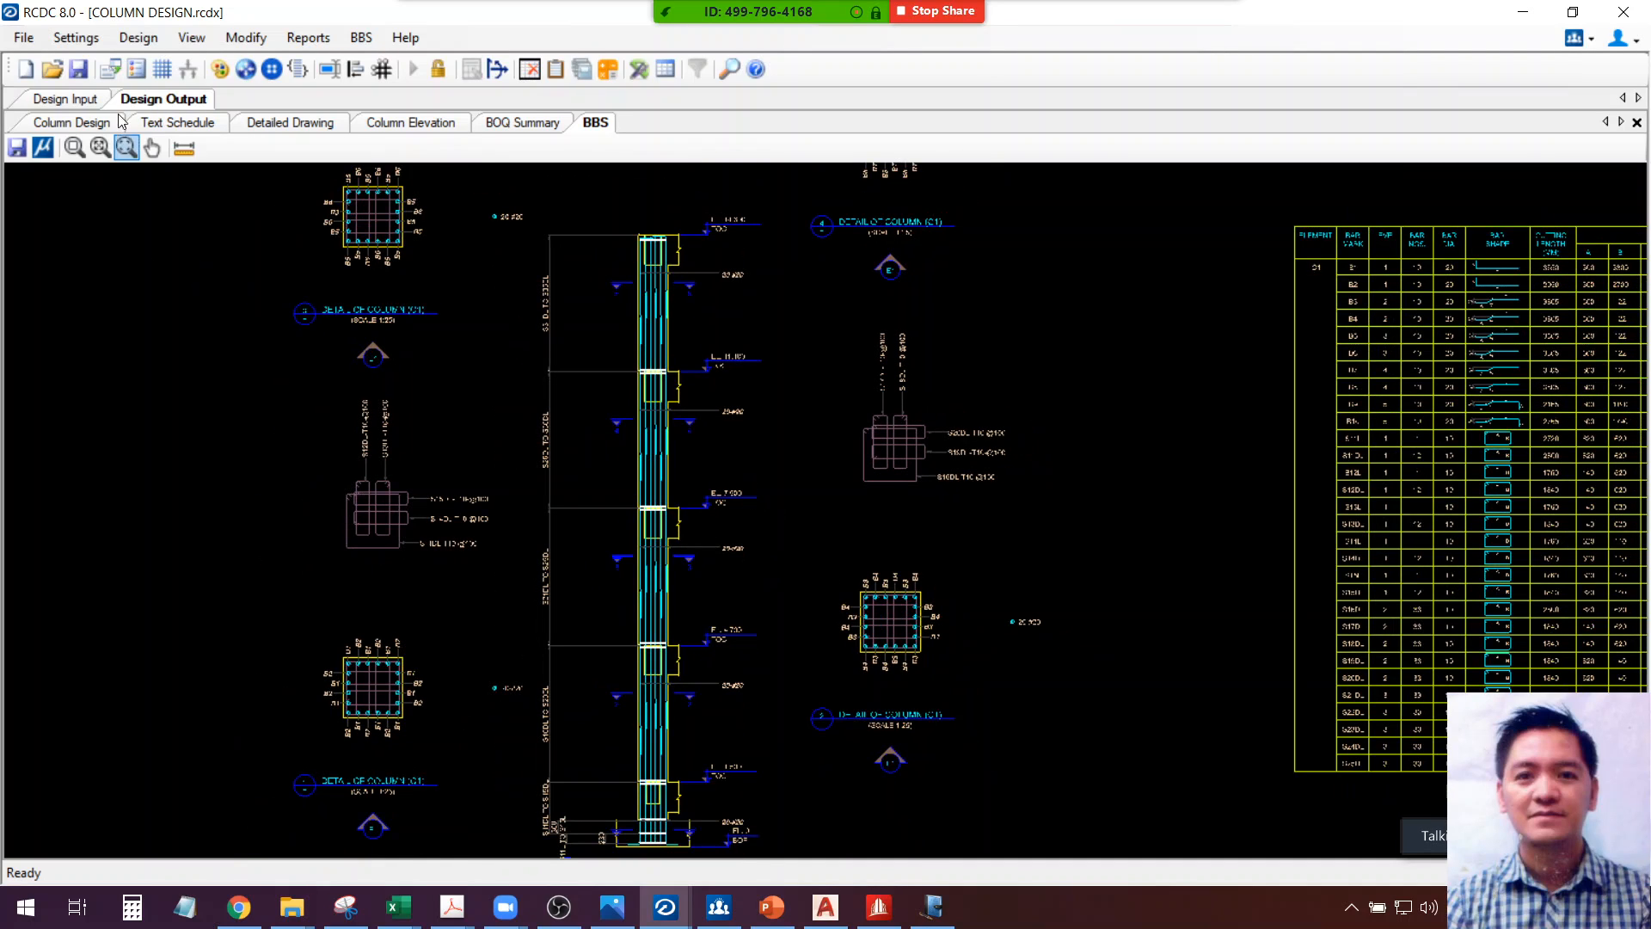
Save the COLUMN DESIGN project again
{"action": "left_click", "coordinate": [79, 69]}
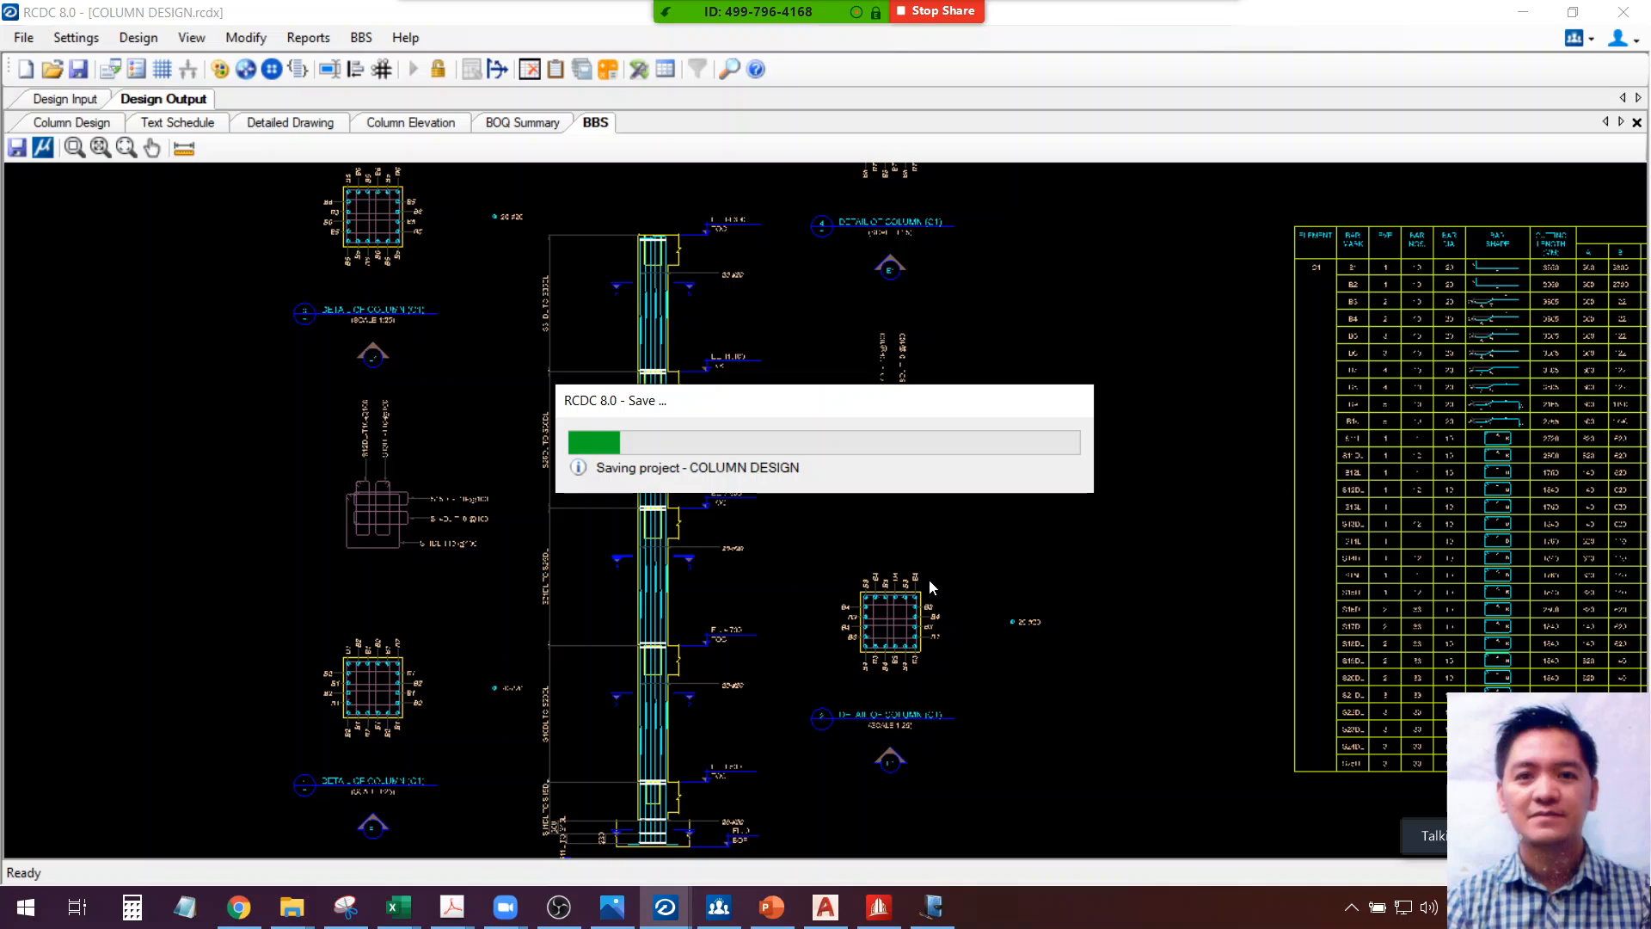